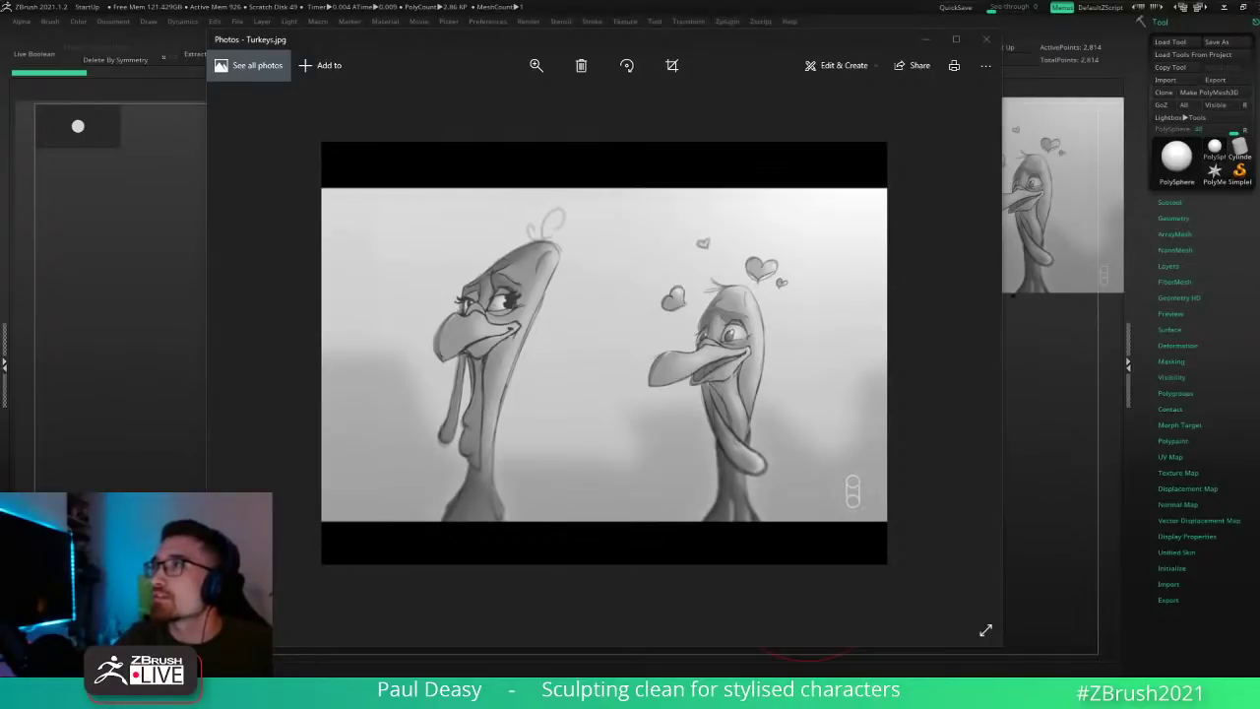
Step: Examine the two turkey sketches in Turkeys.jpg at a larger size and minimise the photo window
{"action": "key", "text": "XF86AudioLowerVolume"}
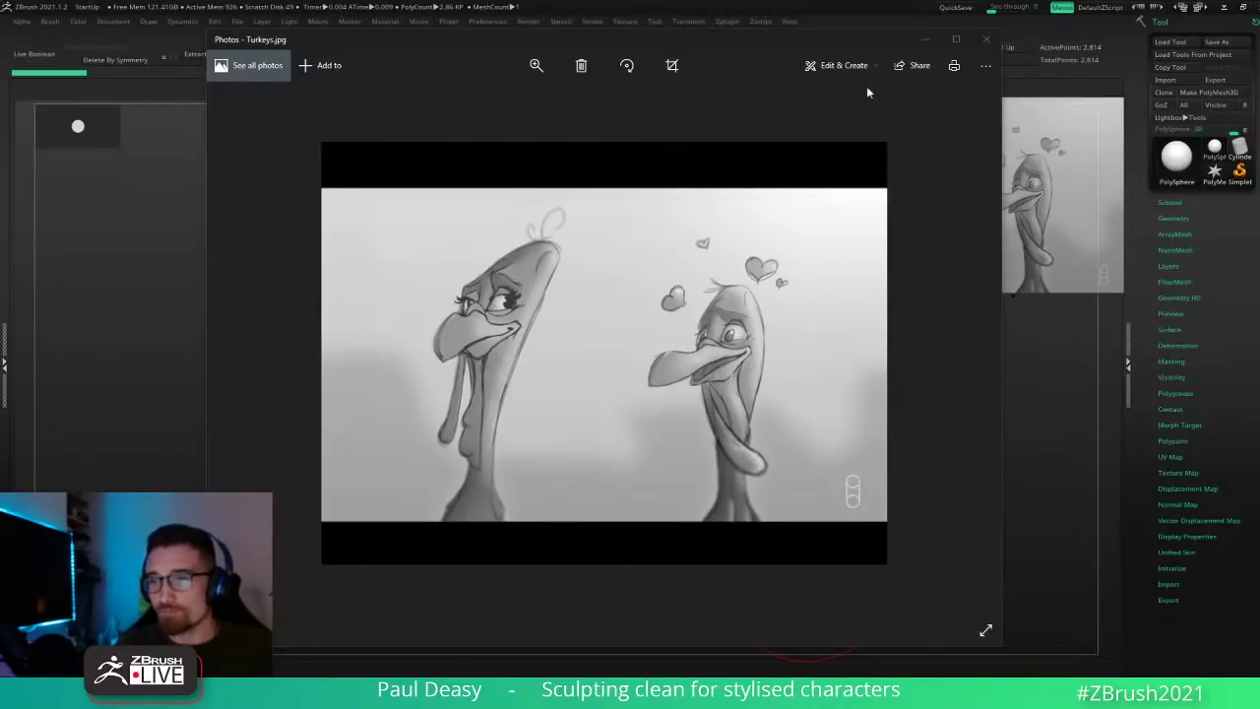
{"action": "left_click_drag", "start_coordinate": [853, 42], "coordinate": [832, 33]}
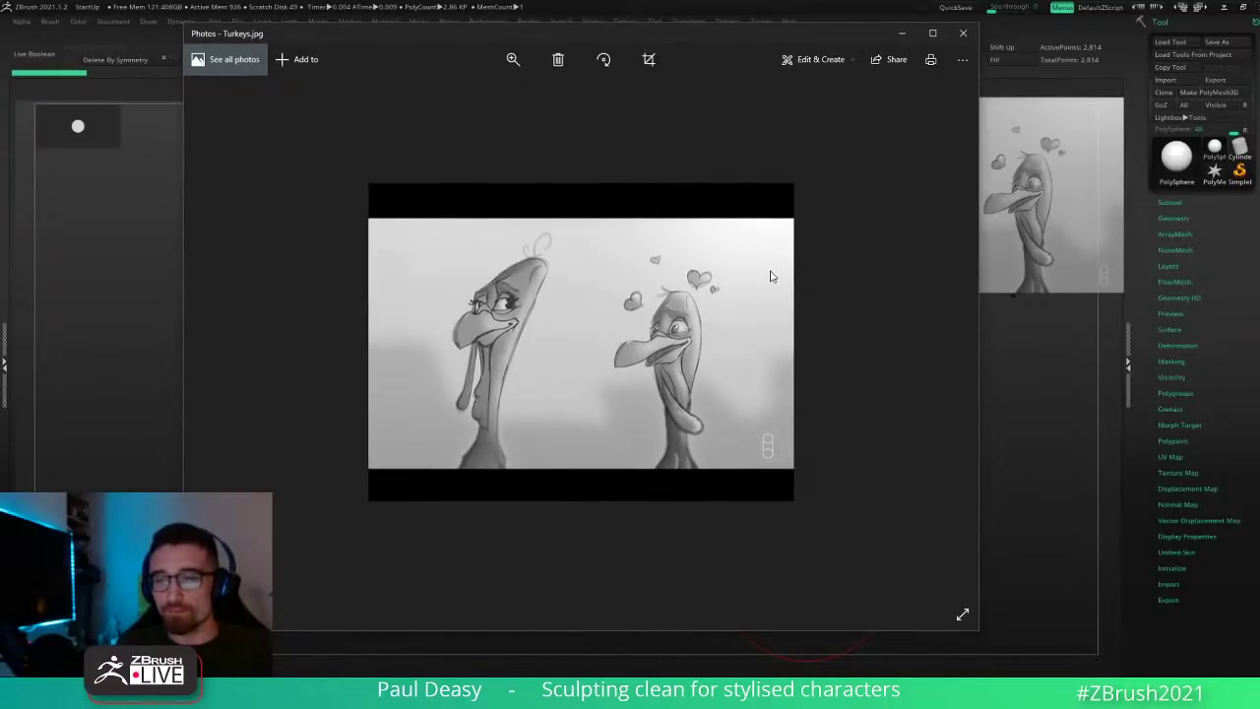
{"action": "left_click_drag", "start_coordinate": [804, 32], "coordinate": [829, 34]}
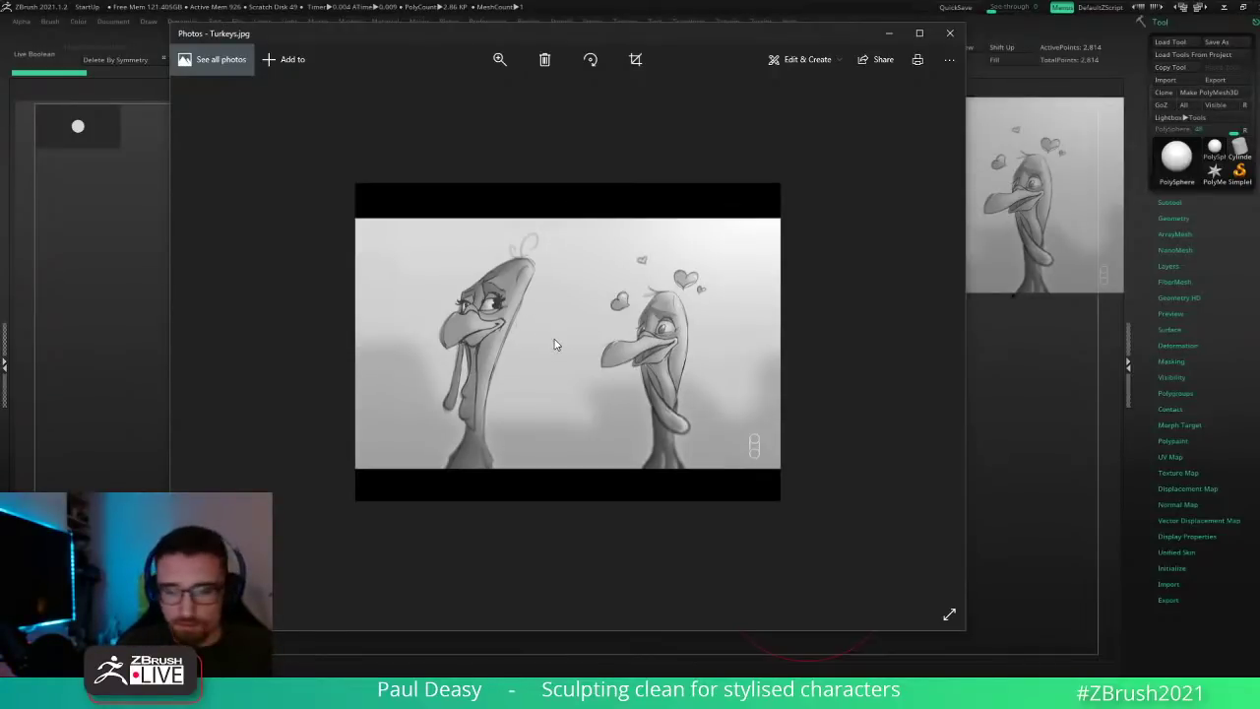
{"action": "scroll", "coordinate": [555, 344], "scroll_direction": "up", "scroll_amount": 2}
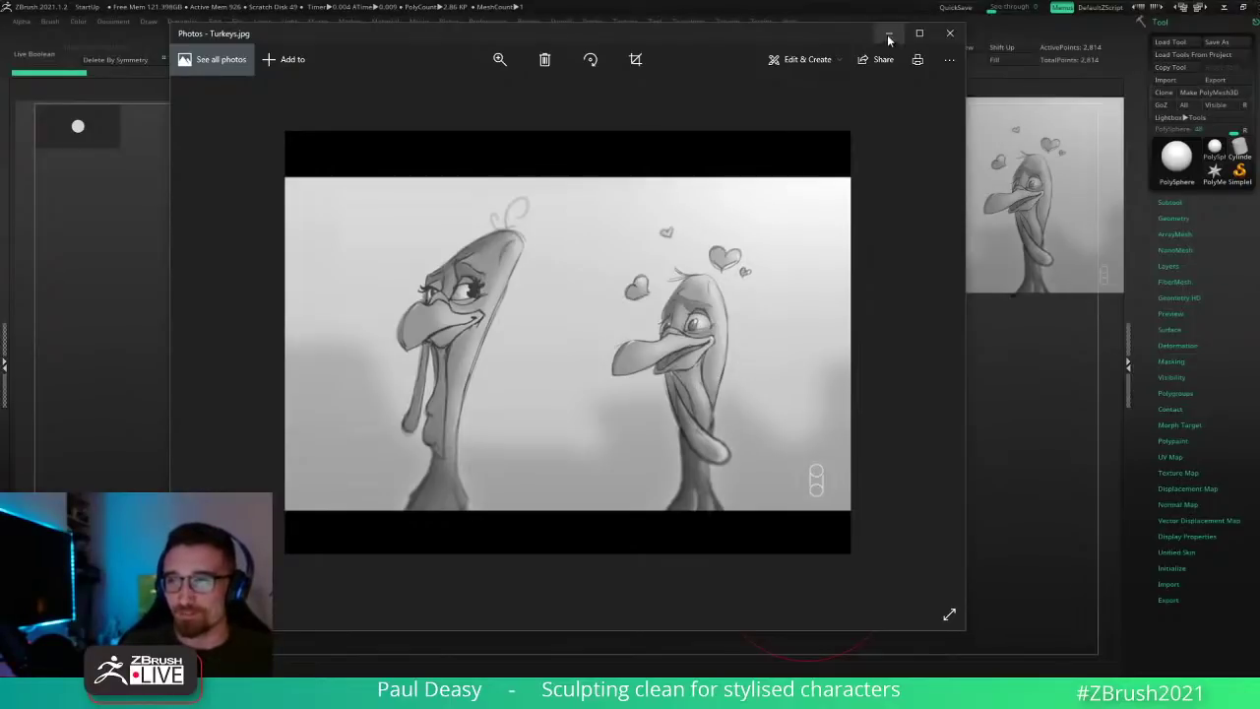
{"action": "left_click_drag", "start_coordinate": [863, 42], "coordinate": [831, 49]}
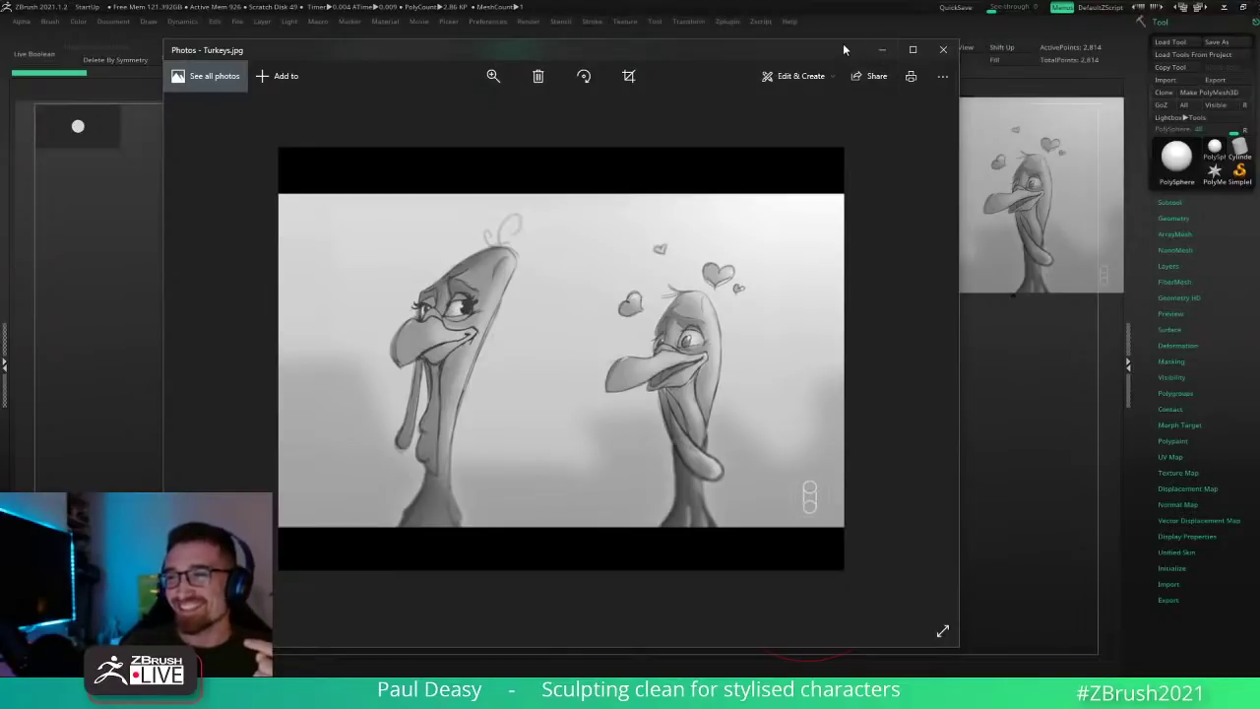
{"action": "left_click_drag", "start_coordinate": [844, 49], "coordinate": [873, 36]}
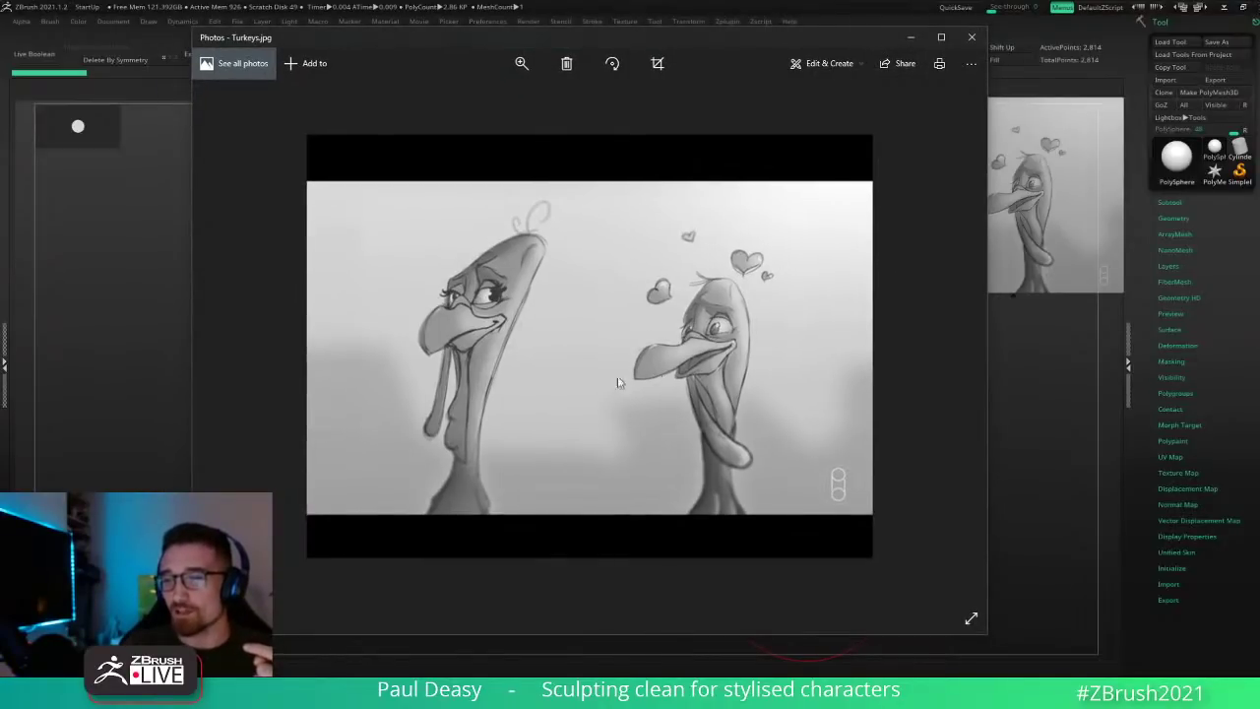
{"action": "left_click_drag", "start_coordinate": [837, 41], "coordinate": [847, 144]}
{"action": "left_click", "coordinate": [915, 140]}
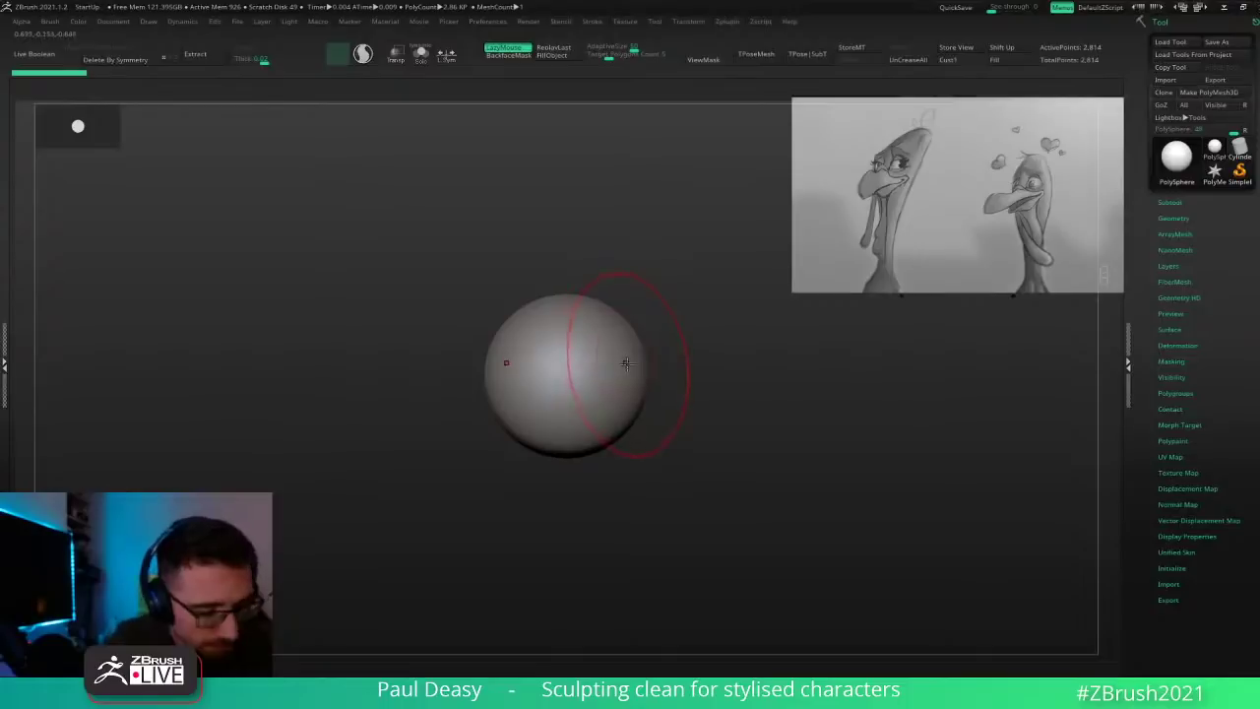
Step: Duplicate the sphere within the same mesh and place the copy diagonally below the original
{"action": "key", "text": "space"}
{"action": "left_click_drag", "start_coordinate": [639, 350], "coordinate": [650, 348]}
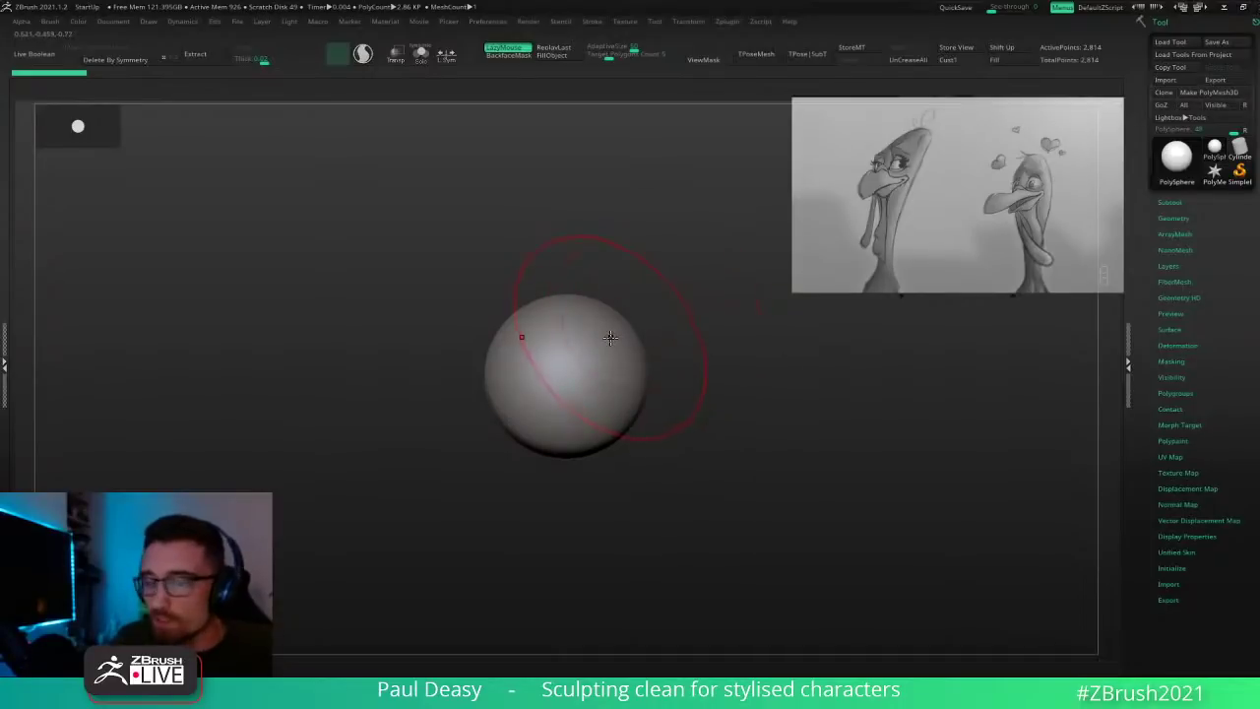
{"action": "key", "text": "space"}
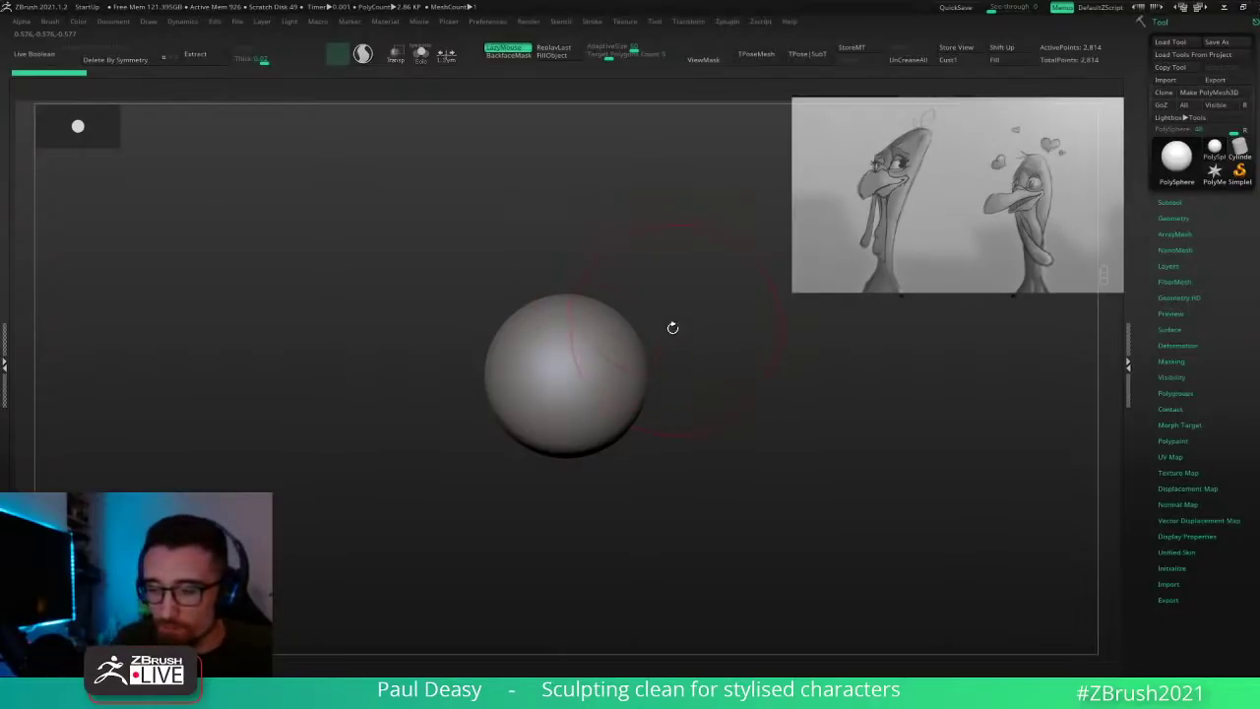
{"action": "key", "text": "space"}
{"action": "left_click_drag", "start_coordinate": [680, 317], "coordinate": [709, 349], "text": "alt"}
{"action": "key", "text": "w"}
{"action": "mouse_move", "coordinate": [700, 298]}
{"action": "left_mouse_down", "text": "shift"}
{"action": "mouse_move", "coordinate": [645, 300]}
{"action": "mouse_move", "coordinate": [587, 382]}
{"action": "mouse_move", "coordinate": [570, 436]}
{"action": "left_mouse_up", "text": "shift"}
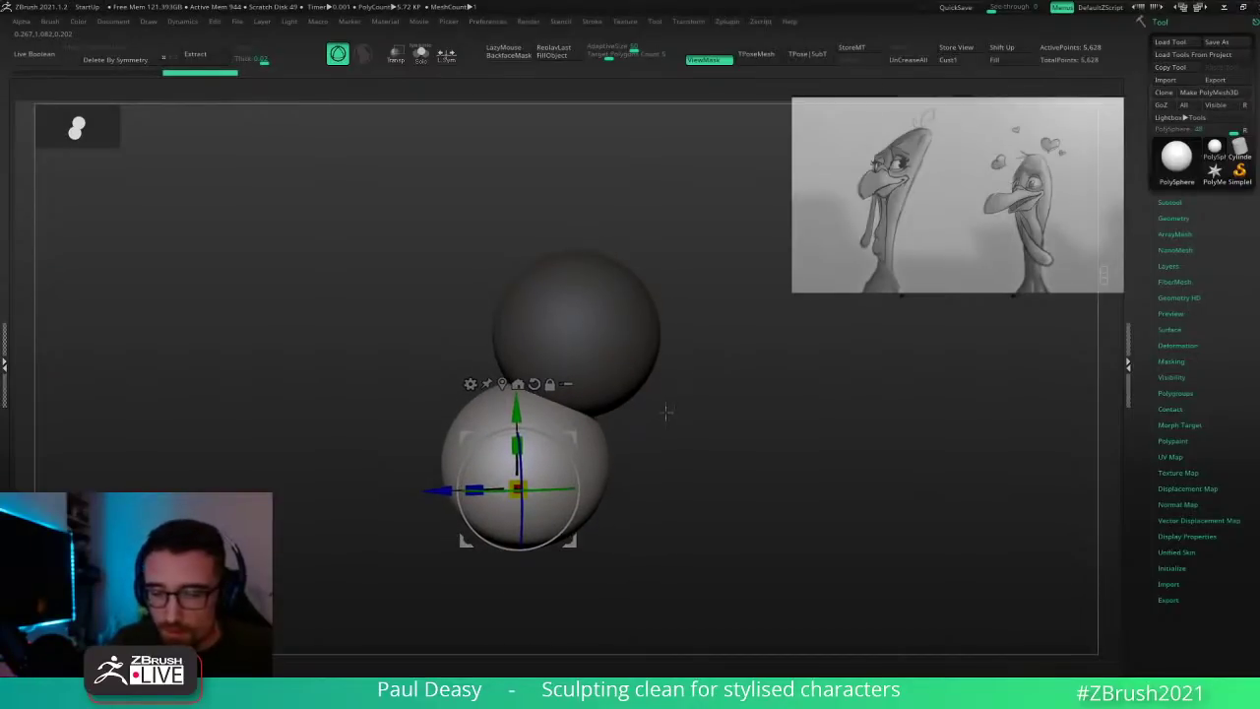
{"action": "key", "text": "q"}
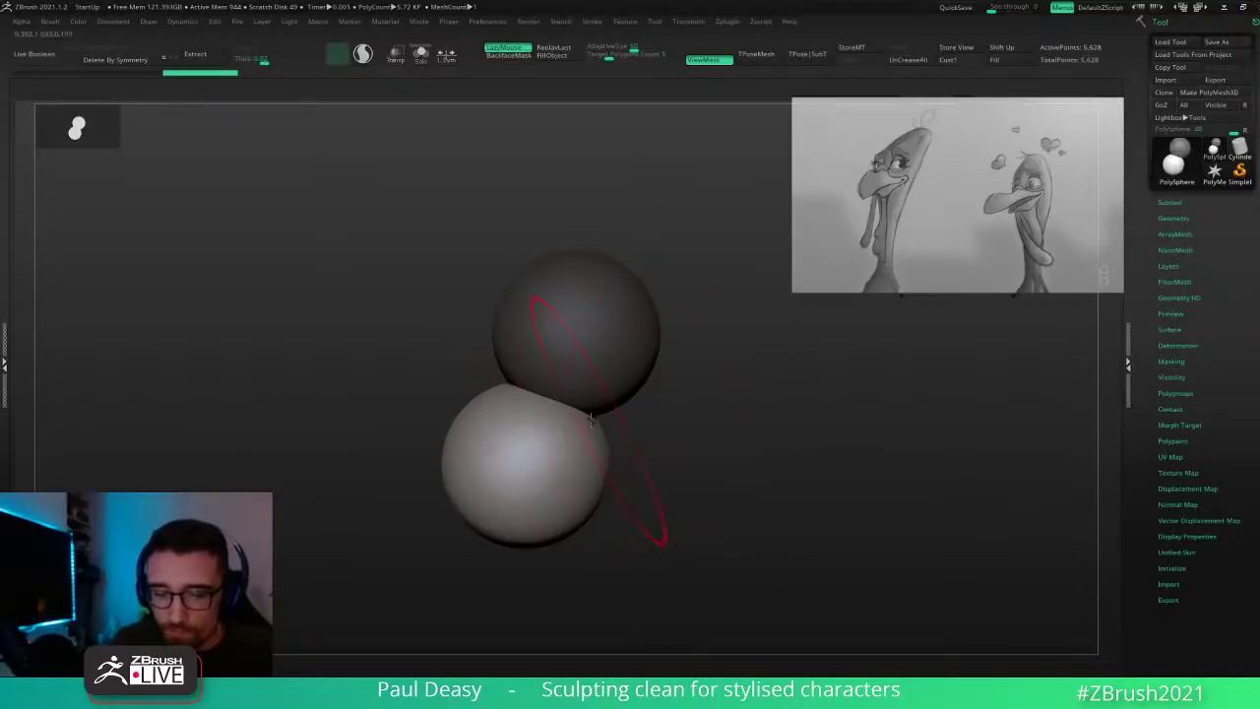
{"action": "left_click", "coordinate": [599, 417], "text": "ctrl"}
{"action": "key", "text": "space"}
{"action": "key", "text": "ctrl+z"}
{"action": "key", "text": "space"}
{"action": "left_click_drag", "start_coordinate": [680, 373], "coordinate": [675, 371]}
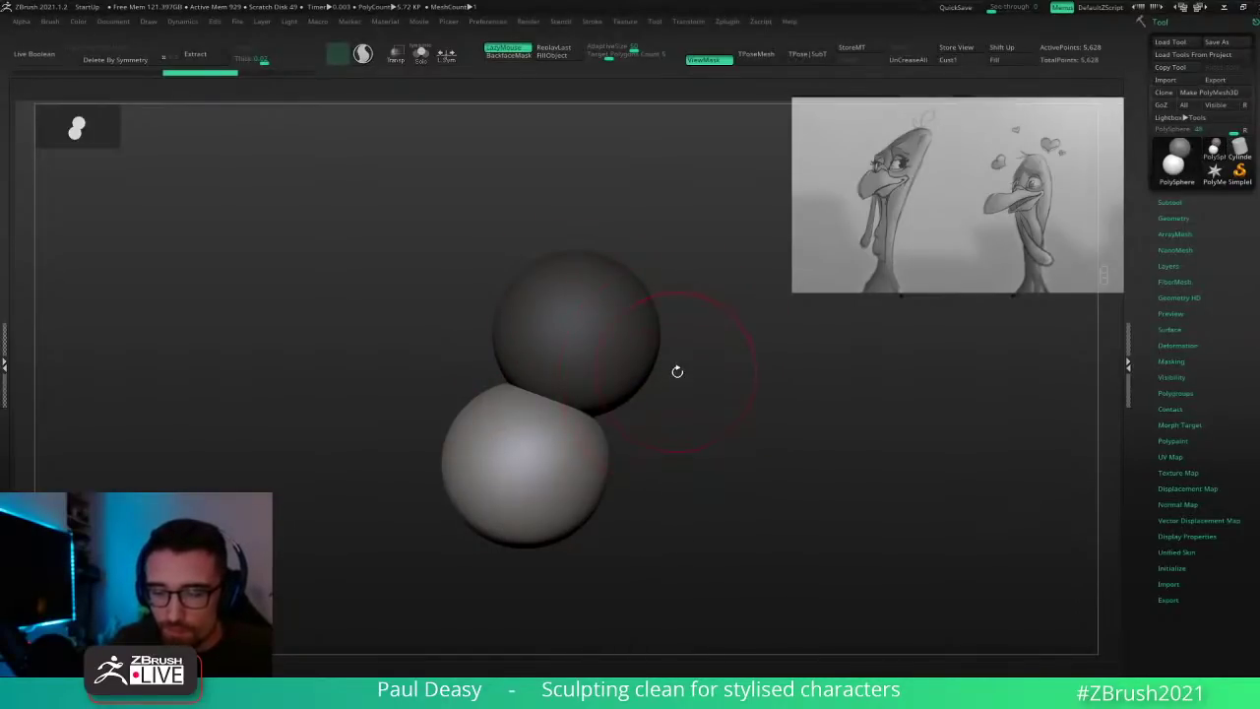
{"action": "key", "text": "ctrl+shift+z"}
Step: Load the custom hotkeys text file from the Documents folder
{"action": "left_click", "coordinate": [495, 22]}
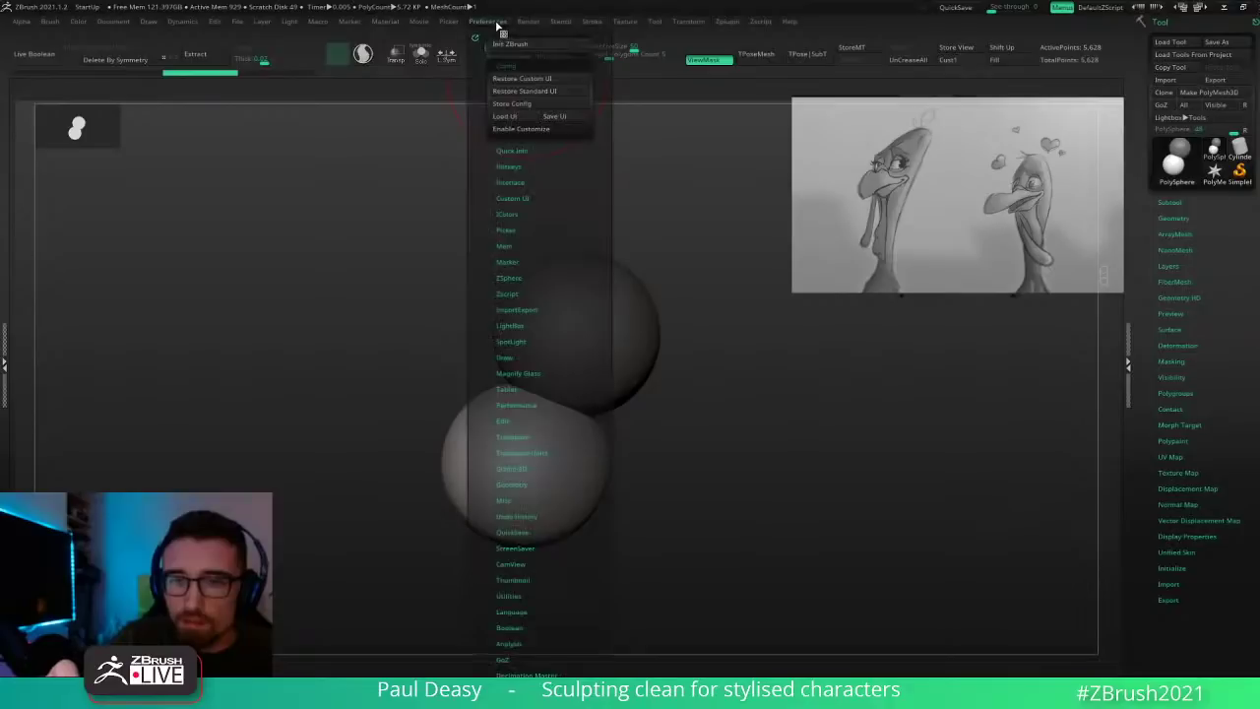
{"action": "left_click", "coordinate": [509, 166]}
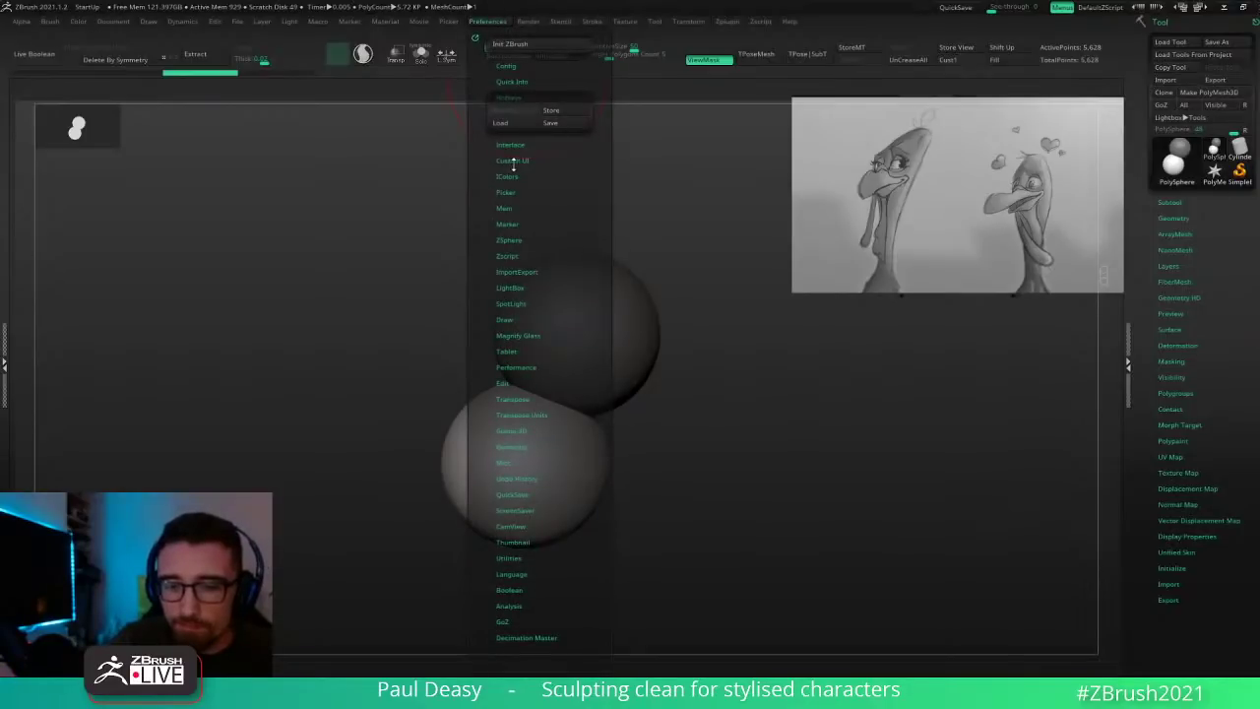
{"action": "left_click", "coordinate": [530, 124]}
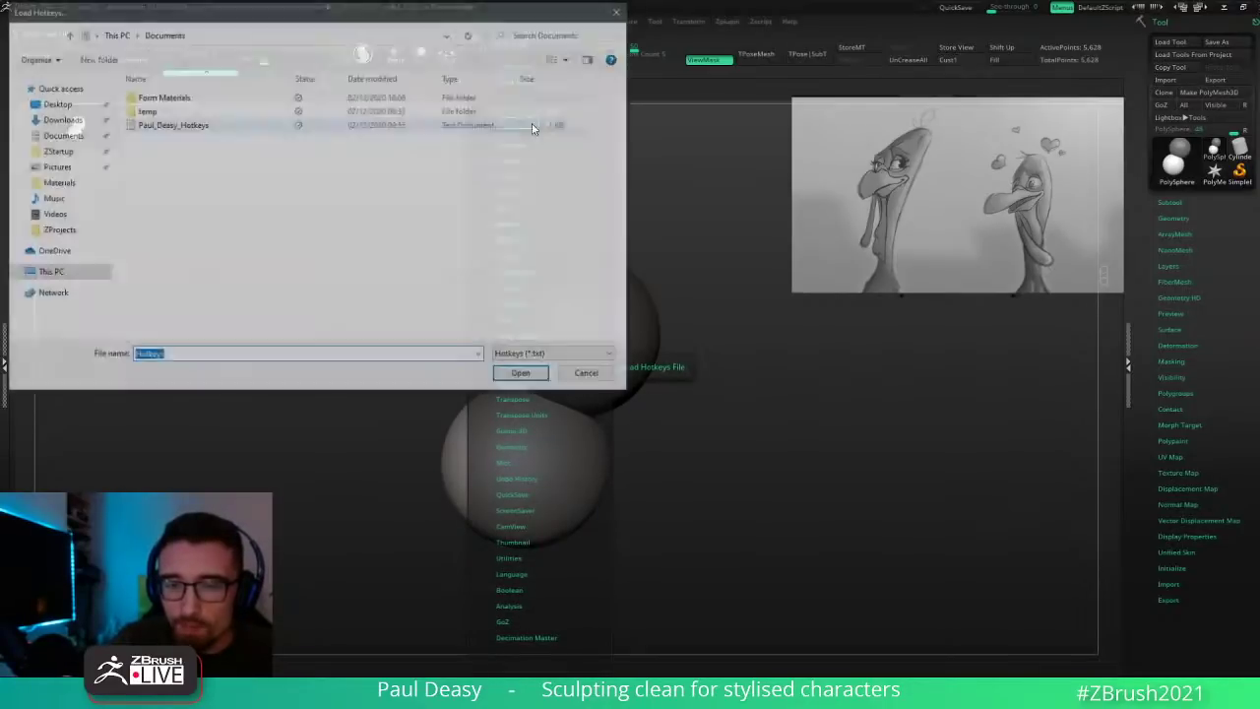
{"action": "left_click", "coordinate": [246, 126]}
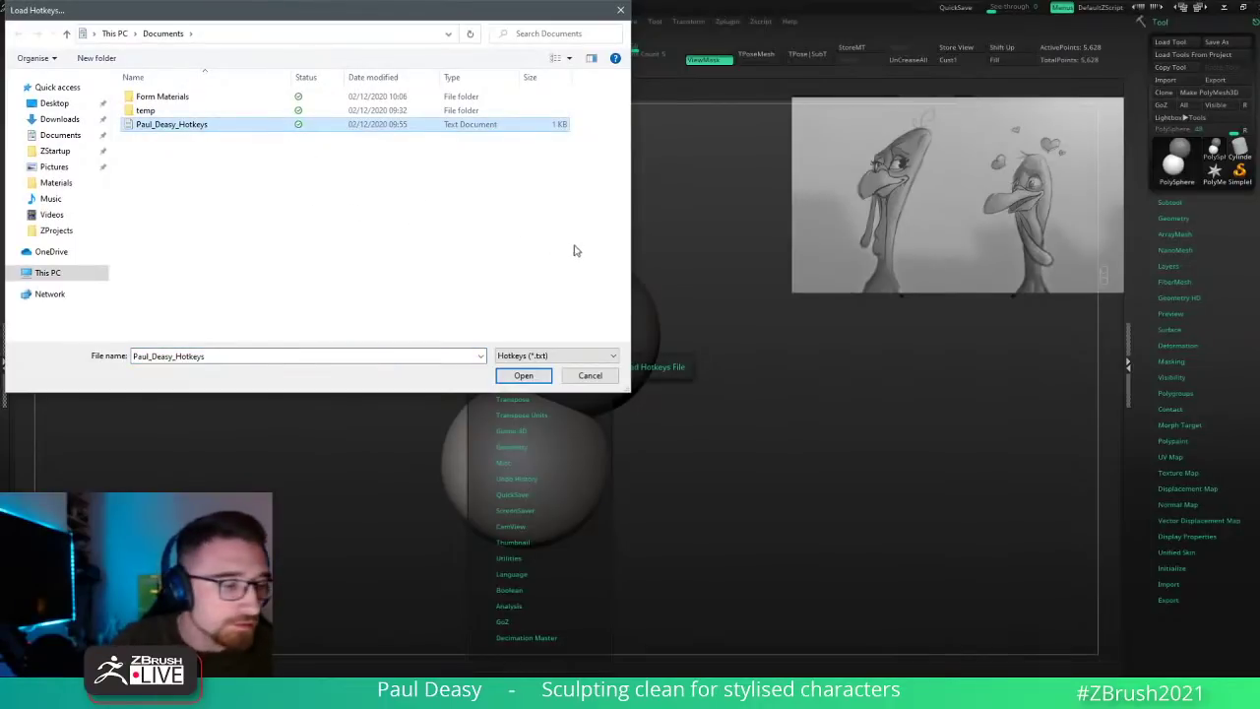
{"action": "key", "text": "Return"}
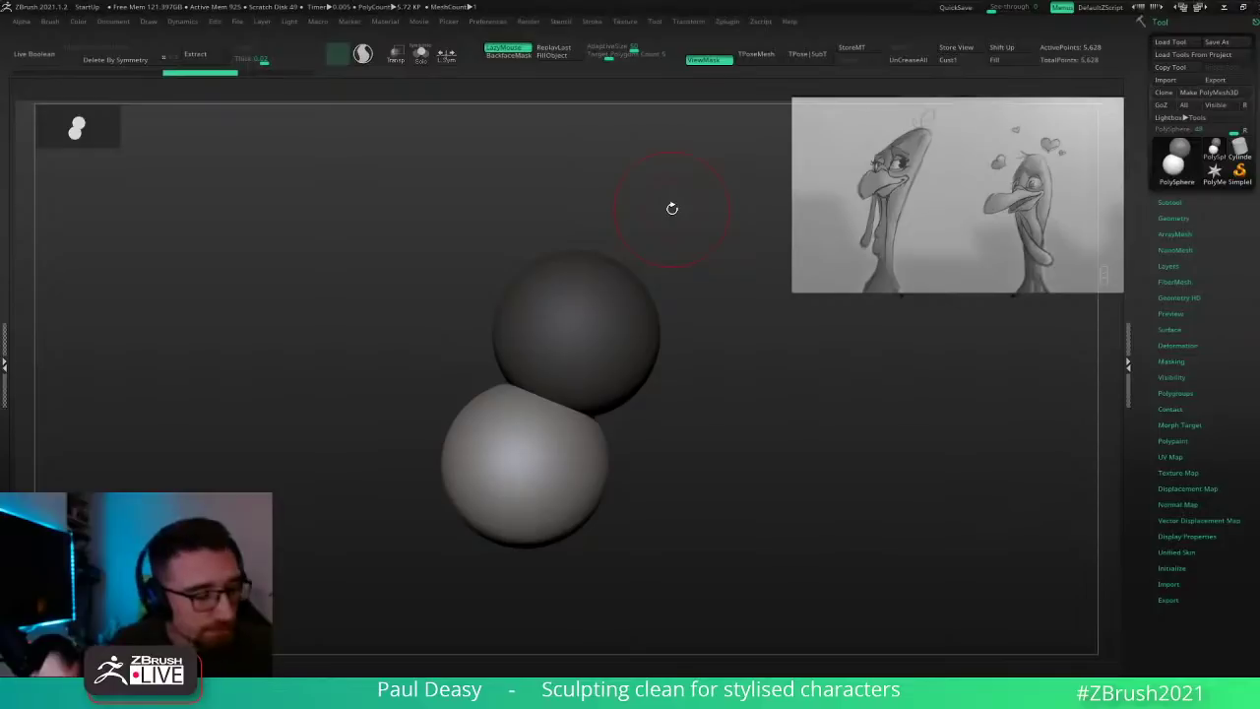
Step: Switch to the Move brush and adjust its size, undoing the small test stroke on the spheres
{"action": "key", "text": "space"}
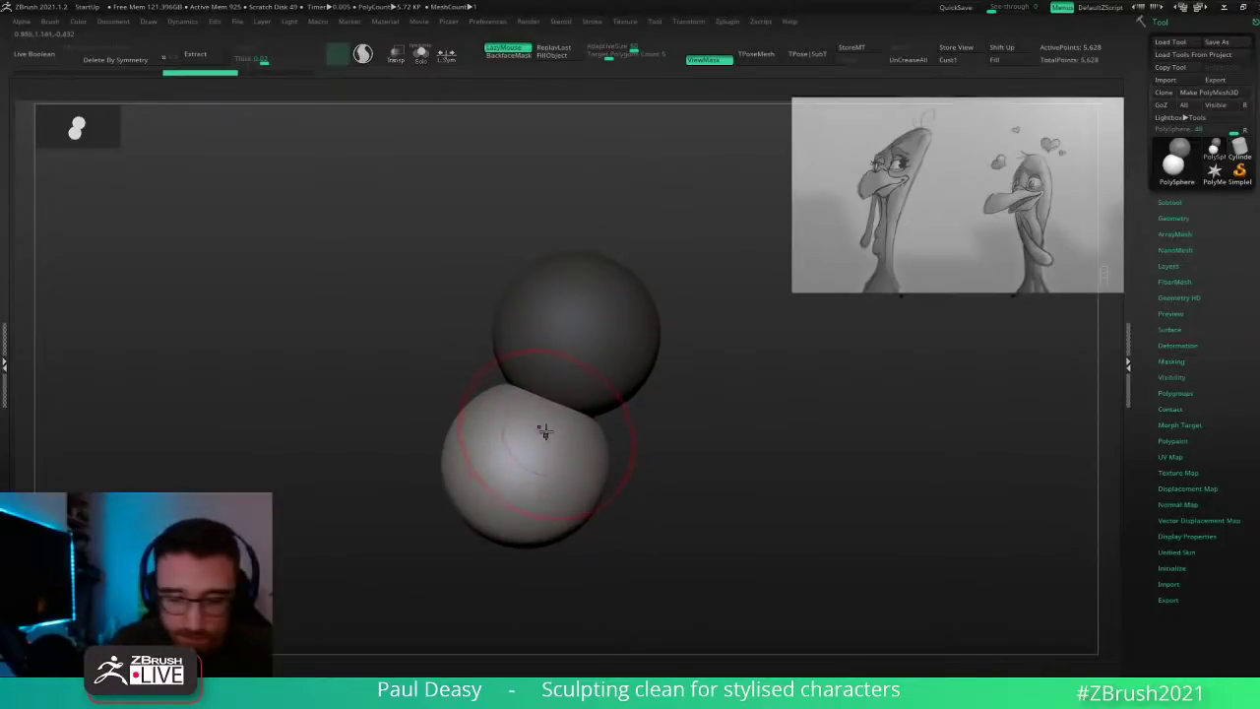
{"action": "key", "text": "b"}
{"action": "key", "text": "m"}
{"action": "key", "text": "v"}
{"action": "key", "text": "space"}
{"action": "mouse_move", "coordinate": [550, 417]}
{"action": "left_mouse_down"}
{"action": "mouse_move", "coordinate": [592, 368]}
{"action": "mouse_move", "coordinate": [563, 417]}
{"action": "left_mouse_up"}
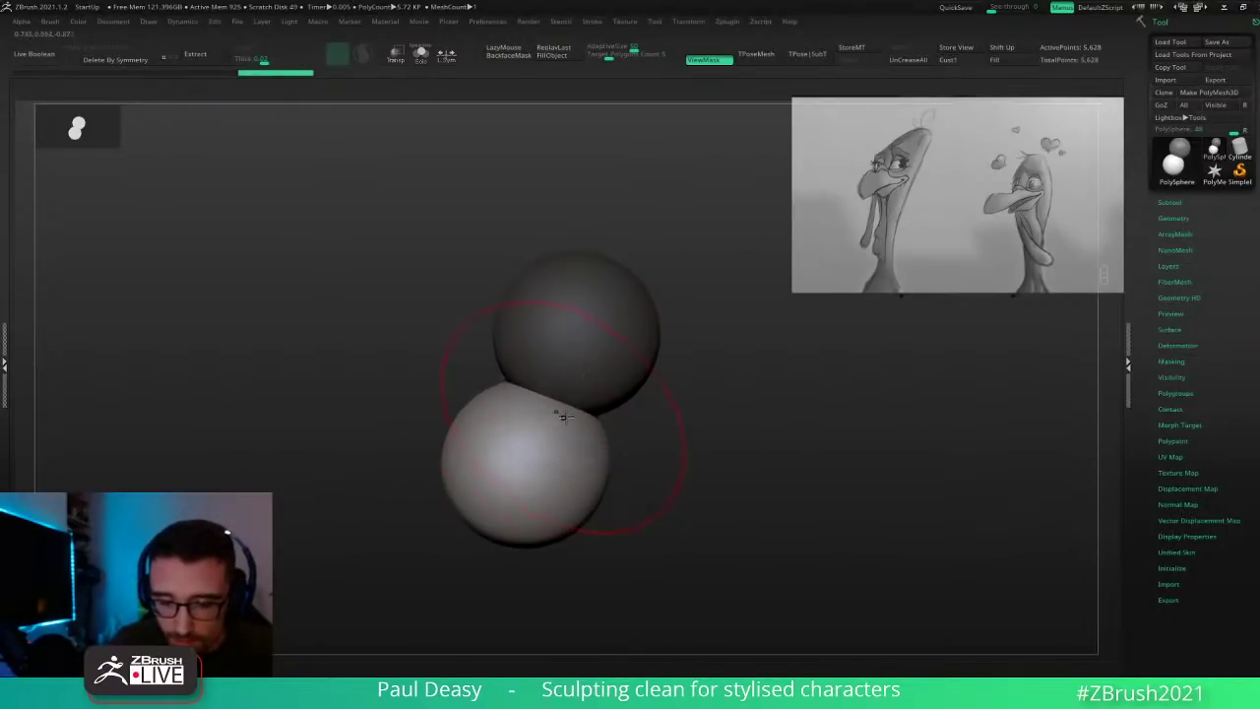
{"action": "key", "text": "ctrl+z"}
{"action": "key", "text": "shift+s"}
{"action": "left_click_drag", "start_coordinate": [697, 446], "coordinate": [626, 373], "text": "alt"}
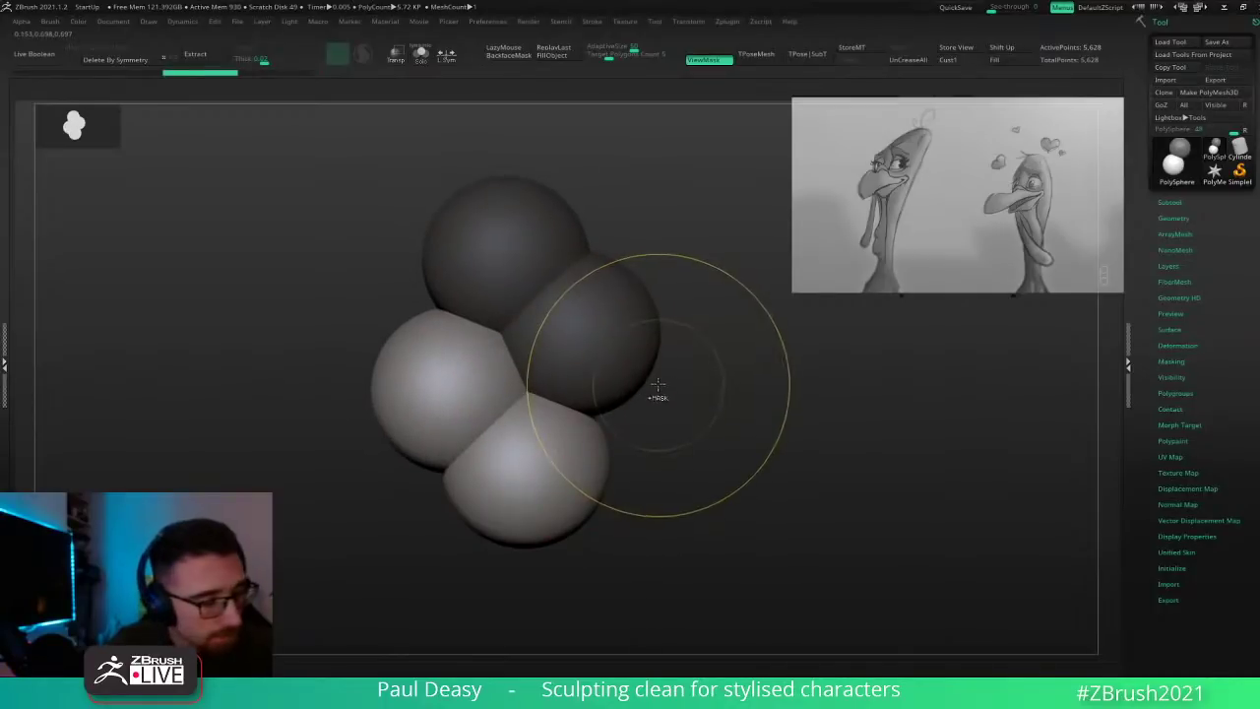
{"action": "key", "text": "ctrl+n"}
{"action": "left_click_drag", "start_coordinate": [649, 415], "coordinate": [741, 460], "text": "alt"}
Step: Split the masked upper sphere and the unmasked lower sphere into separate subtools
{"action": "key", "text": "space"}
{"action": "mouse_move", "coordinate": [700, 406]}
{"action": "left_mouse_down"}
{"action": "mouse_move", "coordinate": [687, 401]}
{"action": "mouse_move", "coordinate": [709, 414]}
{"action": "mouse_move", "coordinate": [673, 403]}
{"action": "left_mouse_up"}
{"action": "key", "text": "ctrl+shift+s"}
{"action": "key", "text": "space"}
{"action": "left_click_drag", "start_coordinate": [793, 403], "coordinate": [667, 403], "text": "alt"}
Step: Move the lower sphere directly beneath the upper one and make it the active subtool
{"action": "key", "text": "w"}
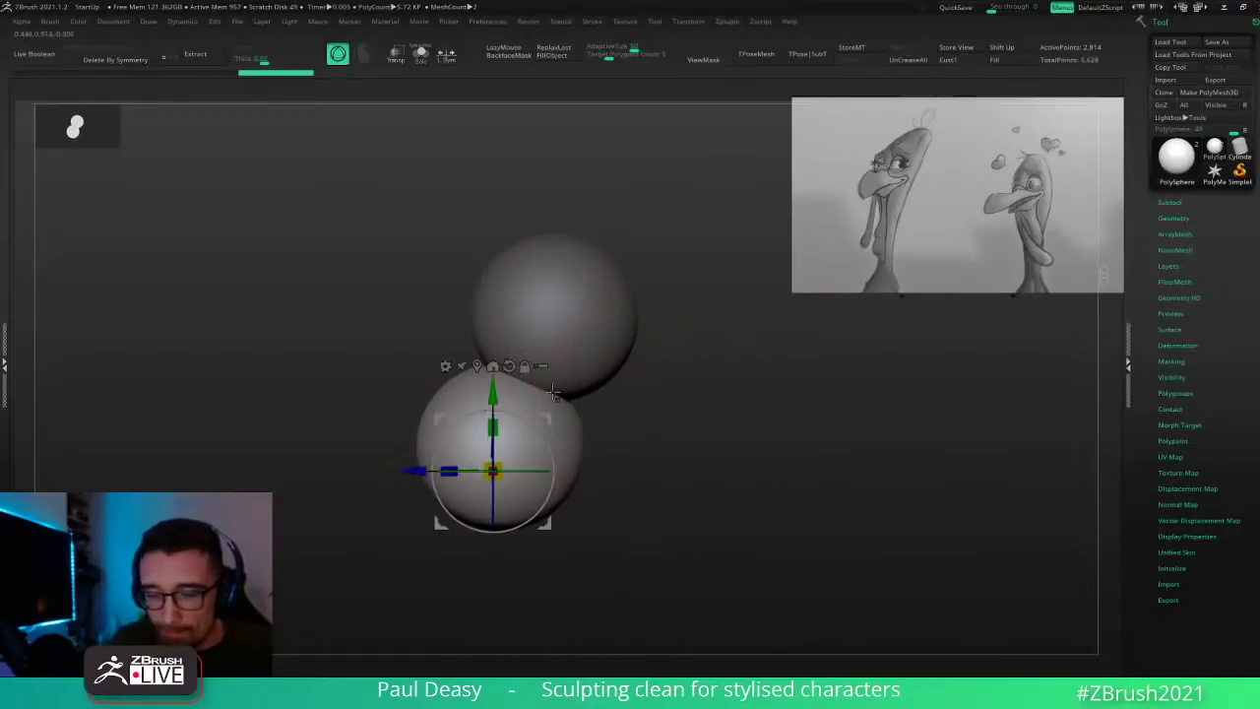
{"action": "mouse_move", "coordinate": [547, 419]}
{"action": "left_mouse_down"}
{"action": "mouse_move", "coordinate": [582, 483]}
{"action": "mouse_move", "coordinate": [612, 463]}
{"action": "left_mouse_up"}
{"action": "key", "text": "q"}
{"action": "left_click", "coordinate": [584, 380], "text": "alt"}
{"action": "left_click", "coordinate": [597, 473], "text": "alt"}
Step: Scale the lower sphere down uniformly so it is smaller than the head sphere
{"action": "key", "text": "w"}
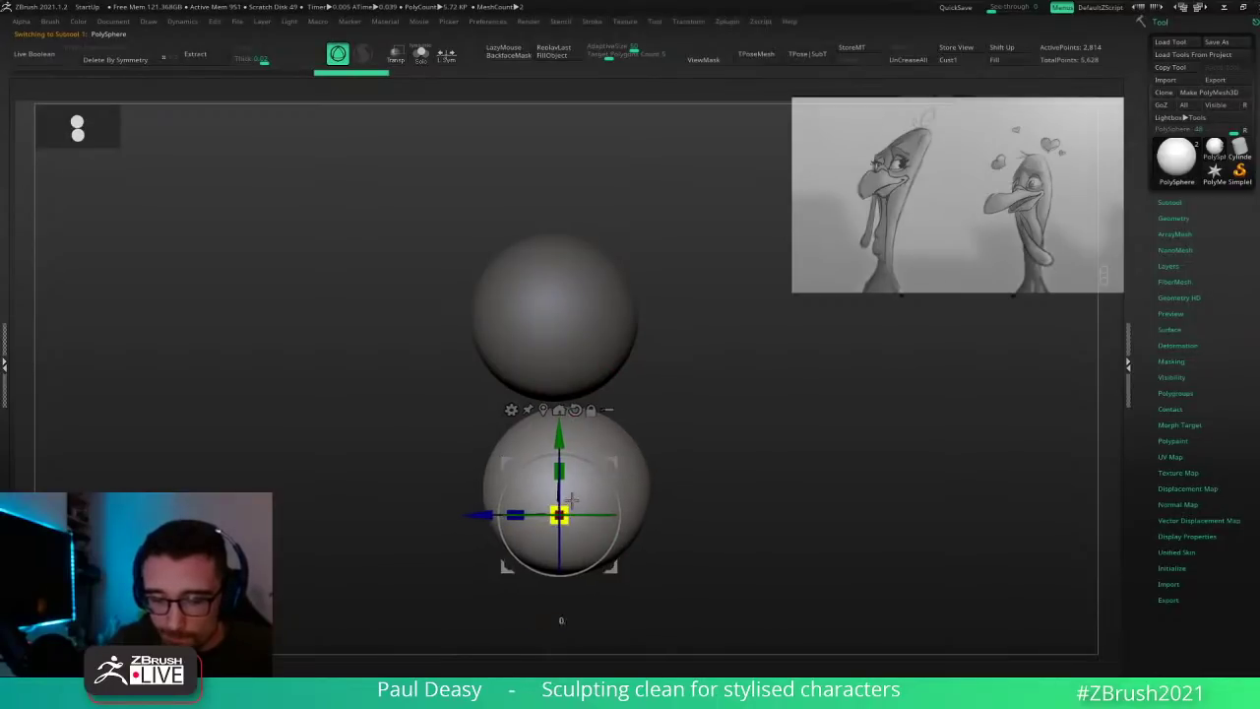
{"action": "left_click_drag", "start_coordinate": [561, 513], "coordinate": [545, 521]}
{"action": "key", "text": "q"}
{"action": "mouse_move", "coordinate": [612, 461]}
{"action": "left_mouse_down"}
{"action": "mouse_move", "coordinate": [590, 461]}
{"action": "mouse_move", "coordinate": [648, 431]}
{"action": "mouse_move", "coordinate": [613, 450]}
{"action": "left_mouse_up"}
{"action": "key", "text": "w"}
{"action": "key", "text": "q"}
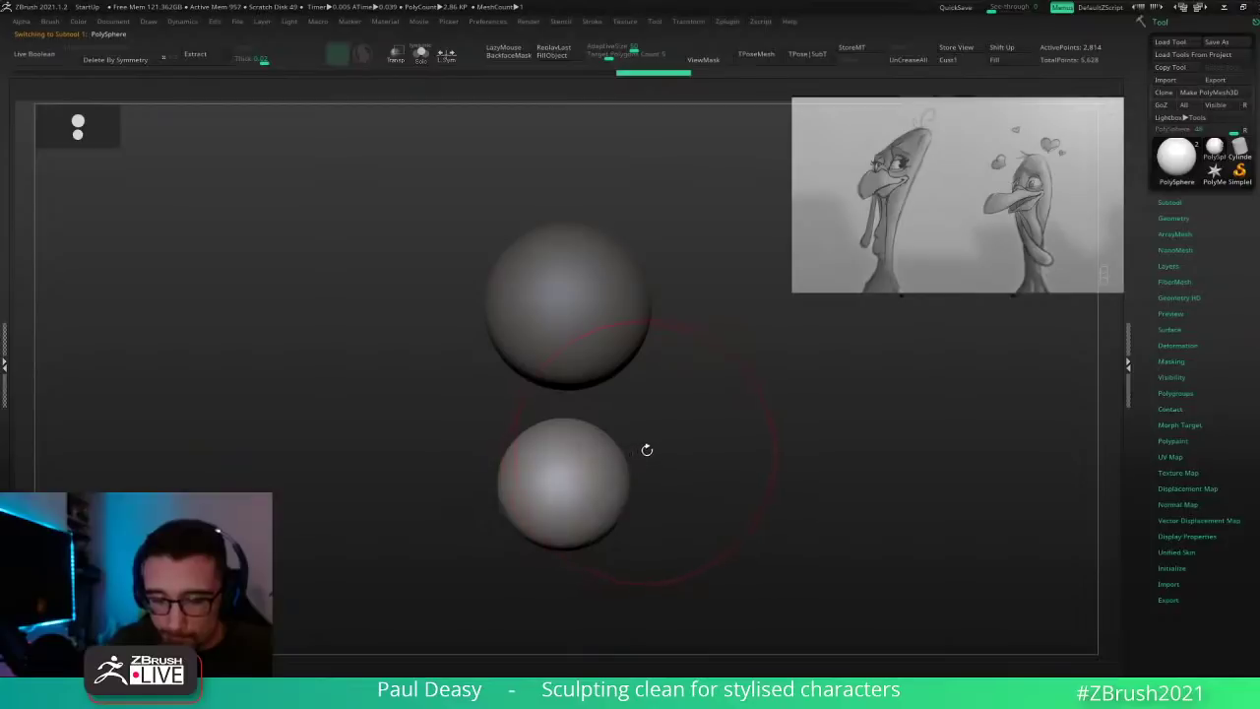
Step: Mask the lower half of the smaller sphere and blur the edge of the mask
{"action": "left_click_drag", "start_coordinate": [659, 400], "coordinate": [481, 480], "text": "ctrl"}
{"action": "left_click", "coordinate": [697, 441], "text": "ctrl"}
{"action": "left_click", "coordinate": [591, 490], "text": "ctrl"}
{"action": "left_click", "coordinate": [599, 500], "text": "ctrl"}
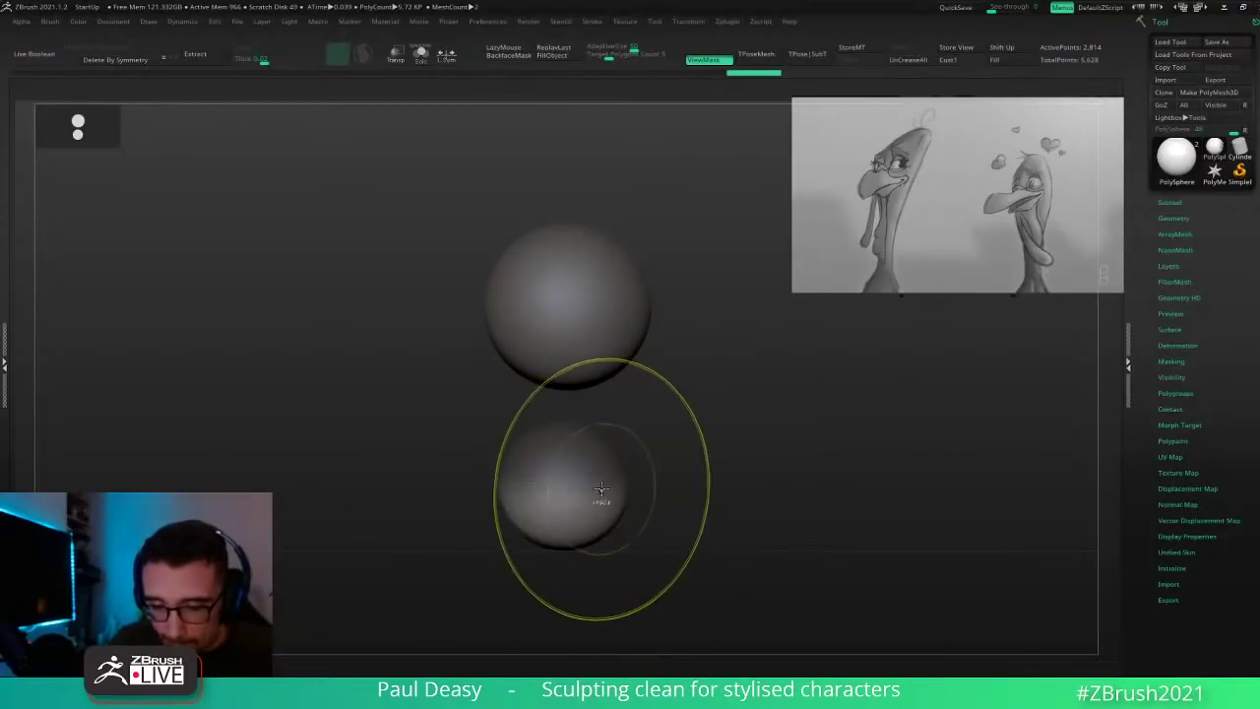
{"action": "left_click", "coordinate": [599, 500], "text": "ctrl"}
{"action": "left_click", "coordinate": [613, 493], "text": "ctrl"}
{"action": "left_click", "coordinate": [656, 476], "text": "ctrl"}
{"action": "left_click", "coordinate": [644, 479], "text": "ctrl"}
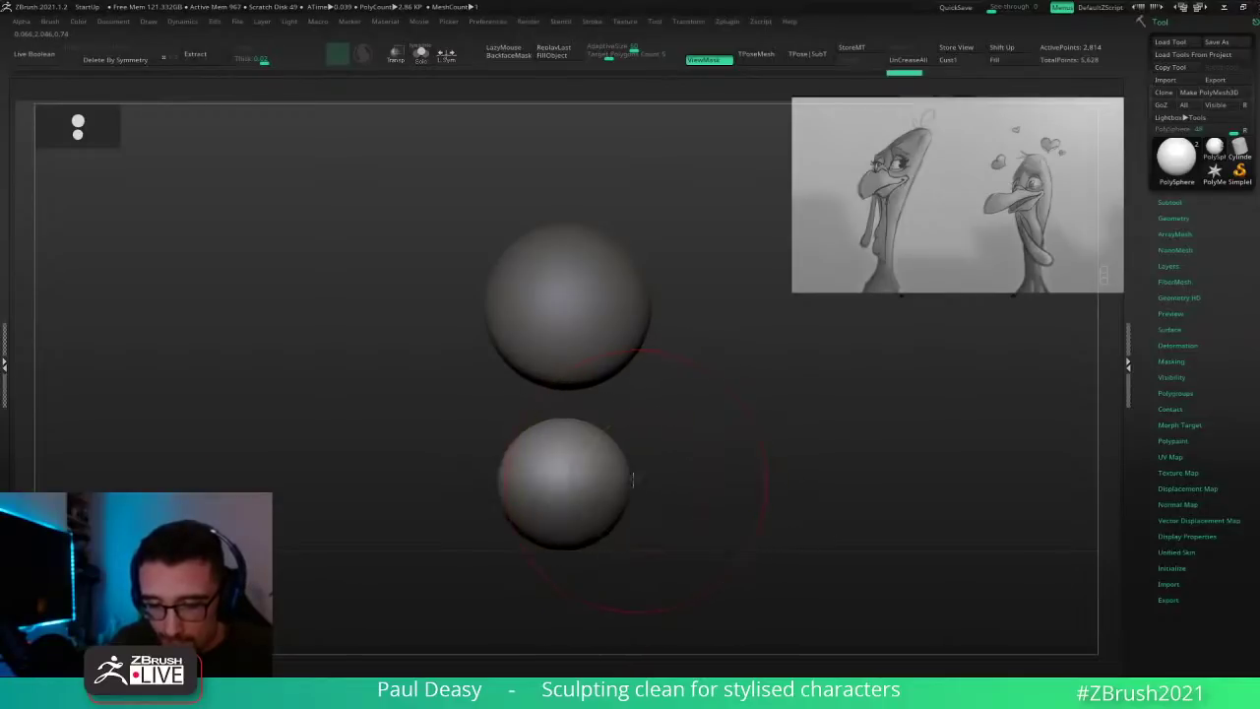
Step: Stretch the unmasked top of the small sphere up into the head to form a neck, and clear the mask
{"action": "key", "text": "w"}
{"action": "left_click_drag", "start_coordinate": [563, 426], "coordinate": [565, 331]}
{"action": "key", "text": "q"}
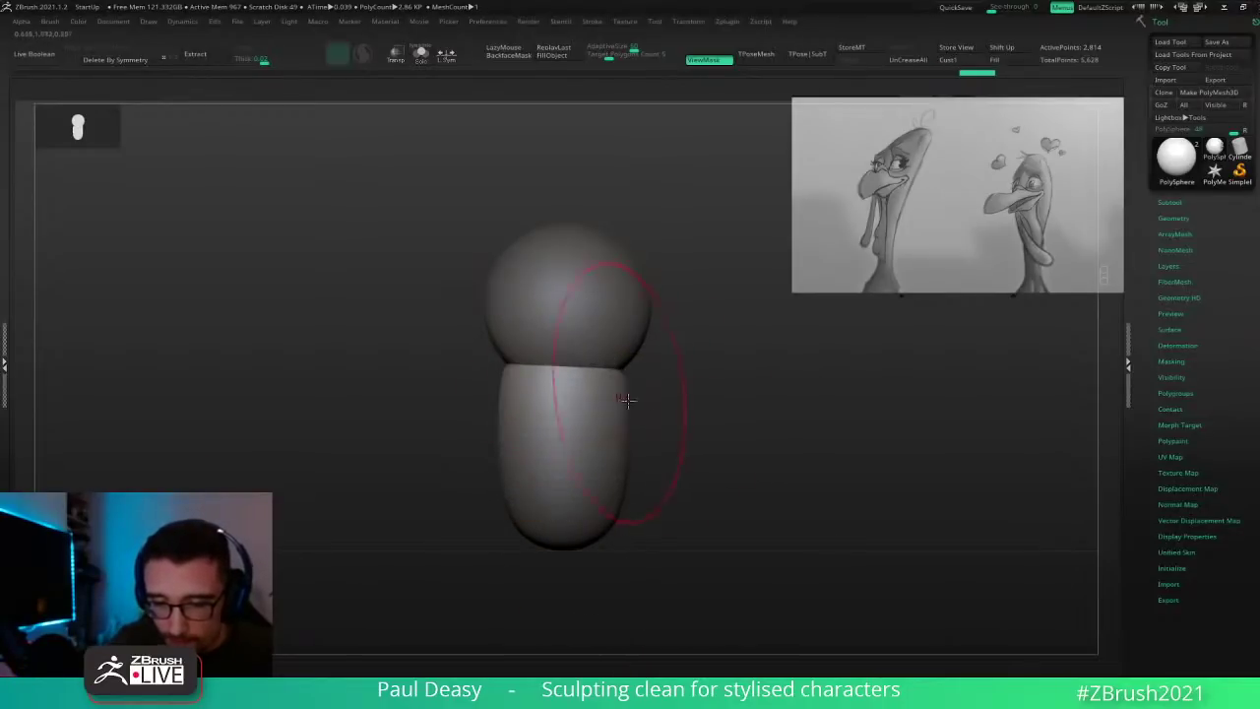
{"action": "left_click", "coordinate": [694, 490], "text": "ctrl"}
{"action": "left_click", "coordinate": [694, 491], "text": "ctrl"}
{"action": "left_click_drag", "start_coordinate": [688, 460], "coordinate": [658, 478], "text": "ctrl"}
Step: Narrow both sides of the neck symmetrically with the Move brush
{"action": "left_click_drag", "start_coordinate": [531, 436], "coordinate": [539, 436]}
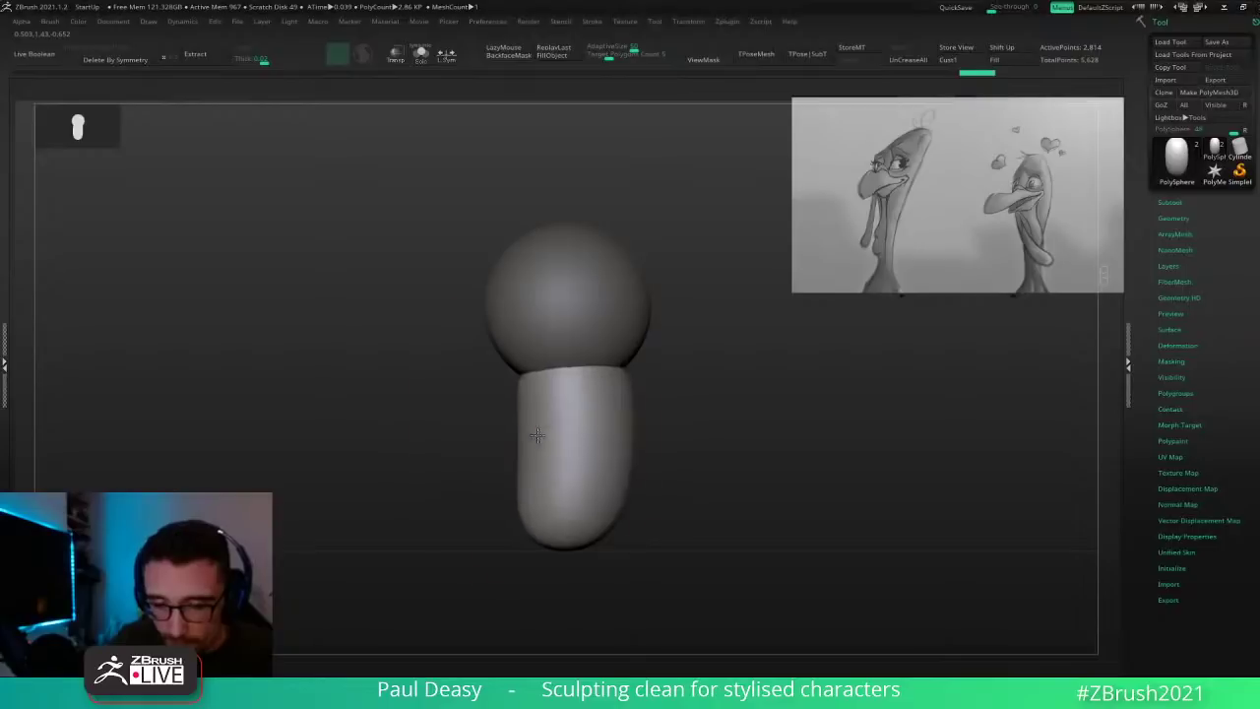
{"action": "mouse_move", "coordinate": [634, 436]}
{"action": "left_mouse_down"}
{"action": "mouse_move", "coordinate": [621, 436]}
{"action": "mouse_move", "coordinate": [715, 436]}
{"action": "mouse_move", "coordinate": [655, 436]}
{"action": "mouse_move", "coordinate": [671, 442]}
{"action": "left_mouse_up"}
{"action": "key", "text": "space"}
{"action": "mouse_move", "coordinate": [667, 374]}
{"action": "left_mouse_down"}
{"action": "mouse_move", "coordinate": [679, 345]}
{"action": "mouse_move", "coordinate": [672, 392]}
{"action": "mouse_move", "coordinate": [674, 366]}
{"action": "left_mouse_up"}
{"action": "key", "text": "space"}
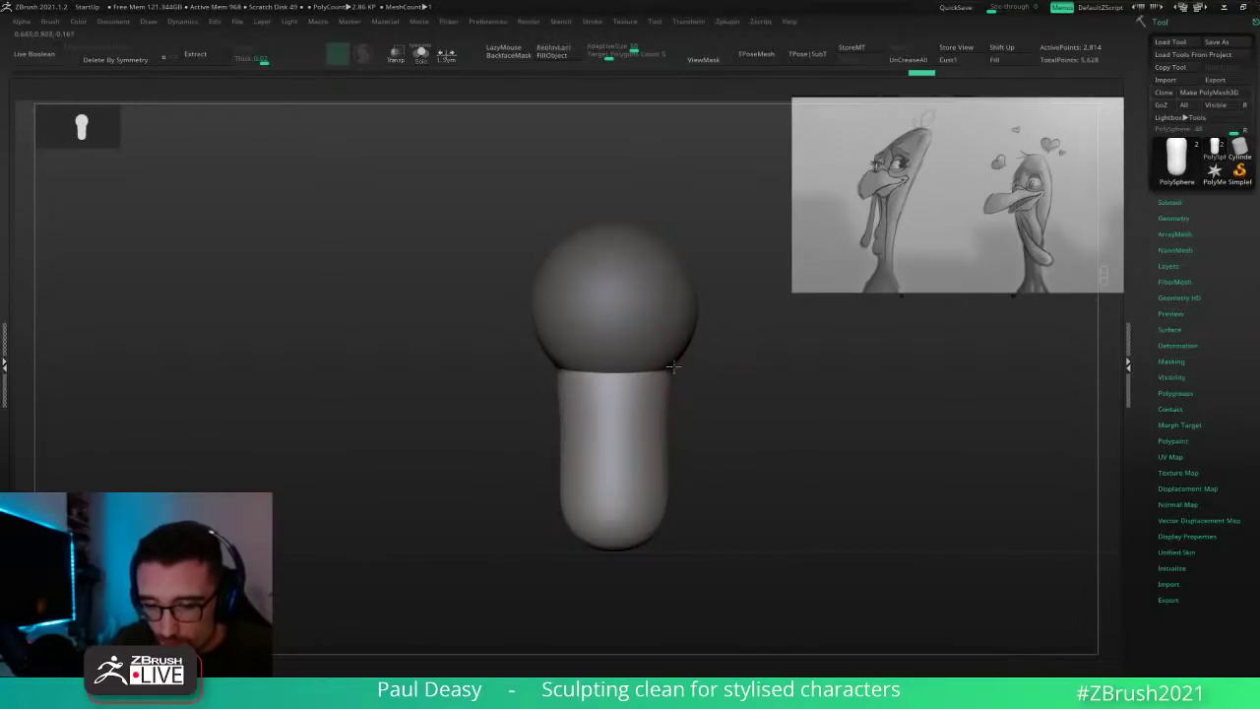
Step: Refine the neck into a slim, slightly tapered column with the Move brush and remesh it more densely
{"action": "mouse_move", "coordinate": [655, 473]}
{"action": "left_mouse_down", "text": "shift"}
{"action": "mouse_move", "coordinate": [719, 439]}
{"action": "mouse_move", "coordinate": [686, 434]}
{"action": "mouse_move", "coordinate": [709, 436]}
{"action": "left_mouse_up", "text": "shift"}
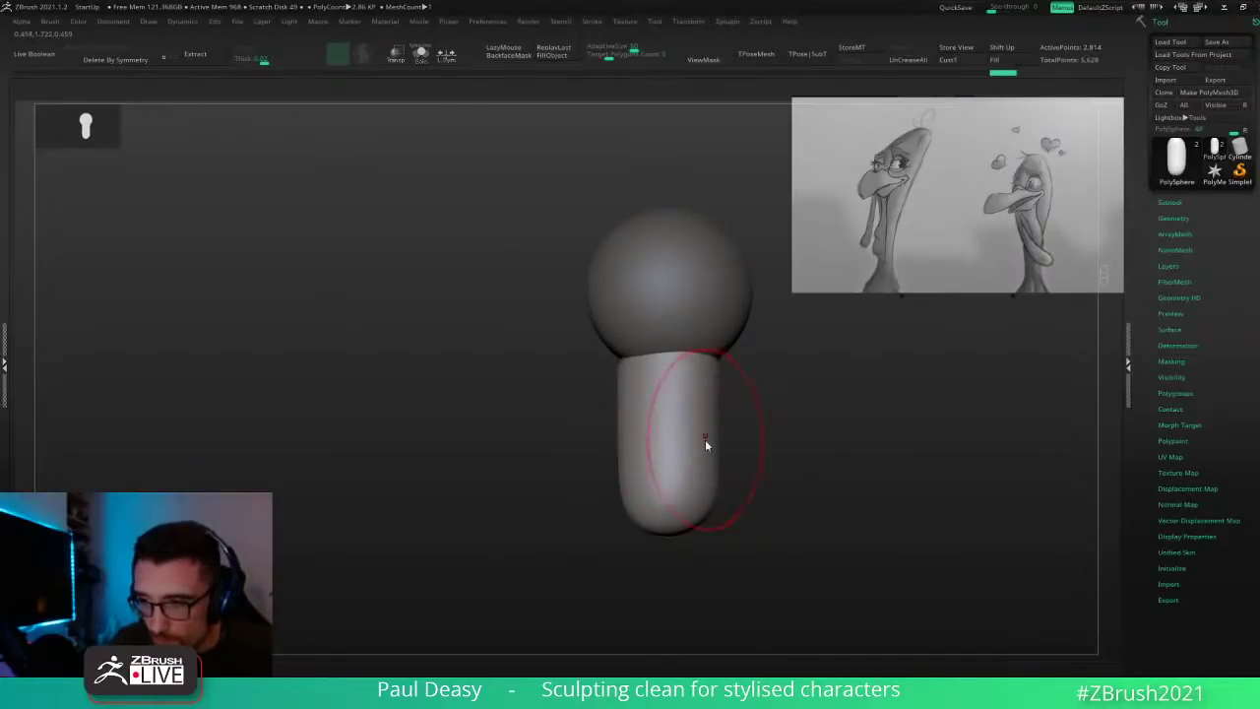
{"action": "left_click_drag", "start_coordinate": [625, 444], "coordinate": [637, 441]}
{"action": "left_click_drag", "start_coordinate": [718, 415], "coordinate": [711, 390]}
{"action": "key", "text": "space"}
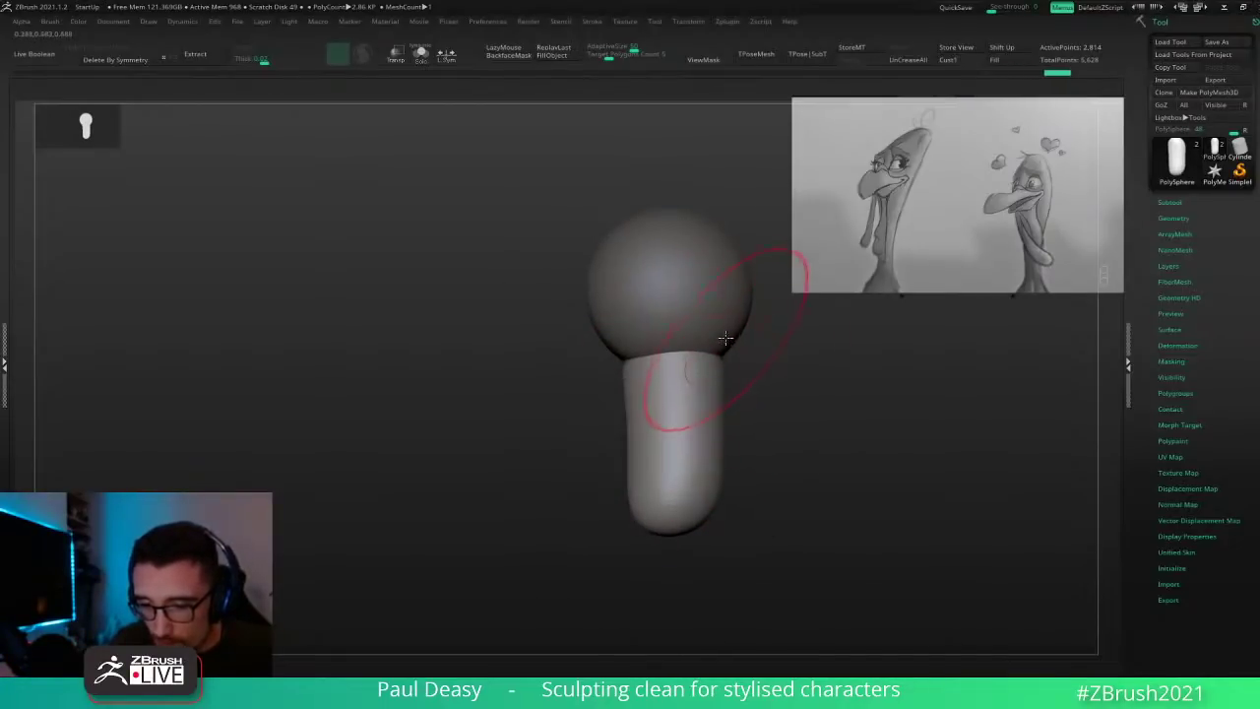
{"action": "mouse_move", "coordinate": [727, 341]}
{"action": "left_mouse_down"}
{"action": "mouse_move", "coordinate": [742, 323]}
{"action": "mouse_move", "coordinate": [715, 360]}
{"action": "left_mouse_up"}
{"action": "left_click_drag", "start_coordinate": [774, 403], "coordinate": [805, 416]}
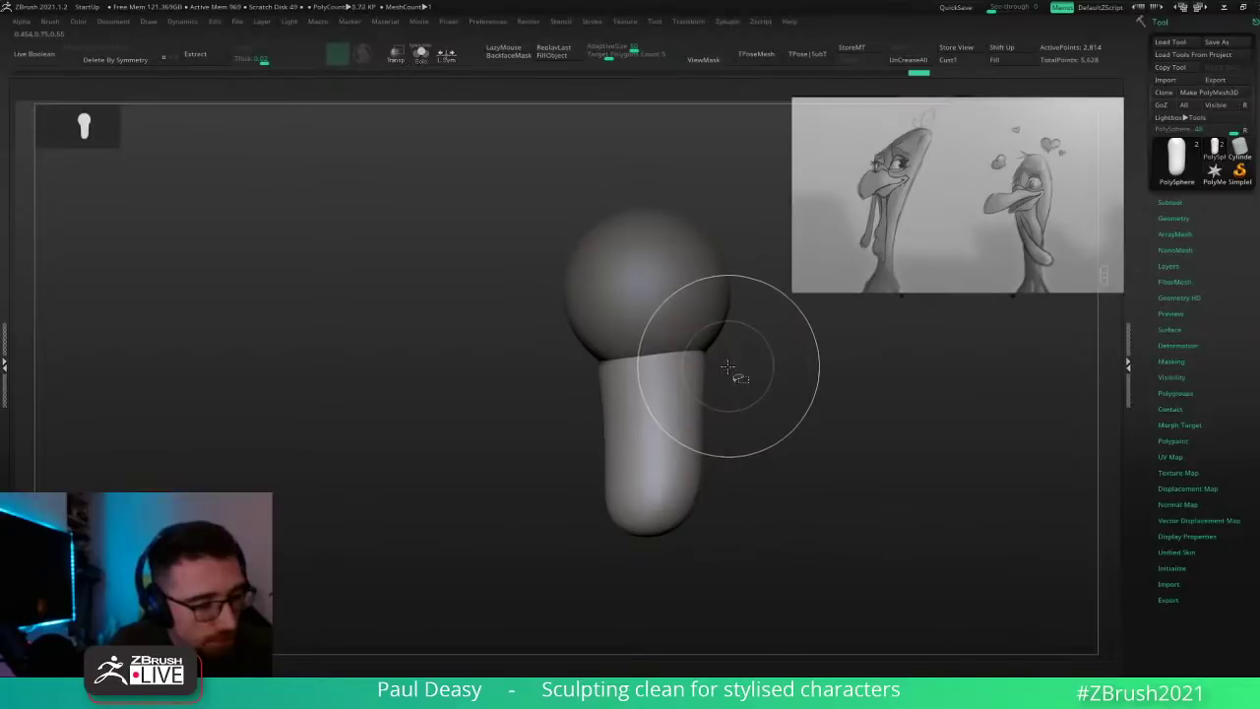
{"action": "key", "text": "ctrl+shift+r"}
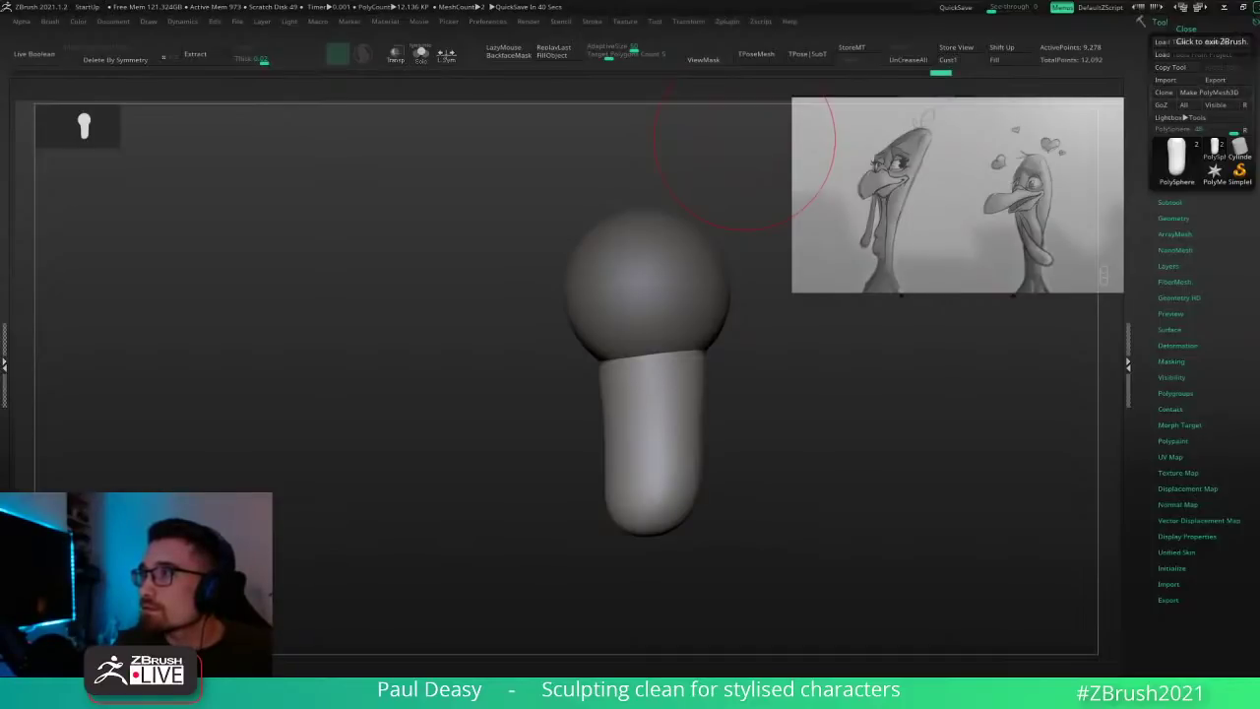
Step: Activate the head sphere and pull its underside down over the neck with the Move brush
{"action": "left_click_drag", "start_coordinate": [806, 452], "coordinate": [795, 457], "text": "alt"}
{"action": "left_click", "coordinate": [654, 313], "text": "alt"}
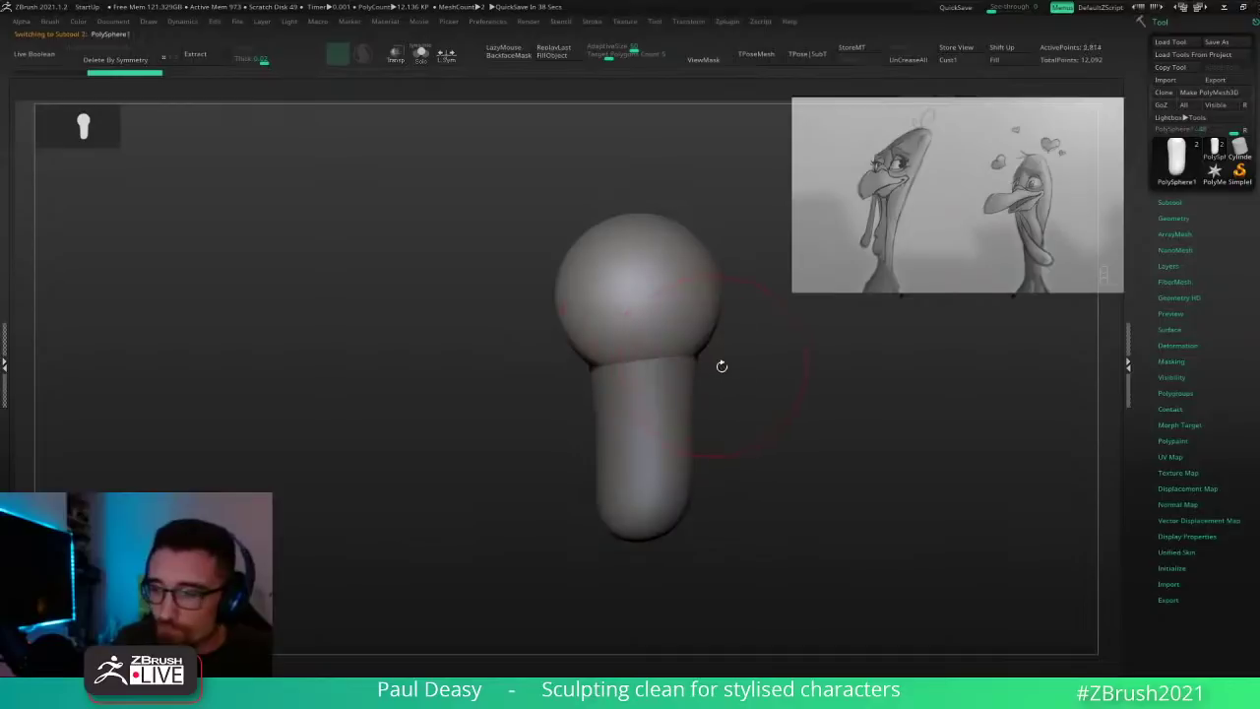
{"action": "left_click_drag", "start_coordinate": [735, 380], "coordinate": [683, 416], "text": "alt"}
{"action": "key", "text": "space"}
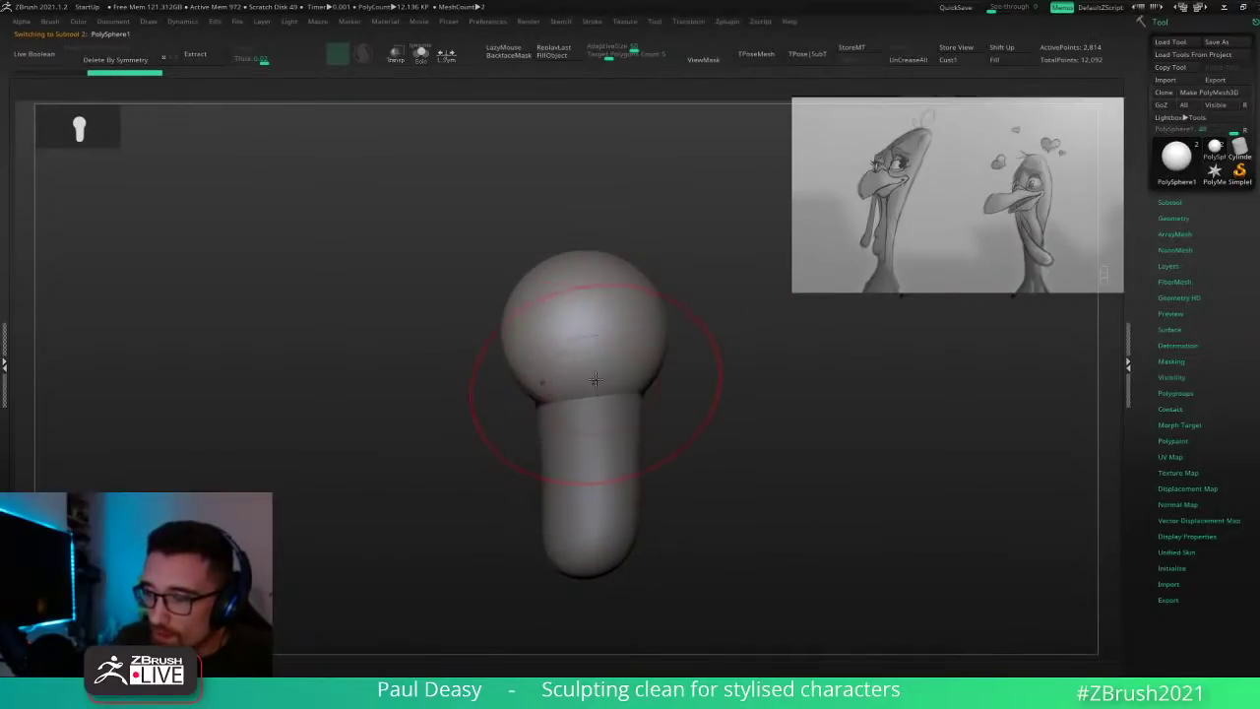
{"action": "left_click_drag", "start_coordinate": [593, 377], "coordinate": [597, 421]}
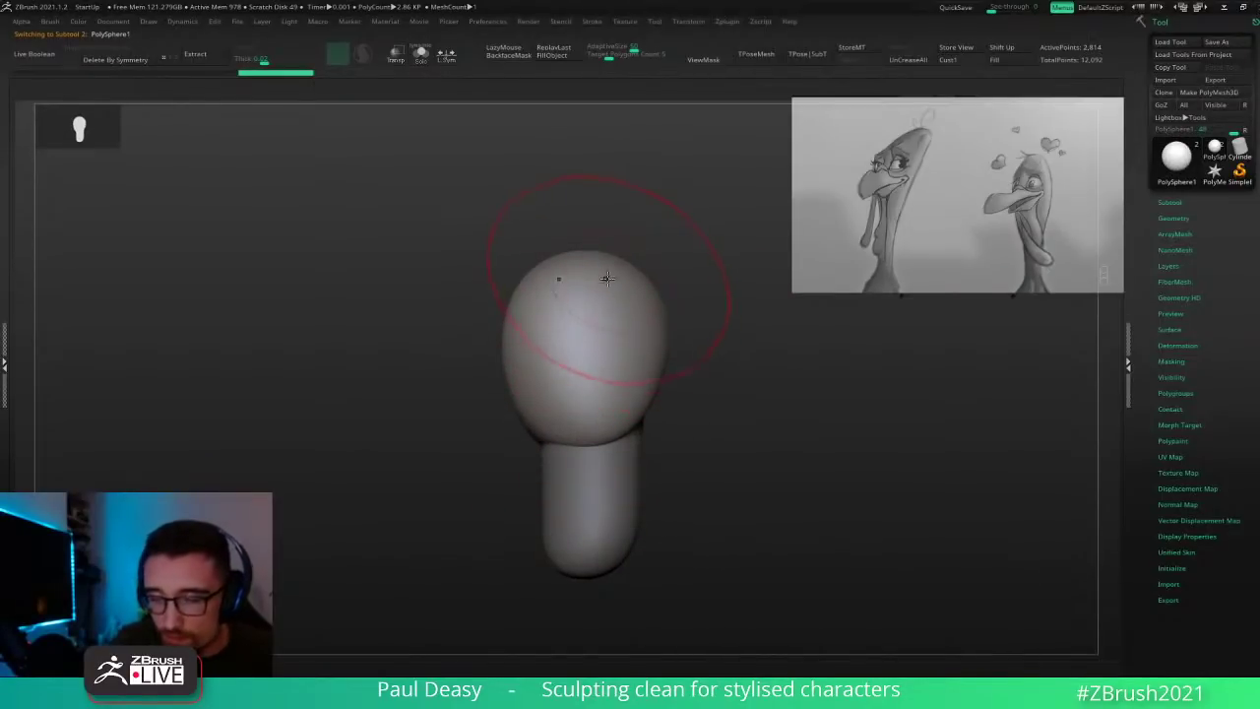
Step: Undo the last pull on the head and stretch its top upward into an egg shape with the Move brush
{"action": "key", "text": "ctrl+z"}
{"action": "mouse_move", "coordinate": [609, 276]}
{"action": "left_mouse_down"}
{"action": "mouse_move", "coordinate": [621, 220]}
{"action": "mouse_move", "coordinate": [628, 232]}
{"action": "mouse_move", "coordinate": [604, 223]}
{"action": "left_mouse_up"}
{"action": "key", "text": "space"}
{"action": "key", "text": "space"}
{"action": "left_click_drag", "start_coordinate": [581, 394], "coordinate": [585, 424]}
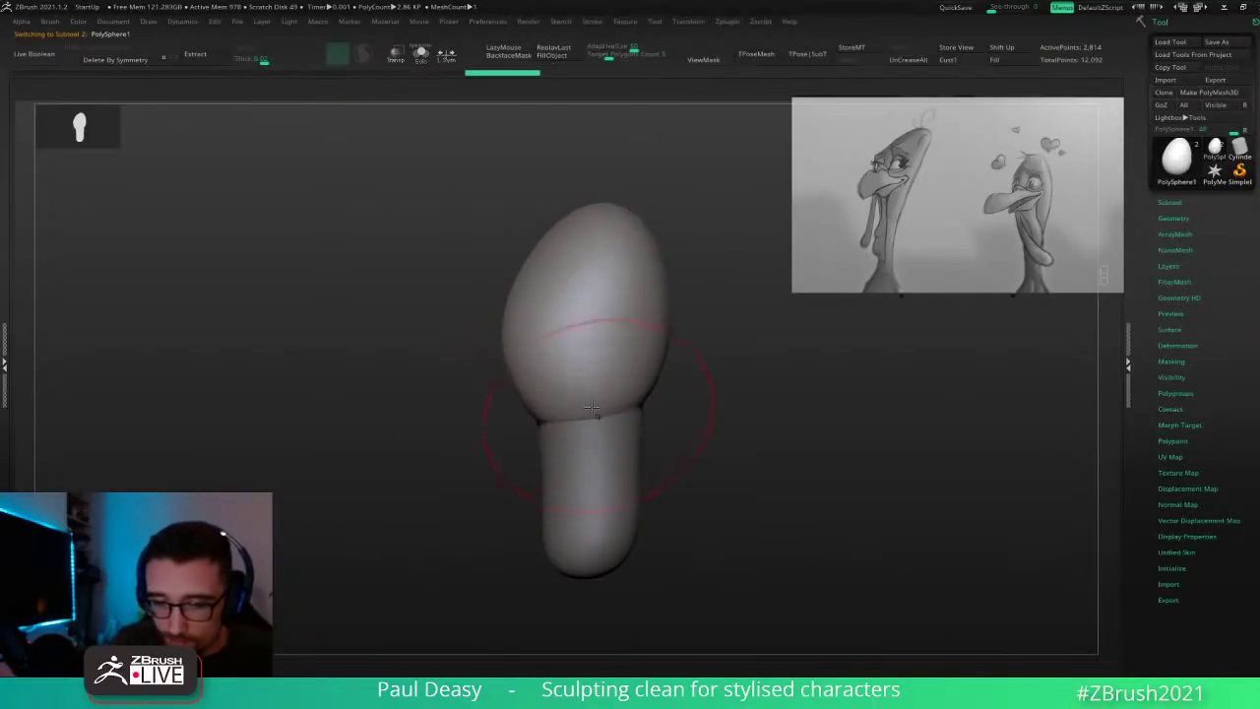
Step: Refine the lower part of the head where it overlaps the neck, using Move brush strokes
{"action": "left_click_drag", "start_coordinate": [525, 337], "coordinate": [541, 401], "text": "shift"}
{"action": "mouse_move", "coordinate": [642, 348]}
{"action": "left_mouse_down", "text": "shift"}
{"action": "mouse_move", "coordinate": [634, 377]}
{"action": "mouse_move", "coordinate": [745, 361]}
{"action": "left_mouse_up", "text": "shift"}
{"action": "mouse_move", "coordinate": [836, 379]}
{"action": "left_mouse_down"}
{"action": "mouse_move", "coordinate": [703, 427]}
{"action": "mouse_move", "coordinate": [681, 421]}
{"action": "left_mouse_up"}
{"action": "left_click_drag", "start_coordinate": [607, 397], "coordinate": [566, 435]}
{"action": "key", "text": "space"}
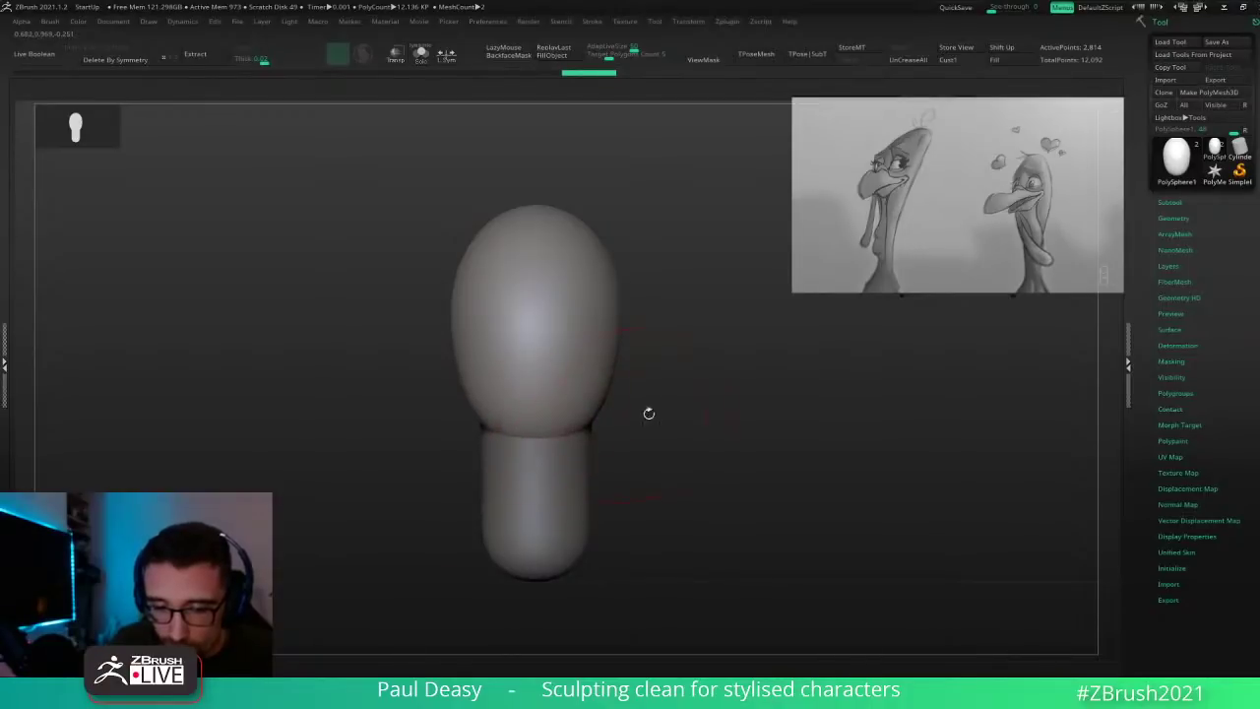
{"action": "mouse_move", "coordinate": [649, 413]}
{"action": "left_mouse_down"}
{"action": "mouse_move", "coordinate": [613, 416]}
{"action": "mouse_move", "coordinate": [692, 431]}
{"action": "left_mouse_up"}
{"action": "key", "text": "ctrl+z"}
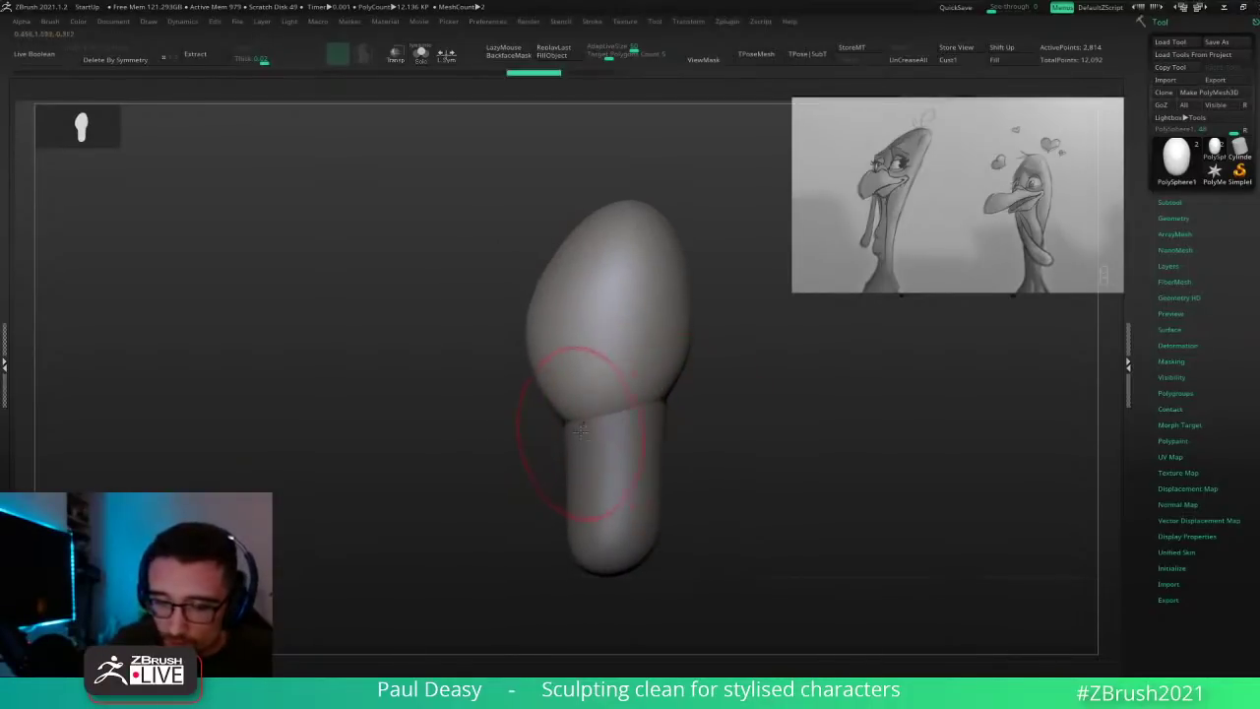
Step: Activate the neck, pull its upper front and back edges toward the head, and lengthen its lower end with the Move brush
{"action": "left_click", "coordinate": [581, 430], "text": "alt"}
{"action": "left_click_drag", "start_coordinate": [556, 386], "coordinate": [571, 419]}
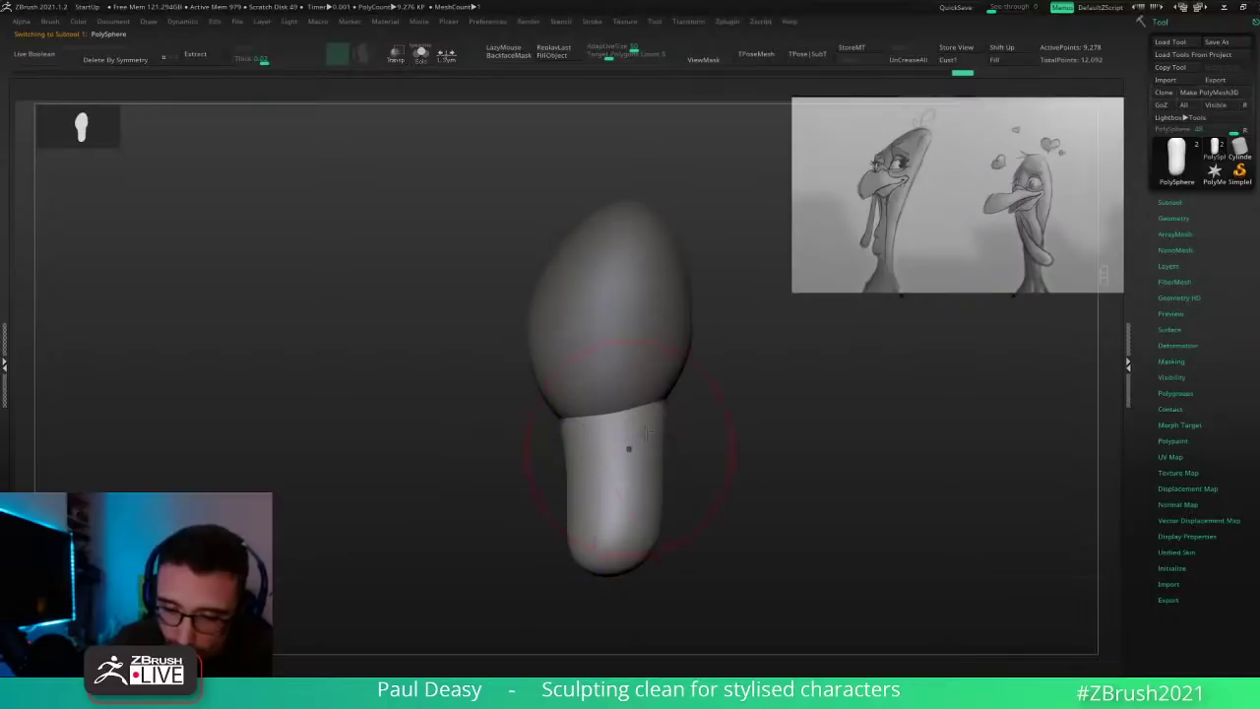
{"action": "left_click_drag", "start_coordinate": [663, 408], "coordinate": [676, 375]}
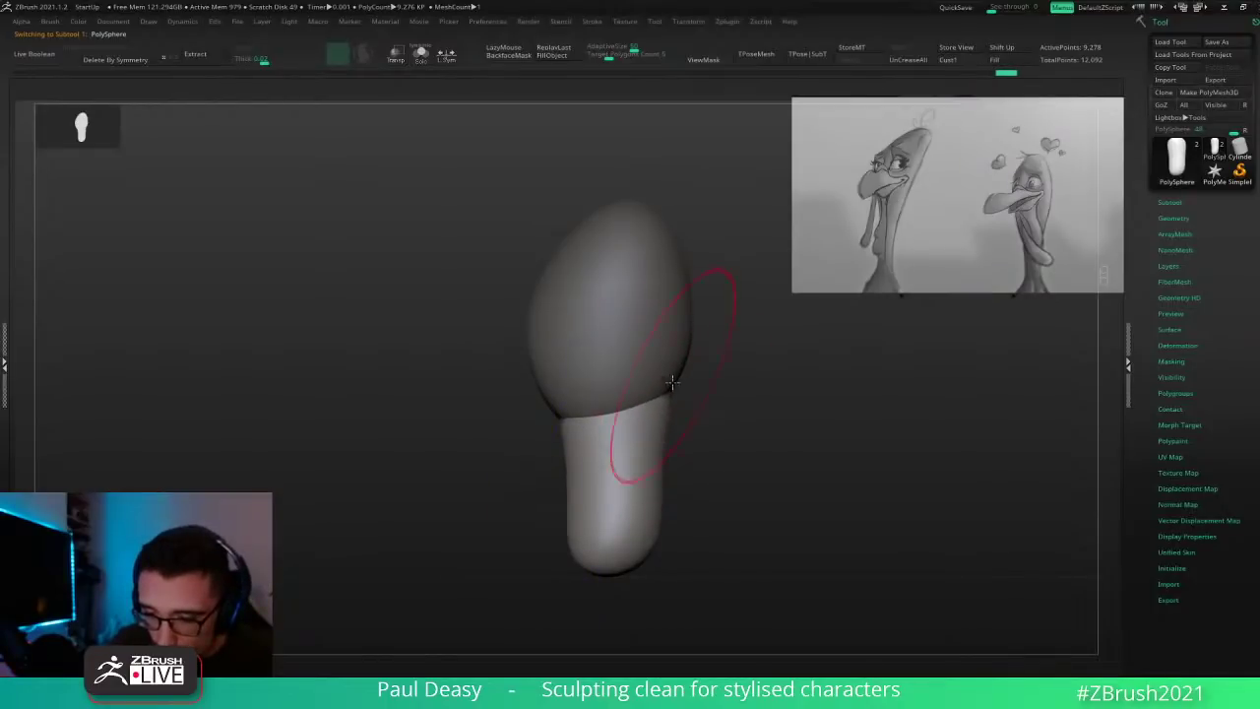
{"action": "mouse_move", "coordinate": [659, 534]}
{"action": "left_mouse_down", "text": "alt"}
{"action": "mouse_move", "coordinate": [656, 433]}
{"action": "mouse_move", "coordinate": [585, 510]}
{"action": "mouse_move", "coordinate": [650, 517]}
{"action": "left_mouse_up", "text": "alt"}
{"action": "left_click_drag", "start_coordinate": [624, 476], "coordinate": [606, 513]}
Step: ZRemesh the neck to a low-density mesh with a target polygon count of about 0.3
{"action": "left_click", "coordinate": [594, 55]}
{"action": "key", "text": "ctrl+shift+r"}
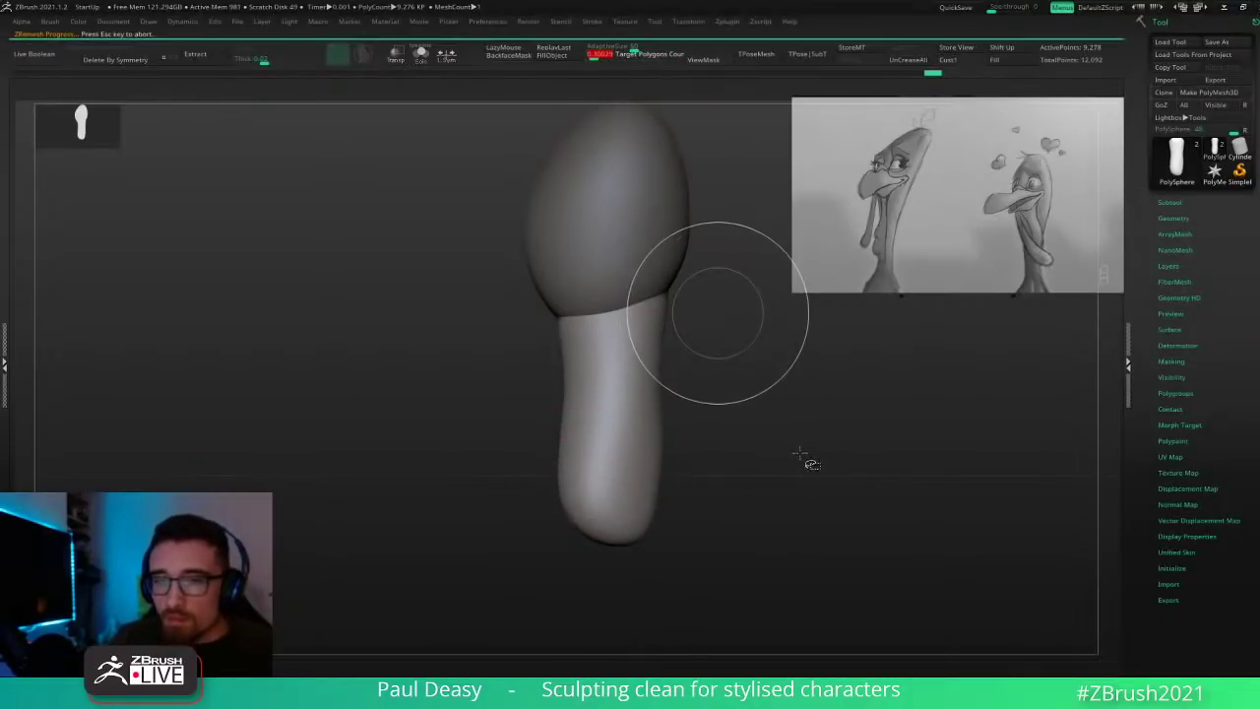
{"action": "left_click_drag", "start_coordinate": [657, 390], "coordinate": [634, 459]}
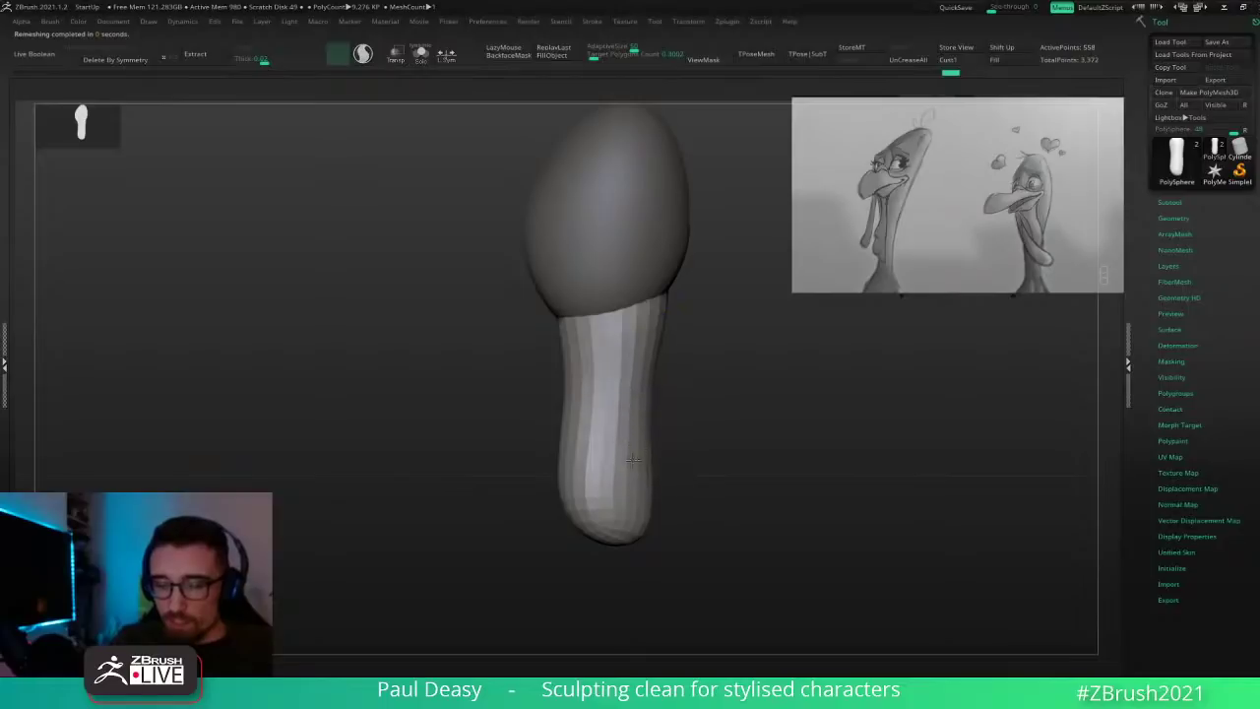
{"action": "left_click_drag", "start_coordinate": [685, 419], "coordinate": [684, 476], "text": "alt"}
Step: Flare the top of the low-density neck slightly so it flows into the underside of the head
{"action": "left_click", "coordinate": [603, 307], "text": "alt"}
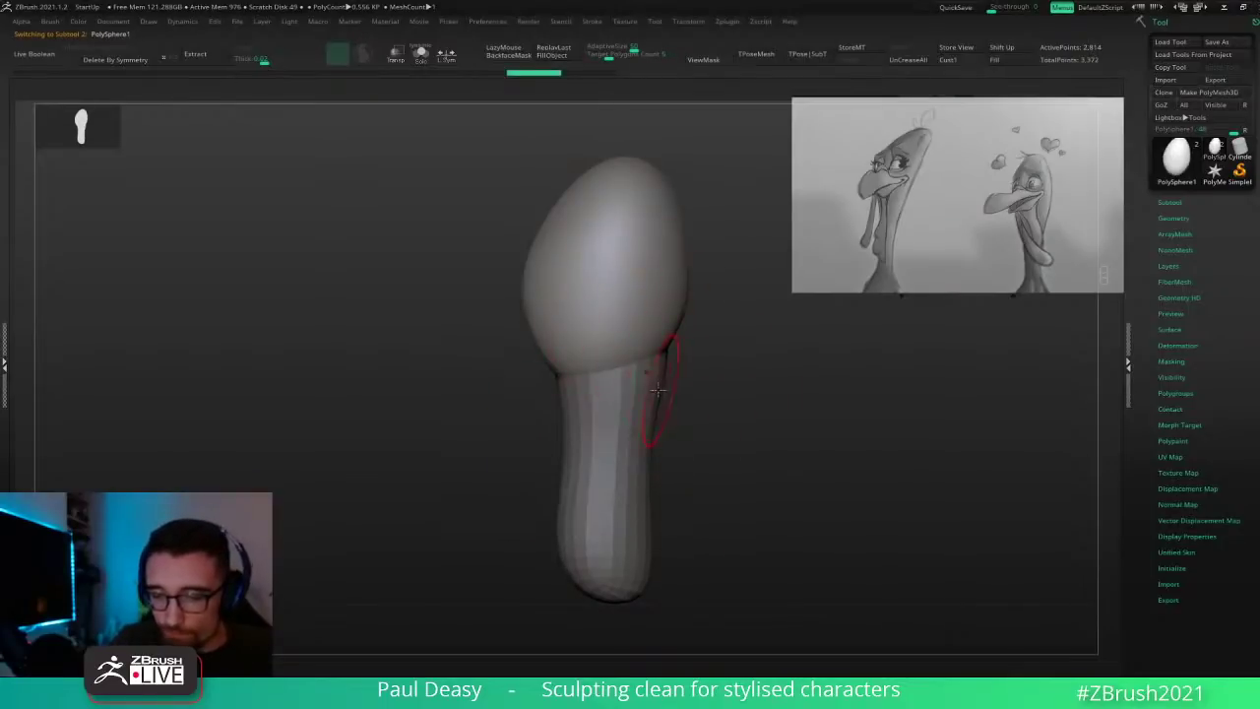
{"action": "left_click", "coordinate": [658, 390], "text": "alt"}
{"action": "left_click_drag", "start_coordinate": [662, 384], "coordinate": [649, 437], "text": "shift"}
{"action": "mouse_move", "coordinate": [665, 380]}
{"action": "left_mouse_down", "text": "shift"}
{"action": "mouse_move", "coordinate": [663, 359]}
{"action": "mouse_move", "coordinate": [606, 362]}
{"action": "mouse_move", "coordinate": [664, 377]}
{"action": "left_mouse_up", "text": "shift"}
{"action": "key", "text": "space"}
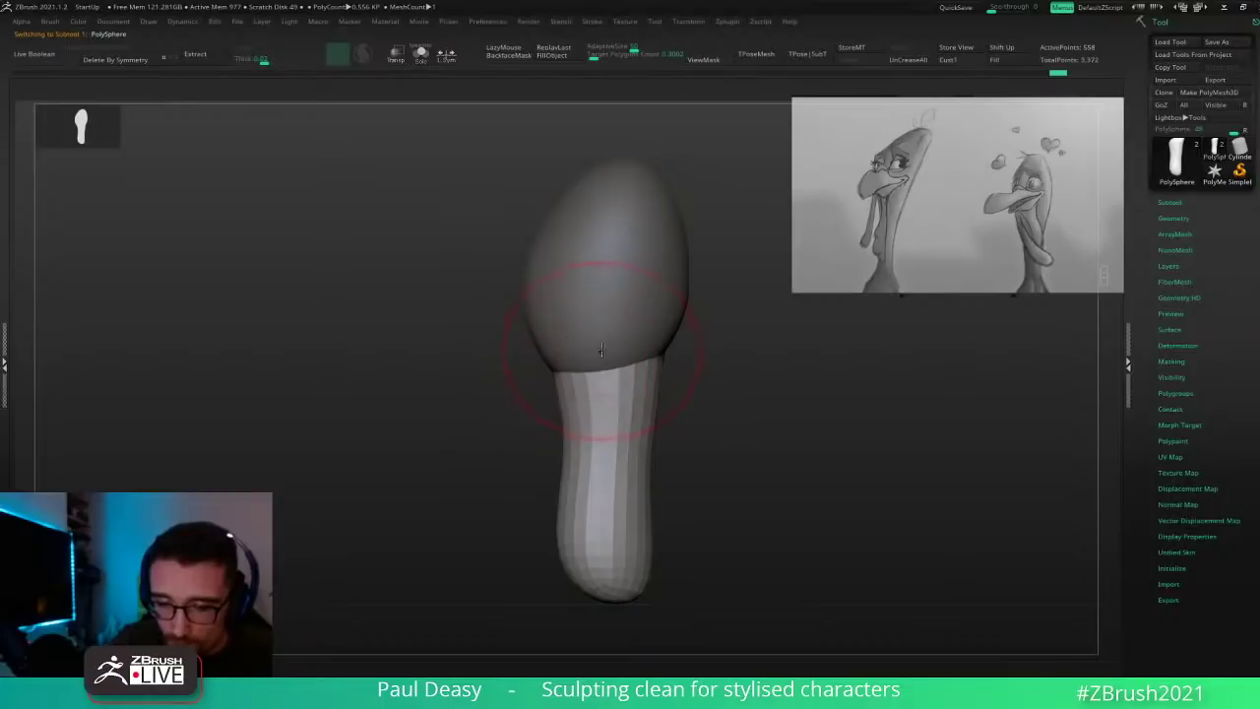
Step: Activate the head and ZRemesh it in two passes down to a target polygon count of about 0.46
{"action": "left_click", "coordinate": [604, 337], "text": "alt"}
{"action": "mouse_move", "coordinate": [710, 375]}
{"action": "left_mouse_down", "text": "shift"}
{"action": "mouse_move", "coordinate": [574, 371]}
{"action": "mouse_move", "coordinate": [773, 366]}
{"action": "left_mouse_up", "text": "shift"}
{"action": "left_click", "coordinate": [627, 335], "text": "alt"}
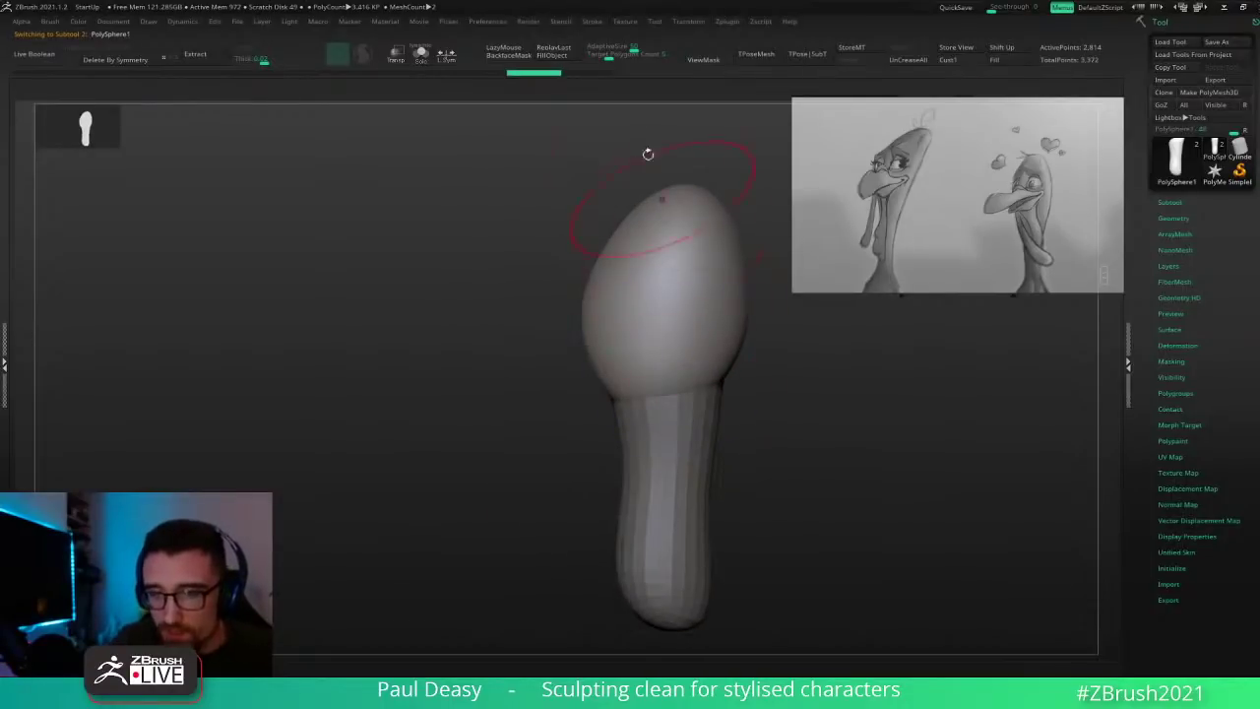
{"action": "left_click_drag", "start_coordinate": [609, 57], "coordinate": [598, 57]}
{"action": "key", "text": "z"}
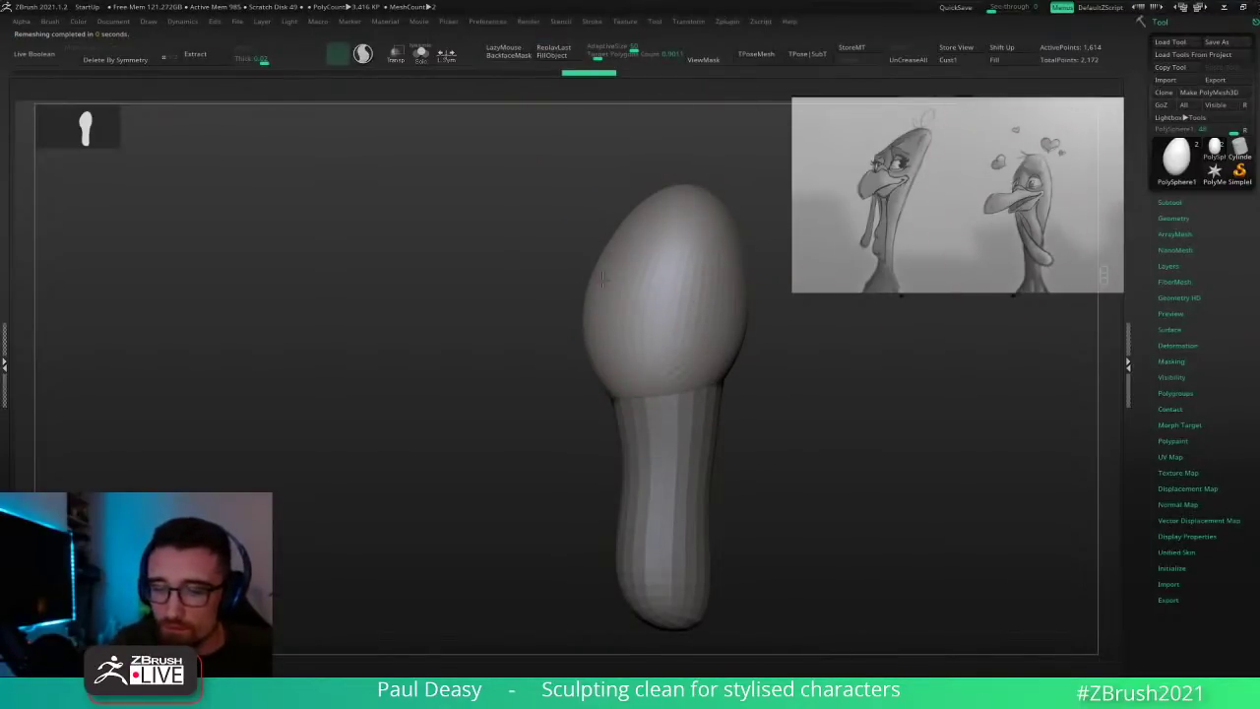
{"action": "left_click_drag", "start_coordinate": [597, 57], "coordinate": [595, 57]}
{"action": "key", "text": "z"}
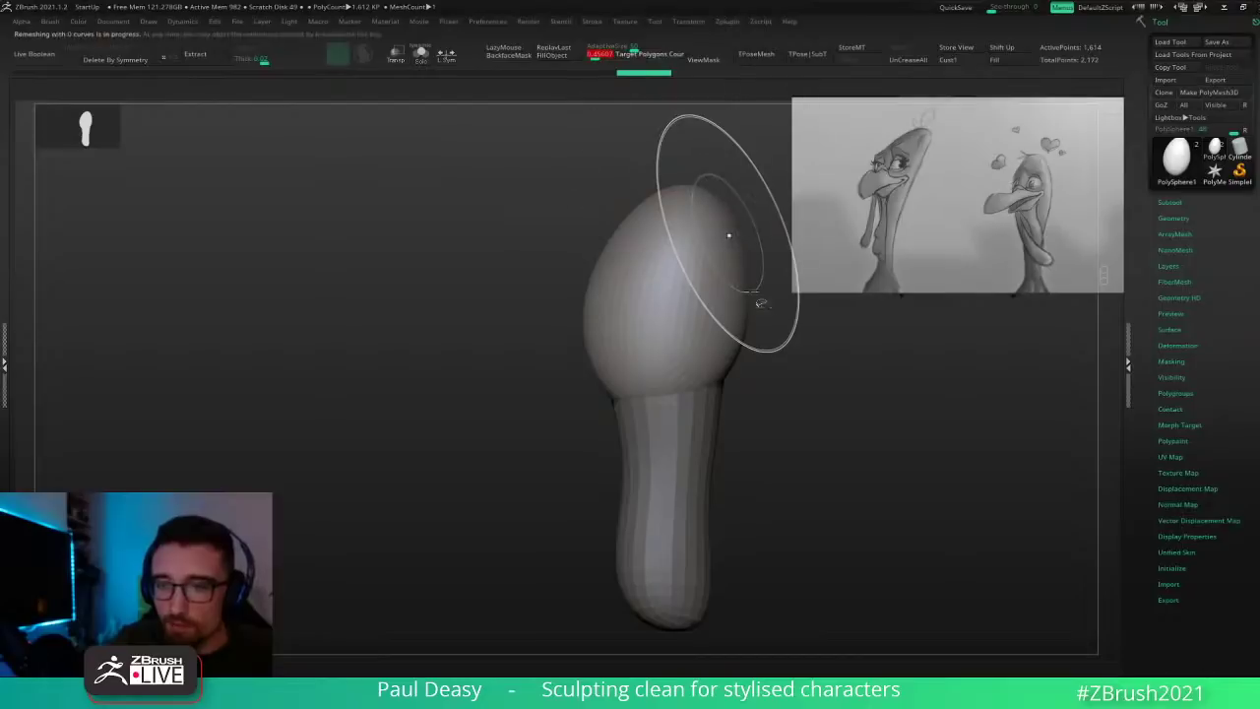
{"action": "right_click", "coordinate": [633, 343]}
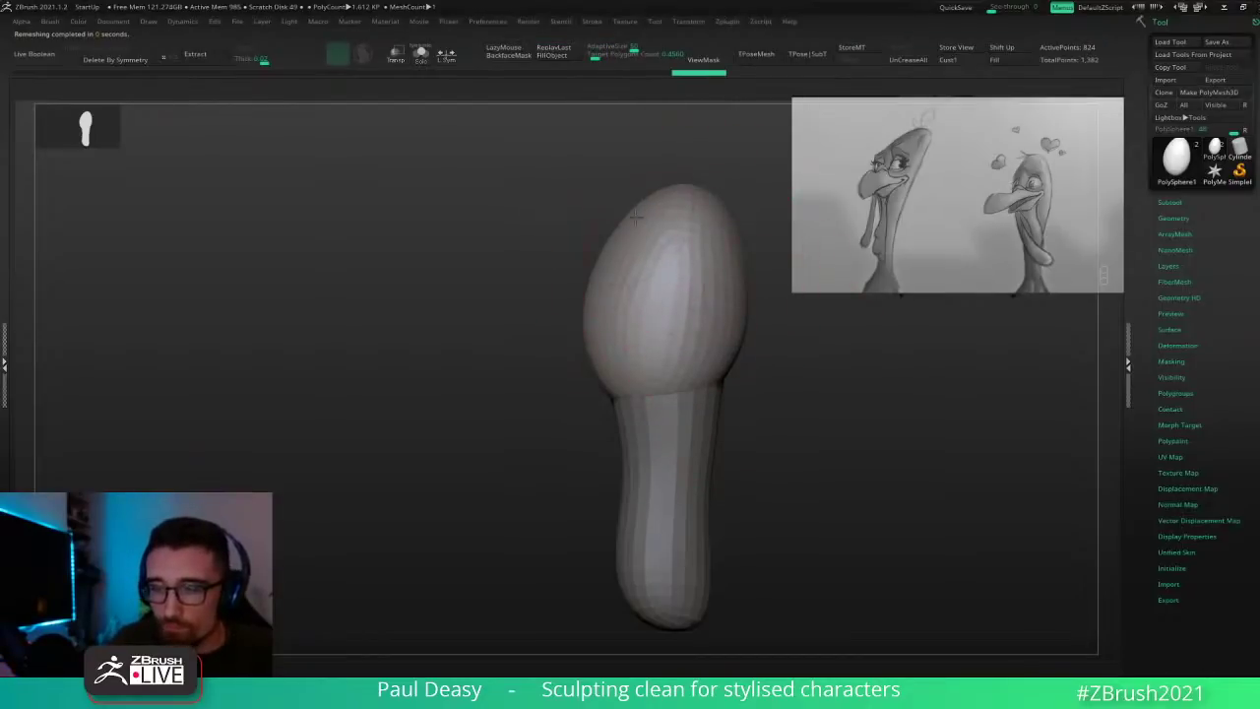
Step: Round out the upper front of the head and raise its crown with Move brush strokes
{"action": "mouse_move", "coordinate": [635, 216]}
{"action": "left_mouse_down"}
{"action": "mouse_move", "coordinate": [627, 210]}
{"action": "mouse_move", "coordinate": [619, 253]}
{"action": "mouse_move", "coordinate": [617, 220]}
{"action": "left_mouse_up"}
{"action": "key", "text": "space"}
{"action": "key", "text": "space"}
{"action": "key", "text": "space"}
{"action": "key", "text": "space"}
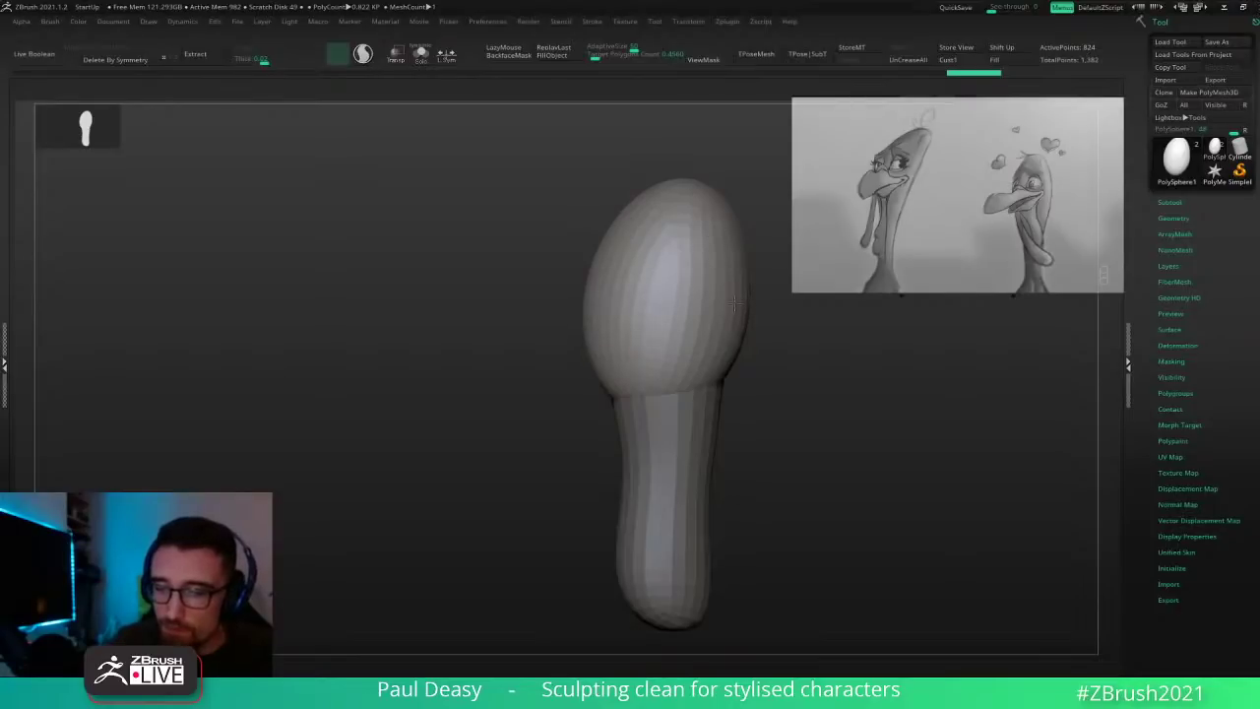
{"action": "key", "text": "space"}
{"action": "mouse_move", "coordinate": [727, 226]}
{"action": "left_mouse_down", "text": "shift"}
{"action": "mouse_move", "coordinate": [692, 203]}
{"action": "mouse_move", "coordinate": [695, 181]}
{"action": "left_mouse_up", "text": "shift"}
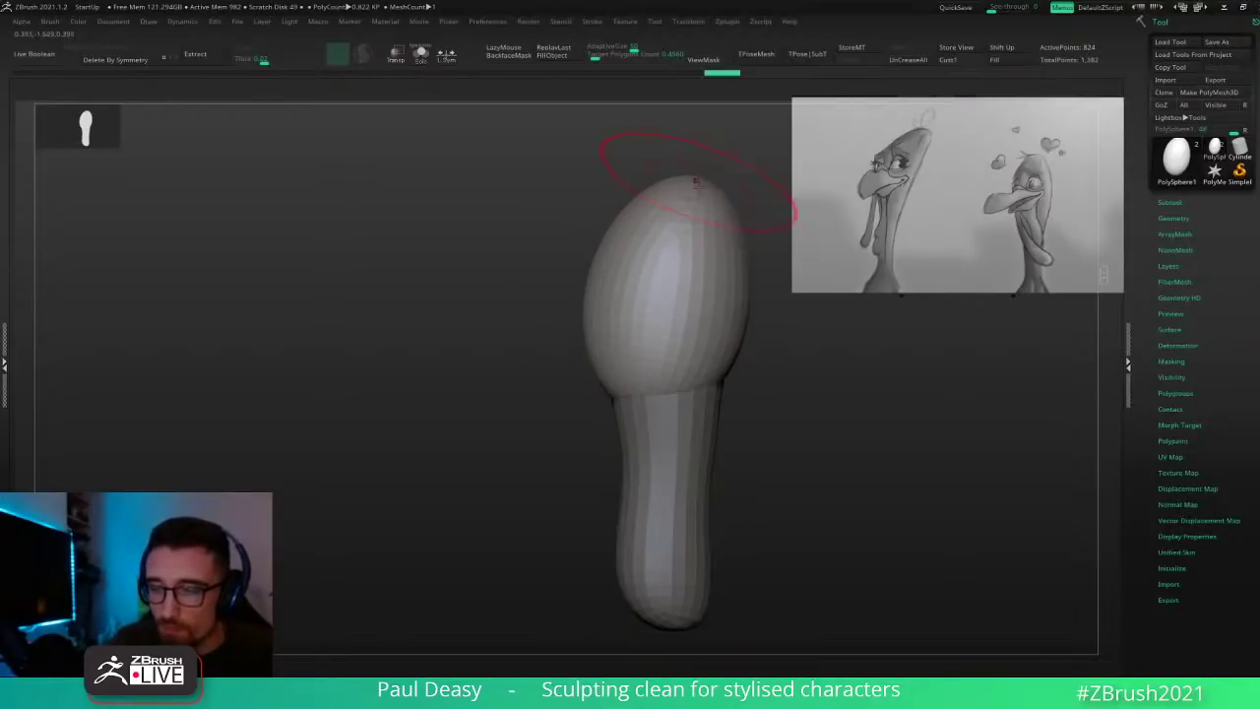
{"action": "key", "text": "space"}
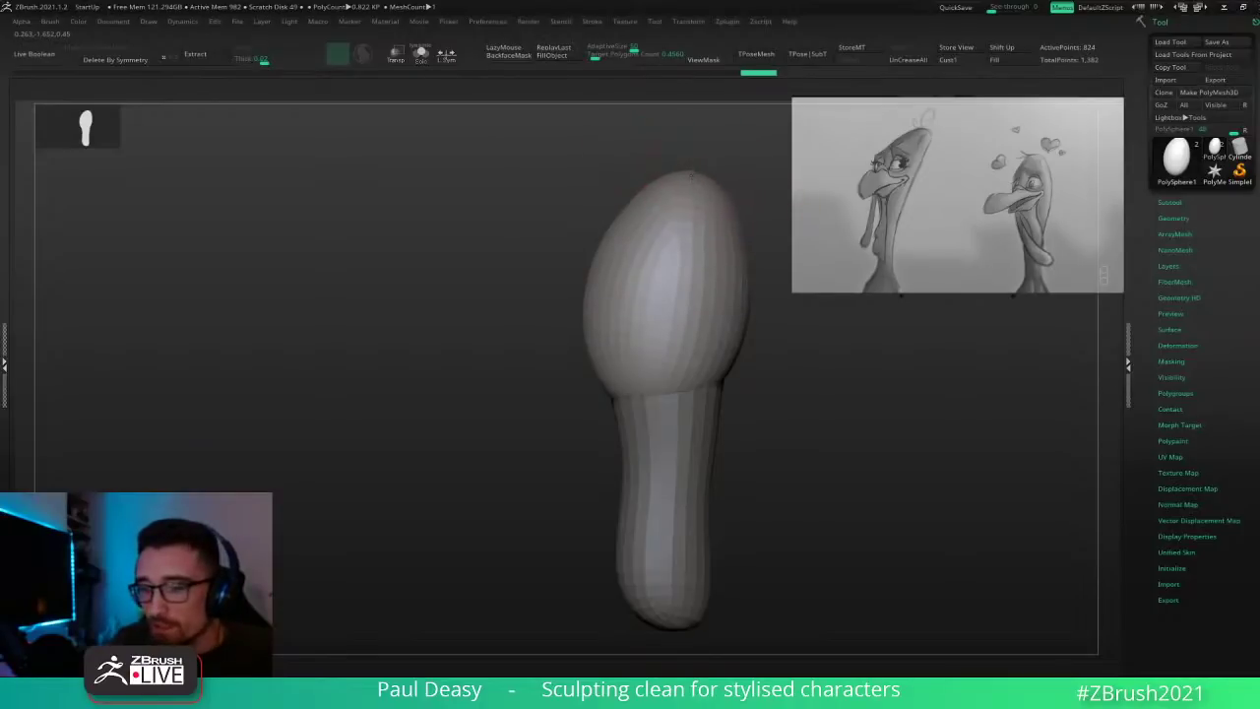
{"action": "key", "text": "space"}
{"action": "left_click_drag", "start_coordinate": [670, 197], "coordinate": [664, 214]}
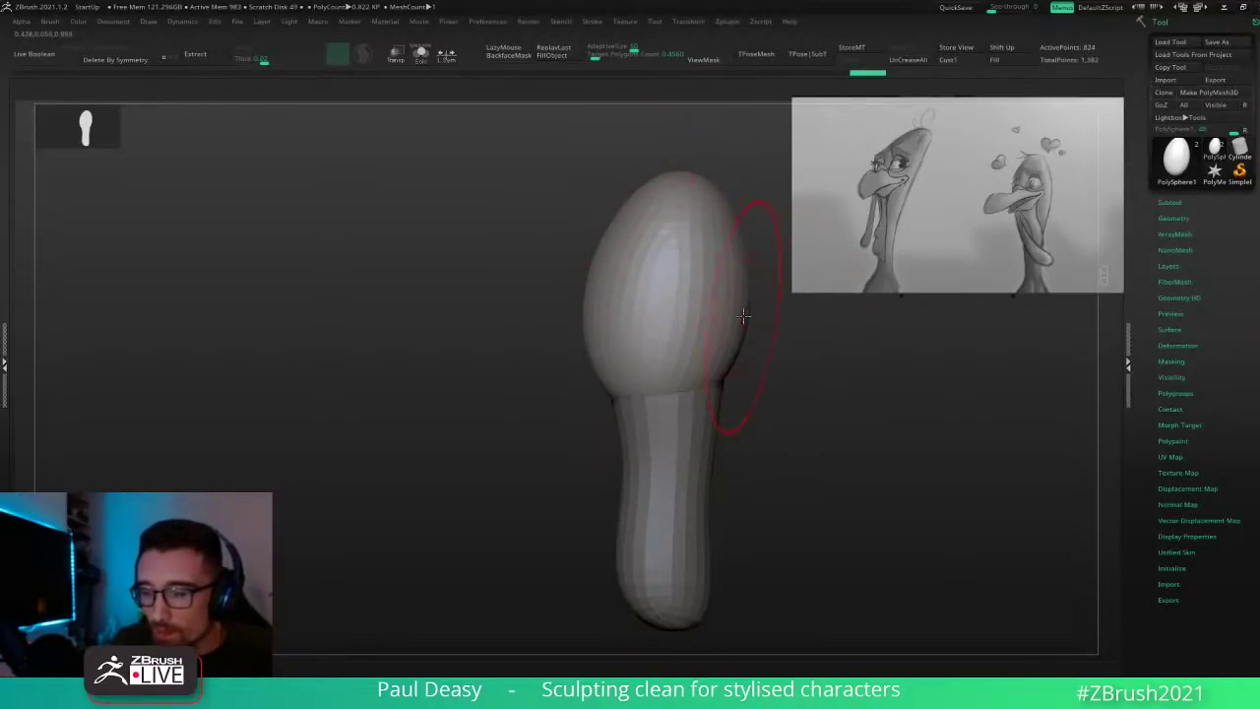
Step: Duplicate the head shape with the gizmo, offset it toward the front, and split the copy into its own subtool
{"action": "left_click", "coordinate": [729, 376], "text": "alt"}
{"action": "right_click", "coordinate": [745, 284]}
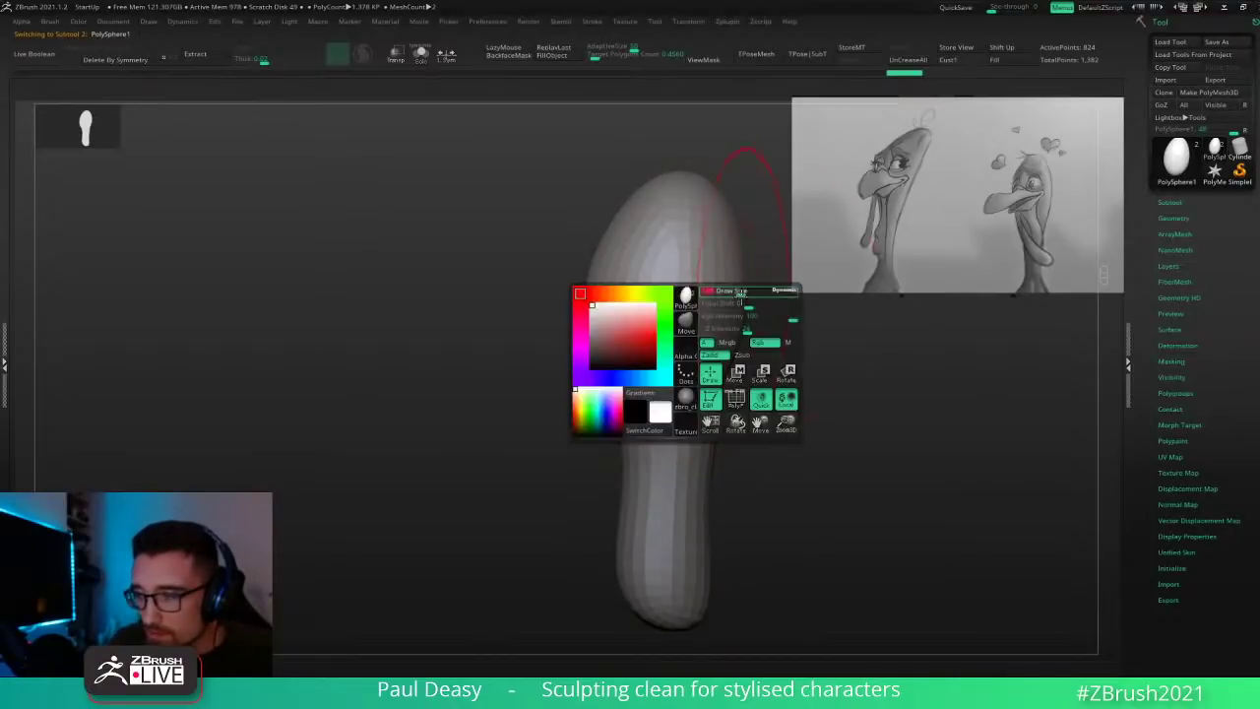
{"action": "right_click_drag", "start_coordinate": [756, 320], "coordinate": [827, 353]}
{"action": "right_click", "coordinate": [650, 395]}
{"action": "left_click_drag", "start_coordinate": [737, 351], "coordinate": [750, 366]}
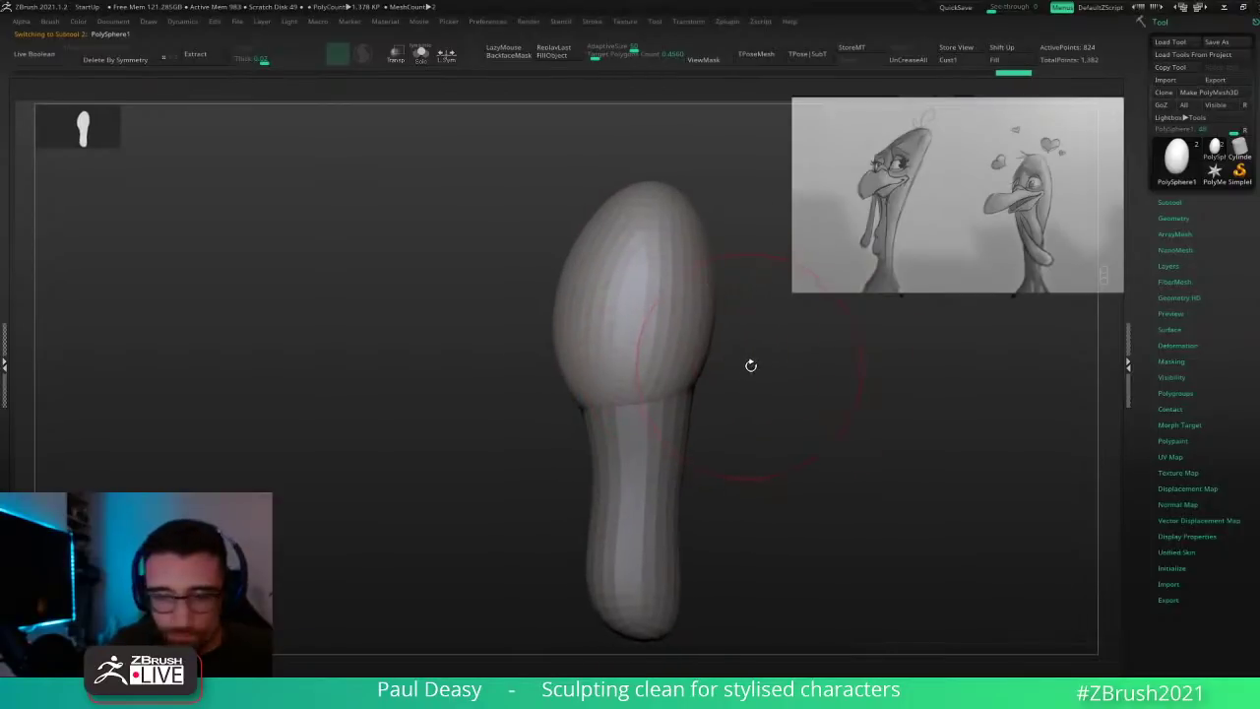
{"action": "key", "text": "w"}
{"action": "left_click_drag", "start_coordinate": [628, 424], "coordinate": [583, 431], "text": "ctrl"}
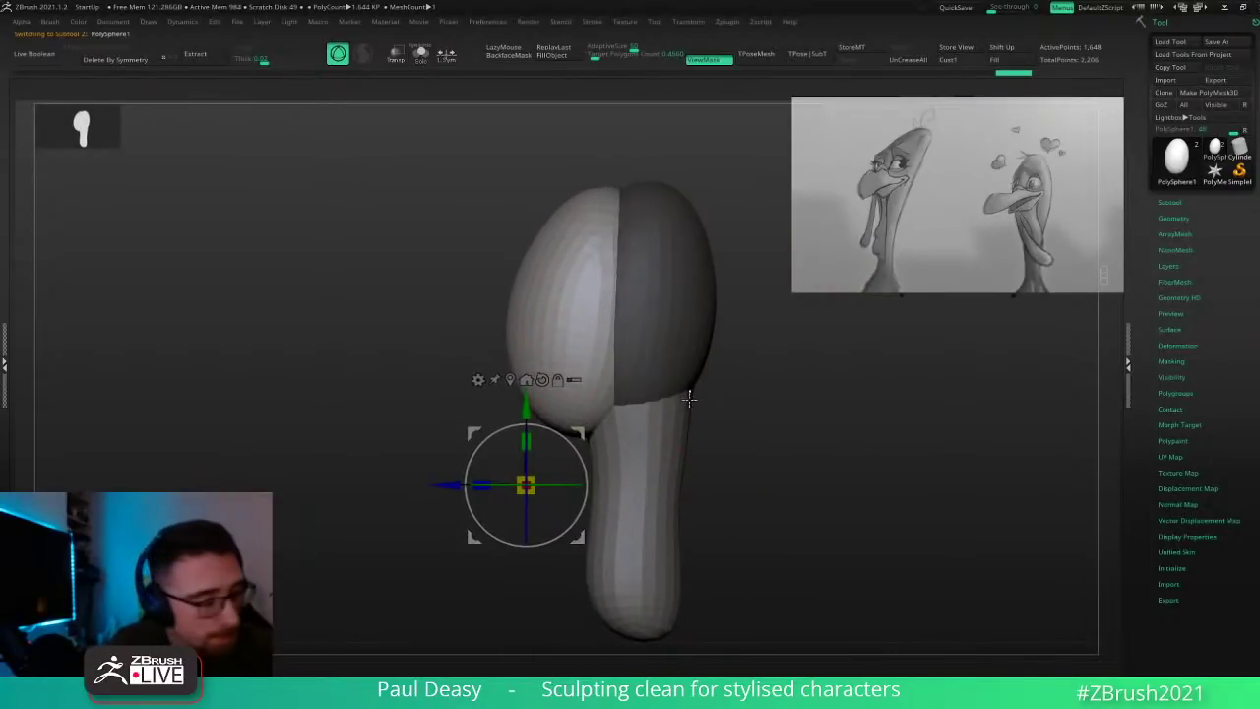
{"action": "left_click_drag", "start_coordinate": [690, 398], "coordinate": [673, 415], "text": "ctrl"}
Step: Reposition the gizmo on the copy and rotate the shape so its narrow end points forward from the face as a beak
{"action": "mouse_move", "coordinate": [579, 537]}
{"action": "left_mouse_down", "text": "alt"}
{"action": "mouse_move", "coordinate": [631, 455]}
{"action": "mouse_move", "coordinate": [624, 355]}
{"action": "mouse_move", "coordinate": [677, 281]}
{"action": "left_mouse_up", "text": "alt"}
{"action": "key", "text": "q"}
{"action": "key", "text": "w"}
{"action": "key", "text": "q"}
{"action": "key", "text": "w"}
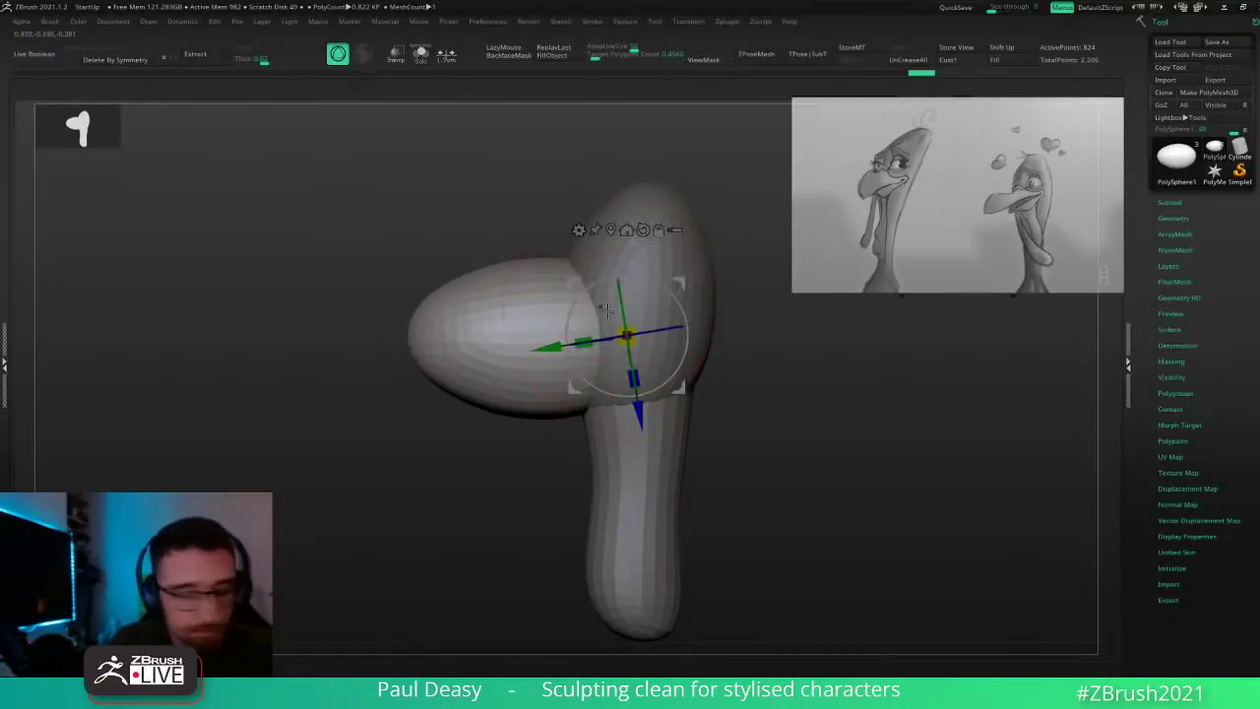
Step: Scale the beak down to about half size, reset the gizmo orientation, and stretch the beak forward into a long cone
{"action": "left_click_drag", "start_coordinate": [634, 327], "coordinate": [608, 345]}
{"action": "left_click_drag", "start_coordinate": [679, 283], "coordinate": [638, 290]}
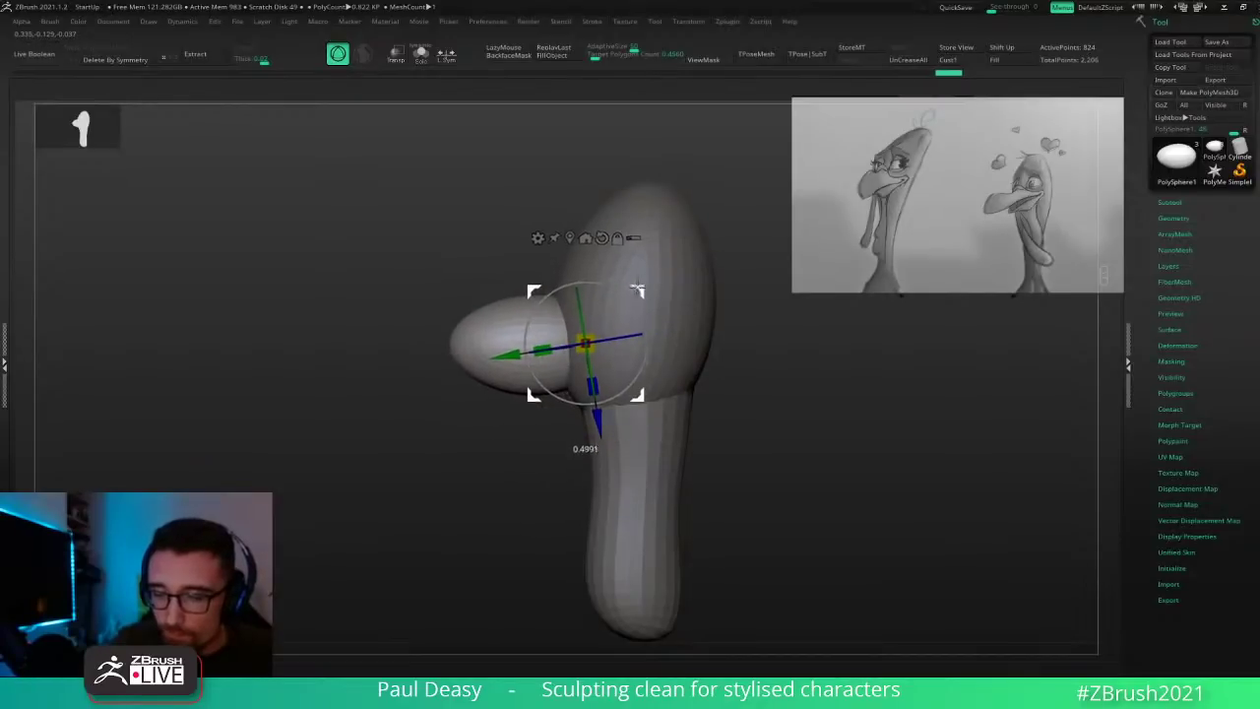
{"action": "left_click", "coordinate": [601, 237]}
{"action": "left_click_drag", "start_coordinate": [541, 341], "coordinate": [530, 338]}
{"action": "key", "text": "q"}
{"action": "mouse_move", "coordinate": [568, 324]}
{"action": "right_mouse_down", "text": "alt"}
{"action": "mouse_move", "coordinate": [624, 318]}
{"action": "mouse_move", "coordinate": [627, 296]}
{"action": "mouse_move", "coordinate": [606, 298]}
{"action": "right_mouse_up", "text": "alt"}
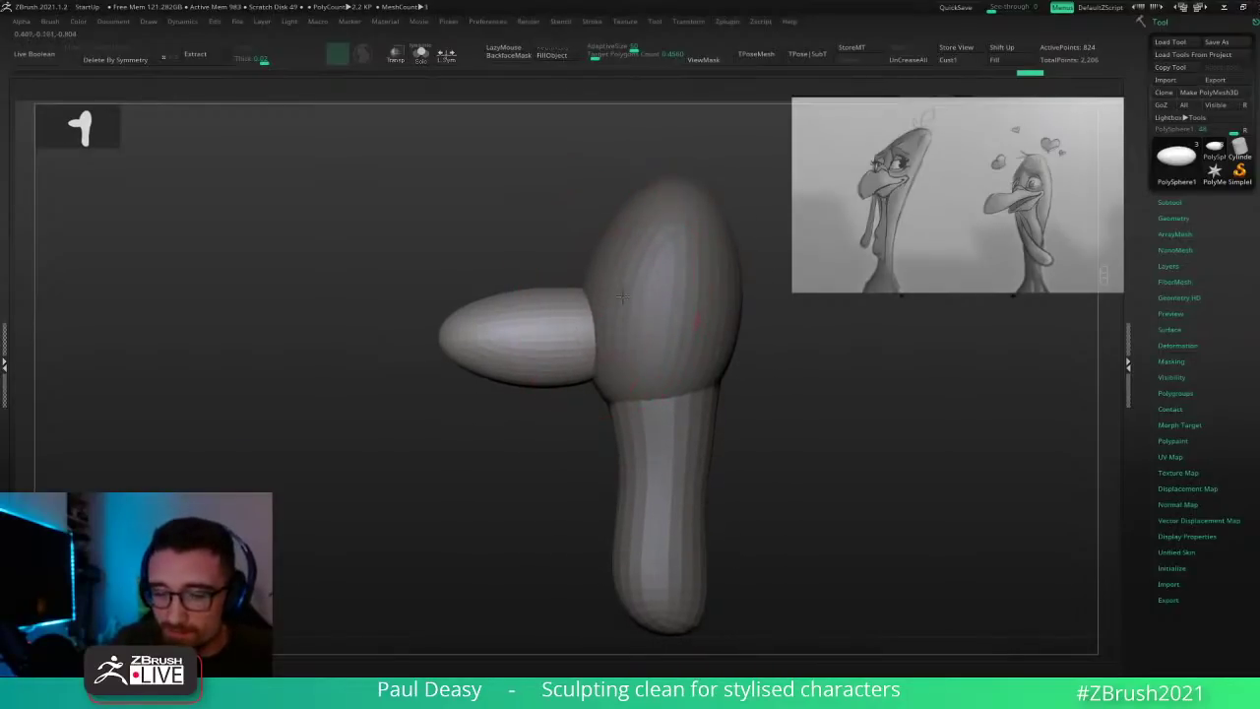
Step: Push a dip into the top of the beak near its base and pull the base up toward the head
{"action": "left_click", "coordinate": [575, 299], "text": "alt"}
{"action": "key", "text": "space"}
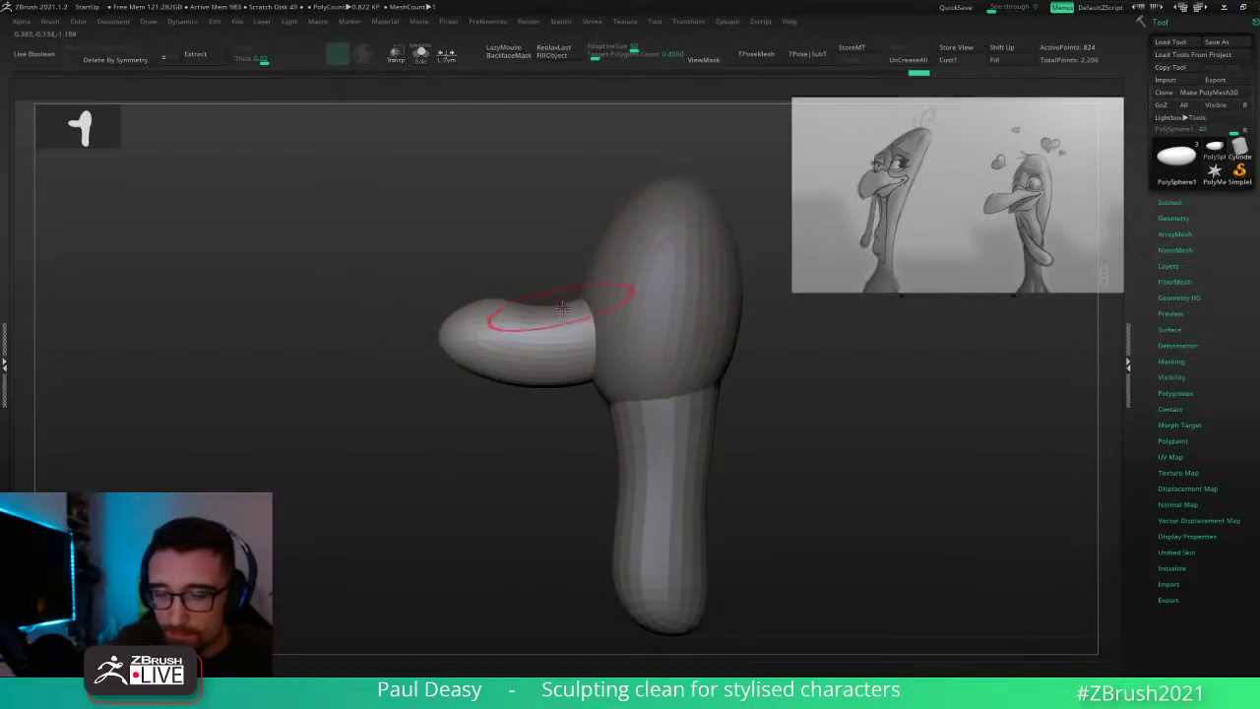
{"action": "left_click_drag", "start_coordinate": [577, 292], "coordinate": [586, 292]}
{"action": "right_click_drag", "start_coordinate": [587, 293], "coordinate": [645, 295]}
{"action": "right_click", "coordinate": [569, 297]}
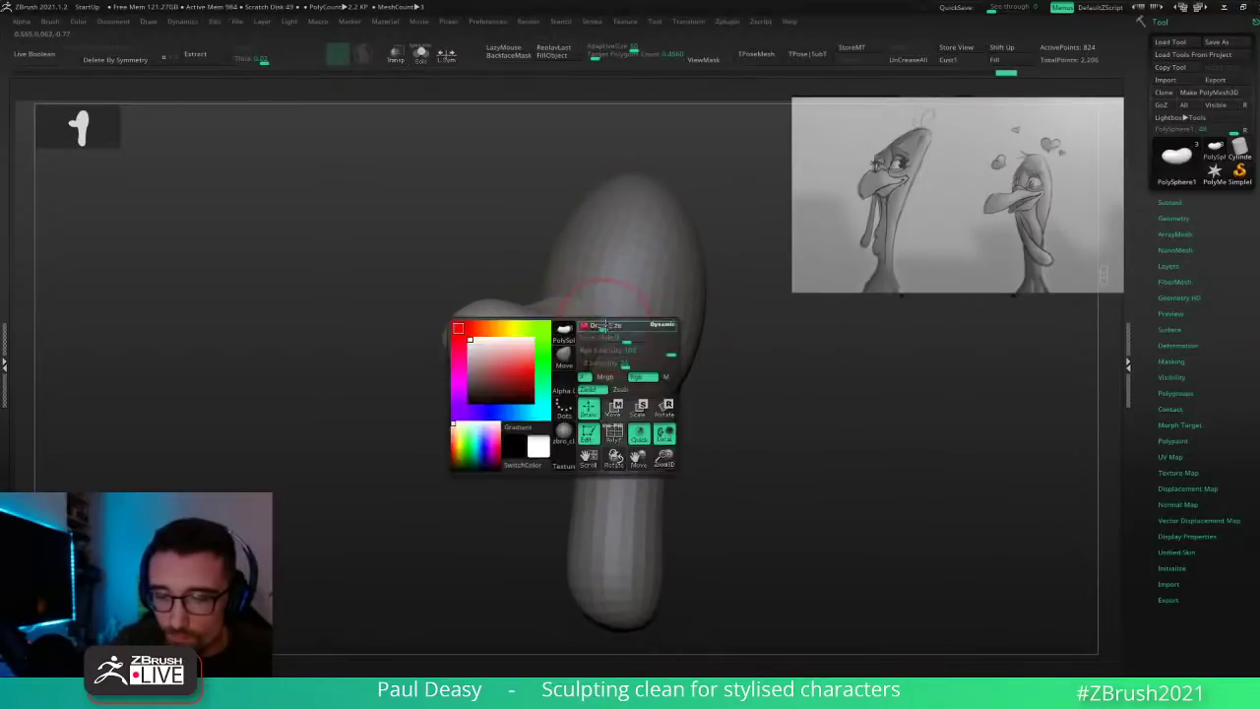
Step: Pull the rear sides of the beak back around the head into pointed mouth corners, using a smaller Move brush
{"action": "key", "text": "space"}
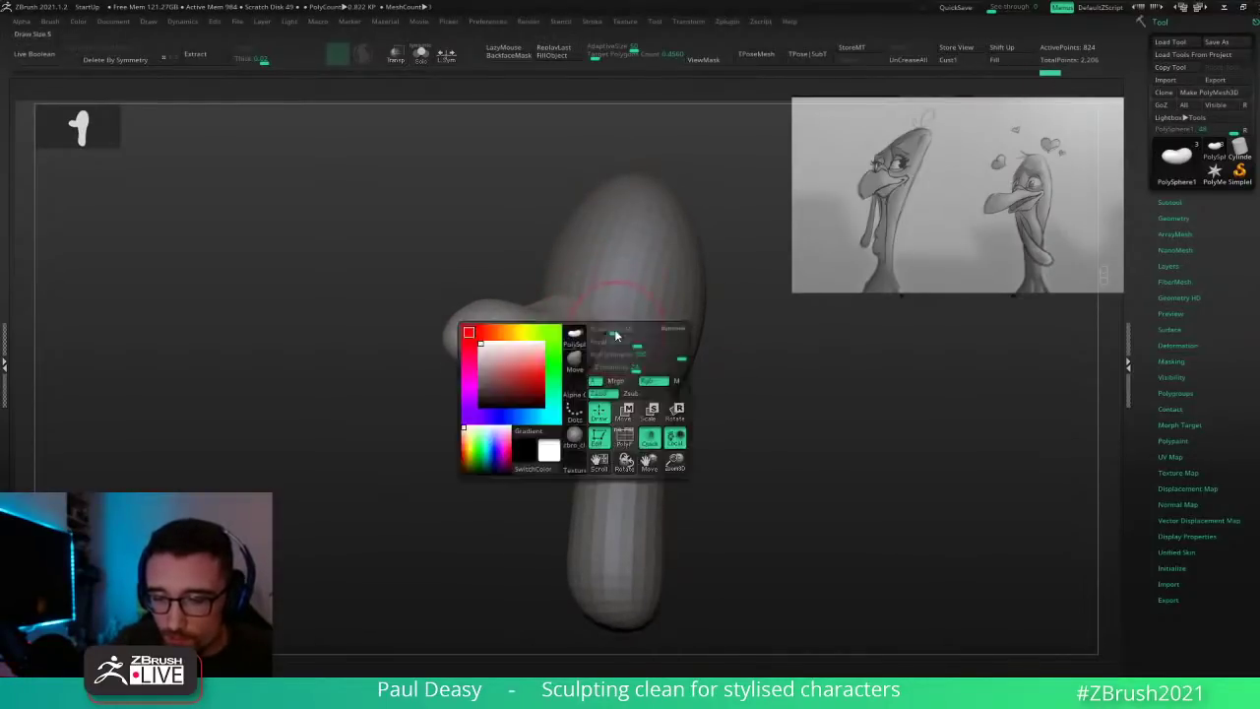
{"action": "left_click", "coordinate": [629, 336], "text": "alt"}
{"action": "mouse_move", "coordinate": [673, 333]}
{"action": "right_mouse_down"}
{"action": "mouse_move", "coordinate": [641, 332]}
{"action": "mouse_move", "coordinate": [672, 333]}
{"action": "right_mouse_up"}
{"action": "left_click_drag", "start_coordinate": [637, 338], "coordinate": [647, 336]}
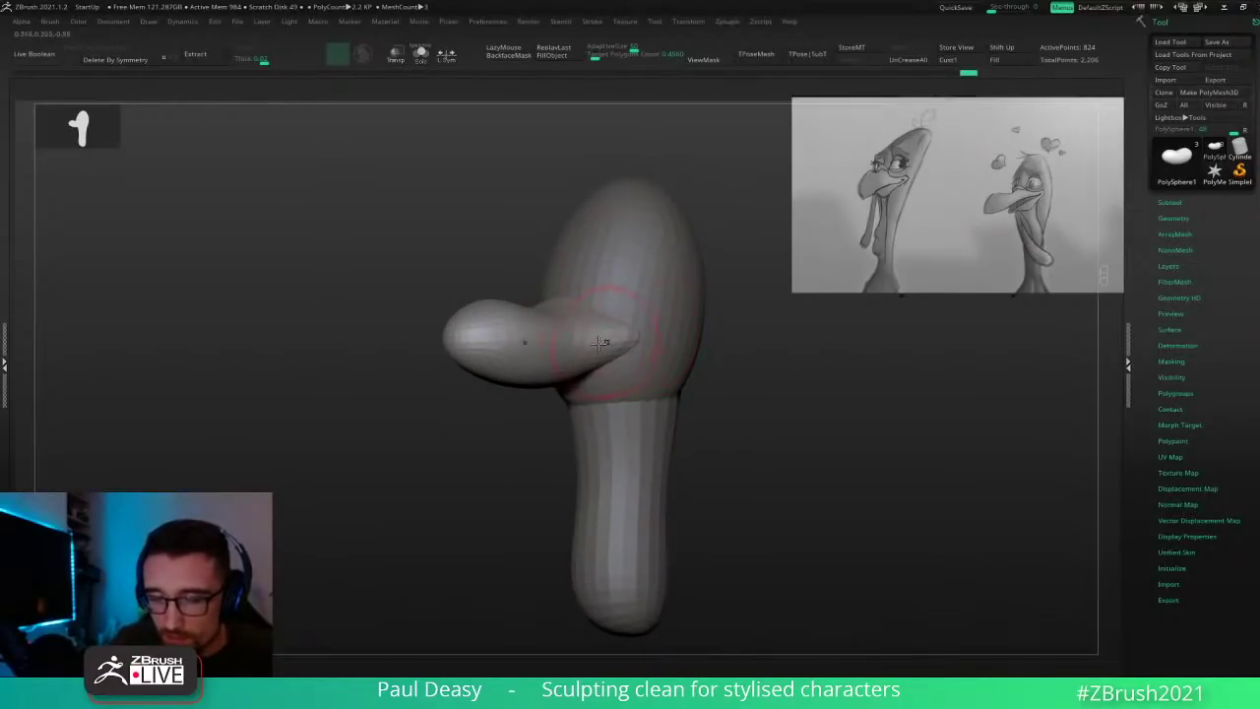
{"action": "right_click_drag", "start_coordinate": [608, 340], "coordinate": [746, 534]}
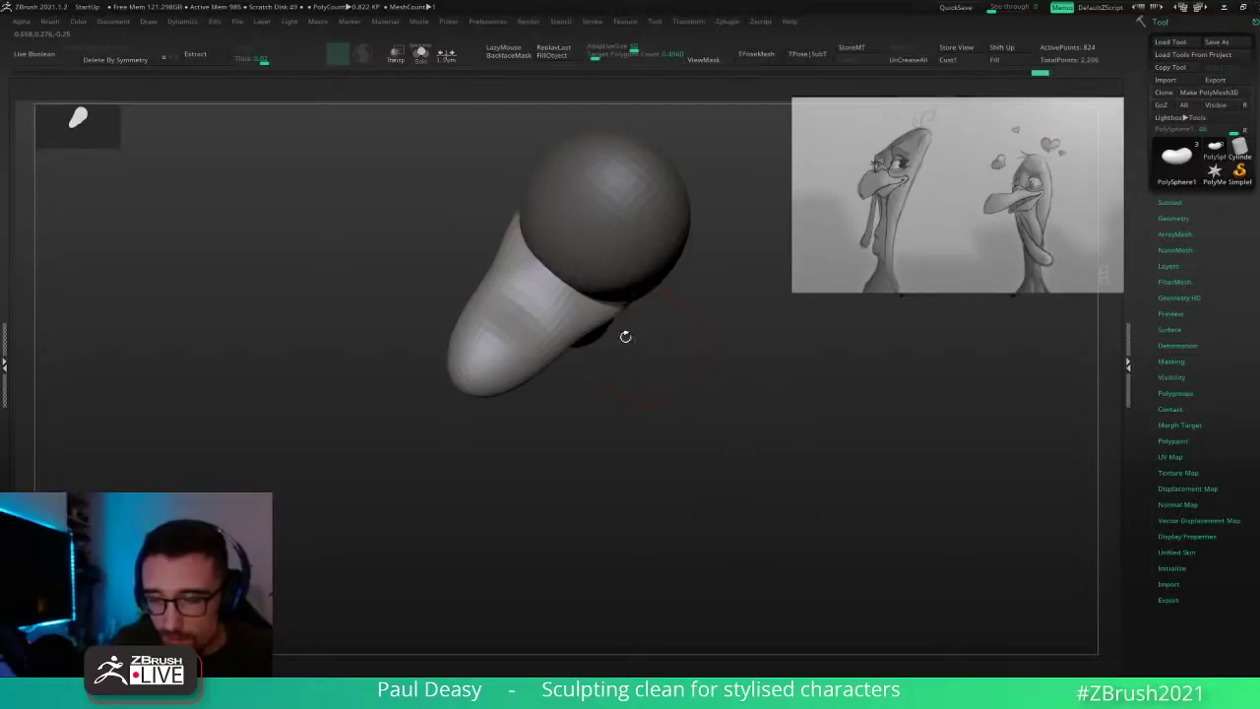
Step: Adjust the beak's rear corners from above so they hug the sides of the head
{"action": "key", "text": "space"}
{"action": "key", "text": "space"}
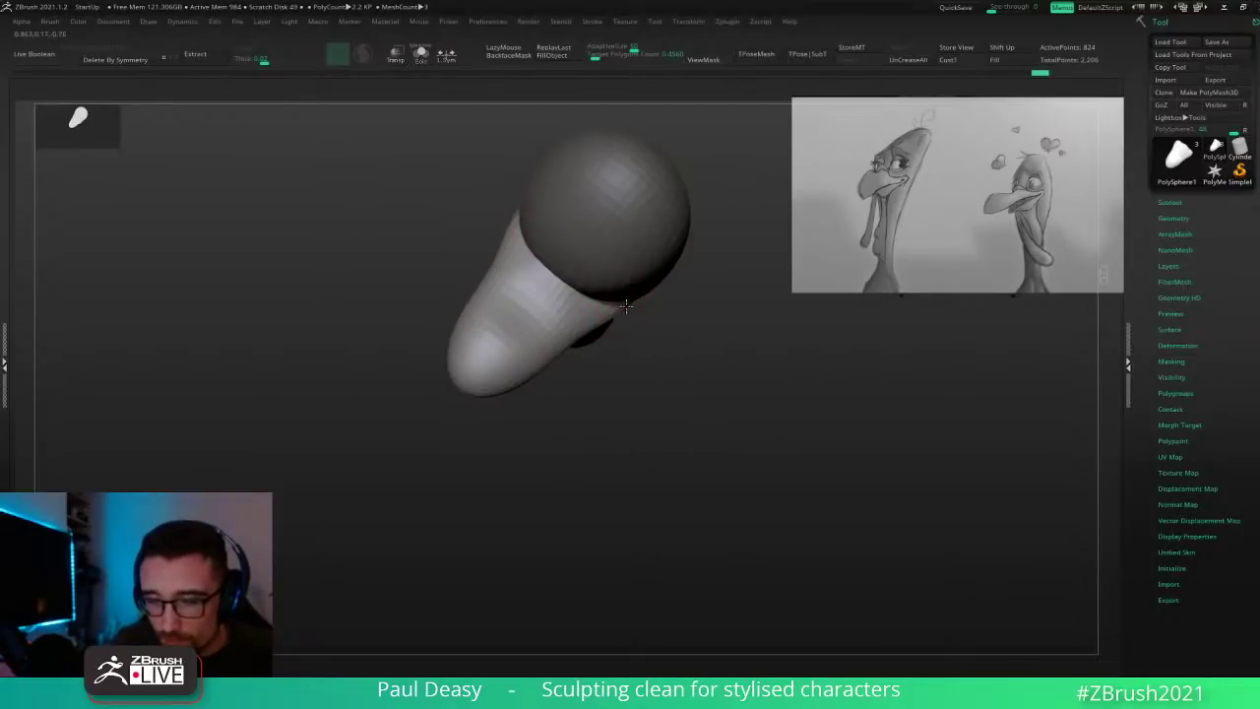
{"action": "left_click_drag", "start_coordinate": [607, 312], "coordinate": [610, 307]}
{"action": "mouse_move", "coordinate": [671, 357]}
{"action": "right_mouse_down"}
{"action": "mouse_move", "coordinate": [665, 275]}
{"action": "mouse_move", "coordinate": [689, 271]}
{"action": "right_mouse_up"}
{"action": "key", "text": "space"}
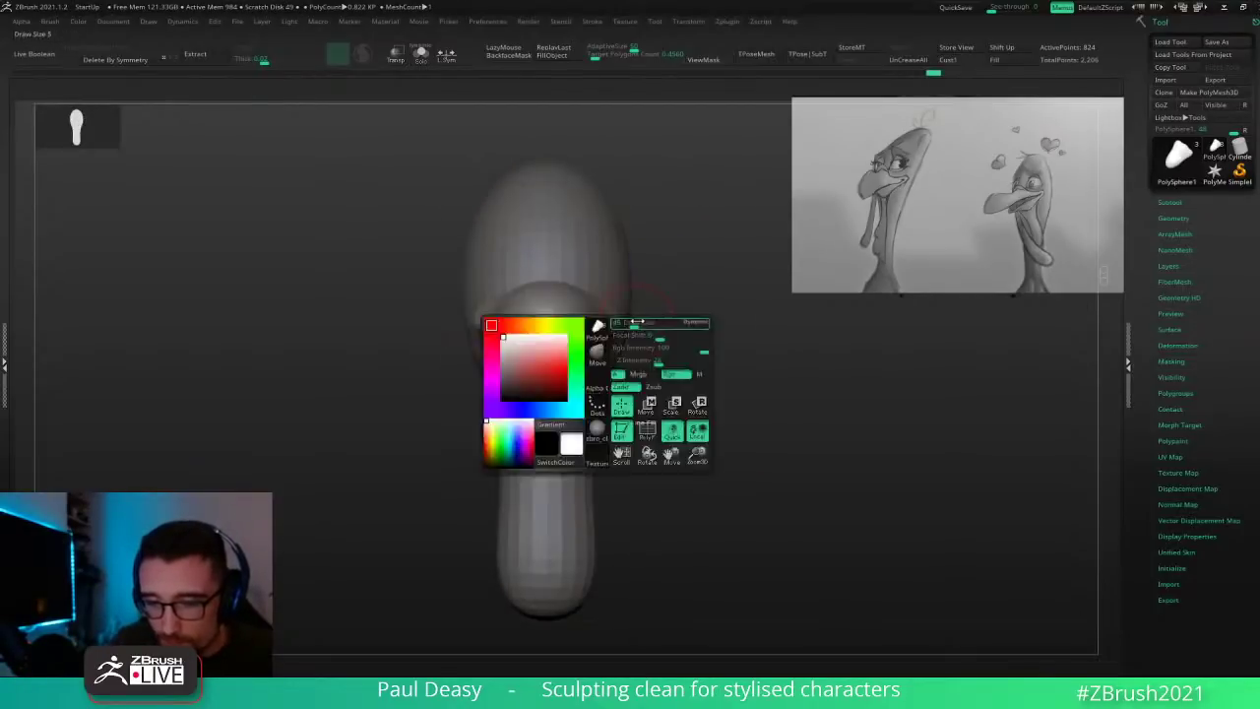
{"action": "right_click_drag", "start_coordinate": [656, 322], "coordinate": [612, 305]}
Step: Activate the head and subdivide it twice
{"action": "left_click", "coordinate": [622, 301], "text": "alt"}
{"action": "key", "text": "ctrl+d"}
{"action": "key", "text": "ctrl+d"}
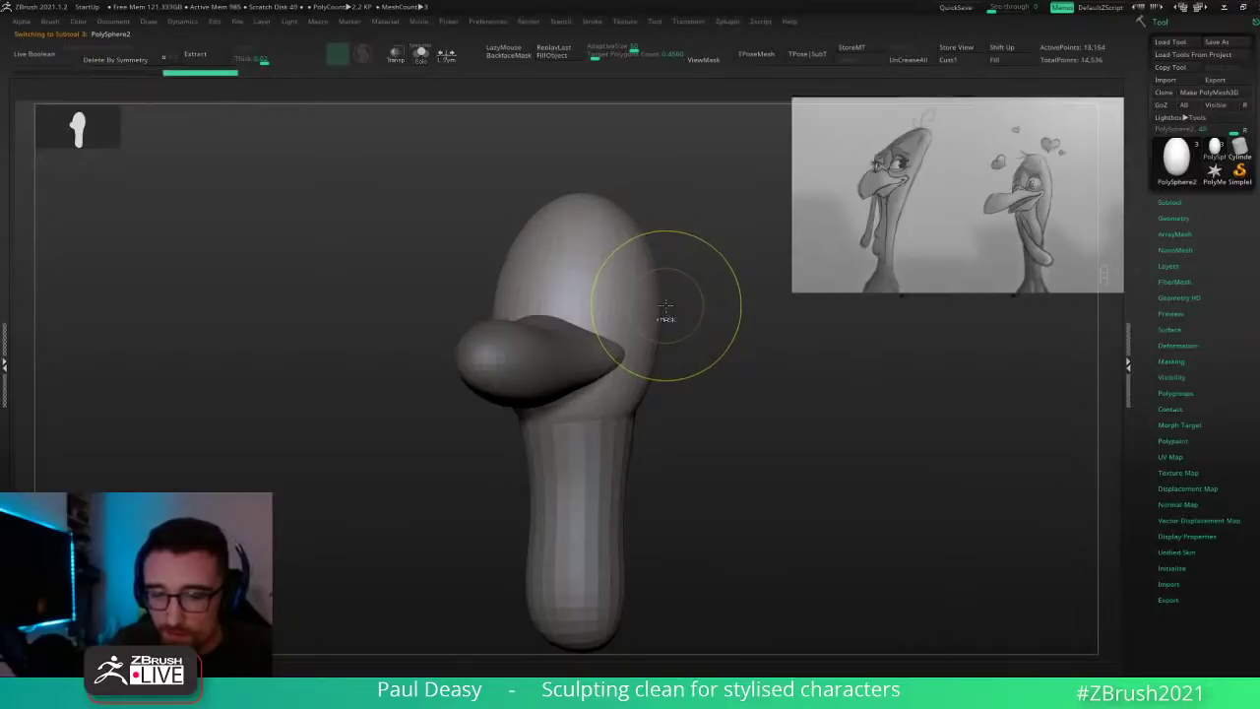
Step: Carve shallow eye recesses into the front of the head with the Clay Buildup brush, leaving a brow ridge above them
{"action": "key", "text": "b"}
{"action": "key", "text": "c"}
{"action": "key", "text": "b"}
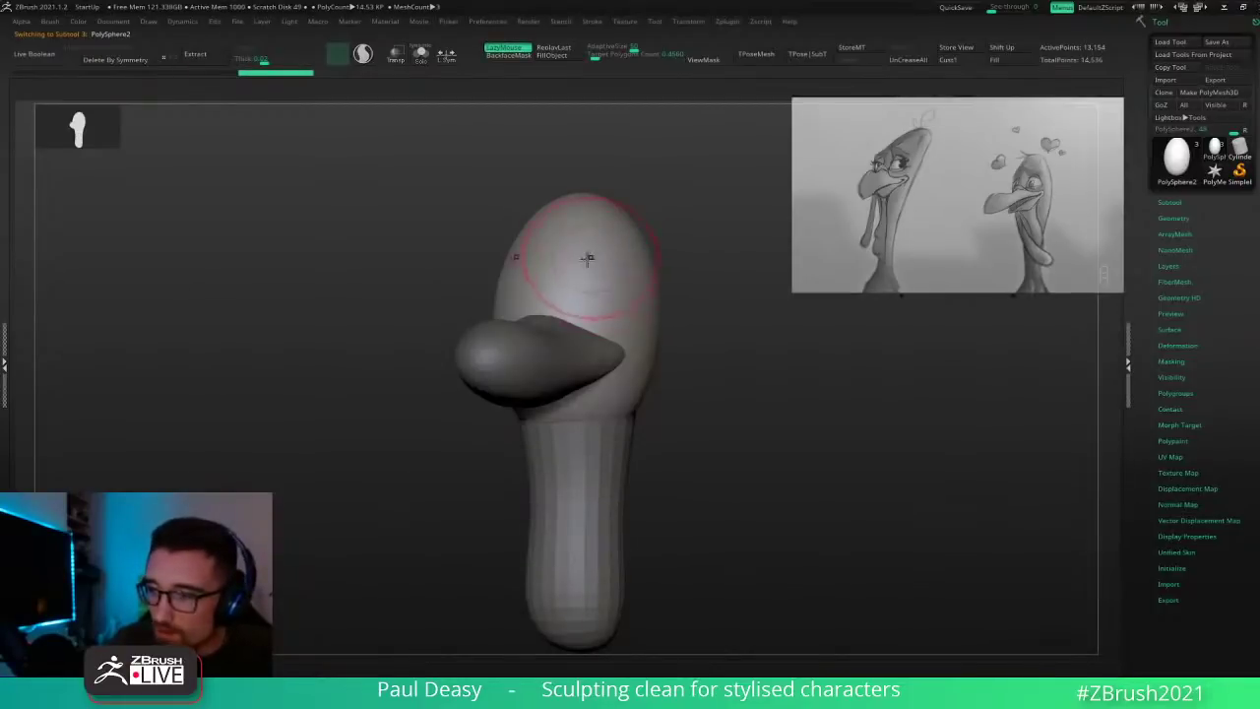
{"action": "left_click_drag", "start_coordinate": [572, 258], "coordinate": [605, 274]}
{"action": "key", "text": "ctrl+z"}
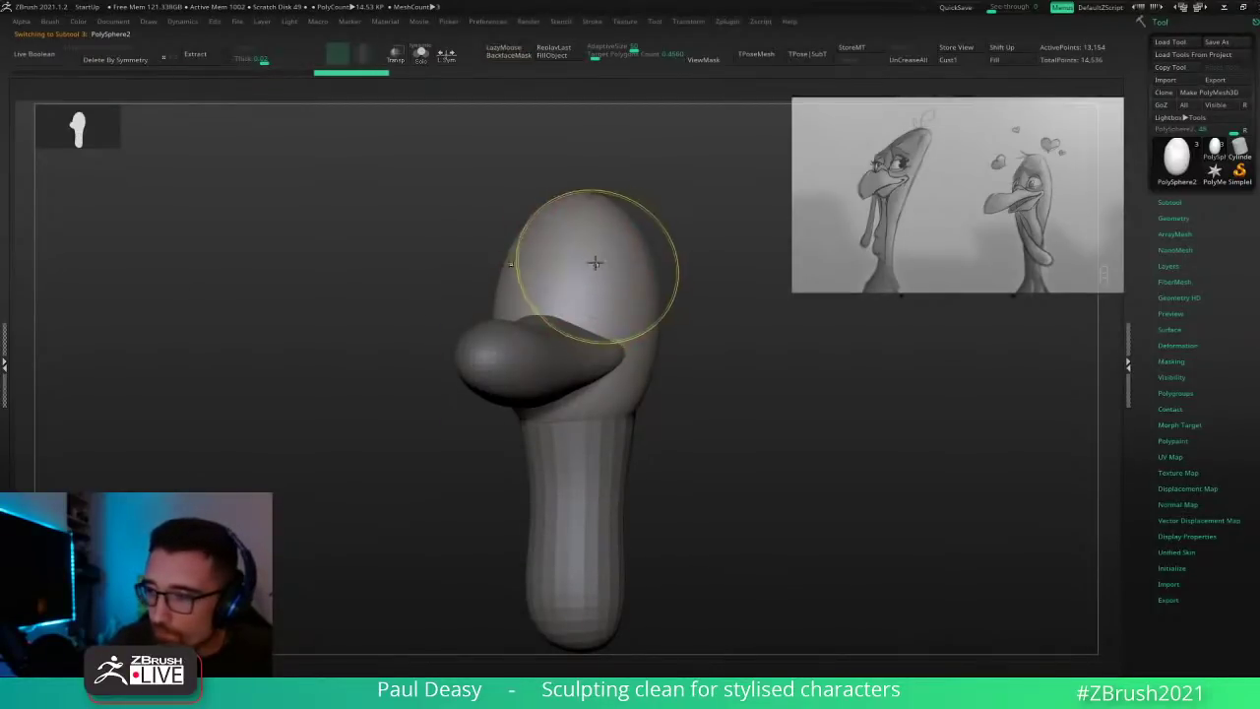
{"action": "left_click_drag", "start_coordinate": [563, 234], "coordinate": [603, 272]}
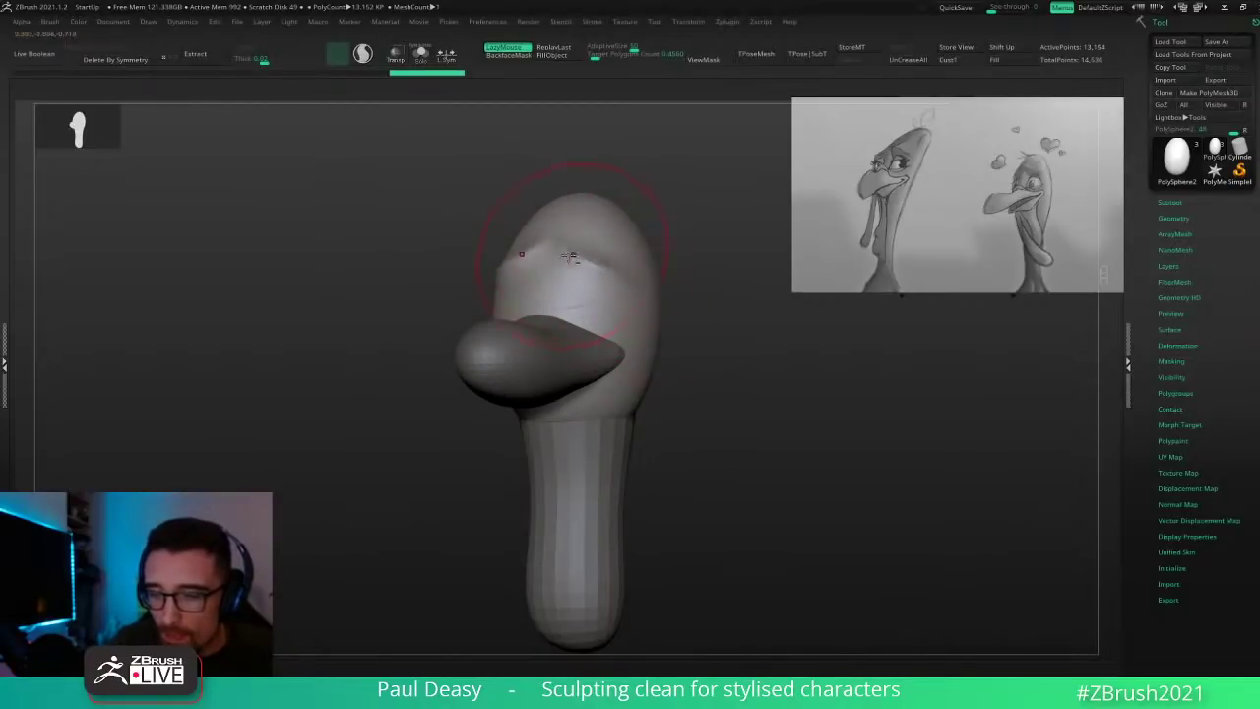
{"action": "mouse_move", "coordinate": [693, 287]}
{"action": "left_mouse_down"}
{"action": "mouse_move", "coordinate": [663, 283]}
{"action": "mouse_move", "coordinate": [626, 207]}
{"action": "mouse_move", "coordinate": [622, 230]}
{"action": "left_mouse_up"}
{"action": "key", "text": "ctrl+z"}
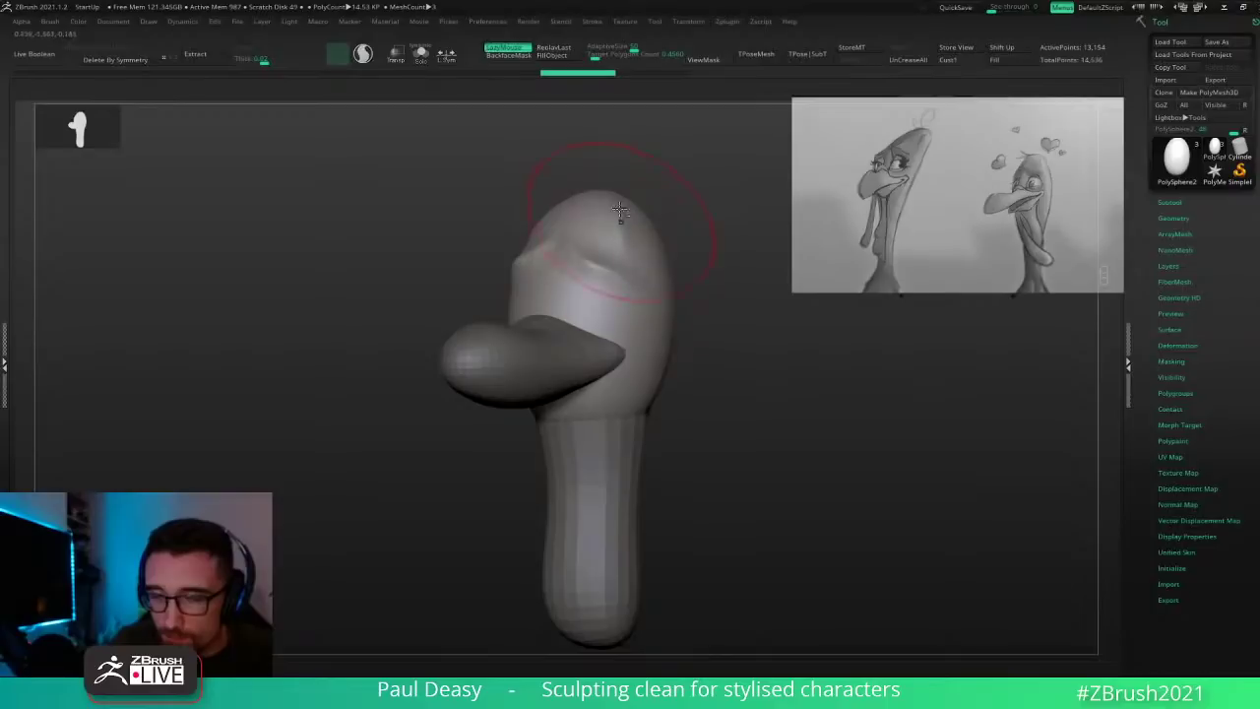
{"action": "key", "text": "ctrl+z"}
{"action": "key", "text": "ctrl+z"}
{"action": "key", "text": "space"}
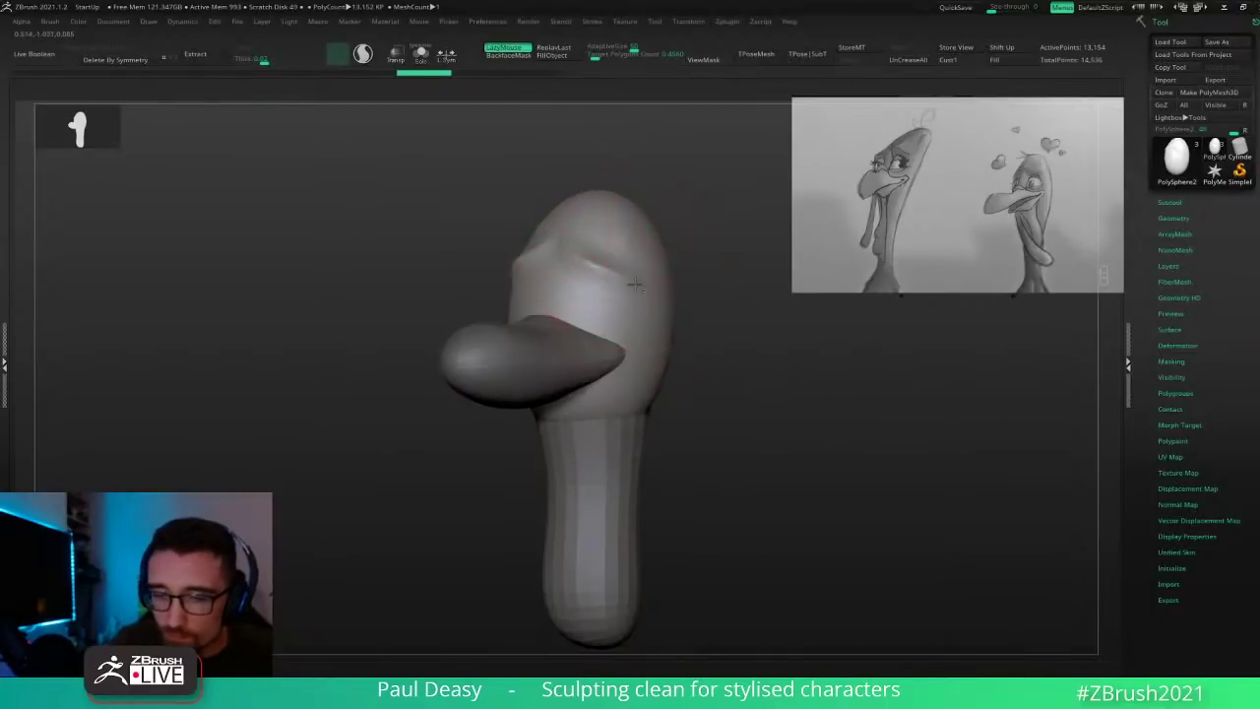
Step: Deepen the recesses below the brow into rounded eye sockets on both sides of the head
{"action": "mouse_move", "coordinate": [635, 284]}
{"action": "left_mouse_down"}
{"action": "mouse_move", "coordinate": [630, 234]}
{"action": "mouse_move", "coordinate": [611, 268]}
{"action": "left_mouse_up"}
{"action": "mouse_move", "coordinate": [698, 269]}
{"action": "left_mouse_down"}
{"action": "mouse_move", "coordinate": [640, 269]}
{"action": "mouse_move", "coordinate": [595, 248]}
{"action": "left_mouse_up"}
{"action": "key", "text": "space"}
{"action": "mouse_move", "coordinate": [585, 295]}
{"action": "left_mouse_down"}
{"action": "mouse_move", "coordinate": [568, 306]}
{"action": "mouse_move", "coordinate": [597, 293]}
{"action": "left_mouse_up"}
{"action": "key", "text": "space"}
{"action": "key", "text": "ctrl+shift+z"}
{"action": "key", "text": "ctrl+shift+z"}
{"action": "key", "text": "ctrl+shift+z"}
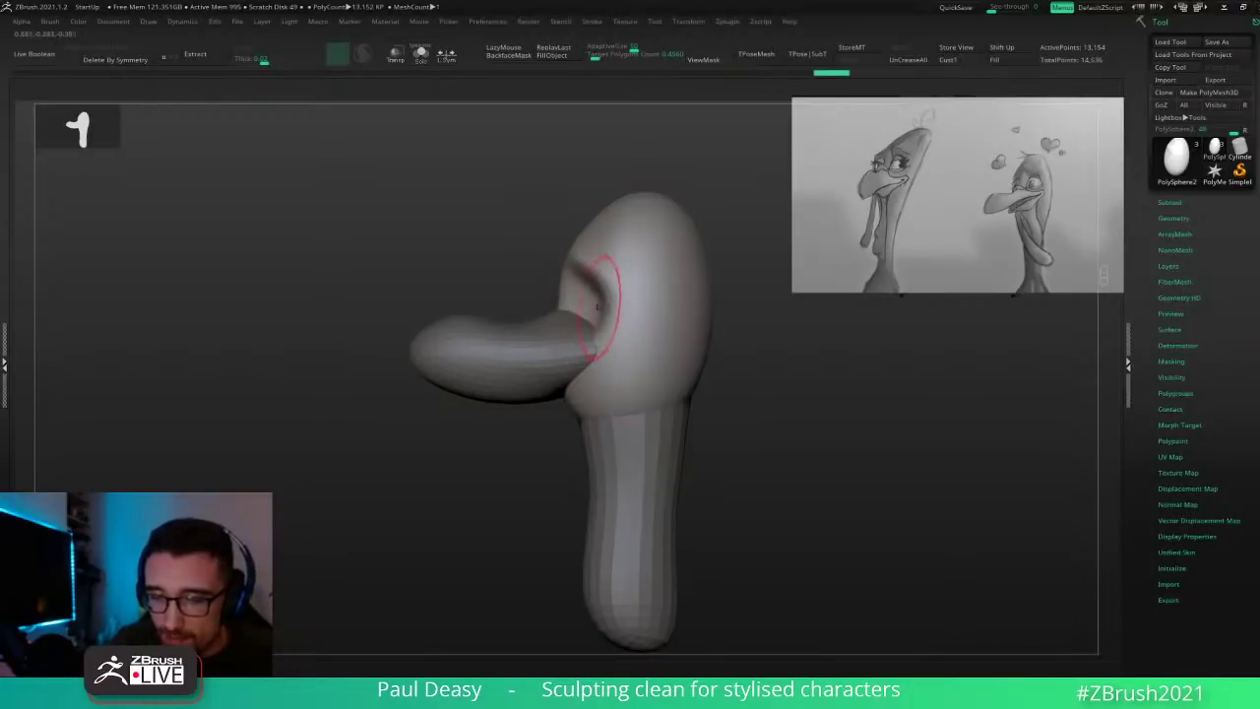
Step: Activate the beak, taper its tip and pull its rear corners slightly down with the Move brush
{"action": "right_click_drag", "start_coordinate": [616, 284], "coordinate": [634, 241], "text": "alt"}
{"action": "left_click", "coordinate": [597, 296], "text": "alt"}
{"action": "key", "text": "space"}
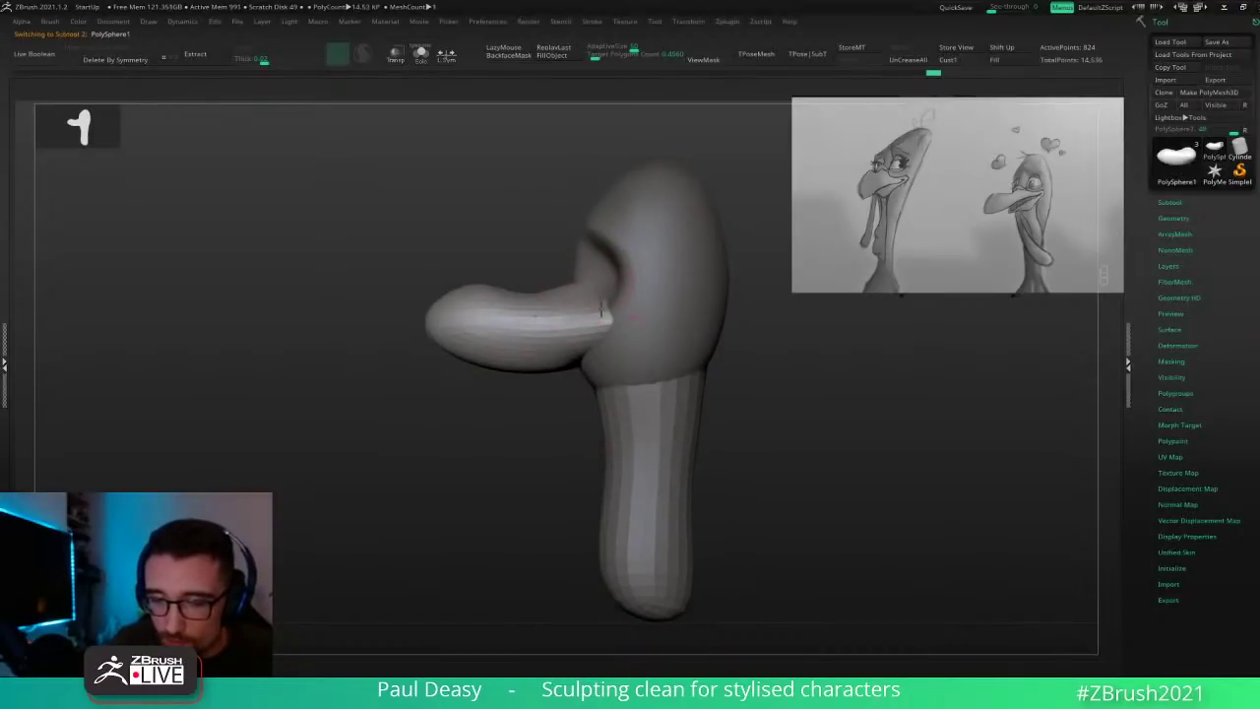
{"action": "left_click_drag", "start_coordinate": [507, 290], "coordinate": [504, 299]}
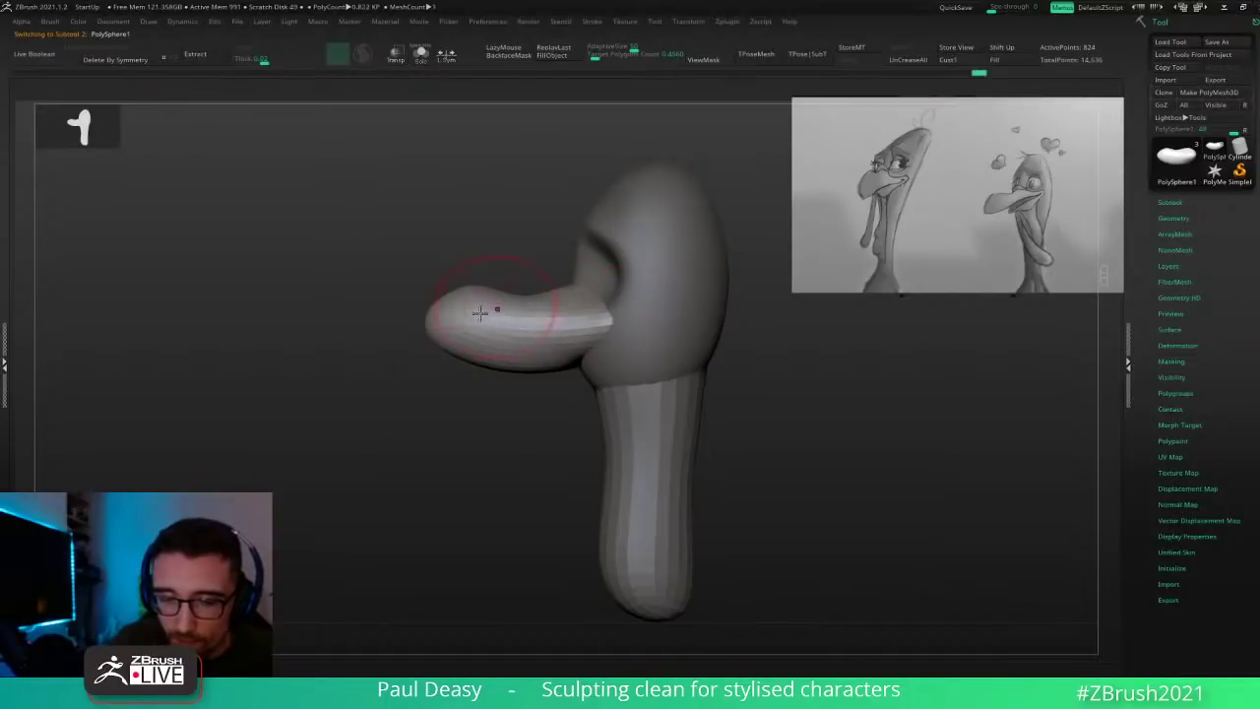
{"action": "key", "text": "space"}
{"action": "mouse_move", "coordinate": [432, 316]}
{"action": "left_mouse_down"}
{"action": "mouse_move", "coordinate": [424, 336]}
{"action": "mouse_move", "coordinate": [485, 340]}
{"action": "left_mouse_up"}
{"action": "left_click_drag", "start_coordinate": [559, 326], "coordinate": [629, 329]}
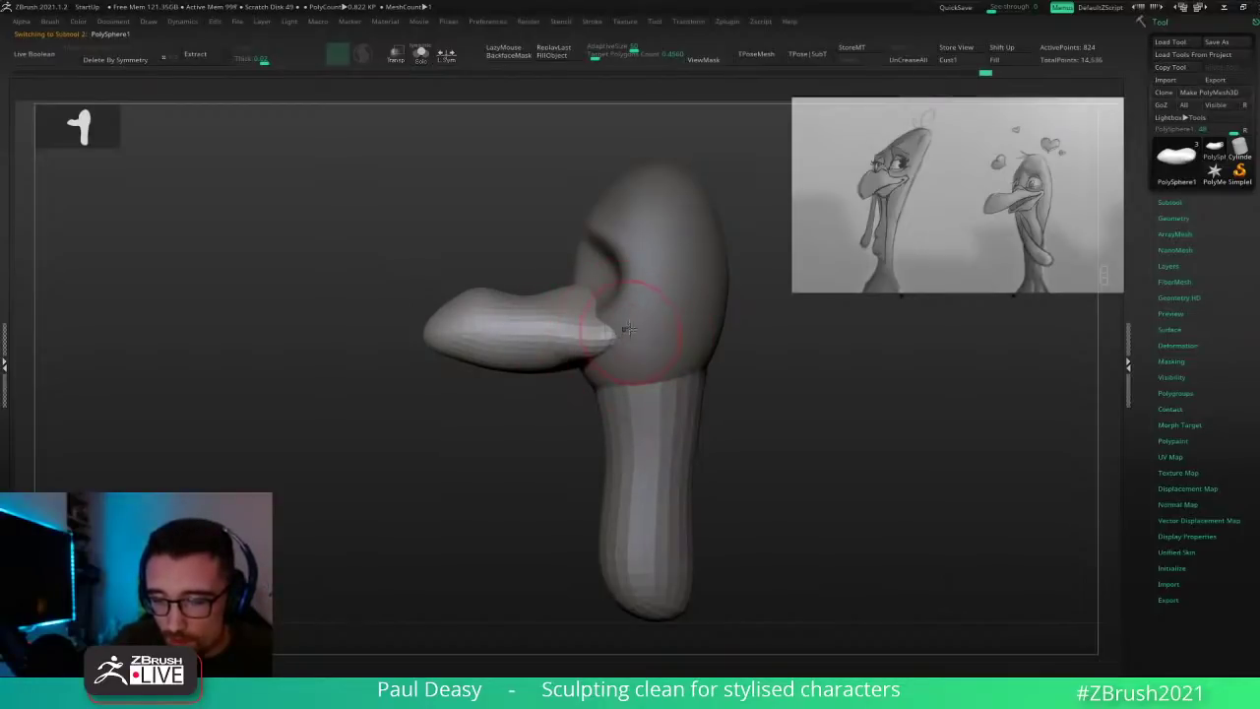
Step: Pull the underside of the beak's base down to the top of the neck and curve its lower edge upward toward the tip
{"action": "right_click_drag", "start_coordinate": [629, 339], "coordinate": [664, 299]}
{"action": "right_click", "coordinate": [586, 339]}
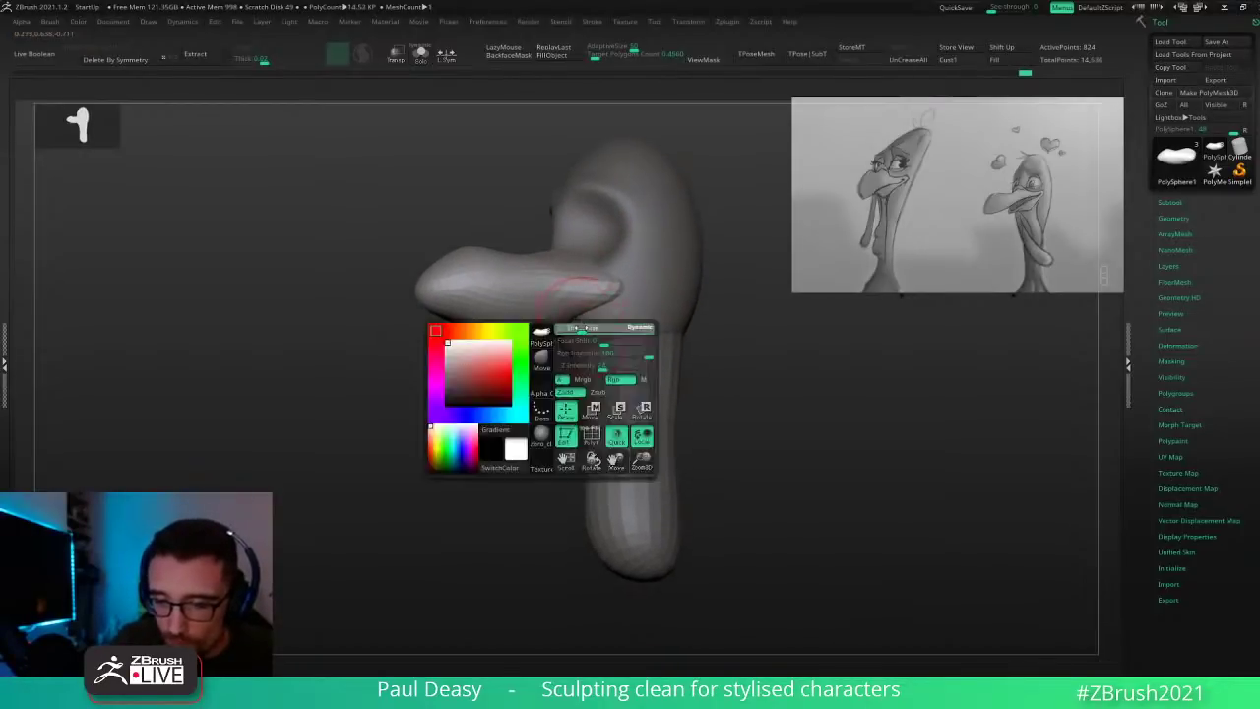
{"action": "mouse_move", "coordinate": [581, 335]}
{"action": "left_mouse_down"}
{"action": "mouse_move", "coordinate": [587, 344]}
{"action": "mouse_move", "coordinate": [561, 333]}
{"action": "left_mouse_up"}
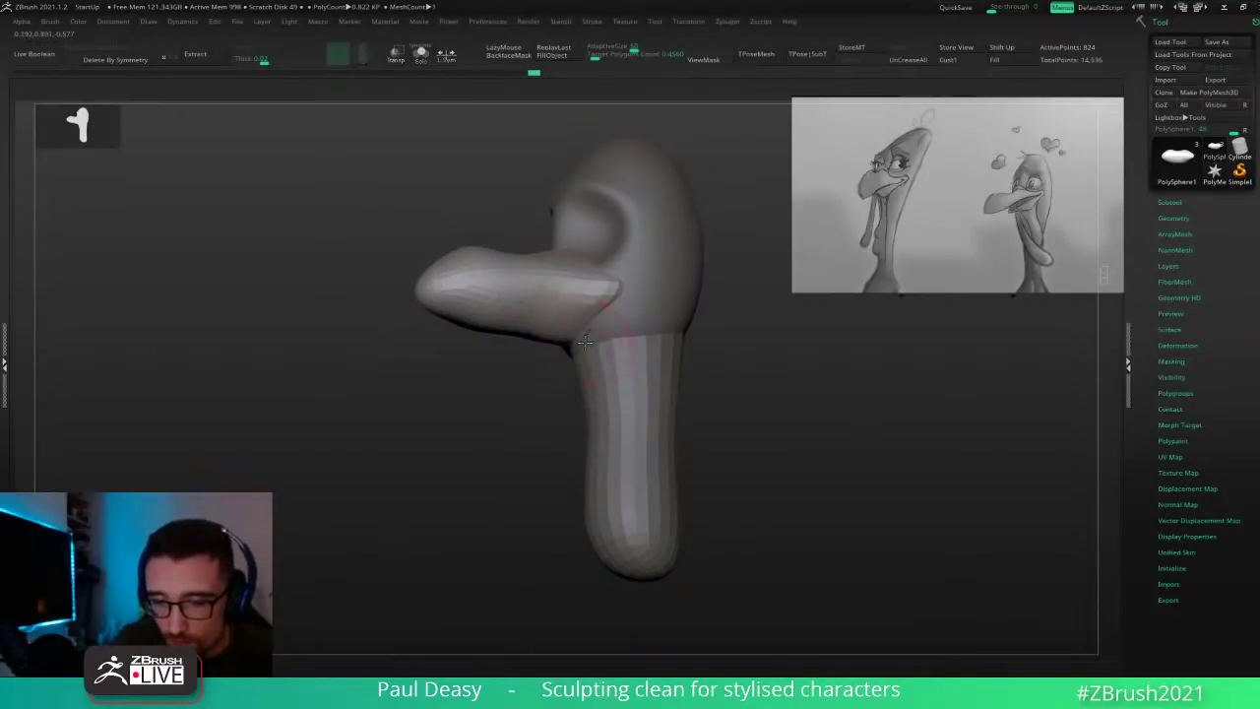
{"action": "right_click_drag", "start_coordinate": [613, 353], "coordinate": [582, 335]}
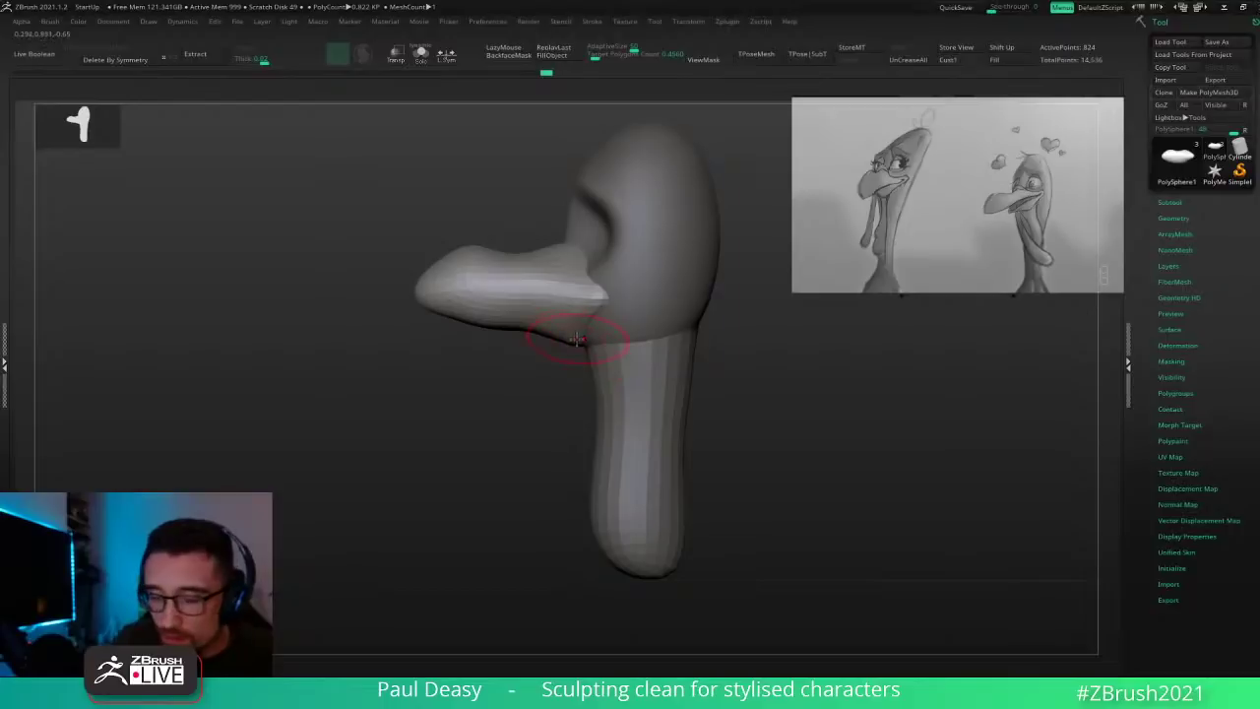
{"action": "left_click_drag", "start_coordinate": [577, 339], "coordinate": [487, 296]}
{"action": "right_click", "coordinate": [509, 326]}
{"action": "right_click_drag", "start_coordinate": [531, 304], "coordinate": [616, 299]}
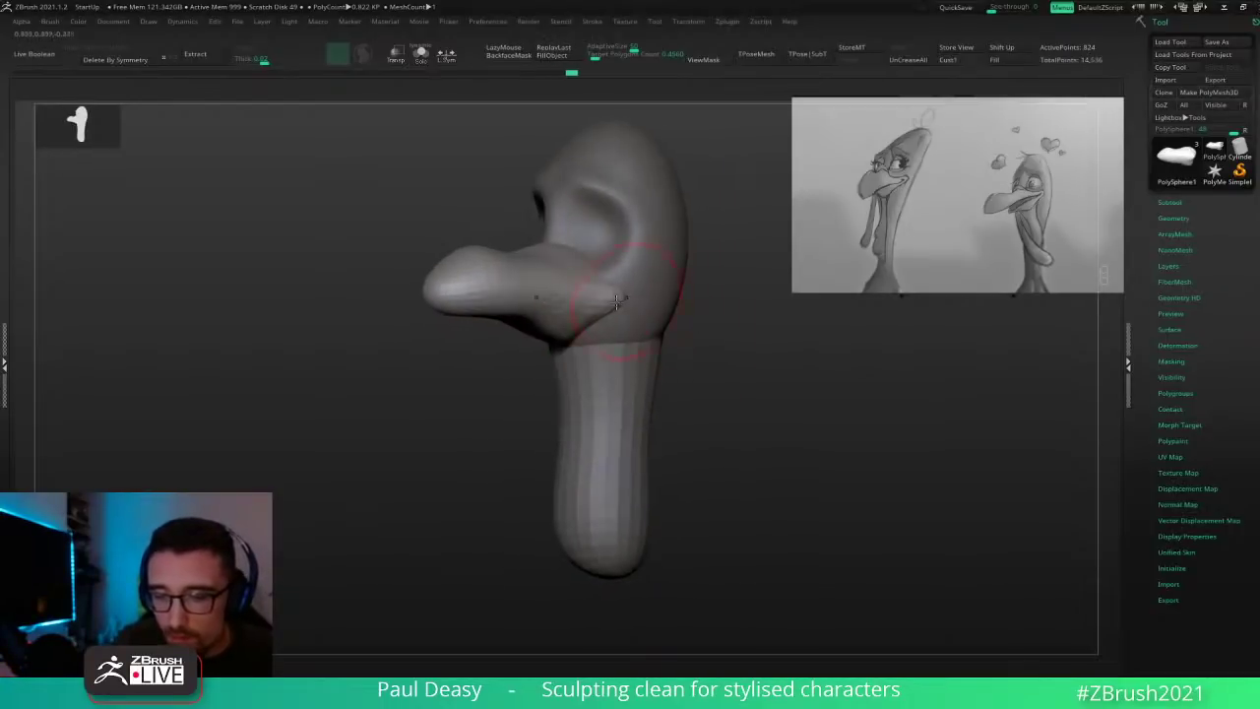
Step: Pull the beak's mouth corners further back along the sides of the head with the Move brush
{"action": "right_click", "coordinate": [618, 300]}
{"action": "right_click", "coordinate": [617, 300]}
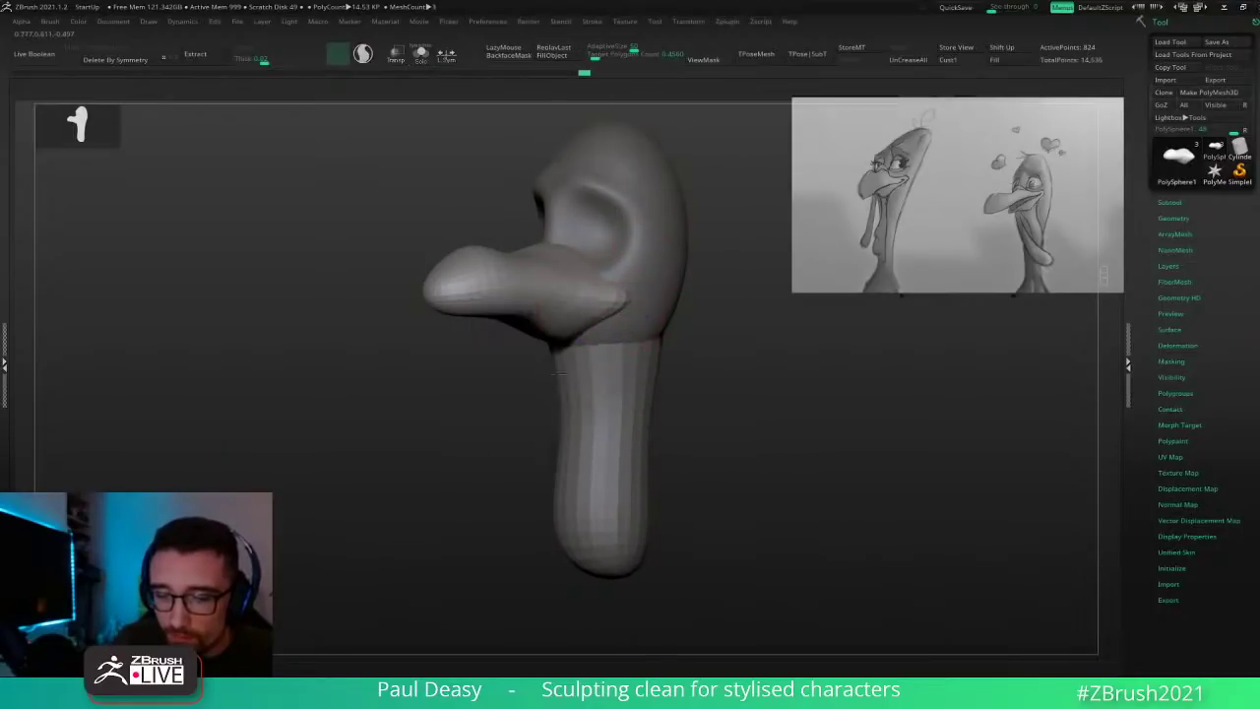
{"action": "right_click_drag", "start_coordinate": [609, 324], "coordinate": [622, 311]}
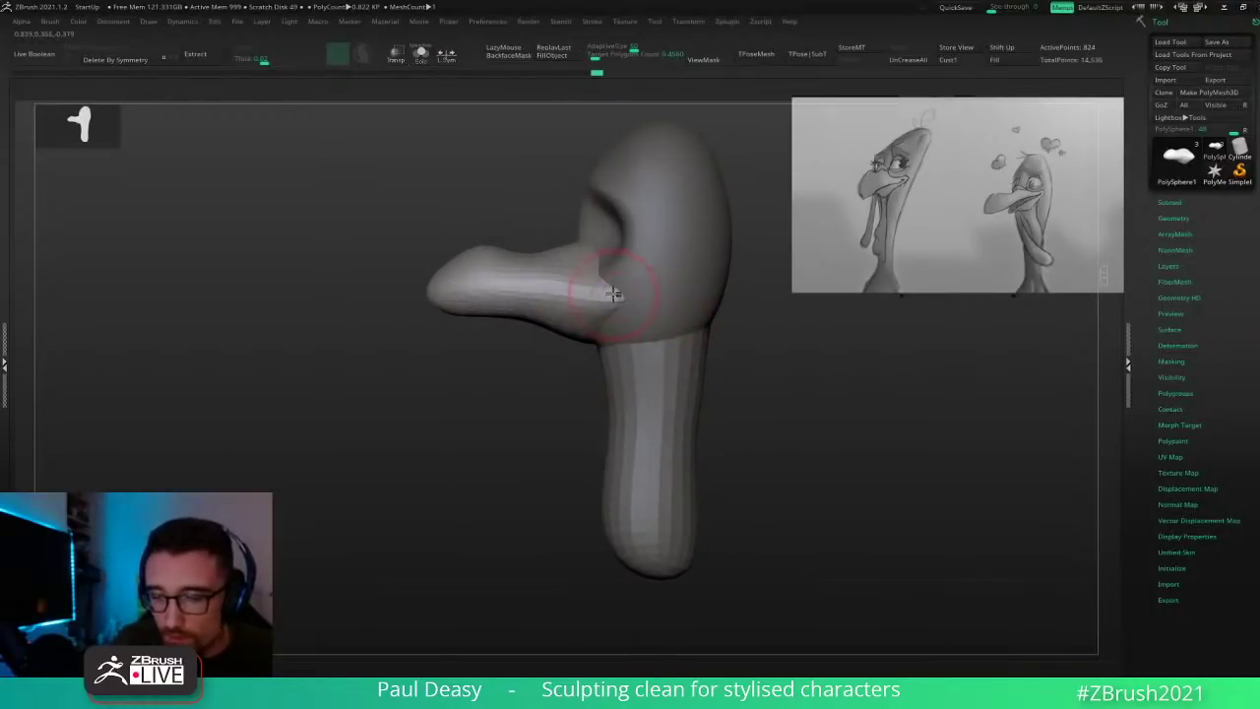
{"action": "key", "text": "space"}
{"action": "left_click", "coordinate": [611, 295]}
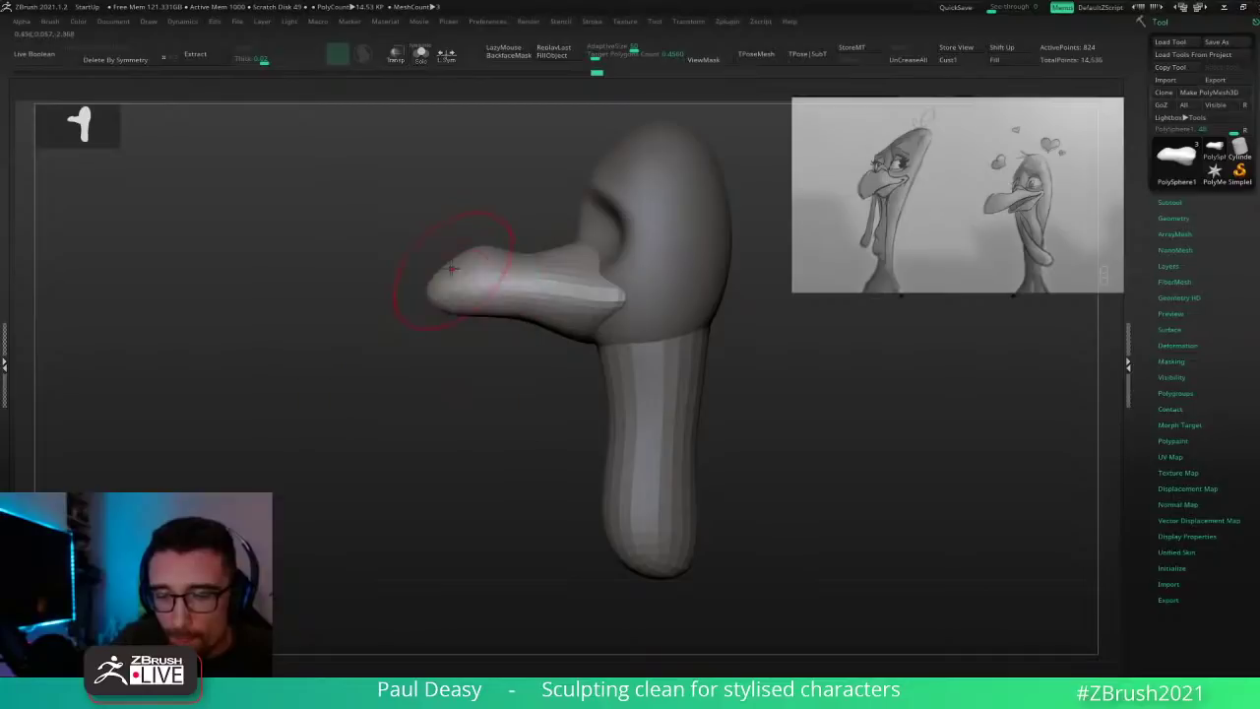
Step: Reshape the top of the beak's tip and draw the tip slightly forward
{"action": "key", "text": "space"}
{"action": "key", "text": "space"}
{"action": "mouse_move", "coordinate": [455, 269]}
{"action": "left_mouse_down"}
{"action": "mouse_move", "coordinate": [451, 259]}
{"action": "mouse_move", "coordinate": [421, 294]}
{"action": "mouse_move", "coordinate": [447, 259]}
{"action": "mouse_move", "coordinate": [510, 258]}
{"action": "left_mouse_up"}
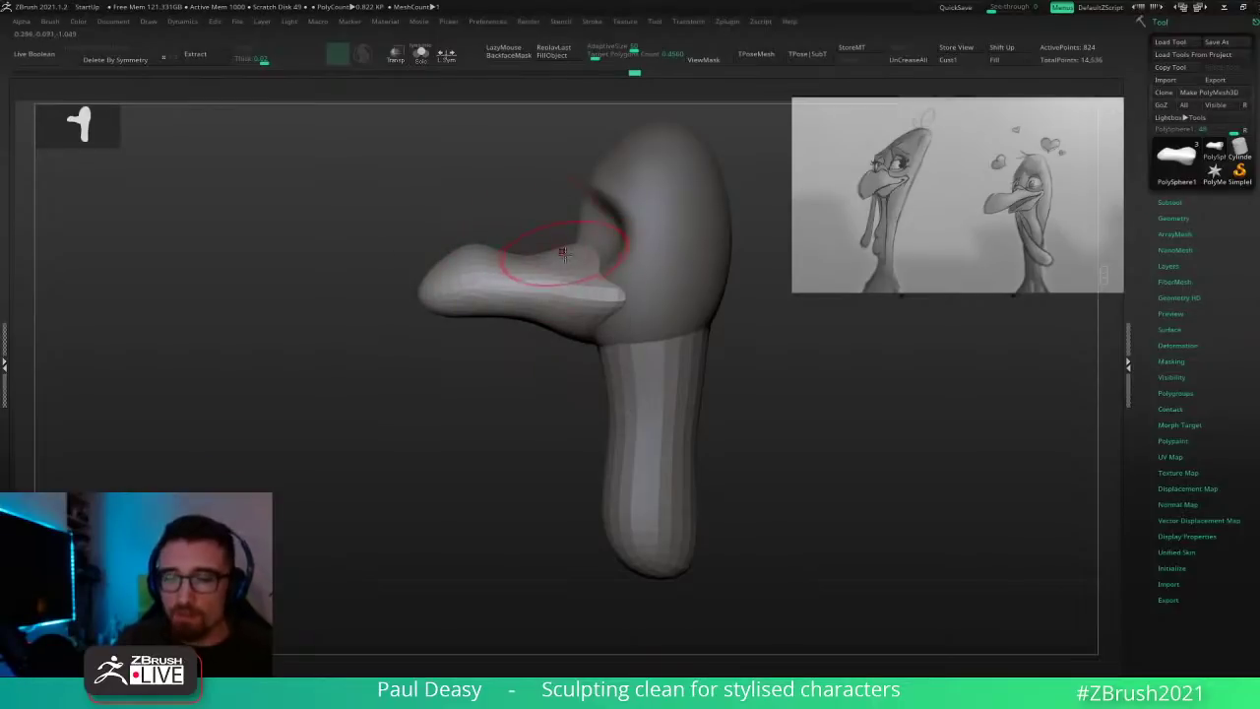
{"action": "key", "text": "x"}
{"action": "right_click_drag", "start_coordinate": [578, 253], "coordinate": [598, 255]}
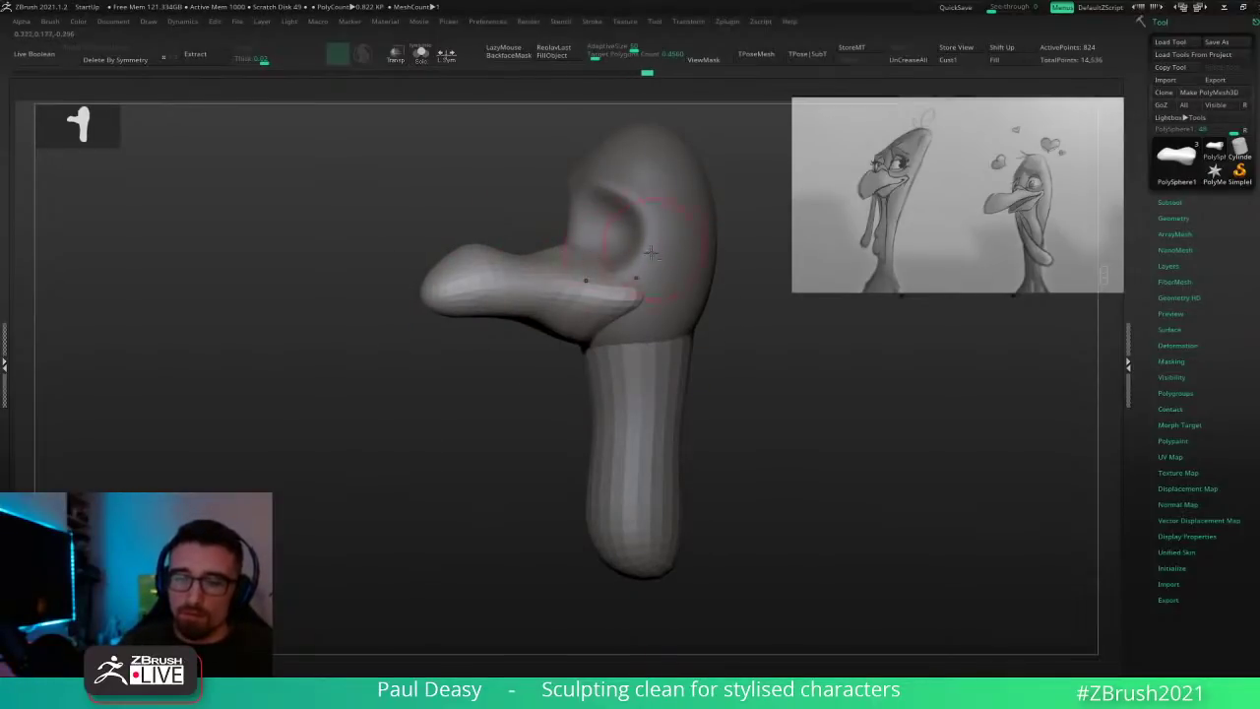
Step: Activate the head and rework the area below the eye sockets, above the mouth corners, with the Clay Buildup brush
{"action": "left_click", "coordinate": [646, 261], "text": "alt"}
{"action": "key", "text": "b"}
{"action": "key", "text": "c"}
{"action": "key", "text": "b"}
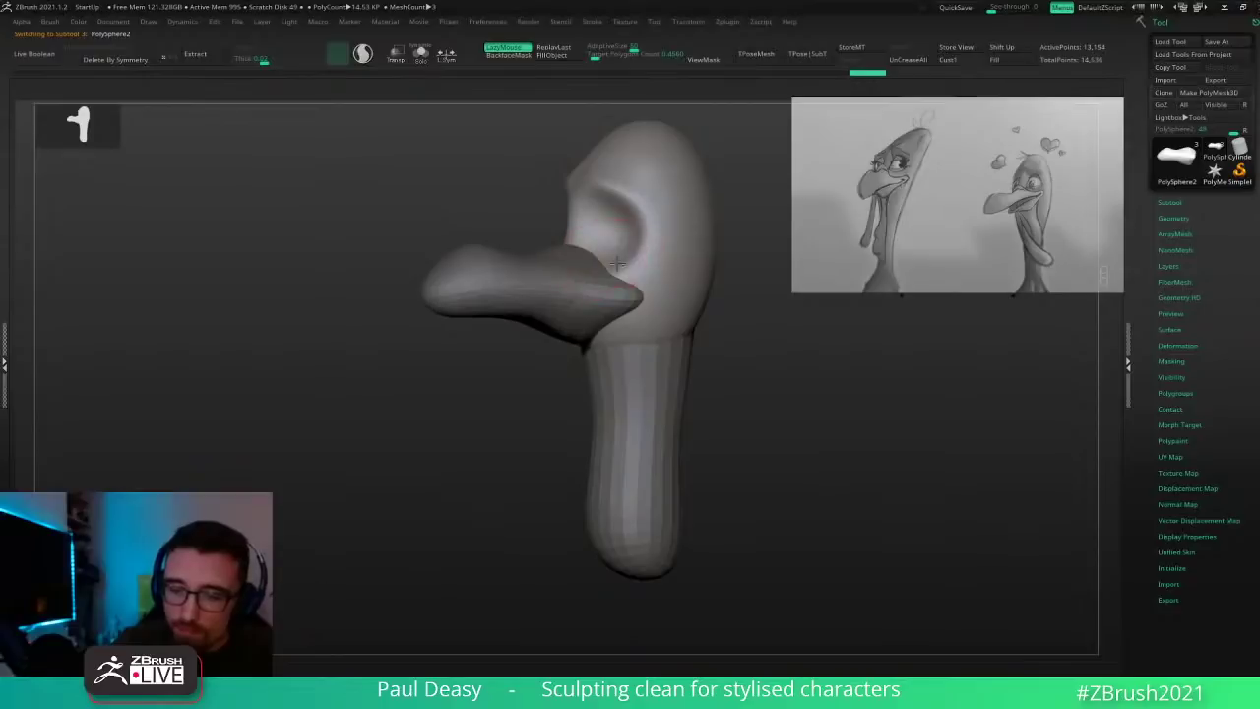
{"action": "mouse_move", "coordinate": [610, 260]}
{"action": "left_mouse_down"}
{"action": "mouse_move", "coordinate": [644, 253]}
{"action": "mouse_move", "coordinate": [652, 235]}
{"action": "mouse_move", "coordinate": [607, 251]}
{"action": "mouse_move", "coordinate": [658, 261]}
{"action": "left_mouse_up"}
{"action": "key", "text": "space"}
{"action": "mouse_move", "coordinate": [751, 324]}
{"action": "left_mouse_down"}
{"action": "mouse_move", "coordinate": [799, 358]}
{"action": "mouse_move", "coordinate": [804, 441]}
{"action": "left_mouse_up"}
{"action": "key", "text": "space"}
Step: Activate the beak again and blunt its mouth corners against the cheeks with a smaller Move brush
{"action": "key", "text": "b"}
{"action": "key", "text": "m"}
{"action": "key", "text": "v"}
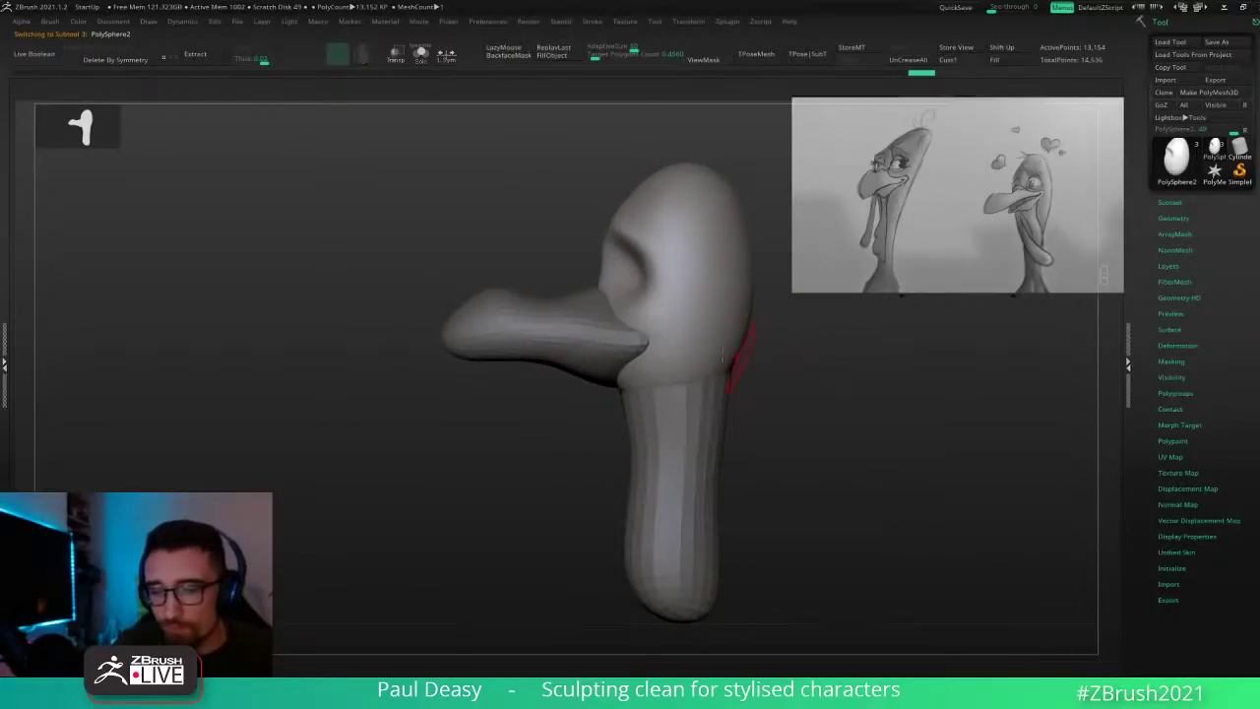
{"action": "left_click", "coordinate": [605, 316], "text": "alt"}
{"action": "key", "text": "space"}
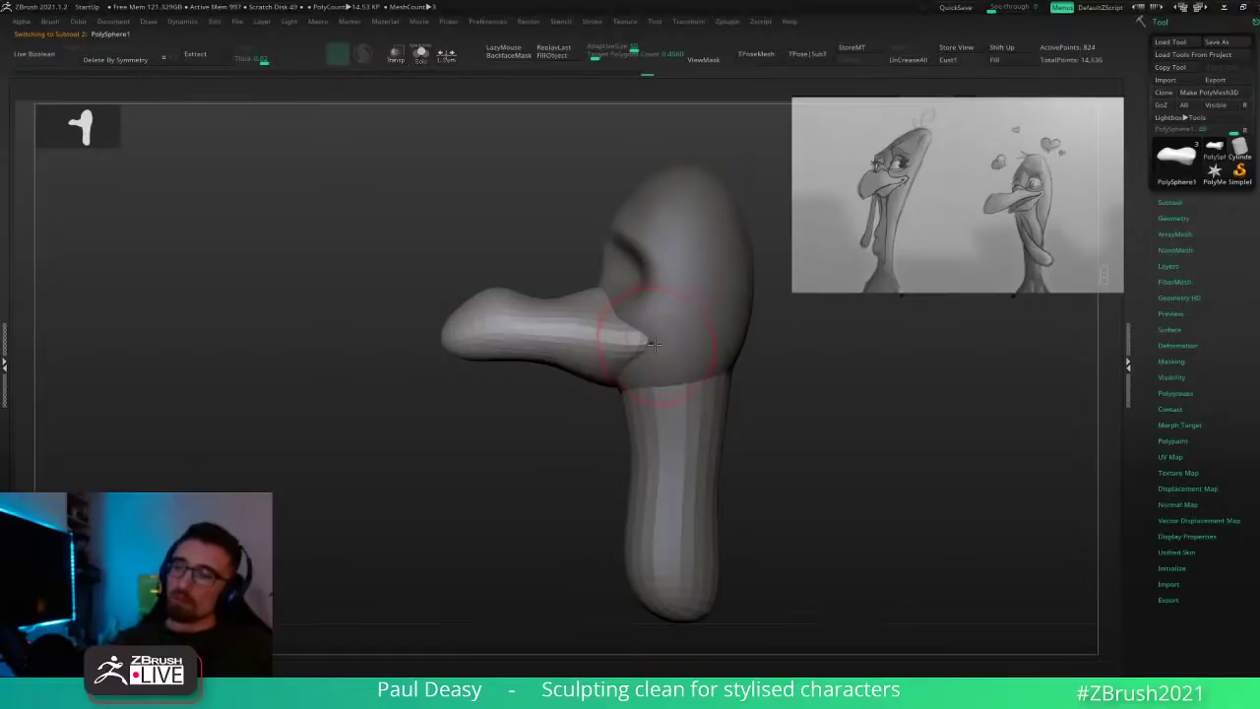
{"action": "mouse_move", "coordinate": [787, 368]}
{"action": "left_mouse_down", "text": "alt"}
{"action": "mouse_move", "coordinate": [745, 382]}
{"action": "mouse_move", "coordinate": [767, 384]}
{"action": "left_mouse_up", "text": "alt"}
{"action": "key", "text": "space"}
{"action": "key", "text": "space"}
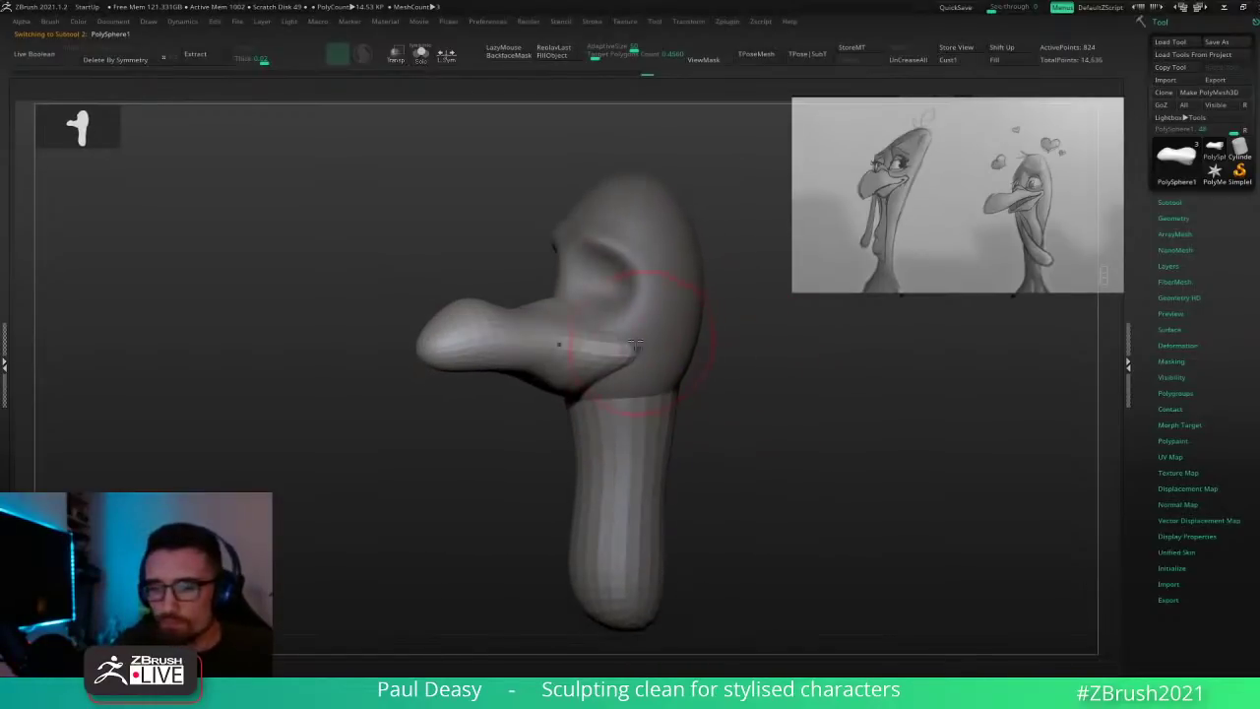
{"action": "left_click", "coordinate": [641, 340], "text": "alt"}
{"action": "key", "text": "space"}
{"action": "key", "text": "space"}
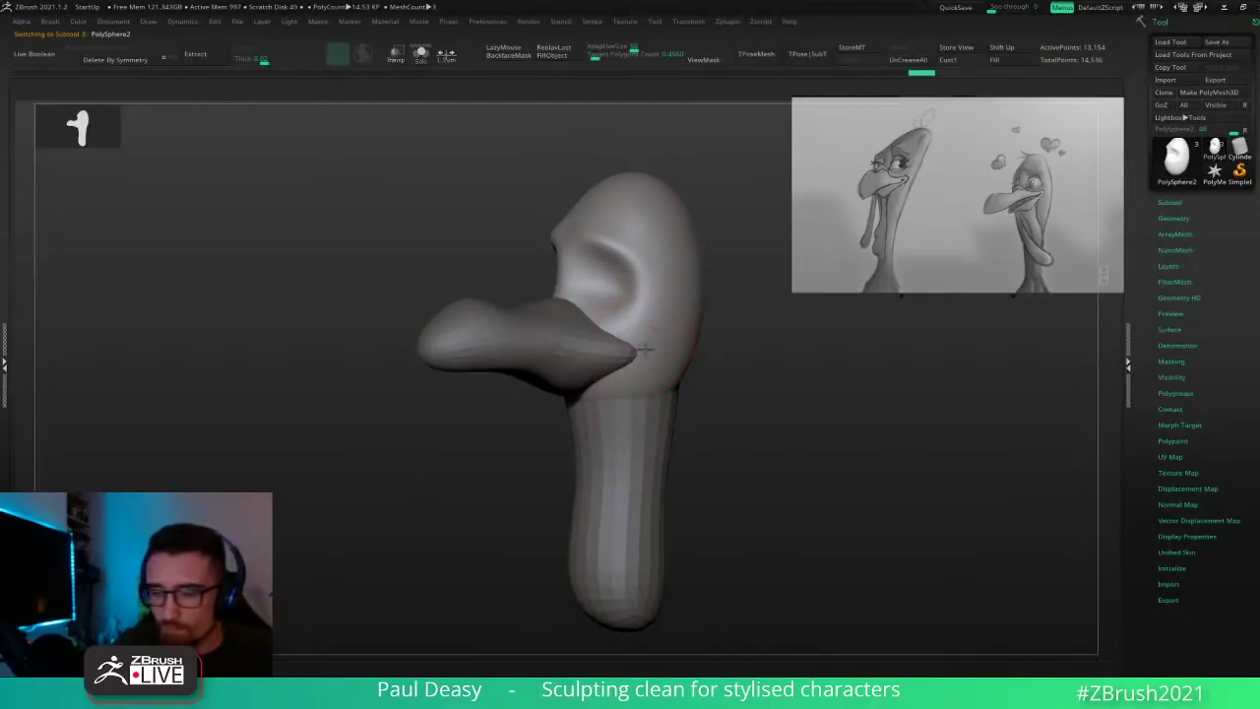
{"action": "left_click", "coordinate": [638, 352], "text": "alt"}
{"action": "key", "text": "space"}
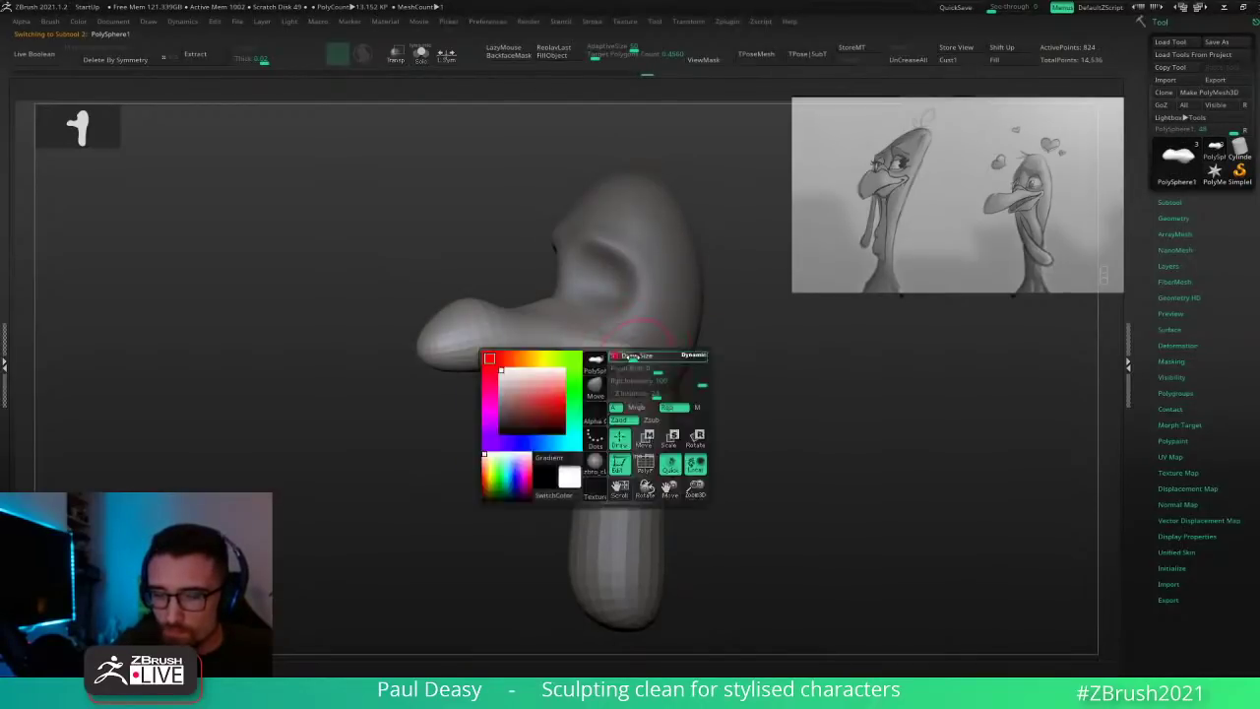
{"action": "left_click_drag", "start_coordinate": [630, 351], "coordinate": [629, 338]}
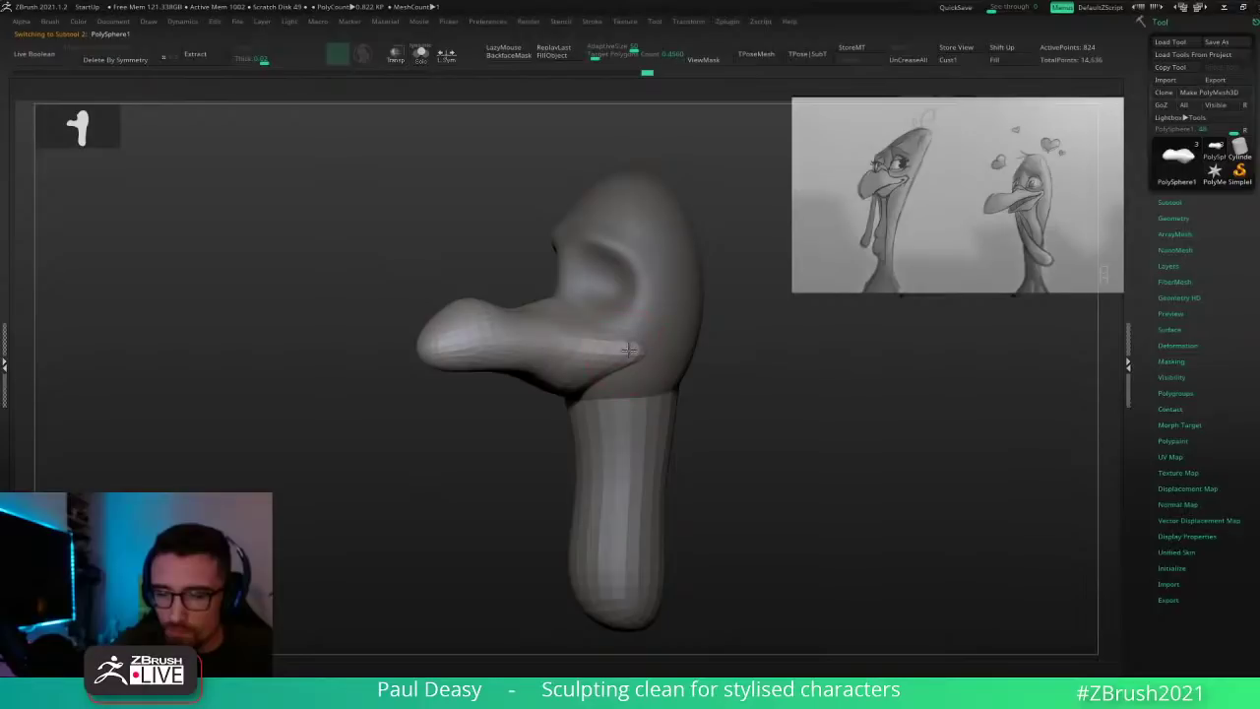
Step: Refine the beak's outline from above by adjusting the rounded tip and the sides with the Move brush
{"action": "right_click_drag", "start_coordinate": [630, 355], "coordinate": [638, 303]}
{"action": "key", "text": "space"}
{"action": "left_click_drag", "start_coordinate": [606, 316], "coordinate": [595, 289]}
{"action": "key", "text": "space"}
{"action": "left_click_drag", "start_coordinate": [596, 244], "coordinate": [604, 239]}
{"action": "left_click_drag", "start_coordinate": [582, 216], "coordinate": [567, 187]}
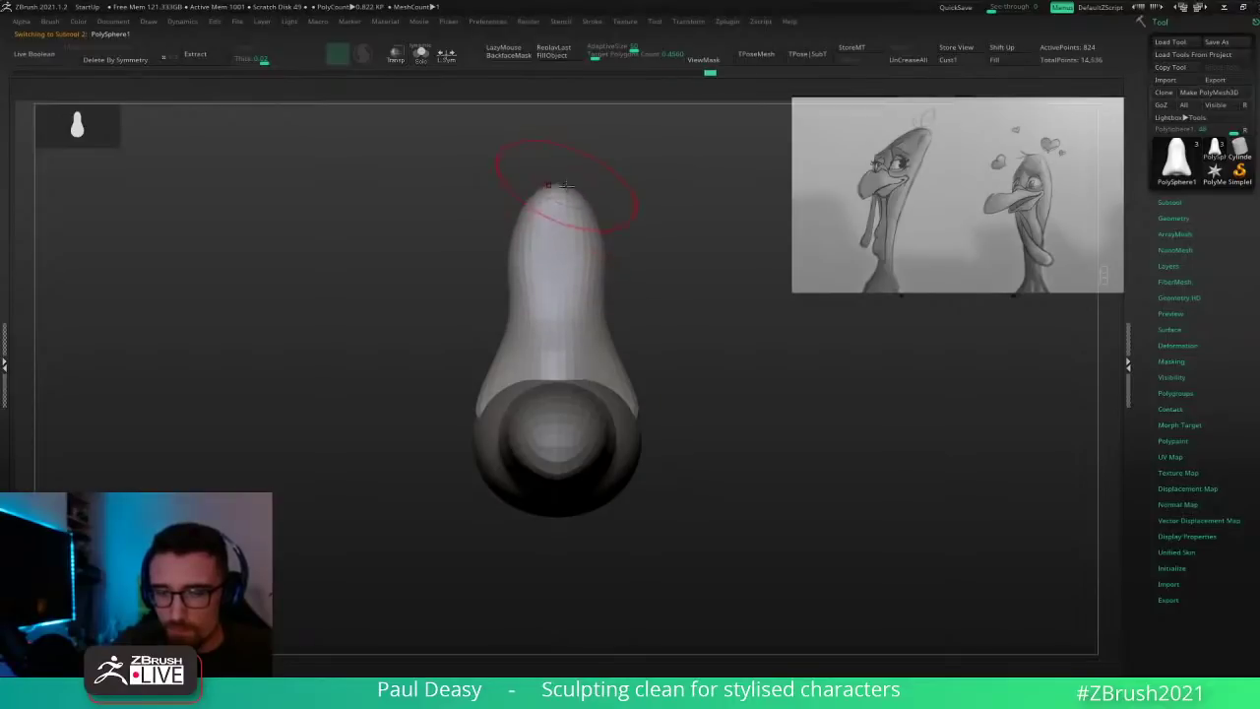
{"action": "left_click_drag", "start_coordinate": [596, 237], "coordinate": [597, 235]}
{"action": "key", "text": "space"}
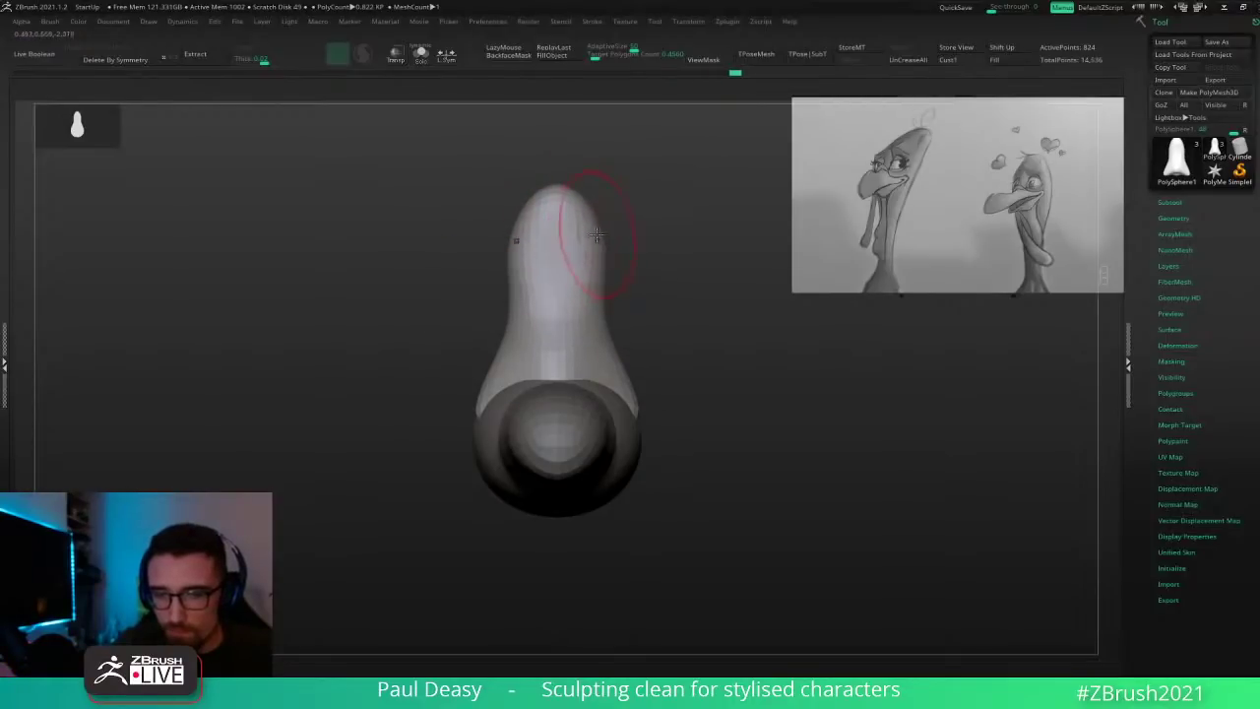
{"action": "left_click_drag", "start_coordinate": [607, 344], "coordinate": [597, 341]}
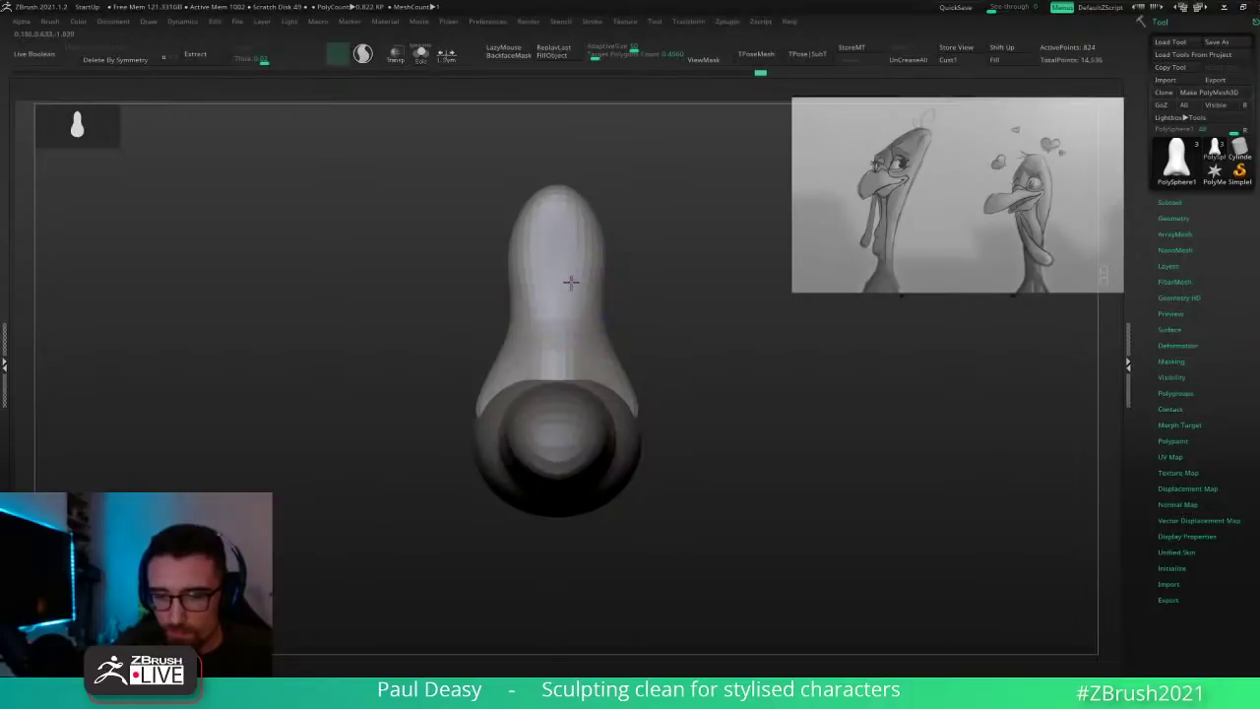
Step: Smooth the top of the beak along its length and pull its tip into a slightly narrower point from above
{"action": "left_click_drag", "start_coordinate": [565, 294], "coordinate": [577, 361], "text": "shift"}
{"action": "key", "text": "space"}
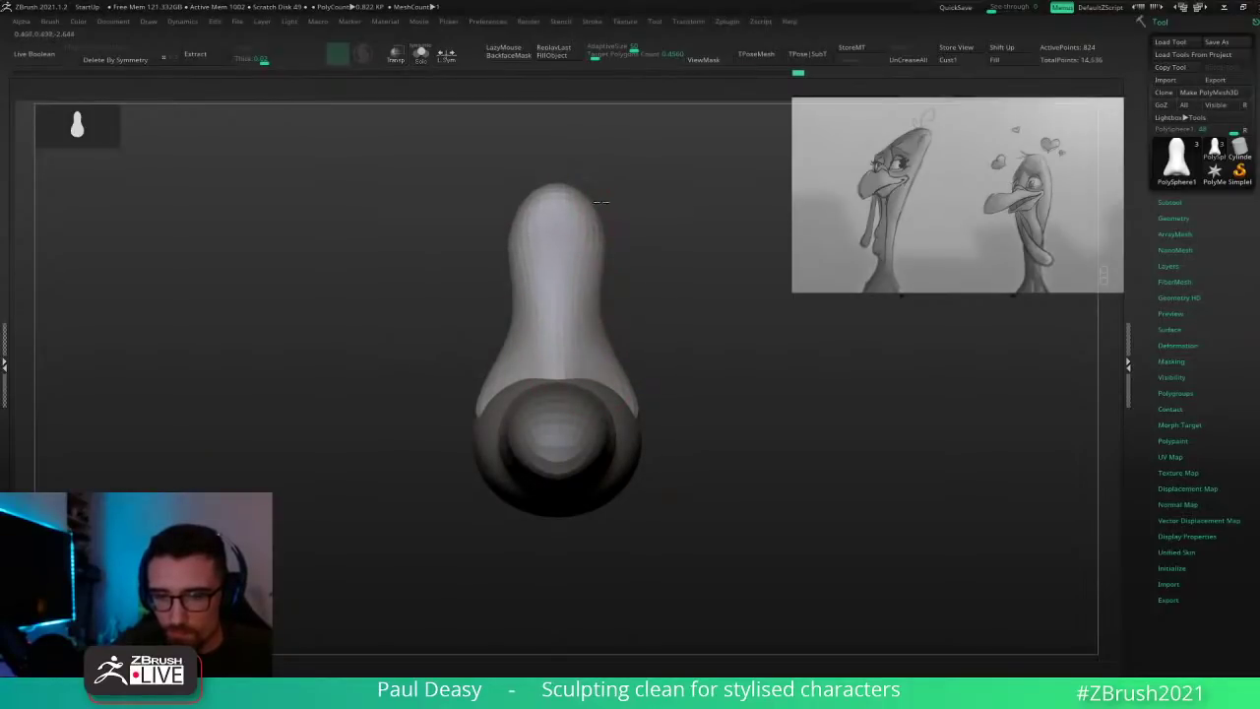
{"action": "mouse_move", "coordinate": [574, 194]}
{"action": "left_mouse_down"}
{"action": "mouse_move", "coordinate": [568, 180]}
{"action": "mouse_move", "coordinate": [582, 202]}
{"action": "left_mouse_up"}
{"action": "key", "text": "space"}
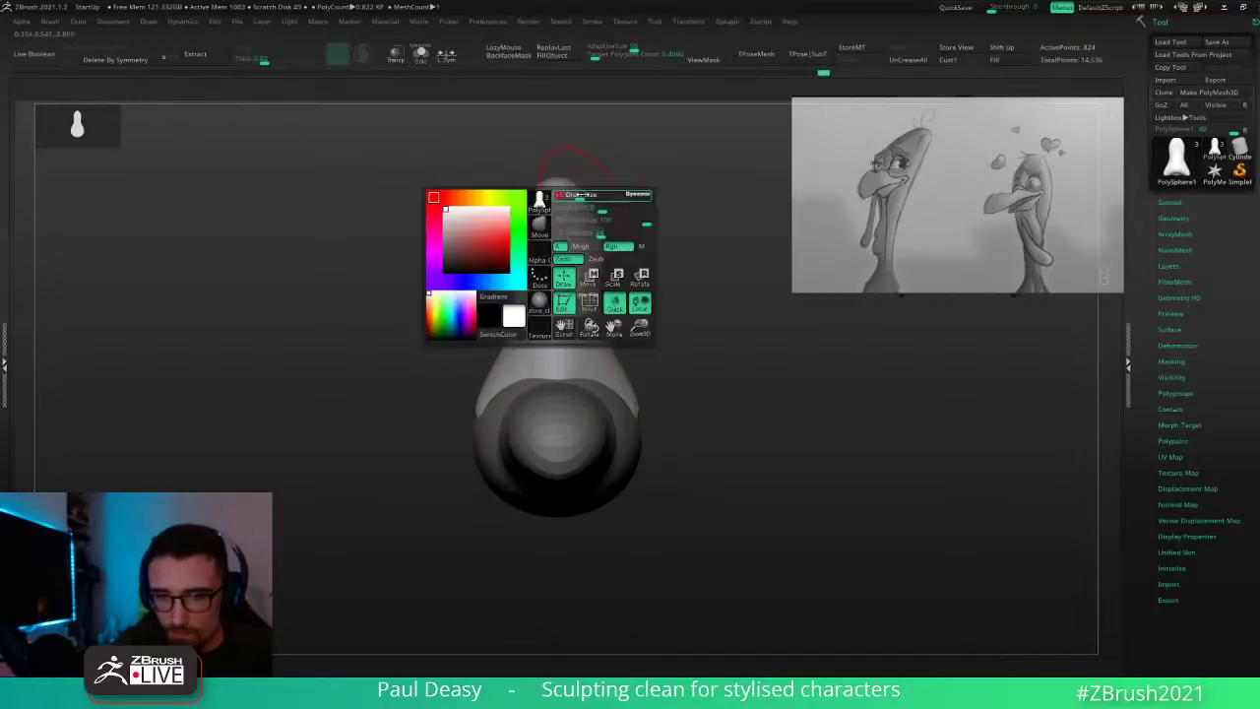
{"action": "left_click_drag", "start_coordinate": [605, 244], "coordinate": [596, 232]}
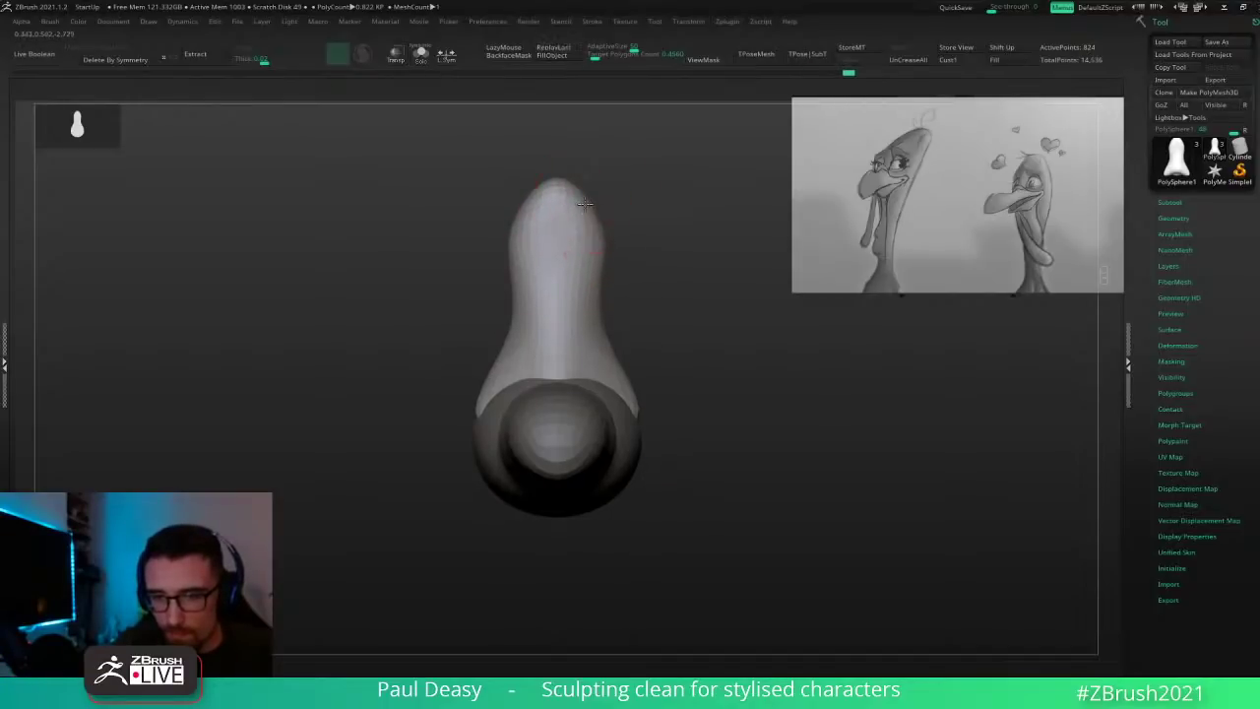
Step: Pull the beak's tip forward and down into a slight hook in side view, smoothing its upper front slope
{"action": "mouse_move", "coordinate": [653, 379]}
{"action": "left_mouse_down"}
{"action": "mouse_move", "coordinate": [650, 434]}
{"action": "mouse_move", "coordinate": [703, 419]}
{"action": "mouse_move", "coordinate": [657, 418]}
{"action": "mouse_move", "coordinate": [679, 404]}
{"action": "mouse_move", "coordinate": [666, 398]}
{"action": "left_mouse_up"}
{"action": "mouse_move", "coordinate": [586, 290]}
{"action": "left_mouse_down"}
{"action": "mouse_move", "coordinate": [537, 272]}
{"action": "mouse_move", "coordinate": [551, 257]}
{"action": "mouse_move", "coordinate": [503, 322]}
{"action": "left_mouse_up"}
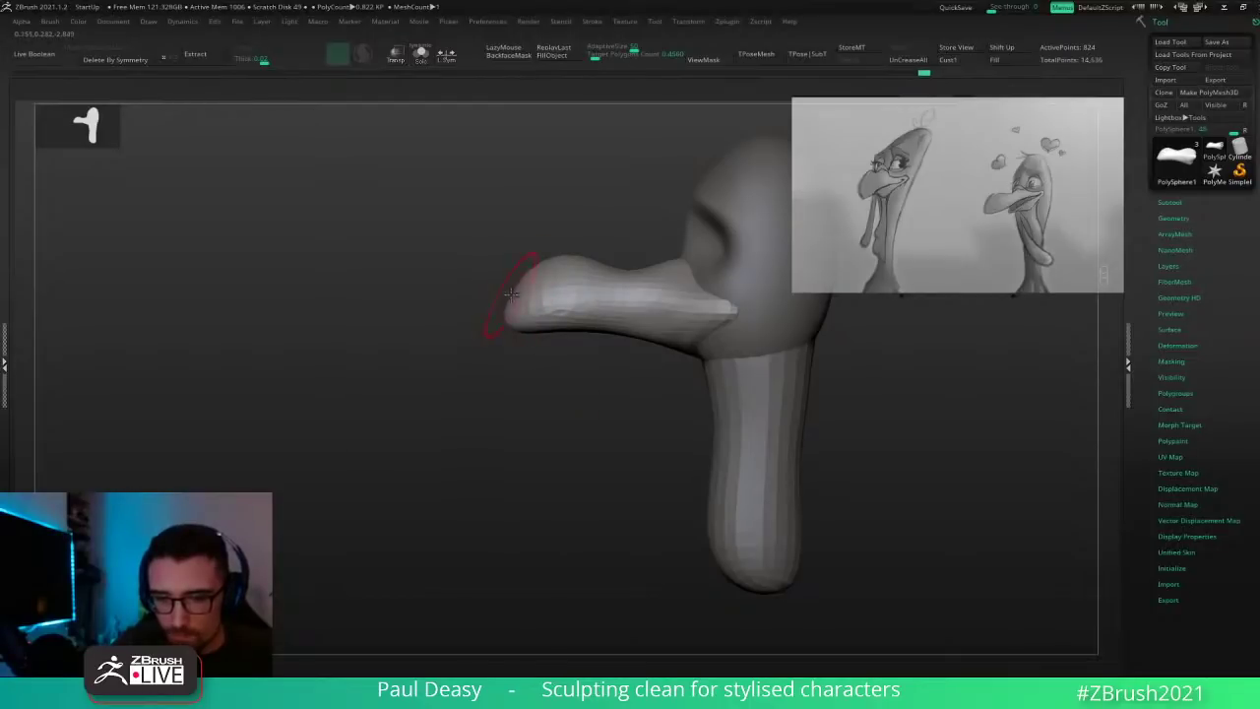
{"action": "left_click_drag", "start_coordinate": [524, 281], "coordinate": [532, 273], "text": "shift"}
{"action": "left_click_drag", "start_coordinate": [636, 419], "coordinate": [609, 441], "text": "alt"}
{"action": "key", "text": "space"}
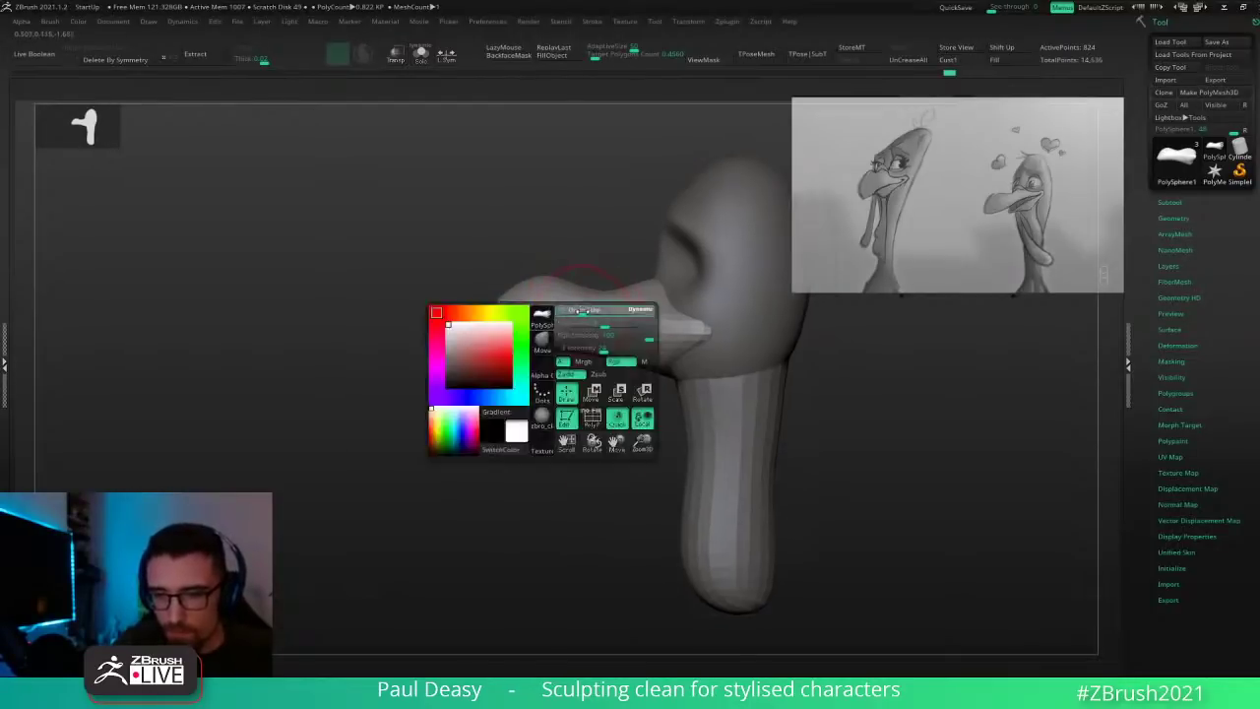
{"action": "key", "text": "space"}
{"action": "key", "text": "space"}
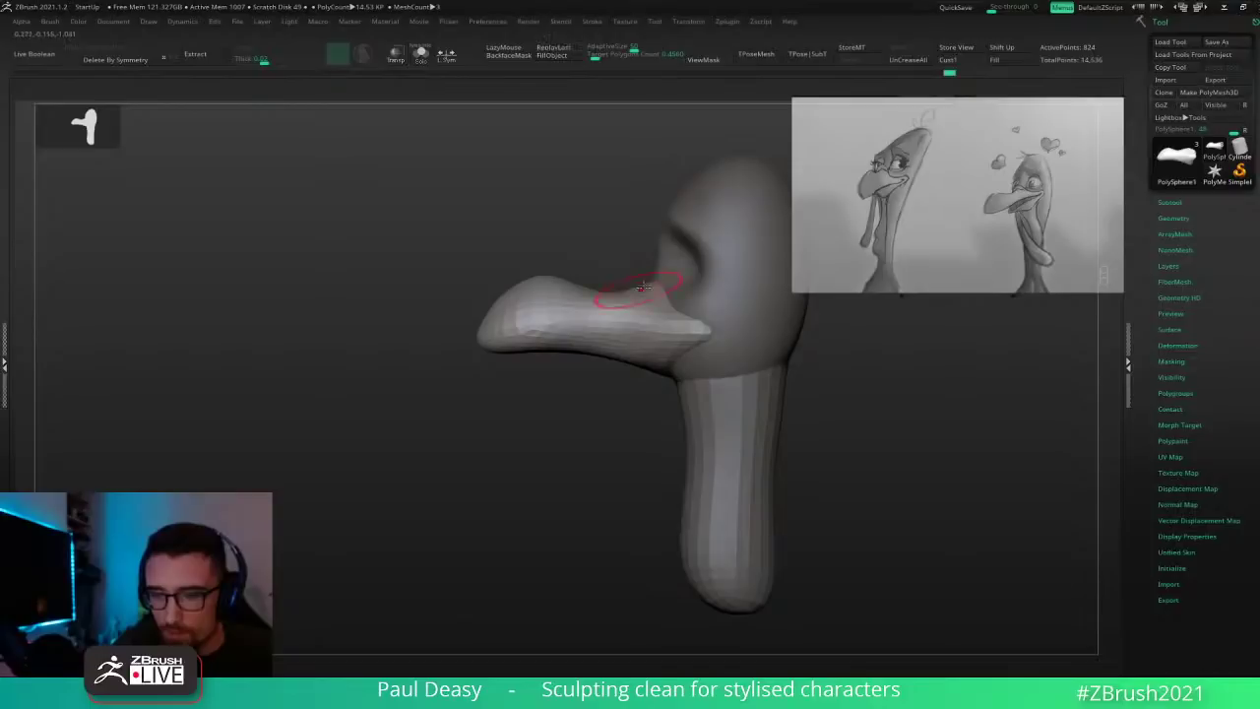
{"action": "right_click_drag", "start_coordinate": [669, 278], "coordinate": [738, 280]}
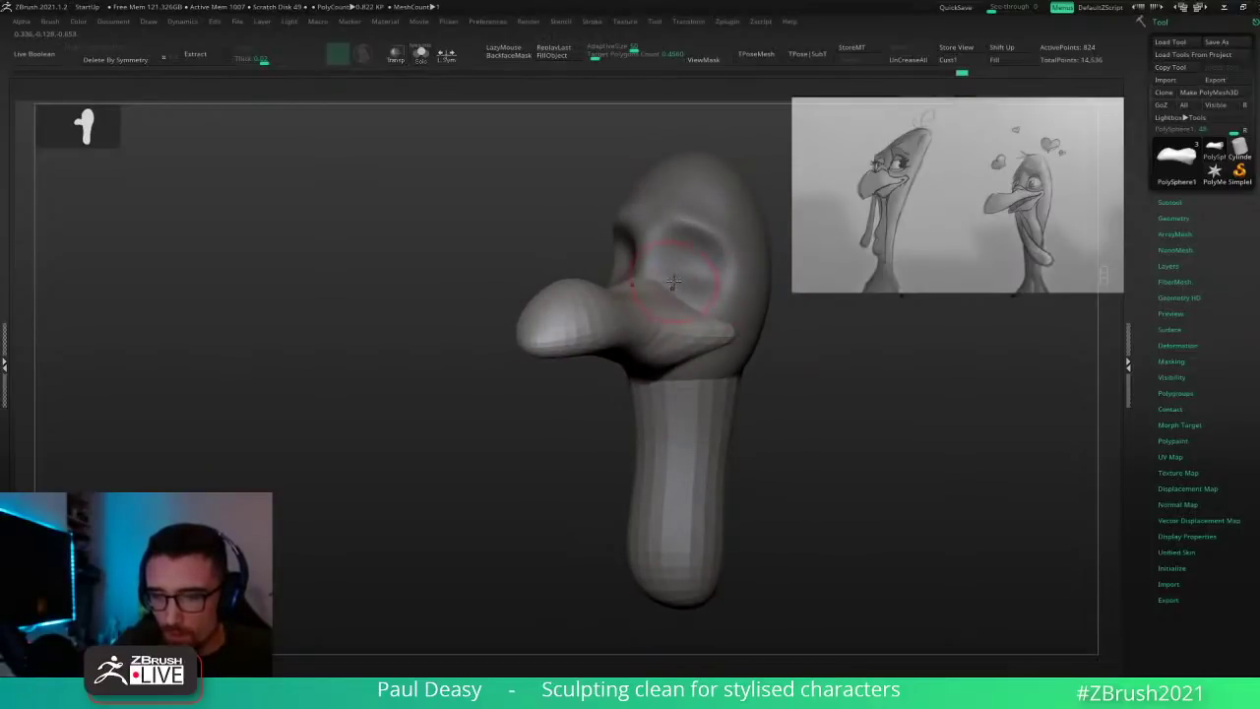
Step: Smooth the beak's base and bridge where it meets the eye sockets and cheek
{"action": "mouse_move", "coordinate": [673, 287]}
{"action": "left_mouse_down", "text": "shift"}
{"action": "mouse_move", "coordinate": [663, 275]}
{"action": "mouse_move", "coordinate": [673, 284]}
{"action": "left_mouse_up", "text": "shift"}
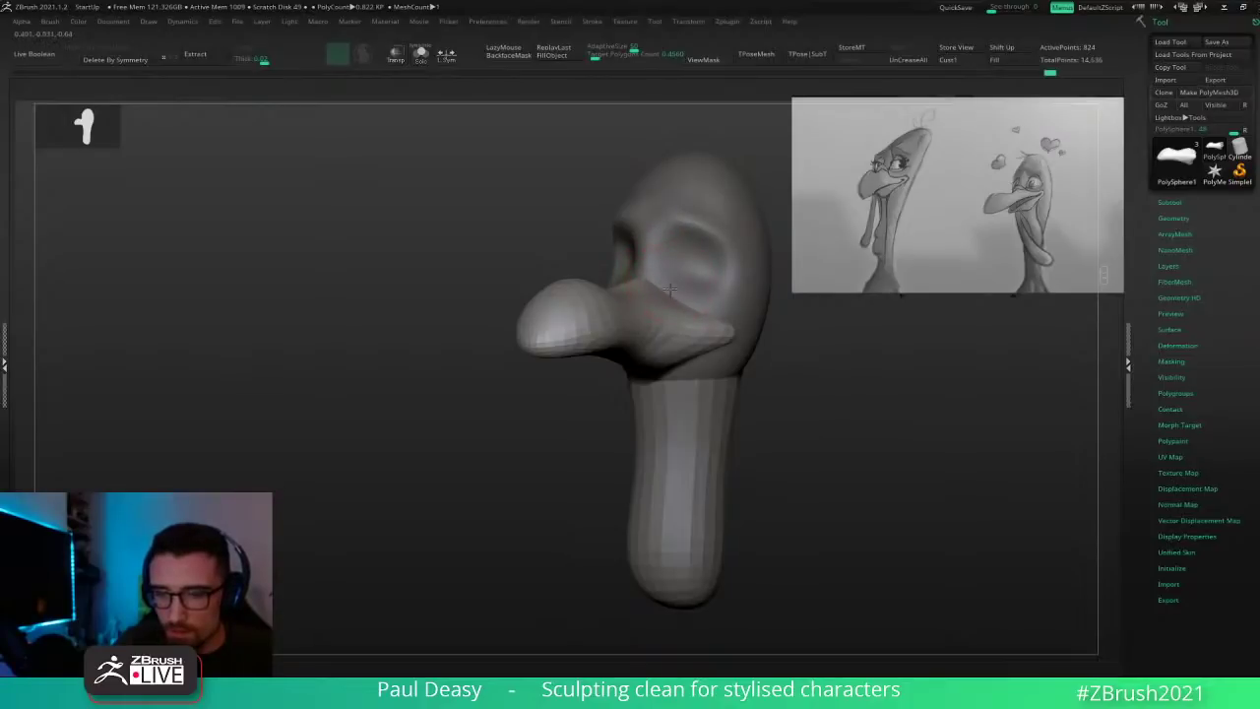
{"action": "right_click_drag", "start_coordinate": [670, 289], "coordinate": [622, 291]}
{"action": "left_click_drag", "start_coordinate": [624, 292], "coordinate": [632, 288], "text": "shift"}
{"action": "right_click", "coordinate": [635, 279]}
{"action": "mouse_move", "coordinate": [638, 276]}
{"action": "right_mouse_down"}
{"action": "mouse_move", "coordinate": [676, 272]}
{"action": "mouse_move", "coordinate": [647, 272]}
{"action": "right_mouse_up"}
{"action": "left_click", "coordinate": [692, 343], "text": "alt"}
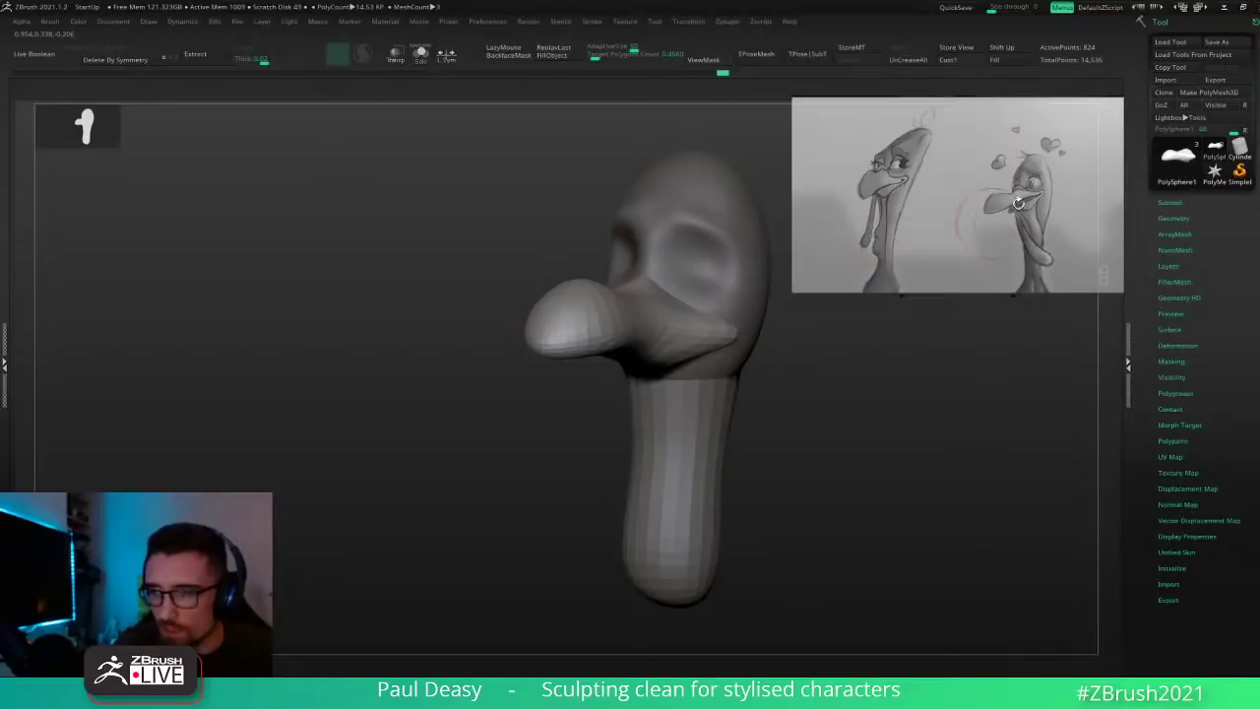
{"action": "right_click_drag", "start_coordinate": [784, 340], "coordinate": [724, 355], "text": "alt"}
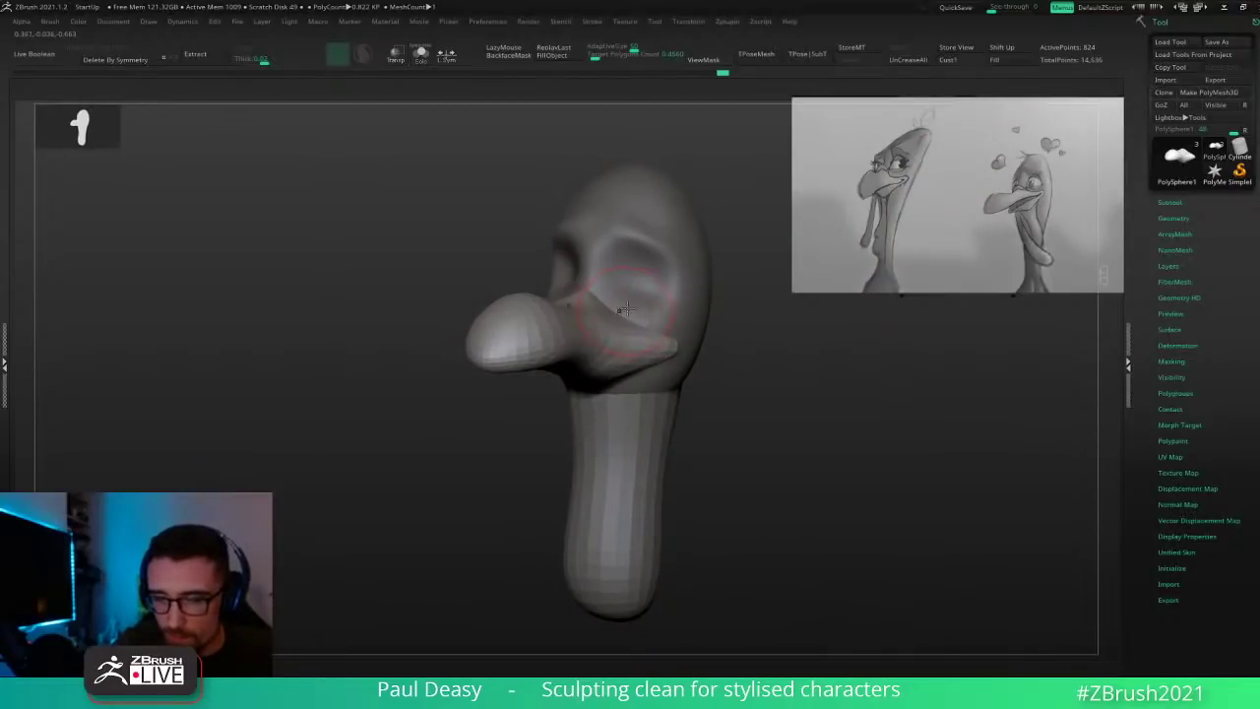
Step: Reshape the beak's mouth corner and its underside near the neck with a resized Move brush
{"action": "key", "text": "space"}
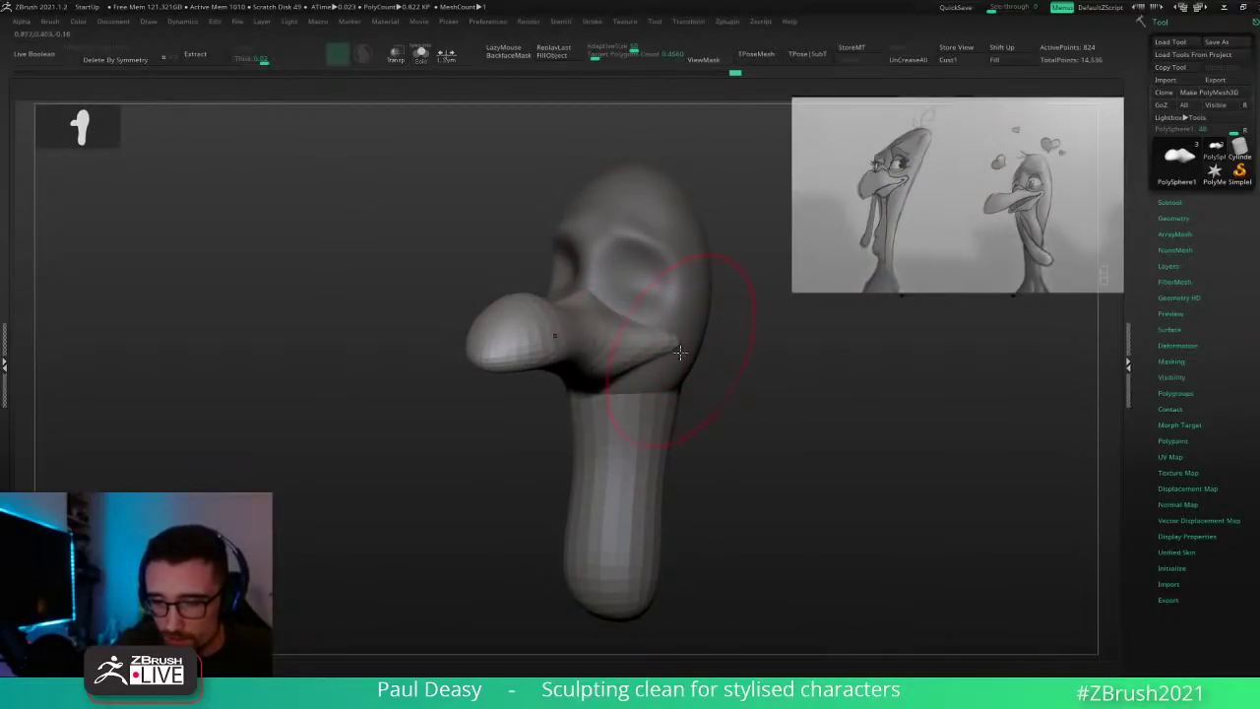
{"action": "key", "text": "space"}
{"action": "right_click_drag", "start_coordinate": [693, 339], "coordinate": [650, 354]}
{"action": "key", "text": "space"}
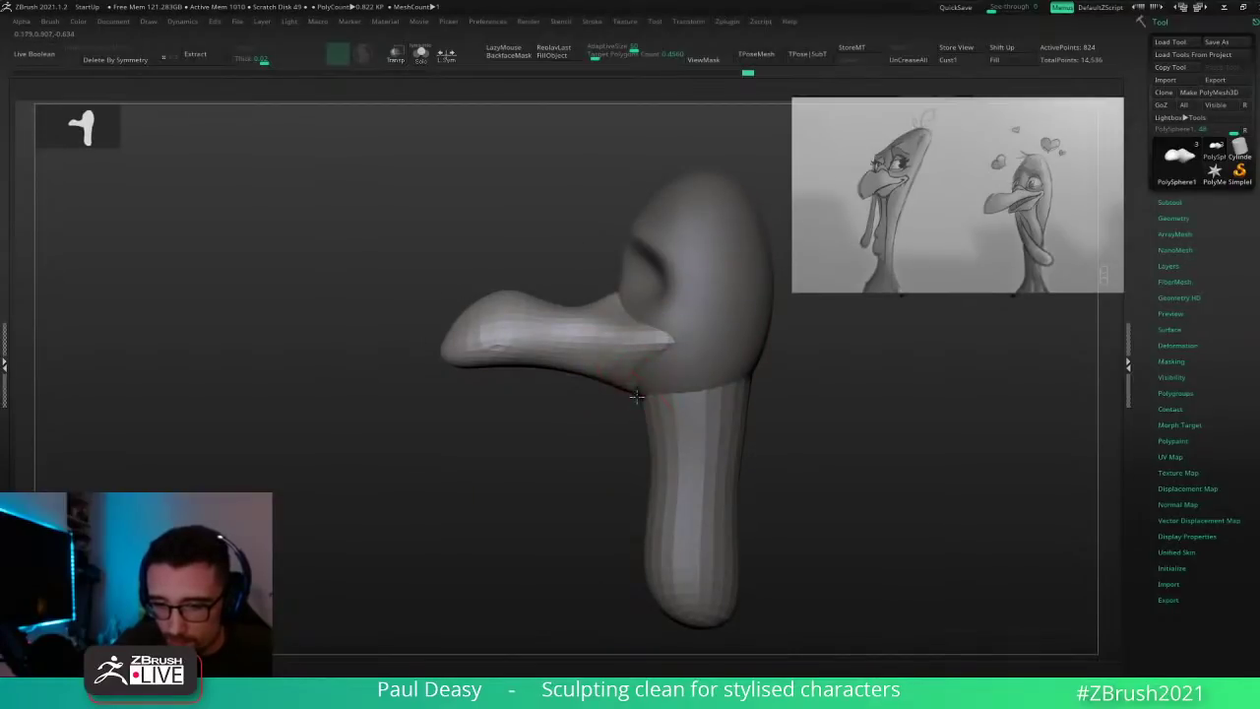
{"action": "key", "text": "space"}
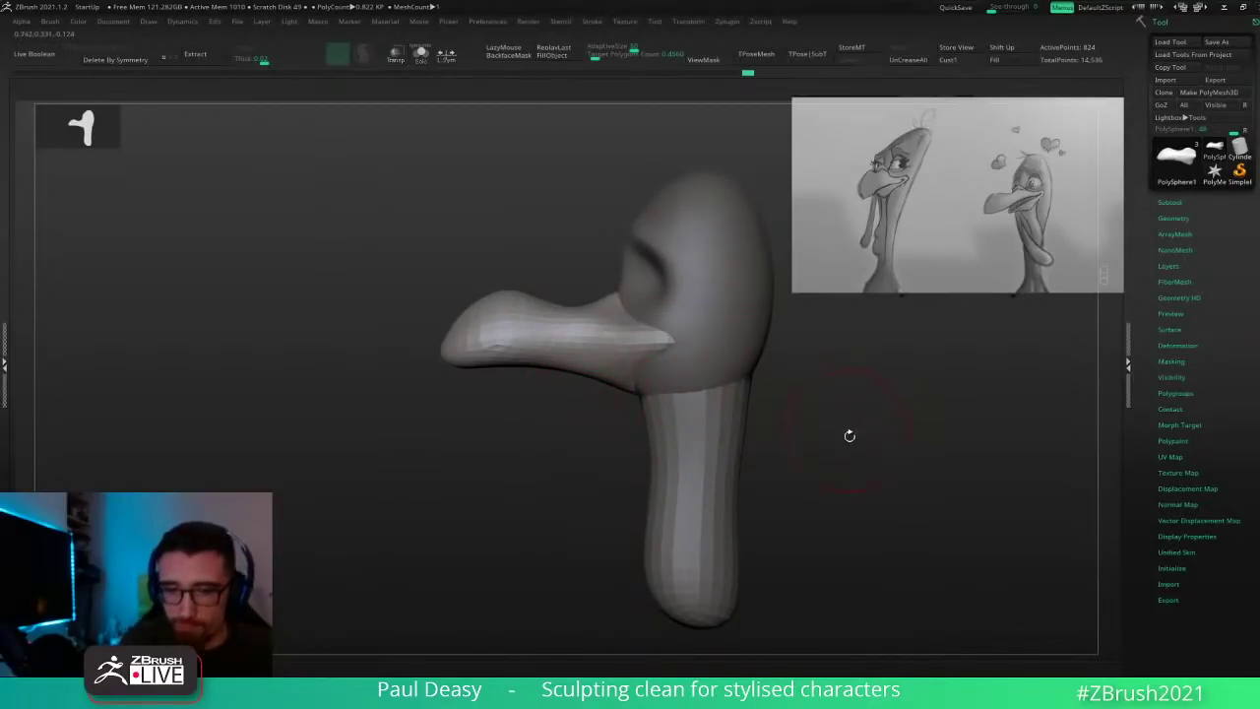
Step: Slice the beak lengthwise along the mouth line and check the upper half in isolation before showing the whole beak again
{"action": "key", "text": "shift+f"}
{"action": "key", "text": "shift+f"}
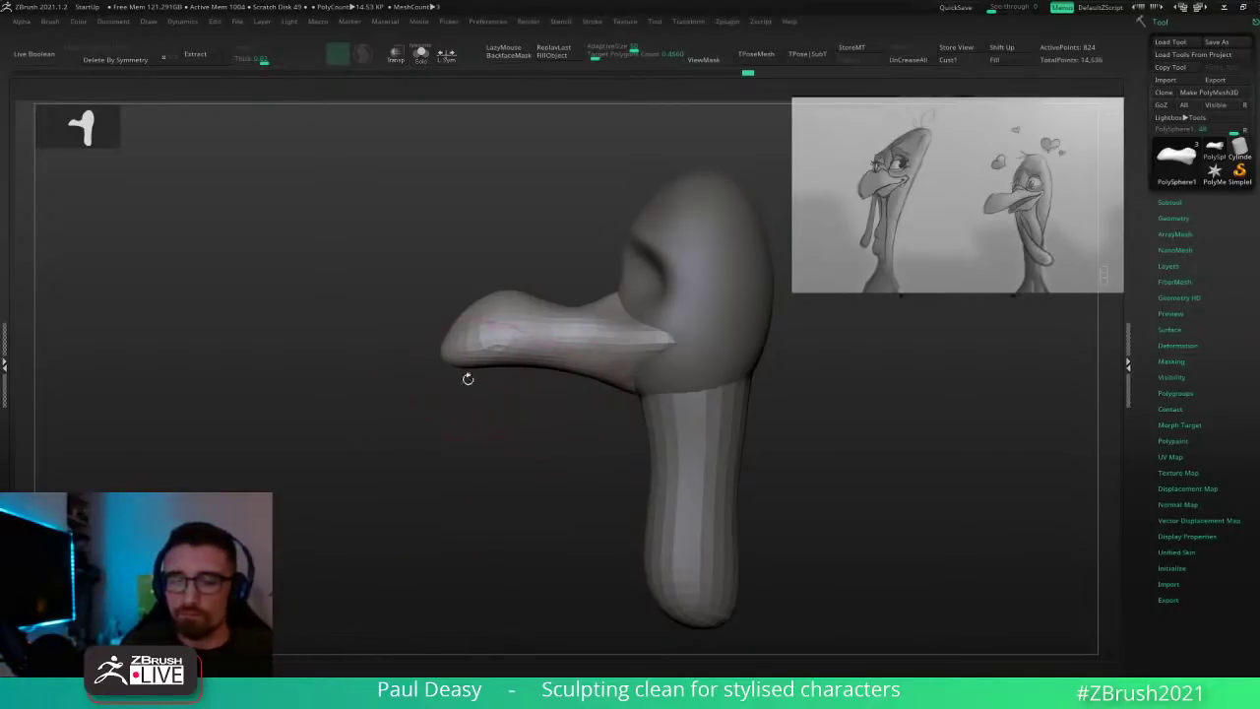
{"action": "mouse_move", "coordinate": [394, 361]}
{"action": "left_mouse_down", "text": "ctrl+shift"}
{"action": "mouse_move", "coordinate": [536, 331]}
{"action": "mouse_move", "coordinate": [753, 343]}
{"action": "left_mouse_up", "text": "ctrl+shift"}
{"action": "left_click", "coordinate": [608, 330], "text": "ctrl+shift"}
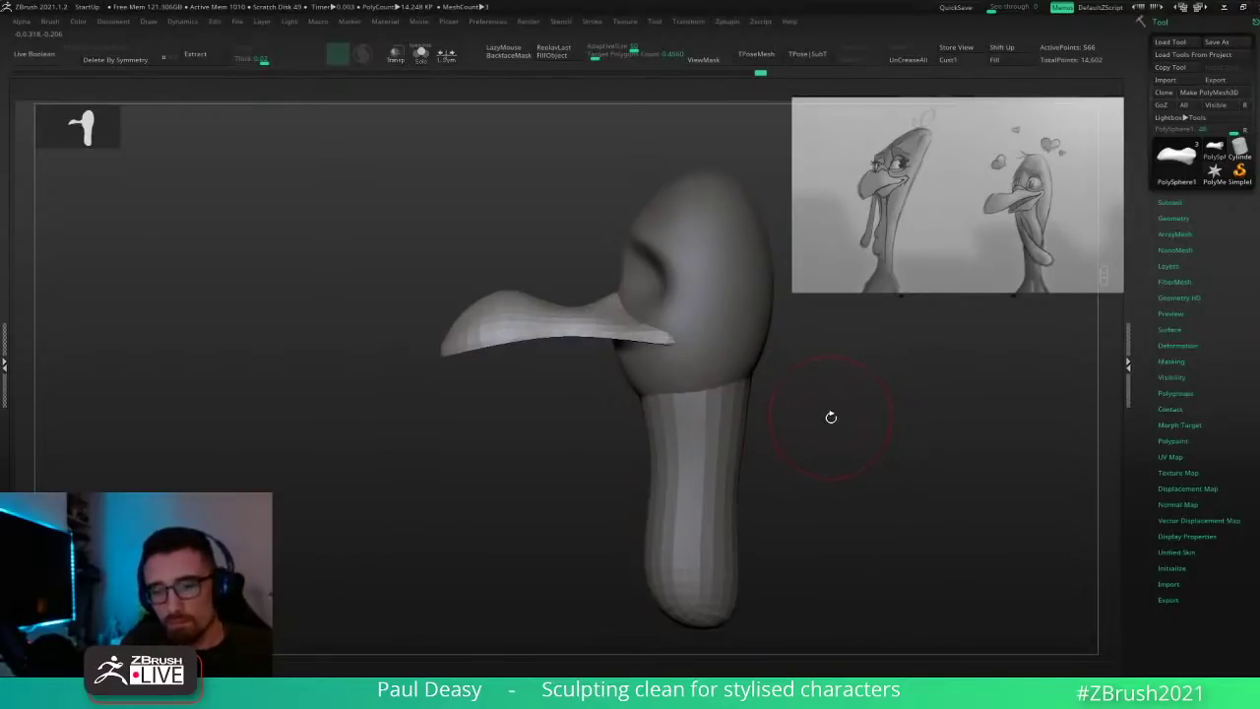
{"action": "key", "text": "ctrl+shift+s"}
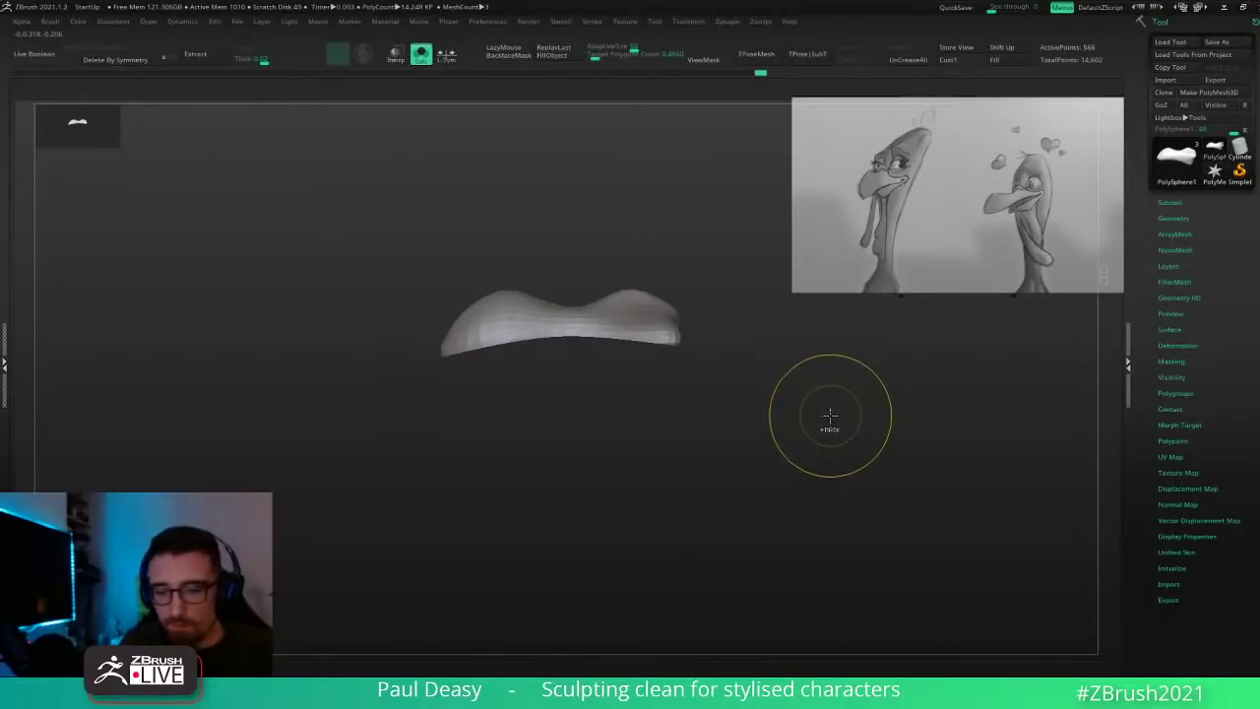
{"action": "key", "text": "ctrl+shift+s"}
{"action": "left_click", "coordinate": [836, 413], "text": "ctrl+shift"}
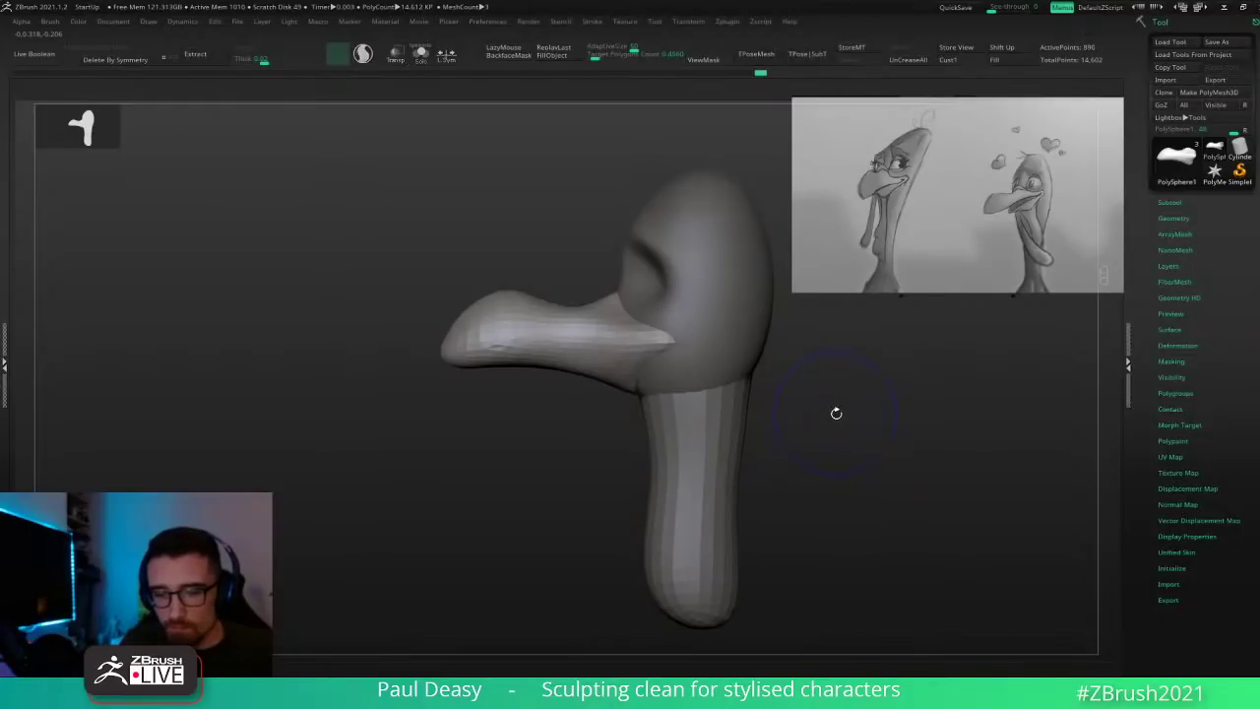
Step: Give the lower half of the beak its own polygroup and separate the two halves into subtools with Groups Split
{"action": "key", "text": "shift+f"}
{"action": "key", "text": "shift+f"}
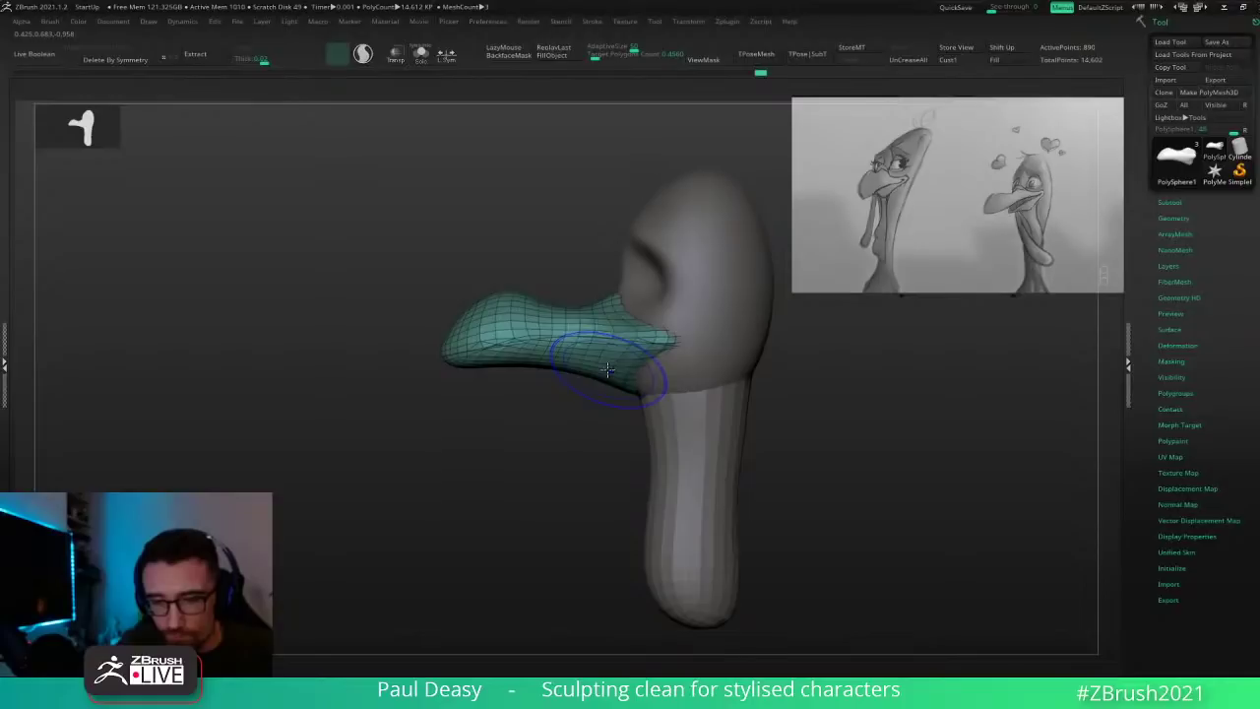
{"action": "key", "text": "ctrl+w"}
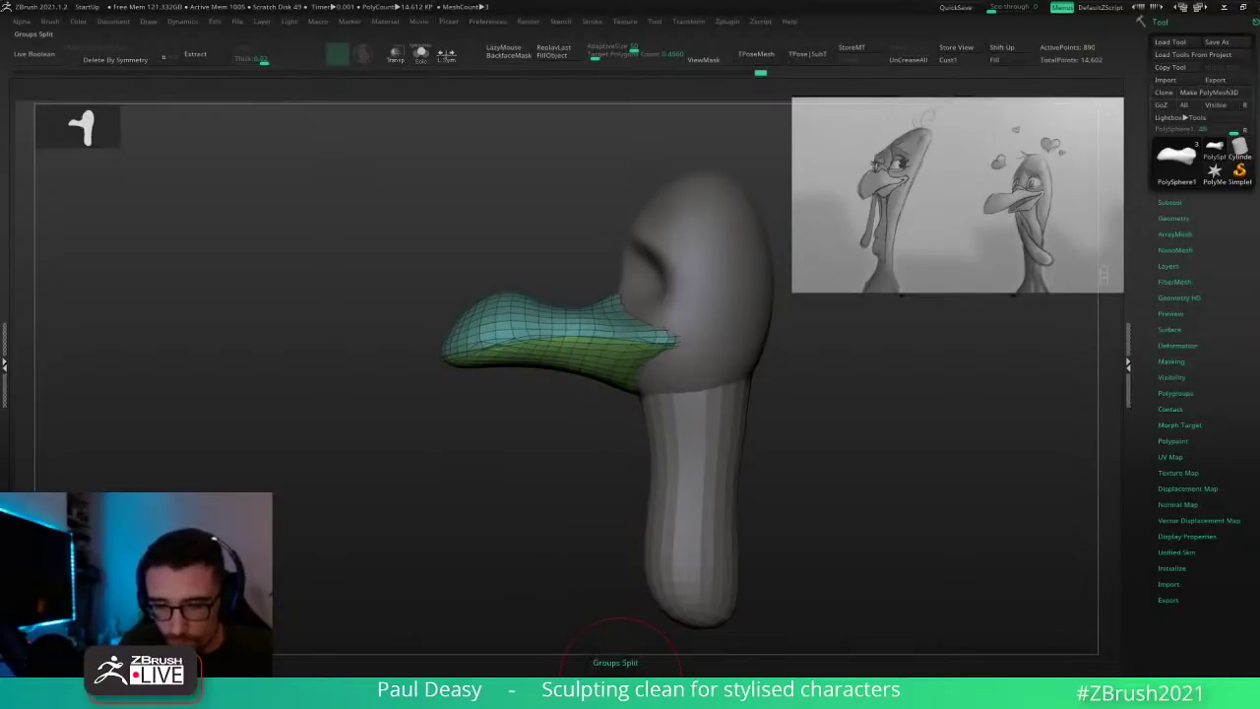
{"action": "left_click", "coordinate": [620, 680]}
{"action": "left_click", "coordinate": [620, 679]}
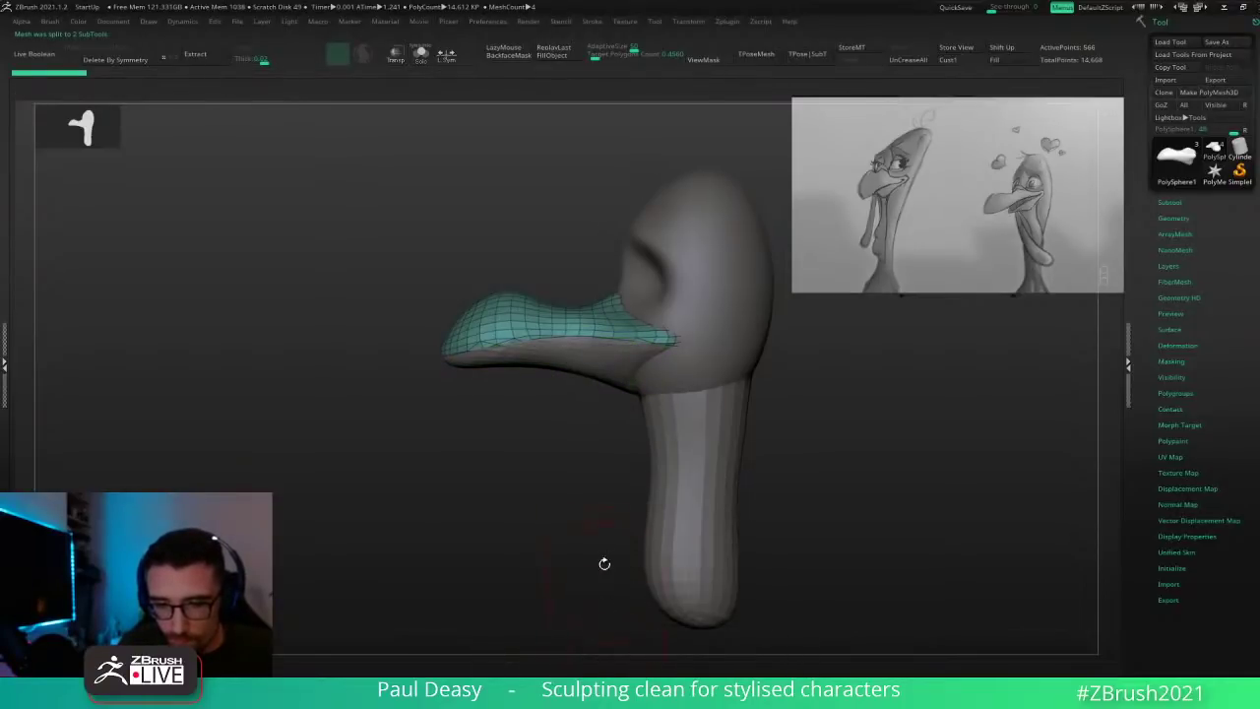
Step: ZRemesh the upper beak and adjust its base against the face with the Move brush
{"action": "left_click_drag", "start_coordinate": [605, 564], "coordinate": [597, 454]}
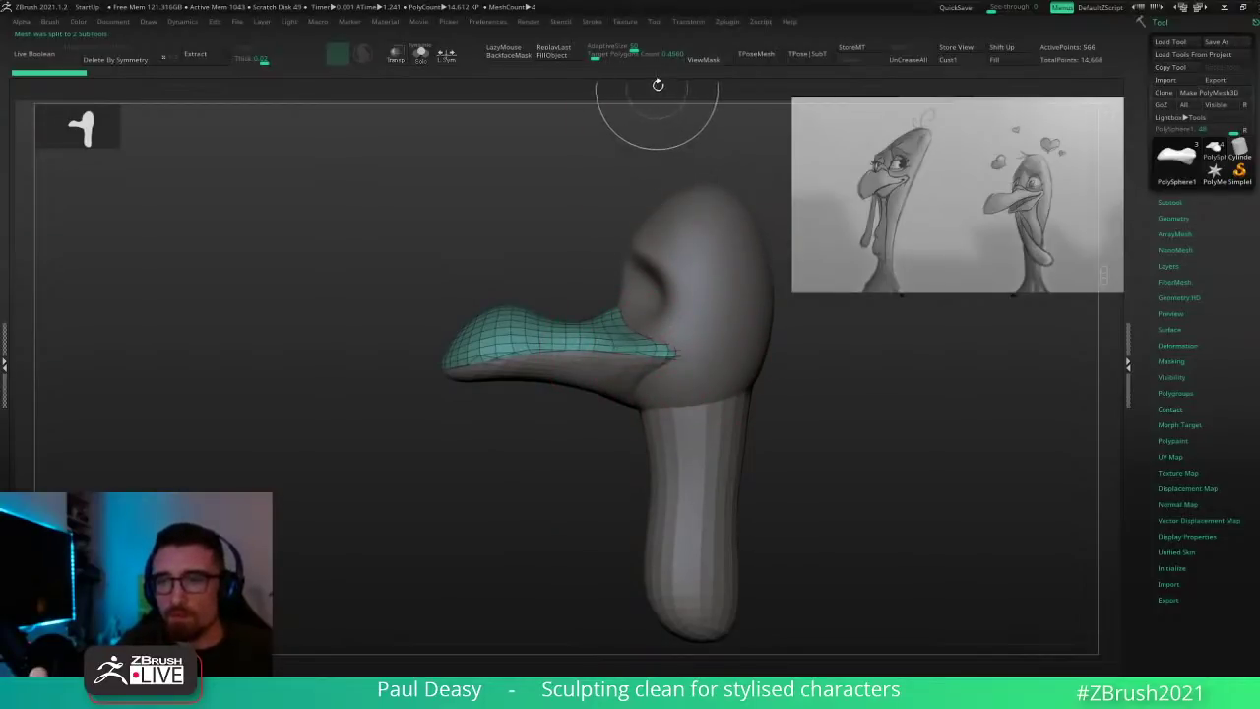
{"action": "key", "text": "alt+z"}
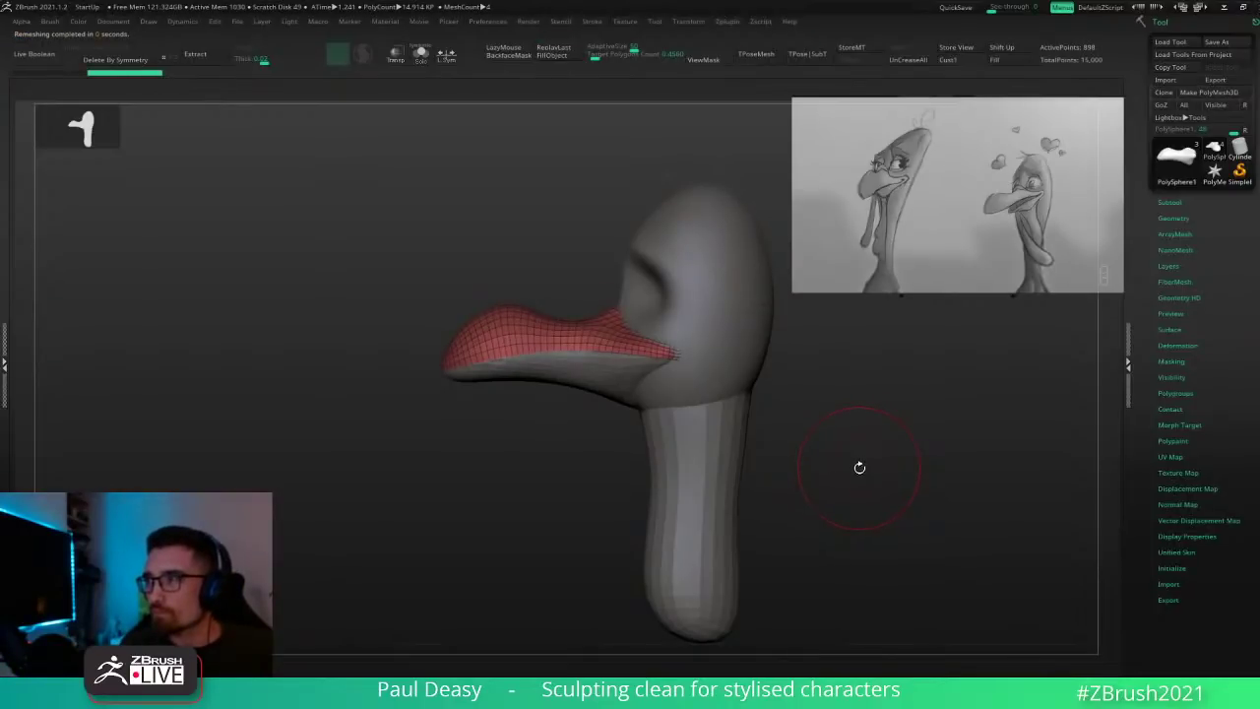
{"action": "left_click_drag", "start_coordinate": [859, 467], "coordinate": [852, 453]}
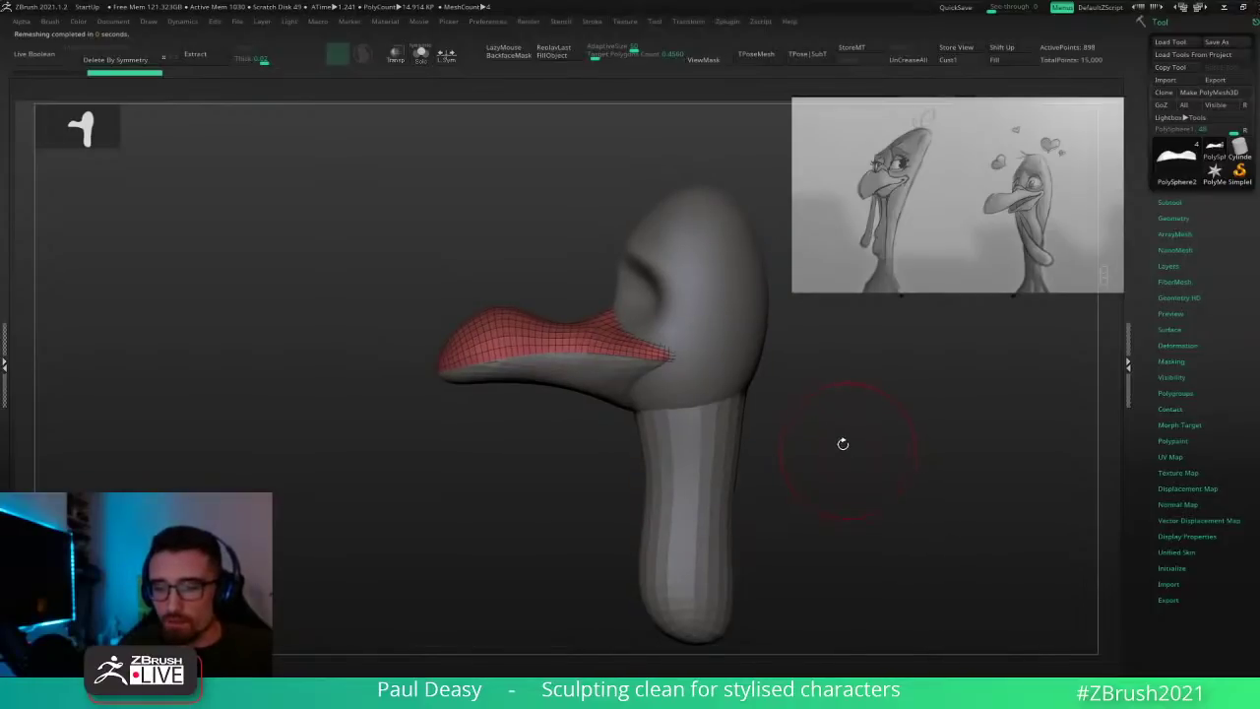
{"action": "key", "text": "space"}
{"action": "left_click_drag", "start_coordinate": [628, 333], "coordinate": [604, 332]}
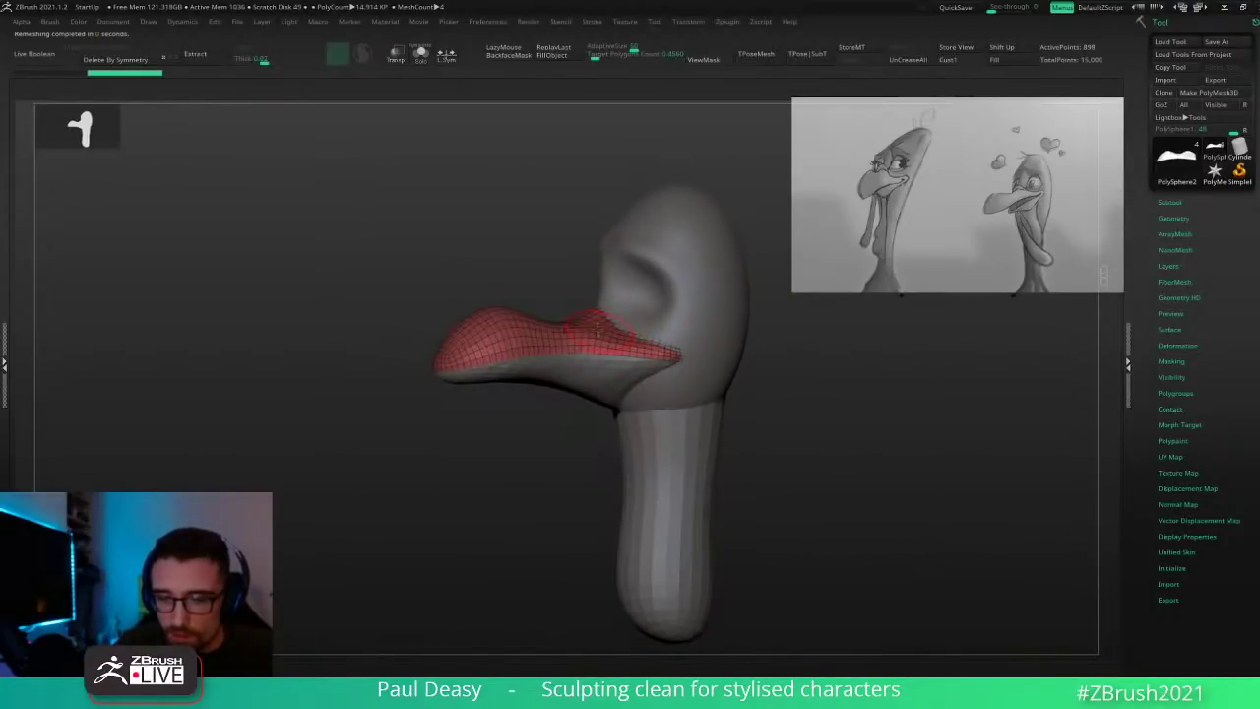
Step: Activate the head, smooth its side behind the eye socket and adjust the brush's draw size
{"action": "mouse_move", "coordinate": [796, 401]}
{"action": "left_mouse_down"}
{"action": "mouse_move", "coordinate": [781, 380]}
{"action": "mouse_move", "coordinate": [706, 393]}
{"action": "left_mouse_up"}
{"action": "left_click", "coordinate": [666, 295], "text": "alt"}
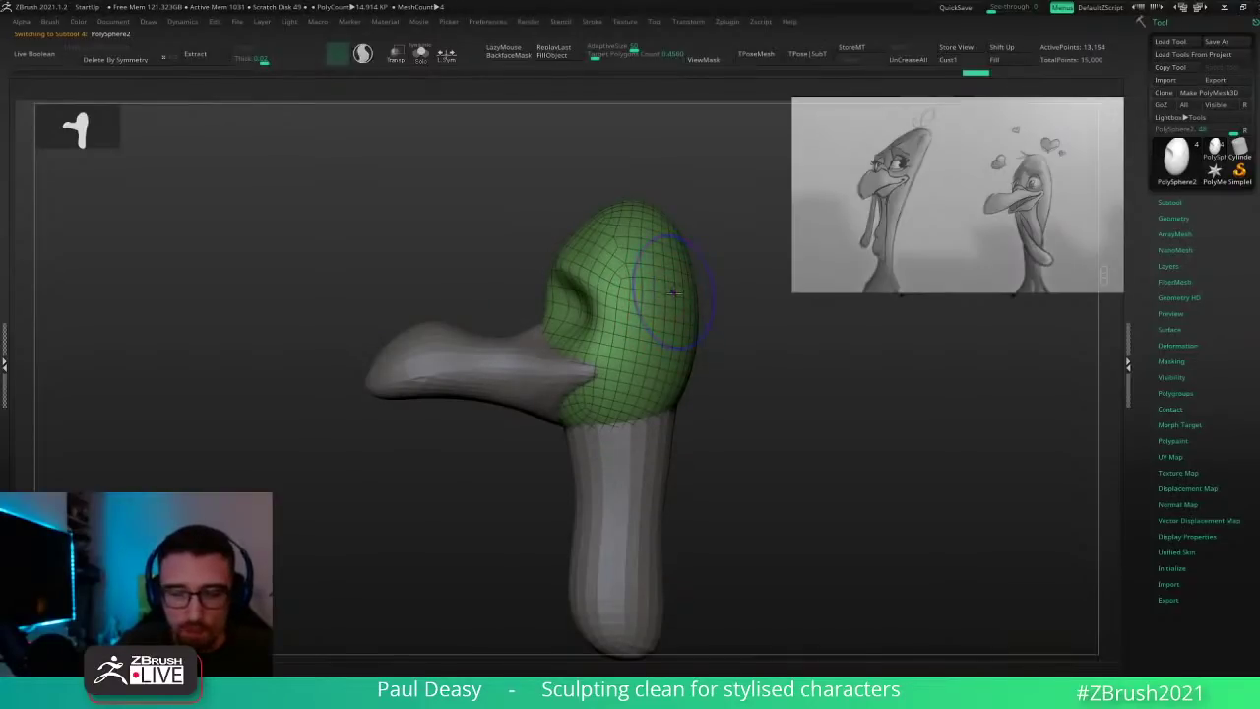
{"action": "left_click_drag", "start_coordinate": [675, 291], "coordinate": [675, 325], "text": "shift"}
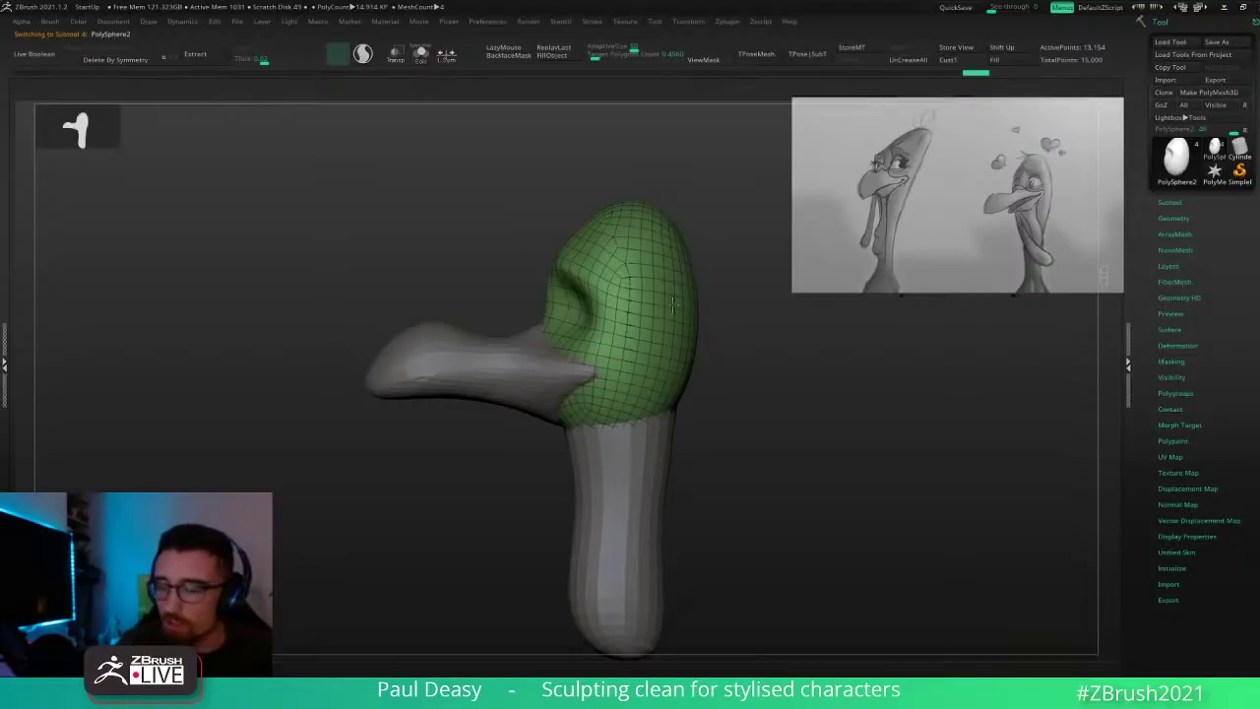
{"action": "key", "text": "space"}
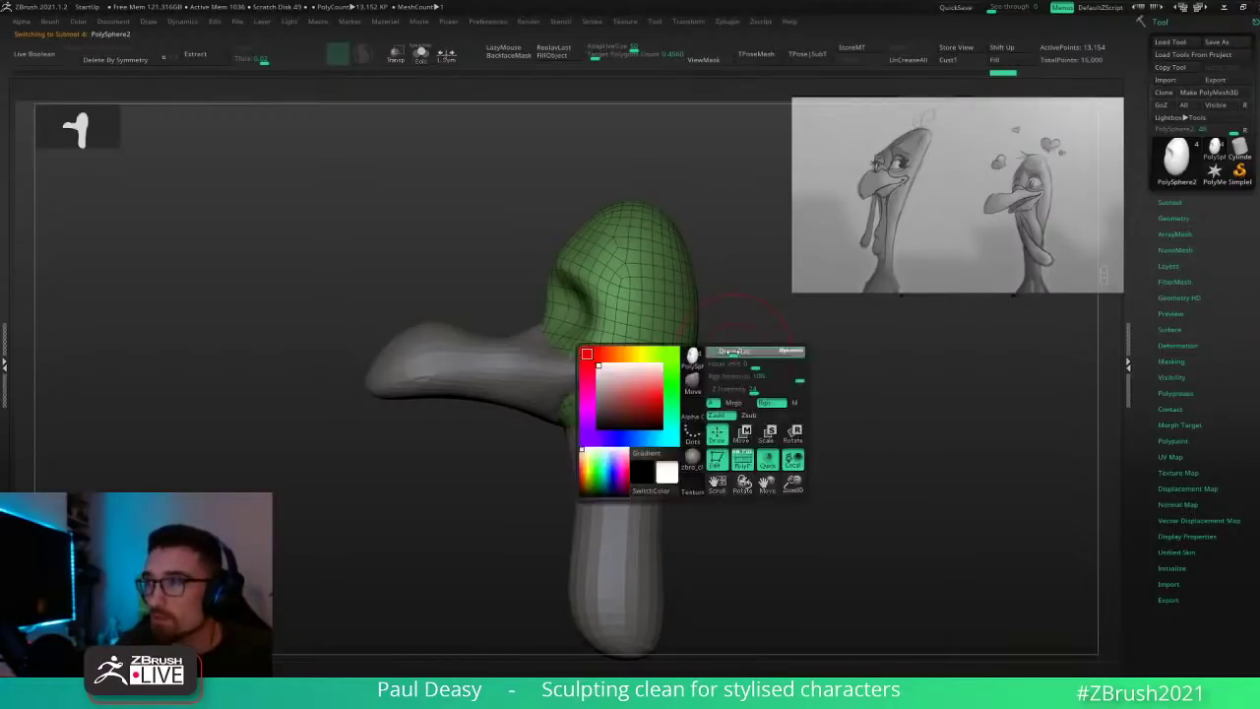
{"action": "left_click", "coordinate": [735, 351]}
{"action": "left_click_drag", "start_coordinate": [737, 361], "coordinate": [734, 374], "text": "alt"}
Step: Activate the lower beak, pull its tip back well behind the upper beak's tip with the Move brush, and DynaMesh it
{"action": "left_click", "coordinate": [486, 374], "text": "alt"}
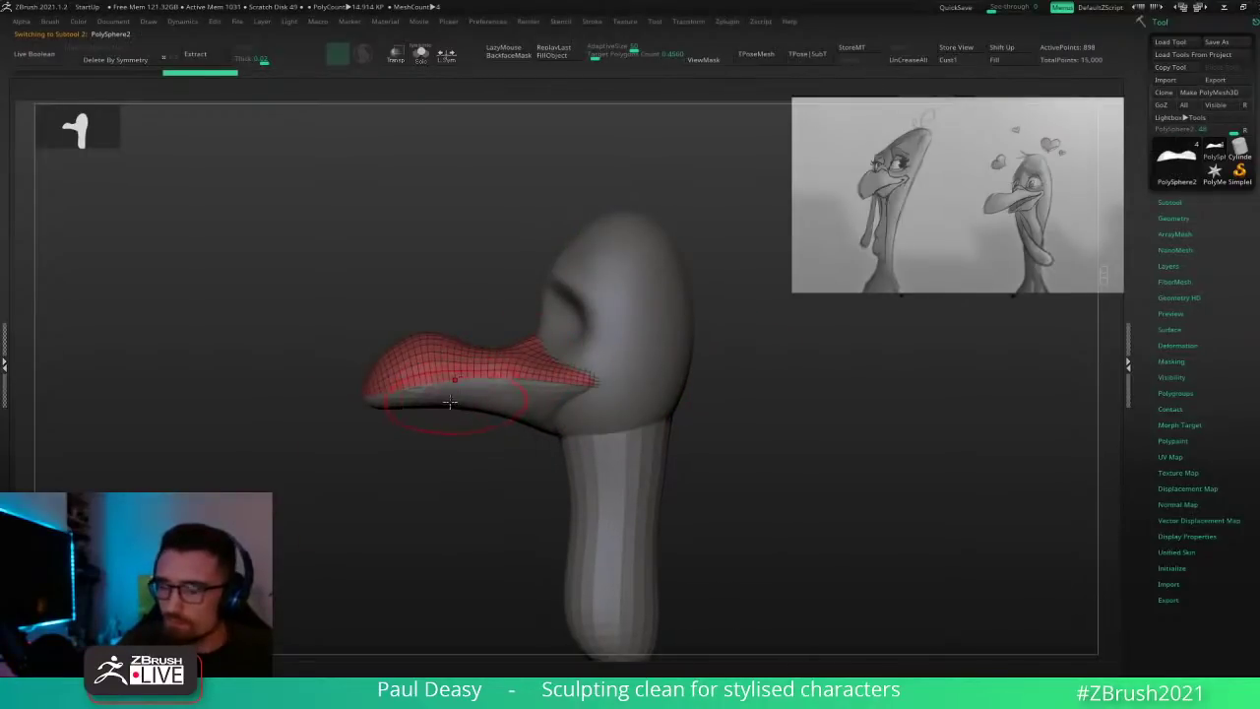
{"action": "left_click", "coordinate": [374, 401], "text": "alt"}
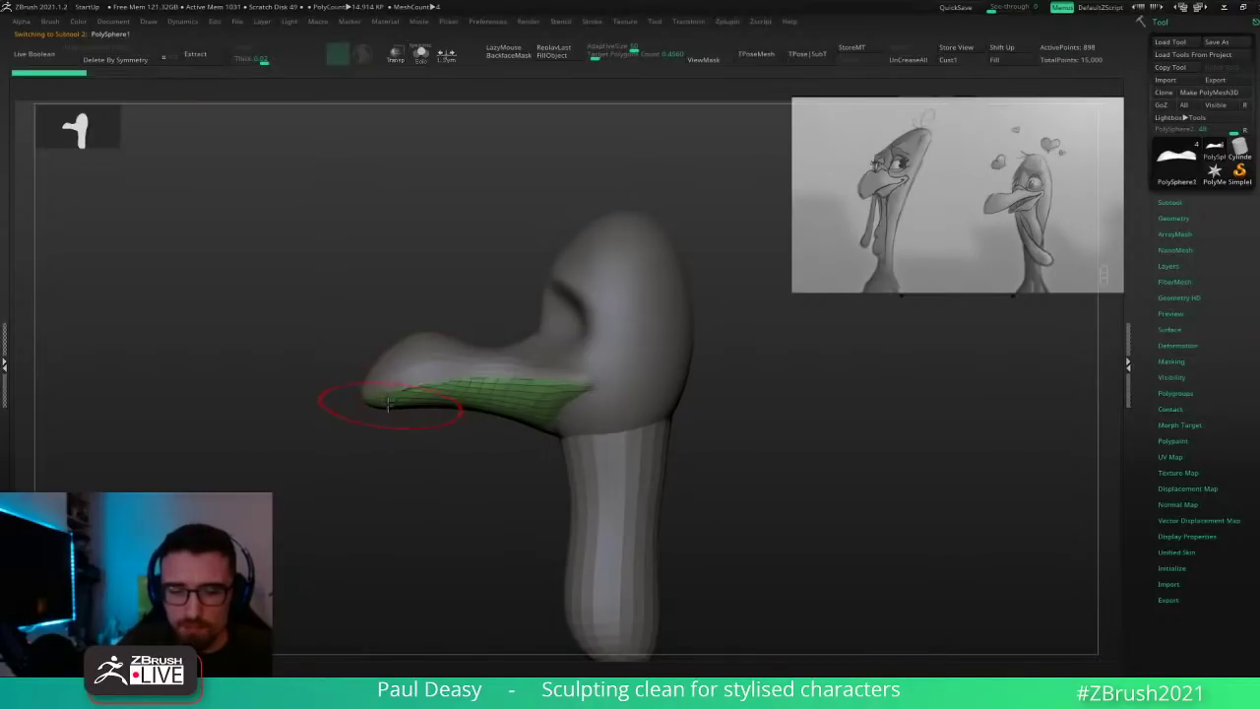
{"action": "mouse_move", "coordinate": [387, 405]}
{"action": "left_mouse_down"}
{"action": "mouse_move", "coordinate": [465, 407]}
{"action": "mouse_move", "coordinate": [442, 394]}
{"action": "mouse_move", "coordinate": [503, 386]}
{"action": "mouse_move", "coordinate": [461, 389]}
{"action": "mouse_move", "coordinate": [493, 380]}
{"action": "mouse_move", "coordinate": [553, 387]}
{"action": "mouse_move", "coordinate": [507, 384]}
{"action": "left_mouse_up"}
{"action": "key", "text": "space"}
{"action": "key", "text": "space"}
{"action": "key", "text": "space"}
{"action": "key", "text": "space"}
{"action": "key", "text": "space"}
{"action": "key", "text": "space"}
{"action": "key", "text": "space"}
{"action": "key", "text": "space"}
{"action": "key", "text": "space"}
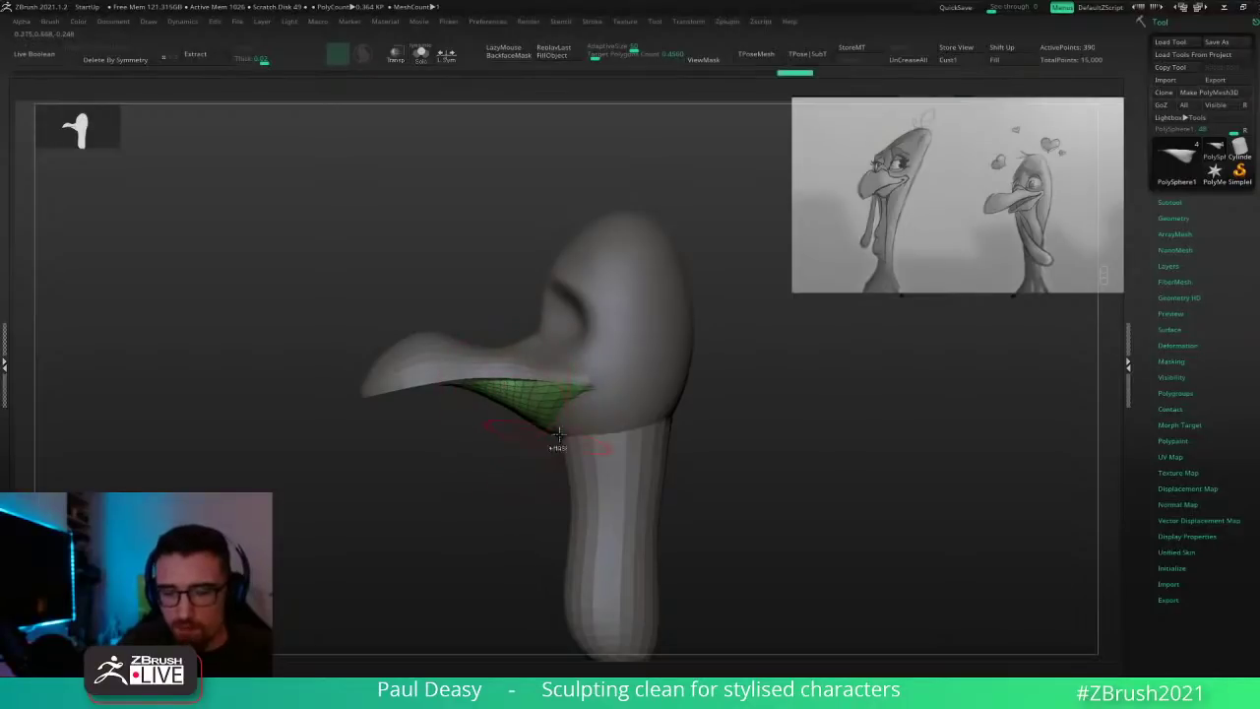
{"action": "left_click_drag", "start_coordinate": [696, 400], "coordinate": [725, 402], "text": "ctrl"}
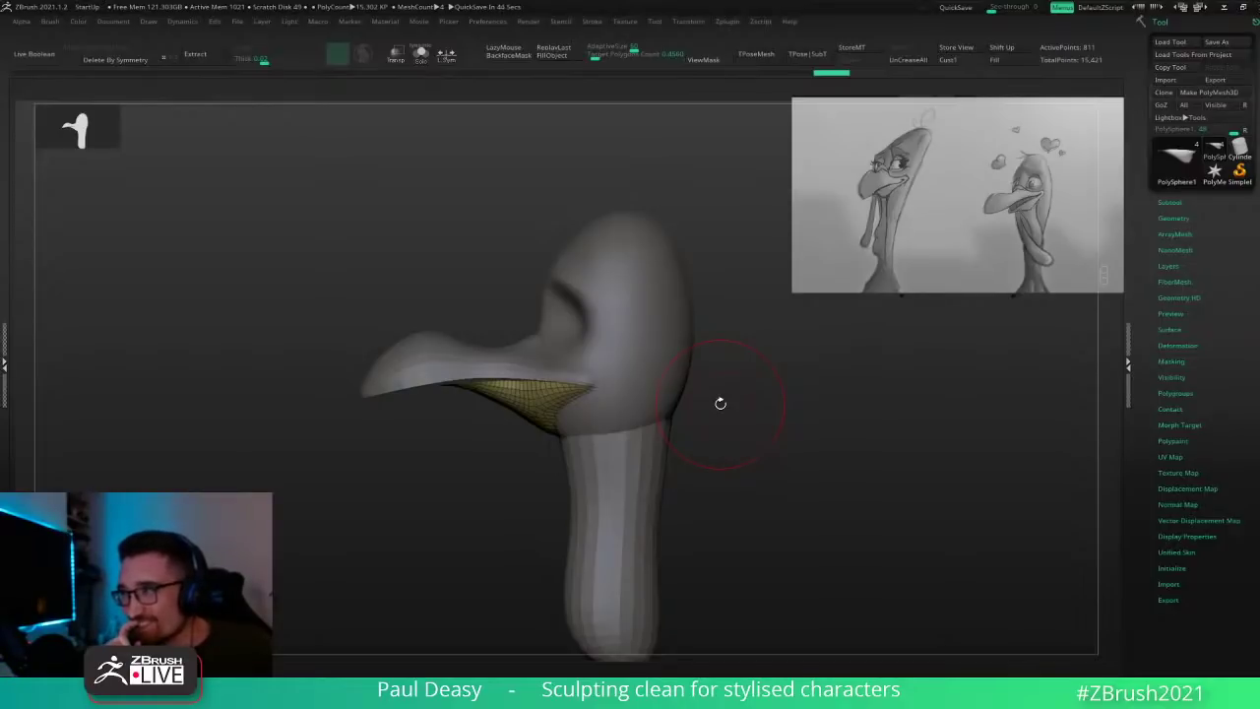
Step: Refine the lower beak's tip and mouth corner in side view with a resized Move brush
{"action": "left_click_drag", "start_coordinate": [722, 400], "coordinate": [743, 387], "text": "alt"}
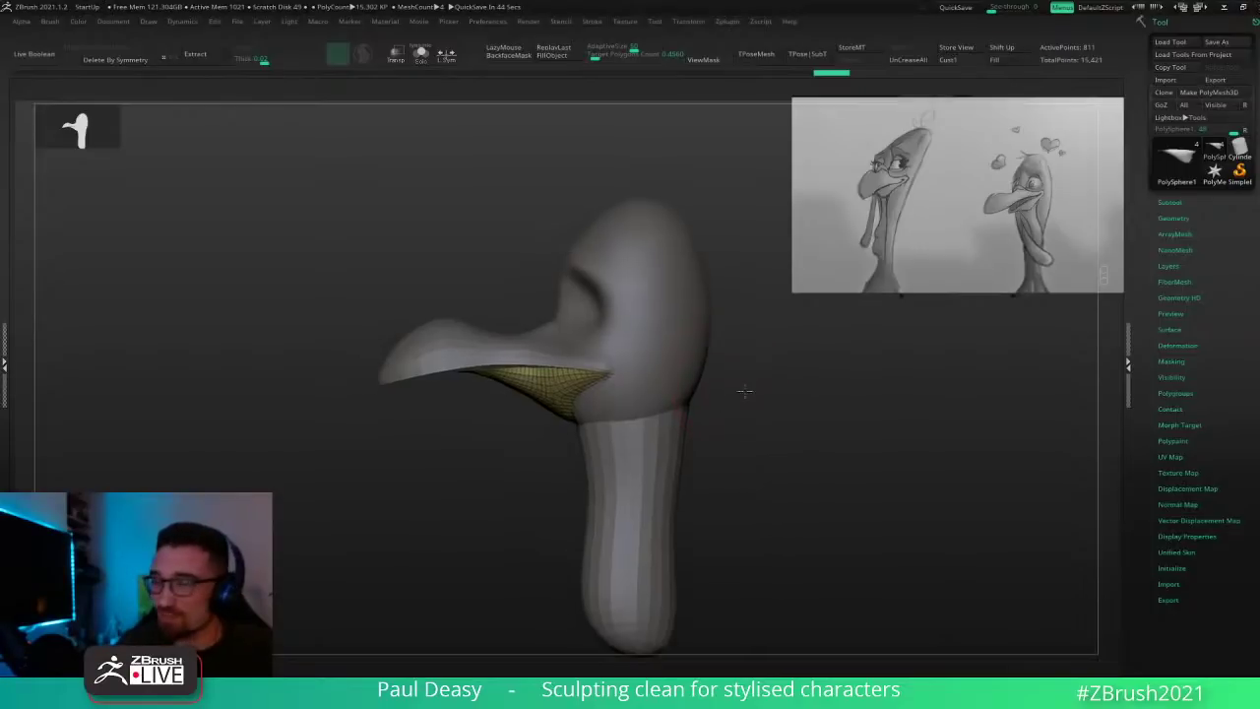
{"action": "key", "text": "space"}
{"action": "key", "text": "space"}
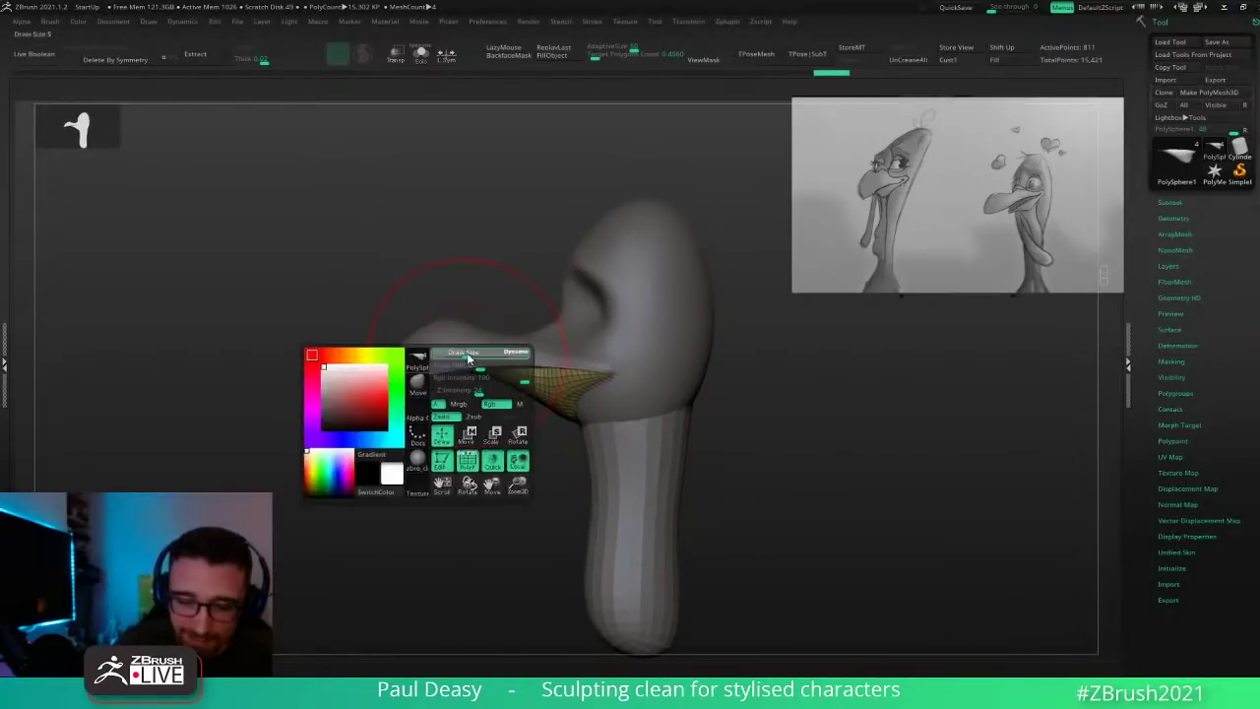
{"action": "mouse_move", "coordinate": [472, 370]}
{"action": "left_mouse_down"}
{"action": "mouse_move", "coordinate": [480, 379]}
{"action": "mouse_move", "coordinate": [548, 356]}
{"action": "left_mouse_up"}
{"action": "key", "text": "space"}
{"action": "left_click", "coordinate": [469, 352]}
{"action": "key", "text": "space"}
{"action": "left_click", "coordinate": [544, 356]}
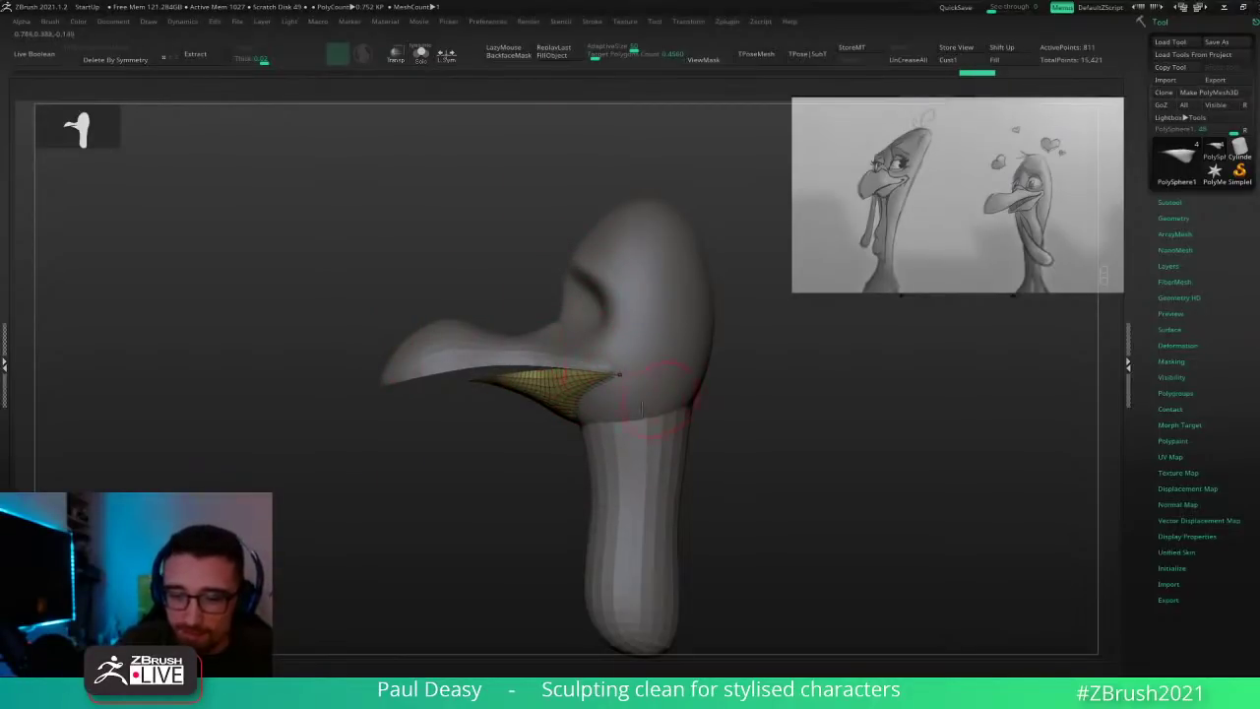
Step: ZRemesh the lower beak with a Target Polygons Count of 0.1 and resize the Move brush
{"action": "left_click_drag", "start_coordinate": [750, 410], "coordinate": [741, 407]}
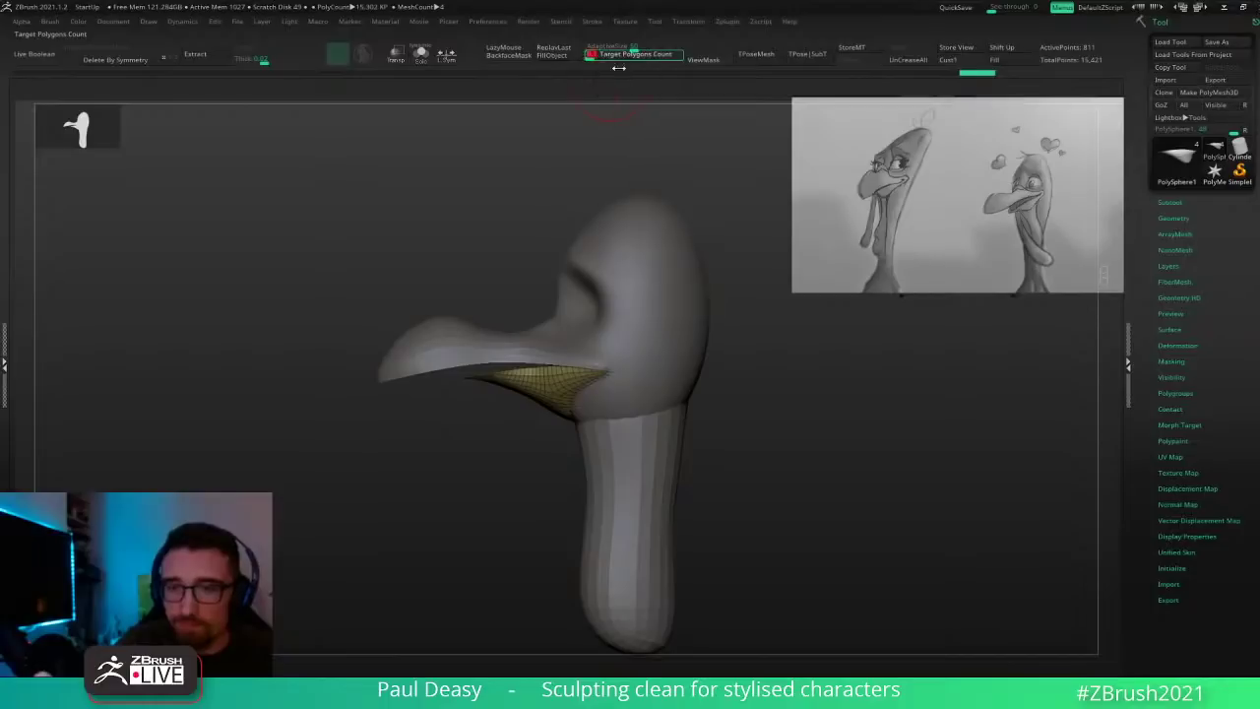
{"action": "key", "text": "alt+z"}
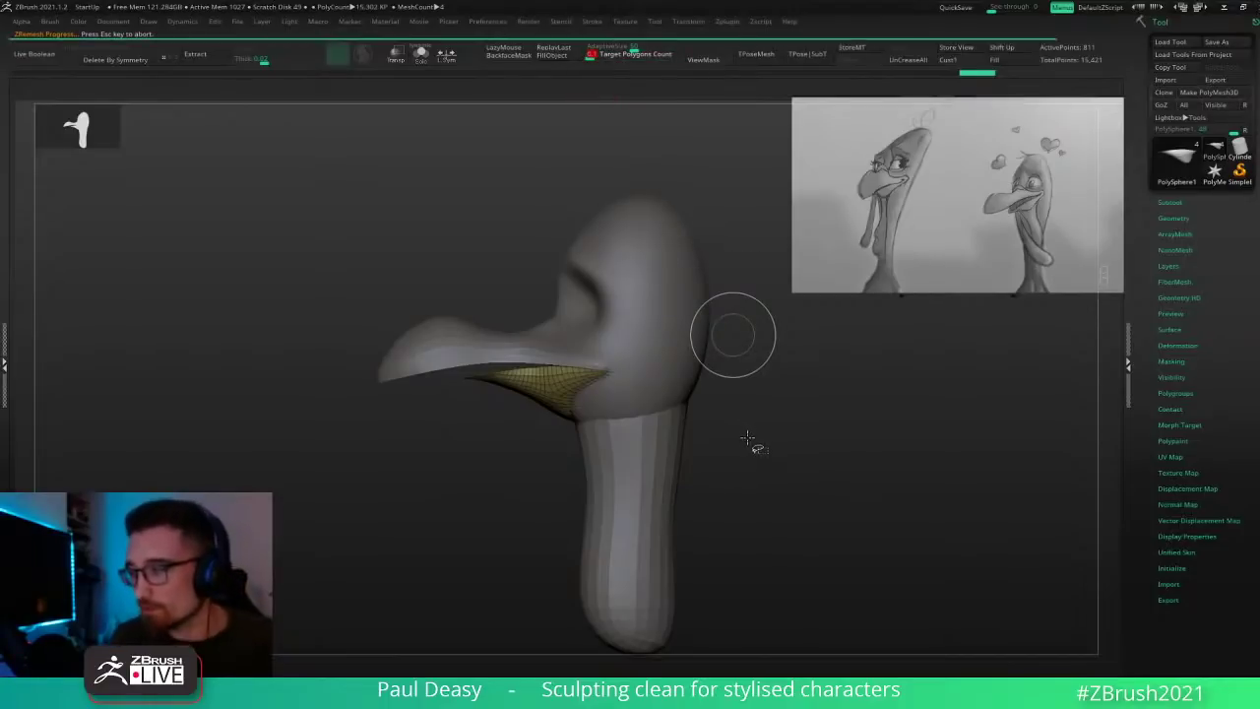
{"action": "key", "text": "space"}
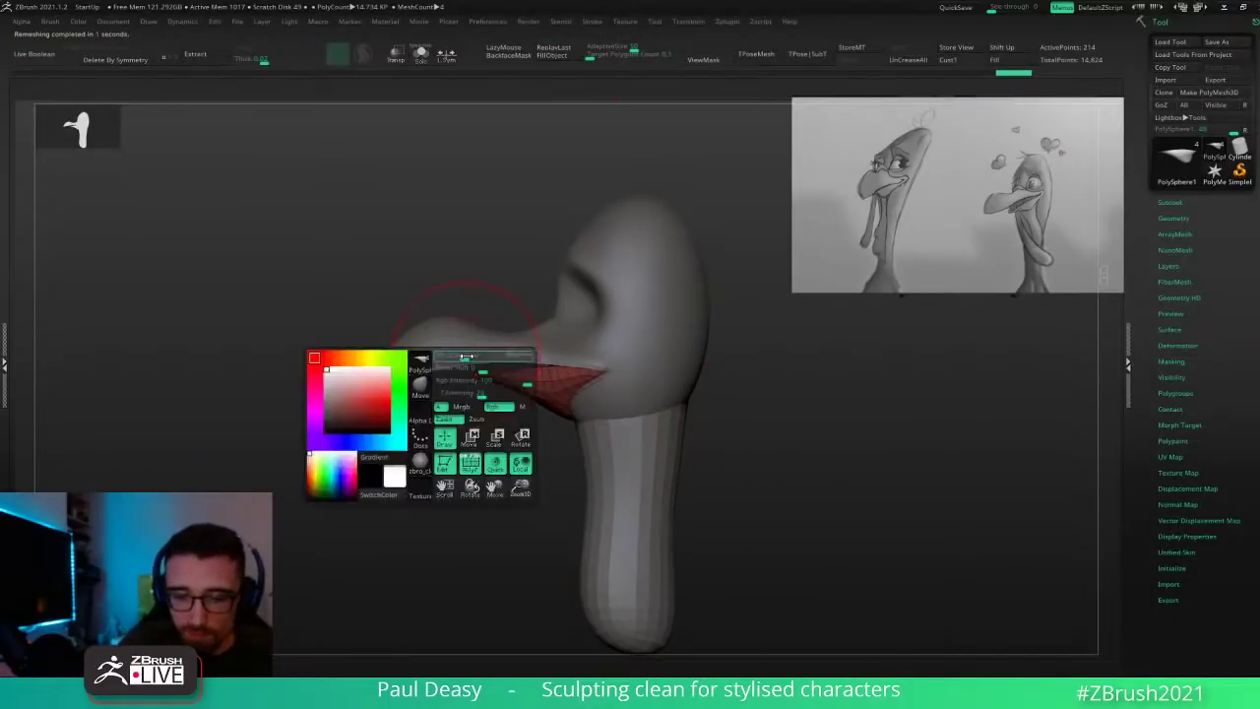
{"action": "left_click_drag", "start_coordinate": [464, 359], "coordinate": [453, 361]}
{"action": "key", "text": "space"}
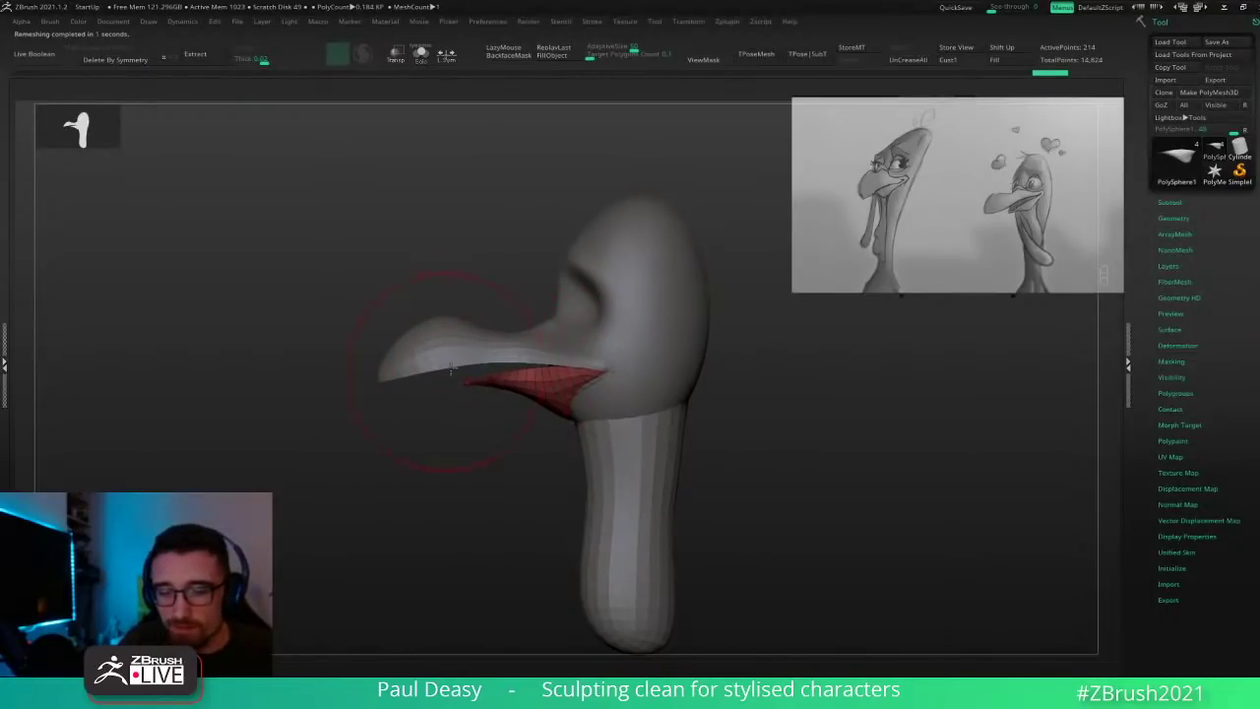
Step: Pull the lower beak's tip slightly down from the upper beak in side view, undoing the first attempt
{"action": "key", "text": "space"}
{"action": "mouse_move", "coordinate": [451, 371]}
{"action": "left_mouse_down"}
{"action": "mouse_move", "coordinate": [499, 363]}
{"action": "mouse_move", "coordinate": [445, 359]}
{"action": "mouse_move", "coordinate": [444, 376]}
{"action": "mouse_move", "coordinate": [512, 355]}
{"action": "mouse_move", "coordinate": [418, 367]}
{"action": "mouse_move", "coordinate": [445, 355]}
{"action": "mouse_move", "coordinate": [491, 388]}
{"action": "left_mouse_up"}
{"action": "key", "text": "ctrl+z"}
{"action": "key", "text": "space"}
{"action": "key", "text": "space"}
{"action": "key", "text": "space"}
{"action": "key", "text": "space"}
{"action": "key", "text": "space"}
{"action": "left_click_drag", "start_coordinate": [491, 388], "coordinate": [487, 388]}
Step: Push the lower beak's front corners back from the underside view to taper its tip
{"action": "right_click_drag", "start_coordinate": [531, 397], "coordinate": [548, 315]}
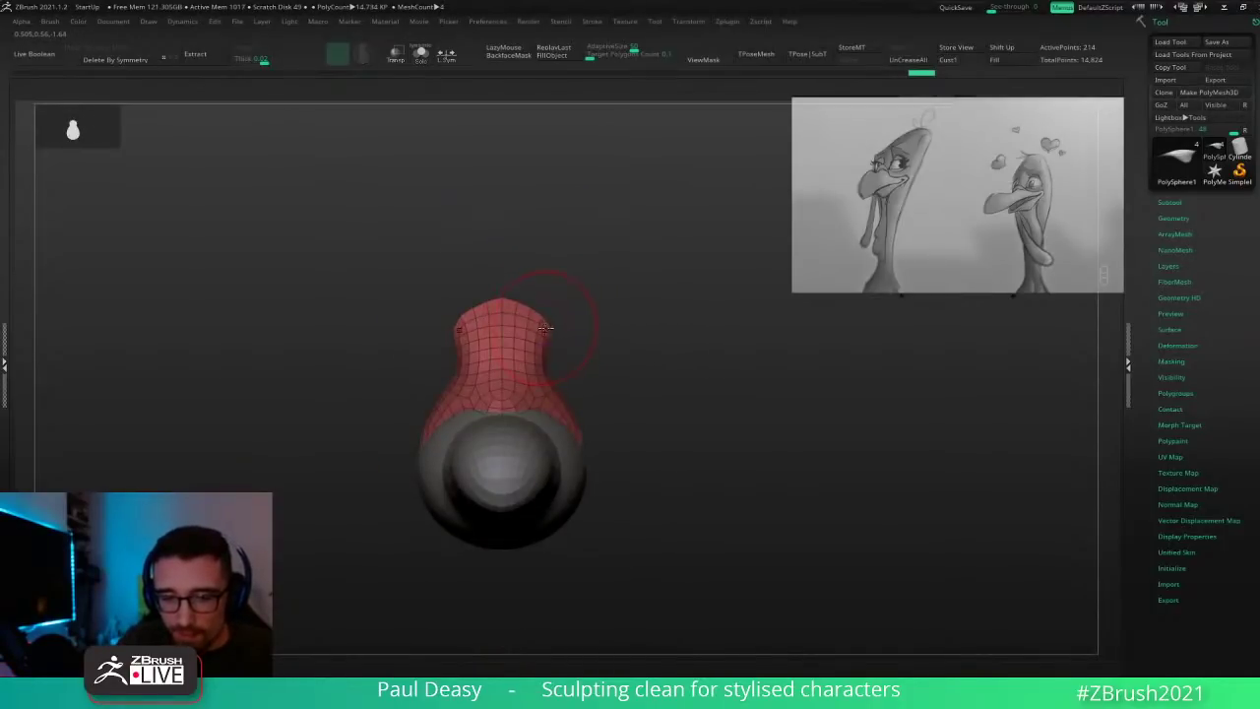
{"action": "mouse_move", "coordinate": [551, 323]}
{"action": "left_mouse_down"}
{"action": "mouse_move", "coordinate": [532, 324]}
{"action": "mouse_move", "coordinate": [664, 420]}
{"action": "mouse_move", "coordinate": [638, 381]}
{"action": "mouse_move", "coordinate": [560, 353]}
{"action": "left_mouse_up"}
{"action": "left_click", "coordinate": [591, 331]}
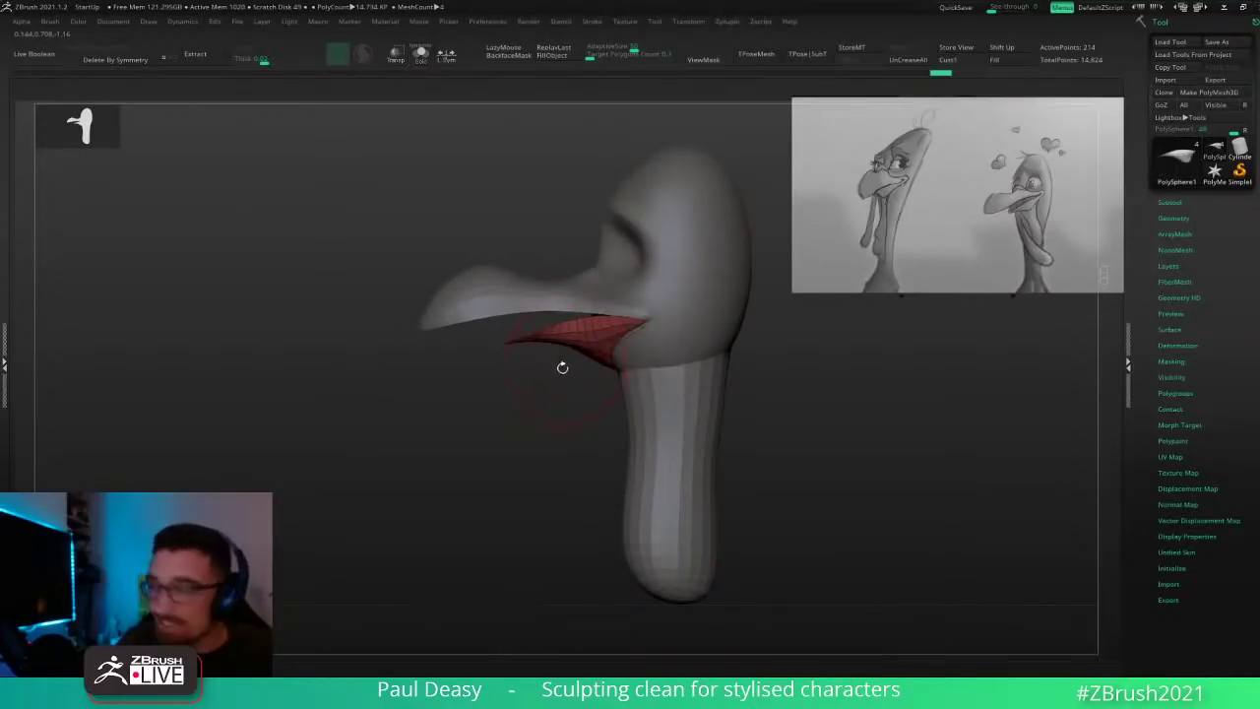
Step: Try masking the front part of the lower beak in side view with MaskLasso selections, softening the mask and displaying it on the model
{"action": "right_click_drag", "start_coordinate": [562, 366], "coordinate": [522, 369]}
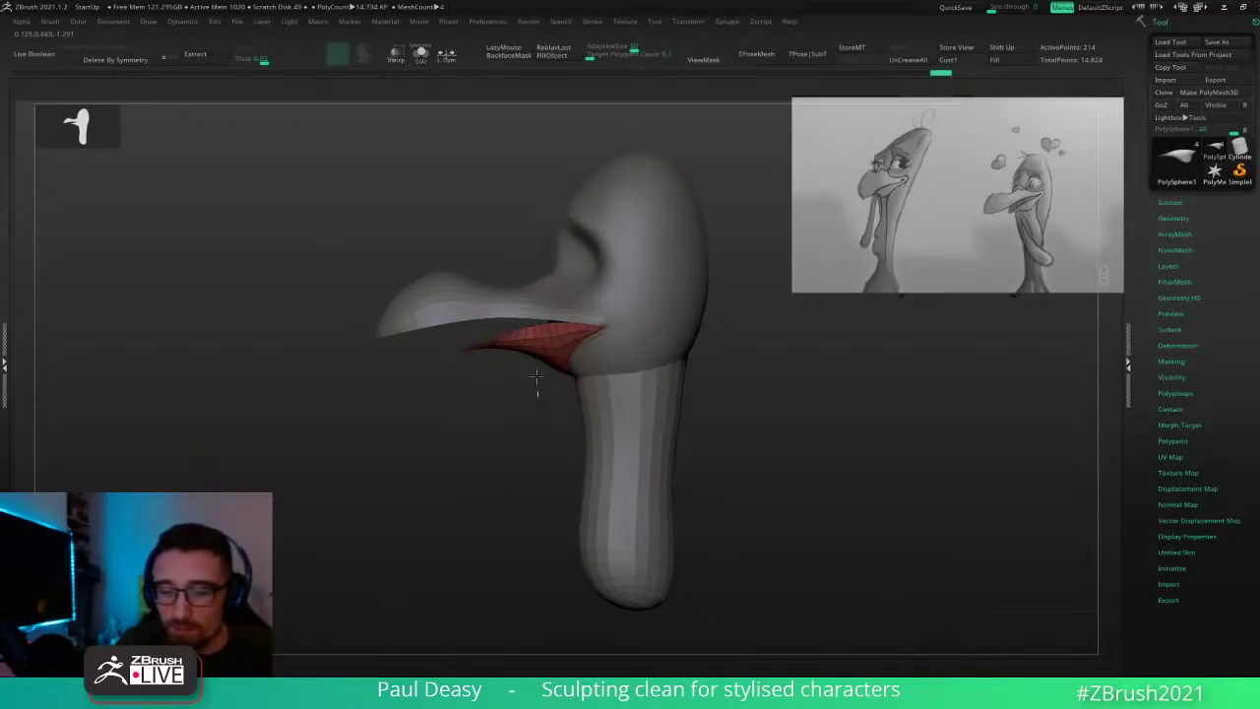
{"action": "left_click_drag", "start_coordinate": [538, 396], "coordinate": [345, 331], "text": "ctrl"}
{"action": "key", "text": "ctrl+h"}
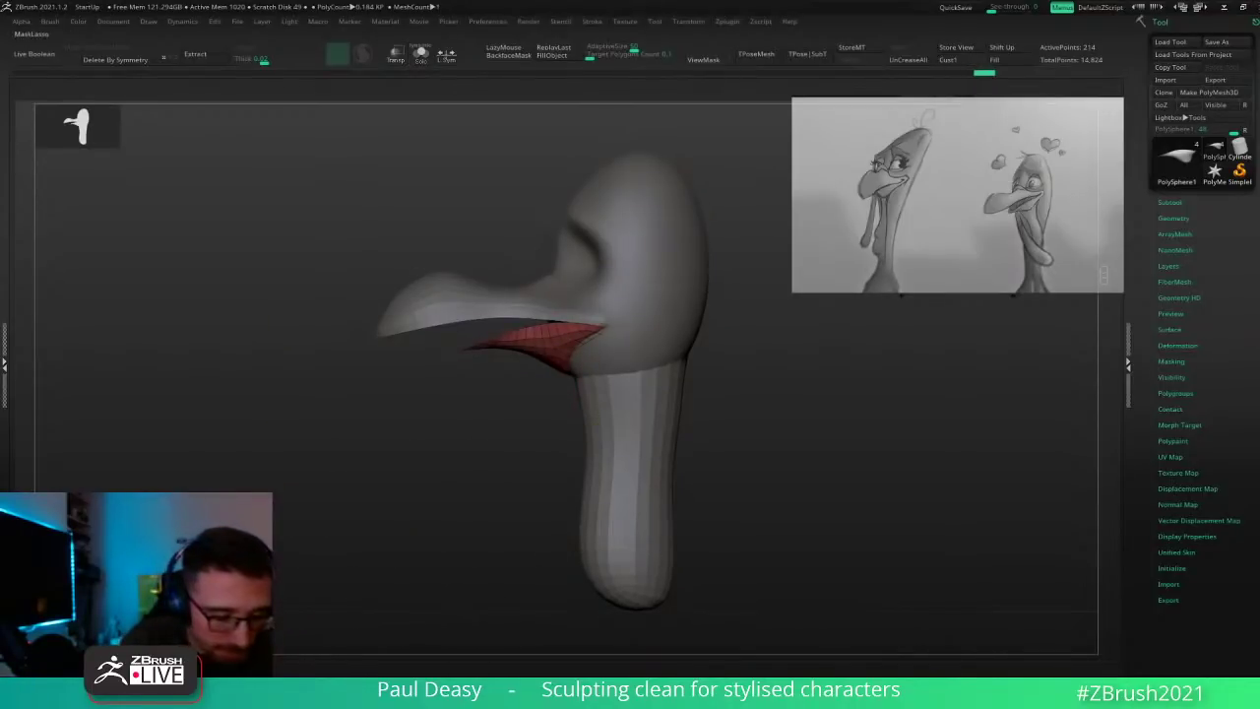
{"action": "mouse_move", "coordinate": [523, 374]}
{"action": "left_mouse_down", "text": "ctrl"}
{"action": "mouse_move", "coordinate": [479, 266]}
{"action": "mouse_move", "coordinate": [516, 433]}
{"action": "left_mouse_up", "text": "ctrl"}
{"action": "left_click", "coordinate": [516, 441], "text": "ctrl"}
{"action": "key", "text": "ctrl+h"}
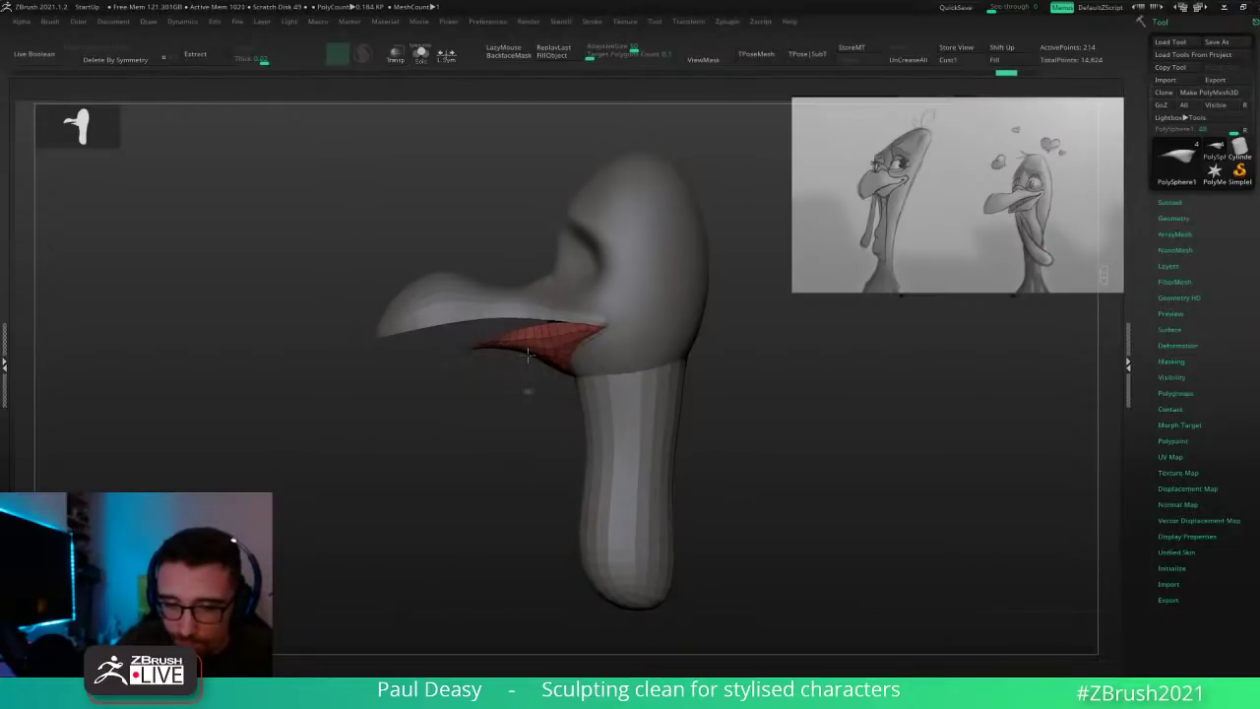
{"action": "mouse_move", "coordinate": [528, 355]}
{"action": "left_mouse_down", "text": "ctrl"}
{"action": "mouse_move", "coordinate": [432, 492]}
{"action": "mouse_move", "coordinate": [510, 449]}
{"action": "left_mouse_up", "text": "ctrl"}
{"action": "left_click", "coordinate": [514, 451], "text": "ctrl"}
{"action": "left_click", "coordinate": [553, 351], "text": "ctrl"}
{"action": "left_click", "coordinate": [557, 355], "text": "ctrl"}
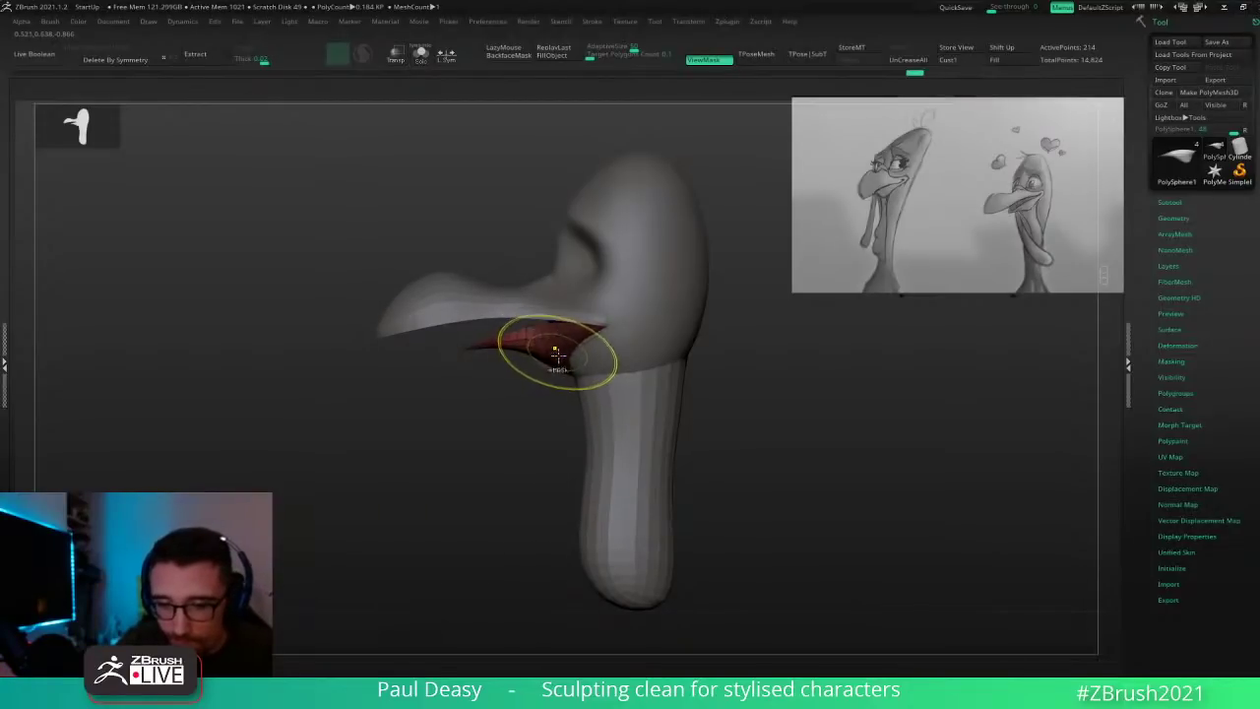
Step: Try placing the Gizmo for the lower beak closer to the mouth corner, ending back in Draw mode
{"action": "key", "text": "w"}
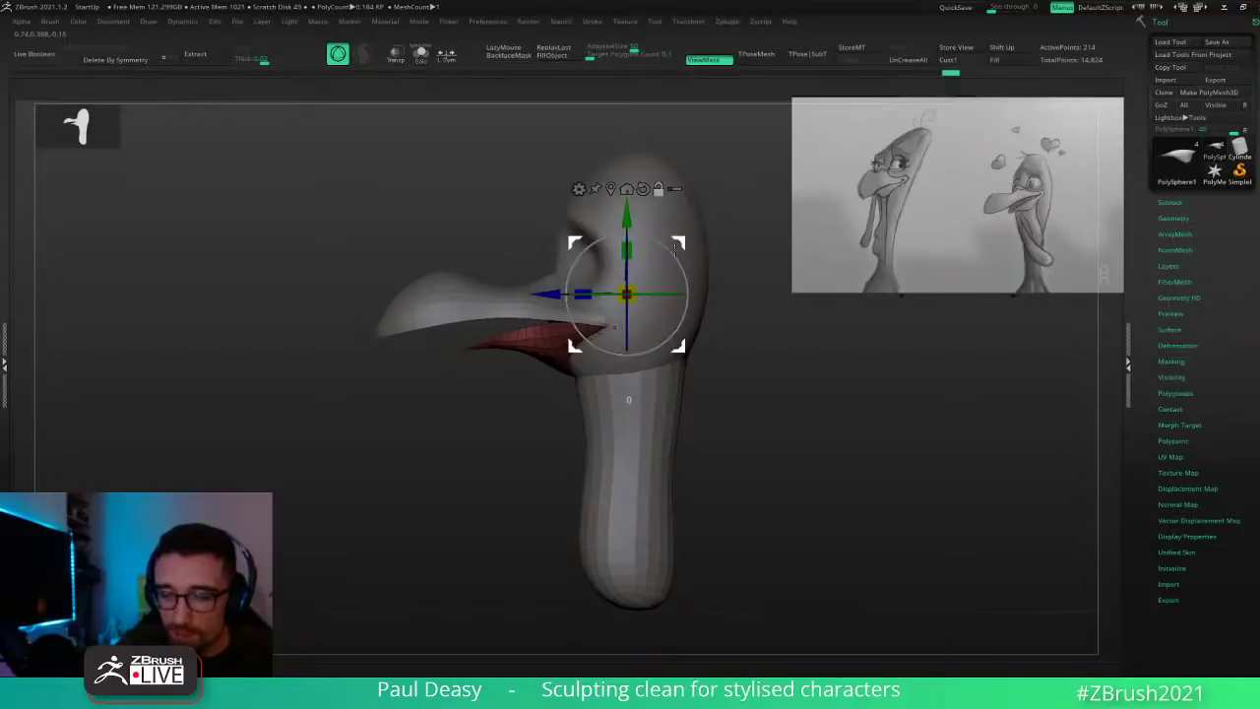
{"action": "left_click_drag", "start_coordinate": [679, 248], "coordinate": [649, 289], "text": "alt"}
{"action": "key", "text": "q"}
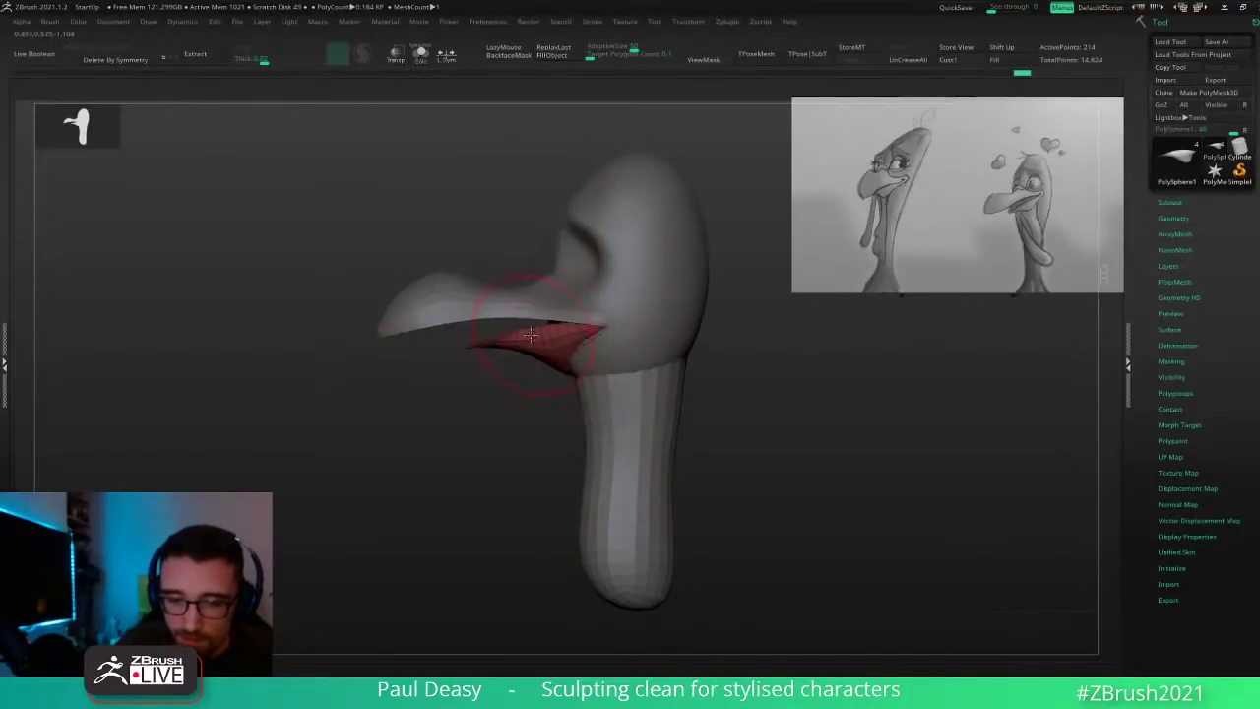
Step: Switch from the upper beak to the head subtool and resize the Move brush around the mouth corner
{"action": "left_click", "coordinate": [492, 329], "text": "alt"}
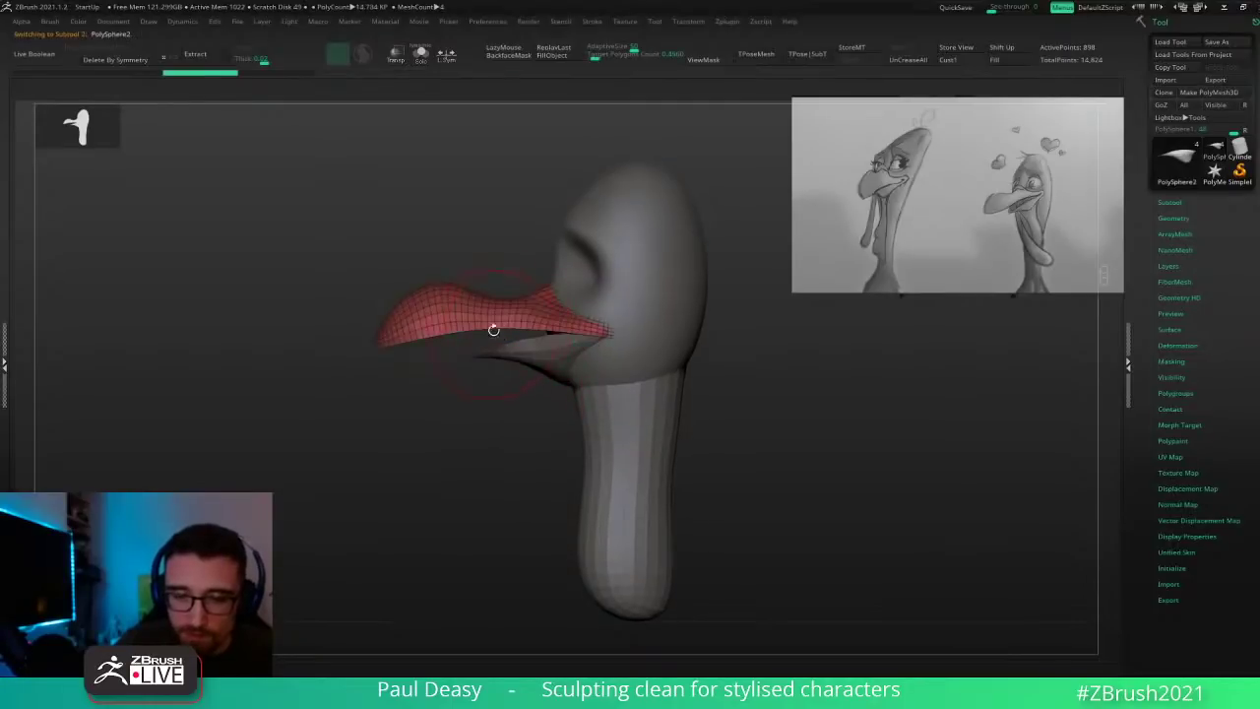
{"action": "mouse_move", "coordinate": [640, 332]}
{"action": "right_mouse_down"}
{"action": "mouse_move", "coordinate": [704, 332]}
{"action": "mouse_move", "coordinate": [622, 347]}
{"action": "right_mouse_up"}
{"action": "key", "text": "space"}
{"action": "key", "text": "space"}
{"action": "key", "text": "space"}
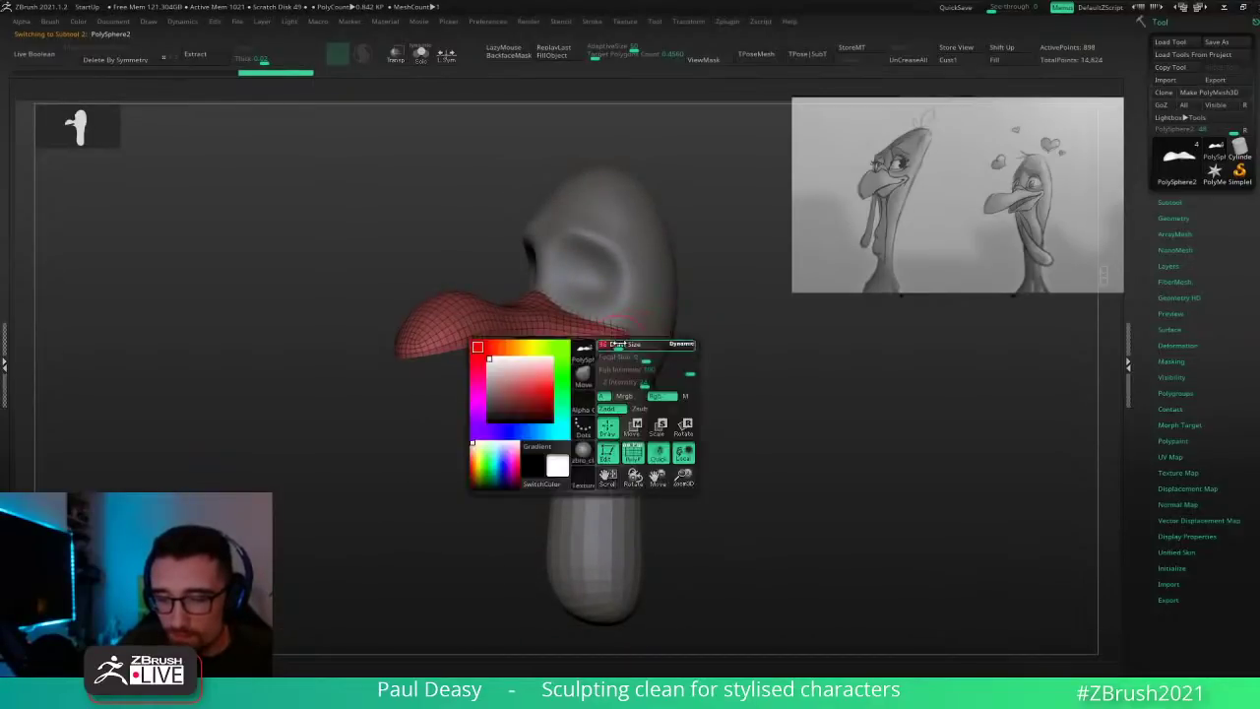
{"action": "left_click", "coordinate": [640, 335], "text": "alt"}
{"action": "right_click_drag", "start_coordinate": [656, 330], "coordinate": [636, 321]}
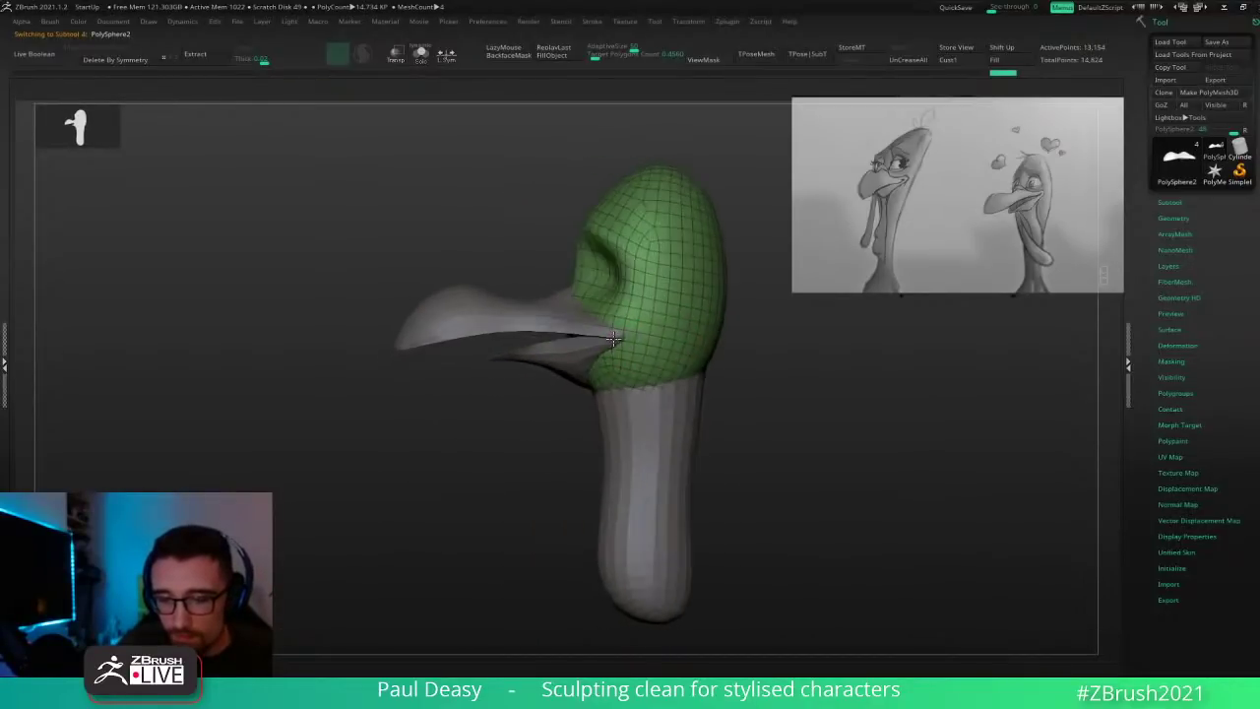
{"action": "left_click", "coordinate": [589, 351], "text": "alt"}
{"action": "left_click", "coordinate": [665, 315], "text": "alt"}
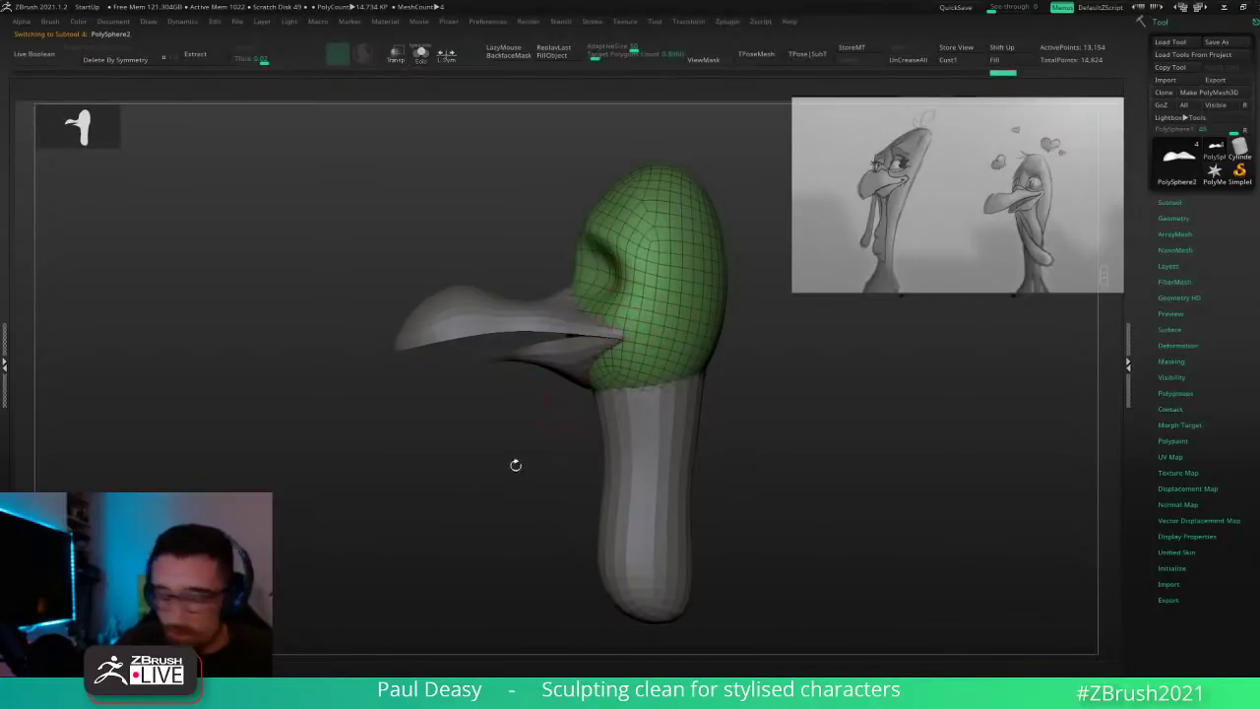
Step: Try to insert a primitive into the head's eye socket with the Insert Primitives brush
{"action": "key", "text": "b"}
{"action": "key", "text": "i"}
{"action": "key", "text": "p"}
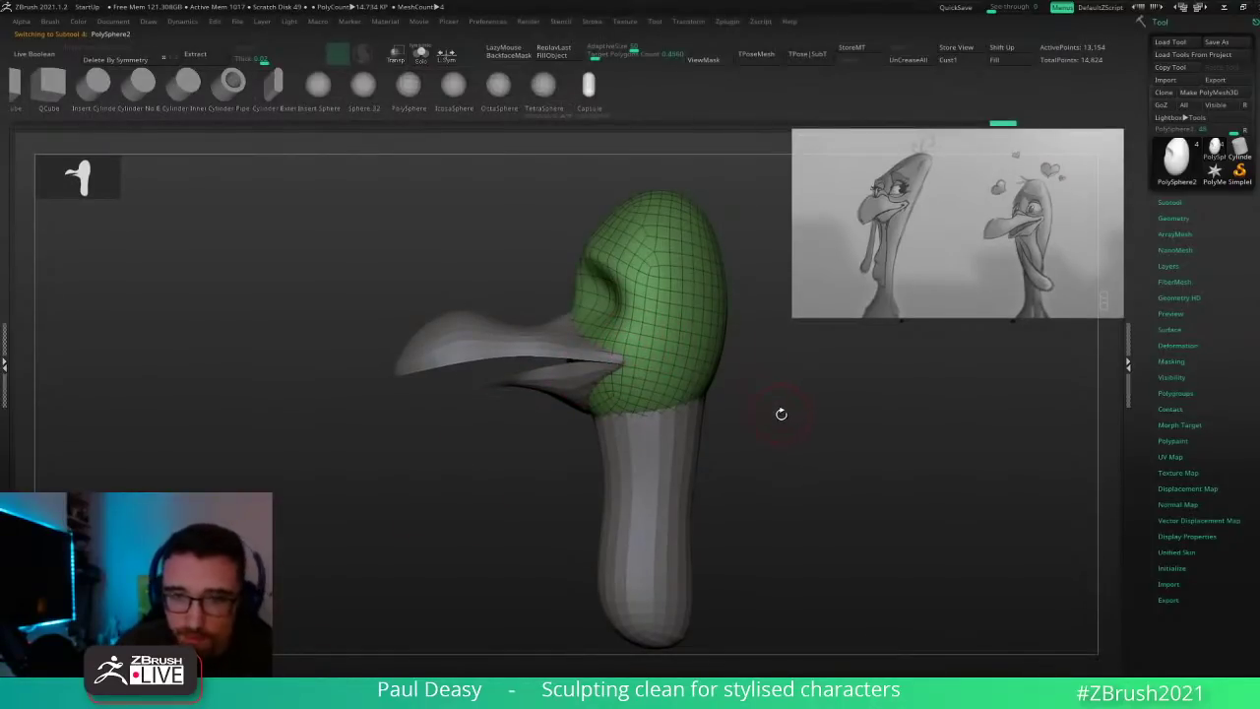
{"action": "left_click_drag", "start_coordinate": [780, 413], "coordinate": [815, 427]}
{"action": "left_click", "coordinate": [603, 321]}
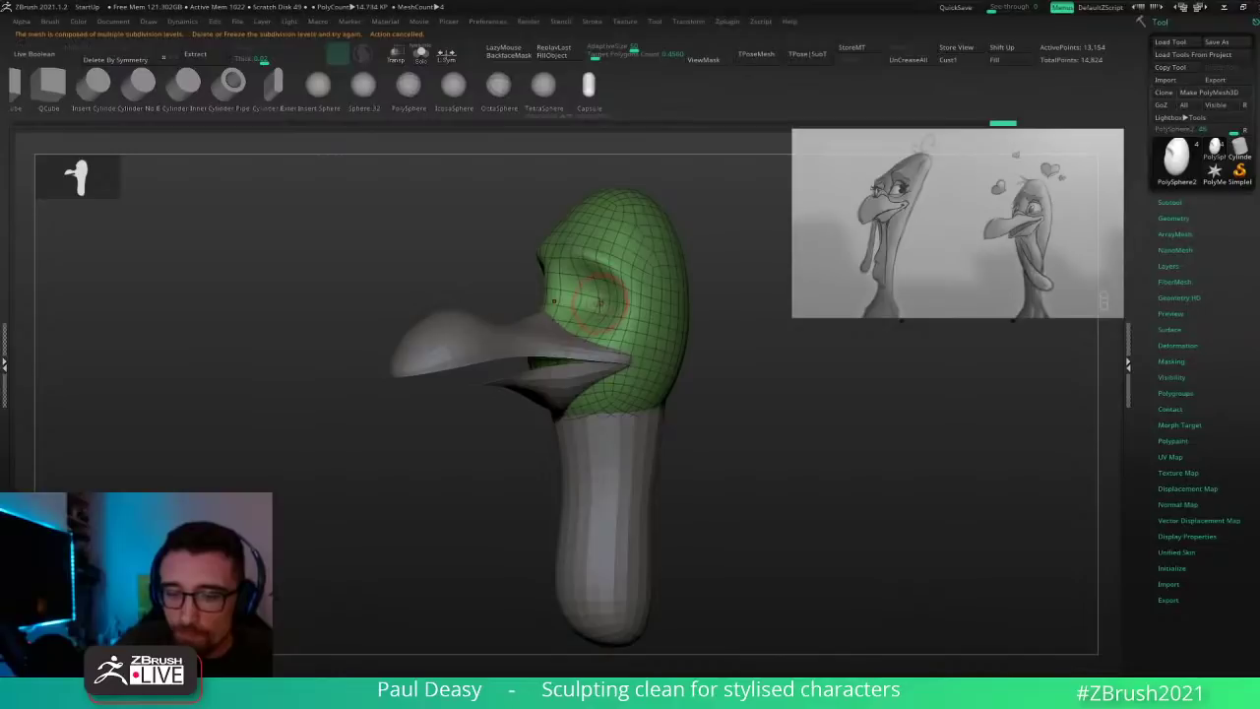
Step: With the upper beak selected, insert a mirrored pair of spheres at the eye sockets as a separate eye subtool, undoing ill-sized attempts
{"action": "key", "text": "b"}
{"action": "key", "text": "m"}
{"action": "key", "text": "v"}
{"action": "left_click", "coordinate": [532, 332], "text": "alt"}
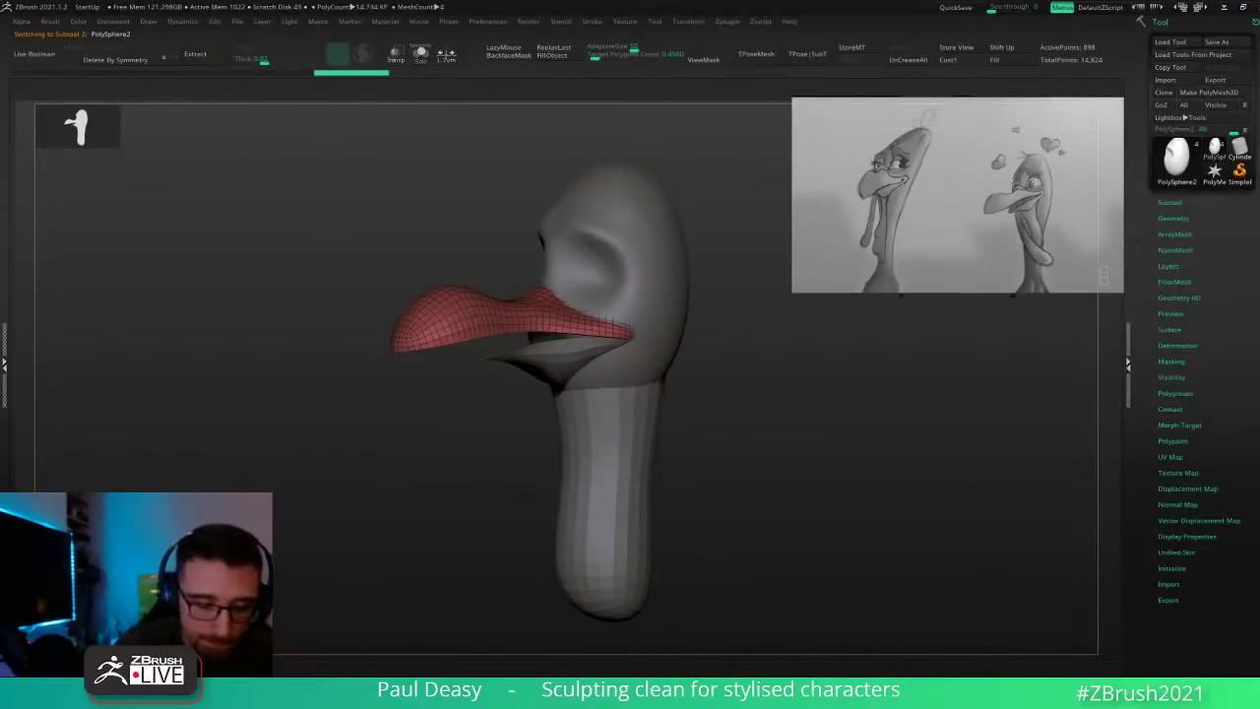
{"action": "key", "text": "F1"}
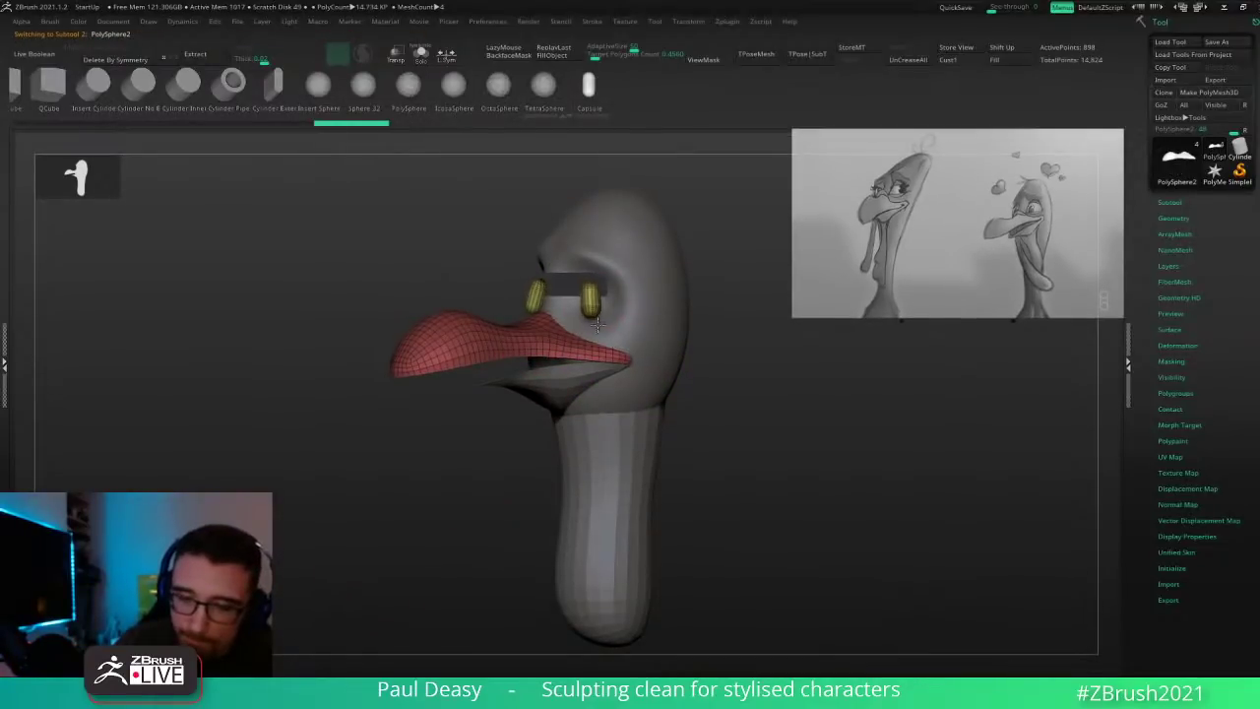
{"action": "left_click", "coordinate": [320, 87]}
{"action": "left_click_drag", "start_coordinate": [588, 297], "coordinate": [604, 327]}
{"action": "key", "text": "ctrl+z"}
{"action": "left_click_drag", "start_coordinate": [716, 379], "coordinate": [679, 359]}
{"action": "key", "text": "ctrl+z"}
{"action": "left_click_drag", "start_coordinate": [597, 314], "coordinate": [583, 343]}
{"action": "key", "text": "ctrl+w"}
Step: Move the eye spheres back into the head's sockets with the Gizmo
{"action": "key", "text": "w"}
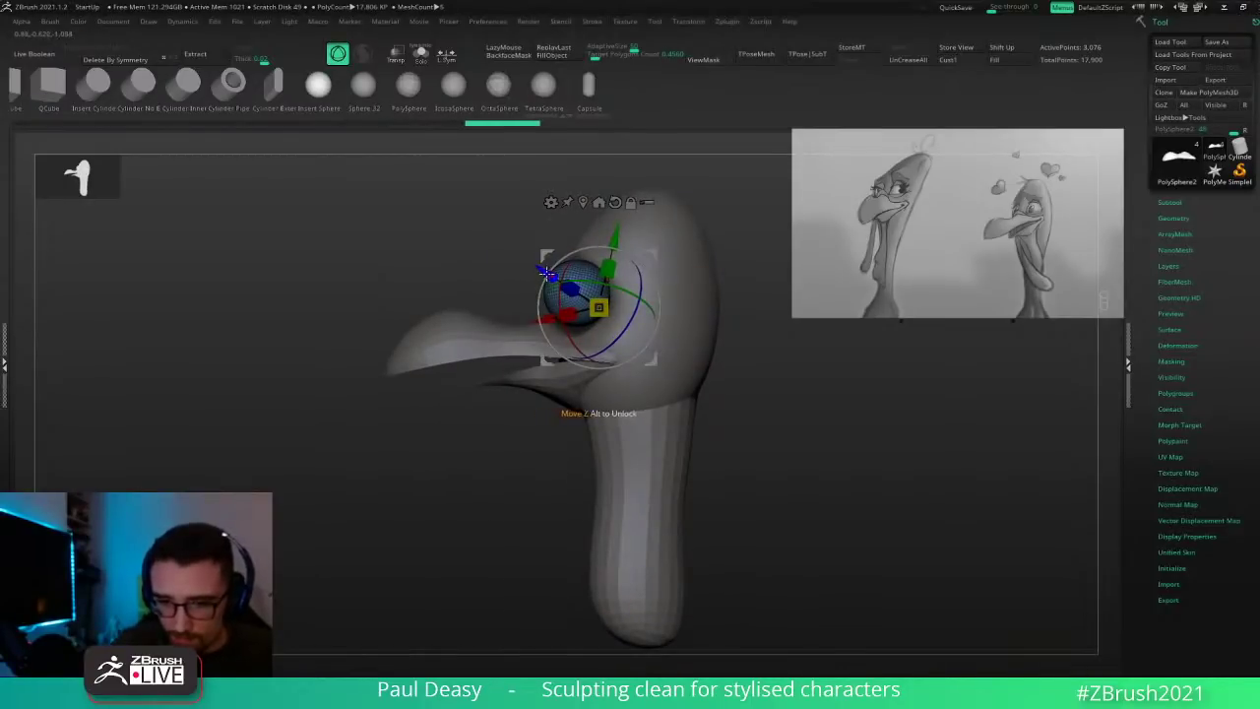
{"action": "left_click_drag", "start_coordinate": [549, 275], "coordinate": [578, 293]}
{"action": "left_click_drag", "start_coordinate": [681, 272], "coordinate": [693, 267]}
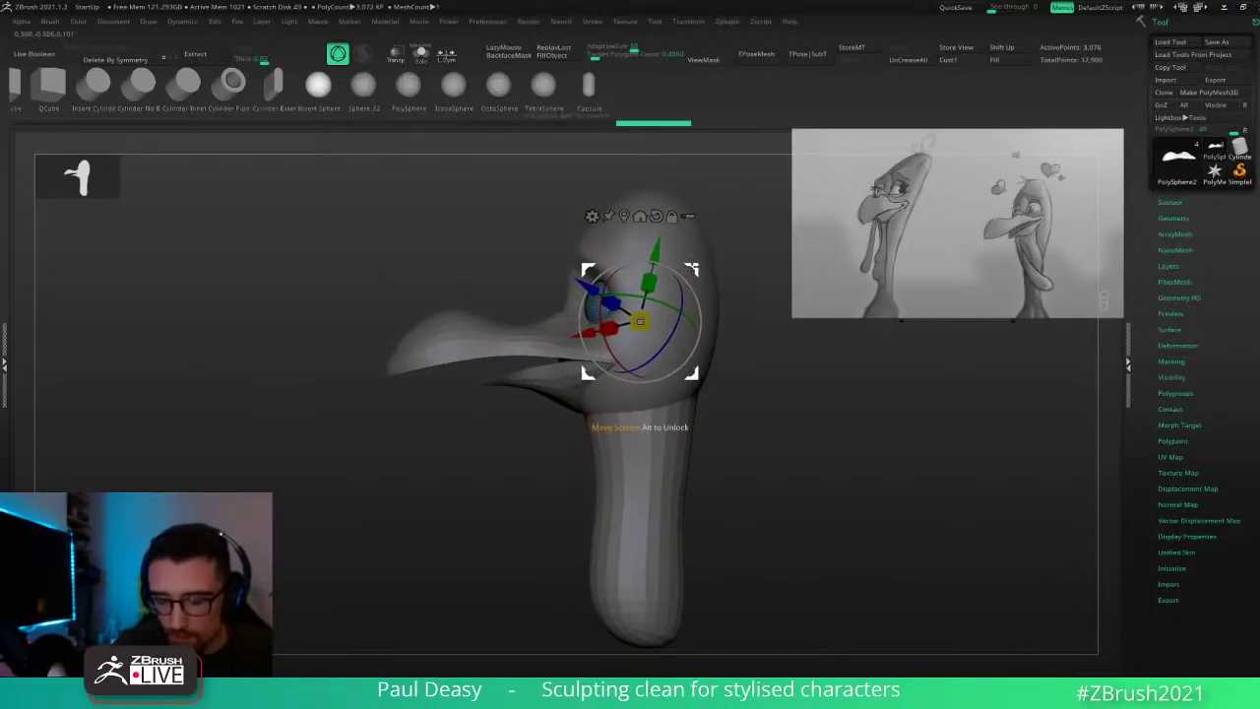
Step: Reset the Gizmo's orientation, enlarge the eyes about 1.16 times and fit them into the sockets from side and front views
{"action": "key", "text": "q"}
{"action": "left_click_drag", "start_coordinate": [755, 352], "coordinate": [641, 360], "text": "shift"}
{"action": "key", "text": "w"}
{"action": "left_click", "coordinate": [538, 232]}
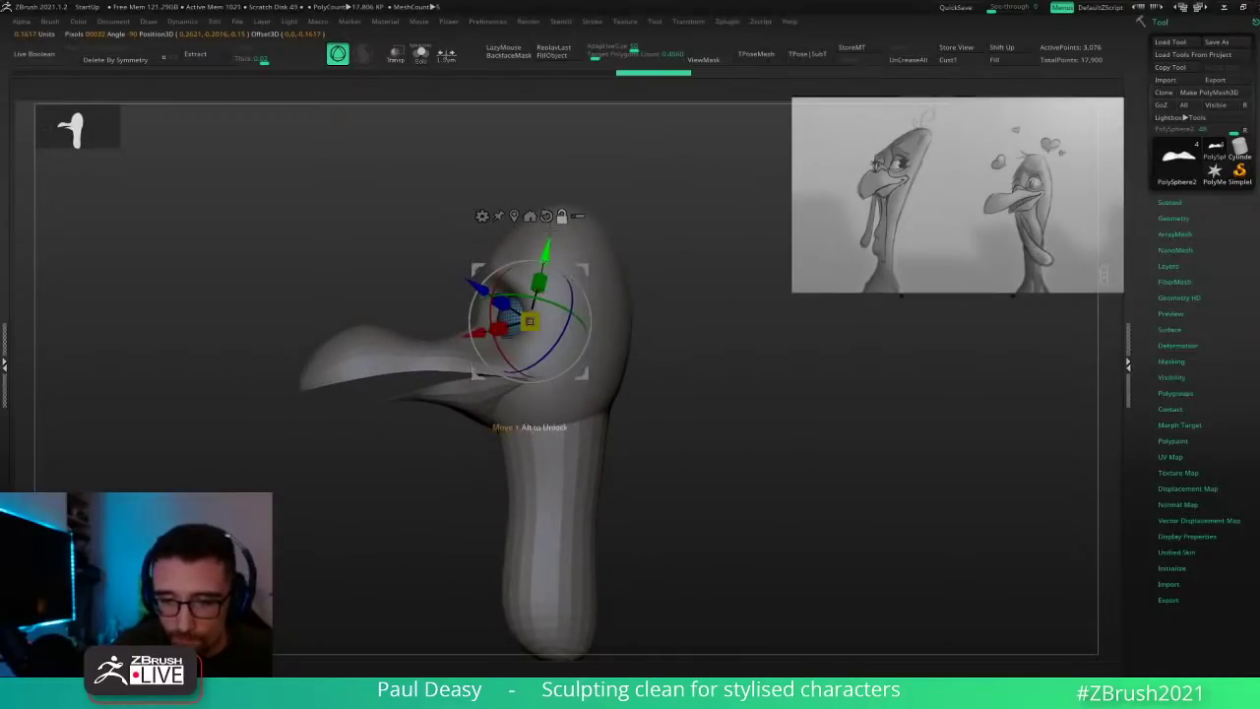
{"action": "left_click", "coordinate": [546, 216]}
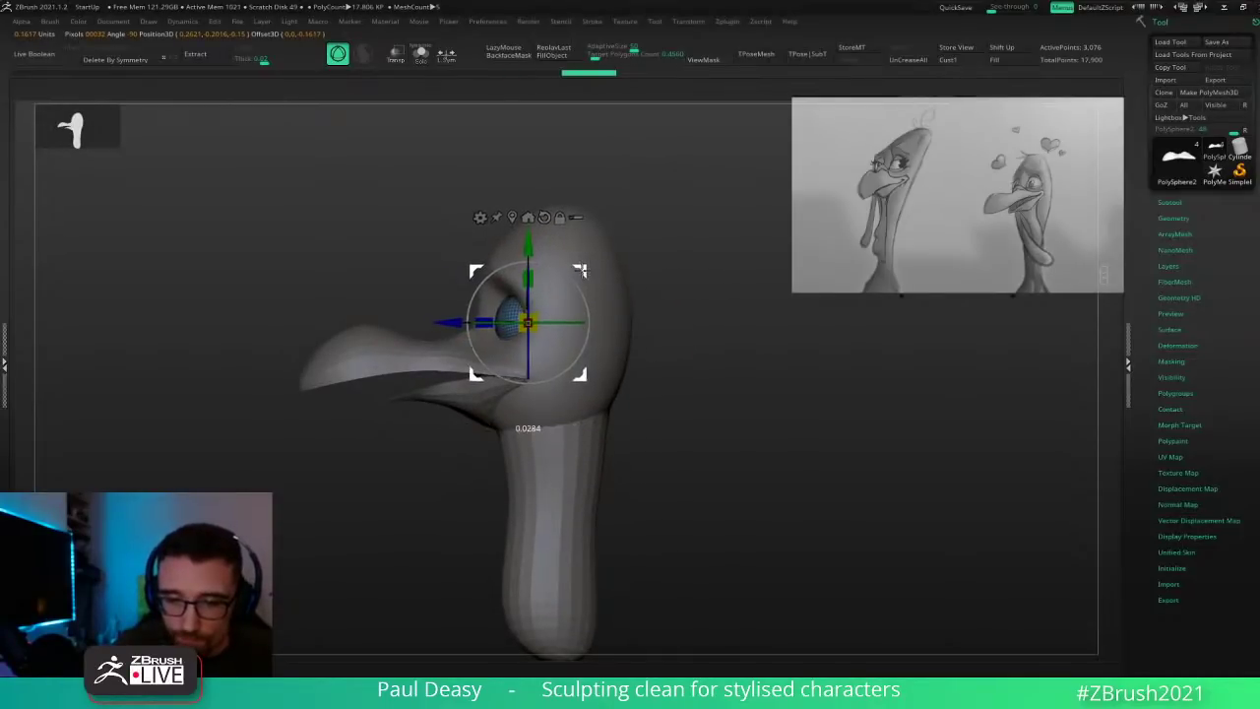
{"action": "left_click_drag", "start_coordinate": [583, 268], "coordinate": [583, 269]}
{"action": "left_click_drag", "start_coordinate": [537, 320], "coordinate": [549, 313]}
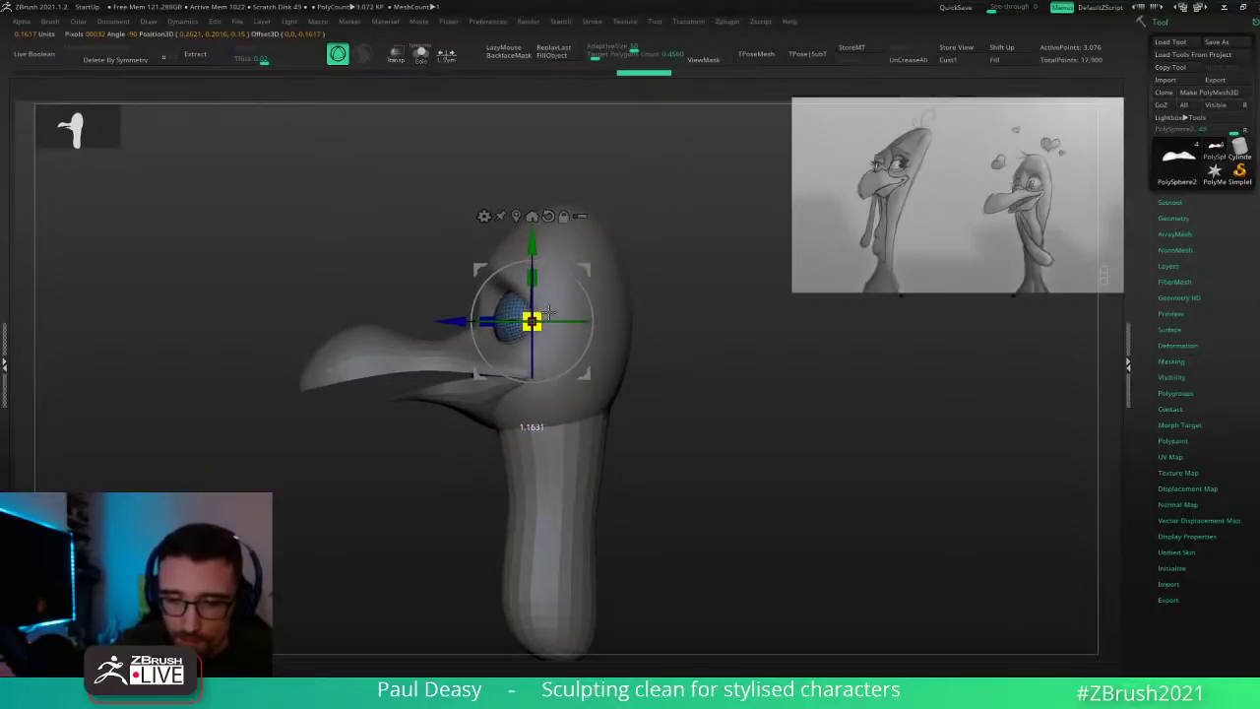
{"action": "left_click_drag", "start_coordinate": [586, 269], "coordinate": [593, 266]}
{"action": "left_click_drag", "start_coordinate": [650, 309], "coordinate": [677, 305], "text": "shift"}
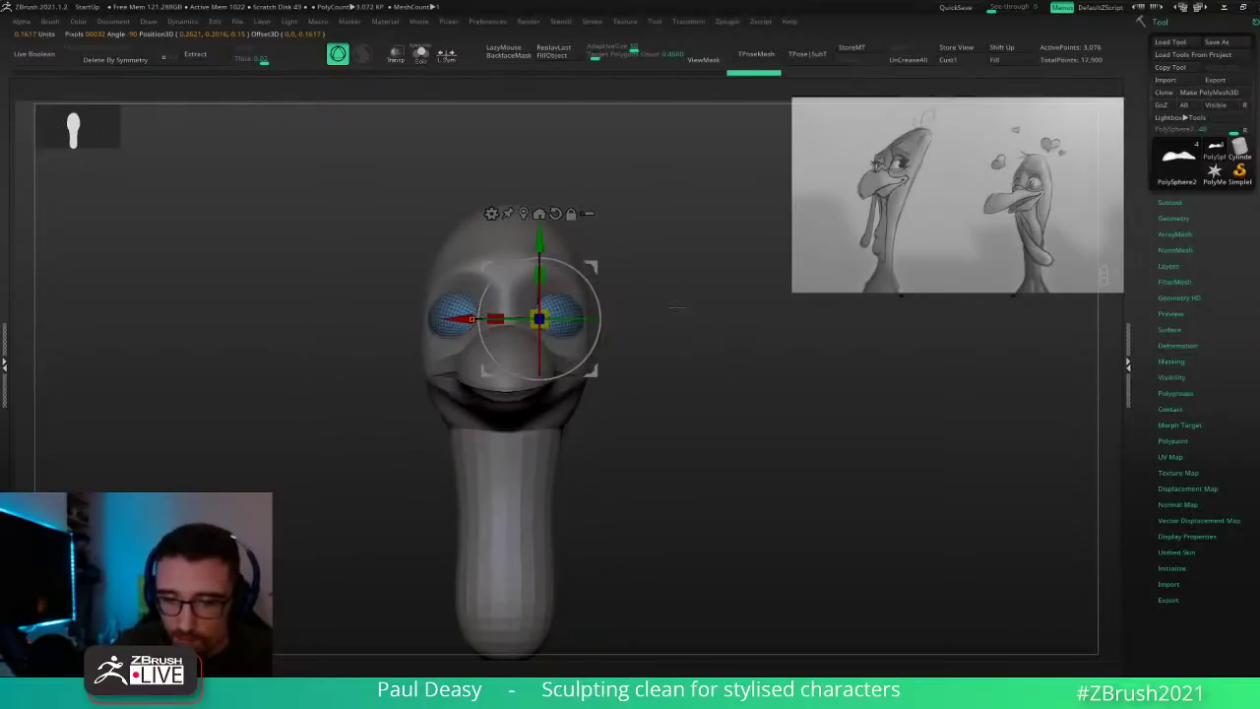
{"action": "left_click_drag", "start_coordinate": [595, 267], "coordinate": [586, 271]}
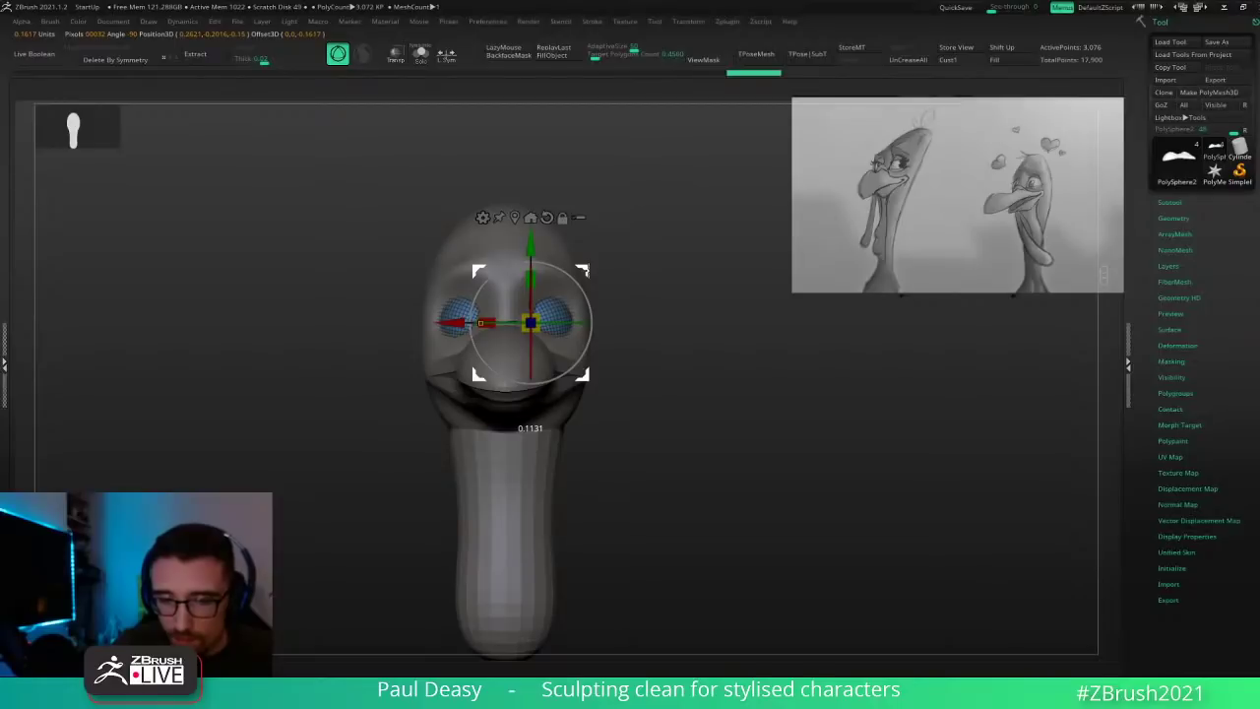
Step: Select the head, hide its polyframe and raise it one subdivision level, undoing the test strokes on the inner brow
{"action": "key", "text": "q"}
{"action": "mouse_move", "coordinate": [638, 326]}
{"action": "left_mouse_down"}
{"action": "mouse_move", "coordinate": [652, 369]}
{"action": "mouse_move", "coordinate": [696, 363]}
{"action": "left_mouse_up"}
{"action": "left_click", "coordinate": [519, 352], "text": "alt"}
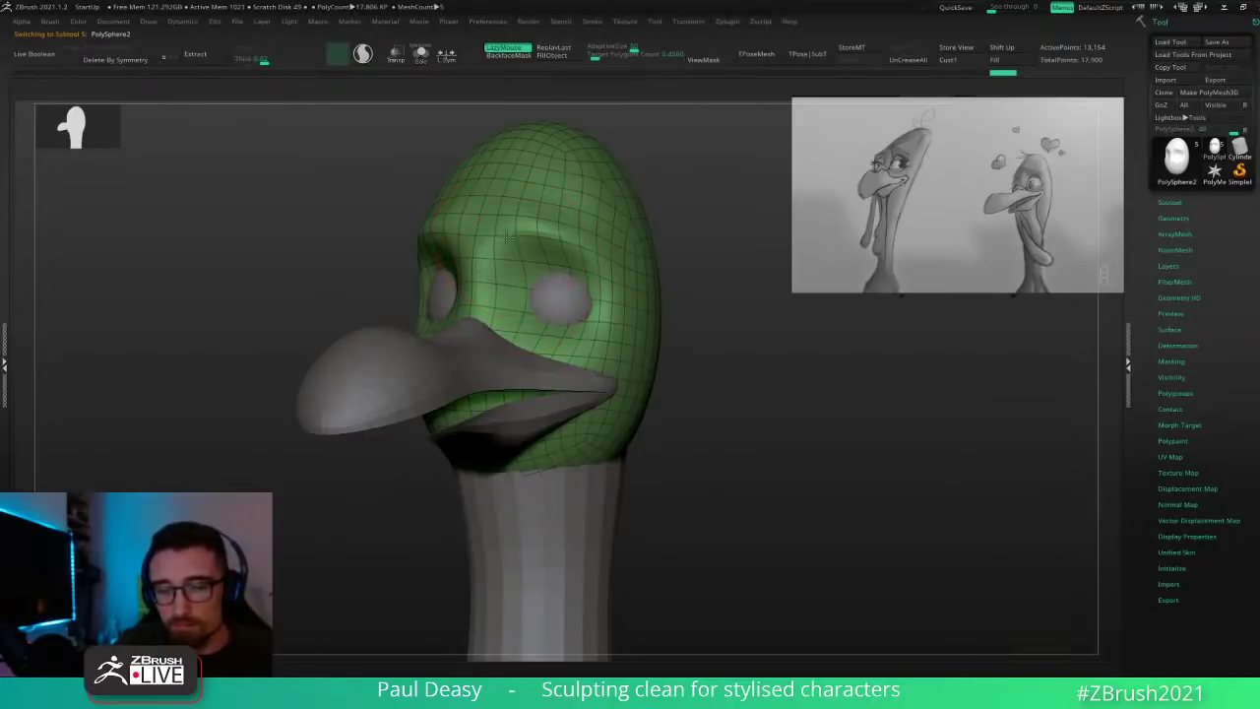
{"action": "key", "text": "shift+f"}
{"action": "key", "text": "space"}
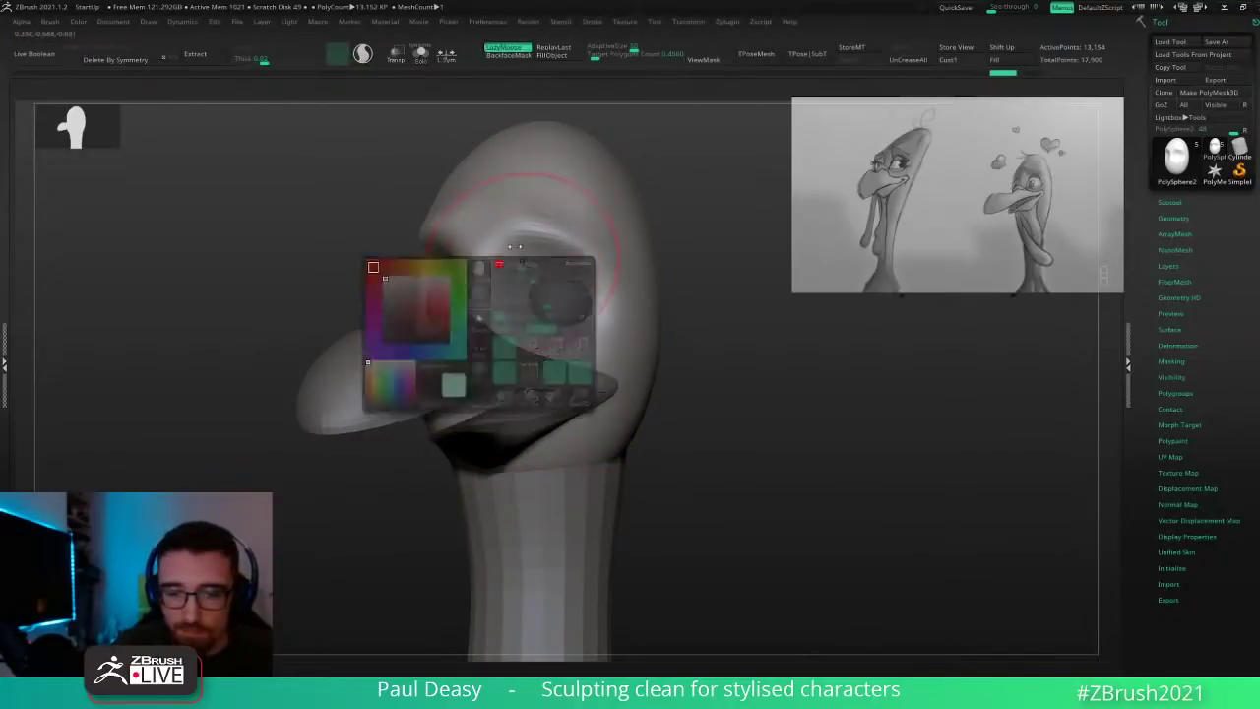
{"action": "left_click_drag", "start_coordinate": [515, 246], "coordinate": [518, 264]}
{"action": "key", "text": "ctrl+z"}
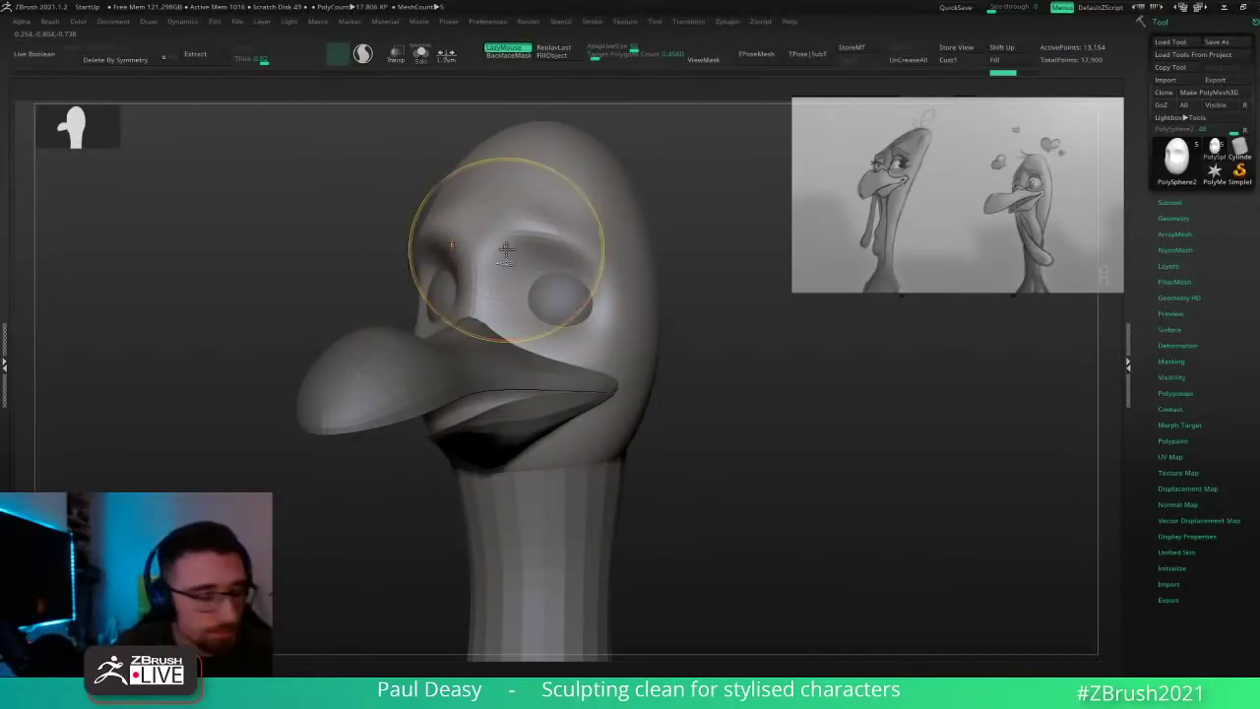
{"action": "key", "text": "d"}
{"action": "mouse_move", "coordinate": [496, 242]}
{"action": "left_mouse_down"}
{"action": "mouse_move", "coordinate": [532, 283]}
{"action": "mouse_move", "coordinate": [497, 230]}
{"action": "left_mouse_up"}
{"action": "key", "text": "ctrl+z"}
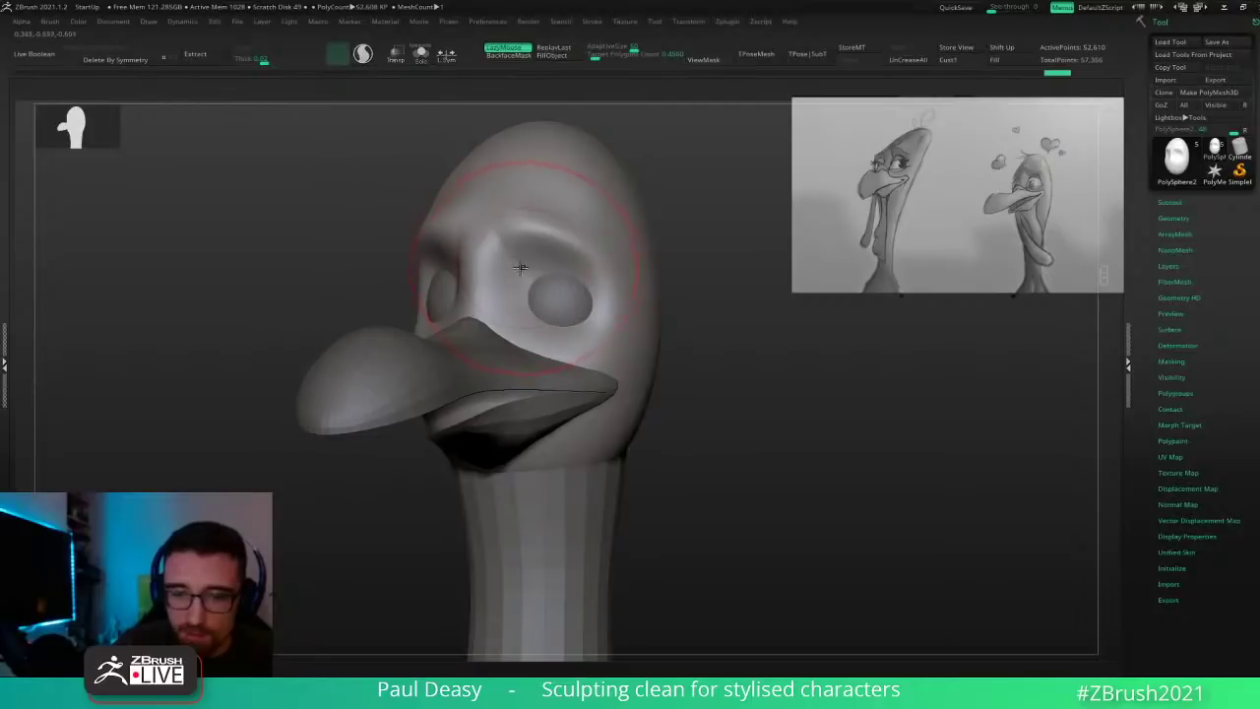
Step: Sculpt the inner brow and the inner rim of the eye sockets around the eyes with a resized brush
{"action": "key", "text": "space"}
{"action": "left_click", "coordinate": [538, 274]}
{"action": "key", "text": "l"}
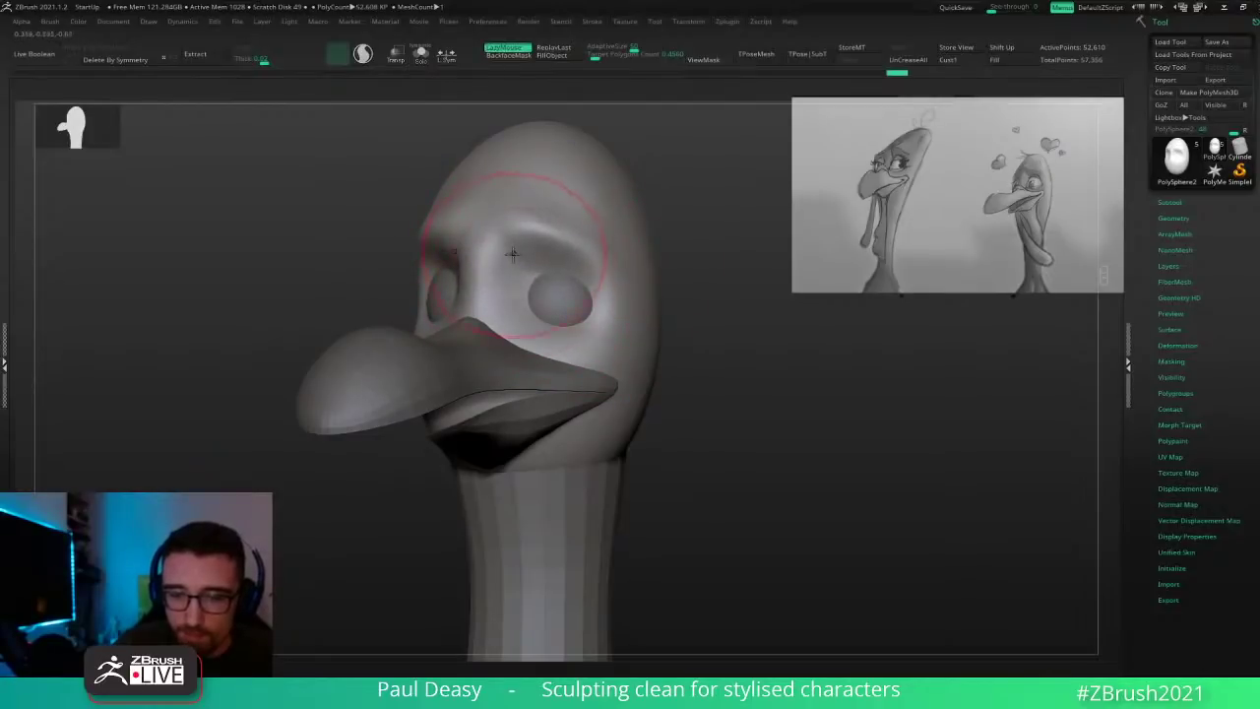
{"action": "key", "text": "space"}
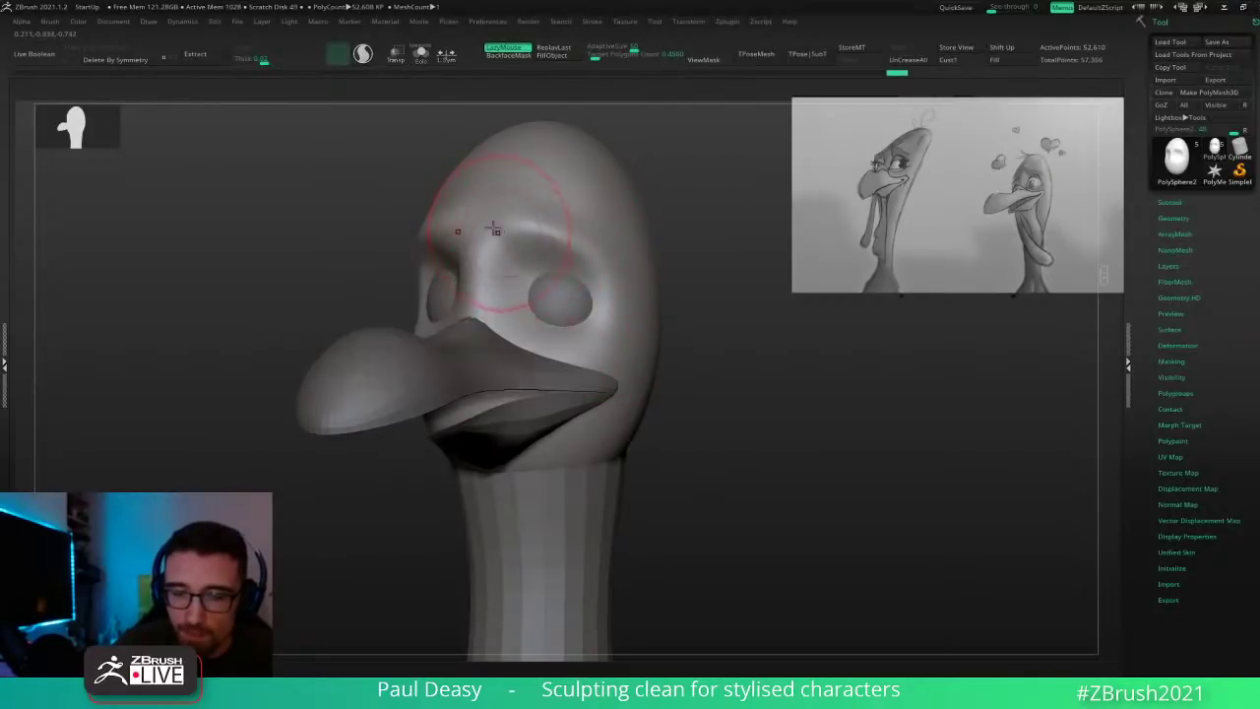
{"action": "left_click_drag", "start_coordinate": [496, 238], "coordinate": [539, 288]}
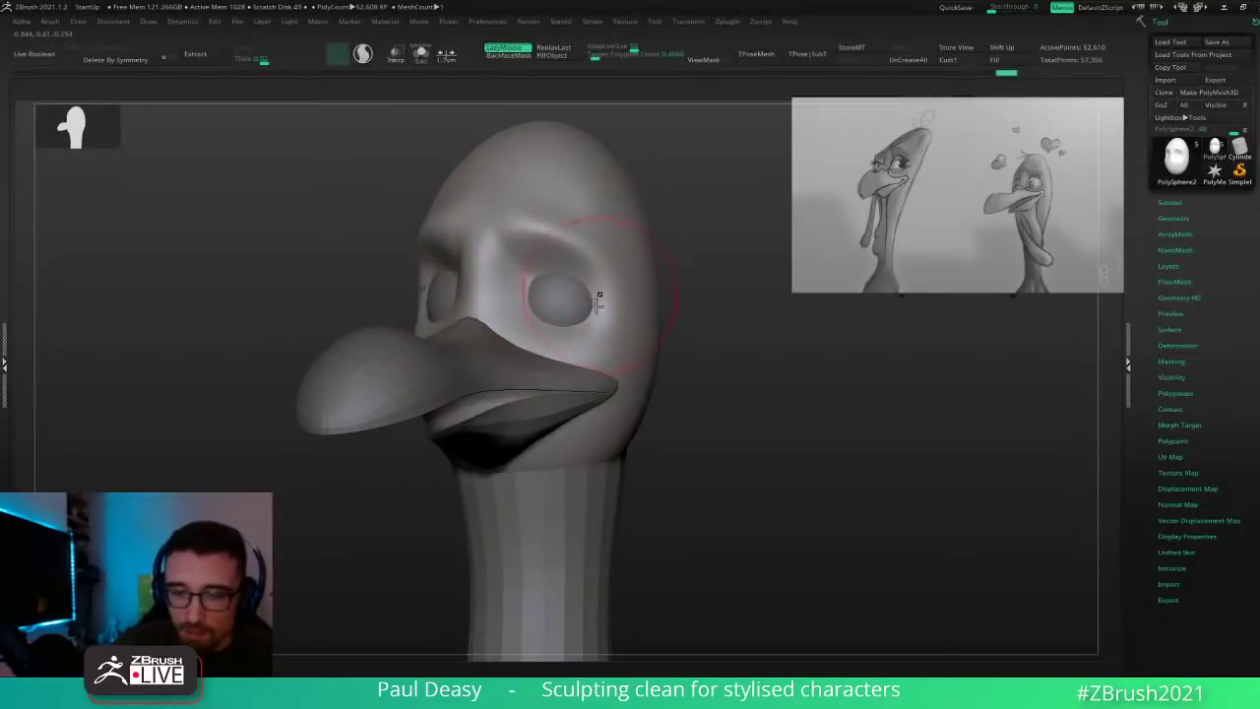
{"action": "left_click_drag", "start_coordinate": [541, 281], "coordinate": [536, 333]}
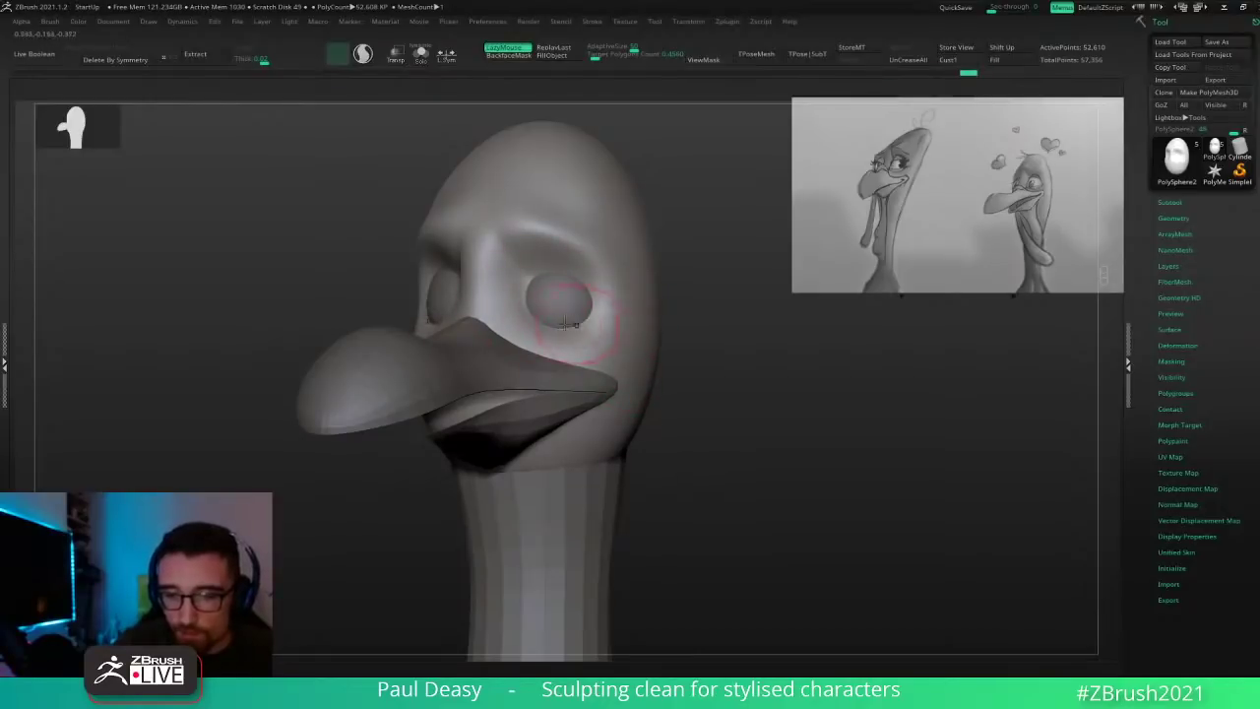
Step: Sculpt the outer and lower rim of the eye sockets, isolating the head in Solo mode for the strokes and restoring the other subtools
{"action": "mouse_move", "coordinate": [608, 313]}
{"action": "left_mouse_down"}
{"action": "mouse_move", "coordinate": [605, 333]}
{"action": "mouse_move", "coordinate": [583, 331]}
{"action": "mouse_move", "coordinate": [619, 309]}
{"action": "left_mouse_up"}
{"action": "key", "text": "space"}
{"action": "key", "text": "shift+alt+s"}
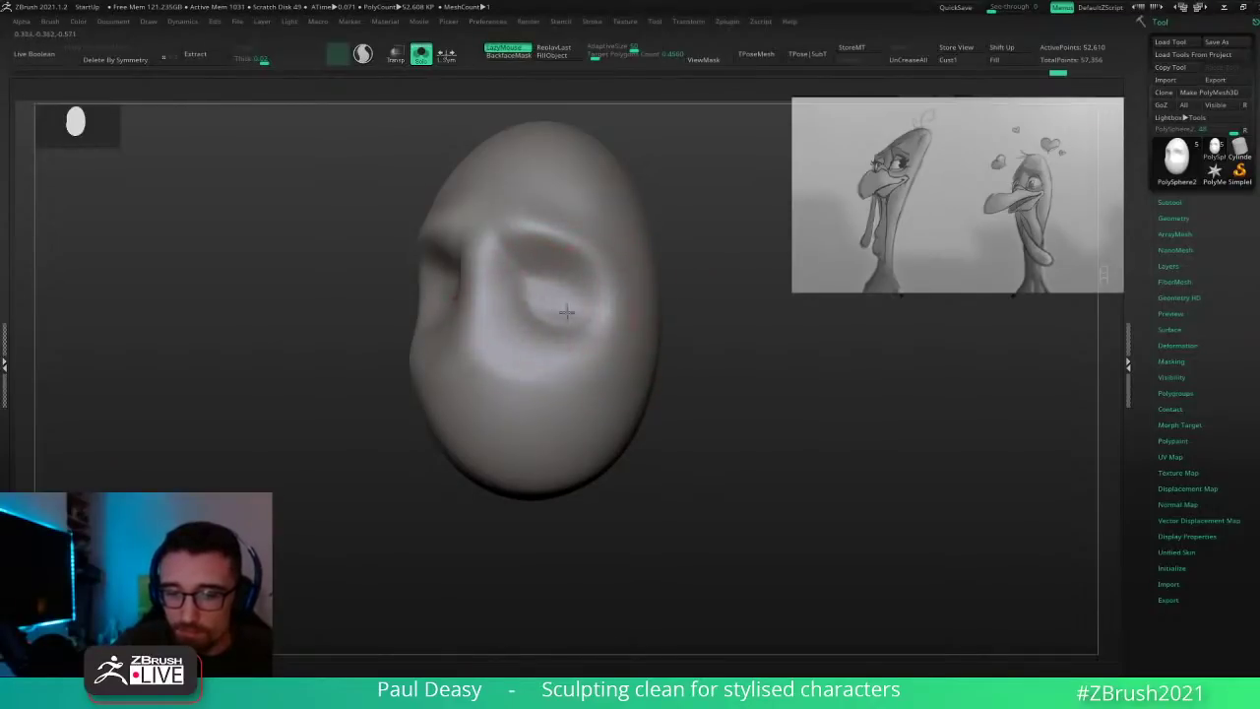
{"action": "key", "text": "space"}
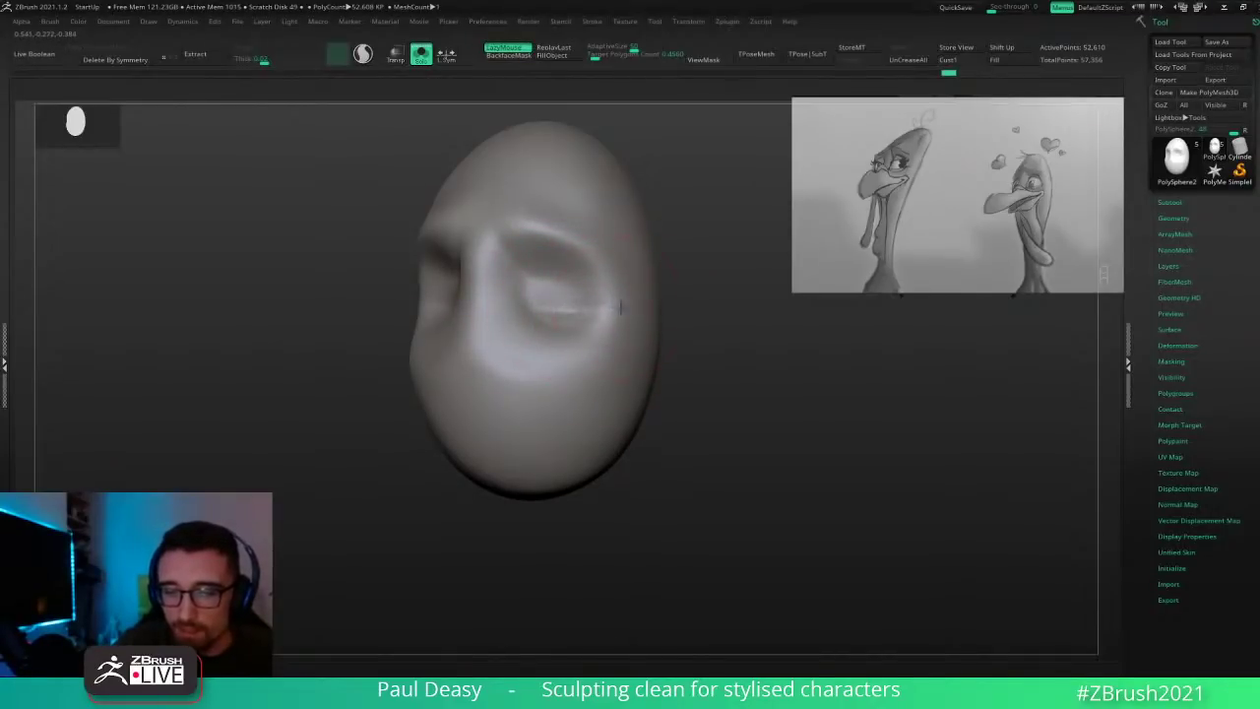
{"action": "left_click_drag", "start_coordinate": [620, 307], "coordinate": [581, 313]}
{"action": "mouse_move", "coordinate": [723, 325]}
{"action": "left_mouse_down"}
{"action": "mouse_move", "coordinate": [640, 339]}
{"action": "mouse_move", "coordinate": [591, 311]}
{"action": "left_mouse_up"}
{"action": "key", "text": "shift+alt+s"}
{"action": "left_click_drag", "start_coordinate": [809, 432], "coordinate": [837, 430]}
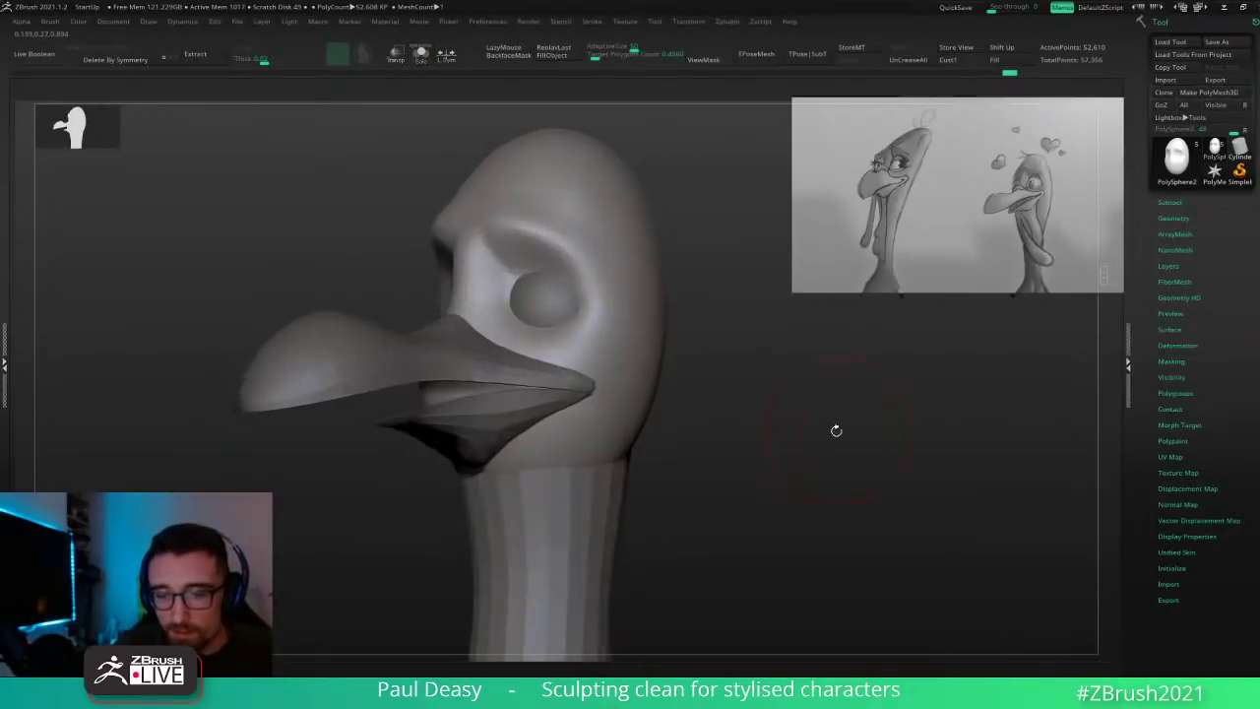
Step: Lower the head two subdivision levels and reshape the bridge between the eyes and the cheek below them with the Move brush
{"action": "right_click_drag", "start_coordinate": [498, 266], "coordinate": [490, 272]}
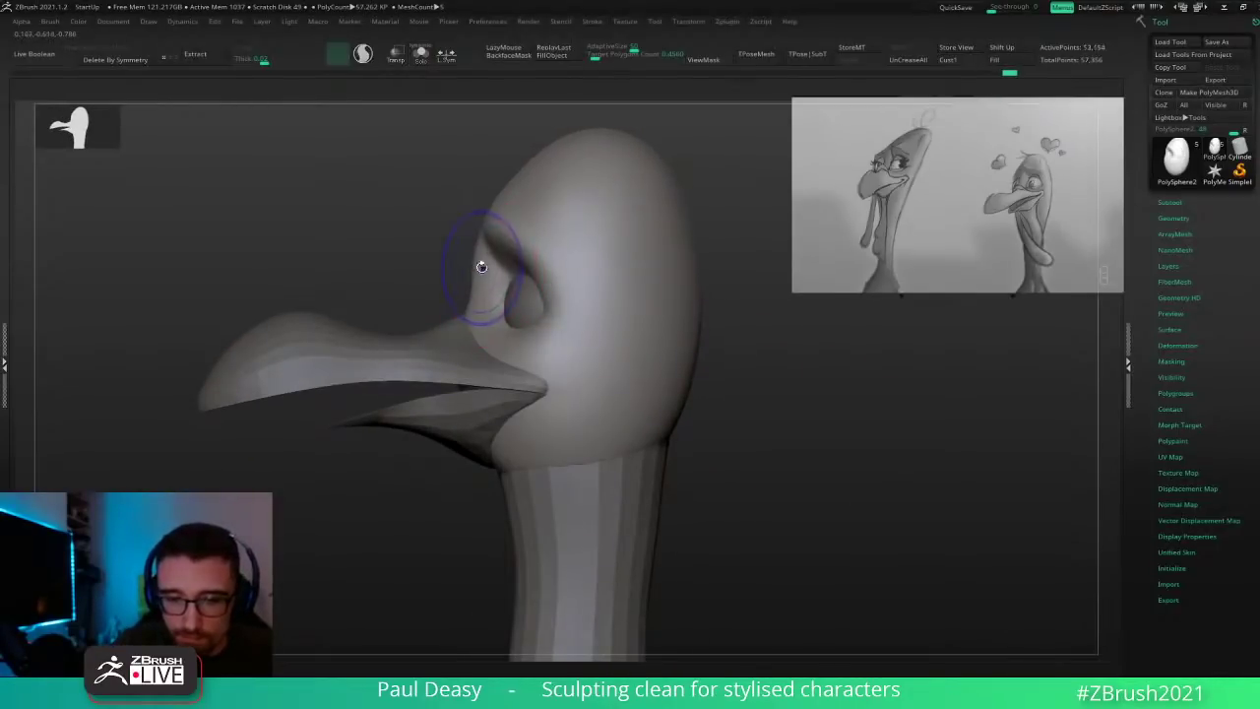
{"action": "key", "text": "shift+d"}
{"action": "key", "text": "shift+d"}
{"action": "left_click_drag", "start_coordinate": [477, 266], "coordinate": [485, 271]}
{"action": "key", "text": "space"}
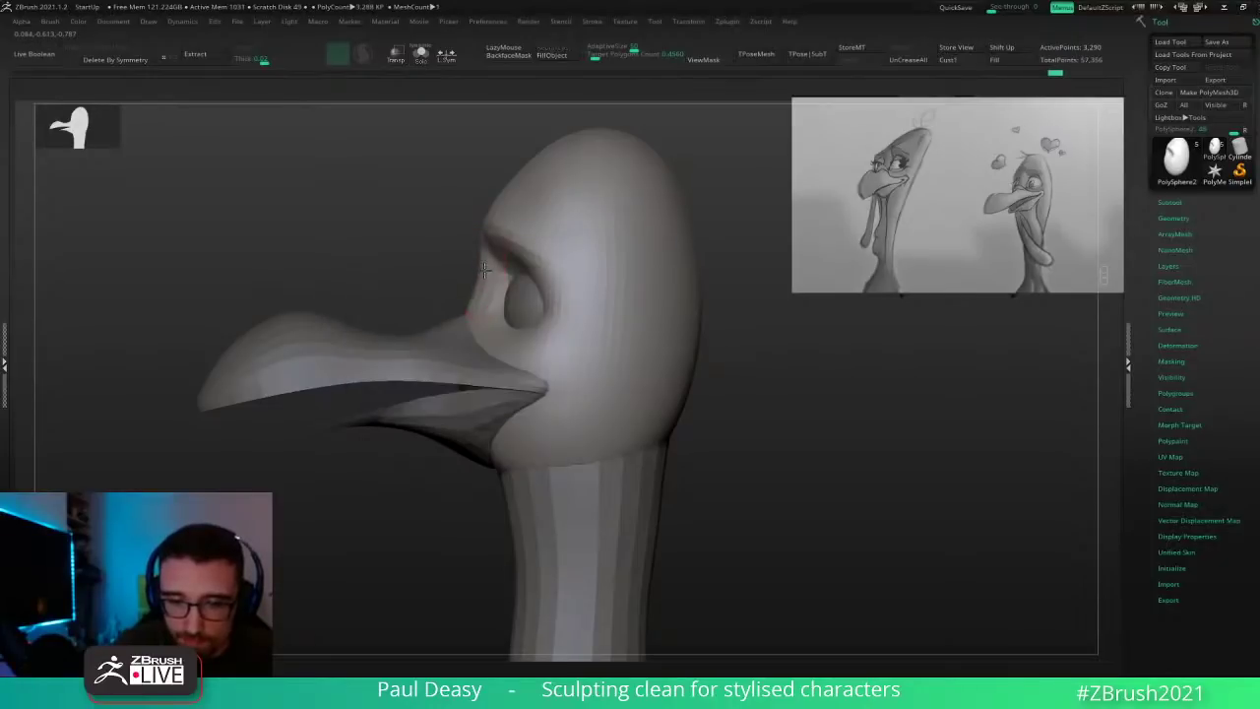
{"action": "key", "text": "space"}
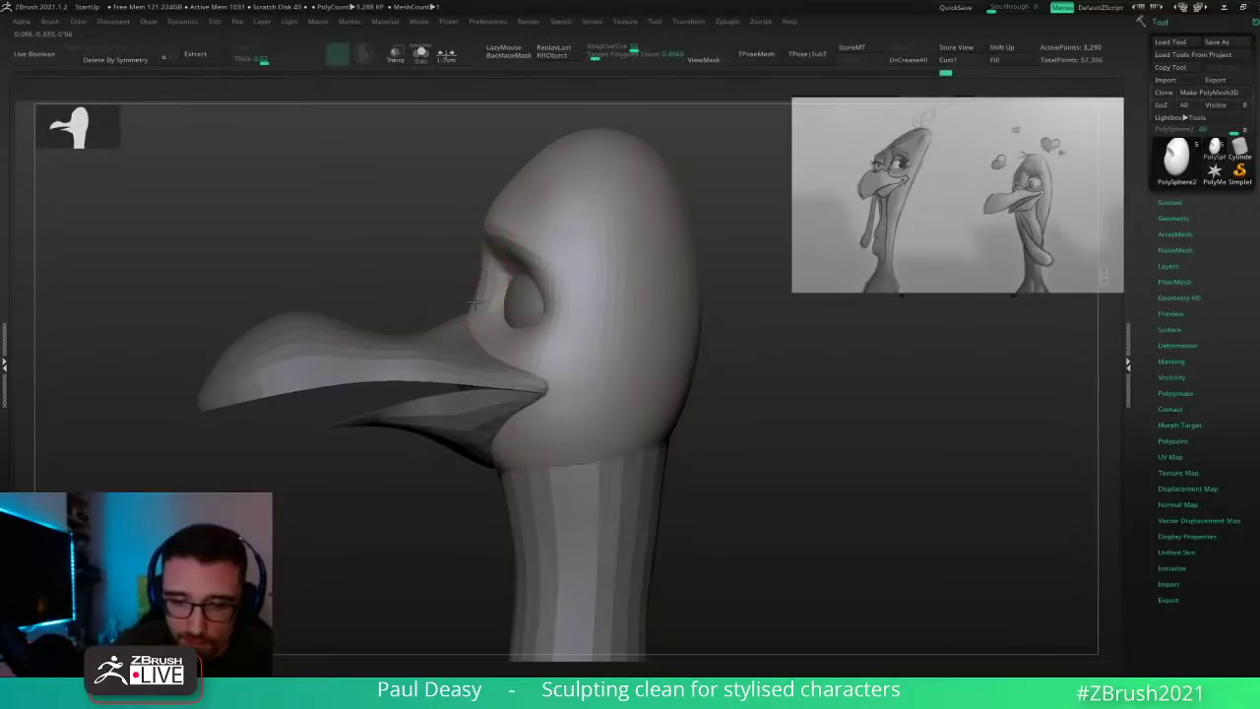
{"action": "left_click_drag", "start_coordinate": [533, 354], "coordinate": [536, 354]}
Step: Adjust the base of the bridge where the head meets the upper beak, working from the side view
{"action": "right_click_drag", "start_coordinate": [753, 438], "coordinate": [795, 447]}
{"action": "right_click_drag", "start_coordinate": [523, 329], "coordinate": [500, 321]}
{"action": "key", "text": "space"}
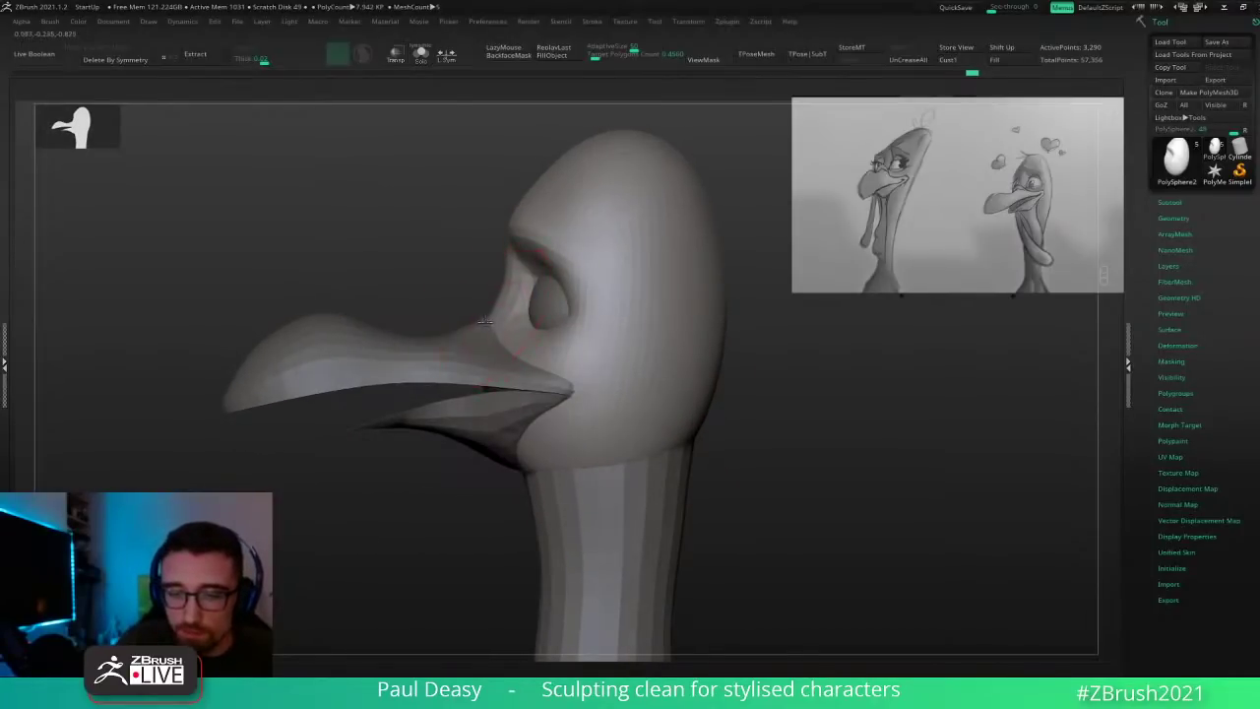
{"action": "left_click_drag", "start_coordinate": [478, 327], "coordinate": [480, 326]}
Step: Reshape the inner corners and lower rims of the eye sockets around the eyes from a near-front view
{"action": "mouse_move", "coordinate": [497, 328]}
{"action": "right_mouse_down"}
{"action": "mouse_move", "coordinate": [645, 340]}
{"action": "mouse_move", "coordinate": [679, 431]}
{"action": "right_mouse_up"}
{"action": "key", "text": "space"}
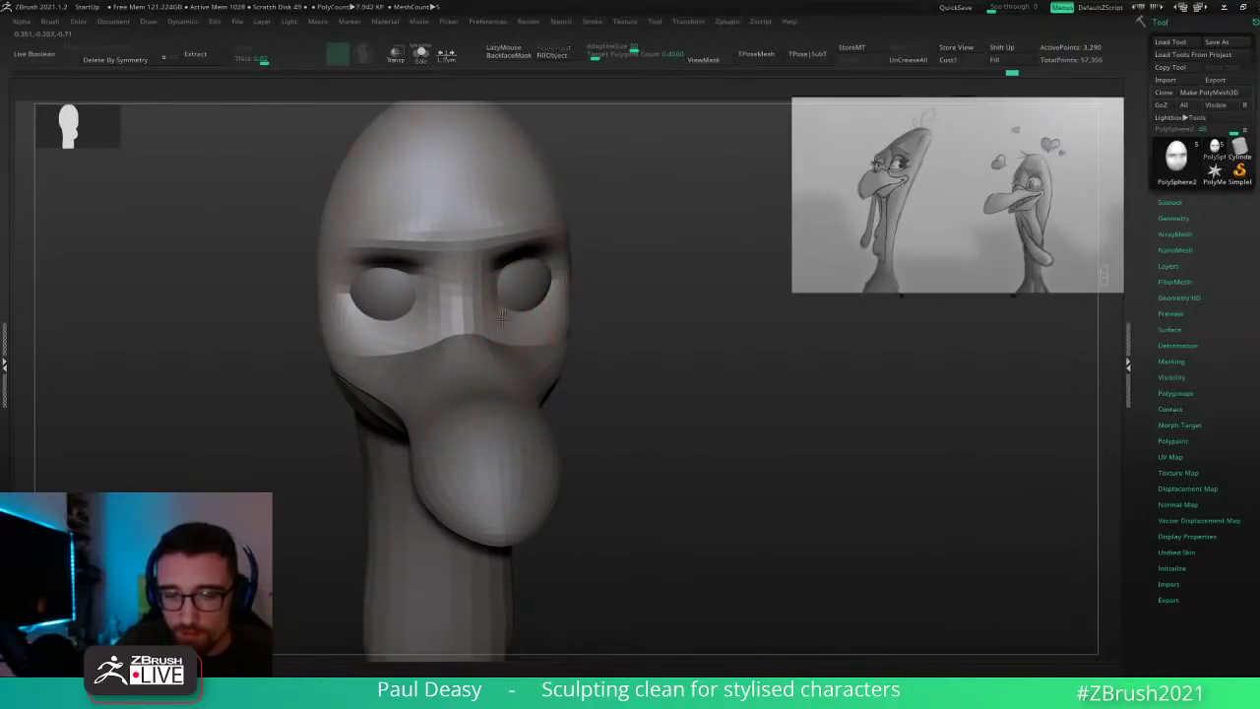
{"action": "left_click_drag", "start_coordinate": [502, 319], "coordinate": [509, 316]}
{"action": "right_click_drag", "start_coordinate": [508, 314], "coordinate": [500, 316]}
{"action": "right_click", "coordinate": [507, 314]}
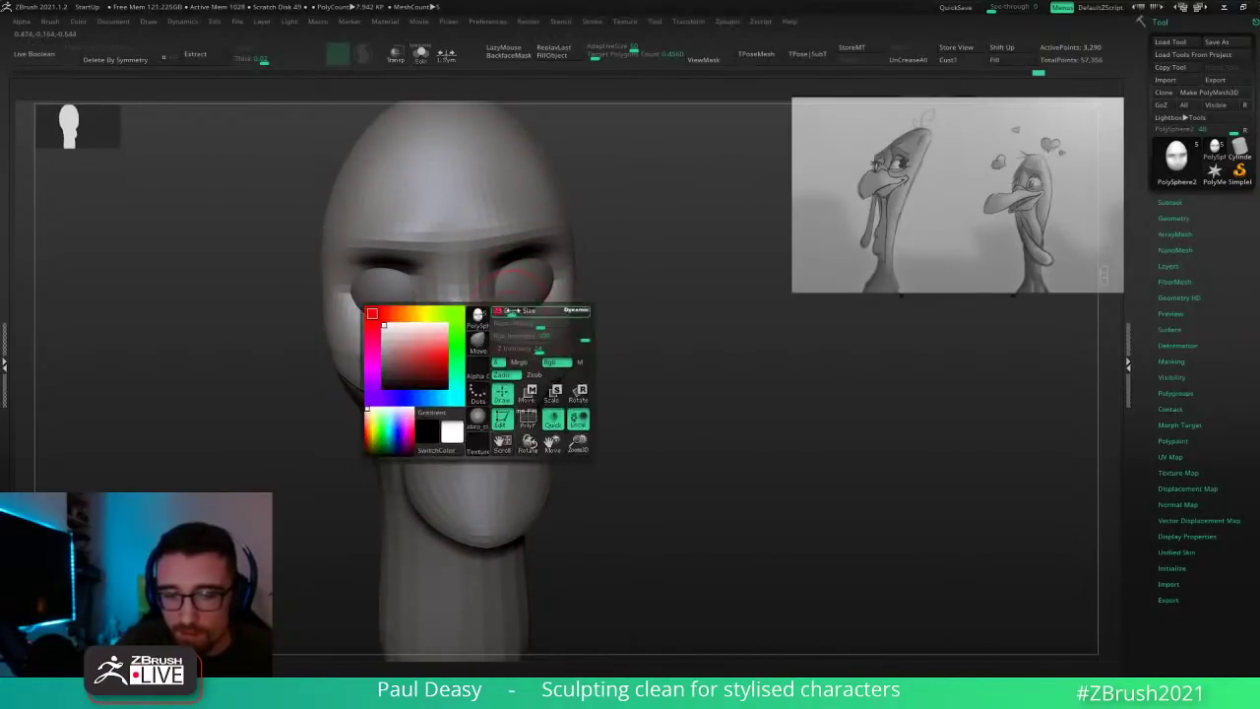
{"action": "left_click_drag", "start_coordinate": [507, 315], "coordinate": [491, 283]}
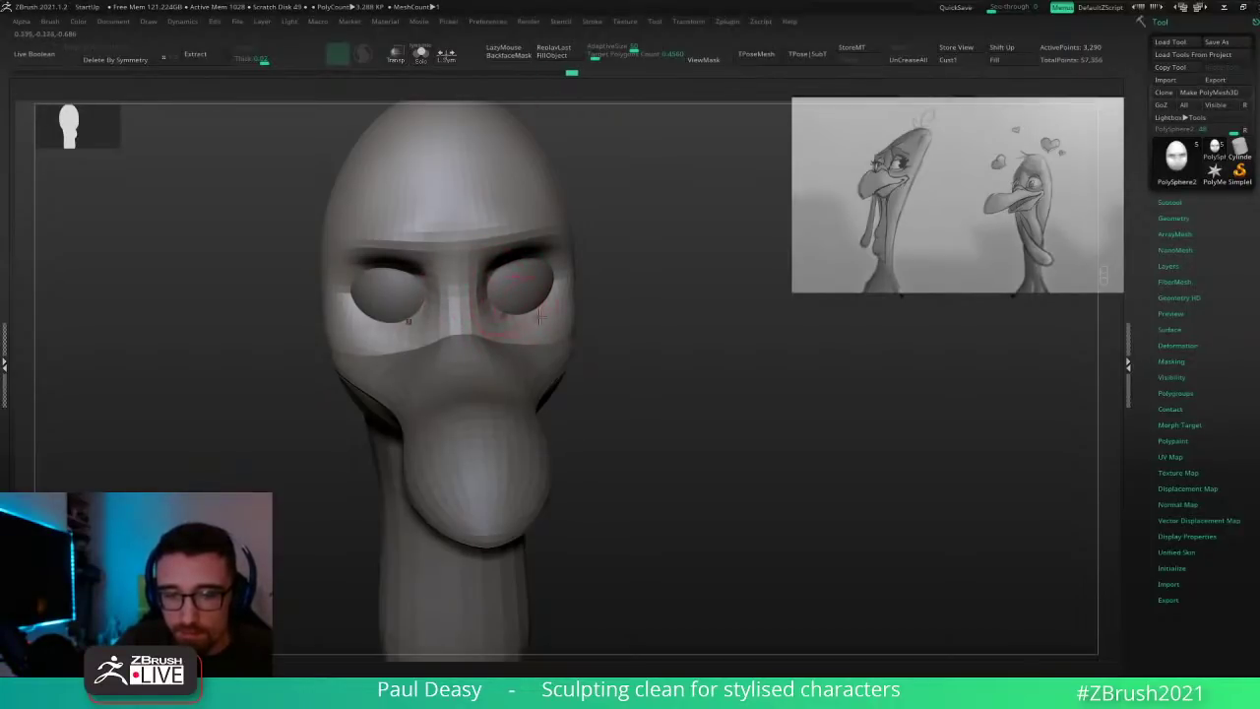
{"action": "right_click_drag", "start_coordinate": [605, 349], "coordinate": [589, 321]}
{"action": "left_click_drag", "start_coordinate": [505, 319], "coordinate": [522, 310]}
Step: Move the bridge profile between the brow and the upper beak in side view with a resized brush
{"action": "mouse_move", "coordinate": [648, 370]}
{"action": "right_mouse_down"}
{"action": "mouse_move", "coordinate": [646, 337]}
{"action": "mouse_move", "coordinate": [500, 313]}
{"action": "right_mouse_up"}
{"action": "key", "text": "space"}
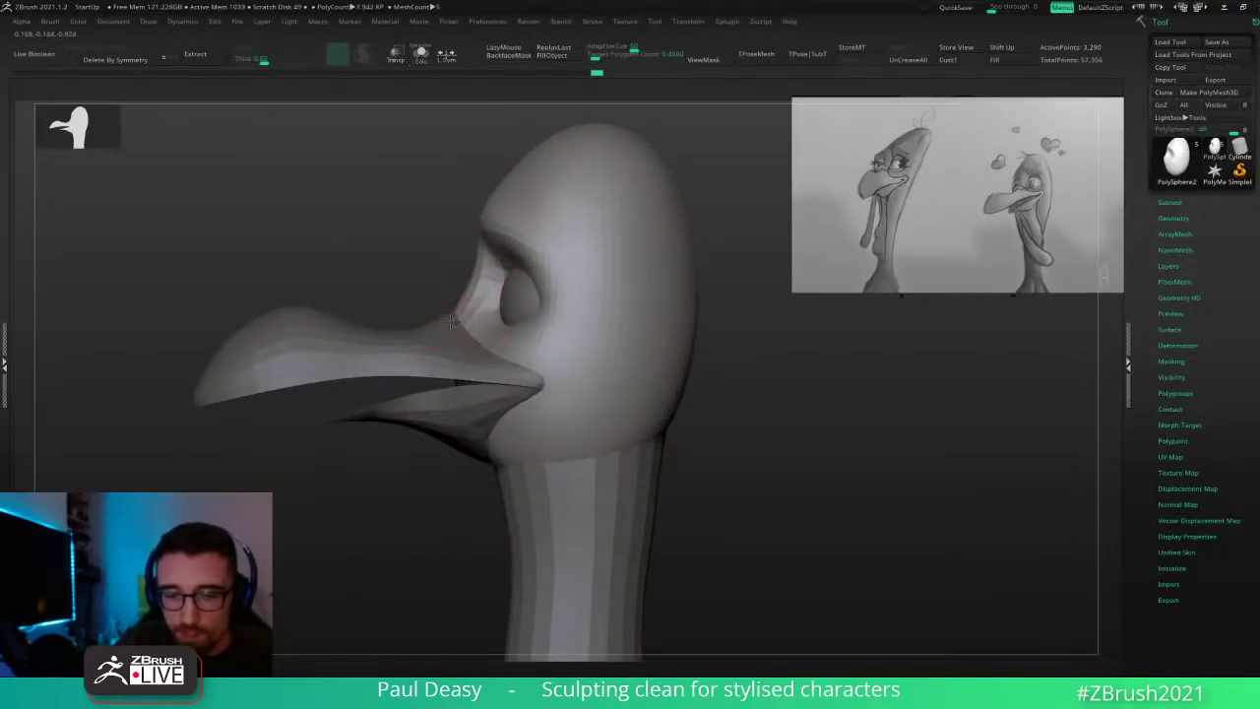
{"action": "key", "text": "space"}
{"action": "left_click_drag", "start_coordinate": [474, 288], "coordinate": [475, 292]}
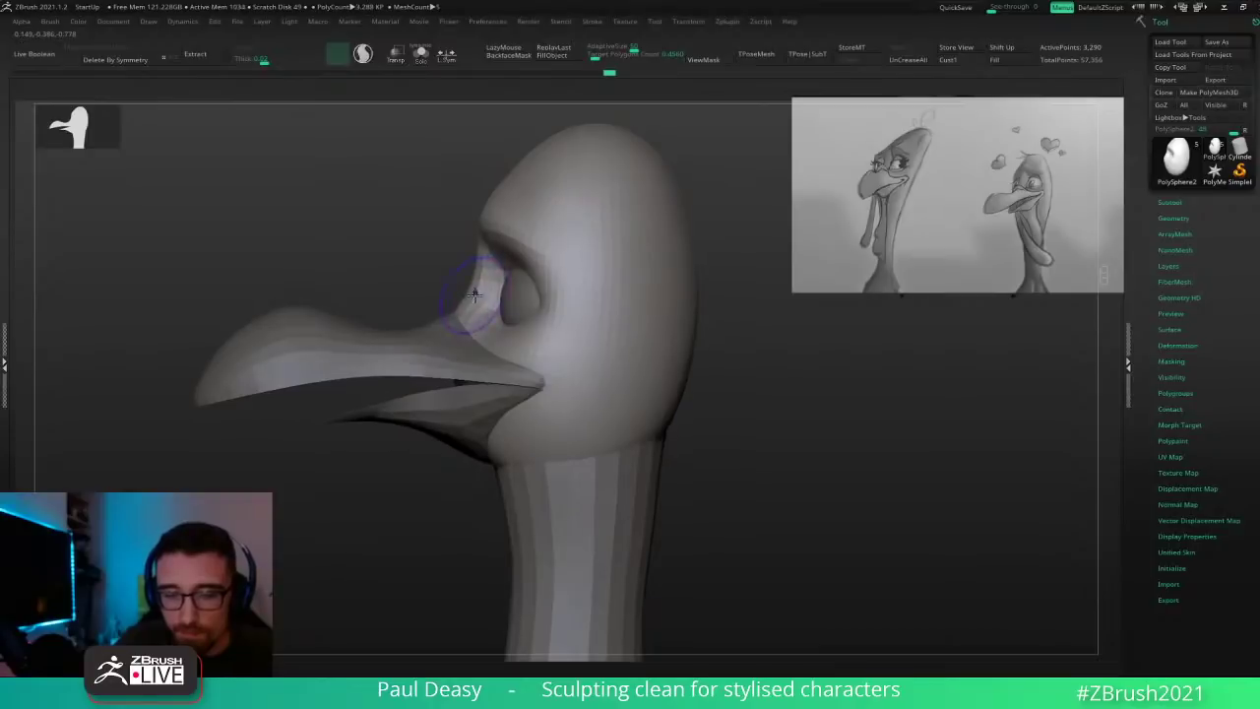
{"action": "key", "text": "space"}
{"action": "right_click_drag", "start_coordinate": [473, 299], "coordinate": [442, 301], "text": "alt"}
{"action": "left_click_drag", "start_coordinate": [443, 301], "coordinate": [449, 279]}
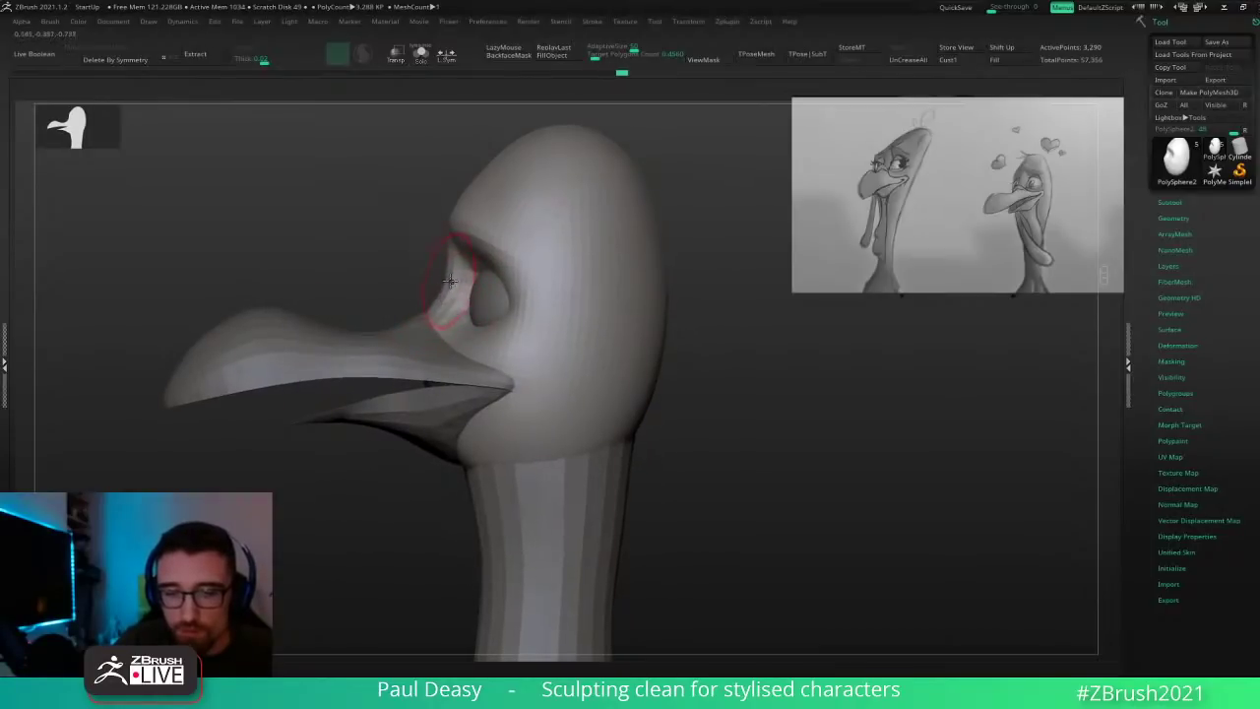
{"action": "key", "text": "space"}
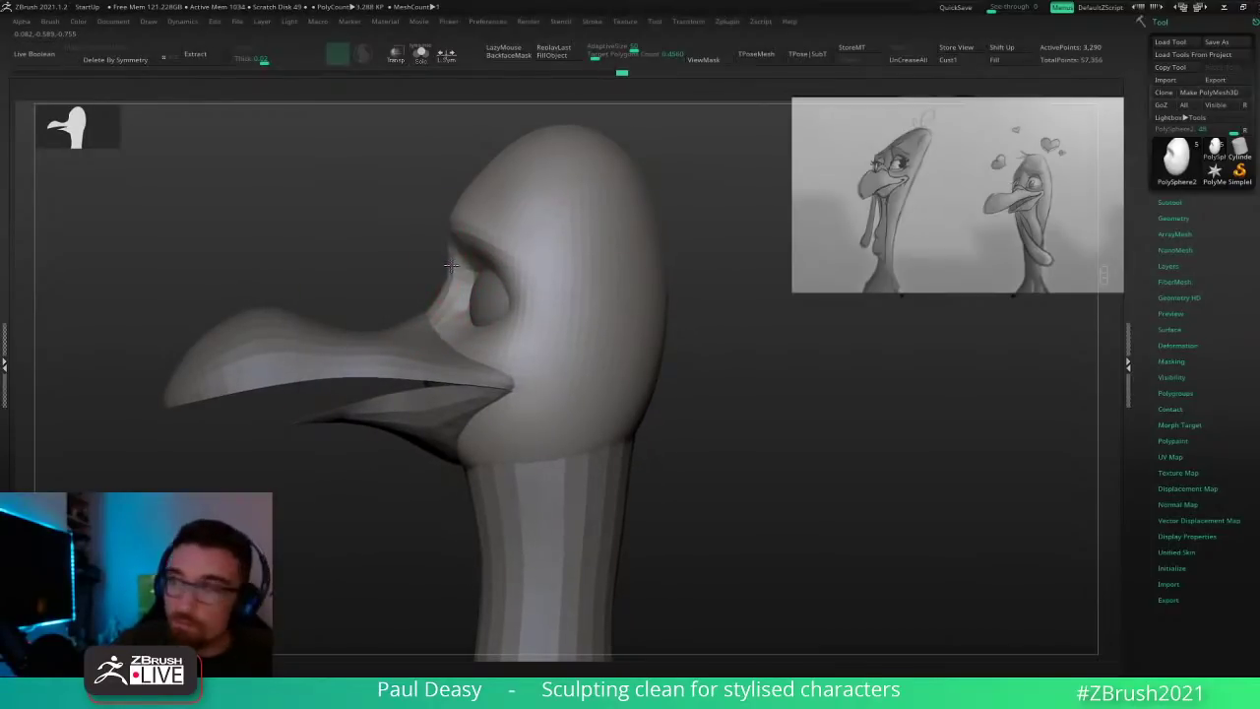
Step: Refine the bridge just under the brow, its junction with the beak and the inner eye socket
{"action": "key", "text": "space"}
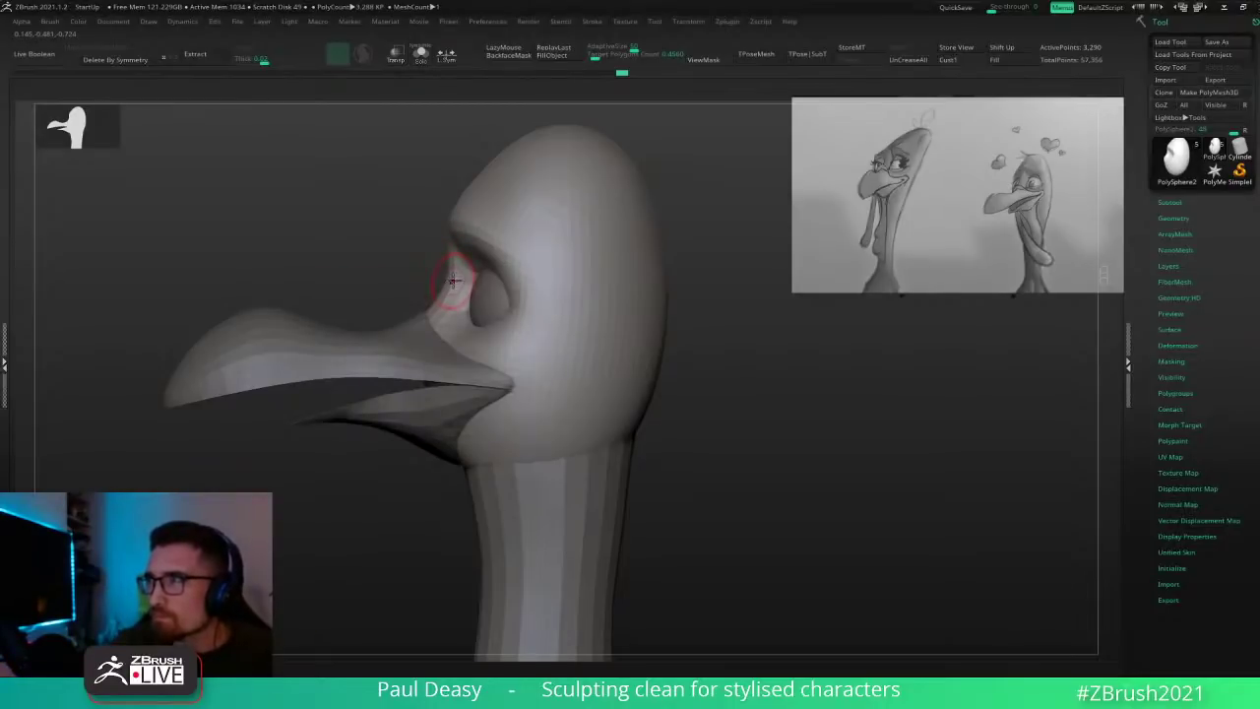
{"action": "left_click_drag", "start_coordinate": [458, 281], "coordinate": [452, 264]}
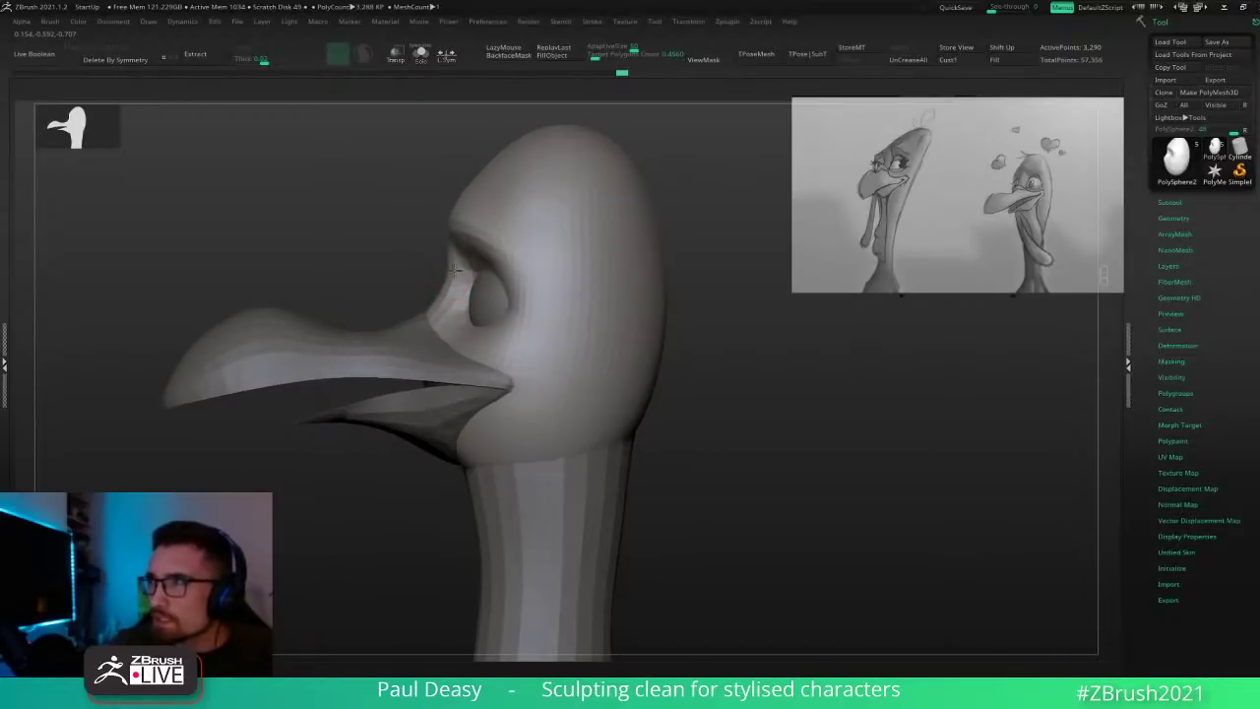
{"action": "key", "text": "space"}
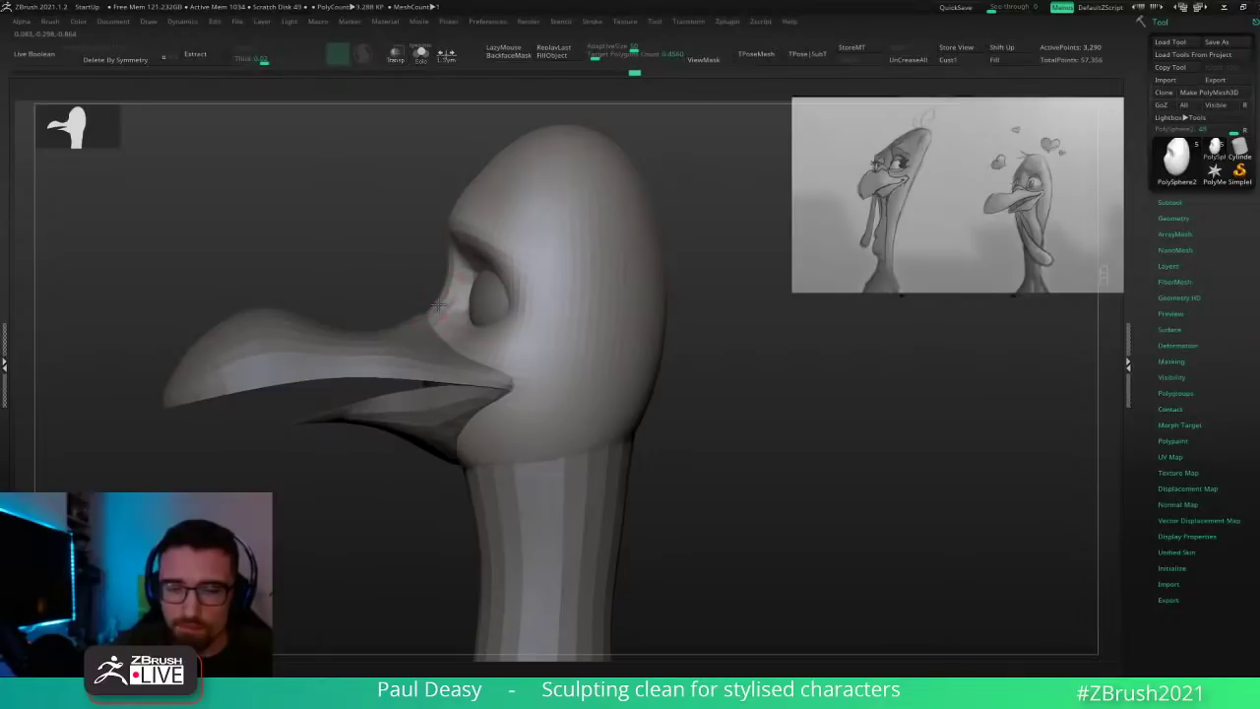
{"action": "mouse_move", "coordinate": [438, 305]}
{"action": "left_mouse_down"}
{"action": "mouse_move", "coordinate": [449, 288]}
{"action": "mouse_move", "coordinate": [422, 317]}
{"action": "left_mouse_up"}
{"action": "right_click_drag", "start_coordinate": [422, 317], "coordinate": [460, 310]}
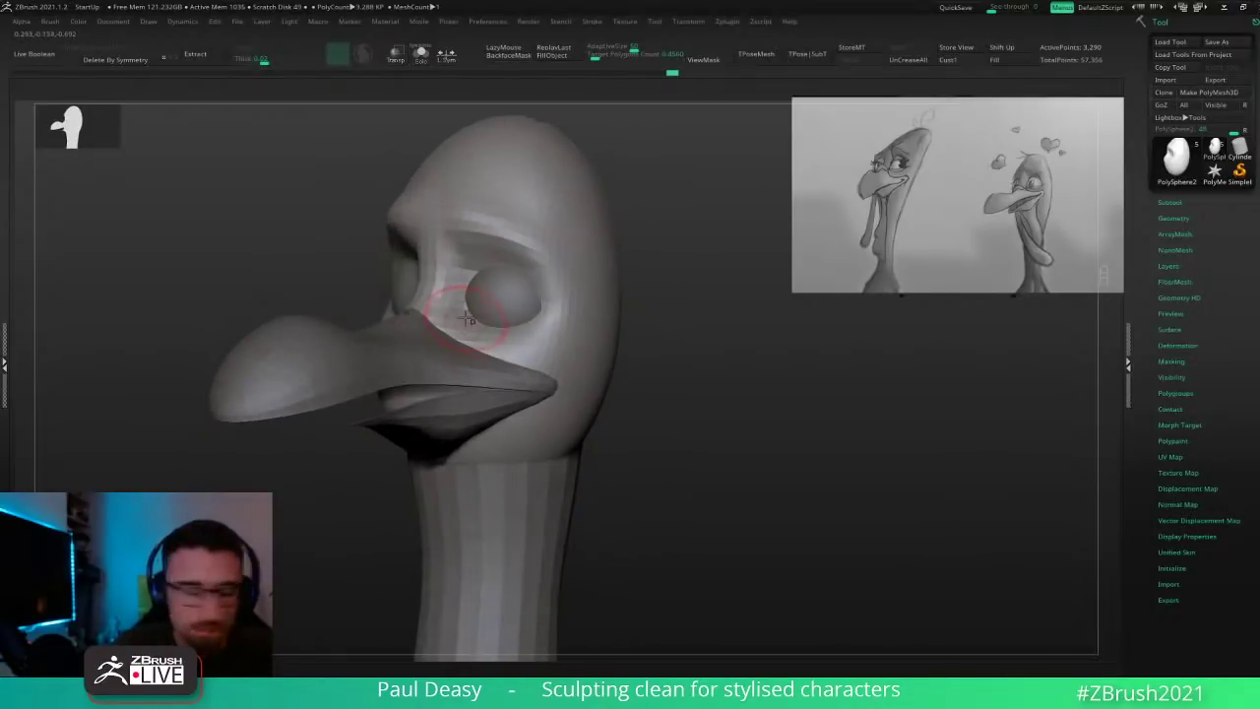
{"action": "left_click_drag", "start_coordinate": [461, 307], "coordinate": [456, 296]}
Step: Return the head to its highest subdivision level and stroke down the side of the bridge with the Standard brush
{"action": "key", "text": "b"}
{"action": "key", "text": "s"}
{"action": "key", "text": "t"}
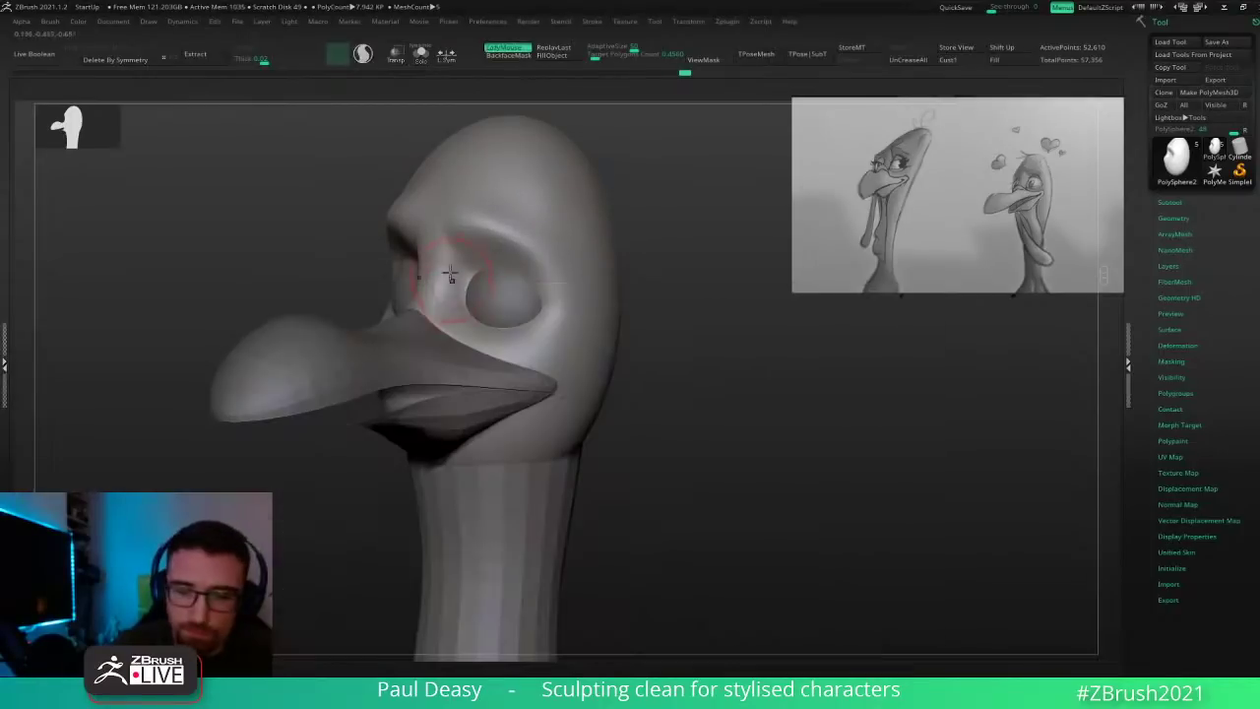
{"action": "key", "text": "space"}
{"action": "left_click_drag", "start_coordinate": [445, 252], "coordinate": [434, 290]}
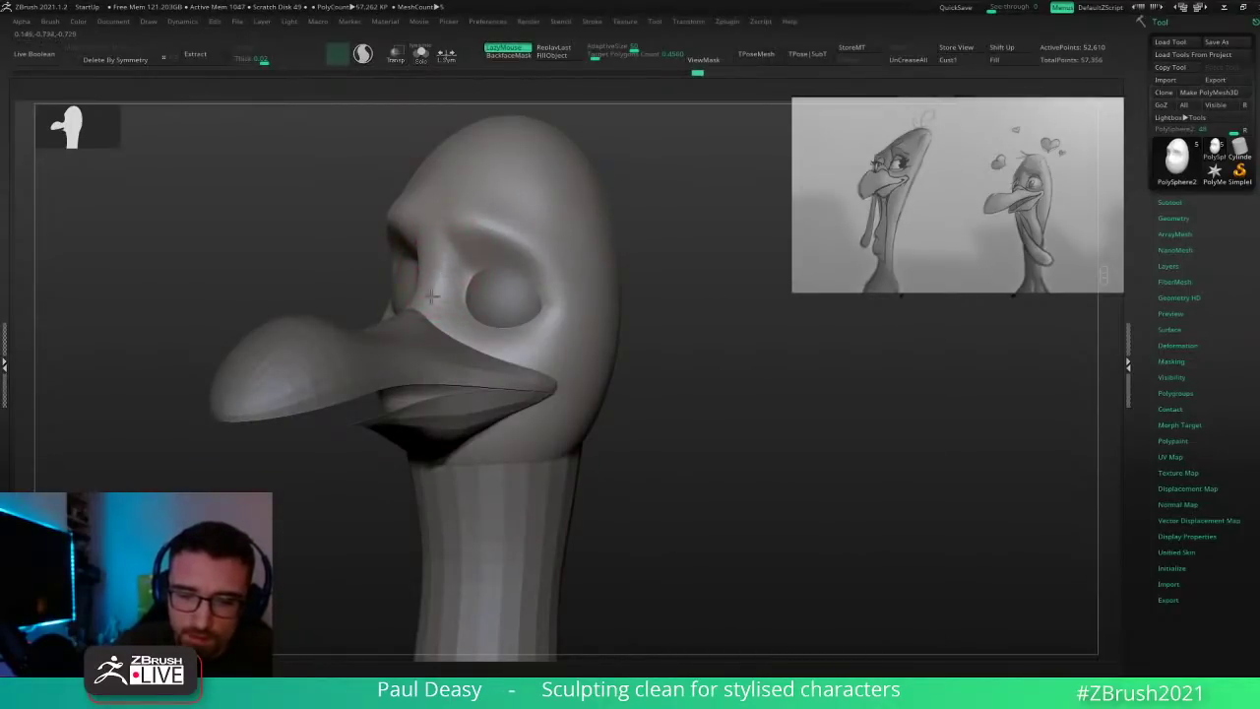
Step: Build up the brow ridge above the eye with the Standard brush, replacing the first stroke, and smooth the upper socket from the front
{"action": "key", "text": "l"}
{"action": "key", "text": "l"}
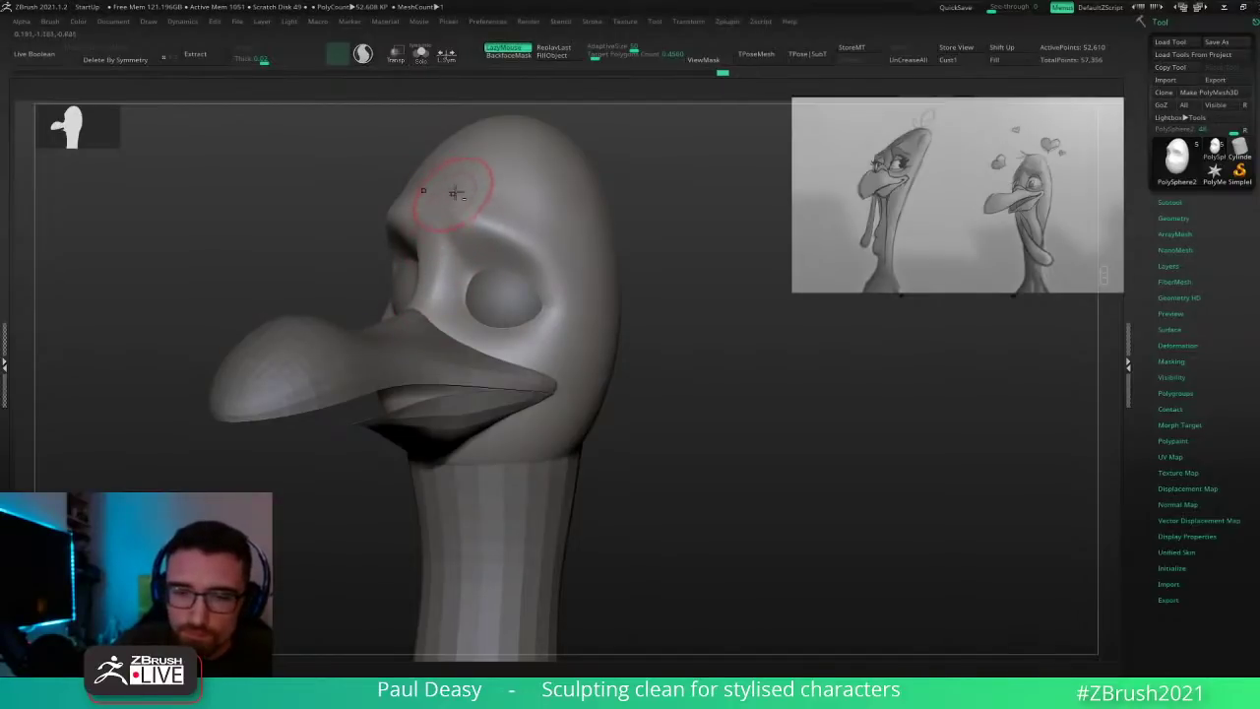
{"action": "mouse_move", "coordinate": [442, 212]}
{"action": "left_mouse_down"}
{"action": "mouse_move", "coordinate": [521, 243]}
{"action": "mouse_move", "coordinate": [529, 260]}
{"action": "left_mouse_up"}
{"action": "key", "text": "ctrl+z"}
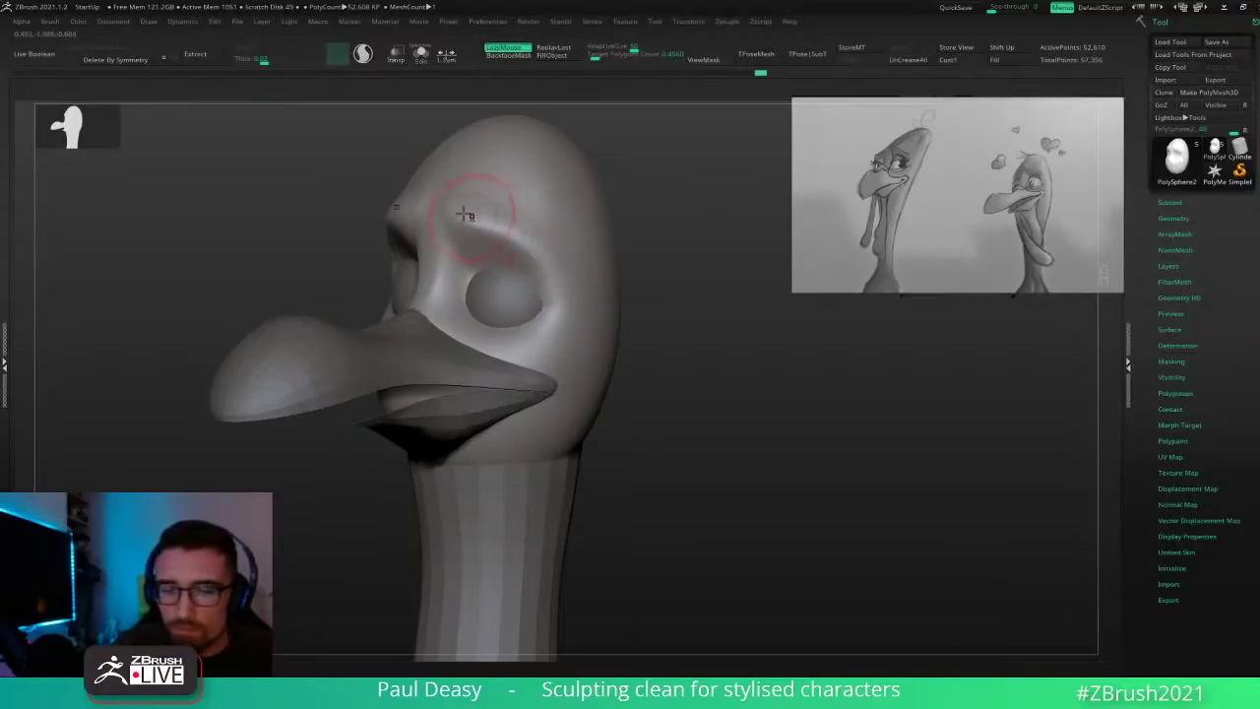
{"action": "left_click_drag", "start_coordinate": [441, 211], "coordinate": [554, 265]}
{"action": "left_click_drag", "start_coordinate": [654, 332], "coordinate": [683, 346], "text": "shift"}
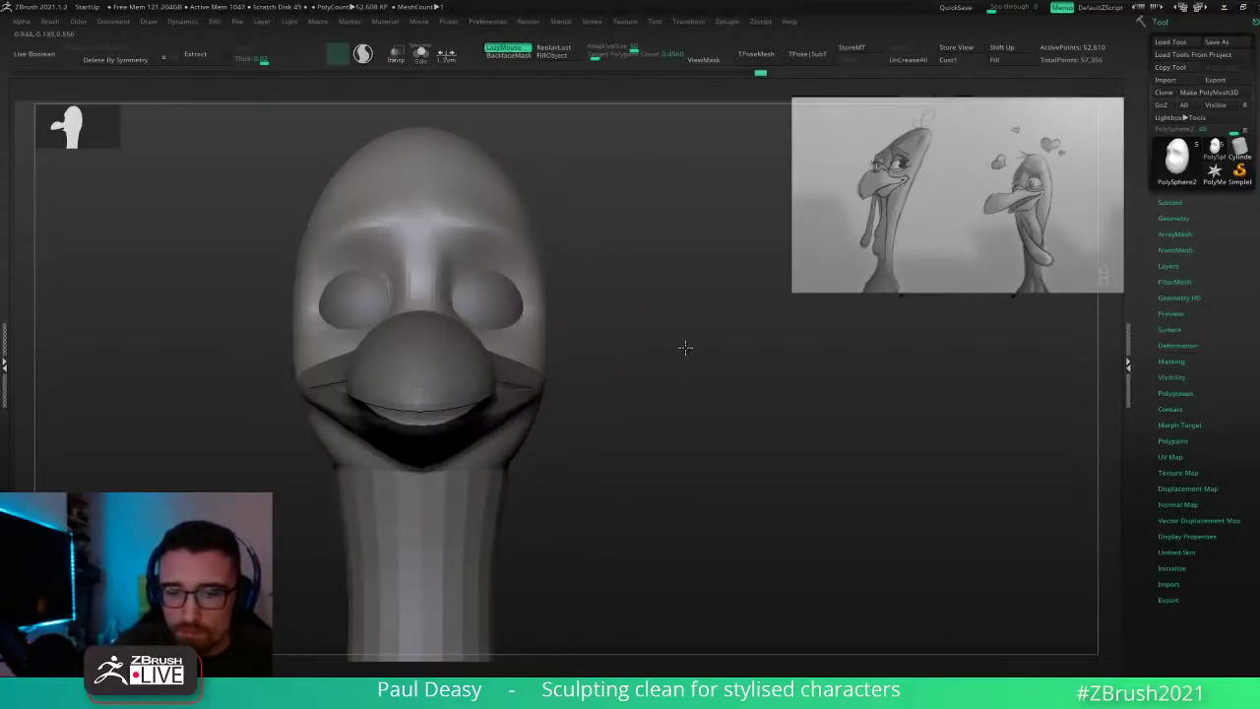
{"action": "mouse_move", "coordinate": [466, 248]}
{"action": "left_mouse_down", "text": "shift"}
{"action": "mouse_move", "coordinate": [525, 243]}
{"action": "mouse_move", "coordinate": [588, 285]}
{"action": "mouse_move", "coordinate": [502, 268]}
{"action": "left_mouse_up", "text": "shift"}
Step: Lower the head two subdivision levels and pull the top and rear of the crown outward in side view
{"action": "key", "text": "shift+d"}
{"action": "key", "text": "shift+d"}
{"action": "key", "text": "space"}
{"action": "mouse_move", "coordinate": [591, 206]}
{"action": "left_mouse_down", "text": "alt"}
{"action": "mouse_move", "coordinate": [590, 271]}
{"action": "mouse_move", "coordinate": [517, 267]}
{"action": "left_mouse_up", "text": "alt"}
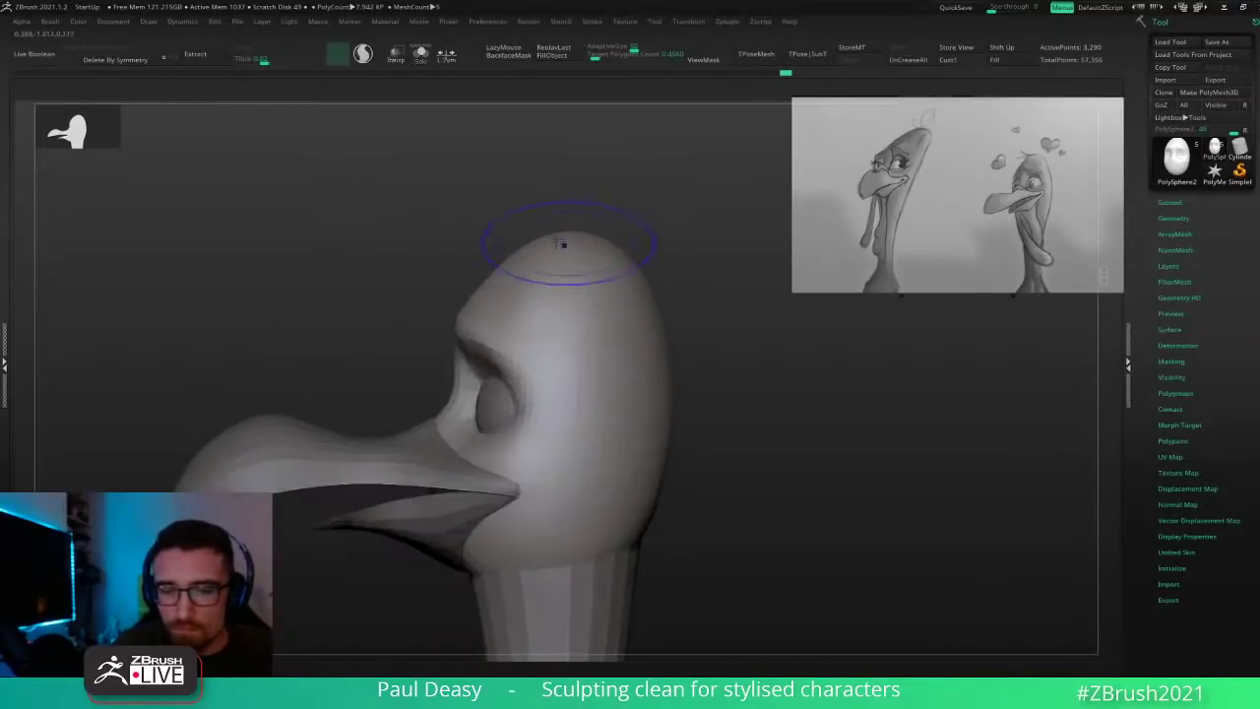
{"action": "key", "text": "space"}
{"action": "left_click_drag", "start_coordinate": [568, 229], "coordinate": [572, 204]}
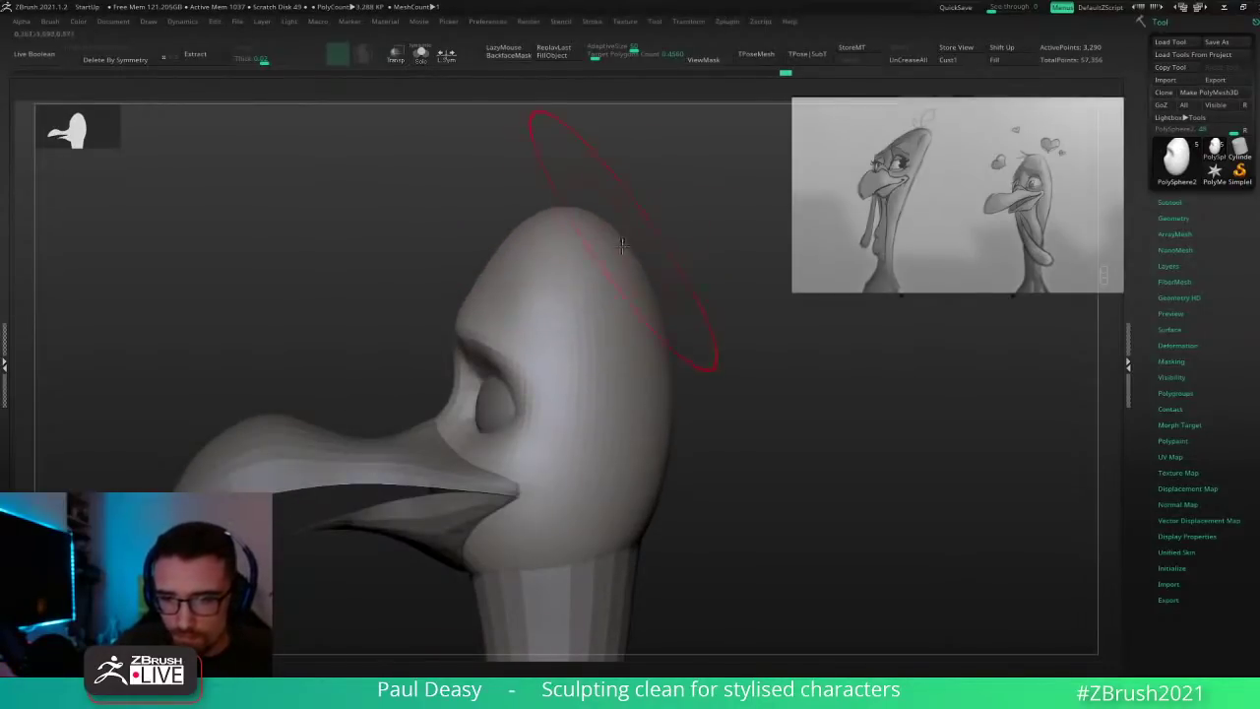
{"action": "left_click_drag", "start_coordinate": [623, 242], "coordinate": [630, 237]}
{"action": "key", "text": "super"}
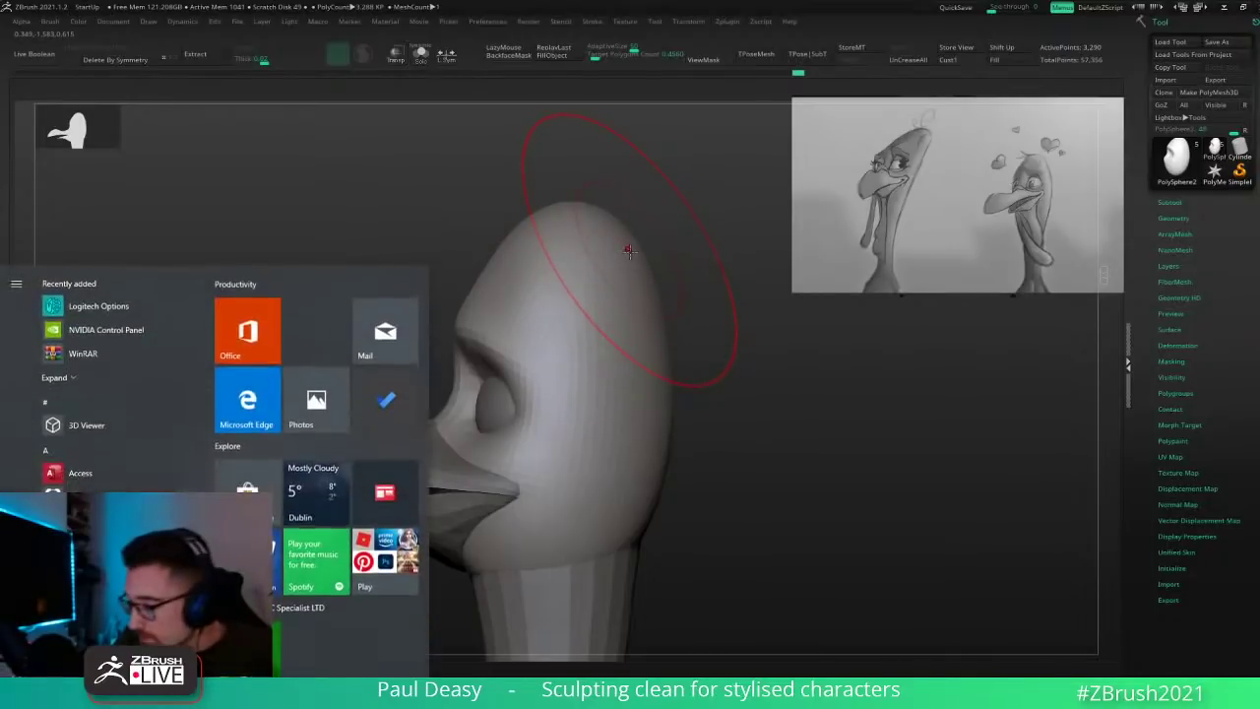
{"action": "key", "text": "super"}
Step: Flatten and round the crown and the back of the head in side view with a resized Move brush
{"action": "key", "text": "space"}
{"action": "mouse_move", "coordinate": [624, 233]}
{"action": "left_mouse_down"}
{"action": "mouse_move", "coordinate": [649, 243]}
{"action": "mouse_move", "coordinate": [612, 258]}
{"action": "mouse_move", "coordinate": [542, 245]}
{"action": "mouse_move", "coordinate": [546, 223]}
{"action": "left_mouse_up"}
{"action": "key", "text": "space"}
{"action": "key", "text": "space"}
{"action": "key", "text": "space"}
{"action": "key", "text": "space"}
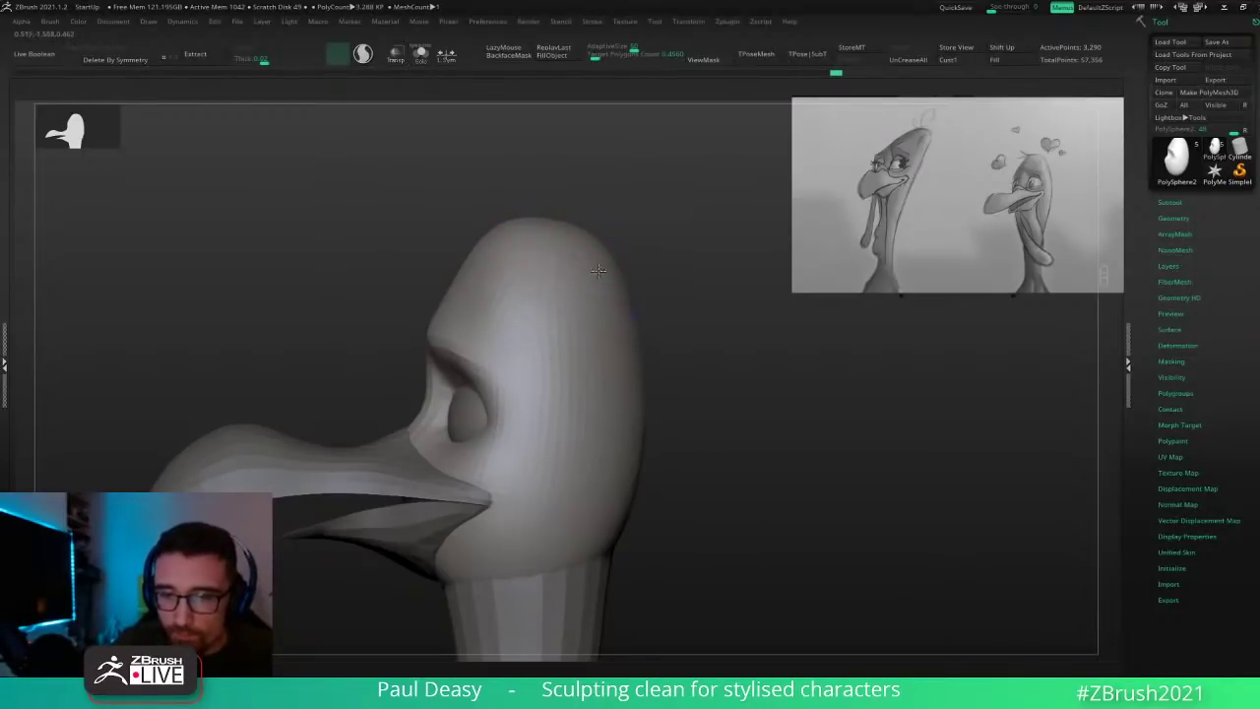
{"action": "key", "text": "space"}
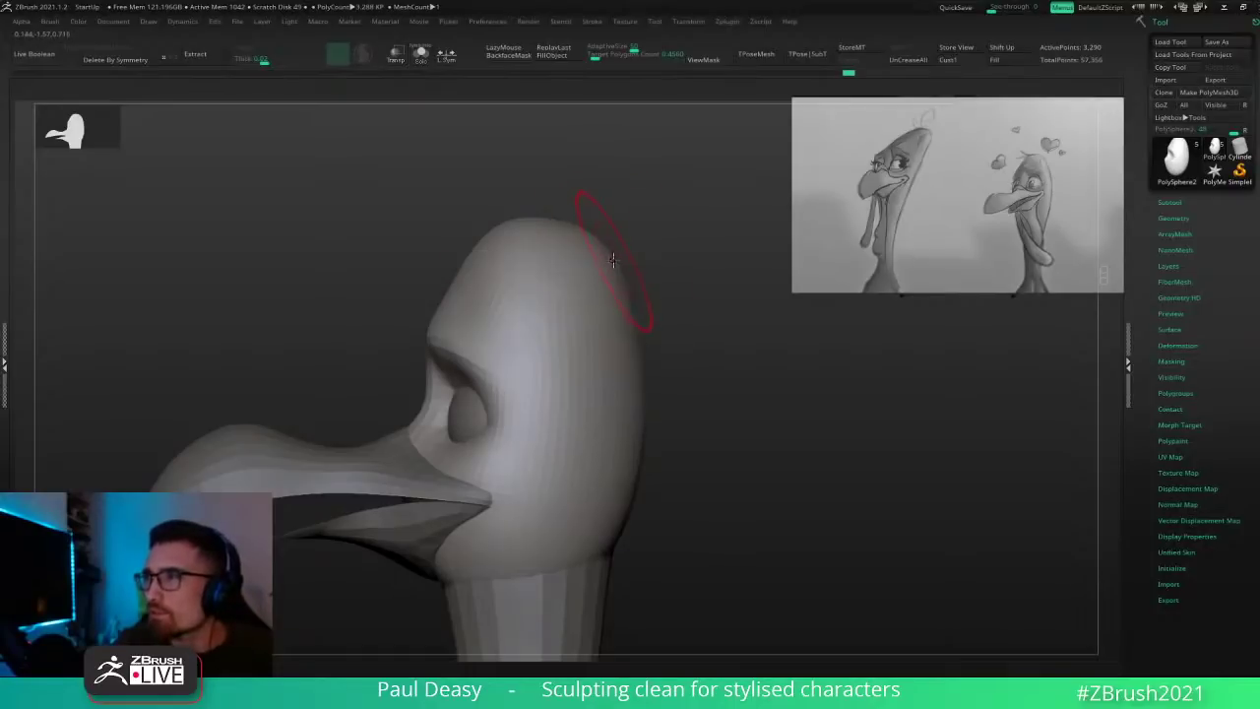
{"action": "mouse_move", "coordinate": [641, 251]}
{"action": "left_mouse_down", "text": "alt"}
{"action": "mouse_move", "coordinate": [560, 236]}
{"action": "mouse_move", "coordinate": [526, 270]}
{"action": "mouse_move", "coordinate": [543, 338]}
{"action": "left_mouse_up", "text": "alt"}
Step: Smooth the upper side of the head beside the brow from a three-quarter view
{"action": "key", "text": "space"}
{"action": "left_click_drag", "start_coordinate": [658, 388], "coordinate": [733, 405]}
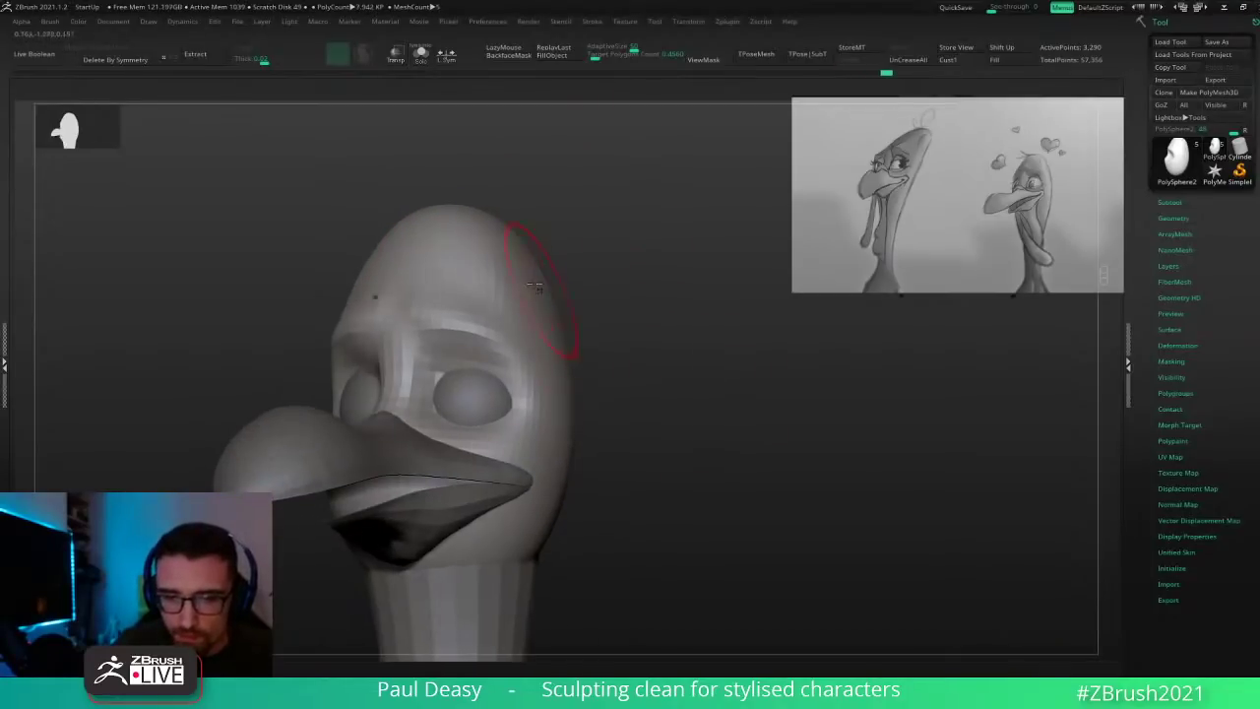
{"action": "left_click_drag", "start_coordinate": [535, 290], "coordinate": [538, 278], "text": "shift"}
{"action": "left_click_drag", "start_coordinate": [555, 347], "coordinate": [551, 345], "text": "shift"}
{"action": "left_click_drag", "start_coordinate": [586, 415], "coordinate": [673, 416], "text": "shift"}
Step: Adjust the crown's outline at the top of the head from the front view
{"action": "key", "text": "space"}
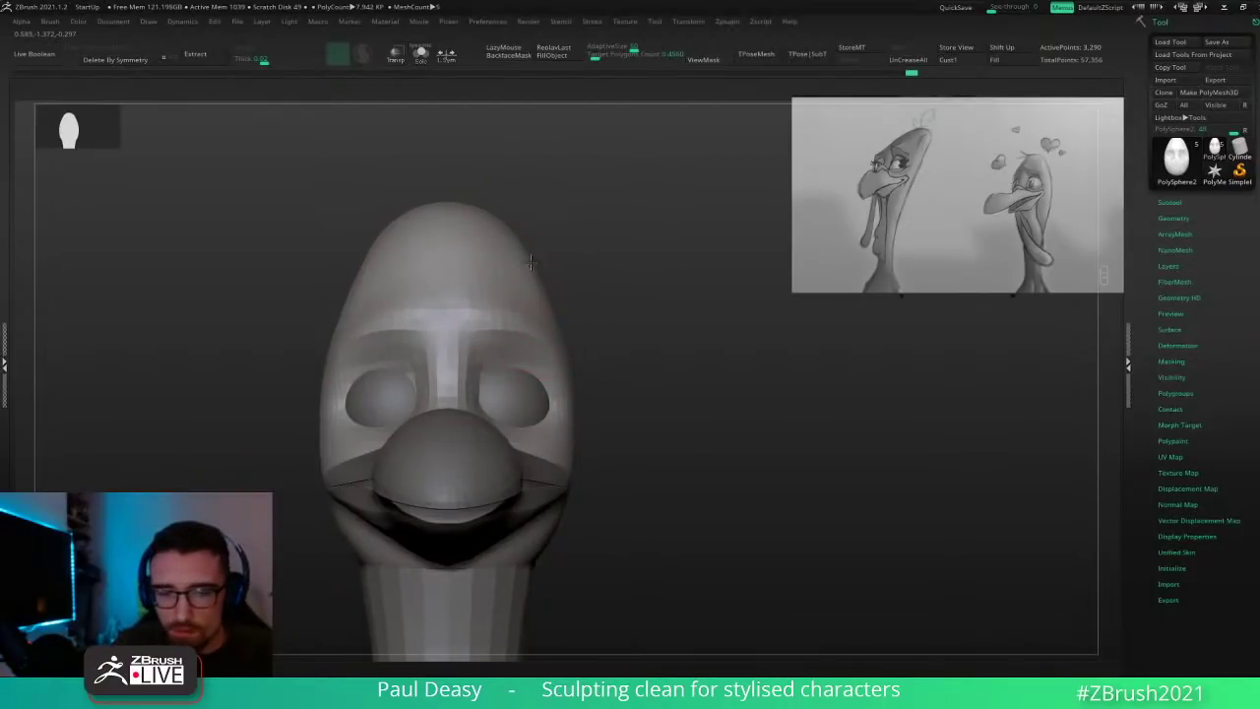
{"action": "key", "text": "space"}
{"action": "left_click_drag", "start_coordinate": [450, 205], "coordinate": [461, 195]}
{"action": "left_click_drag", "start_coordinate": [595, 193], "coordinate": [453, 202]}
{"action": "mouse_move", "coordinate": [545, 211]}
{"action": "left_mouse_down"}
{"action": "mouse_move", "coordinate": [483, 228]}
{"action": "mouse_move", "coordinate": [455, 204]}
{"action": "left_mouse_up"}
Step: Reshape the forehead slope and the rear curve of the crown in side view
{"action": "key", "text": "space"}
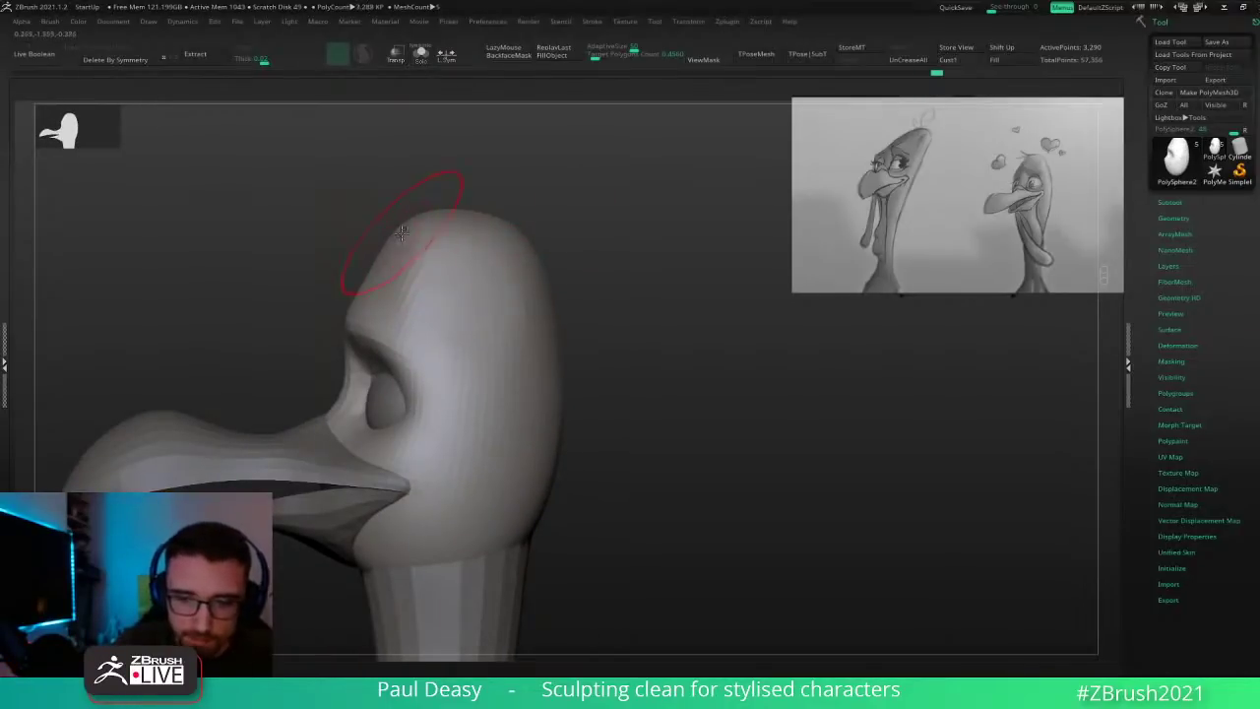
{"action": "key", "text": "space"}
{"action": "key", "text": "space"}
{"action": "left_click_drag", "start_coordinate": [405, 229], "coordinate": [420, 236]}
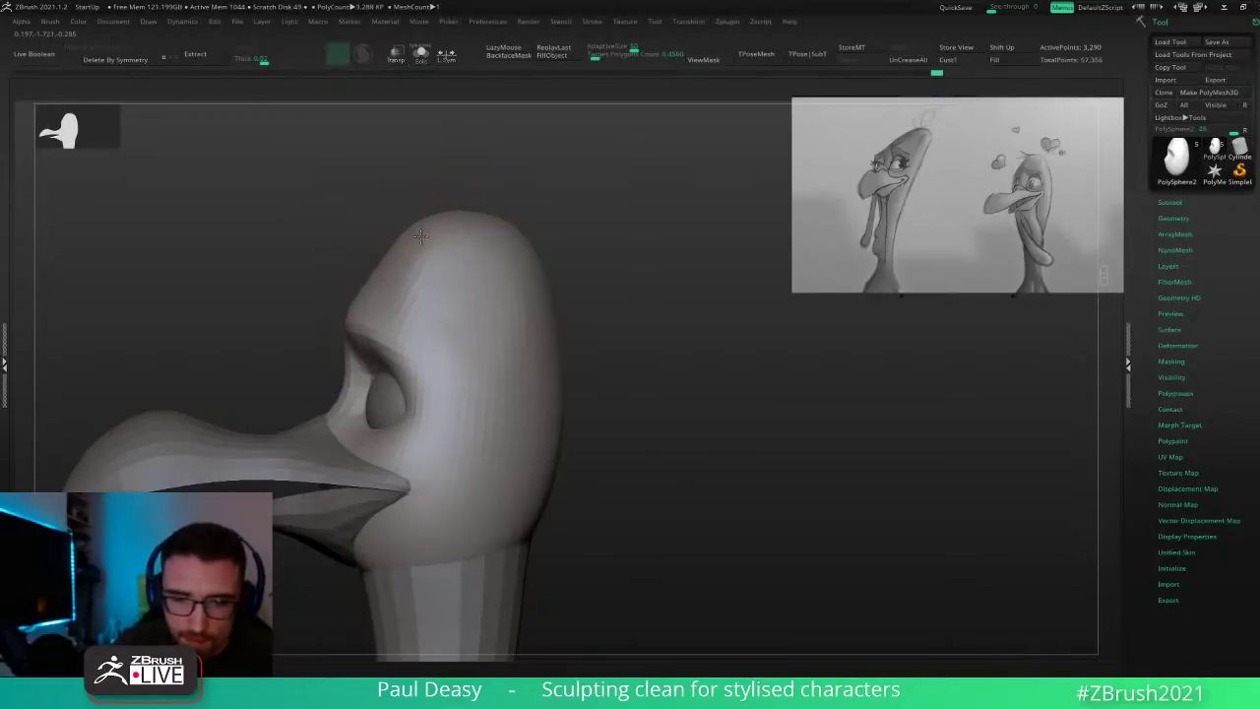
{"action": "mouse_move", "coordinate": [510, 213]}
{"action": "left_mouse_down"}
{"action": "mouse_move", "coordinate": [560, 251]}
{"action": "mouse_move", "coordinate": [532, 254]}
{"action": "left_mouse_up"}
{"action": "key", "text": "space"}
{"action": "left_click_drag", "start_coordinate": [516, 306], "coordinate": [521, 306]}
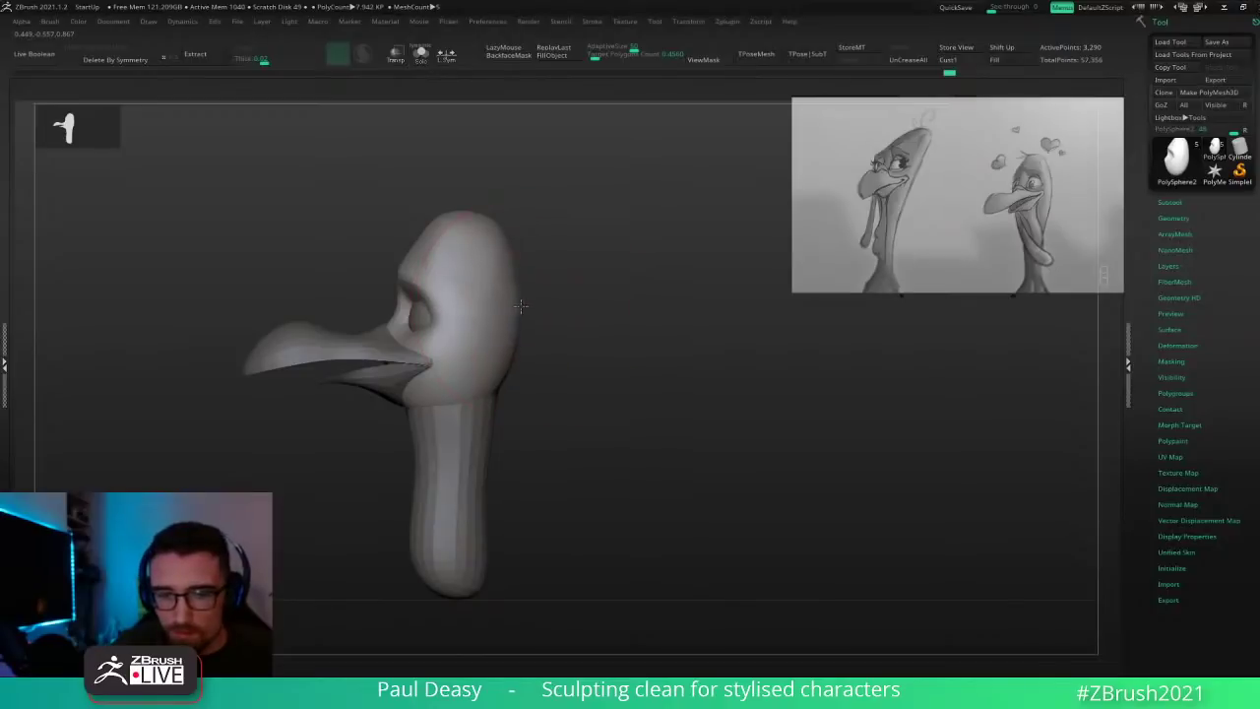
Step: Subdivide the neck three times, then select the head and raise it two subdivision levels
{"action": "mouse_move", "coordinate": [547, 379]}
{"action": "left_mouse_down", "text": "alt"}
{"action": "mouse_move", "coordinate": [550, 351]}
{"action": "mouse_move", "coordinate": [608, 351]}
{"action": "mouse_move", "coordinate": [490, 363]}
{"action": "left_mouse_up", "text": "alt"}
{"action": "left_click", "coordinate": [488, 376], "text": "alt"}
{"action": "key", "text": "ctrl+d"}
{"action": "key", "text": "ctrl+d"}
{"action": "key", "text": "ctrl+d"}
{"action": "left_click", "coordinate": [511, 335], "text": "alt"}
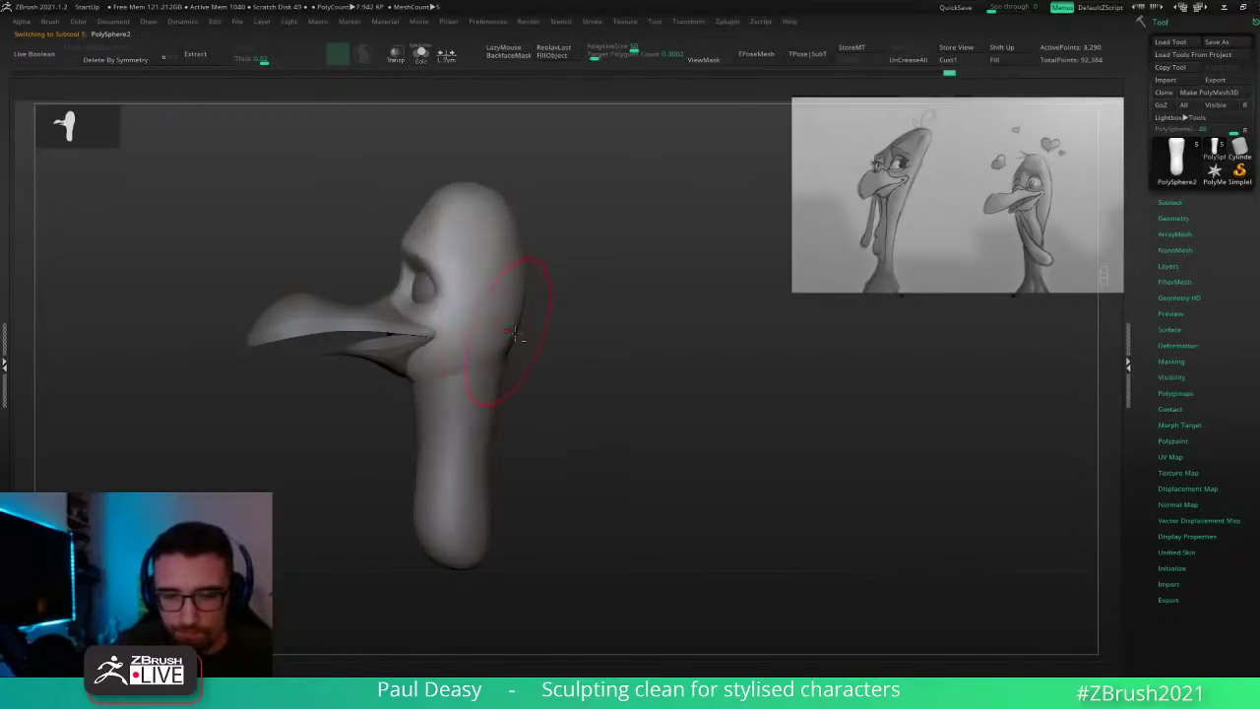
{"action": "left_click_drag", "start_coordinate": [586, 353], "coordinate": [612, 391], "text": "alt"}
{"action": "key", "text": "ctrl+d"}
{"action": "key", "text": "ctrl+d"}
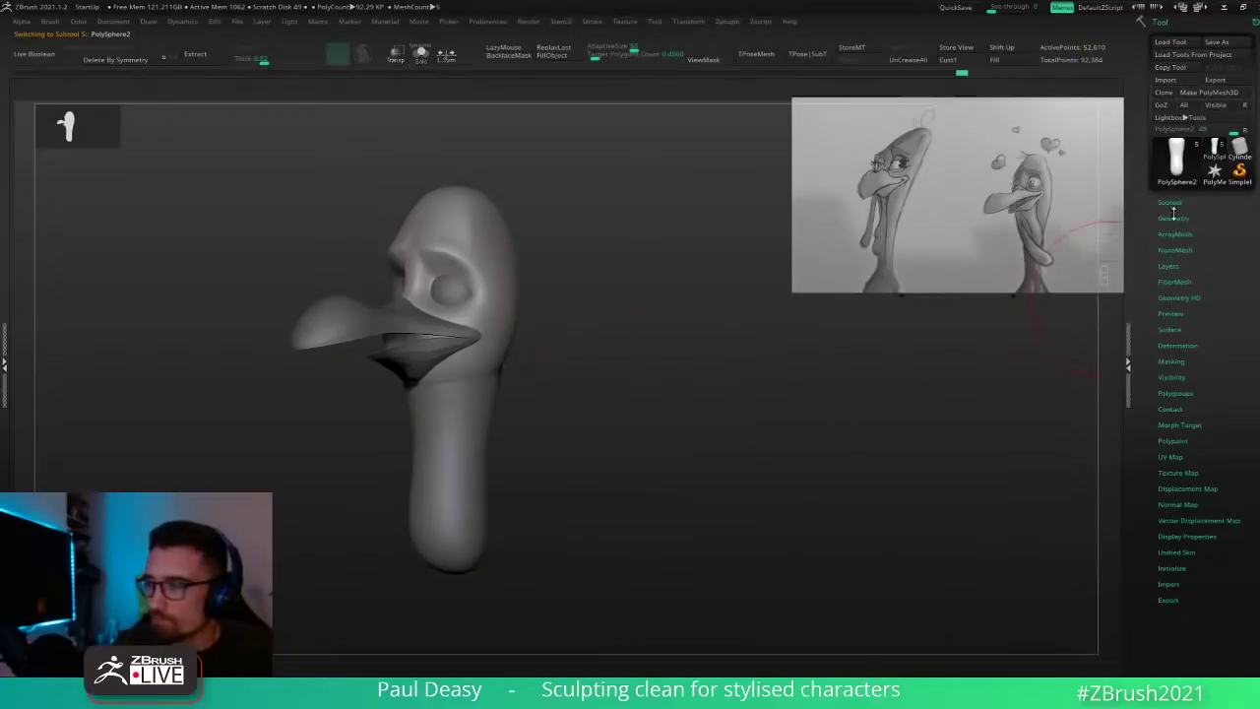
Step: Open the subtool list, set its visible count to 6 and select the neck subtool
{"action": "left_click", "coordinate": [1170, 203]}
{"action": "mouse_move", "coordinate": [1193, 317]}
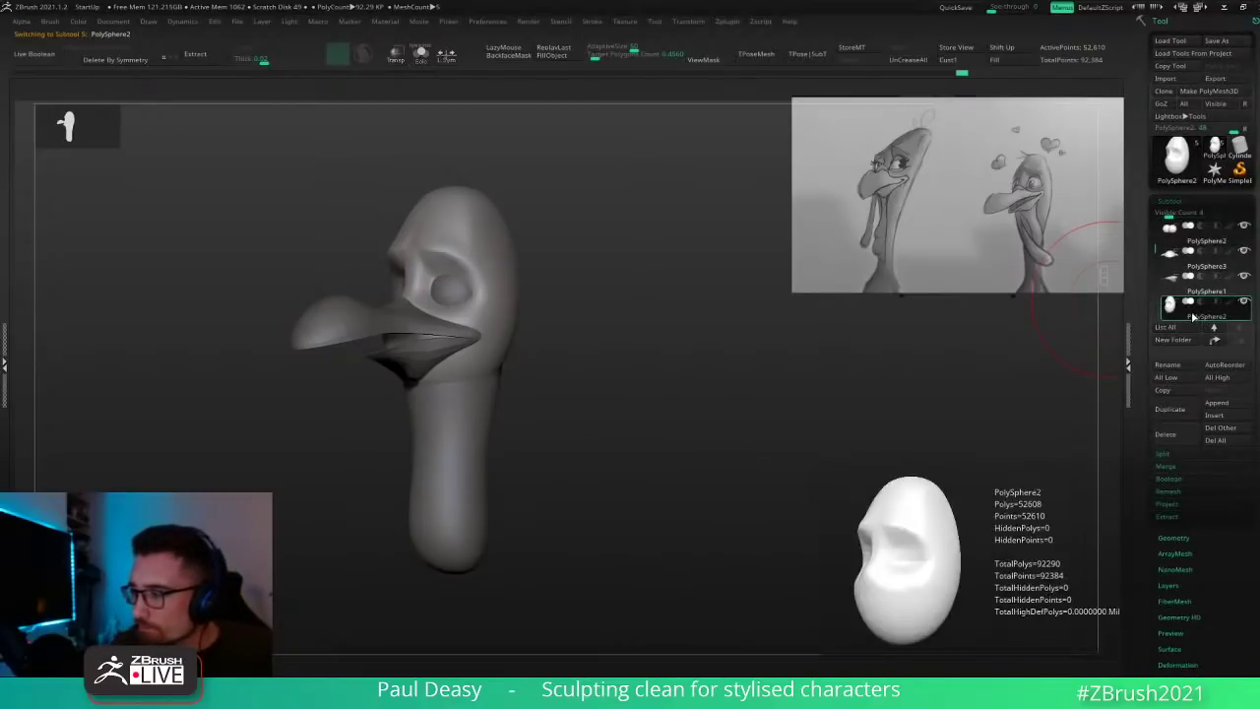
{"action": "left_click_drag", "start_coordinate": [1169, 213], "coordinate": [1177, 215]}
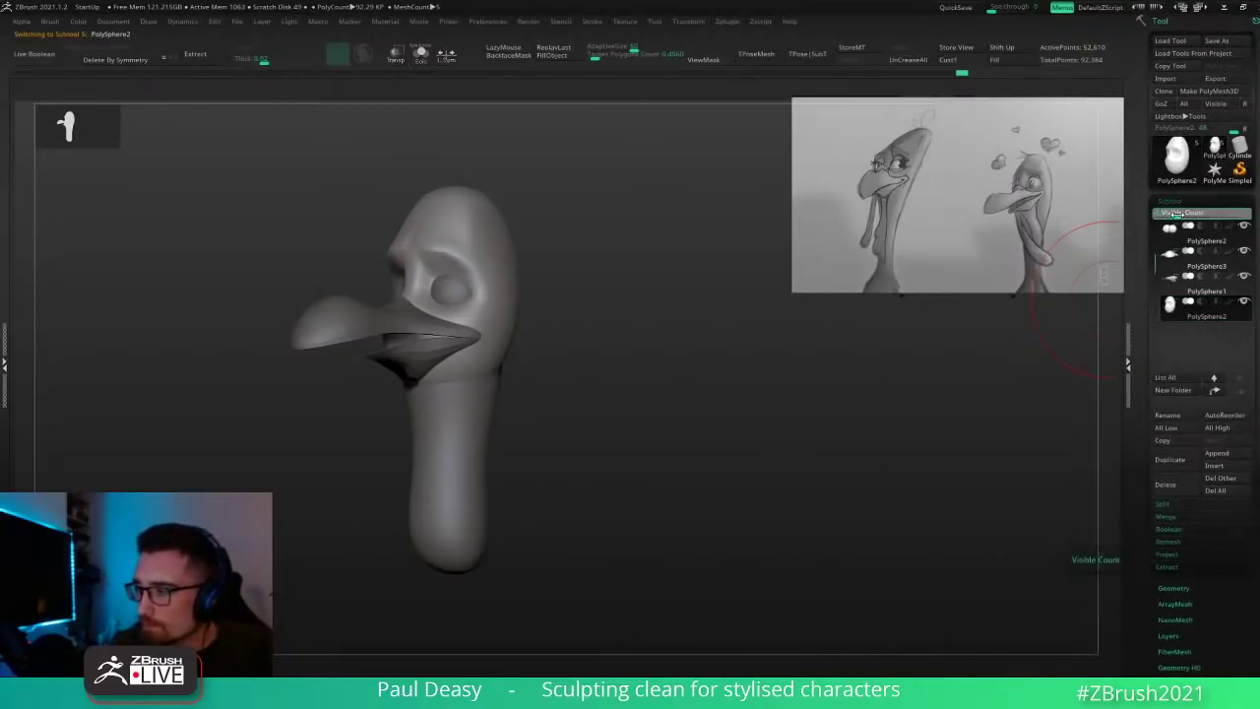
{"action": "scroll", "coordinate": [1231, 231], "scroll_direction": "up", "scroll_amount": 4}
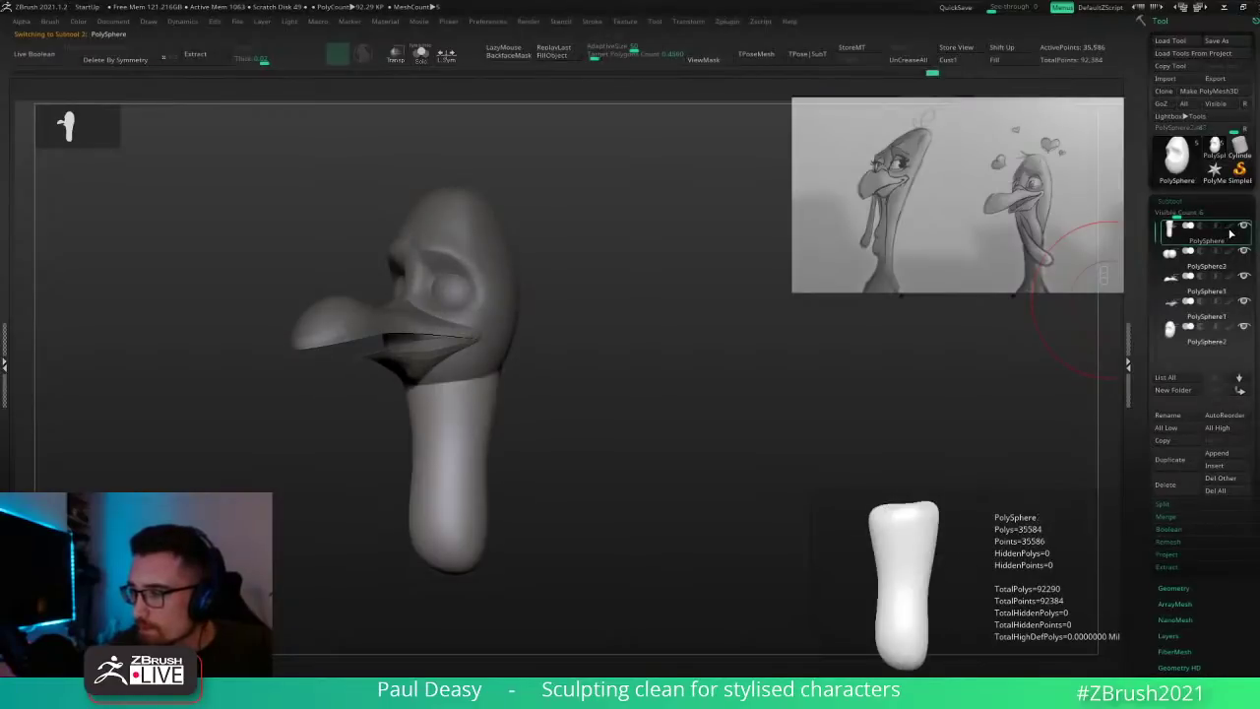
Step: Move the head subtool directly below the neck in the subtool order and merge the neck down into it
{"action": "scroll", "coordinate": [1229, 233], "scroll_direction": "down", "scroll_amount": 3}
{"action": "key", "text": "Down"}
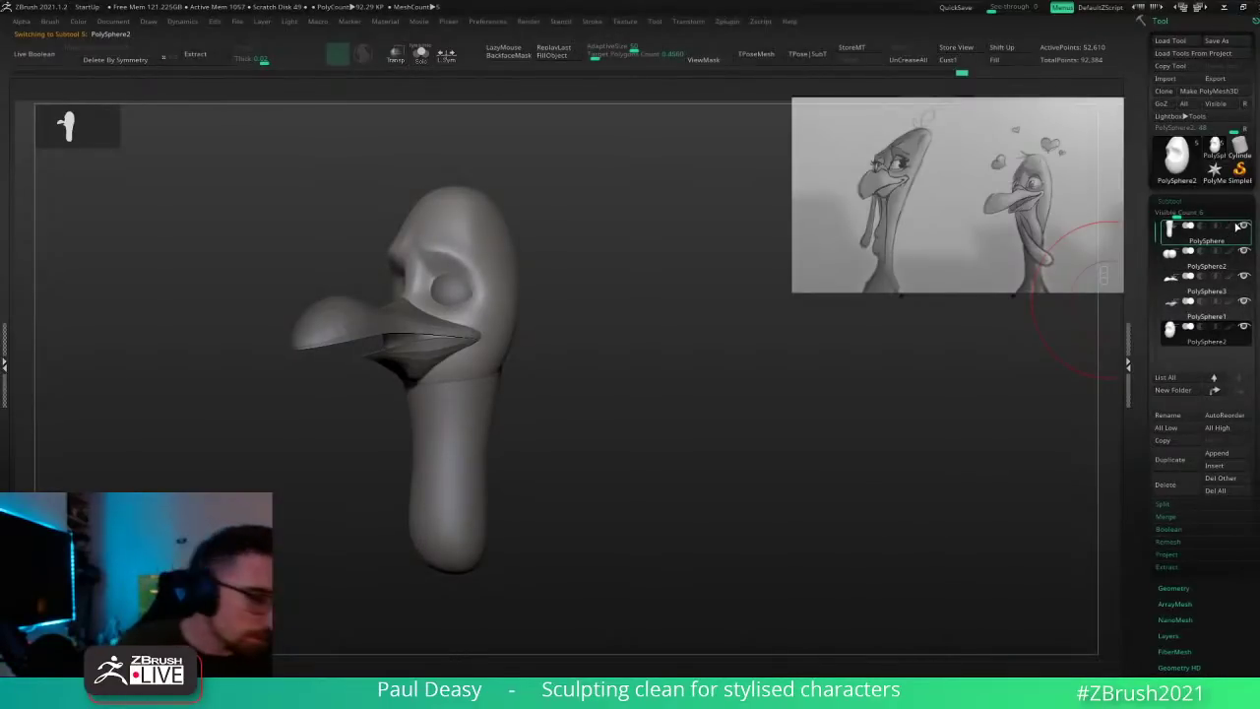
{"action": "key", "text": "ctrl+Up"}
{"action": "key", "text": "ctrl+Up"}
{"action": "key", "text": "ctrl+Up"}
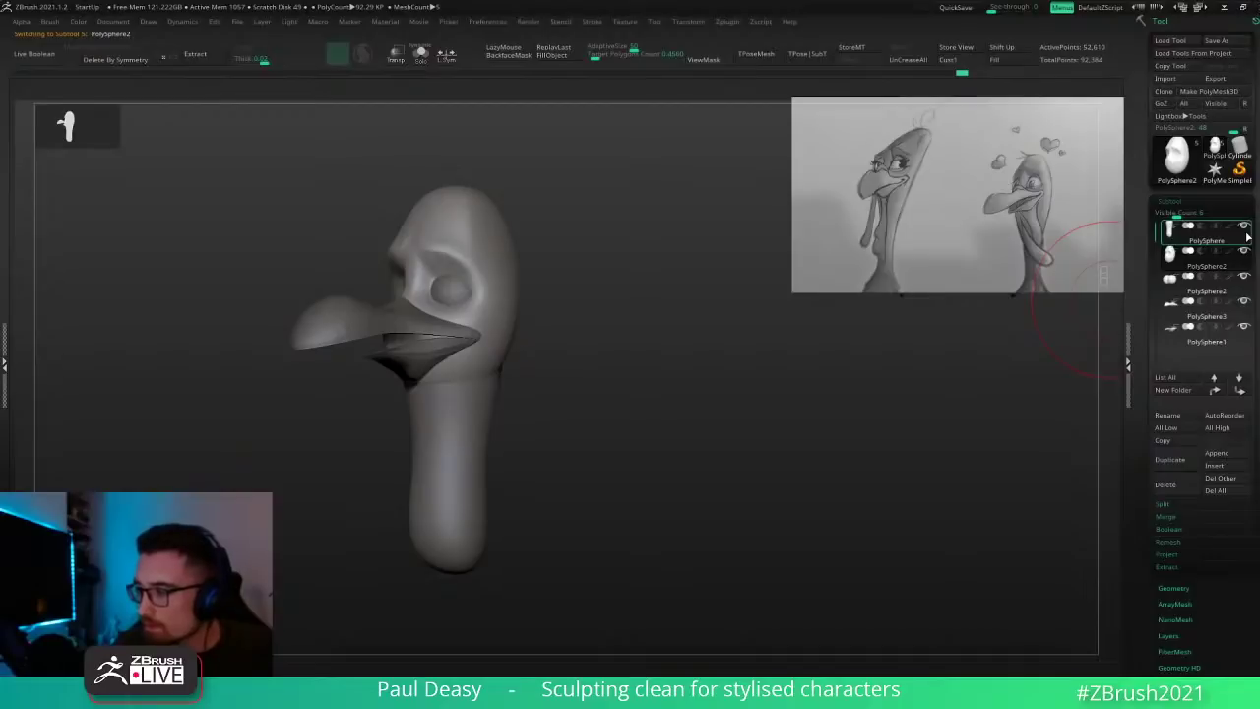
{"action": "left_click", "coordinate": [1248, 236]}
{"action": "key", "text": "ctrl+m"}
{"action": "left_click", "coordinate": [1162, 262]}
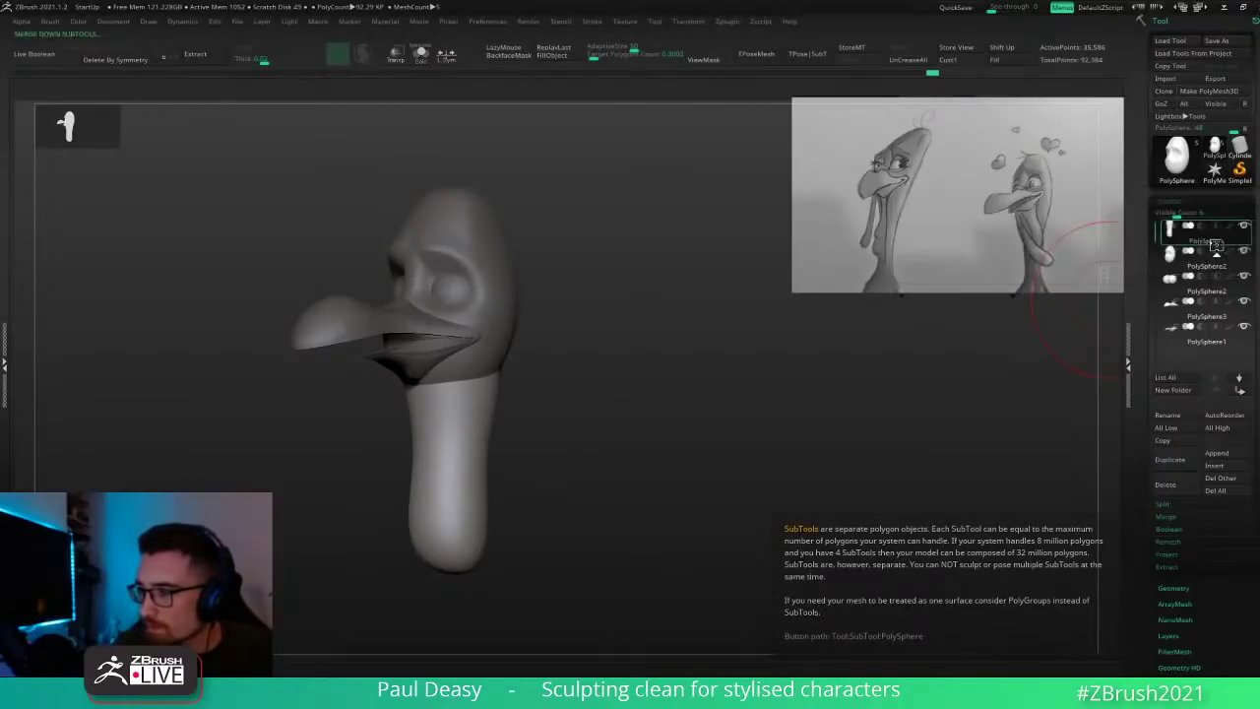
{"action": "left_click_drag", "start_coordinate": [724, 433], "coordinate": [695, 442]}
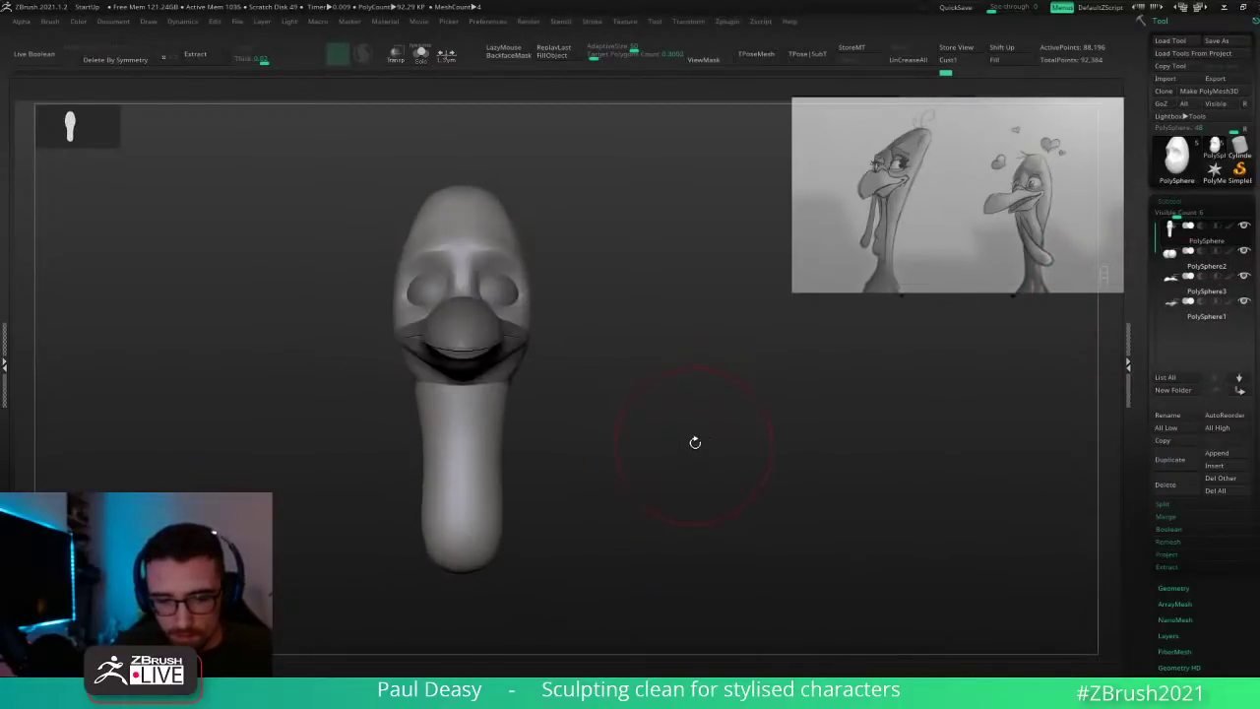
Step: Convert the merged head and neck to DynaMesh, adjusting the resolution so both forms become one continuous mesh
{"action": "left_click", "coordinate": [513, 679]}
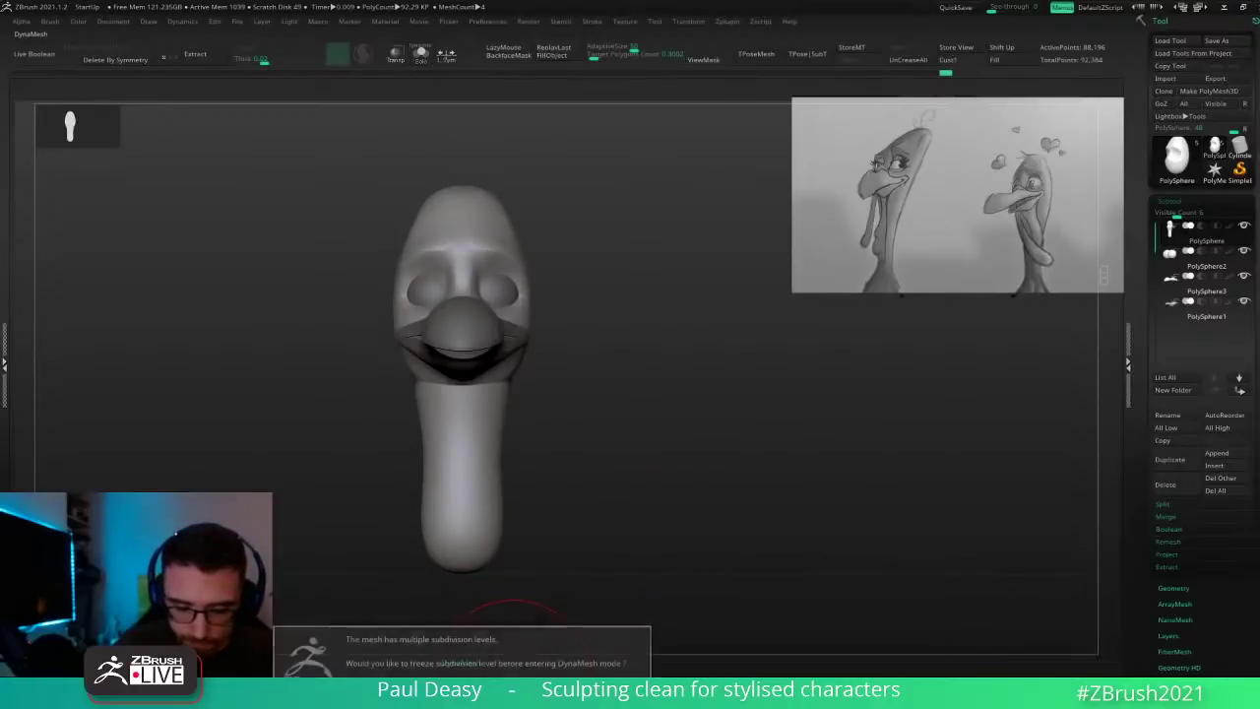
{"action": "left_click", "coordinate": [515, 679]}
{"action": "left_click_drag", "start_coordinate": [665, 465], "coordinate": [560, 571]}
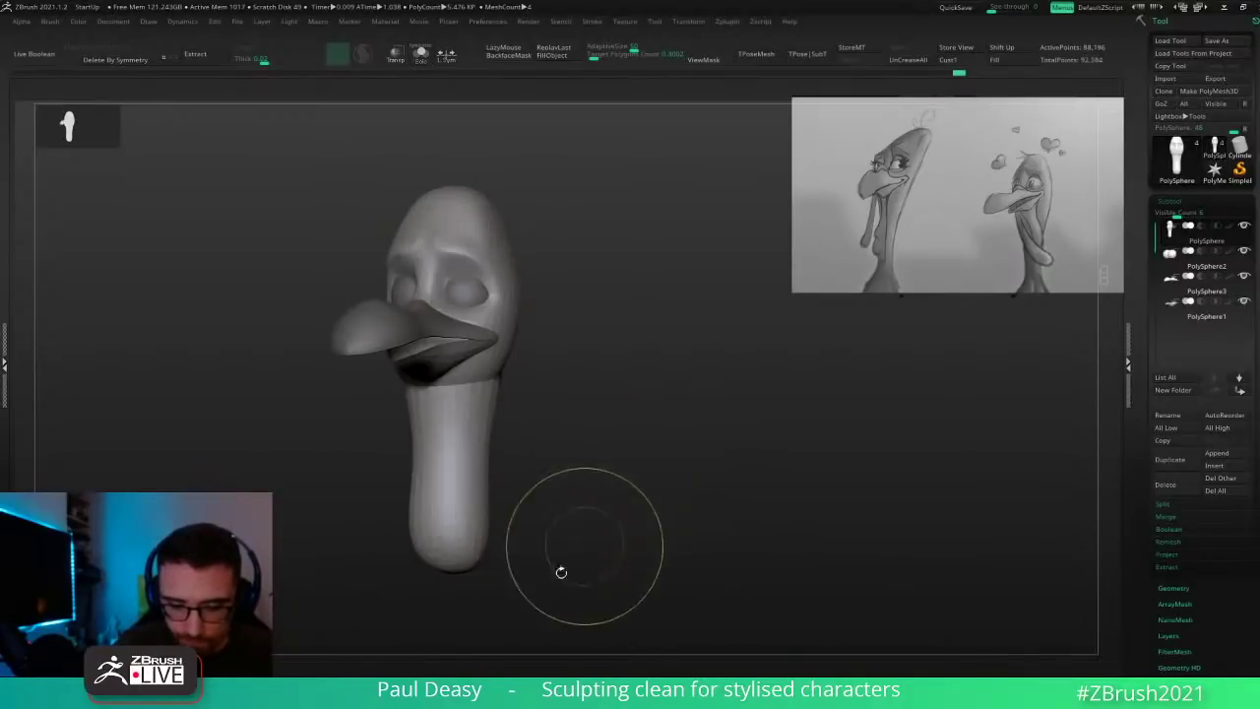
{"action": "left_click", "coordinate": [482, 678]}
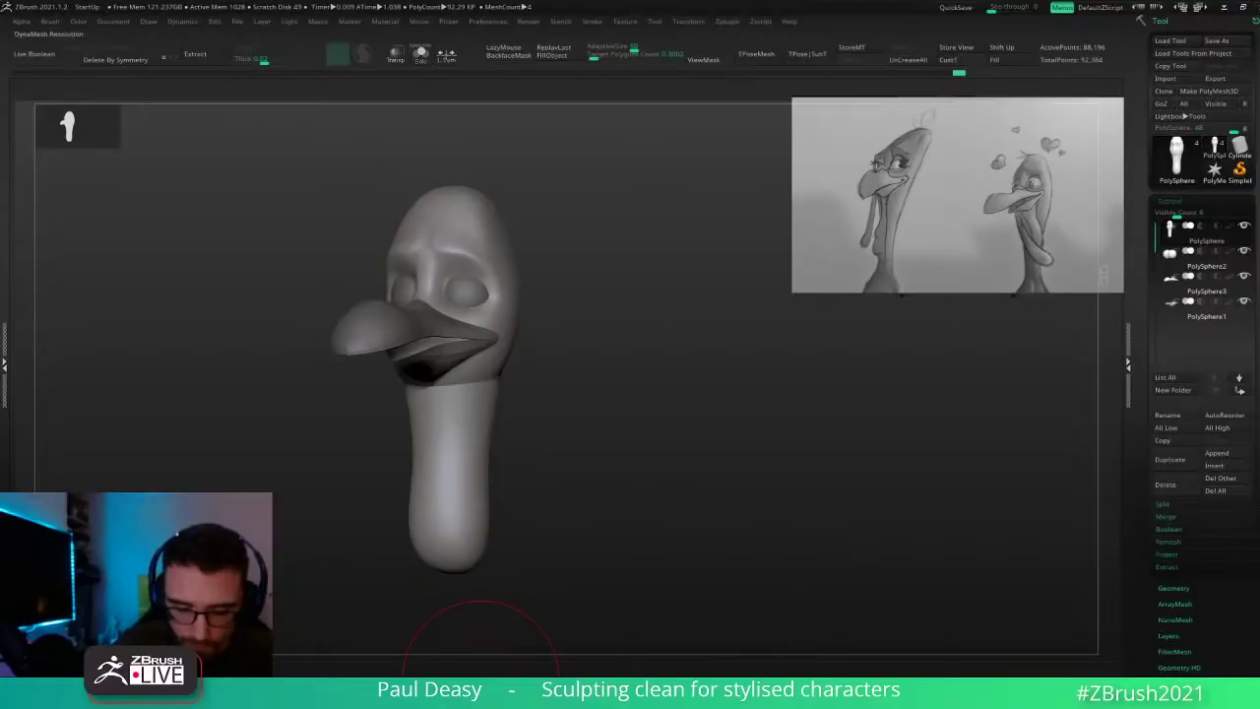
{"action": "left_click", "coordinate": [513, 678]}
{"action": "mouse_move", "coordinate": [619, 433]}
{"action": "left_mouse_down"}
{"action": "mouse_move", "coordinate": [598, 422]}
{"action": "mouse_move", "coordinate": [610, 416]}
{"action": "left_mouse_up"}
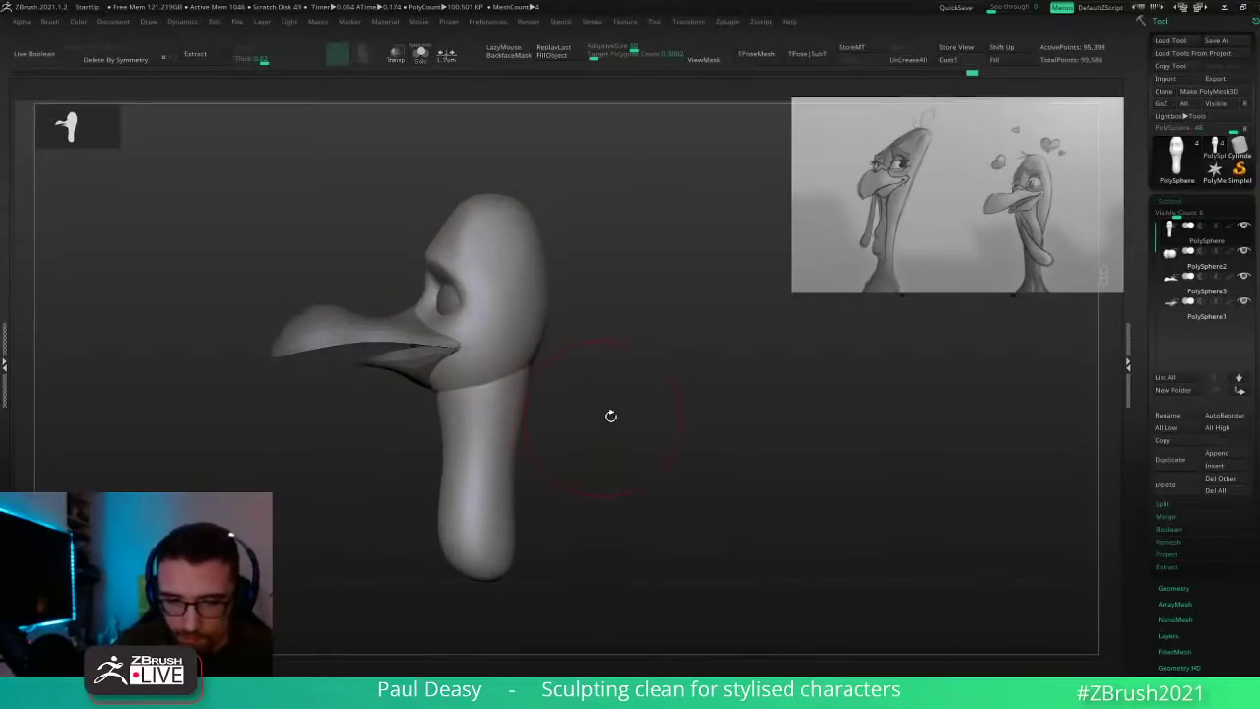
Step: Hide the other subtools, duplicate the merged head and neck, and ZRemesh the duplicate to a low-density mesh
{"action": "left_click", "coordinate": [1245, 227]}
{"action": "key", "text": "ctrl+shift+d"}
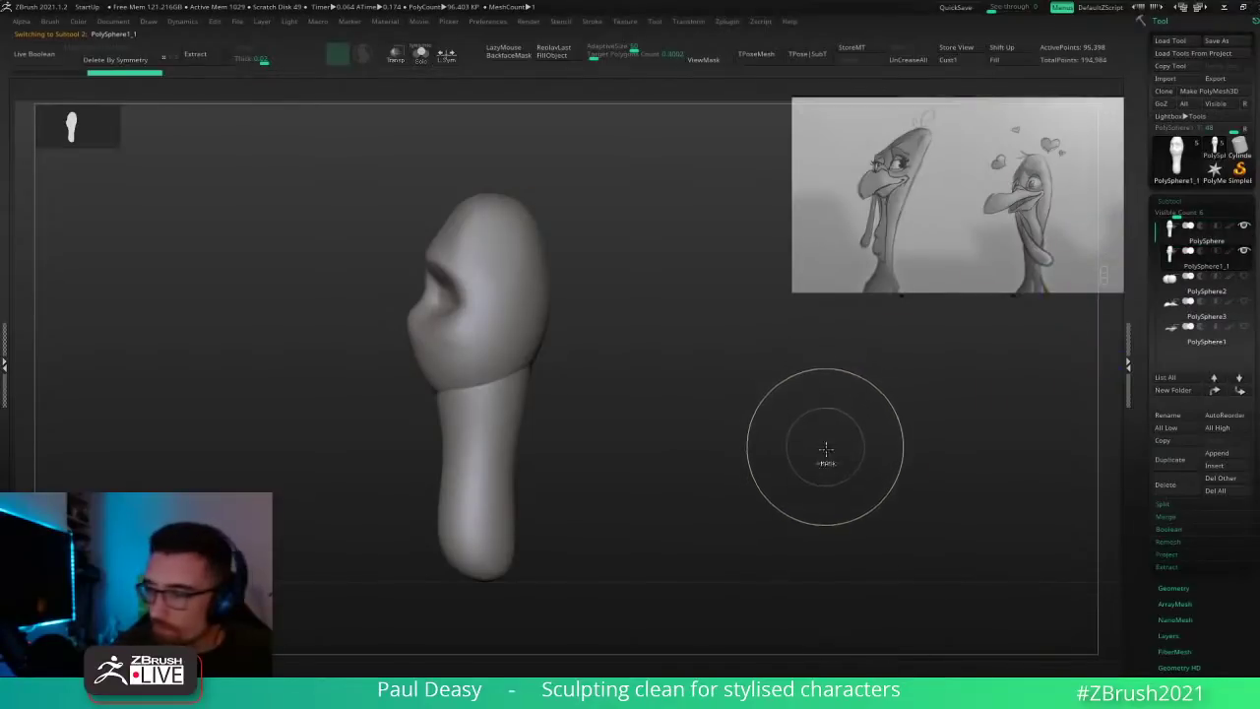
{"action": "key", "text": "ctrl+shift+r"}
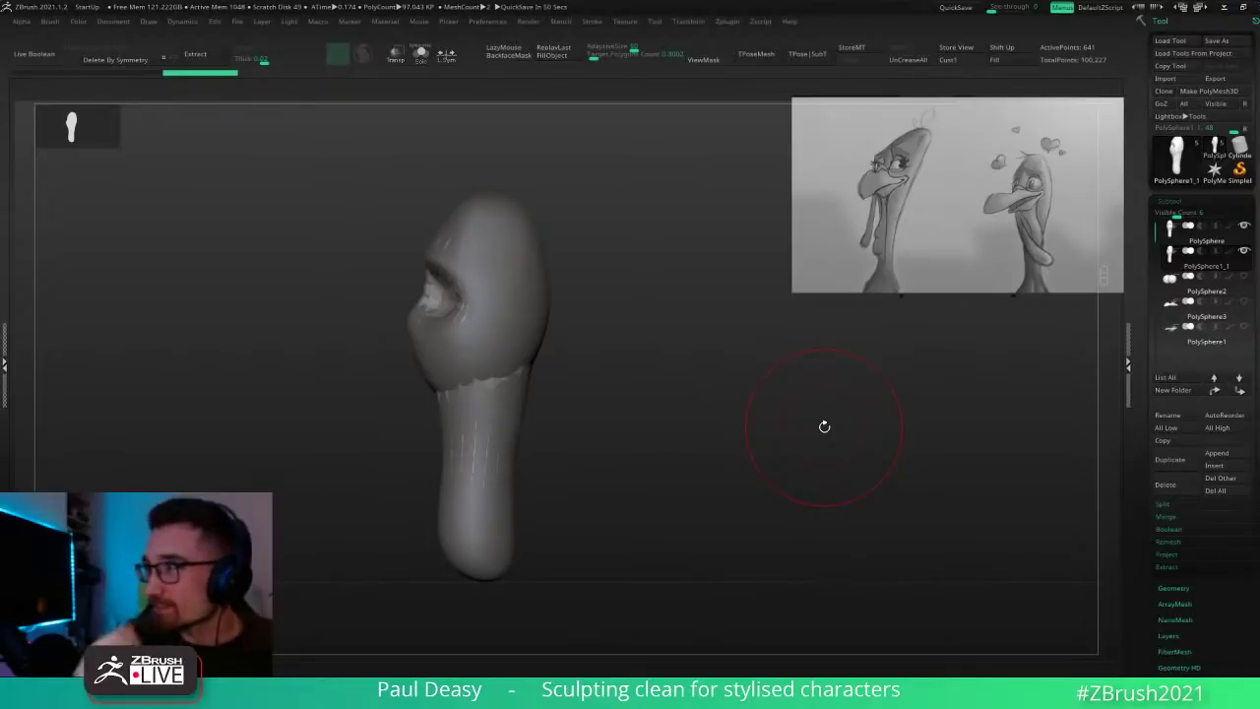
Step: Subdivide the remeshed duplicate three times, projecting the original head and neck surface back onto it
{"action": "left_click_drag", "start_coordinate": [621, 390], "coordinate": [648, 382]}
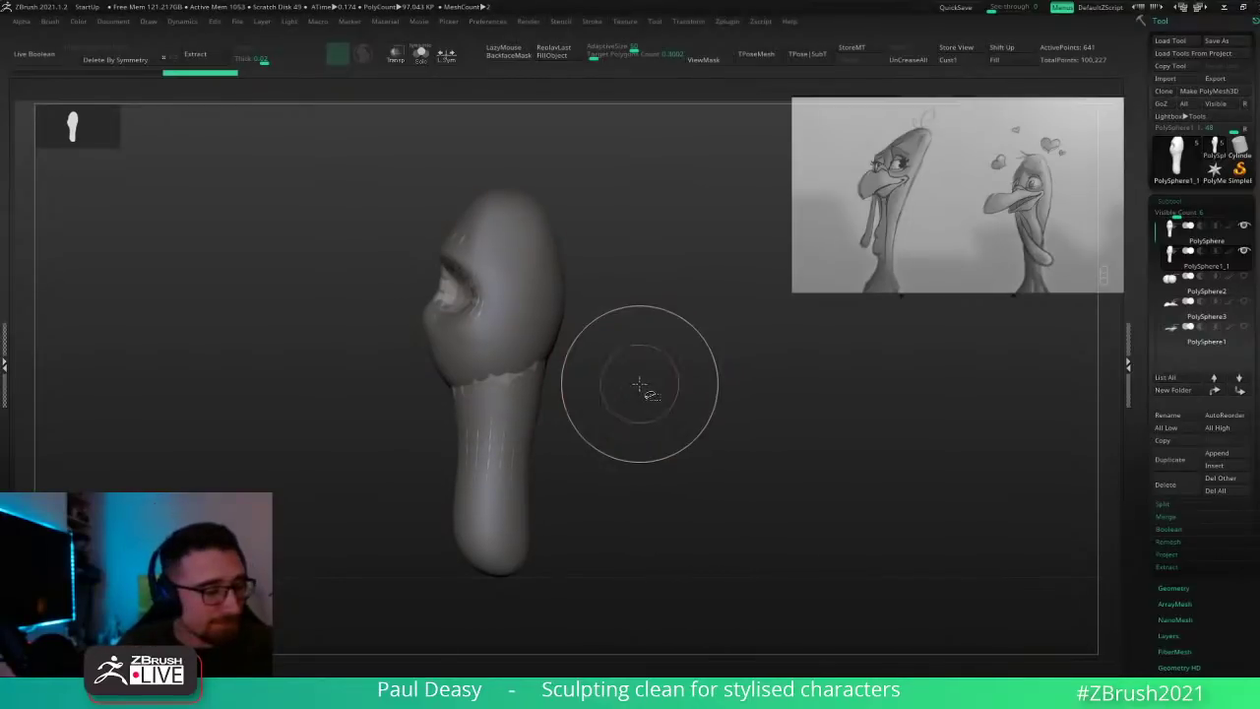
{"action": "key", "text": "ctrl+d"}
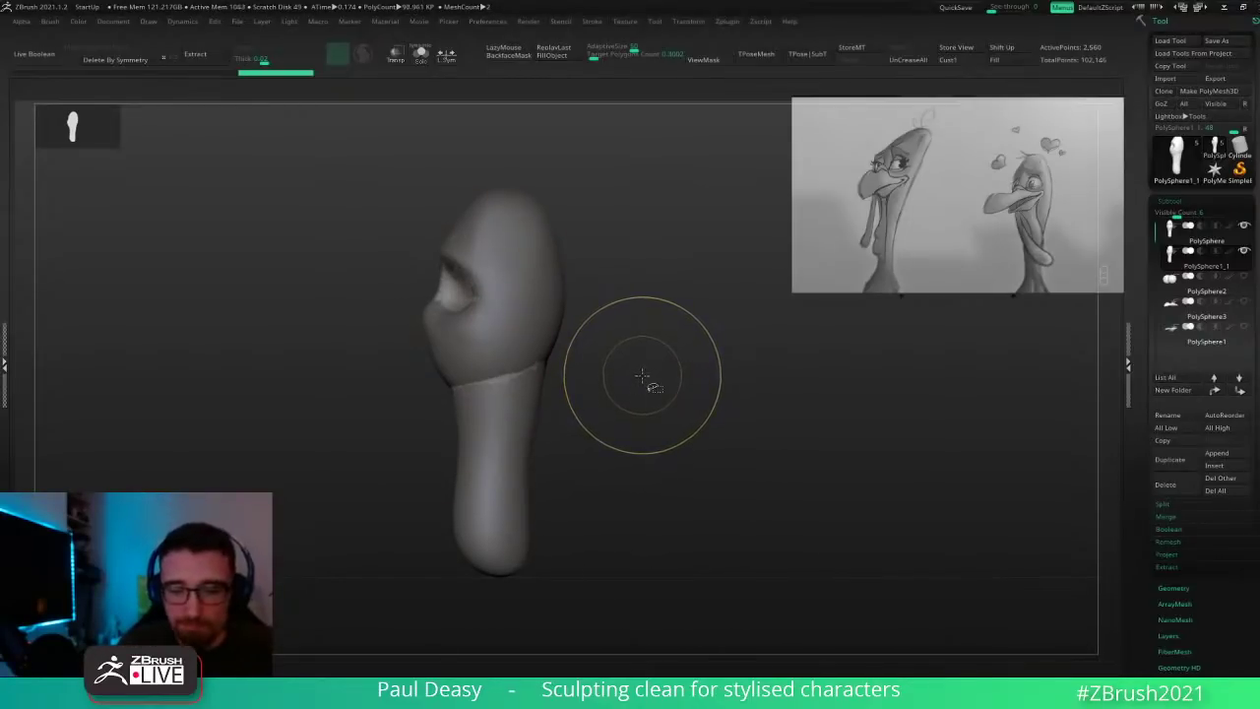
{"action": "key", "text": "ctrl+d"}
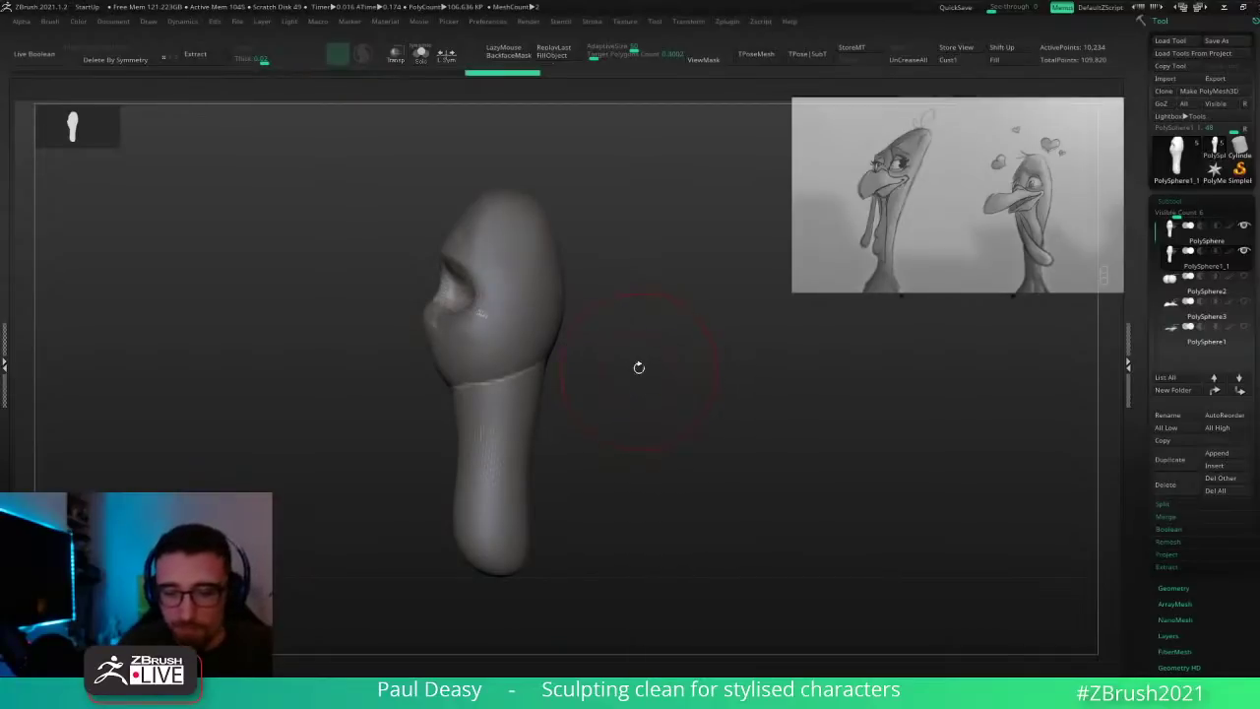
{"action": "left_click_drag", "start_coordinate": [638, 368], "coordinate": [647, 373]}
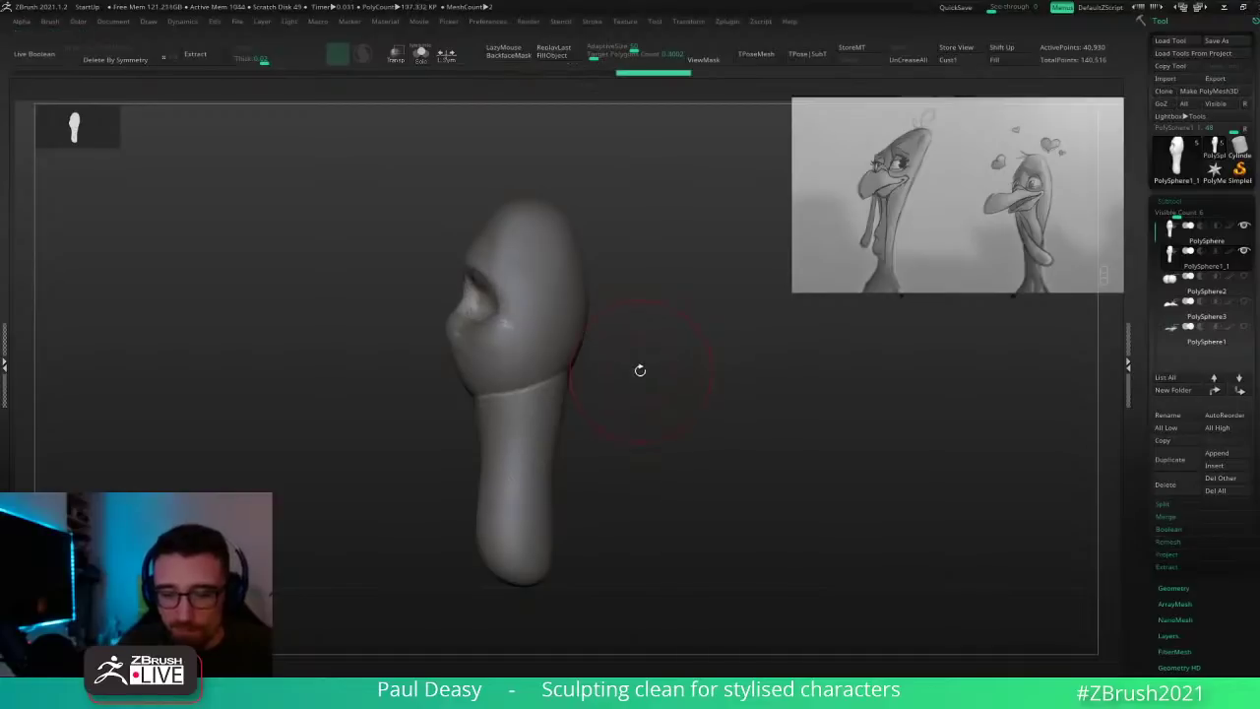
{"action": "left_click_drag", "start_coordinate": [641, 371], "coordinate": [577, 420]}
Step: Drop the duplicate one subdivision level and smooth the seam where the head joins the neck
{"action": "key", "text": "shift+d"}
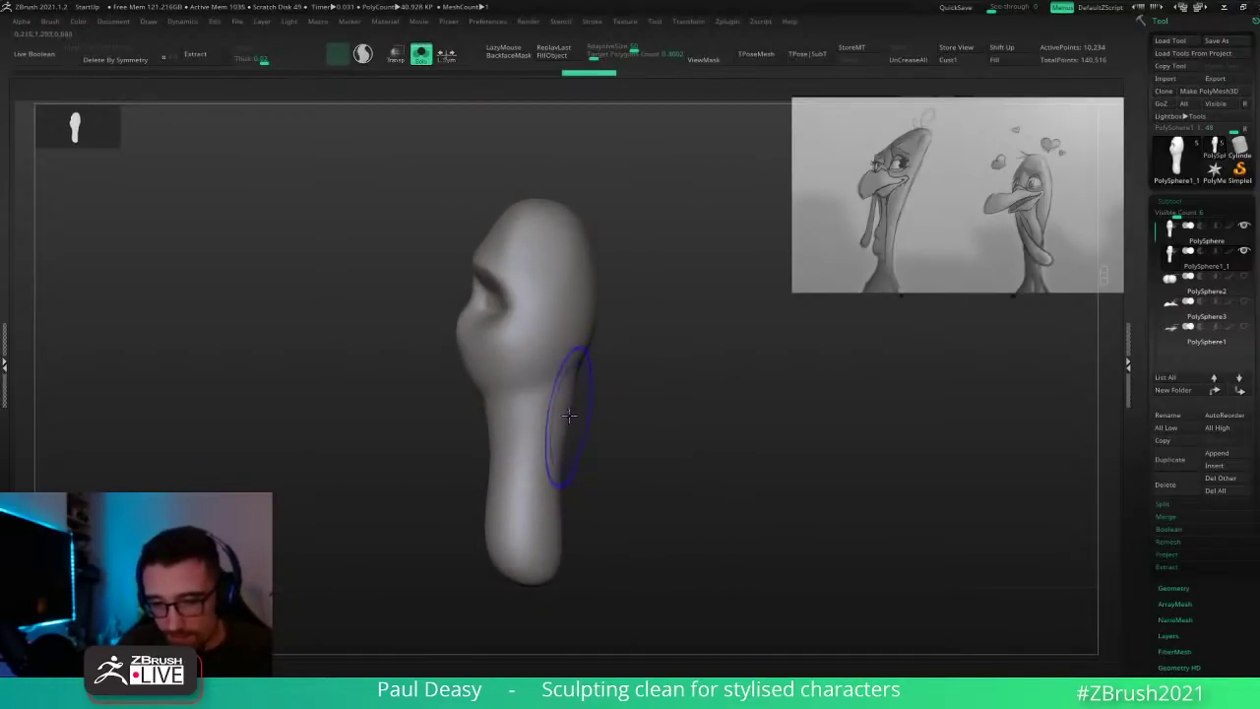
{"action": "mouse_move", "coordinate": [490, 411]}
{"action": "left_mouse_down", "text": "shift"}
{"action": "mouse_move", "coordinate": [502, 433]}
{"action": "mouse_move", "coordinate": [539, 405]}
{"action": "mouse_move", "coordinate": [526, 373]}
{"action": "mouse_move", "coordinate": [513, 425]}
{"action": "mouse_move", "coordinate": [491, 408]}
{"action": "left_mouse_up", "text": "shift"}
{"action": "key", "text": "space"}
{"action": "key", "text": "space"}
{"action": "mouse_move", "coordinate": [615, 423]}
{"action": "left_mouse_down", "text": "shift"}
{"action": "mouse_move", "coordinate": [683, 425]}
{"action": "mouse_move", "coordinate": [498, 360]}
{"action": "left_mouse_up", "text": "shift"}
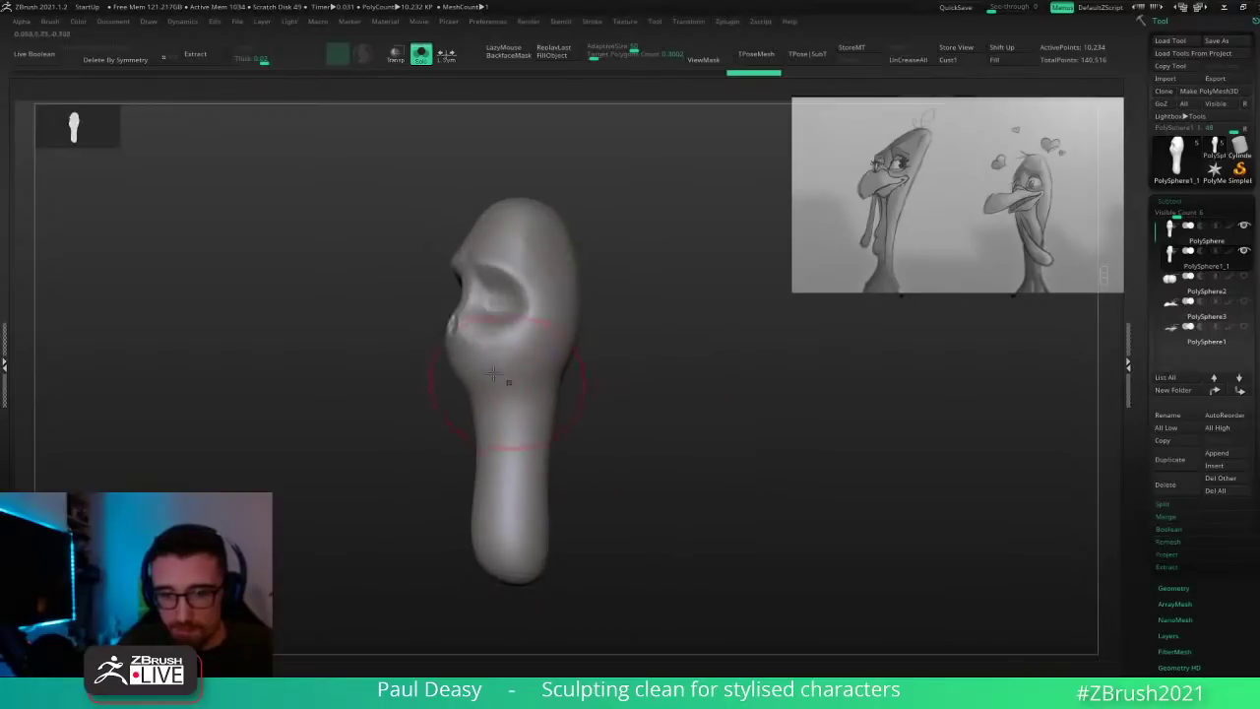
{"action": "left_click_drag", "start_coordinate": [649, 410], "coordinate": [687, 450]}
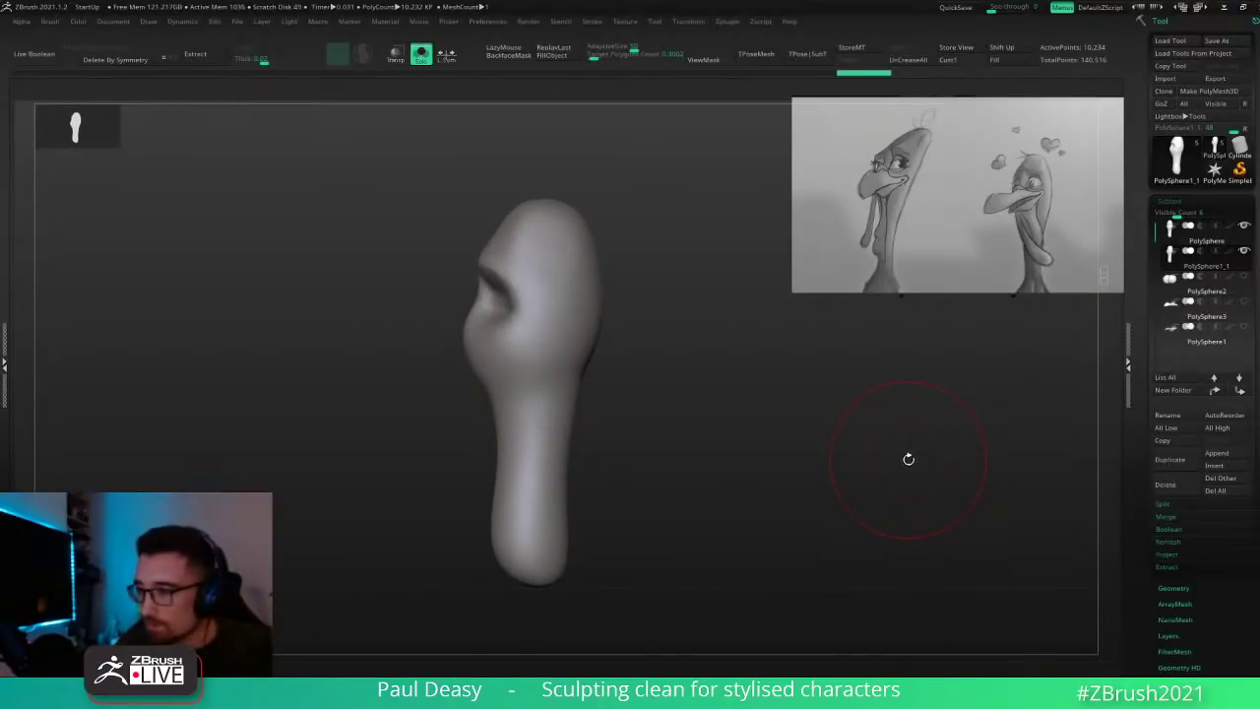
Step: Select the original DynaMesh head-and-neck subtool and delete it, keeping the remeshed version
{"action": "key", "text": "Up"}
{"action": "left_click", "coordinate": [1165, 484]}
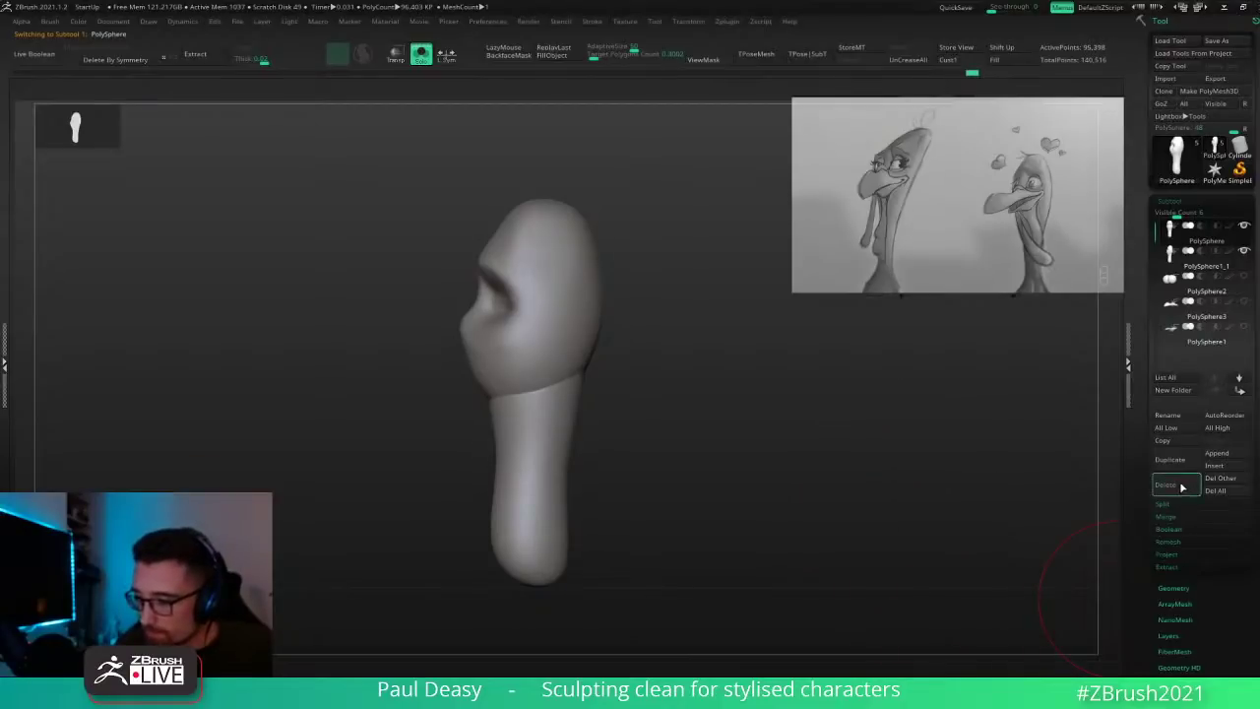
{"action": "left_click", "coordinate": [1053, 514]}
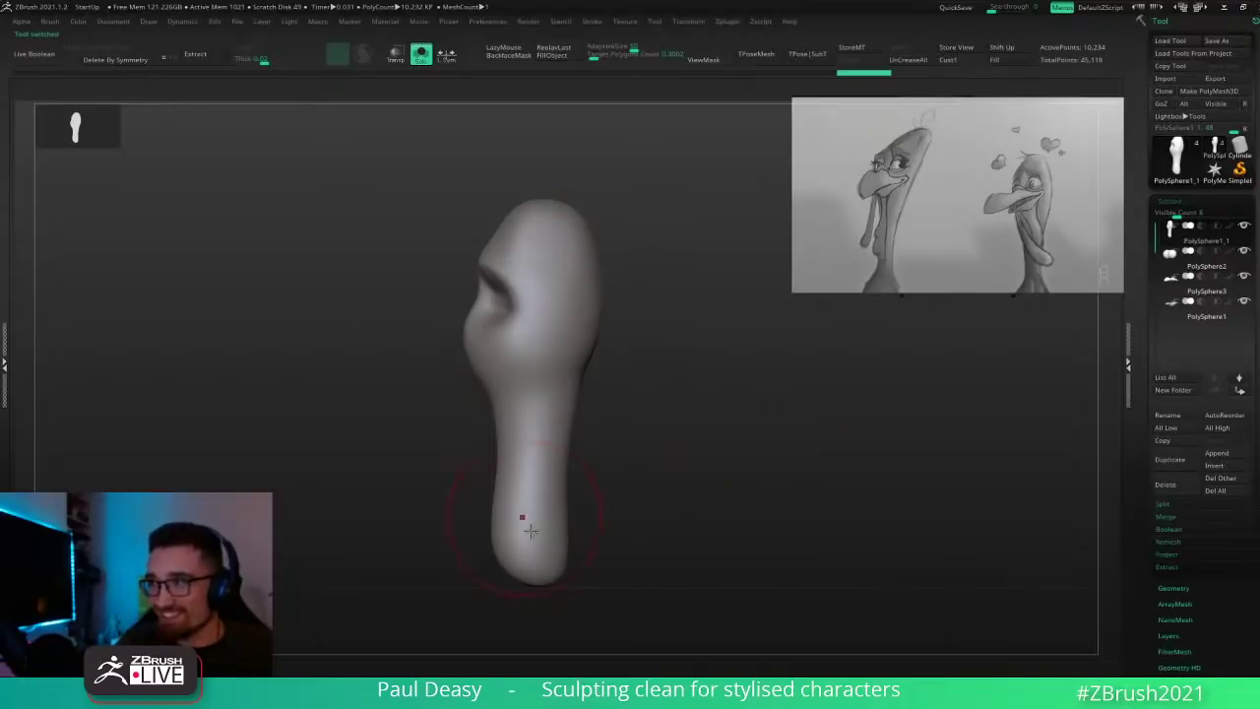
Step: Isolate the head and push a mouth recess into its front surface where the two beak halves meet
{"action": "mouse_move", "coordinate": [693, 442]}
{"action": "left_mouse_down"}
{"action": "mouse_move", "coordinate": [751, 450]}
{"action": "mouse_move", "coordinate": [698, 368]}
{"action": "mouse_move", "coordinate": [688, 375]}
{"action": "left_mouse_up"}
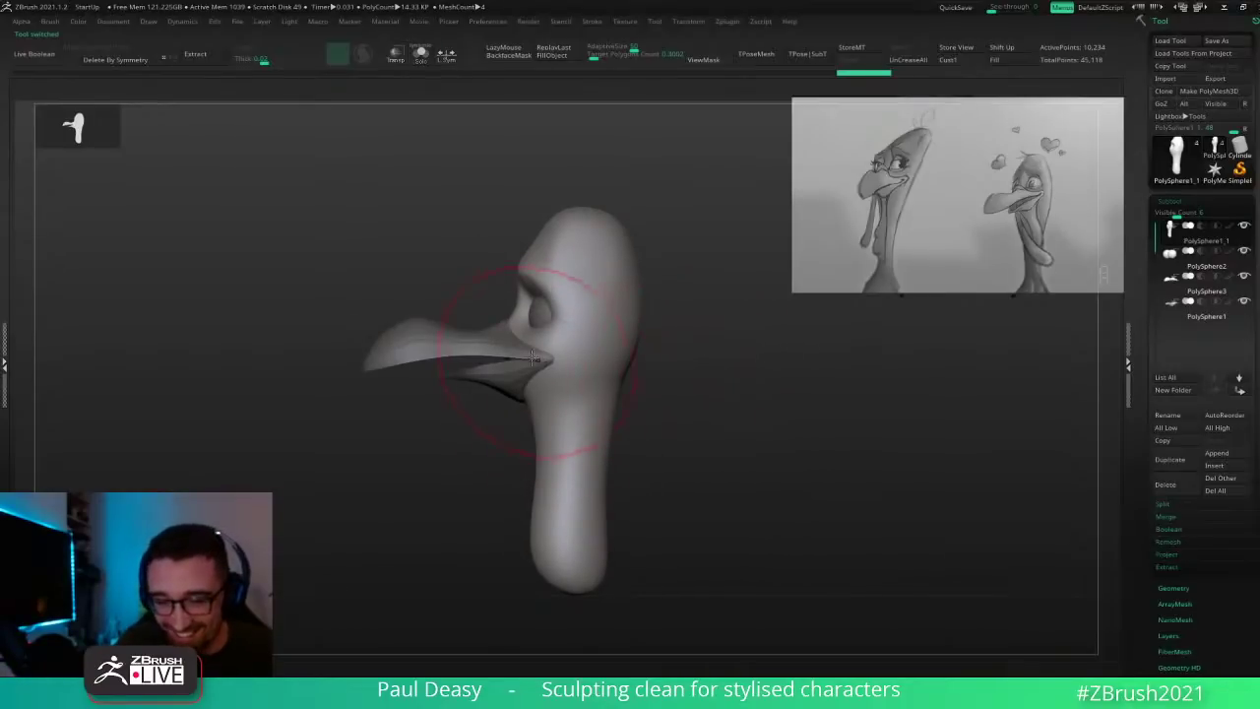
{"action": "key", "text": "space"}
{"action": "left_click_drag", "start_coordinate": [532, 358], "coordinate": [516, 356]}
{"action": "right_click_drag", "start_coordinate": [494, 352], "coordinate": [514, 353]}
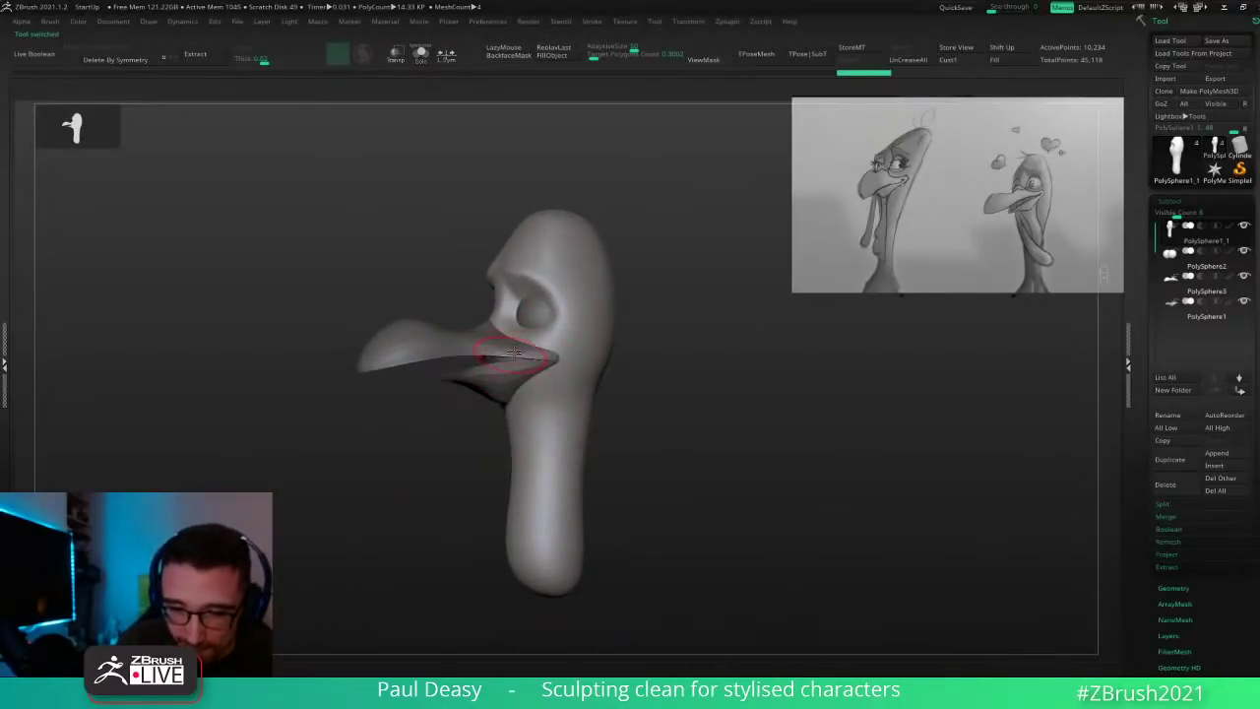
{"action": "left_click_drag", "start_coordinate": [669, 401], "coordinate": [620, 404]}
{"action": "right_click_drag", "start_coordinate": [527, 354], "coordinate": [542, 378], "text": "ctrl"}
{"action": "key", "text": "shift+alt+s"}
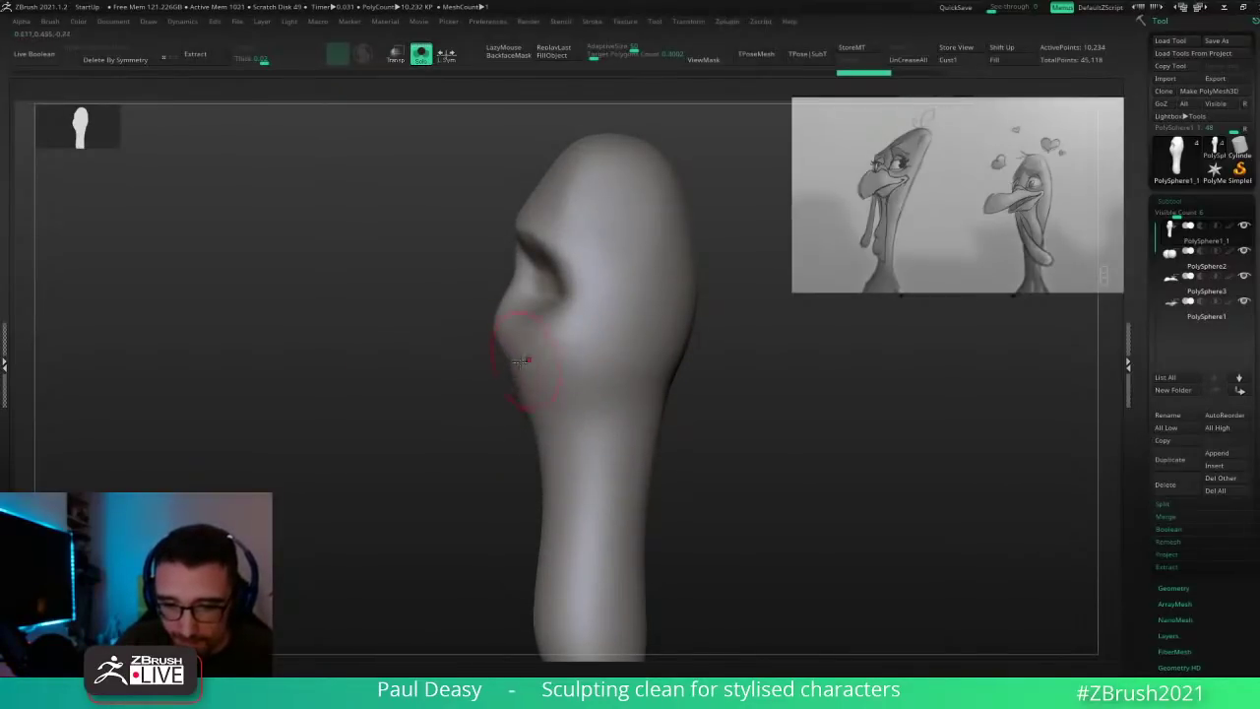
{"action": "left_click_drag", "start_coordinate": [520, 362], "coordinate": [529, 363]}
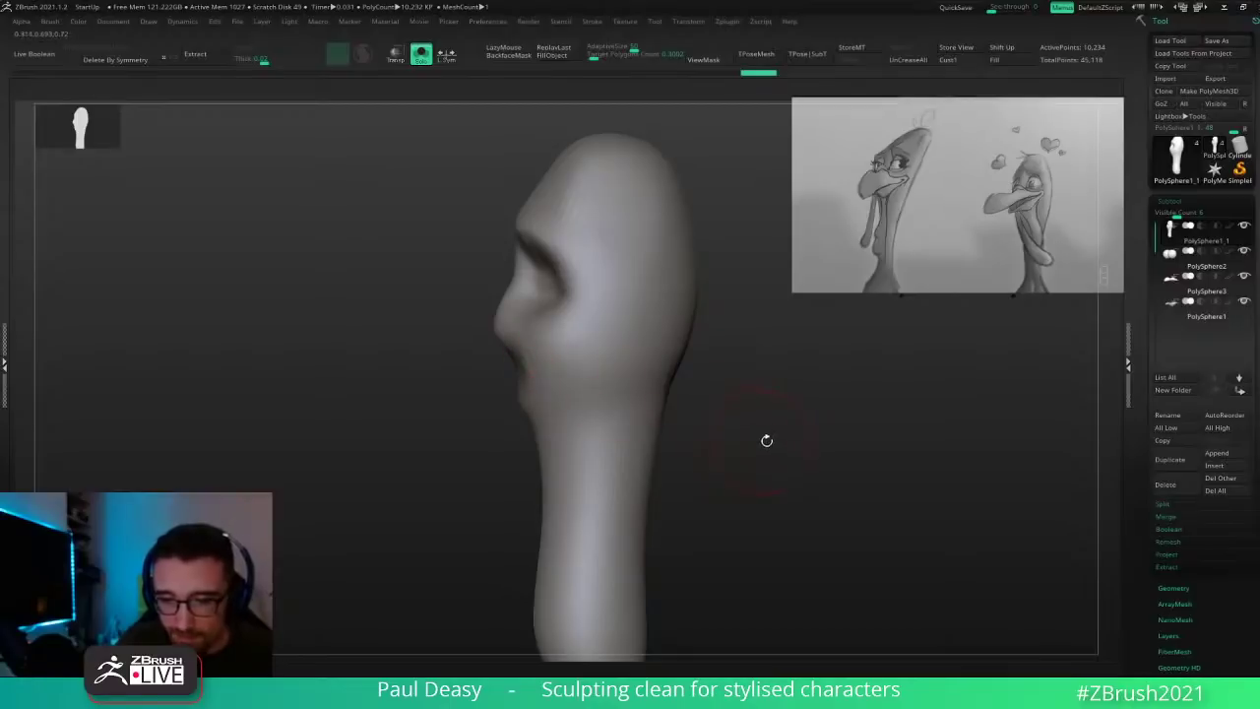
Step: Refine the mouth recess from the front view and bring the beak and eyes back into view
{"action": "key", "text": "ctrl+shift+z"}
{"action": "key", "text": "ctrl+shift+z"}
{"action": "left_click_drag", "start_coordinate": [767, 440], "coordinate": [856, 437]}
{"action": "left_click_drag", "start_coordinate": [466, 361], "coordinate": [463, 372]}
{"action": "mouse_move", "coordinate": [640, 411]}
{"action": "left_mouse_down", "text": "shift"}
{"action": "mouse_move", "coordinate": [692, 409]}
{"action": "mouse_move", "coordinate": [751, 461]}
{"action": "mouse_move", "coordinate": [734, 463]}
{"action": "mouse_move", "coordinate": [762, 461]}
{"action": "left_mouse_up", "text": "shift"}
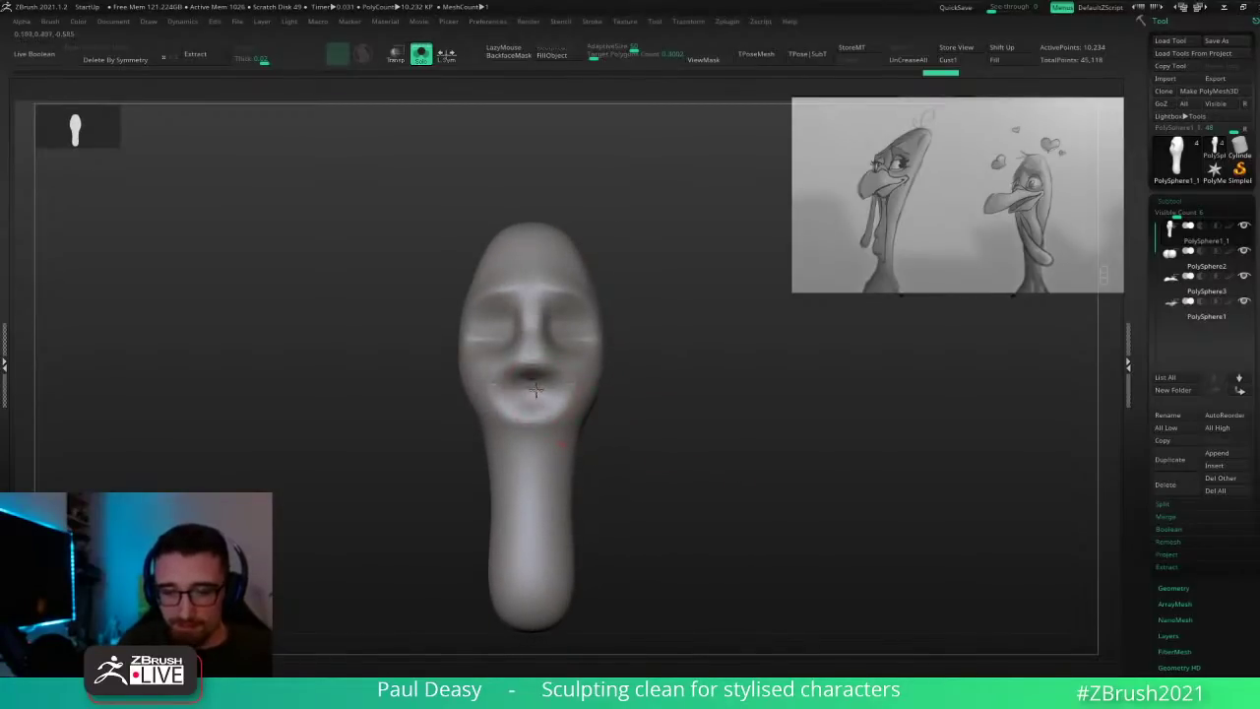
{"action": "mouse_move", "coordinate": [641, 404]}
{"action": "left_mouse_down"}
{"action": "mouse_move", "coordinate": [700, 411]}
{"action": "mouse_move", "coordinate": [664, 391]}
{"action": "left_mouse_up"}
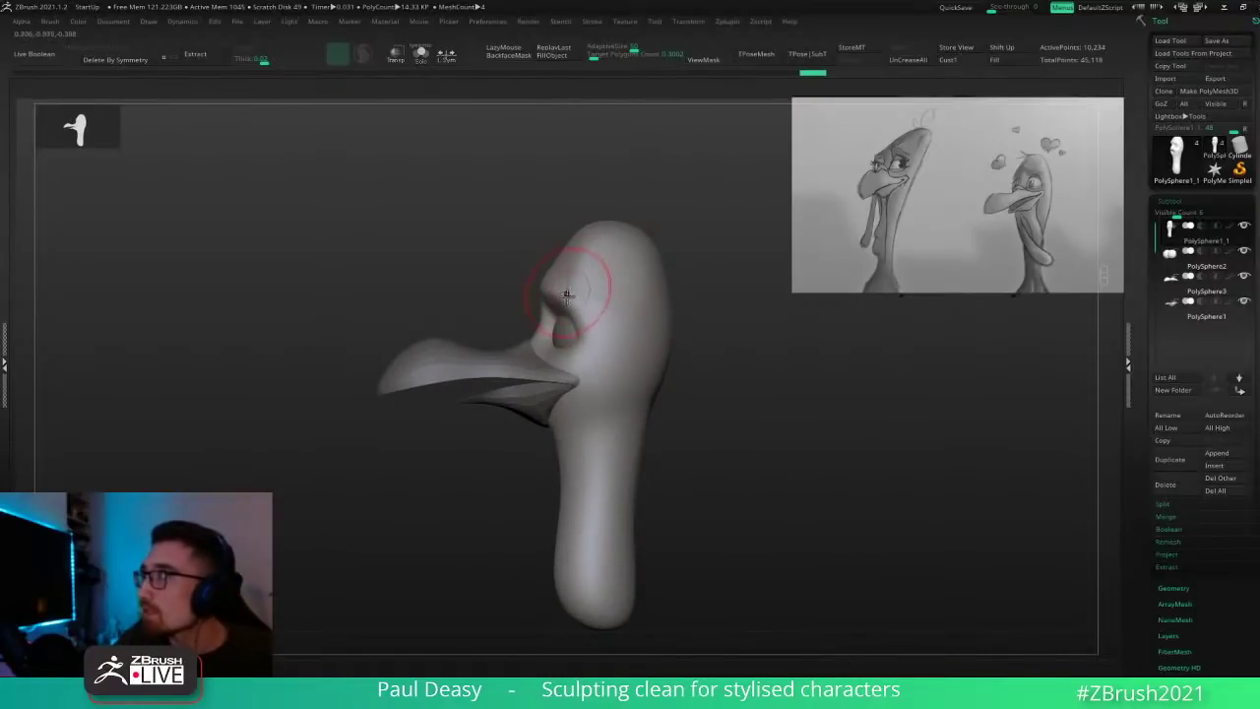
Step: Select the eyes, reposition them slightly in their sockets with the gizmo, and reselect the head for sculpting
{"action": "key", "text": "space"}
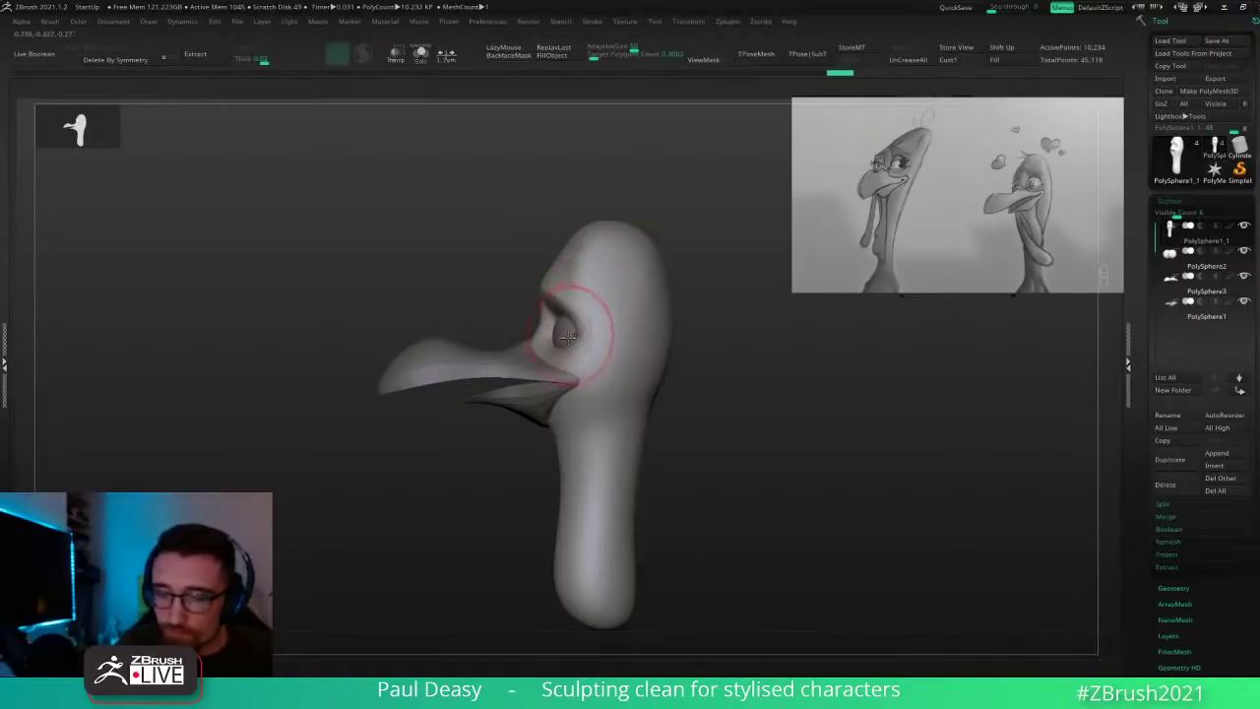
{"action": "left_click", "coordinate": [565, 333], "text": "alt"}
{"action": "key", "text": "w"}
{"action": "left_click_drag", "start_coordinate": [637, 285], "coordinate": [638, 285]}
{"action": "key", "text": "q"}
{"action": "left_click", "coordinate": [579, 340], "text": "alt"}
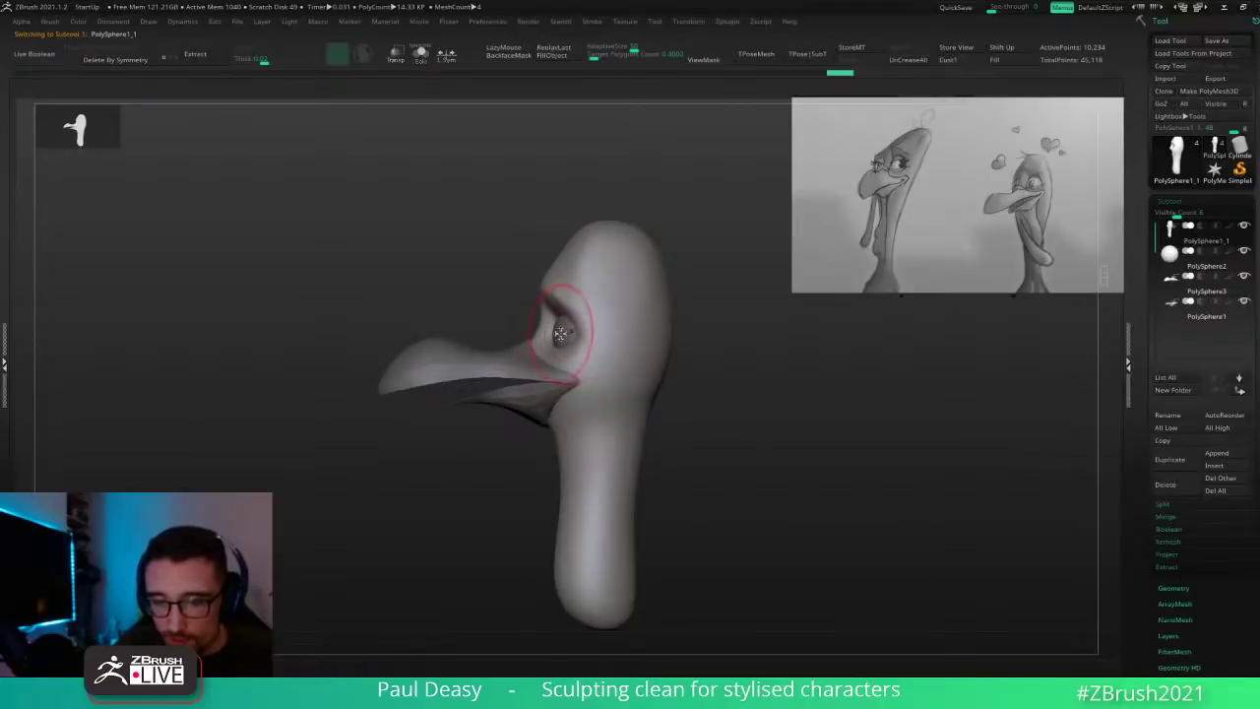
Step: Adjust the eye socket rim and reshape the upper sides of the head around the brow and crown
{"action": "mouse_move", "coordinate": [572, 332]}
{"action": "left_mouse_down"}
{"action": "mouse_move", "coordinate": [557, 332]}
{"action": "mouse_move", "coordinate": [566, 329]}
{"action": "left_mouse_up"}
{"action": "right_click_drag", "start_coordinate": [571, 329], "coordinate": [603, 334]}
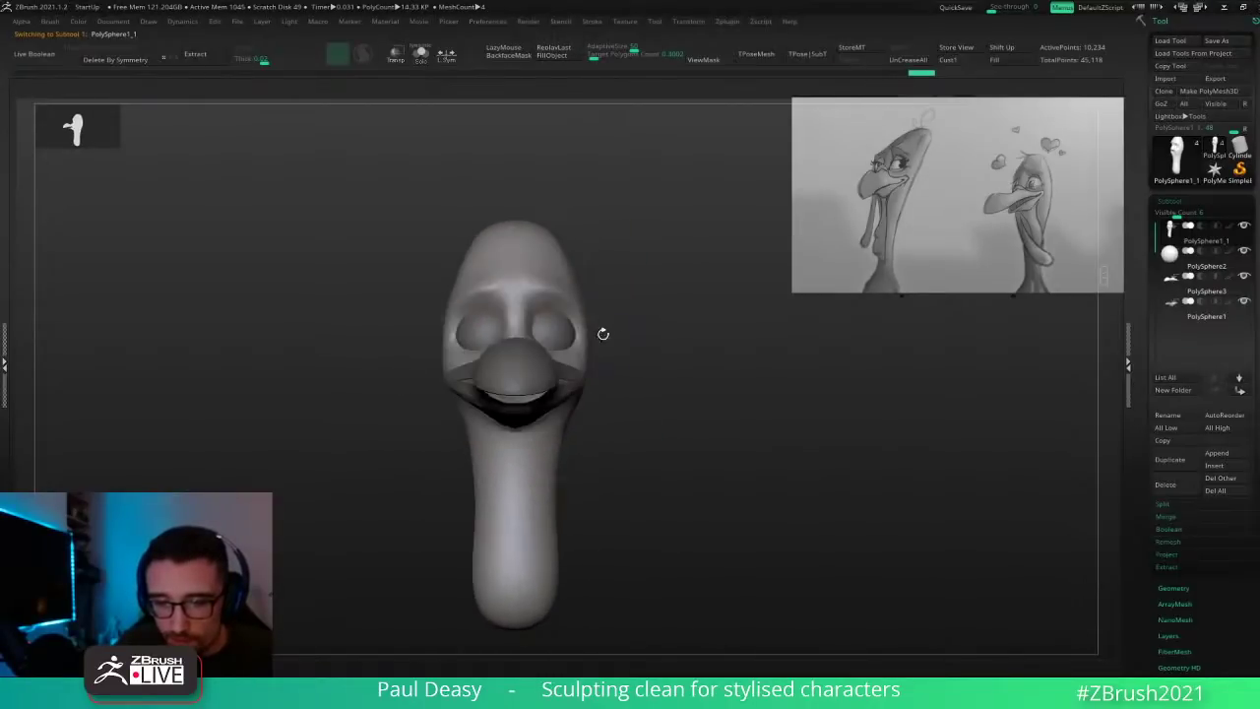
{"action": "right_click", "coordinate": [602, 334]}
{"action": "left_click_drag", "start_coordinate": [570, 279], "coordinate": [581, 276]}
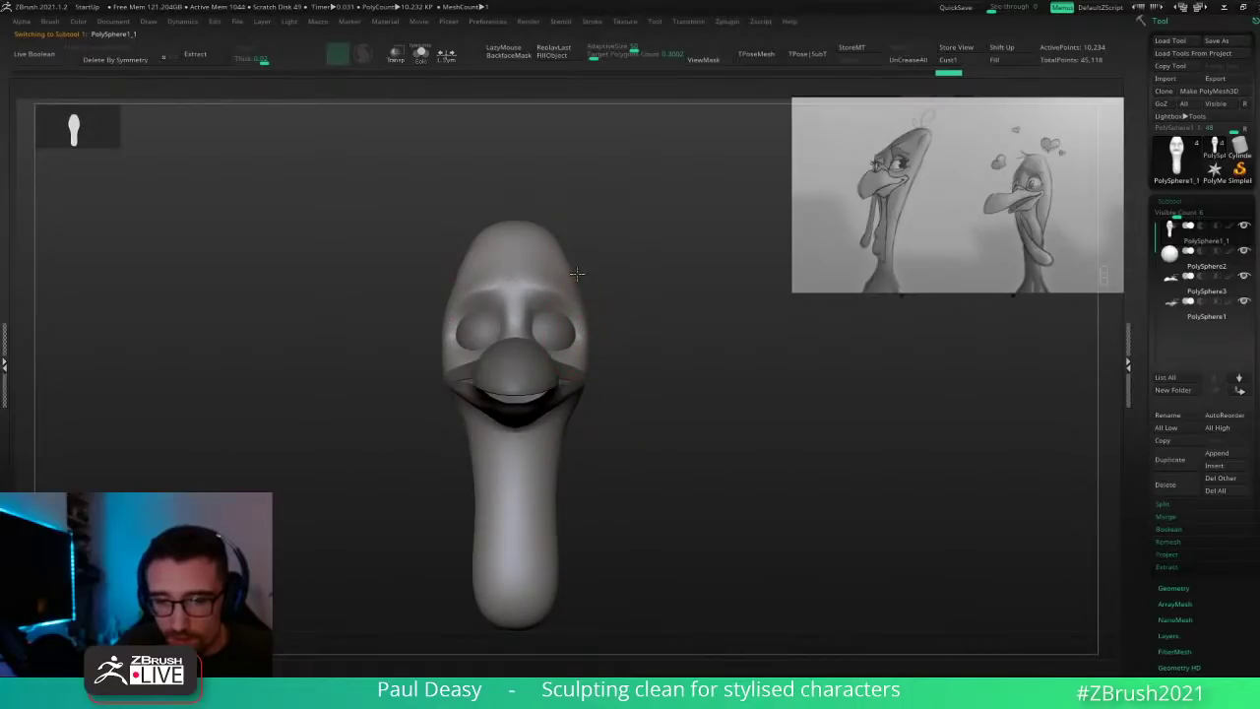
{"action": "right_click_drag", "start_coordinate": [611, 276], "coordinate": [578, 280]}
{"action": "left_click_drag", "start_coordinate": [596, 244], "coordinate": [597, 244]}
{"action": "right_click_drag", "start_coordinate": [627, 275], "coordinate": [588, 289]}
{"action": "mouse_move", "coordinate": [626, 241]}
{"action": "left_mouse_down"}
{"action": "mouse_move", "coordinate": [623, 220]}
{"action": "mouse_move", "coordinate": [604, 211]}
{"action": "mouse_move", "coordinate": [602, 224]}
{"action": "left_mouse_up"}
{"action": "right_click_drag", "start_coordinate": [716, 305], "coordinate": [705, 316]}
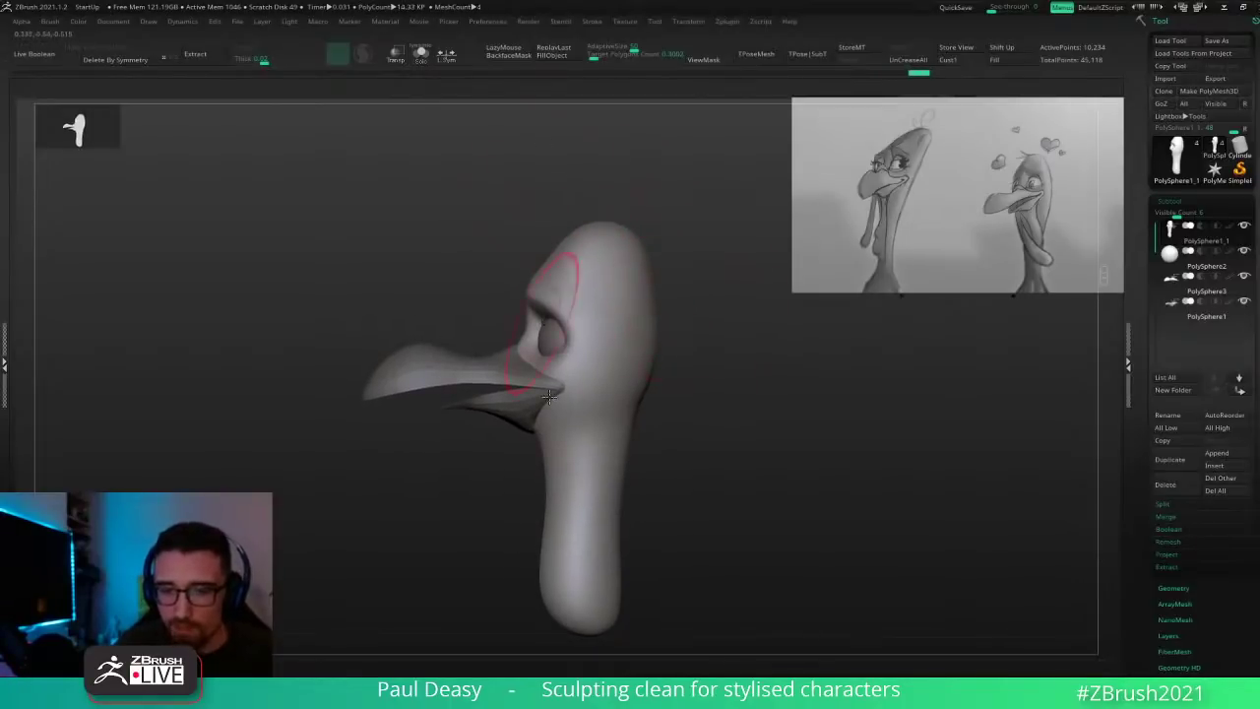
Step: Reshape the back of the head and the crown's sides using side and rear views
{"action": "left_click_drag", "start_coordinate": [647, 290], "coordinate": [653, 294]}
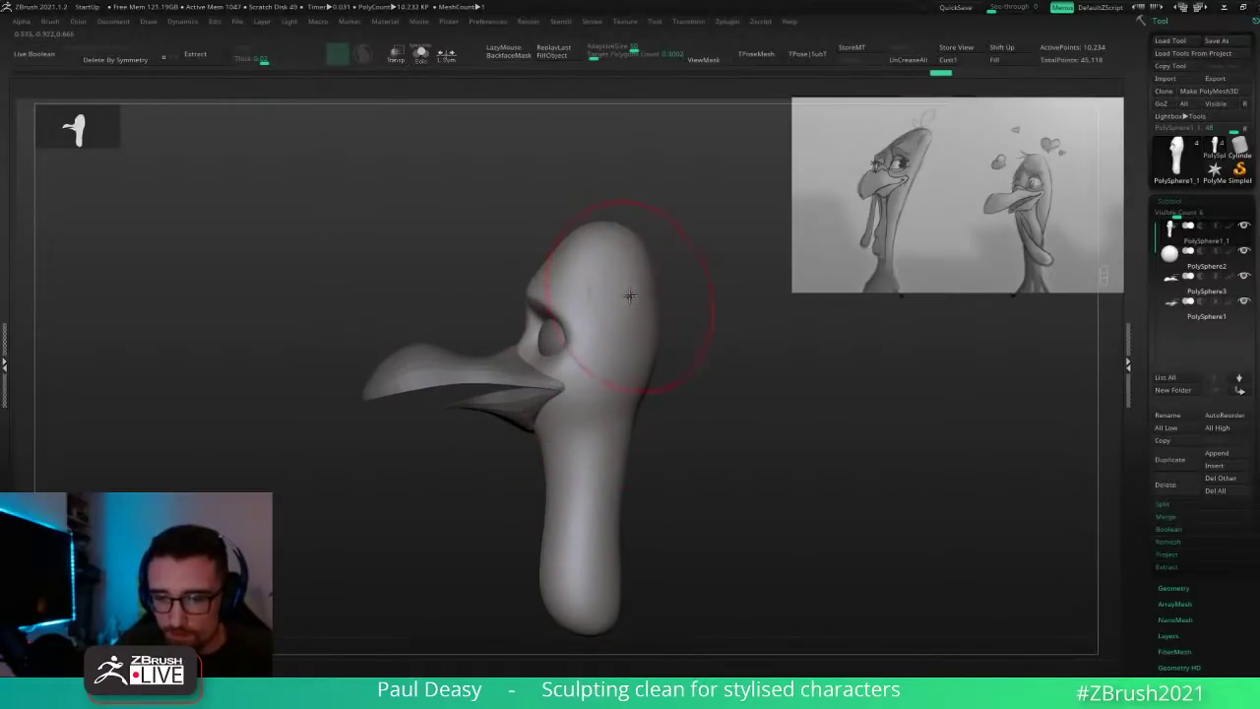
{"action": "right_click_drag", "start_coordinate": [645, 296], "coordinate": [669, 321], "text": "shift"}
{"action": "right_click_drag", "start_coordinate": [781, 328], "coordinate": [678, 361], "text": "alt"}
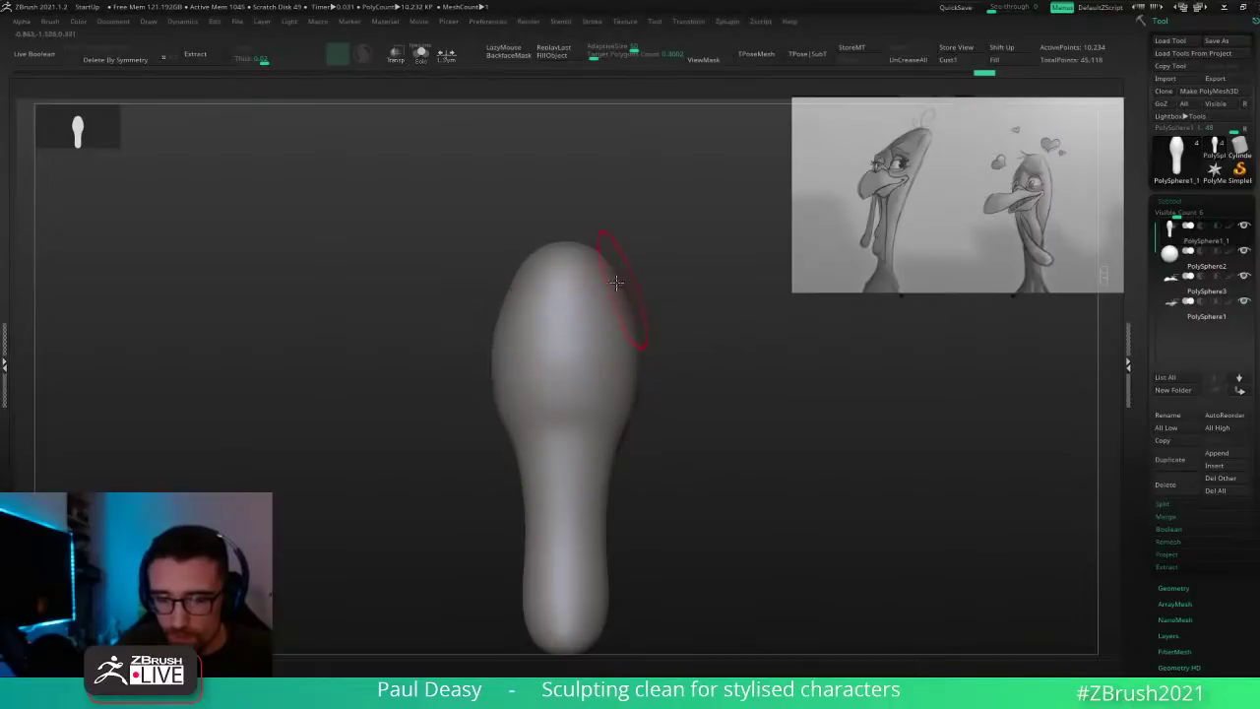
{"action": "left_click_drag", "start_coordinate": [586, 246], "coordinate": [590, 248]}
{"action": "left_click_drag", "start_coordinate": [651, 282], "coordinate": [745, 309]}
{"action": "left_click_drag", "start_coordinate": [635, 329], "coordinate": [658, 331]}
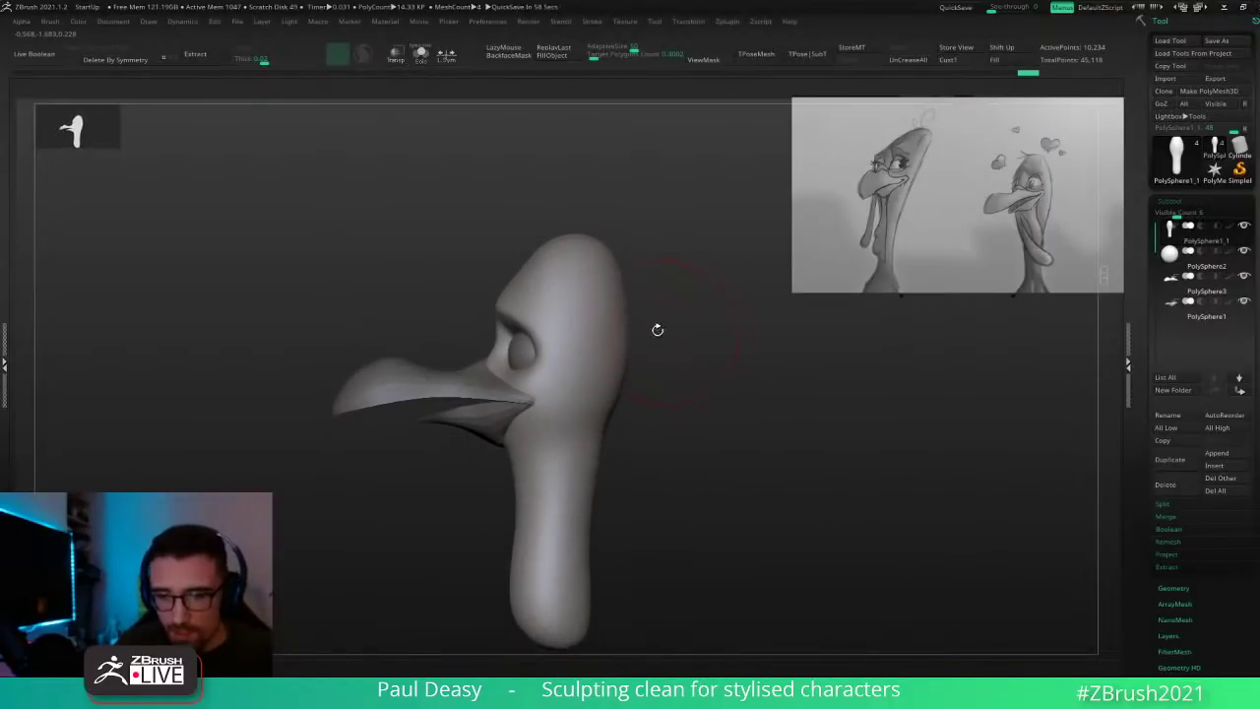
Step: Reshape the crown and the side of the forehead above the eye, checking three-quarter and side views
{"action": "mouse_move", "coordinate": [677, 397]}
{"action": "left_mouse_down"}
{"action": "mouse_move", "coordinate": [714, 398]}
{"action": "mouse_move", "coordinate": [694, 418]}
{"action": "mouse_move", "coordinate": [667, 396]}
{"action": "left_mouse_up"}
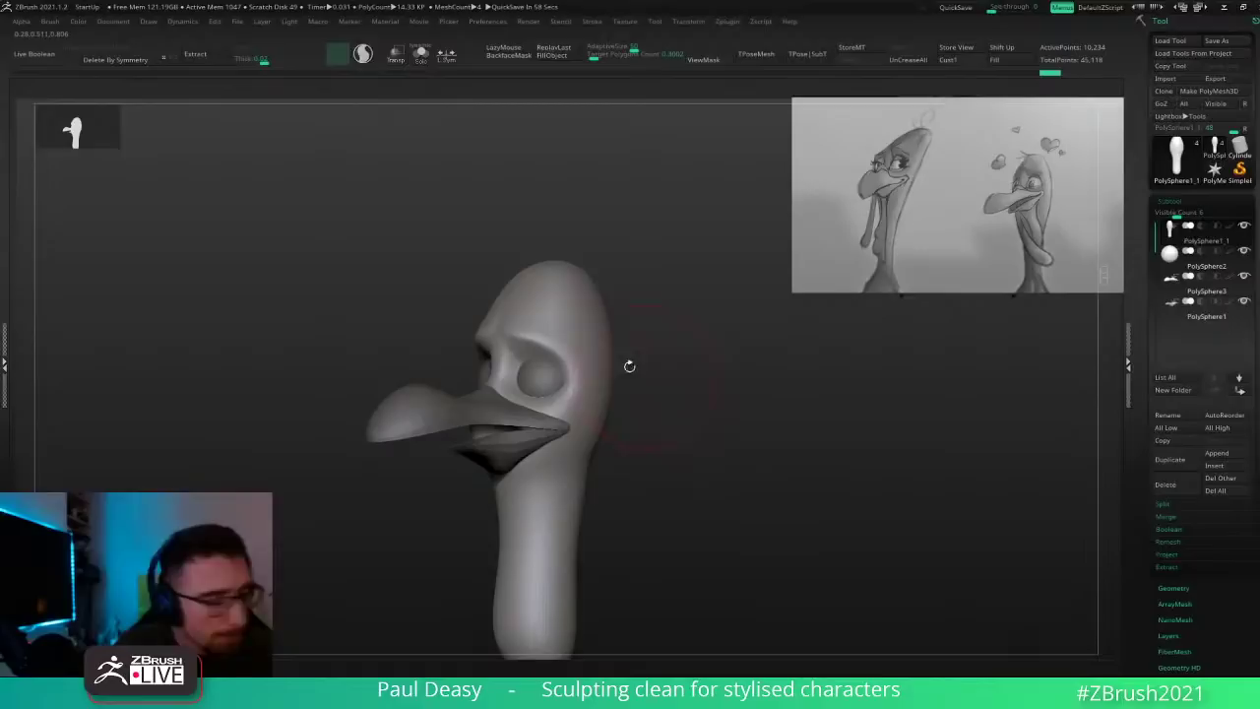
{"action": "right_click", "coordinate": [559, 315]}
{"action": "right_click", "coordinate": [568, 280]}
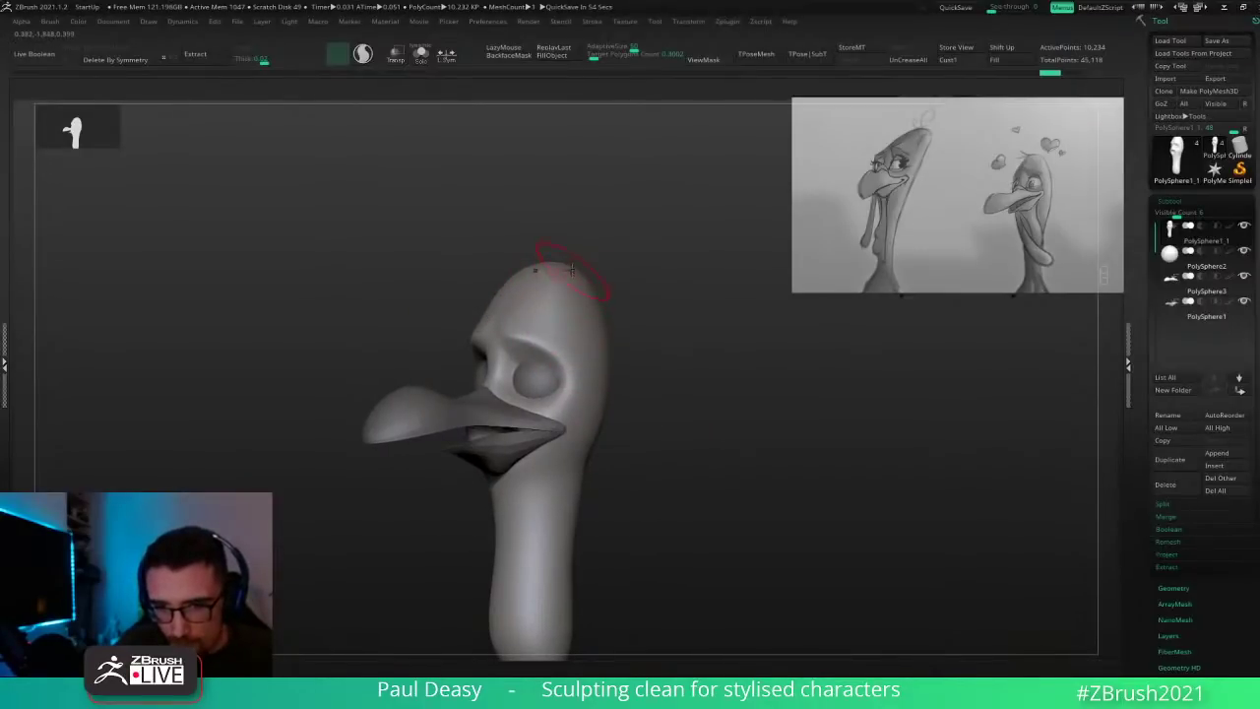
{"action": "right_click", "coordinate": [567, 340]}
{"action": "mouse_move", "coordinate": [563, 349]}
{"action": "left_mouse_down"}
{"action": "mouse_move", "coordinate": [559, 291]}
{"action": "mouse_move", "coordinate": [589, 356]}
{"action": "left_mouse_up"}
{"action": "left_click_drag", "start_coordinate": [652, 382], "coordinate": [610, 395]}
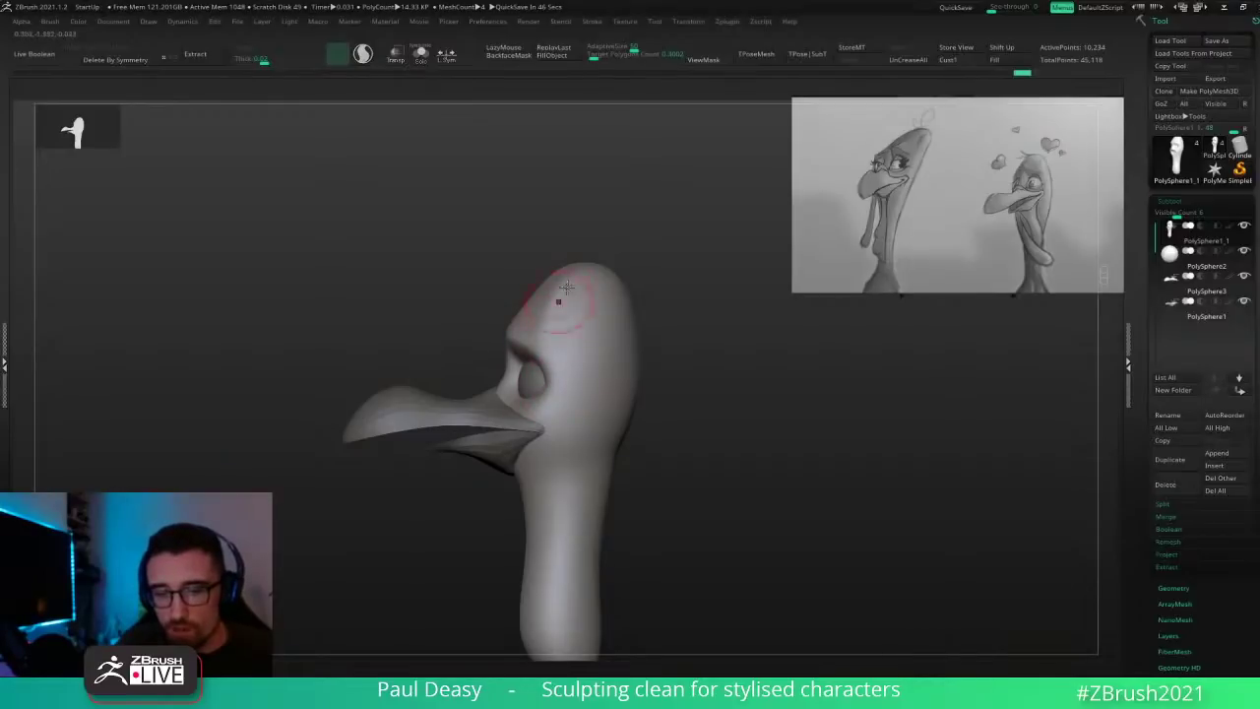
Step: Refine the forehead slope and brow above the eye socket in profile and smooth the front of the crown
{"action": "left_click_drag", "start_coordinate": [567, 287], "coordinate": [567, 280]}
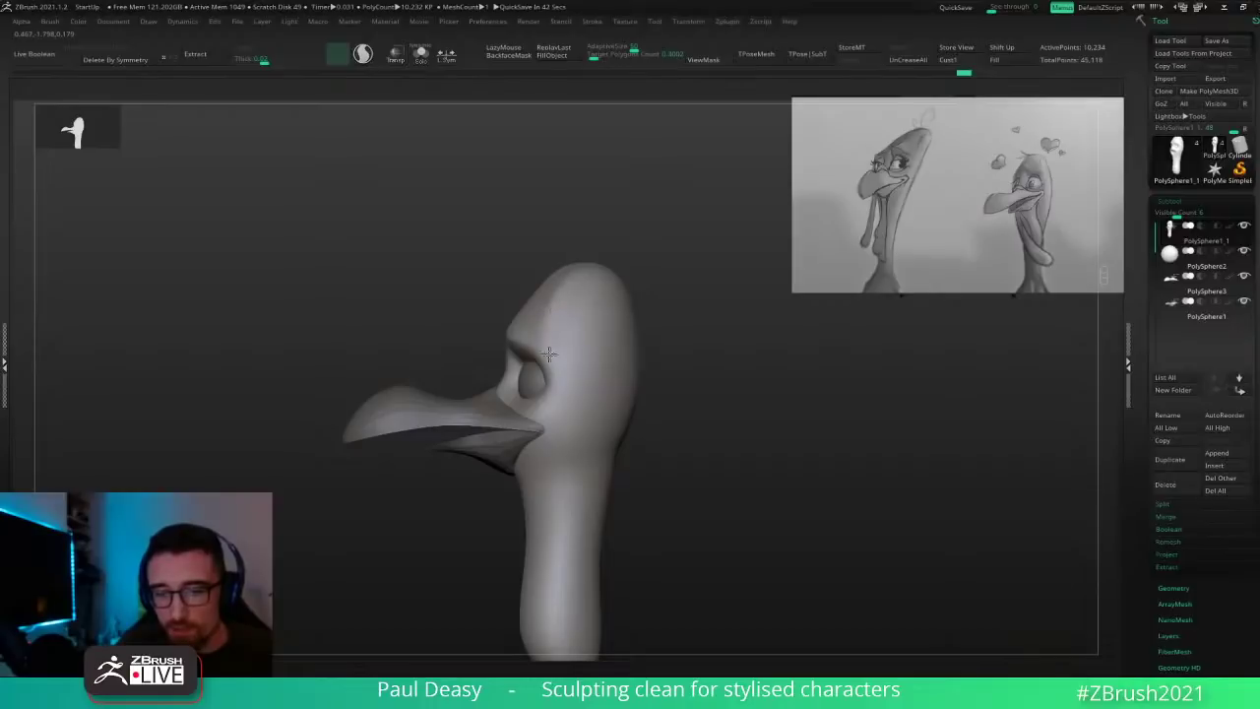
{"action": "left_click_drag", "start_coordinate": [547, 329], "coordinate": [554, 373]}
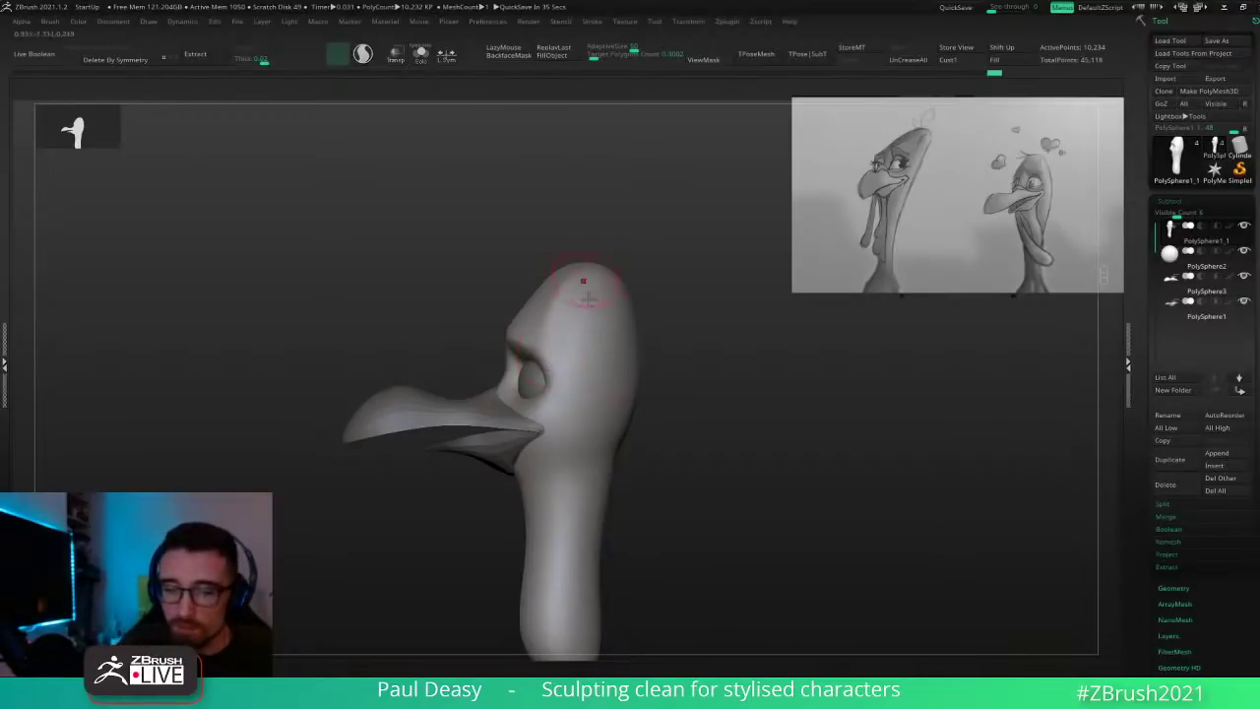
{"action": "key", "text": "space"}
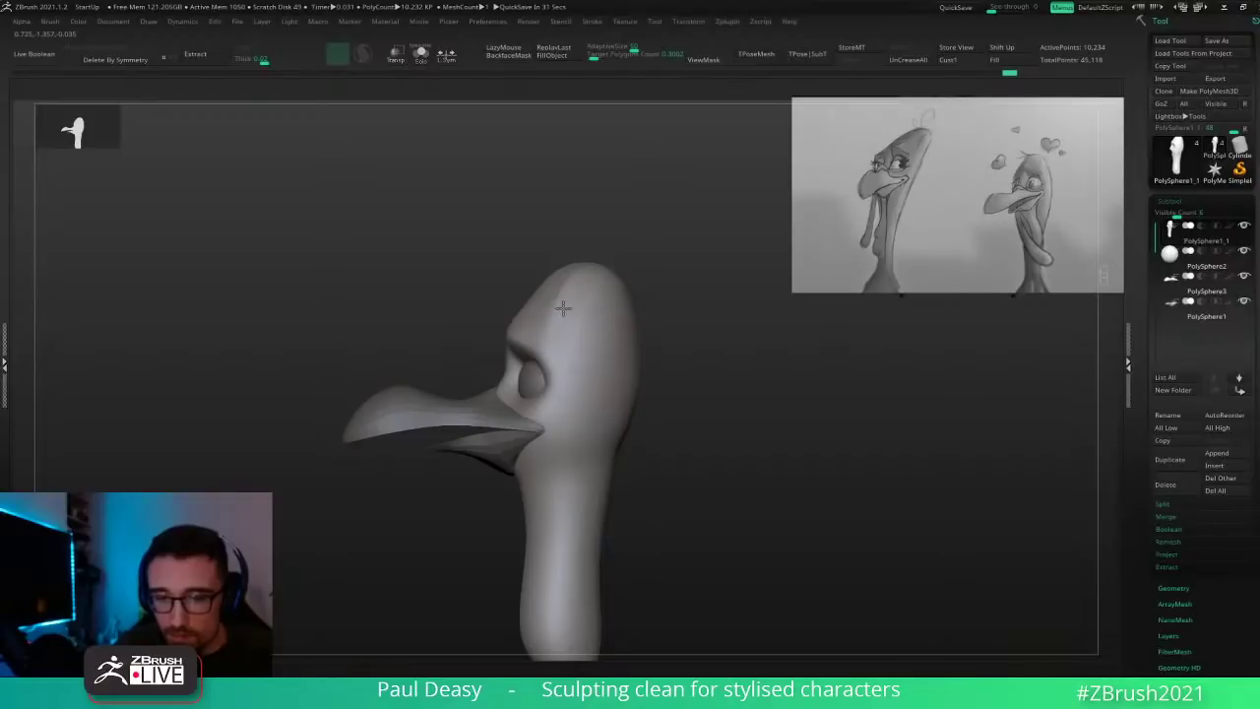
{"action": "mouse_move", "coordinate": [563, 309]}
{"action": "left_mouse_down", "text": "shift"}
{"action": "mouse_move", "coordinate": [573, 287]}
{"action": "mouse_move", "coordinate": [565, 299]}
{"action": "left_mouse_up", "text": "shift"}
{"action": "right_click_drag", "start_coordinate": [560, 305], "coordinate": [630, 283]}
Step: Resize the Move brush and adjust the upper side of the head from the front view
{"action": "key", "text": "space"}
{"action": "key", "text": "space"}
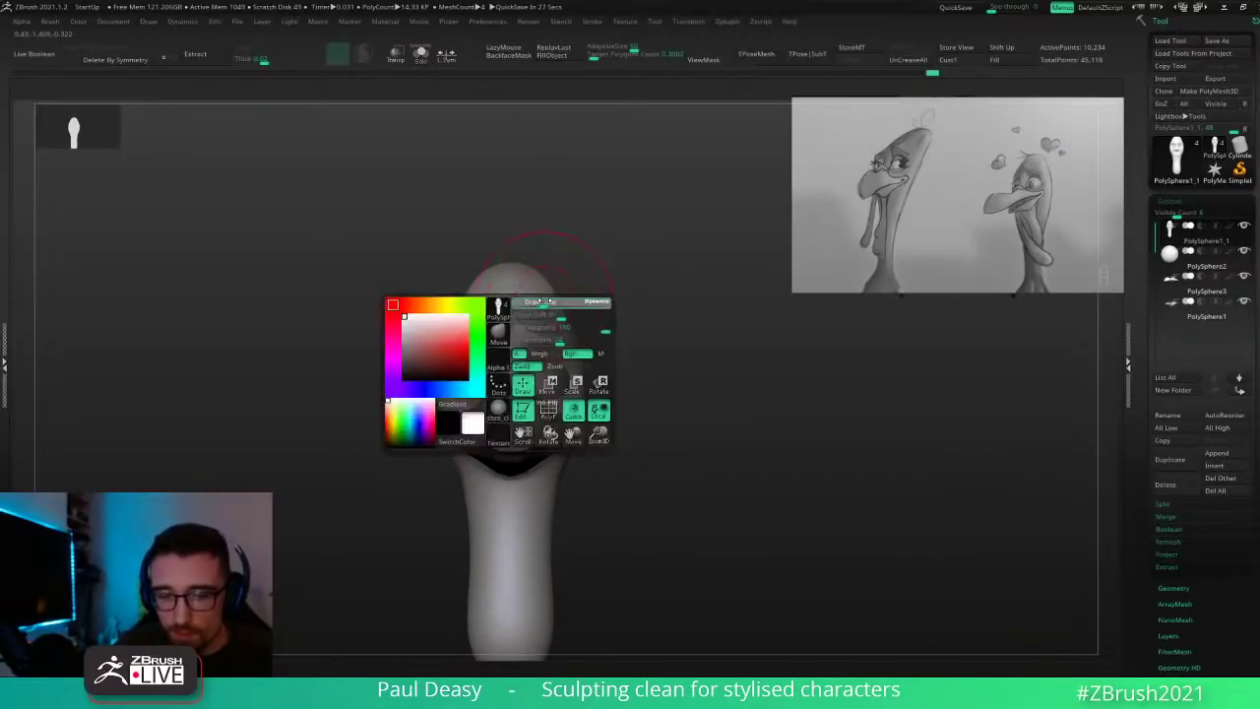
{"action": "key", "text": "space"}
{"action": "key", "text": "space"}
{"action": "left_click_drag", "start_coordinate": [548, 297], "coordinate": [562, 310]}
{"action": "right_click_drag", "start_coordinate": [563, 310], "coordinate": [527, 315]}
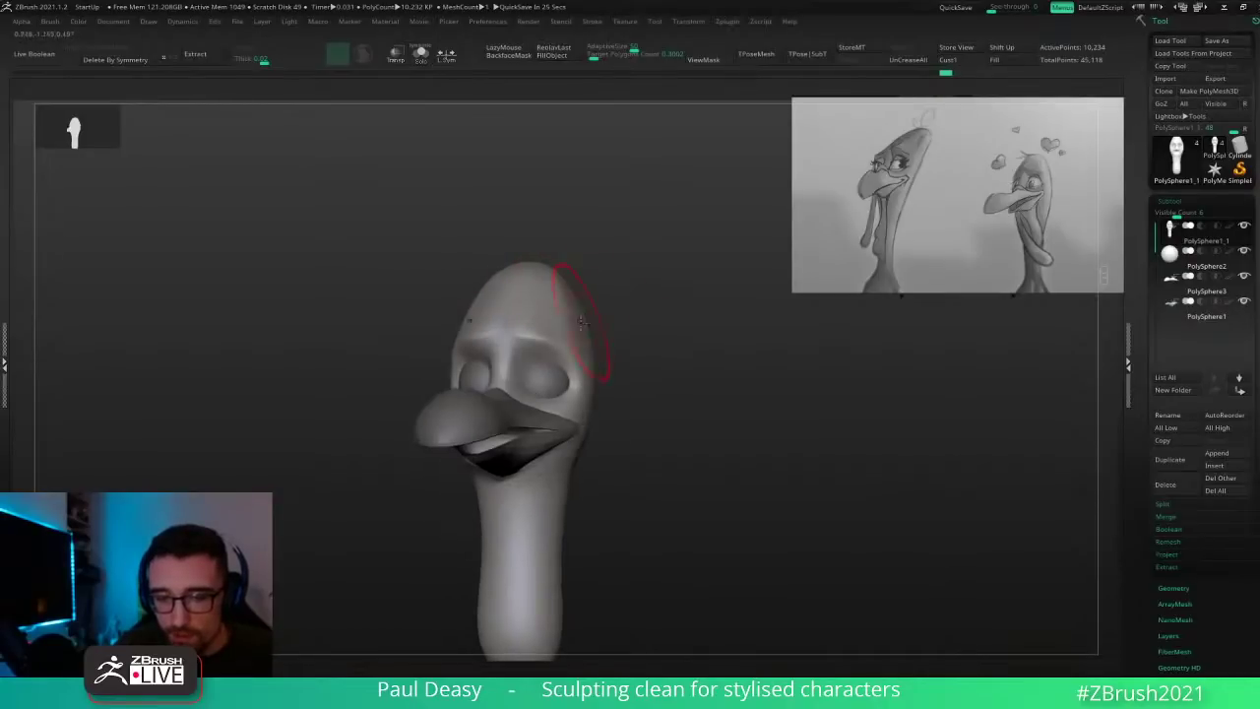
Step: Adjust the temple and the outer contour of the crown in three-quarter view
{"action": "key", "text": "space"}
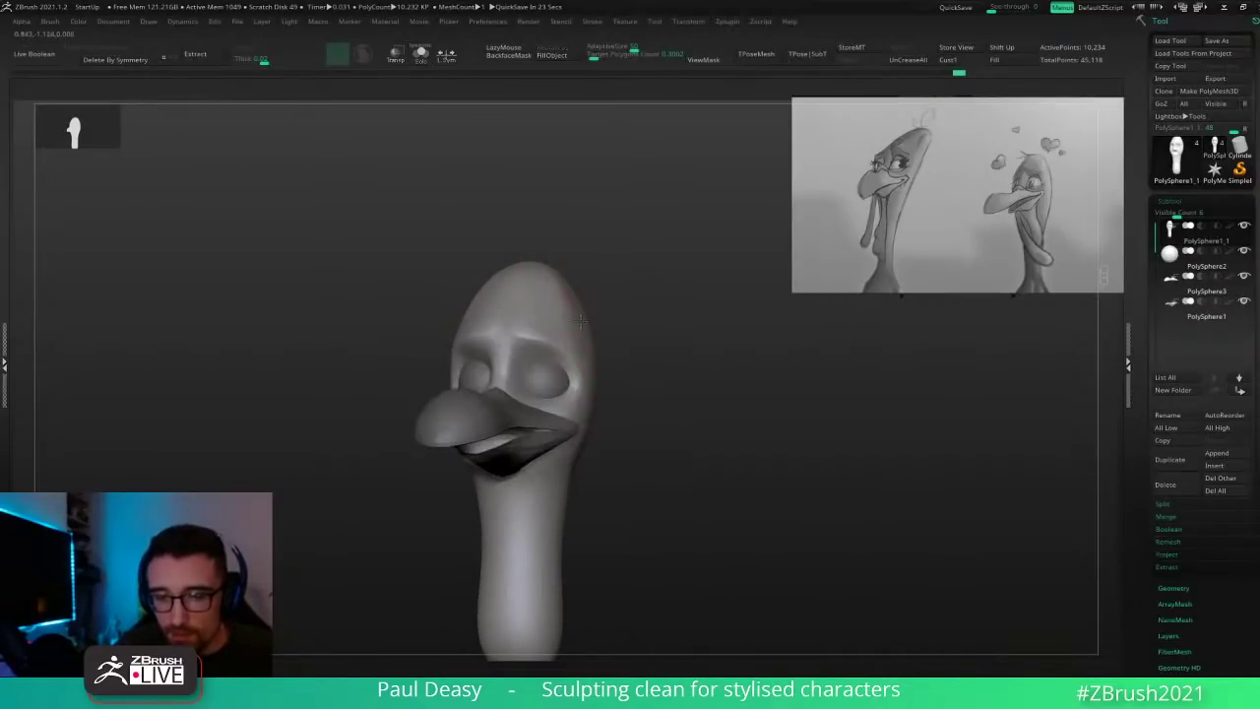
{"action": "right_click_drag", "start_coordinate": [602, 307], "coordinate": [587, 310]}
{"action": "left_click_drag", "start_coordinate": [585, 317], "coordinate": [589, 292]}
{"action": "right_click_drag", "start_coordinate": [596, 289], "coordinate": [610, 286]}
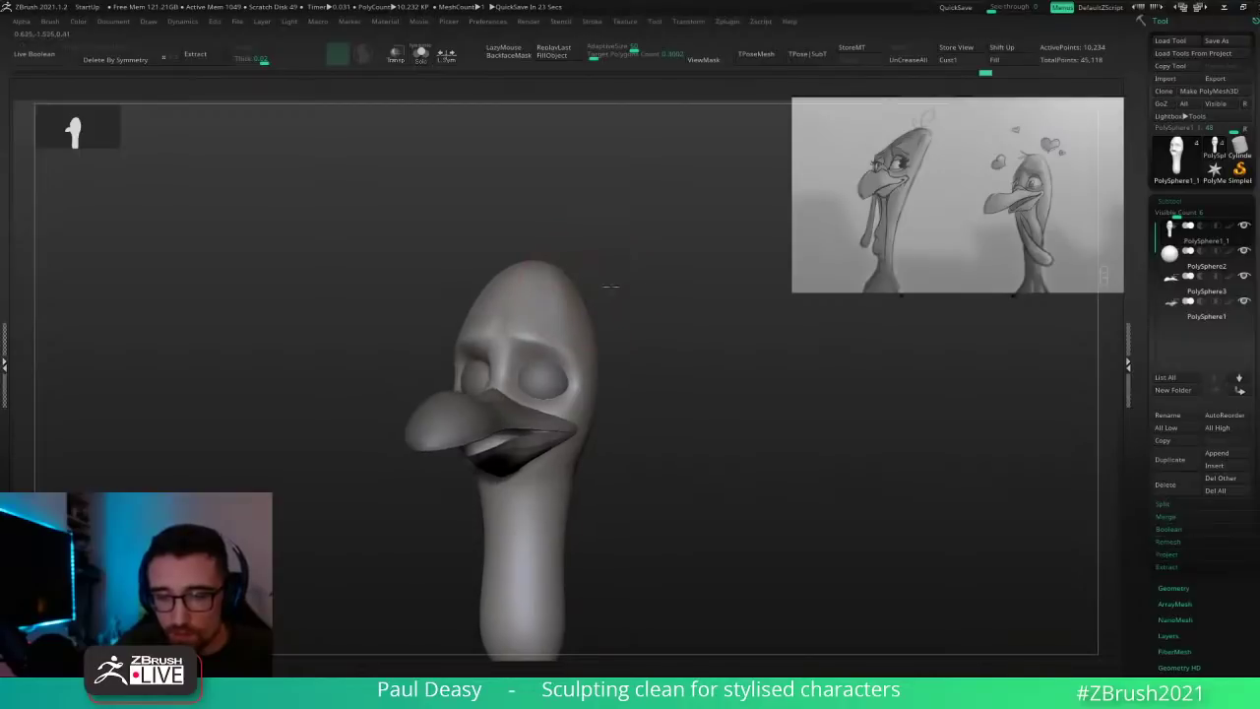
{"action": "mouse_move", "coordinate": [547, 327]}
{"action": "right_mouse_down"}
{"action": "mouse_move", "coordinate": [557, 338]}
{"action": "mouse_move", "coordinate": [544, 375]}
{"action": "right_mouse_up"}
{"action": "key", "text": "space"}
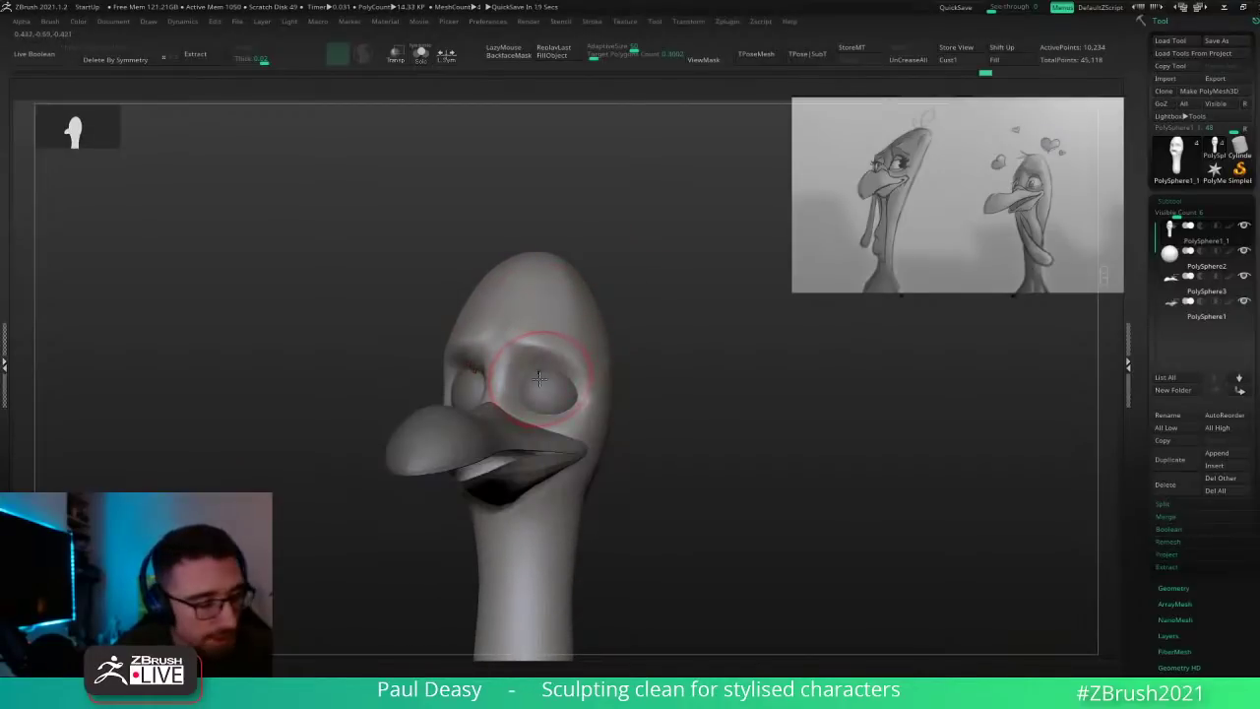
Step: Isolate the head and carve a crease inside the eye socket with the Dam Standard brush
{"action": "key", "text": "b"}
{"action": "key", "text": "d"}
{"action": "key", "text": "s"}
{"action": "key", "text": "space"}
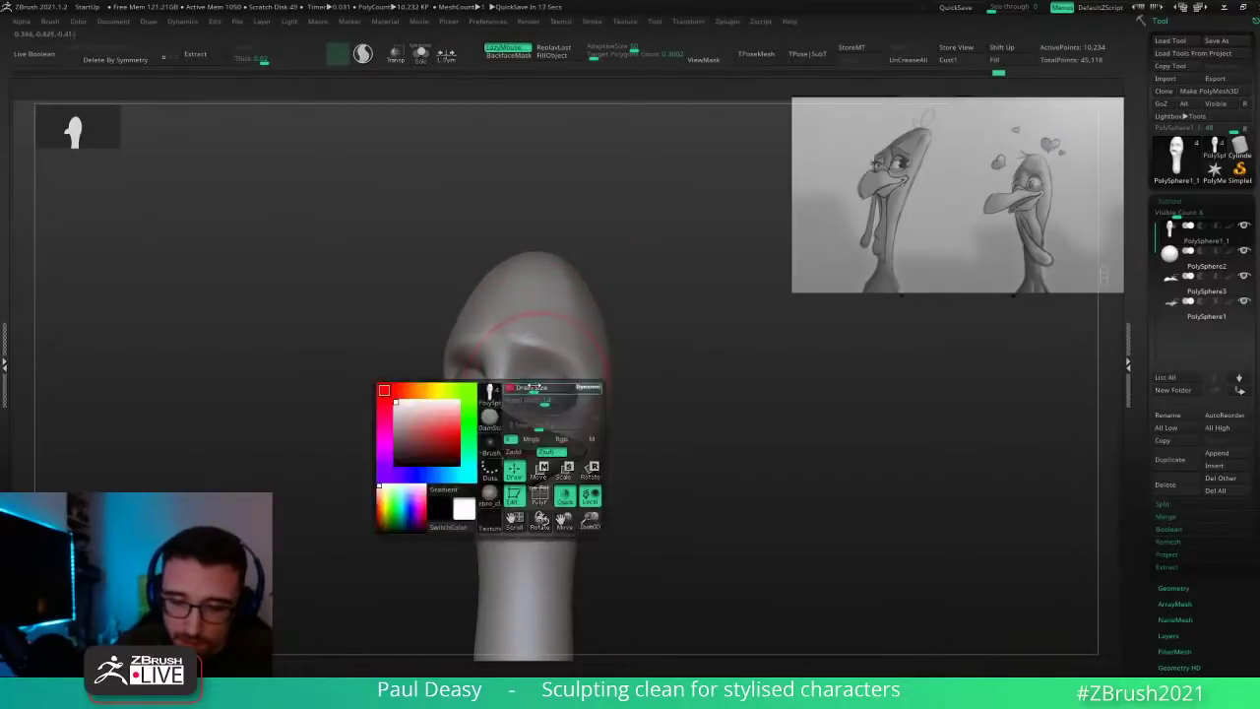
{"action": "key", "text": "shift+s"}
{"action": "right_click_drag", "start_coordinate": [527, 404], "coordinate": [743, 431]}
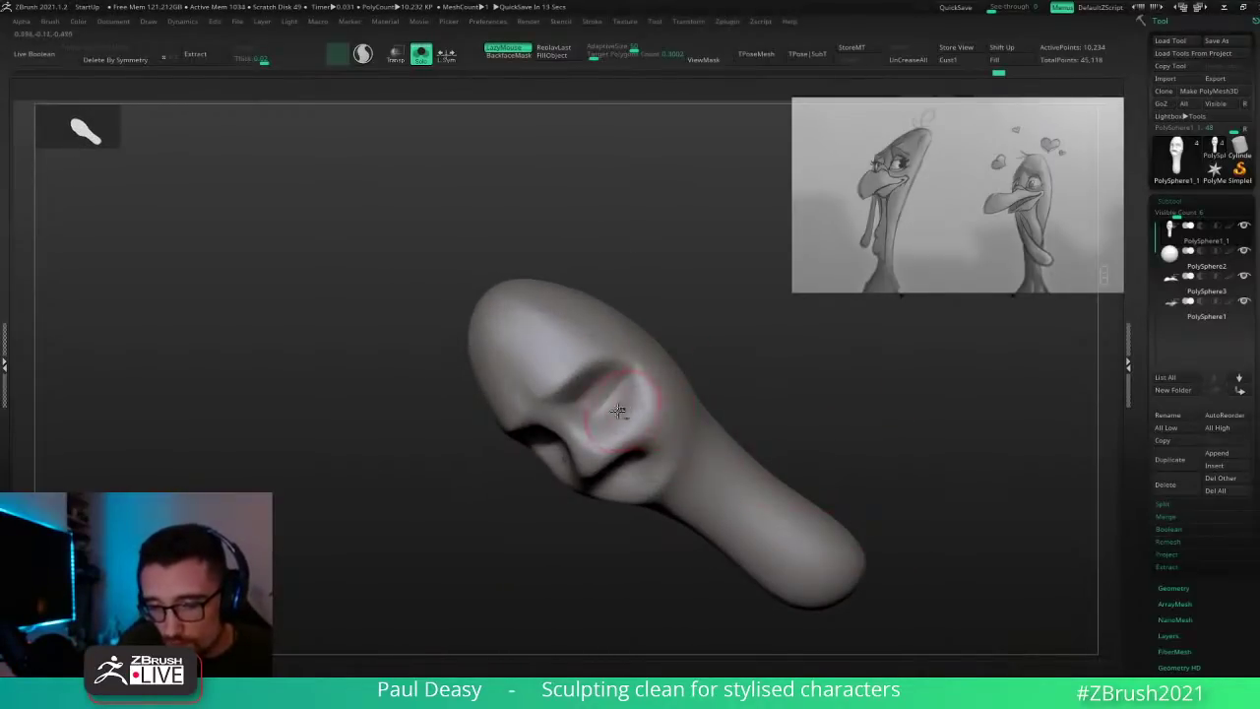
{"action": "right_click_drag", "start_coordinate": [619, 411], "coordinate": [598, 344], "text": "alt"}
{"action": "left_click_drag", "start_coordinate": [599, 345], "coordinate": [635, 303]}
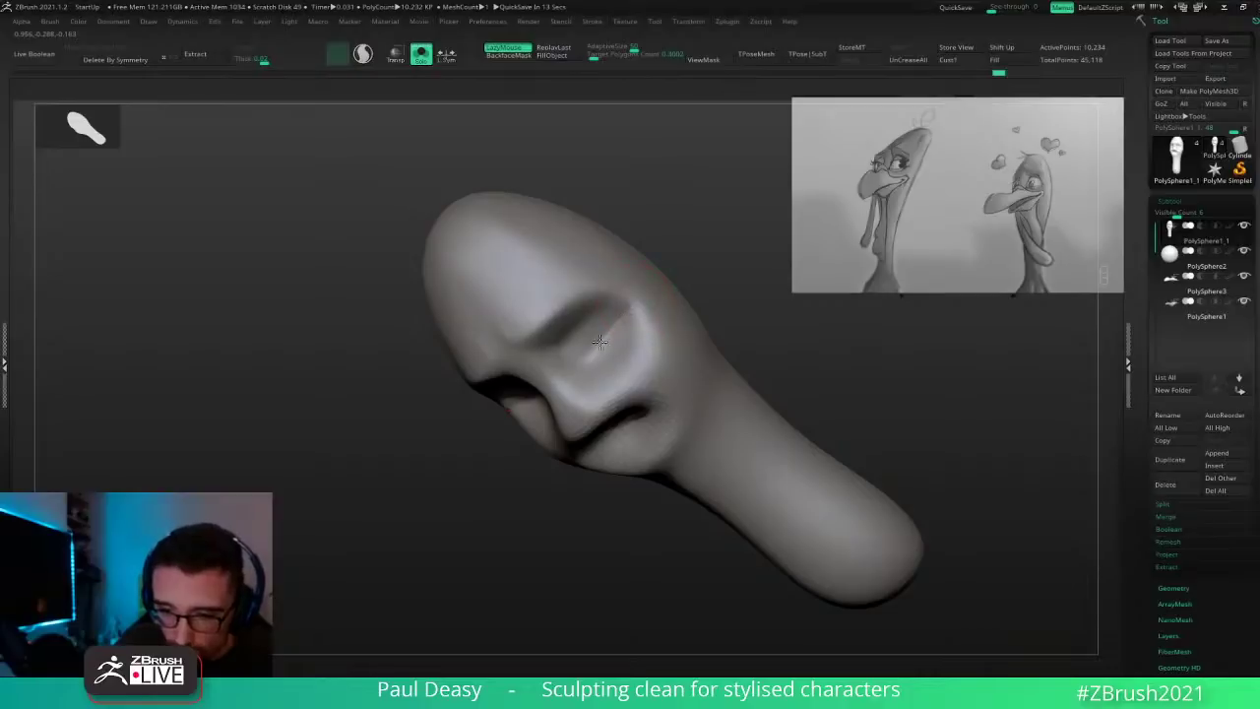
{"action": "mouse_move", "coordinate": [586, 389]}
{"action": "left_mouse_down"}
{"action": "mouse_move", "coordinate": [585, 367]}
{"action": "mouse_move", "coordinate": [660, 286]}
{"action": "left_mouse_up"}
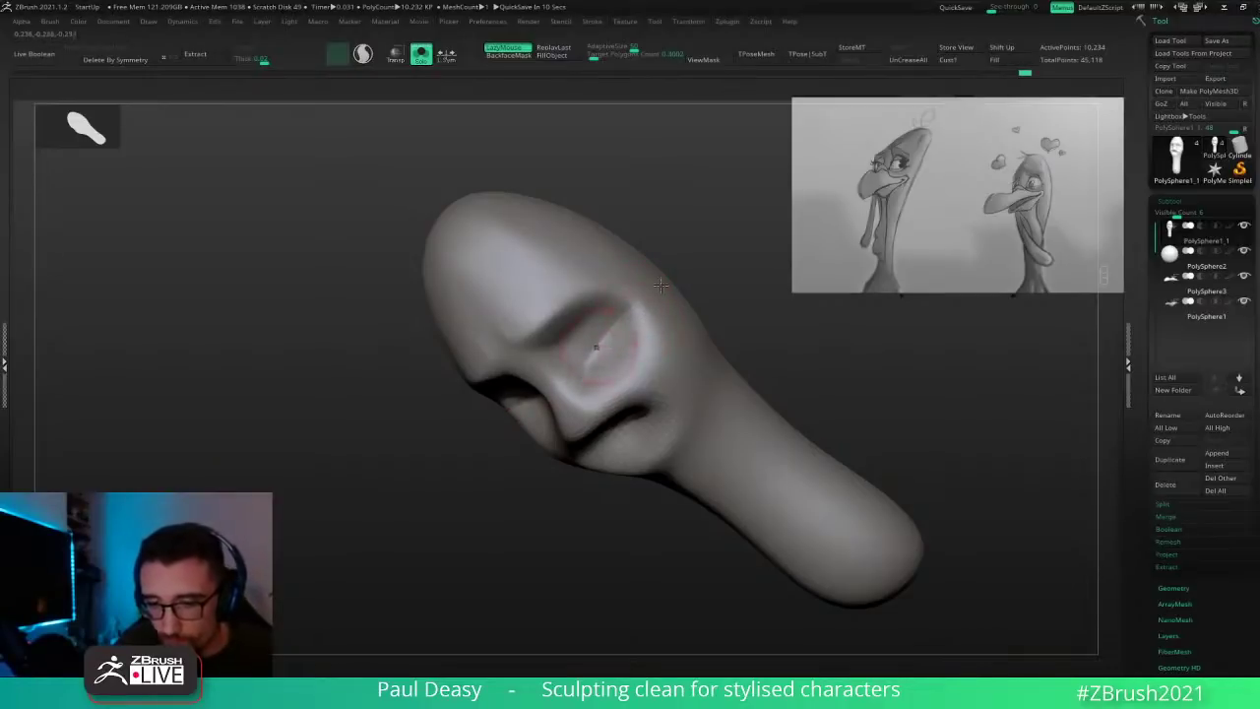
Step: Raise the head one subdivision level and refine the eye socket's crease and rim, bringing the beak and eyes back into view
{"action": "key", "text": "space"}
{"action": "key", "text": "d"}
{"action": "key", "text": "space"}
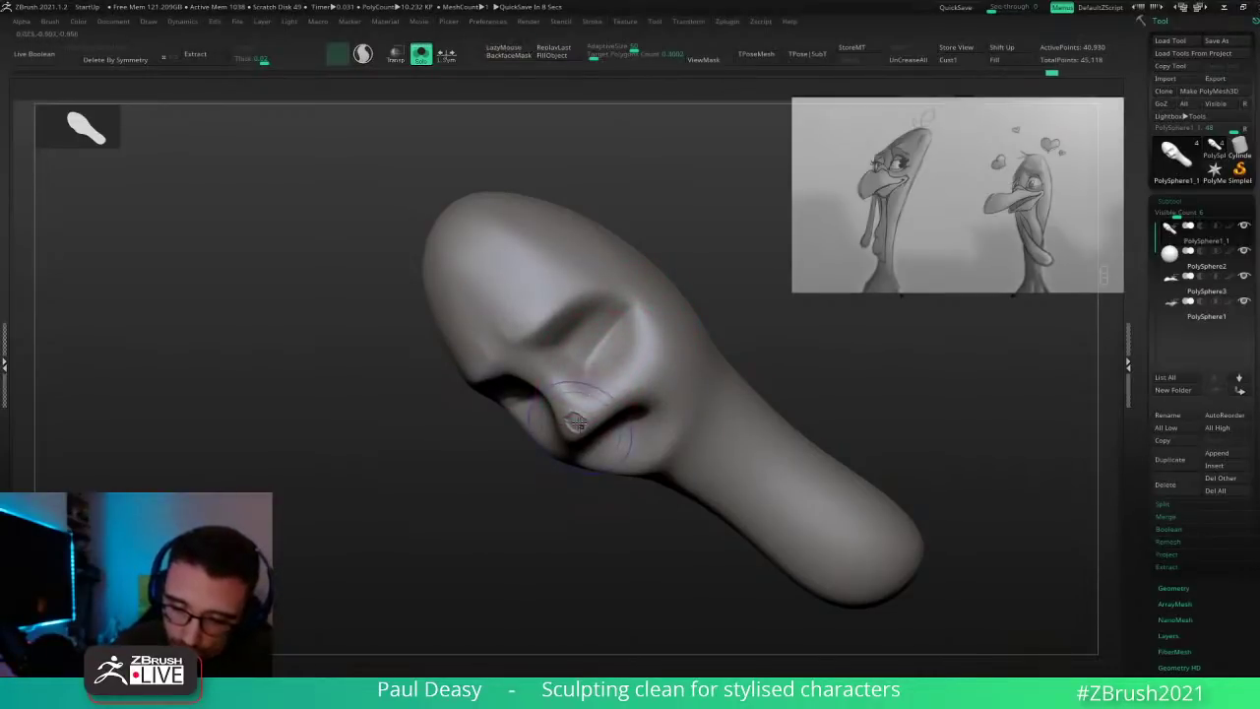
{"action": "left_click_drag", "start_coordinate": [574, 424], "coordinate": [590, 422], "text": "shift"}
{"action": "left_click_drag", "start_coordinate": [642, 350], "coordinate": [583, 388], "text": "shift"}
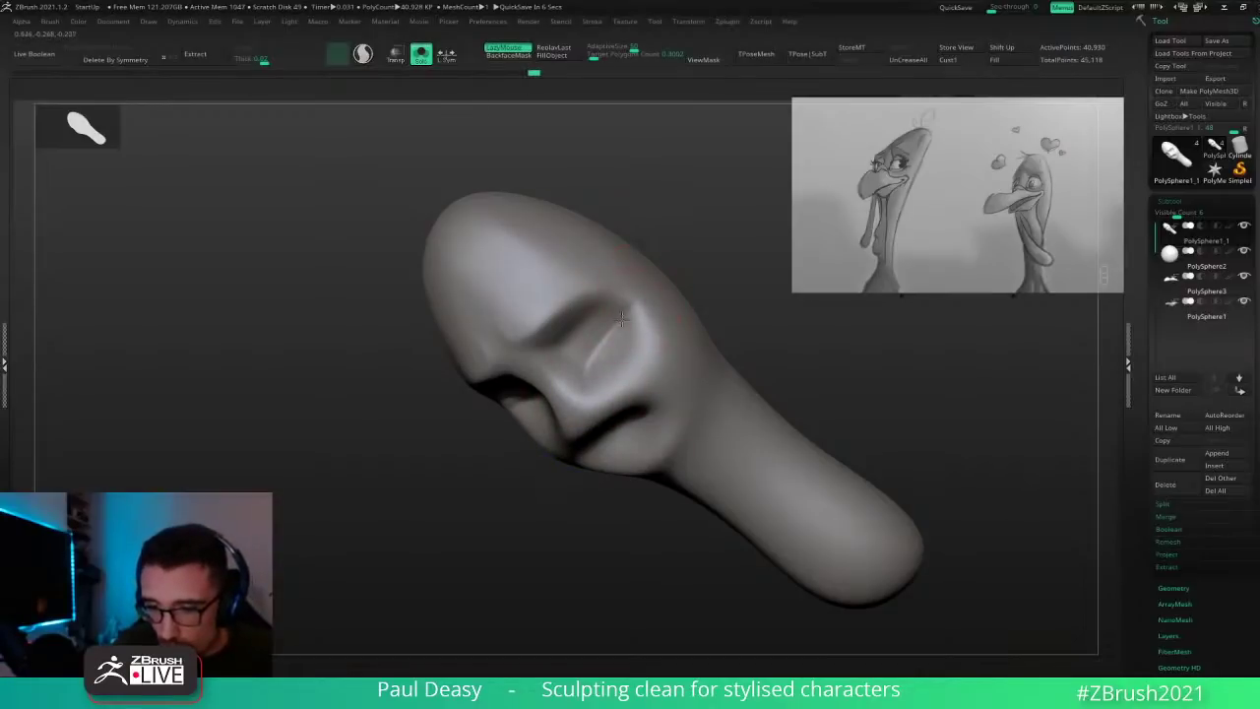
{"action": "left_click_drag", "start_coordinate": [732, 278], "coordinate": [720, 361], "text": "shift"}
{"action": "key", "text": "alt+s"}
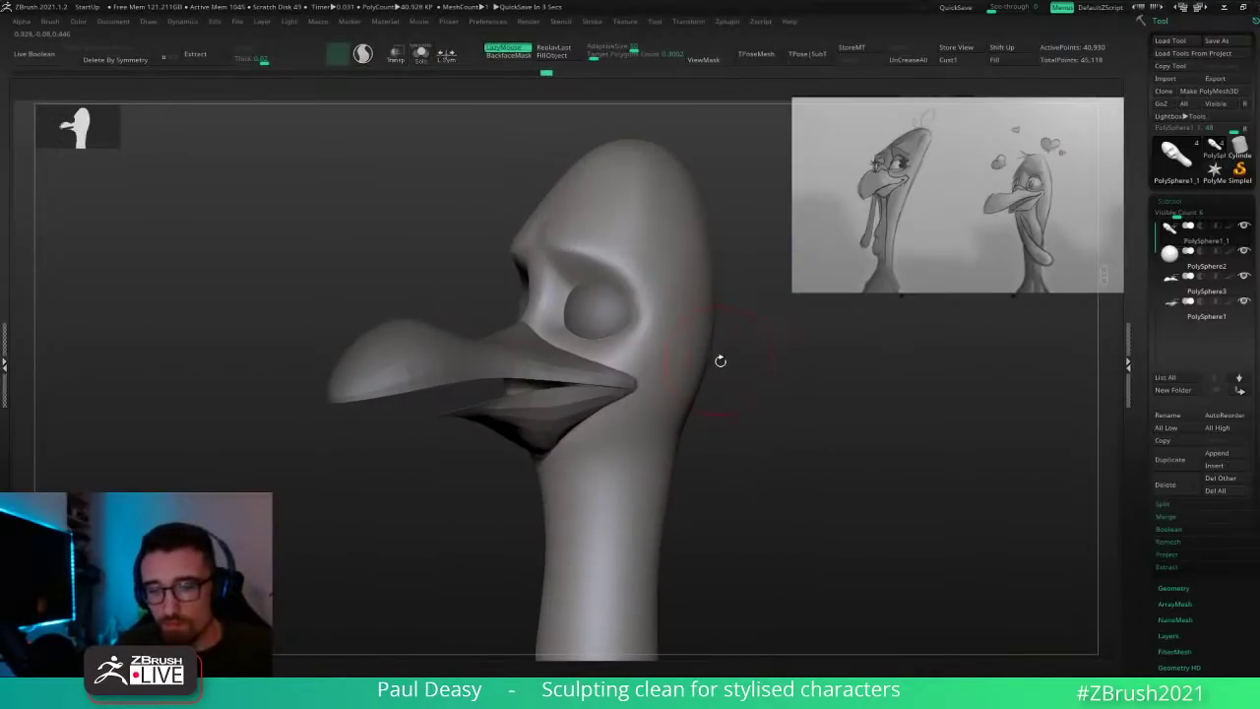
{"action": "left_click_drag", "start_coordinate": [636, 335], "coordinate": [636, 332]}
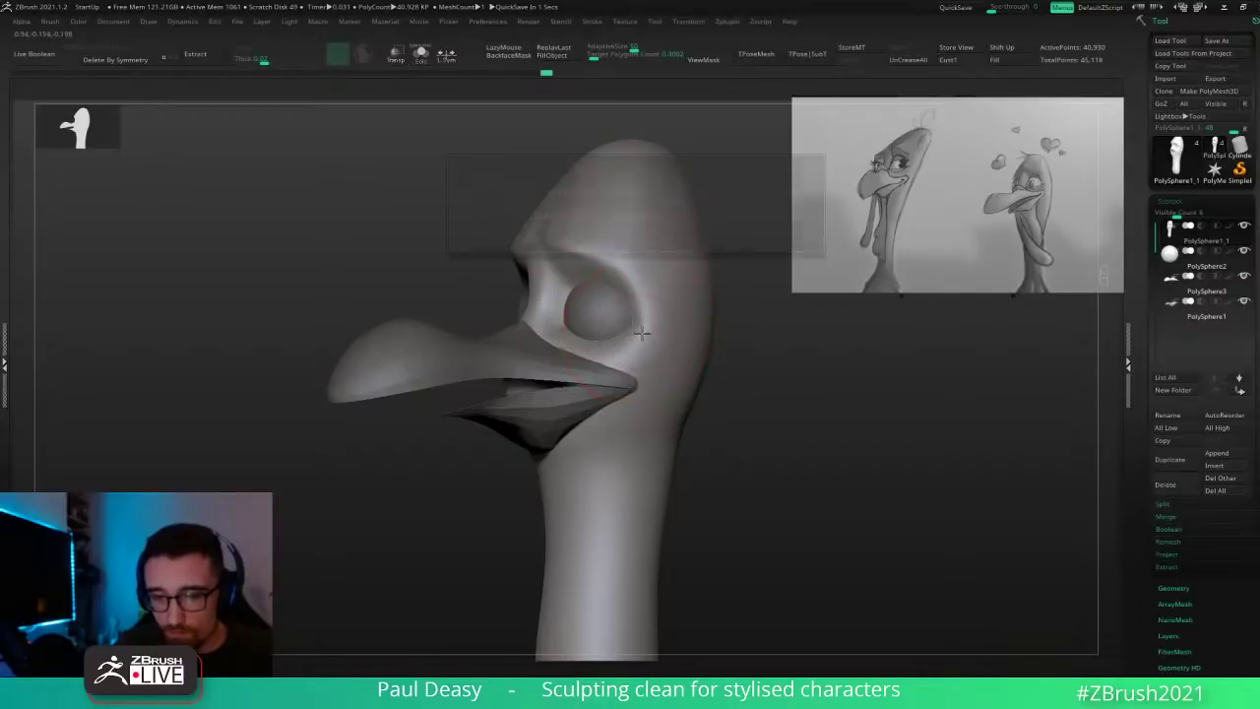
{"action": "mouse_move", "coordinate": [764, 387]}
{"action": "left_mouse_down"}
{"action": "mouse_move", "coordinate": [754, 371]}
{"action": "mouse_move", "coordinate": [717, 368]}
{"action": "mouse_move", "coordinate": [751, 383]}
{"action": "mouse_move", "coordinate": [720, 380]}
{"action": "left_mouse_up"}
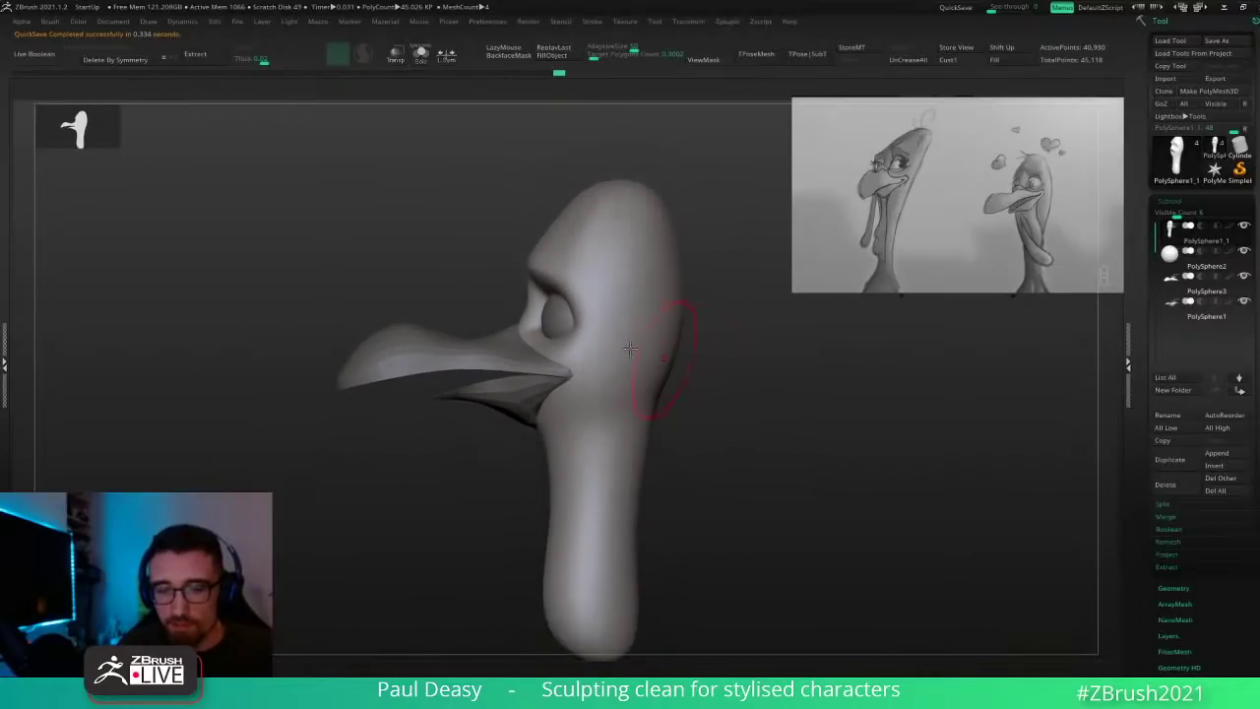
Step: Drop the head two subdivision levels and reshape the bridge between the eyes with the Move brush
{"action": "key", "text": "space"}
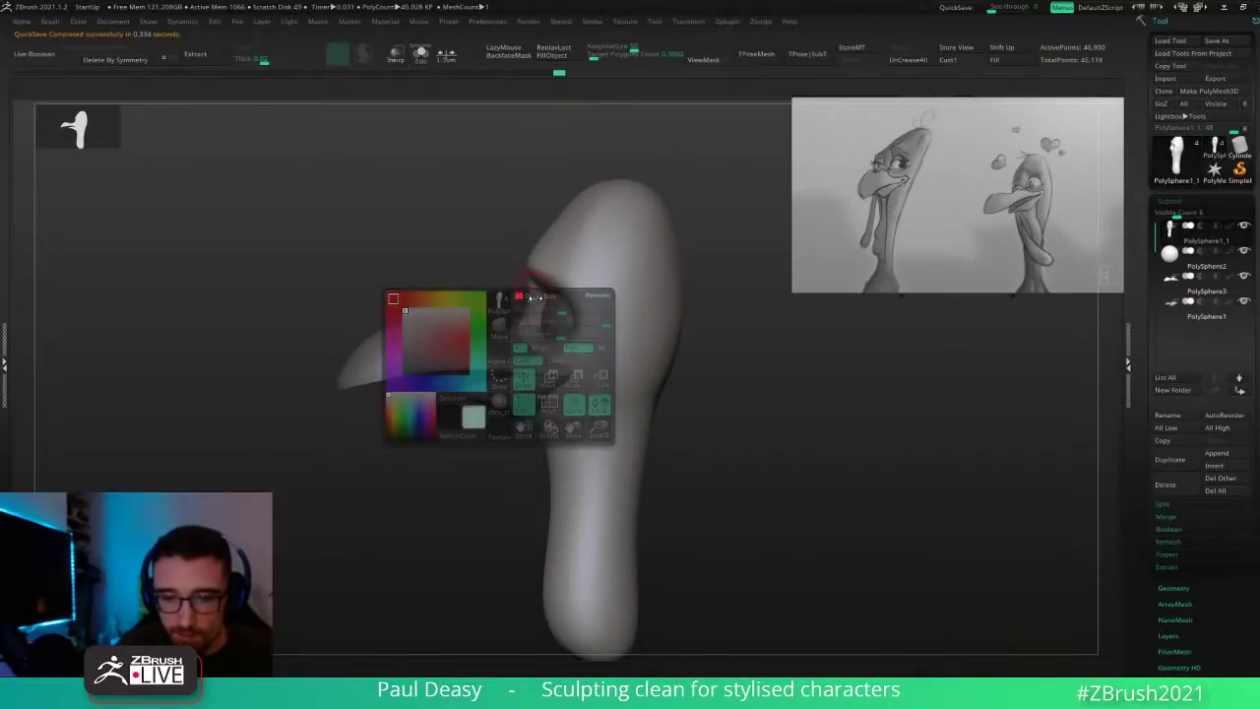
{"action": "key", "text": "shift+d"}
{"action": "key", "text": "shift+d"}
{"action": "left_click_drag", "start_coordinate": [529, 315], "coordinate": [537, 321], "text": "shift"}
{"action": "key", "text": "space"}
{"action": "key", "text": "space"}
{"action": "key", "text": "space"}
{"action": "mouse_move", "coordinate": [533, 323]}
{"action": "right_mouse_down"}
{"action": "mouse_move", "coordinate": [580, 332]}
{"action": "mouse_move", "coordinate": [522, 331]}
{"action": "right_mouse_up"}
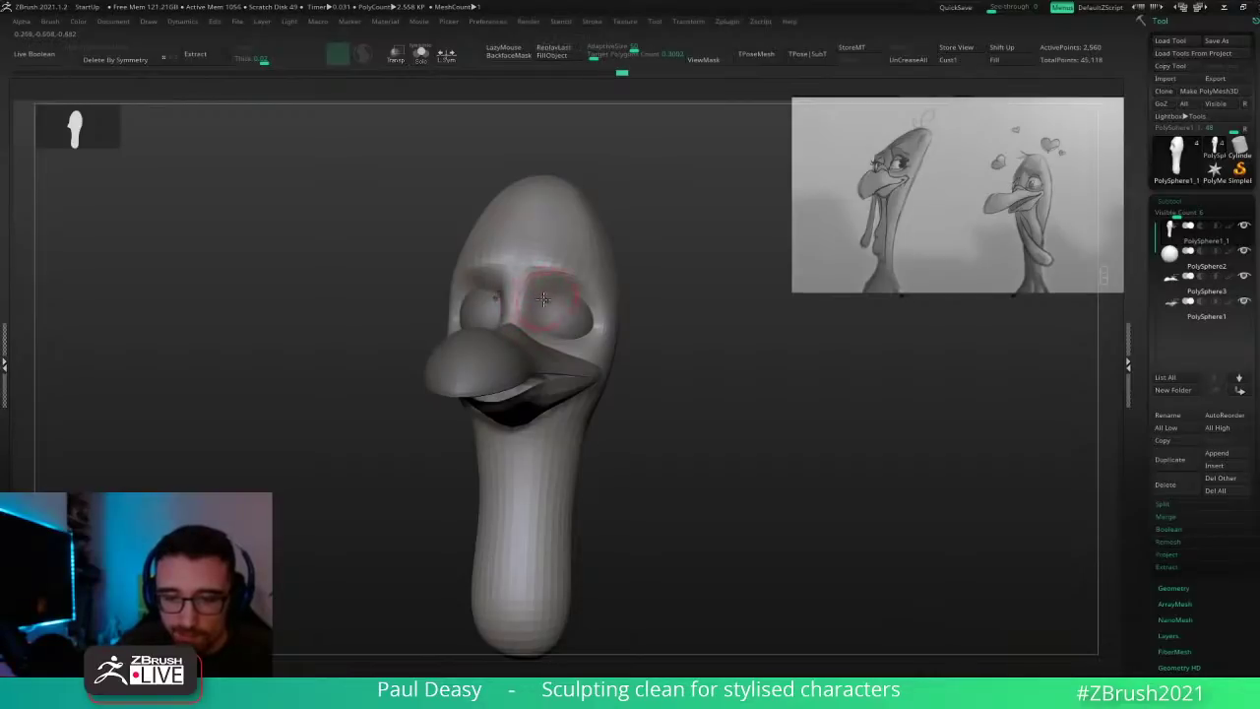
{"action": "right_click_drag", "start_coordinate": [544, 298], "coordinate": [661, 331]}
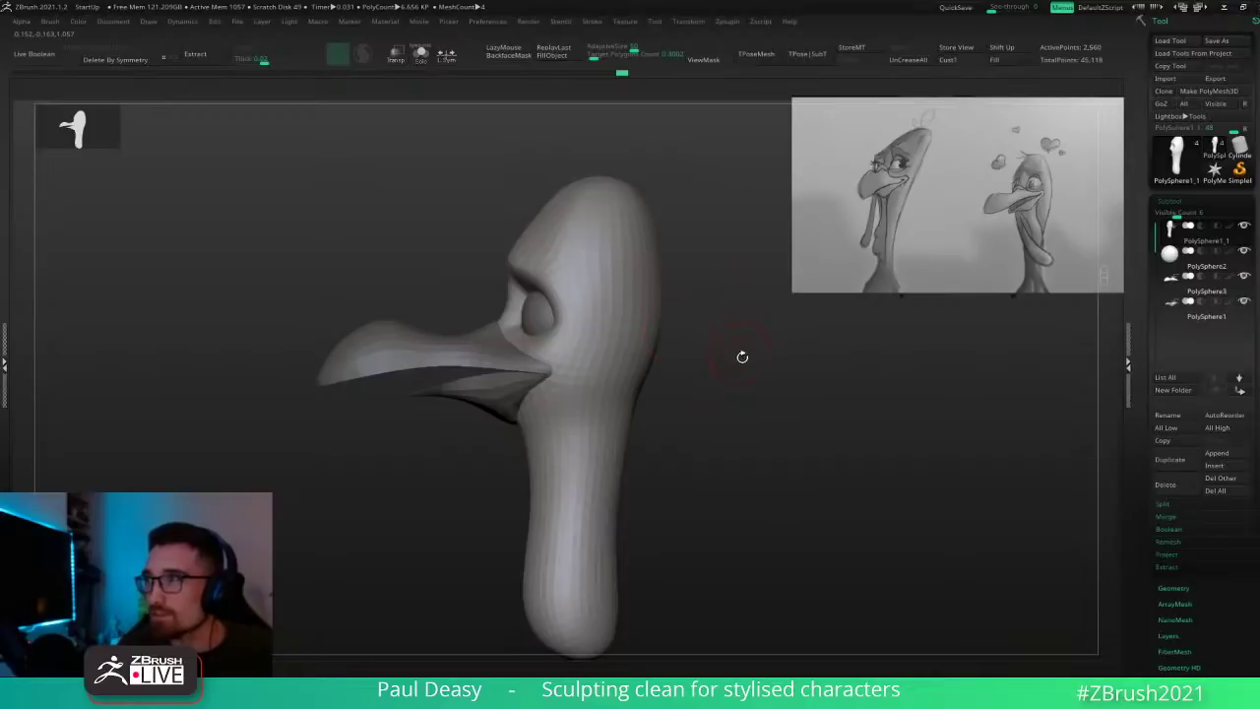
Step: Adjust the inner eye sockets beside the nose bridge from the front view, resizing the Move brush as needed
{"action": "right_click_drag", "start_coordinate": [743, 357], "coordinate": [734, 350]}
{"action": "right_click_drag", "start_coordinate": [596, 345], "coordinate": [647, 340], "text": "shift"}
{"action": "key", "text": "space"}
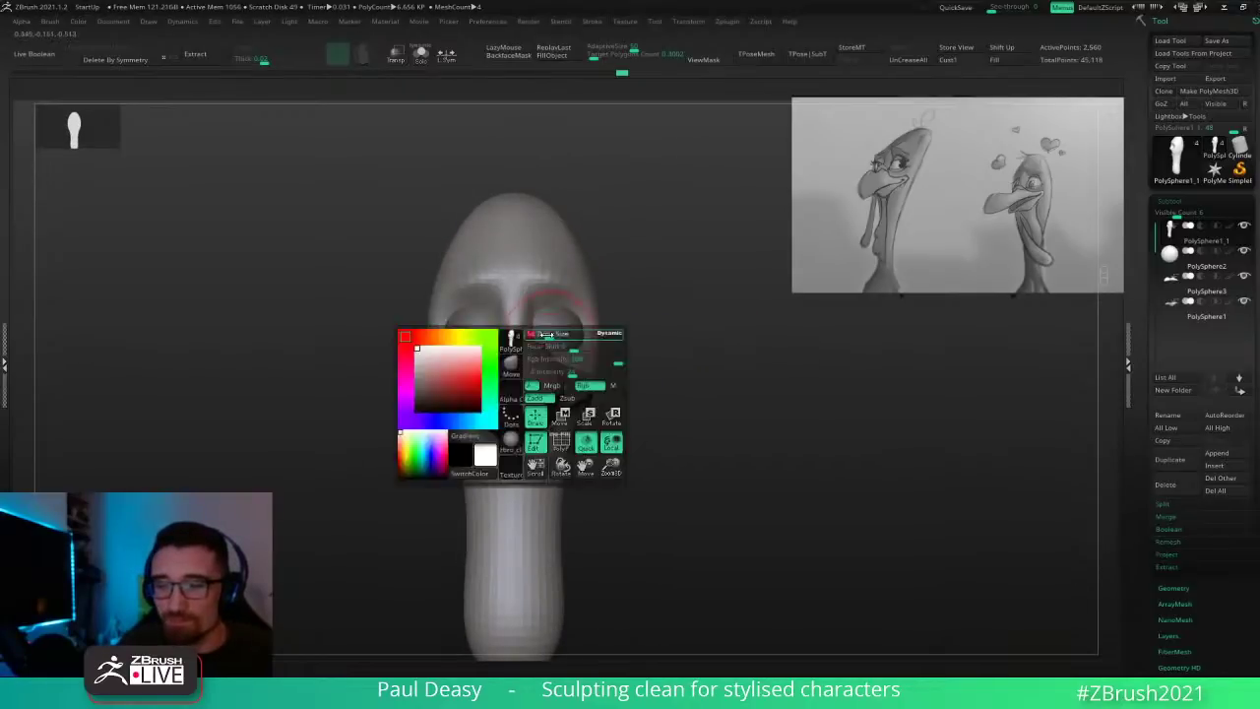
{"action": "key", "text": "space"}
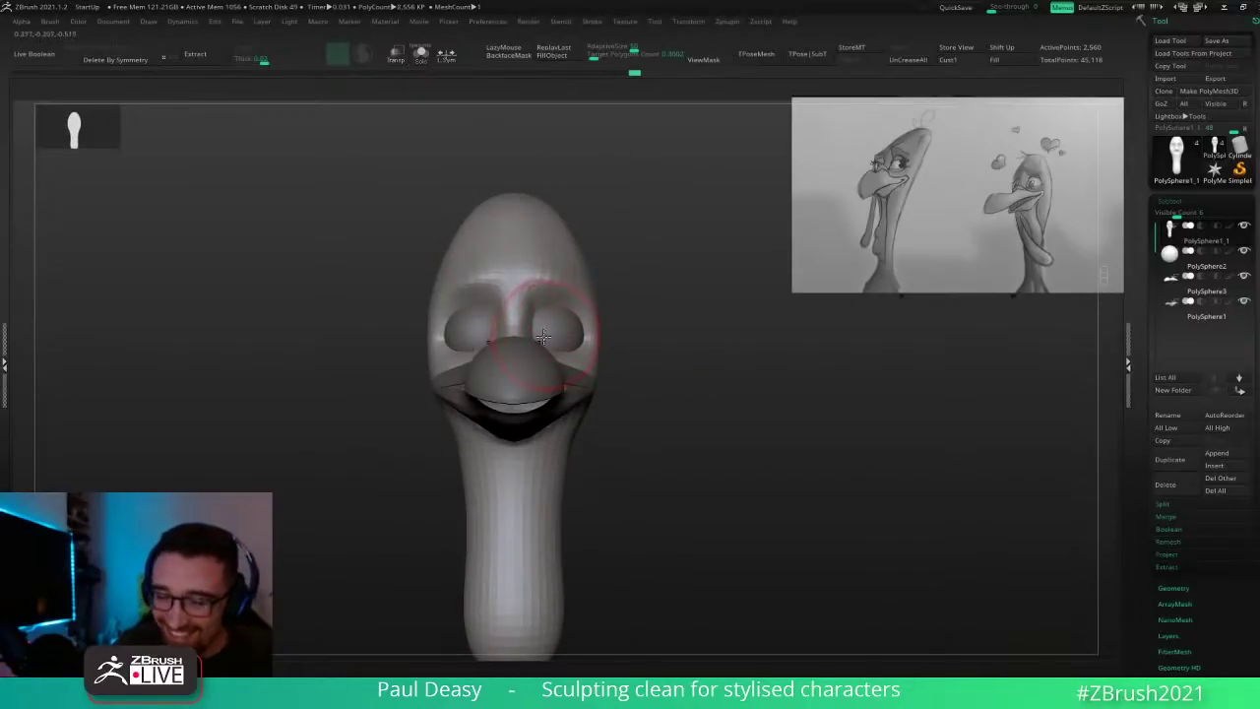
{"action": "key", "text": "space"}
{"action": "right_click_drag", "start_coordinate": [538, 336], "coordinate": [588, 321]}
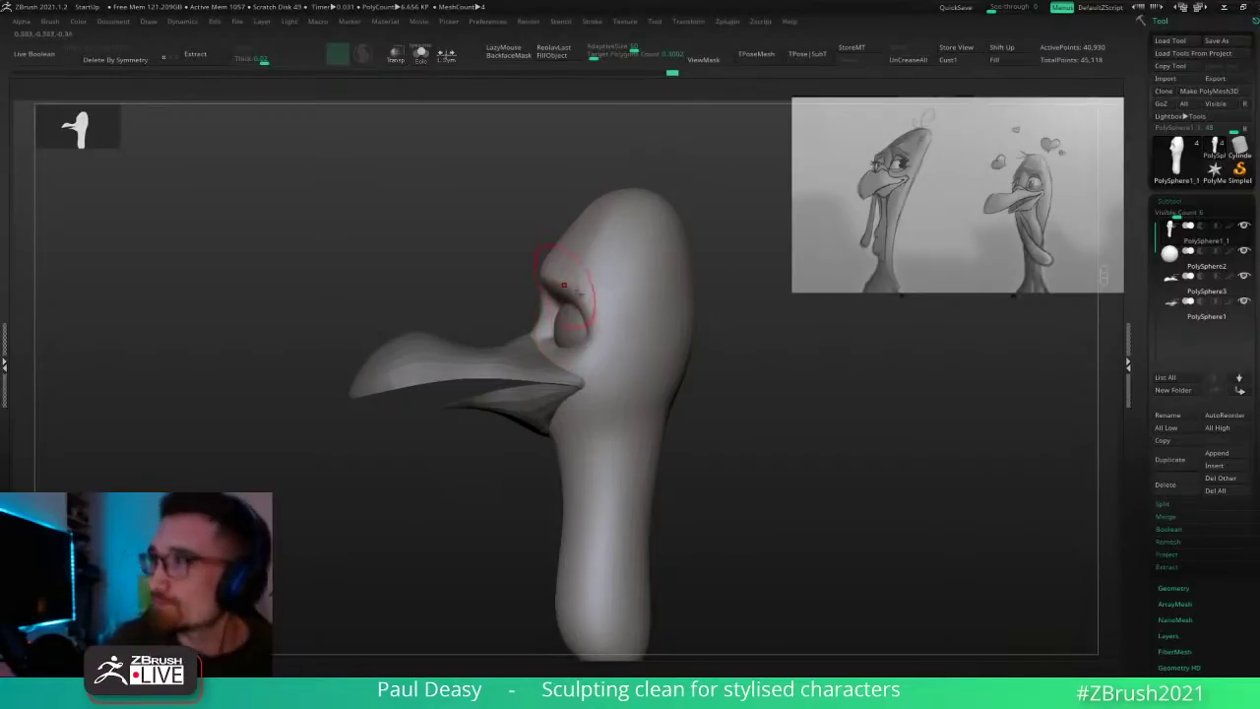
Step: Refine the profile of the nose bridge between the brow and the beak's base at the highest subdivision level
{"action": "right_click_drag", "start_coordinate": [573, 329], "coordinate": [596, 315]}
{"action": "right_click_drag", "start_coordinate": [729, 406], "coordinate": [749, 391], "text": "shift"}
{"action": "key", "text": "space"}
{"action": "key", "text": "space"}
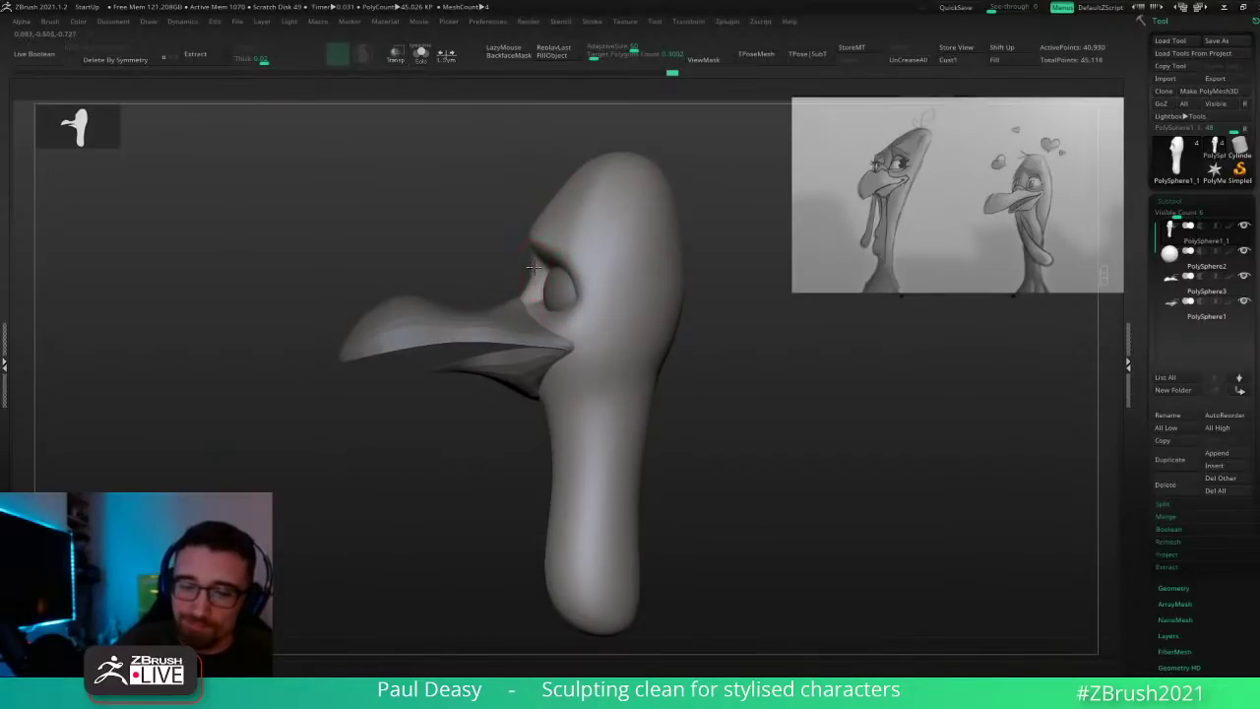
{"action": "key", "text": "space"}
{"action": "left_click_drag", "start_coordinate": [538, 273], "coordinate": [534, 264]}
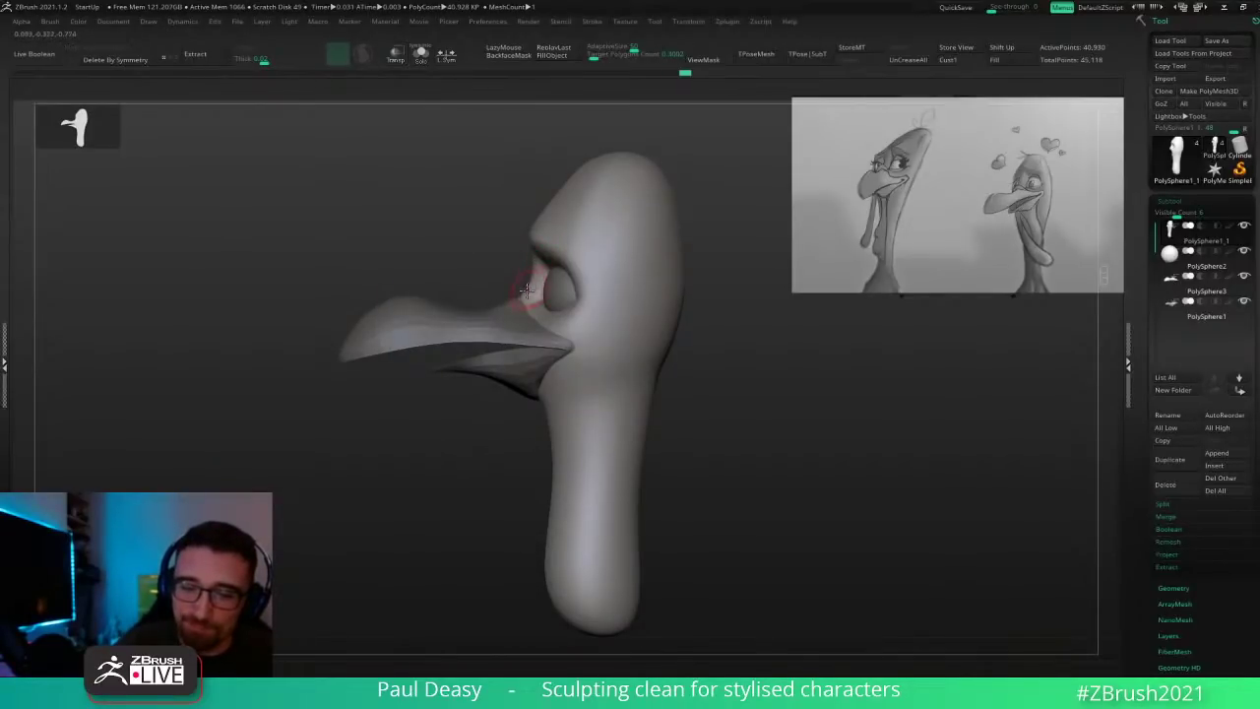
{"action": "key", "text": "space"}
{"action": "mouse_move", "coordinate": [524, 292]}
{"action": "right_mouse_down"}
{"action": "mouse_move", "coordinate": [515, 317]}
{"action": "mouse_move", "coordinate": [523, 308]}
{"action": "right_mouse_up"}
{"action": "key", "text": "space"}
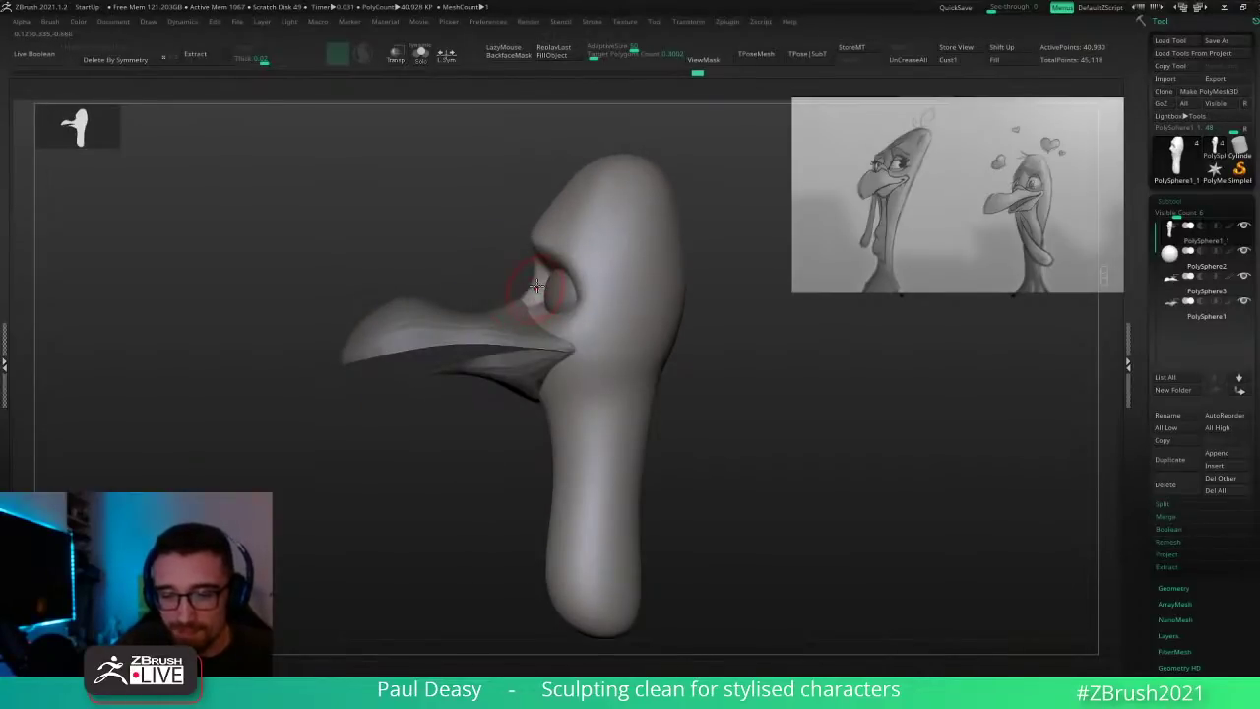
Step: Drop the head two subdivision levels and push the brow's front edge back with a larger Move brush
{"action": "key", "text": "shift+d"}
{"action": "key", "text": "space"}
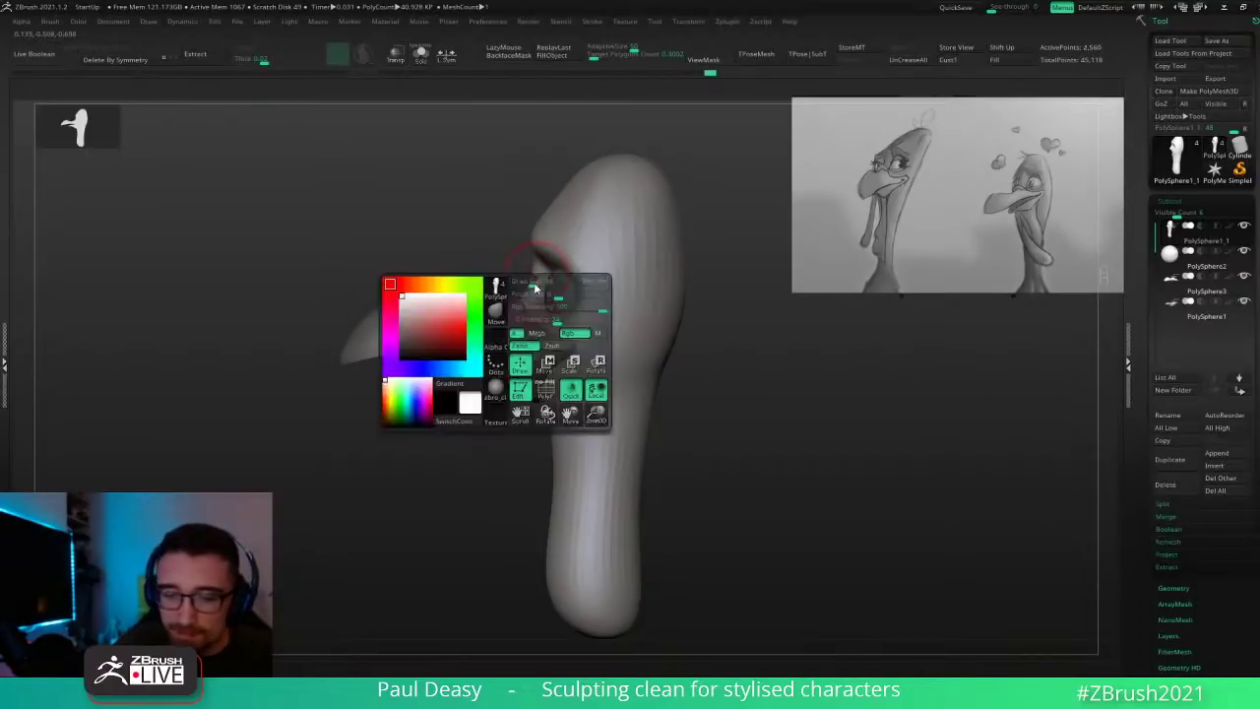
{"action": "key", "text": "shift+d"}
{"action": "key", "text": "space"}
{"action": "left_click_drag", "start_coordinate": [540, 234], "coordinate": [547, 233]}
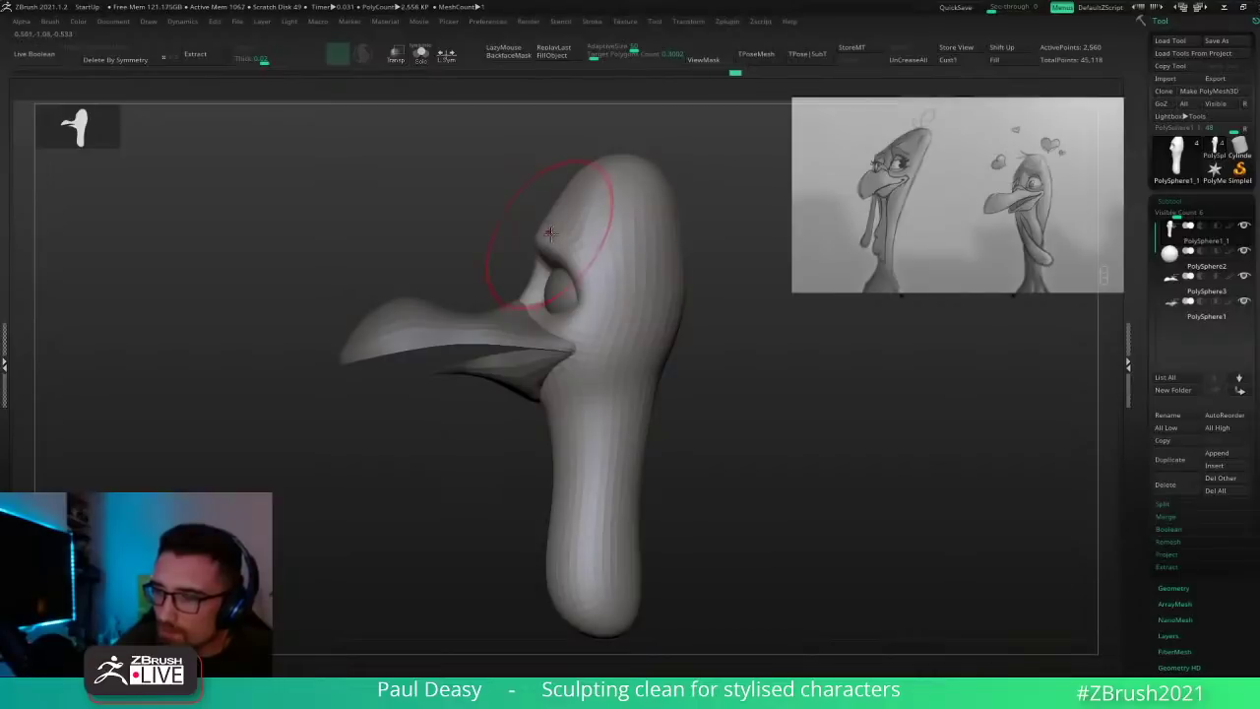
{"action": "right_click", "coordinate": [549, 233]}
{"action": "mouse_move", "coordinate": [548, 233]}
{"action": "right_mouse_down"}
{"action": "mouse_move", "coordinate": [594, 185]}
{"action": "mouse_move", "coordinate": [569, 224]}
{"action": "mouse_move", "coordinate": [560, 211]}
{"action": "right_mouse_up"}
Step: Isolate the head, adjust the brow's curve from below and in front, and return to the higher subdivision level
{"action": "key", "text": "shift+alt+s"}
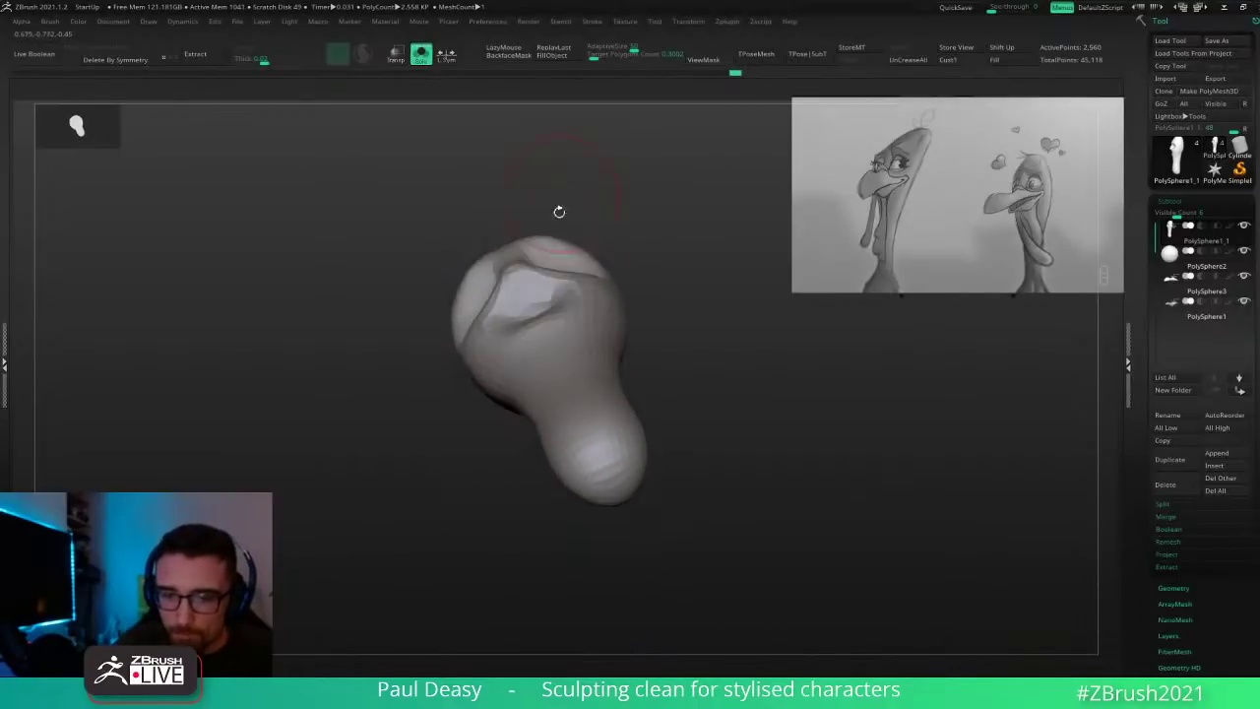
{"action": "key", "text": "space"}
{"action": "left_click_drag", "start_coordinate": [552, 238], "coordinate": [548, 241]}
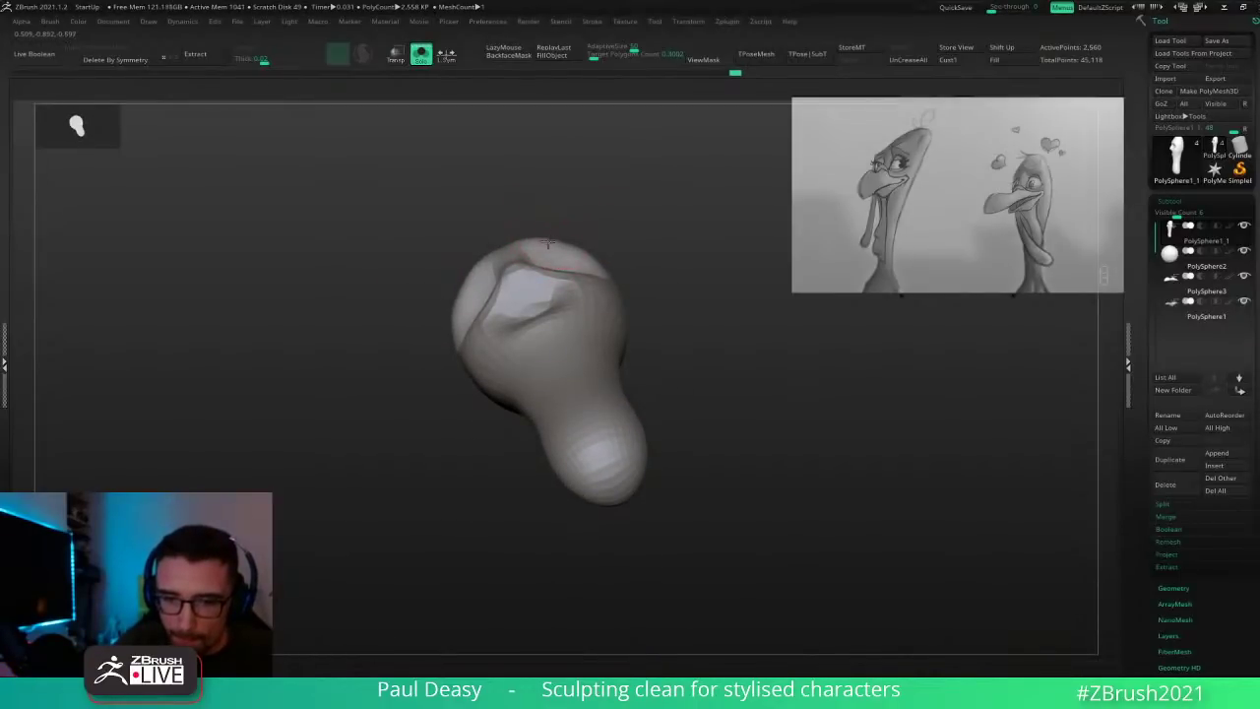
{"action": "mouse_move", "coordinate": [593, 225]}
{"action": "right_mouse_down"}
{"action": "mouse_move", "coordinate": [583, 250]}
{"action": "mouse_move", "coordinate": [564, 246]}
{"action": "right_mouse_up"}
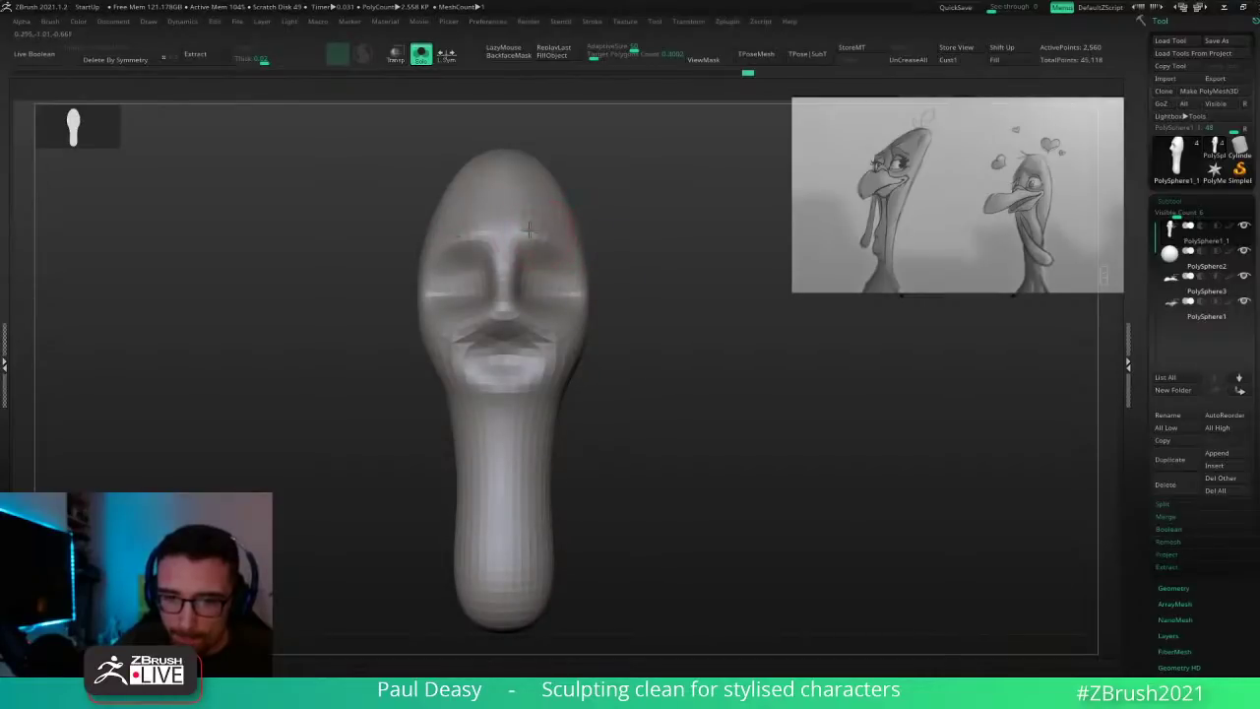
{"action": "key", "text": "d"}
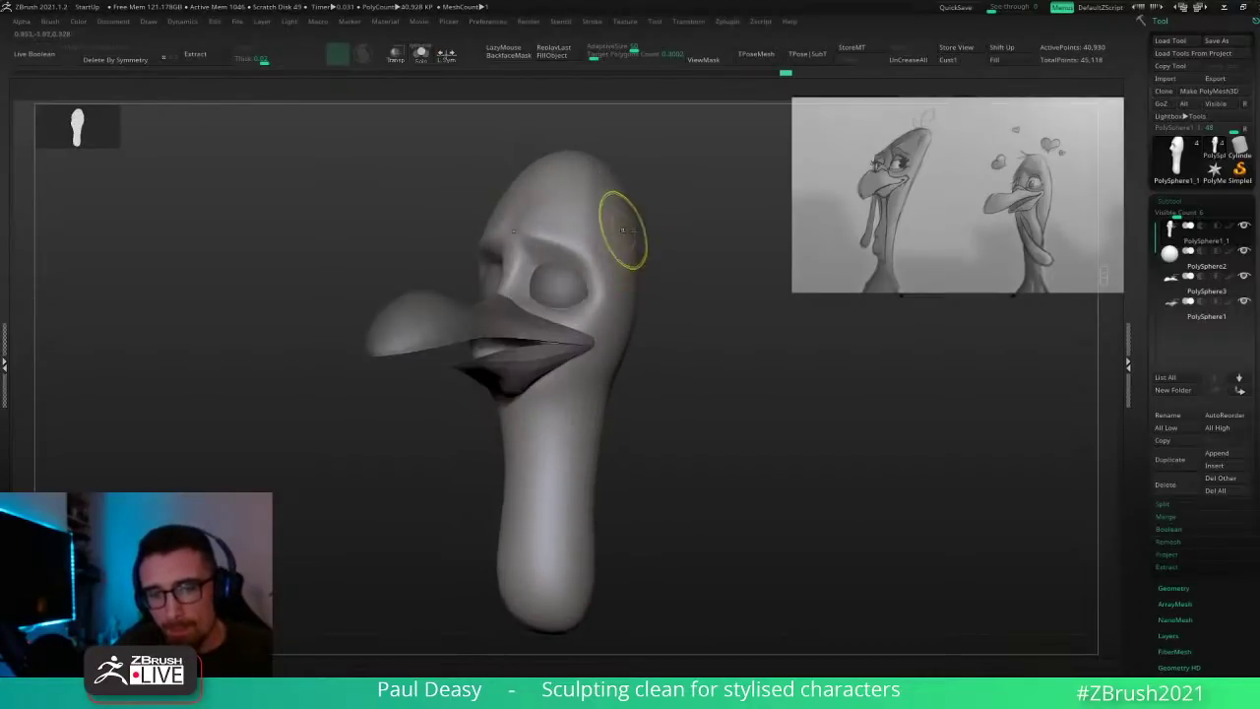
Step: Drop the head two subdivision levels and adjust the sides of the neck just below the beak's corners with a resized Move brush
{"action": "right_click_drag", "start_coordinate": [600, 240], "coordinate": [552, 251], "text": "shift"}
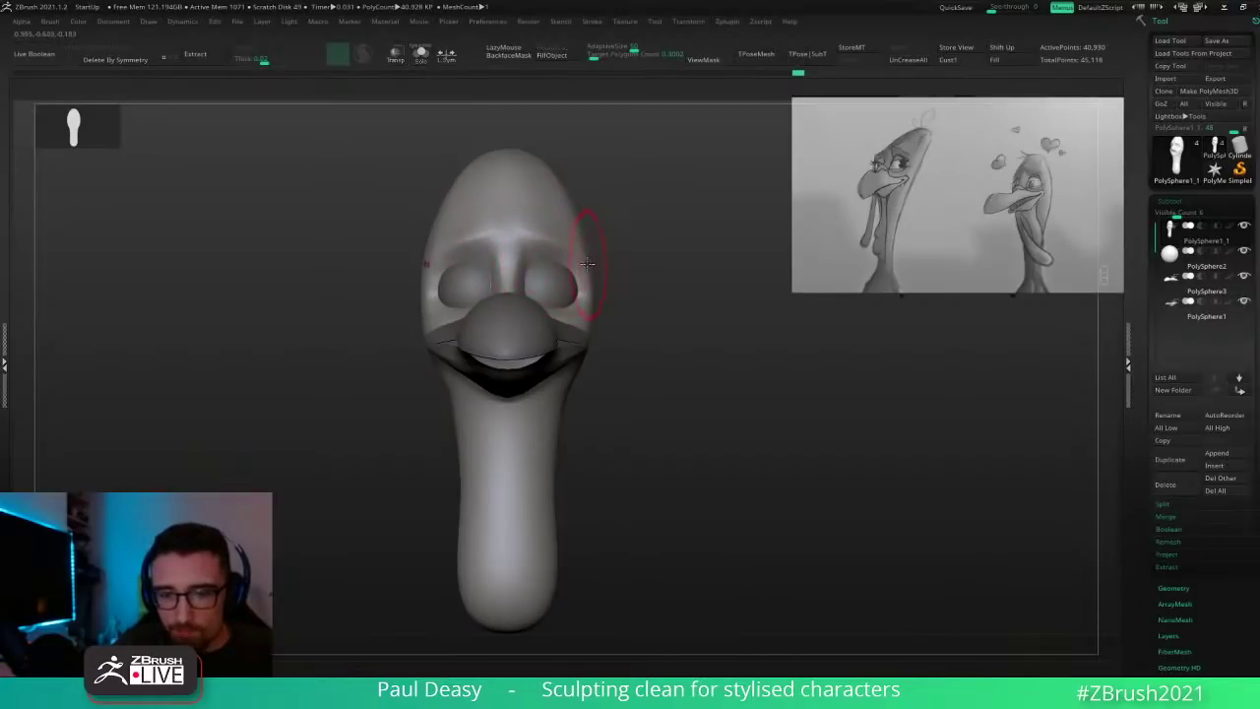
{"action": "right_click_drag", "start_coordinate": [641, 343], "coordinate": [602, 364]}
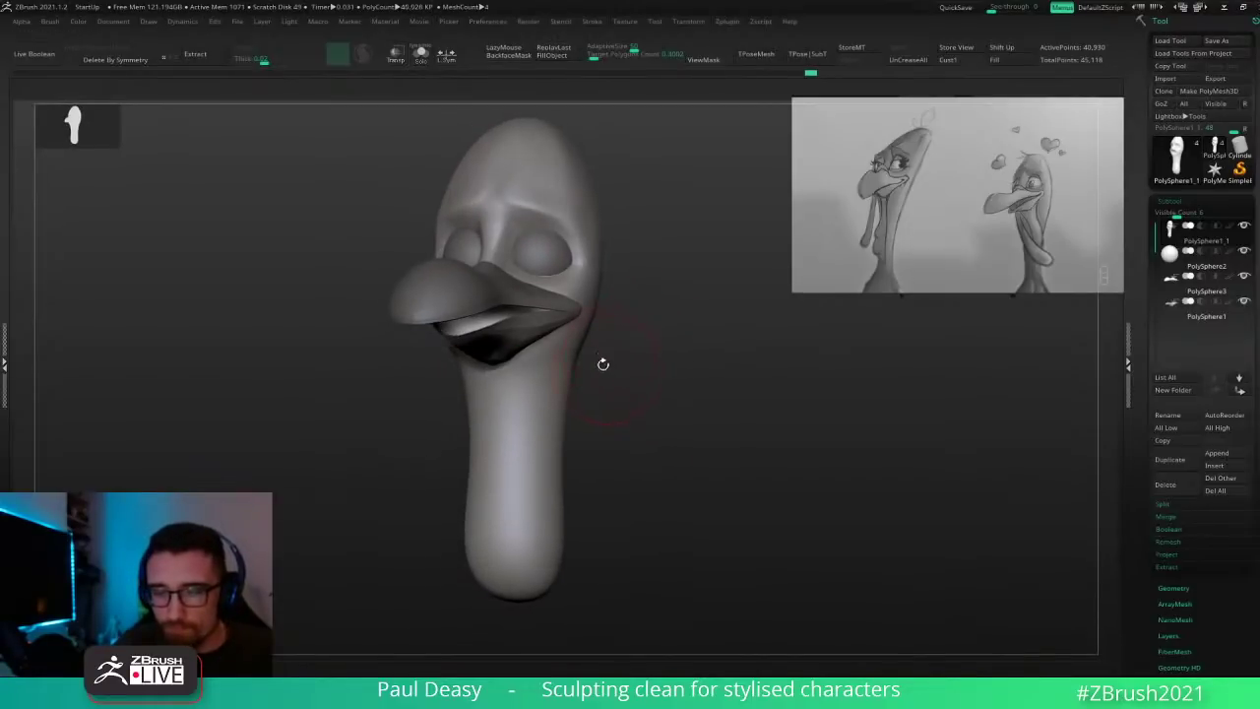
{"action": "key", "text": "shift+d"}
{"action": "key", "text": "shift+d"}
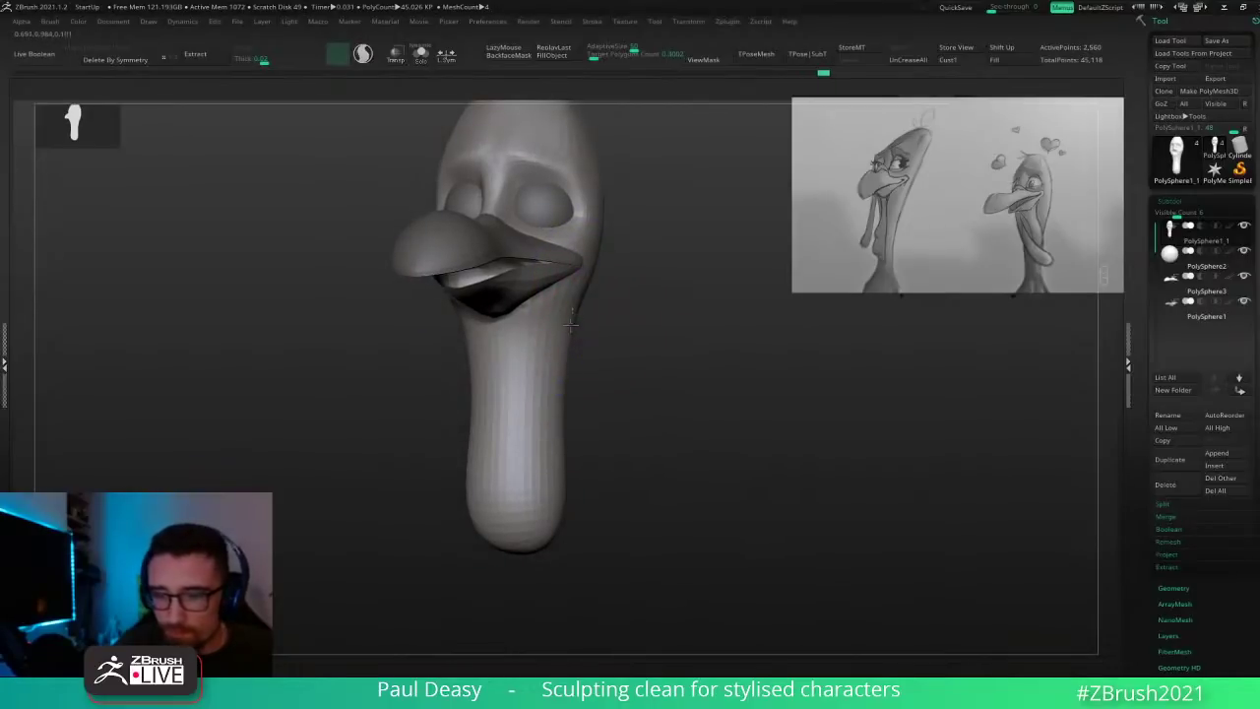
{"action": "key", "text": "space"}
{"action": "left_click_drag", "start_coordinate": [573, 320], "coordinate": [579, 320]}
{"action": "mouse_move", "coordinate": [573, 323]}
{"action": "left_mouse_down"}
{"action": "mouse_move", "coordinate": [586, 323]}
{"action": "mouse_move", "coordinate": [575, 340]}
{"action": "left_mouse_up"}
{"action": "right_click_drag", "start_coordinate": [619, 381], "coordinate": [627, 323], "text": "alt"}
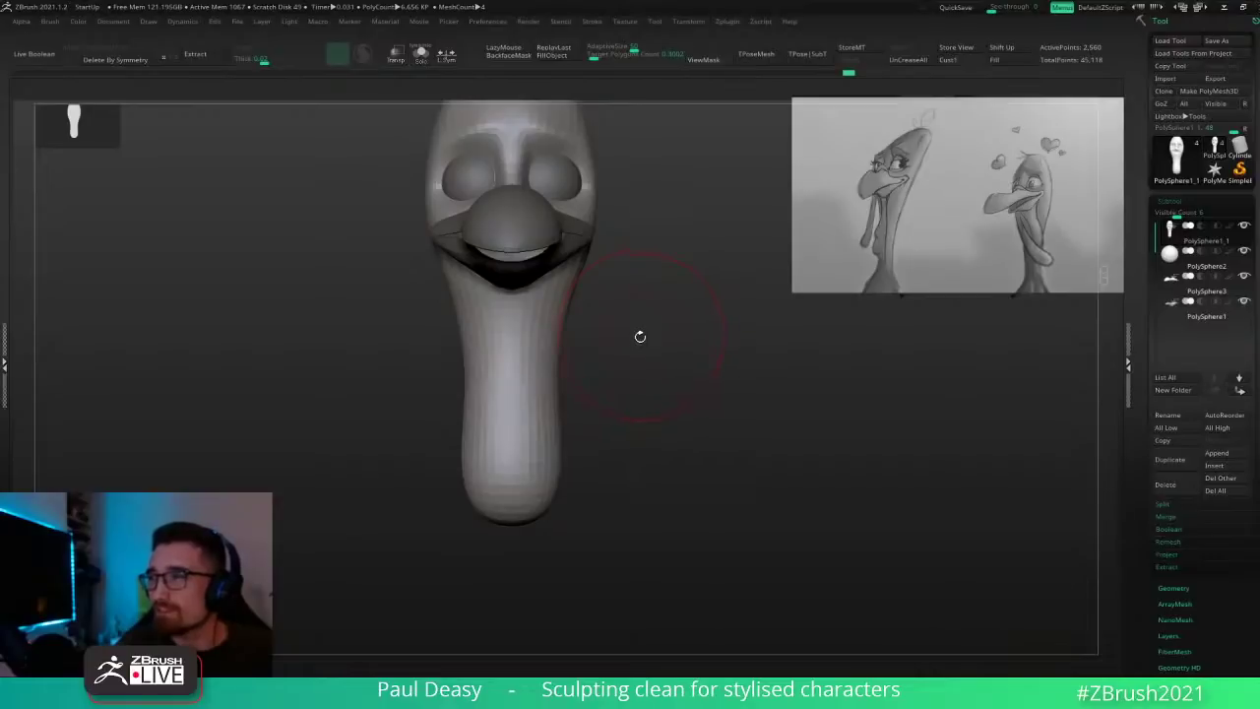
{"action": "left_click_drag", "start_coordinate": [639, 338], "coordinate": [623, 332]}
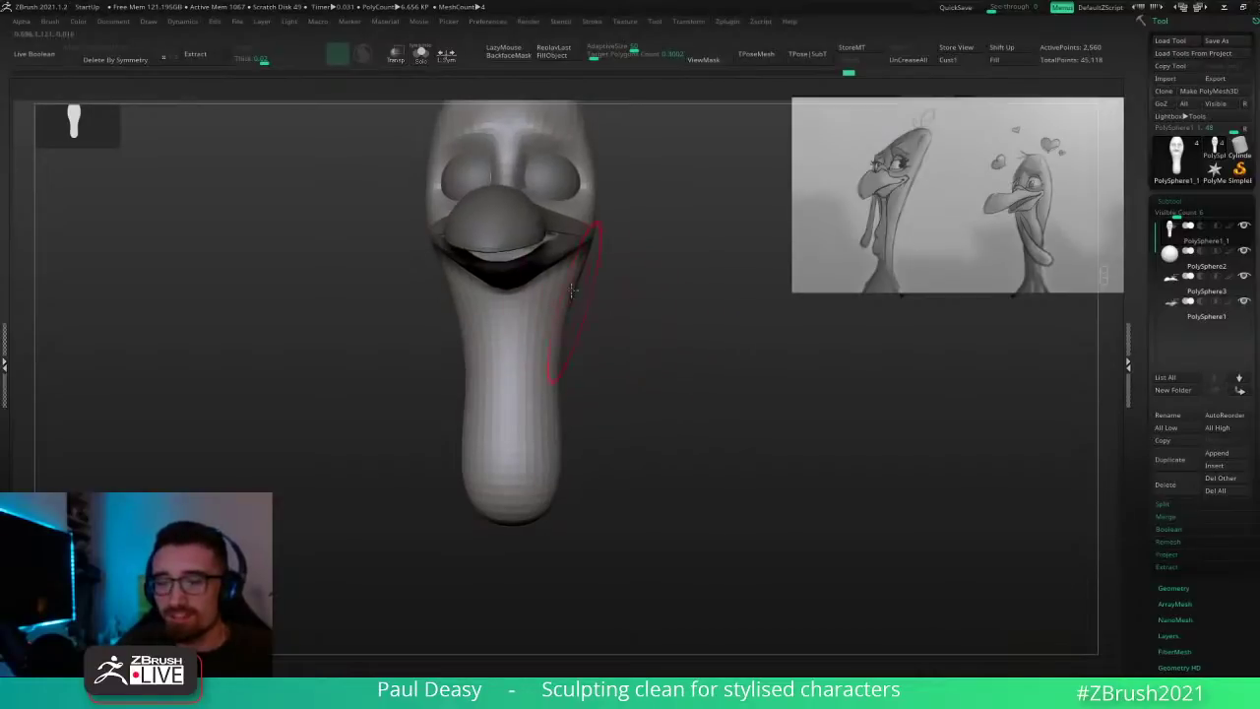
Step: Even out the upper neck's side contours from the front view, resizing the brush as needed
{"action": "key", "text": "space"}
{"action": "key", "text": "space"}
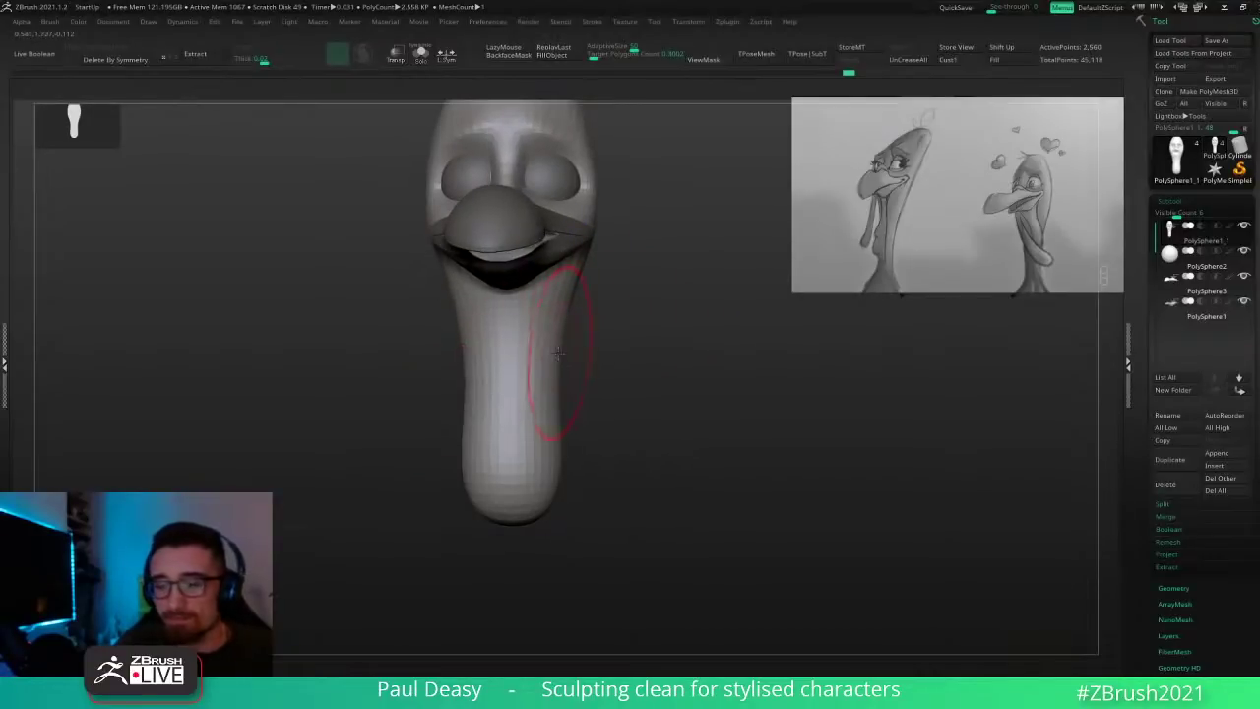
{"action": "mouse_move", "coordinate": [559, 364]}
{"action": "left_mouse_down", "text": "shift"}
{"action": "mouse_move", "coordinate": [557, 344]}
{"action": "mouse_move", "coordinate": [622, 352]}
{"action": "left_mouse_up", "text": "shift"}
{"action": "key", "text": "space"}
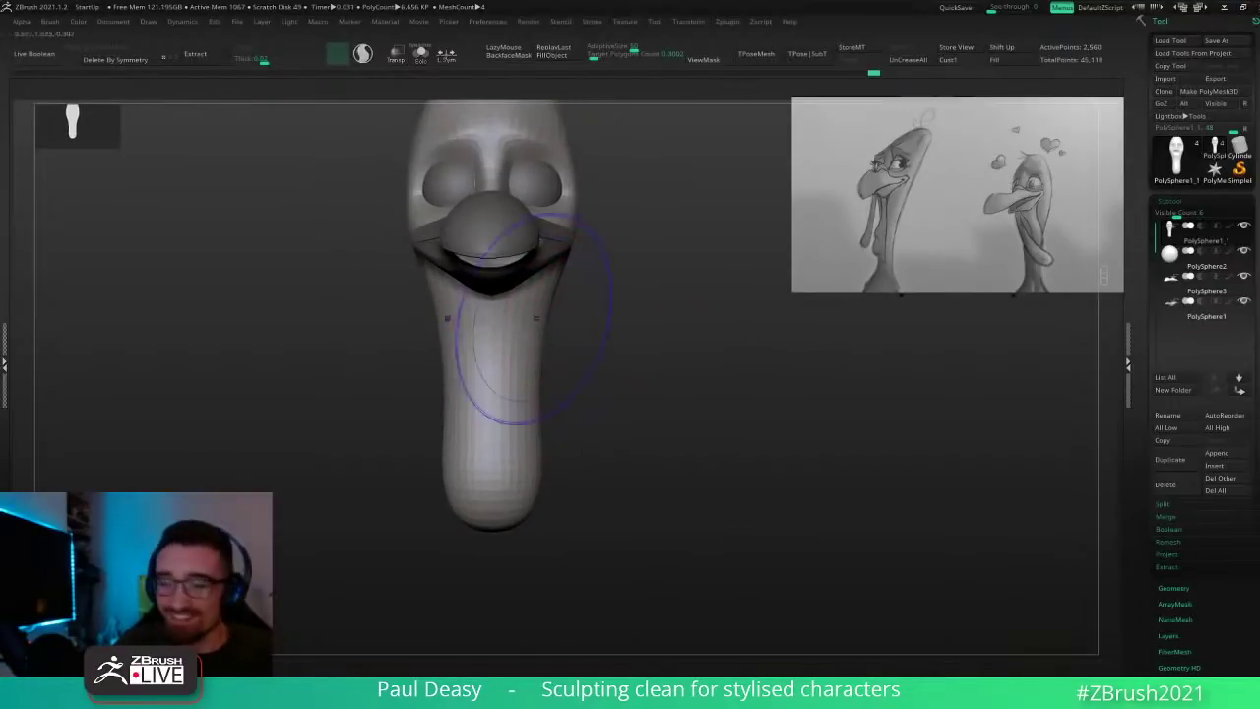
{"action": "left_click_drag", "start_coordinate": [535, 321], "coordinate": [548, 411], "text": "shift"}
{"action": "mouse_move", "coordinate": [636, 338]}
{"action": "left_mouse_down"}
{"action": "mouse_move", "coordinate": [599, 325]}
{"action": "mouse_move", "coordinate": [645, 313]}
{"action": "mouse_move", "coordinate": [613, 317]}
{"action": "mouse_move", "coordinate": [624, 332]}
{"action": "left_mouse_up"}
{"action": "key", "text": "space"}
Step: Reshape and smooth the sides of the neck from behind, working down to its rounded base
{"action": "left_click_drag", "start_coordinate": [729, 338], "coordinate": [617, 347], "text": "alt"}
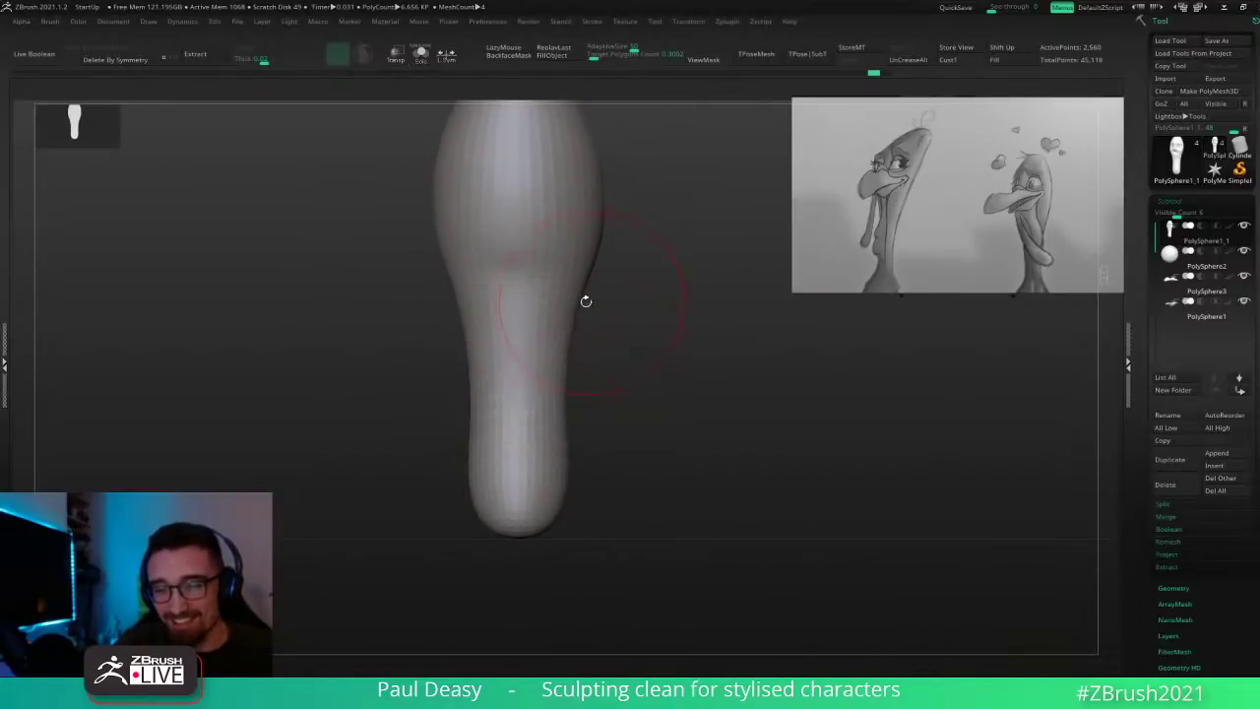
{"action": "left_click_drag", "start_coordinate": [587, 295], "coordinate": [568, 362]}
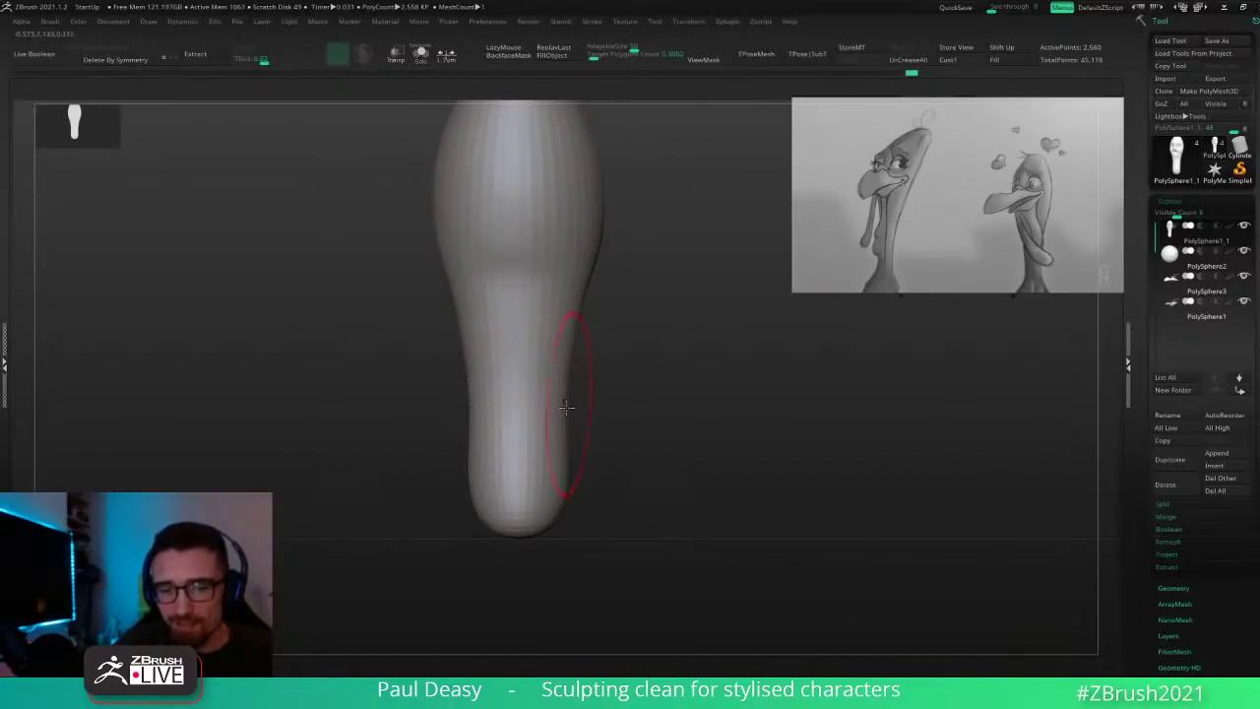
{"action": "left_click_drag", "start_coordinate": [620, 428], "coordinate": [623, 367], "text": "alt"}
{"action": "left_click_drag", "start_coordinate": [573, 416], "coordinate": [571, 468]}
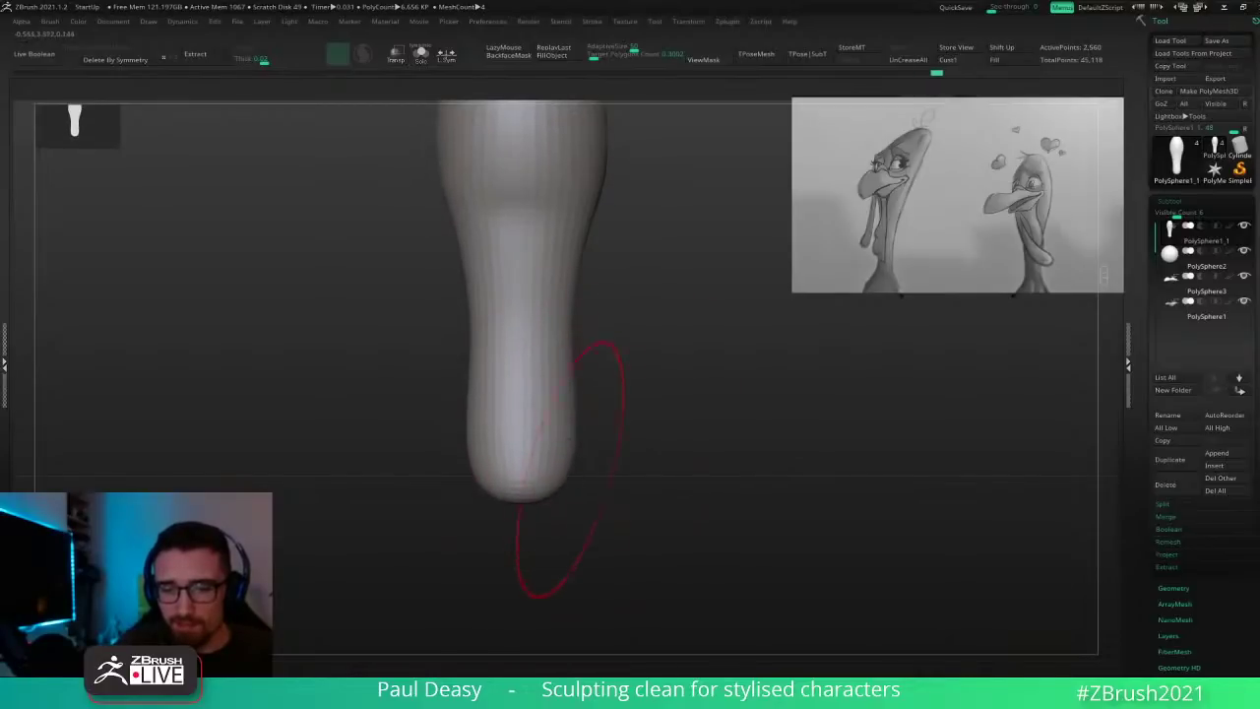
{"action": "left_click_drag", "start_coordinate": [570, 369], "coordinate": [578, 340]}
{"action": "left_click_drag", "start_coordinate": [574, 268], "coordinate": [568, 429], "text": "shift"}
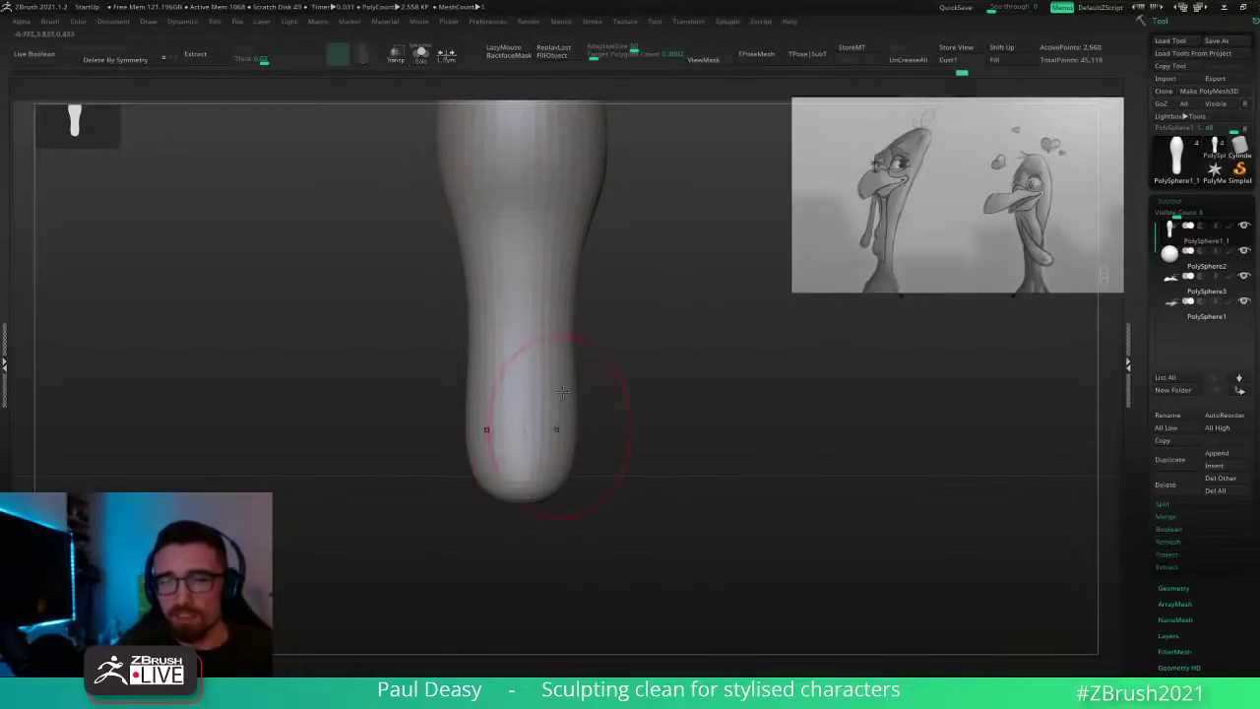
Step: Refine the curve from the back of the head into the neck in side profile
{"action": "left_click_drag", "start_coordinate": [635, 324], "coordinate": [686, 389]}
{"action": "key", "text": "space"}
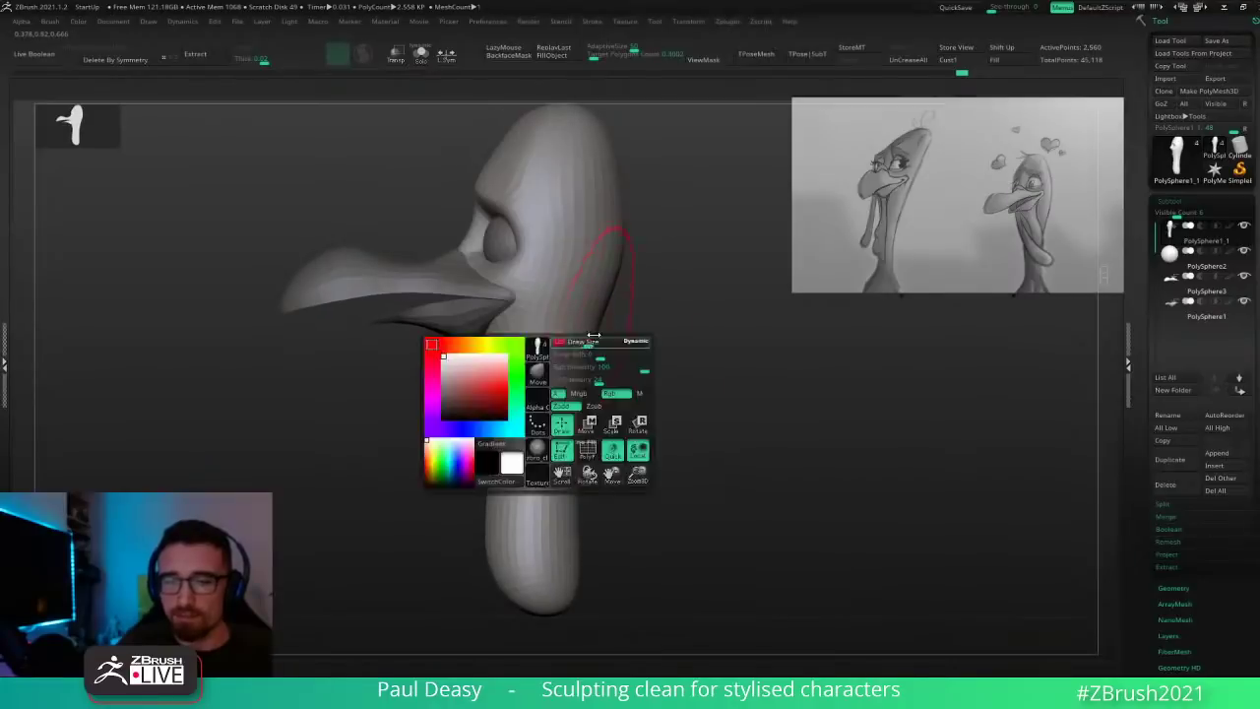
{"action": "key", "text": "space"}
{"action": "left_click_drag", "start_coordinate": [623, 239], "coordinate": [555, 456], "text": "shift"}
{"action": "mouse_move", "coordinate": [650, 380]}
{"action": "left_mouse_down", "text": "alt"}
{"action": "mouse_move", "coordinate": [636, 309]}
{"action": "mouse_move", "coordinate": [611, 357]}
{"action": "left_mouse_up", "text": "alt"}
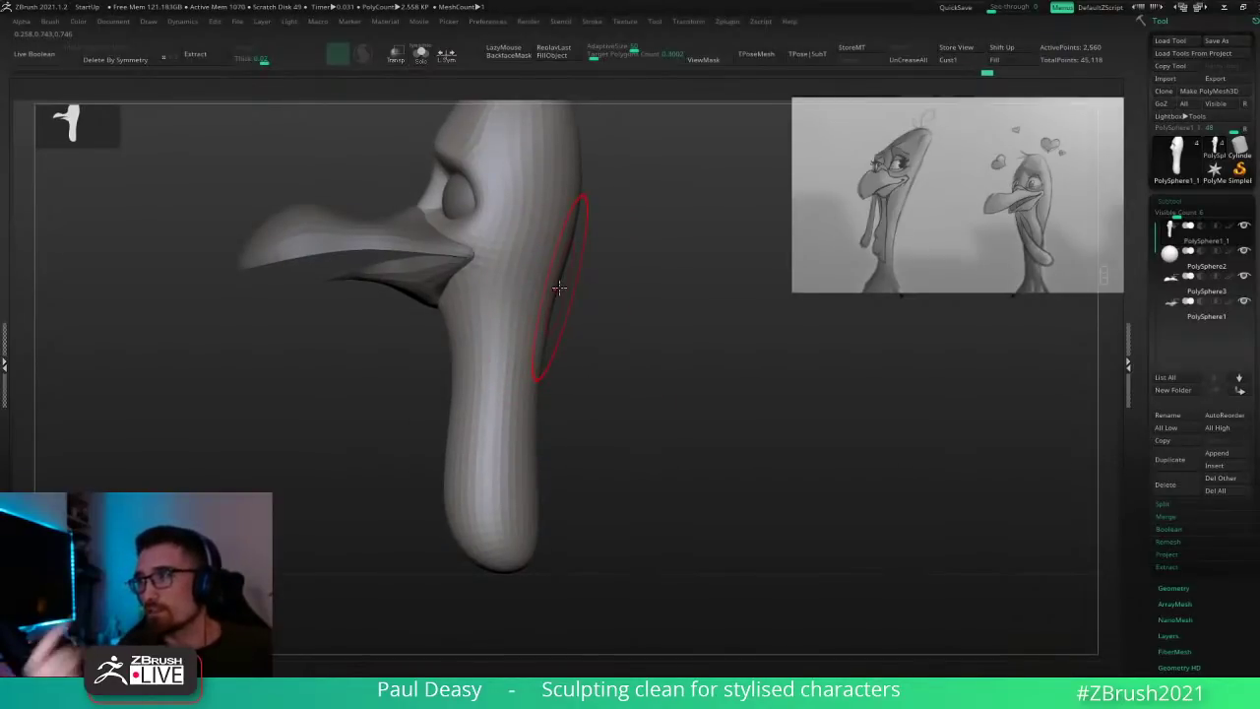
Step: Adjust the front edge of the neck's base in side profile with a resized Move brush
{"action": "key", "text": "space"}
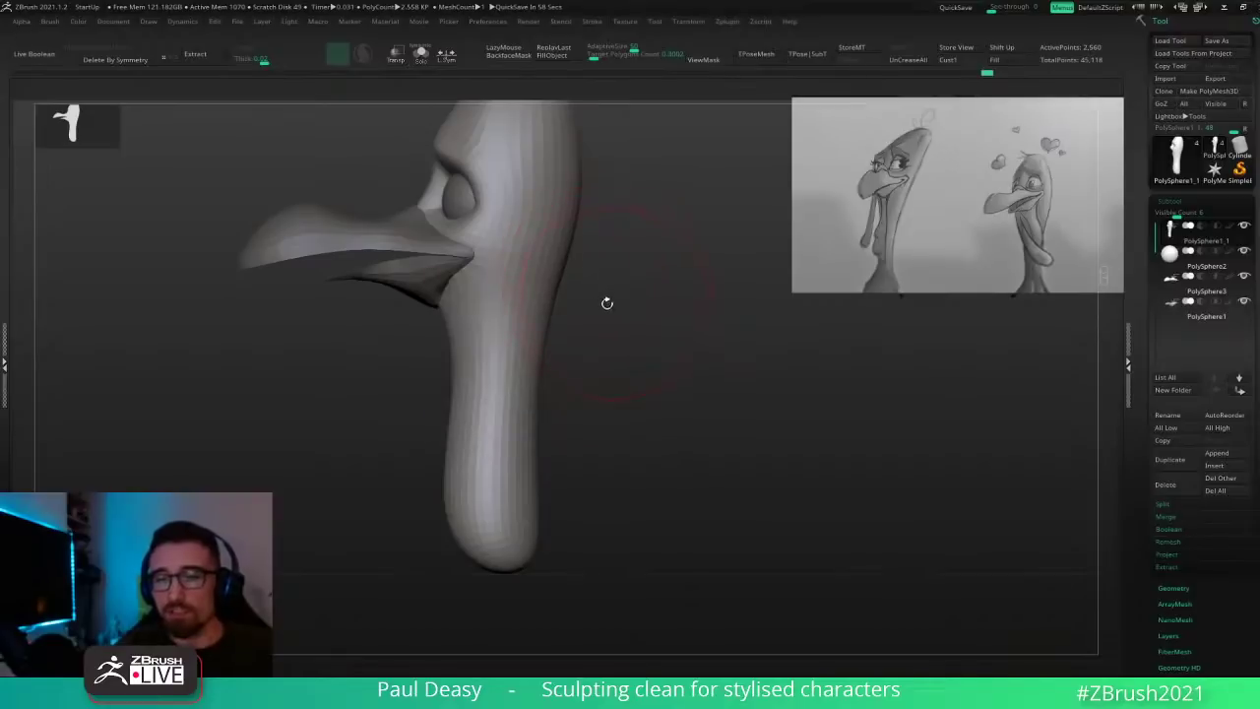
{"action": "mouse_move", "coordinate": [608, 303]}
{"action": "left_mouse_down", "text": "alt"}
{"action": "mouse_move", "coordinate": [572, 329]}
{"action": "mouse_move", "coordinate": [565, 305]}
{"action": "mouse_move", "coordinate": [569, 324]}
{"action": "mouse_move", "coordinate": [577, 315]}
{"action": "left_mouse_up", "text": "alt"}
{"action": "key", "text": "space"}
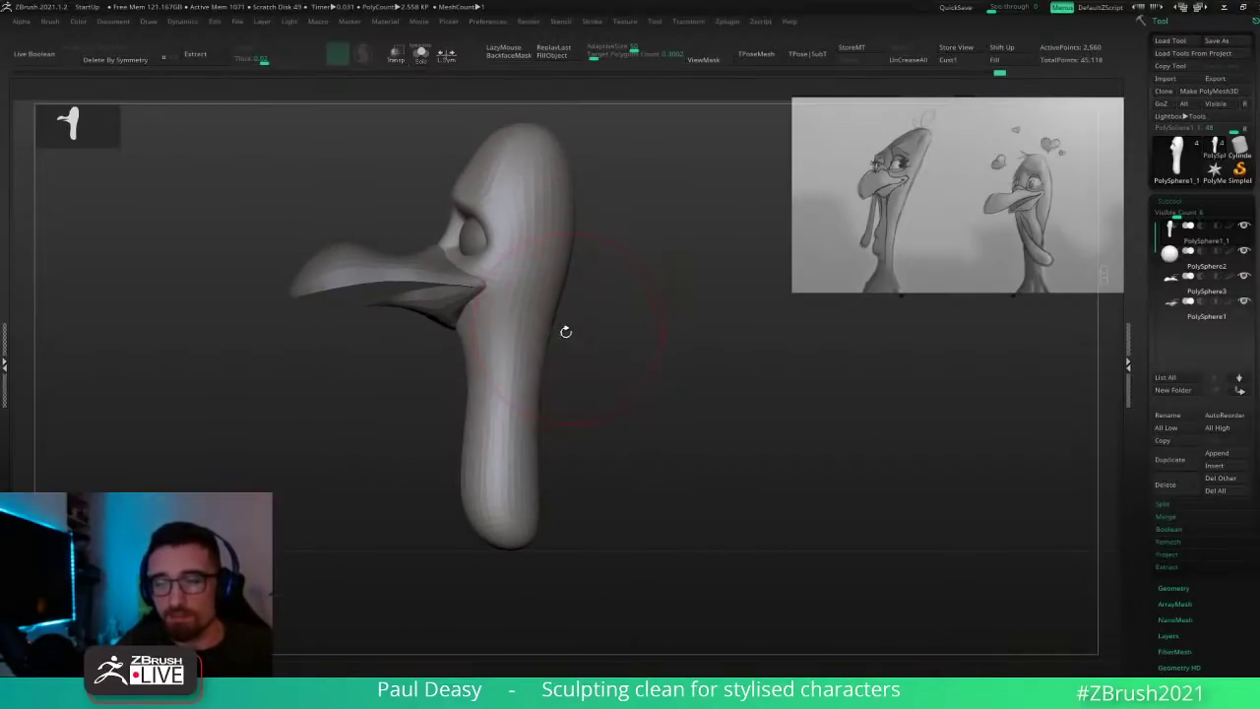
{"action": "key", "text": "space"}
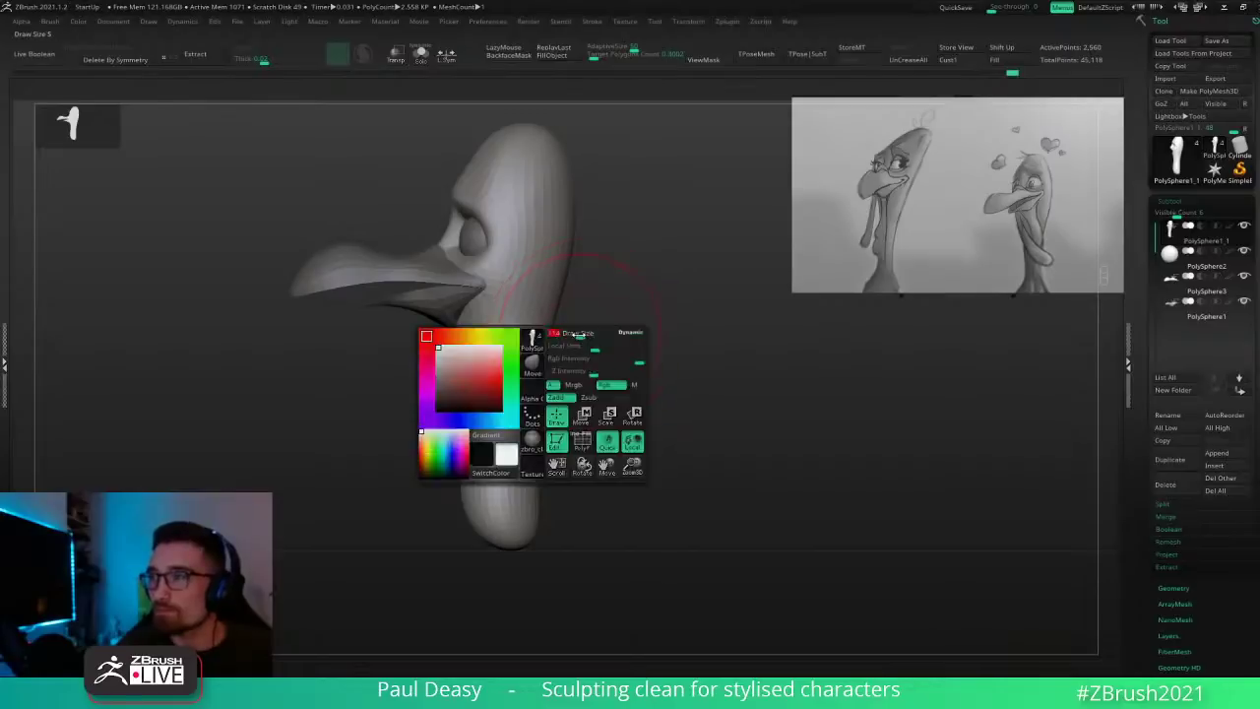
{"action": "left_click_drag", "start_coordinate": [466, 514], "coordinate": [461, 519]}
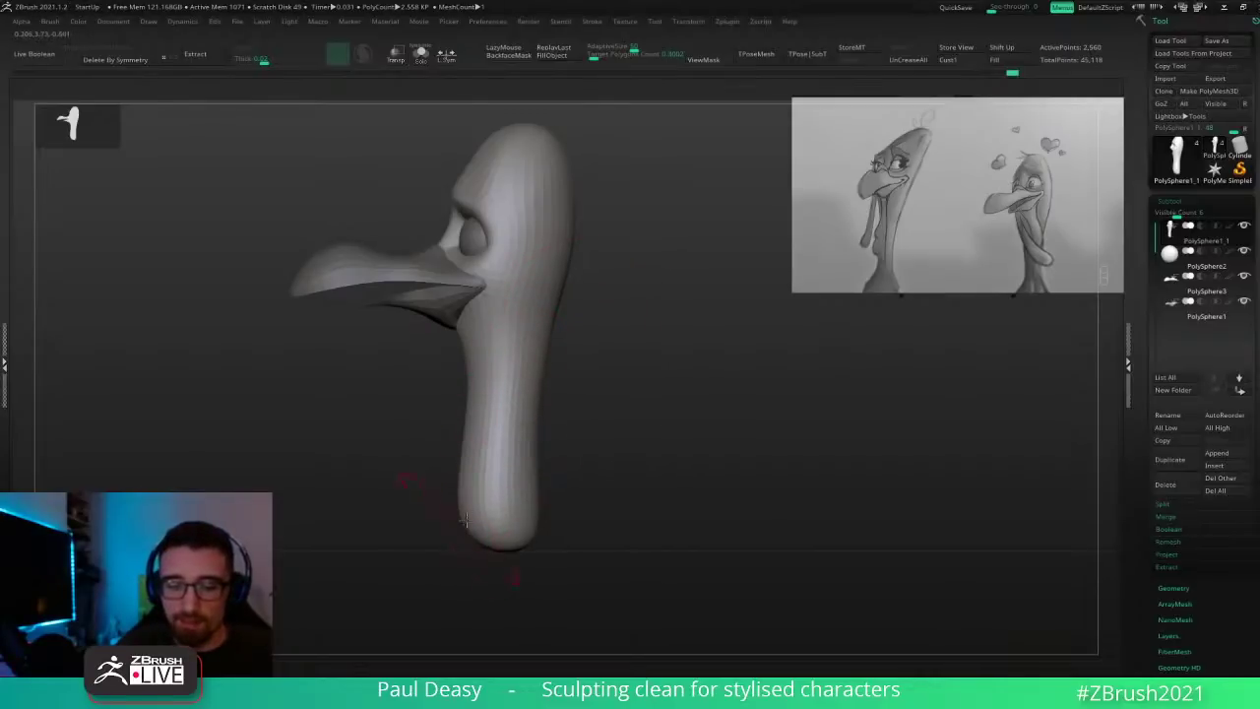
{"action": "left_click_drag", "start_coordinate": [573, 489], "coordinate": [591, 456], "text": "alt"}
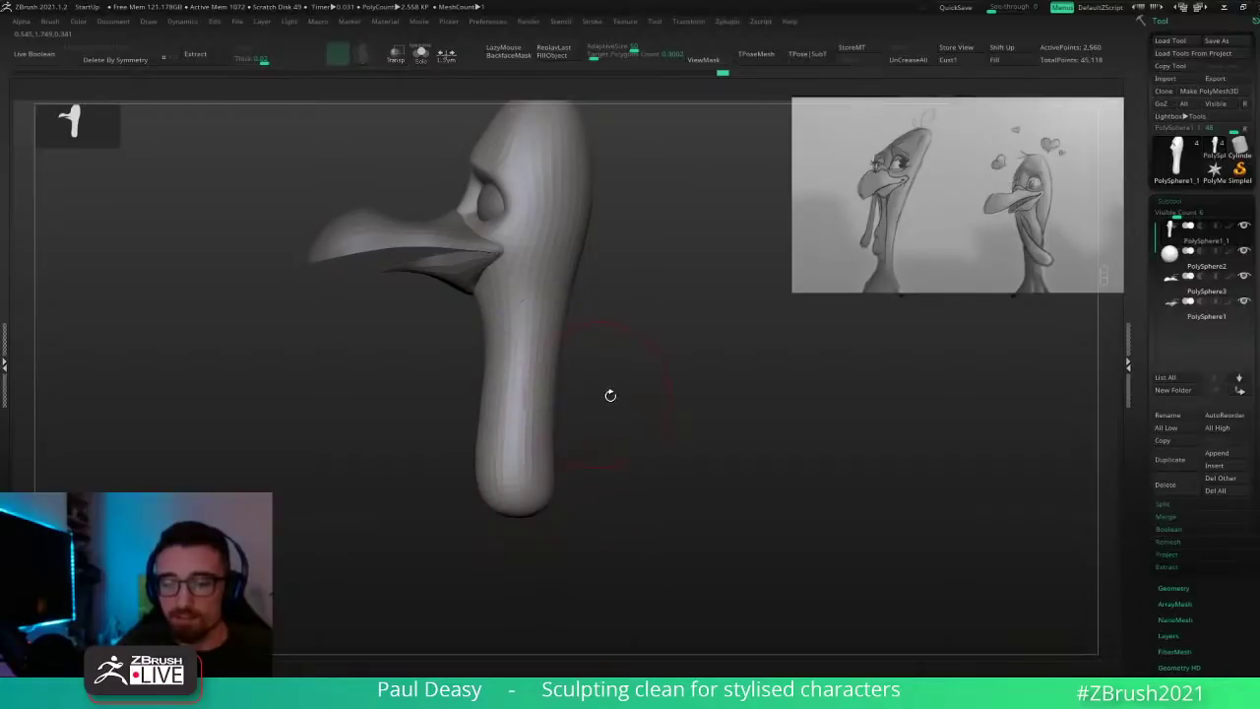
Step: Adjust the rear contour of the neck in side profile, resizing the Move brush as needed
{"action": "left_click_drag", "start_coordinate": [610, 396], "coordinate": [617, 422], "text": "alt"}
{"action": "key", "text": "space"}
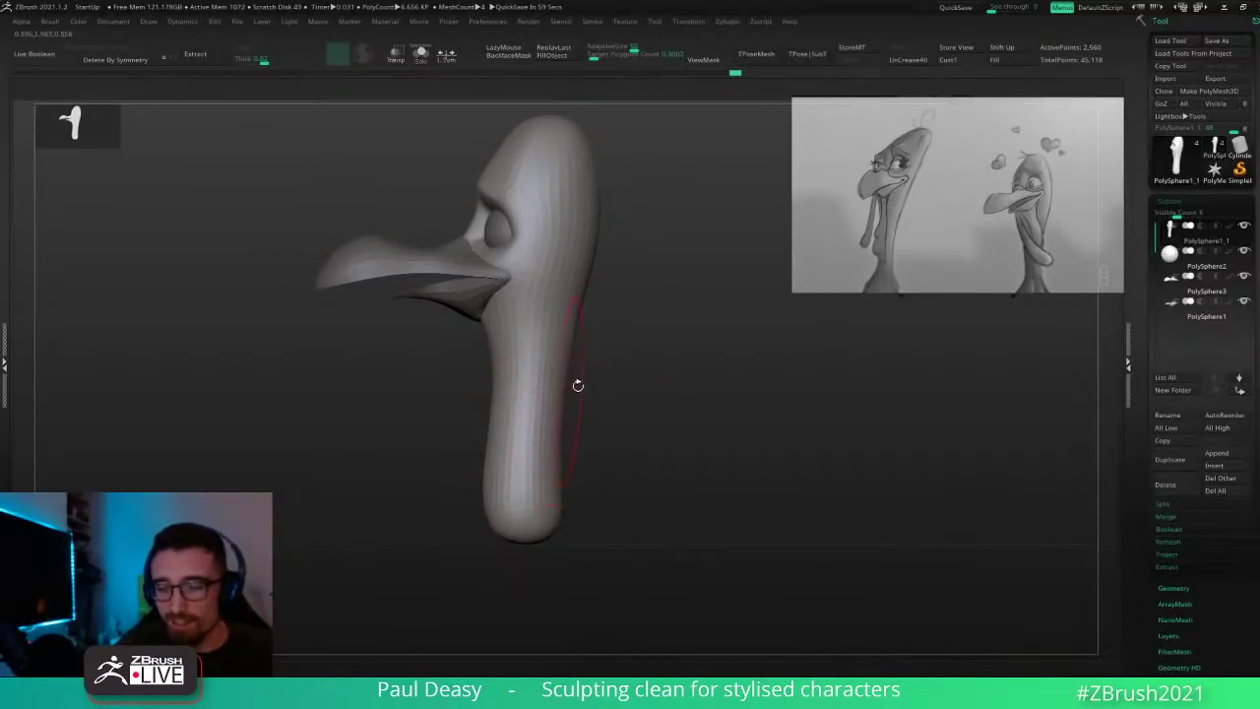
{"action": "key", "text": "space"}
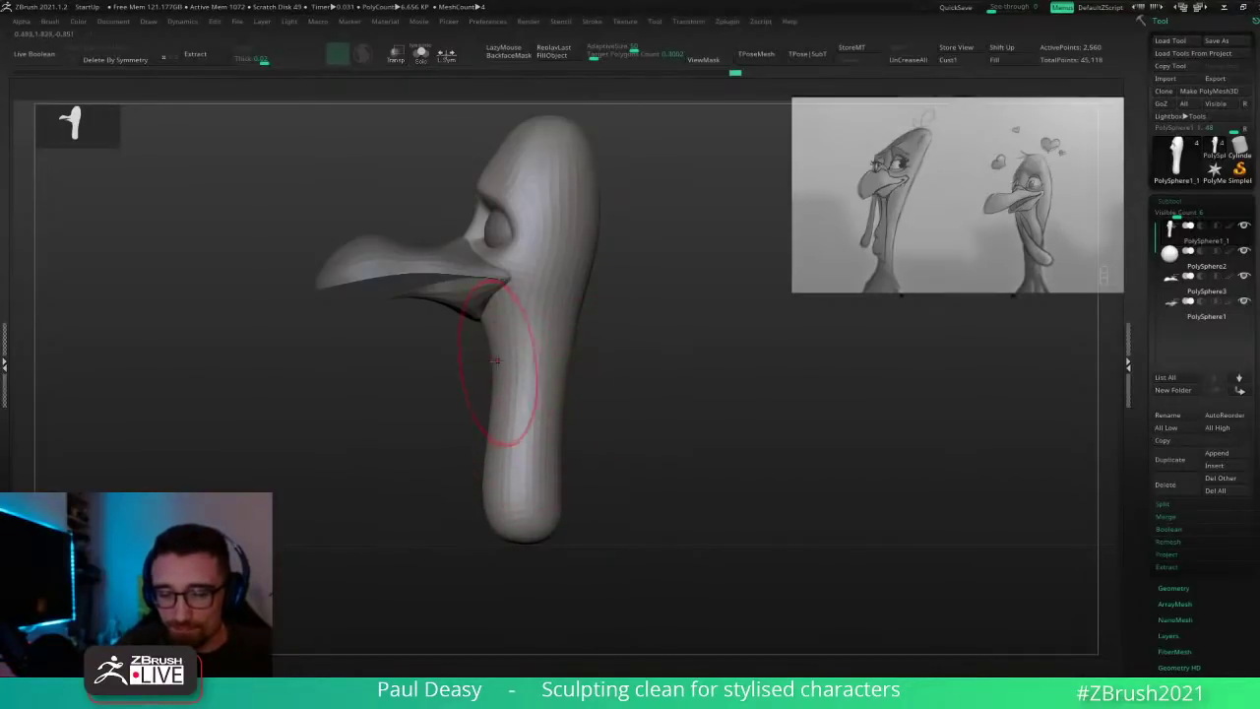
{"action": "left_click_drag", "start_coordinate": [600, 327], "coordinate": [635, 333]}
{"action": "key", "text": "space"}
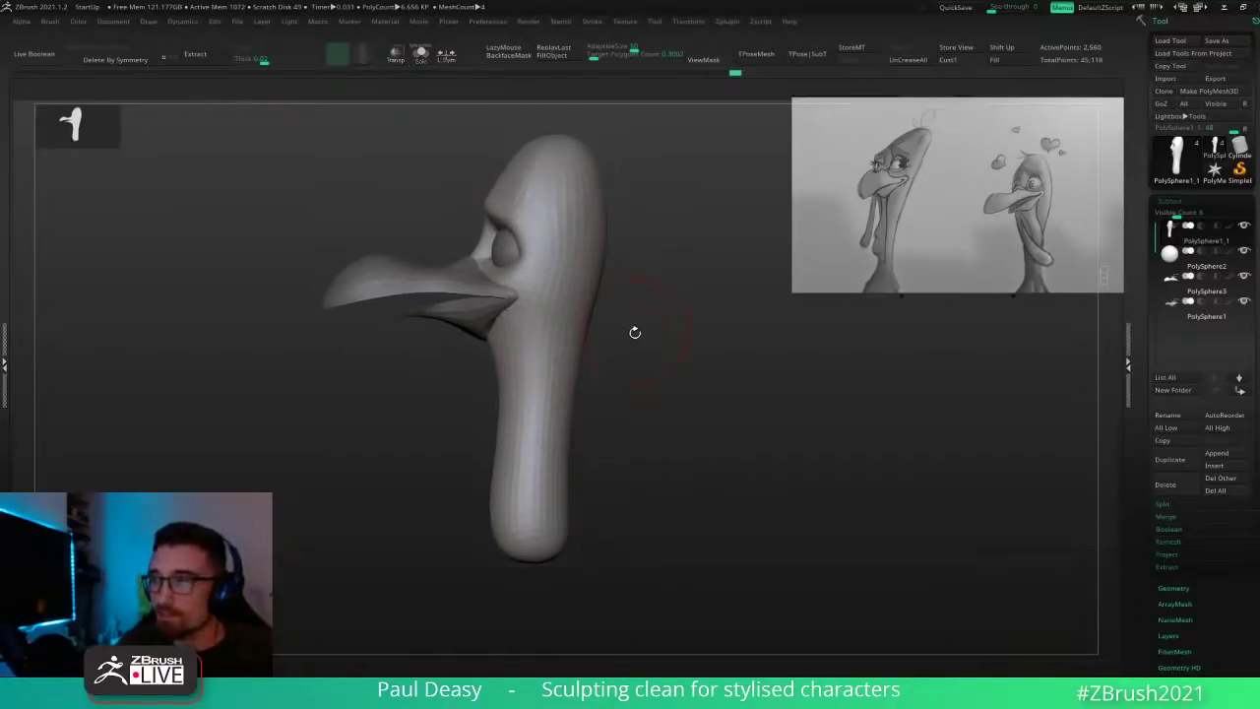
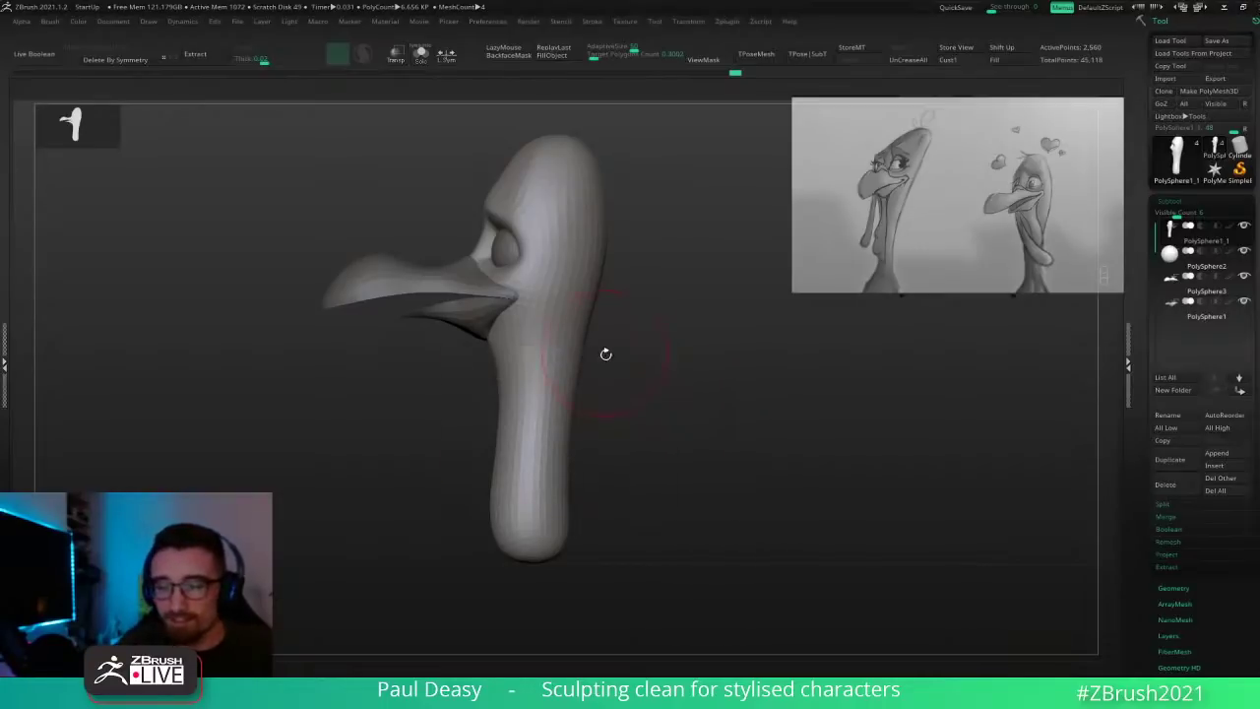
Step: Refine the throat's curve below the beak and the opposite back edge of the neck
{"action": "key", "text": "space"}
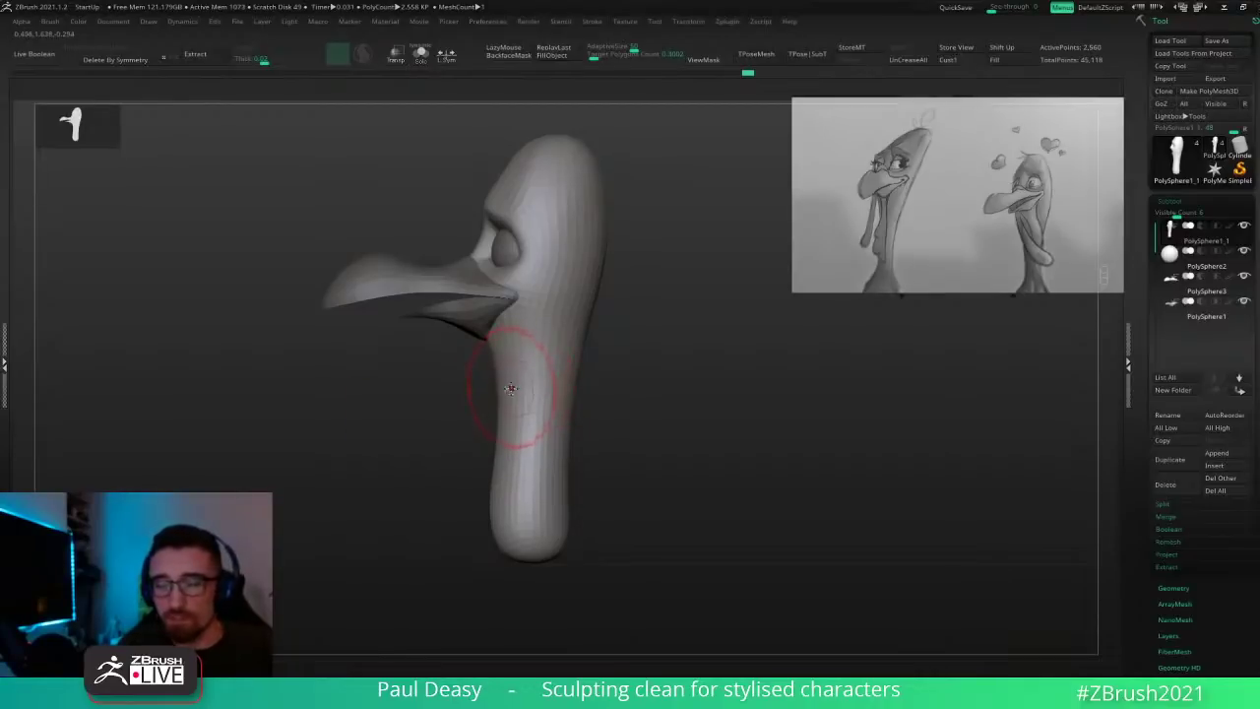
{"action": "left_click_drag", "start_coordinate": [505, 414], "coordinate": [503, 440]}
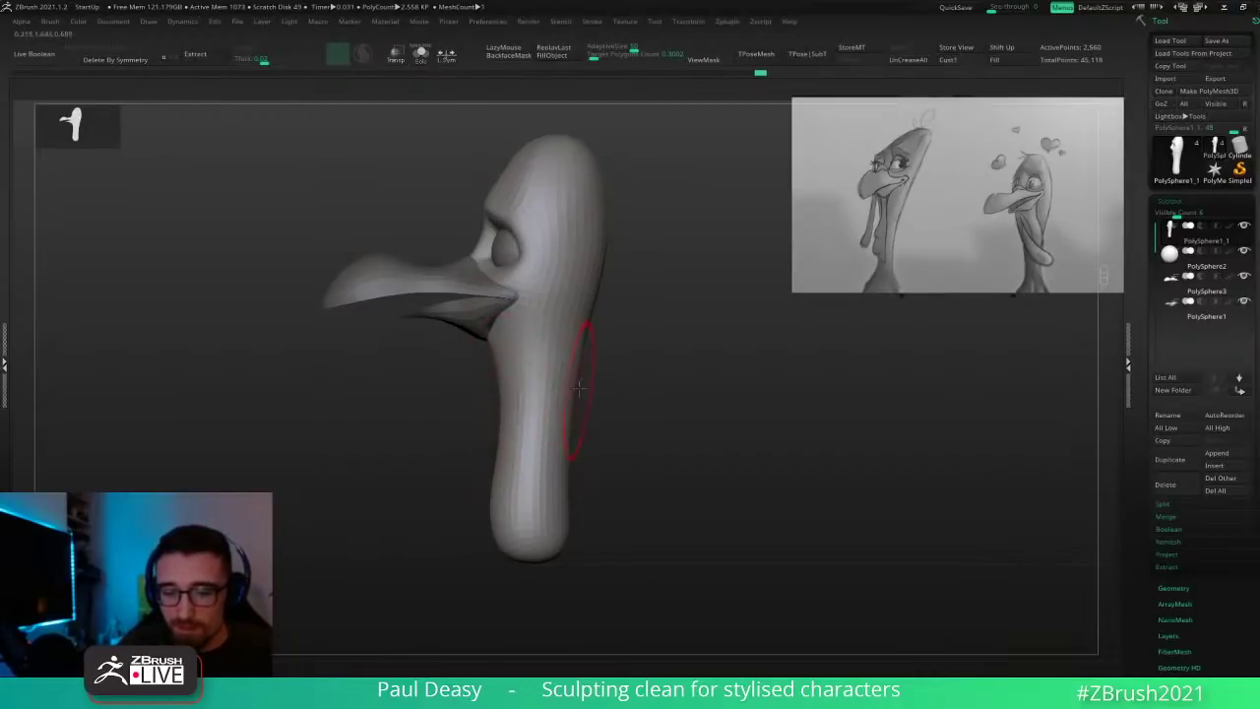
{"action": "left_click_drag", "start_coordinate": [572, 373], "coordinate": [570, 392]}
{"action": "key", "text": "space"}
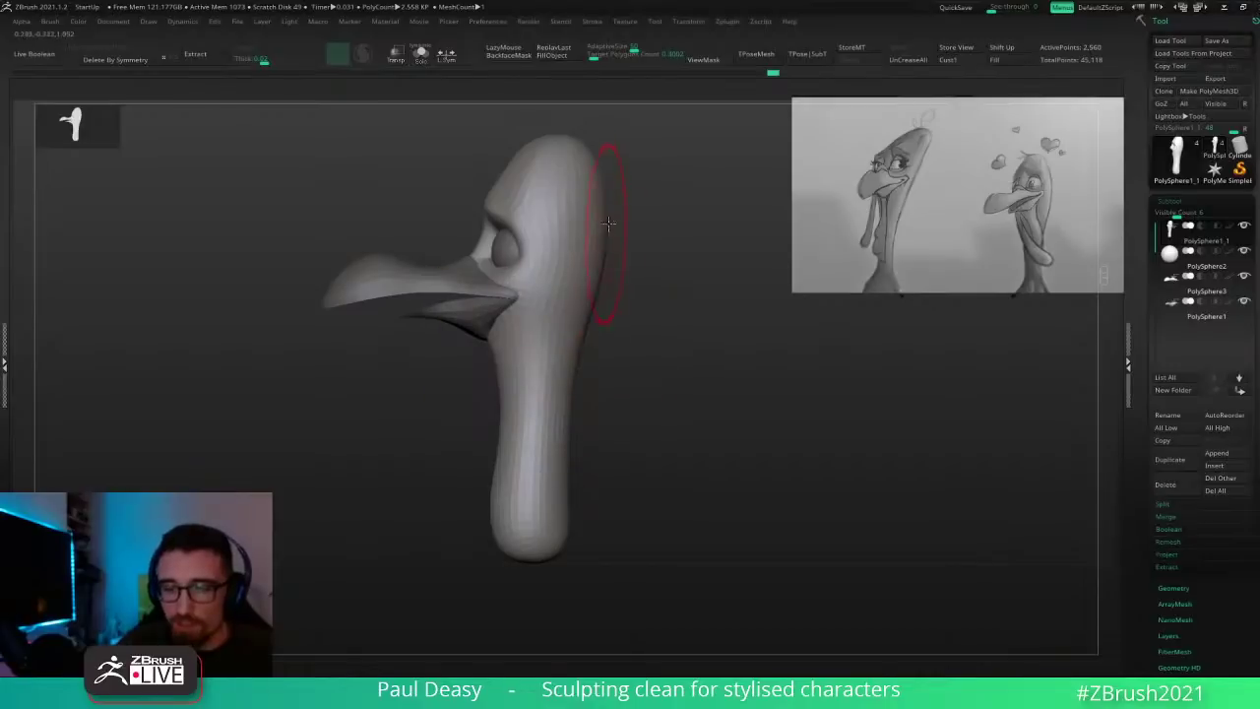
Step: Pull the back of the head slightly outward, from the crown down to the nape
{"action": "left_click_drag", "start_coordinate": [588, 158], "coordinate": [594, 155]}
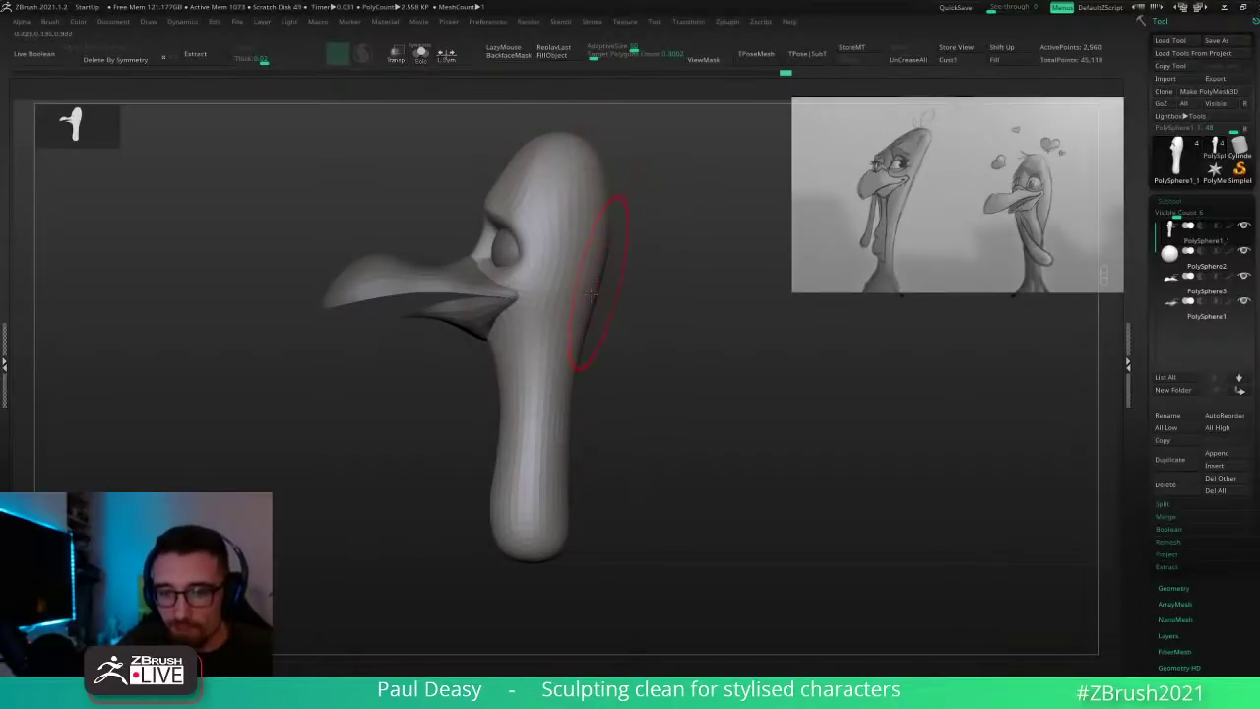
{"action": "left_click_drag", "start_coordinate": [577, 321], "coordinate": [591, 315]}
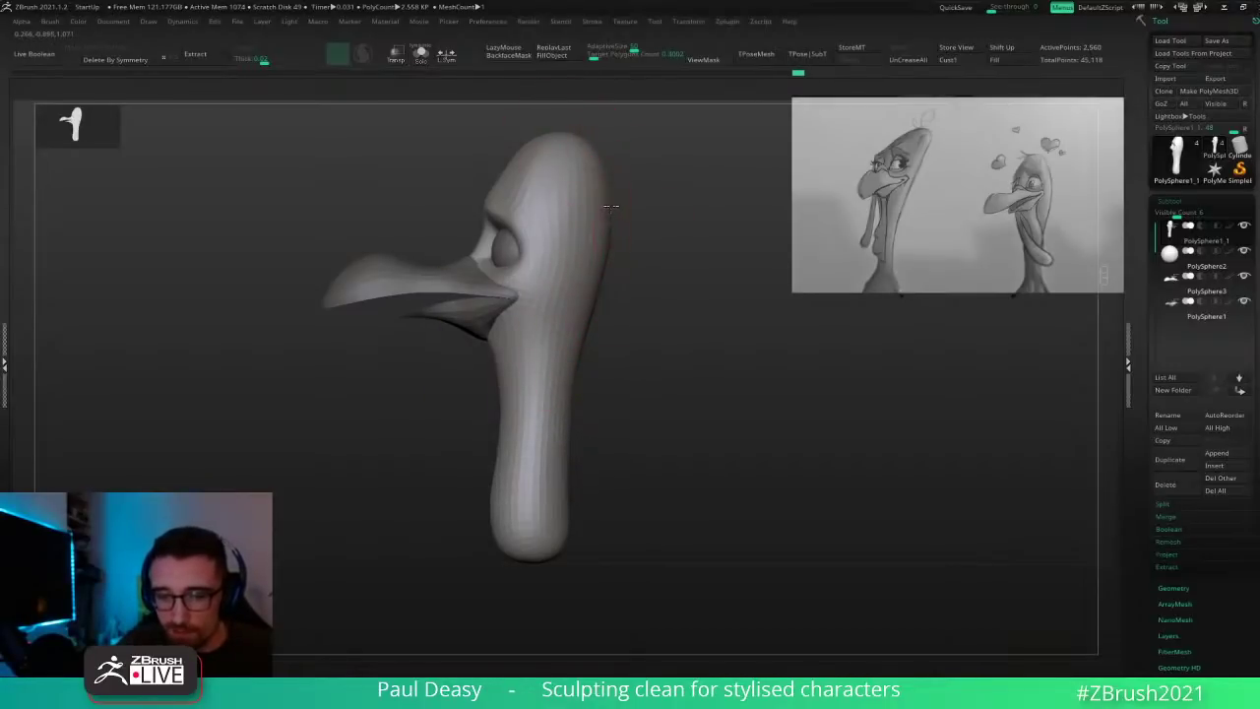
{"action": "left_click_drag", "start_coordinate": [607, 184], "coordinate": [608, 183]}
{"action": "key", "text": "space"}
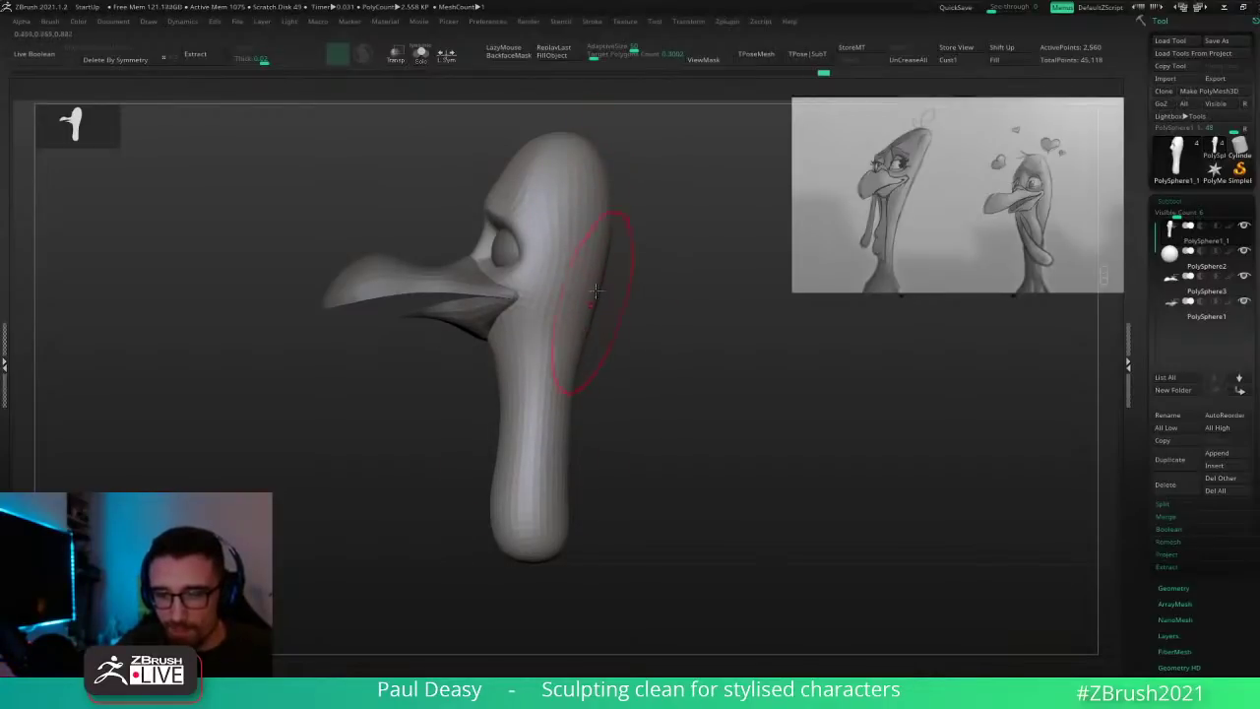
{"action": "left_click_drag", "start_coordinate": [596, 291], "coordinate": [601, 289]}
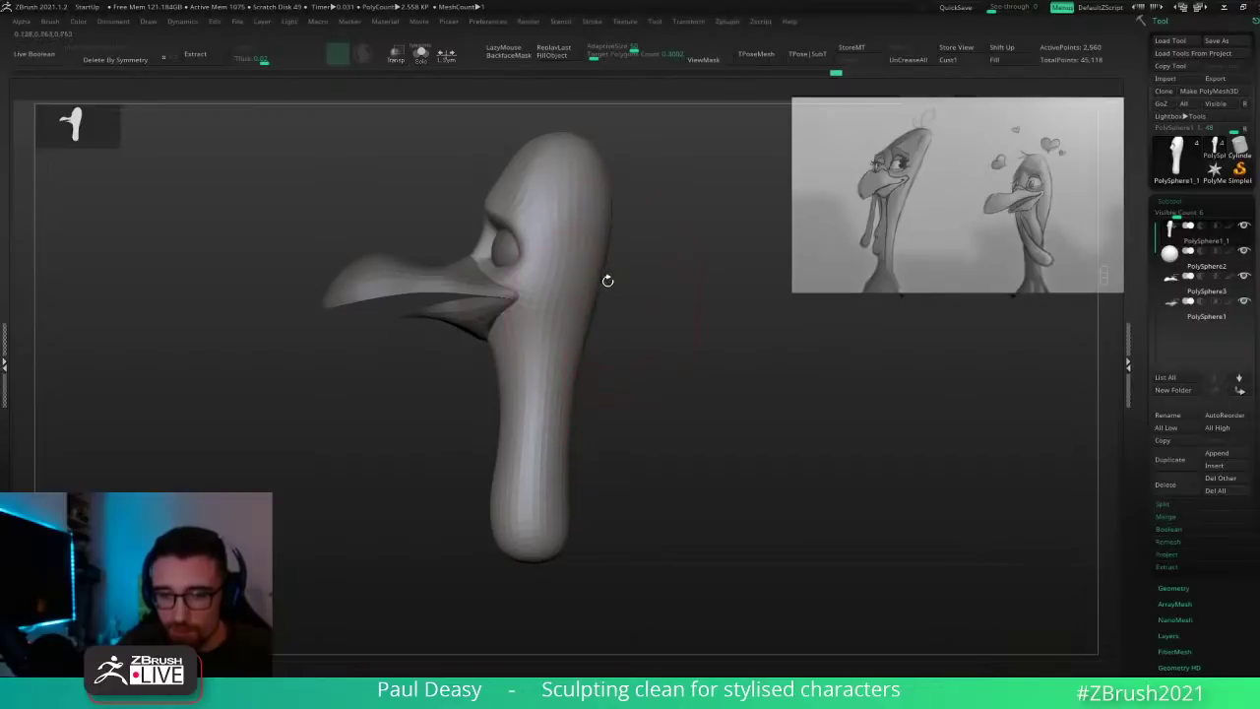
{"action": "left_click_drag", "start_coordinate": [610, 263], "coordinate": [609, 246]}
Step: Adjust the sides of the crown from the front view and undo the last change
{"action": "mouse_move", "coordinate": [693, 368]}
{"action": "left_mouse_down", "text": "alt"}
{"action": "mouse_move", "coordinate": [698, 408]}
{"action": "mouse_move", "coordinate": [770, 408]}
{"action": "left_mouse_up", "text": "alt"}
{"action": "left_click_drag", "start_coordinate": [650, 368], "coordinate": [650, 431], "text": "alt"}
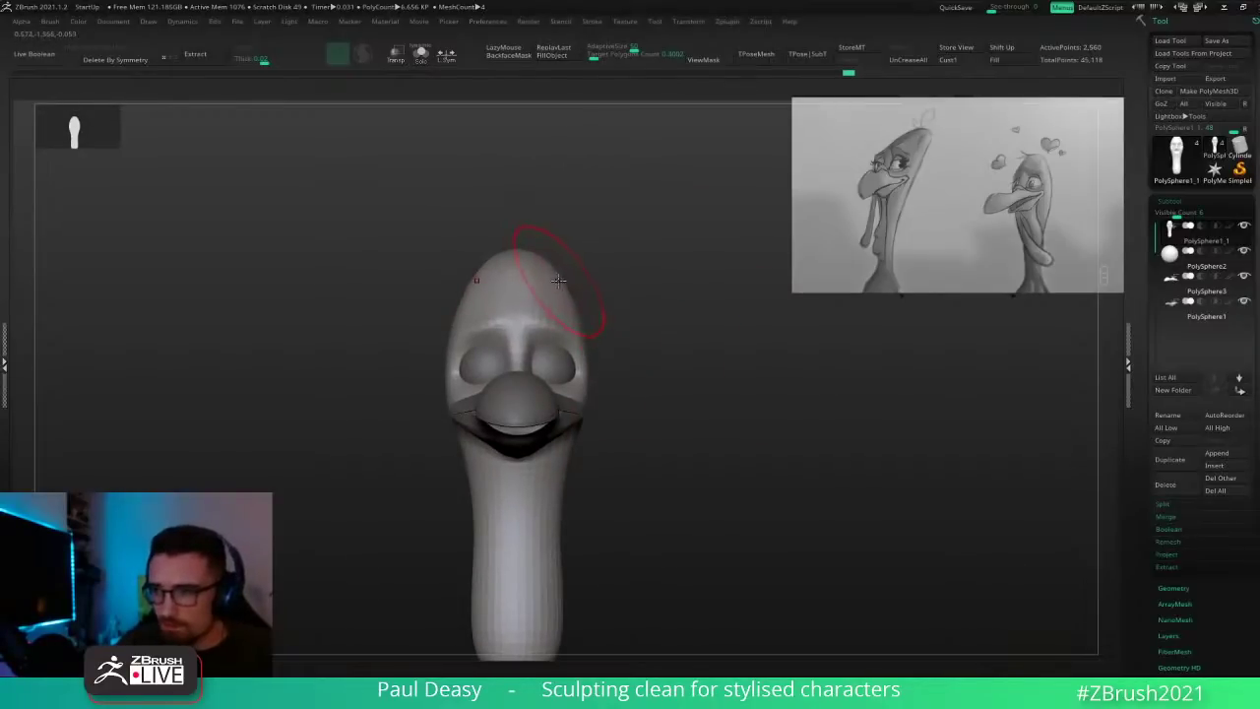
{"action": "mouse_move", "coordinate": [524, 251]}
{"action": "left_mouse_down", "text": "shift"}
{"action": "mouse_move", "coordinate": [611, 234]}
{"action": "mouse_move", "coordinate": [580, 264]}
{"action": "left_mouse_up", "text": "shift"}
{"action": "key", "text": "ctrl+z"}
Step: Refine the upper back of the crown in side profile, resizing the Move brush as needed
{"action": "key", "text": "space"}
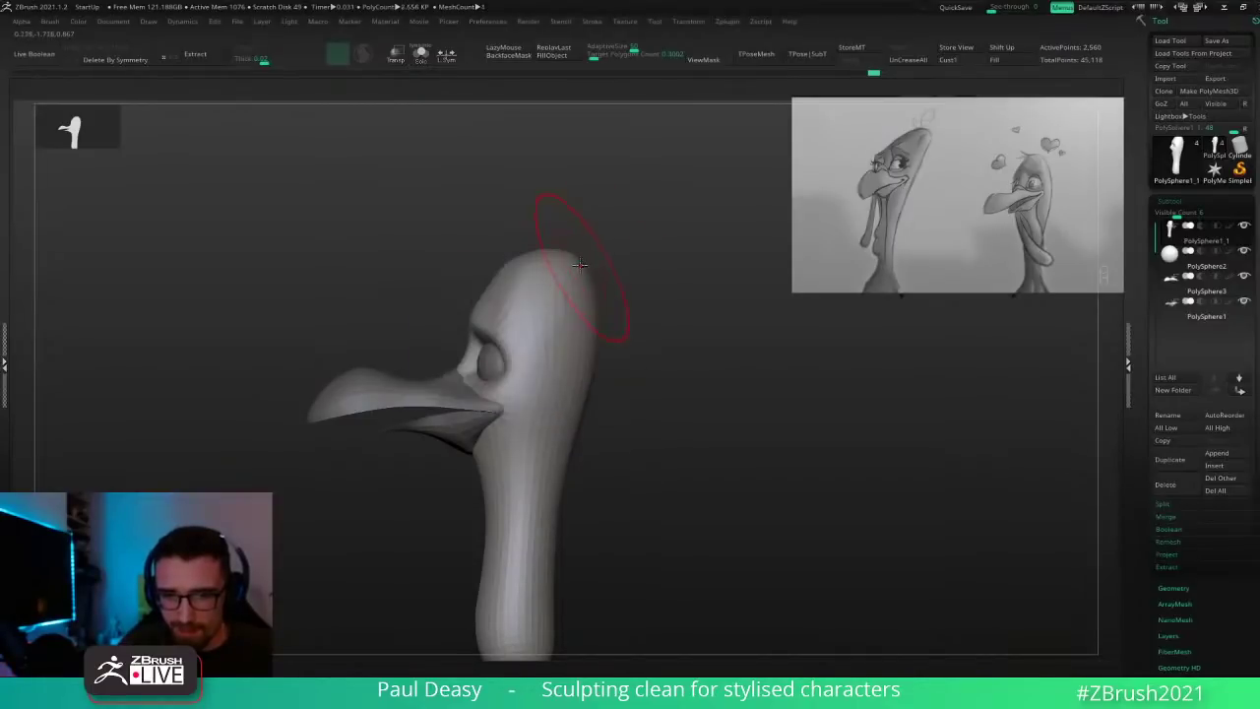
{"action": "key", "text": "space"}
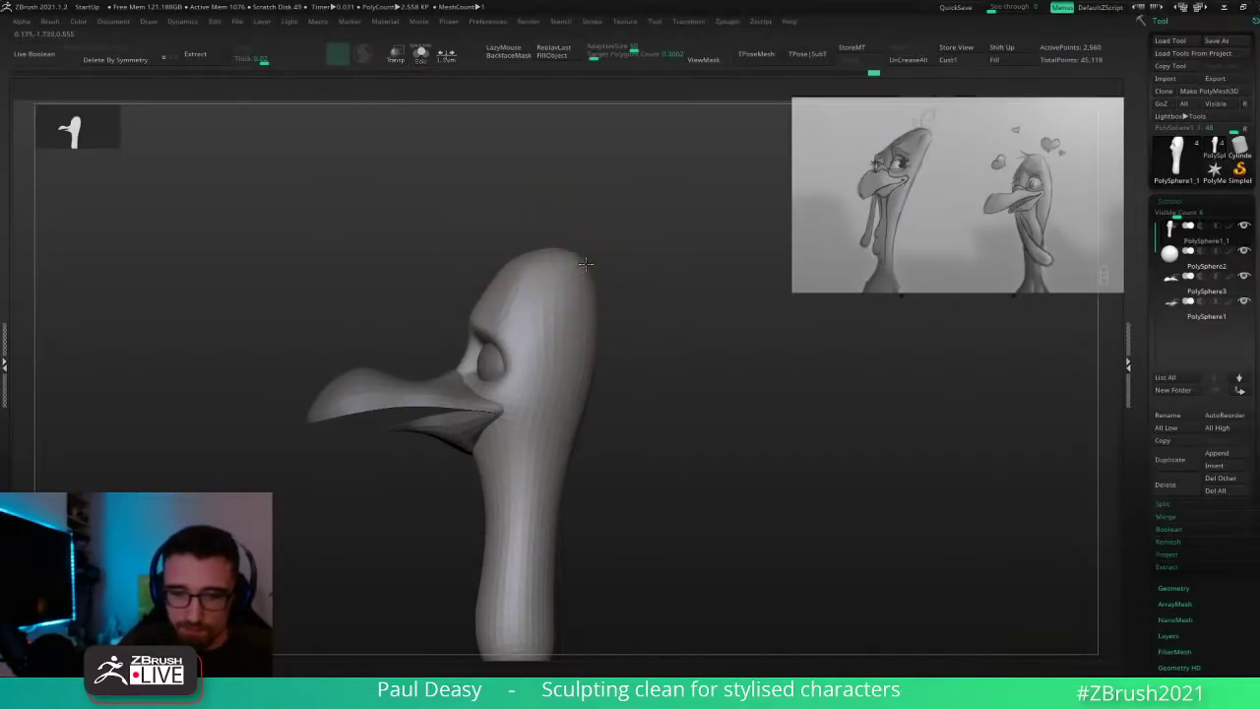
{"action": "key", "text": "space"}
{"action": "left_click_drag", "start_coordinate": [575, 264], "coordinate": [557, 262]}
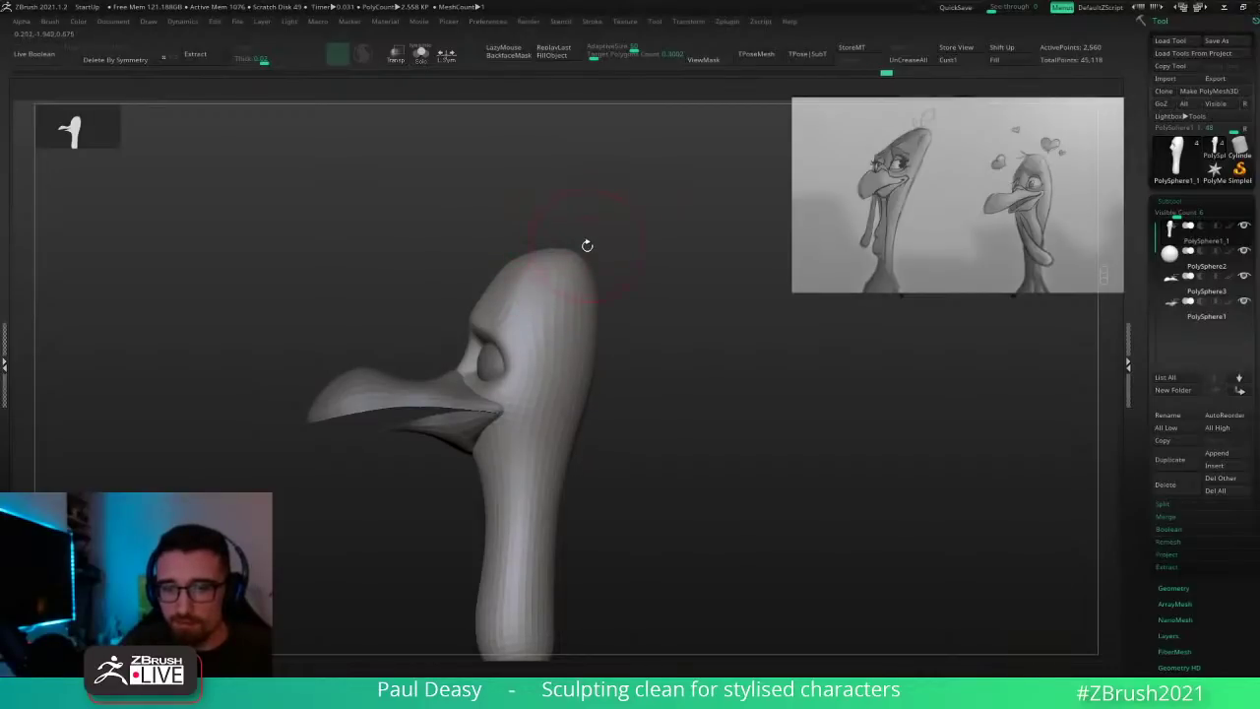
{"action": "left_click_drag", "start_coordinate": [606, 261], "coordinate": [602, 255], "text": "alt"}
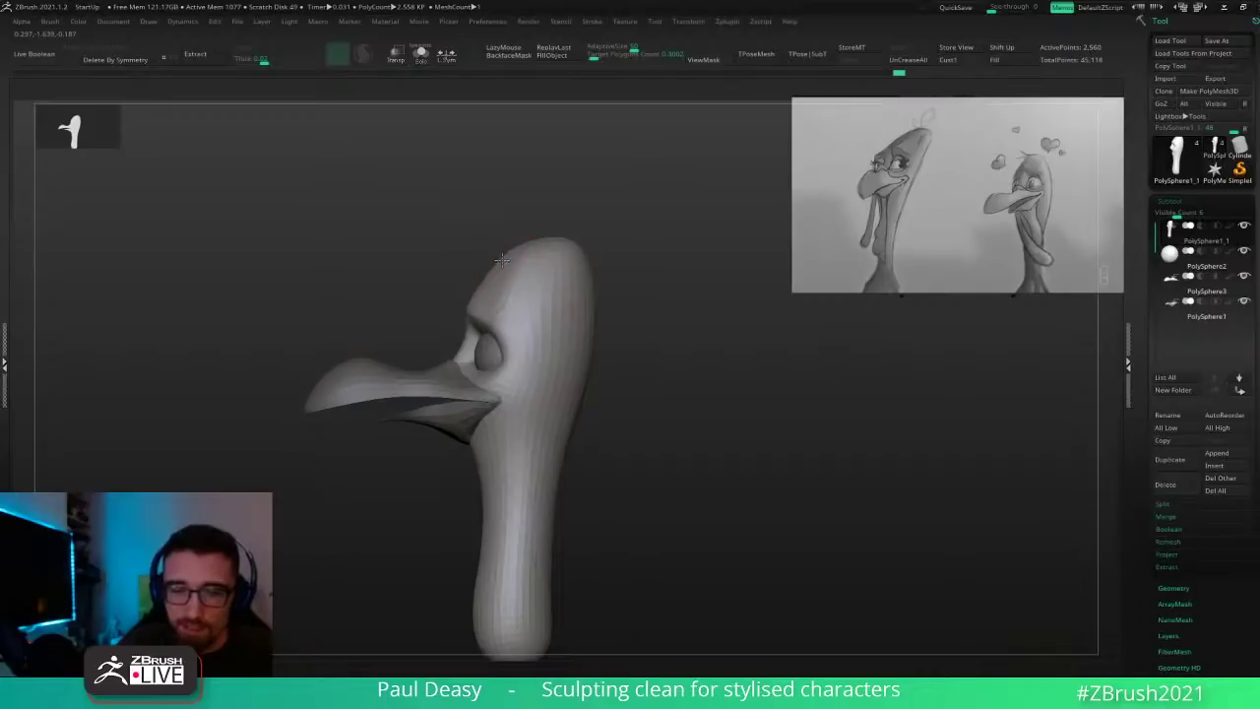
Step: Fill out the forehead slope between the brow and the crown with a smaller Move brush
{"action": "key", "text": "space"}
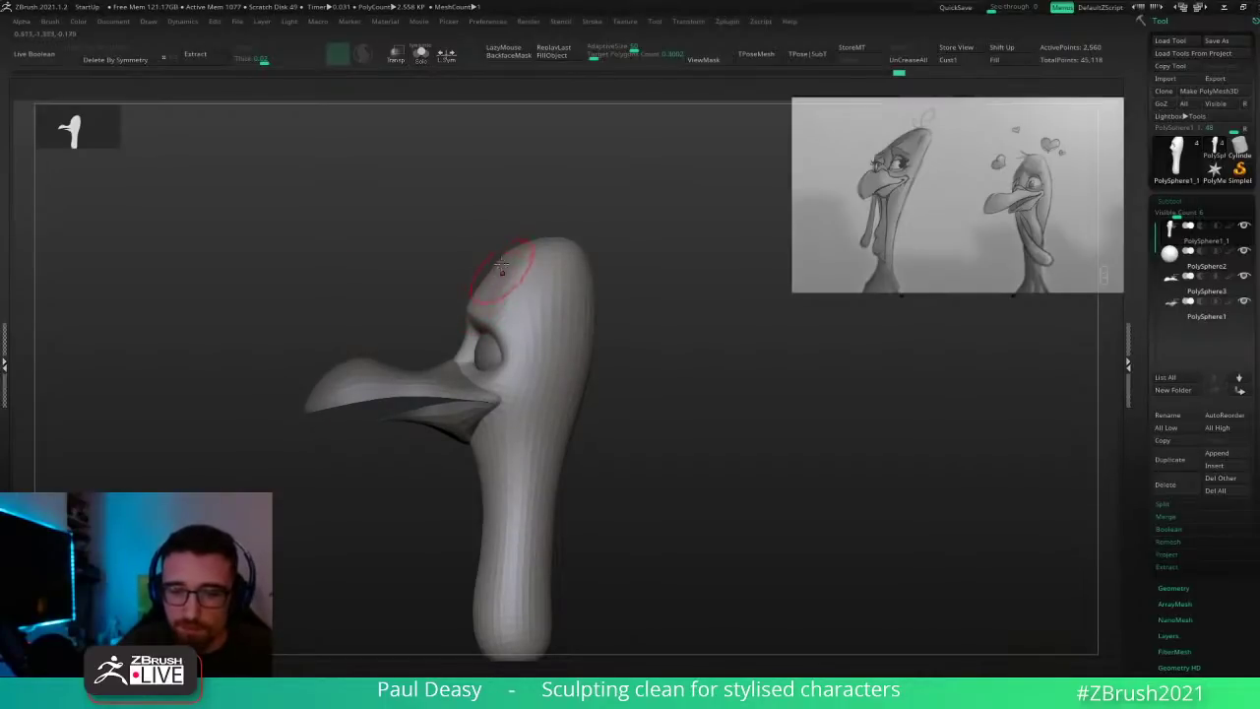
{"action": "left_click_drag", "start_coordinate": [502, 274], "coordinate": [516, 256]}
{"action": "key", "text": "space"}
{"action": "key", "text": "space"}
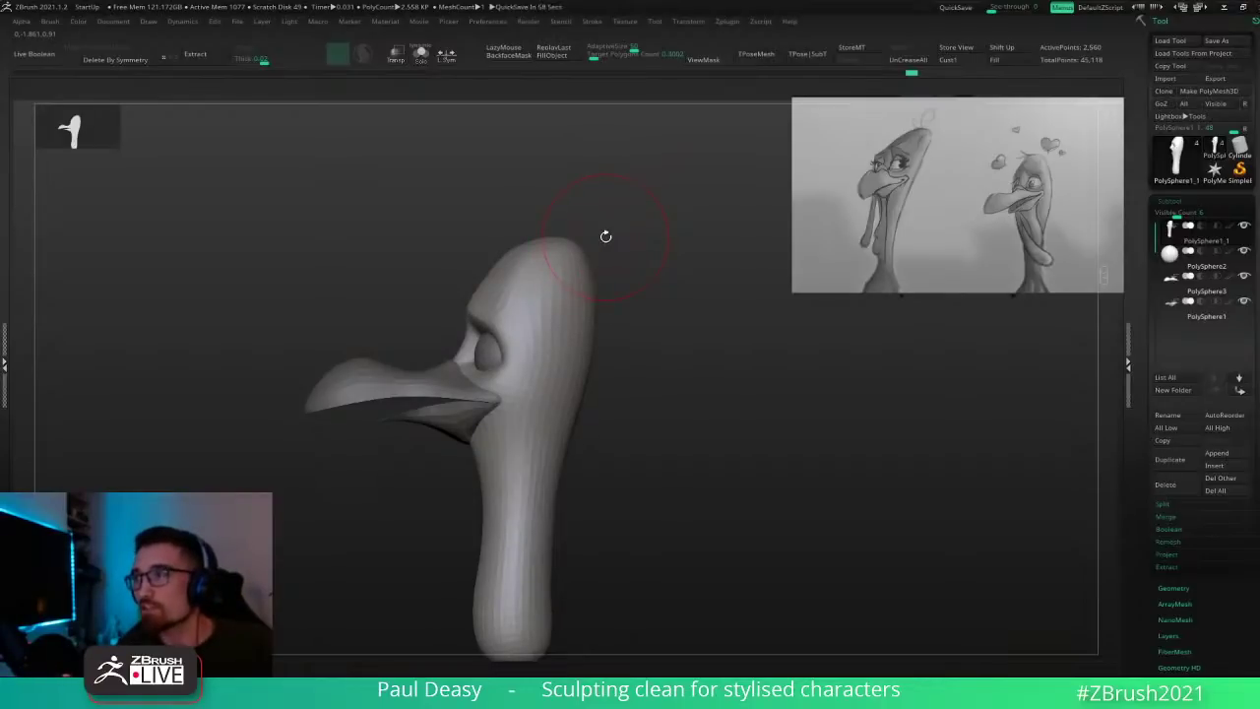
{"action": "key", "text": "space"}
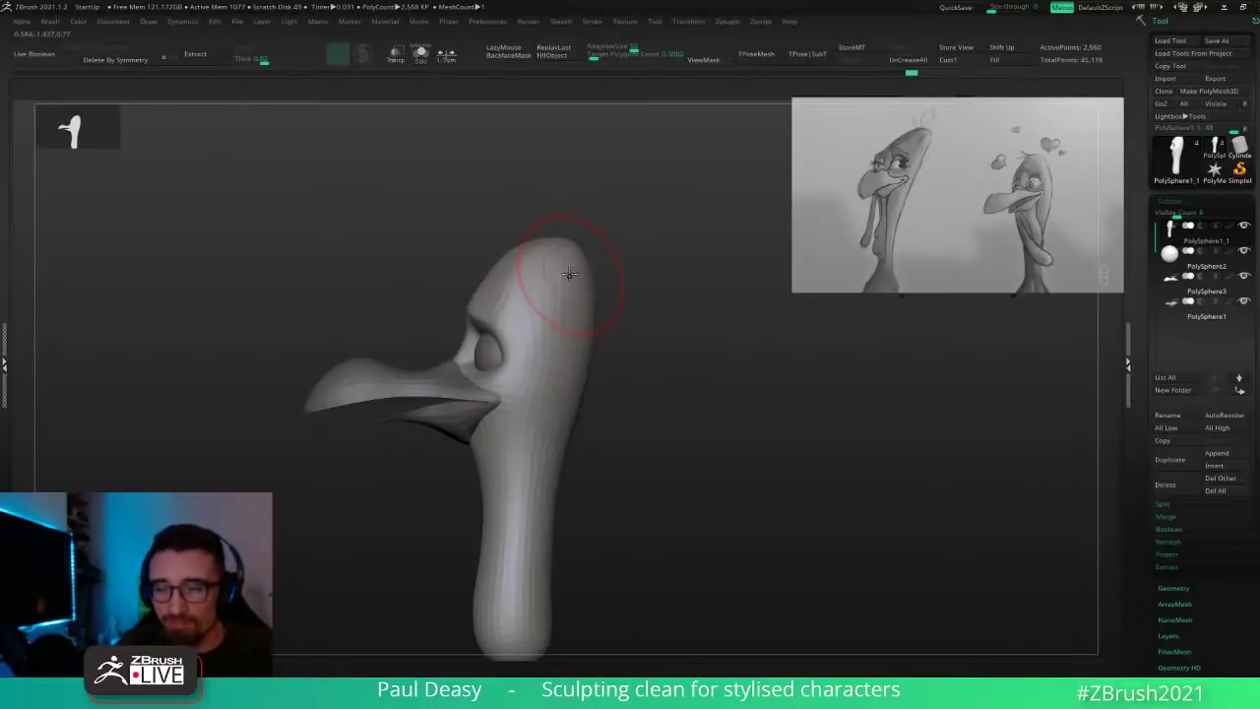
Step: Adjust the crown's outline from the back view after resizing the Move brush
{"action": "left_click_drag", "start_coordinate": [627, 262], "coordinate": [547, 280], "text": "shift"}
{"action": "right_click_drag", "start_coordinate": [638, 337], "coordinate": [587, 332], "text": "alt"}
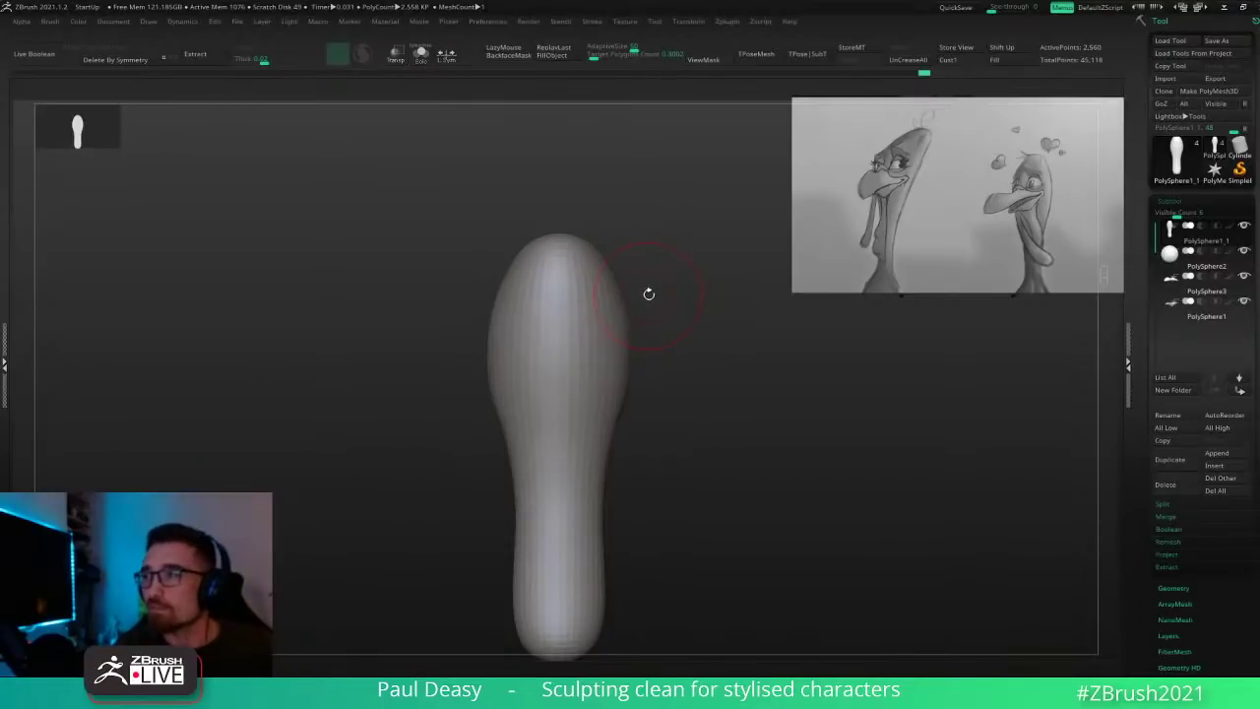
{"action": "key", "text": "space"}
{"action": "key", "text": "space"}
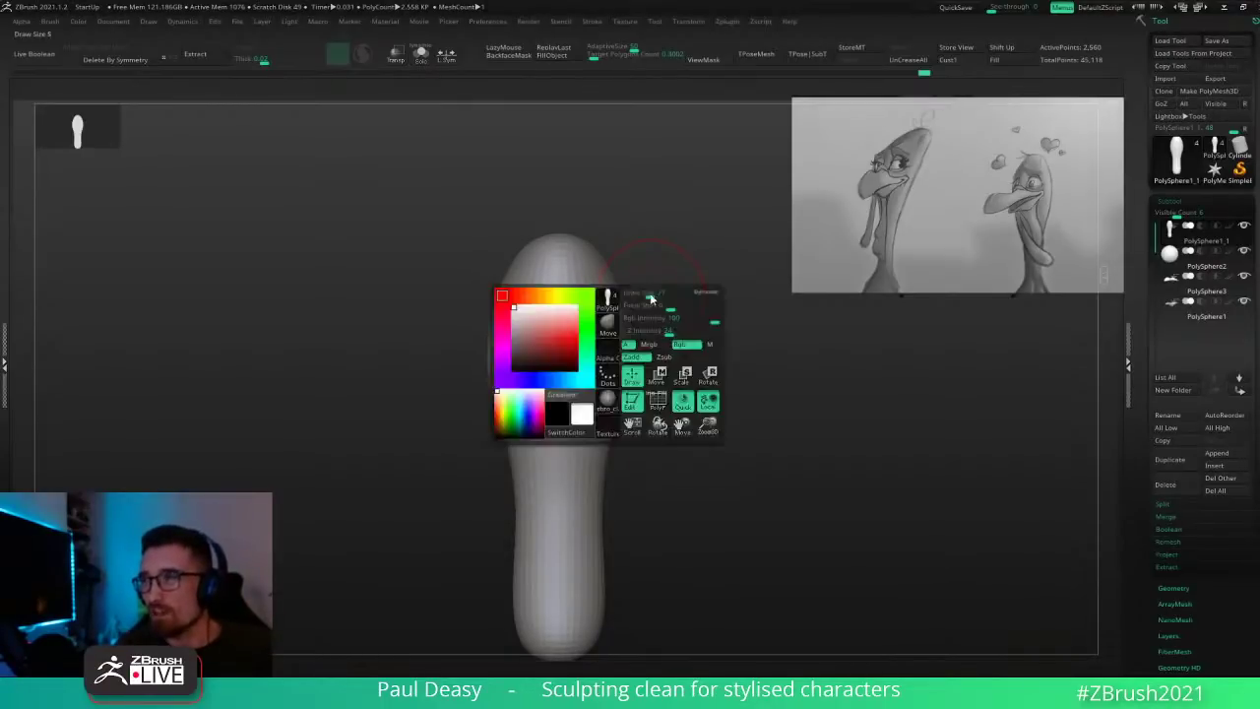
{"action": "key", "text": "space"}
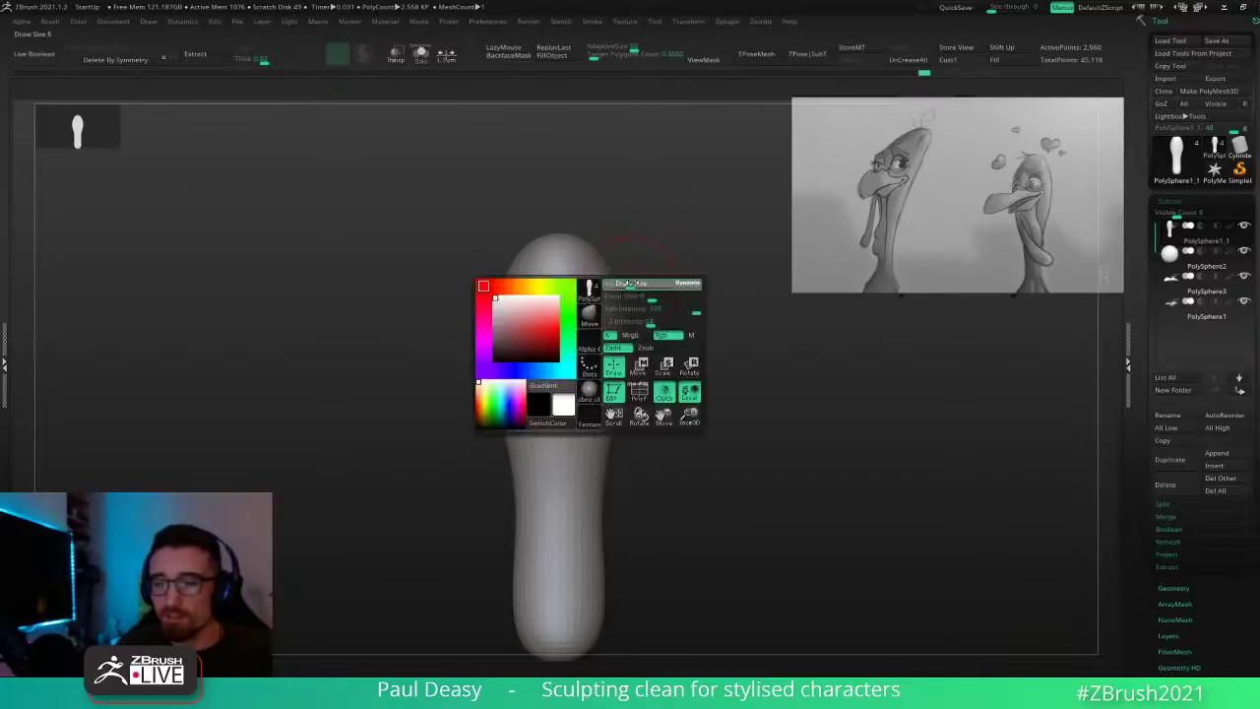
{"action": "key", "text": "space"}
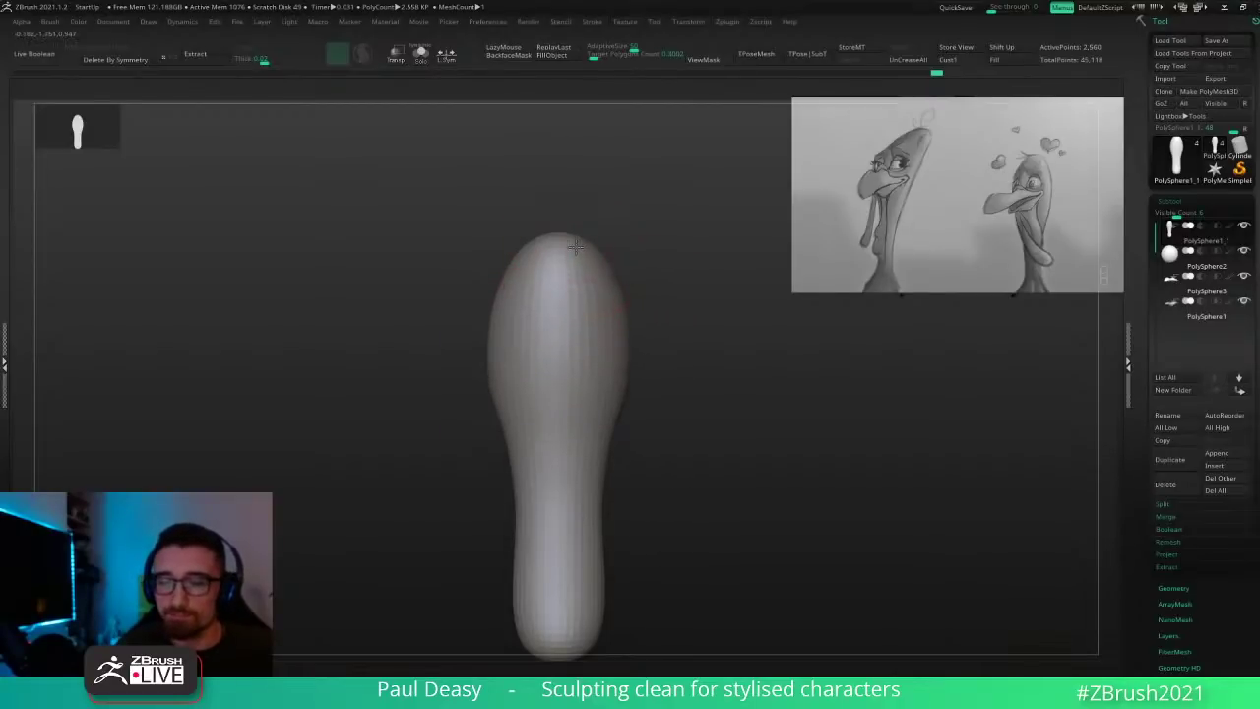
Step: Push the back of the head slightly outward in the opposite side profile and bring the hidden parts back into view
{"action": "left_click_drag", "start_coordinate": [688, 322], "coordinate": [632, 309]}
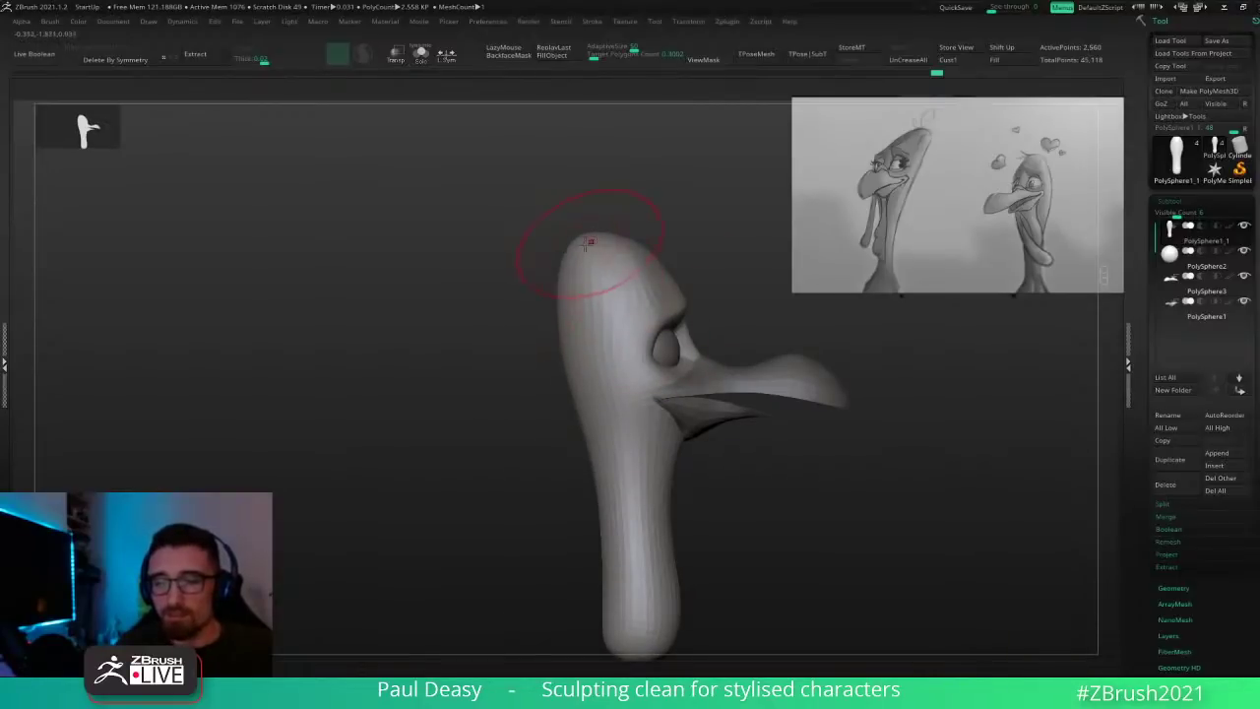
{"action": "key", "text": "space"}
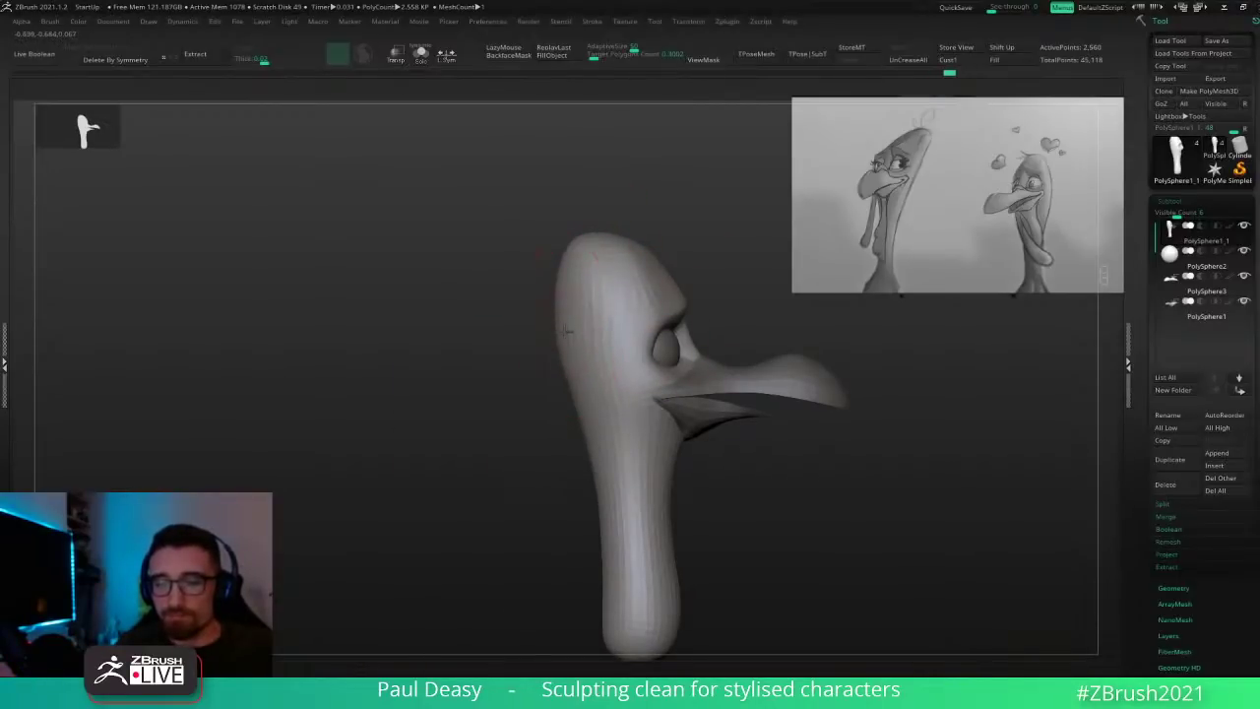
{"action": "left_click_drag", "start_coordinate": [562, 332], "coordinate": [569, 330]}
{"action": "left_click_drag", "start_coordinate": [692, 233], "coordinate": [551, 197], "text": "alt"}
{"action": "mouse_move", "coordinate": [664, 255]}
{"action": "left_mouse_down"}
{"action": "mouse_move", "coordinate": [666, 315]}
{"action": "mouse_move", "coordinate": [639, 270]}
{"action": "mouse_move", "coordinate": [655, 290]}
{"action": "mouse_move", "coordinate": [630, 292]}
{"action": "mouse_move", "coordinate": [647, 304]}
{"action": "mouse_move", "coordinate": [625, 315]}
{"action": "mouse_move", "coordinate": [640, 330]}
{"action": "mouse_move", "coordinate": [610, 394]}
{"action": "mouse_move", "coordinate": [680, 388]}
{"action": "left_mouse_up"}
{"action": "key", "text": "space"}
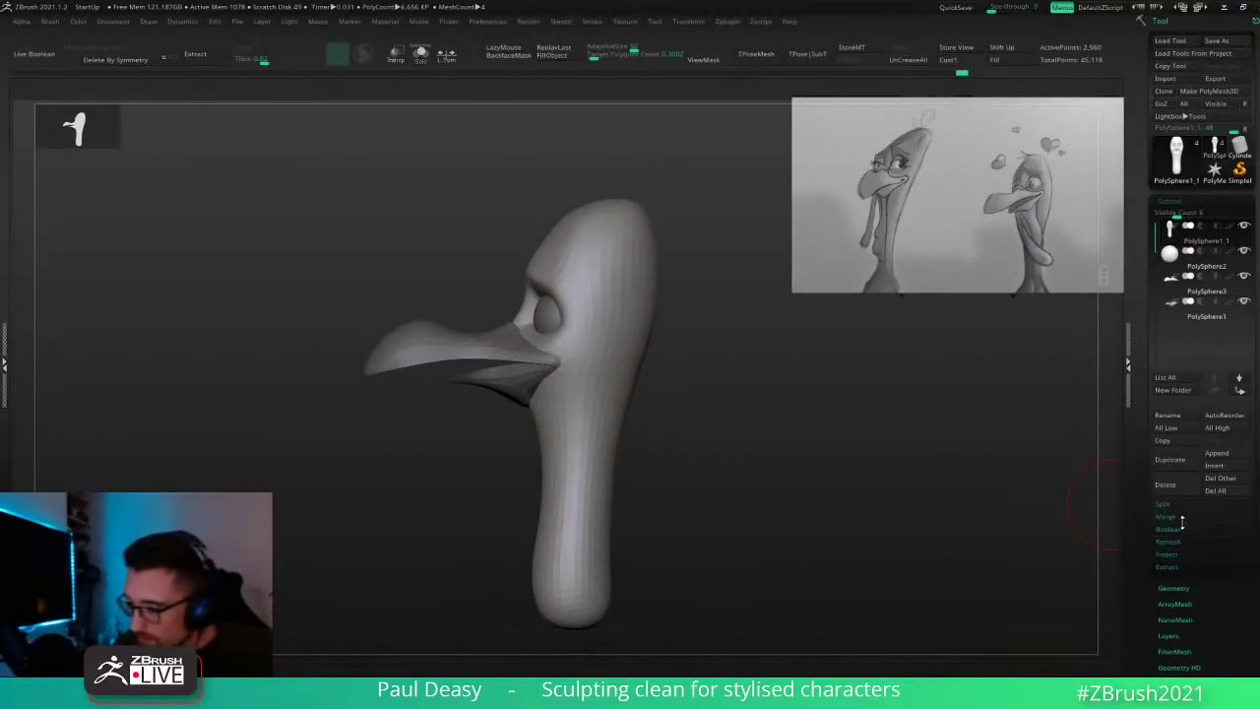
Step: Append a Sphere3D as a new subtool for the tongue
{"action": "left_click", "coordinate": [1224, 457]}
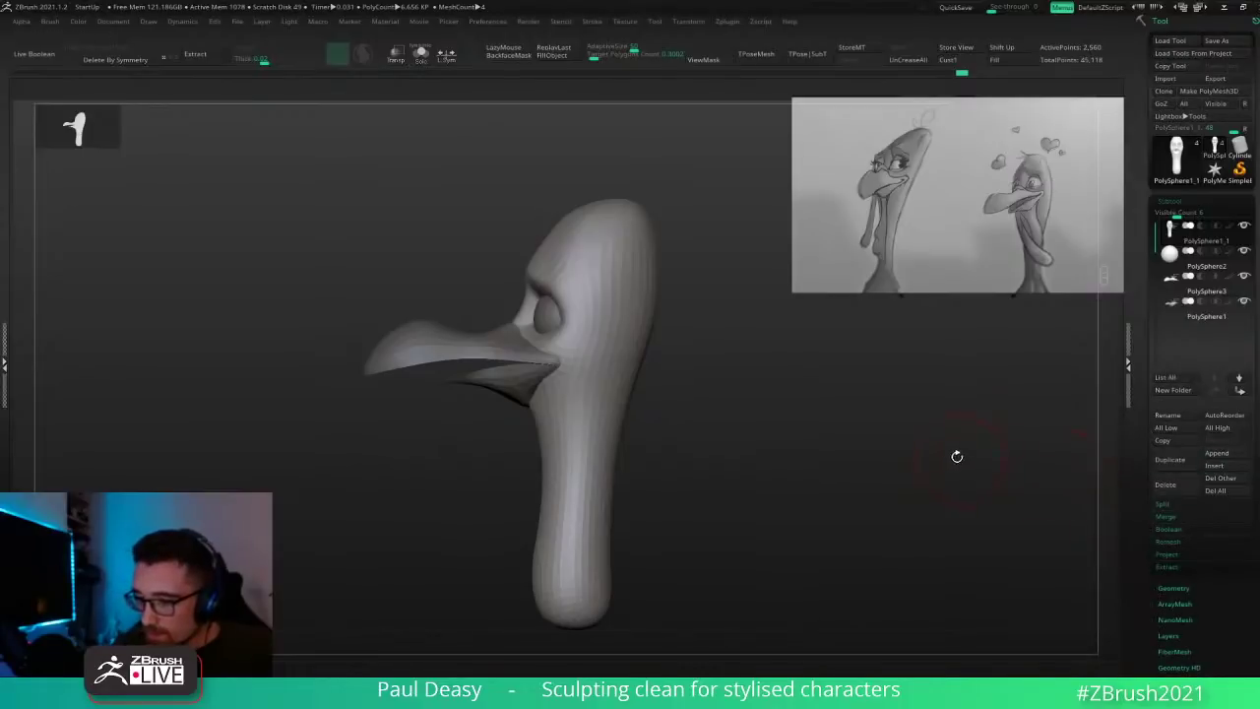
{"action": "left_click", "coordinate": [1227, 457]}
{"action": "left_click", "coordinate": [863, 481]}
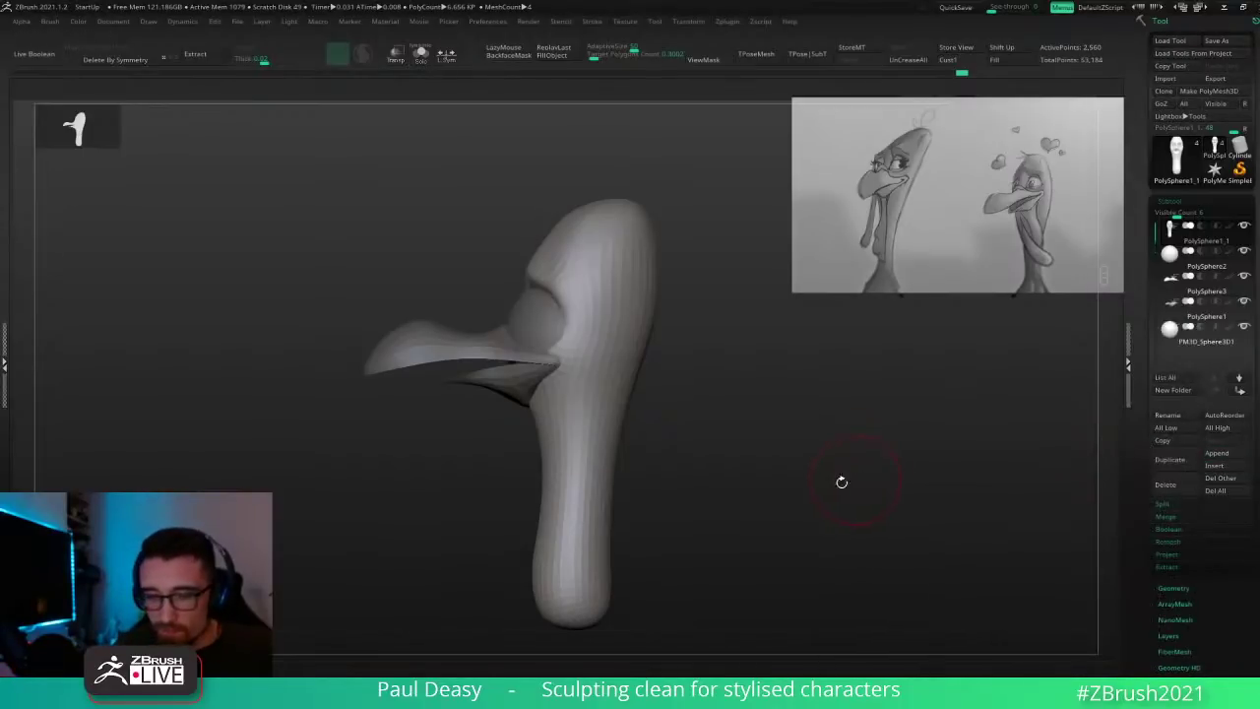
{"action": "left_click_drag", "start_coordinate": [726, 430], "coordinate": [733, 454], "text": "alt"}
{"action": "key", "text": "w"}
{"action": "left_click_drag", "start_coordinate": [581, 364], "coordinate": [568, 365]}
{"action": "key", "text": "ctrl+z"}
Step: Make the new sphere the active subtool, scale it down and move it forward to the lower beak
{"action": "key", "text": "q"}
{"action": "left_click", "coordinate": [560, 349], "text": "alt"}
{"action": "key", "text": "w"}
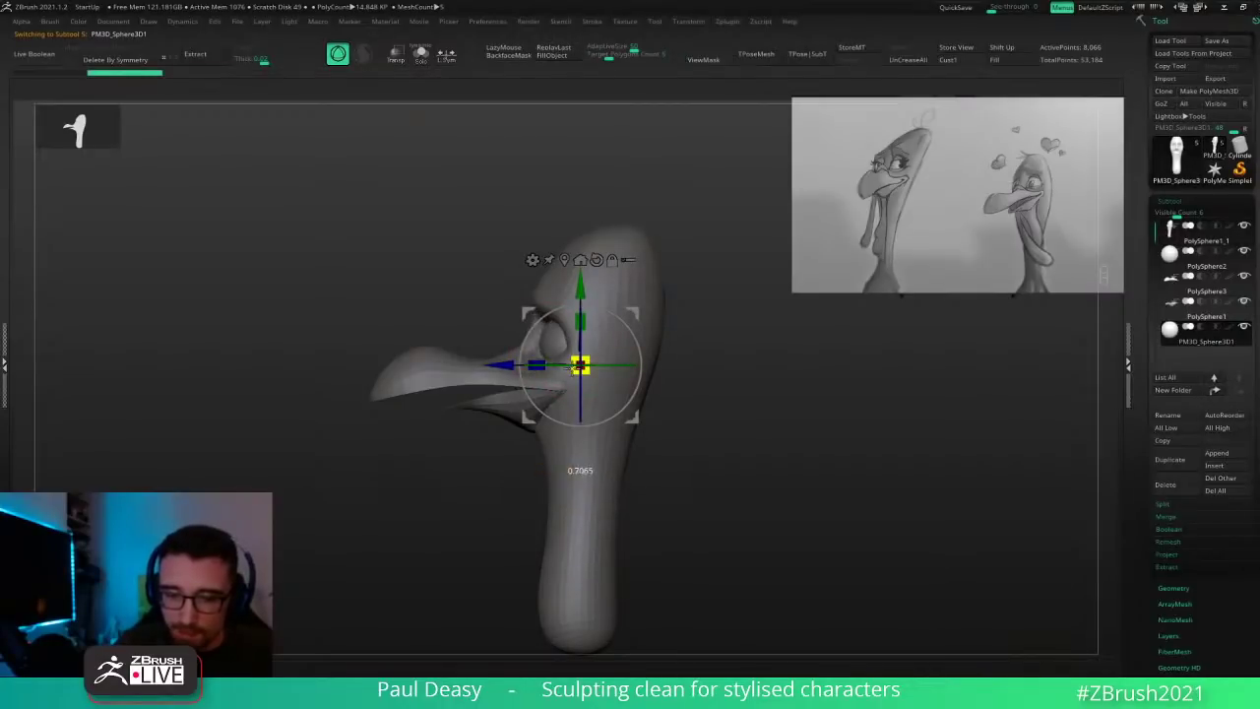
{"action": "left_click_drag", "start_coordinate": [633, 315], "coordinate": [538, 357]}
{"action": "left_click_drag", "start_coordinate": [506, 403], "coordinate": [496, 403]}
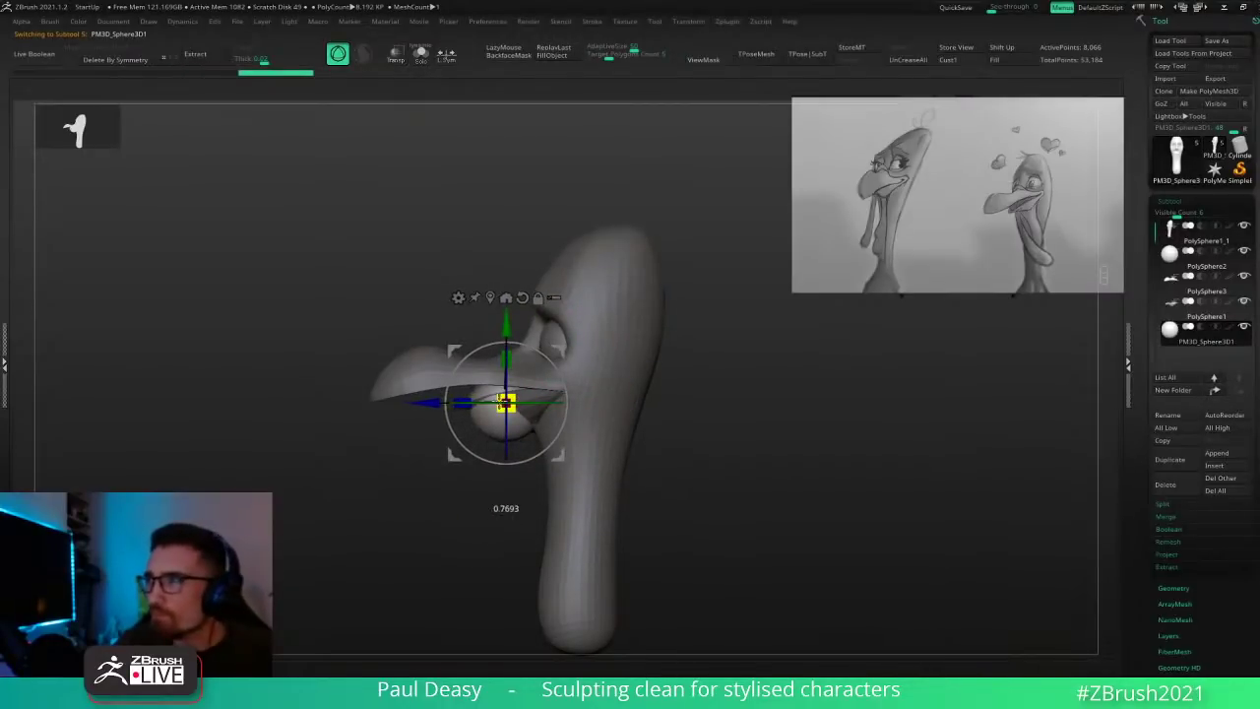
Step: Shrink the sphere further and reposition it inside the open beak
{"action": "mouse_move", "coordinate": [731, 423]}
{"action": "left_mouse_down"}
{"action": "mouse_move", "coordinate": [765, 422]}
{"action": "mouse_move", "coordinate": [741, 429]}
{"action": "left_mouse_up"}
{"action": "key", "text": "q"}
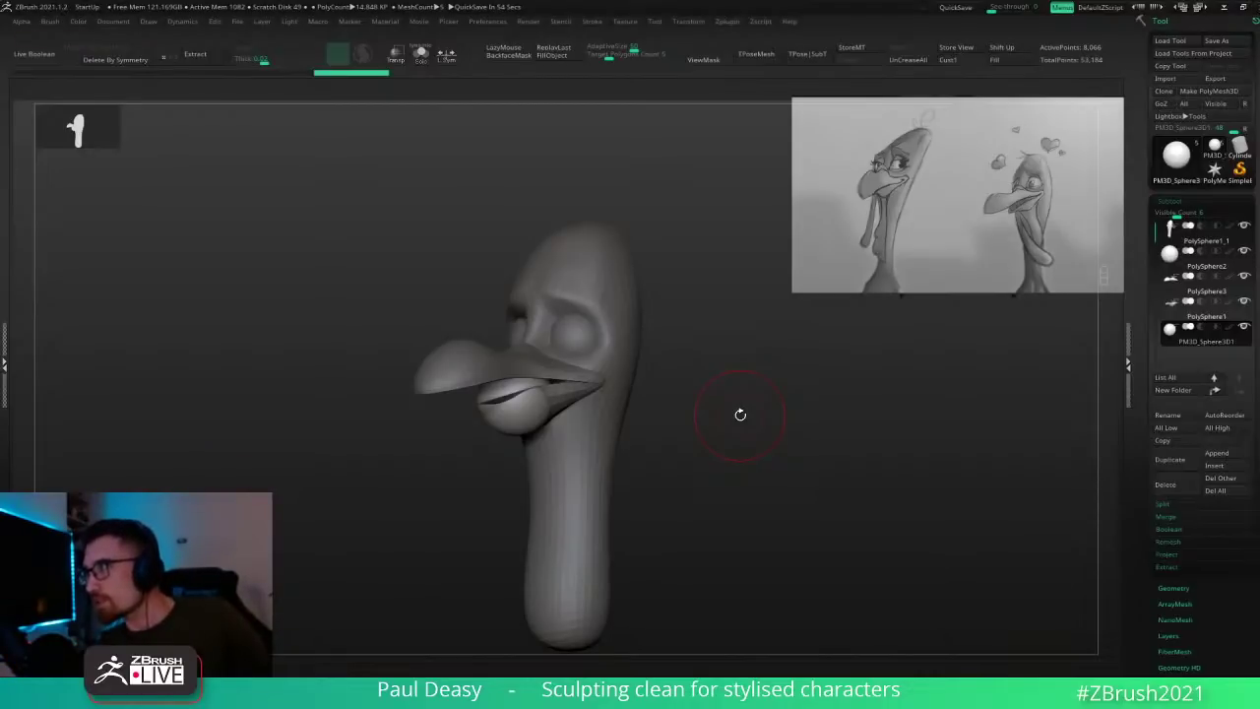
{"action": "left_click_drag", "start_coordinate": [784, 366], "coordinate": [753, 375]}
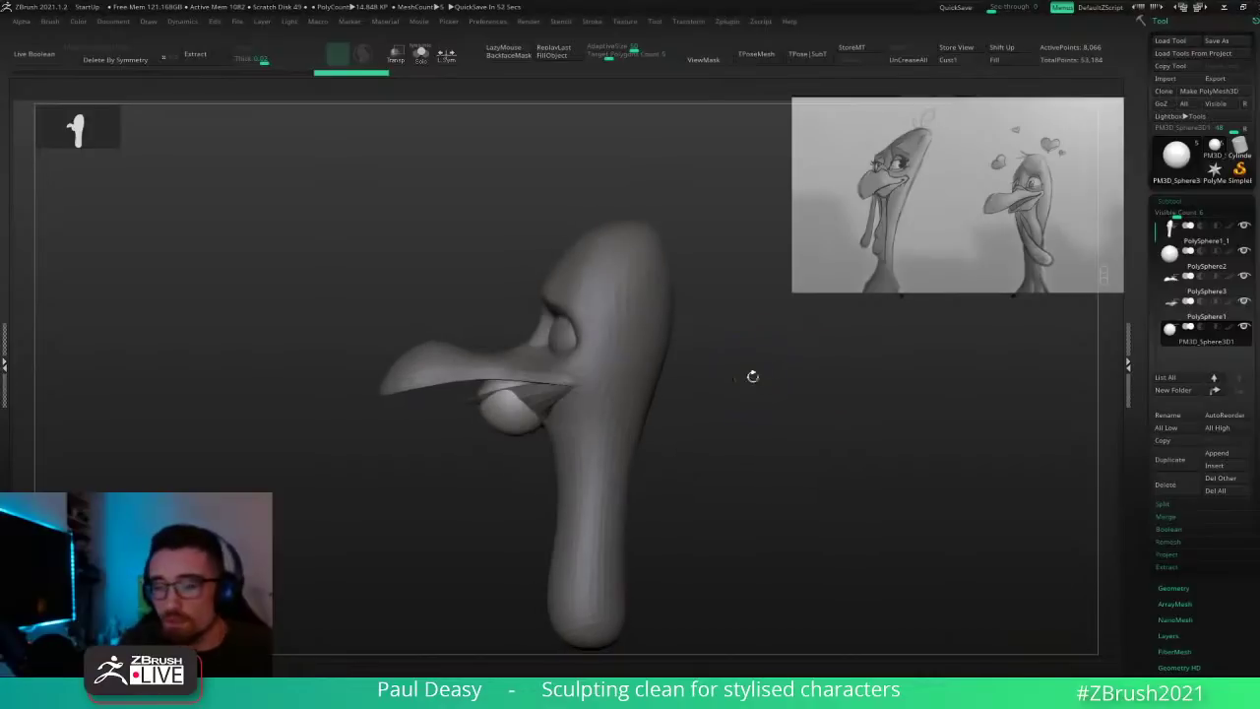
{"action": "key", "text": "w"}
{"action": "left_click_drag", "start_coordinate": [533, 391], "coordinate": [526, 402]}
{"action": "left_click_drag", "start_coordinate": [583, 343], "coordinate": [596, 332]}
Step: Stretch and flatten the sphere with the Move brush into a tongue shape lying along the lower beak
{"action": "key", "text": "q"}
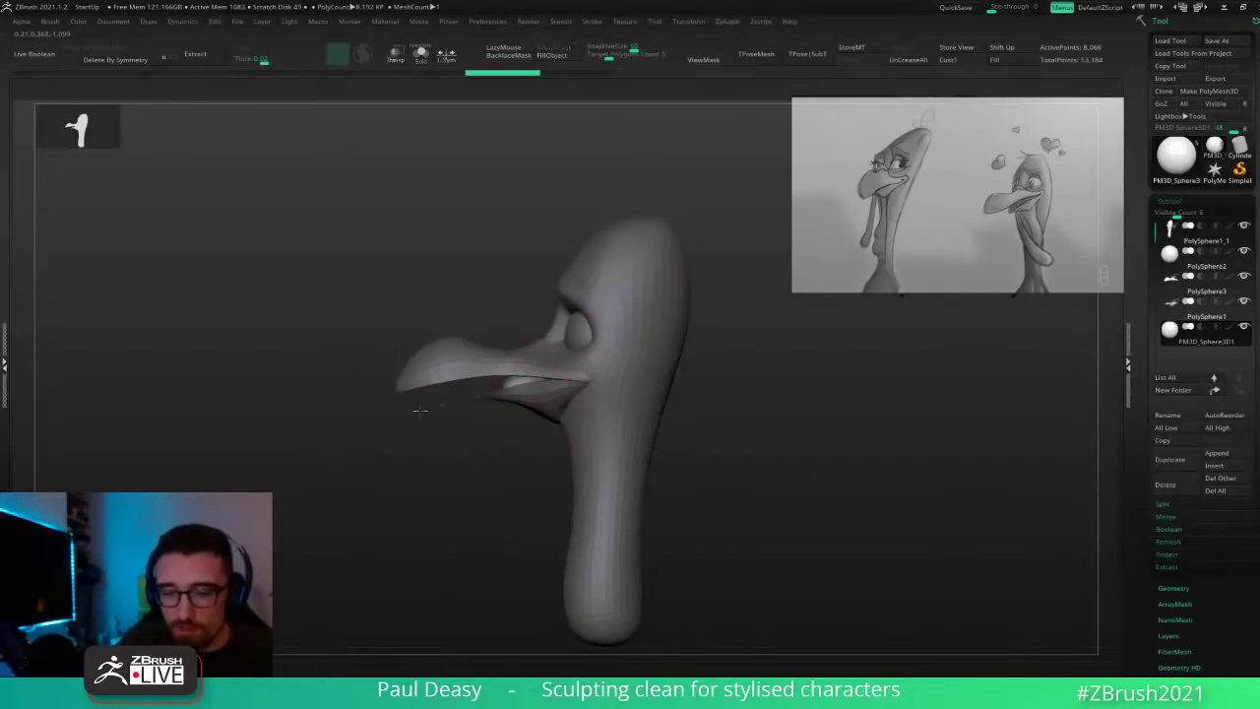
{"action": "left_click_drag", "start_coordinate": [420, 411], "coordinate": [365, 405]}
{"action": "right_click", "coordinate": [500, 455]}
{"action": "right_click_drag", "start_coordinate": [737, 439], "coordinate": [679, 433], "text": "ctrl"}
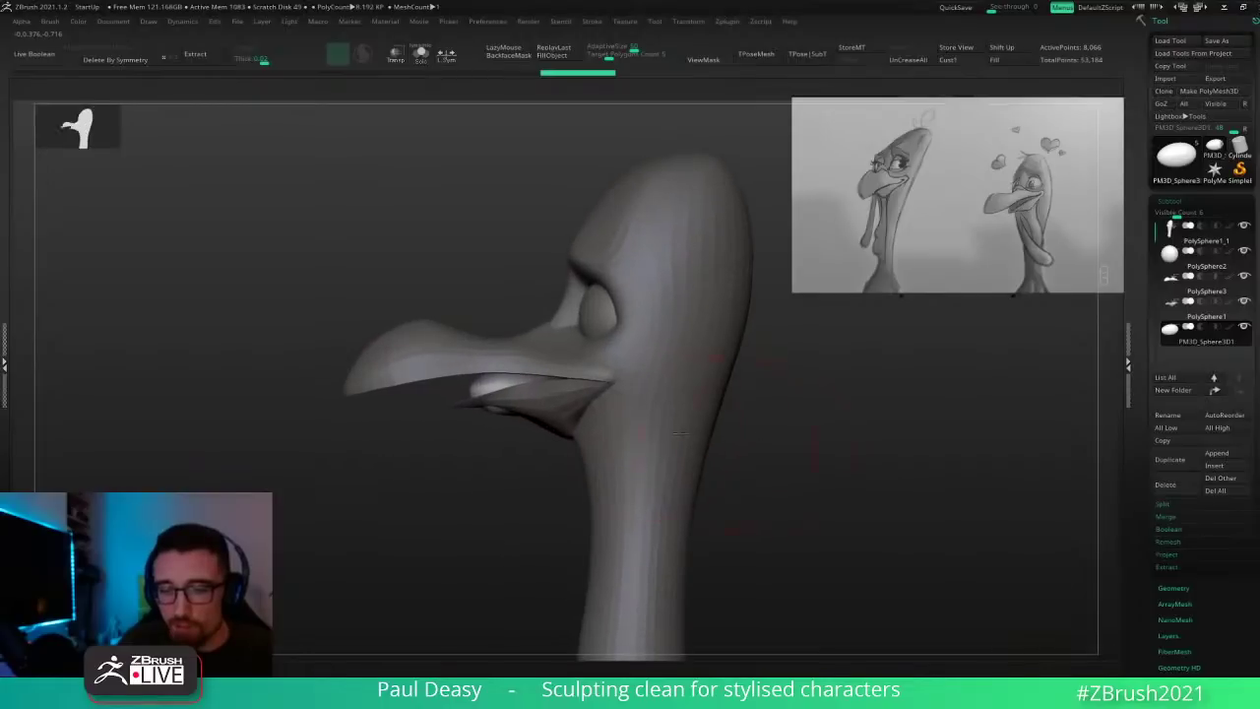
{"action": "key", "text": "ctrl+shift+s"}
{"action": "mouse_move", "coordinate": [520, 409]}
{"action": "left_mouse_down"}
{"action": "mouse_move", "coordinate": [553, 361]}
{"action": "mouse_move", "coordinate": [552, 385]}
{"action": "mouse_move", "coordinate": [561, 378]}
{"action": "mouse_move", "coordinate": [475, 397]}
{"action": "mouse_move", "coordinate": [477, 376]}
{"action": "left_mouse_up"}
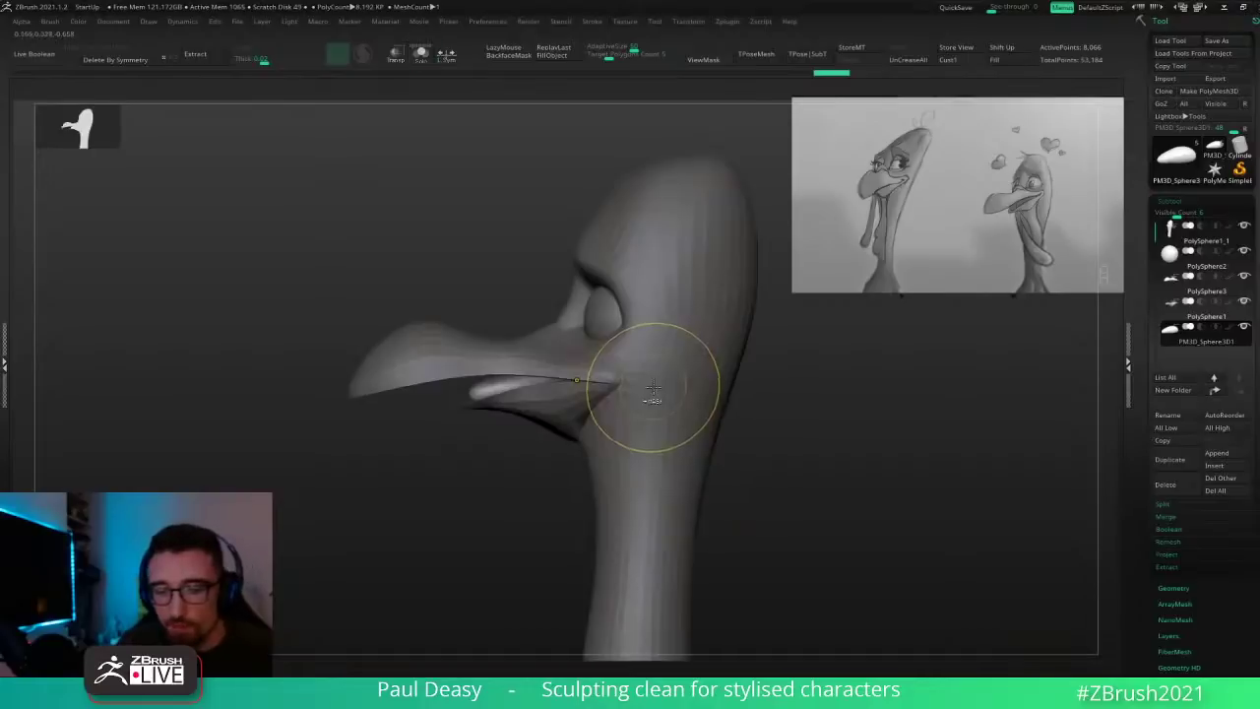
Step: Shape the tongue's width and thickness from the front and three-quarter views, and lower the target polygon count
{"action": "mouse_move", "coordinate": [796, 437]}
{"action": "left_mouse_down"}
{"action": "mouse_move", "coordinate": [759, 397]}
{"action": "mouse_move", "coordinate": [582, 382]}
{"action": "left_mouse_up"}
{"action": "key", "text": "space"}
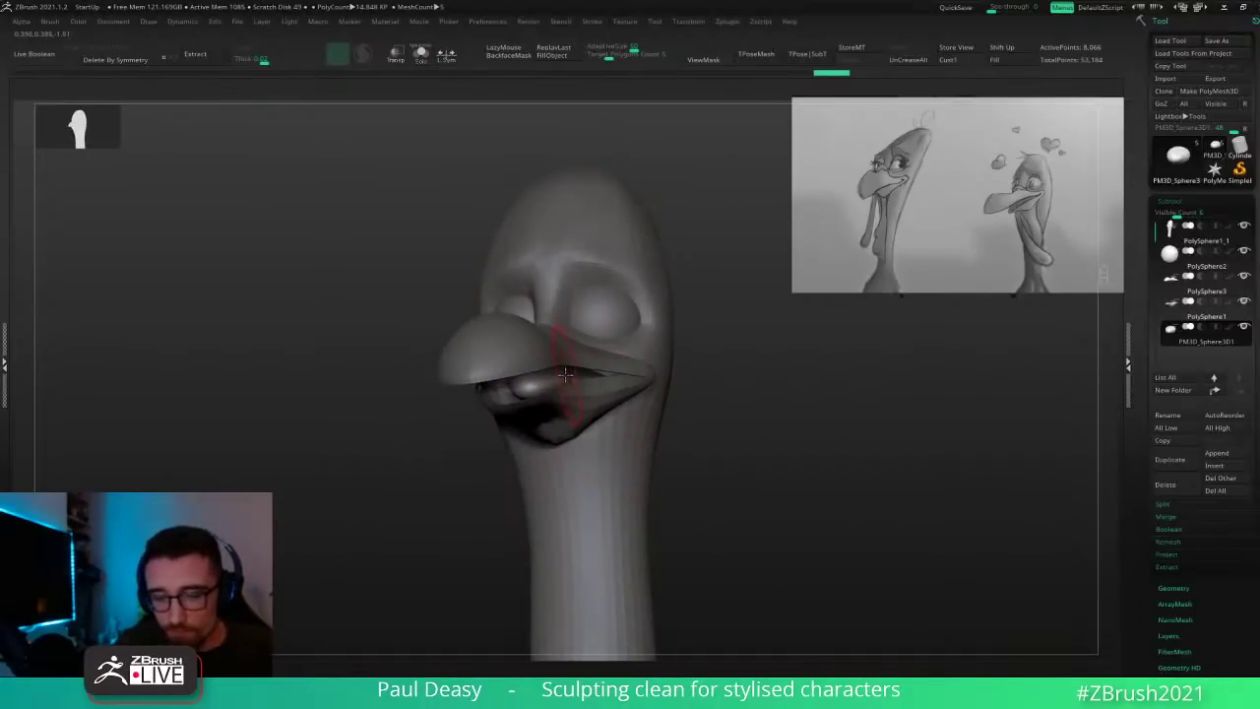
{"action": "right_click_drag", "start_coordinate": [551, 389], "coordinate": [589, 370]}
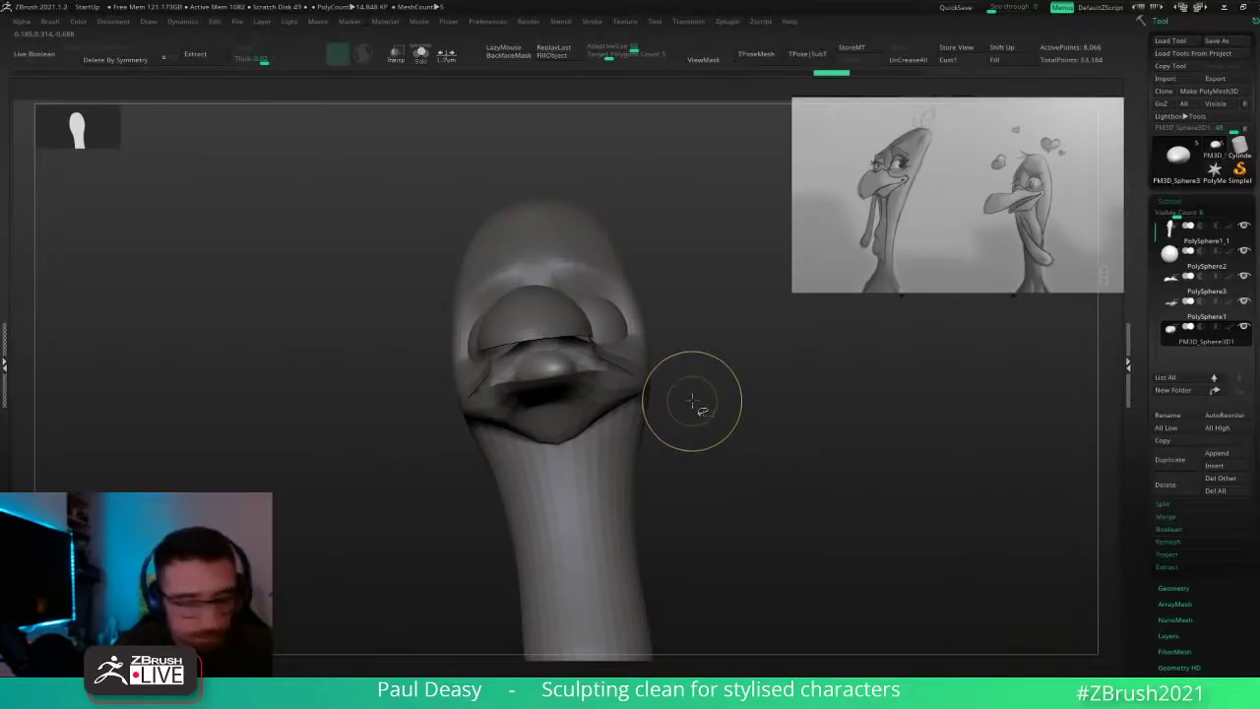
{"action": "left_click_drag", "start_coordinate": [695, 403], "coordinate": [703, 404]}
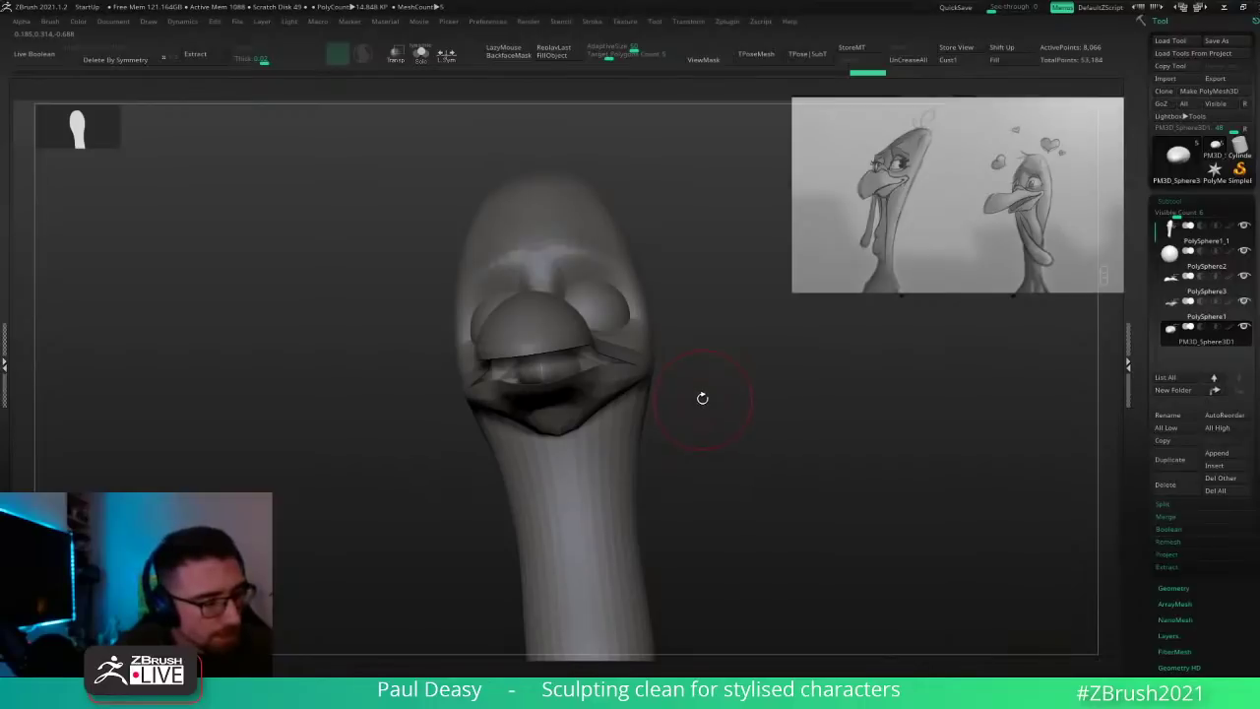
{"action": "left_click_drag", "start_coordinate": [640, 56], "coordinate": [624, 57]}
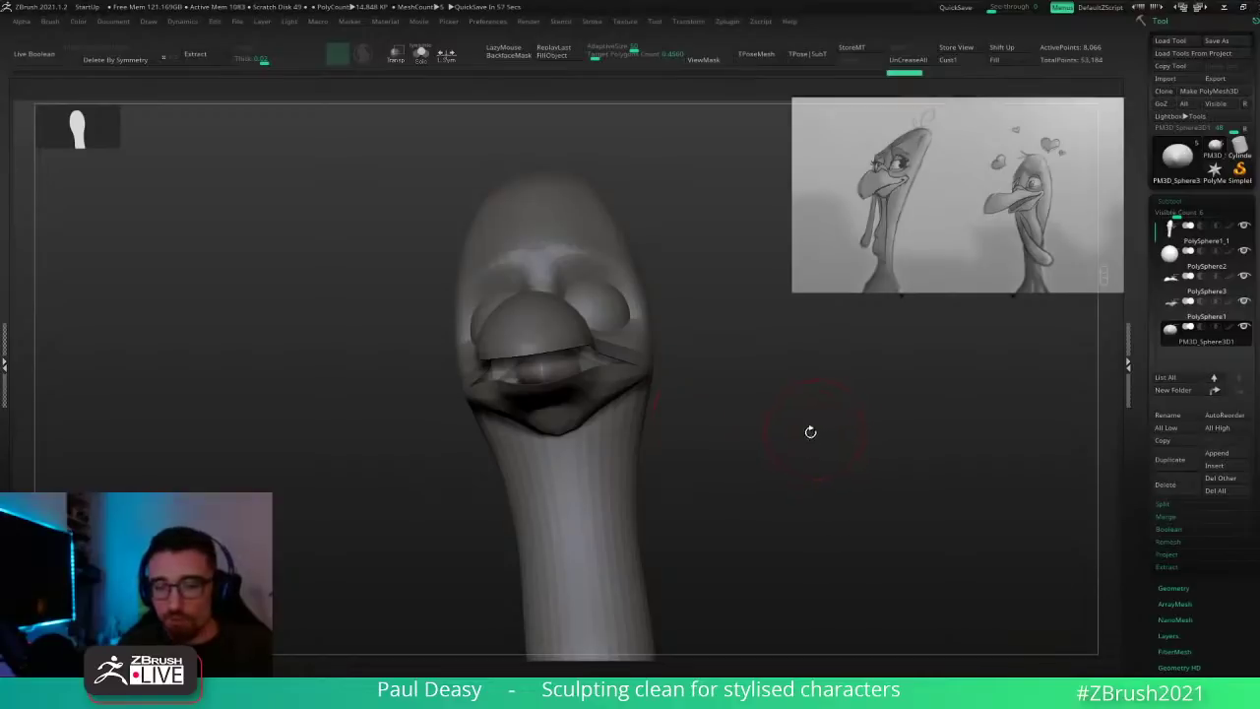
{"action": "left_click_drag", "start_coordinate": [810, 431], "coordinate": [718, 415]}
{"action": "right_click_drag", "start_coordinate": [586, 368], "coordinate": [589, 365]}
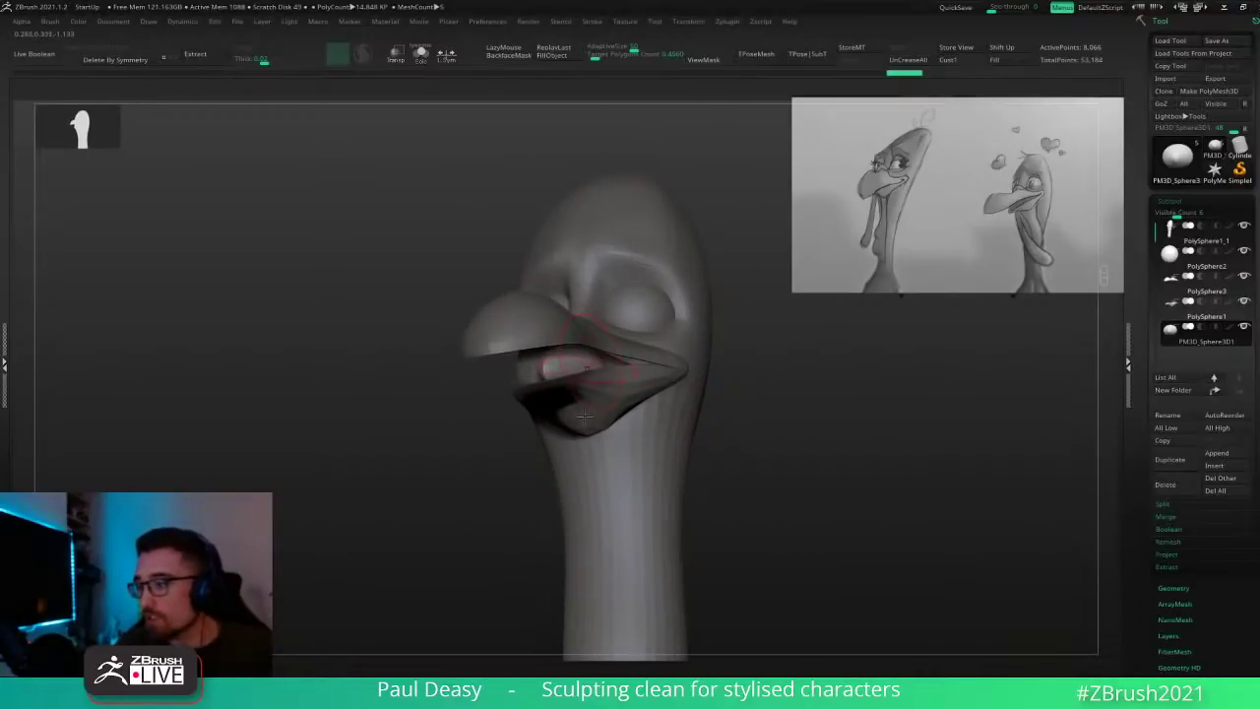
Step: Preview Dynamic Subdiv smoothing on the tongue, turn it off again and make the upper beak the active subtool
{"action": "left_click", "coordinate": [1176, 203]}
{"action": "left_click", "coordinate": [1177, 217]}
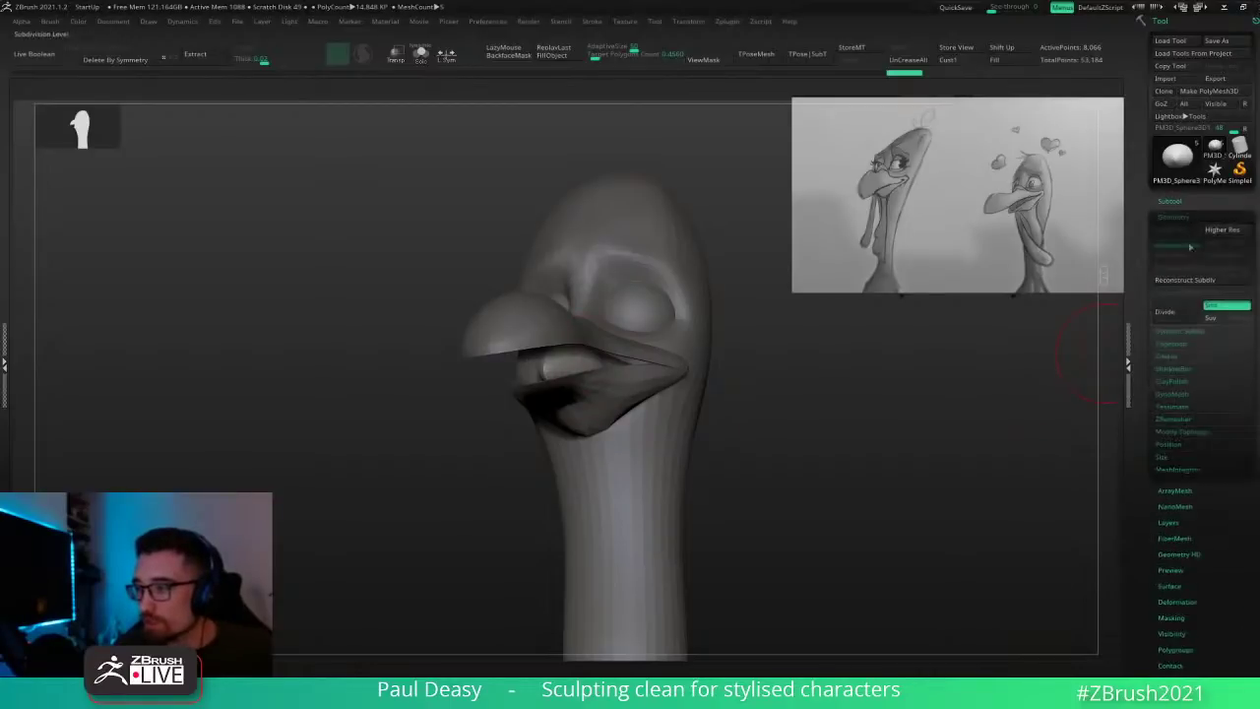
{"action": "left_click", "coordinate": [1185, 333]}
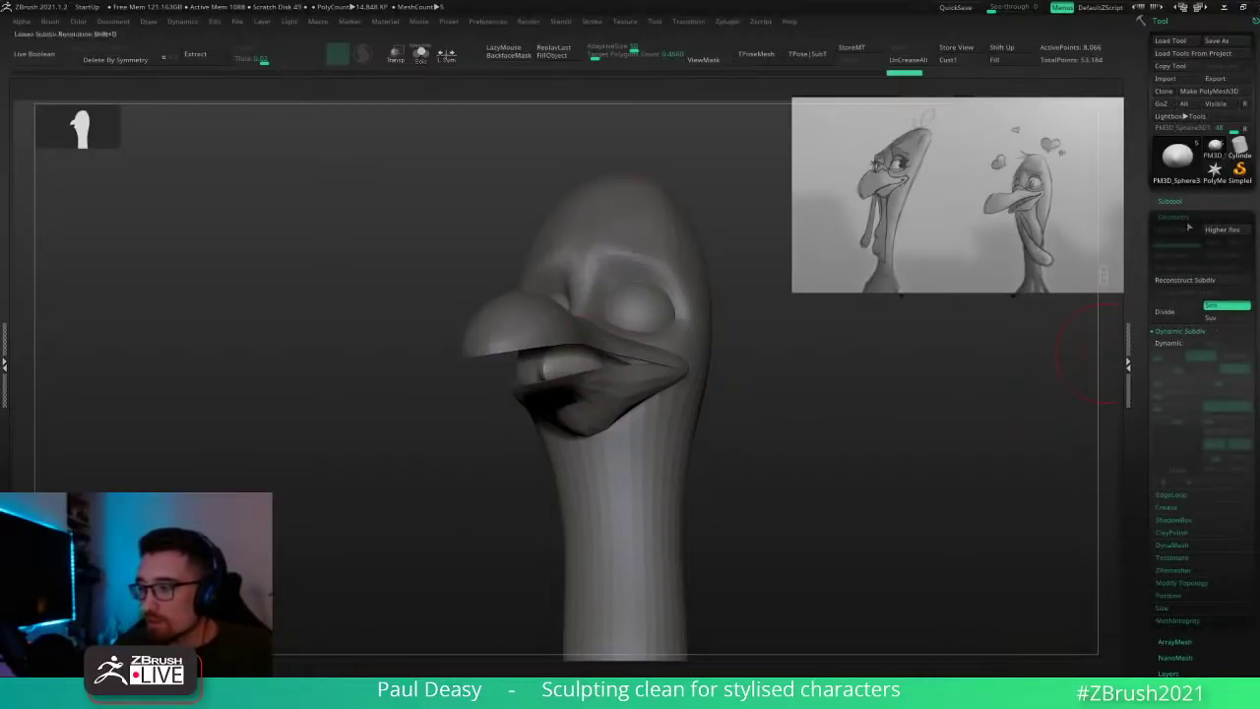
{"action": "left_click", "coordinate": [1187, 344]}
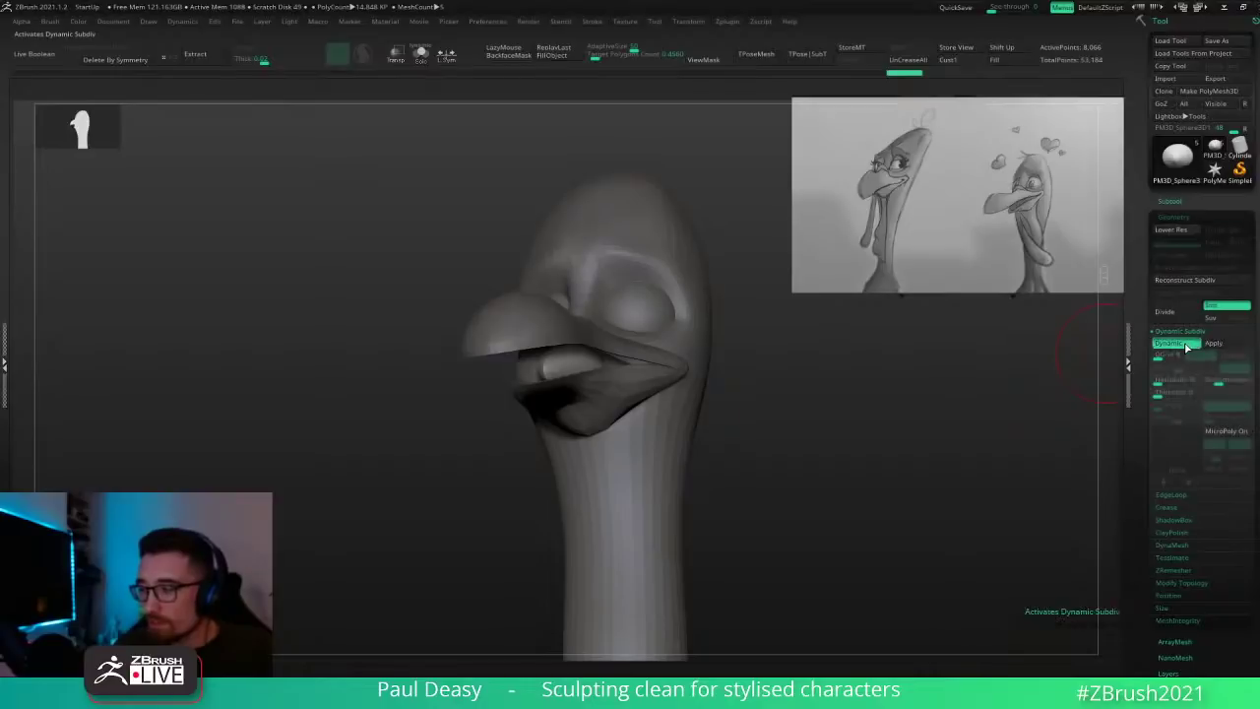
{"action": "left_click", "coordinate": [1186, 345]}
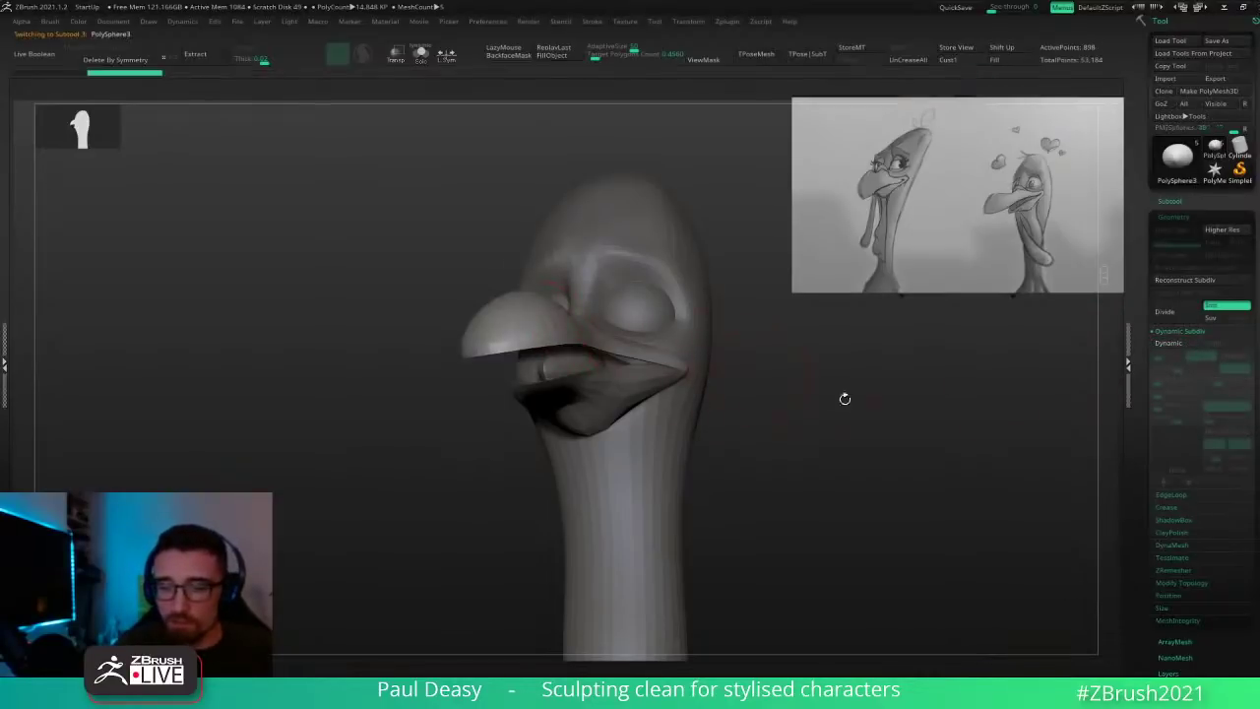
Step: Preview Dynamic Subdiv smoothing on the upper beak in side view and turn it off again
{"action": "left_click_drag", "start_coordinate": [845, 399], "coordinate": [866, 411]}
{"action": "left_click", "coordinate": [1183, 347]}
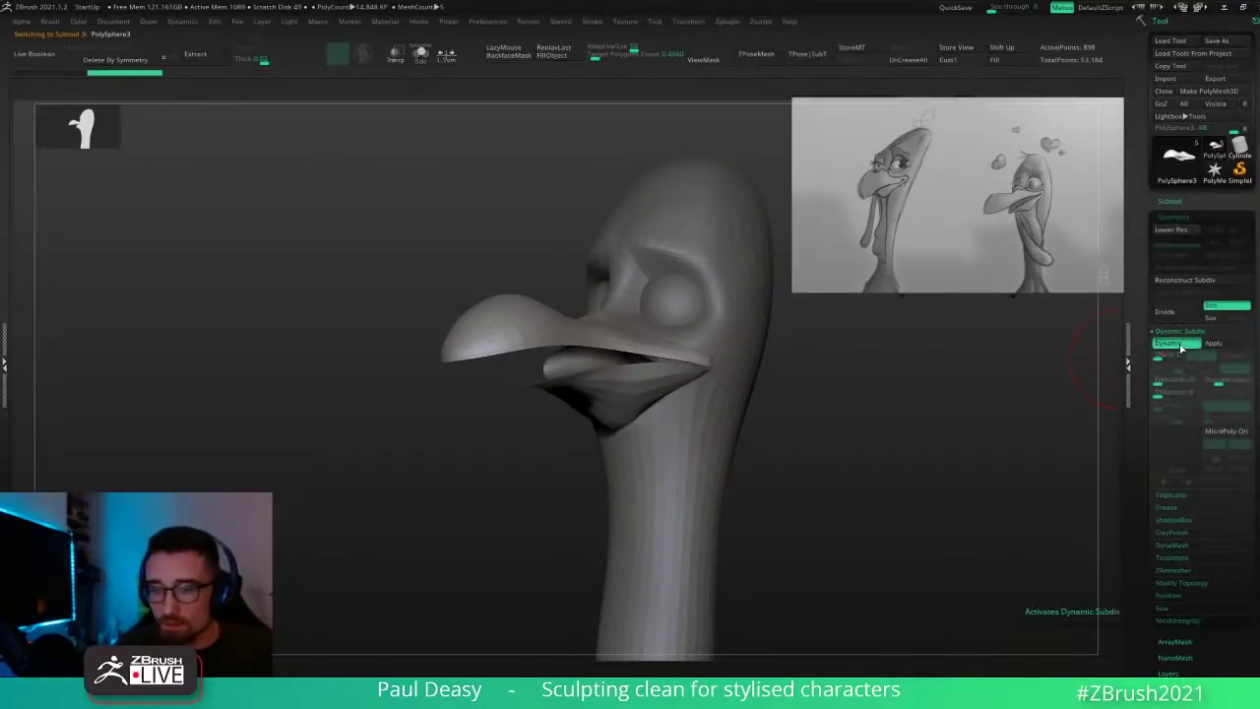
{"action": "mouse_move", "coordinate": [925, 422]}
{"action": "left_mouse_down"}
{"action": "mouse_move", "coordinate": [877, 424]}
{"action": "mouse_move", "coordinate": [926, 418]}
{"action": "left_mouse_up"}
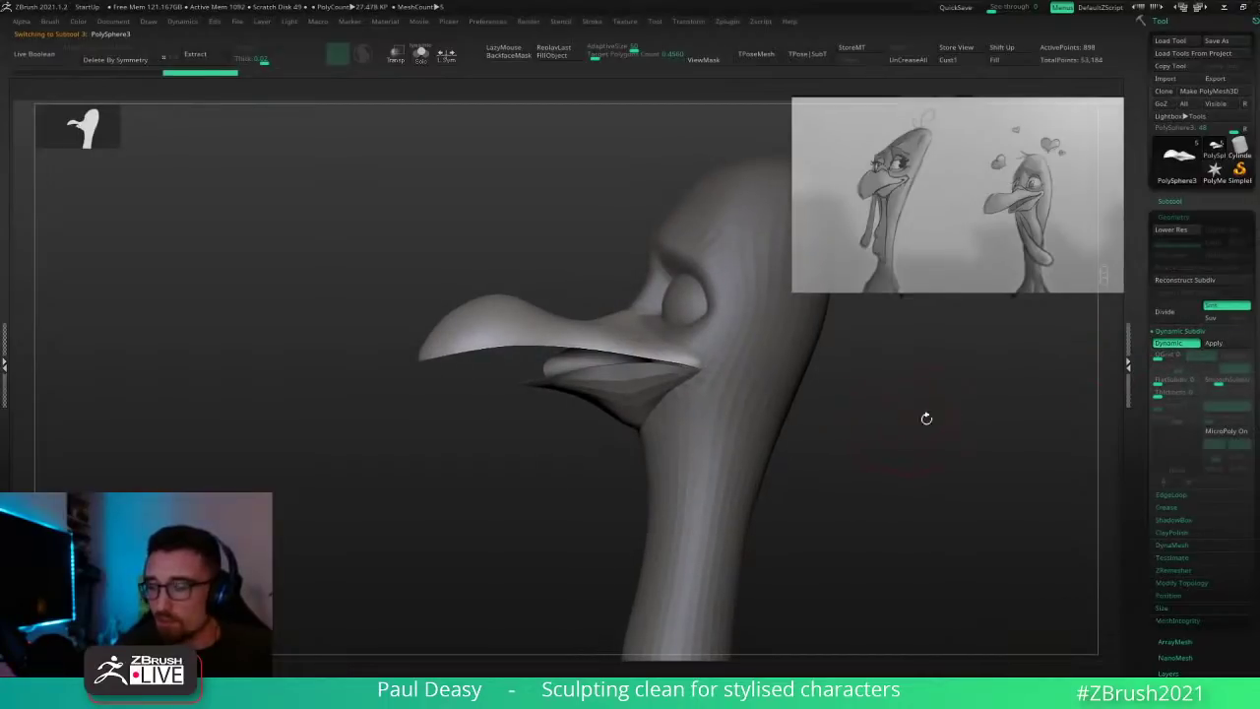
{"action": "left_click", "coordinate": [1181, 348]}
{"action": "left_click_drag", "start_coordinate": [929, 430], "coordinate": [882, 424]}
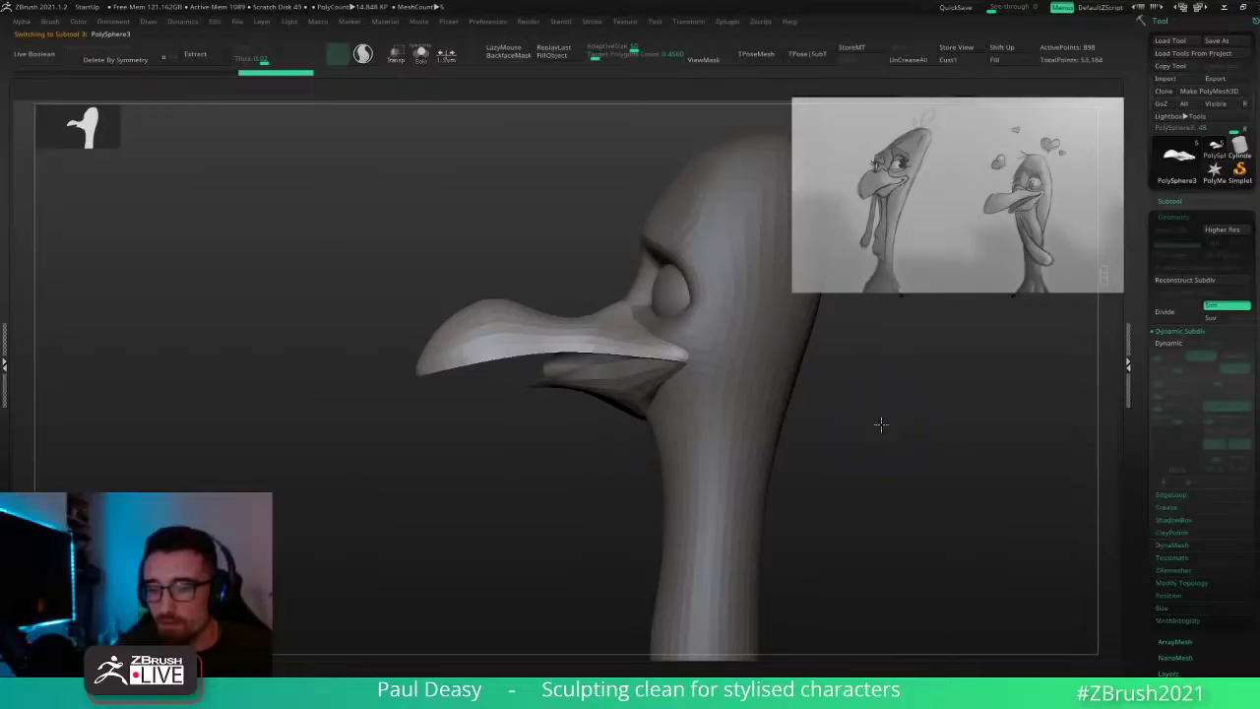
Step: Isolate the tongue subtool in Solo mode and refine its narrow front tip with short sculpting and smoothing strokes
{"action": "left_click", "coordinate": [574, 369], "text": "alt"}
{"action": "key", "text": "shift+s"}
{"action": "mouse_move", "coordinate": [599, 420]}
{"action": "left_mouse_down"}
{"action": "mouse_move", "coordinate": [620, 400]}
{"action": "mouse_move", "coordinate": [611, 369]}
{"action": "mouse_move", "coordinate": [539, 365]}
{"action": "left_mouse_up"}
{"action": "key", "text": "space"}
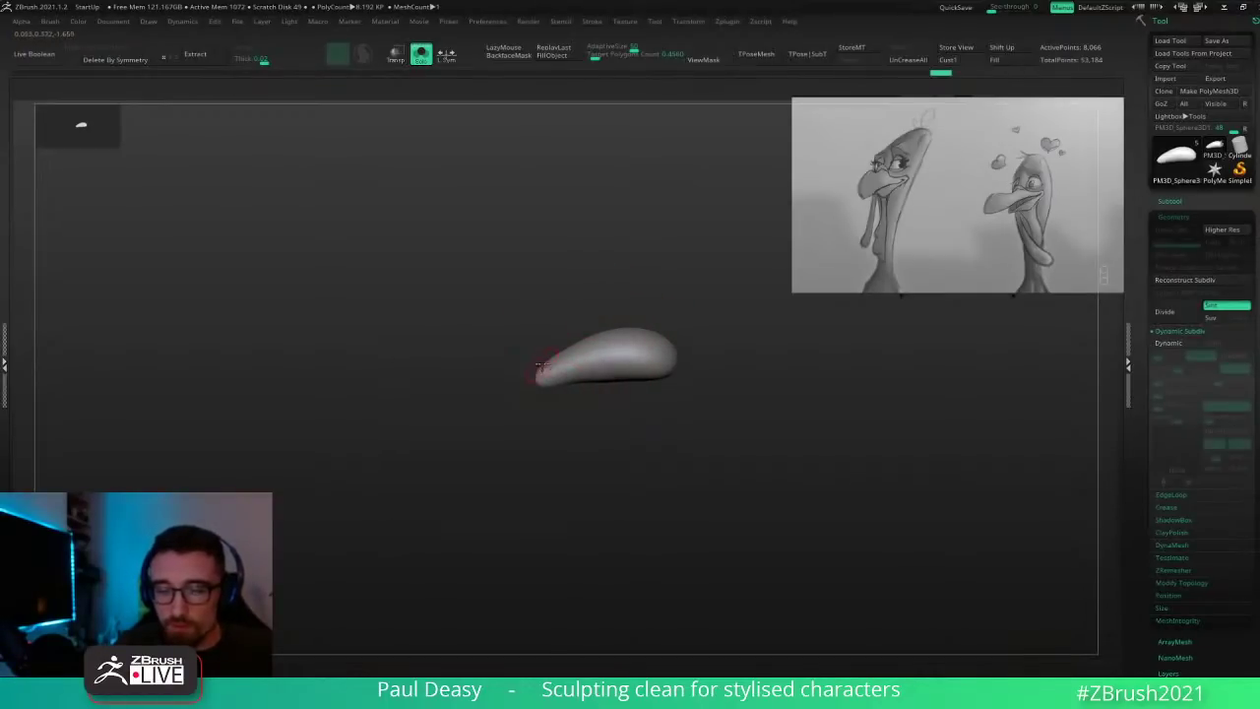
{"action": "left_click_drag", "start_coordinate": [542, 367], "coordinate": [584, 344]}
{"action": "key", "text": "space"}
{"action": "left_click_drag", "start_coordinate": [542, 381], "coordinate": [563, 357], "text": "shift"}
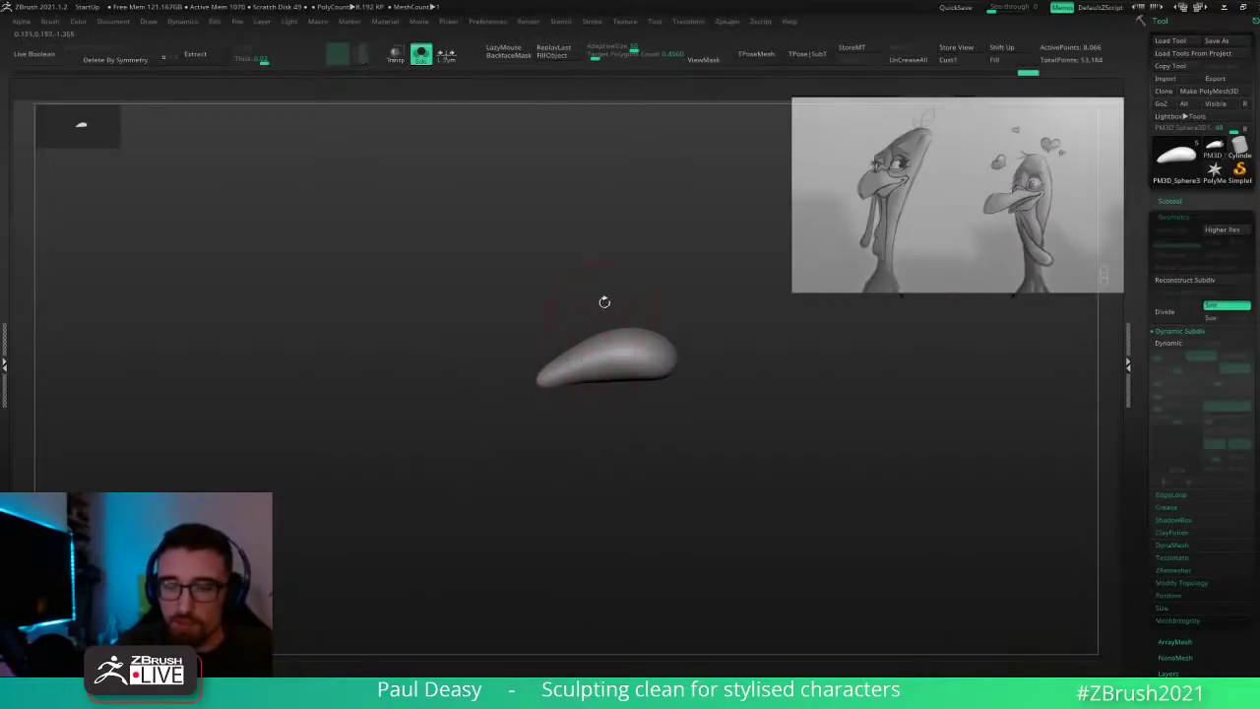
Step: Set the target polygon count to 0.3726 and ZRemesh the tongue to a lower density
{"action": "left_click_drag", "start_coordinate": [622, 54], "coordinate": [620, 55]}
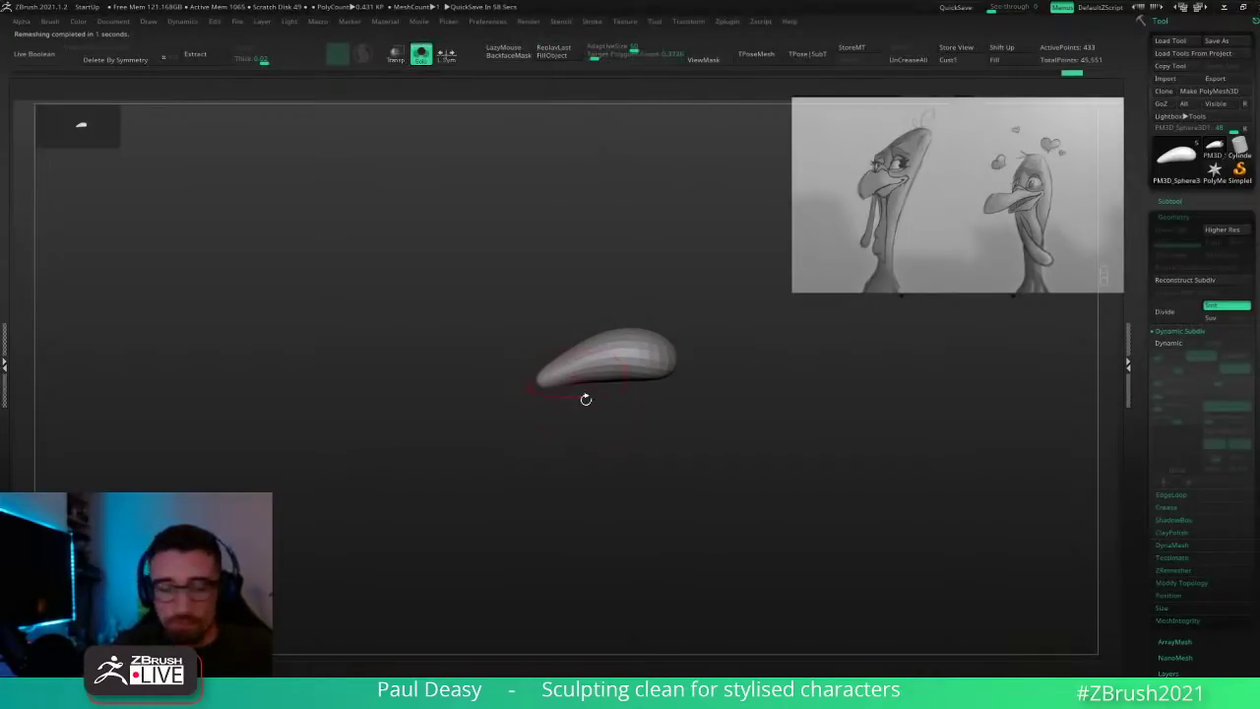
{"action": "key", "text": "d"}
{"action": "left_click_drag", "start_coordinate": [596, 439], "coordinate": [723, 419]}
Step: Pull the tongue's front tip into a sharper point and refine its side edge from three-quarter and side views
{"action": "key", "text": "space"}
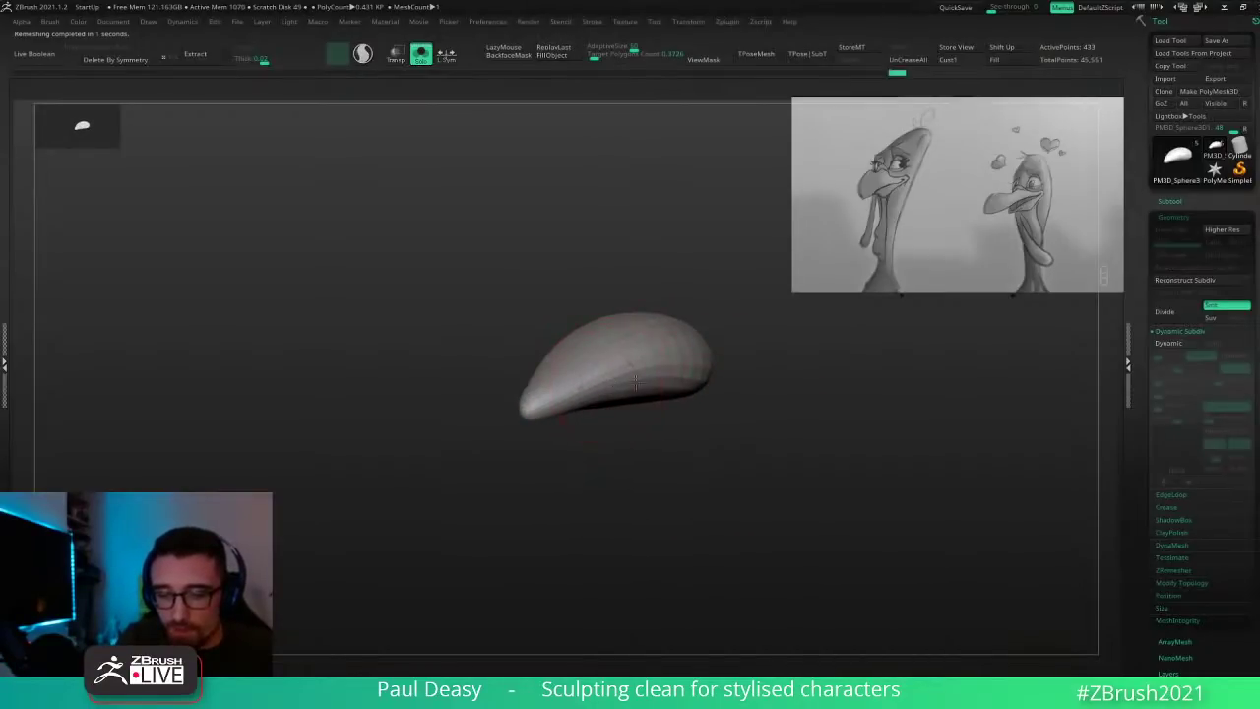
{"action": "right_click_drag", "start_coordinate": [607, 382], "coordinate": [643, 374]}
{"action": "key", "text": "ctrl+z"}
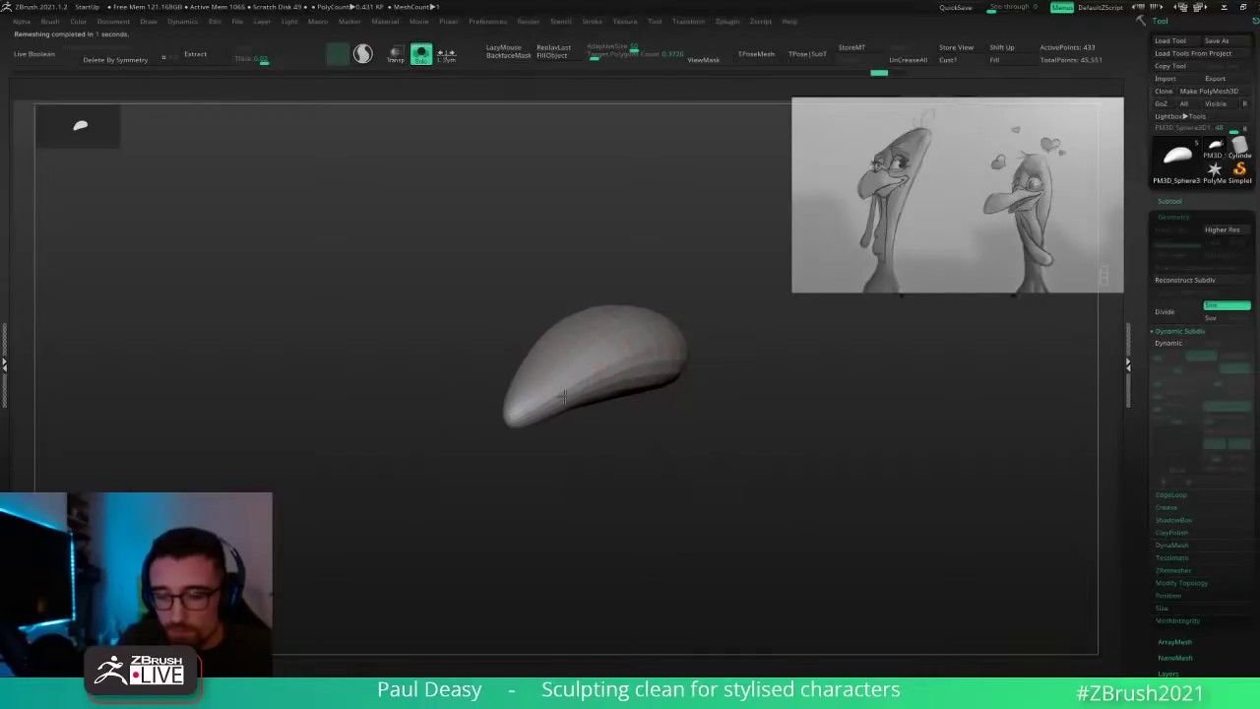
{"action": "mouse_move", "coordinate": [566, 397]}
{"action": "left_mouse_down"}
{"action": "mouse_move", "coordinate": [533, 410]}
{"action": "mouse_move", "coordinate": [547, 405]}
{"action": "left_mouse_up"}
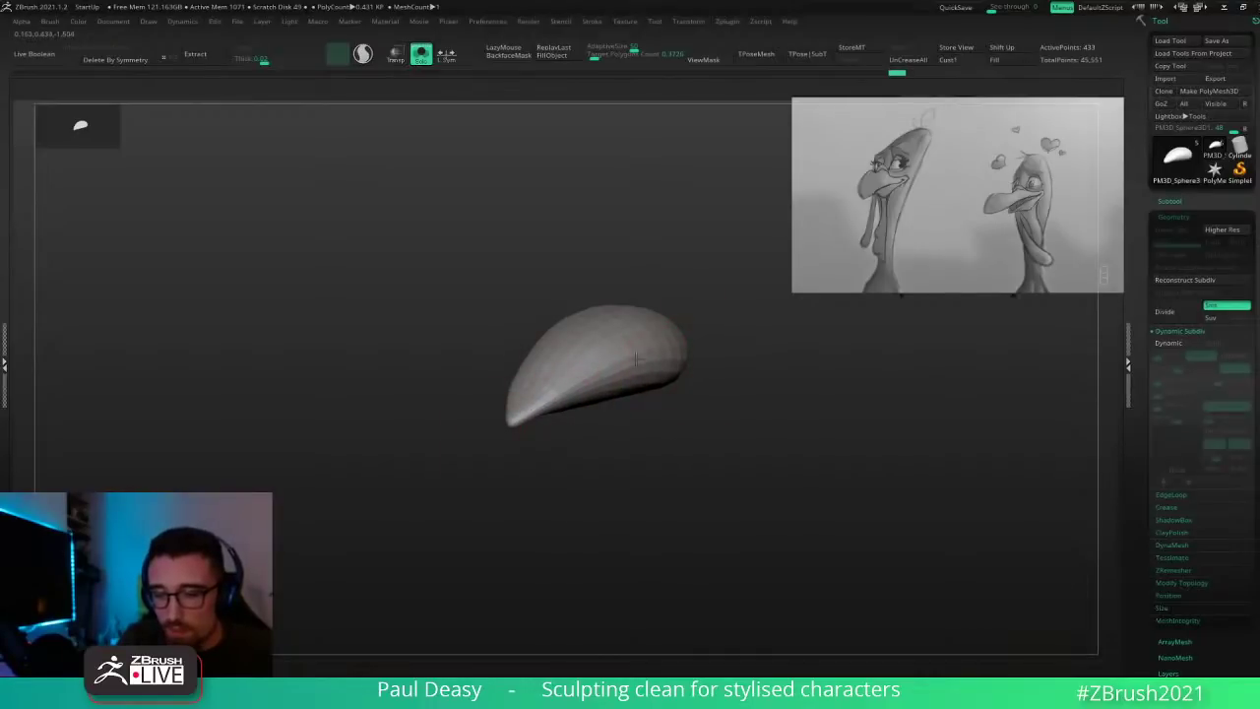
{"action": "mouse_move", "coordinate": [636, 360]}
{"action": "left_mouse_down"}
{"action": "mouse_move", "coordinate": [548, 397]}
{"action": "mouse_move", "coordinate": [577, 386]}
{"action": "left_mouse_up"}
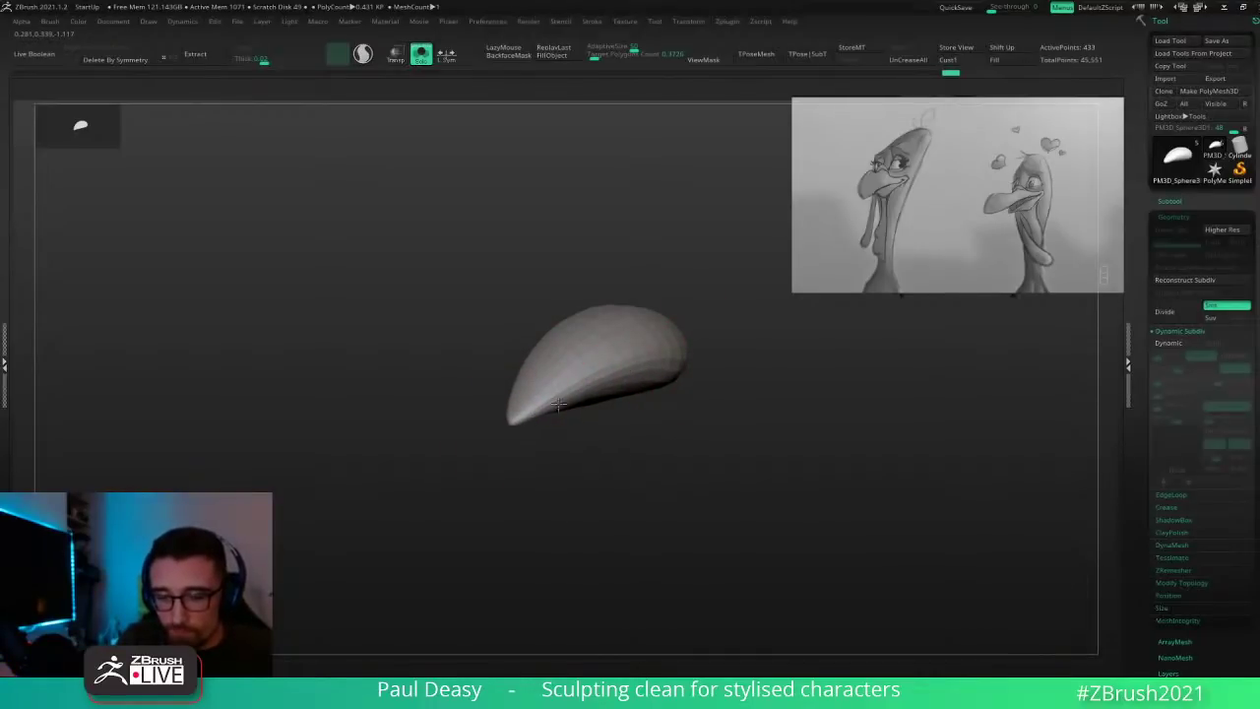
{"action": "right_click_drag", "start_coordinate": [534, 436], "coordinate": [623, 440]}
{"action": "mouse_move", "coordinate": [614, 413]}
{"action": "left_mouse_down", "text": "shift"}
{"action": "mouse_move", "coordinate": [653, 365]}
{"action": "mouse_move", "coordinate": [682, 380]}
{"action": "left_mouse_up", "text": "shift"}
{"action": "left_click_drag", "start_coordinate": [593, 369], "coordinate": [553, 396]}
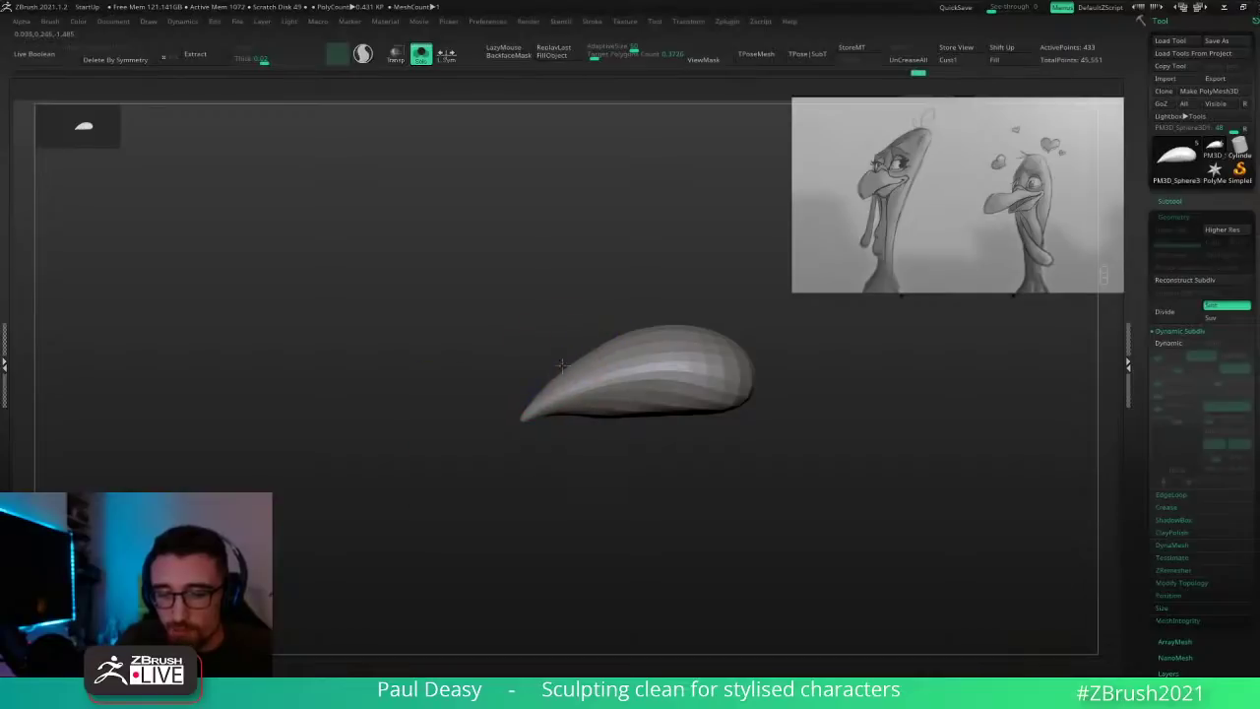
Step: Shape the isolated tongue's upper contour and smooth its underside, checking the fit against the whole head
{"action": "left_click_drag", "start_coordinate": [638, 361], "coordinate": [574, 372]}
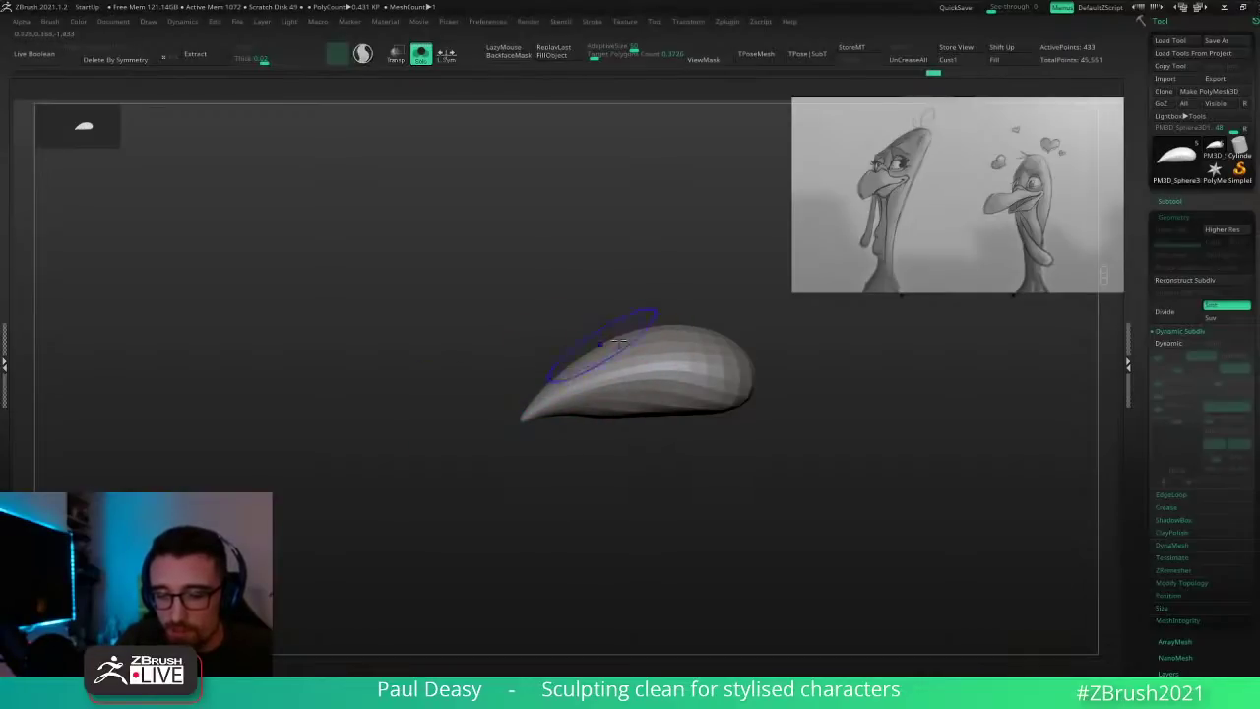
{"action": "mouse_move", "coordinate": [599, 419]}
{"action": "left_mouse_down"}
{"action": "mouse_move", "coordinate": [606, 402]}
{"action": "mouse_move", "coordinate": [726, 413]}
{"action": "left_mouse_up"}
{"action": "mouse_move", "coordinate": [600, 414]}
{"action": "left_mouse_down", "text": "shift"}
{"action": "mouse_move", "coordinate": [706, 407]}
{"action": "mouse_move", "coordinate": [754, 388]}
{"action": "left_mouse_up", "text": "shift"}
{"action": "key", "text": "alt+s"}
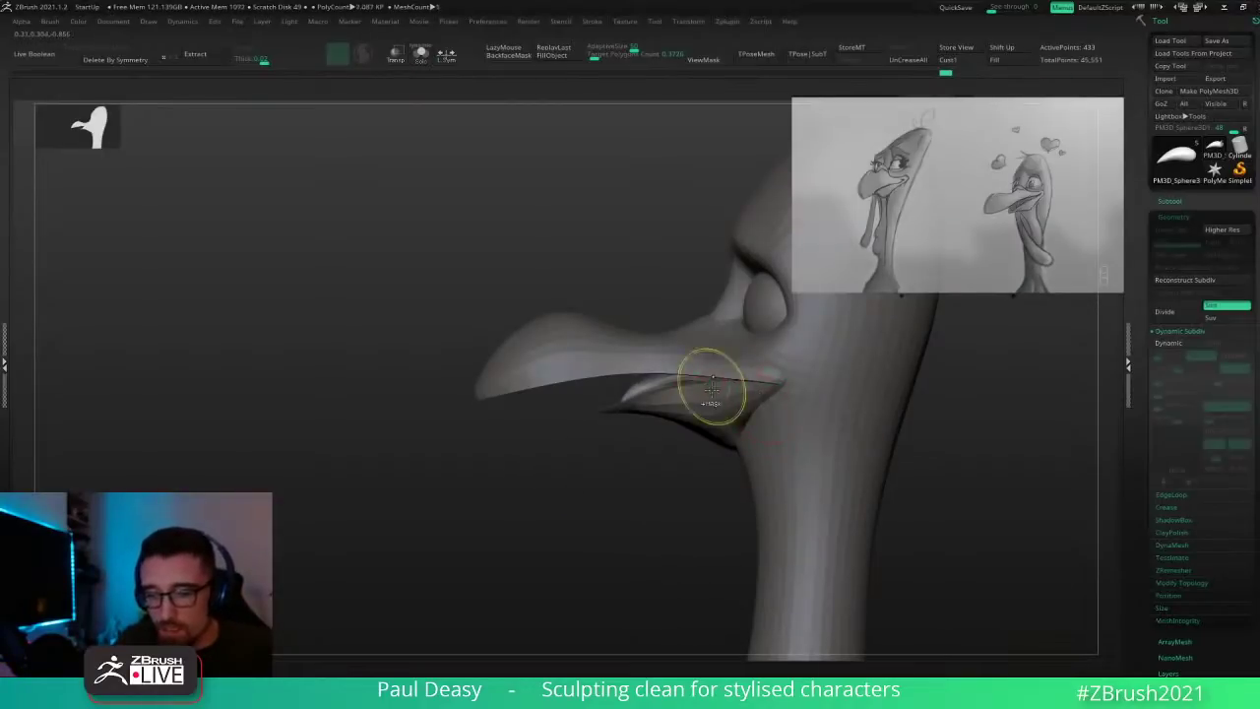
{"action": "key", "text": "alt+s"}
{"action": "right_click", "coordinate": [679, 372]}
{"action": "right_click_drag", "start_coordinate": [688, 364], "coordinate": [686, 392]}
{"action": "right_click", "coordinate": [676, 363]}
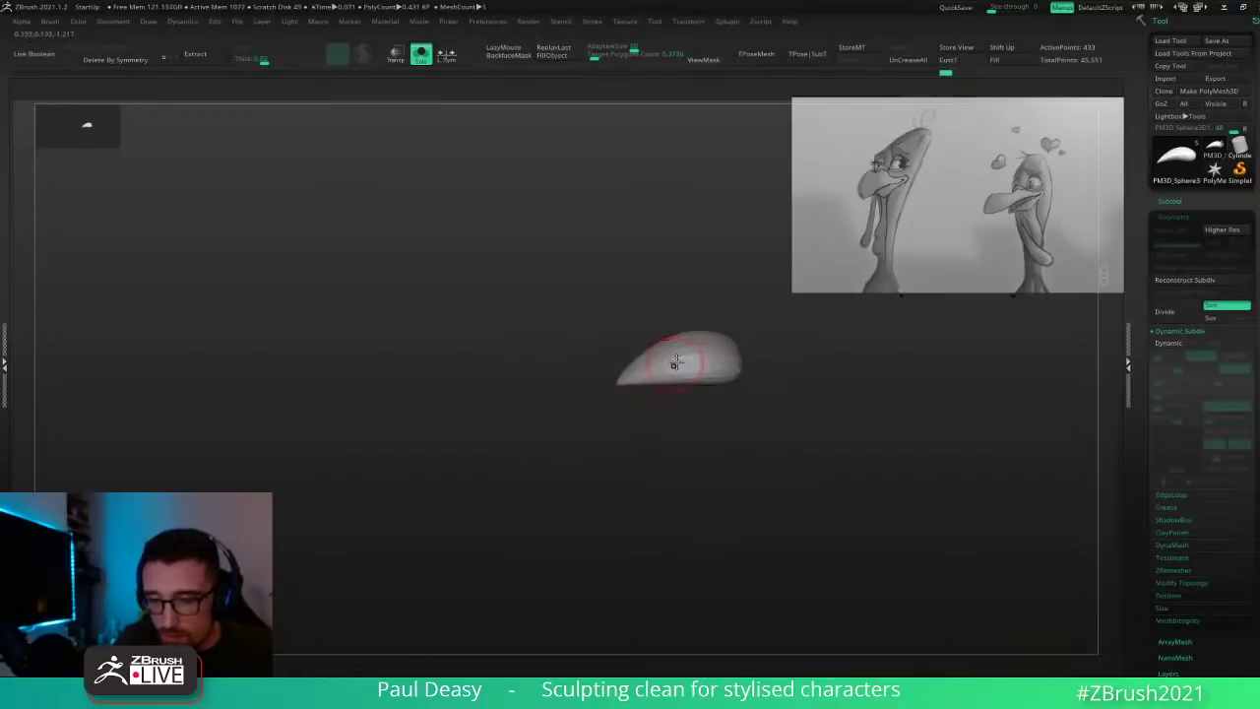
{"action": "key", "text": "shift+f"}
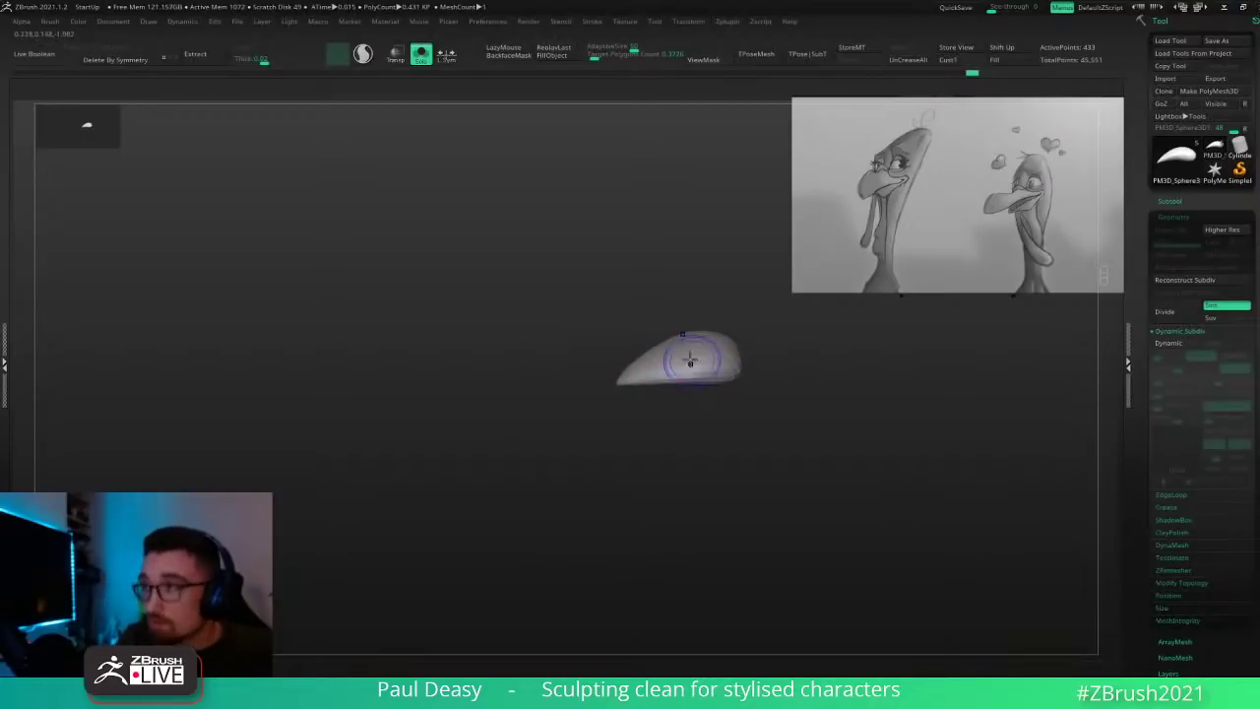
Step: Smooth the tongue's upper surface and thick back end from several angles
{"action": "key", "text": "s"}
{"action": "right_click_drag", "start_coordinate": [680, 372], "coordinate": [679, 376], "text": "alt"}
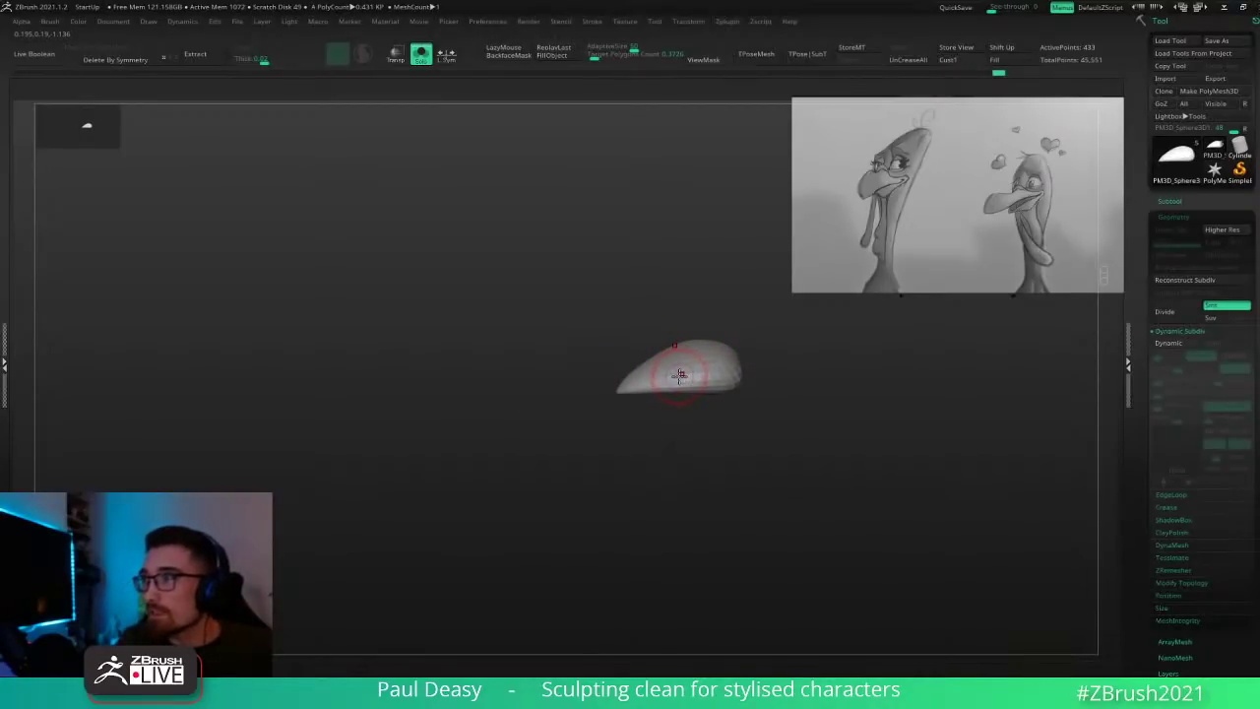
{"action": "key", "text": "shift+d"}
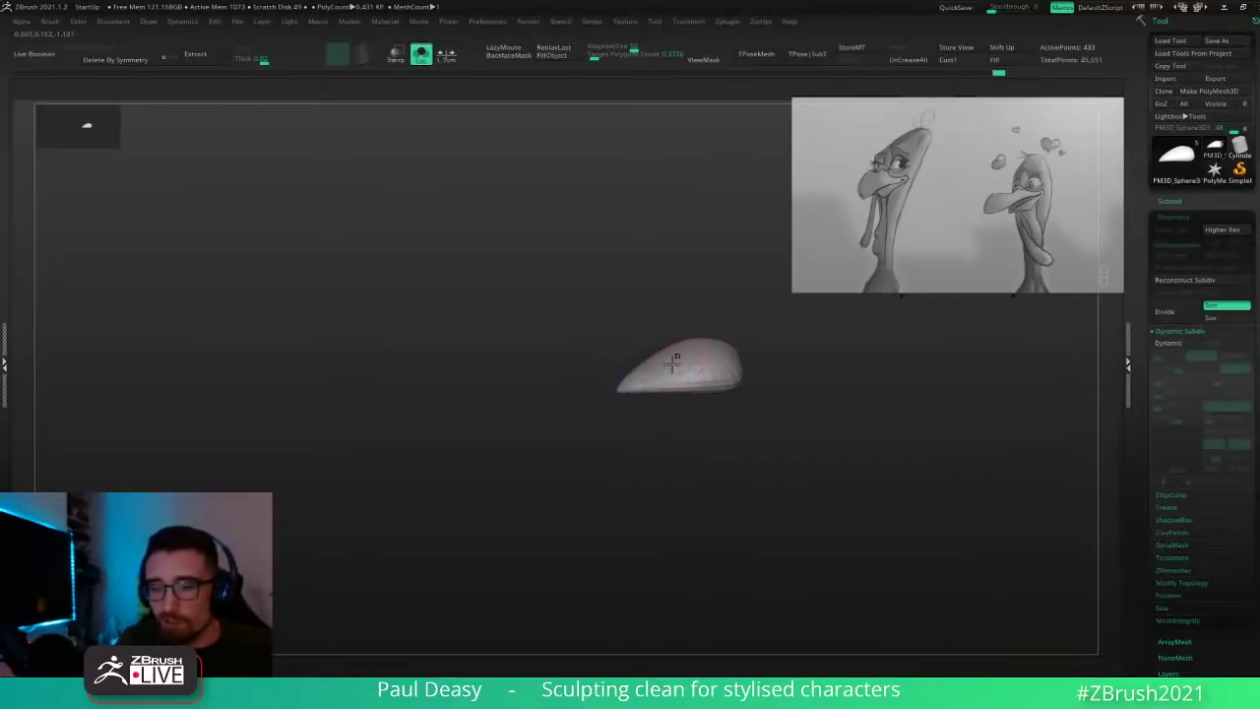
{"action": "left_click_drag", "start_coordinate": [673, 364], "coordinate": [663, 370], "text": "shift"}
{"action": "left_click_drag", "start_coordinate": [748, 371], "coordinate": [741, 366], "text": "shift"}
{"action": "mouse_move", "coordinate": [740, 367]}
{"action": "right_mouse_down"}
{"action": "mouse_move", "coordinate": [731, 358]}
{"action": "mouse_move", "coordinate": [754, 349]}
{"action": "right_mouse_up"}
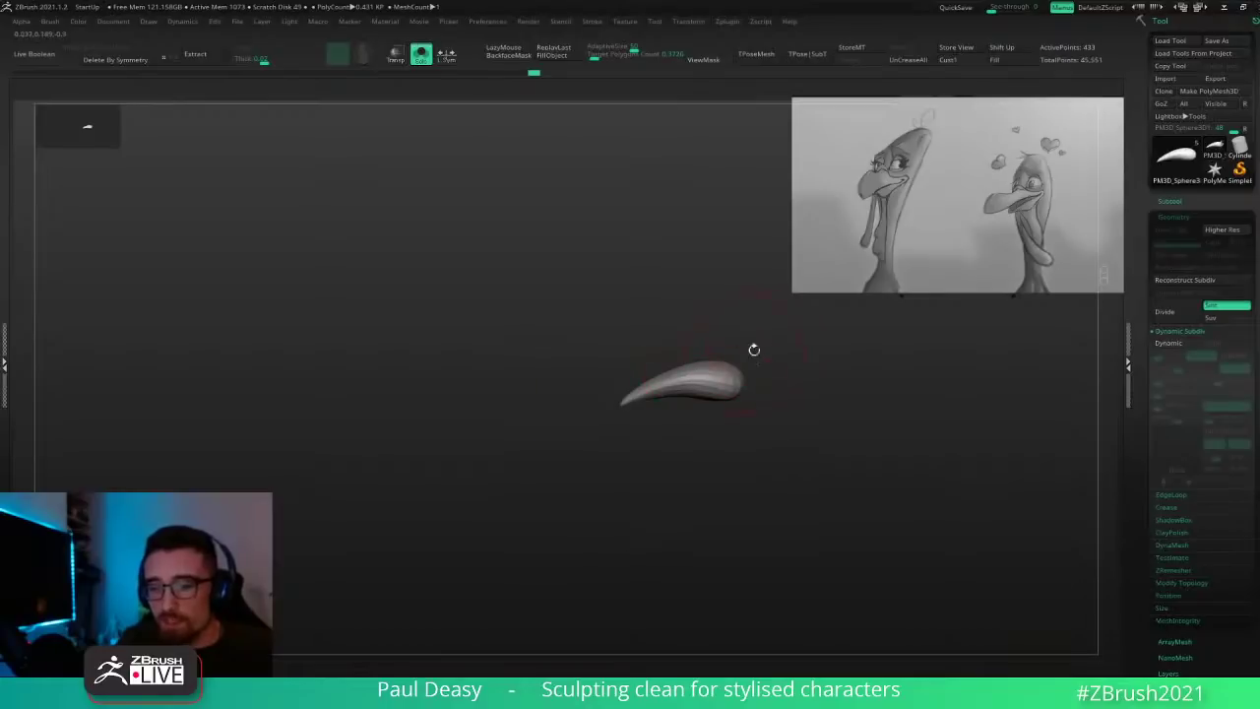
{"action": "right_click", "coordinate": [716, 363]}
{"action": "left_click_drag", "start_coordinate": [730, 360], "coordinate": [679, 360], "text": "shift"}
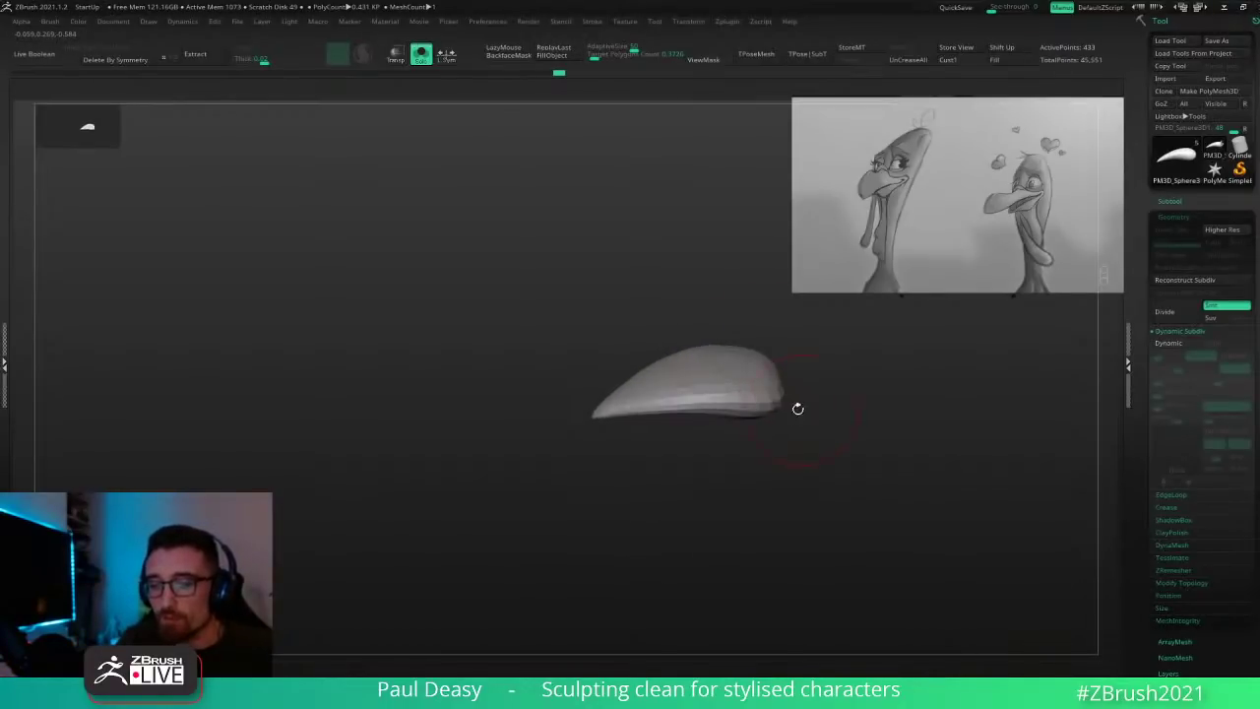
Step: Undo the last stroke on the tongue and smooth along its length from back to tip
{"action": "right_click_drag", "start_coordinate": [797, 408], "coordinate": [769, 404]}
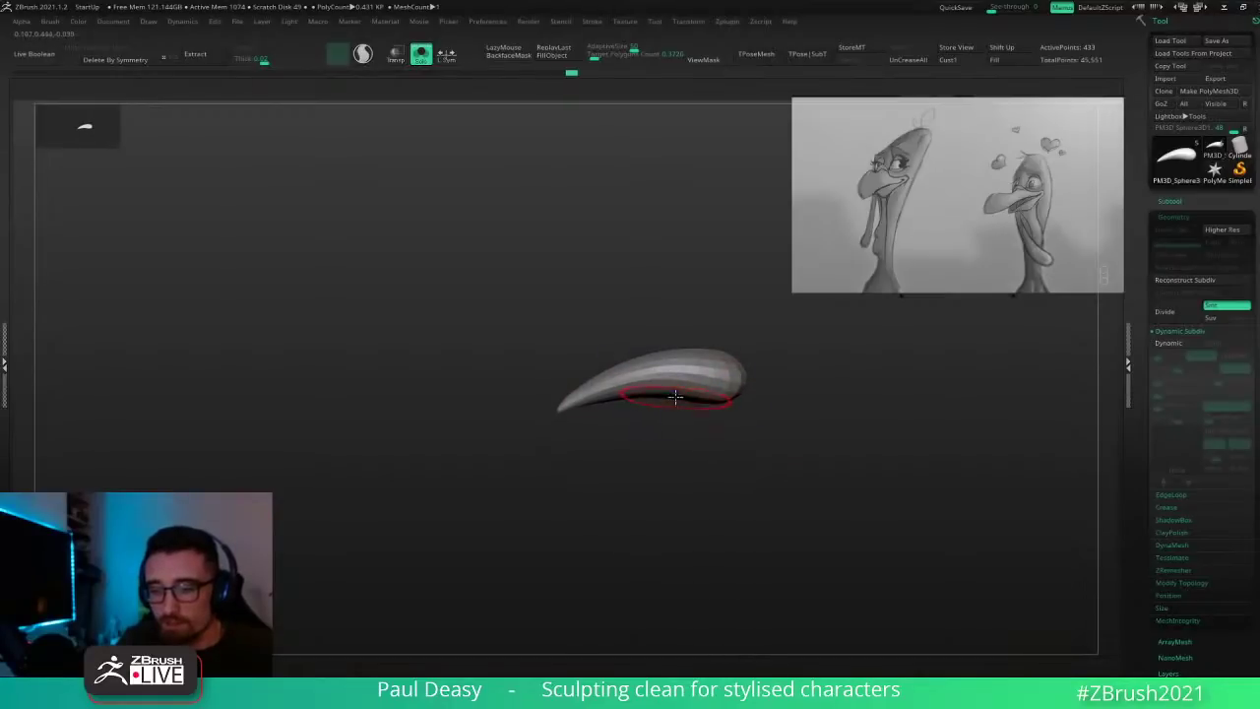
{"action": "key", "text": "ctrl+z"}
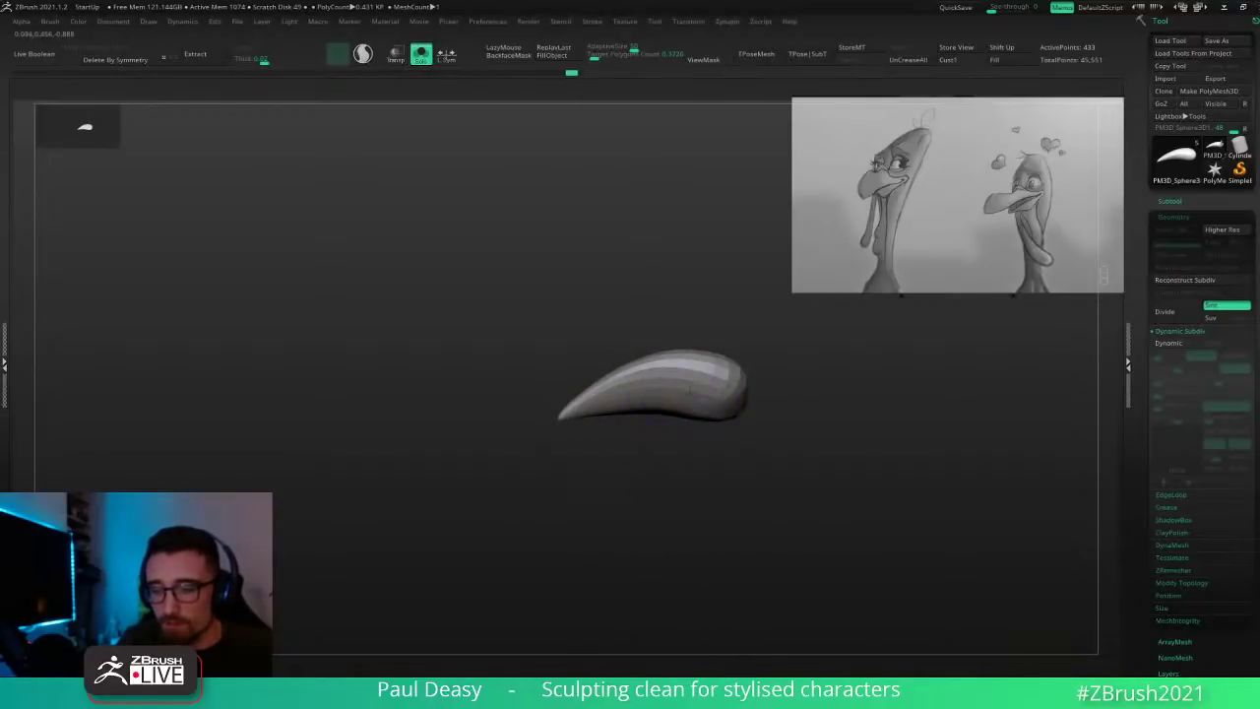
{"action": "left_click_drag", "start_coordinate": [728, 396], "coordinate": [591, 396], "text": "shift"}
Step: Show the whole head and rotate the tongue by about -9.4 degrees to sit along the lower beak
{"action": "right_click_drag", "start_coordinate": [689, 456], "coordinate": [697, 440]}
{"action": "key", "text": "ctrl+shift+s"}
{"action": "key", "text": "w"}
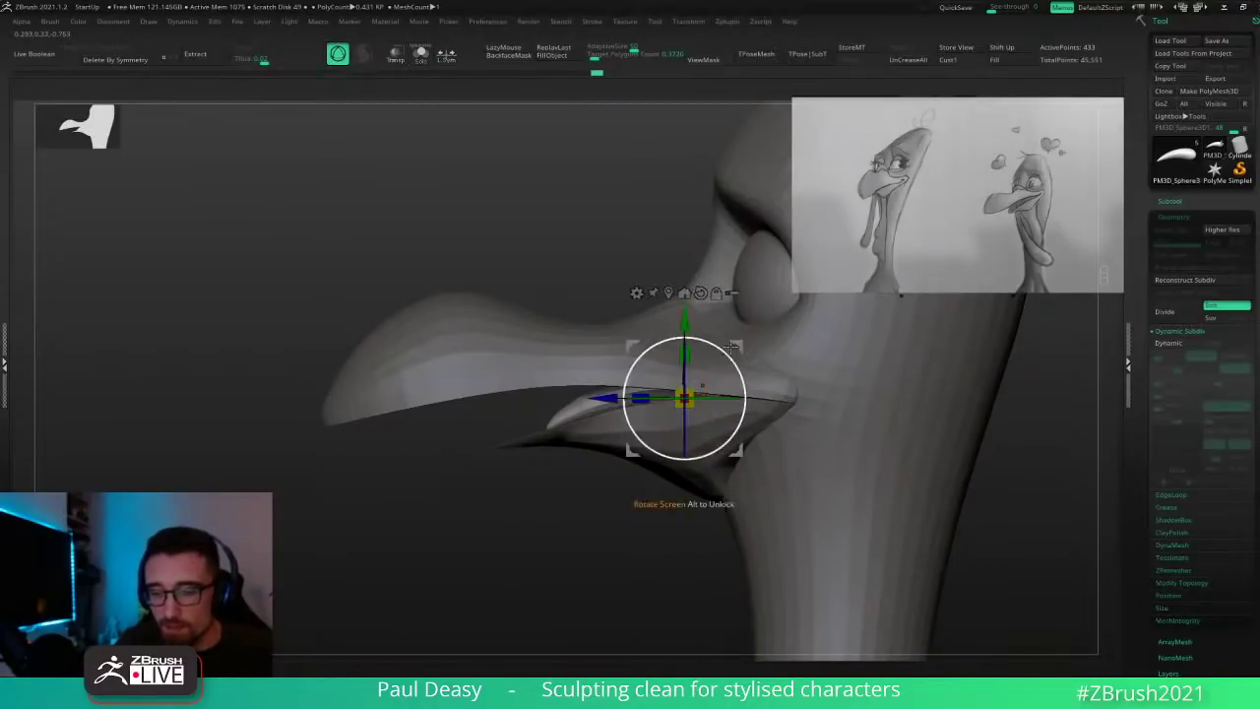
{"action": "left_click_drag", "start_coordinate": [739, 345], "coordinate": [733, 401]}
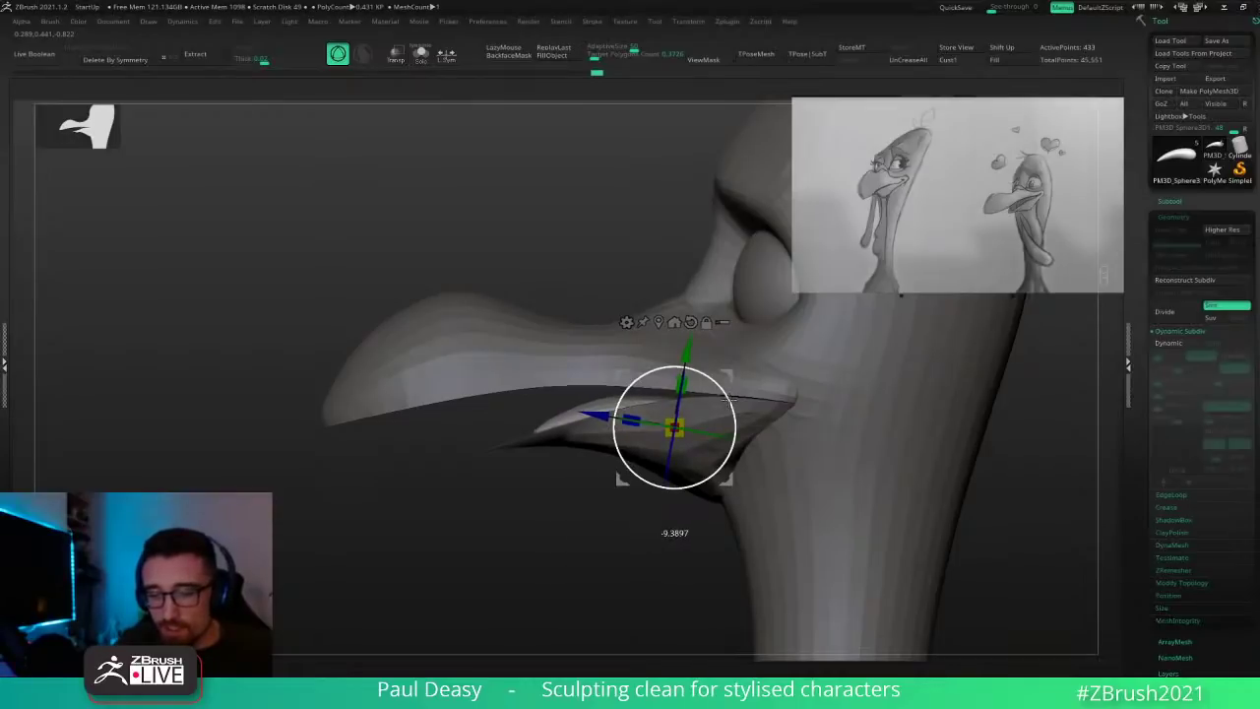
{"action": "key", "text": "q"}
Step: Adjust the tongue's side profile, isolate it and remesh it
{"action": "key", "text": "space"}
{"action": "mouse_move", "coordinate": [654, 415]}
{"action": "left_mouse_down"}
{"action": "mouse_move", "coordinate": [726, 422]}
{"action": "mouse_move", "coordinate": [697, 418]}
{"action": "left_mouse_up"}
{"action": "key", "text": "ctrl+alt+s"}
{"action": "key", "text": "space"}
{"action": "key", "text": "space"}
{"action": "right_click_drag", "start_coordinate": [679, 394], "coordinate": [664, 453], "text": "shift"}
{"action": "key", "text": "space"}
{"action": "mouse_move", "coordinate": [650, 416]}
{"action": "left_mouse_down"}
{"action": "mouse_move", "coordinate": [662, 415]}
{"action": "mouse_move", "coordinate": [625, 397]}
{"action": "left_mouse_up"}
{"action": "key", "text": "ctrl+r"}
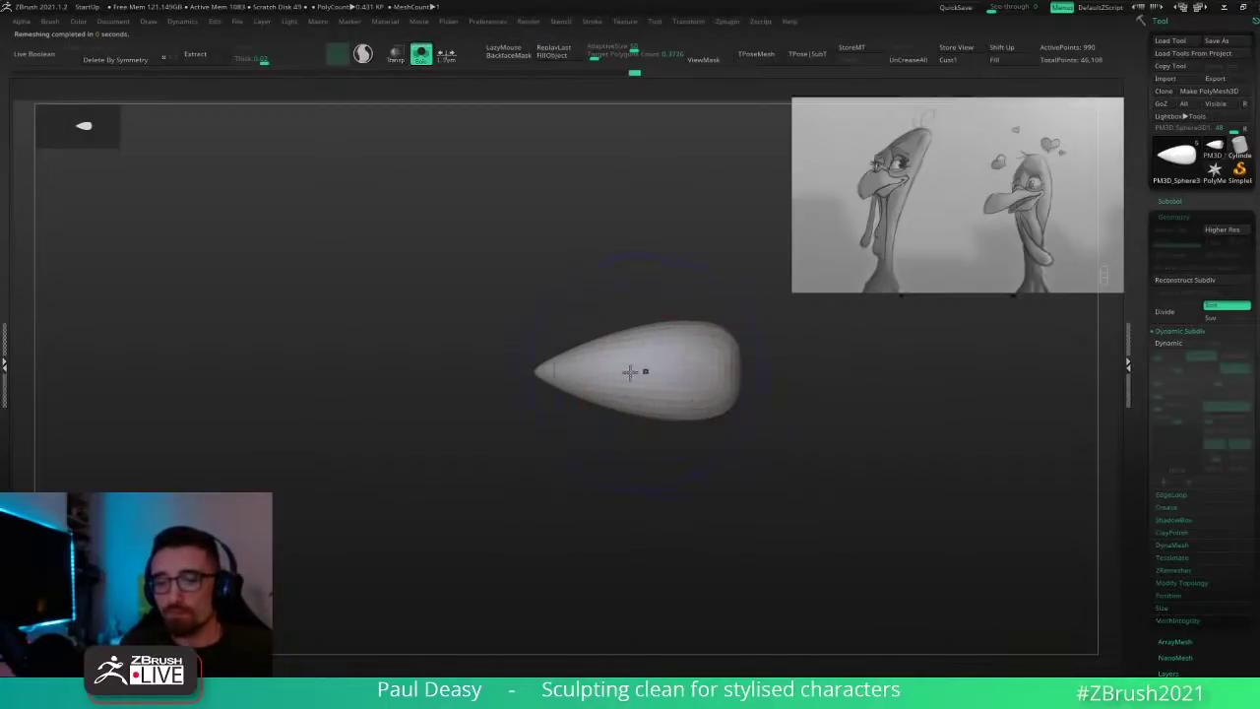
Step: Refine the remeshed tongue's shape and rotate it by about -1.5 degrees
{"action": "left_click_drag", "start_coordinate": [768, 417], "coordinate": [774, 368]}
{"action": "key", "text": "space"}
{"action": "left_click_drag", "start_coordinate": [706, 401], "coordinate": [695, 399]}
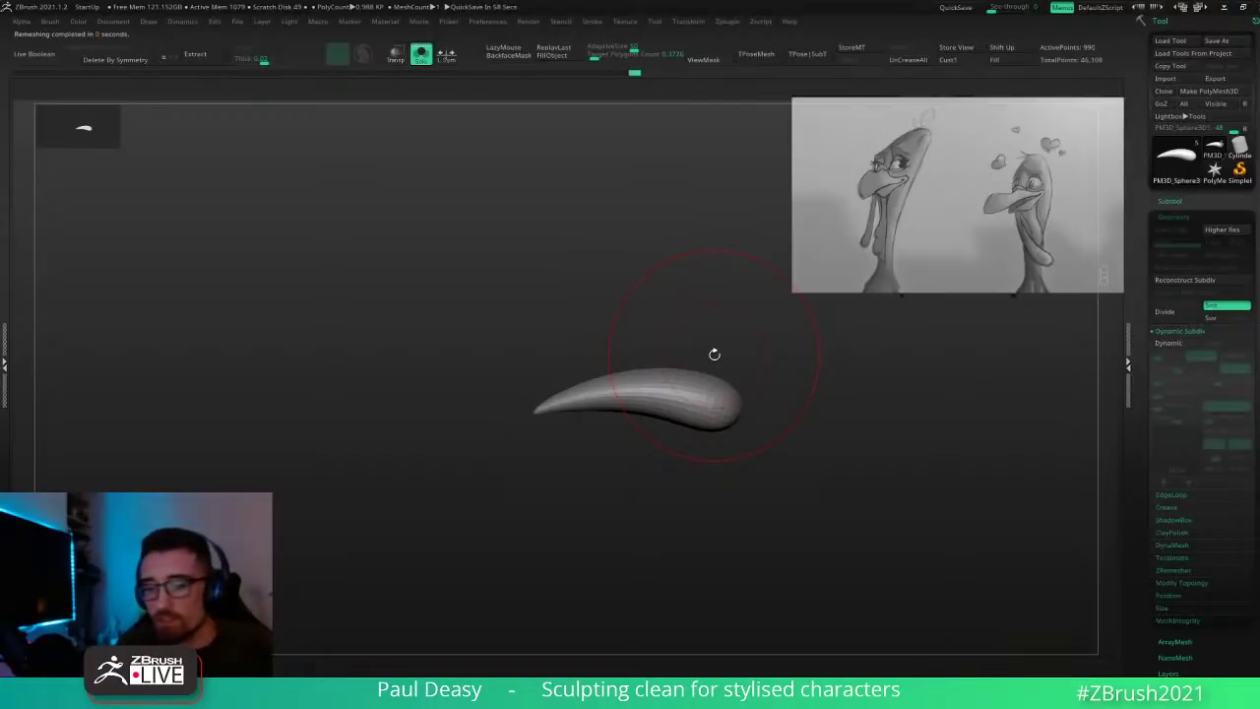
{"action": "key", "text": "w"}
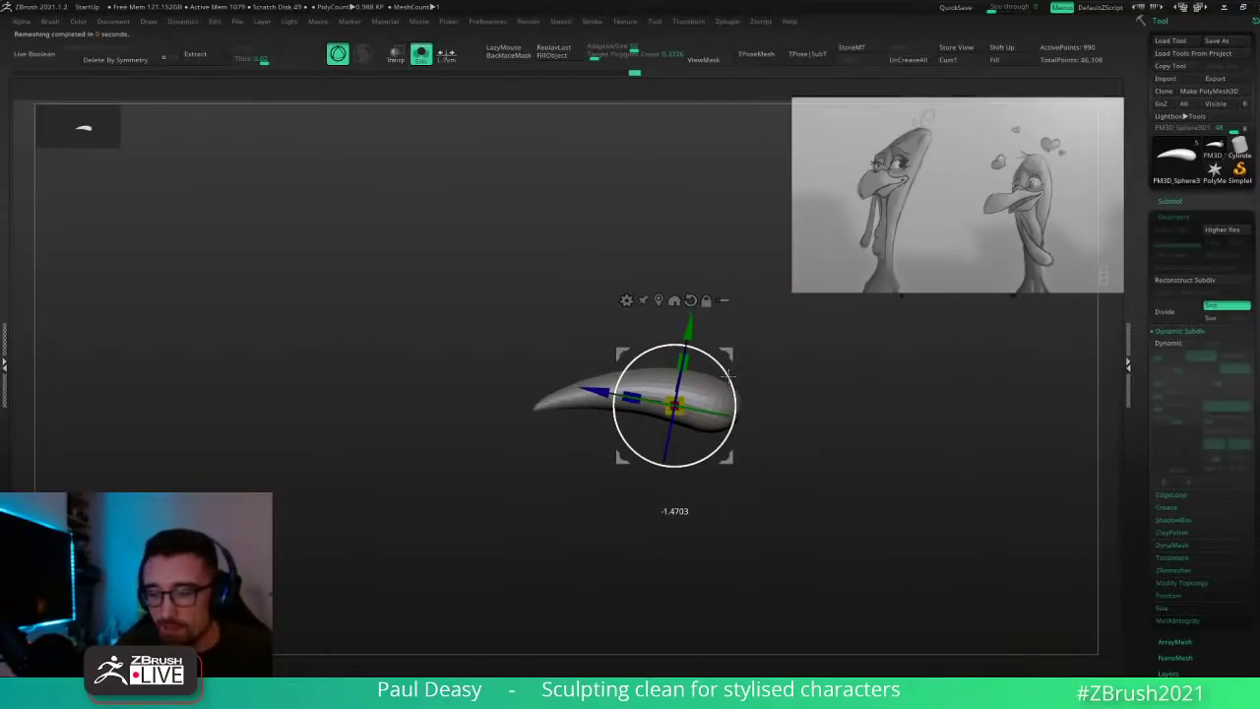
{"action": "key", "text": "q"}
Step: Show the whole head and reshape the tongue so it follows the curve of the lower beak
{"action": "key", "text": "alt+s"}
{"action": "key", "text": "space"}
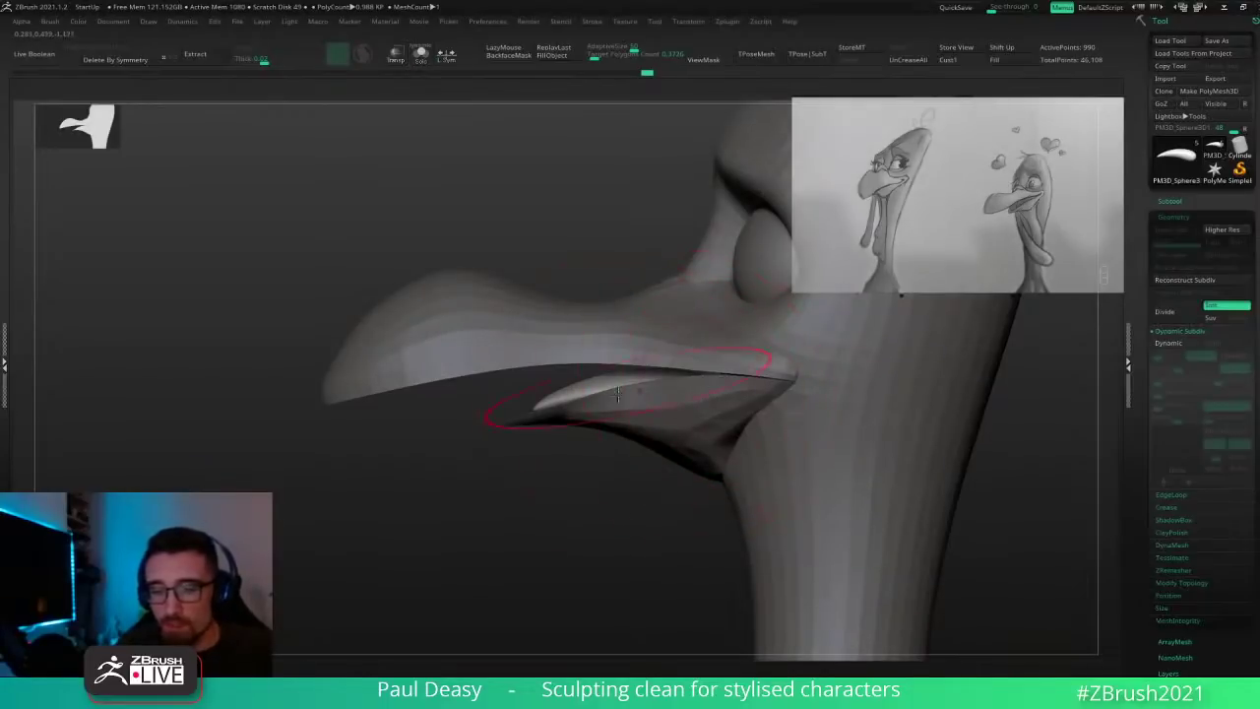
{"action": "key", "text": "space"}
{"action": "key", "text": "space"}
{"action": "key", "text": "space"}
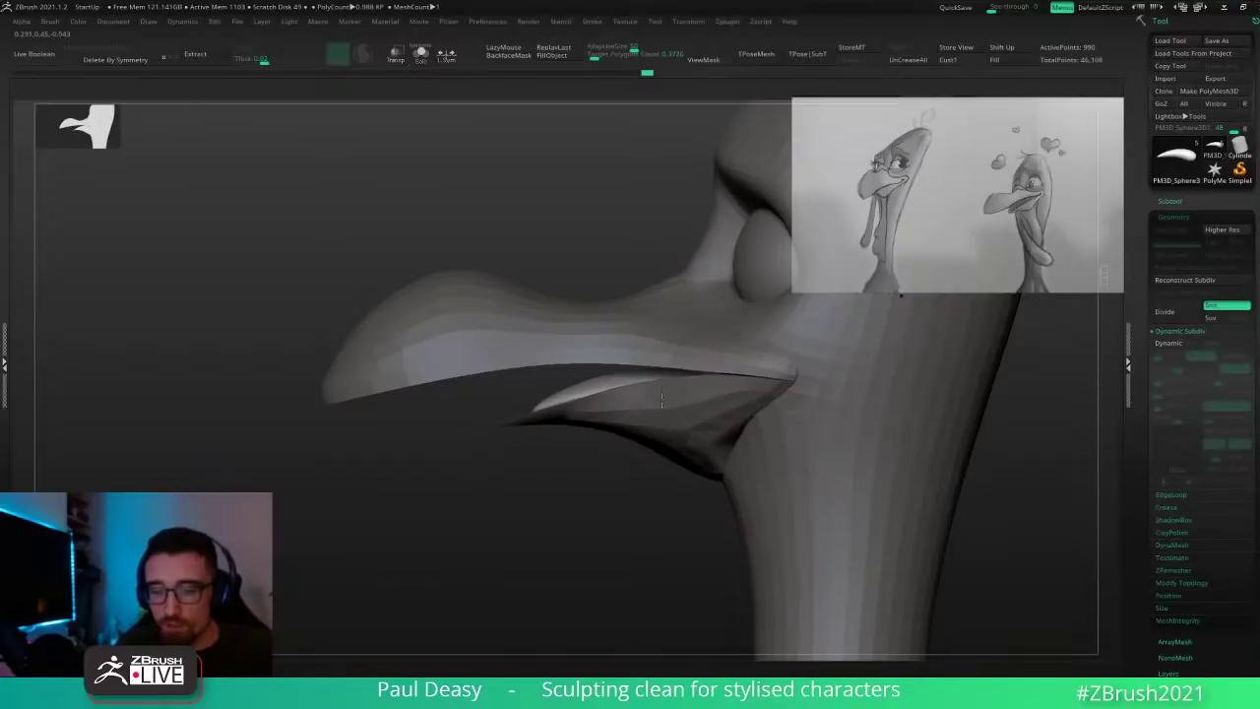
{"action": "key", "text": "space"}
{"action": "left_click_drag", "start_coordinate": [551, 463], "coordinate": [641, 455]}
{"action": "key", "text": "space"}
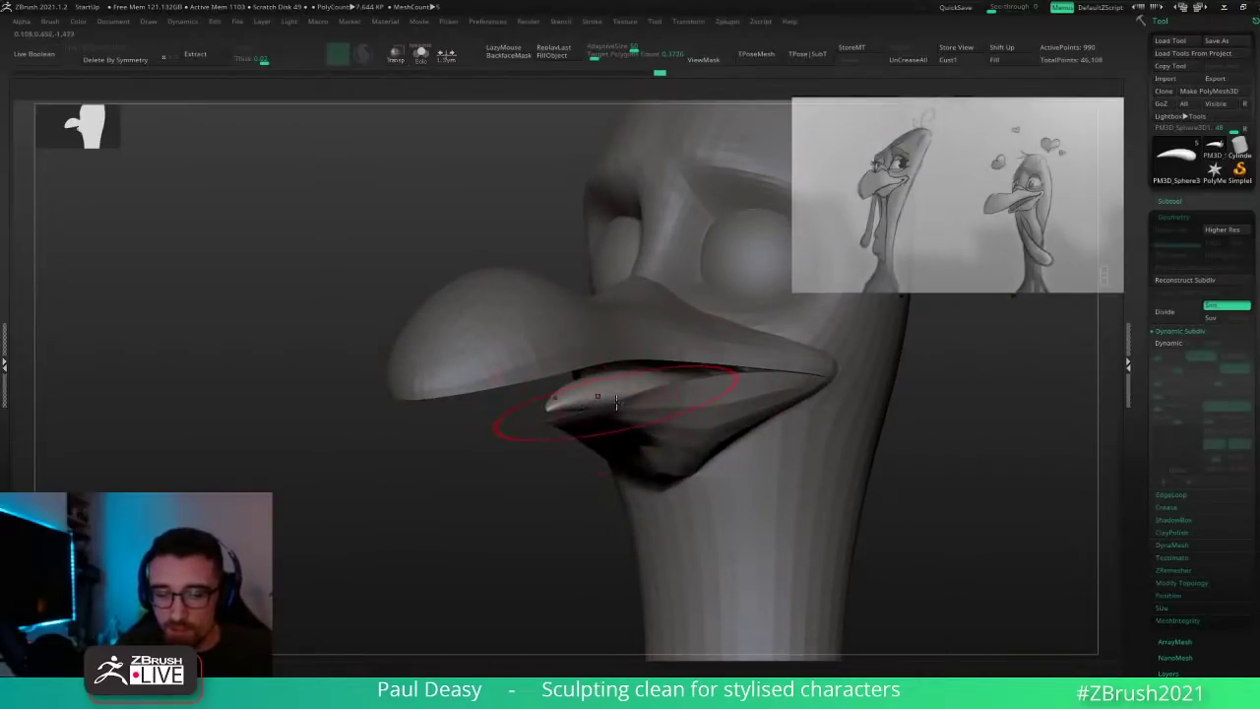
Step: Lift and refine the tongue's tip inside the open beak, varying the brush size
{"action": "right_click_drag", "start_coordinate": [616, 401], "coordinate": [575, 414]}
{"action": "key", "text": "space"}
{"action": "left_click_drag", "start_coordinate": [571, 414], "coordinate": [589, 388]}
{"action": "key", "text": "space"}
{"action": "key", "text": "space"}
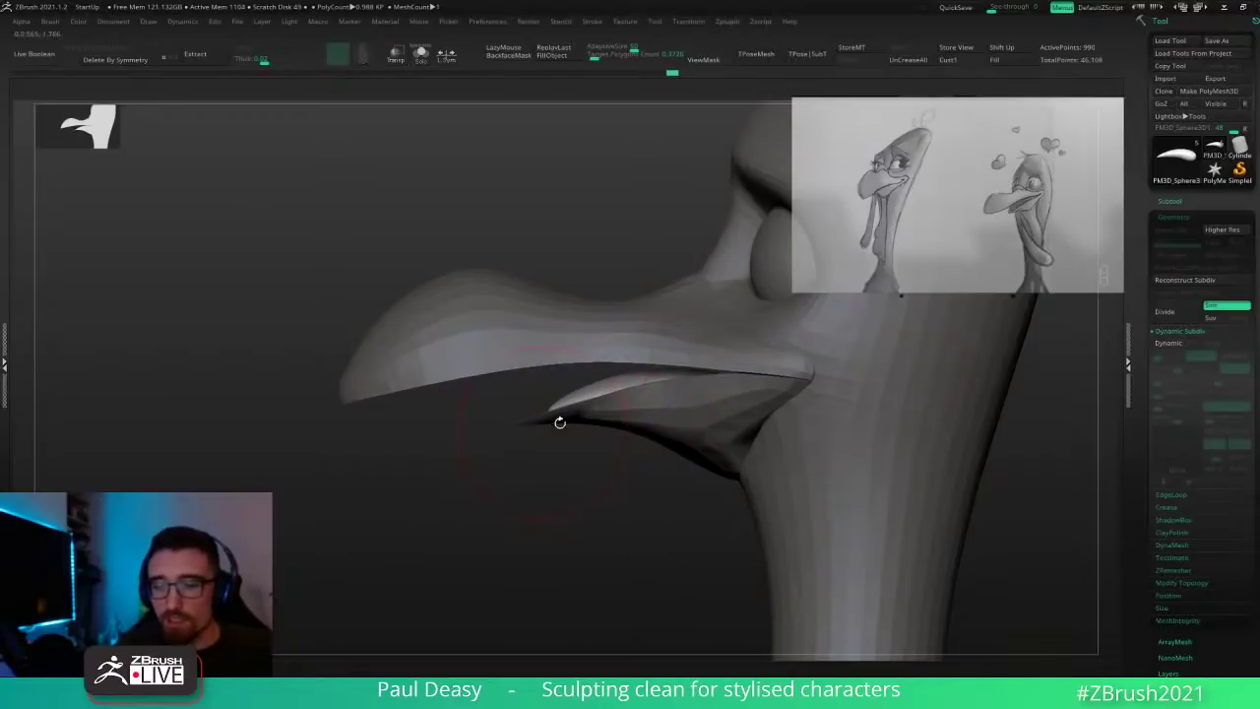
{"action": "left_click_drag", "start_coordinate": [603, 482], "coordinate": [583, 497], "text": "alt"}
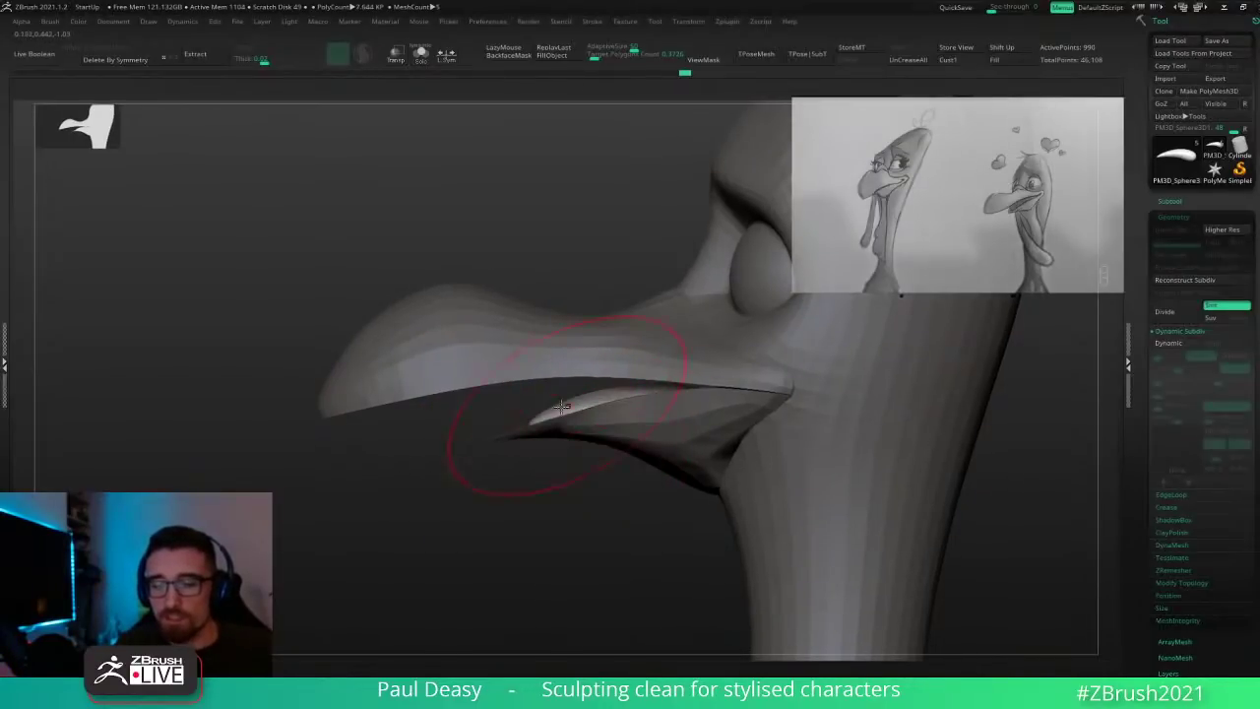
{"action": "key", "text": "space"}
{"action": "key", "text": "space"}
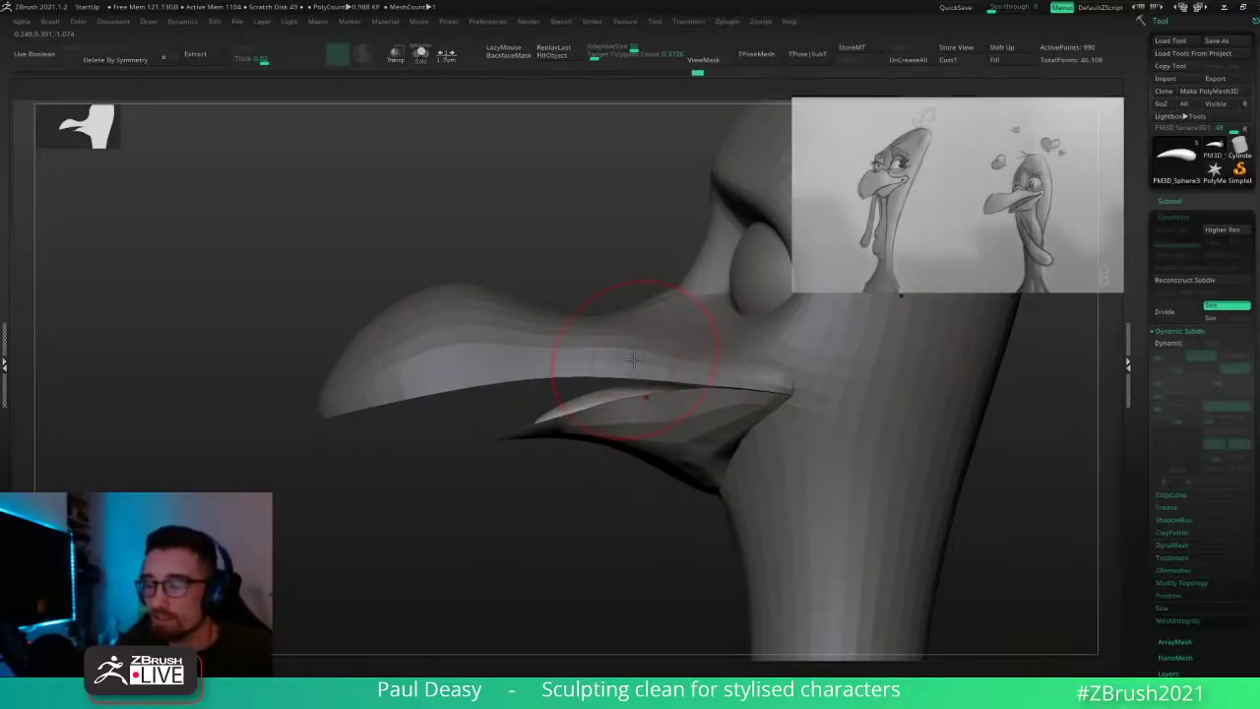
{"action": "key", "text": "space"}
{"action": "key", "text": "space"}
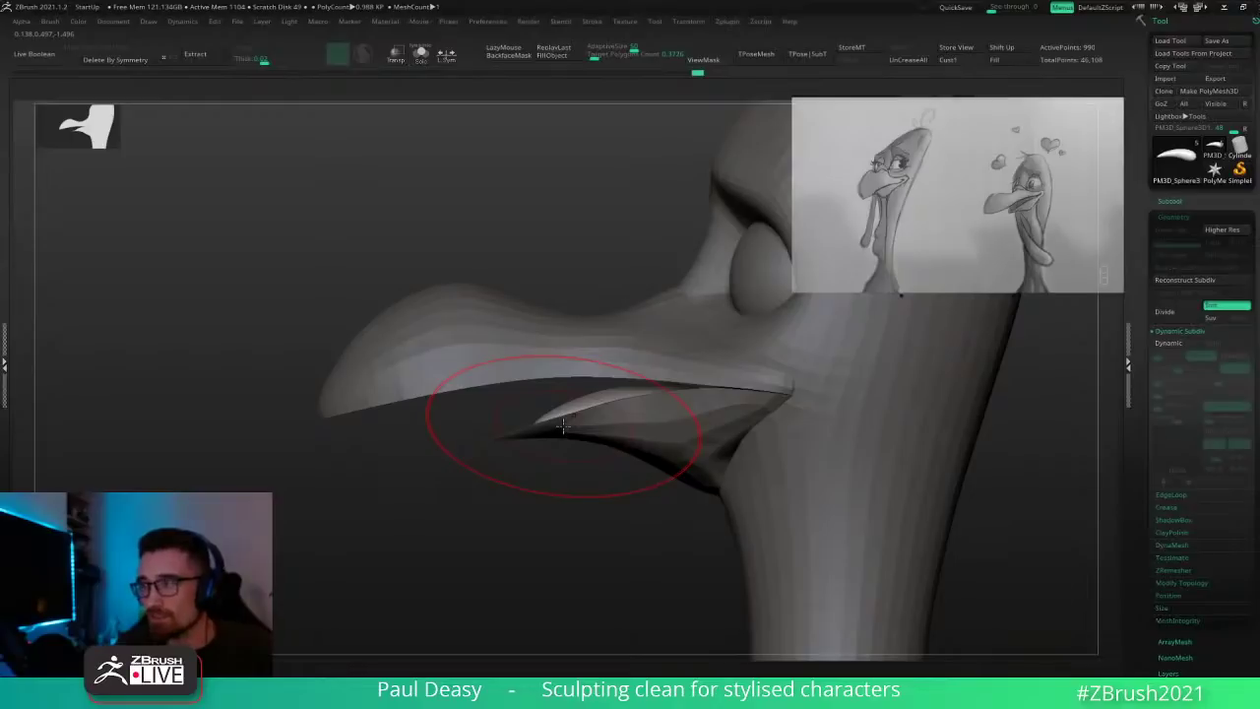
Step: Try pulling the tongue's upper contour back towards the corner of the mouth, and undo the stroke
{"action": "key", "text": "space"}
{"action": "mouse_move", "coordinate": [603, 401]}
{"action": "left_mouse_down"}
{"action": "mouse_move", "coordinate": [650, 384]}
{"action": "mouse_move", "coordinate": [582, 399]}
{"action": "mouse_move", "coordinate": [650, 399]}
{"action": "left_mouse_up"}
{"action": "key", "text": "space"}
{"action": "key", "text": "ctrl+z"}
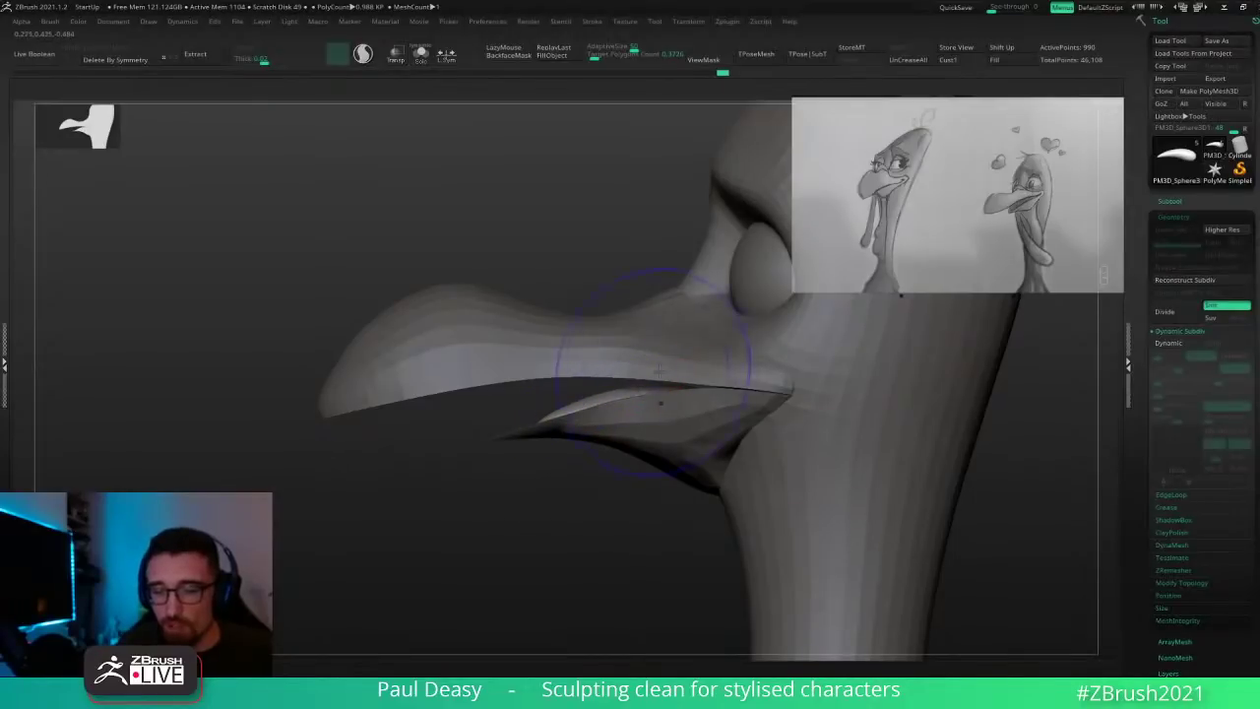
{"action": "key", "text": "space"}
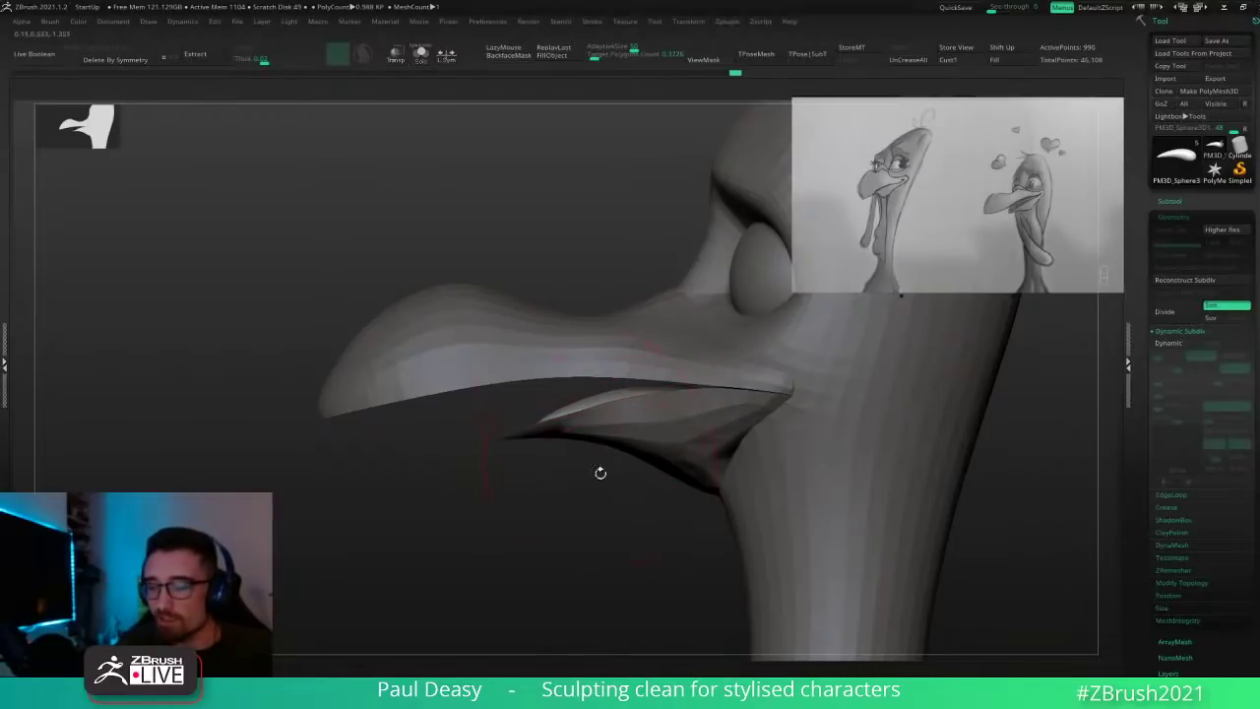
Step: Select the lower beak, show its polyframe and insert an edge loop near its rim with the ZModeler brush
{"action": "left_click_drag", "start_coordinate": [601, 473], "coordinate": [675, 466]}
{"action": "left_click", "coordinate": [689, 430], "text": "alt"}
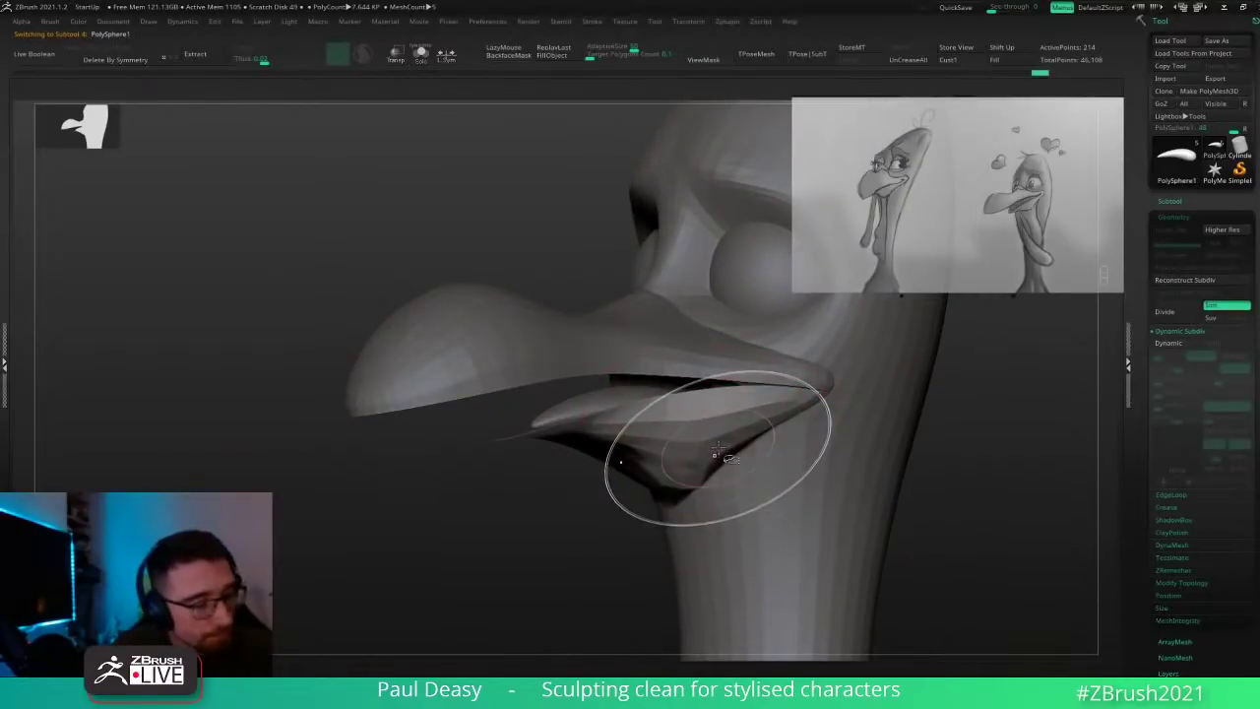
{"action": "key", "text": "shift+f"}
{"action": "key", "text": "ctrl+1"}
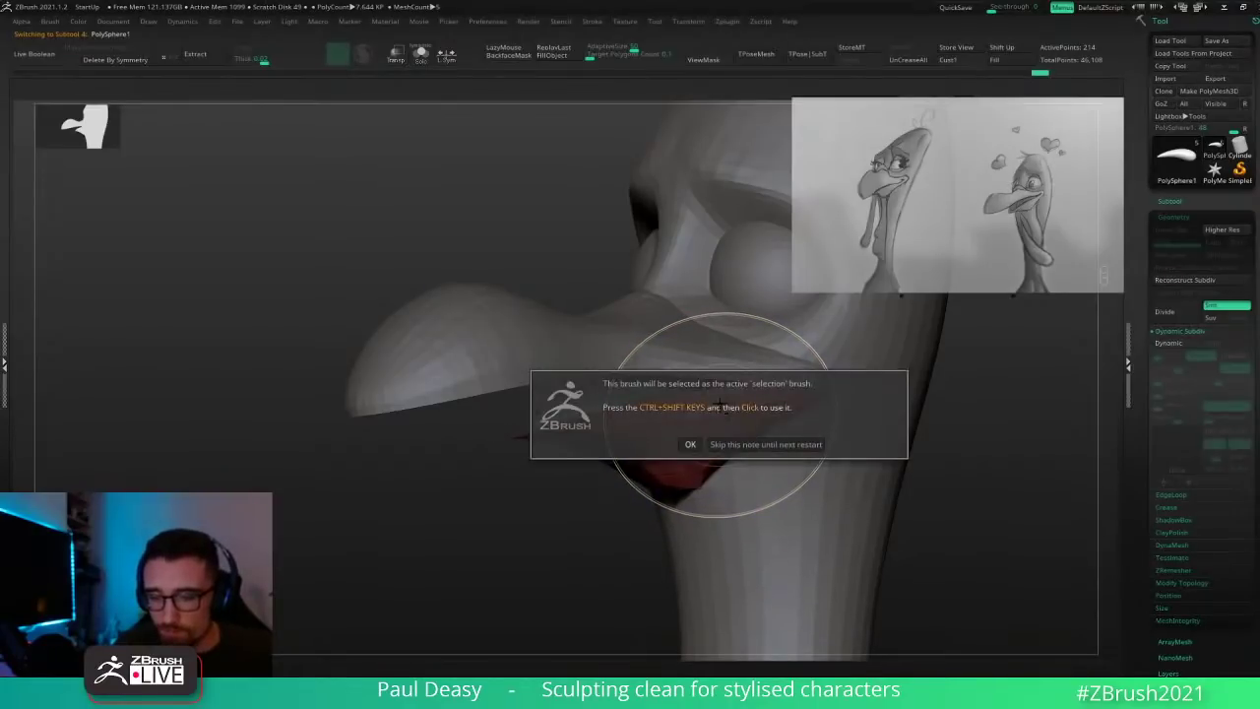
{"action": "left_click", "coordinate": [730, 440]}
{"action": "key", "text": "b"}
{"action": "key", "text": "z"}
{"action": "key", "text": "m"}
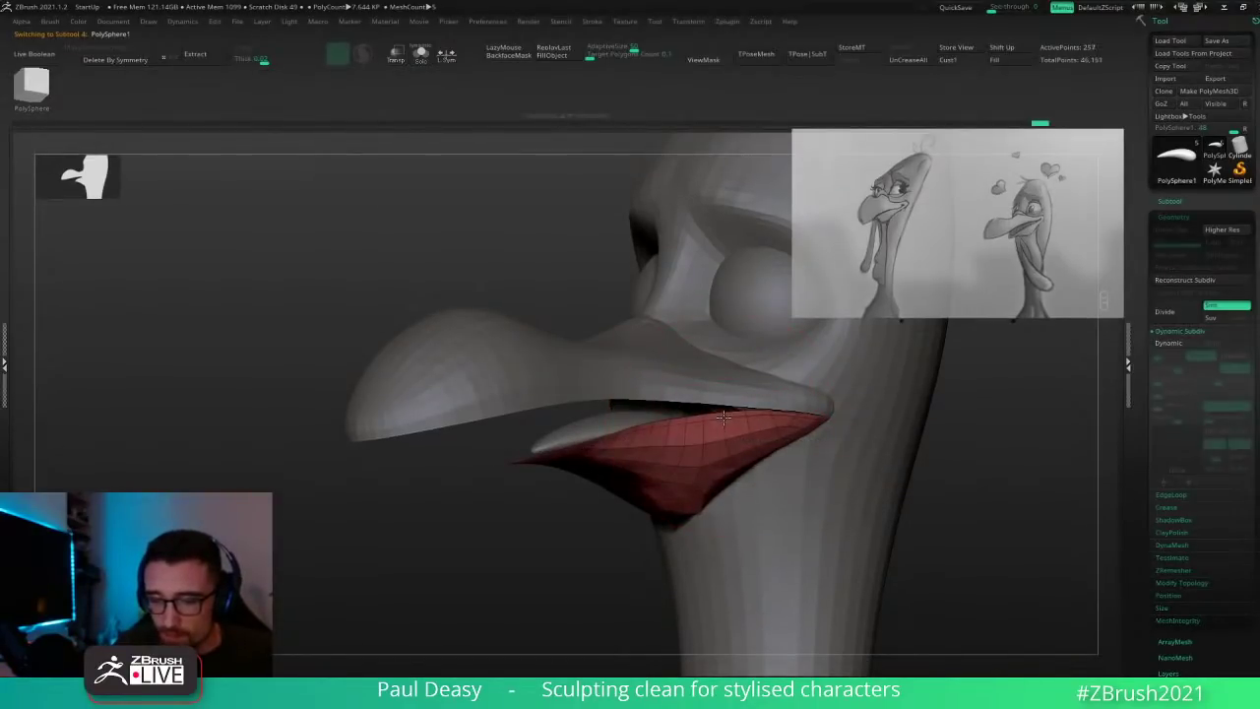
Step: Insert an edge loop along the upper beak's rim and enable Dynamic Subdiv, accepting it always until restart
{"action": "left_click", "coordinate": [722, 408], "text": "alt"}
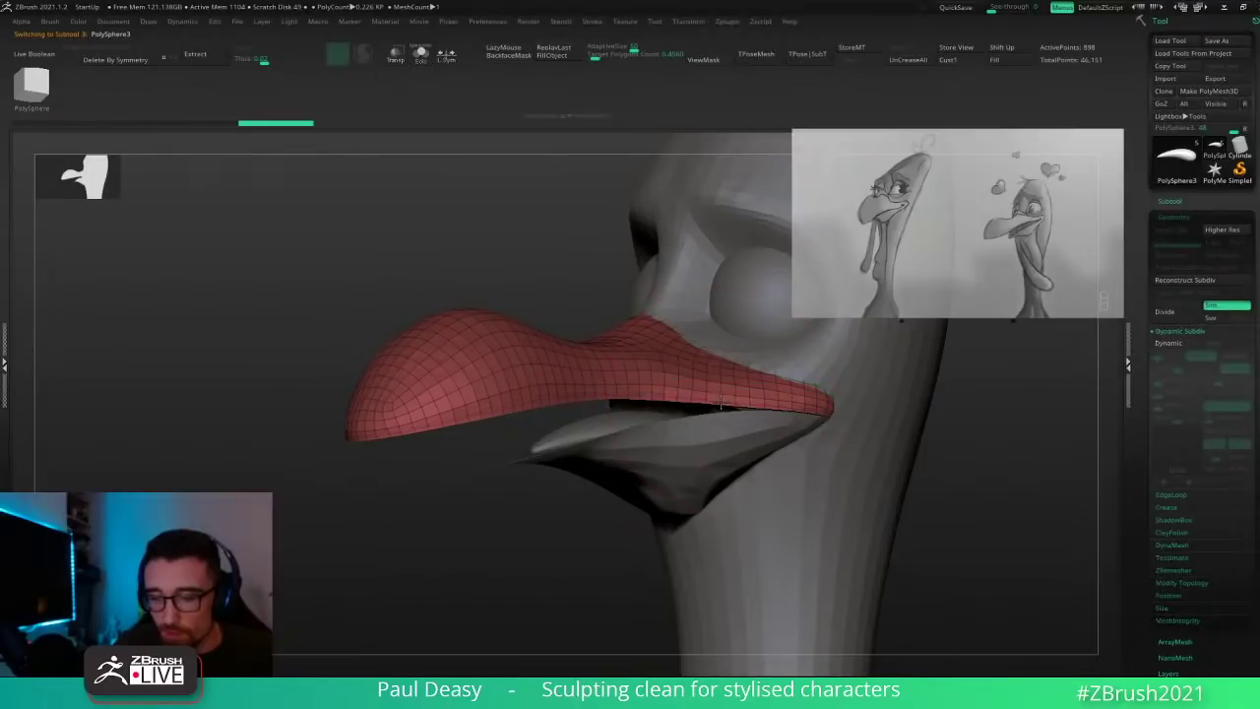
{"action": "key", "text": "d"}
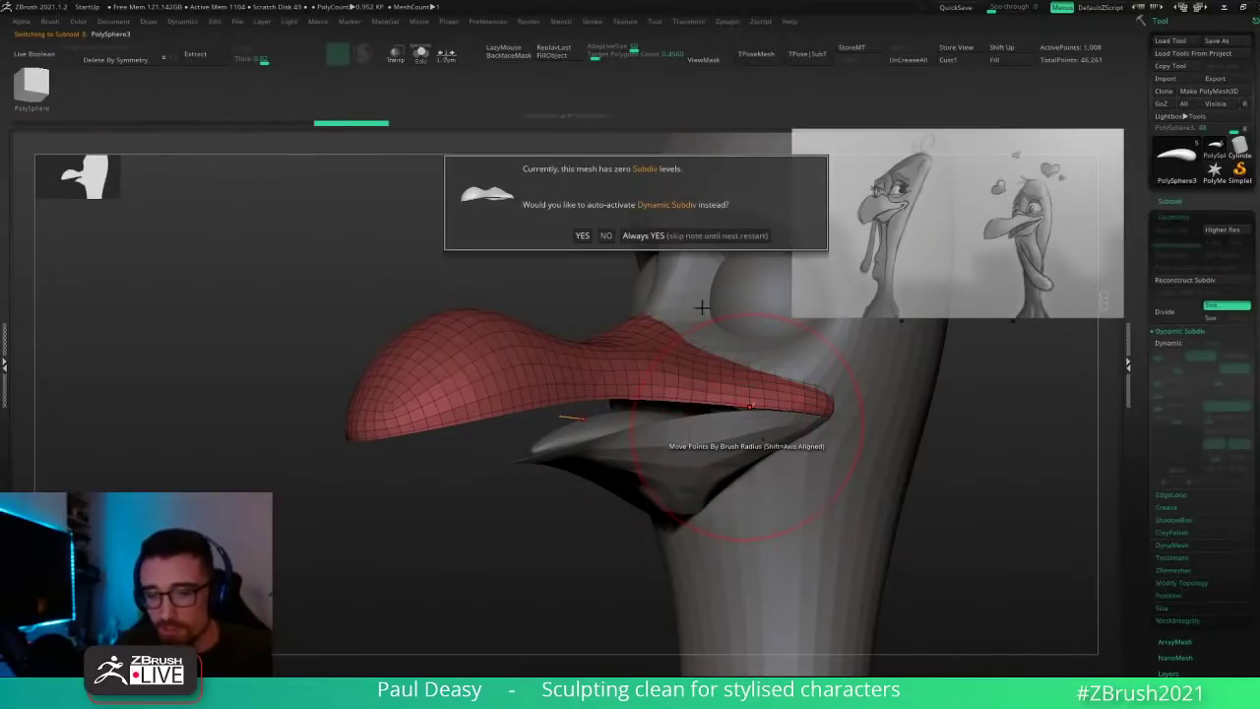
{"action": "left_click", "coordinate": [696, 237]}
{"action": "left_click_drag", "start_coordinate": [982, 472], "coordinate": [916, 457]}
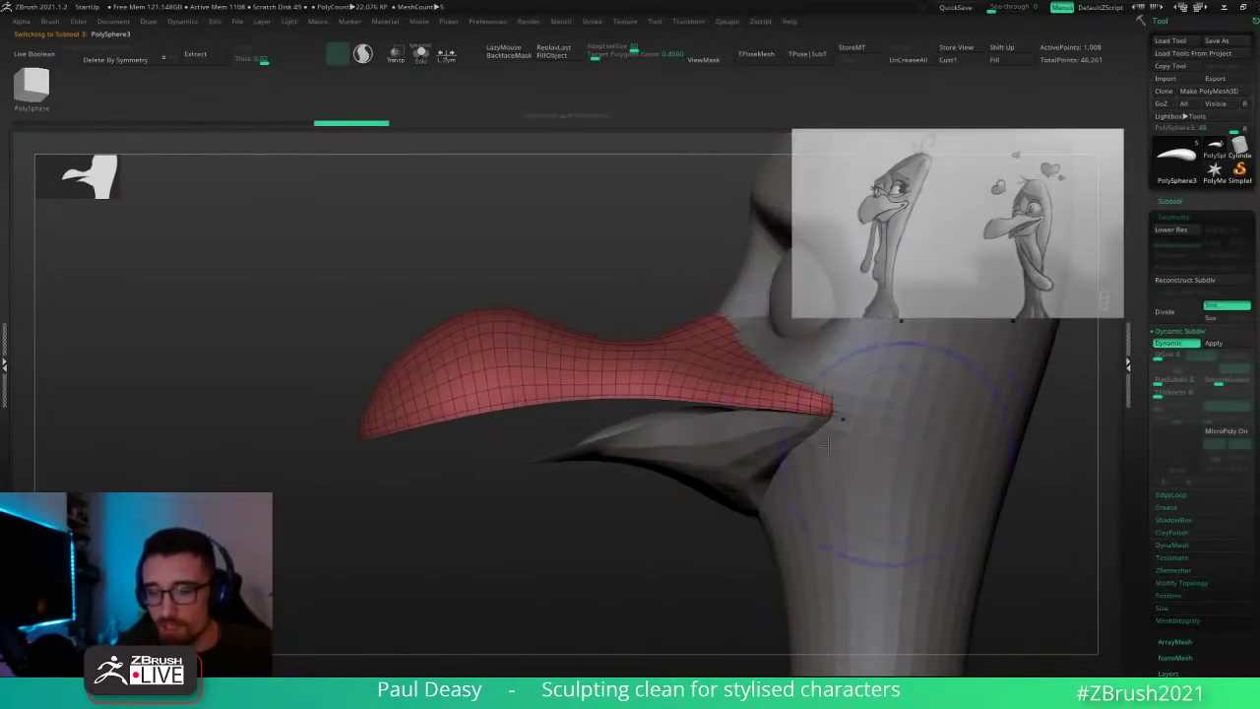
Step: Select the lower beak and enable Dynamic Subdiv on it
{"action": "left_click", "coordinate": [732, 443], "text": "alt"}
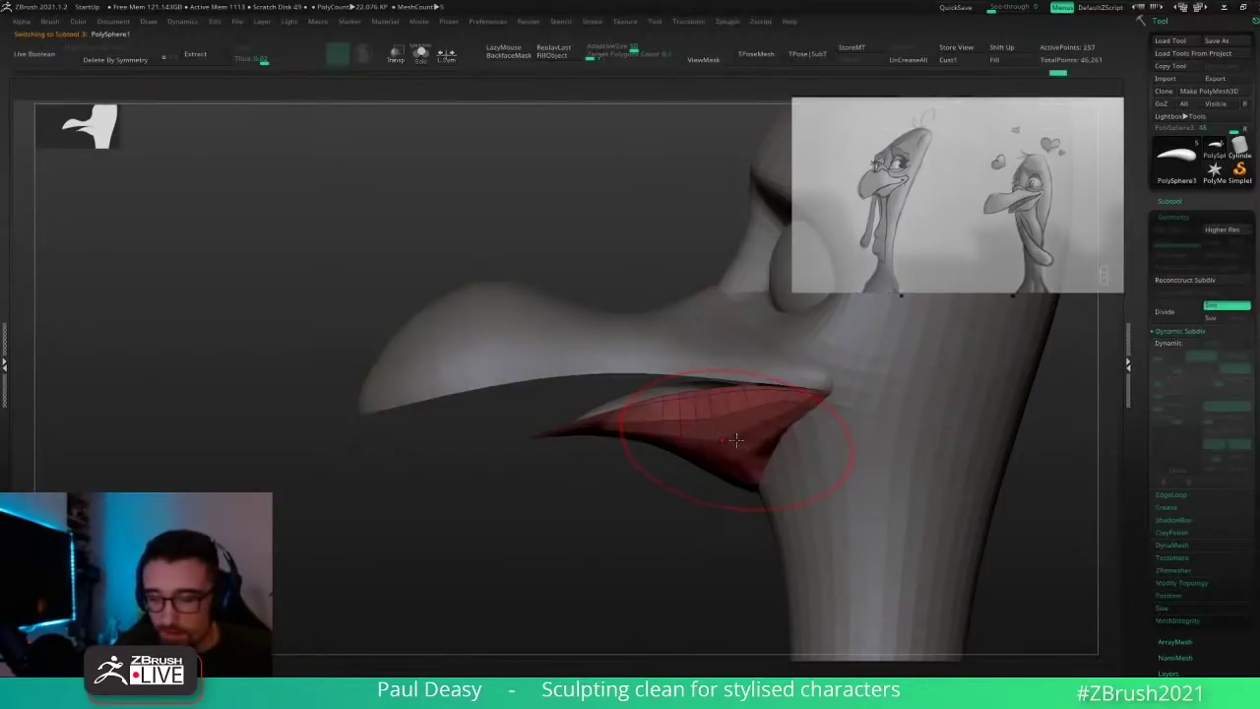
{"action": "left_click_drag", "start_coordinate": [681, 511], "coordinate": [756, 508]}
{"action": "key", "text": "comma"}
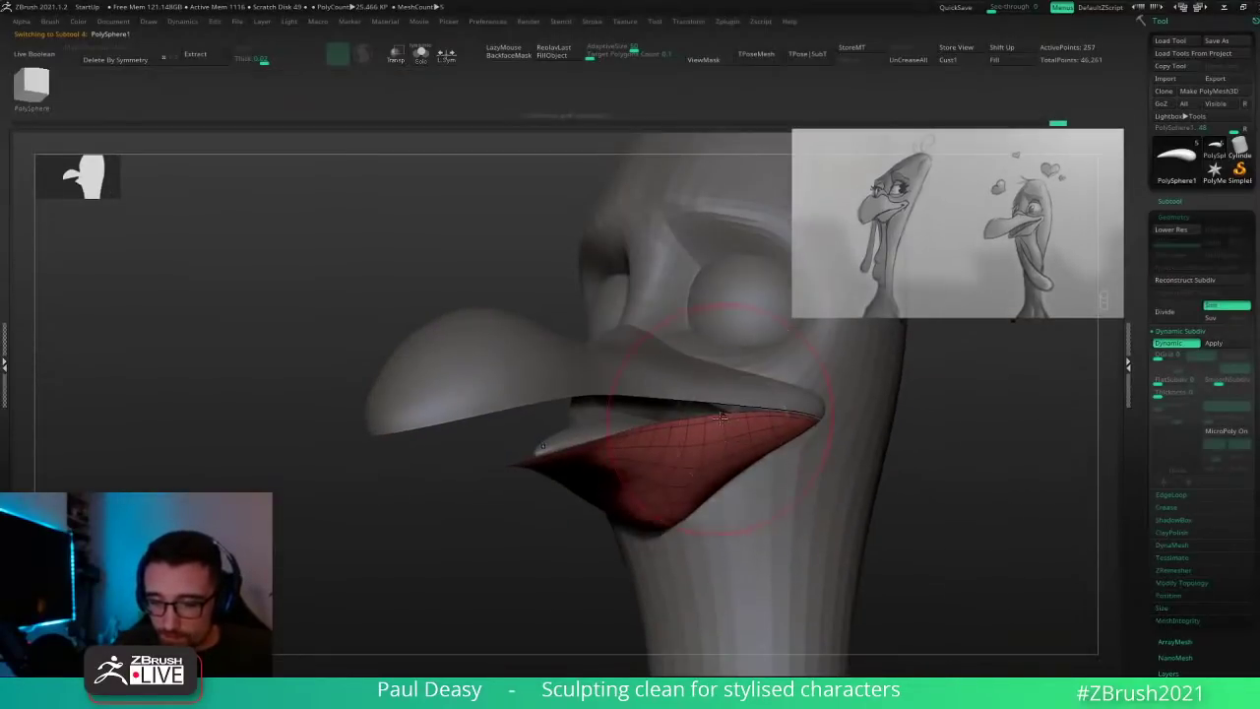
Step: Set the ZModeler polygon action to Extrude with All Polygons as its target
{"action": "key", "text": "space"}
{"action": "left_click", "coordinate": [571, 341]}
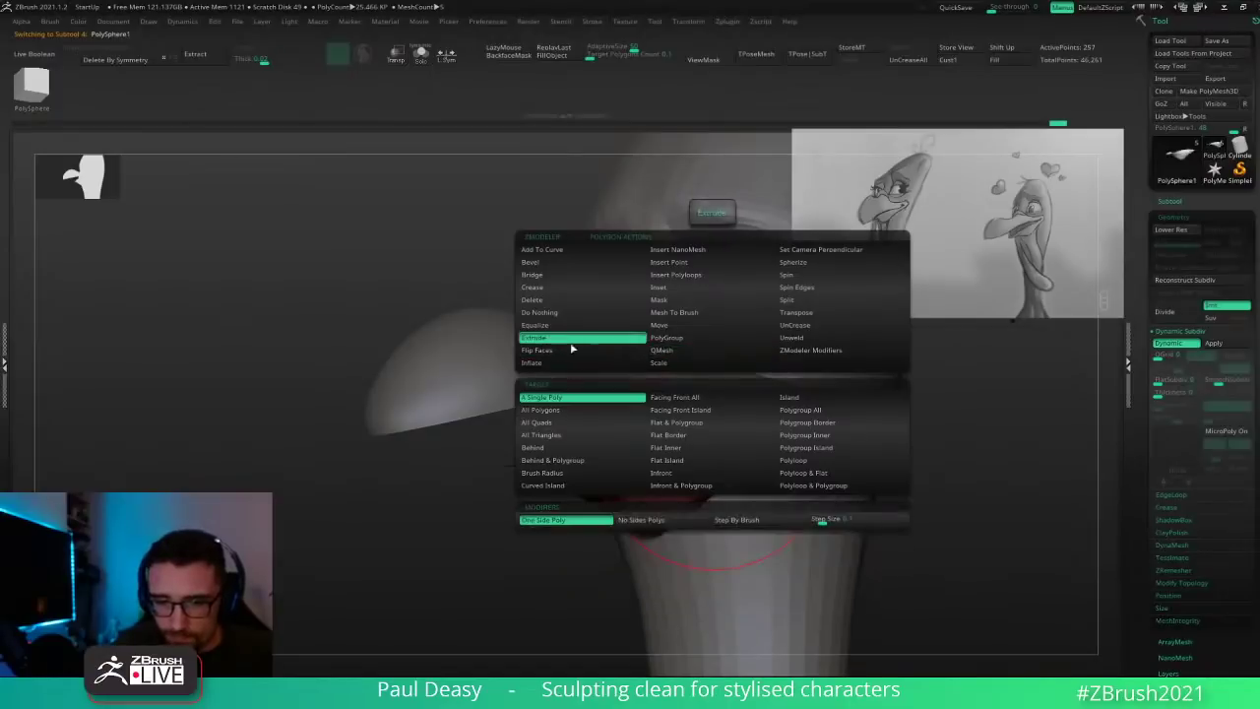
{"action": "left_click", "coordinate": [584, 411]}
Step: Try extruding all polygons of the lower beak with Dynamic Subdiv enabled, and undo the extrusion
{"action": "right_click_drag", "start_coordinate": [652, 396], "coordinate": [693, 388]}
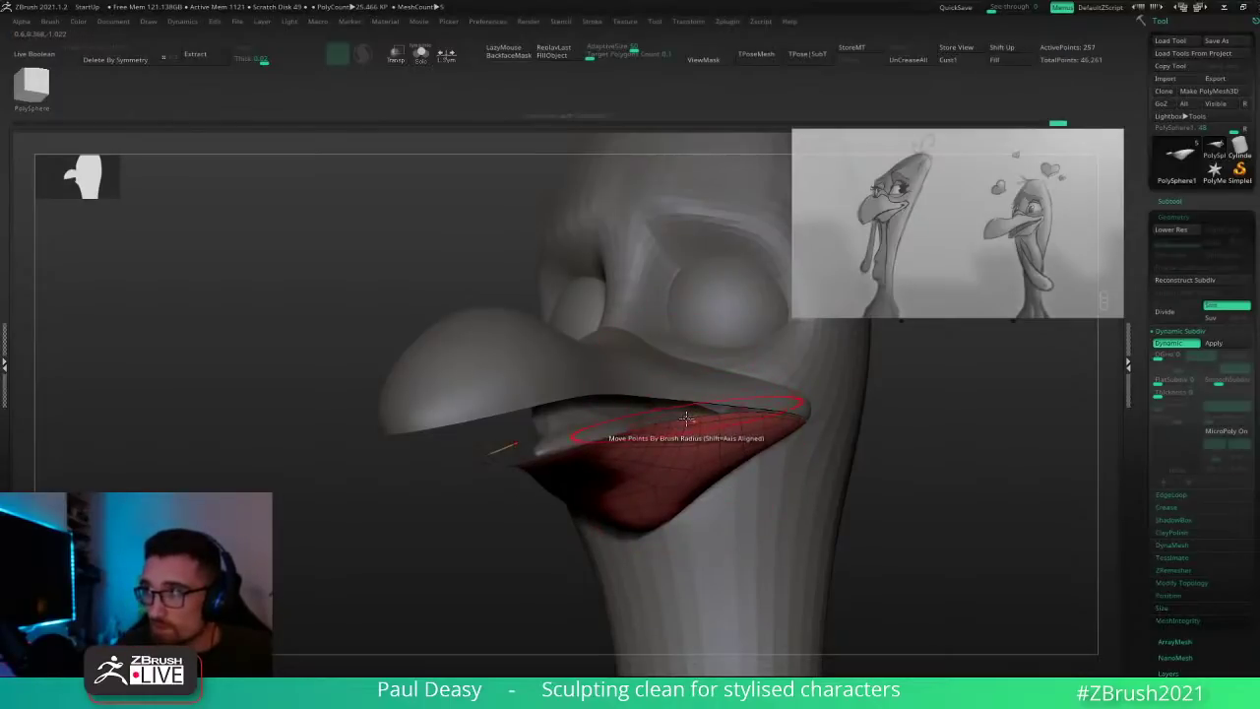
{"action": "right_click_drag", "start_coordinate": [686, 423], "coordinate": [694, 440]}
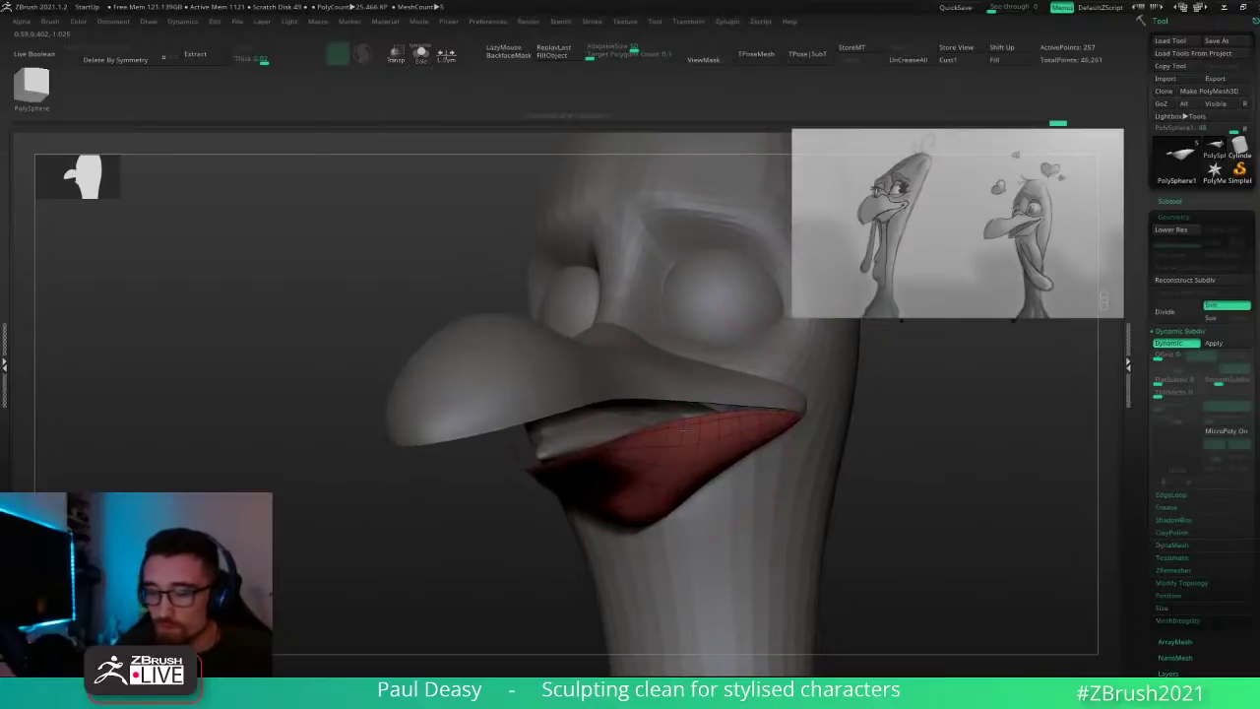
{"action": "left_click_drag", "start_coordinate": [690, 441], "coordinate": [681, 432]}
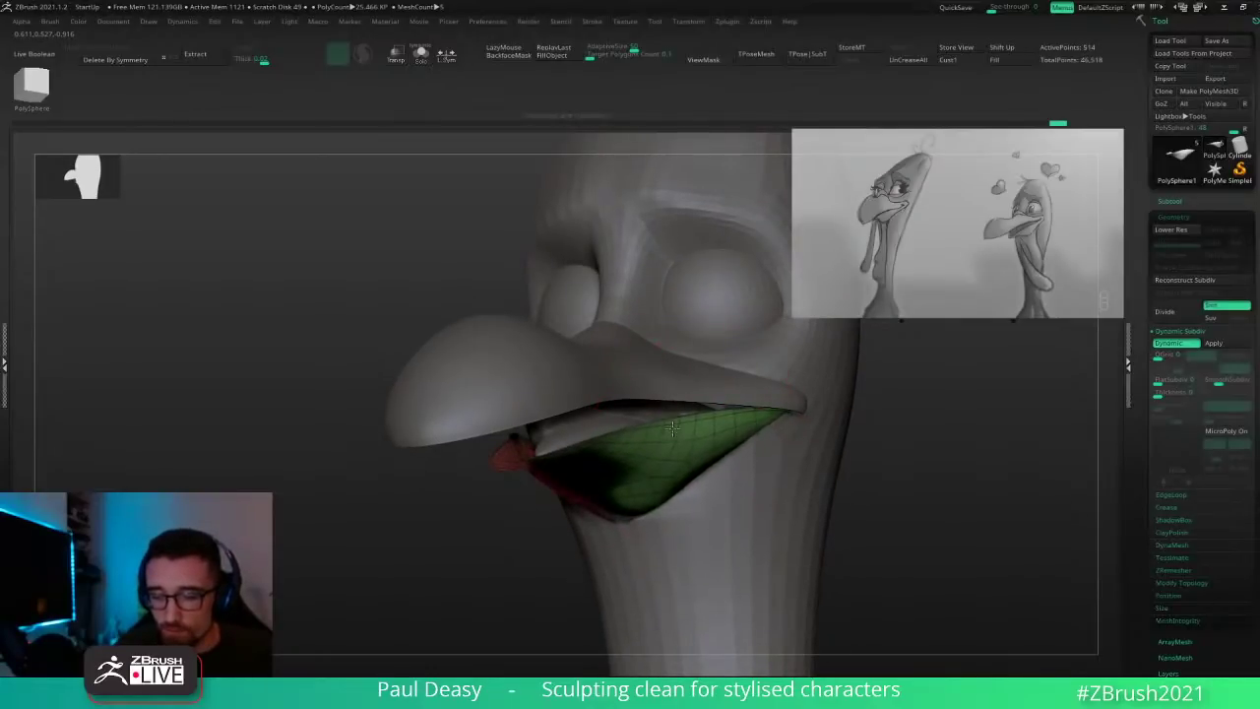
{"action": "key", "text": "ctrl+z"}
Step: Turn off Dynamic Subdiv on the lower beak and extrude all its polygons to give the shell thickness
{"action": "key", "text": "shift+d"}
{"action": "left_click", "coordinate": [682, 685]}
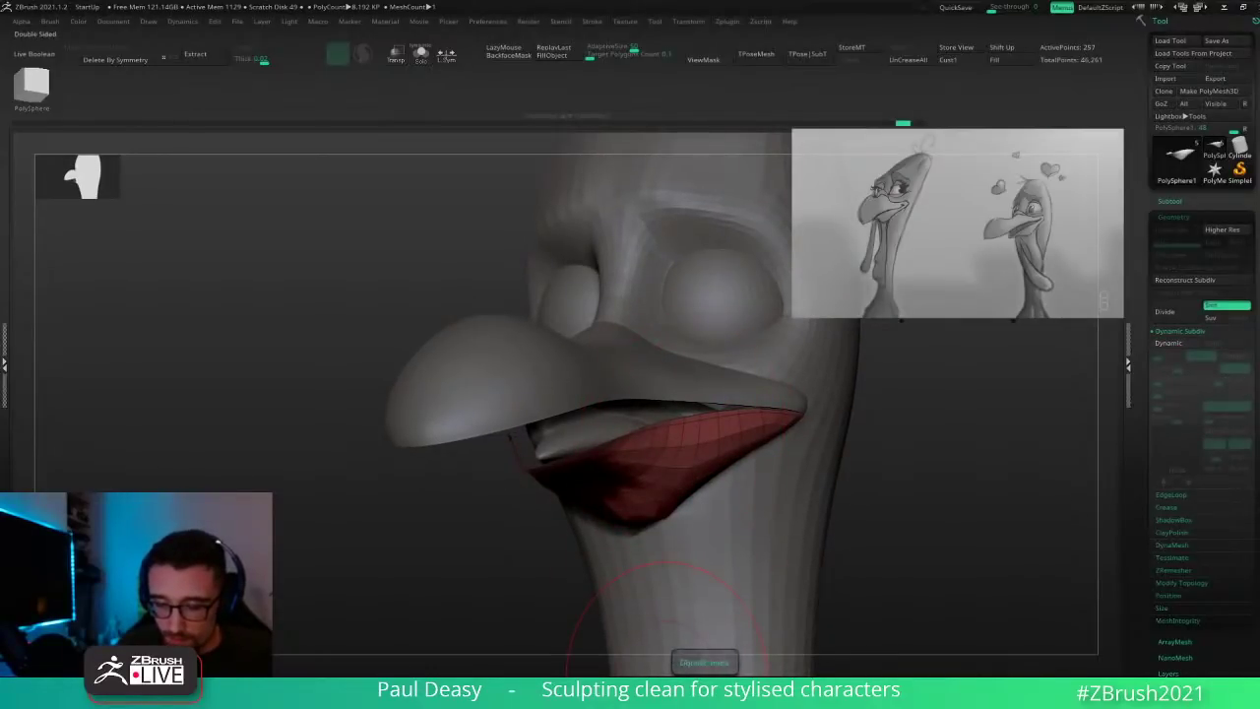
{"action": "left_click", "coordinate": [709, 662]}
{"action": "left_click_drag", "start_coordinate": [699, 436], "coordinate": [711, 423]}
{"action": "key", "text": "ctrl+z"}
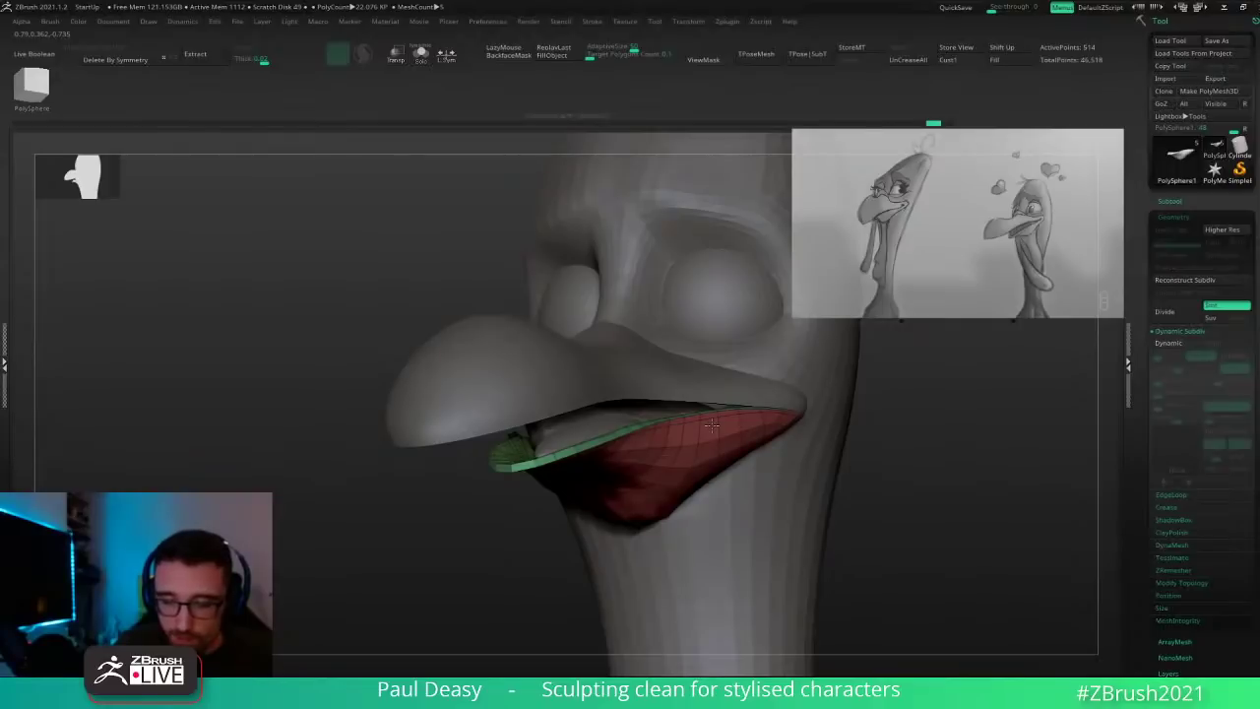
{"action": "right_click_drag", "start_coordinate": [711, 426], "coordinate": [688, 450]}
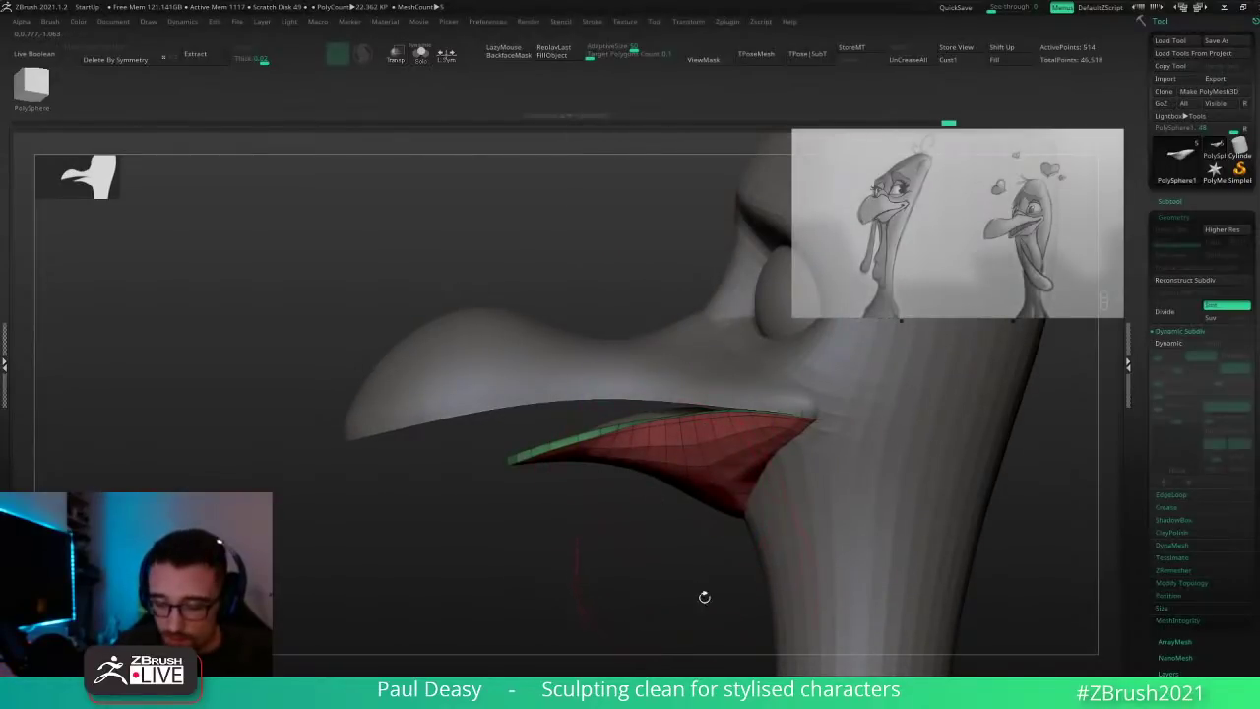
{"action": "key", "text": "ctrl+d"}
{"action": "key", "text": "ctrl+d"}
{"action": "right_click_drag", "start_coordinate": [633, 556], "coordinate": [682, 578]}
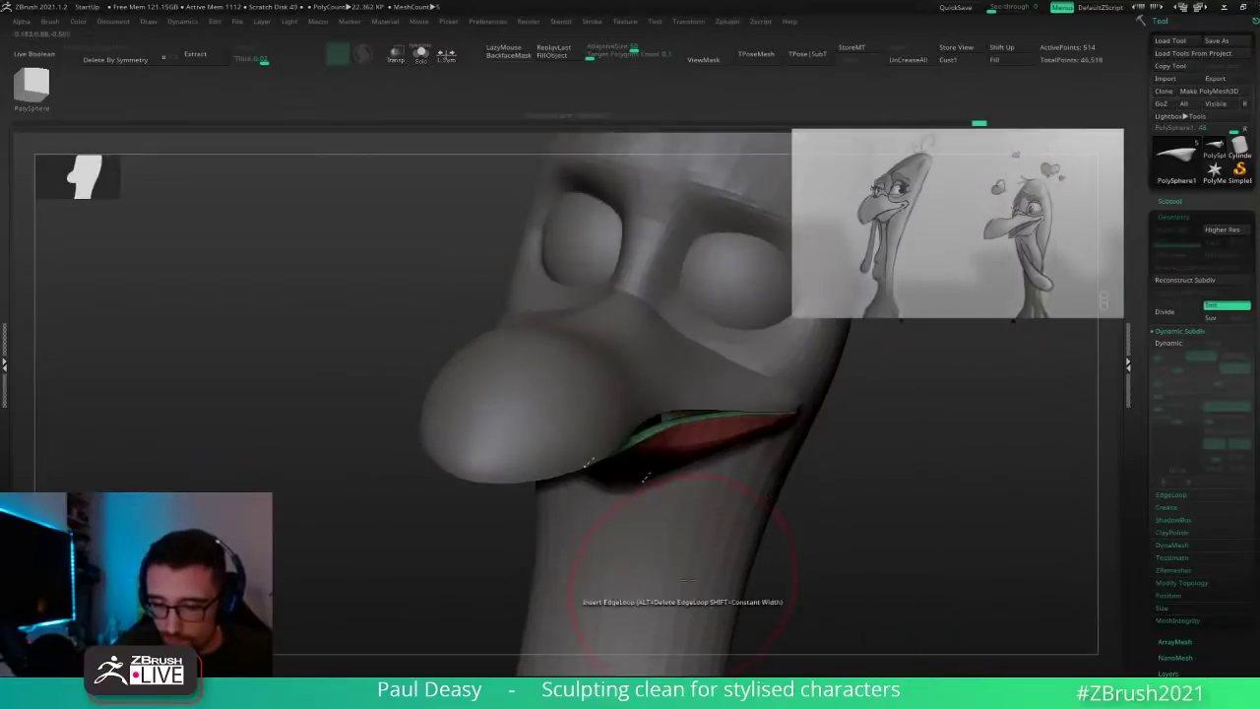
Step: Isolate the lower beak and examine its extruded shell and rim from the front, side and above
{"action": "key", "text": "alt+s"}
{"action": "mouse_move", "coordinate": [722, 435]}
{"action": "right_mouse_down"}
{"action": "mouse_move", "coordinate": [680, 467]}
{"action": "mouse_move", "coordinate": [650, 427]}
{"action": "right_mouse_up"}
{"action": "key", "text": "w"}
{"action": "left_click", "coordinate": [586, 413], "text": "alt"}
{"action": "key", "text": "q"}
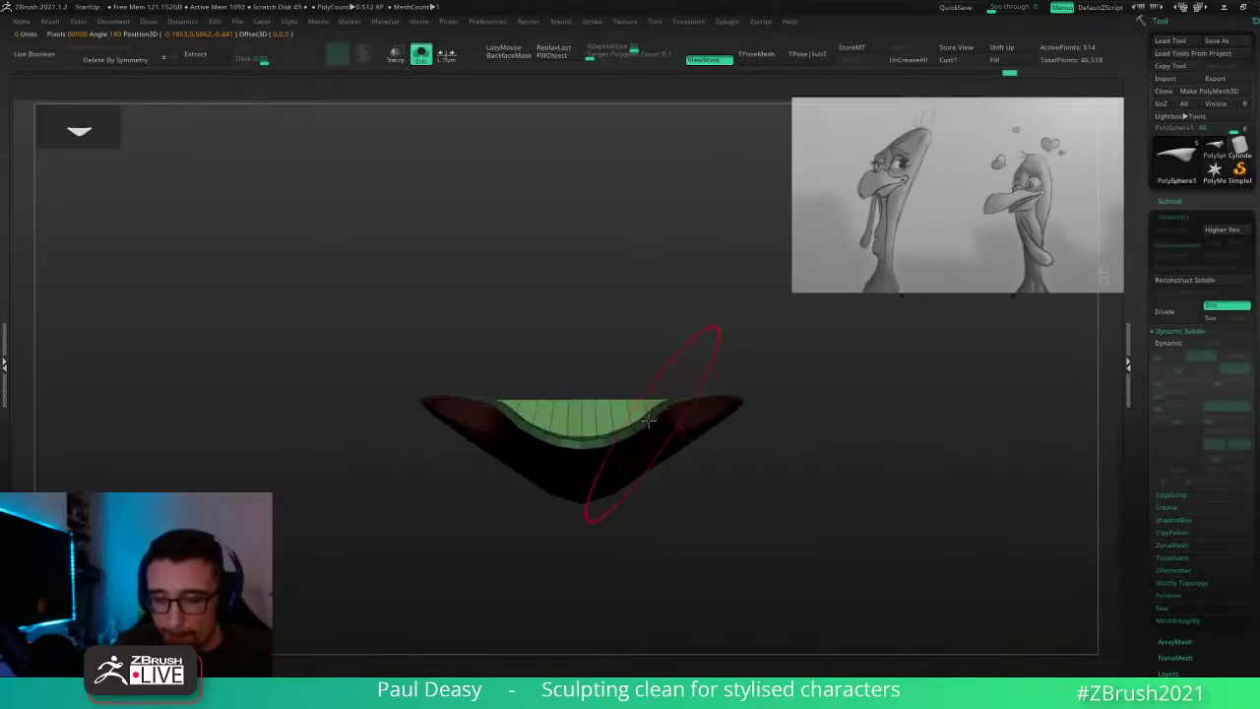
{"action": "right_click_drag", "start_coordinate": [753, 475], "coordinate": [669, 482]}
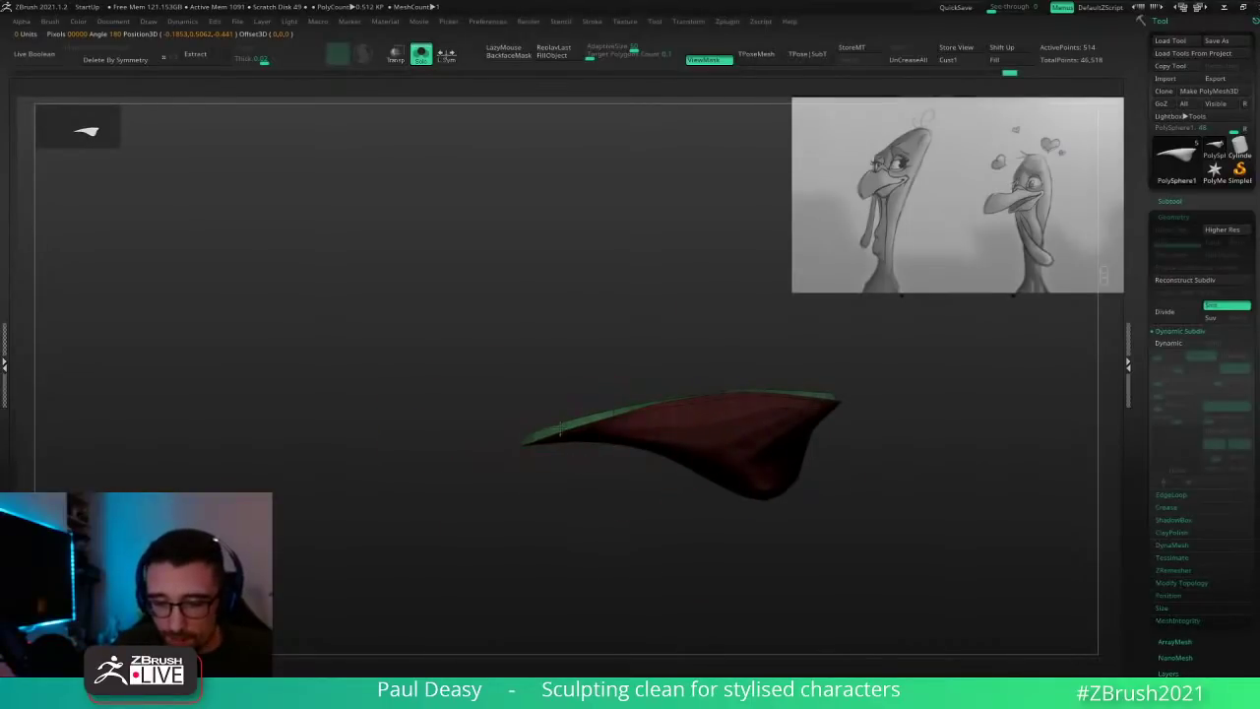
{"action": "right_click_drag", "start_coordinate": [715, 413], "coordinate": [706, 428], "text": "shift"}
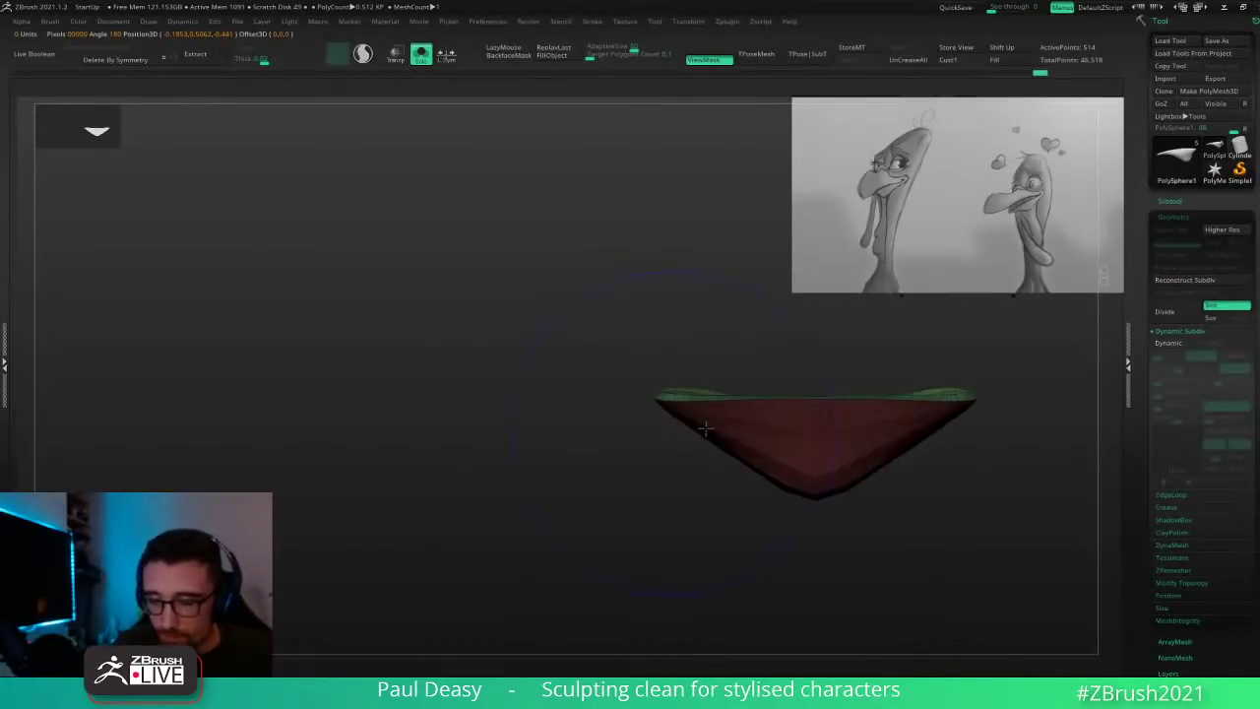
{"action": "right_click_drag", "start_coordinate": [742, 388], "coordinate": [743, 316]}
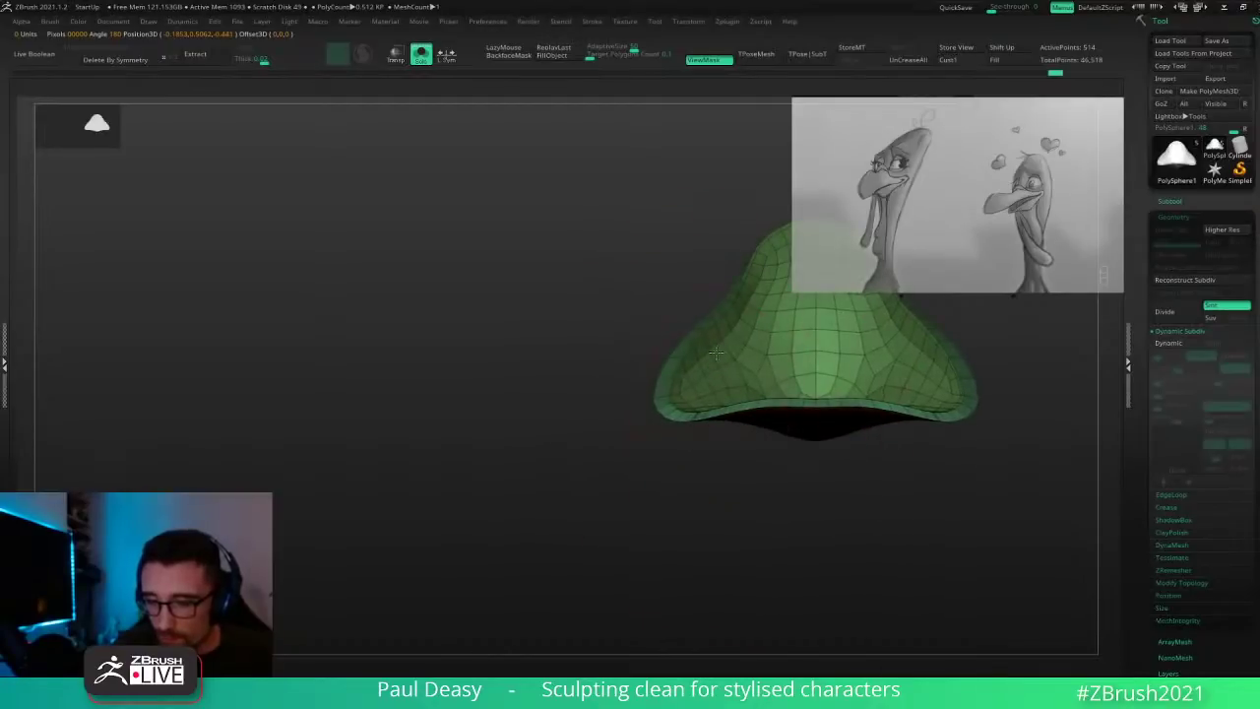
{"action": "left_click_drag", "start_coordinate": [743, 316], "coordinate": [740, 308]}
{"action": "key", "text": "space"}
{"action": "left_click_drag", "start_coordinate": [711, 371], "coordinate": [700, 374]}
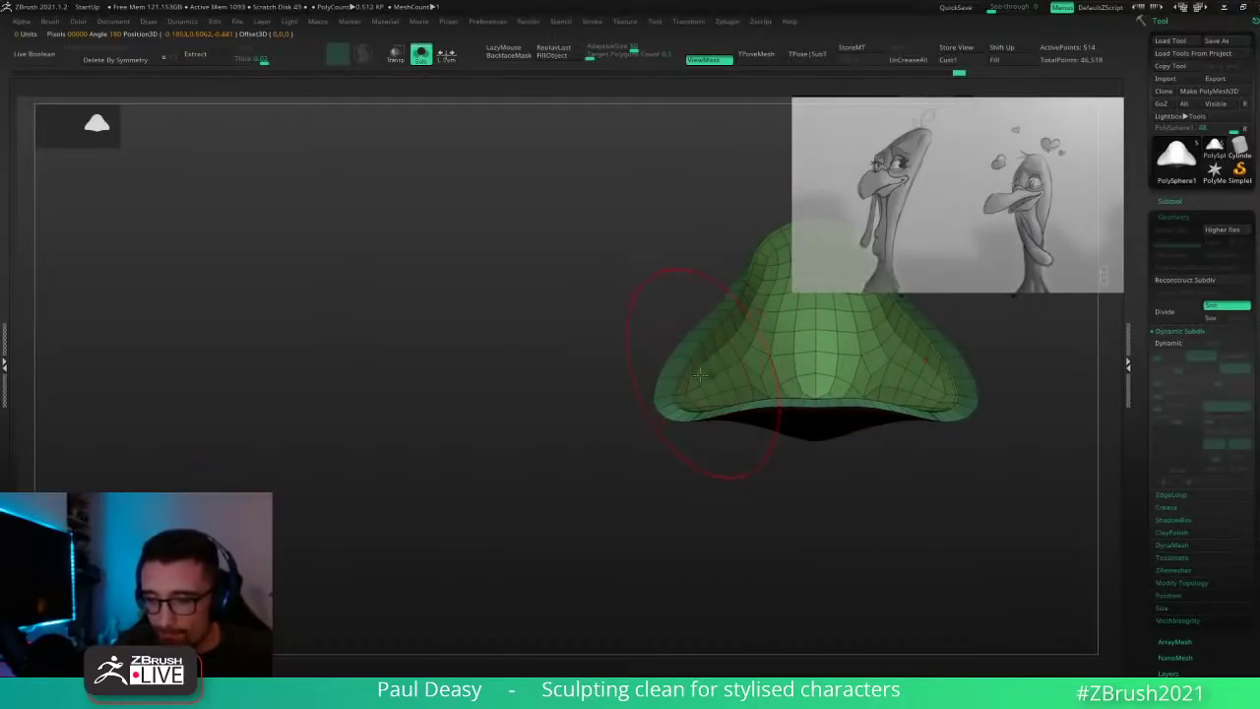
Step: Insert an edge loop along the thickness of the lower beak's rim with the ZModeler brush
{"action": "mouse_move", "coordinate": [796, 406]}
{"action": "right_mouse_down"}
{"action": "mouse_move", "coordinate": [912, 363]}
{"action": "mouse_move", "coordinate": [880, 475]}
{"action": "mouse_move", "coordinate": [931, 420]}
{"action": "mouse_move", "coordinate": [908, 416]}
{"action": "mouse_move", "coordinate": [910, 458]}
{"action": "mouse_move", "coordinate": [864, 459]}
{"action": "mouse_move", "coordinate": [863, 443]}
{"action": "mouse_move", "coordinate": [877, 455]}
{"action": "mouse_move", "coordinate": [869, 473]}
{"action": "right_mouse_up"}
{"action": "mouse_move", "coordinate": [732, 459]}
{"action": "right_mouse_down", "text": "ctrl"}
{"action": "mouse_move", "coordinate": [794, 473]}
{"action": "mouse_move", "coordinate": [781, 422]}
{"action": "right_mouse_up", "text": "ctrl"}
{"action": "key", "text": "b"}
{"action": "key", "text": "z"}
{"action": "key", "text": "m"}
{"action": "left_click", "coordinate": [784, 477]}
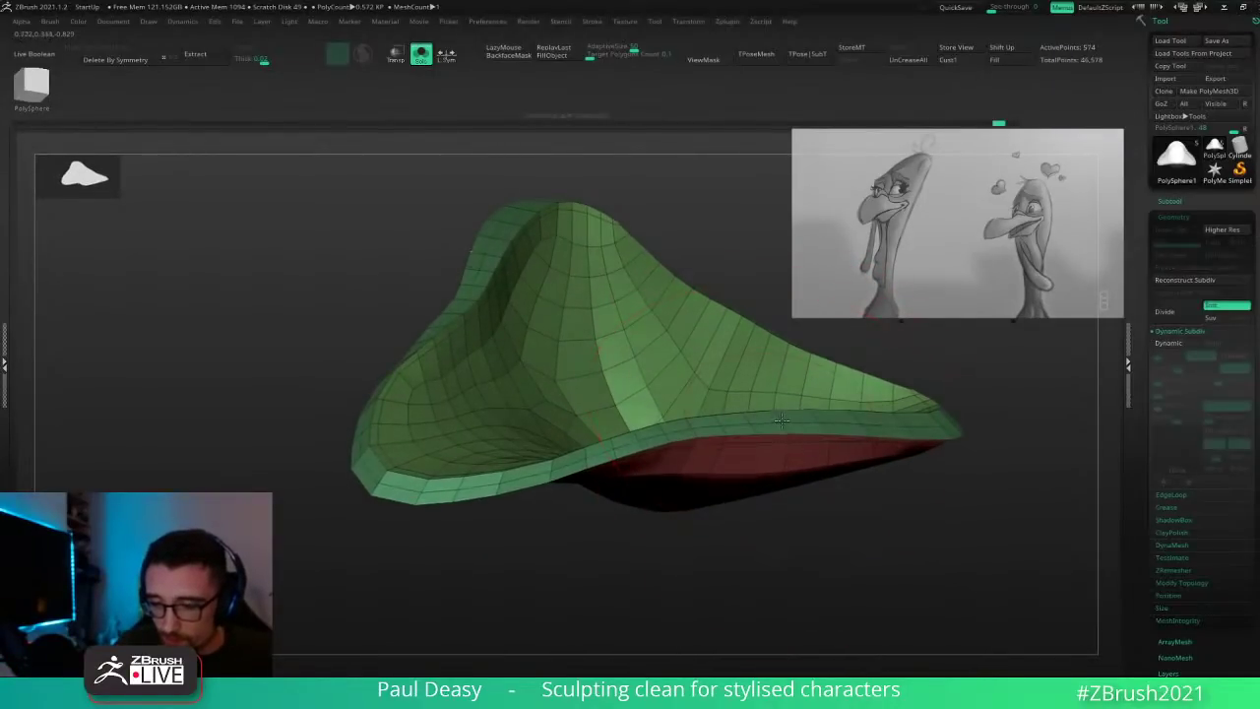
Step: Enable Dynamic Subdiv on the lower beak and show the whole head again without polyframe
{"action": "key", "text": "d"}
{"action": "key", "text": "shift+f"}
{"action": "right_click_drag", "start_coordinate": [827, 561], "coordinate": [445, 598], "text": "shift"}
{"action": "key", "text": "alt+s"}
{"action": "right_click_drag", "start_coordinate": [762, 582], "coordinate": [720, 556], "text": "alt"}
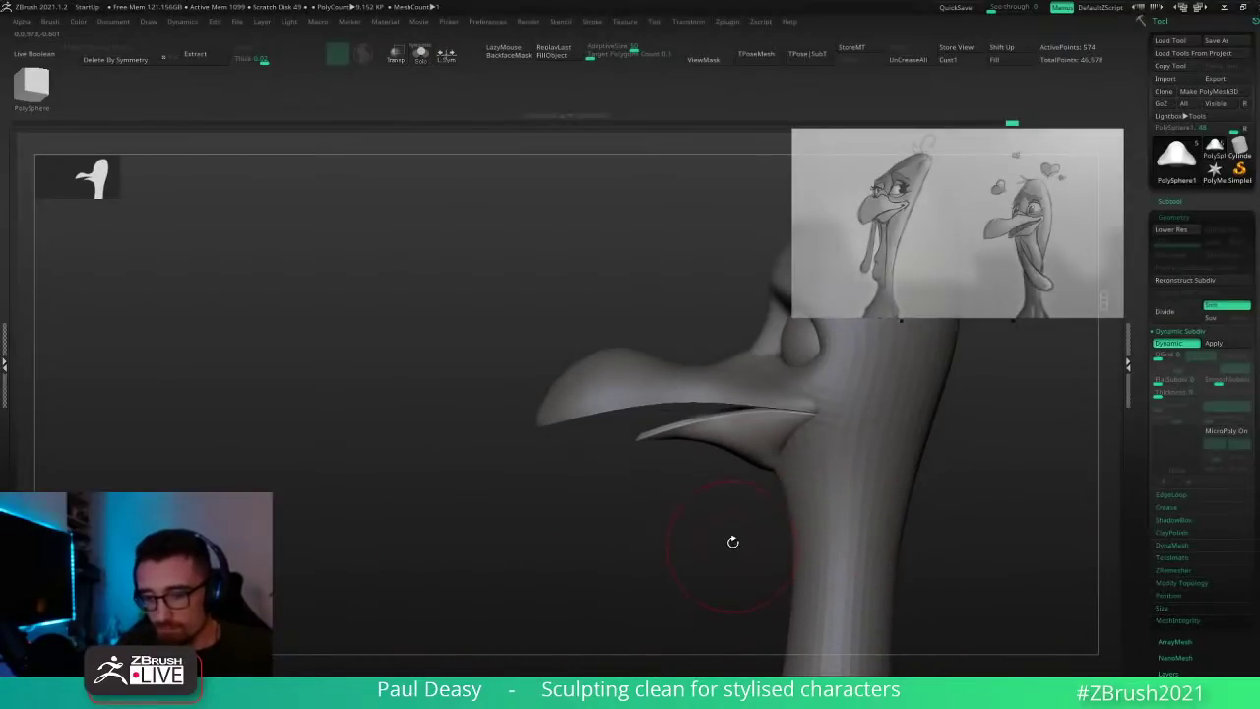
{"action": "key", "text": "b"}
{"action": "key", "text": "m"}
{"action": "key", "text": "v"}
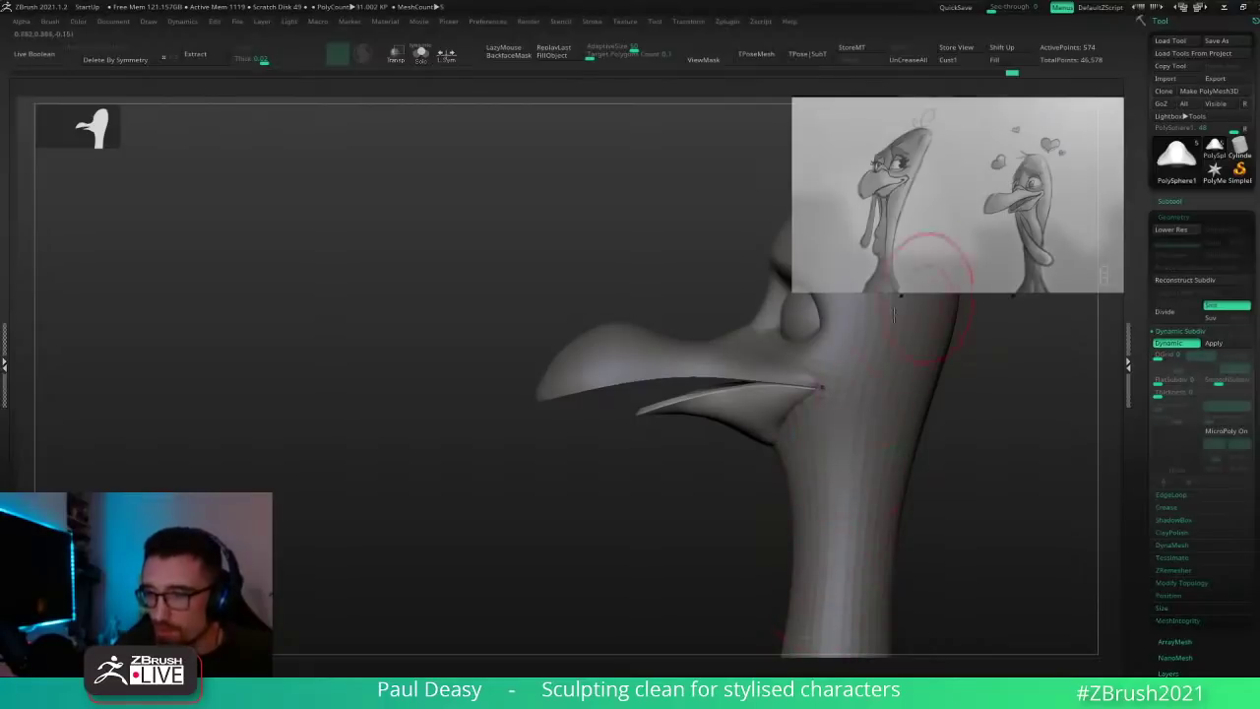
{"action": "left_click", "coordinate": [918, 65]}
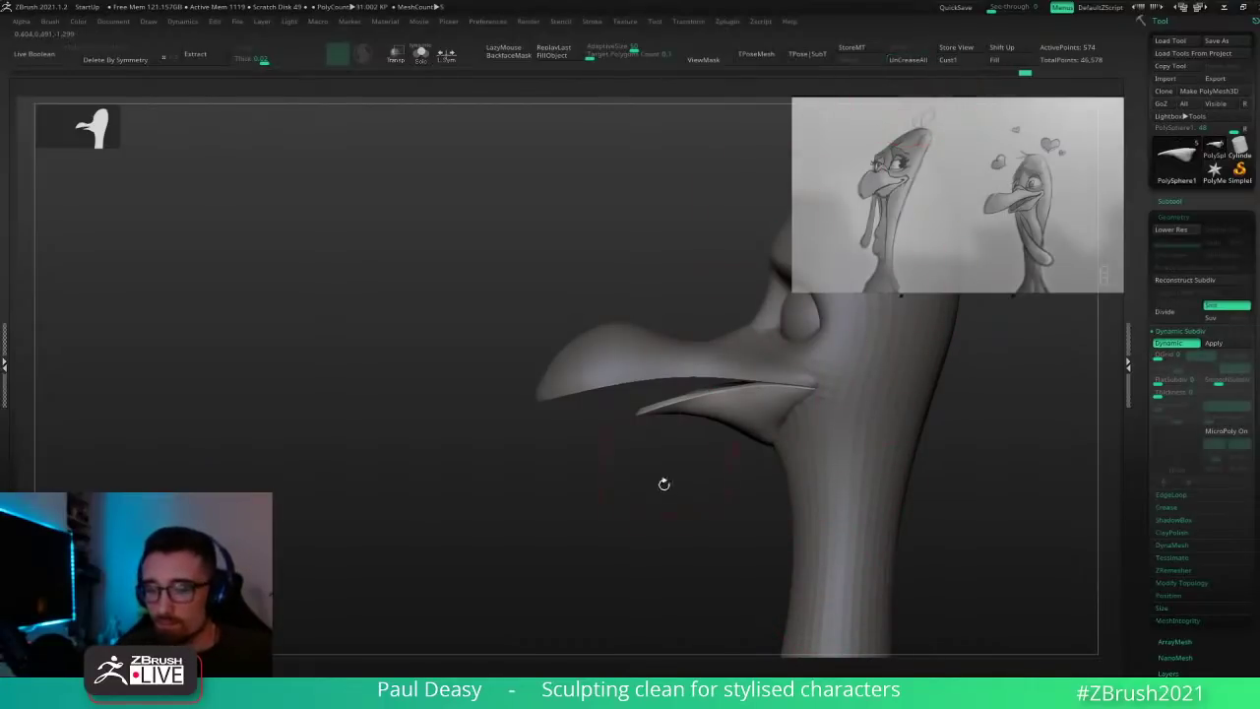
Step: Select the upper beak, show its polyframe and extrude all its polygons with ZModeler to give it thickness
{"action": "mouse_move", "coordinate": [663, 484]}
{"action": "right_mouse_down", "text": "alt"}
{"action": "mouse_move", "coordinate": [597, 507]}
{"action": "mouse_move", "coordinate": [677, 474]}
{"action": "right_mouse_up", "text": "alt"}
{"action": "left_click", "coordinate": [656, 381], "text": "alt"}
{"action": "key", "text": "shift+f"}
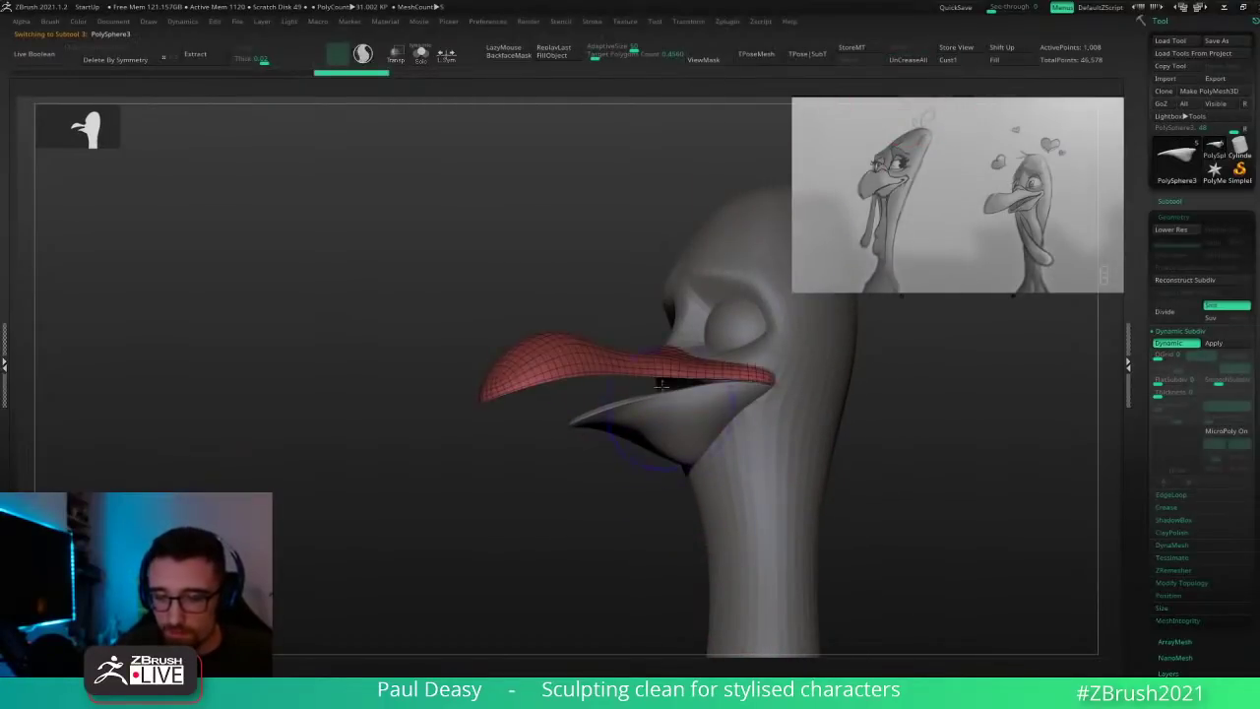
{"action": "right_click_drag", "start_coordinate": [661, 385], "coordinate": [678, 424], "text": "ctrl"}
{"action": "key", "text": "b"}
{"action": "key", "text": "z"}
{"action": "key", "text": "m"}
{"action": "left_click_drag", "start_coordinate": [675, 397], "coordinate": [666, 418]}
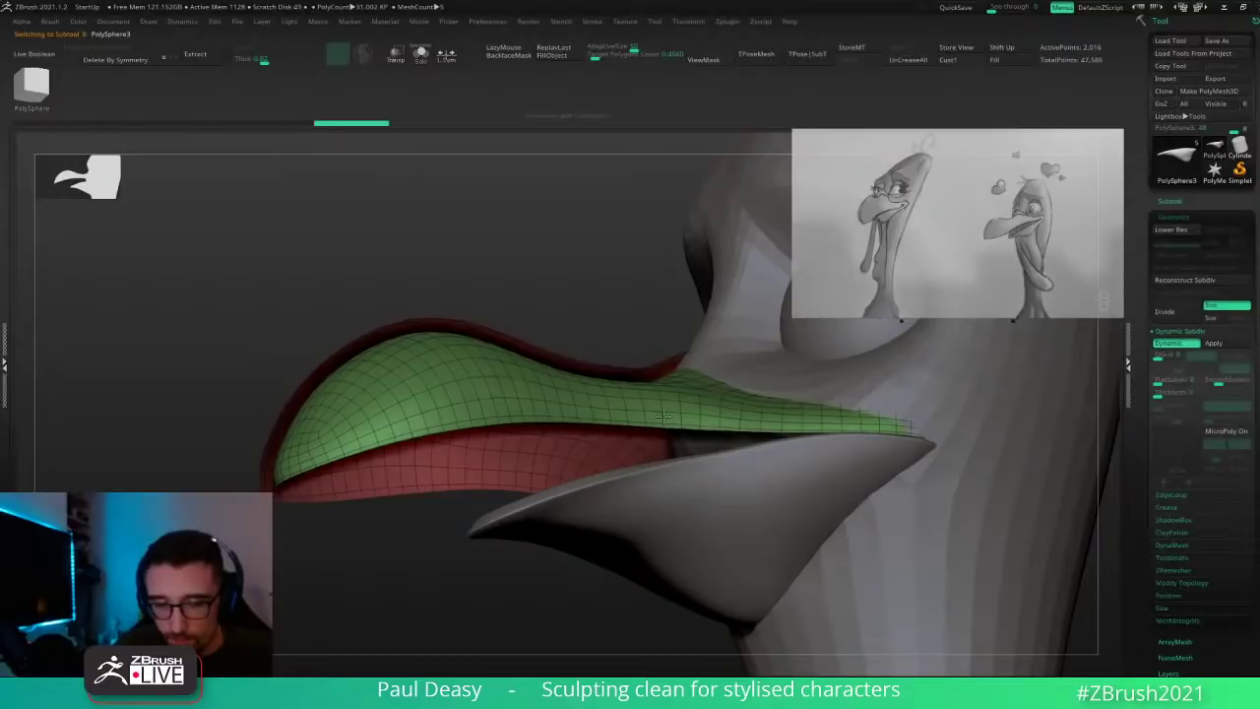
{"action": "key", "text": "ctrl+f"}
Step: Isolate the upper beak, insert an edge loop along its rim thickness and show the whole head again
{"action": "right_click_drag", "start_coordinate": [630, 642], "coordinate": [617, 636]}
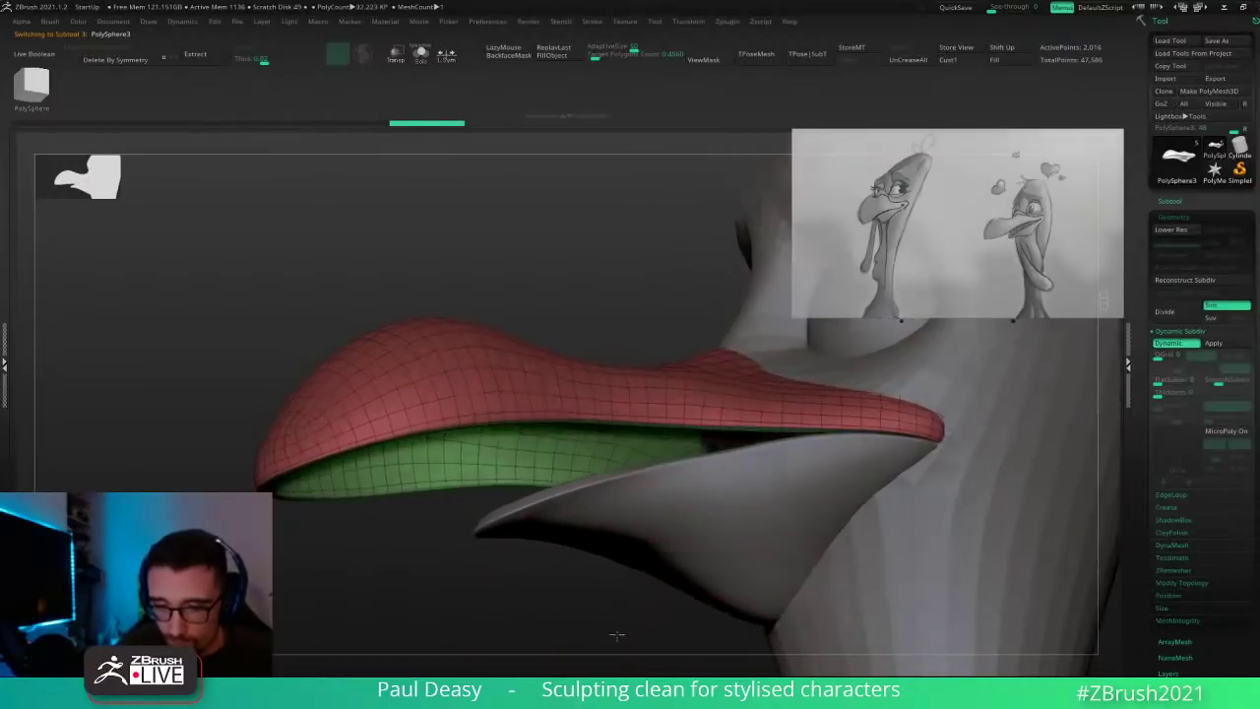
{"action": "left_click_drag", "start_coordinate": [618, 635], "coordinate": [630, 494]}
{"action": "left_click", "coordinate": [620, 615]}
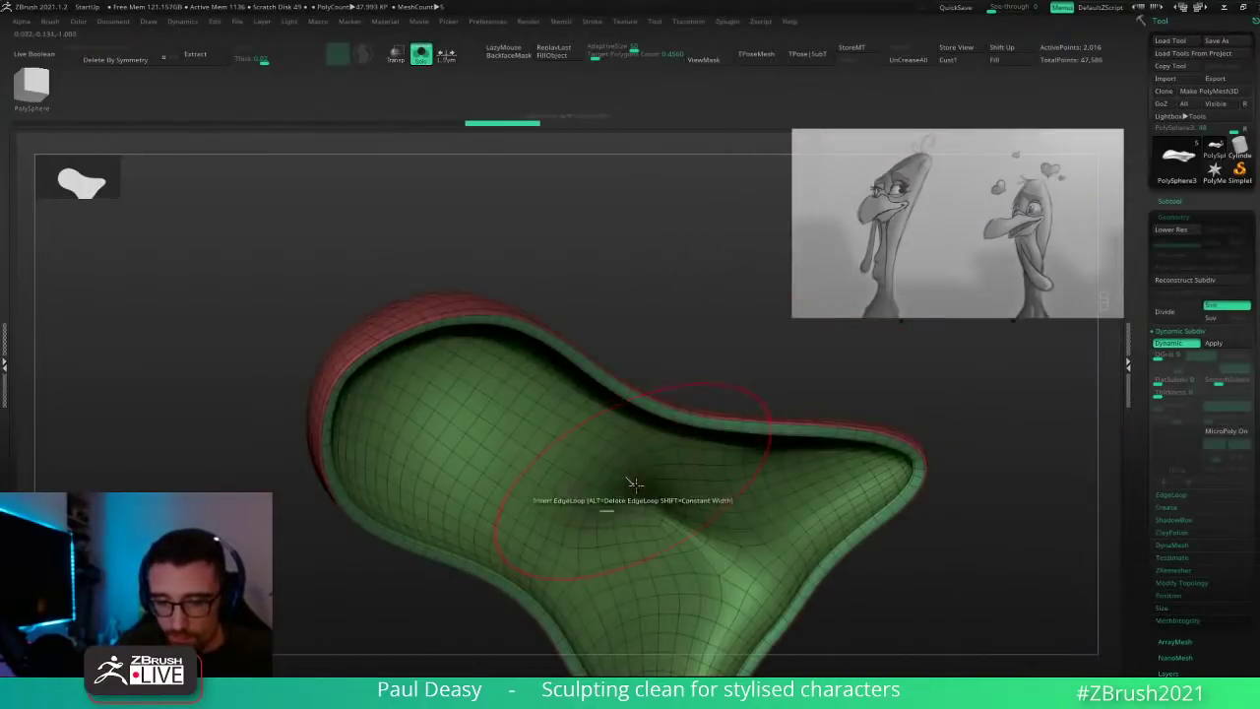
{"action": "left_click", "coordinate": [707, 425]}
{"action": "mouse_move", "coordinate": [969, 426]}
{"action": "left_mouse_down"}
{"action": "mouse_move", "coordinate": [962, 558]}
{"action": "mouse_move", "coordinate": [891, 527]}
{"action": "left_mouse_up"}
{"action": "key", "text": "alt+s"}
Step: Nudge the upper beak's lower edge near the corner of the mouth with the Move brush, and select the lower beak
{"action": "key", "text": "b"}
{"action": "key", "text": "m"}
{"action": "key", "text": "v"}
{"action": "key", "text": "space"}
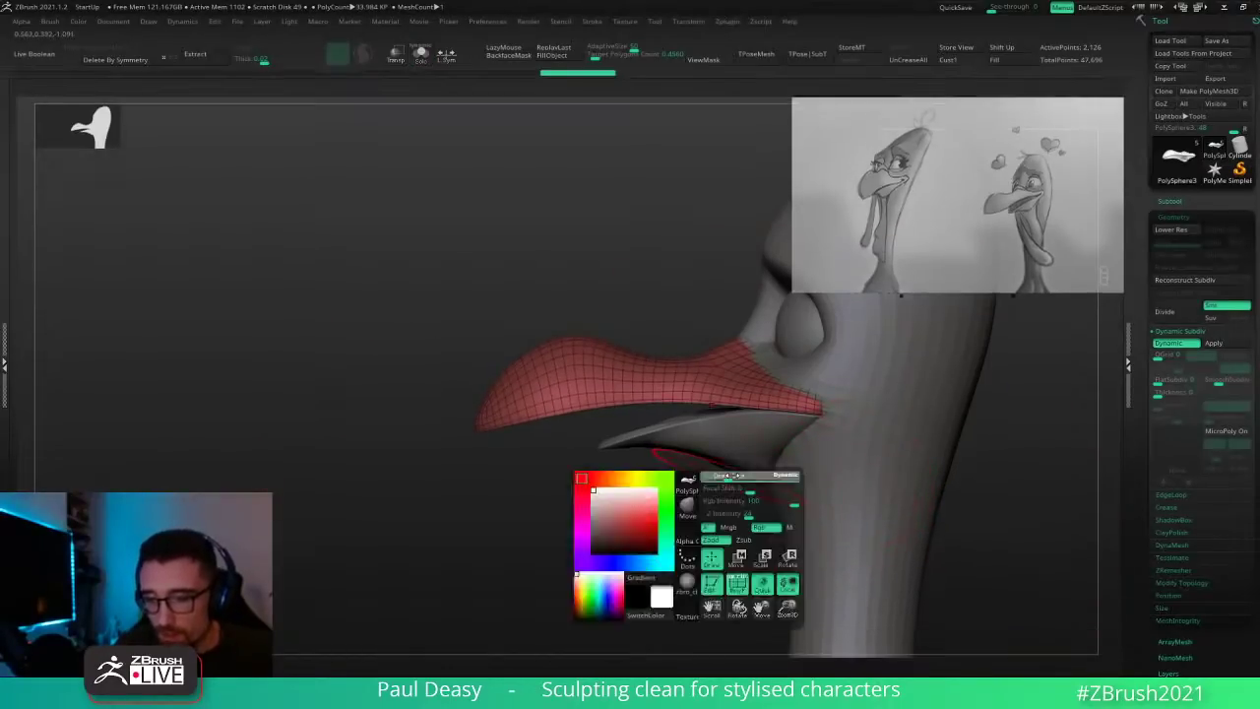
{"action": "key", "text": "space"}
{"action": "left_click_drag", "start_coordinate": [717, 423], "coordinate": [716, 431]}
{"action": "key", "text": "space"}
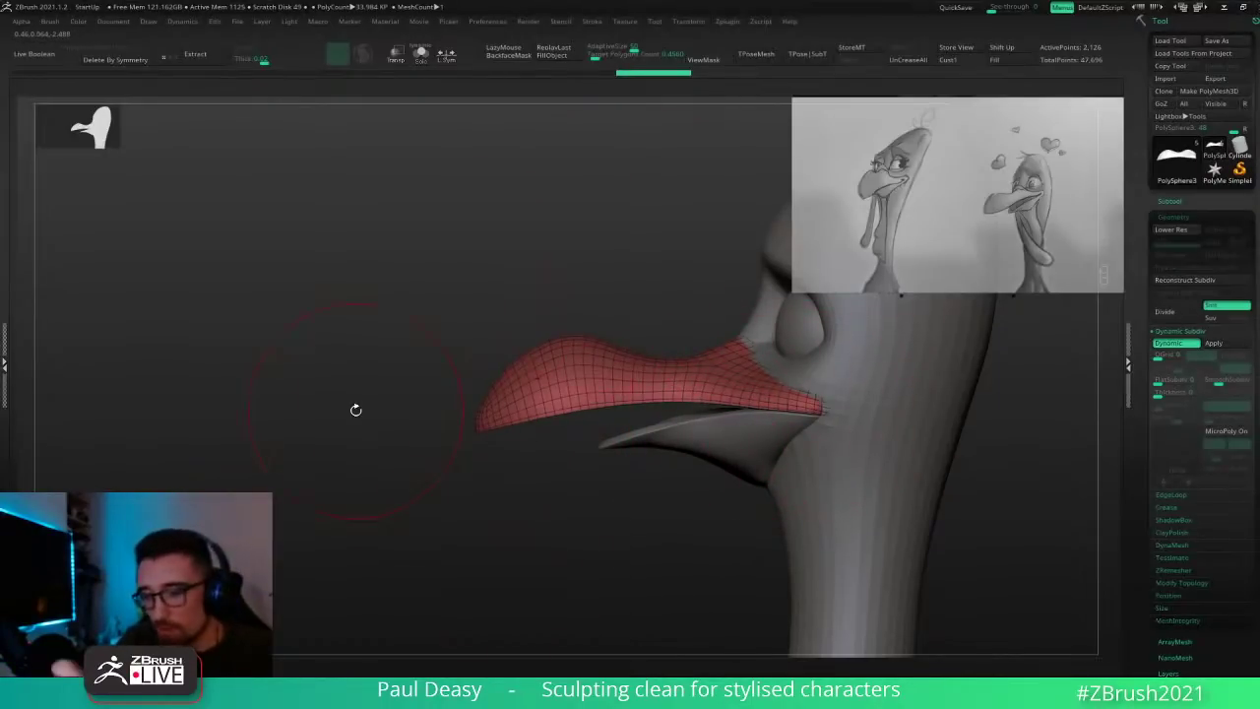
{"action": "left_click", "coordinate": [712, 442], "text": "alt"}
{"action": "key", "text": "space"}
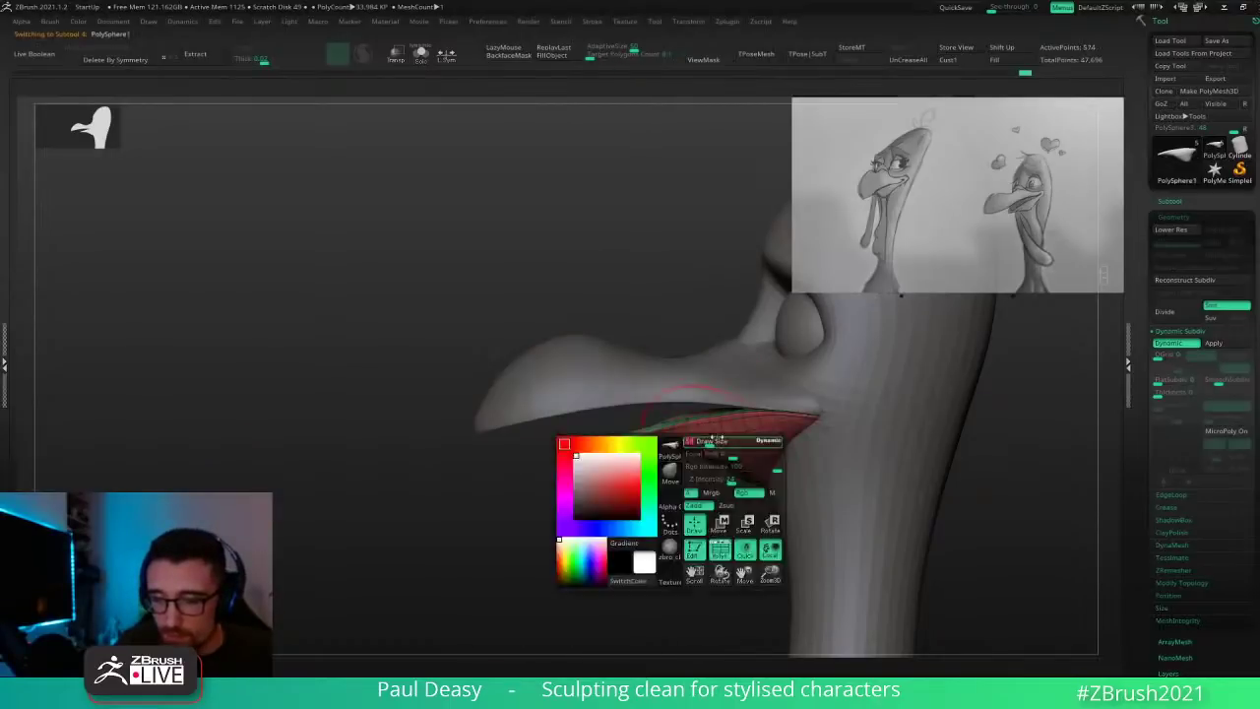
{"action": "left_click_drag", "start_coordinate": [982, 483], "coordinate": [779, 408], "text": "alt"}
Step: Select the head and neck mesh and pull the nape slightly outwards with the Move brush for a smoother back contour
{"action": "left_click", "coordinate": [695, 433], "text": "alt"}
{"action": "key", "text": "space"}
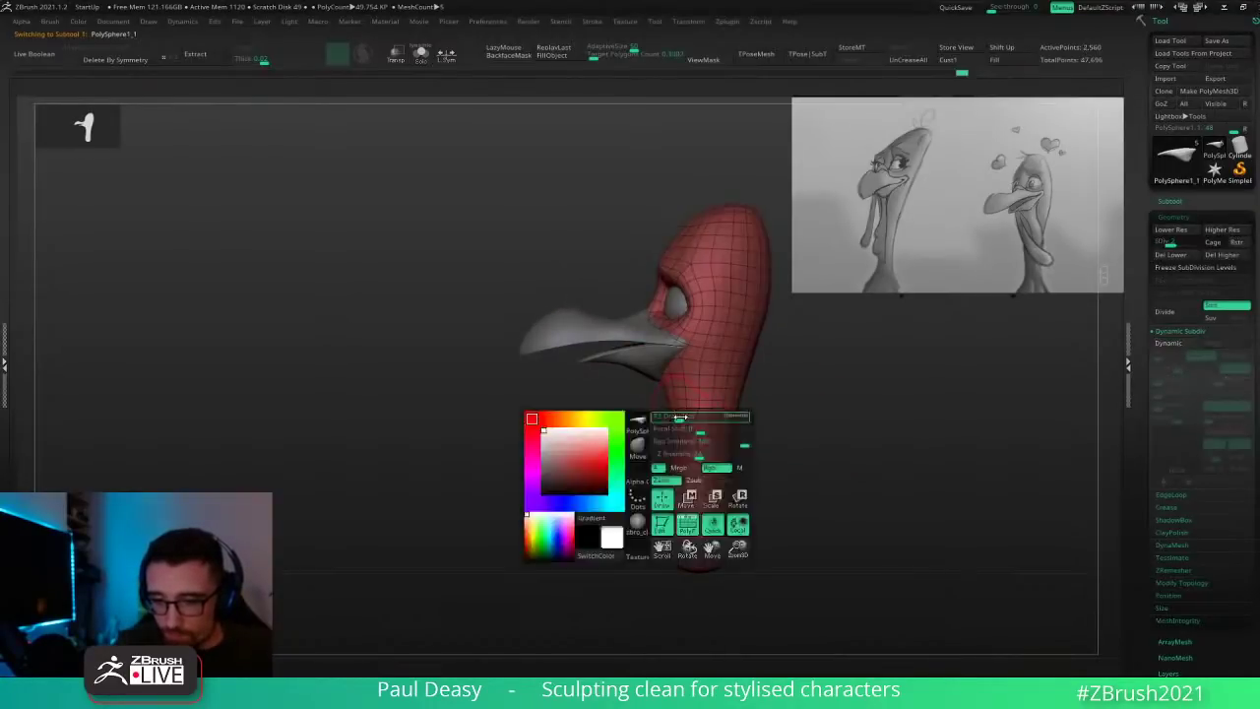
{"action": "key", "text": "space"}
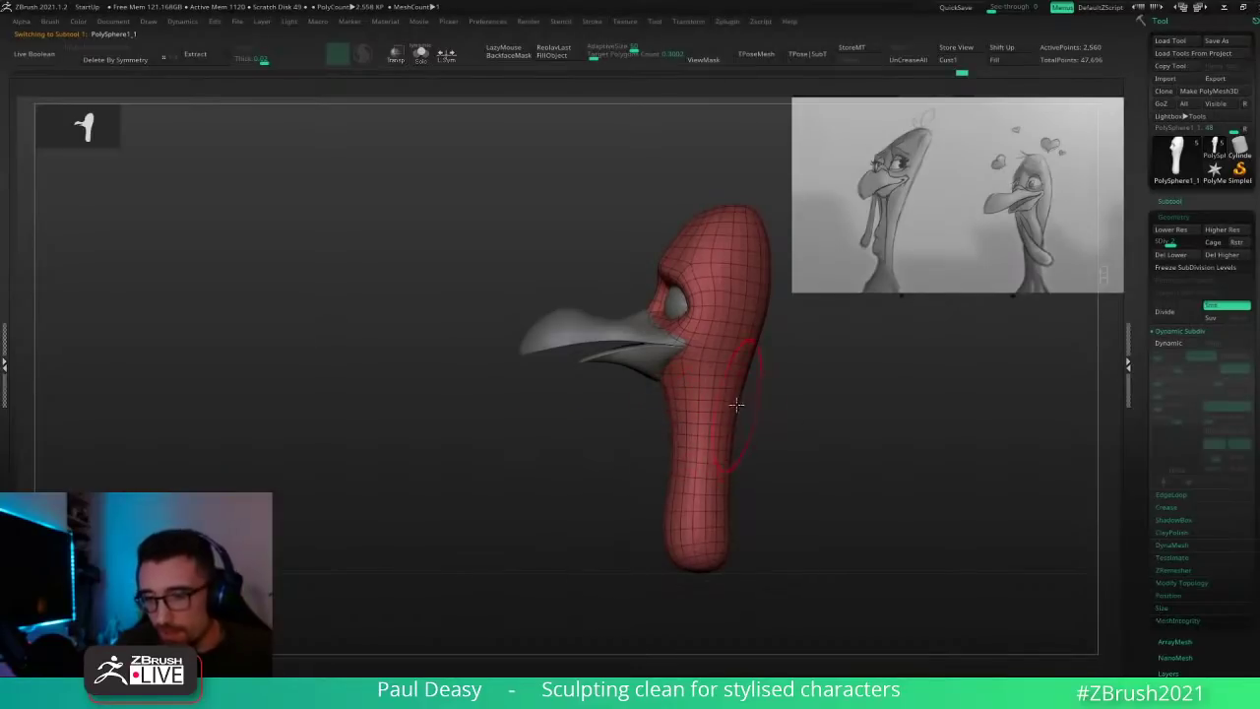
{"action": "key", "text": "space"}
{"action": "left_click_drag", "start_coordinate": [739, 402], "coordinate": [746, 410]}
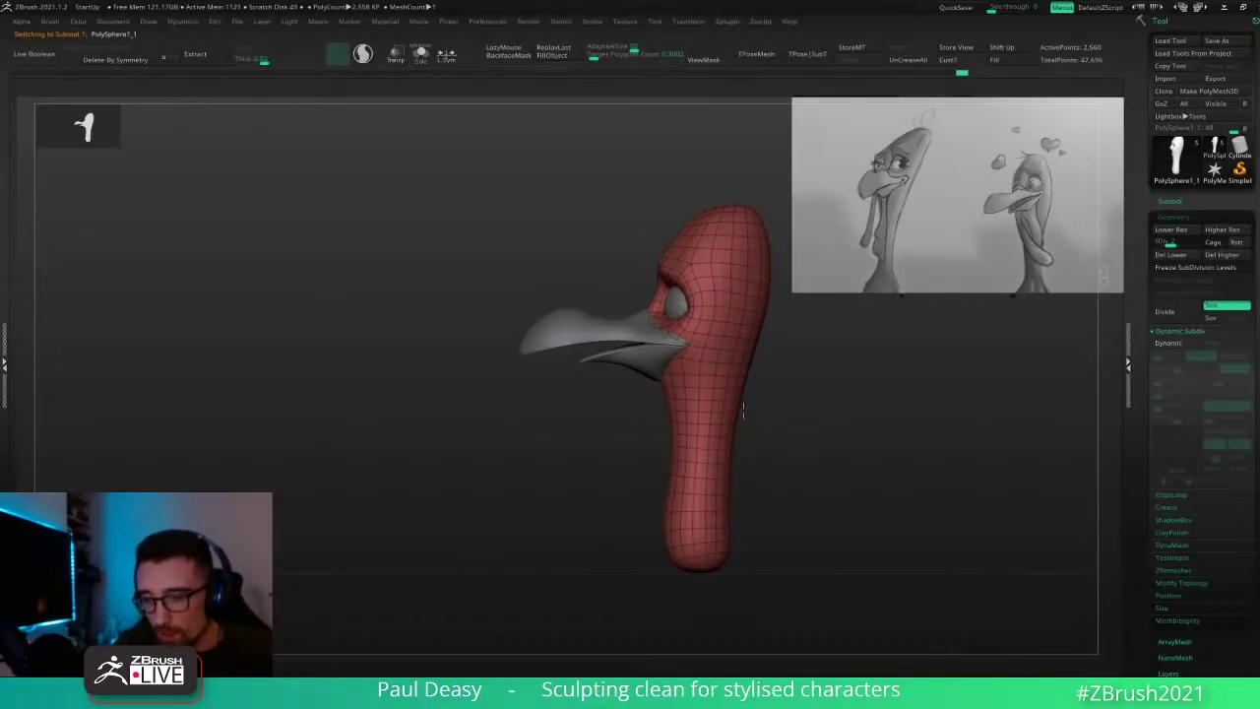
{"action": "left_click_drag", "start_coordinate": [754, 338], "coordinate": [756, 338]}
{"action": "key", "text": "space"}
{"action": "key", "text": "space"}
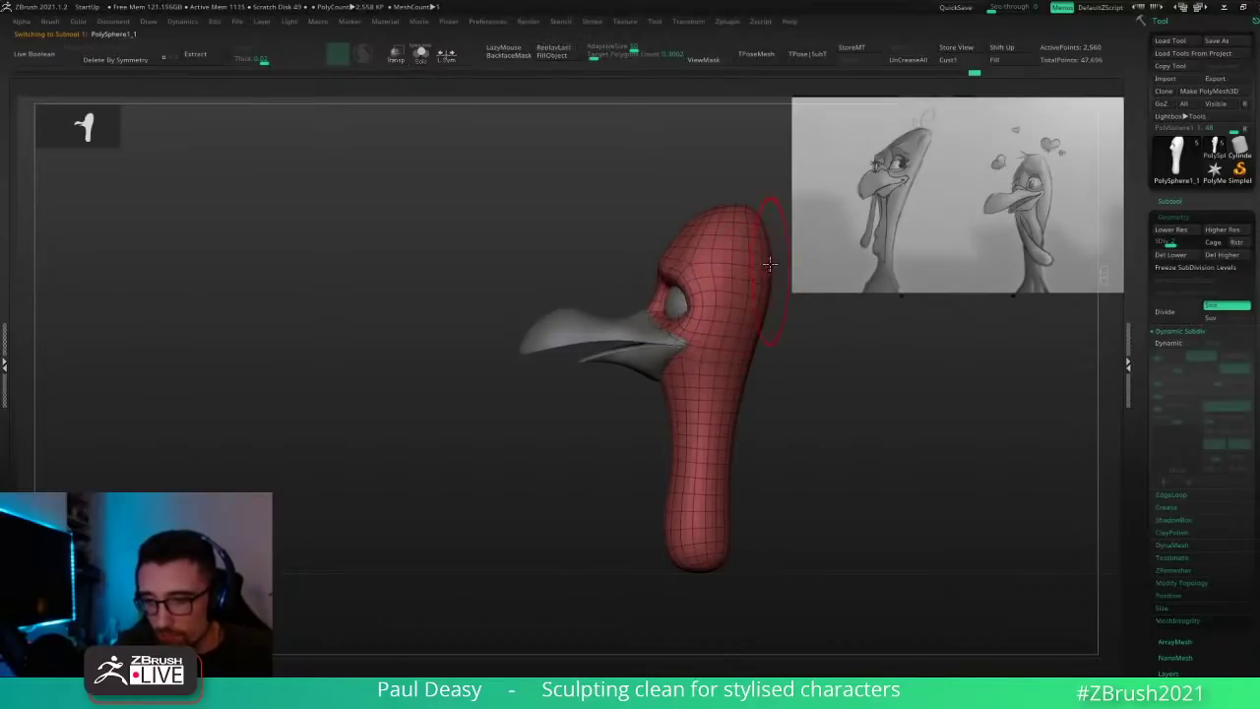
{"action": "key", "text": "space"}
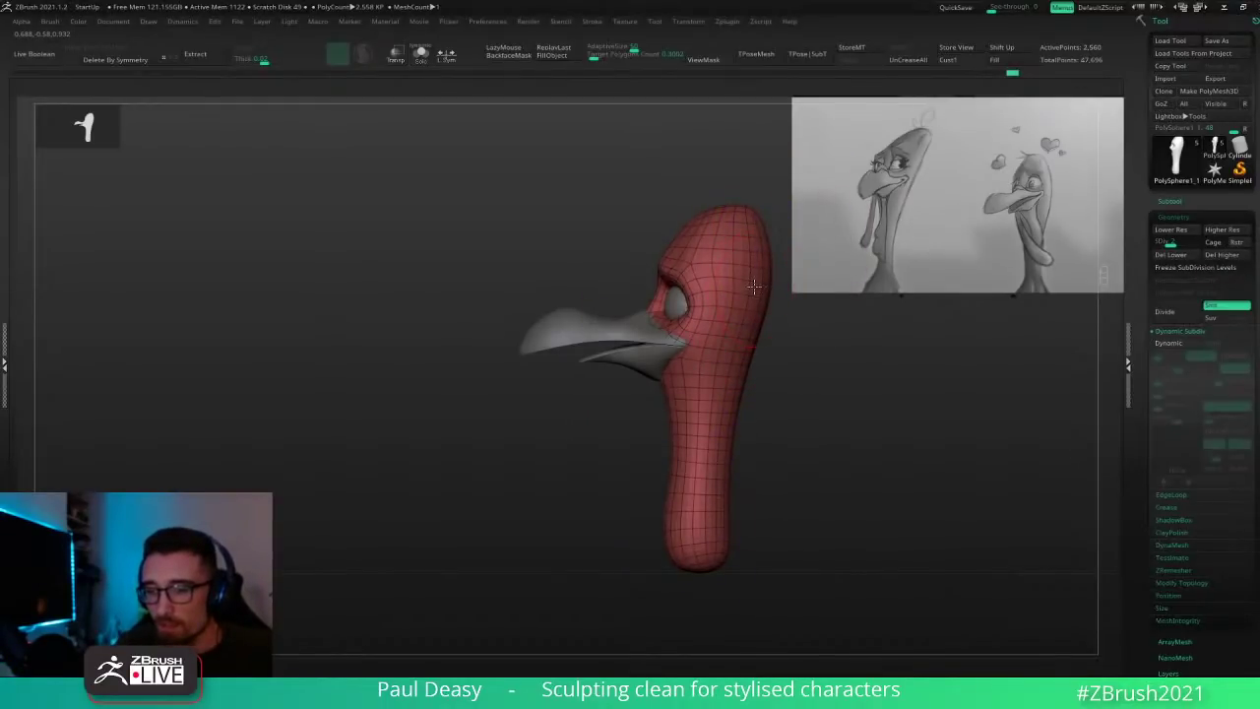
{"action": "left_click_drag", "start_coordinate": [778, 377], "coordinate": [734, 393], "text": "alt"}
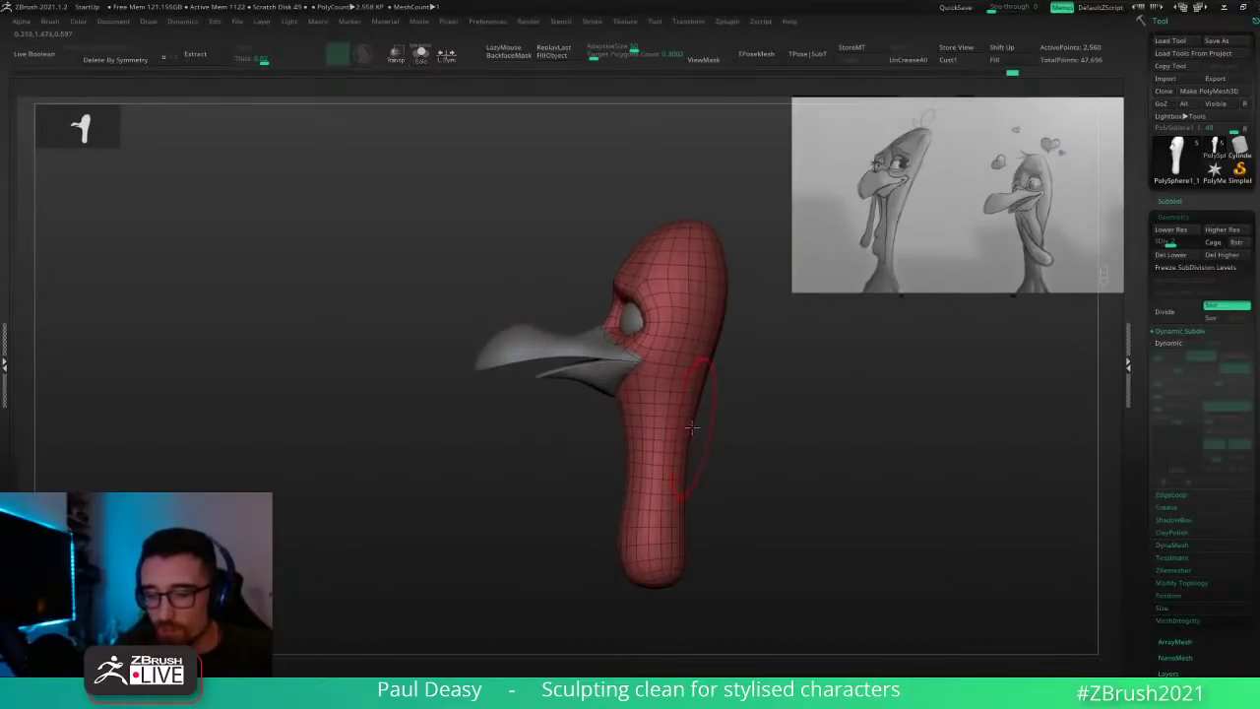
{"action": "key", "text": "space"}
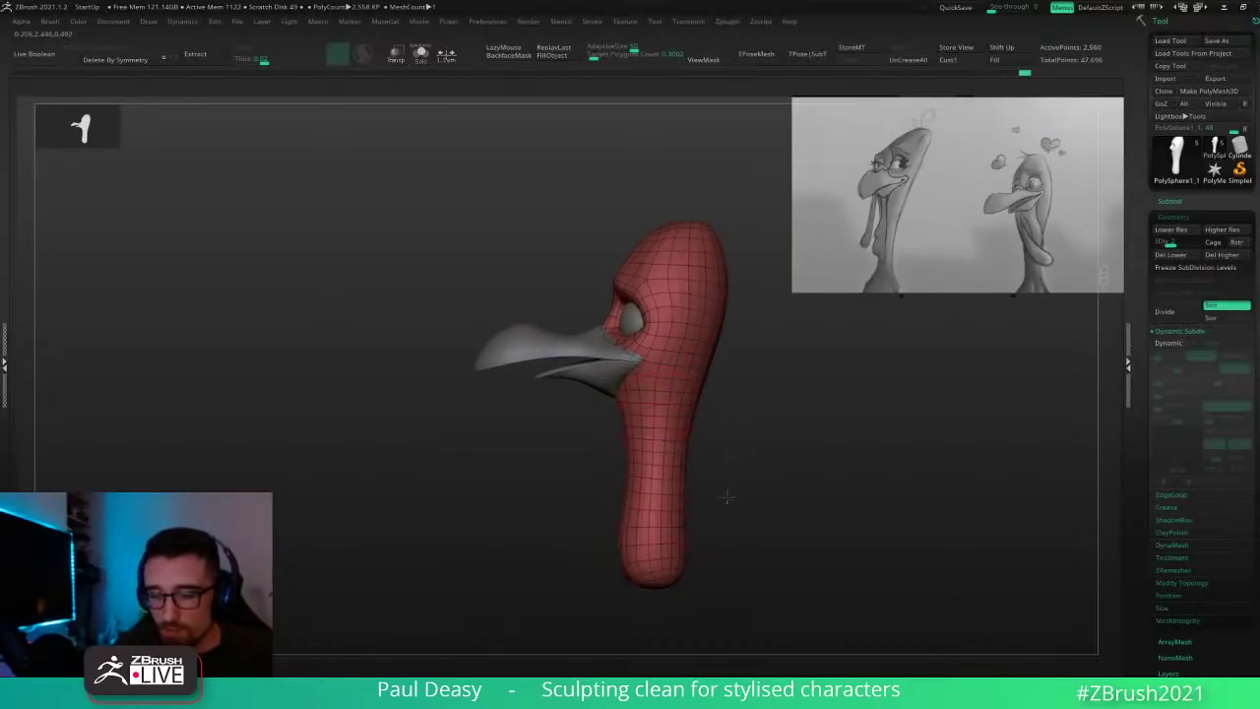
Step: Reshape the base of the neck with the Move brush, pulling its front end down and pushing its back edge in
{"action": "left_click_drag", "start_coordinate": [726, 495], "coordinate": [740, 431], "text": "alt"}
{"action": "key", "text": "space"}
{"action": "mouse_move", "coordinate": [613, 503]}
{"action": "left_mouse_down"}
{"action": "mouse_move", "coordinate": [636, 512]}
{"action": "mouse_move", "coordinate": [618, 520]}
{"action": "mouse_move", "coordinate": [623, 532]}
{"action": "left_mouse_up"}
{"action": "key", "text": "space"}
{"action": "left_click_drag", "start_coordinate": [730, 500], "coordinate": [709, 501]}
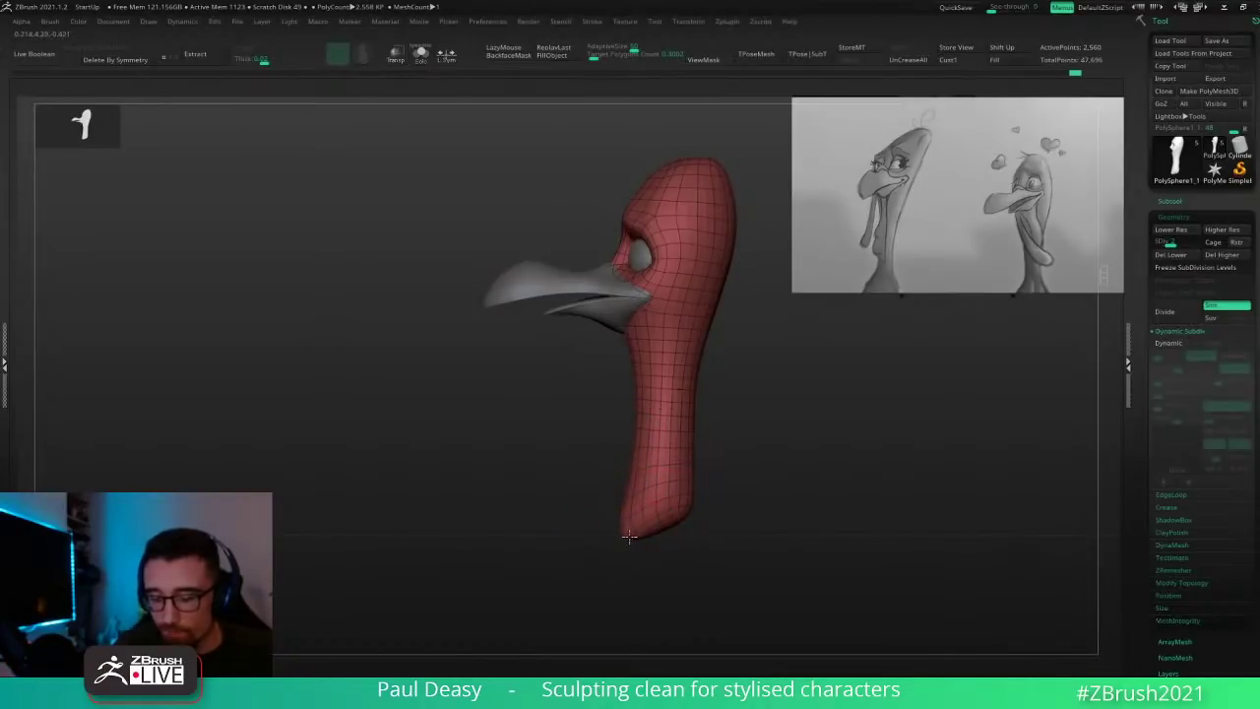
{"action": "key", "text": "space"}
{"action": "key", "text": "space"}
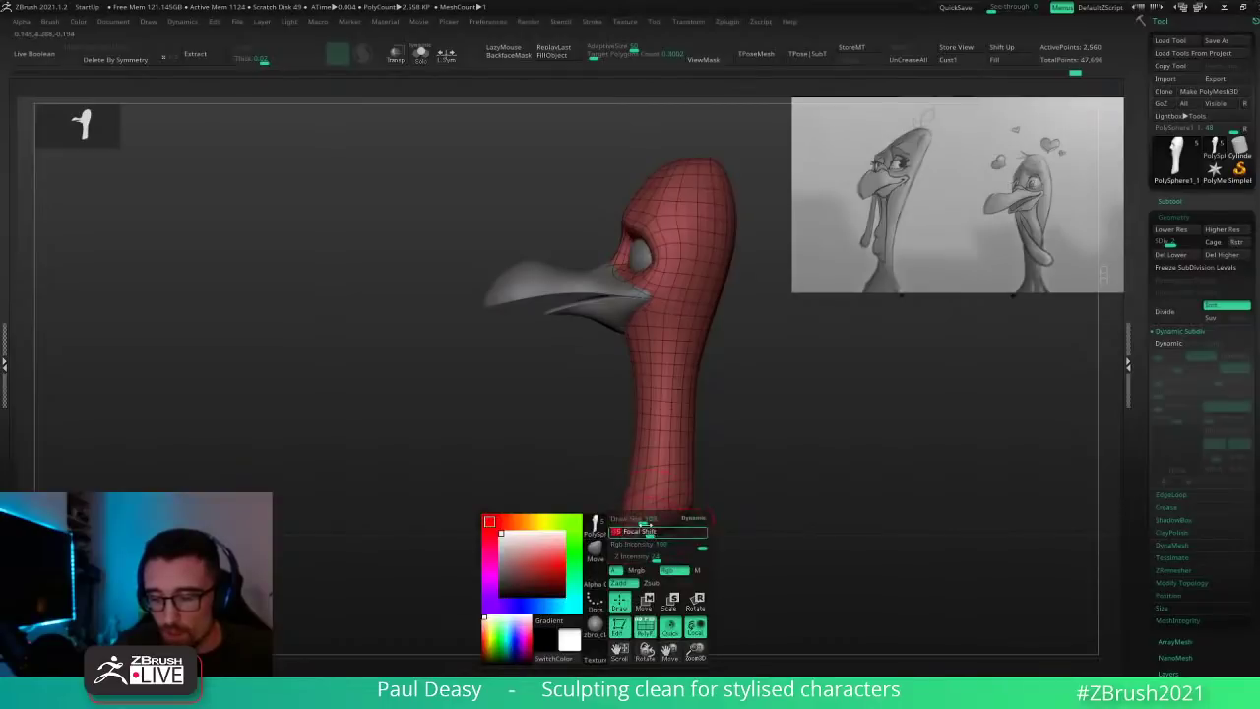
{"action": "left_click_drag", "start_coordinate": [695, 554], "coordinate": [701, 445], "text": "alt"}
{"action": "key", "text": "space"}
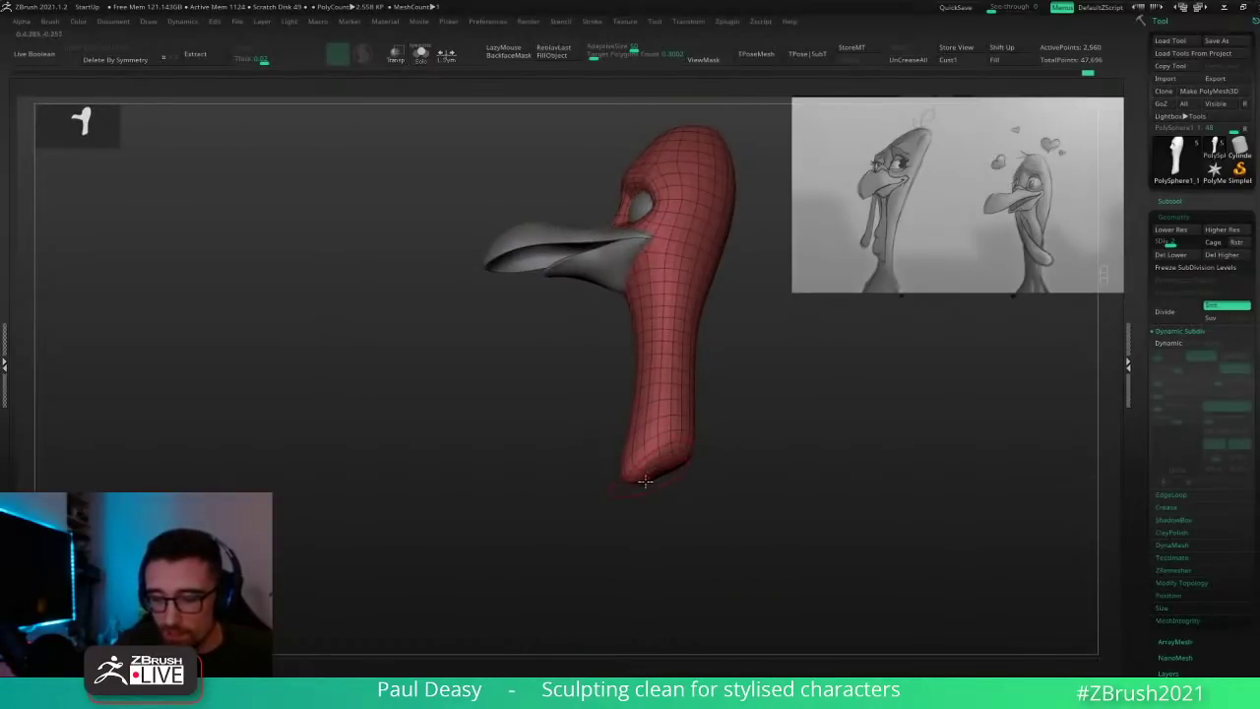
{"action": "right_click_drag", "start_coordinate": [657, 473], "coordinate": [740, 382]}
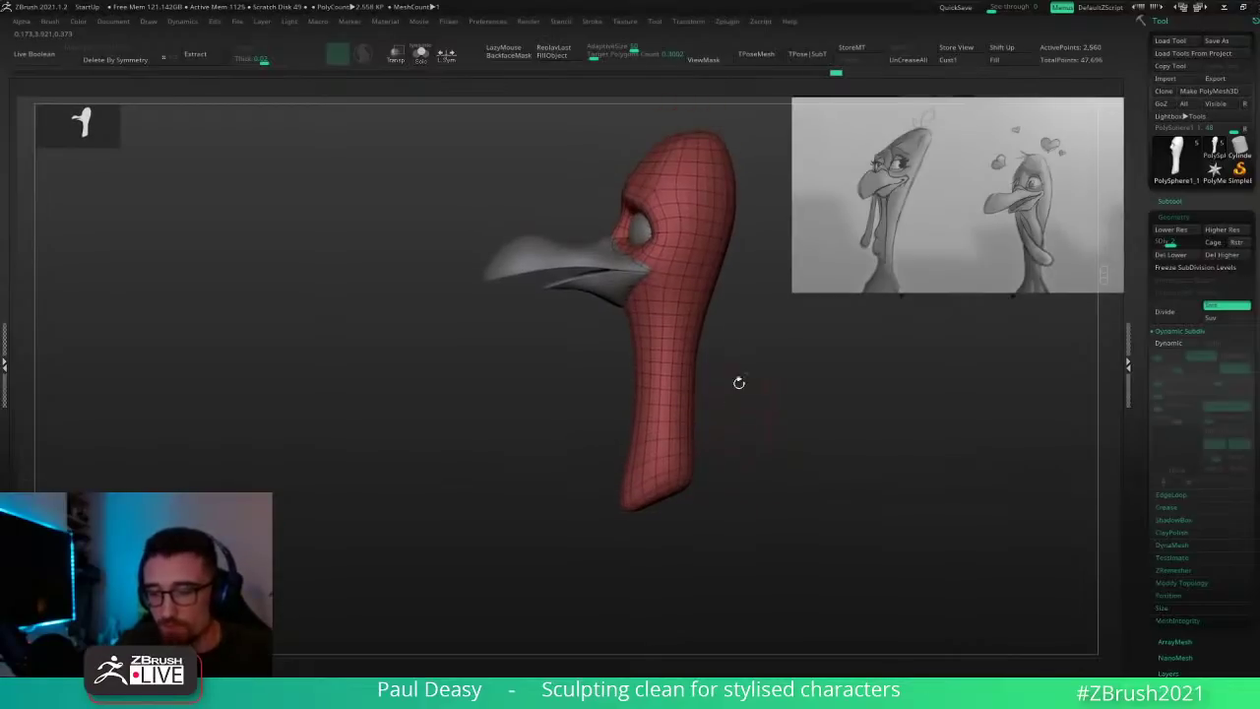
Step: Adjust the brush draw size for the head and neck mesh and turn off its polygon wireframe display
{"action": "right_click", "coordinate": [746, 332]}
{"action": "right_click", "coordinate": [748, 332]}
{"action": "right_click", "coordinate": [750, 331]}
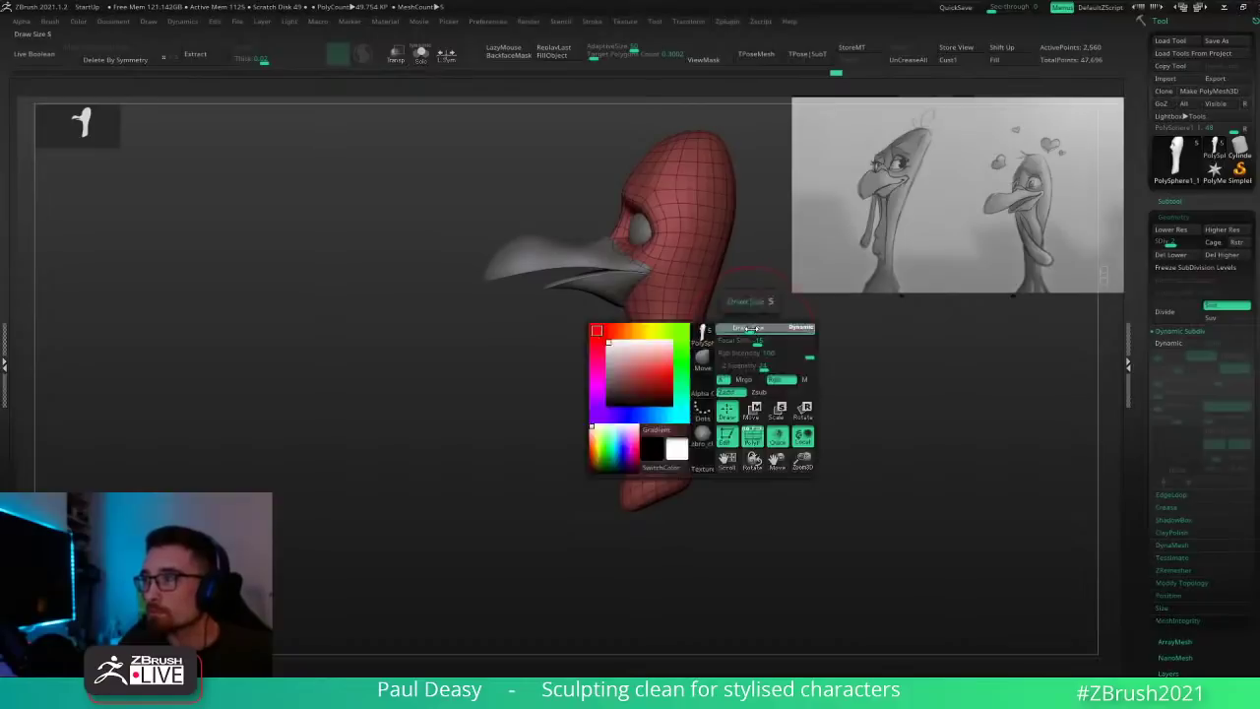
{"action": "right_click_drag", "start_coordinate": [750, 331], "coordinate": [726, 369]}
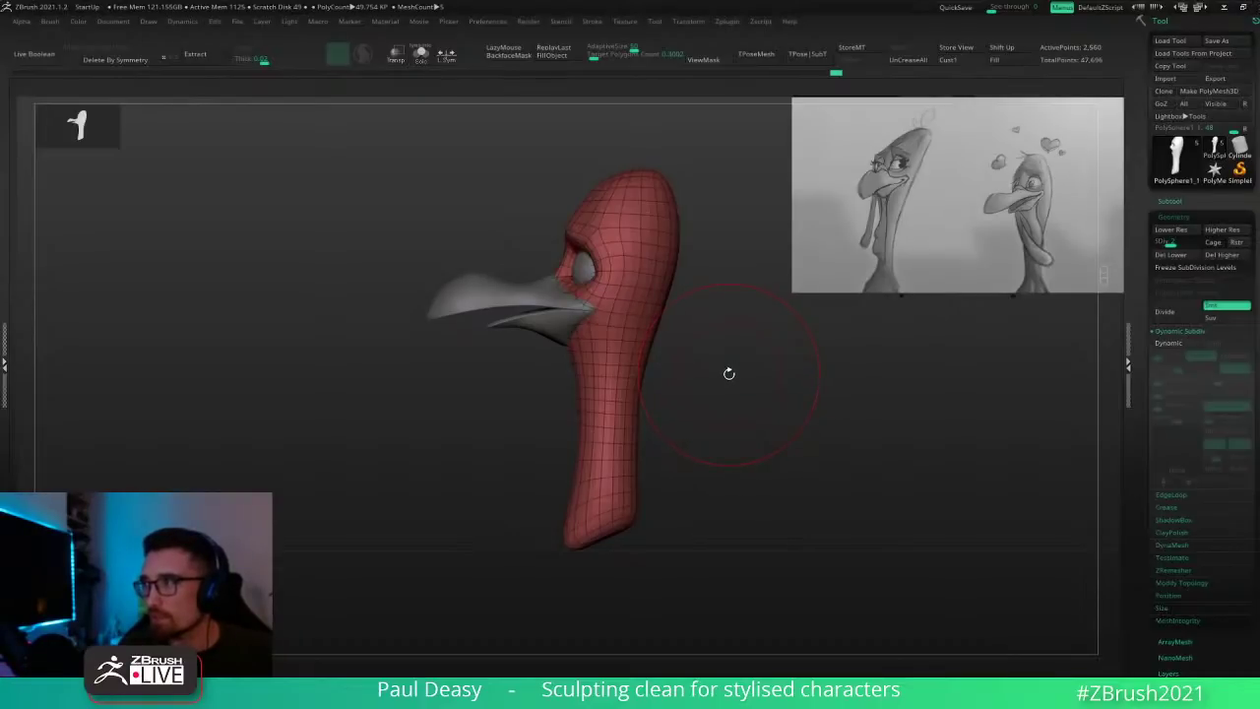
{"action": "mouse_move", "coordinate": [729, 375]}
{"action": "right_mouse_down"}
{"action": "mouse_move", "coordinate": [740, 391]}
{"action": "mouse_move", "coordinate": [760, 381]}
{"action": "mouse_move", "coordinate": [740, 385]}
{"action": "right_mouse_up"}
{"action": "key", "text": "shift+f"}
{"action": "right_click", "coordinate": [676, 433]}
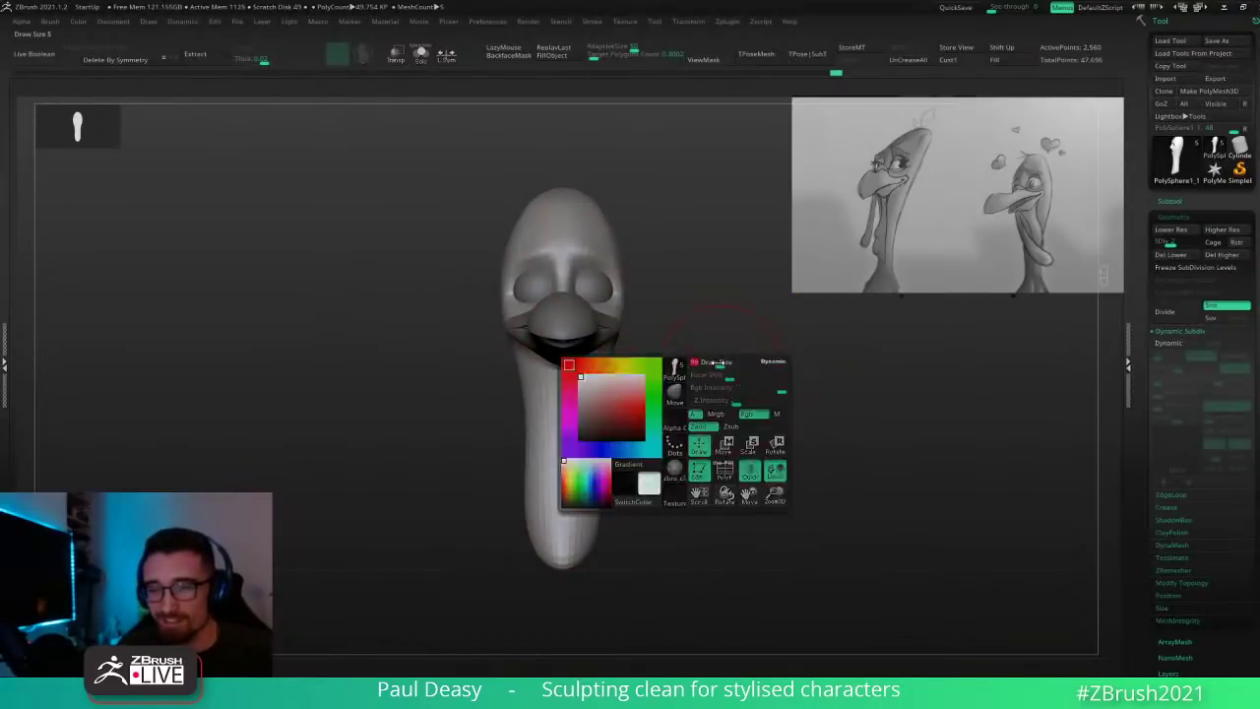
Step: Raise the head and neck mesh to subdivision level 4 and choose the hPolish brush
{"action": "right_click_drag", "start_coordinate": [656, 286], "coordinate": [654, 330], "text": "alt"}
{"action": "key", "text": "d"}
{"action": "key", "text": "d"}
{"action": "right_click_drag", "start_coordinate": [702, 285], "coordinate": [725, 319], "text": "ctrl"}
{"action": "right_click", "coordinate": [716, 317]}
{"action": "key", "text": "b"}
{"action": "key", "text": "d"}
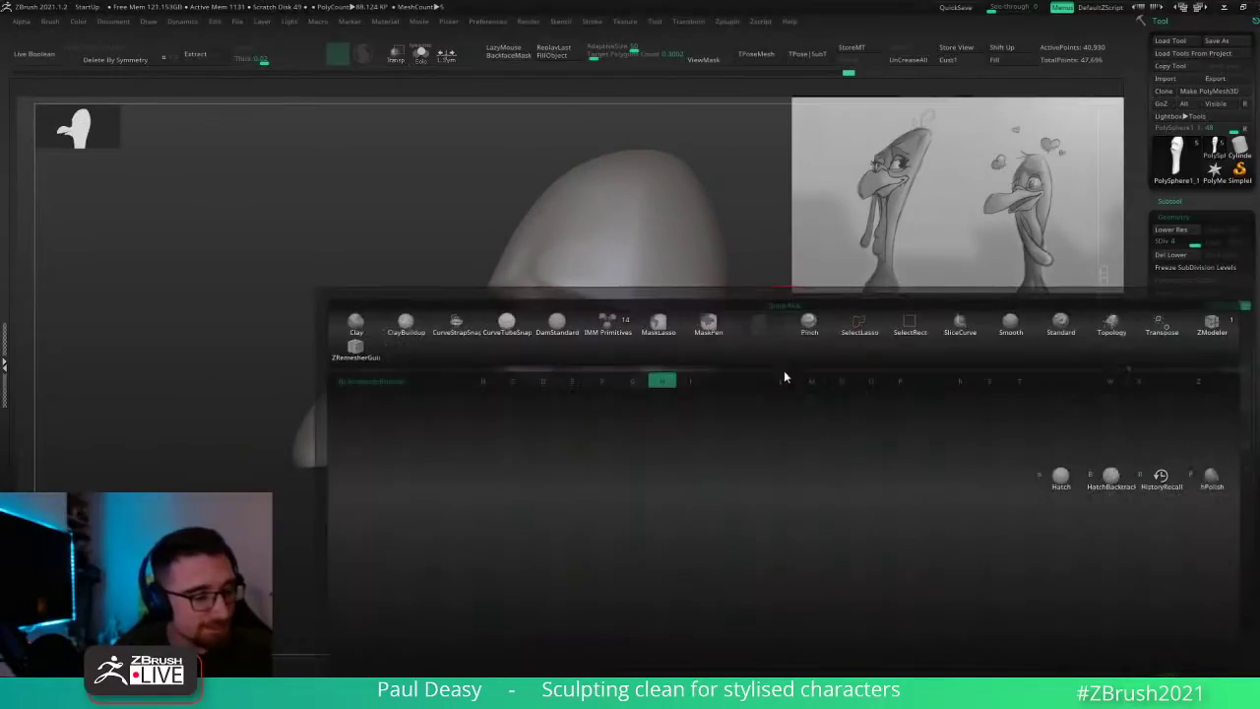
{"action": "key", "text": "s"}
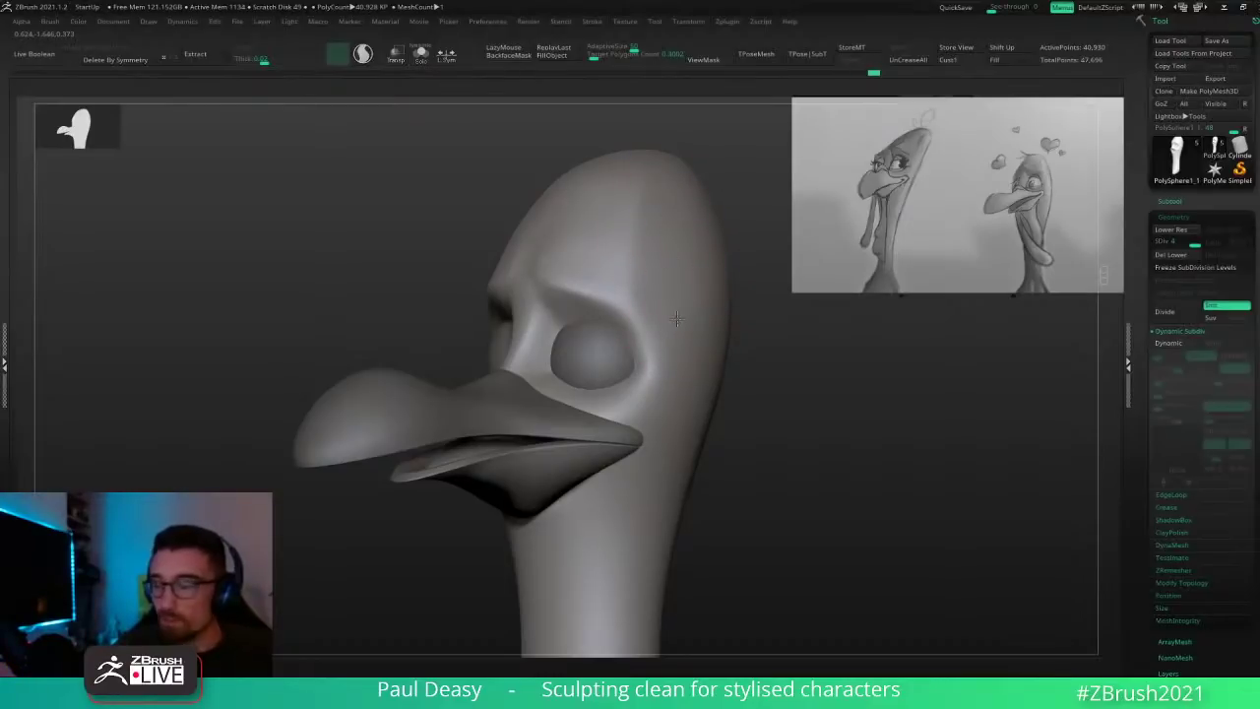
Step: Smooth and refine the sides of the head beside the brow, and return the mesh to subdivision level 2
{"action": "right_click_drag", "start_coordinate": [765, 366], "coordinate": [744, 345], "text": "alt"}
{"action": "right_click_drag", "start_coordinate": [641, 230], "coordinate": [656, 225], "text": "shift"}
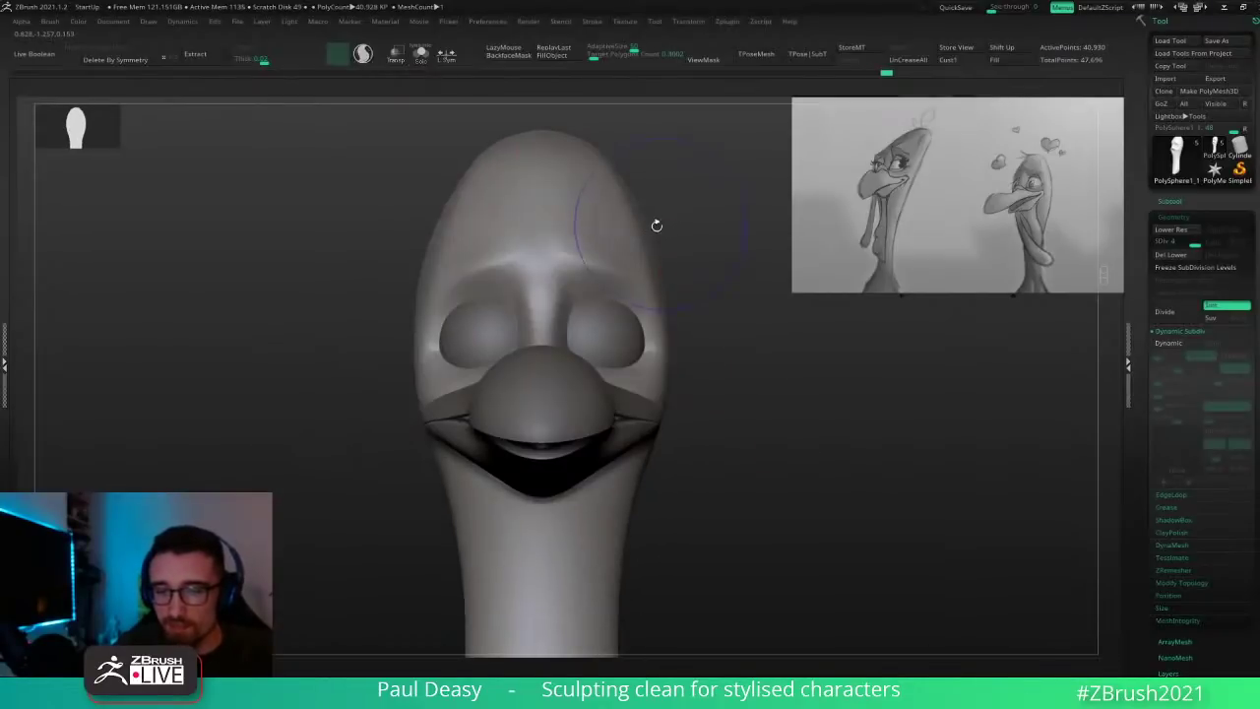
{"action": "key", "text": "space"}
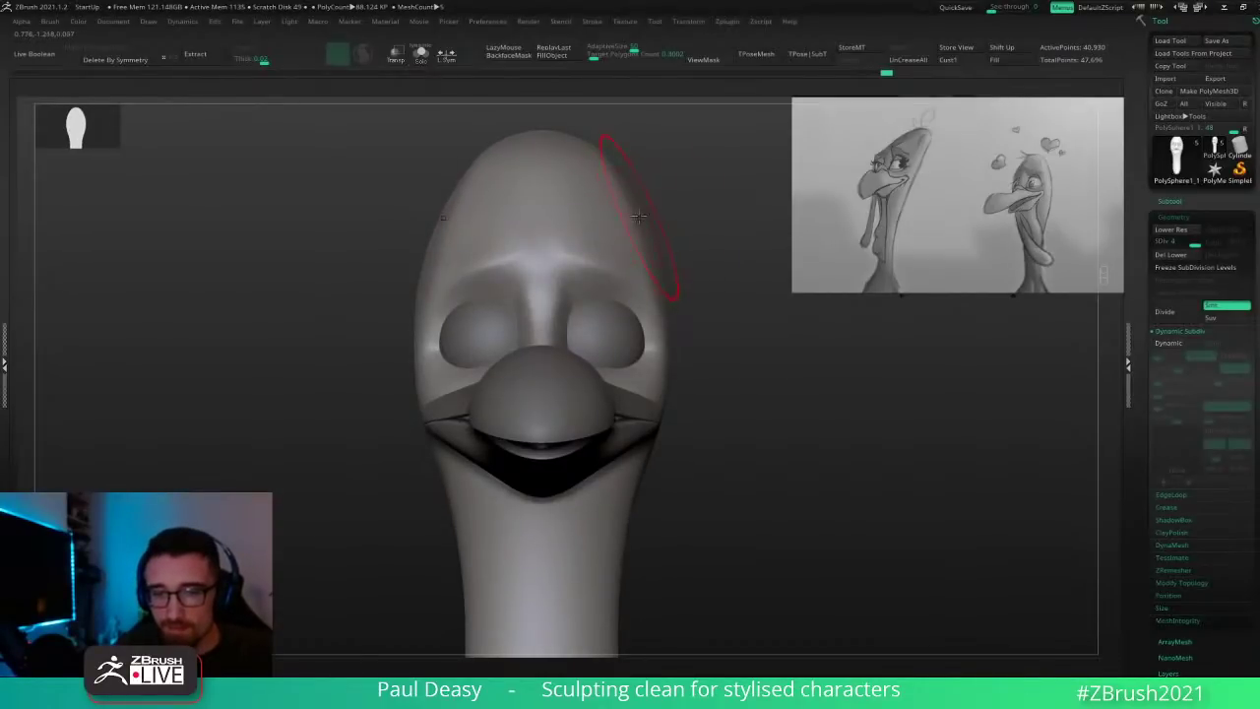
{"action": "key", "text": "shift+d"}
{"action": "key", "text": "shift+d"}
{"action": "right_click_drag", "start_coordinate": [711, 293], "coordinate": [641, 289]}
{"action": "key", "text": "s"}
{"action": "mouse_move", "coordinate": [660, 273]}
{"action": "left_mouse_down"}
{"action": "mouse_move", "coordinate": [669, 268]}
{"action": "mouse_move", "coordinate": [676, 322]}
{"action": "left_mouse_up"}
{"action": "mouse_move", "coordinate": [713, 390]}
{"action": "right_mouse_down"}
{"action": "mouse_move", "coordinate": [765, 407]}
{"action": "mouse_move", "coordinate": [676, 392]}
{"action": "mouse_move", "coordinate": [694, 377]}
{"action": "mouse_move", "coordinate": [656, 340]}
{"action": "right_mouse_up"}
{"action": "right_click_drag", "start_coordinate": [641, 413], "coordinate": [631, 385], "text": "alt"}
Step: Mask the front part of the head and neck in side view and soften the mask's edge
{"action": "key", "text": "space"}
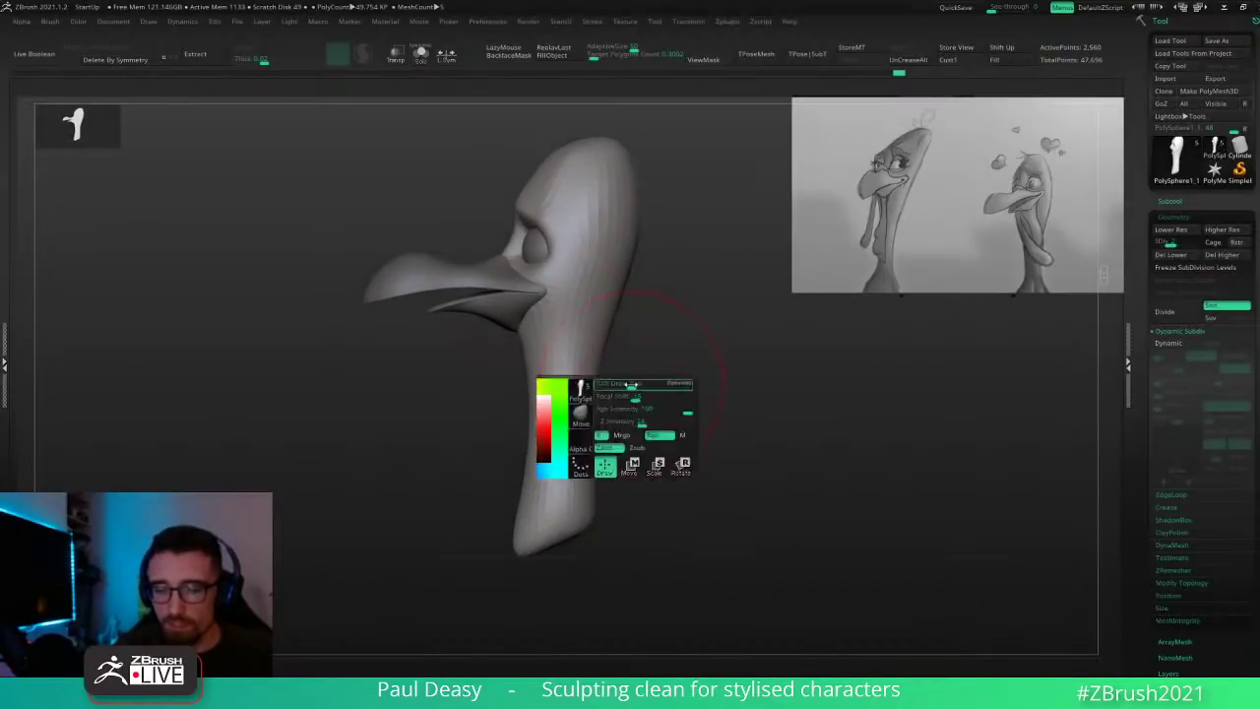
{"action": "mouse_move", "coordinate": [590, 136]}
{"action": "left_mouse_down", "text": "ctrl"}
{"action": "mouse_move", "coordinate": [589, 286]}
{"action": "mouse_move", "coordinate": [430, 526]}
{"action": "mouse_move", "coordinate": [354, 237]}
{"action": "left_mouse_up", "text": "ctrl"}
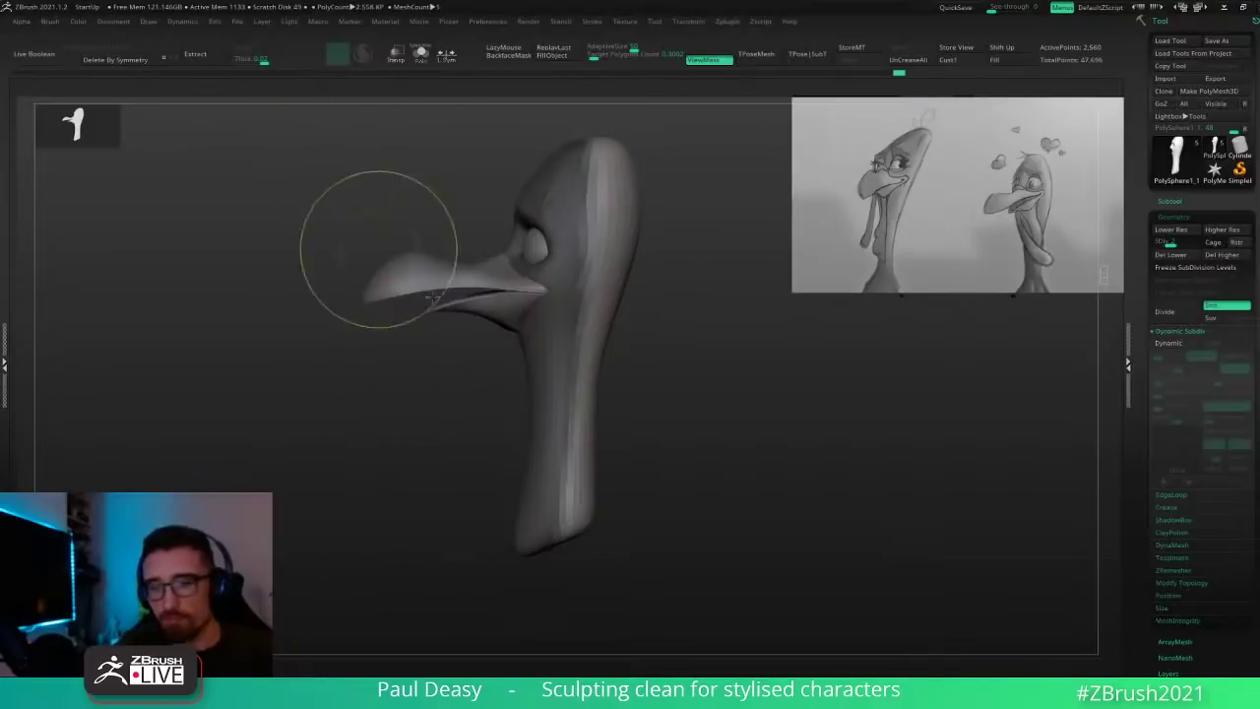
{"action": "mouse_move", "coordinate": [678, 363]}
{"action": "right_mouse_down", "text": "alt"}
{"action": "mouse_move", "coordinate": [663, 365]}
{"action": "mouse_move", "coordinate": [621, 448]}
{"action": "right_mouse_up", "text": "alt"}
{"action": "left_click", "coordinate": [616, 370], "text": "ctrl"}
{"action": "left_click", "coordinate": [565, 362], "text": "ctrl"}
{"action": "left_click", "coordinate": [614, 358], "text": "ctrl"}
{"action": "left_click", "coordinate": [571, 359], "text": "ctrl"}
Step: Pull the back contour of the neck and head outwards with the Move brush and clear the mask
{"action": "left_click_drag", "start_coordinate": [569, 492], "coordinate": [595, 496]}
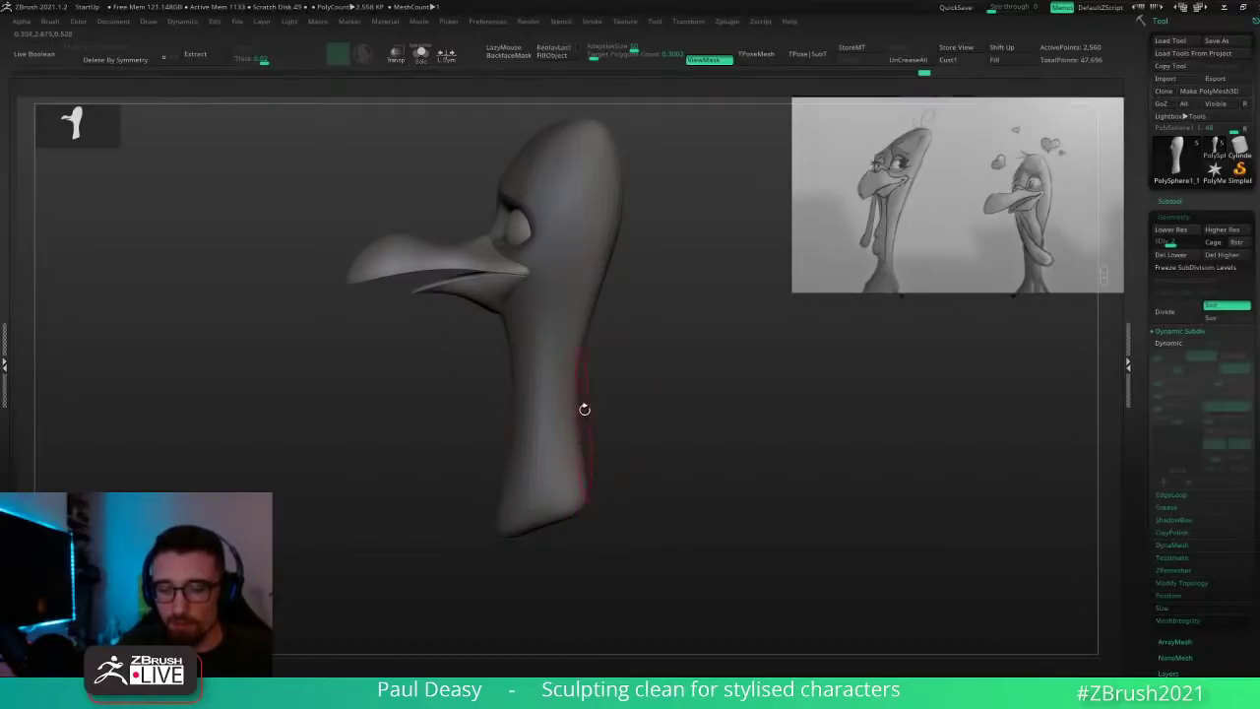
{"action": "left_click_drag", "start_coordinate": [581, 345], "coordinate": [624, 357]}
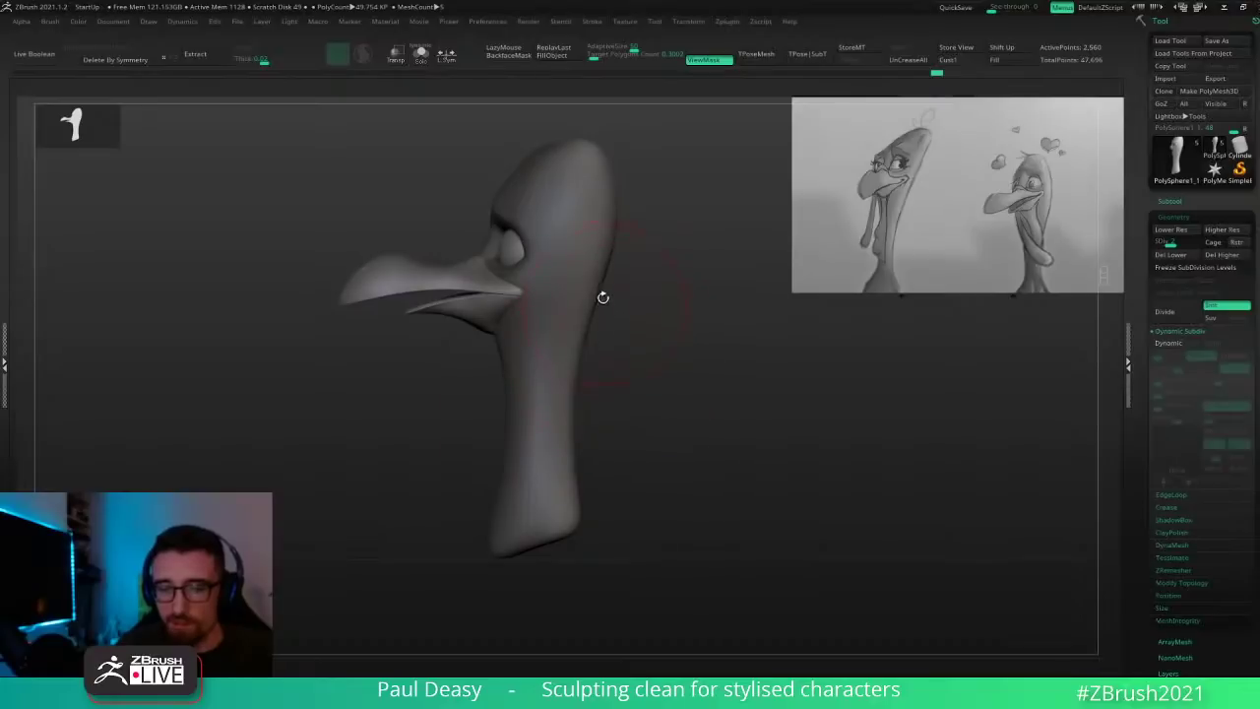
{"action": "mouse_move", "coordinate": [584, 302]}
{"action": "left_mouse_down"}
{"action": "mouse_move", "coordinate": [683, 295]}
{"action": "mouse_move", "coordinate": [630, 288]}
{"action": "left_mouse_up"}
{"action": "key", "text": "space"}
{"action": "left_click_drag", "start_coordinate": [618, 242], "coordinate": [623, 245]}
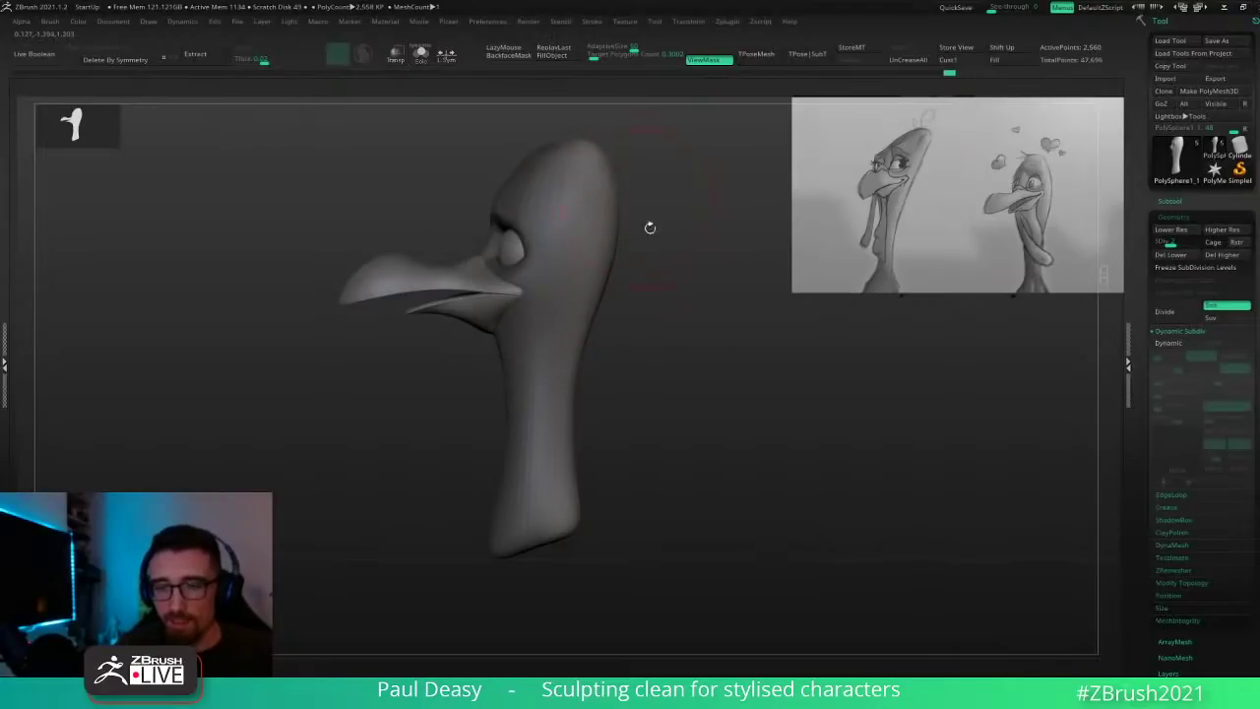
{"action": "left_click", "coordinate": [649, 227], "text": "ctrl"}
Step: Adjust the nape and the sides of the neck just below the beak corners with the Move brush
{"action": "mouse_move", "coordinate": [673, 316]}
{"action": "left_mouse_down", "text": "alt"}
{"action": "mouse_move", "coordinate": [656, 328]}
{"action": "mouse_move", "coordinate": [663, 316]}
{"action": "left_mouse_up", "text": "alt"}
{"action": "key", "text": "space"}
{"action": "left_click_drag", "start_coordinate": [592, 352], "coordinate": [605, 403]}
{"action": "key", "text": "space"}
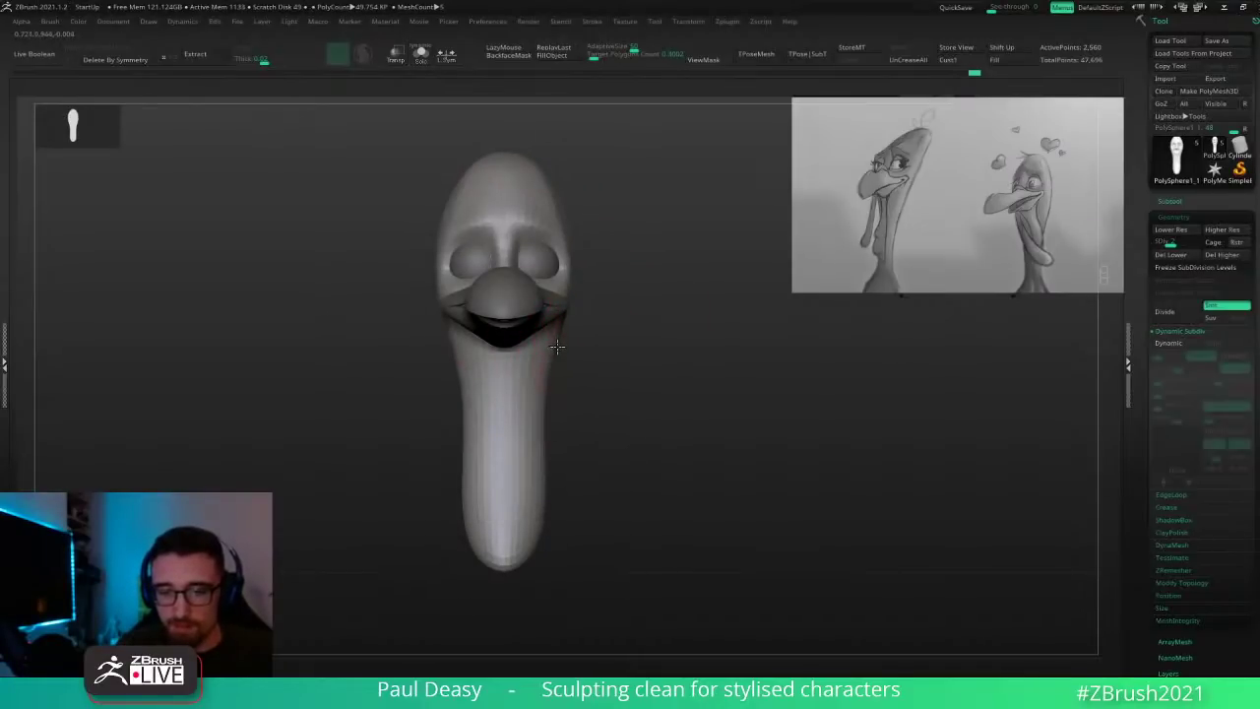
{"action": "mouse_move", "coordinate": [557, 347]}
{"action": "left_mouse_down"}
{"action": "mouse_move", "coordinate": [580, 336]}
{"action": "mouse_move", "coordinate": [576, 294]}
{"action": "mouse_move", "coordinate": [627, 265]}
{"action": "mouse_move", "coordinate": [592, 241]}
{"action": "mouse_move", "coordinate": [650, 245]}
{"action": "mouse_move", "coordinate": [626, 242]}
{"action": "left_mouse_up"}
Step: Resize the brush, then shape and smooth the sides of the head from the back view
{"action": "key", "text": "space"}
{"action": "key", "text": "space"}
{"action": "key", "text": "space"}
{"action": "key", "text": "space"}
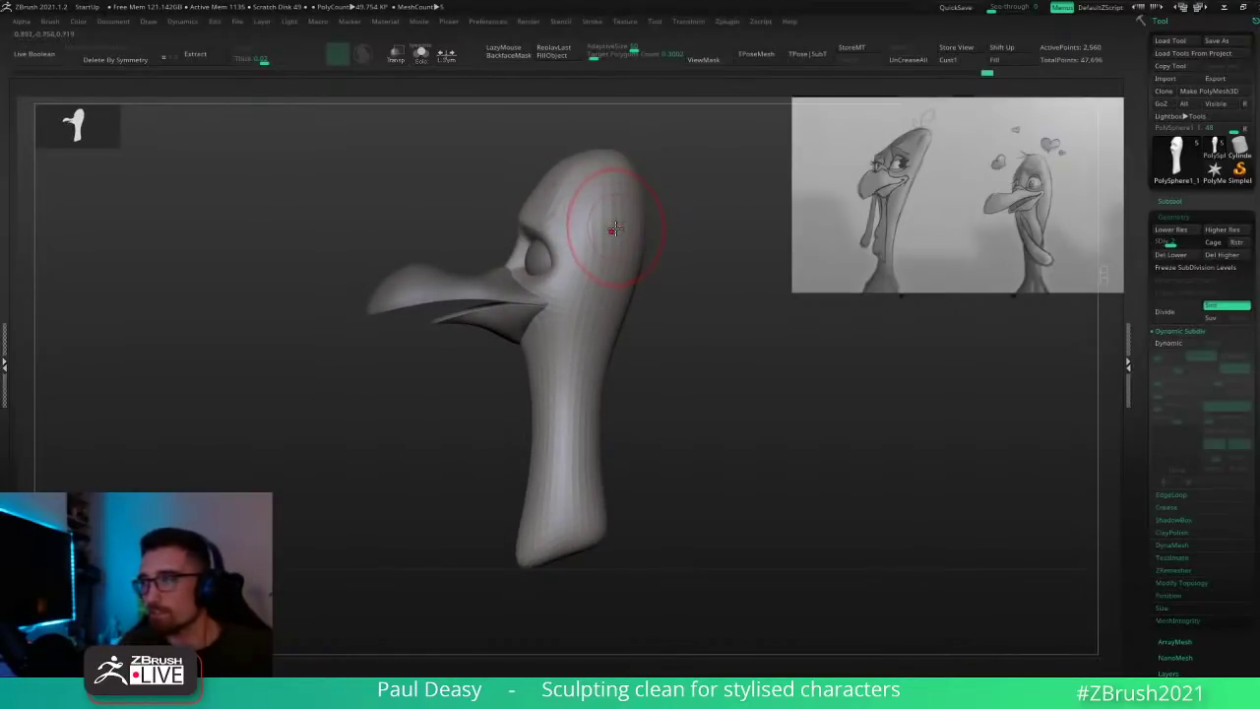
{"action": "key", "text": "space"}
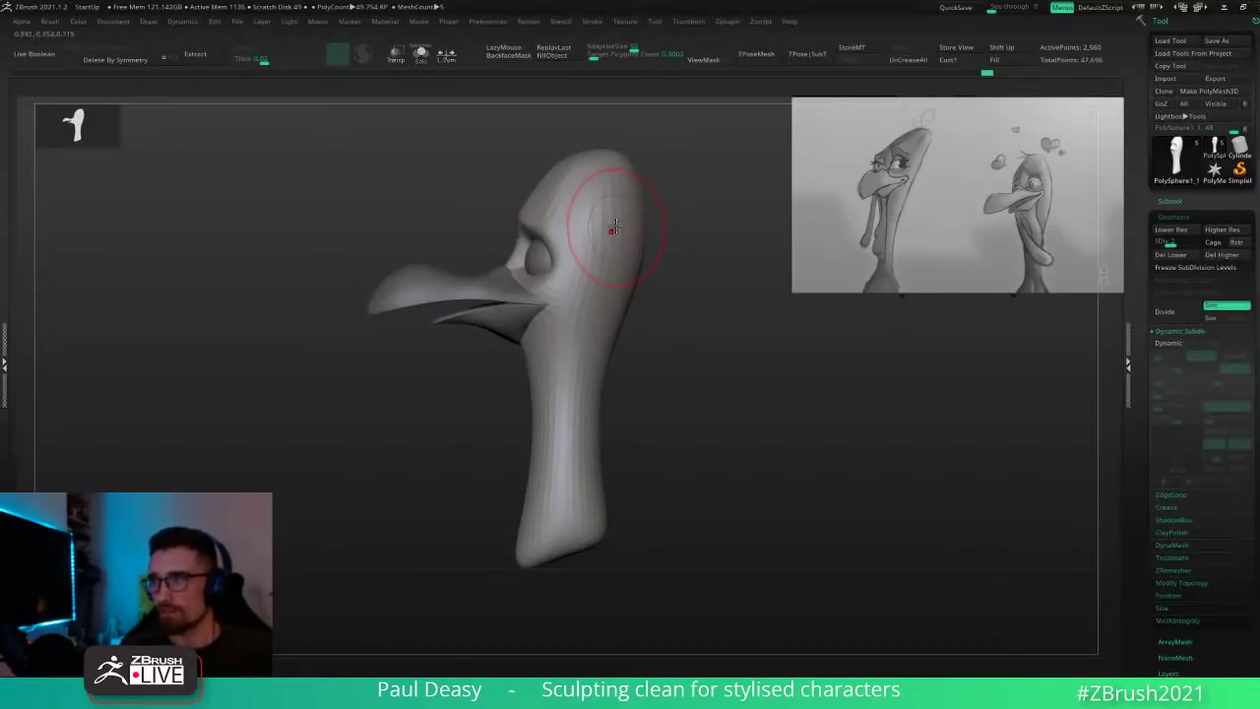
{"action": "key", "text": "ctrl+z"}
{"action": "key", "text": "space"}
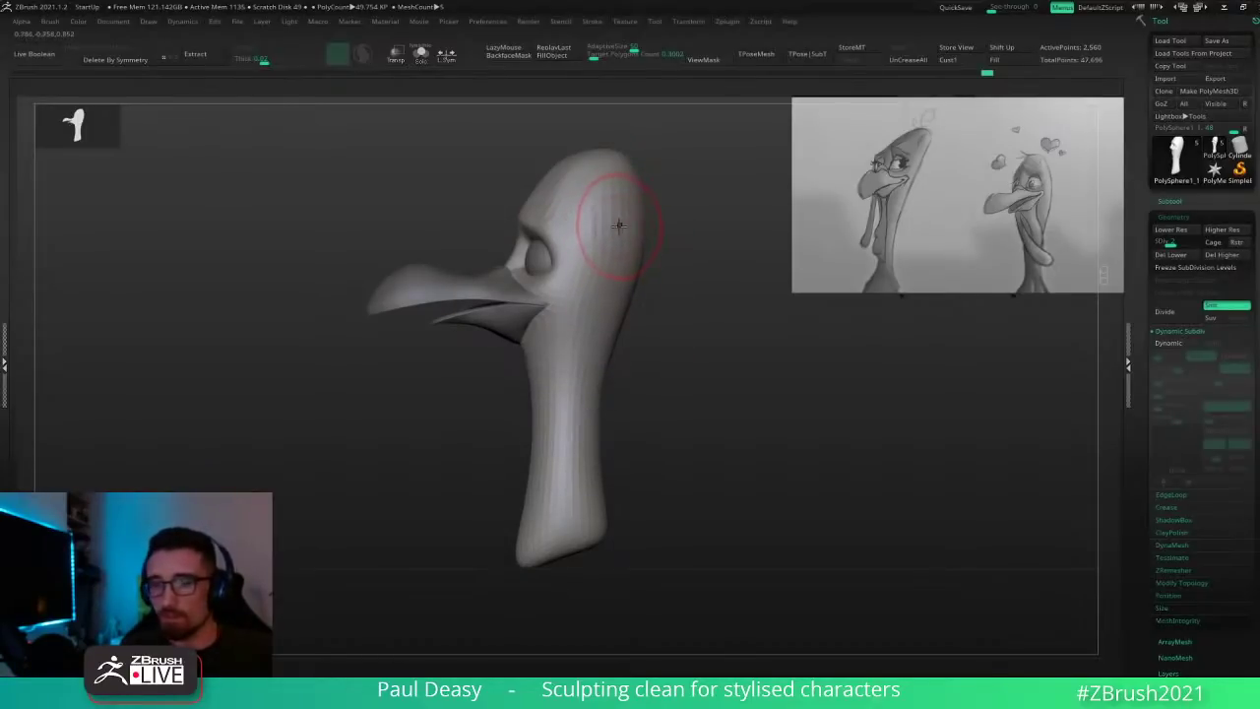
{"action": "mouse_move", "coordinate": [679, 283]}
{"action": "left_mouse_down"}
{"action": "mouse_move", "coordinate": [719, 302]}
{"action": "mouse_move", "coordinate": [628, 333]}
{"action": "left_mouse_up"}
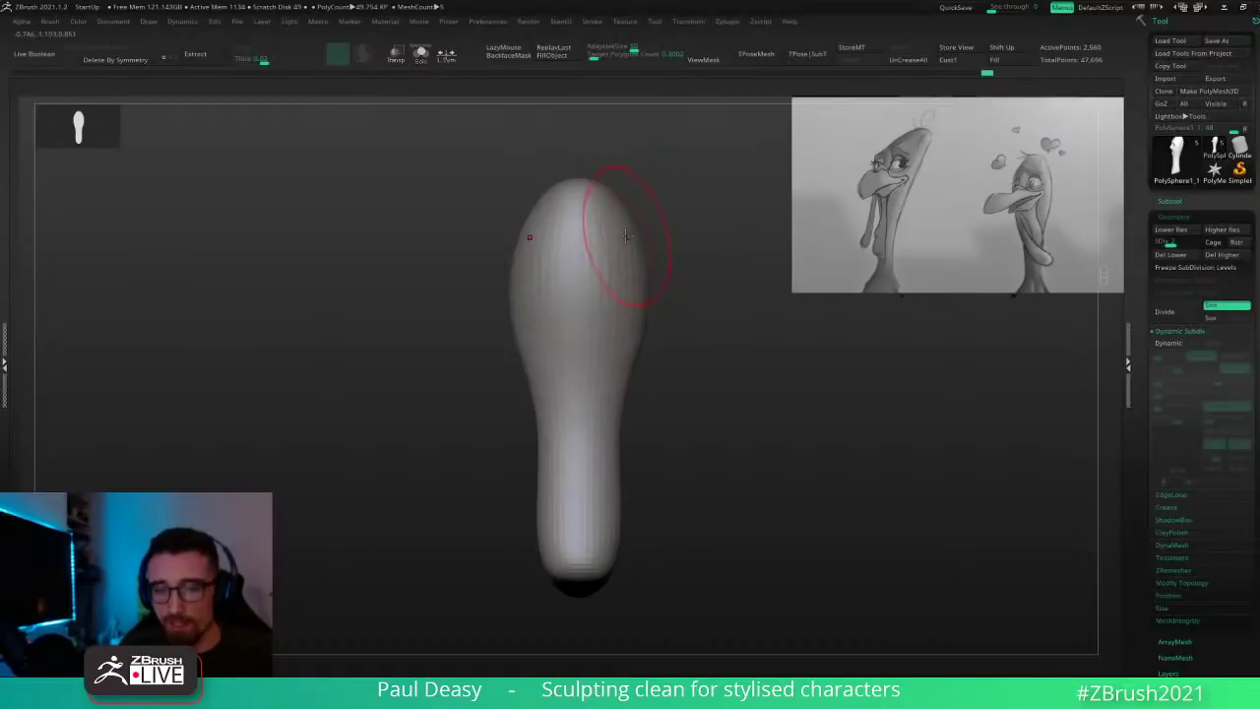
{"action": "left_click_drag", "start_coordinate": [625, 235], "coordinate": [626, 235]}
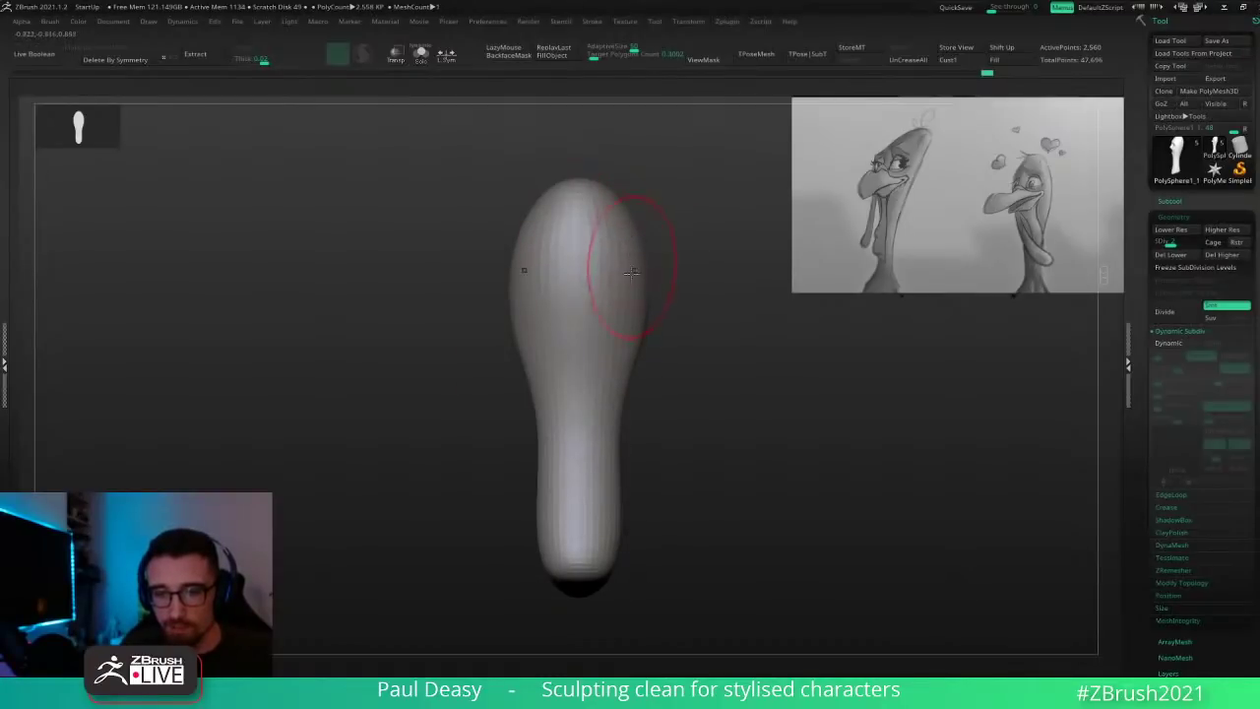
{"action": "left_click_drag", "start_coordinate": [627, 293], "coordinate": [619, 305], "text": "shift"}
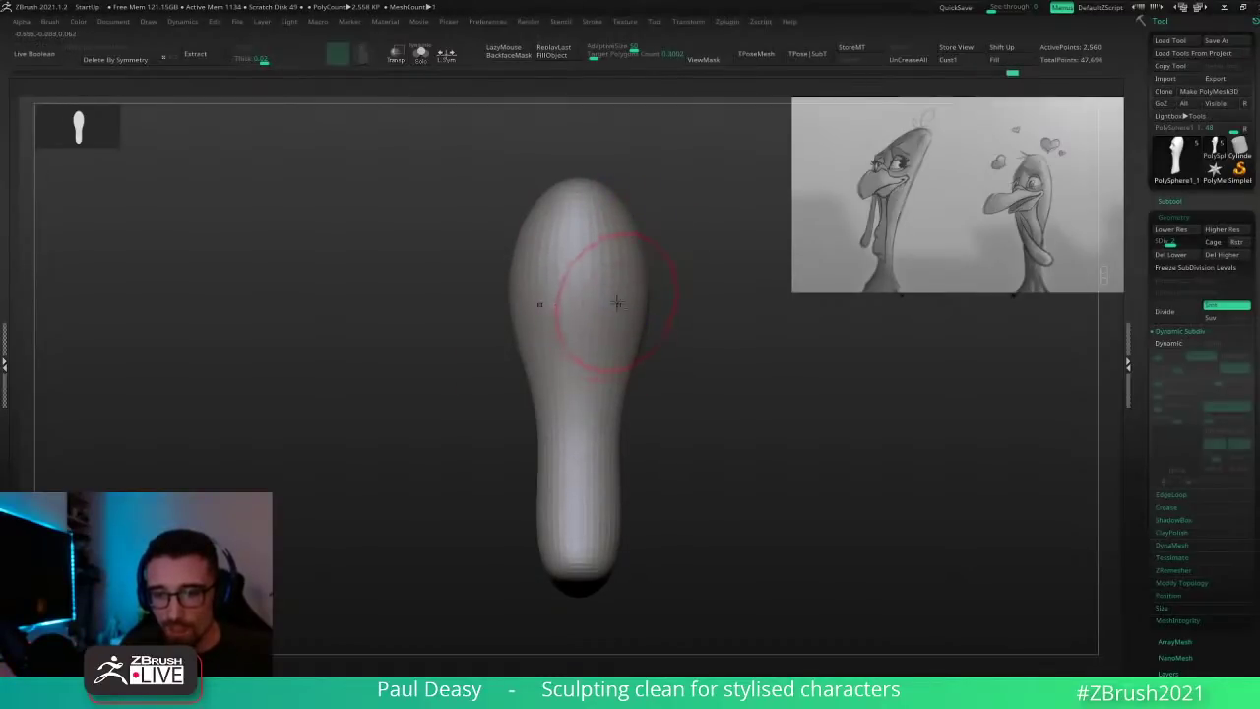
Step: Smooth the back contour of the head where it runs into the nape
{"action": "left_click_drag", "start_coordinate": [699, 341], "coordinate": [650, 308]}
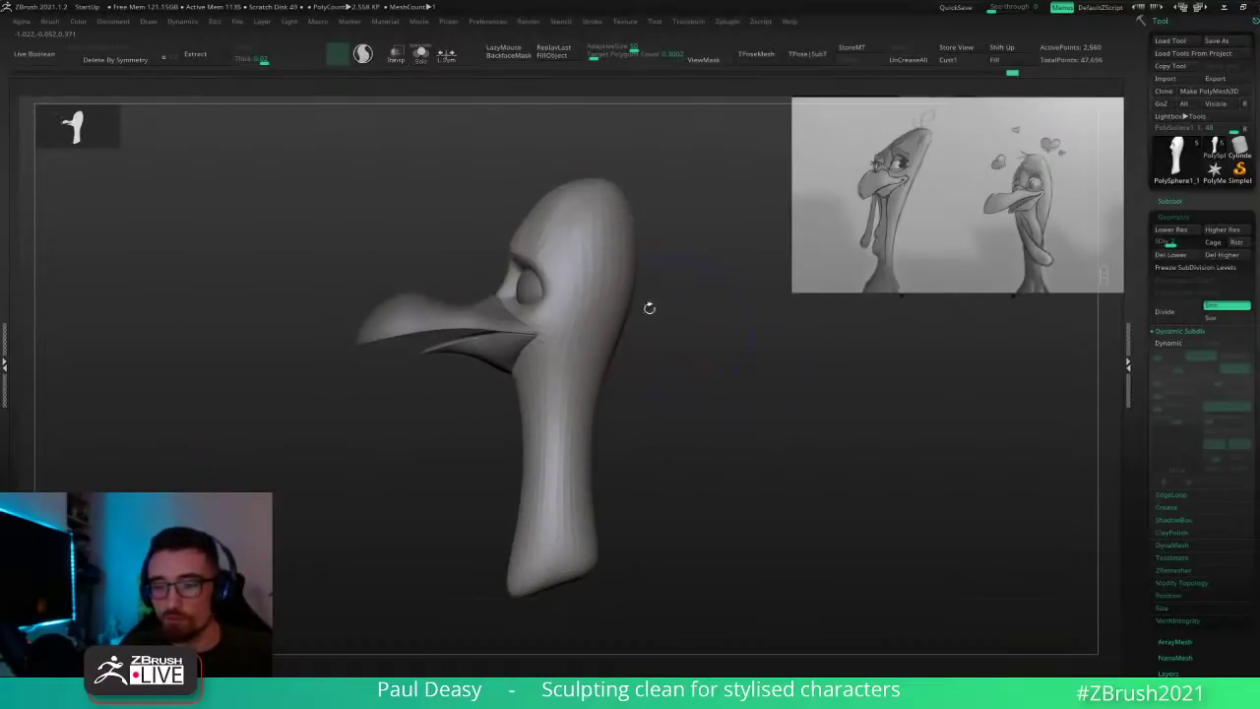
{"action": "key", "text": "d"}
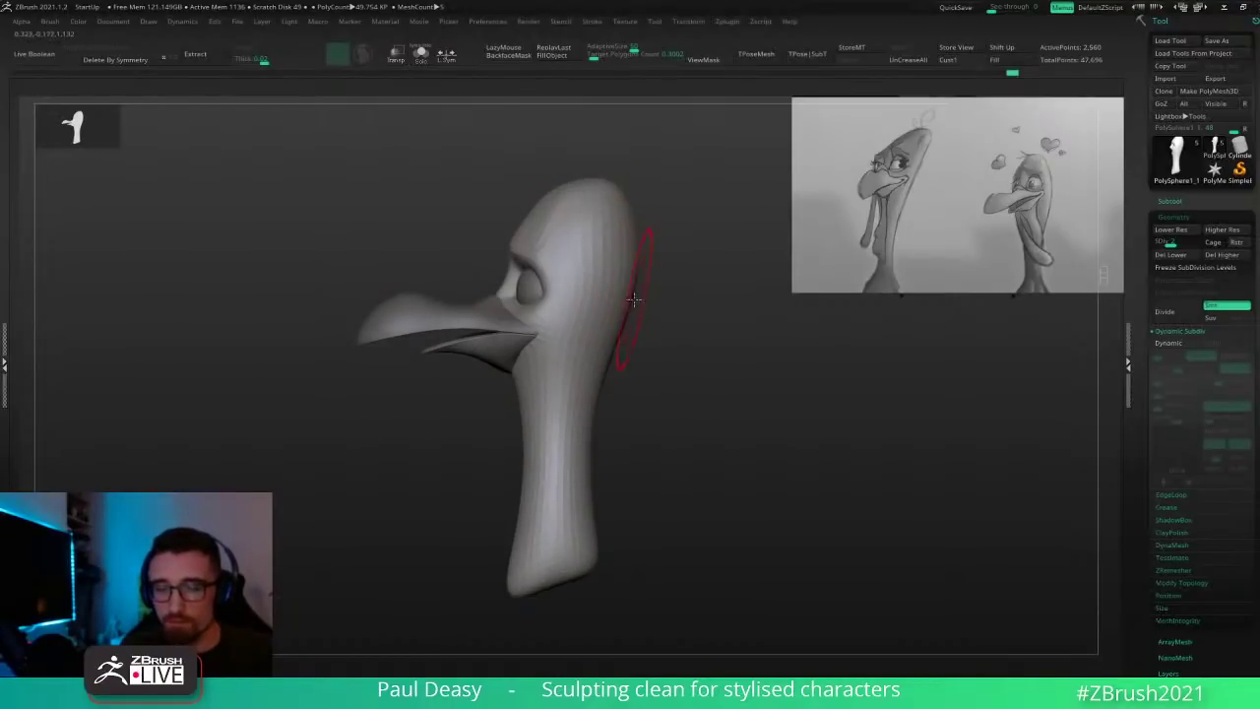
{"action": "left_click_drag", "start_coordinate": [633, 299], "coordinate": [638, 290], "text": "shift"}
{"action": "left_click_drag", "start_coordinate": [659, 295], "coordinate": [647, 311]}
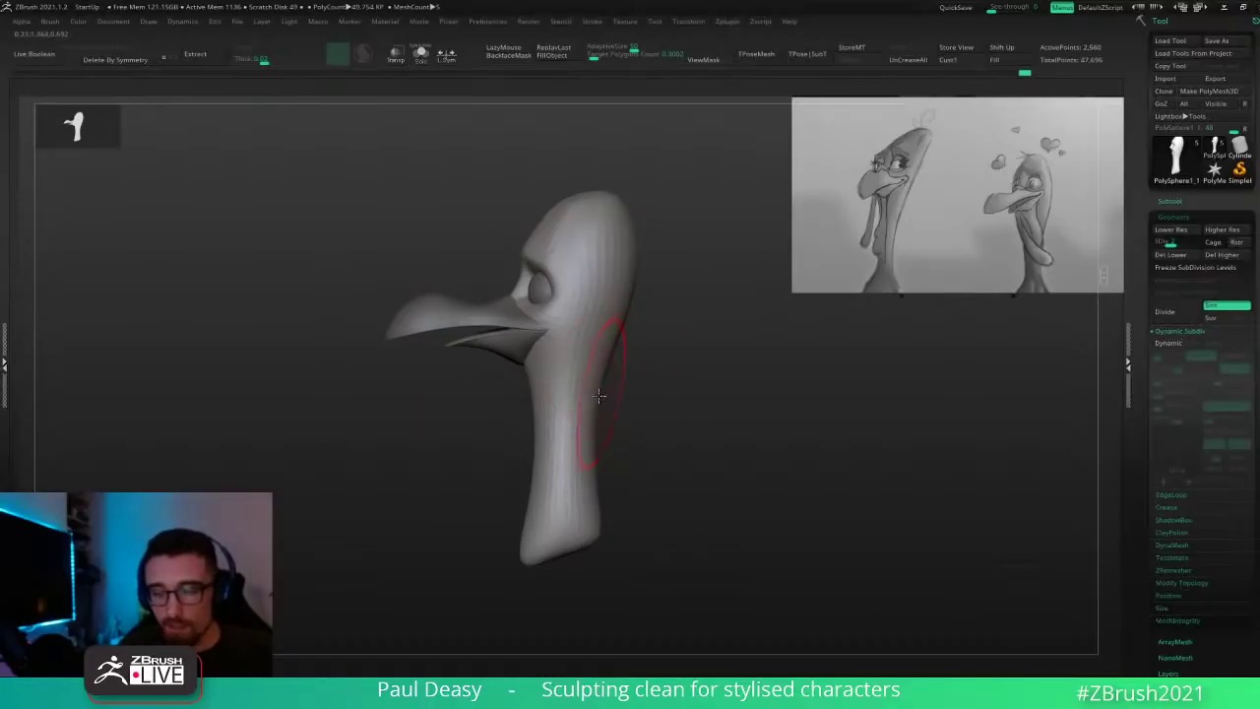
{"action": "key", "text": "space"}
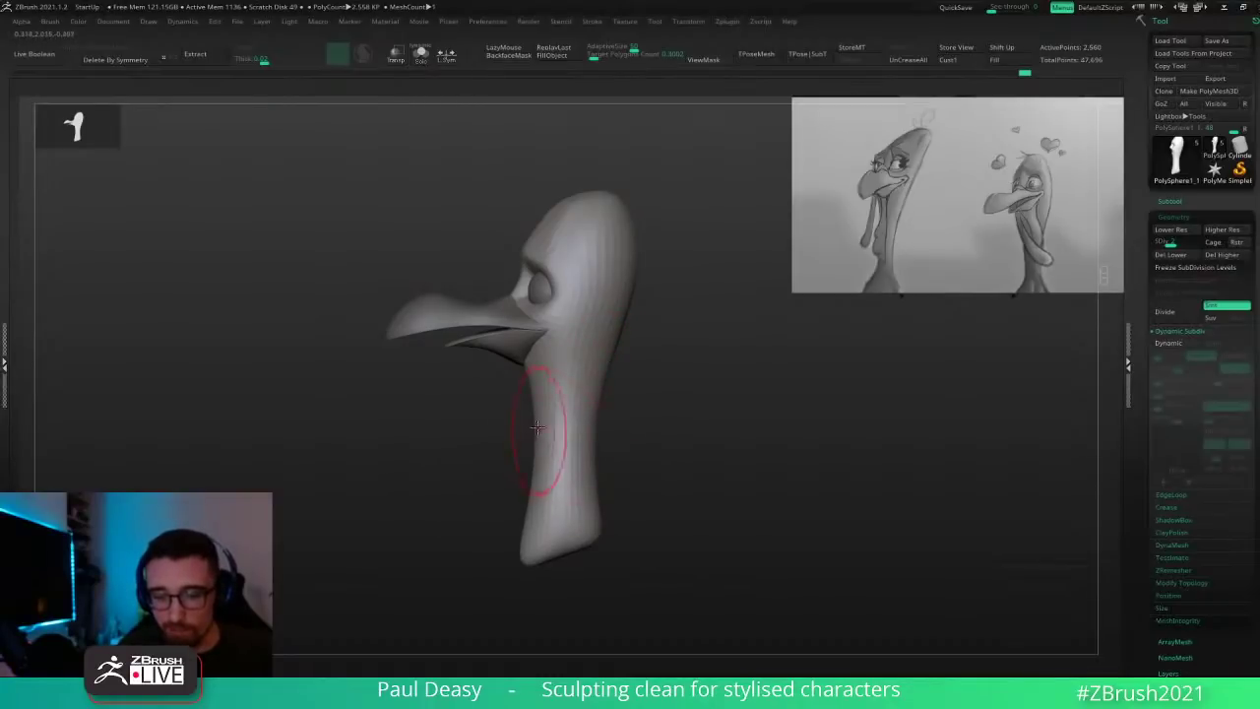
{"action": "left_click_drag", "start_coordinate": [644, 437], "coordinate": [652, 415], "text": "alt"}
{"action": "mouse_move", "coordinate": [590, 148]}
{"action": "left_mouse_down", "text": "ctrl"}
{"action": "mouse_move", "coordinate": [591, 619]}
{"action": "mouse_move", "coordinate": [733, 315]}
{"action": "left_mouse_up", "text": "ctrl"}
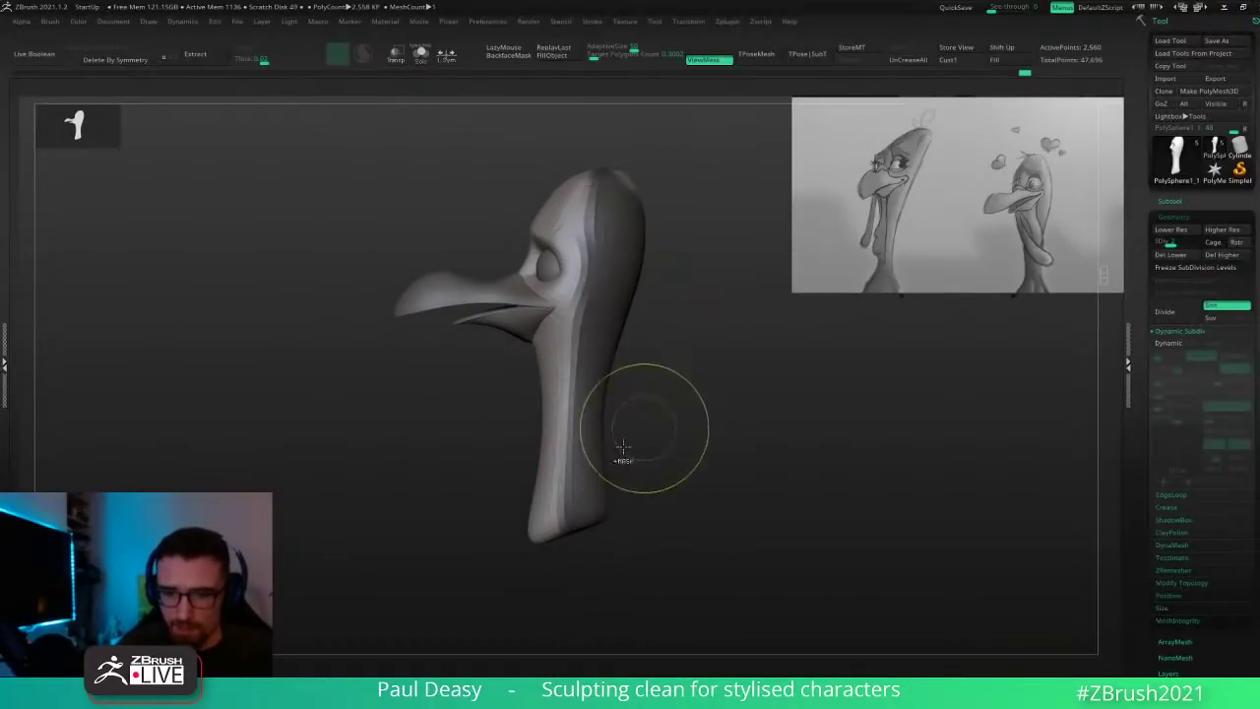
{"action": "left_click", "coordinate": [590, 398], "text": "ctrl"}
{"action": "key", "text": "ctrl+z"}
{"action": "key", "text": "ctrl+z"}
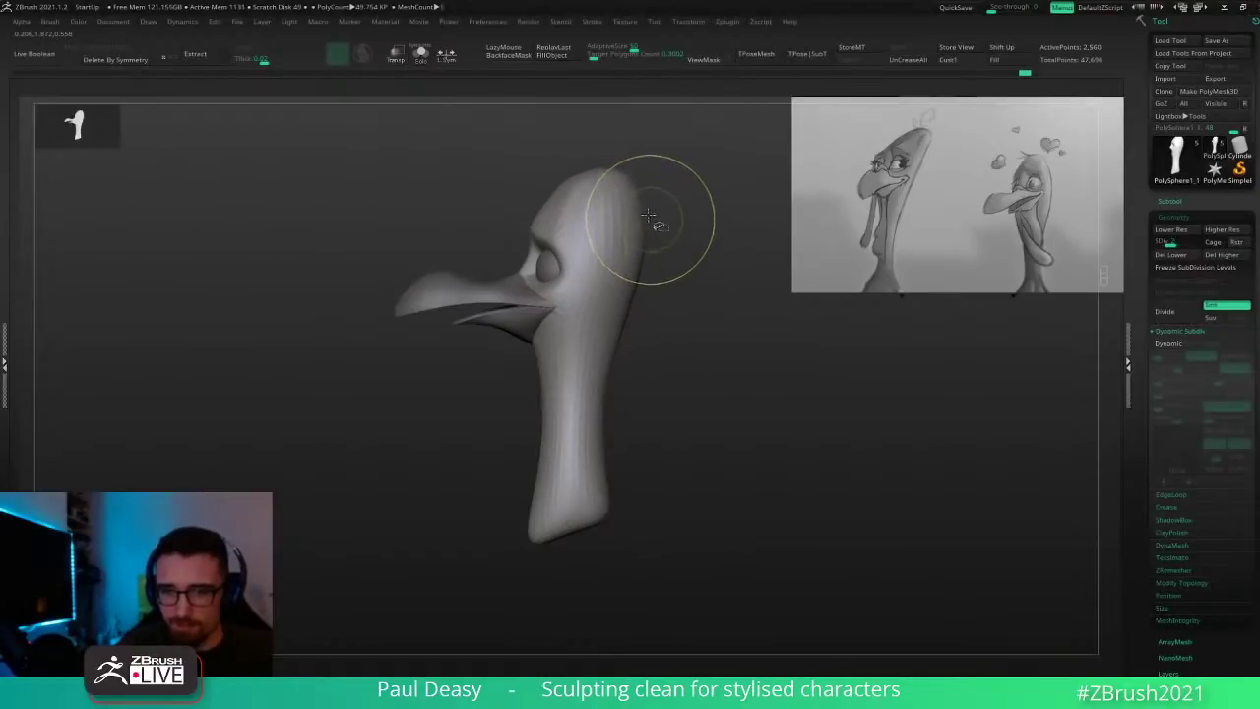
{"action": "key", "text": "ctrl+shift+z"}
Step: Mask the back part of the head and neck in side view and soften the mask's edge
{"action": "left_click_drag", "start_coordinate": [596, 149], "coordinate": [705, 185], "text": "ctrl"}
{"action": "left_click_drag", "start_coordinate": [695, 296], "coordinate": [694, 313], "text": "alt"}
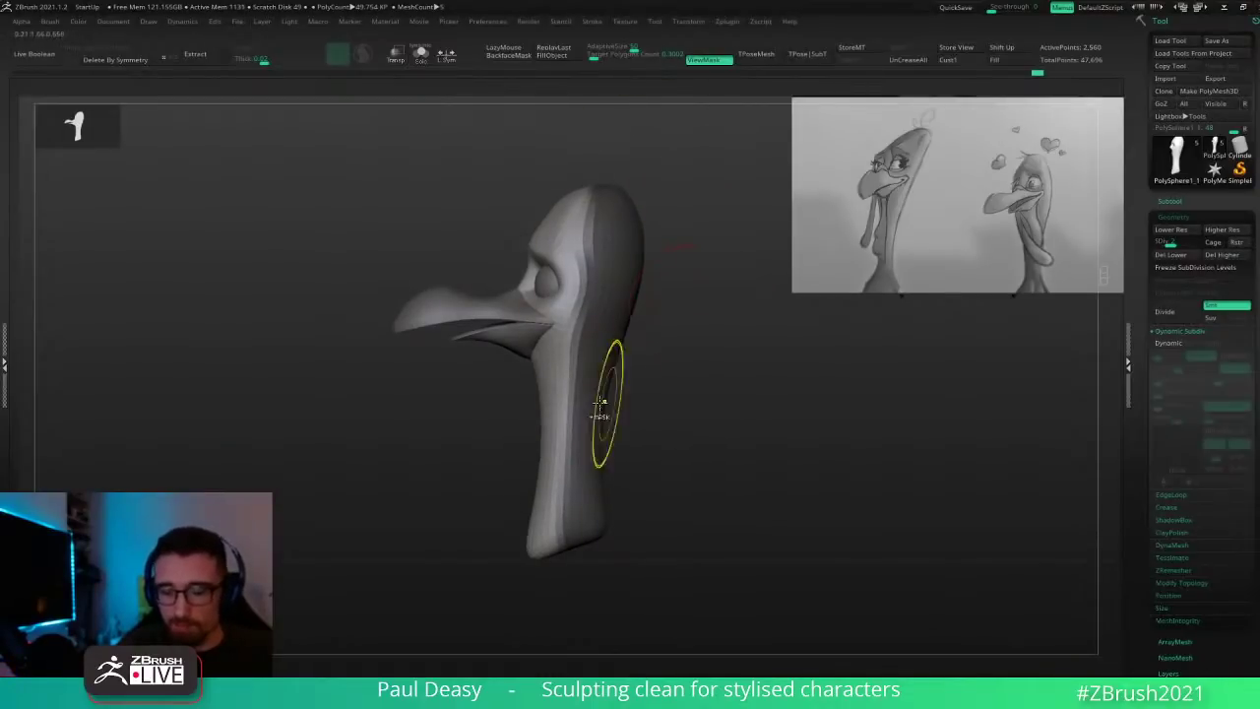
{"action": "left_click", "coordinate": [605, 405], "text": "ctrl"}
{"action": "left_click", "coordinate": [637, 404], "text": "ctrl"}
{"action": "left_click", "coordinate": [632, 424], "text": "ctrl"}
Step: Reshape and smooth the front contour of the neck, pulling the tip of its base slightly downwards with the Move brush
{"action": "key", "text": "space"}
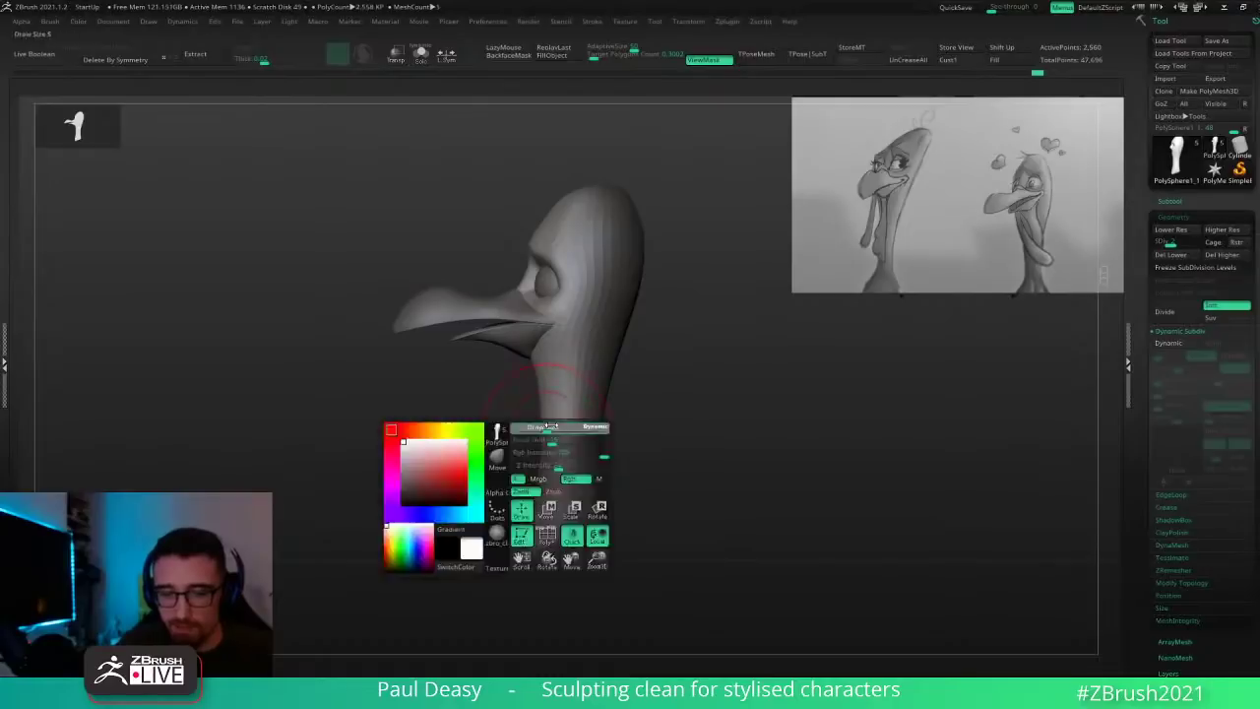
{"action": "left_click_drag", "start_coordinate": [550, 427], "coordinate": [563, 427]}
{"action": "mouse_move", "coordinate": [632, 440]}
{"action": "left_mouse_down", "text": "alt"}
{"action": "mouse_move", "coordinate": [651, 396]}
{"action": "mouse_move", "coordinate": [690, 359]}
{"action": "left_mouse_up", "text": "alt"}
{"action": "key", "text": "space"}
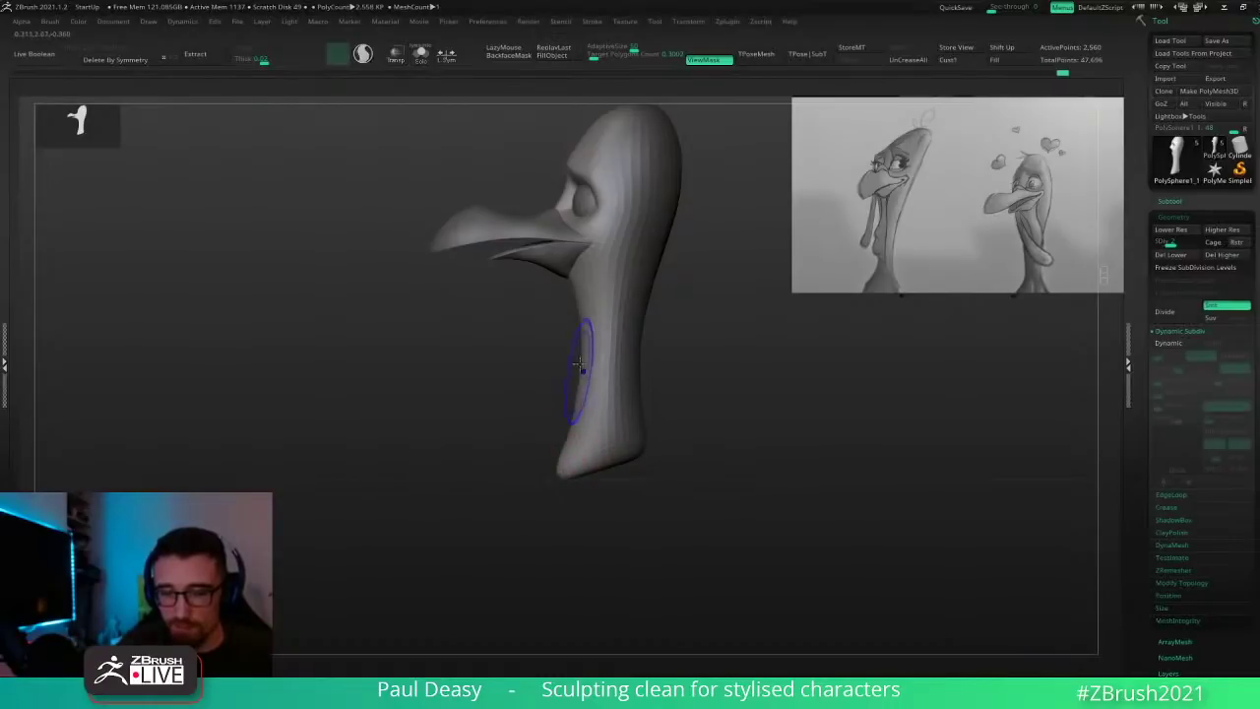
{"action": "left_click_drag", "start_coordinate": [581, 366], "coordinate": [569, 451], "text": "shift"}
{"action": "key", "text": "ctrl+h"}
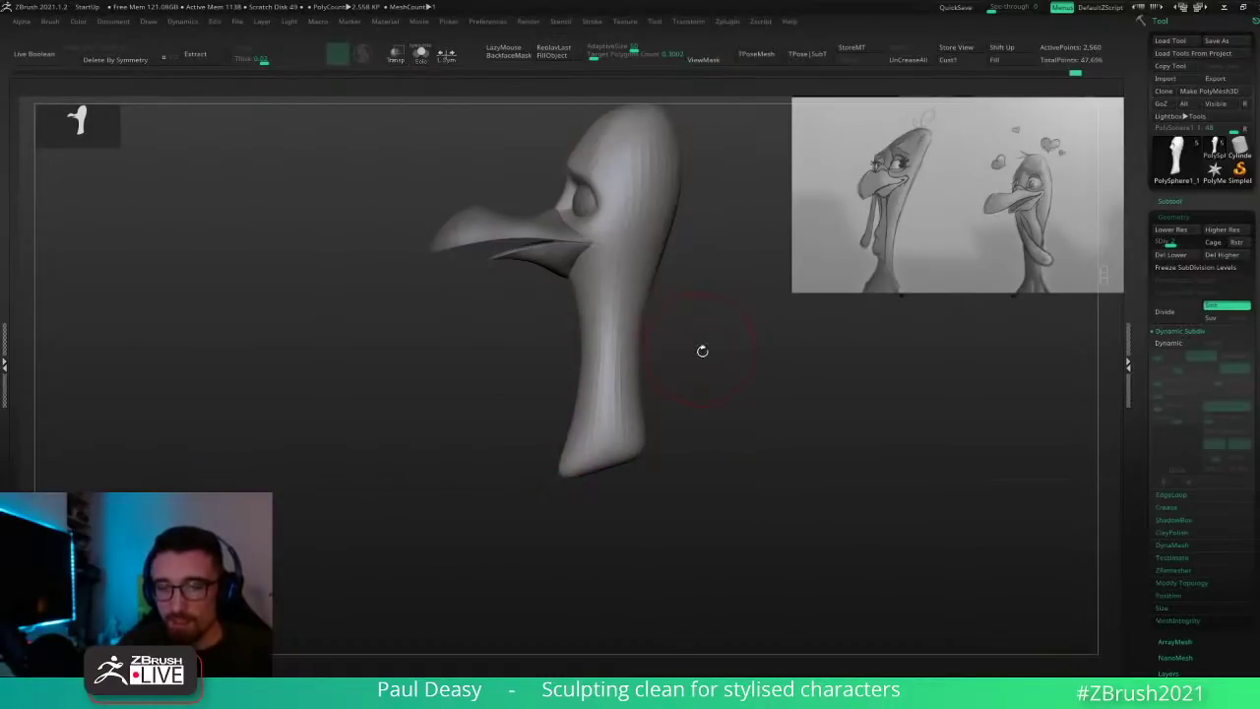
{"action": "key", "text": "ctrl+h"}
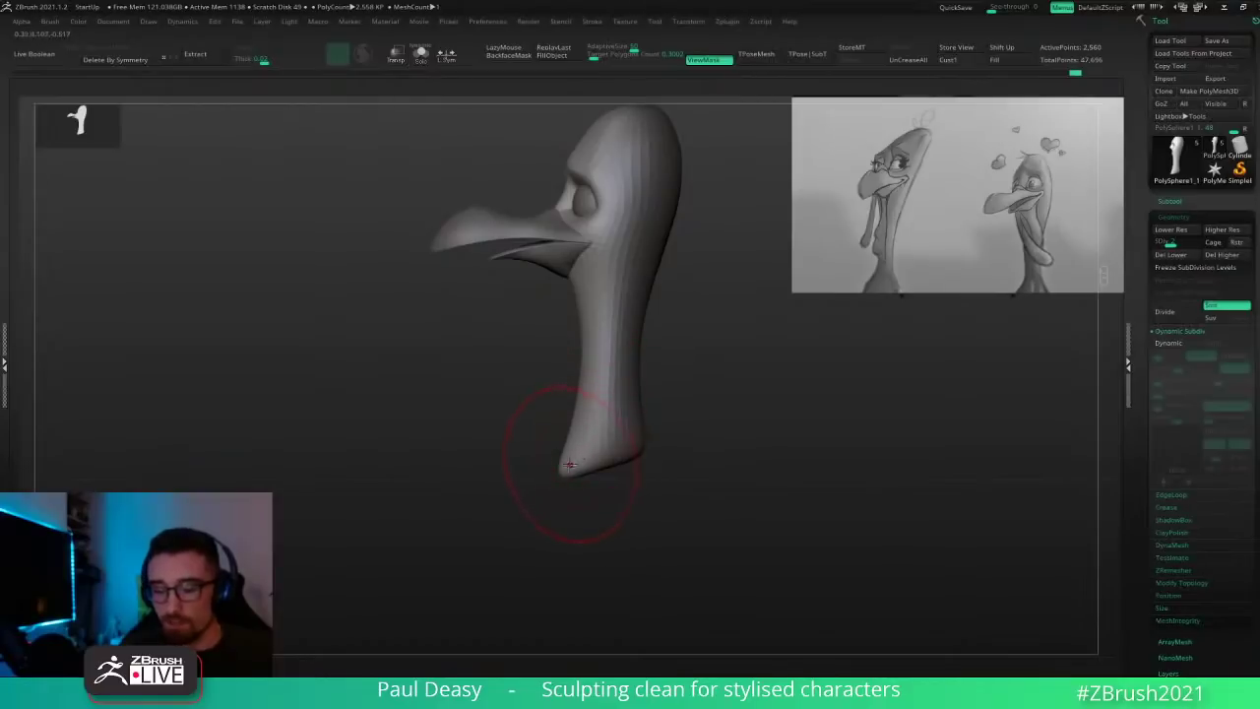
{"action": "key", "text": "space"}
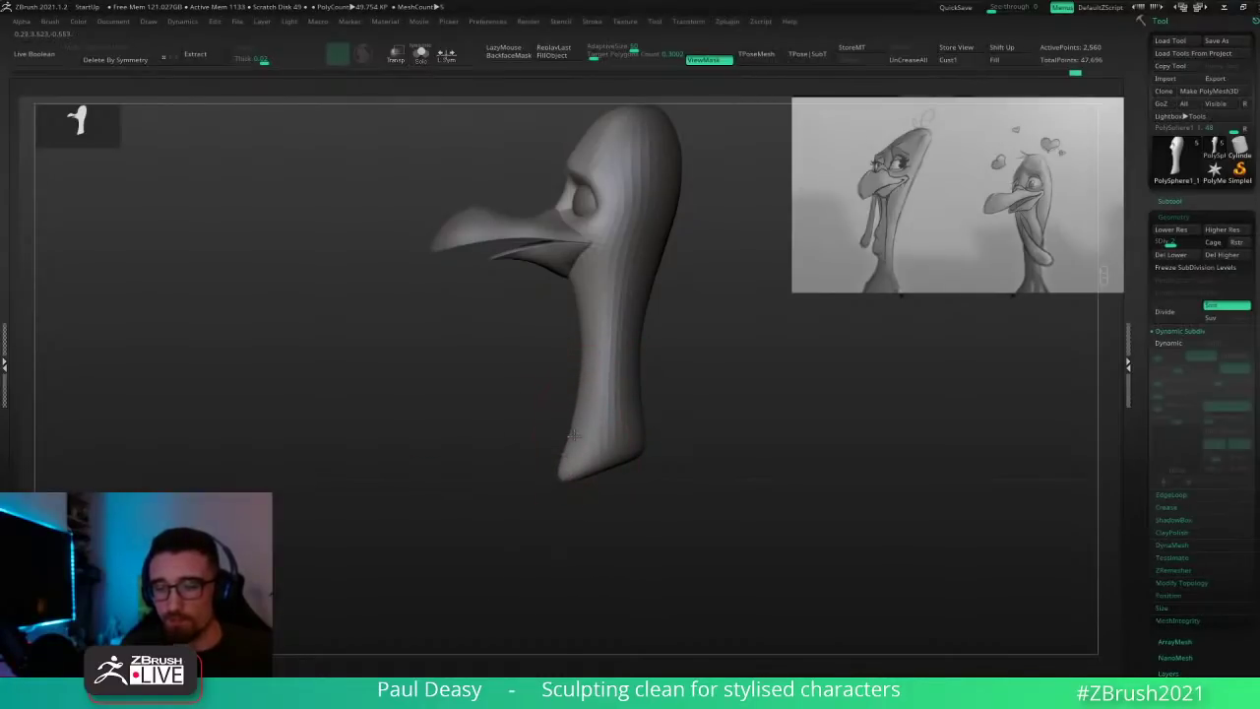
Step: Clear the mask and compare the last change to the head and neck by undoing and redoing it
{"action": "right_click", "coordinate": [676, 385]}
{"action": "right_click_drag", "start_coordinate": [692, 368], "coordinate": [675, 388], "text": "alt"}
{"action": "left_click_drag", "start_coordinate": [677, 388], "coordinate": [694, 395], "text": "ctrl"}
{"action": "right_click", "coordinate": [697, 379]}
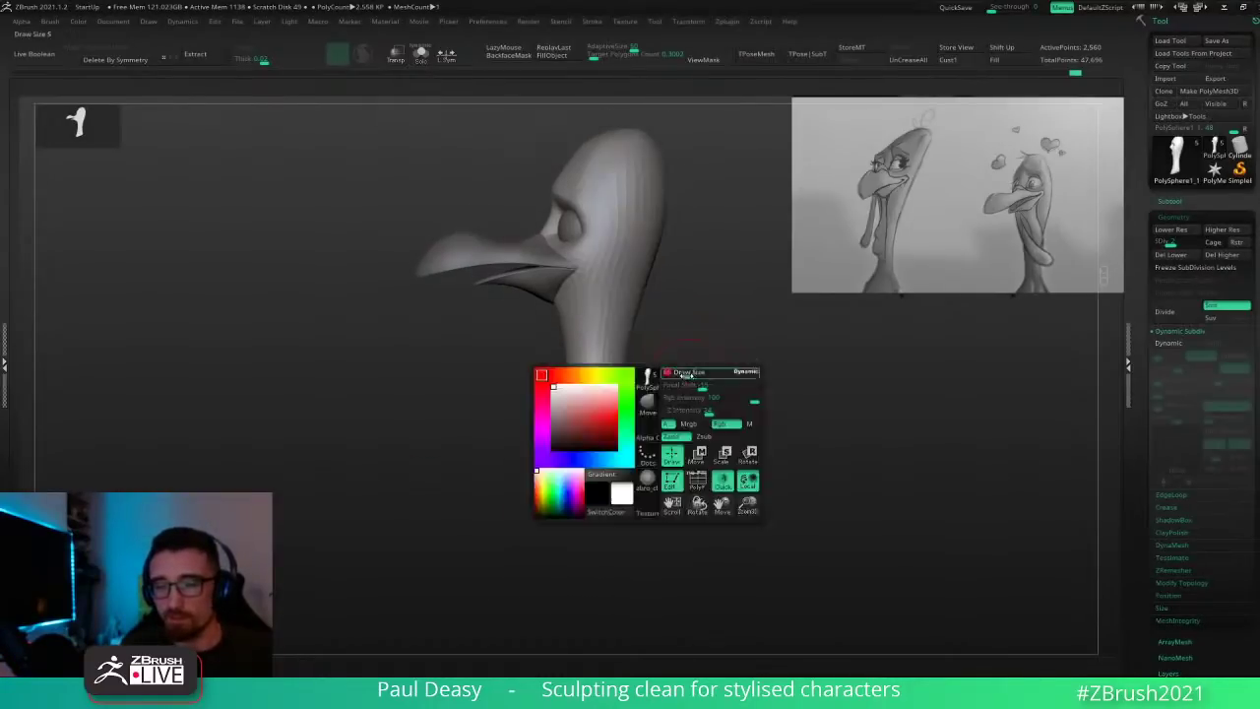
{"action": "right_click_drag", "start_coordinate": [698, 346], "coordinate": [712, 388], "text": "alt"}
{"action": "key", "text": "ctrl+z"}
{"action": "key", "text": "ctrl+shift+z"}
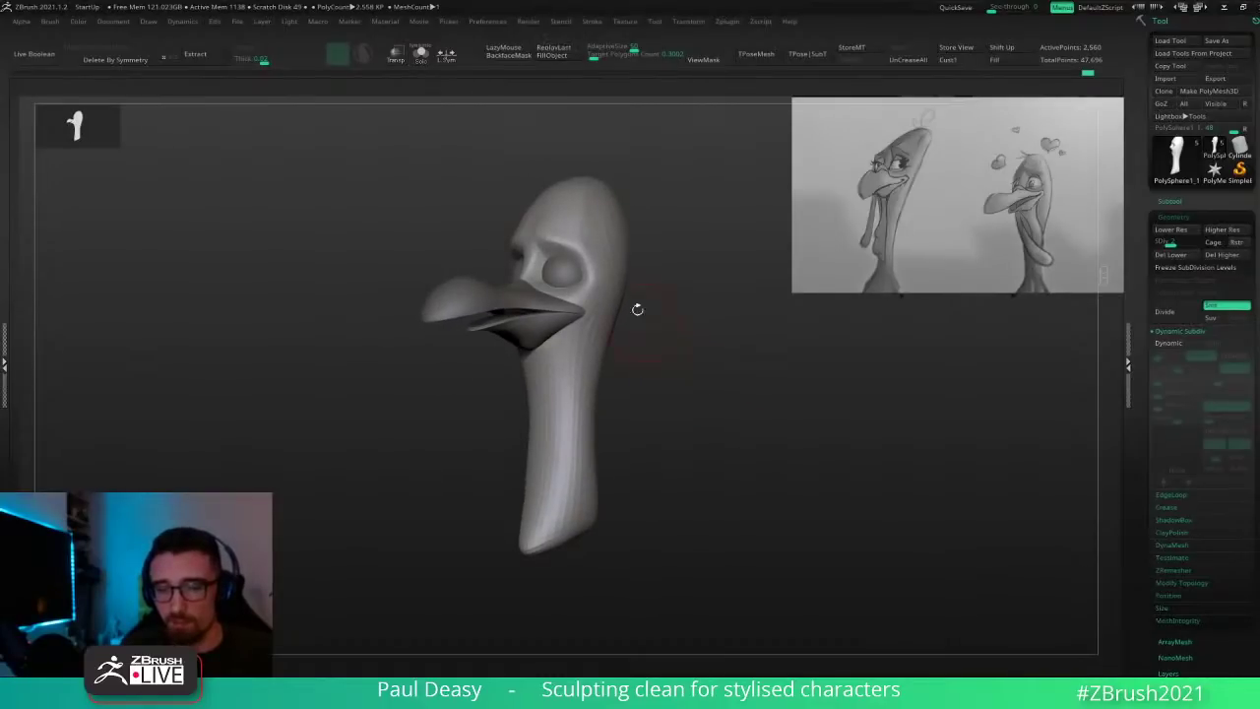
Step: Refine and smooth the side surfaces of the head above and behind the eyes
{"action": "mouse_move", "coordinate": [658, 235]}
{"action": "right_mouse_down"}
{"action": "mouse_move", "coordinate": [631, 320]}
{"action": "mouse_move", "coordinate": [666, 335]}
{"action": "mouse_move", "coordinate": [671, 304]}
{"action": "mouse_move", "coordinate": [605, 299]}
{"action": "right_mouse_up"}
{"action": "key", "text": "space"}
{"action": "key", "text": "space"}
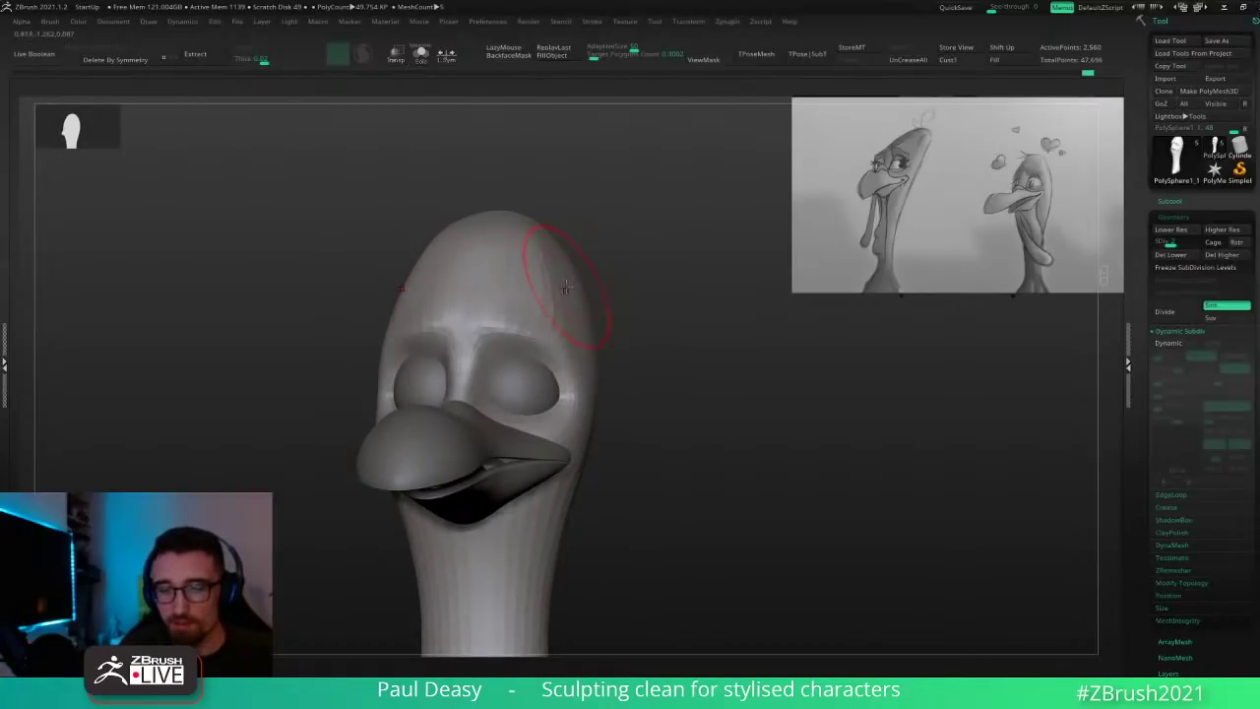
{"action": "right_click", "coordinate": [567, 287]}
{"action": "right_click", "coordinate": [563, 289]}
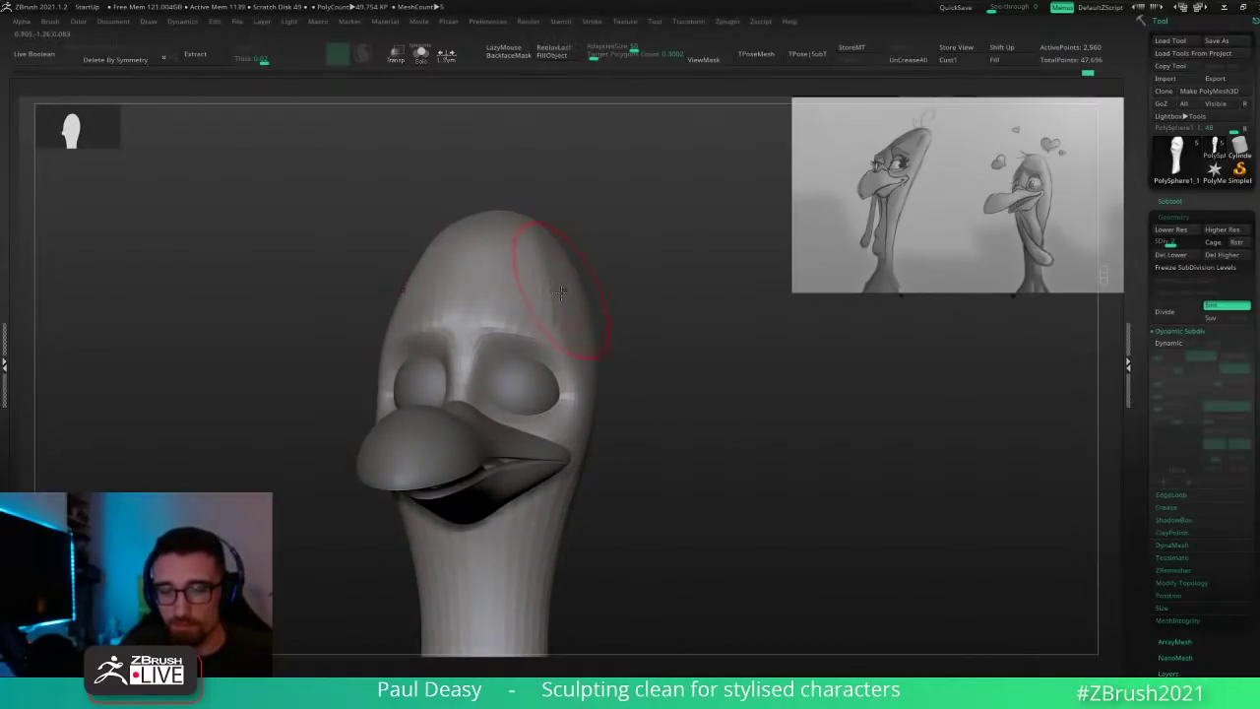
{"action": "right_click_drag", "start_coordinate": [627, 296], "coordinate": [596, 293], "text": "shift"}
{"action": "right_click", "coordinate": [595, 294]}
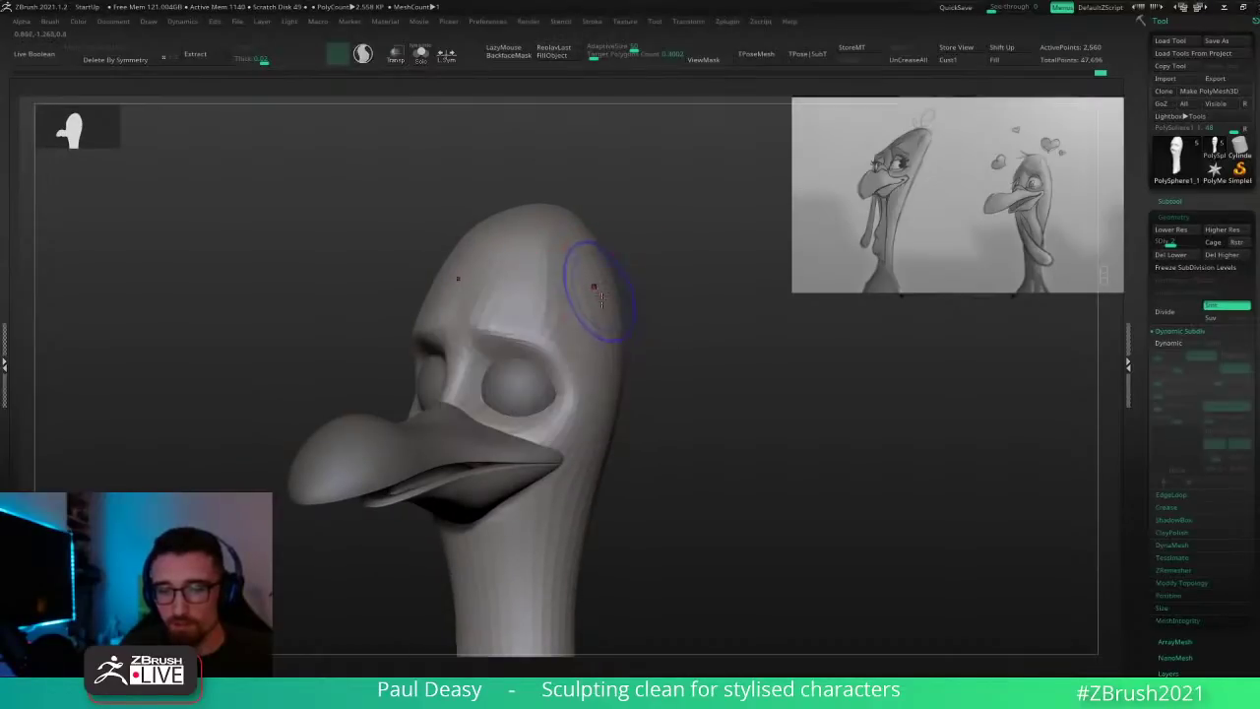
{"action": "right_click_drag", "start_coordinate": [669, 326], "coordinate": [633, 324], "text": "shift"}
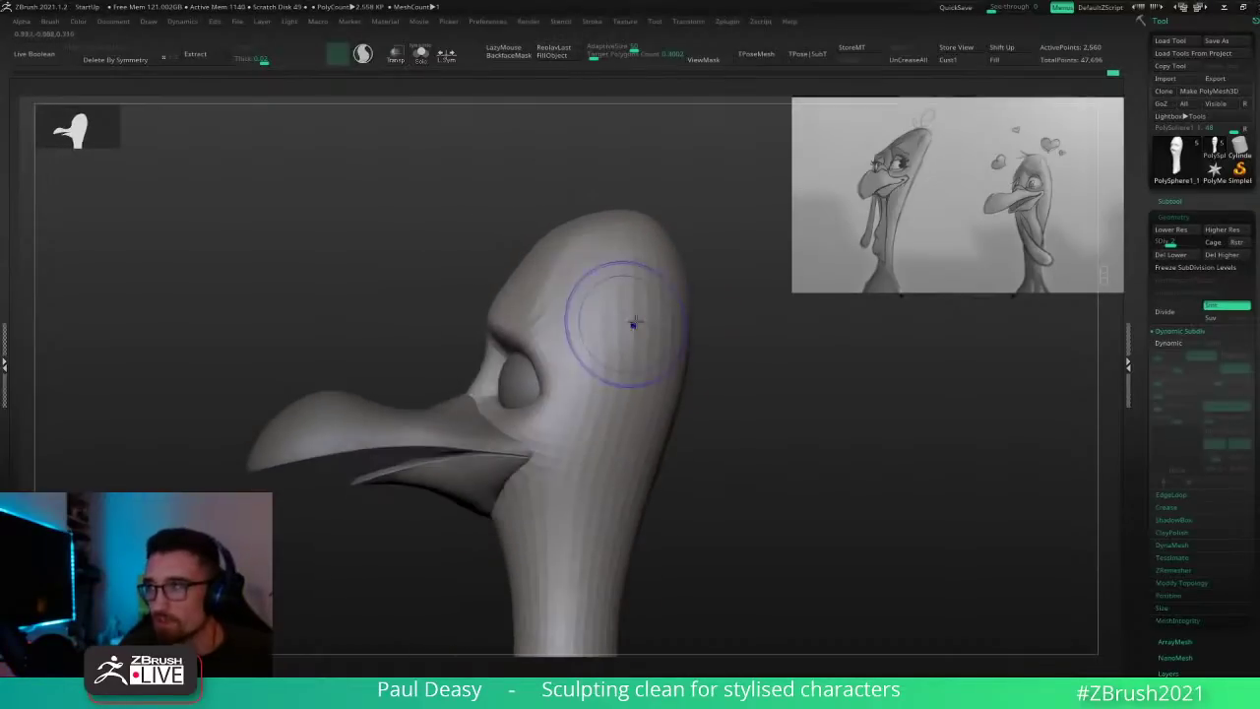
Step: Adjust the crown and back contour of the head with the Move brush in side view
{"action": "right_click", "coordinate": [681, 295]}
{"action": "right_click_drag", "start_coordinate": [684, 288], "coordinate": [681, 267]}
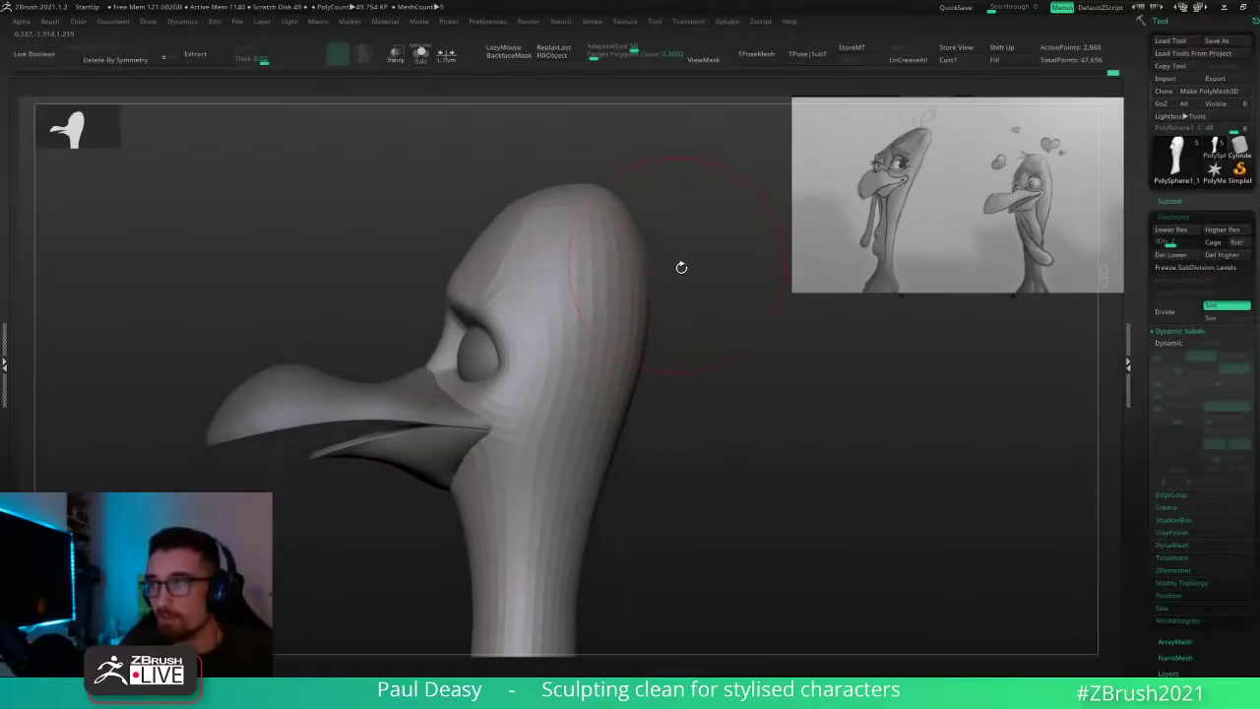
{"action": "right_click", "coordinate": [625, 249]}
{"action": "right_click", "coordinate": [627, 251]}
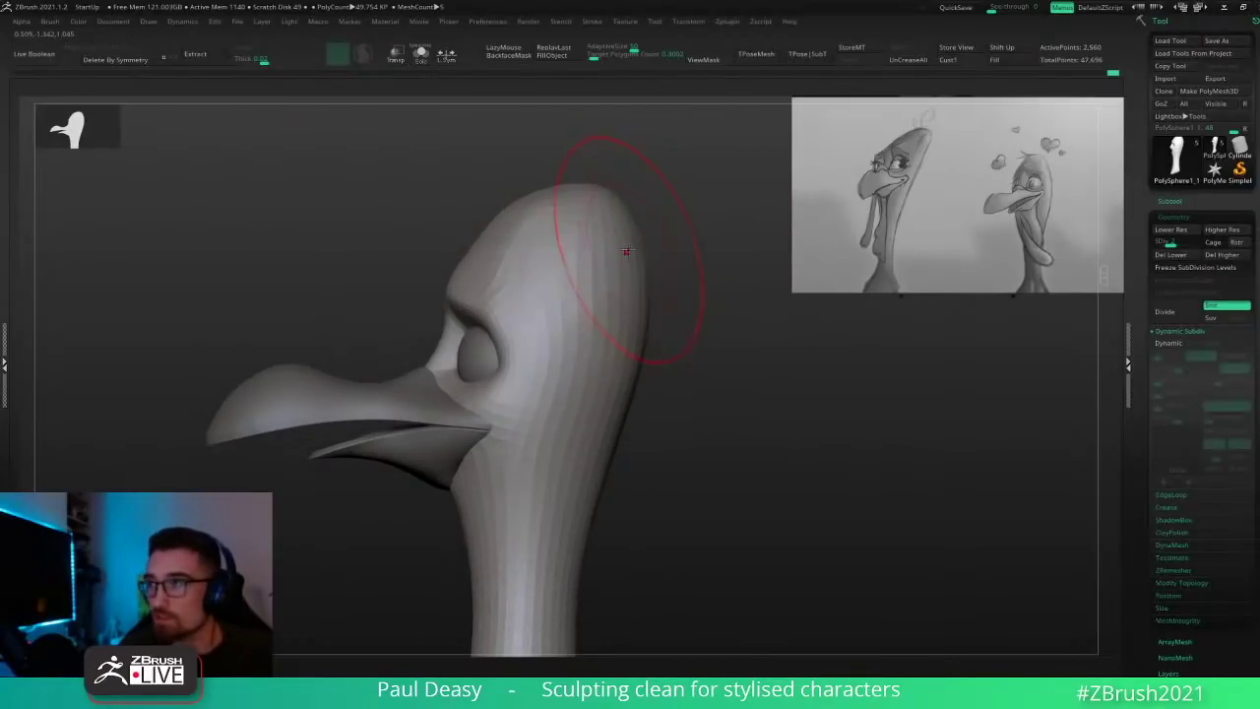
{"action": "right_click", "coordinate": [628, 252]}
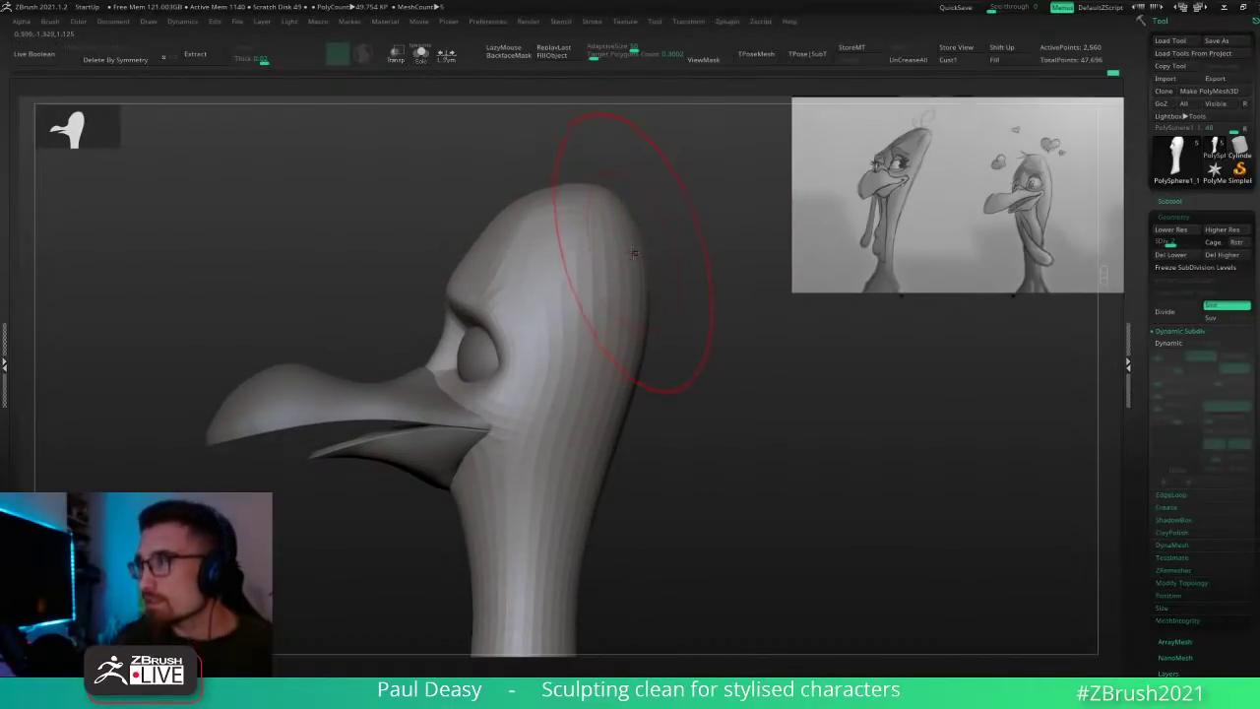
{"action": "key", "text": "space"}
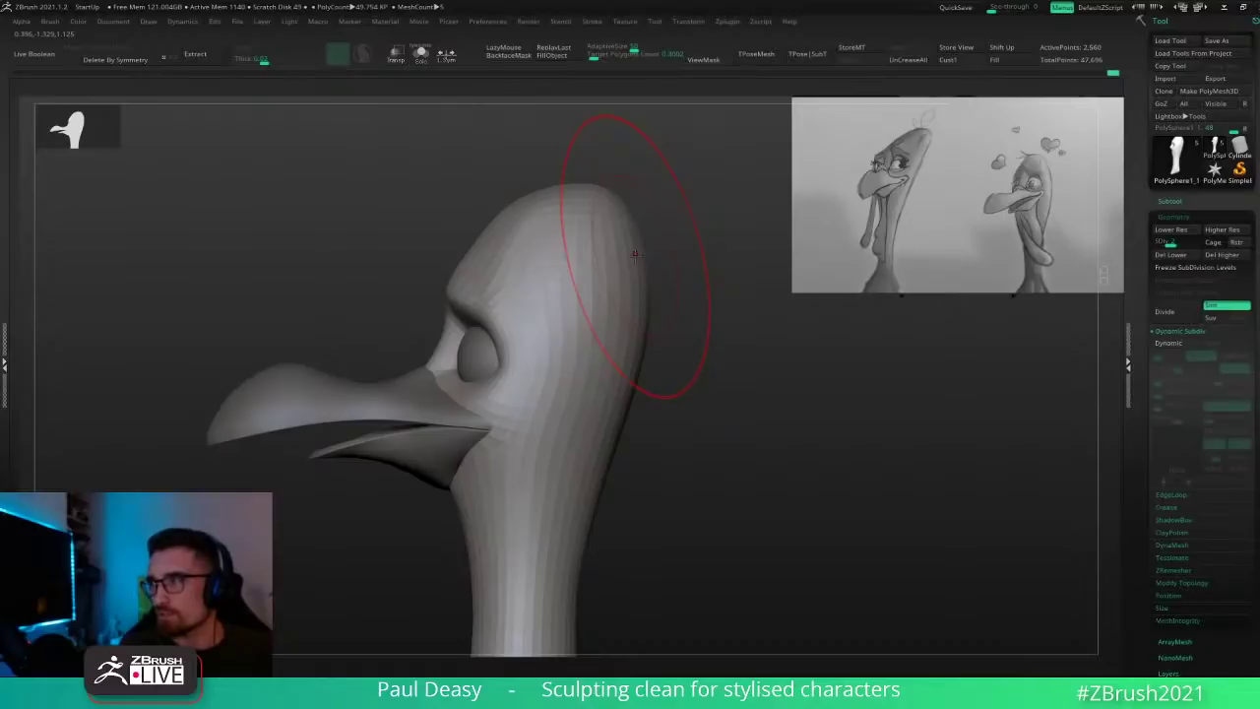
{"action": "mouse_move", "coordinate": [700, 282]}
{"action": "left_mouse_down"}
{"action": "mouse_move", "coordinate": [667, 273]}
{"action": "mouse_move", "coordinate": [653, 281]}
{"action": "mouse_move", "coordinate": [661, 293]}
{"action": "left_mouse_up"}
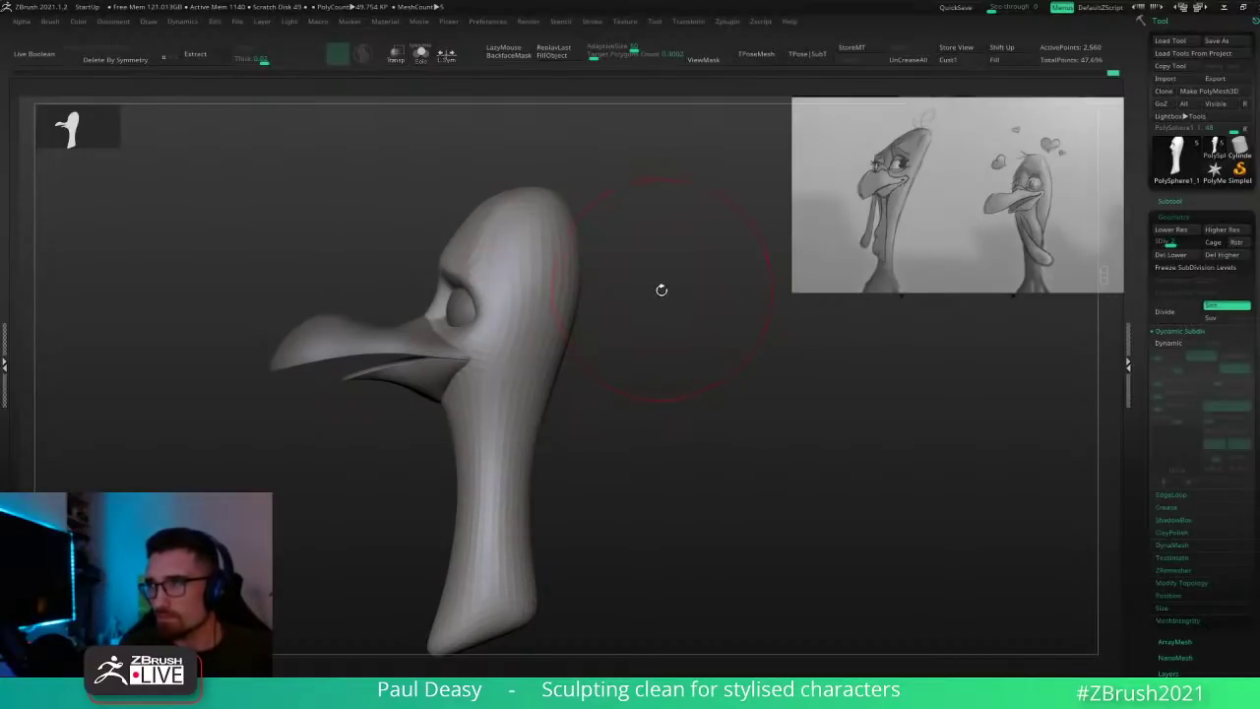
{"action": "key", "text": "space"}
{"action": "left_click_drag", "start_coordinate": [661, 294], "coordinate": [666, 292], "text": "alt"}
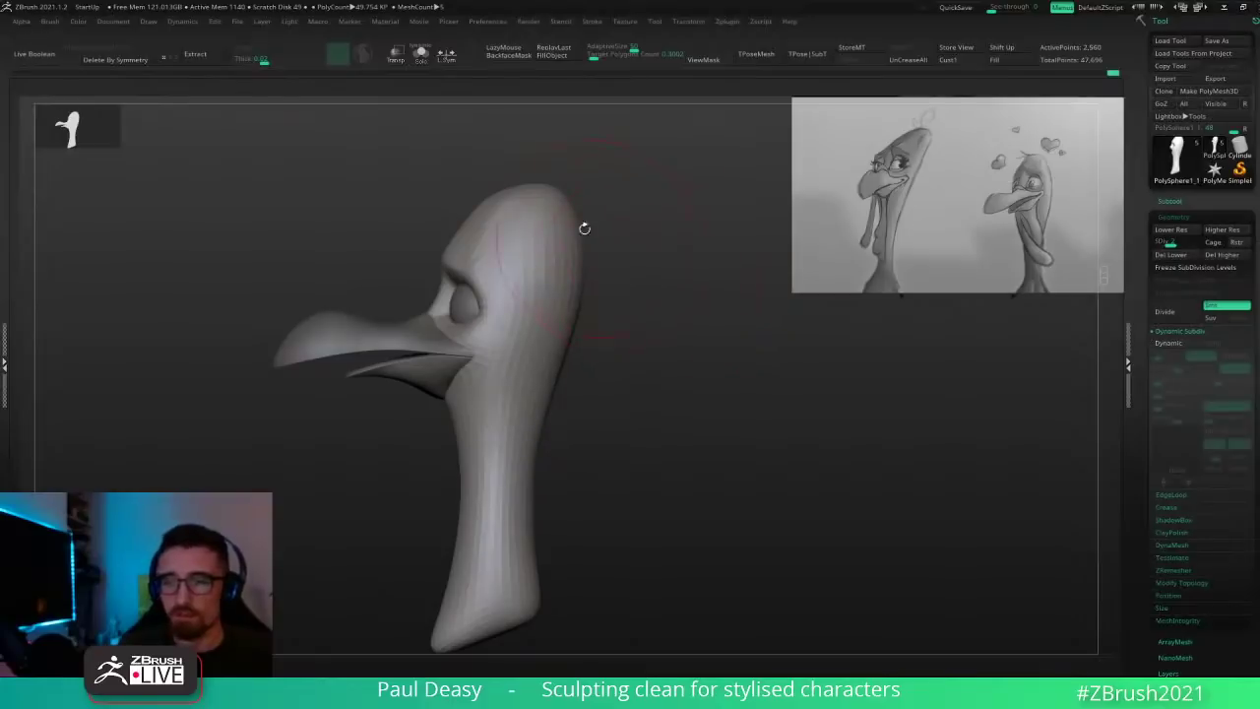
{"action": "key", "text": "space"}
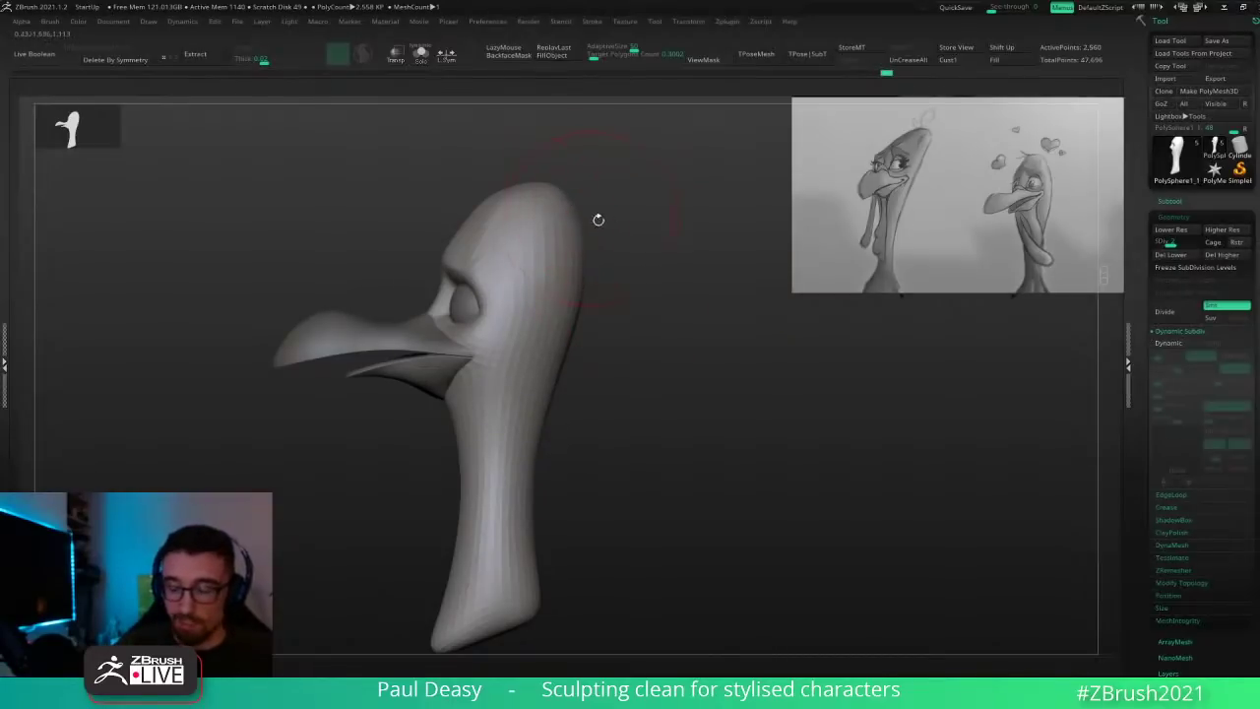
{"action": "left_click_drag", "start_coordinate": [599, 220], "coordinate": [612, 223], "text": "alt"}
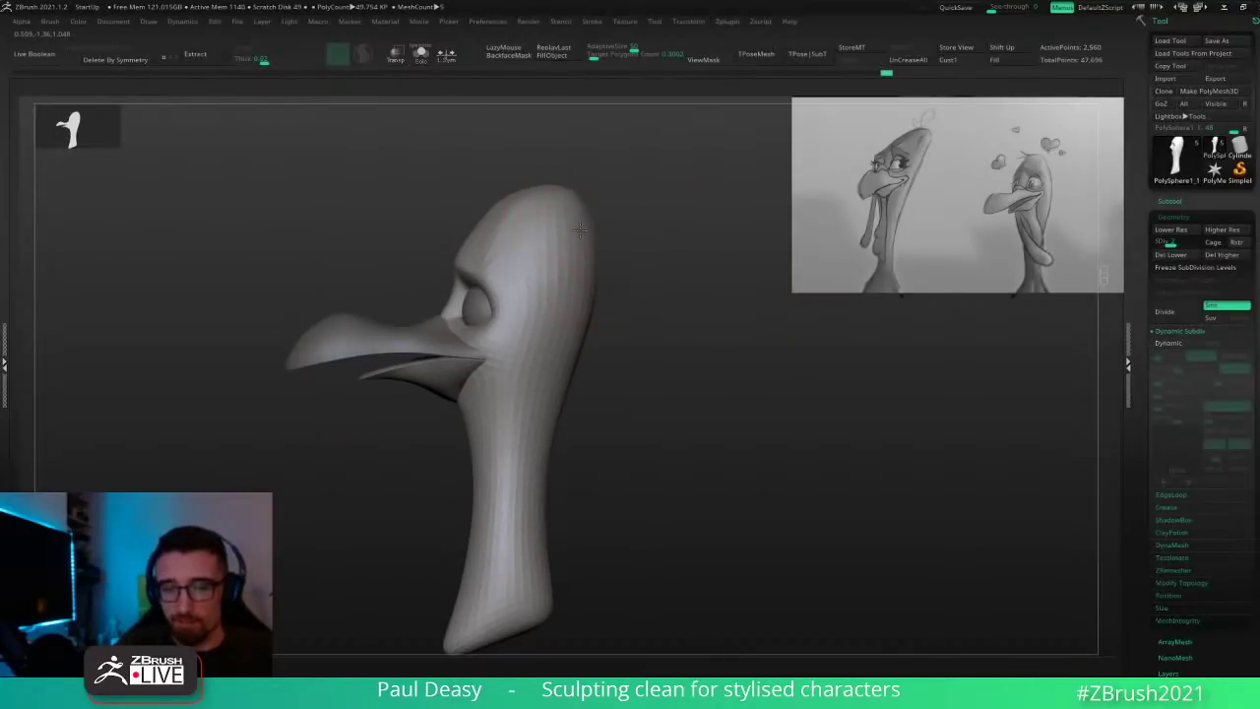
Step: Reshape the front tip of the neck's base with the Move brush
{"action": "left_click_drag", "start_coordinate": [598, 414], "coordinate": [624, 365], "text": "alt"}
{"action": "key", "text": "space"}
{"action": "left_click_drag", "start_coordinate": [612, 427], "coordinate": [605, 380], "text": "alt"}
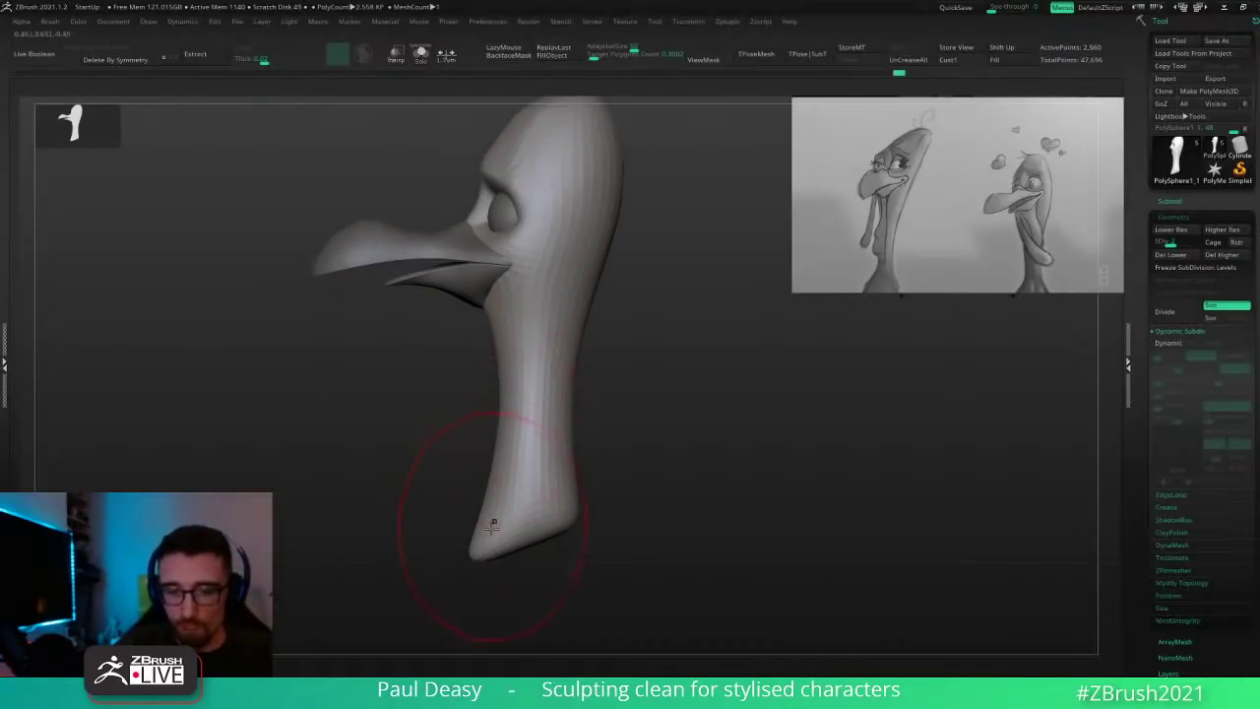
{"action": "left_click_drag", "start_coordinate": [491, 528], "coordinate": [491, 502]}
{"action": "left_click_drag", "start_coordinate": [575, 517], "coordinate": [706, 429]}
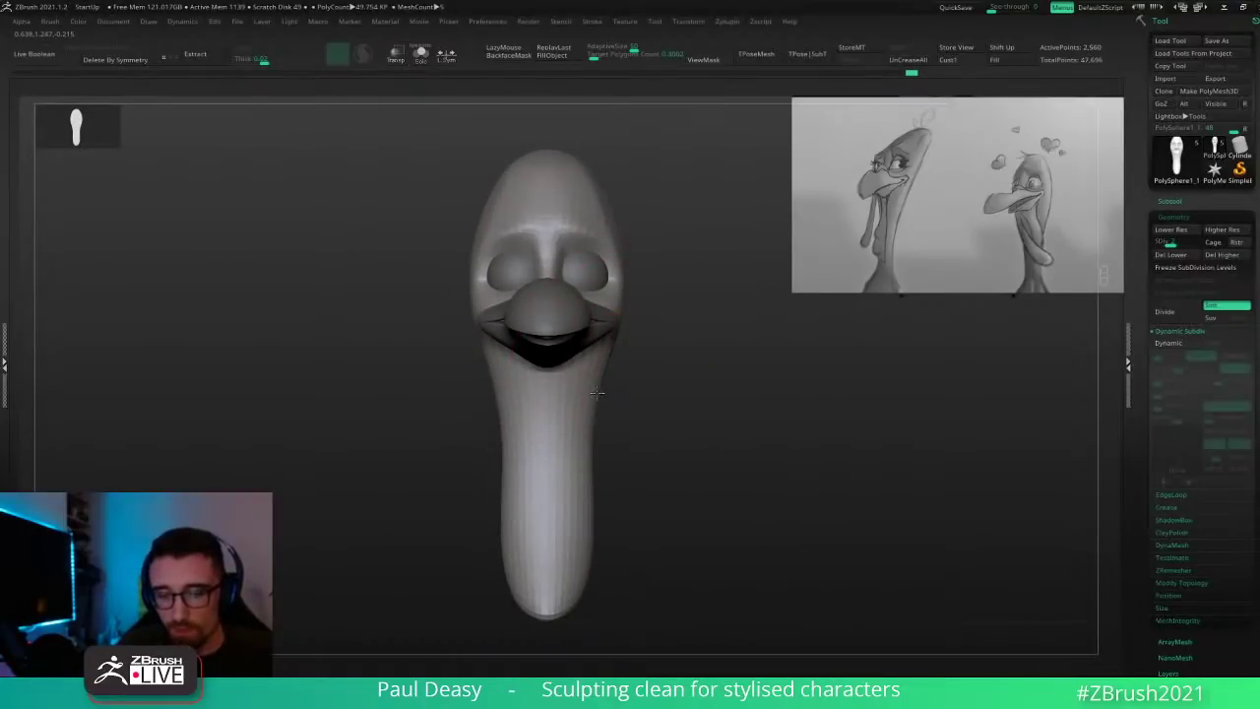
Step: Refine the symmetrical side contours of the head with the Move brush, checking them from the front and back
{"action": "key", "text": "space"}
{"action": "key", "text": "space"}
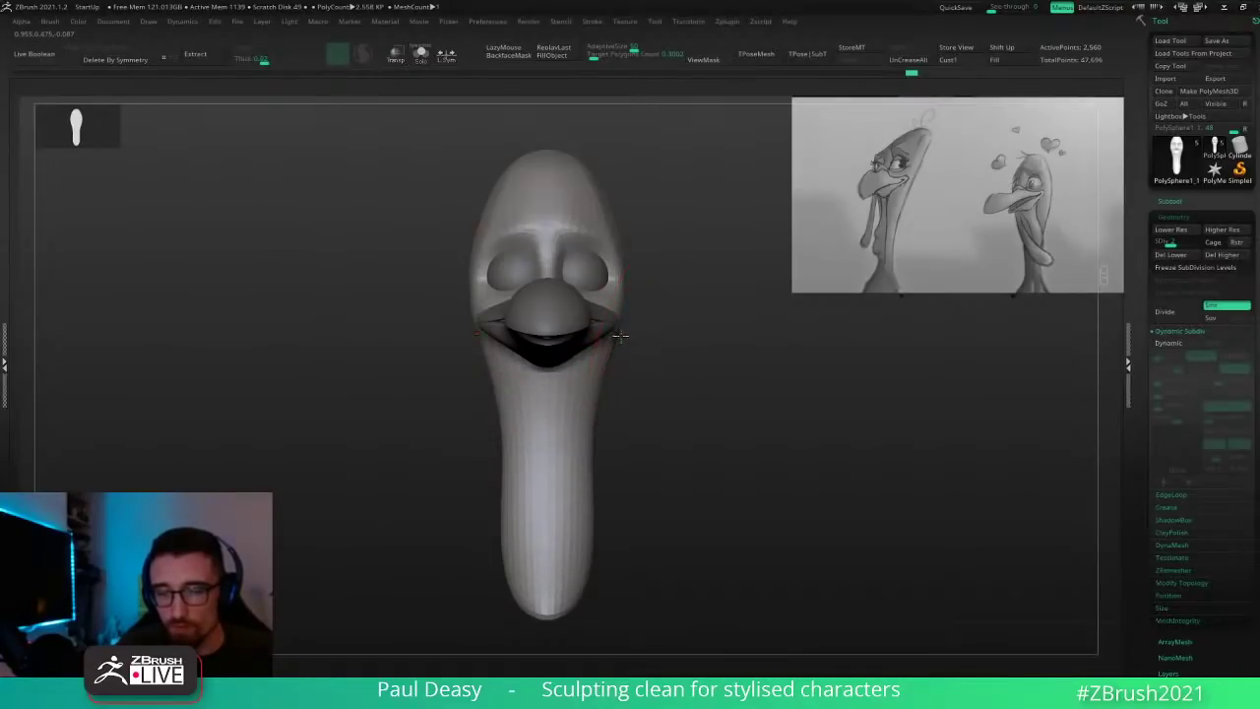
{"action": "key", "text": "space"}
{"action": "key", "text": "space"}
{"action": "left_click_drag", "start_coordinate": [679, 274], "coordinate": [618, 307], "text": "alt"}
{"action": "right_click_drag", "start_coordinate": [675, 330], "coordinate": [571, 317], "text": "alt"}
{"action": "key", "text": "space"}
{"action": "key", "text": "space"}
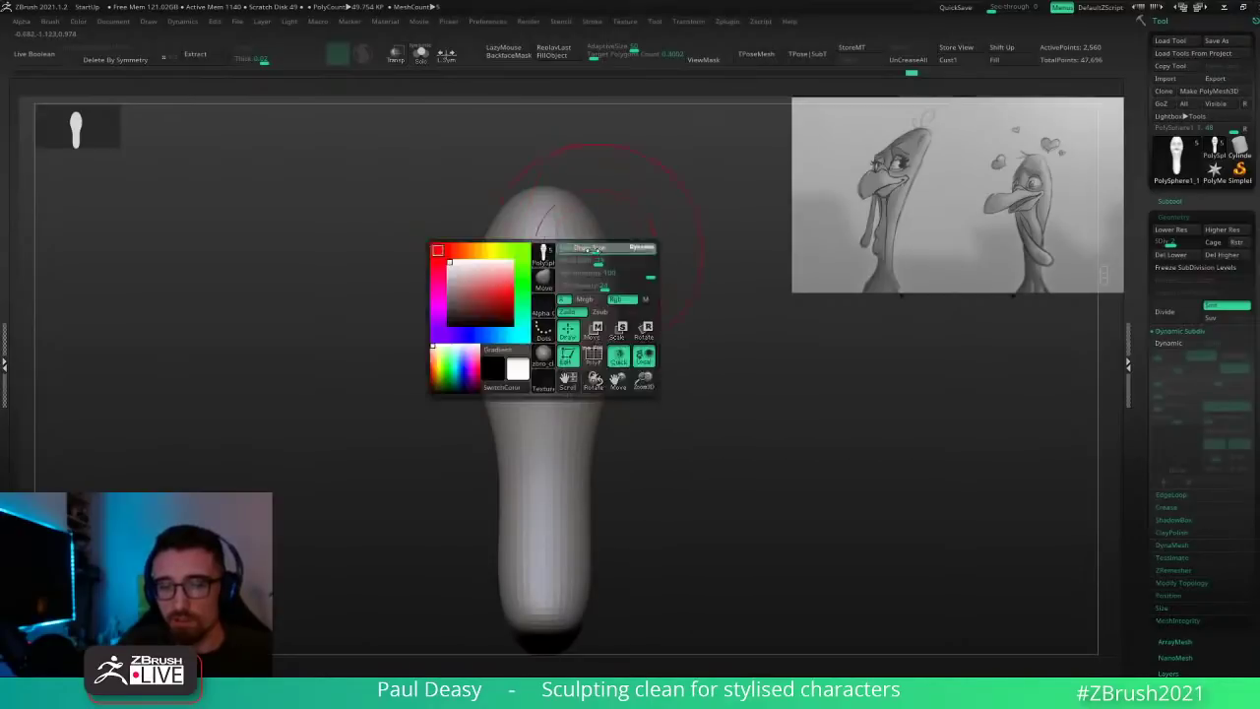
{"action": "key", "text": "space"}
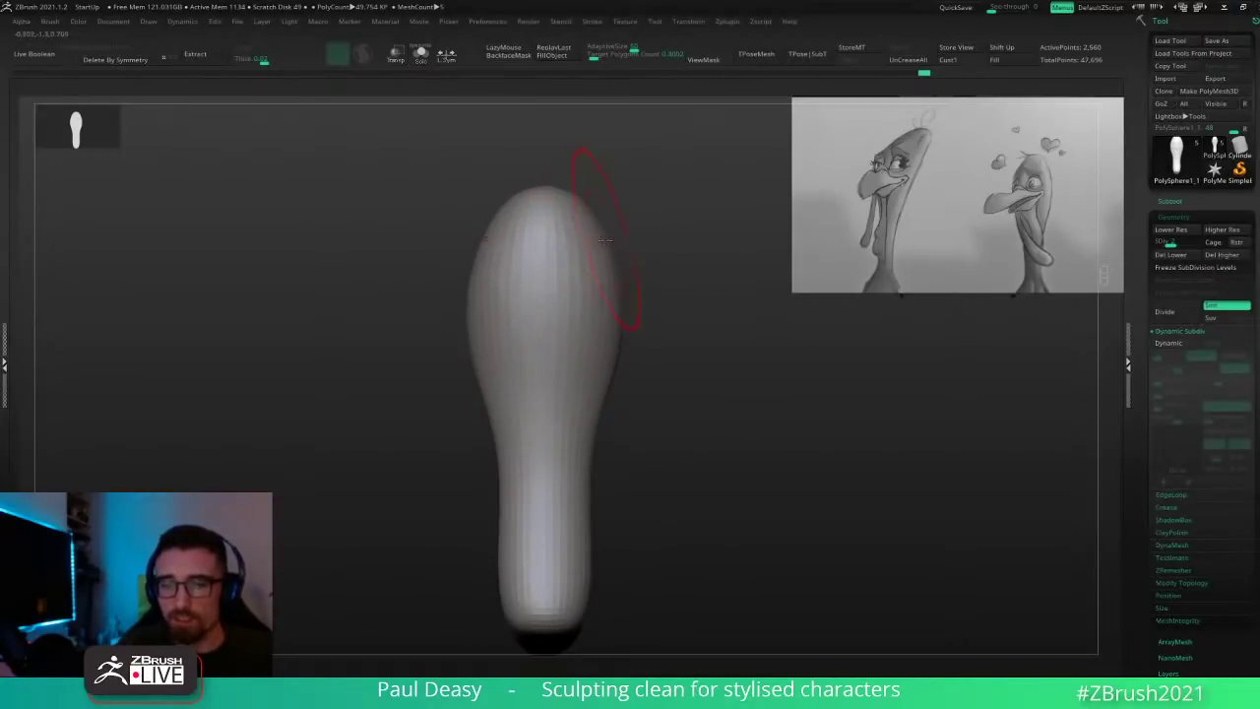
{"action": "key", "text": "space"}
{"action": "key", "text": "space"}
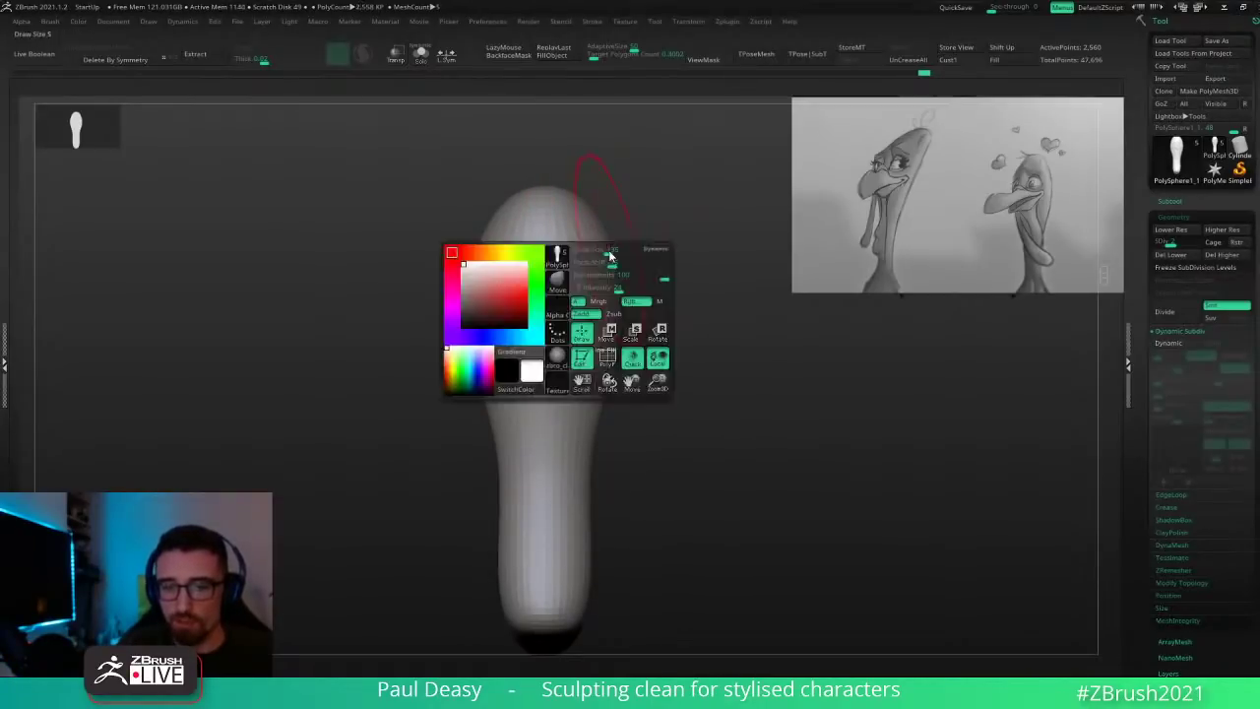
Step: Reshape the top of the crown with the Move brush, working from behind and from the side
{"action": "right_click_drag", "start_coordinate": [553, 193], "coordinate": [613, 166]}
{"action": "right_click_drag", "start_coordinate": [721, 175], "coordinate": [605, 197], "text": "alt"}
{"action": "key", "text": "space"}
{"action": "mouse_move", "coordinate": [586, 208]}
{"action": "left_mouse_down"}
{"action": "mouse_move", "coordinate": [541, 196]}
{"action": "mouse_move", "coordinate": [590, 198]}
{"action": "left_mouse_up"}
{"action": "right_click_drag", "start_coordinate": [689, 201], "coordinate": [641, 230]}
{"action": "key", "text": "space"}
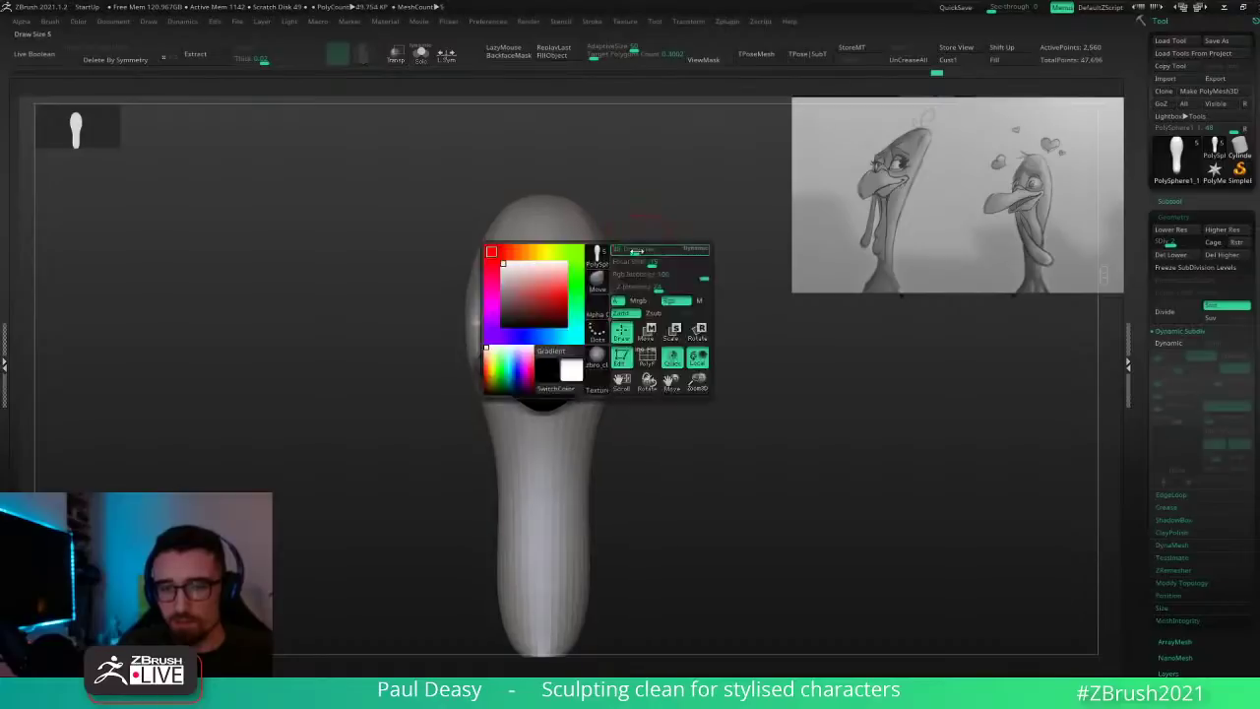
{"action": "left_click_drag", "start_coordinate": [636, 253], "coordinate": [646, 254]}
{"action": "right_click_drag", "start_coordinate": [664, 258], "coordinate": [621, 267]}
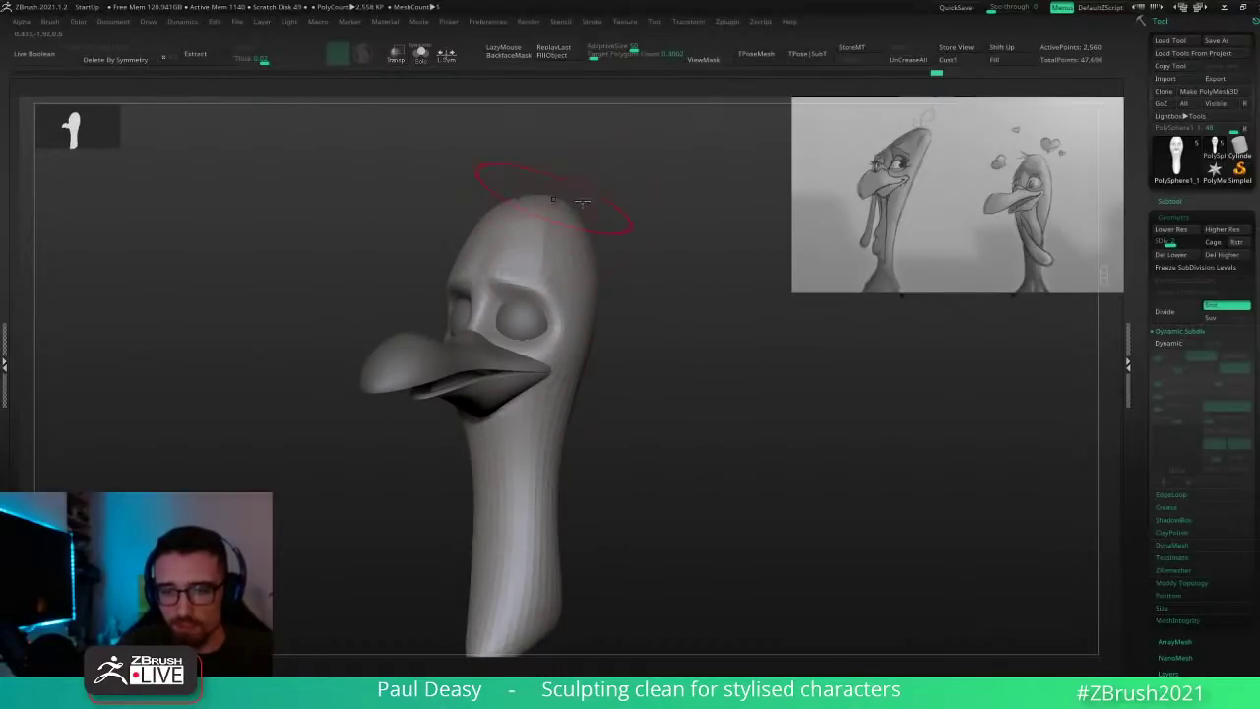
{"action": "right_click_drag", "start_coordinate": [583, 202], "coordinate": [552, 211]}
{"action": "key", "text": "space"}
{"action": "left_click_drag", "start_coordinate": [604, 253], "coordinate": [617, 253]}
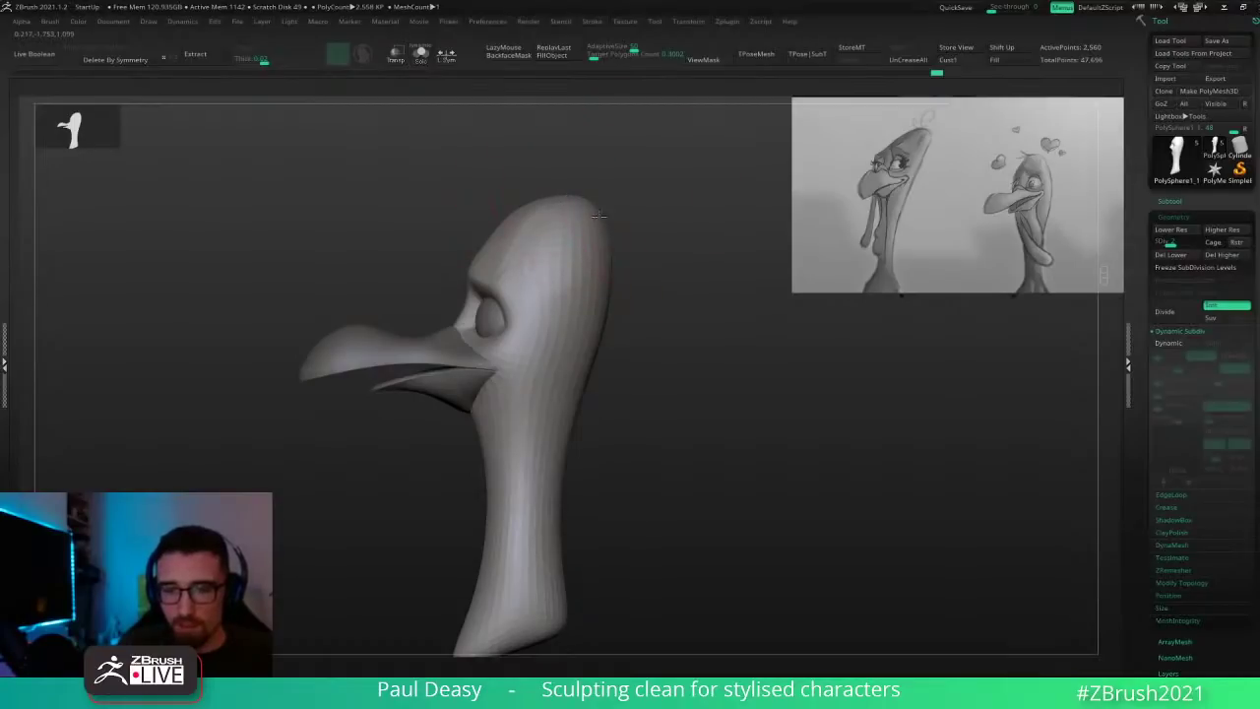
Step: Push in the back contour of the neck below the head to make the nape slimmer
{"action": "mouse_move", "coordinate": [631, 365]}
{"action": "left_mouse_down"}
{"action": "mouse_move", "coordinate": [558, 367]}
{"action": "mouse_move", "coordinate": [566, 394]}
{"action": "mouse_move", "coordinate": [562, 355]}
{"action": "mouse_move", "coordinate": [551, 407]}
{"action": "left_mouse_up"}
{"action": "key", "text": "space"}
{"action": "left_click_drag", "start_coordinate": [568, 335], "coordinate": [552, 372]}
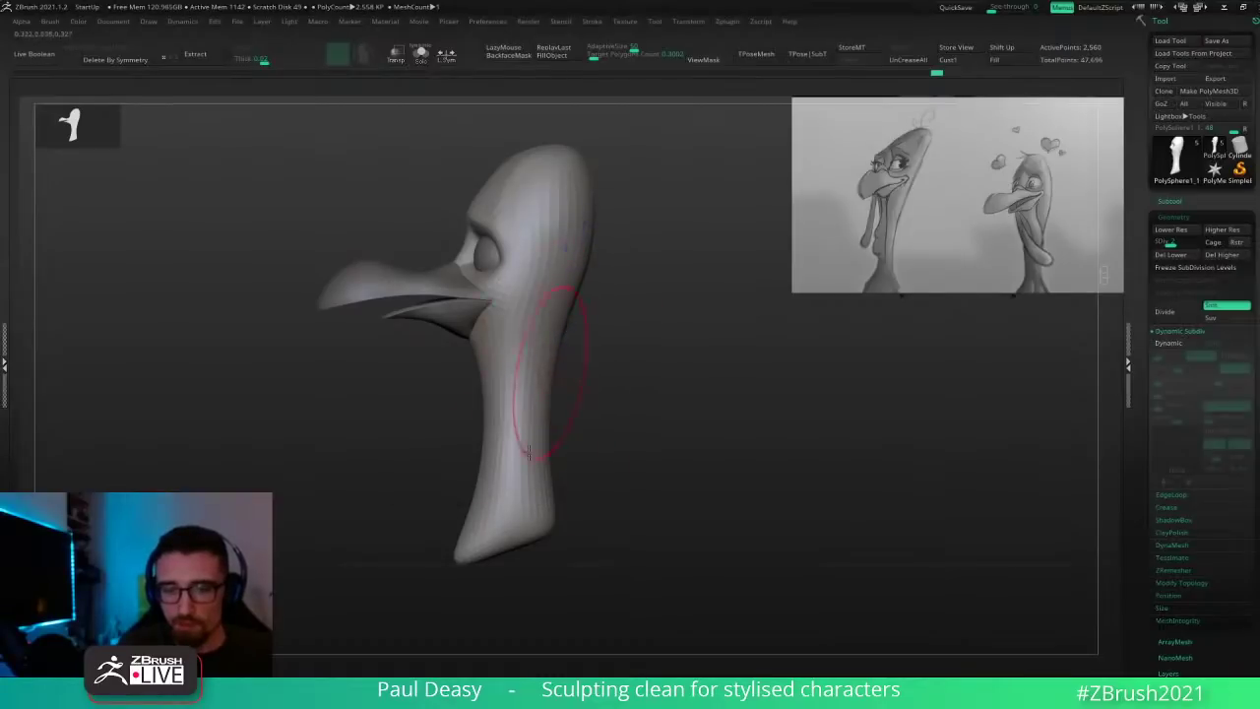
{"action": "key", "text": "space"}
{"action": "key", "text": "space"}
{"action": "mouse_move", "coordinate": [565, 318]}
{"action": "left_mouse_down"}
{"action": "mouse_move", "coordinate": [578, 318]}
{"action": "mouse_move", "coordinate": [547, 368]}
{"action": "mouse_move", "coordinate": [581, 331]}
{"action": "mouse_move", "coordinate": [559, 319]}
{"action": "mouse_move", "coordinate": [546, 335]}
{"action": "left_mouse_up"}
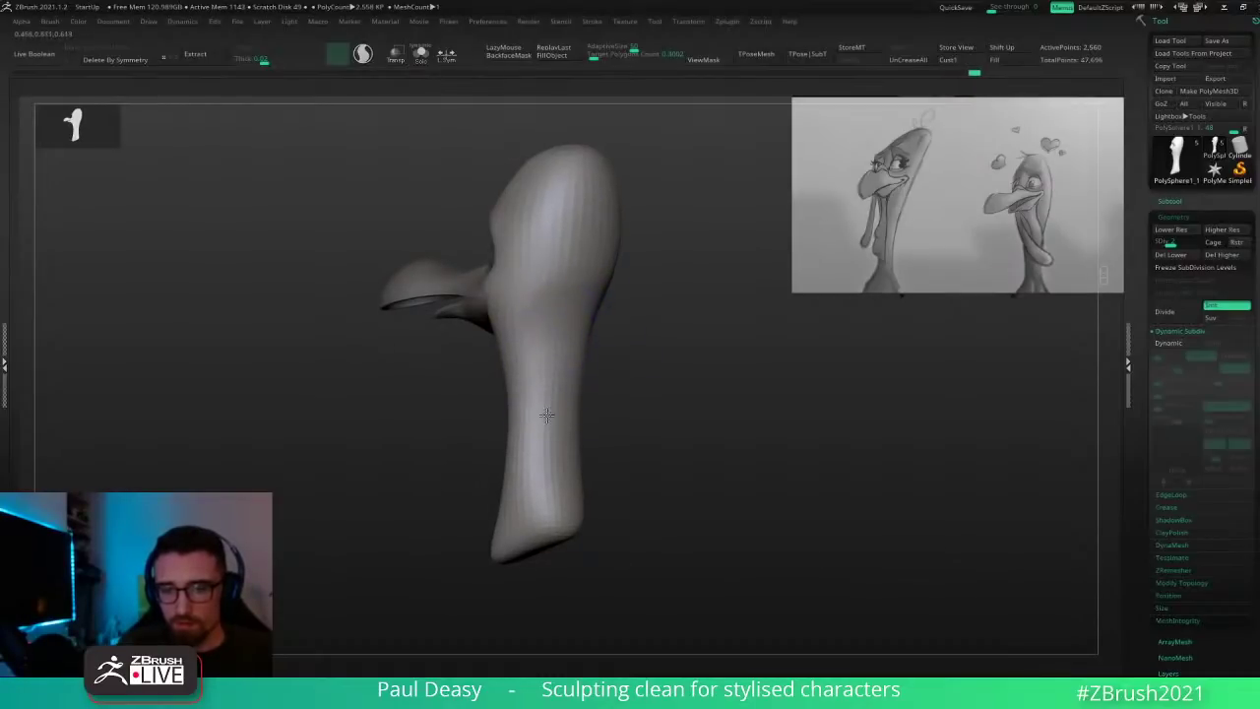
Step: Smooth the transition from the back of the head into the neck
{"action": "mouse_move", "coordinate": [620, 377]}
{"action": "left_mouse_down"}
{"action": "mouse_move", "coordinate": [637, 371]}
{"action": "mouse_move", "coordinate": [600, 285]}
{"action": "left_mouse_up"}
{"action": "key", "text": "space"}
{"action": "mouse_move", "coordinate": [539, 338]}
{"action": "left_mouse_down", "text": "shift"}
{"action": "mouse_move", "coordinate": [518, 483]}
{"action": "mouse_move", "coordinate": [500, 377]}
{"action": "mouse_move", "coordinate": [495, 423]}
{"action": "left_mouse_up", "text": "shift"}
{"action": "left_click_drag", "start_coordinate": [560, 384], "coordinate": [563, 406], "text": "shift"}
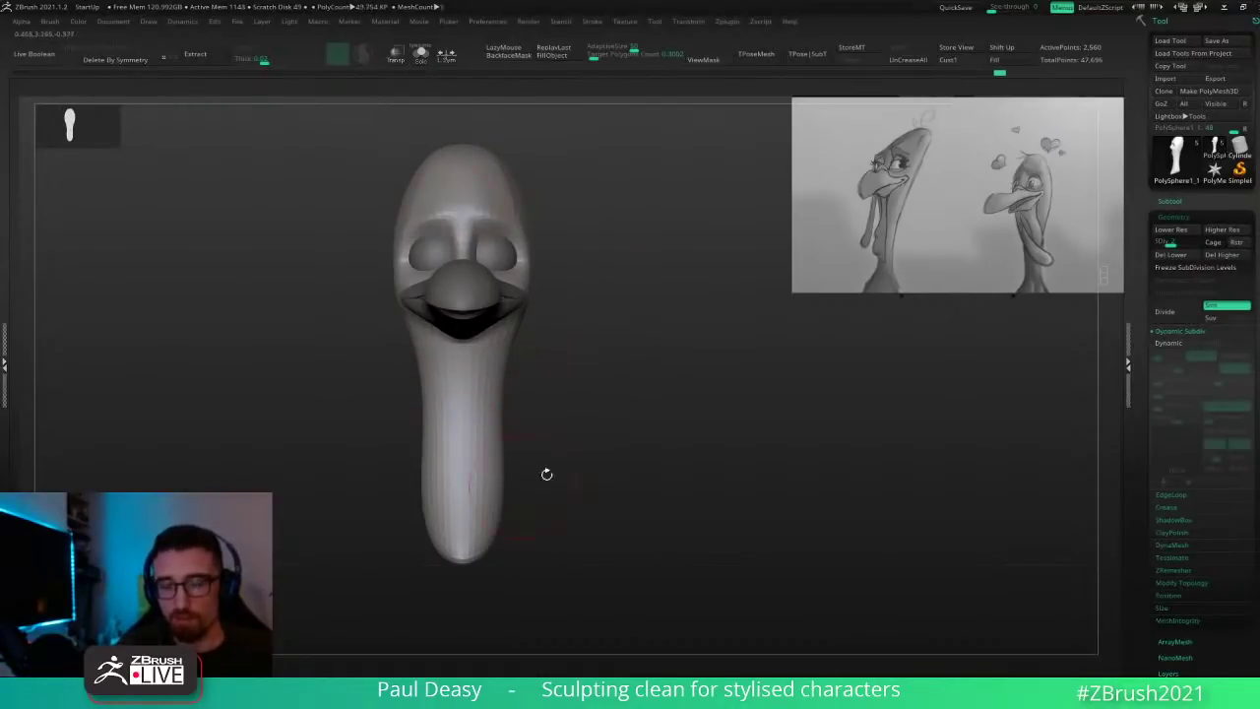
Step: Adjust the side contours of the upper neck just below the beak in front view
{"action": "left_click_drag", "start_coordinate": [547, 475], "coordinate": [557, 514], "text": "alt"}
{"action": "mouse_move", "coordinate": [613, 385]}
{"action": "left_mouse_down"}
{"action": "mouse_move", "coordinate": [614, 371]}
{"action": "mouse_move", "coordinate": [630, 410]}
{"action": "mouse_move", "coordinate": [577, 336]}
{"action": "mouse_move", "coordinate": [627, 361]}
{"action": "mouse_move", "coordinate": [592, 300]}
{"action": "left_mouse_up"}
{"action": "key", "text": "space"}
{"action": "key", "text": "space"}
{"action": "key", "text": "space"}
{"action": "left_click_drag", "start_coordinate": [548, 205], "coordinate": [541, 189]}
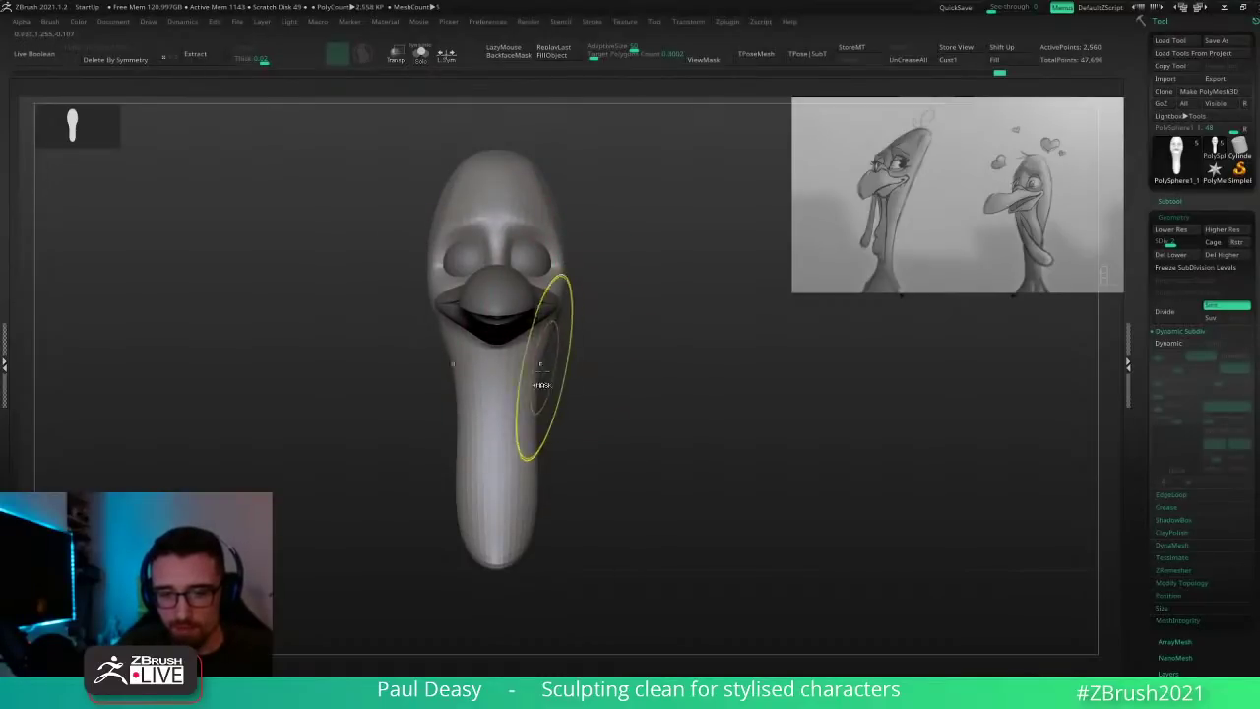
{"action": "key", "text": "space"}
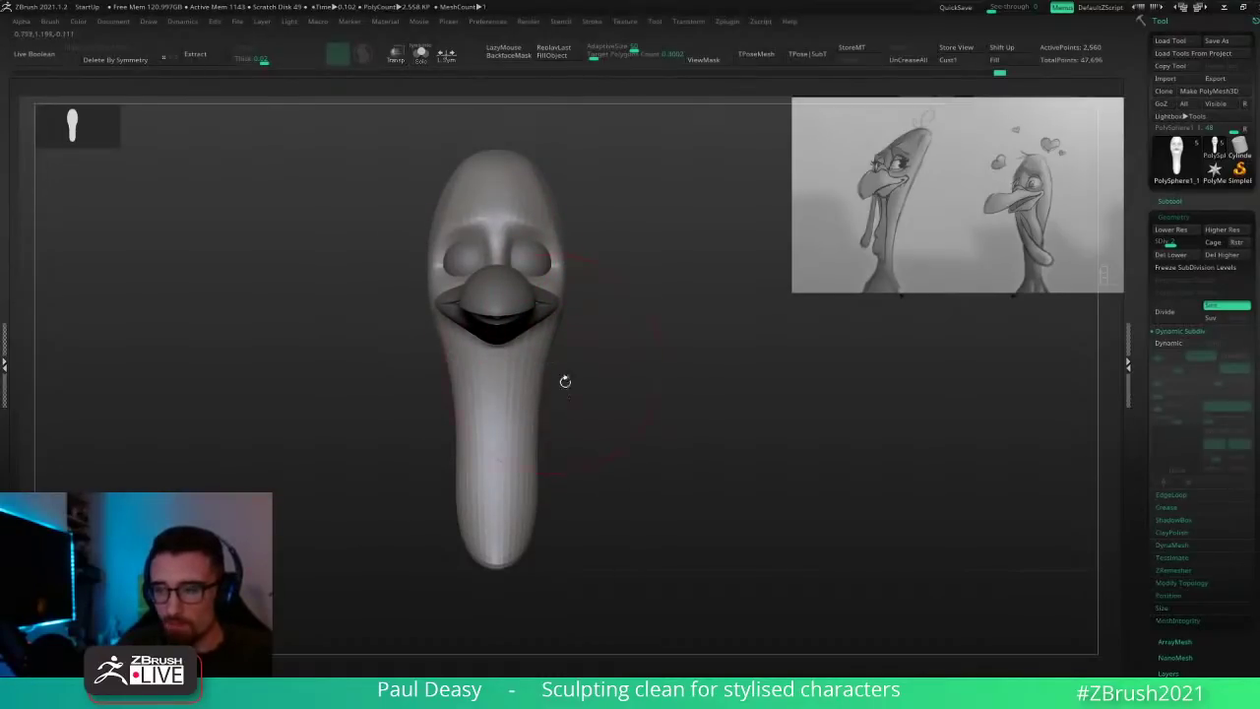
Step: Reshape the lower end of the neck and pull its front tip down into a longer point
{"action": "left_click_drag", "start_coordinate": [563, 380], "coordinate": [564, 272], "text": "alt"}
{"action": "mouse_move", "coordinate": [522, 450]}
{"action": "left_mouse_down"}
{"action": "mouse_move", "coordinate": [528, 474]}
{"action": "mouse_move", "coordinate": [532, 446]}
{"action": "mouse_move", "coordinate": [540, 473]}
{"action": "mouse_move", "coordinate": [509, 508]}
{"action": "left_mouse_up"}
{"action": "key", "text": "space"}
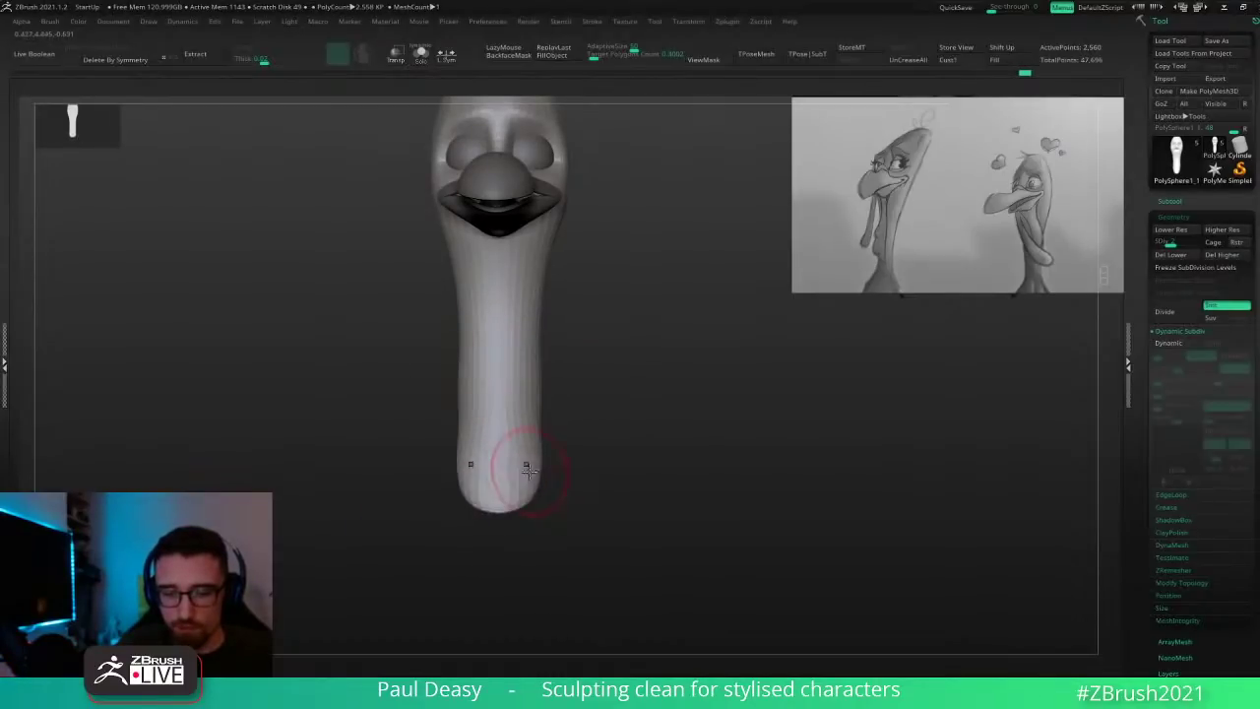
{"action": "mouse_move", "coordinate": [570, 461]}
{"action": "left_mouse_down", "text": "shift"}
{"action": "mouse_move", "coordinate": [480, 473]}
{"action": "mouse_move", "coordinate": [526, 427]}
{"action": "left_mouse_up", "text": "shift"}
{"action": "key", "text": "space"}
{"action": "left_click_drag", "start_coordinate": [498, 470], "coordinate": [491, 470]}
{"action": "key", "text": "space"}
{"action": "left_click_drag", "start_coordinate": [549, 433], "coordinate": [557, 441]}
{"action": "left_click_drag", "start_coordinate": [631, 390], "coordinate": [633, 500], "text": "alt"}
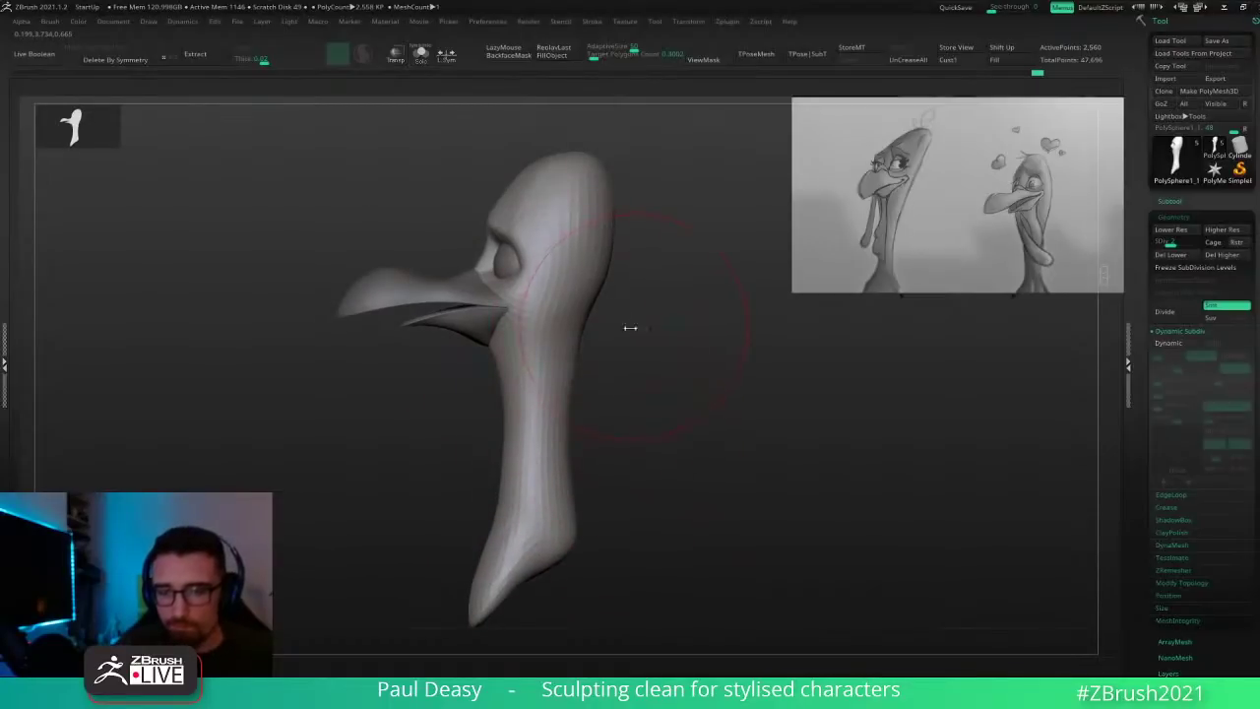
Step: Try to insert a sphere into the head mesh at the throat below the beak
{"action": "mouse_move", "coordinate": [627, 374]}
{"action": "left_mouse_down"}
{"action": "mouse_move", "coordinate": [679, 376]}
{"action": "mouse_move", "coordinate": [613, 322]}
{"action": "left_mouse_up"}
{"action": "key", "text": "space"}
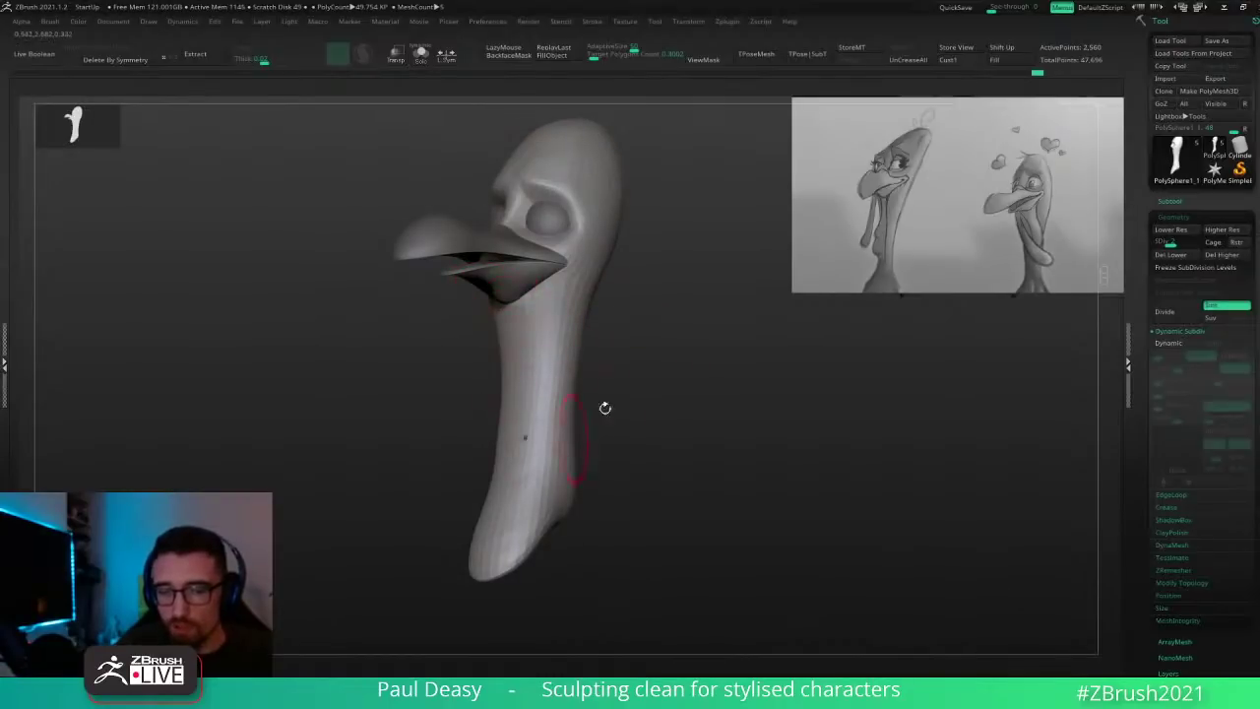
{"action": "left_click_drag", "start_coordinate": [605, 408], "coordinate": [589, 405]}
{"action": "left_click_drag", "start_coordinate": [678, 409], "coordinate": [711, 434]}
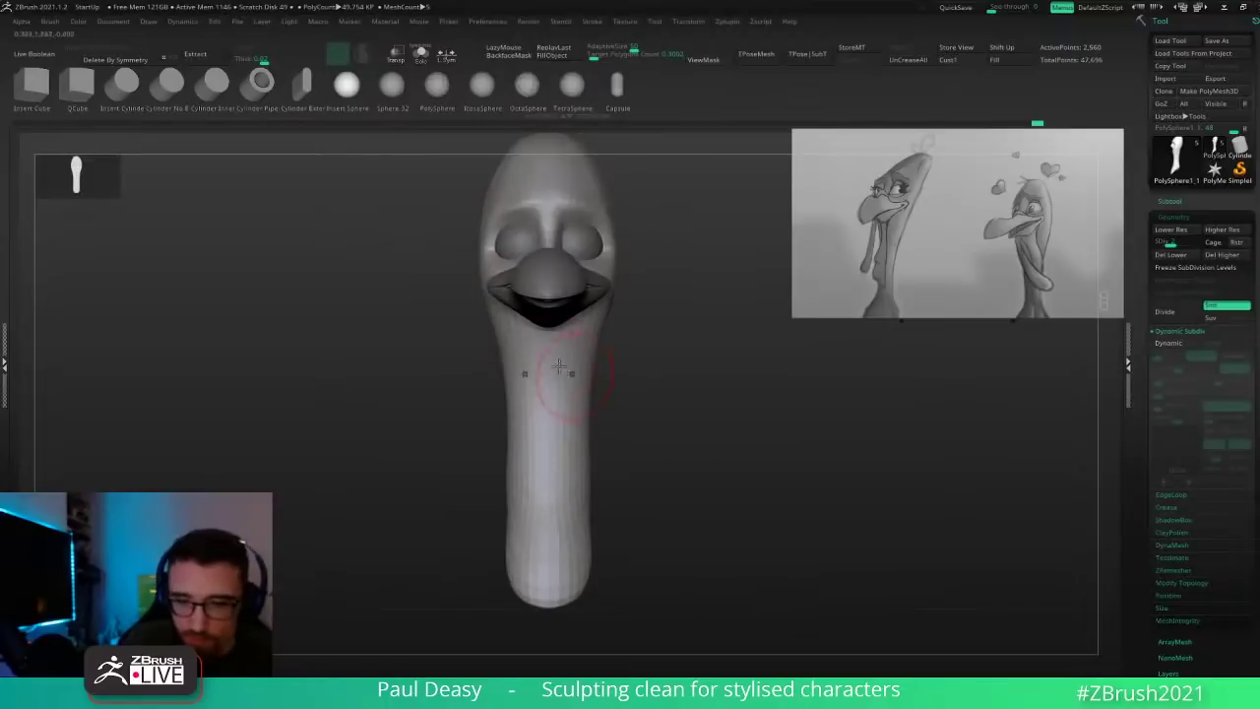
{"action": "left_click_drag", "start_coordinate": [548, 340], "coordinate": [549, 365]}
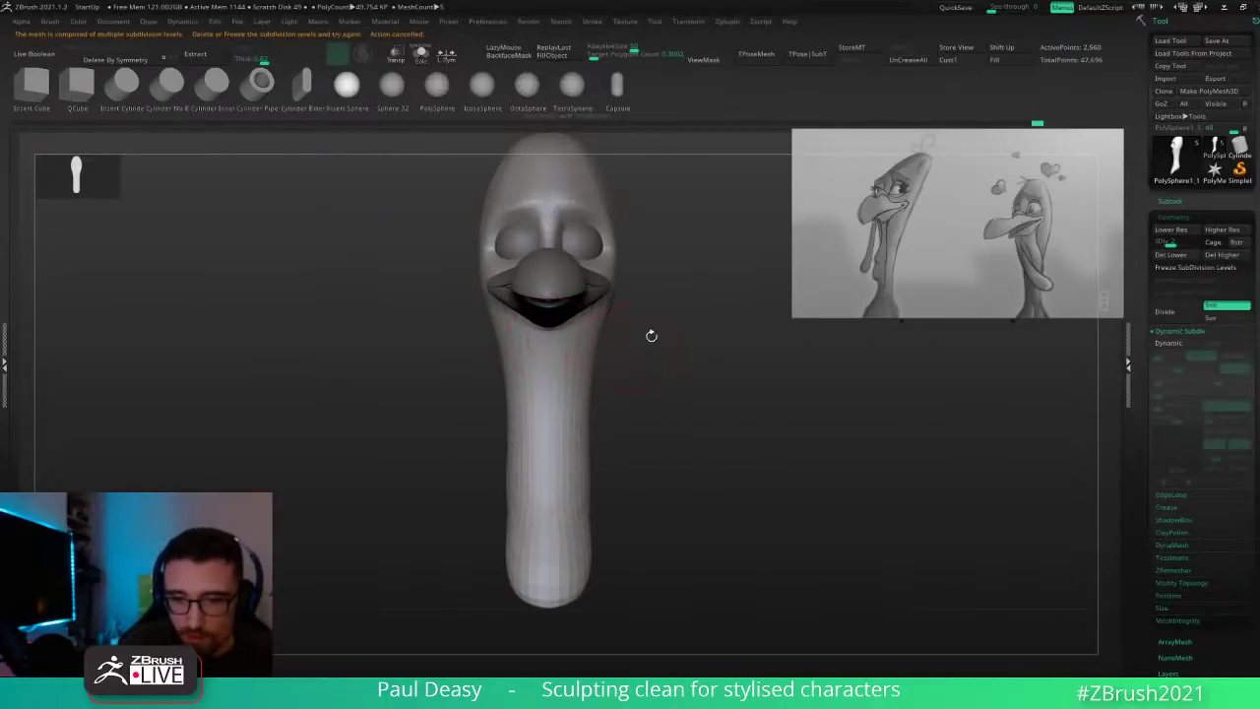
{"action": "mouse_move", "coordinate": [549, 313]}
{"action": "left_mouse_down"}
{"action": "mouse_move", "coordinate": [630, 365]}
{"action": "mouse_move", "coordinate": [619, 337]}
{"action": "left_mouse_up"}
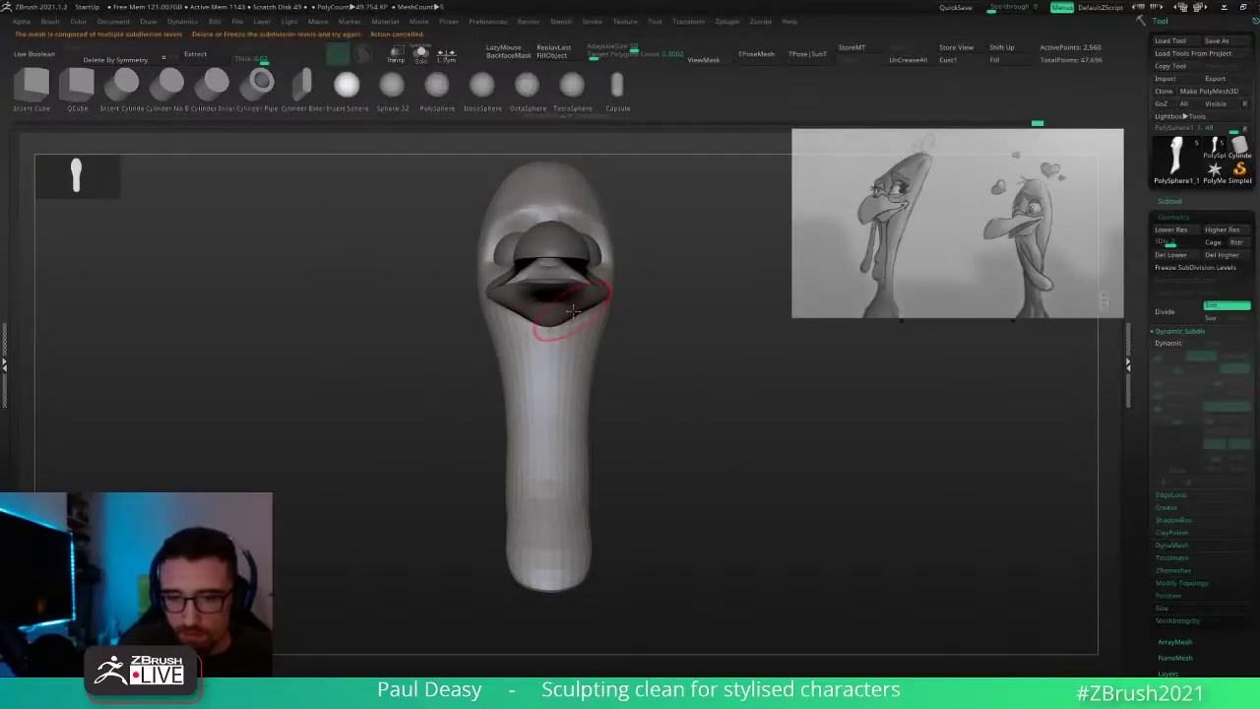
Step: Select the lower beak subtool and insert a small sphere just beneath it, in front of the neck
{"action": "key", "text": "b"}
{"action": "key", "text": "m"}
{"action": "key", "text": "v"}
{"action": "left_click", "coordinate": [566, 278], "text": "alt"}
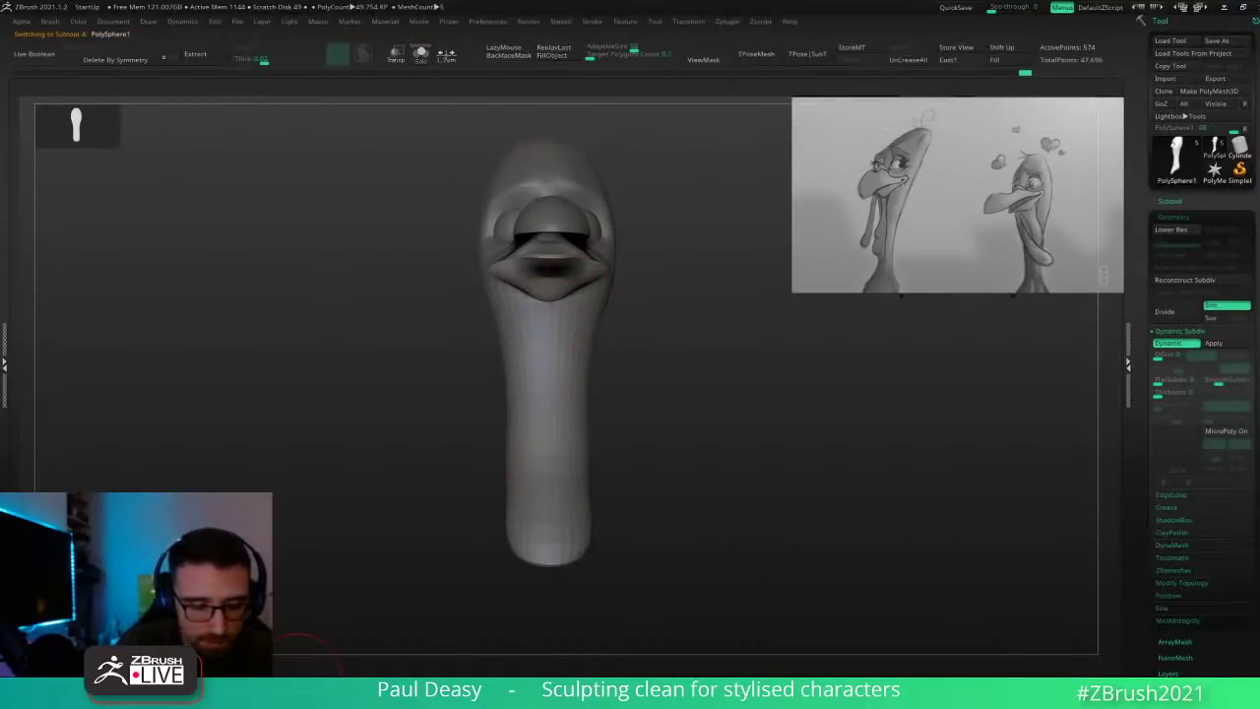
{"action": "left_click", "coordinate": [297, 678]}
{"action": "left_click_drag", "start_coordinate": [551, 338], "coordinate": [553, 360]}
{"action": "left_click_drag", "start_coordinate": [644, 360], "coordinate": [657, 367], "text": "ctrl"}
{"action": "left_click_drag", "start_coordinate": [667, 356], "coordinate": [628, 363]}
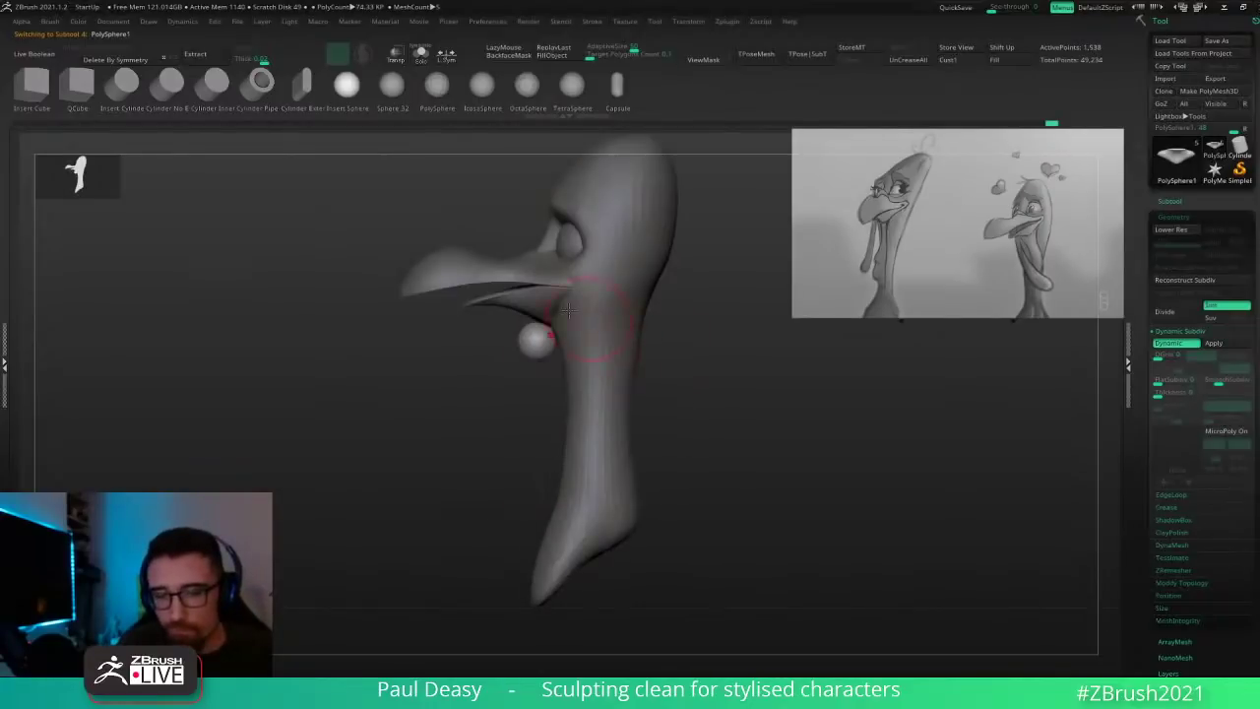
Step: Stretch the small sphere beneath the beak down into an elongated wattle along the neck's front with the Move brush
{"action": "key", "text": "b"}
{"action": "key", "text": "m"}
{"action": "key", "text": "v"}
{"action": "key", "text": "Return"}
{"action": "left_click_drag", "start_coordinate": [533, 303], "coordinate": [509, 248]}
{"action": "key", "text": "space"}
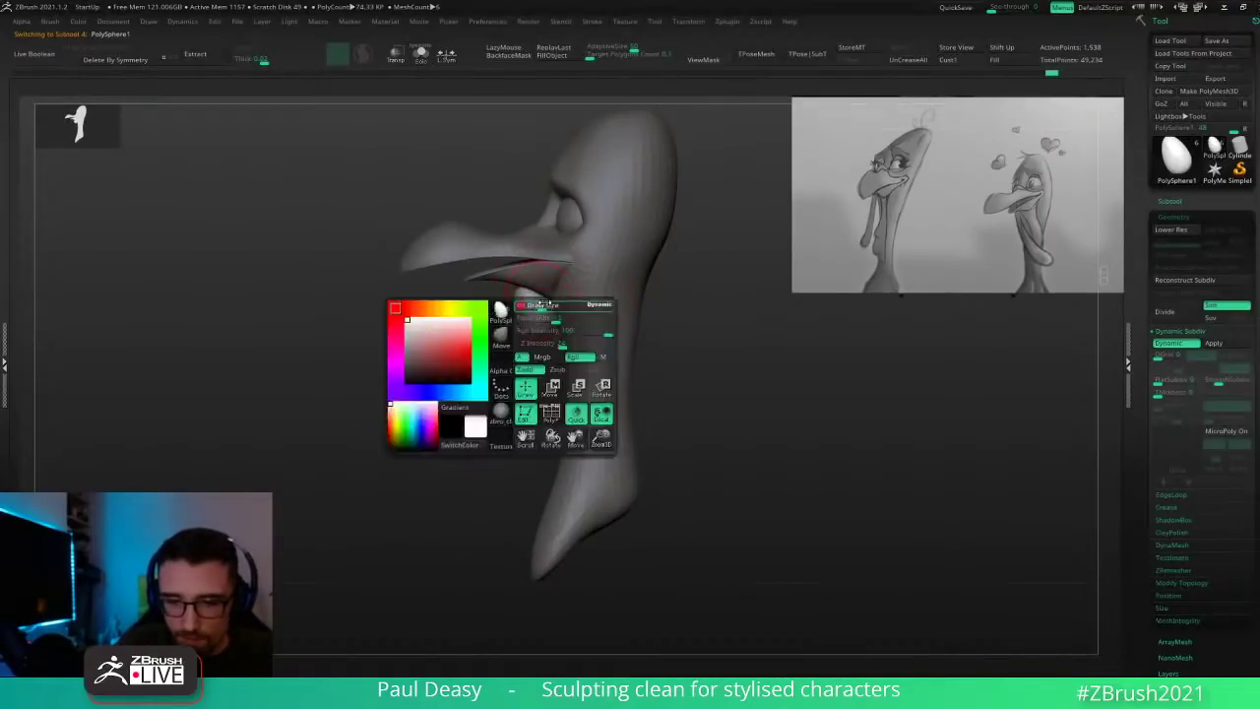
{"action": "left_click_drag", "start_coordinate": [538, 319], "coordinate": [562, 403]}
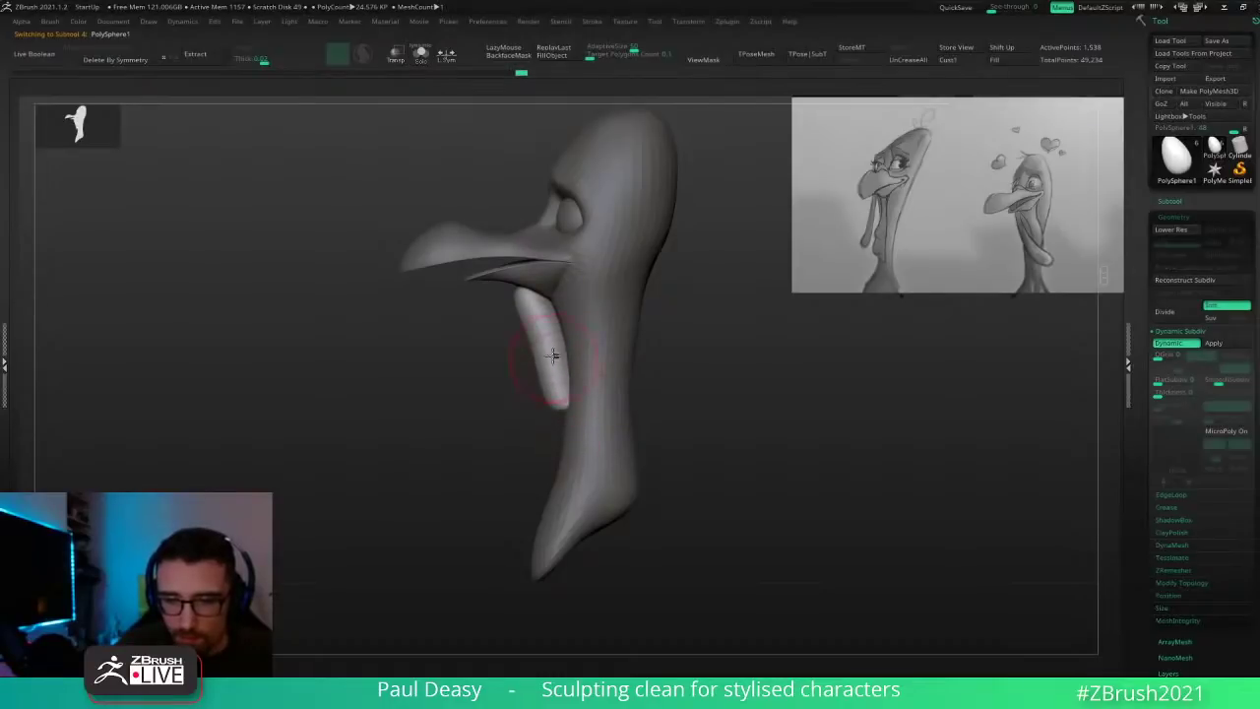
Step: Slim the wattle and extend its lower end down the neck's front, smoothing its length in side view
{"action": "mouse_move", "coordinate": [529, 355]}
{"action": "left_mouse_down", "text": "shift"}
{"action": "mouse_move", "coordinate": [562, 339]}
{"action": "mouse_move", "coordinate": [548, 332]}
{"action": "left_mouse_up", "text": "shift"}
{"action": "key", "text": "space"}
{"action": "key", "text": "space"}
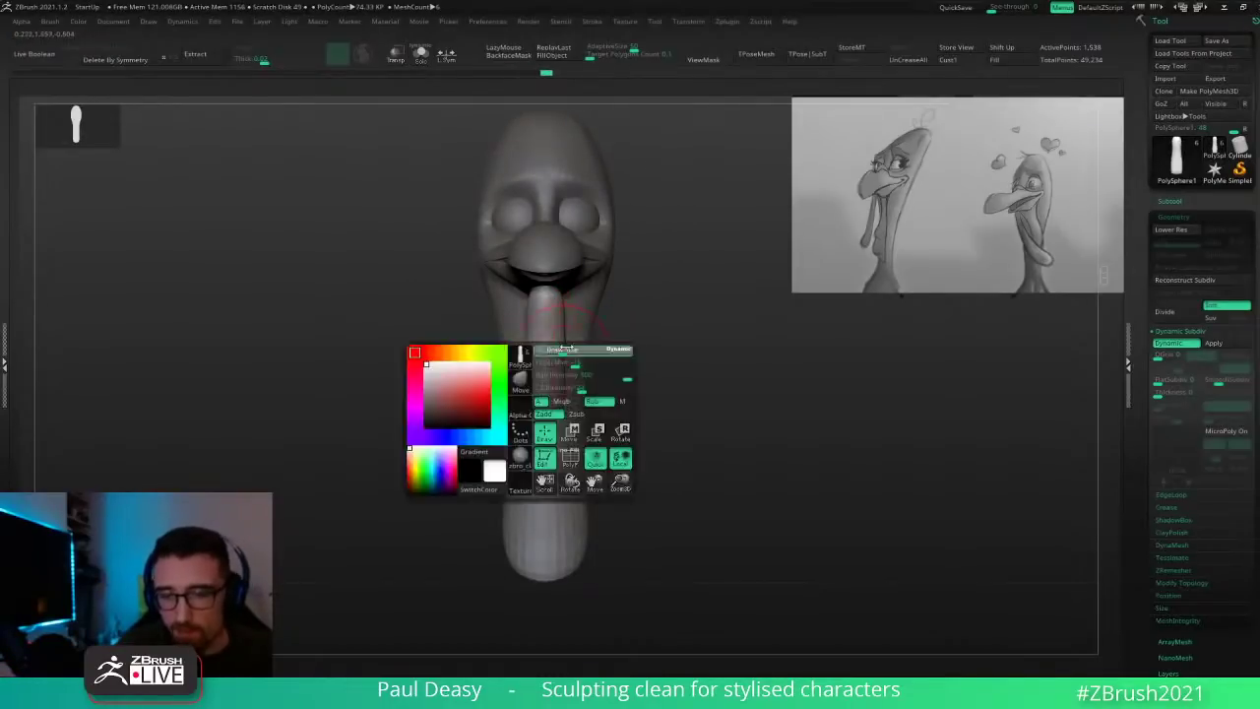
{"action": "mouse_move", "coordinate": [640, 346]}
{"action": "left_mouse_down", "text": "shift"}
{"action": "mouse_move", "coordinate": [595, 338]}
{"action": "mouse_move", "coordinate": [601, 310]}
{"action": "left_mouse_up", "text": "shift"}
{"action": "key", "text": "space"}
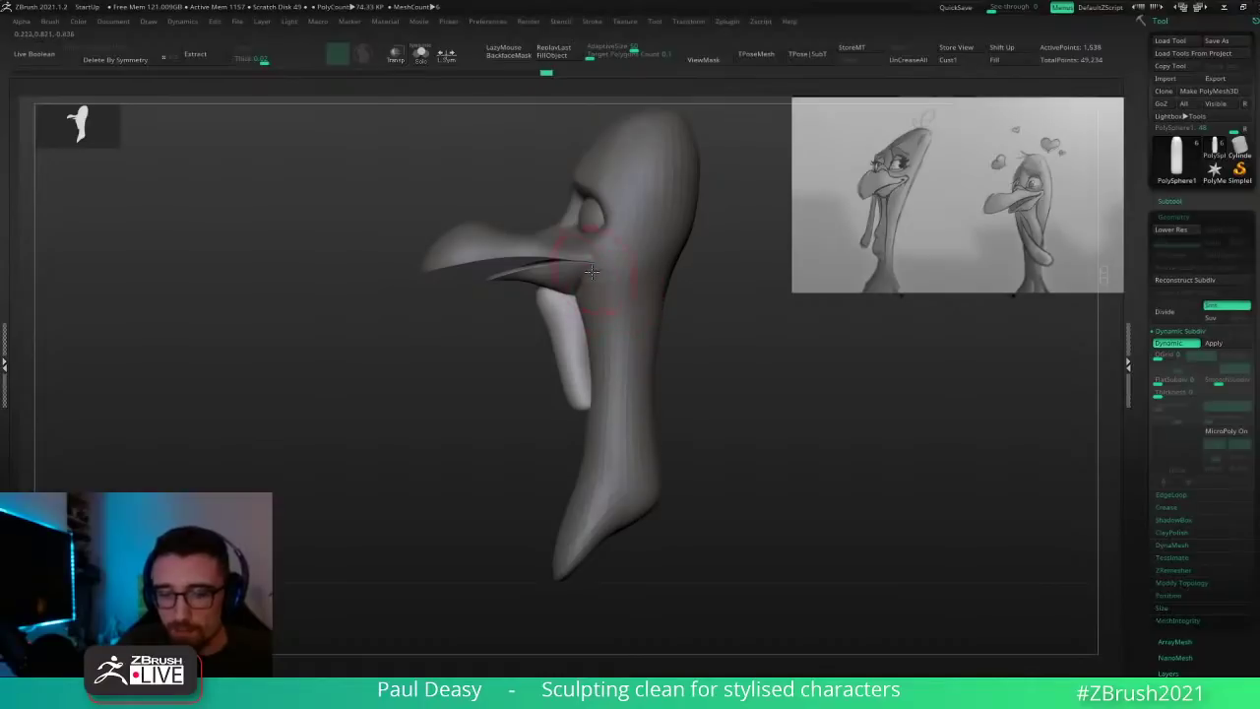
{"action": "mouse_move", "coordinate": [587, 354]}
{"action": "left_mouse_down"}
{"action": "mouse_move", "coordinate": [620, 366]}
{"action": "mouse_move", "coordinate": [589, 399]}
{"action": "left_mouse_up"}
{"action": "left_click_drag", "start_coordinate": [588, 401], "coordinate": [592, 415]}
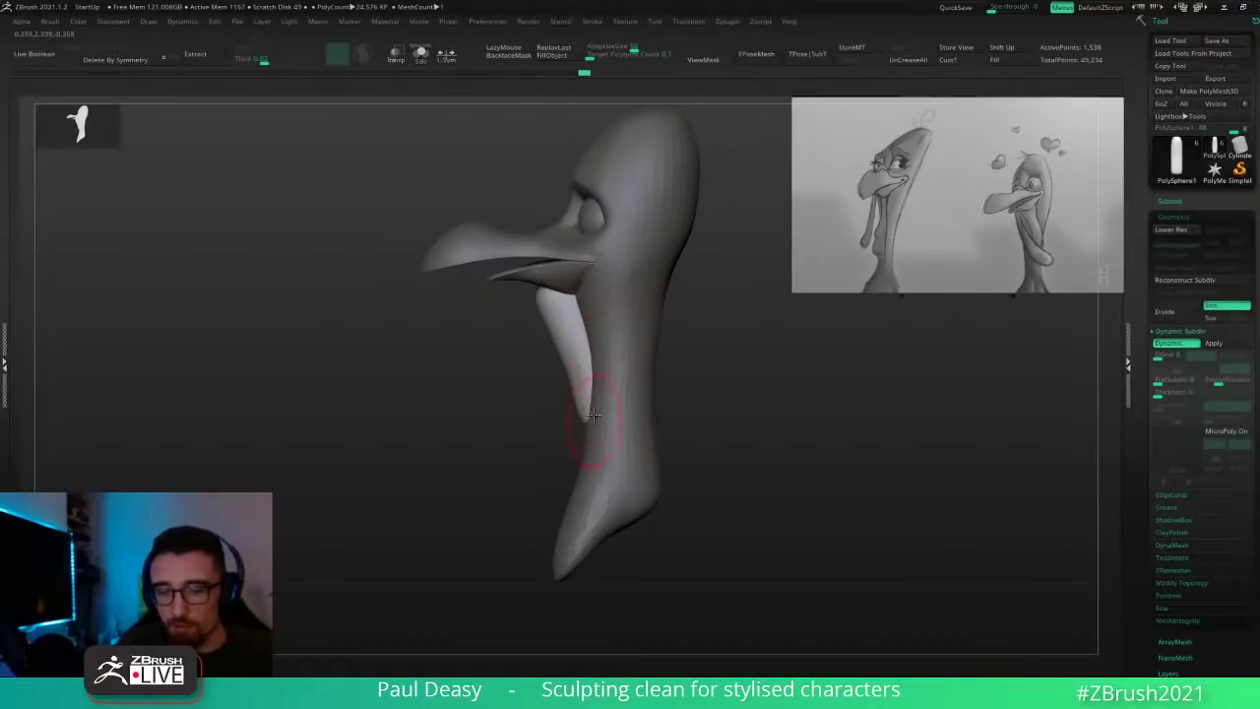
{"action": "left_click_drag", "start_coordinate": [579, 357], "coordinate": [588, 423], "text": "shift"}
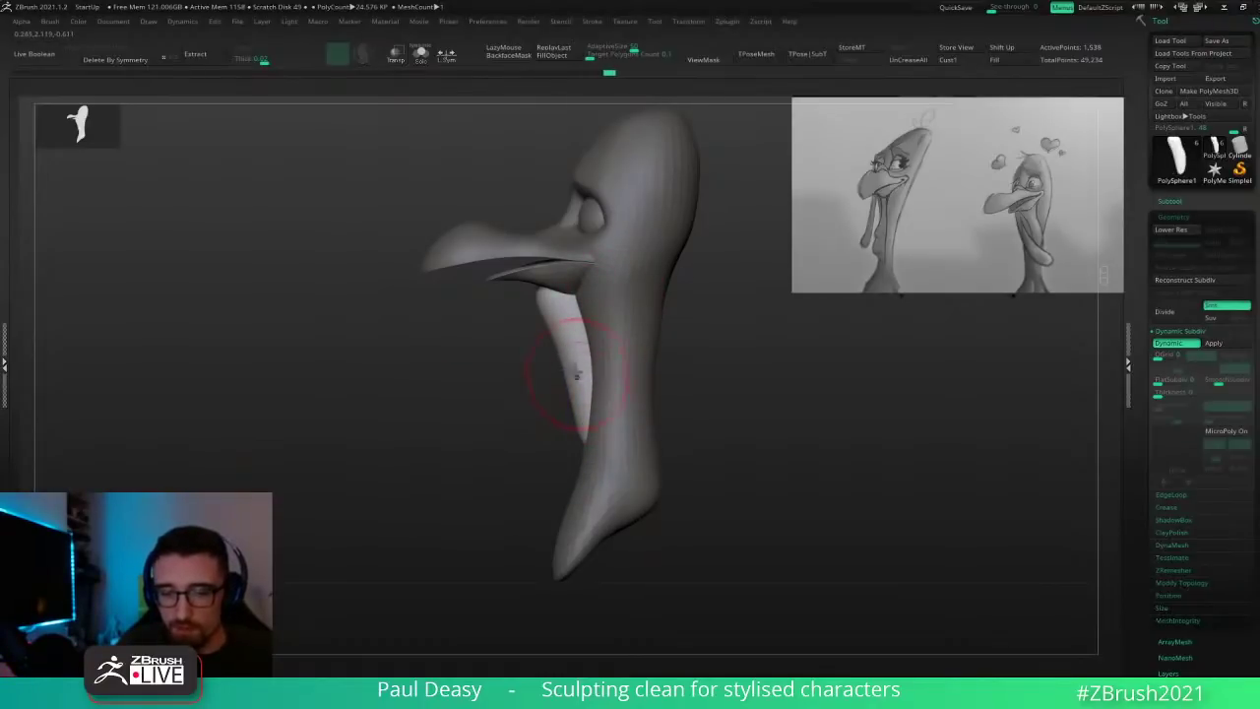
Step: Curve the wattle's front edge where it leaves the lower beak and adjust its sides in front view
{"action": "mouse_move", "coordinate": [575, 369]}
{"action": "left_mouse_down"}
{"action": "mouse_move", "coordinate": [587, 355]}
{"action": "mouse_move", "coordinate": [553, 278]}
{"action": "left_mouse_up"}
{"action": "key", "text": "space"}
{"action": "key", "text": "space"}
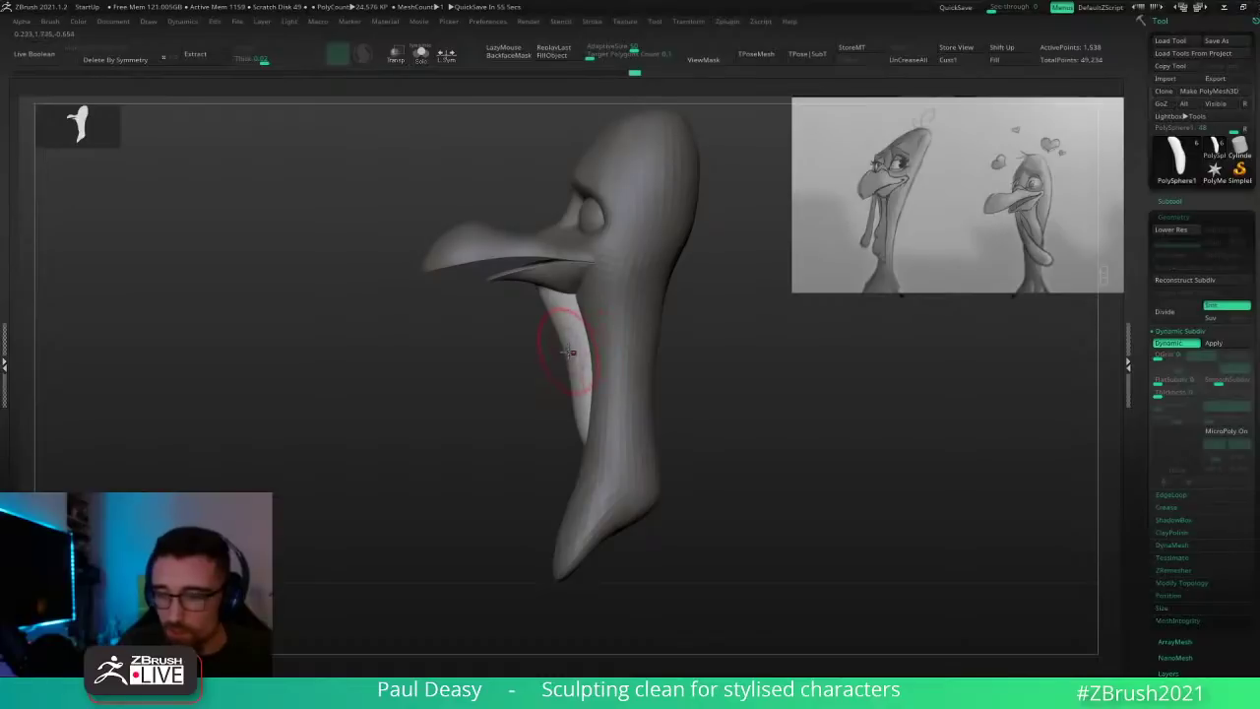
{"action": "right_click_drag", "start_coordinate": [574, 340], "coordinate": [610, 369]}
{"action": "left_click_drag", "start_coordinate": [580, 331], "coordinate": [571, 327]}
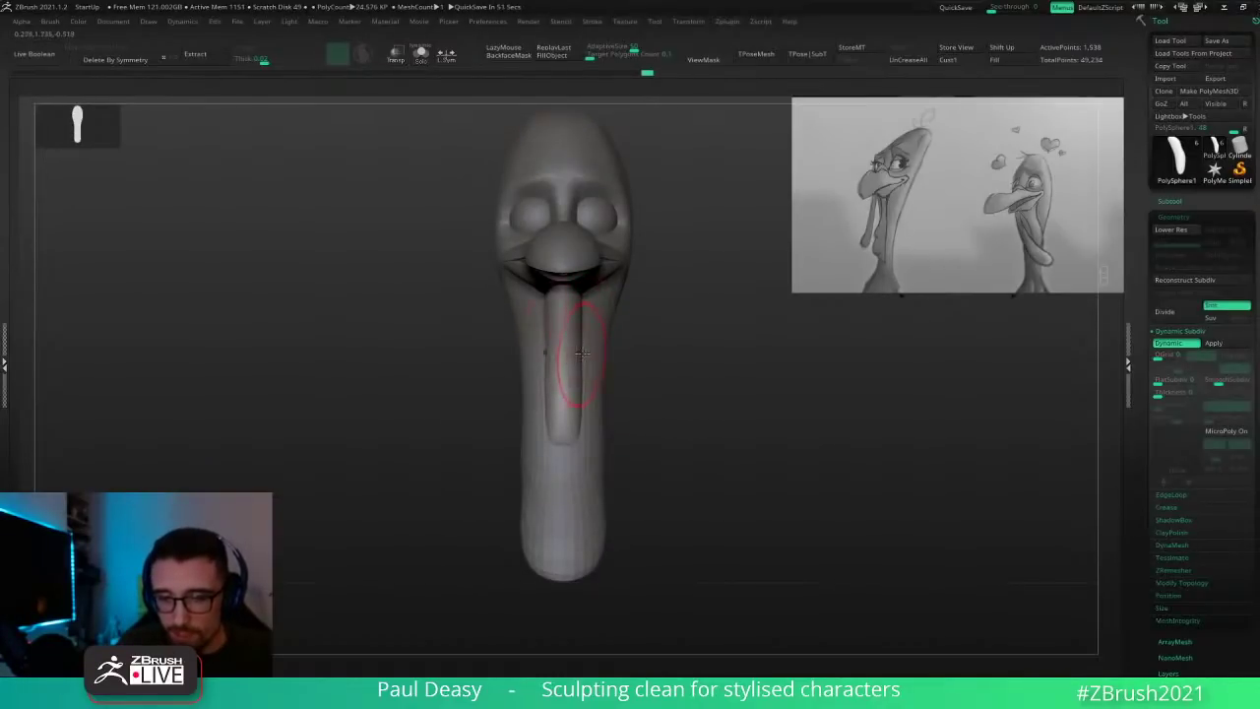
Step: Thin the wattle along its length with the Pinch brush in front view, and remesh it
{"action": "key", "text": "space"}
{"action": "key", "text": "space"}
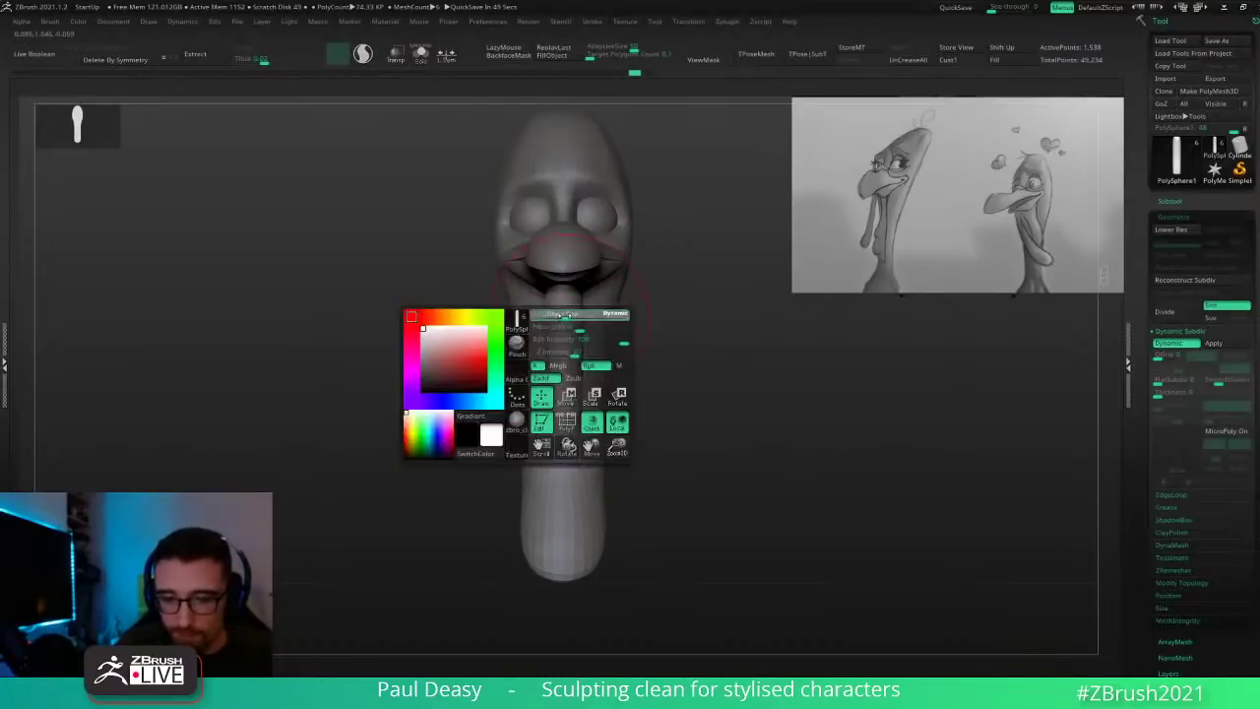
{"action": "mouse_move", "coordinate": [564, 313]}
{"action": "left_mouse_down"}
{"action": "mouse_move", "coordinate": [563, 439]}
{"action": "mouse_move", "coordinate": [565, 423]}
{"action": "left_mouse_up"}
{"action": "left_click_drag", "start_coordinate": [567, 378], "coordinate": [569, 433]}
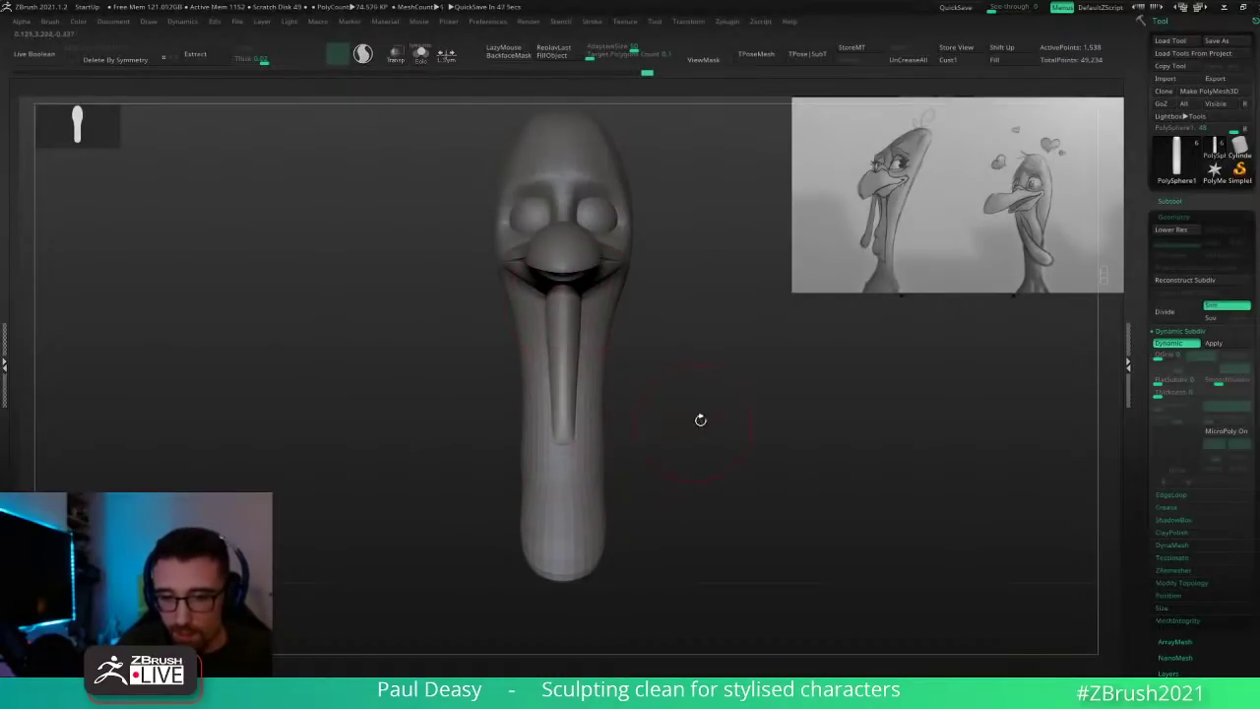
{"action": "left_click_drag", "start_coordinate": [700, 420], "coordinate": [677, 408]}
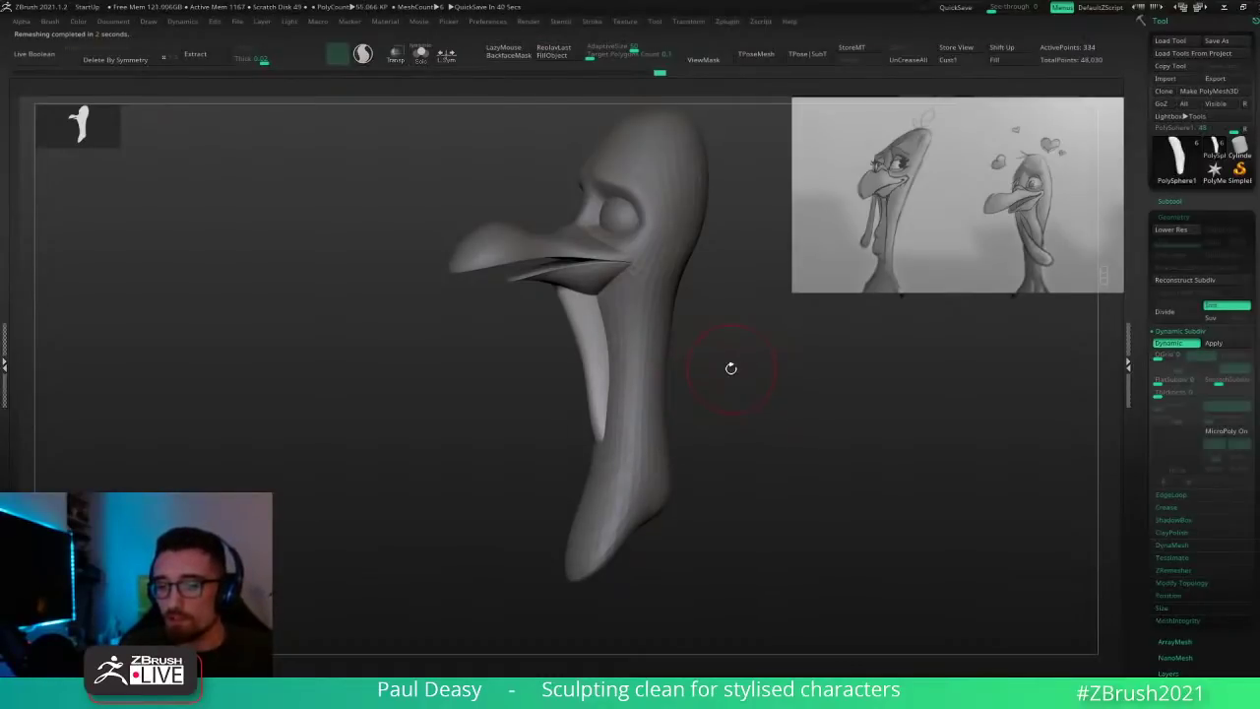
{"action": "left_click_drag", "start_coordinate": [731, 367], "coordinate": [729, 378], "text": "shift"}
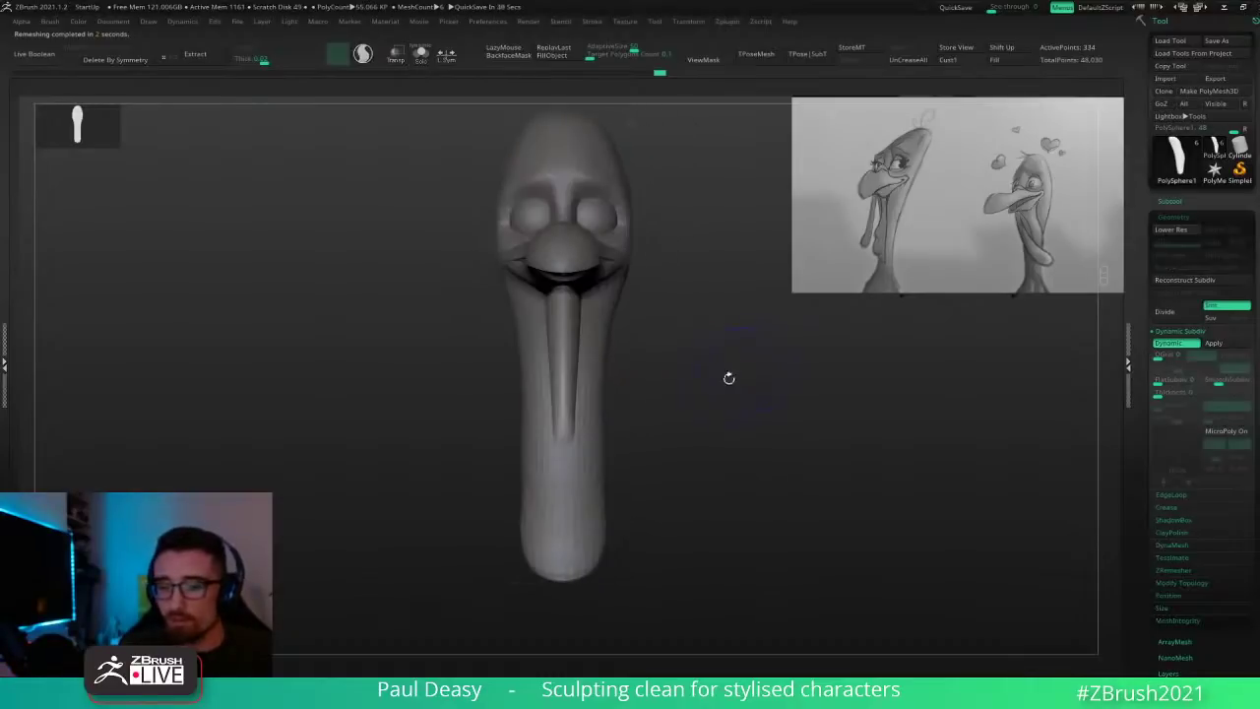
Step: Pull the wattle's lower tip down into a narrow point, refine its side profile, and remesh it again
{"action": "left_click_drag", "start_coordinate": [570, 466], "coordinate": [571, 499]}
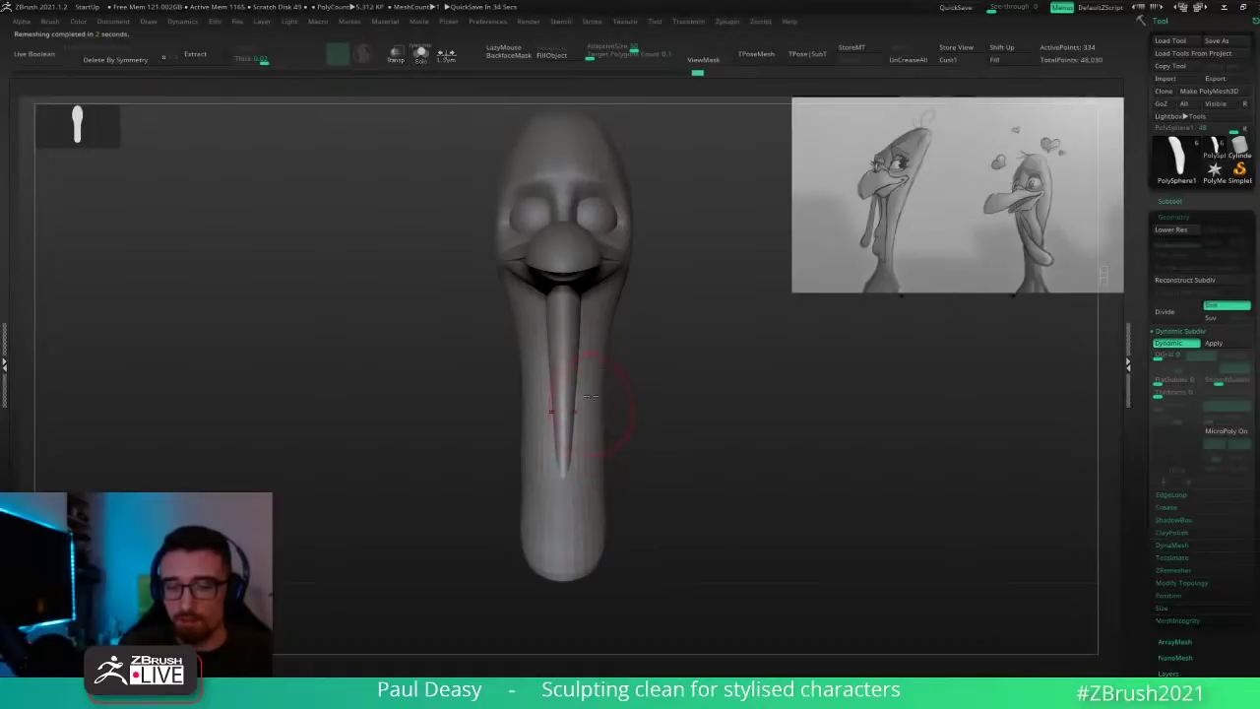
{"action": "left_click_drag", "start_coordinate": [682, 374], "coordinate": [633, 365]}
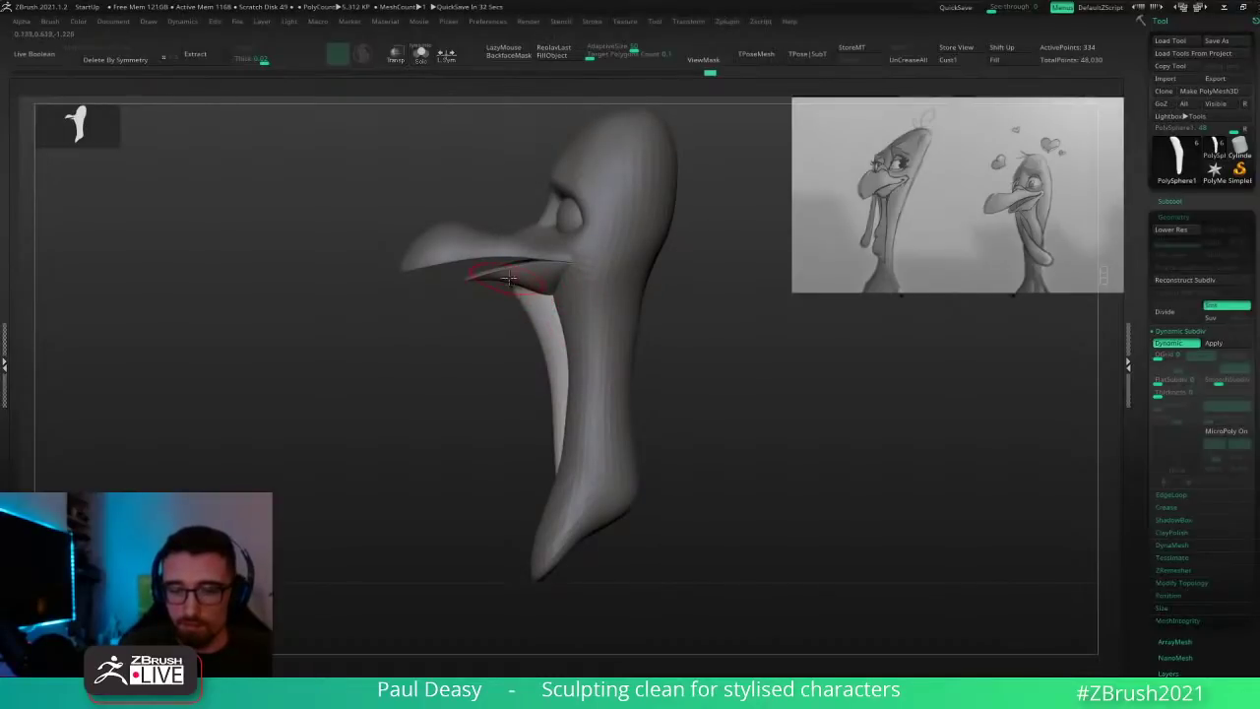
{"action": "key", "text": "space"}
{"action": "left_click_drag", "start_coordinate": [532, 323], "coordinate": [551, 325]}
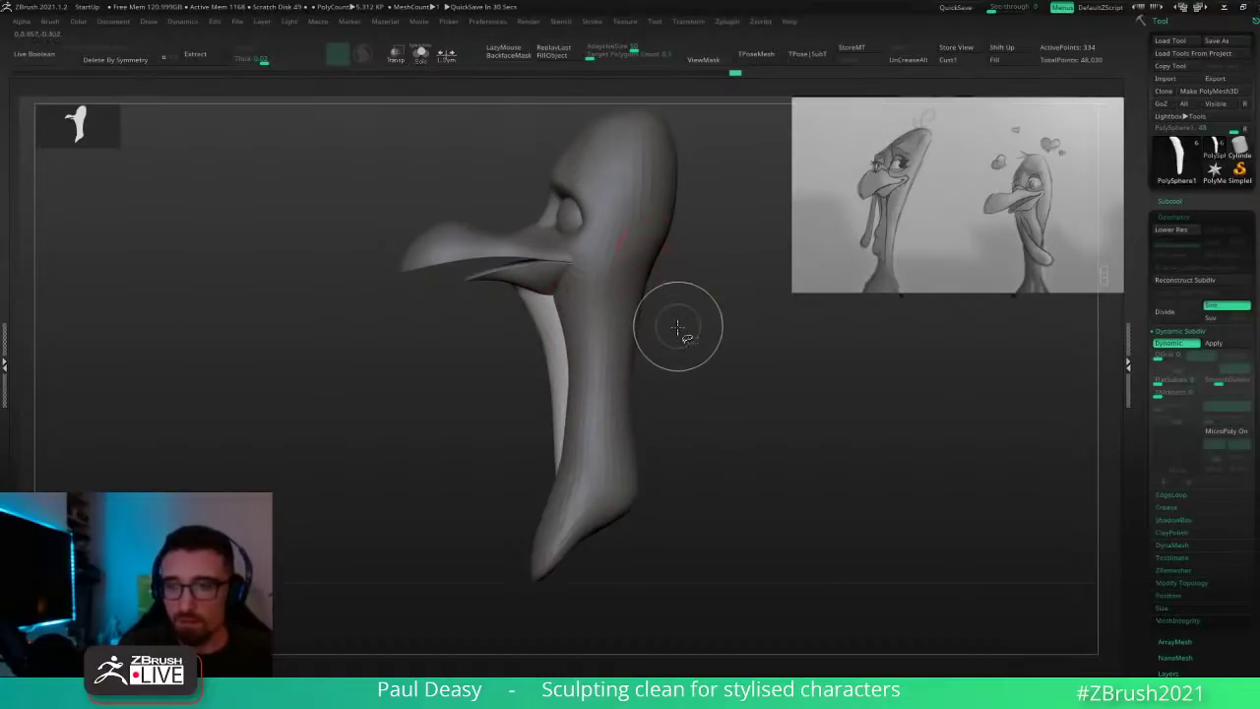
{"action": "key", "text": "alt+z"}
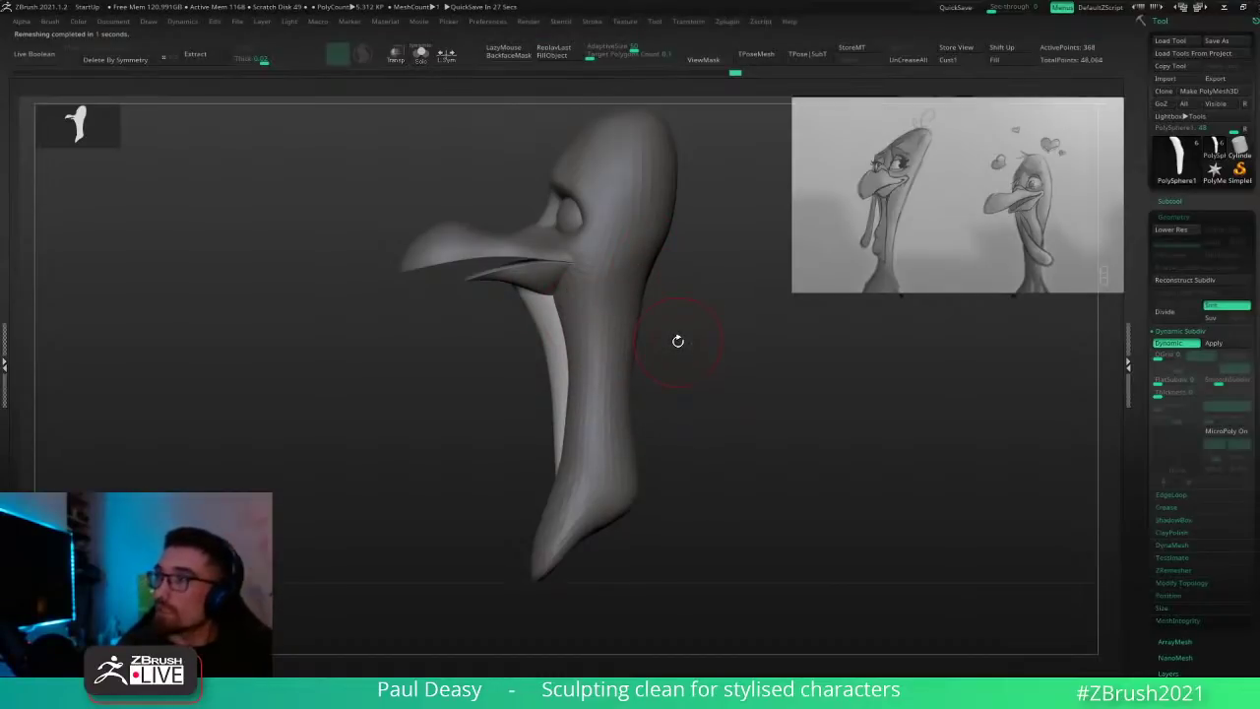
Step: Reshape the wattle's upper front where it meets the lower beak and smooth the transition down its length
{"action": "key", "text": "space"}
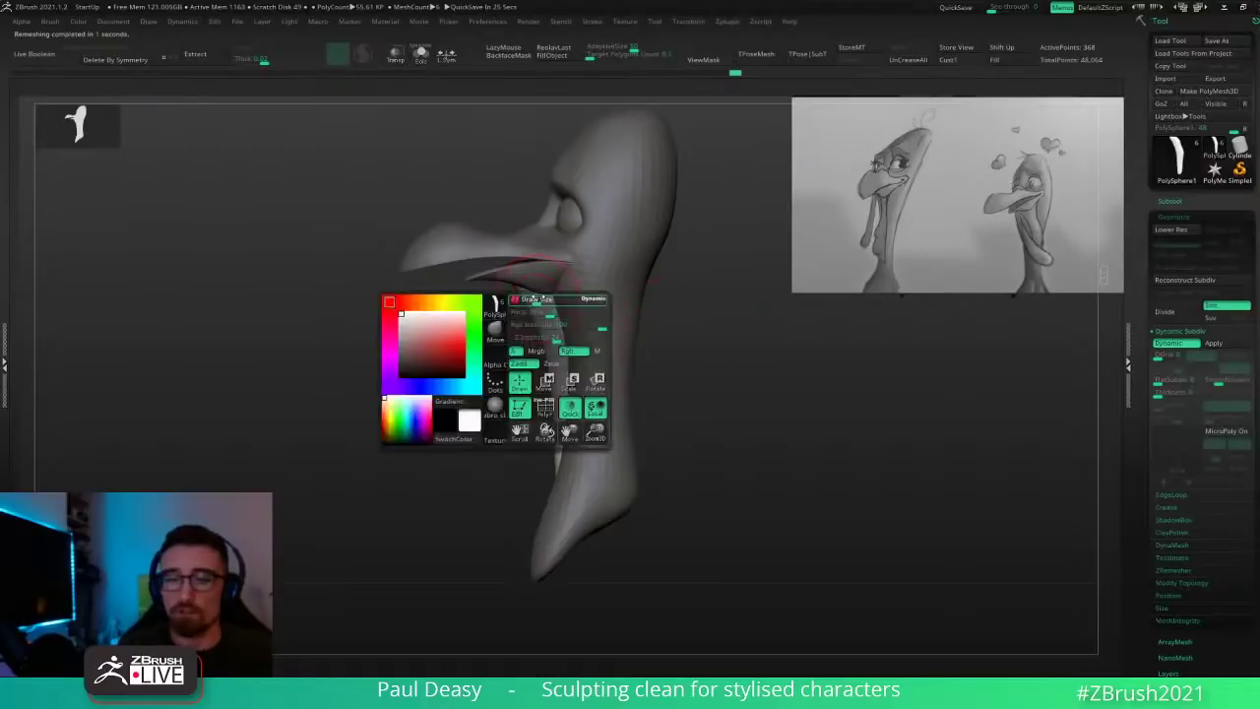
{"action": "key", "text": "space"}
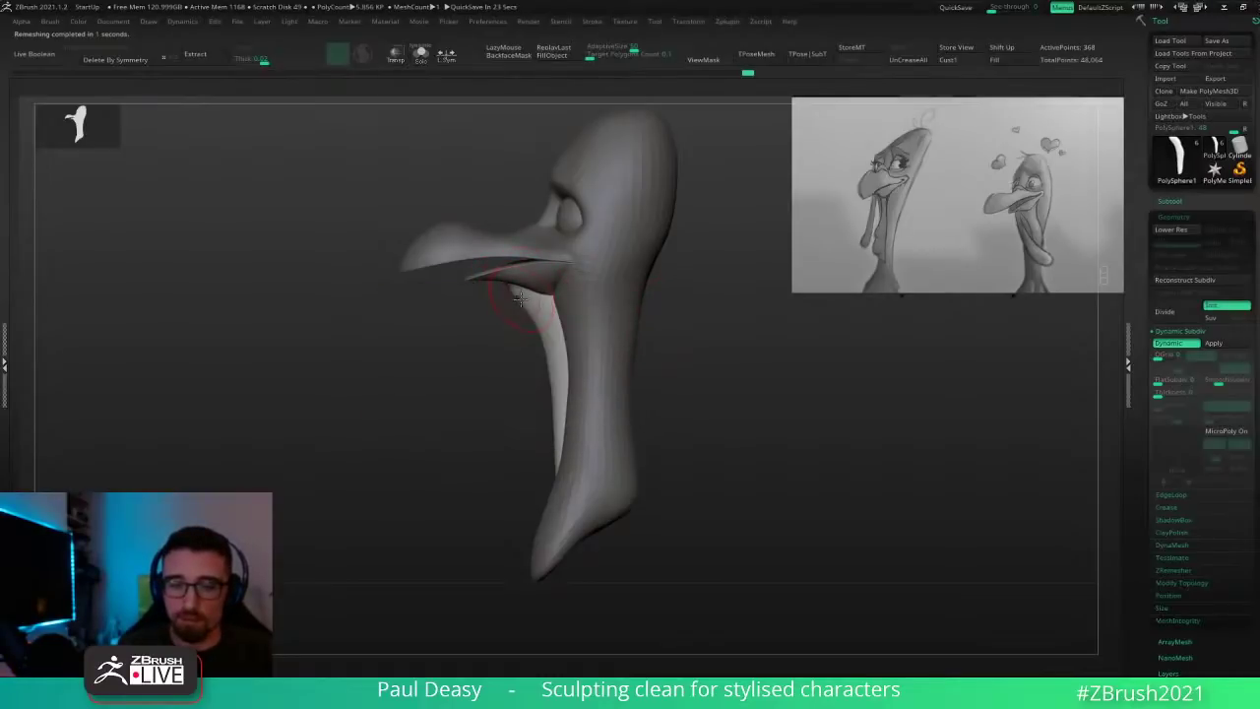
{"action": "mouse_move", "coordinate": [520, 290]}
{"action": "left_mouse_down"}
{"action": "mouse_move", "coordinate": [556, 353]}
{"action": "mouse_move", "coordinate": [559, 406]}
{"action": "left_mouse_up"}
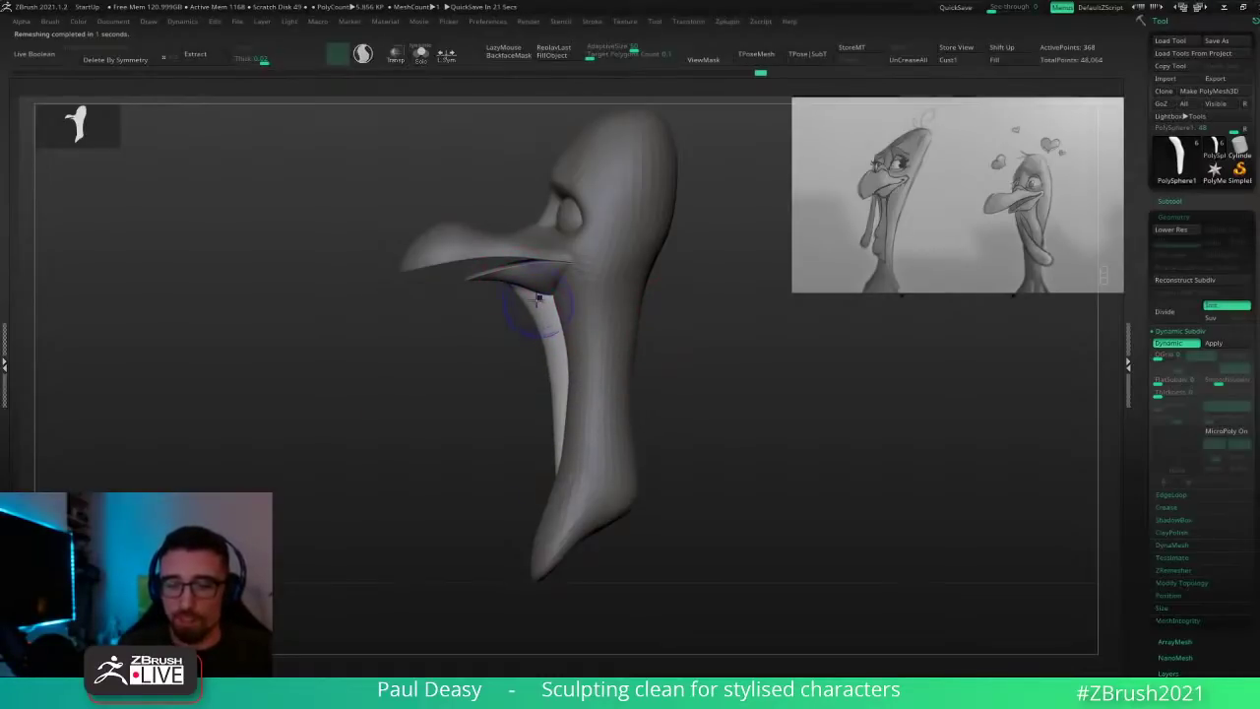
{"action": "left_click_drag", "start_coordinate": [536, 297], "coordinate": [557, 340], "text": "shift"}
Step: Adjust the wattle's side contours in front view and draw its tip down against the neck in side view
{"action": "mouse_move", "coordinate": [558, 342]}
{"action": "right_mouse_down"}
{"action": "mouse_move", "coordinate": [635, 345]}
{"action": "mouse_move", "coordinate": [584, 330]}
{"action": "right_mouse_up"}
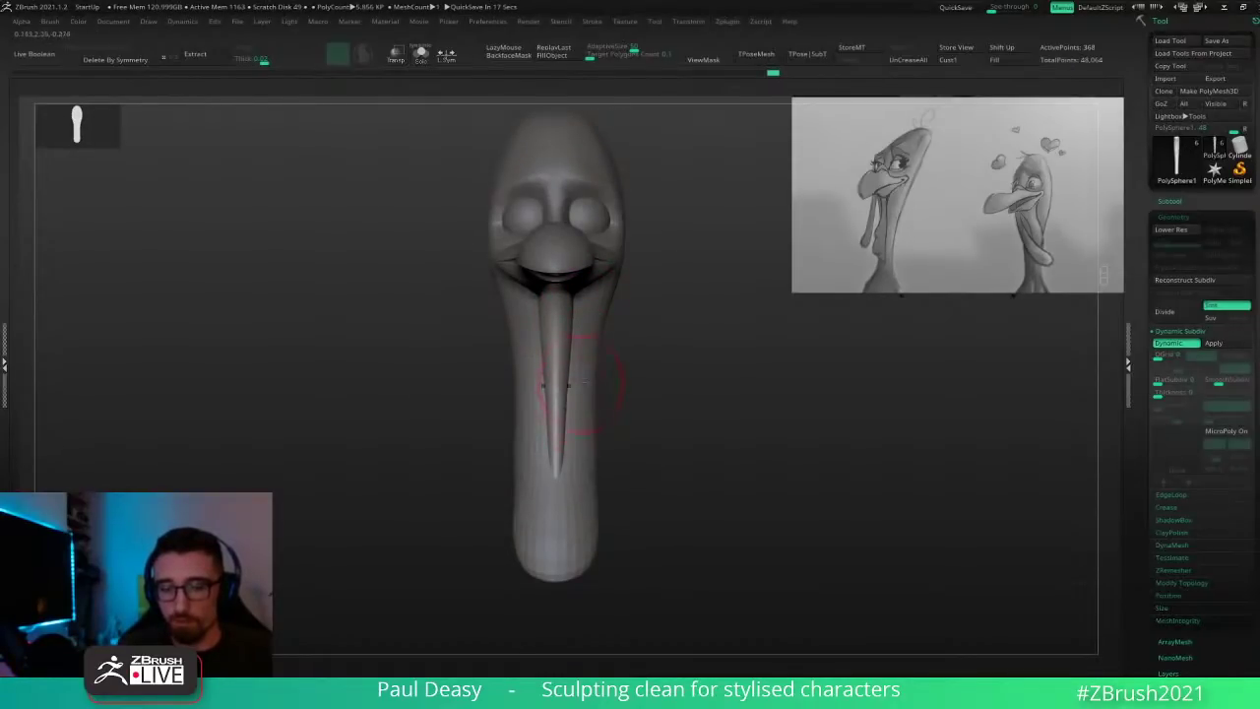
{"action": "left_click_drag", "start_coordinate": [582, 370], "coordinate": [583, 363]}
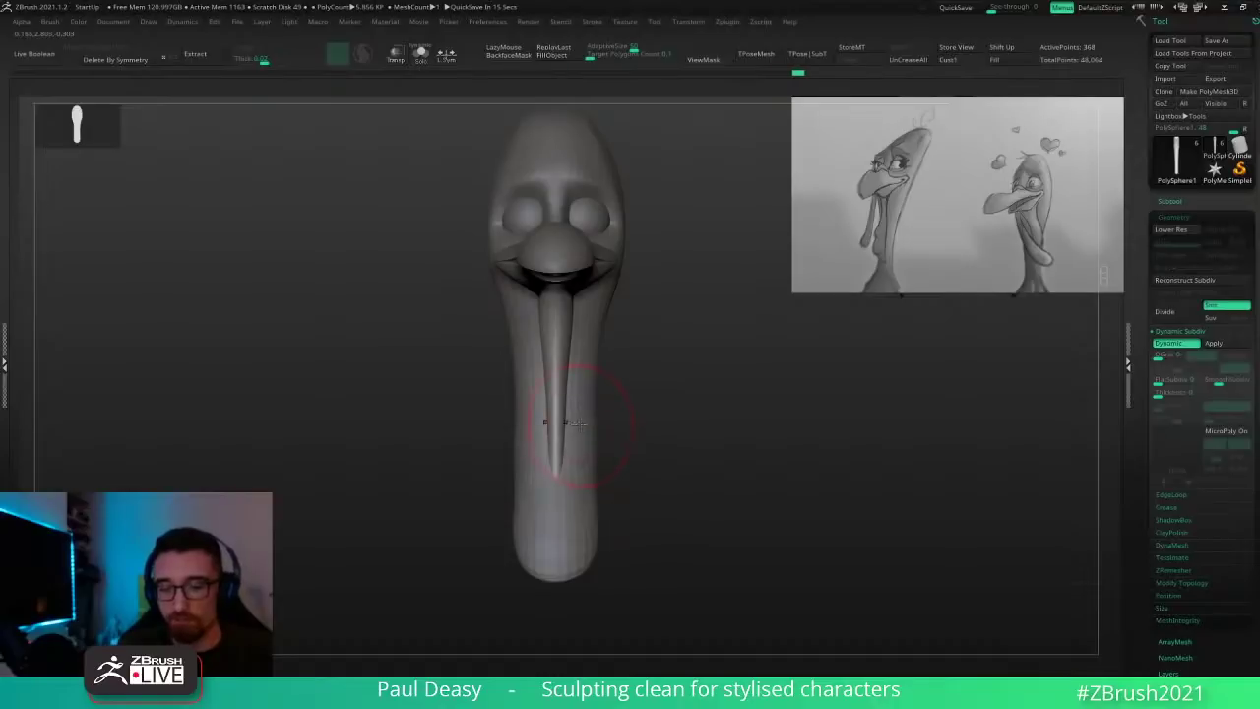
{"action": "mouse_move", "coordinate": [603, 429]}
{"action": "right_mouse_down"}
{"action": "mouse_move", "coordinate": [579, 424]}
{"action": "mouse_move", "coordinate": [568, 392]}
{"action": "right_mouse_up"}
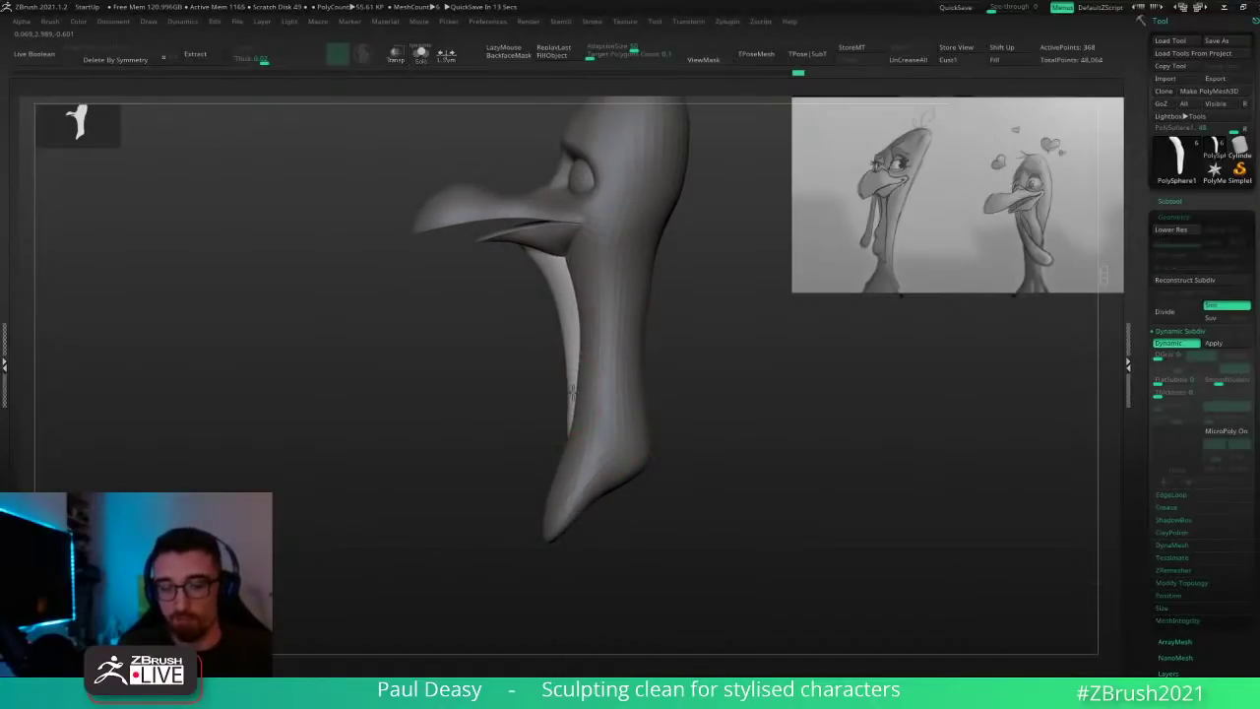
{"action": "left_click_drag", "start_coordinate": [573, 393], "coordinate": [569, 446]}
Step: Push the middle of the wattle into a smoother curve along the neck in side view and smooth it
{"action": "key", "text": "space"}
{"action": "key", "text": "space"}
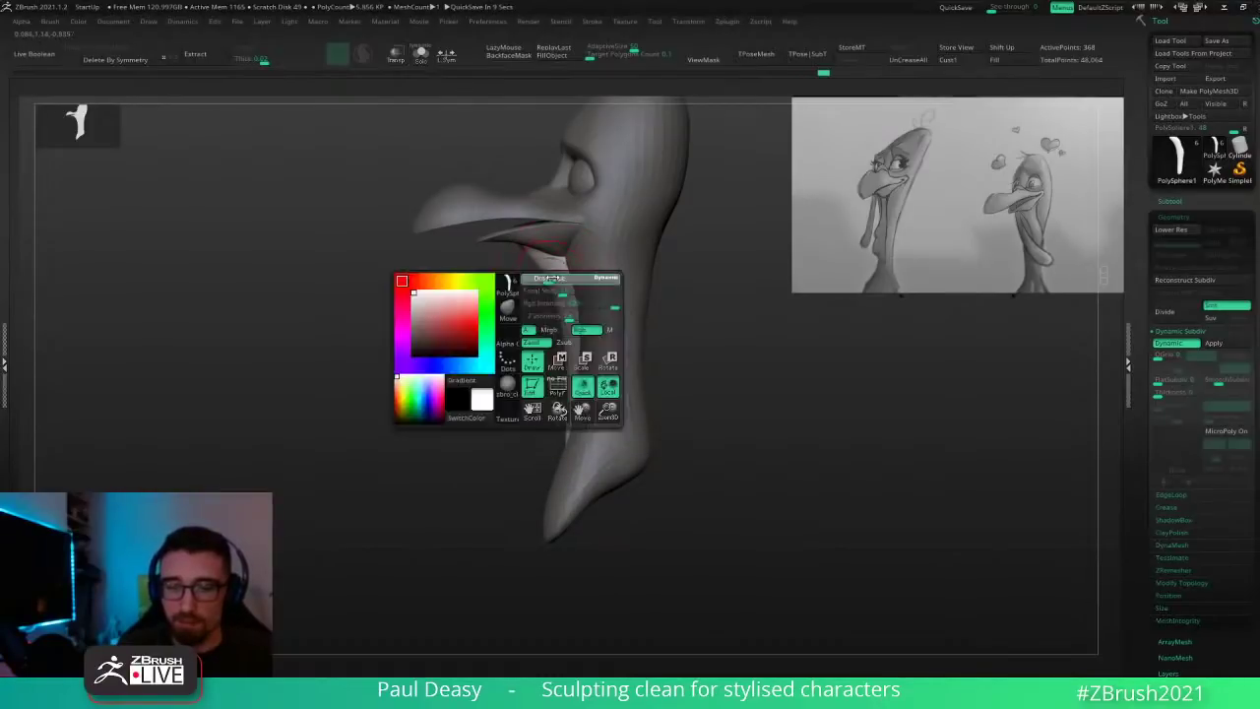
{"action": "mouse_move", "coordinate": [556, 294]}
{"action": "left_mouse_down"}
{"action": "mouse_move", "coordinate": [546, 299]}
{"action": "mouse_move", "coordinate": [571, 380]}
{"action": "left_mouse_up"}
{"action": "left_click_drag", "start_coordinate": [560, 310], "coordinate": [571, 343], "text": "shift"}
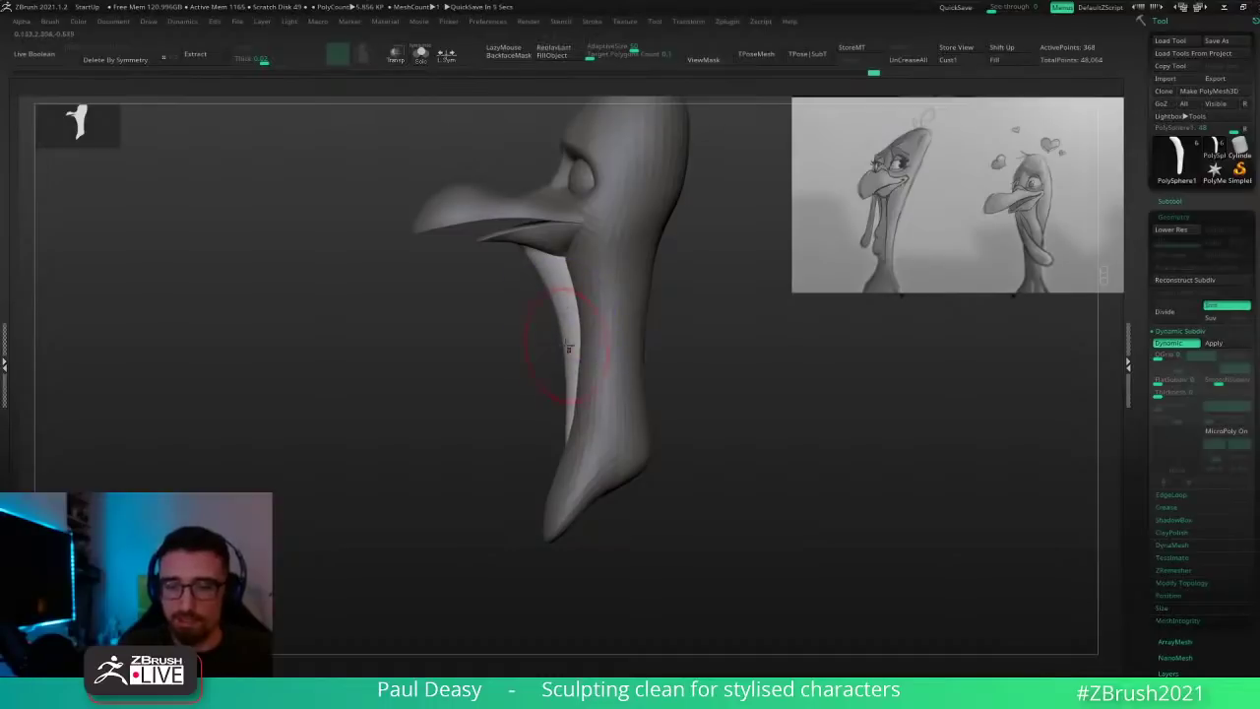
Step: Fit the wattle's top end snugly against the underside of the lower beak
{"action": "key", "text": "space"}
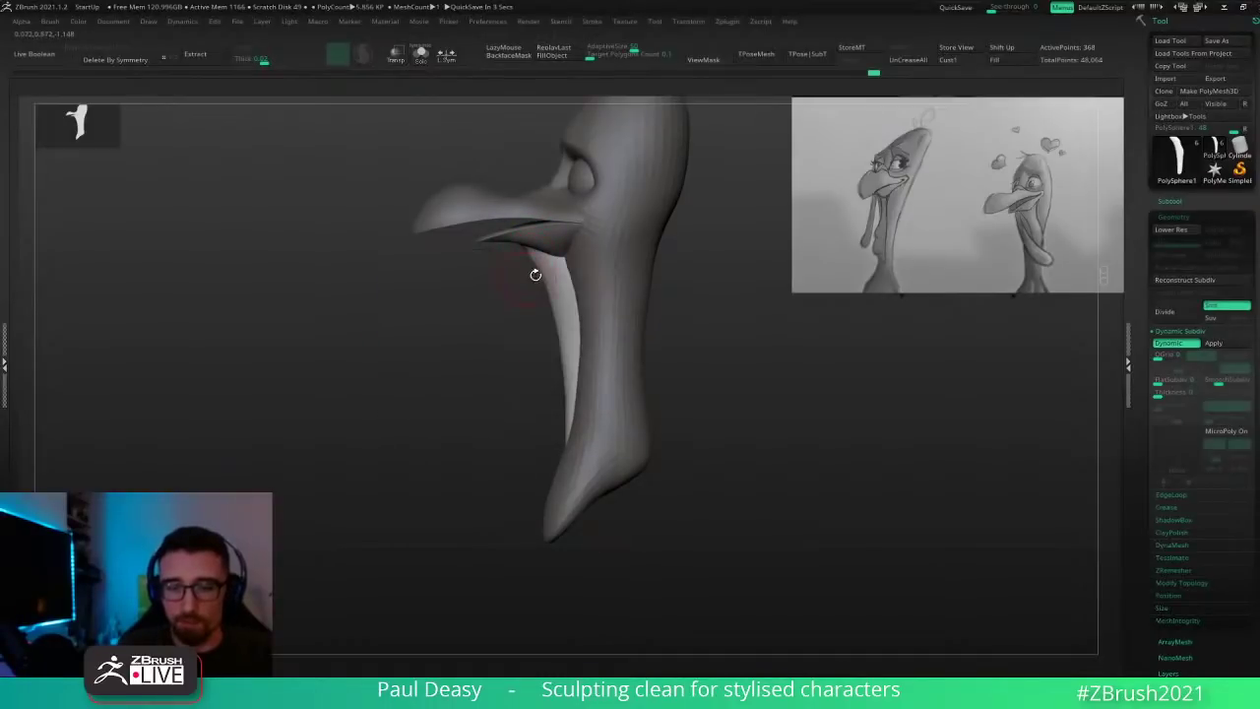
{"action": "mouse_move", "coordinate": [536, 255]}
{"action": "left_mouse_down"}
{"action": "mouse_move", "coordinate": [548, 259]}
{"action": "mouse_move", "coordinate": [530, 247]}
{"action": "left_mouse_up"}
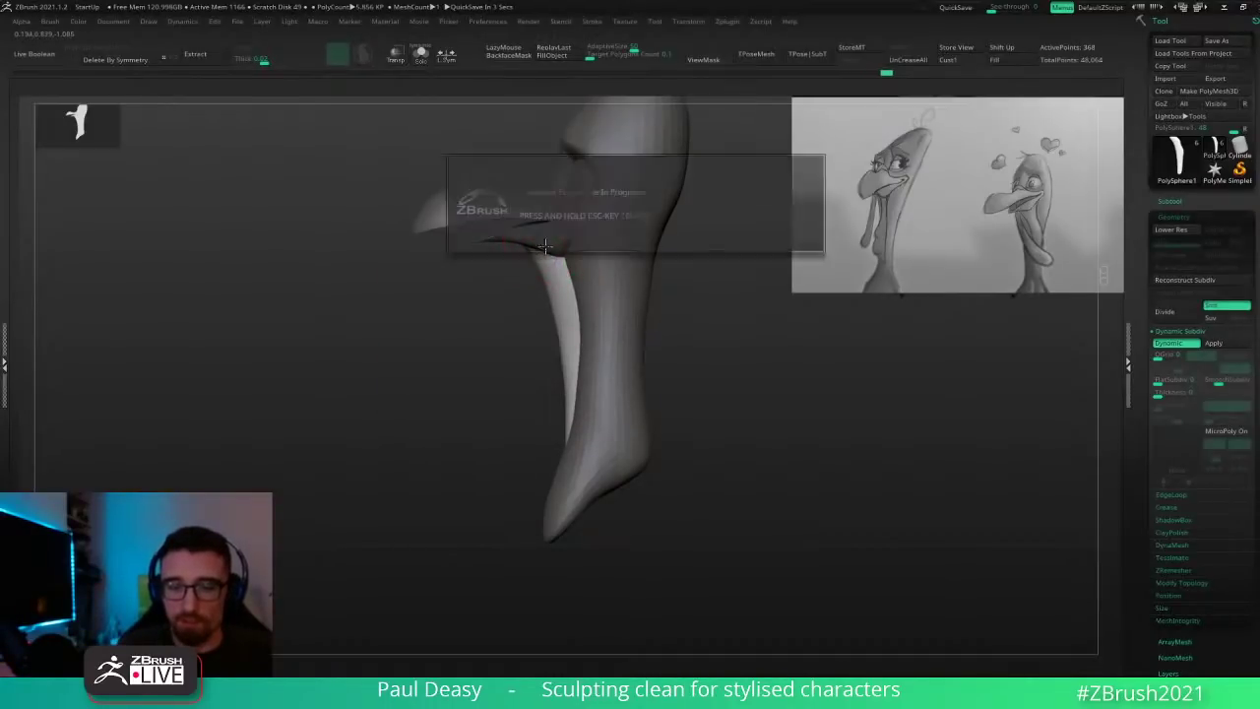
{"action": "key", "text": "space"}
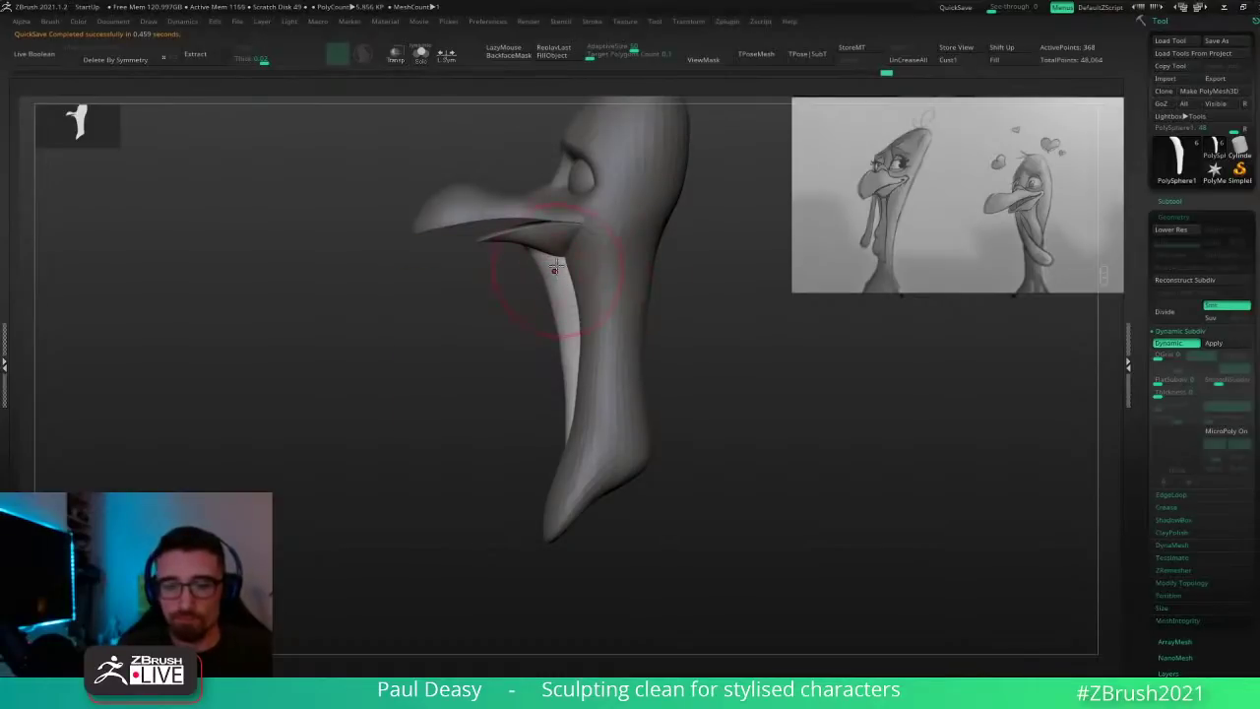
{"action": "left_click_drag", "start_coordinate": [557, 255], "coordinate": [564, 262]}
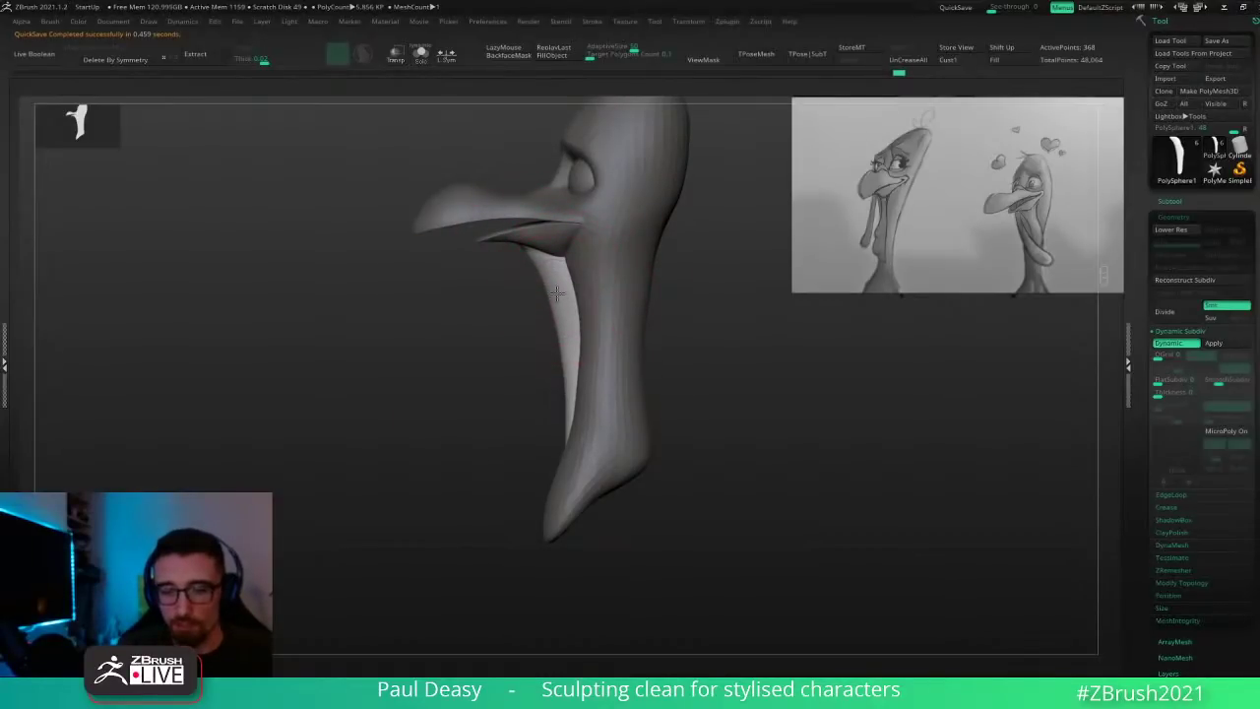
Step: Narrow the upper sides of the wattle in front view
{"action": "right_click_drag", "start_coordinate": [567, 295], "coordinate": [583, 304], "text": "shift"}
{"action": "key", "text": "s"}
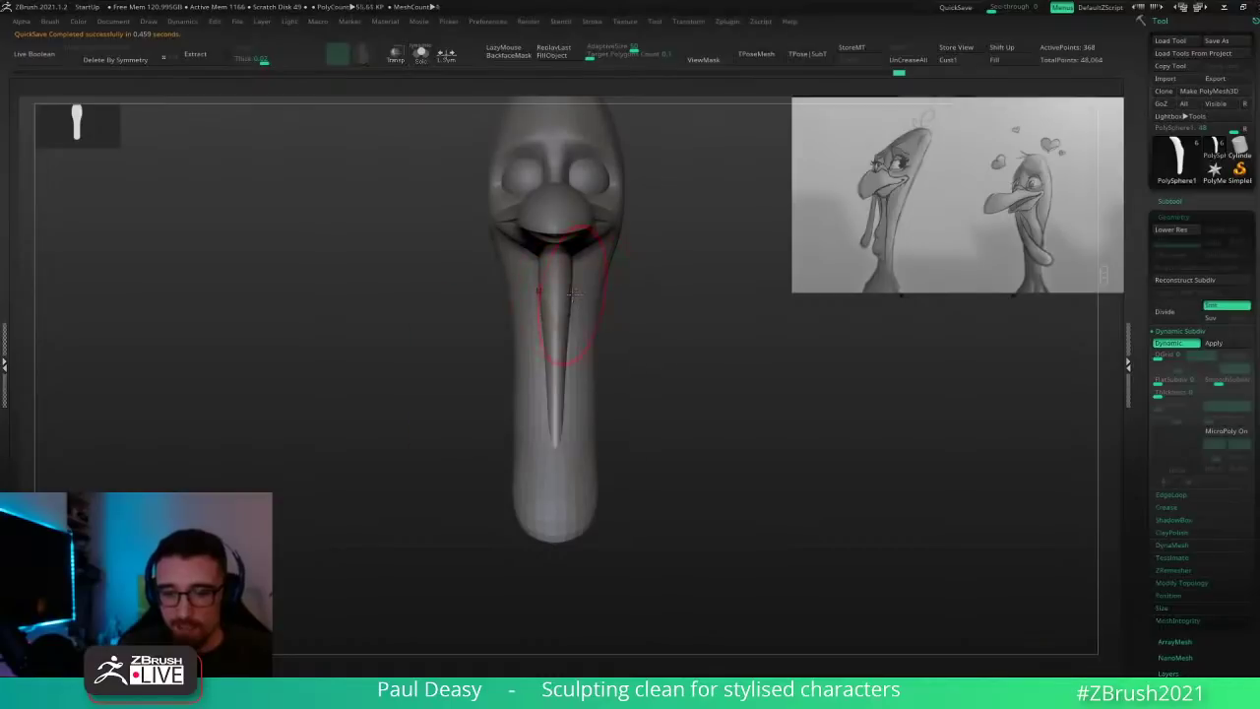
{"action": "key", "text": "s"}
{"action": "left_click_drag", "start_coordinate": [578, 293], "coordinate": [573, 292]}
Step: Isolate the wattle and refine its form with the Dam Standard brush, evening out the bulge along its back edge
{"action": "key", "text": "b"}
{"action": "key", "text": "d"}
{"action": "key", "text": "s"}
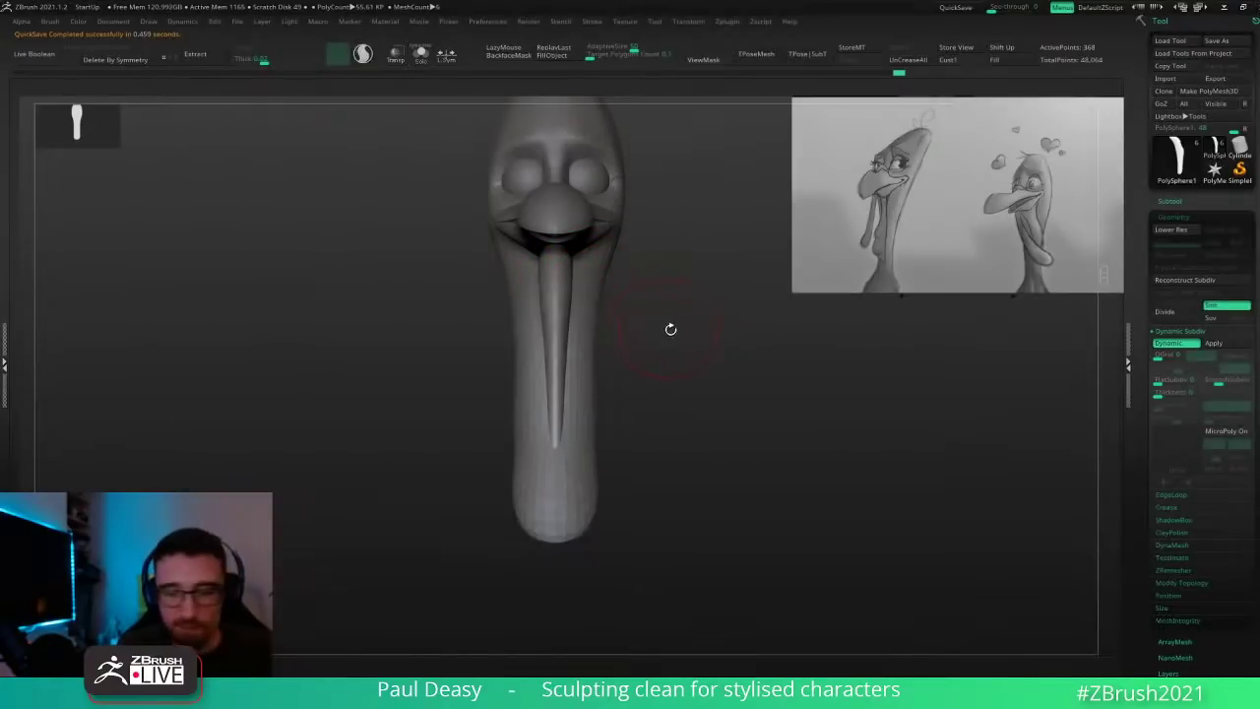
{"action": "right_click_drag", "start_coordinate": [669, 329], "coordinate": [567, 292]}
{"action": "key", "text": "space"}
{"action": "key", "text": "ctrl+s"}
{"action": "key", "text": "space"}
{"action": "left_click_drag", "start_coordinate": [540, 243], "coordinate": [545, 243]}
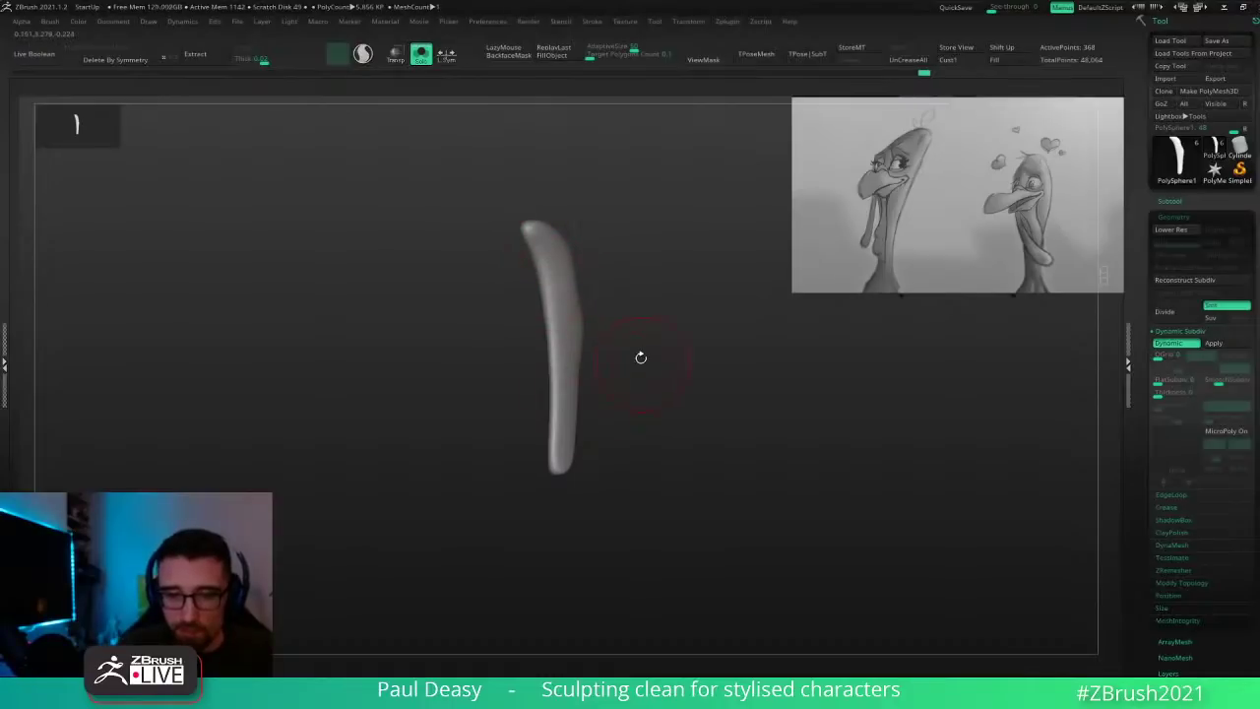
{"action": "right_click_drag", "start_coordinate": [641, 357], "coordinate": [585, 262], "text": "shift"}
{"action": "key", "text": "space"}
{"action": "key", "text": "space"}
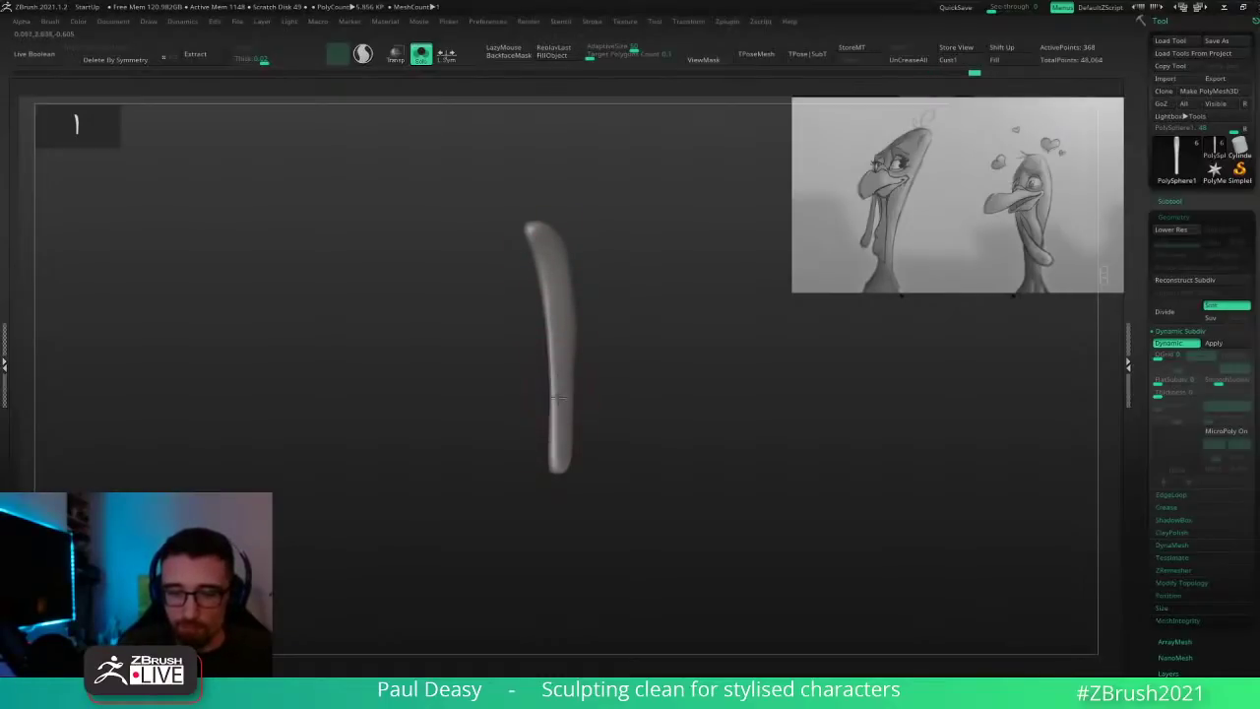
{"action": "left_click_drag", "start_coordinate": [579, 330], "coordinate": [583, 336]}
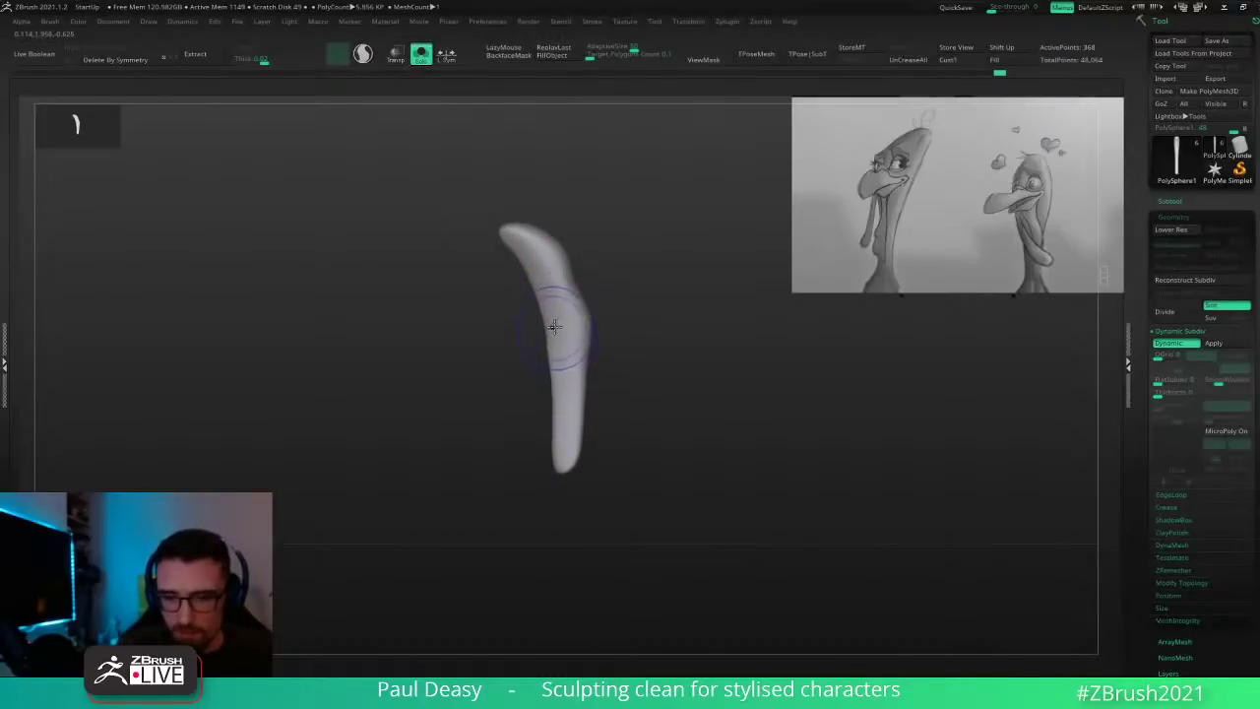
Step: Bring the whole head back into view and adjust the wattle's top end against the underside of the lower beak
{"action": "key", "text": "shift+space"}
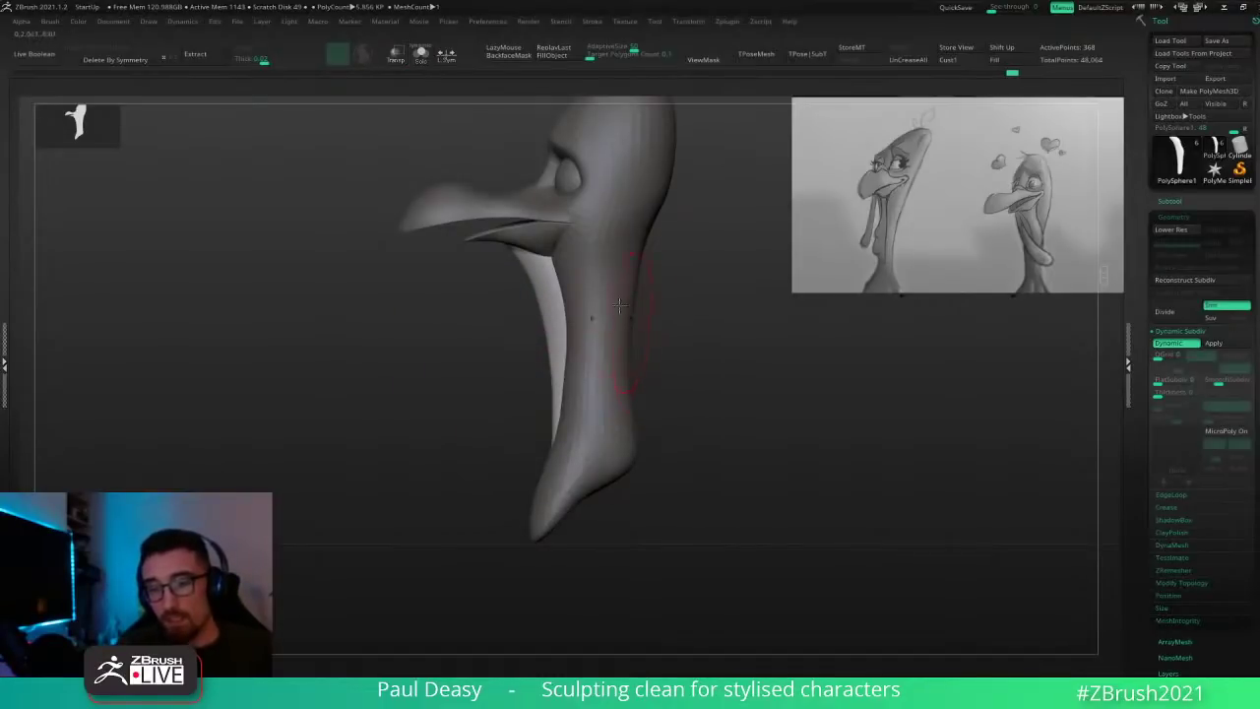
{"action": "key", "text": "space"}
{"action": "key", "text": "space"}
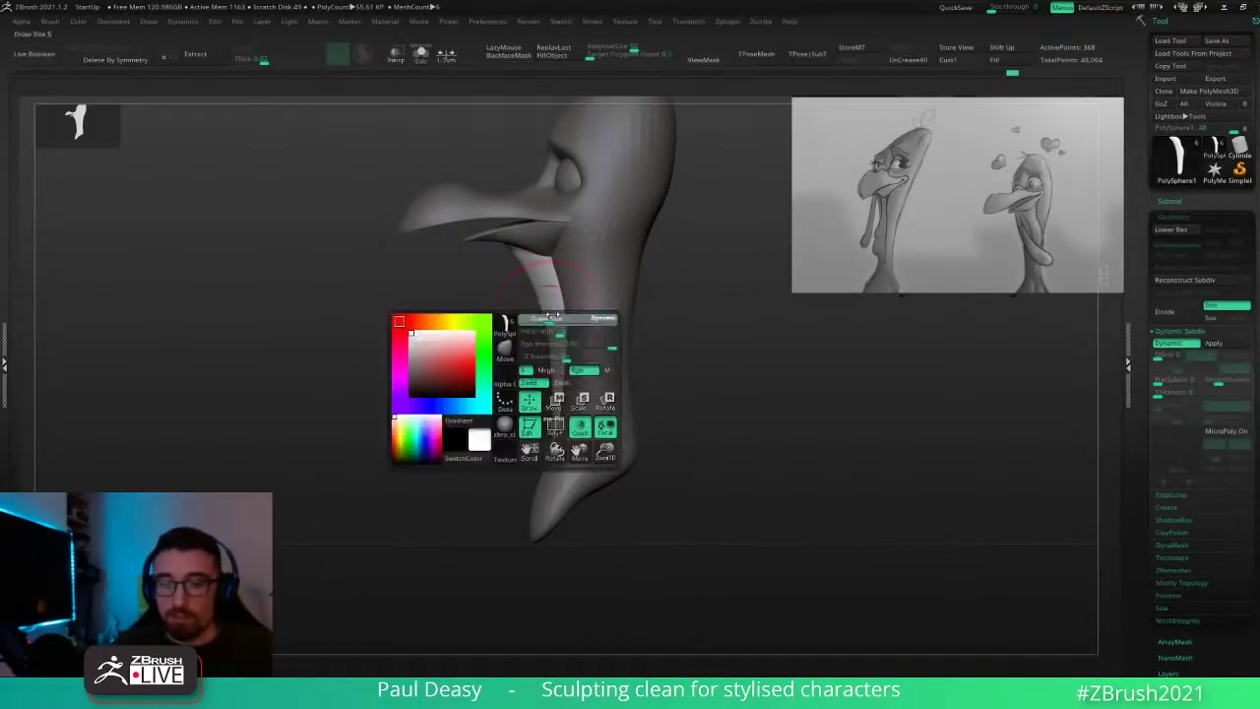
{"action": "key", "text": "space"}
{"action": "left_click_drag", "start_coordinate": [505, 230], "coordinate": [491, 235]}
{"action": "key", "text": "space"}
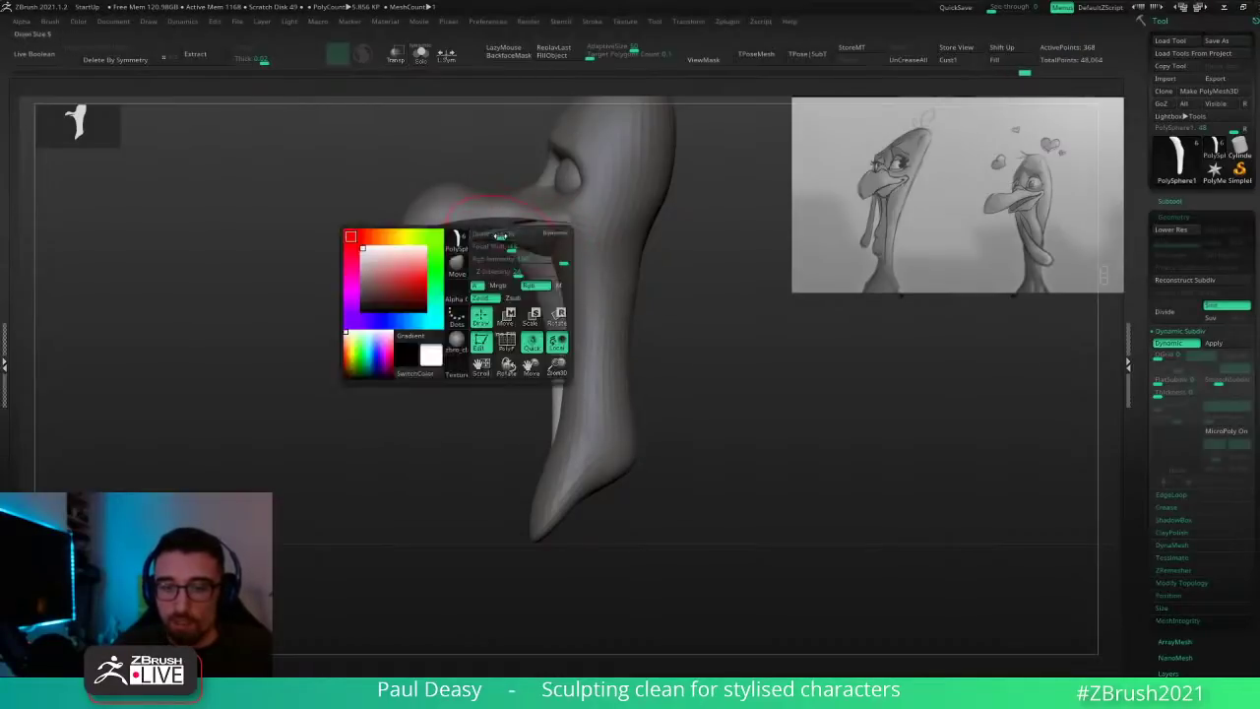
{"action": "right_click_drag", "start_coordinate": [495, 241], "coordinate": [500, 228]}
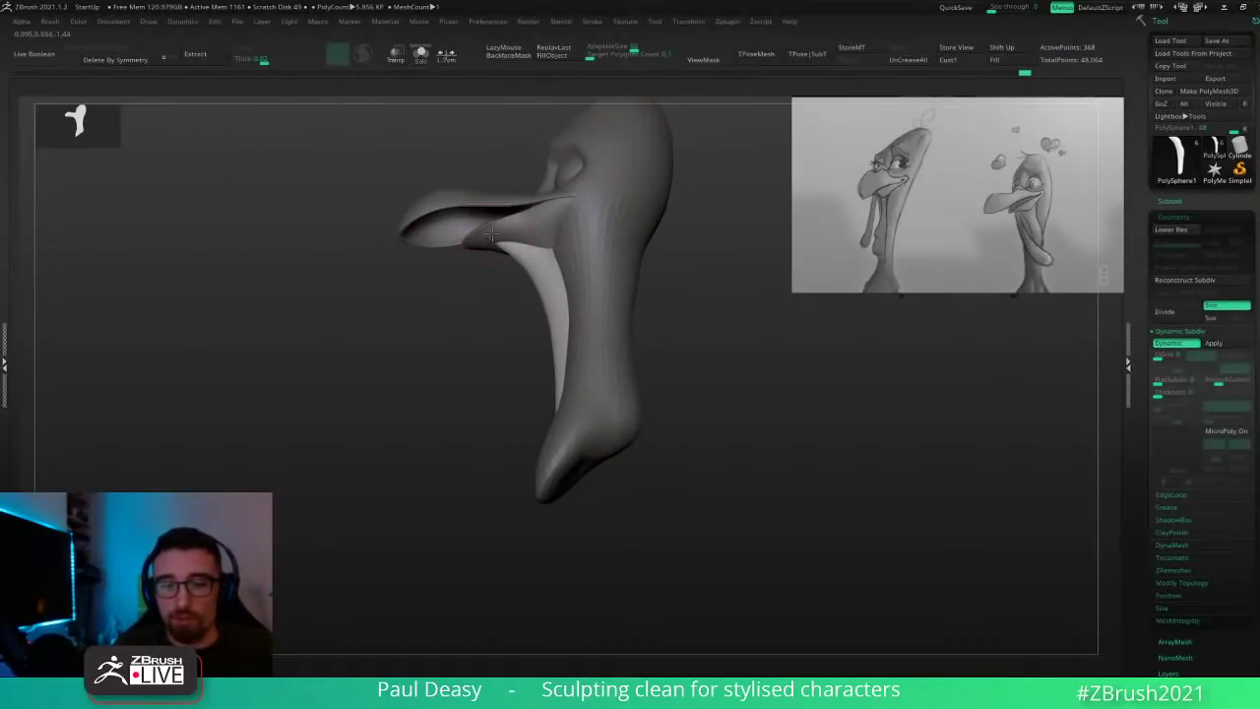
{"action": "left_click_drag", "start_coordinate": [491, 233], "coordinate": [495, 234]}
{"action": "right_click_drag", "start_coordinate": [500, 236], "coordinate": [522, 264]}
{"action": "key", "text": "space"}
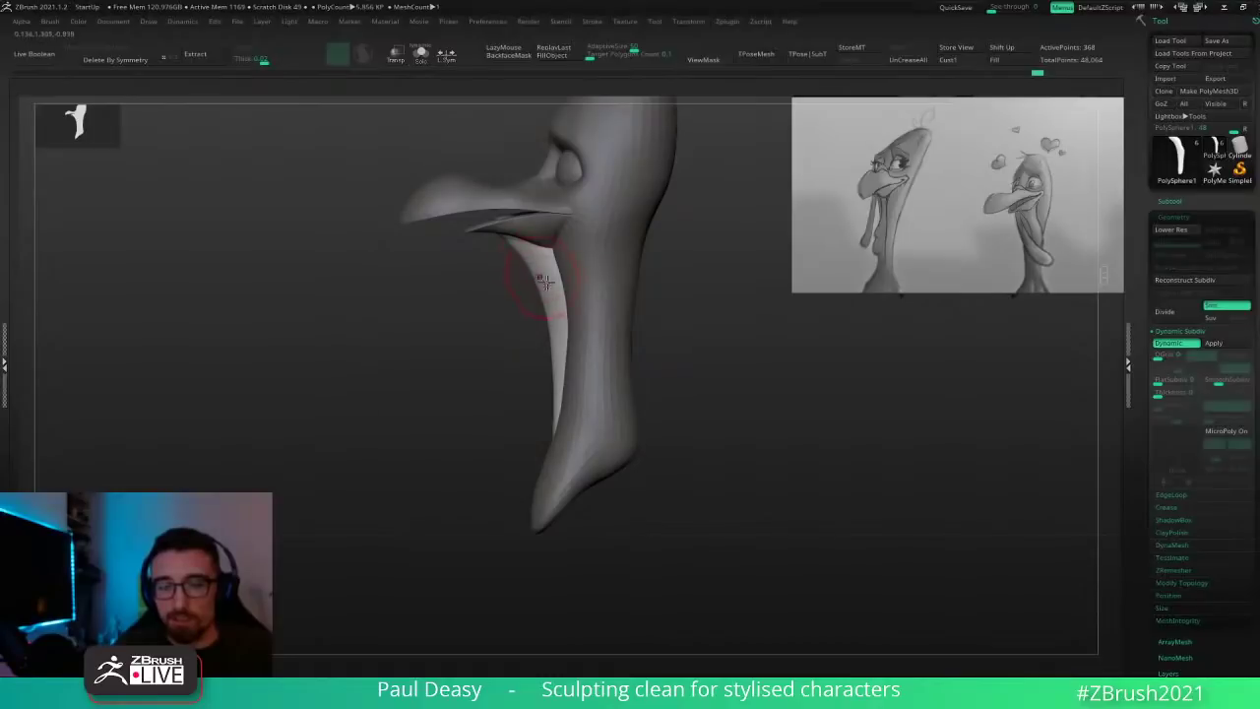
Step: Adjust the curve of the wattle's front edge below the beak in side view and smooth its lower part
{"action": "mouse_move", "coordinate": [541, 280]}
{"action": "left_mouse_down"}
{"action": "mouse_move", "coordinate": [547, 294]}
{"action": "mouse_move", "coordinate": [538, 271]}
{"action": "left_mouse_up"}
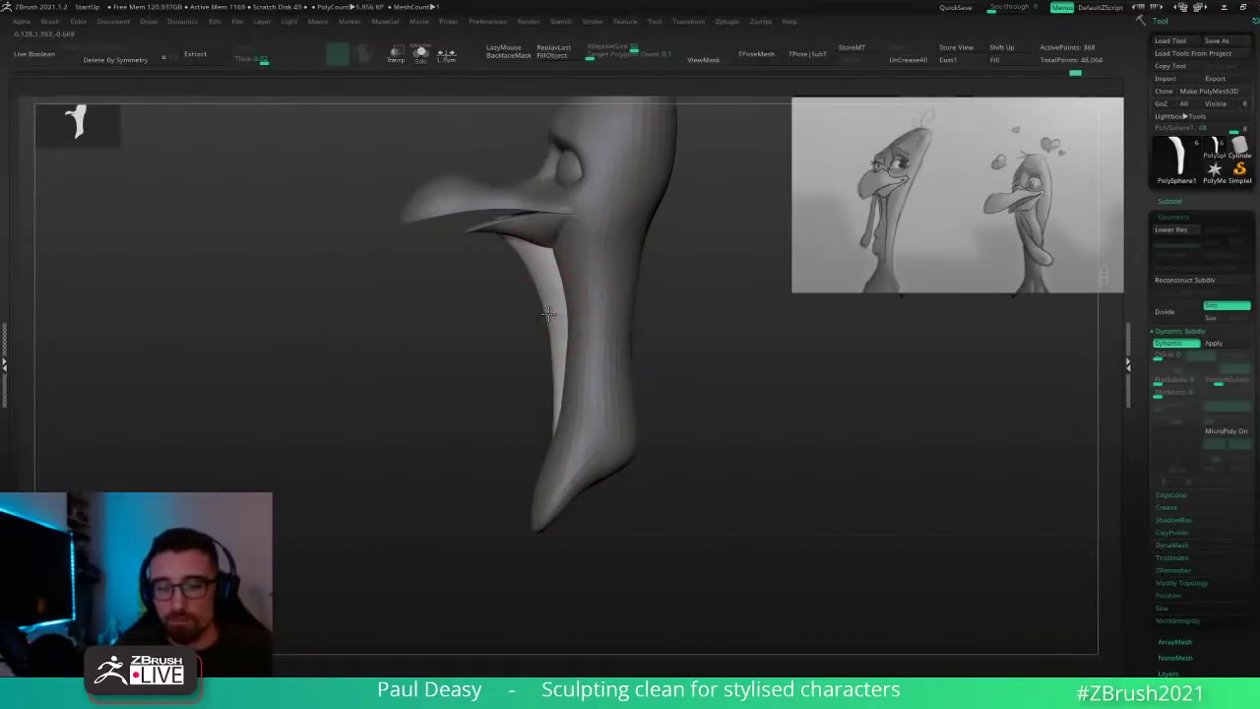
{"action": "key", "text": "space"}
{"action": "left_click_drag", "start_coordinate": [548, 314], "coordinate": [539, 276]}
{"action": "key", "text": "space"}
{"action": "key", "text": "space"}
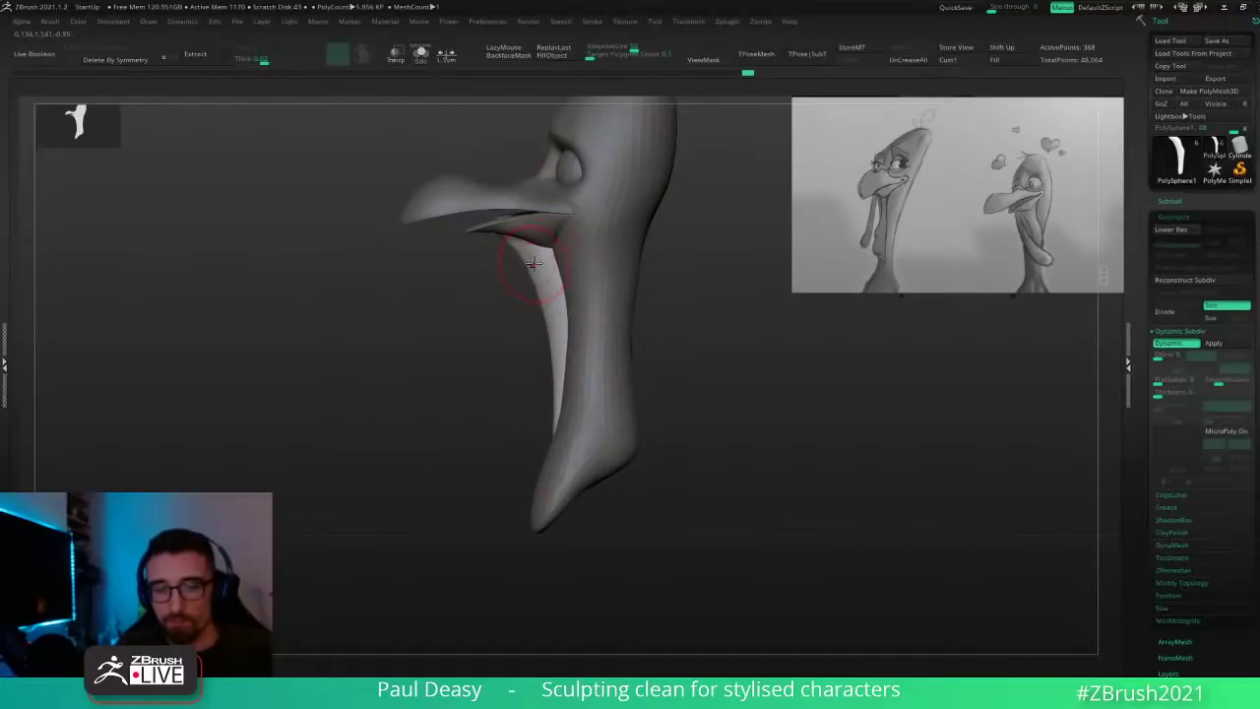
{"action": "left_click_drag", "start_coordinate": [564, 412], "coordinate": [561, 380], "text": "shift"}
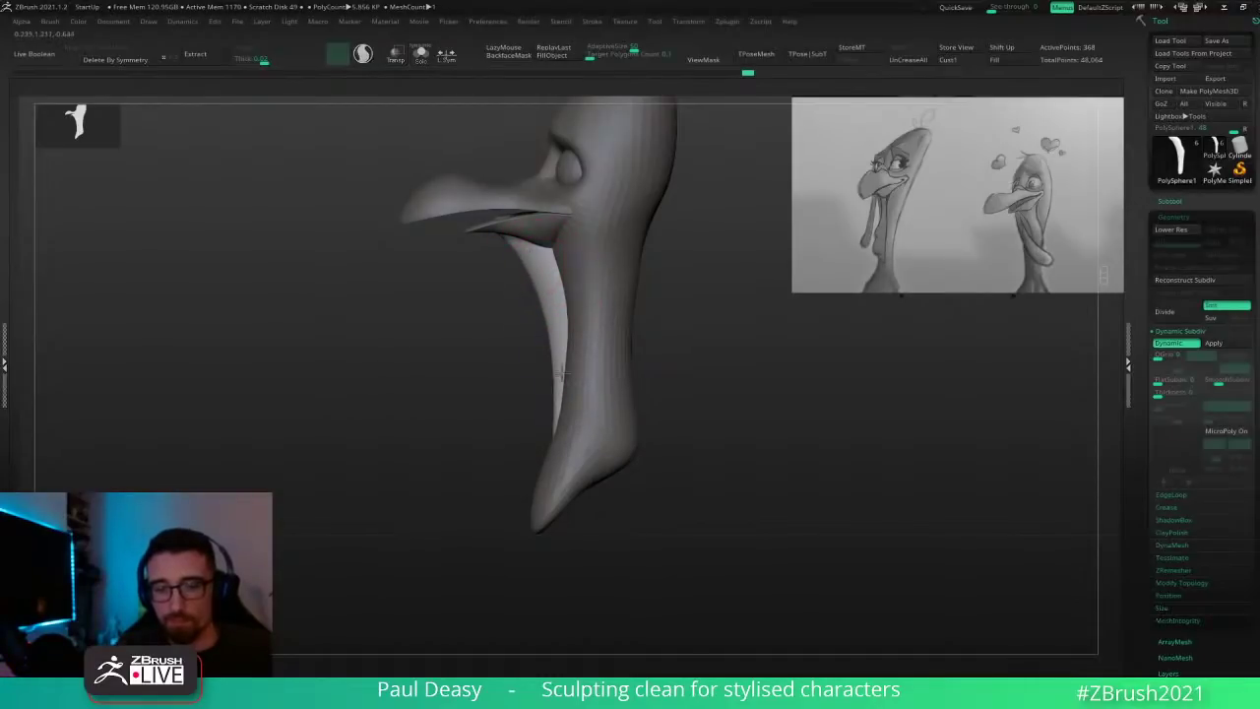
Step: Flare the wattle's upper sides outward beneath the lower beak so its top end broadens, smoothing the transition
{"action": "left_click_drag", "start_coordinate": [666, 399], "coordinate": [732, 383], "text": "shift"}
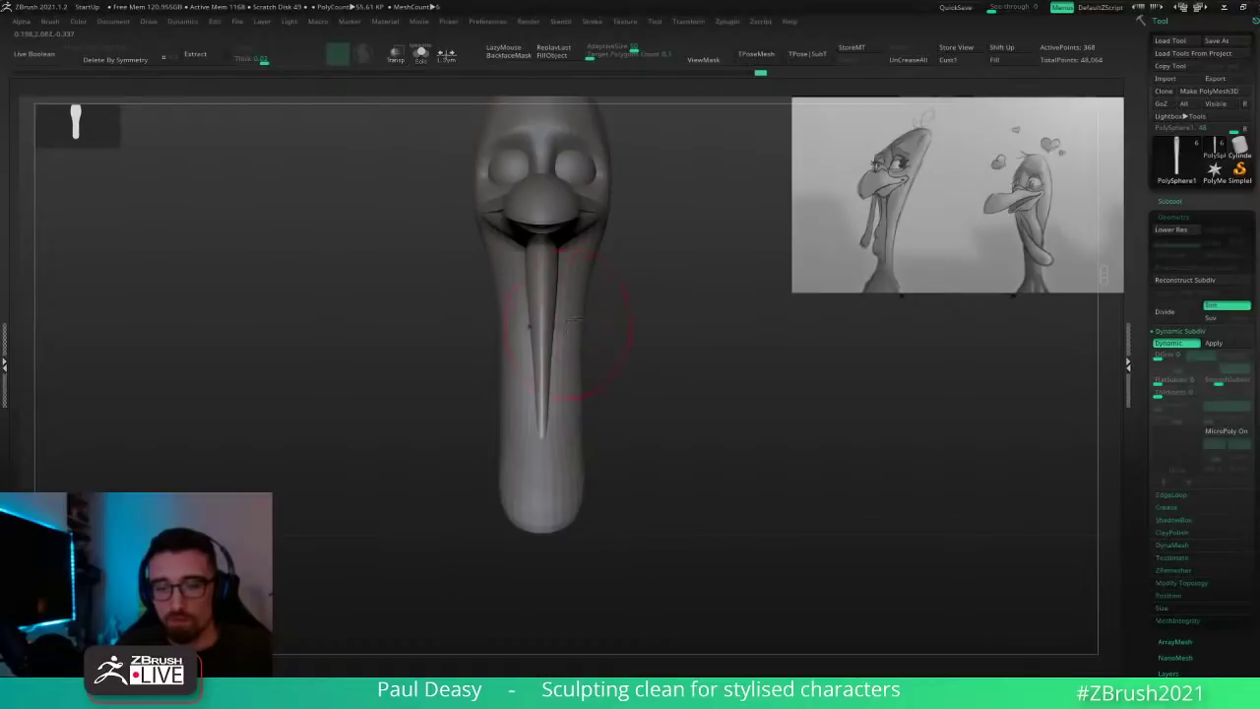
{"action": "right_click_drag", "start_coordinate": [573, 319], "coordinate": [564, 260]}
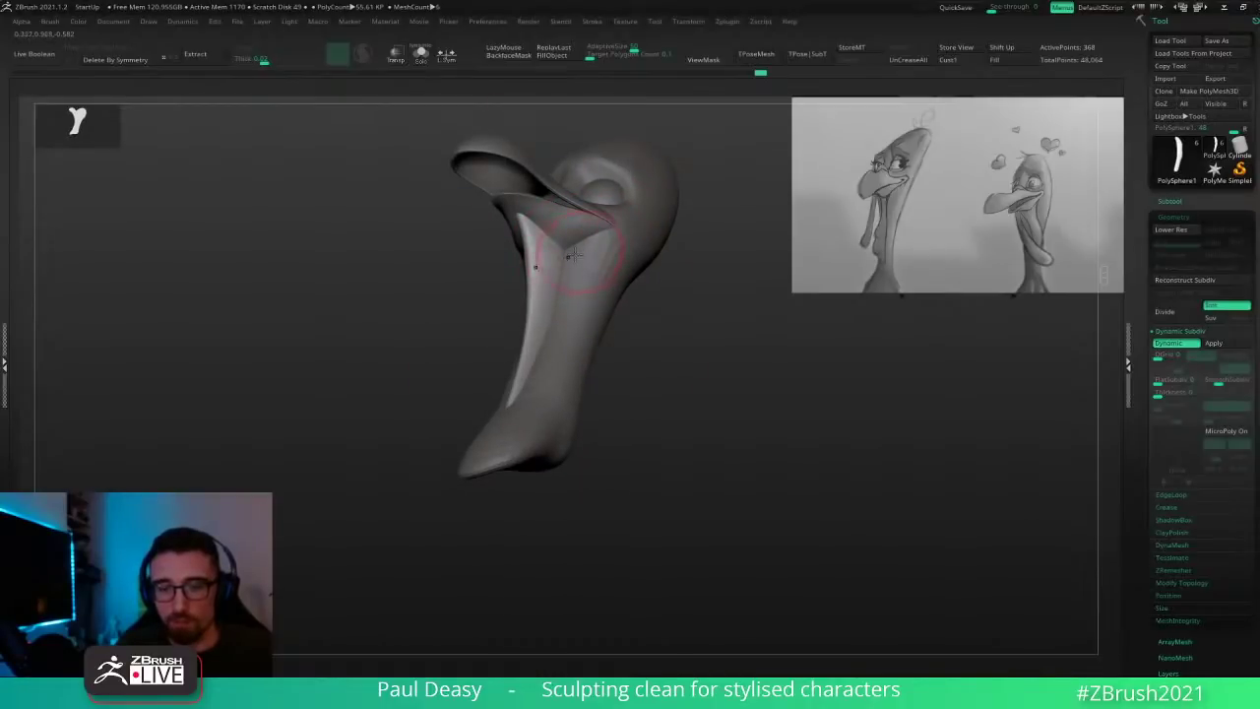
{"action": "key", "text": "space"}
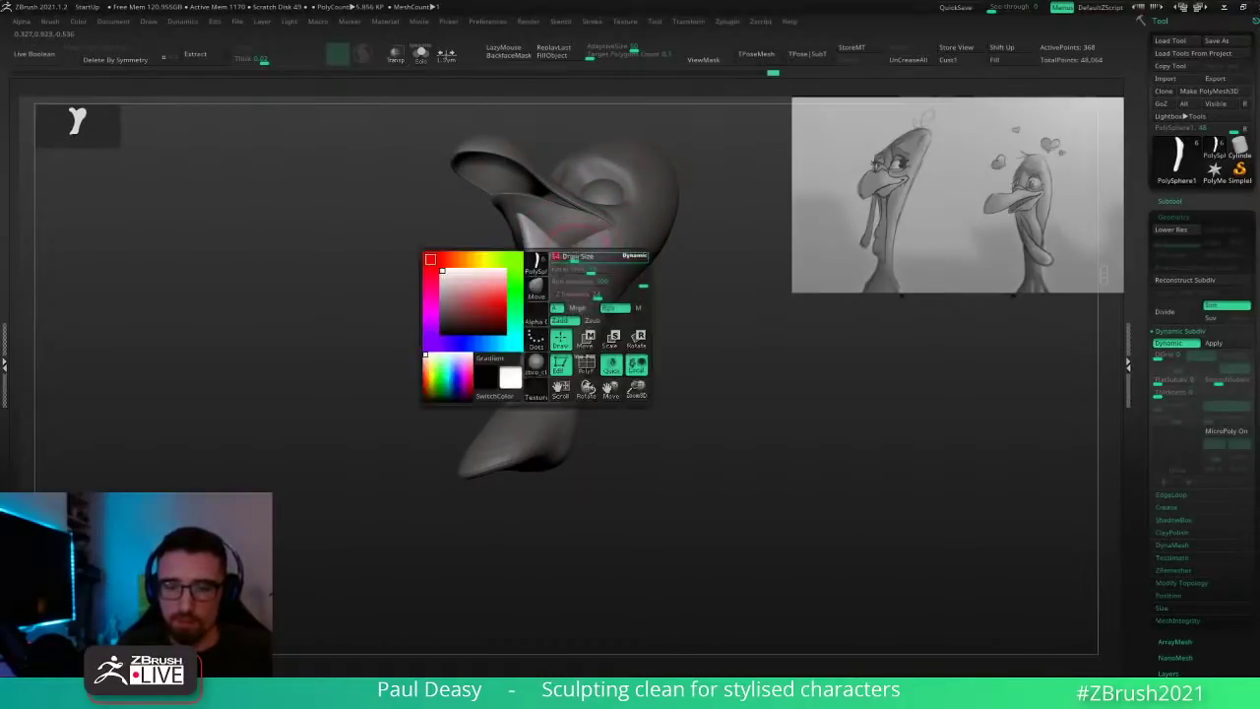
{"action": "key", "text": "ctrl+z"}
{"action": "left_click_drag", "start_coordinate": [564, 253], "coordinate": [561, 268], "text": "shift"}
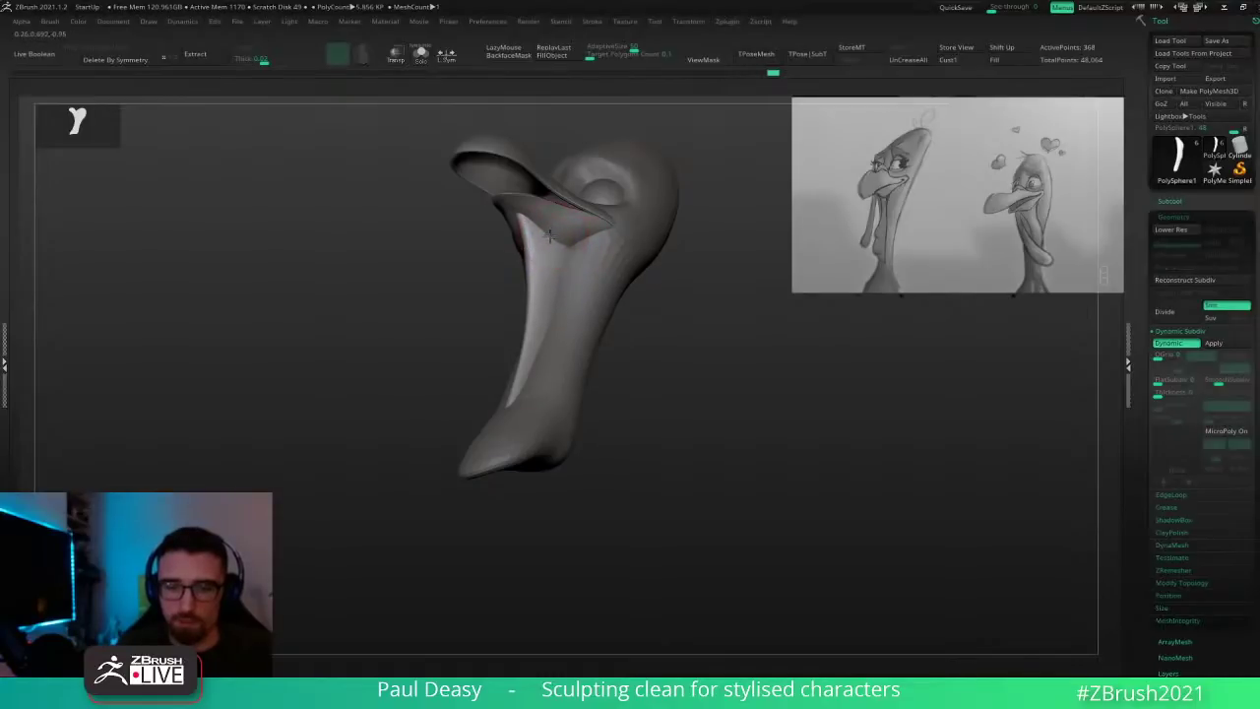
{"action": "right_click_drag", "start_coordinate": [550, 237], "coordinate": [551, 226]}
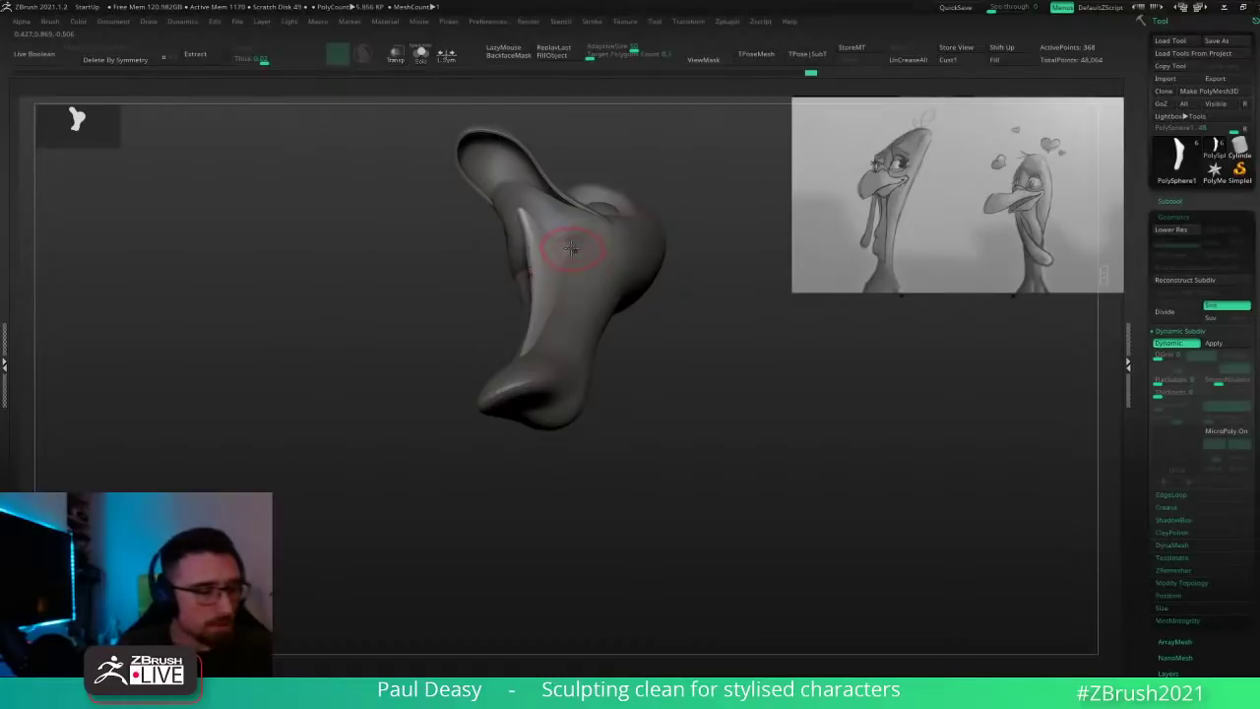
{"action": "key", "text": "XF86AudioPlay"}
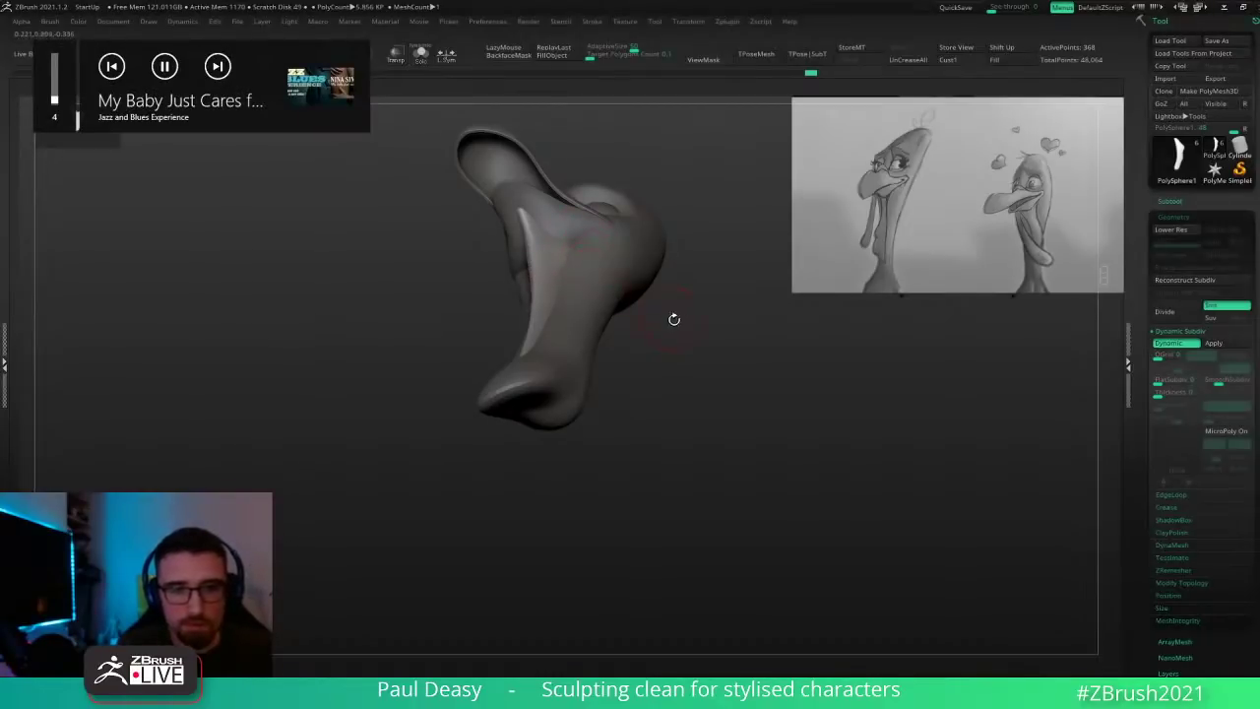
{"action": "right_click_drag", "start_coordinate": [674, 319], "coordinate": [673, 314]}
{"action": "key", "text": "space"}
{"action": "left_click_drag", "start_coordinate": [574, 267], "coordinate": [574, 273]}
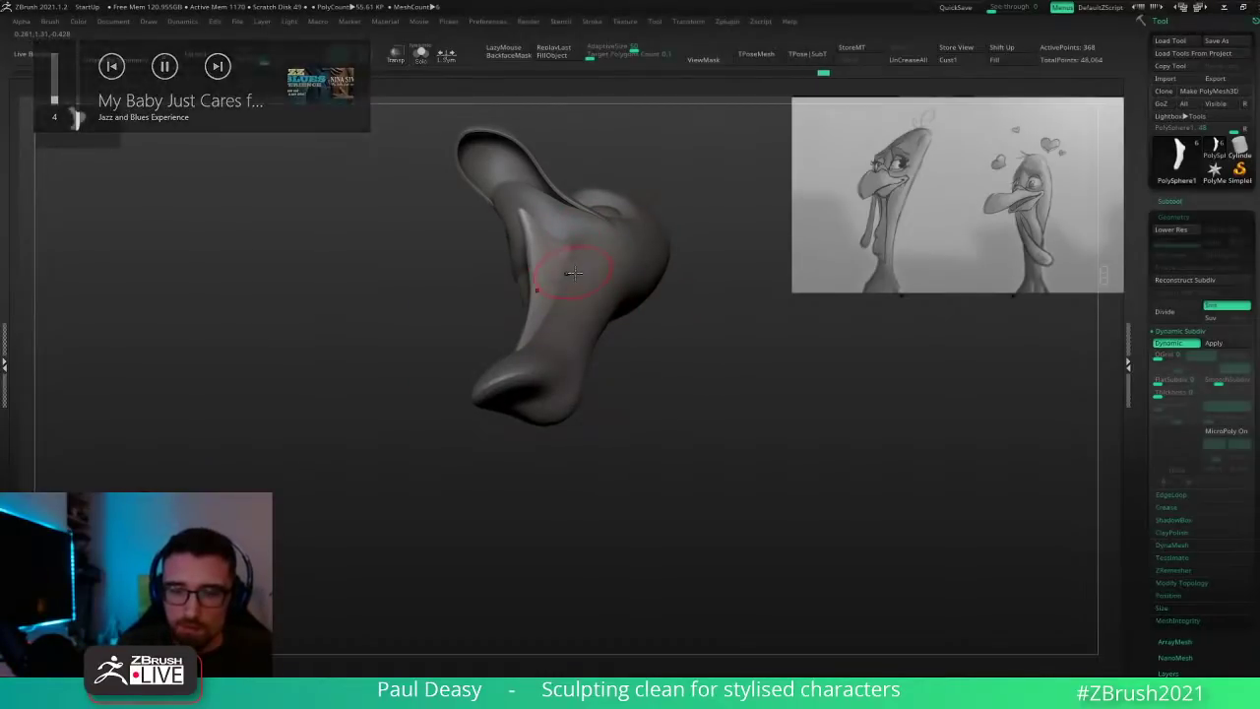
Step: Smooth the flared upper sides of the wattle, working from the front and from below
{"action": "right_click_drag", "start_coordinate": [574, 273], "coordinate": [583, 284], "text": "shift"}
{"action": "right_click_drag", "start_coordinate": [659, 273], "coordinate": [663, 375]}
{"action": "right_click_drag", "start_coordinate": [617, 272], "coordinate": [608, 340]}
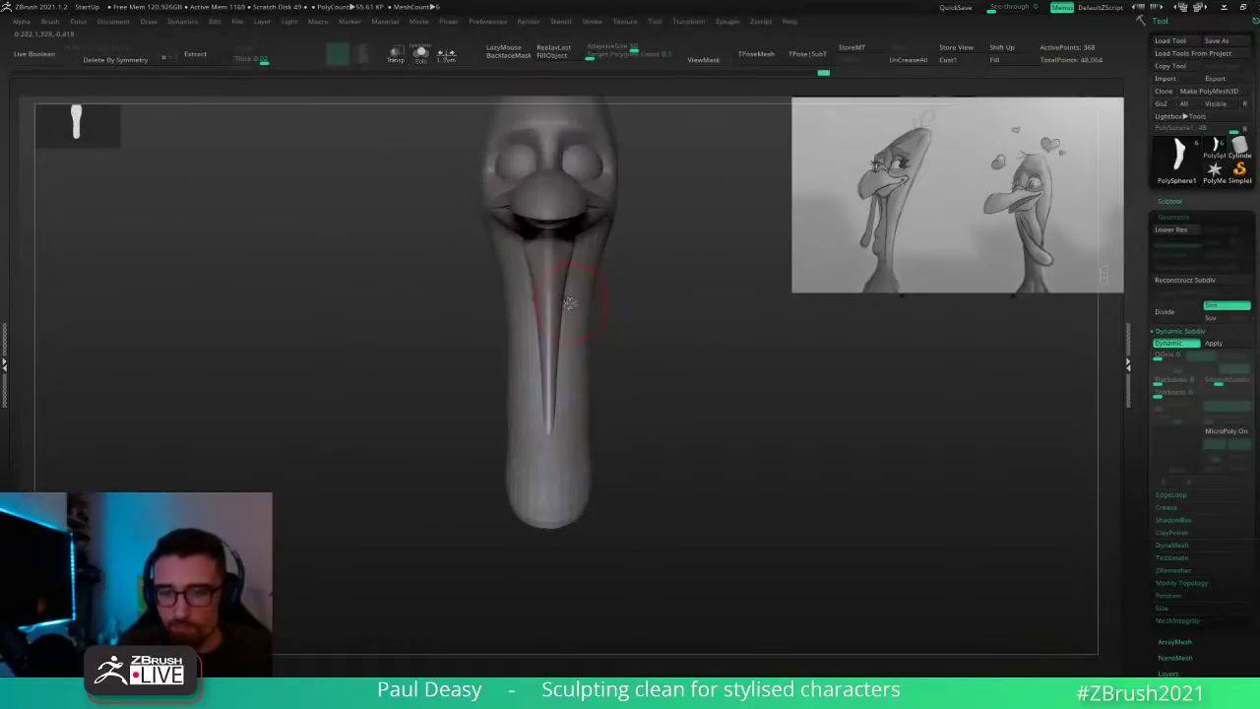
{"action": "right_click_drag", "start_coordinate": [633, 284], "coordinate": [579, 228]}
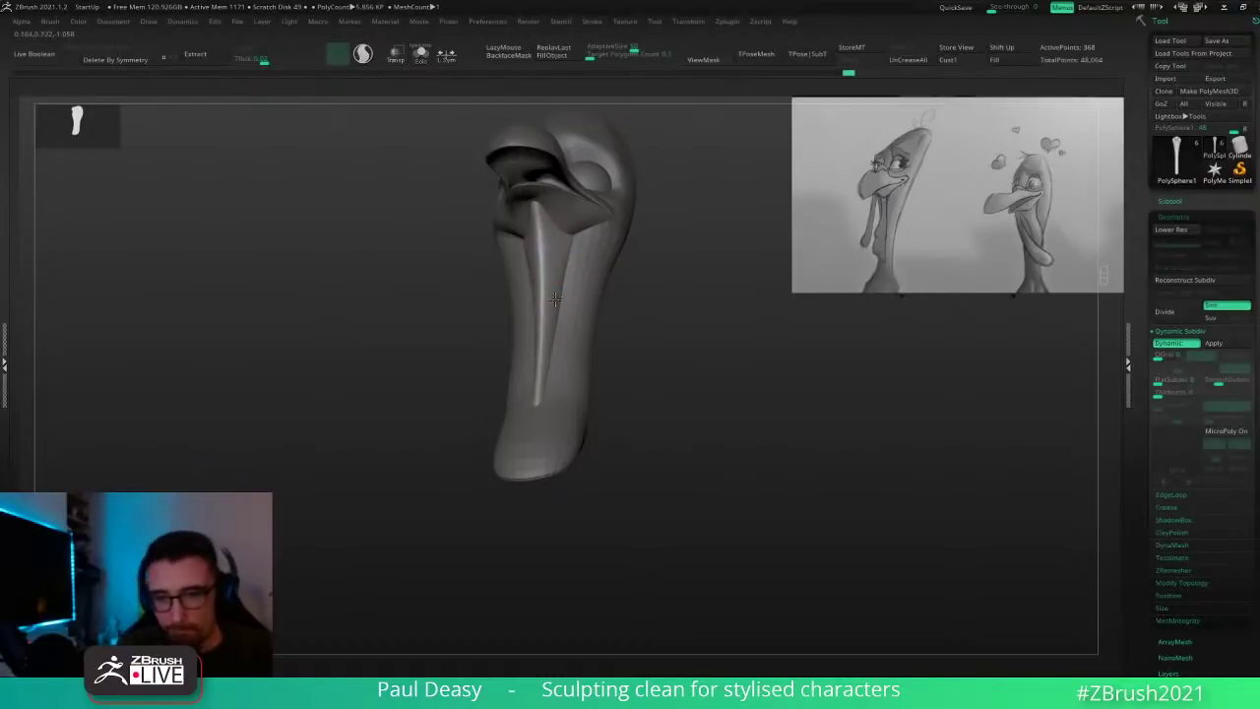
{"action": "key", "text": "bracketright"}
{"action": "mouse_move", "coordinate": [563, 260]}
{"action": "right_mouse_down"}
{"action": "mouse_move", "coordinate": [636, 265]}
{"action": "mouse_move", "coordinate": [585, 256]}
{"action": "right_mouse_up"}
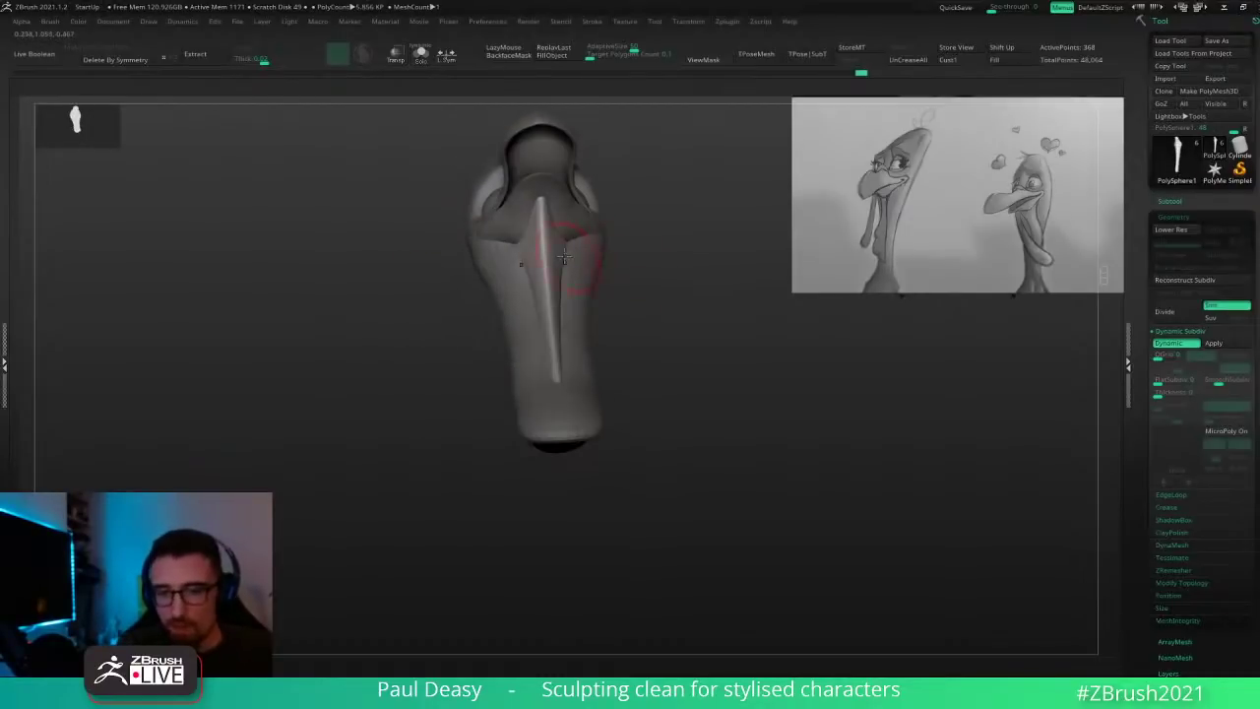
{"action": "left_click_drag", "start_coordinate": [638, 222], "coordinate": [656, 324]}
{"action": "mouse_move", "coordinate": [726, 354]}
{"action": "left_mouse_down"}
{"action": "mouse_move", "coordinate": [666, 350]}
{"action": "mouse_move", "coordinate": [693, 340]}
{"action": "mouse_move", "coordinate": [668, 339]}
{"action": "mouse_move", "coordinate": [746, 461]}
{"action": "left_mouse_up"}
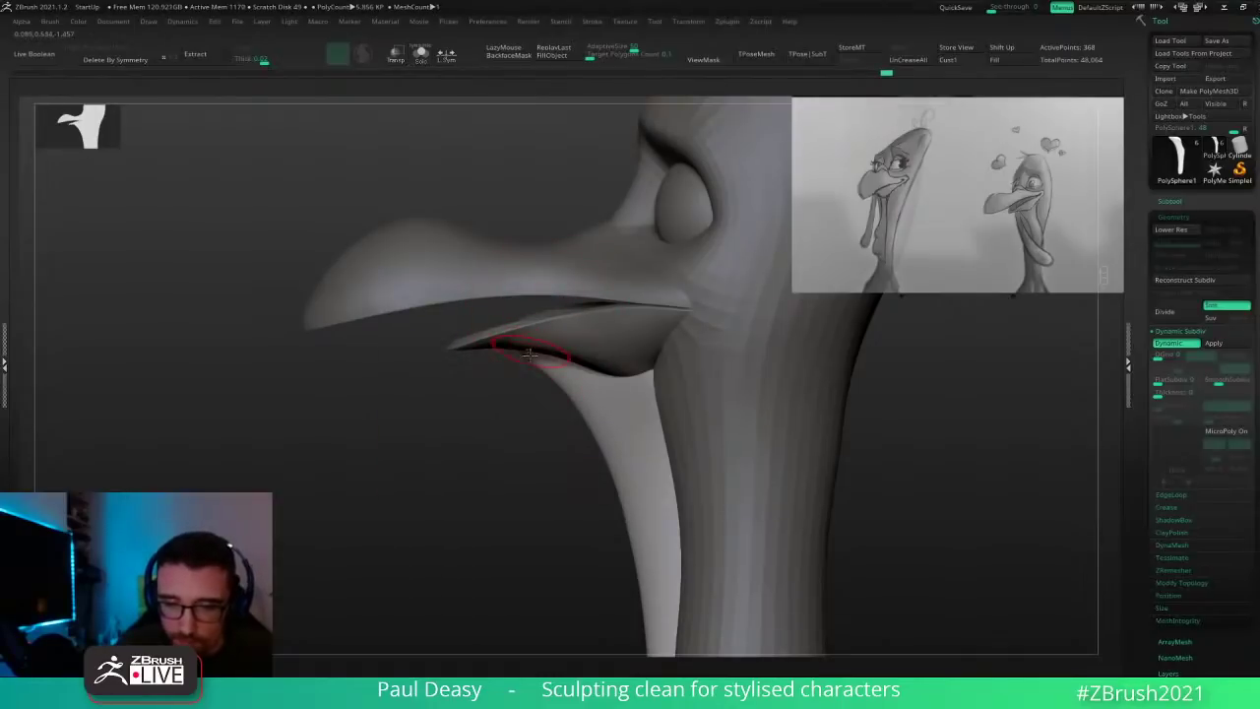
Step: Shape the wattle's pointed top tip along the underside of the lower beak, working from the side and from below
{"action": "key", "text": "s"}
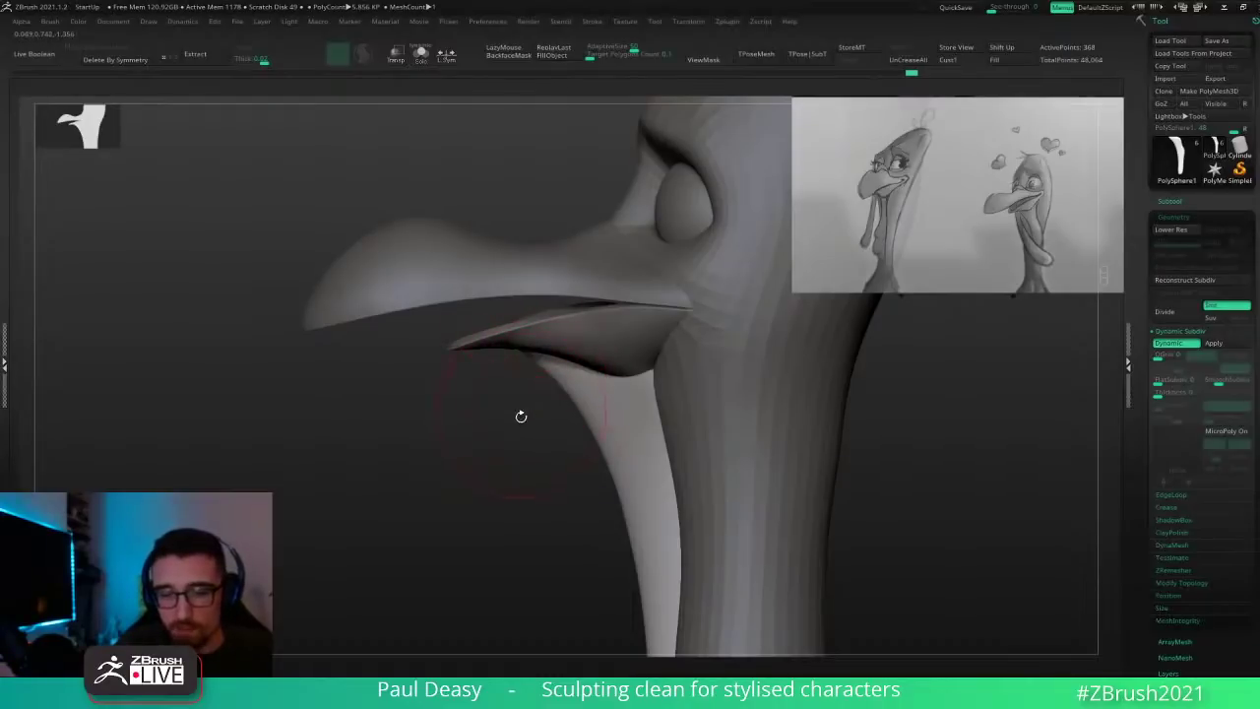
{"action": "left_click_drag", "start_coordinate": [520, 416], "coordinate": [530, 336]}
{"action": "right_click_drag", "start_coordinate": [528, 399], "coordinate": [538, 313]}
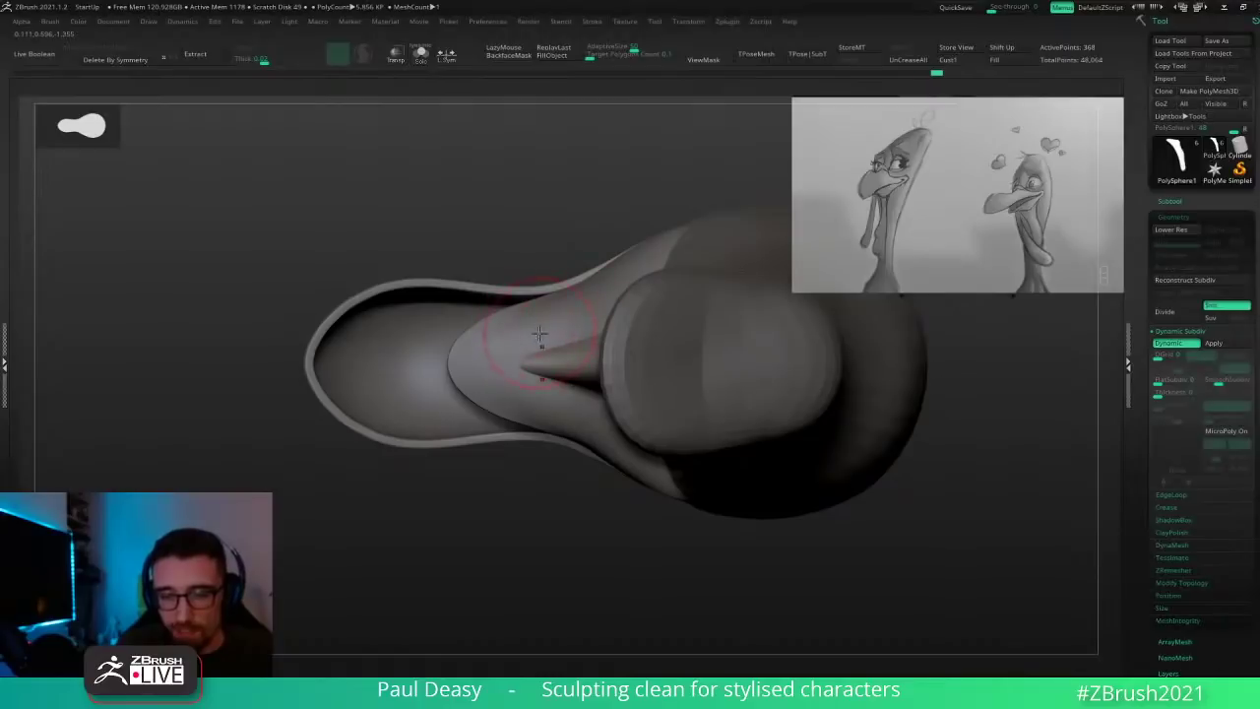
{"action": "left_click_drag", "start_coordinate": [520, 342], "coordinate": [518, 346]}
{"action": "right_click_drag", "start_coordinate": [536, 326], "coordinate": [549, 417]}
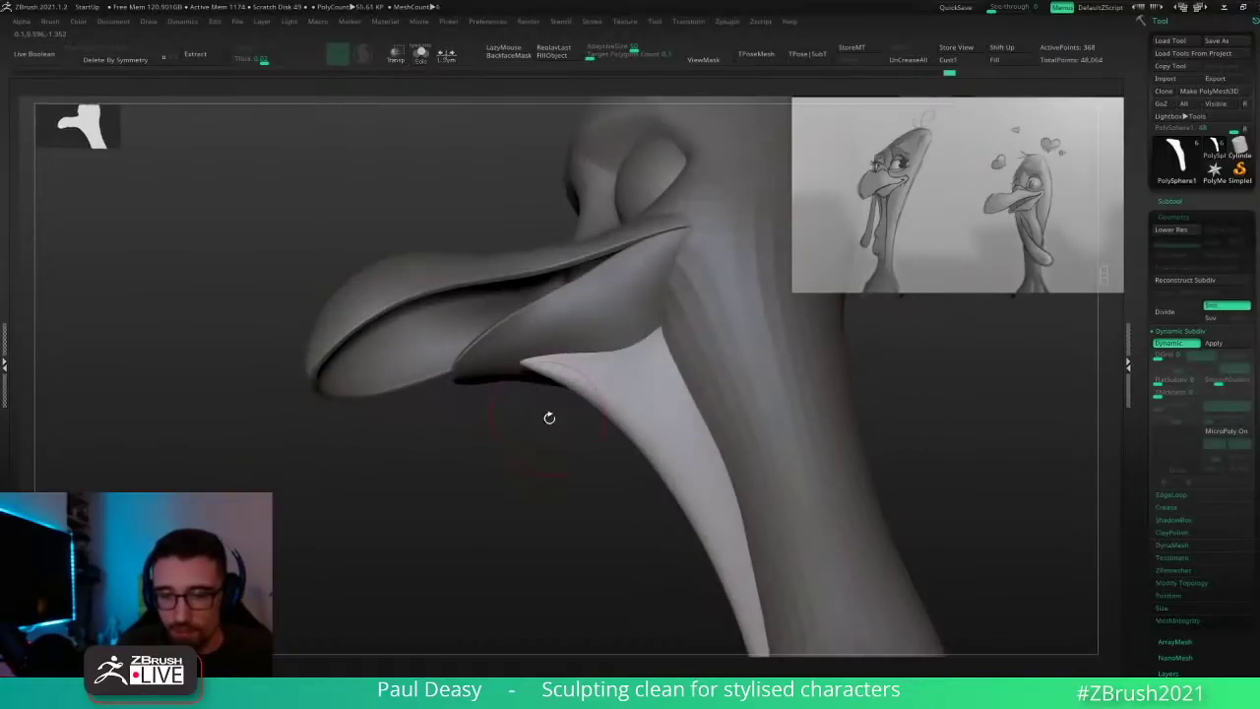
{"action": "right_click_drag", "start_coordinate": [558, 501], "coordinate": [554, 364]}
{"action": "right_click_drag", "start_coordinate": [582, 319], "coordinate": [548, 489]}
Step: Isolate the wattle to check its top end, restore the head, and reshape and smooth the wattle's upper end
{"action": "key", "text": "alt+s"}
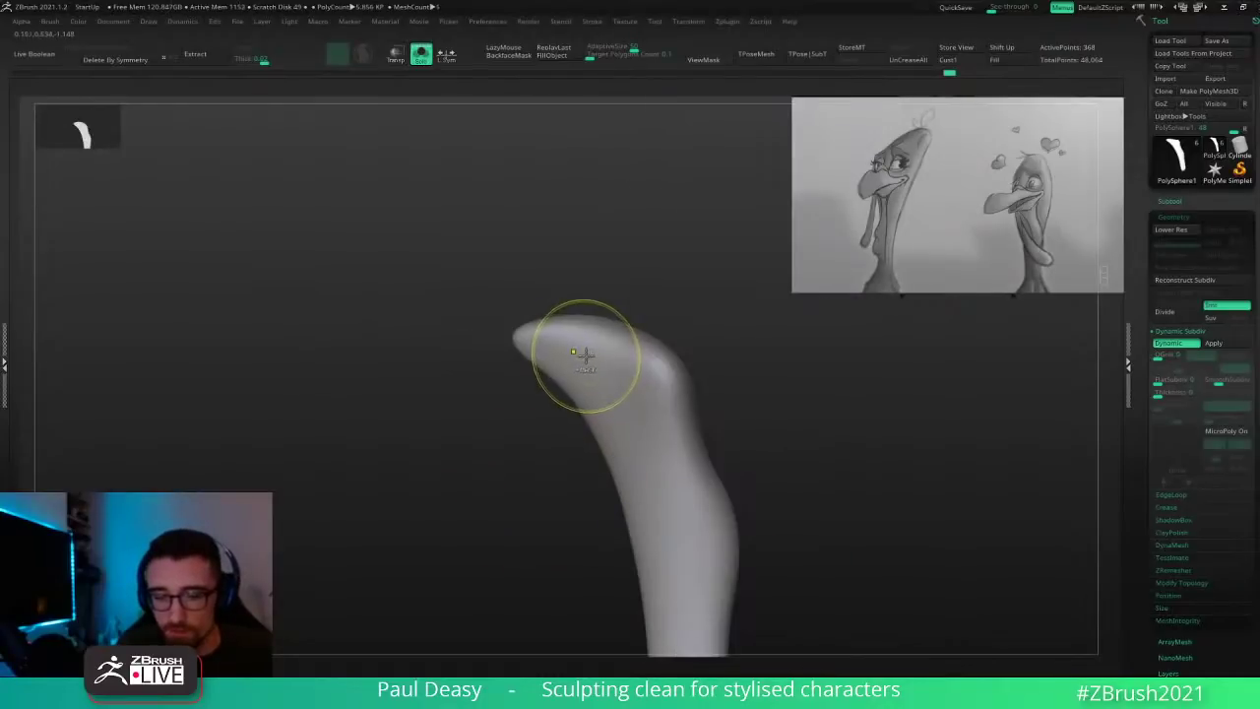
{"action": "key", "text": "alt+s"}
{"action": "key", "text": "space"}
{"action": "left_click_drag", "start_coordinate": [583, 343], "coordinate": [591, 345]}
{"action": "right_click_drag", "start_coordinate": [591, 350], "coordinate": [450, 458]}
{"action": "key", "text": "space"}
{"action": "left_click_drag", "start_coordinate": [606, 380], "coordinate": [613, 397]}
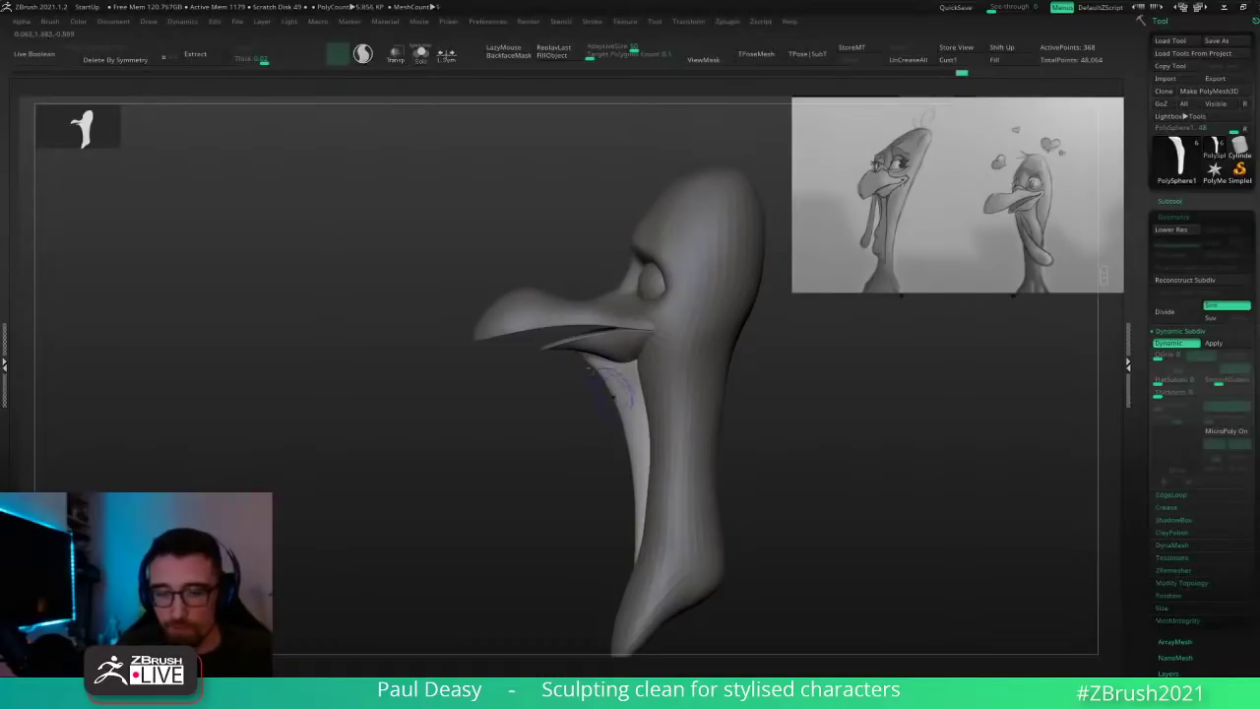
Step: Even out the curve of the wattle's upper front edge in side view
{"action": "right_click", "coordinate": [610, 391]}
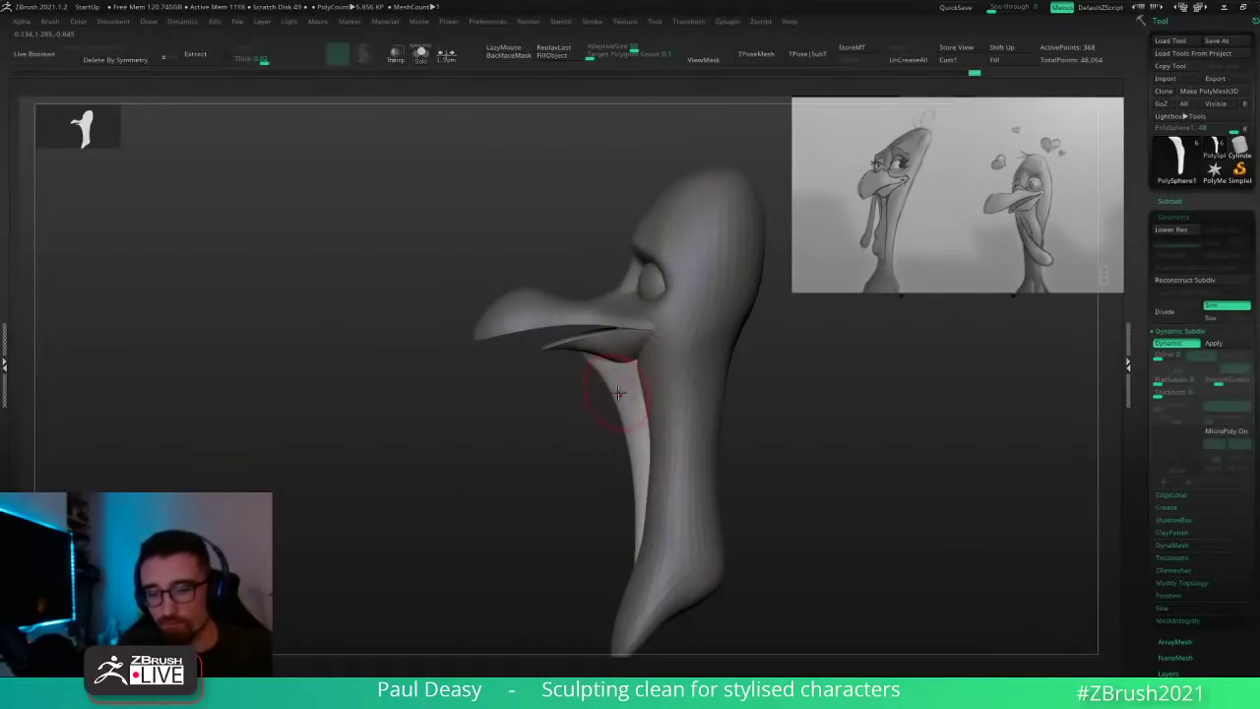
{"action": "key", "text": "space"}
{"action": "mouse_move", "coordinate": [610, 381]}
{"action": "left_mouse_down"}
{"action": "mouse_move", "coordinate": [611, 400]}
{"action": "mouse_move", "coordinate": [624, 390]}
{"action": "left_mouse_up"}
{"action": "key", "text": "space"}
{"action": "key", "text": "space"}
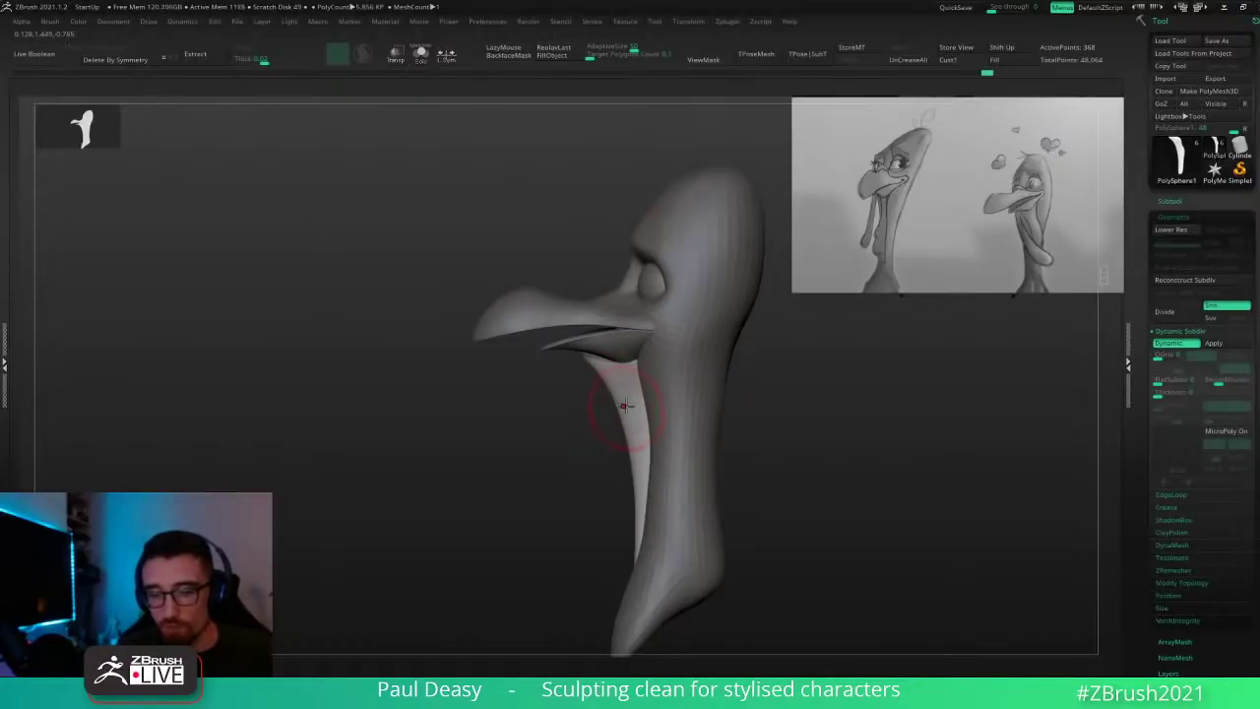
Step: Smooth the wattle's side surface and front ridge lengthwise, from under the beak down to its lower tip
{"action": "right_click_drag", "start_coordinate": [611, 380], "coordinate": [679, 409], "text": "shift"}
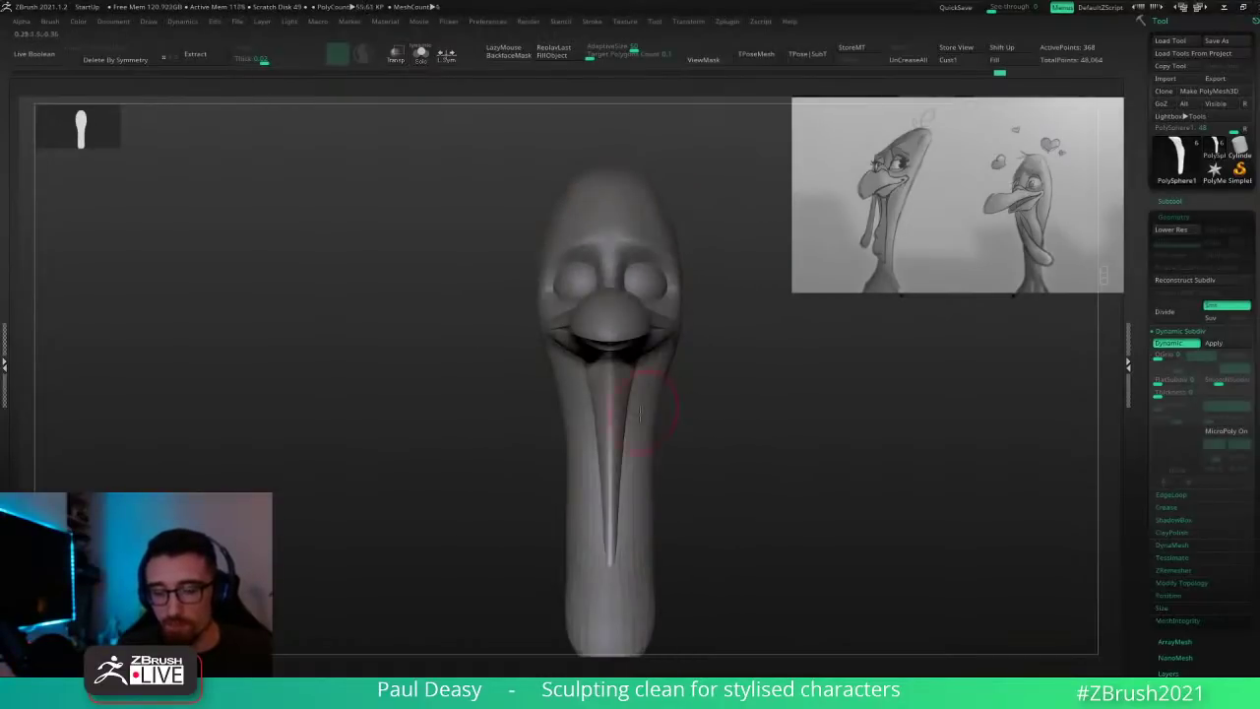
{"action": "key", "text": "space"}
{"action": "key", "text": "b"}
{"action": "key", "text": "m"}
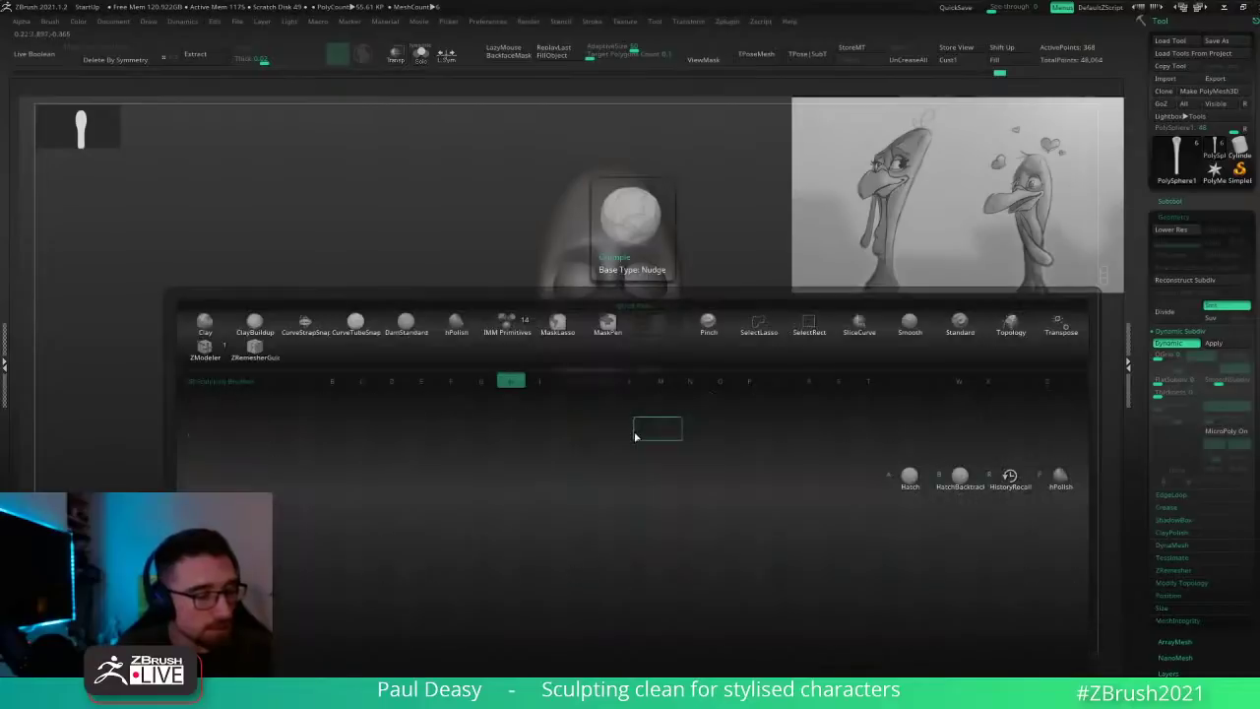
{"action": "key", "text": "t"}
{"action": "right_click_drag", "start_coordinate": [681, 427], "coordinate": [619, 398]}
{"action": "left_click_drag", "start_coordinate": [614, 396], "coordinate": [611, 477]}
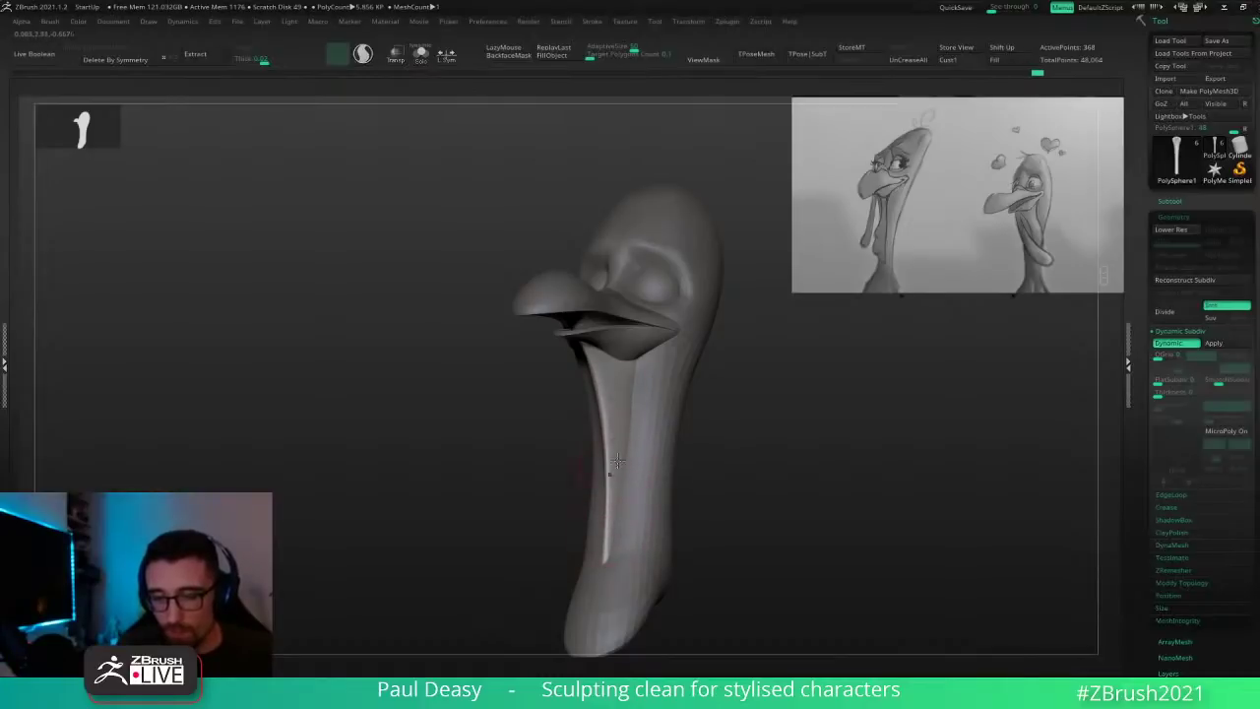
{"action": "left_click_drag", "start_coordinate": [617, 461], "coordinate": [613, 489]}
{"action": "left_click_drag", "start_coordinate": [597, 588], "coordinate": [613, 481]}
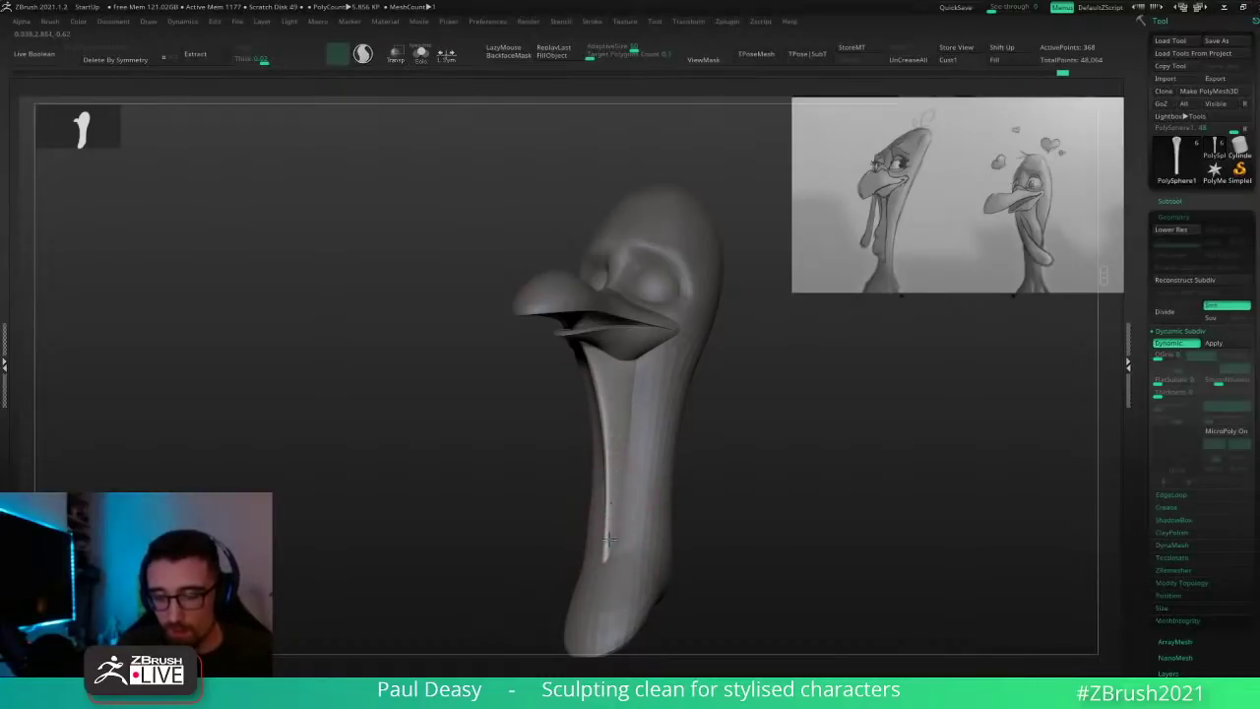
{"action": "left_click_drag", "start_coordinate": [610, 539], "coordinate": [608, 559]}
{"action": "left_click_drag", "start_coordinate": [705, 485], "coordinate": [697, 446]}
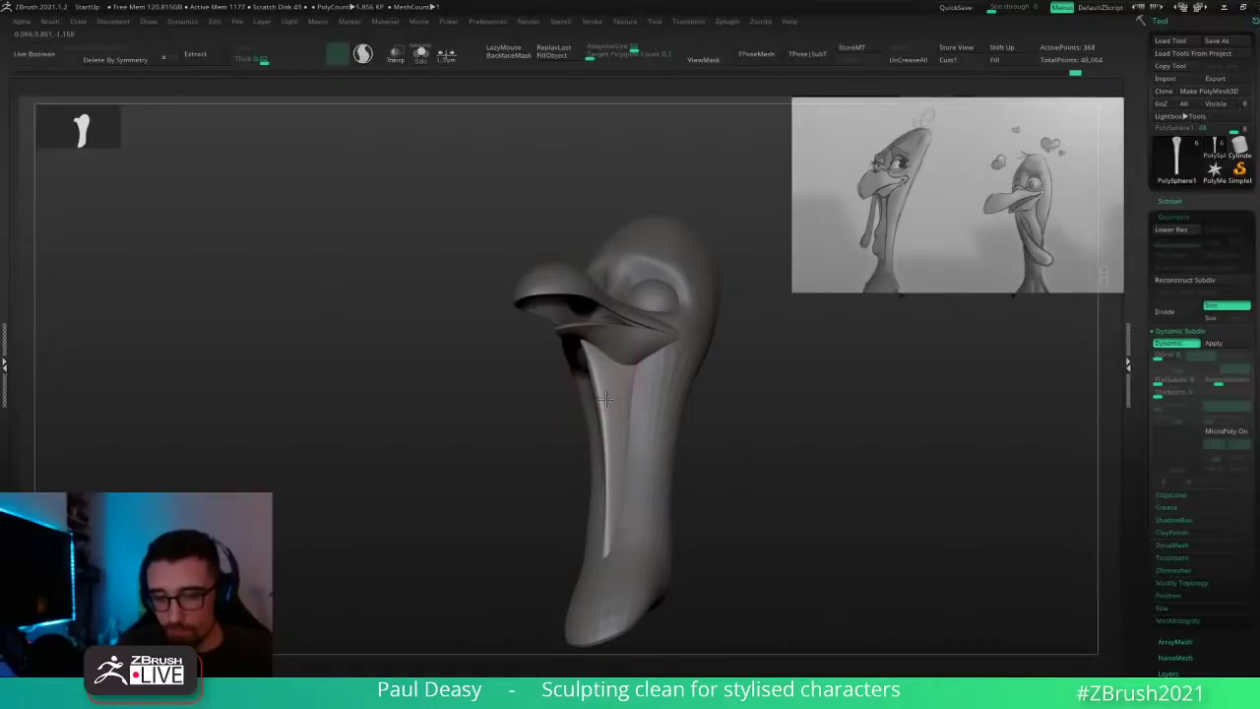
{"action": "left_click_drag", "start_coordinate": [610, 385], "coordinate": [617, 438]}
Step: Adjust the contour of the wattle's upper section beneath the beak in side view, varying the brush size
{"action": "mouse_move", "coordinate": [723, 440]}
{"action": "left_mouse_down"}
{"action": "mouse_move", "coordinate": [703, 472]}
{"action": "mouse_move", "coordinate": [678, 465]}
{"action": "left_mouse_up"}
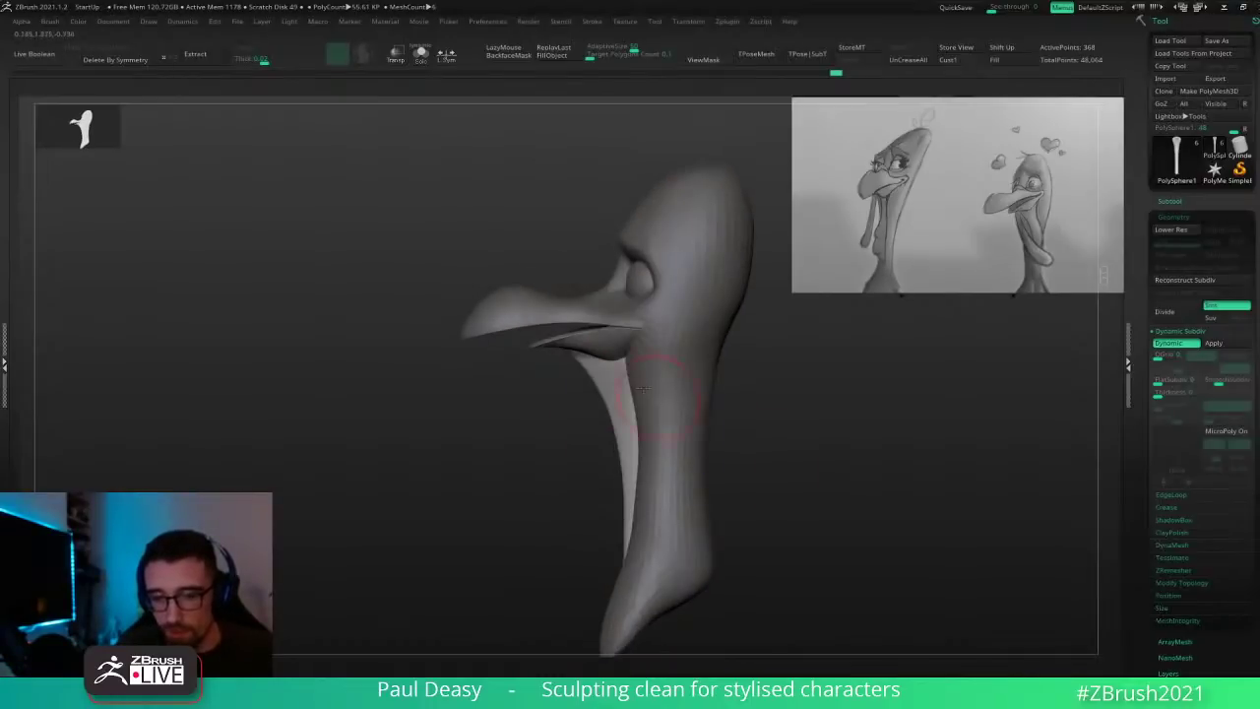
{"action": "key", "text": "space"}
{"action": "left_click", "coordinate": [605, 397]}
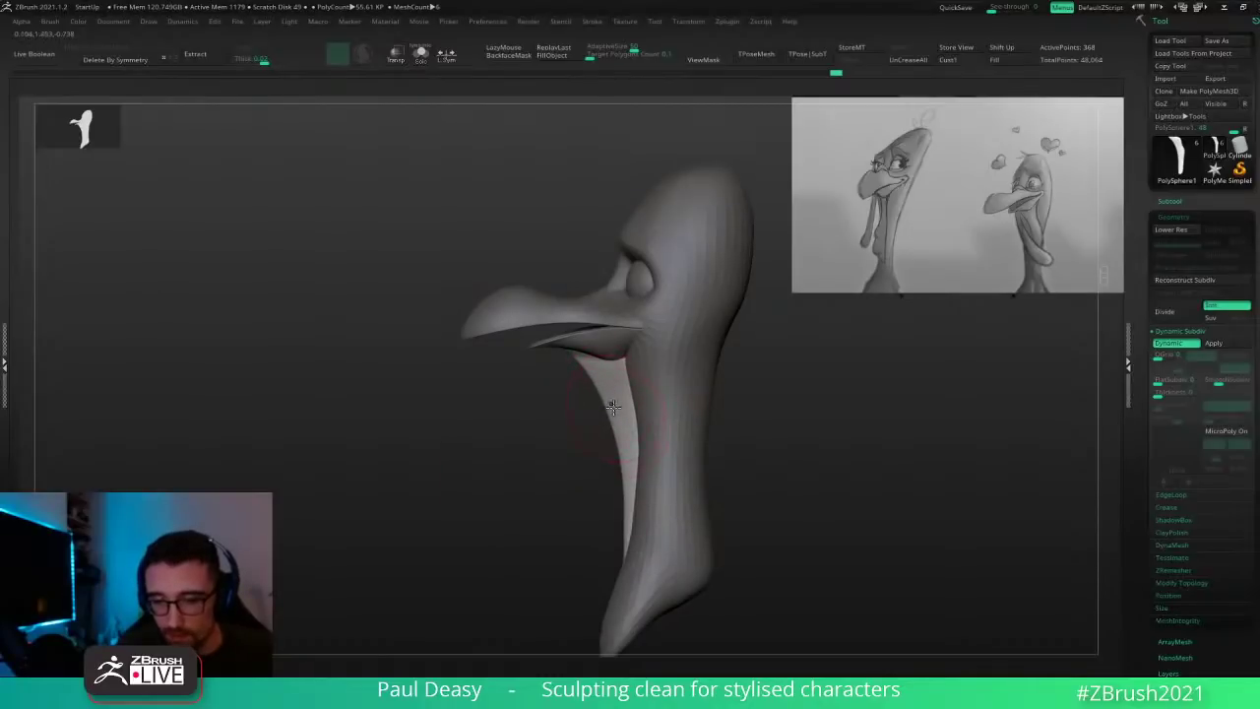
{"action": "key", "text": "space"}
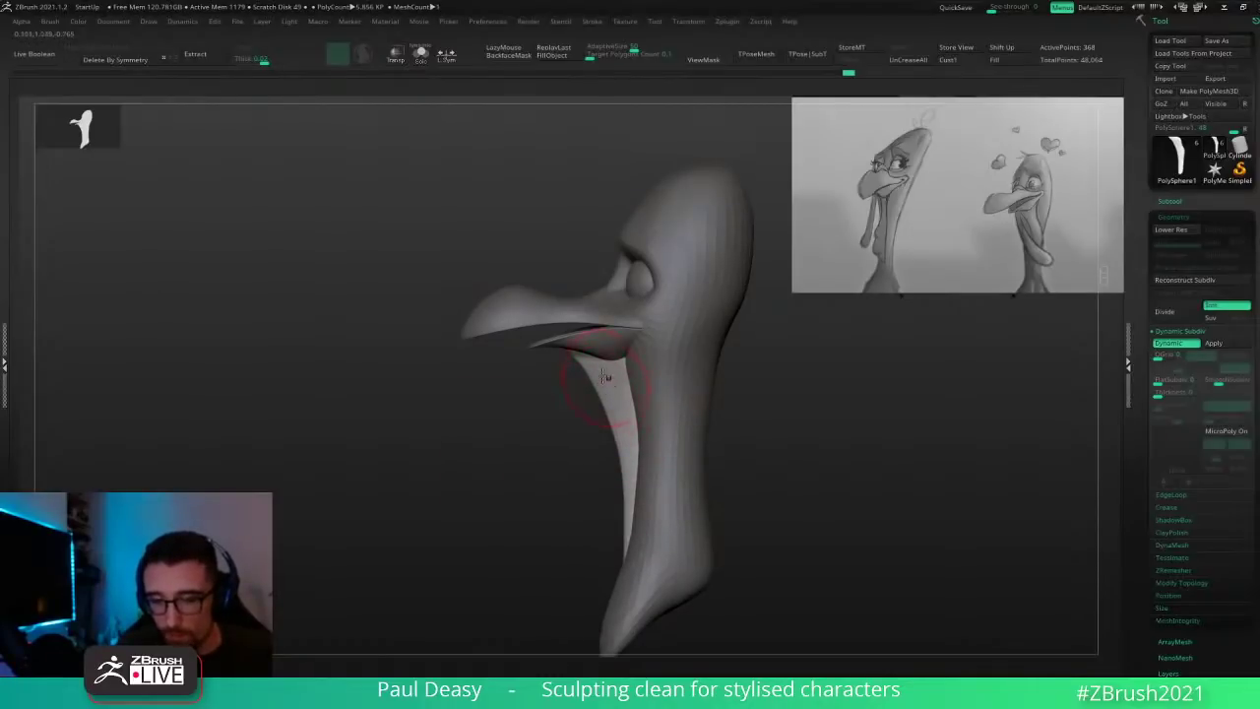
{"action": "key", "text": "space"}
{"action": "key", "text": "space"}
{"action": "key", "text": "space"}
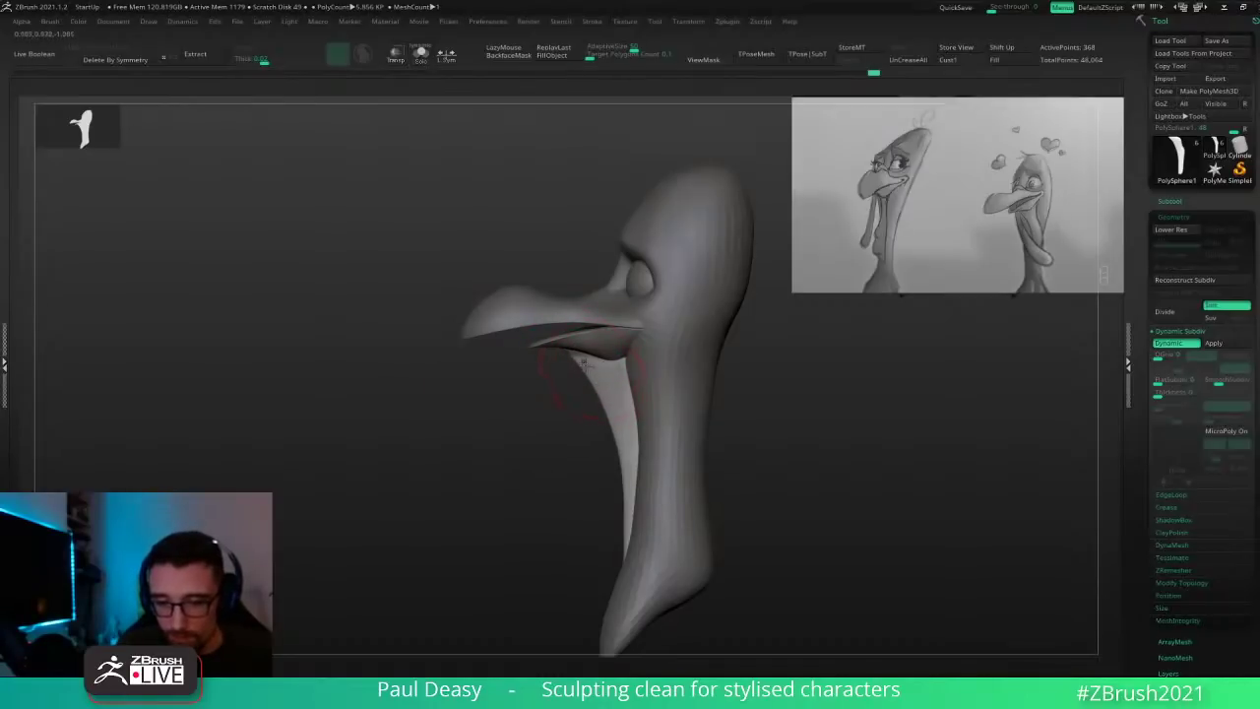
Step: Smooth the upper end of the wattle just beneath the lower beak
{"action": "mouse_move", "coordinate": [713, 431]}
{"action": "left_mouse_down"}
{"action": "mouse_move", "coordinate": [754, 416]}
{"action": "mouse_move", "coordinate": [780, 382]}
{"action": "left_mouse_up"}
{"action": "left_click_drag", "start_coordinate": [624, 391], "coordinate": [628, 403], "text": "shift"}
{"action": "left_click_drag", "start_coordinate": [740, 363], "coordinate": [678, 337]}
Step: Select the lower beak and reshape its rear lower edge where it meets the neck, varying the brush size
{"action": "left_click", "coordinate": [630, 335], "text": "alt"}
{"action": "mouse_move", "coordinate": [630, 344]}
{"action": "right_mouse_down", "text": "shift"}
{"action": "mouse_move", "coordinate": [641, 343]}
{"action": "mouse_move", "coordinate": [623, 333]}
{"action": "right_mouse_up", "text": "shift"}
{"action": "key", "text": "space"}
{"action": "key", "text": "space"}
{"action": "left_click_drag", "start_coordinate": [617, 330], "coordinate": [619, 329]}
{"action": "key", "text": "space"}
{"action": "mouse_move", "coordinate": [620, 334]}
{"action": "right_mouse_down", "text": "shift"}
{"action": "mouse_move", "coordinate": [635, 346]}
{"action": "mouse_move", "coordinate": [613, 342]}
{"action": "right_mouse_up", "text": "shift"}
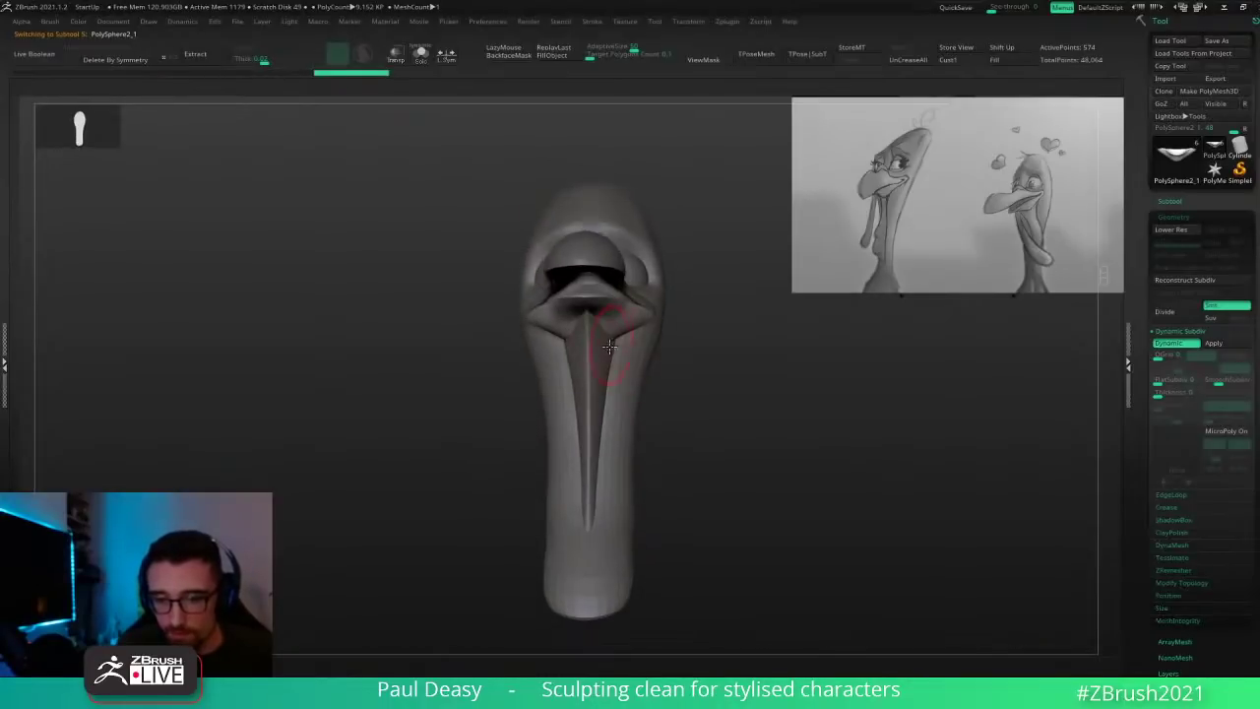
{"action": "right_click_drag", "start_coordinate": [676, 369], "coordinate": [591, 354]}
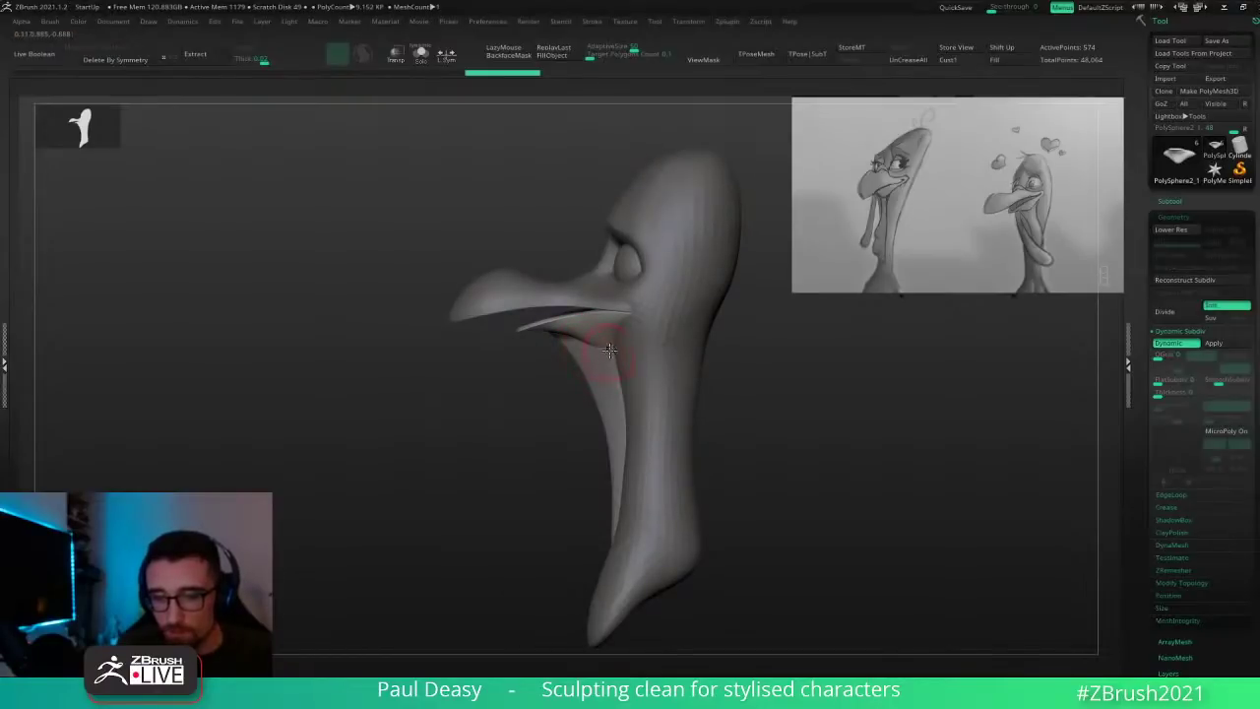
{"action": "left_click_drag", "start_coordinate": [617, 355], "coordinate": [620, 342]}
{"action": "right_click_drag", "start_coordinate": [591, 345], "coordinate": [623, 341]}
{"action": "left_click_drag", "start_coordinate": [621, 341], "coordinate": [625, 348]}
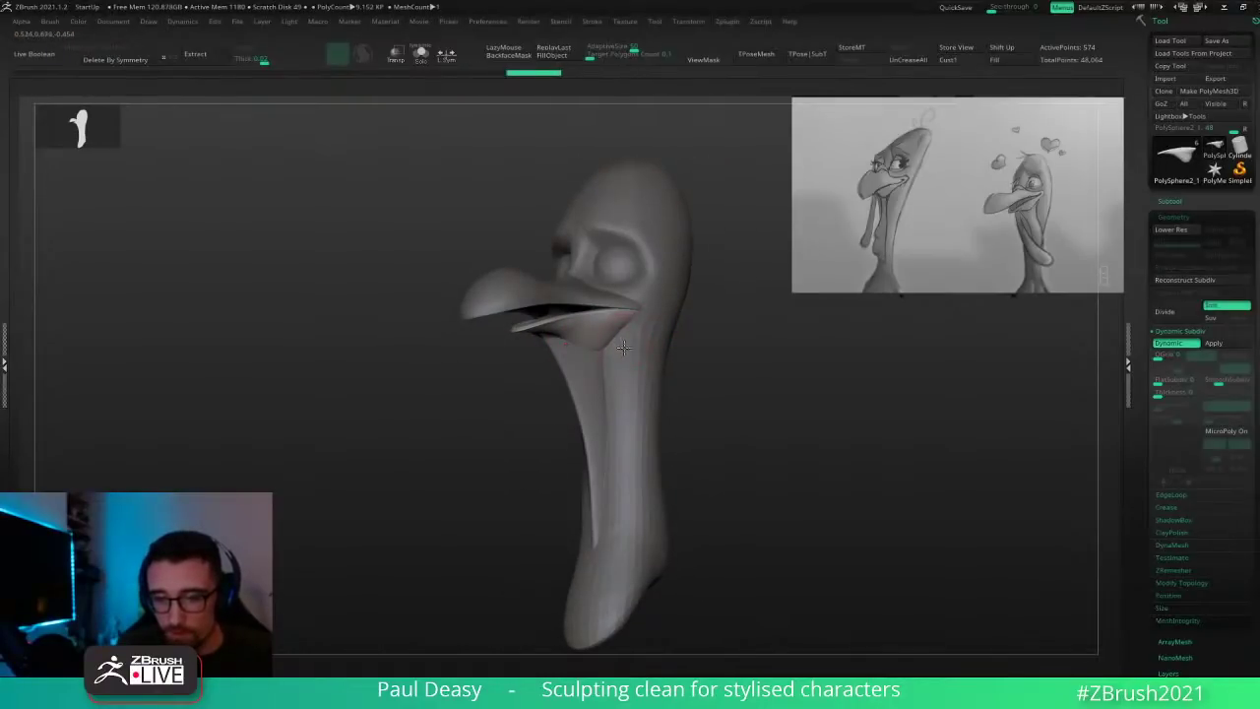
Step: Refine the lower beak's rear edge up toward the mouth corner, working from side and front views
{"action": "right_click_drag", "start_coordinate": [647, 347], "coordinate": [621, 338]}
{"action": "left_click_drag", "start_coordinate": [629, 342], "coordinate": [626, 335]}
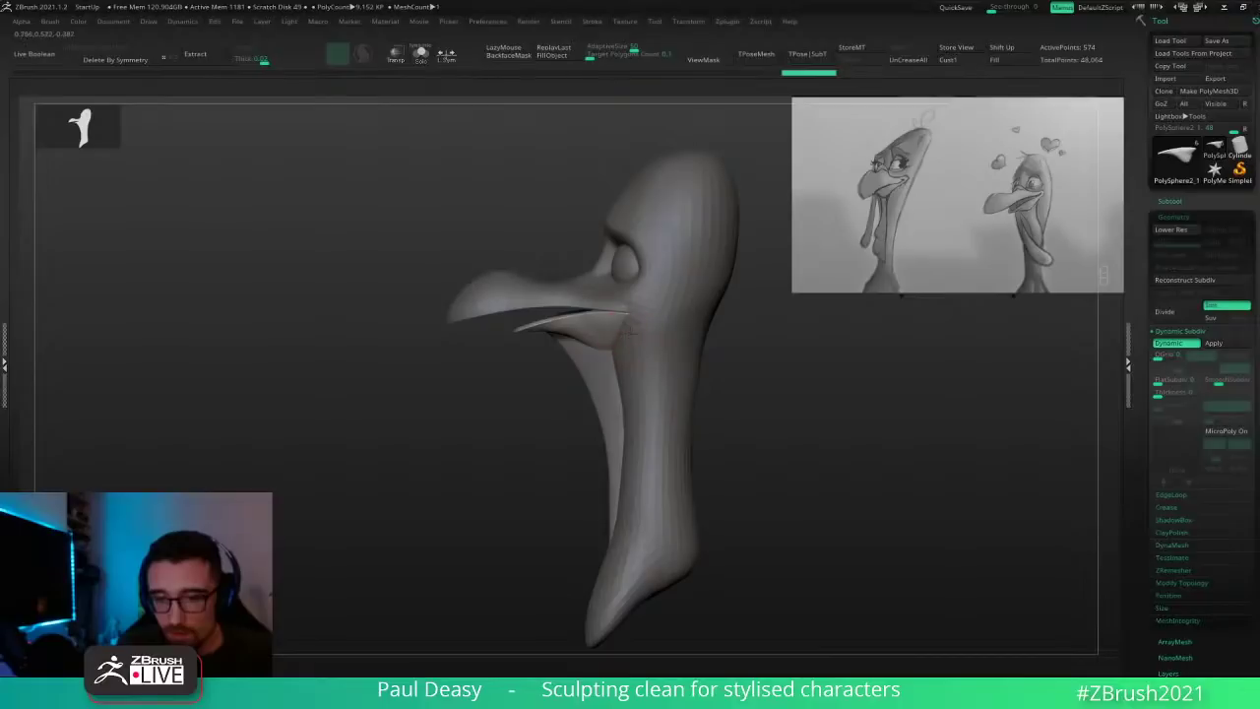
{"action": "right_click_drag", "start_coordinate": [614, 335], "coordinate": [628, 326]}
{"action": "left_click_drag", "start_coordinate": [628, 326], "coordinate": [601, 357]}
{"action": "right_click_drag", "start_coordinate": [602, 357], "coordinate": [609, 354], "text": "shift"}
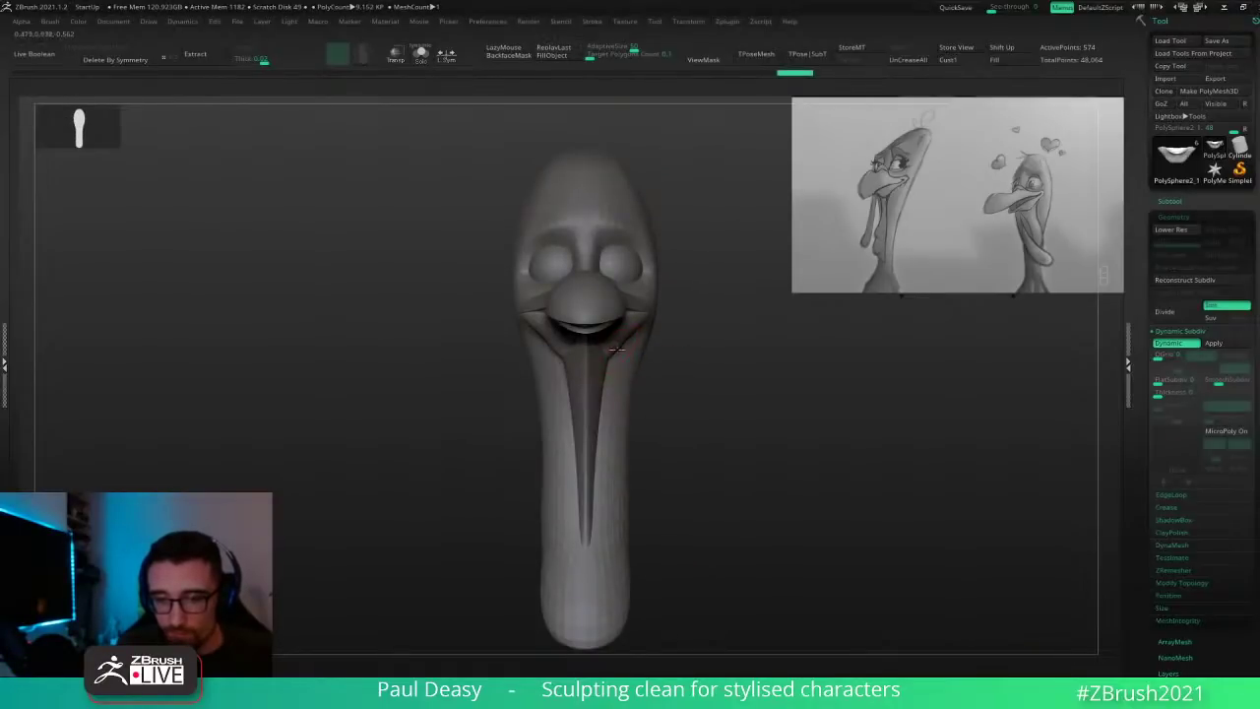
{"action": "left_click_drag", "start_coordinate": [613, 354], "coordinate": [635, 327]}
{"action": "key", "text": "ctrl+shift+z"}
{"action": "key", "text": "ctrl+shift+z"}
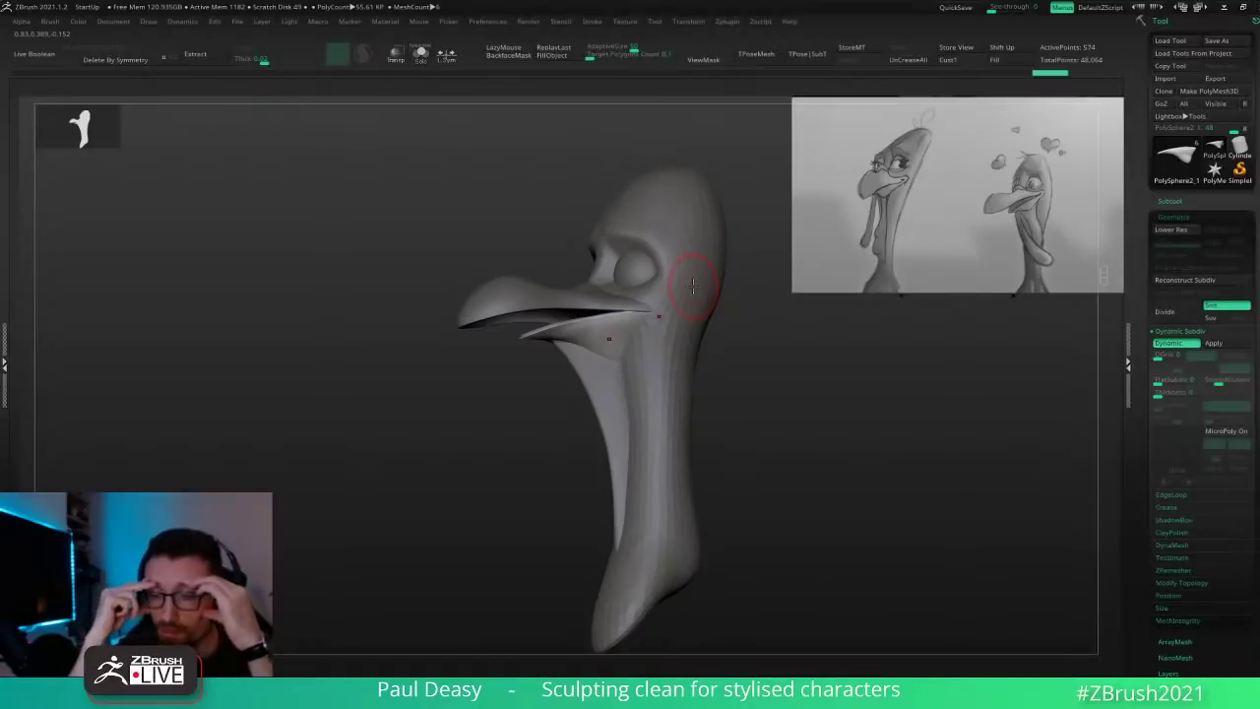
Step: Insert a small sphere at the mouth corner as a separate piece and return to a sculpting brush
{"action": "key", "text": "b"}
{"action": "key", "text": "i"}
{"action": "key", "text": "p"}
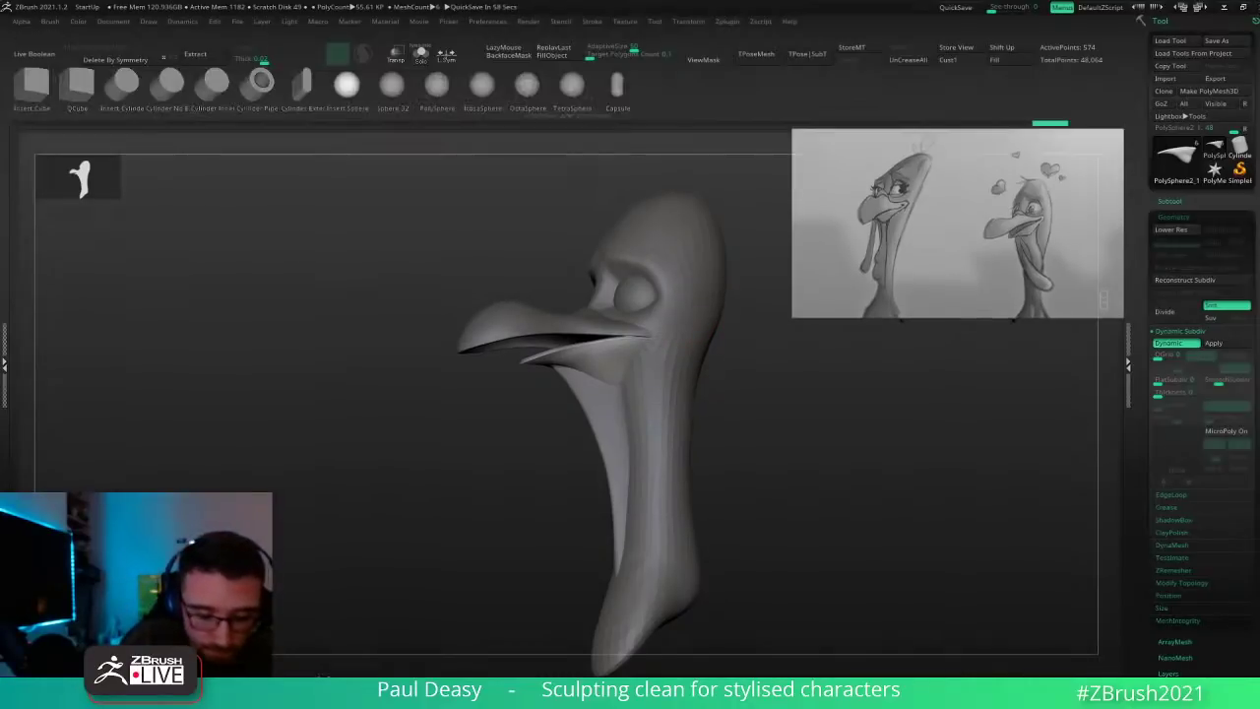
{"action": "left_click_drag", "start_coordinate": [650, 336], "coordinate": [654, 340]}
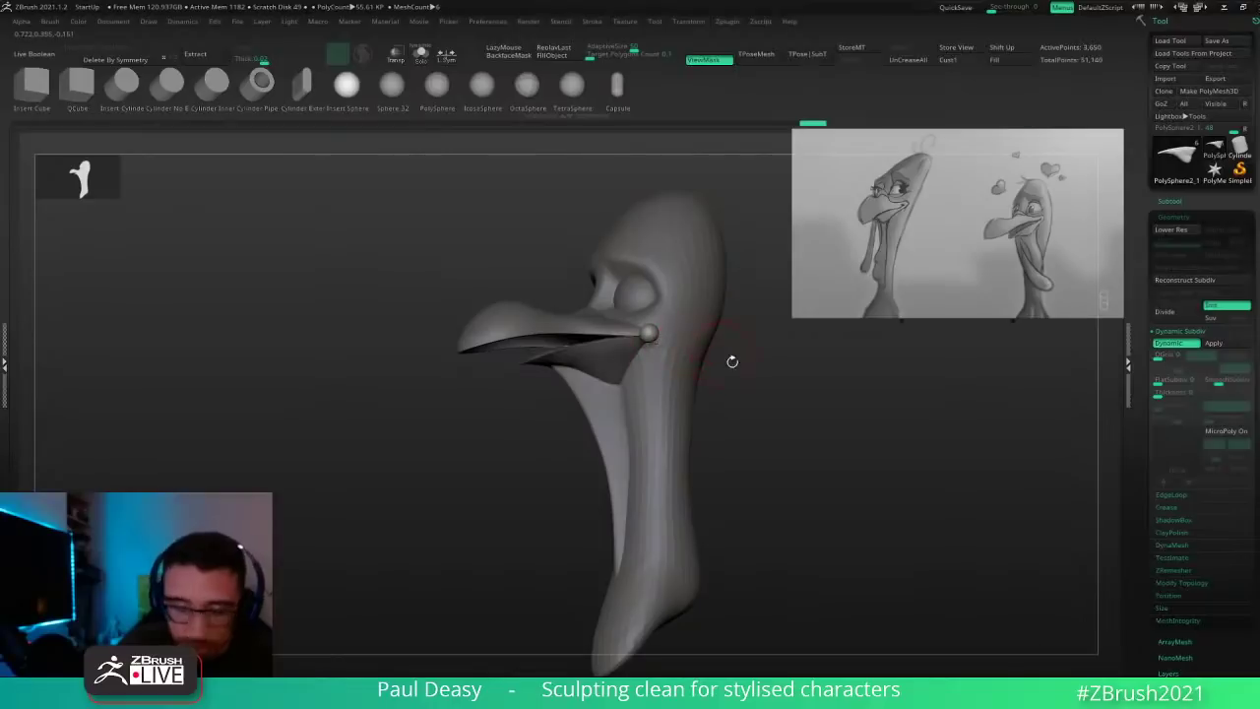
{"action": "right_click_drag", "start_coordinate": [760, 386], "coordinate": [759, 473], "text": "ctrl"}
{"action": "key", "text": "b"}
{"action": "key", "text": "m"}
{"action": "key", "text": "v"}
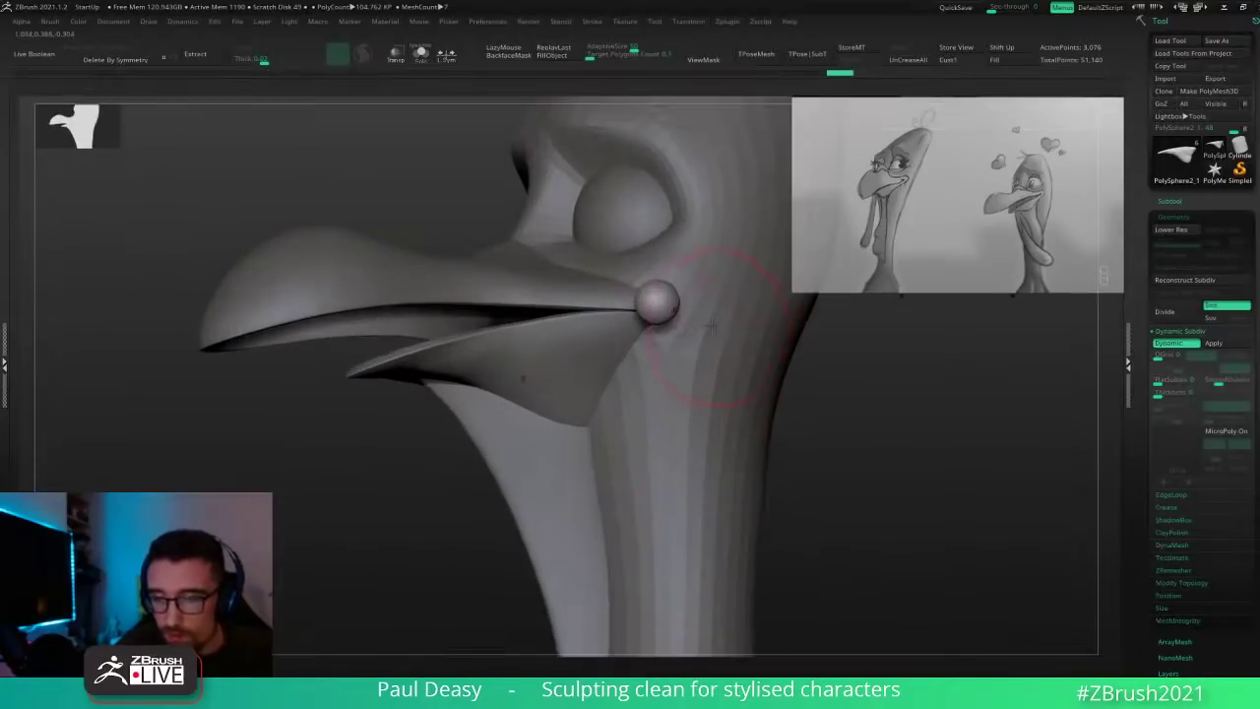
Step: Select the mouth-corner spheres and move them inward so they sit partly embedded in the cheeks
{"action": "right_click_drag", "start_coordinate": [711, 323], "coordinate": [886, 320]}
{"action": "right_click_drag", "start_coordinate": [748, 301], "coordinate": [708, 279]}
{"action": "right_click", "coordinate": [677, 295]}
{"action": "left_click", "coordinate": [674, 297], "text": "alt"}
{"action": "key", "text": "w"}
{"action": "left_click_drag", "start_coordinate": [732, 310], "coordinate": [698, 311]}
{"action": "key", "text": "q"}
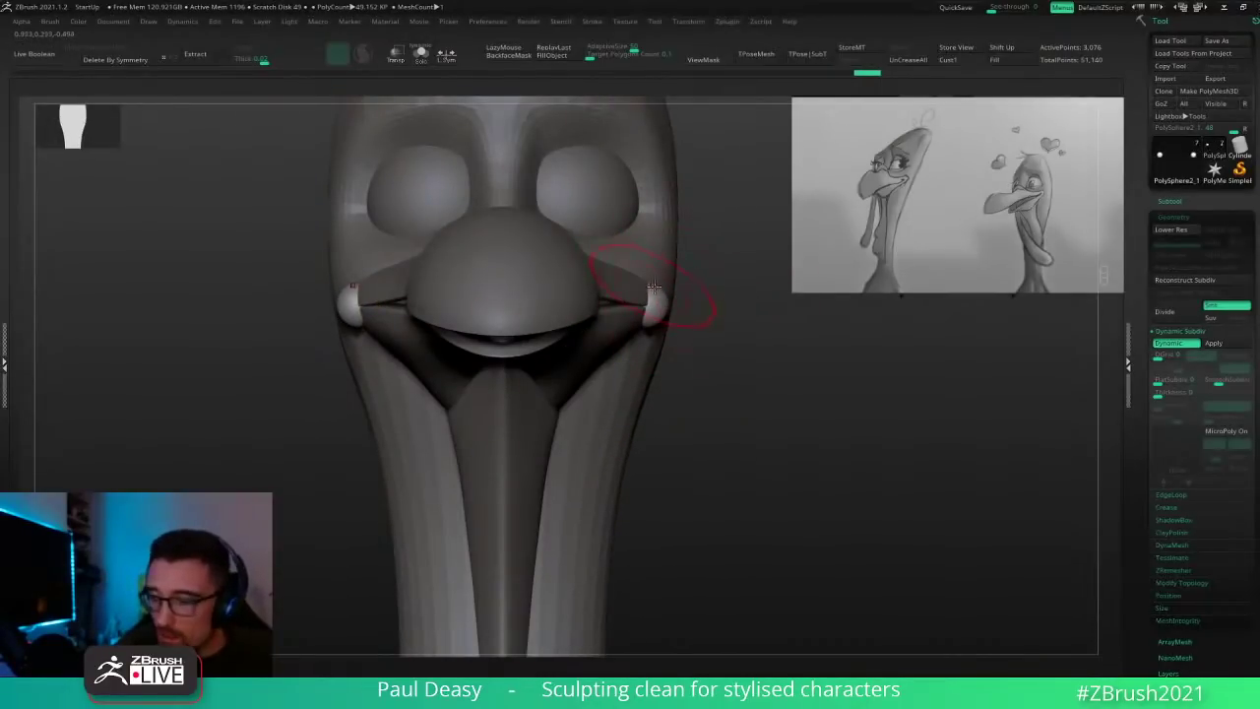
Step: Nudge the mouth-corner sphere's contour to fit the cheek from front and three-quarter views
{"action": "right_click", "coordinate": [646, 301]}
{"action": "mouse_move", "coordinate": [676, 304]}
{"action": "right_mouse_down"}
{"action": "mouse_move", "coordinate": [646, 302]}
{"action": "mouse_move", "coordinate": [662, 301]}
{"action": "right_mouse_up"}
{"action": "left_click_drag", "start_coordinate": [664, 300], "coordinate": [672, 292]}
{"action": "right_click_drag", "start_coordinate": [672, 297], "coordinate": [686, 301]}
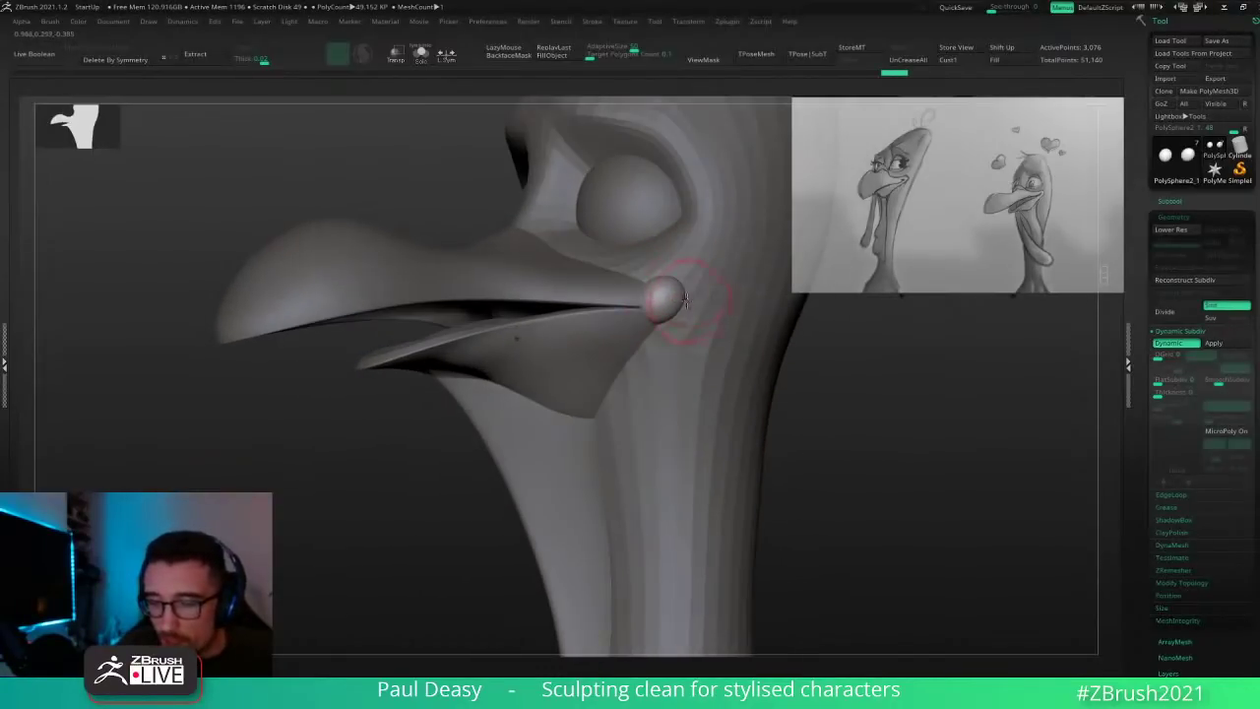
{"action": "mouse_move", "coordinate": [676, 317]}
{"action": "left_mouse_down"}
{"action": "mouse_move", "coordinate": [684, 284]}
{"action": "mouse_move", "coordinate": [658, 288]}
{"action": "left_mouse_up"}
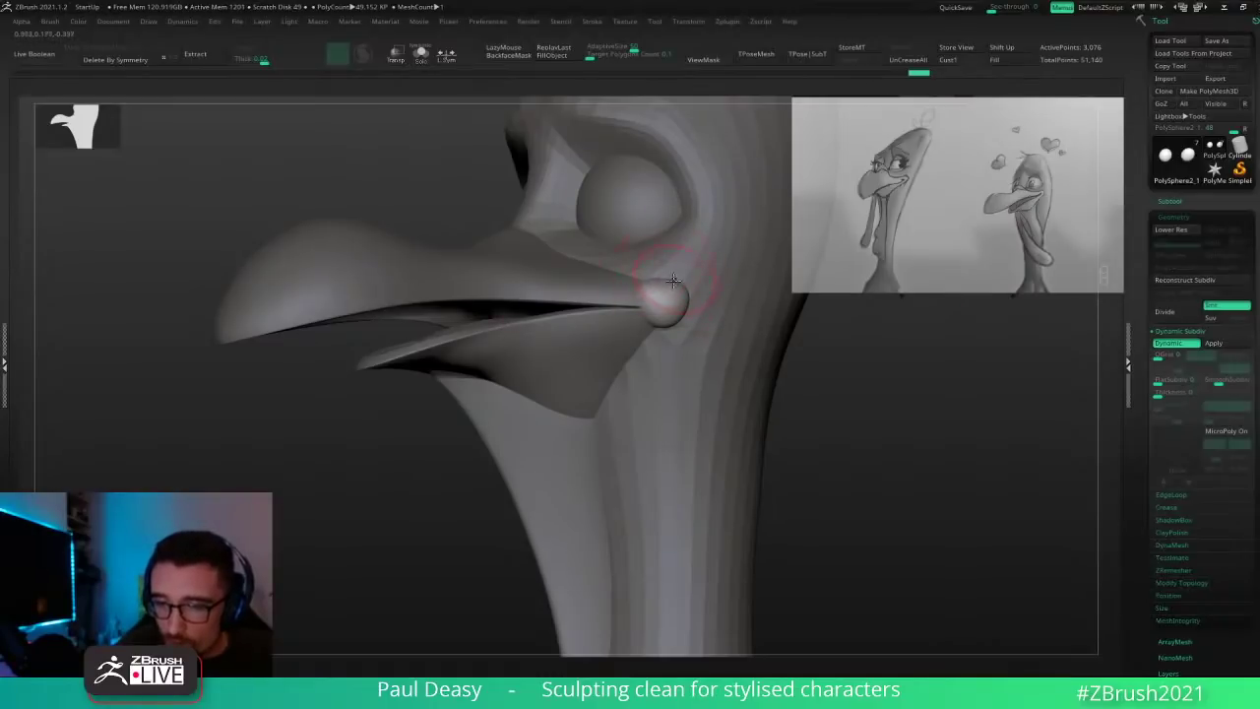
{"action": "key", "text": "space"}
{"action": "right_click_drag", "start_coordinate": [657, 289], "coordinate": [661, 330]}
{"action": "left_click_drag", "start_coordinate": [661, 329], "coordinate": [608, 339]}
{"action": "key", "text": "ctrl+z"}
{"action": "key", "text": "space"}
{"action": "key", "text": "ctrl+z"}
Step: Pull the mouth-corner sphere forward against the beak, flattening its front side and keeping its back rounded
{"action": "right_click_drag", "start_coordinate": [677, 319], "coordinate": [662, 307]}
{"action": "left_click_drag", "start_coordinate": [661, 306], "coordinate": [675, 311]}
{"action": "right_click_drag", "start_coordinate": [707, 309], "coordinate": [691, 305]}
{"action": "key", "text": "space"}
{"action": "left_click_drag", "start_coordinate": [673, 318], "coordinate": [675, 318]}
{"action": "left_click_drag", "start_coordinate": [673, 317], "coordinate": [678, 298]}
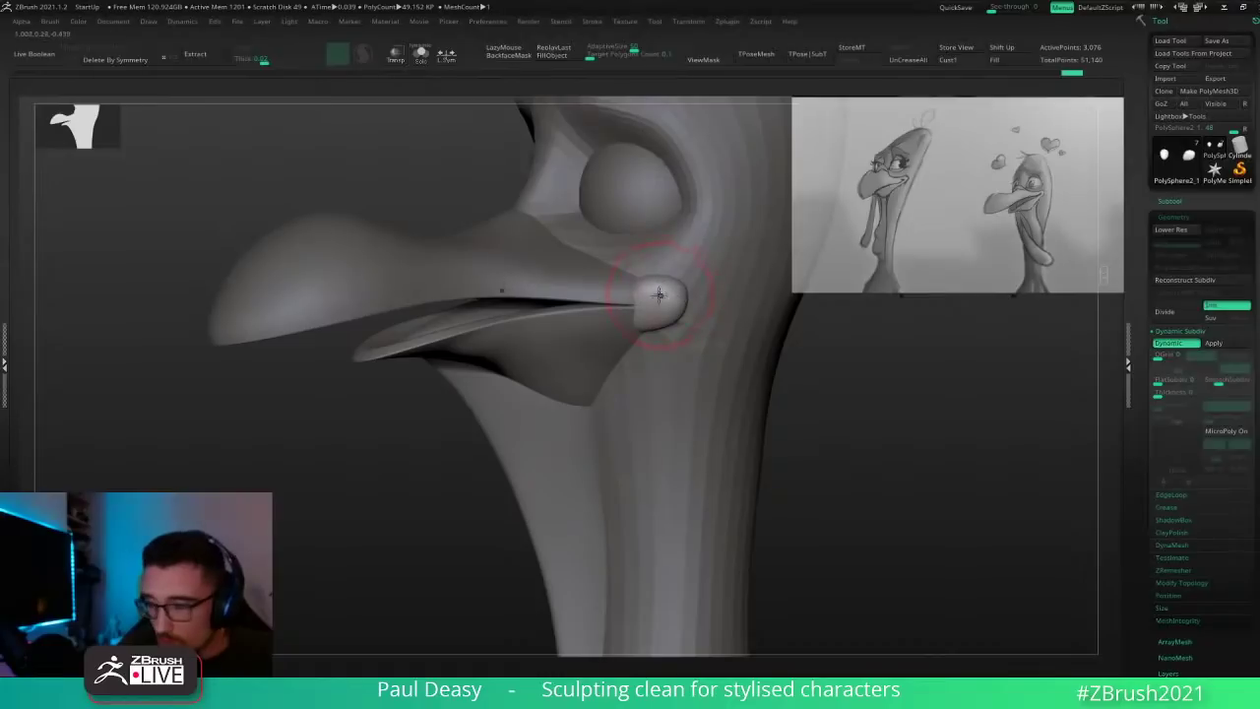
{"action": "right_click_drag", "start_coordinate": [654, 291], "coordinate": [659, 285]}
{"action": "left_click_drag", "start_coordinate": [658, 286], "coordinate": [660, 287]}
{"action": "right_click_drag", "start_coordinate": [659, 299], "coordinate": [664, 285]}
{"action": "left_click_drag", "start_coordinate": [664, 298], "coordinate": [668, 293]}
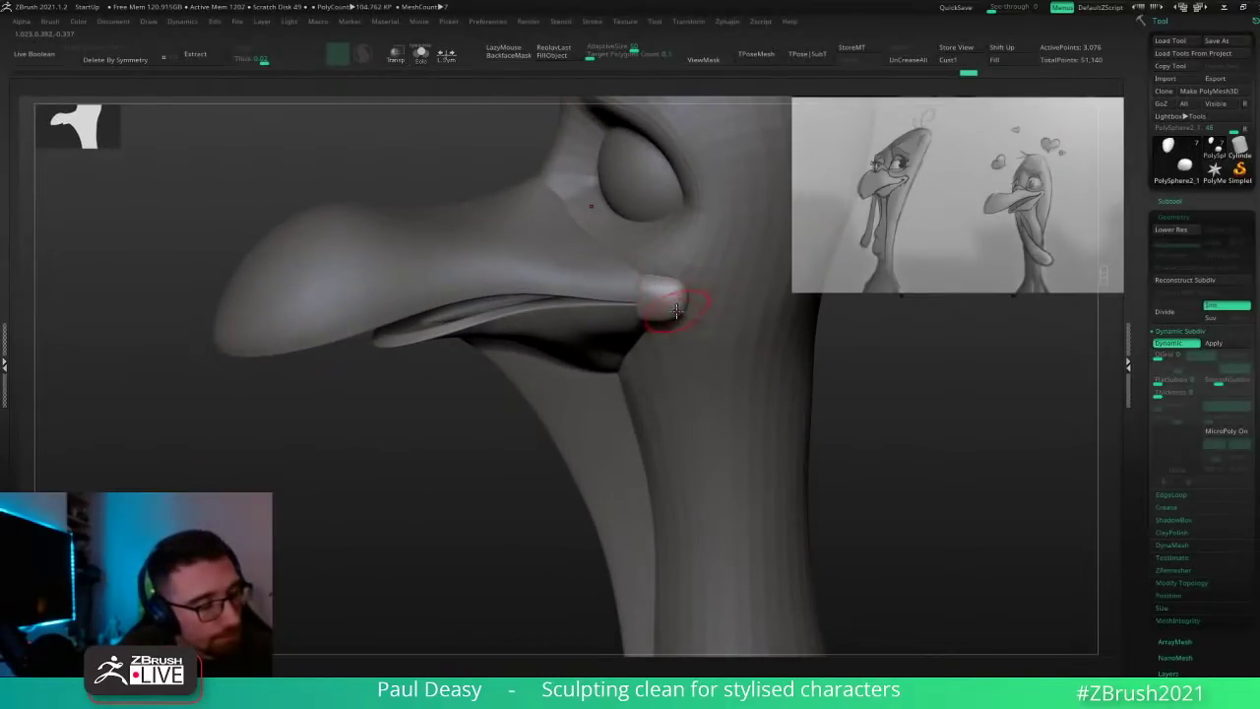
Step: Remesh the mouth-corner piece into a cleaner mesh with far fewer points
{"action": "key", "text": "b"}
{"action": "key", "text": "d"}
{"action": "key", "text": "s"}
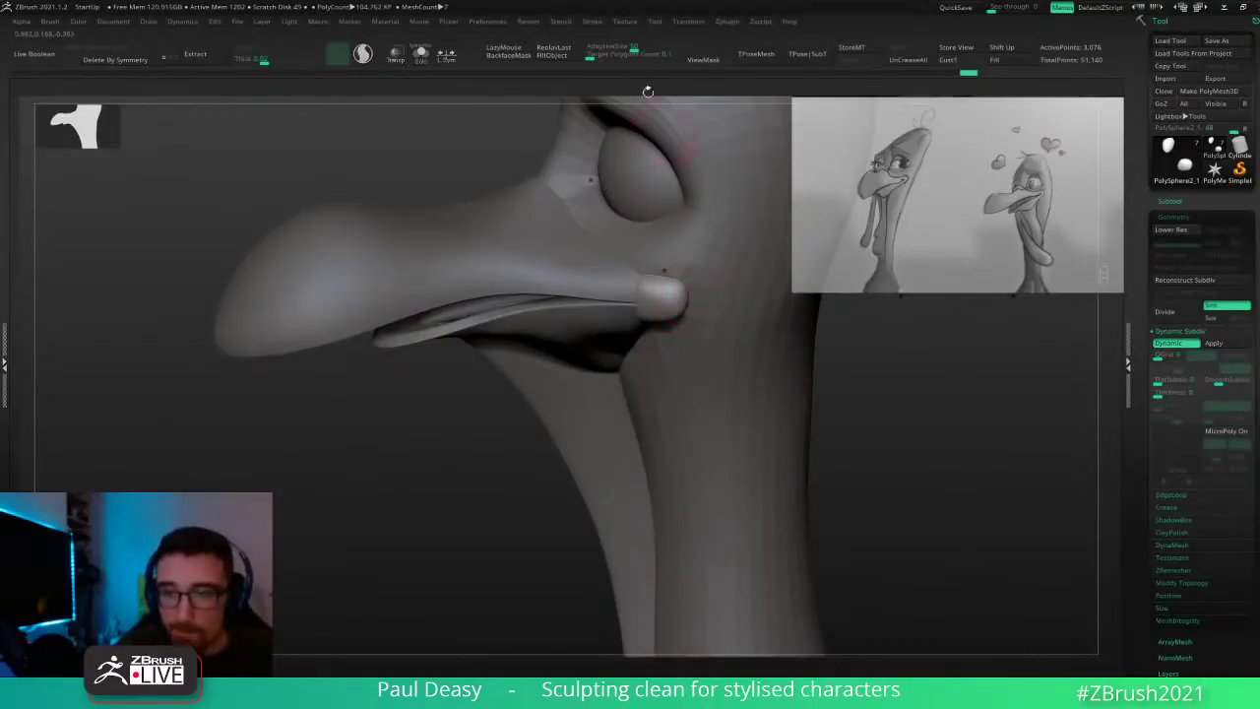
{"action": "key", "text": "alt+z"}
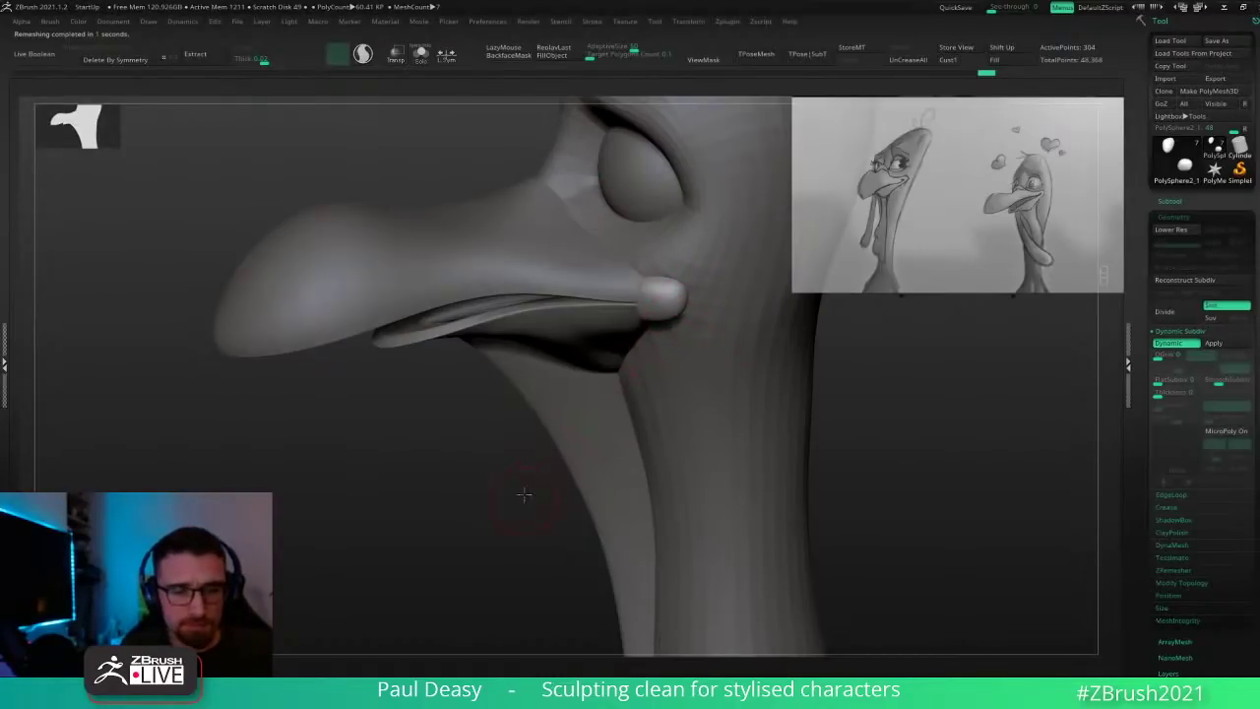
Step: Reshape the remeshed mouth-corner piece to hug the beak's end and the cheek, adjusting the brush size
{"action": "left_click_drag", "start_coordinate": [525, 495], "coordinate": [590, 493]}
{"action": "key", "text": "space"}
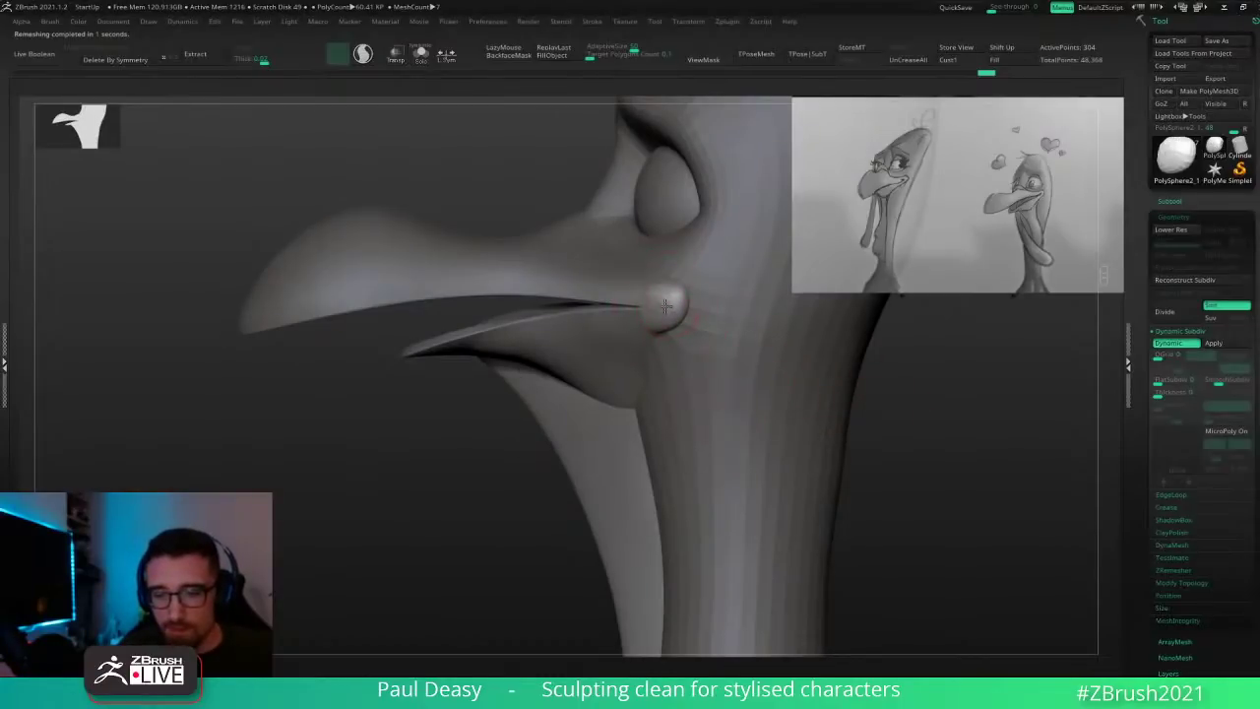
{"action": "right_click_drag", "start_coordinate": [676, 308], "coordinate": [709, 301]}
{"action": "key", "text": "q"}
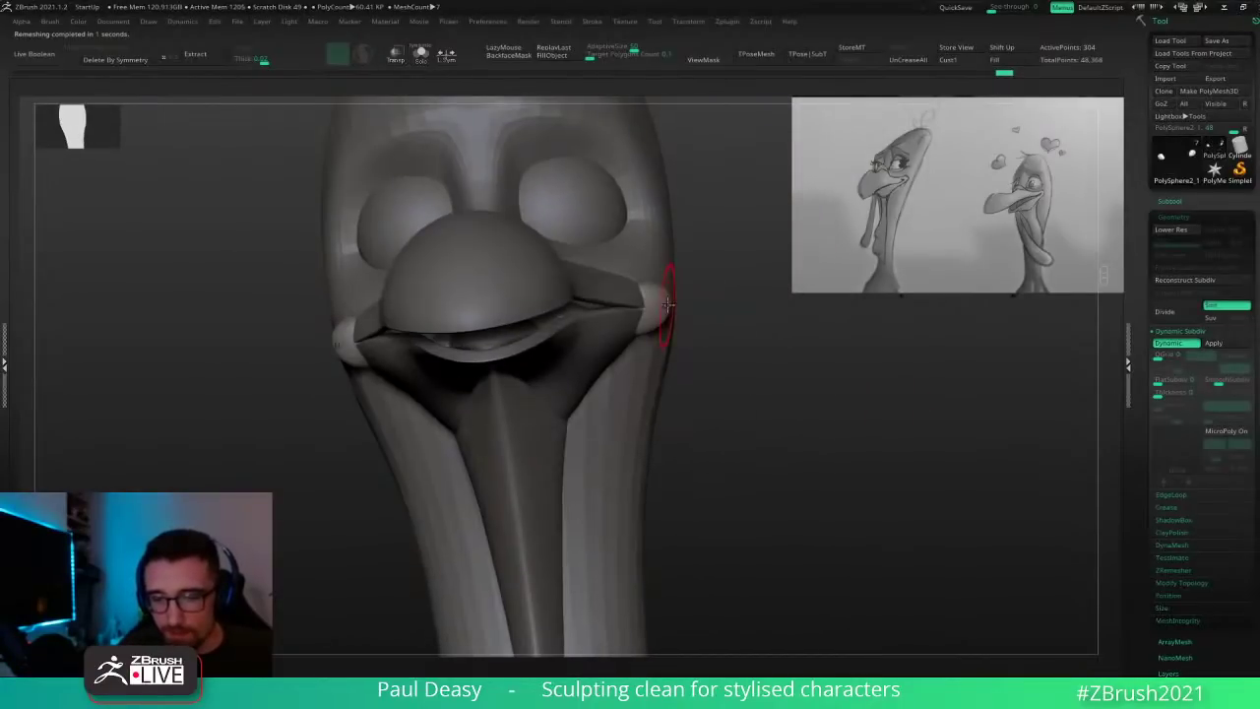
{"action": "left_click_drag", "start_coordinate": [732, 325], "coordinate": [657, 326]}
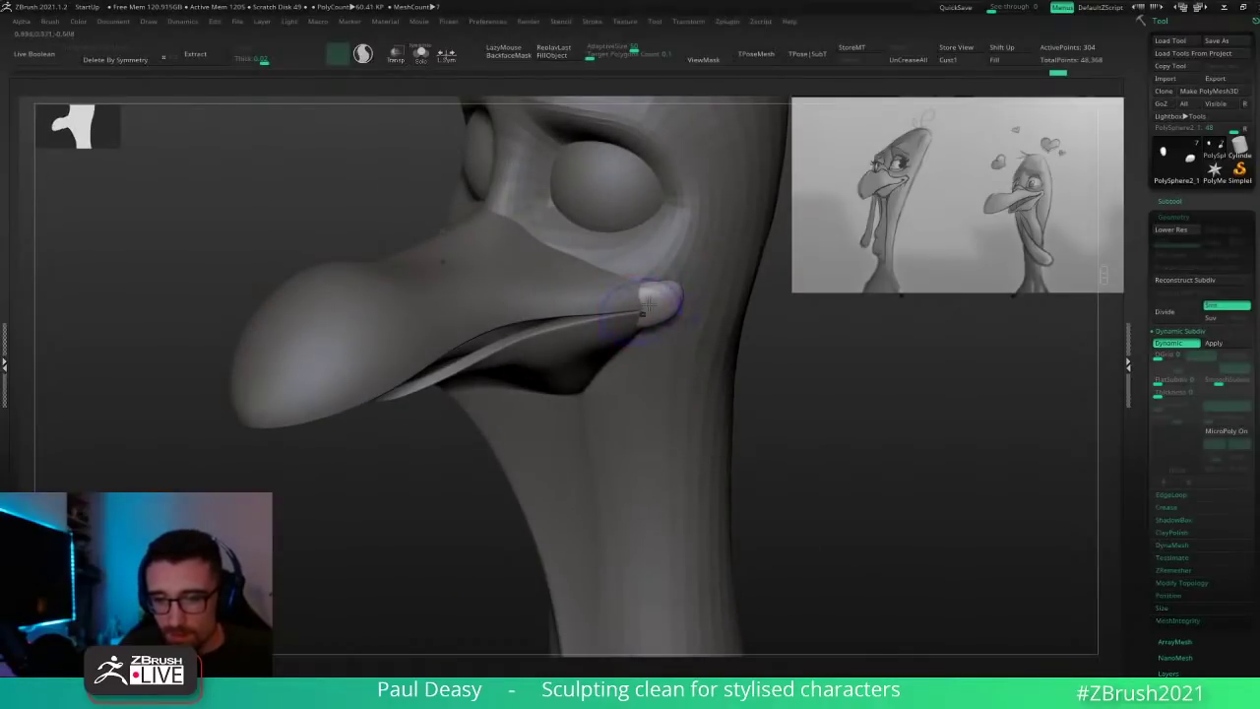
{"action": "key", "text": "space"}
{"action": "right_click_drag", "start_coordinate": [672, 300], "coordinate": [686, 259], "text": "shift"}
{"action": "key", "text": "space"}
{"action": "left_click_drag", "start_coordinate": [673, 300], "coordinate": [680, 299]}
{"action": "right_click_drag", "start_coordinate": [679, 300], "coordinate": [672, 320]}
{"action": "left_click_drag", "start_coordinate": [677, 332], "coordinate": [675, 327]}
{"action": "right_click_drag", "start_coordinate": [676, 327], "coordinate": [711, 311]}
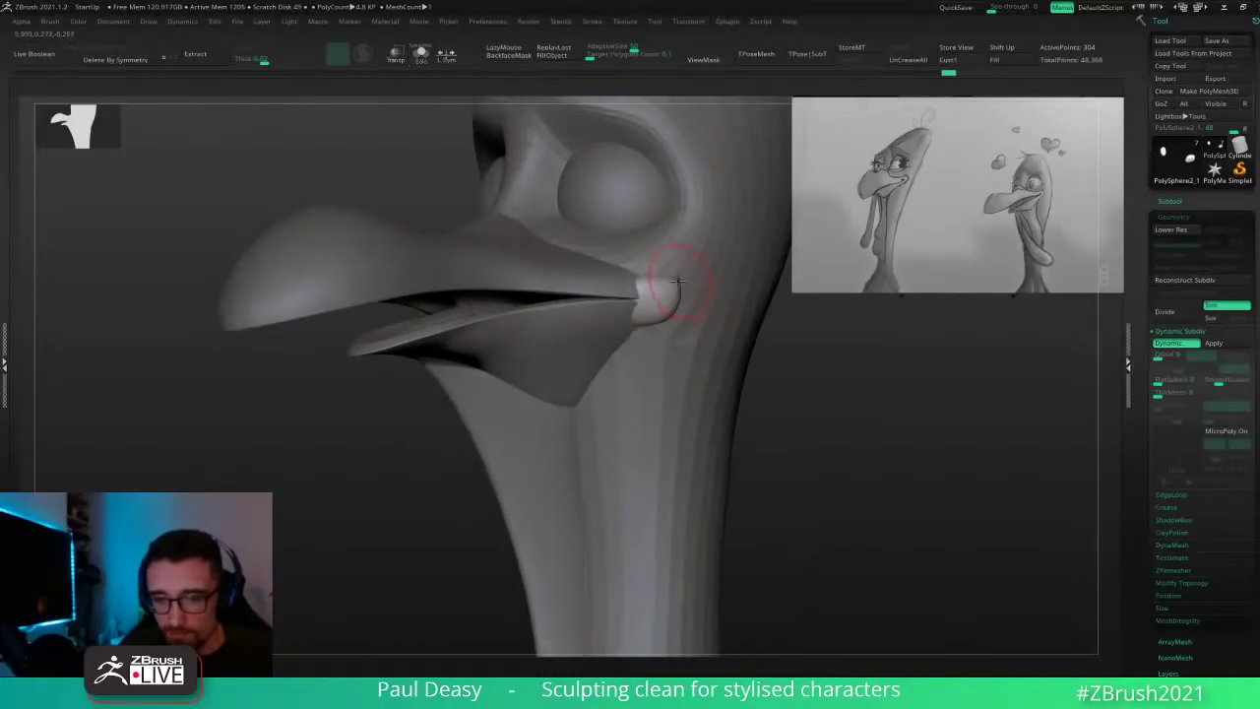
Step: Shape the mouth-corner piece's lower edge into the rear of the lower beak, checking from below and the side
{"action": "left_click_drag", "start_coordinate": [677, 285], "coordinate": [662, 269]}
{"action": "left_click_drag", "start_coordinate": [678, 311], "coordinate": [650, 321]}
{"action": "right_click_drag", "start_coordinate": [649, 325], "coordinate": [656, 301]}
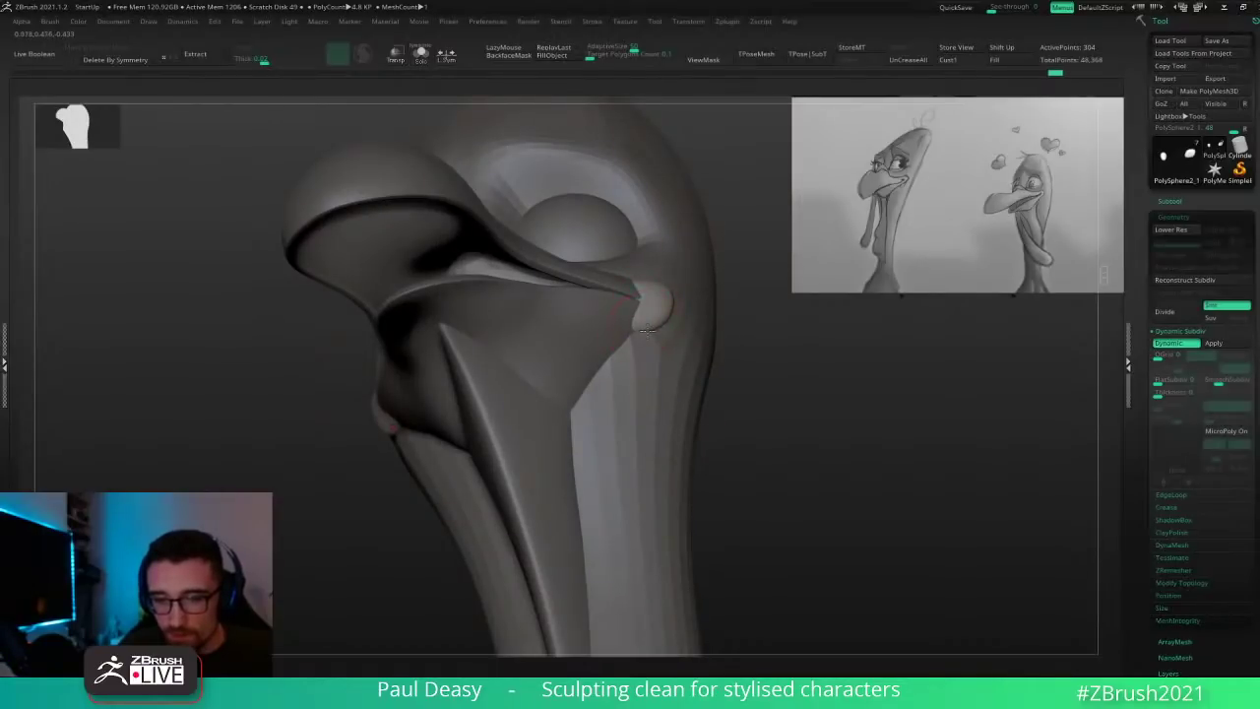
{"action": "left_click_drag", "start_coordinate": [634, 337], "coordinate": [640, 336]}
{"action": "mouse_move", "coordinate": [654, 333]}
{"action": "right_mouse_down"}
{"action": "mouse_move", "coordinate": [586, 379]}
{"action": "mouse_move", "coordinate": [626, 329]}
{"action": "right_mouse_up"}
{"action": "left_click_drag", "start_coordinate": [645, 317], "coordinate": [641, 287]}
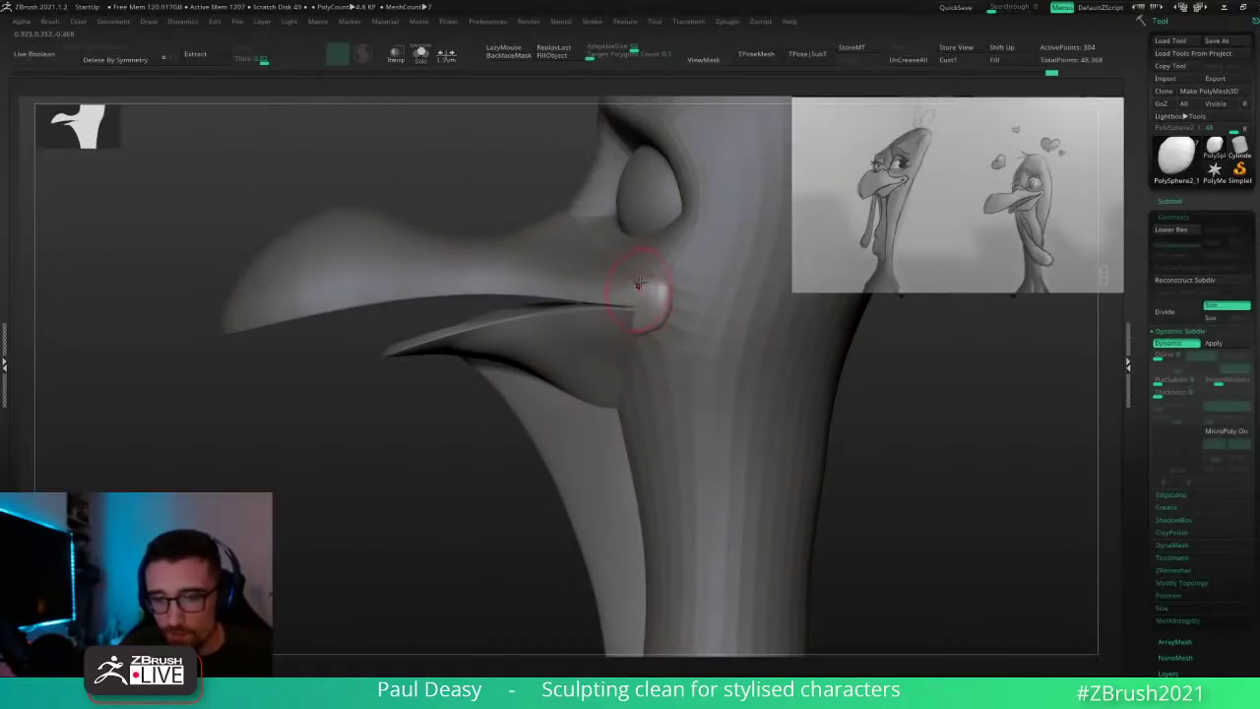
Step: Refine the mouth-corner piece's front edge against the beak and push its upper back contour into shape
{"action": "right_click_drag", "start_coordinate": [641, 285], "coordinate": [726, 274]}
{"action": "left_click_drag", "start_coordinate": [636, 284], "coordinate": [628, 289]}
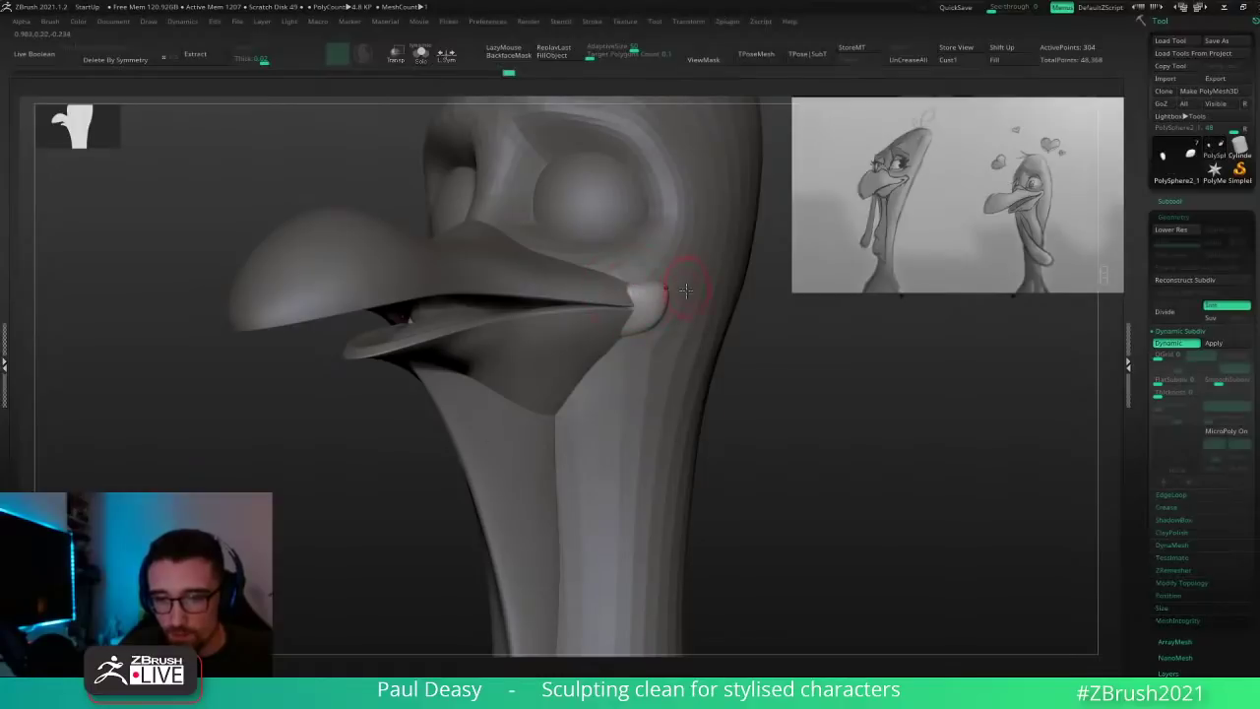
{"action": "right_click_drag", "start_coordinate": [683, 289], "coordinate": [658, 291]}
{"action": "left_click_drag", "start_coordinate": [667, 291], "coordinate": [679, 280]}
{"action": "right_click_drag", "start_coordinate": [677, 287], "coordinate": [644, 293]}
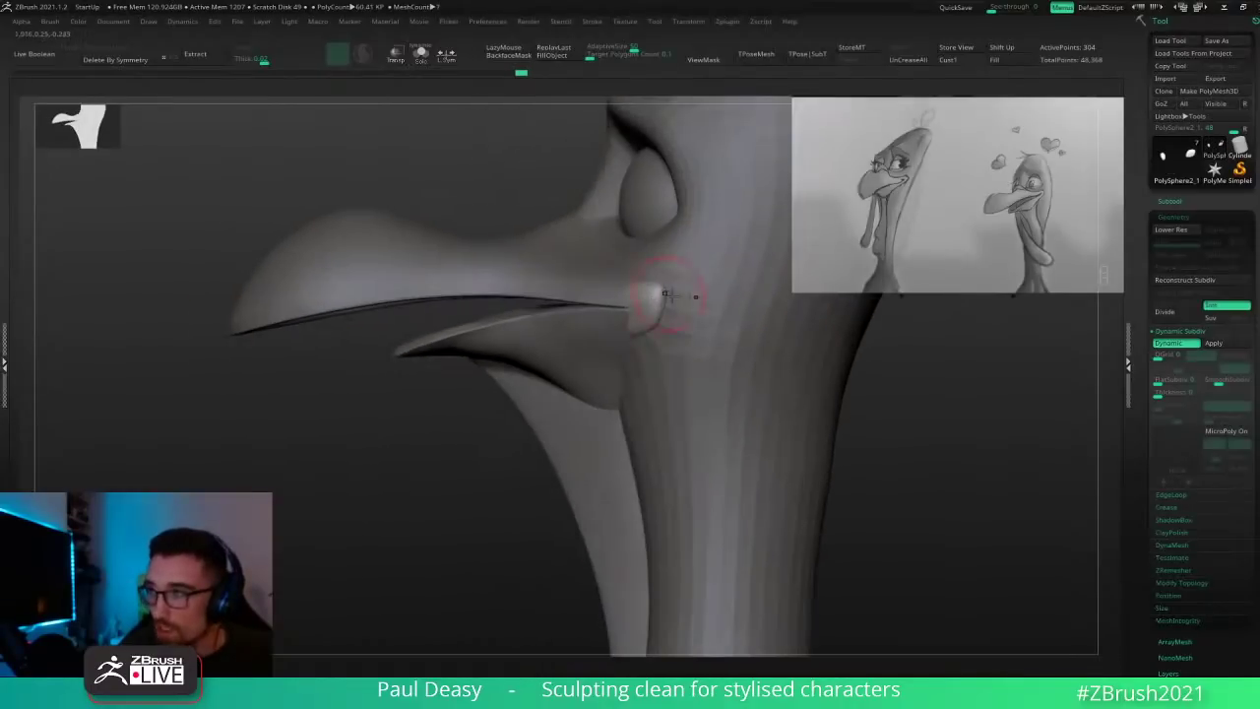
{"action": "left_click_drag", "start_coordinate": [682, 295], "coordinate": [672, 297]}
Step: Adjust the mouth-corner piece's rounded back and upper front edge in side view with a resized brush
{"action": "right_click_drag", "start_coordinate": [693, 296], "coordinate": [671, 299]}
{"action": "key", "text": "s"}
{"action": "left_click_drag", "start_coordinate": [665, 300], "coordinate": [674, 305]}
{"action": "right_click_drag", "start_coordinate": [673, 303], "coordinate": [703, 300]}
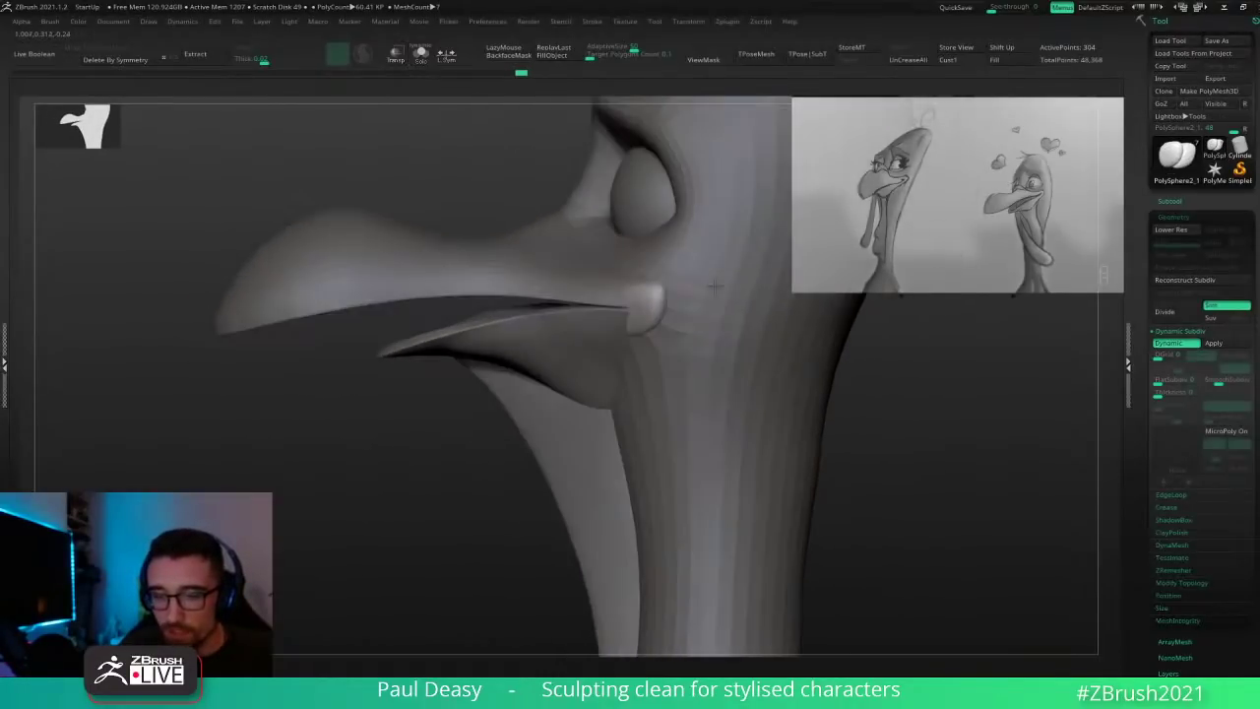
{"action": "left_click_drag", "start_coordinate": [656, 301], "coordinate": [647, 295]}
{"action": "right_click_drag", "start_coordinate": [650, 293], "coordinate": [694, 287]}
{"action": "left_click_drag", "start_coordinate": [625, 283], "coordinate": [649, 287]}
{"action": "right_click_drag", "start_coordinate": [658, 298], "coordinate": [636, 294]}
Step: Inflate the mouth-corner piece where it meets the beak and adjust its lower front edge
{"action": "key", "text": "b"}
{"action": "key", "text": "i"}
{"action": "key", "text": "n"}
{"action": "mouse_move", "coordinate": [632, 294]}
{"action": "left_mouse_down"}
{"action": "mouse_move", "coordinate": [653, 284]}
{"action": "mouse_move", "coordinate": [633, 297]}
{"action": "left_mouse_up"}
{"action": "right_click_drag", "start_coordinate": [676, 345], "coordinate": [656, 325]}
{"action": "left_click_drag", "start_coordinate": [608, 338], "coordinate": [641, 316]}
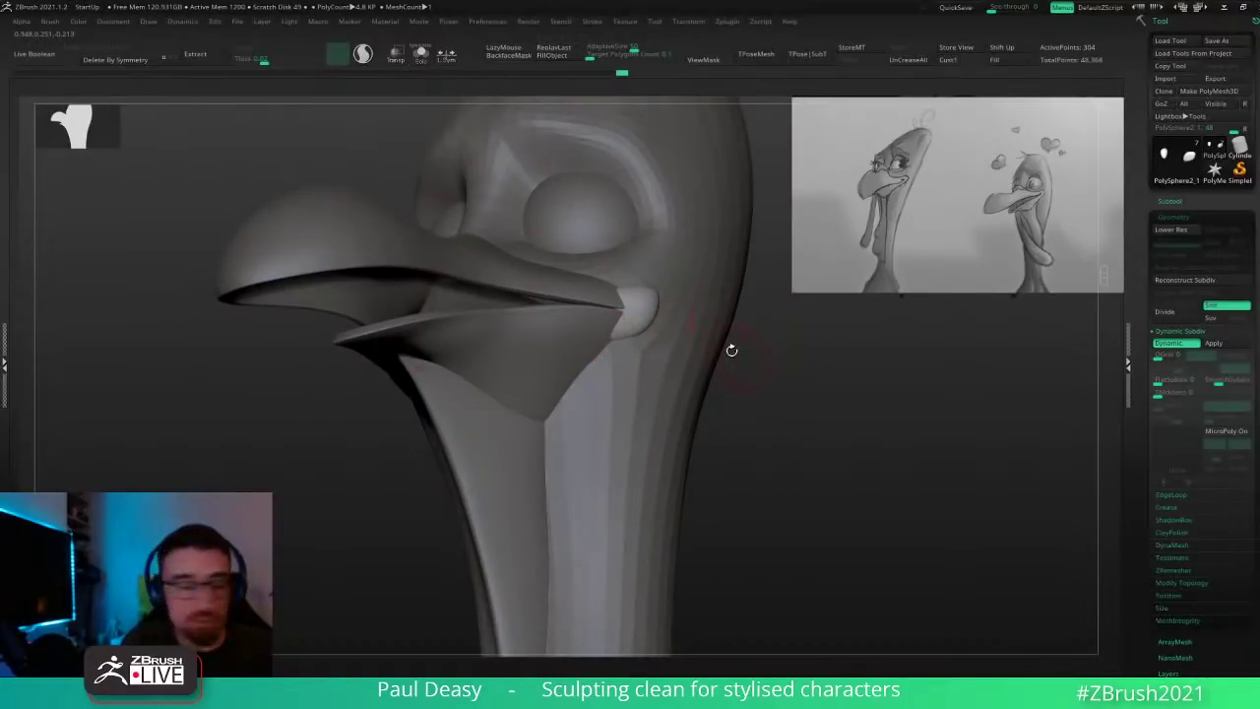
Step: Align the mouth-corner piece's upper front edge with the end of the upper beak
{"action": "mouse_move", "coordinate": [762, 349]}
{"action": "left_mouse_down"}
{"action": "mouse_move", "coordinate": [773, 374]}
{"action": "mouse_move", "coordinate": [617, 286]}
{"action": "left_mouse_up"}
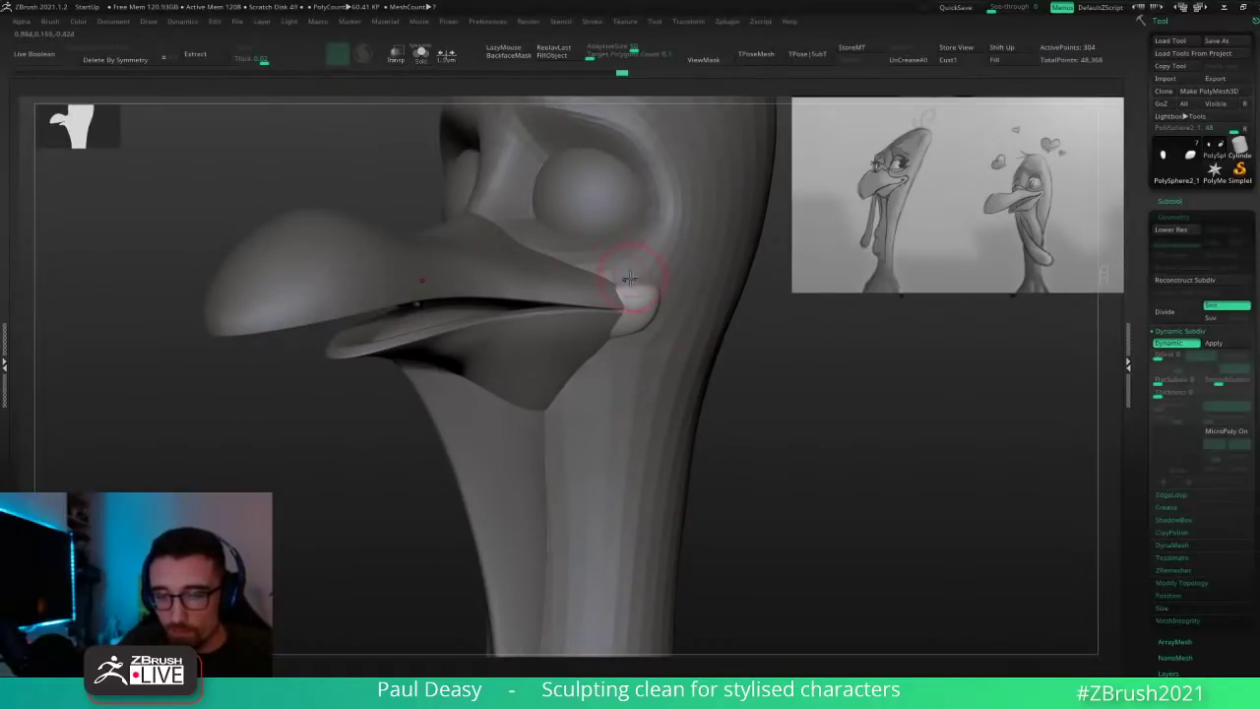
{"action": "right_click", "coordinate": [624, 277]}
{"action": "right_click_drag", "start_coordinate": [624, 281], "coordinate": [608, 274]}
{"action": "right_click", "coordinate": [597, 266]}
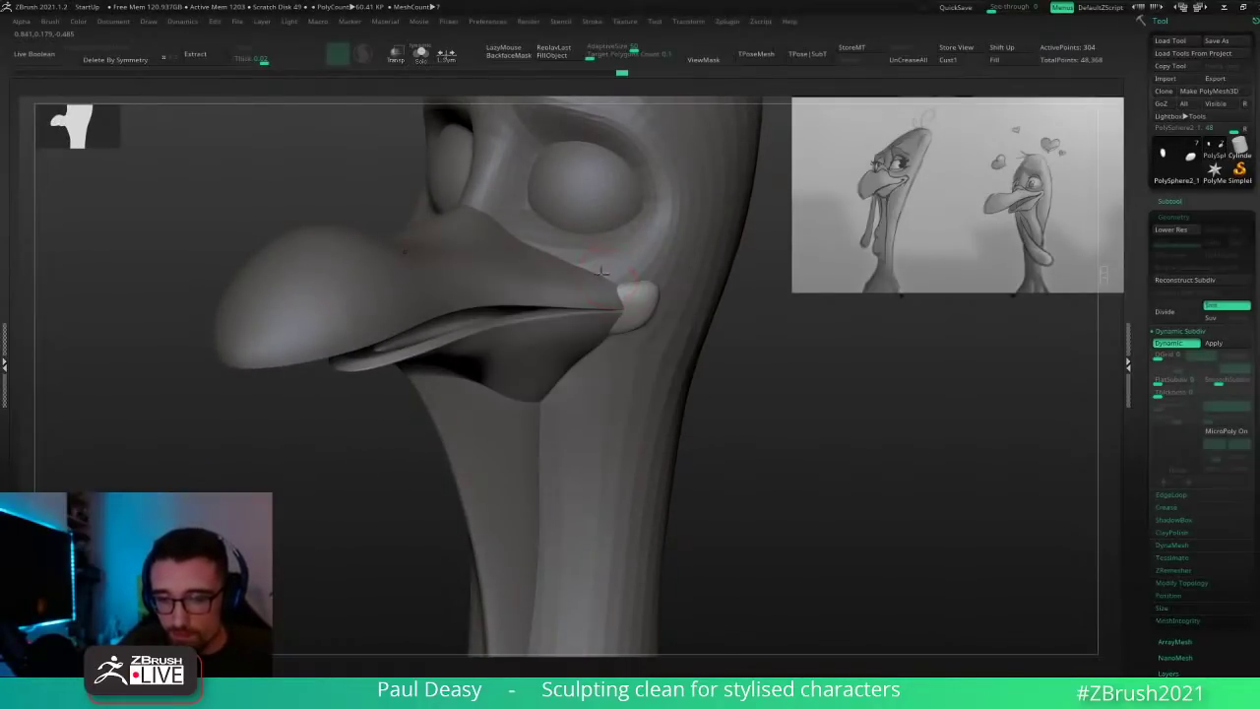
{"action": "left_click_drag", "start_coordinate": [602, 275], "coordinate": [630, 281]}
{"action": "right_click", "coordinate": [615, 275]}
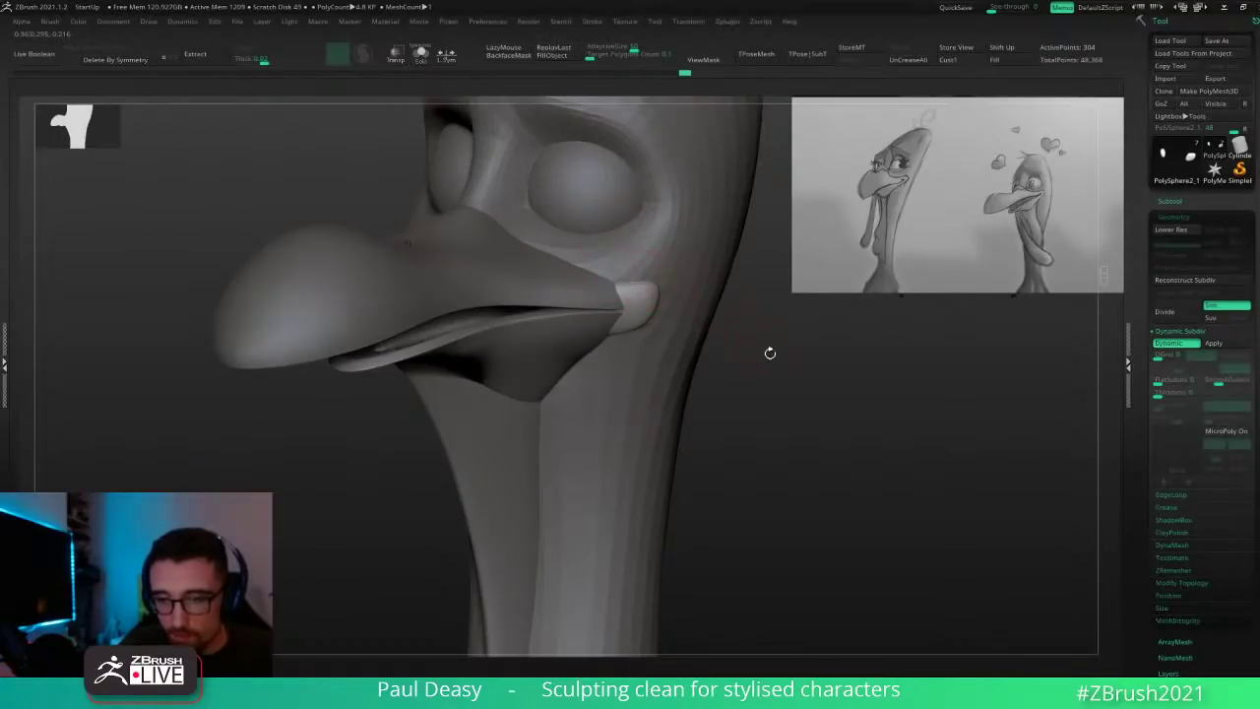
{"action": "mouse_move", "coordinate": [769, 353]}
{"action": "left_mouse_down"}
{"action": "mouse_move", "coordinate": [723, 312]}
{"action": "mouse_move", "coordinate": [675, 295]}
{"action": "left_mouse_up"}
{"action": "right_click_drag", "start_coordinate": [675, 296], "coordinate": [683, 315]}
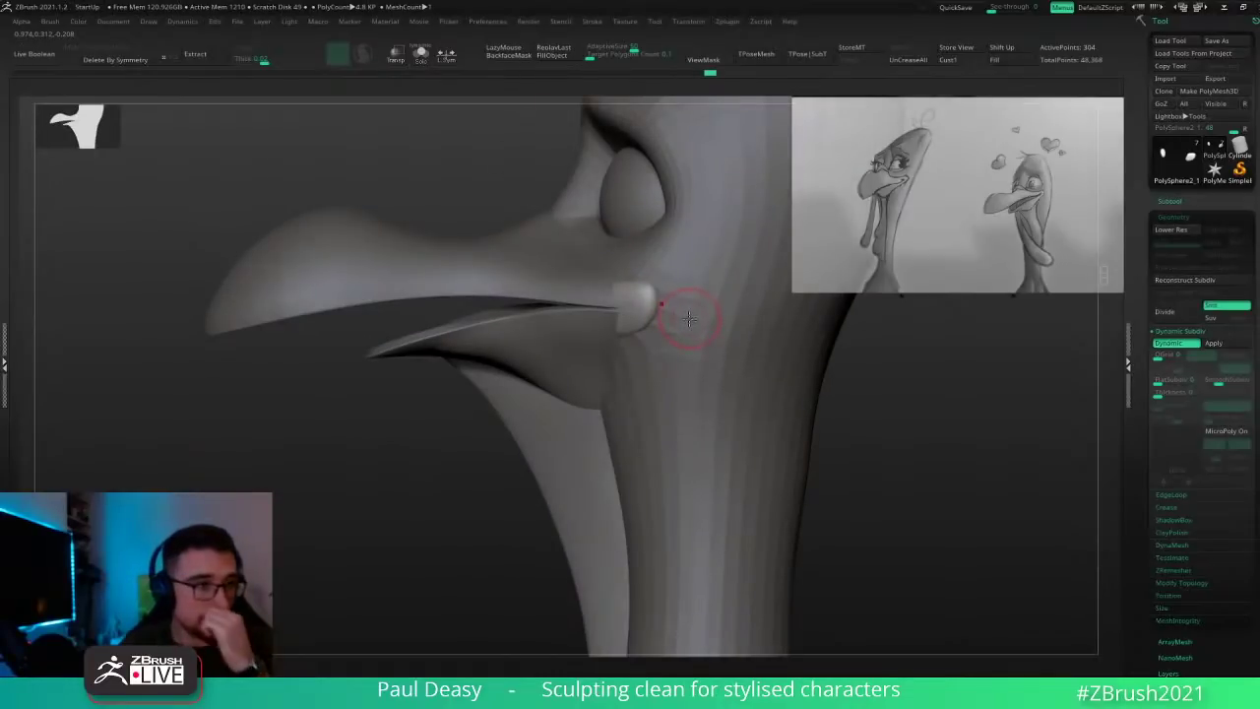
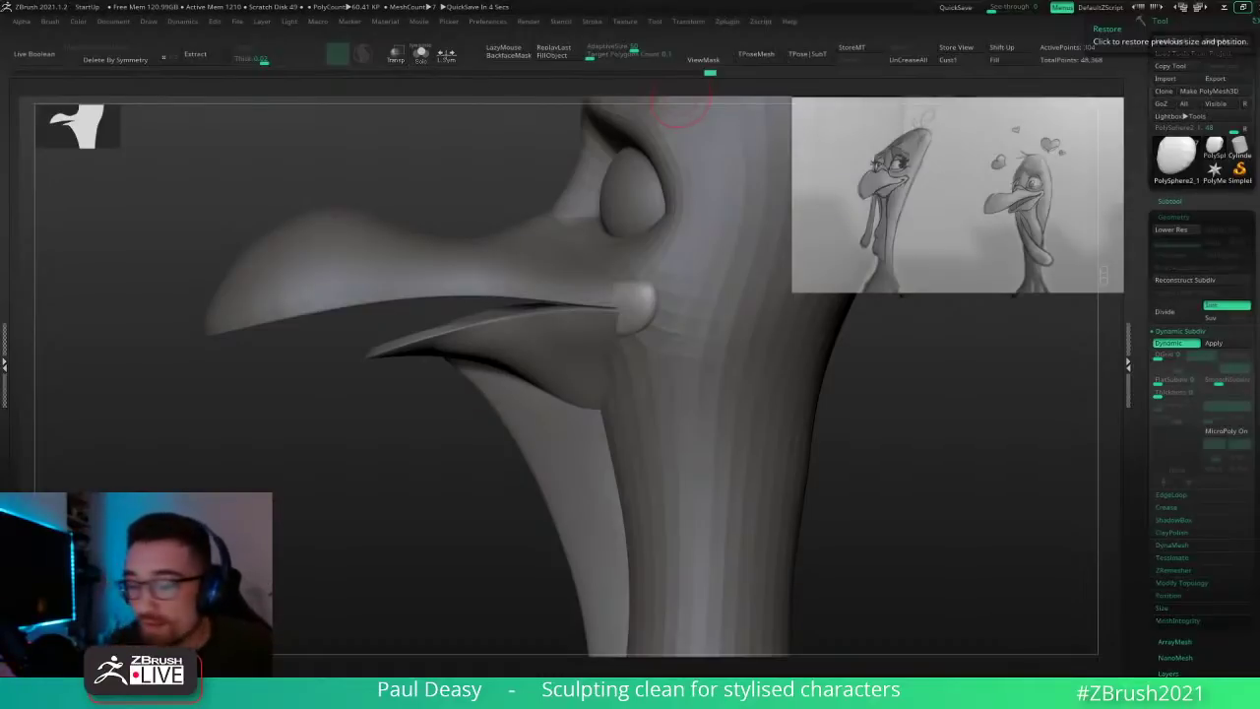
Step: Tuck in the mouth-corner piece's lower back edge to taper it toward the lower beak, varying the brush size
{"action": "key", "text": "space"}
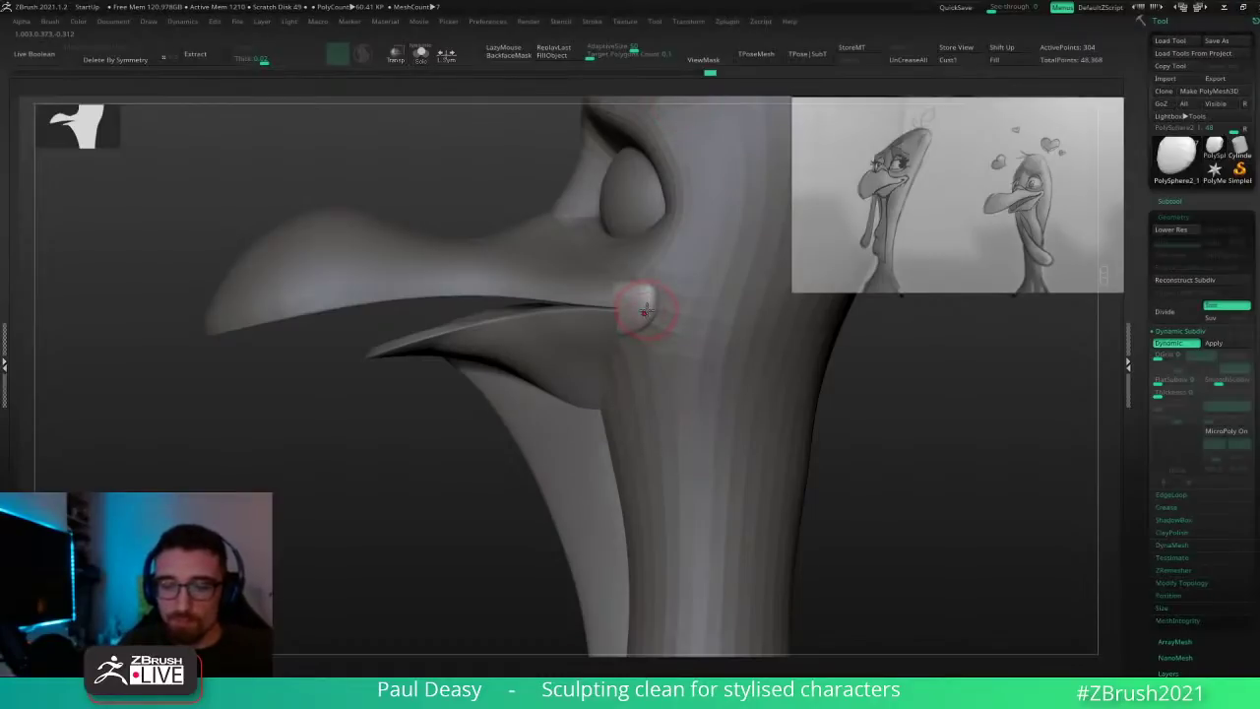
{"action": "right_click_drag", "start_coordinate": [644, 309], "coordinate": [664, 313]}
{"action": "key", "text": "space"}
{"action": "key", "text": "space"}
{"action": "left_click_drag", "start_coordinate": [658, 325], "coordinate": [647, 327]}
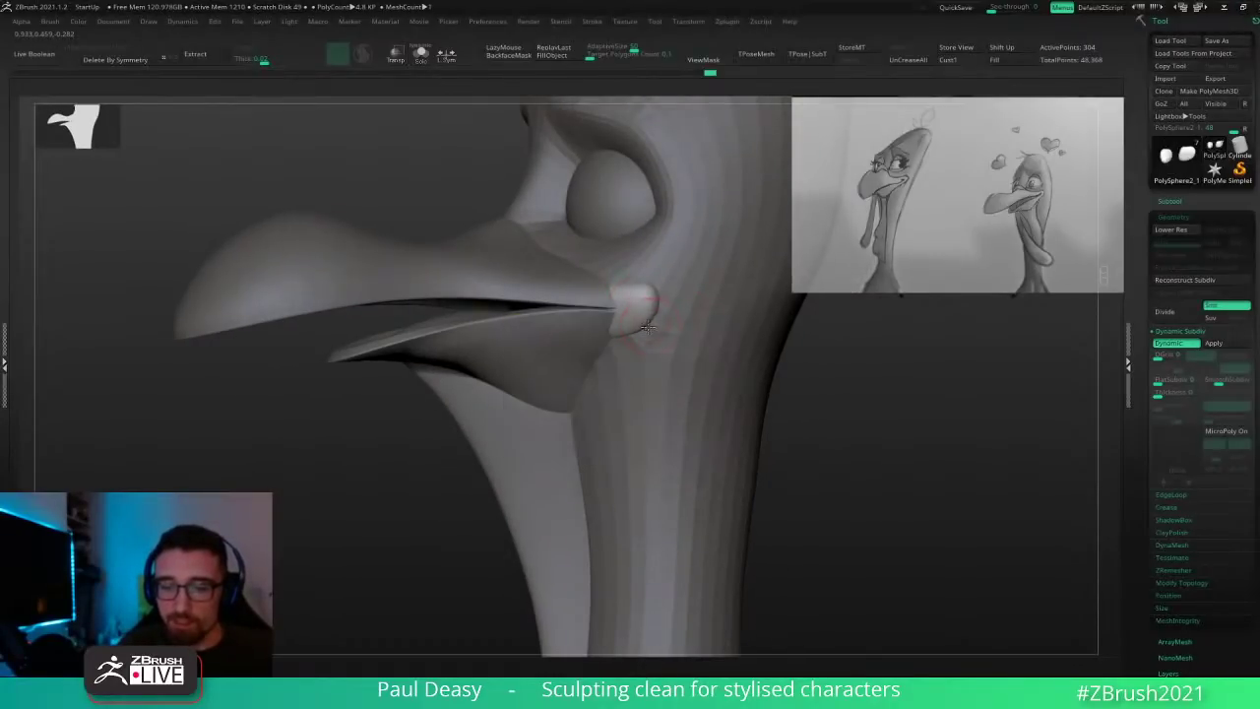
{"action": "right_click_drag", "start_coordinate": [650, 327], "coordinate": [662, 329]}
{"action": "key", "text": "space"}
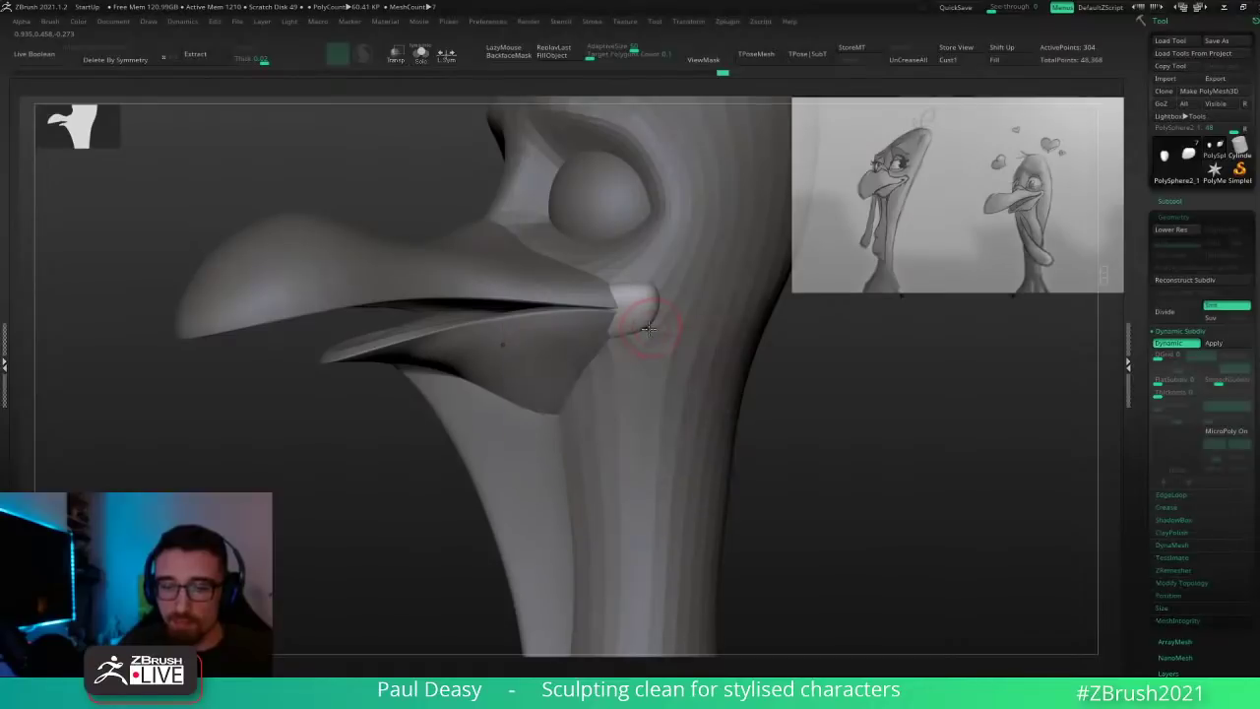
{"action": "left_click_drag", "start_coordinate": [651, 329], "coordinate": [650, 317]}
{"action": "right_click_drag", "start_coordinate": [650, 317], "coordinate": [664, 318]}
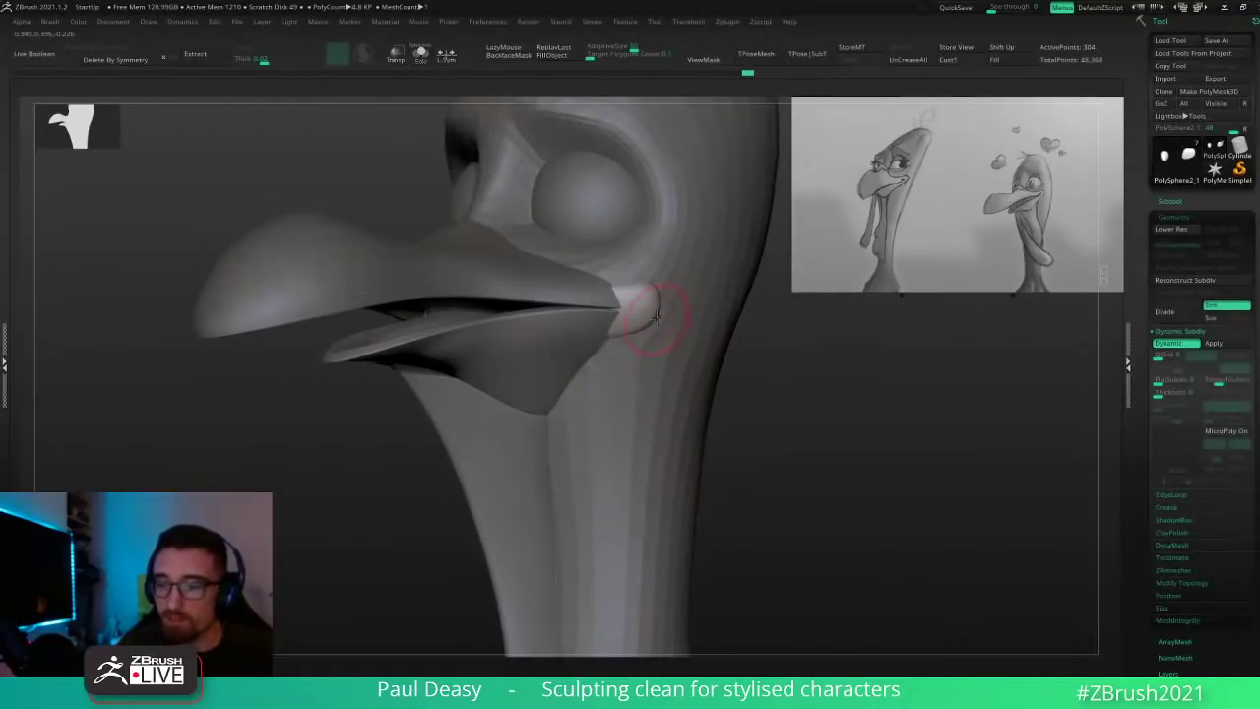
Step: Push in the mouth-corner piece's lower back edge and check the upper beak's end beside it, restoring the undone edits
{"action": "left_click_drag", "start_coordinate": [749, 373], "coordinate": [755, 381], "text": "alt"}
{"action": "mouse_move", "coordinate": [662, 317]}
{"action": "left_mouse_down"}
{"action": "mouse_move", "coordinate": [636, 315]}
{"action": "mouse_move", "coordinate": [648, 323]}
{"action": "left_mouse_up"}
{"action": "left_click", "coordinate": [619, 311], "text": "alt"}
{"action": "key", "text": "space"}
{"action": "key", "text": "ctrl+z"}
{"action": "key", "text": "space"}
{"action": "key", "text": "space"}
{"action": "key", "text": "ctrl+shift+z"}
{"action": "key", "text": "ctrl+shift+z"}
{"action": "key", "text": "ctrl+shift+z"}
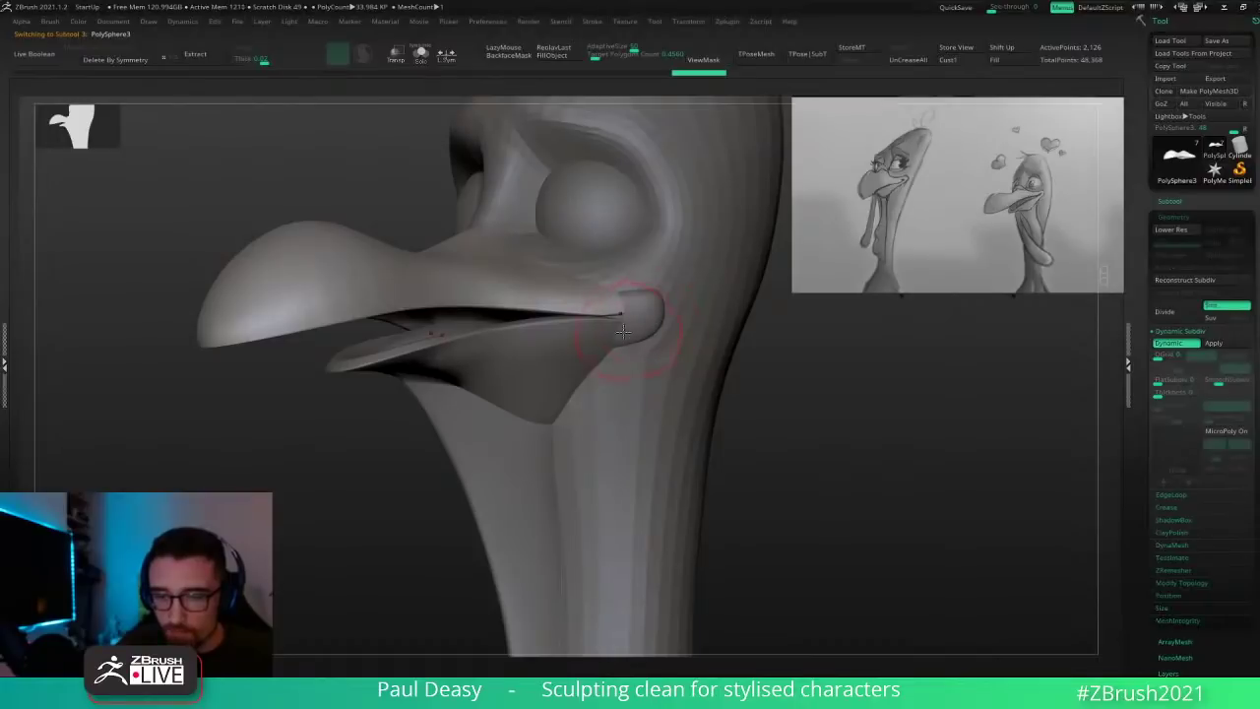
Step: Pull the back ends of the lower and upper beak further into the mouth-corner piece with a resized brush
{"action": "left_click", "coordinate": [624, 332], "text": "alt"}
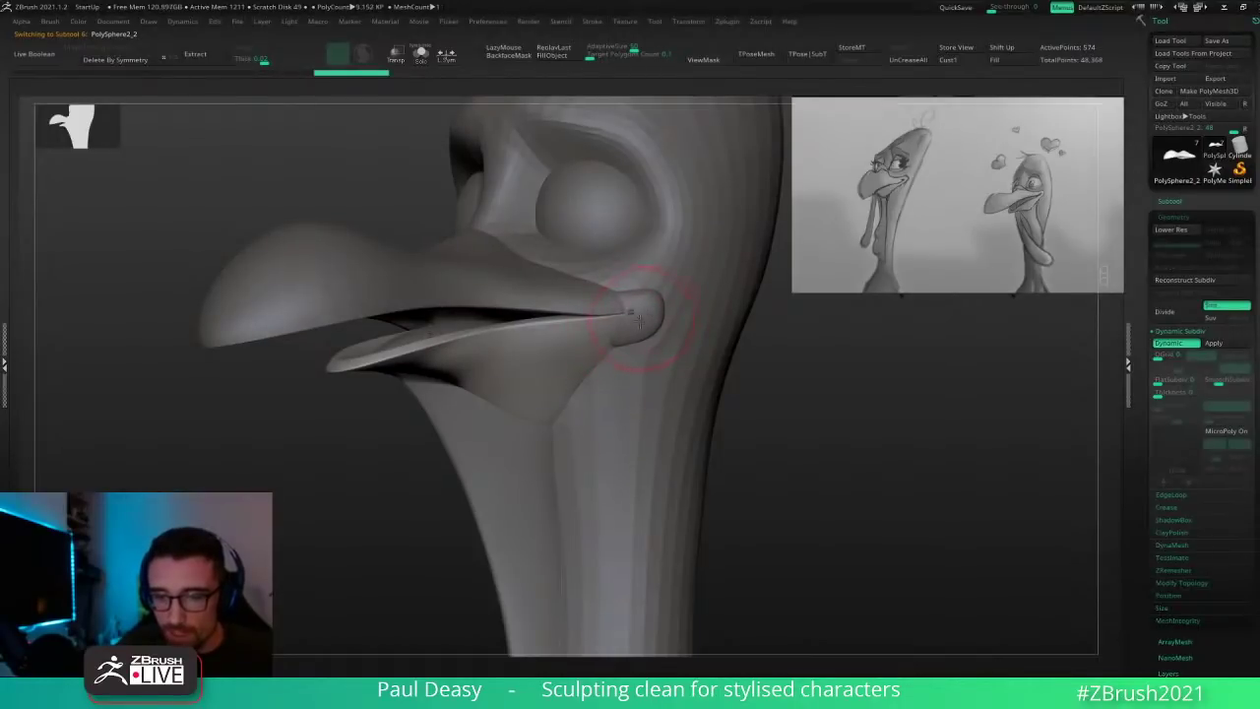
{"action": "key", "text": "space"}
{"action": "left_click_drag", "start_coordinate": [647, 321], "coordinate": [646, 319]}
{"action": "right_click_drag", "start_coordinate": [646, 320], "coordinate": [634, 327]}
{"action": "key", "text": "space"}
{"action": "left_click_drag", "start_coordinate": [636, 322], "coordinate": [642, 323]}
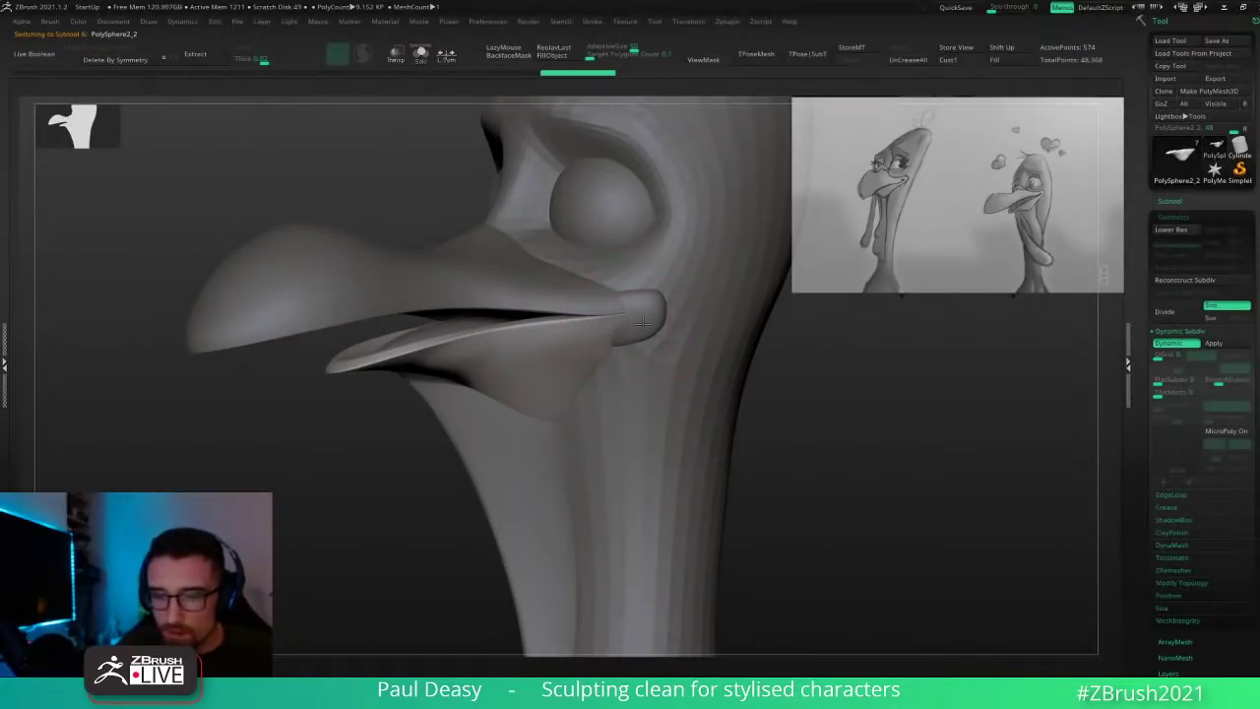
{"action": "left_click", "coordinate": [645, 312], "text": "alt"}
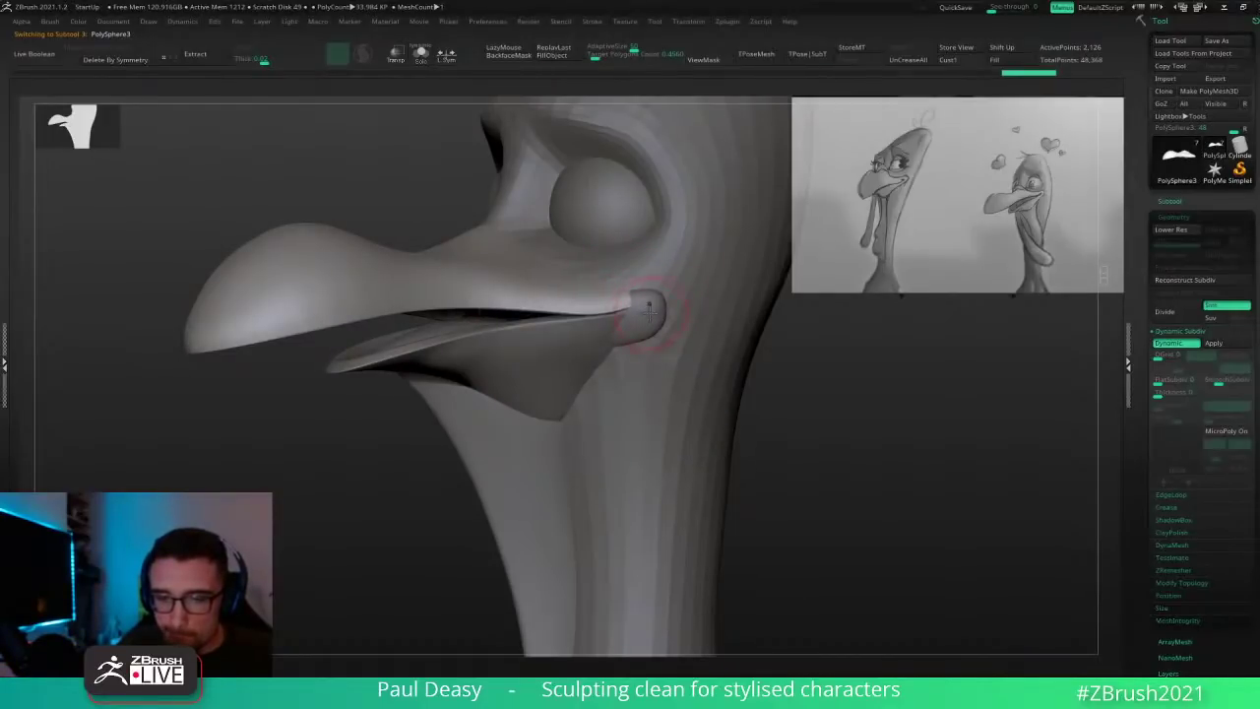
Step: Adjust the lower beak's back corner against the mouth-corner piece from a three-quarter view
{"action": "left_click", "coordinate": [630, 325], "text": "alt"}
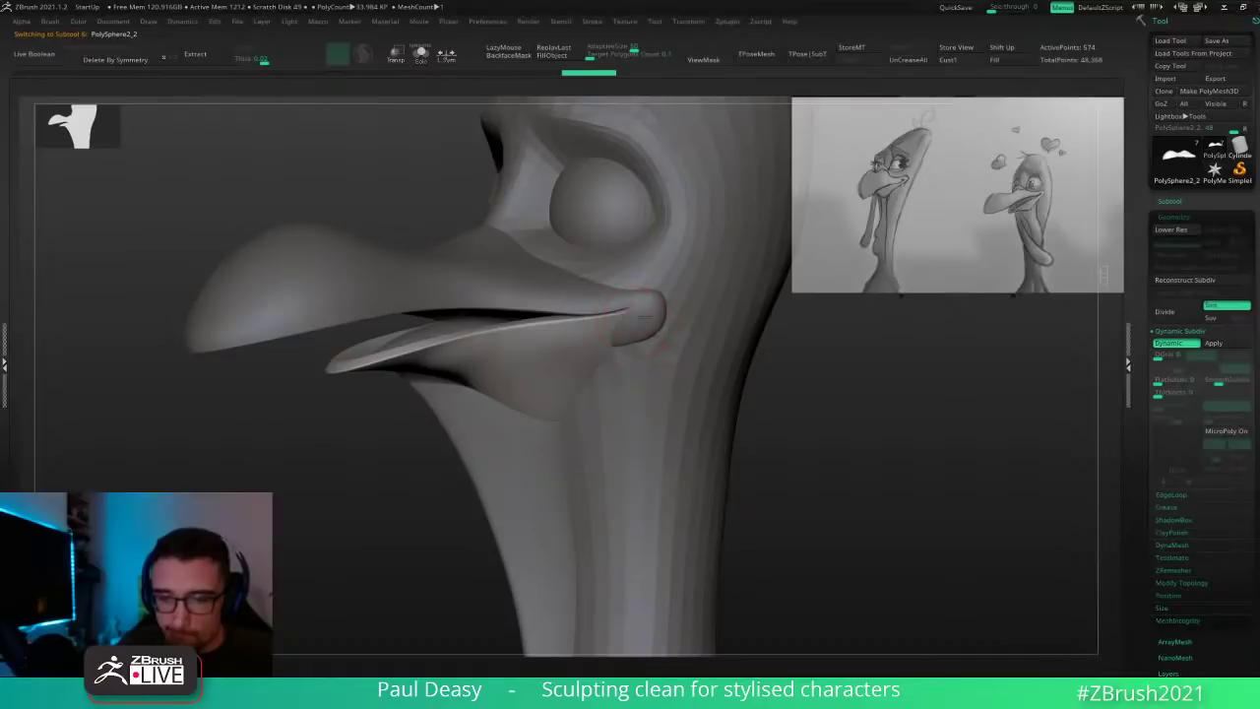
{"action": "right_click", "coordinate": [642, 318]}
{"action": "right_click_drag", "start_coordinate": [649, 323], "coordinate": [679, 377], "text": "shift"}
{"action": "right_click", "coordinate": [679, 377]}
{"action": "right_click", "coordinate": [612, 345]}
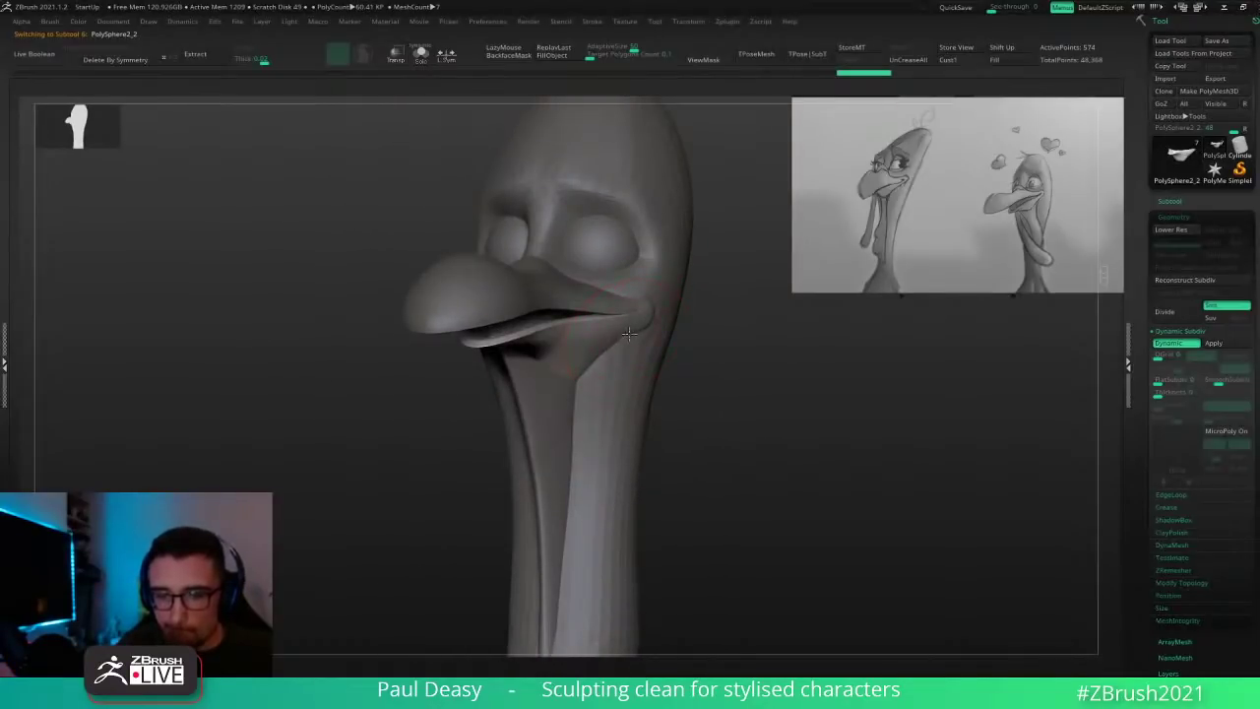
{"action": "left_click_drag", "start_coordinate": [632, 329], "coordinate": [641, 323]}
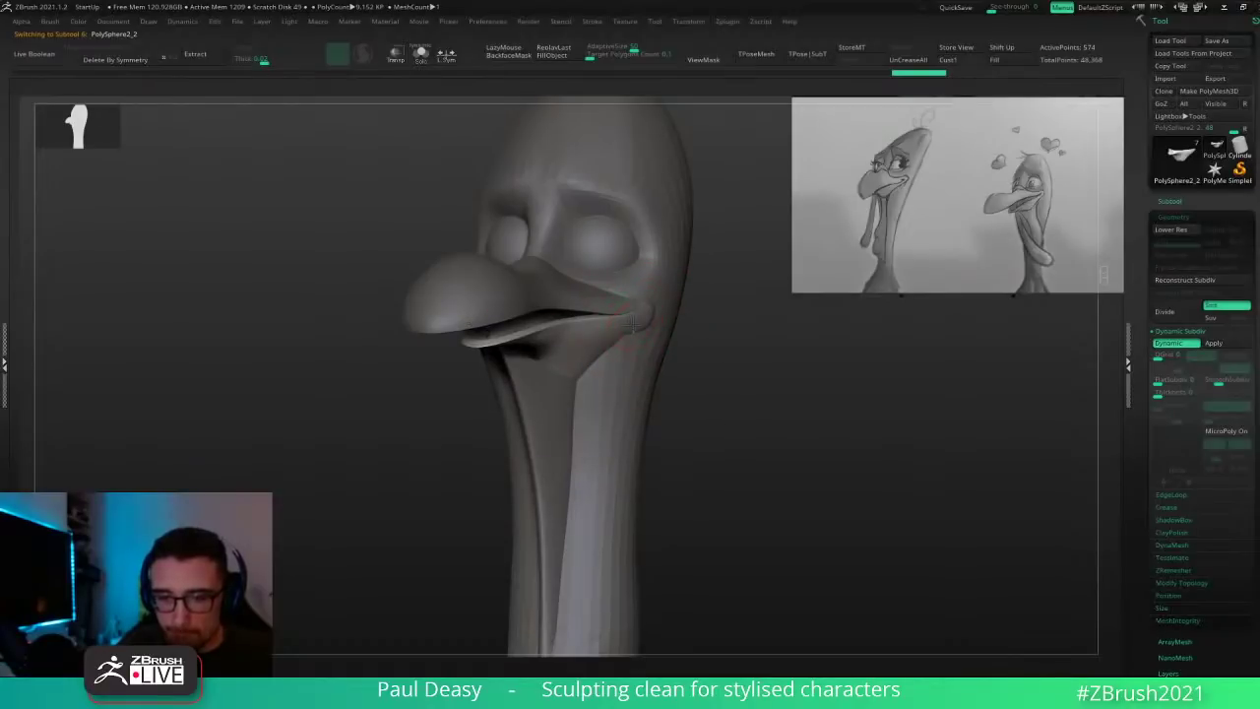
Step: Shape the upper beak's back end so it tucks into the mouth-corner piece, working from front and side angles
{"action": "left_click", "coordinate": [645, 311], "text": "alt"}
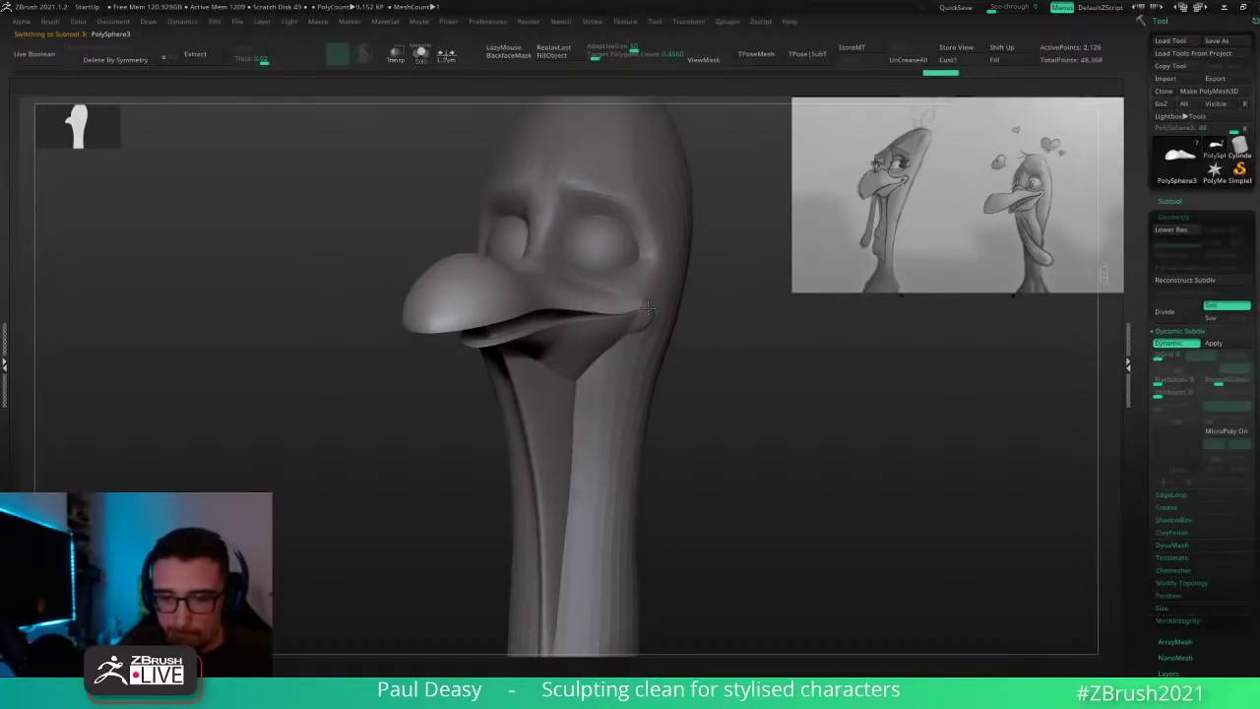
{"action": "left_click_drag", "start_coordinate": [651, 308], "coordinate": [652, 309]}
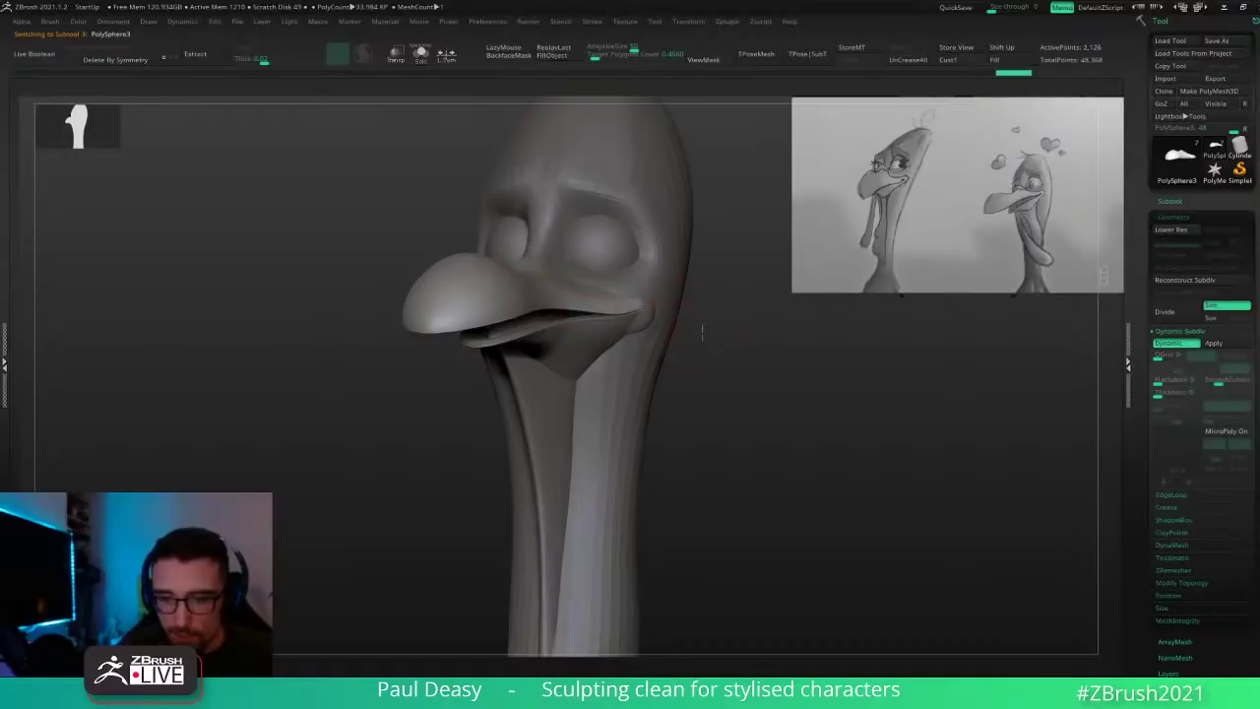
{"action": "right_click_drag", "start_coordinate": [703, 329], "coordinate": [654, 324]}
{"action": "left_click_drag", "start_coordinate": [650, 315], "coordinate": [644, 308]}
{"action": "right_click_drag", "start_coordinate": [662, 314], "coordinate": [645, 314]}
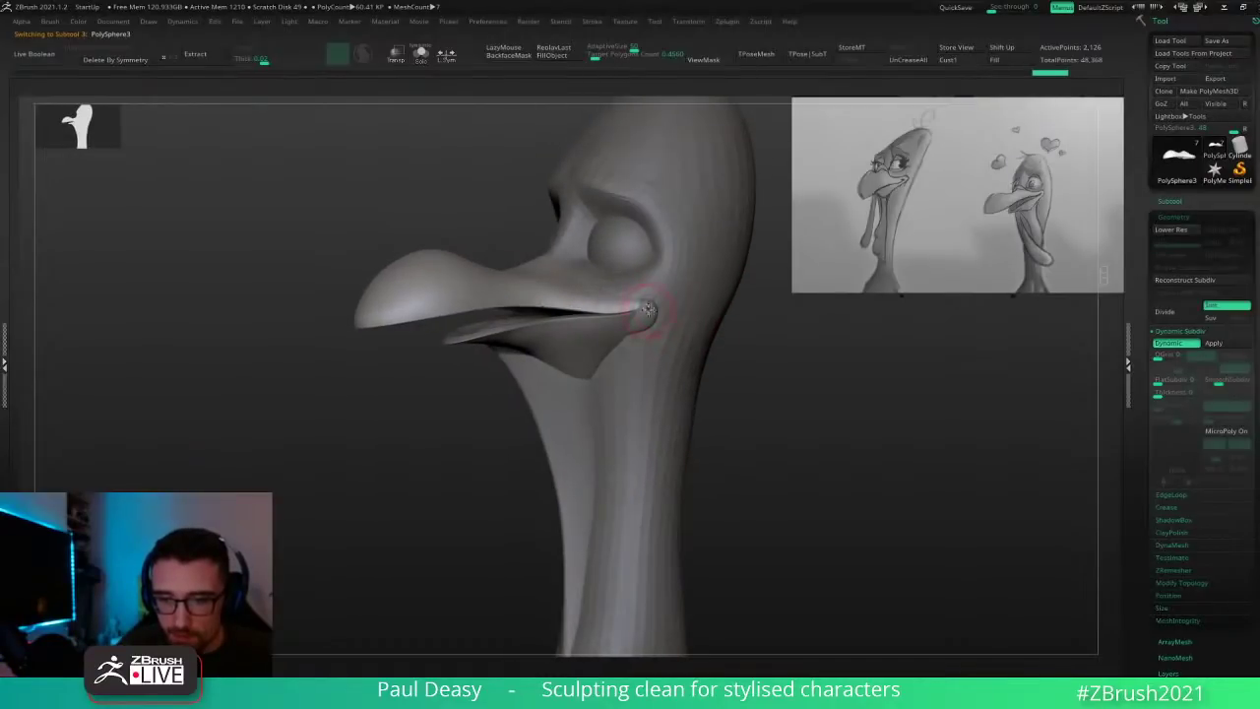
Step: Select the mouth-corner piece and reshape its lower front and back edges with a resized brush
{"action": "left_click", "coordinate": [644, 310], "text": "alt"}
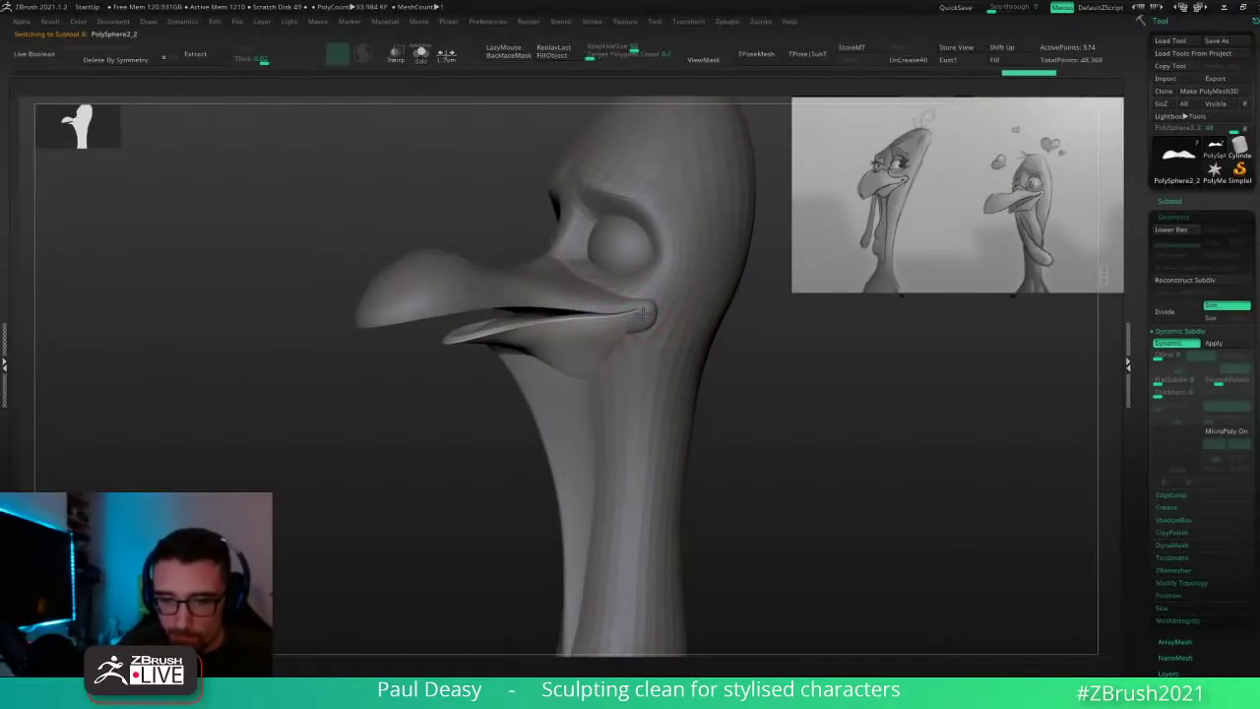
{"action": "left_click", "coordinate": [645, 313], "text": "alt"}
{"action": "key", "text": "space"}
{"action": "left_click_drag", "start_coordinate": [640, 324], "coordinate": [647, 324]}
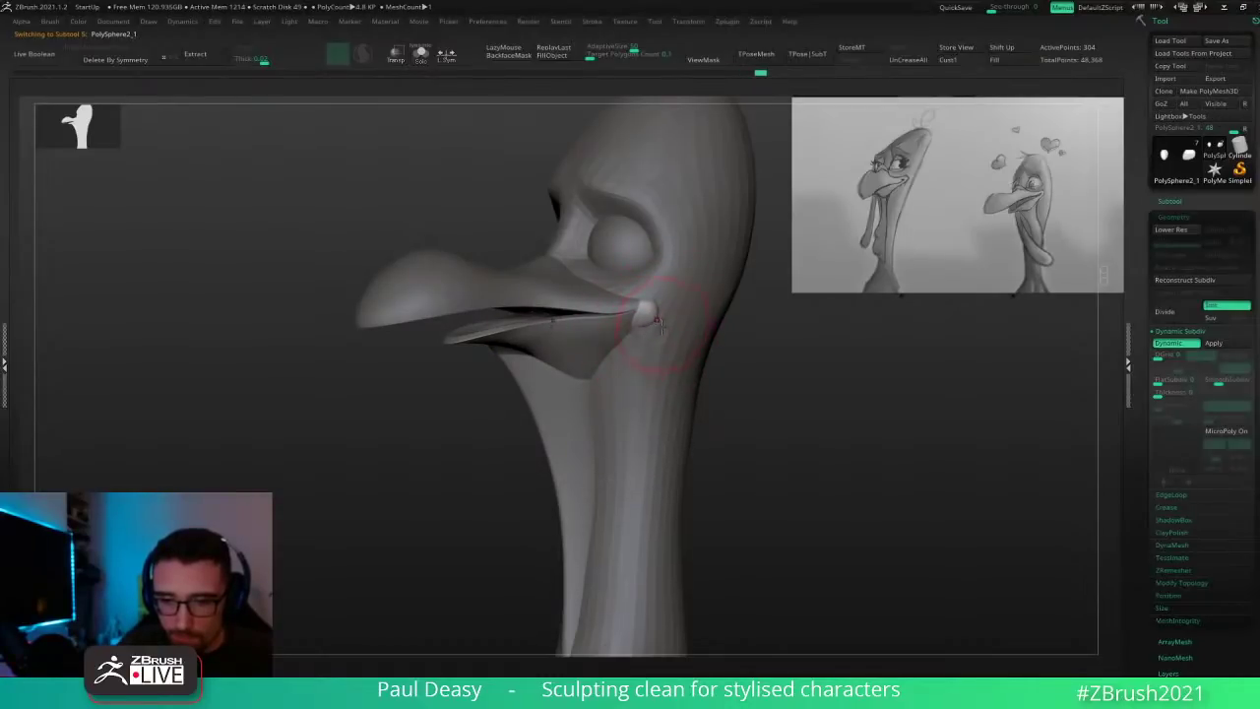
{"action": "key", "text": "space"}
{"action": "left_click_drag", "start_coordinate": [658, 321], "coordinate": [655, 327]}
{"action": "key", "text": "space"}
Step: Refine the mouth-corner piece's front and upper back outline around the beak ends, varying the brush size
{"action": "right_click_drag", "start_coordinate": [613, 349], "coordinate": [639, 327]}
{"action": "mouse_move", "coordinate": [635, 310]}
{"action": "left_mouse_down"}
{"action": "mouse_move", "coordinate": [638, 321]}
{"action": "mouse_move", "coordinate": [644, 311]}
{"action": "left_mouse_up"}
{"action": "right_click_drag", "start_coordinate": [644, 311], "coordinate": [650, 285]}
{"action": "key", "text": "space"}
{"action": "key", "text": "space"}
{"action": "left_click_drag", "start_coordinate": [654, 282], "coordinate": [668, 293]}
{"action": "key", "text": "space"}
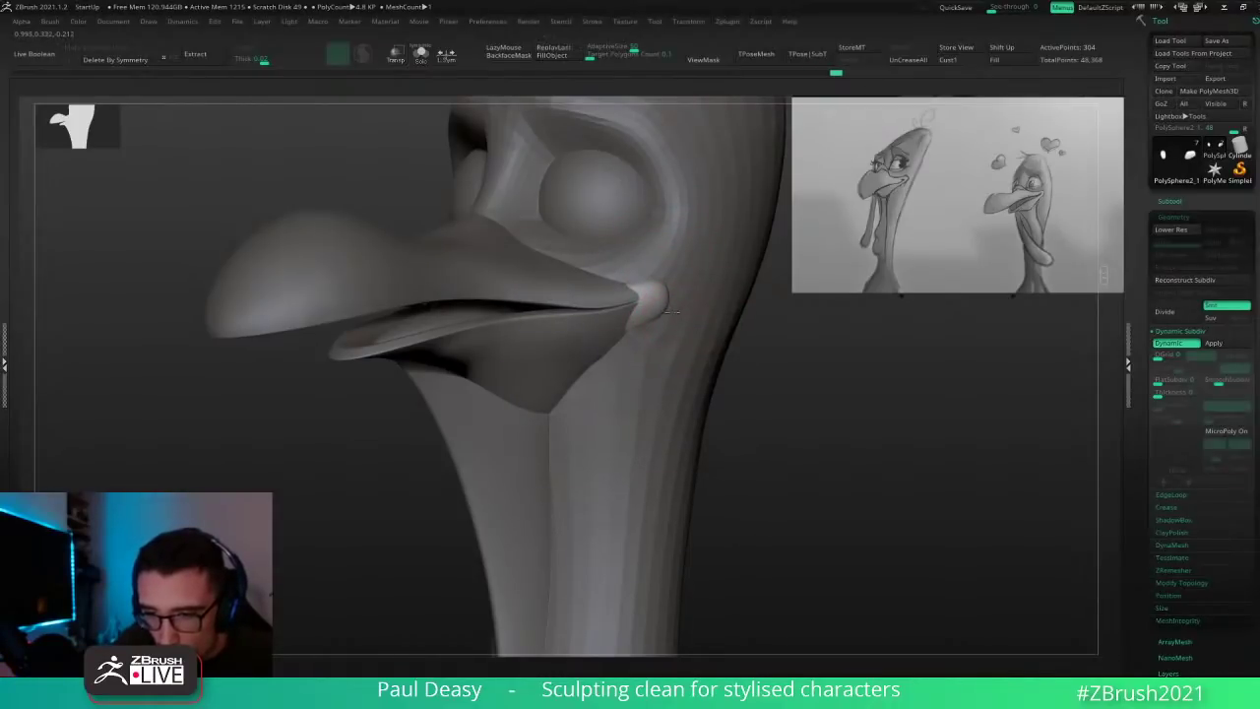
{"action": "left_click_drag", "start_coordinate": [673, 311], "coordinate": [669, 284]}
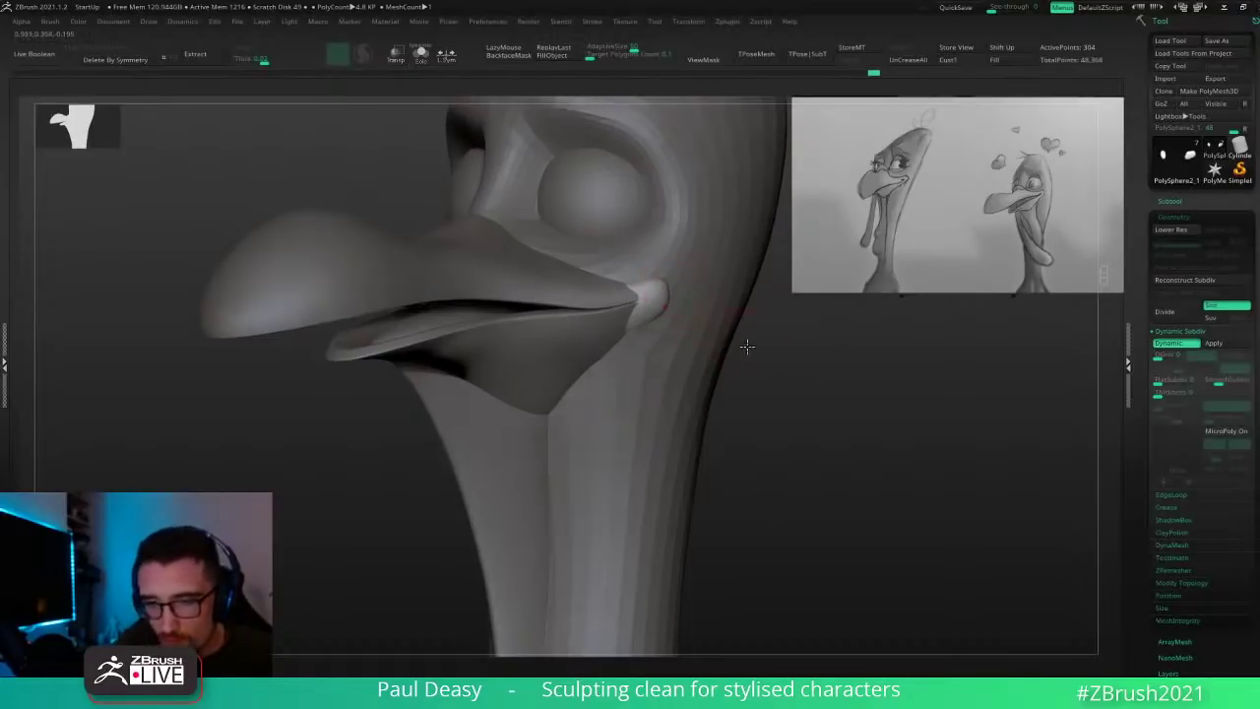
Step: Examine how the beak and mouth-corner piece sit on the whole head from the front and a raised three-quarter angle
{"action": "key", "text": "f"}
{"action": "left_click", "coordinate": [644, 354], "text": "alt"}
{"action": "left_click_drag", "start_coordinate": [779, 355], "coordinate": [765, 447]}
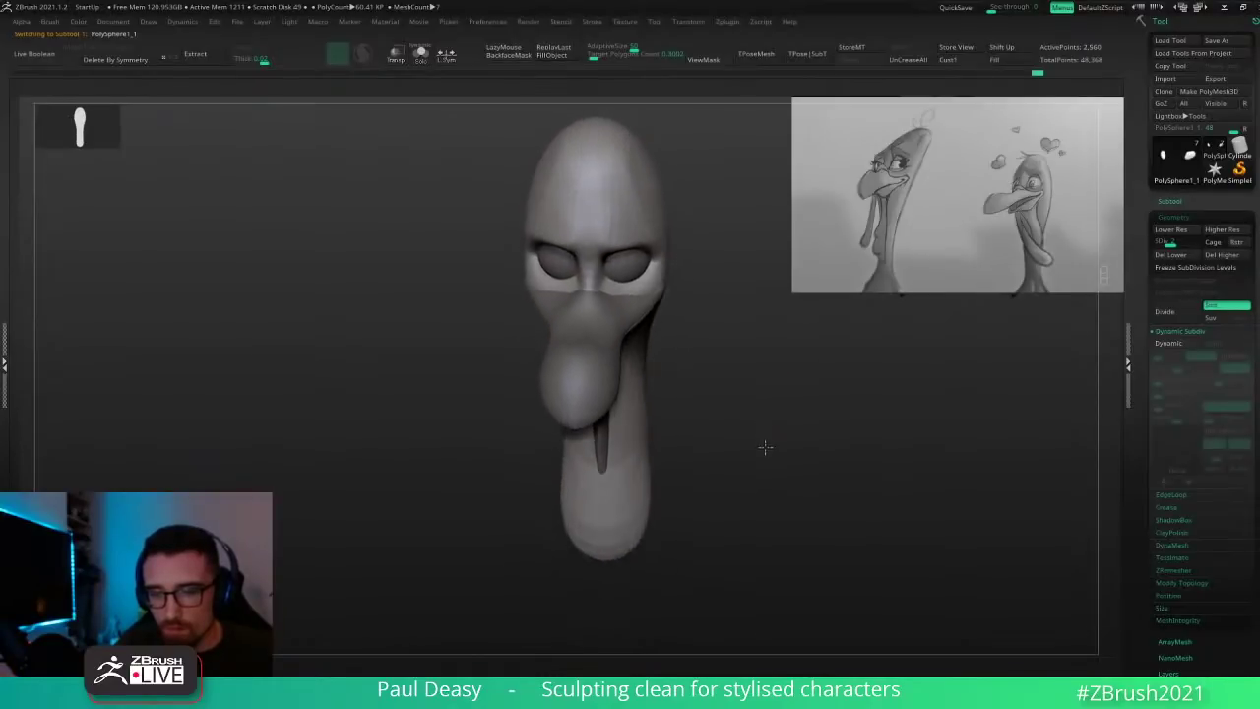
{"action": "left_click_drag", "start_coordinate": [748, 397], "coordinate": [742, 368], "text": "alt"}
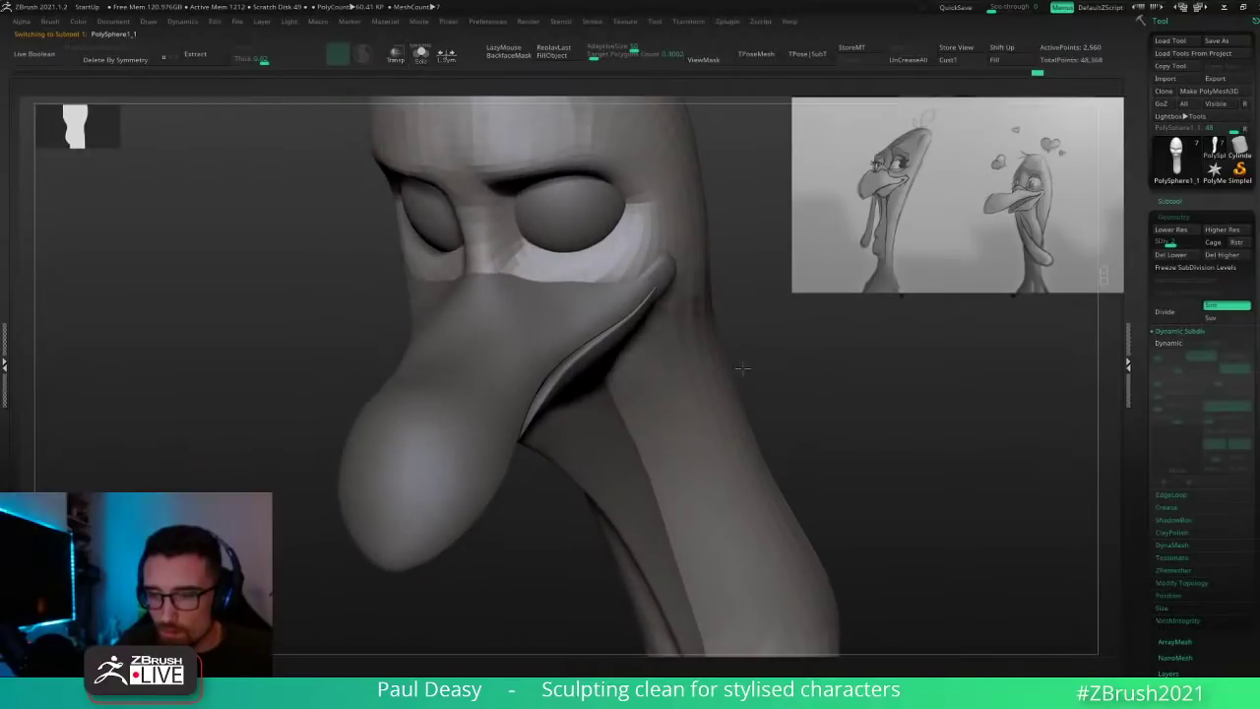
{"action": "right_click", "coordinate": [666, 285]}
Step: Turn off dynamic subdivision on the mouth-corner piece, subdivide it to level 2 and sculpt its surface with the Standard brush
{"action": "left_click", "coordinate": [665, 278], "text": "alt"}
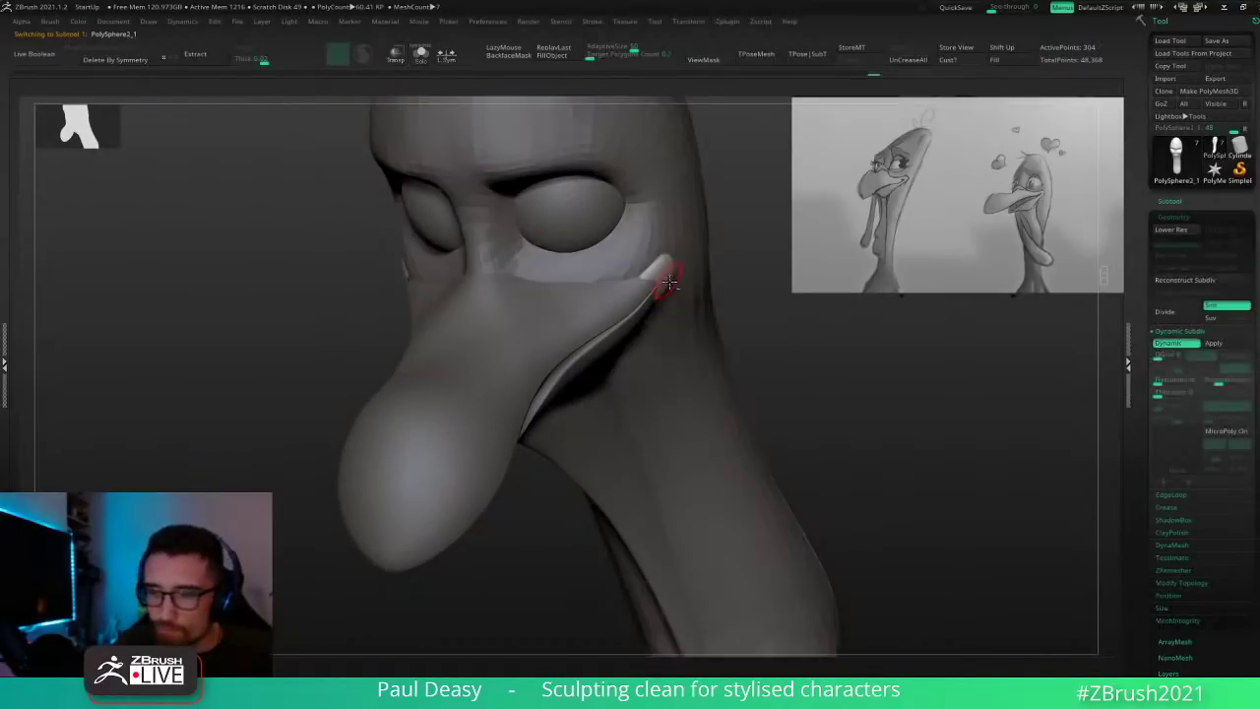
{"action": "right_click", "coordinate": [671, 281]}
{"action": "key", "text": "b"}
{"action": "key", "text": "s"}
{"action": "key", "text": "t"}
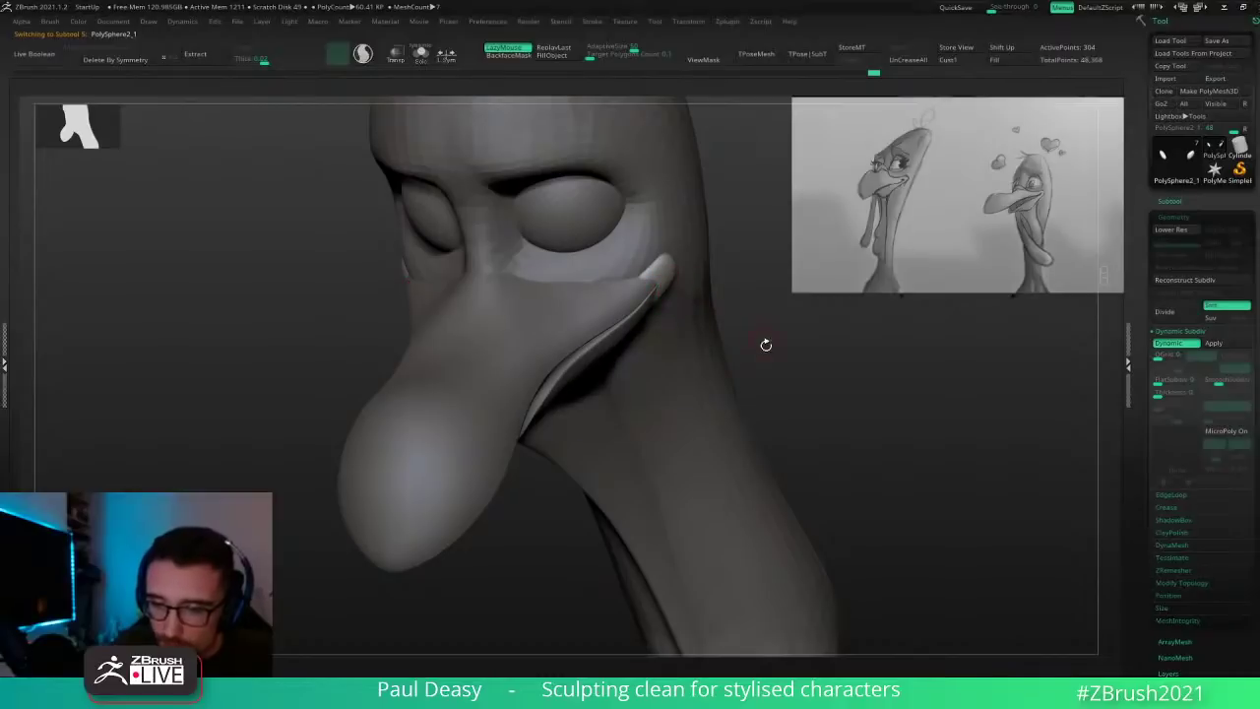
{"action": "right_click_drag", "start_coordinate": [670, 272], "coordinate": [630, 273]}
{"action": "key", "text": "shift+d"}
{"action": "key", "text": "ctrl+d"}
{"action": "right_click", "coordinate": [650, 275]}
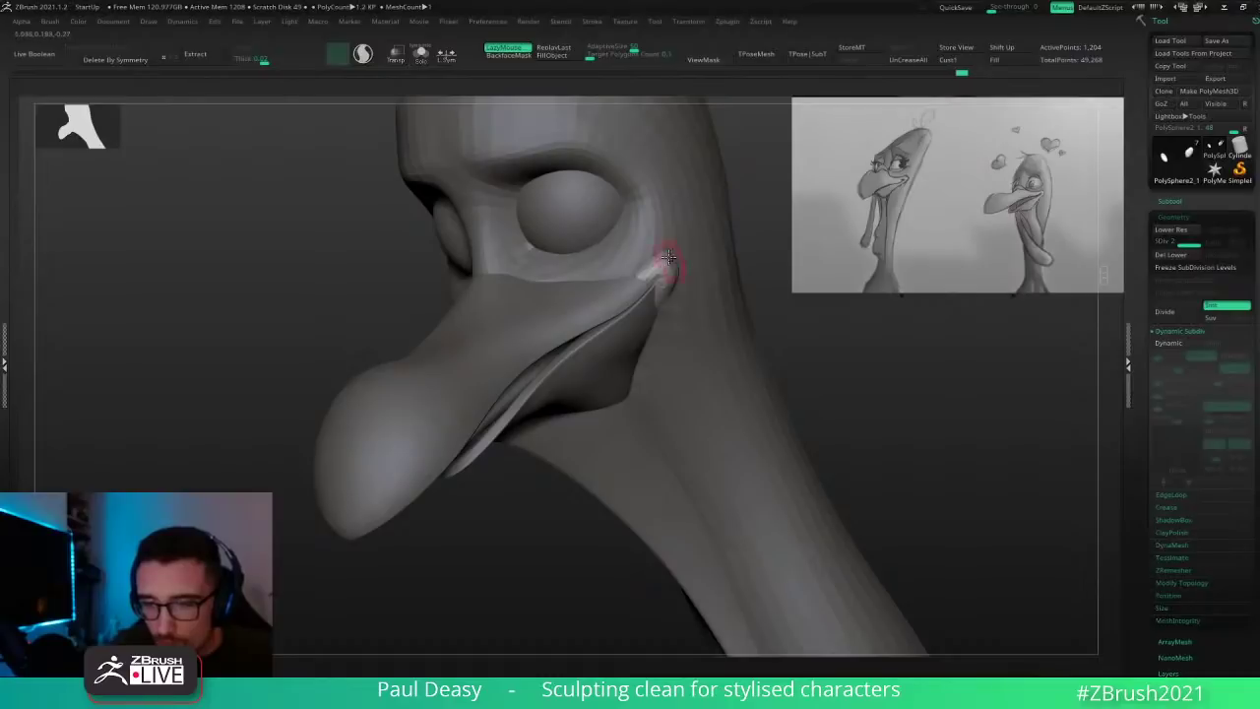
{"action": "left_click_drag", "start_coordinate": [668, 282], "coordinate": [672, 262]}
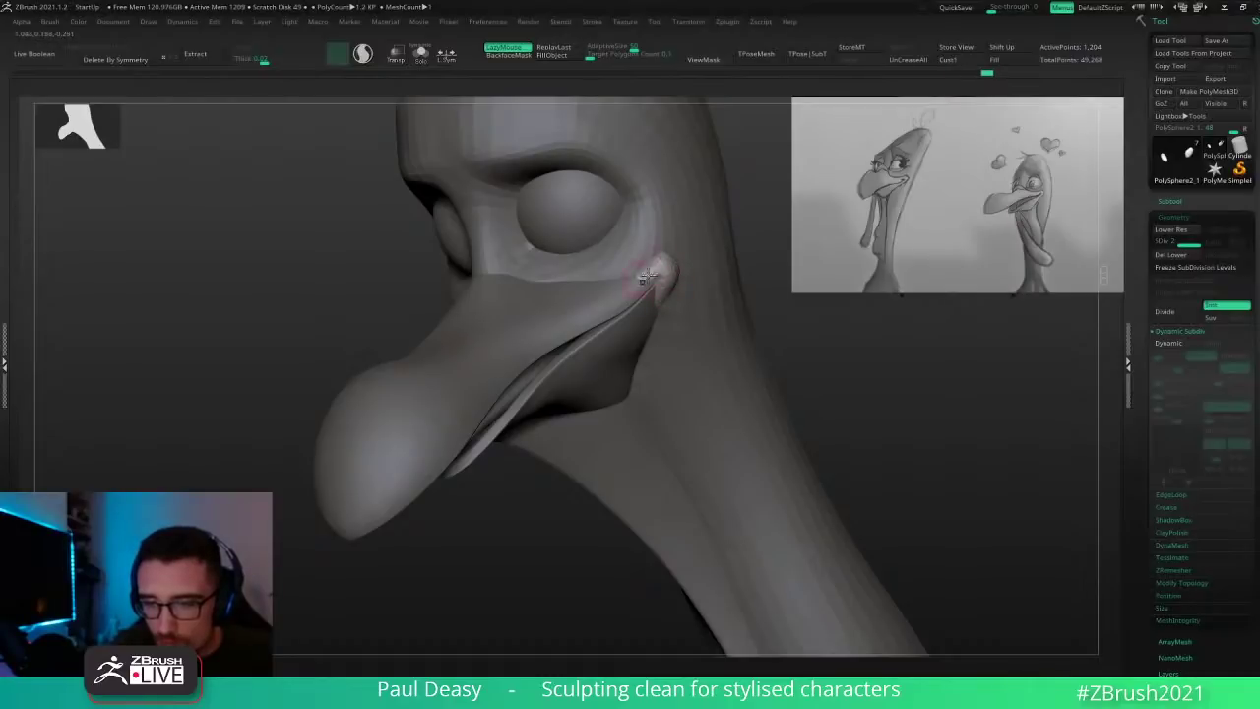
Step: Switch to the Move brush and subdivide the mouth-corner piece to level 3
{"action": "left_click_drag", "start_coordinate": [853, 358], "coordinate": [878, 331], "text": "shift"}
{"action": "key", "text": "b"}
{"action": "key", "text": "m"}
{"action": "key", "text": "v"}
{"action": "left_click_drag", "start_coordinate": [804, 373], "coordinate": [707, 310]}
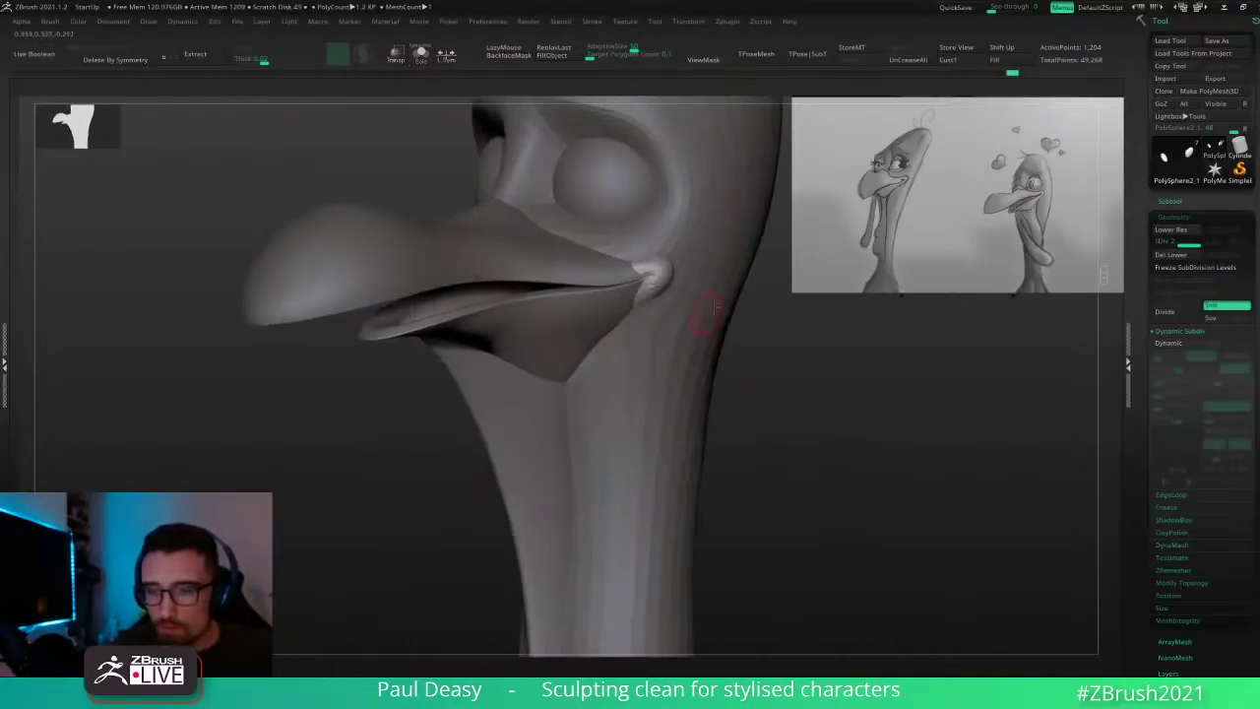
{"action": "key", "text": "d"}
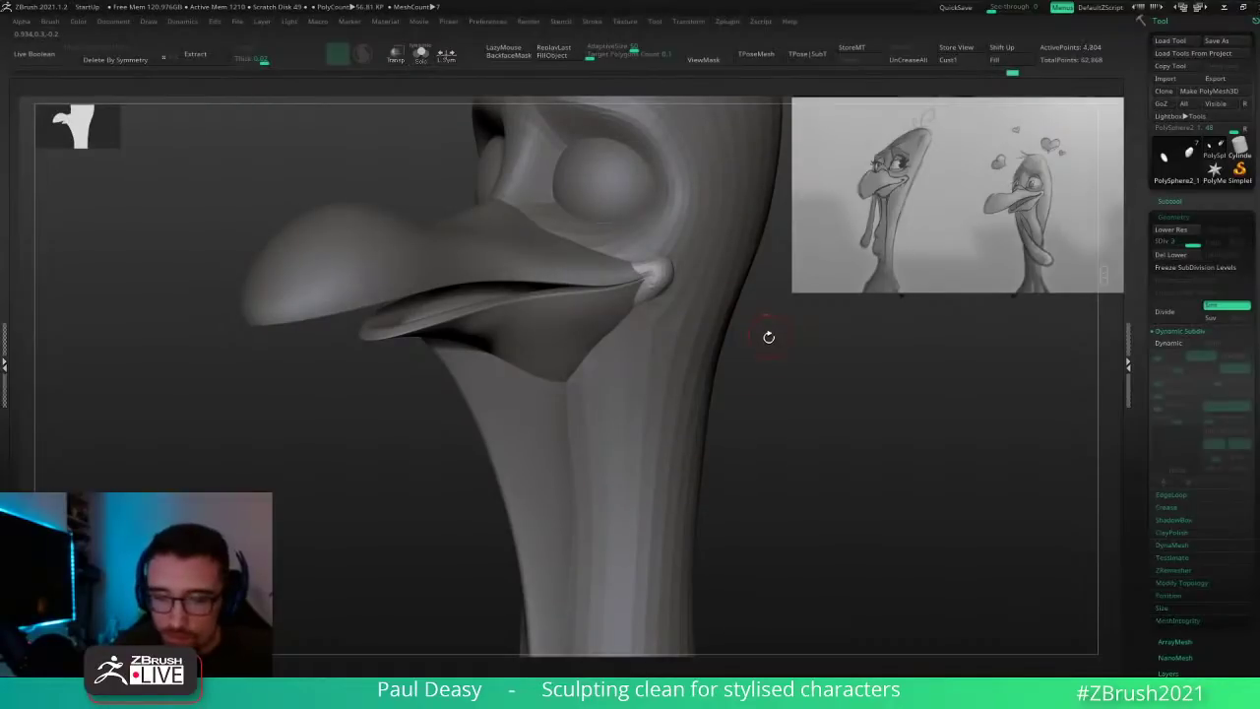
Step: Sculpt the mouth-corner piece around the end of the mouth line with the Standard brush and smooth the fold
{"action": "key", "text": "b"}
{"action": "key", "text": "s"}
{"action": "key", "text": "t"}
{"action": "mouse_move", "coordinate": [752, 357]}
{"action": "left_mouse_down", "text": "shift"}
{"action": "mouse_move", "coordinate": [793, 430]}
{"action": "mouse_move", "coordinate": [787, 354]}
{"action": "mouse_move", "coordinate": [787, 424]}
{"action": "left_mouse_up", "text": "shift"}
{"action": "left_click_drag", "start_coordinate": [647, 293], "coordinate": [652, 294]}
{"action": "left_click_drag", "start_coordinate": [843, 426], "coordinate": [892, 408]}
{"action": "left_click_drag", "start_coordinate": [685, 311], "coordinate": [675, 319]}
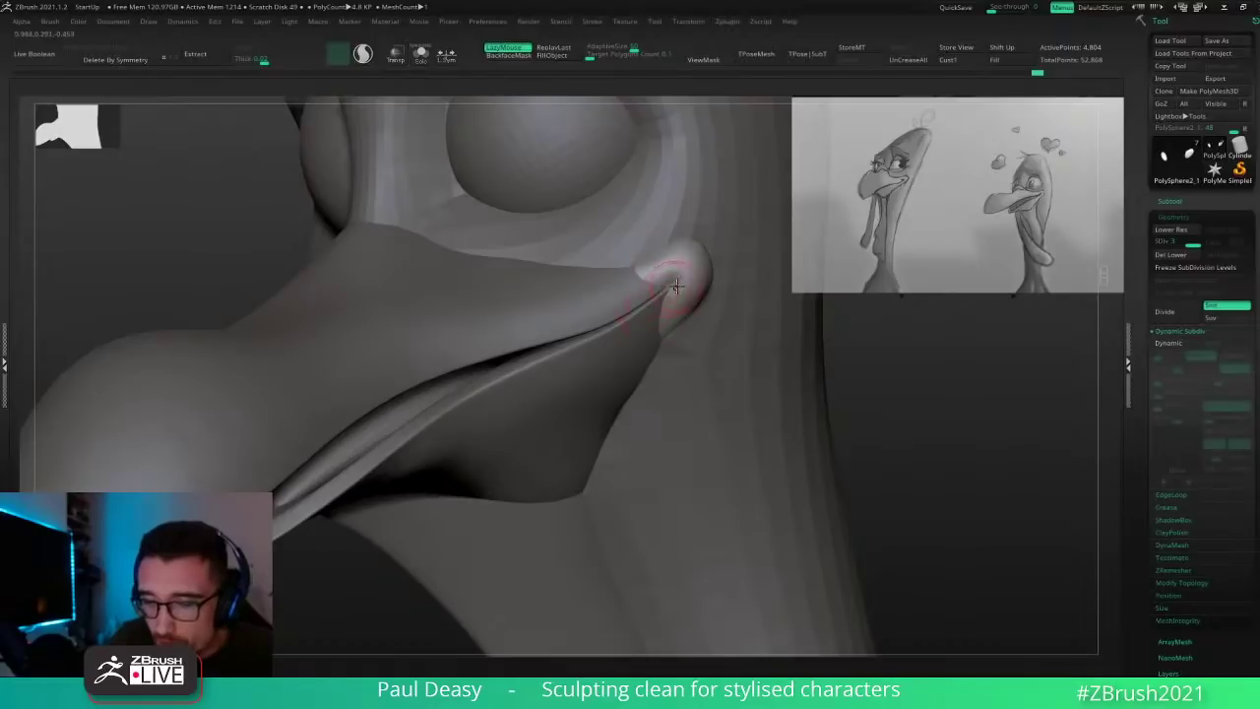
{"action": "left_click_drag", "start_coordinate": [677, 286], "coordinate": [667, 290], "text": "shift"}
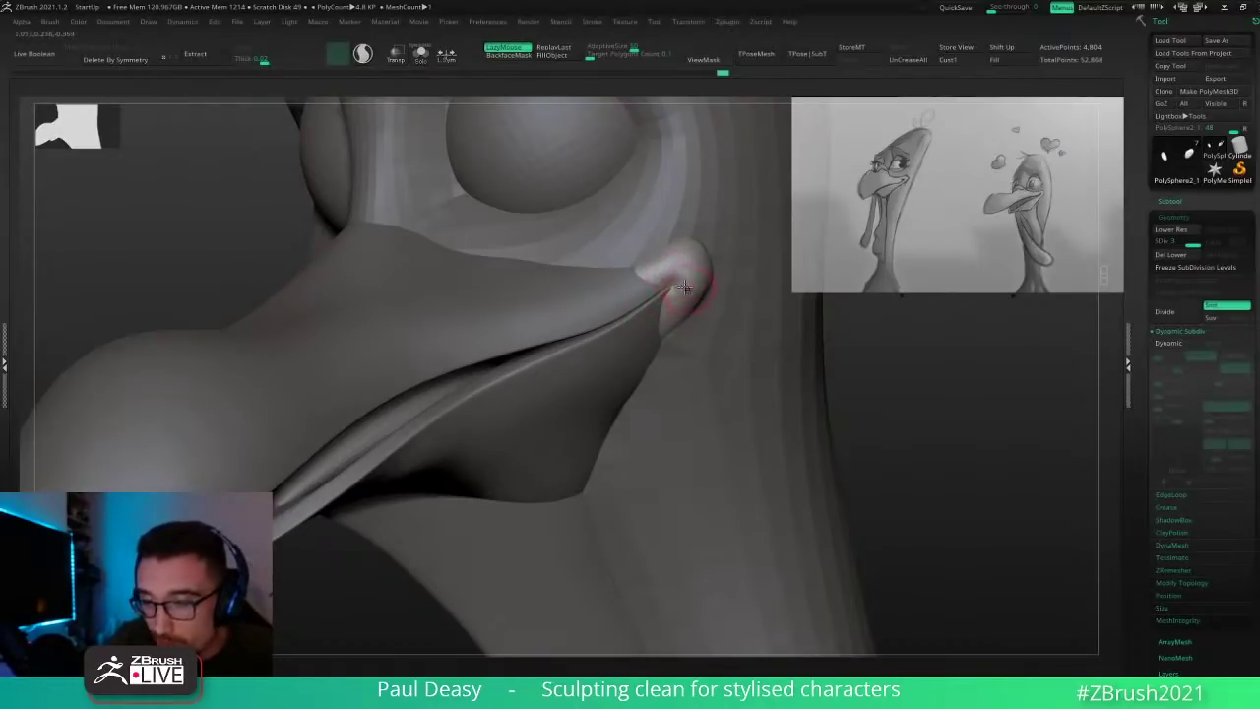
Step: Build up the rounded form around the mouth-corner hollow and smooth the transition toward the lower beak
{"action": "right_click_drag", "start_coordinate": [695, 293], "coordinate": [709, 277]}
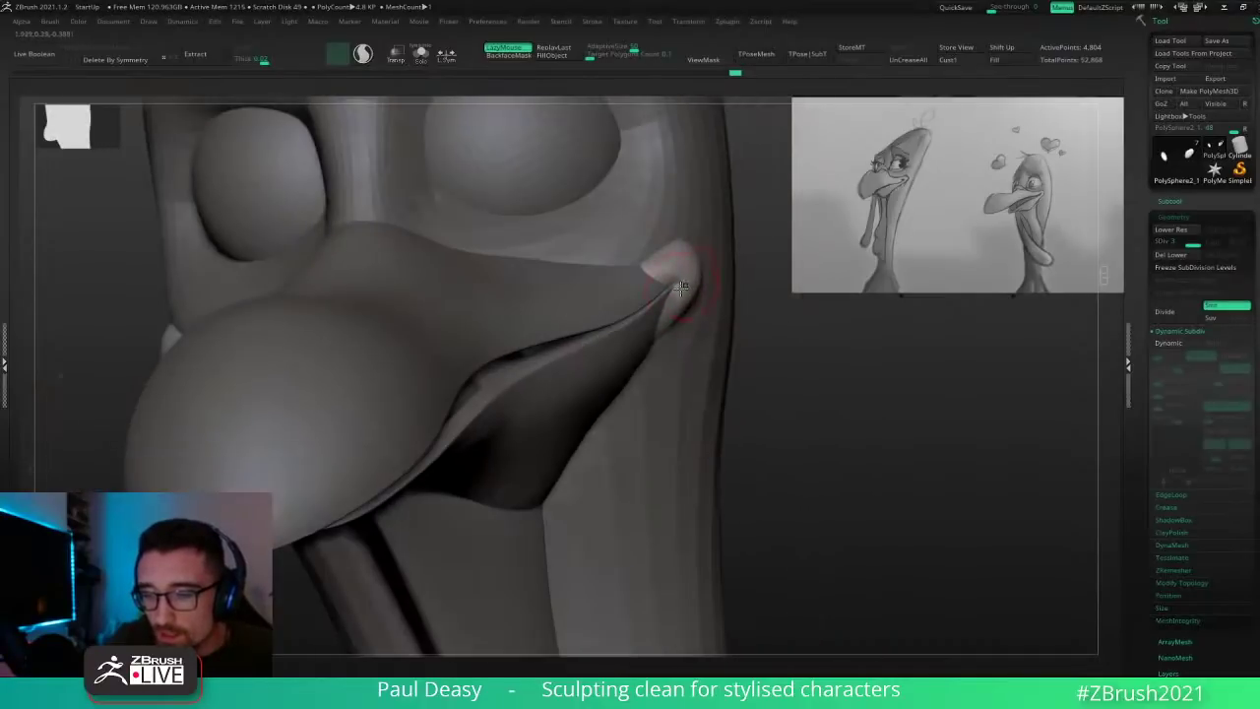
{"action": "right_click_drag", "start_coordinate": [757, 342], "coordinate": [736, 346]}
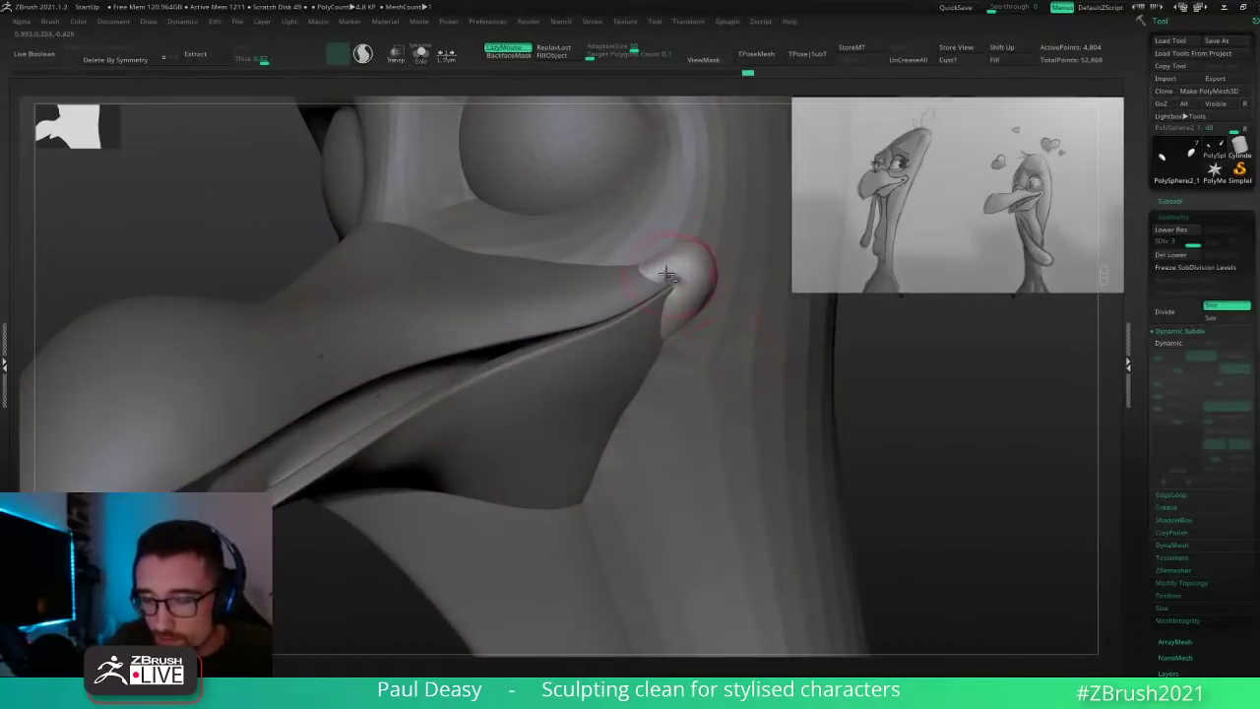
{"action": "left_click_drag", "start_coordinate": [695, 303], "coordinate": [682, 277]}
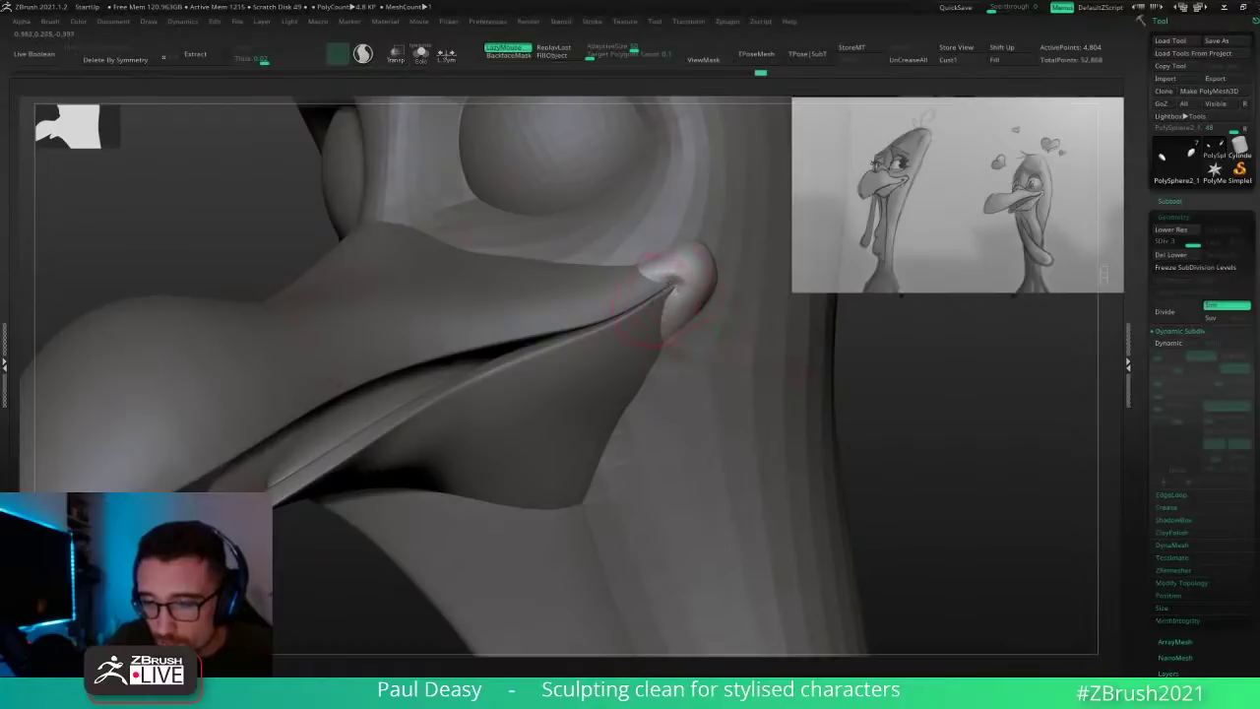
{"action": "right_click_drag", "start_coordinate": [683, 293], "coordinate": [683, 288]}
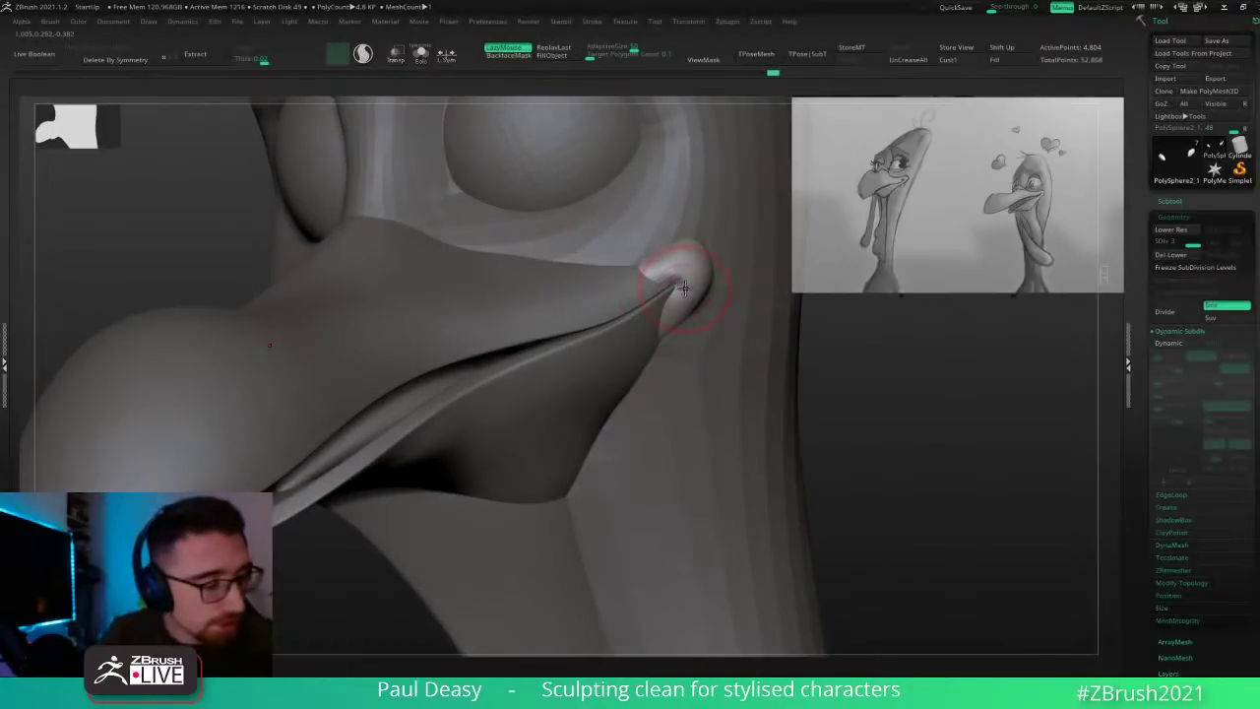
{"action": "key", "text": "shift"}
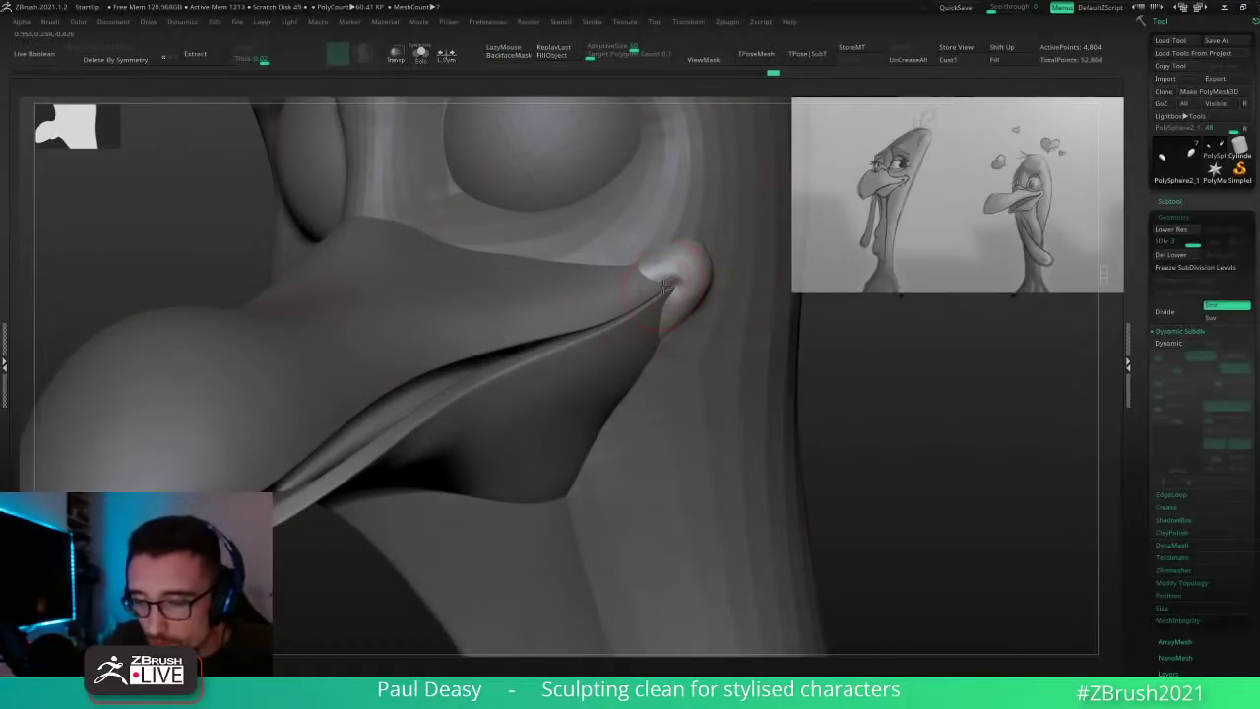
{"action": "left_click_drag", "start_coordinate": [682, 297], "coordinate": [688, 290], "text": "shift"}
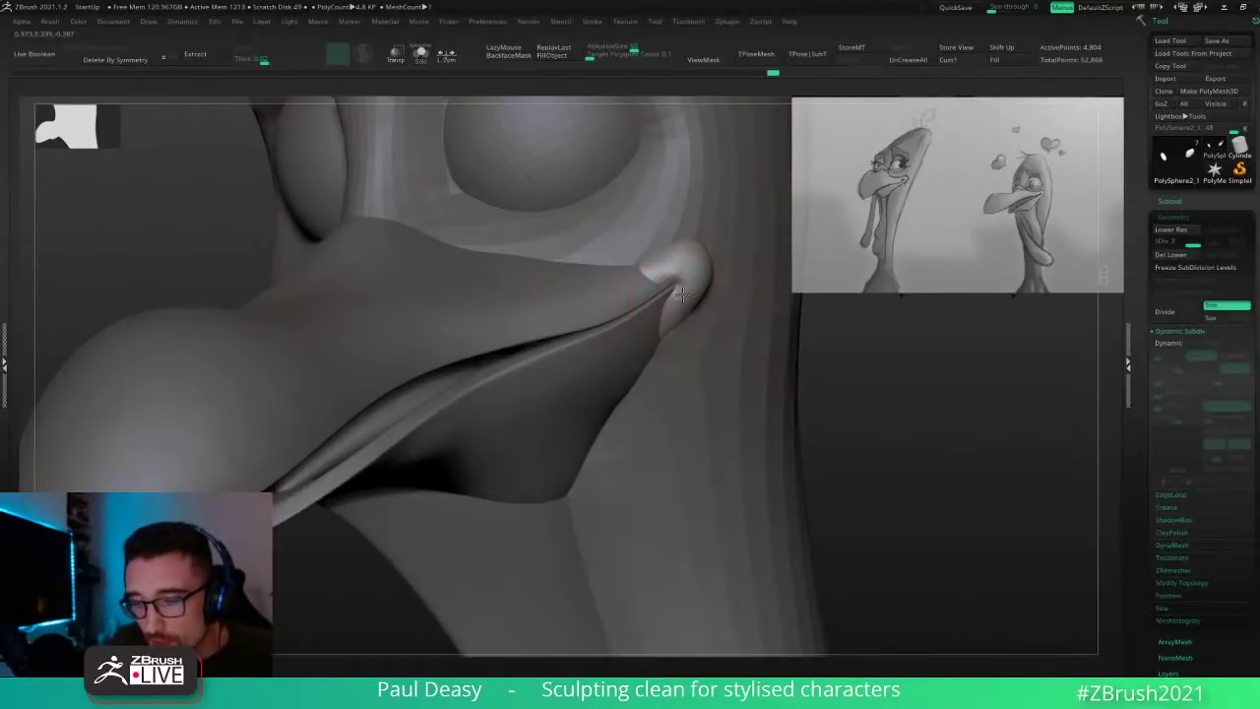
Step: Push the mouth-corner piece's inner surface toward the lower beak's back corner with an enlarged Move brush
{"action": "right_click_drag", "start_coordinate": [684, 295], "coordinate": [691, 262]}
{"action": "key", "text": "bracketright"}
{"action": "left_click_drag", "start_coordinate": [695, 286], "coordinate": [681, 295]}
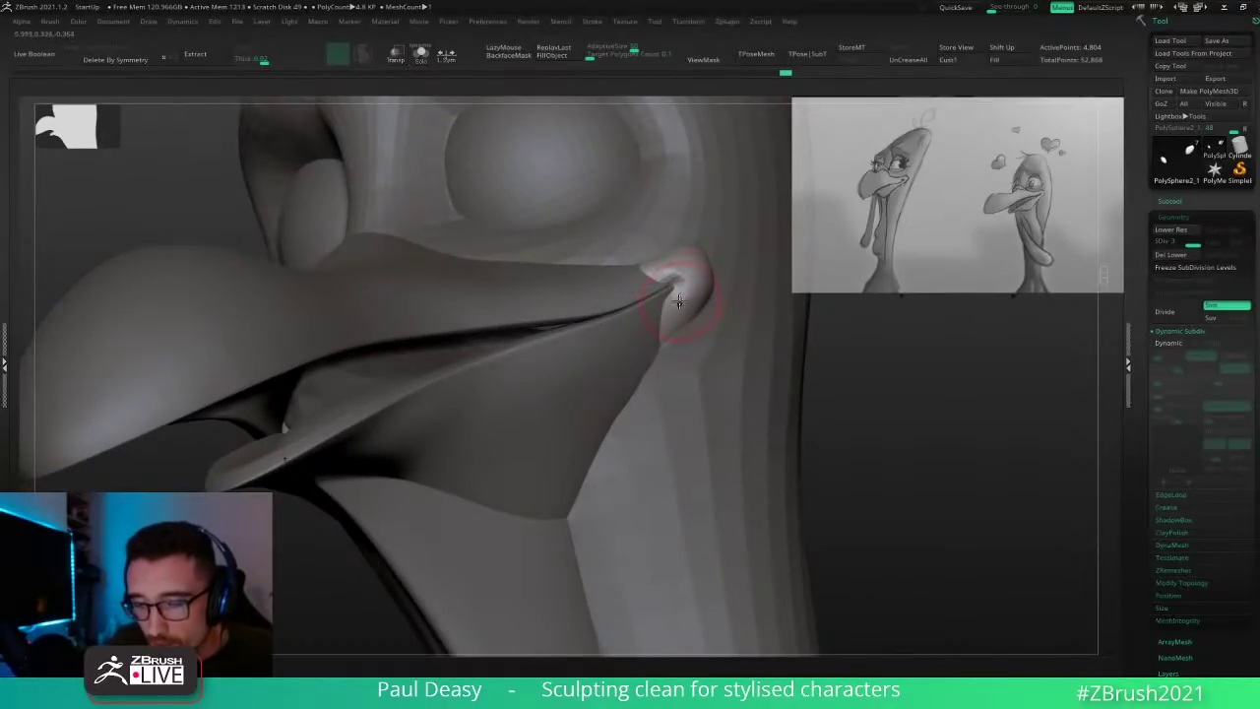
{"action": "right_click_drag", "start_coordinate": [681, 295], "coordinate": [713, 294]}
Step: Isolate the mouth-corner piece and carve a diagonal crease into its inner face with the Dam Standard brush
{"action": "key", "text": "alt+s"}
{"action": "left_click_drag", "start_coordinate": [764, 332], "coordinate": [802, 360]}
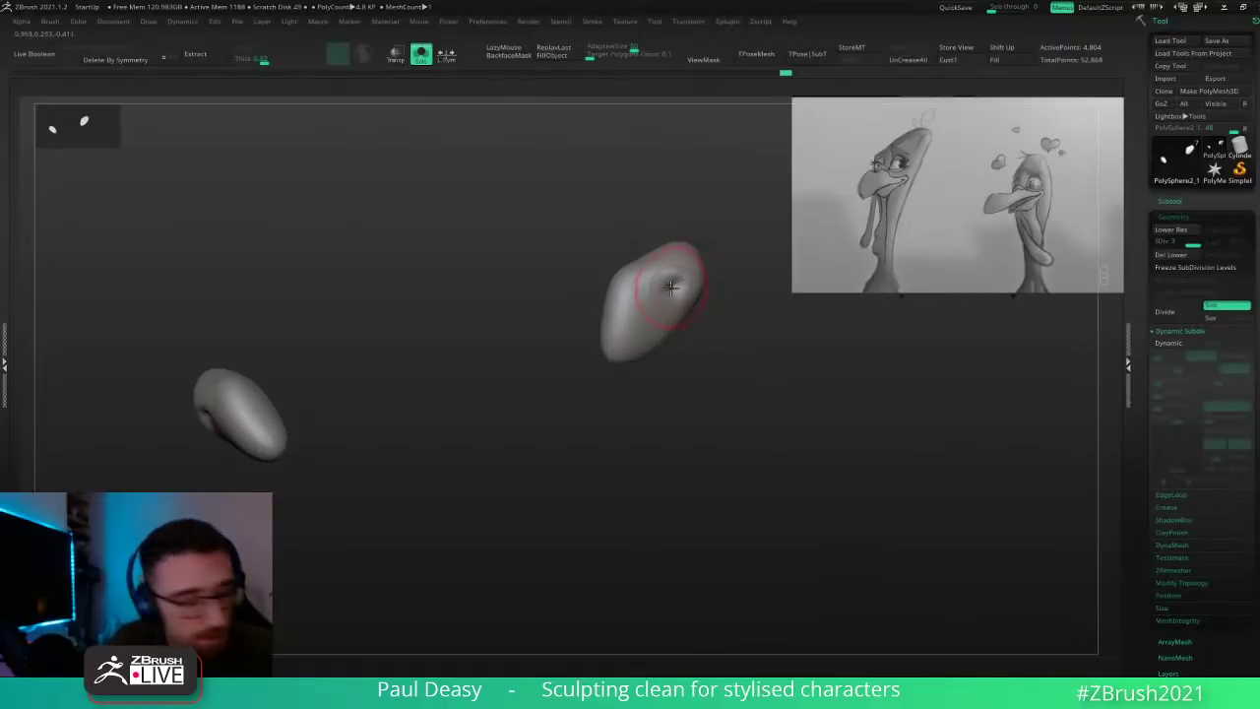
{"action": "key", "text": "1"}
{"action": "key", "text": "b"}
{"action": "key", "text": "d"}
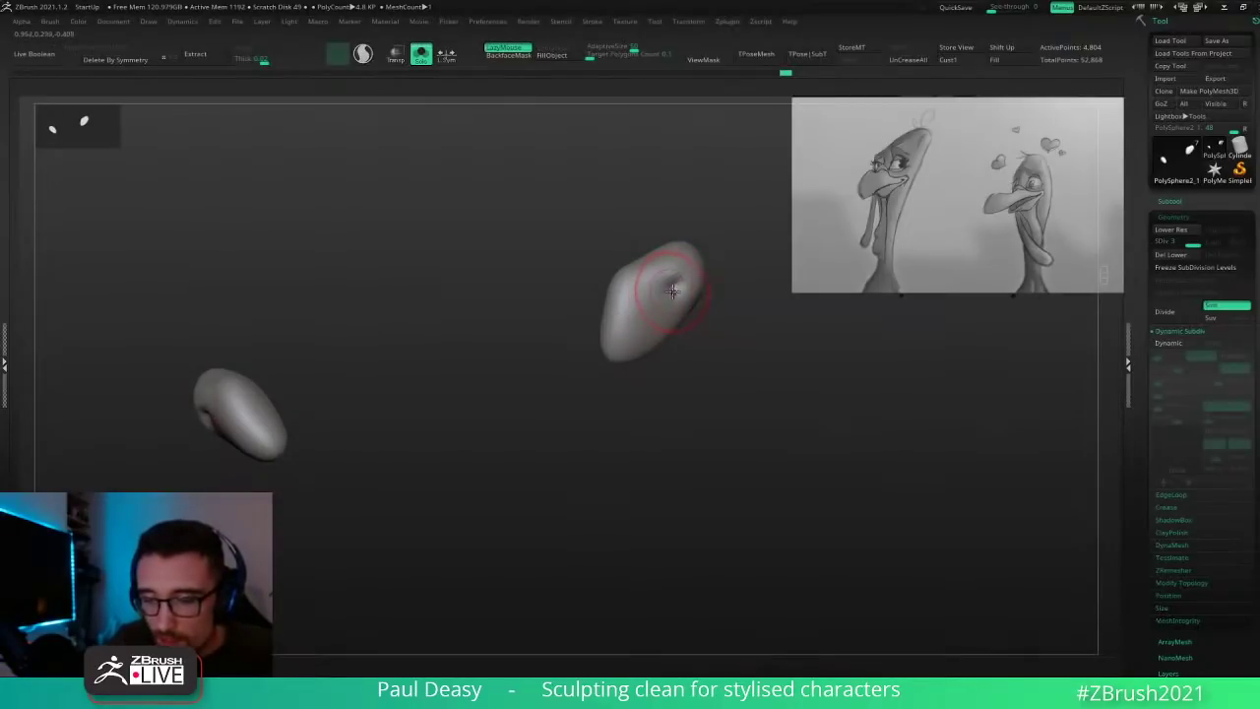
{"action": "key", "text": "s"}
{"action": "left_click_drag", "start_coordinate": [671, 289], "coordinate": [663, 294]}
{"action": "key", "text": "space"}
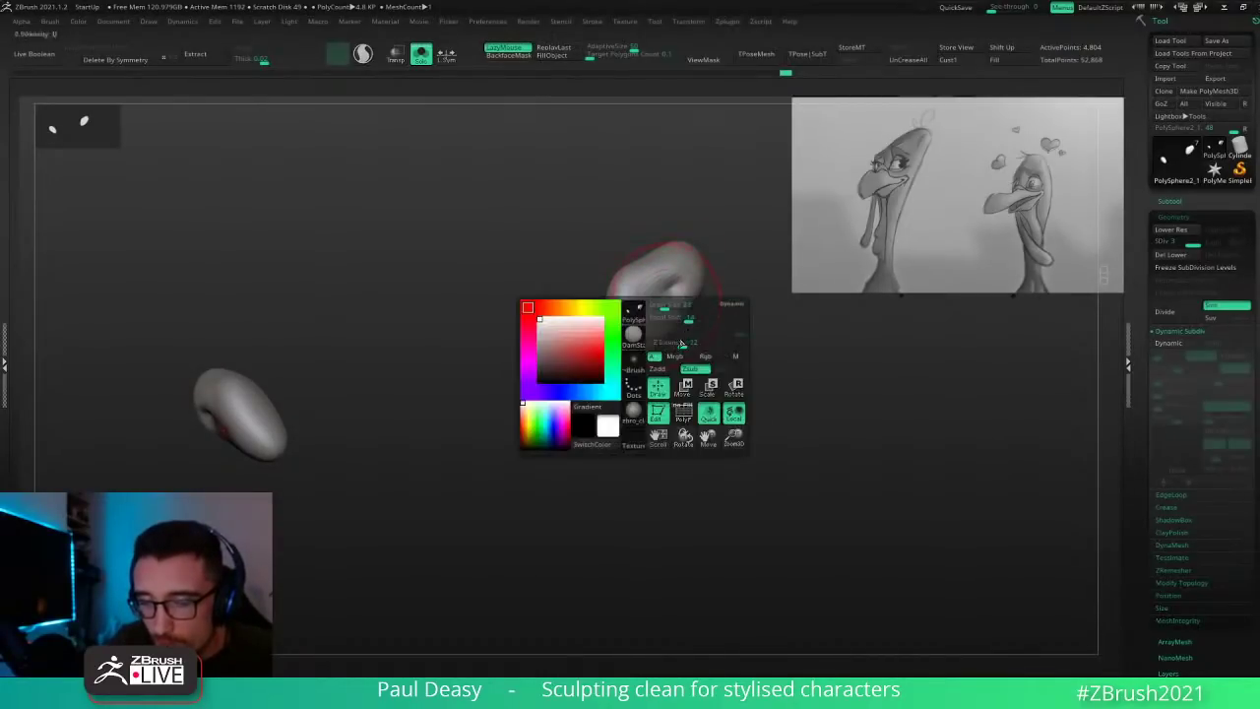
{"action": "key", "text": "space"}
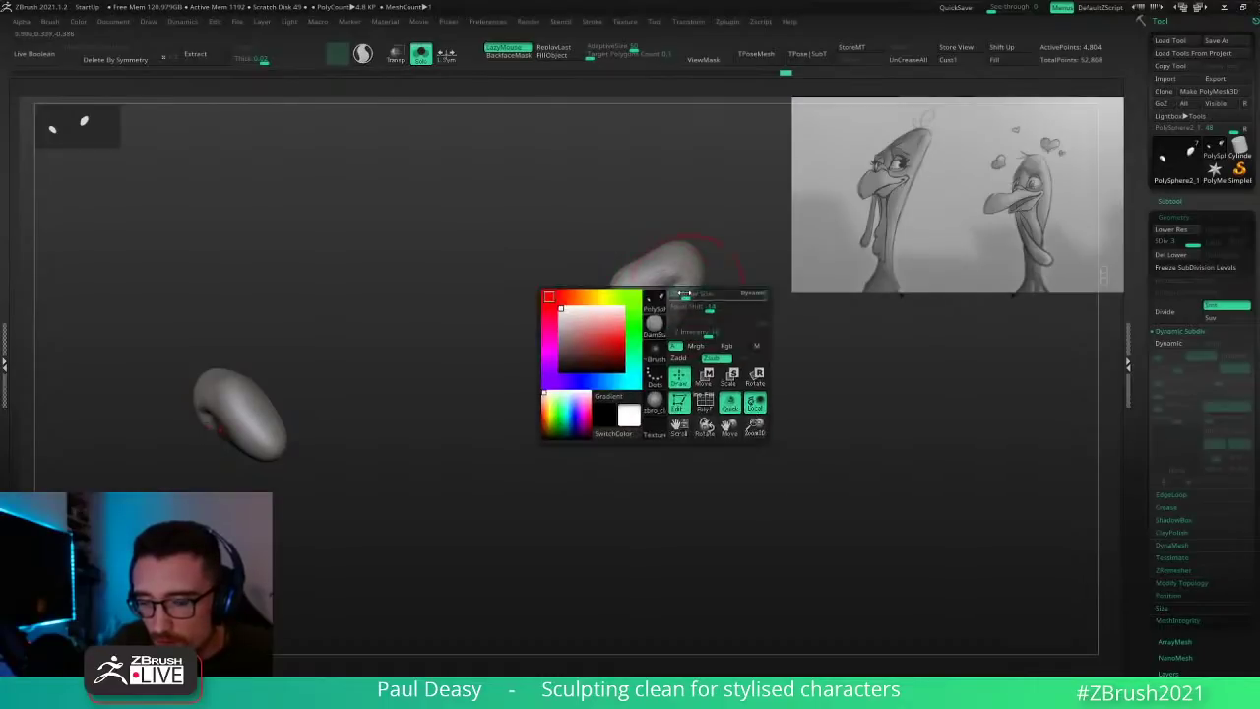
{"action": "left_click_drag", "start_coordinate": [673, 288], "coordinate": [632, 319]}
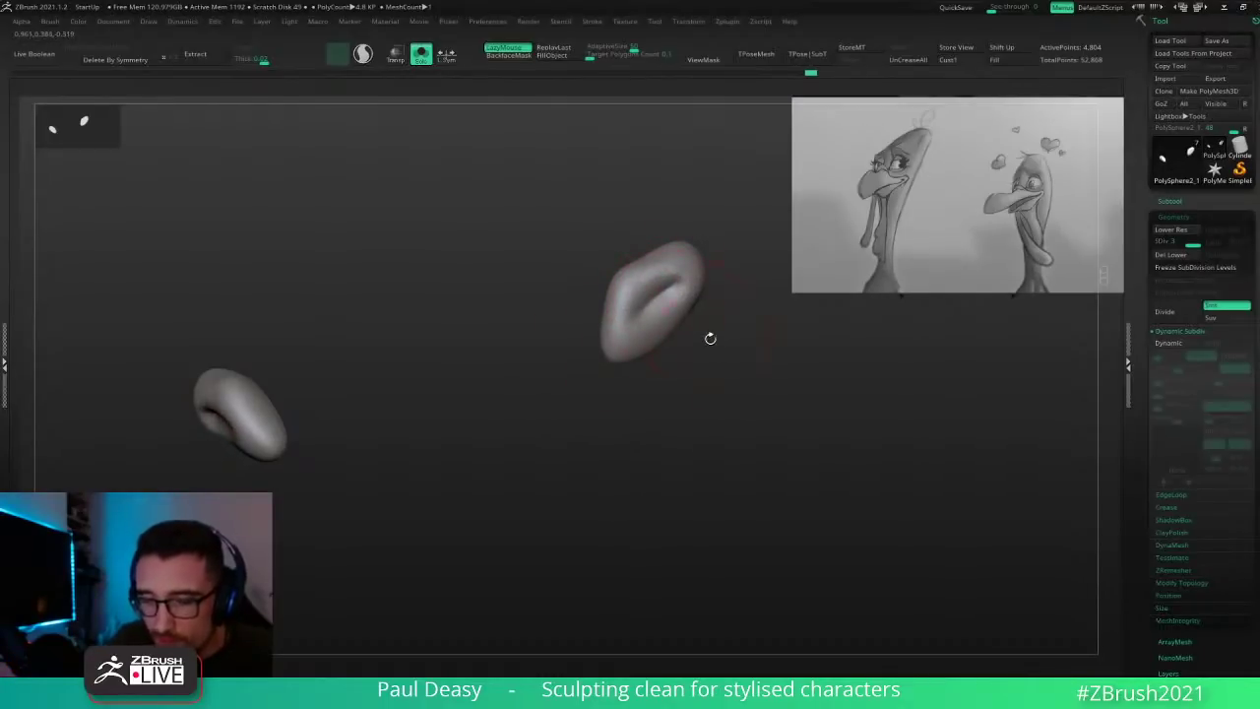
{"action": "mouse_move", "coordinate": [709, 338]}
{"action": "right_mouse_down"}
{"action": "mouse_move", "coordinate": [695, 334]}
{"action": "mouse_move", "coordinate": [762, 356]}
{"action": "mouse_move", "coordinate": [745, 349]}
{"action": "right_mouse_up"}
{"action": "key", "text": "ctrl+s"}
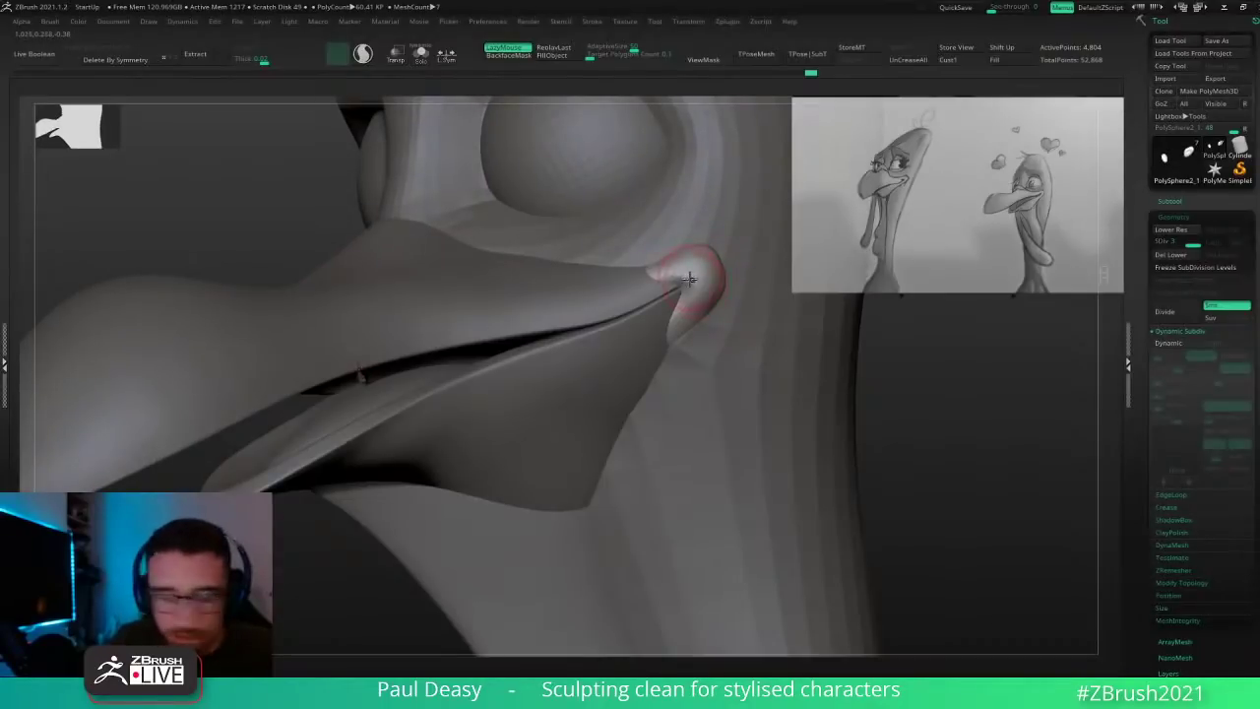
{"action": "key", "text": "b"}
{"action": "key", "text": "m"}
{"action": "key", "text": "v"}
{"action": "left_click_drag", "start_coordinate": [690, 281], "coordinate": [692, 266]}
{"action": "key", "text": "ctrl+z"}
Step: Refine the crease of the mouth-corner piece where it meets the end of the mouth line
{"action": "key", "text": "b"}
{"action": "key", "text": "m"}
{"action": "key", "text": "t"}
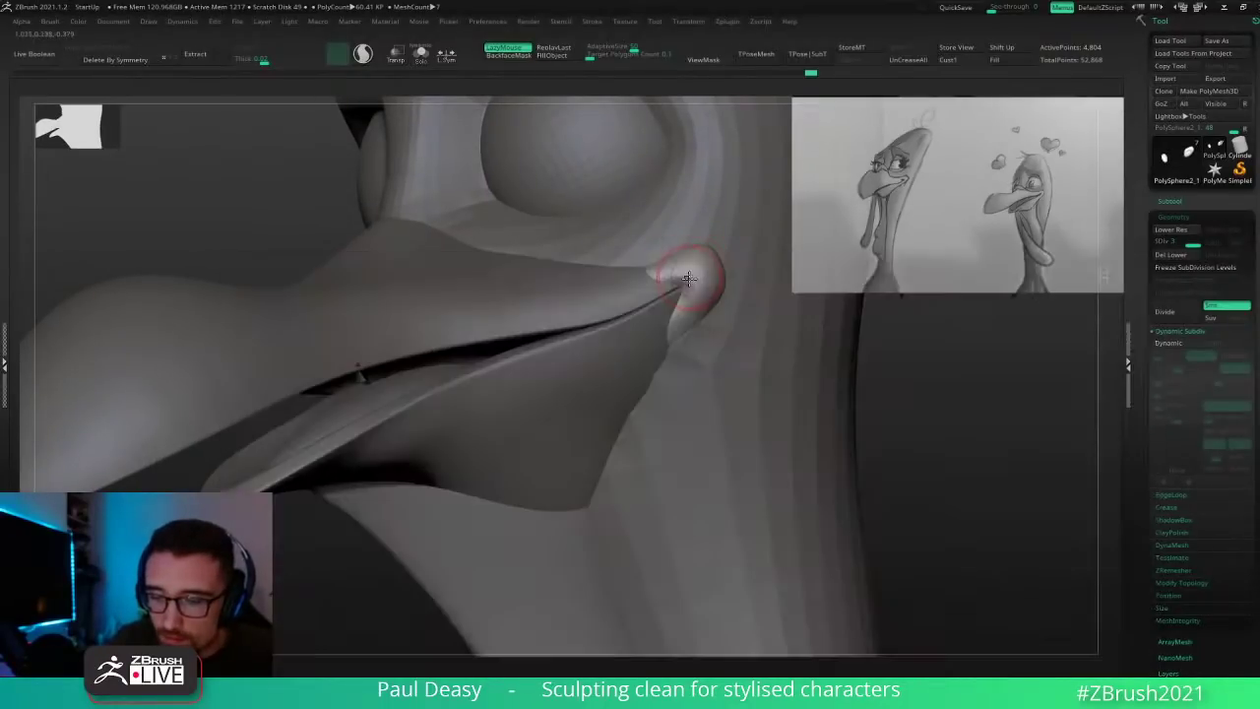
{"action": "key", "text": "b"}
{"action": "key", "text": "m"}
{"action": "key", "text": "t"}
{"action": "right_click_drag", "start_coordinate": [689, 284], "coordinate": [660, 292]}
{"action": "left_click_drag", "start_coordinate": [694, 290], "coordinate": [690, 282]}
{"action": "mouse_move", "coordinate": [694, 296]}
{"action": "right_mouse_down"}
{"action": "mouse_move", "coordinate": [830, 375]}
{"action": "mouse_move", "coordinate": [729, 356]}
{"action": "right_mouse_up"}
{"action": "right_click_drag", "start_coordinate": [486, 383], "coordinate": [818, 357]}
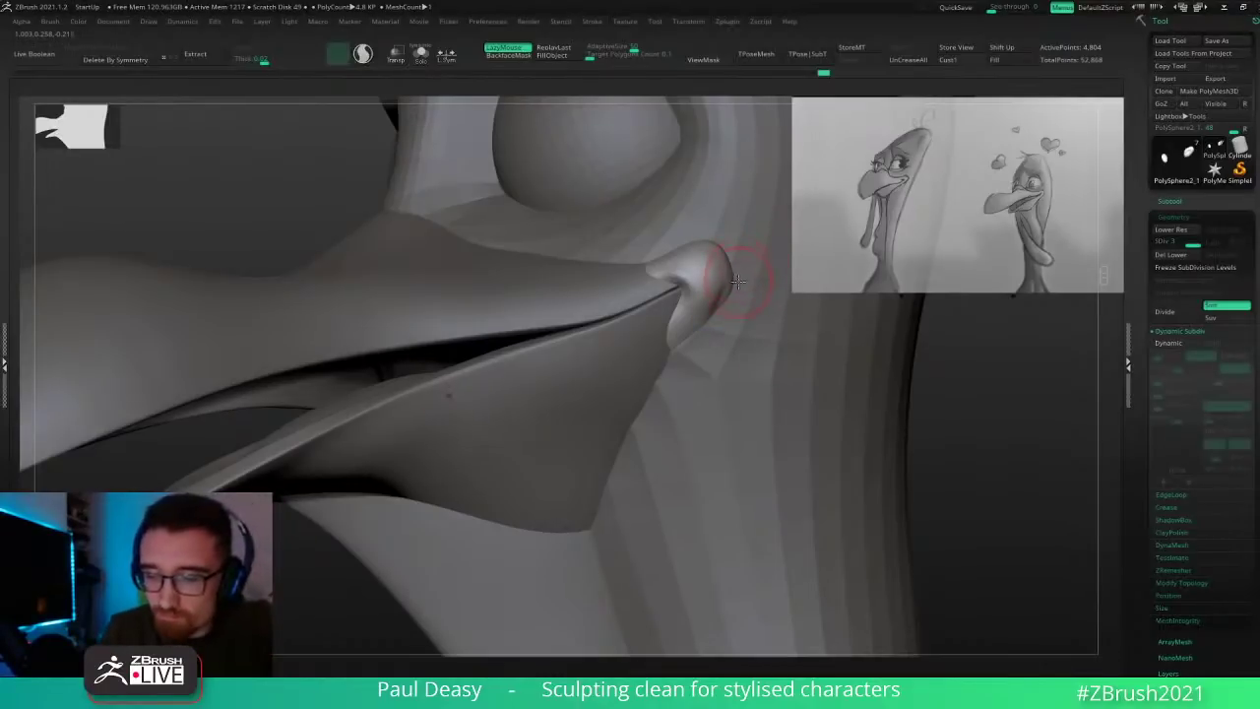
Step: Pull the mouth-corner piece's outer edge outward and its lower tip toward the lower beak's back corner
{"action": "key", "text": "l"}
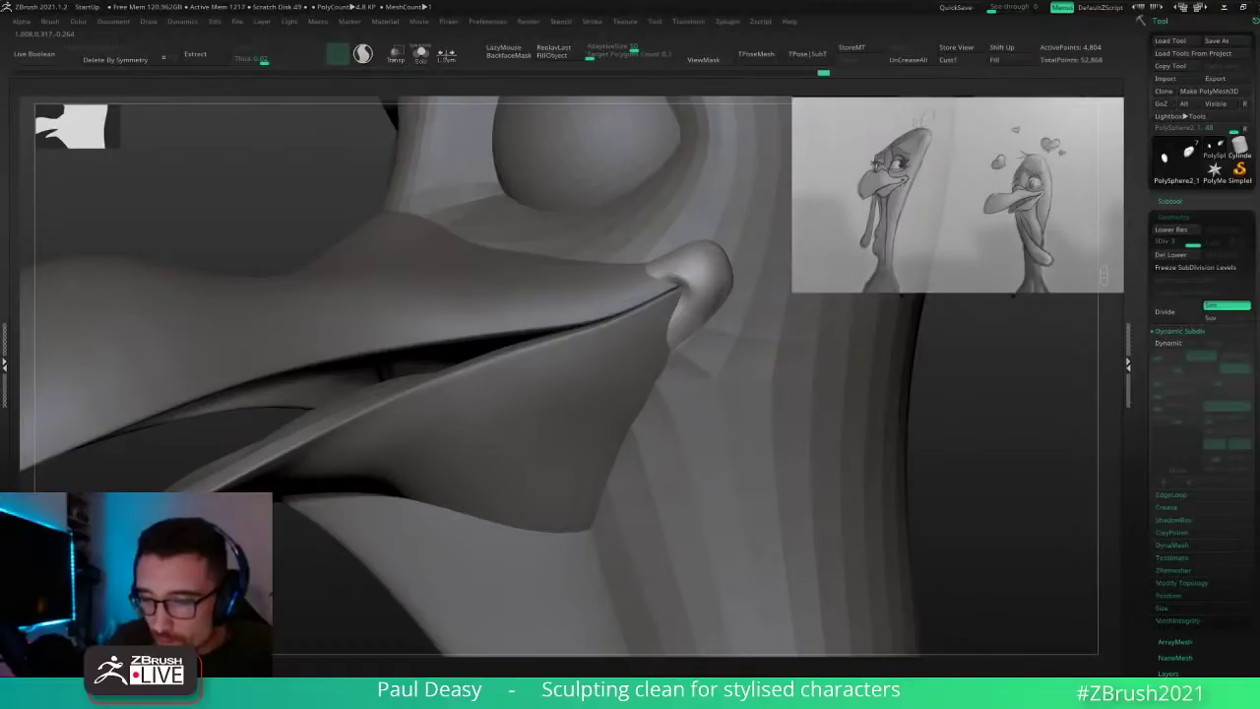
{"action": "key", "text": "space"}
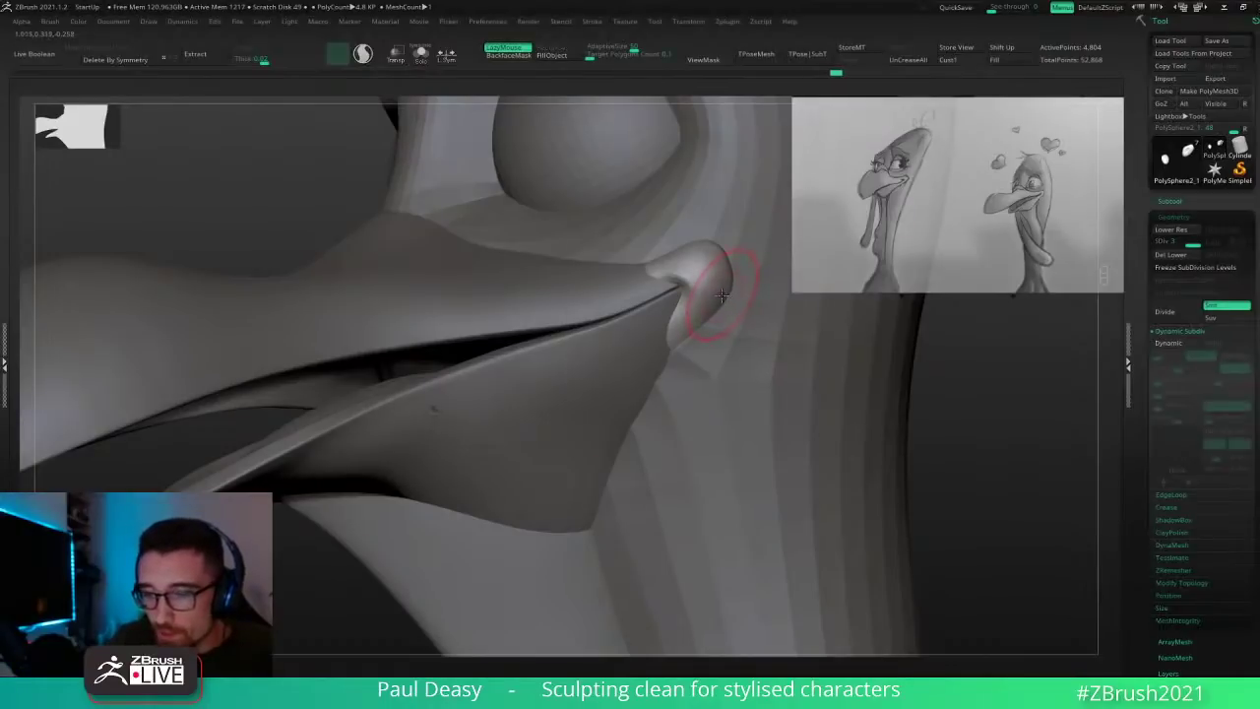
{"action": "key", "text": "l"}
{"action": "key", "text": "space"}
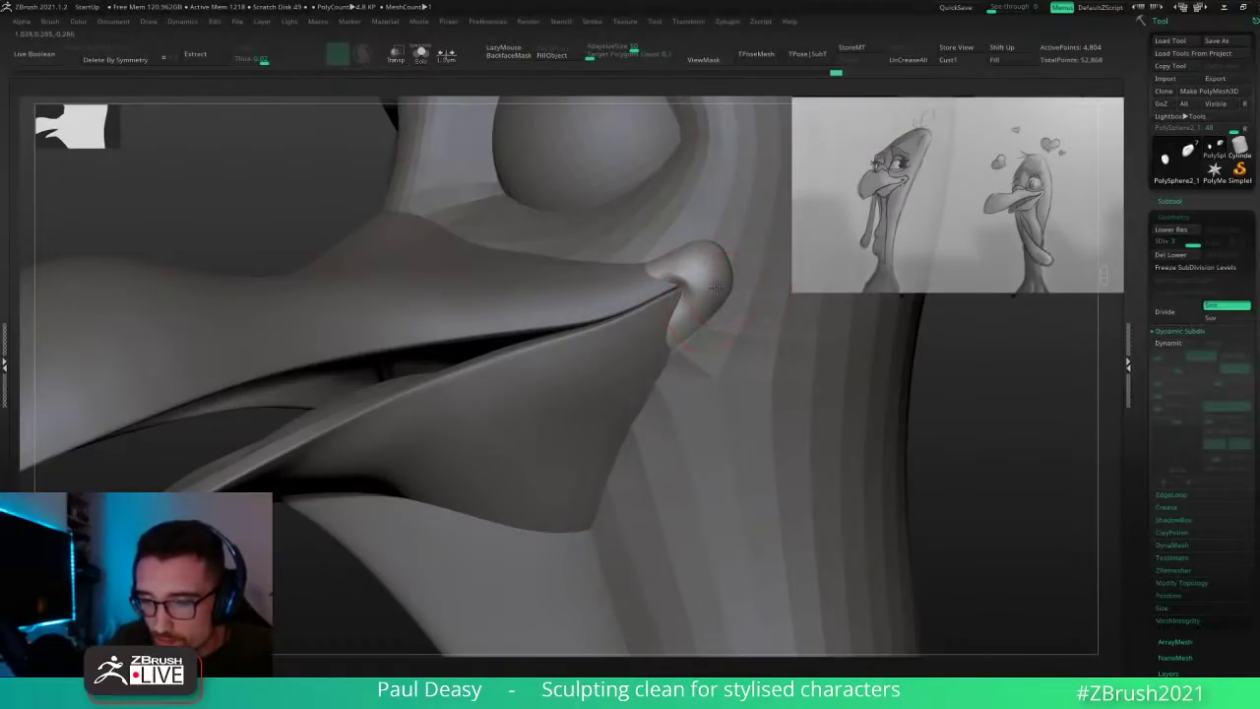
{"action": "left_click_drag", "start_coordinate": [716, 288], "coordinate": [736, 283]}
{"action": "left_click_drag", "start_coordinate": [678, 349], "coordinate": [672, 352]}
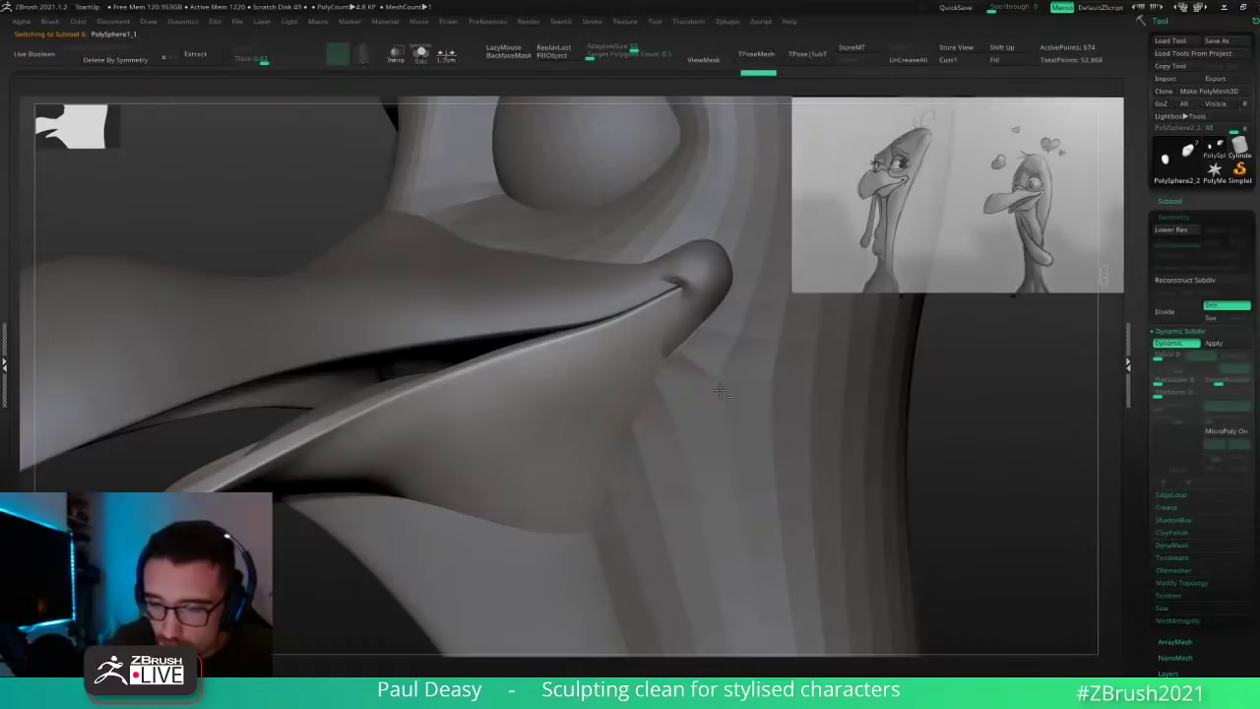
Step: Select the head and reshape the back of the skull with an enlarged Move brush
{"action": "left_click", "coordinate": [689, 389], "text": "alt"}
{"action": "left_click_drag", "start_coordinate": [968, 406], "coordinate": [791, 412], "text": "alt"}
{"action": "mouse_move", "coordinate": [790, 412]}
{"action": "right_mouse_down"}
{"action": "mouse_move", "coordinate": [811, 399]}
{"action": "mouse_move", "coordinate": [808, 420]}
{"action": "mouse_move", "coordinate": [810, 409]}
{"action": "right_mouse_up"}
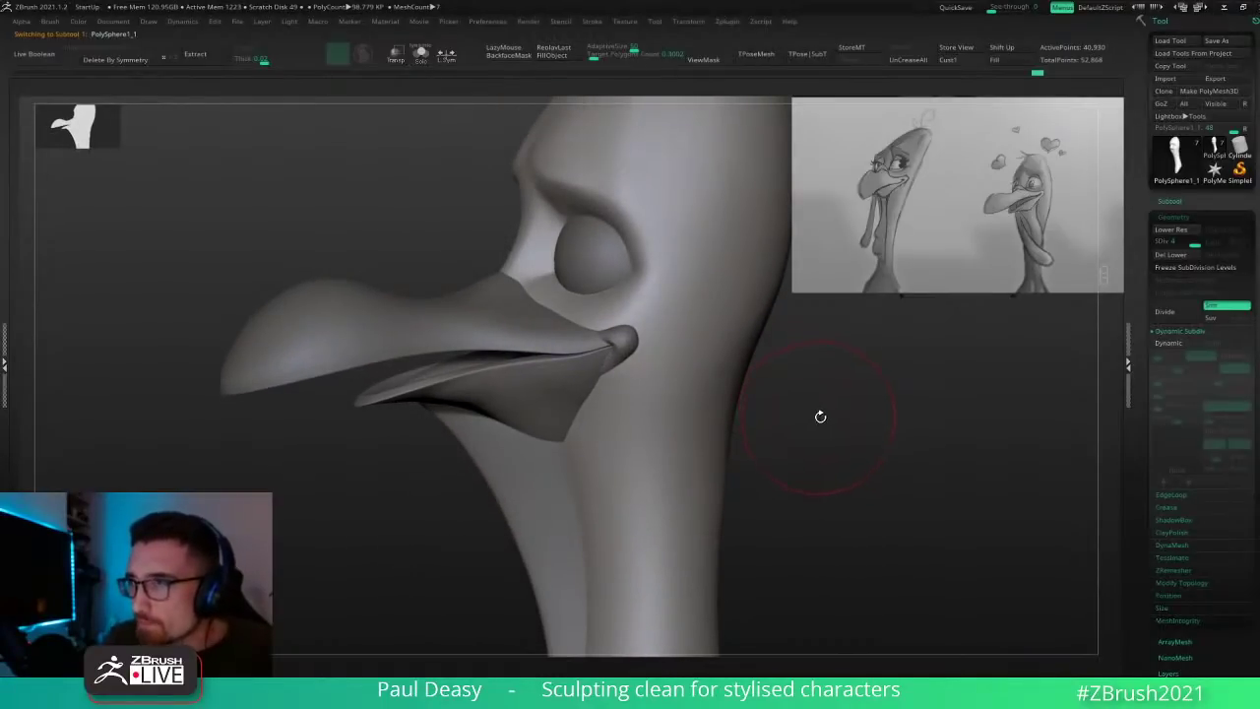
{"action": "key", "text": "space"}
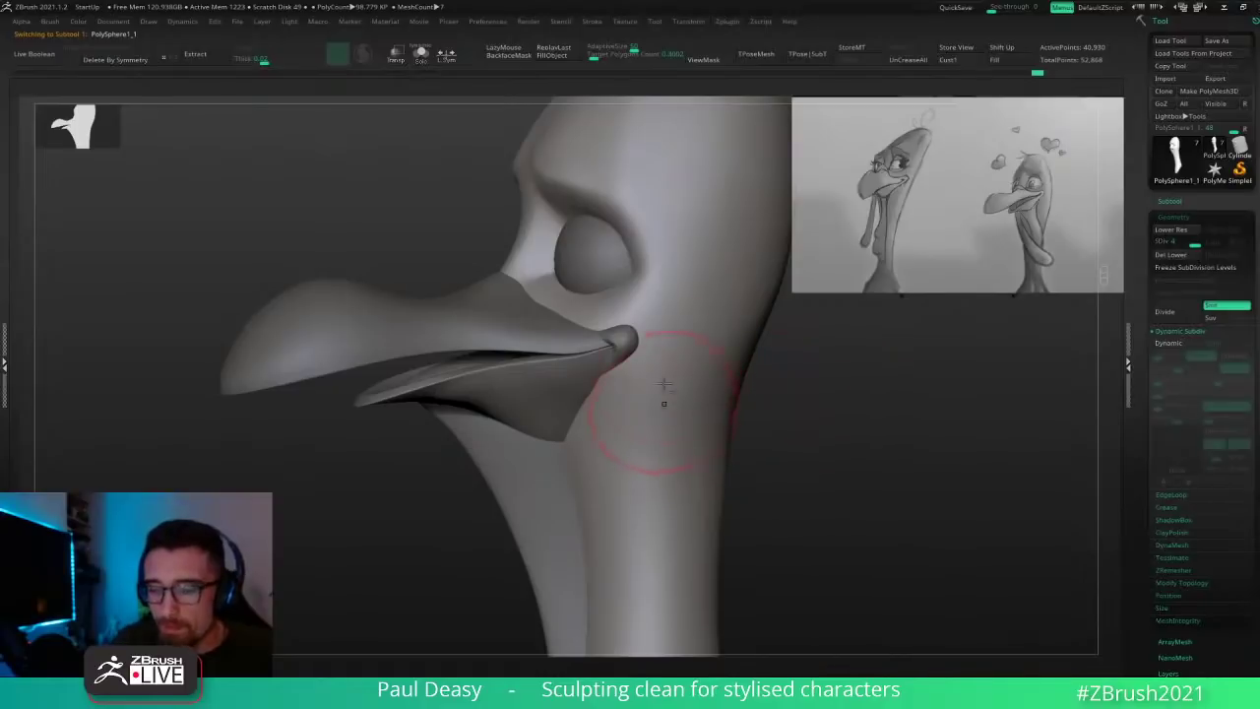
{"action": "mouse_move", "coordinate": [790, 413]}
{"action": "left_mouse_down", "text": "alt"}
{"action": "mouse_move", "coordinate": [788, 382]}
{"action": "mouse_move", "coordinate": [720, 409]}
{"action": "left_mouse_up", "text": "alt"}
{"action": "mouse_move", "coordinate": [689, 310]}
{"action": "left_mouse_down", "text": "shift"}
{"action": "mouse_move", "coordinate": [672, 350]}
{"action": "mouse_move", "coordinate": [785, 400]}
{"action": "mouse_move", "coordinate": [677, 345]}
{"action": "left_mouse_up", "text": "shift"}
{"action": "key", "text": "space"}
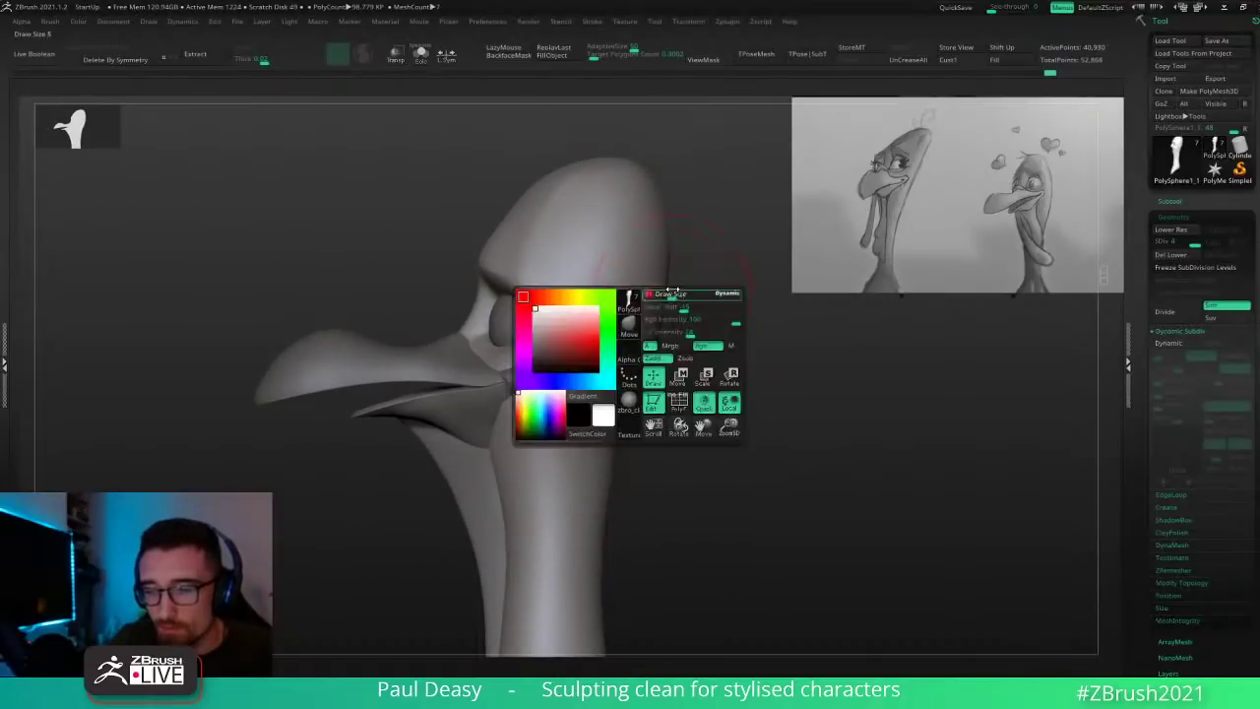
{"action": "left_click_drag", "start_coordinate": [672, 292], "coordinate": [677, 257]}
{"action": "mouse_move", "coordinate": [674, 209]}
{"action": "left_mouse_down"}
{"action": "mouse_move", "coordinate": [728, 230]}
{"action": "mouse_move", "coordinate": [689, 222]}
{"action": "left_mouse_up"}
{"action": "key", "text": "s"}
{"action": "left_click_drag", "start_coordinate": [673, 198], "coordinate": [673, 200]}
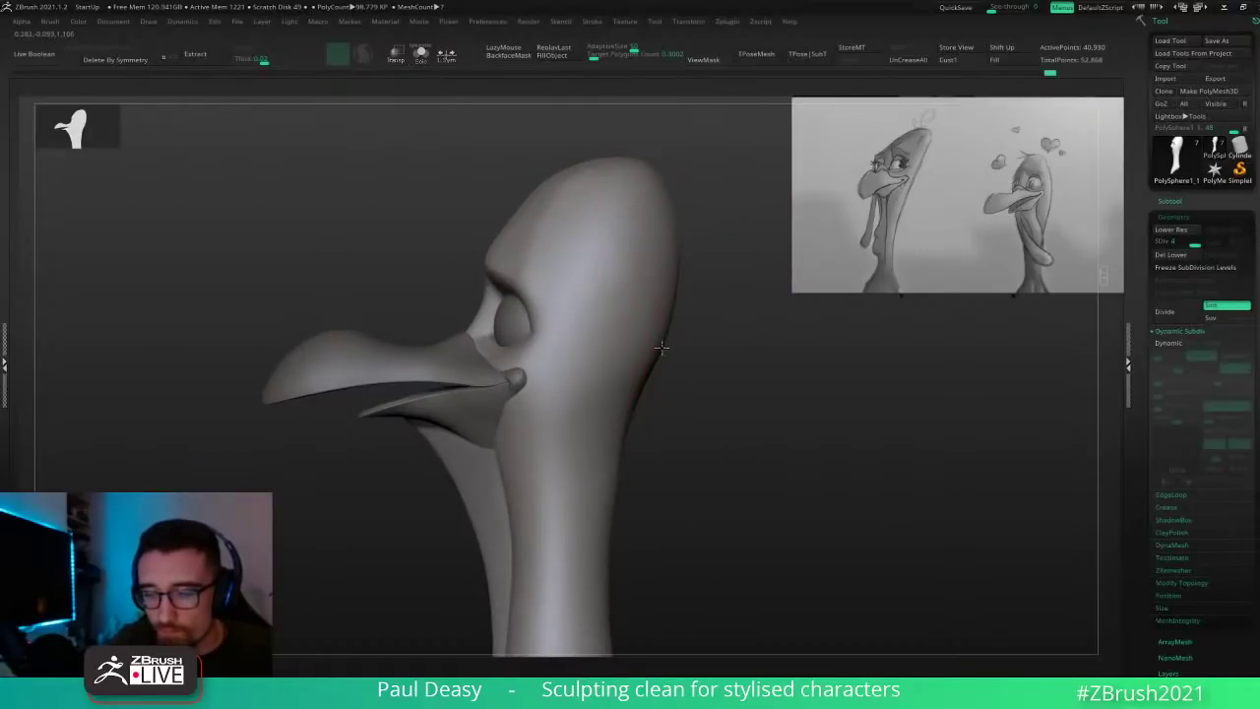
Step: Push in the curve between skull and neck with the Move brush, dropping to subdivision level 1 and returning to level 4
{"action": "mouse_move", "coordinate": [662, 344]}
{"action": "left_mouse_down"}
{"action": "mouse_move", "coordinate": [689, 351]}
{"action": "mouse_move", "coordinate": [624, 365]}
{"action": "mouse_move", "coordinate": [628, 351]}
{"action": "left_mouse_up"}
{"action": "key", "text": "shift+d"}
{"action": "key", "text": "shift+d"}
{"action": "key", "text": "shift+d"}
{"action": "key", "text": "s"}
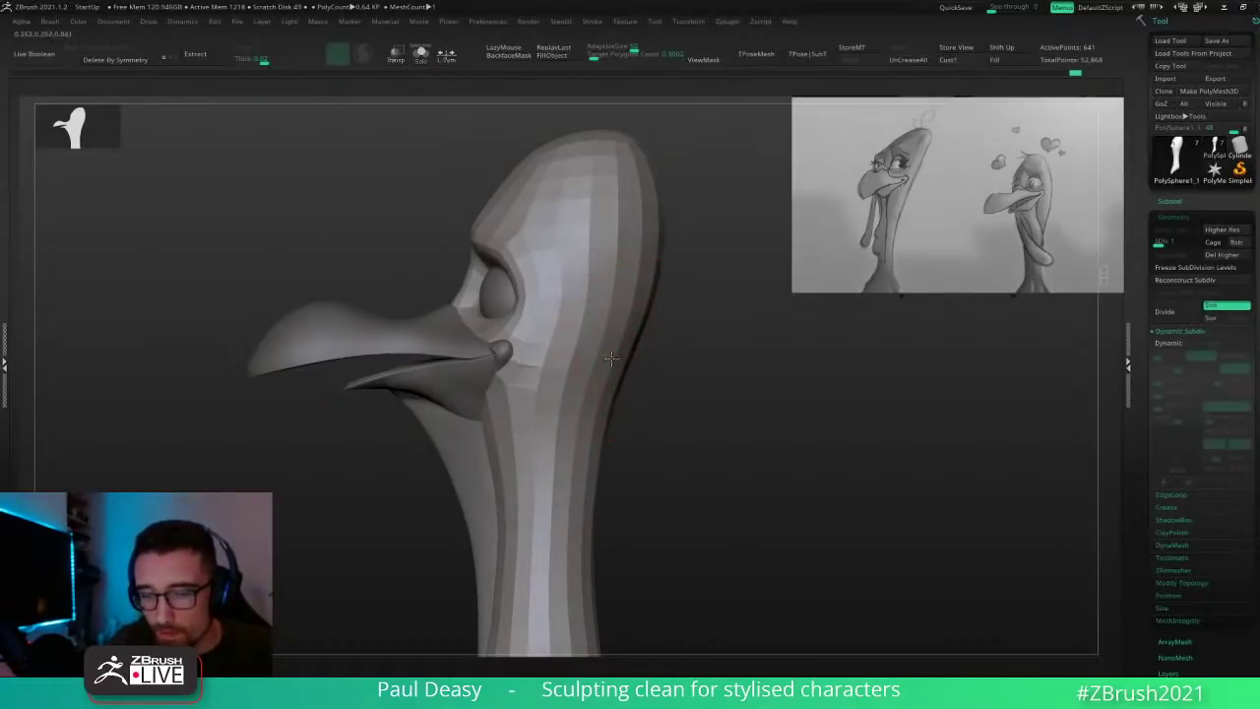
{"action": "key", "text": "d"}
{"action": "key", "text": "d"}
{"action": "key", "text": "d"}
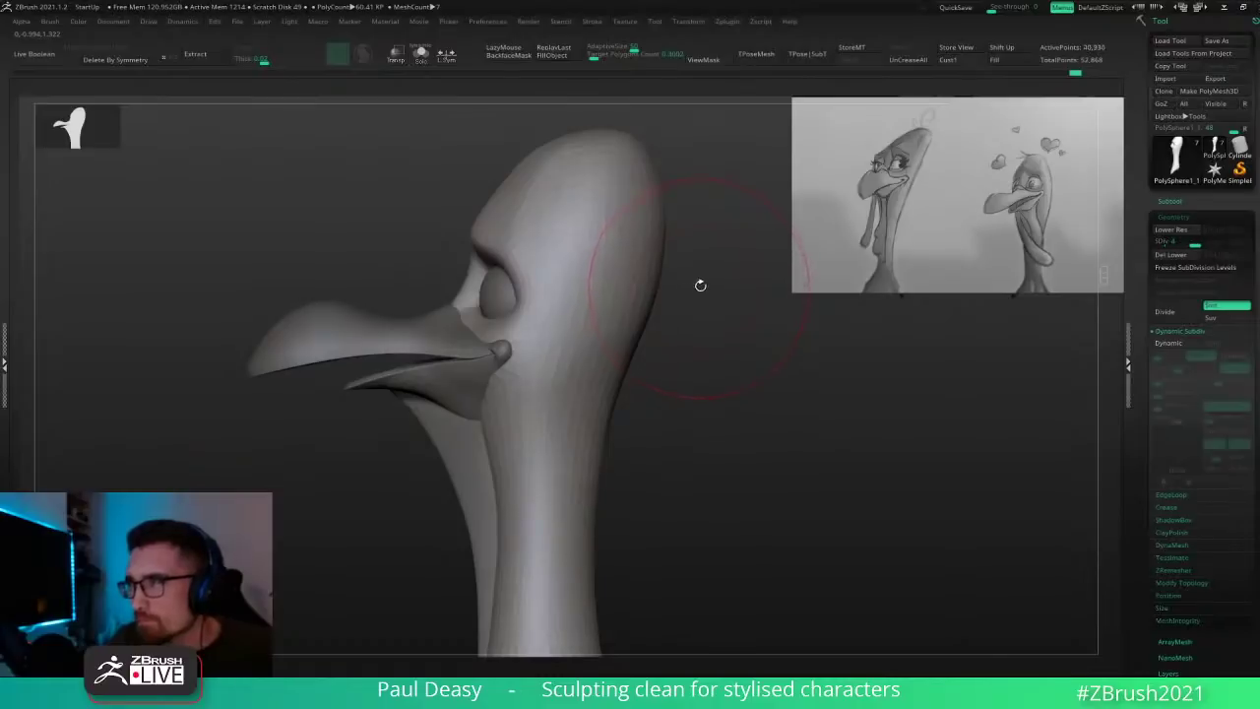
{"action": "key", "text": "space"}
{"action": "mouse_move", "coordinate": [727, 335]}
{"action": "left_mouse_down"}
{"action": "mouse_move", "coordinate": [729, 380]}
{"action": "mouse_move", "coordinate": [729, 354]}
{"action": "mouse_move", "coordinate": [746, 388]}
{"action": "mouse_move", "coordinate": [731, 358]}
{"action": "mouse_move", "coordinate": [663, 422]}
{"action": "left_mouse_up"}
{"action": "key", "text": "space"}
Step: Select the mouth-corner piece and nudge its rounded outer edge toward the cheek
{"action": "left_click", "coordinate": [596, 336], "text": "alt"}
{"action": "right_click_drag", "start_coordinate": [544, 391], "coordinate": [573, 338]}
{"action": "right_click", "coordinate": [571, 345]}
{"action": "left_click_drag", "start_coordinate": [622, 319], "coordinate": [638, 315]}
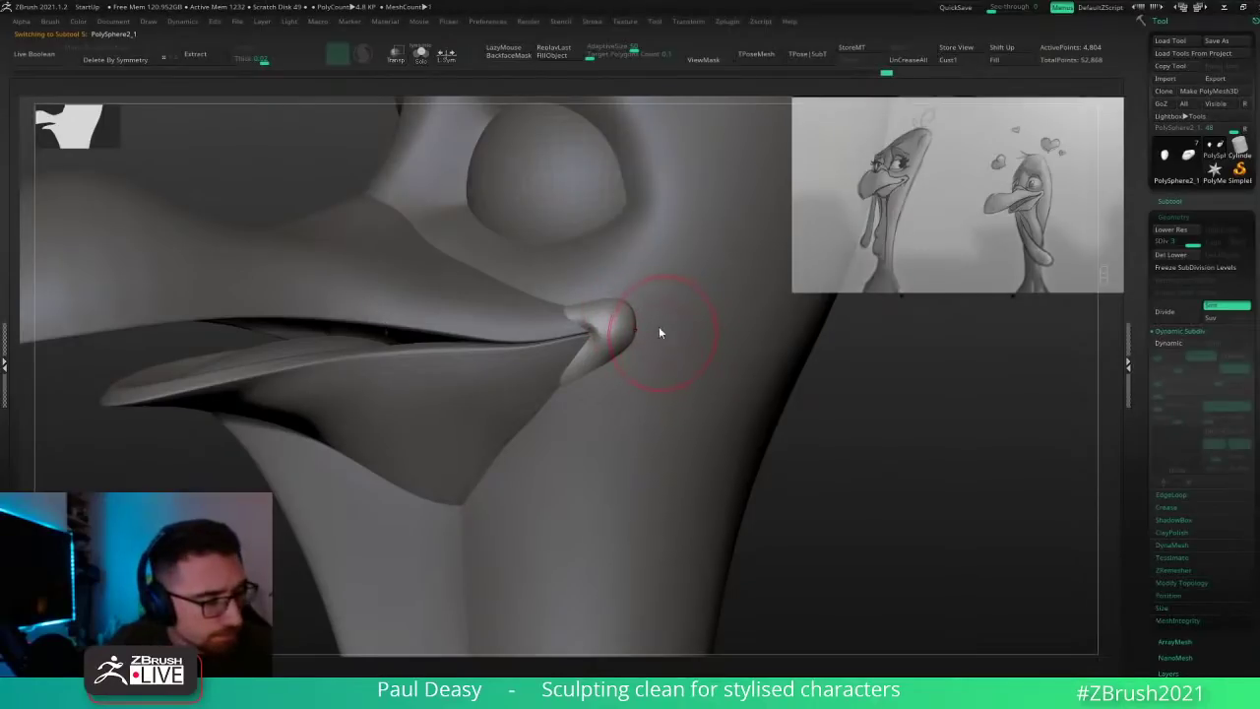
Step: Switch to the Dam Standard brush and sculpt the crease around the mouth-corner piece's rounded end
{"action": "key", "text": "b"}
{"action": "key", "text": "d"}
{"action": "key", "text": "s"}
{"action": "right_click_drag", "start_coordinate": [765, 399], "coordinate": [822, 406]}
{"action": "right_click", "coordinate": [577, 347]}
{"action": "left_click_drag", "start_coordinate": [607, 318], "coordinate": [619, 332]}
{"action": "key", "text": "]"}
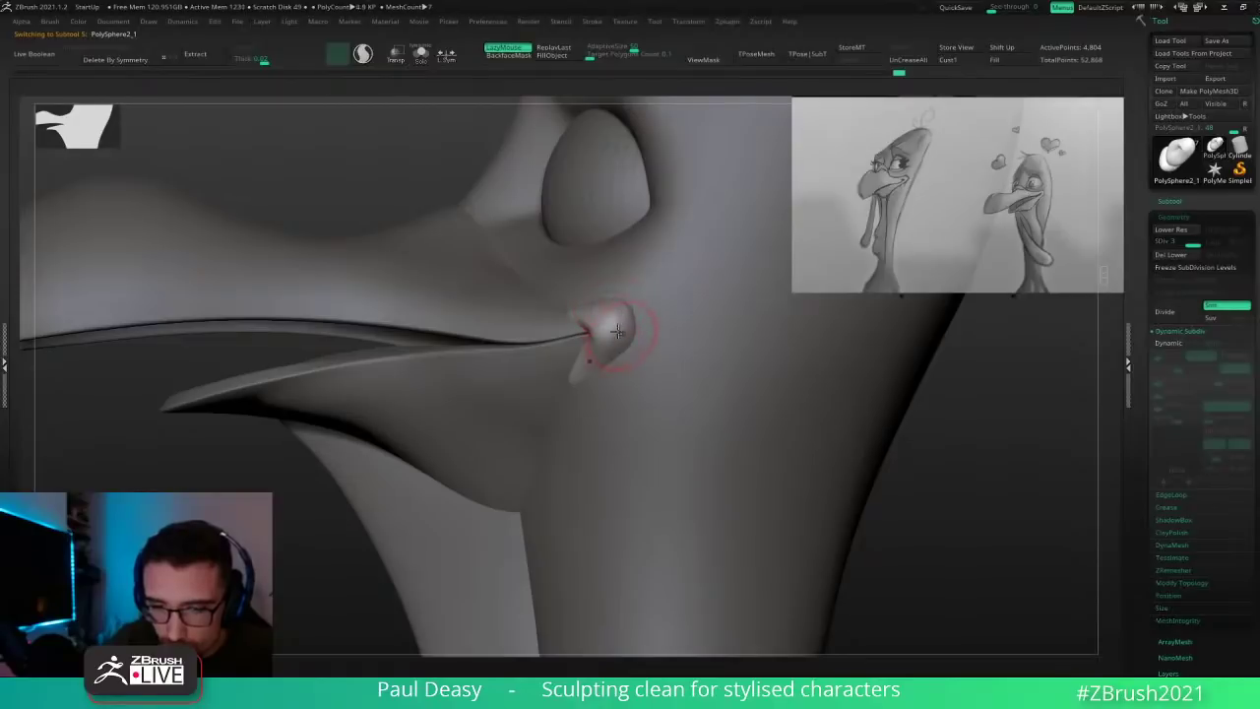
{"action": "right_click_drag", "start_coordinate": [618, 332], "coordinate": [638, 322]}
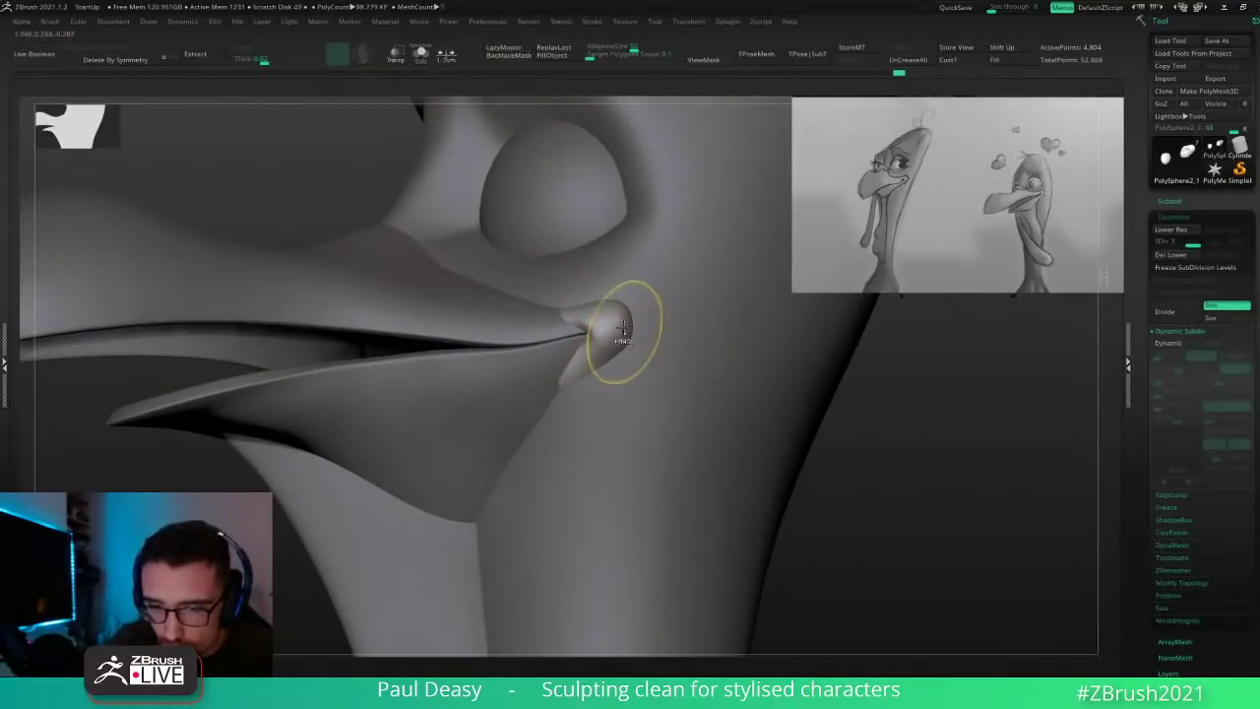
Step: Subdivide the mouth-corner piece to level 4, then rework and smooth its fold with an enlarged brush
{"action": "key", "text": "ctrl+d"}
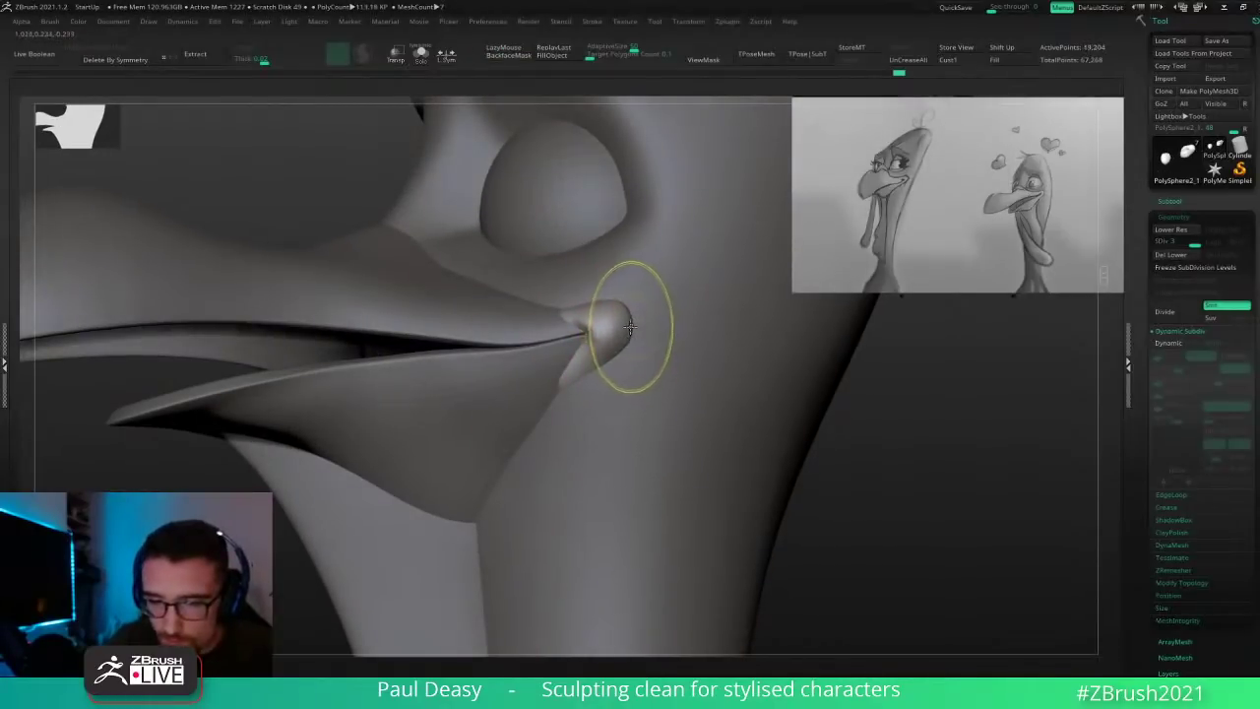
{"action": "left_click_drag", "start_coordinate": [624, 309], "coordinate": [616, 314]}
{"action": "right_click", "coordinate": [614, 327]}
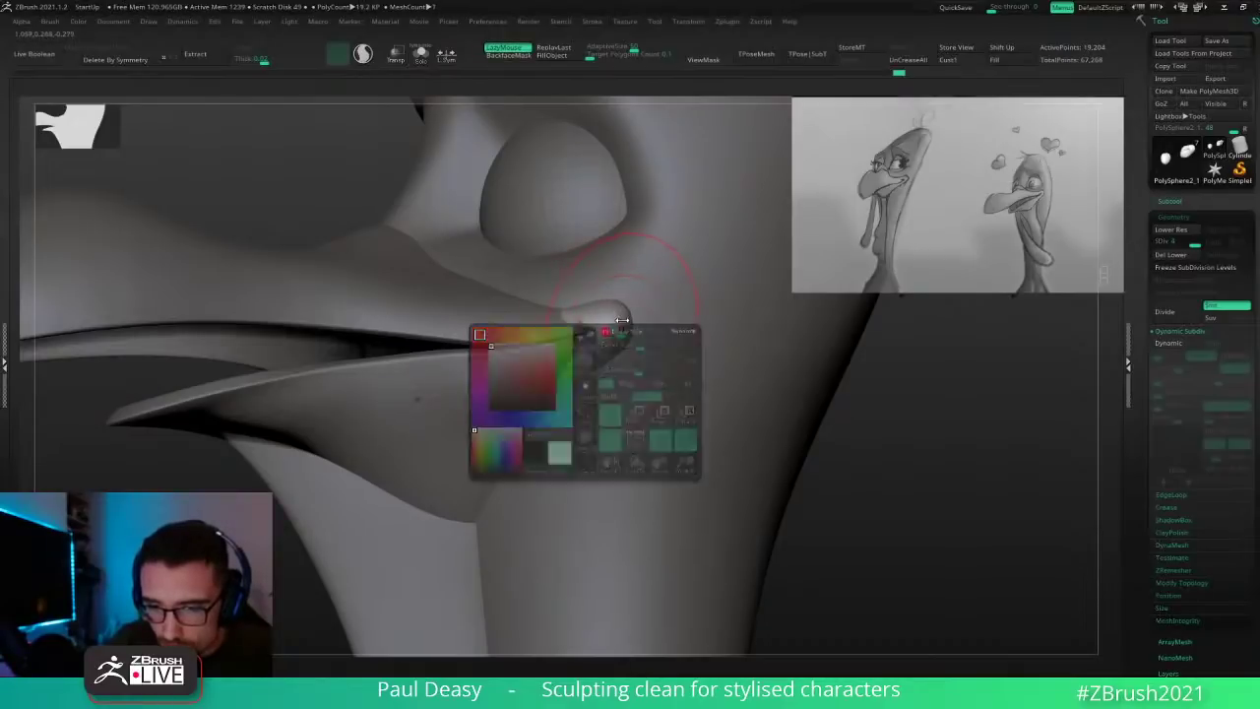
{"action": "key", "text": "bracketright"}
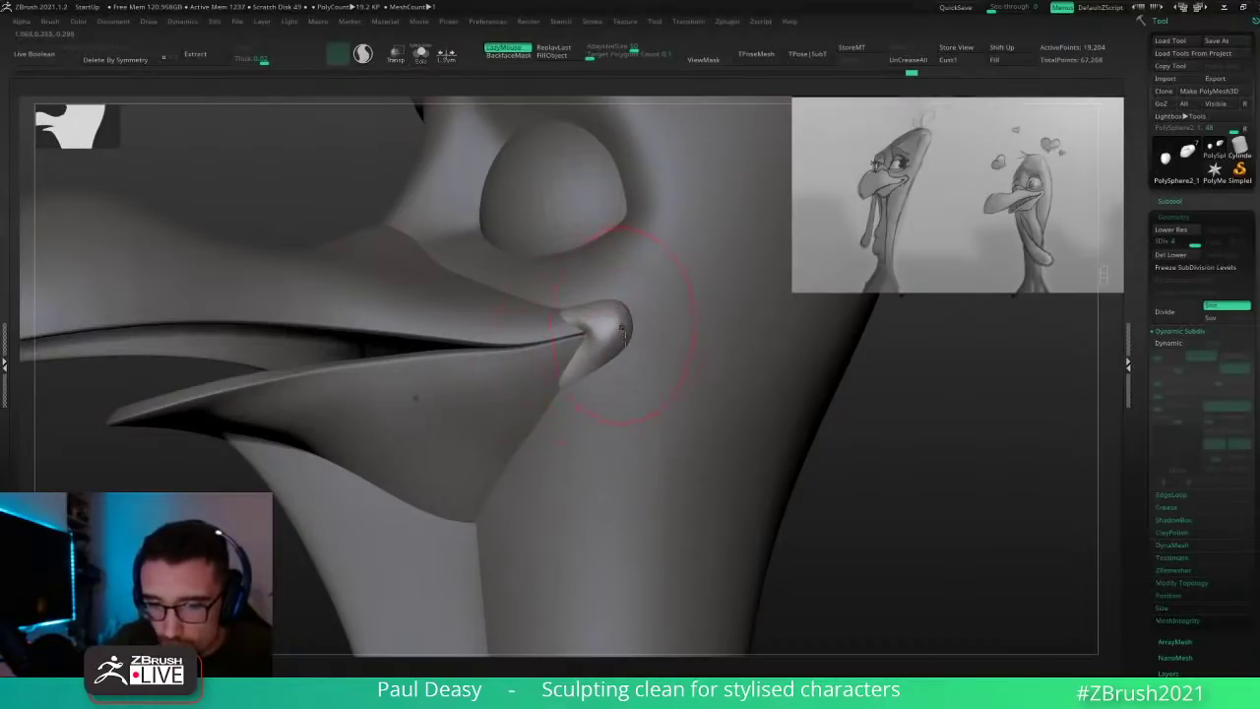
{"action": "right_click_drag", "start_coordinate": [623, 329], "coordinate": [613, 309]}
{"action": "key", "text": "bracketright"}
{"action": "left_click_drag", "start_coordinate": [624, 321], "coordinate": [597, 332], "text": "shift"}
Step: Sculpt the lower fold of the mouth-corner piece down toward the lower beak
{"action": "right_click_drag", "start_coordinate": [612, 335], "coordinate": [679, 354]}
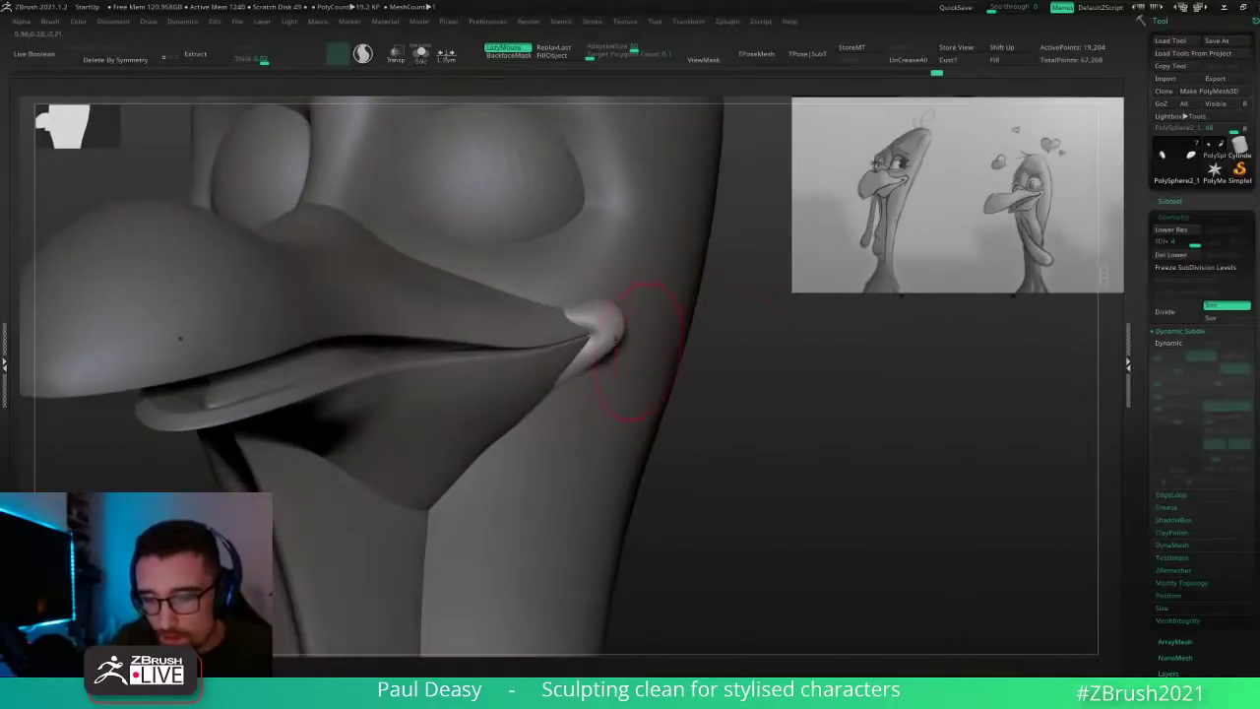
{"action": "left_click_drag", "start_coordinate": [616, 340], "coordinate": [585, 364]}
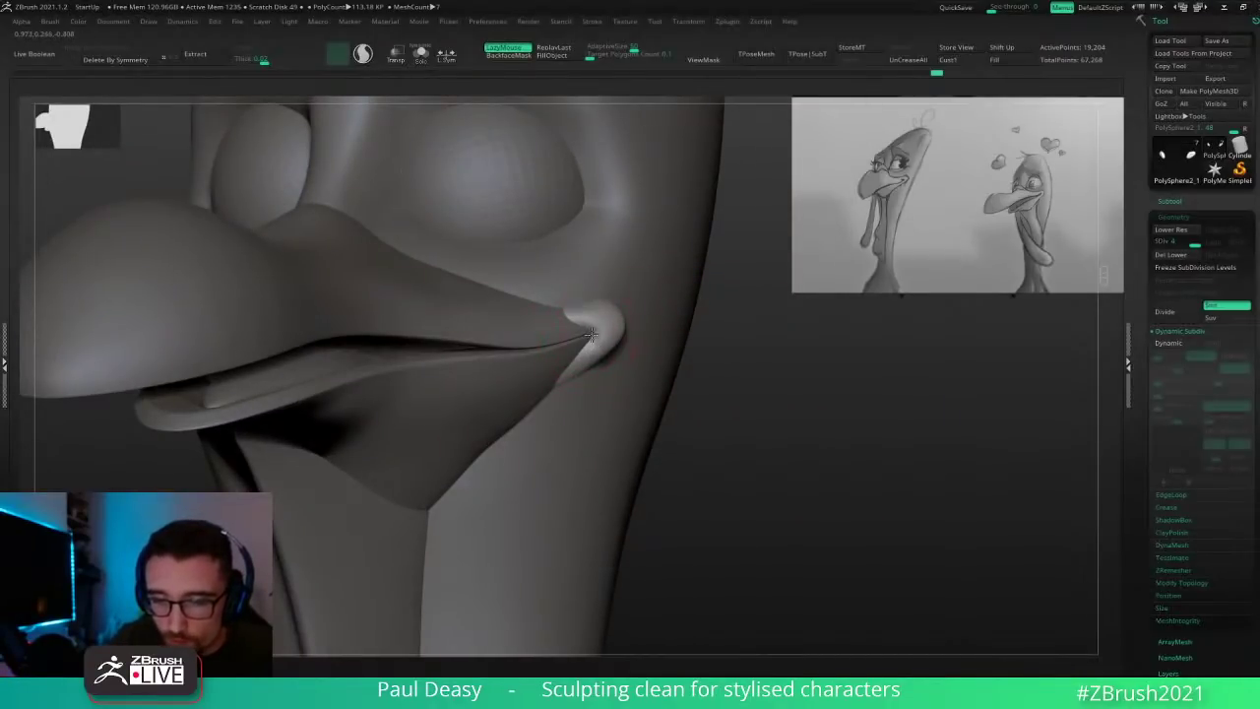
{"action": "key", "text": "bracketright"}
{"action": "mouse_move", "coordinate": [627, 368]}
{"action": "right_mouse_down"}
{"action": "mouse_move", "coordinate": [751, 394]}
{"action": "mouse_move", "coordinate": [600, 340]}
{"action": "right_mouse_up"}
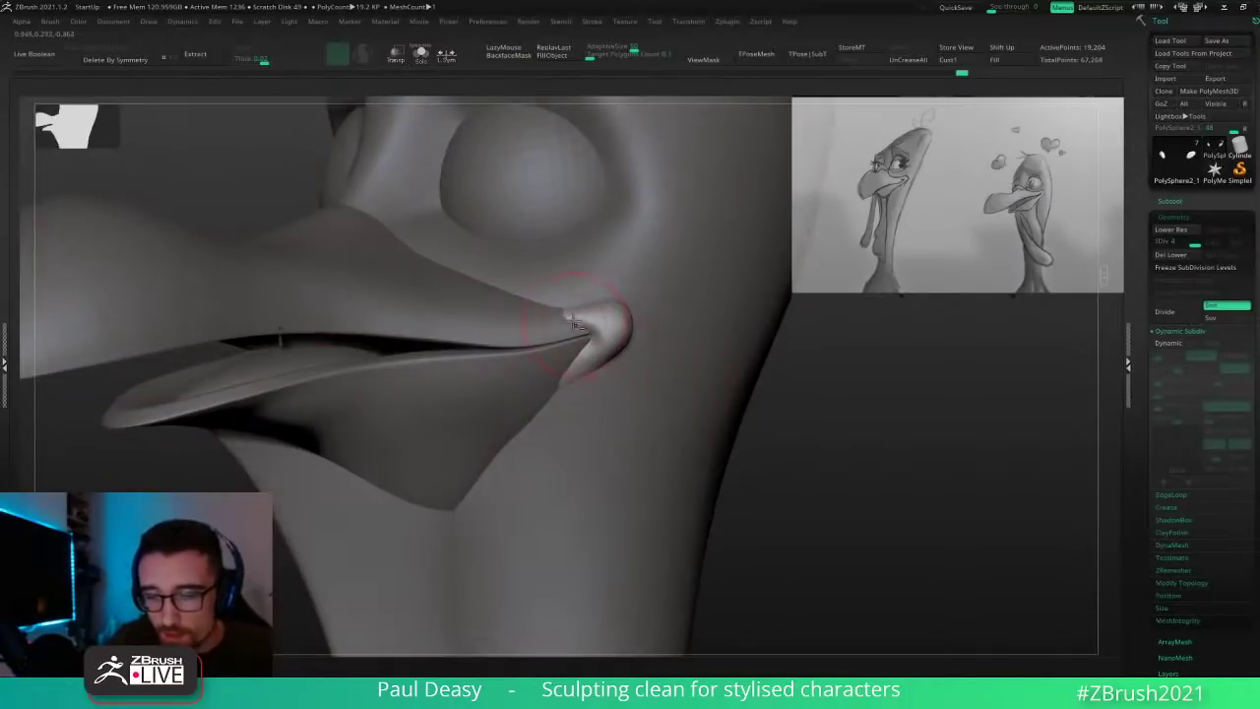
Step: Select the lower beak and adjust its back corner inside the mouth-corner piece with the Move brush
{"action": "left_click", "coordinate": [566, 341], "text": "alt"}
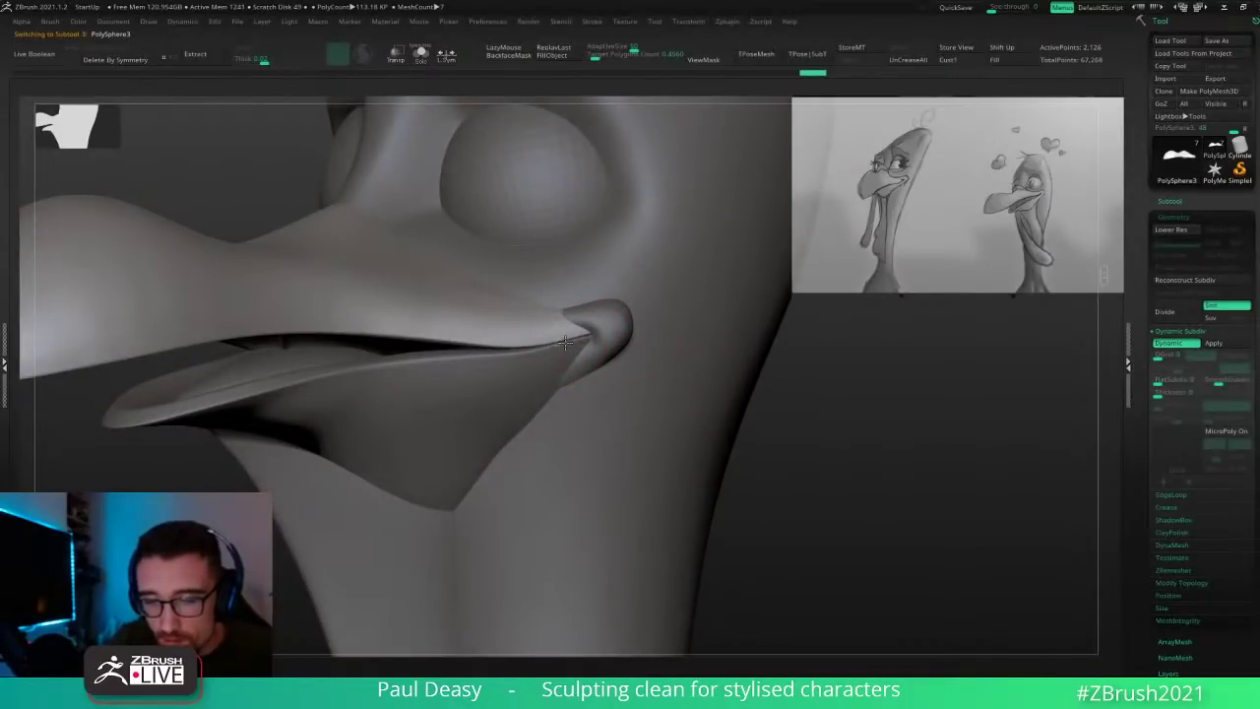
{"action": "left_click", "coordinate": [564, 345], "text": "alt"}
{"action": "key", "text": "space"}
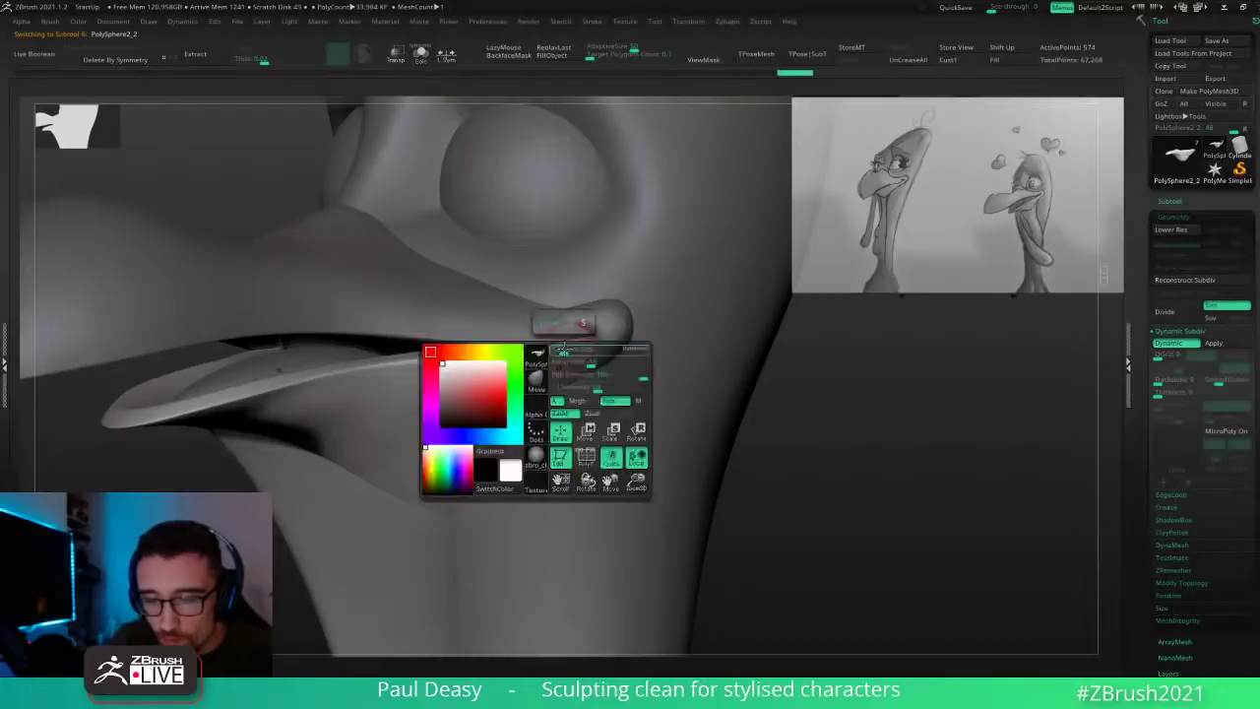
{"action": "right_click_drag", "start_coordinate": [565, 348], "coordinate": [563, 345]}
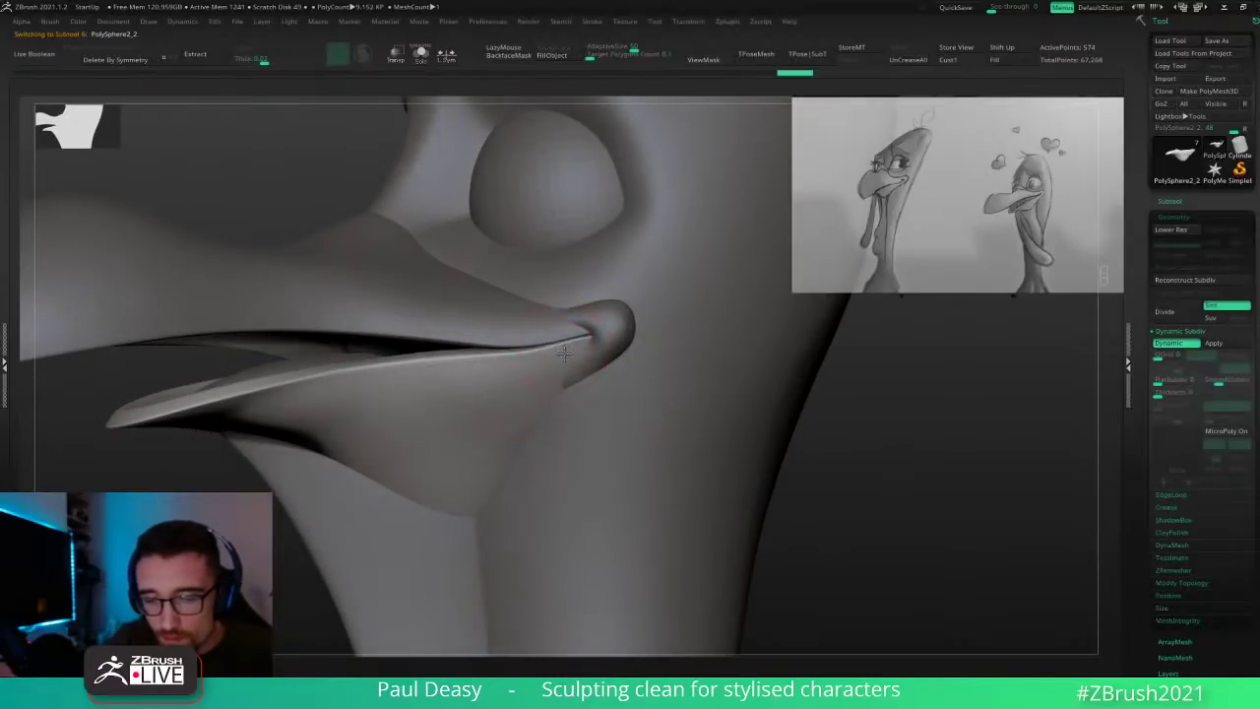
{"action": "left_click_drag", "start_coordinate": [564, 354], "coordinate": [564, 351]}
{"action": "key", "text": "ctrl+z"}
{"action": "key", "text": "ctrl+shift+z"}
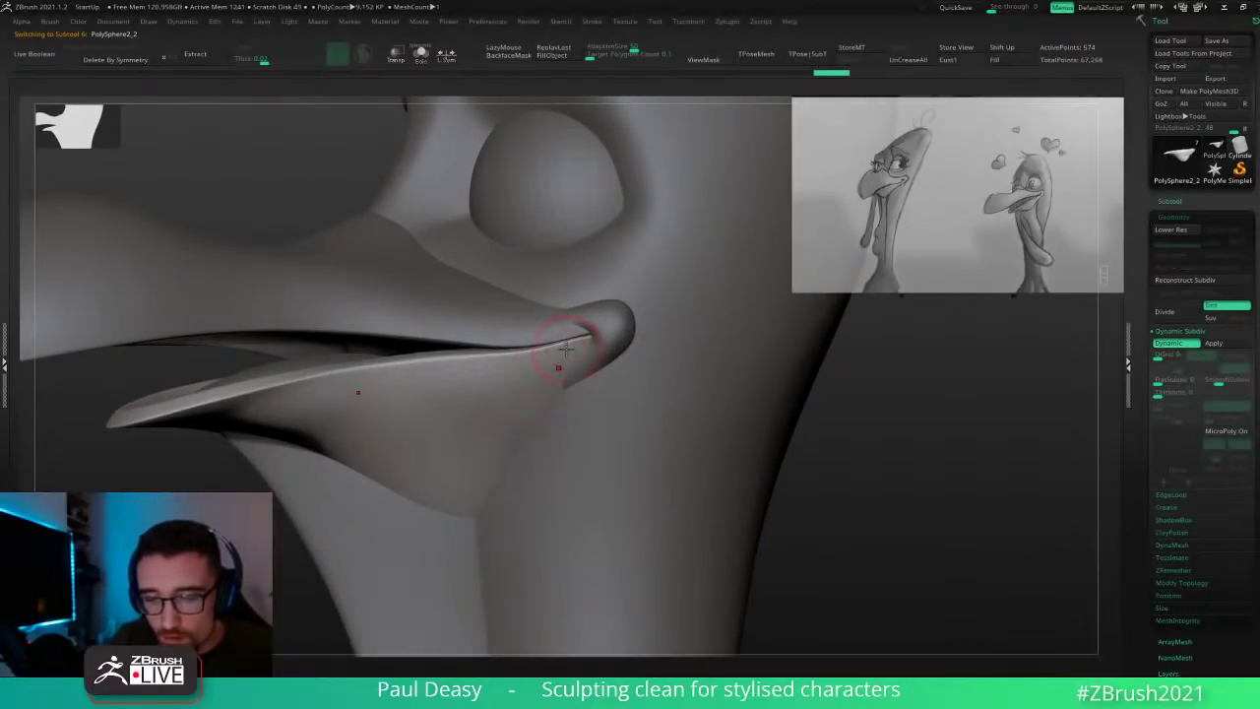
{"action": "key", "text": "space"}
{"action": "left_click_drag", "start_coordinate": [566, 355], "coordinate": [570, 351]}
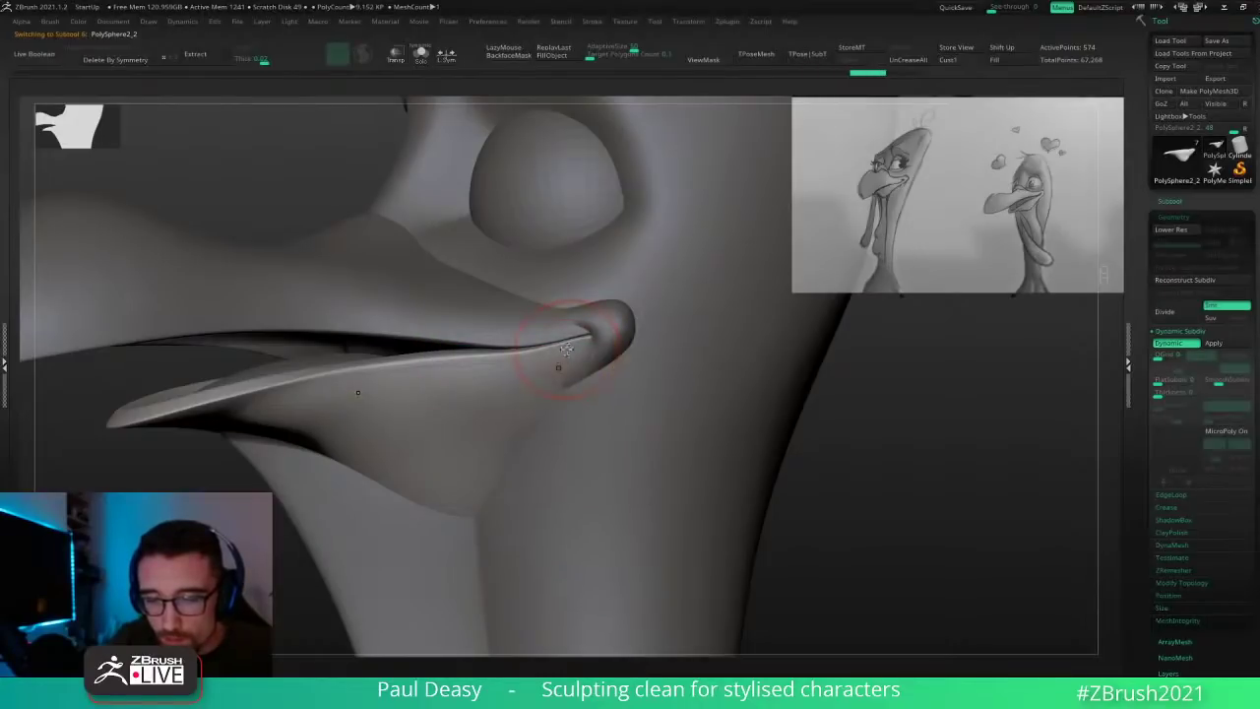
Step: Replace the lower beak's dynamic subdivision with a real subdivision level 2 and enlarge the Move brush
{"action": "key", "text": "shift+d"}
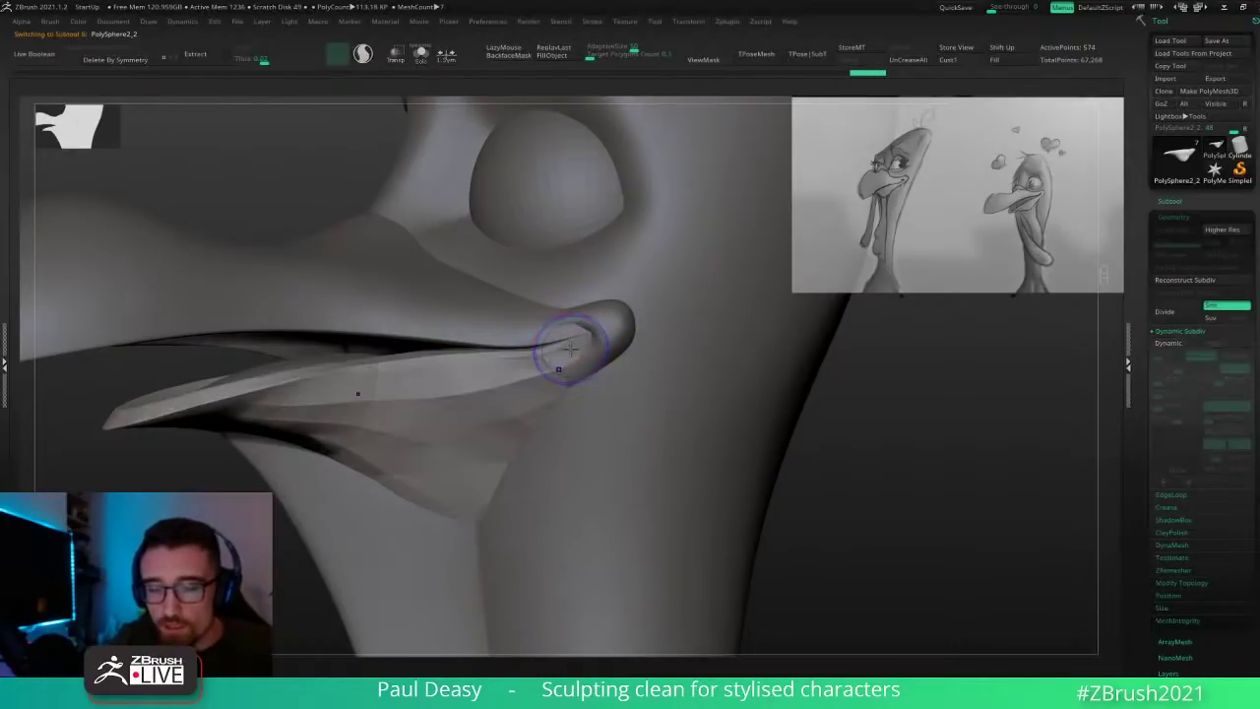
{"action": "key", "text": "d"}
{"action": "key", "text": "space"}
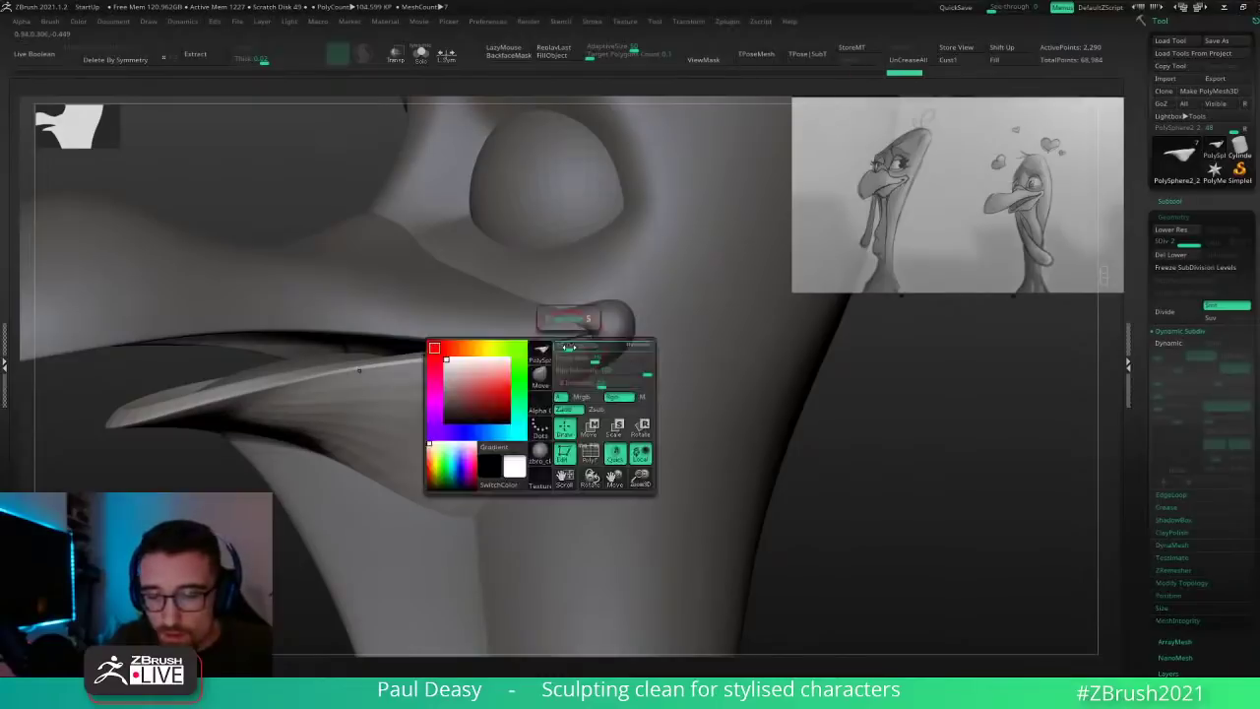
{"action": "left_click_drag", "start_coordinate": [569, 350], "coordinate": [569, 348]}
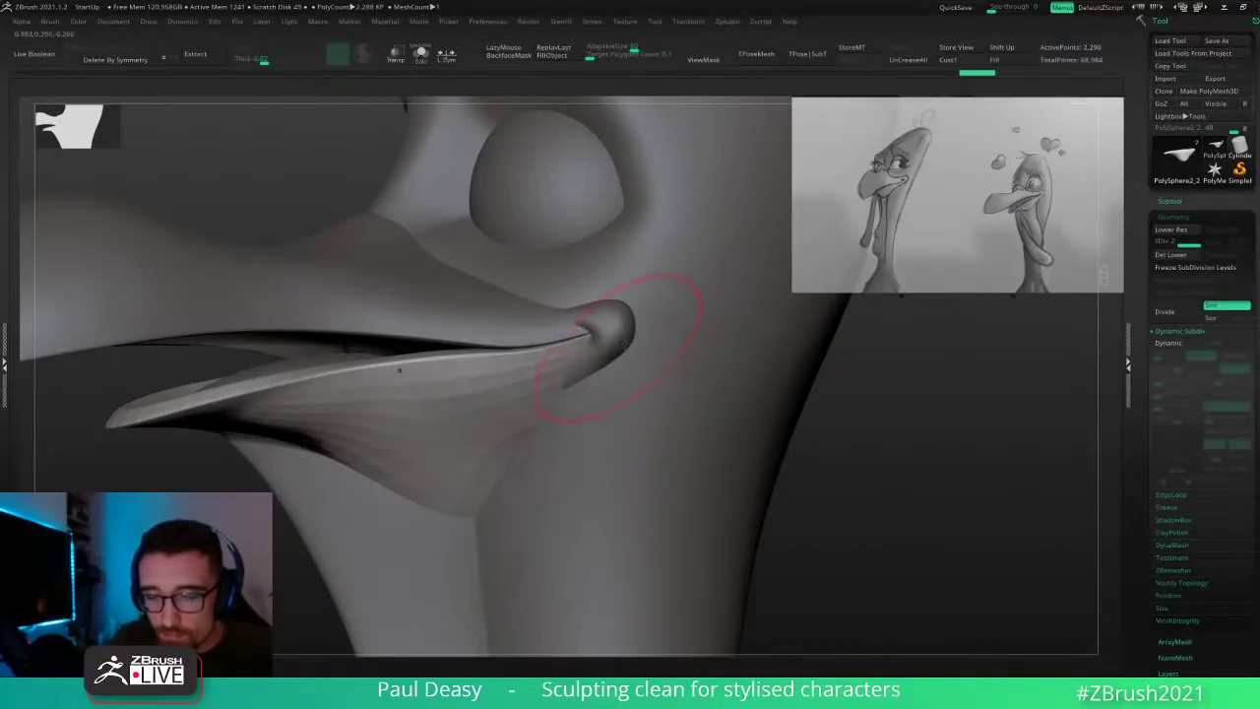
Step: Raise the lower beak to subdivision level 3 and smooth its back corner below the mouth-corner piece
{"action": "left_click_drag", "start_coordinate": [913, 443], "coordinate": [928, 471]}
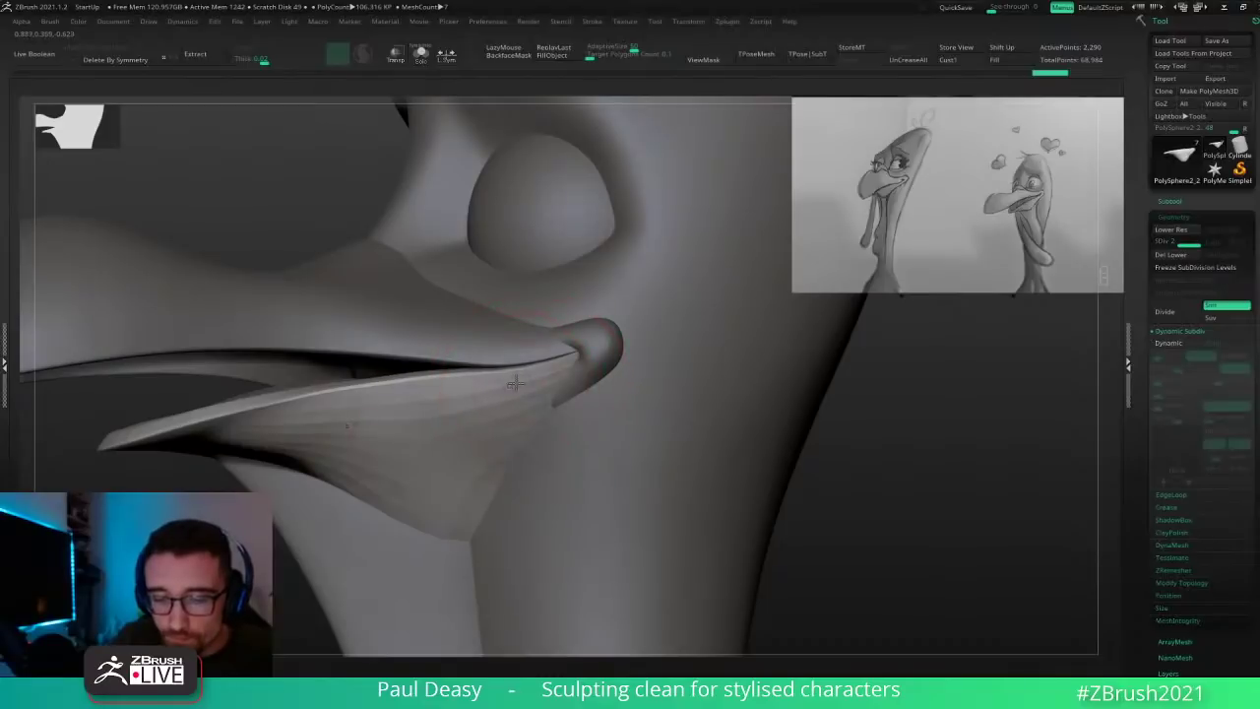
{"action": "key", "text": "d"}
{"action": "left_click_drag", "start_coordinate": [845, 448], "coordinate": [736, 449], "text": "alt"}
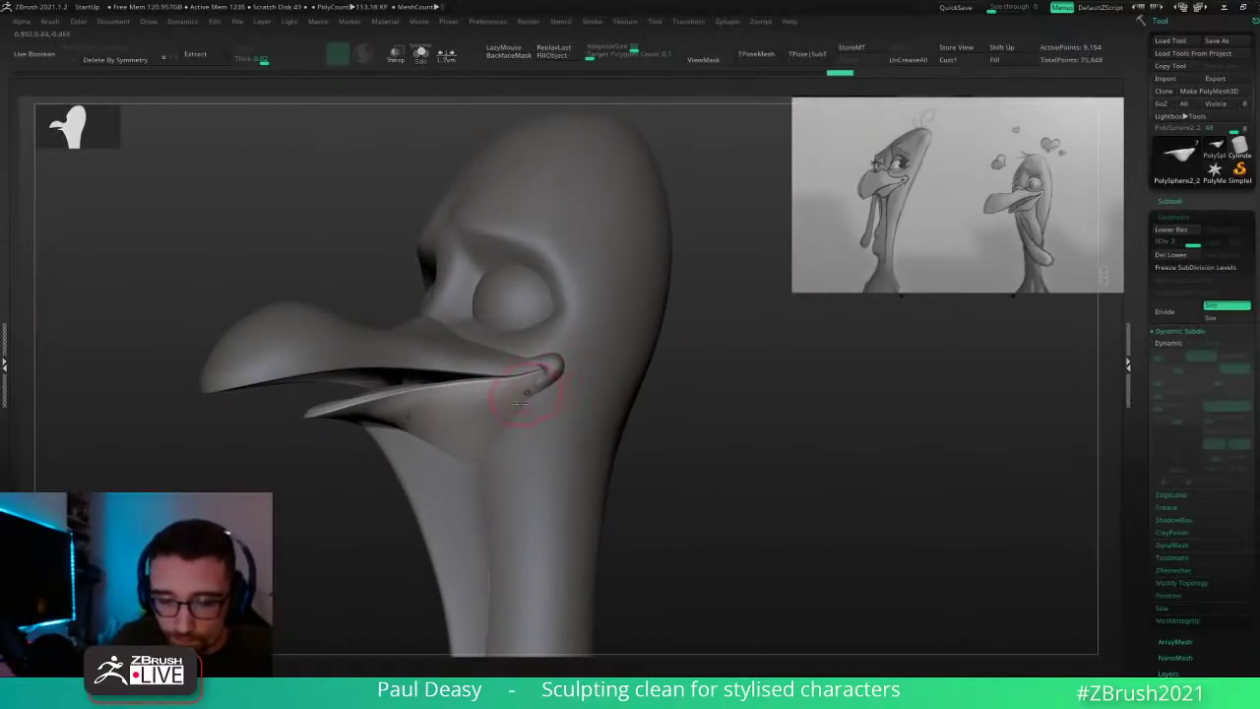
{"action": "left_click_drag", "start_coordinate": [519, 384], "coordinate": [506, 416], "text": "shift"}
Step: Drop the lower beak to subdivision level 1, resize the brush and adjust its back lower edge beside the throat piece
{"action": "right_click_drag", "start_coordinate": [418, 429], "coordinate": [418, 388]}
{"action": "key", "text": "shift+d"}
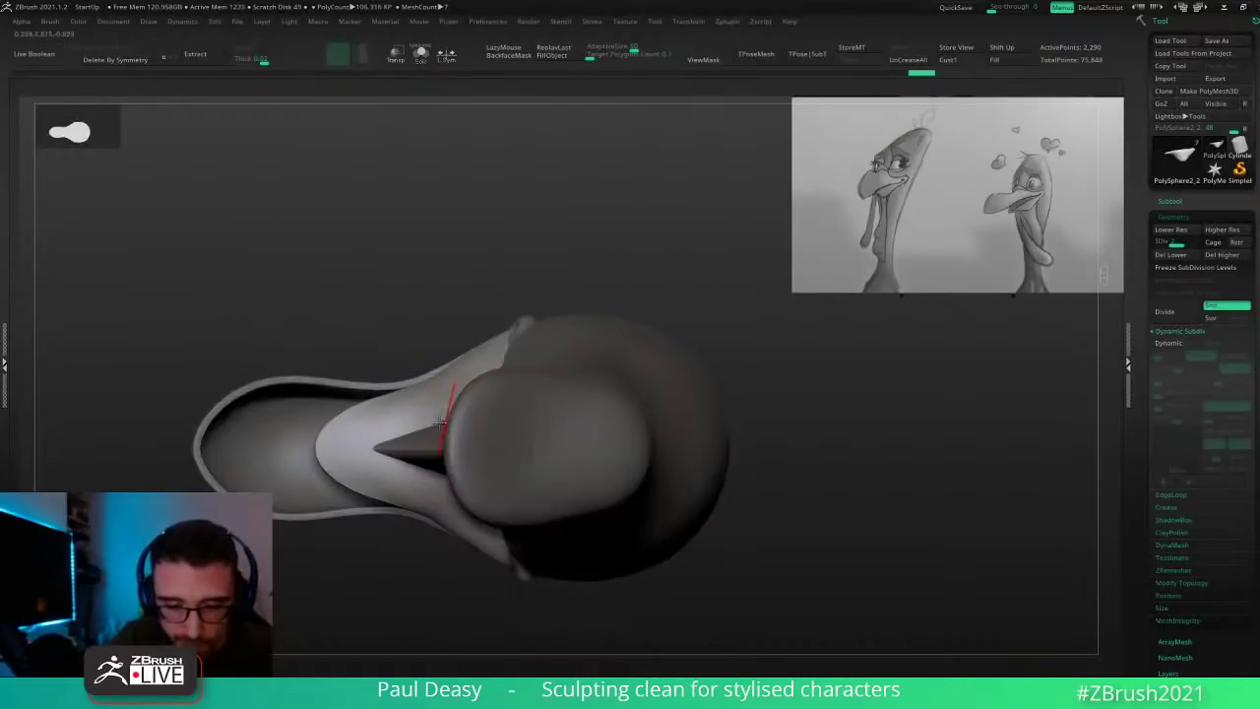
{"action": "key", "text": "shift+d"}
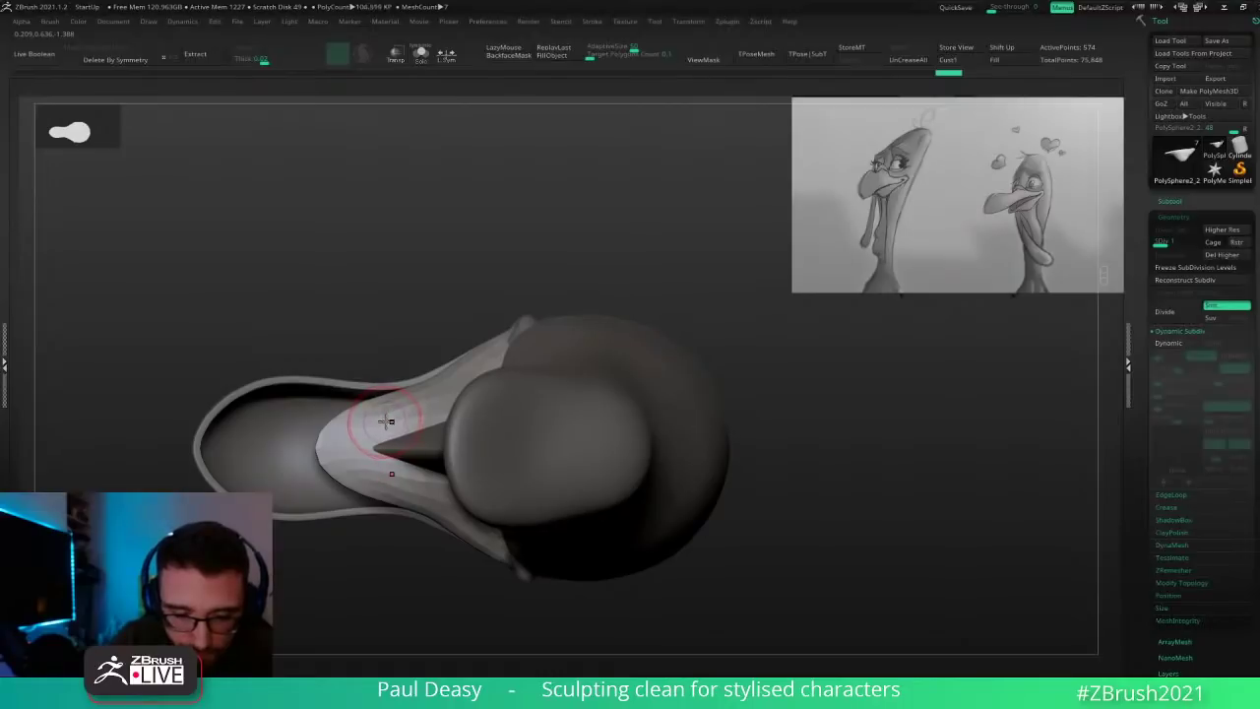
{"action": "key", "text": "w"}
{"action": "left_click", "coordinate": [395, 414]}
{"action": "key", "text": "q"}
{"action": "key", "text": "space"}
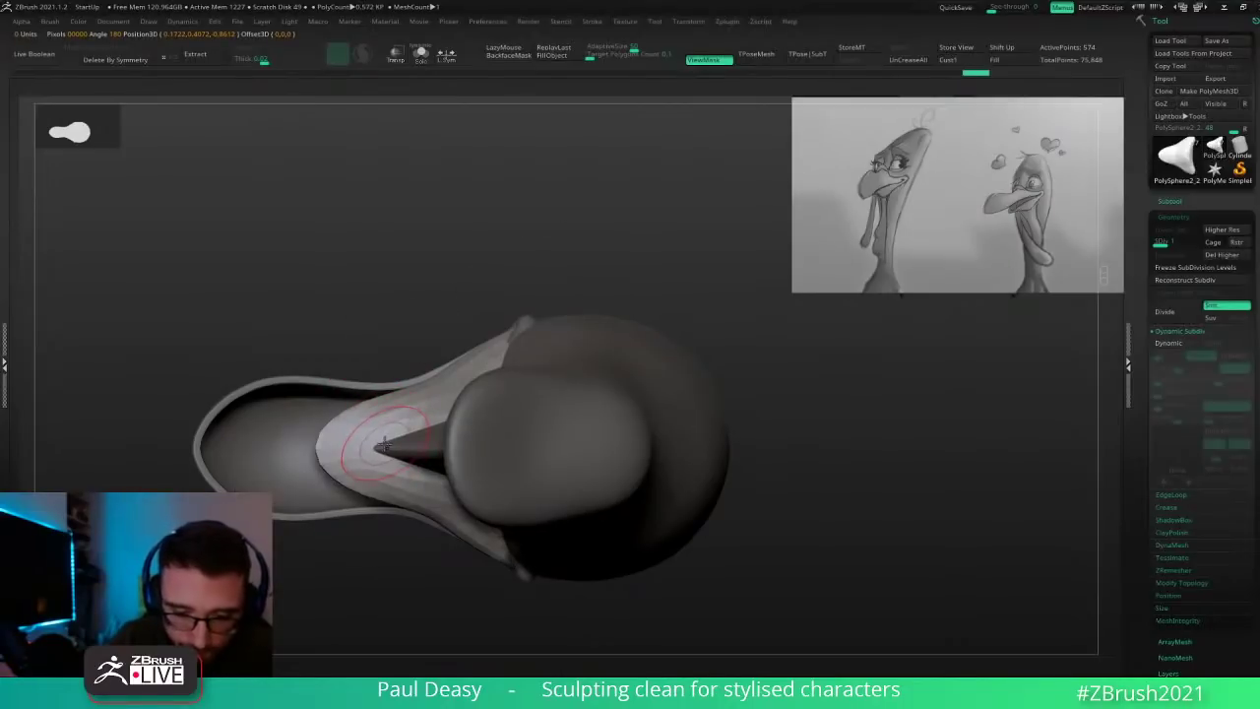
{"action": "key", "text": "space"}
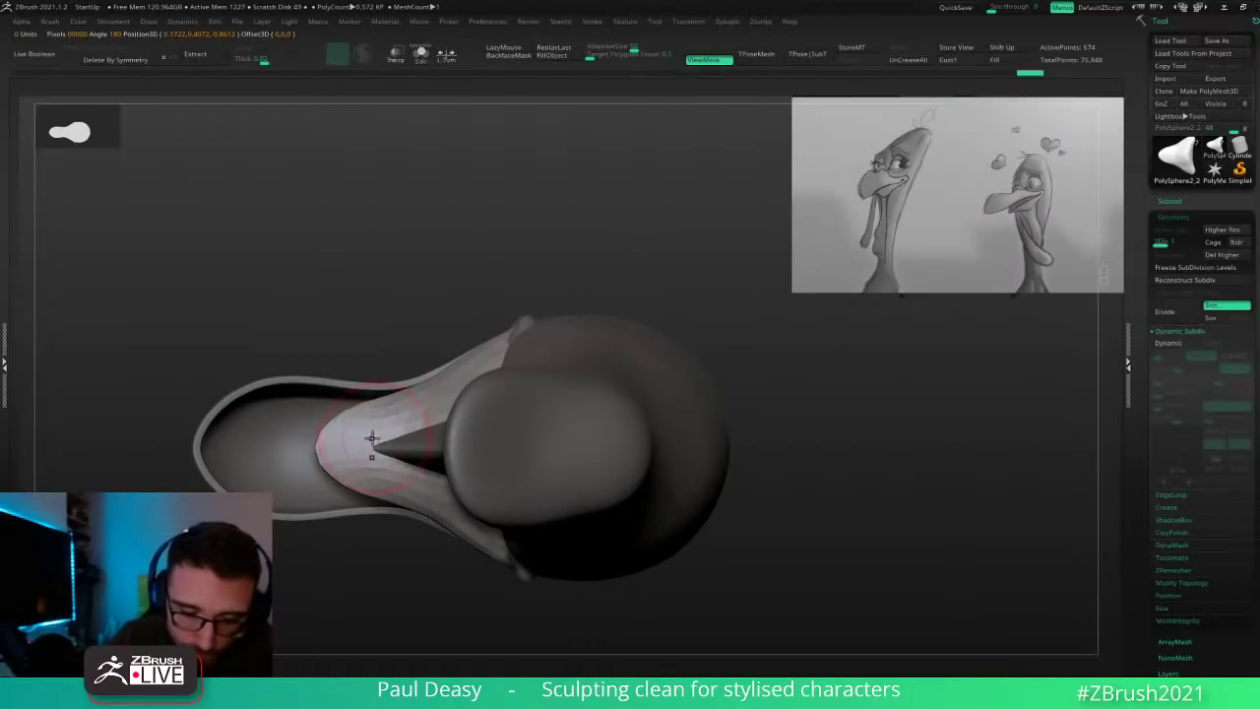
{"action": "key", "text": "s"}
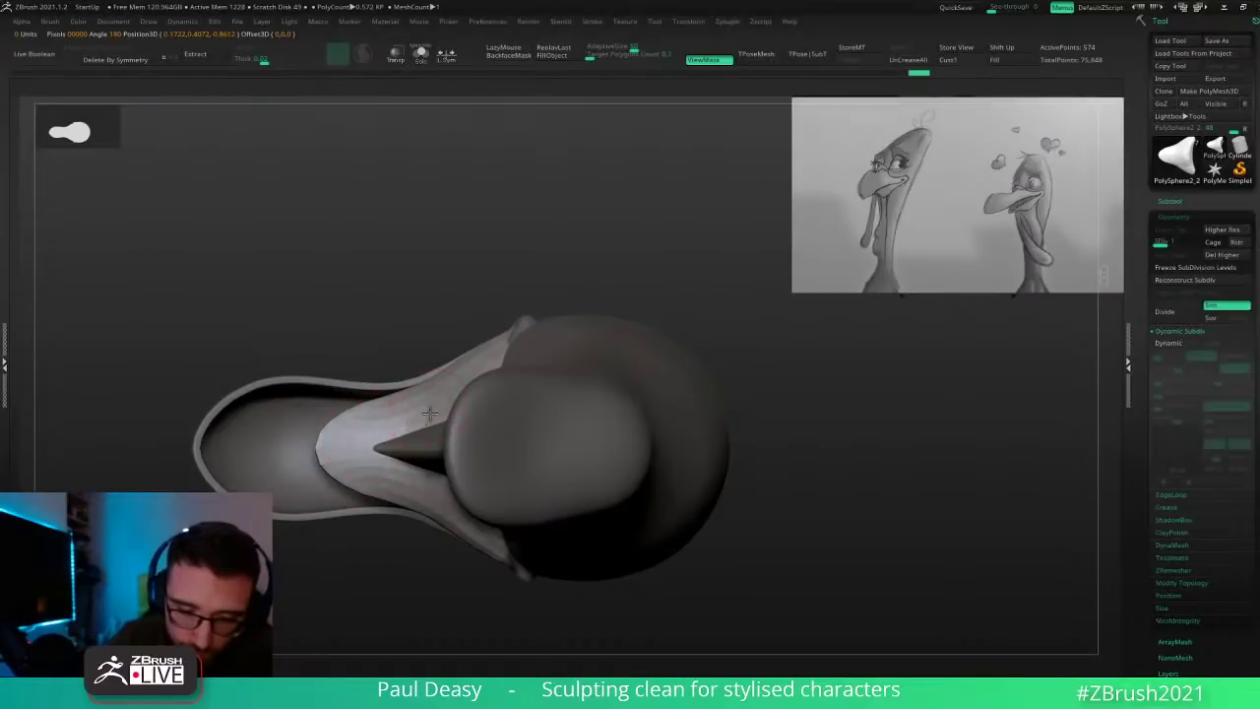
{"action": "right_click_drag", "start_coordinate": [430, 413], "coordinate": [475, 414]}
{"action": "right_click", "coordinate": [410, 494]}
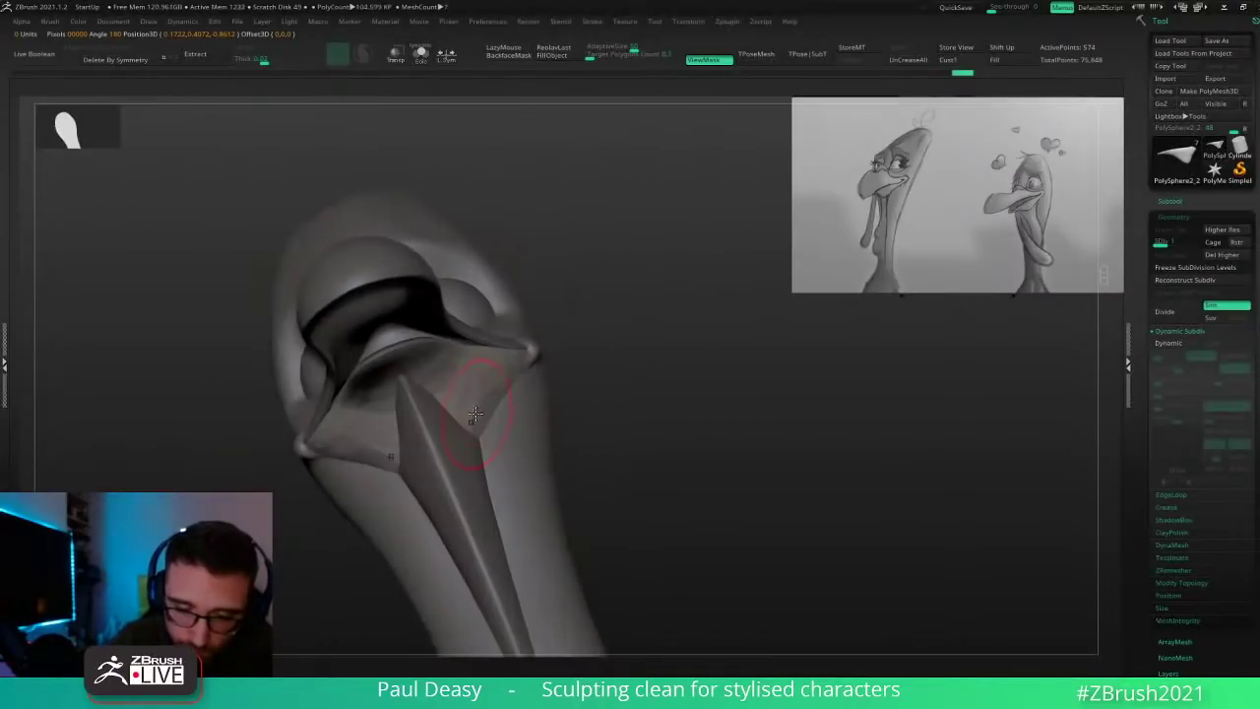
{"action": "mouse_move", "coordinate": [468, 415]}
{"action": "left_mouse_down"}
{"action": "mouse_move", "coordinate": [507, 383]}
{"action": "mouse_move", "coordinate": [467, 409]}
{"action": "left_mouse_up"}
Step: Reshape the lower beak's side walls between the throat piece and the mouth corners with the Move brush
{"action": "right_click_drag", "start_coordinate": [495, 399], "coordinate": [506, 402], "text": "shift"}
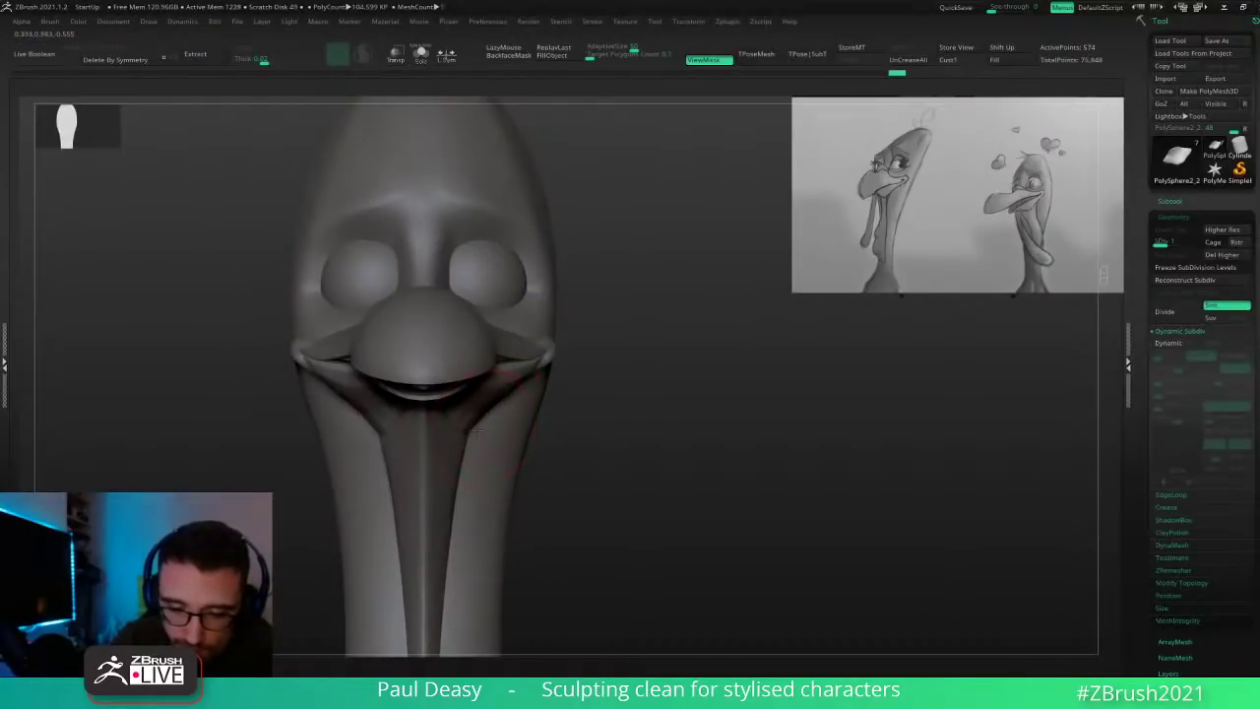
{"action": "right_click", "coordinate": [472, 427]}
{"action": "left_click_drag", "start_coordinate": [481, 421], "coordinate": [462, 431]}
{"action": "right_click_drag", "start_coordinate": [552, 434], "coordinate": [565, 412]}
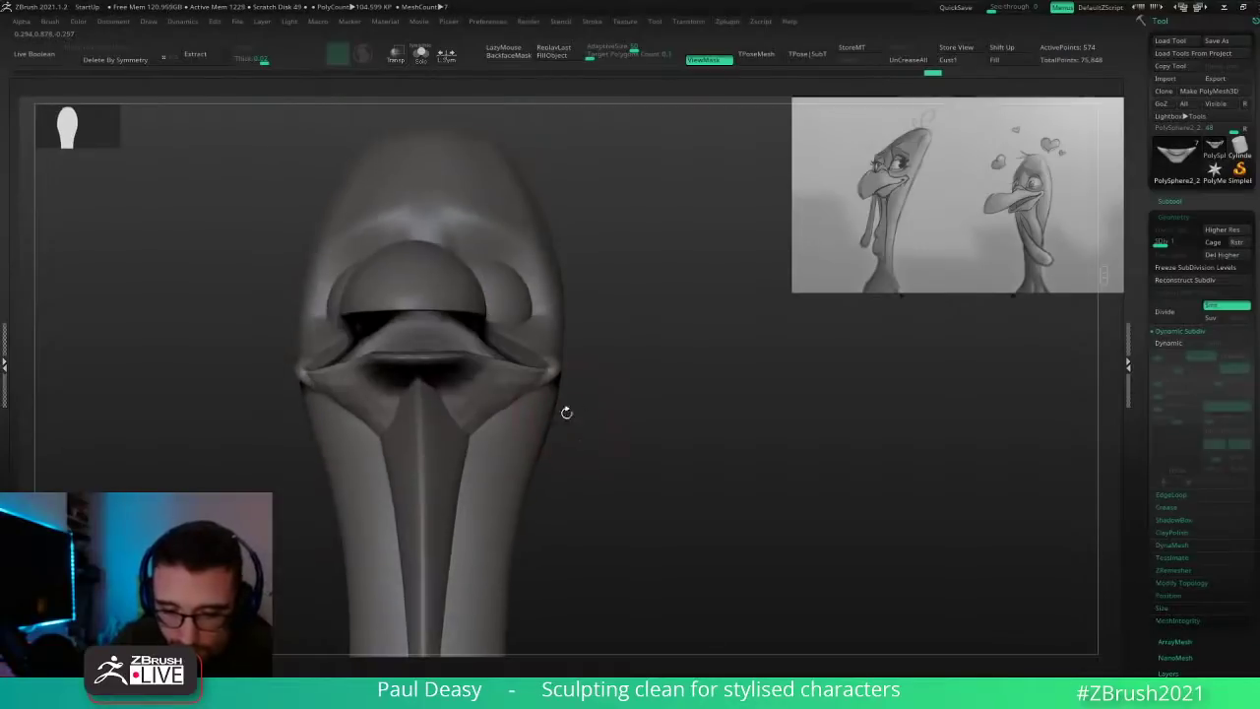
{"action": "right_click", "coordinate": [508, 398]}
{"action": "left_click_drag", "start_coordinate": [510, 398], "coordinate": [505, 394]}
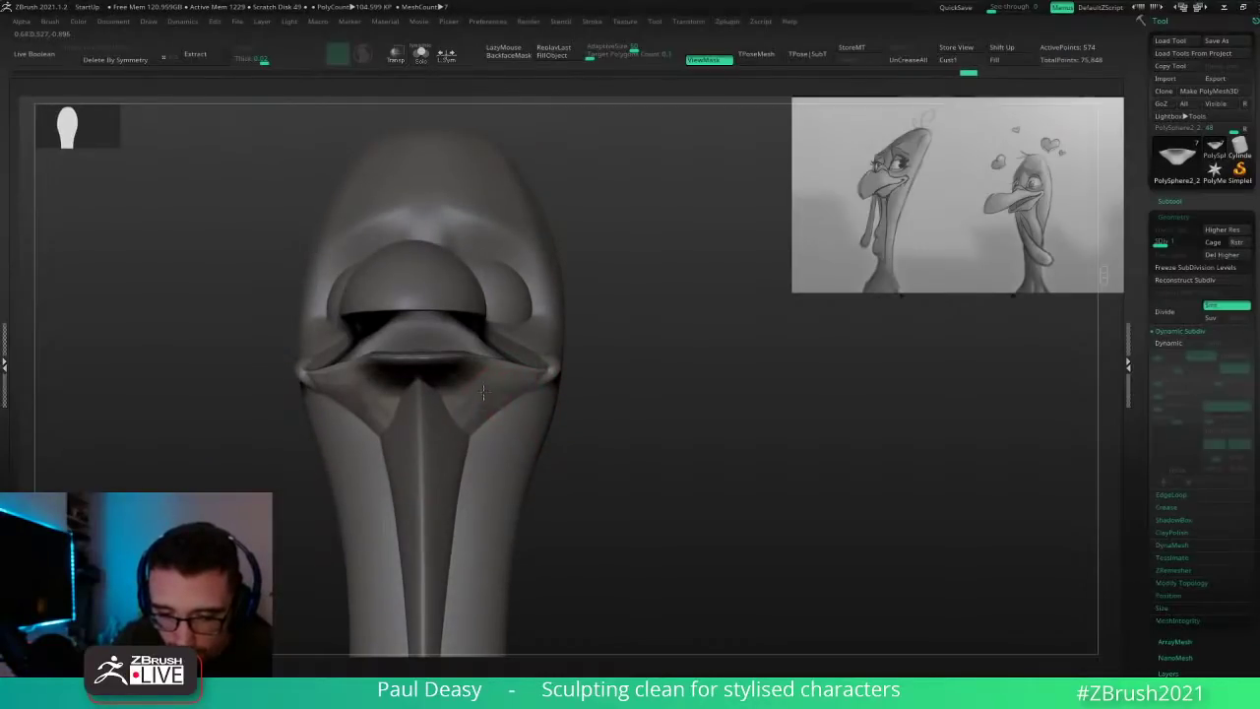
{"action": "right_click_drag", "start_coordinate": [483, 392], "coordinate": [501, 403]}
{"action": "left_click_drag", "start_coordinate": [522, 386], "coordinate": [469, 399]}
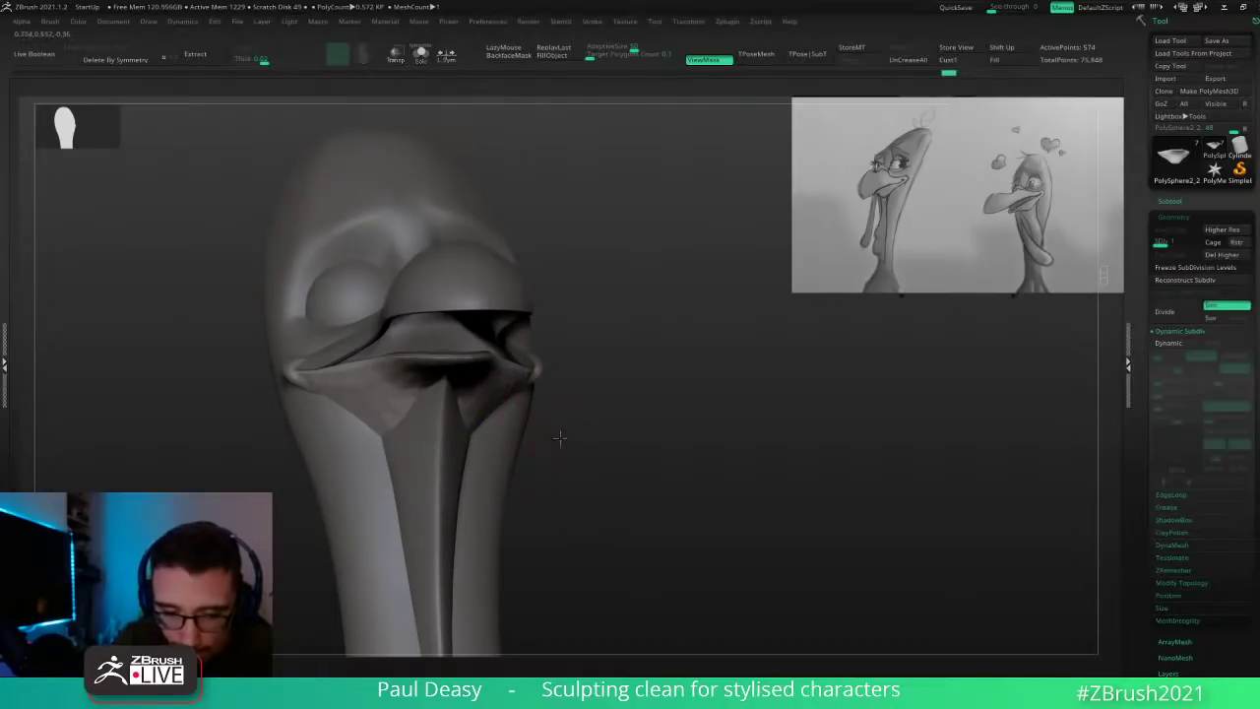
{"action": "right_click_drag", "start_coordinate": [560, 439], "coordinate": [522, 451], "text": "shift"}
{"action": "right_click", "coordinate": [504, 403]}
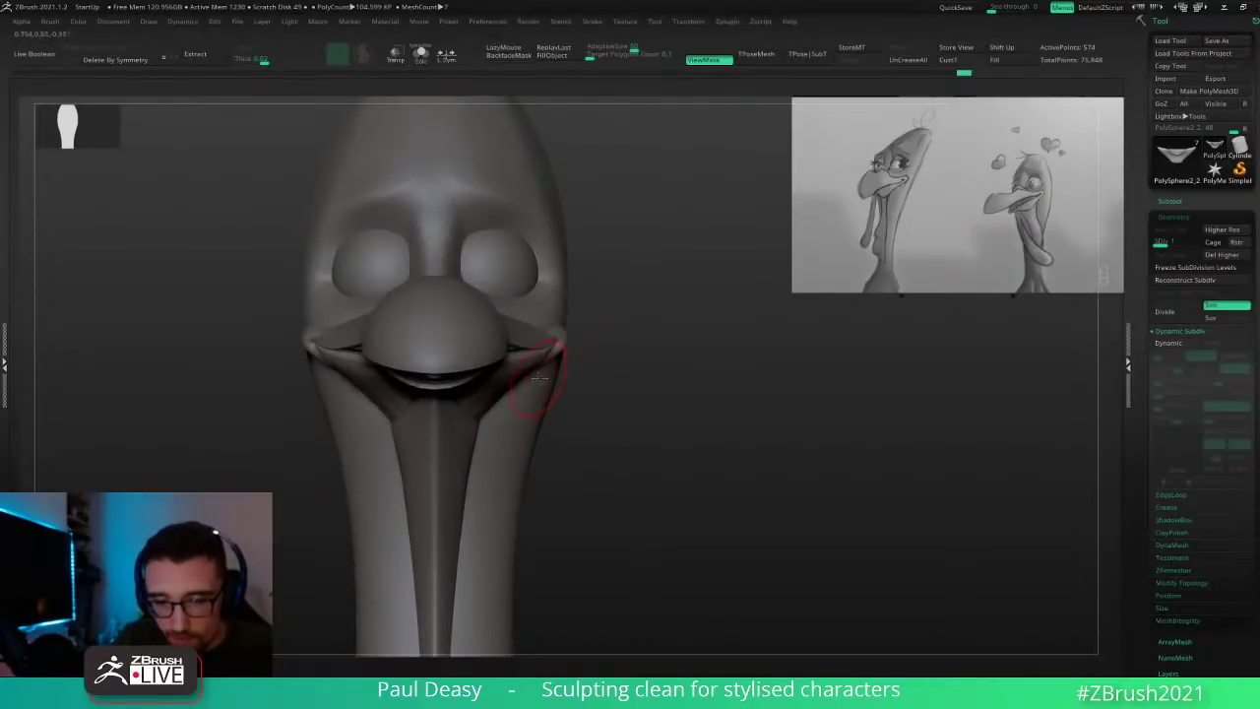
Step: Rework the lower beak's mask, adjust the brush size and smooth the surface near the mouth corner
{"action": "mouse_move", "coordinate": [556, 392]}
{"action": "right_mouse_down"}
{"action": "mouse_move", "coordinate": [536, 370]}
{"action": "mouse_move", "coordinate": [591, 365]}
{"action": "right_mouse_up"}
{"action": "left_click", "coordinate": [598, 365], "text": "ctrl"}
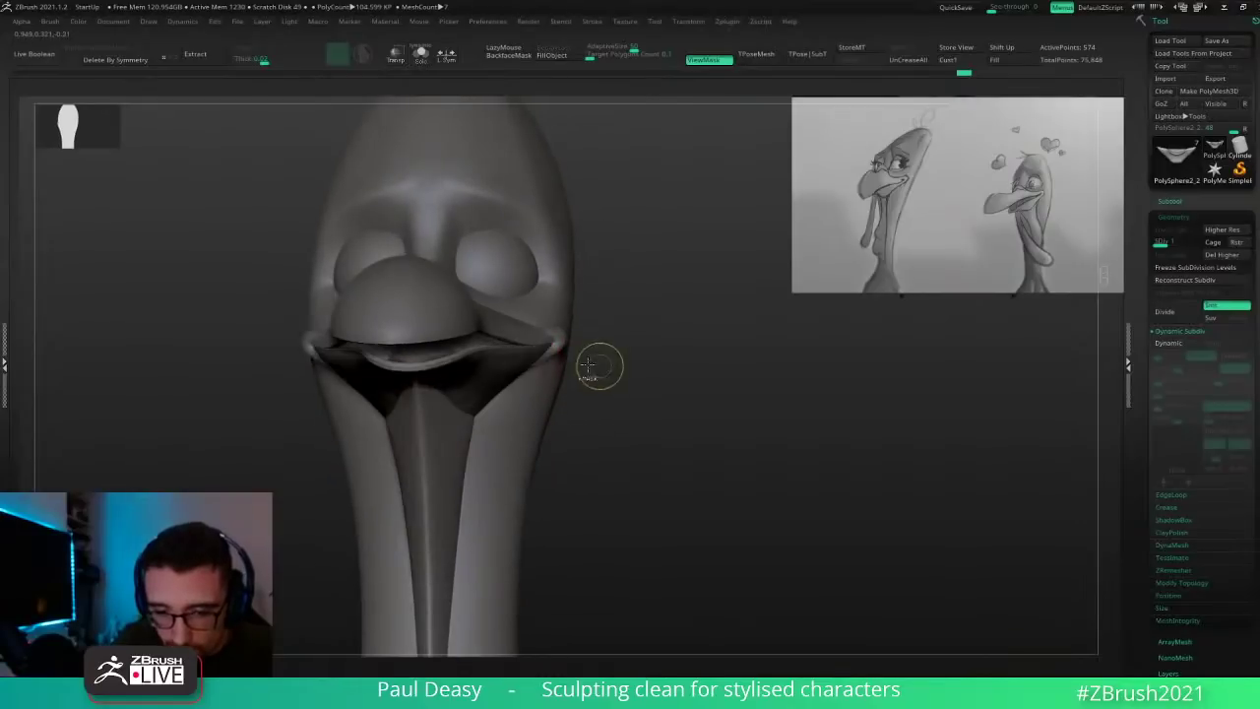
{"action": "left_click", "coordinate": [526, 361], "text": "ctrl"}
{"action": "left_click", "coordinate": [526, 362], "text": "ctrl"}
{"action": "left_click_drag", "start_coordinate": [605, 377], "coordinate": [615, 379], "text": "ctrl"}
{"action": "right_click", "coordinate": [497, 437]}
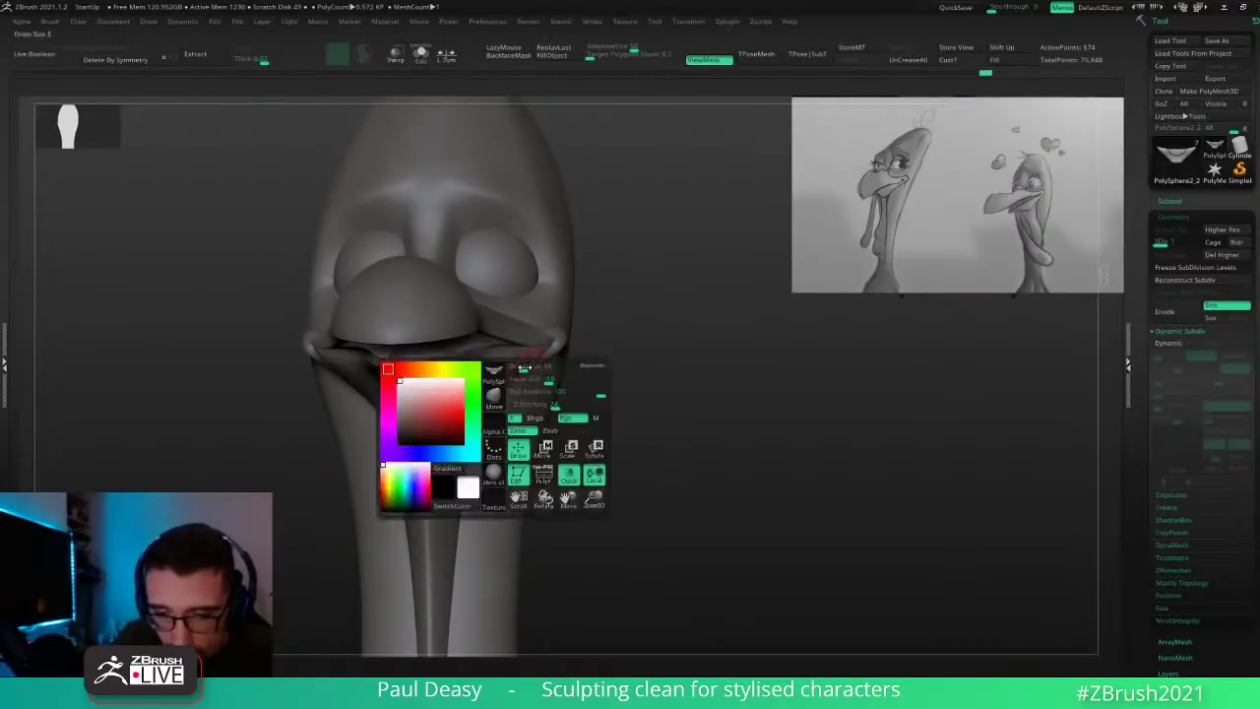
{"action": "right_click_drag", "start_coordinate": [497, 438], "coordinate": [527, 443], "text": "shift"}
{"action": "mouse_move", "coordinate": [548, 349]}
{"action": "left_mouse_down", "text": "shift"}
{"action": "mouse_move", "coordinate": [501, 378]}
{"action": "mouse_move", "coordinate": [510, 372]}
{"action": "left_mouse_up", "text": "shift"}
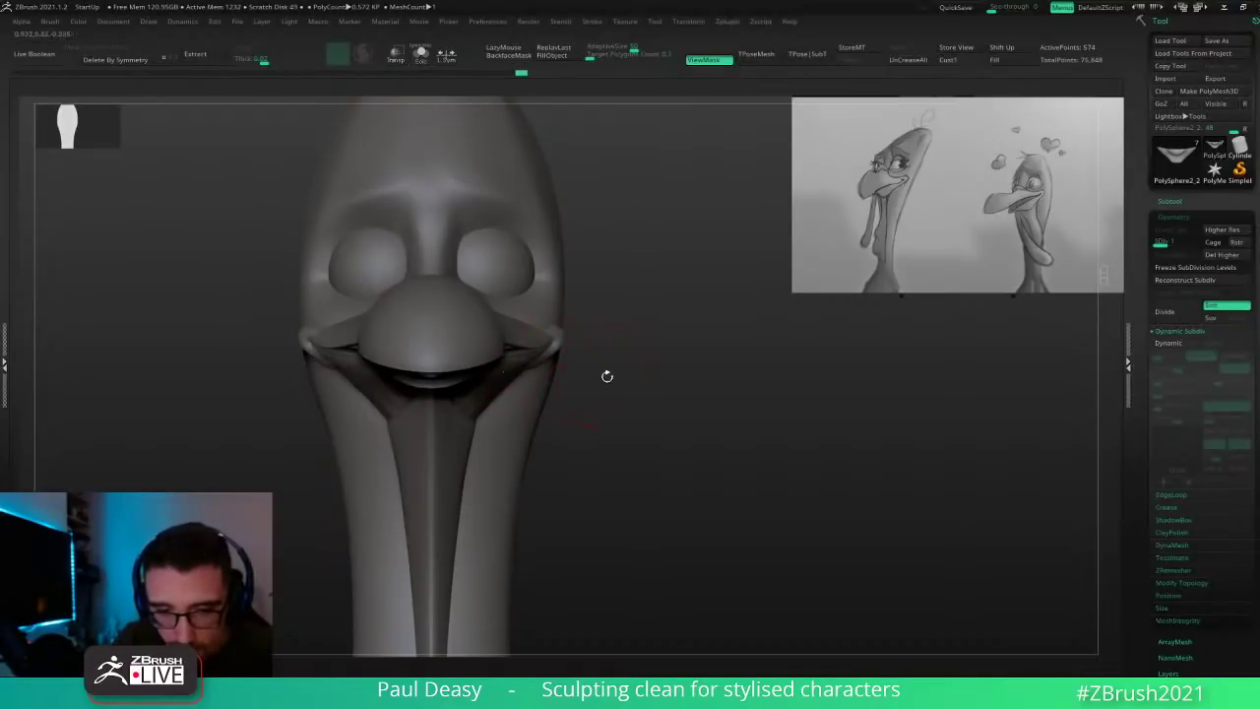
Step: Raise the lower beak to subdivision level 3, step the adjoining part up its subdivision levels and select the tongue
{"action": "right_click_drag", "start_coordinate": [607, 376], "coordinate": [620, 422], "text": "ctrl"}
{"action": "key", "text": "d"}
{"action": "key", "text": "d"}
{"action": "left_click", "coordinate": [500, 369], "text": "alt"}
{"action": "key", "text": "shift+d"}
{"action": "key", "text": "d"}
{"action": "key", "text": "d"}
{"action": "key", "text": "d"}
{"action": "left_click", "coordinate": [444, 396], "text": "alt"}
{"action": "key", "text": "space"}
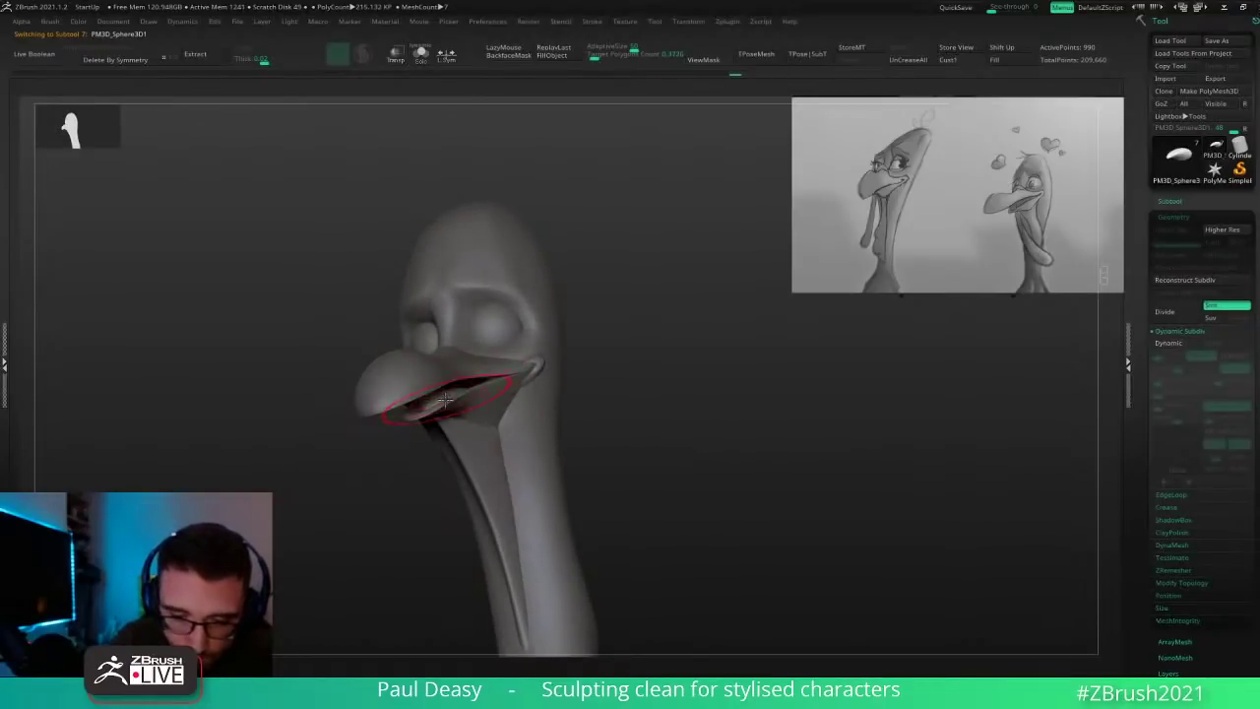
Step: Select the lower beak, drop it to subdivision level 1, mask part of it and invert the mask
{"action": "right_click_drag", "start_coordinate": [644, 398], "coordinate": [606, 413]}
{"action": "left_click", "coordinate": [508, 407], "text": "alt"}
{"action": "key", "text": "w"}
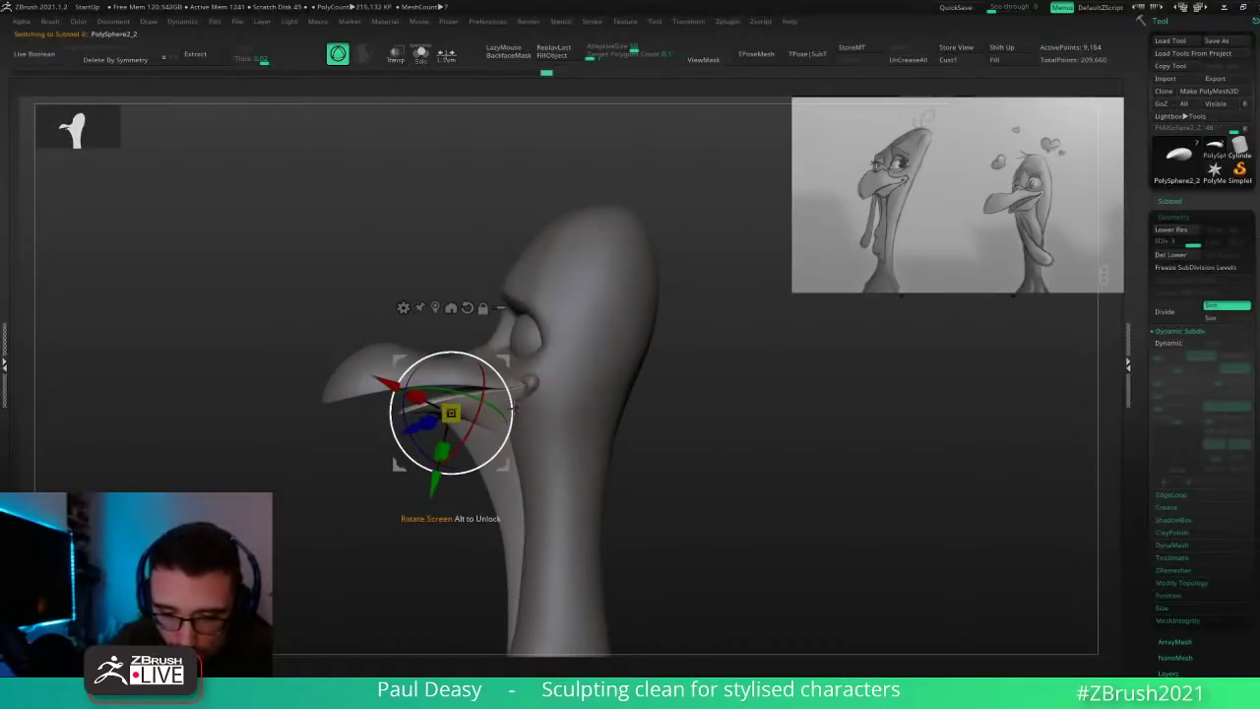
{"action": "key", "text": "shift+d"}
{"action": "key", "text": "shift+d"}
{"action": "key", "text": "q"}
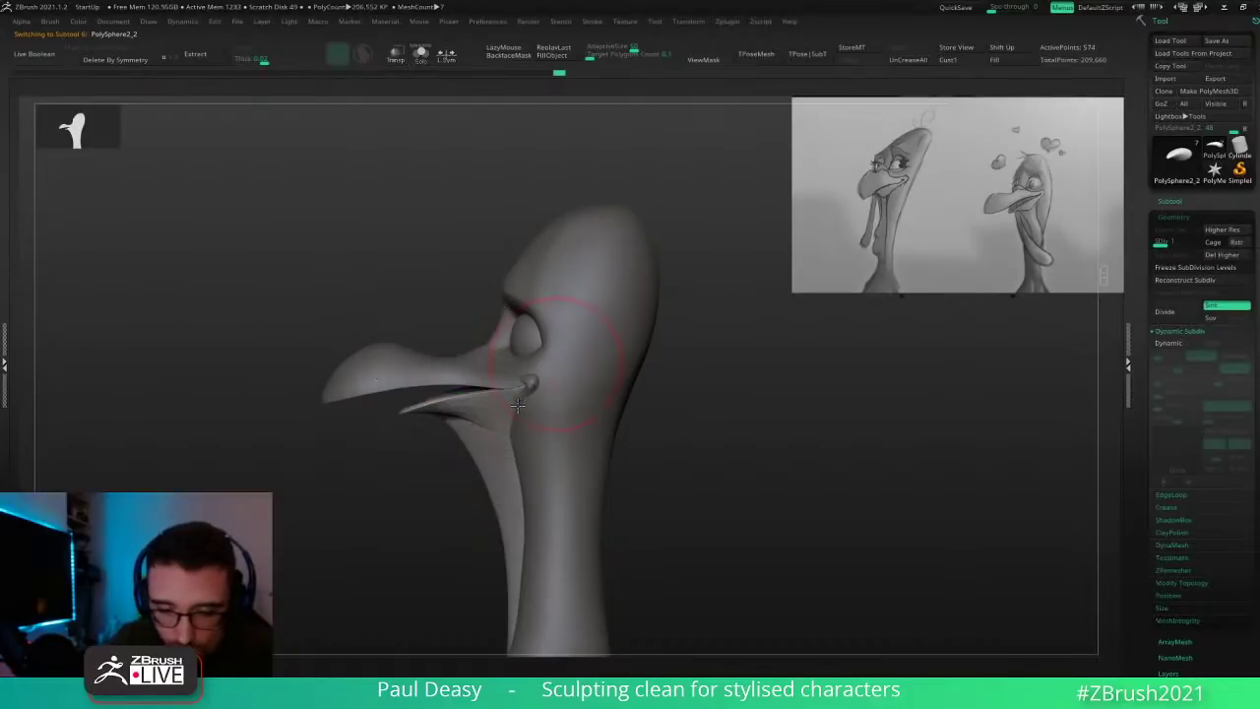
{"action": "mouse_move", "coordinate": [491, 443]}
{"action": "left_mouse_down", "text": "ctrl"}
{"action": "mouse_move", "coordinate": [478, 337]}
{"action": "mouse_move", "coordinate": [443, 483]}
{"action": "left_mouse_up", "text": "ctrl"}
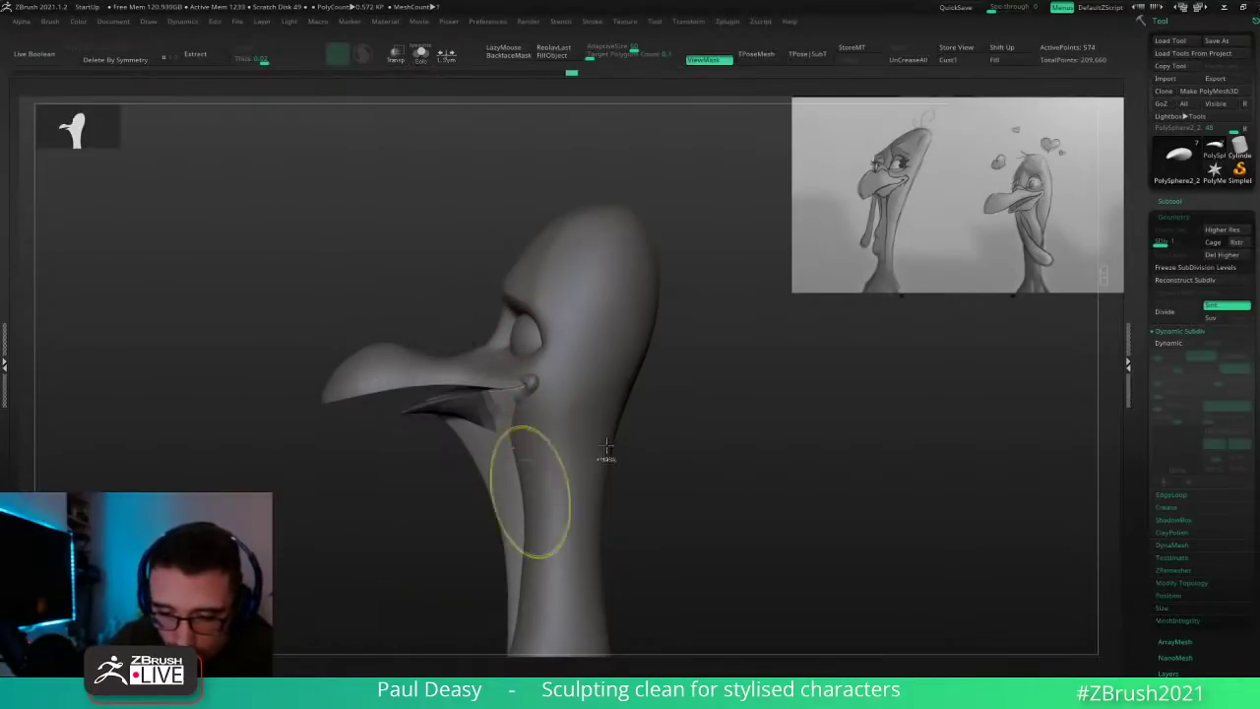
{"action": "left_click", "coordinate": [665, 410], "text": "ctrl"}
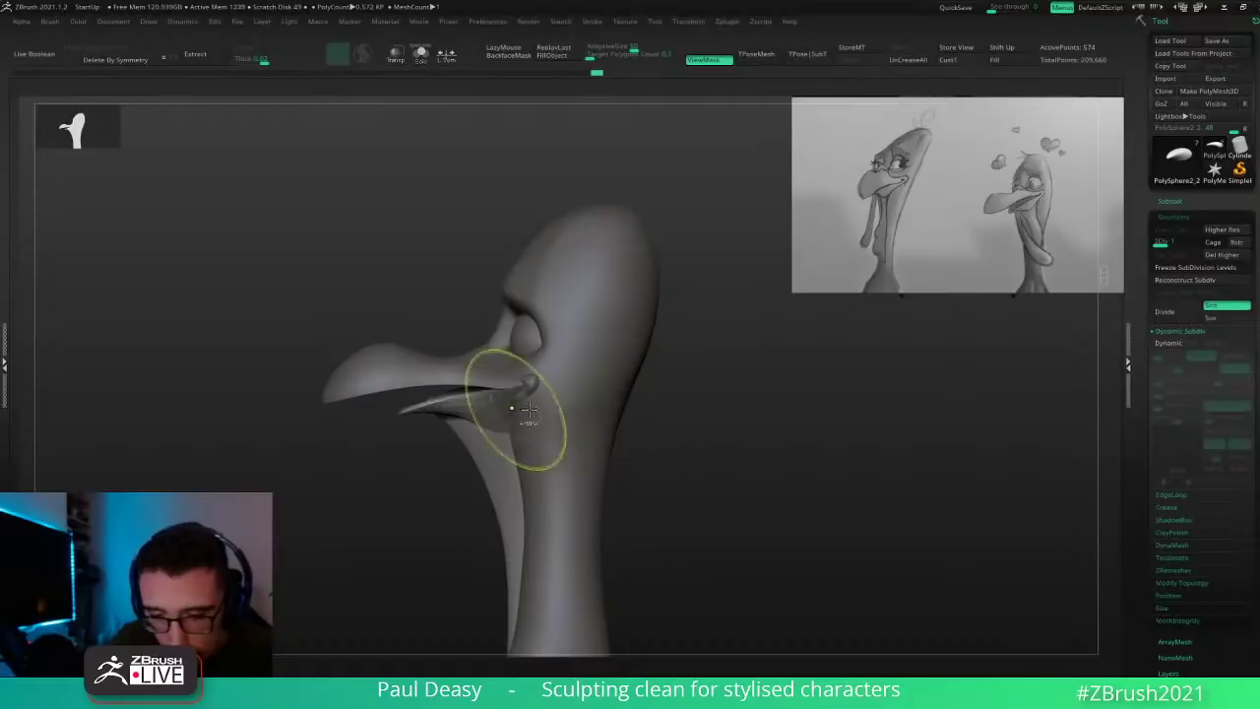
Step: Place the gizmo near the mouth corner and rotate the front of the lower beak downward to open the mouth
{"action": "key", "text": "w"}
{"action": "left_click_drag", "start_coordinate": [505, 362], "coordinate": [569, 369], "text": "alt"}
{"action": "left_click", "coordinate": [536, 297], "text": "alt"}
{"action": "key", "text": "q"}
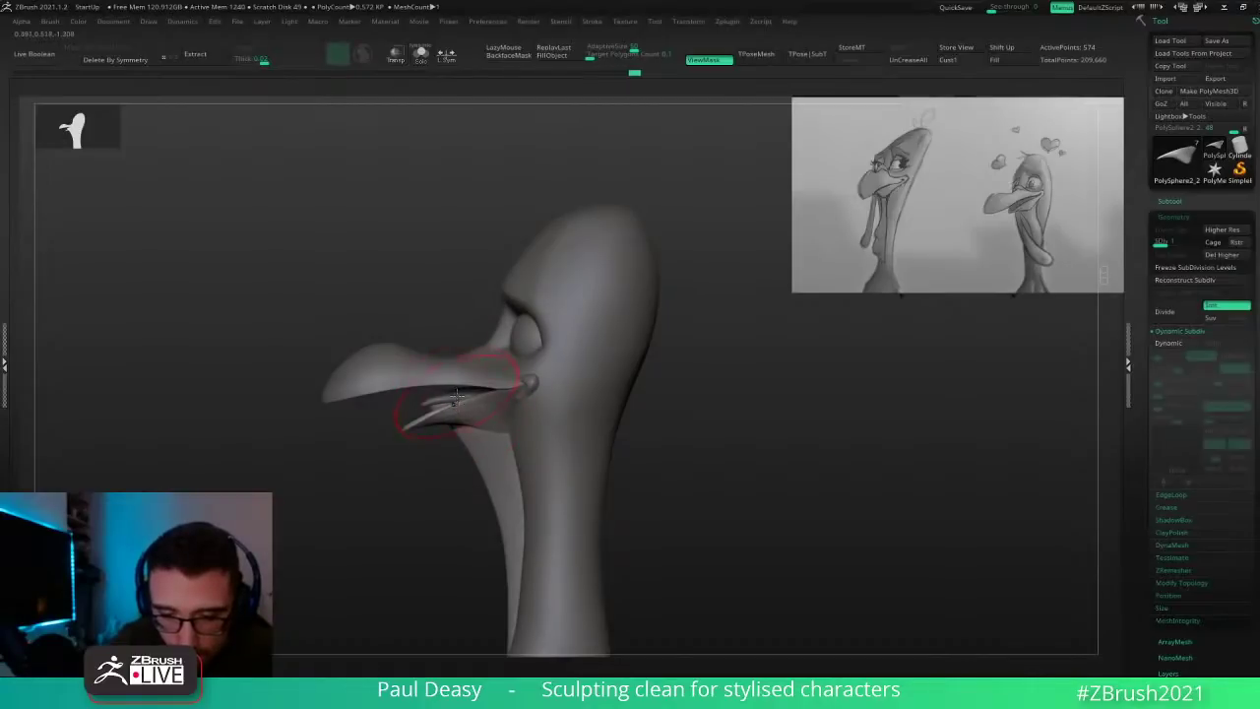
Step: Isolate the tongue, adjust it with the gizmo to fit the opened lower beak, and show all parts again
{"action": "left_click", "coordinate": [457, 396], "text": "alt"}
{"action": "key", "text": "w"}
{"action": "key", "text": "alt+s"}
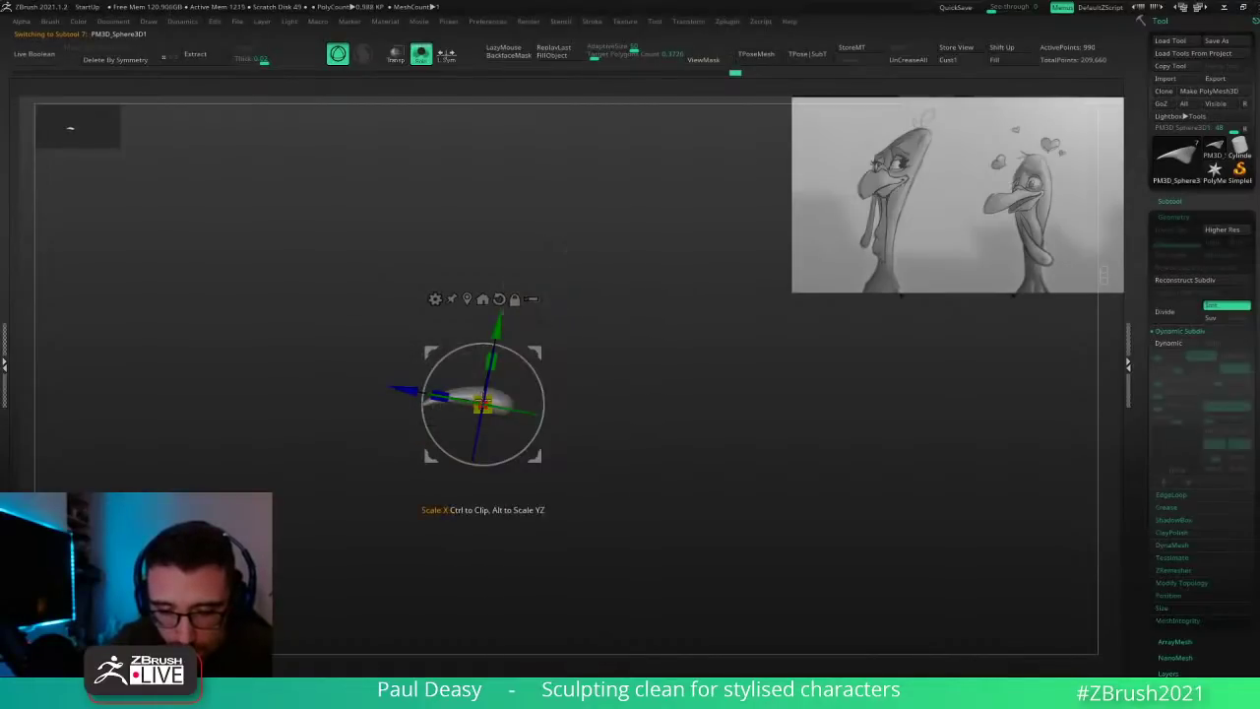
{"action": "left_click_drag", "start_coordinate": [538, 382], "coordinate": [531, 378]}
{"action": "key", "text": "alt+s"}
{"action": "key", "text": "q"}
{"action": "left_click_drag", "start_coordinate": [666, 443], "coordinate": [737, 447]}
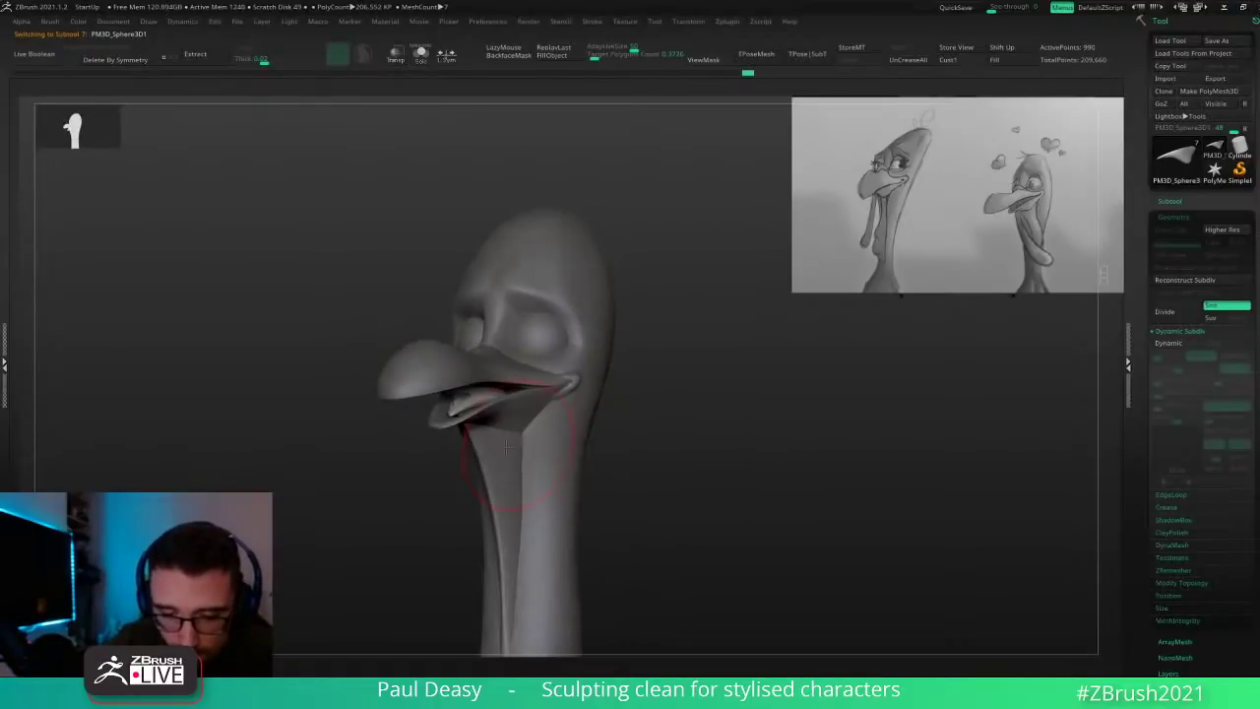
Step: Select the throat piece, turn off its dynamic subdivision and adjust its front top edge with a resized Move brush
{"action": "left_click", "coordinate": [492, 445], "text": "alt"}
{"action": "left_click_drag", "start_coordinate": [449, 480], "coordinate": [382, 491]}
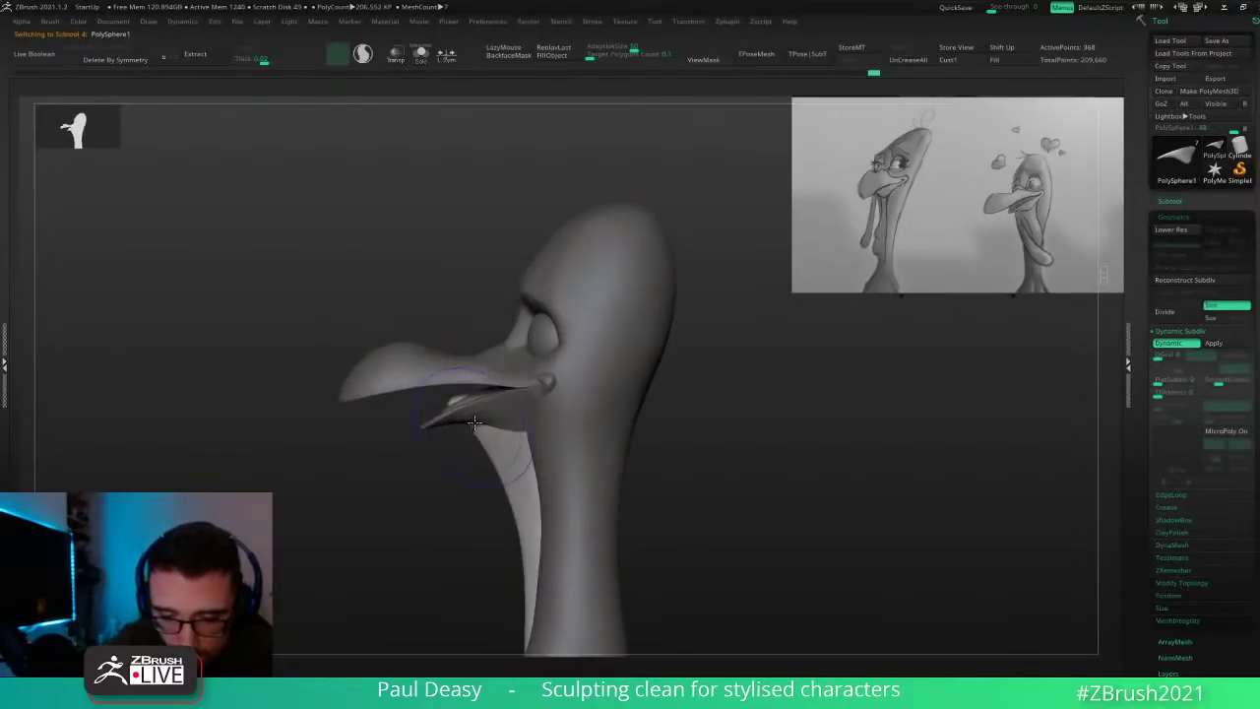
{"action": "key", "text": "shift+d"}
{"action": "key", "text": "b"}
{"action": "key", "text": "m"}
{"action": "key", "text": "v"}
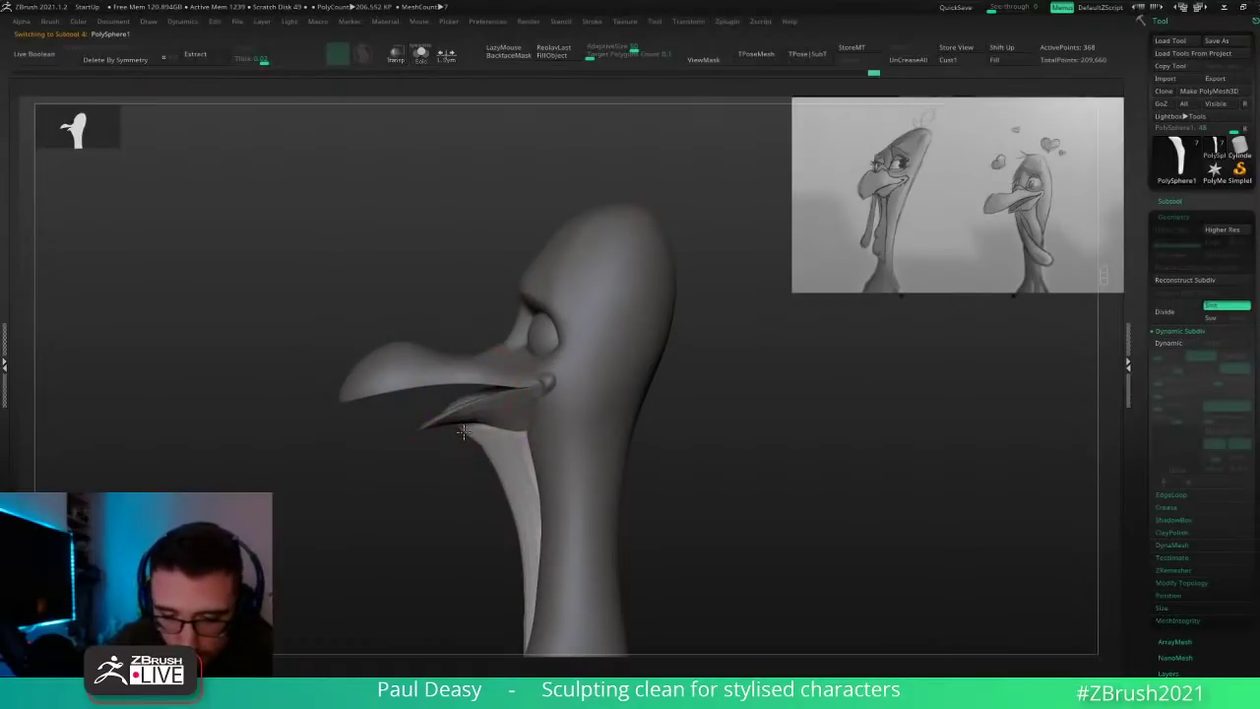
{"action": "left_click_drag", "start_coordinate": [463, 431], "coordinate": [456, 431]}
{"action": "key", "text": "space"}
{"action": "key", "text": "space"}
{"action": "key", "text": "space"}
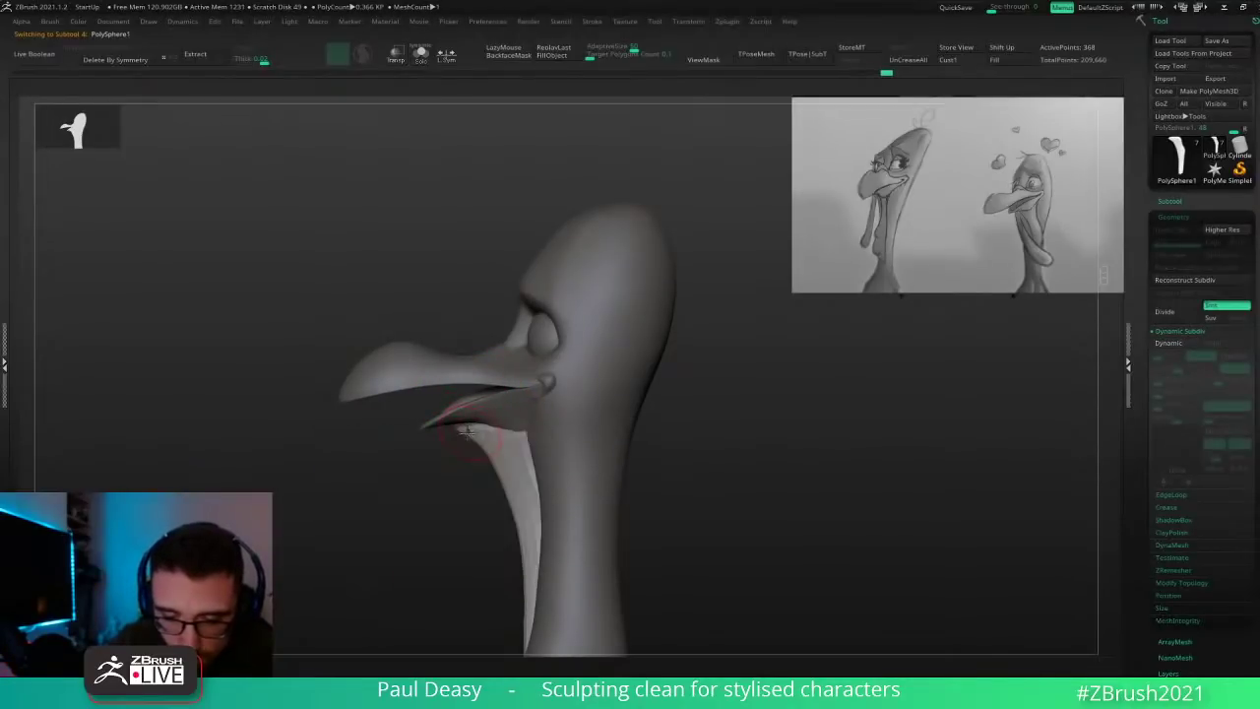
Step: Isolate the throat piece, reshape its upper end with the Move brush, and show the full head again
{"action": "mouse_move", "coordinate": [472, 417]}
{"action": "right_mouse_down"}
{"action": "mouse_move", "coordinate": [515, 416]}
{"action": "mouse_move", "coordinate": [468, 406]}
{"action": "right_mouse_up"}
{"action": "key", "text": "alt+s"}
{"action": "key", "text": "s"}
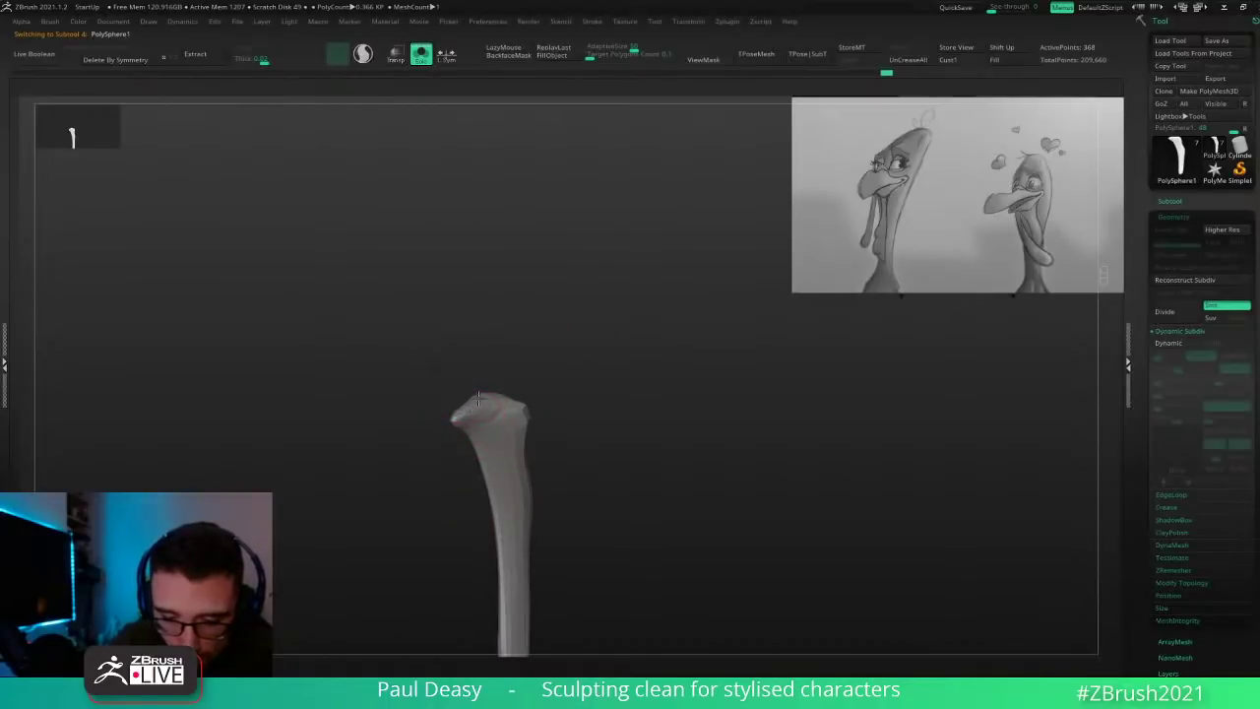
{"action": "left_click_drag", "start_coordinate": [472, 405], "coordinate": [490, 405]}
{"action": "right_click_drag", "start_coordinate": [579, 390], "coordinate": [522, 406]}
{"action": "key", "text": "alt+s"}
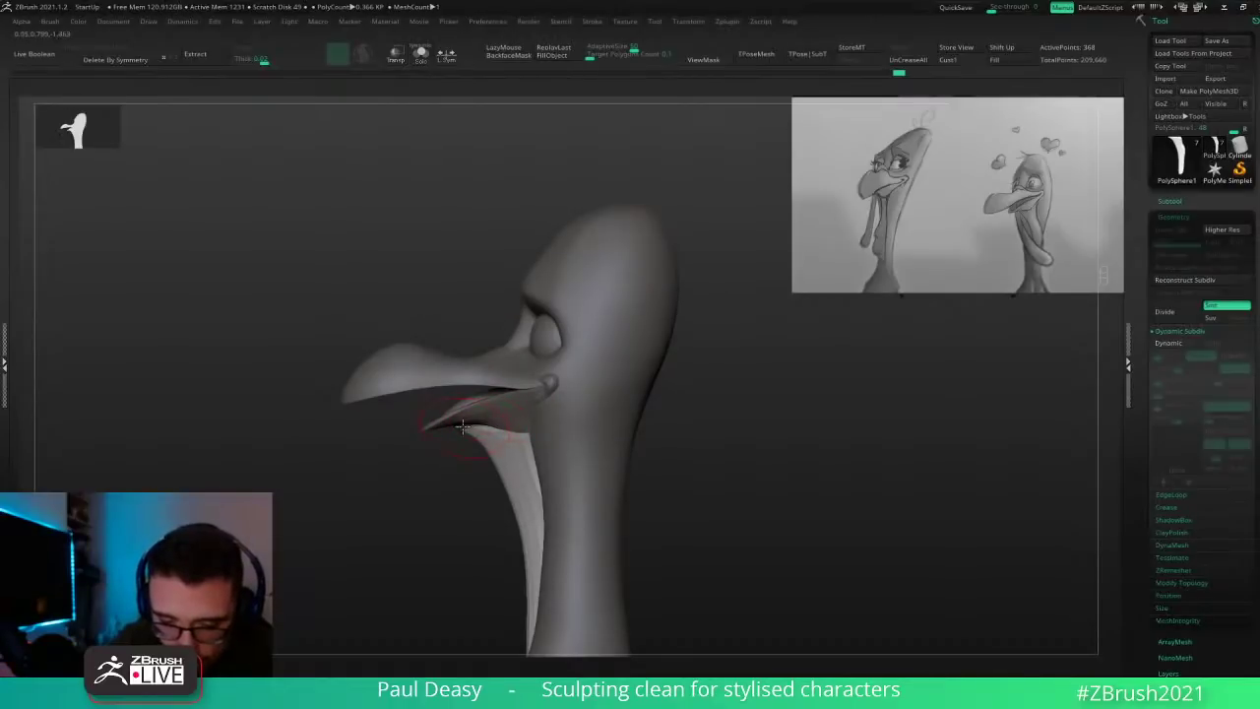
{"action": "right_click_drag", "start_coordinate": [512, 420], "coordinate": [565, 415]}
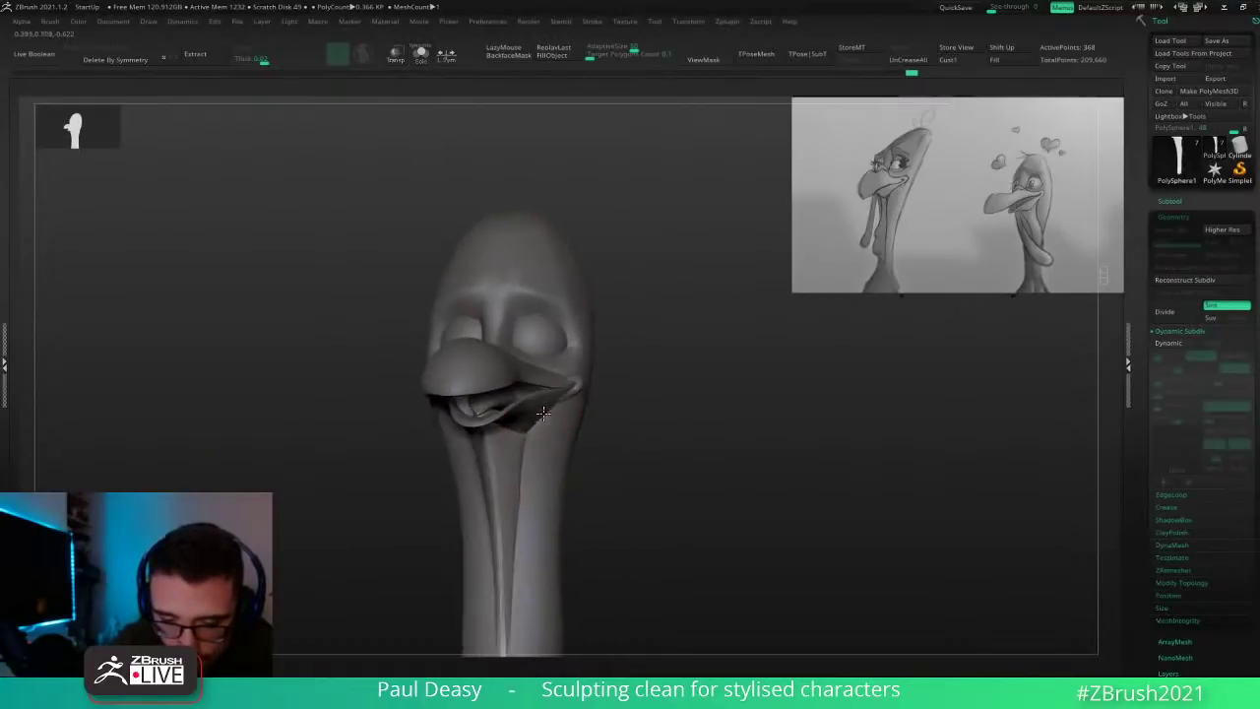
Step: Isolate the lower beak, reposition its gizmo and inspect its polygon wireframe with the mask display toggled off
{"action": "left_click", "coordinate": [495, 415], "text": "alt"}
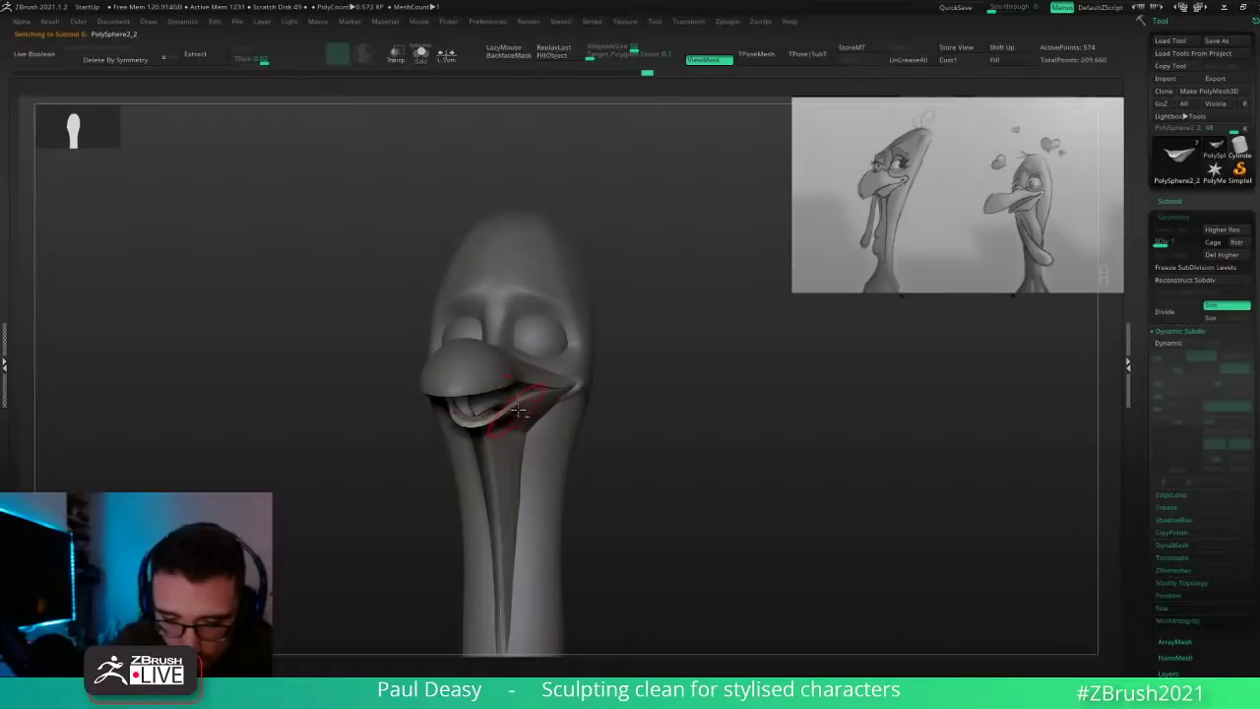
{"action": "key", "text": "alt+s"}
{"action": "right_click_drag", "start_coordinate": [588, 411], "coordinate": [621, 466]}
{"action": "key", "text": "w"}
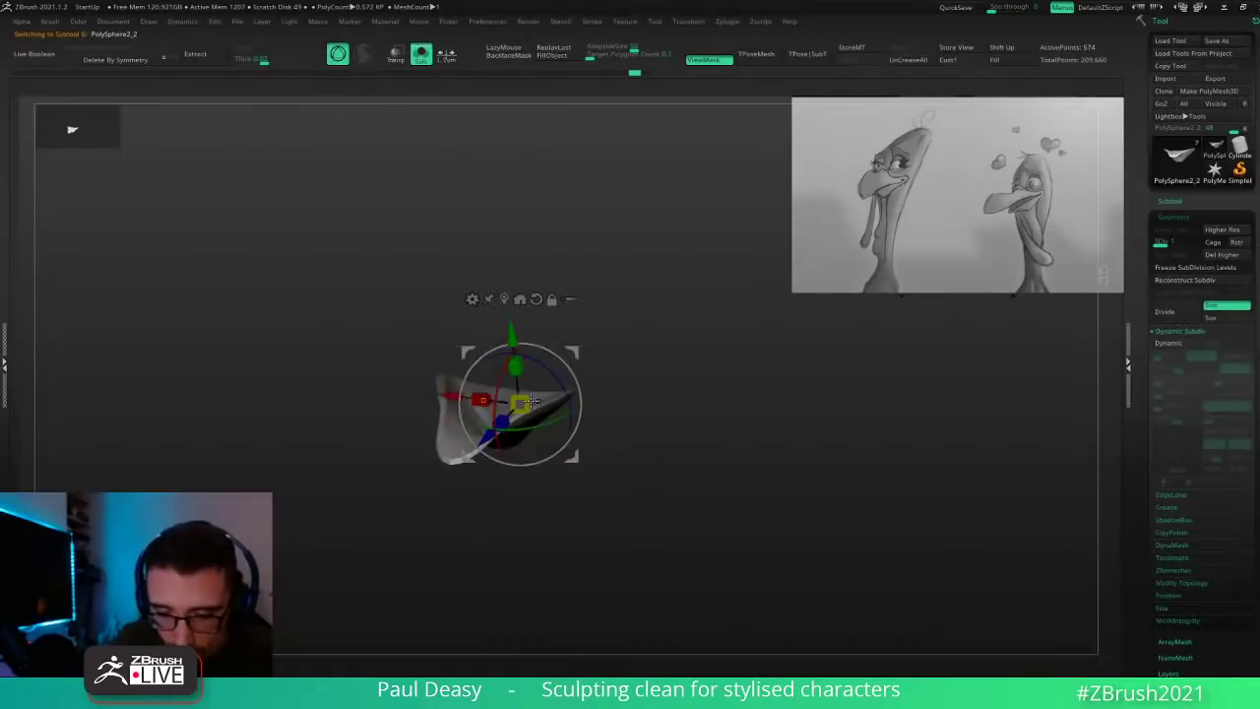
{"action": "left_click_drag", "start_coordinate": [495, 437], "coordinate": [500, 489], "text": "alt"}
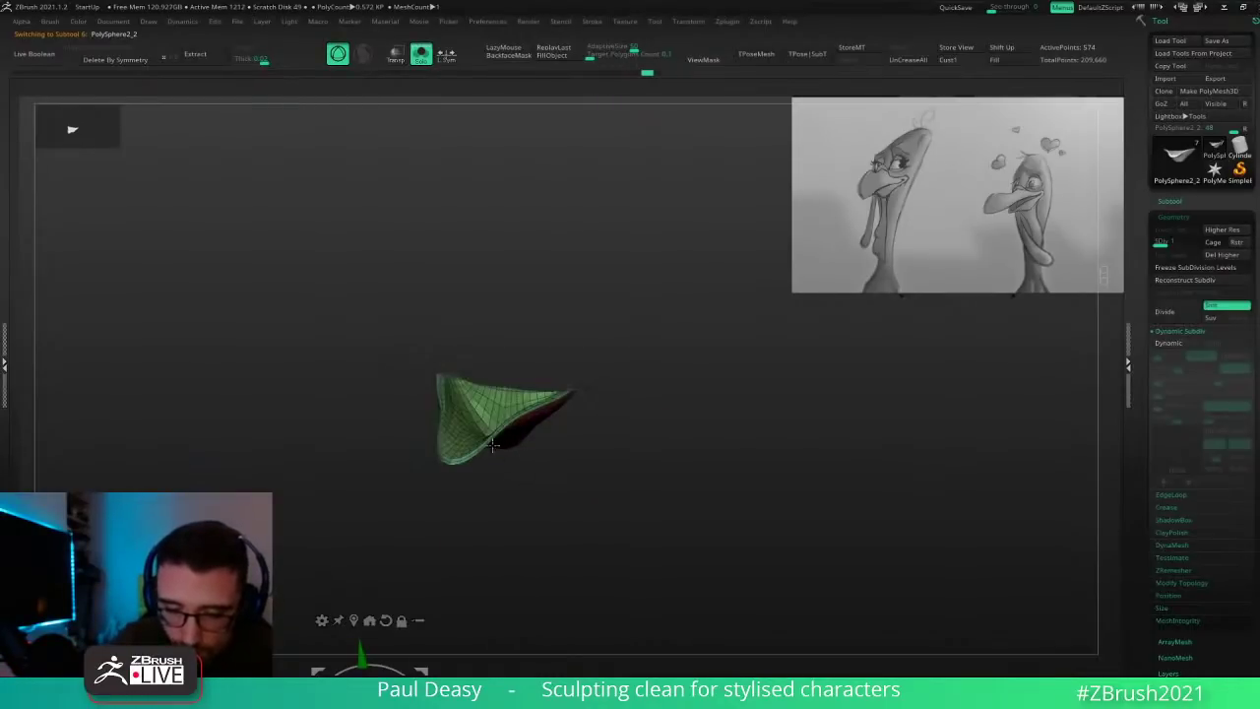
{"action": "key", "text": "q"}
{"action": "mouse_move", "coordinate": [588, 434]}
{"action": "right_mouse_down"}
{"action": "mouse_move", "coordinate": [645, 453]}
{"action": "mouse_move", "coordinate": [648, 473]}
{"action": "right_mouse_up"}
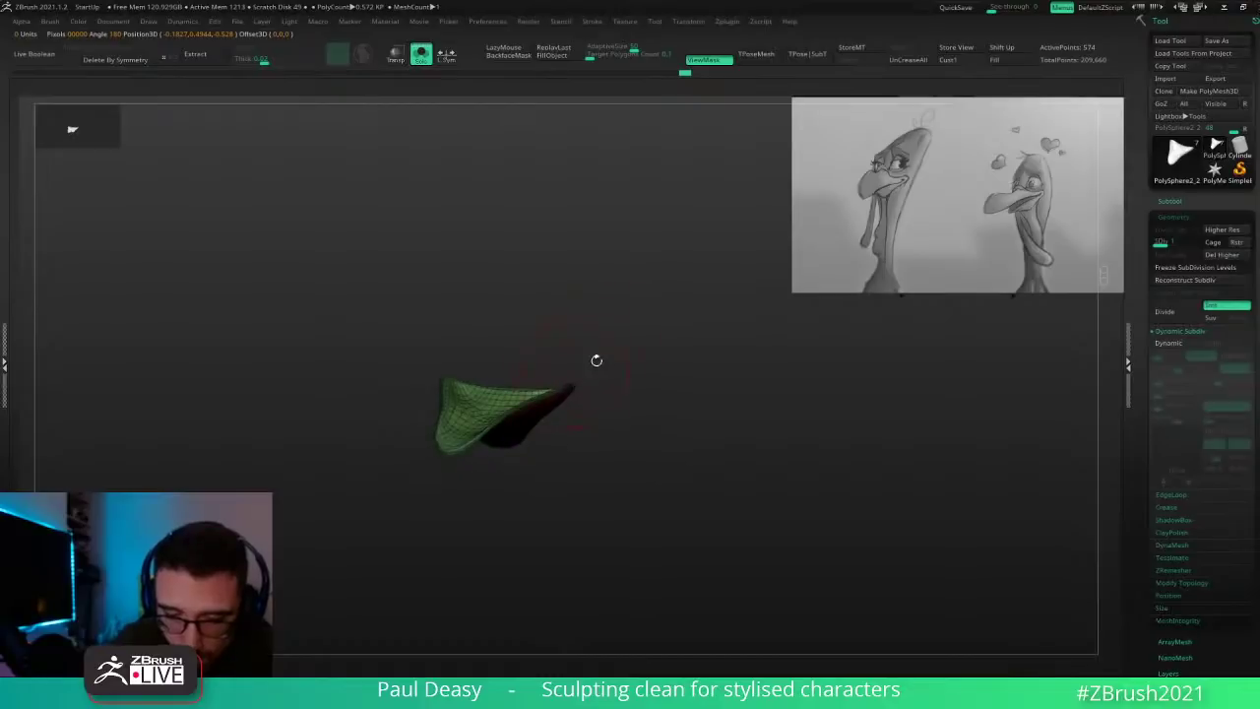
{"action": "left_click_drag", "start_coordinate": [634, 394], "coordinate": [630, 405]}
{"action": "key", "text": "ctrl+h"}
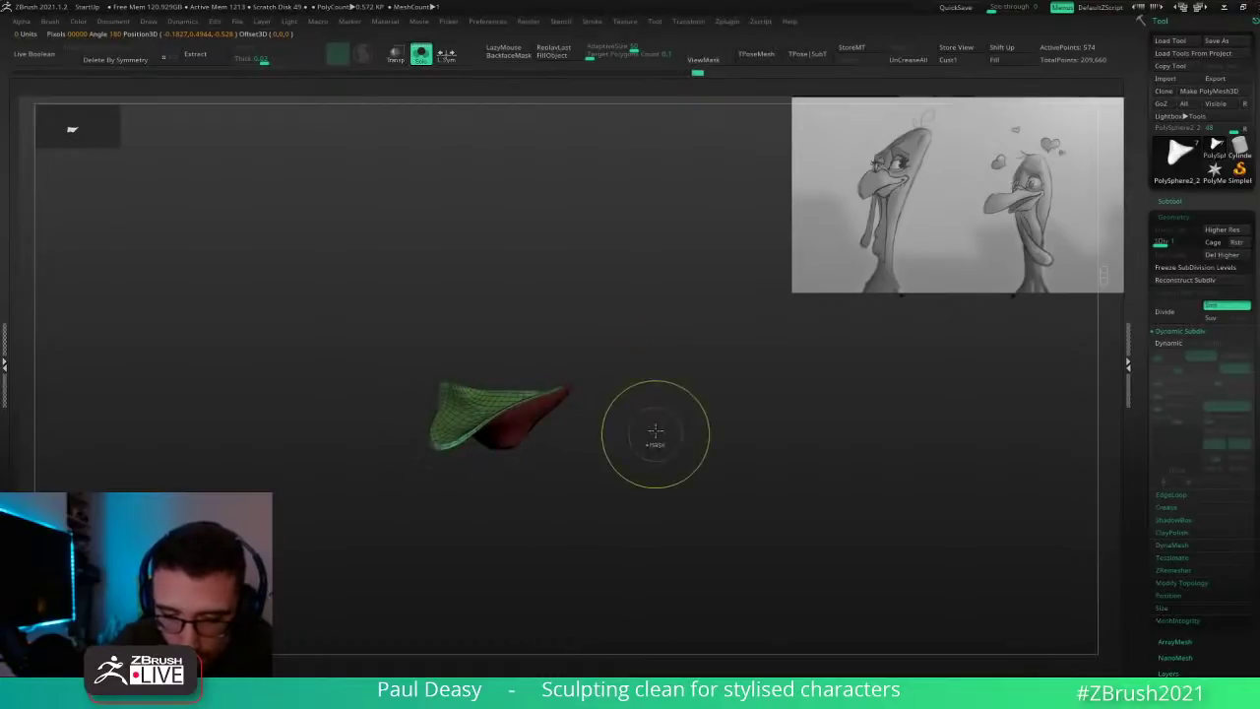
Step: Turn the mask display back on, raise the lower beak's subdivision, hide the wireframe and show all parts
{"action": "key", "text": "space"}
{"action": "key", "text": "ctrl+h"}
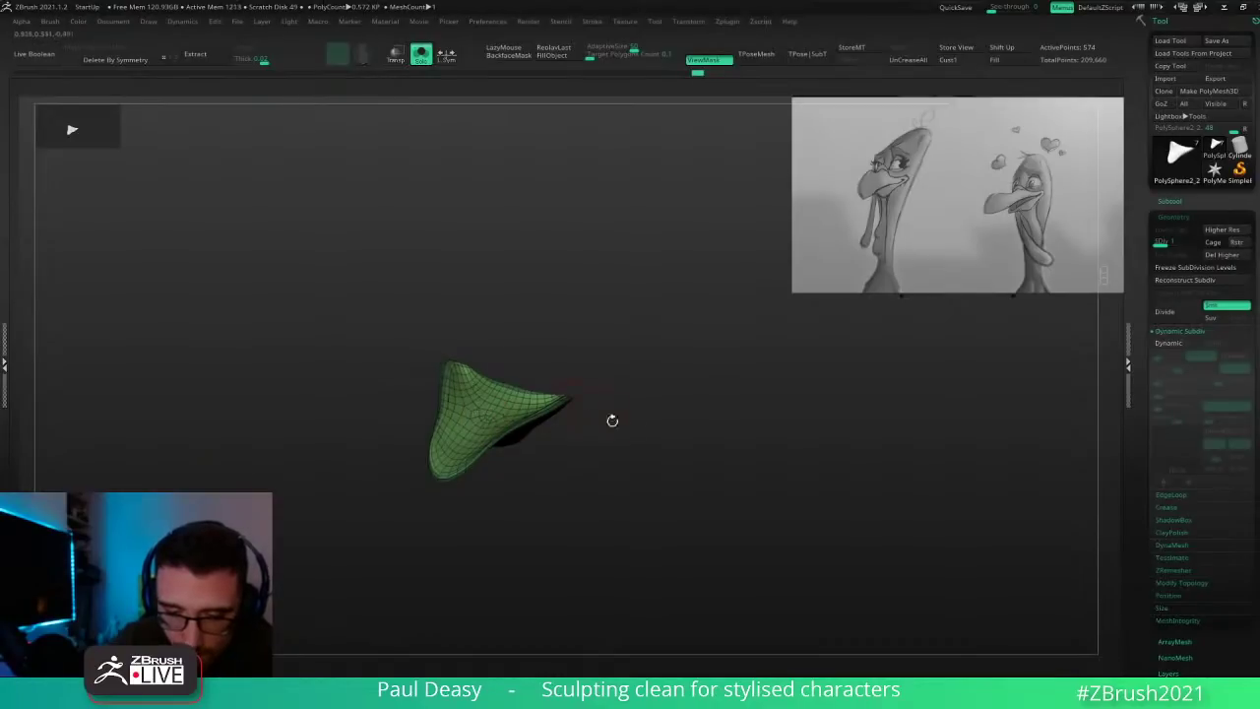
{"action": "key", "text": "ctrl+d"}
{"action": "key", "text": "ctrl+d"}
{"action": "key", "text": "shift+f"}
{"action": "mouse_move", "coordinate": [664, 448]}
{"action": "left_mouse_down"}
{"action": "mouse_move", "coordinate": [662, 463]}
{"action": "mouse_move", "coordinate": [670, 394]}
{"action": "mouse_move", "coordinate": [686, 383]}
{"action": "mouse_move", "coordinate": [631, 406]}
{"action": "left_mouse_up"}
{"action": "key", "text": "alt+shift+s"}
Step: Select the throat piece and ready the brush at its upper edge beneath the lower beak
{"action": "left_click", "coordinate": [491, 456], "text": "alt"}
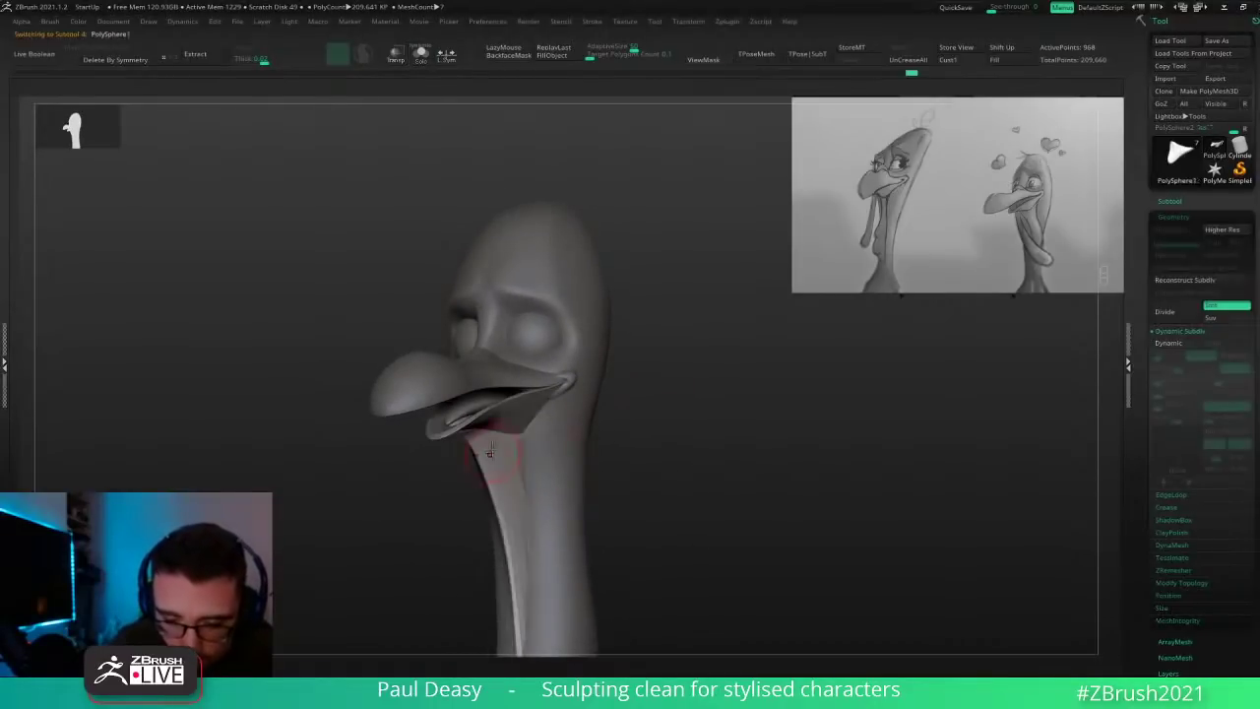
{"action": "right_click", "coordinate": [491, 450]}
{"action": "right_click", "coordinate": [465, 418]}
{"action": "right_click_drag", "start_coordinate": [479, 421], "coordinate": [544, 404], "text": "ctrl"}
{"action": "left_click", "coordinate": [553, 436], "text": "alt"}
{"action": "left_click", "coordinate": [542, 472], "text": "alt"}
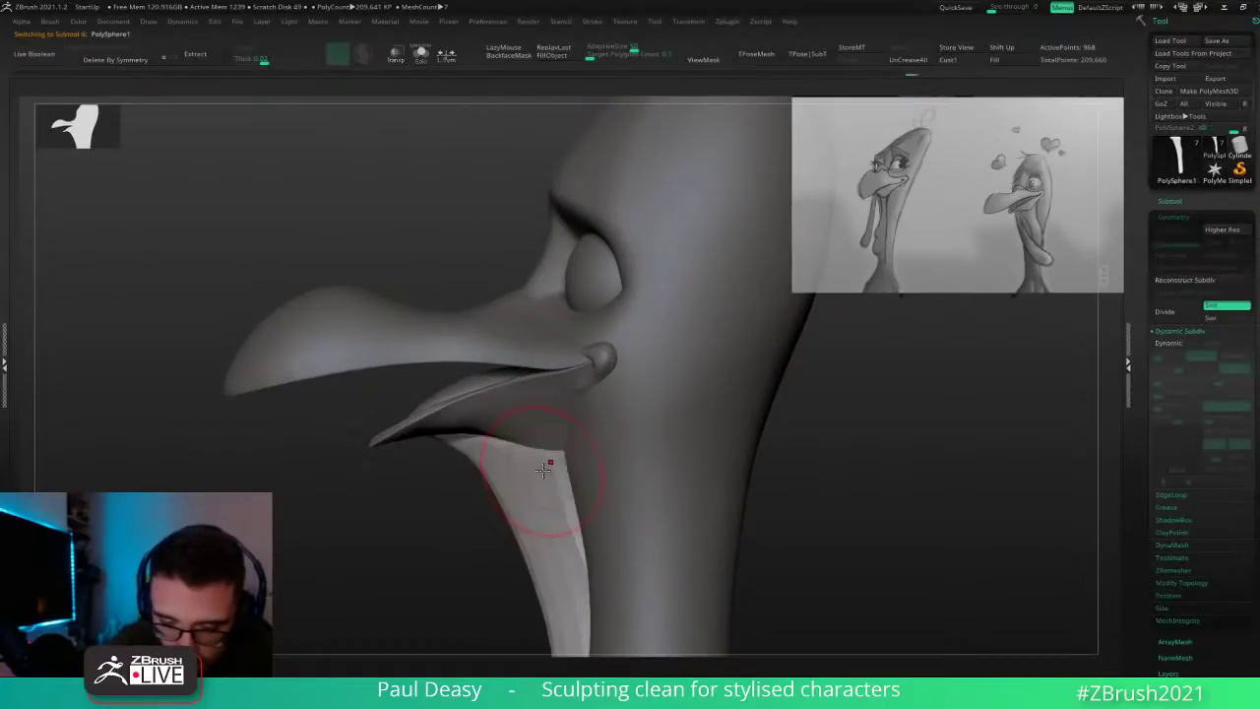
Step: Check the throat piece under the lower beak in isolation and turn on its dynamic subdivision preview
{"action": "key", "text": "alt+s"}
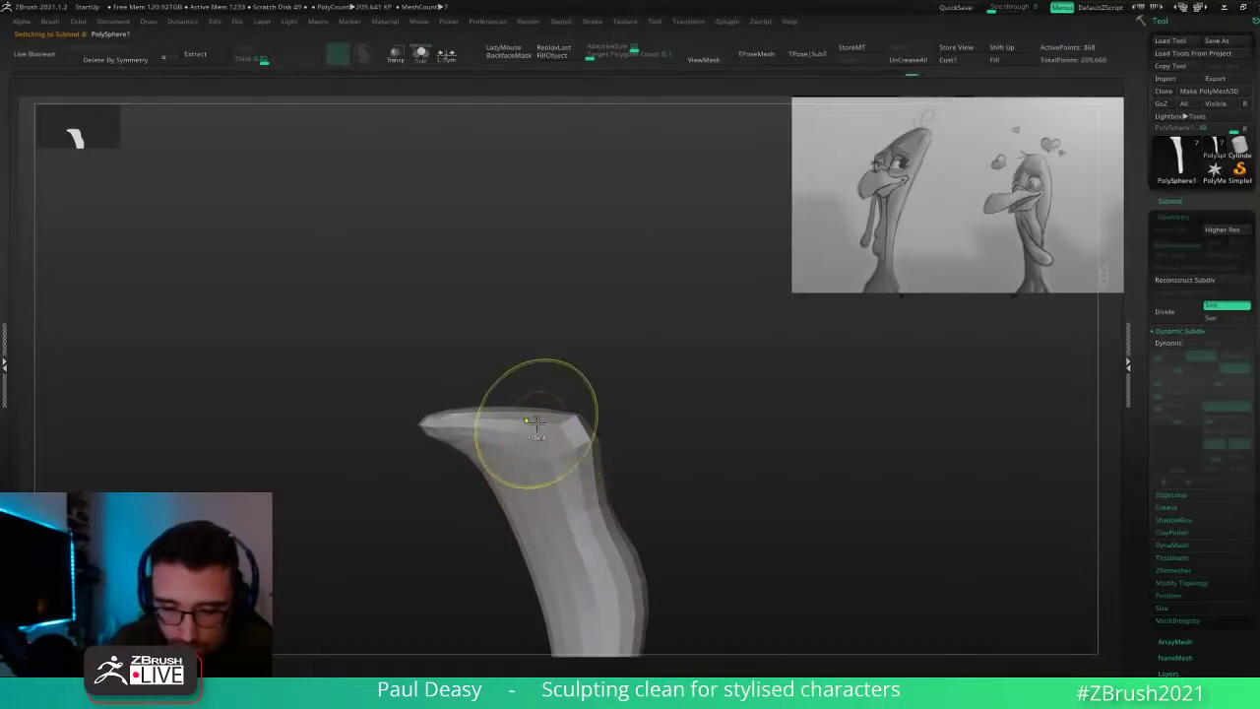
{"action": "key", "text": "alt+s"}
{"action": "key", "text": "d"}
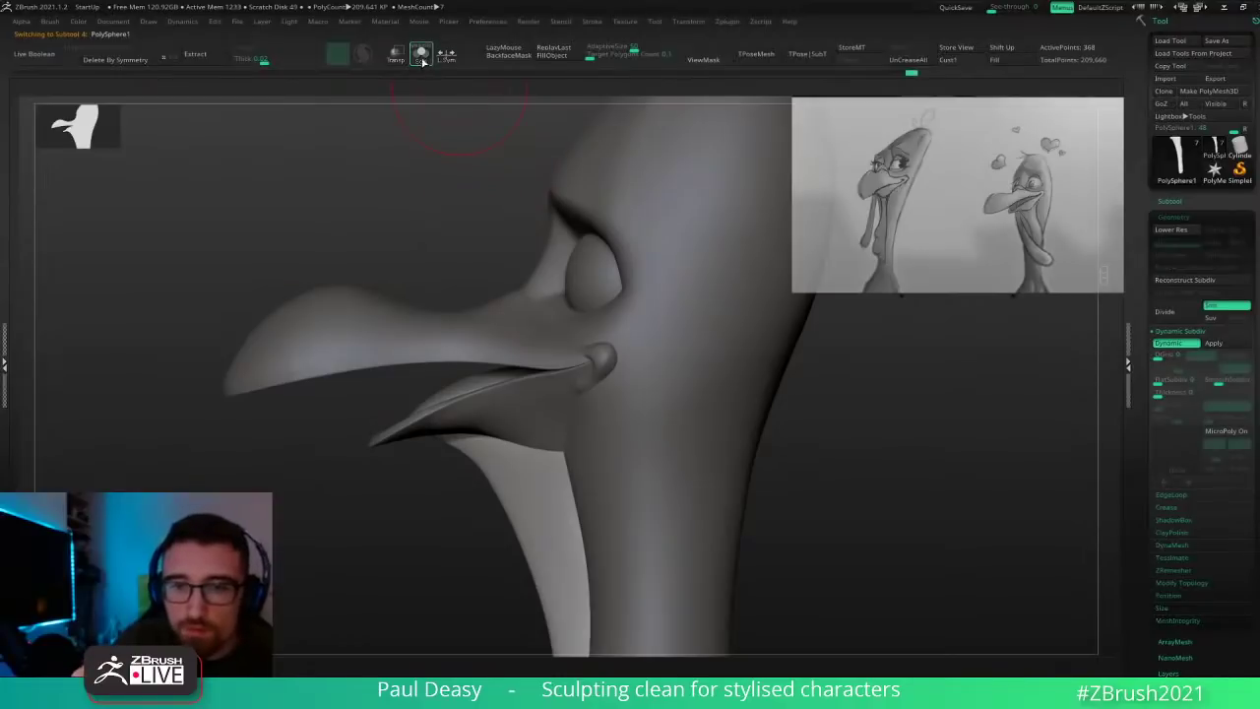
Step: Slice through the upper end of the throat piece just below the lower beak and remove the cut-off portion, using transparency as a guide
{"action": "left_click", "coordinate": [395, 52]}
{"action": "left_click_drag", "start_coordinate": [347, 562], "coordinate": [310, 573]}
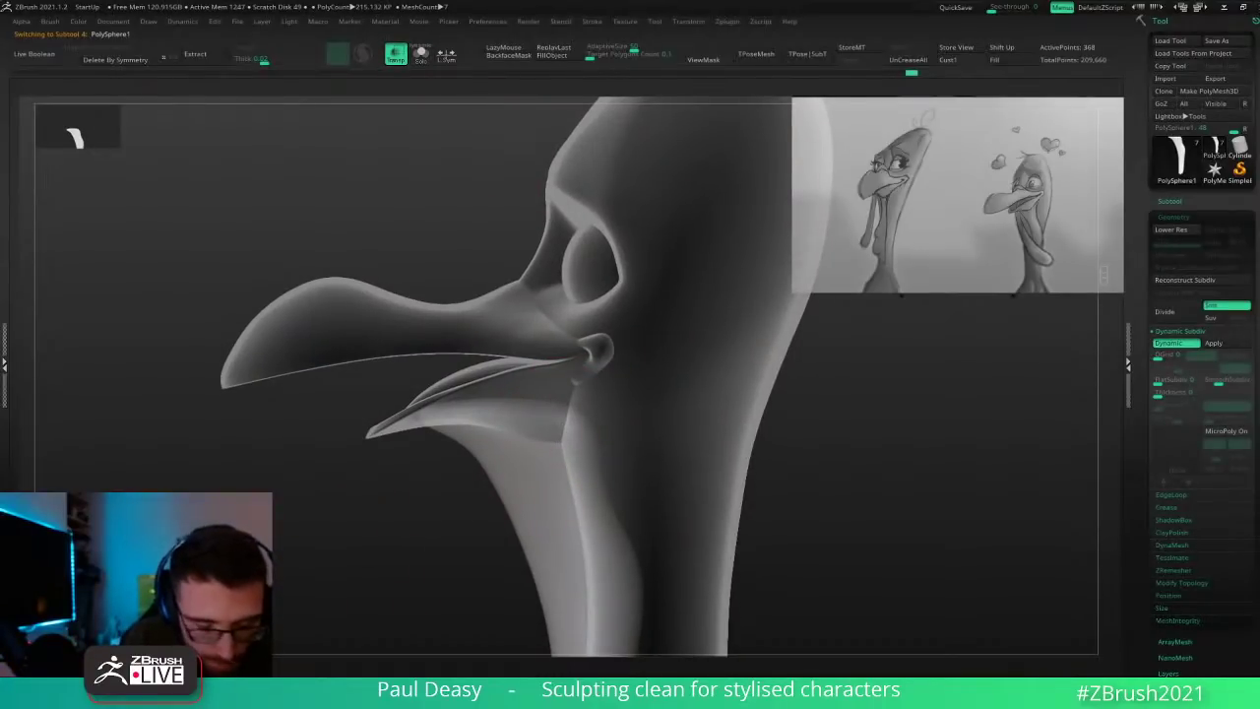
{"action": "mouse_move", "coordinate": [319, 447]}
{"action": "left_mouse_down", "text": "ctrl+shift"}
{"action": "mouse_move", "coordinate": [448, 416]}
{"action": "mouse_move", "coordinate": [573, 418]}
{"action": "mouse_move", "coordinate": [609, 431]}
{"action": "left_mouse_up", "text": "ctrl+shift"}
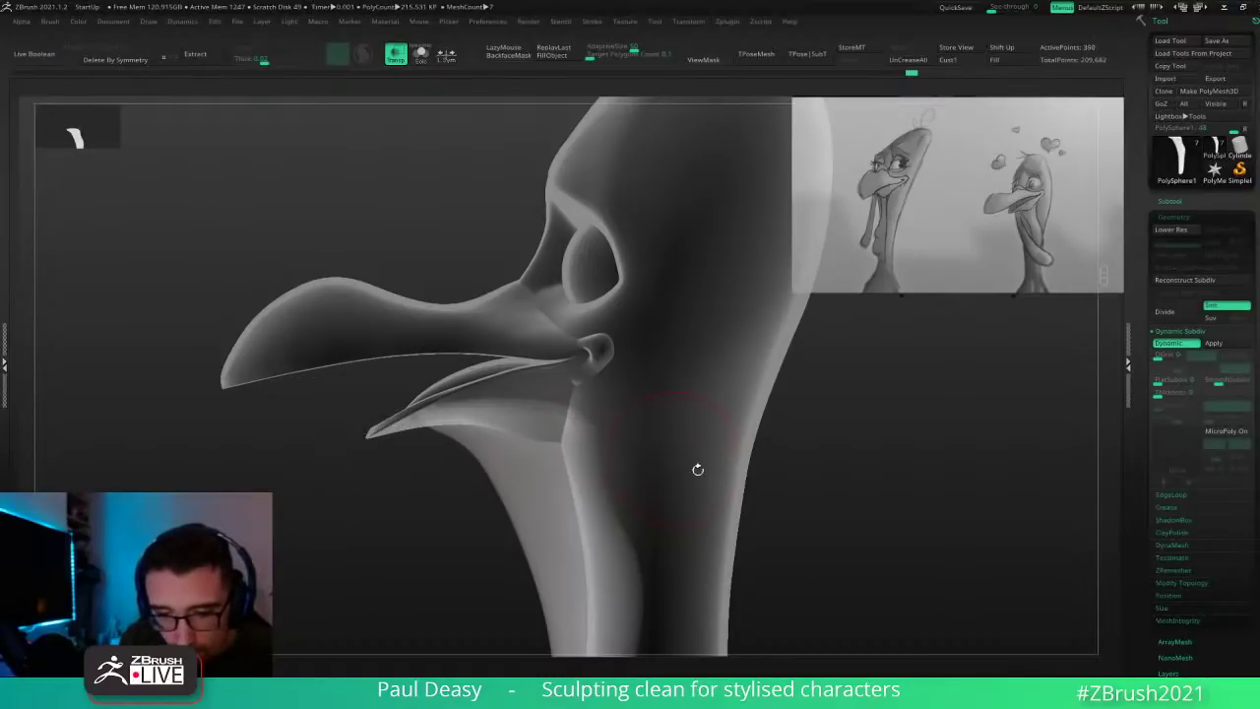
{"action": "left_click", "coordinate": [531, 449], "text": "ctrl+shift"}
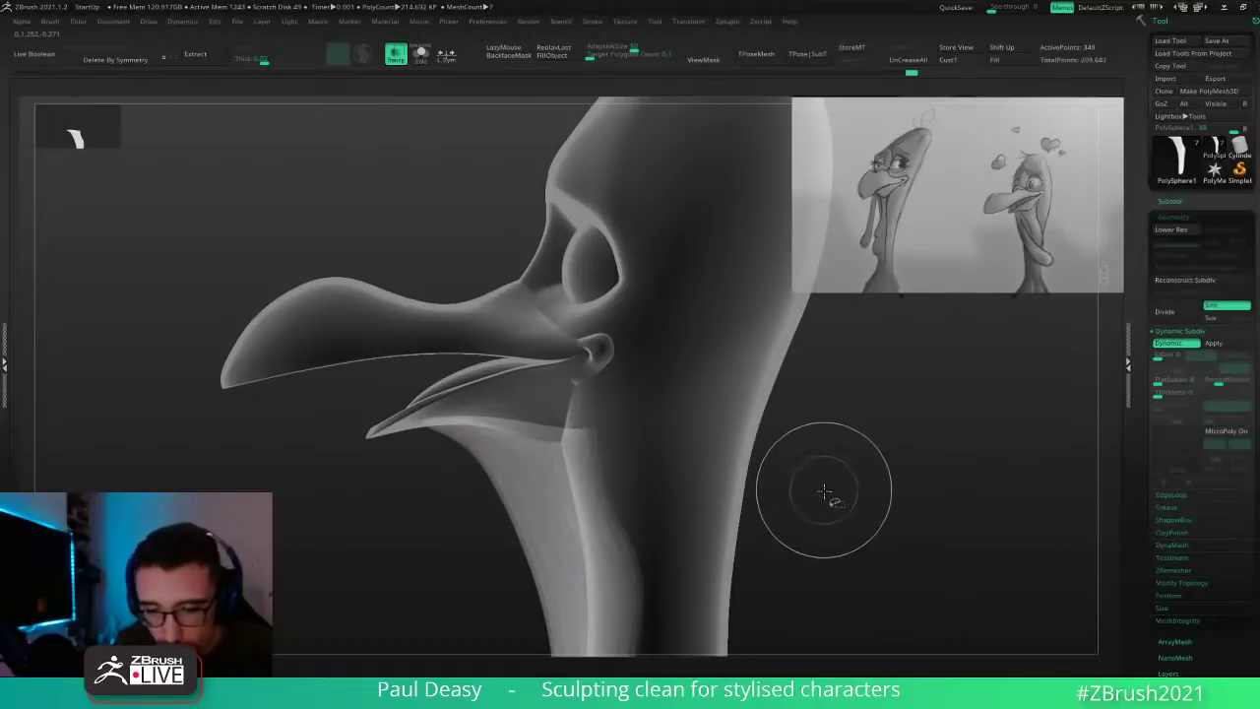
{"action": "left_click_drag", "start_coordinate": [816, 504], "coordinate": [840, 498]}
{"action": "key", "text": "shift+f"}
{"action": "key", "text": "shift+f"}
{"action": "left_click", "coordinate": [396, 54]}
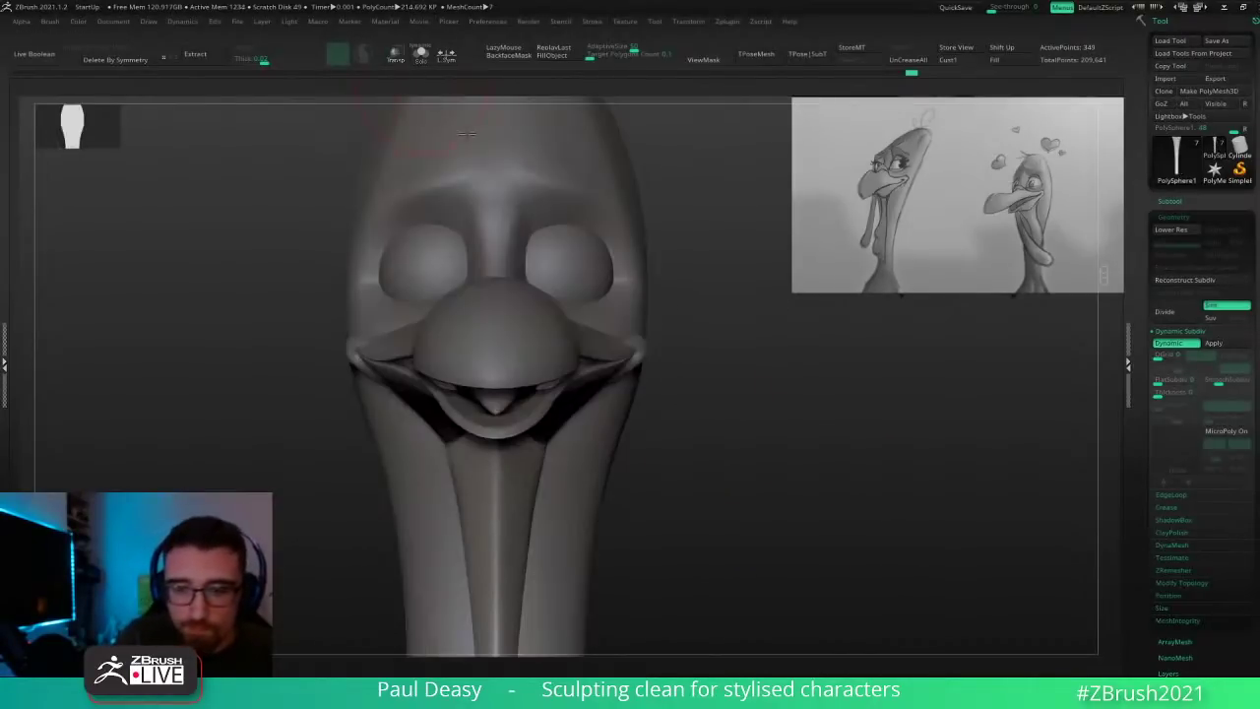
Step: Make the bird's head the active subtool and duplicate it
{"action": "left_click_drag", "start_coordinate": [719, 375], "coordinate": [711, 467], "text": "alt"}
{"action": "left_click_drag", "start_coordinate": [723, 479], "coordinate": [723, 411], "text": "alt"}
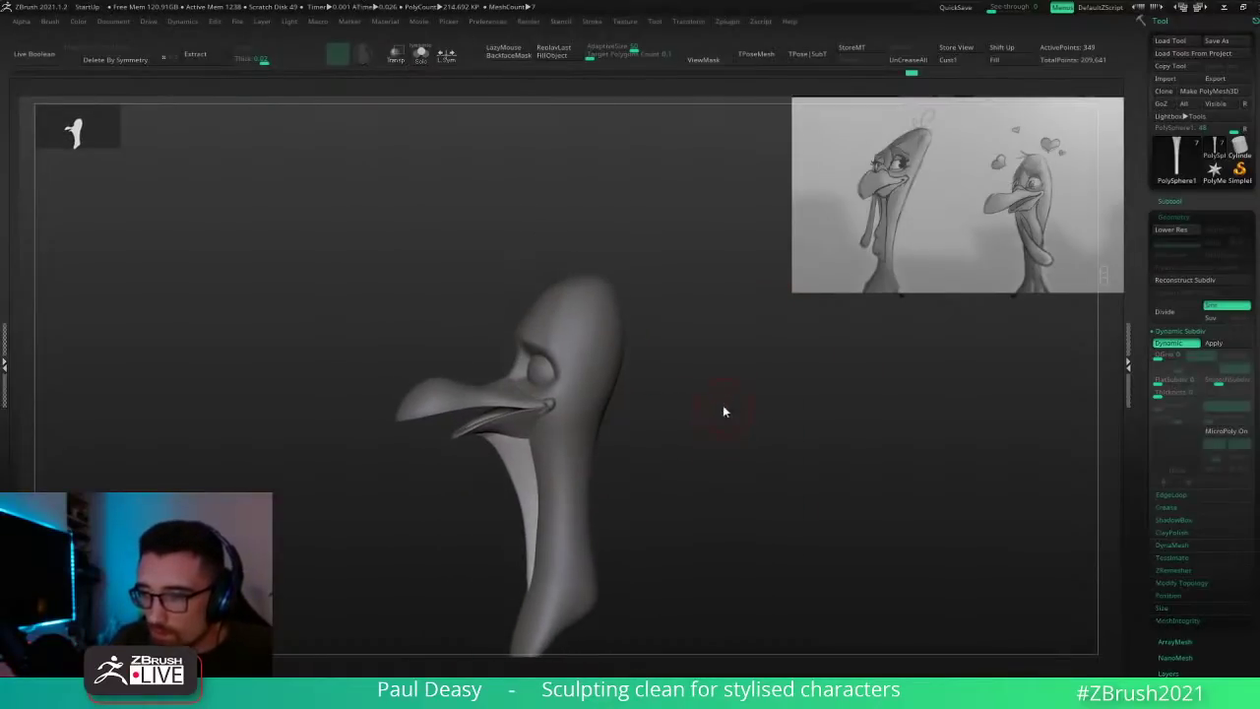
{"action": "left_click_drag", "start_coordinate": [675, 313], "coordinate": [716, 401]}
{"action": "left_click", "coordinate": [588, 293], "text": "alt"}
{"action": "key", "text": "space"}
{"action": "key", "text": "space"}
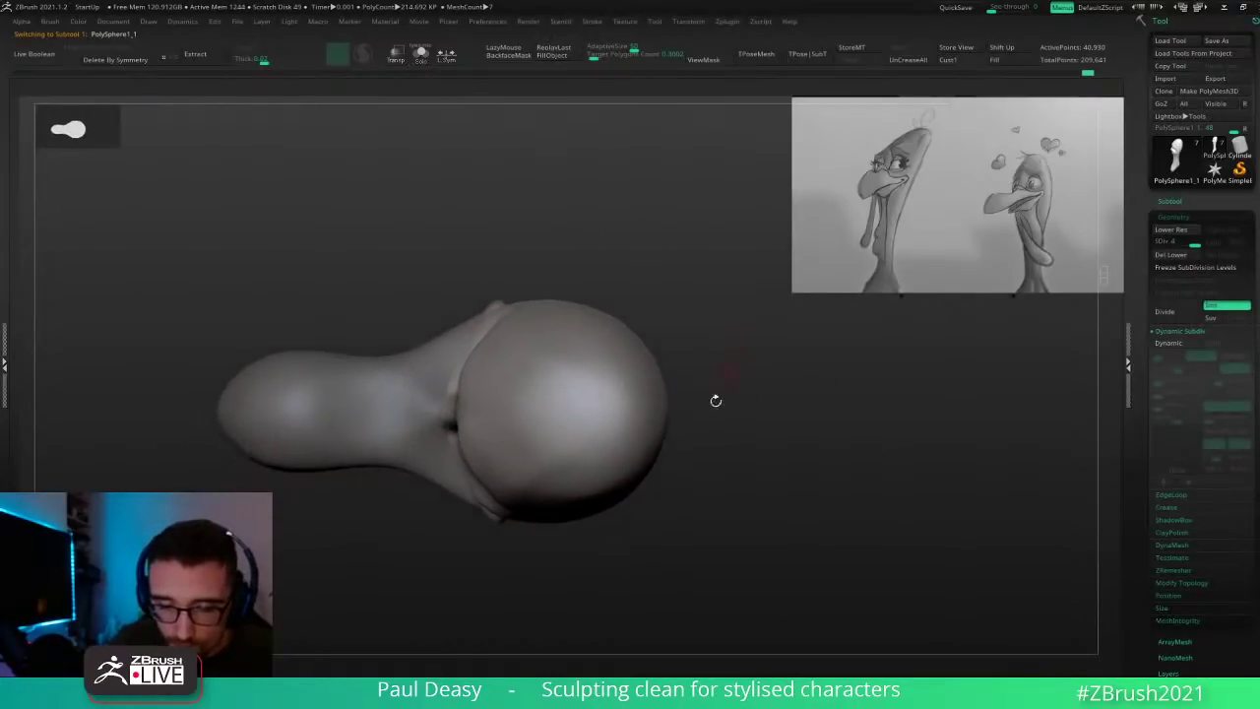
{"action": "key", "text": "ctrl+shift+d"}
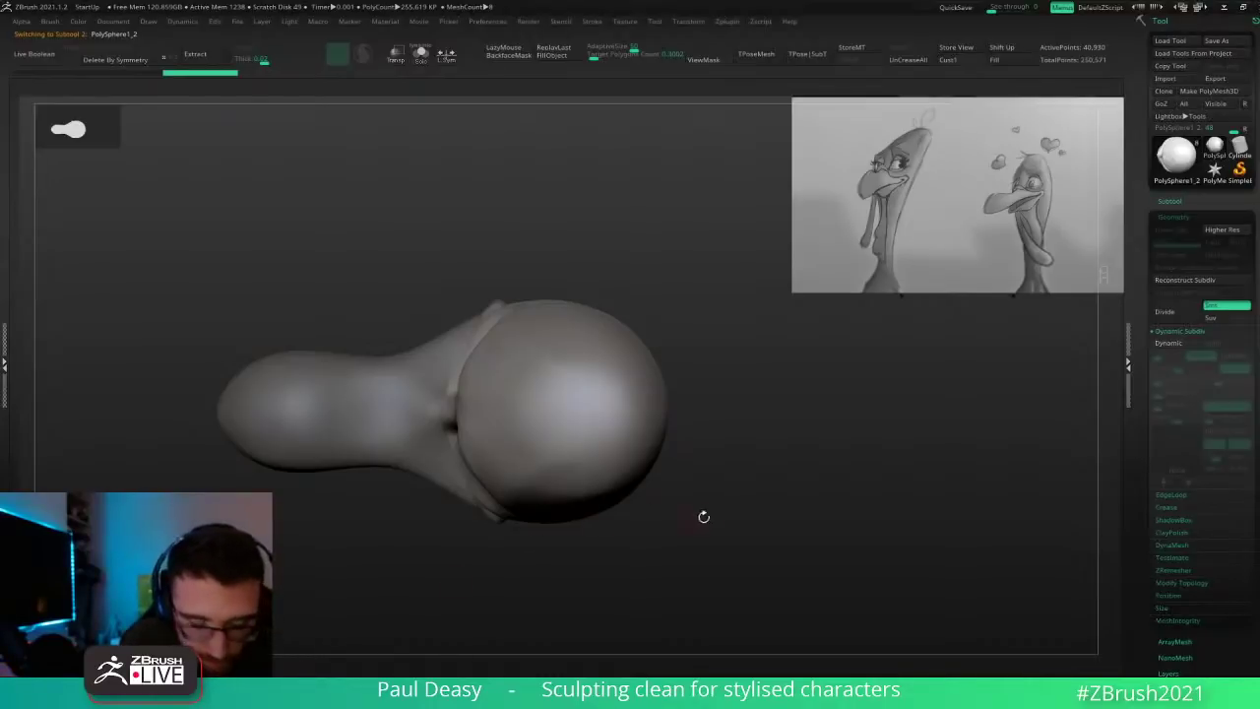
Step: Draw two long topology curves along the crown of the duplicated head and cross them with short curves to form a narrow strip
{"action": "left_click_drag", "start_coordinate": [704, 517], "coordinate": [768, 475], "text": "alt"}
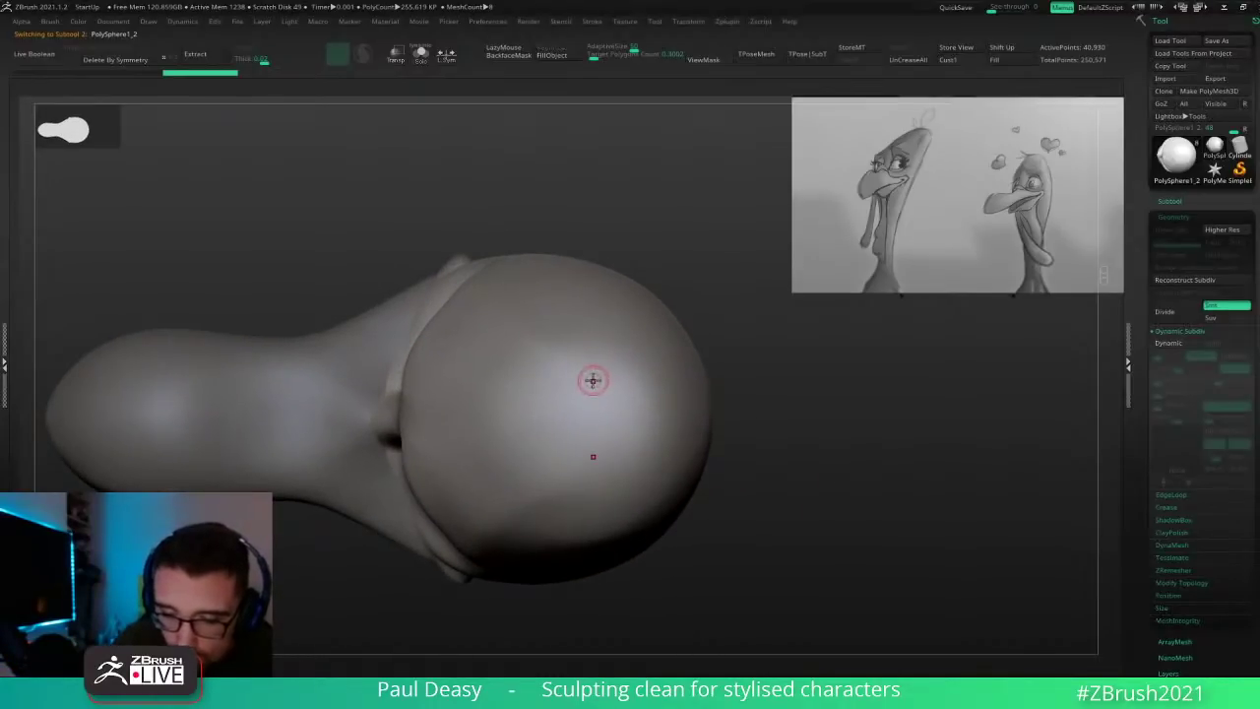
{"action": "left_click_drag", "start_coordinate": [593, 380], "coordinate": [574, 405]}
{"action": "right_click_drag", "start_coordinate": [574, 404], "coordinate": [556, 412], "text": "alt"}
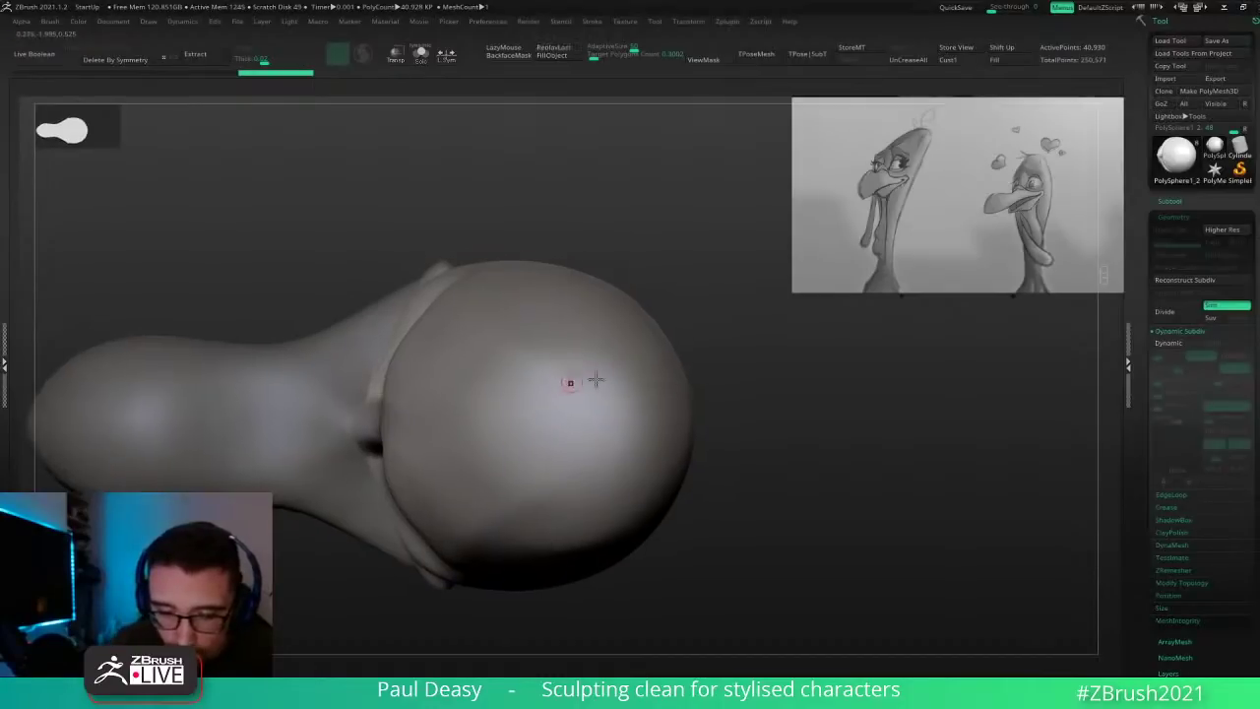
{"action": "left_click_drag", "start_coordinate": [869, 456], "coordinate": [726, 521]}
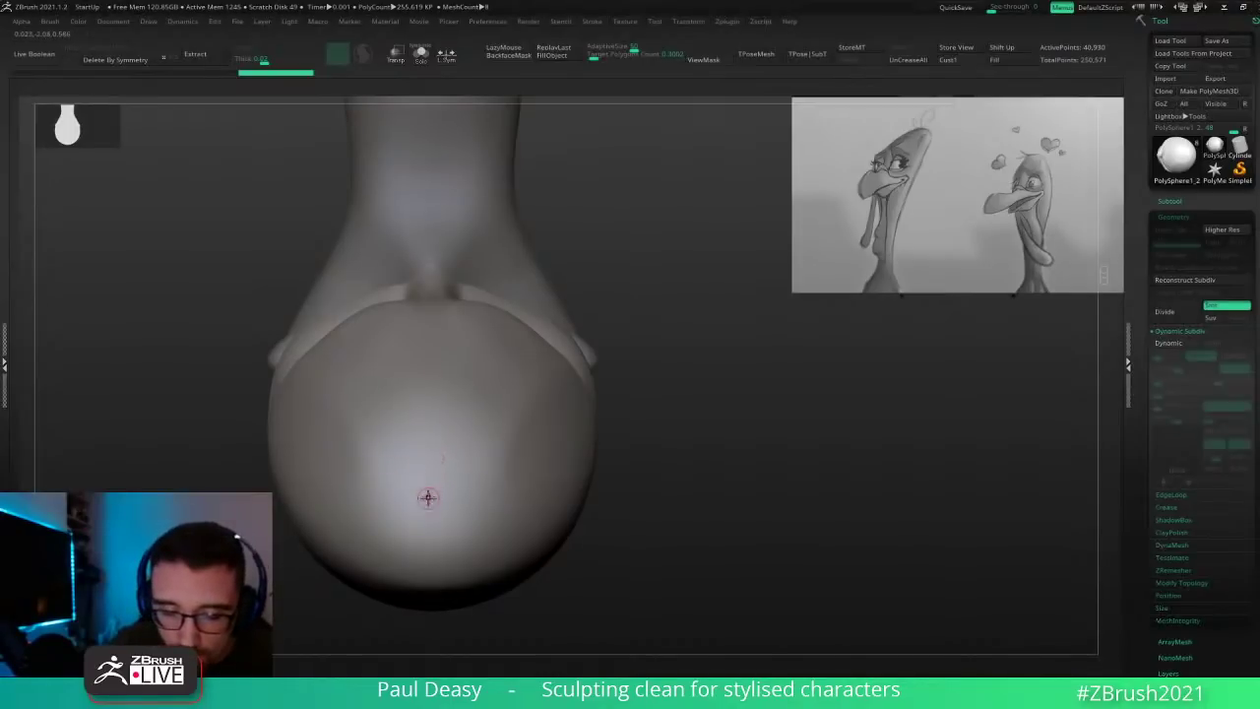
{"action": "mouse_move", "coordinate": [429, 511]}
{"action": "left_mouse_down"}
{"action": "mouse_move", "coordinate": [492, 344]}
{"action": "mouse_move", "coordinate": [517, 354]}
{"action": "left_mouse_up"}
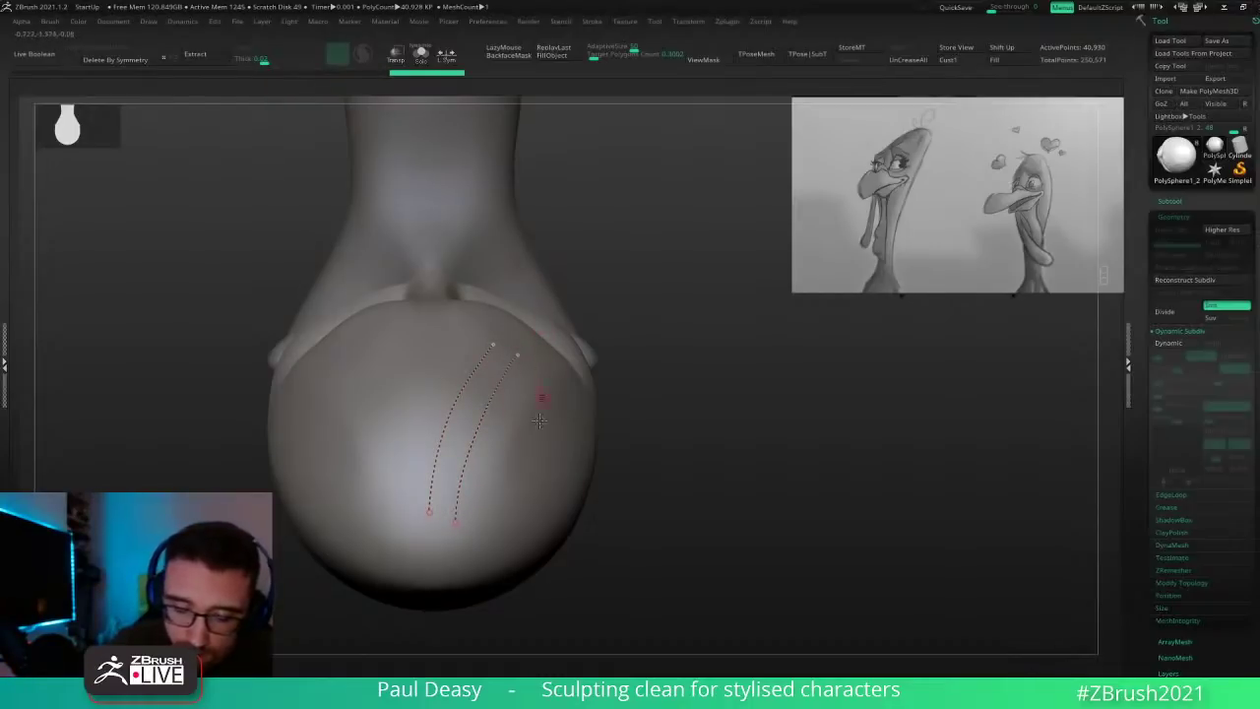
{"action": "left_click_drag", "start_coordinate": [414, 473], "coordinate": [475, 481]}
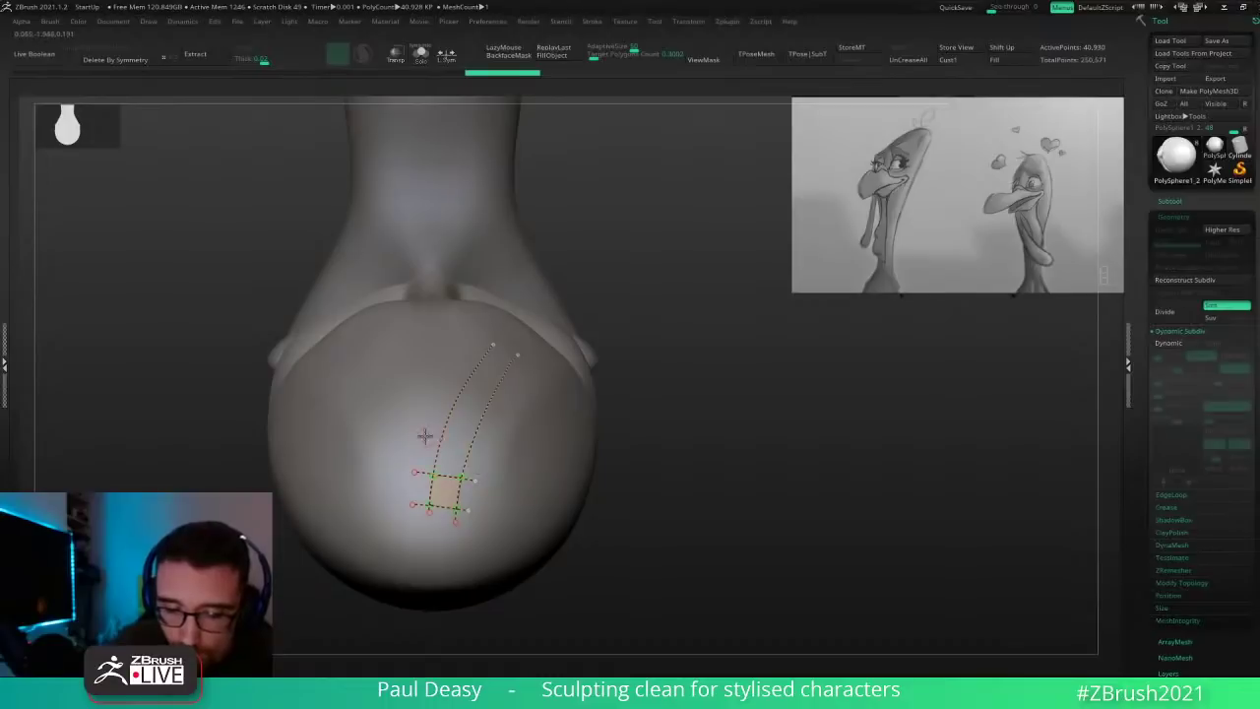
{"action": "left_click_drag", "start_coordinate": [424, 437], "coordinate": [479, 449]}
{"action": "left_click_drag", "start_coordinate": [441, 396], "coordinate": [499, 416]}
Step: Add a lengthwise centre curve and another cross curve to the crown strip, and close its front end to a point
{"action": "right_click_drag", "start_coordinate": [526, 421], "coordinate": [530, 426], "text": "ctrl"}
{"action": "right_click_drag", "start_coordinate": [489, 373], "coordinate": [488, 328], "text": "alt"}
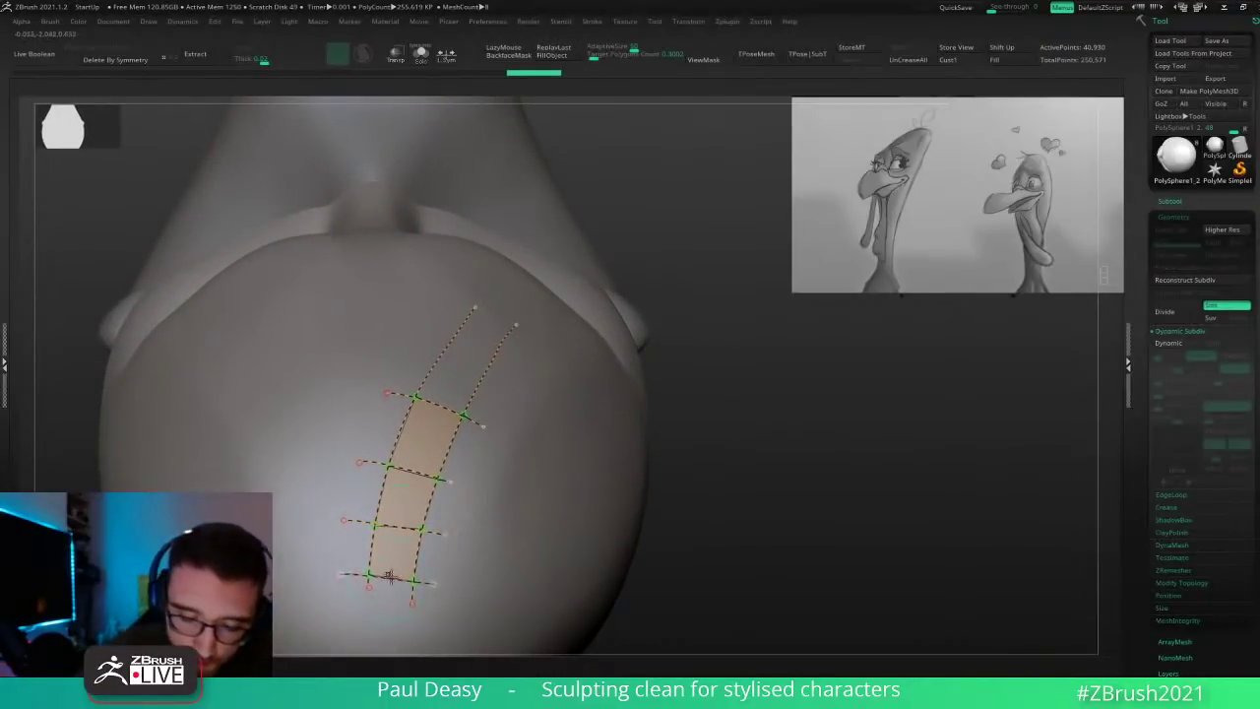
{"action": "left_click_drag", "start_coordinate": [468, 351], "coordinate": [518, 289]}
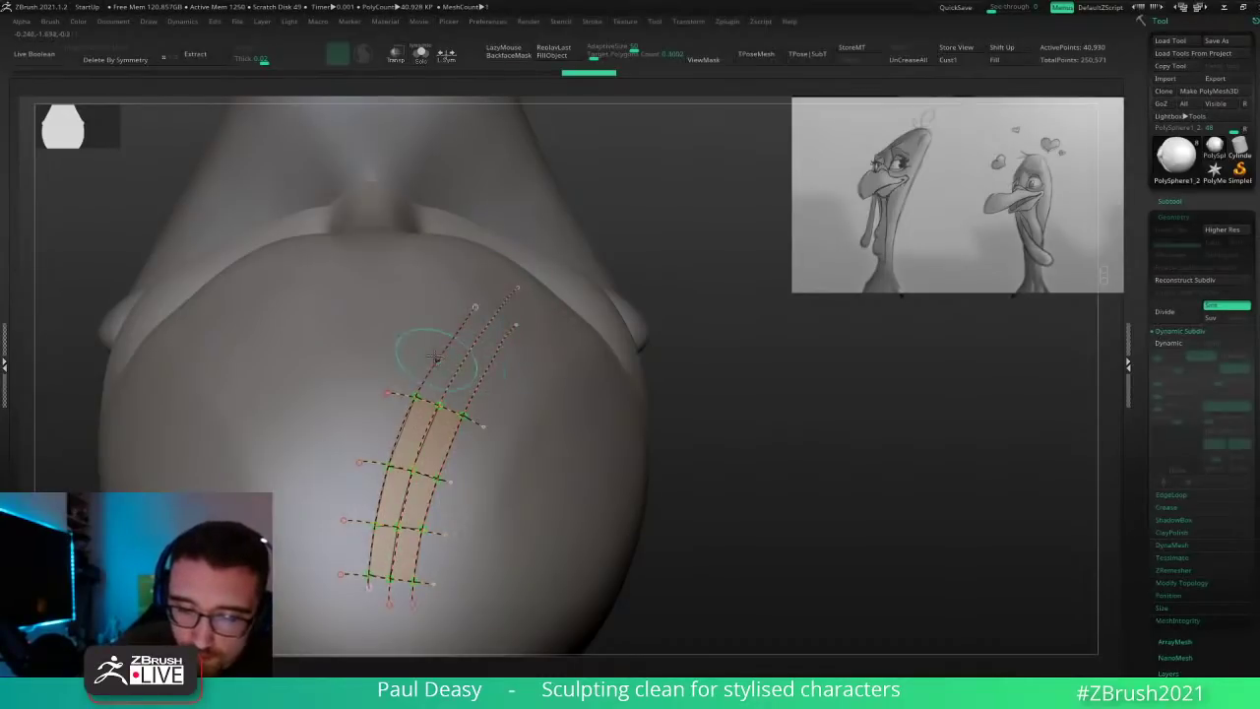
{"action": "left_click_drag", "start_coordinate": [429, 342], "coordinate": [494, 371]}
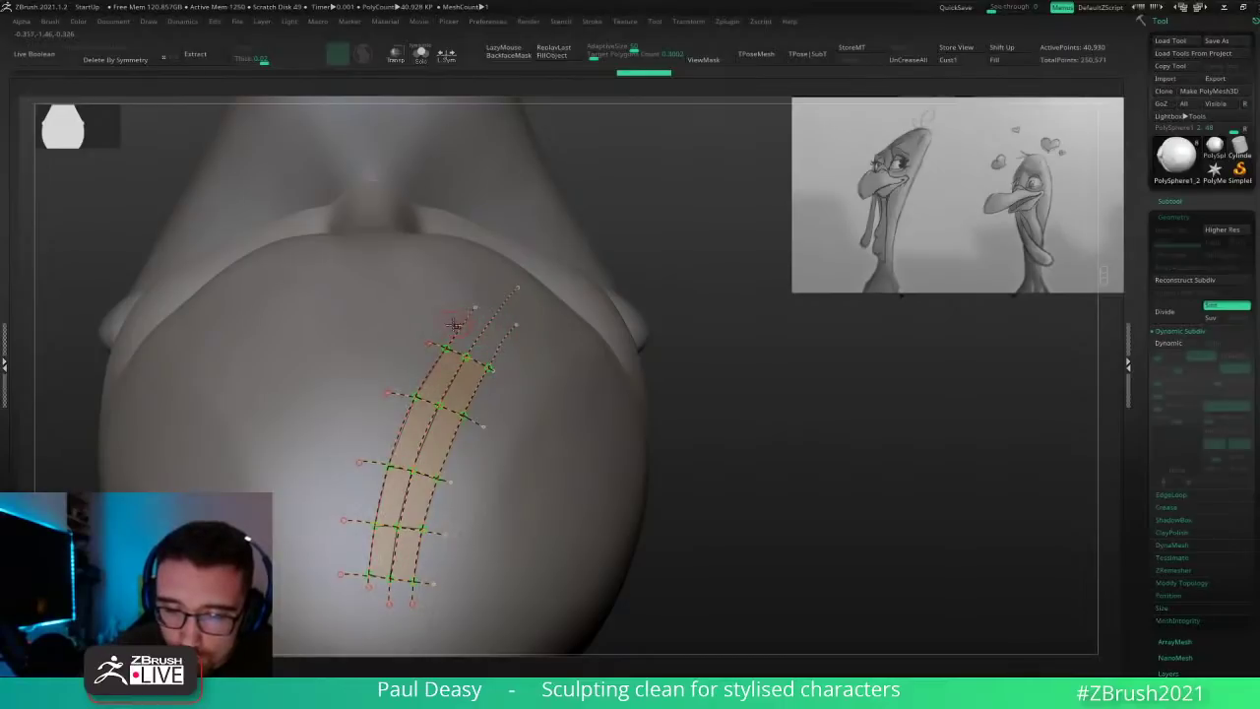
{"action": "left_click_drag", "start_coordinate": [512, 299], "coordinate": [514, 297]}
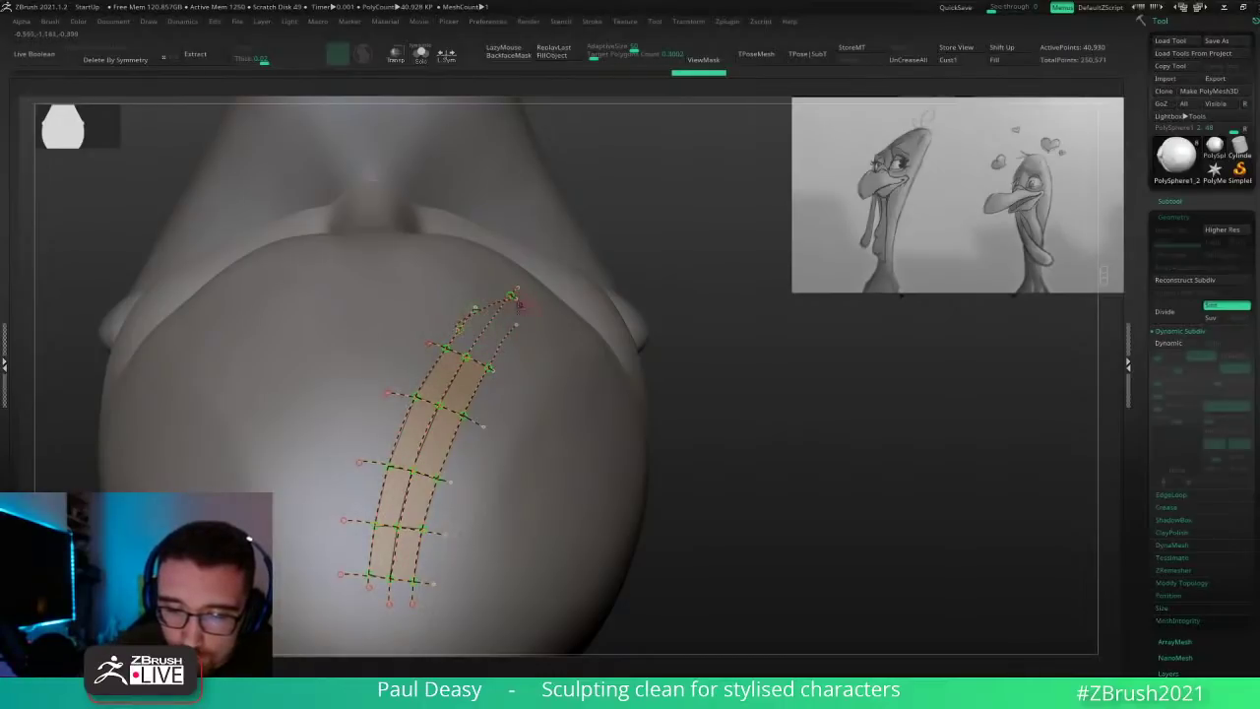
{"action": "key", "text": "ctrl+z"}
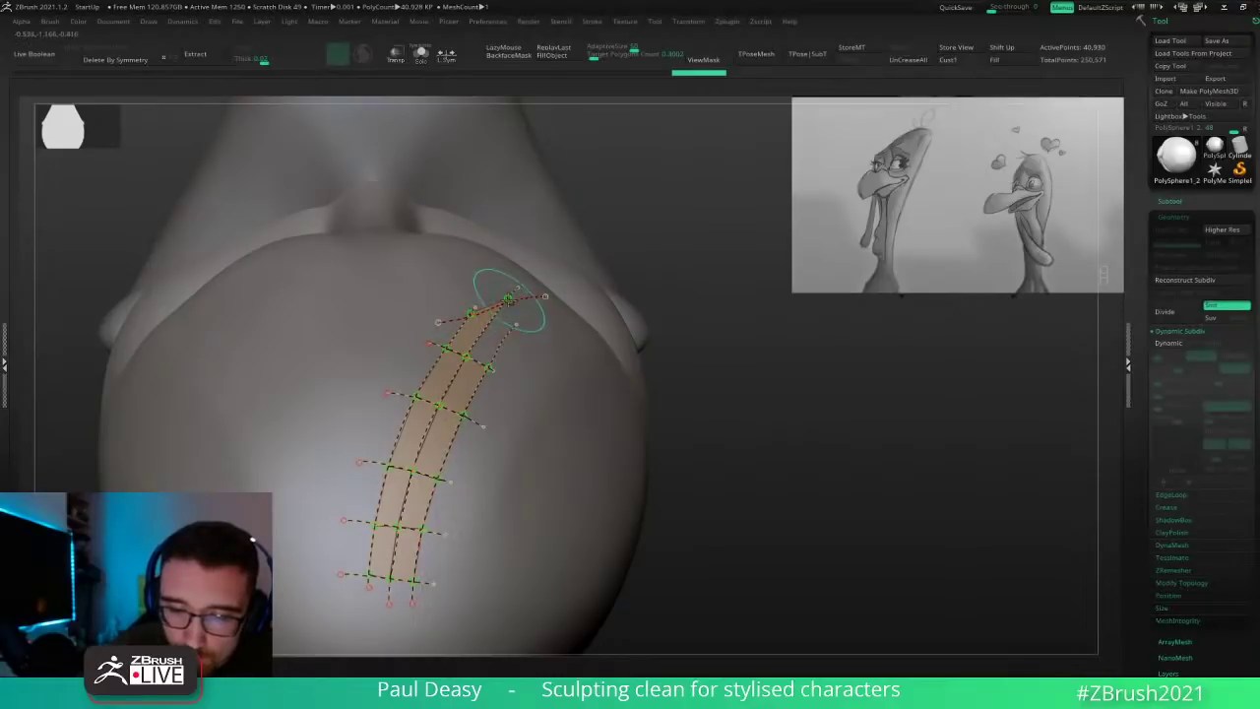
{"action": "left_click_drag", "start_coordinate": [508, 300], "coordinate": [518, 367]}
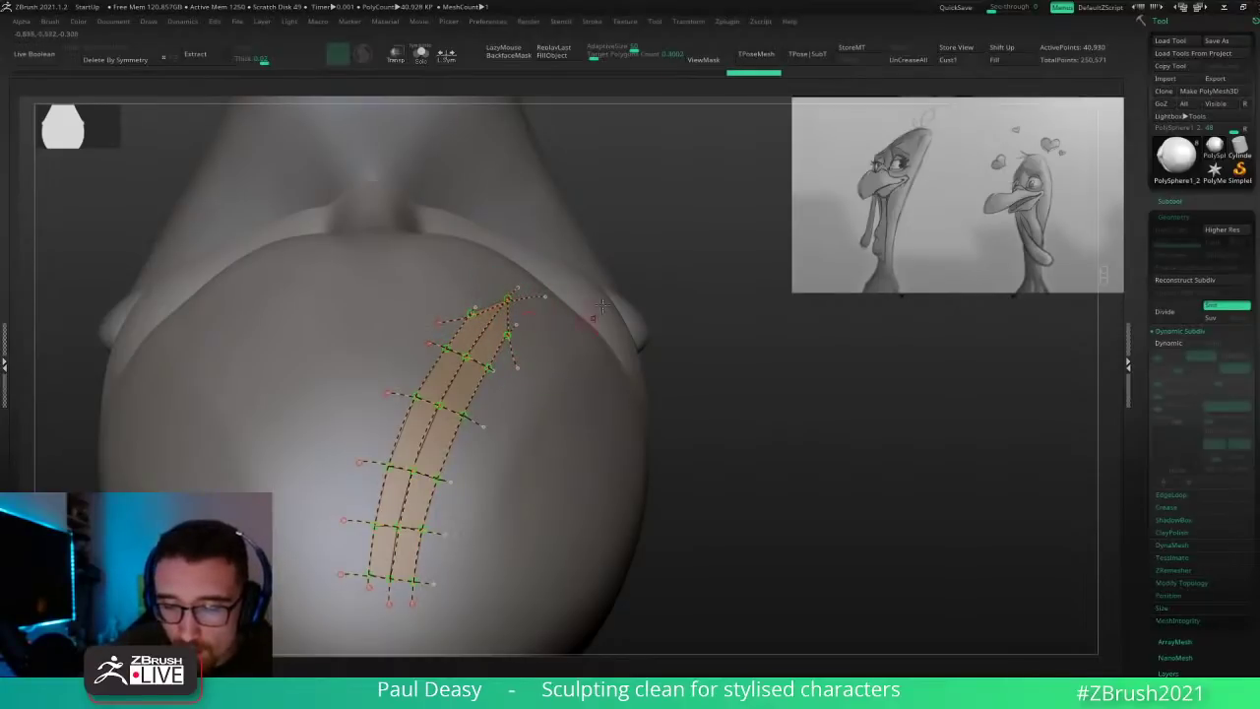
Step: Generate the strip mesh from the topology curves, separate it from the duplicated head, and show its wireframe
{"action": "left_click_drag", "start_coordinate": [637, 239], "coordinate": [657, 202], "text": "alt"}
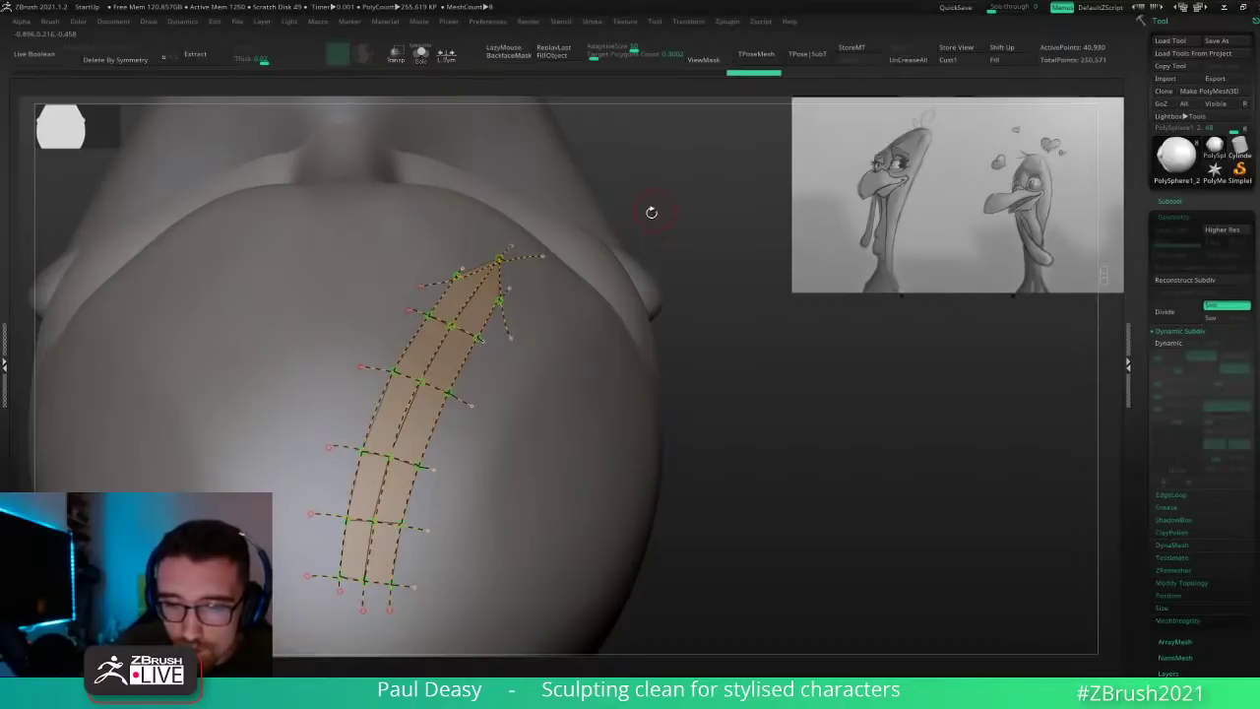
{"action": "left_click", "coordinate": [626, 355]}
{"action": "key", "text": "space"}
{"action": "left_click_drag", "start_coordinate": [819, 405], "coordinate": [756, 406]}
{"action": "key", "text": "ctrl+shift+s"}
{"action": "key", "text": "shift+f"}
Step: Isolate the strip's outer face polygroup and delete the hidden polygons so only a single-sided strip is left
{"action": "left_click_drag", "start_coordinate": [587, 342], "coordinate": [483, 291]}
{"action": "key", "text": "space"}
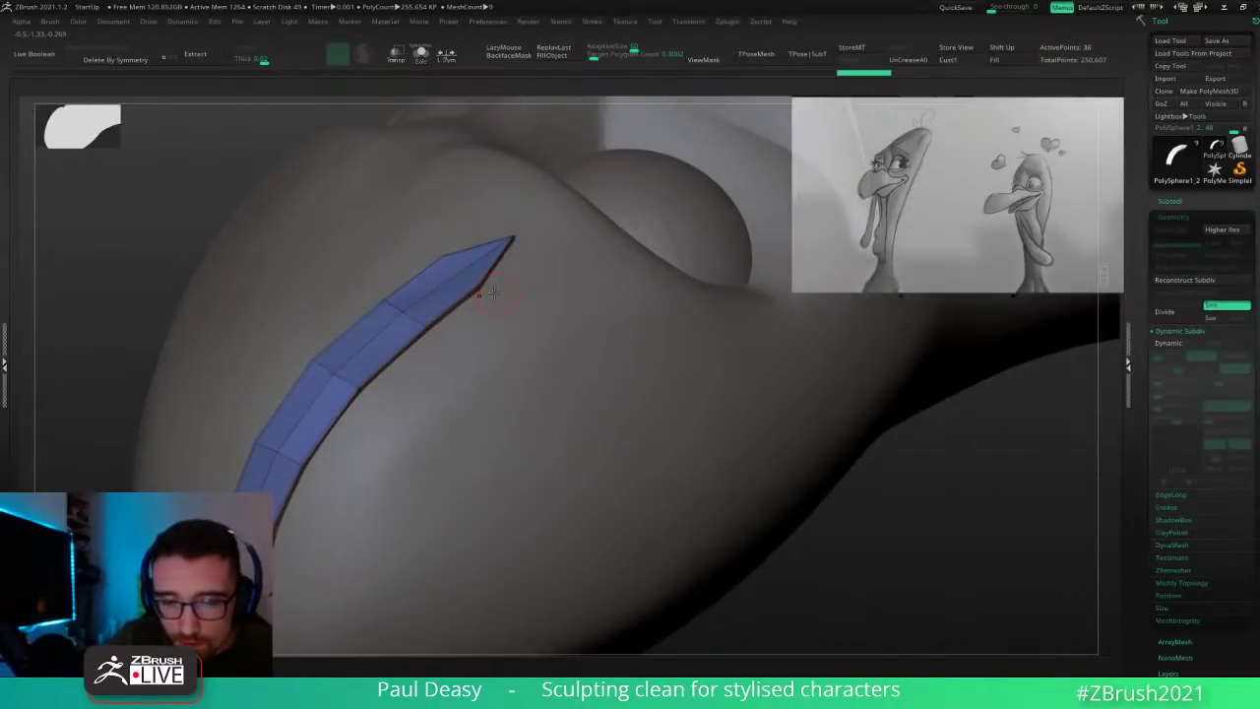
{"action": "left_click", "coordinate": [401, 312], "text": "ctrl+shift"}
{"action": "key", "text": "Delete"}
{"action": "key", "text": "Delete"}
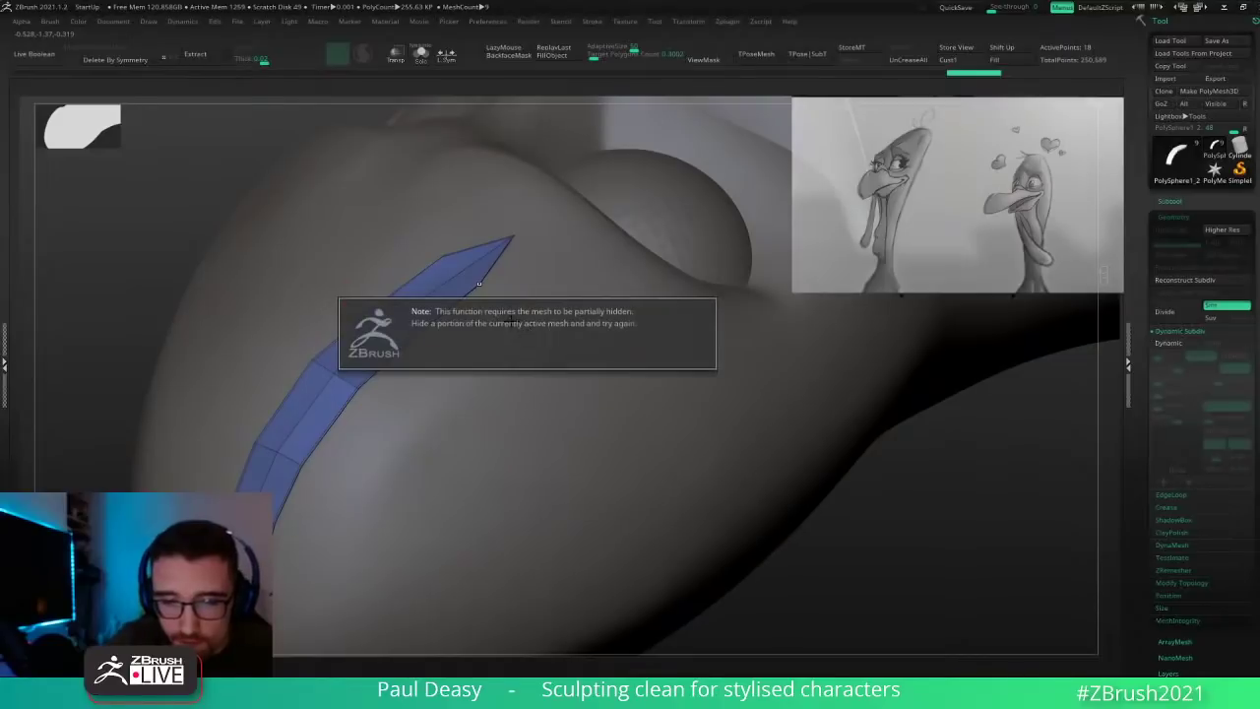
Step: Try a ZModeler Inset on the strip with the Polyloop target, and undo it
{"action": "left_click_drag", "start_coordinate": [494, 310], "coordinate": [451, 289]}
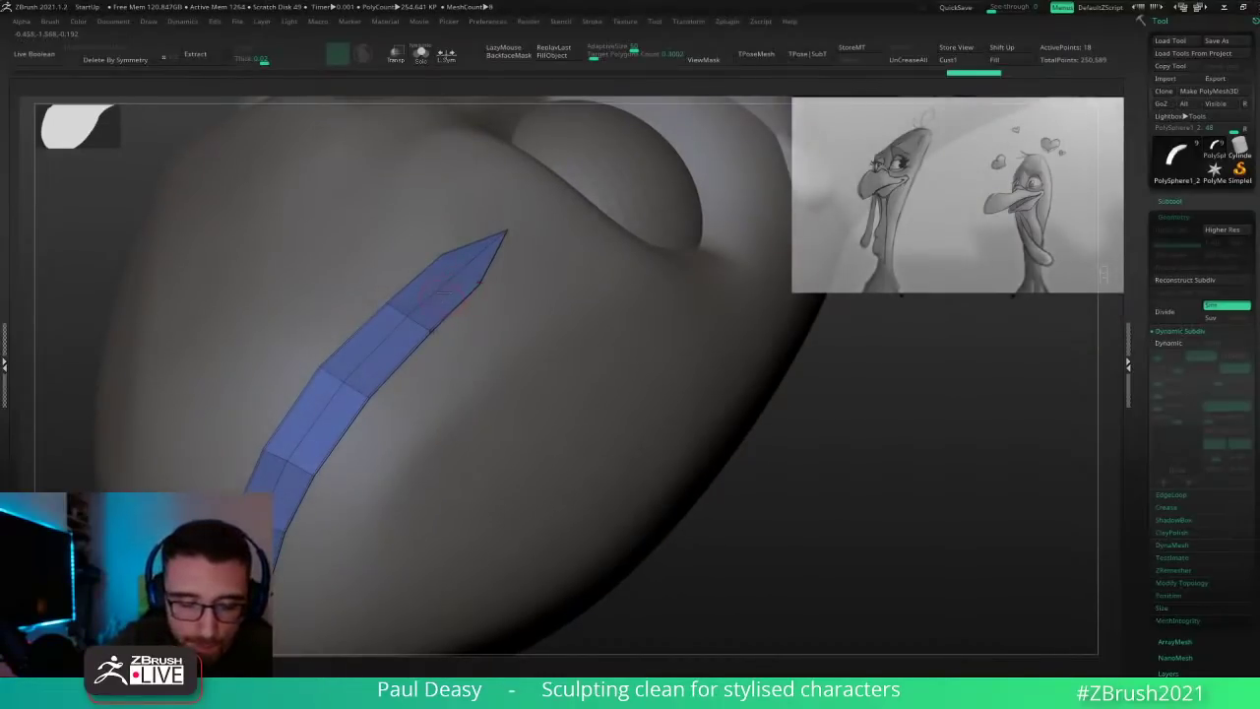
{"action": "right_click_drag", "start_coordinate": [444, 293], "coordinate": [450, 289]}
{"action": "key", "text": "space"}
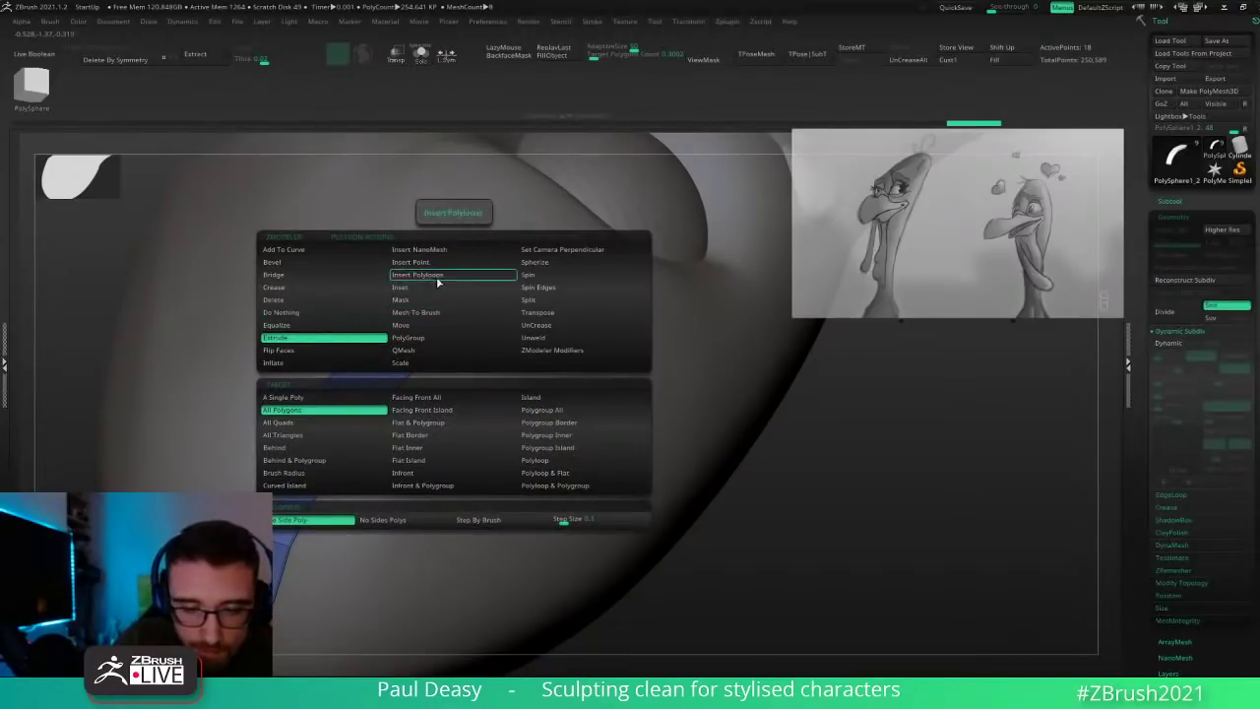
{"action": "left_click", "coordinate": [445, 290]}
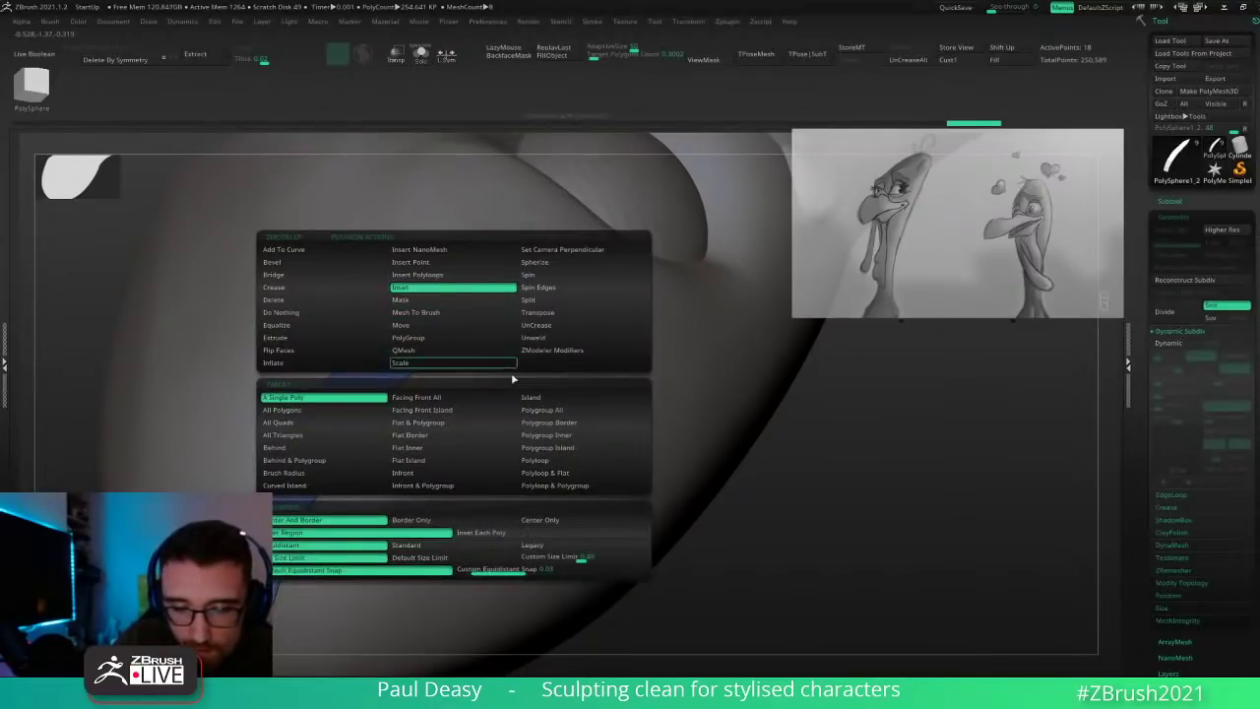
{"action": "left_click", "coordinate": [569, 461]}
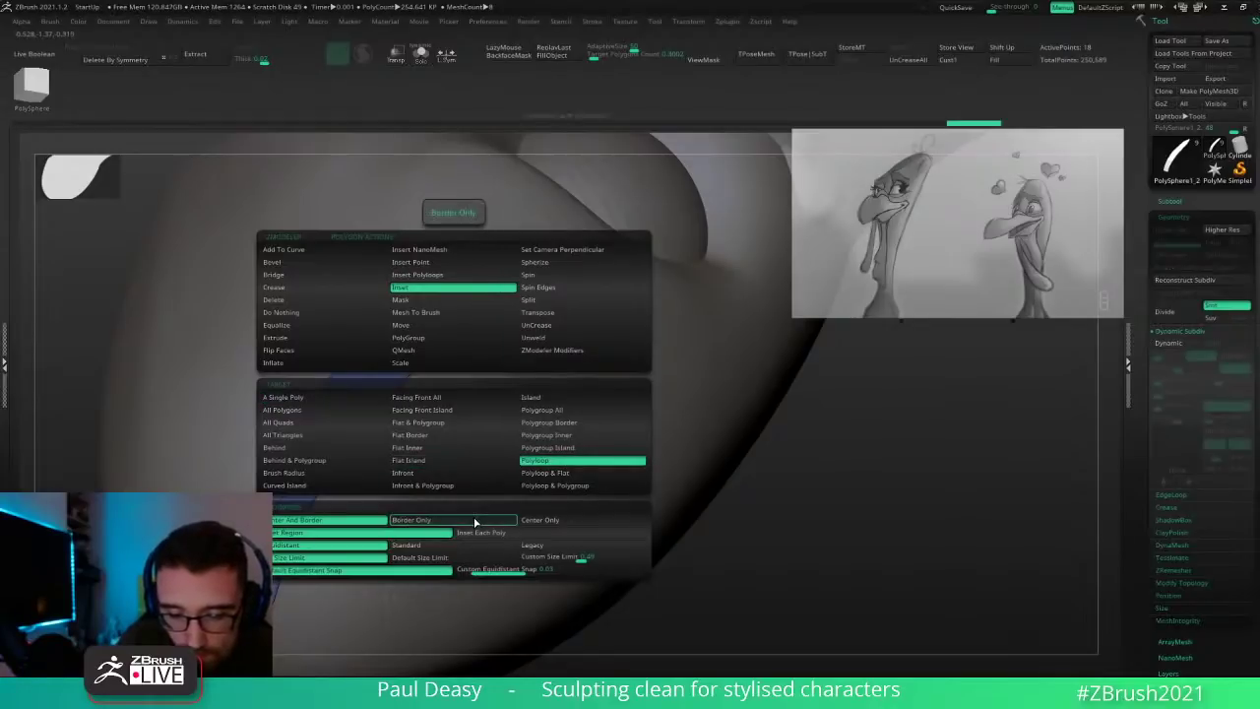
{"action": "left_click_drag", "start_coordinate": [406, 369], "coordinate": [403, 363]}
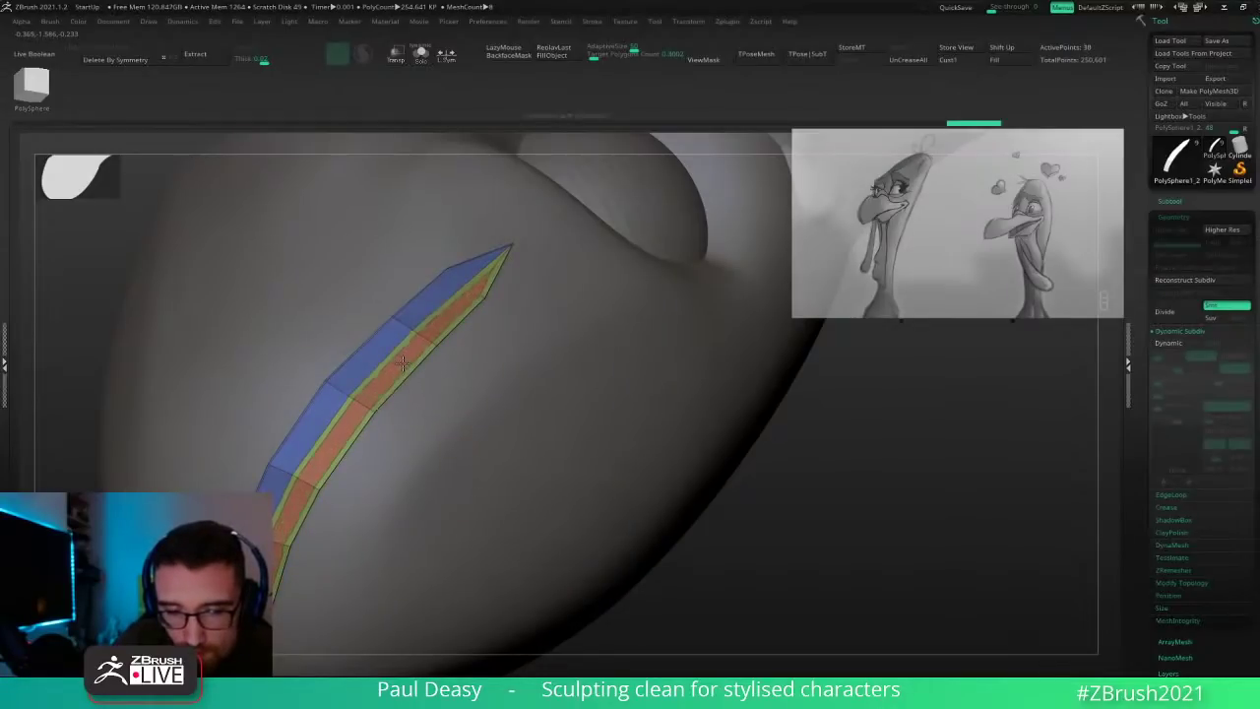
{"action": "key", "text": "ctrl+z"}
Step: Try insetting the strip's polyloop with changed Inset options, preview it with dynamic subdivision, and undo the inset
{"action": "key", "text": "space"}
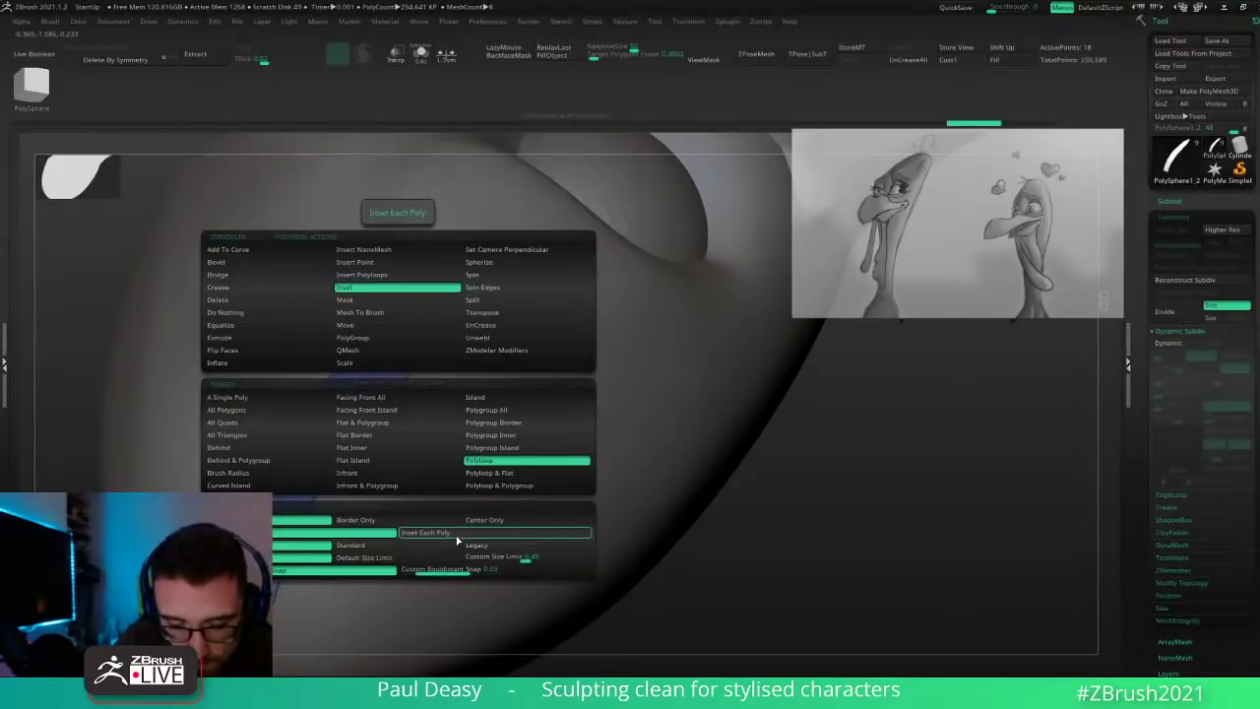
{"action": "left_click", "coordinate": [411, 522]}
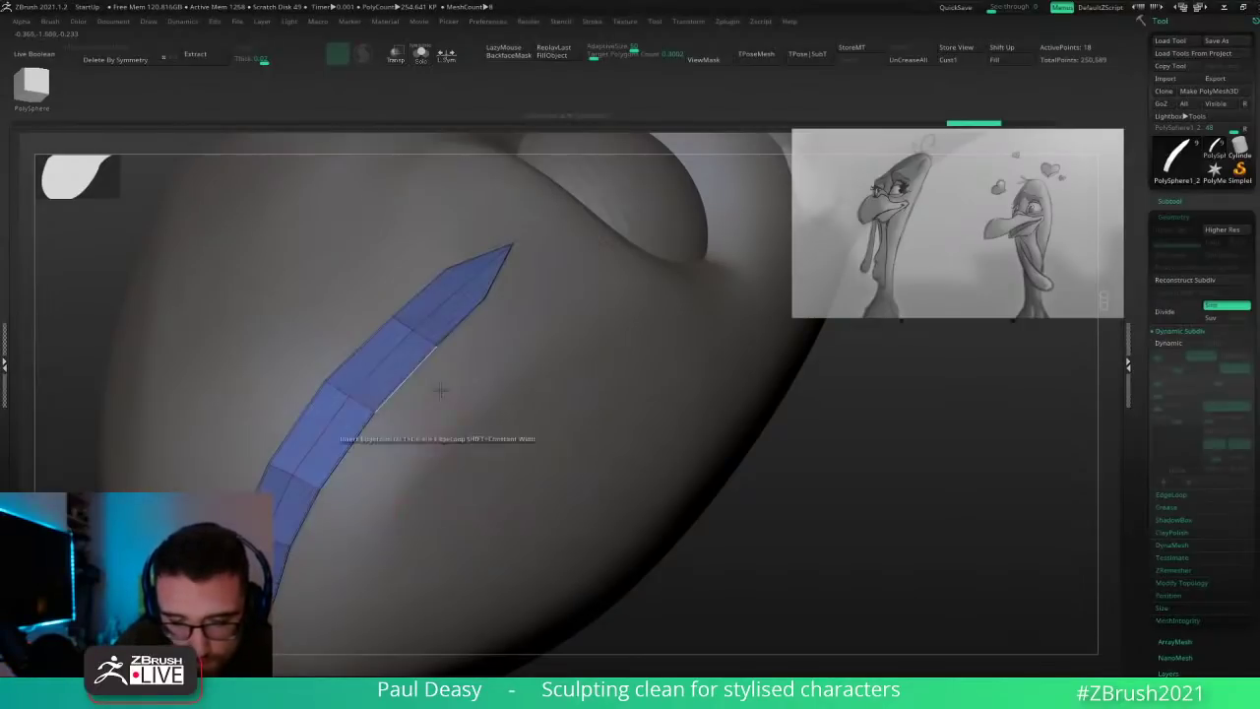
{"action": "key", "text": "space"}
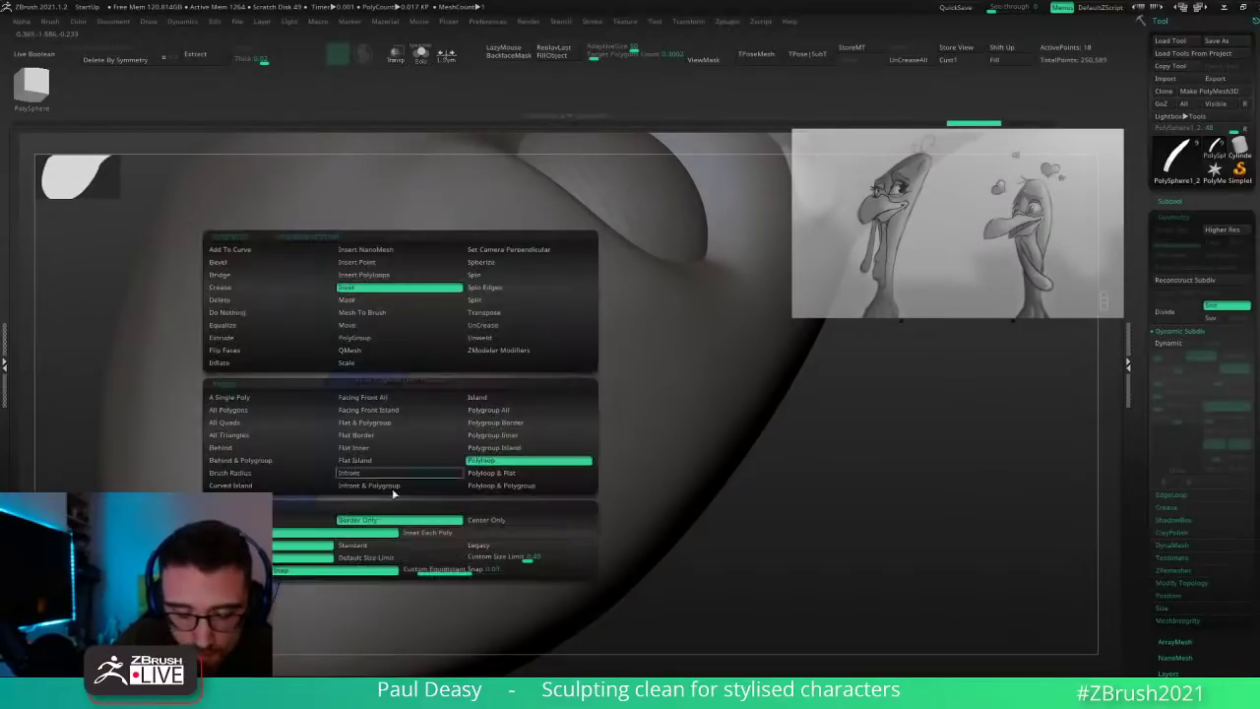
{"action": "left_click", "coordinate": [512, 537]}
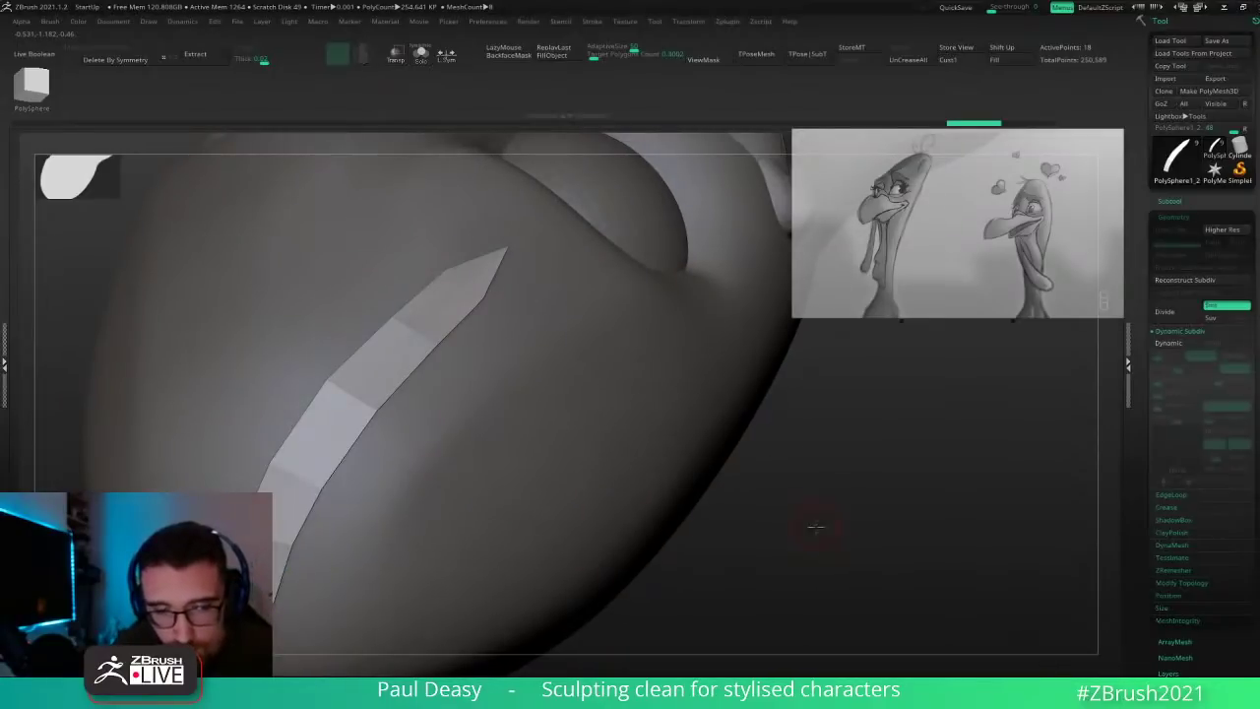
{"action": "left_click_drag", "start_coordinate": [817, 526], "coordinate": [814, 520], "text": "shift"}
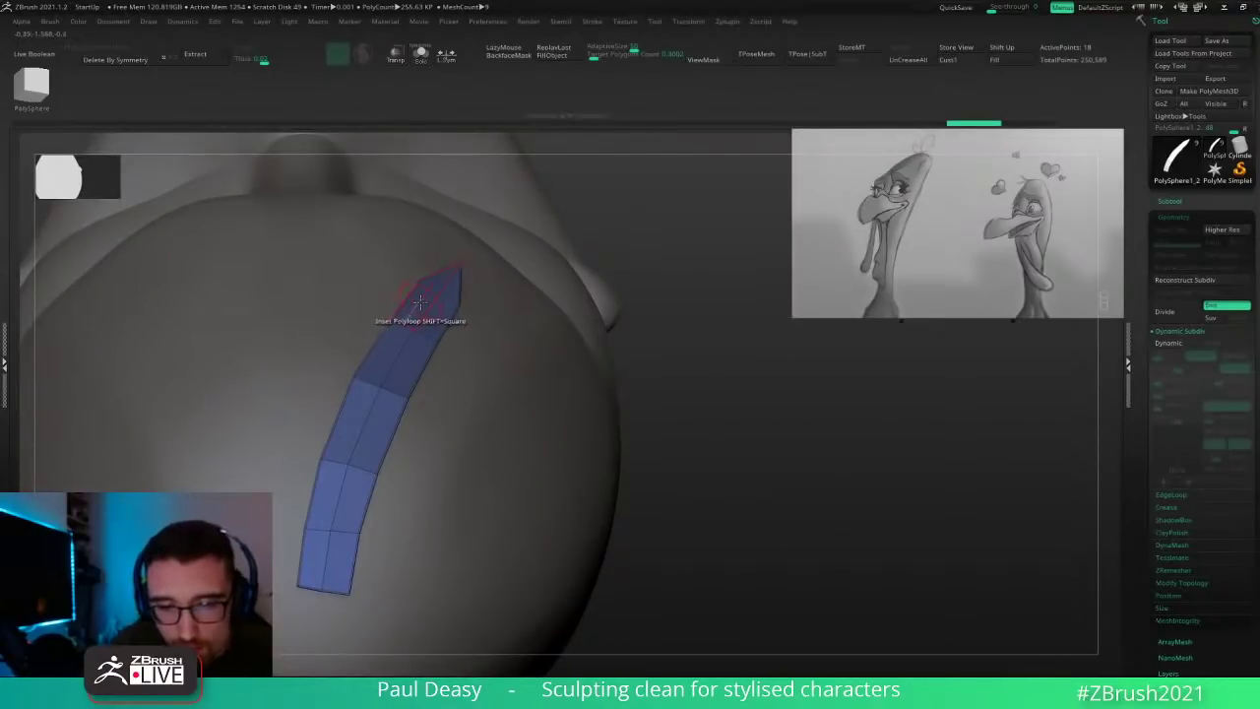
{"action": "left_click_drag", "start_coordinate": [421, 303], "coordinate": [439, 320]}
{"action": "key", "text": "d"}
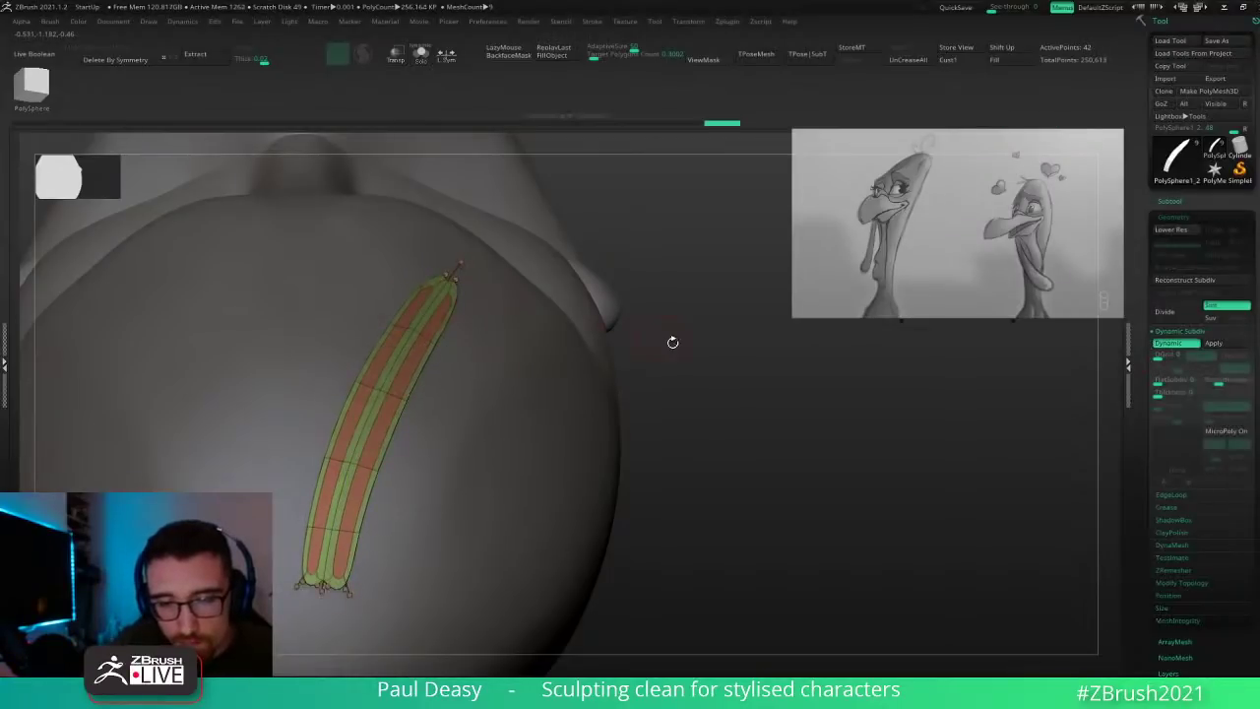
{"action": "key", "text": "shift+d"}
{"action": "key", "text": "ctrl+z"}
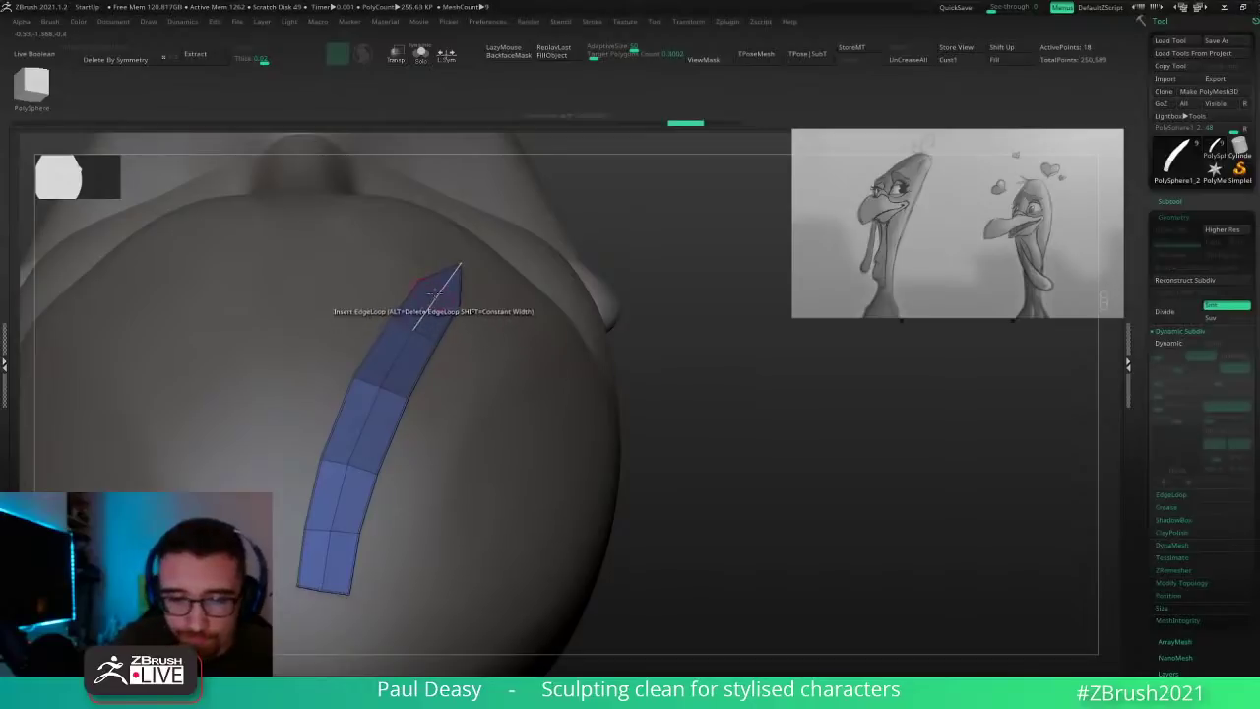
Step: Set the ZModeler edge action for the strip to Extrude
{"action": "left_click_drag", "start_coordinate": [750, 421], "coordinate": [732, 390]}
{"action": "key", "text": "space"}
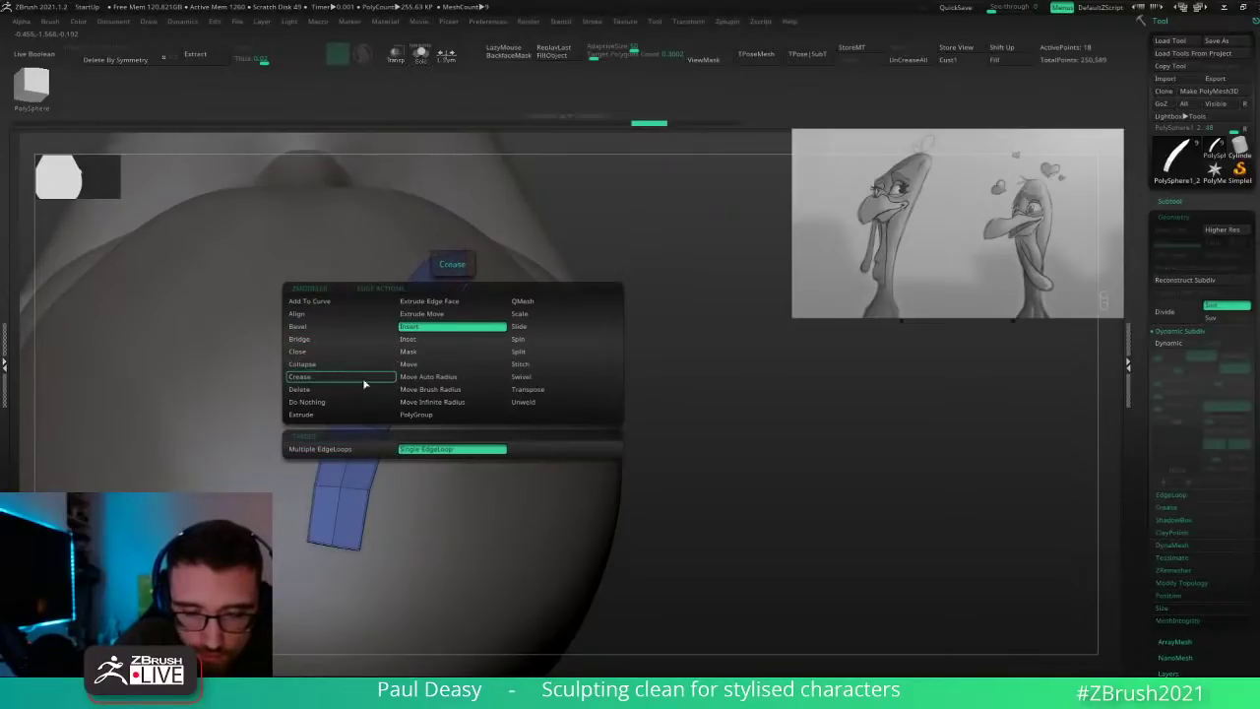
{"action": "key", "text": "space"}
{"action": "key", "text": "space"}
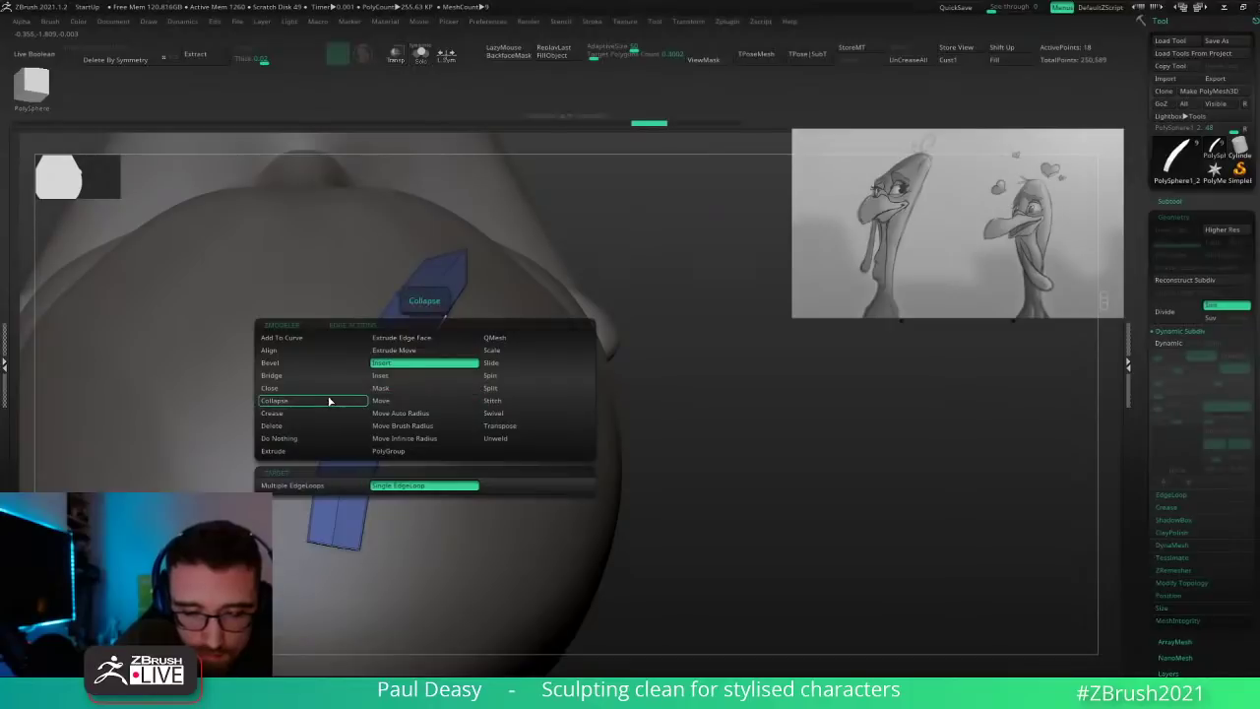
{"action": "key", "text": "space"}
{"action": "key", "text": "space"}
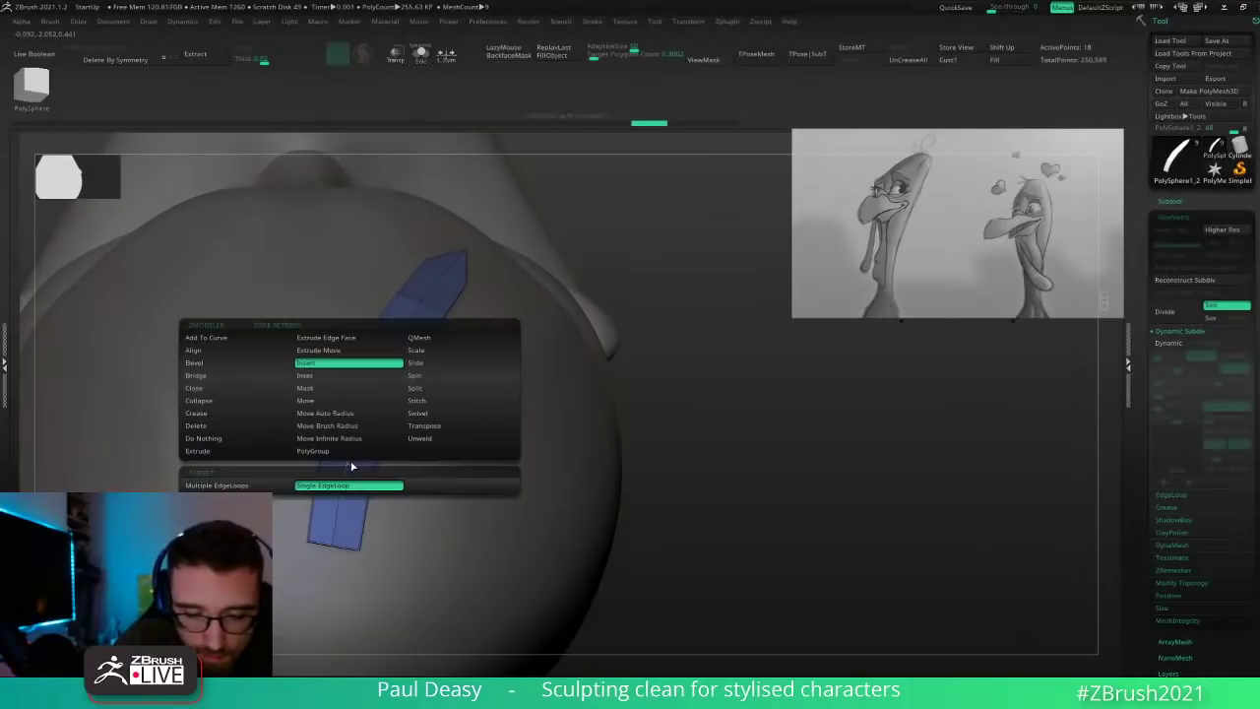
{"action": "left_click", "coordinate": [242, 451]}
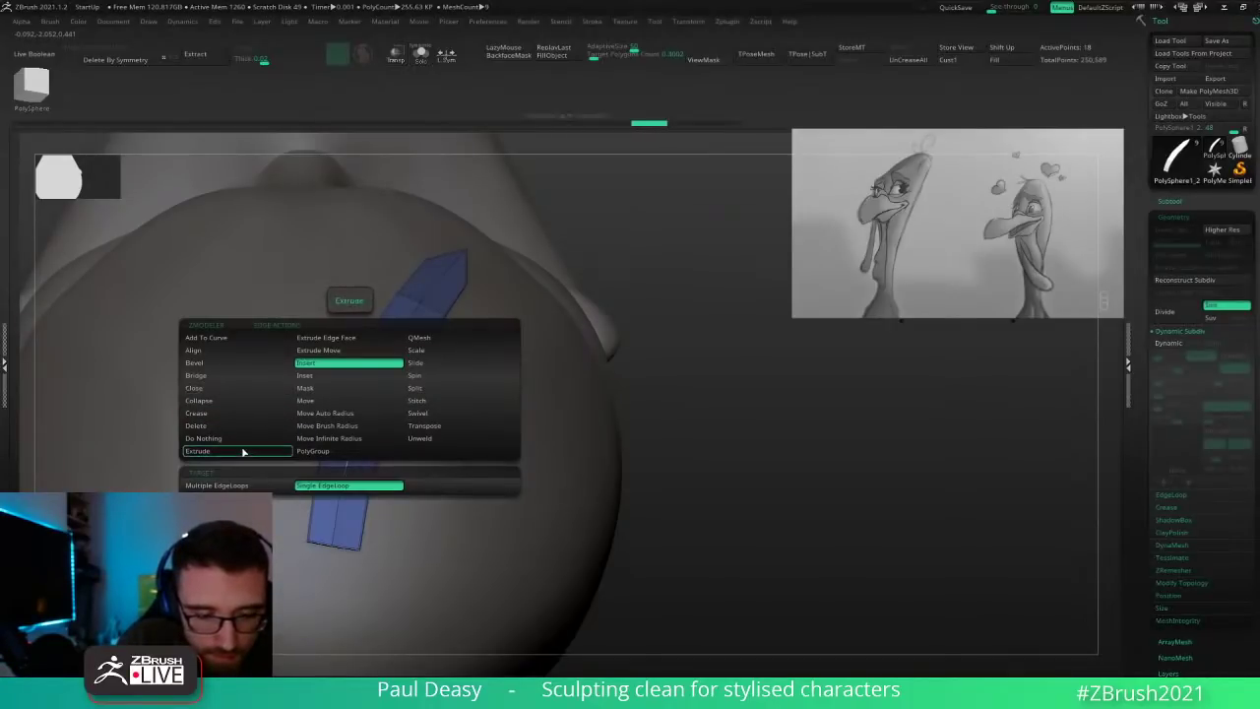
{"action": "left_click", "coordinate": [333, 492]}
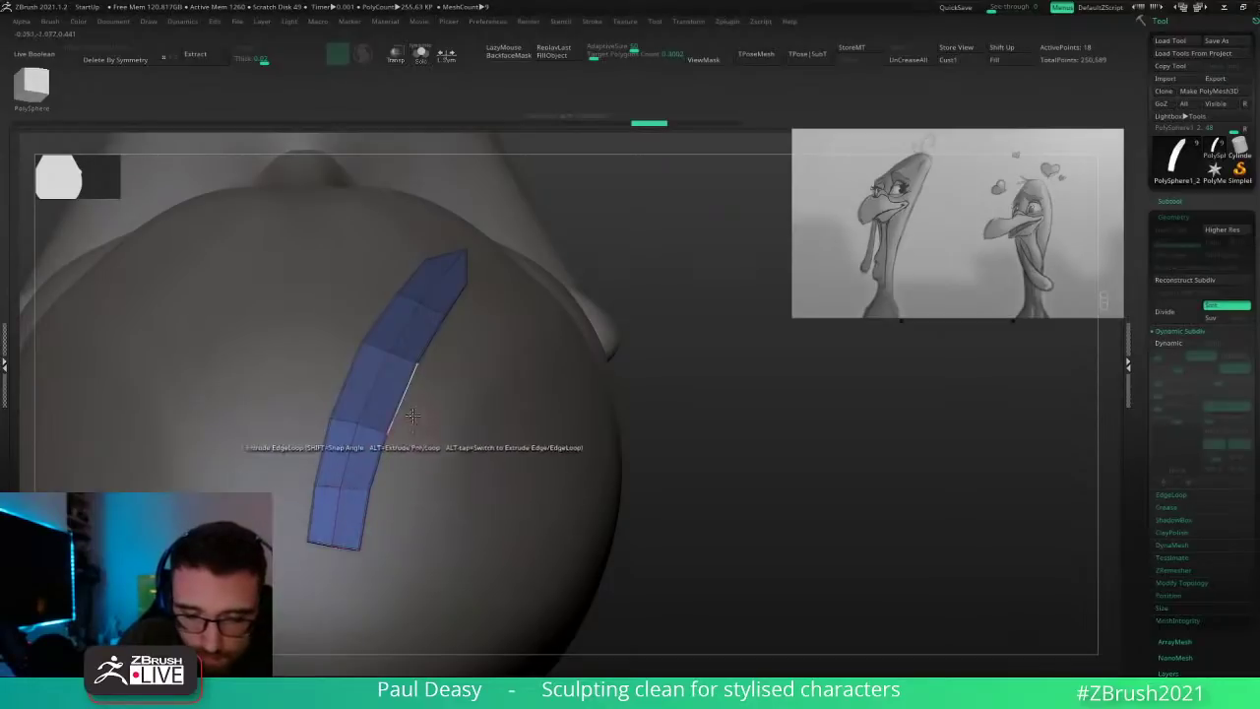
{"action": "key", "text": "ctrl+z"}
Step: Extrude the strip's whole outer border slightly outward using the Mesh Border target
{"action": "key", "text": "space"}
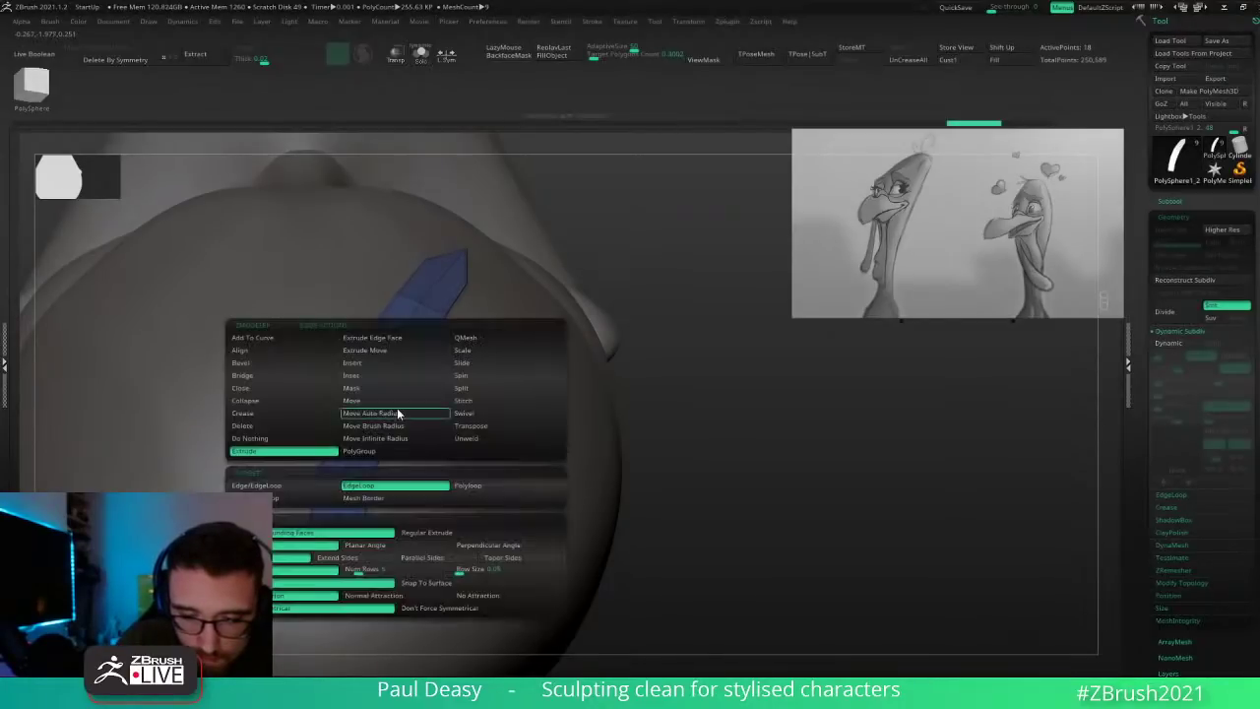
{"action": "left_click", "coordinate": [407, 482]}
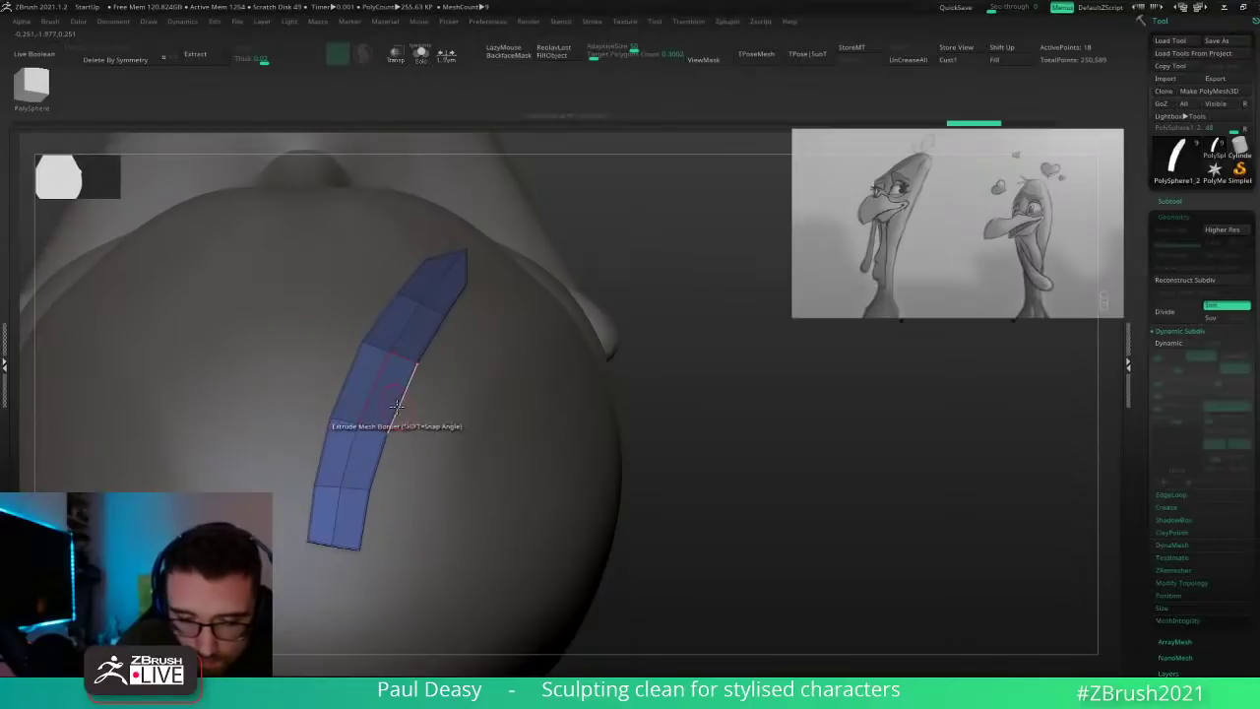
{"action": "left_click_drag", "start_coordinate": [396, 409], "coordinate": [404, 410]}
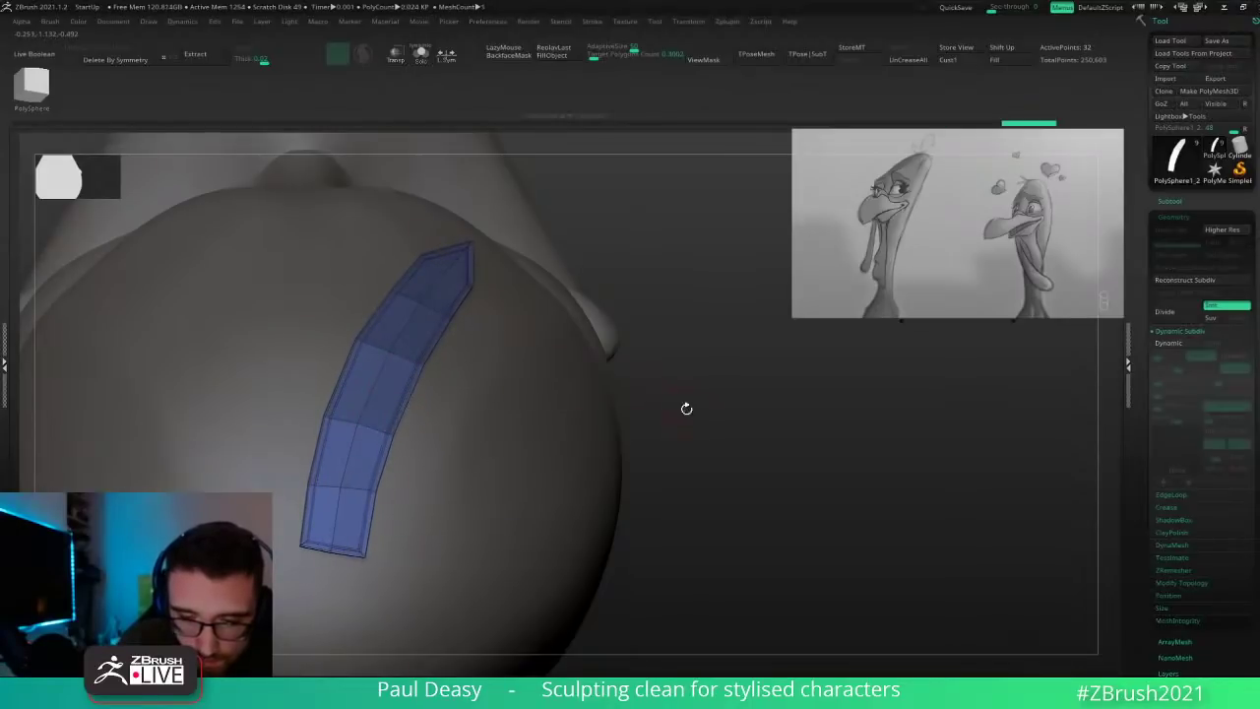
{"action": "left_click_drag", "start_coordinate": [684, 409], "coordinate": [645, 339]}
{"action": "key", "text": "ctrl+z"}
{"action": "left_click_drag", "start_coordinate": [440, 374], "coordinate": [442, 376]}
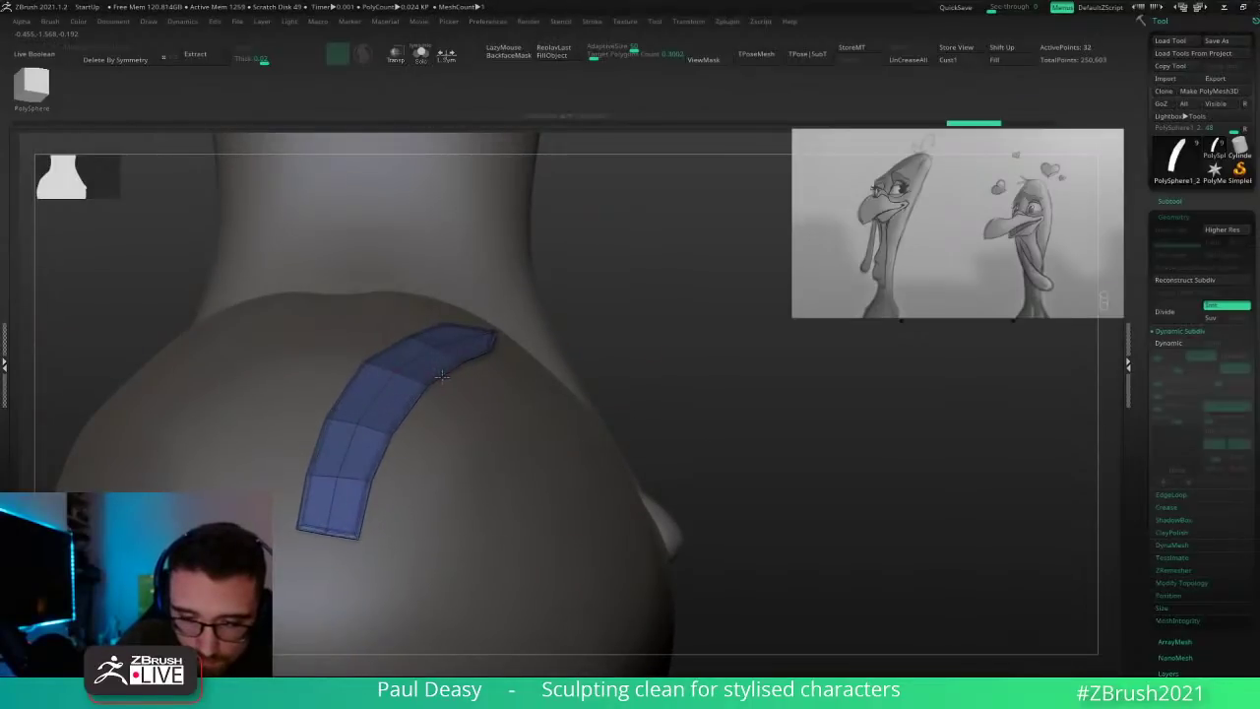
Step: Remove all creasing from the strip and preview it with dynamic subdivision
{"action": "left_click", "coordinate": [908, 66]}
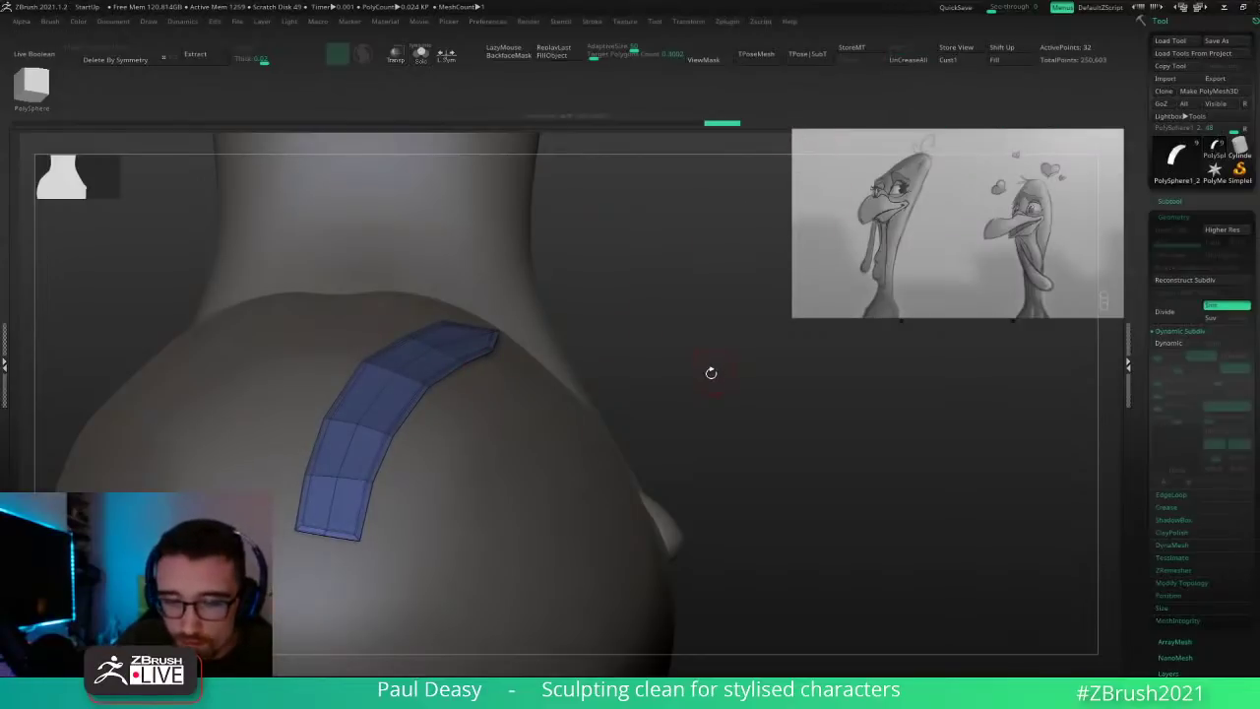
{"action": "key", "text": "d"}
{"action": "left_click_drag", "start_coordinate": [704, 396], "coordinate": [760, 392]}
{"action": "key", "text": "shift+d"}
Step: Slice across the strip just above its blunt end, isolate the main part, and delete the cut-off end piece
{"action": "right_click_drag", "start_coordinate": [485, 410], "coordinate": [654, 394], "text": "ctrl"}
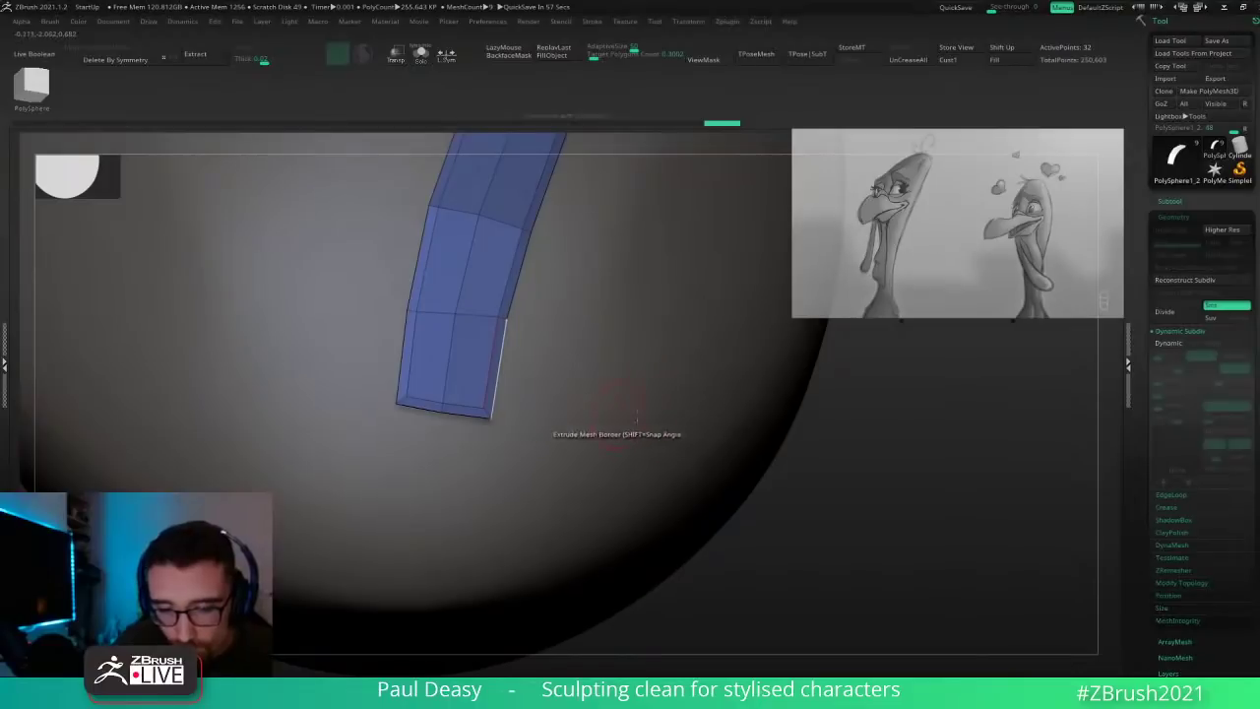
{"action": "right_click_drag", "start_coordinate": [911, 461], "coordinate": [833, 475], "text": "ctrl"}
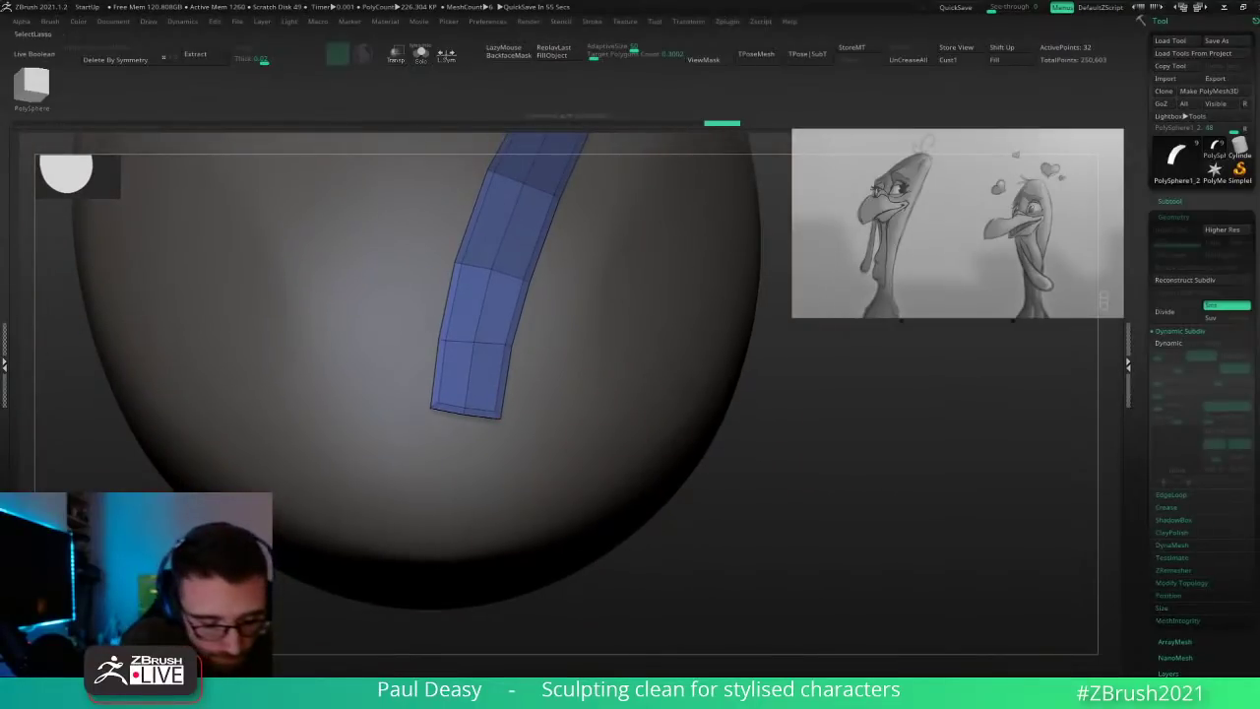
{"action": "left_click_drag", "start_coordinate": [382, 391], "coordinate": [618, 419], "text": "ctrl+shift"}
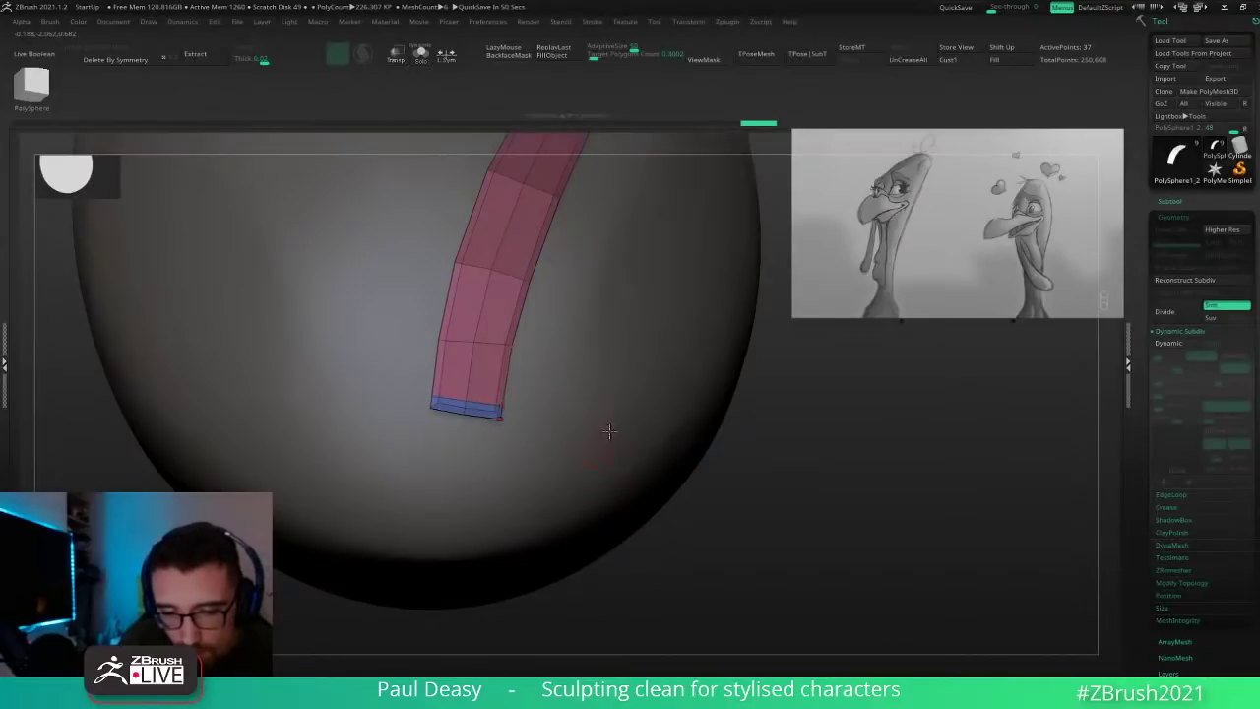
{"action": "left_click_drag", "start_coordinate": [808, 442], "coordinate": [804, 467]}
{"action": "left_click", "coordinate": [481, 378], "text": "ctrl+shift"}
{"action": "mouse_move", "coordinate": [709, 419]}
{"action": "left_mouse_down", "text": "ctrl"}
{"action": "mouse_move", "coordinate": [745, 459]}
{"action": "mouse_move", "coordinate": [799, 471]}
{"action": "left_mouse_up", "text": "ctrl"}
Step: Insert a single edge loop across the strip close to its trimmed end with ZModeler
{"action": "key", "text": "space"}
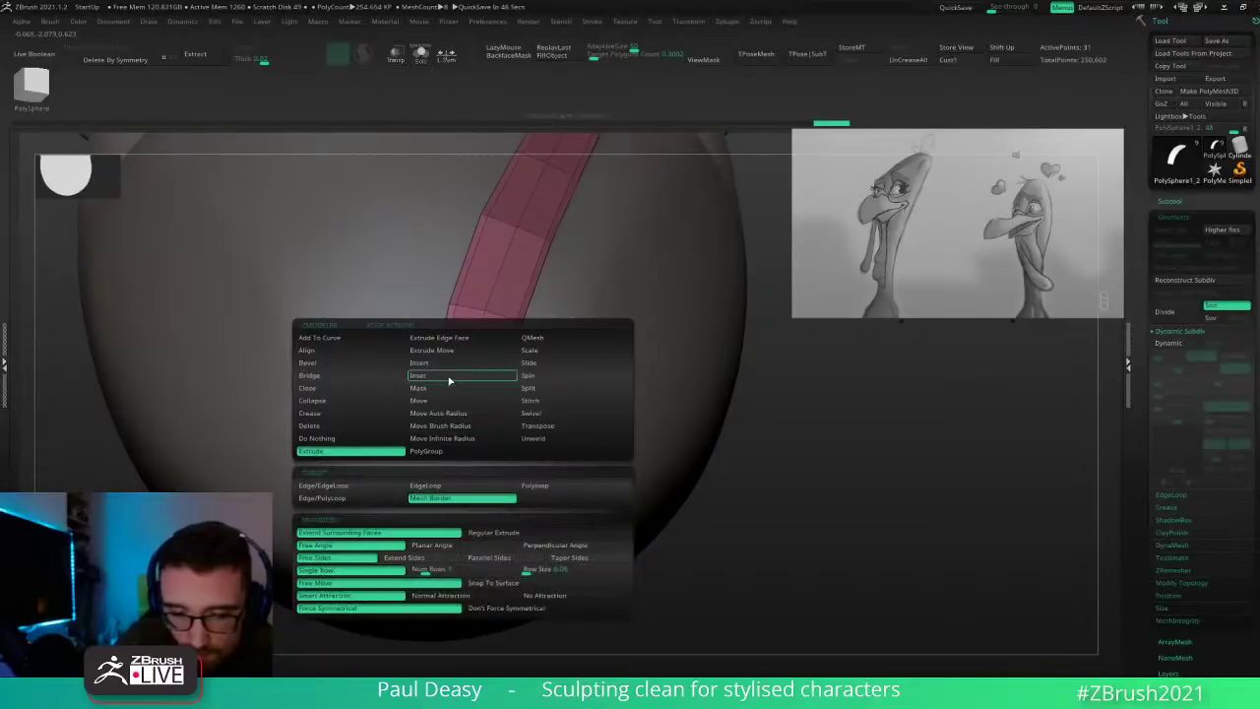
{"action": "left_click", "coordinate": [451, 377]}
{"action": "key", "text": "space"}
{"action": "left_click", "coordinate": [450, 364]}
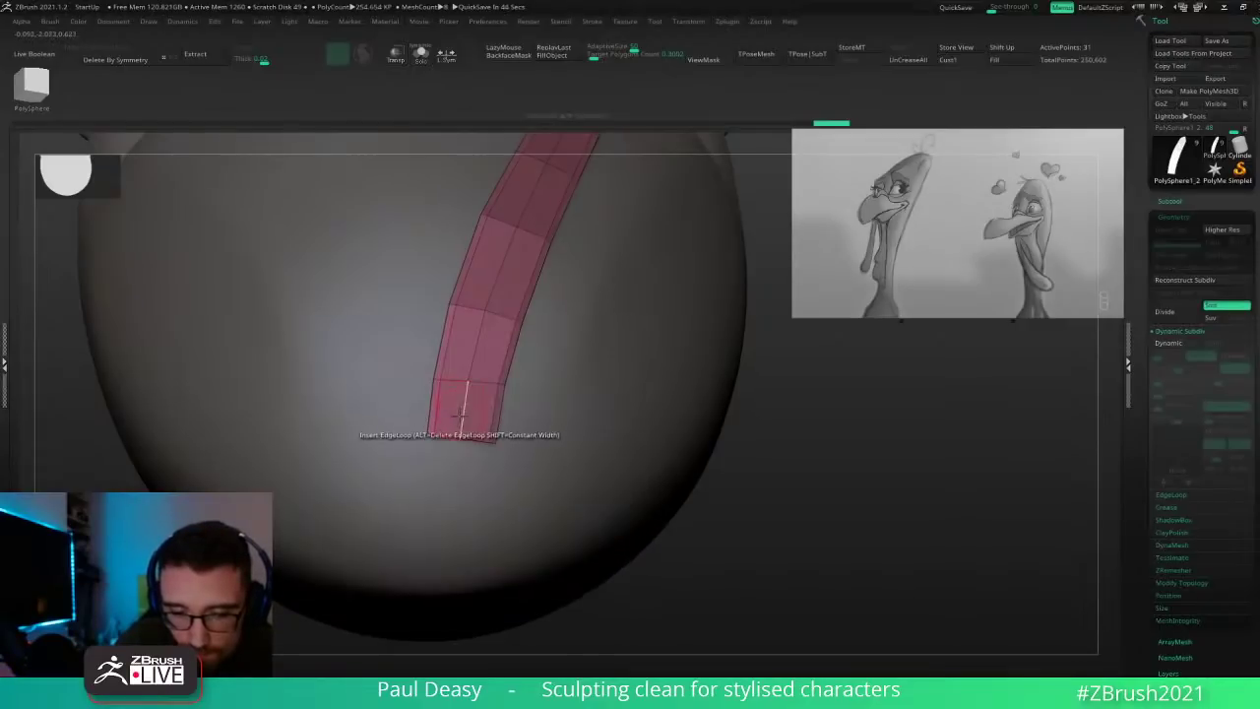
{"action": "left_click_drag", "start_coordinate": [463, 418], "coordinate": [462, 430]}
{"action": "left_click_drag", "start_coordinate": [758, 454], "coordinate": [728, 368], "text": "alt"}
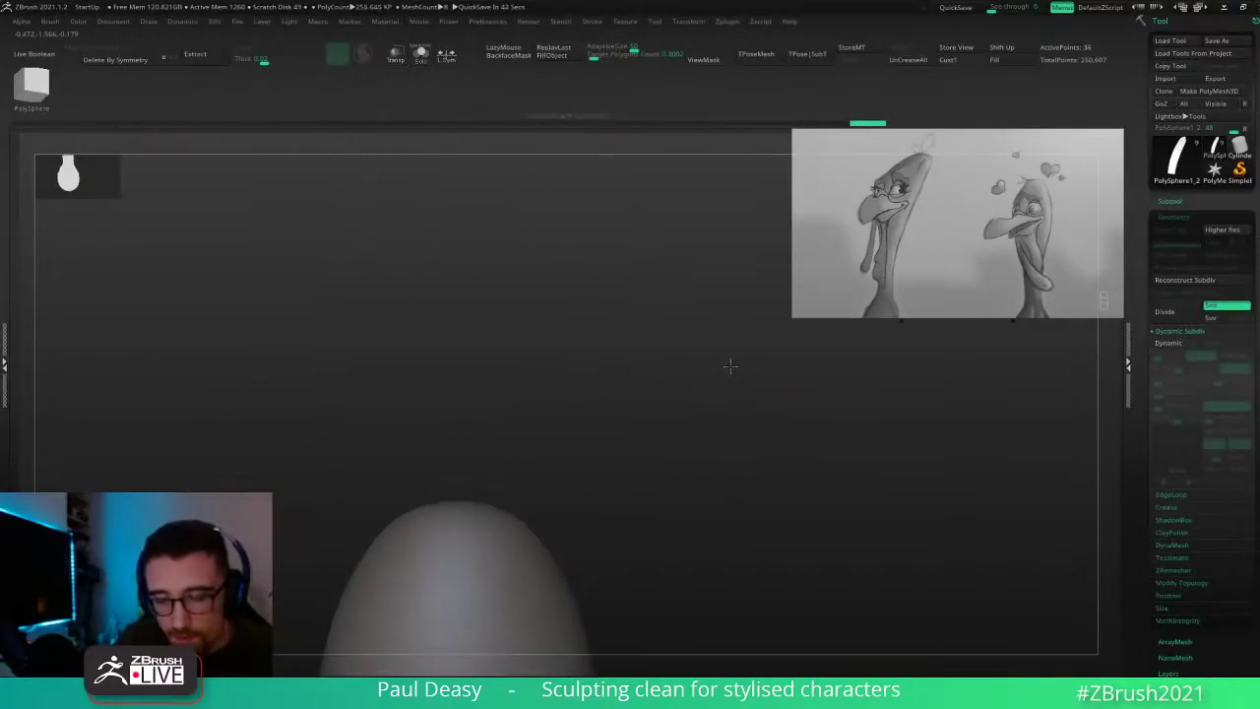
Step: Place the transform gizmo at the strip's base on top of the crown and rotate the strip upright around it
{"action": "left_click_drag", "start_coordinate": [737, 413], "coordinate": [696, 415]}
{"action": "key", "text": "space"}
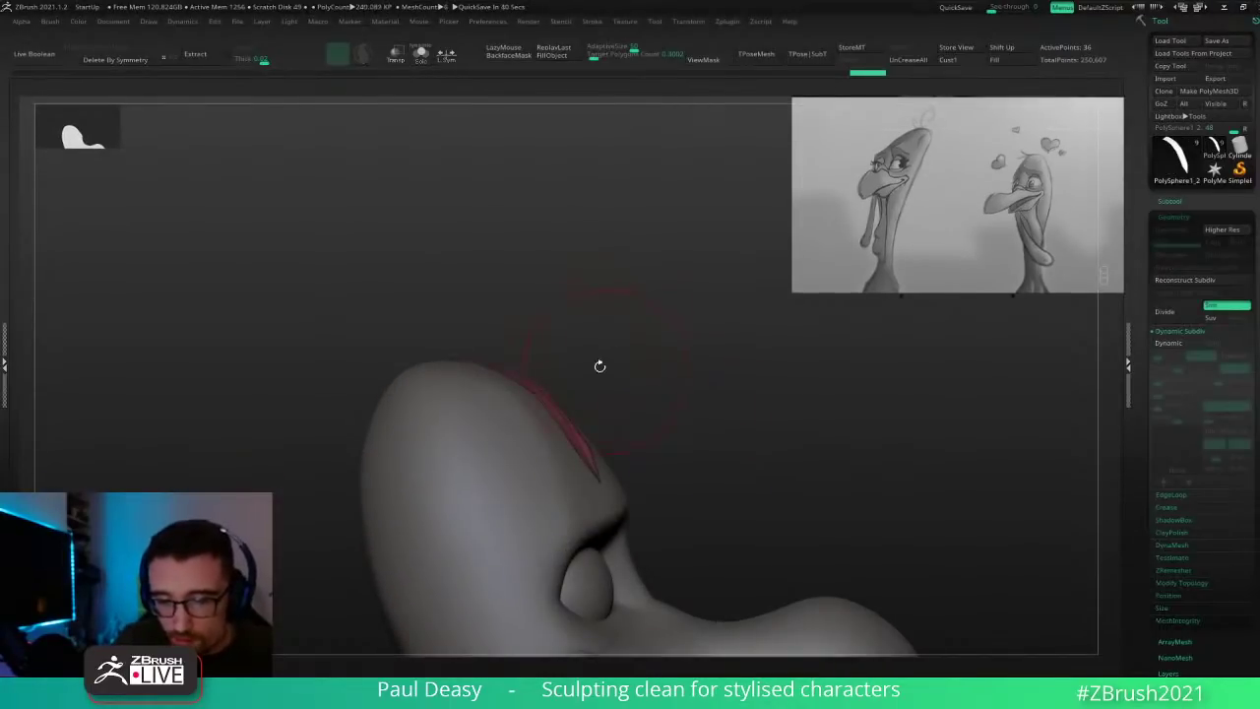
{"action": "key", "text": "w"}
{"action": "key", "text": "q"}
{"action": "left_click_drag", "start_coordinate": [592, 369], "coordinate": [608, 391]}
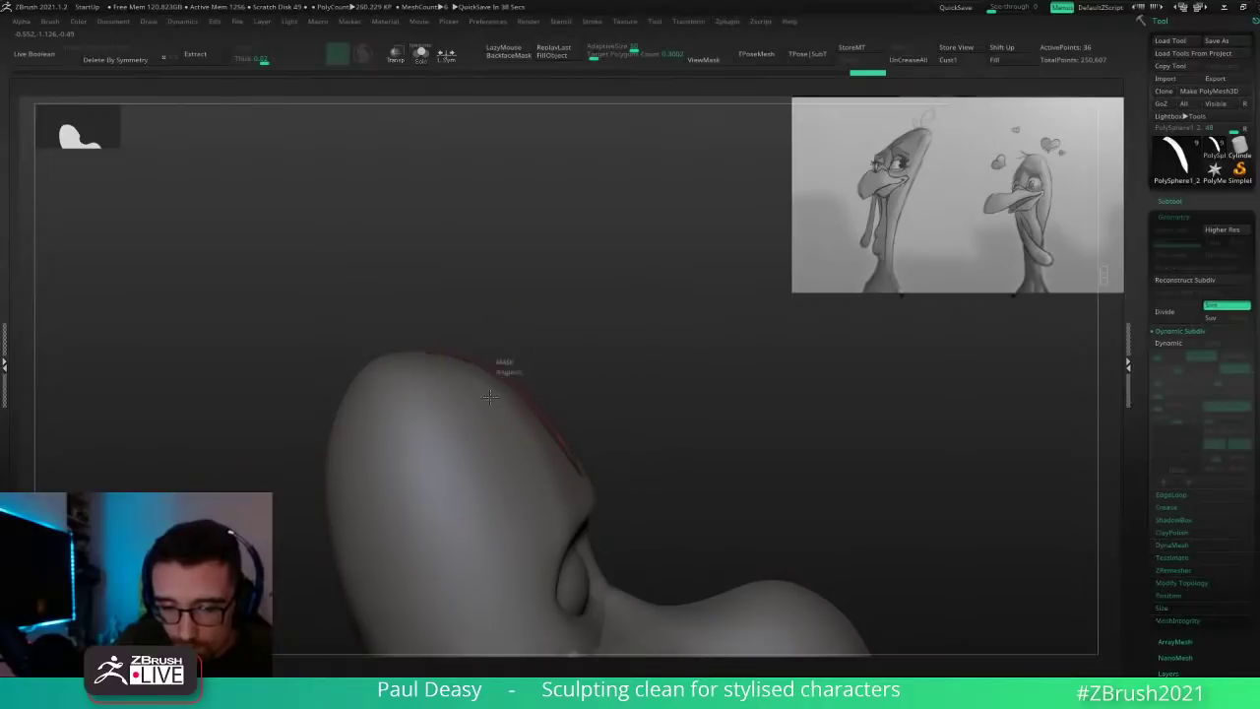
{"action": "left_click_drag", "start_coordinate": [506, 364], "coordinate": [533, 457], "text": "ctrl"}
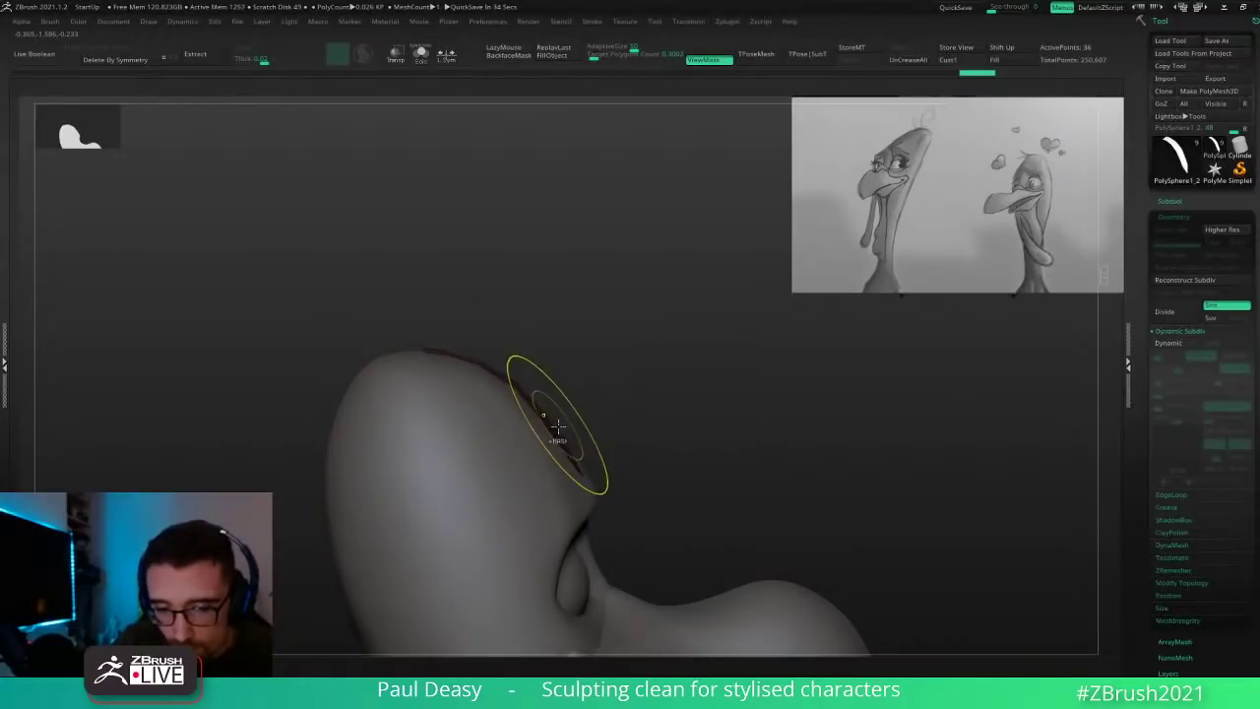
{"action": "key", "text": "w"}
{"action": "left_click", "coordinate": [451, 351], "text": "alt"}
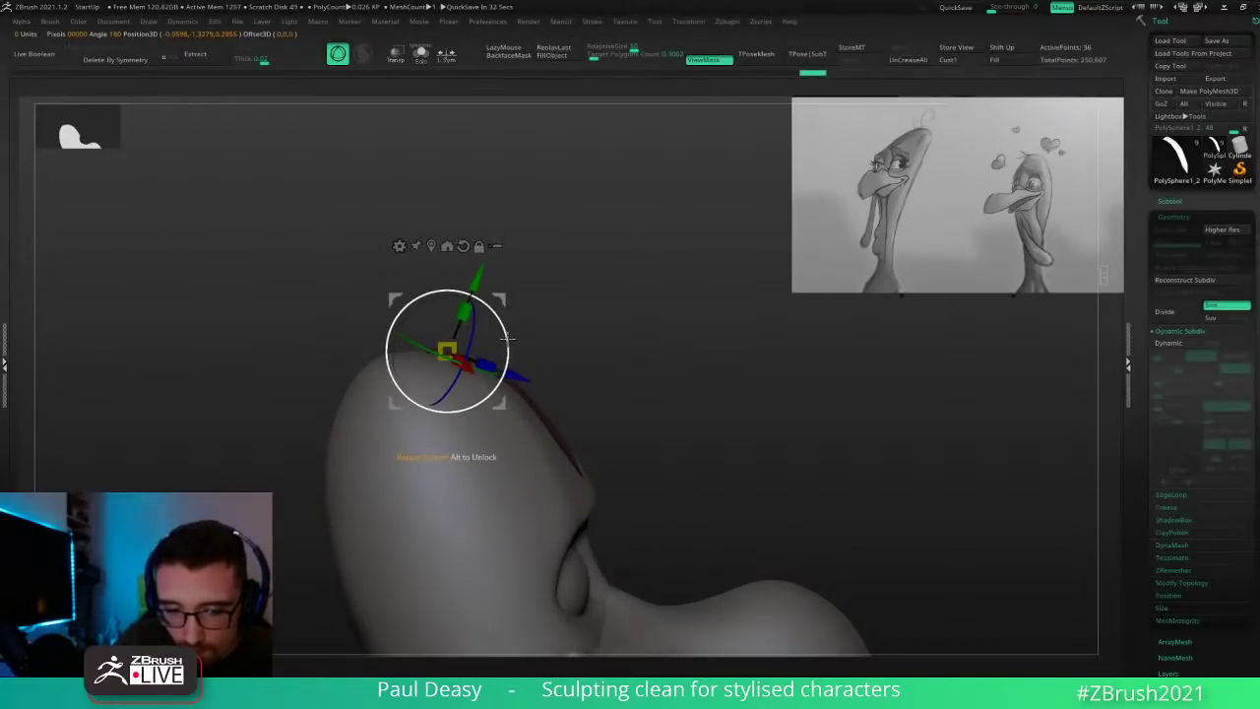
{"action": "left_click_drag", "start_coordinate": [507, 347], "coordinate": [336, 247]}
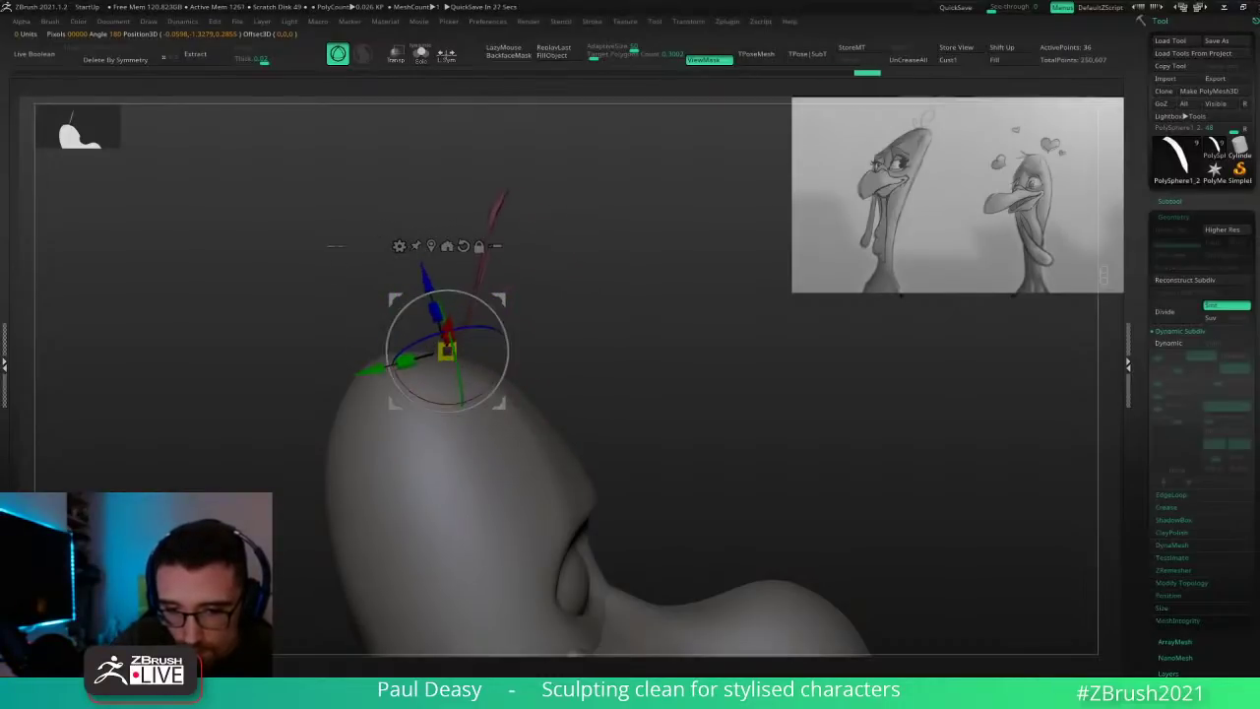
Step: Bend the upright strip into a curved feather shape in side view with the Move brush
{"action": "key", "text": "q"}
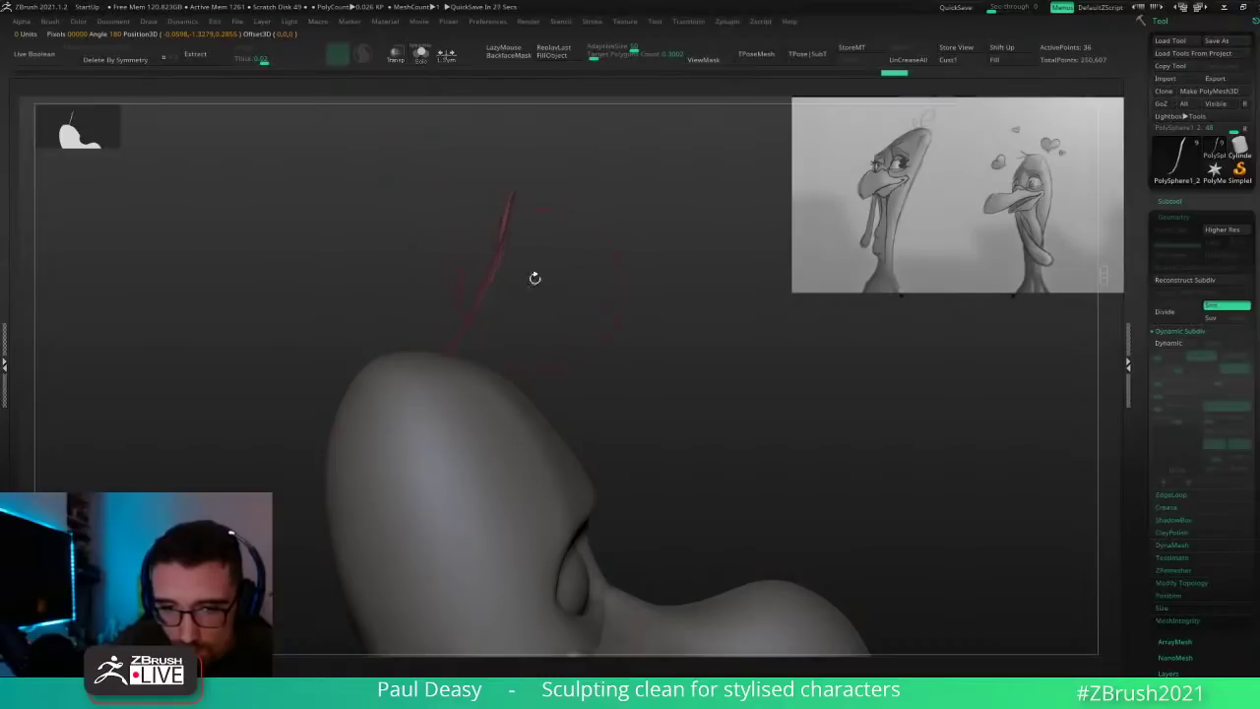
{"action": "left_click_drag", "start_coordinate": [462, 327], "coordinate": [473, 321]}
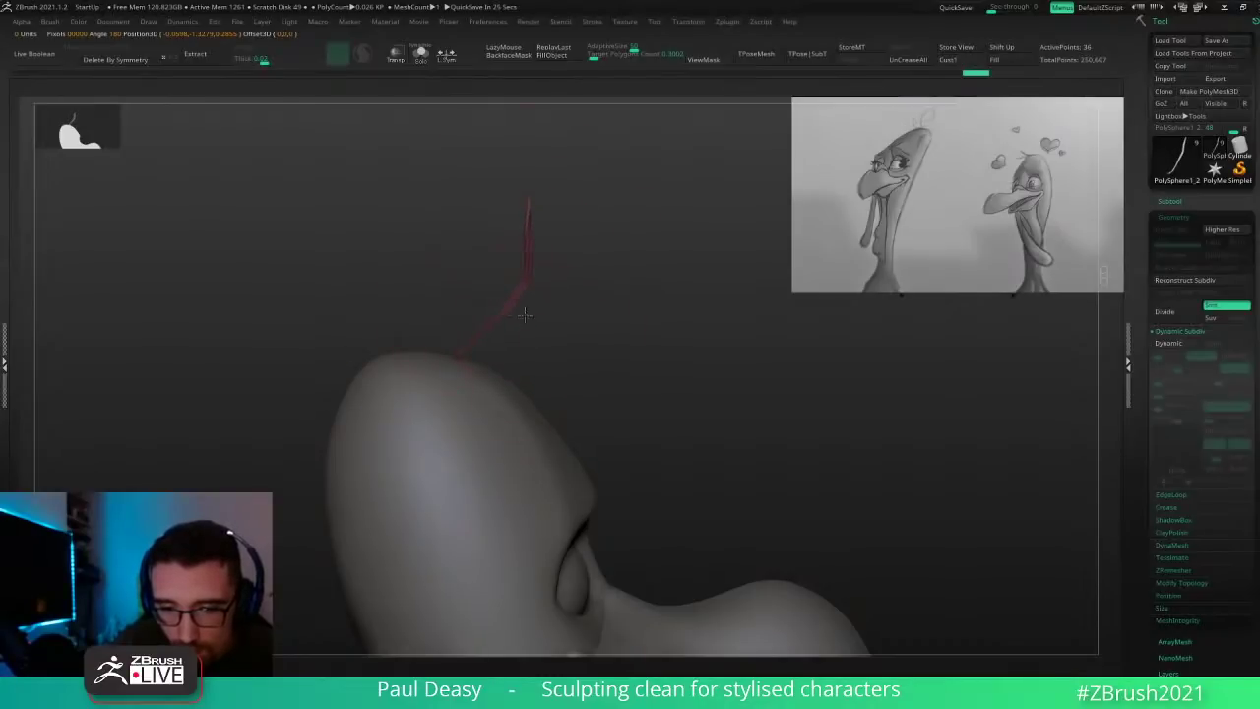
{"action": "right_click_drag", "start_coordinate": [571, 276], "coordinate": [540, 246]}
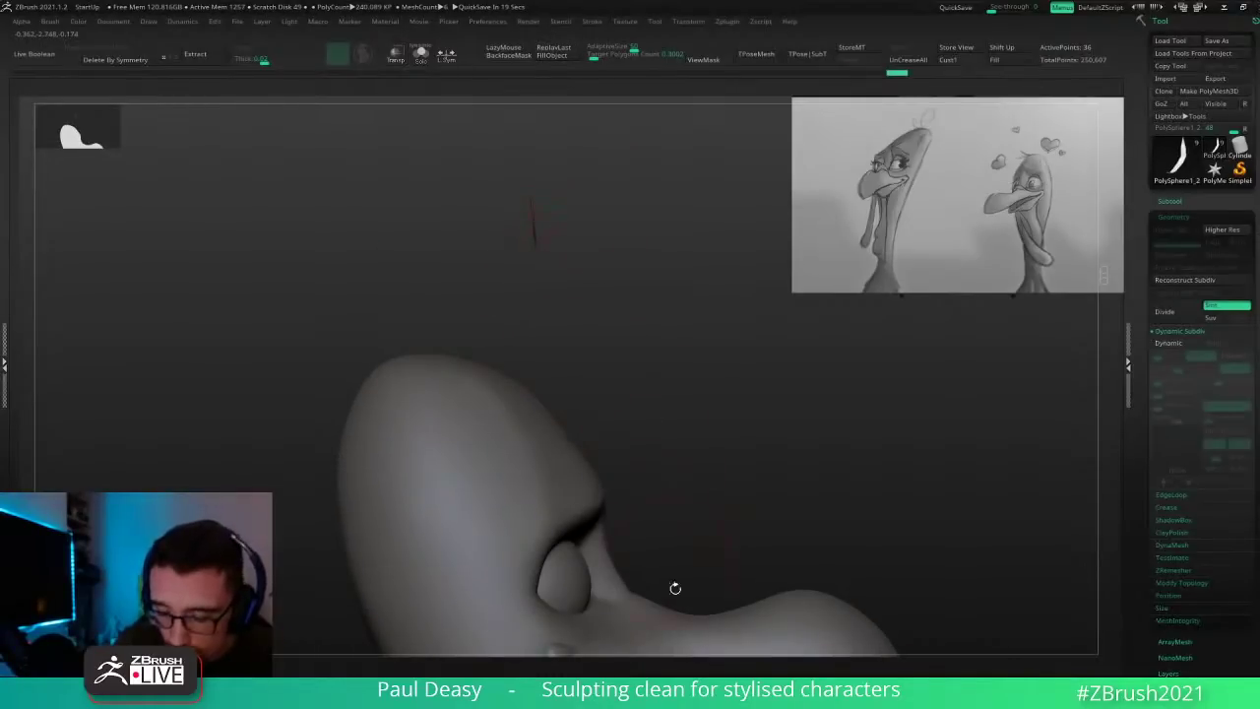
{"action": "left_click", "coordinate": [690, 679]}
{"action": "right_click_drag", "start_coordinate": [619, 339], "coordinate": [611, 326]}
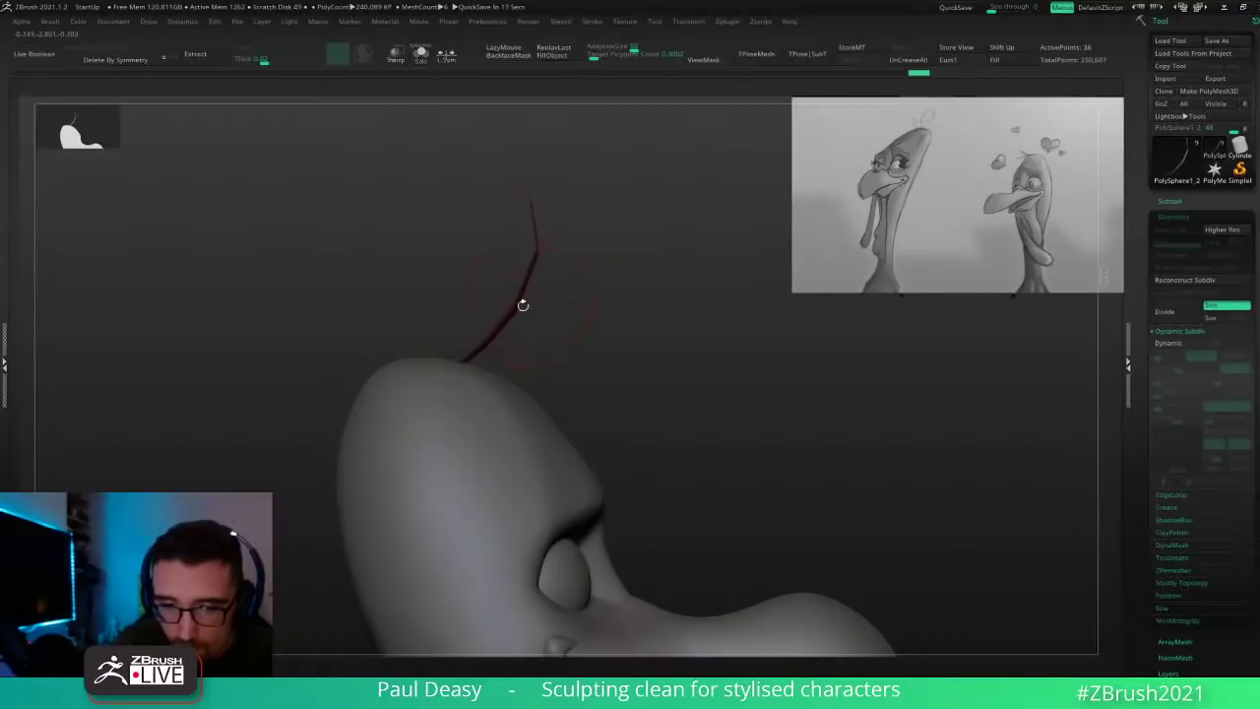
{"action": "mouse_move", "coordinate": [522, 305]}
{"action": "left_mouse_down"}
{"action": "mouse_move", "coordinate": [508, 323]}
{"action": "mouse_move", "coordinate": [524, 352]}
{"action": "left_mouse_up"}
Step: Move the curved strip so its base rests on top of the crown, and recentre the gizmo on that base
{"action": "key", "text": "w"}
{"action": "right_click_drag", "start_coordinate": [602, 299], "coordinate": [617, 295]}
{"action": "right_click_drag", "start_coordinate": [654, 389], "coordinate": [676, 426]}
{"action": "left_click_drag", "start_coordinate": [454, 355], "coordinate": [439, 361]}
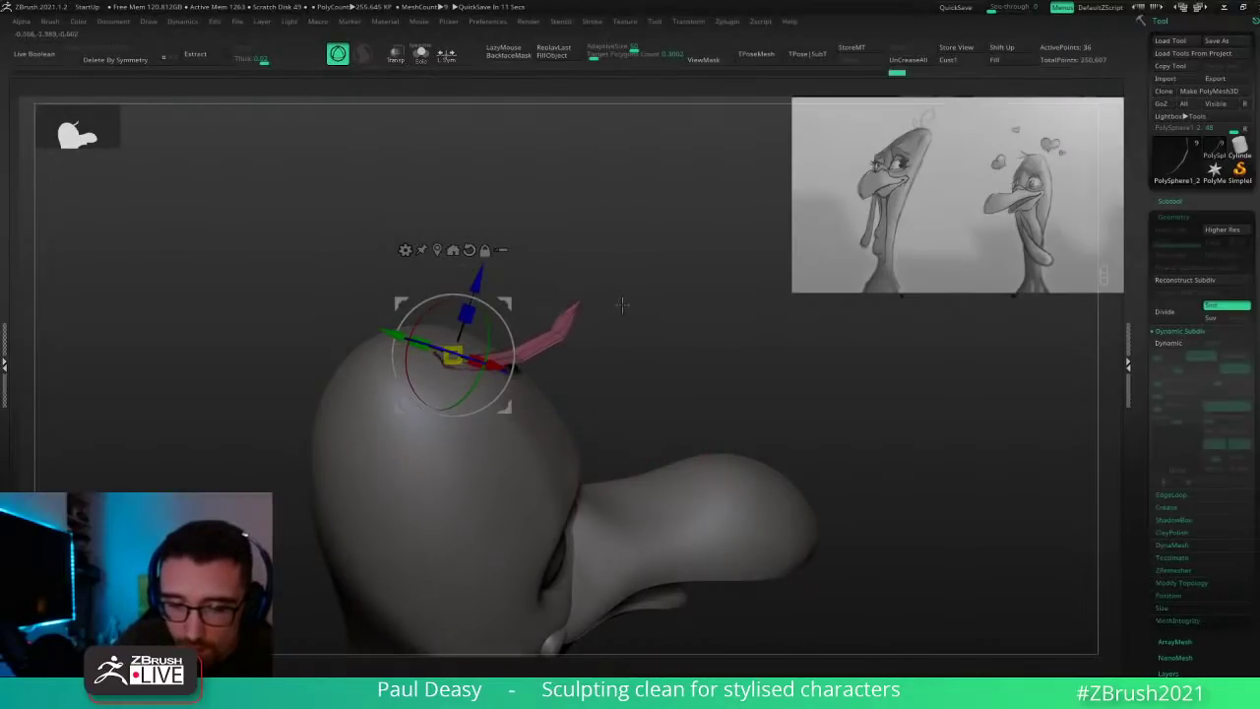
{"action": "right_click_drag", "start_coordinate": [624, 304], "coordinate": [507, 320]}
{"action": "left_click_drag", "start_coordinate": [506, 310], "coordinate": [368, 532], "text": "alt"}
{"action": "left_click", "coordinate": [476, 354], "text": "alt"}
{"action": "key", "text": "alt+s"}
{"action": "left_click_drag", "start_coordinate": [496, 391], "coordinate": [532, 369]}
{"action": "key", "text": "alt+s"}
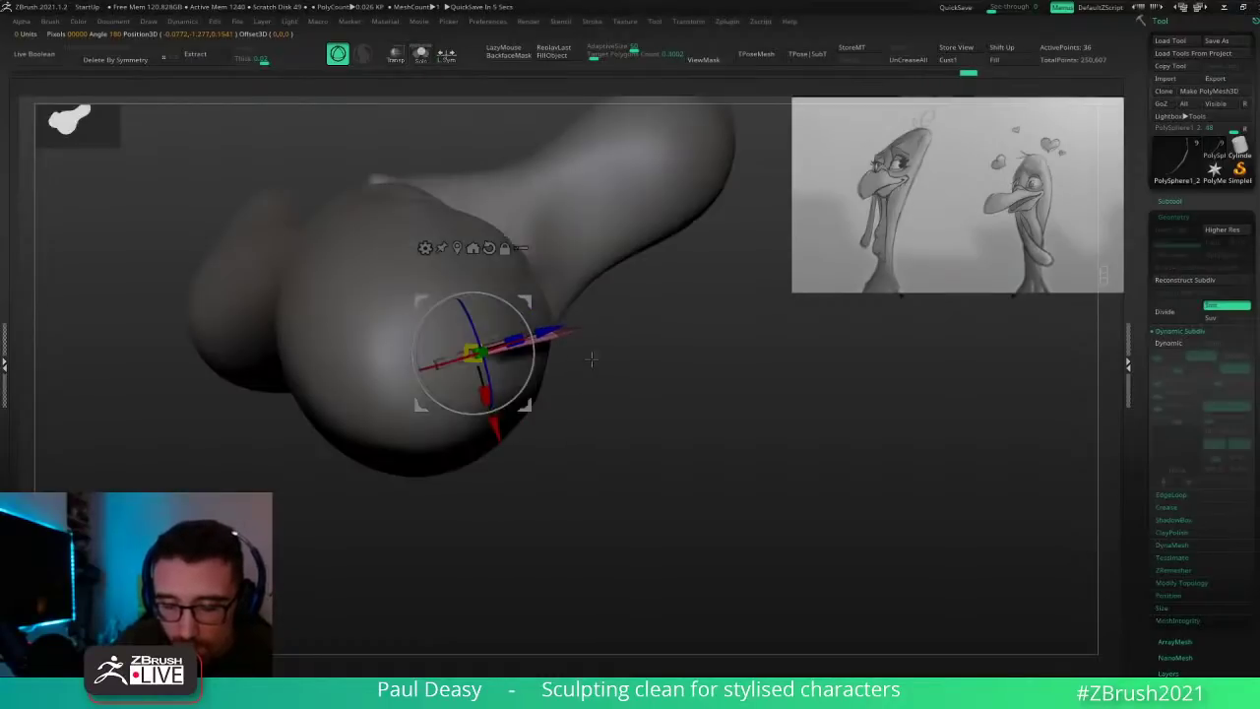
{"action": "mouse_move", "coordinate": [688, 447]}
{"action": "right_mouse_down"}
{"action": "mouse_move", "coordinate": [689, 345]}
{"action": "mouse_move", "coordinate": [627, 331]}
{"action": "mouse_move", "coordinate": [555, 343]}
{"action": "mouse_move", "coordinate": [646, 338]}
{"action": "mouse_move", "coordinate": [607, 345]}
{"action": "mouse_move", "coordinate": [601, 329]}
{"action": "right_mouse_up"}
Step: Nudge the strip's position against the crown in side view with the transform gizmo
{"action": "key", "text": "q"}
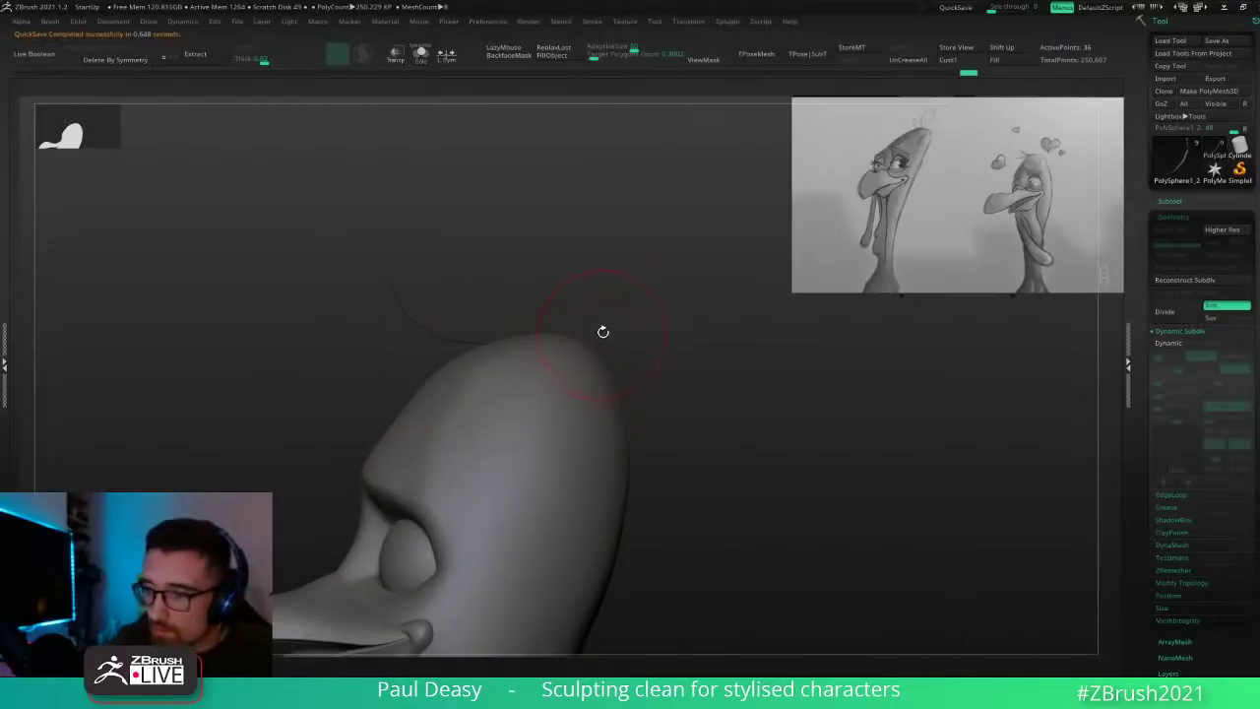
{"action": "key", "text": "w"}
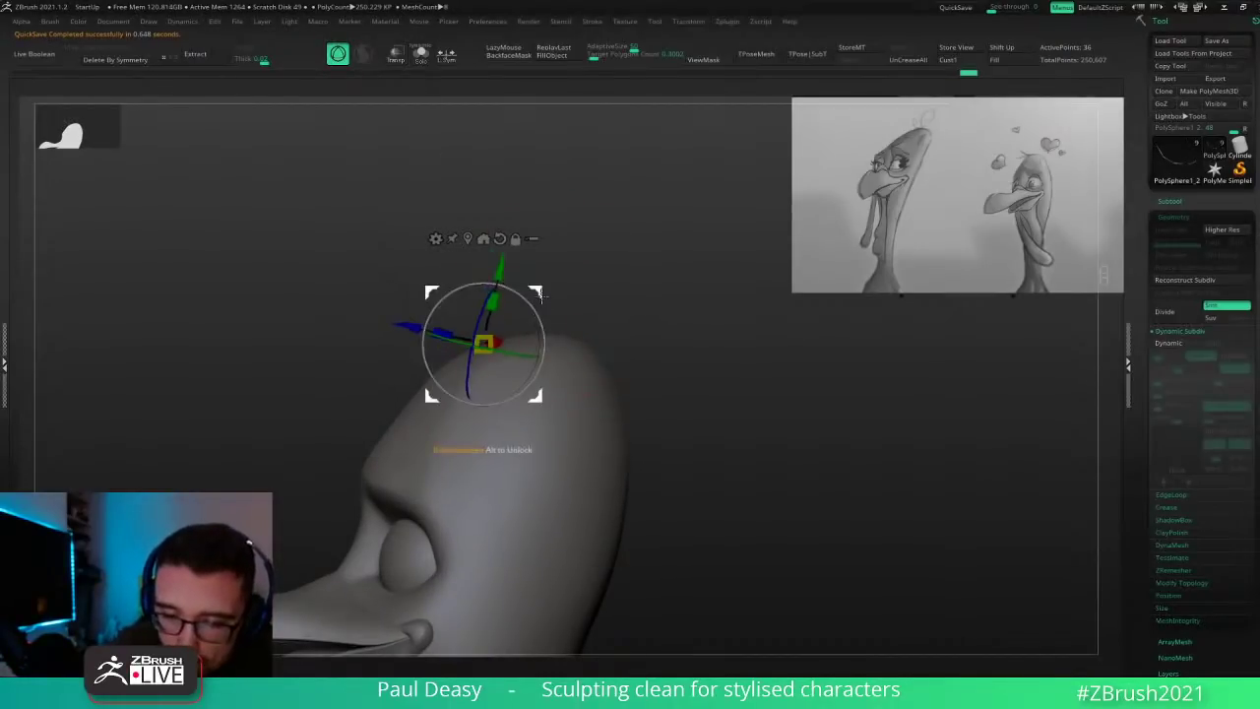
{"action": "left_click_drag", "start_coordinate": [541, 295], "coordinate": [552, 287]}
{"action": "key", "text": "q"}
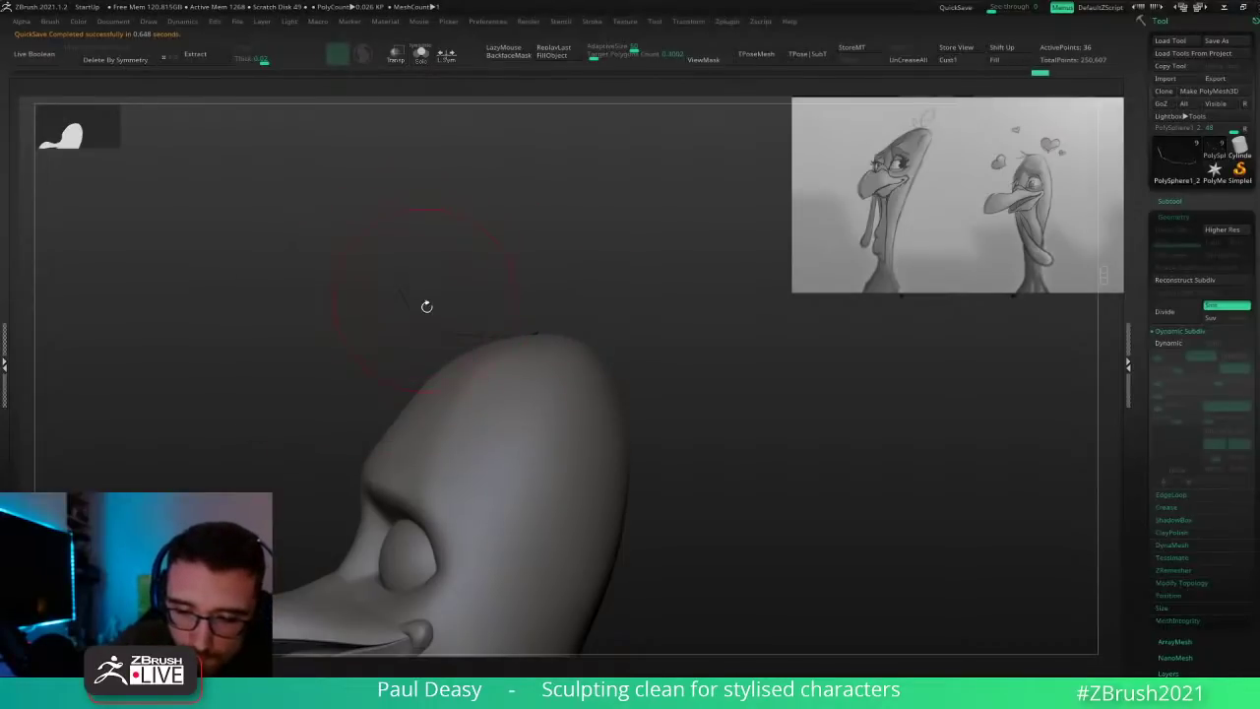
Step: Subdivide the strip once and delete its lower subdivision level
{"action": "right_click_drag", "start_coordinate": [579, 289], "coordinate": [578, 338]}
{"action": "key", "text": "shift+f"}
{"action": "key", "text": "shift+f"}
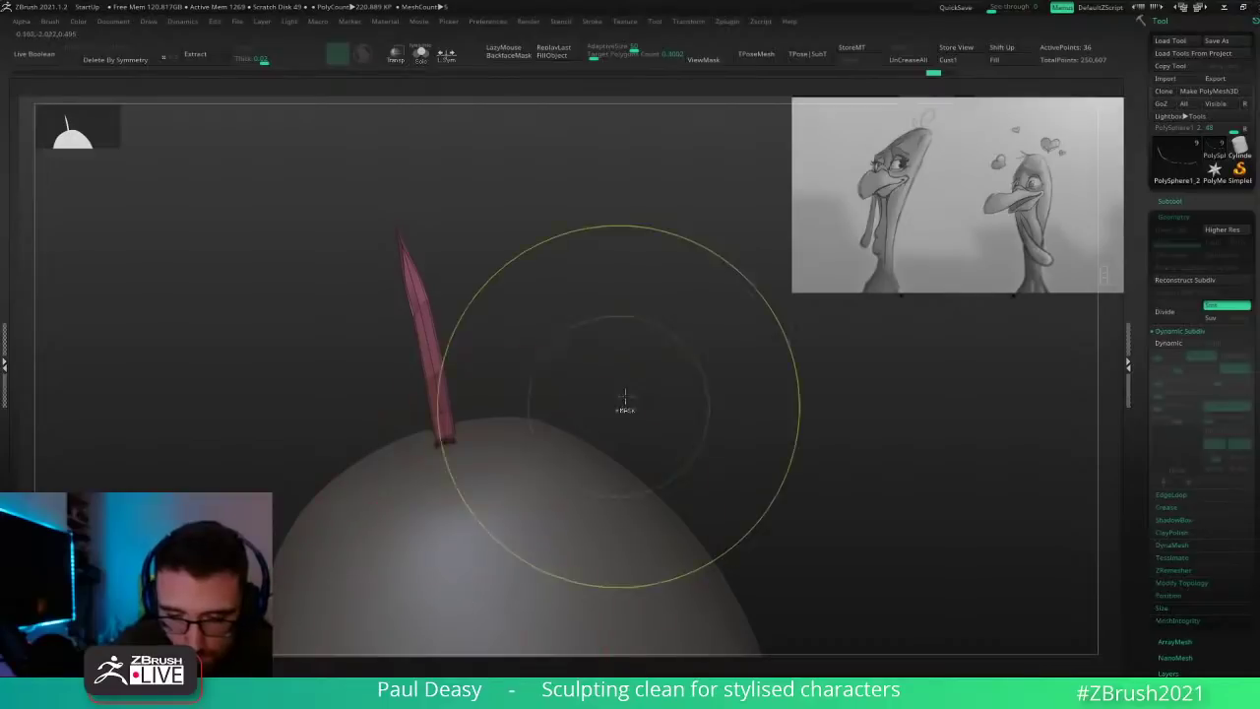
{"action": "key", "text": "ctrl+d"}
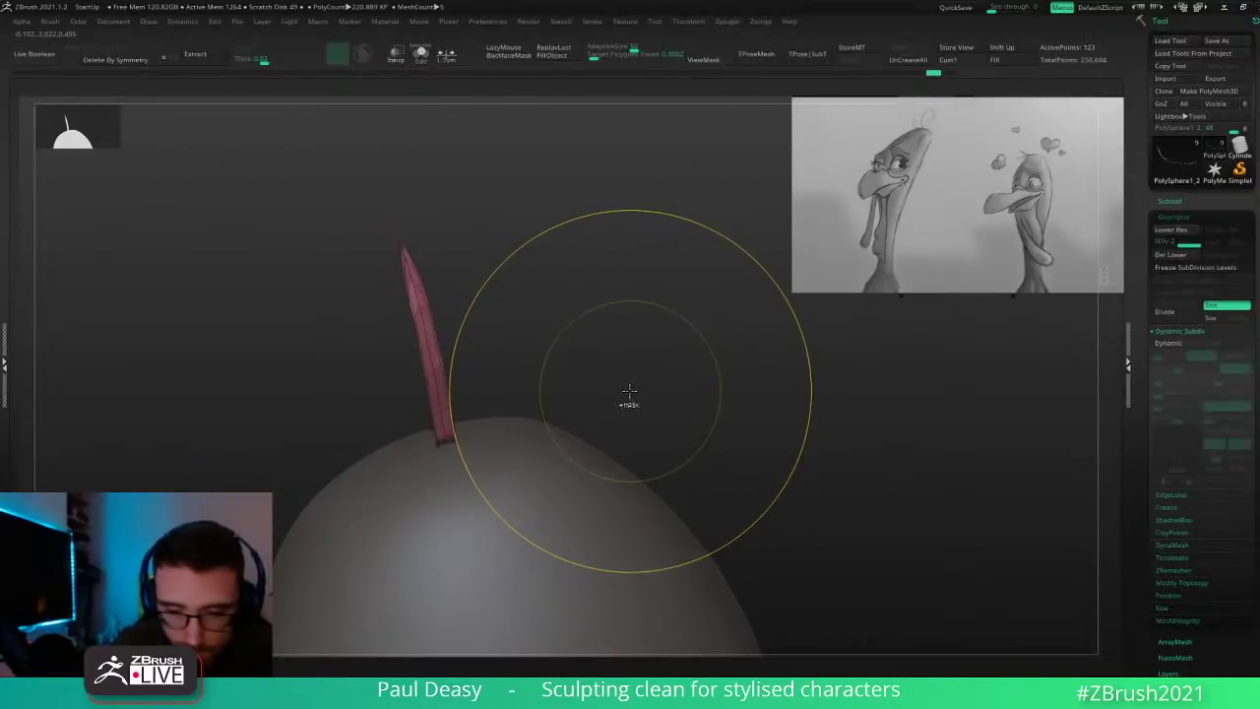
{"action": "key", "text": "space"}
{"action": "key", "text": "space"}
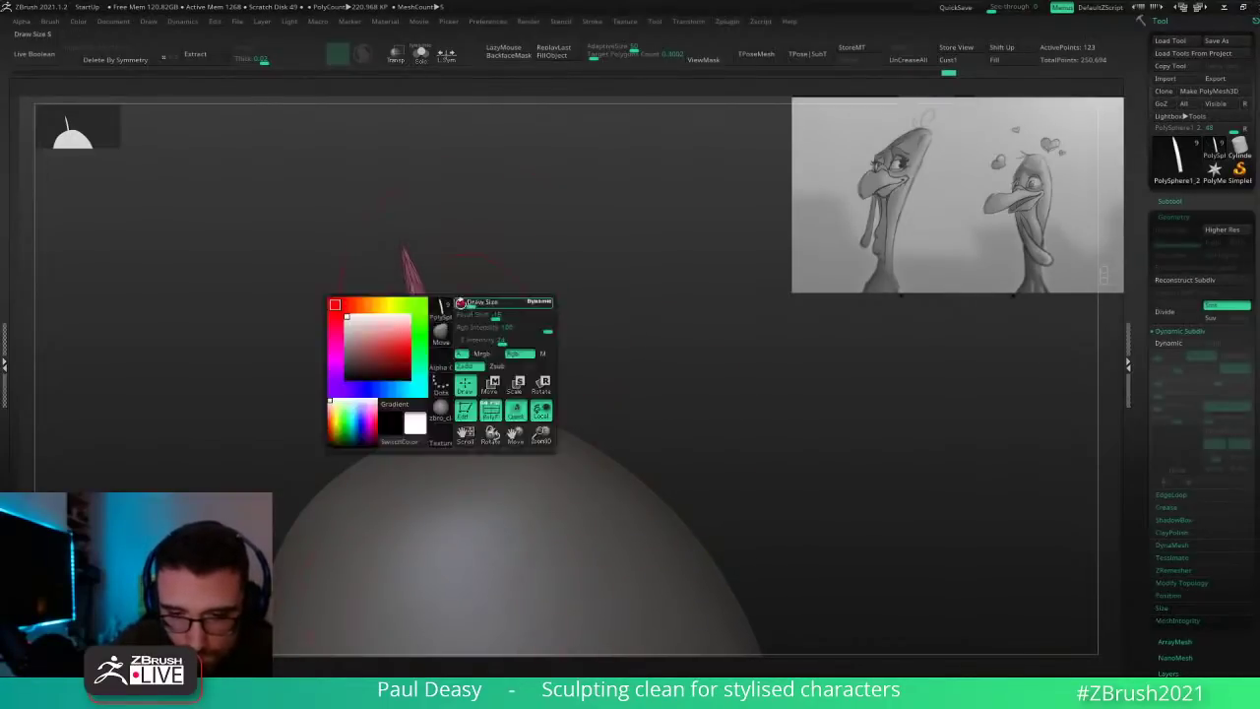
Step: Adjust the brush's draw size, refine the subdivided strip's shape, and isolate the strip for closer work
{"action": "mouse_move", "coordinate": [486, 393]}
{"action": "left_mouse_down"}
{"action": "mouse_move", "coordinate": [574, 345]}
{"action": "mouse_move", "coordinate": [580, 326]}
{"action": "mouse_move", "coordinate": [531, 404]}
{"action": "left_mouse_up"}
{"action": "key", "text": "space"}
{"action": "left_click_drag", "start_coordinate": [565, 331], "coordinate": [581, 331]}
{"action": "left_click_drag", "start_coordinate": [539, 312], "coordinate": [516, 372]}
{"action": "mouse_move", "coordinate": [592, 323]}
{"action": "left_mouse_down"}
{"action": "mouse_move", "coordinate": [554, 348]}
{"action": "mouse_move", "coordinate": [613, 431]}
{"action": "mouse_move", "coordinate": [604, 421]}
{"action": "left_mouse_up"}
{"action": "key", "text": "alt+s"}
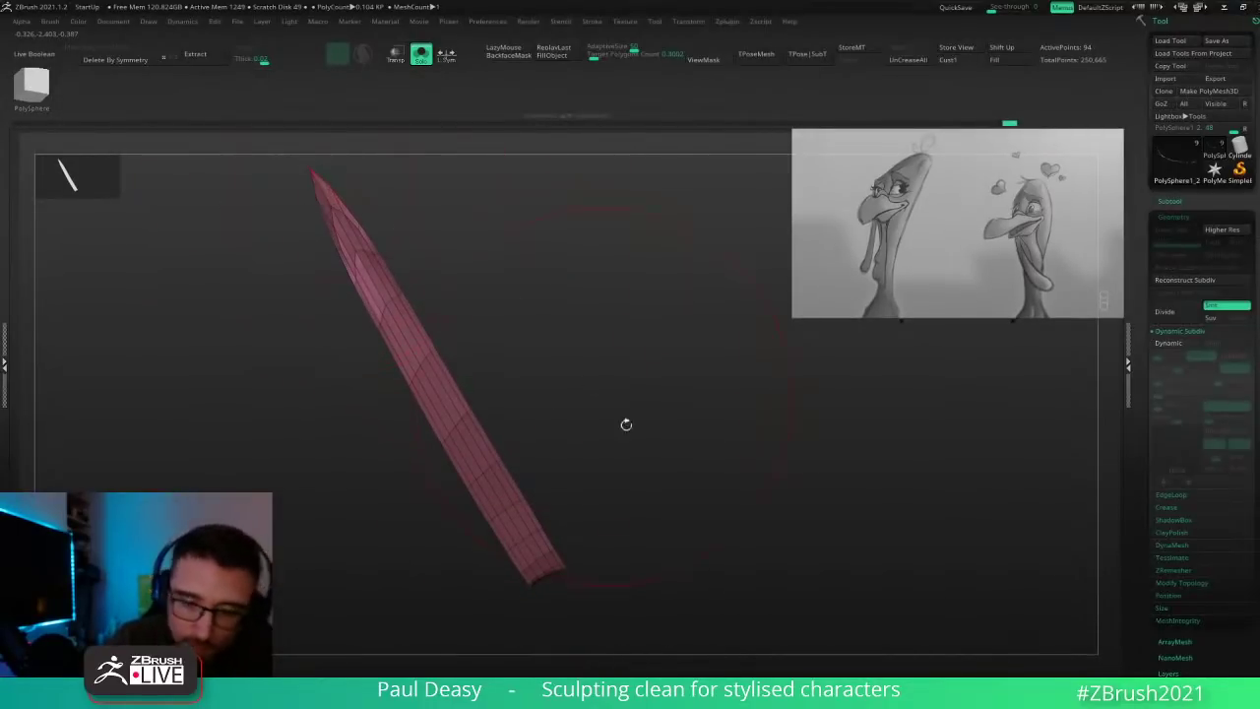
{"action": "left_click_drag", "start_coordinate": [680, 492], "coordinate": [593, 461]}
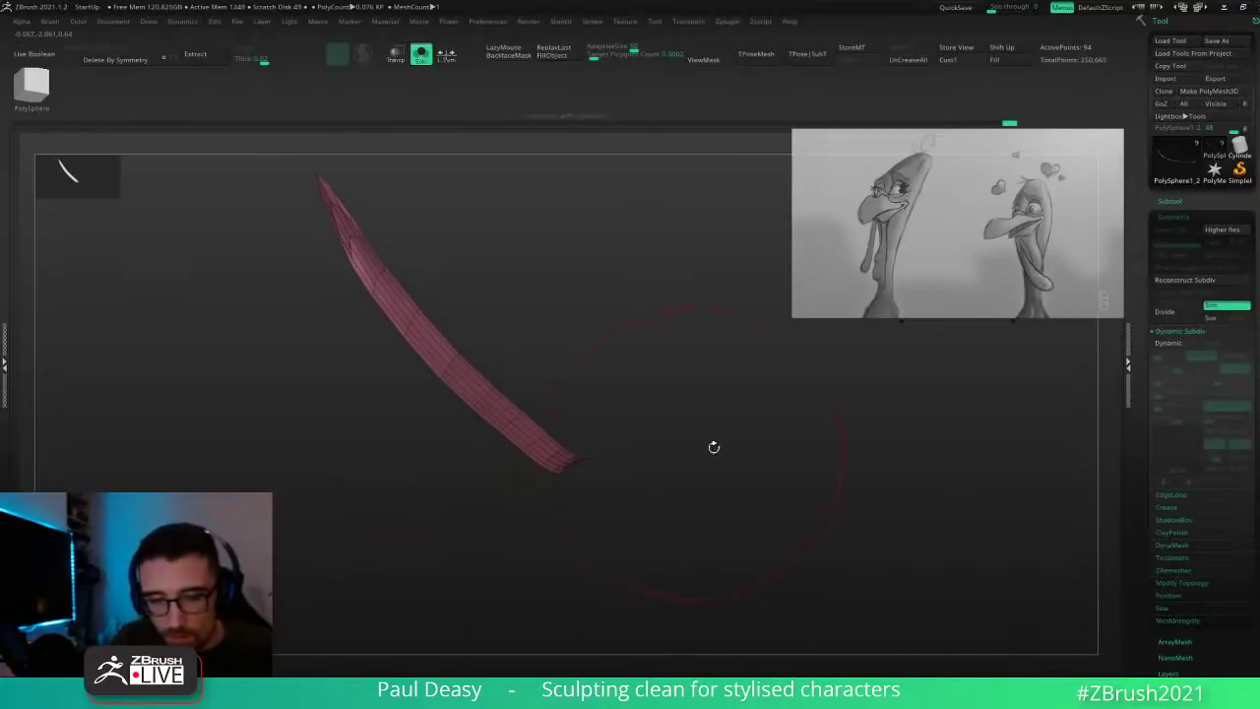
Step: Preview the strip with dynamic subdivision against the full head, and select the Move brush
{"action": "mouse_move", "coordinate": [714, 447]}
{"action": "left_mouse_down"}
{"action": "mouse_move", "coordinate": [731, 450]}
{"action": "mouse_move", "coordinate": [728, 400]}
{"action": "mouse_move", "coordinate": [780, 472]}
{"action": "left_mouse_up"}
{"action": "key", "text": "d"}
{"action": "key", "text": "shift+f"}
{"action": "key", "text": "alt+s"}
{"action": "key", "text": "b"}
{"action": "key", "text": "m"}
{"action": "key", "text": "v"}
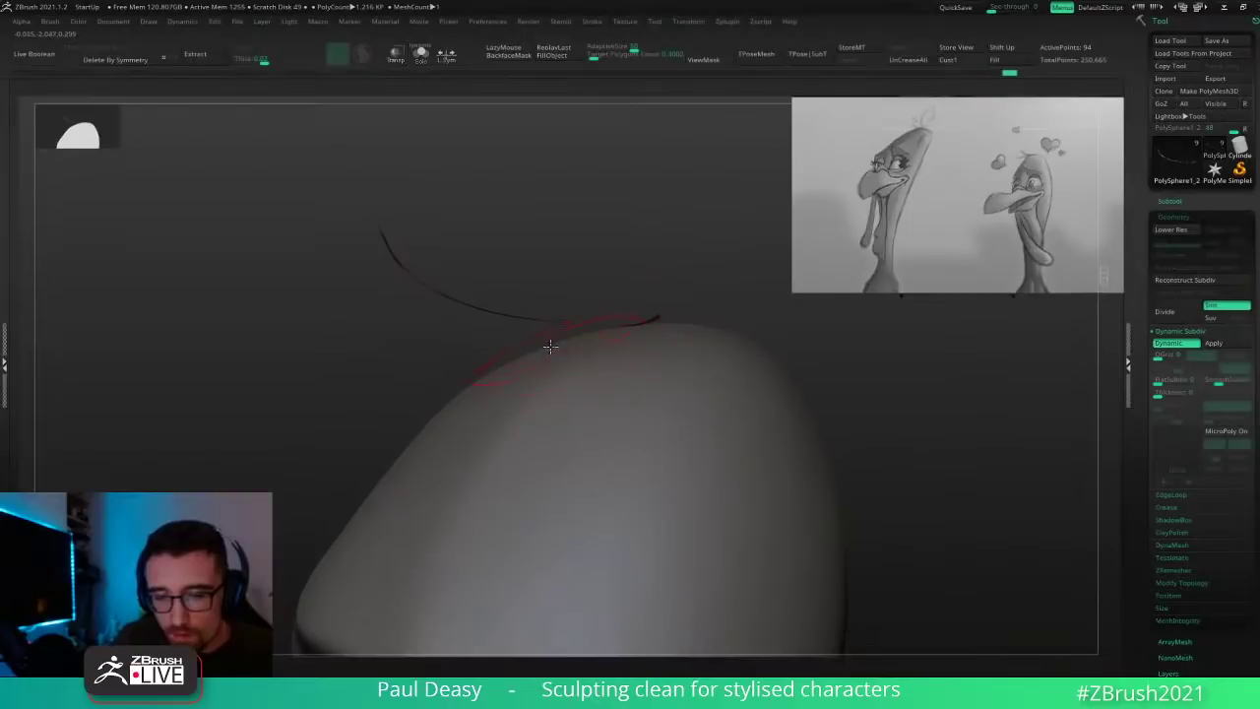
{"action": "key", "text": "shift+d"}
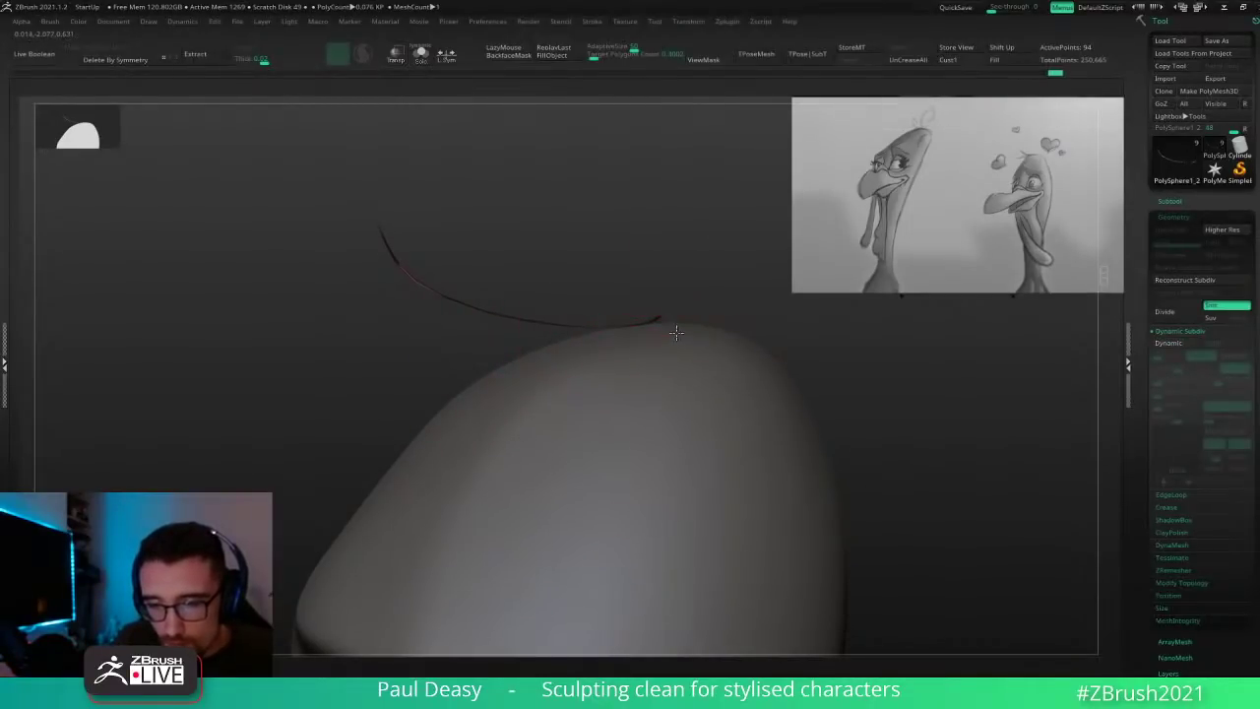
Step: Mask part of the strip near its base on the crown and open the subtool projection settings
{"action": "mouse_move", "coordinate": [620, 302]}
{"action": "left_mouse_down", "text": "ctrl"}
{"action": "mouse_move", "coordinate": [668, 369]}
{"action": "mouse_move", "coordinate": [682, 264]}
{"action": "left_mouse_up", "text": "ctrl"}
{"action": "left_click", "coordinate": [853, 364], "text": "ctrl"}
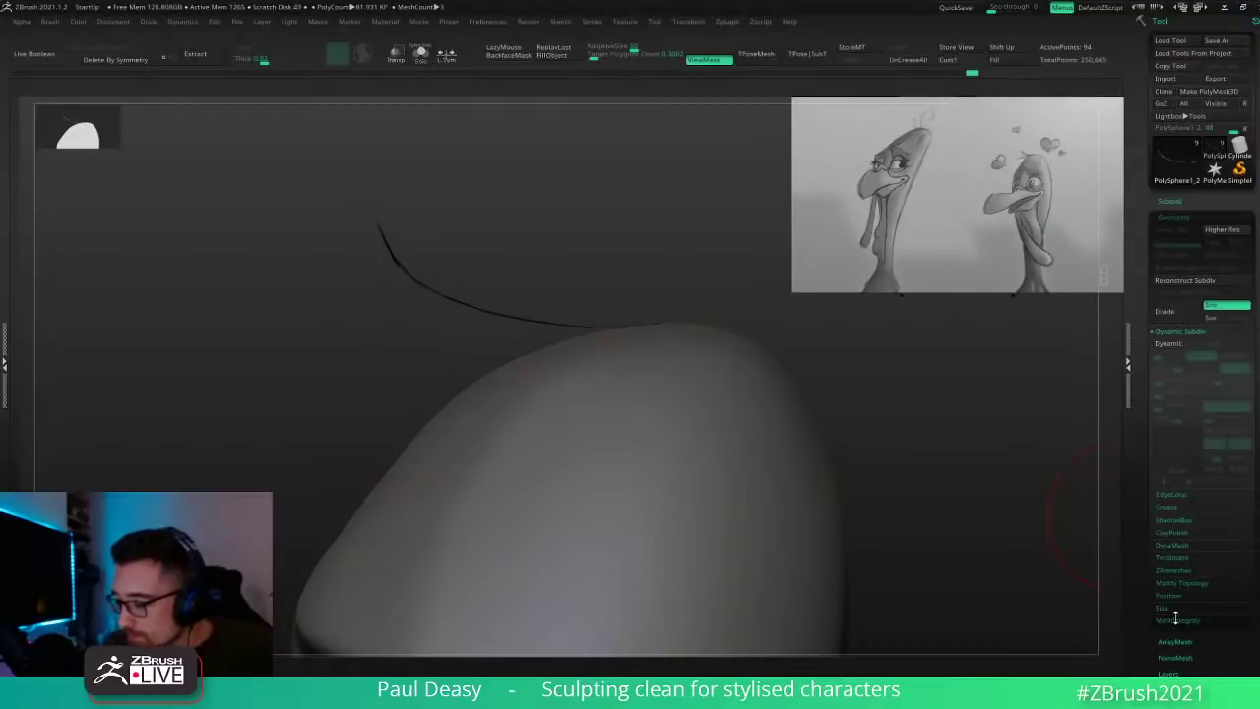
{"action": "left_click", "coordinate": [1168, 200]}
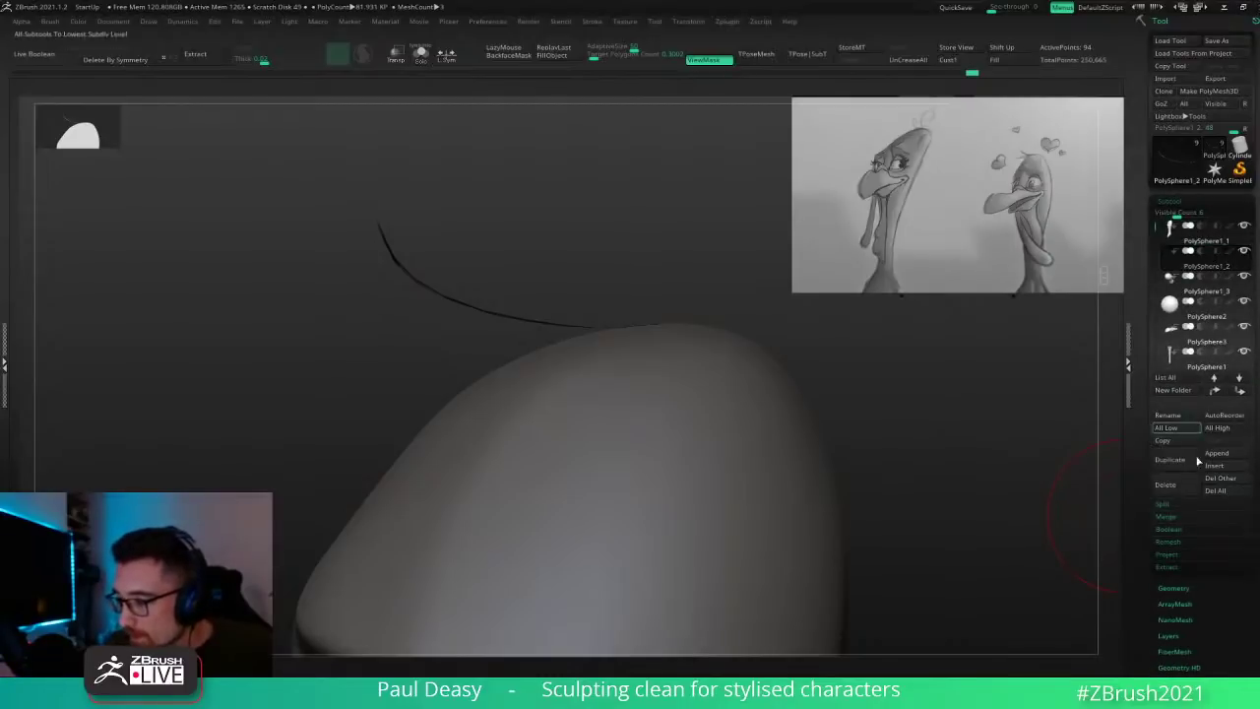
{"action": "left_click", "coordinate": [1176, 556]}
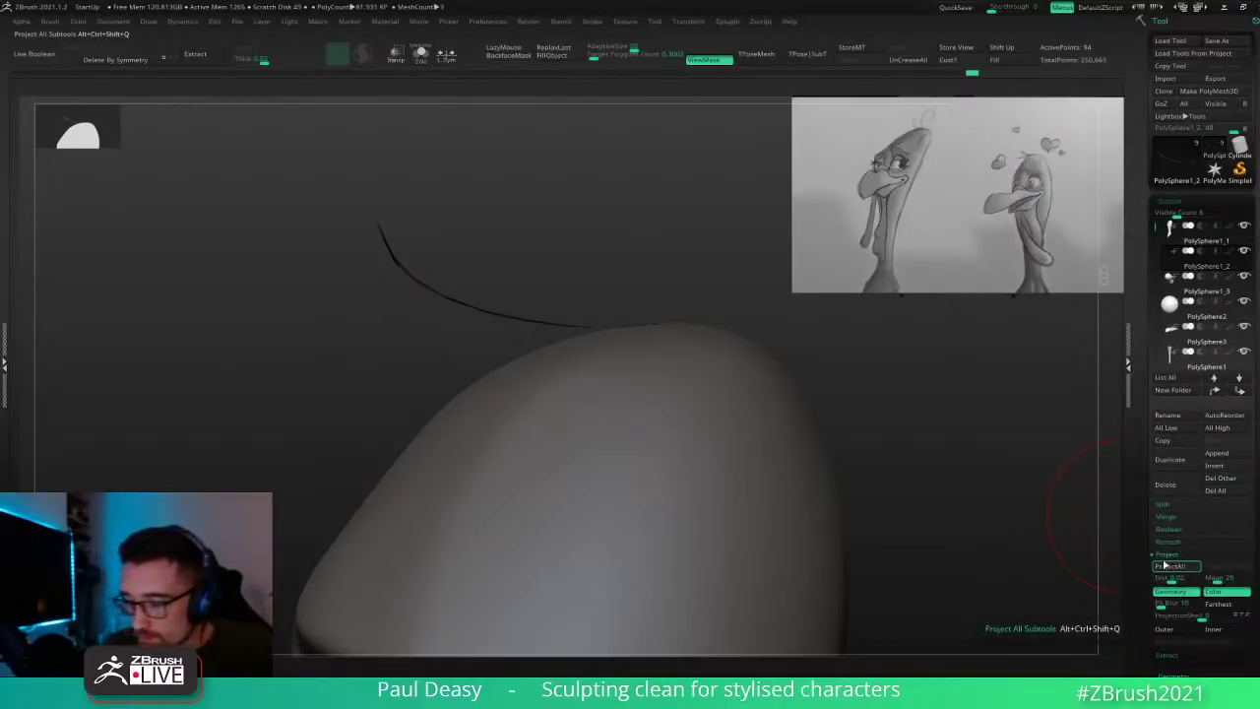
{"action": "left_click_drag", "start_coordinate": [911, 417], "coordinate": [961, 477]}
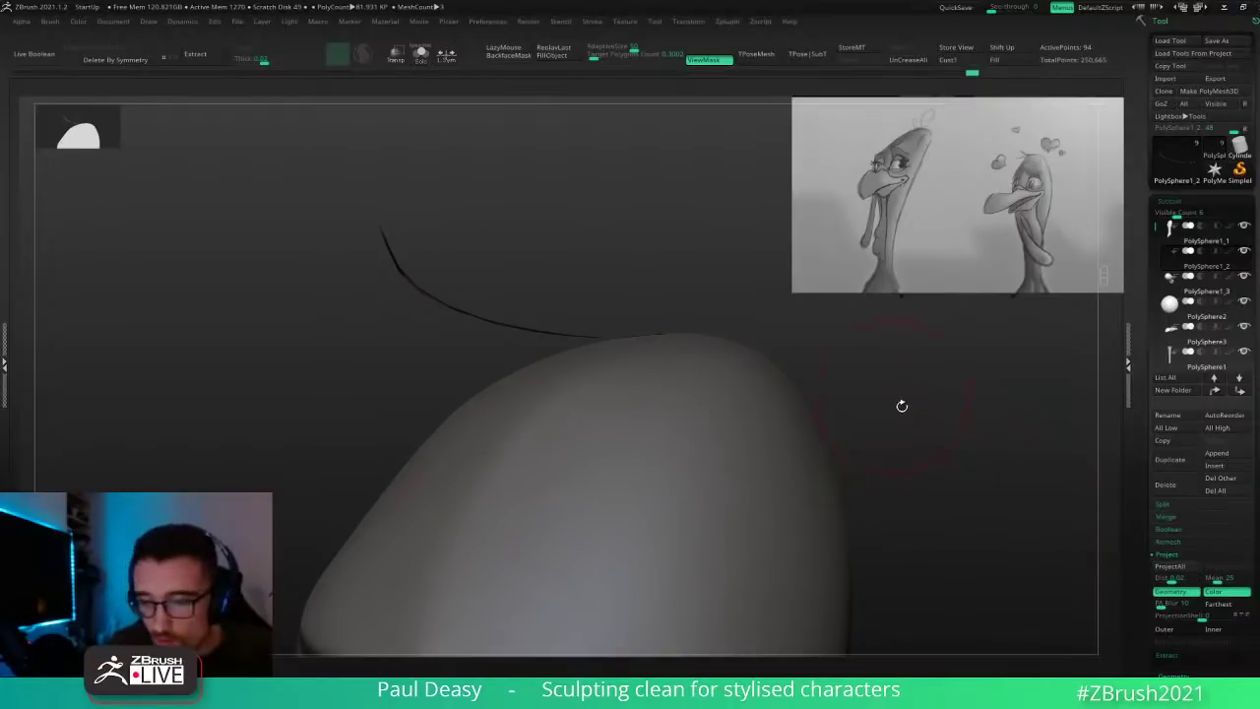
{"action": "left_click_drag", "start_coordinate": [902, 405], "coordinate": [908, 418]}
Step: Reshape the strip with the Move brush in side view and smooth its curve where it leaves the crown
{"action": "mouse_move", "coordinate": [701, 299]}
{"action": "left_mouse_down"}
{"action": "mouse_move", "coordinate": [697, 341]}
{"action": "mouse_move", "coordinate": [703, 317]}
{"action": "mouse_move", "coordinate": [690, 305]}
{"action": "mouse_move", "coordinate": [631, 325]}
{"action": "left_mouse_up"}
{"action": "key", "text": "space"}
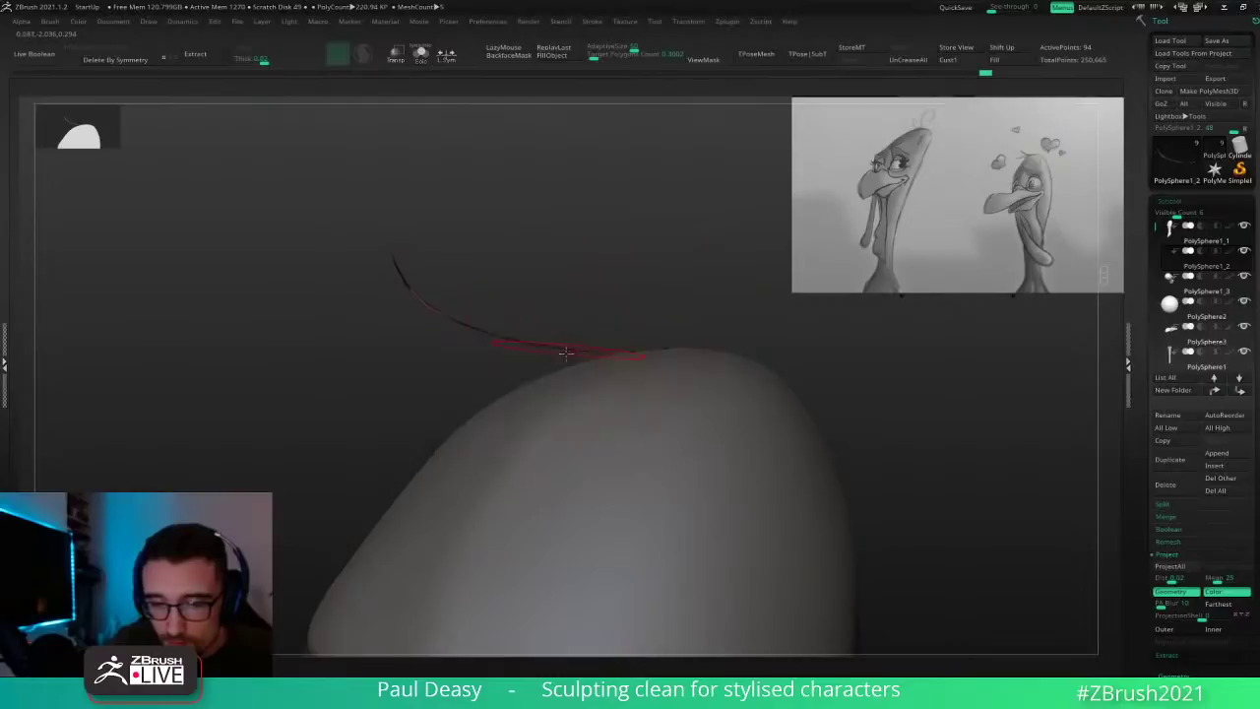
{"action": "key", "text": "space"}
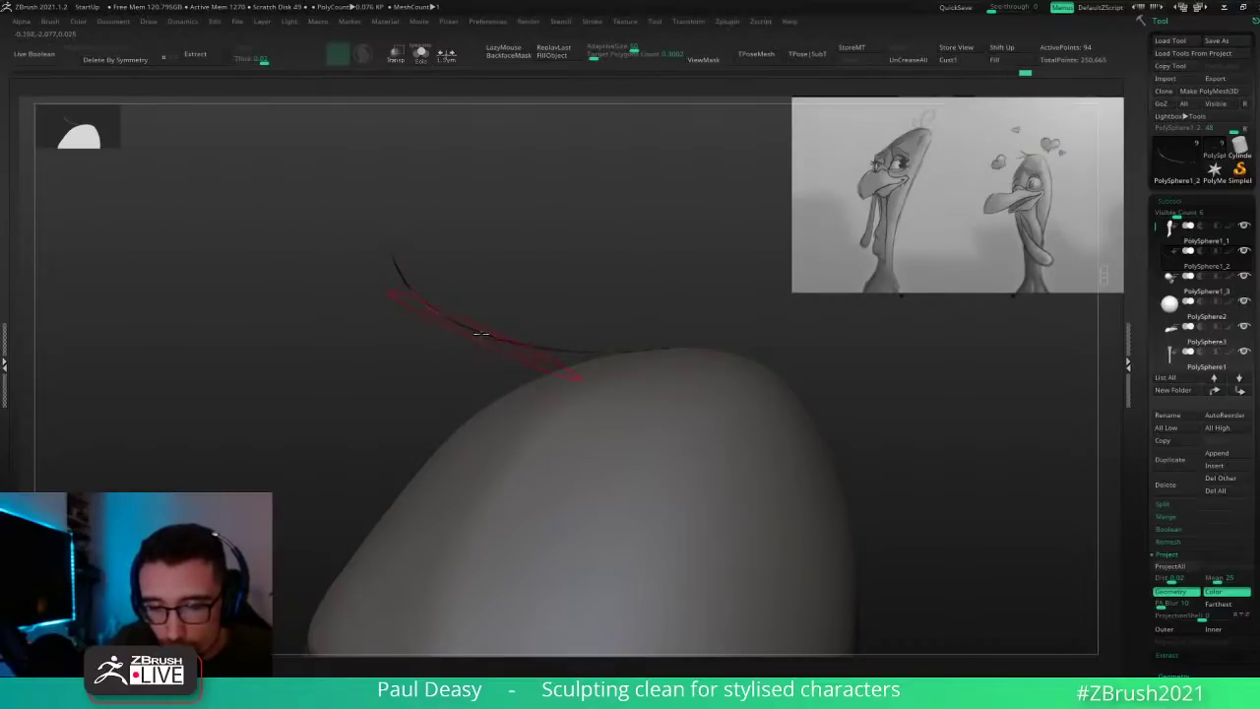
{"action": "key", "text": "space"}
{"action": "left_click_drag", "start_coordinate": [497, 341], "coordinate": [428, 310], "text": "shift"}
{"action": "left_click_drag", "start_coordinate": [628, 304], "coordinate": [668, 353]}
Step: Duplicate the strip and offset the copy from the original on the crown with the transform gizmo
{"action": "key", "text": "ctrl+shift+d"}
{"action": "key", "text": "w"}
{"action": "left_click_drag", "start_coordinate": [598, 384], "coordinate": [627, 379]}
Step: Mask the copied strip's base with a softened edge and swing its free part away from the original with the gizmo
{"action": "key", "text": "q"}
{"action": "mouse_move", "coordinate": [715, 331]}
{"action": "left_mouse_down"}
{"action": "mouse_move", "coordinate": [696, 335]}
{"action": "mouse_move", "coordinate": [614, 177]}
{"action": "mouse_move", "coordinate": [754, 321]}
{"action": "left_mouse_up"}
{"action": "left_click", "coordinate": [754, 325], "text": "ctrl"}
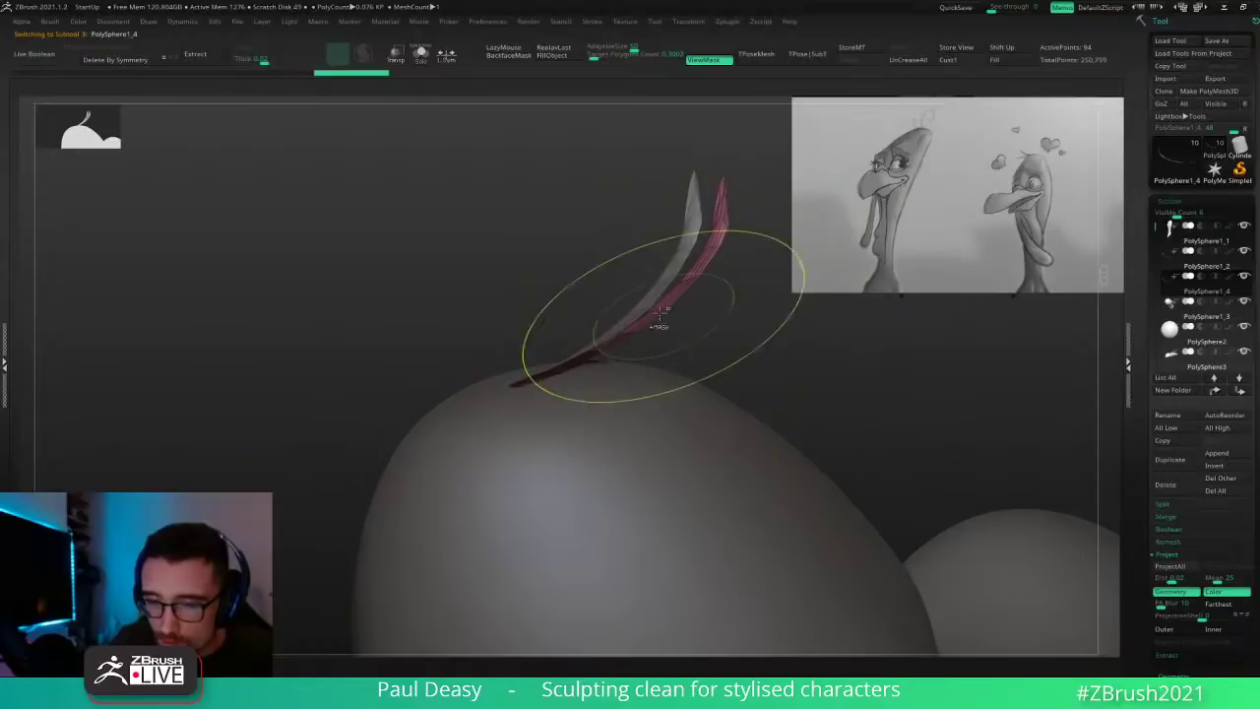
{"action": "left_click", "coordinate": [675, 326], "text": "ctrl"}
{"action": "left_click", "coordinate": [669, 308], "text": "ctrl"}
{"action": "left_click", "coordinate": [675, 312], "text": "ctrl"}
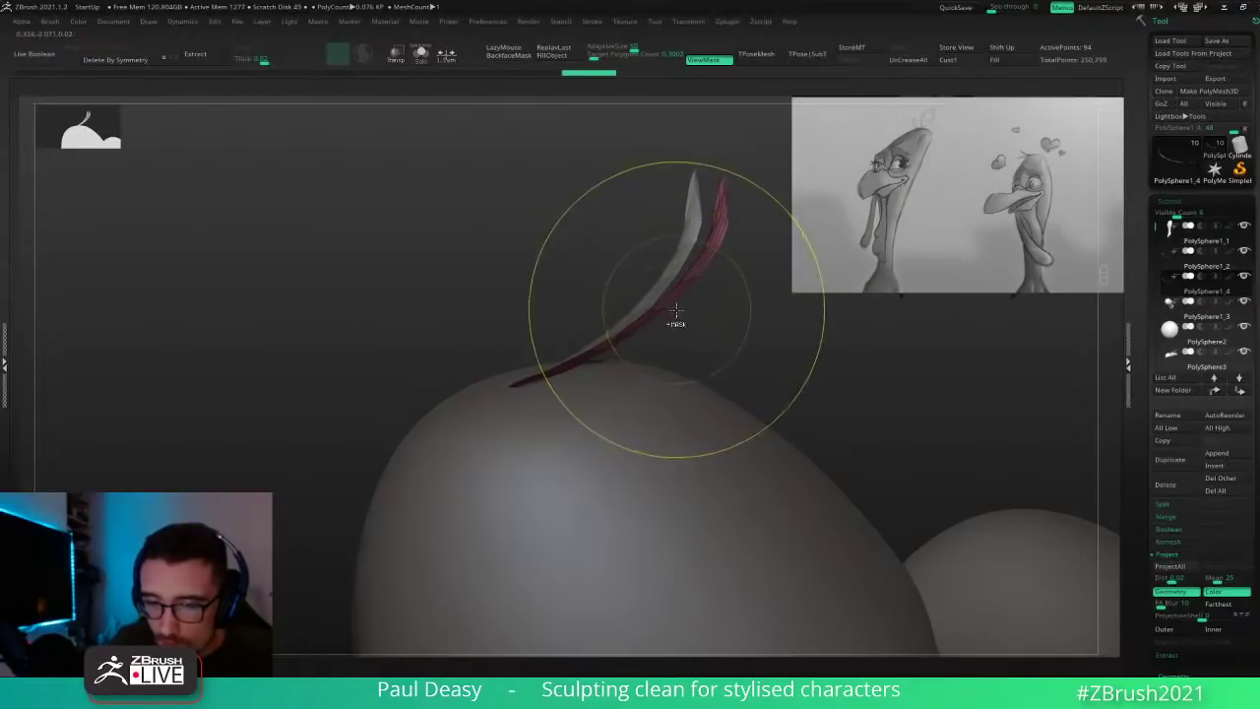
{"action": "key", "text": "w"}
{"action": "left_click_drag", "start_coordinate": [736, 336], "coordinate": [778, 337]}
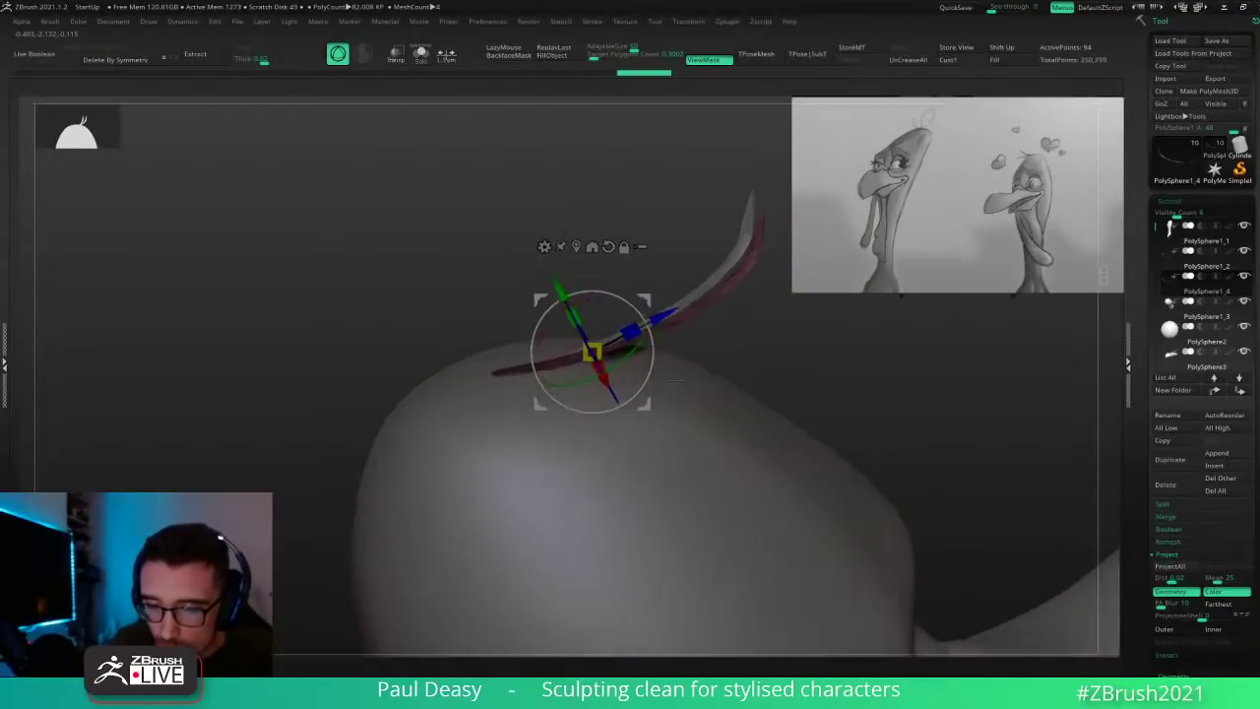
{"action": "left_click_drag", "start_coordinate": [628, 309], "coordinate": [648, 328]}
{"action": "left_click_drag", "start_coordinate": [680, 278], "coordinate": [583, 263], "text": "alt"}
{"action": "left_click_drag", "start_coordinate": [782, 326], "coordinate": [720, 331]}
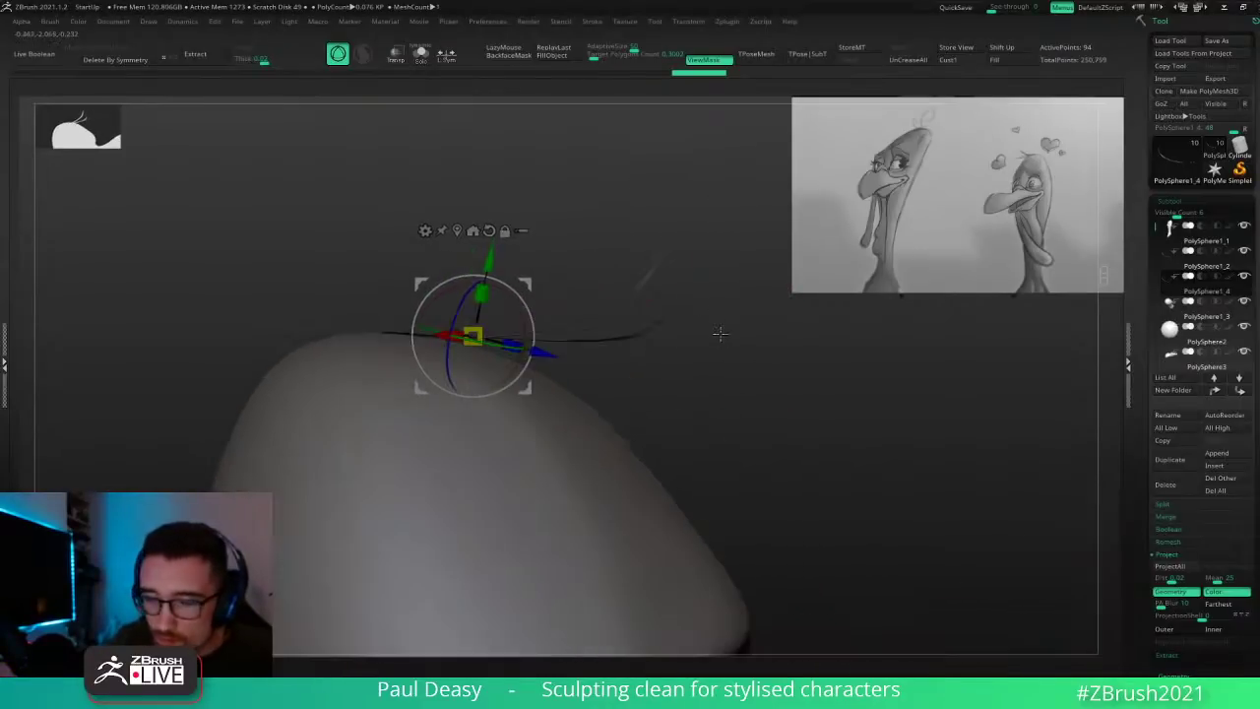
Step: Pull the outer part of the copied strip down, away from the original, with the Move brush
{"action": "key", "text": "q"}
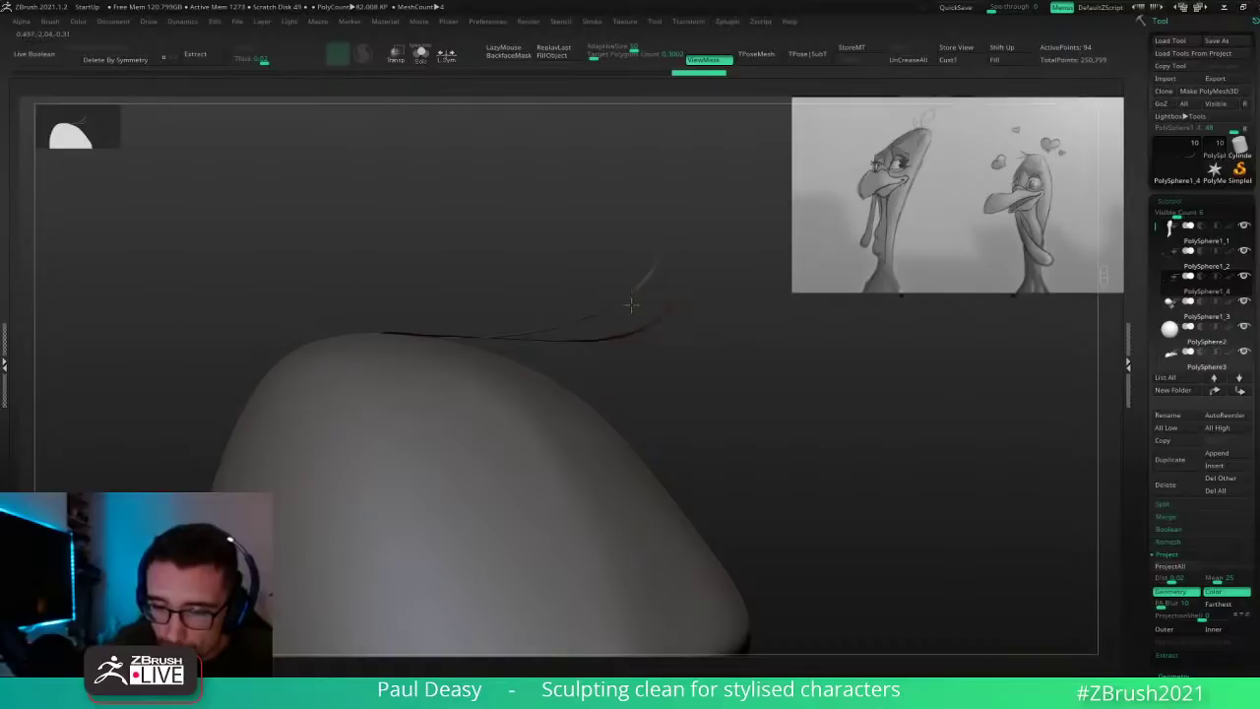
{"action": "left_click", "coordinate": [638, 335], "text": "ctrl"}
{"action": "mouse_move", "coordinate": [636, 307]}
{"action": "left_mouse_down"}
{"action": "mouse_move", "coordinate": [661, 338]}
{"action": "mouse_move", "coordinate": [640, 314]}
{"action": "left_mouse_up"}
{"action": "mouse_move", "coordinate": [642, 340]}
{"action": "left_mouse_down"}
{"action": "mouse_move", "coordinate": [650, 285]}
{"action": "mouse_move", "coordinate": [692, 352]}
{"action": "mouse_move", "coordinate": [645, 360]}
{"action": "mouse_move", "coordinate": [647, 372]}
{"action": "left_mouse_up"}
Step: Mask the copy up to its tip with a softened edge, bend the tip downward with the gizmo, and clear the mask
{"action": "left_click_drag", "start_coordinate": [591, 280], "coordinate": [681, 279], "text": "ctrl"}
{"action": "left_click_drag", "start_coordinate": [644, 335], "coordinate": [685, 271], "text": "ctrl"}
{"action": "left_click", "coordinate": [715, 308], "text": "ctrl"}
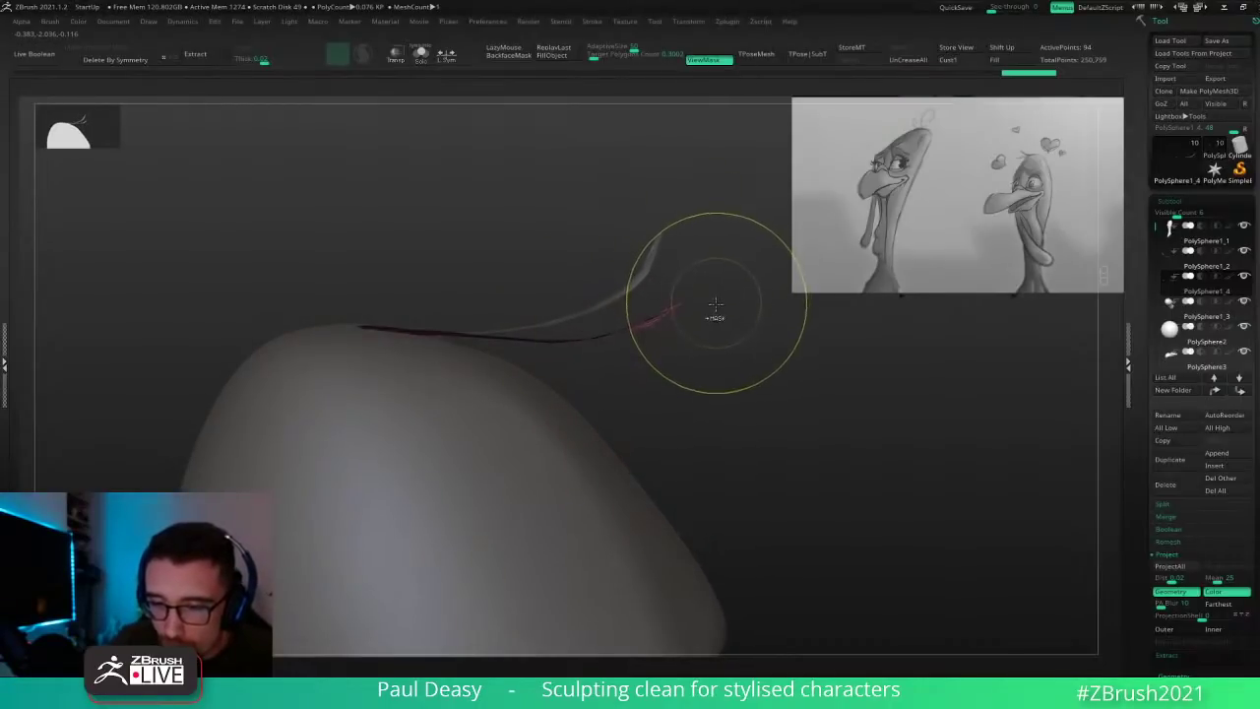
{"action": "left_click", "coordinate": [713, 311], "text": "ctrl"}
{"action": "left_click", "coordinate": [712, 311], "text": "ctrl"}
{"action": "key", "text": "w"}
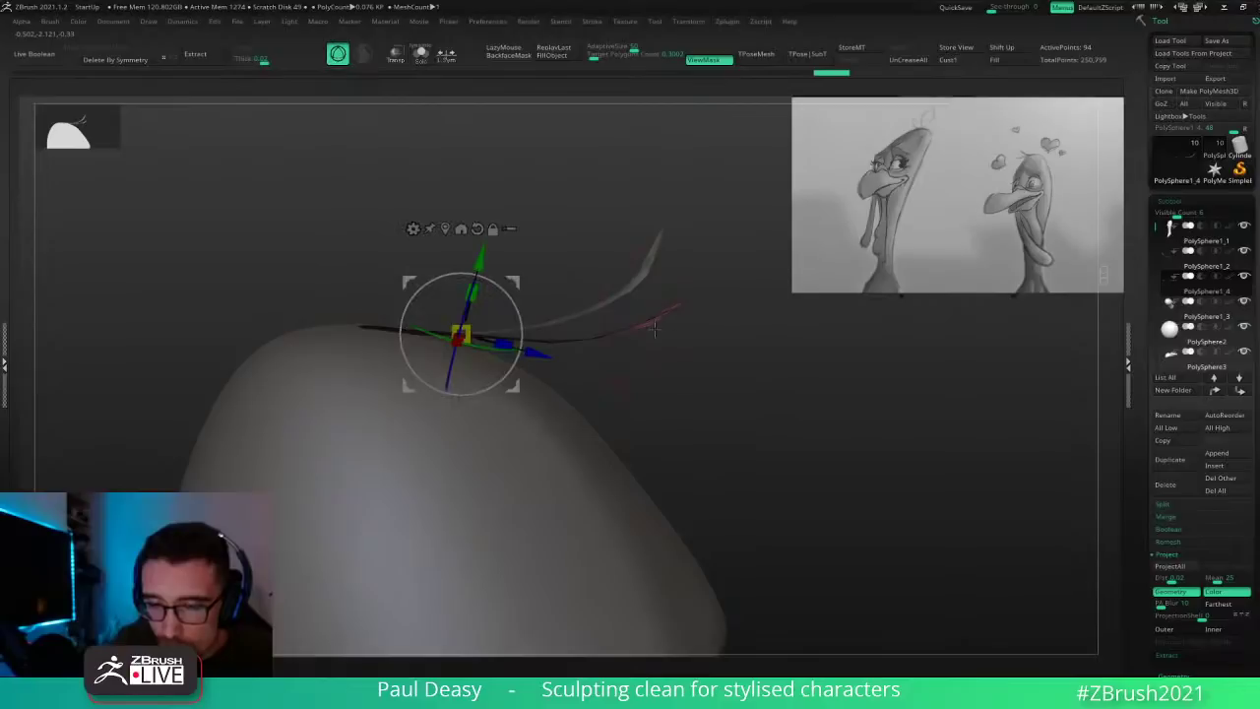
{"action": "left_click_drag", "start_coordinate": [613, 279], "coordinate": [648, 322], "text": "alt"}
{"action": "key", "text": "q"}
{"action": "left_click_drag", "start_coordinate": [528, 299], "coordinate": [543, 306], "text": "ctrl"}
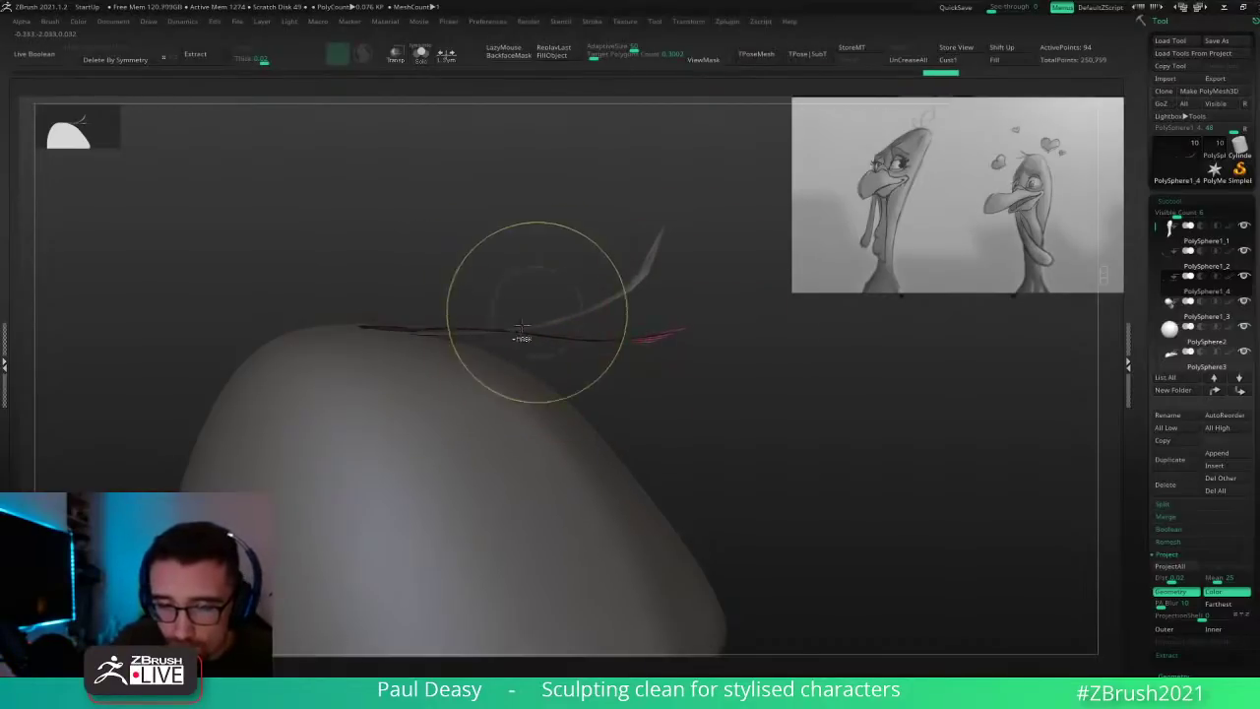
Step: Even out the copied strip's profile from base to tip in side view by moving and smoothing it
{"action": "left_click_drag", "start_coordinate": [446, 334], "coordinate": [428, 337]}
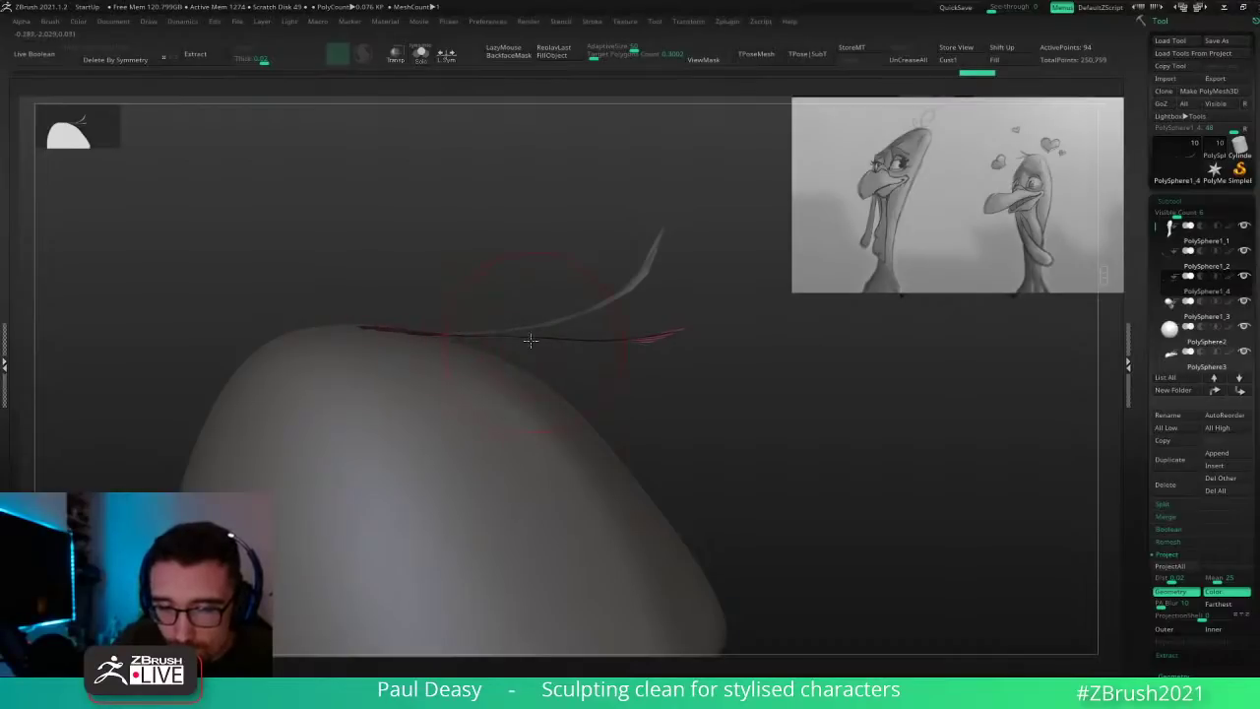
{"action": "left_click_drag", "start_coordinate": [529, 341], "coordinate": [523, 354]}
{"action": "left_click_drag", "start_coordinate": [651, 337], "coordinate": [638, 341]}
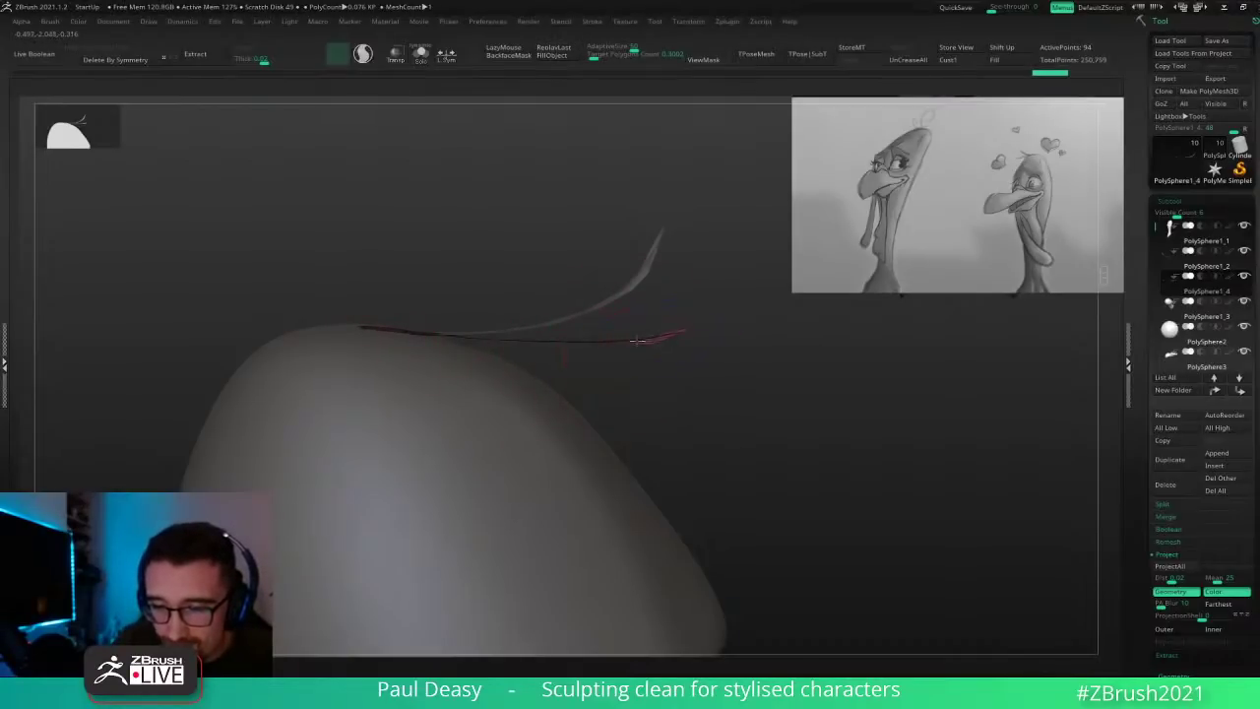
{"action": "left_click_drag", "start_coordinate": [731, 382], "coordinate": [711, 473]}
{"action": "left_click_drag", "start_coordinate": [650, 338], "coordinate": [632, 376], "text": "shift"}
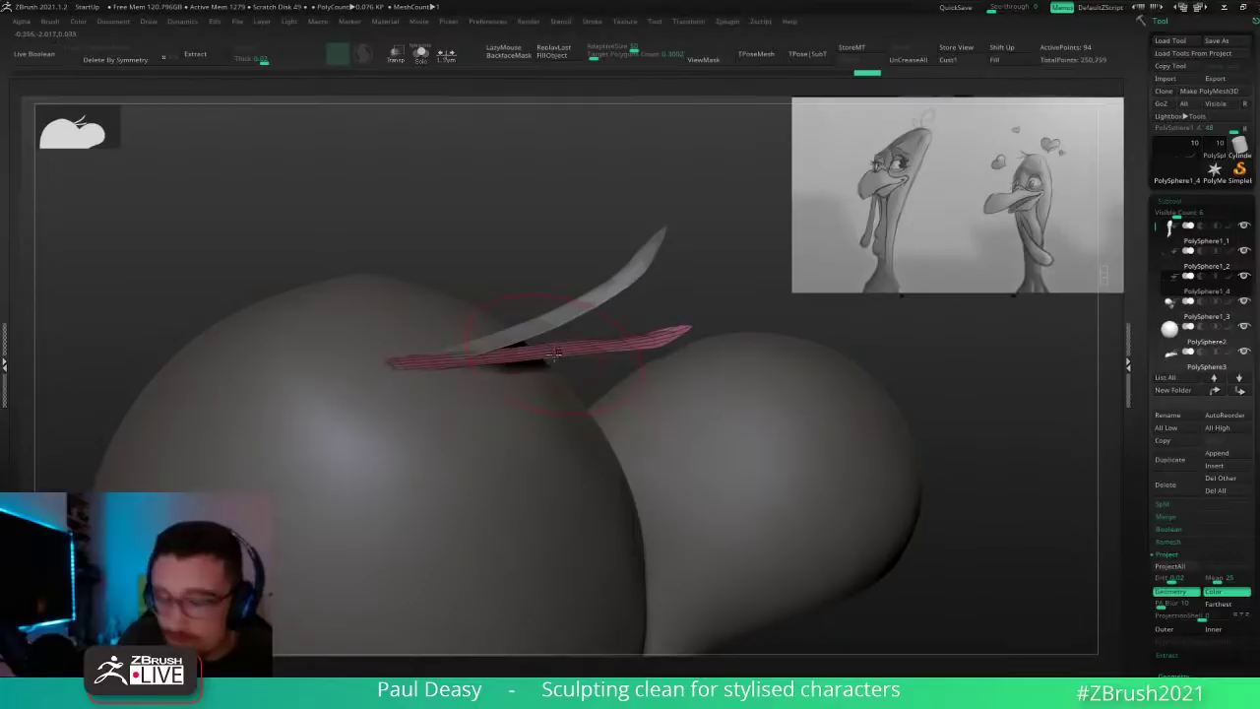
Step: Refine the copied strip's outline along its middle and tip from an angled view, varying the Move brush's draw size
{"action": "left_click_drag", "start_coordinate": [561, 358], "coordinate": [563, 368]}
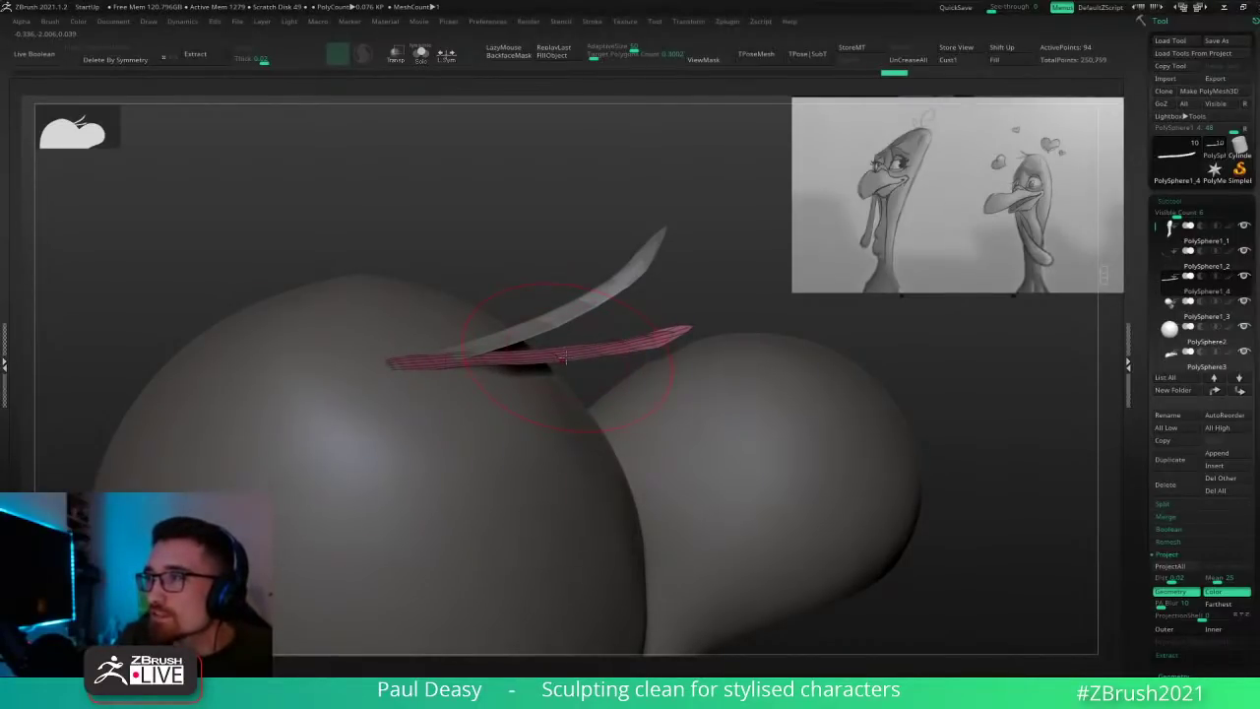
{"action": "key", "text": "space"}
{"action": "left_click_drag", "start_coordinate": [566, 359], "coordinate": [629, 354]}
{"action": "key", "text": "space"}
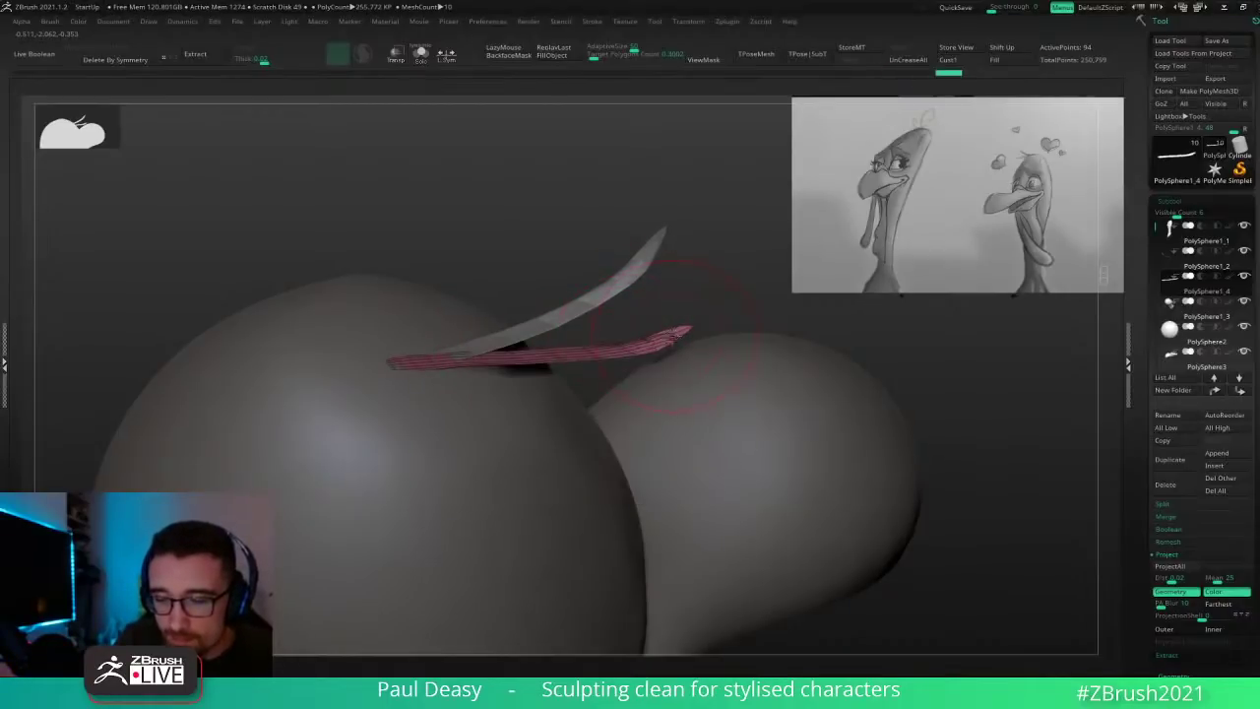
{"action": "key", "text": "space"}
{"action": "right_click_drag", "start_coordinate": [674, 330], "coordinate": [678, 378]}
{"action": "left_click_drag", "start_coordinate": [613, 356], "coordinate": [608, 361]}
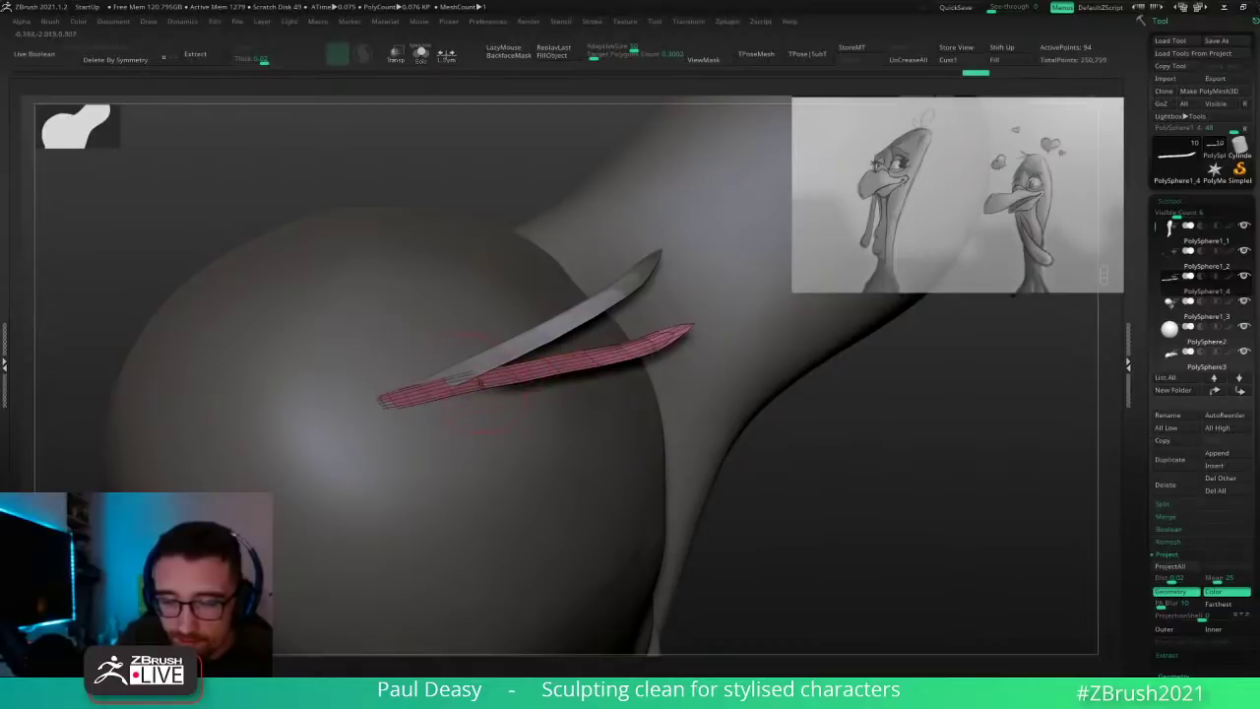
{"action": "left_click_drag", "start_coordinate": [872, 503], "coordinate": [853, 466]}
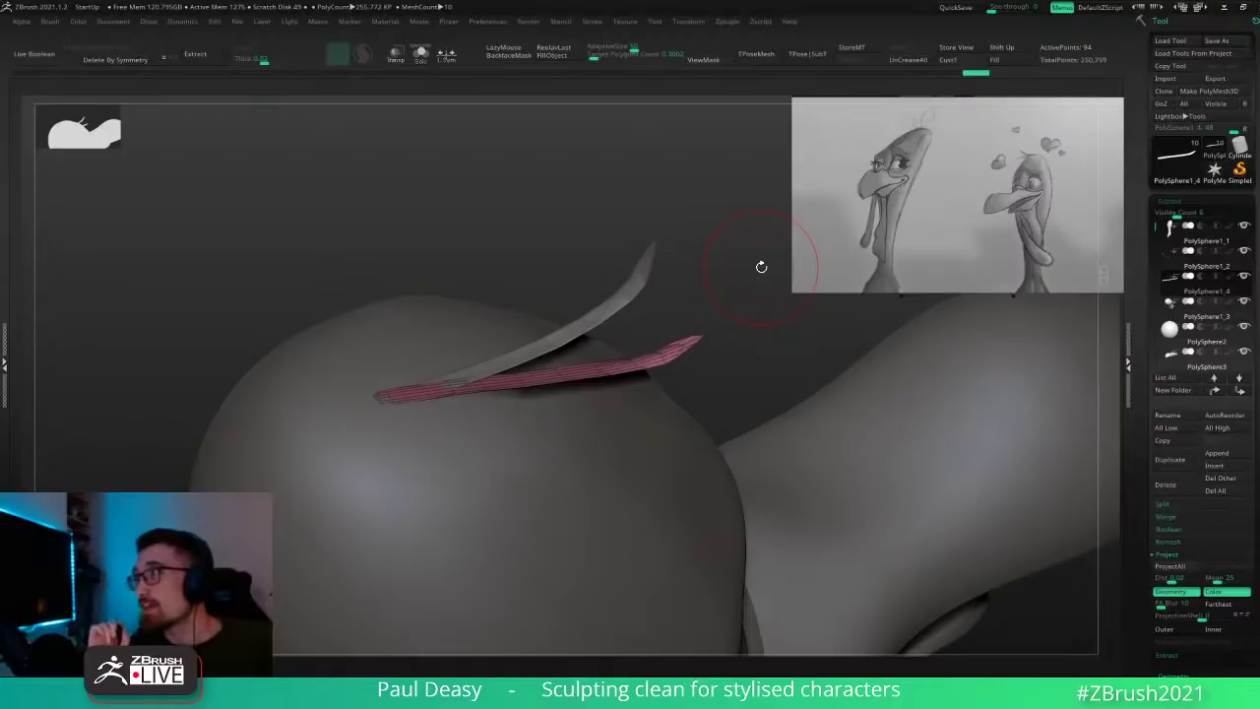
Step: Push the copied strip's base down onto the crown in side view with the Move brush
{"action": "left_click_drag", "start_coordinate": [759, 267], "coordinate": [610, 266]}
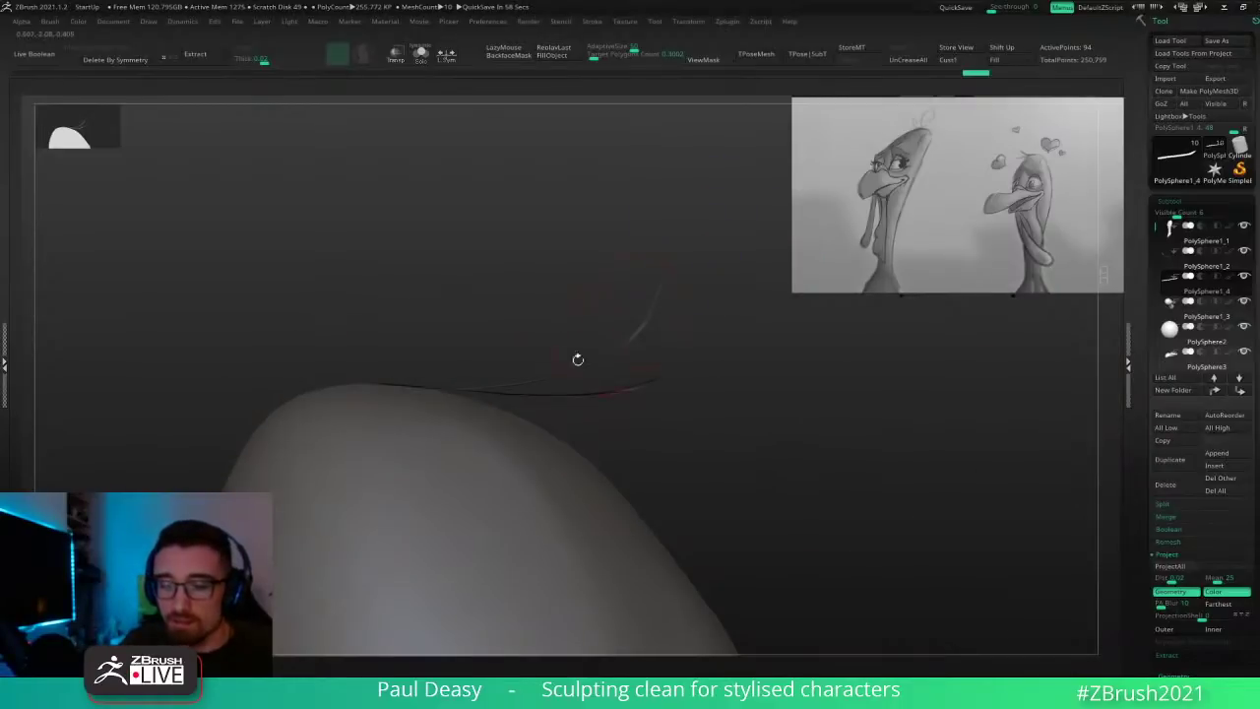
{"action": "key", "text": "space"}
{"action": "left_click_drag", "start_coordinate": [496, 392], "coordinate": [479, 415]}
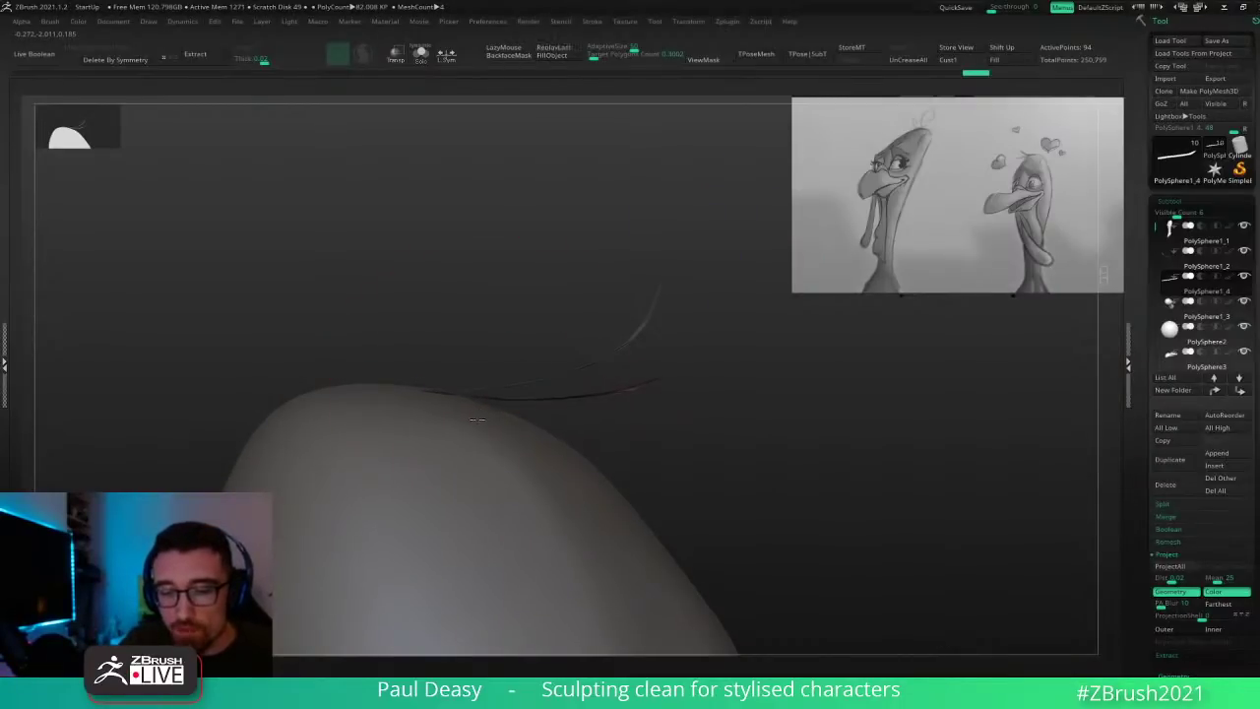
{"action": "left_click_drag", "start_coordinate": [401, 391], "coordinate": [417, 409]}
Step: Adjust the copied strip's base and middle from above so it fans away from the original, changing the brush size as needed
{"action": "mouse_move", "coordinate": [453, 304]}
{"action": "left_mouse_down"}
{"action": "mouse_move", "coordinate": [467, 309]}
{"action": "mouse_move", "coordinate": [466, 370]}
{"action": "mouse_move", "coordinate": [448, 402]}
{"action": "left_mouse_up"}
{"action": "key", "text": "space"}
{"action": "mouse_move", "coordinate": [422, 400]}
{"action": "left_mouse_down"}
{"action": "mouse_move", "coordinate": [426, 423]}
{"action": "mouse_move", "coordinate": [425, 392]}
{"action": "mouse_move", "coordinate": [431, 407]}
{"action": "left_mouse_up"}
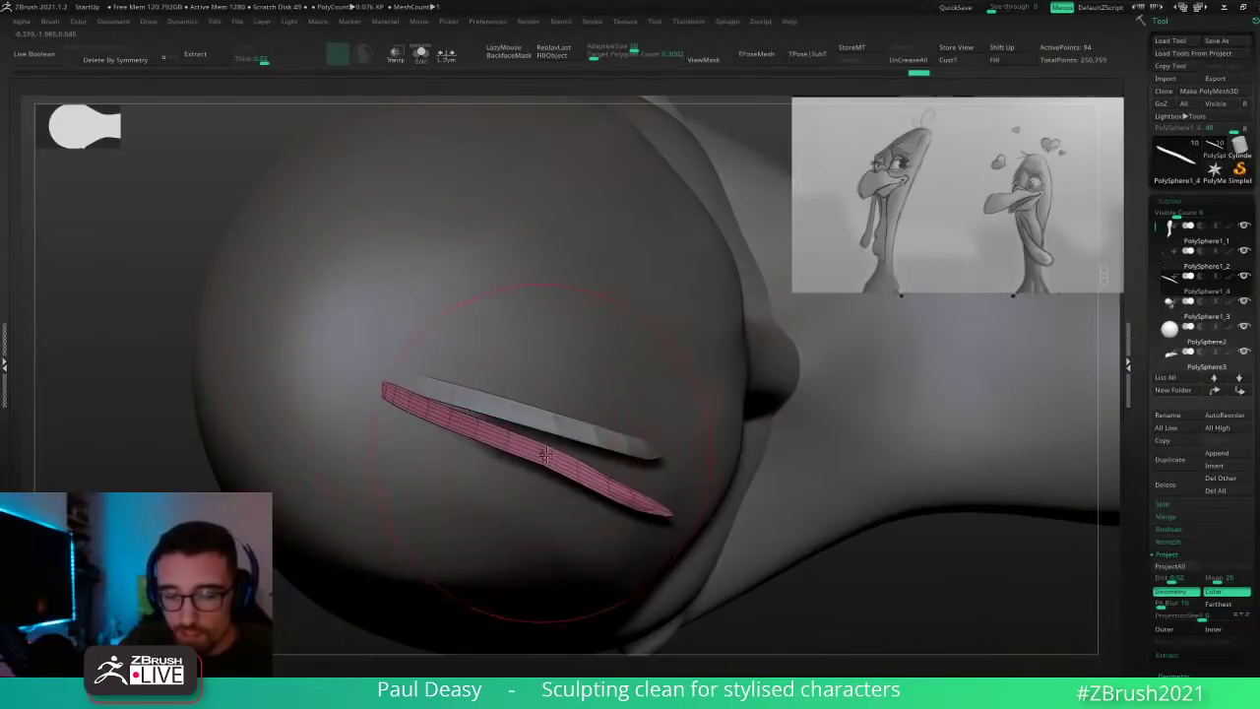
{"action": "key", "text": "space"}
{"action": "mouse_move", "coordinate": [557, 456]}
{"action": "left_mouse_down"}
{"action": "mouse_move", "coordinate": [514, 443]}
{"action": "mouse_move", "coordinate": [507, 453]}
{"action": "mouse_move", "coordinate": [568, 480]}
{"action": "left_mouse_up"}
{"action": "key", "text": "space"}
{"action": "key", "text": "space"}
{"action": "mouse_move", "coordinate": [385, 388]}
{"action": "left_mouse_down"}
{"action": "mouse_move", "coordinate": [397, 386]}
{"action": "mouse_move", "coordinate": [387, 377]}
{"action": "left_mouse_up"}
Step: Shape the copied strip's lower section in side view so it follows the crown's curve before lifting off
{"action": "right_click_drag", "start_coordinate": [465, 395], "coordinate": [509, 287]}
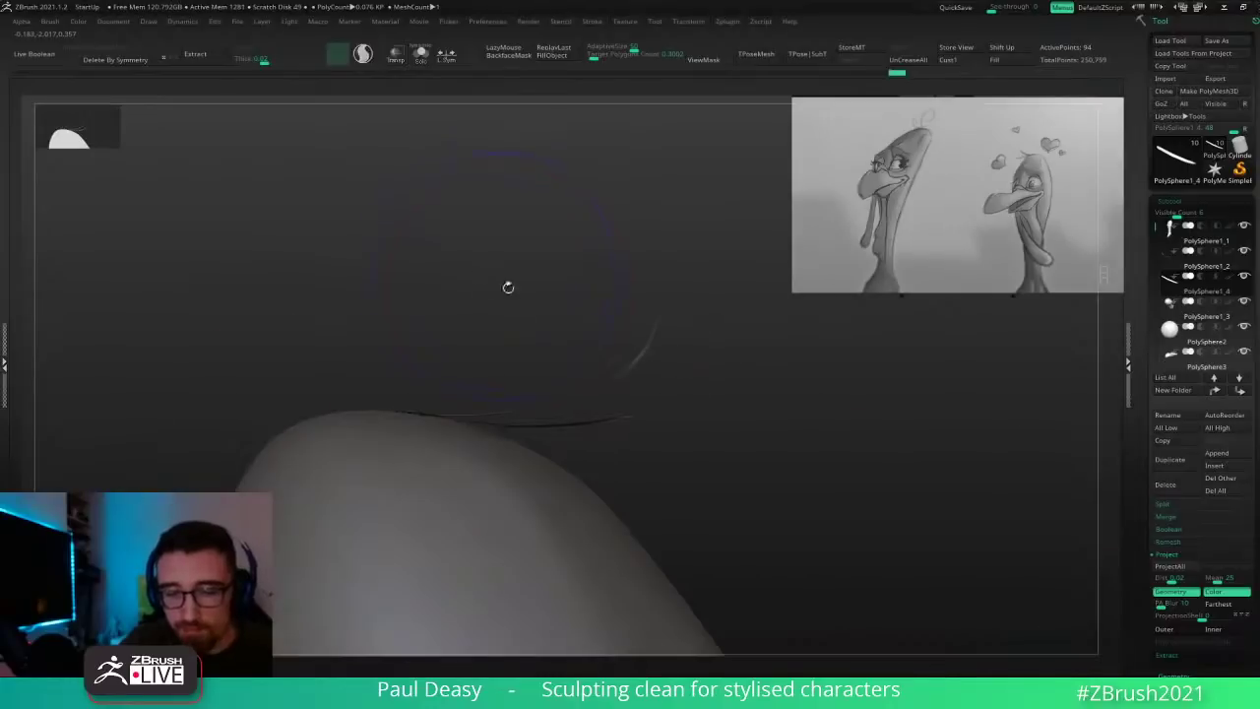
{"action": "left_click_drag", "start_coordinate": [443, 420], "coordinate": [429, 423]}
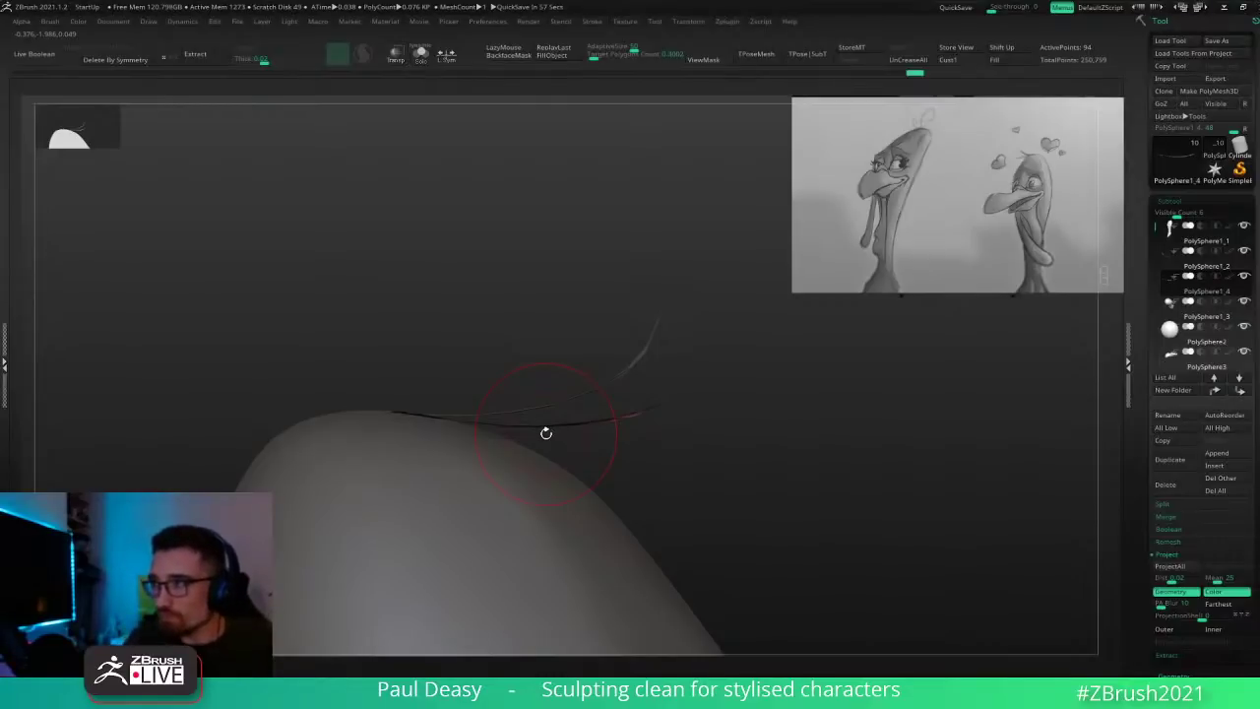
{"action": "left_click_drag", "start_coordinate": [739, 450], "coordinate": [664, 464]}
{"action": "key", "text": "space"}
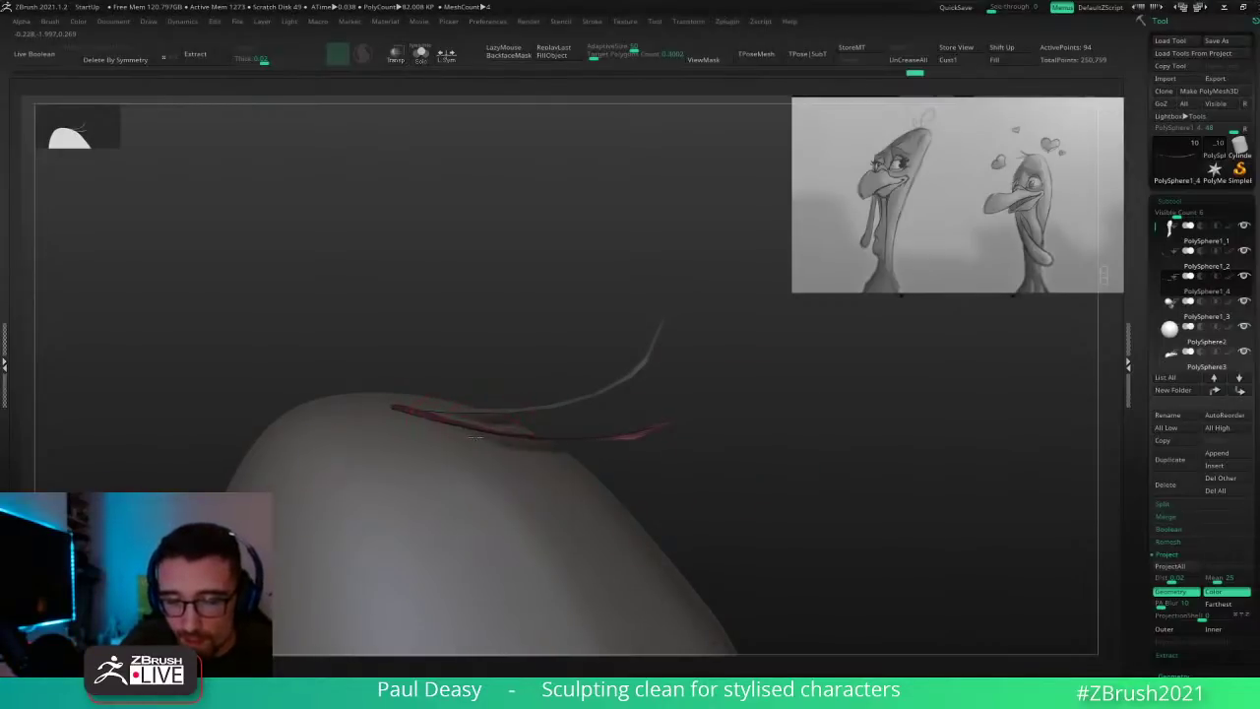
{"action": "mouse_move", "coordinate": [475, 436]}
{"action": "left_mouse_down"}
{"action": "mouse_move", "coordinate": [523, 429]}
{"action": "mouse_move", "coordinate": [543, 454]}
{"action": "left_mouse_up"}
{"action": "key", "text": "space"}
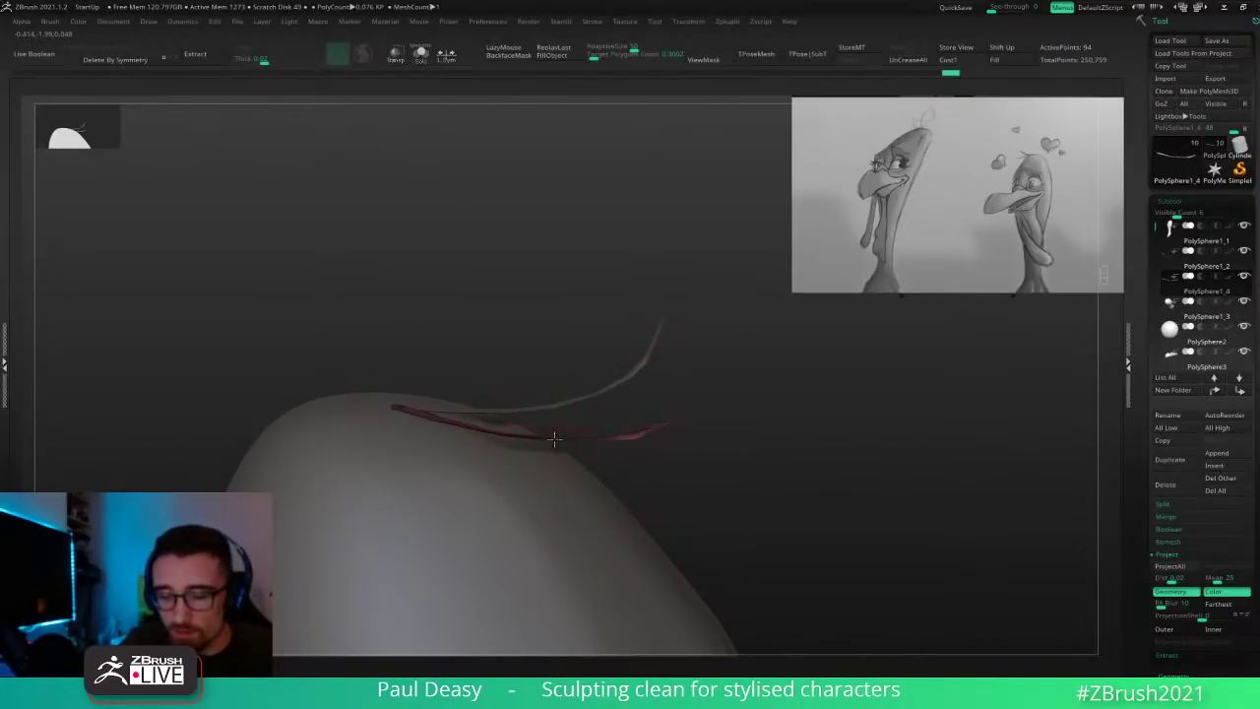
{"action": "left_click_drag", "start_coordinate": [554, 439], "coordinate": [556, 444]}
{"action": "left_click_drag", "start_coordinate": [757, 470], "coordinate": [752, 450]}
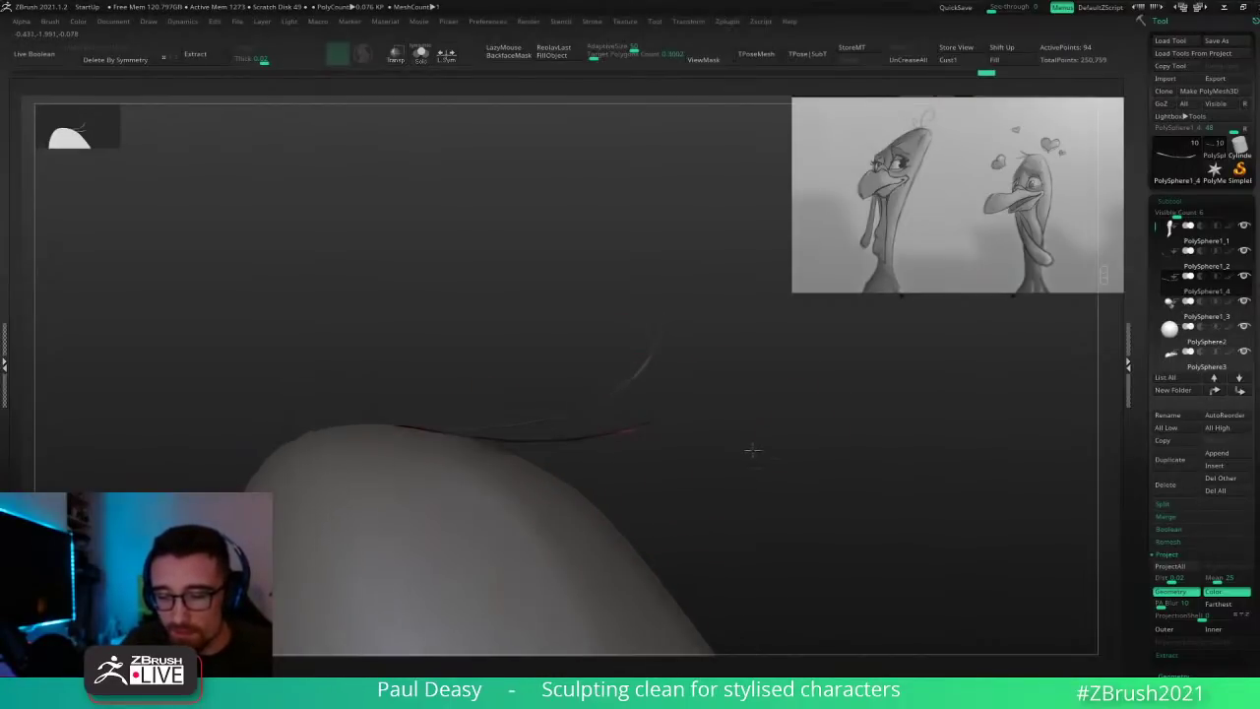
Step: Select the original strip and reshape its base against the crown with the Move brush
{"action": "left_click", "coordinate": [593, 404], "text": "alt"}
{"action": "key", "text": "space"}
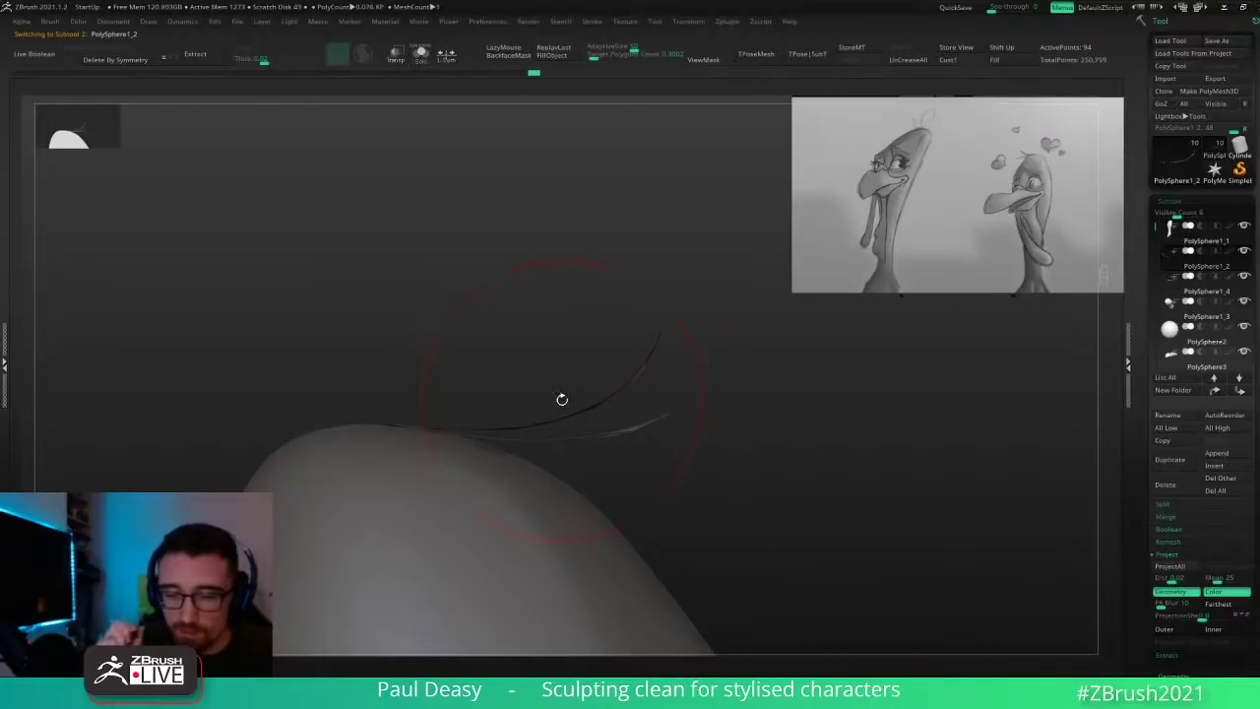
{"action": "right_click_drag", "start_coordinate": [478, 409], "coordinate": [497, 441]}
{"action": "left_click_drag", "start_coordinate": [388, 417], "coordinate": [348, 392]}
{"action": "right_click_drag", "start_coordinate": [374, 396], "coordinate": [397, 423]}
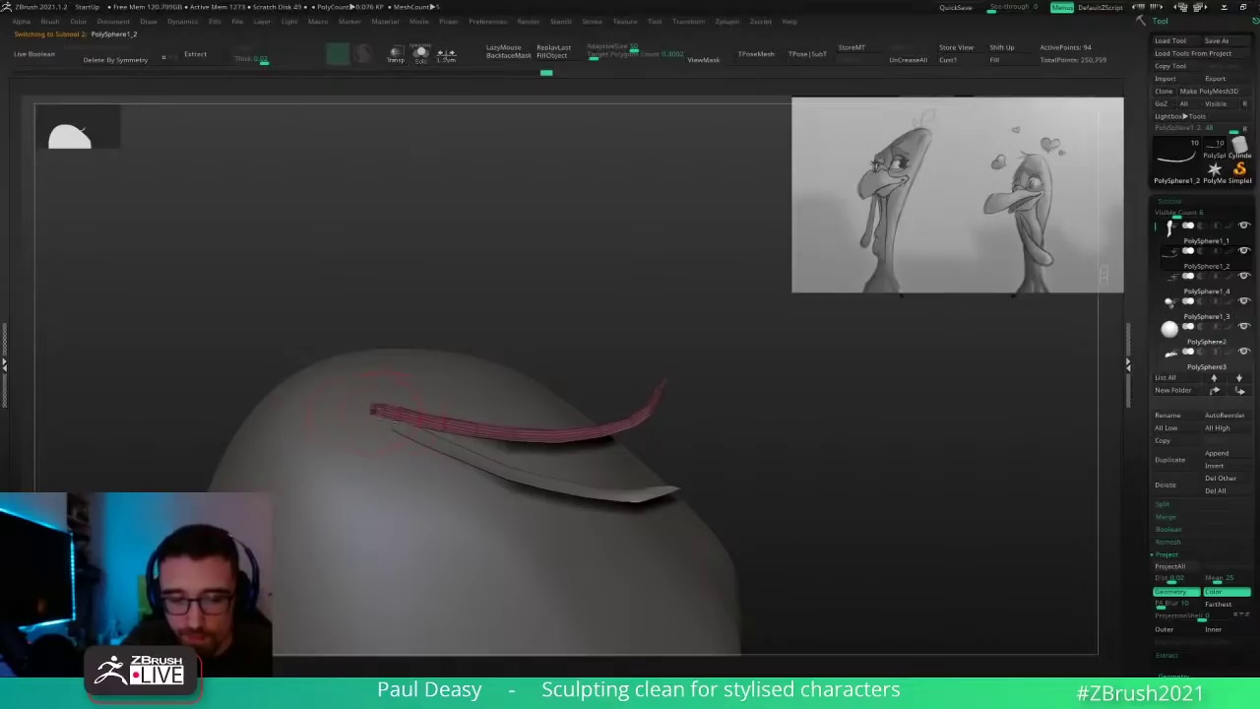
{"action": "mouse_move", "coordinate": [616, 334]}
{"action": "right_mouse_down"}
{"action": "mouse_move", "coordinate": [739, 422]}
{"action": "mouse_move", "coordinate": [488, 427]}
{"action": "mouse_move", "coordinate": [700, 436]}
{"action": "mouse_move", "coordinate": [656, 411]}
{"action": "mouse_move", "coordinate": [664, 400]}
{"action": "mouse_move", "coordinate": [647, 414]}
{"action": "mouse_move", "coordinate": [703, 365]}
{"action": "right_mouse_up"}
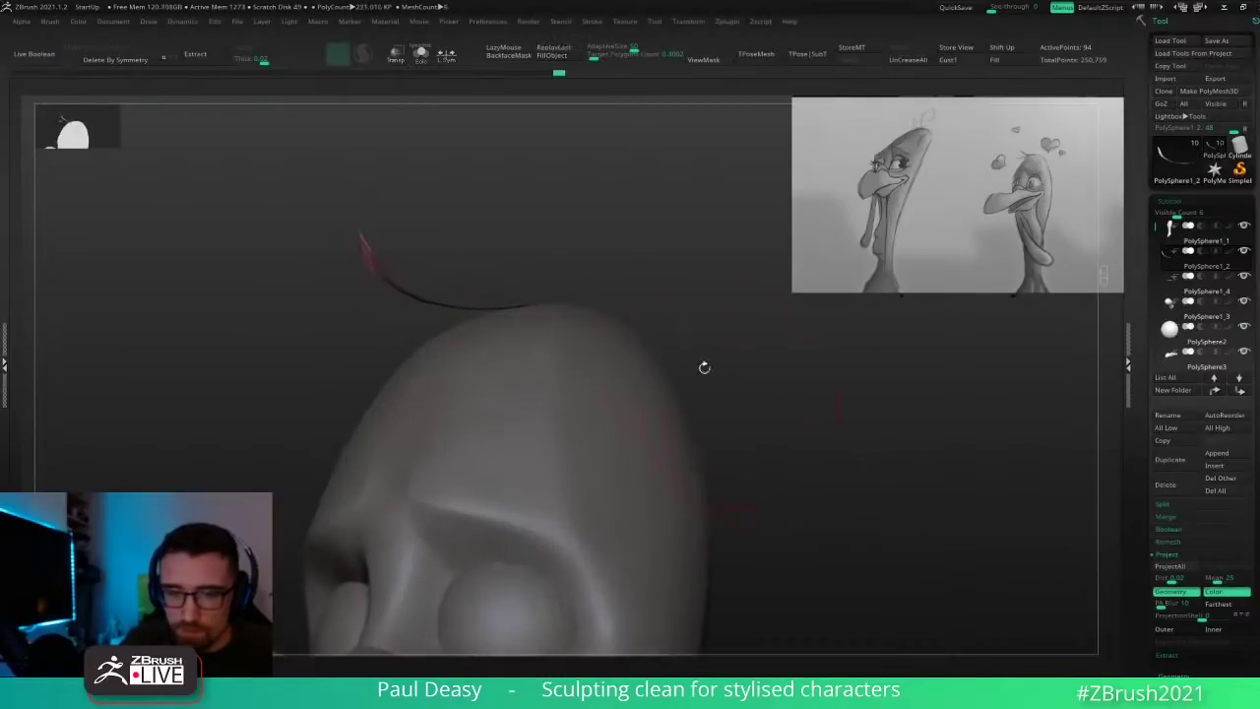
{"action": "mouse_move", "coordinate": [443, 270]}
{"action": "right_mouse_down", "text": "ctrl"}
{"action": "mouse_move", "coordinate": [526, 253]}
{"action": "mouse_move", "coordinate": [552, 282]}
{"action": "mouse_move", "coordinate": [556, 273]}
{"action": "right_mouse_up", "text": "ctrl"}
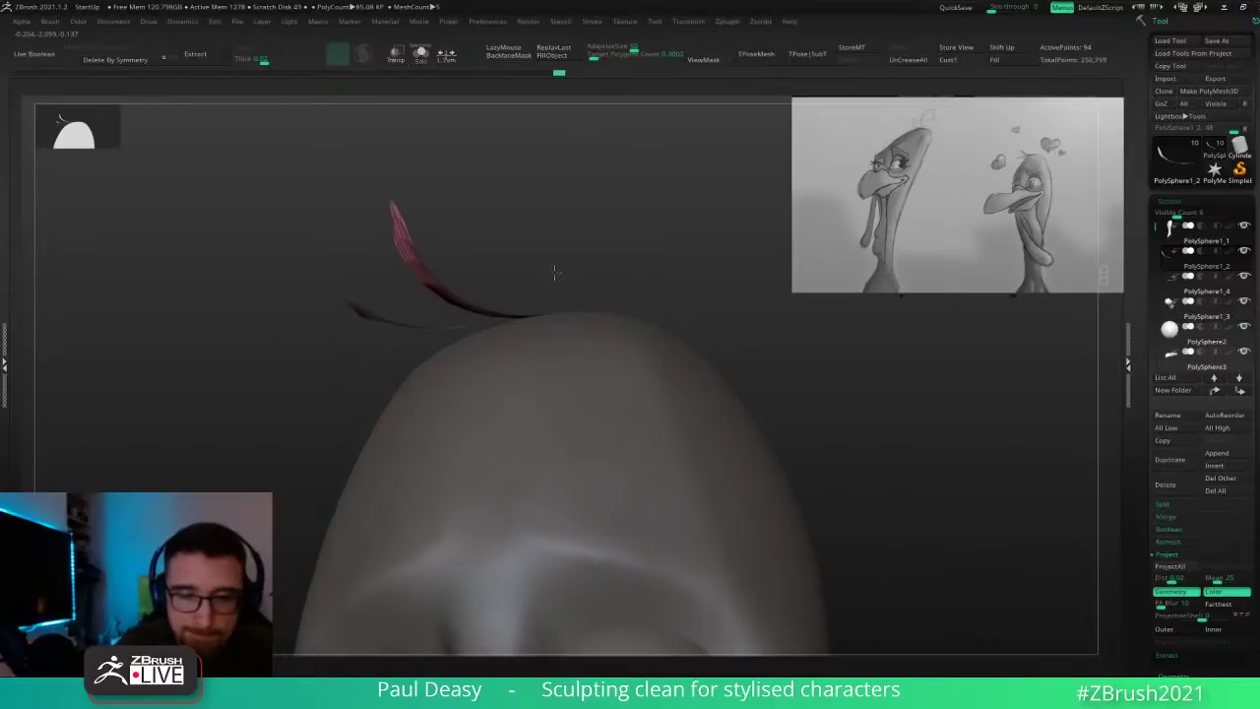
Step: Subdivide the original strip, try remeshing it with ZRemesher and undo the remesh
{"action": "key", "text": "ctrl+d"}
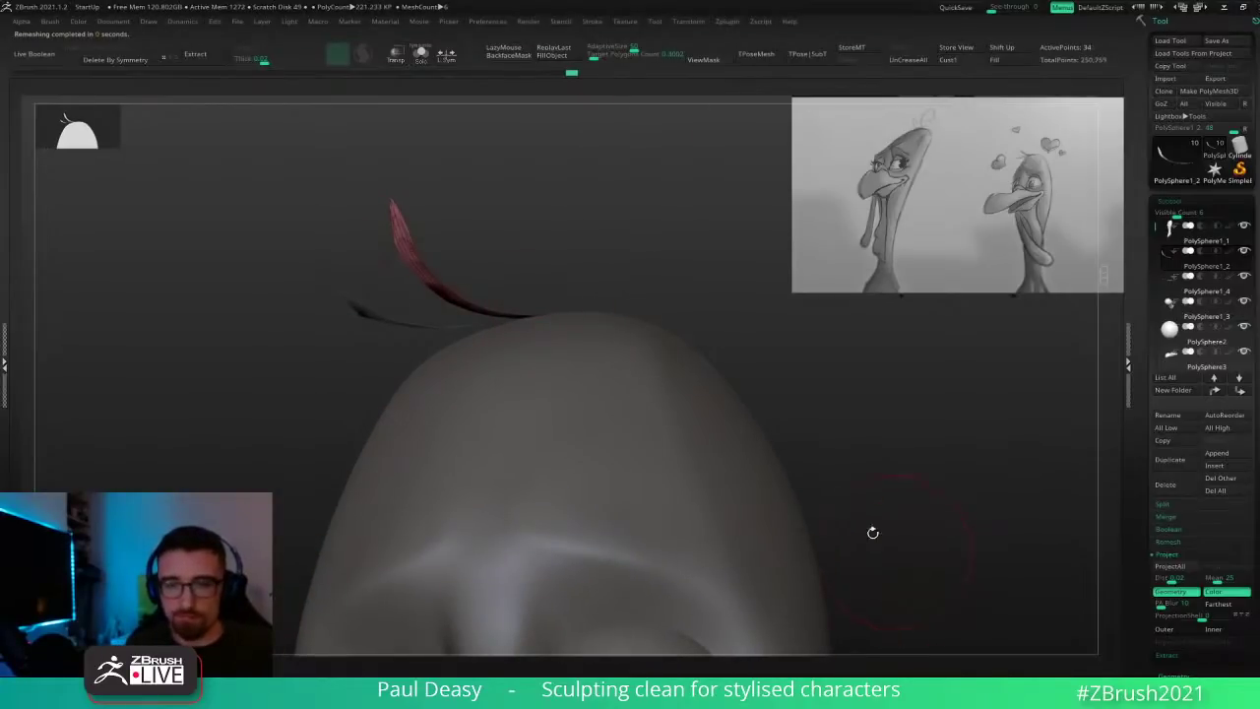
{"action": "key", "text": "ctrl+d"}
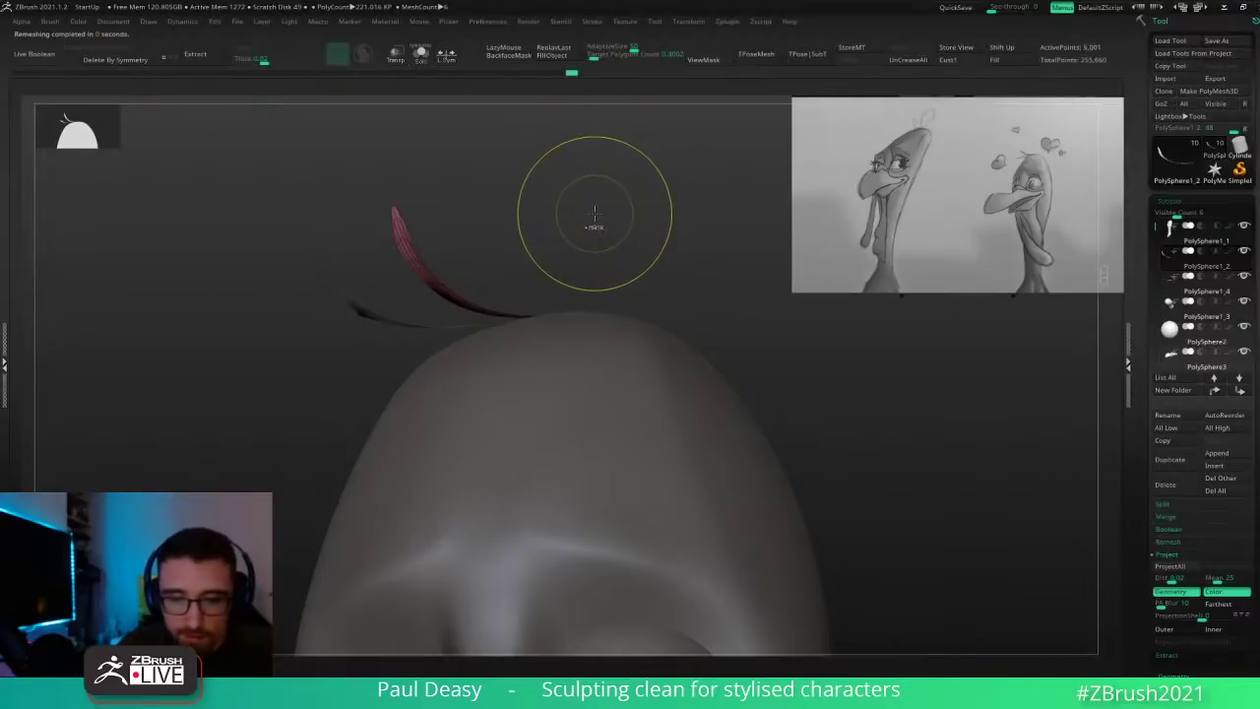
{"action": "key", "text": "ctrl+d"}
{"action": "key", "text": "ctrl+shift+r"}
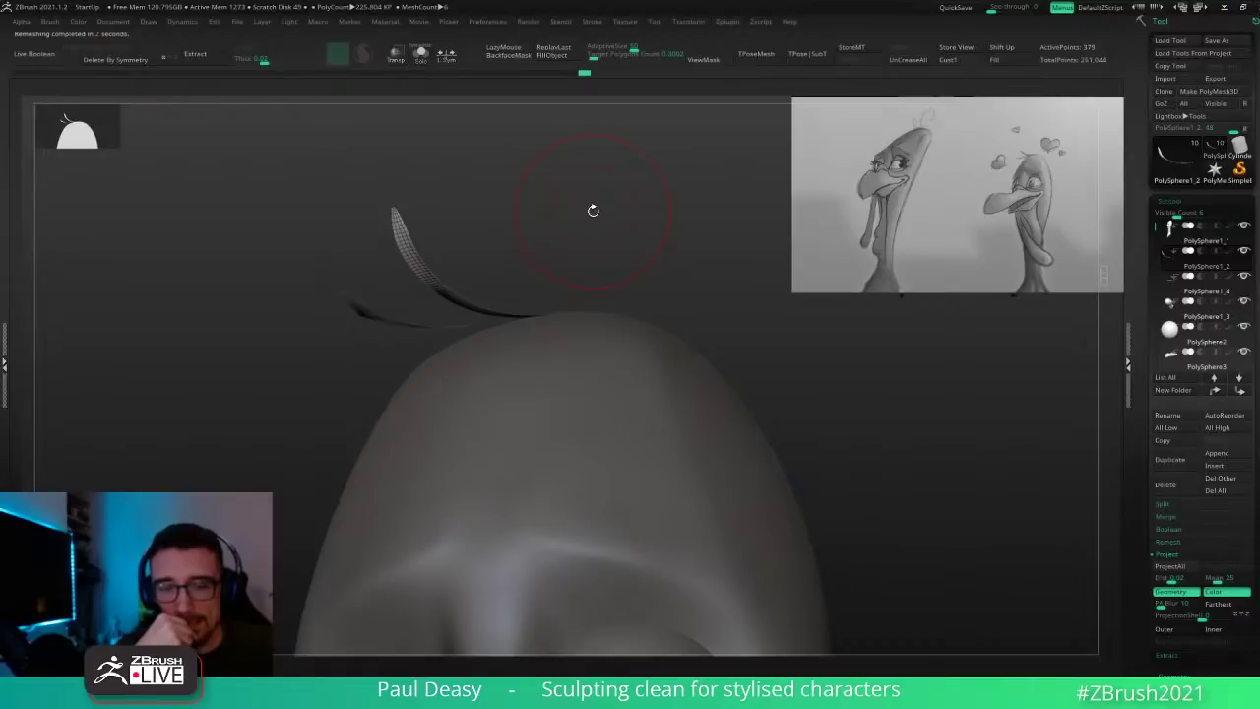
{"action": "key", "text": "ctrl+z"}
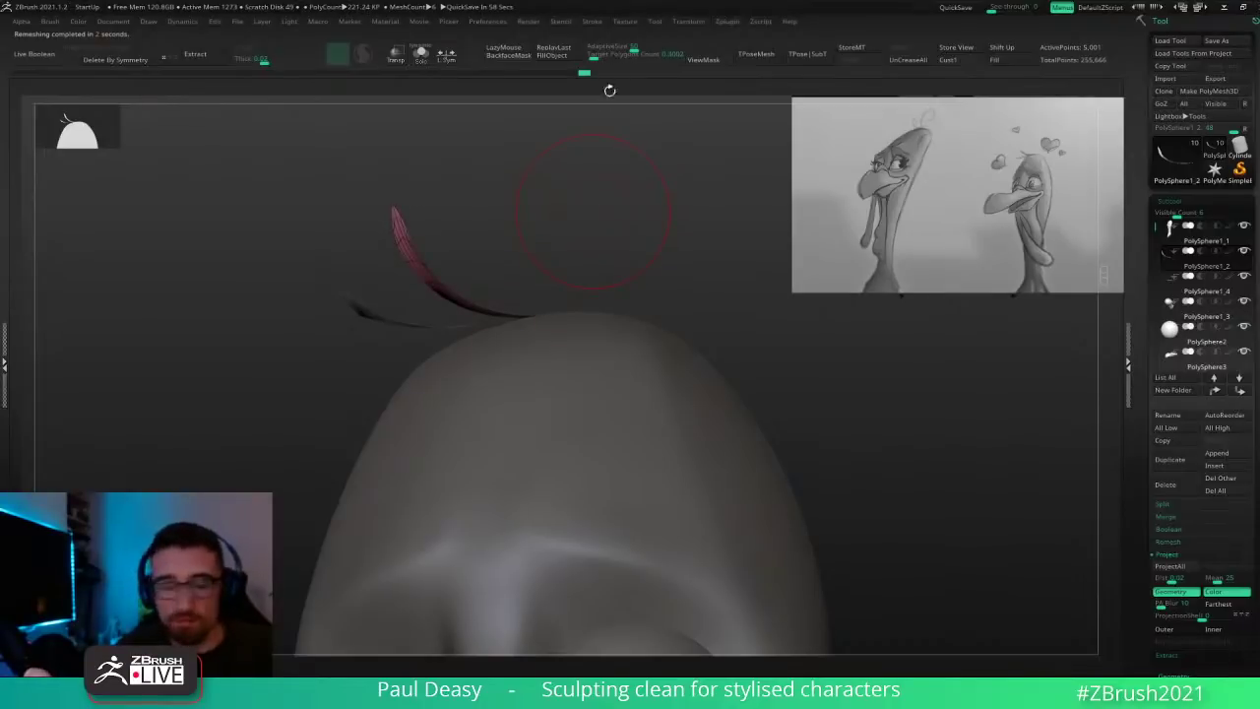
Step: Subdivide the original strip three more times and remesh it into a clean, even grid
{"action": "key", "text": "ctrl+d"}
{"action": "key", "text": "ctrl+d"}
{"action": "key", "text": "ctrl+d"}
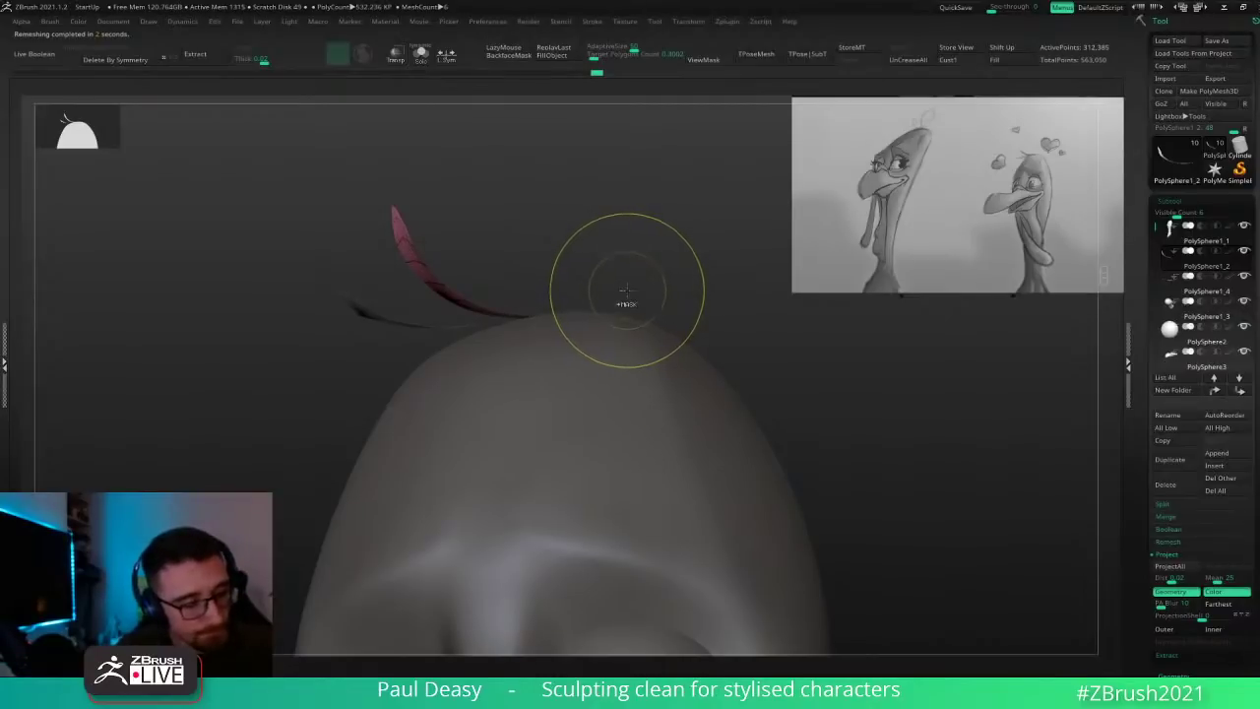
{"action": "key", "text": "ctrl+r"}
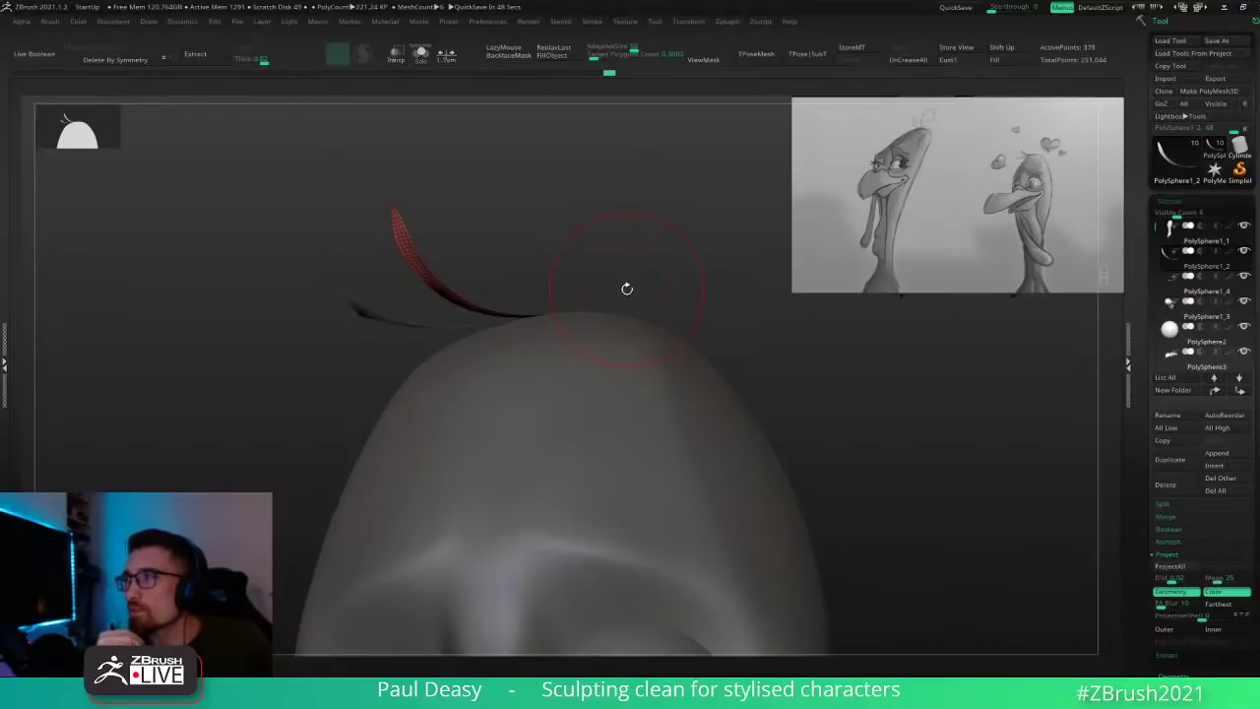
Step: Select the copied strip, subdivide it three times and remesh it like the original
{"action": "left_click_drag", "start_coordinate": [545, 243], "coordinate": [538, 225]}
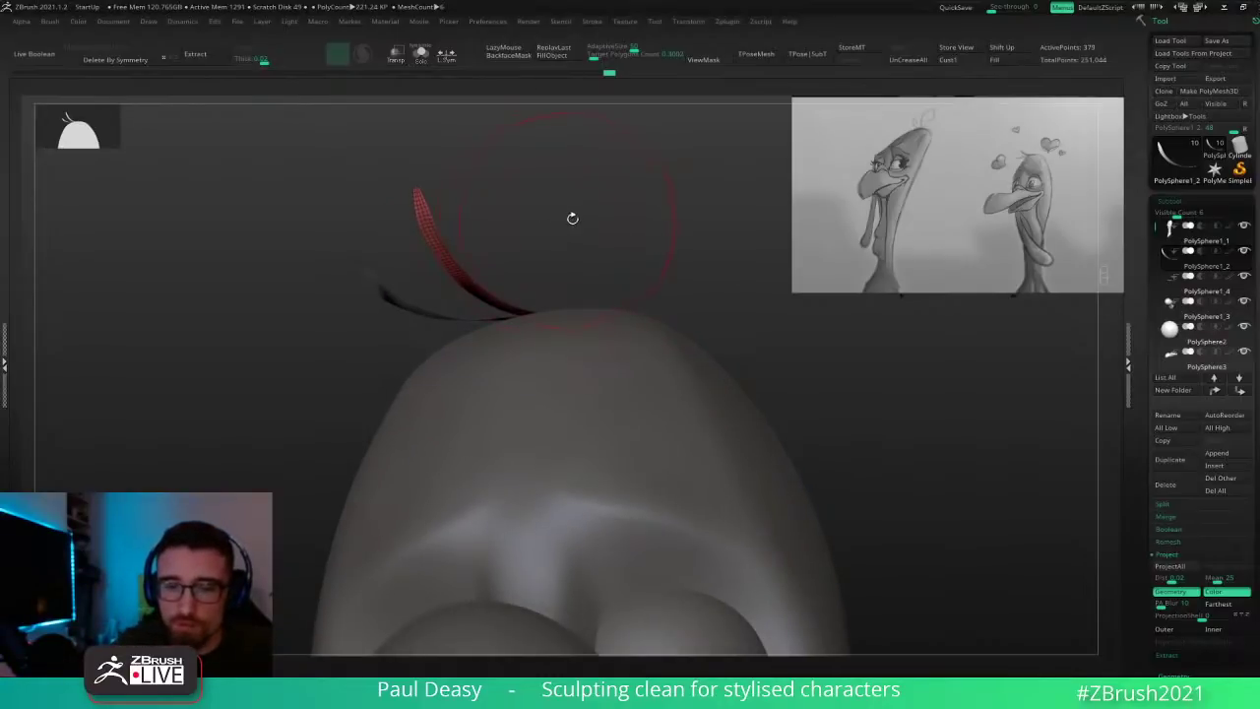
{"action": "mouse_move", "coordinate": [568, 141]}
{"action": "left_mouse_down"}
{"action": "mouse_move", "coordinate": [515, 227]}
{"action": "mouse_move", "coordinate": [521, 213]}
{"action": "left_mouse_up"}
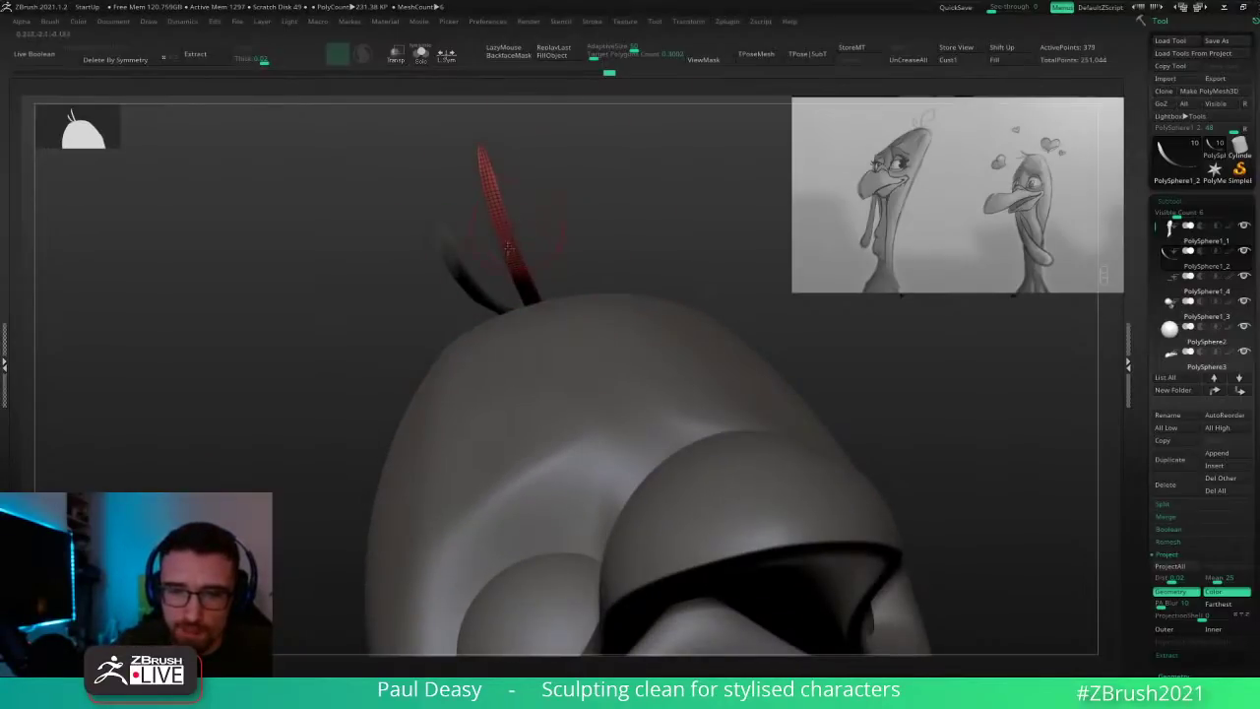
{"action": "left_click", "coordinate": [456, 264], "text": "alt"}
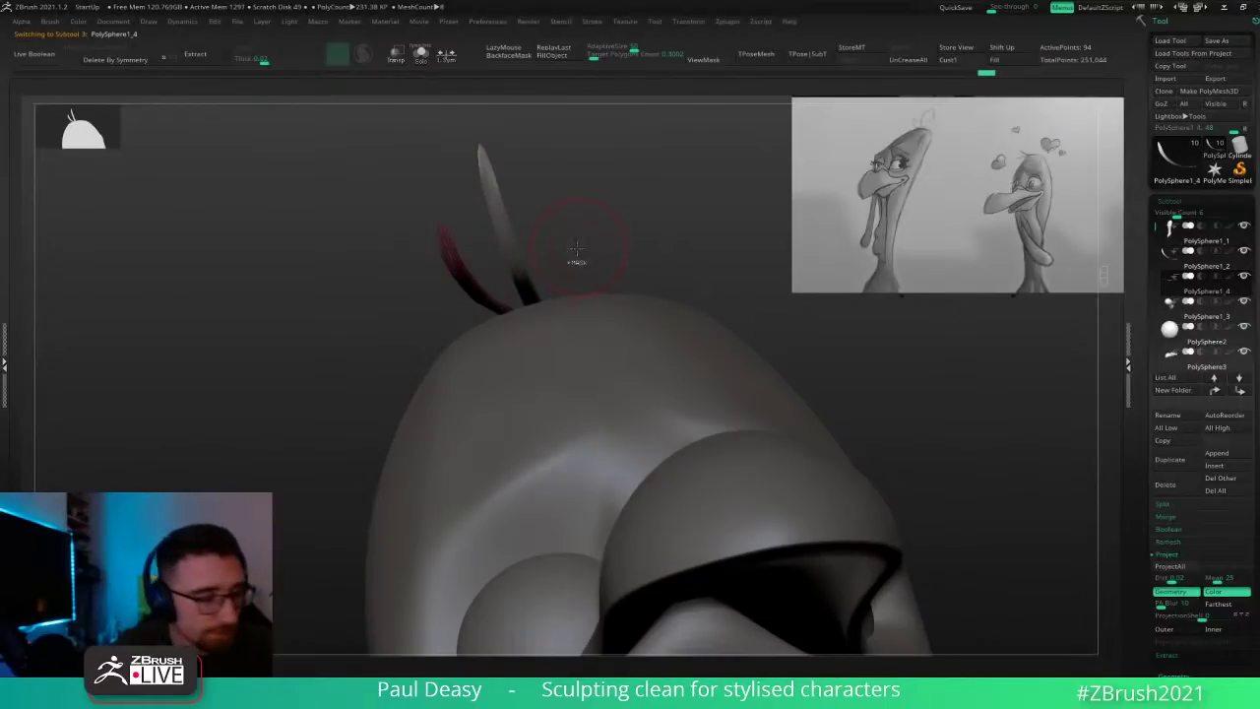
{"action": "key", "text": "ctrl+d"}
{"action": "key", "text": "ctrl+d"}
{"action": "key", "text": "ctrl+d"}
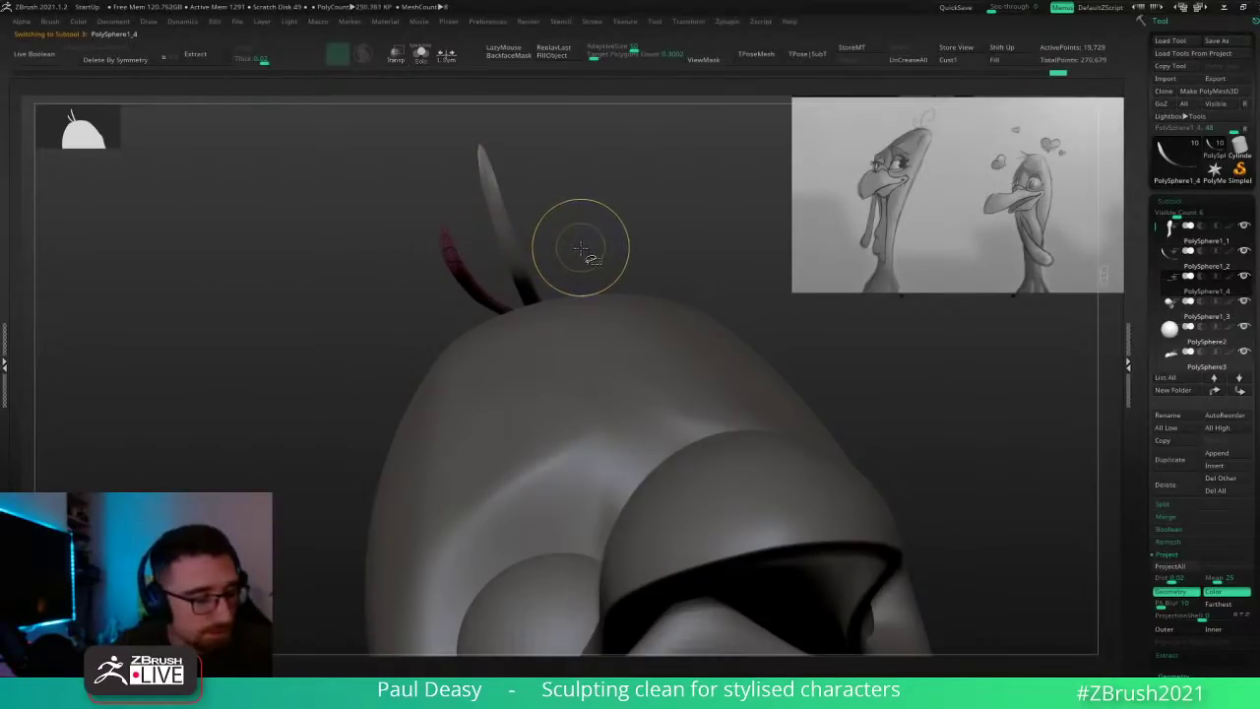
{"action": "key", "text": "ctrl+shift+r"}
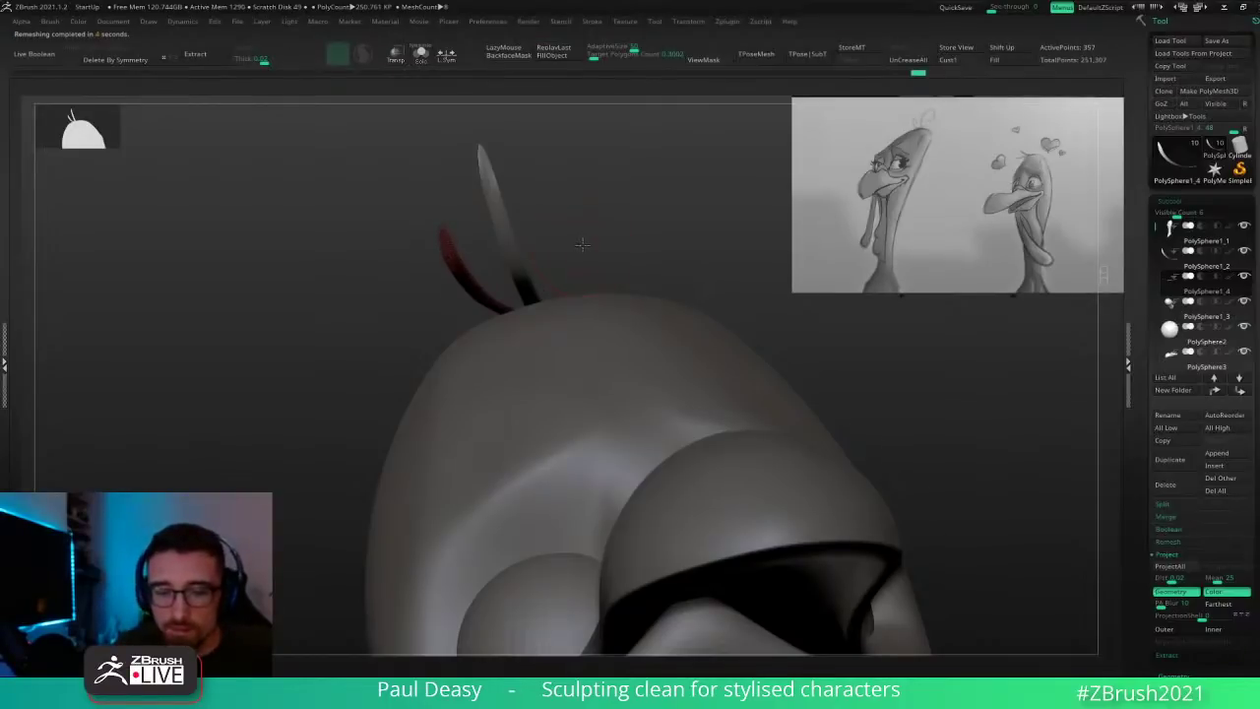
Step: Isolate the copied strip and remesh it once more at its current density
{"action": "left_click_drag", "start_coordinate": [582, 244], "coordinate": [532, 234]}
{"action": "left_click_drag", "start_coordinate": [638, 256], "coordinate": [662, 354]}
{"action": "key", "text": "alt+s"}
{"action": "key", "text": "space"}
{"action": "left_click_drag", "start_coordinate": [662, 354], "coordinate": [627, 410]}
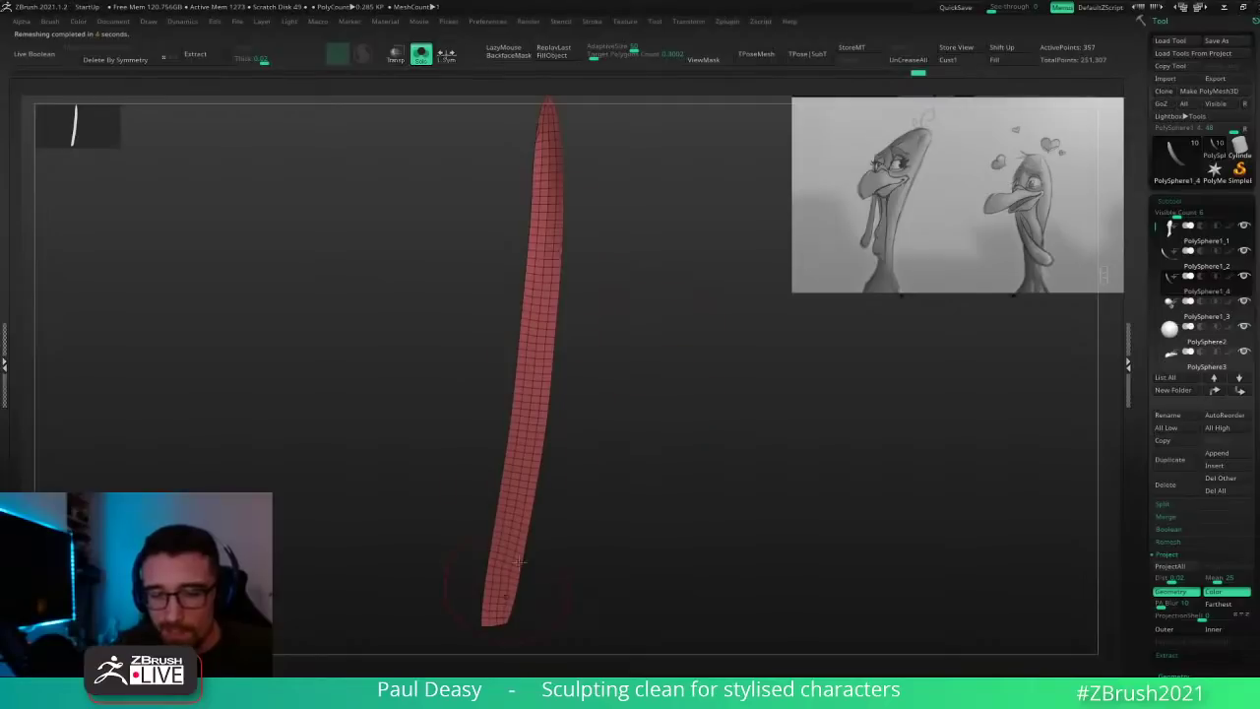
{"action": "key", "text": "space"}
{"action": "left_click_drag", "start_coordinate": [641, 225], "coordinate": [644, 220]}
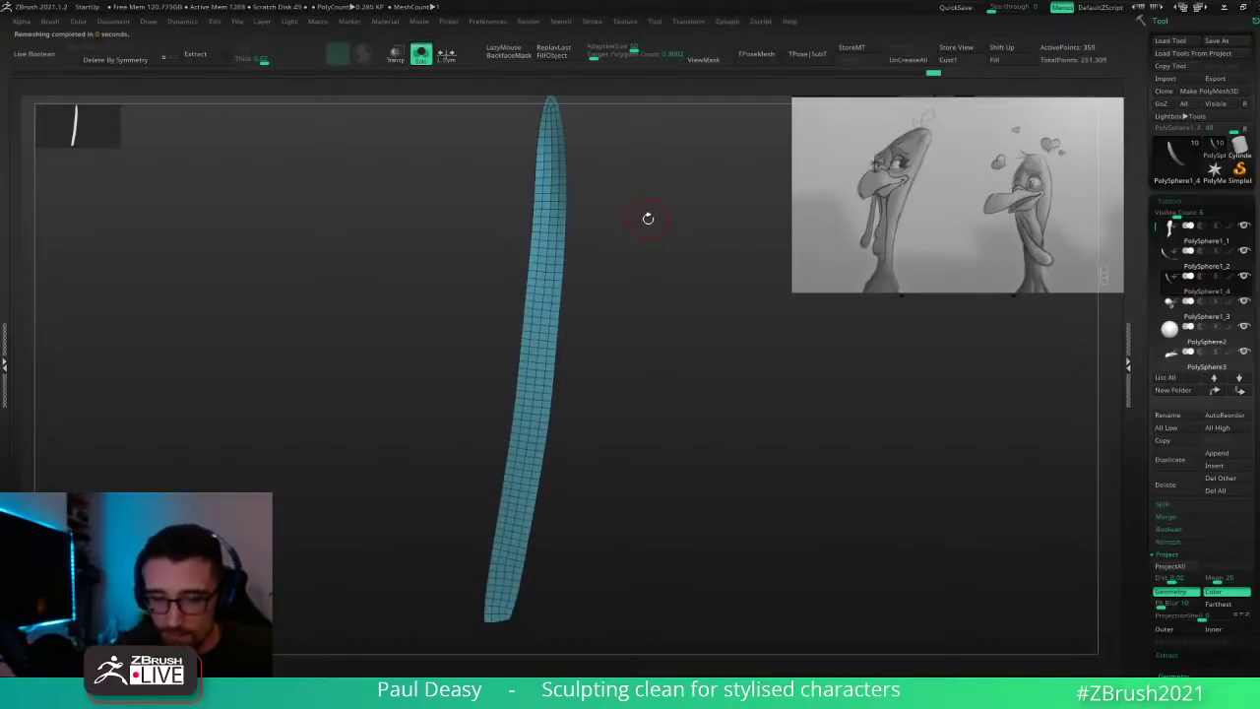
{"action": "left_click_drag", "start_coordinate": [648, 219], "coordinate": [656, 184], "text": "alt"}
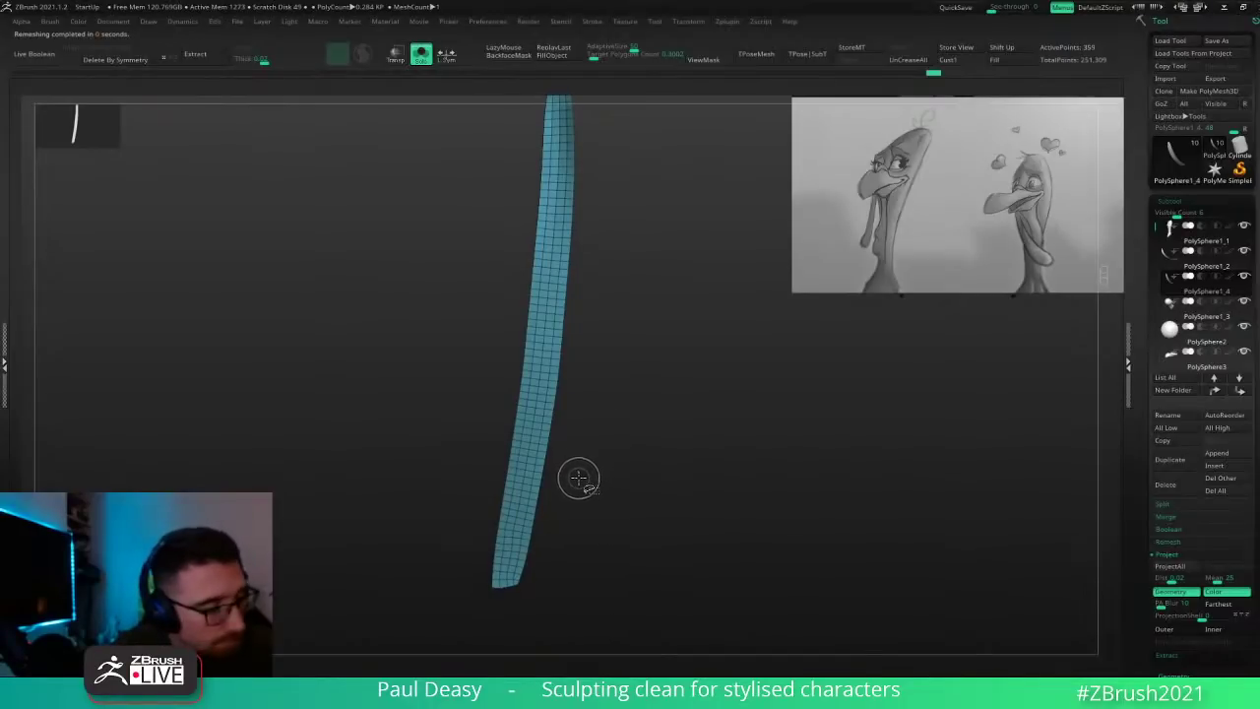
Step: With the ZModeler brush, delete crosswise edge loops at the copied strip's base to widen their spacing
{"action": "key", "text": "b"}
{"action": "key", "text": "z"}
{"action": "key", "text": "m"}
{"action": "left_click", "coordinate": [512, 605], "text": "alt"}
{"action": "mouse_move", "coordinate": [564, 576]}
{"action": "left_mouse_down", "text": "alt"}
{"action": "mouse_move", "coordinate": [565, 495]}
{"action": "mouse_move", "coordinate": [542, 529]}
{"action": "left_mouse_up", "text": "alt"}
{"action": "left_click", "coordinate": [511, 507], "text": "alt"}
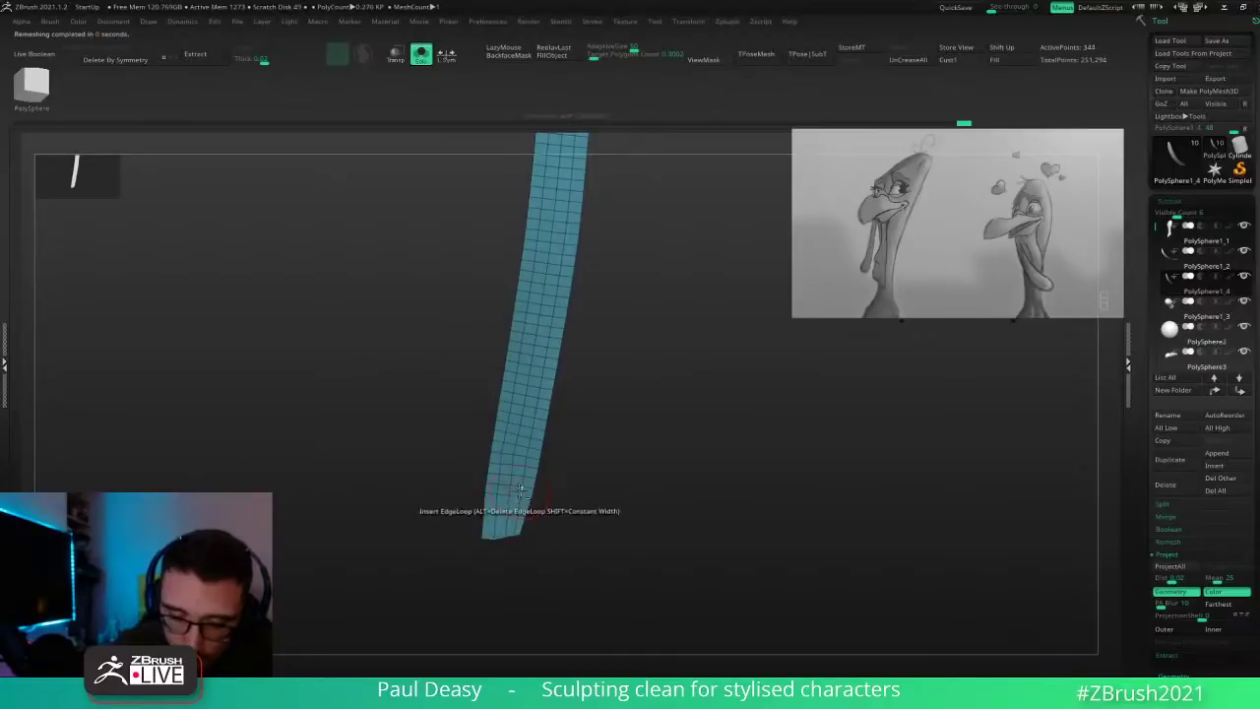
{"action": "left_click", "coordinate": [520, 490], "text": "alt"}
{"action": "left_click", "coordinate": [522, 469], "text": "alt"}
{"action": "left_click", "coordinate": [523, 456], "text": "alt"}
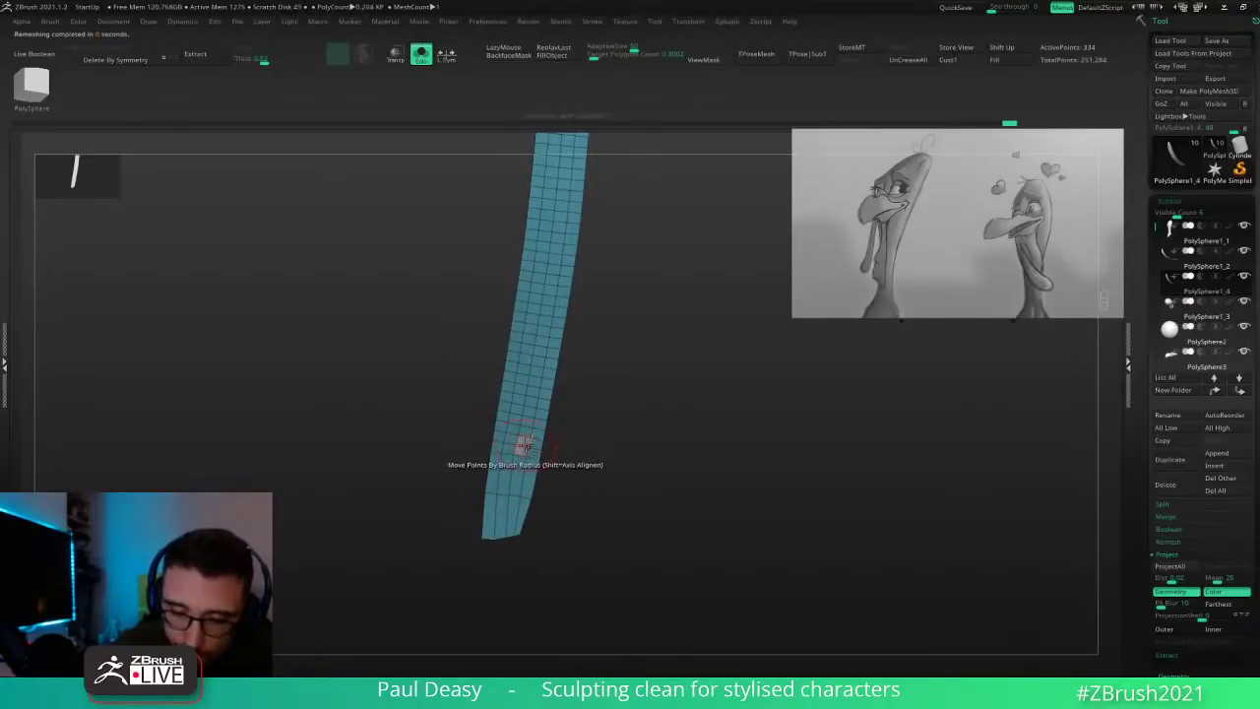
{"action": "left_click", "coordinate": [522, 444], "text": "alt"}
{"action": "left_click", "coordinate": [523, 450], "text": "alt"}
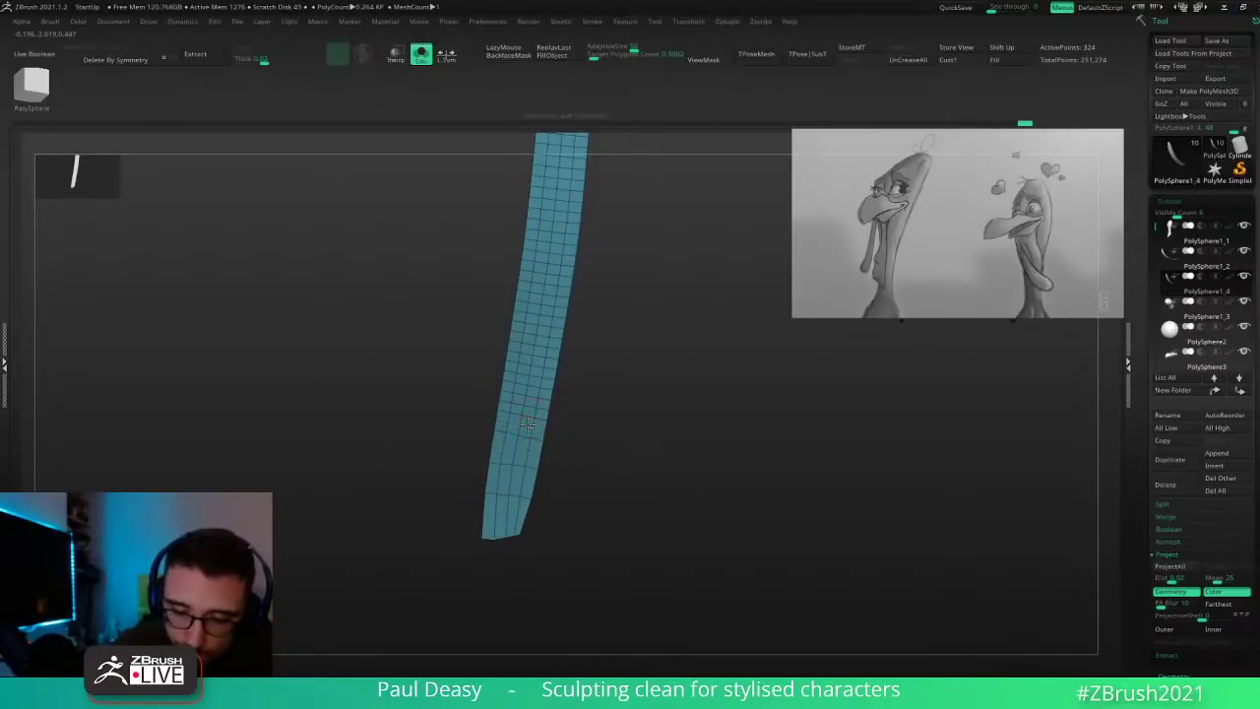
Step: Delete alternate crosswise edge loops along the copied strip's lower section
{"action": "left_click", "coordinate": [529, 424], "text": "alt"}
{"action": "left_click", "coordinate": [530, 414], "text": "alt"}
{"action": "left_click_drag", "start_coordinate": [581, 386], "coordinate": [580, 456], "text": "alt"}
{"action": "left_click", "coordinate": [532, 437], "text": "alt"}
{"action": "left_click", "coordinate": [532, 430], "text": "alt"}
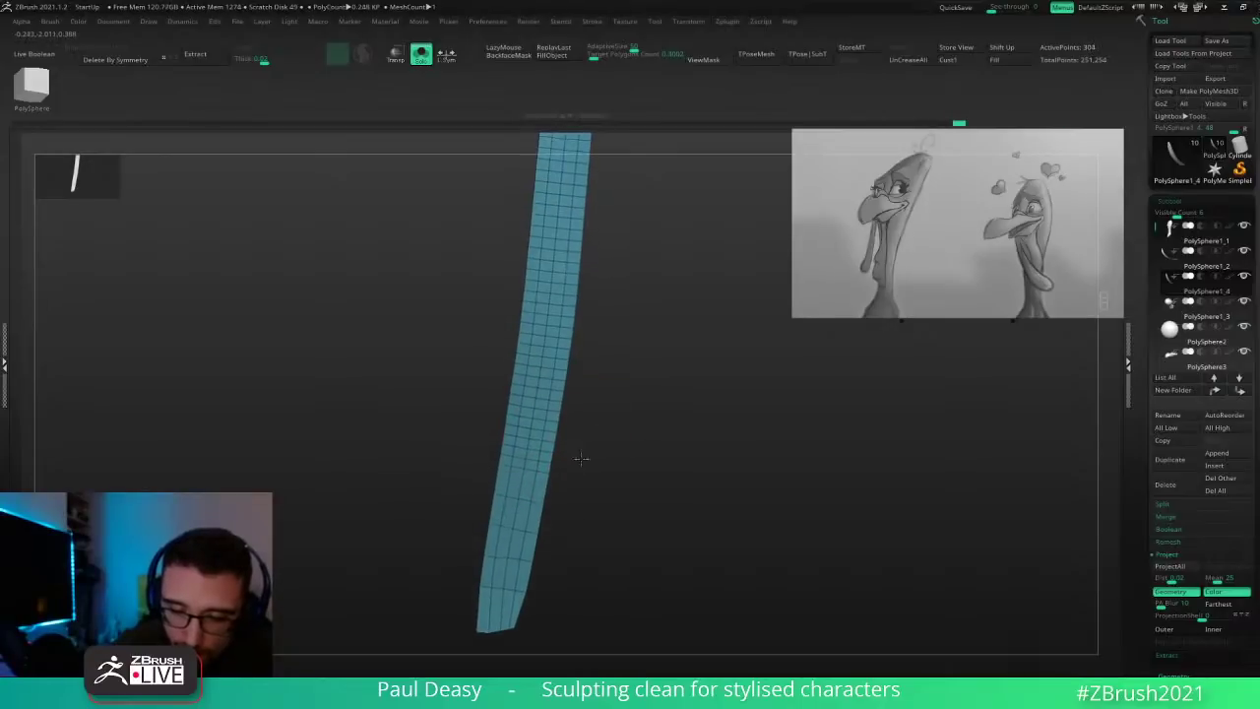
{"action": "left_click", "coordinate": [536, 433], "text": "alt"}
{"action": "left_click", "coordinate": [538, 420], "text": "alt"}
{"action": "left_click_drag", "start_coordinate": [574, 392], "coordinate": [569, 443], "text": "alt"}
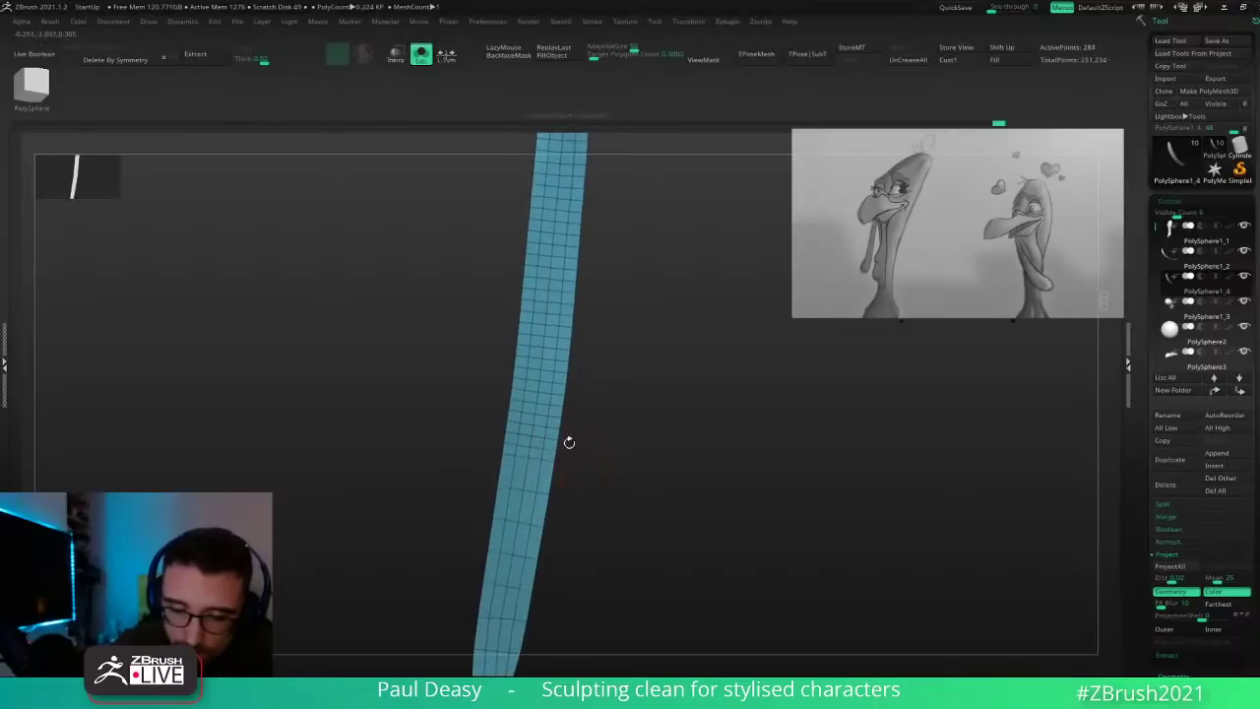
Step: Continue deleting alternate crosswise edge loops through the copied strip's middle section
{"action": "left_click", "coordinate": [542, 434], "text": "alt"}
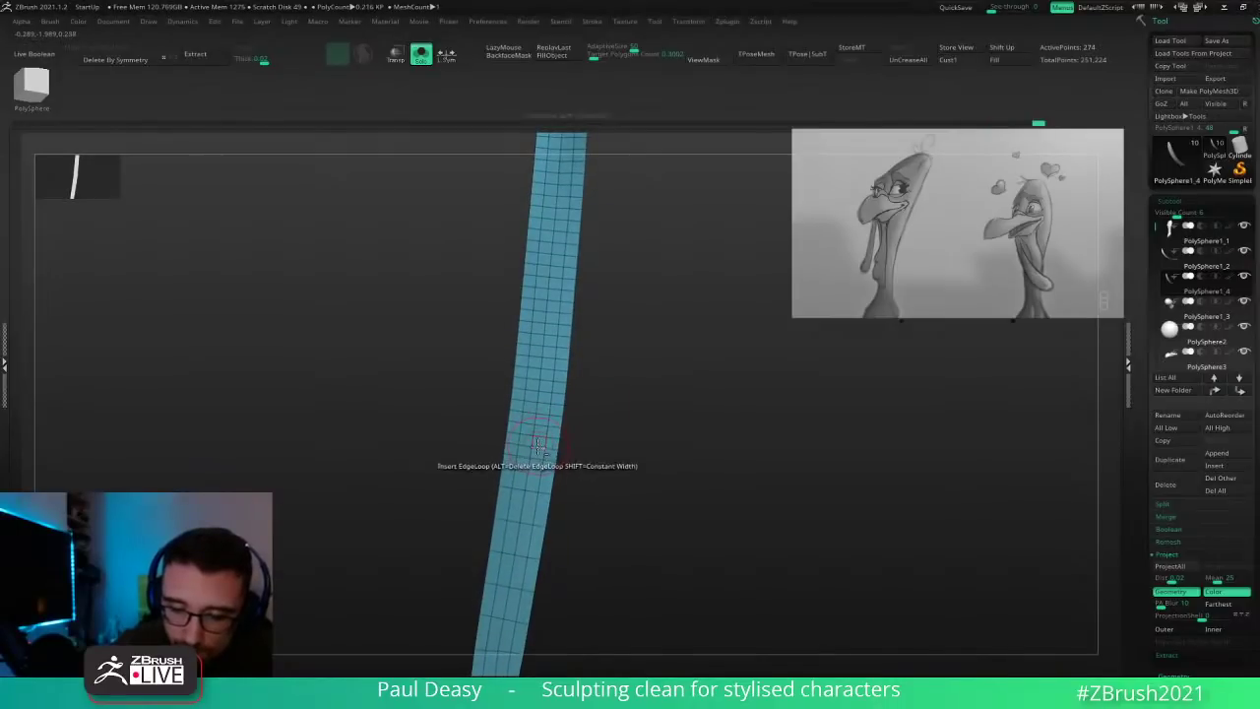
{"action": "left_click", "coordinate": [538, 446], "text": "alt"}
{"action": "left_click", "coordinate": [540, 435], "text": "alt"}
{"action": "left_click_drag", "start_coordinate": [585, 430], "coordinate": [614, 498], "text": "alt"}
{"action": "left_click", "coordinate": [540, 444], "text": "alt"}
{"action": "left_click", "coordinate": [547, 448], "text": "alt"}
{"action": "left_click", "coordinate": [549, 452], "text": "alt"}
{"action": "mouse_move", "coordinate": [586, 449]}
{"action": "left_mouse_down", "text": "alt"}
{"action": "mouse_move", "coordinate": [585, 482]}
{"action": "mouse_move", "coordinate": [601, 470]}
{"action": "mouse_move", "coordinate": [577, 466]}
{"action": "left_mouse_up", "text": "alt"}
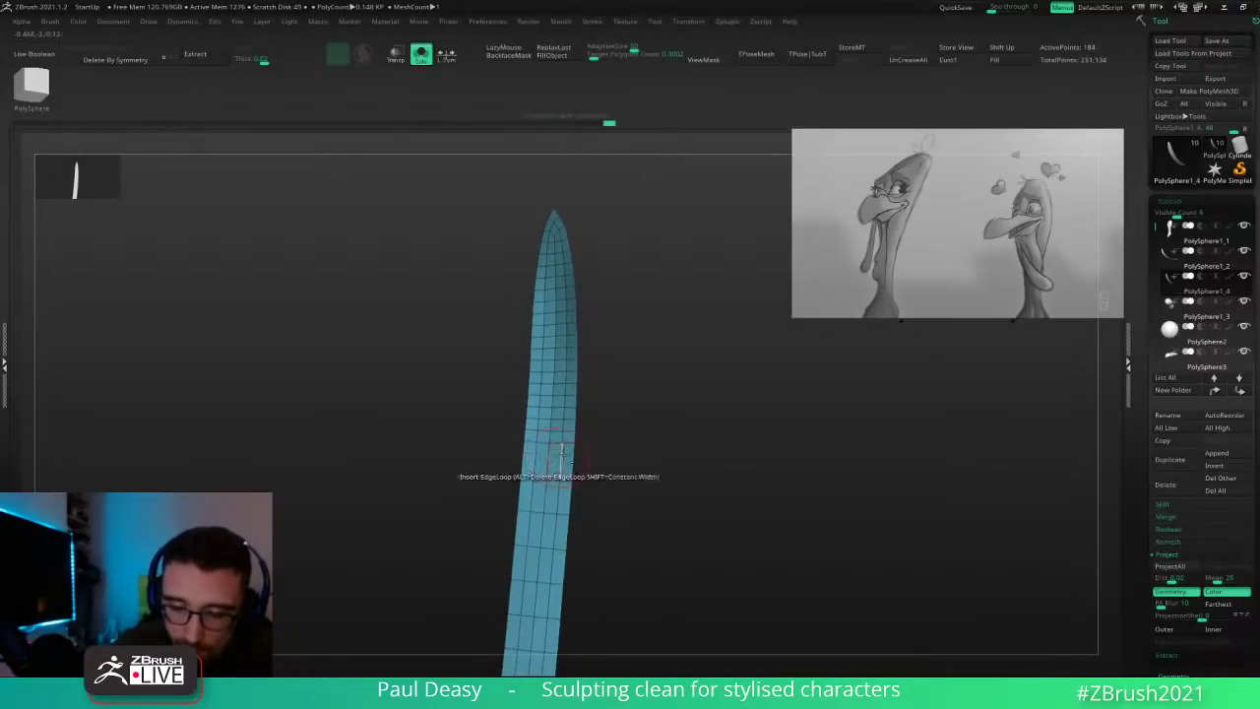
Step: Delete the surplus crosswise edge loops in the copied strip's upper section up to near the tip
{"action": "mouse_move", "coordinate": [605, 420]}
{"action": "left_mouse_down"}
{"action": "mouse_move", "coordinate": [558, 433]}
{"action": "mouse_move", "coordinate": [618, 440]}
{"action": "left_mouse_up"}
{"action": "left_click", "coordinate": [561, 425], "text": "alt"}
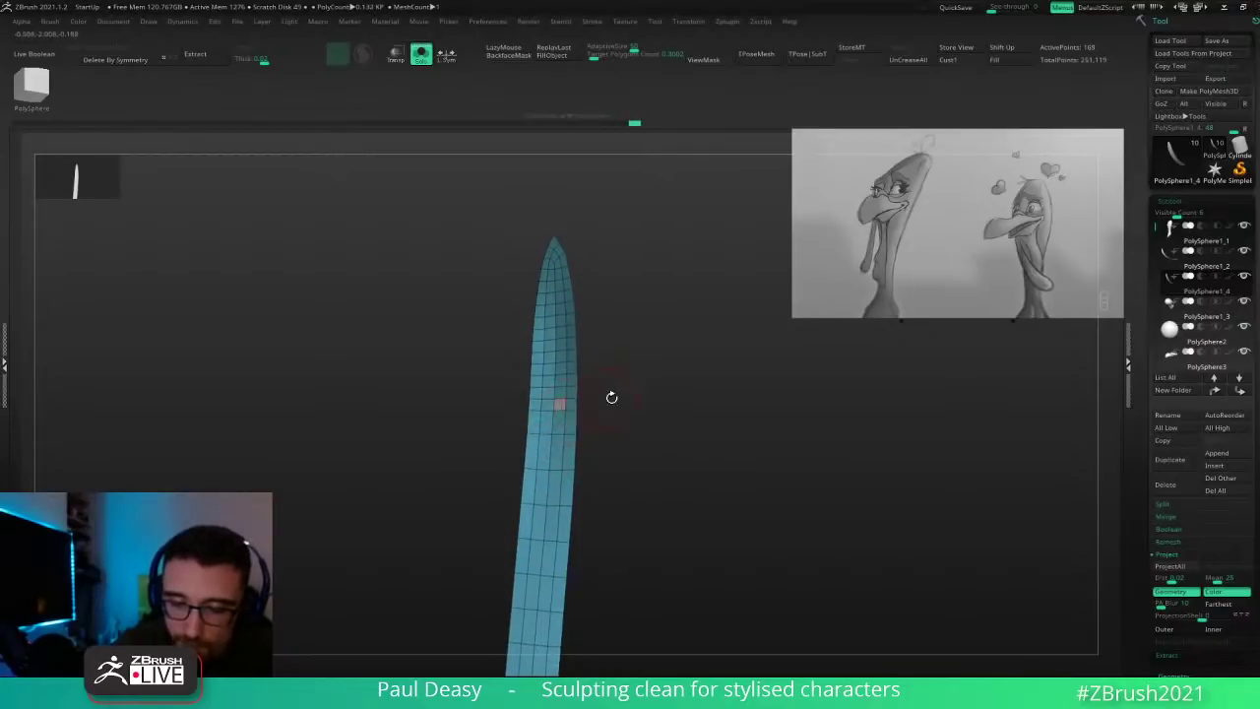
{"action": "mouse_move", "coordinate": [612, 396]}
{"action": "left_mouse_down", "text": "alt"}
{"action": "mouse_move", "coordinate": [612, 423]}
{"action": "mouse_move", "coordinate": [589, 425]}
{"action": "mouse_move", "coordinate": [584, 412]}
{"action": "mouse_move", "coordinate": [617, 402]}
{"action": "mouse_move", "coordinate": [612, 380]}
{"action": "left_mouse_up", "text": "alt"}
{"action": "left_click", "coordinate": [564, 437], "text": "alt"}
{"action": "left_click", "coordinate": [570, 422], "text": "alt"}
{"action": "left_click", "coordinate": [565, 412], "text": "alt"}
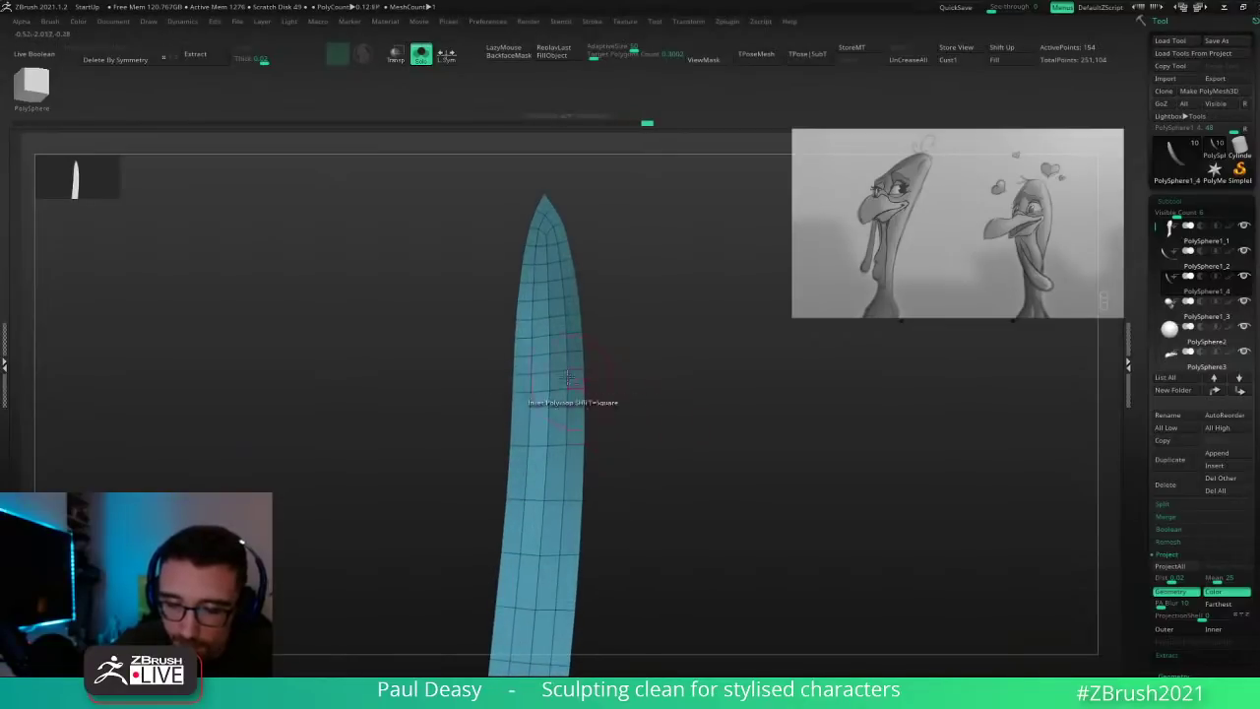
{"action": "left_click", "coordinate": [572, 381], "text": "alt"}
{"action": "left_click", "coordinate": [566, 357], "text": "alt"}
{"action": "left_click", "coordinate": [559, 318], "text": "alt"}
{"action": "left_click", "coordinate": [561, 300], "text": "alt"}
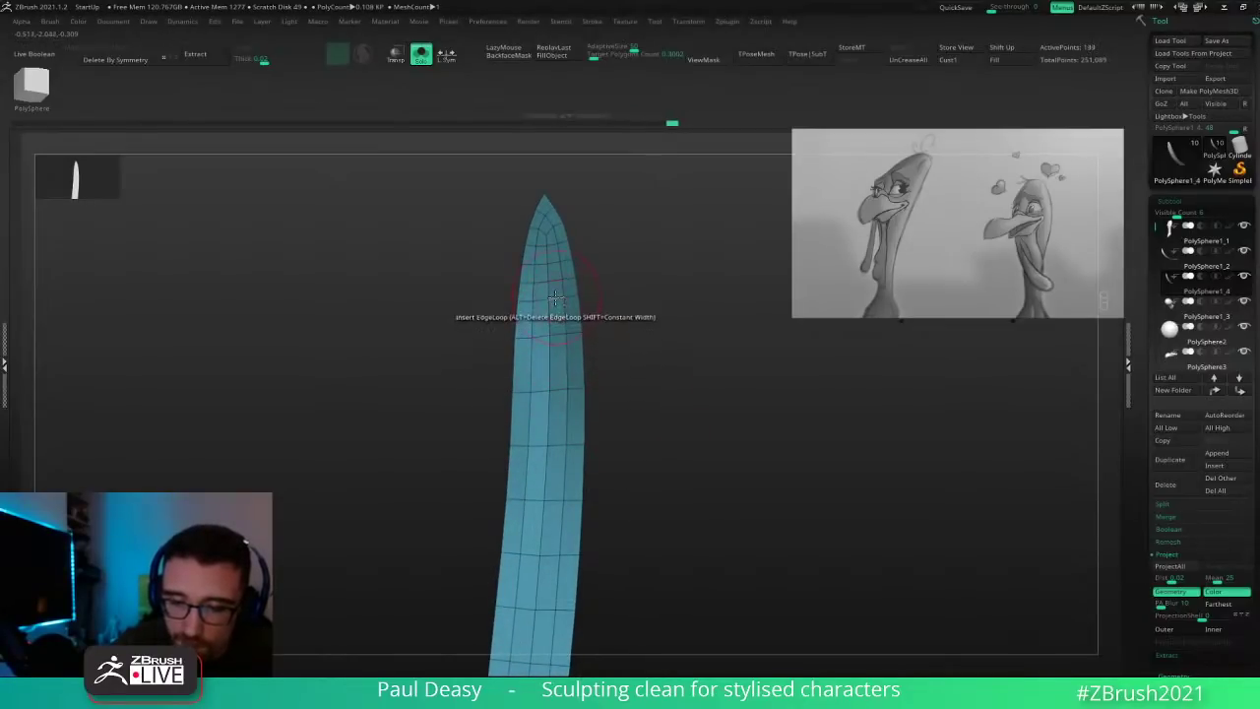
{"action": "left_click", "coordinate": [561, 280], "text": "alt"}
Step: Compare the copied strip with the head, isolate it again and remove every other remaining edge loop from its base upward
{"action": "left_click_drag", "start_coordinate": [700, 402], "coordinate": [722, 424], "text": "alt"}
{"action": "key", "text": "ctrl+1"}
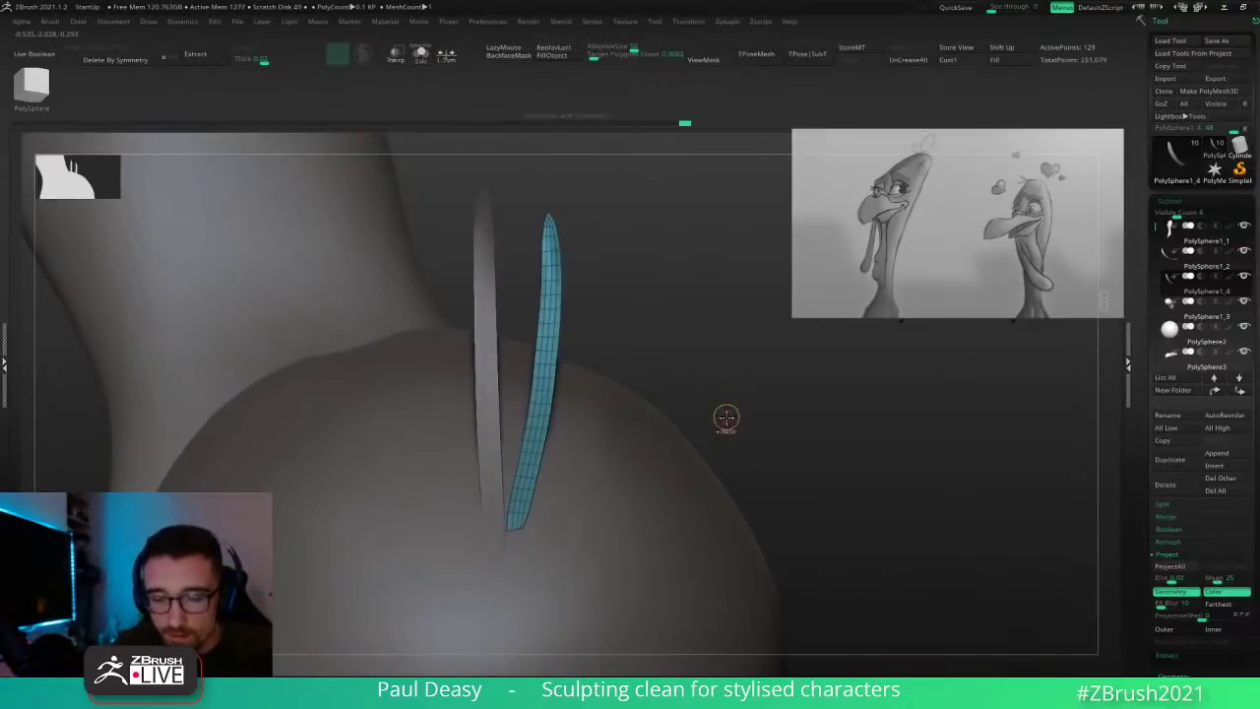
{"action": "key", "text": "ctrl+1"}
{"action": "left_click_drag", "start_coordinate": [649, 462], "coordinate": [754, 484], "text": "alt"}
{"action": "left_click_drag", "start_coordinate": [641, 556], "coordinate": [641, 430], "text": "alt"}
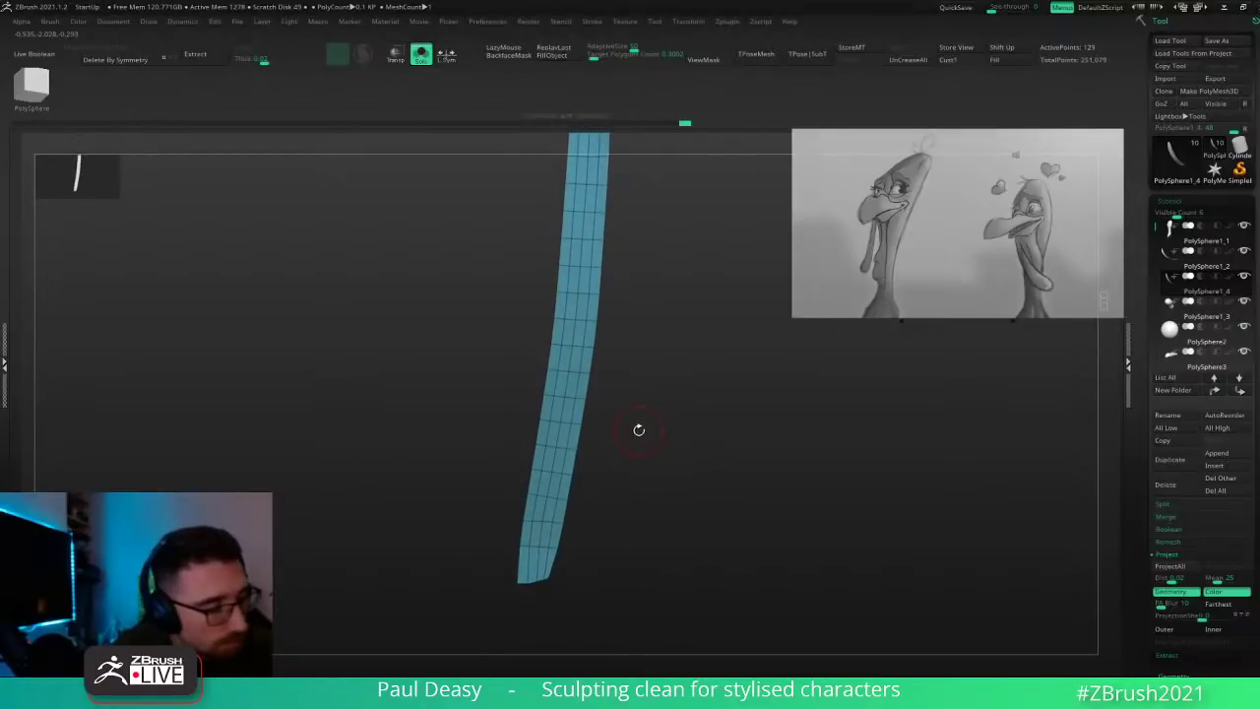
{"action": "left_click", "coordinate": [544, 548], "text": "alt"}
{"action": "left_click", "coordinate": [554, 499], "text": "alt"}
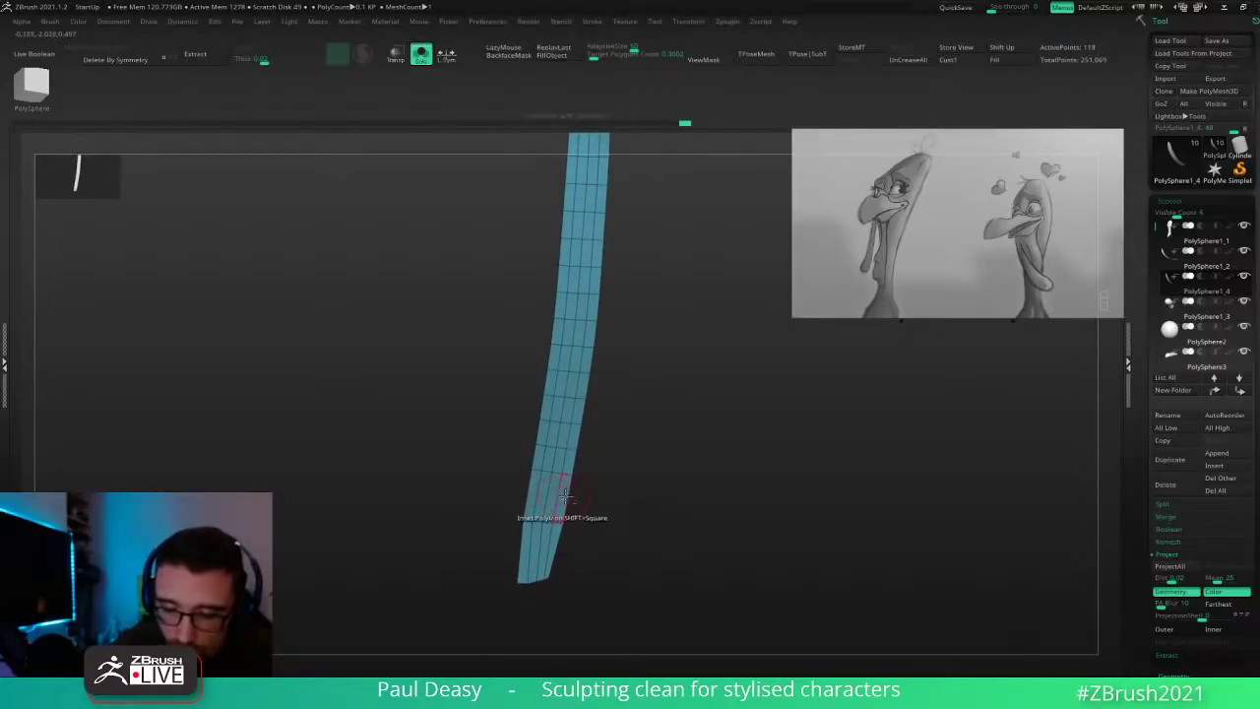
{"action": "left_click", "coordinate": [561, 448], "text": "alt"}
{"action": "left_click", "coordinate": [570, 398], "text": "alt"}
Step: Remove every other remaining edge loop from the copied strip's middle up to its tip
{"action": "left_click_drag", "start_coordinate": [636, 374], "coordinate": [633, 425], "text": "alt"}
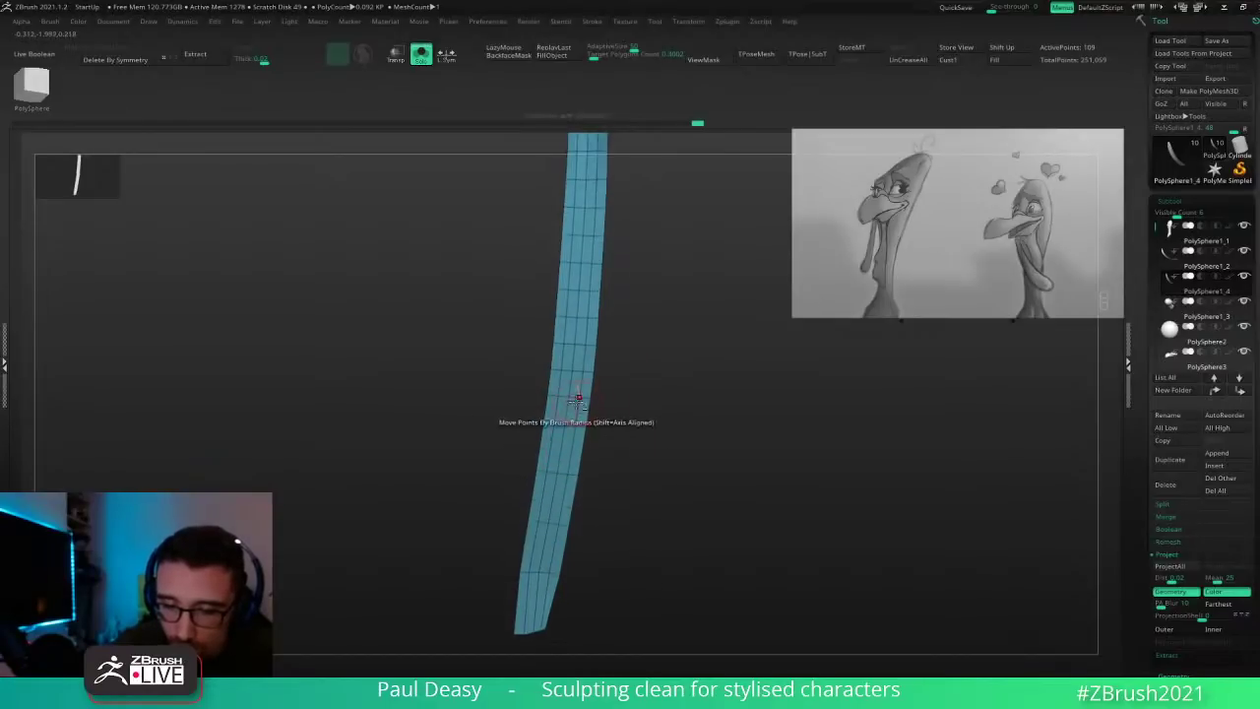
{"action": "left_click", "coordinate": [574, 397], "text": "alt"}
{"action": "left_click", "coordinate": [583, 343], "text": "alt"}
{"action": "left_click_drag", "start_coordinate": [641, 359], "coordinate": [642, 431], "text": "alt"}
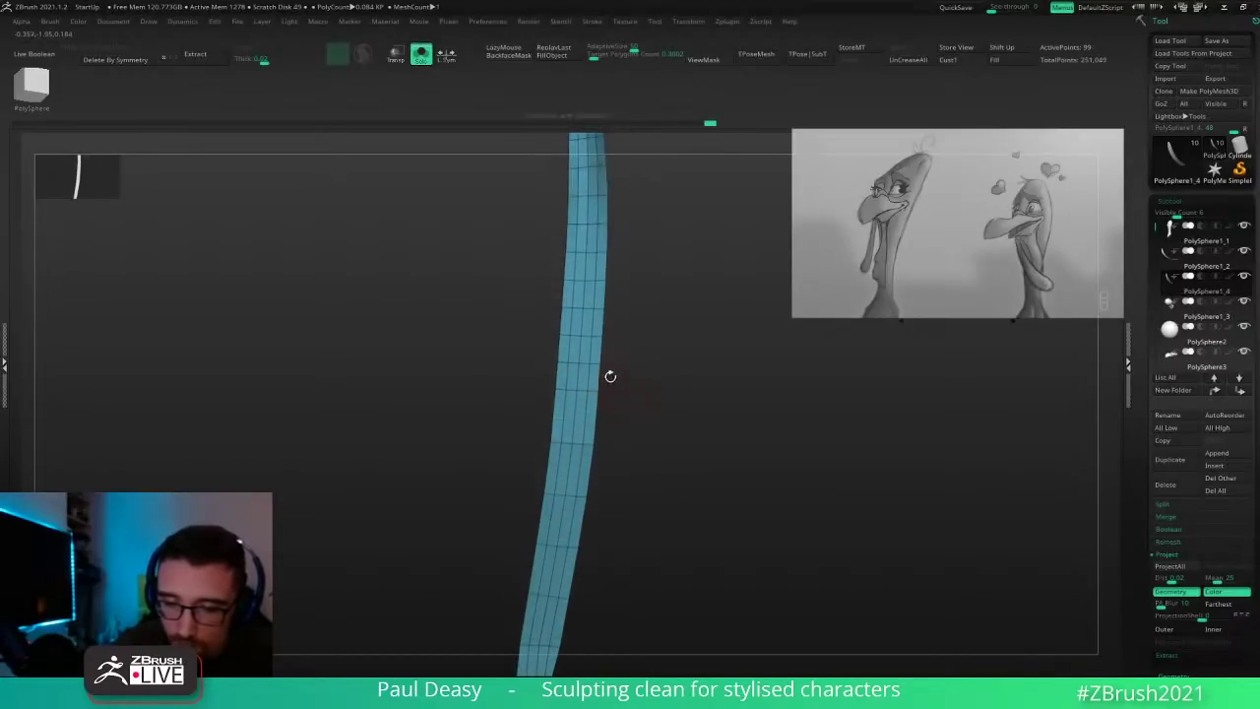
{"action": "left_click", "coordinate": [587, 358], "text": "alt"}
{"action": "left_click", "coordinate": [587, 310], "text": "alt"}
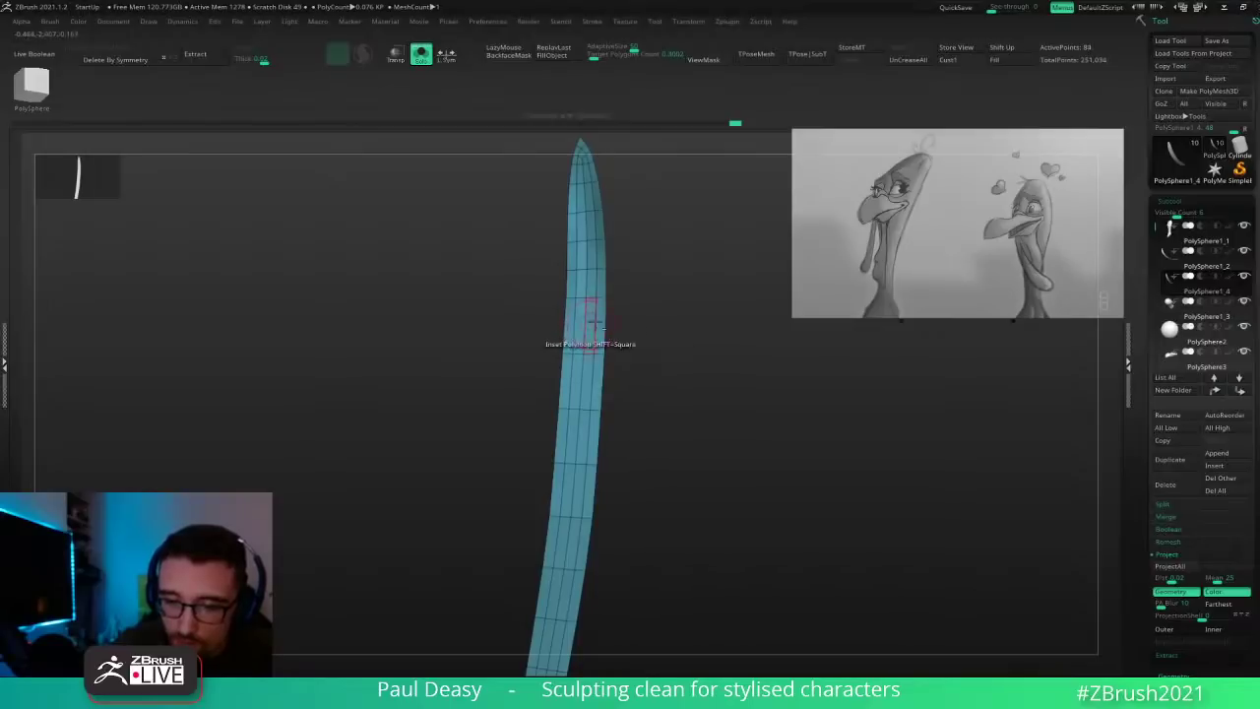
{"action": "left_click", "coordinate": [590, 270], "text": "alt"}
{"action": "left_click", "coordinate": [590, 213], "text": "alt"}
Step: Bring back the whole head and examine how the simplified copied strip sits on the crown from several angles
{"action": "left_click_drag", "start_coordinate": [690, 395], "coordinate": [542, 380]}
{"action": "key", "text": "ctrl+s"}
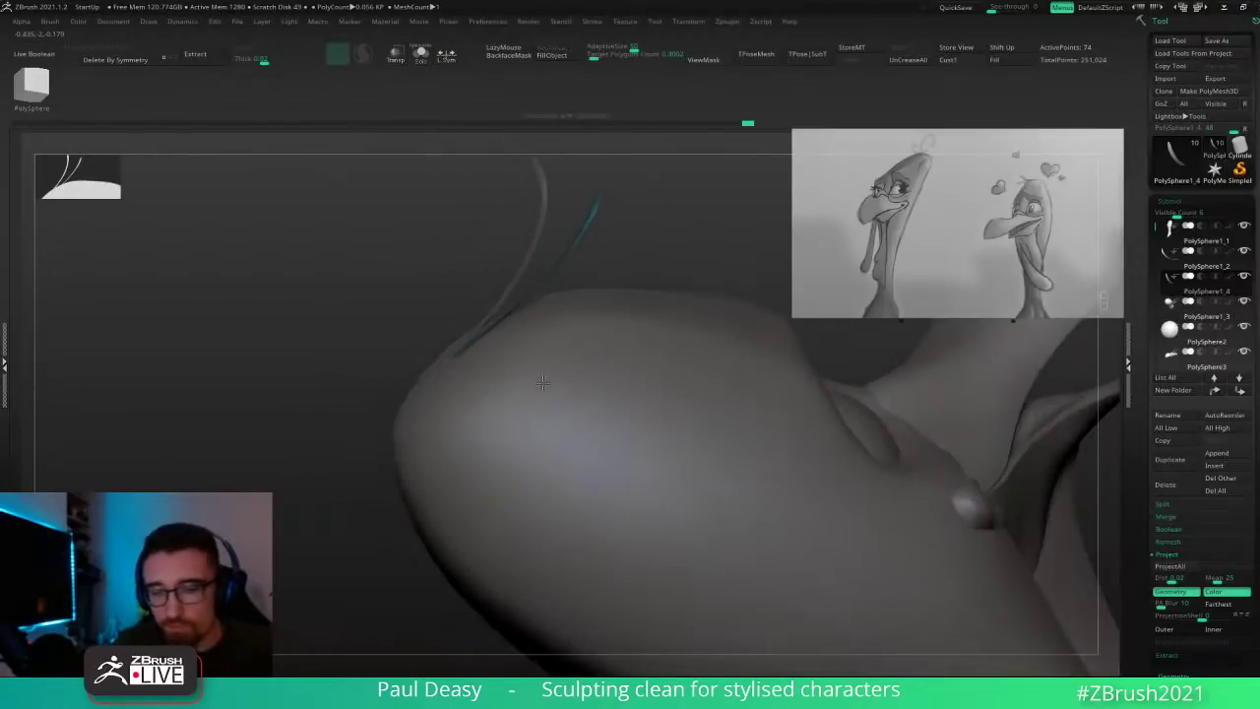
{"action": "left_click_drag", "start_coordinate": [680, 276], "coordinate": [734, 413]}
{"action": "left_click_drag", "start_coordinate": [711, 347], "coordinate": [719, 343]}
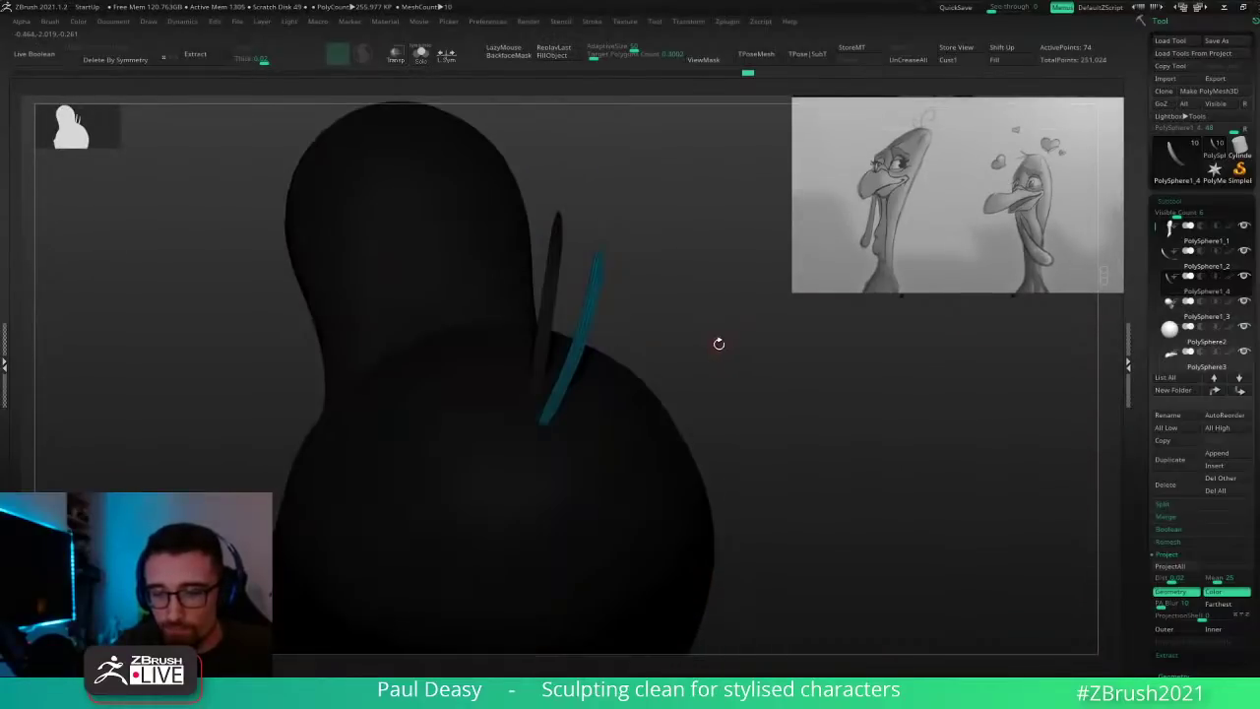
{"action": "key", "text": "space"}
{"action": "left_click", "coordinate": [599, 366]}
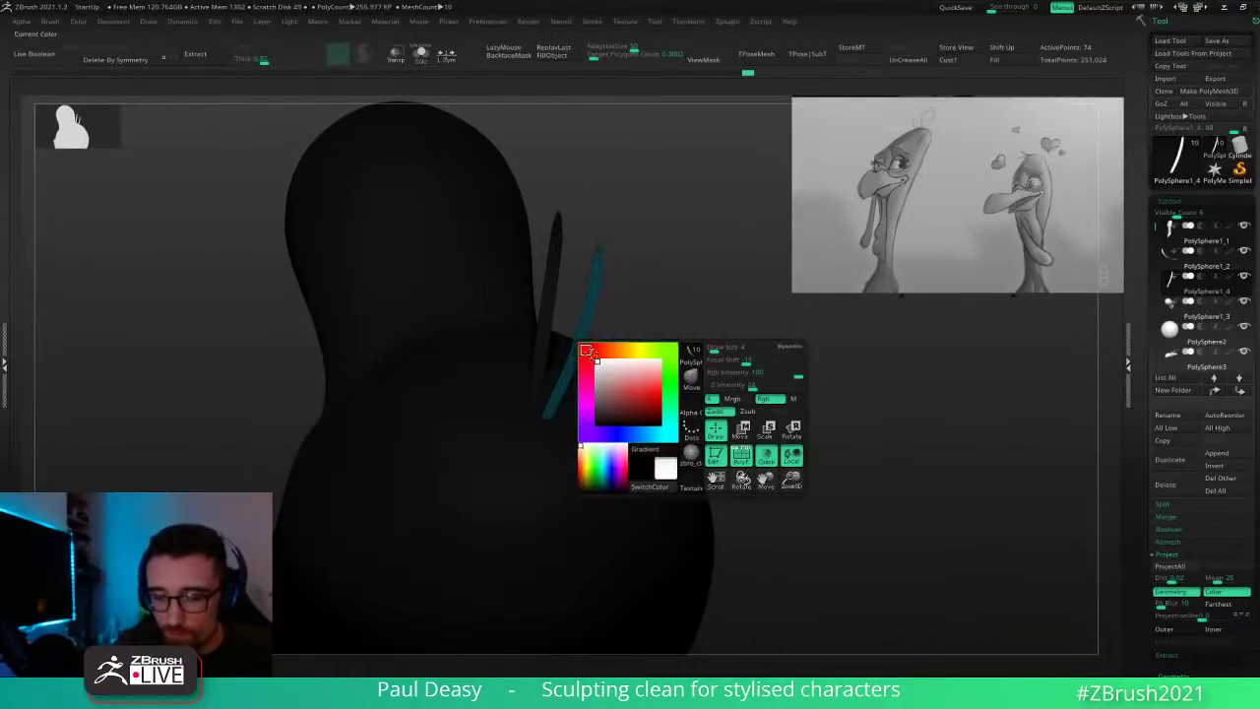
{"action": "left_click_drag", "start_coordinate": [739, 416], "coordinate": [648, 327]}
{"action": "right_click_drag", "start_coordinate": [743, 246], "coordinate": [738, 338]}
{"action": "mouse_move", "coordinate": [741, 245]}
{"action": "right_mouse_down", "text": "ctrl"}
{"action": "mouse_move", "coordinate": [740, 289]}
{"action": "mouse_move", "coordinate": [698, 315]}
{"action": "mouse_move", "coordinate": [700, 348]}
{"action": "mouse_move", "coordinate": [768, 419]}
{"action": "right_mouse_up", "text": "ctrl"}
Step: Thicken the simplified copied feather strip by extruding all its polygons with ZModeler
{"action": "key", "text": "b"}
{"action": "key", "text": "z"}
{"action": "key", "text": "m"}
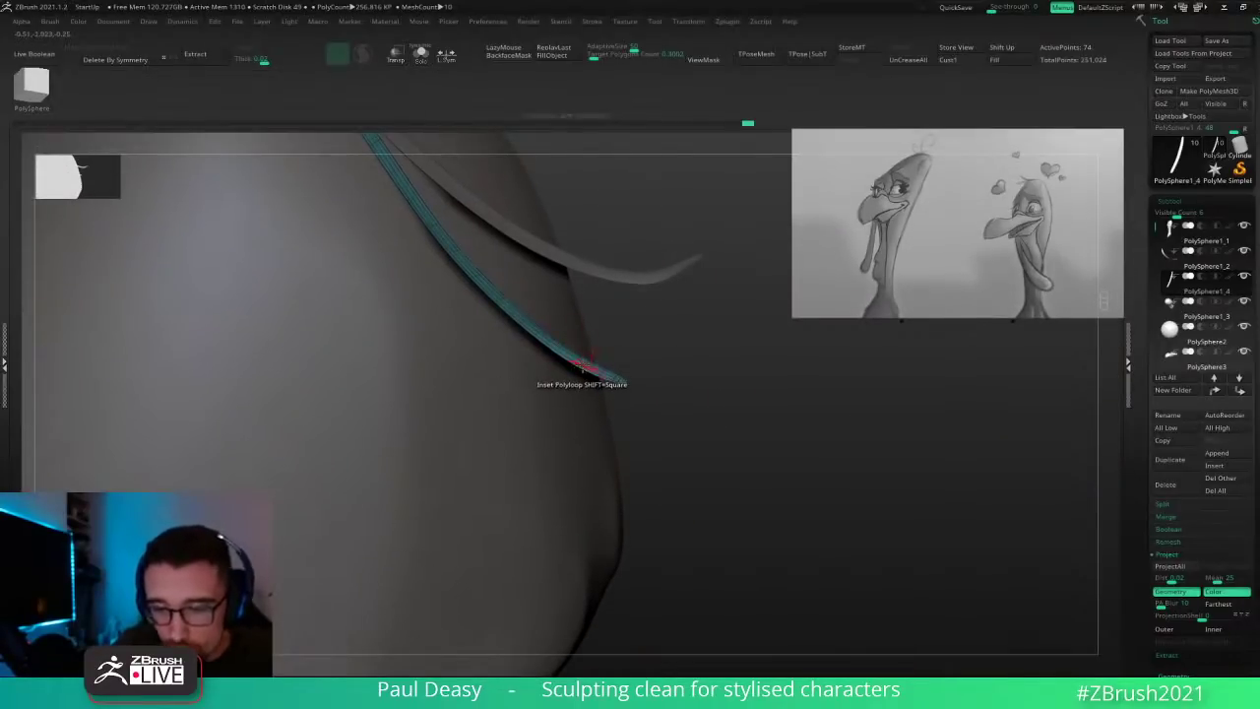
{"action": "key", "text": "space"}
{"action": "left_click", "coordinate": [440, 341]}
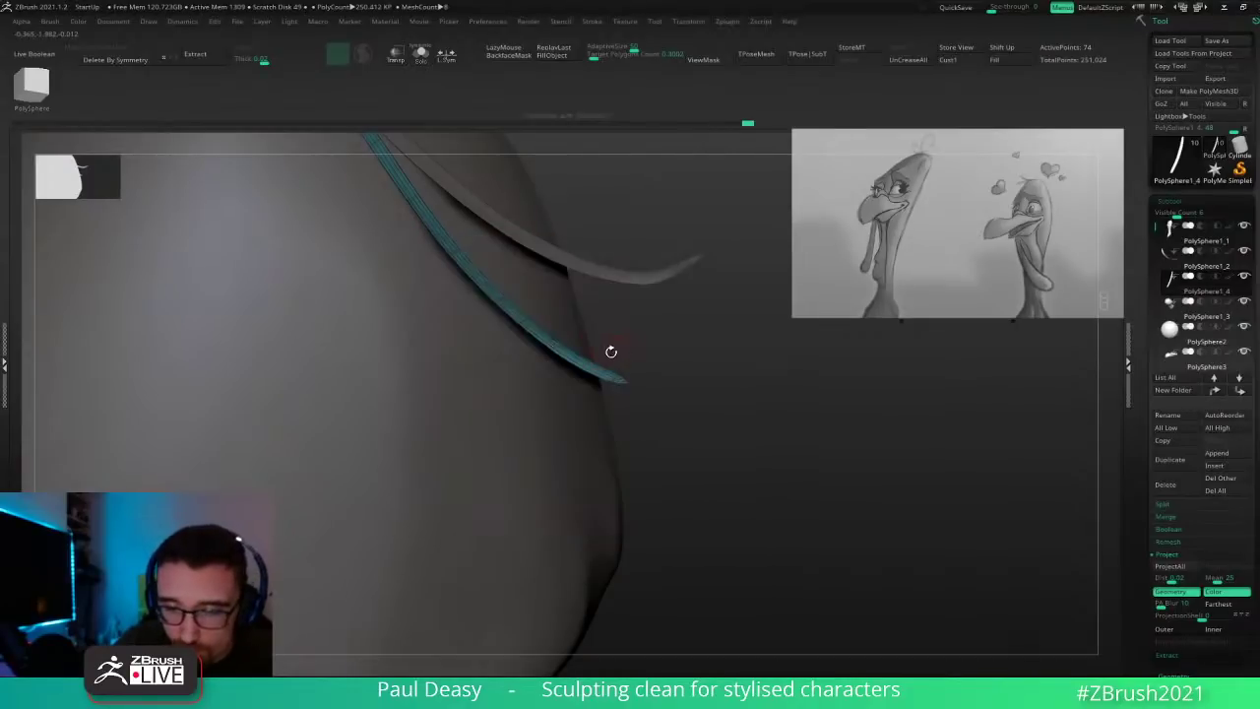
{"action": "right_click_drag", "start_coordinate": [611, 351], "coordinate": [612, 396], "text": "ctrl"}
{"action": "left_click_drag", "start_coordinate": [577, 367], "coordinate": [583, 387]}
Step: Switch to the longer feather strip and extrude all its polygons to give it thickness
{"action": "right_click_drag", "start_coordinate": [688, 355], "coordinate": [653, 388], "text": "ctrl"}
{"action": "left_click", "coordinate": [651, 359], "text": "alt"}
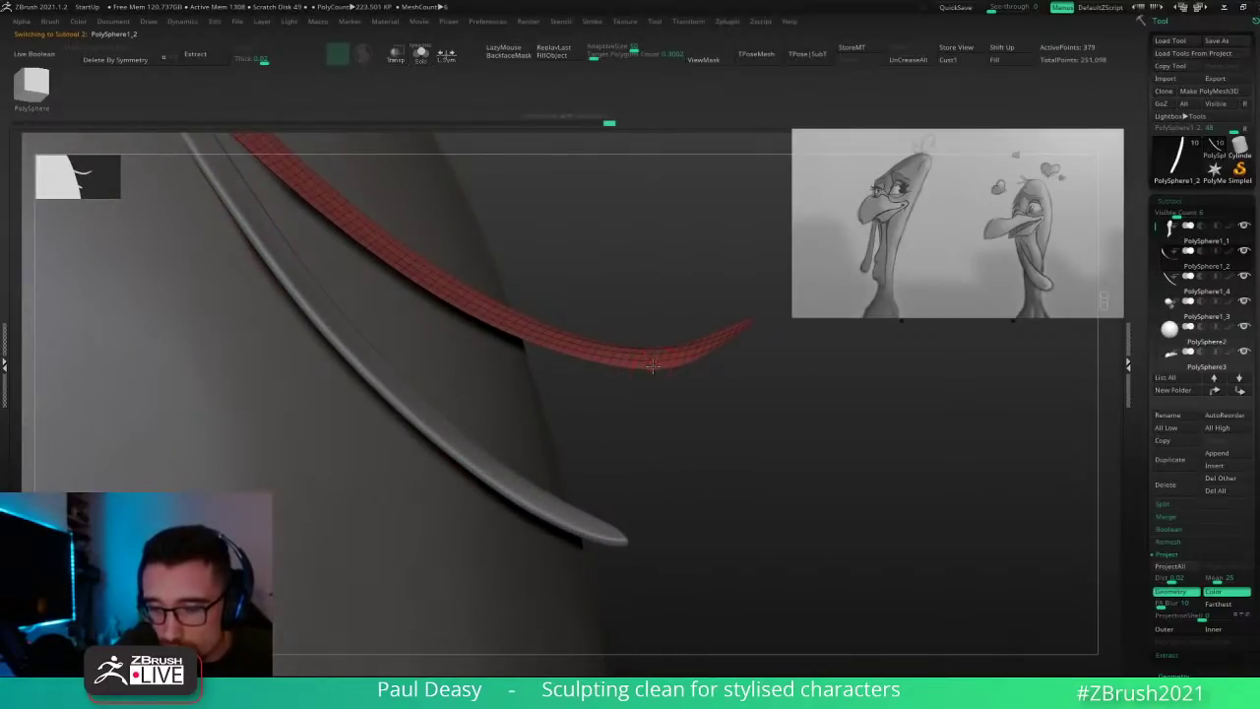
{"action": "left_click_drag", "start_coordinate": [656, 366], "coordinate": [657, 382]}
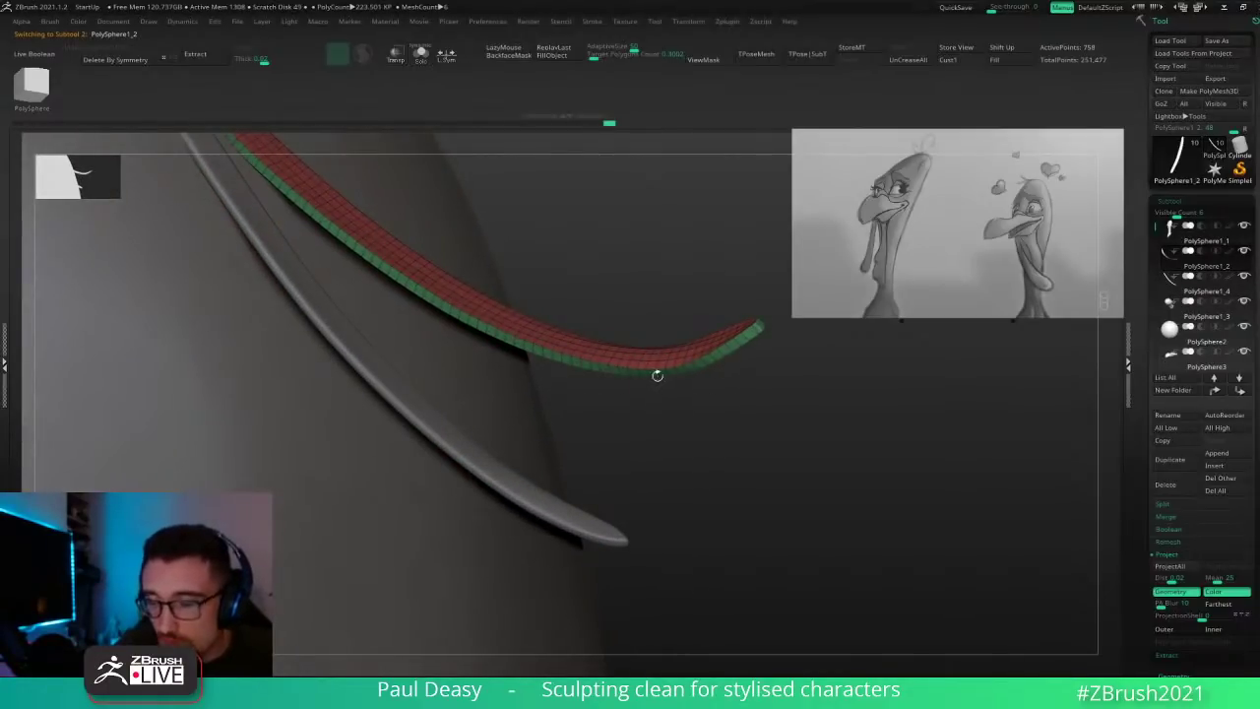
{"action": "left_click", "coordinate": [925, 65]}
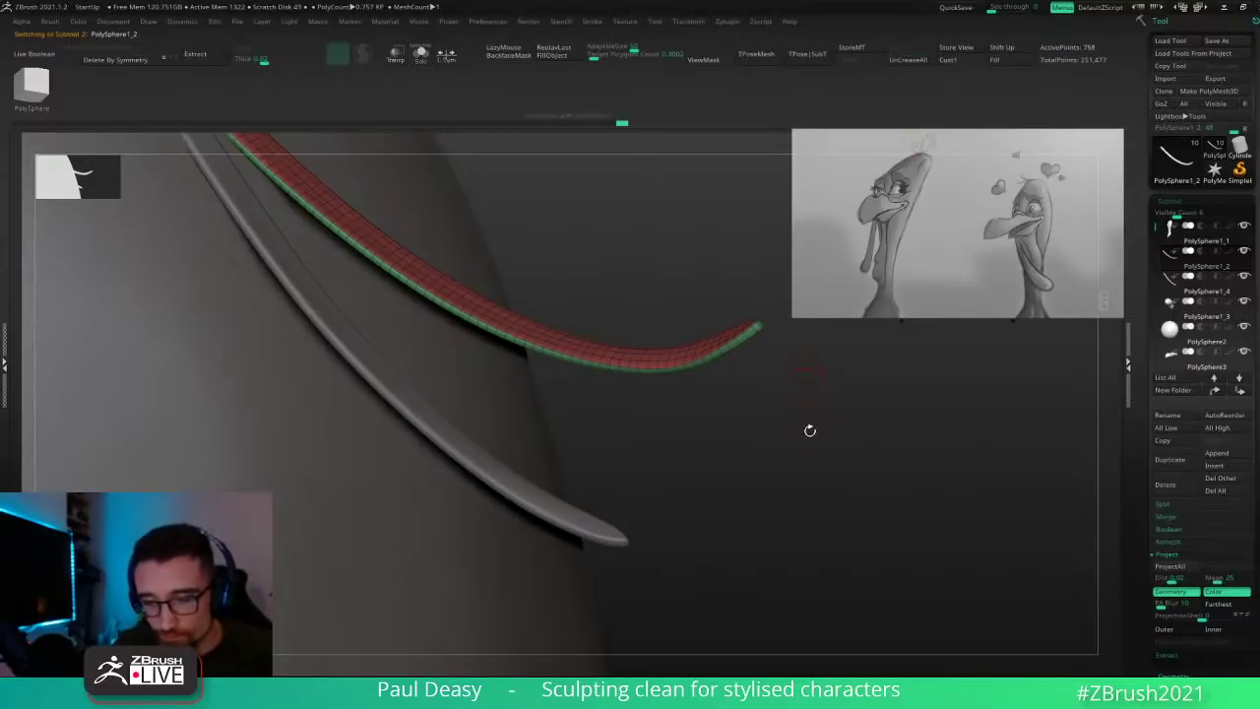
Step: Duplicate the thickened lower feather strip to make a third feather for the crown tuft
{"action": "right_click_drag", "start_coordinate": [809, 430], "coordinate": [709, 329]}
{"action": "right_click_drag", "start_coordinate": [761, 402], "coordinate": [757, 399]}
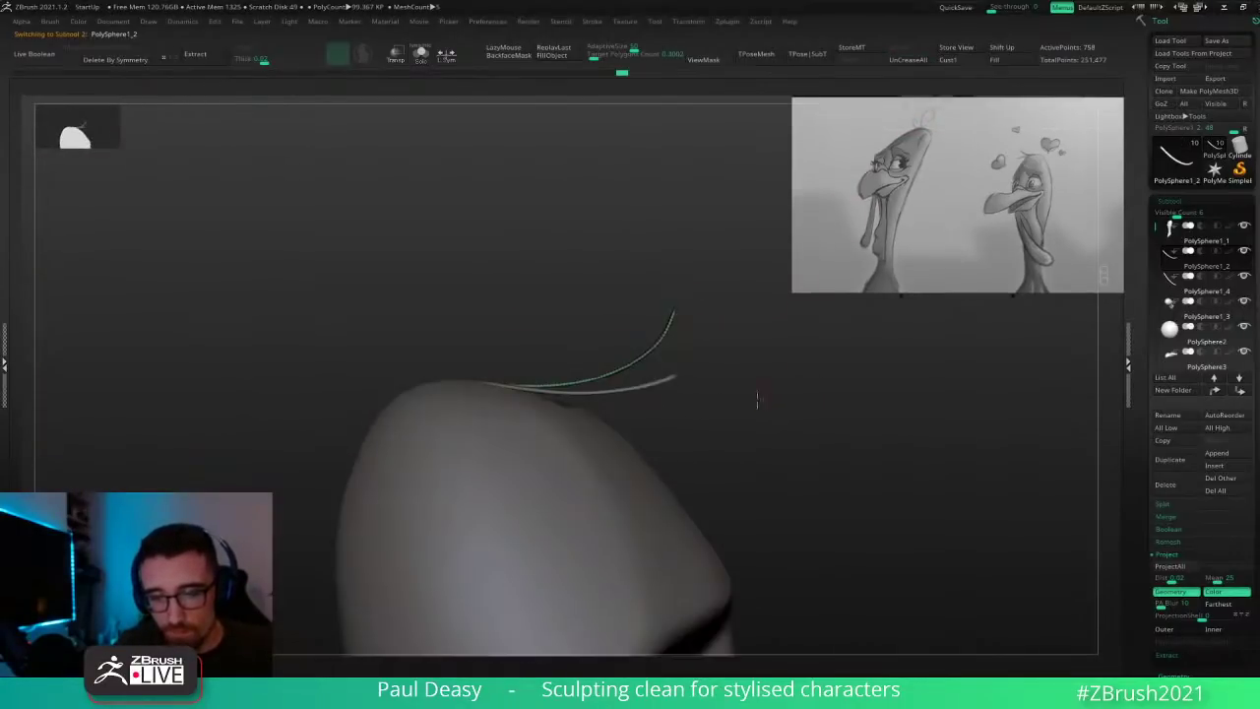
{"action": "left_click_drag", "start_coordinate": [757, 399], "coordinate": [777, 419]}
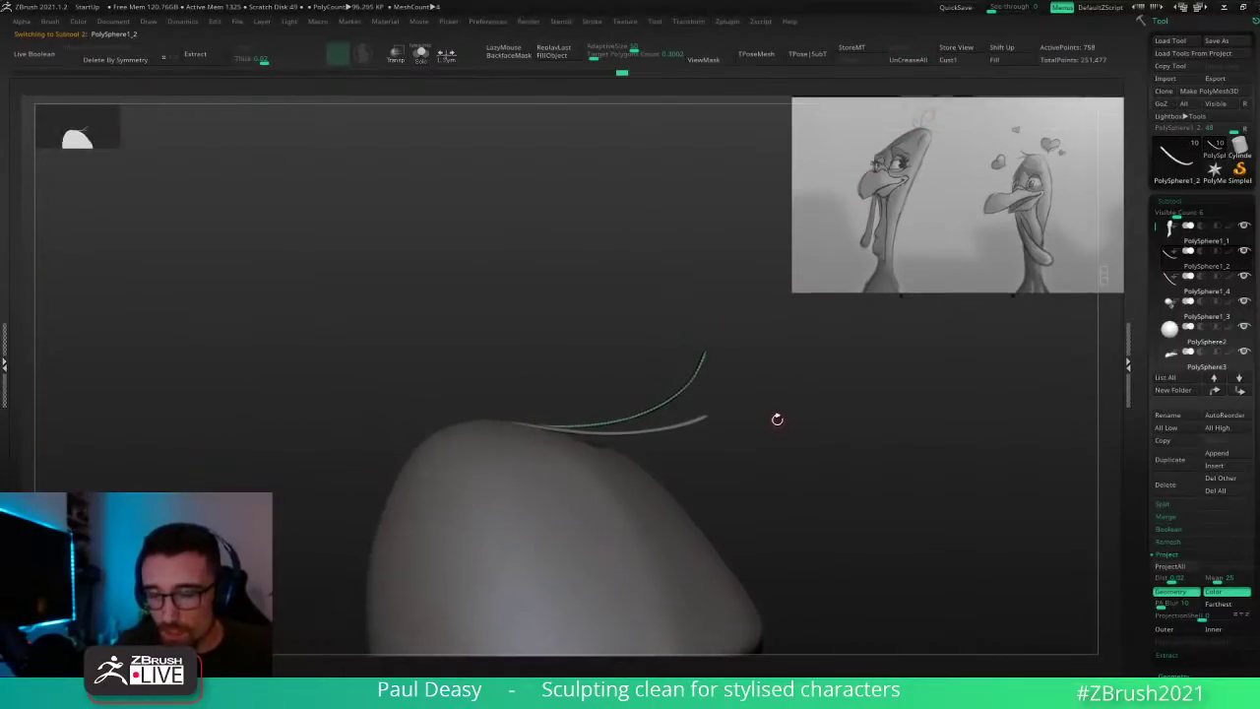
{"action": "left_click", "coordinate": [697, 422], "text": "alt"}
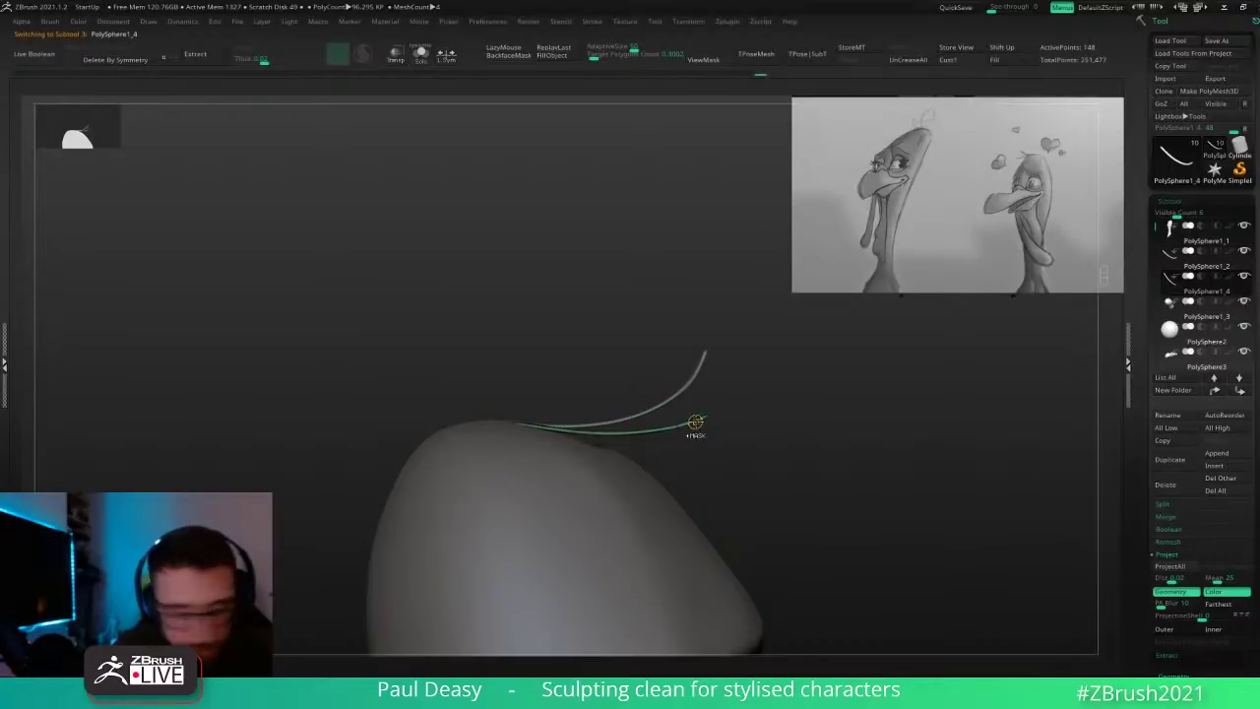
{"action": "key", "text": "ctrl+shift+d"}
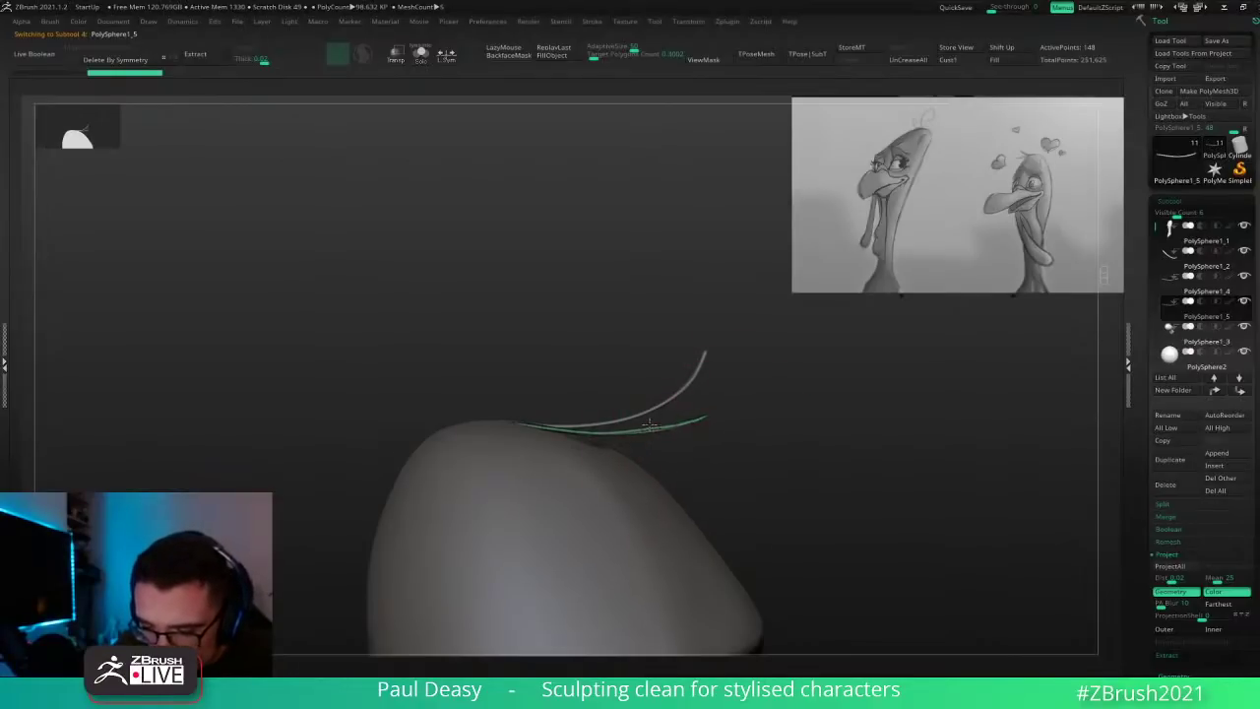
{"action": "key", "text": "ctrl+z"}
Step: Lift the new duplicate slightly off the lower strip and offset it sideways with the Move brush
{"action": "left_click_drag", "start_coordinate": [697, 422], "coordinate": [695, 415]}
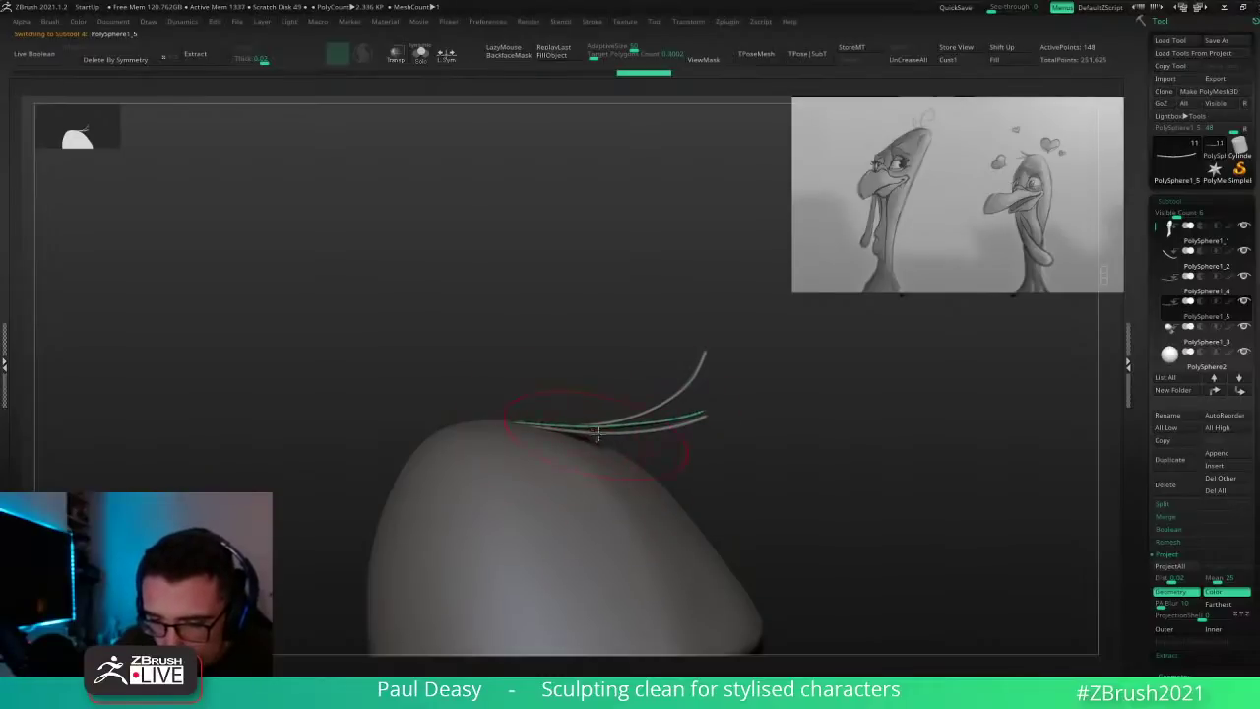
{"action": "right_click_drag", "start_coordinate": [598, 434], "coordinate": [462, 433]}
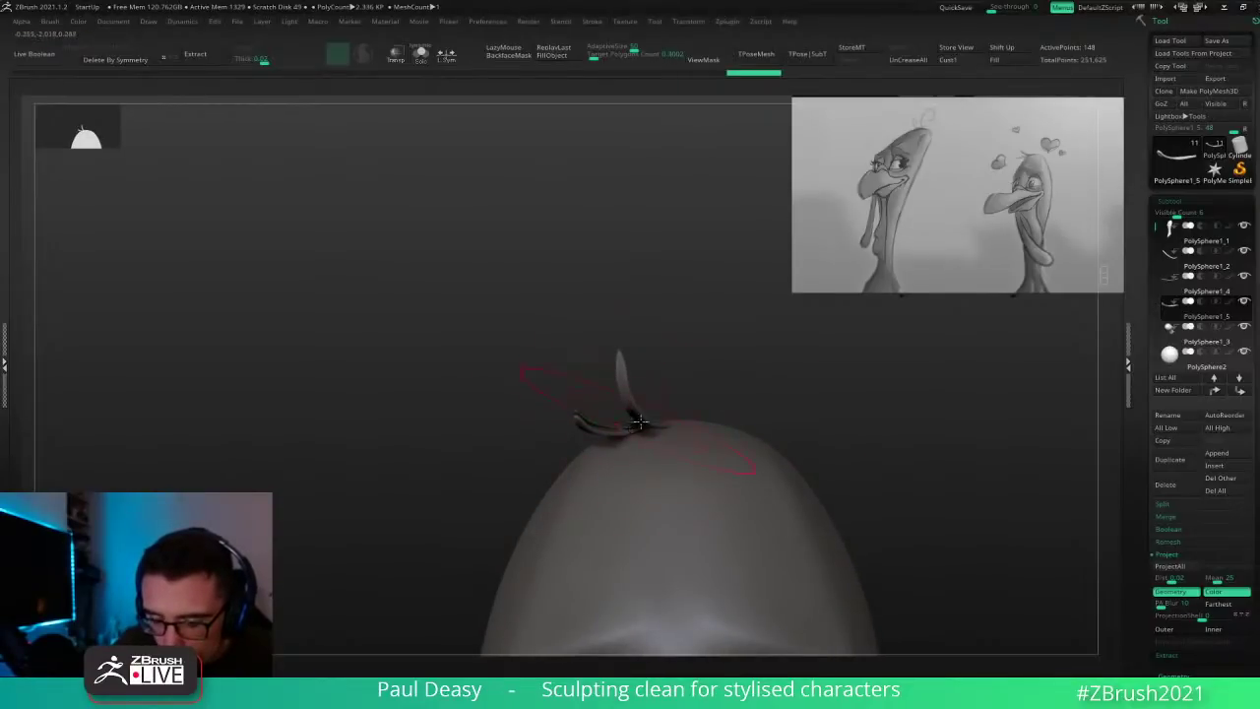
{"action": "right_click_drag", "start_coordinate": [628, 432], "coordinate": [554, 458]}
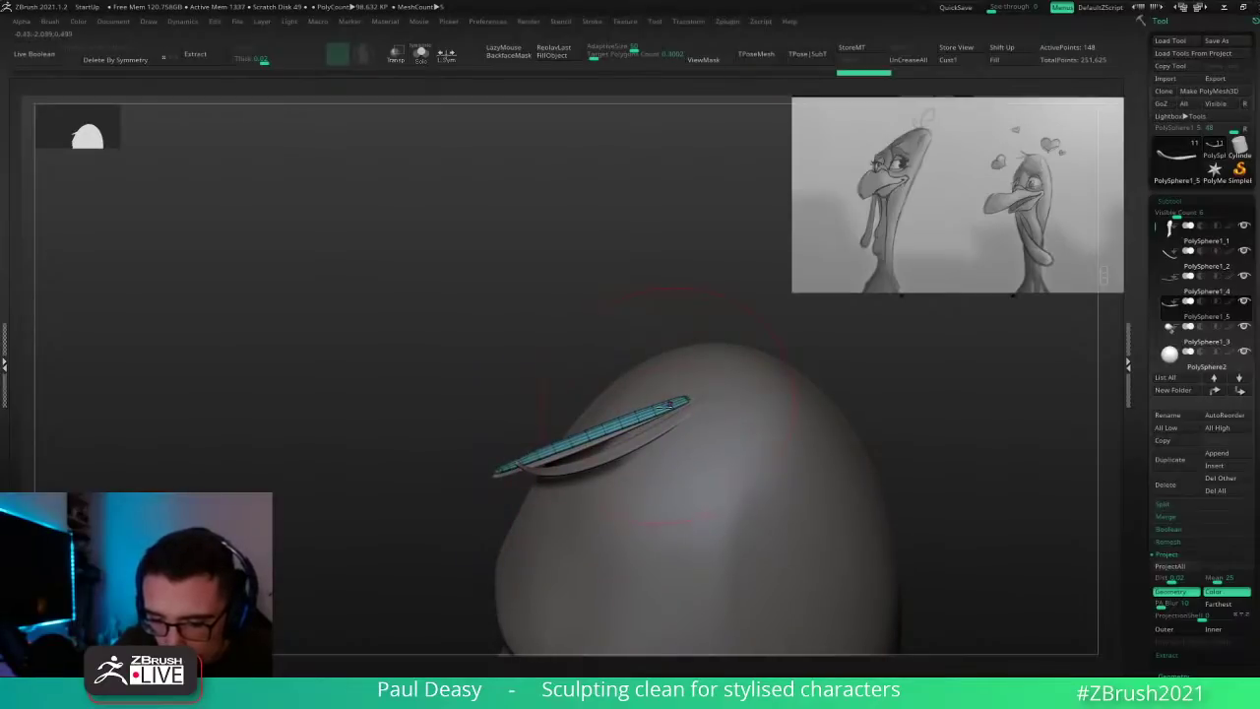
{"action": "right_click_drag", "start_coordinate": [569, 402], "coordinate": [585, 440]}
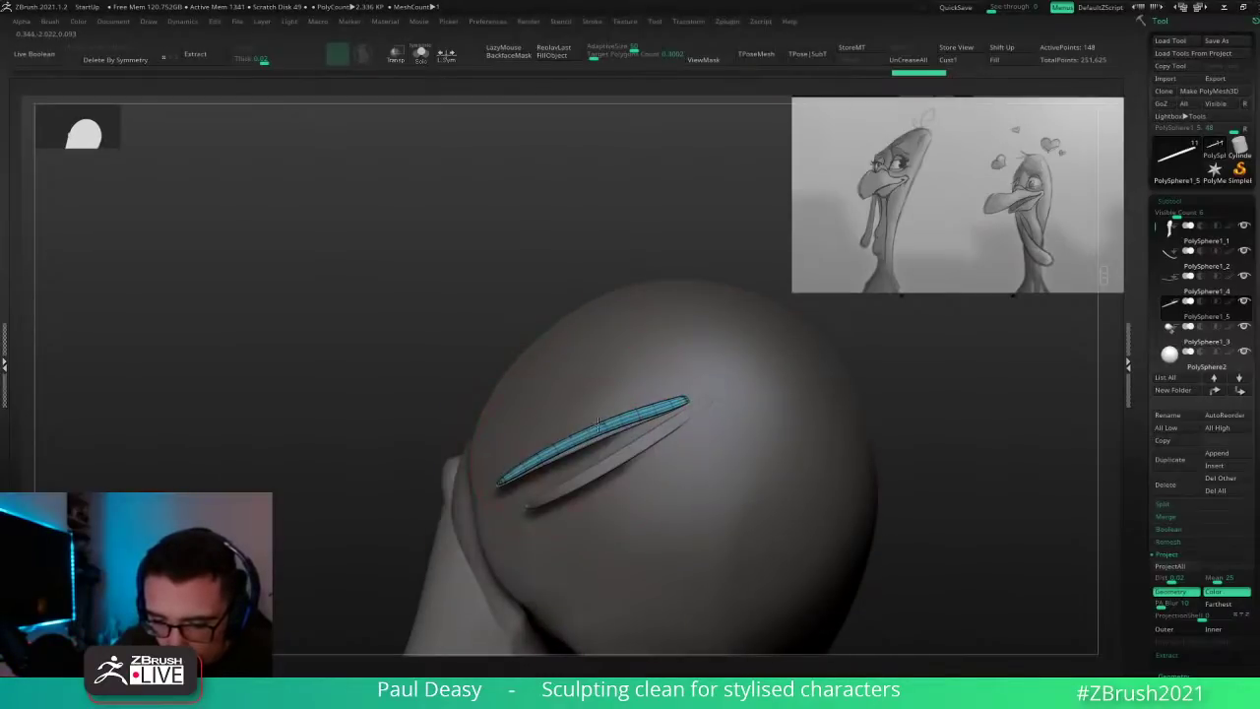
Step: Undo the lower strip's thickening and spread its tip away from the duplicate's tip with the Move brush
{"action": "left_click", "coordinate": [516, 475], "text": "alt"}
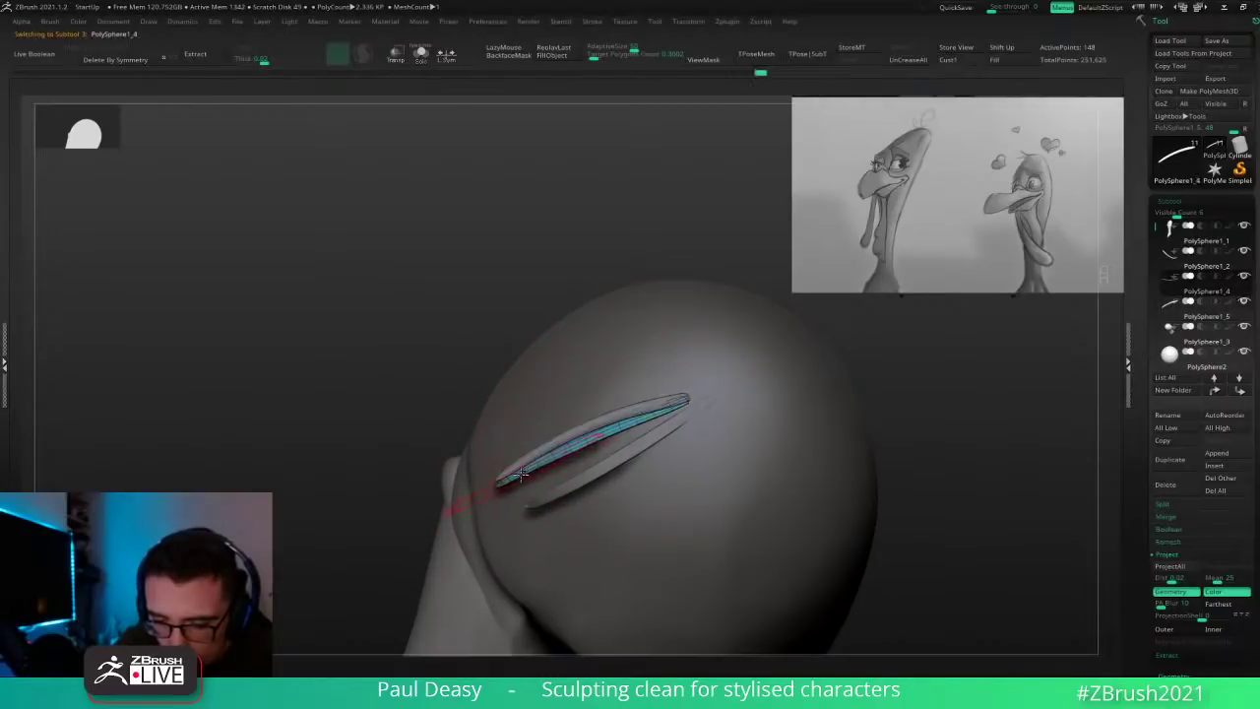
{"action": "right_click_drag", "start_coordinate": [539, 460], "coordinate": [548, 479]}
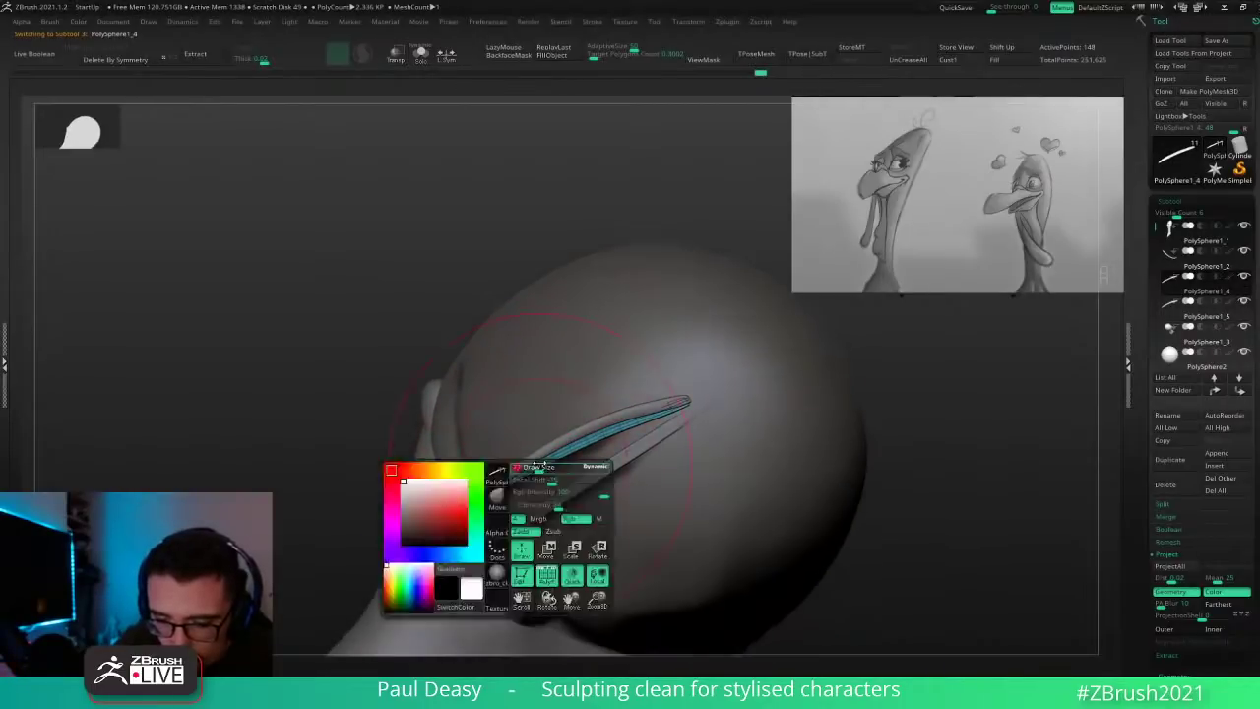
{"action": "key", "text": "ctrl+z"}
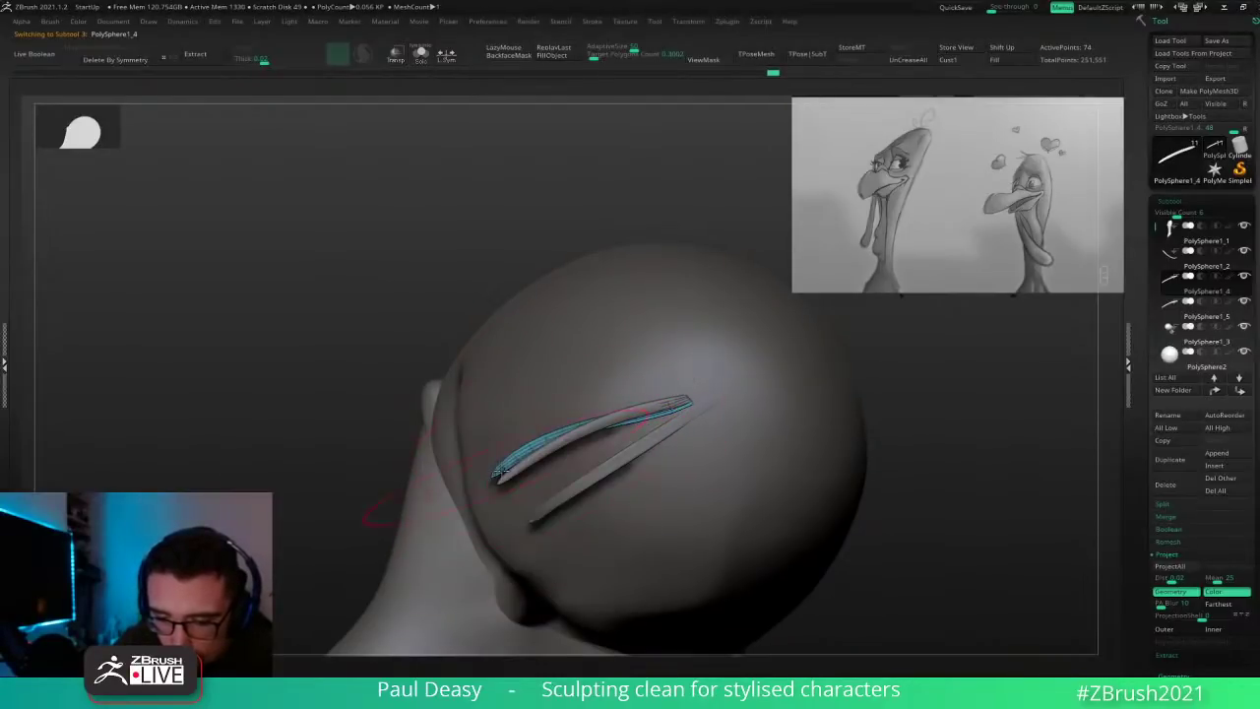
{"action": "left_click", "coordinate": [506, 477], "text": "alt"}
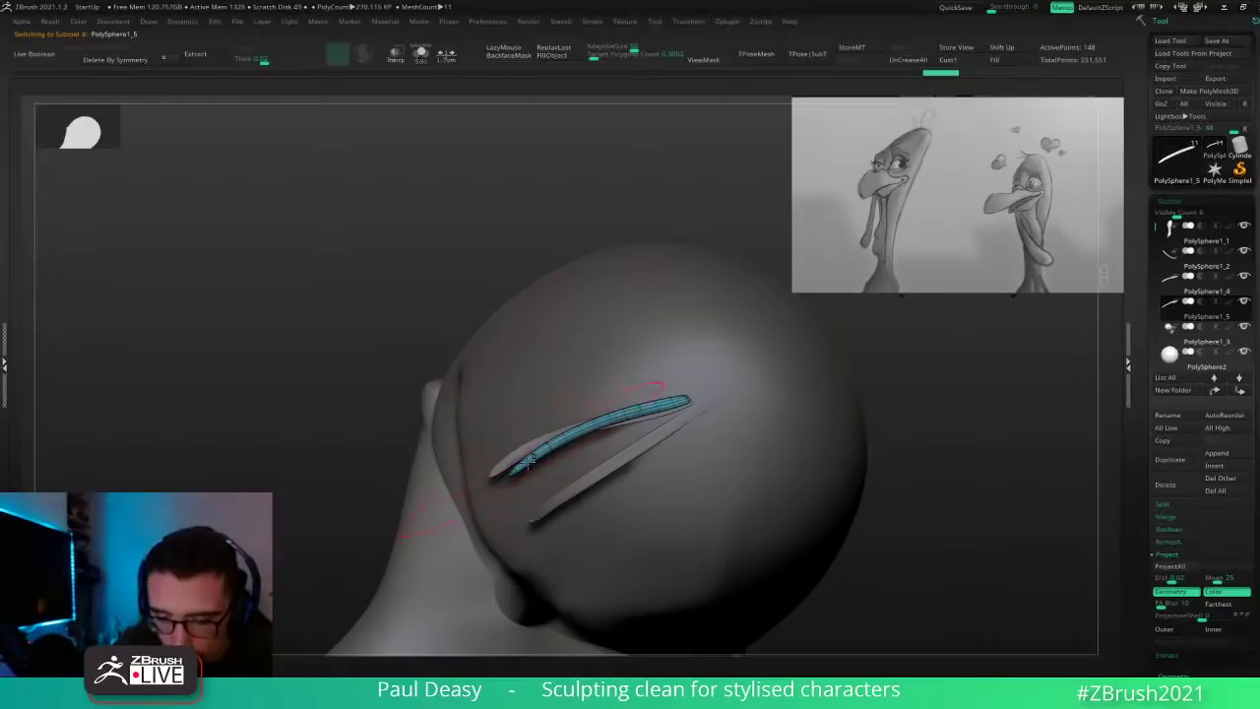
{"action": "right_click", "coordinate": [551, 448]}
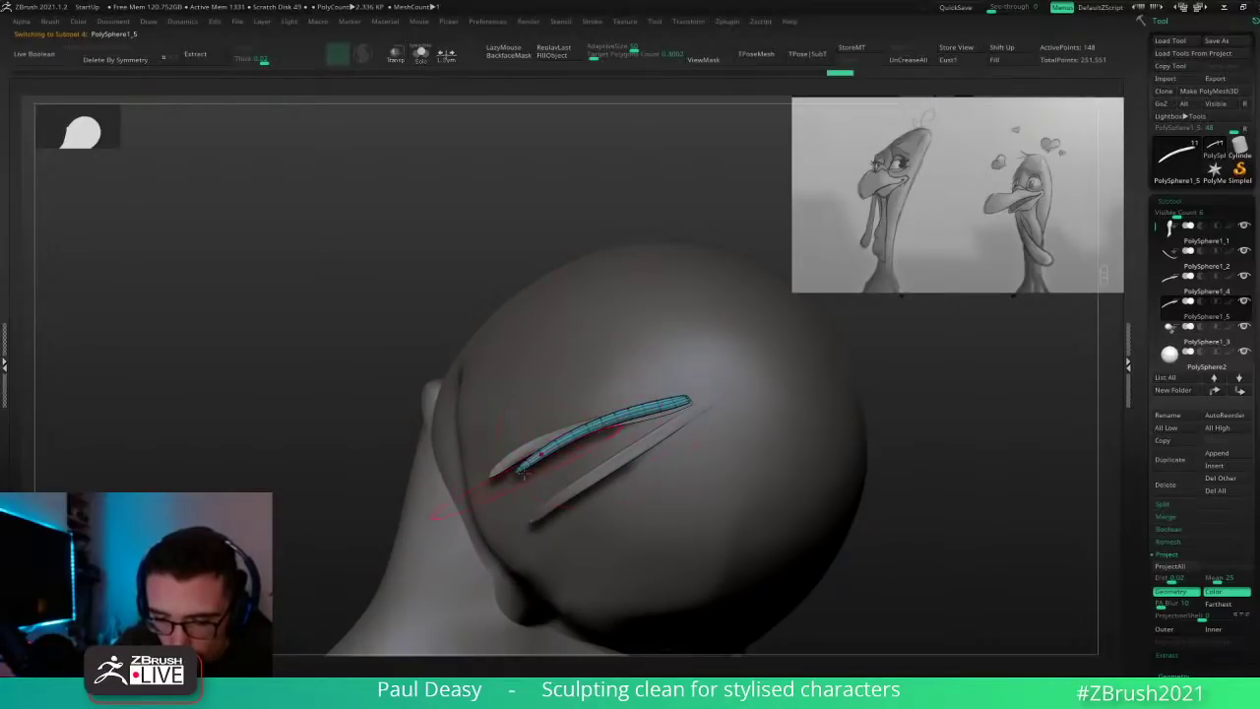
Step: Thicken the repositioned lower feather strip again by extruding all its polygons with ZModeler
{"action": "right_click_drag", "start_coordinate": [586, 370], "coordinate": [647, 405]}
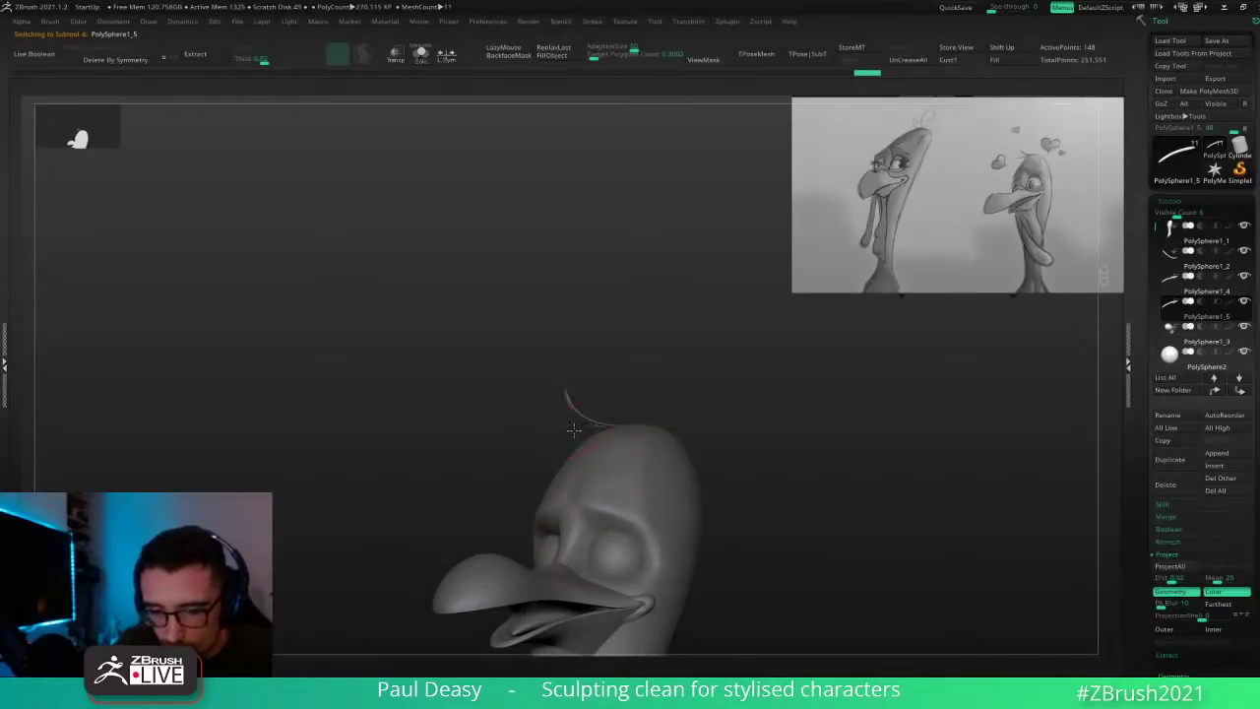
{"action": "mouse_move", "coordinate": [574, 430]}
{"action": "right_mouse_down", "text": "ctrl"}
{"action": "mouse_move", "coordinate": [717, 385]}
{"action": "mouse_move", "coordinate": [707, 388]}
{"action": "right_mouse_up", "text": "ctrl"}
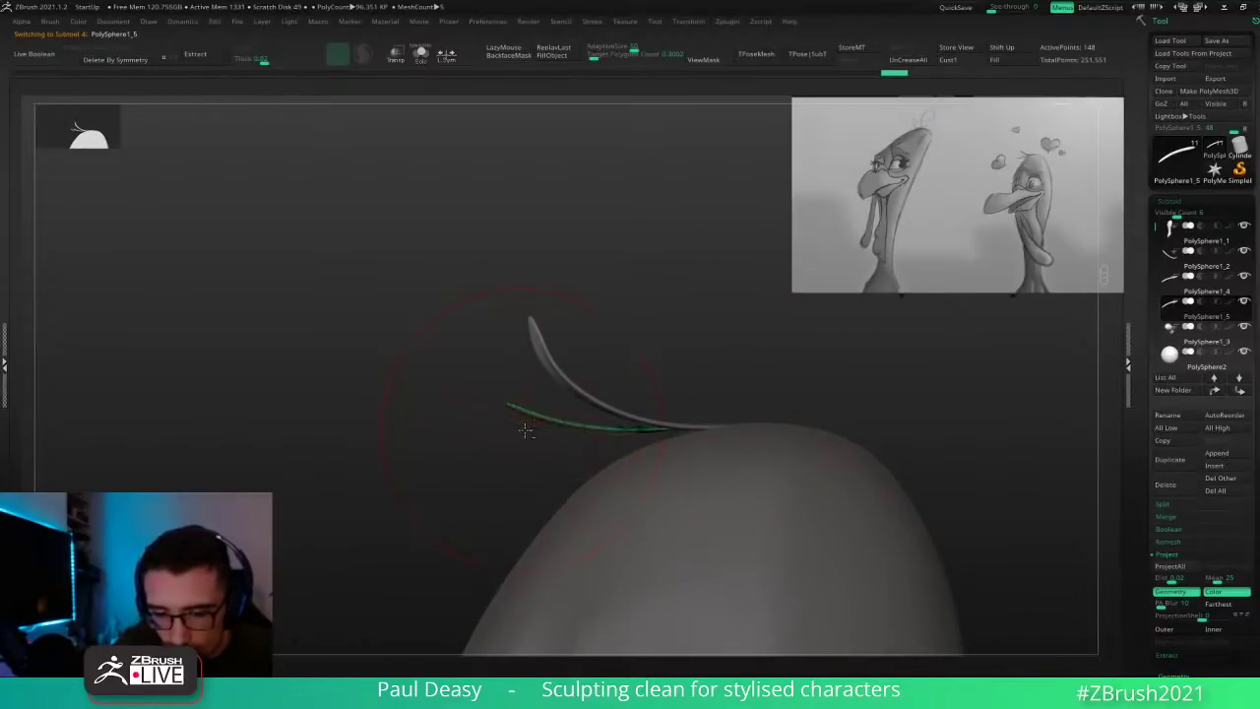
{"action": "left_click", "coordinate": [523, 427], "text": "alt"}
{"action": "mouse_move", "coordinate": [521, 447]}
{"action": "right_mouse_down", "text": "ctrl"}
{"action": "mouse_move", "coordinate": [546, 466]}
{"action": "mouse_move", "coordinate": [526, 455]}
{"action": "right_mouse_up", "text": "ctrl"}
{"action": "key", "text": "b"}
{"action": "key", "text": "z"}
{"action": "key", "text": "m"}
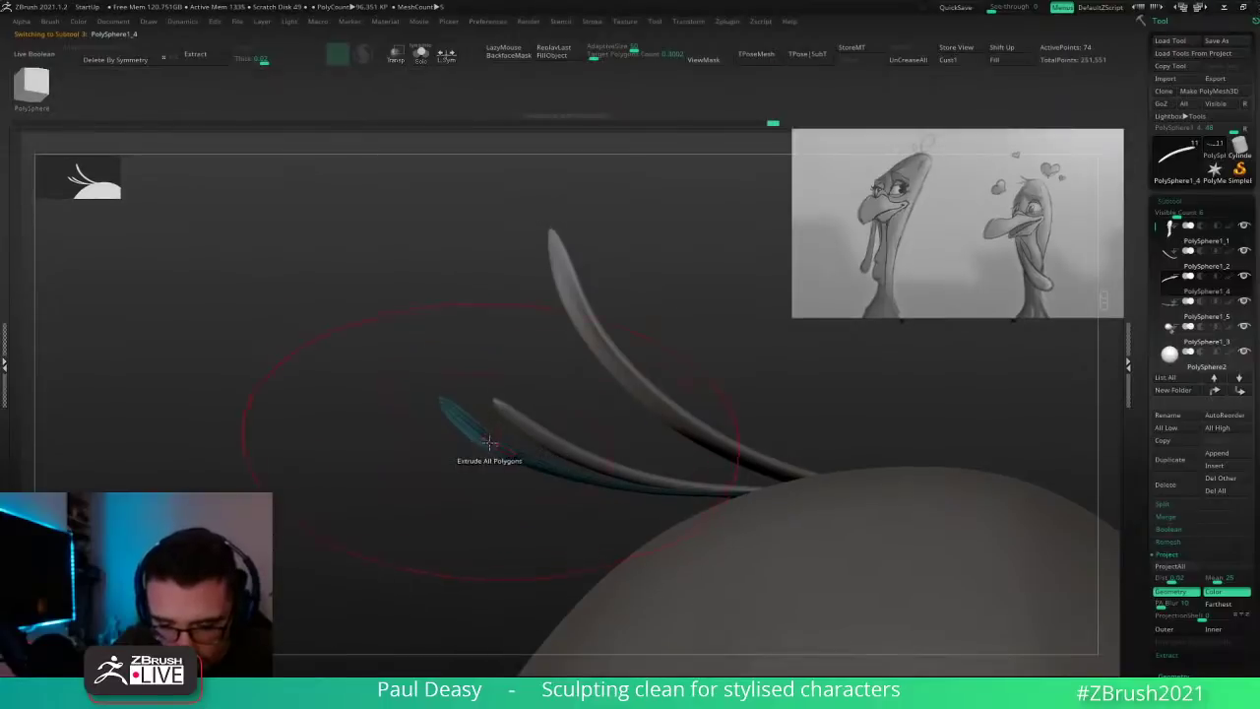
{"action": "left_click_drag", "start_coordinate": [483, 448], "coordinate": [489, 454]}
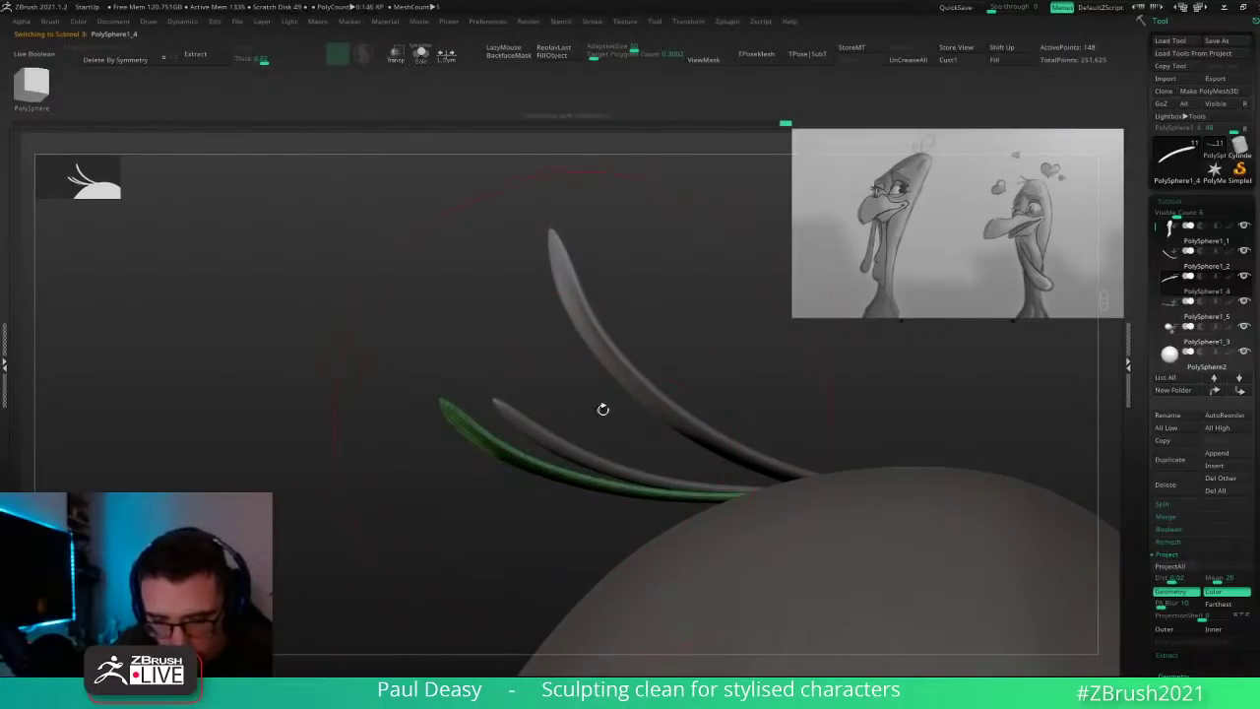
Step: Switch to the tall upper feather strip and refine its curve near the tip with the Move brush
{"action": "right_click_drag", "start_coordinate": [602, 408], "coordinate": [751, 397]}
{"action": "left_click", "coordinate": [717, 439], "text": "alt"}
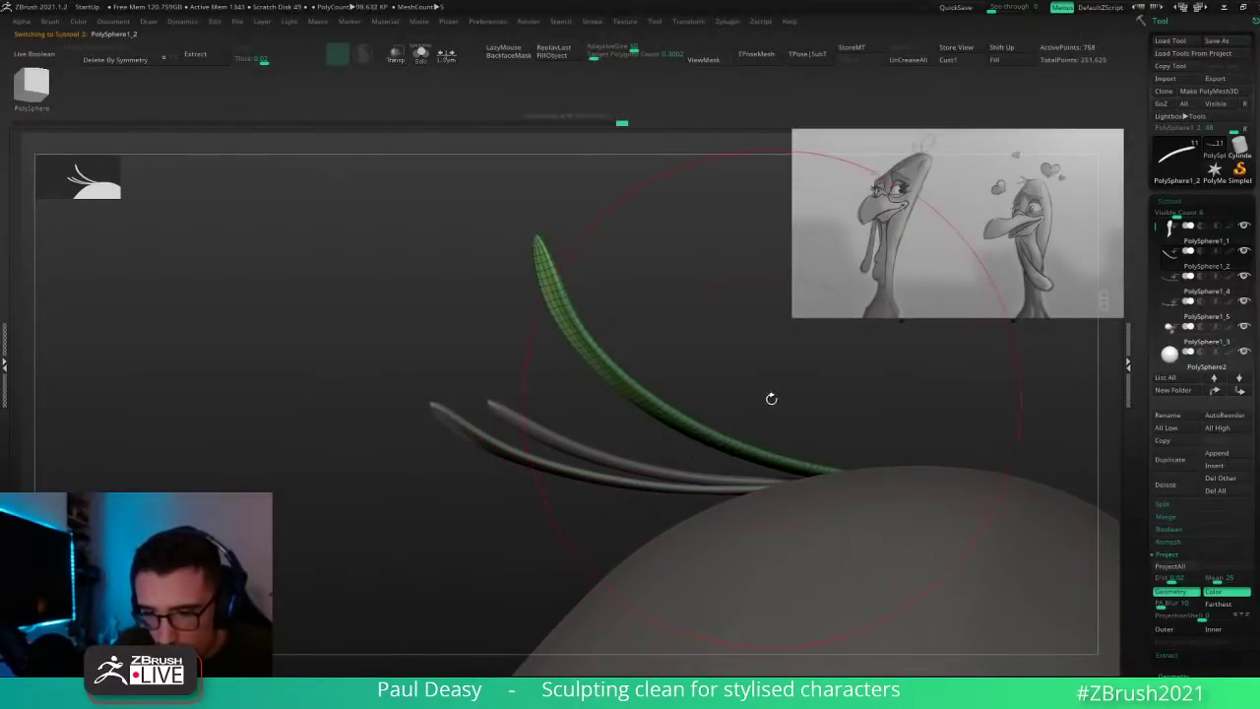
{"action": "key", "text": "shift"}
{"action": "key", "text": "b"}
{"action": "key", "text": "m"}
{"action": "key", "text": "v"}
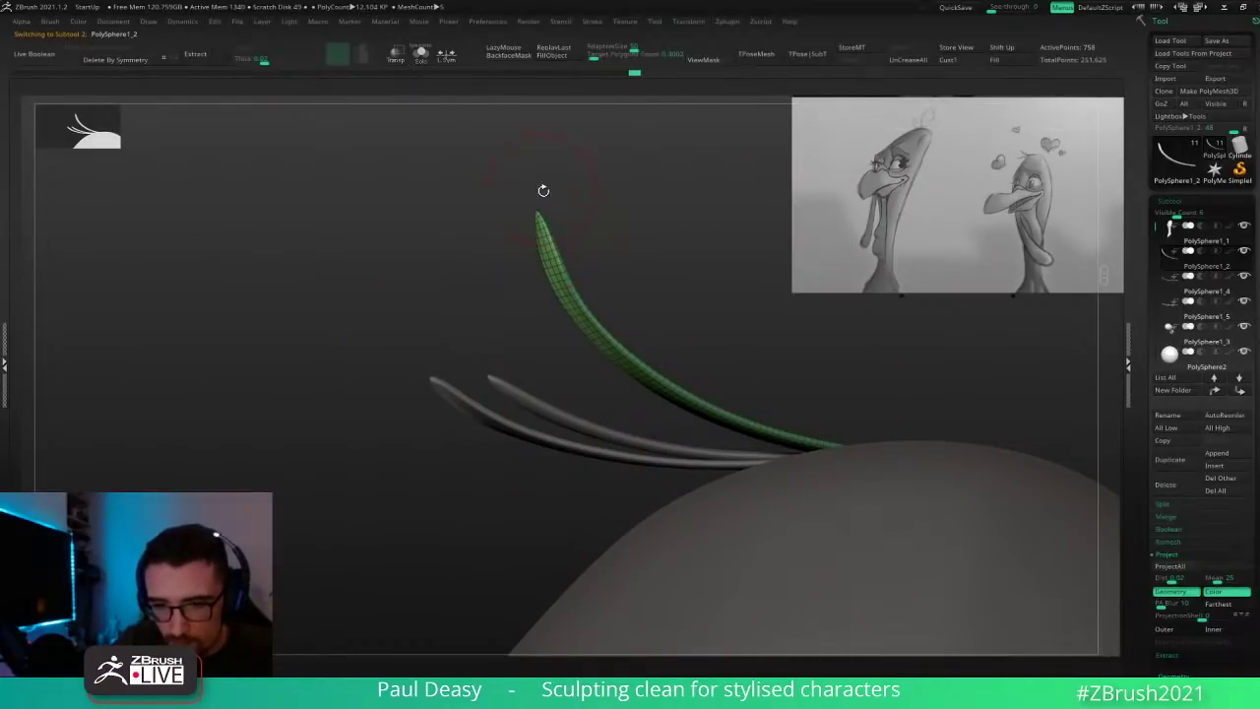
{"action": "key", "text": "space"}
{"action": "left_click_drag", "start_coordinate": [562, 284], "coordinate": [574, 282]}
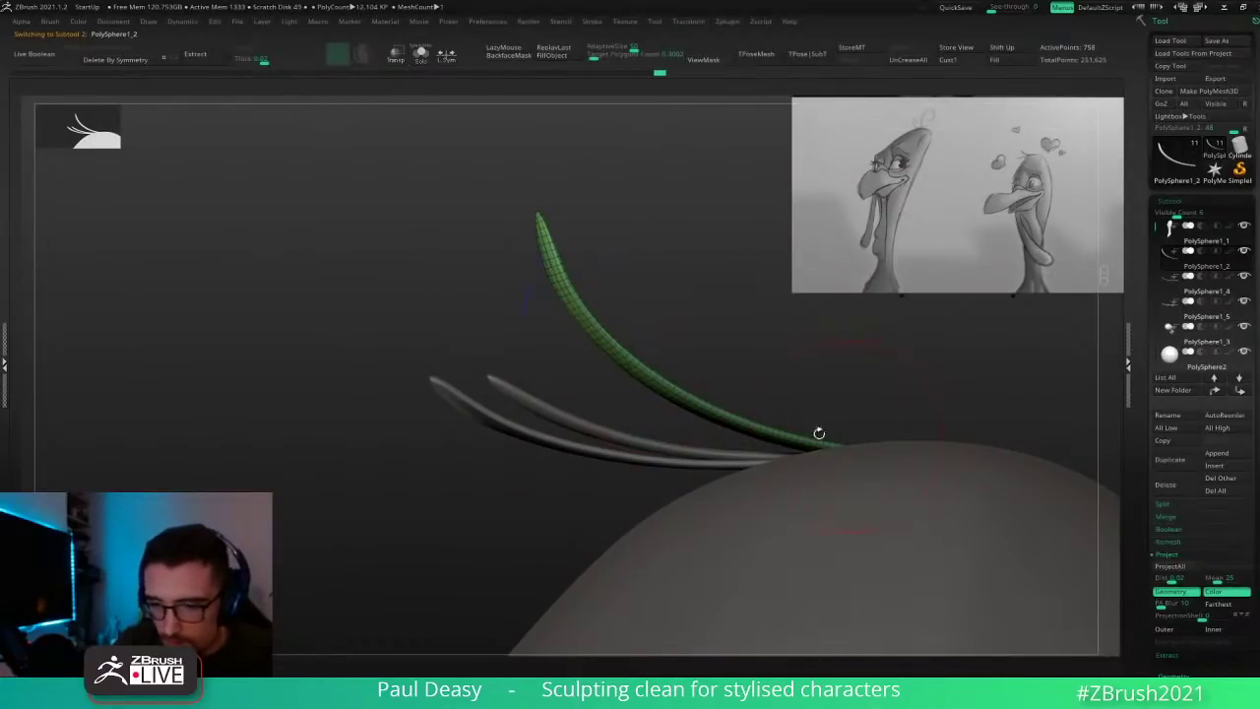
Step: Switch to the eyeballs, compare them with the sockets in the full head, and isolate them
{"action": "left_click", "coordinate": [519, 400], "text": "alt"}
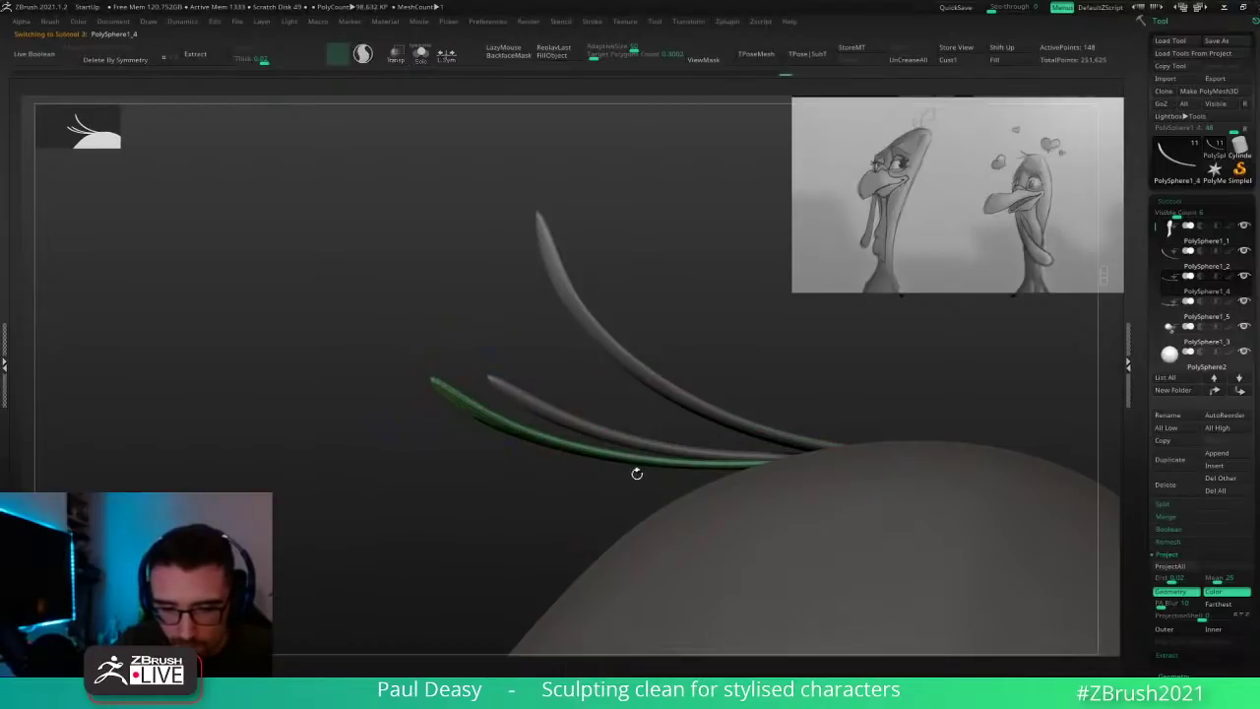
{"action": "left_click_drag", "start_coordinate": [830, 394], "coordinate": [754, 522], "text": "alt"}
{"action": "left_click_drag", "start_coordinate": [754, 522], "coordinate": [813, 493], "text": "alt"}
{"action": "left_click", "coordinate": [606, 472], "text": "alt"}
{"action": "right_click_drag", "start_coordinate": [611, 491], "coordinate": [620, 440], "text": "alt"}
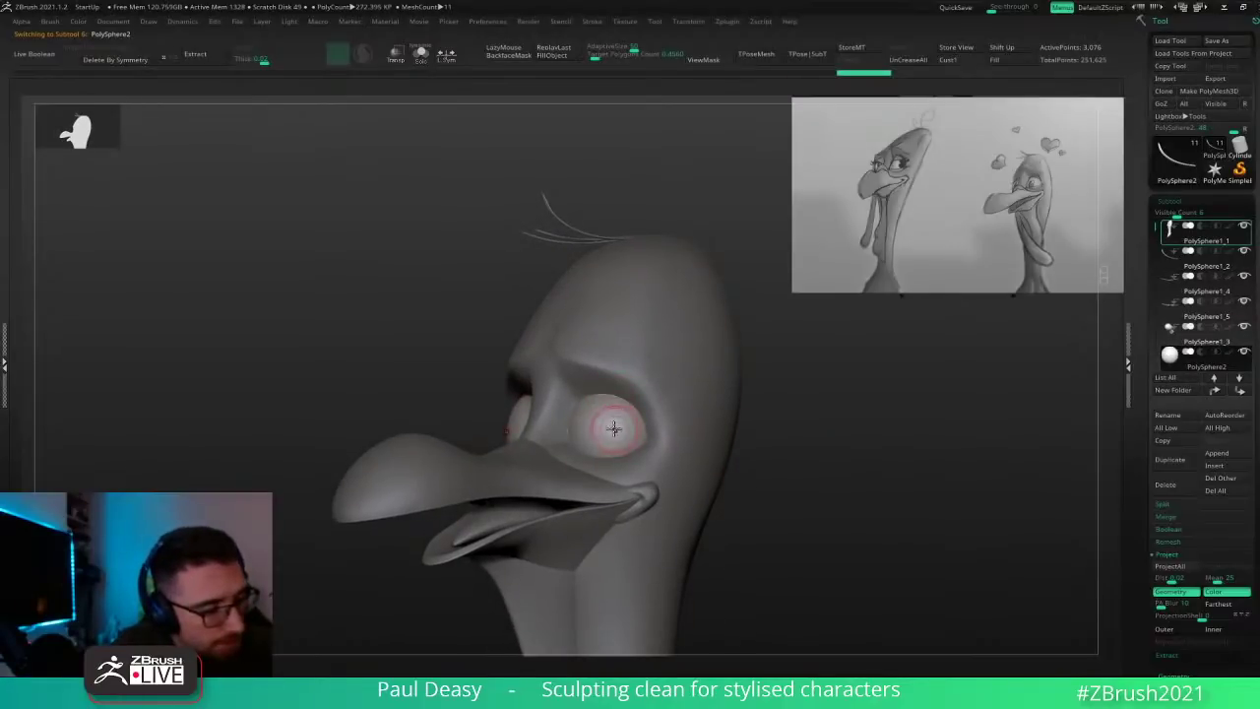
{"action": "key", "text": "alt+s"}
{"action": "left_click_drag", "start_coordinate": [762, 434], "coordinate": [815, 445], "text": "alt"}
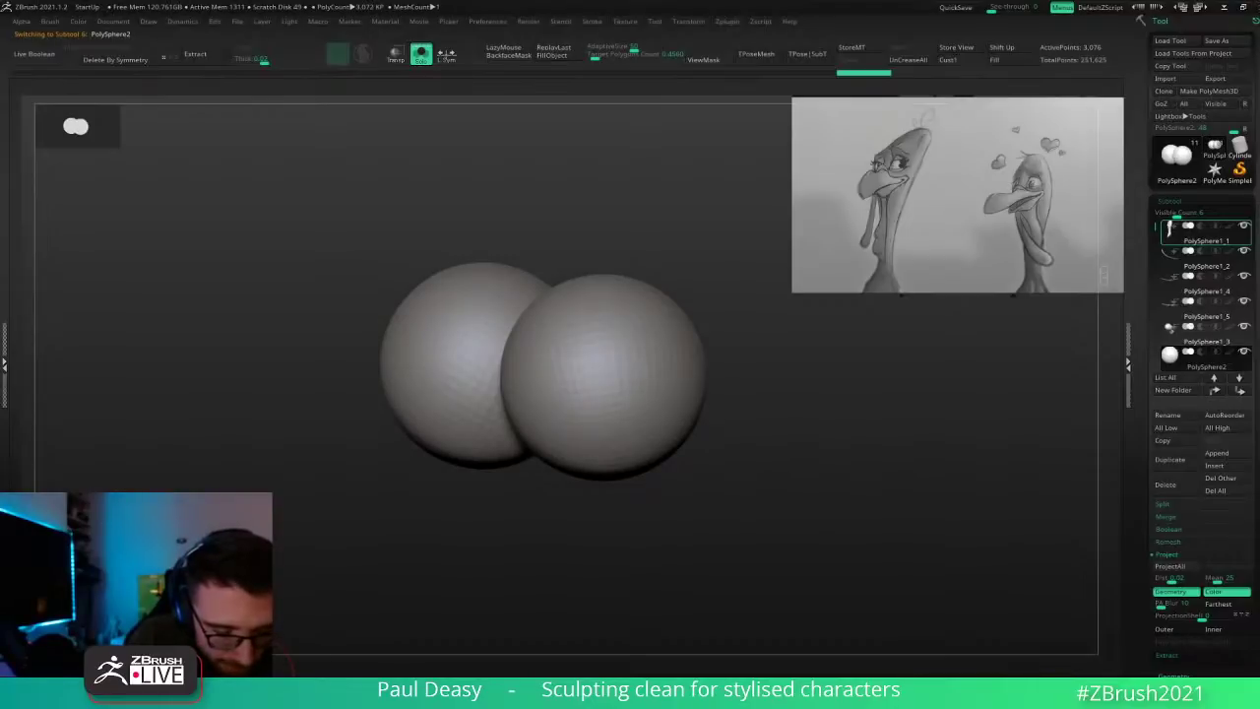
{"action": "mouse_move", "coordinate": [723, 466]}
{"action": "left_mouse_down"}
{"action": "mouse_move", "coordinate": [746, 518]}
{"action": "mouse_move", "coordinate": [740, 485]}
{"action": "mouse_move", "coordinate": [815, 434]}
{"action": "left_mouse_up"}
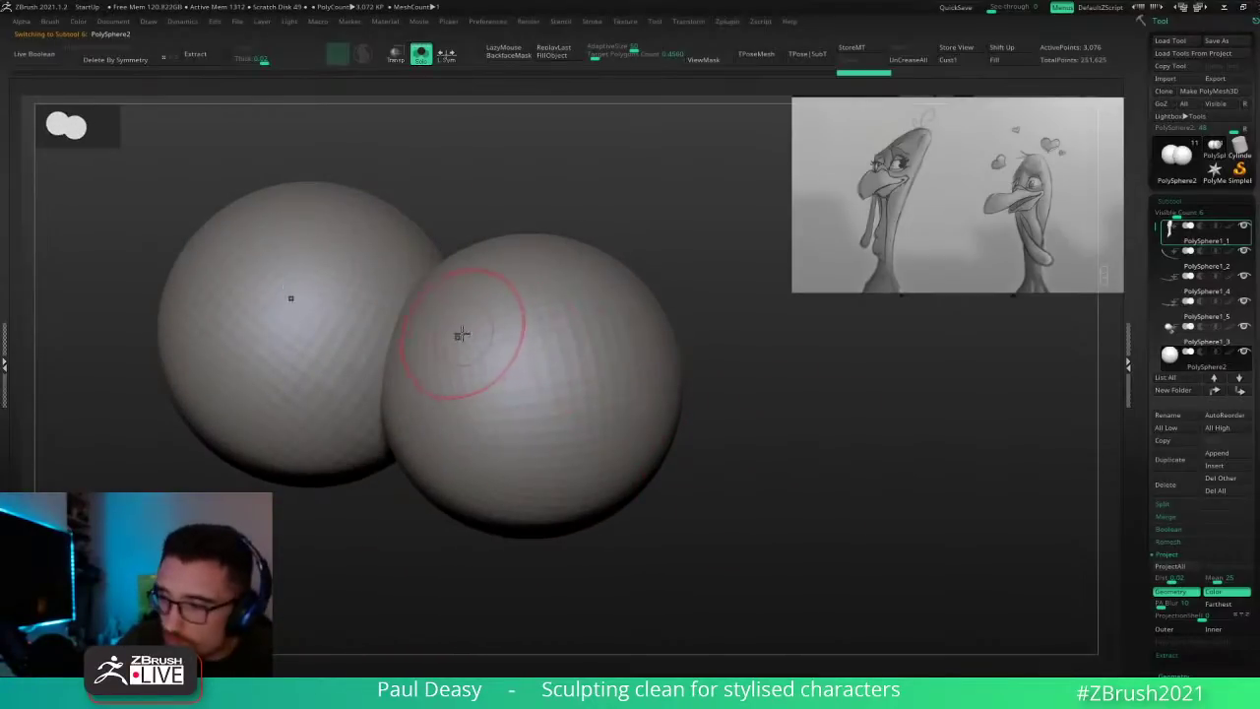
{"action": "key", "text": "alt+s"}
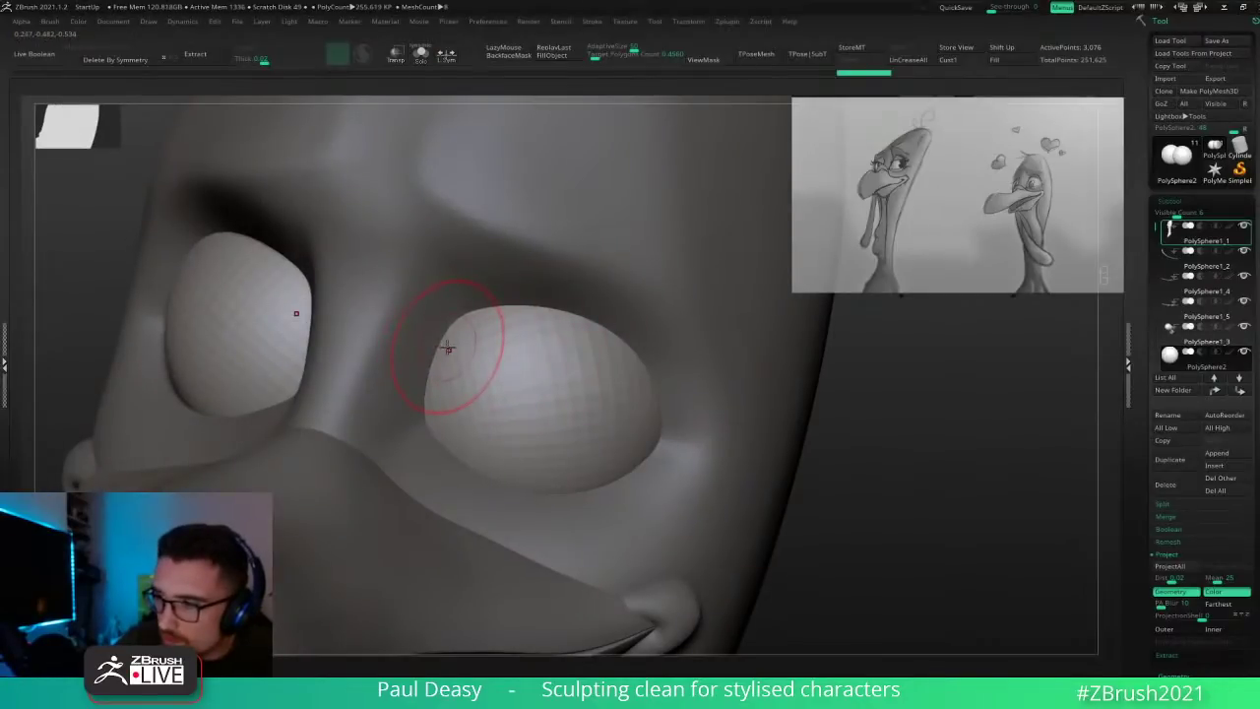
{"action": "key", "text": "alt+s"}
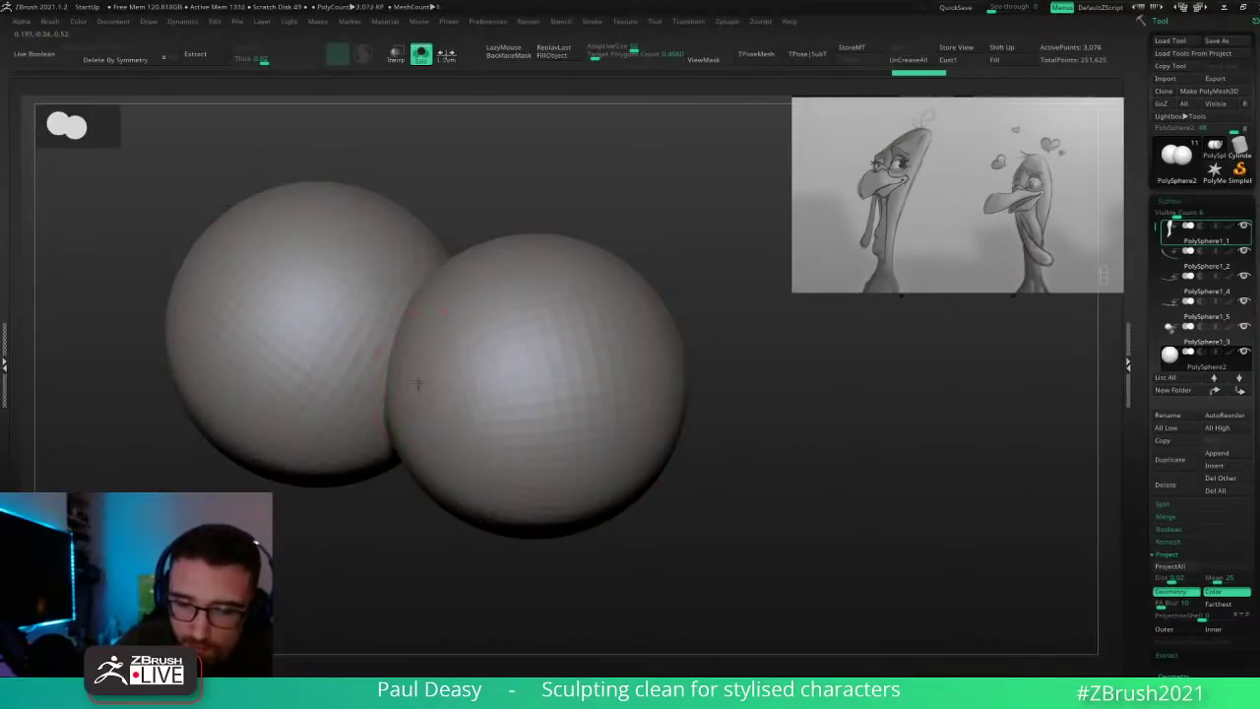
Step: Draw two arched curves across the front of the eyeball, one above the other, starting from its inner edge
{"action": "left_click_drag", "start_coordinate": [585, 349], "coordinate": [676, 459]}
{"action": "mouse_move", "coordinate": [765, 429]}
{"action": "left_mouse_down"}
{"action": "mouse_move", "coordinate": [773, 458]}
{"action": "mouse_move", "coordinate": [812, 463]}
{"action": "left_mouse_up"}
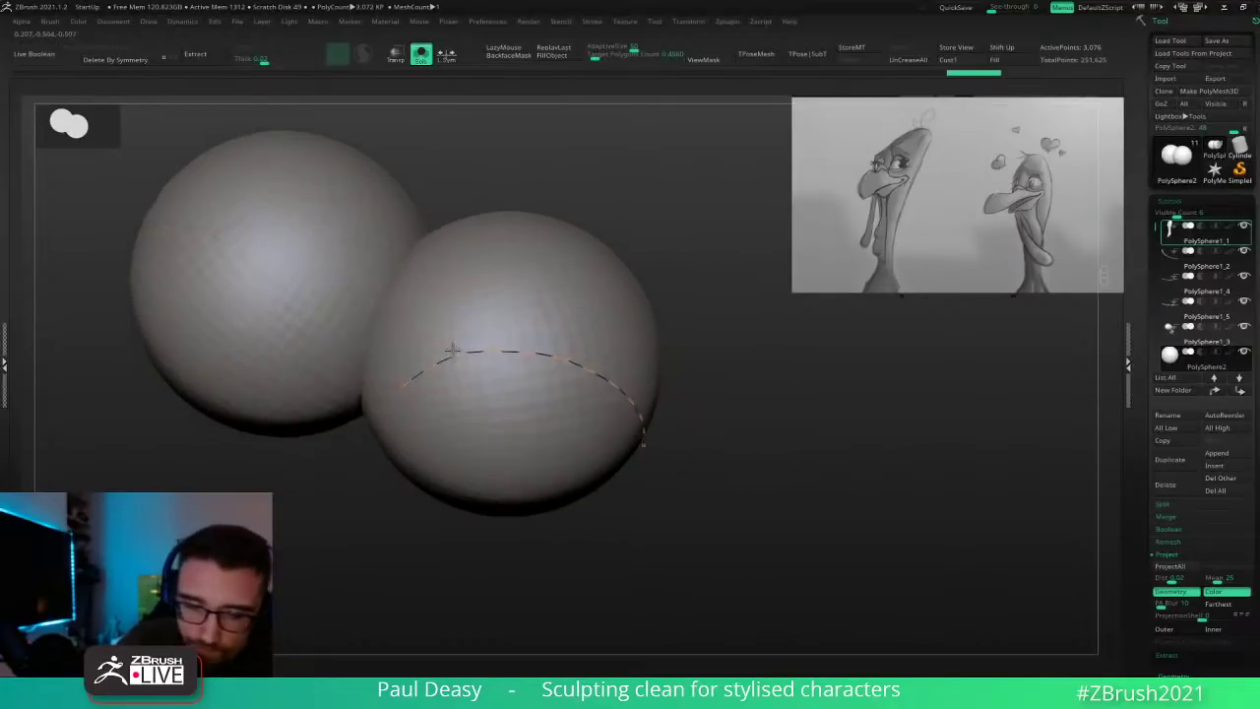
{"action": "left_click_drag", "start_coordinate": [602, 322], "coordinate": [640, 356]}
{"action": "left_click_drag", "start_coordinate": [707, 413], "coordinate": [697, 404]}
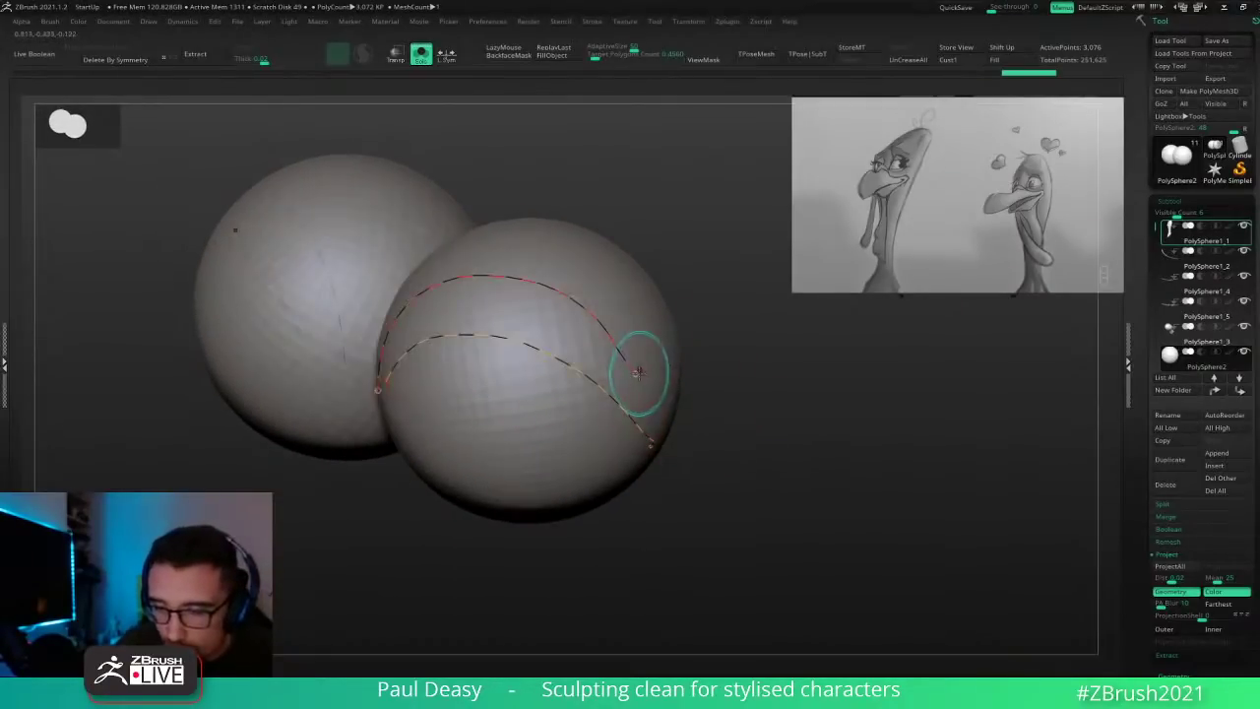
Step: Extend the upper curve down toward the eyeball's outer side, undoing the first attempt and redrawing it shorter
{"action": "mouse_move", "coordinate": [638, 373]}
{"action": "left_mouse_down"}
{"action": "mouse_move", "coordinate": [665, 431]}
{"action": "mouse_move", "coordinate": [757, 439]}
{"action": "left_mouse_up"}
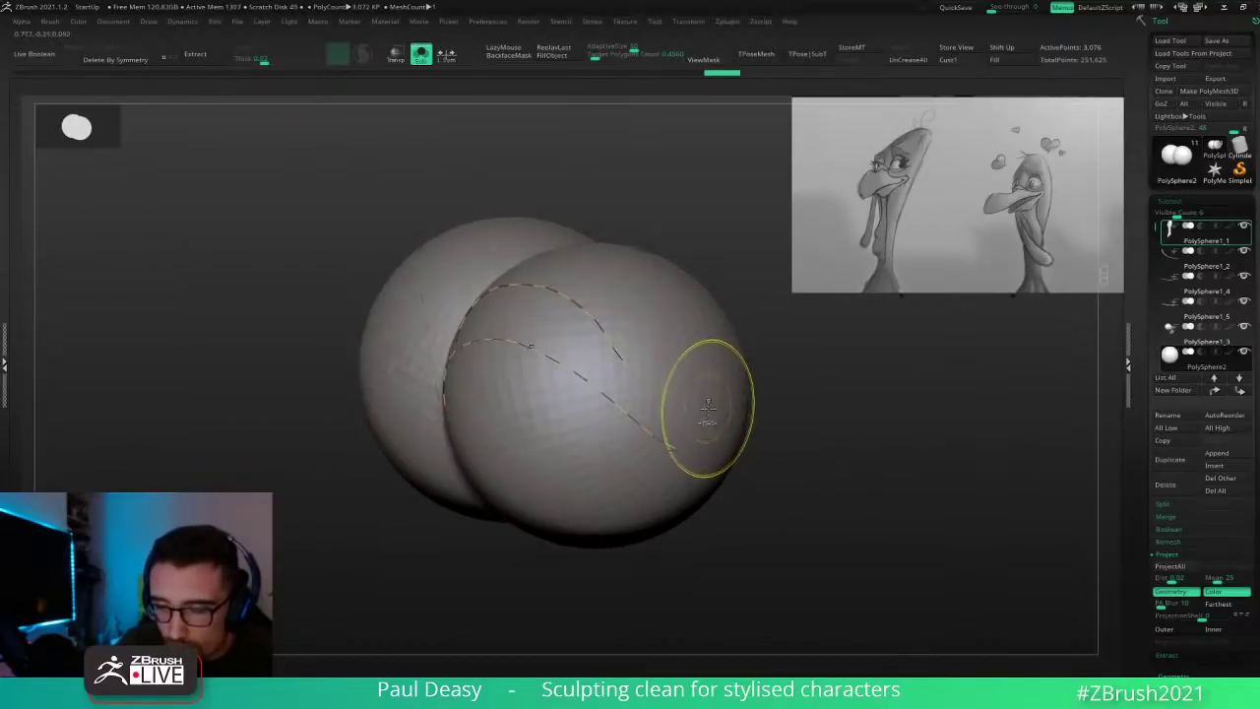
{"action": "key", "text": "ctrl+z"}
{"action": "left_click_drag", "start_coordinate": [638, 375], "coordinate": [697, 441]}
{"action": "mouse_move", "coordinate": [787, 447]}
{"action": "left_mouse_down"}
{"action": "mouse_move", "coordinate": [732, 441]}
{"action": "mouse_move", "coordinate": [772, 441]}
{"action": "left_mouse_up"}
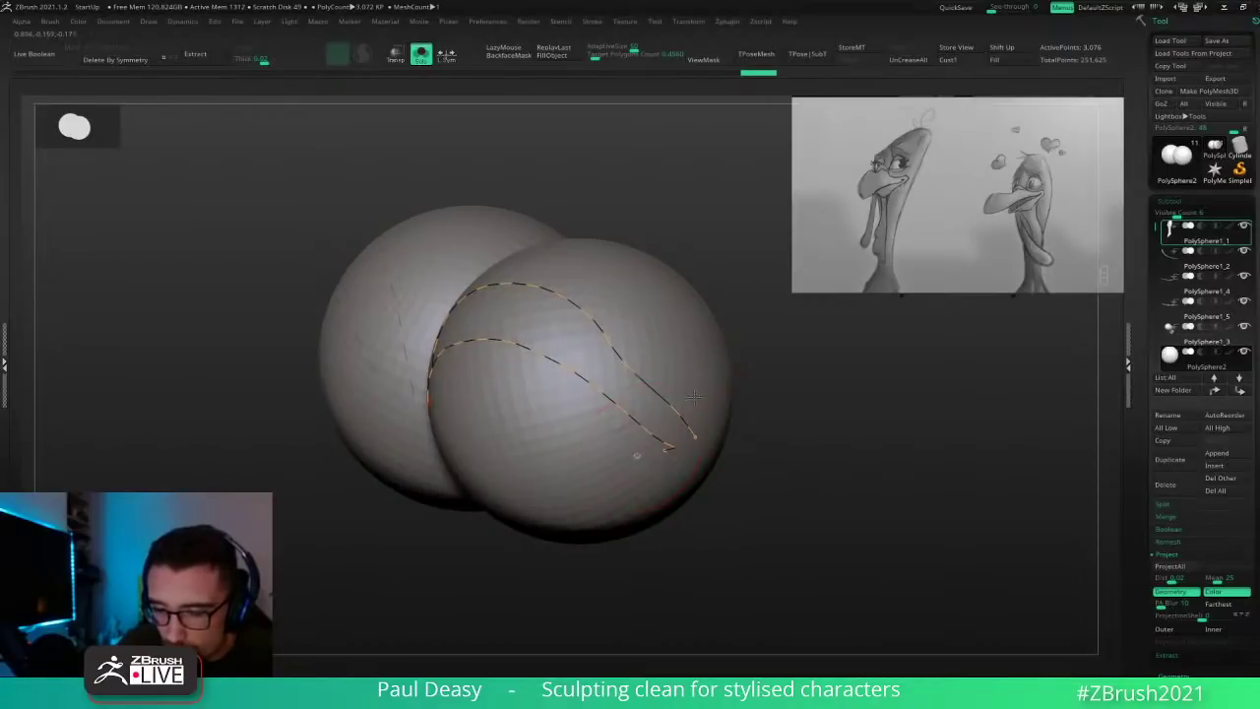
Step: Draw a series of cross curves over both arched curves on the eyeball, from the outer corner toward the middle
{"action": "left_click_drag", "start_coordinate": [694, 397], "coordinate": [637, 456]}
{"action": "left_click_drag", "start_coordinate": [798, 414], "coordinate": [762, 417]}
{"action": "left_click_drag", "start_coordinate": [651, 367], "coordinate": [592, 485]}
{"action": "left_click_drag", "start_coordinate": [718, 416], "coordinate": [699, 398]}
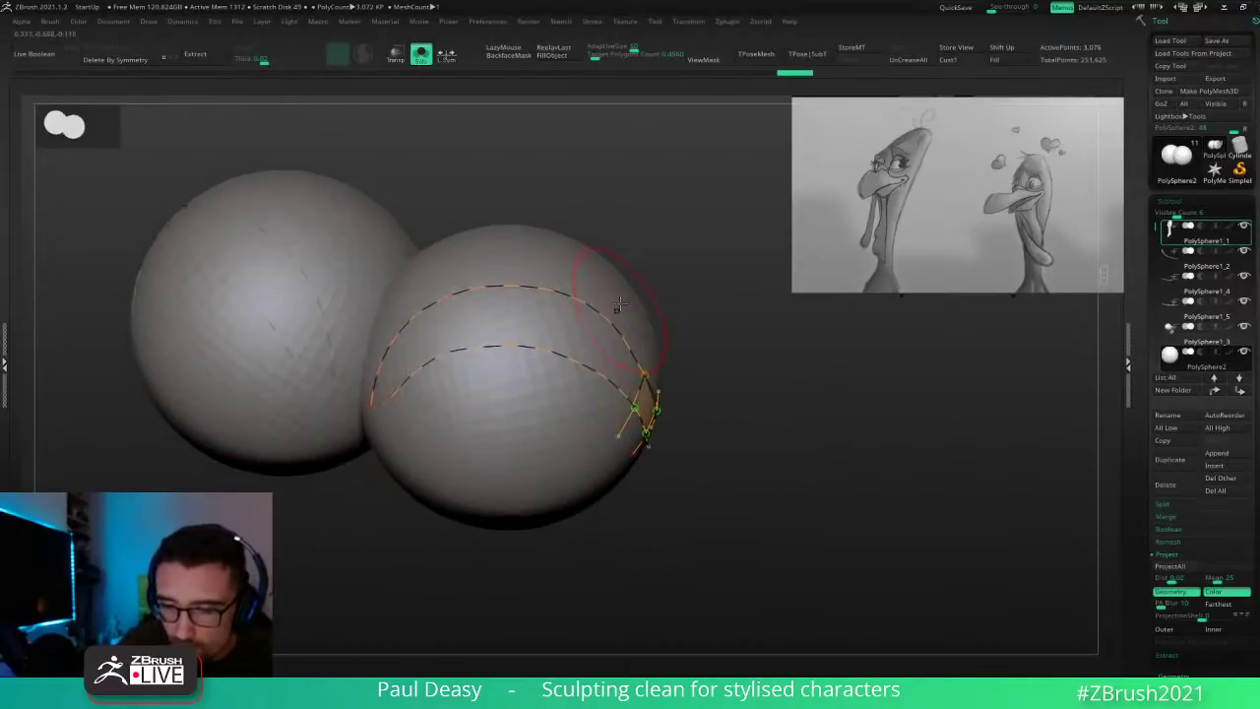
{"action": "left_click_drag", "start_coordinate": [619, 303], "coordinate": [575, 431]}
{"action": "left_click_drag", "start_coordinate": [549, 268], "coordinate": [530, 456]}
{"action": "left_click_drag", "start_coordinate": [469, 264], "coordinate": [481, 466]}
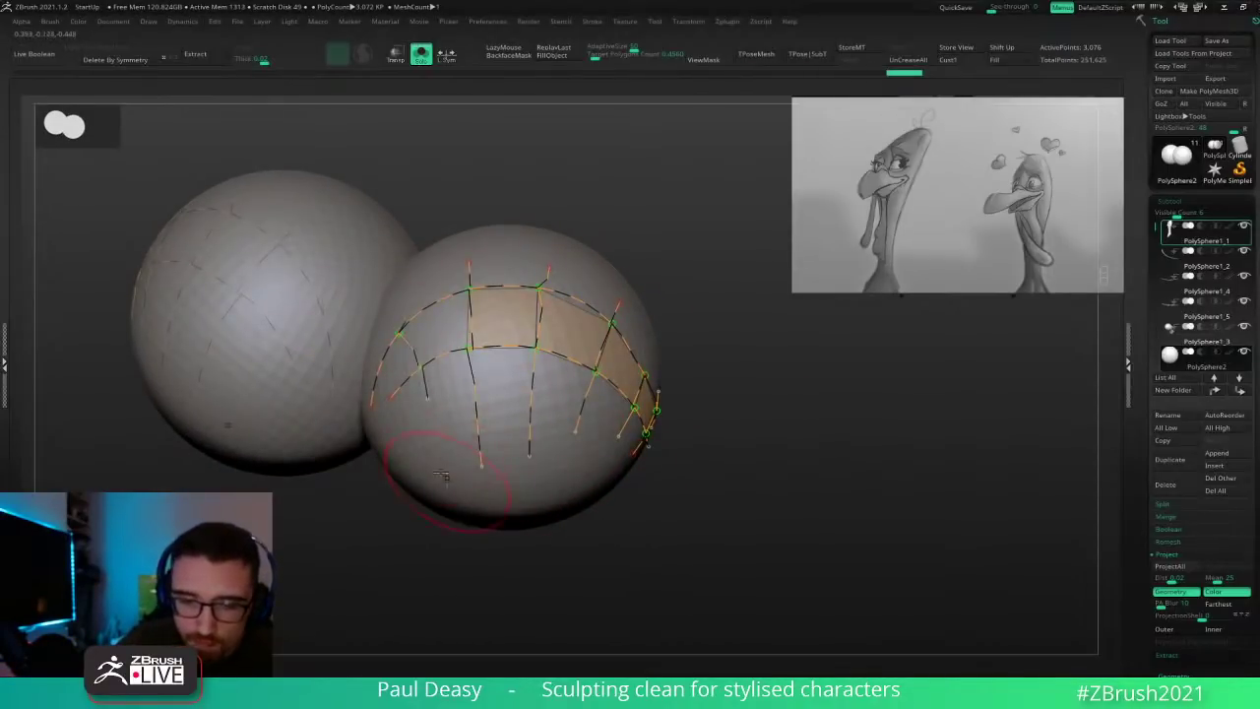
Step: Undo the last cross curves and redraw them across both arches so the grid reaches the eyeball's inner edge
{"action": "left_click_drag", "start_coordinate": [360, 337], "coordinate": [405, 417]}
{"action": "key", "text": "ctrl+z"}
{"action": "key", "text": "ctrl+z"}
{"action": "right_click", "coordinate": [393, 385]}
{"action": "left_click_drag", "start_coordinate": [398, 291], "coordinate": [440, 423]}
{"action": "left_click_drag", "start_coordinate": [366, 344], "coordinate": [410, 421]}
{"action": "left_click_drag", "start_coordinate": [742, 433], "coordinate": [741, 419]}
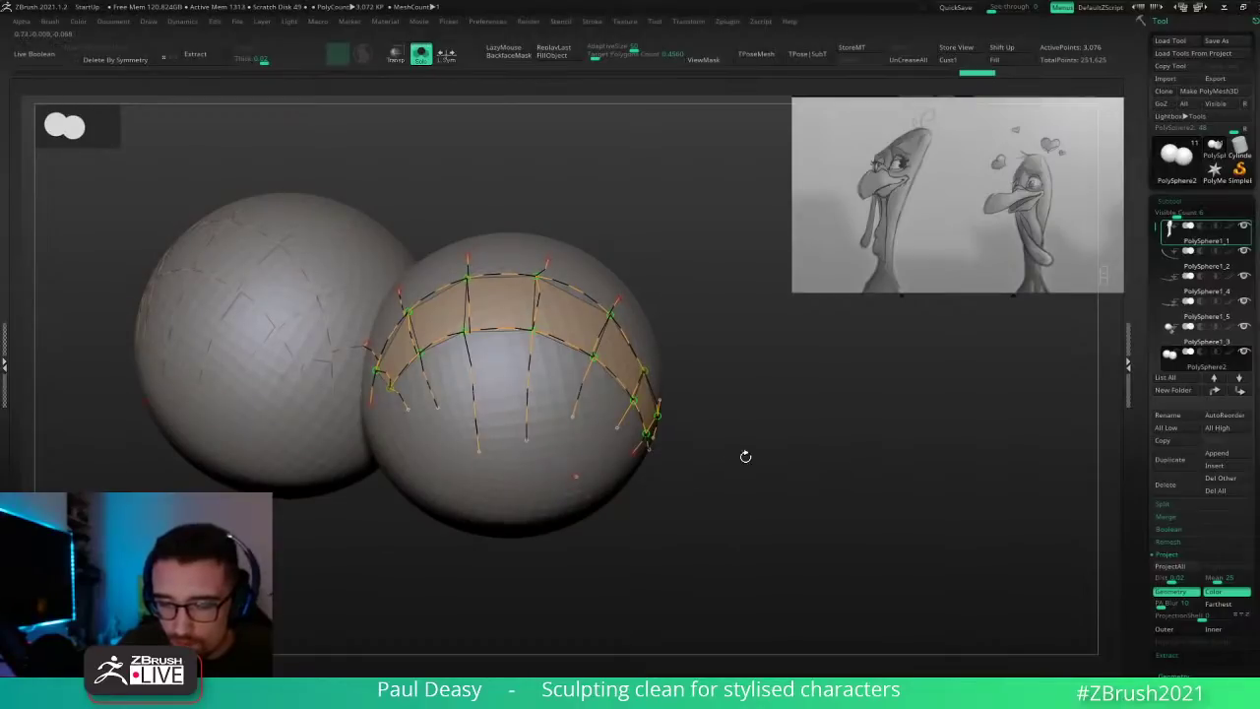
Step: Generate the upper eyelid strips from the curve grid and show them with the full head
{"action": "left_click", "coordinate": [585, 477]}
{"action": "left_click_drag", "start_coordinate": [746, 489], "coordinate": [743, 474]}
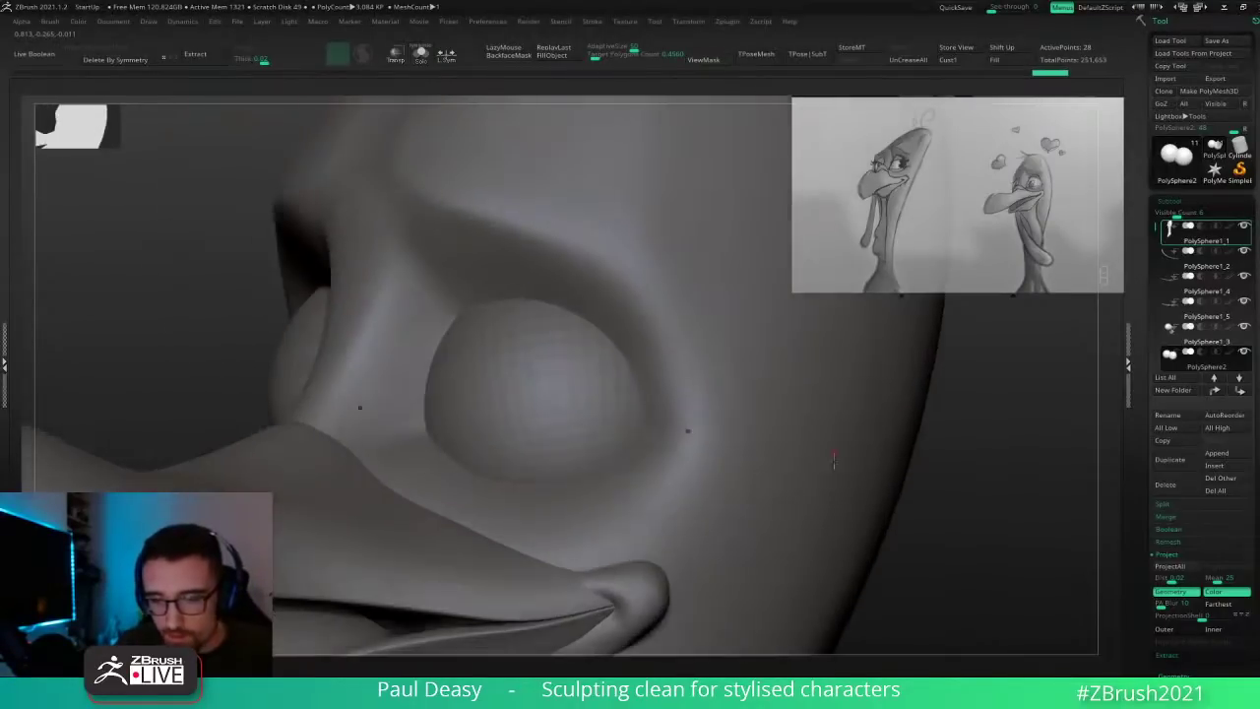
{"action": "key", "text": "Return"}
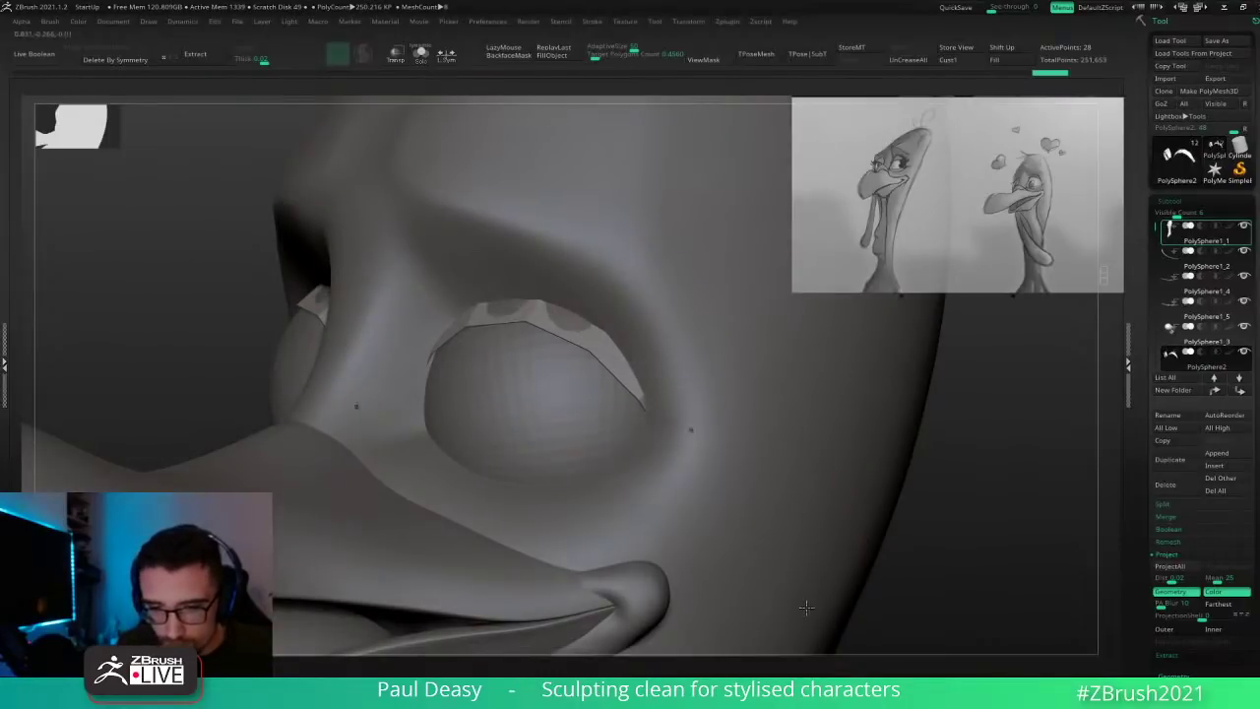
Step: Isolate the eyelid strips with smooth subdivision preview on and set the ZModeler edge action to Move
{"action": "key", "text": "d"}
{"action": "key", "text": "space"}
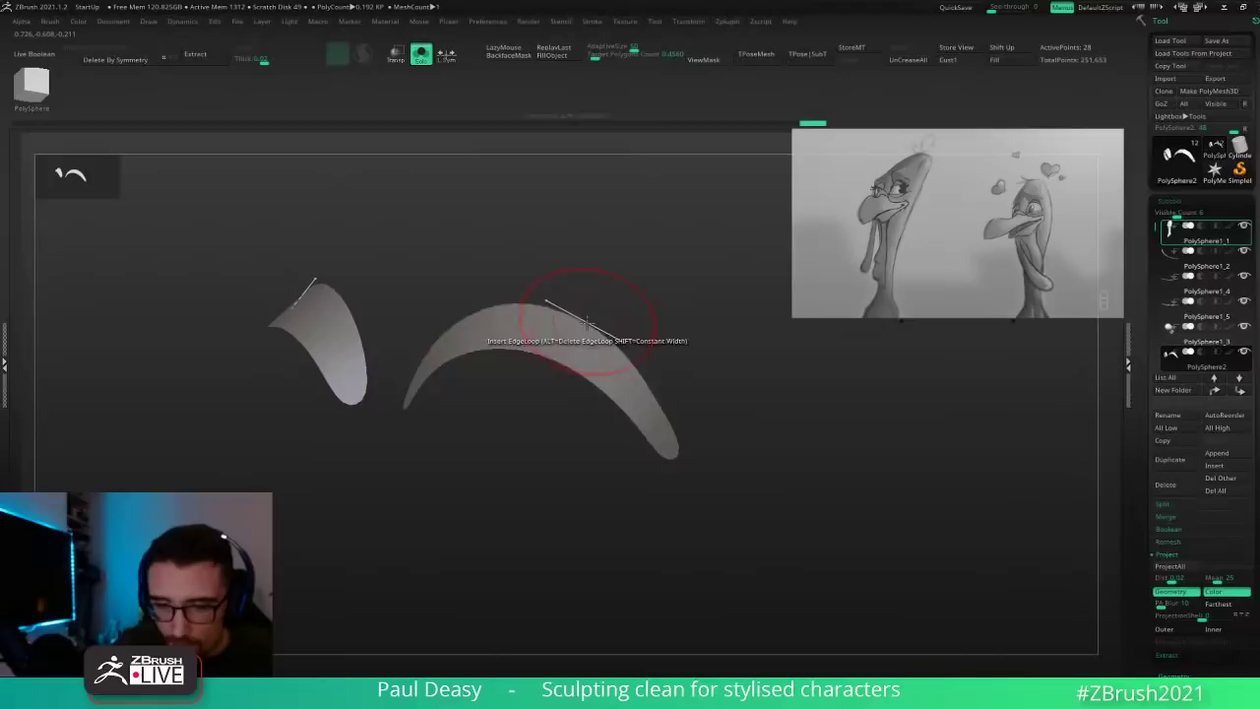
{"action": "key", "text": "space"}
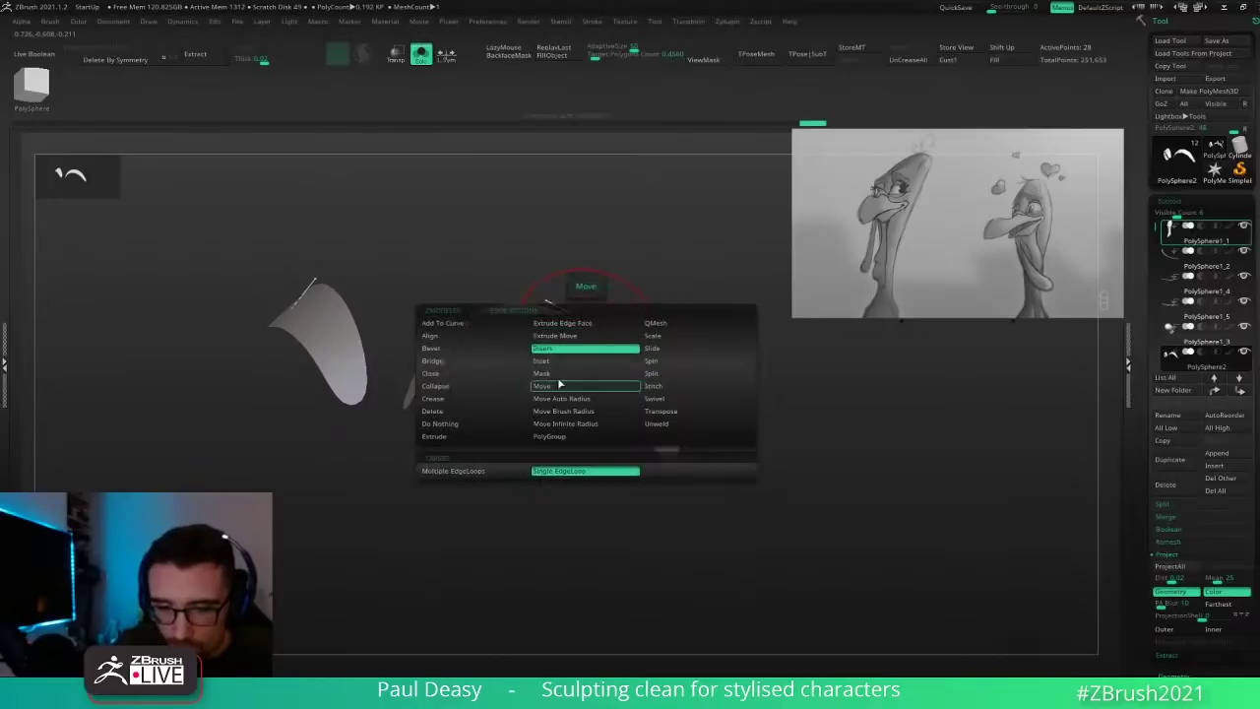
{"action": "left_click", "coordinate": [558, 383]}
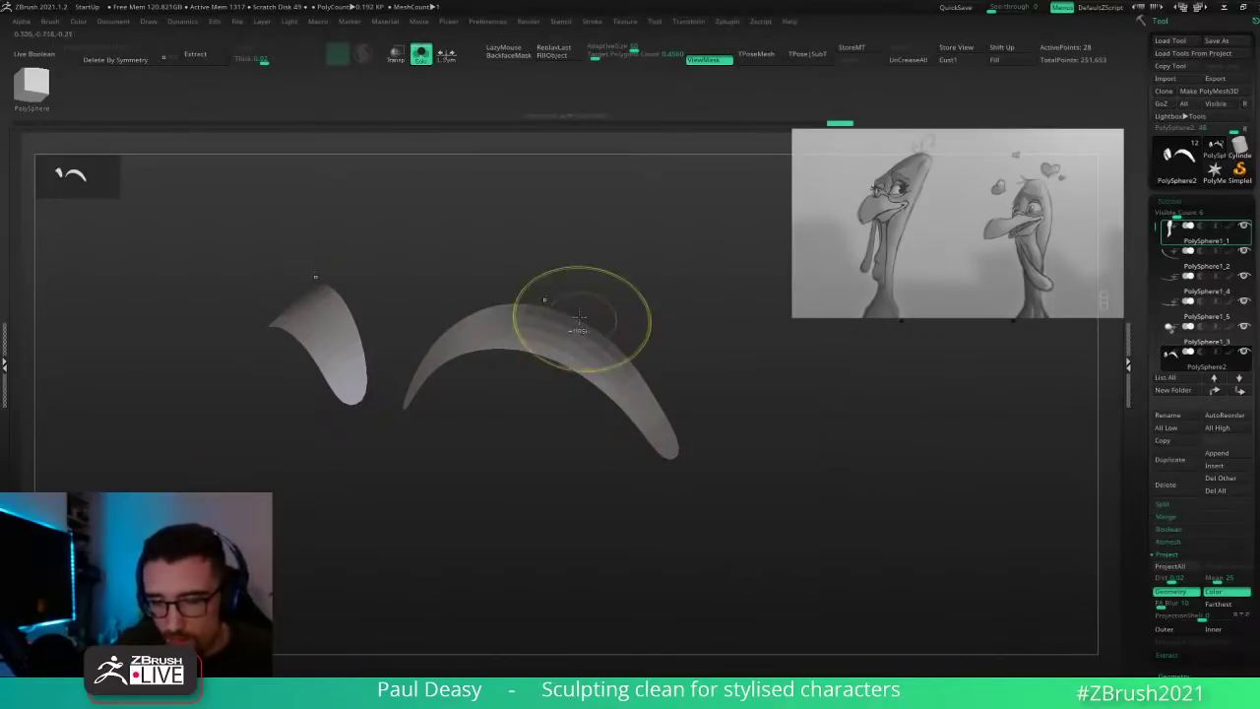
{"action": "key", "text": "space"}
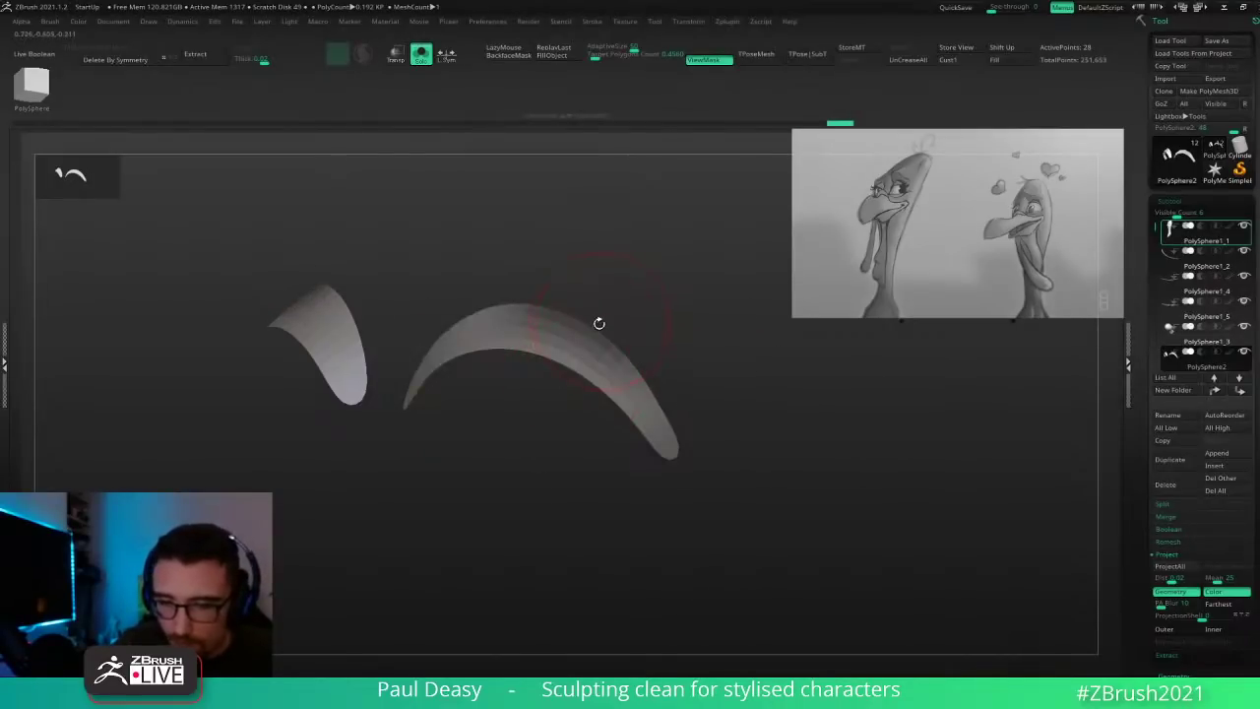
{"action": "left_click", "coordinate": [596, 323]}
{"action": "mouse_move", "coordinate": [835, 477]}
{"action": "left_mouse_down"}
{"action": "mouse_move", "coordinate": [861, 474]}
{"action": "mouse_move", "coordinate": [821, 476]}
{"action": "mouse_move", "coordinate": [841, 472]}
{"action": "mouse_move", "coordinate": [836, 456]}
{"action": "left_mouse_up"}
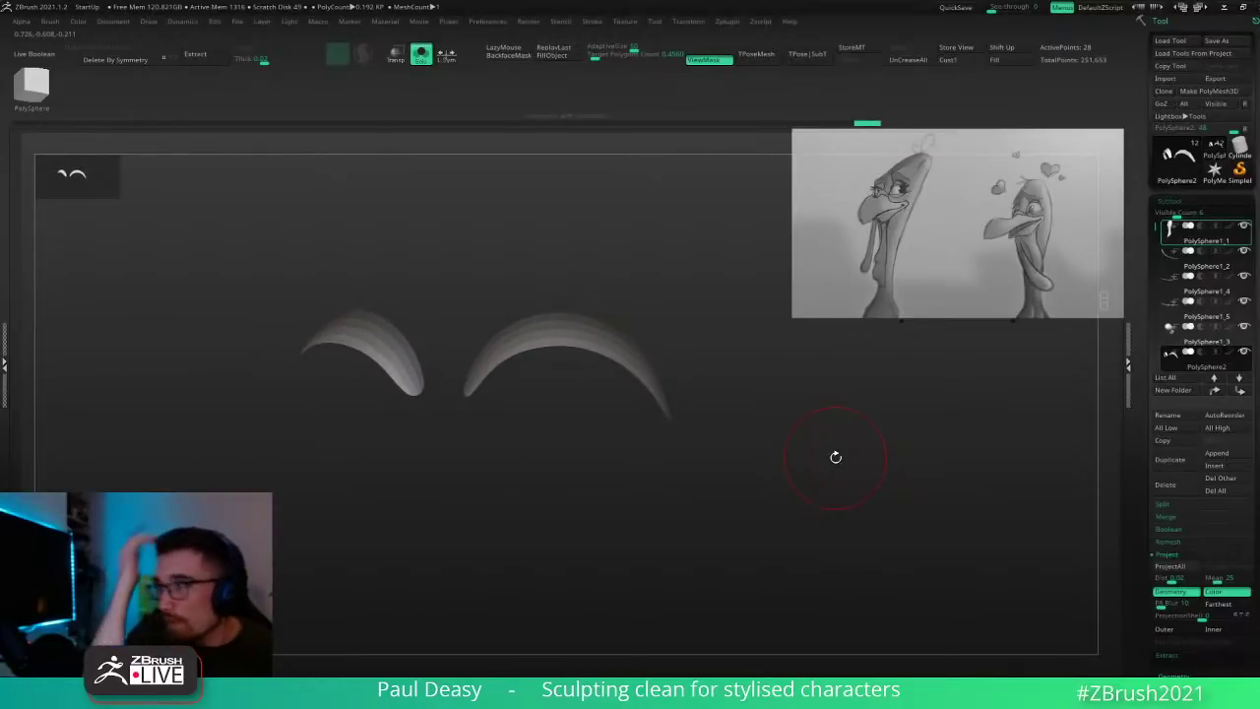
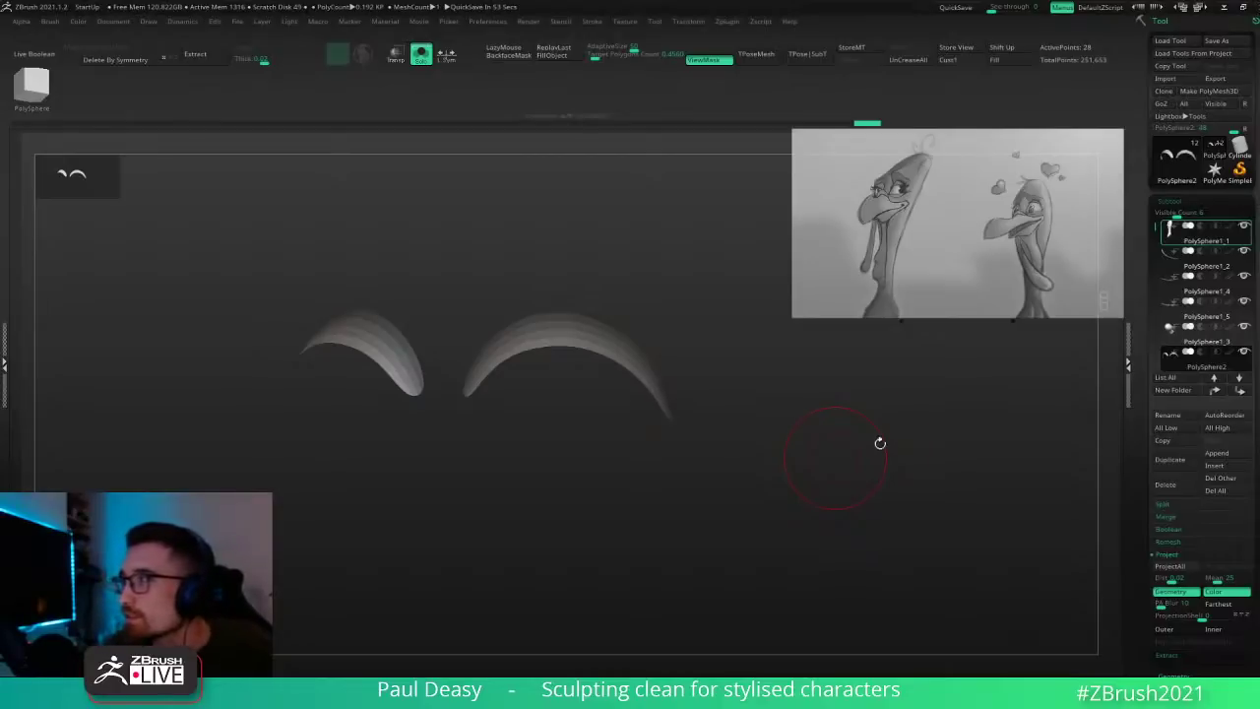
Step: Enlarge the Move brush and pull the top of the eyelid strips slightly forward in side view
{"action": "mouse_move", "coordinate": [877, 442]}
{"action": "left_mouse_down"}
{"action": "mouse_move", "coordinate": [853, 521]}
{"action": "mouse_move", "coordinate": [810, 523]}
{"action": "mouse_move", "coordinate": [821, 512]}
{"action": "left_mouse_up"}
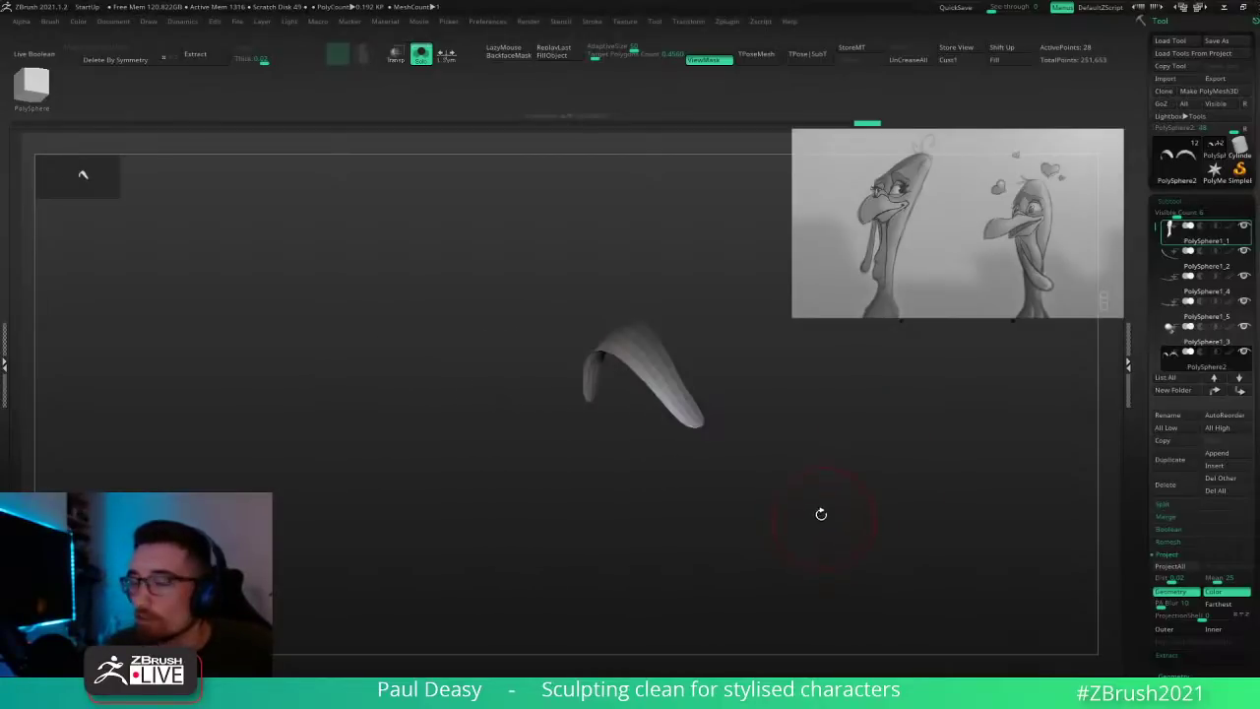
{"action": "key", "text": "space"}
{"action": "key", "text": "space"}
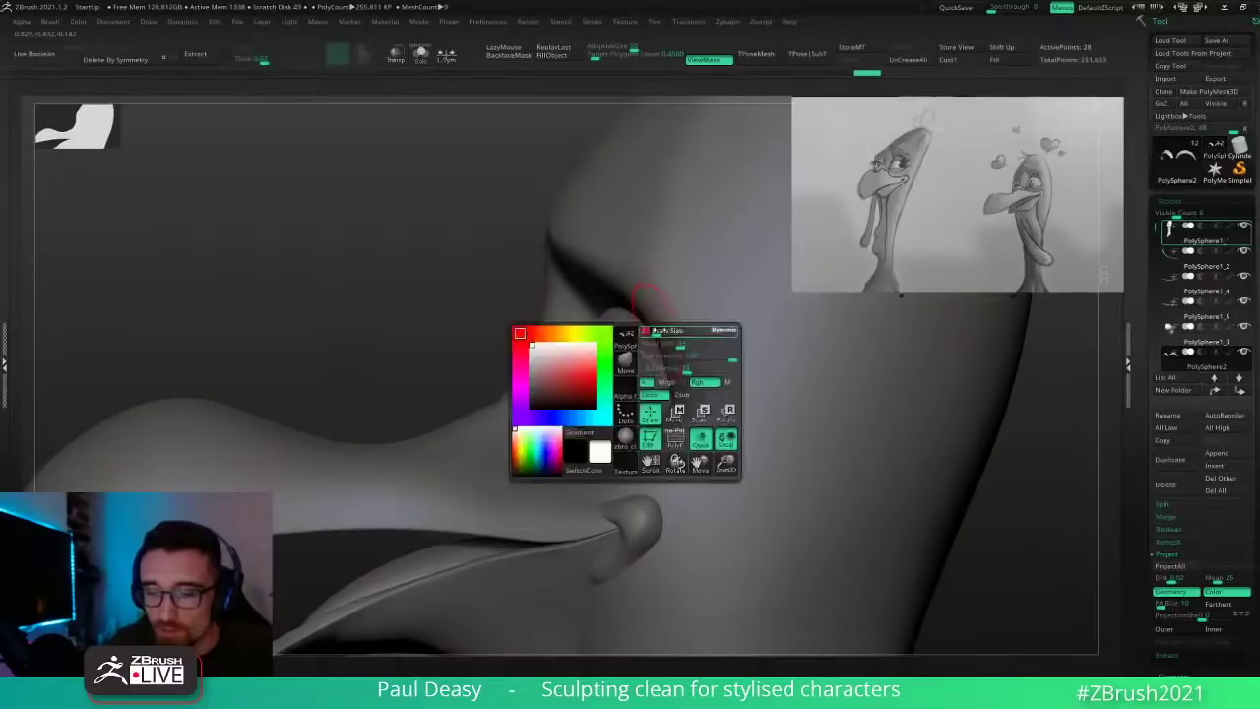
{"action": "key", "text": "shift+s"}
{"action": "key", "text": "ctrl+z"}
{"action": "key", "text": "bracketright"}
{"action": "key", "text": "bracketright"}
{"action": "key", "text": "bracketright"}
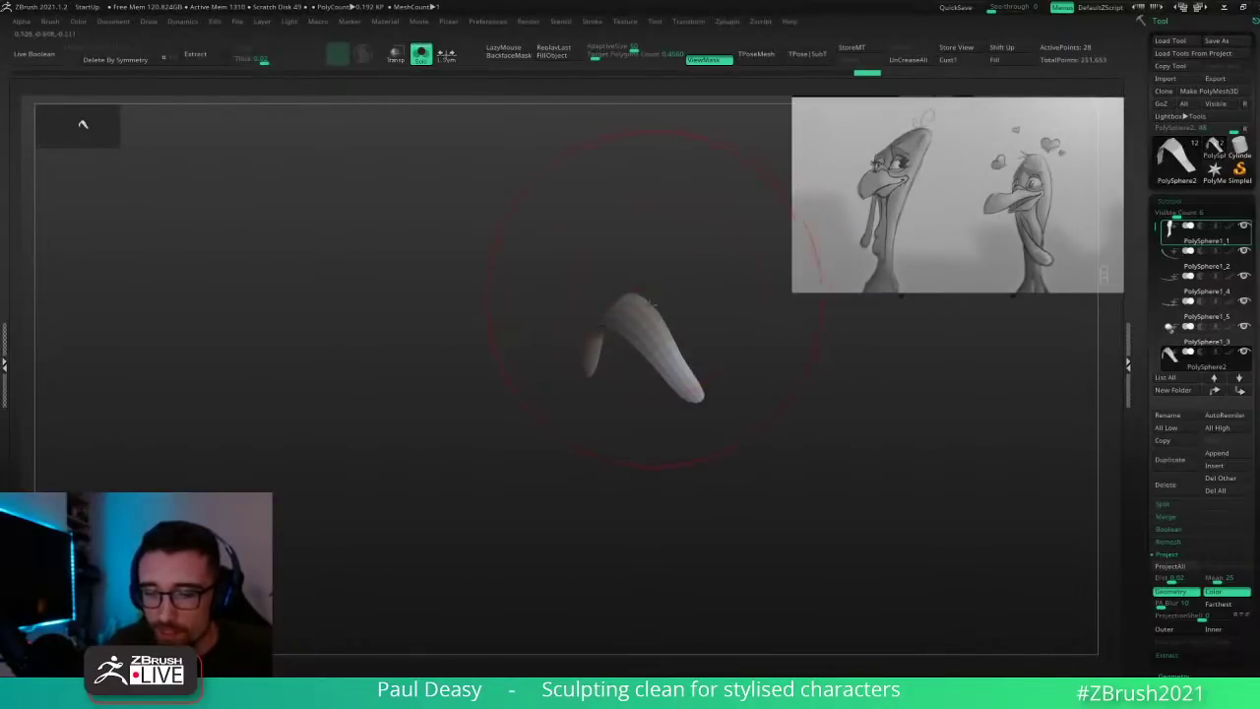
{"action": "left_click_drag", "start_coordinate": [640, 312], "coordinate": [625, 309]}
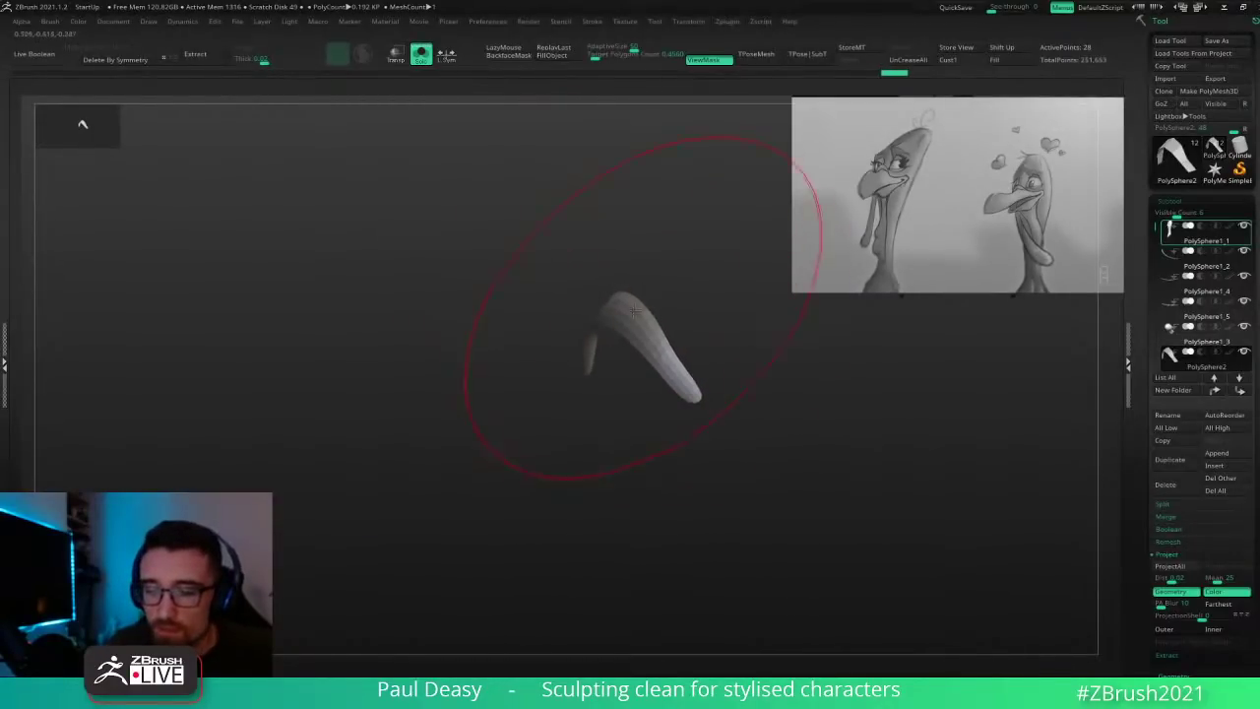
{"action": "mouse_move", "coordinate": [678, 345]}
{"action": "left_mouse_down"}
{"action": "mouse_move", "coordinate": [712, 329]}
{"action": "mouse_move", "coordinate": [597, 338]}
{"action": "left_mouse_up"}
Step: Show the full head and check how the eyelid strips sit between the eyeballs and sockets from several angles
{"action": "key", "text": "bracketleft"}
{"action": "key", "text": "bracketleft"}
{"action": "key", "text": "bracketleft"}
{"action": "key", "text": "space"}
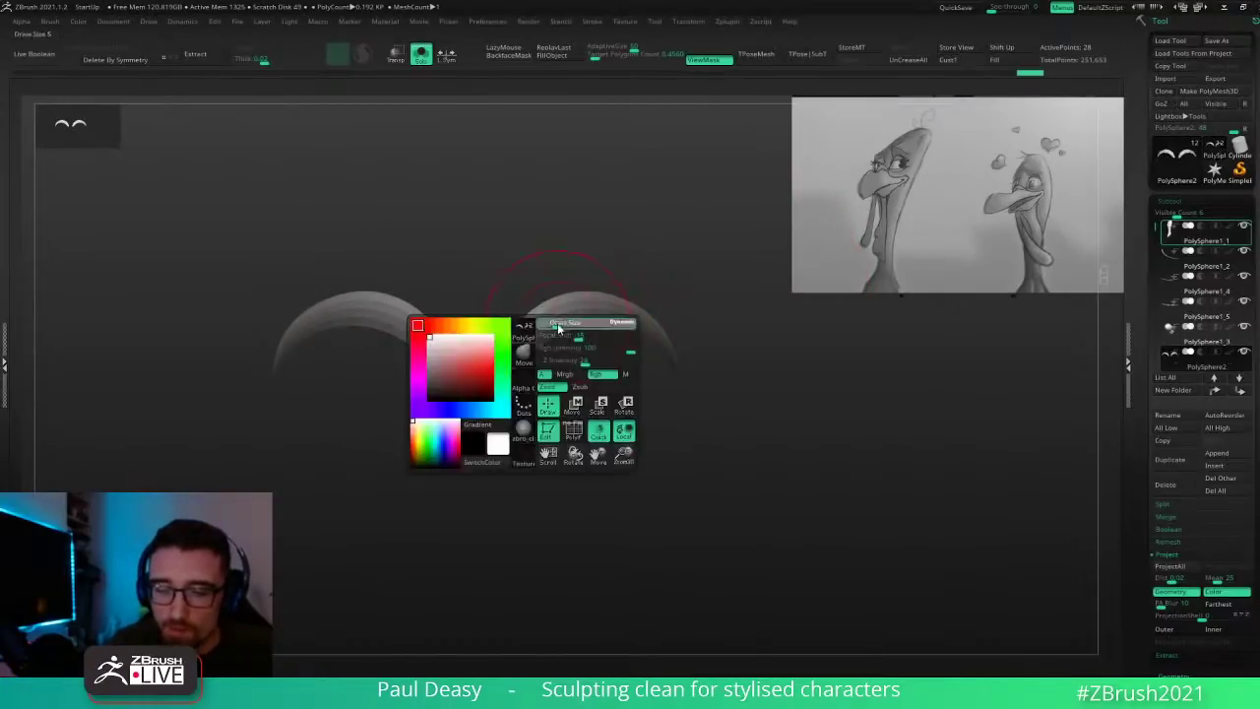
{"action": "key", "text": "alt+s"}
{"action": "key", "text": "bracketright"}
{"action": "key", "text": "bracketright"}
{"action": "key", "text": "bracketright"}
{"action": "left_click_drag", "start_coordinate": [784, 379], "coordinate": [709, 397]}
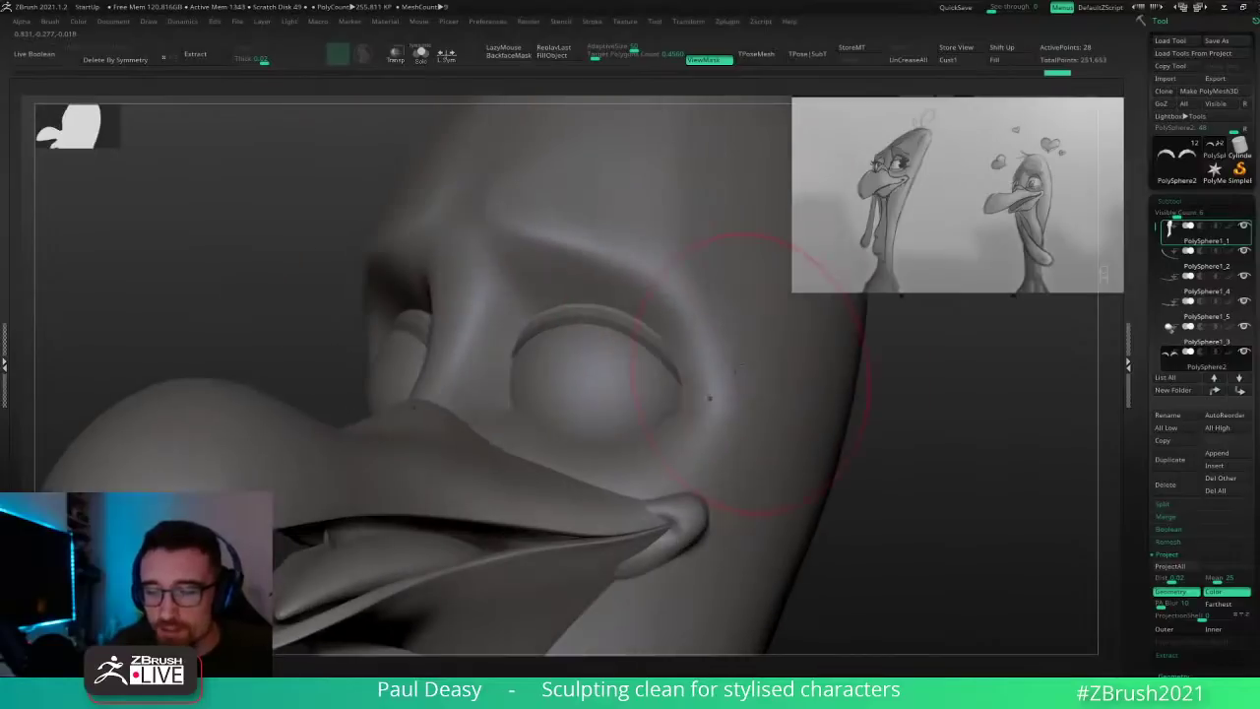
{"action": "mouse_move", "coordinate": [970, 433]}
{"action": "left_mouse_down"}
{"action": "mouse_move", "coordinate": [905, 445]}
{"action": "mouse_move", "coordinate": [655, 313]}
{"action": "left_mouse_up"}
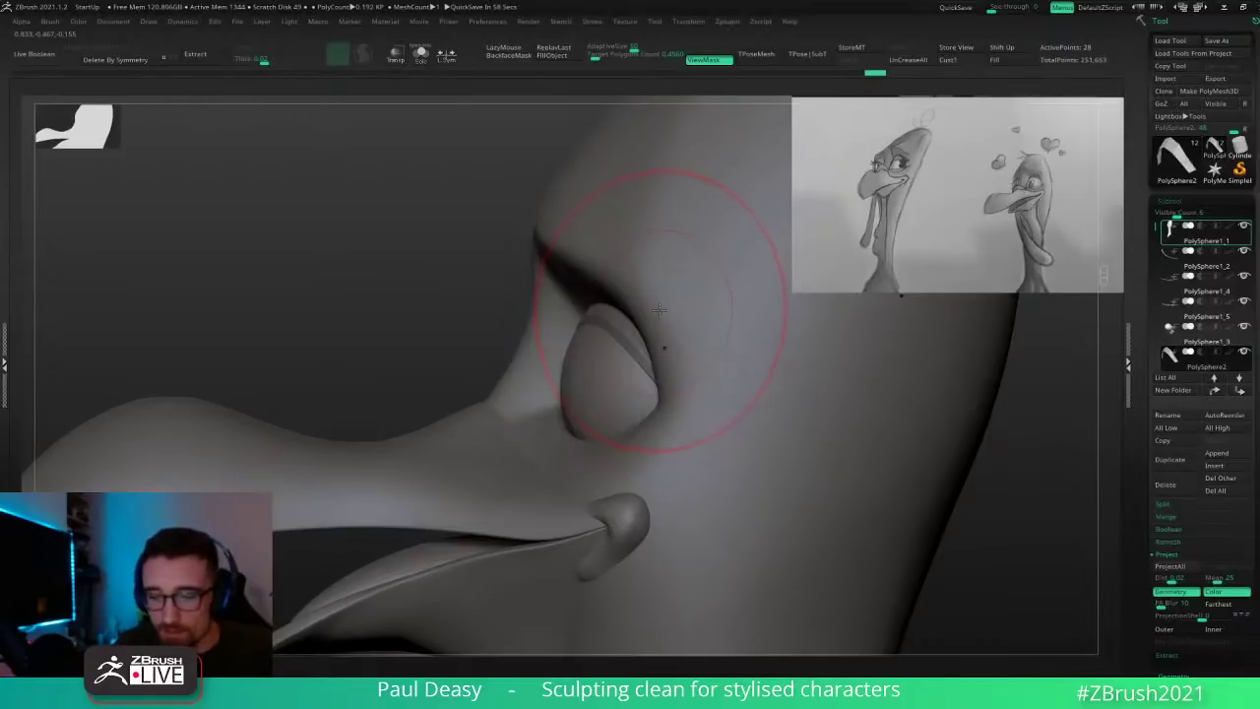
{"action": "mouse_move", "coordinate": [659, 309]}
{"action": "left_mouse_down"}
{"action": "mouse_move", "coordinate": [640, 311]}
{"action": "mouse_move", "coordinate": [434, 510]}
{"action": "left_mouse_up"}
{"action": "key", "text": "ctrl+h"}
{"action": "key", "text": "ctrl+h"}
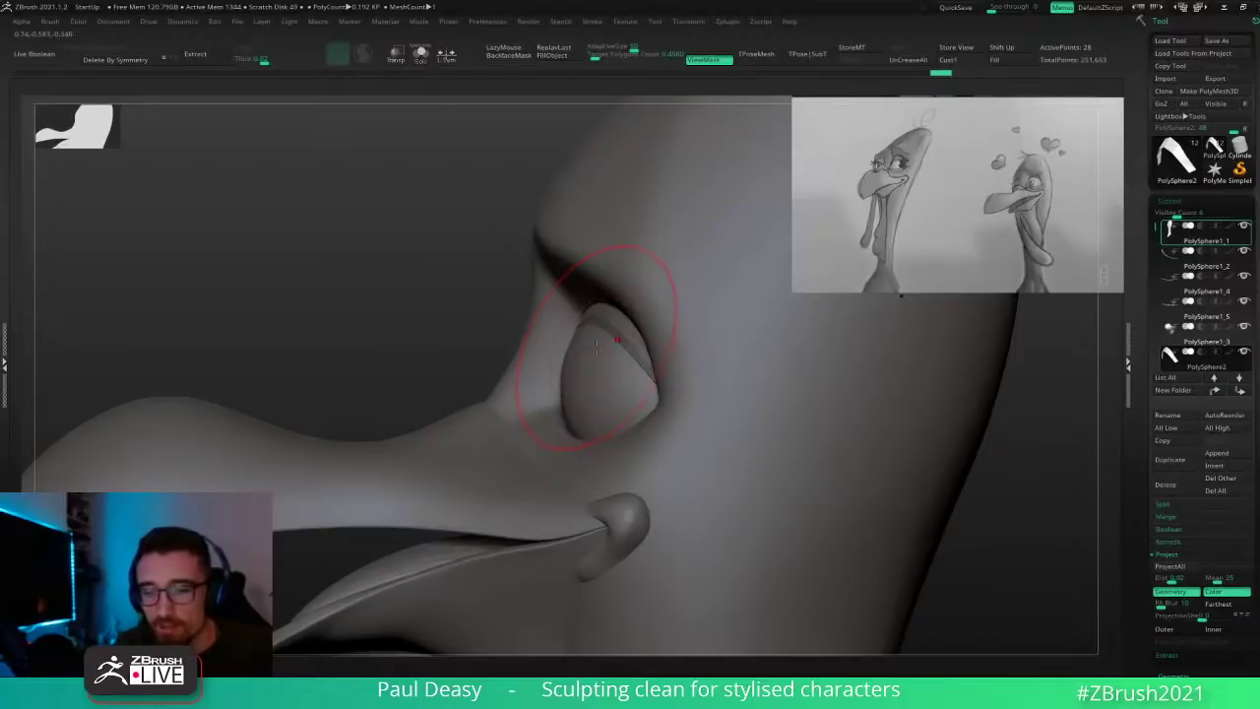
Step: Isolate the eyelid strips and inspect their edge flow and smooth subdivision preview before going back to the Move brush
{"action": "key", "text": "alt+s"}
{"action": "mouse_move", "coordinate": [484, 344]}
{"action": "left_mouse_down"}
{"action": "mouse_move", "coordinate": [746, 321]}
{"action": "mouse_move", "coordinate": [766, 330]}
{"action": "left_mouse_up"}
{"action": "key", "text": "b"}
{"action": "key", "text": "z"}
{"action": "key", "text": "m"}
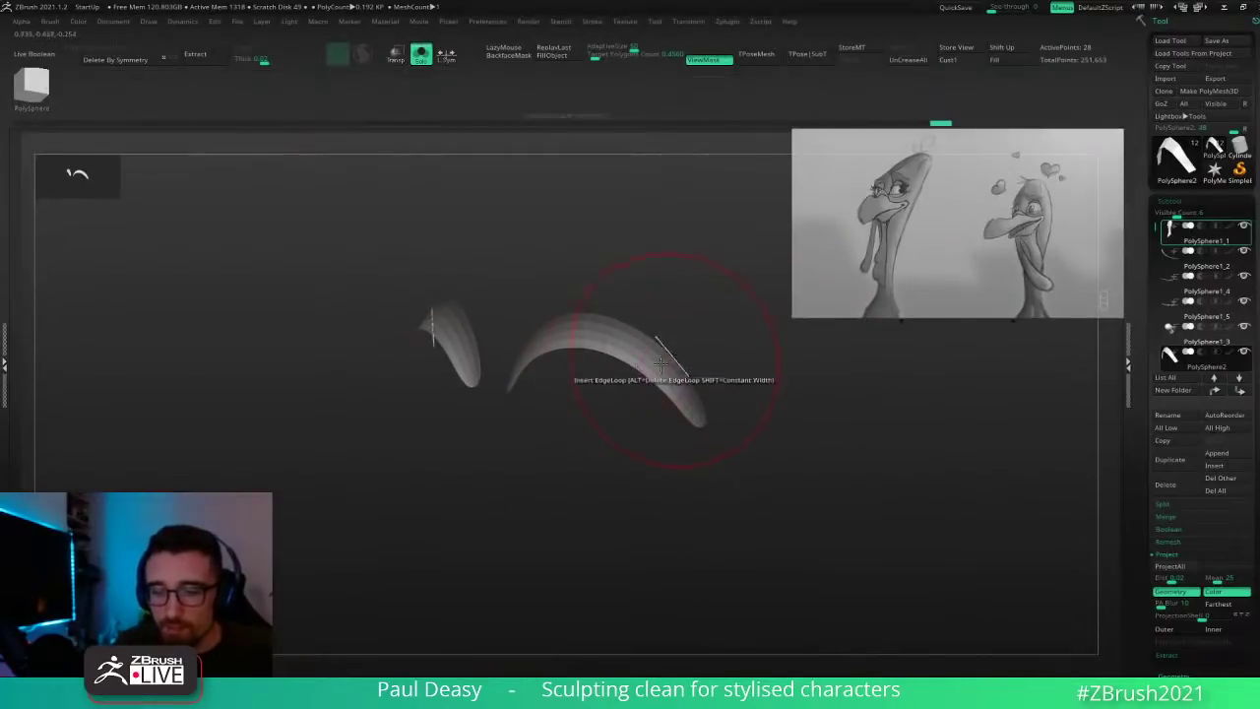
{"action": "key", "text": "ctrl+d"}
{"action": "key", "text": "b"}
{"action": "key", "text": "m"}
{"action": "key", "text": "v"}
{"action": "key", "text": "shift+d"}
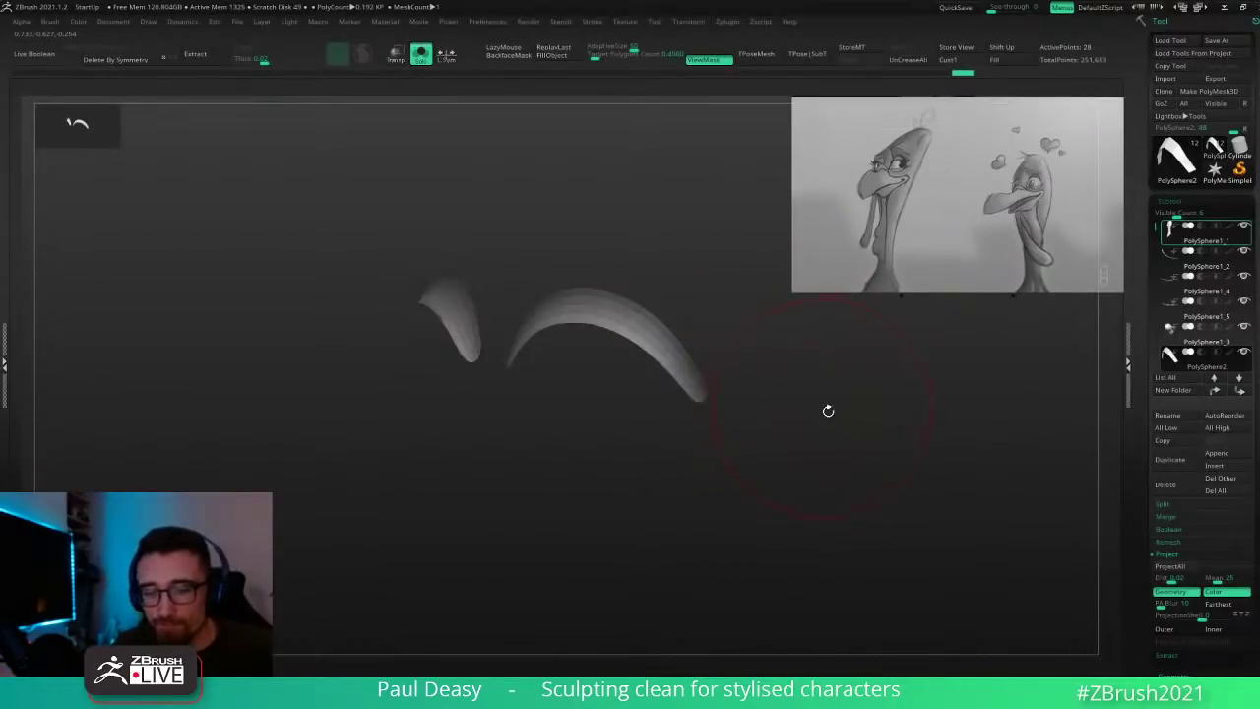
{"action": "key", "text": "ctrl+d"}
{"action": "mouse_move", "coordinate": [828, 411]}
{"action": "left_mouse_down"}
{"action": "mouse_move", "coordinate": [723, 370]}
{"action": "mouse_move", "coordinate": [651, 387]}
{"action": "mouse_move", "coordinate": [678, 381]}
{"action": "mouse_move", "coordinate": [692, 394]}
{"action": "mouse_move", "coordinate": [685, 423]}
{"action": "left_mouse_up"}
Step: Bring back the head and fit the eyelid strips' outer corners and lower edges to the eyeballs with a smaller Move brush
{"action": "key", "text": "alt+s"}
{"action": "key", "text": "space"}
{"action": "key", "text": "space"}
{"action": "key", "text": "space"}
{"action": "key", "text": "space"}
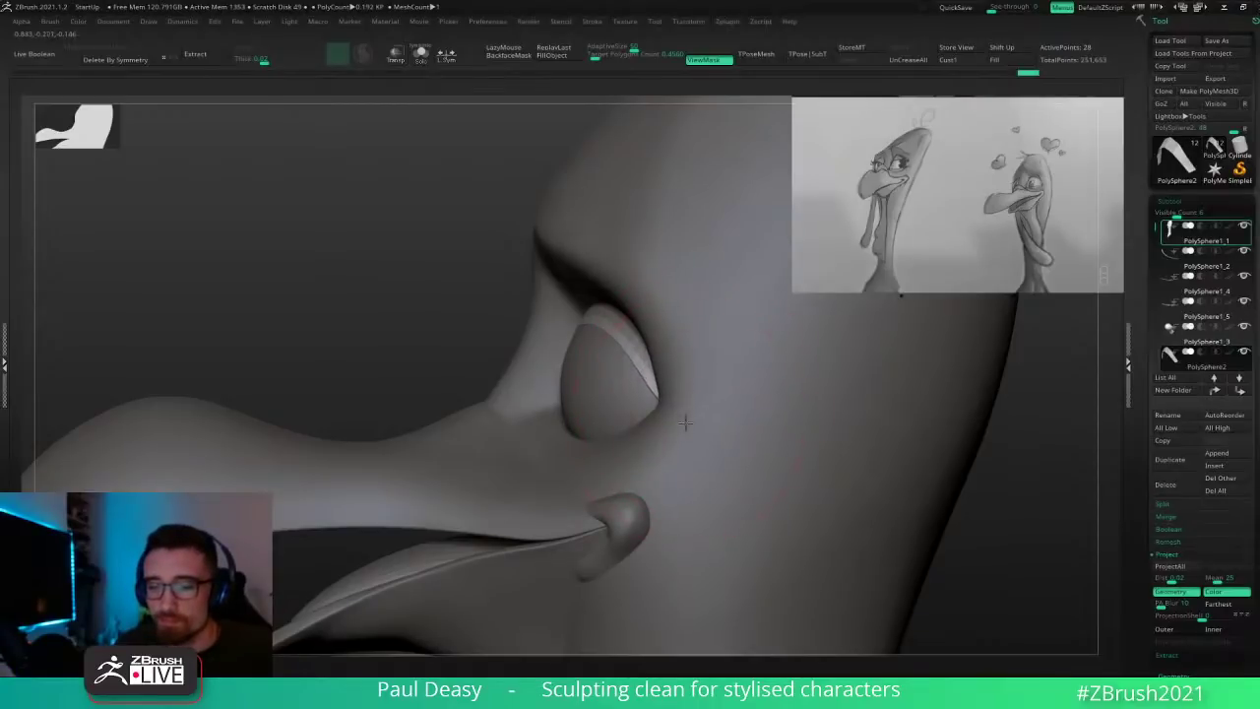
{"action": "right_click_drag", "start_coordinate": [676, 401], "coordinate": [699, 402]}
{"action": "left_click_drag", "start_coordinate": [703, 416], "coordinate": [672, 390]}
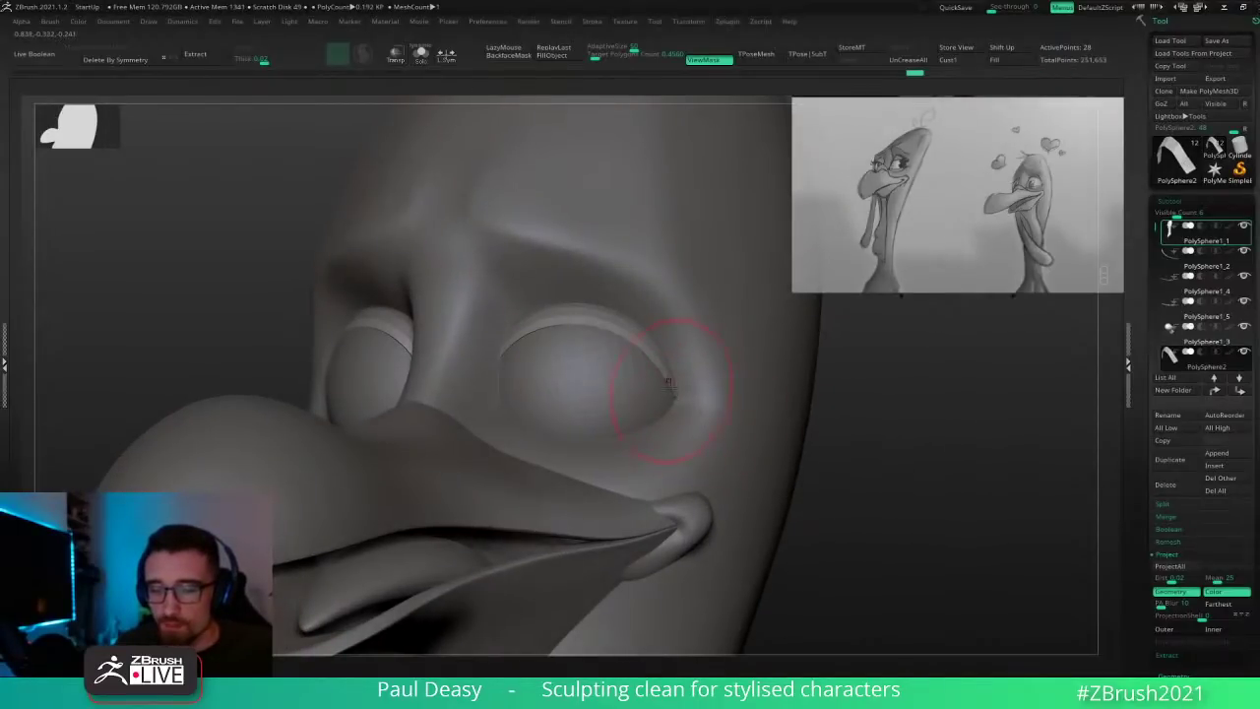
{"action": "right_click_drag", "start_coordinate": [667, 381], "coordinate": [695, 376], "text": "shift"}
{"action": "key", "text": "space"}
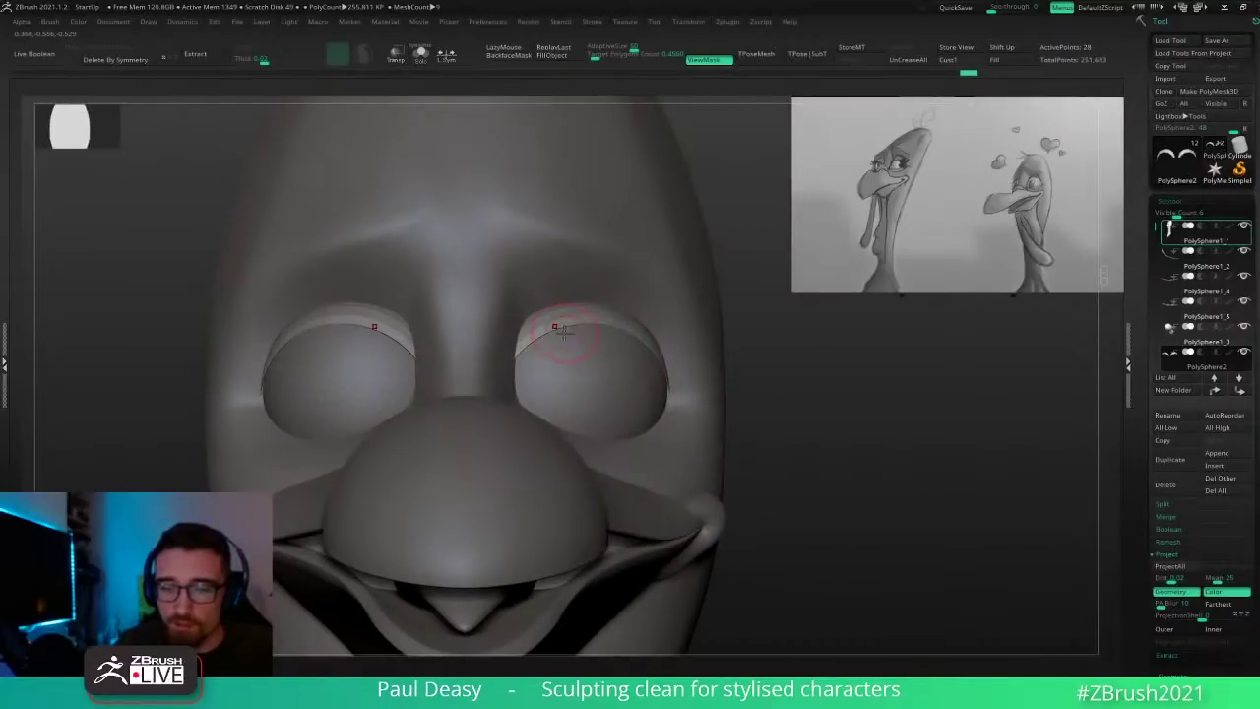
{"action": "key", "text": "space"}
{"action": "left_click_drag", "start_coordinate": [562, 328], "coordinate": [559, 325]}
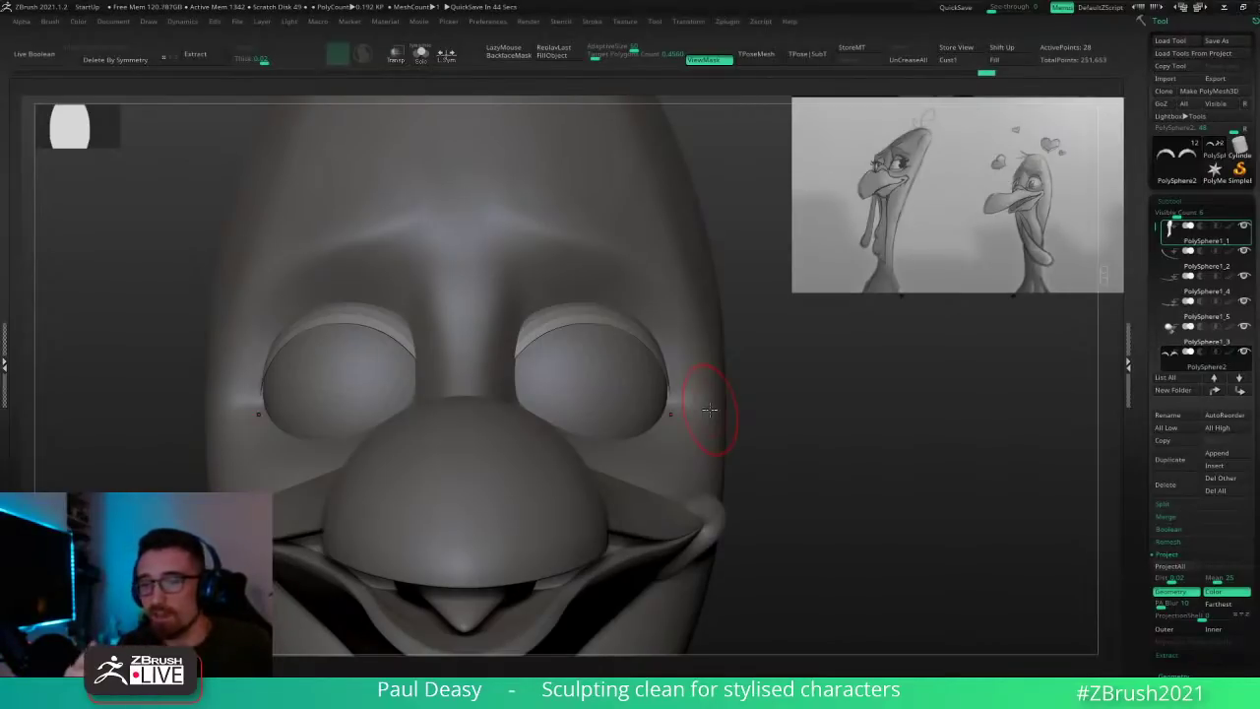
Step: Turn off the smooth subdivision preview on the eyelid strips and display their polygon frames
{"action": "left_click_drag", "start_coordinate": [710, 409], "coordinate": [591, 365]}
{"action": "key", "text": "space"}
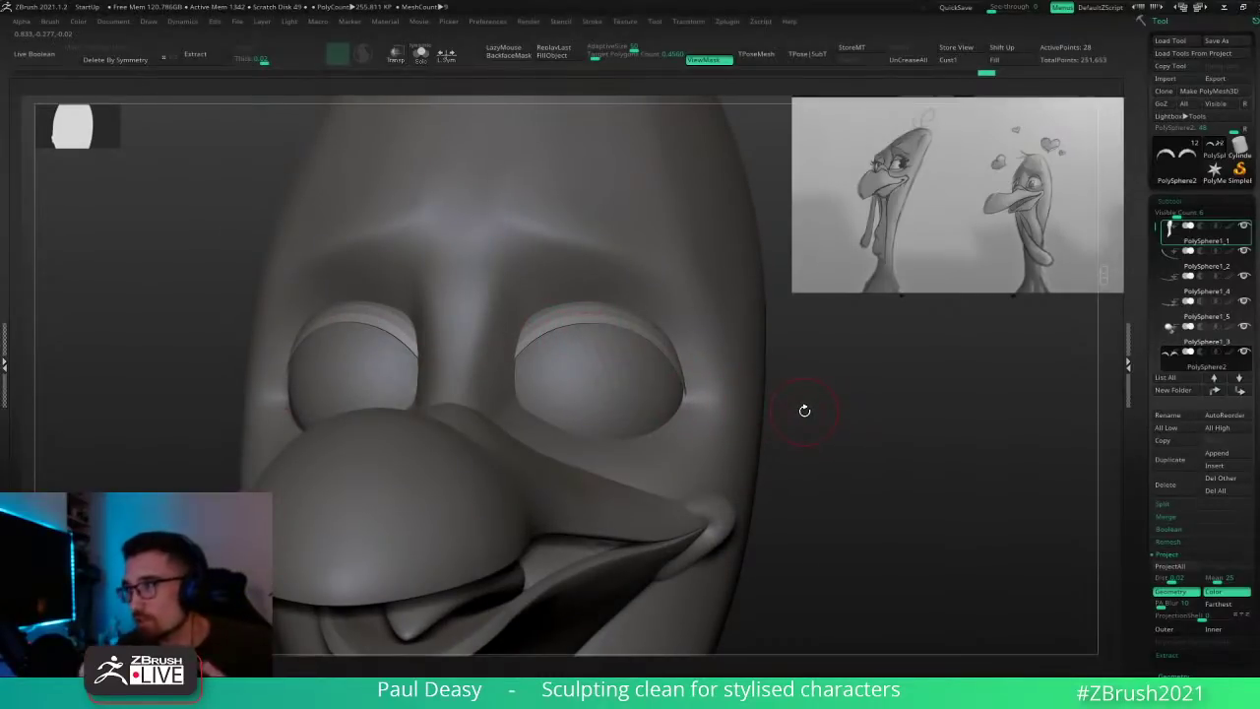
{"action": "mouse_move", "coordinate": [804, 410]}
{"action": "left_mouse_down"}
{"action": "mouse_move", "coordinate": [830, 419]}
{"action": "mouse_move", "coordinate": [784, 425]}
{"action": "left_mouse_up"}
{"action": "key", "text": "shift+d"}
{"action": "key", "text": "shift+f"}
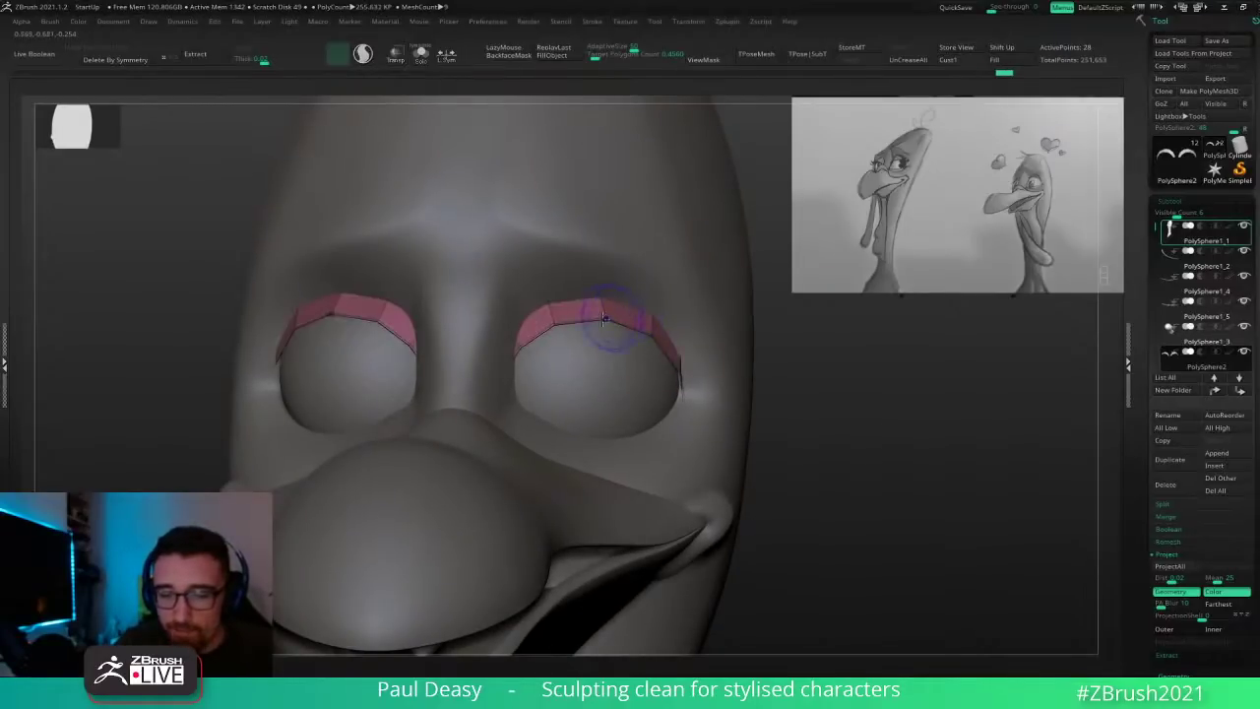
Step: Insert an edge loop across the eyelid strip with ZModeler, on the inner half near the top of the arch
{"action": "key", "text": "b"}
{"action": "key", "text": "z"}
{"action": "key", "text": "m"}
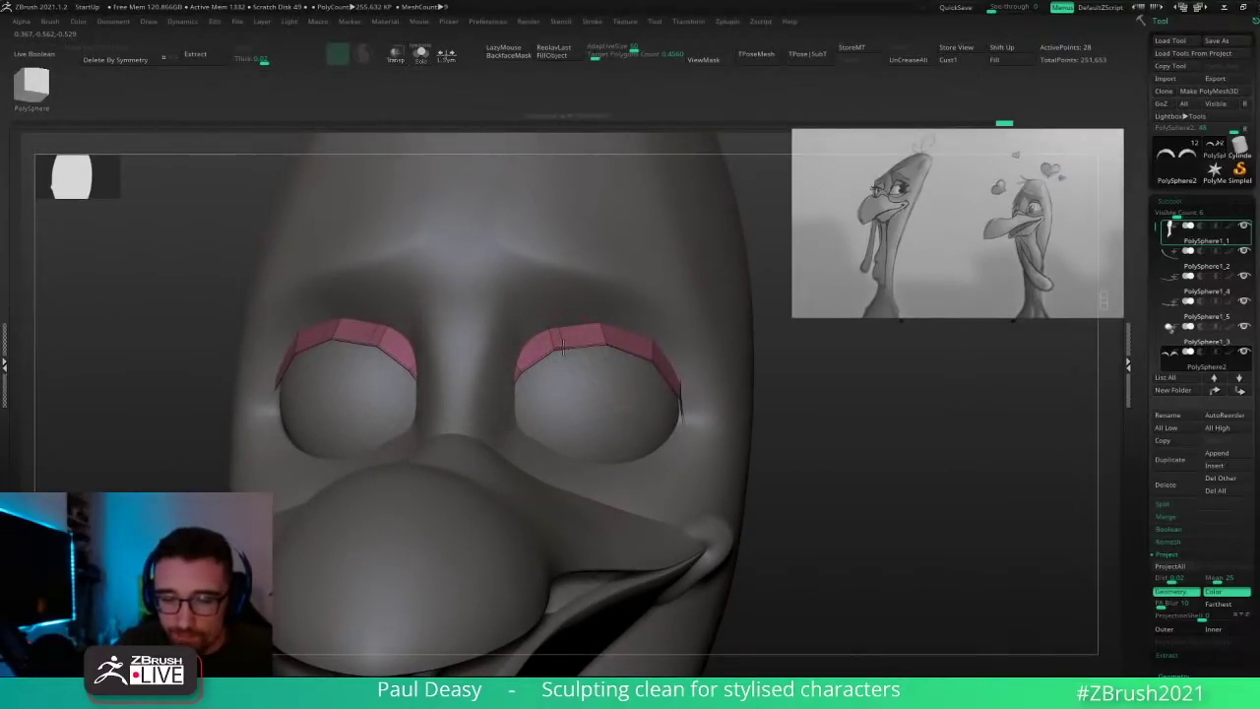
{"action": "left_click", "coordinate": [562, 347]}
Step: Isolate the eyelid strips and mask everything except their inner ends
{"action": "left_click_drag", "start_coordinate": [823, 427], "coordinate": [809, 401]}
{"action": "key", "text": "ctrl+alt+s"}
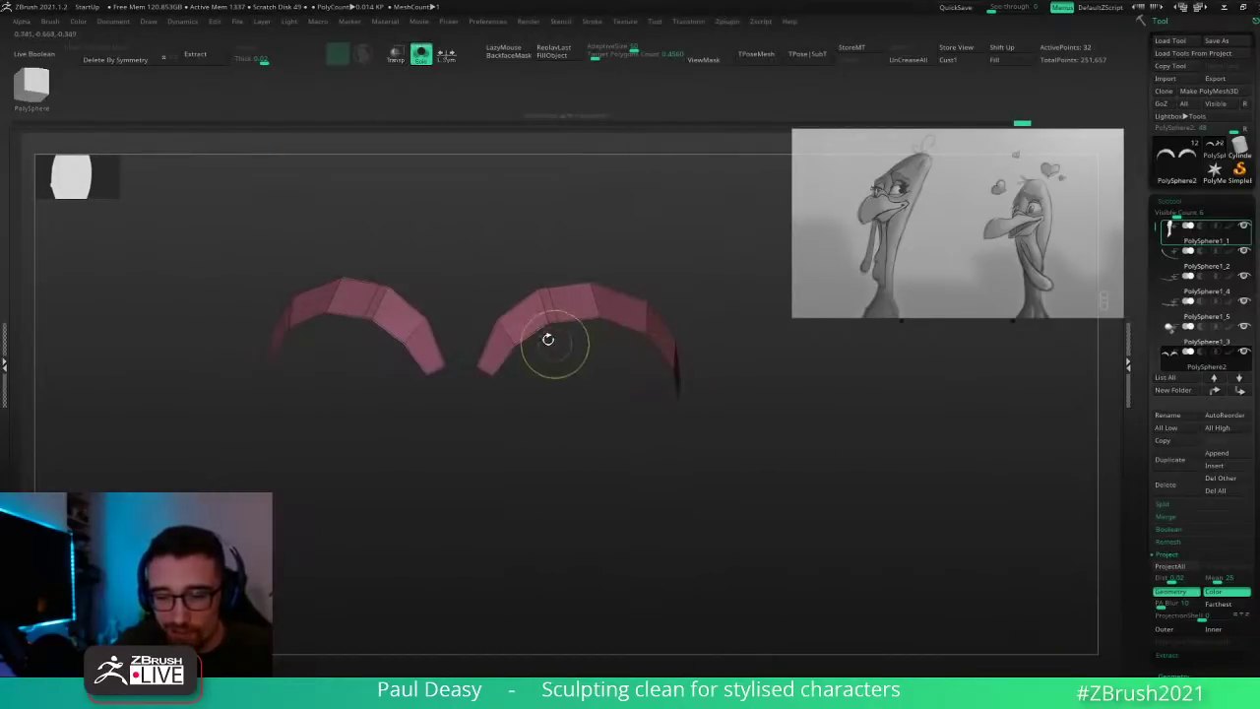
{"action": "mouse_move", "coordinate": [518, 298]}
{"action": "left_mouse_down", "text": "ctrl"}
{"action": "mouse_move", "coordinate": [528, 425]}
{"action": "mouse_move", "coordinate": [471, 274]}
{"action": "mouse_move", "coordinate": [508, 273]}
{"action": "left_mouse_up", "text": "ctrl"}
{"action": "left_click", "coordinate": [688, 457], "text": "ctrl"}
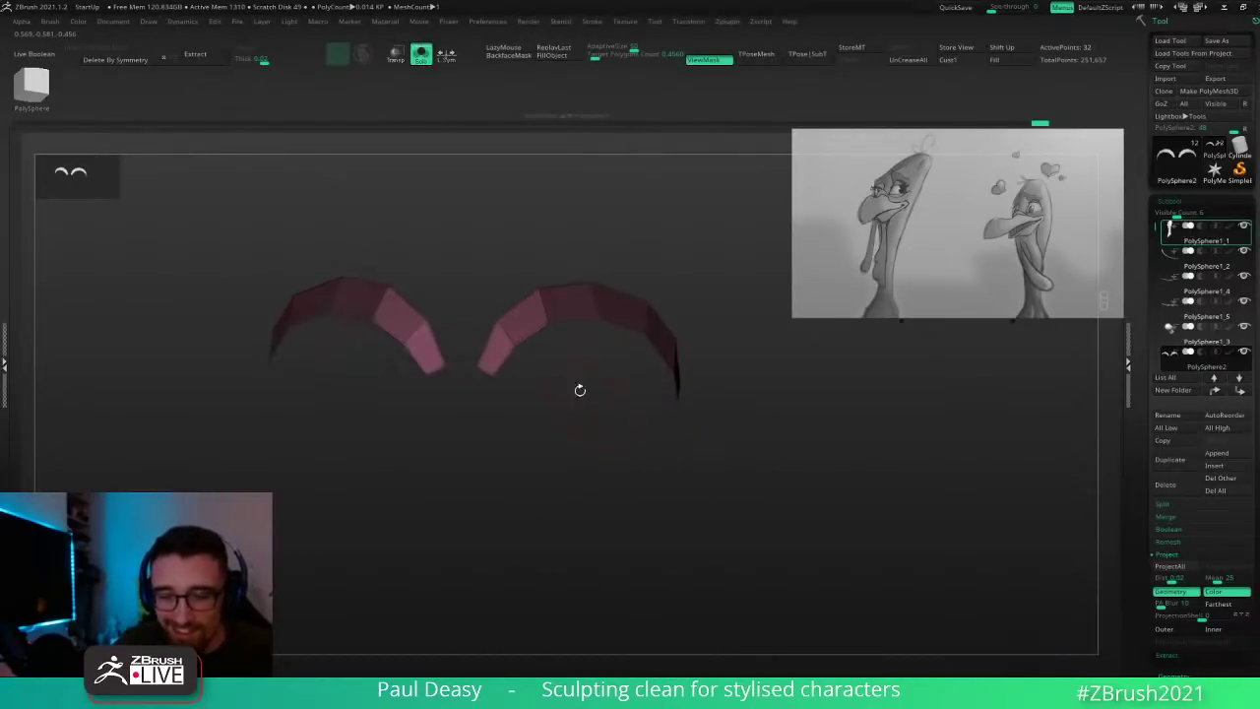
Step: Show the head again and reshape the strips' unmasked inner ends around the eyeballs' inner corners with the Move brush
{"action": "key", "text": "ctrl+alt+s"}
{"action": "key", "text": "space"}
{"action": "key", "text": "b"}
{"action": "key", "text": "m"}
{"action": "key", "text": "v"}
{"action": "key", "text": "space"}
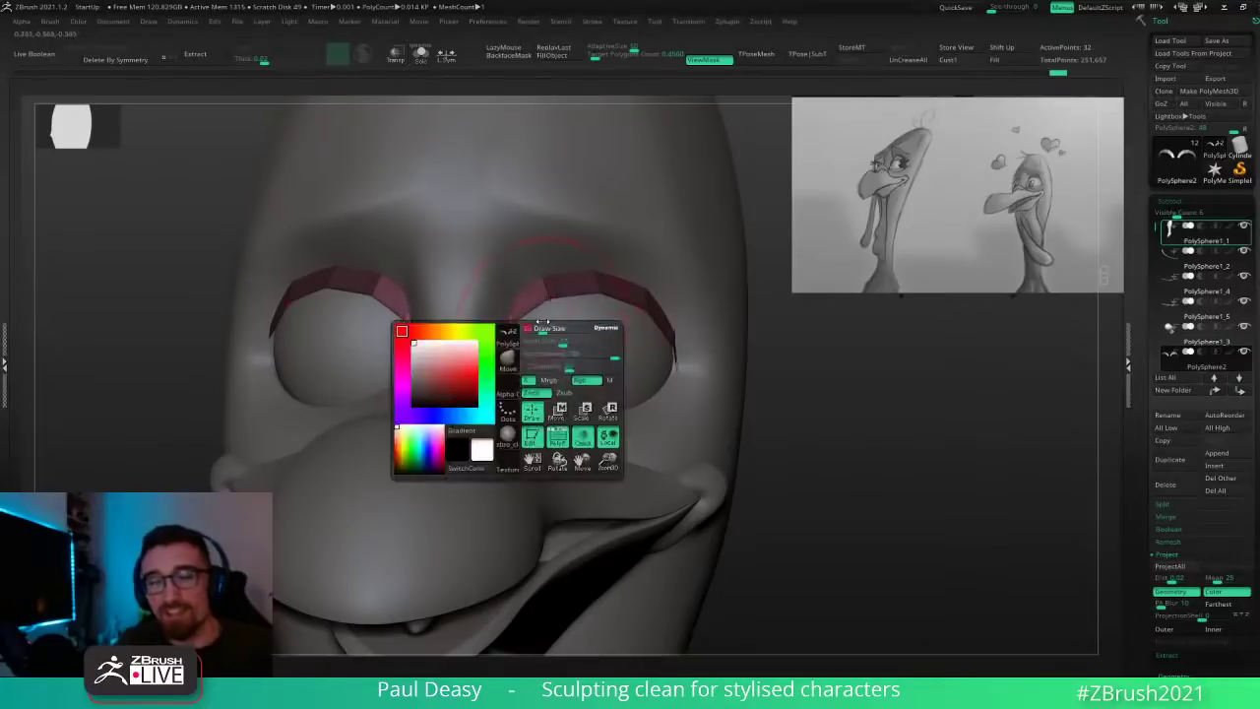
{"action": "left_click_drag", "start_coordinate": [542, 322], "coordinate": [541, 323]}
{"action": "left_click_drag", "start_coordinate": [502, 362], "coordinate": [513, 384]}
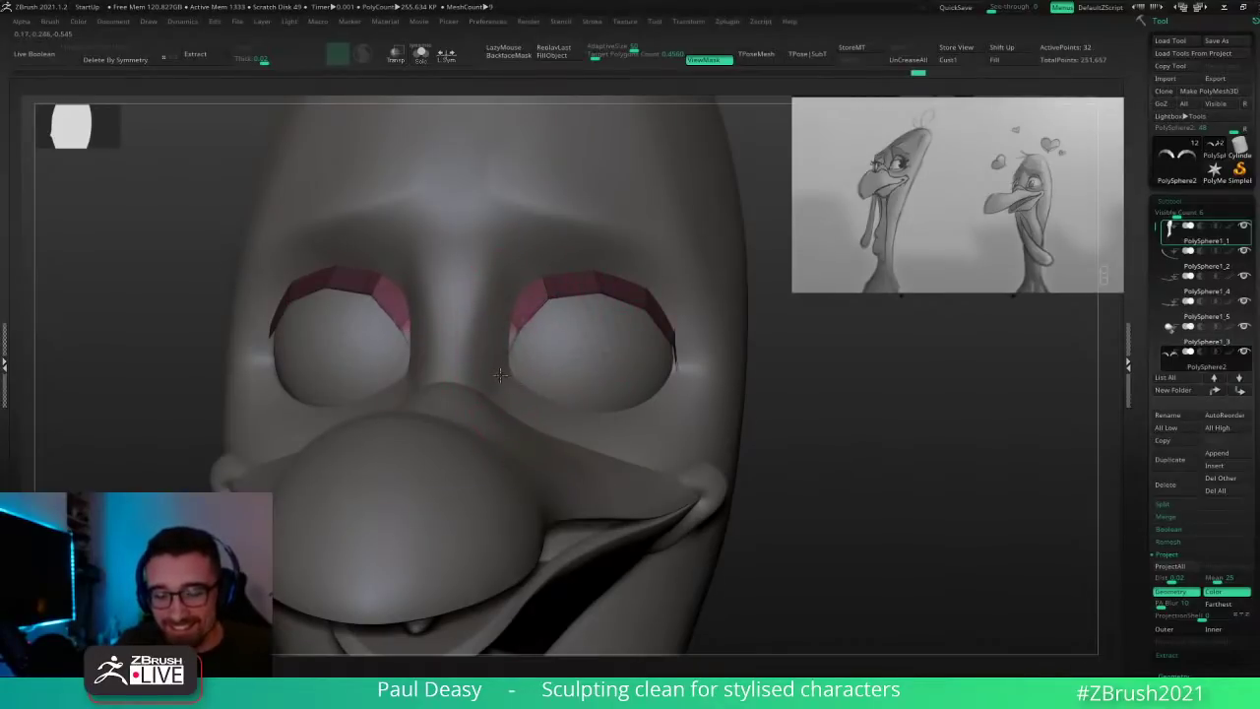
{"action": "key", "text": "space"}
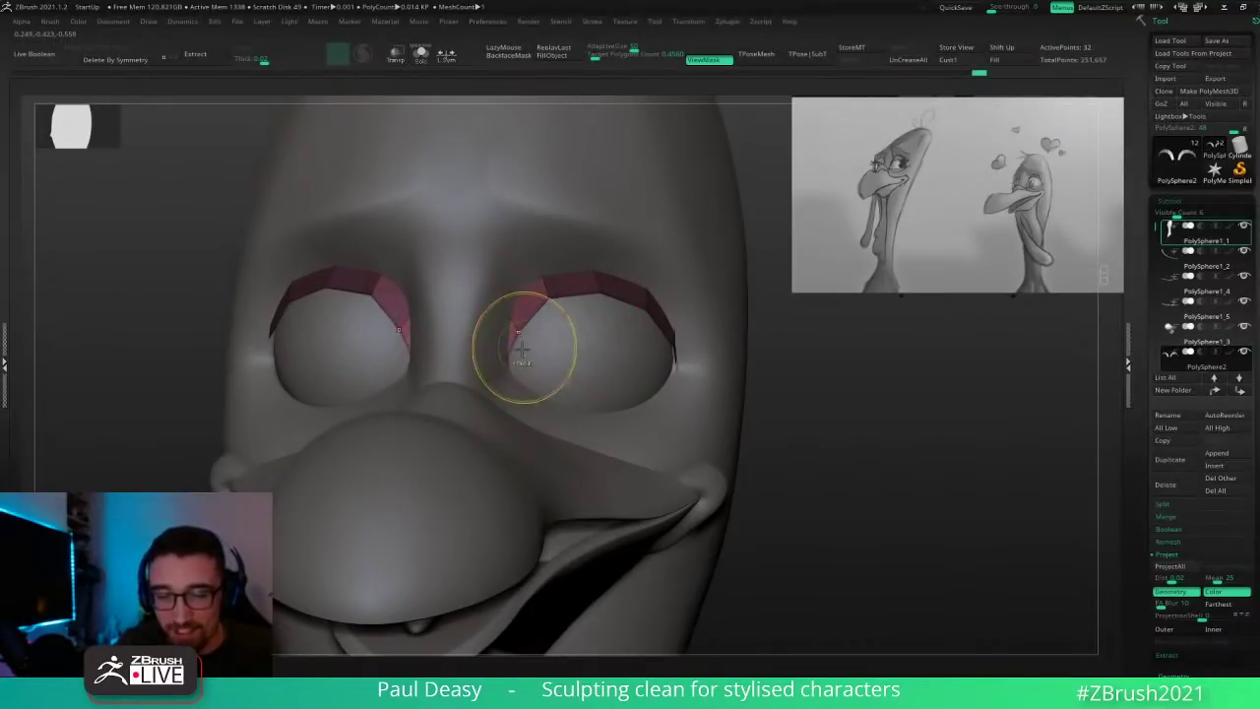
{"action": "left_click_drag", "start_coordinate": [522, 350], "coordinate": [518, 346]}
Step: Nudge the eyelid strip's outer tip toward the socket's outer corner and isolate the strips
{"action": "left_click_drag", "start_coordinate": [916, 438], "coordinate": [803, 423]}
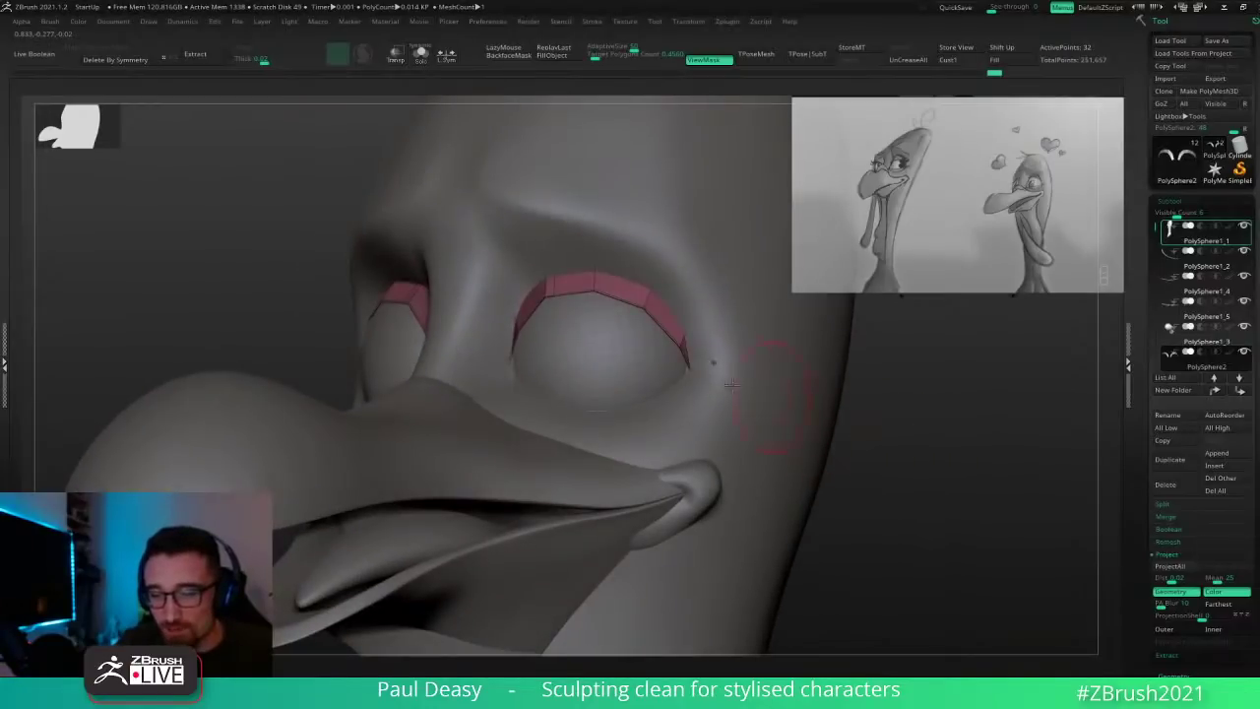
{"action": "key", "text": "space"}
{"action": "left_click_drag", "start_coordinate": [687, 368], "coordinate": [698, 372]}
{"action": "left_click", "coordinate": [843, 459]}
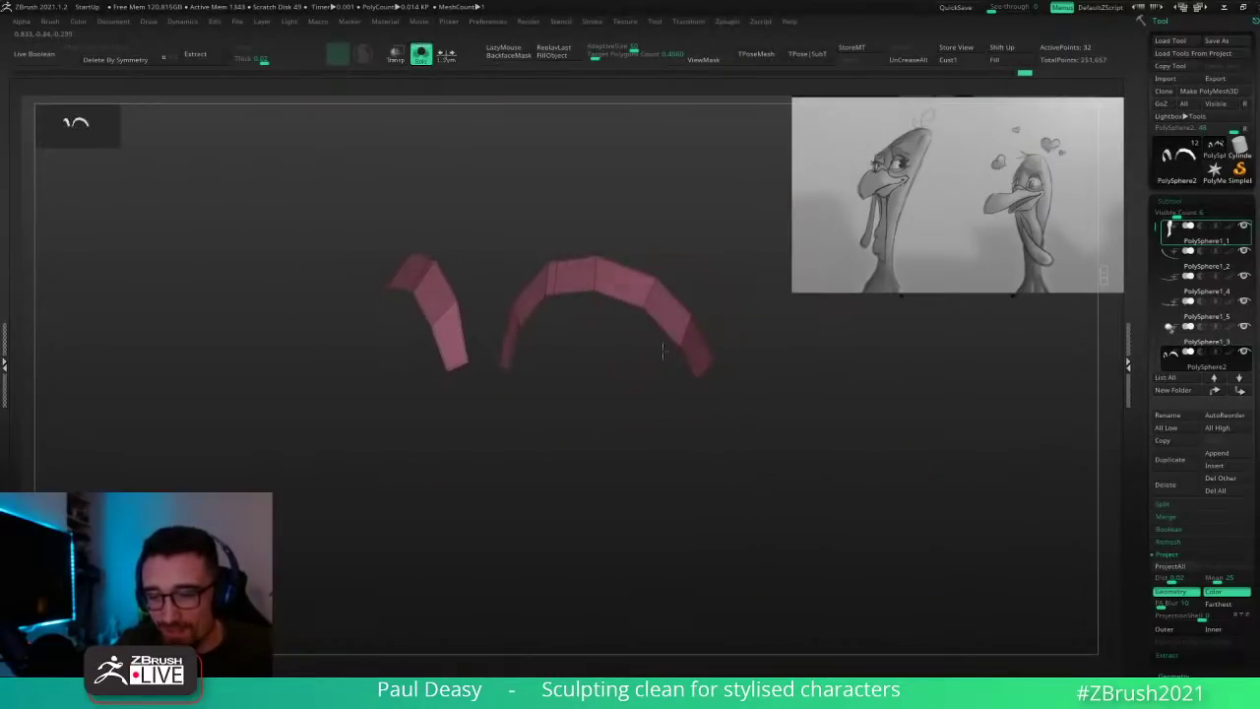
Step: Mask the upper rim of the isolated eyelid strips with ZModeler's Mask action, using the EdgeLoop Complete target
{"action": "key", "text": "space"}
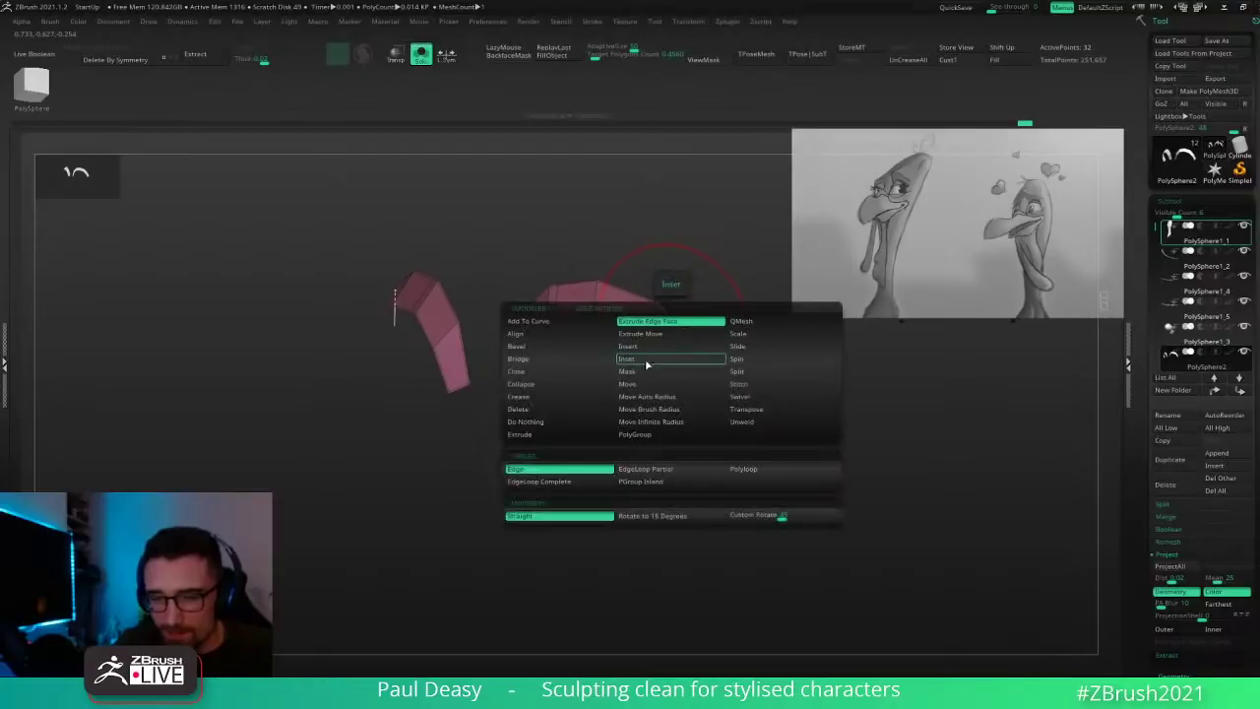
{"action": "left_click", "coordinate": [646, 362]}
{"action": "left_click", "coordinate": [647, 372]}
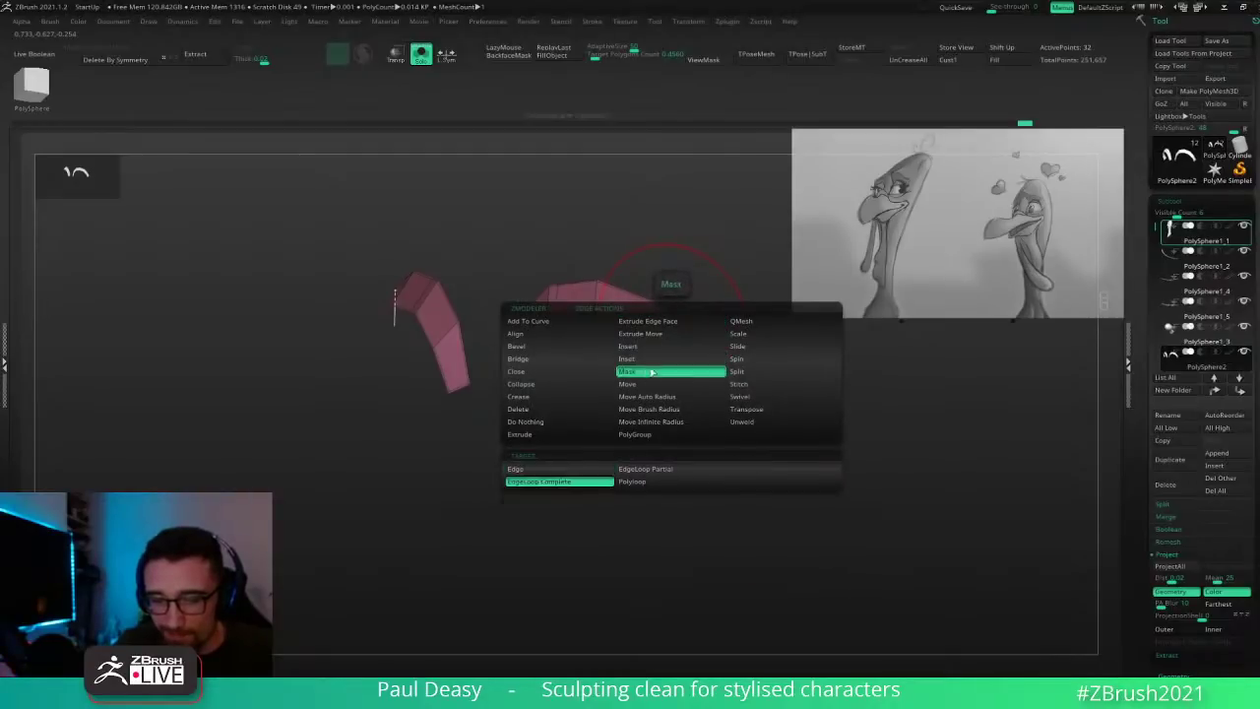
{"action": "left_click", "coordinate": [670, 324]}
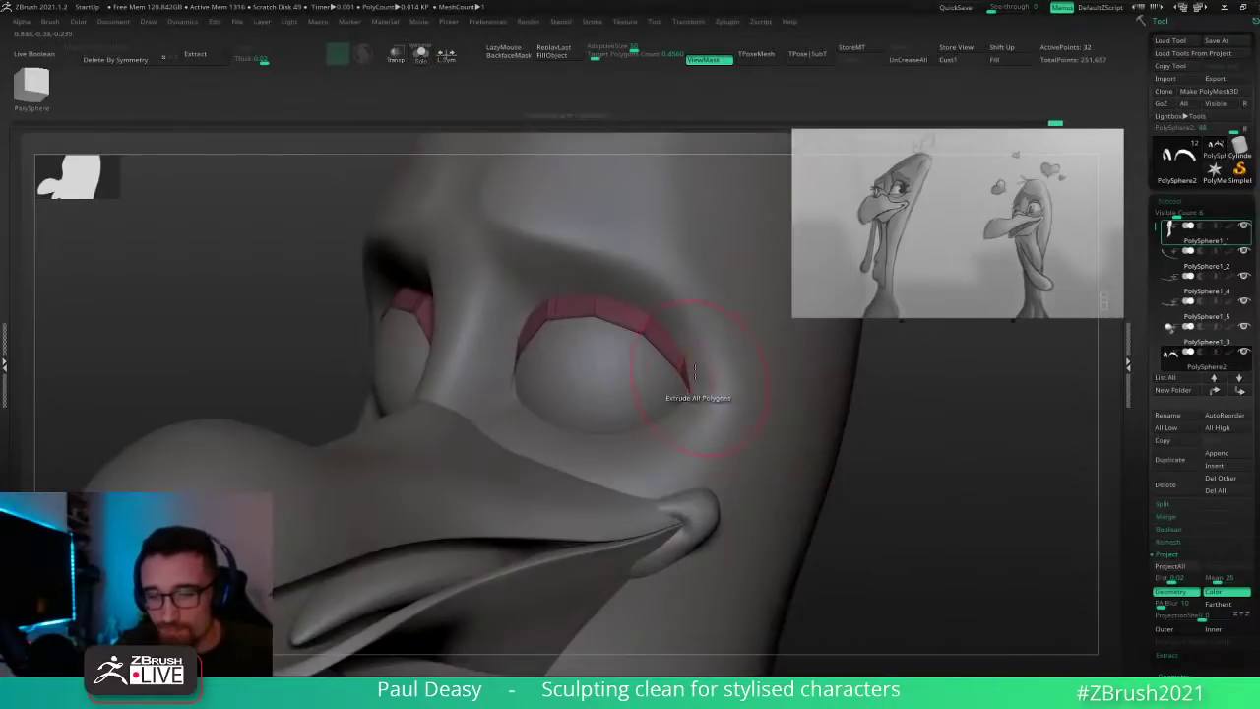
{"action": "left_click_drag", "start_coordinate": [920, 459], "coordinate": [867, 441], "text": "ctrl"}
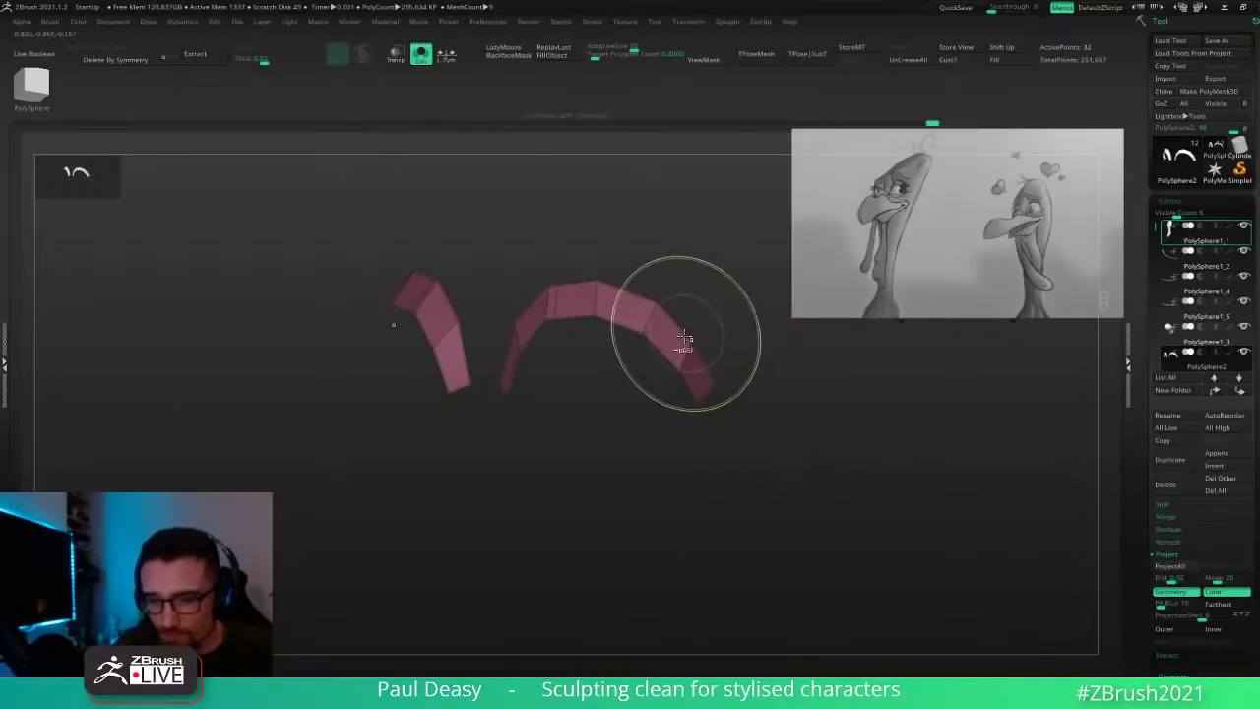
{"action": "key", "text": "space"}
{"action": "left_click", "coordinate": [642, 376]}
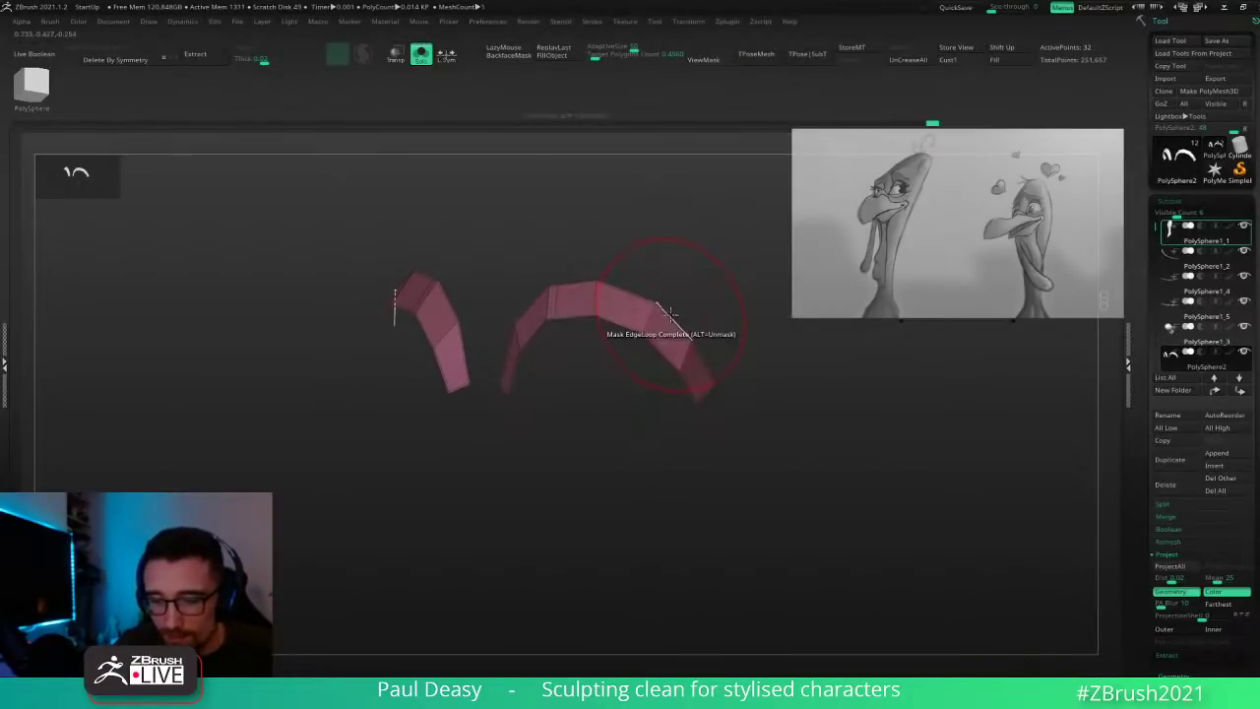
{"action": "left_click", "coordinate": [699, 347]}
{"action": "left_click", "coordinate": [838, 440]}
{"action": "key", "text": "space"}
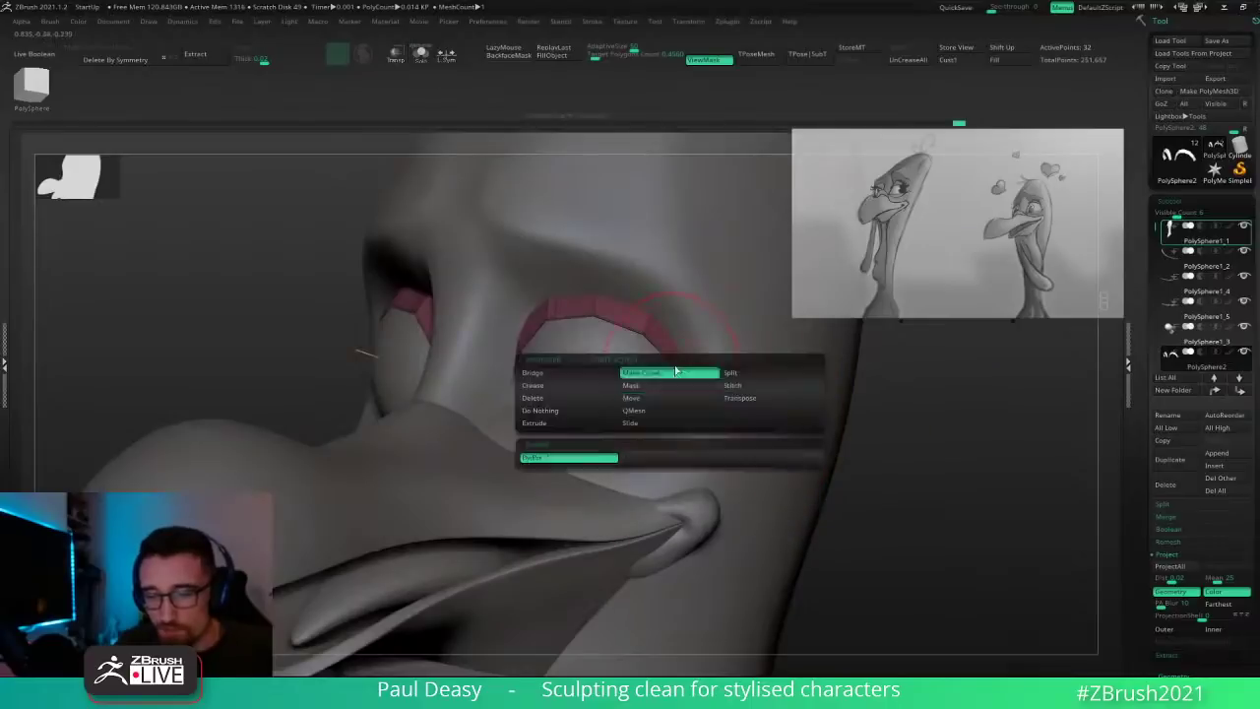
Step: Invert the mask and fit the strips' outer ends around the eyeballs' outer corners with the Move brush
{"action": "key", "text": "b"}
{"action": "key", "text": "m"}
{"action": "key", "text": "v"}
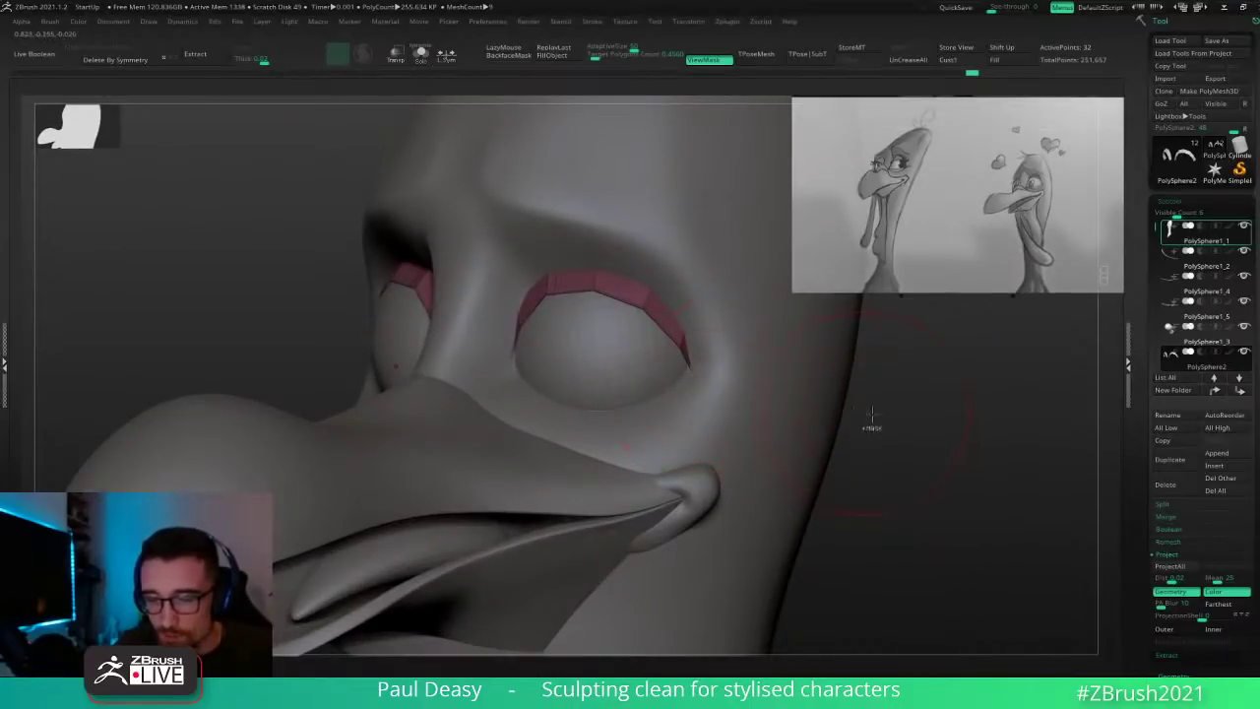
{"action": "left_click", "coordinate": [872, 413], "text": "ctrl"}
{"action": "key", "text": "space"}
{"action": "left_click_drag", "start_coordinate": [688, 369], "coordinate": [679, 384]}
{"action": "right_click_drag", "start_coordinate": [679, 379], "coordinate": [702, 370], "text": "shift"}
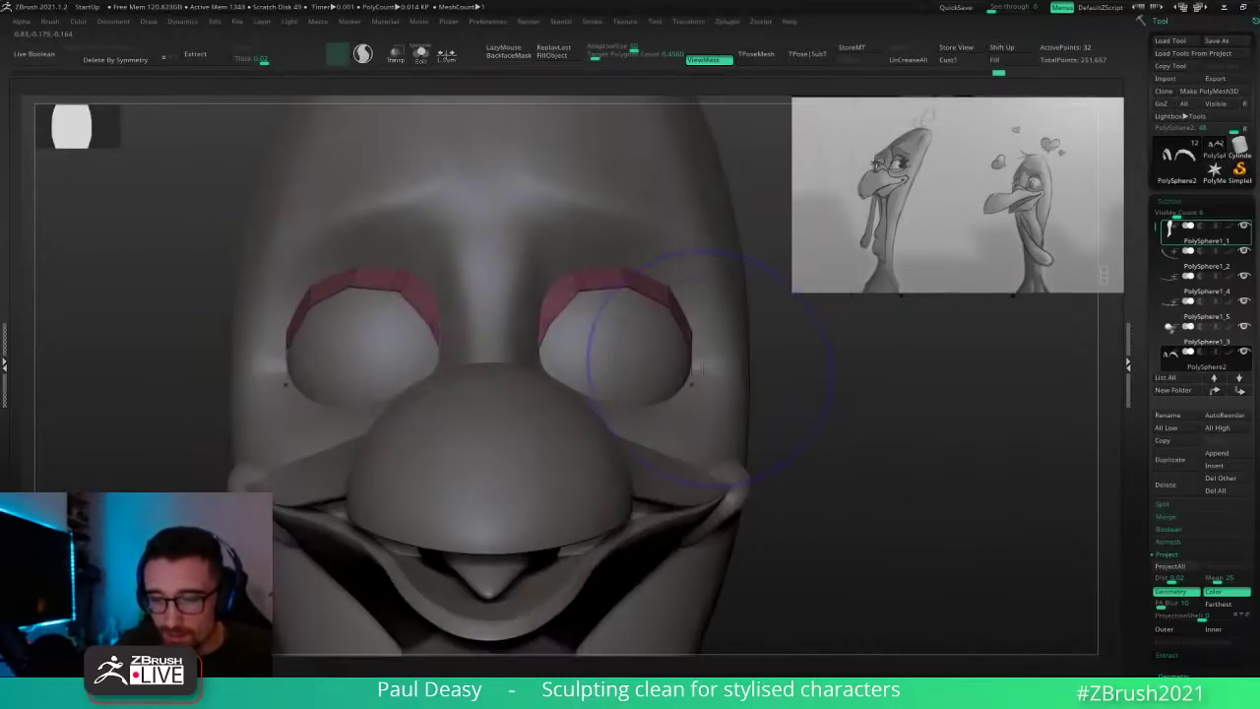
{"action": "left_click_drag", "start_coordinate": [874, 402], "coordinate": [737, 380]}
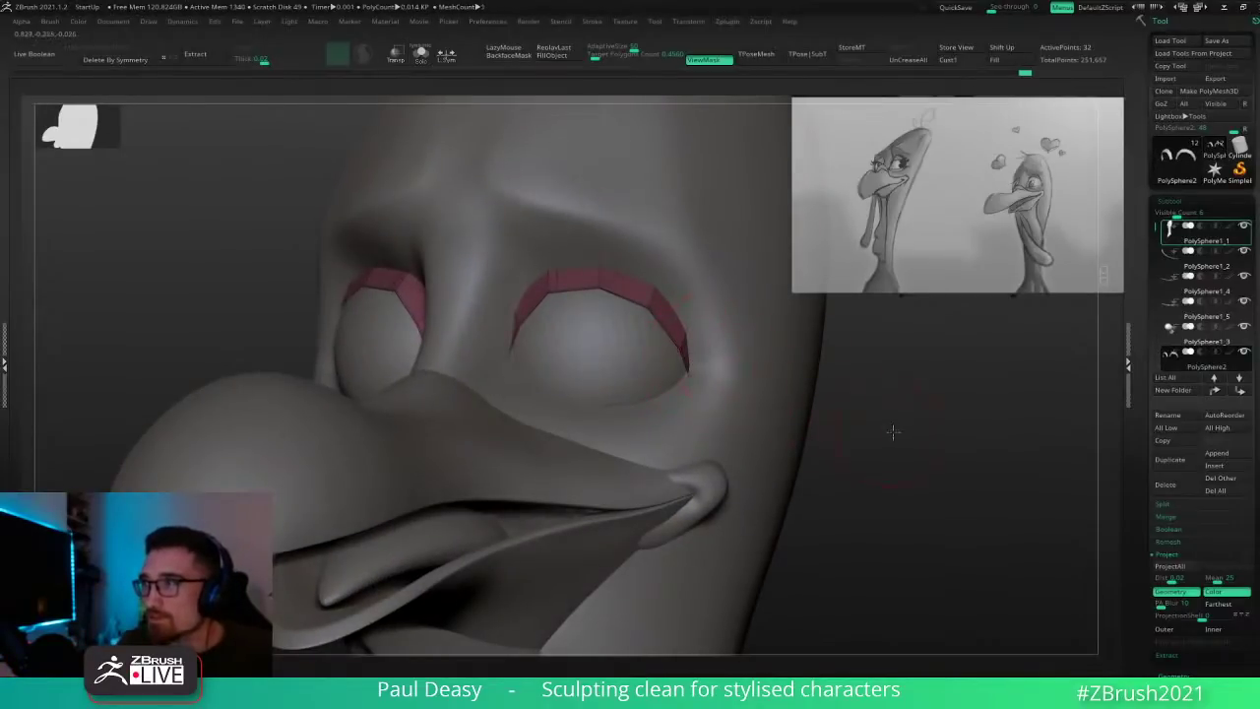
Step: Isolate the eyelid strips, clear their mask and insert a single edge loop lengthwise along their middle with ZModeler
{"action": "left_click_drag", "start_coordinate": [891, 433], "coordinate": [818, 391], "text": "shift"}
{"action": "key", "text": "alt+s"}
{"action": "left_click_drag", "start_coordinate": [799, 345], "coordinate": [768, 379], "text": "ctrl"}
{"action": "key", "text": "b"}
{"action": "key", "text": "z"}
{"action": "key", "text": "m"}
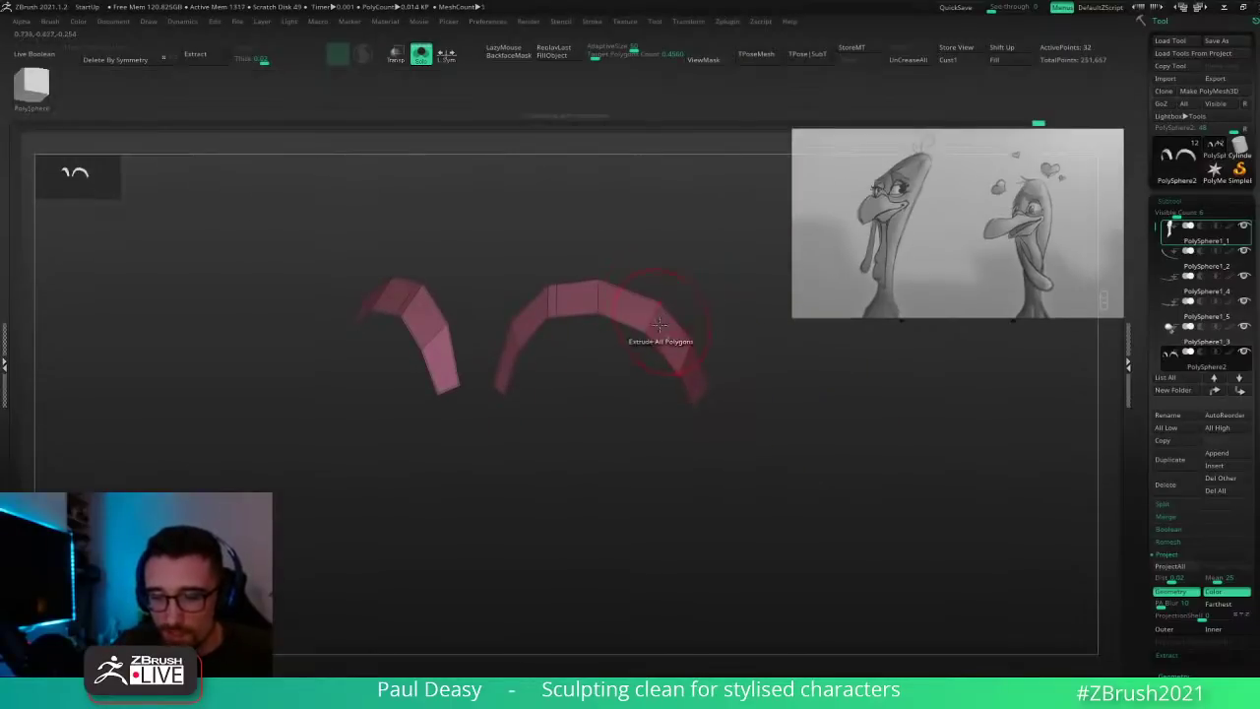
{"action": "key", "text": "space"}
{"action": "left_click", "coordinate": [652, 322]}
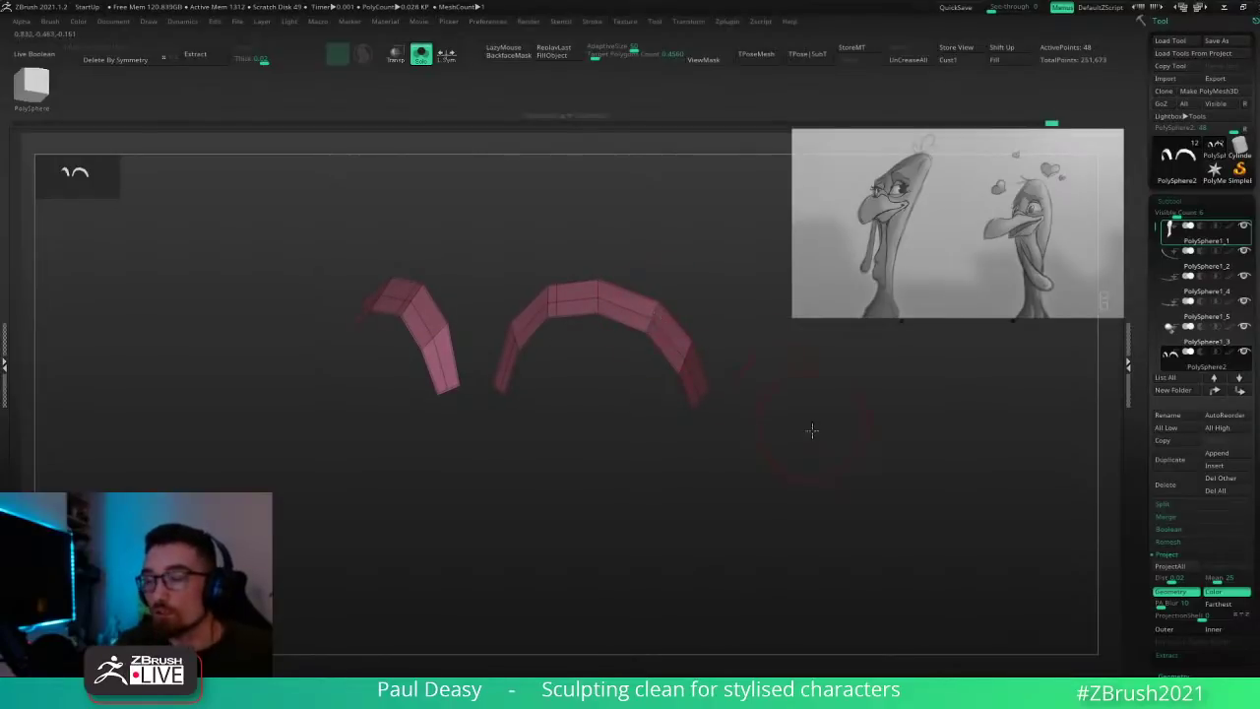
Step: Mask the lengthwise middle loop of the eyelid strips with ZModeler's Mask edge action
{"action": "left_click_drag", "start_coordinate": [811, 430], "coordinate": [784, 419]}
{"action": "key", "text": "space"}
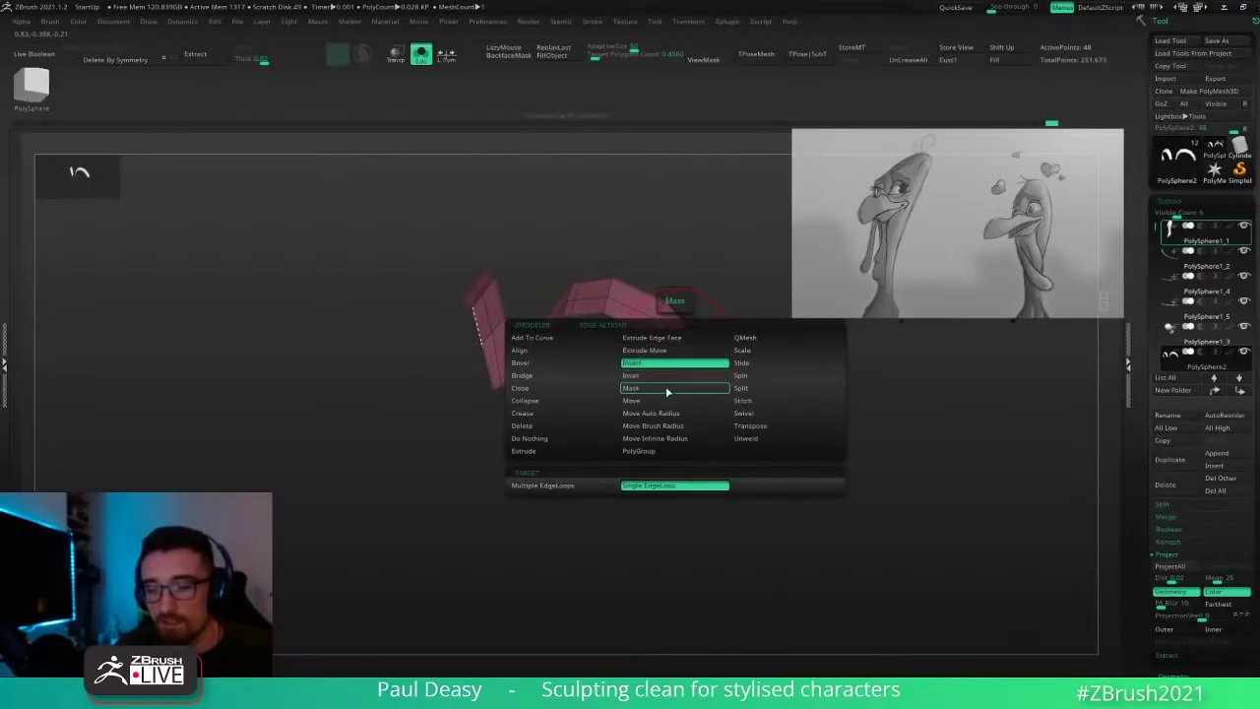
{"action": "left_click", "coordinate": [667, 388]}
{"action": "left_click", "coordinate": [682, 348]}
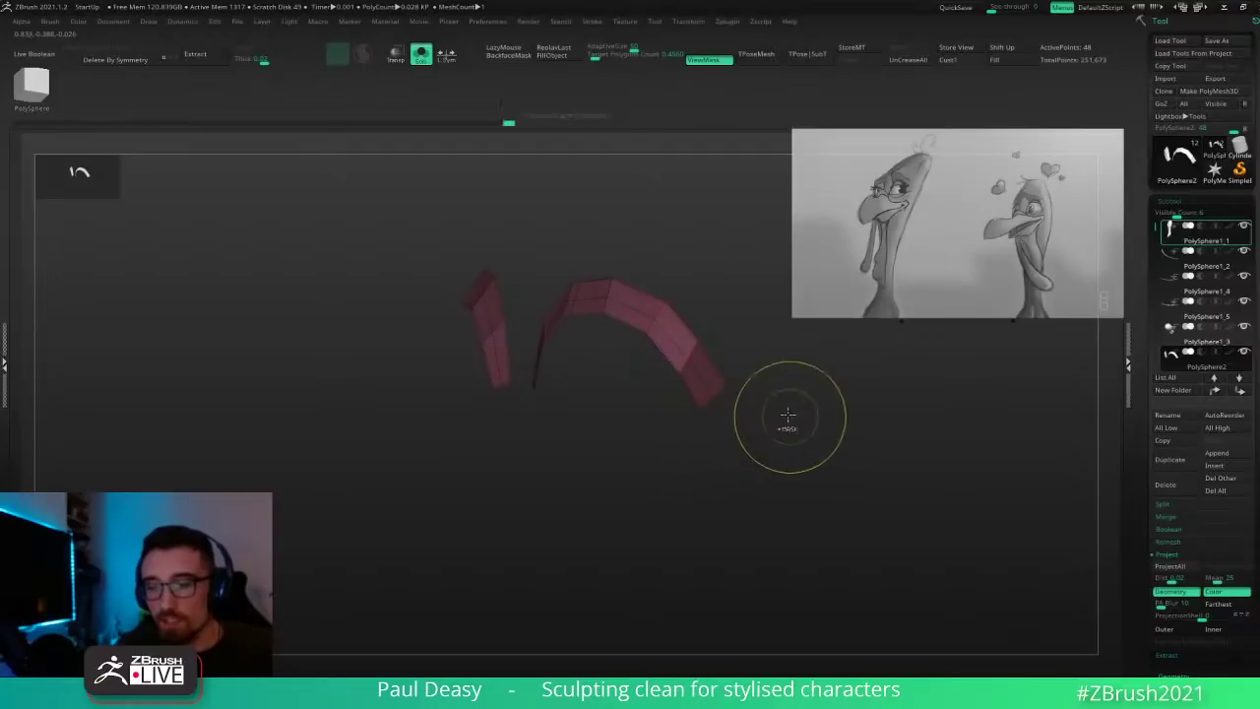
{"action": "left_click_drag", "start_coordinate": [802, 427], "coordinate": [799, 424]}
Step: Show the head again and adjust the strips' unmasked edges against the eyeballs with the Move brush
{"action": "key", "text": "alt+s"}
{"action": "key", "text": "b"}
{"action": "key", "text": "m"}
{"action": "key", "text": "v"}
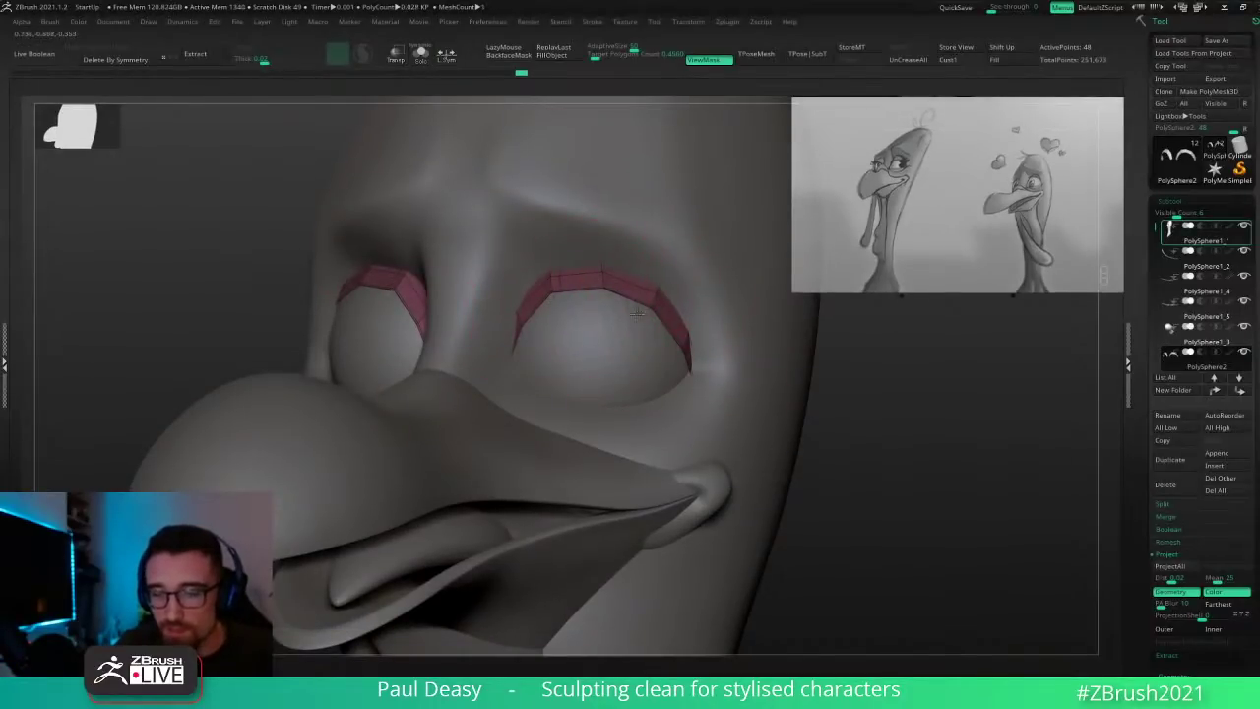
{"action": "key", "text": "space"}
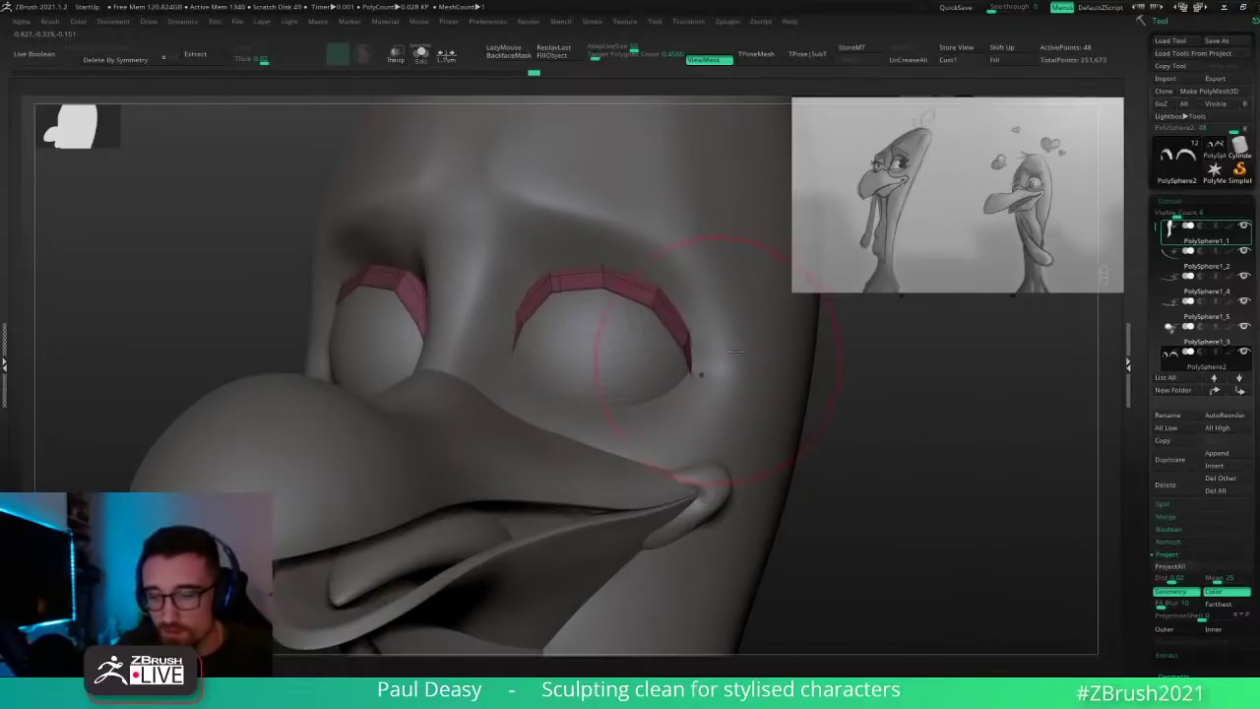
{"action": "left_click_drag", "start_coordinate": [869, 389], "coordinate": [838, 383], "text": "shift"}
{"action": "left_click", "coordinate": [576, 335], "text": "alt"}
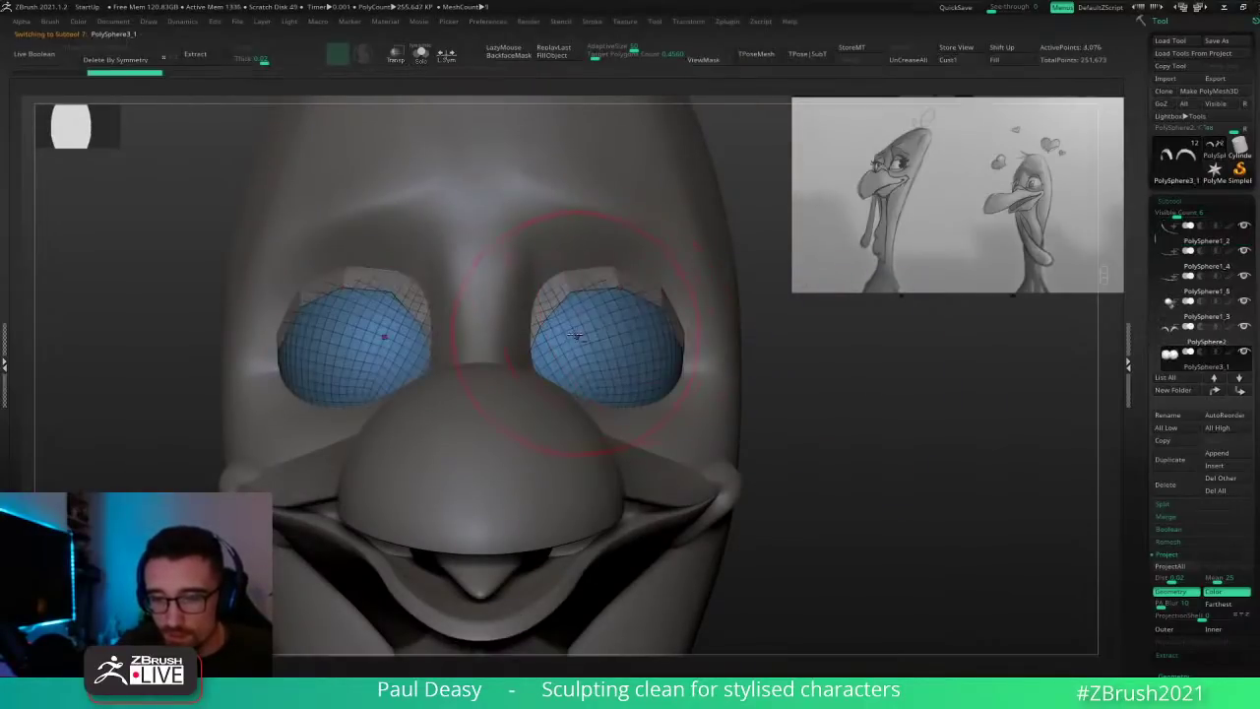
{"action": "left_click", "coordinate": [623, 284], "text": "alt"}
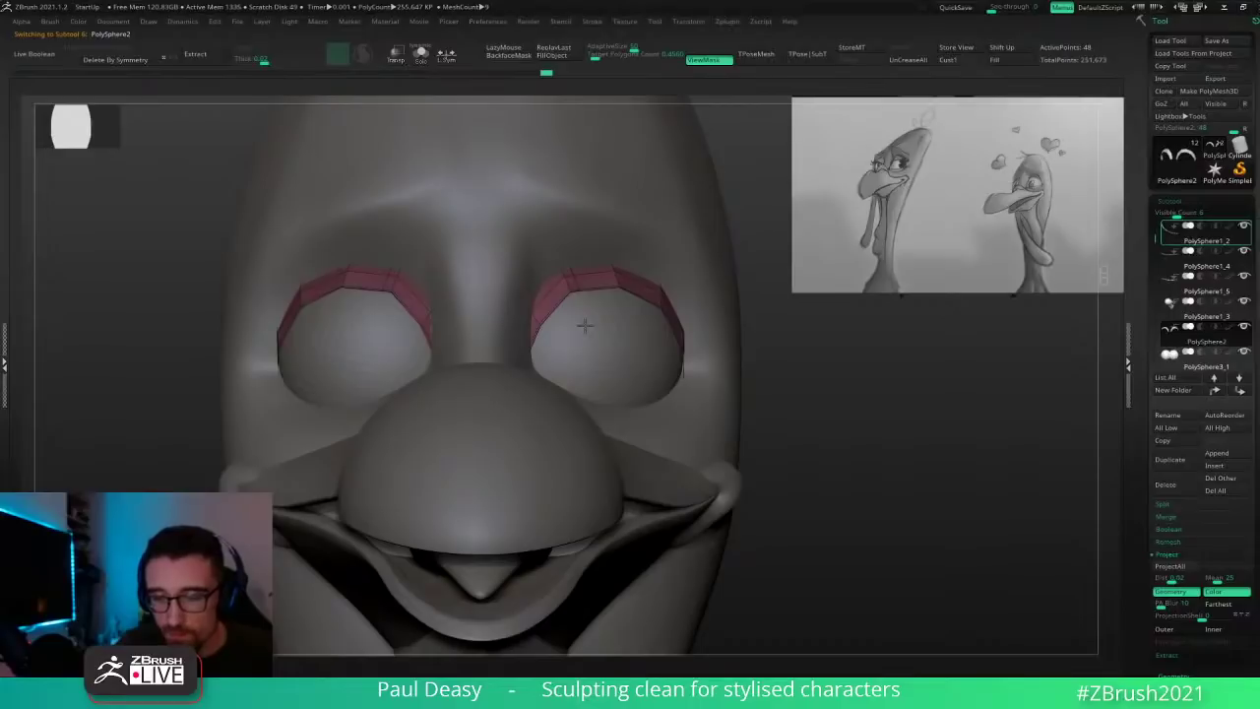
{"action": "left_click_drag", "start_coordinate": [796, 346], "coordinate": [748, 345]}
{"action": "left_click", "coordinate": [658, 342], "text": "alt"}
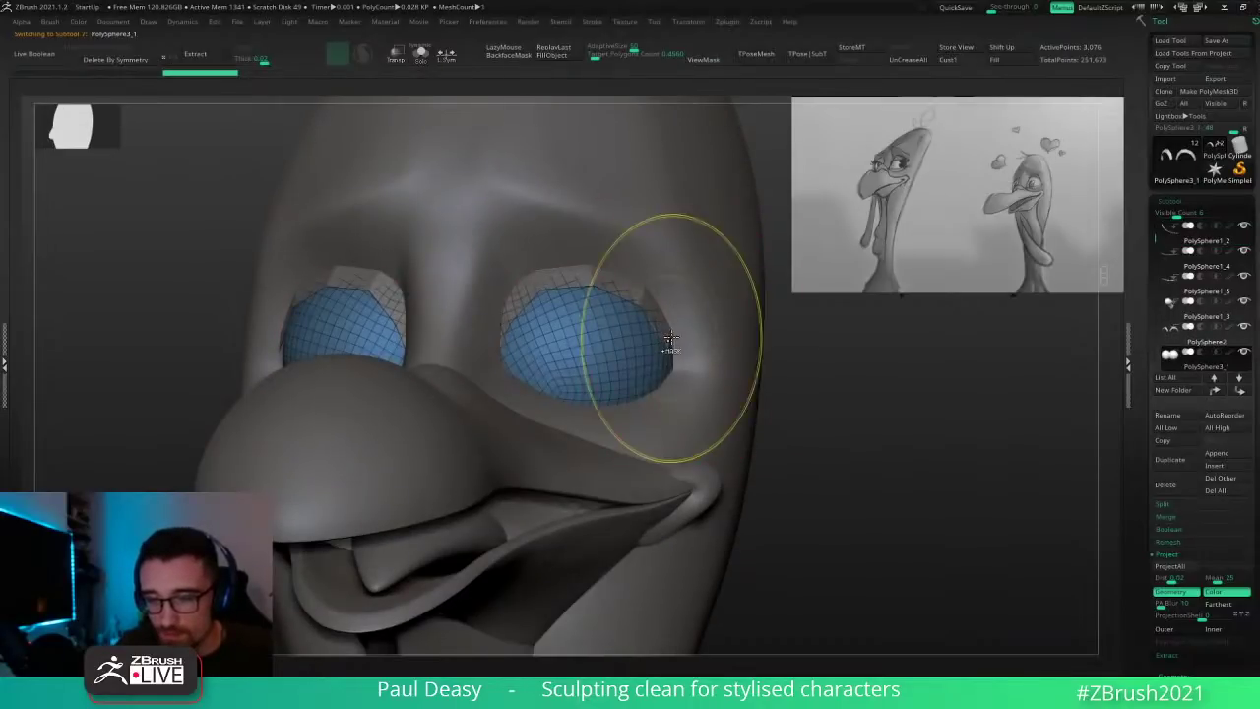
{"action": "left_click", "coordinate": [659, 329], "text": "alt"}
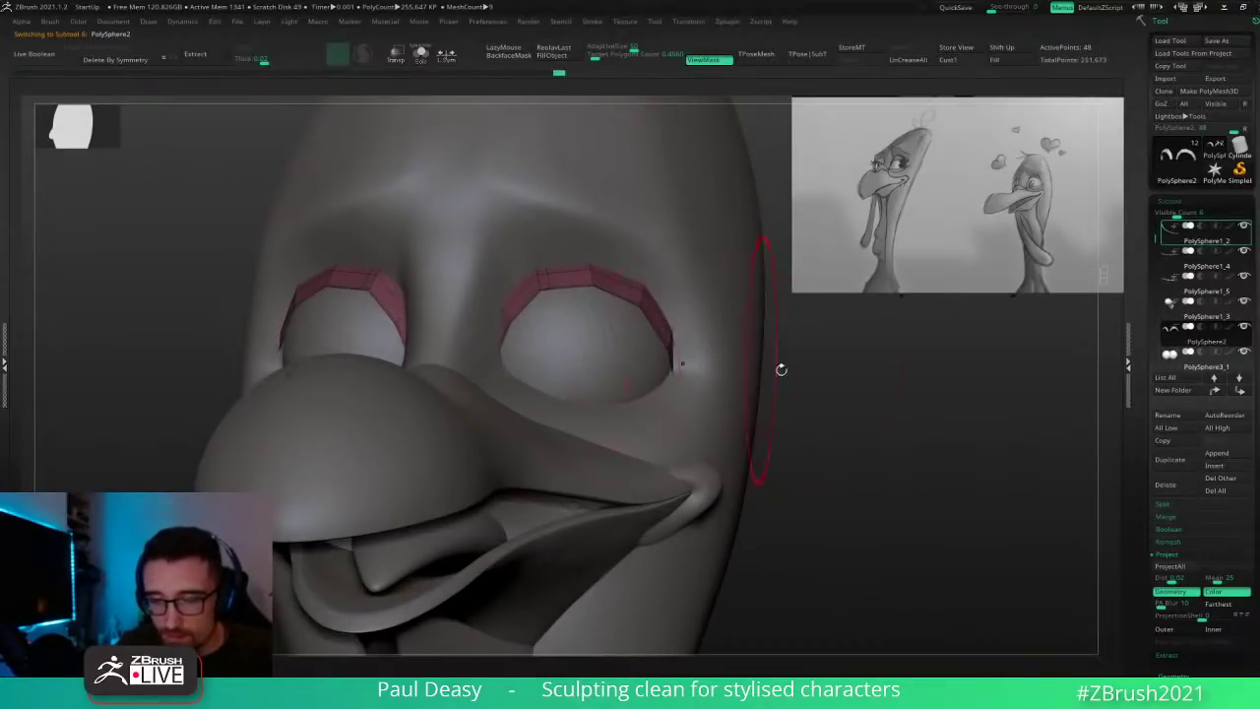
Step: Clear the strips' mask and refit their inner ends around the eyeballs' inner corners with the Move brush
{"action": "left_click_drag", "start_coordinate": [781, 370], "coordinate": [753, 374]}
{"action": "key", "text": "space"}
{"action": "mouse_move", "coordinate": [835, 413]}
{"action": "left_mouse_down", "text": "ctrl"}
{"action": "mouse_move", "coordinate": [859, 433]}
{"action": "mouse_move", "coordinate": [835, 401]}
{"action": "left_mouse_up", "text": "ctrl"}
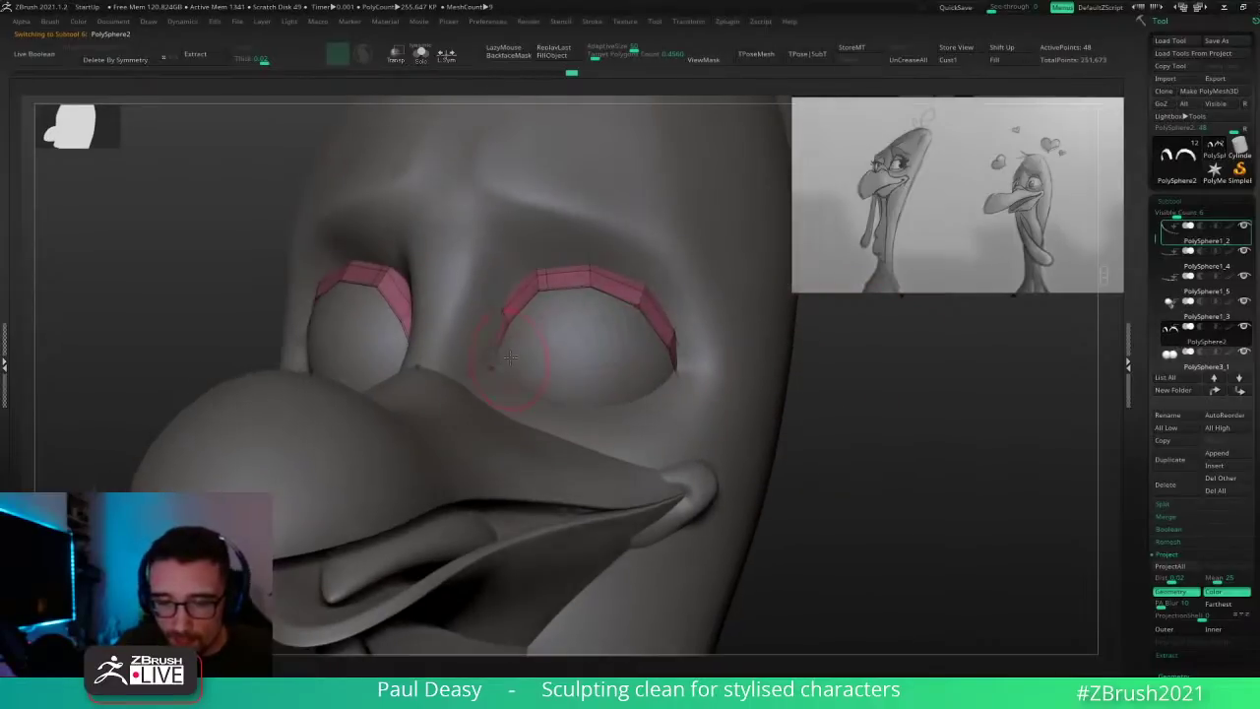
{"action": "mouse_move", "coordinate": [510, 357]}
{"action": "right_mouse_down"}
{"action": "mouse_move", "coordinate": [467, 360]}
{"action": "mouse_move", "coordinate": [482, 359]}
{"action": "mouse_move", "coordinate": [470, 382]}
{"action": "right_mouse_up"}
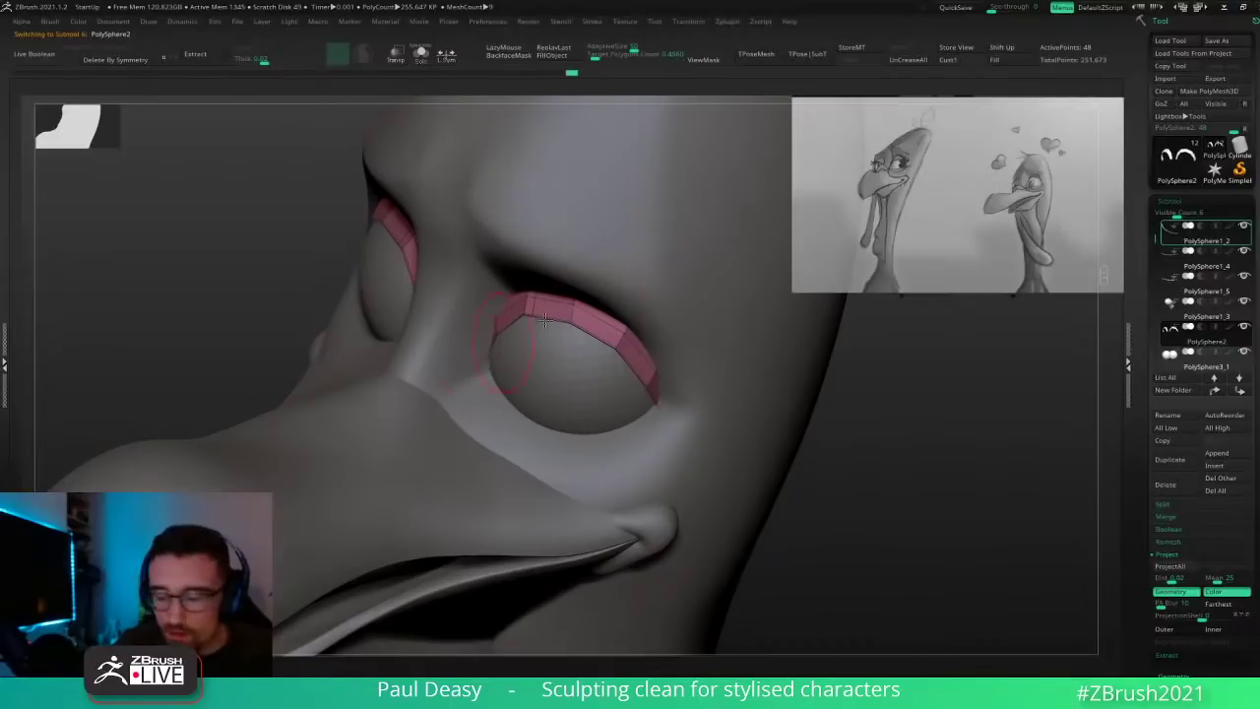
{"action": "left_click_drag", "start_coordinate": [871, 445], "coordinate": [914, 443]}
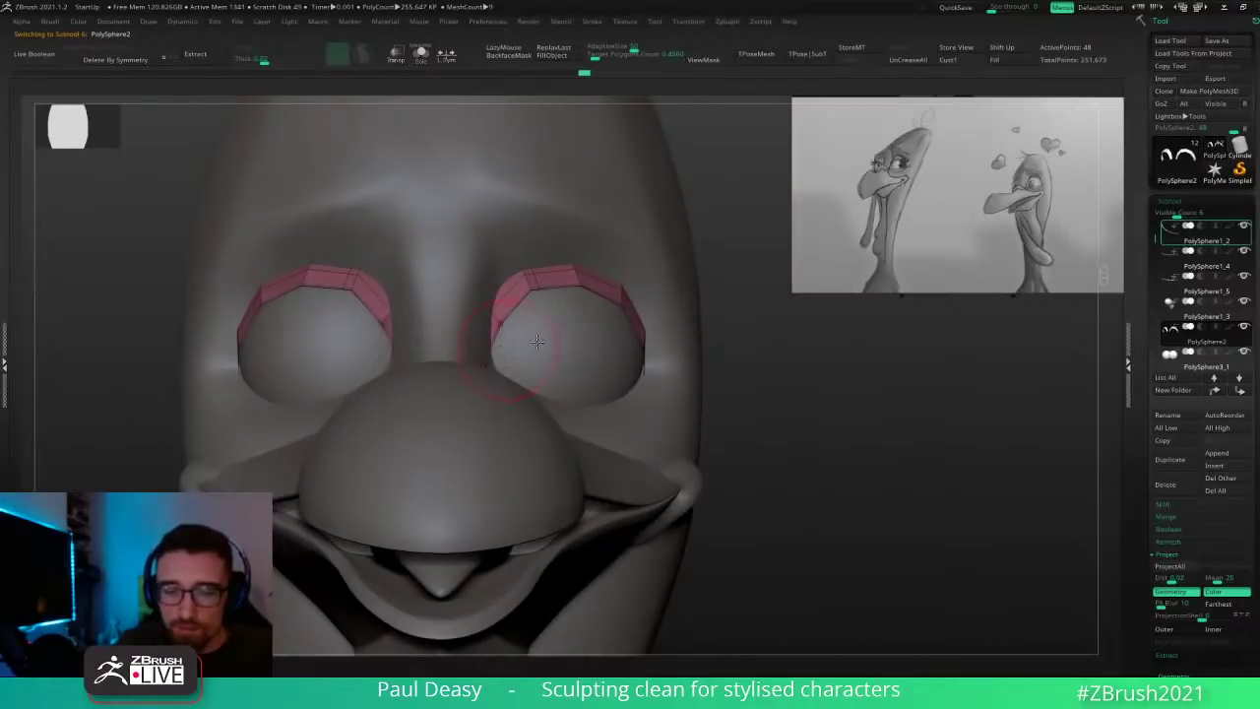
{"action": "left_click_drag", "start_coordinate": [789, 365], "coordinate": [723, 366], "text": "alt"}
Step: Turn on dynamic subdivision for the eyelid strips and move their outer halves snugly over the eyeballs
{"action": "key", "text": "d"}
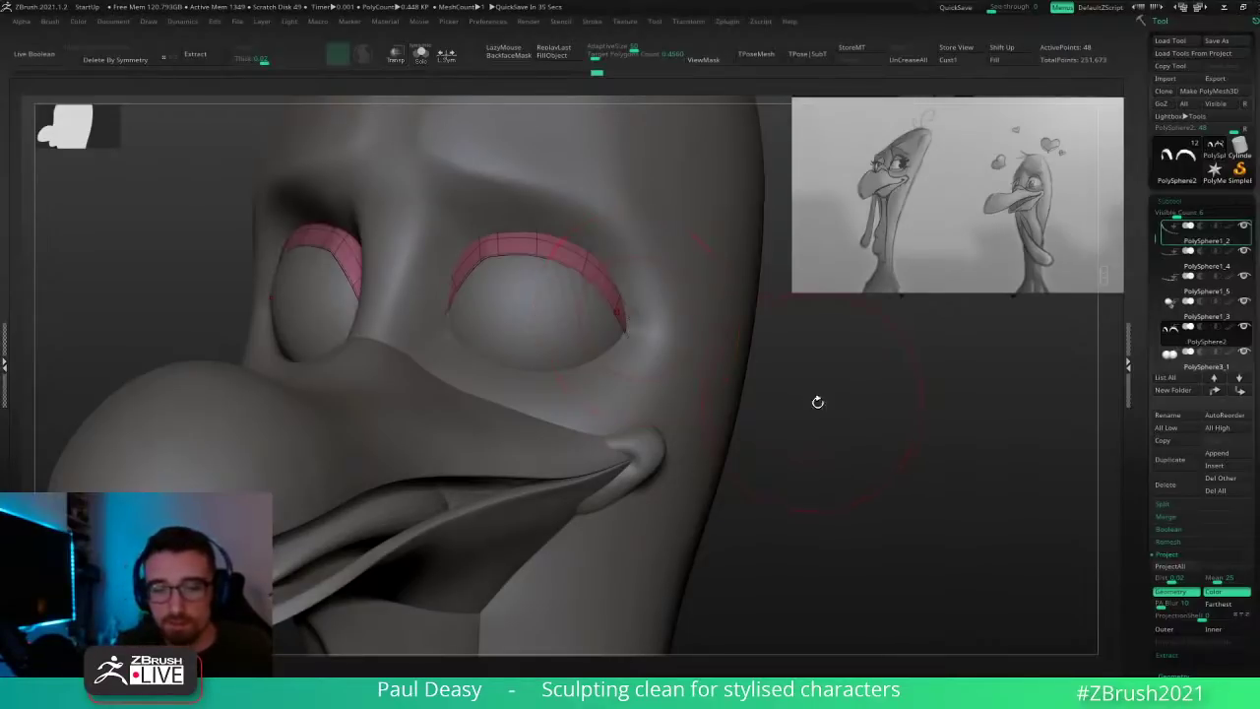
{"action": "left_click_drag", "start_coordinate": [818, 402], "coordinate": [724, 409], "text": "shift"}
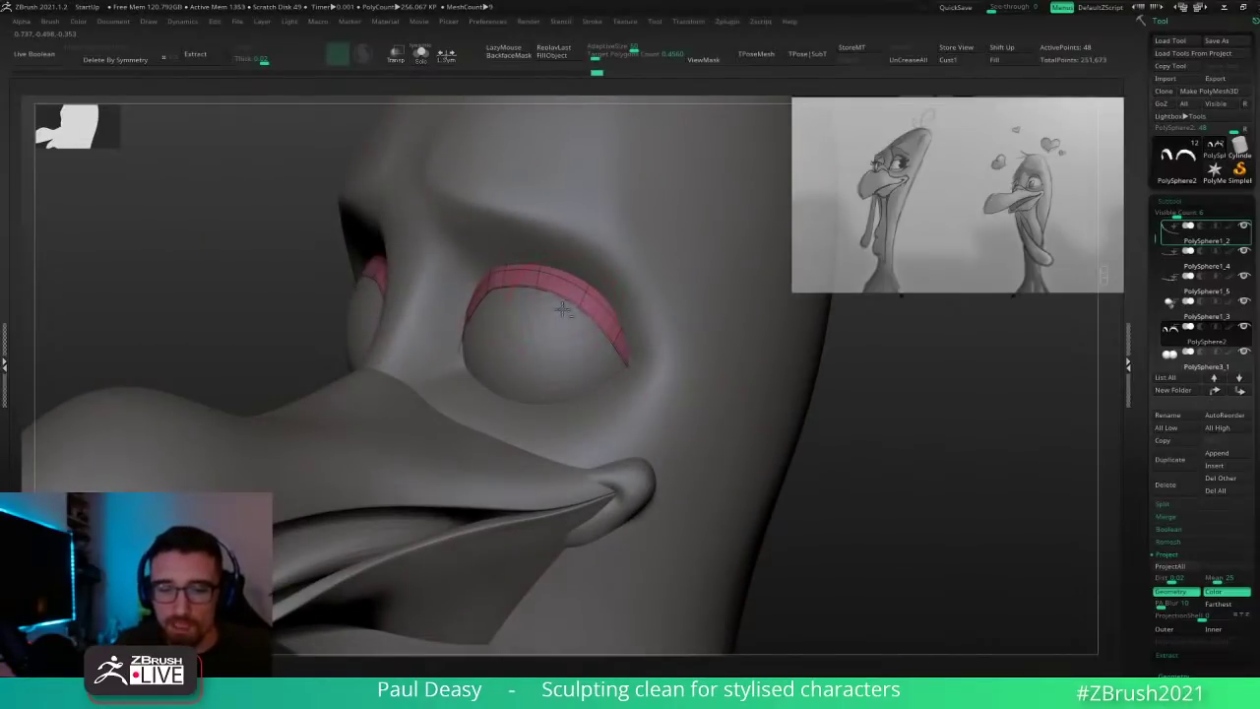
{"action": "left_click_drag", "start_coordinate": [580, 305], "coordinate": [584, 313]}
{"action": "left_click_drag", "start_coordinate": [832, 405], "coordinate": [763, 407]}
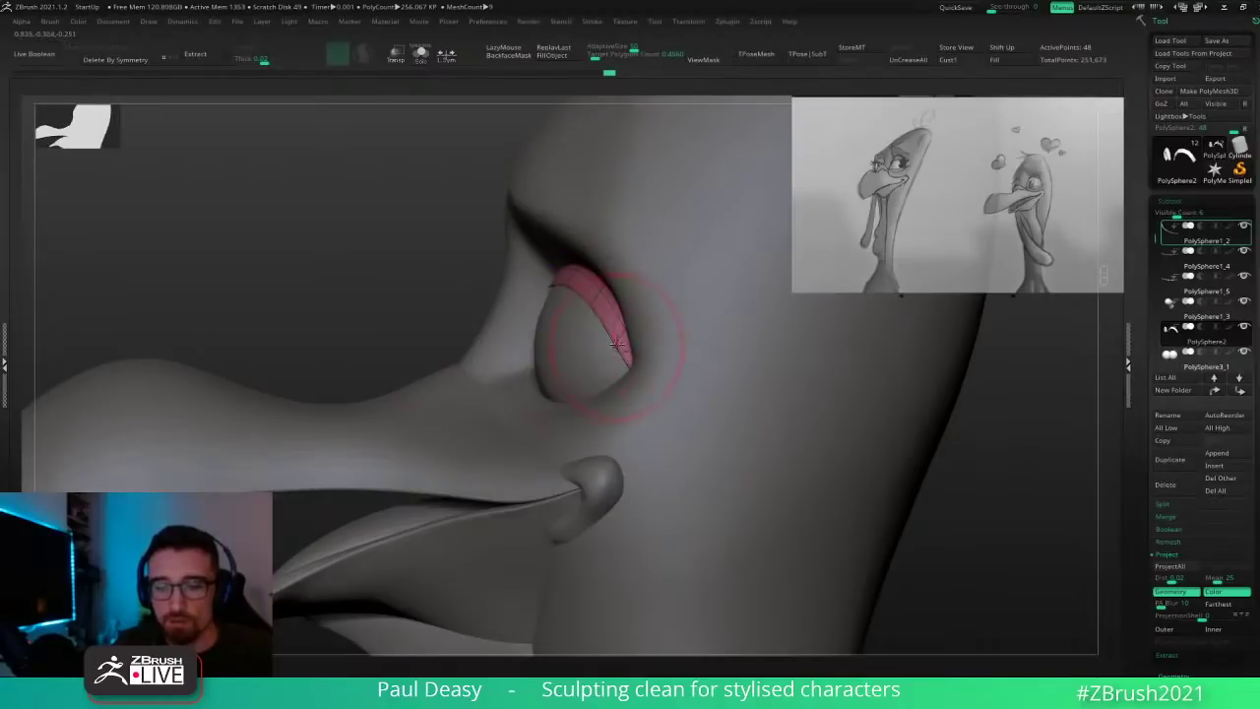
{"action": "mouse_move", "coordinate": [631, 351]}
{"action": "left_mouse_down"}
{"action": "mouse_move", "coordinate": [657, 361]}
{"action": "mouse_move", "coordinate": [635, 348]}
{"action": "left_mouse_up"}
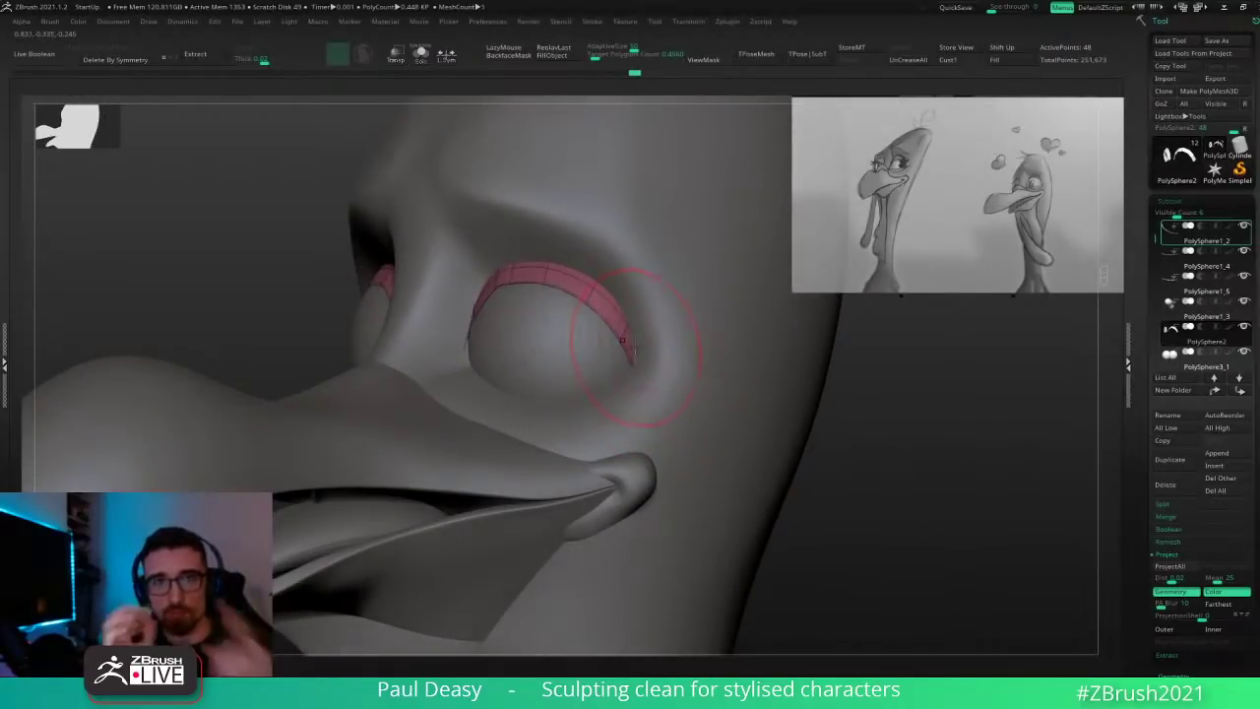
Step: Resize the Move brush and smooth out the strips' curve along the upper and outer eyeball, working from the side
{"action": "key", "text": "space"}
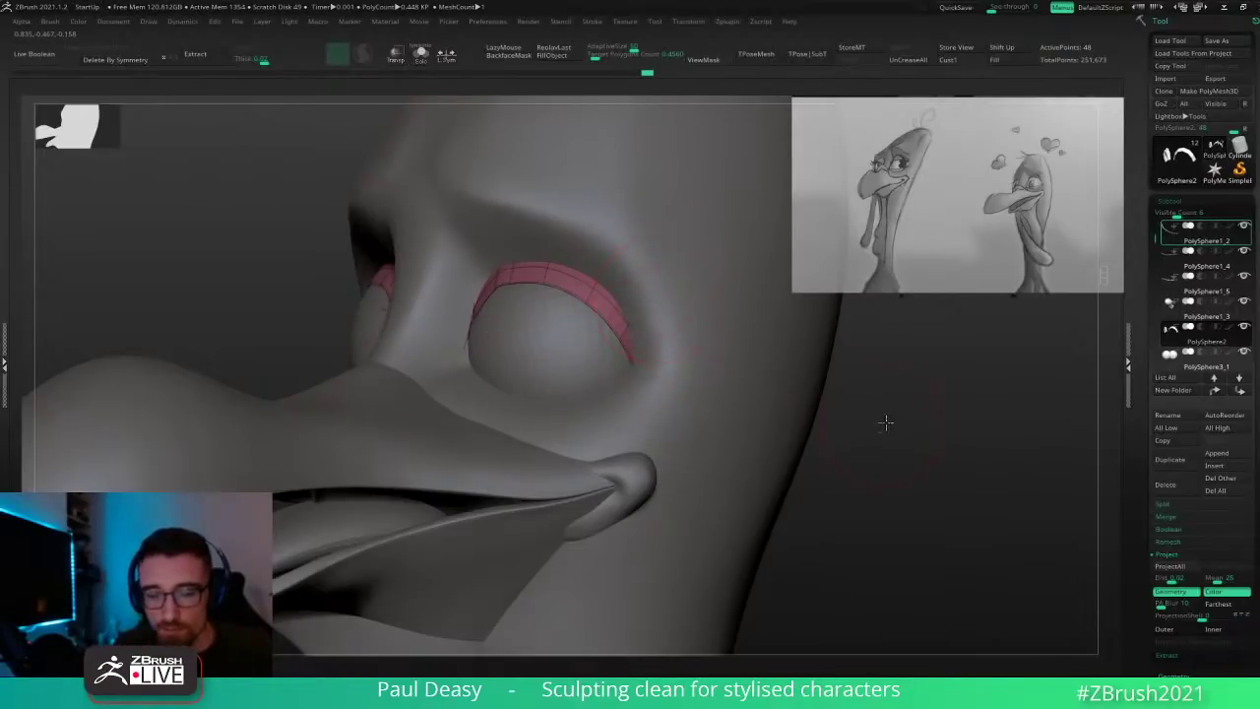
{"action": "left_click_drag", "start_coordinate": [886, 422], "coordinate": [837, 408]}
{"action": "right_click_drag", "start_coordinate": [836, 399], "coordinate": [777, 395]}
{"action": "key", "text": "space"}
{"action": "key", "text": "space"}
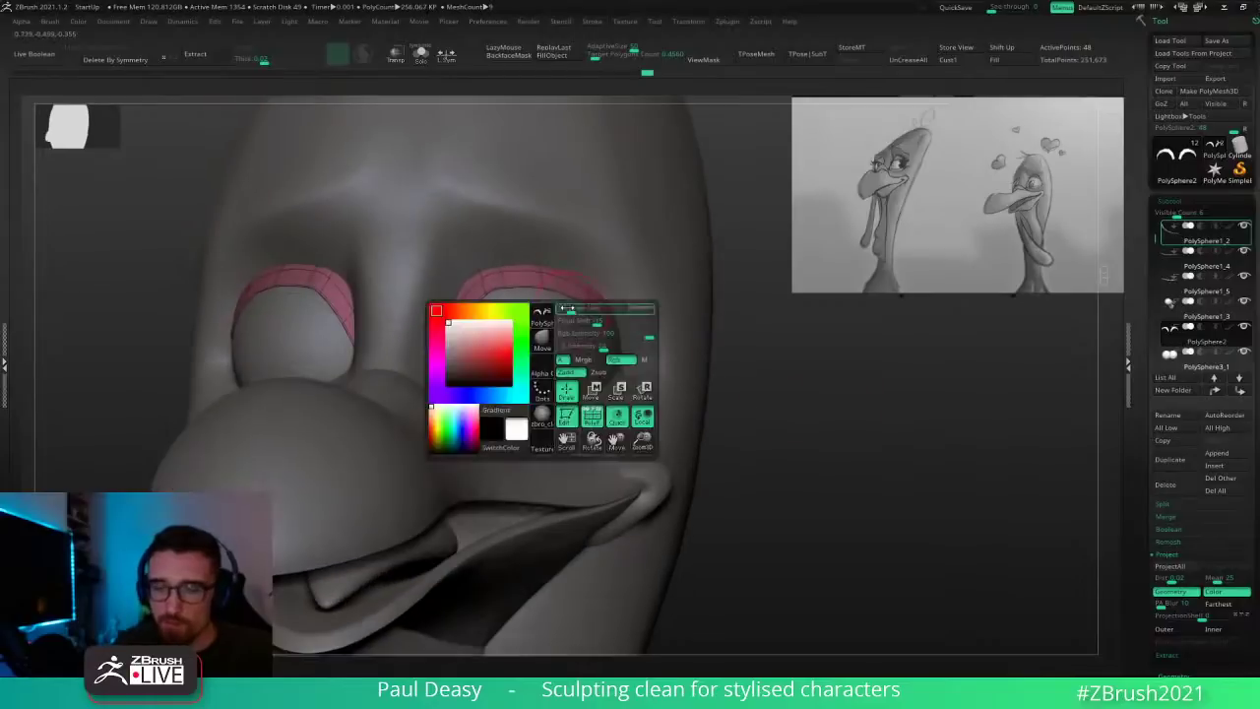
{"action": "mouse_move", "coordinate": [598, 306]}
{"action": "right_mouse_down"}
{"action": "mouse_move", "coordinate": [561, 325]}
{"action": "mouse_move", "coordinate": [588, 316]}
{"action": "right_mouse_up"}
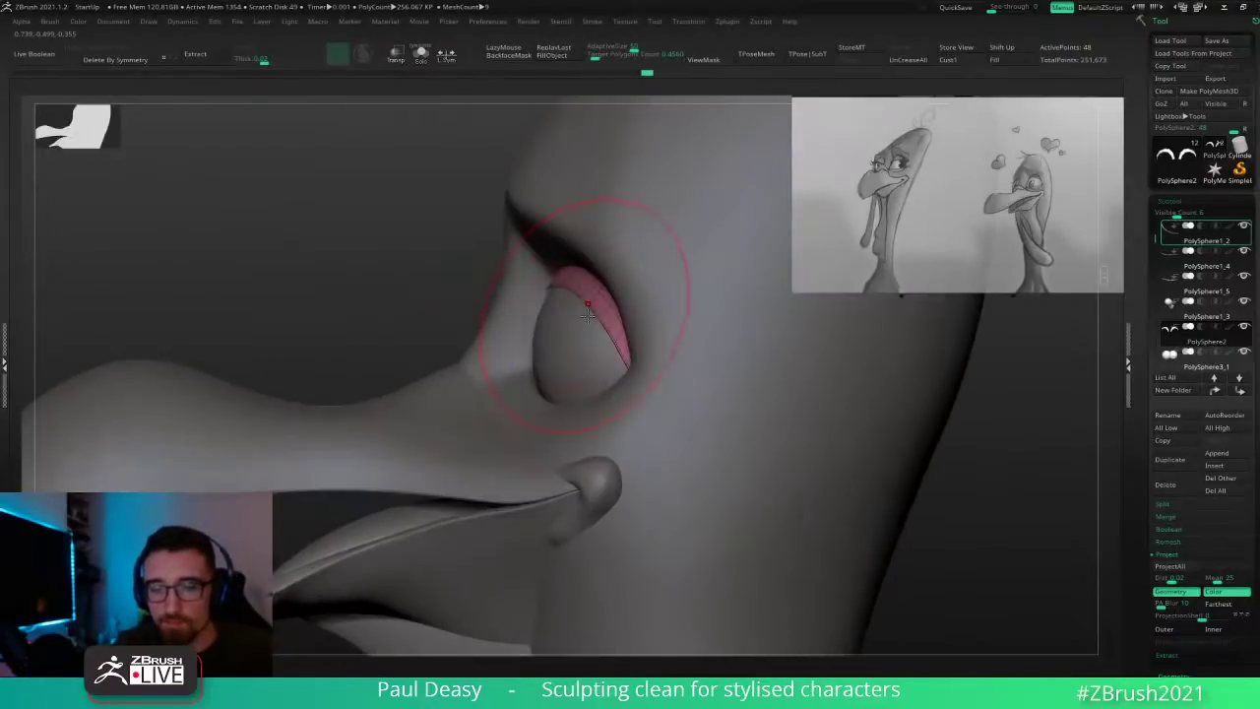
{"action": "left_click_drag", "start_coordinate": [578, 307], "coordinate": [606, 327]}
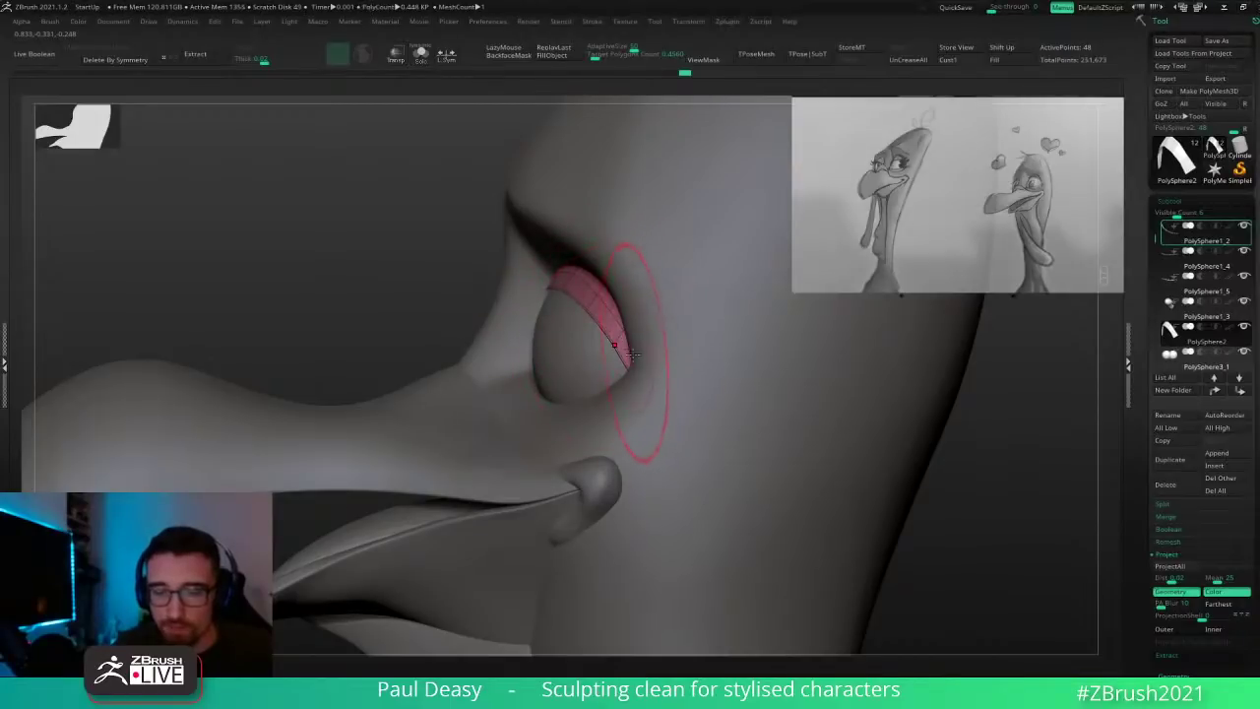
{"action": "mouse_move", "coordinate": [593, 345]}
{"action": "right_mouse_down"}
{"action": "mouse_move", "coordinate": [621, 333]}
{"action": "mouse_move", "coordinate": [615, 343]}
{"action": "right_mouse_up"}
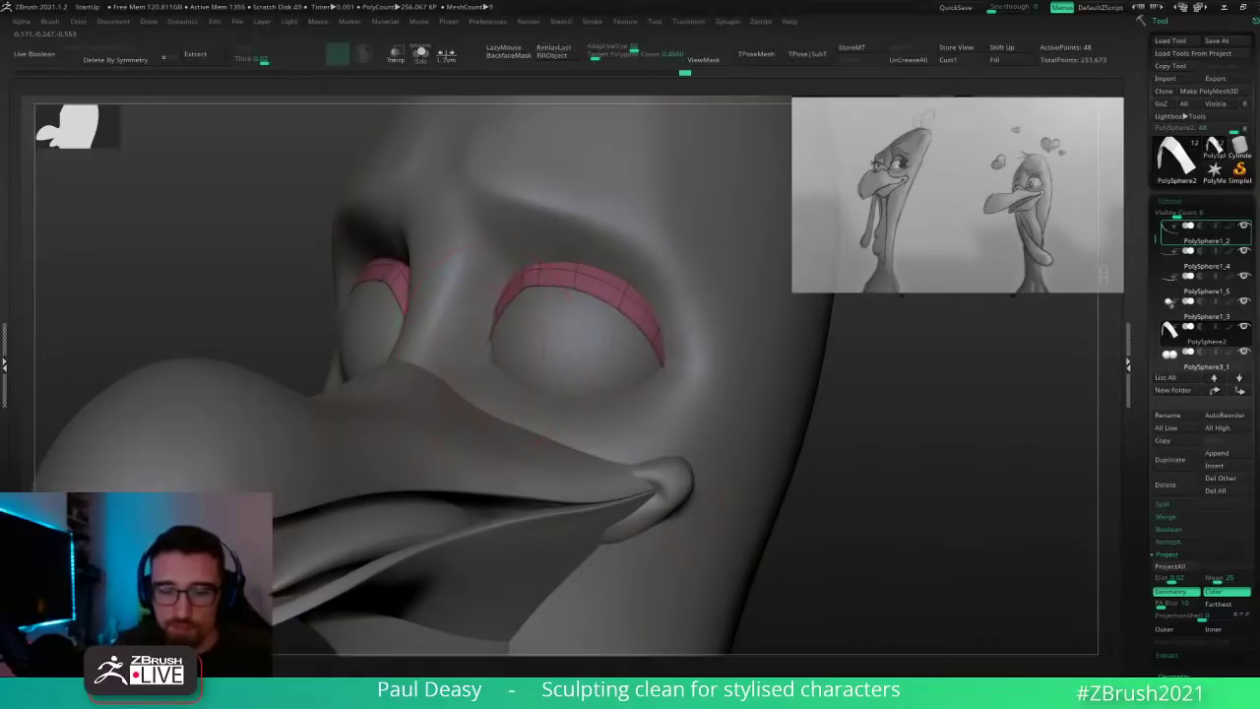
Step: Refine the smoothed strip's inner end near the eyeball's inner corner with the Move brush and undo the last stroke
{"action": "right_click_drag", "start_coordinate": [519, 341], "coordinate": [484, 419]}
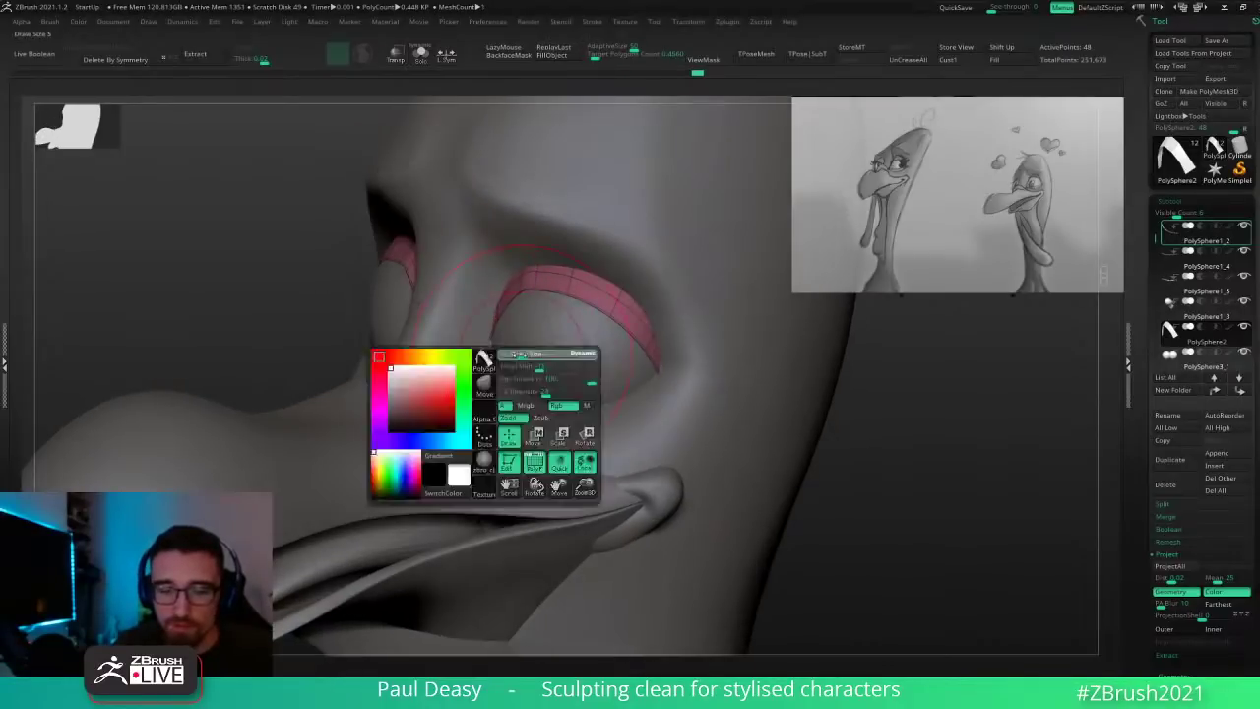
{"action": "right_click_drag", "start_coordinate": [528, 343], "coordinate": [796, 418]}
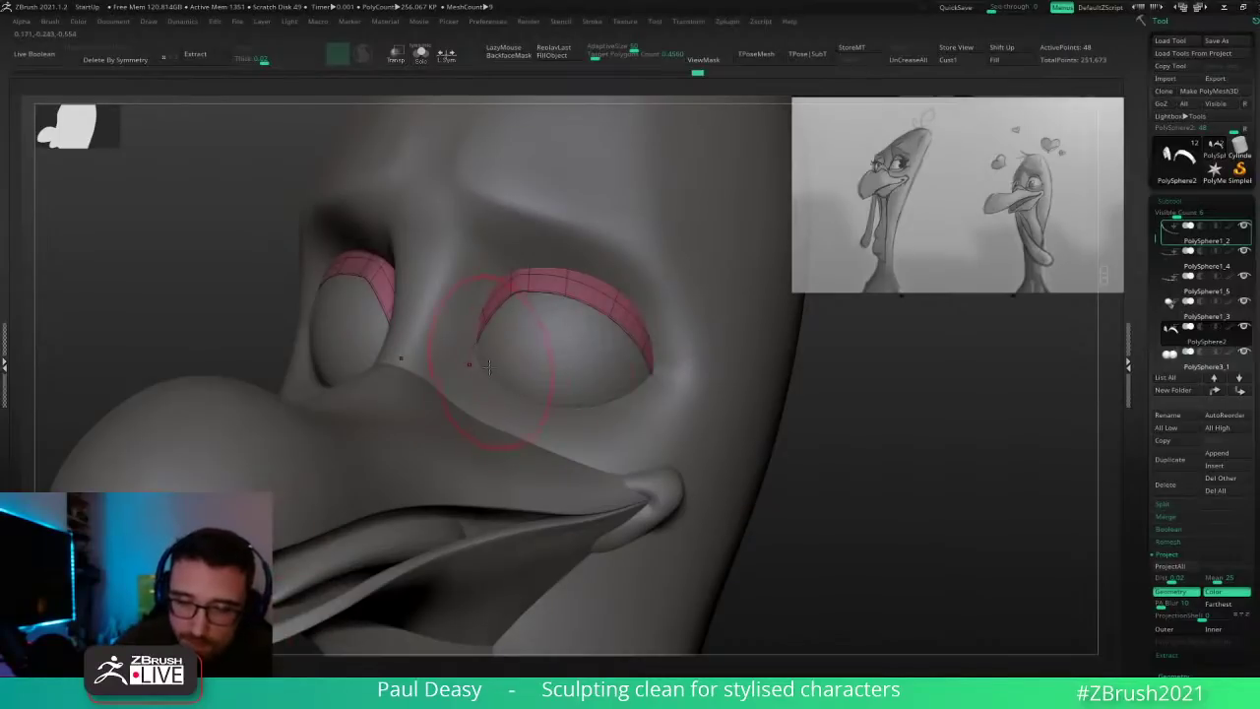
{"action": "left_click_drag", "start_coordinate": [603, 382], "coordinate": [605, 385]}
{"action": "key", "text": "ctrl+z"}
{"action": "key", "text": "alt+s"}
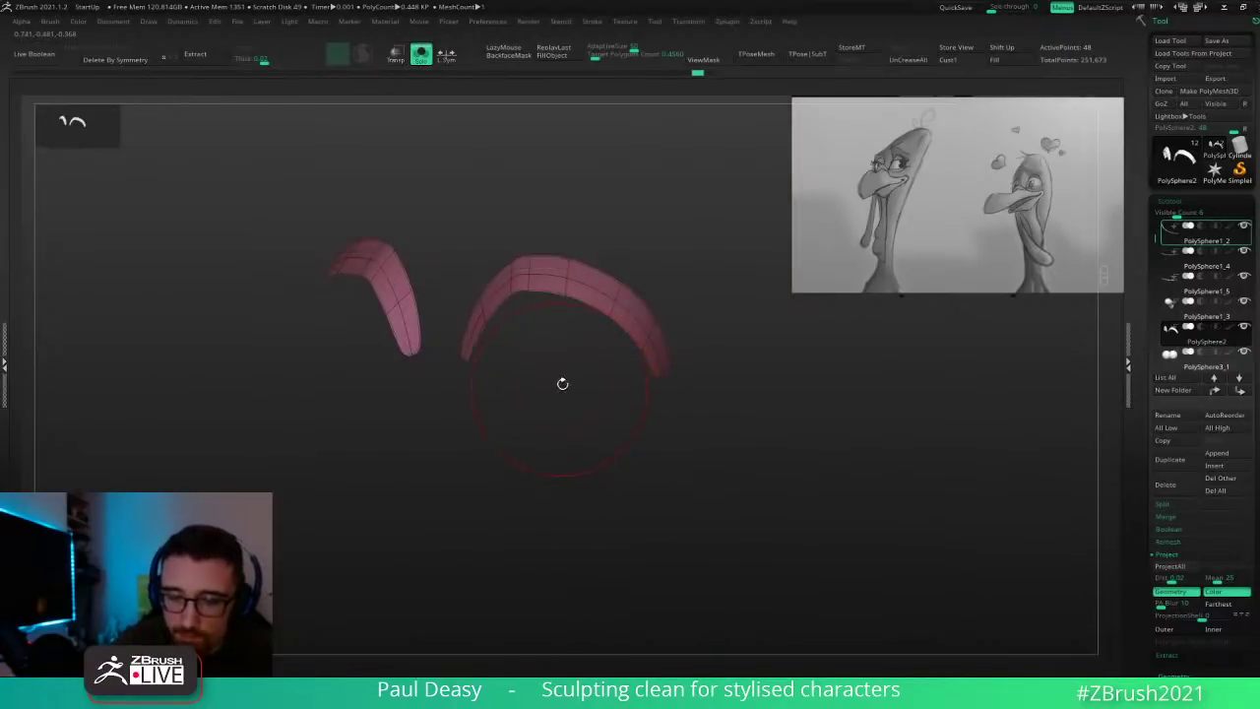
{"action": "key", "text": "alt+s"}
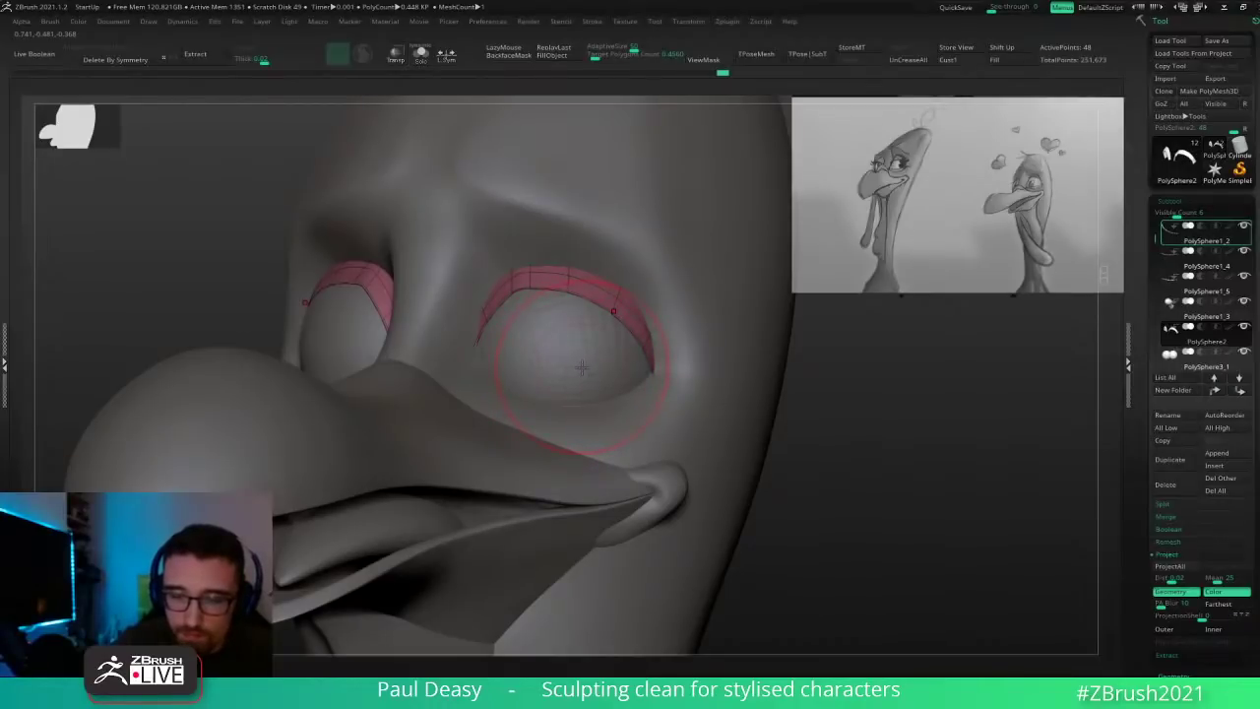
Step: Isolate the eyeballs without their wireframe and draw two horizontal Topology brush curves across their lower halves
{"action": "left_click", "coordinate": [579, 365], "text": "alt"}
{"action": "key", "text": "alt+s"}
{"action": "key", "text": "space"}
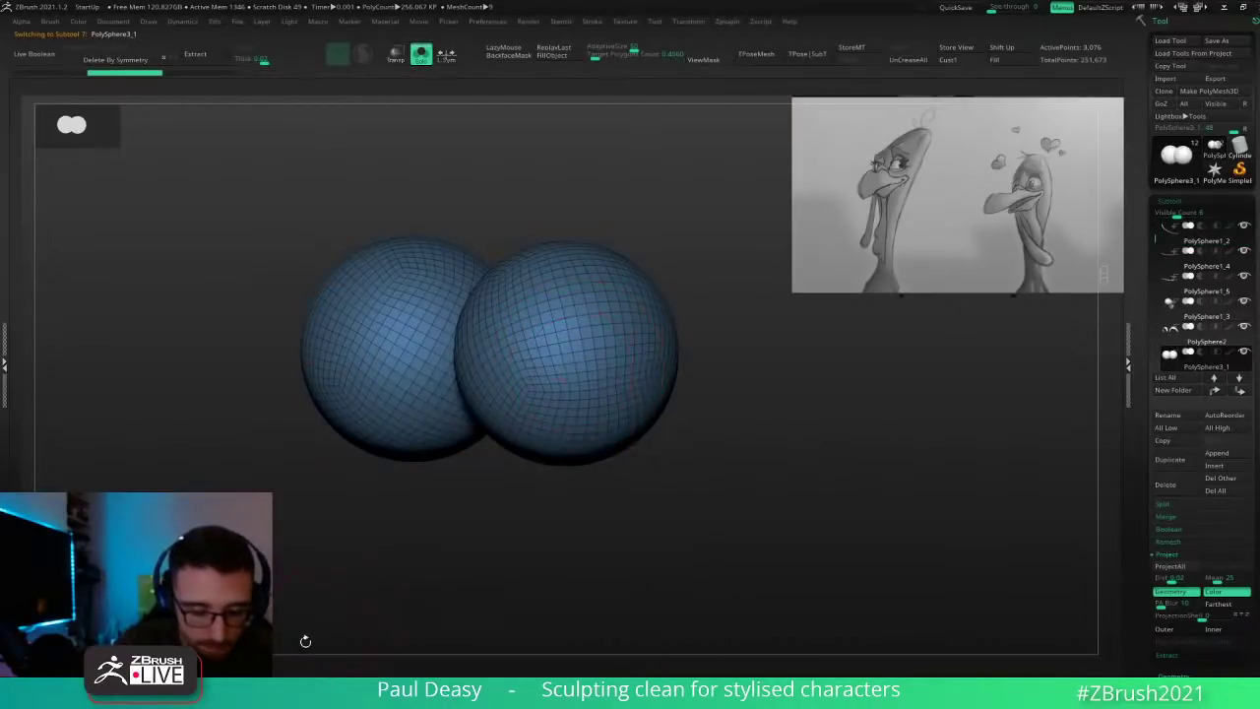
{"action": "key", "text": "shift+f"}
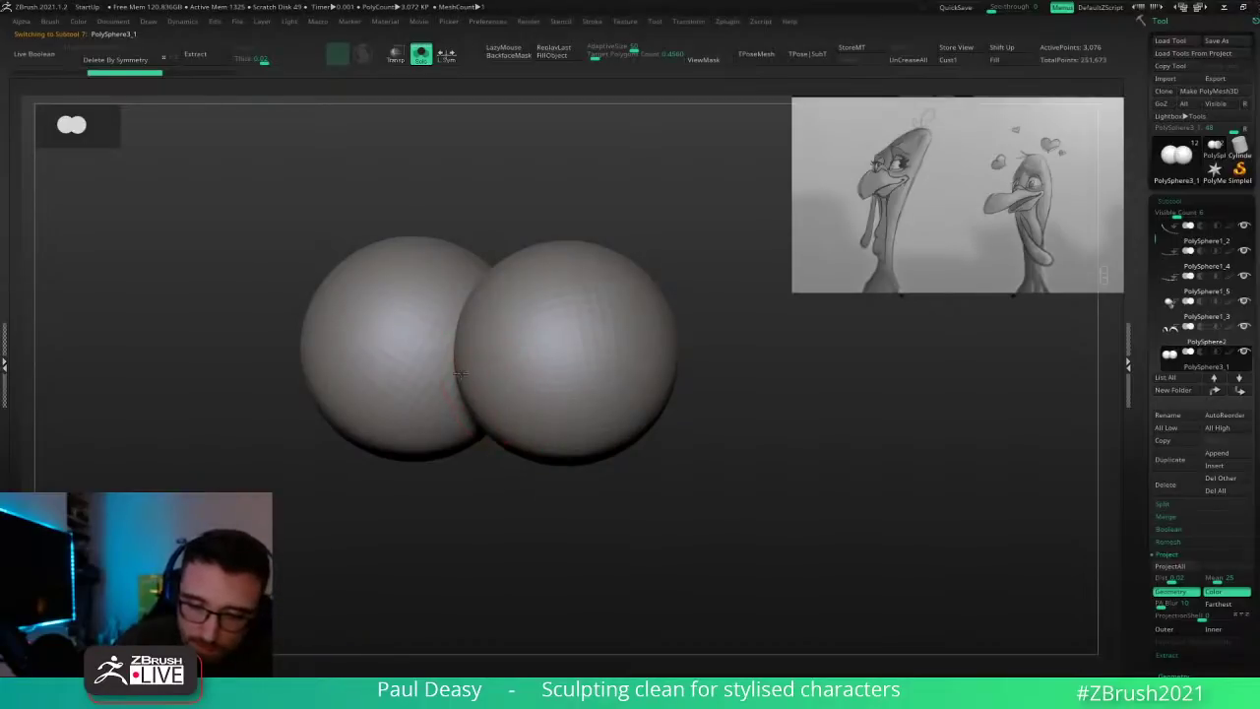
{"action": "left_click_drag", "start_coordinate": [504, 416], "coordinate": [644, 421]}
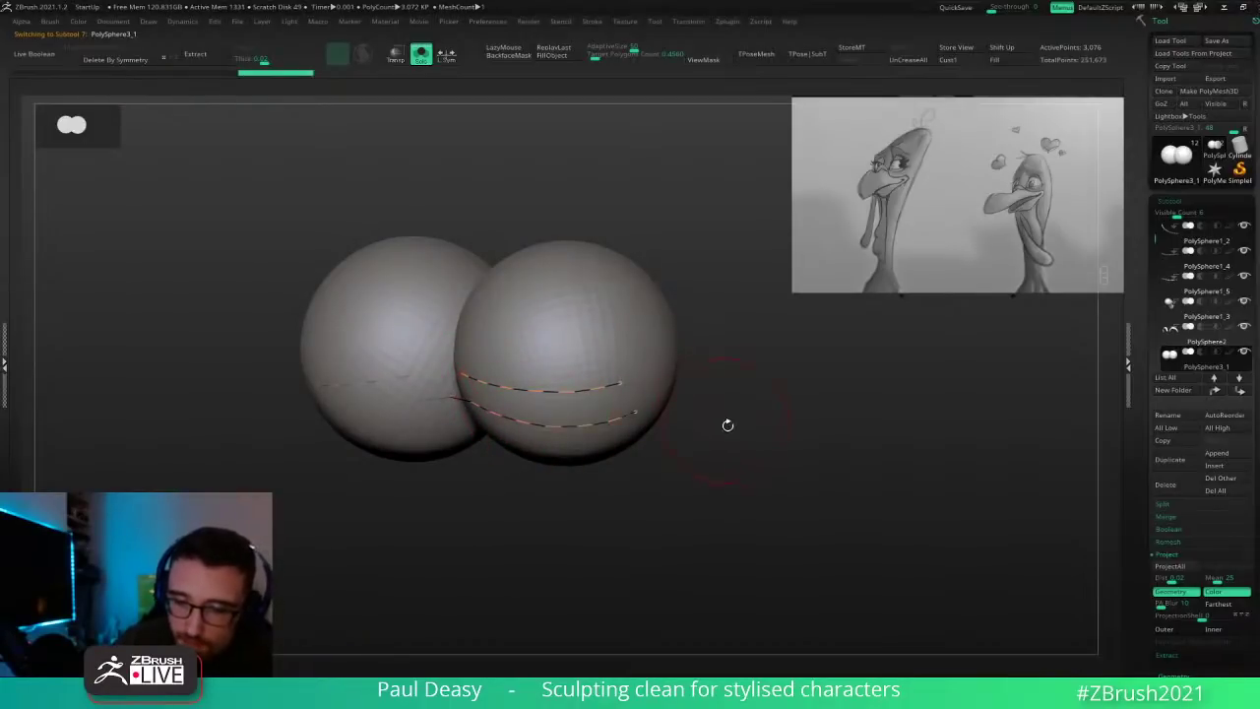
Step: Undo and redraw the lower Topology curve so it follows the eyeball's underside from the inner to the outer side
{"action": "left_click_drag", "start_coordinate": [729, 424], "coordinate": [721, 402]}
{"action": "key", "text": "ctrl+z"}
{"action": "right_click_drag", "start_coordinate": [492, 424], "coordinate": [490, 396]}
{"action": "left_click_drag", "start_coordinate": [459, 404], "coordinate": [643, 419]}
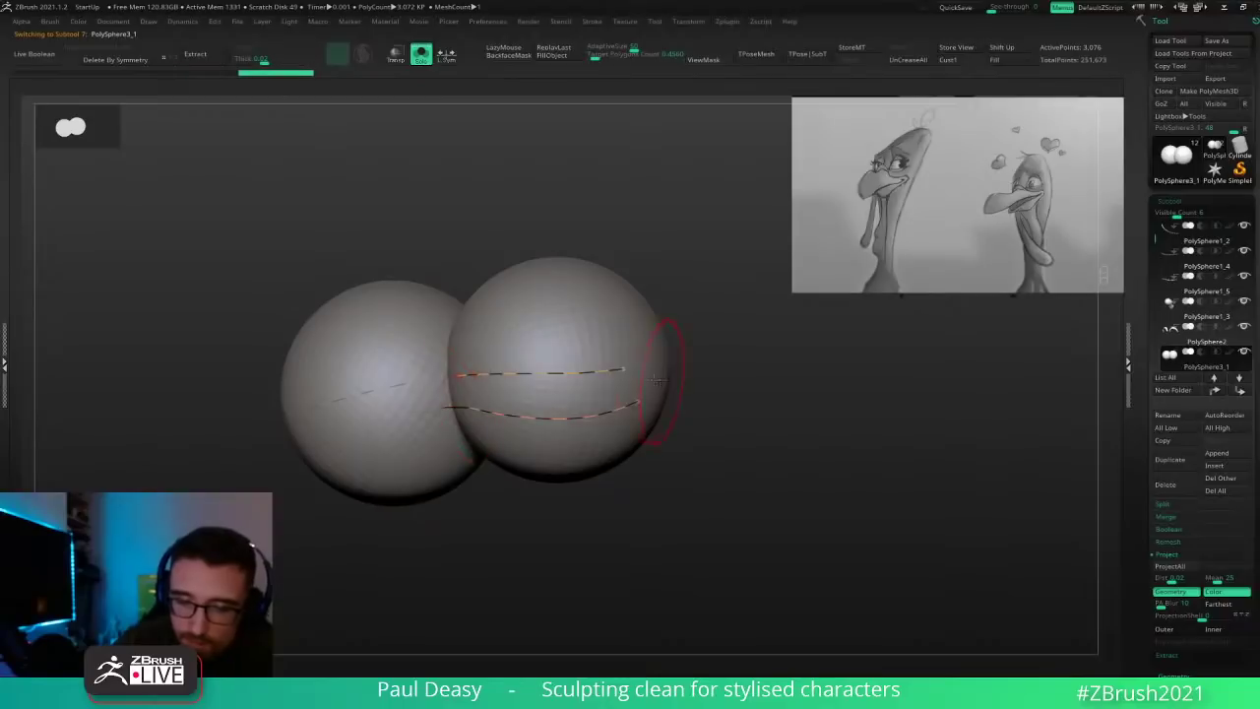
{"action": "key", "text": "ctrl+z"}
{"action": "right_click_drag", "start_coordinate": [535, 431], "coordinate": [483, 423]}
{"action": "left_click_drag", "start_coordinate": [649, 384], "coordinate": [643, 399]}
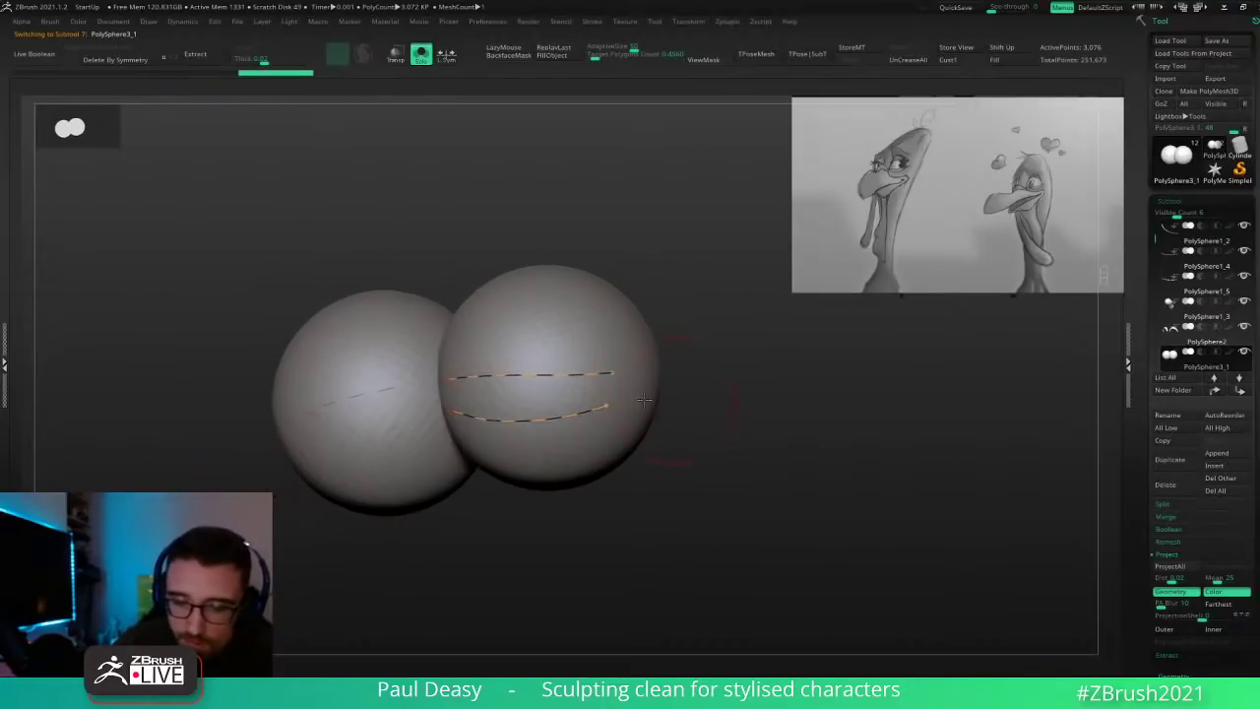
Step: Cross the two curves with short vertical ones to form a grid and generate the lower eyelid strips with a smaller brush size
{"action": "left_click_drag", "start_coordinate": [568, 371], "coordinate": [562, 453]}
{"action": "left_click_drag", "start_coordinate": [524, 347], "coordinate": [526, 453]}
{"action": "mouse_move", "coordinate": [483, 355]}
{"action": "left_mouse_down"}
{"action": "mouse_move", "coordinate": [486, 453]}
{"action": "mouse_move", "coordinate": [457, 452]}
{"action": "left_mouse_up"}
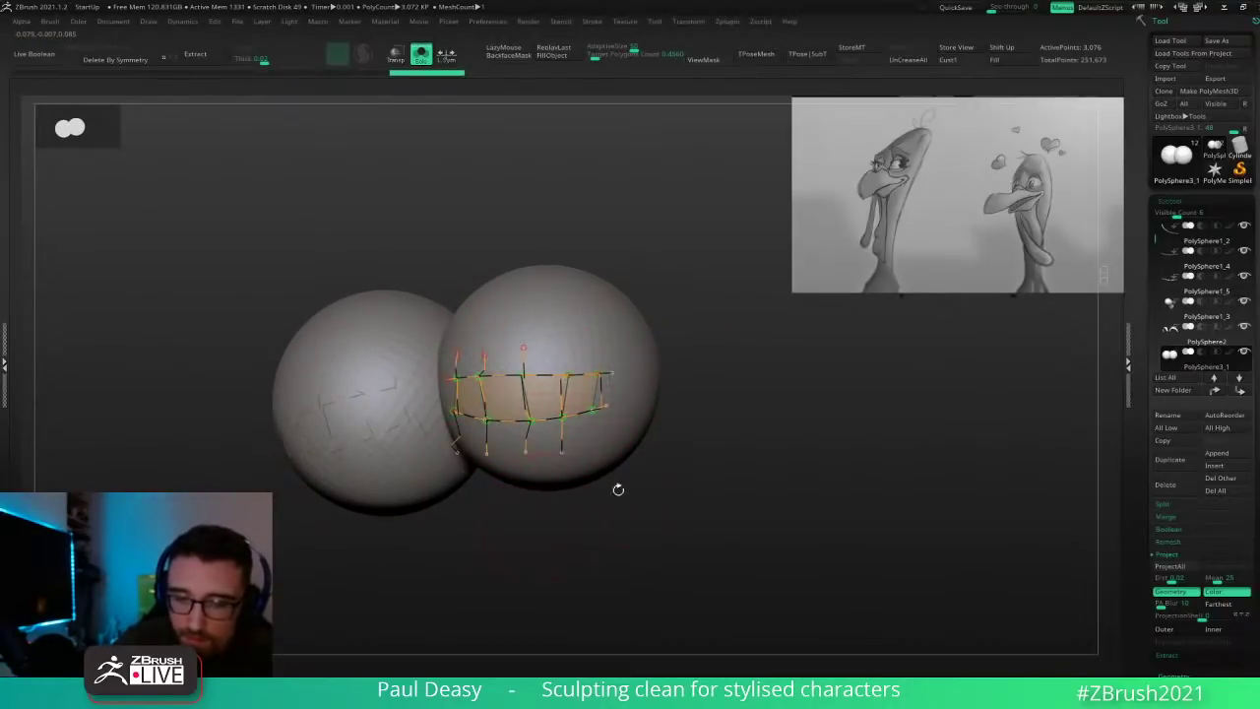
{"action": "key", "text": "space"}
{"action": "key", "text": "space"}
{"action": "left_click", "coordinate": [616, 340]}
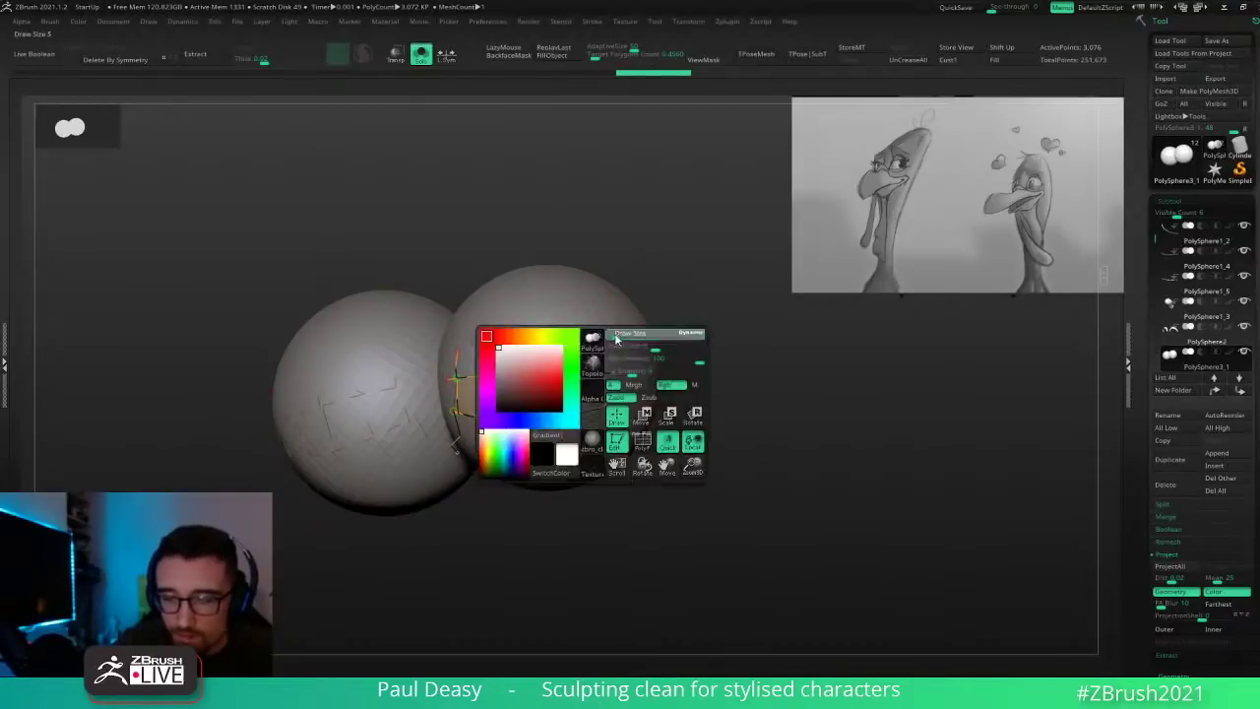
{"action": "left_click", "coordinate": [615, 334]}
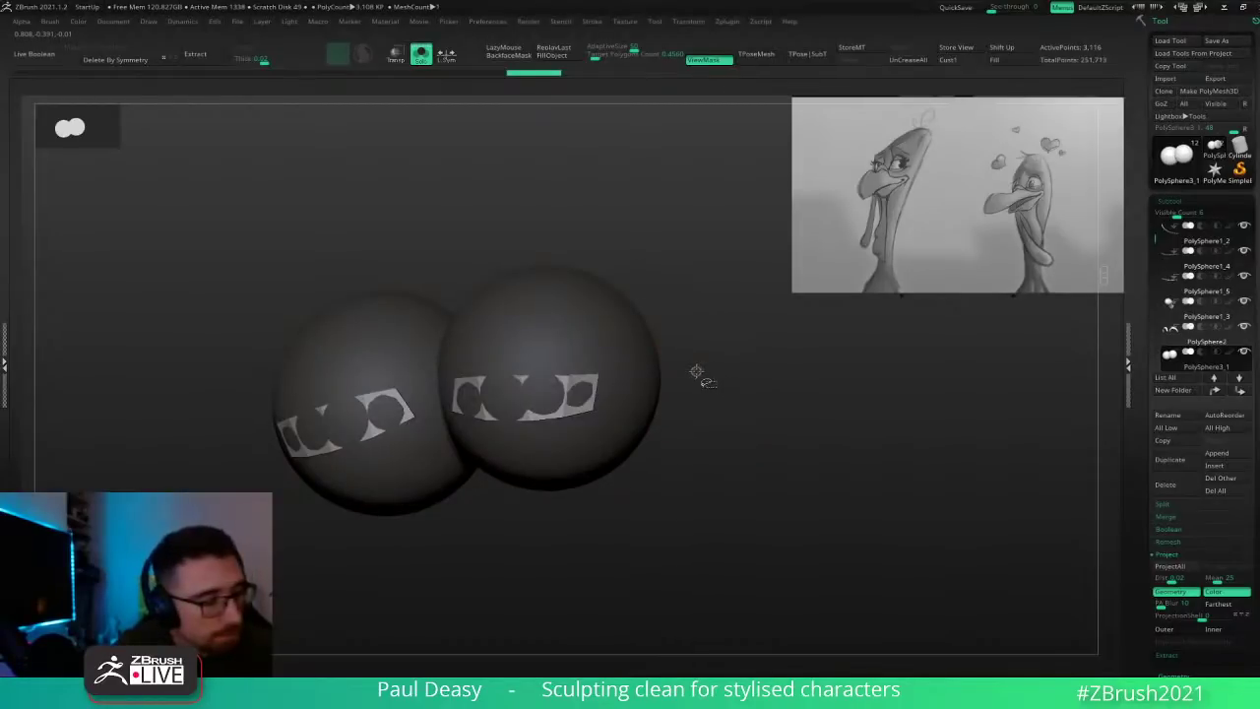
Step: Isolate the generated lower eyelid strips from the eyeball geometry and display their polygroups and wireframe
{"action": "left_click", "coordinate": [696, 371], "text": "ctrl+shift"}
{"action": "key", "text": "alt+s"}
{"action": "key", "text": "alt+s"}
{"action": "left_click_drag", "start_coordinate": [765, 408], "coordinate": [669, 454]}
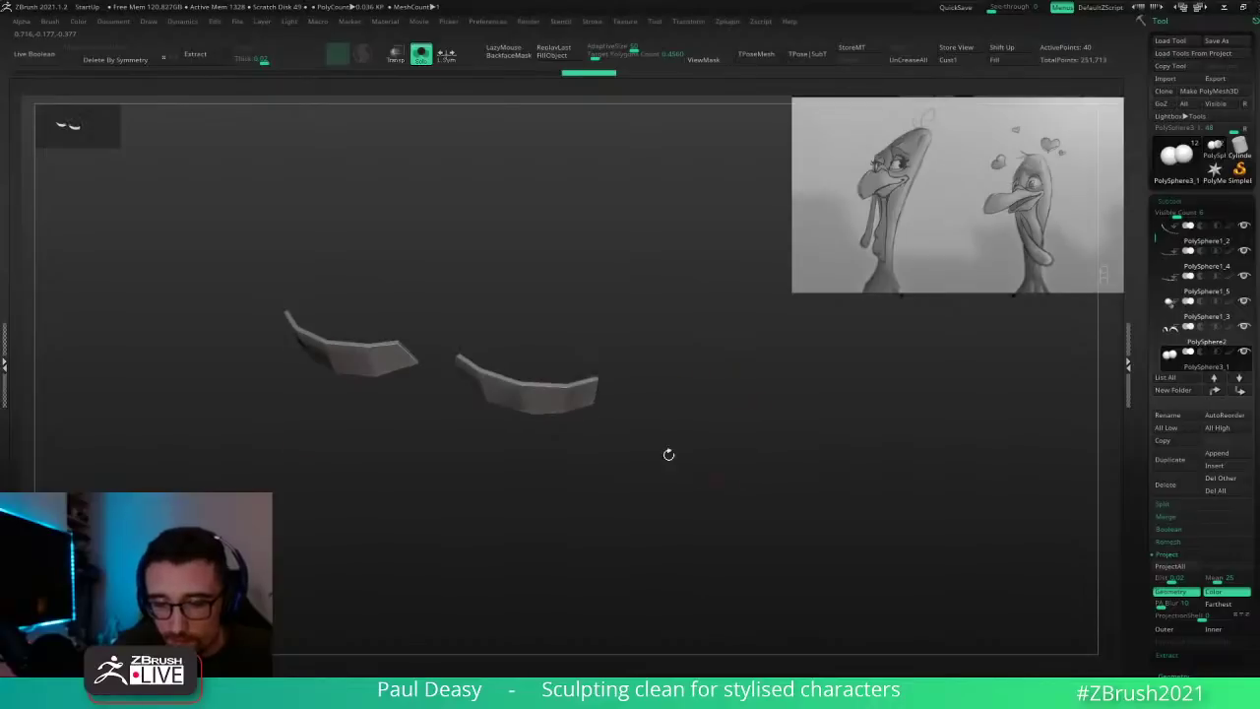
{"action": "mouse_move", "coordinate": [582, 411]}
{"action": "left_mouse_down"}
{"action": "mouse_move", "coordinate": [654, 402]}
{"action": "mouse_move", "coordinate": [562, 421]}
{"action": "left_mouse_up"}
{"action": "key", "text": "shift+f"}
Step: Switch to the ZModeler brush and set its edge action to Insert for the lower eyelid strips
{"action": "key", "text": "b"}
{"action": "key", "text": "z"}
{"action": "key", "text": "m"}
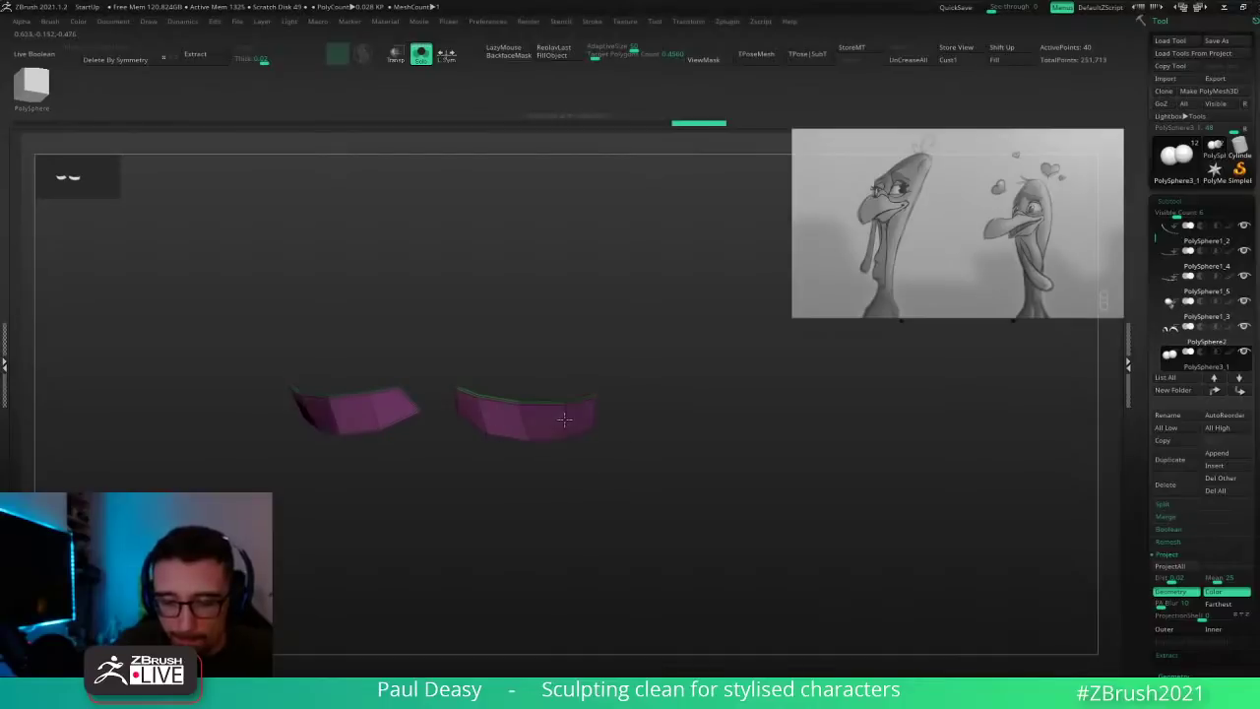
{"action": "key", "text": "space"}
{"action": "left_click", "coordinate": [564, 364]}
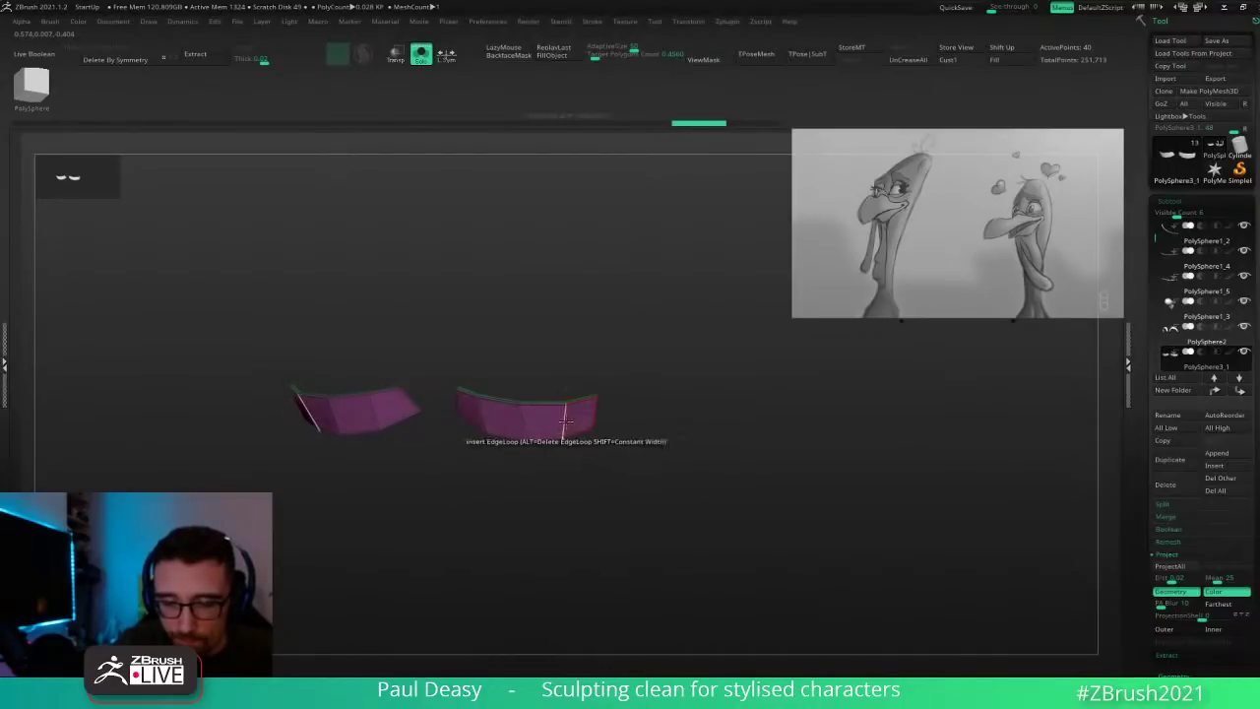
{"action": "key", "text": "ctrl+z"}
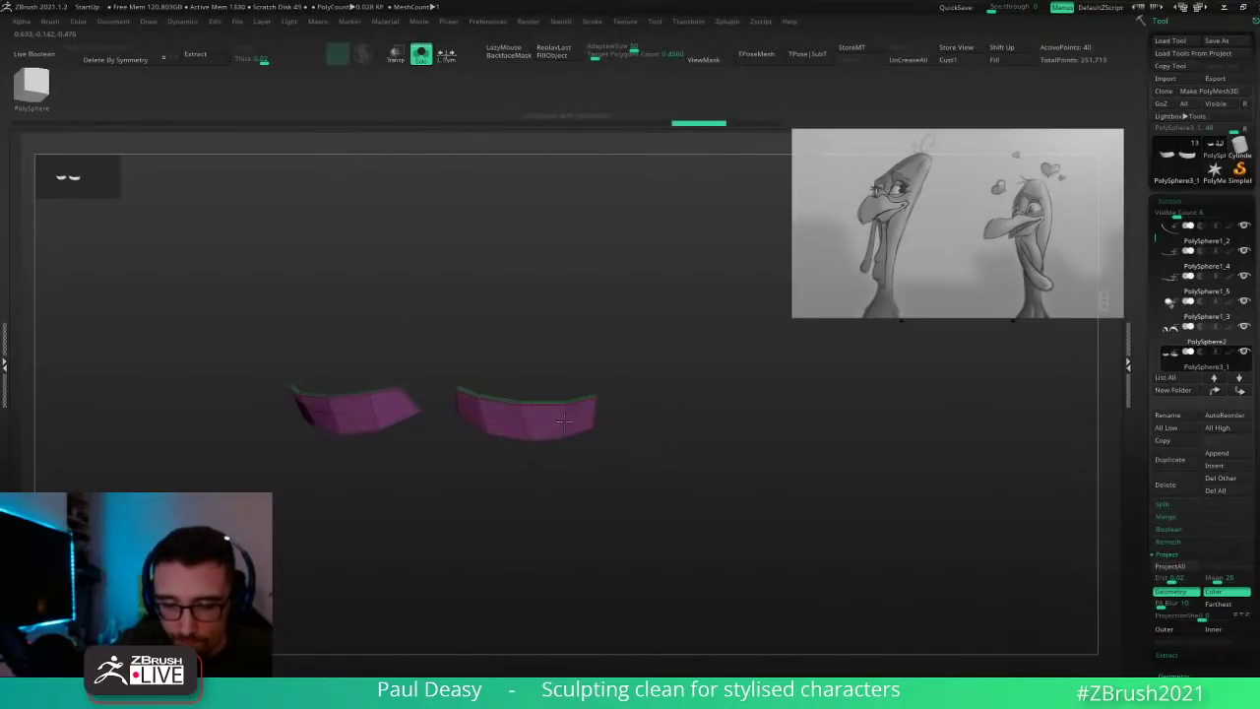
{"action": "mouse_move", "coordinate": [662, 433]}
{"action": "left_mouse_down"}
{"action": "mouse_move", "coordinate": [664, 394]}
{"action": "mouse_move", "coordinate": [665, 434]}
{"action": "left_mouse_up"}
{"action": "key", "text": "ctrl+z"}
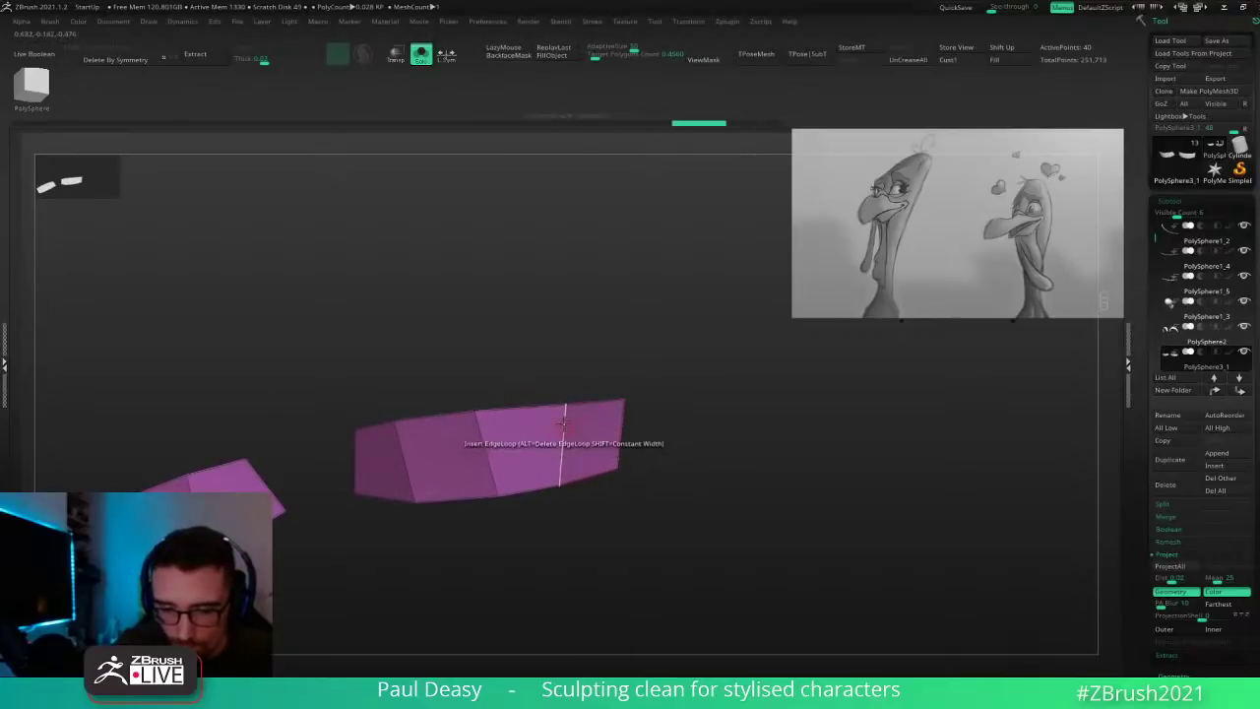
{"action": "left_click", "coordinate": [564, 434]}
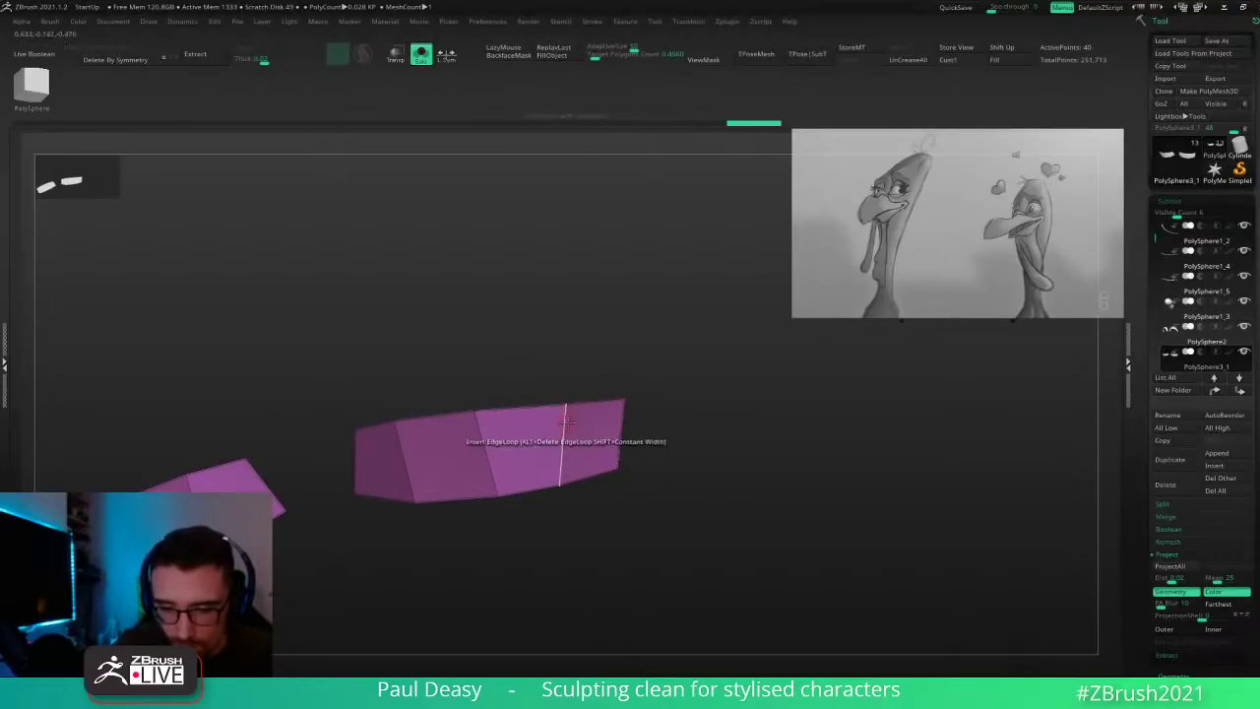
{"action": "key", "text": "ctrl+z"}
{"action": "mouse_move", "coordinate": [670, 465]}
{"action": "left_mouse_down"}
{"action": "mouse_move", "coordinate": [573, 482]}
{"action": "mouse_move", "coordinate": [630, 481]}
{"action": "left_mouse_up"}
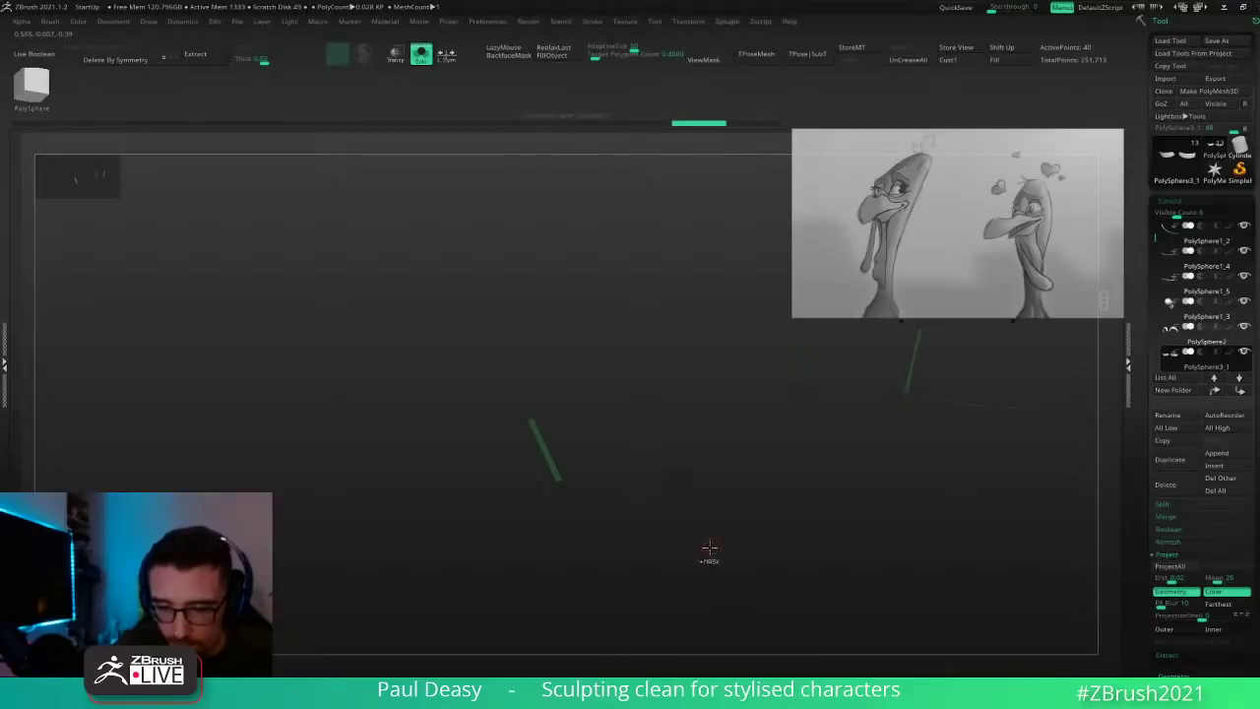
{"action": "key", "text": "ctrl+z"}
{"action": "key", "text": "ctrl+z"}
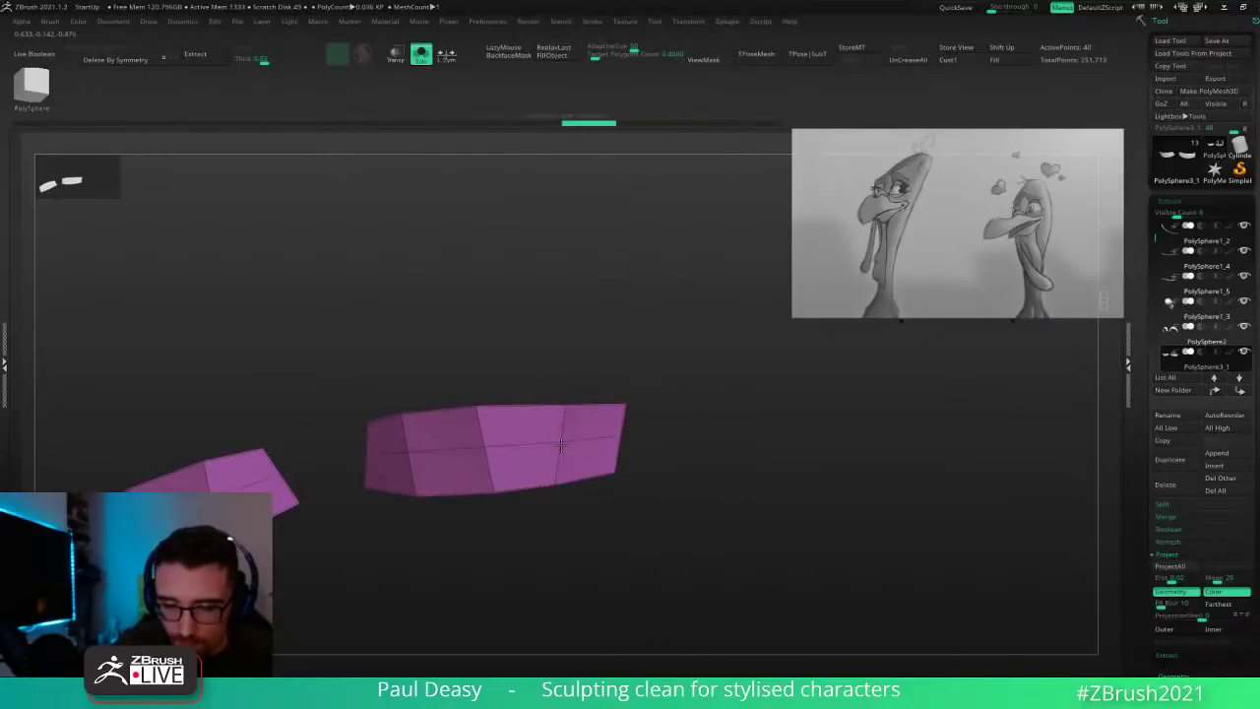
Step: Strip the surplus faces and delete the lengthwise middle edge loop, leaving each lower eyelid strip as a single row of faces
{"action": "left_click", "coordinate": [560, 443]}
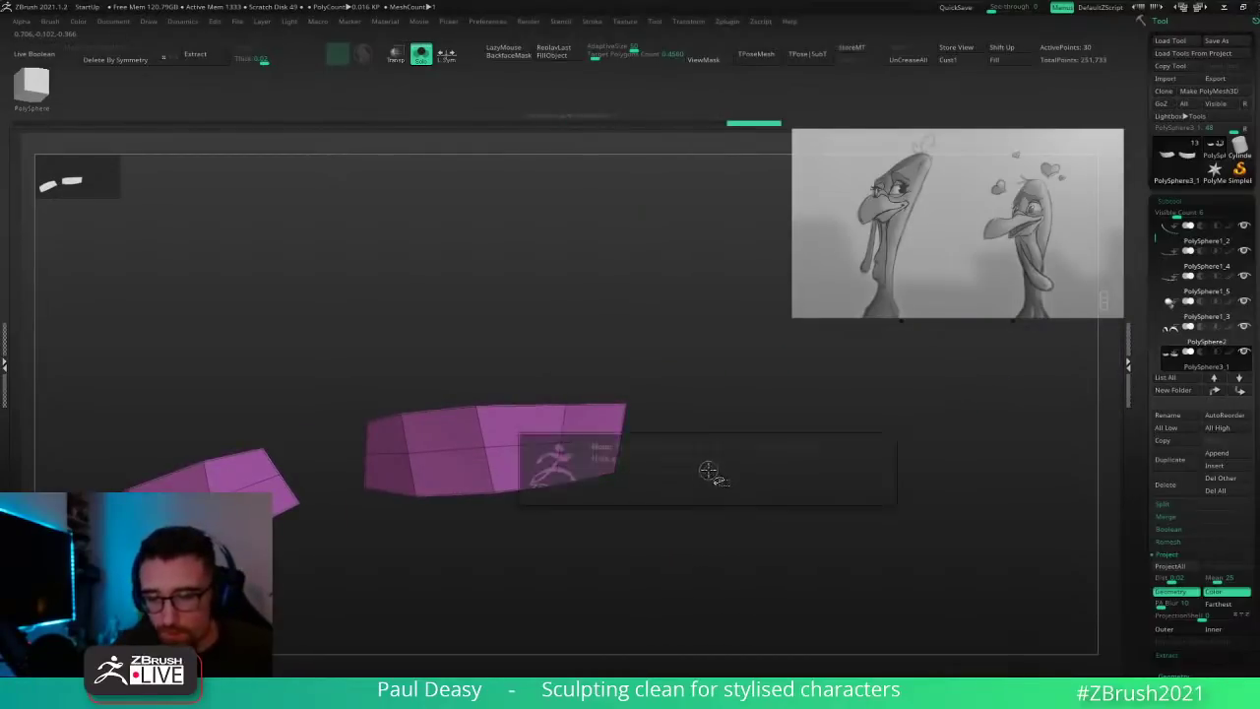
{"action": "key", "text": "space"}
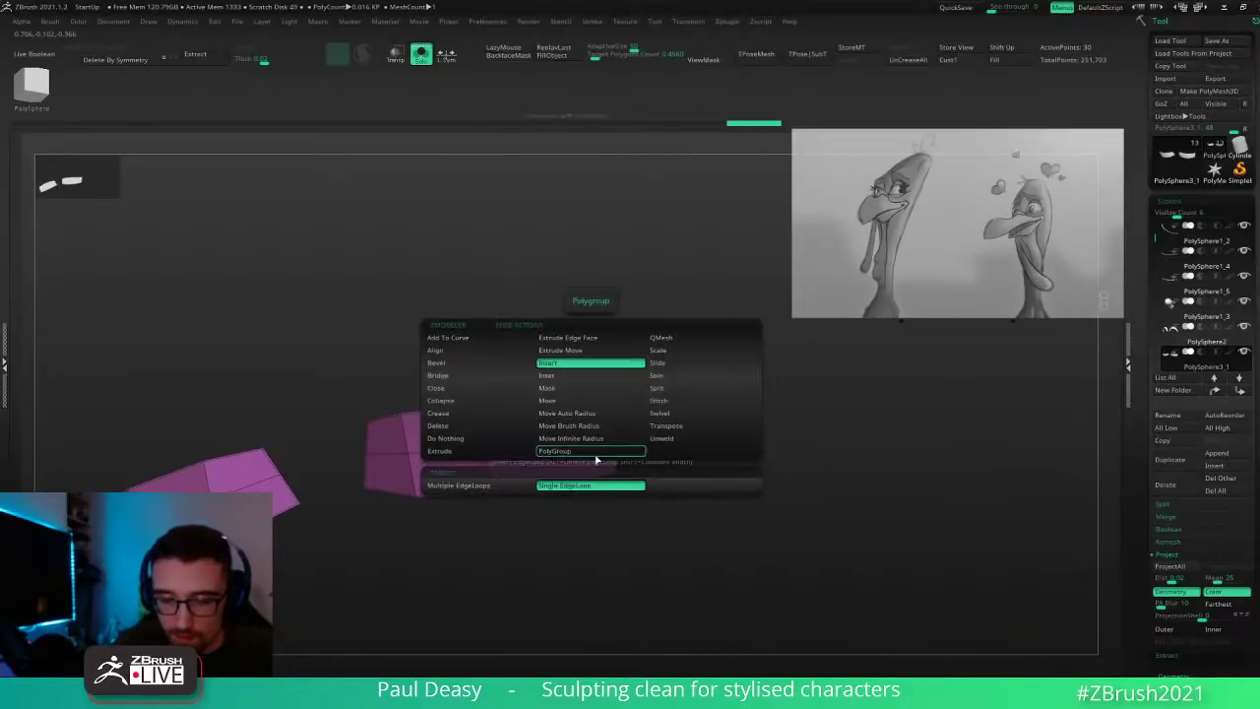
{"action": "left_click", "coordinate": [583, 368]}
{"action": "left_click", "coordinate": [584, 444], "text": "alt"}
{"action": "right_click_drag", "start_coordinate": [650, 457], "coordinate": [694, 450], "text": "ctrl"}
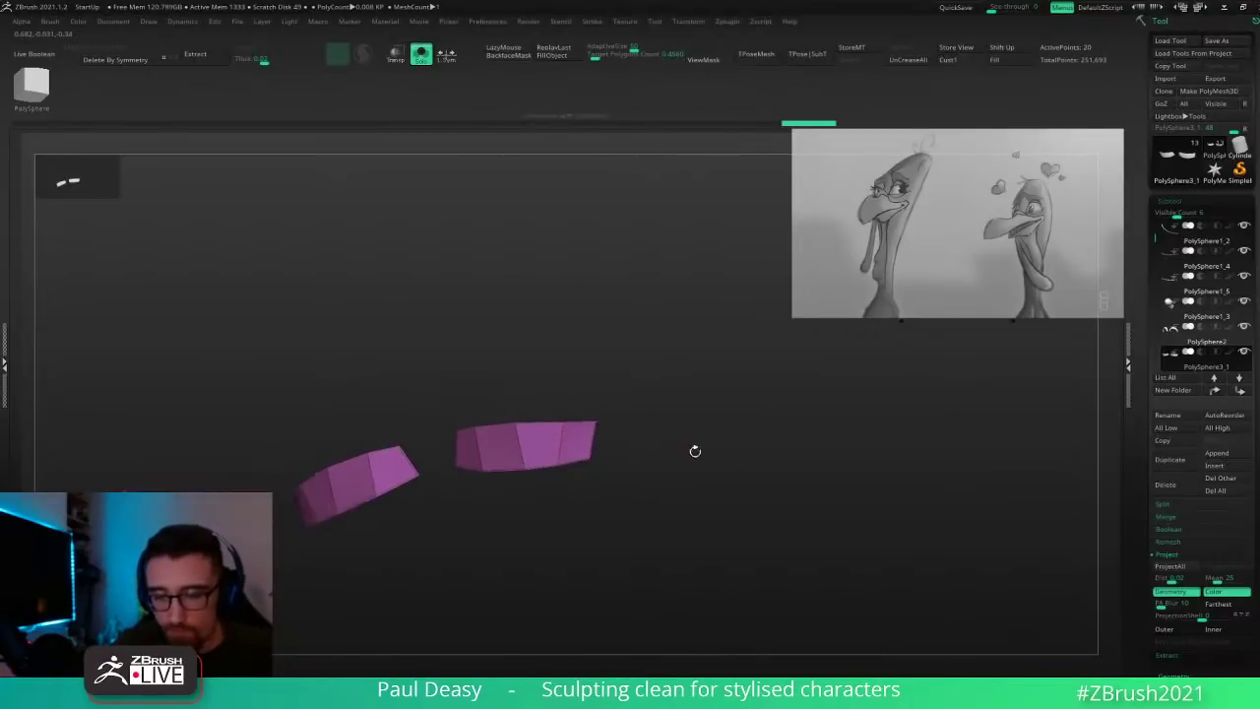
Step: Show the whole head and move the lower strips' outer ends back around the sides of the eyeballs with the Move brush
{"action": "key", "text": "alt+shift+s"}
{"action": "key", "text": "space"}
{"action": "key", "text": "b"}
{"action": "key", "text": "m"}
{"action": "key", "text": "v"}
{"action": "right_click_drag", "start_coordinate": [618, 427], "coordinate": [607, 424]}
{"action": "key", "text": "space"}
{"action": "left_click_drag", "start_coordinate": [606, 424], "coordinate": [648, 389]}
{"action": "right_click_drag", "start_coordinate": [669, 420], "coordinate": [650, 417]}
{"action": "left_click_drag", "start_coordinate": [637, 391], "coordinate": [644, 386]}
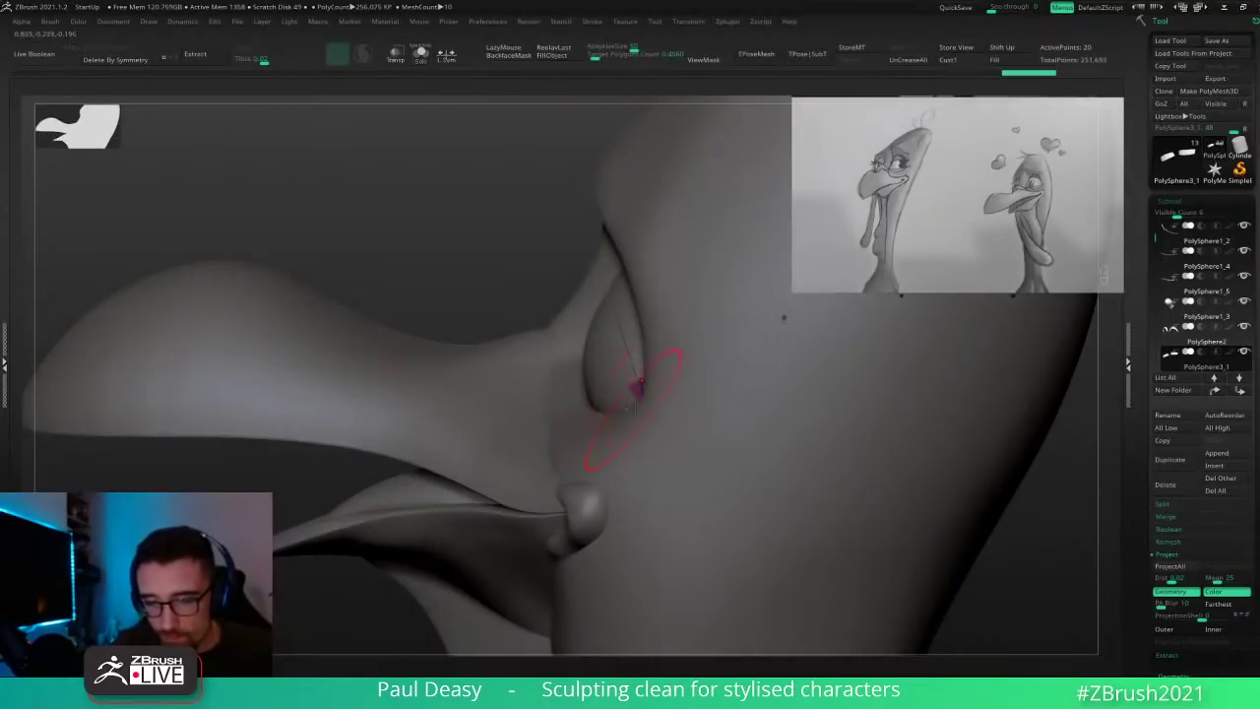
Step: Pull the lower strips' middle and inner ends into place along the underside and inner corners of the eyeballs
{"action": "right_click_drag", "start_coordinate": [547, 406], "coordinate": [574, 406]}
{"action": "left_click_drag", "start_coordinate": [574, 406], "coordinate": [566, 412]}
{"action": "right_click_drag", "start_coordinate": [474, 384], "coordinate": [514, 390]}
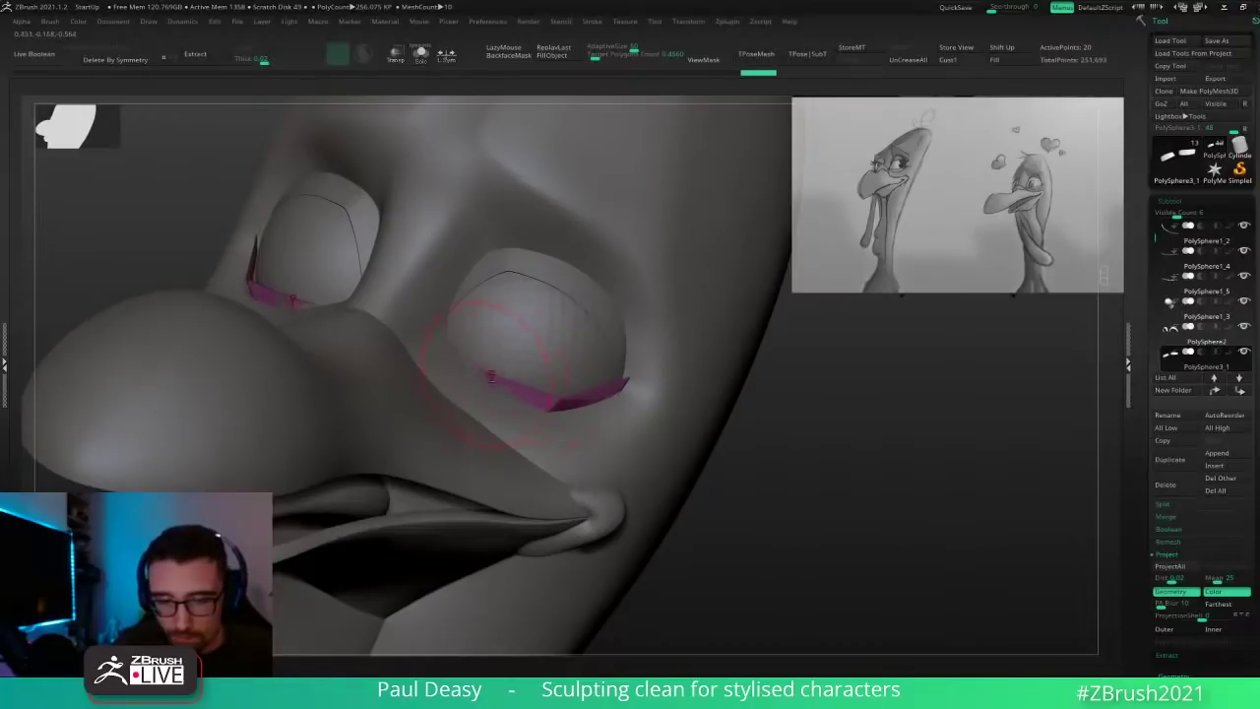
{"action": "mouse_move", "coordinate": [459, 330]}
{"action": "left_mouse_down"}
{"action": "mouse_move", "coordinate": [471, 336]}
{"action": "mouse_move", "coordinate": [445, 329]}
{"action": "left_mouse_up"}
Step: Isolate the lower strips and widen them by moving their upper edge points from the inner end to the outer bend
{"action": "key", "text": "ctrl+1"}
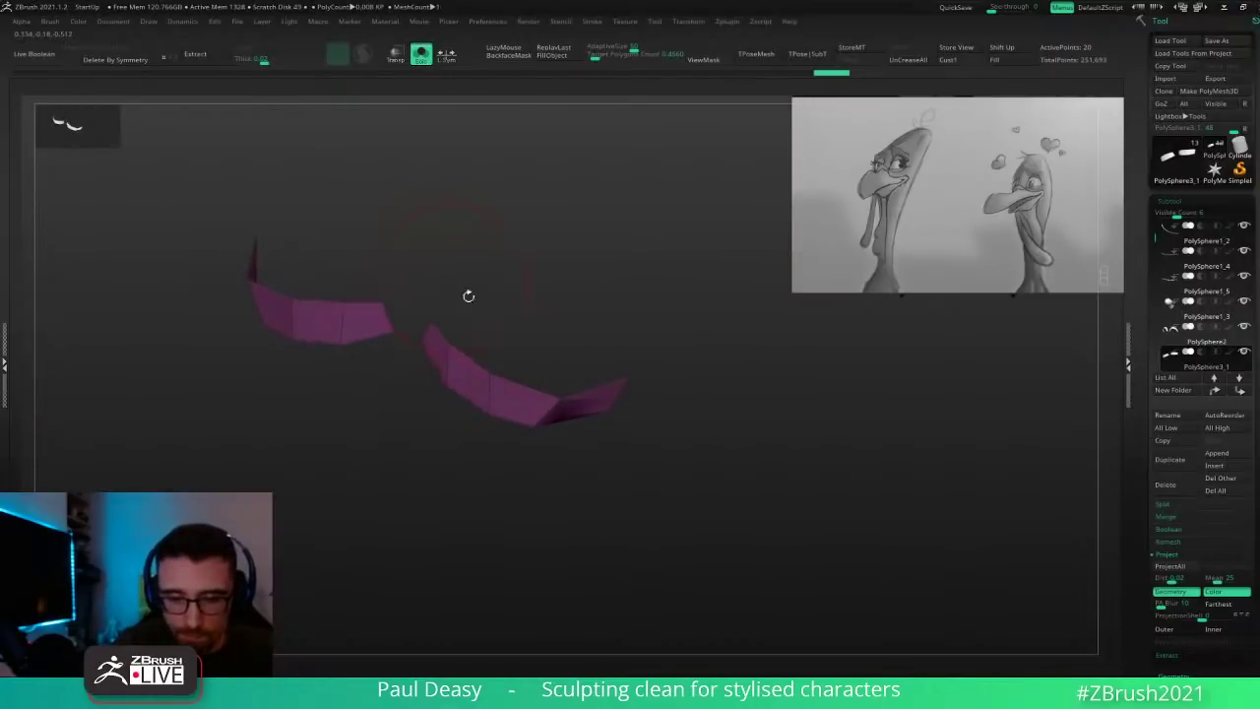
{"action": "right_click_drag", "start_coordinate": [470, 295], "coordinate": [451, 340]}
{"action": "left_click_drag", "start_coordinate": [450, 339], "coordinate": [459, 321]}
{"action": "left_click_drag", "start_coordinate": [505, 363], "coordinate": [514, 345]}
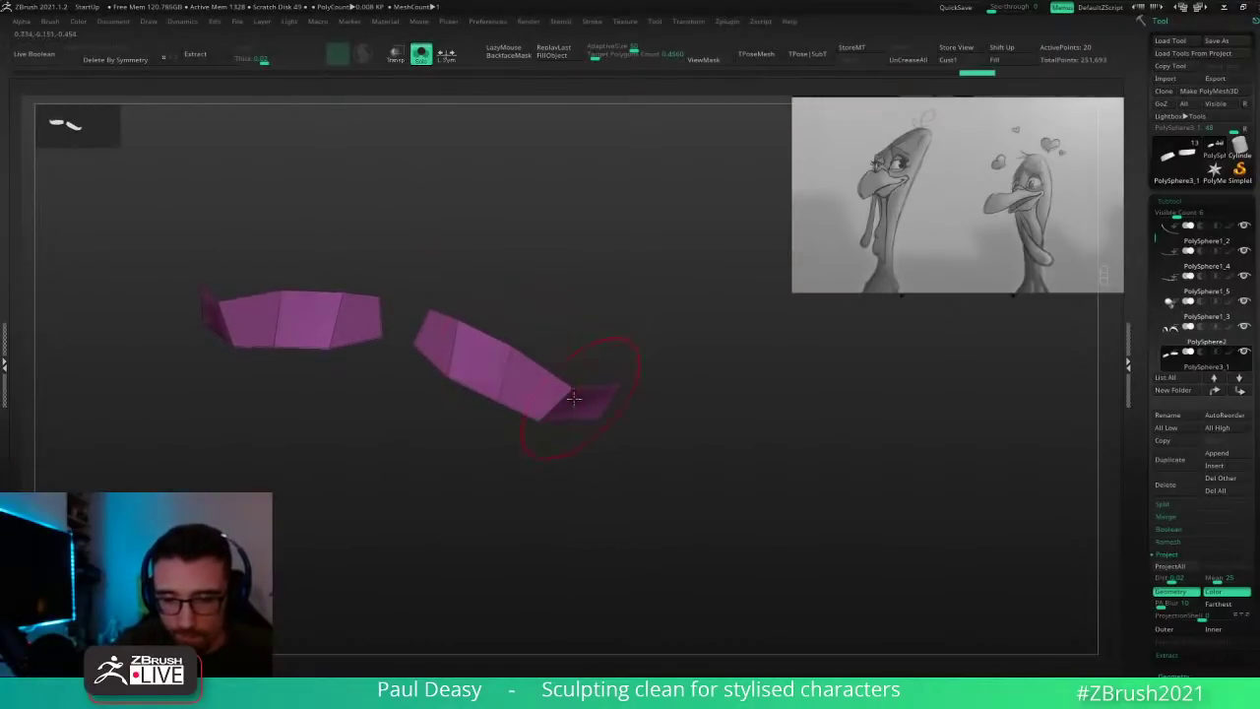
{"action": "left_click_drag", "start_coordinate": [577, 396], "coordinate": [588, 379]}
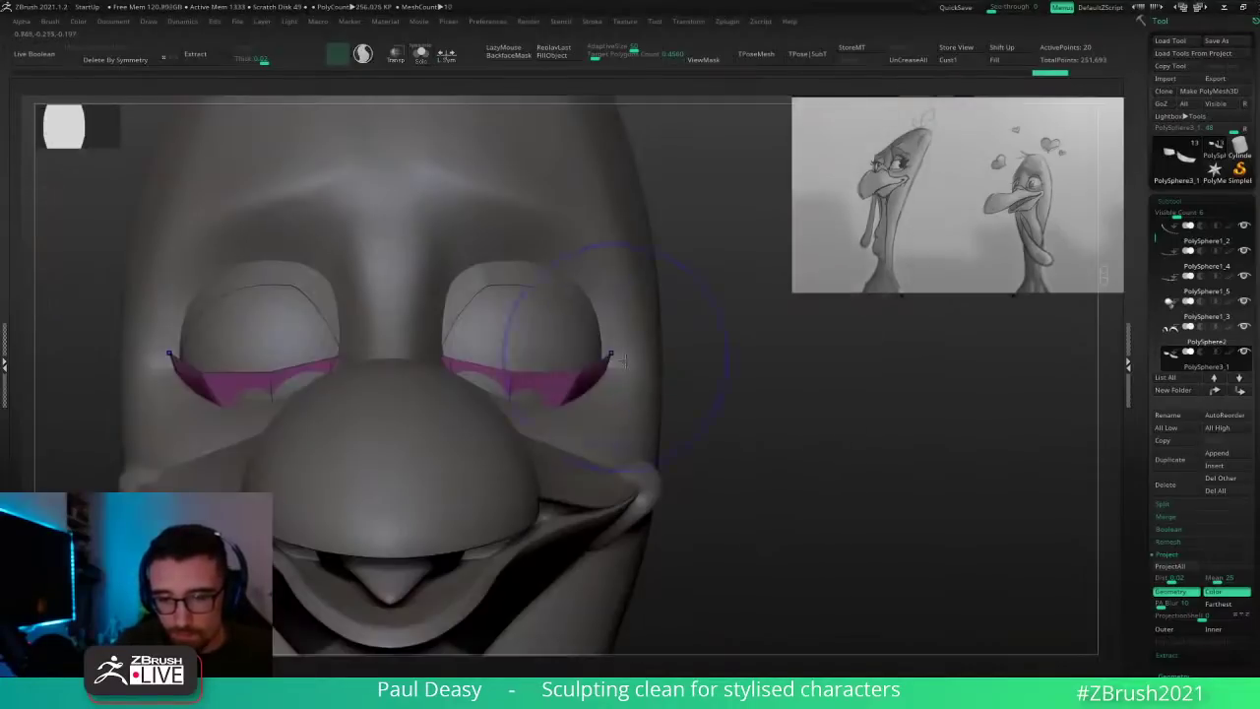
Step: Adjust the lower strips' outer ends, inner ends and middle upper edge against the eyeballs from the front of the head
{"action": "left_click_drag", "start_coordinate": [610, 369], "coordinate": [601, 370]}
{"action": "left_click_drag", "start_coordinate": [449, 355], "coordinate": [441, 372]}
{"action": "left_click_drag", "start_coordinate": [519, 375], "coordinate": [519, 370]}
Step: Tuck the lower strips' inner ends against the inner corners of the eyeballs with the Move brush
{"action": "right_click_drag", "start_coordinate": [648, 369], "coordinate": [527, 377]}
{"action": "right_click", "coordinate": [520, 379]}
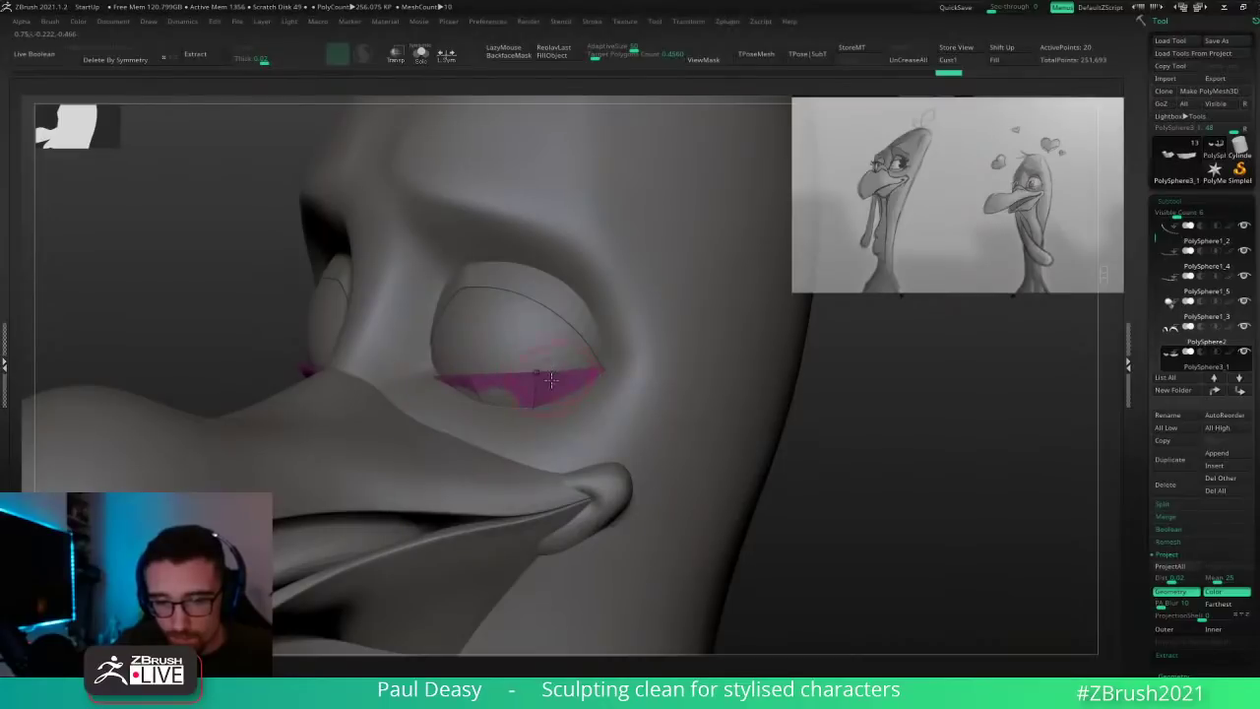
{"action": "right_click", "coordinate": [575, 368]}
{"action": "right_click_drag", "start_coordinate": [618, 366], "coordinate": [724, 368]}
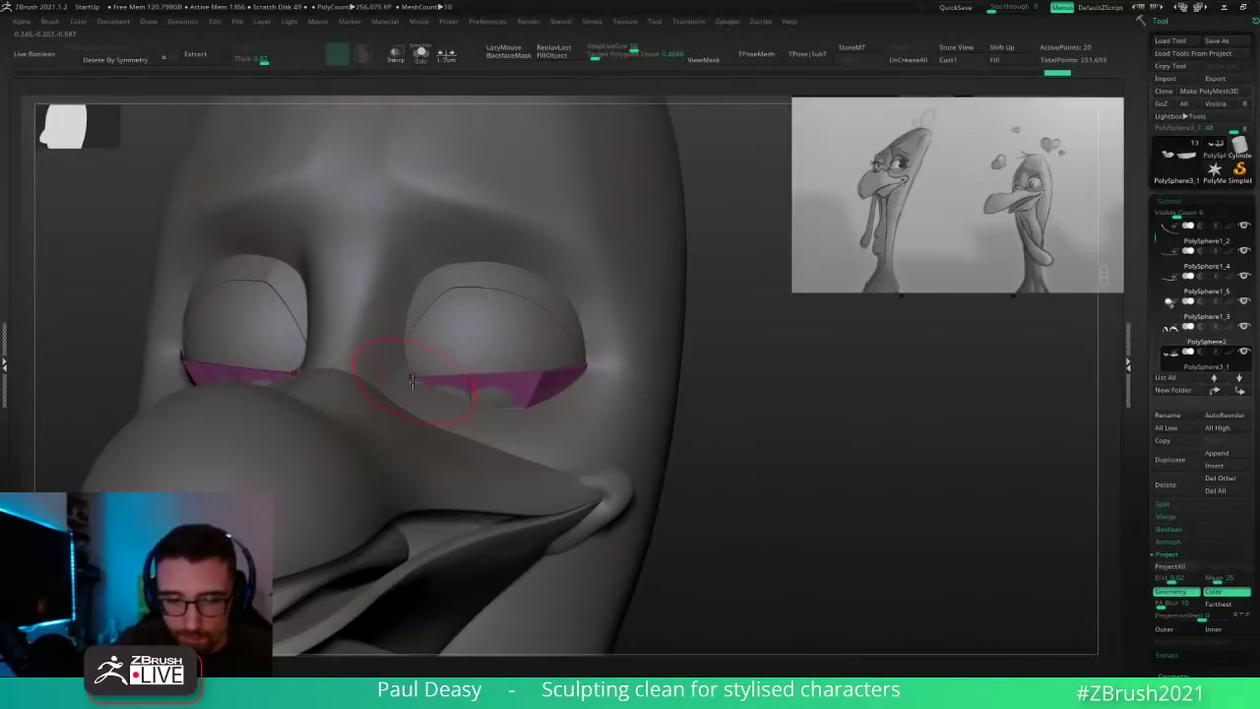
{"action": "left_click_drag", "start_coordinate": [418, 381], "coordinate": [413, 373]}
{"action": "mouse_move", "coordinate": [526, 370]}
{"action": "right_mouse_down"}
{"action": "mouse_move", "coordinate": [424, 366]}
{"action": "mouse_move", "coordinate": [522, 366]}
{"action": "right_mouse_up"}
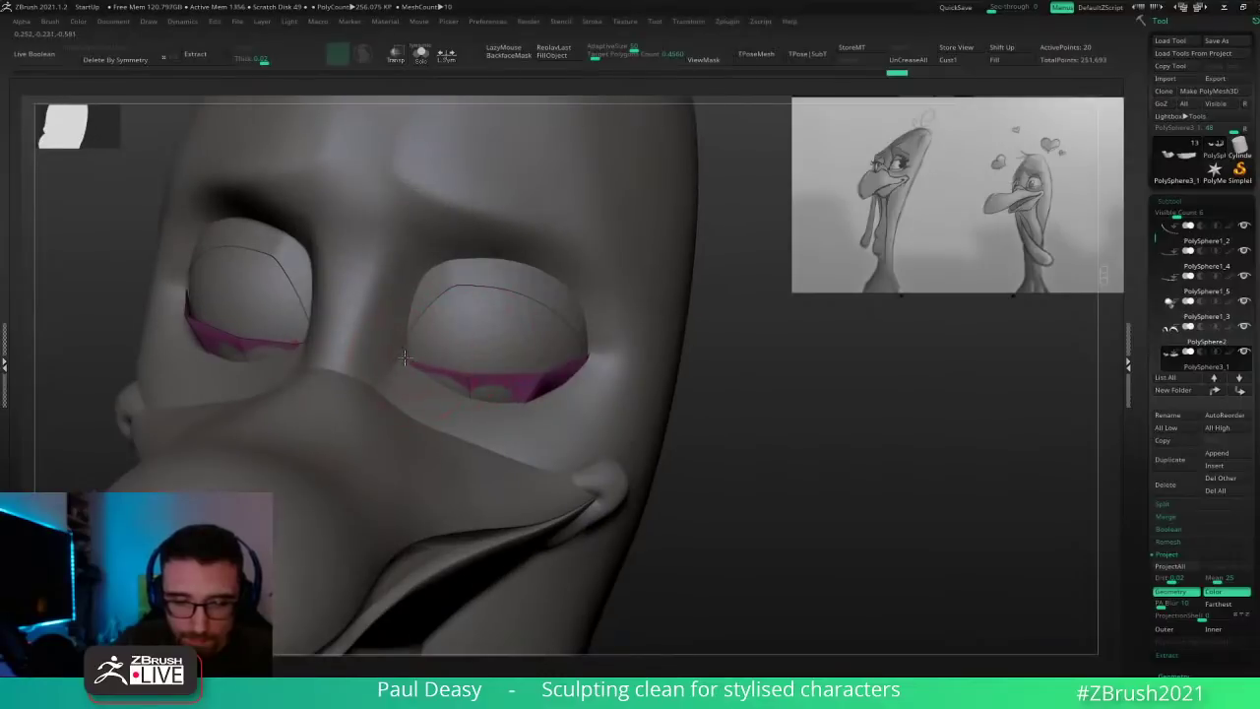
{"action": "left_click_drag", "start_coordinate": [404, 359], "coordinate": [412, 354]}
Step: Isolate the lower strips and nudge their inner end points slightly up and outward
{"action": "key", "text": "alt+s"}
{"action": "mouse_move", "coordinate": [433, 369]}
{"action": "right_mouse_down"}
{"action": "mouse_move", "coordinate": [405, 340]}
{"action": "mouse_move", "coordinate": [506, 326]}
{"action": "right_mouse_up"}
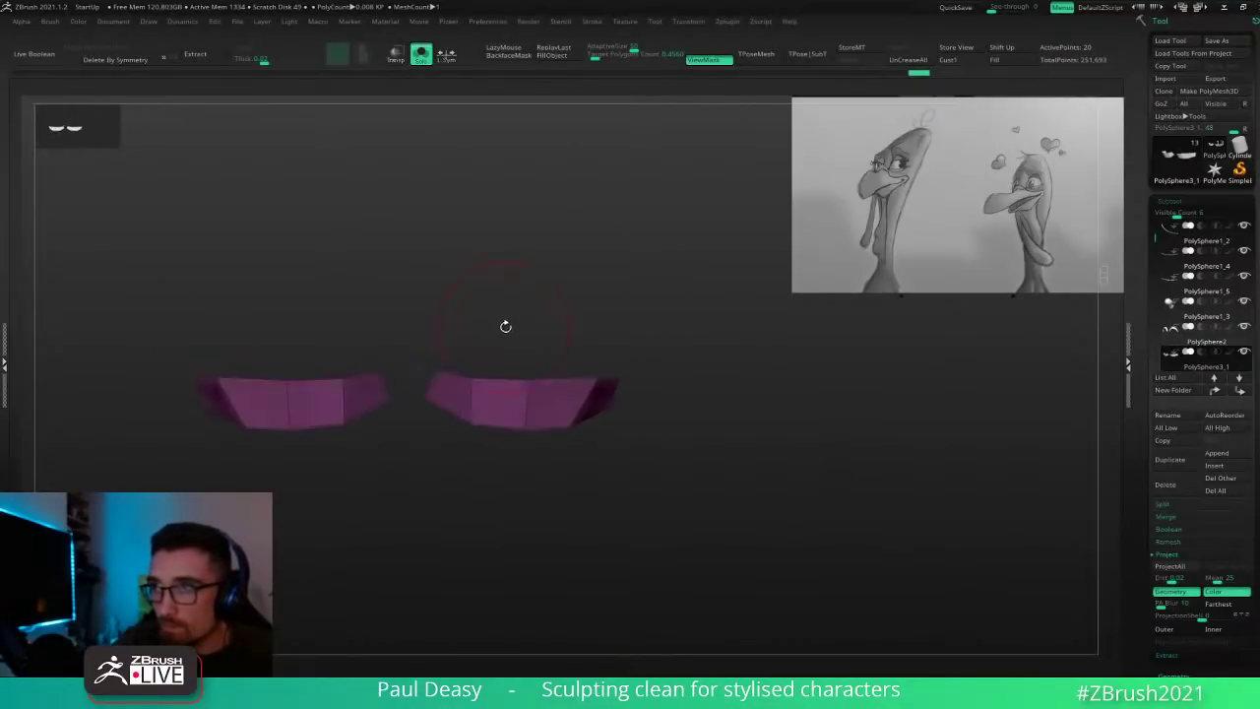
{"action": "left_click_drag", "start_coordinate": [446, 374], "coordinate": [455, 364]}
{"action": "right_click_drag", "start_coordinate": [461, 330], "coordinate": [525, 342]}
{"action": "left_click", "coordinate": [719, 423], "text": "ctrl"}
{"action": "key", "text": "w"}
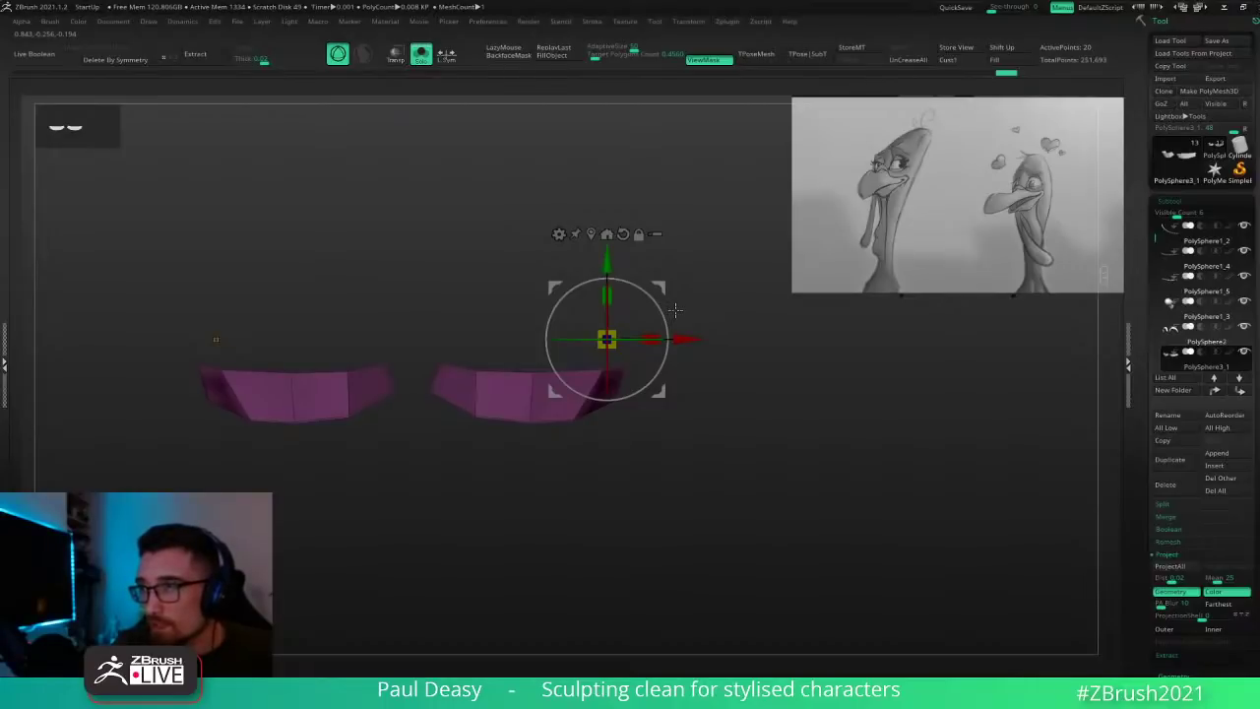
{"action": "left_click_drag", "start_coordinate": [666, 286], "coordinate": [682, 277]}
{"action": "key", "text": "ctrl+z"}
{"action": "left_click", "coordinate": [690, 273], "text": "ctrl"}
Step: Clear the lower strips' mask with the whole head shown and raise their inner ends using a resized Move brush
{"action": "key", "text": "alt+s"}
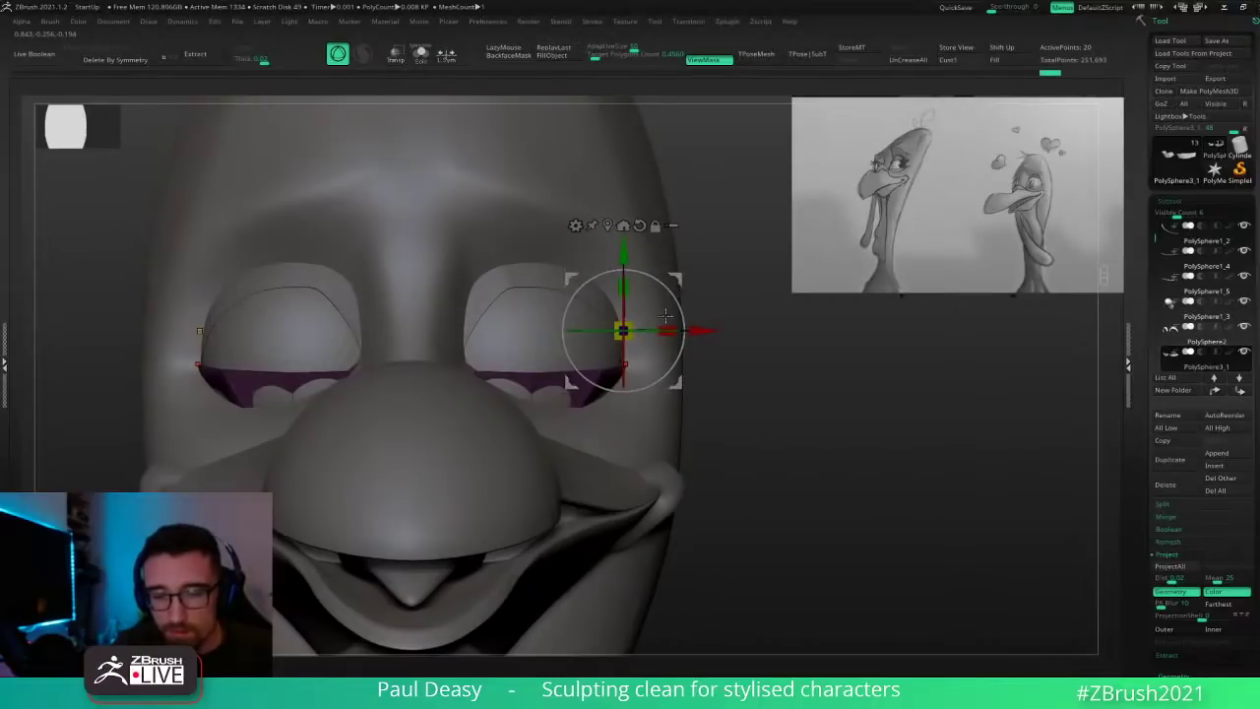
{"action": "key", "text": "q"}
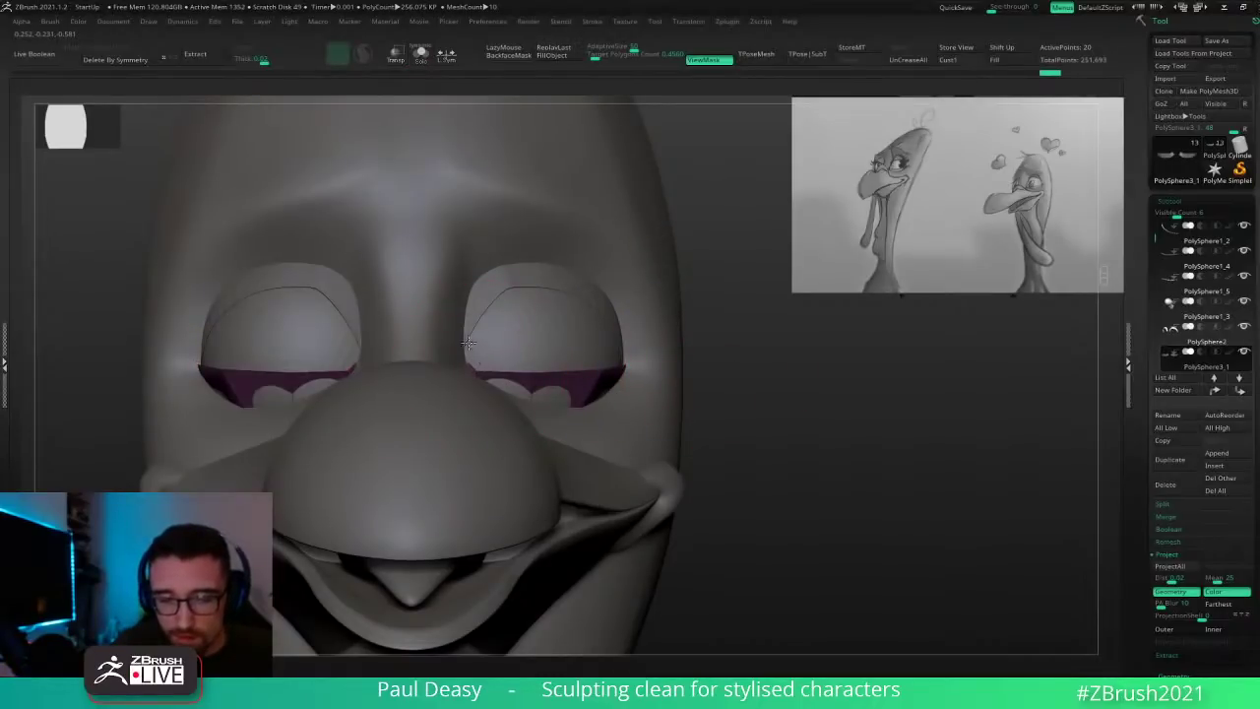
{"action": "mouse_move", "coordinate": [487, 342]}
{"action": "right_mouse_down"}
{"action": "mouse_move", "coordinate": [467, 342]}
{"action": "mouse_move", "coordinate": [505, 338]}
{"action": "right_mouse_up"}
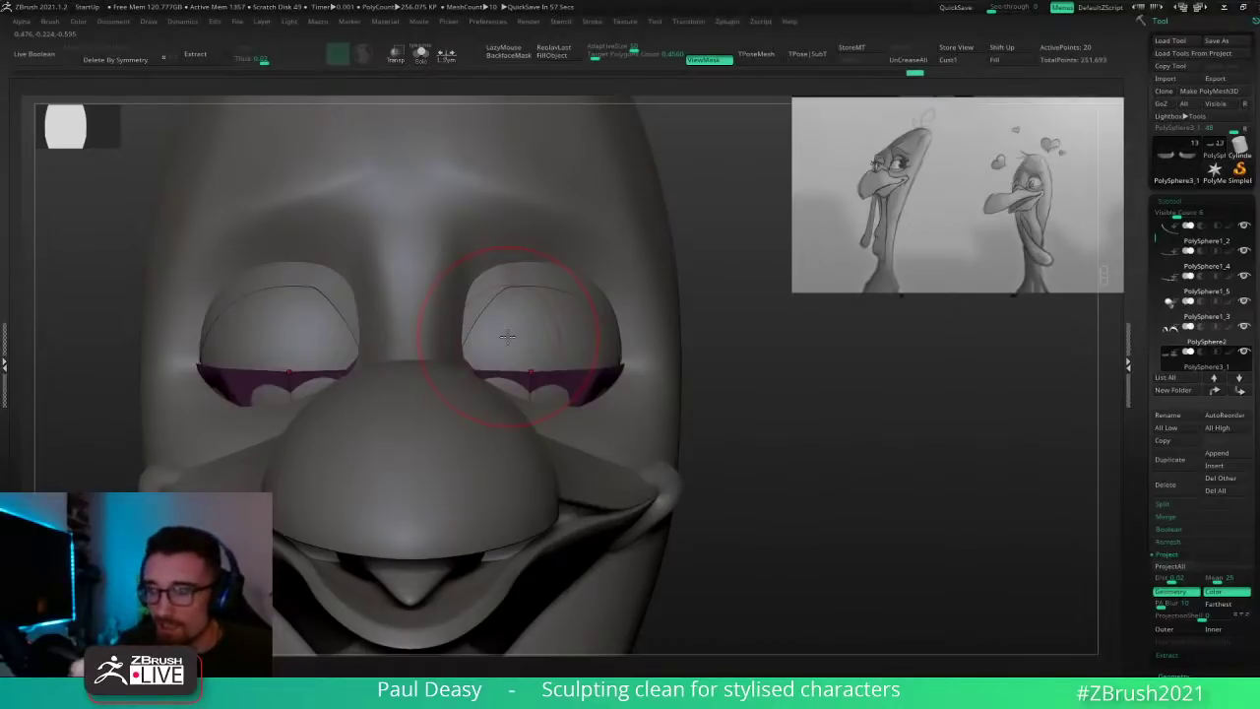
{"action": "left_click_drag", "start_coordinate": [734, 375], "coordinate": [739, 373], "text": "ctrl"}
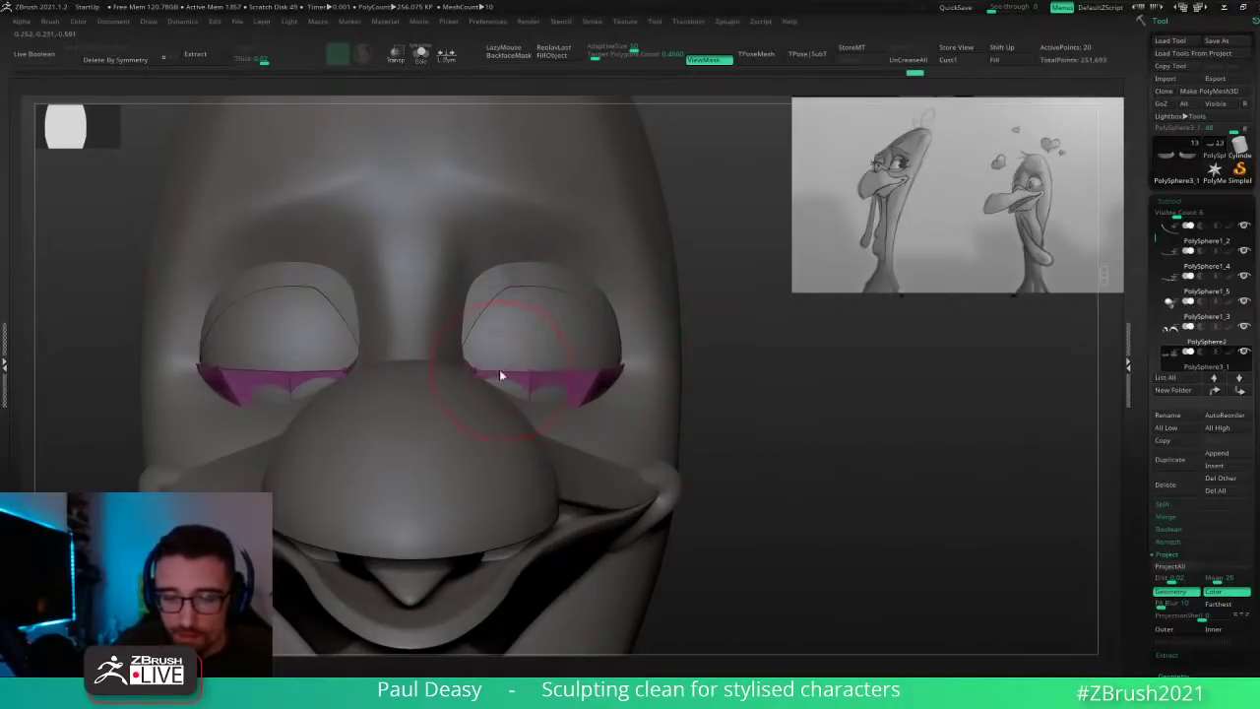
{"action": "key", "text": "space"}
{"action": "key", "text": "space"}
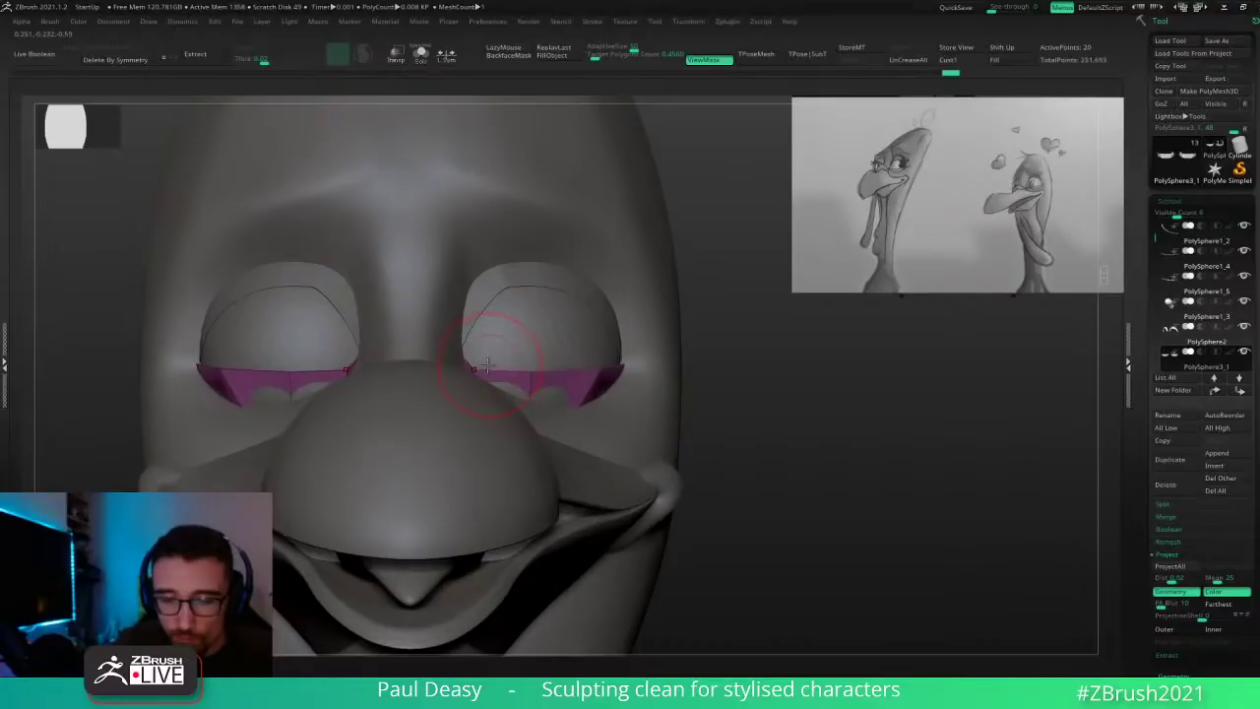
{"action": "left_click_drag", "start_coordinate": [487, 357], "coordinate": [502, 333]}
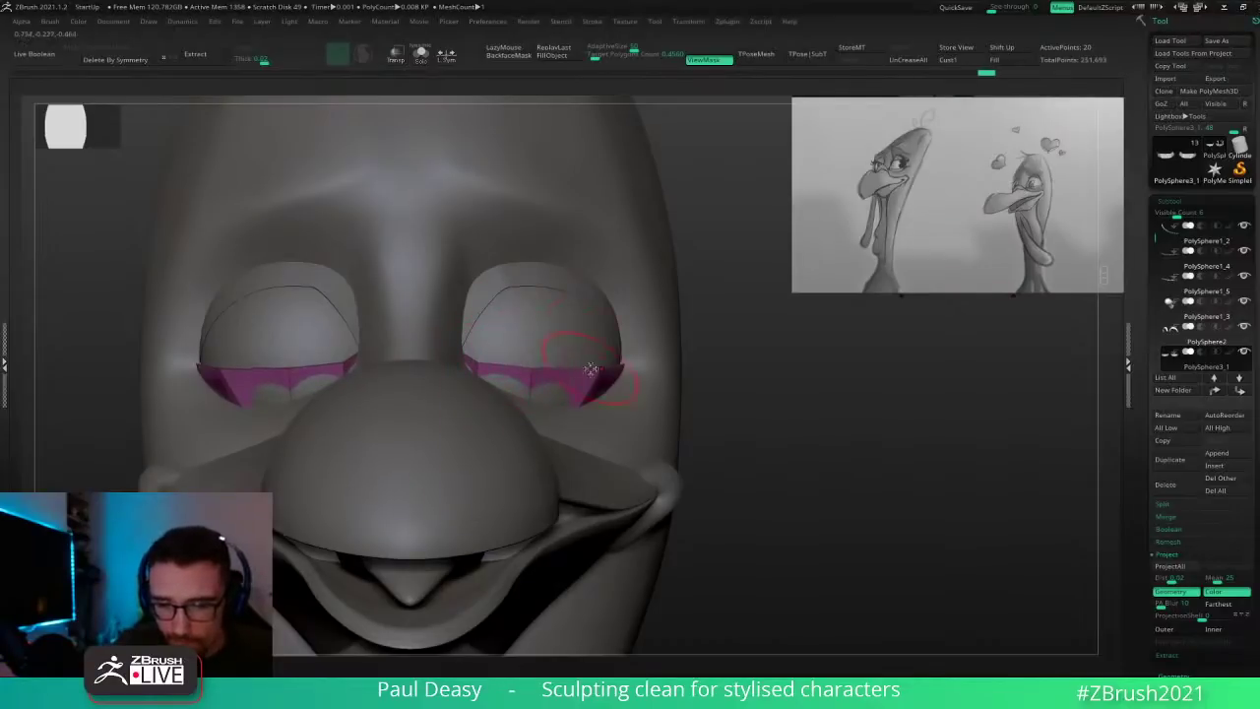
Step: Clear the lower eyelid strips' mask and refine their outer ends against the eyeballs' outer corners with a resized Move brush
{"action": "key", "text": "bracketright"}
{"action": "right_click_drag", "start_coordinate": [568, 335], "coordinate": [692, 380]}
{"action": "left_click", "coordinate": [715, 398], "text": "ctrl"}
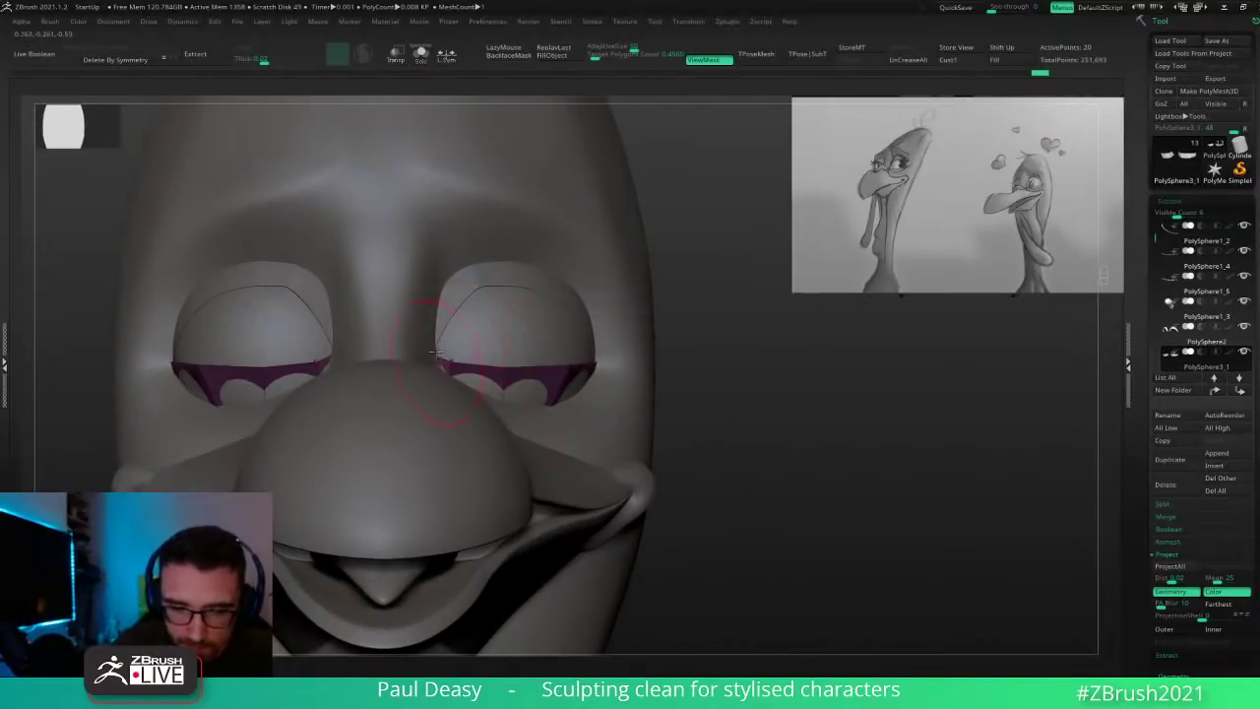
{"action": "left_click_drag", "start_coordinate": [713, 376], "coordinate": [730, 391], "text": "ctrl"}
{"action": "key", "text": "space"}
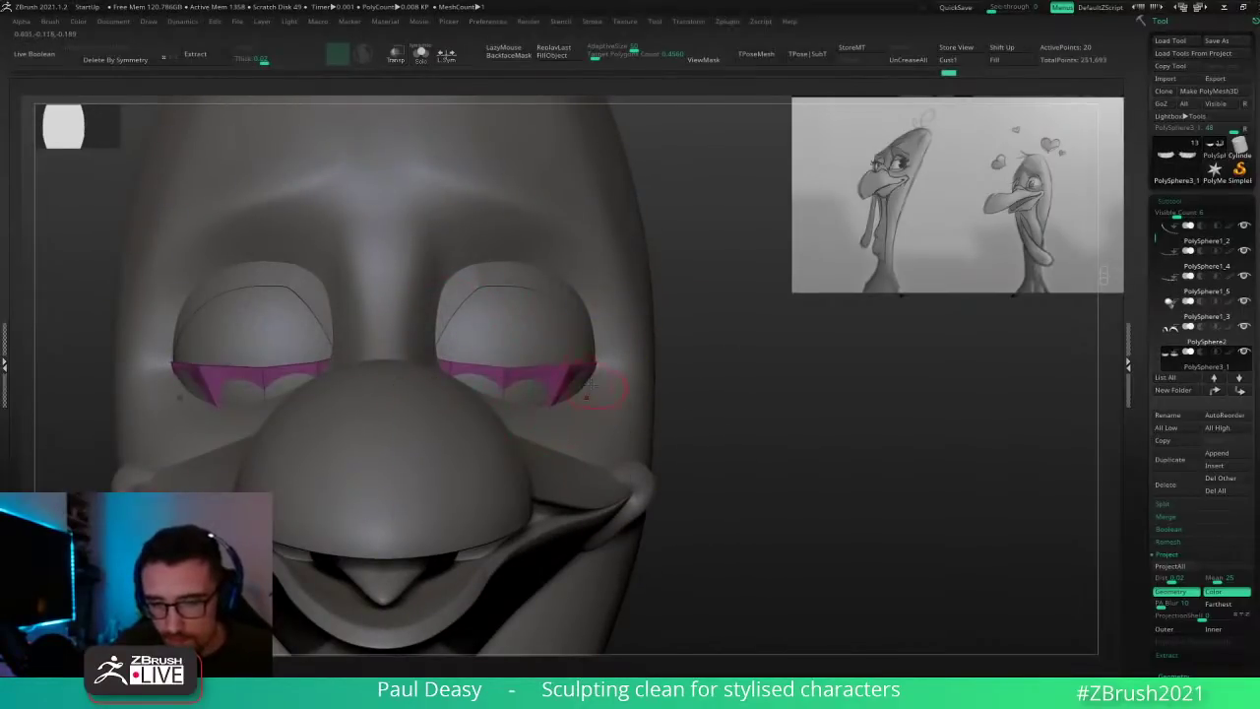
{"action": "right_click_drag", "start_coordinate": [597, 388], "coordinate": [552, 367]}
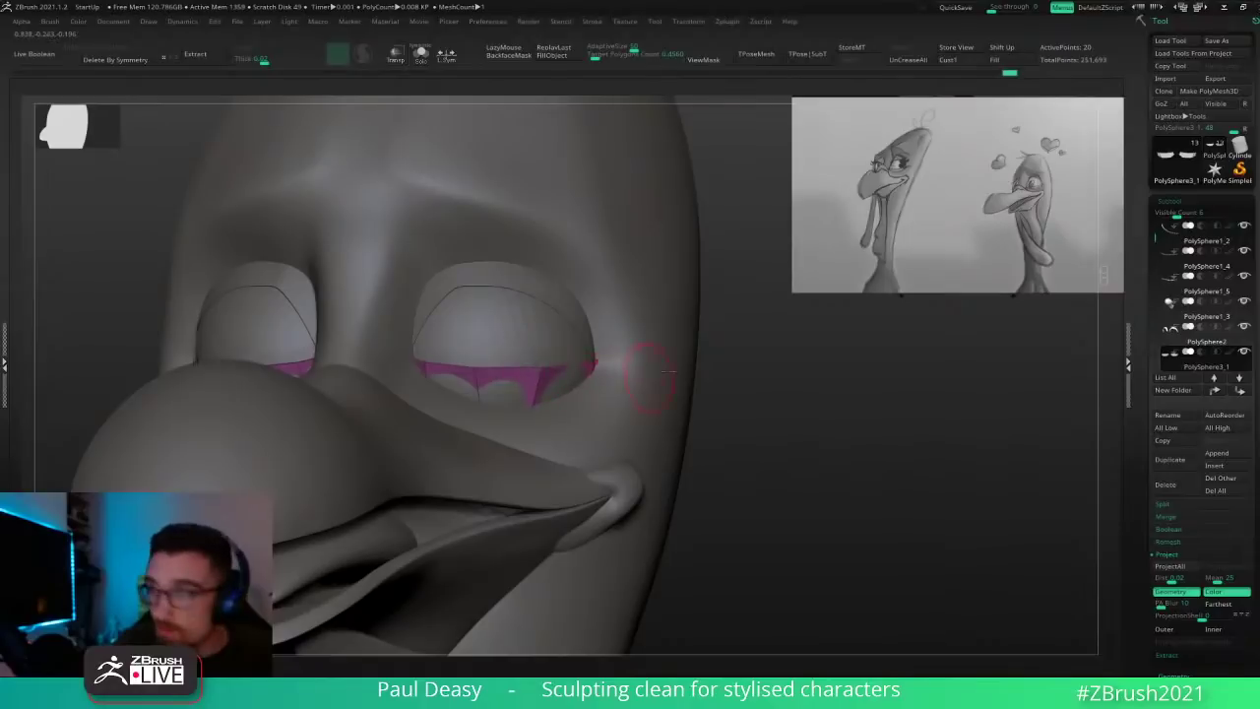
{"action": "right_click_drag", "start_coordinate": [769, 445], "coordinate": [784, 447], "text": "shift"}
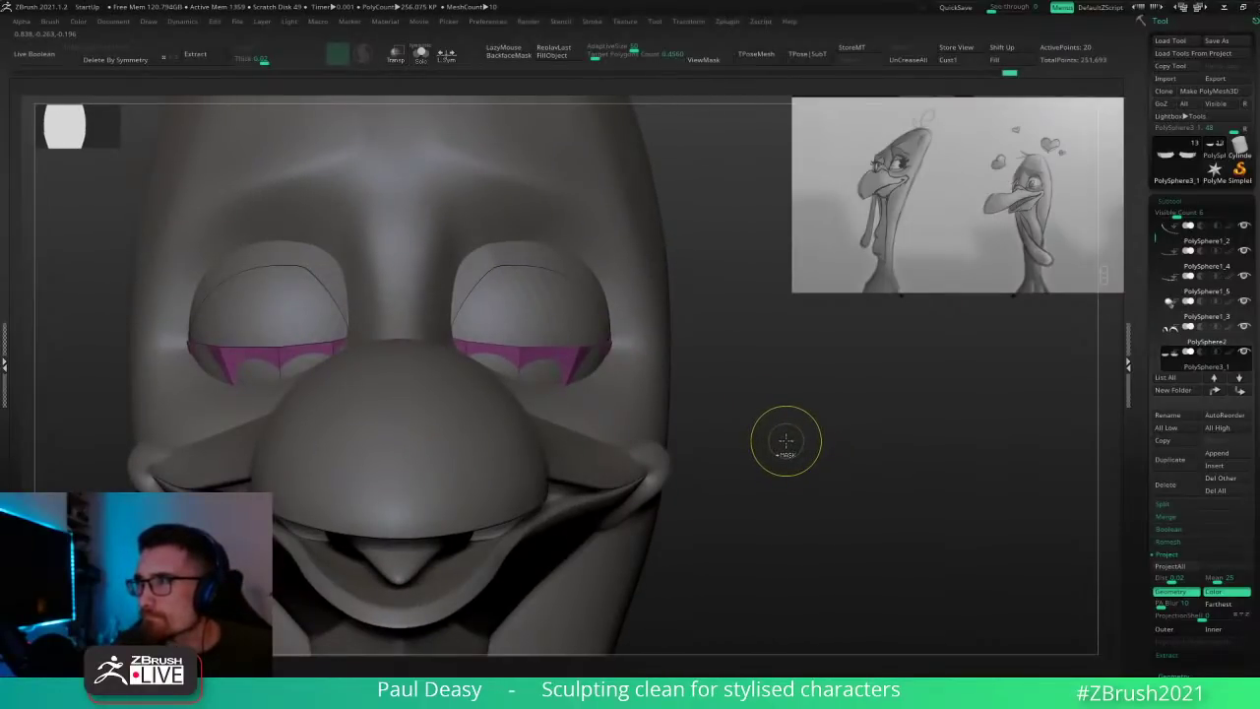
Step: Isolate the lower strips and even out their curvature by moving their points while viewing them from the side and above
{"action": "key", "text": "ctrl+shift+s"}
{"action": "right_click_drag", "start_coordinate": [758, 442], "coordinate": [733, 441]}
{"action": "right_click_drag", "start_coordinate": [608, 428], "coordinate": [518, 402]}
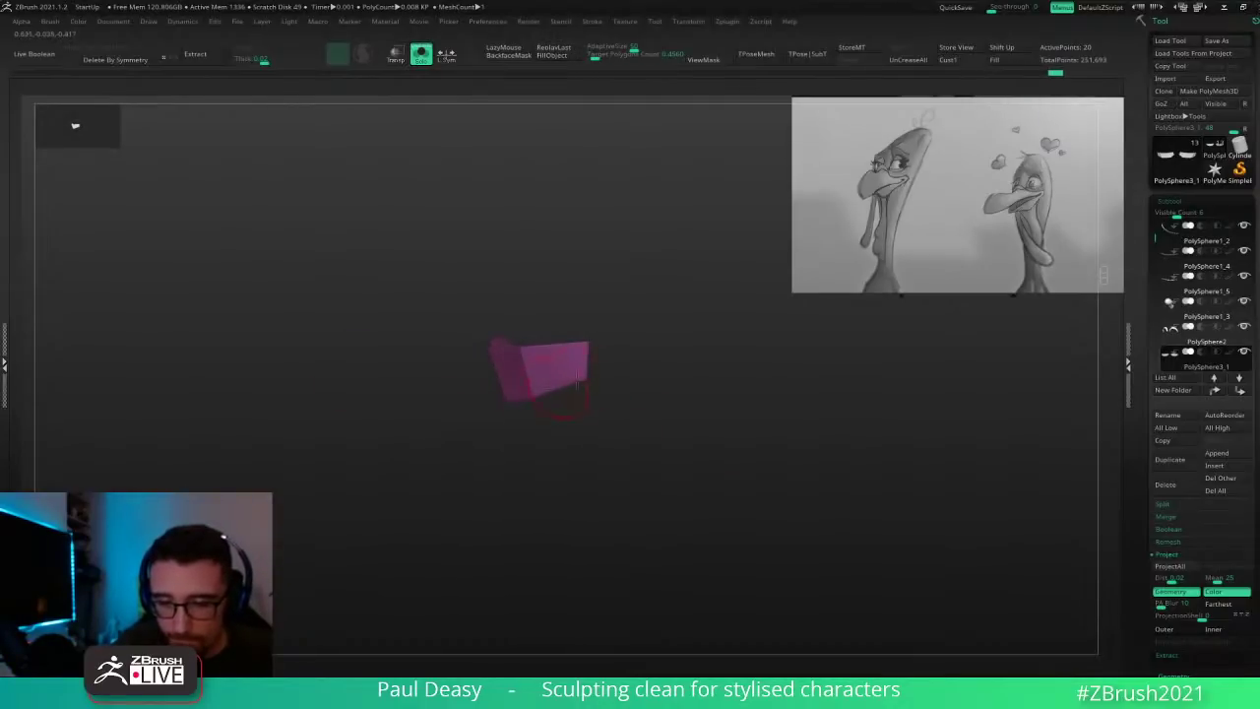
{"action": "right_click_drag", "start_coordinate": [622, 388], "coordinate": [559, 501]}
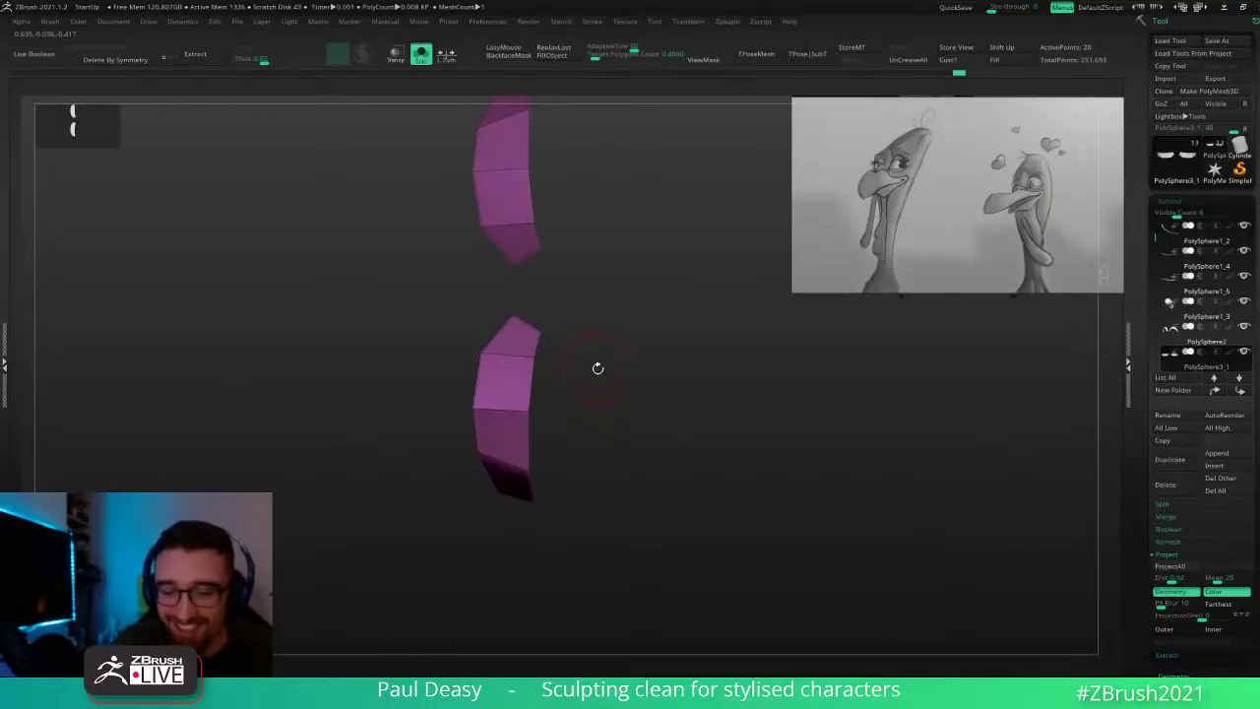
{"action": "right_click_drag", "start_coordinate": [598, 369], "coordinate": [586, 367]}
{"action": "key", "text": "alt+s"}
{"action": "key", "text": "alt+s"}
{"action": "left_click_drag", "start_coordinate": [573, 581], "coordinate": [571, 401]}
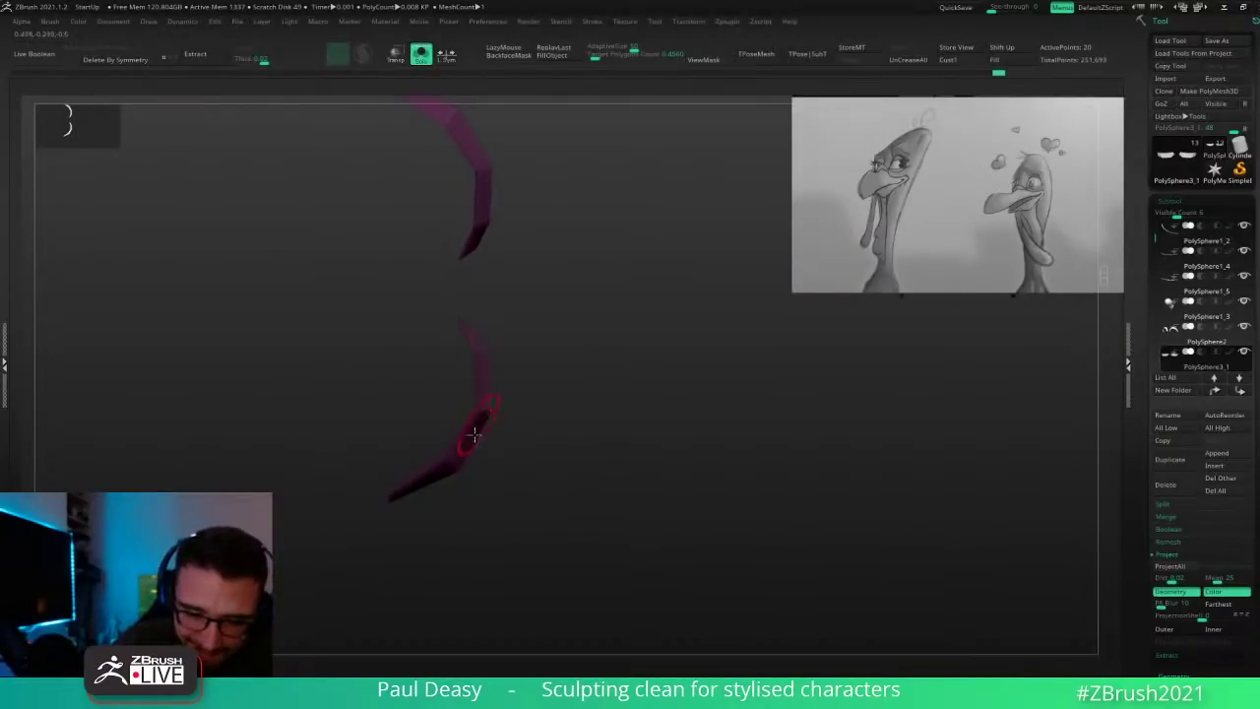
{"action": "right_click_drag", "start_coordinate": [557, 457], "coordinate": [611, 521]}
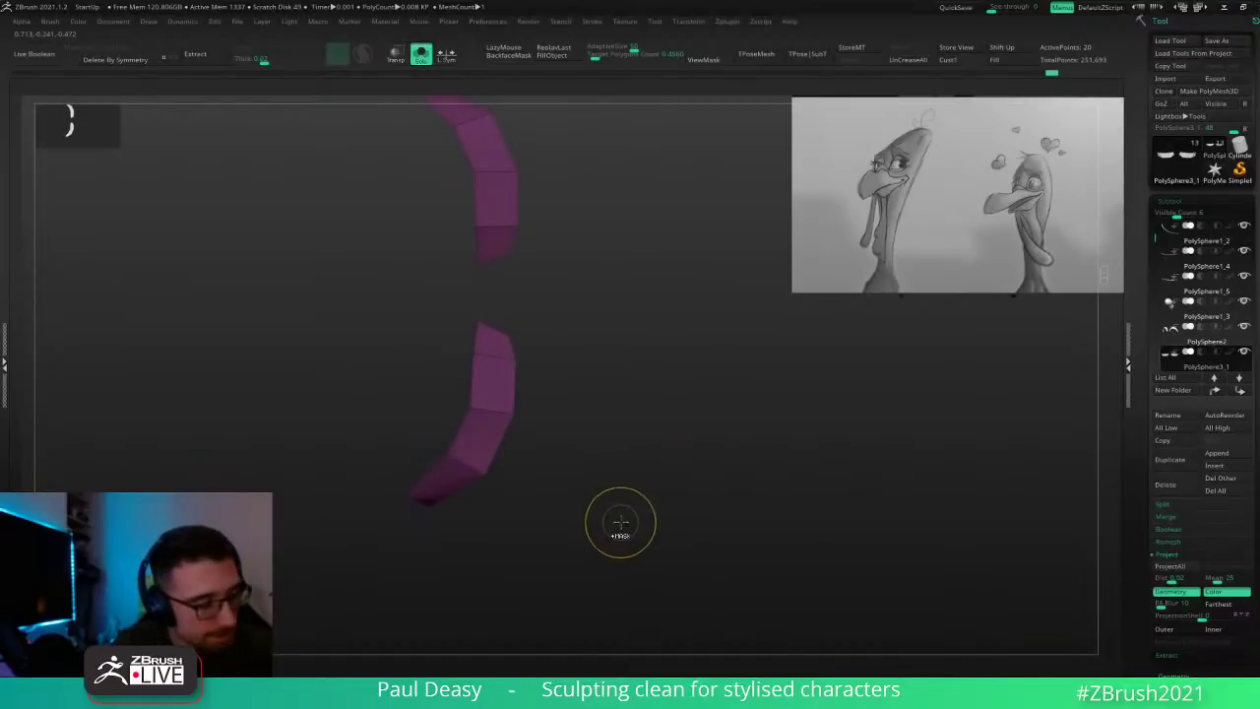
Step: Insert supporting edge loops near the lower strips' ends and long edges with ZModeler and subdivide the strips once
{"action": "key", "text": "ctrl+z"}
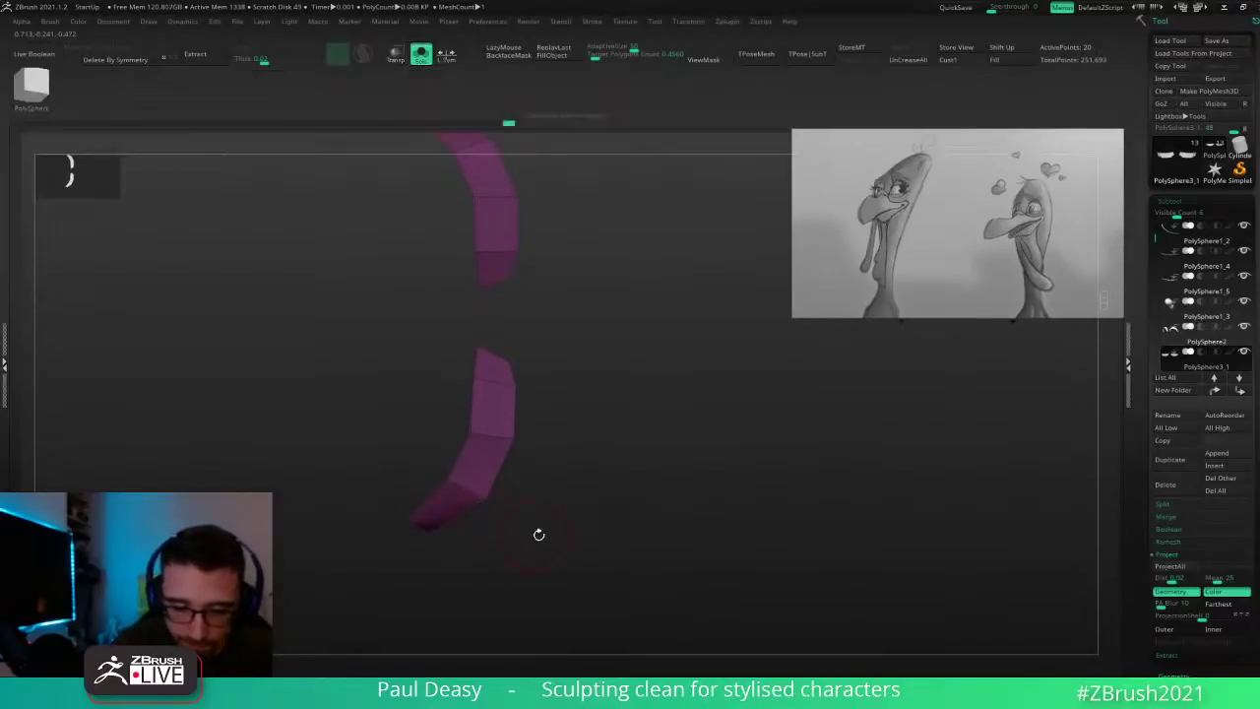
{"action": "left_click_drag", "start_coordinate": [539, 535], "coordinate": [520, 481]}
{"action": "left_click", "coordinate": [486, 501]}
{"action": "left_click", "coordinate": [467, 538]}
{"action": "key", "text": "ctrl+d"}
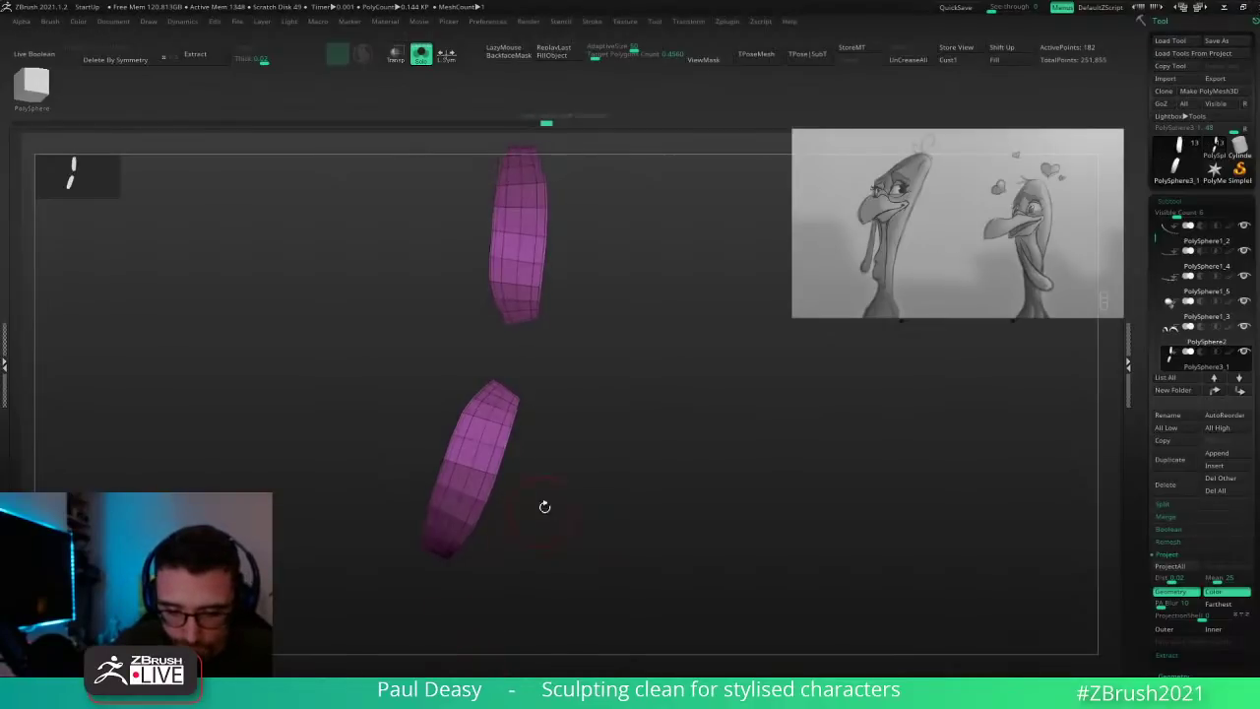
Step: Remove surplus edge loops from the lower strips with ZModeler, keeping one lengthwise loop through the middle
{"action": "left_click", "coordinate": [491, 435], "text": "alt"}
{"action": "right_click_drag", "start_coordinate": [497, 439], "coordinate": [588, 423], "text": "ctrl"}
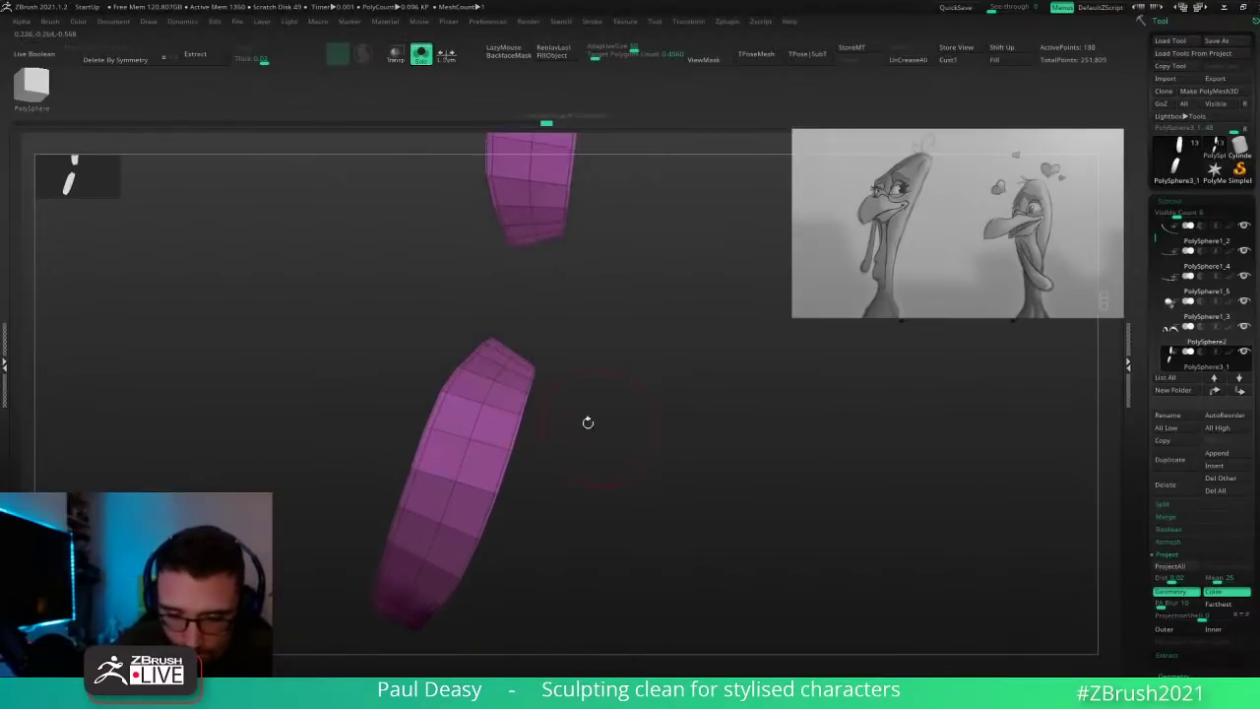
{"action": "left_click", "coordinate": [484, 379], "text": "alt"}
{"action": "left_click", "coordinate": [459, 432], "text": "alt"}
{"action": "key", "text": "ctrl+shift+z"}
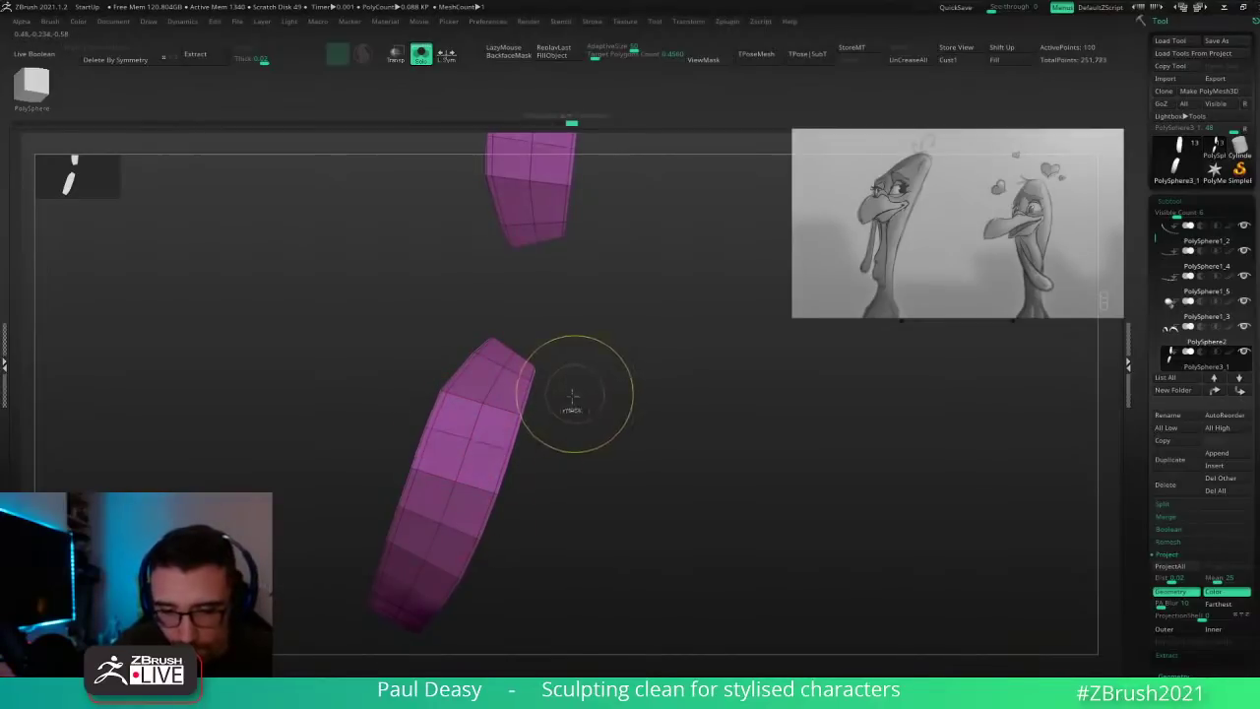
{"action": "left_click", "coordinate": [495, 359]}
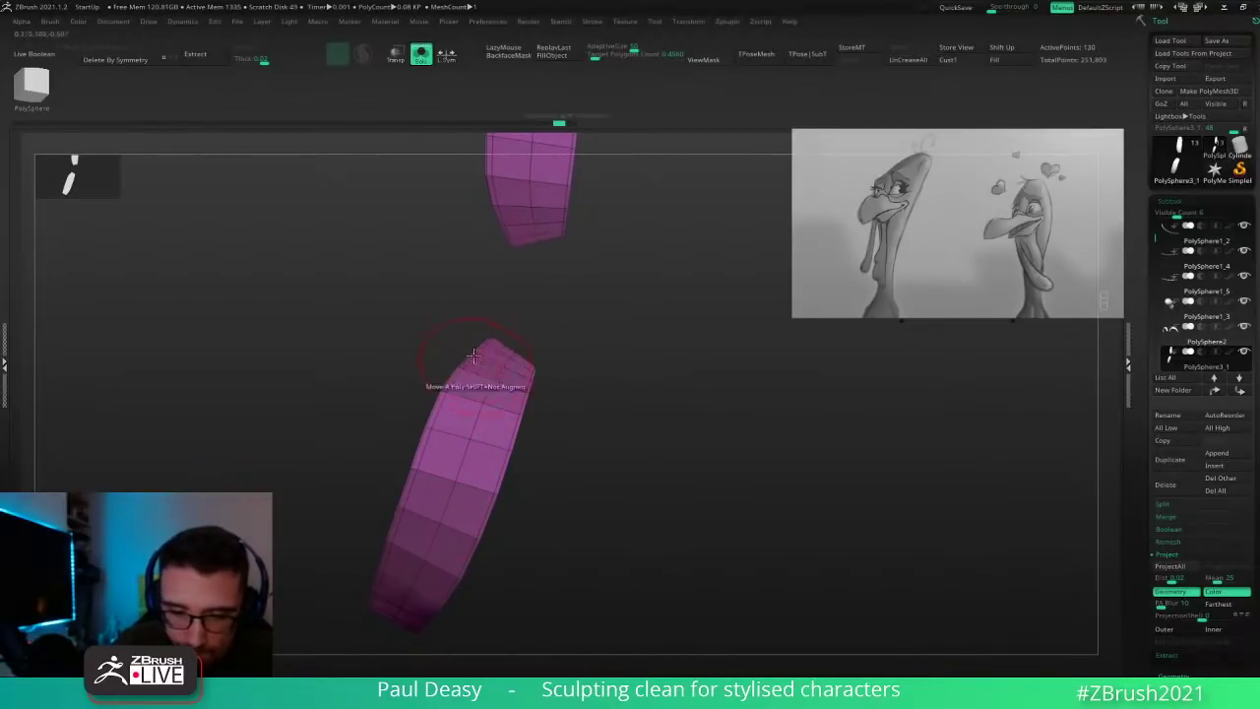
{"action": "left_click", "coordinate": [464, 373], "text": "alt"}
{"action": "left_click", "coordinate": [522, 405], "text": "alt"}
{"action": "left_click_drag", "start_coordinate": [629, 481], "coordinate": [642, 378]}
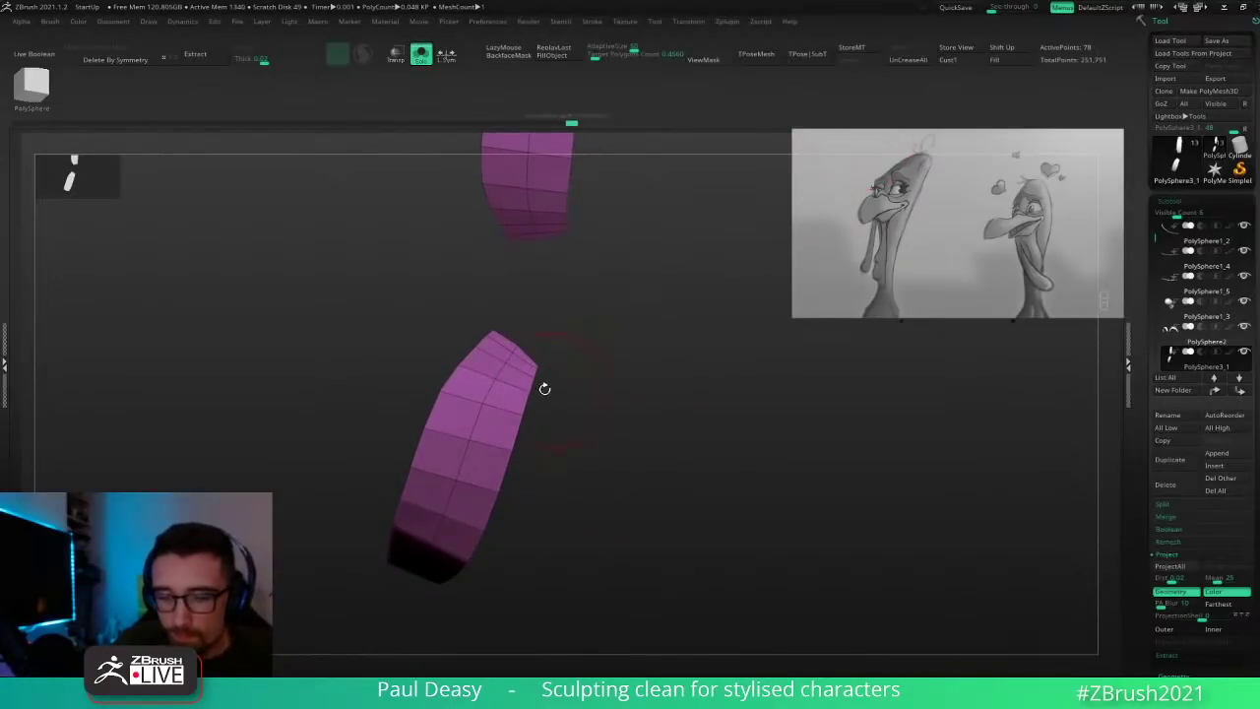
Step: Insert edge loops near the lower strips' long edges, show the whole head again and turn on dynamic subdivision for the strips
{"action": "left_click", "coordinate": [518, 411]}
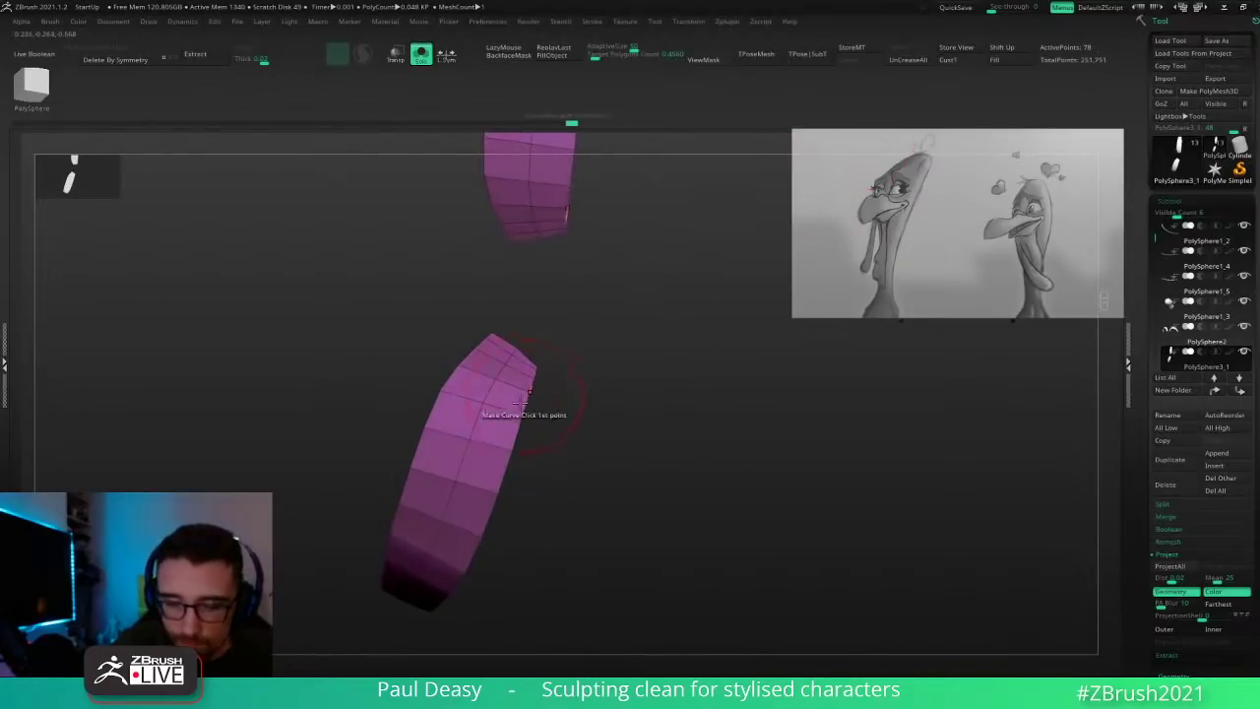
{"action": "left_click", "coordinate": [465, 367]}
{"action": "left_click_drag", "start_coordinate": [610, 442], "coordinate": [836, 506]}
{"action": "key", "text": "alt+s"}
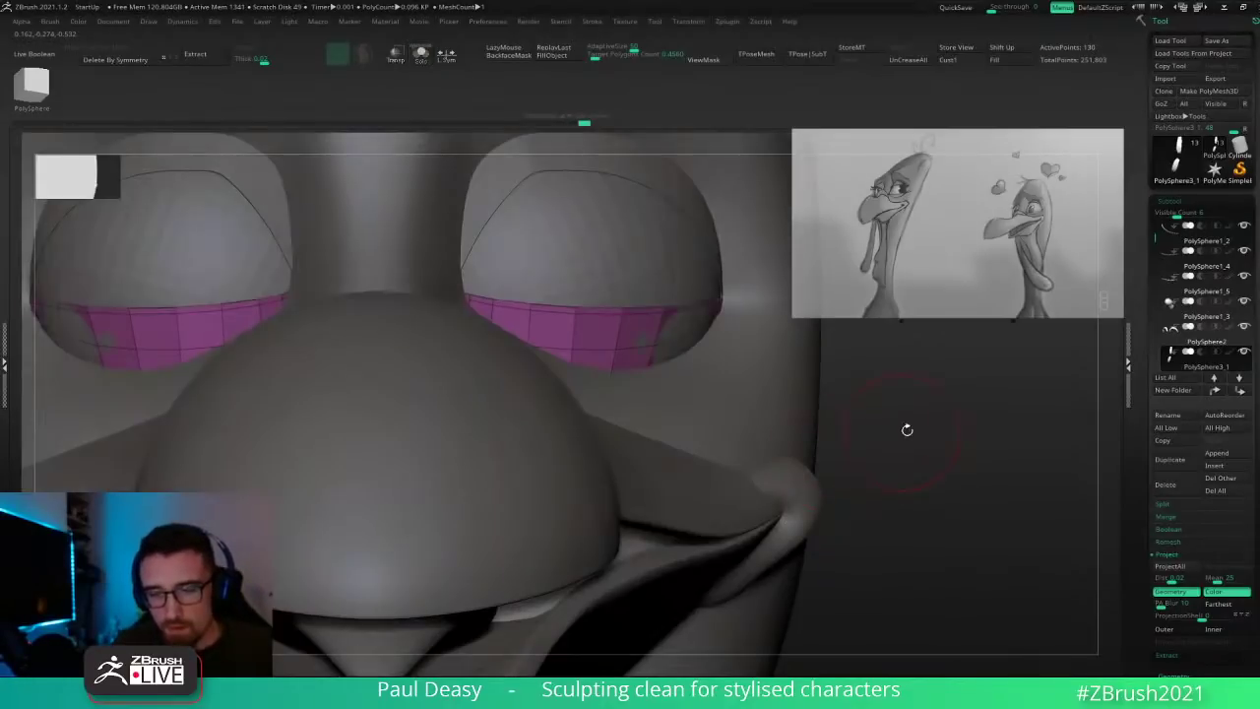
{"action": "key", "text": "d"}
{"action": "left_click_drag", "start_coordinate": [914, 430], "coordinate": [816, 393]}
Step: Pull the lower strips' outer ends out over the eyeballs' outer corners with a resized Move brush
{"action": "key", "text": "b"}
{"action": "key", "text": "m"}
{"action": "key", "text": "v"}
{"action": "key", "text": "space"}
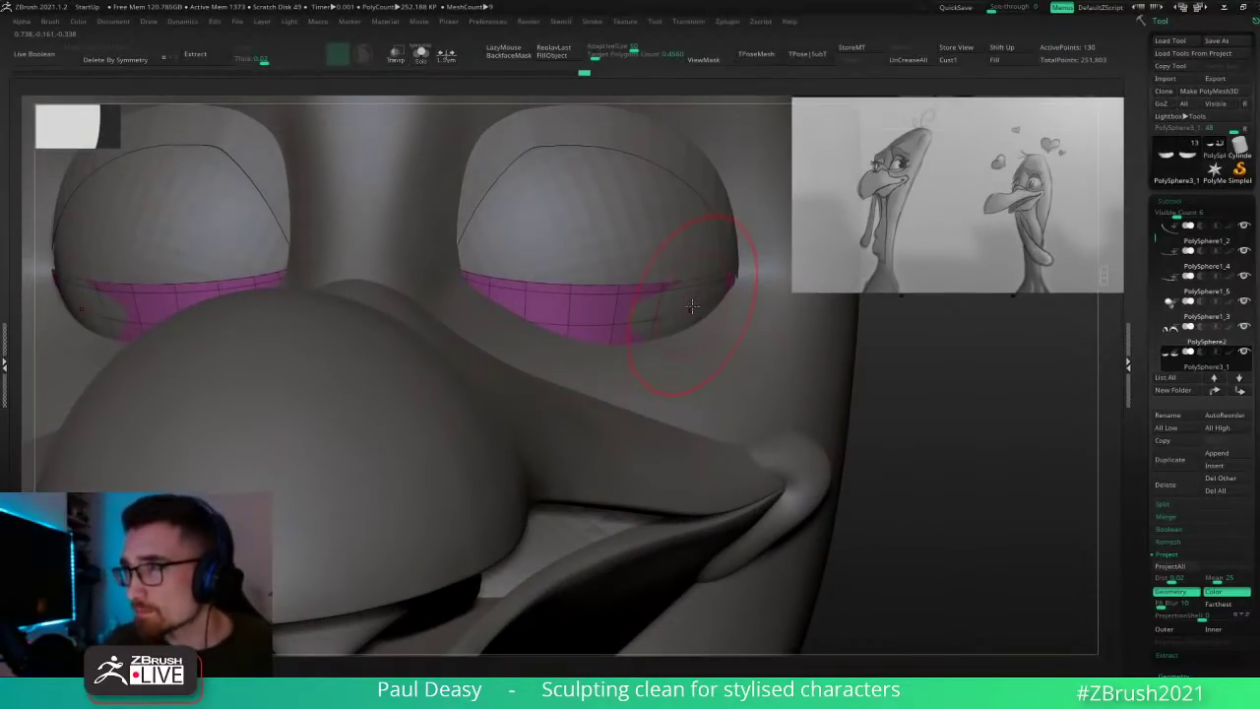
{"action": "key", "text": "space"}
{"action": "left_click_drag", "start_coordinate": [702, 304], "coordinate": [720, 293]}
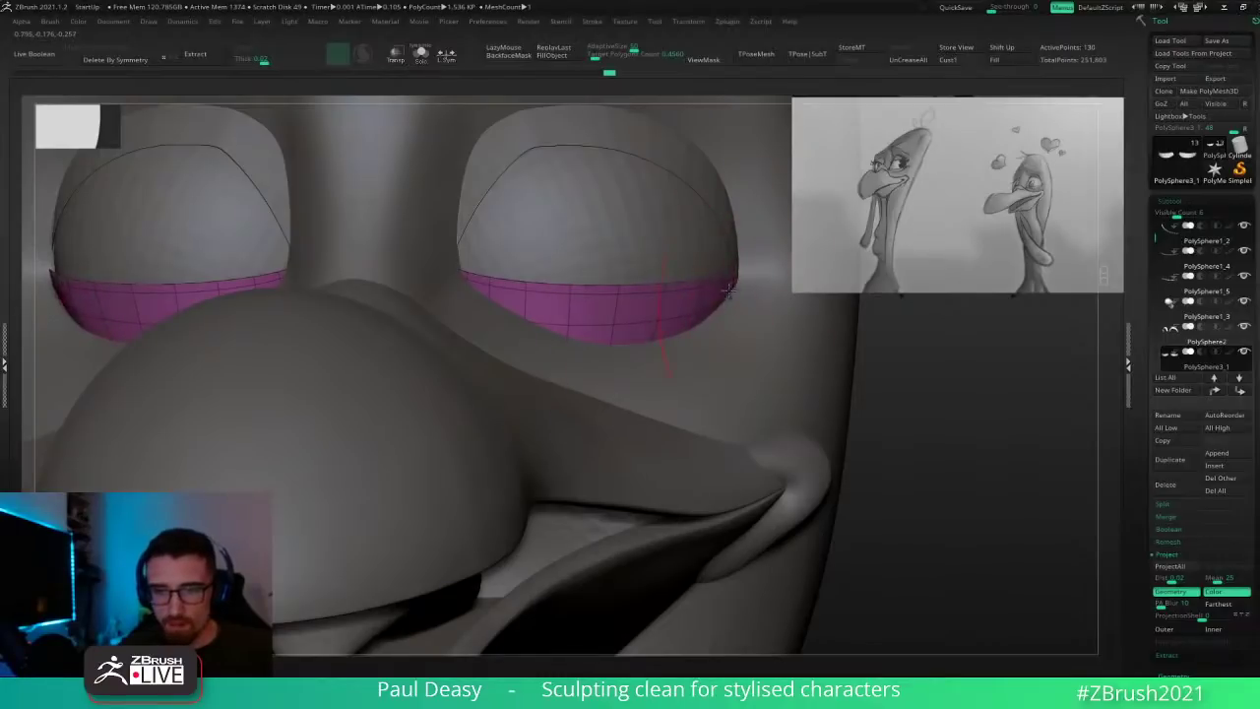
Step: Select the head mesh as the active subtool and turn off its polyframe display
{"action": "left_click_drag", "start_coordinate": [884, 410], "coordinate": [773, 339], "text": "alt"}
{"action": "left_click", "coordinate": [725, 313], "text": "alt"}
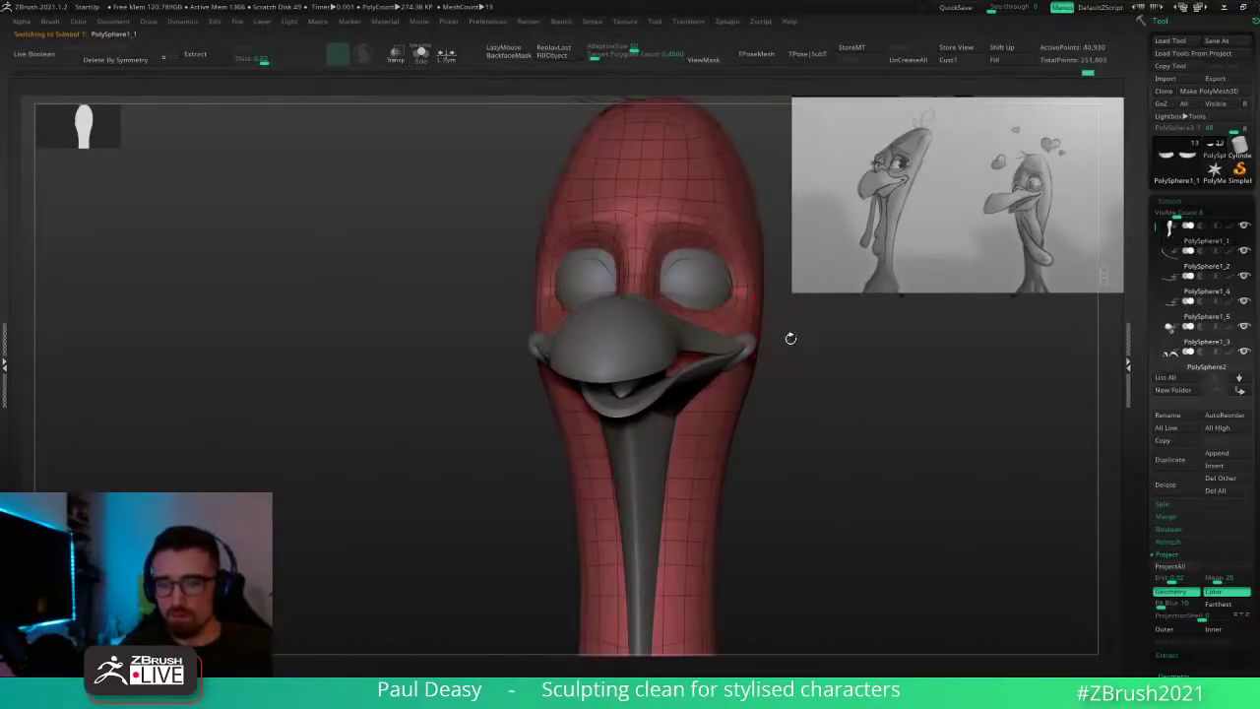
{"action": "key", "text": "space"}
{"action": "key", "text": "shift+f"}
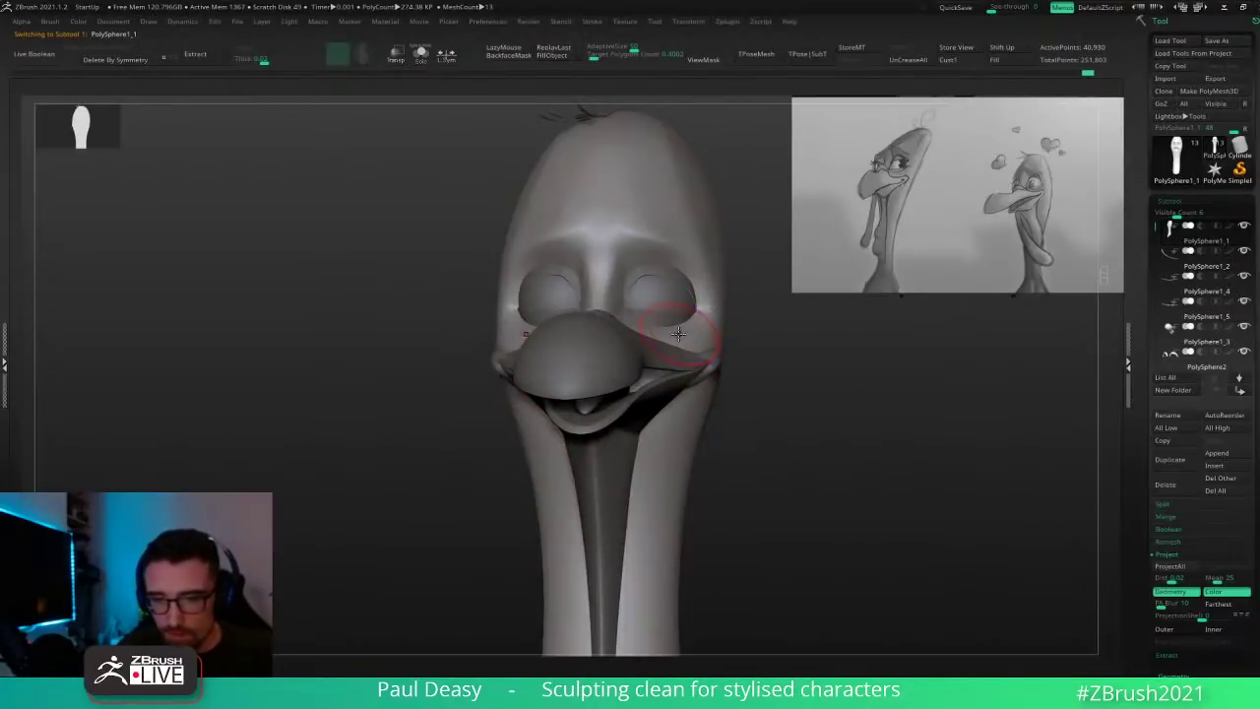
{"action": "left_click_drag", "start_coordinate": [748, 349], "coordinate": [609, 373], "text": "alt"}
{"action": "left_click", "coordinate": [638, 374], "text": "alt"}
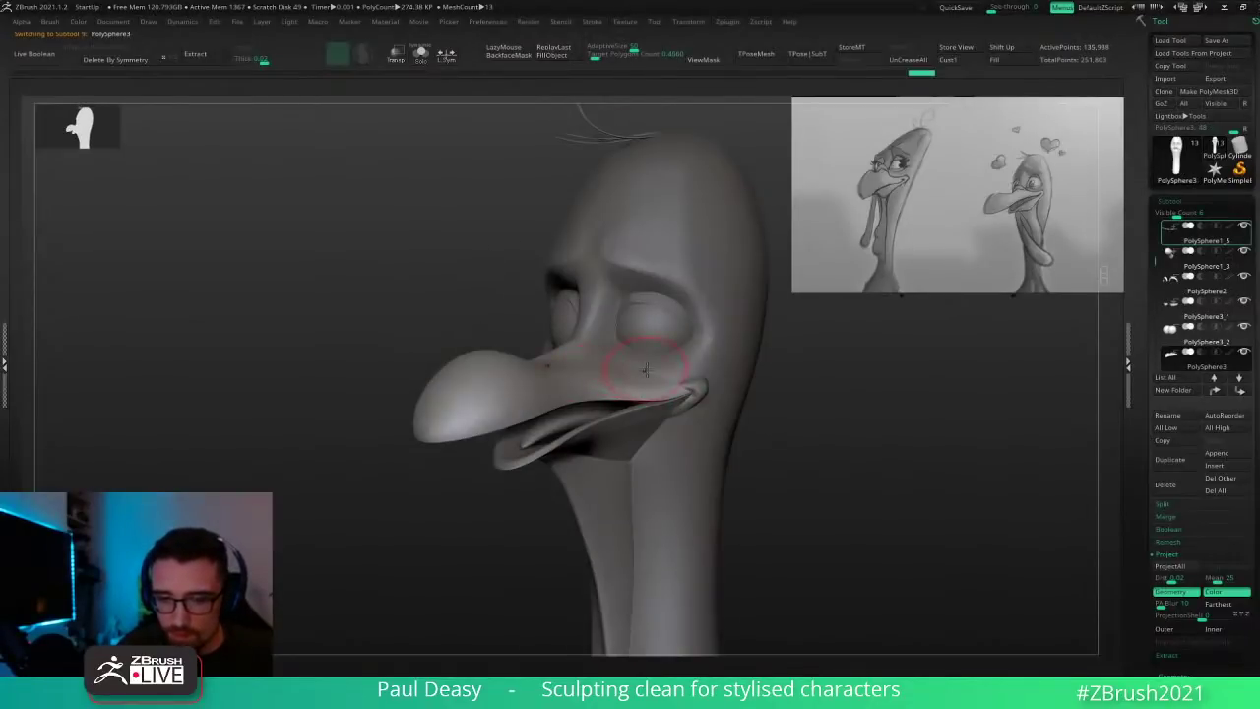
{"action": "left_click", "coordinate": [744, 315], "text": "alt"}
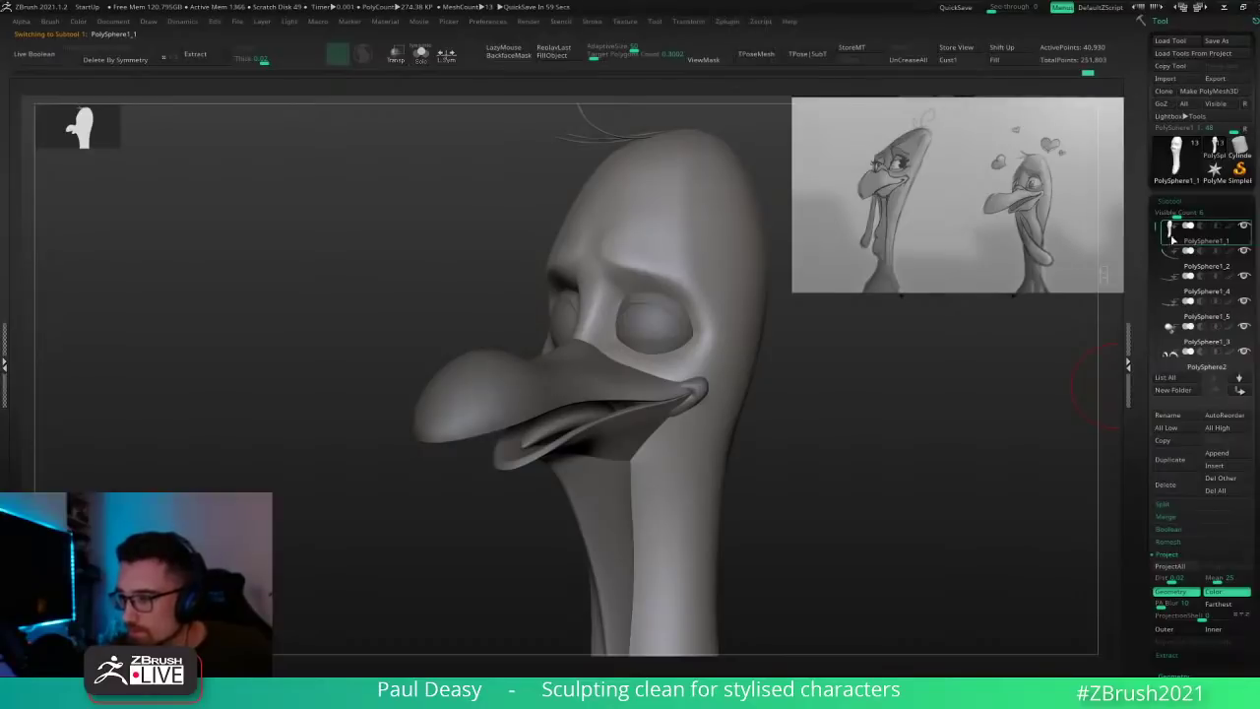
Step: Check the subtools for an overlapping copy of the head by toggling the head's visibility and isolating it
{"action": "left_click_drag", "start_coordinate": [1156, 237], "coordinate": [1154, 308]}
{"action": "scroll", "coordinate": [1157, 313], "scroll_direction": "up", "scroll_amount": 5}
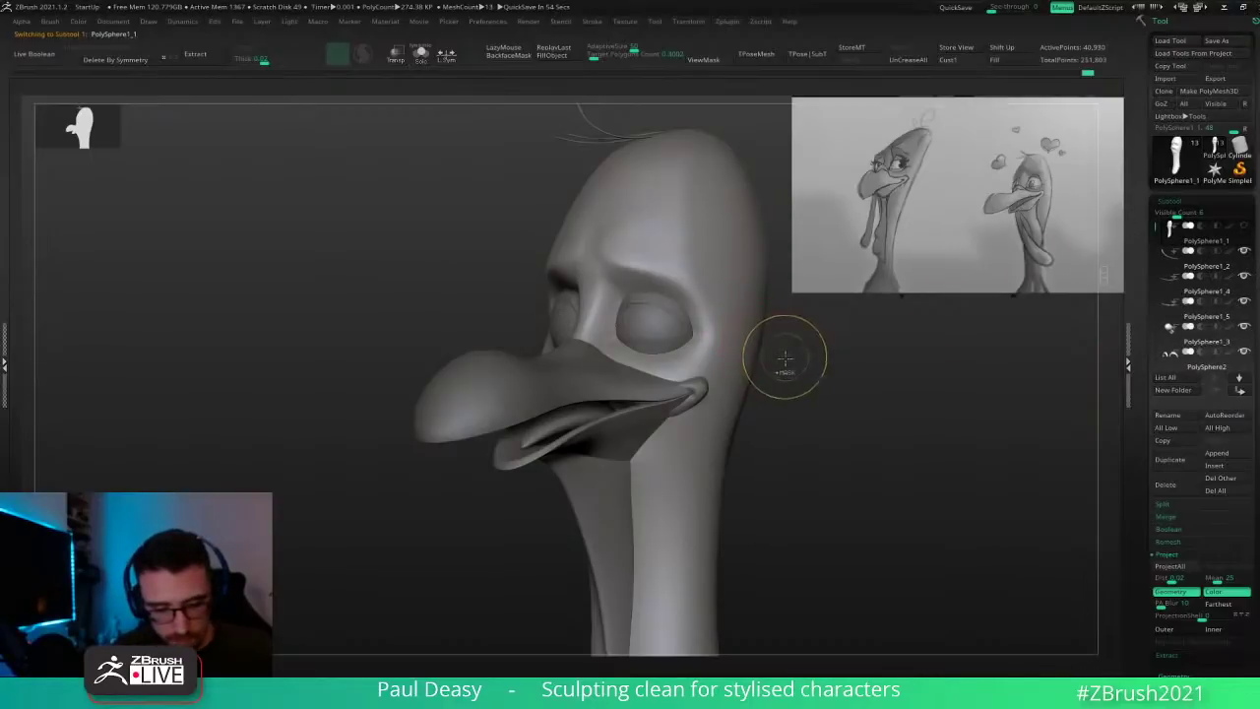
{"action": "key", "text": "ctrl+shift+s"}
{"action": "key", "text": "ctrl+shift+s"}
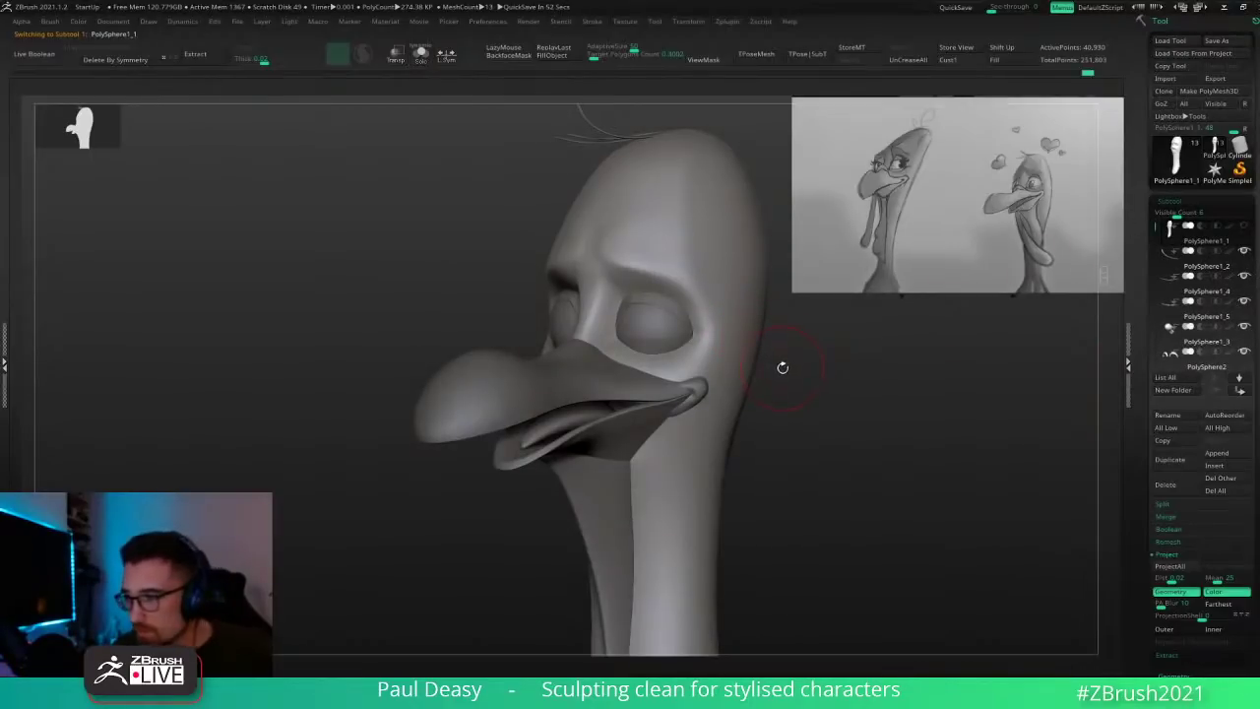
{"action": "mouse_move", "coordinate": [1168, 243]}
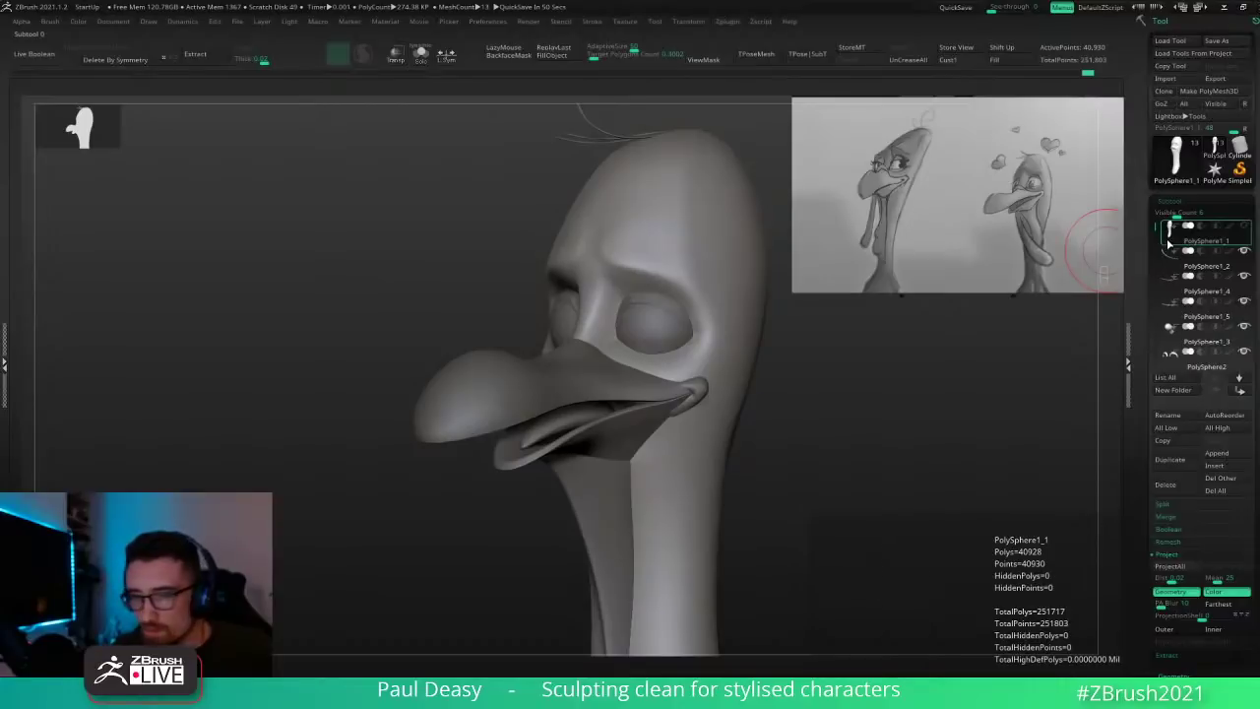
{"action": "key", "text": "alt+shift+s"}
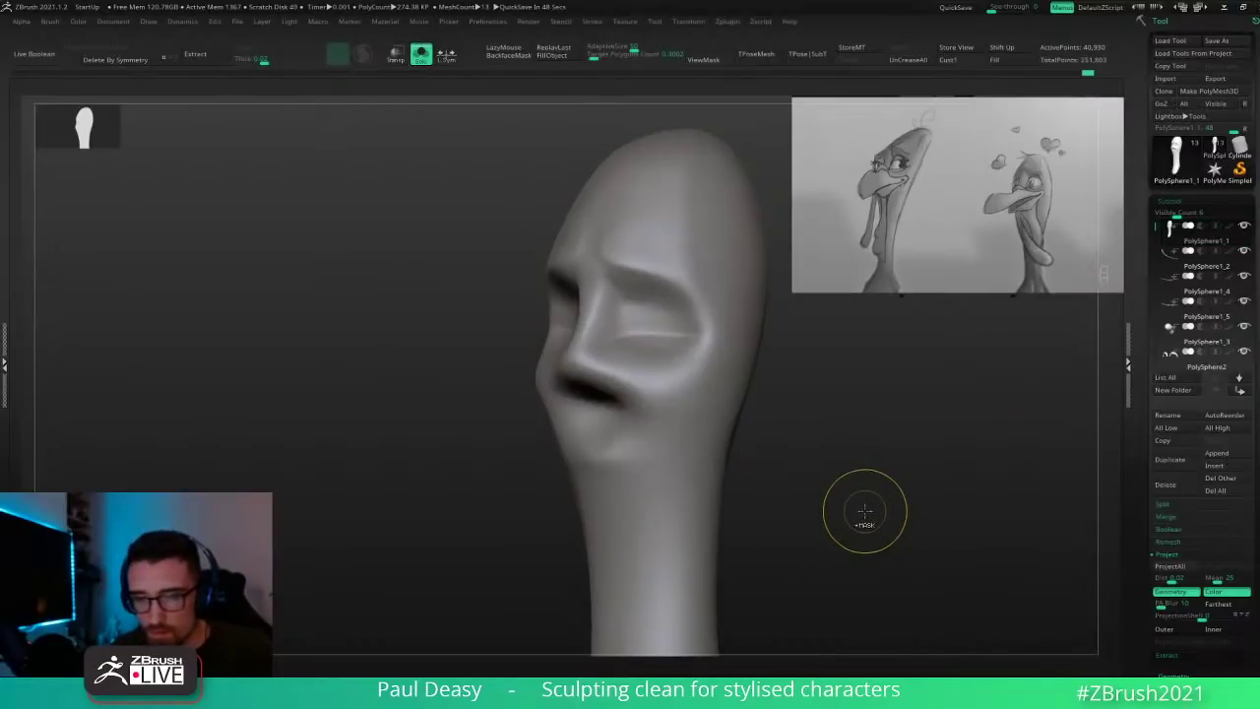
{"action": "key", "text": "alt+shift+s"}
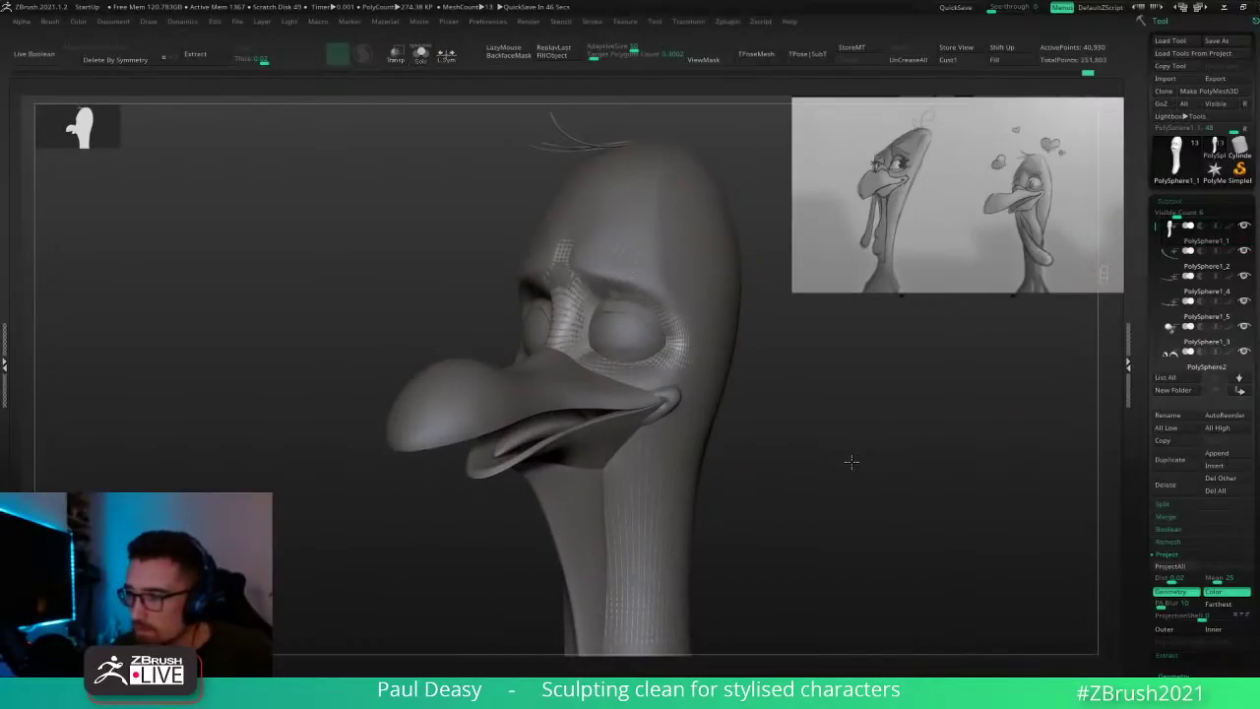
{"action": "left_click_drag", "start_coordinate": [852, 462], "coordinate": [844, 462]}
{"action": "left_click_drag", "start_coordinate": [1156, 226], "coordinate": [1157, 235]}
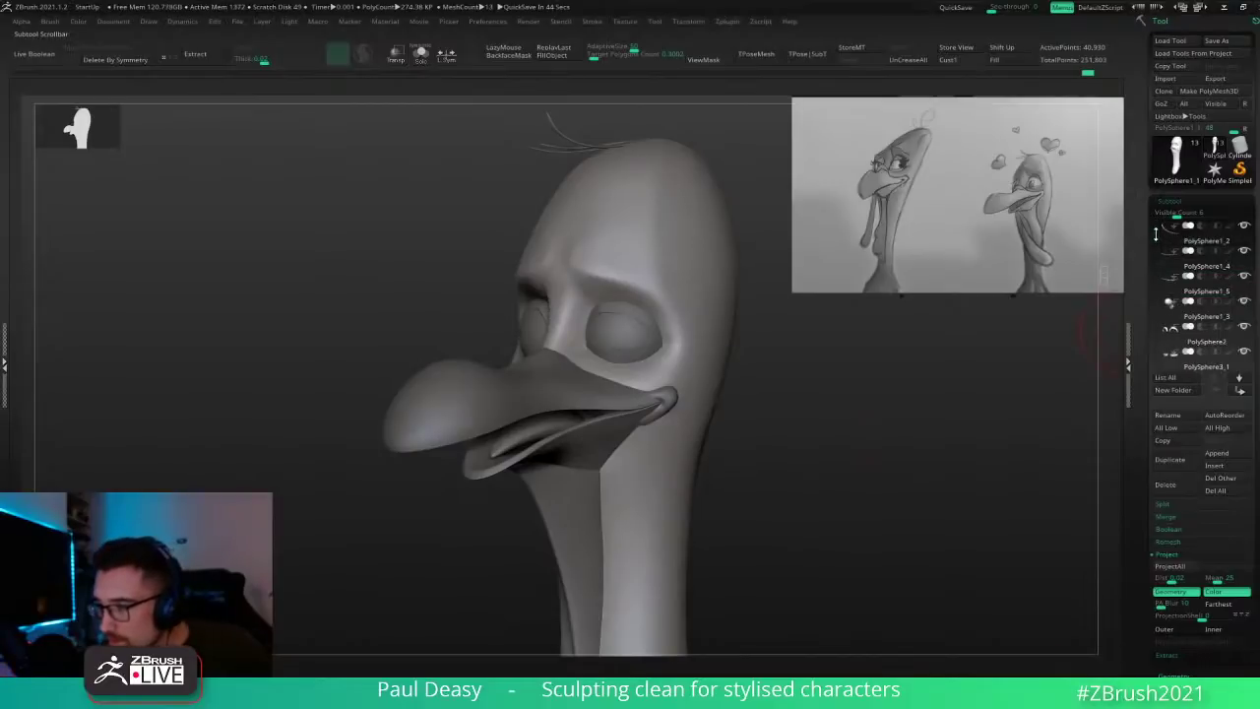
Step: Delete the duplicate head subtool PolySphere1_3 and check that the remaining subtools are shown
{"action": "left_click", "coordinate": [1173, 315]}
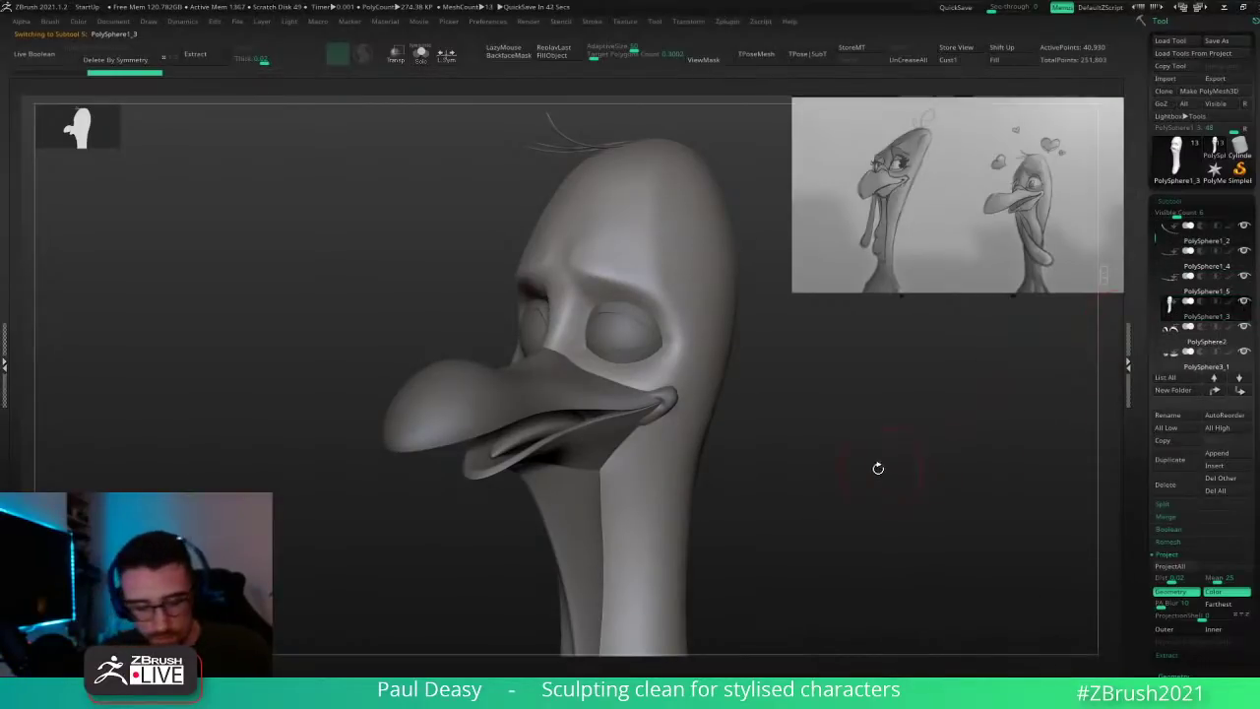
{"action": "left_click", "coordinate": [1165, 485]}
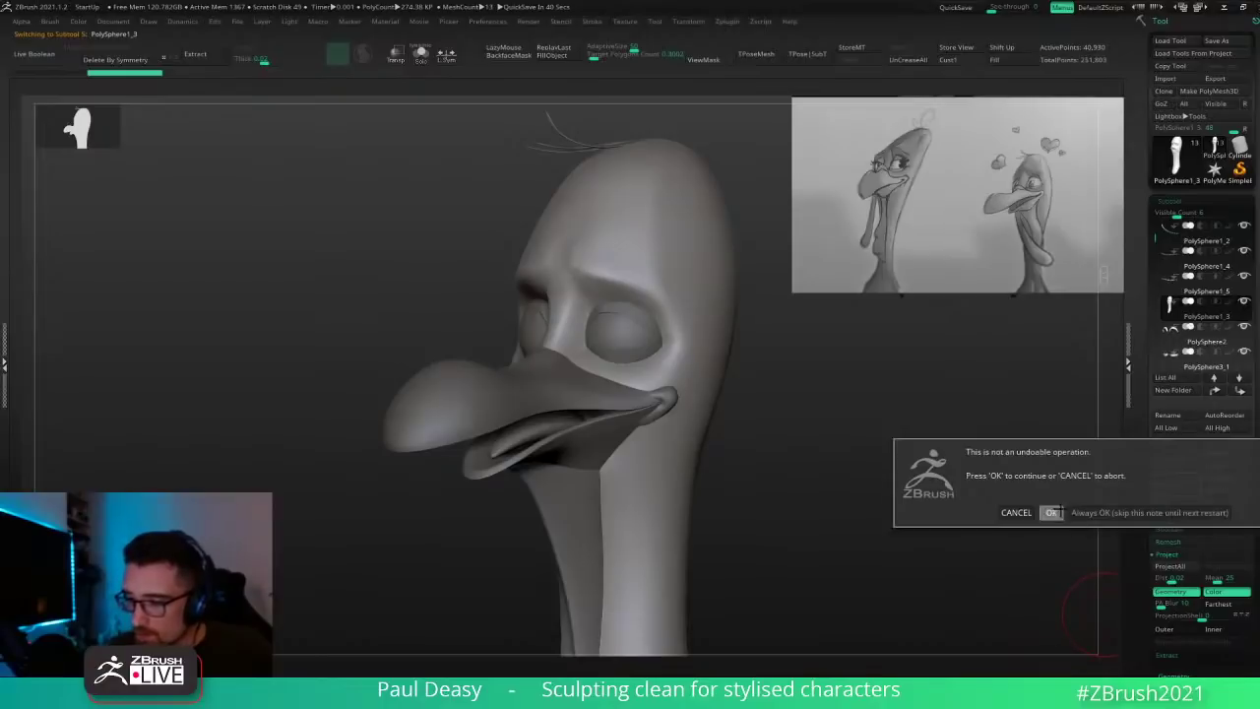
{"action": "left_click", "coordinate": [1058, 516]}
{"action": "left_click", "coordinate": [1246, 232], "text": "shift"}
{"action": "left_click", "coordinate": [1246, 231], "text": "shift"}
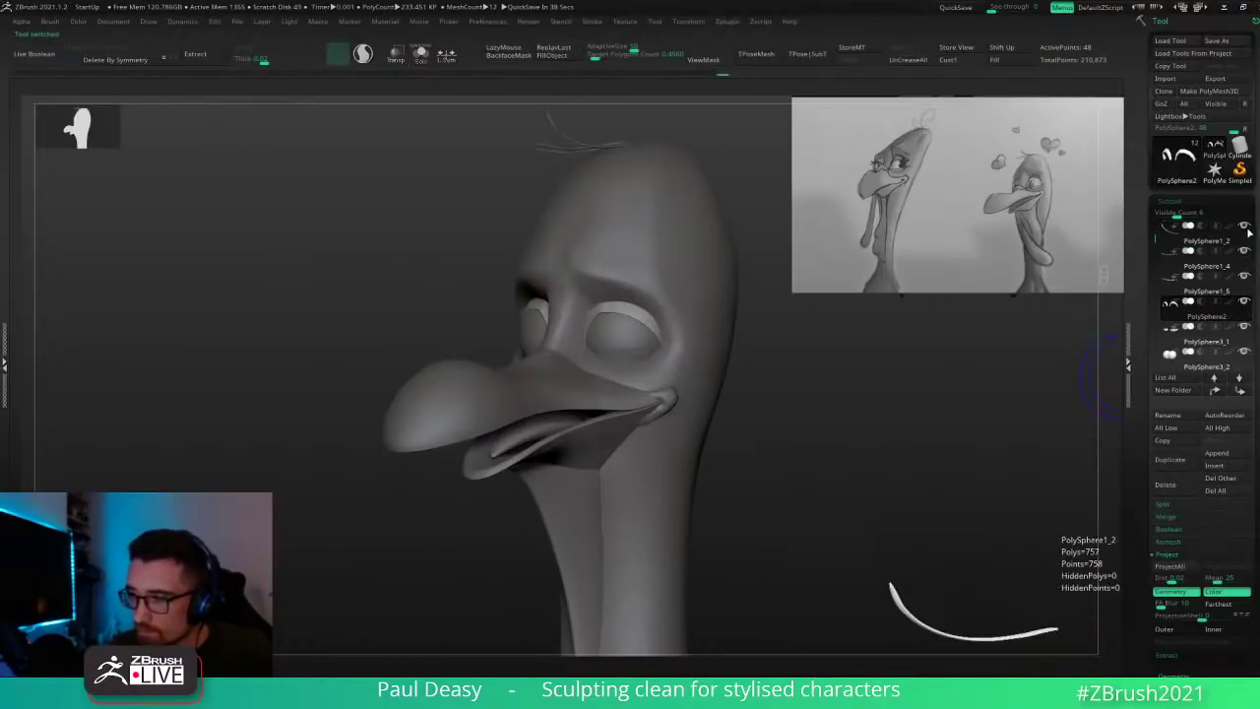
Step: Select the head mesh and sculpt the surface around the eye's outer corner, where the socket meets the cheek
{"action": "left_click_drag", "start_coordinate": [835, 433], "coordinate": [754, 359]}
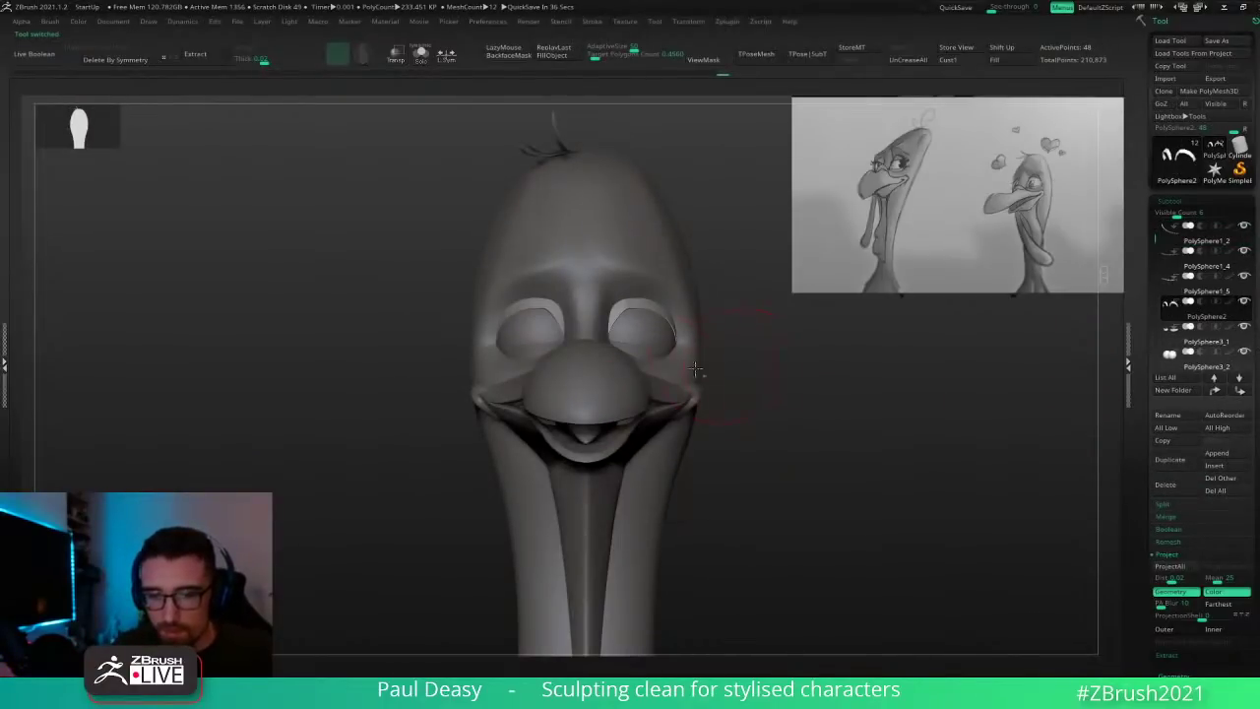
{"action": "left_click", "coordinate": [695, 369], "text": "alt"}
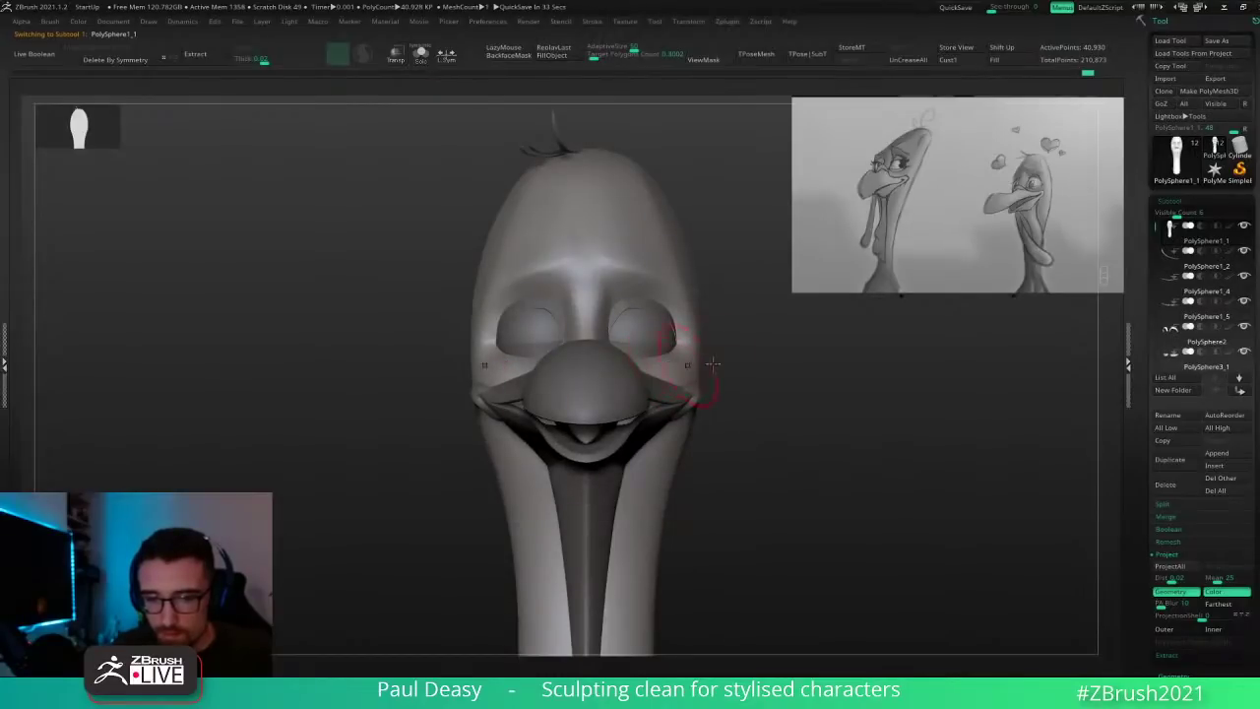
{"action": "left_click_drag", "start_coordinate": [713, 364], "coordinate": [677, 356]}
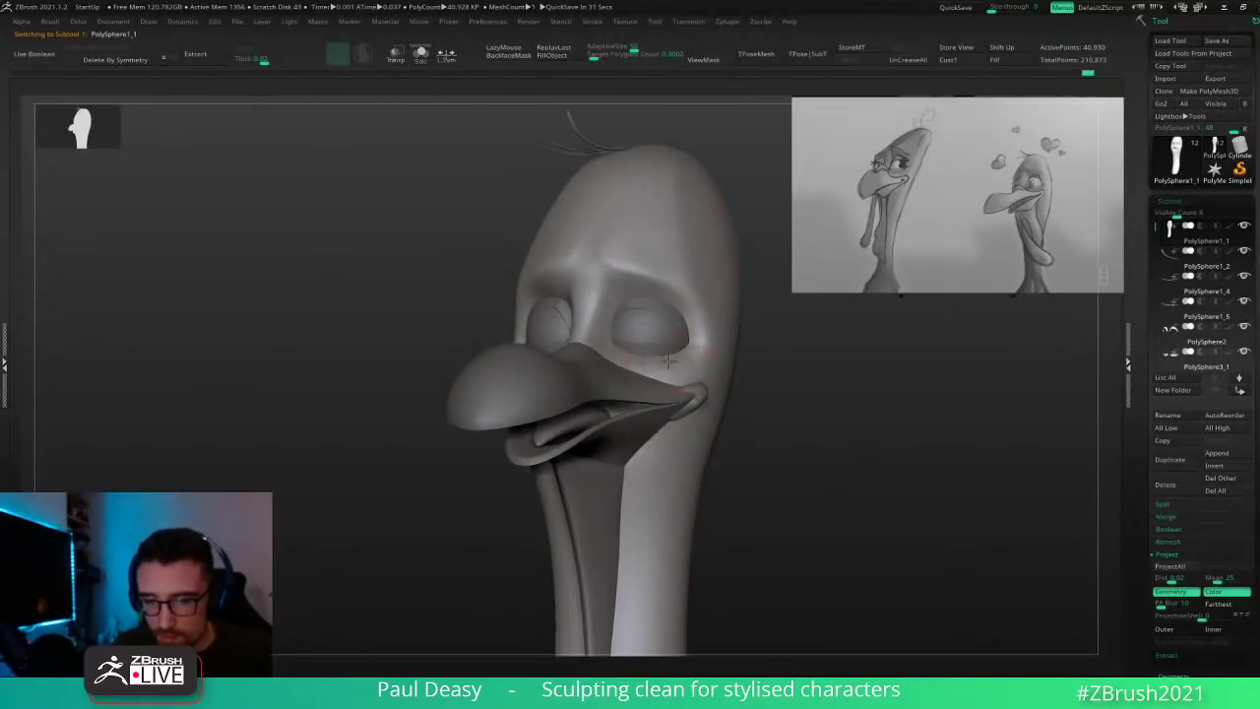
{"action": "right_click", "coordinate": [687, 360]}
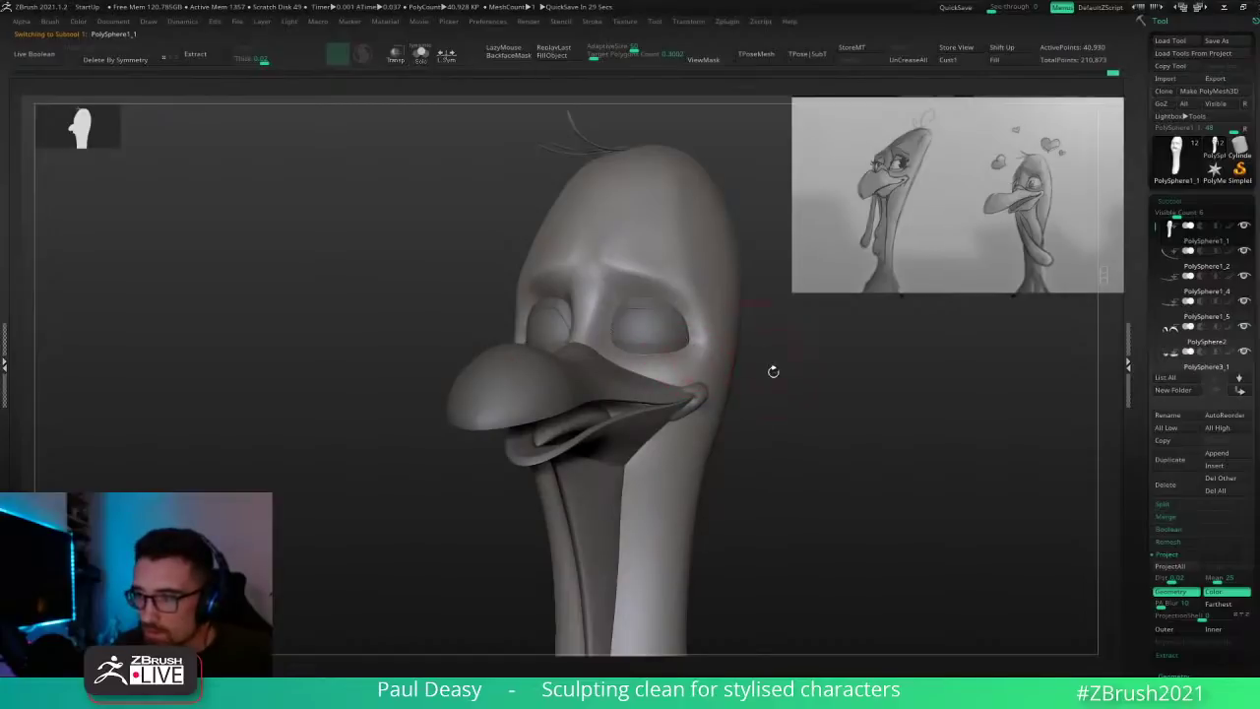
{"action": "right_click_drag", "start_coordinate": [774, 371], "coordinate": [857, 501], "text": "ctrl"}
{"action": "mouse_move", "coordinate": [689, 355]}
{"action": "left_mouse_down"}
{"action": "mouse_move", "coordinate": [658, 370]}
{"action": "mouse_move", "coordinate": [719, 336]}
{"action": "mouse_move", "coordinate": [686, 358]}
{"action": "left_mouse_up"}
{"action": "right_click", "coordinate": [690, 364]}
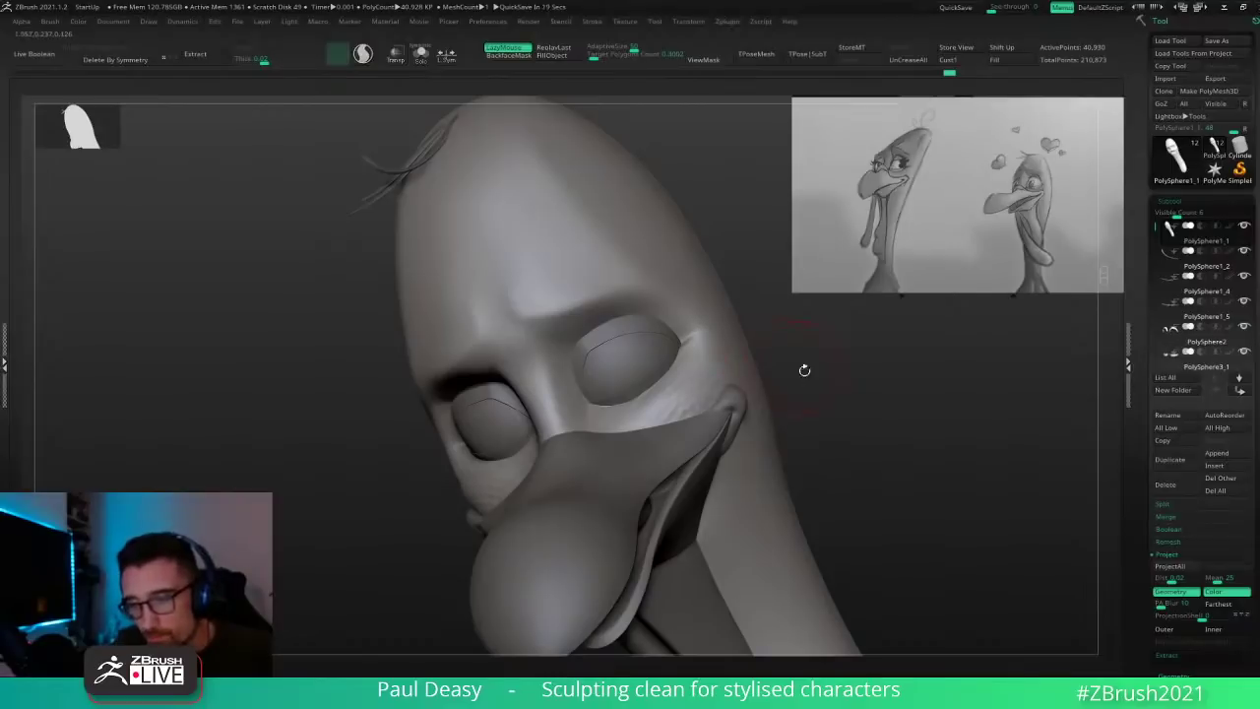
Step: Smooth the head surface from below the eyeball up to the eye's outer corner
{"action": "left_click_drag", "start_coordinate": [805, 369], "coordinate": [725, 352]}
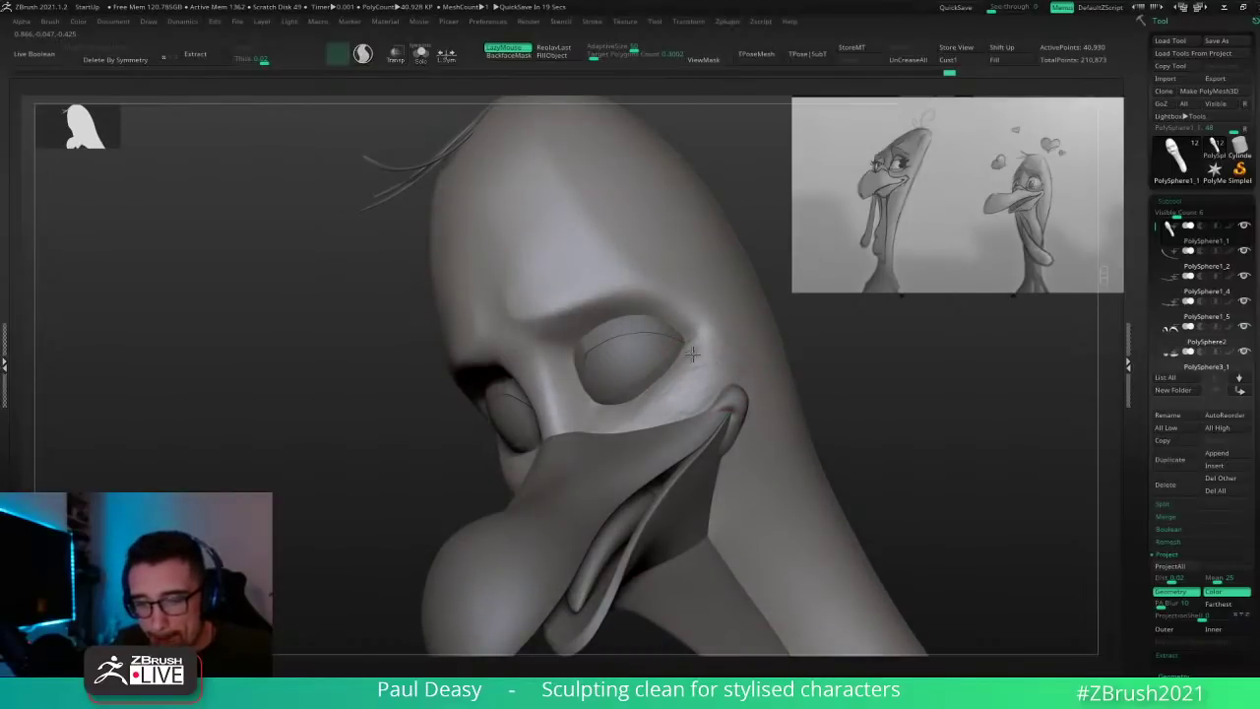
{"action": "key", "text": "l"}
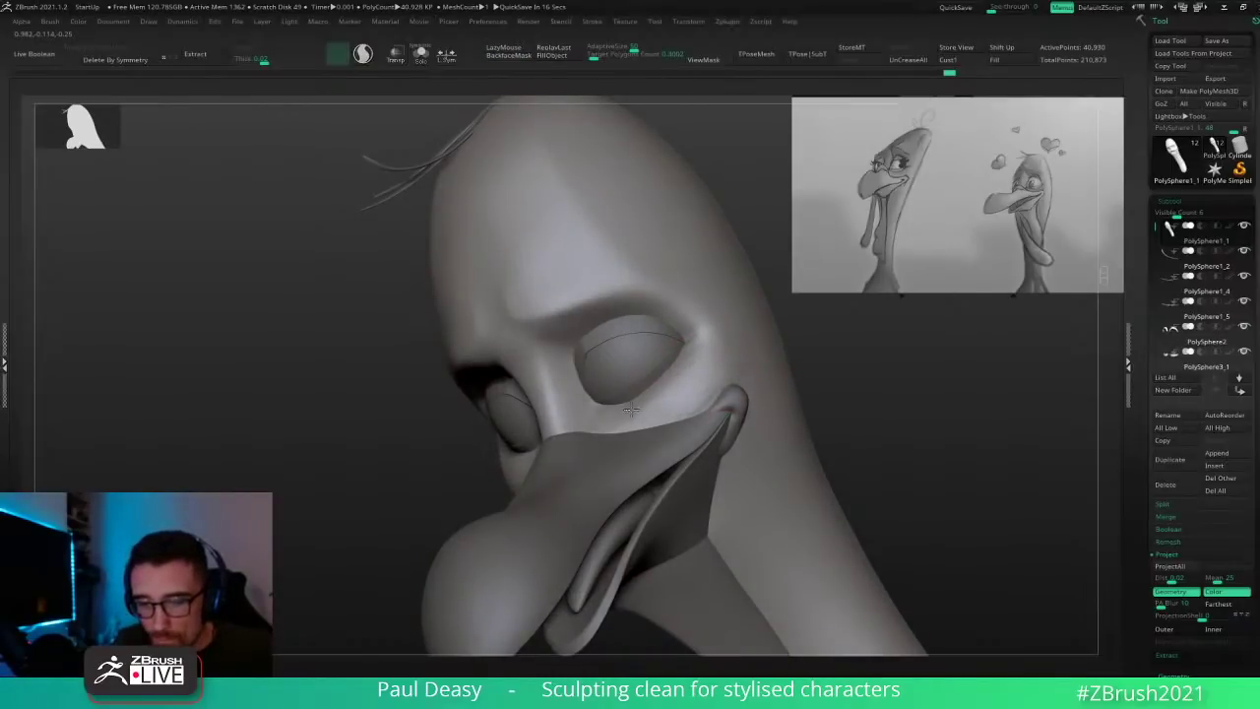
{"action": "key", "text": "l"}
{"action": "key", "text": "l"}
{"action": "key", "text": "l"}
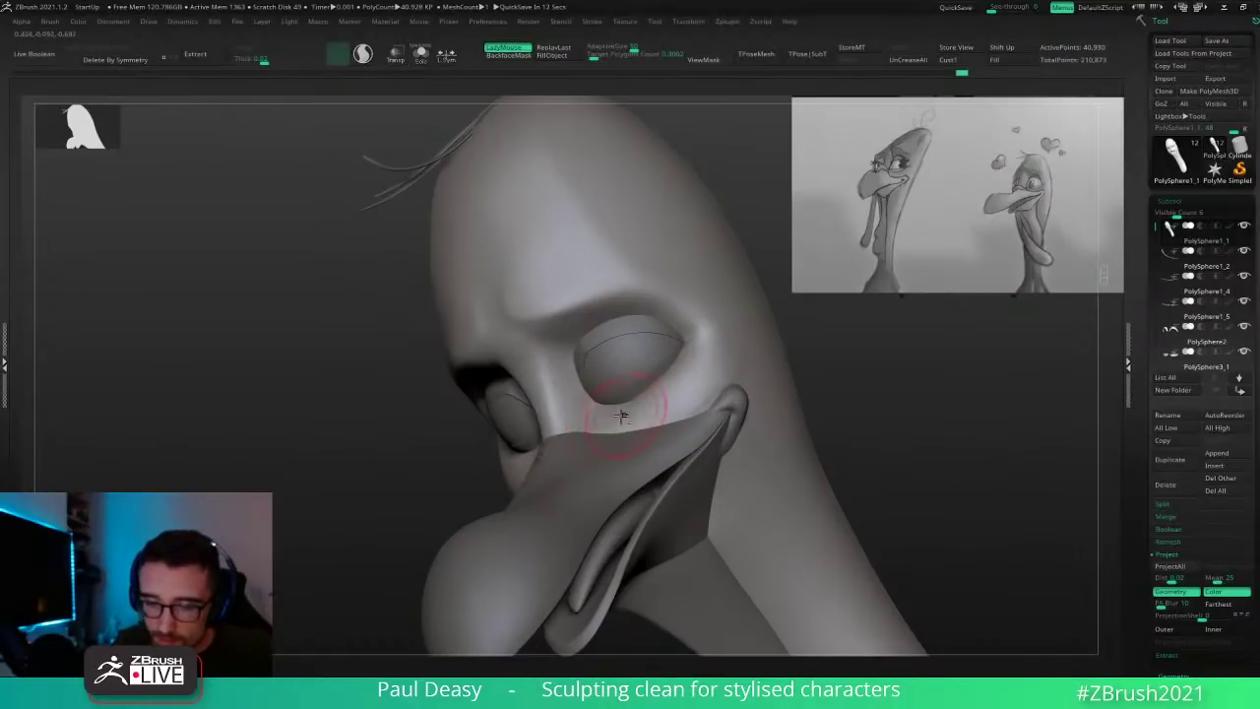
{"action": "left_click_drag", "start_coordinate": [617, 416], "coordinate": [637, 402], "text": "shift"}
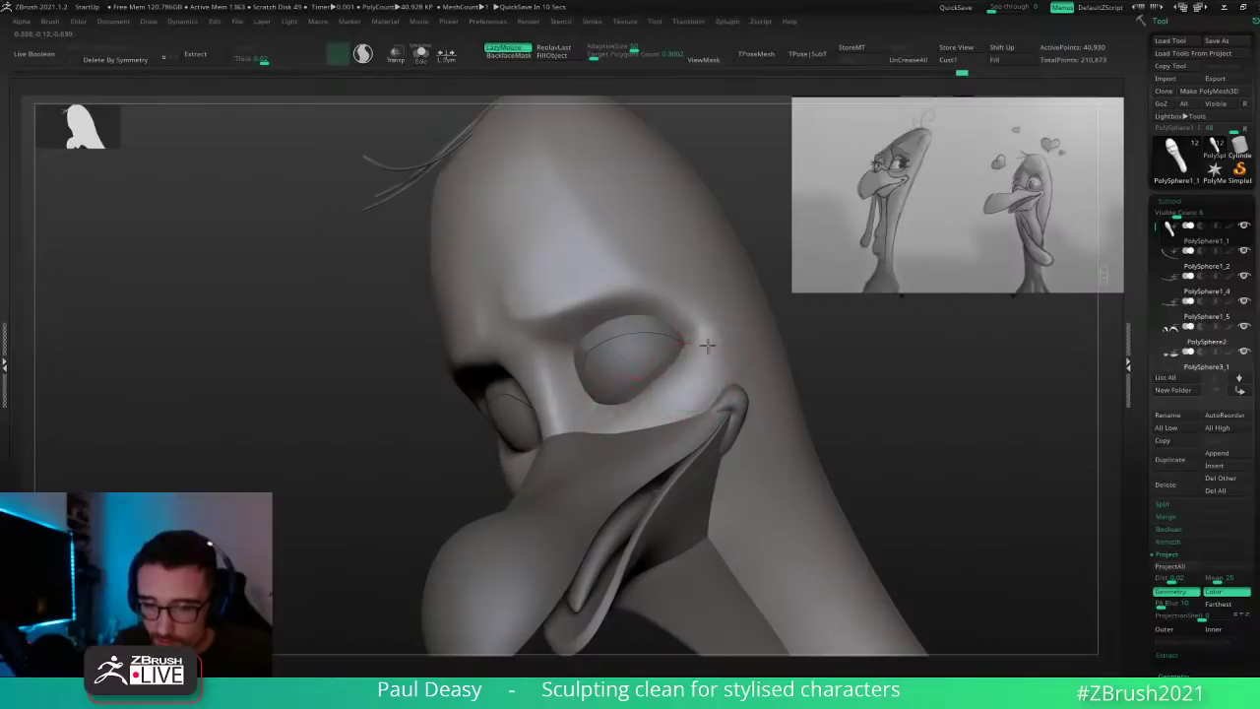
{"action": "left_click_drag", "start_coordinate": [708, 346], "coordinate": [715, 340], "text": "shift"}
{"action": "left_click_drag", "start_coordinate": [661, 380], "coordinate": [716, 338], "text": "shift"}
Step: Build up a fold along the cheek from under the eye past its outer corner and soften it
{"action": "left_click_drag", "start_coordinate": [664, 373], "coordinate": [742, 330]}
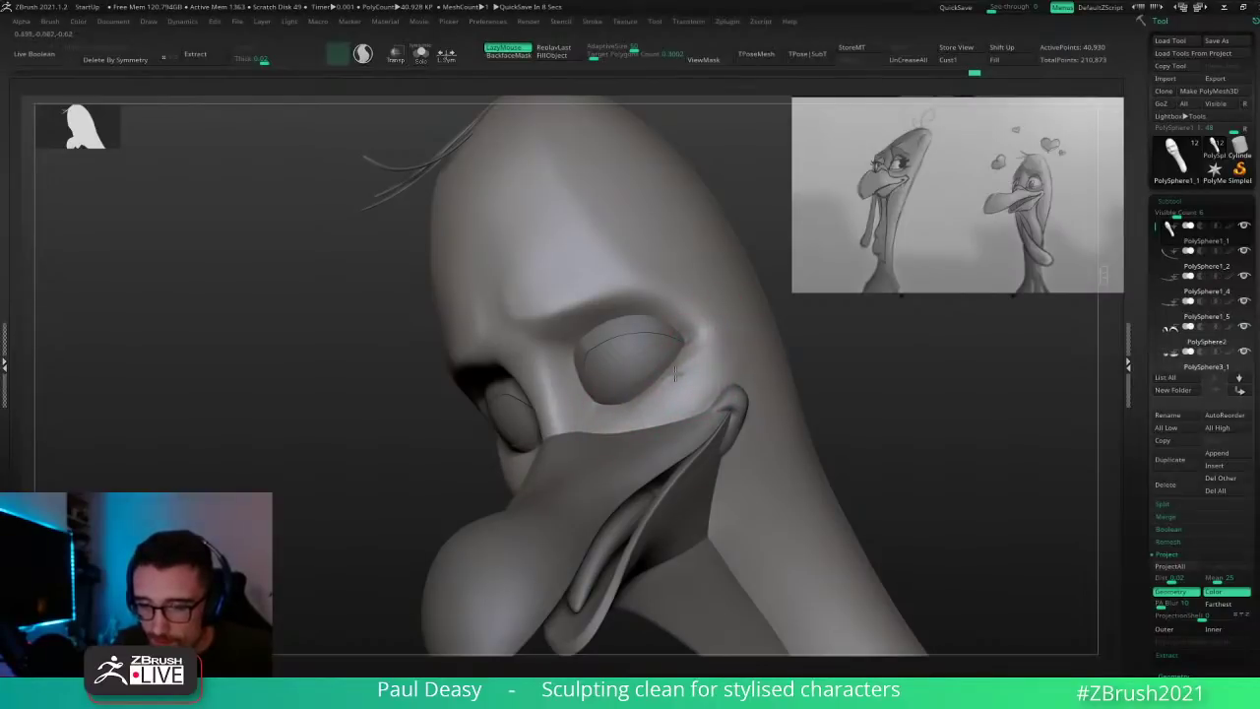
{"action": "mouse_move", "coordinate": [671, 397]}
{"action": "left_mouse_down"}
{"action": "mouse_move", "coordinate": [738, 370]}
{"action": "mouse_move", "coordinate": [719, 338]}
{"action": "mouse_move", "coordinate": [686, 357]}
{"action": "mouse_move", "coordinate": [740, 328]}
{"action": "left_mouse_up"}
{"action": "left_click_drag", "start_coordinate": [663, 374], "coordinate": [668, 369], "text": "shift"}
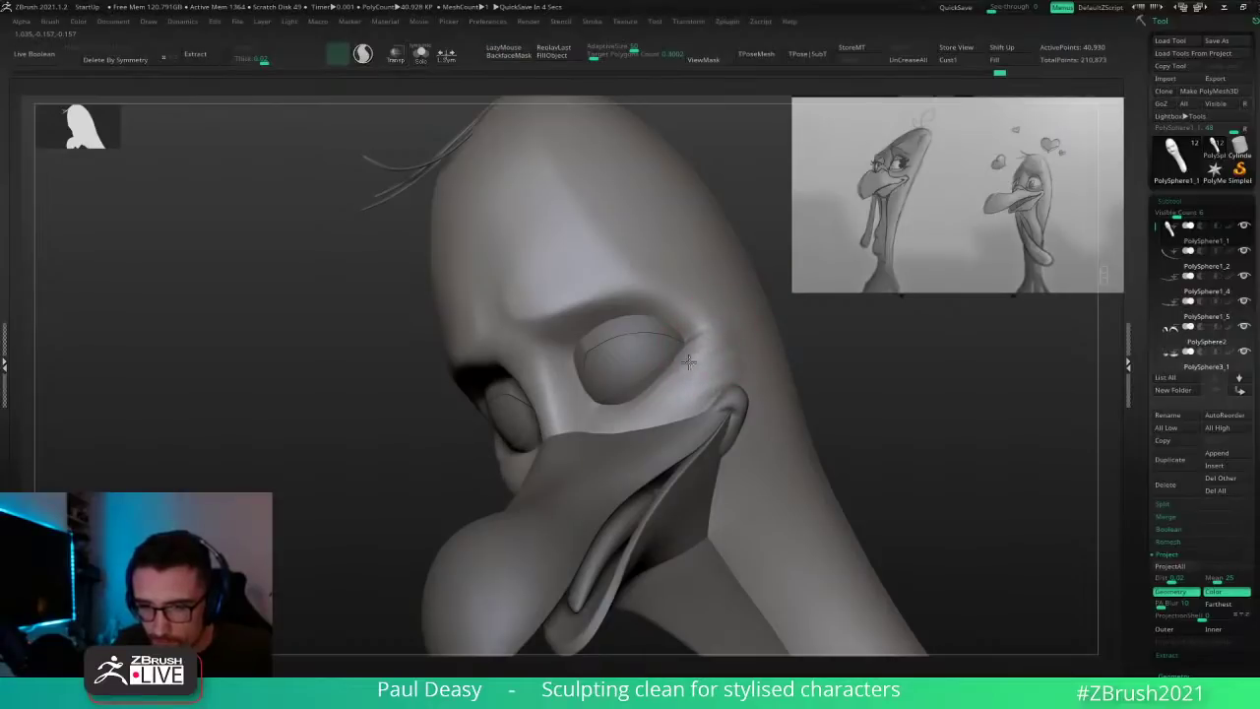
{"action": "left_click_drag", "start_coordinate": [638, 409], "coordinate": [685, 374], "text": "shift"}
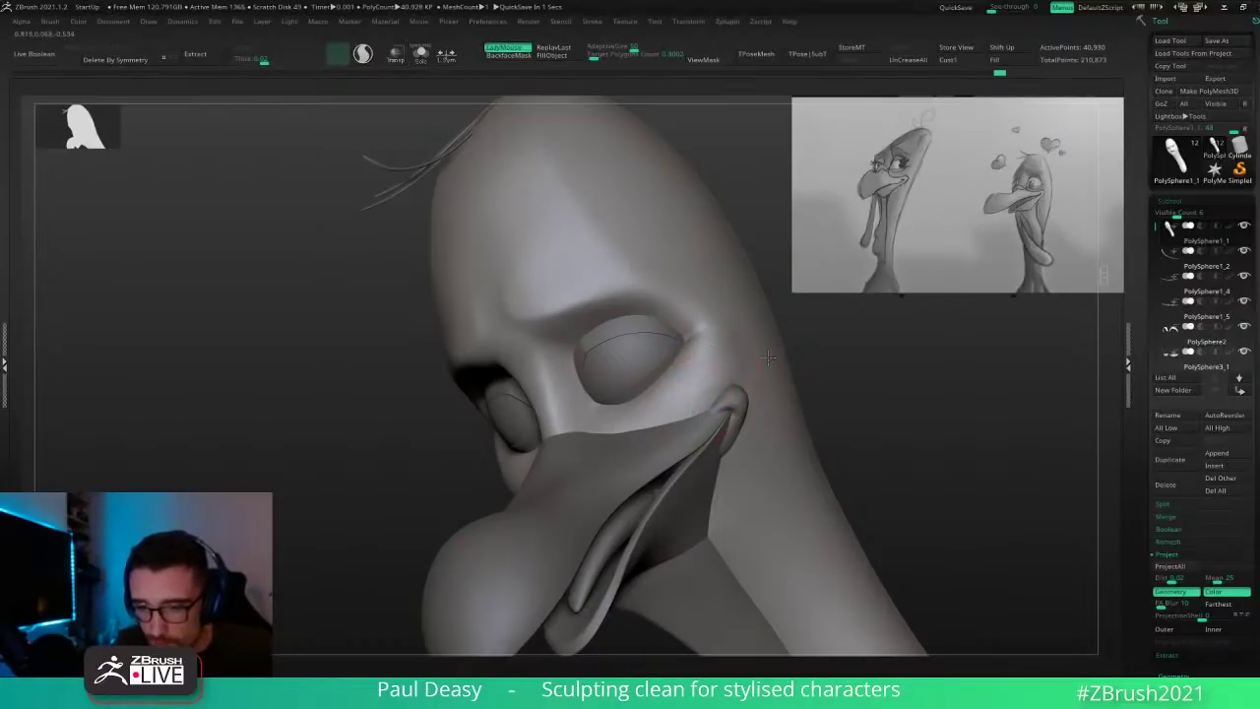
{"action": "left_click_drag", "start_coordinate": [855, 371], "coordinate": [814, 366]}
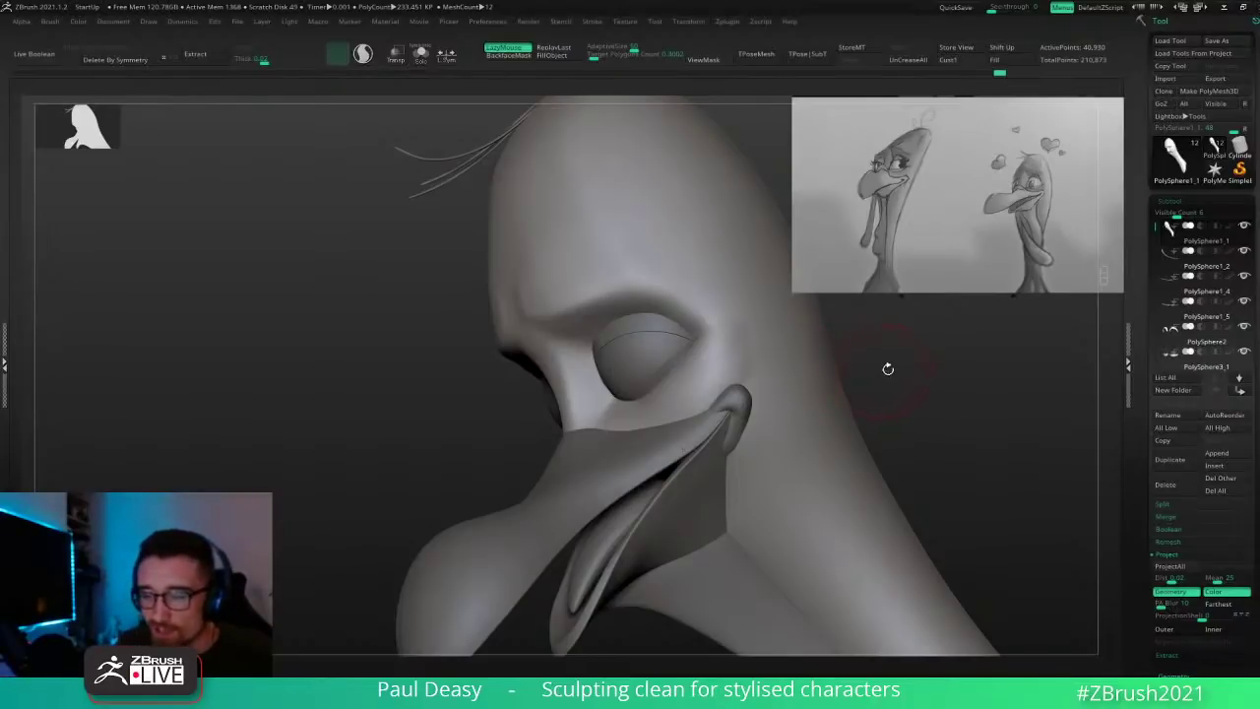
Step: Rework the cheek between the eye's outer corner and the mouth corner, undoing the last unwanted strokes
{"action": "left_click_drag", "start_coordinate": [887, 369], "coordinate": [936, 369]}
{"action": "left_click_drag", "start_coordinate": [700, 379], "coordinate": [684, 400], "text": "shift"}
{"action": "left_click_drag", "start_coordinate": [737, 363], "coordinate": [756, 340], "text": "shift"}
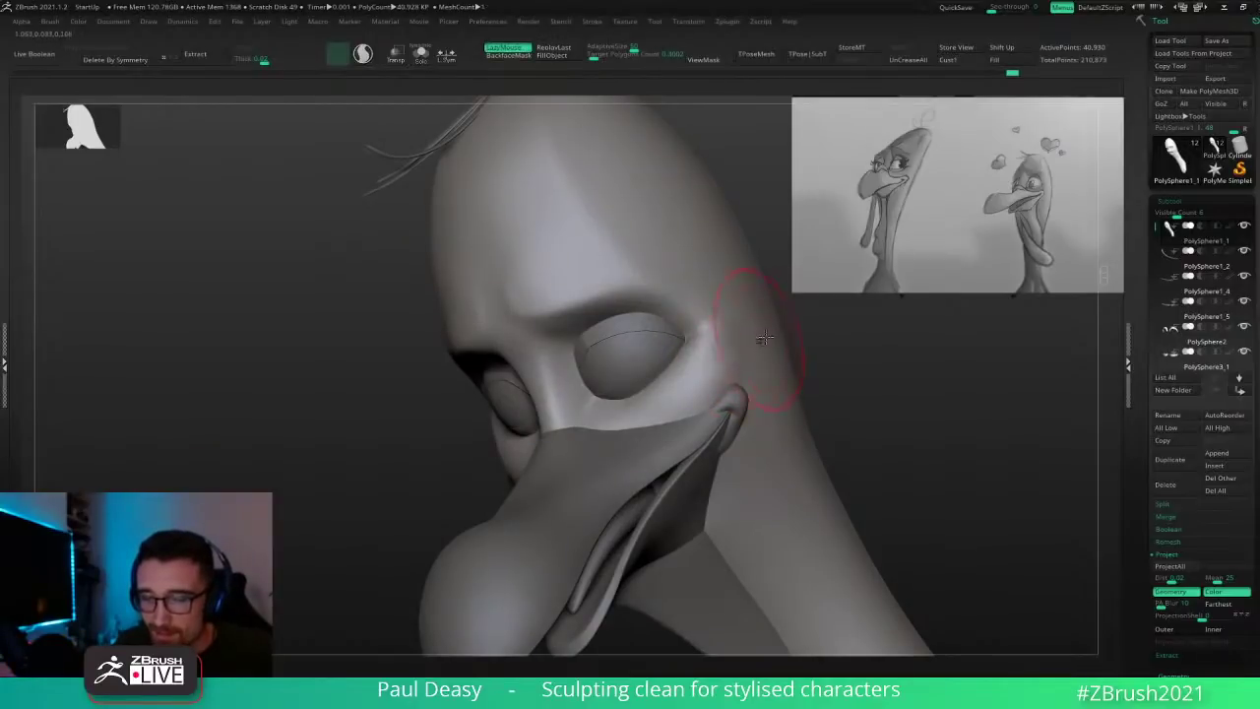
{"action": "left_click_drag", "start_coordinate": [831, 373], "coordinate": [790, 371]}
{"action": "mouse_move", "coordinate": [726, 348]}
{"action": "left_mouse_down"}
{"action": "mouse_move", "coordinate": [736, 378]}
{"action": "mouse_move", "coordinate": [757, 358]}
{"action": "mouse_move", "coordinate": [746, 347]}
{"action": "mouse_move", "coordinate": [703, 390]}
{"action": "mouse_move", "coordinate": [723, 370]}
{"action": "mouse_move", "coordinate": [713, 356]}
{"action": "mouse_move", "coordinate": [723, 362]}
{"action": "mouse_move", "coordinate": [728, 346]}
{"action": "mouse_move", "coordinate": [725, 386]}
{"action": "left_mouse_up"}
{"action": "key", "text": "ctrl+z"}
{"action": "key", "text": "ctrl+z"}
{"action": "key", "text": "ctrl+z"}
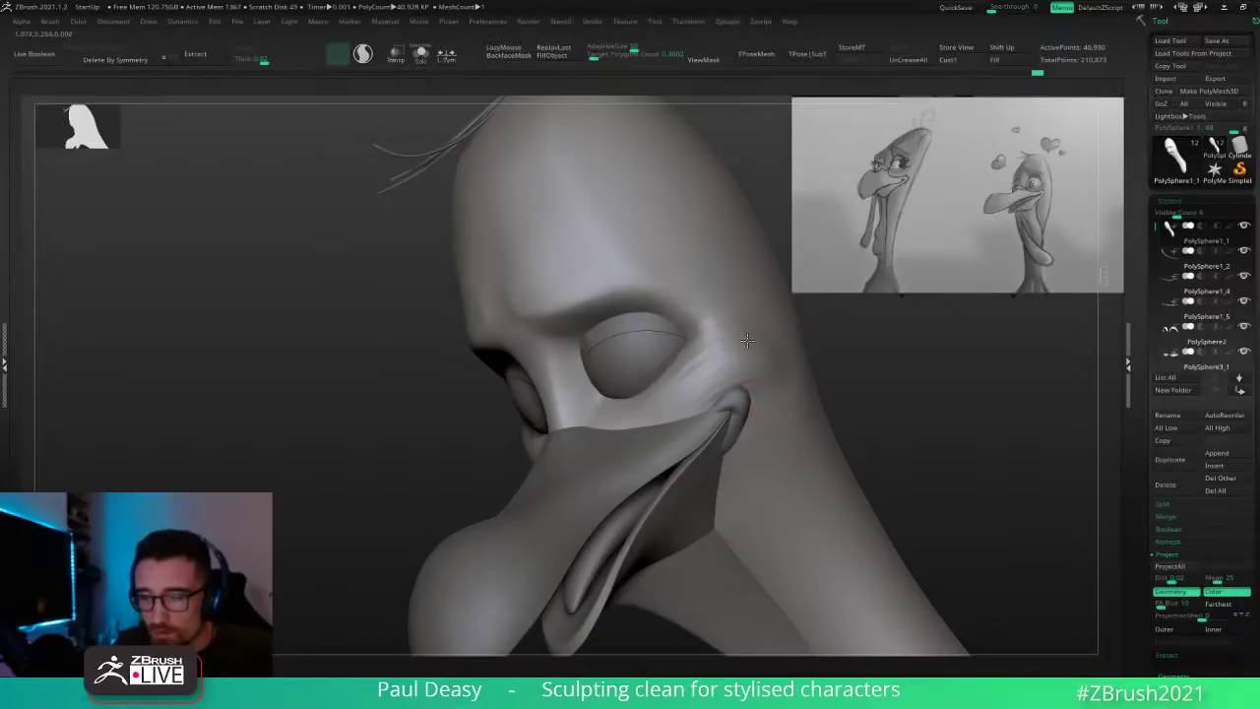
Step: Refine the lower socket rim beneath the eyeball with short strokes, undoing one stroke and reshaping toward the outer corner
{"action": "right_click_drag", "start_coordinate": [676, 377], "coordinate": [711, 388]}
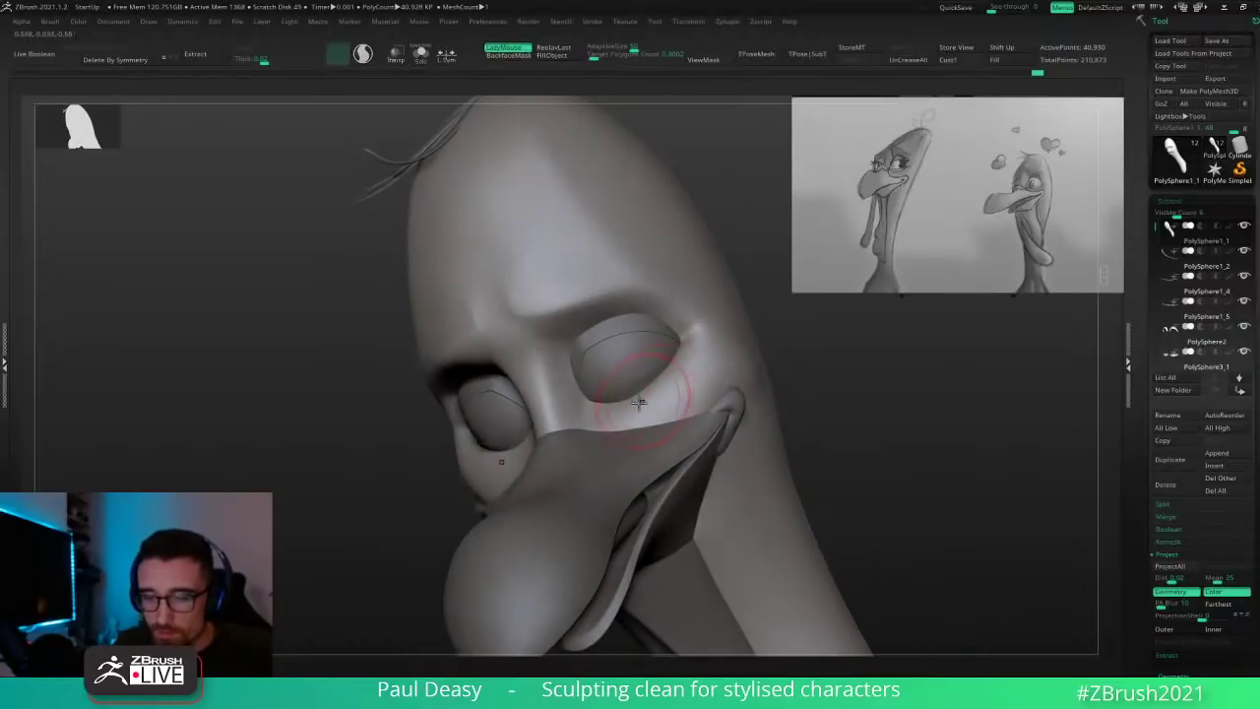
{"action": "mouse_move", "coordinate": [640, 402]}
{"action": "left_mouse_down"}
{"action": "mouse_move", "coordinate": [628, 394]}
{"action": "mouse_move", "coordinate": [658, 388]}
{"action": "mouse_move", "coordinate": [617, 404]}
{"action": "left_mouse_up"}
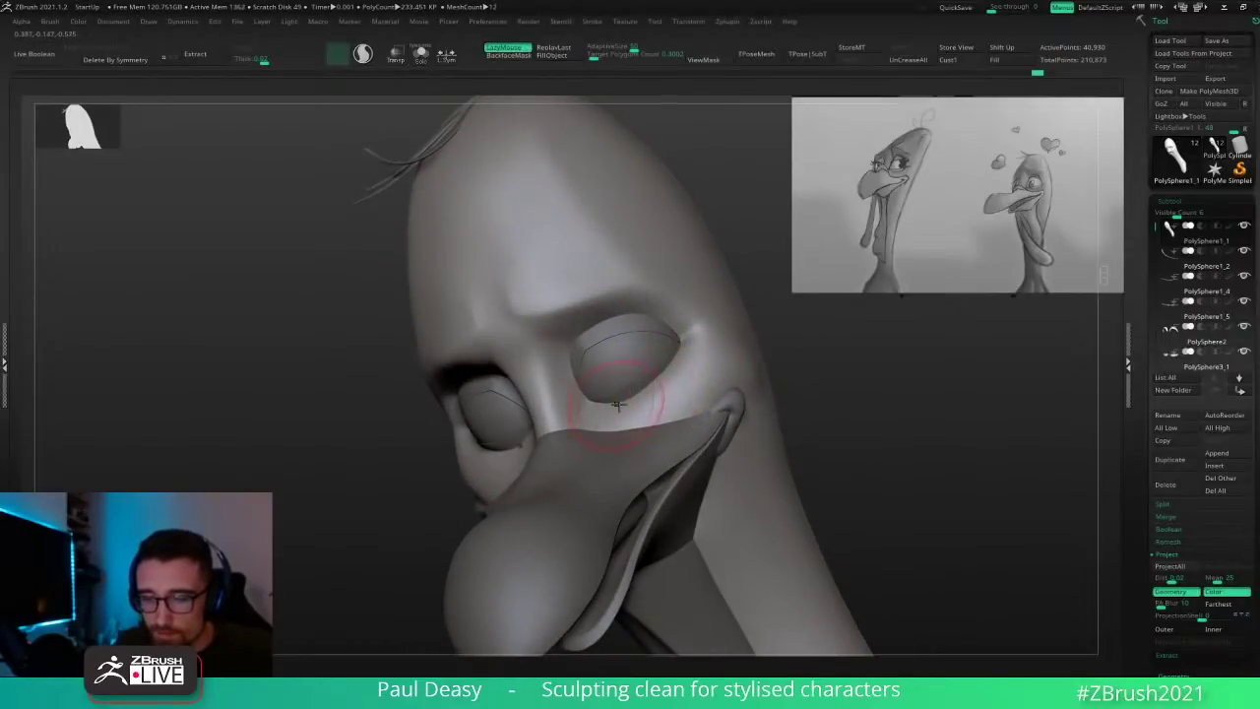
{"action": "key", "text": "ctrl+z"}
{"action": "left_click_drag", "start_coordinate": [699, 358], "coordinate": [664, 402]}
{"action": "mouse_move", "coordinate": [813, 379]}
{"action": "left_mouse_down"}
{"action": "mouse_move", "coordinate": [838, 357]}
{"action": "mouse_move", "coordinate": [833, 450]}
{"action": "mouse_move", "coordinate": [800, 423]}
{"action": "left_mouse_up"}
{"action": "right_click_drag", "start_coordinate": [668, 388], "coordinate": [696, 375]}
{"action": "left_click_drag", "start_coordinate": [817, 382], "coordinate": [799, 348]}
Step: Select the eyeballs subtool and give the model the glossy white ToyPlastic material
{"action": "left_click", "coordinate": [671, 356], "text": "alt"}
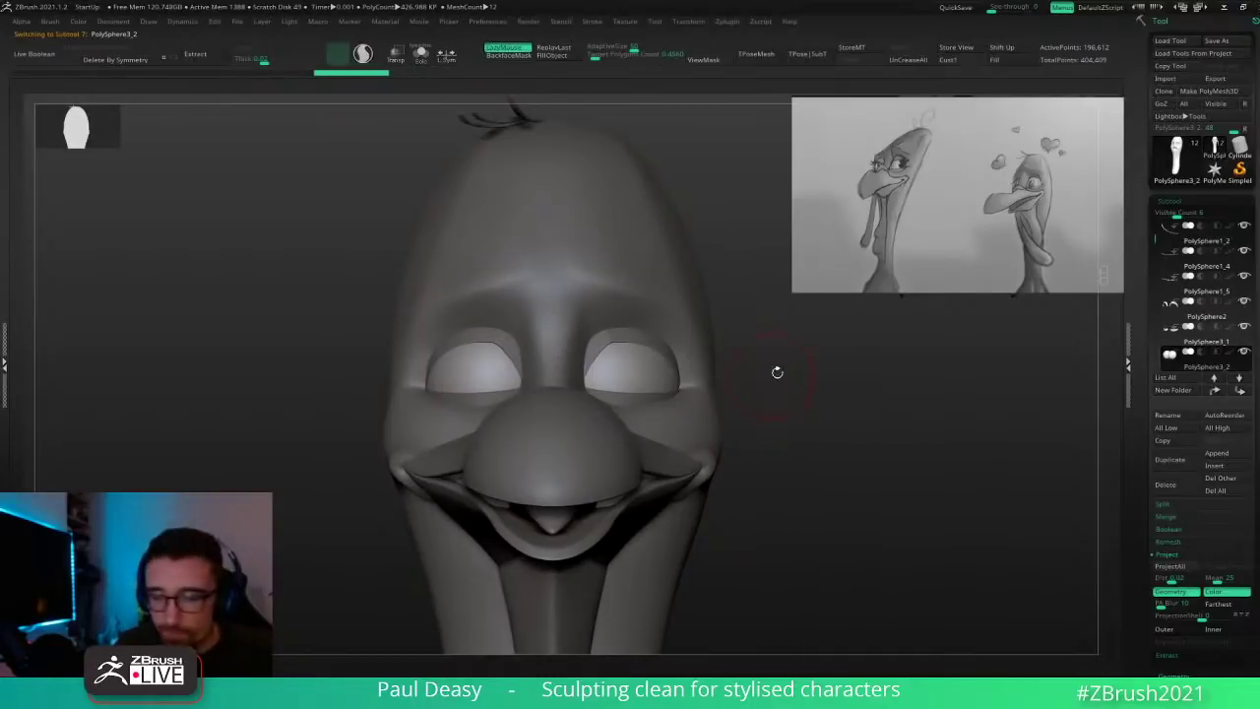
{"action": "key", "text": "space"}
{"action": "key", "text": "space"}
{"action": "left_click", "coordinate": [826, 393]}
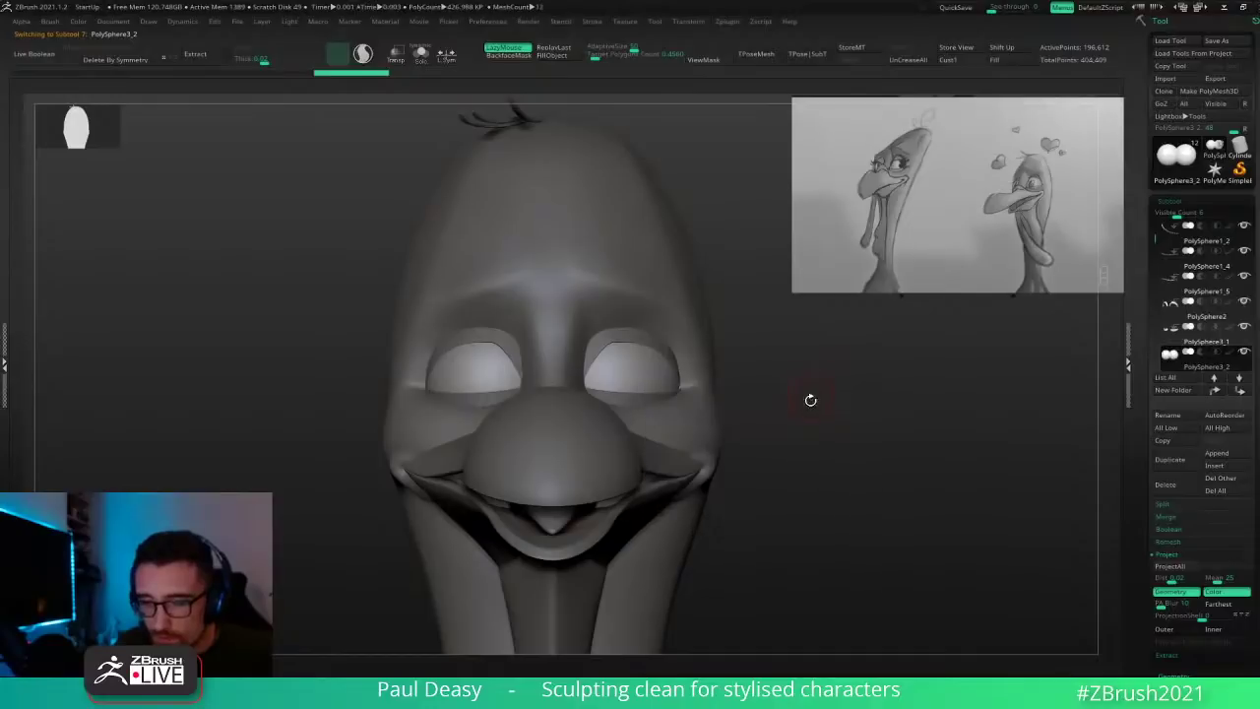
{"action": "mouse_move", "coordinate": [810, 400]}
{"action": "left_mouse_down", "text": "alt"}
{"action": "mouse_move", "coordinate": [821, 426]}
{"action": "mouse_move", "coordinate": [827, 408]}
{"action": "left_mouse_up", "text": "alt"}
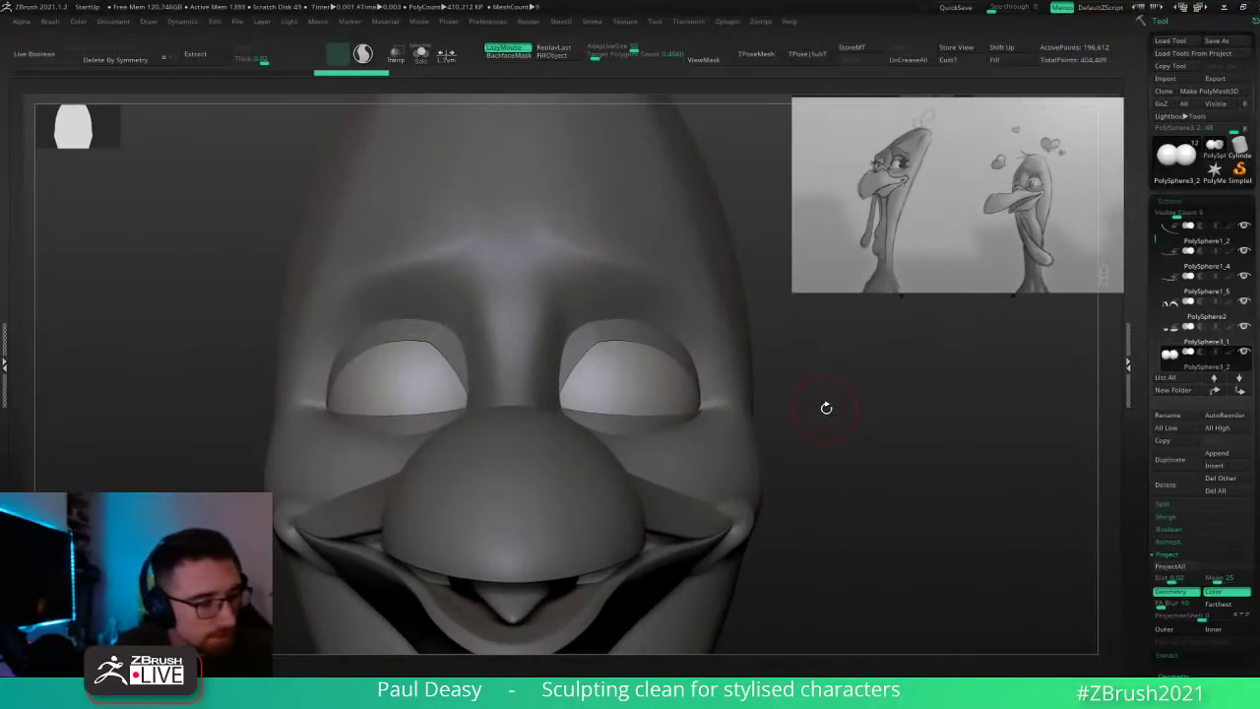
{"action": "left_click", "coordinate": [951, 688]}
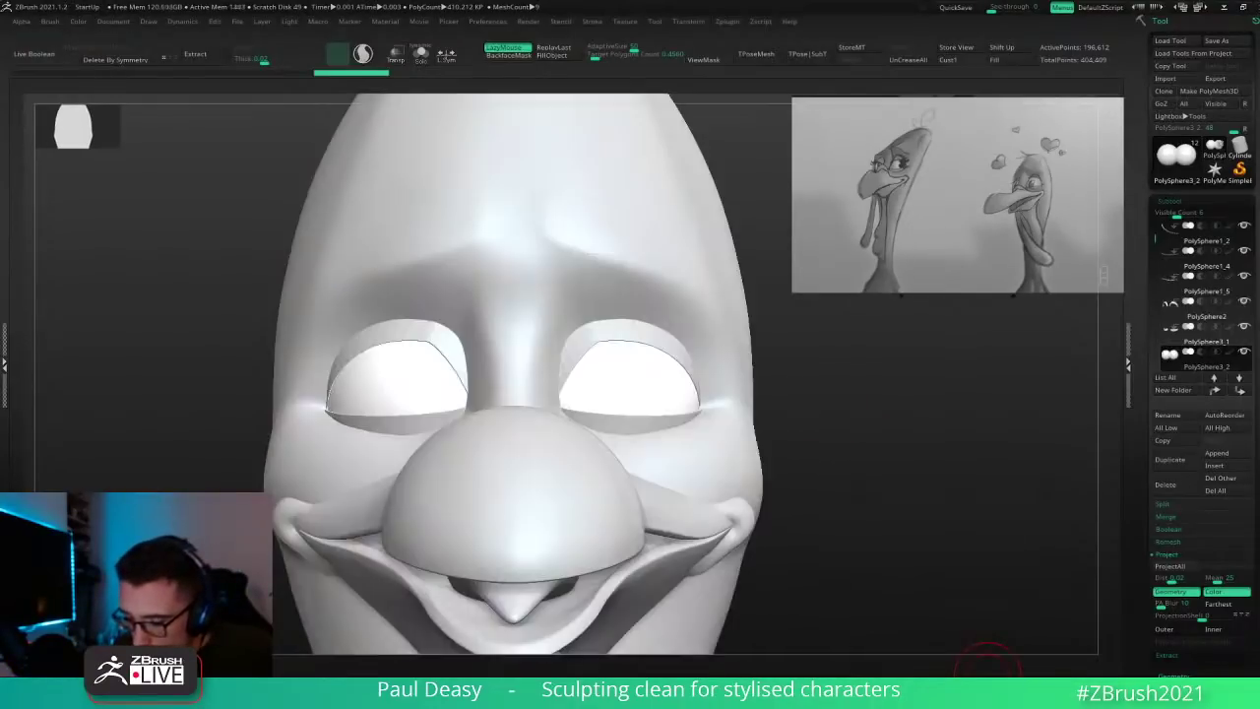
{"action": "left_click", "coordinate": [930, 687]}
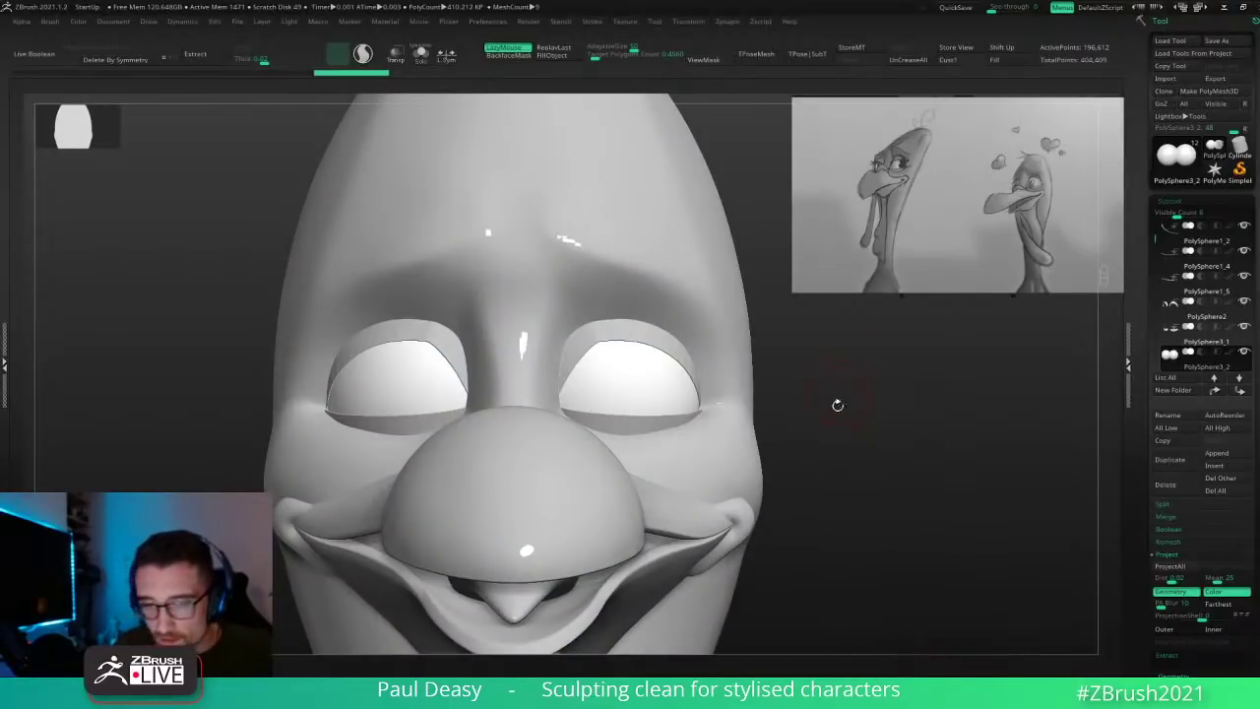
Step: Isolate the eyeballs and set the Paint brush to affect only the Rgb channel
{"action": "key", "text": "ctrl+s"}
{"action": "key", "text": "space"}
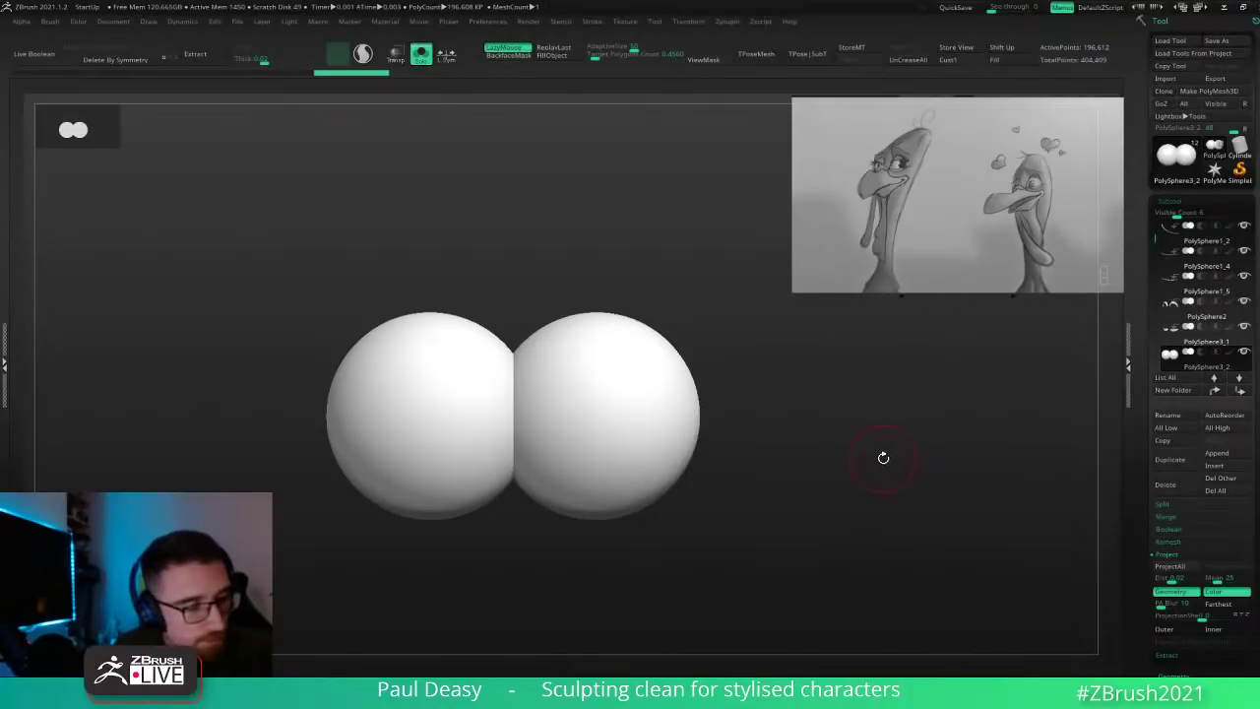
{"action": "key", "text": "space"}
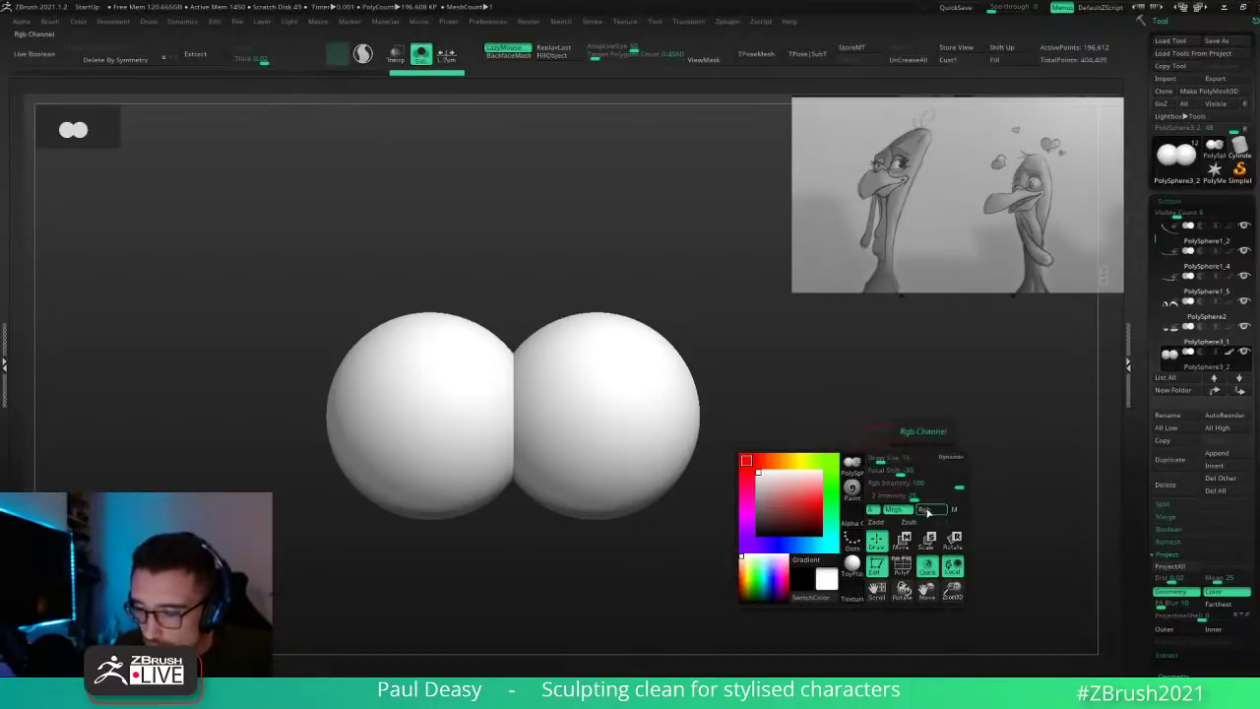
{"action": "left_click", "coordinate": [925, 510]}
{"action": "left_click_drag", "start_coordinate": [880, 470], "coordinate": [712, 423]}
{"action": "right_click_drag", "start_coordinate": [633, 406], "coordinate": [642, 408], "text": "shift"}
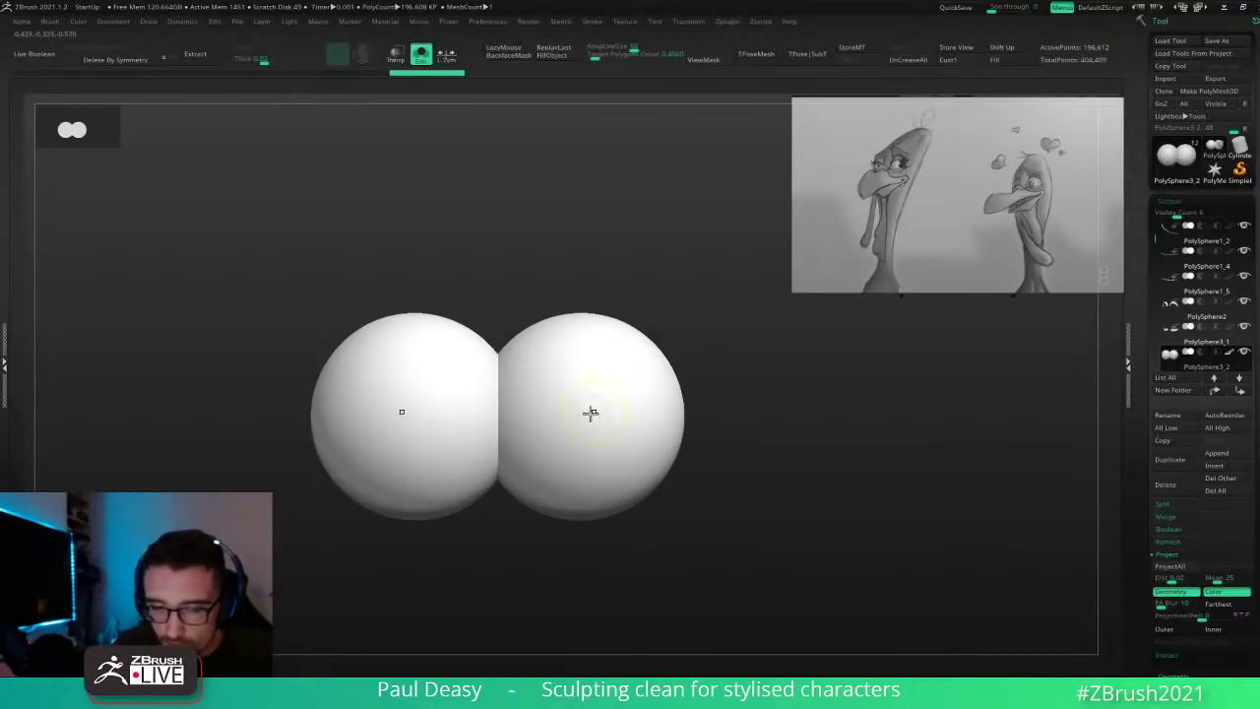
Step: Mask a round iris area on the front of both eyeballs and show the whole head again
{"action": "key", "text": "l"}
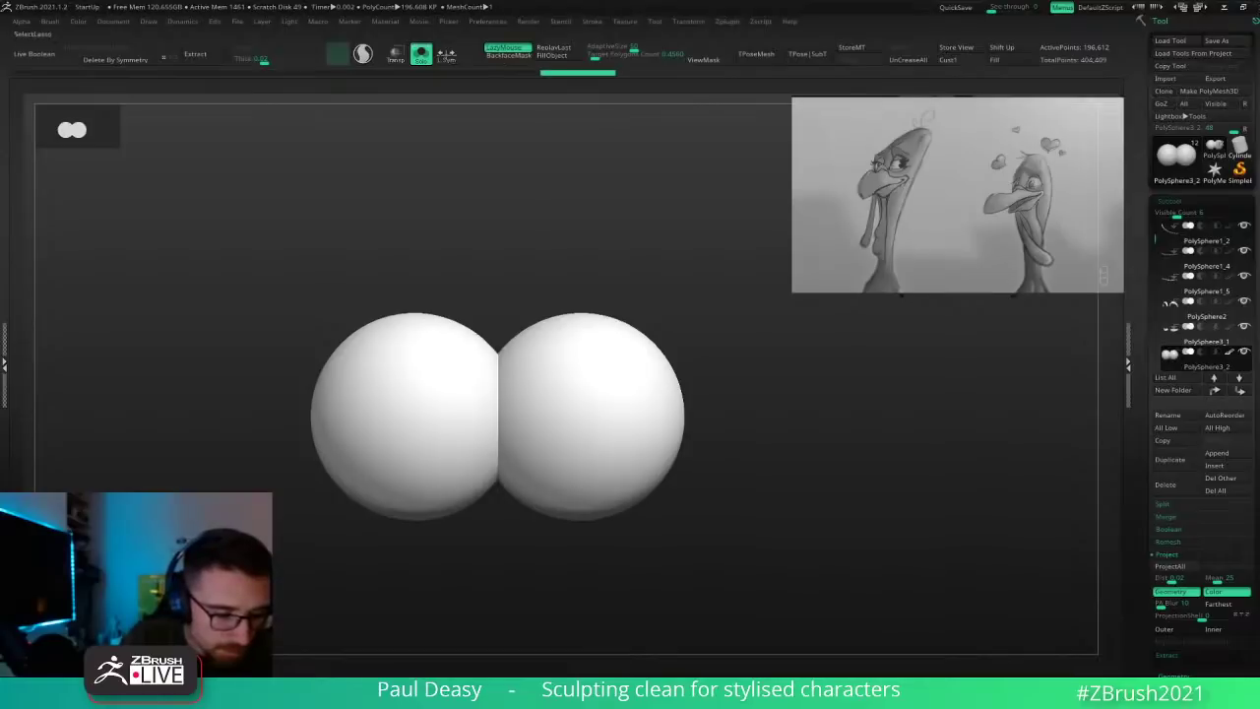
{"action": "left_click_drag", "start_coordinate": [593, 411], "coordinate": [593, 420], "text": "ctrl"}
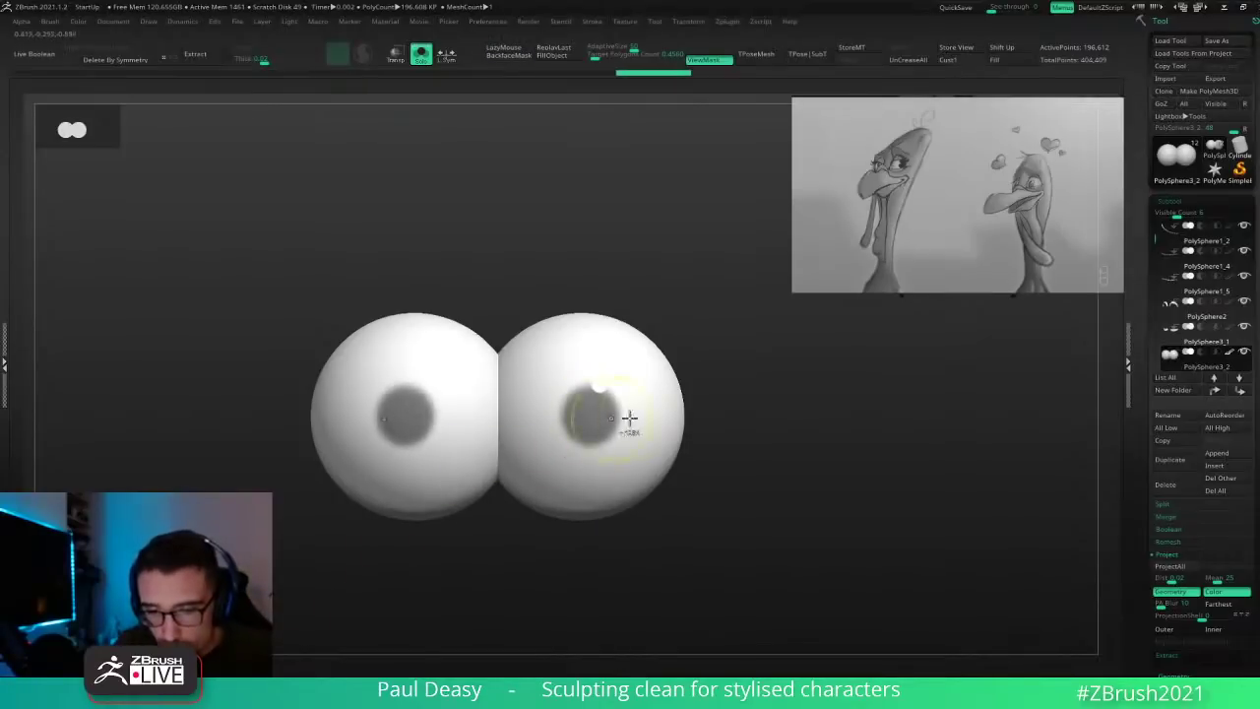
{"action": "key", "text": "shift+s"}
{"action": "left_click_drag", "start_coordinate": [779, 399], "coordinate": [774, 399], "text": "alt"}
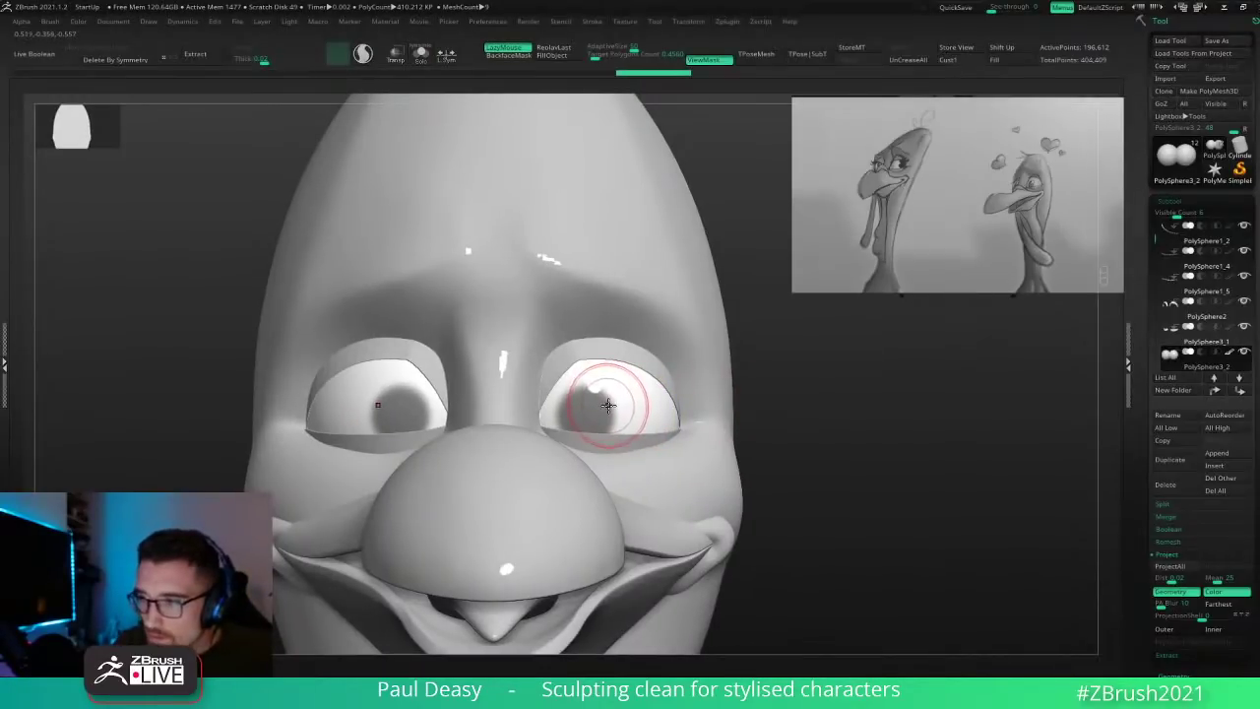
Step: Redo the round iris masks to aim the bird's gaze and invert them so only the irises can be painted
{"action": "key", "text": "ctrl+z"}
{"action": "left_click_drag", "start_coordinate": [599, 404], "coordinate": [597, 411], "text": "ctrl"}
{"action": "key", "text": "ctrl+z"}
{"action": "left_click_drag", "start_coordinate": [781, 400], "coordinate": [713, 393], "text": "alt"}
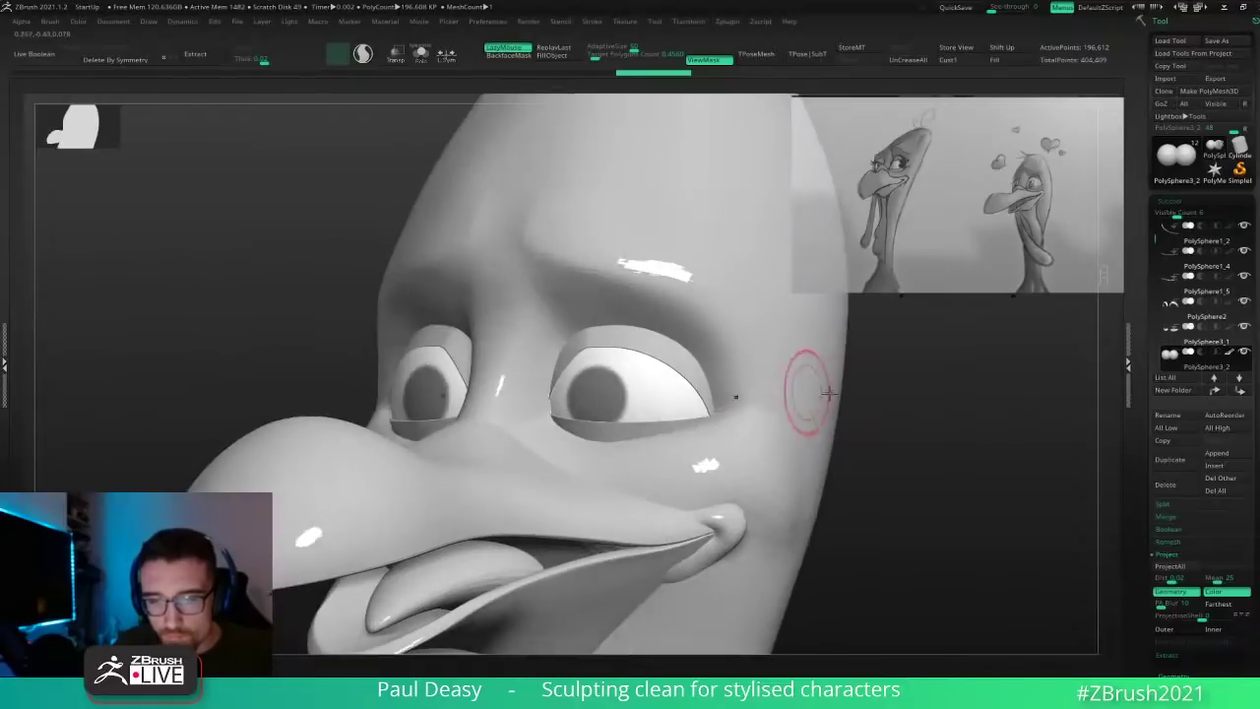
{"action": "mouse_move", "coordinate": [833, 394]}
{"action": "left_mouse_down", "text": "alt"}
{"action": "mouse_move", "coordinate": [732, 370]}
{"action": "mouse_move", "coordinate": [793, 393]}
{"action": "mouse_move", "coordinate": [773, 402]}
{"action": "mouse_move", "coordinate": [886, 479]}
{"action": "mouse_move", "coordinate": [853, 439]}
{"action": "mouse_move", "coordinate": [890, 418]}
{"action": "mouse_move", "coordinate": [873, 417]}
{"action": "left_mouse_up", "text": "alt"}
{"action": "left_click", "coordinate": [890, 417], "text": "ctrl"}
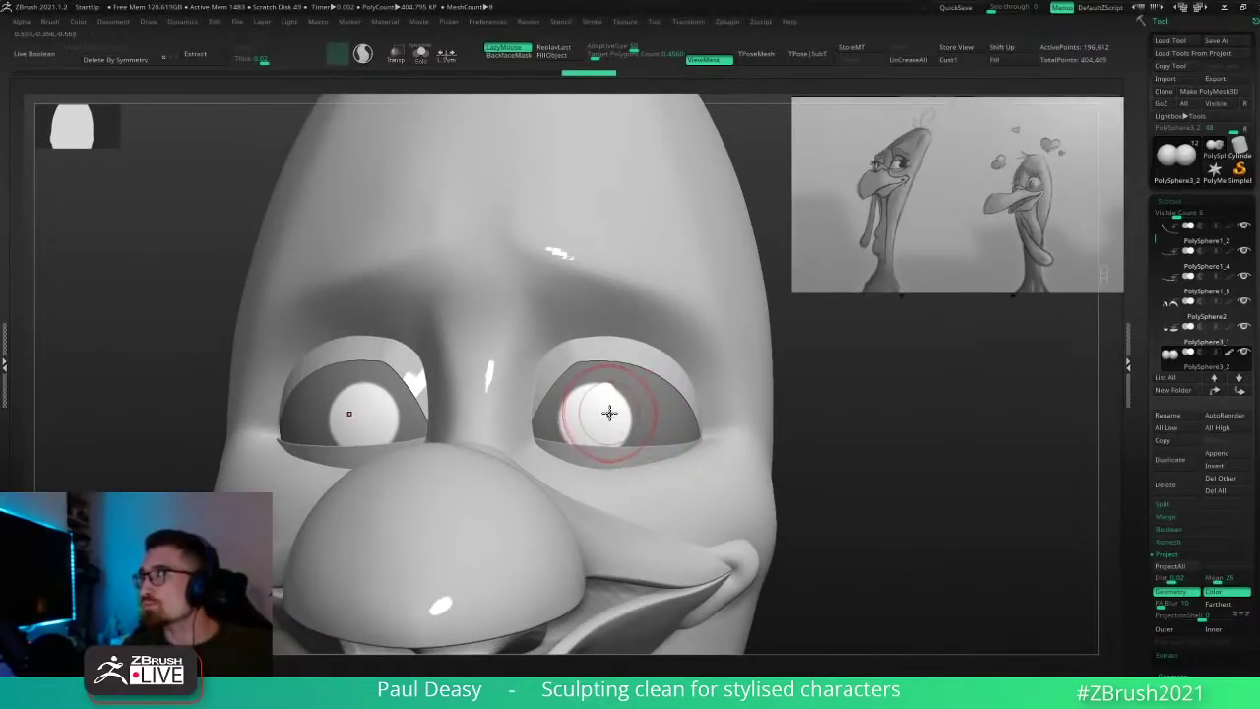
Step: Choose a dark reddish-brown main colour for the irises and switch to a different material
{"action": "key", "text": "space"}
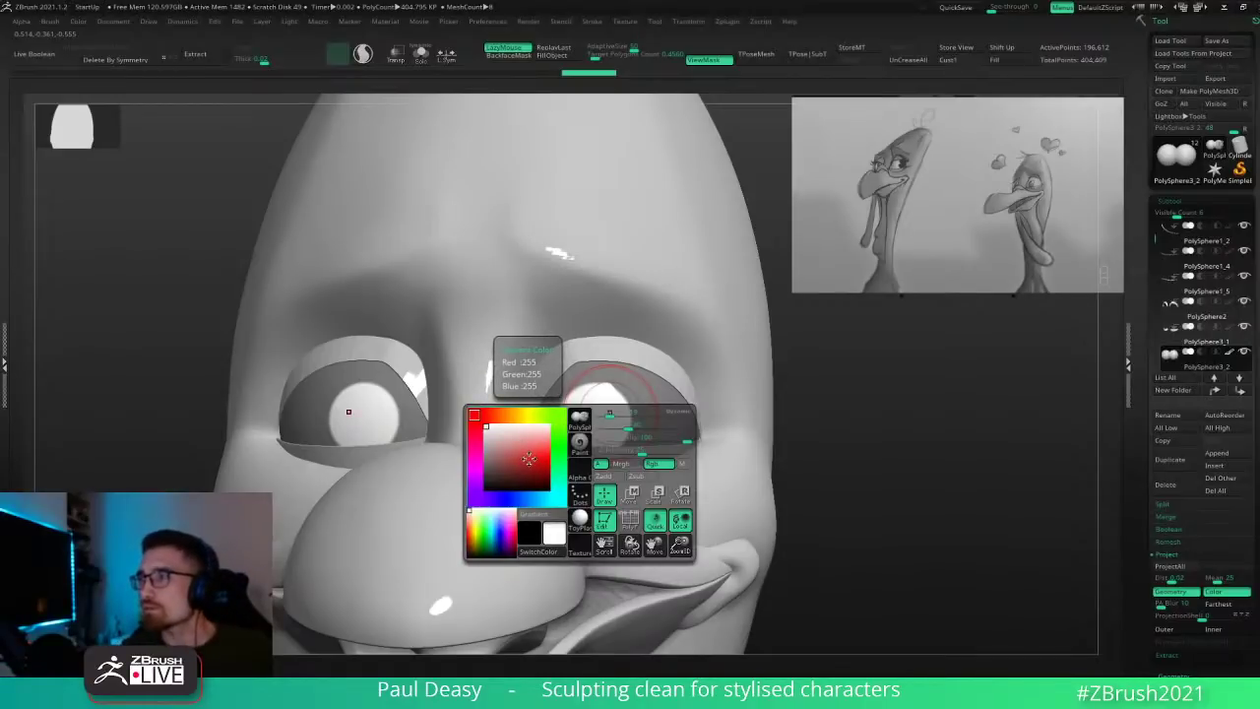
{"action": "left_click", "coordinate": [496, 415]}
{"action": "left_click_drag", "start_coordinate": [541, 455], "coordinate": [514, 470]}
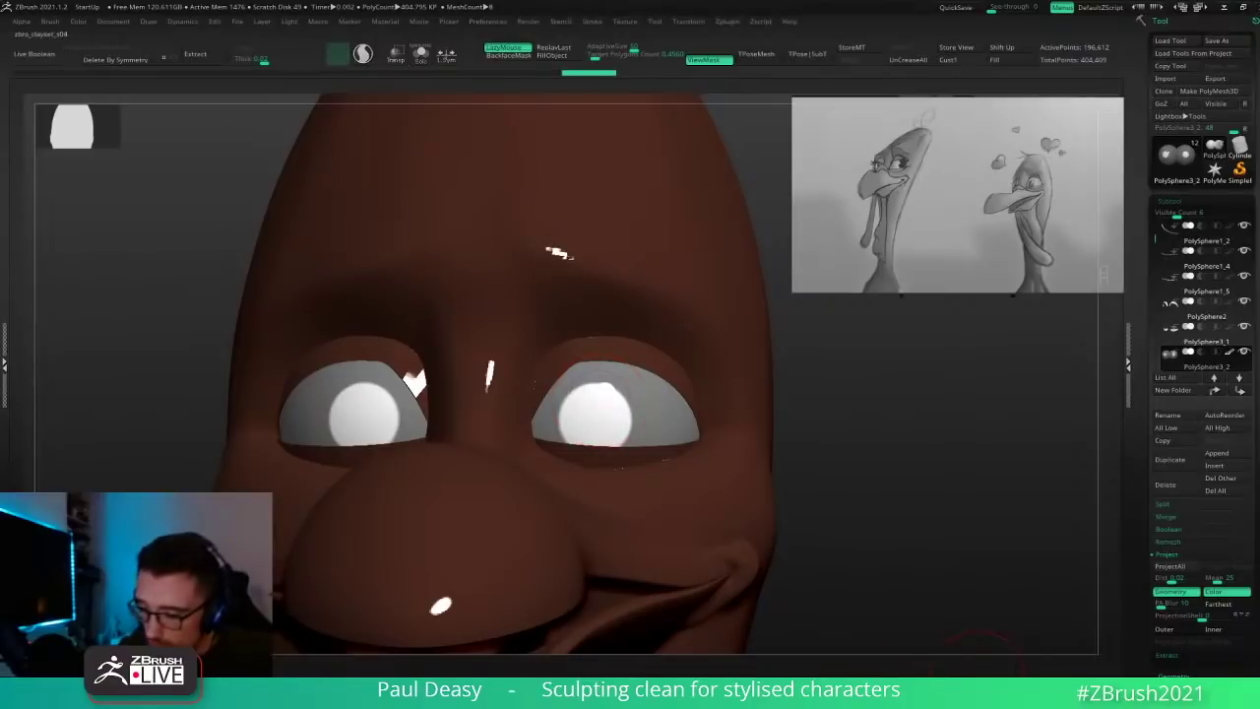
{"action": "left_click", "coordinate": [979, 676]}
{"action": "key", "text": "space"}
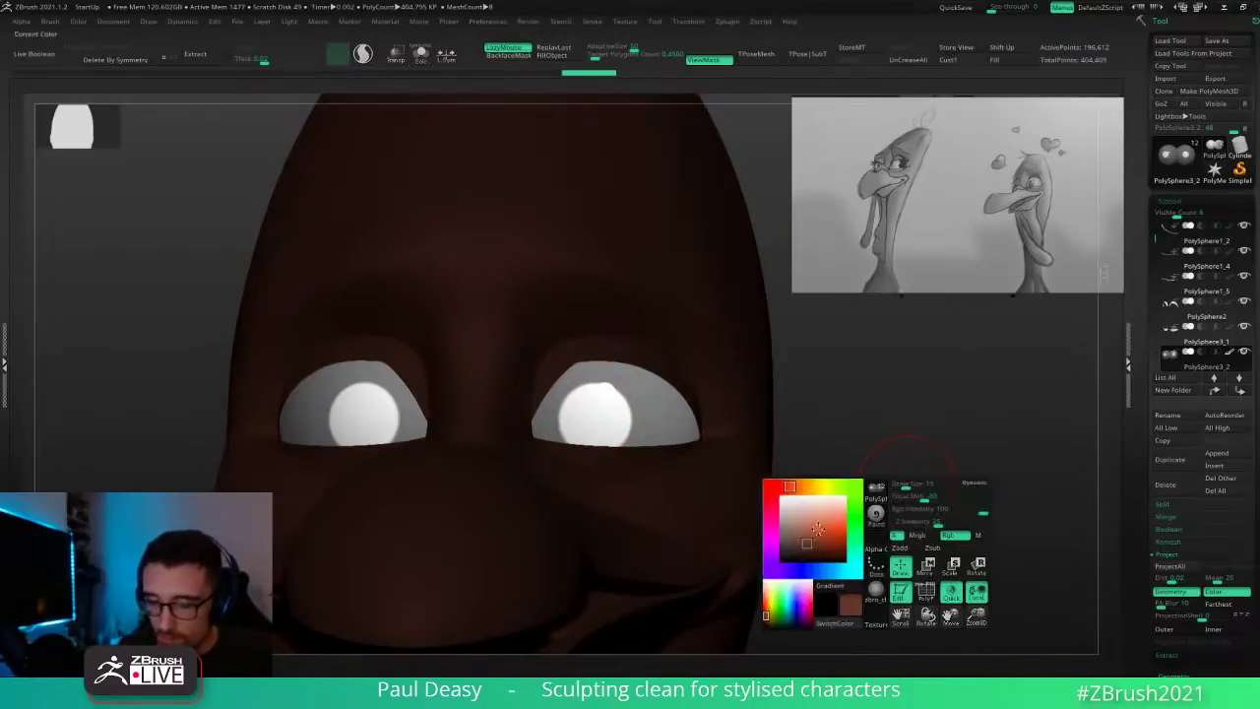
Step: Paint both masked irises reddish brown and recolour them dark brown
{"action": "mouse_move", "coordinate": [592, 396]}
{"action": "left_mouse_down"}
{"action": "mouse_move", "coordinate": [565, 427]}
{"action": "mouse_move", "coordinate": [594, 421]}
{"action": "mouse_move", "coordinate": [577, 417]}
{"action": "left_mouse_up"}
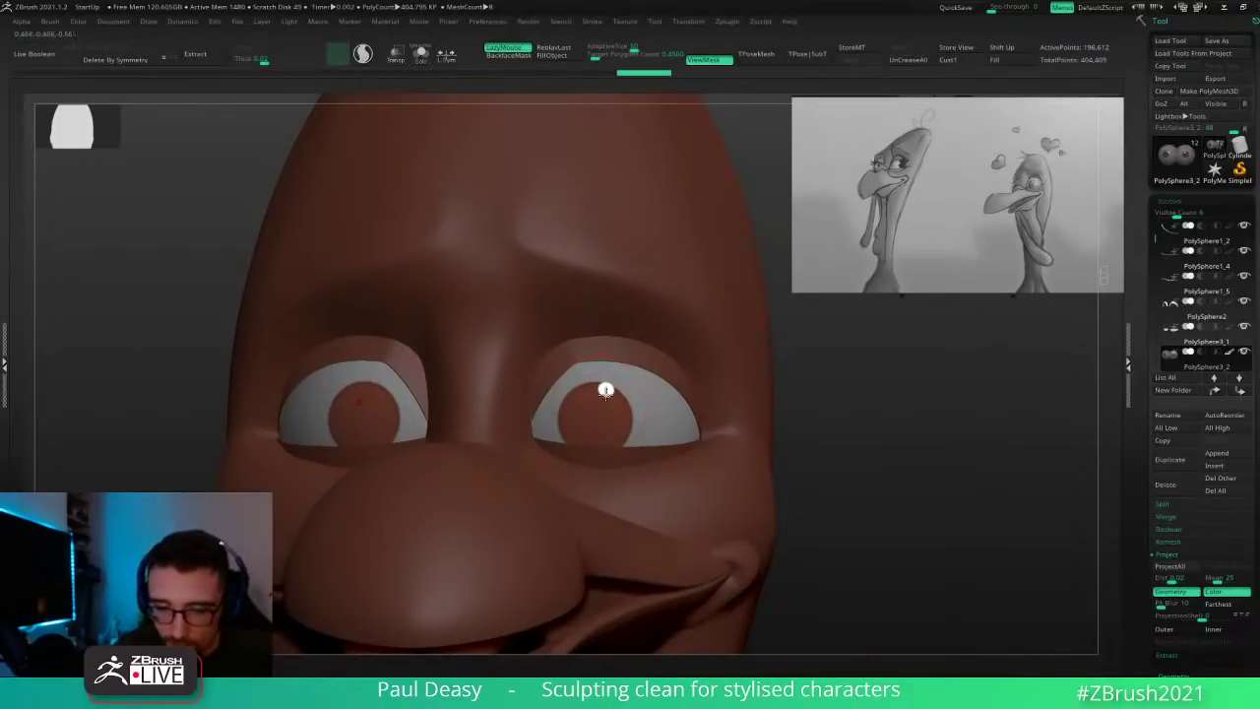
{"action": "left_click_drag", "start_coordinate": [835, 442], "coordinate": [866, 424], "text": "alt"}
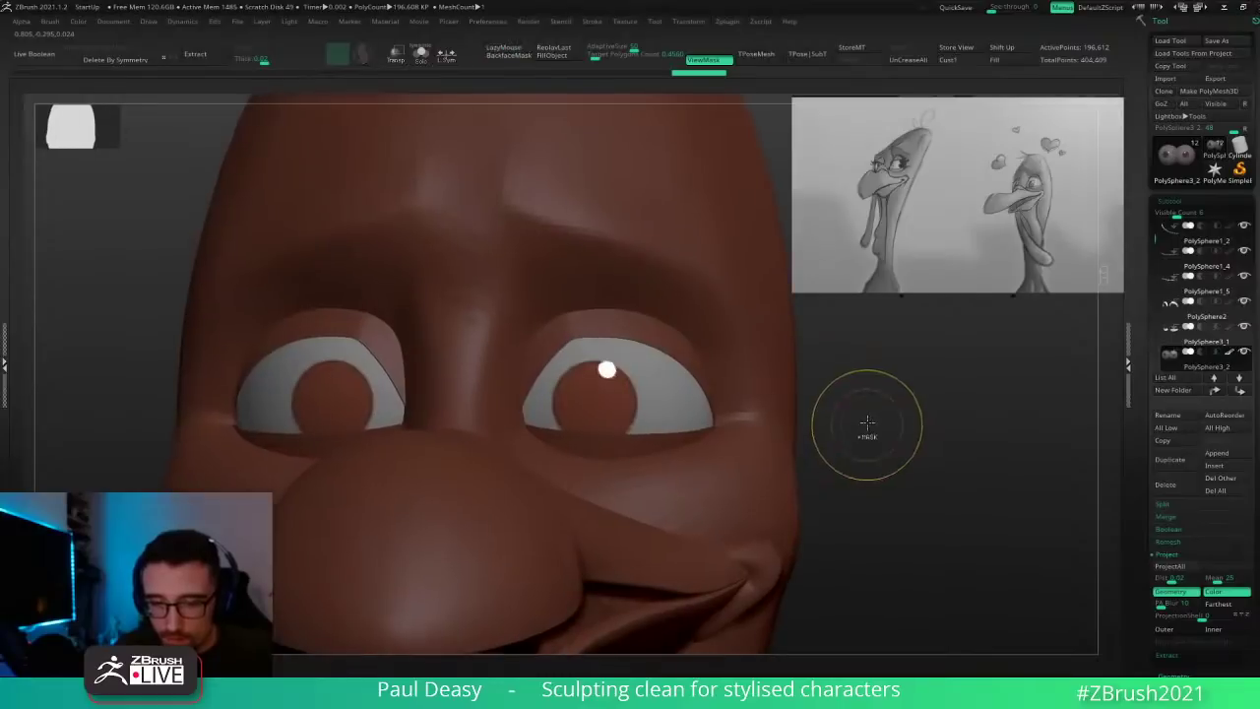
{"action": "key", "text": "space"}
{"action": "left_click_drag", "start_coordinate": [765, 480], "coordinate": [757, 490]}
{"action": "left_click_drag", "start_coordinate": [867, 436], "coordinate": [863, 432], "text": "alt"}
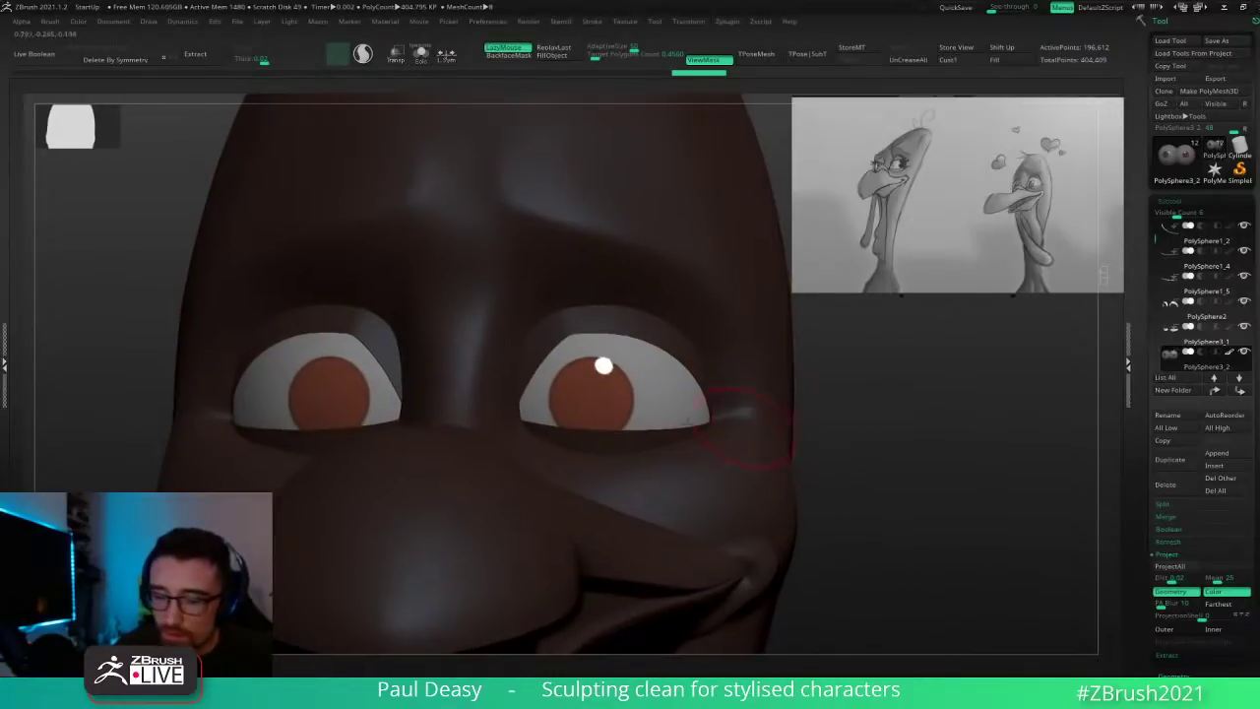
{"action": "mouse_move", "coordinate": [571, 379]}
{"action": "left_mouse_down"}
{"action": "mouse_move", "coordinate": [591, 409]}
{"action": "mouse_move", "coordinate": [554, 391]}
{"action": "left_mouse_up"}
{"action": "key", "text": "space"}
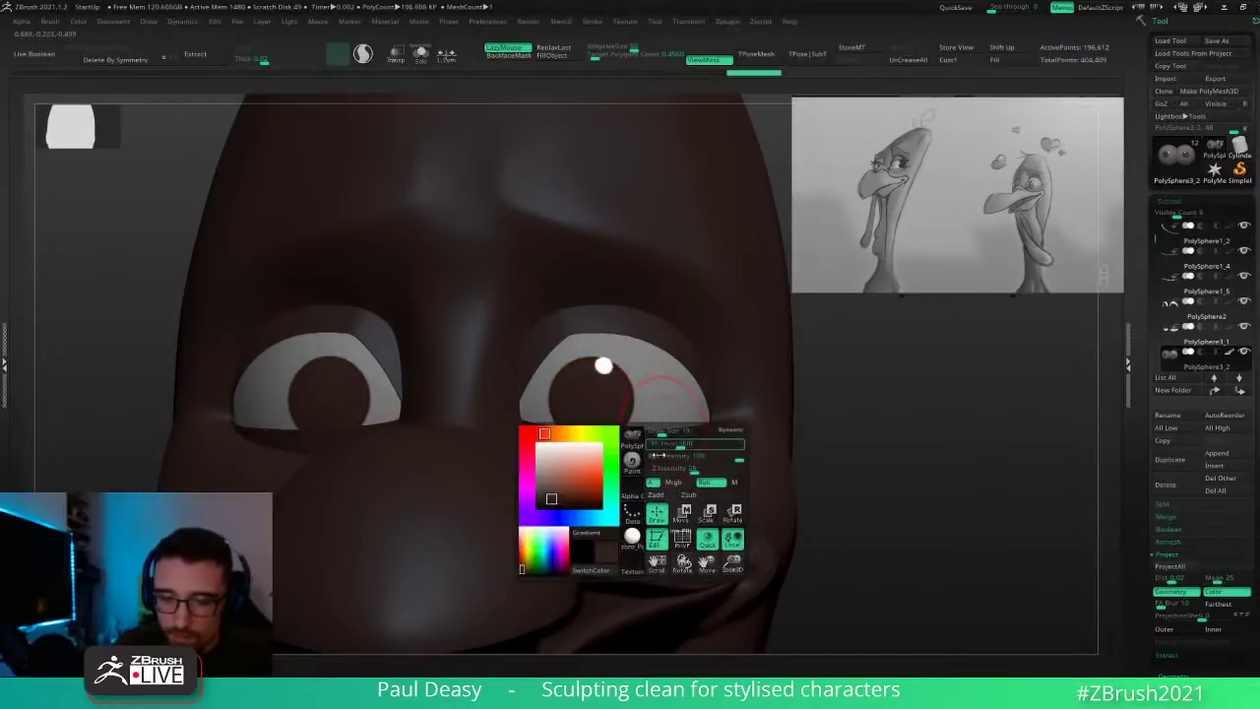
{"action": "left_click", "coordinate": [548, 500]}
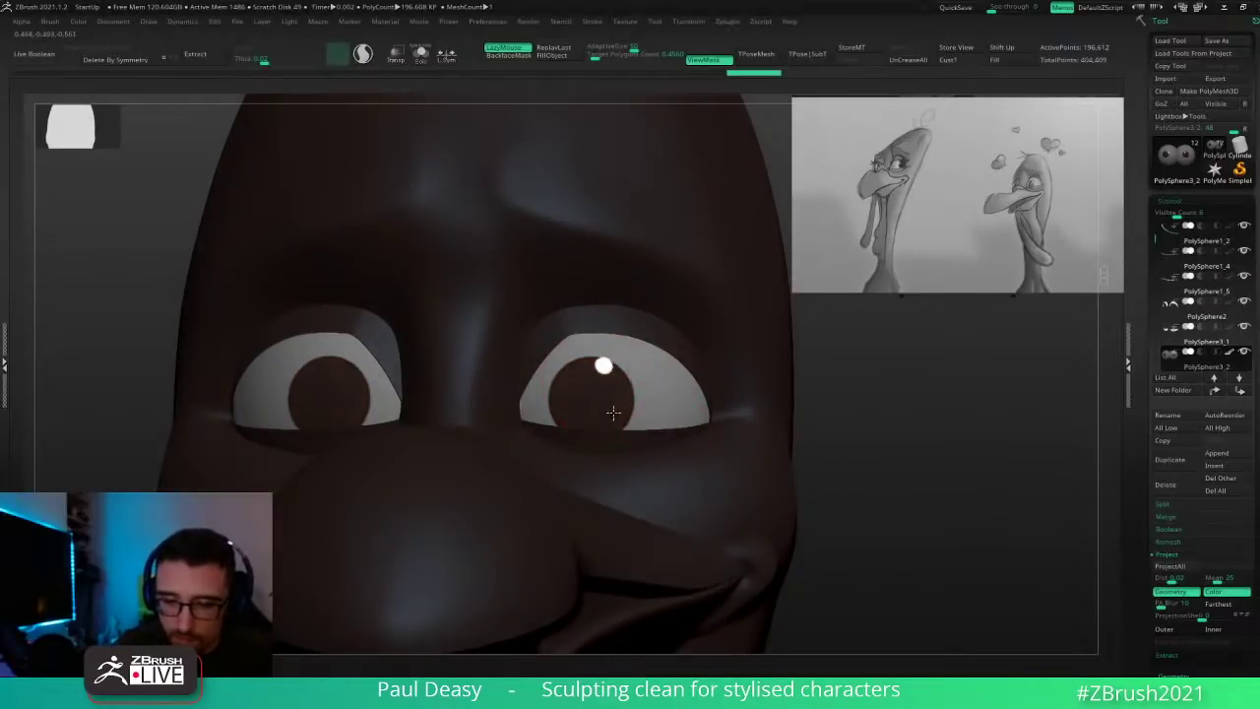
{"action": "left_click_drag", "start_coordinate": [906, 442], "coordinate": [889, 455]}
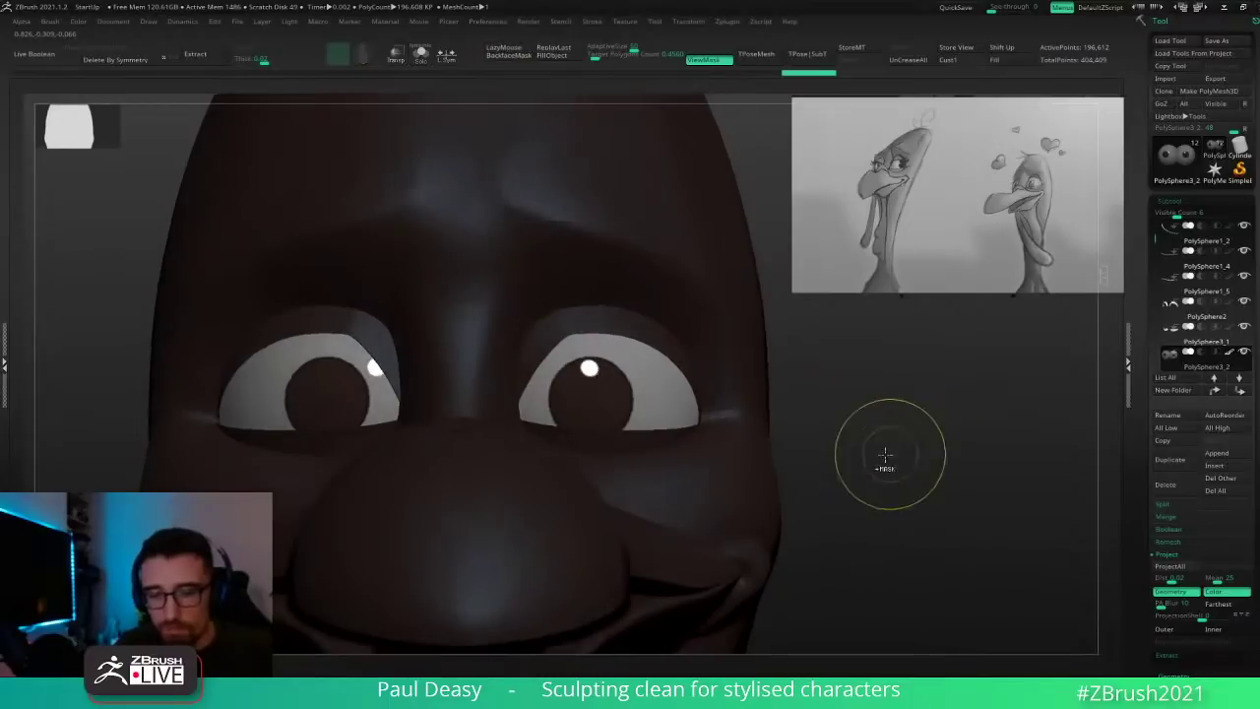
Step: Isolate the eyeballs from the rest of the character and clear their iris mask
{"action": "key", "text": "ctrl+shift+s"}
{"action": "right_click_drag", "start_coordinate": [887, 456], "coordinate": [806, 413], "text": "ctrl"}
{"action": "key", "text": "space"}
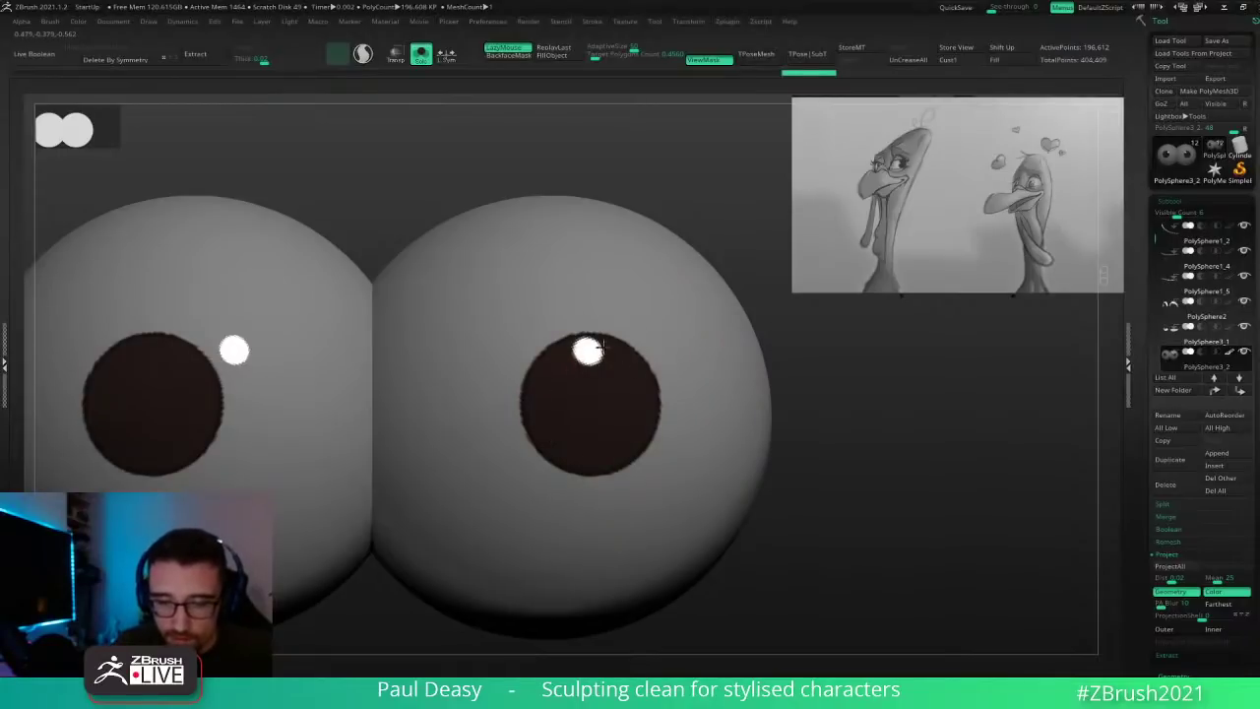
{"action": "left_click_drag", "start_coordinate": [825, 418], "coordinate": [839, 429], "text": "ctrl"}
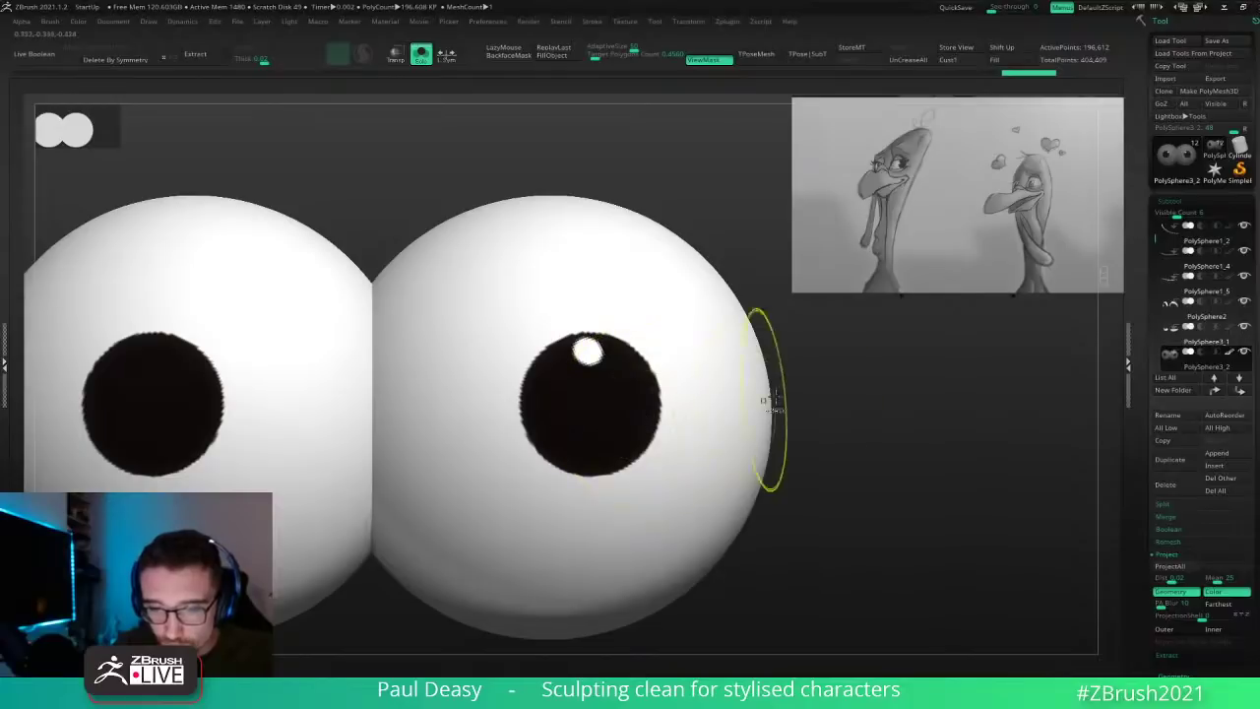
{"action": "left_click_drag", "start_coordinate": [799, 388], "coordinate": [851, 477], "text": "ctrl"}
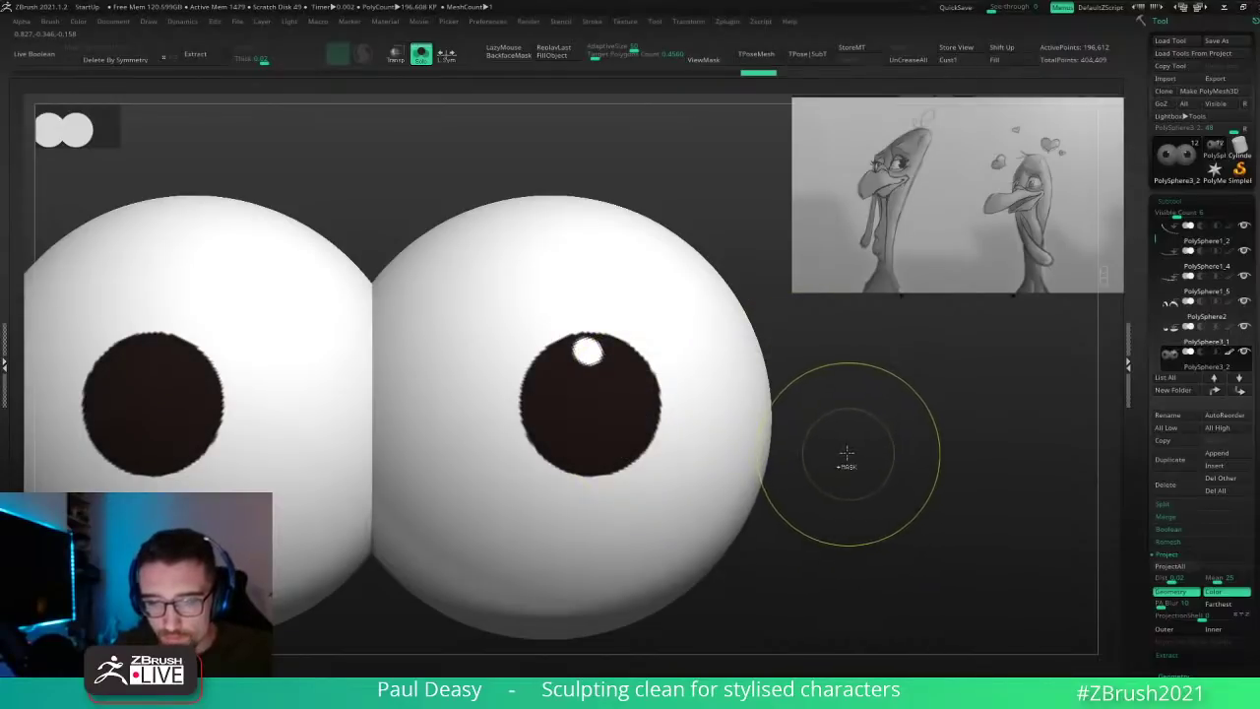
Step: Fill both eyeballs entirely with white to cover the painted irises
{"action": "key", "text": "space"}
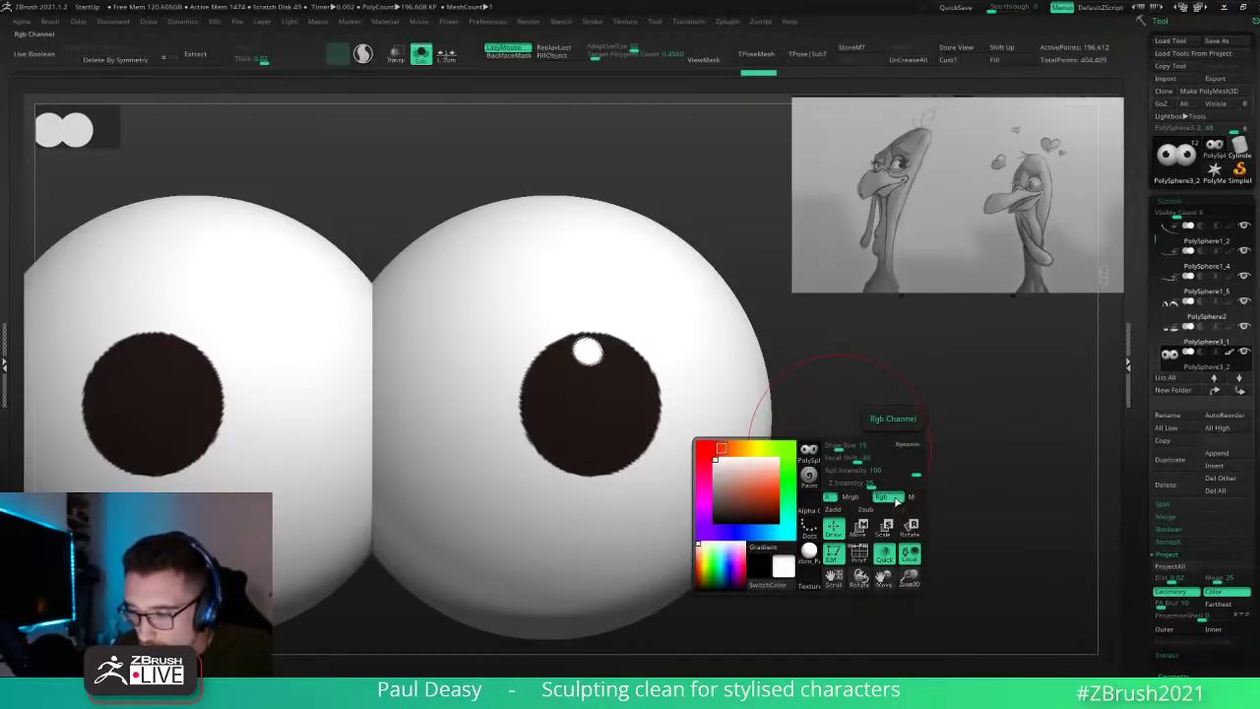
{"action": "key", "text": "ctrl+f"}
{"action": "mouse_move", "coordinate": [903, 498]}
{"action": "left_mouse_down", "text": "alt"}
{"action": "mouse_move", "coordinate": [883, 503]}
{"action": "mouse_move", "coordinate": [856, 466]}
{"action": "mouse_move", "coordinate": [827, 479]}
{"action": "left_mouse_up", "text": "alt"}
Step: Choose a pale pinkish grey and fill both eyeballs with it as the base colour
{"action": "key", "text": "space"}
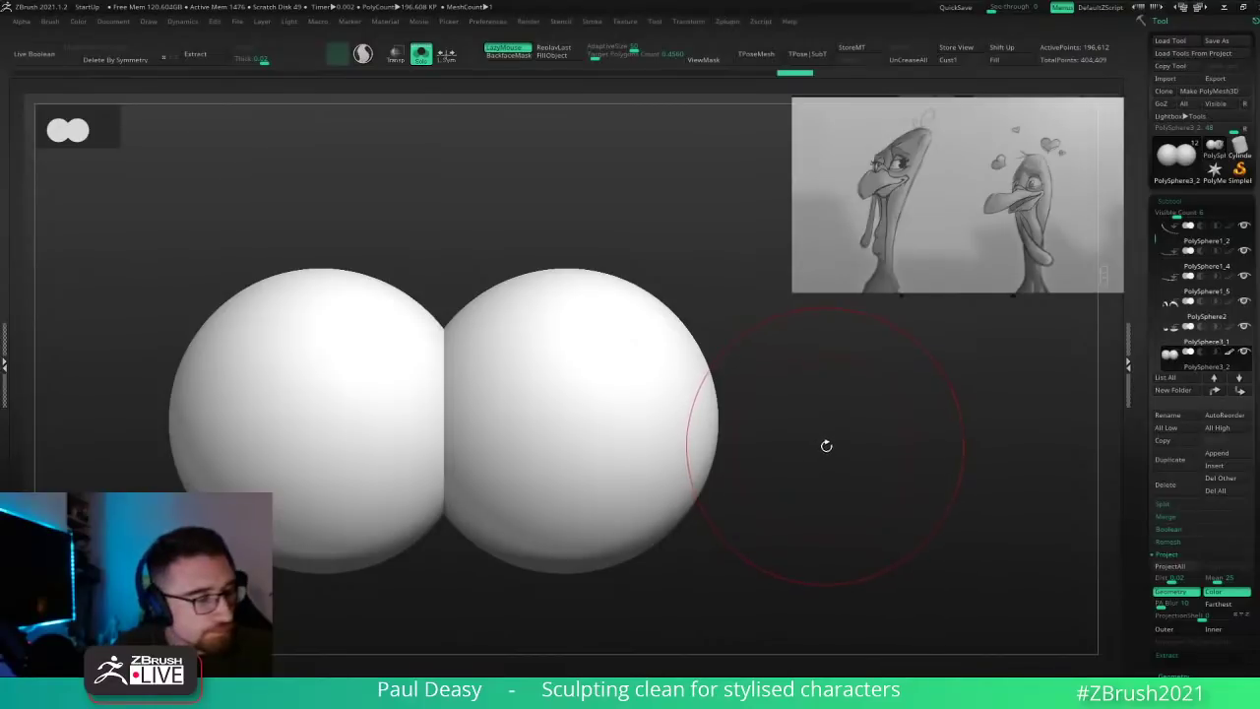
{"action": "key", "text": "space"}
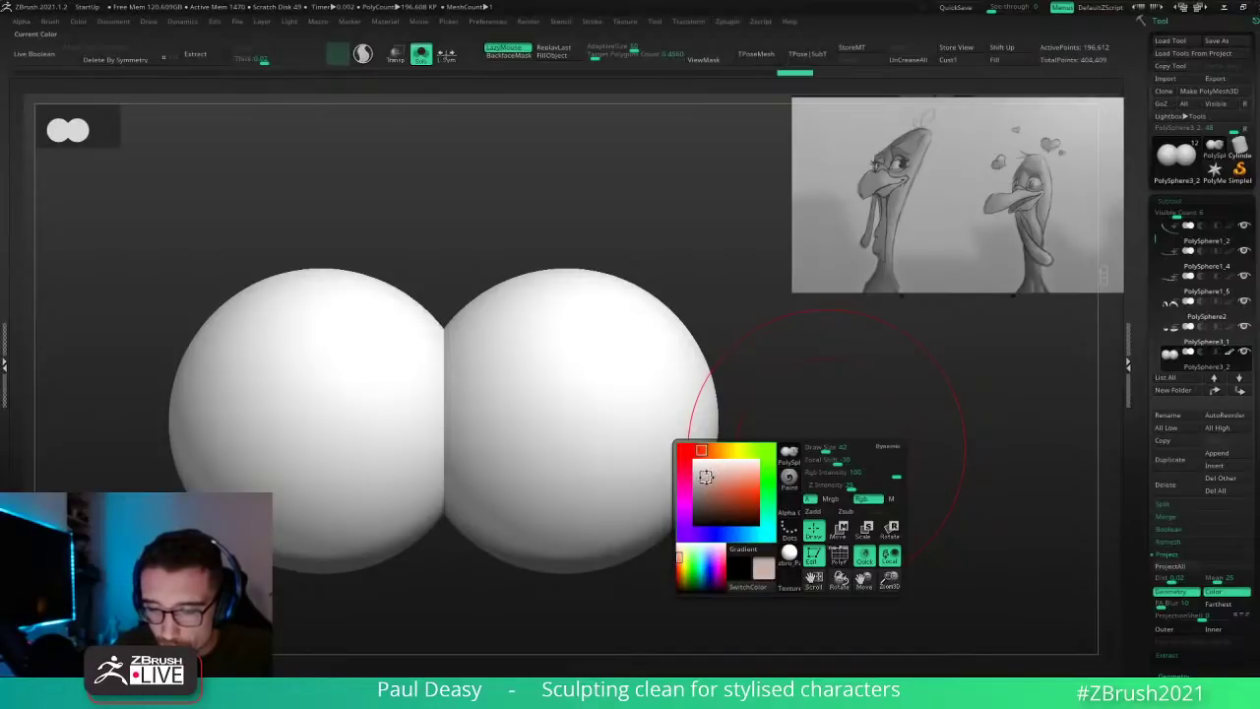
{"action": "key", "text": "ctrl+f"}
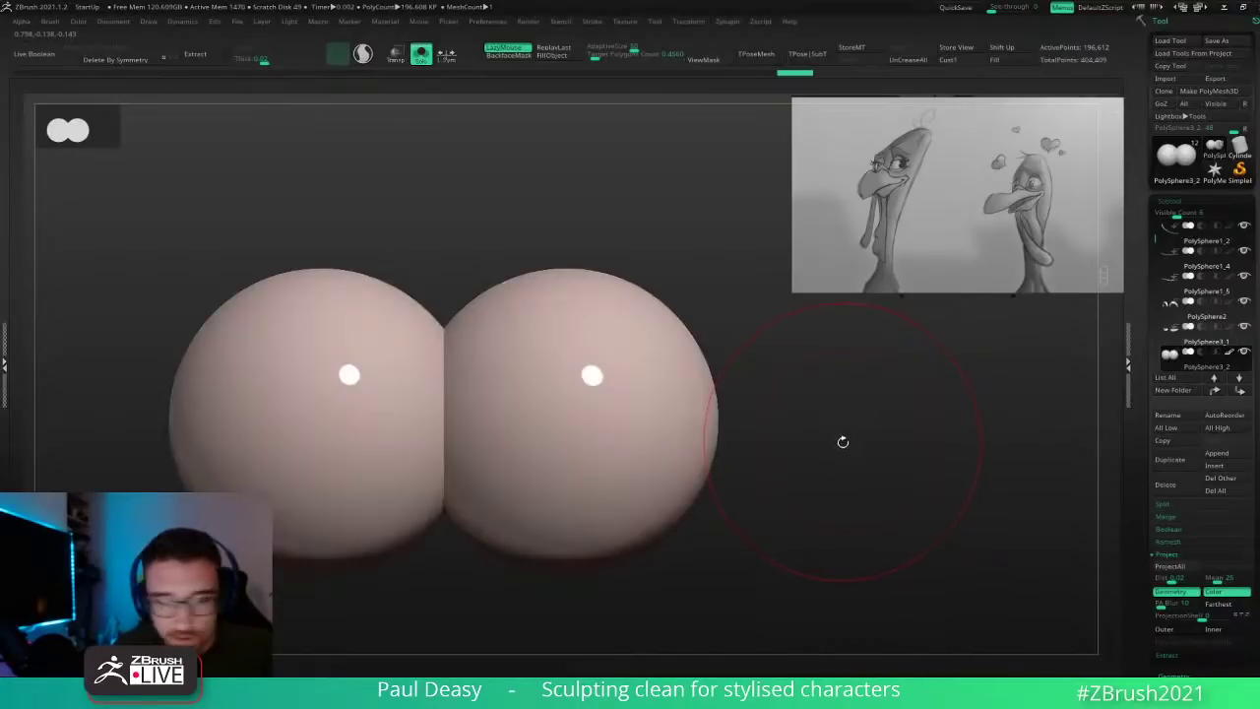
Step: Bring back the full head and softly paint off-white over the front of both eyeballs with a large brush
{"action": "key", "text": "space"}
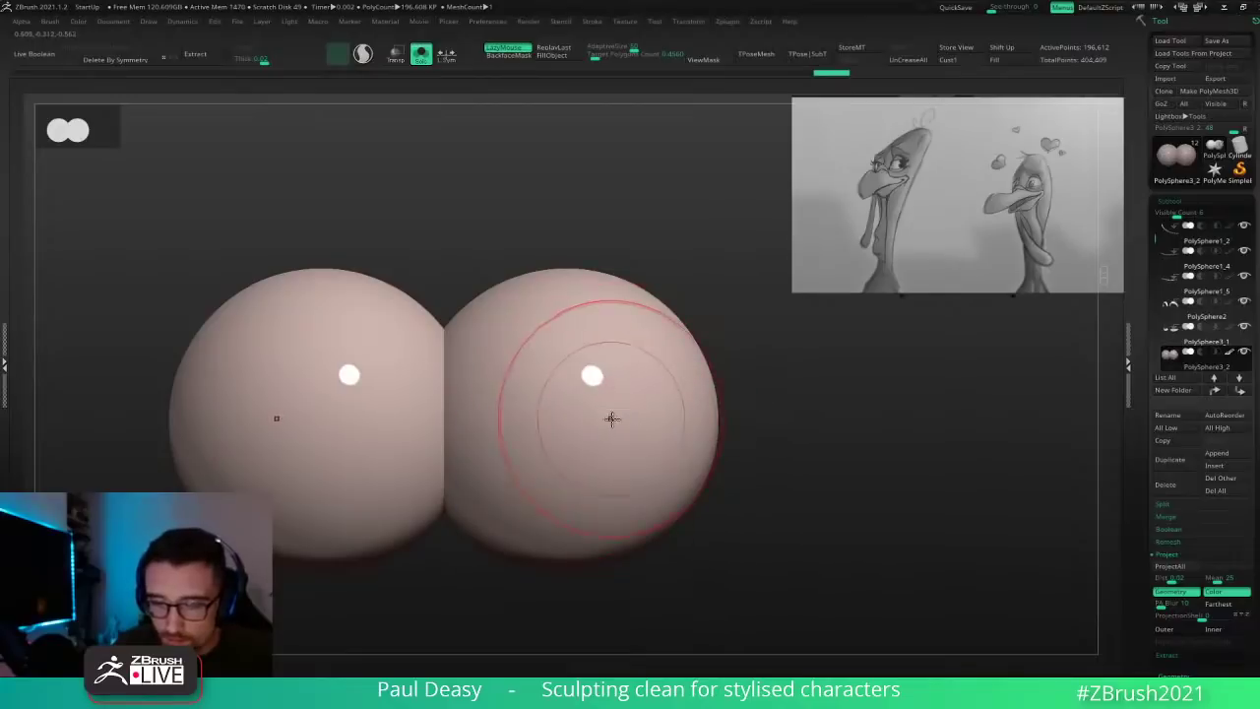
{"action": "key", "text": "space"}
{"action": "left_click", "coordinate": [491, 432]}
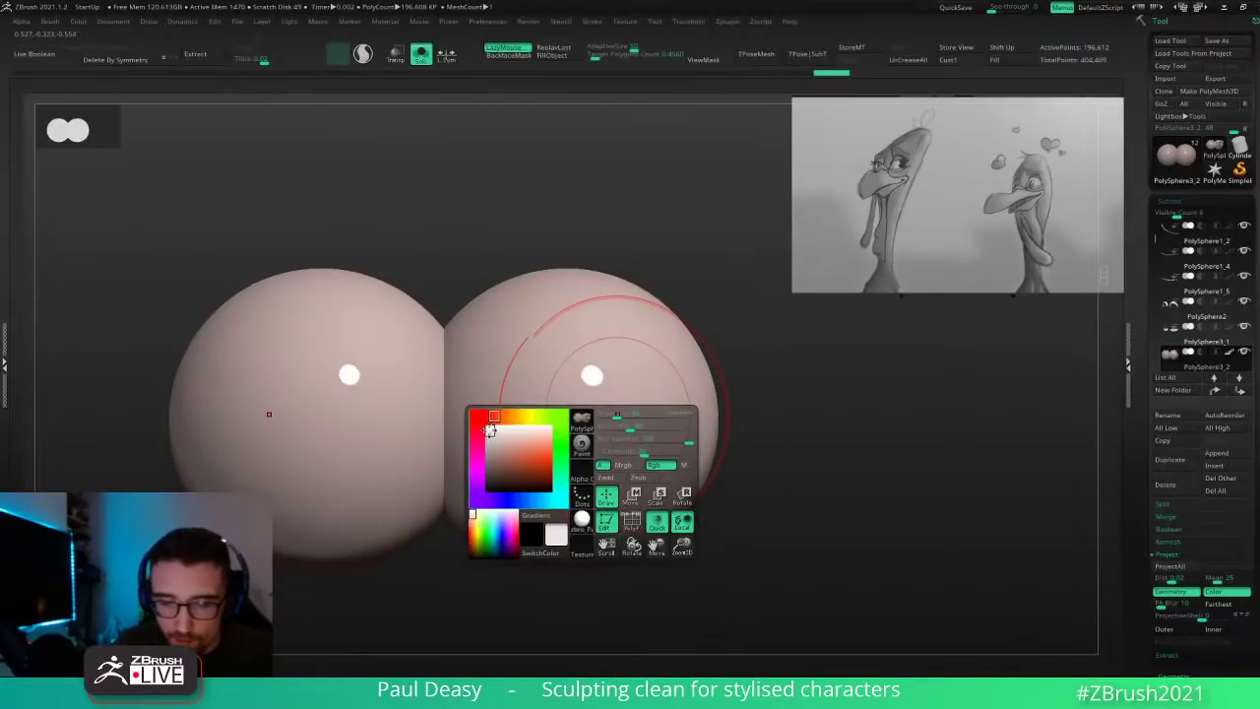
{"action": "key", "text": "space"}
{"action": "left_click_drag", "start_coordinate": [592, 392], "coordinate": [587, 408]}
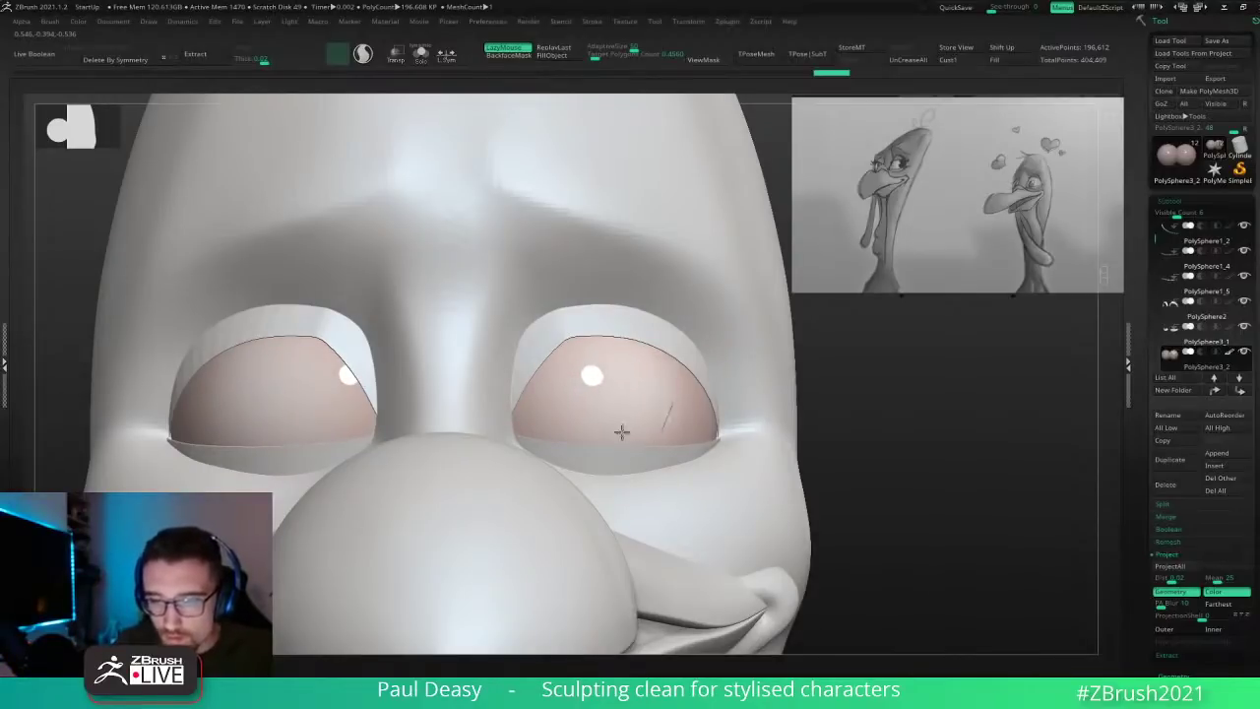
{"action": "left_click_drag", "start_coordinate": [597, 341], "coordinate": [536, 376]}
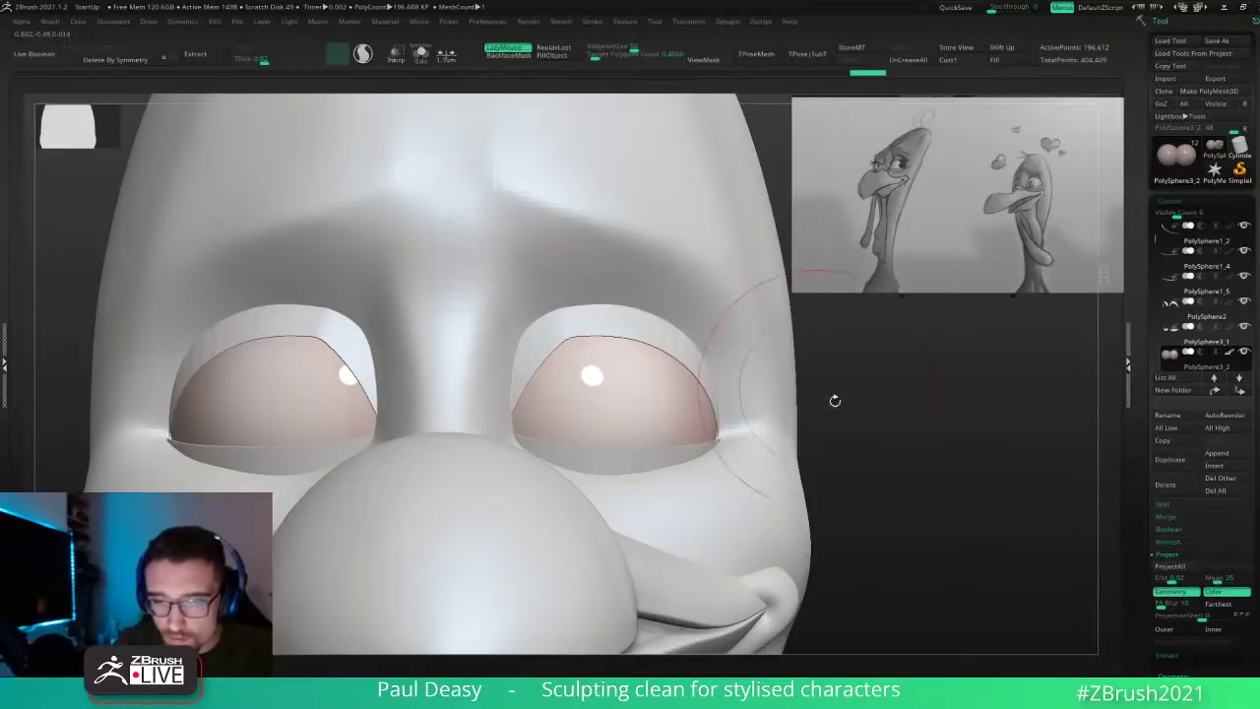
{"action": "left_click_drag", "start_coordinate": [833, 400], "coordinate": [785, 443]}
{"action": "mouse_move", "coordinate": [628, 386]}
{"action": "left_mouse_down"}
{"action": "mouse_move", "coordinate": [647, 424]}
{"action": "mouse_move", "coordinate": [592, 333]}
{"action": "left_mouse_up"}
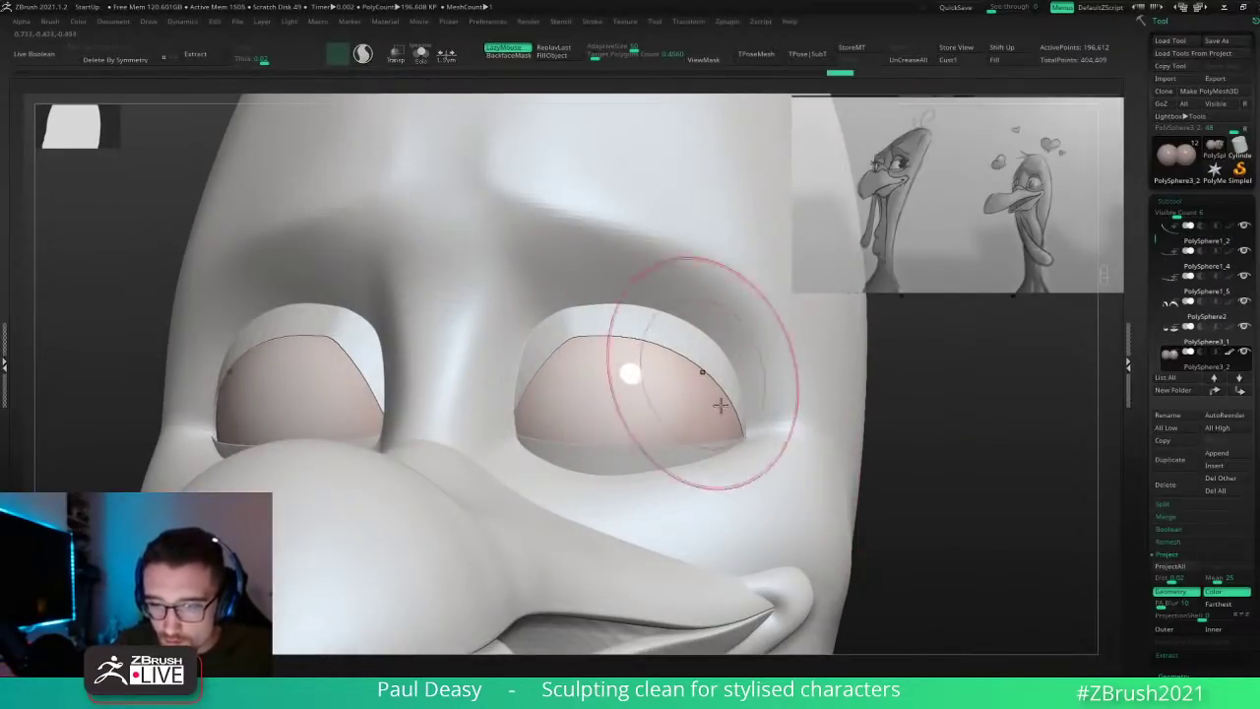
Step: Try lighter strokes with a smaller brush near the centre of the eyes and undo them
{"action": "key", "text": "space"}
{"action": "left_click_drag", "start_coordinate": [629, 392], "coordinate": [617, 377]}
{"action": "key", "text": "space"}
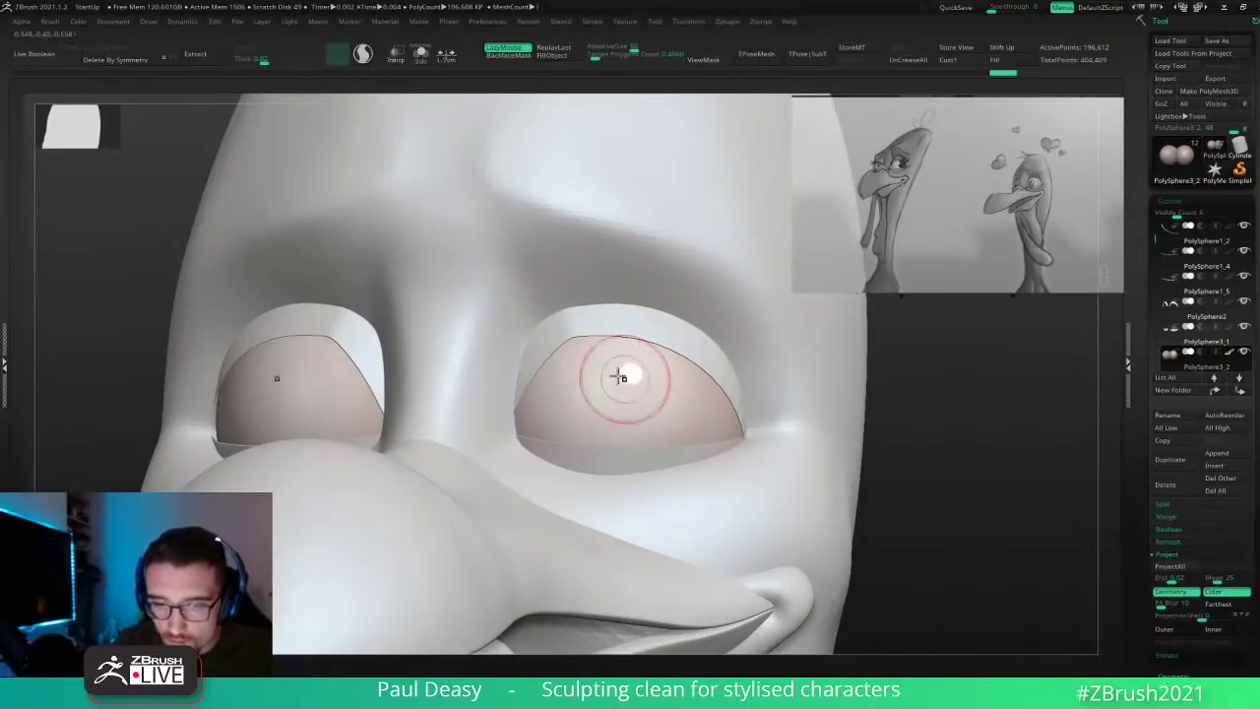
{"action": "key", "text": "ctrl+z"}
{"action": "key", "text": "ctrl+z"}
{"action": "key", "text": "ctrl+z"}
{"action": "key", "text": "ctrl+z"}
{"action": "key", "text": "ctrl+z"}
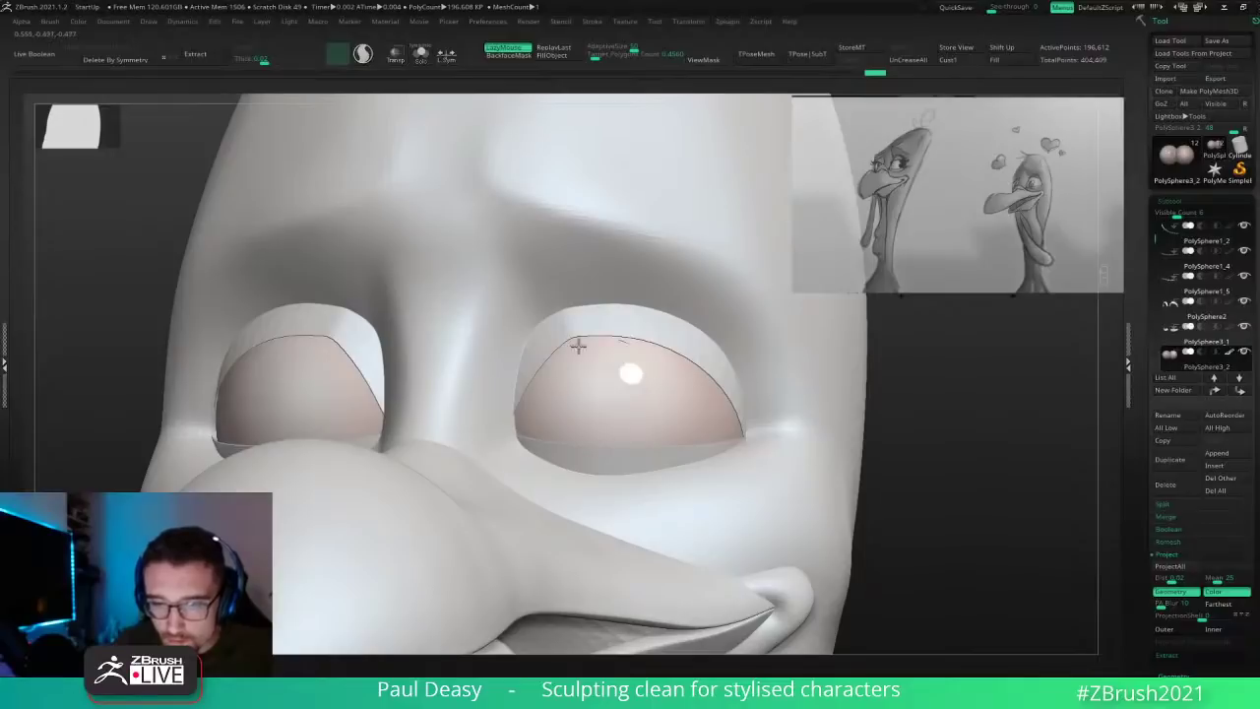
{"action": "mouse_move", "coordinate": [794, 431]}
{"action": "left_mouse_down"}
{"action": "mouse_move", "coordinate": [908, 459]}
{"action": "mouse_move", "coordinate": [858, 423]}
{"action": "mouse_move", "coordinate": [774, 421]}
{"action": "left_mouse_up"}
{"action": "key", "text": "ctrl+z"}
{"action": "key", "text": "ctrl+z"}
{"action": "key", "text": "ctrl+z"}
{"action": "key", "text": "ctrl+z"}
{"action": "key", "text": "ctrl+z"}
{"action": "key", "text": "ctrl+z"}
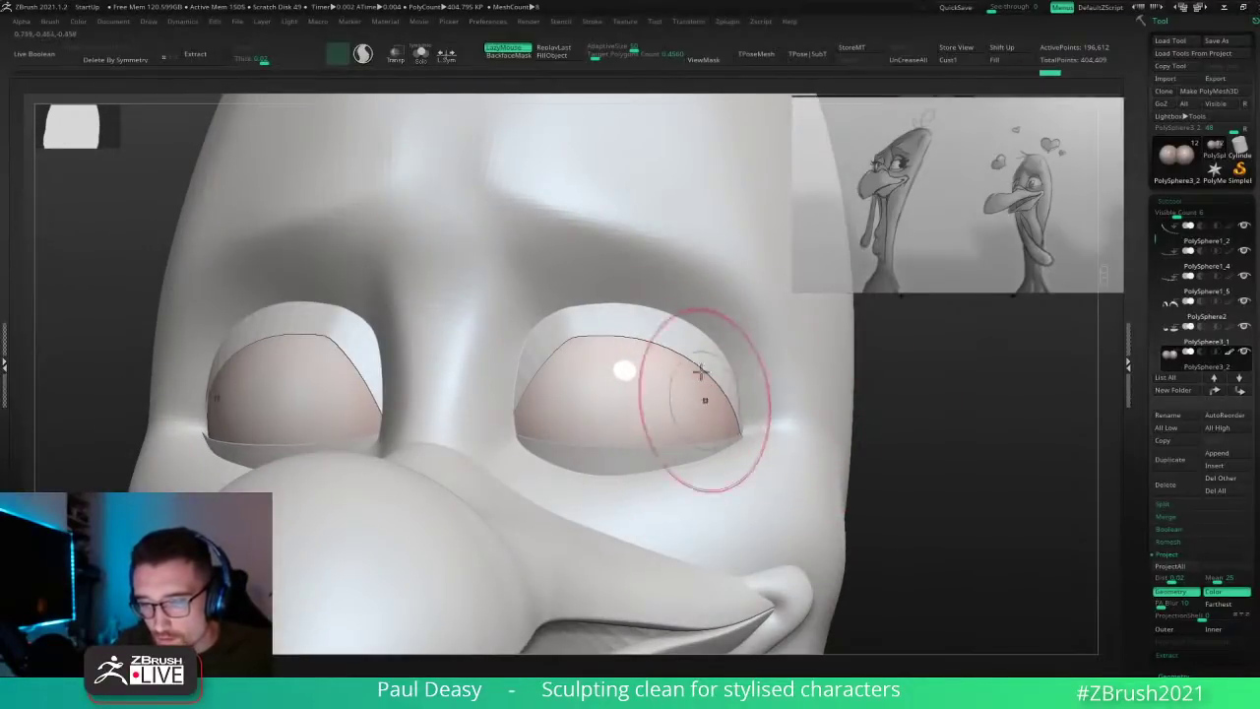
Step: Brush soft colour across the outer and lower areas of the eyeballs to blend the shading
{"action": "mouse_move", "coordinate": [697, 384]}
{"action": "left_mouse_down"}
{"action": "mouse_move", "coordinate": [718, 472]}
{"action": "mouse_move", "coordinate": [731, 453]}
{"action": "left_mouse_up"}
{"action": "mouse_move", "coordinate": [713, 394]}
{"action": "left_mouse_down"}
{"action": "mouse_move", "coordinate": [672, 471]}
{"action": "mouse_move", "coordinate": [640, 468]}
{"action": "left_mouse_up"}
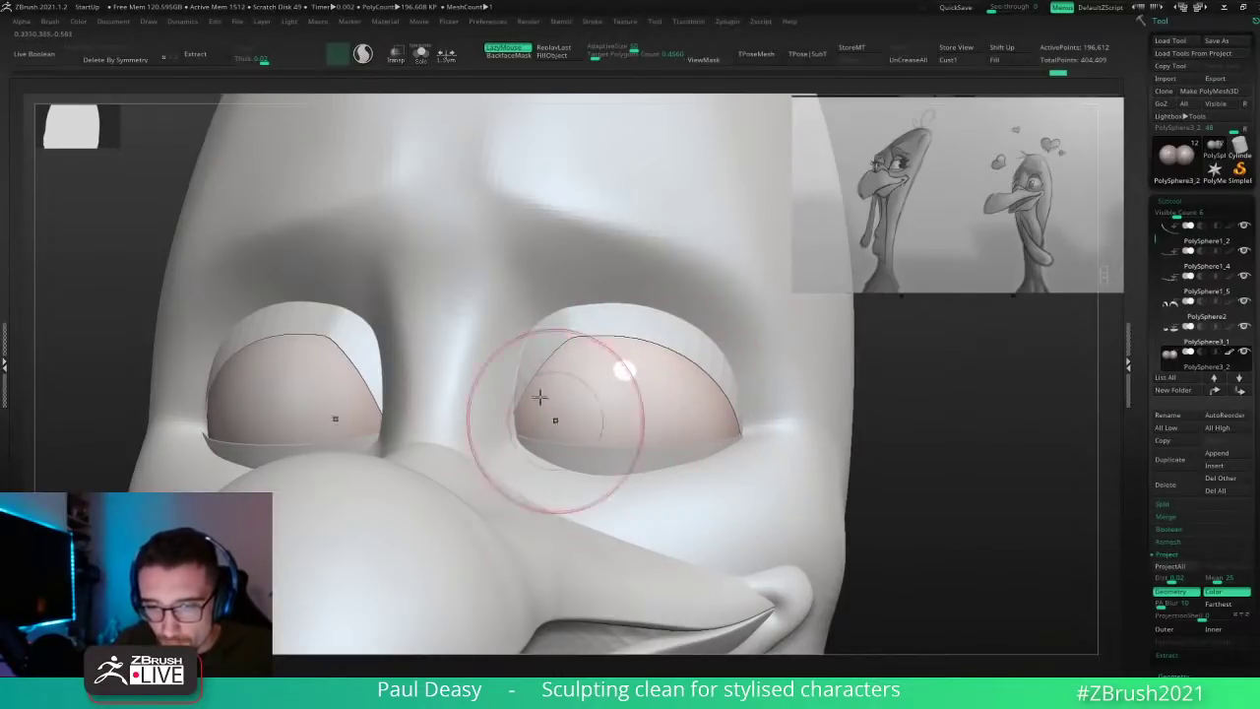
{"action": "left_click_drag", "start_coordinate": [715, 381], "coordinate": [717, 385]}
Step: Subdivide the eyeballs to a higher resolution and mask a circular iris on the front of each eye symmetrically
{"action": "mouse_move", "coordinate": [918, 434]}
{"action": "left_mouse_down"}
{"action": "mouse_move", "coordinate": [954, 441]}
{"action": "mouse_move", "coordinate": [909, 450]}
{"action": "left_mouse_up"}
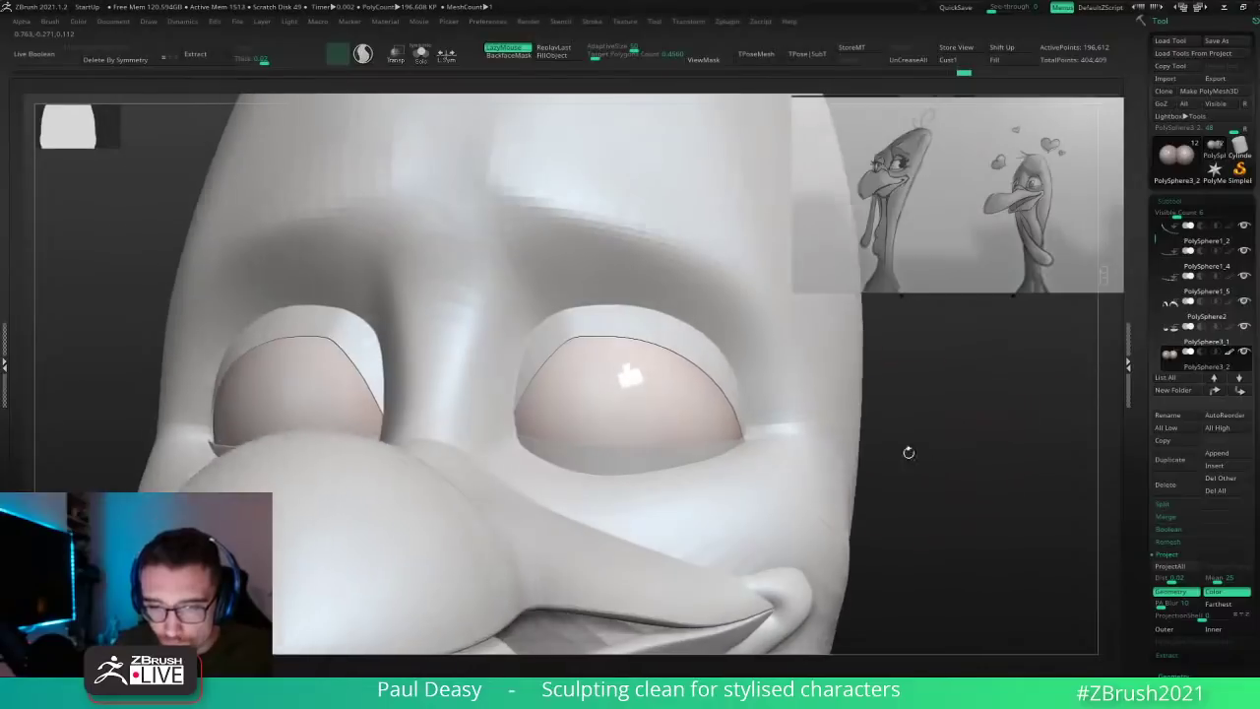
{"action": "right_click", "coordinate": [607, 418]}
{"action": "mouse_move", "coordinate": [581, 412]}
{"action": "right_mouse_down"}
{"action": "mouse_move", "coordinate": [623, 407]}
{"action": "mouse_move", "coordinate": [596, 394]}
{"action": "right_mouse_up"}
{"action": "right_click", "coordinate": [595, 398]}
{"action": "right_click", "coordinate": [597, 391]}
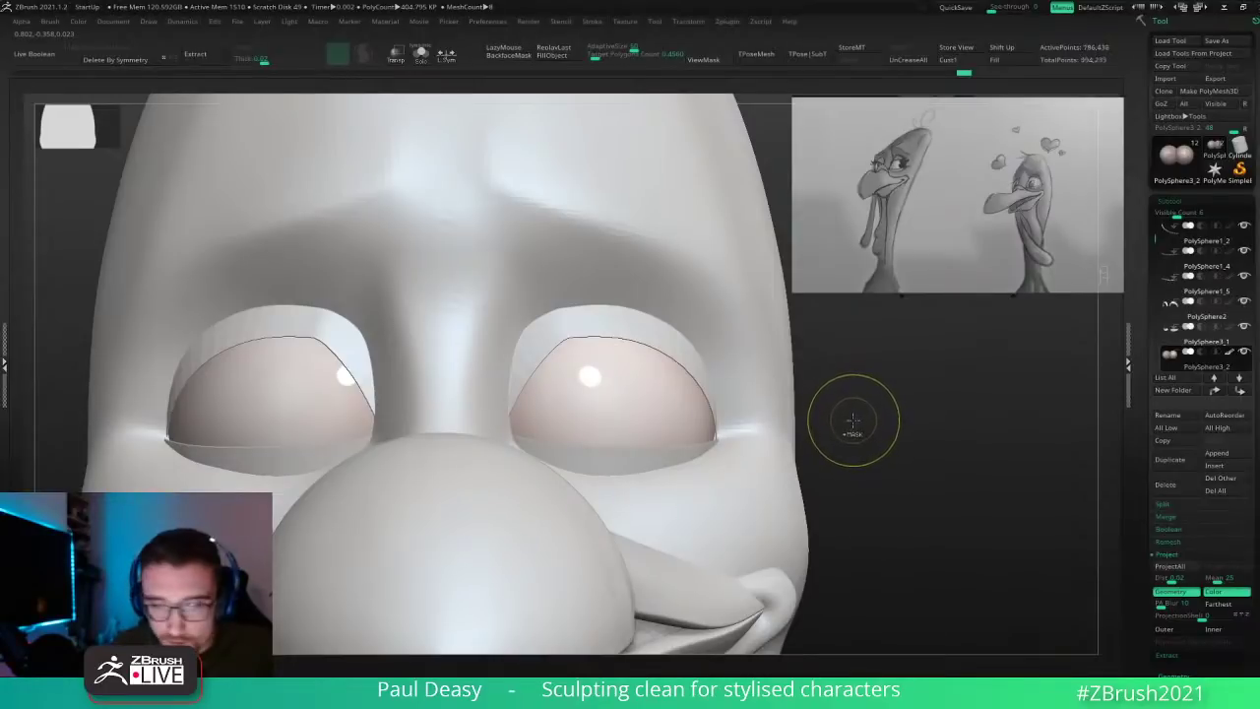
{"action": "left_click_drag", "start_coordinate": [594, 387], "coordinate": [585, 410], "text": "ctrl"}
{"action": "key", "text": "ctrl+z"}
{"action": "key", "text": "ctrl+z"}
{"action": "left_click", "coordinate": [594, 406], "text": "ctrl+alt"}
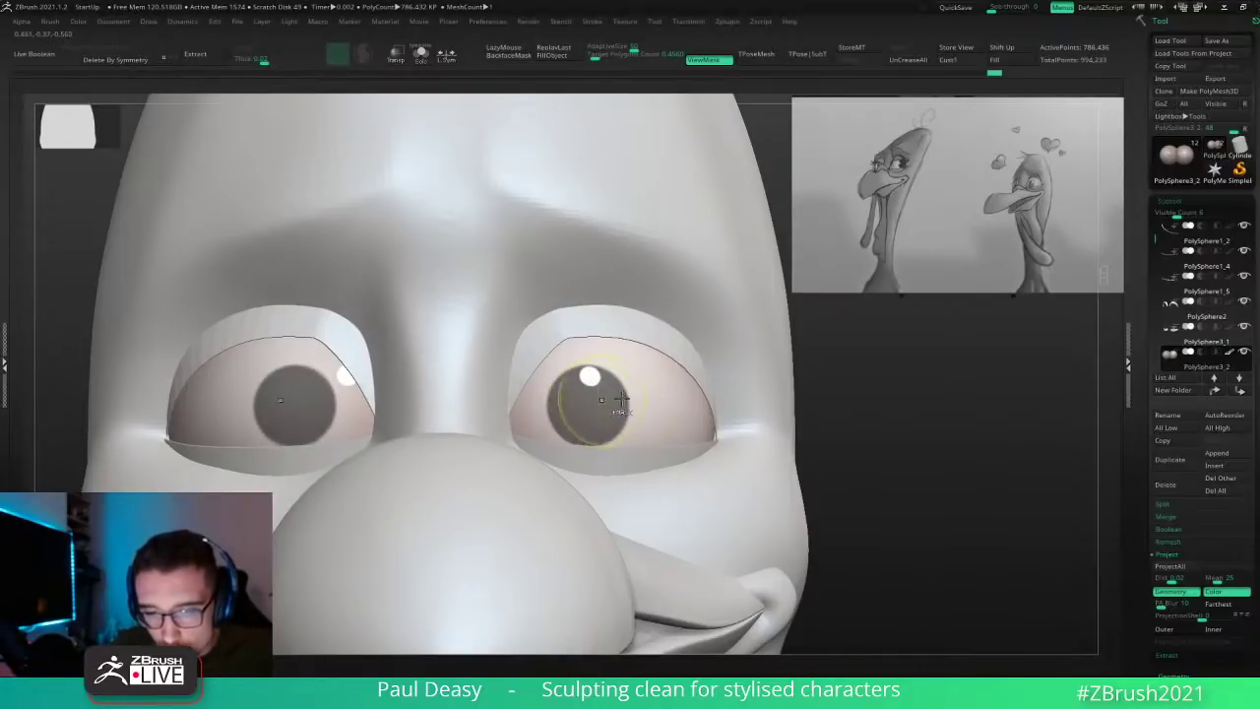
Step: Isolate the eyeballs and invert the mask so only the iris circles can be painted
{"action": "left_click_drag", "start_coordinate": [872, 416], "coordinate": [904, 447], "text": "alt"}
{"action": "key", "text": "shift+s"}
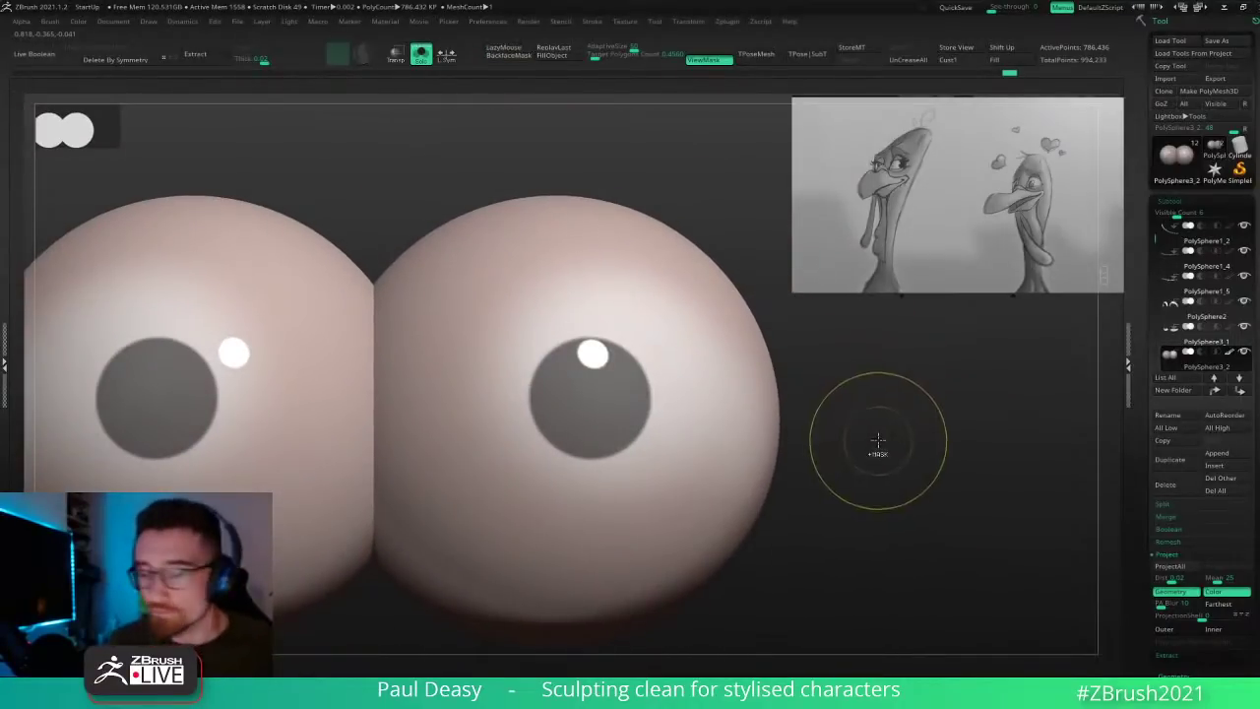
{"action": "left_click", "coordinate": [879, 440], "text": "ctrl"}
Step: Paint the iris circles near-black on both eyes, keeping the surrounding eyeball surface masked
{"action": "key", "text": "space"}
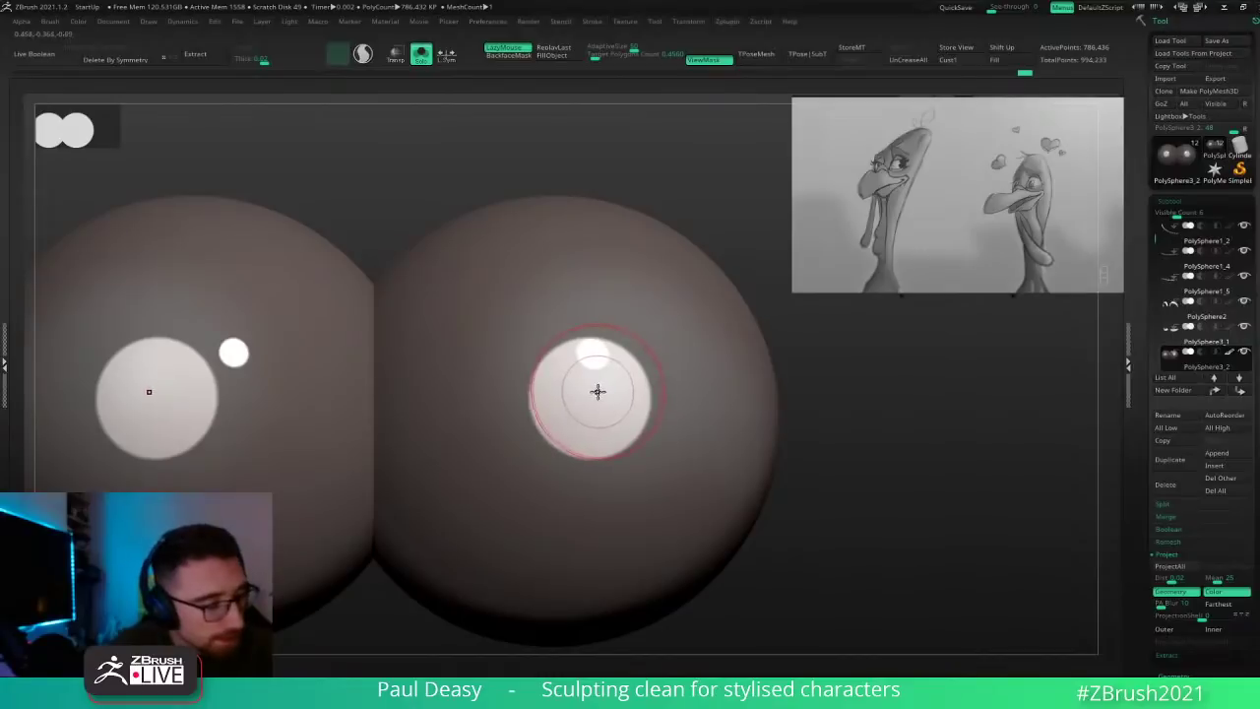
{"action": "key", "text": "space"}
{"action": "left_click", "coordinate": [481, 461]}
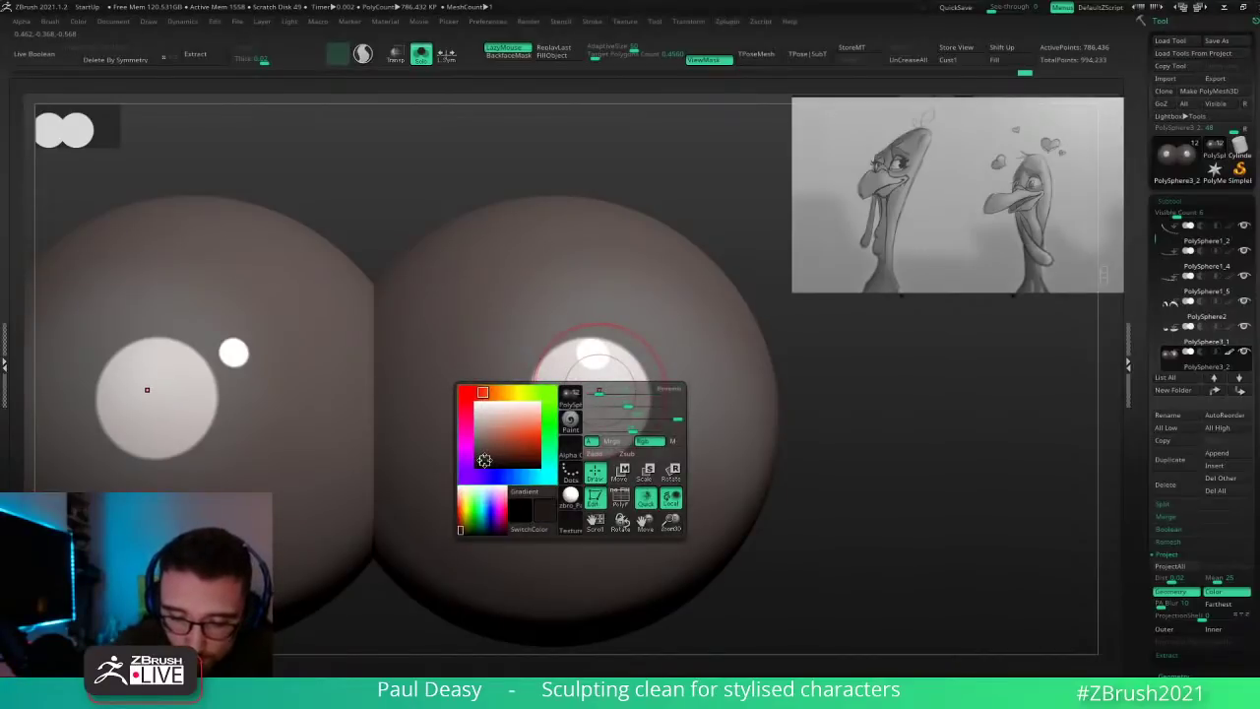
{"action": "key", "text": "space"}
{"action": "mouse_move", "coordinate": [553, 379]}
{"action": "left_mouse_down"}
{"action": "mouse_move", "coordinate": [571, 418]}
{"action": "mouse_move", "coordinate": [605, 384]}
{"action": "mouse_move", "coordinate": [630, 438]}
{"action": "left_mouse_up"}
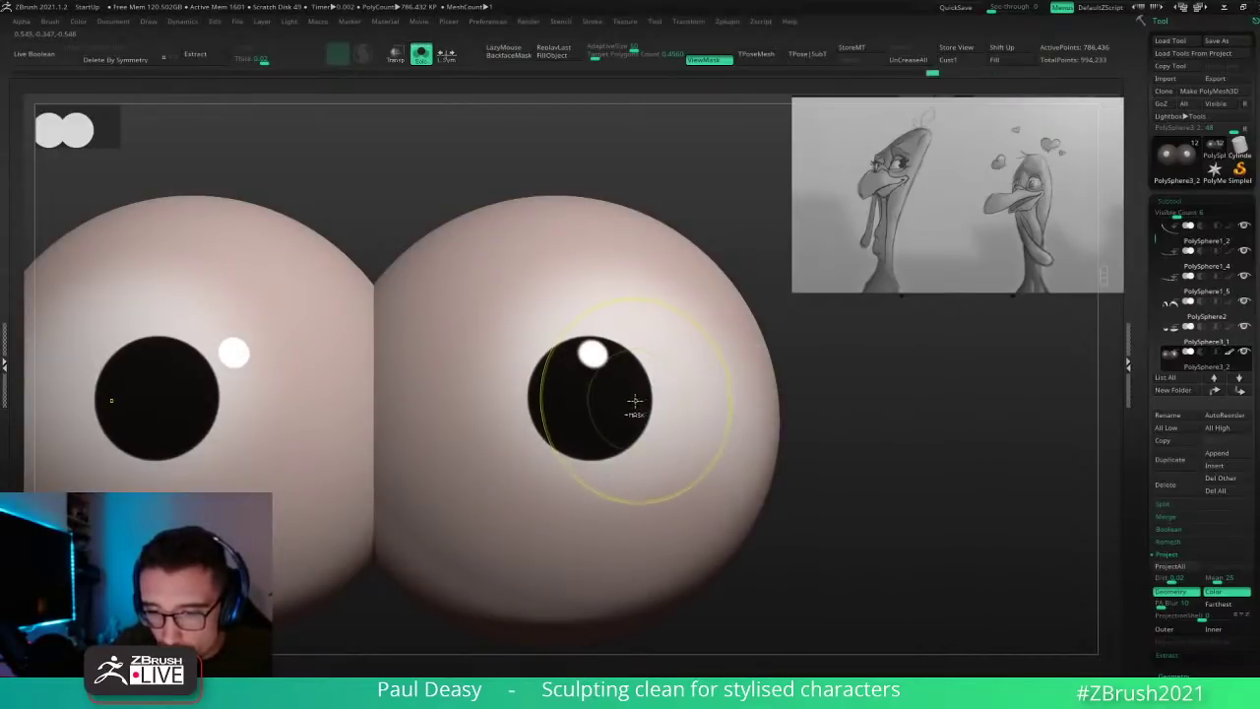
{"action": "left_click", "coordinate": [847, 396], "text": "ctrl"}
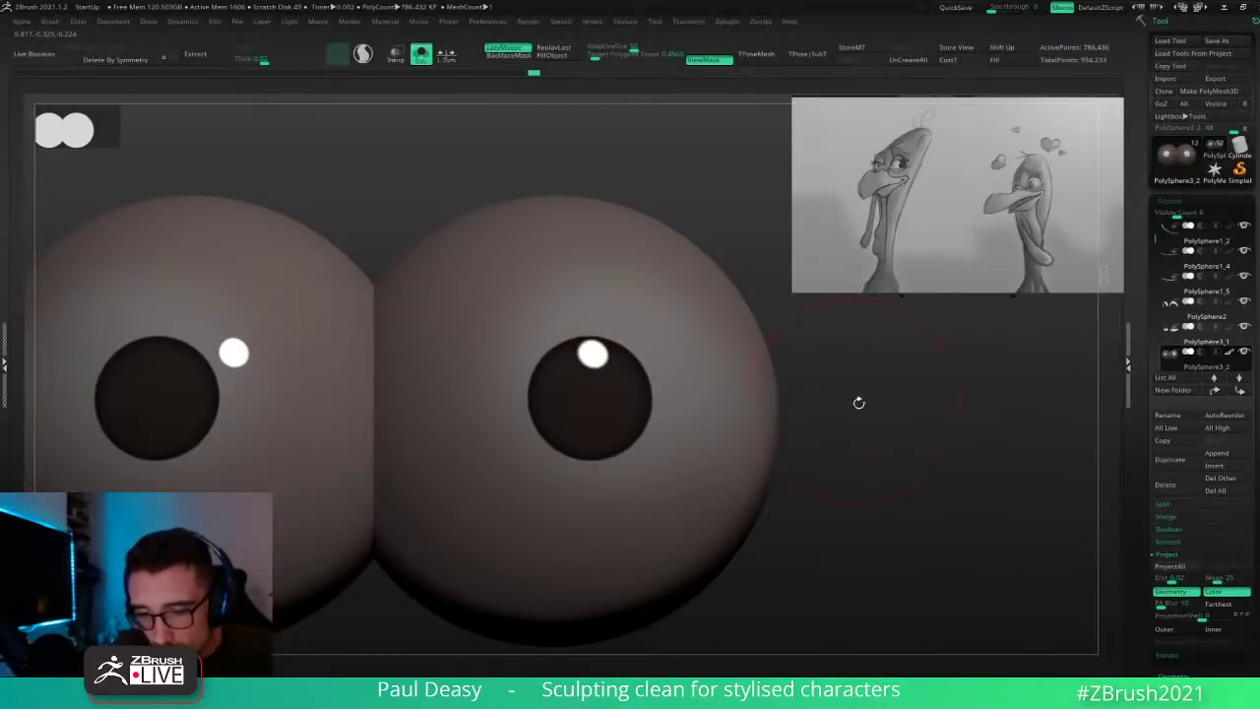
Step: Paint reddish brown inside the dark iris circles, leaving a soft dark rim around each
{"action": "left_click_drag", "start_coordinate": [859, 402], "coordinate": [819, 410]}
{"action": "key", "text": "space"}
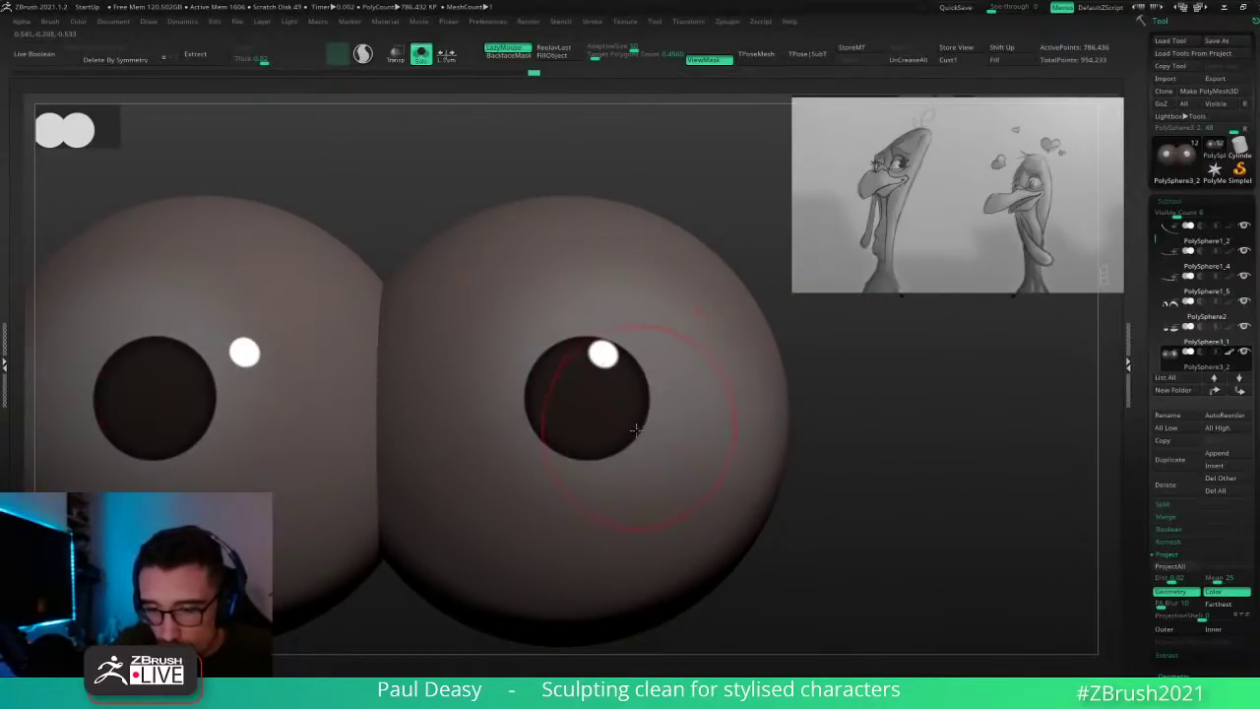
{"action": "right_click_drag", "start_coordinate": [635, 379], "coordinate": [638, 377]}
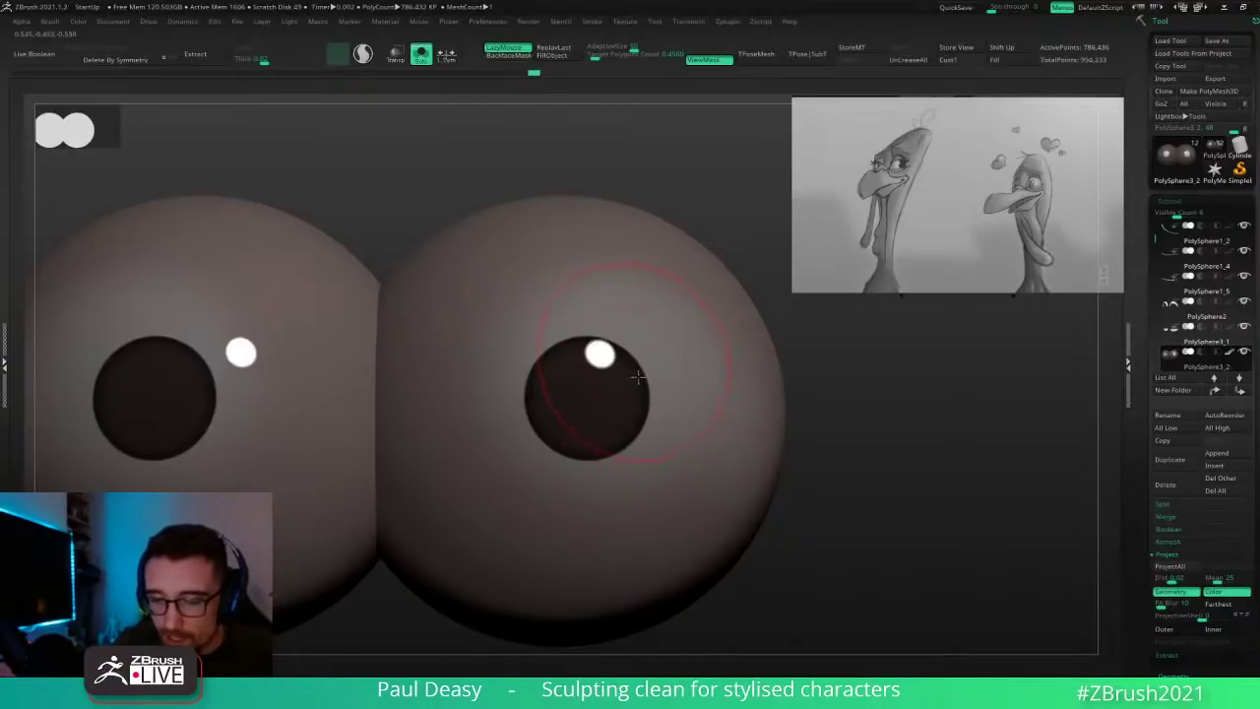
{"action": "right_click_drag", "start_coordinate": [619, 440], "coordinate": [626, 422]}
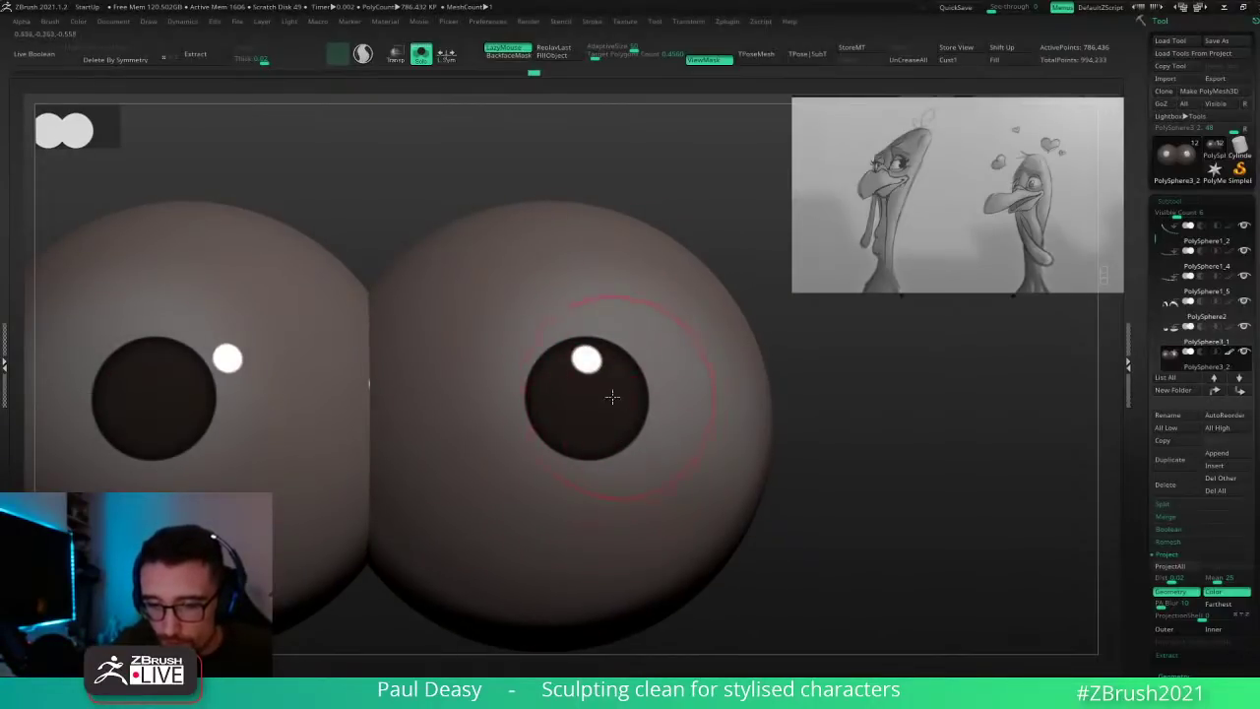
{"action": "key", "text": "space"}
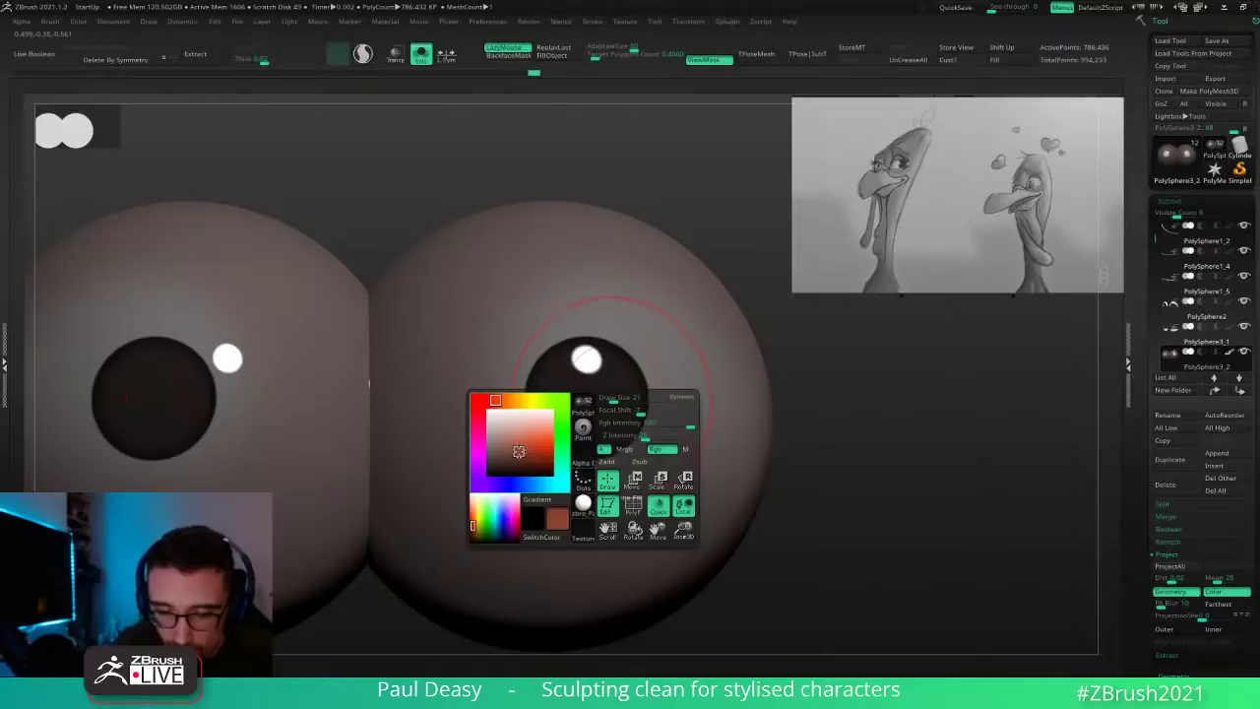
{"action": "mouse_move", "coordinate": [543, 386]}
{"action": "left_mouse_down"}
{"action": "mouse_move", "coordinate": [619, 439]}
{"action": "mouse_move", "coordinate": [595, 350]}
{"action": "left_mouse_up"}
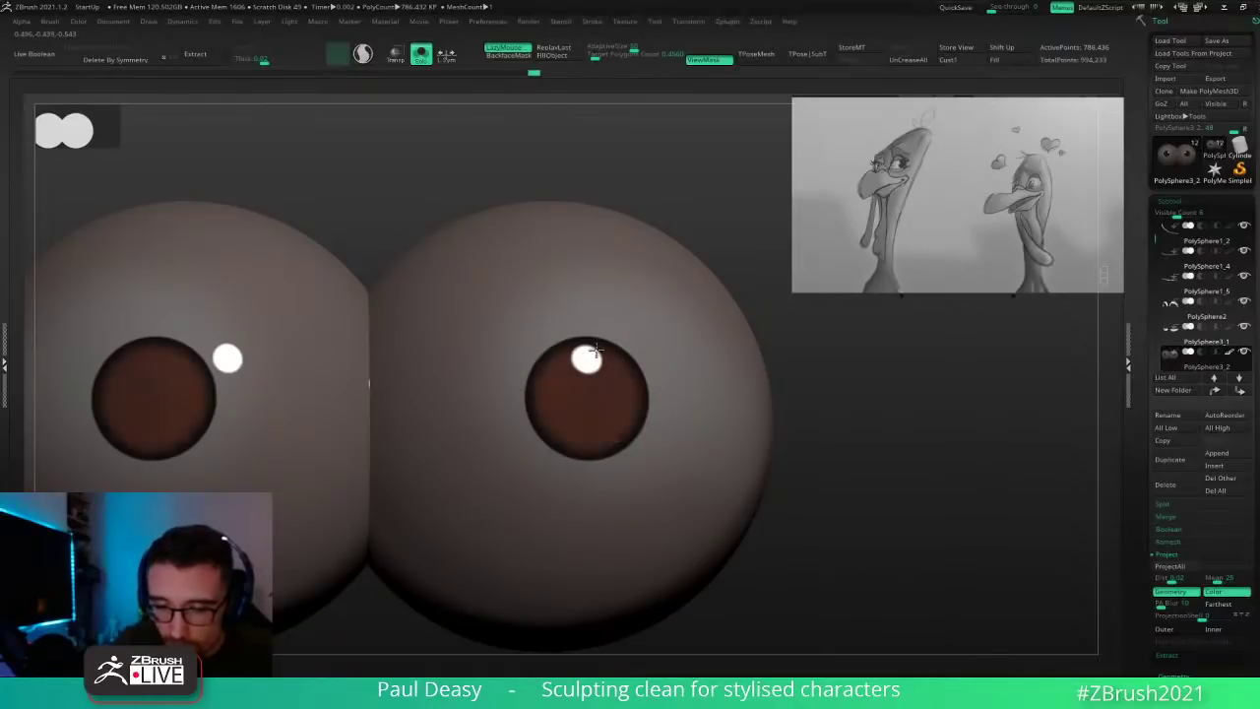
Step: Show the whole character again and shade the upper part of both irises with a darker brown
{"action": "key", "text": "shift+s"}
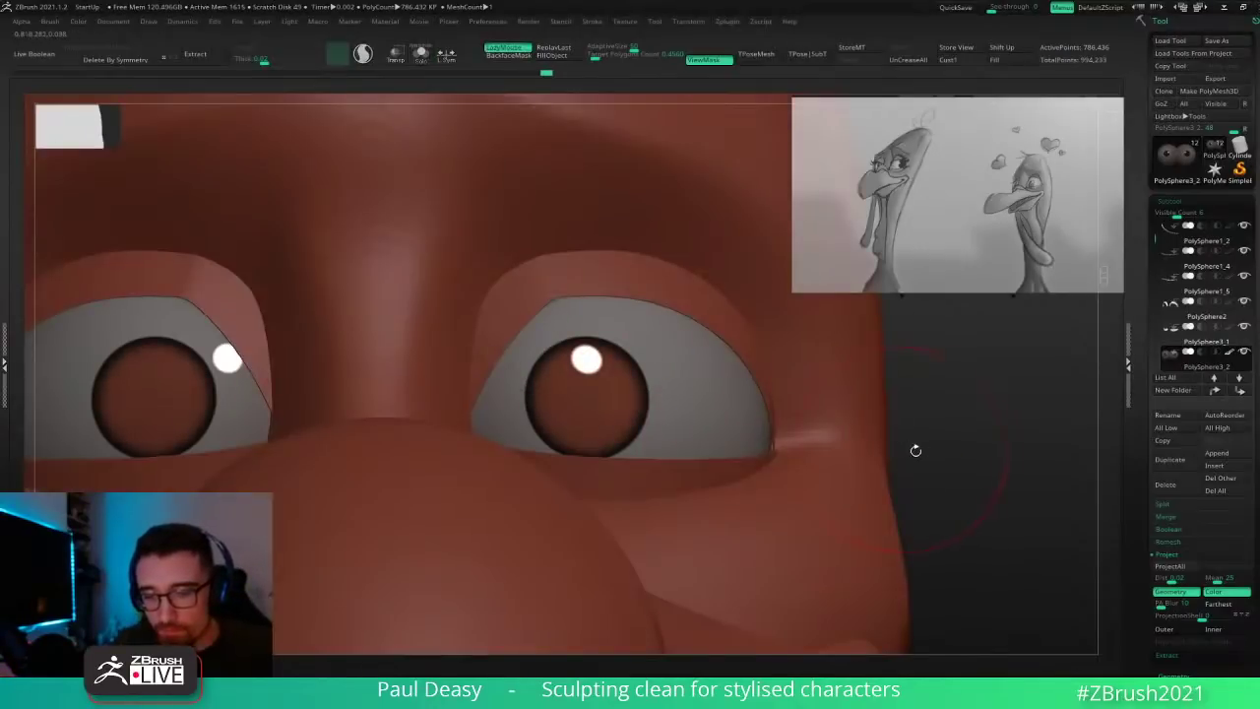
{"action": "right_click_drag", "start_coordinate": [915, 450], "coordinate": [759, 418], "text": "ctrl"}
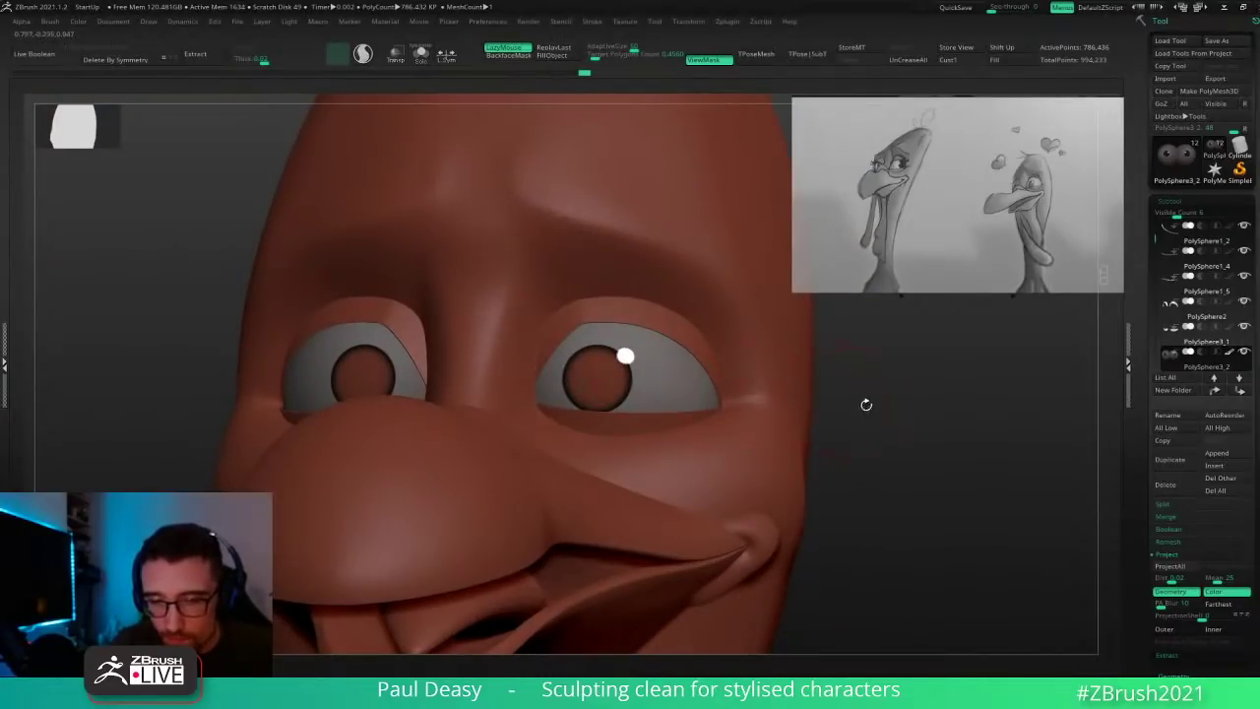
{"action": "left_click_drag", "start_coordinate": [867, 405], "coordinate": [856, 404]}
{"action": "left_click_drag", "start_coordinate": [856, 404], "coordinate": [895, 426], "text": "alt"}
{"action": "key", "text": "space"}
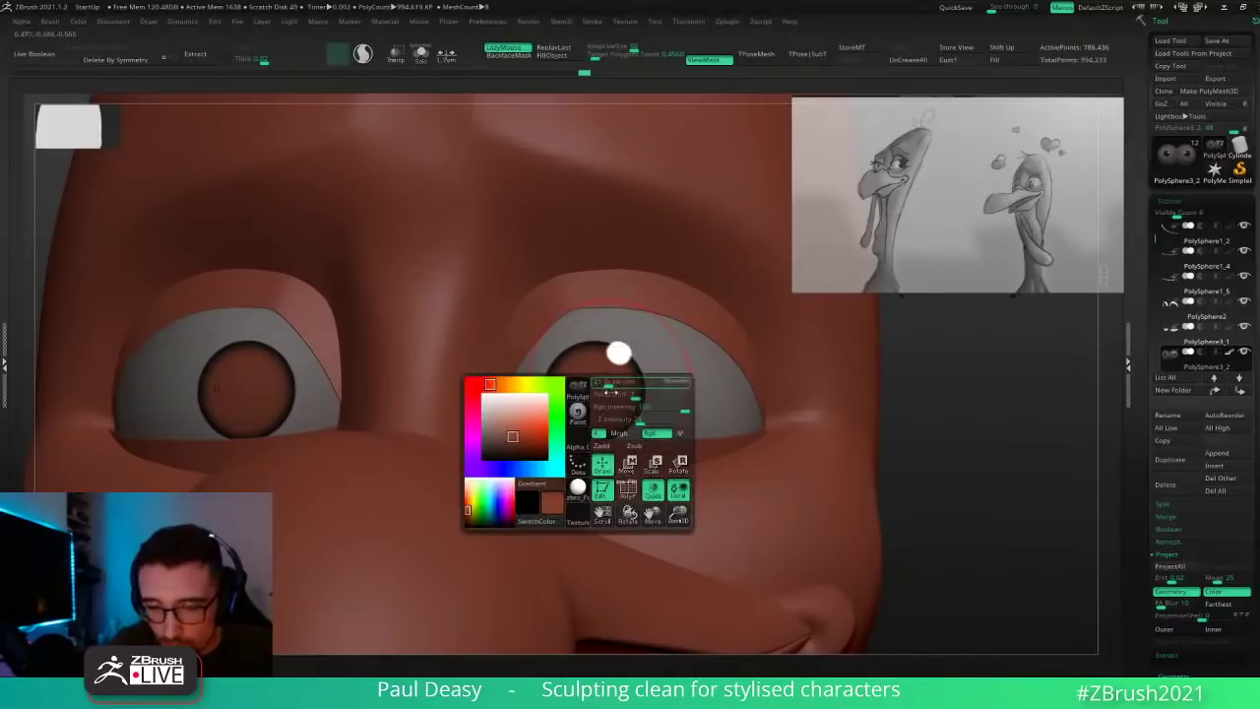
{"action": "key", "text": "space"}
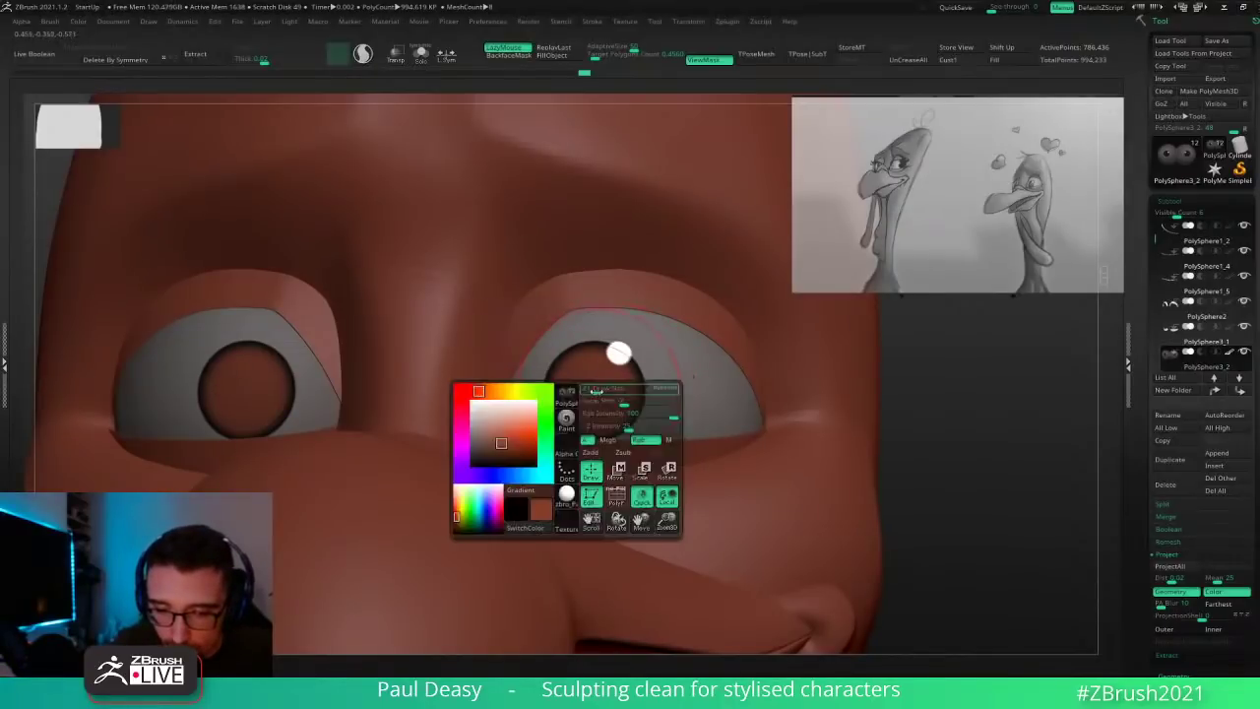
{"action": "key", "text": "space"}
{"action": "left_click", "coordinate": [490, 459]}
{"action": "key", "text": "space"}
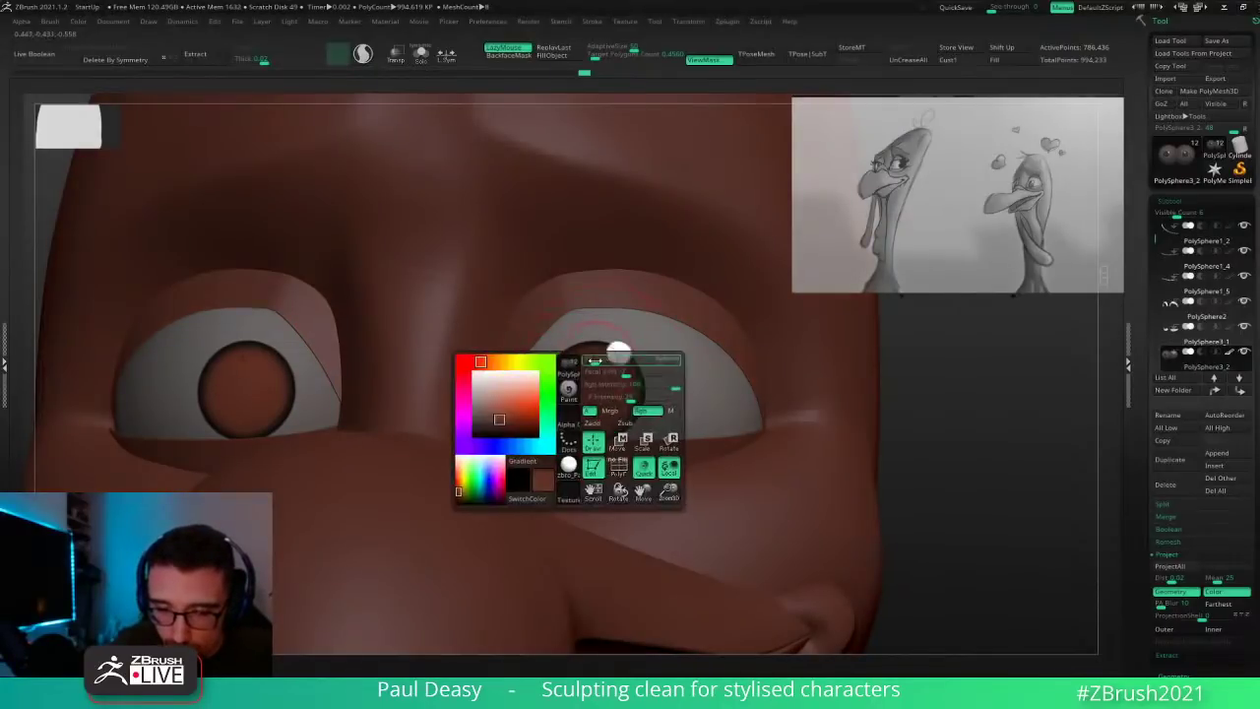
{"action": "key", "text": "space"}
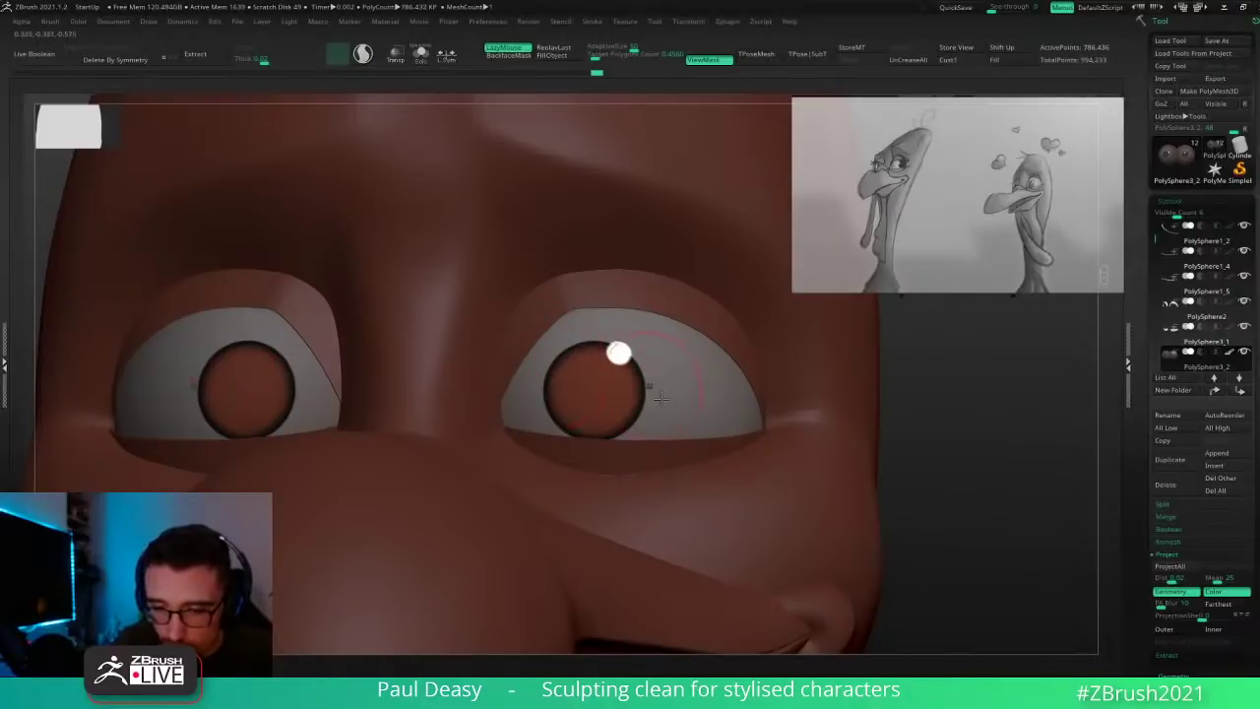
{"action": "key", "text": "space"}
{"action": "left_click", "coordinate": [504, 502]}
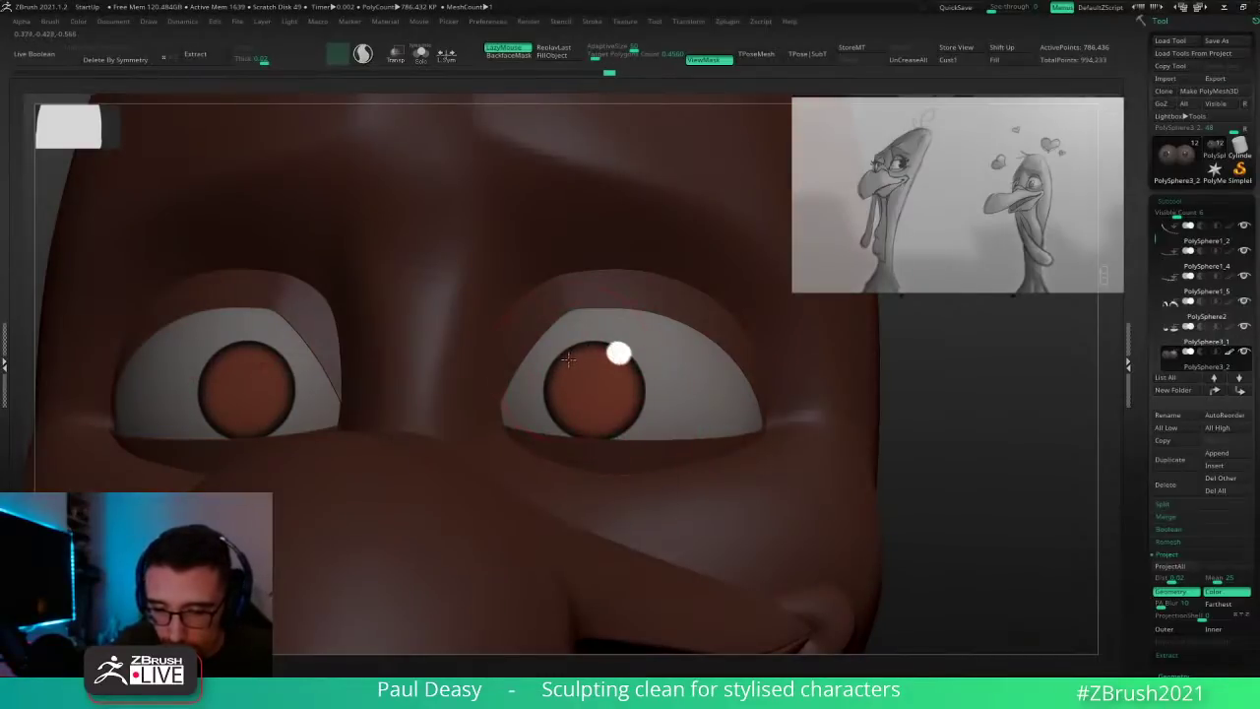
{"action": "key", "text": "space"}
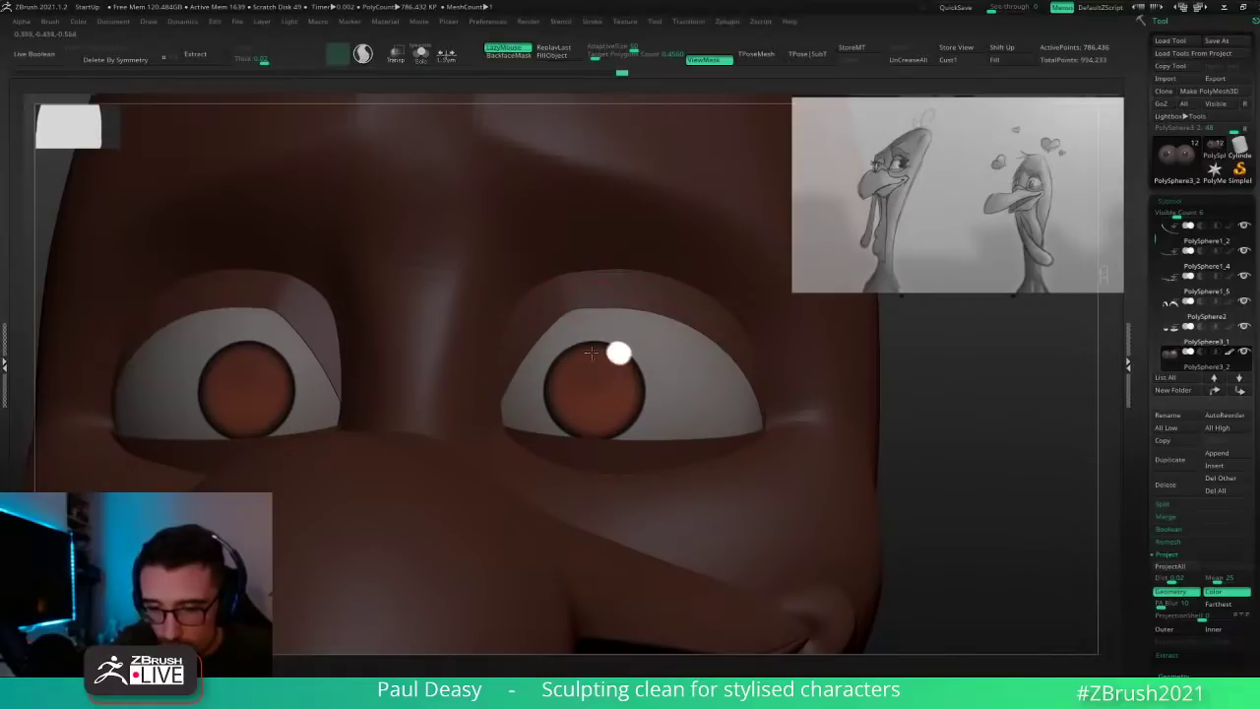
Step: Paint a brighter orange-red glow across the lower half of both irises and clear the mask
{"action": "key", "text": "space"}
{"action": "left_click", "coordinate": [560, 482]}
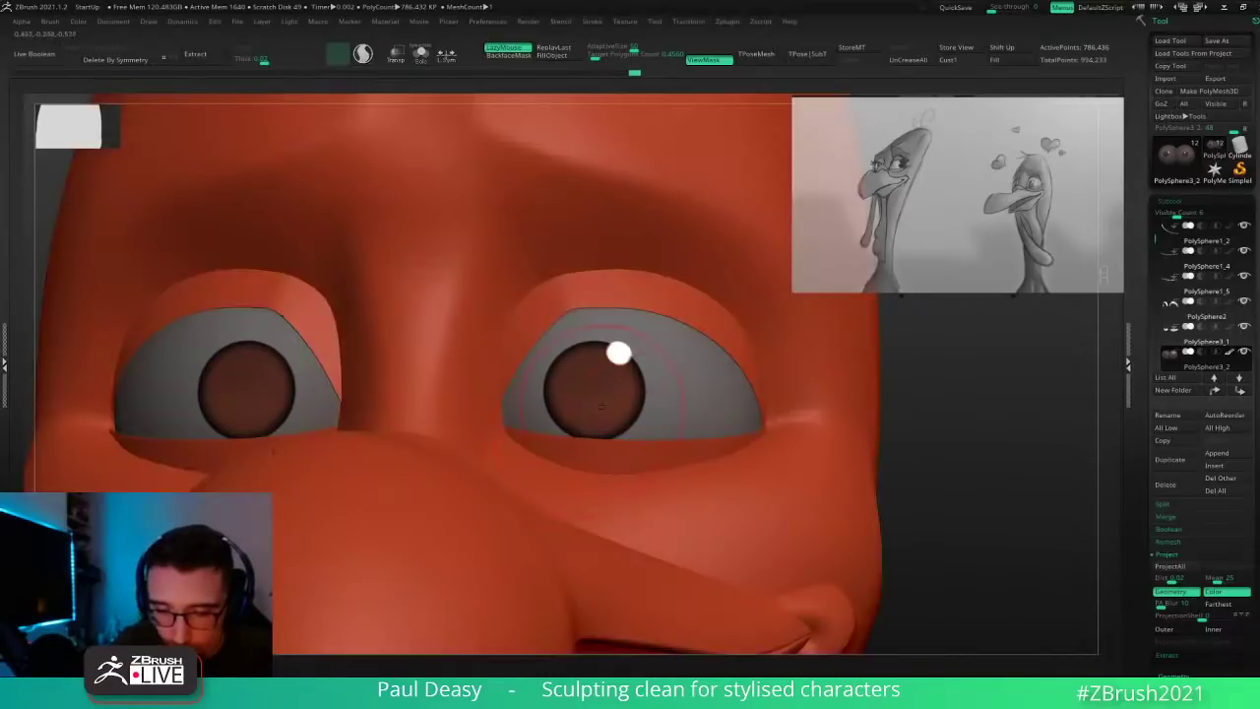
{"action": "key", "text": "space"}
{"action": "left_click", "coordinate": [515, 439]}
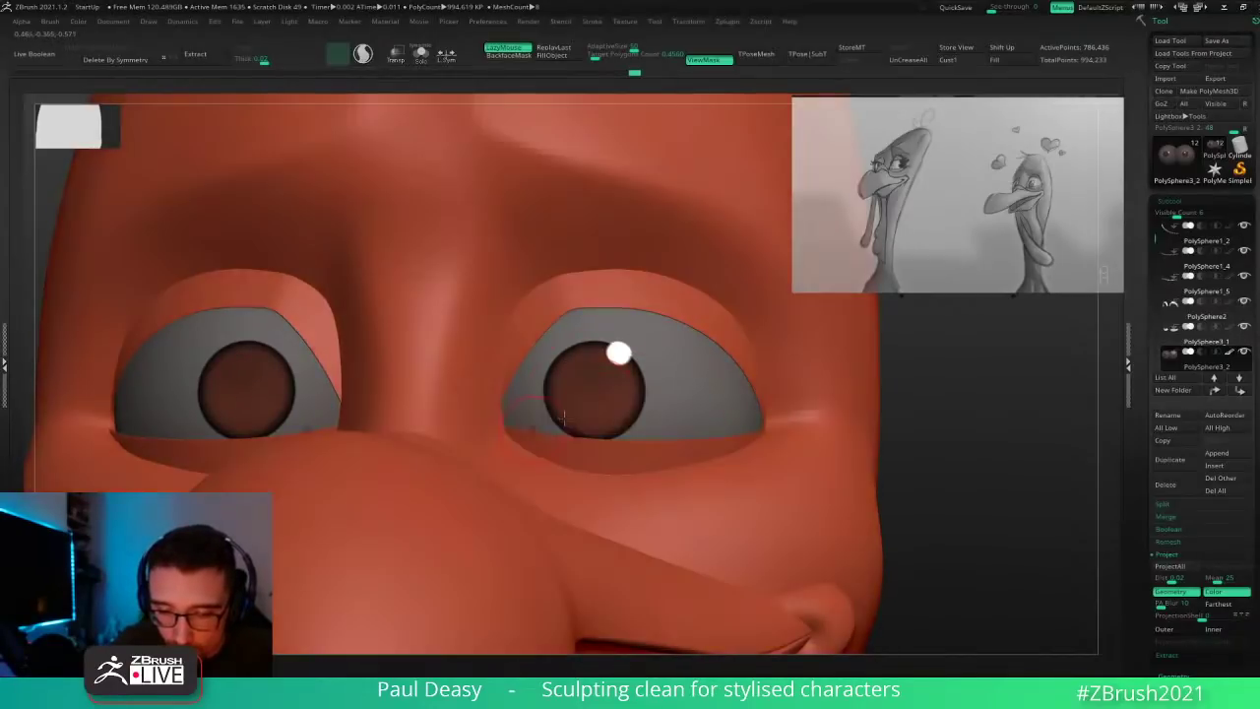
{"action": "left_click_drag", "start_coordinate": [571, 414], "coordinate": [610, 414]}
{"action": "key", "text": "space"}
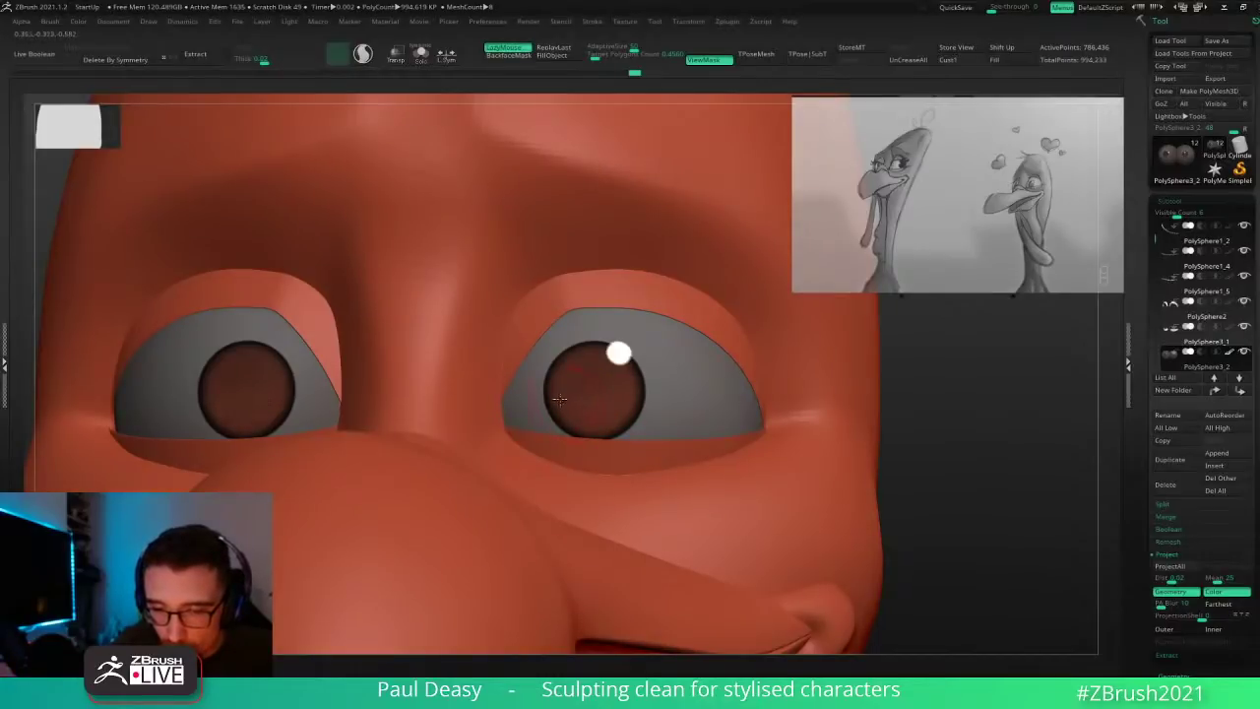
{"action": "key", "text": "ctrl+z"}
{"action": "left_click_drag", "start_coordinate": [576, 409], "coordinate": [627, 402]}
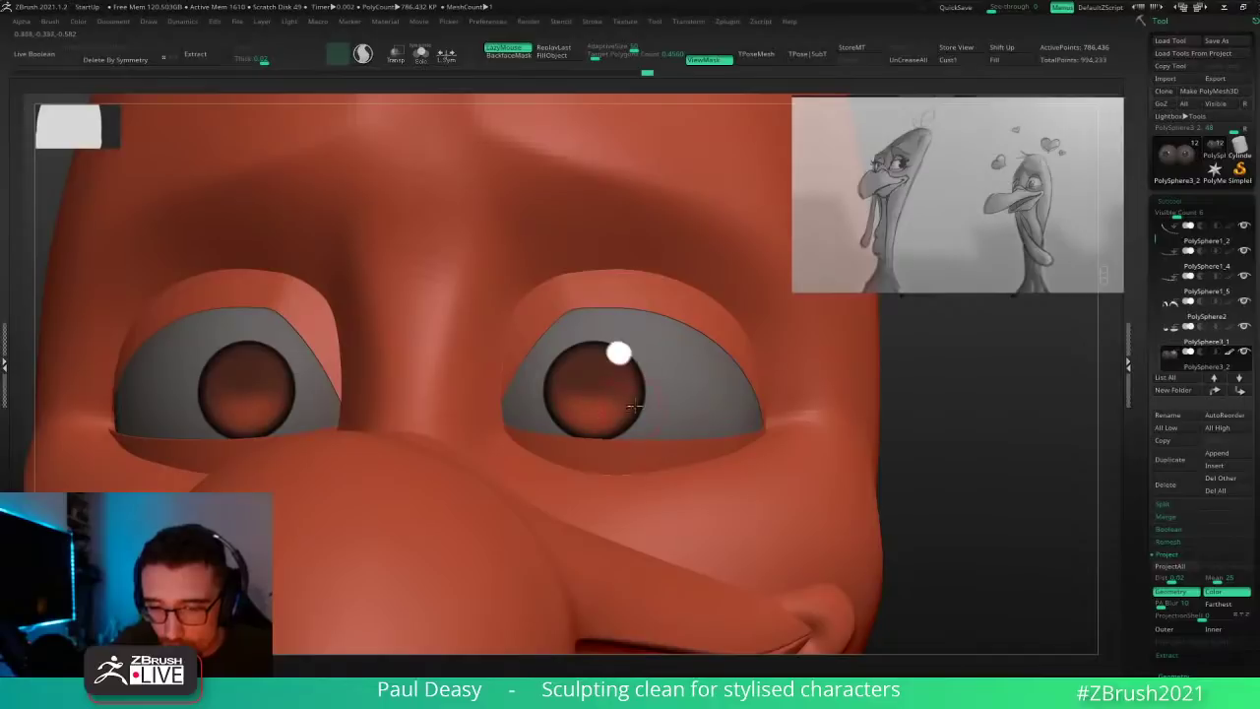
{"action": "left_click_drag", "start_coordinate": [906, 405], "coordinate": [924, 421], "text": "ctrl"}
Step: Mask a small round pupil in the centre of each iris with a resized brush
{"action": "right_click_drag", "start_coordinate": [630, 409], "coordinate": [679, 407]}
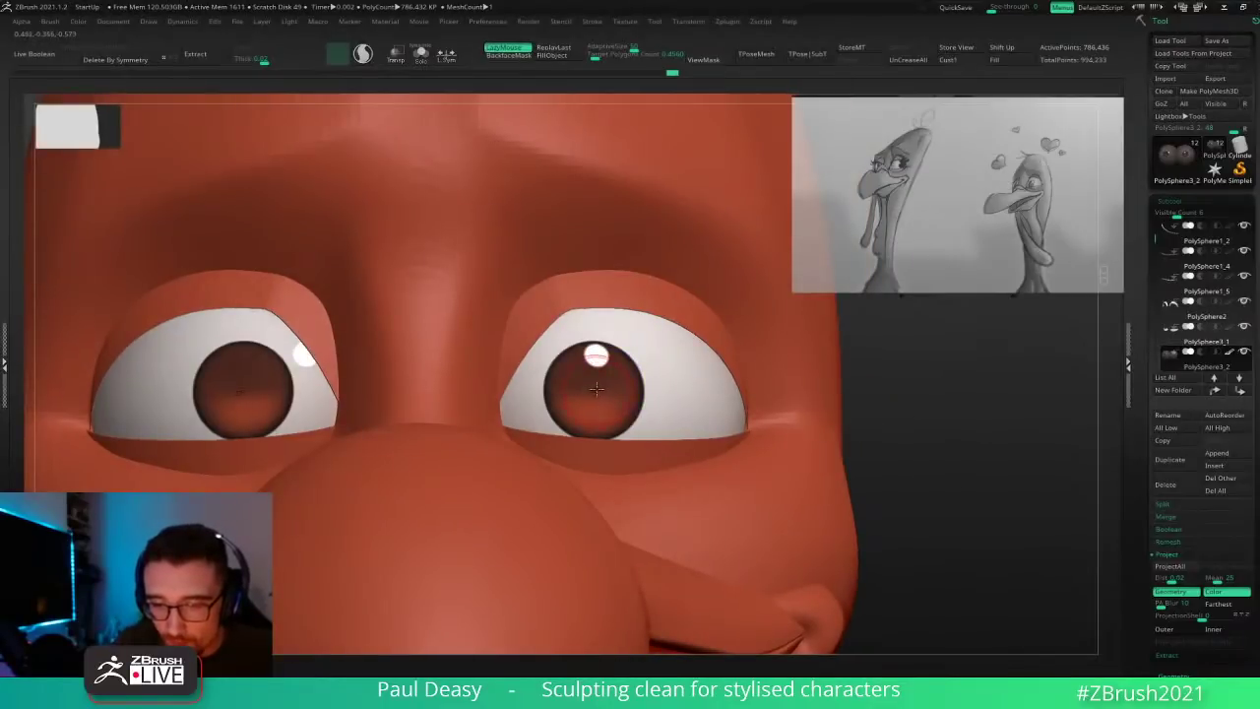
{"action": "key", "text": "space"}
{"action": "key", "text": "space"}
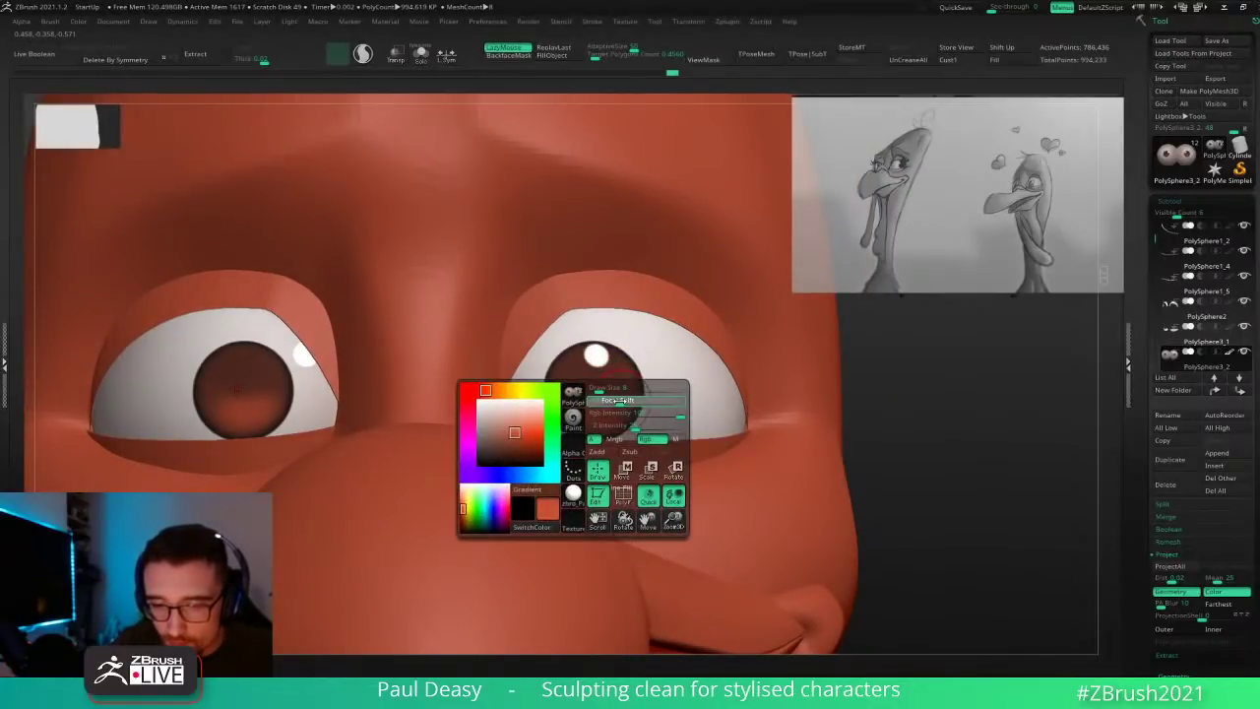
{"action": "key", "text": "space"}
{"action": "left_click_drag", "start_coordinate": [593, 391], "coordinate": [600, 389], "text": "ctrl"}
{"action": "key", "text": "space"}
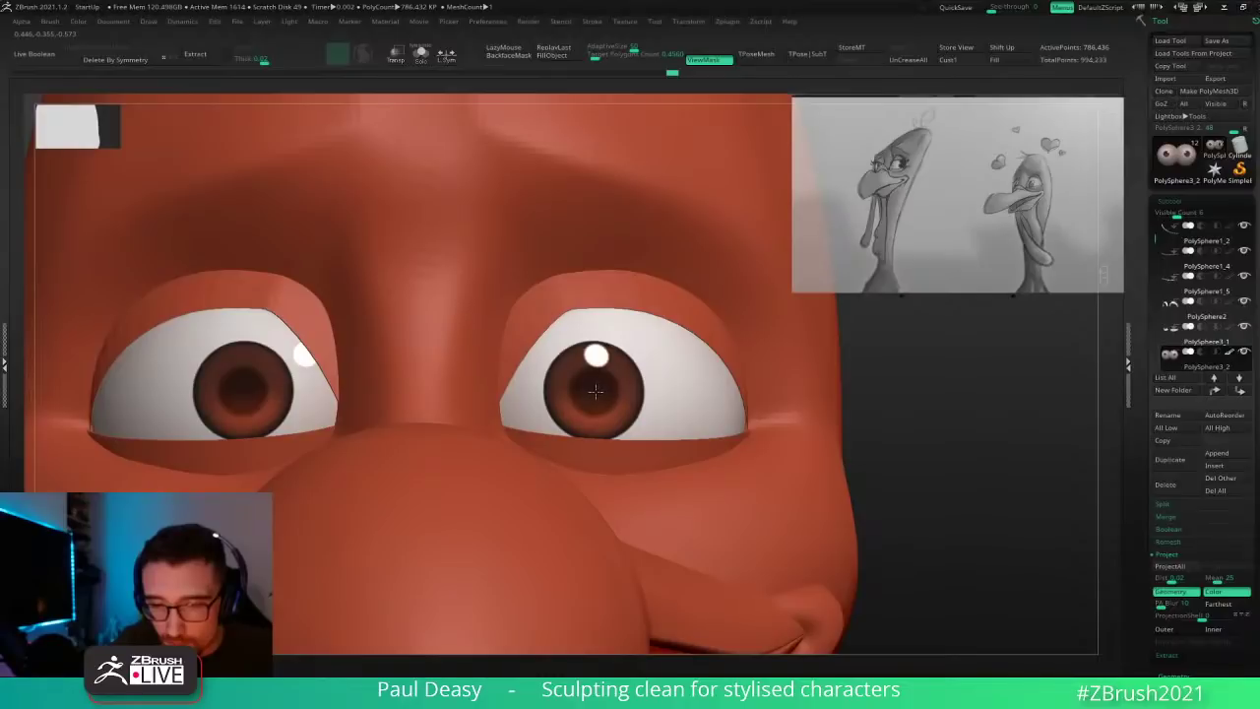
Step: Invert the pupil mask, fill the pupils with black on both eyes and clear the mask
{"action": "left_click_drag", "start_coordinate": [919, 402], "coordinate": [855, 448], "text": "alt"}
{"action": "left_click", "coordinate": [853, 408], "text": "ctrl"}
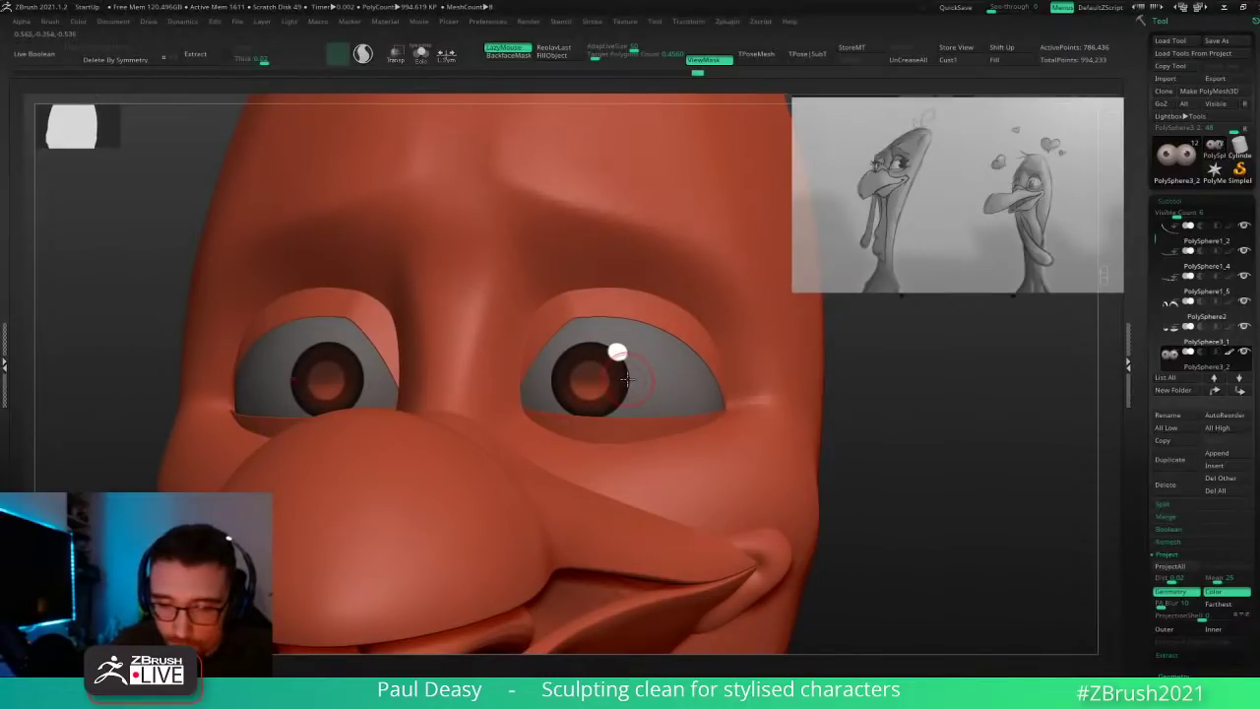
{"action": "key", "text": "c"}
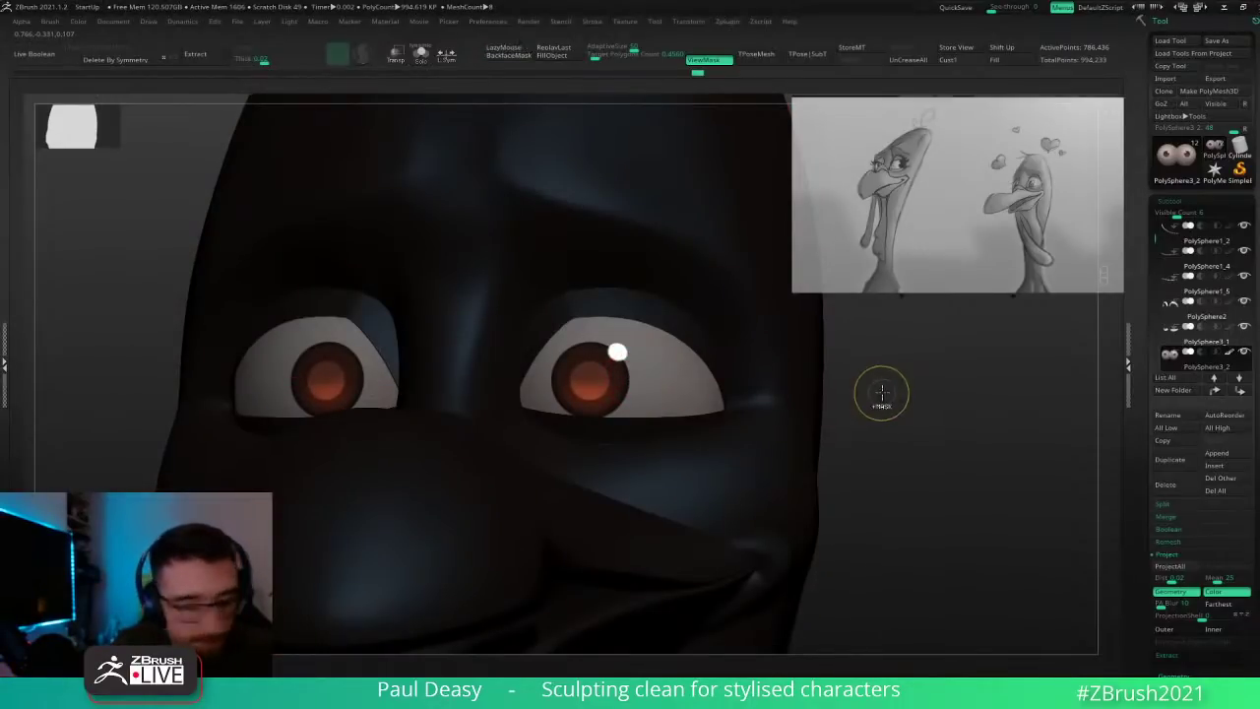
{"action": "left_click", "coordinate": [884, 395], "text": "ctrl"}
{"action": "left_click", "coordinate": [886, 395], "text": "ctrl"}
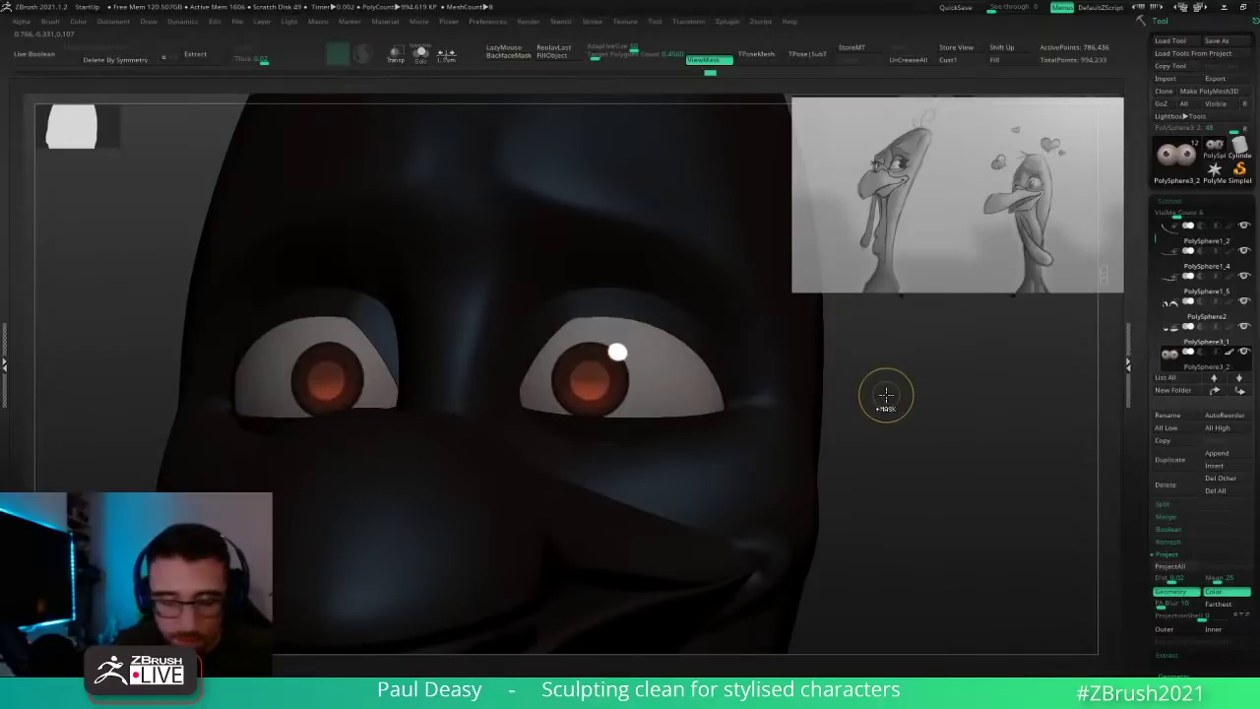
{"action": "key", "text": "ctrl+f"}
{"action": "mouse_move", "coordinate": [883, 400]}
{"action": "left_mouse_down", "text": "ctrl"}
{"action": "mouse_move", "coordinate": [894, 413]}
{"action": "mouse_move", "coordinate": [836, 383]}
{"action": "mouse_move", "coordinate": [865, 396]}
{"action": "left_mouse_up", "text": "ctrl"}
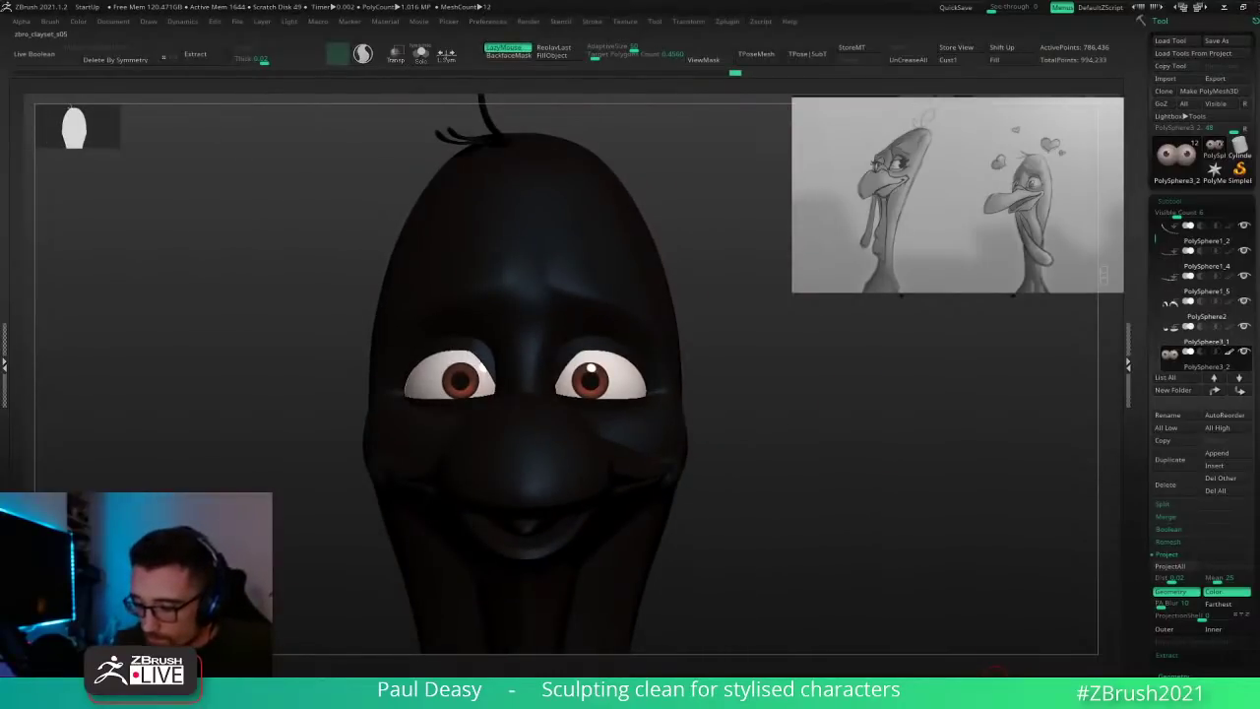
Step: Change the active colour to a neutral grey and check the painted eyes on the character from several angles
{"action": "key", "text": "space"}
{"action": "left_click_drag", "start_coordinate": [749, 490], "coordinate": [838, 438]}
{"action": "key", "text": "space"}
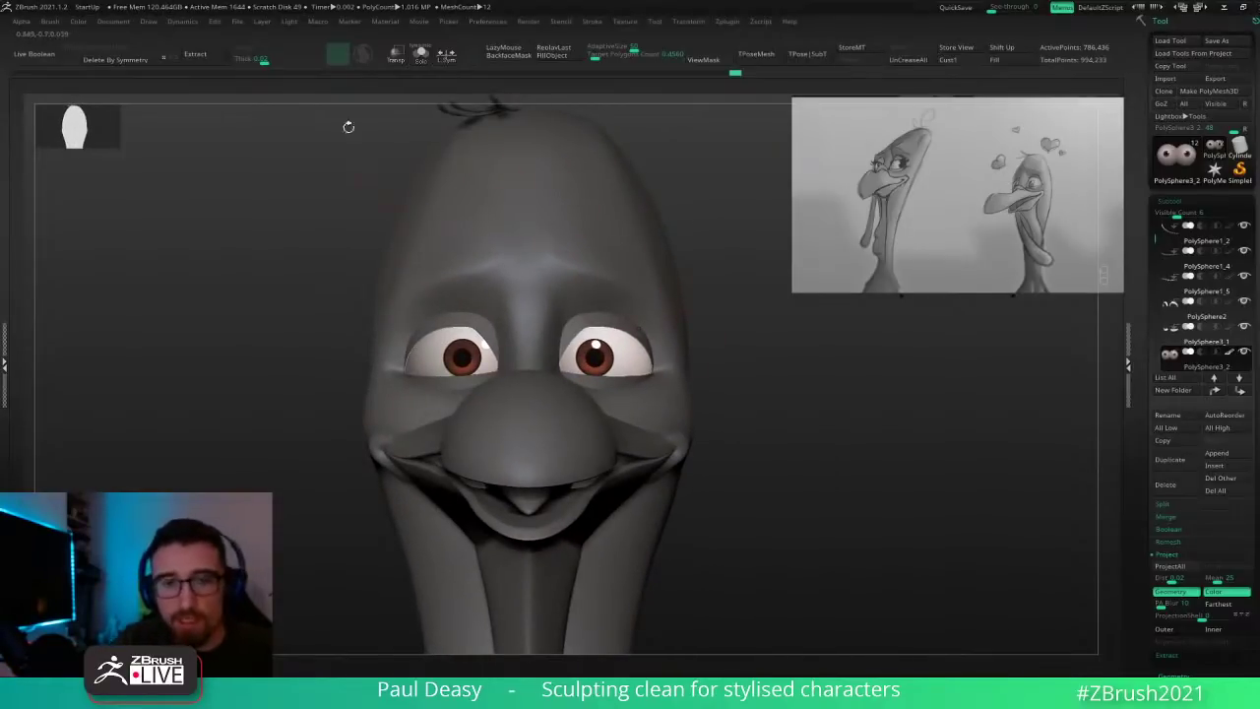
{"action": "left_click", "coordinate": [289, 22]}
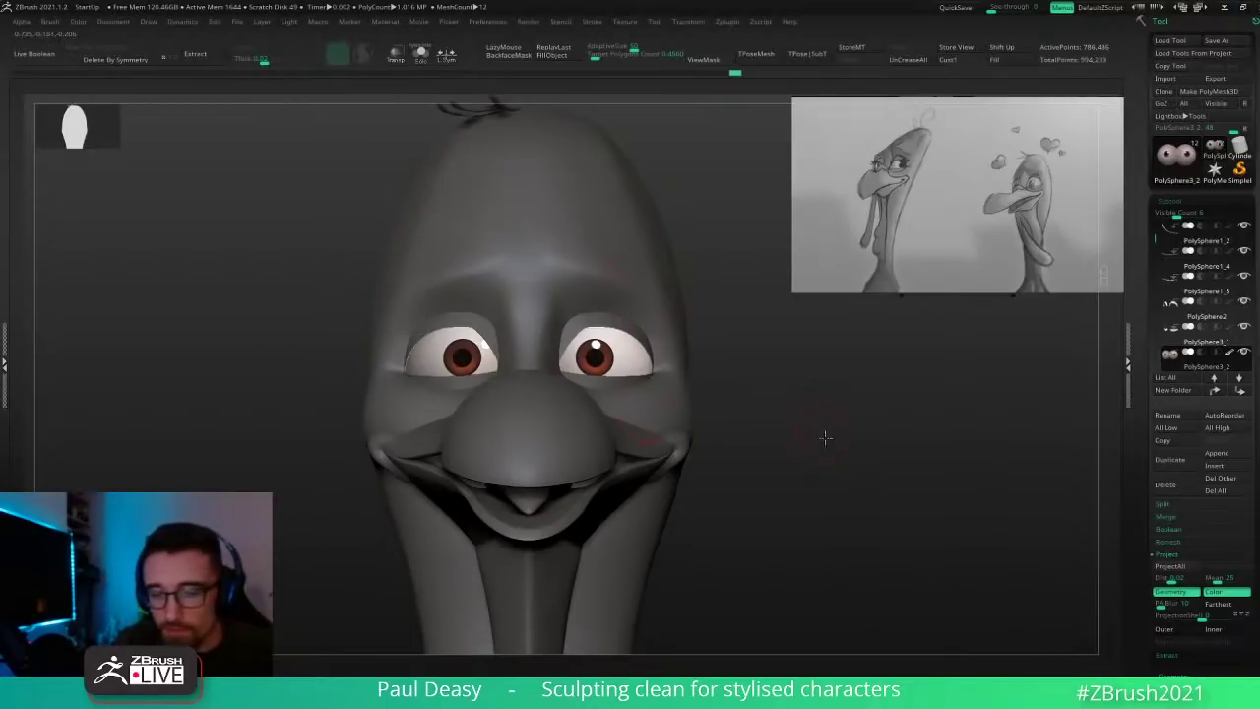
{"action": "left_click_drag", "start_coordinate": [825, 439], "coordinate": [800, 423], "text": "alt"}
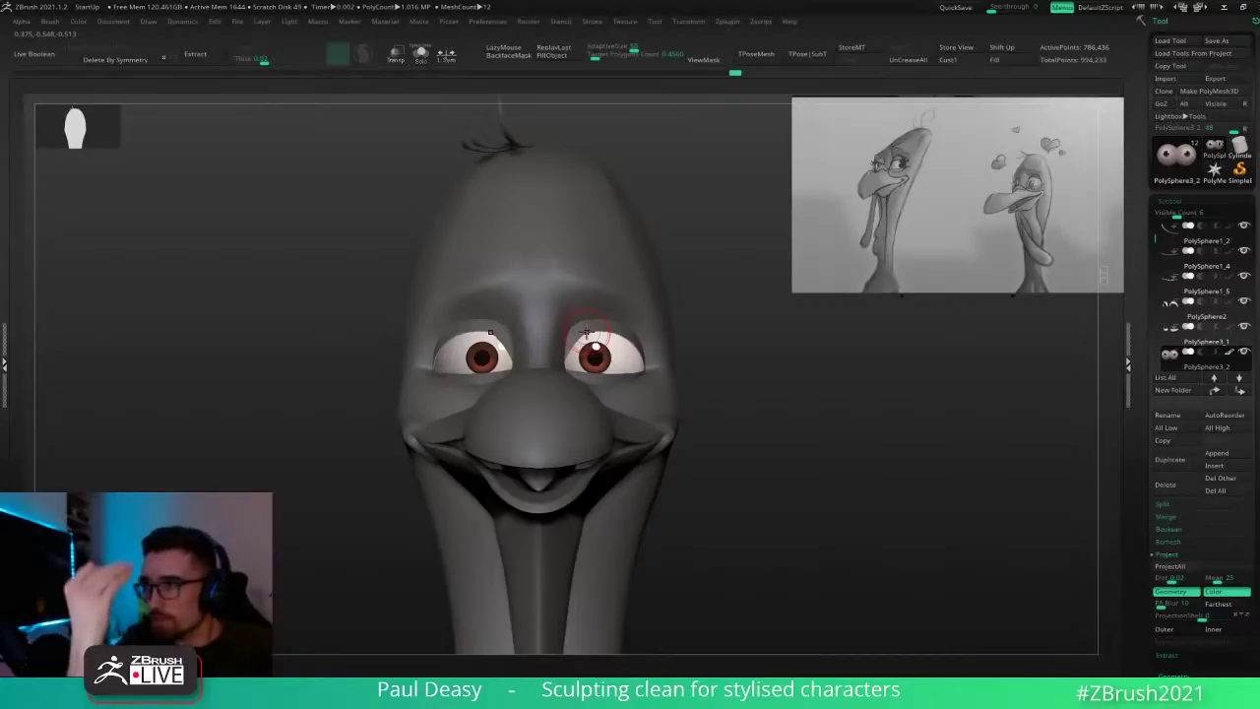
{"action": "left_click_drag", "start_coordinate": [793, 442], "coordinate": [784, 417]}
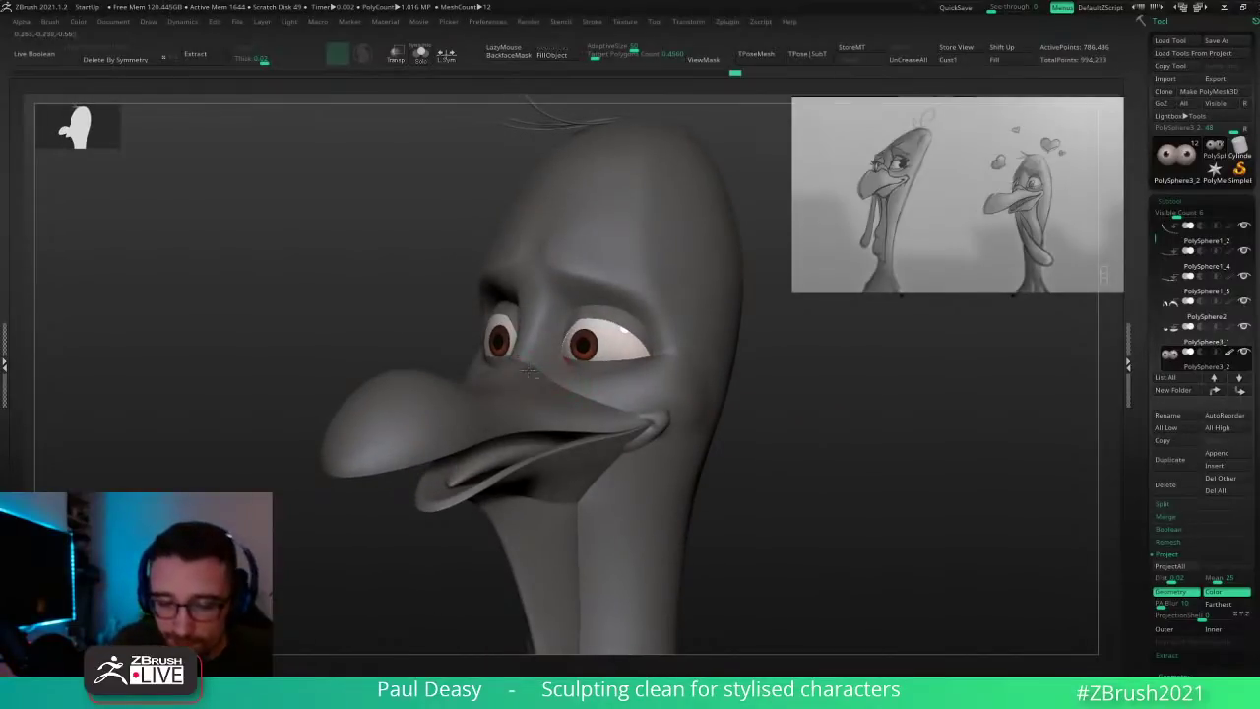
{"action": "left_click", "coordinate": [530, 372], "text": "alt"}
{"action": "right_click_drag", "start_coordinate": [530, 372], "coordinate": [630, 349]}
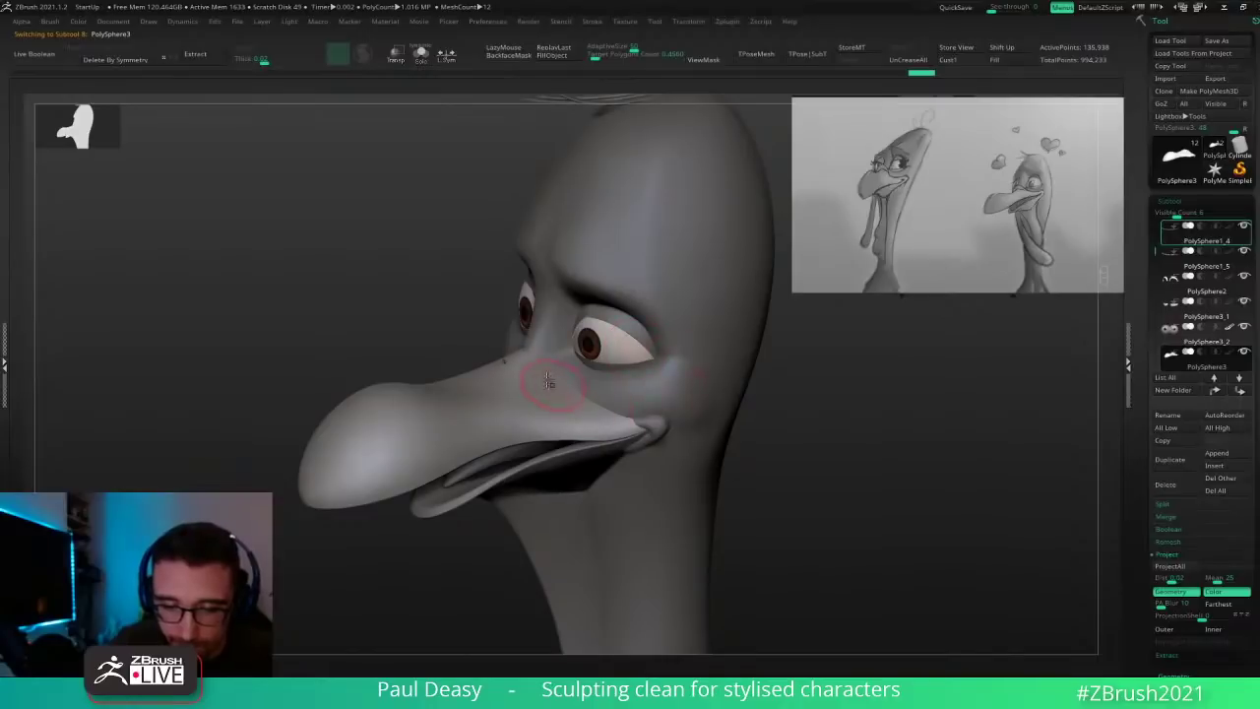
{"action": "key", "text": "space"}
{"action": "key", "text": "space"}
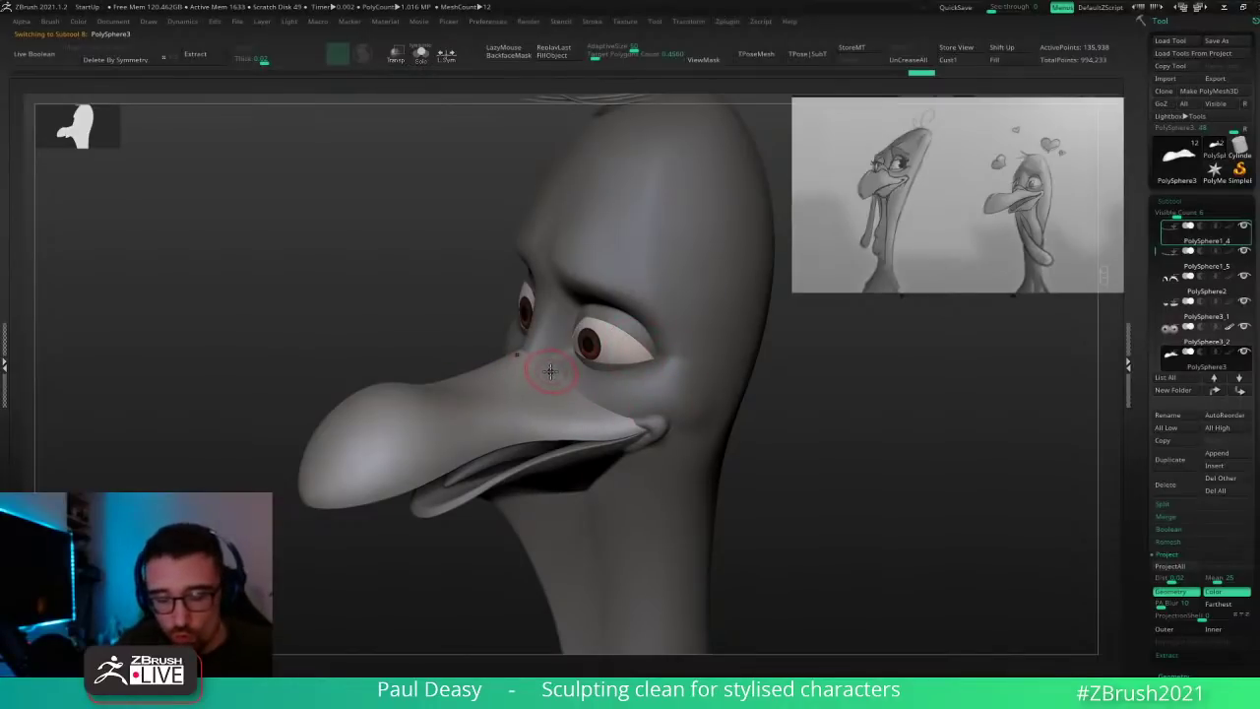
{"action": "key", "text": "b"}
{"action": "key", "text": "i"}
{"action": "key", "text": "p"}
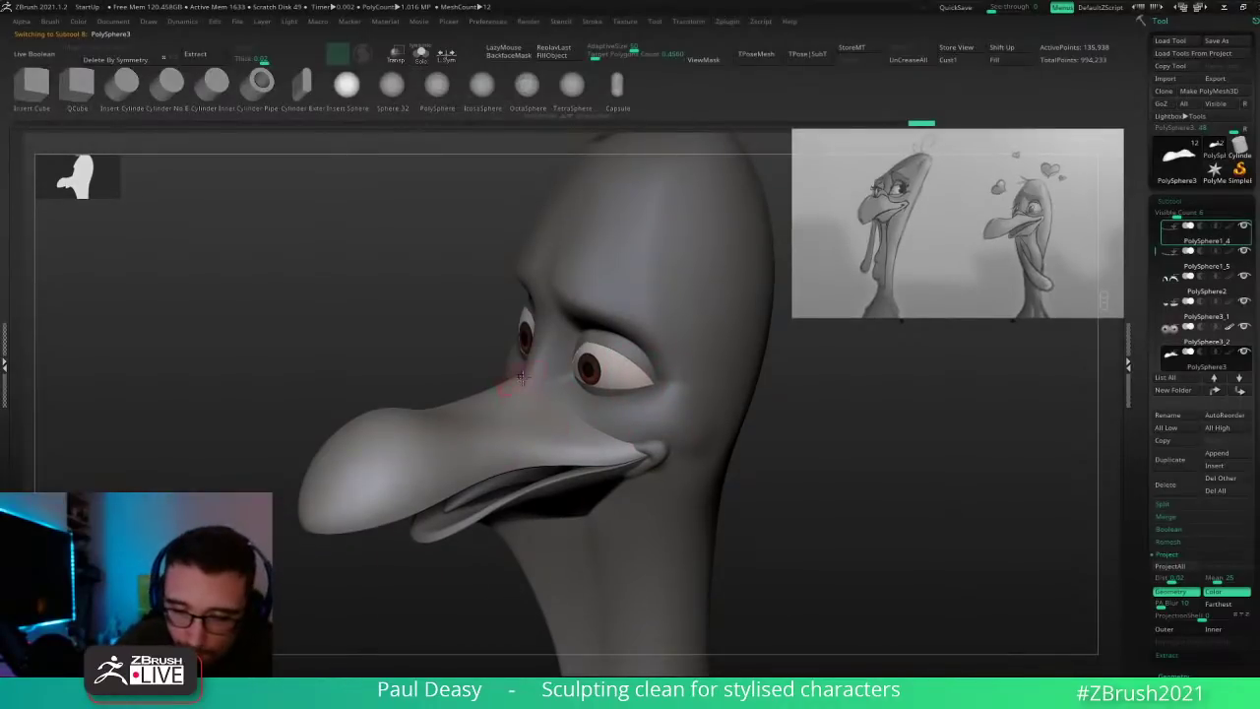
{"action": "key", "text": "b"}
{"action": "key", "text": "m"}
{"action": "key", "text": "v"}
Step: Insert a small sphere at the base of the beak between the eyes and split it into its own subtool
{"action": "left_click", "coordinate": [626, 323], "text": "alt"}
{"action": "key", "text": "b"}
{"action": "key", "text": "i"}
{"action": "key", "text": "p"}
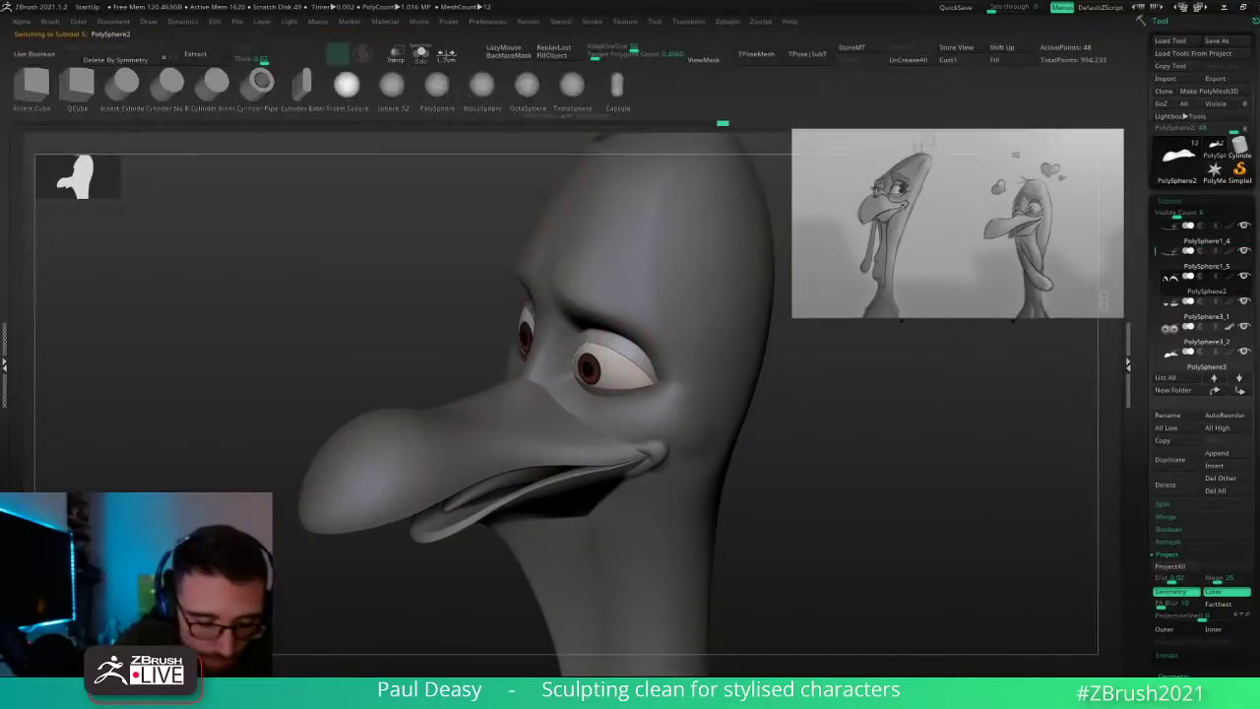
{"action": "left_click_drag", "start_coordinate": [532, 382], "coordinate": [539, 387]}
{"action": "key", "text": "ctrl+z"}
{"action": "key", "text": "shift+s"}
Step: Stretch the new sphere with the Move brush into a smooth, symmetrical fleshy ridge wrapping over the base of the beak
{"action": "key", "text": "b"}
{"action": "key", "text": "m"}
{"action": "key", "text": "v"}
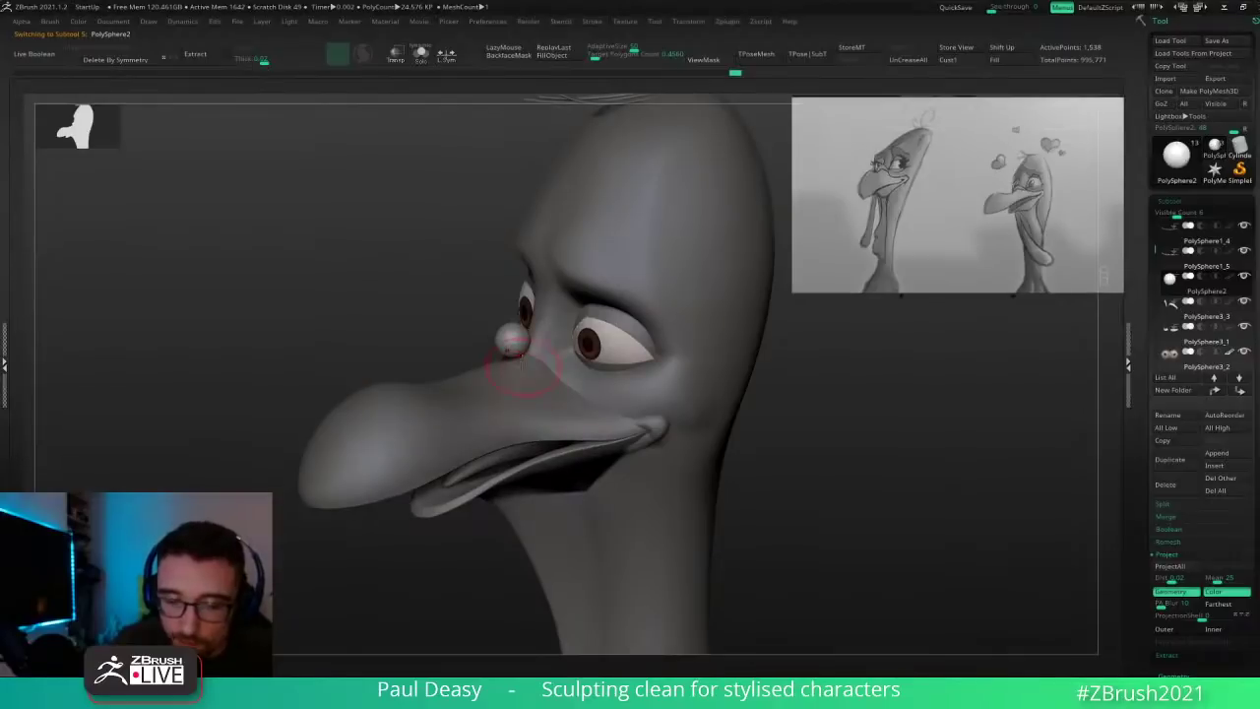
{"action": "mouse_move", "coordinate": [520, 347]}
{"action": "left_mouse_down"}
{"action": "mouse_move", "coordinate": [548, 370]}
{"action": "mouse_move", "coordinate": [512, 333]}
{"action": "mouse_move", "coordinate": [533, 351]}
{"action": "mouse_move", "coordinate": [531, 337]}
{"action": "mouse_move", "coordinate": [516, 345]}
{"action": "left_mouse_up"}
{"action": "right_click_drag", "start_coordinate": [529, 446], "coordinate": [527, 440]}
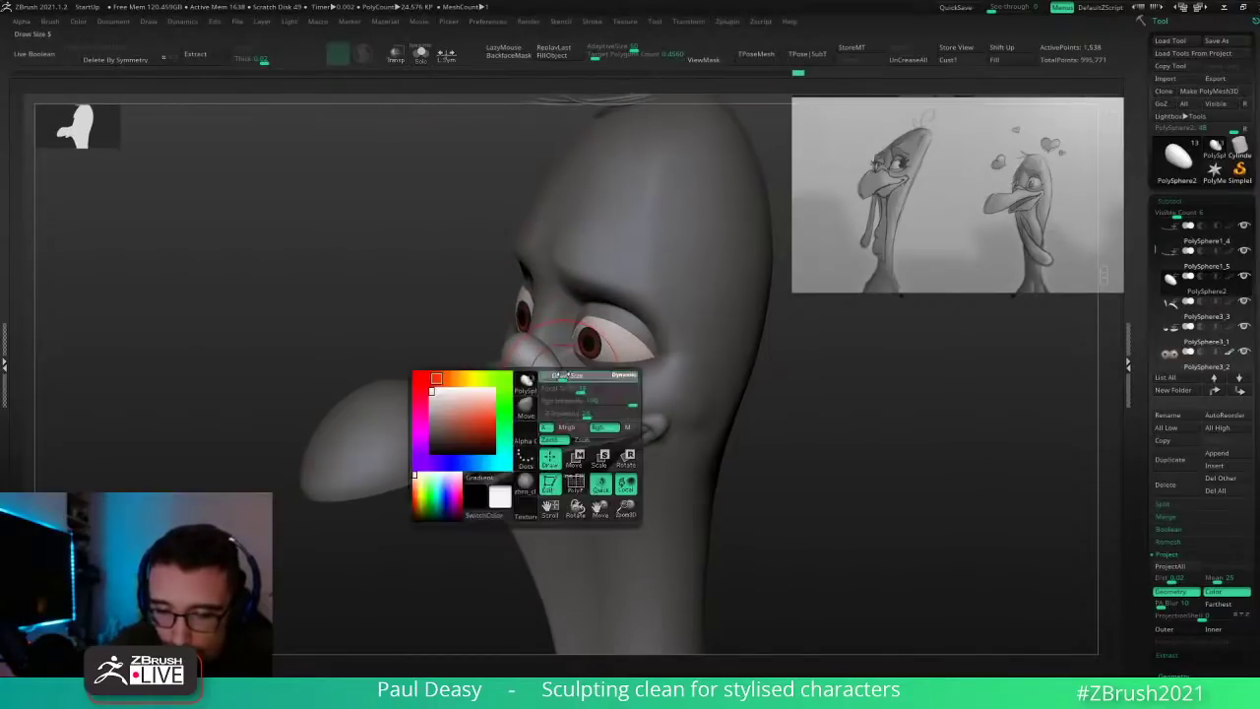
{"action": "left_click_drag", "start_coordinate": [568, 380], "coordinate": [573, 387]}
{"action": "key", "text": "super"}
{"action": "key", "text": "super"}
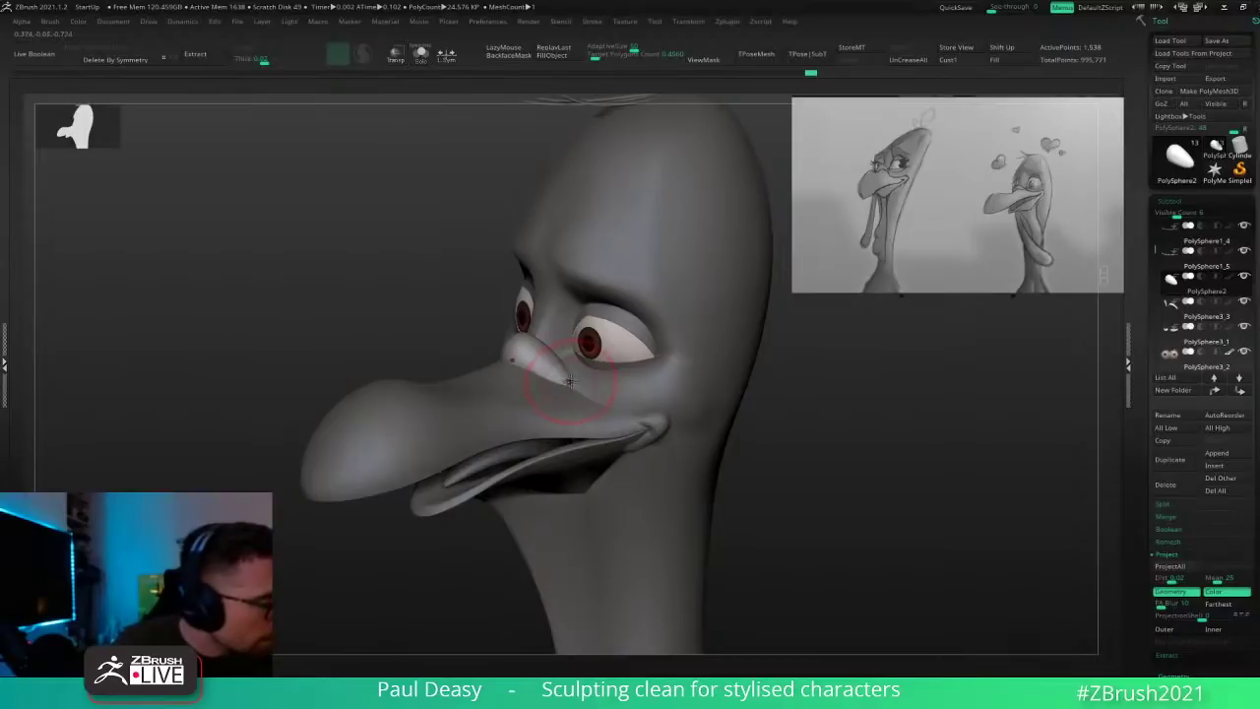
{"action": "key", "text": "space"}
{"action": "left_click_drag", "start_coordinate": [573, 381], "coordinate": [567, 382]}
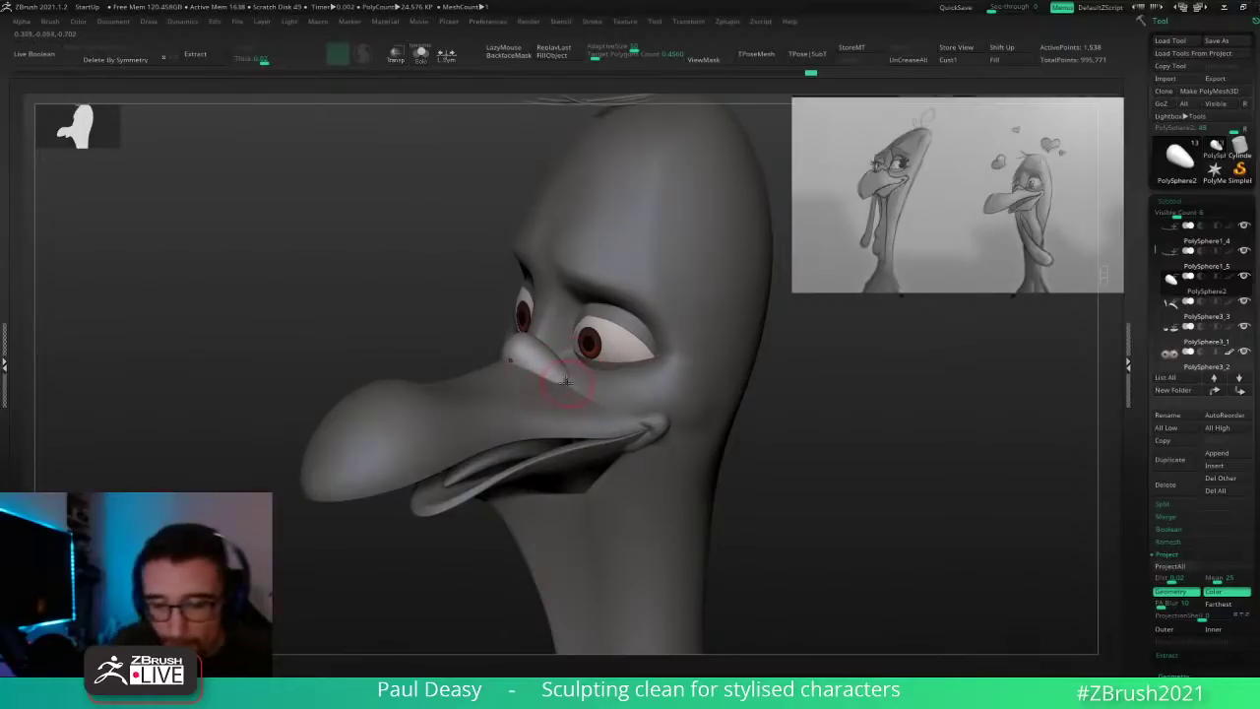
{"action": "right_click_drag", "start_coordinate": [586, 397], "coordinate": [709, 392]}
{"action": "key", "text": "space"}
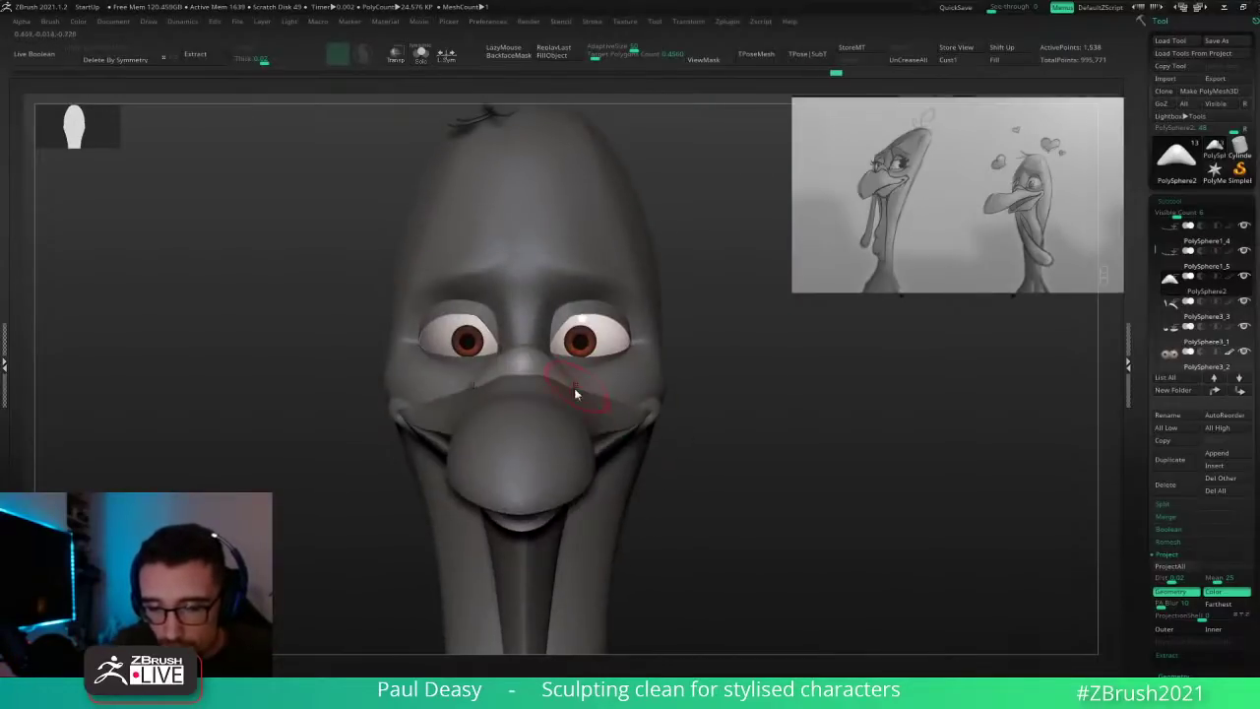
{"action": "mouse_move", "coordinate": [592, 396]}
{"action": "right_mouse_down"}
{"action": "mouse_move", "coordinate": [558, 379]}
{"action": "mouse_move", "coordinate": [725, 380]}
{"action": "mouse_move", "coordinate": [607, 397]}
{"action": "right_mouse_up"}
Step: Select the small mouth-corner pieces and adjust them so they wrap around the ends of the beak
{"action": "left_click", "coordinate": [601, 394], "text": "alt"}
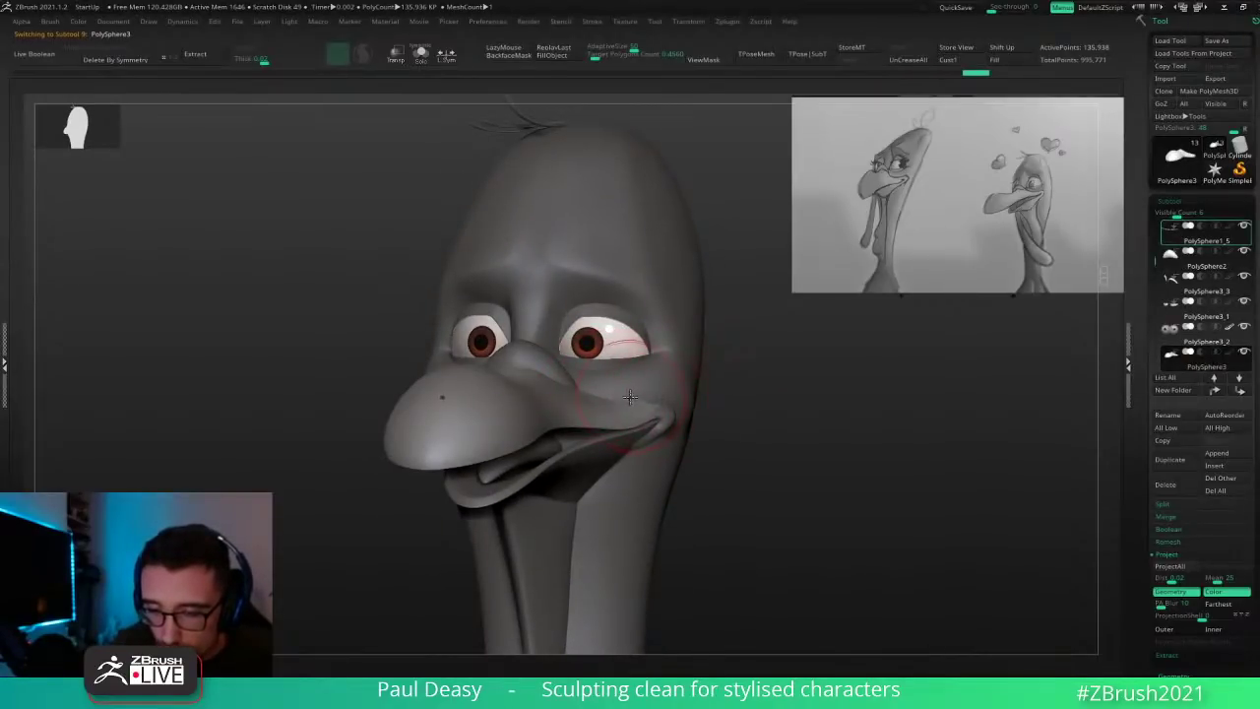
{"action": "mouse_move", "coordinate": [725, 428]}
{"action": "right_mouse_down"}
{"action": "mouse_move", "coordinate": [649, 425]}
{"action": "mouse_move", "coordinate": [677, 424]}
{"action": "right_mouse_up"}
{"action": "left_click", "coordinate": [640, 434], "text": "alt"}
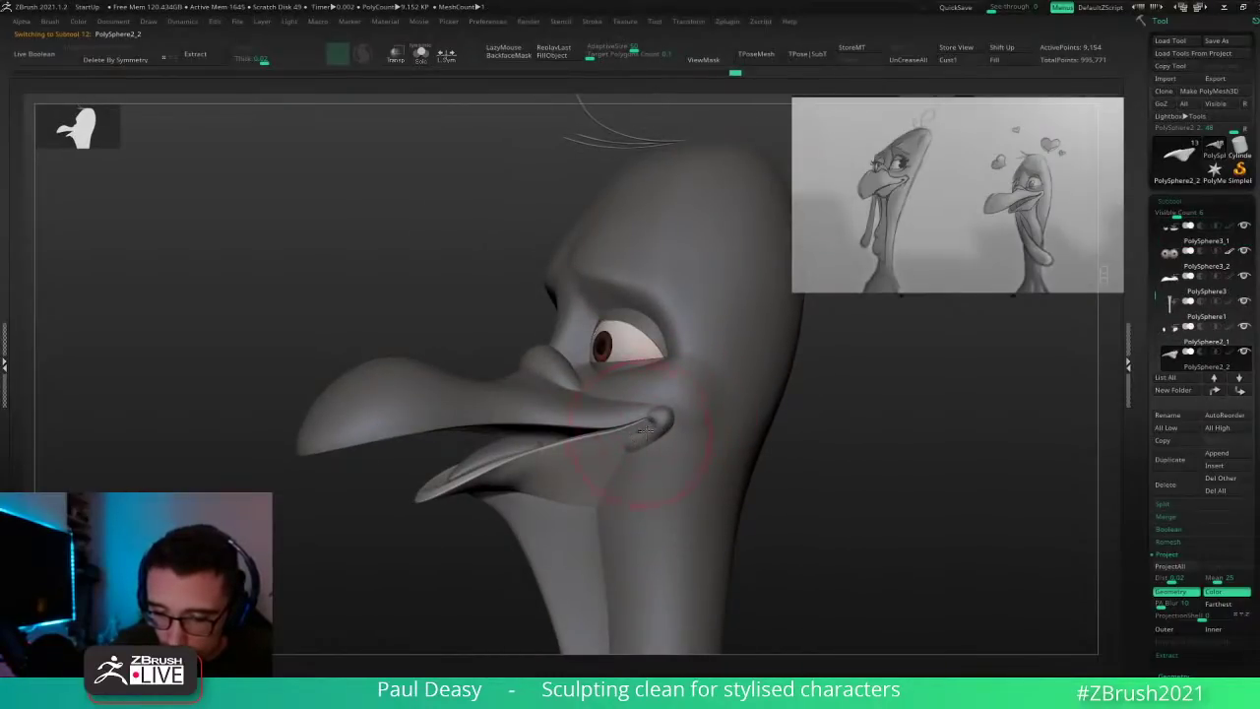
{"action": "left_click", "coordinate": [666, 420], "text": "alt"}
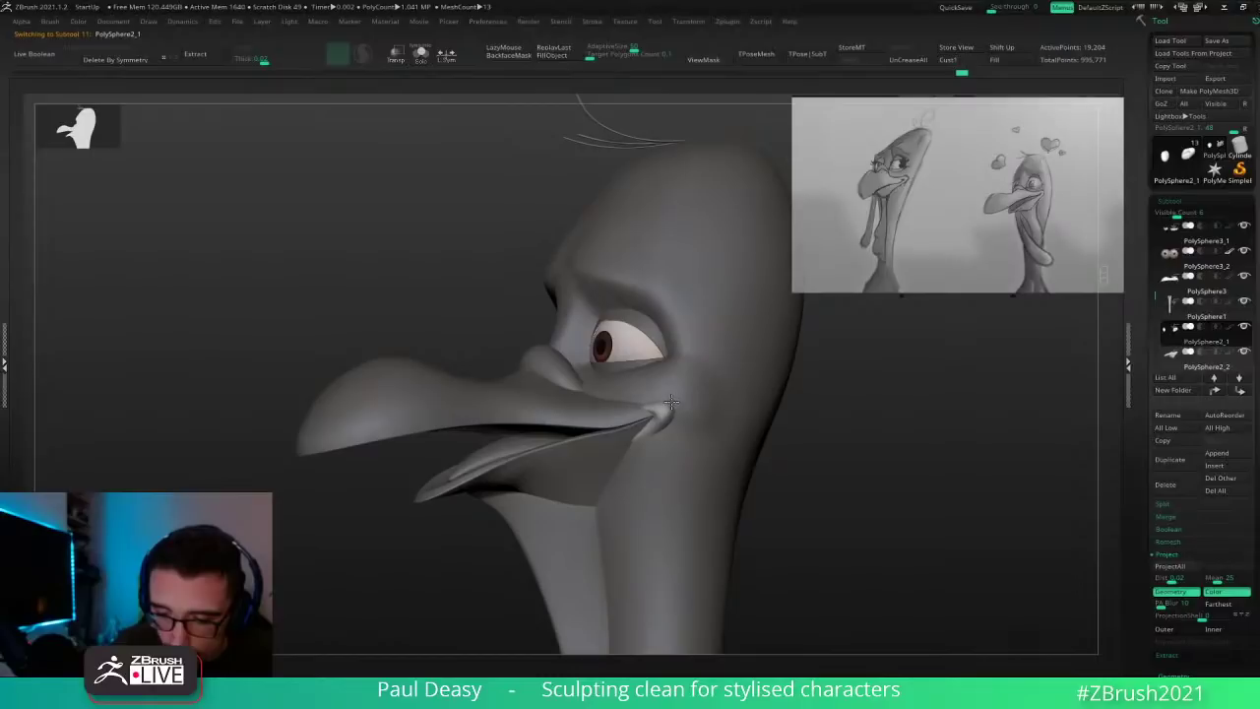
{"action": "mouse_move", "coordinate": [662, 430]}
{"action": "right_mouse_down"}
{"action": "mouse_move", "coordinate": [668, 440]}
{"action": "mouse_move", "coordinate": [648, 403]}
{"action": "mouse_move", "coordinate": [626, 427]}
{"action": "mouse_move", "coordinate": [643, 409]}
{"action": "right_mouse_up"}
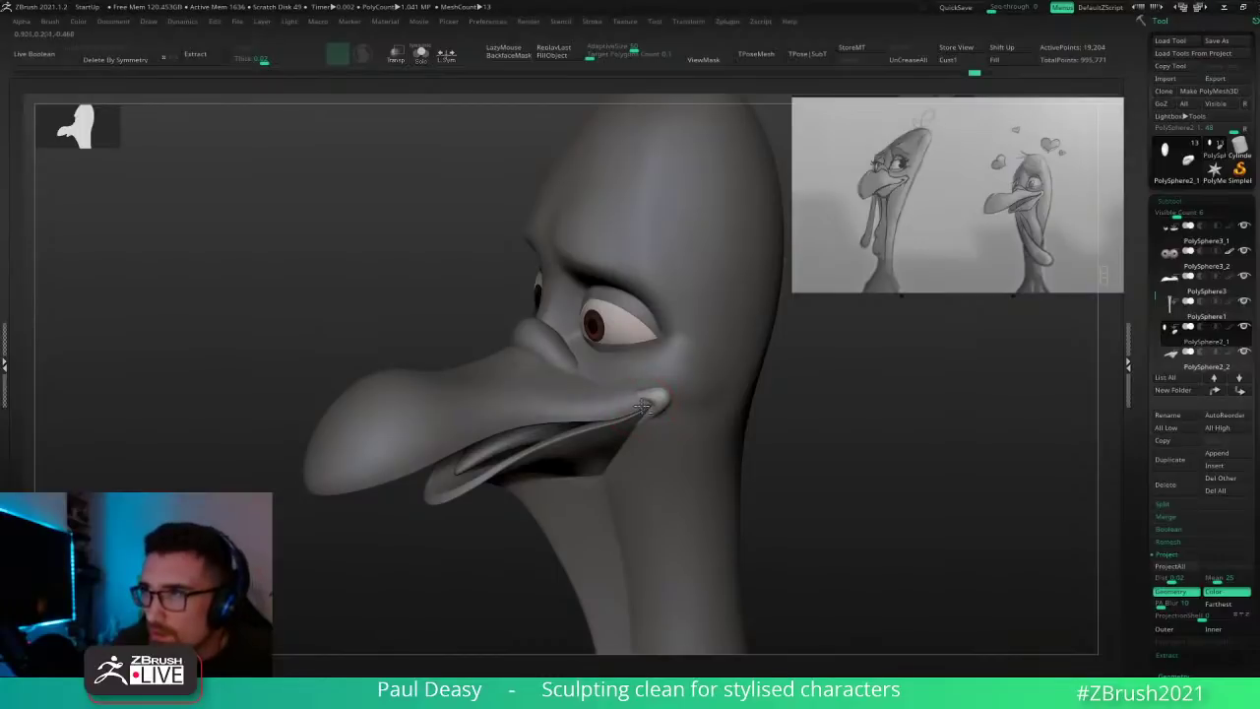
{"action": "mouse_move", "coordinate": [857, 448]}
{"action": "left_mouse_down"}
{"action": "mouse_move", "coordinate": [925, 449]}
{"action": "mouse_move", "coordinate": [856, 443]}
{"action": "left_mouse_up"}
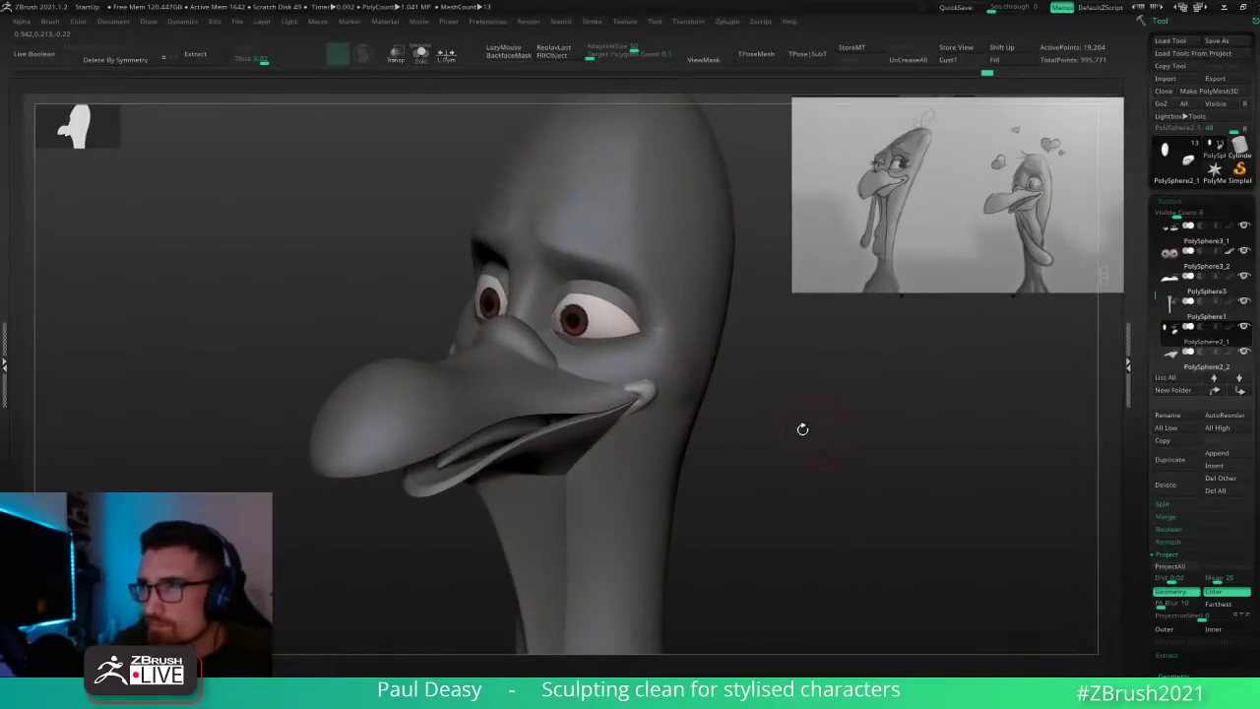
Step: Select the fleshy ridge at the beak's base and refine its shape from the side and front
{"action": "left_click", "coordinate": [518, 339], "text": "alt"}
{"action": "right_click_drag", "start_coordinate": [520, 338], "coordinate": [539, 332]}
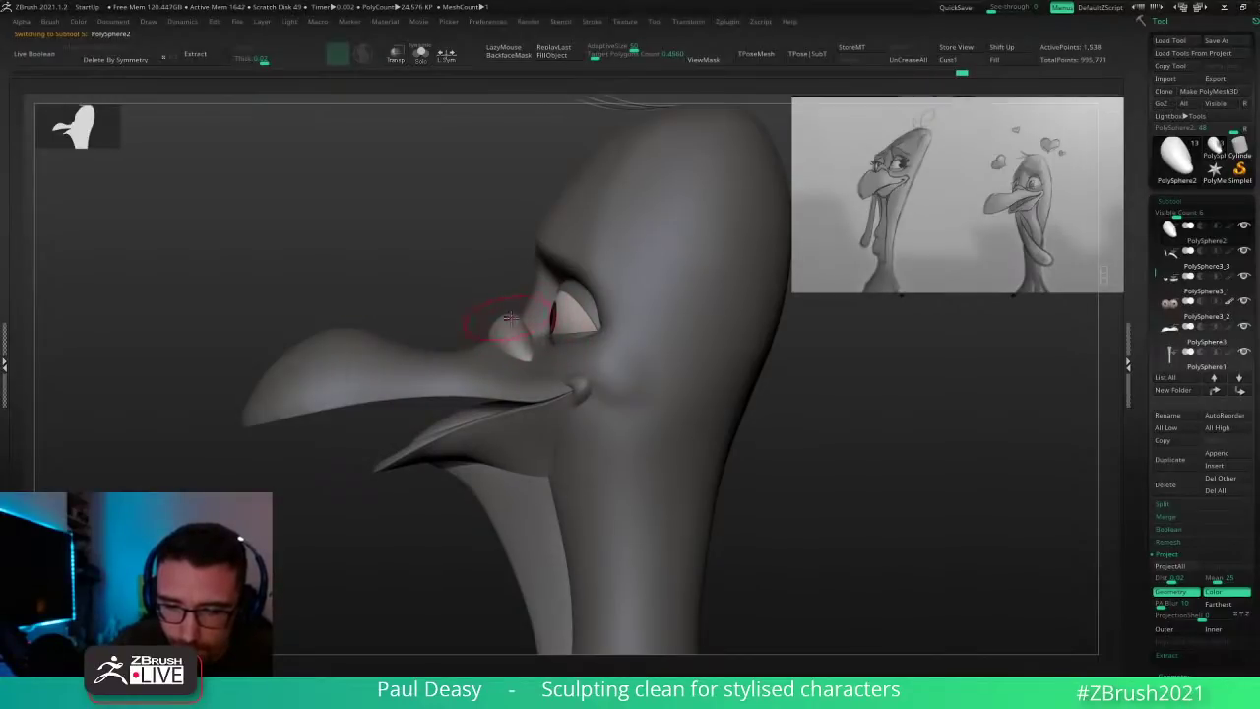
{"action": "right_click_drag", "start_coordinate": [536, 351], "coordinate": [668, 384]}
{"action": "right_click_drag", "start_coordinate": [503, 333], "coordinate": [517, 355]}
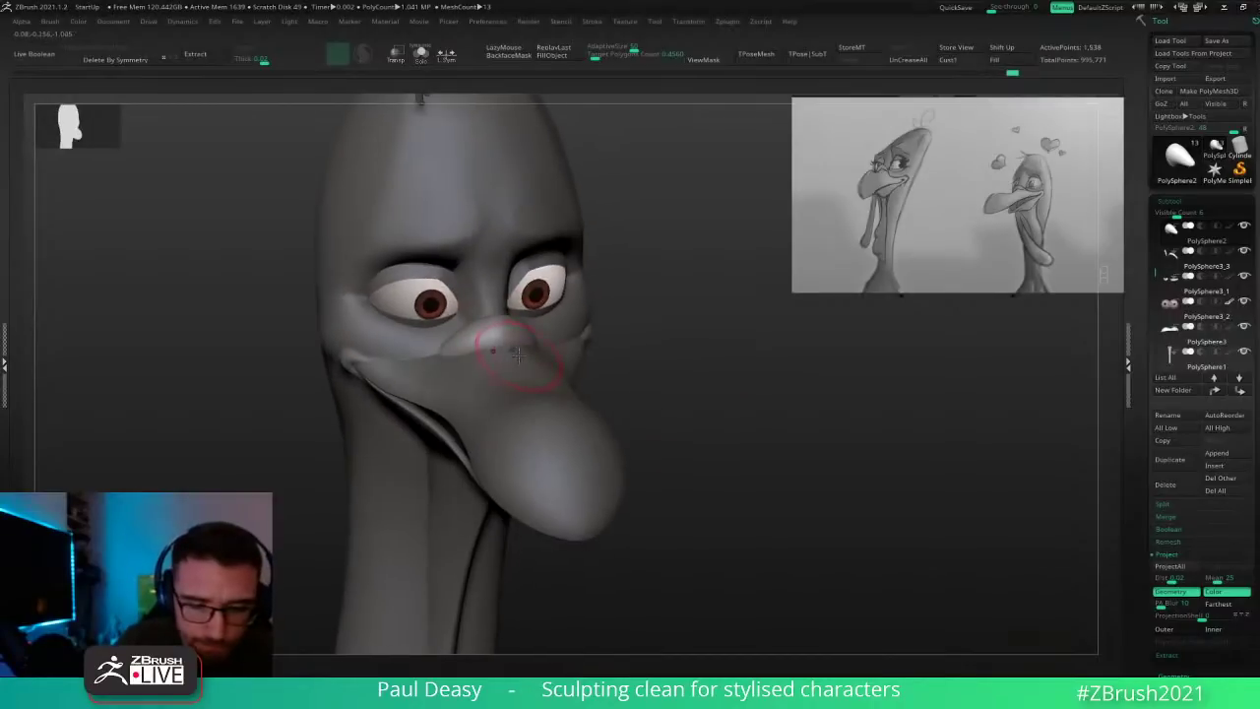
Step: Insert a small sphere beside the ridge below one eye and split it into its own subtool
{"action": "left_click", "coordinate": [301, 686]}
{"action": "key", "text": "z"}
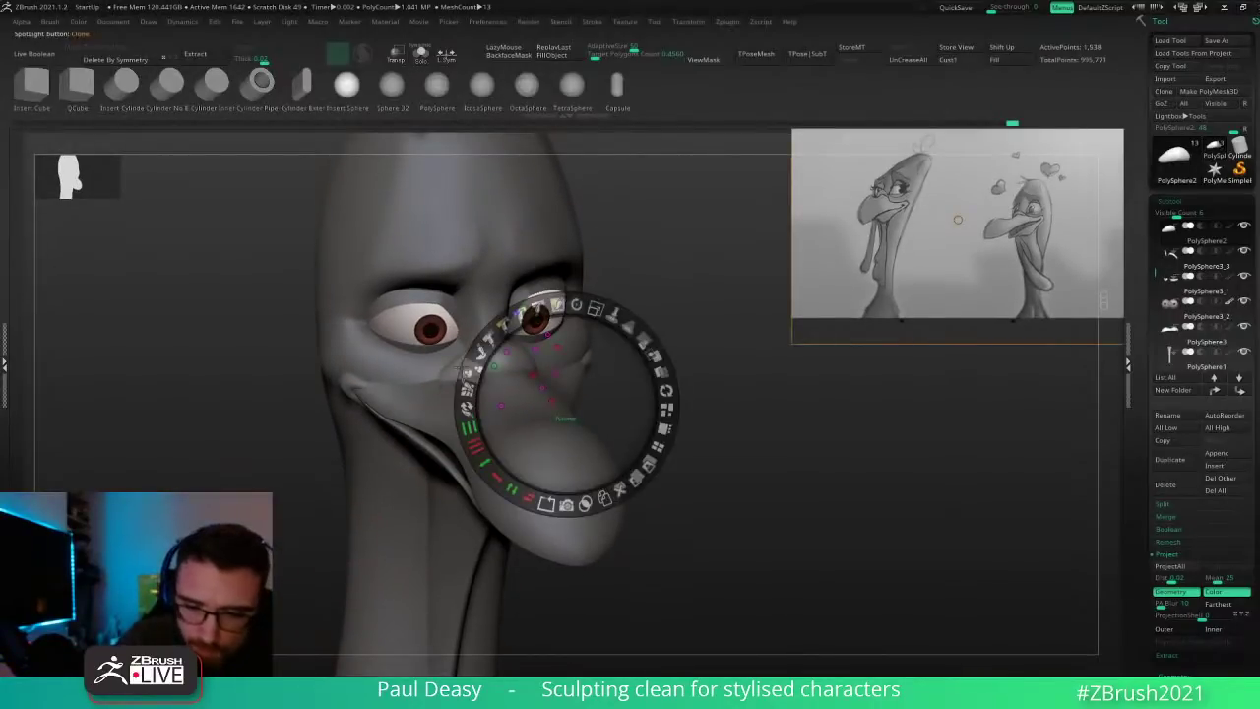
{"action": "key", "text": "z"}
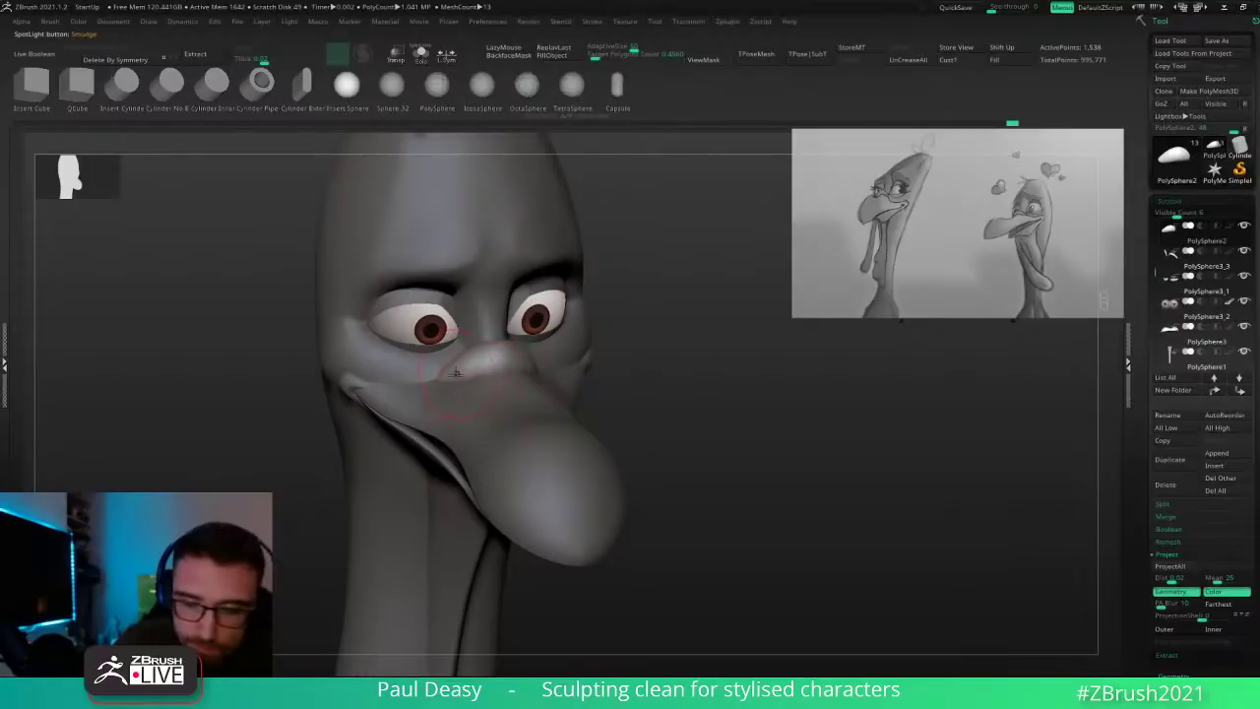
{"action": "left_click_drag", "start_coordinate": [442, 372], "coordinate": [461, 385]}
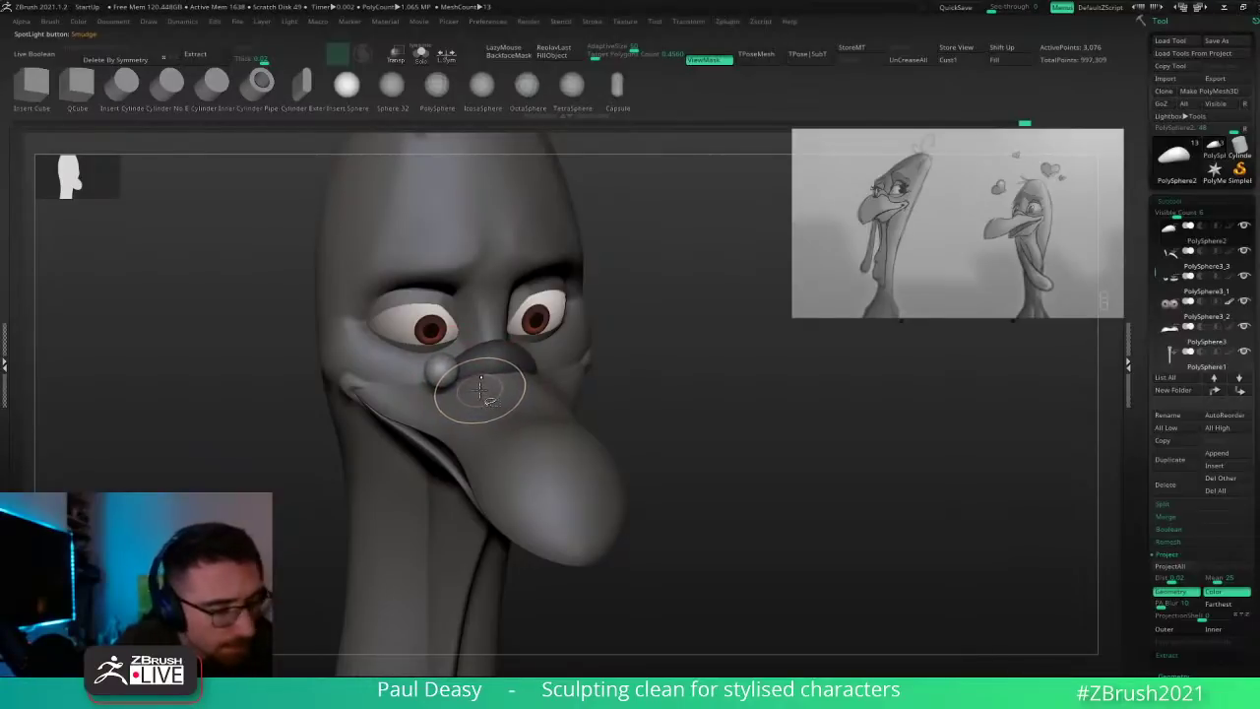
{"action": "key", "text": "ctrl+shift+s"}
{"action": "mouse_move", "coordinate": [453, 362]}
{"action": "right_mouse_down"}
{"action": "mouse_move", "coordinate": [459, 329]}
{"action": "mouse_move", "coordinate": [468, 375]}
{"action": "right_mouse_up"}
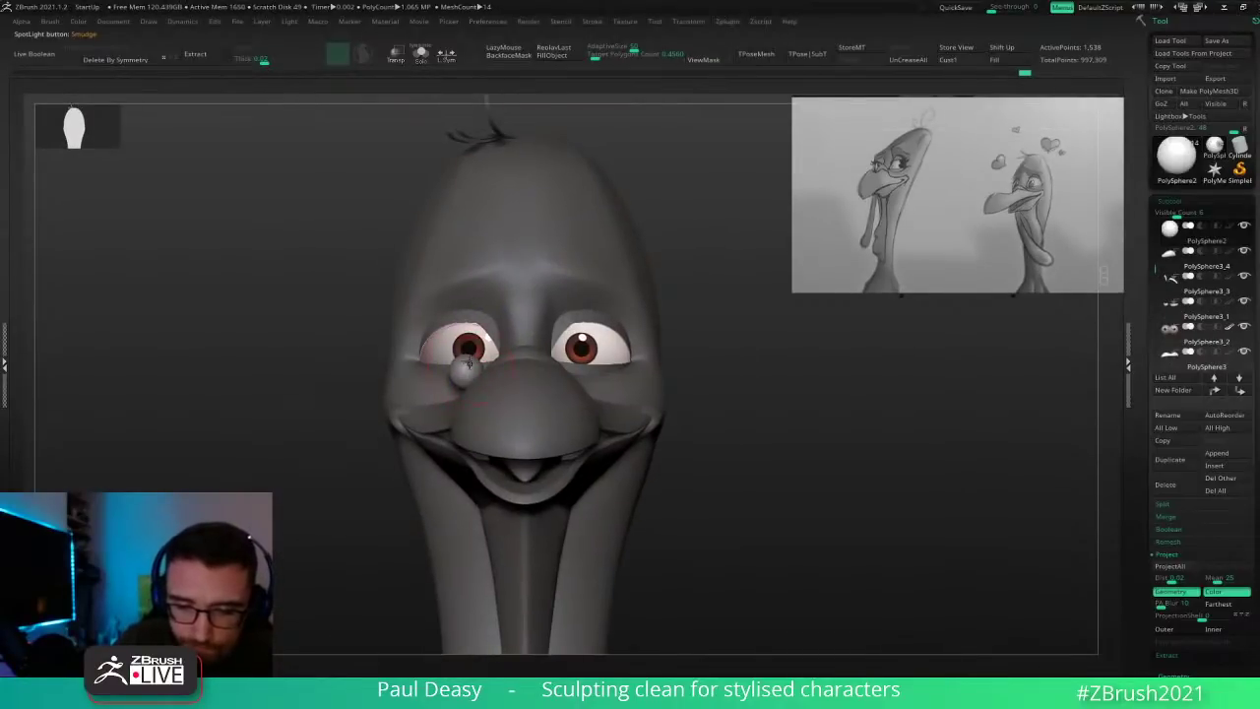
Step: Mask part of the sphere, pull the free end out into a long diagonal rod, clear the mask and ZRemesh it at target polygon count 0.1
{"action": "mouse_move", "coordinate": [357, 458]}
{"action": "left_mouse_down", "text": "ctrl"}
{"action": "mouse_move", "coordinate": [330, 482]}
{"action": "mouse_move", "coordinate": [345, 519]}
{"action": "left_mouse_up", "text": "ctrl"}
{"action": "left_click_drag", "start_coordinate": [472, 478], "coordinate": [300, 335], "text": "ctrl"}
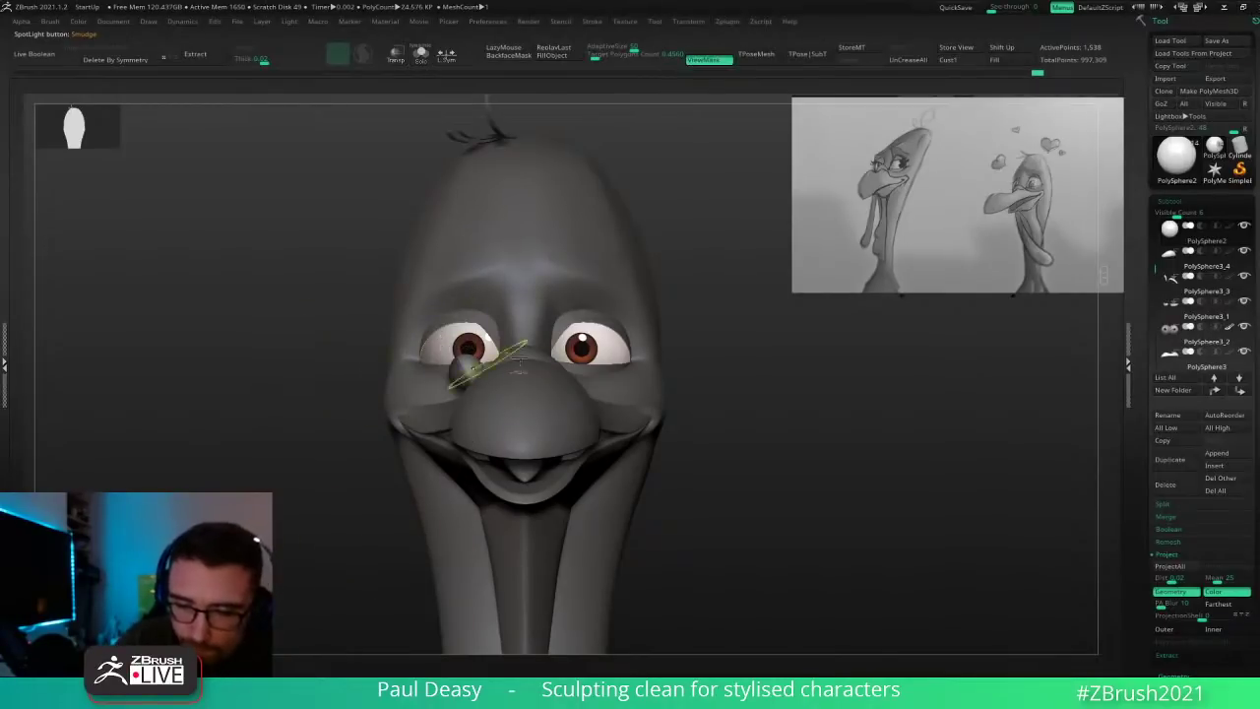
{"action": "left_click", "coordinate": [693, 381], "text": "ctrl"}
{"action": "key", "text": "w"}
{"action": "left_click_drag", "start_coordinate": [541, 321], "coordinate": [355, 511]}
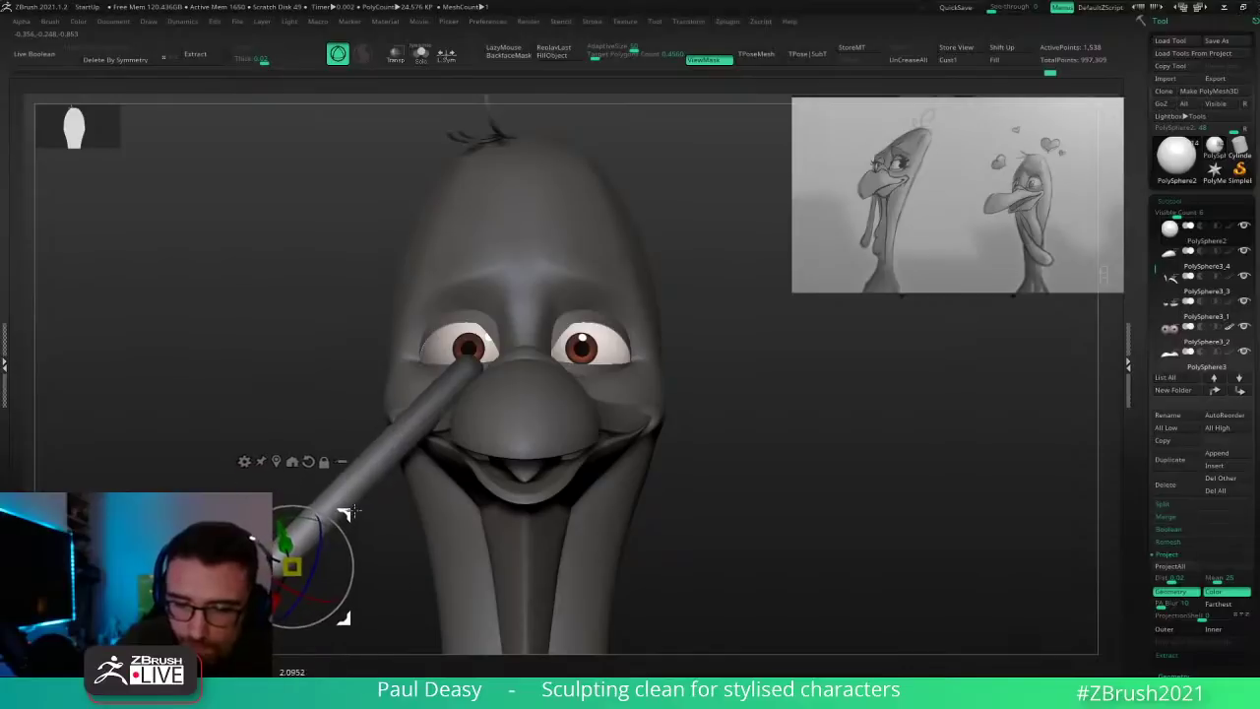
{"action": "key", "text": "q"}
{"action": "left_click_drag", "start_coordinate": [674, 371], "coordinate": [780, 461], "text": "ctrl"}
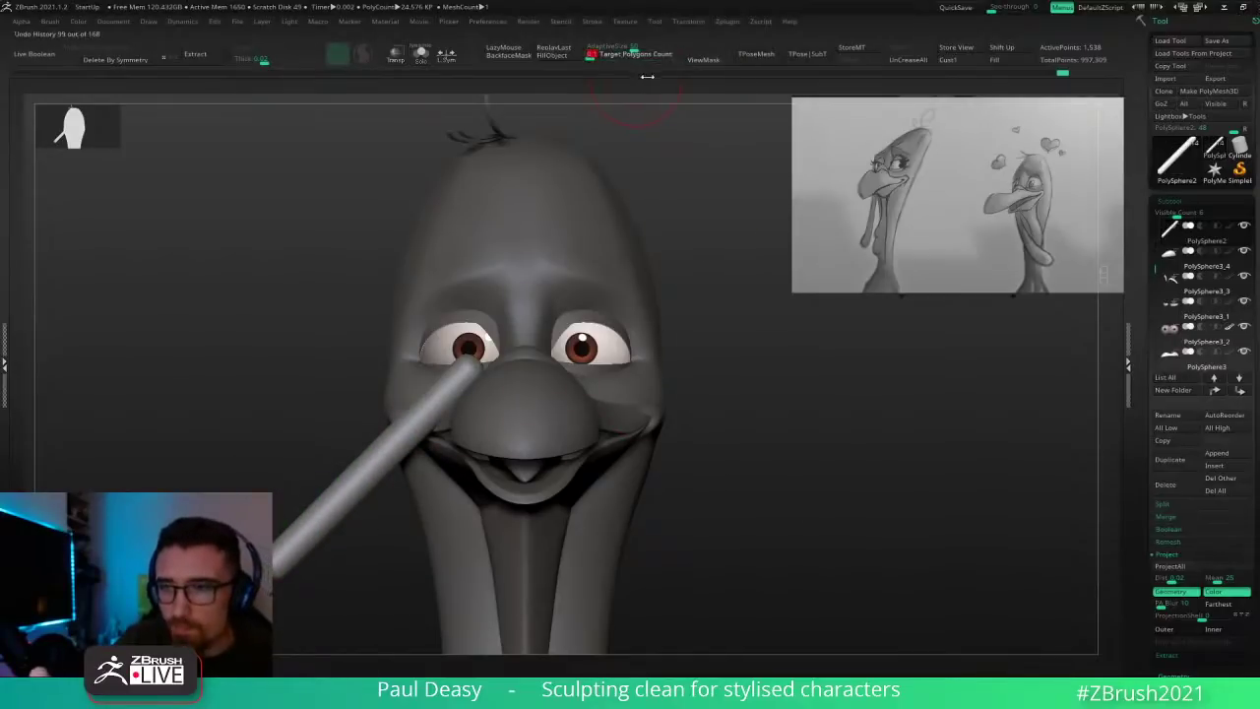
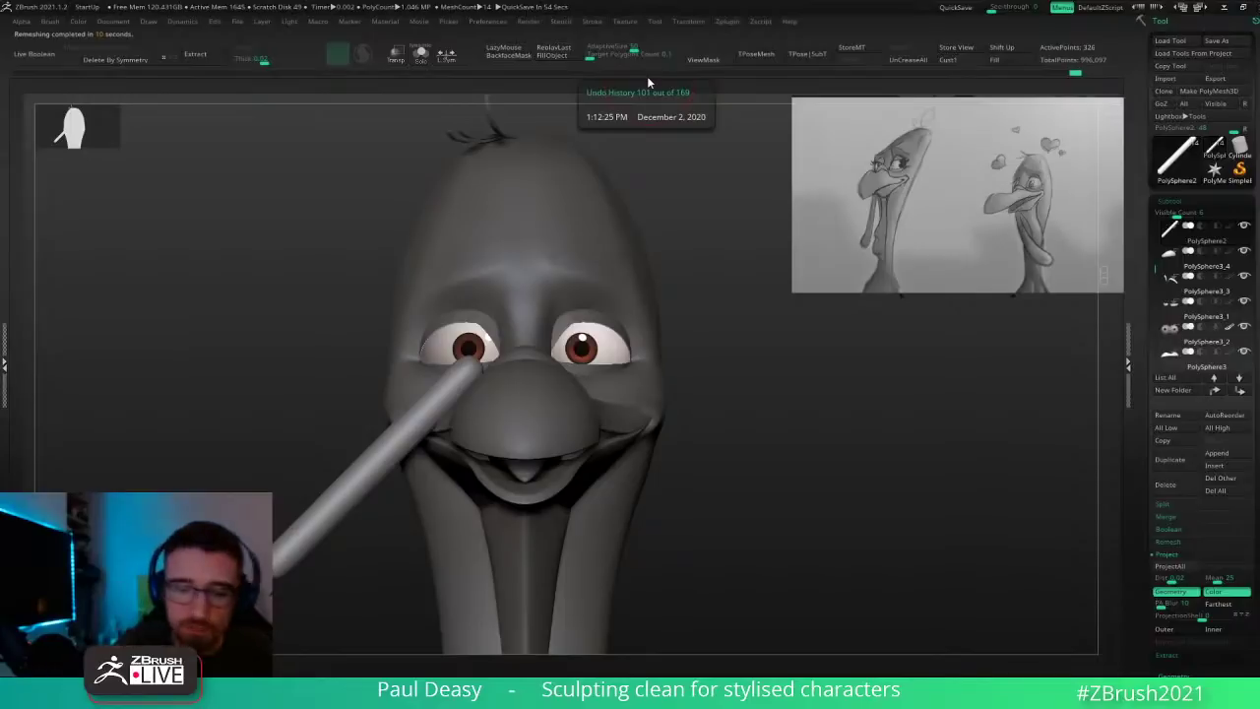
Step: Show the rod's wireframe and mask its upper section with a softened edge, leaving the lower section free
{"action": "key", "text": "shift+f"}
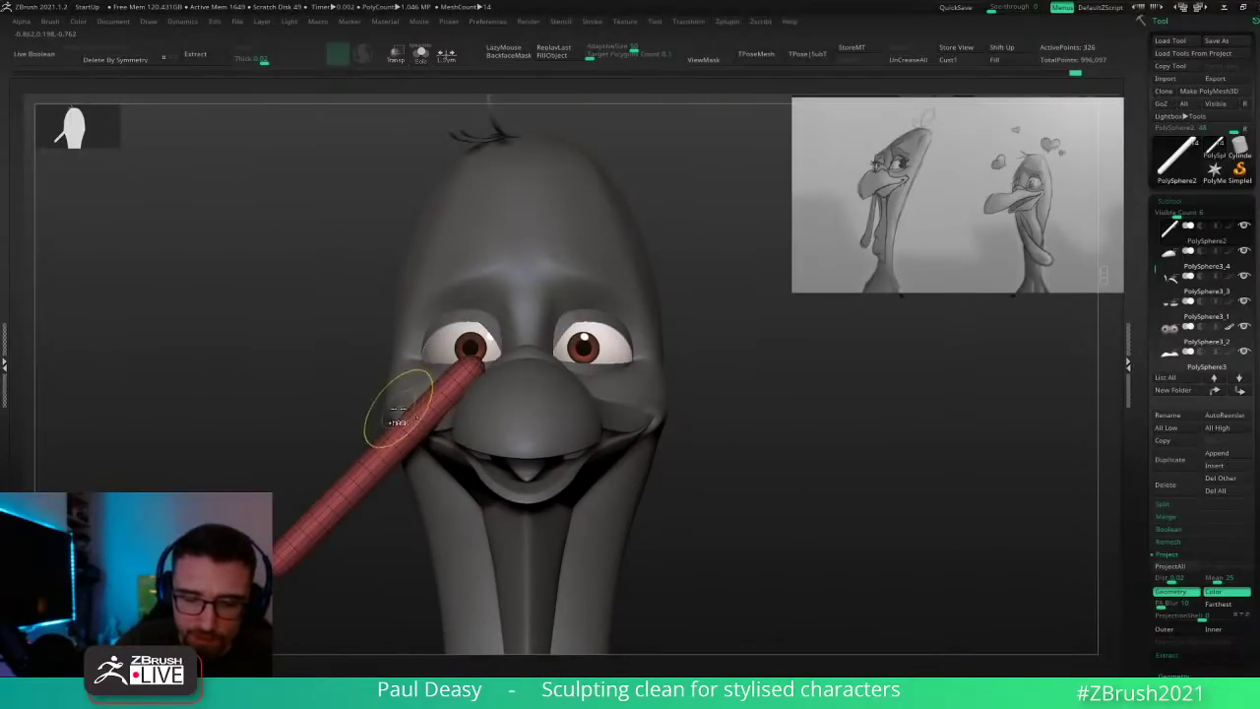
{"action": "mouse_move", "coordinate": [399, 409]}
{"action": "left_mouse_down", "text": "ctrl"}
{"action": "mouse_move", "coordinate": [433, 549]}
{"action": "mouse_move", "coordinate": [286, 492]}
{"action": "left_mouse_up", "text": "ctrl"}
{"action": "right_click_drag", "start_coordinate": [775, 425], "coordinate": [723, 417], "text": "ctrl"}
{"action": "left_click", "coordinate": [719, 421], "text": "ctrl"}
{"action": "key", "text": "ctrl+d"}
{"action": "key", "text": "ctrl+d"}
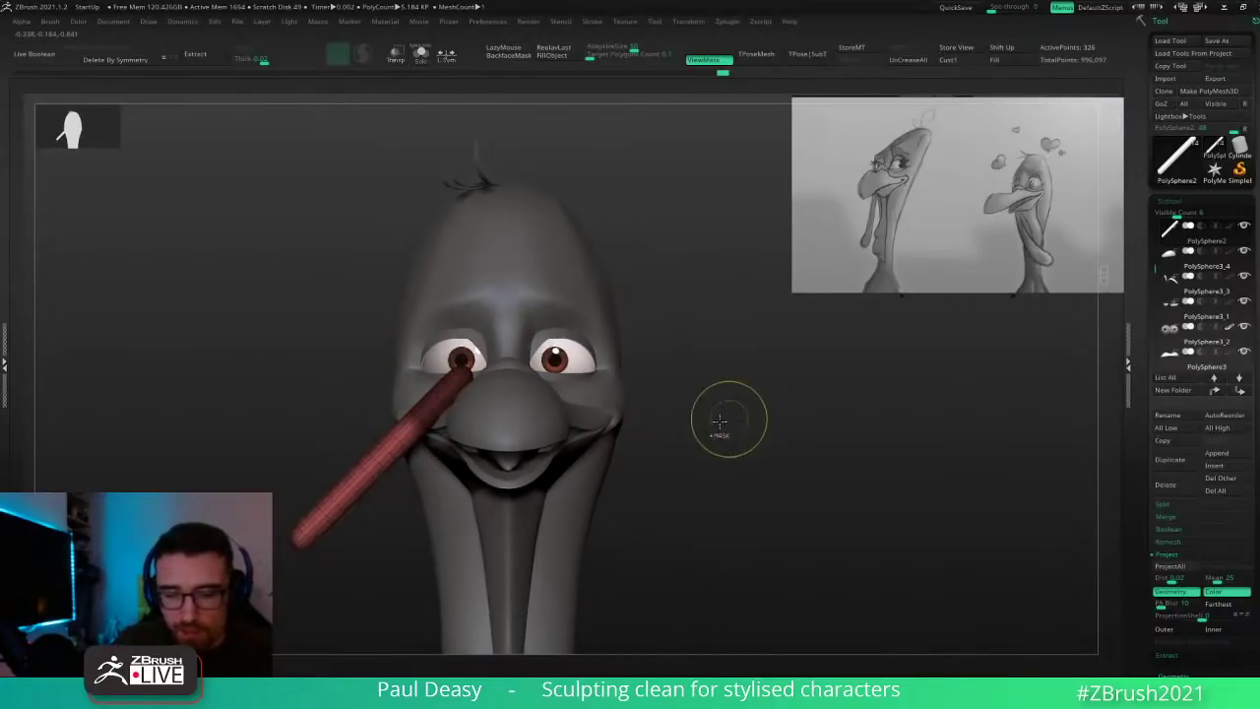
{"action": "left_click", "coordinate": [426, 414], "text": "ctrl"}
Step: Rotate the free lower section to hang vertically beside the beak, clear the mask and smooth the bend
{"action": "key", "text": "w"}
{"action": "mouse_move", "coordinate": [369, 489]}
{"action": "left_mouse_down", "text": "alt"}
{"action": "mouse_move", "coordinate": [474, 360]}
{"action": "mouse_move", "coordinate": [471, 371]}
{"action": "mouse_move", "coordinate": [432, 364]}
{"action": "mouse_move", "coordinate": [472, 393]}
{"action": "left_mouse_up", "text": "alt"}
{"action": "left_click", "coordinate": [435, 317], "text": "alt"}
{"action": "key", "text": "q"}
{"action": "key", "text": "w"}
{"action": "key", "text": "q"}
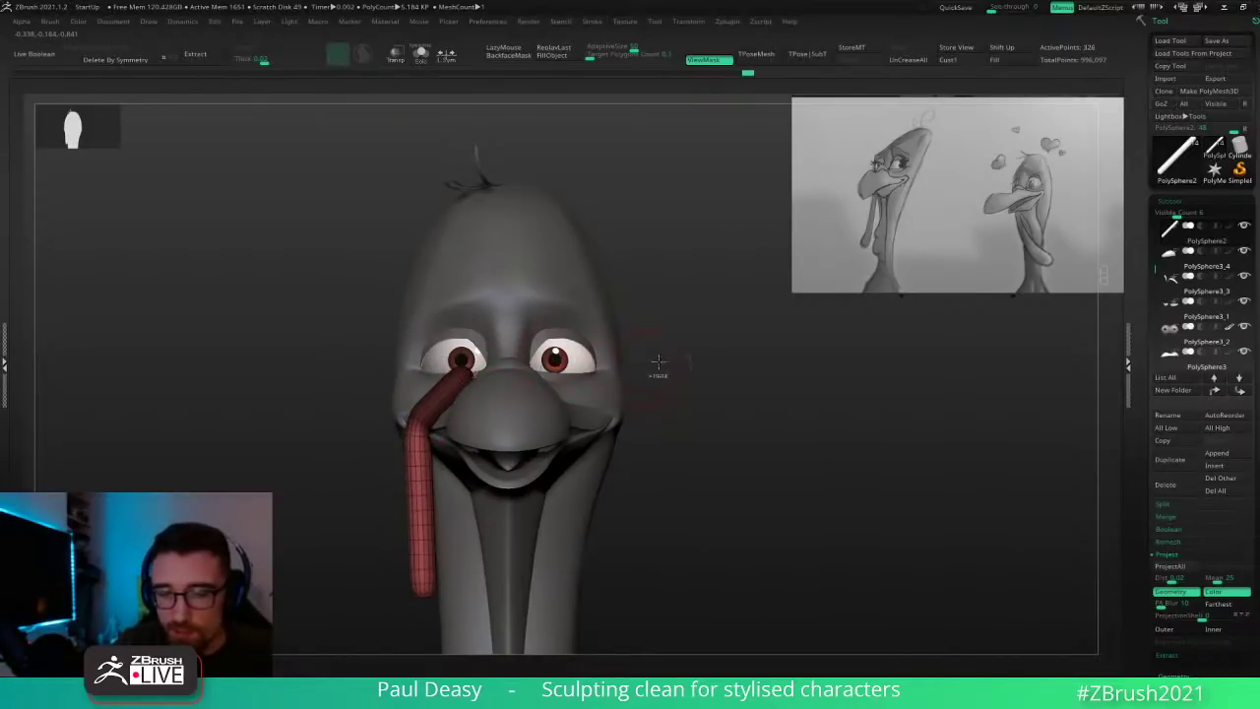
{"action": "left_click_drag", "start_coordinate": [658, 362], "coordinate": [707, 411], "text": "ctrl"}
{"action": "right_click_drag", "start_coordinate": [452, 439], "coordinate": [418, 406]}
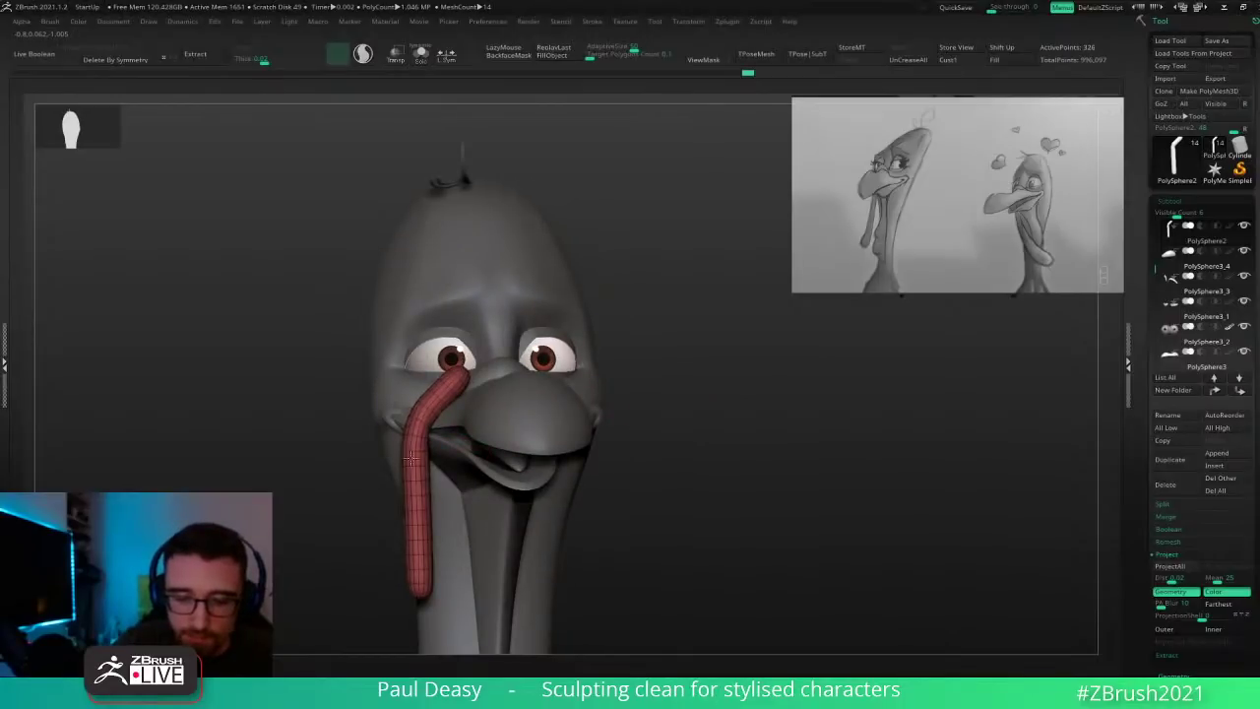
{"action": "left_click_drag", "start_coordinate": [408, 559], "coordinate": [423, 590], "text": "shift"}
Step: Reposition the hanging wattle so its upper end attaches to the side of the fleshy ridge, checking from above and the front
{"action": "mouse_move", "coordinate": [626, 427]}
{"action": "left_mouse_down"}
{"action": "mouse_move", "coordinate": [670, 419]}
{"action": "mouse_move", "coordinate": [661, 471]}
{"action": "mouse_move", "coordinate": [689, 433]}
{"action": "mouse_move", "coordinate": [686, 462]}
{"action": "mouse_move", "coordinate": [686, 411]}
{"action": "mouse_move", "coordinate": [725, 371]}
{"action": "mouse_move", "coordinate": [827, 466]}
{"action": "left_mouse_up"}
{"action": "key", "text": "w"}
{"action": "left_click_drag", "start_coordinate": [549, 404], "coordinate": [535, 410]}
{"action": "key", "text": "q"}
{"action": "key", "text": "space"}
{"action": "mouse_move", "coordinate": [493, 457]}
{"action": "left_mouse_down"}
{"action": "mouse_move", "coordinate": [529, 394]}
{"action": "mouse_move", "coordinate": [520, 332]}
{"action": "left_mouse_up"}
{"action": "key", "text": "ctrl+z"}
{"action": "right_click_drag", "start_coordinate": [494, 380], "coordinate": [493, 386], "text": "shift"}
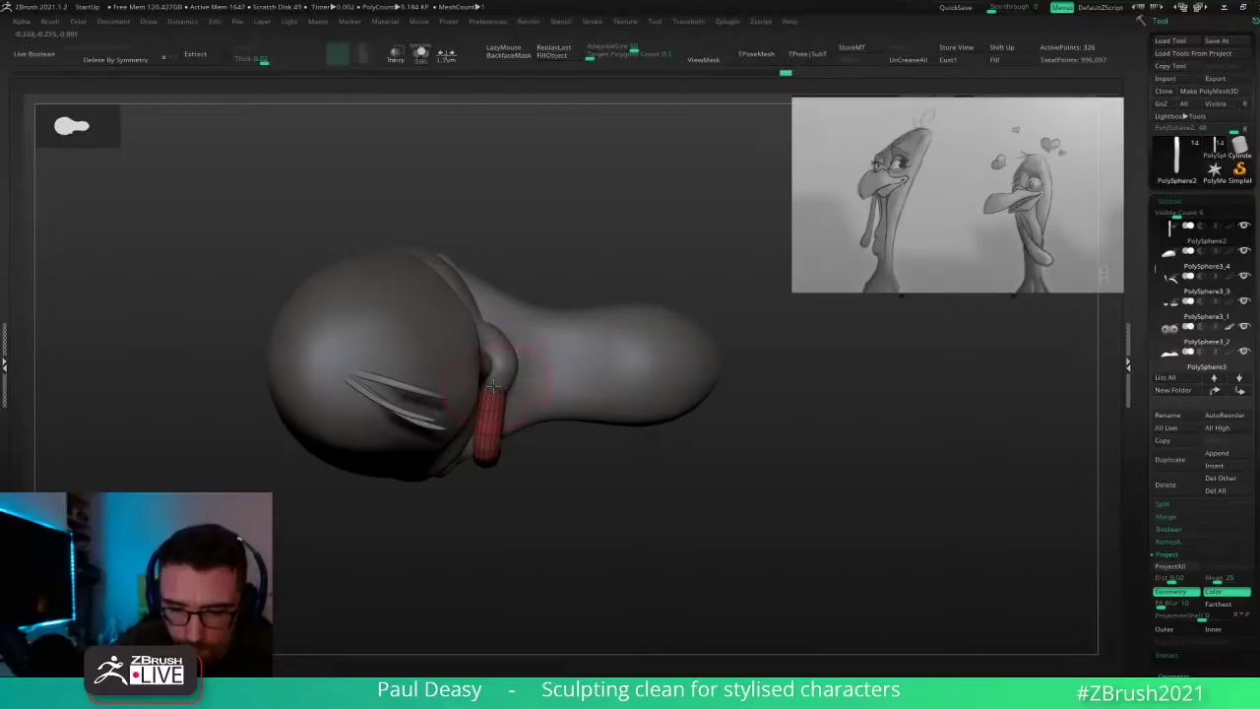
{"action": "right_click_drag", "start_coordinate": [496, 433], "coordinate": [466, 363]}
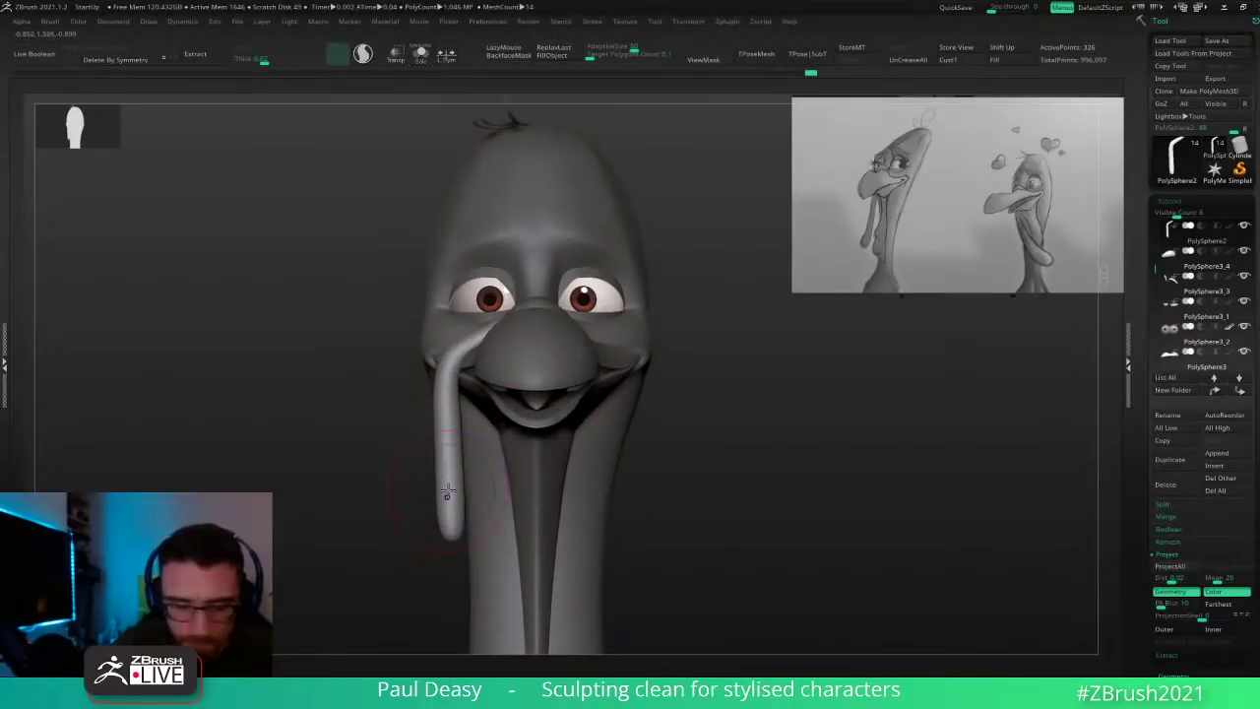
Step: Swell the wattle's lower end into a rounded tip and ZRemesh the wattle
{"action": "left_click_drag", "start_coordinate": [453, 520], "coordinate": [451, 539]}
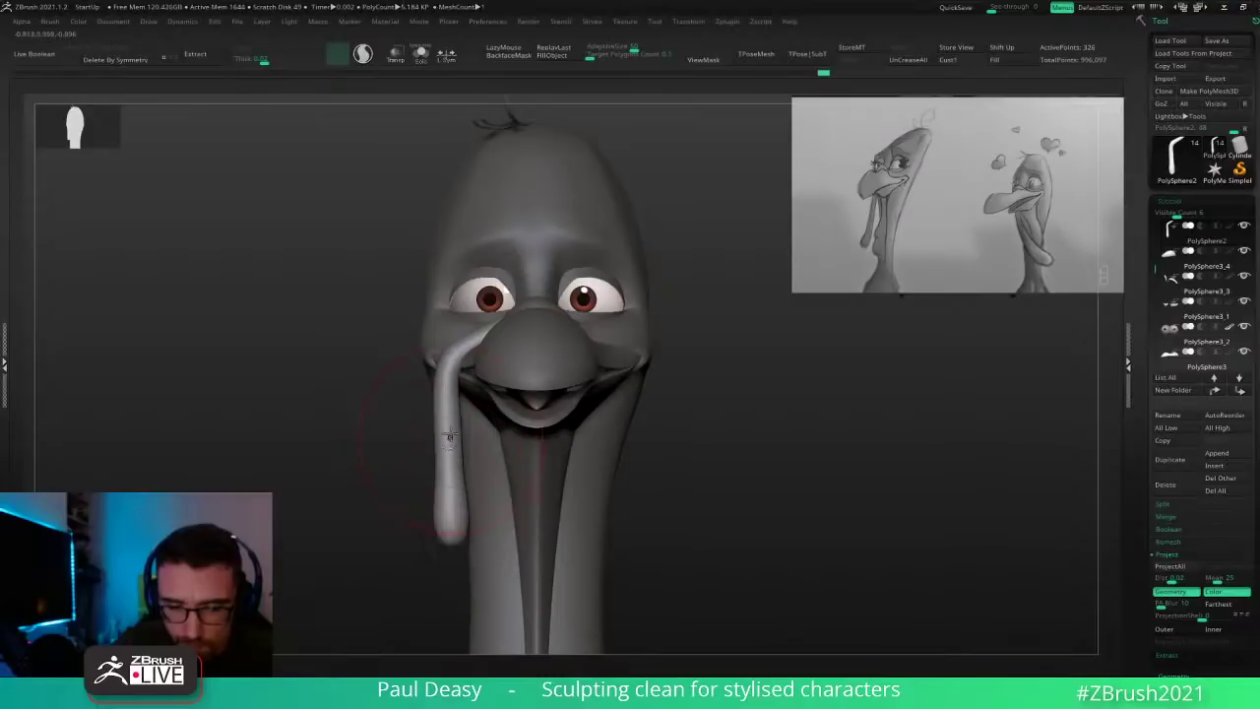
{"action": "left_click_drag", "start_coordinate": [453, 444], "coordinate": [449, 537]}
{"action": "mouse_move", "coordinate": [670, 509]}
{"action": "left_mouse_down", "text": "alt"}
{"action": "mouse_move", "coordinate": [695, 434]}
{"action": "mouse_move", "coordinate": [551, 431]}
{"action": "left_mouse_up", "text": "alt"}
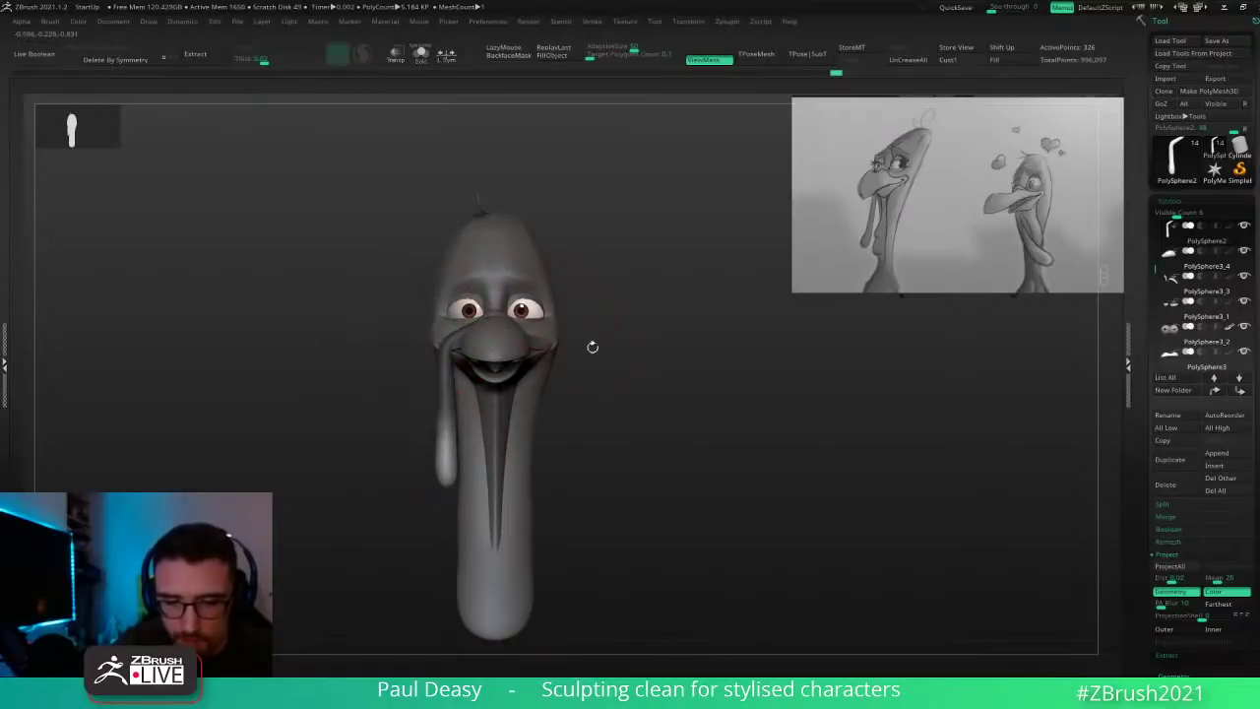
{"action": "left_click_drag", "start_coordinate": [593, 346], "coordinate": [664, 418], "text": "ctrl"}
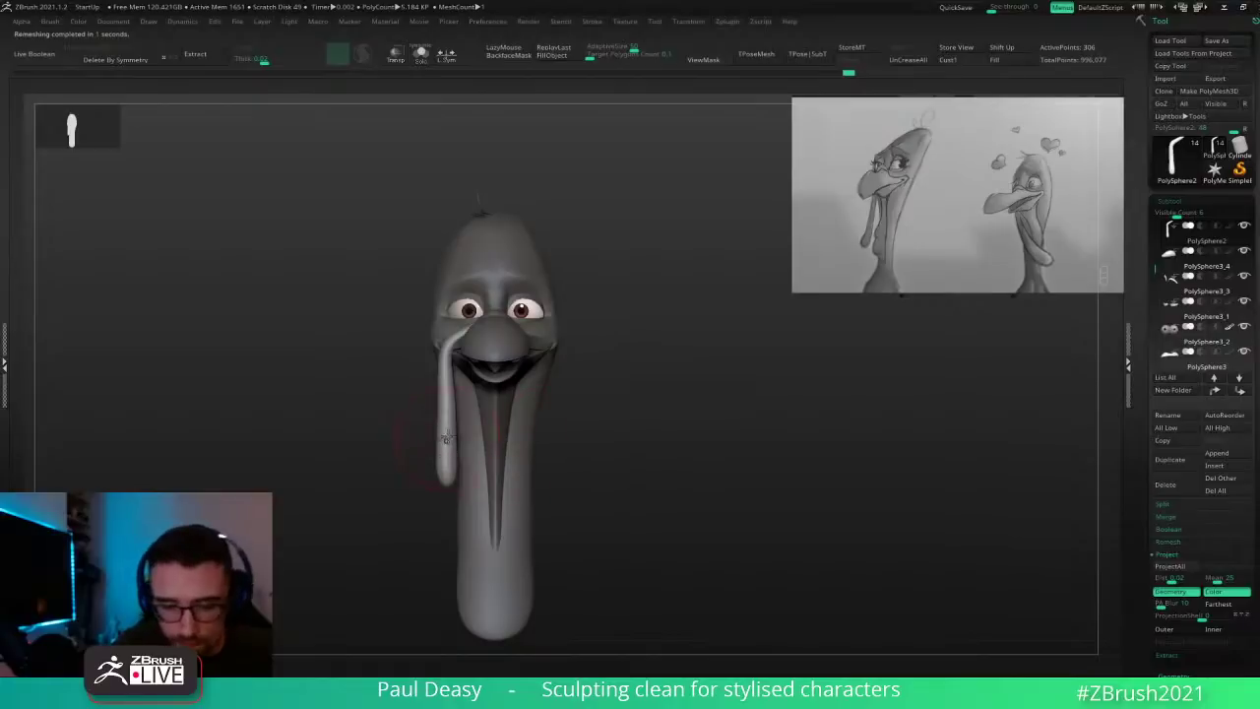
Step: Thicken the wattle's lower tip further and smooth its upper section near the bend
{"action": "key", "text": "space"}
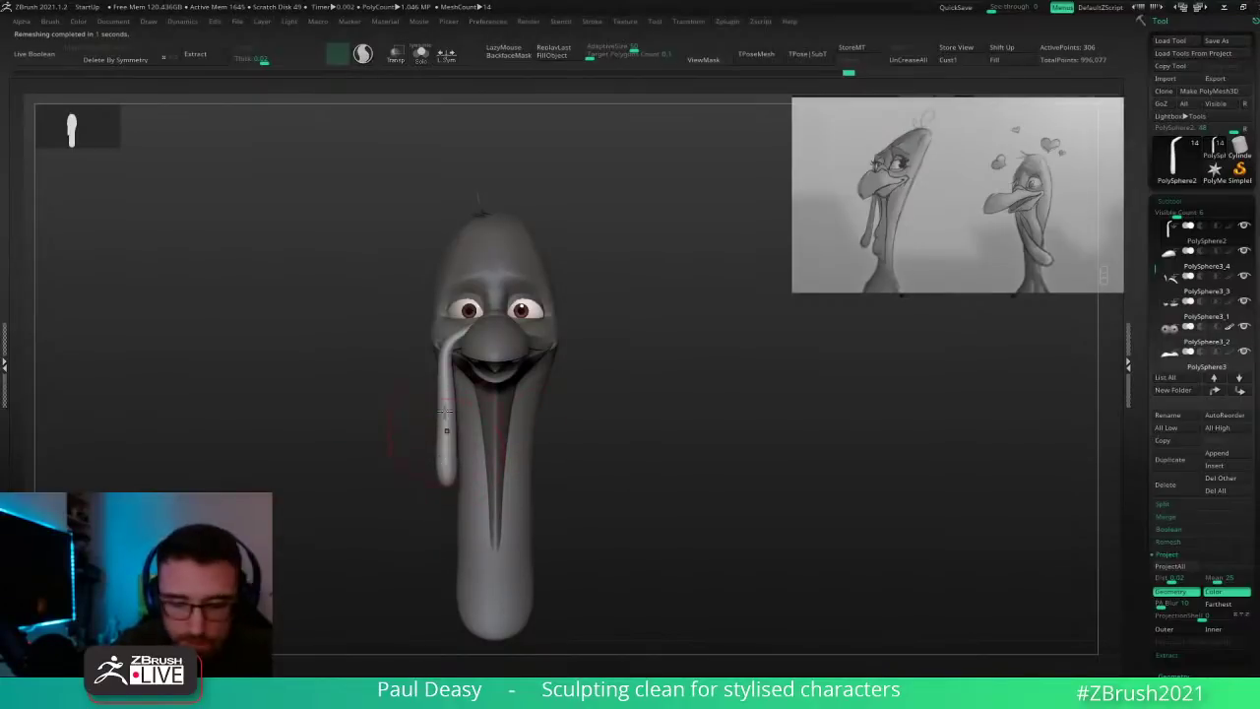
{"action": "left_click_drag", "start_coordinate": [445, 431], "coordinate": [442, 496]}
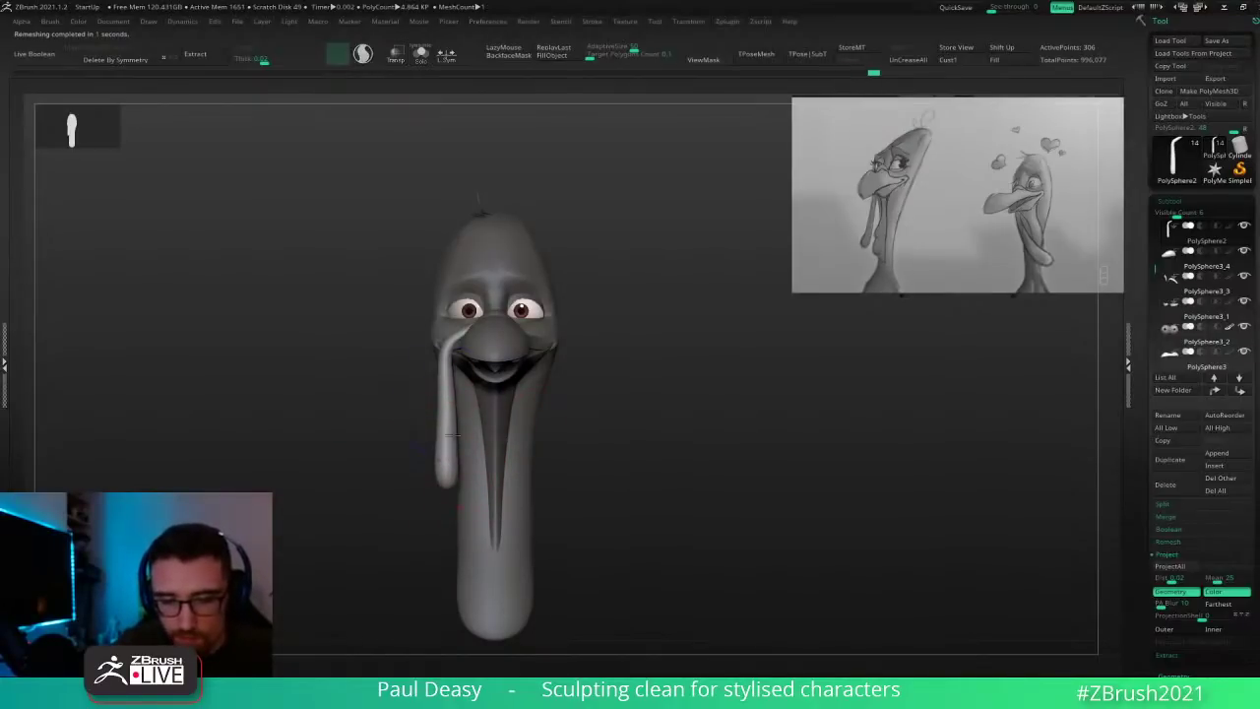
{"action": "key", "text": "space"}
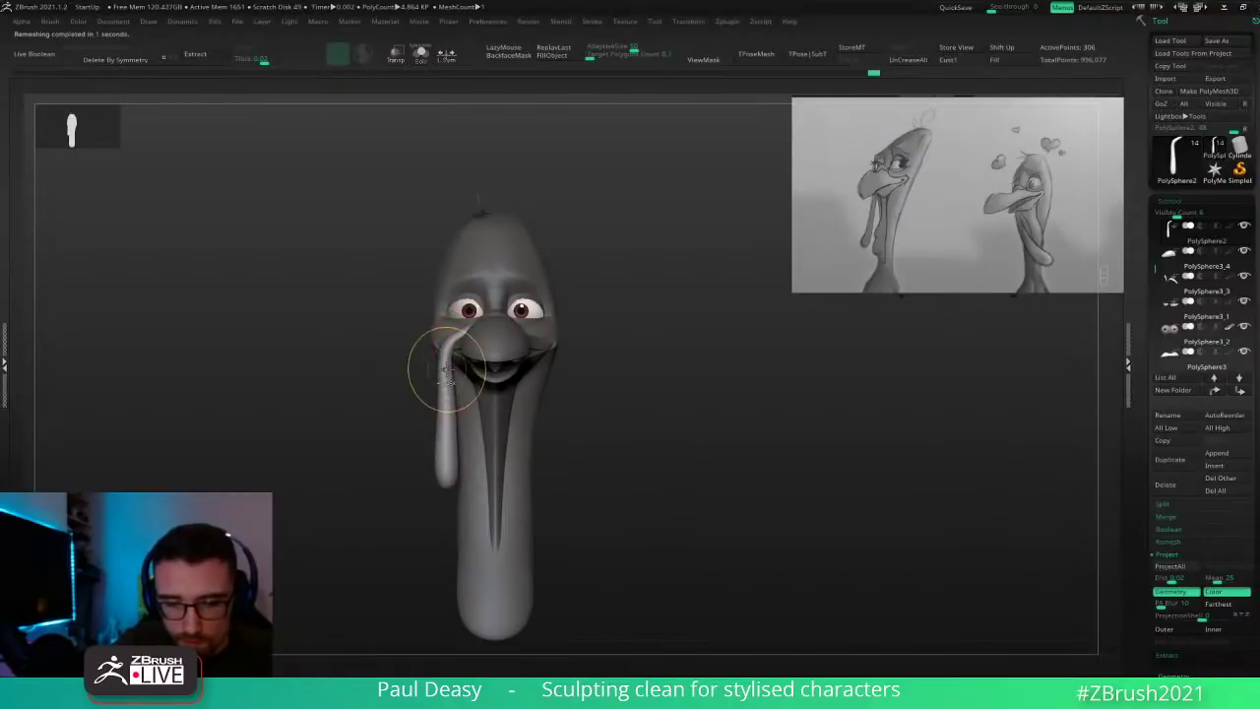
{"action": "mouse_move", "coordinate": [449, 369]}
{"action": "left_mouse_down", "text": "shift"}
{"action": "mouse_move", "coordinate": [446, 382]}
{"action": "mouse_move", "coordinate": [448, 366]}
{"action": "left_mouse_up", "text": "shift"}
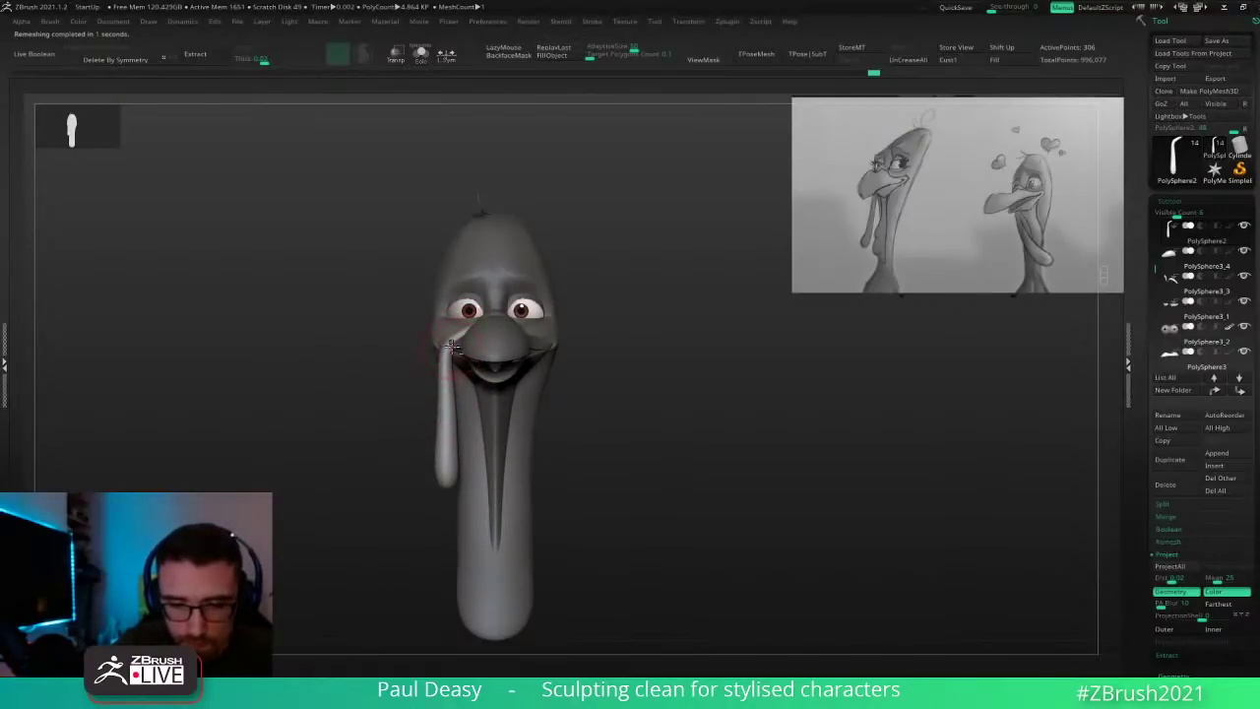
Step: Insert an edge loop at the wattle's bend with ZModeler and return to the Move brush
{"action": "key", "text": "shift+f"}
{"action": "mouse_move", "coordinate": [451, 347]}
{"action": "right_mouse_down", "text": "ctrl"}
{"action": "mouse_move", "coordinate": [453, 409]}
{"action": "mouse_move", "coordinate": [468, 405]}
{"action": "right_mouse_up", "text": "ctrl"}
{"action": "key", "text": "b"}
{"action": "key", "text": "z"}
{"action": "key", "text": "m"}
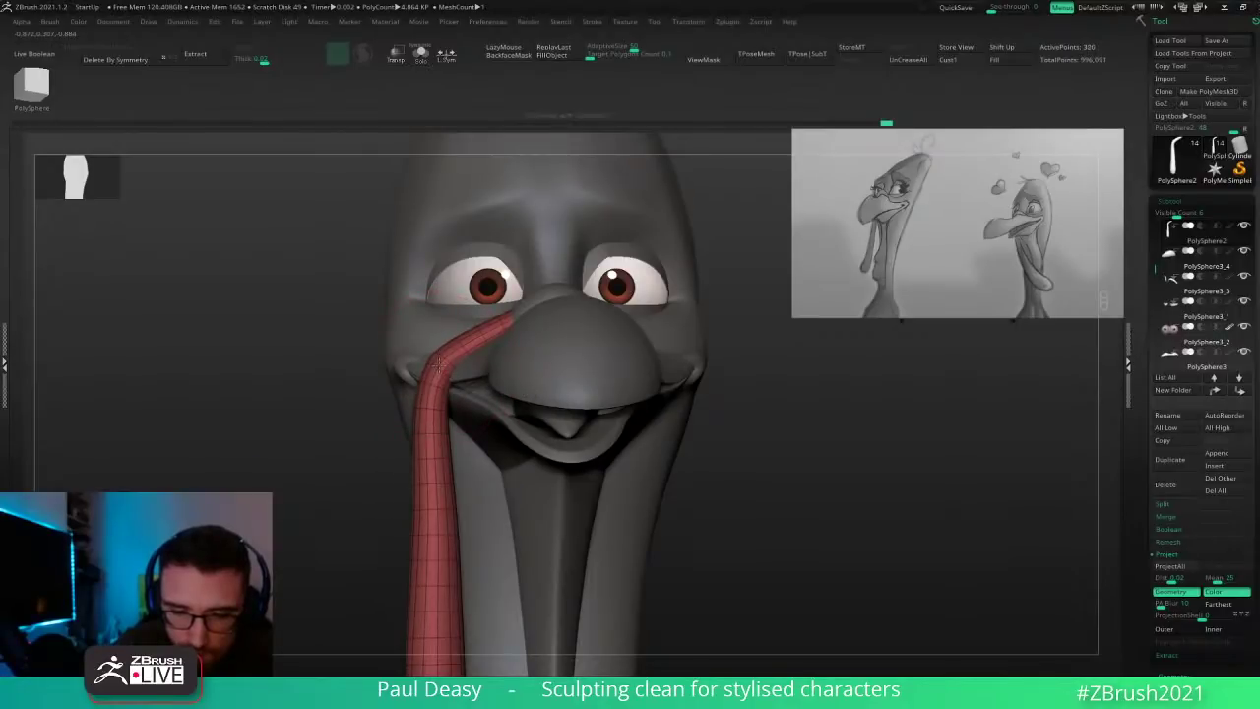
{"action": "key", "text": "b"}
{"action": "key", "text": "m"}
{"action": "key", "text": "v"}
Step: Reshape the wattle's upper bend with the Move brush so it drapes over the cheek beside the beak
{"action": "key", "text": "space"}
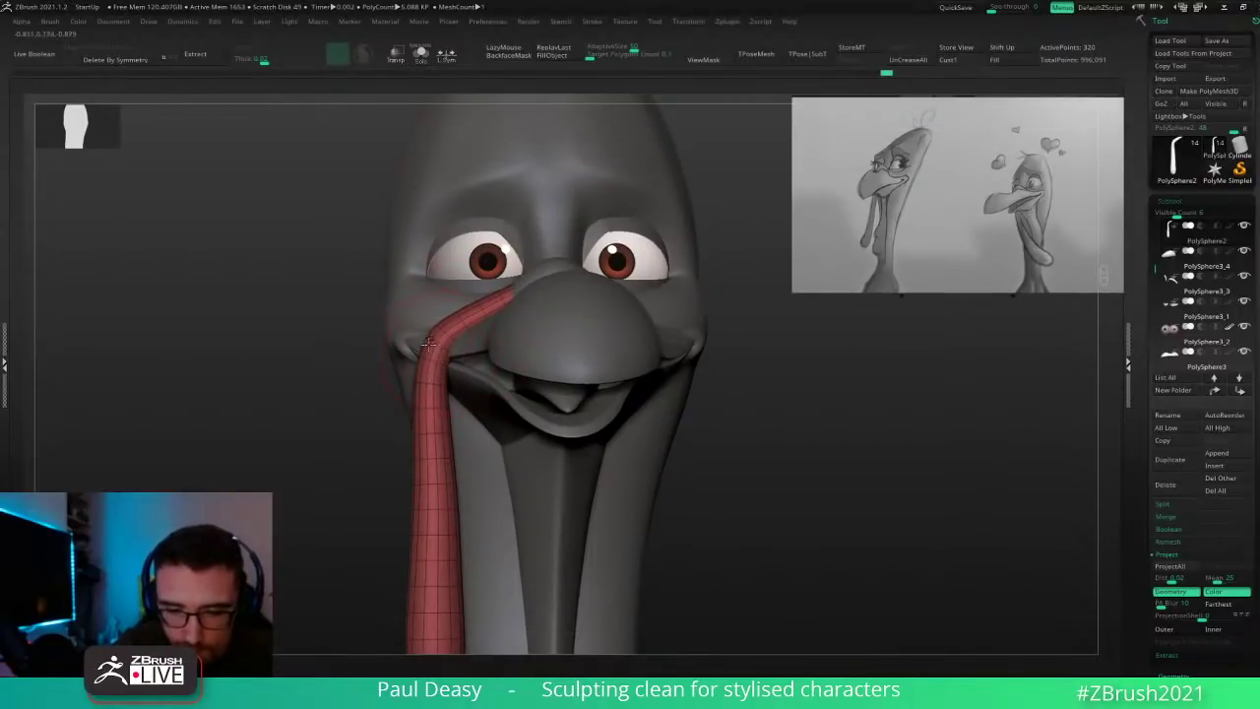
{"action": "right_click_drag", "start_coordinate": [449, 344], "coordinate": [439, 355]}
{"action": "key", "text": "space"}
{"action": "key", "text": "space"}
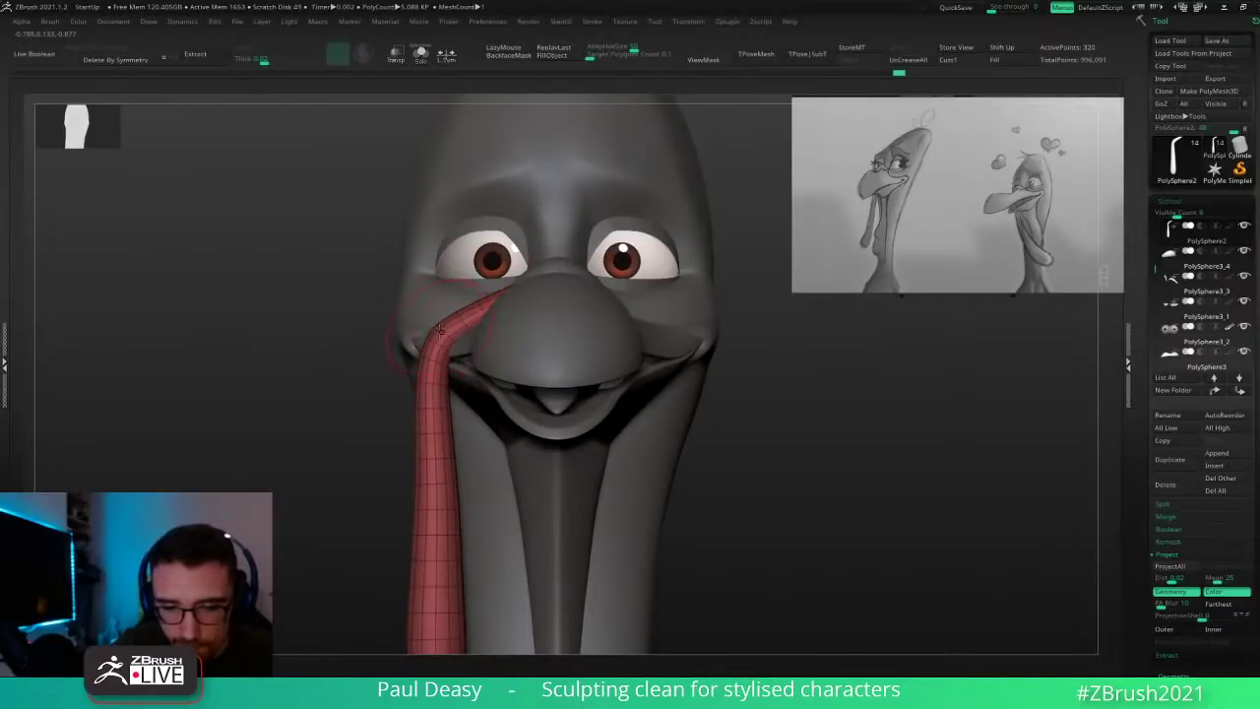
{"action": "key", "text": "shift+f"}
{"action": "left_click_drag", "start_coordinate": [800, 448], "coordinate": [783, 369], "text": "alt"}
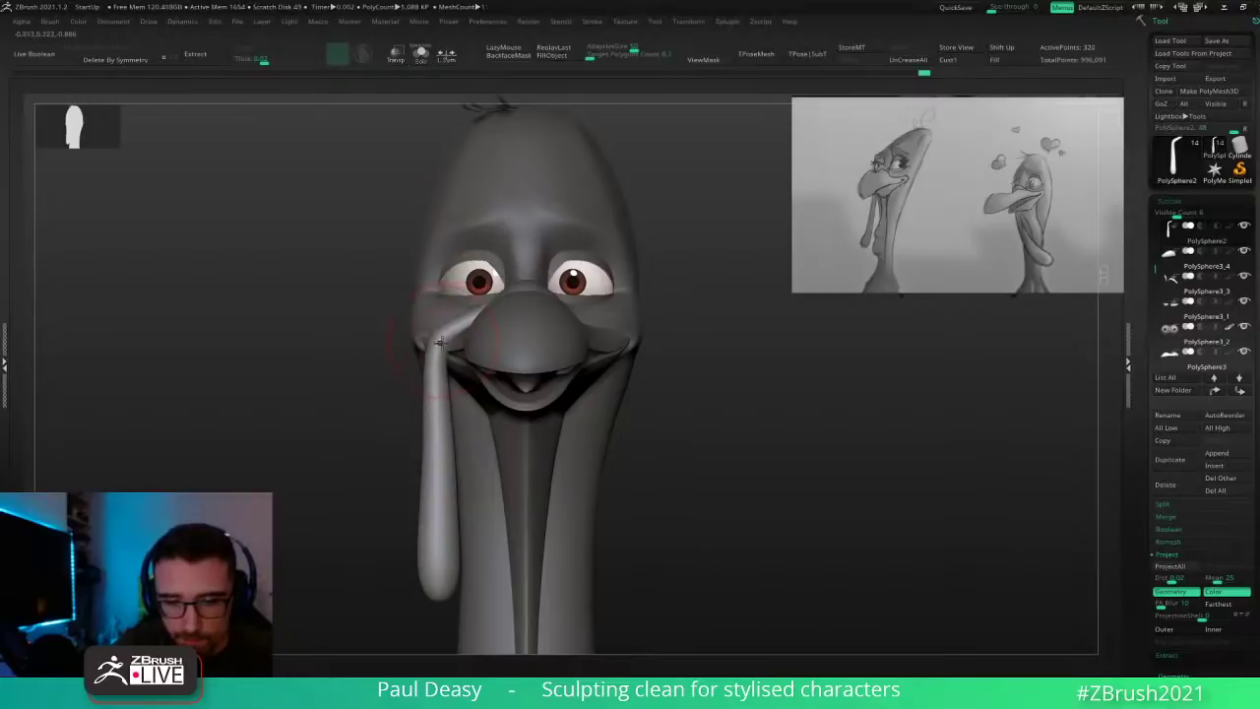
{"action": "left_click_drag", "start_coordinate": [447, 366], "coordinate": [439, 380]}
{"action": "key", "text": "space"}
Step: Select the head mesh PolySphere1_1 and work along the brow above the eye toward the forehead's centre
{"action": "mouse_move", "coordinate": [733, 445]}
{"action": "left_mouse_down", "text": "alt"}
{"action": "mouse_move", "coordinate": [641, 397]}
{"action": "mouse_move", "coordinate": [695, 408]}
{"action": "mouse_move", "coordinate": [691, 433]}
{"action": "left_mouse_up", "text": "alt"}
{"action": "left_click_drag", "start_coordinate": [572, 327], "coordinate": [577, 337], "text": "alt"}
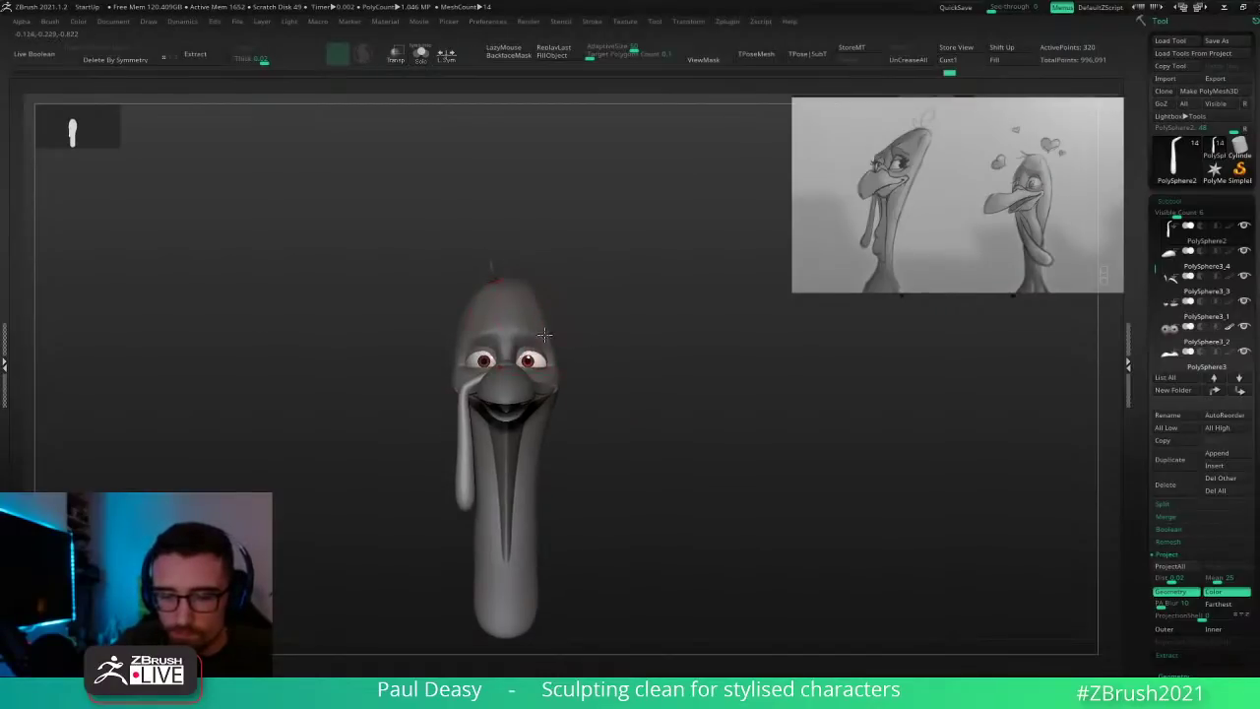
{"action": "right_click_drag", "start_coordinate": [545, 334], "coordinate": [723, 379], "text": "ctrl"}
{"action": "right_click_drag", "start_coordinate": [724, 379], "coordinate": [677, 376]}
{"action": "left_click", "coordinate": [623, 315], "text": "alt"}
{"action": "right_click_drag", "start_coordinate": [625, 314], "coordinate": [585, 322], "text": "alt"}
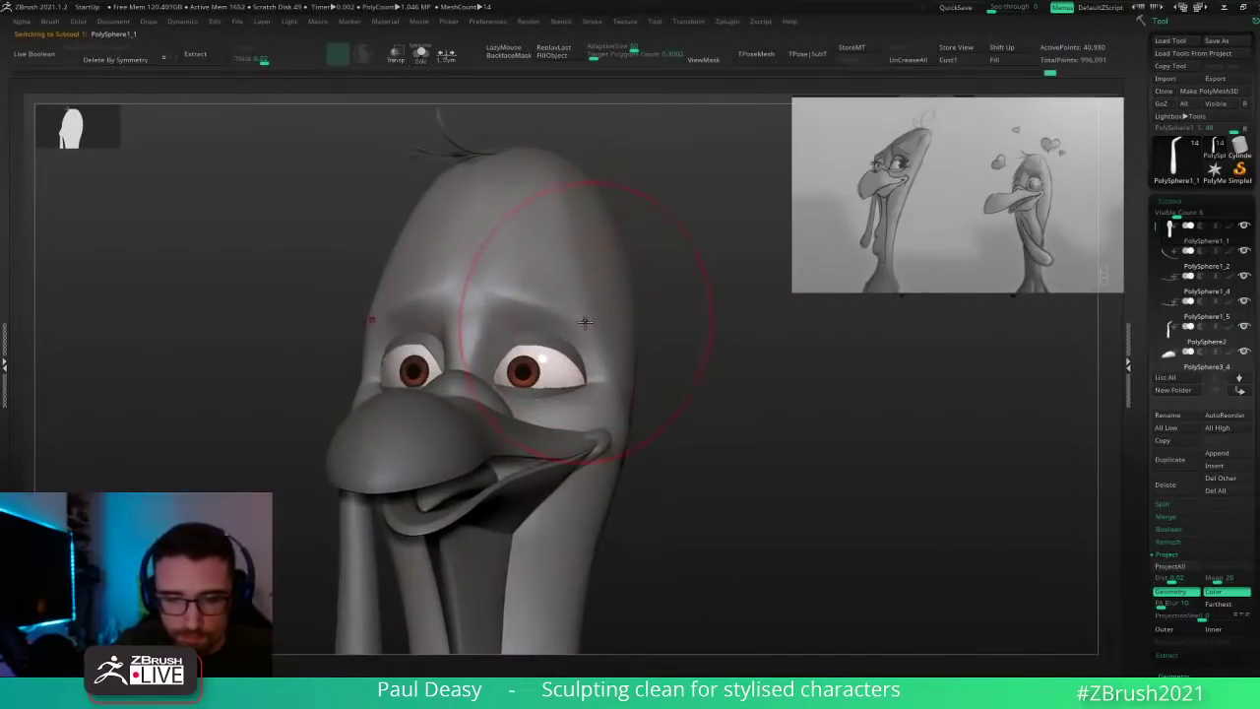
{"action": "key", "text": "1"}
{"action": "left_click_drag", "start_coordinate": [570, 313], "coordinate": [490, 286]}
{"action": "right_click_drag", "start_coordinate": [492, 285], "coordinate": [502, 314], "text": "ctrl"}
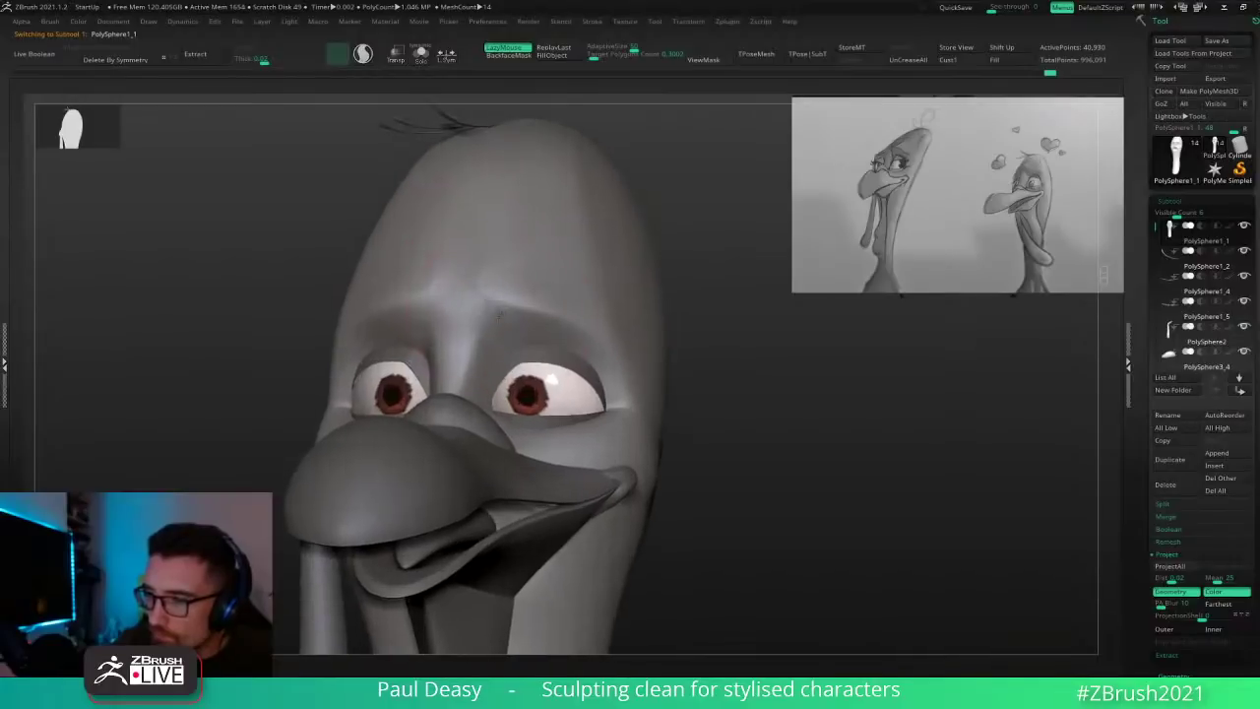
Step: Sculpt a soft crease just above the inner brow and subdivide the head mesh once
{"action": "key", "text": "space"}
{"action": "key", "text": "space"}
{"action": "left_click_drag", "start_coordinate": [492, 270], "coordinate": [465, 254]}
{"action": "key", "text": "space"}
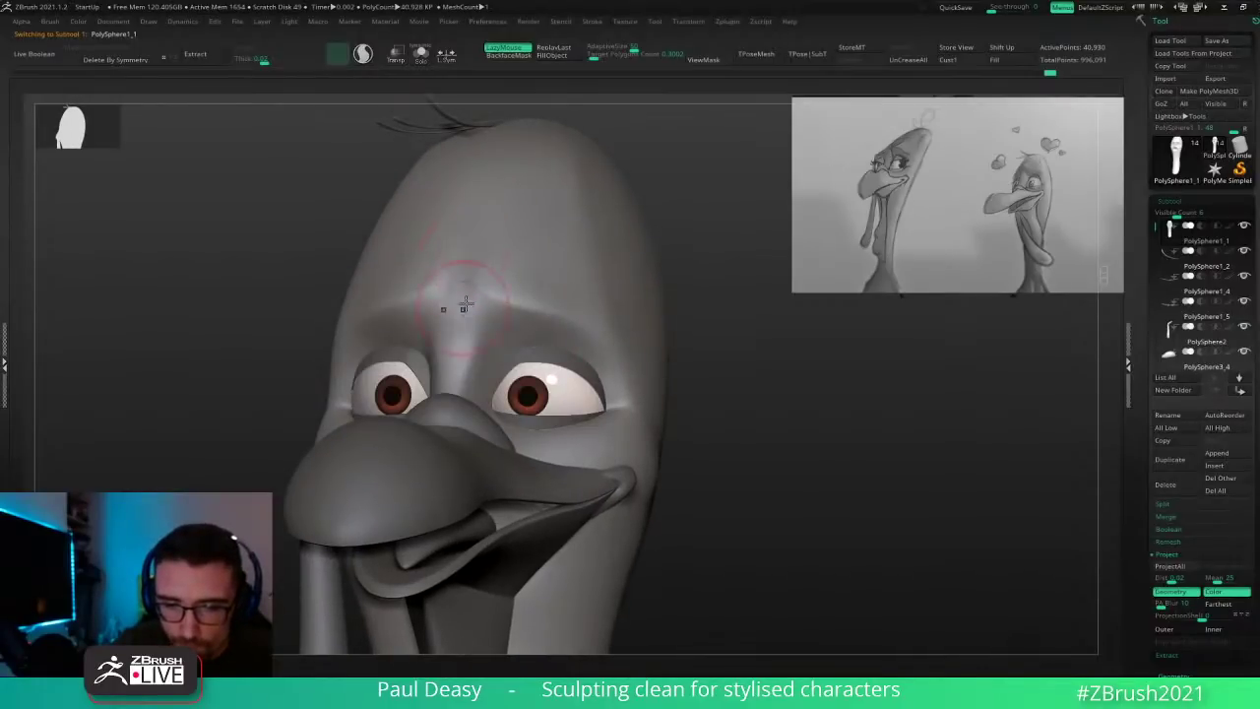
{"action": "key", "text": "ctrl+d"}
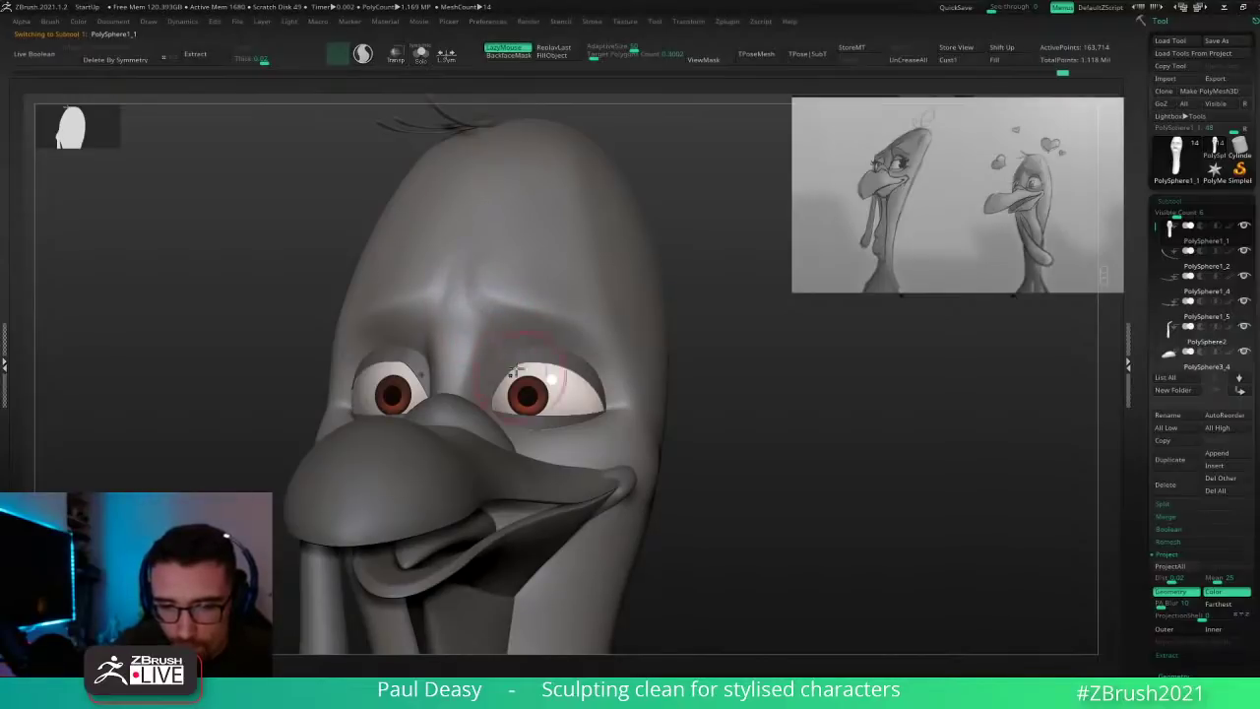
Step: Shape a small wrinkle between the inner brows above the bridge of the beak
{"action": "right_click_drag", "start_coordinate": [589, 329], "coordinate": [522, 321]}
{"action": "mouse_move", "coordinate": [515, 318]}
{"action": "left_mouse_down", "text": "ctrl"}
{"action": "mouse_move", "coordinate": [490, 313]}
{"action": "mouse_move", "coordinate": [476, 329]}
{"action": "left_mouse_up", "text": "ctrl"}
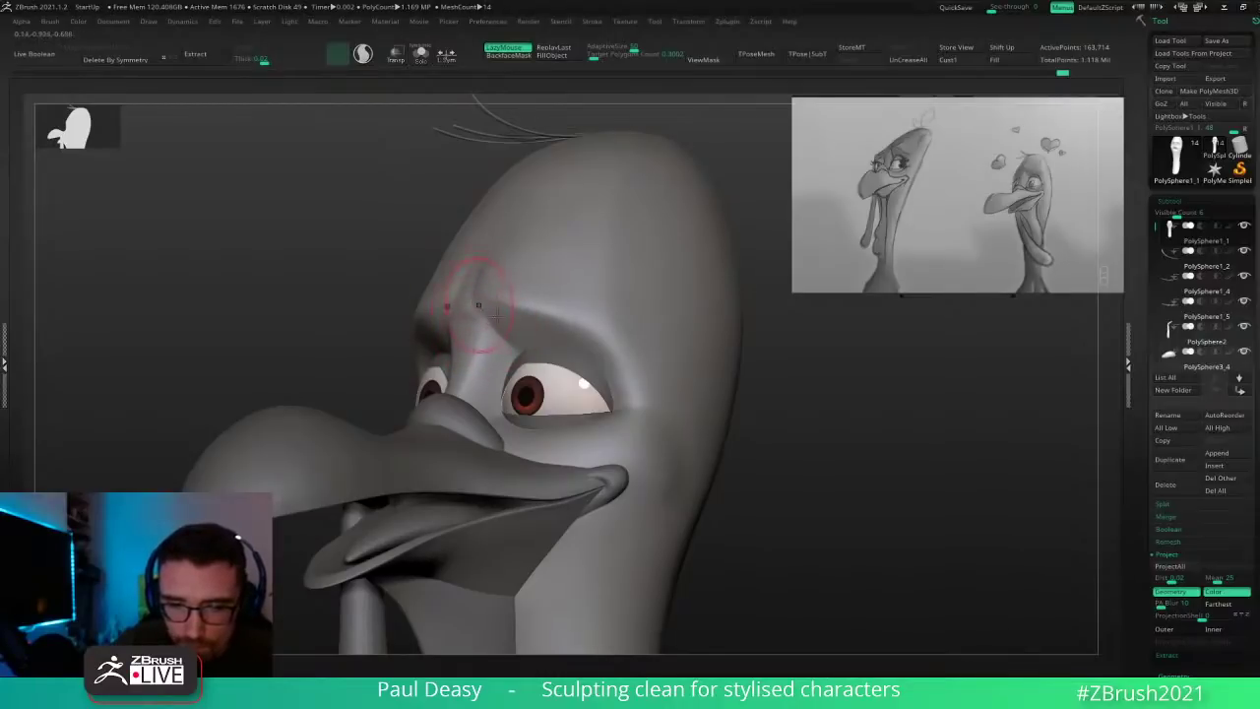
{"action": "right_click_drag", "start_coordinate": [495, 313], "coordinate": [563, 307]}
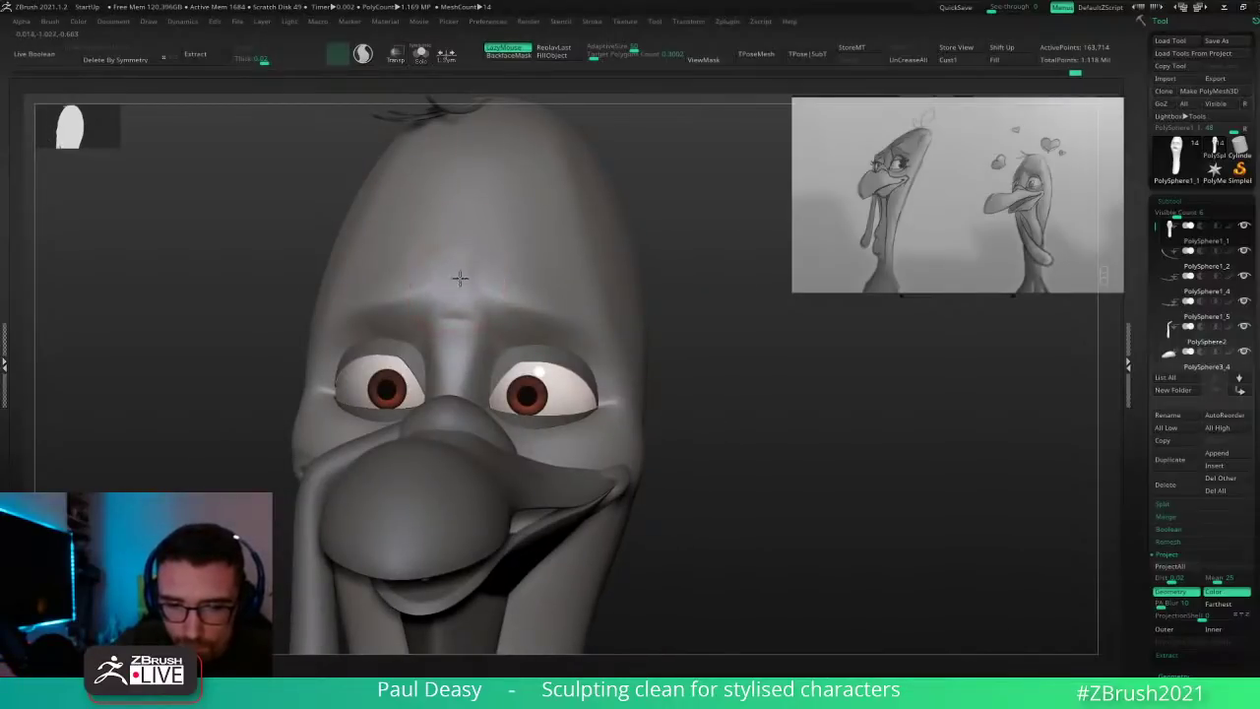
{"action": "right_click_drag", "start_coordinate": [493, 262], "coordinate": [443, 257]}
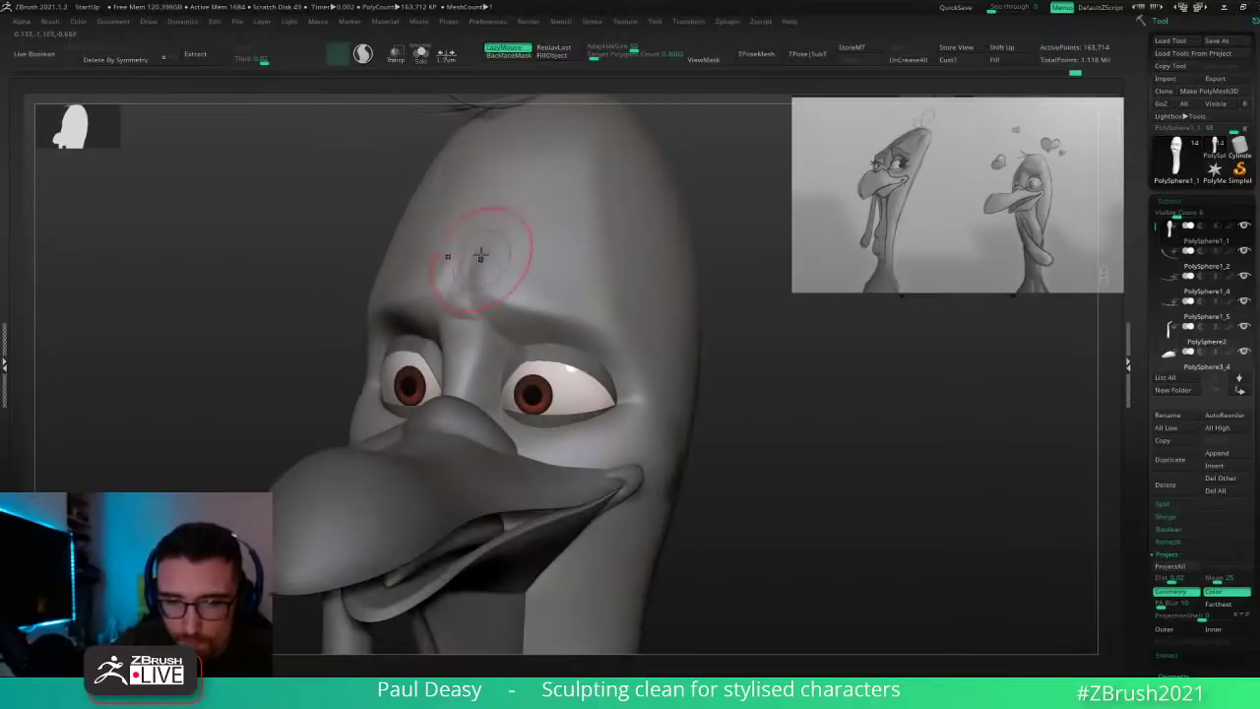
Step: Carve a furrow curving from the inner brow up onto the forehead, redoing strokes that do not fit
{"action": "key", "text": "space"}
{"action": "mouse_move", "coordinate": [480, 258]}
{"action": "left_mouse_down"}
{"action": "mouse_move", "coordinate": [468, 272]}
{"action": "mouse_move", "coordinate": [540, 182]}
{"action": "mouse_move", "coordinate": [521, 240]}
{"action": "left_mouse_up"}
{"action": "key", "text": "ctrl+z"}
{"action": "key", "text": "space"}
{"action": "key", "text": "ctrl+z"}
{"action": "key", "text": "ctrl+z"}
{"action": "key", "text": "space"}
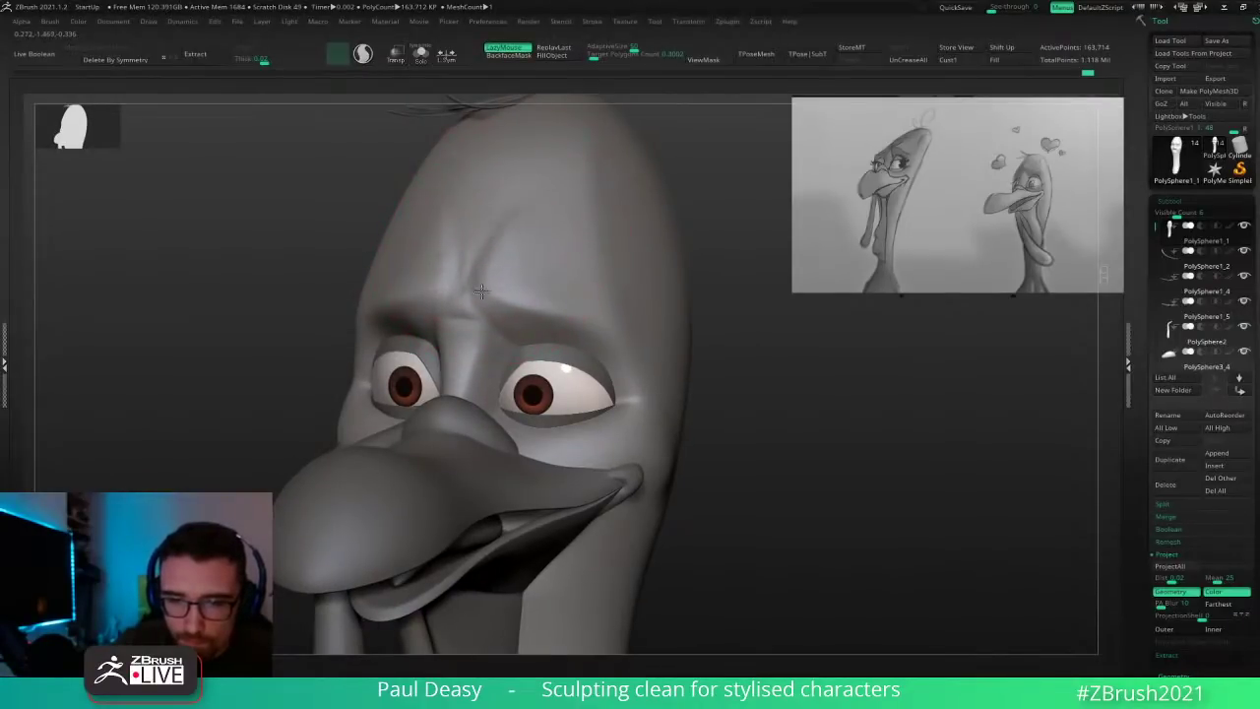
{"action": "mouse_move", "coordinate": [482, 291]}
{"action": "left_mouse_down"}
{"action": "mouse_move", "coordinate": [492, 274]}
{"action": "mouse_move", "coordinate": [498, 289]}
{"action": "mouse_move", "coordinate": [497, 258]}
{"action": "left_mouse_up"}
Step: Sharpen the inner brow crease with the DamStandard brush and adjust the socket edge at the eye's outer corner
{"action": "key", "text": "b"}
{"action": "key", "text": "d"}
{"action": "key", "text": "s"}
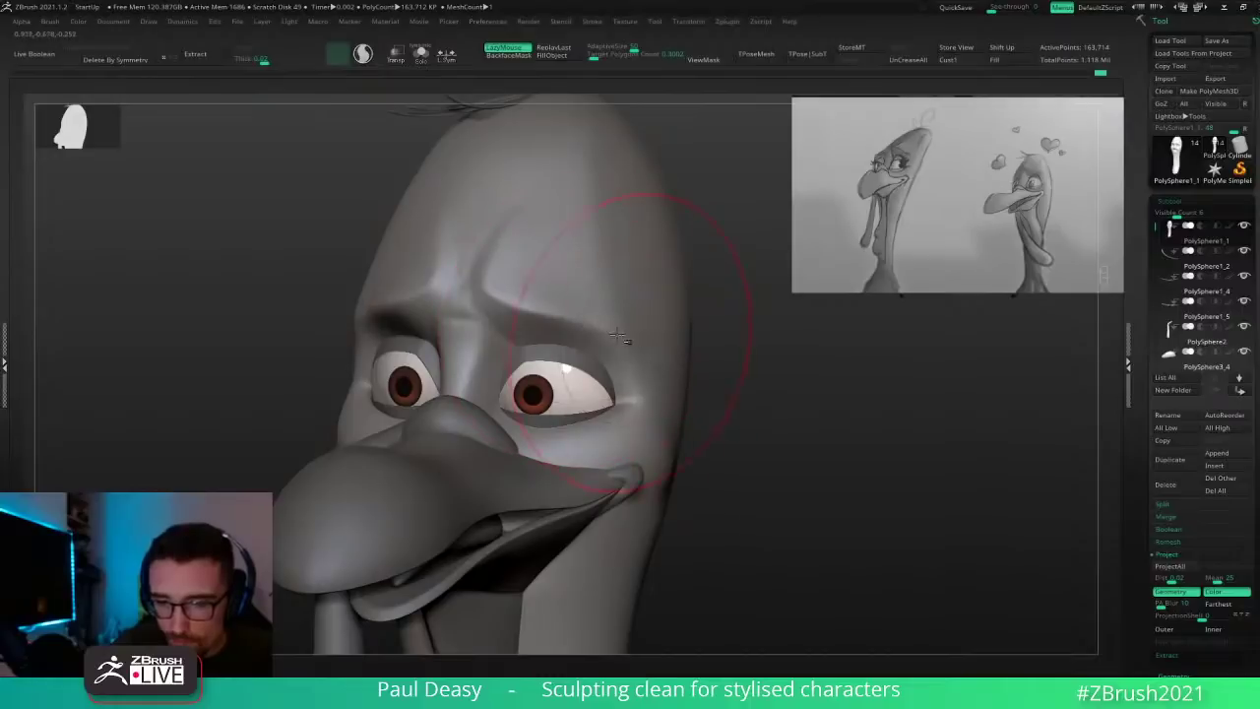
{"action": "mouse_move", "coordinate": [631, 353]}
{"action": "left_mouse_down"}
{"action": "mouse_move", "coordinate": [630, 397]}
{"action": "mouse_move", "coordinate": [638, 377]}
{"action": "mouse_move", "coordinate": [610, 362]}
{"action": "left_mouse_up"}
{"action": "key", "text": "space"}
{"action": "key", "text": "space"}
{"action": "right_click_drag", "start_coordinate": [611, 361], "coordinate": [596, 365], "text": "shift"}
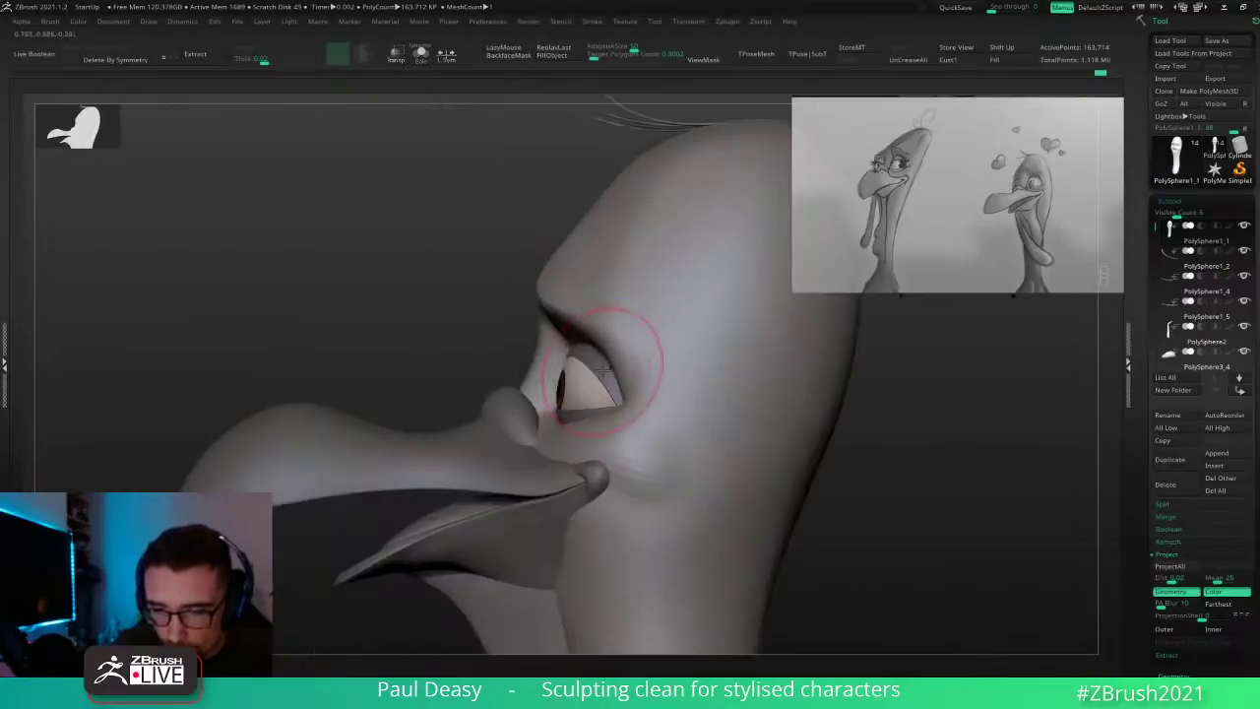
{"action": "mouse_move", "coordinate": [604, 365]}
{"action": "left_mouse_down"}
{"action": "mouse_move", "coordinate": [565, 350]}
{"action": "mouse_move", "coordinate": [581, 353]}
{"action": "left_mouse_up"}
{"action": "key", "text": "space"}
{"action": "key", "text": "ctrl+z"}
{"action": "key", "text": "ctrl+z"}
Step: Smooth the brow ridge above the eye from its inner end out to the temple
{"action": "right_click_drag", "start_coordinate": [588, 340], "coordinate": [691, 337]}
{"action": "left_click_drag", "start_coordinate": [509, 337], "coordinate": [536, 335], "text": "shift"}
{"action": "right_click_drag", "start_coordinate": [539, 336], "coordinate": [589, 329], "text": "shift"}
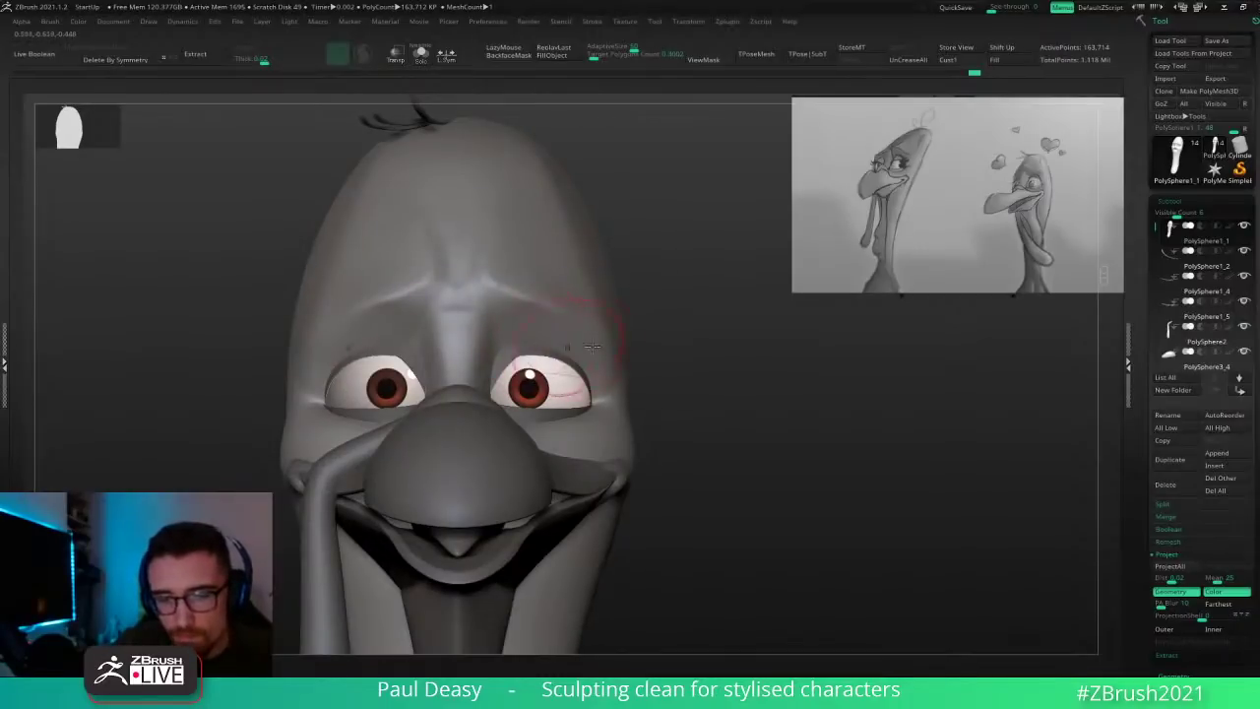
{"action": "right_click_drag", "start_coordinate": [690, 364], "coordinate": [617, 344]}
{"action": "left_click_drag", "start_coordinate": [602, 309], "coordinate": [597, 298], "text": "shift"}
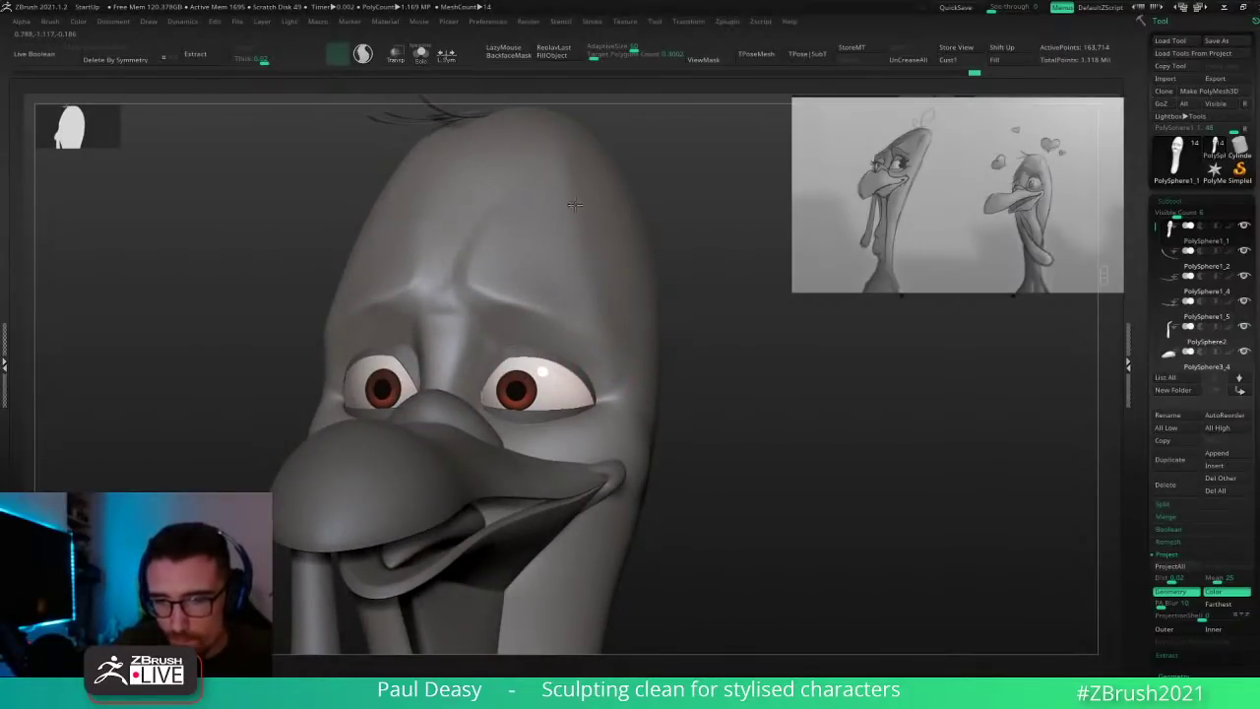
Step: Drop the head mesh two subdivision levels and smooth the side of the forehead above the brow
{"action": "key", "text": "shift+d"}
{"action": "key", "text": "shift+d"}
{"action": "mouse_move", "coordinate": [574, 205]}
{"action": "left_mouse_down", "text": "shift"}
{"action": "mouse_move", "coordinate": [585, 258]}
{"action": "mouse_move", "coordinate": [603, 211]}
{"action": "mouse_move", "coordinate": [588, 235]}
{"action": "mouse_move", "coordinate": [595, 266]}
{"action": "left_mouse_up", "text": "shift"}
{"action": "key", "text": "space"}
{"action": "left_click_drag", "start_coordinate": [726, 331], "coordinate": [737, 347]}
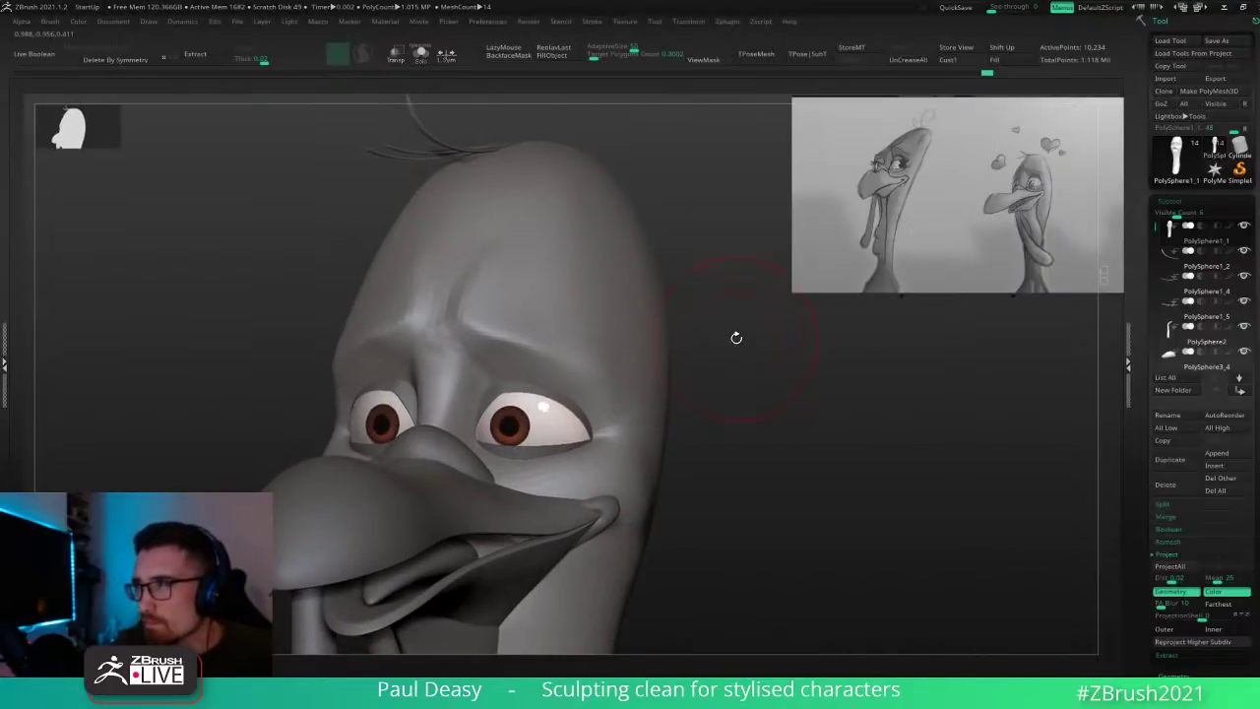
{"action": "right_click_drag", "start_coordinate": [737, 338], "coordinate": [732, 337]}
{"action": "left_click_drag", "start_coordinate": [727, 343], "coordinate": [721, 330]}
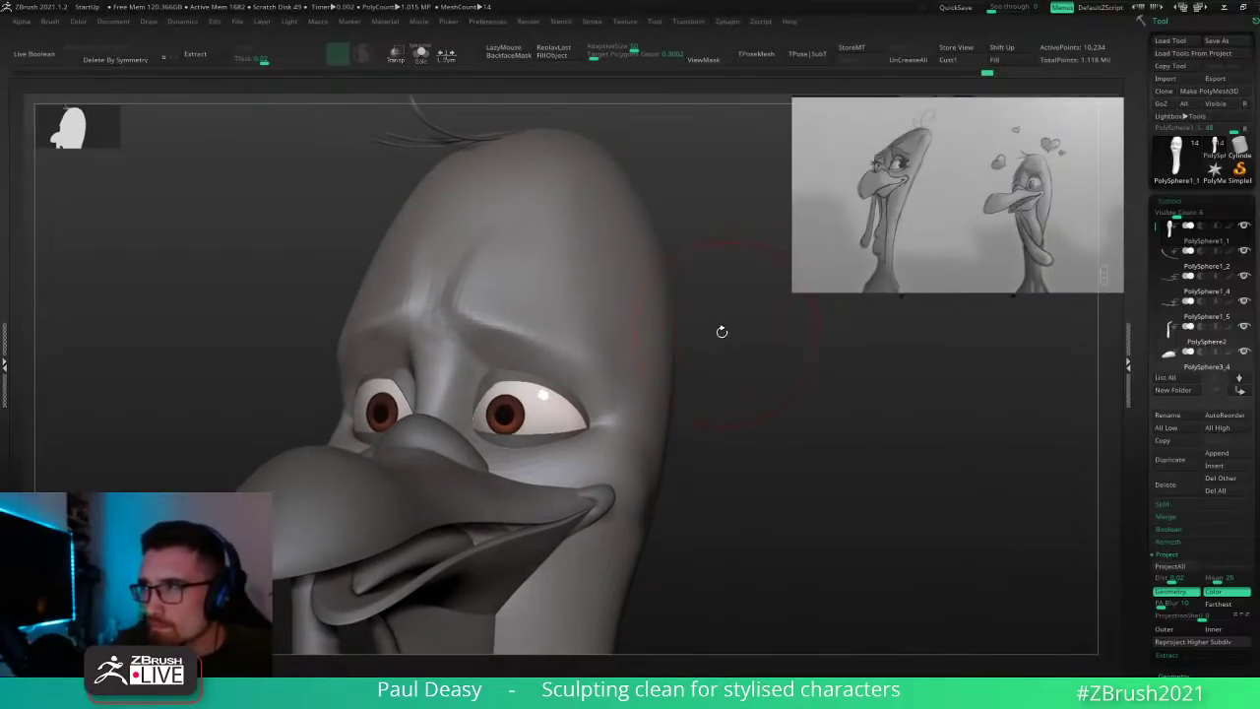
Step: Refine the broad form of the forehead and outer brow at the low subdivision level
{"action": "key", "text": "space"}
{"action": "left_click_drag", "start_coordinate": [592, 277], "coordinate": [573, 202]}
{"action": "left_click_drag", "start_coordinate": [711, 347], "coordinate": [738, 327]}
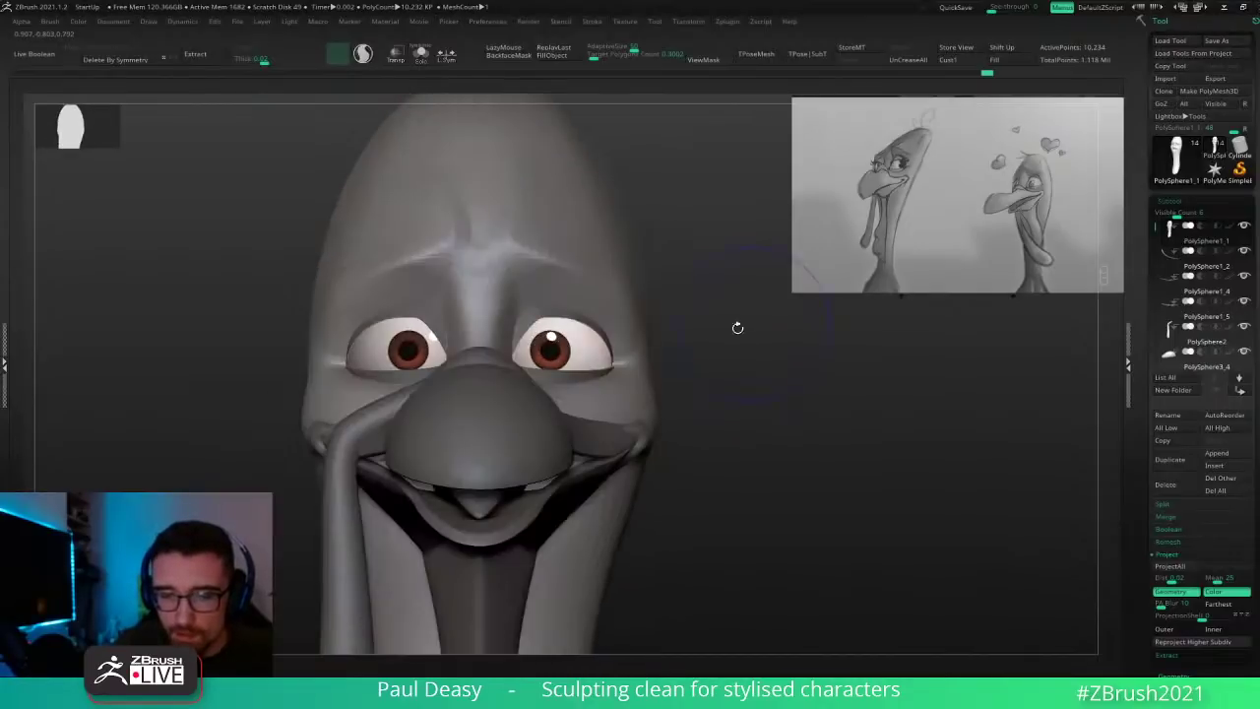
{"action": "key", "text": "space"}
{"action": "right_click", "coordinate": [582, 290]}
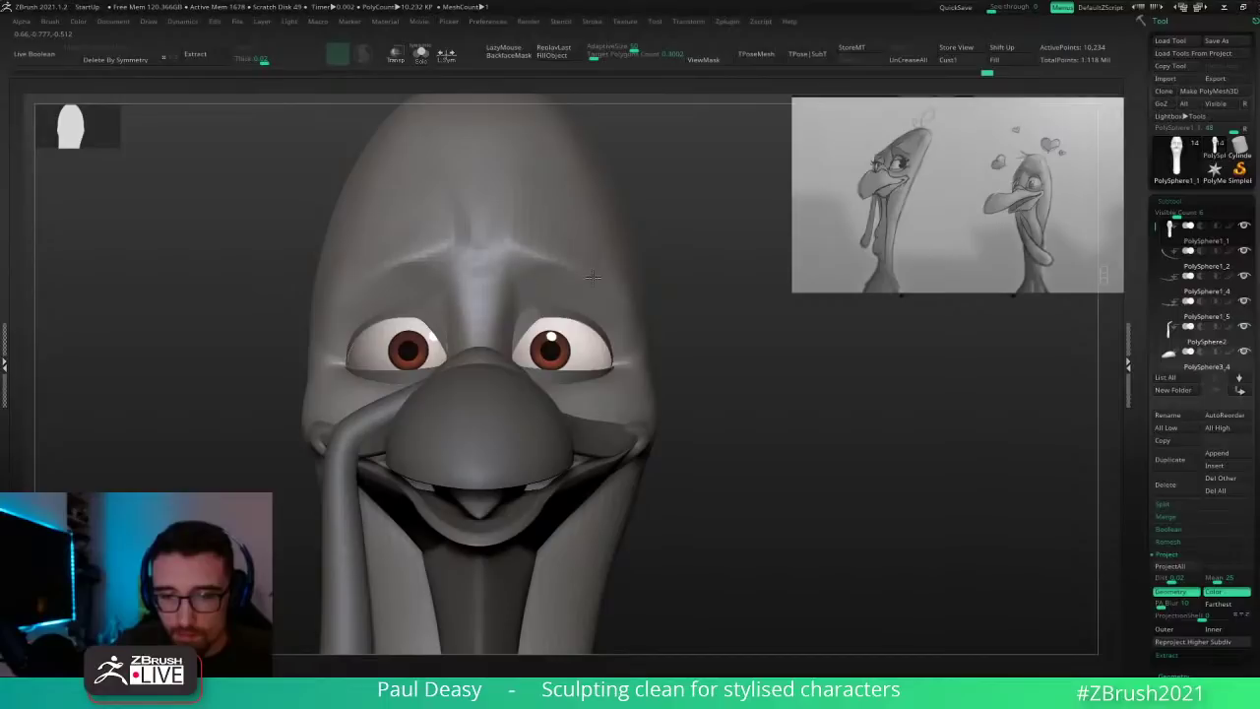
{"action": "right_click_drag", "start_coordinate": [537, 244], "coordinate": [528, 246]}
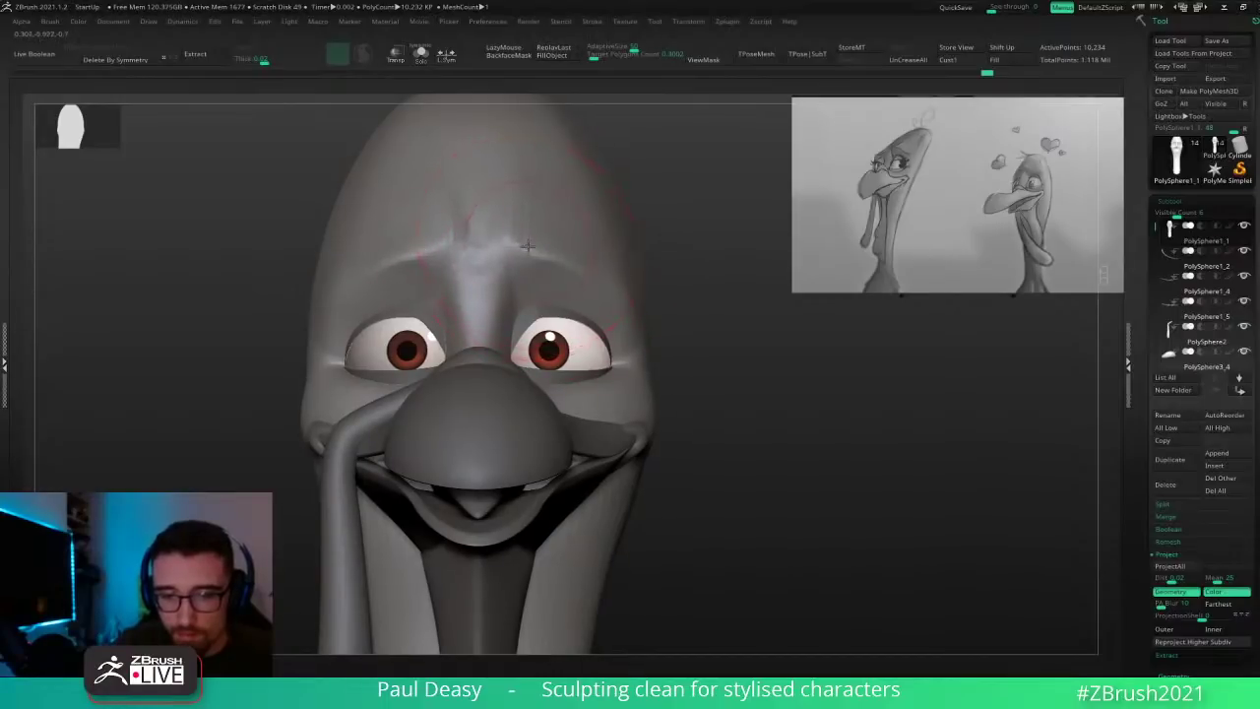
Step: Select the upper eyelid mesh PolySphere3_3 and adjust its fit over the eyeball from the side
{"action": "left_click_drag", "start_coordinate": [705, 375], "coordinate": [693, 333], "text": "alt"}
{"action": "left_click", "coordinate": [553, 292], "text": "alt"}
{"action": "right_click_drag", "start_coordinate": [552, 291], "coordinate": [558, 309]}
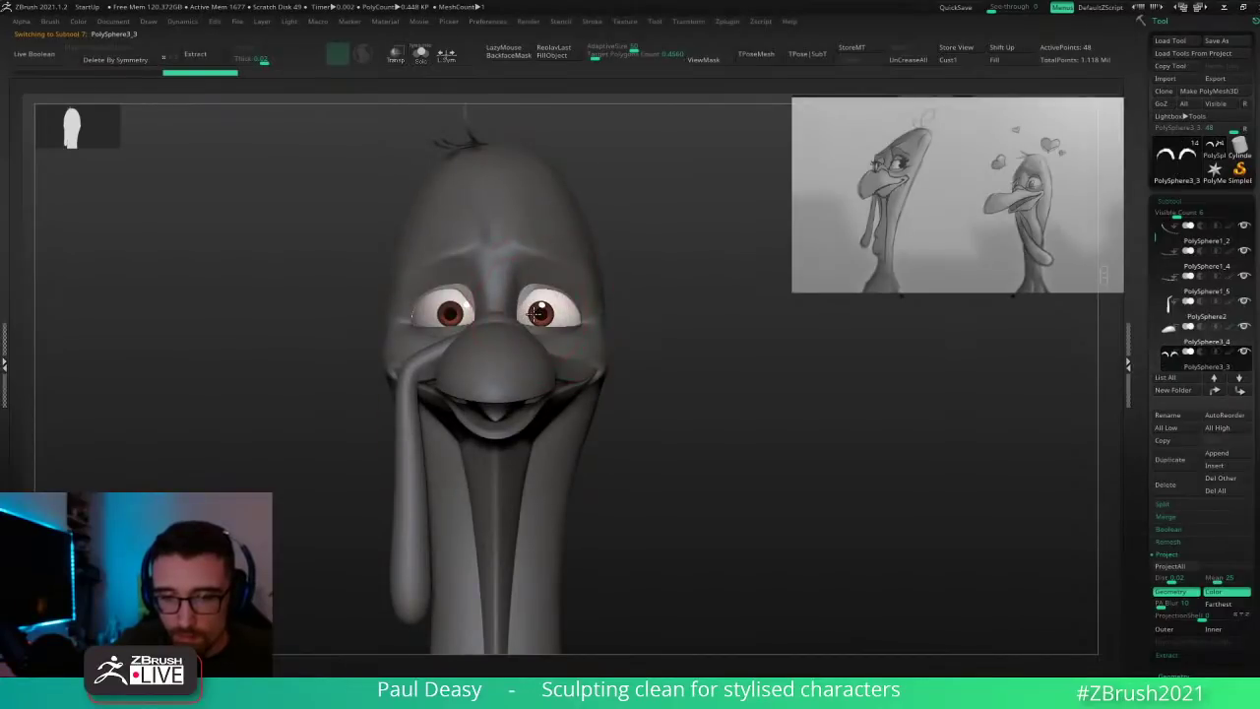
{"action": "key", "text": "ctrl+shift+z"}
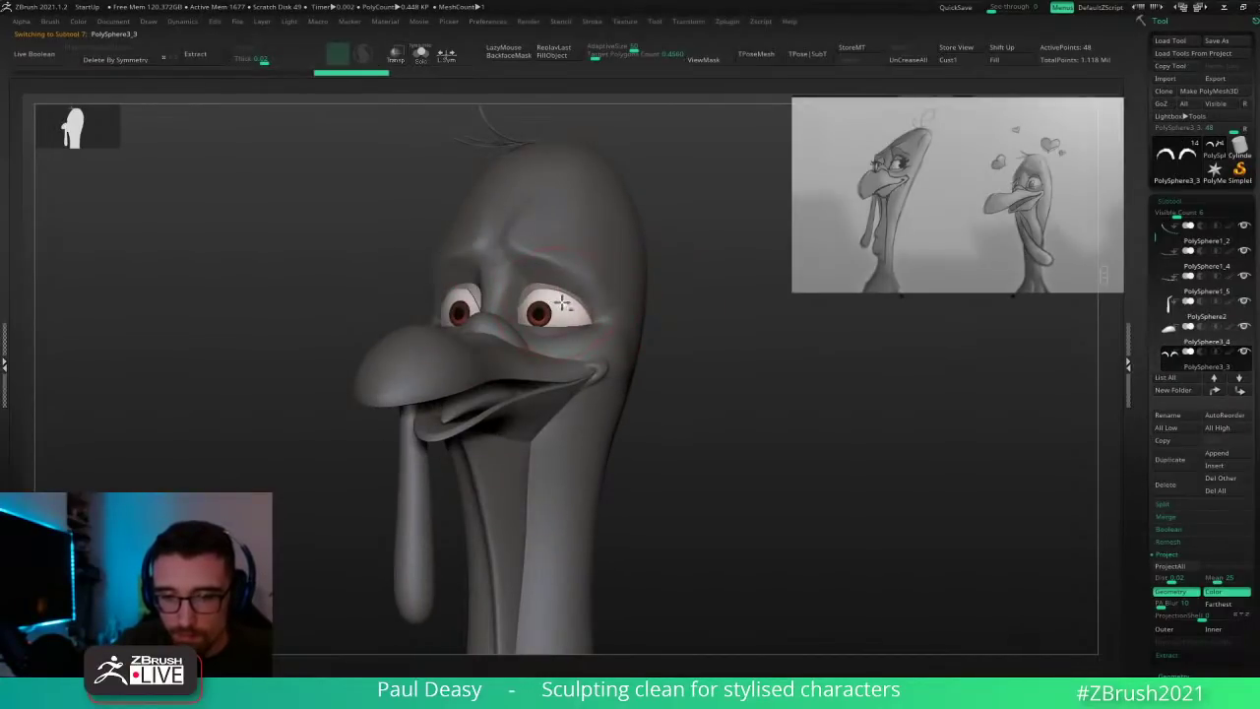
{"action": "key", "text": "ctrl+shift+z"}
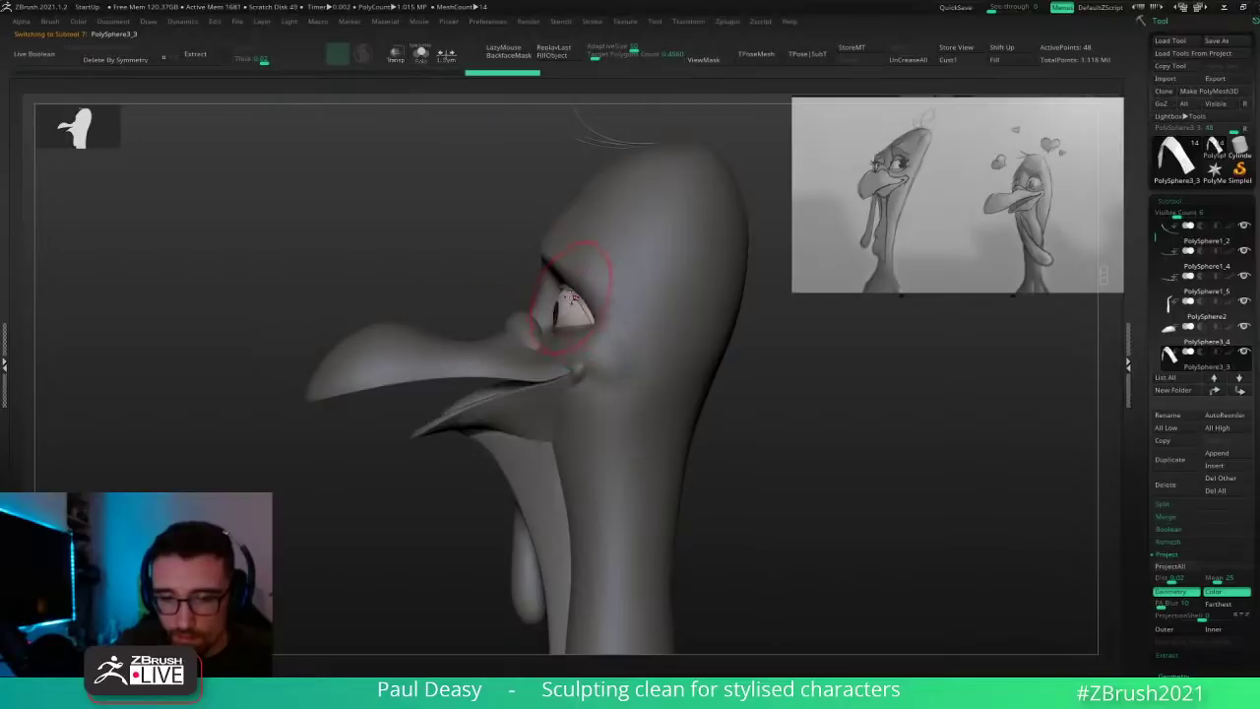
{"action": "key", "text": "space"}
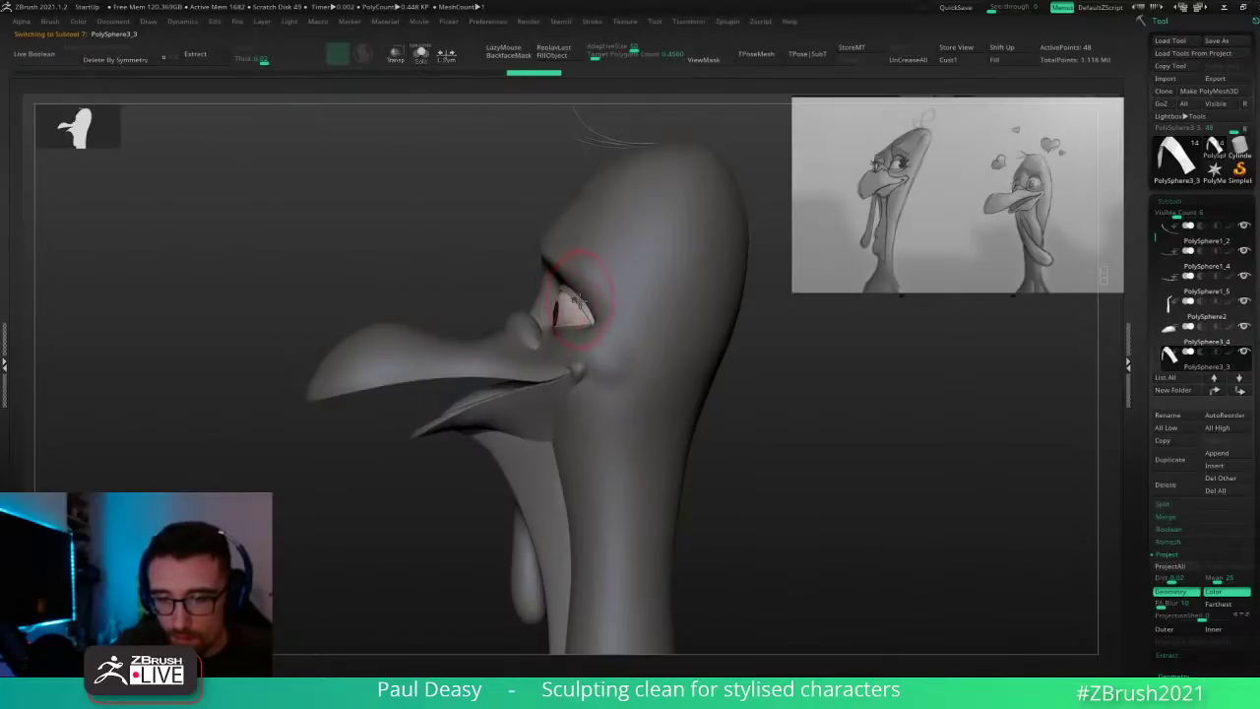
{"action": "left_click_drag", "start_coordinate": [774, 408], "coordinate": [789, 433]}
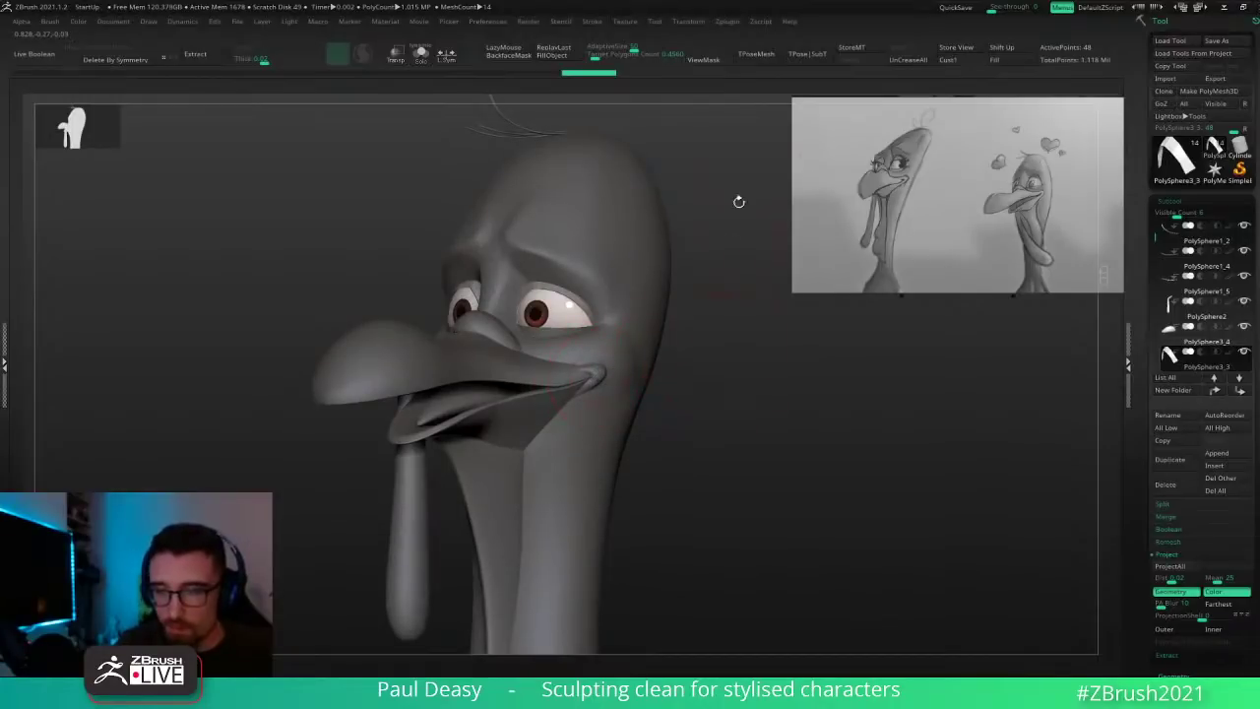
Step: Create a TPoseMesh of the whole character and mask everything except the upper and lower beak
{"action": "left_click", "coordinate": [758, 55]}
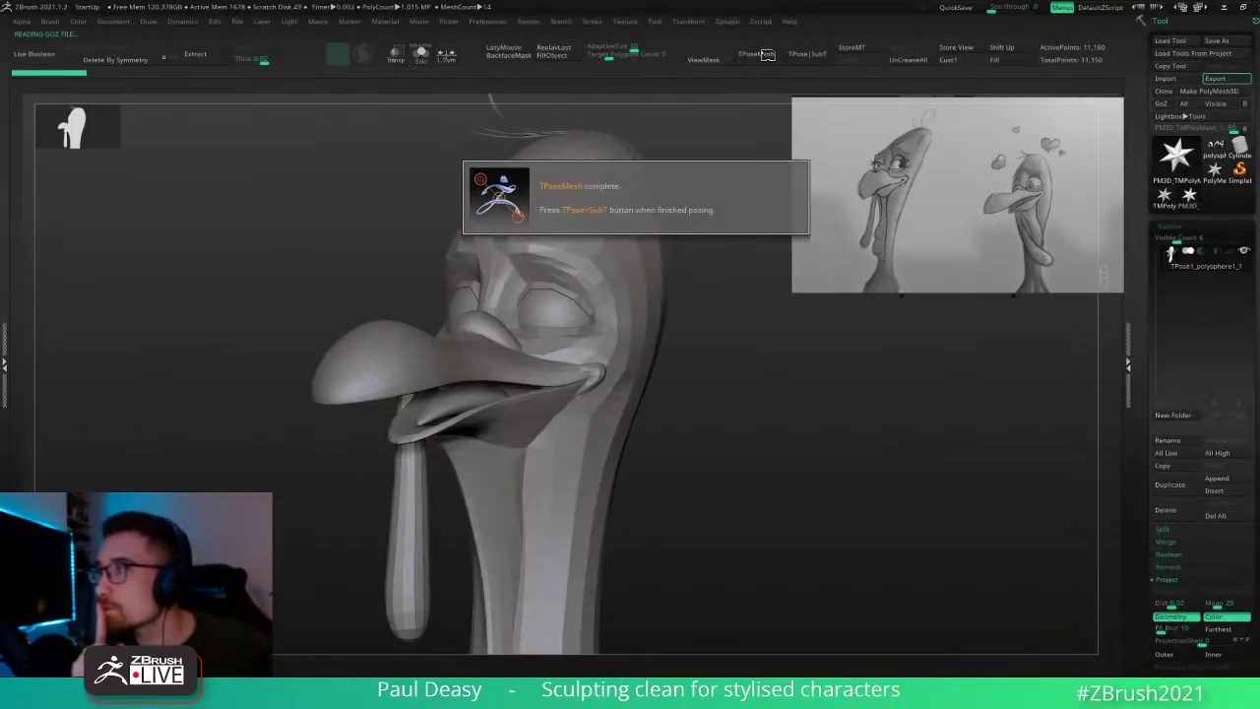
{"action": "left_click", "coordinate": [563, 377], "text": "ctrl+shift"}
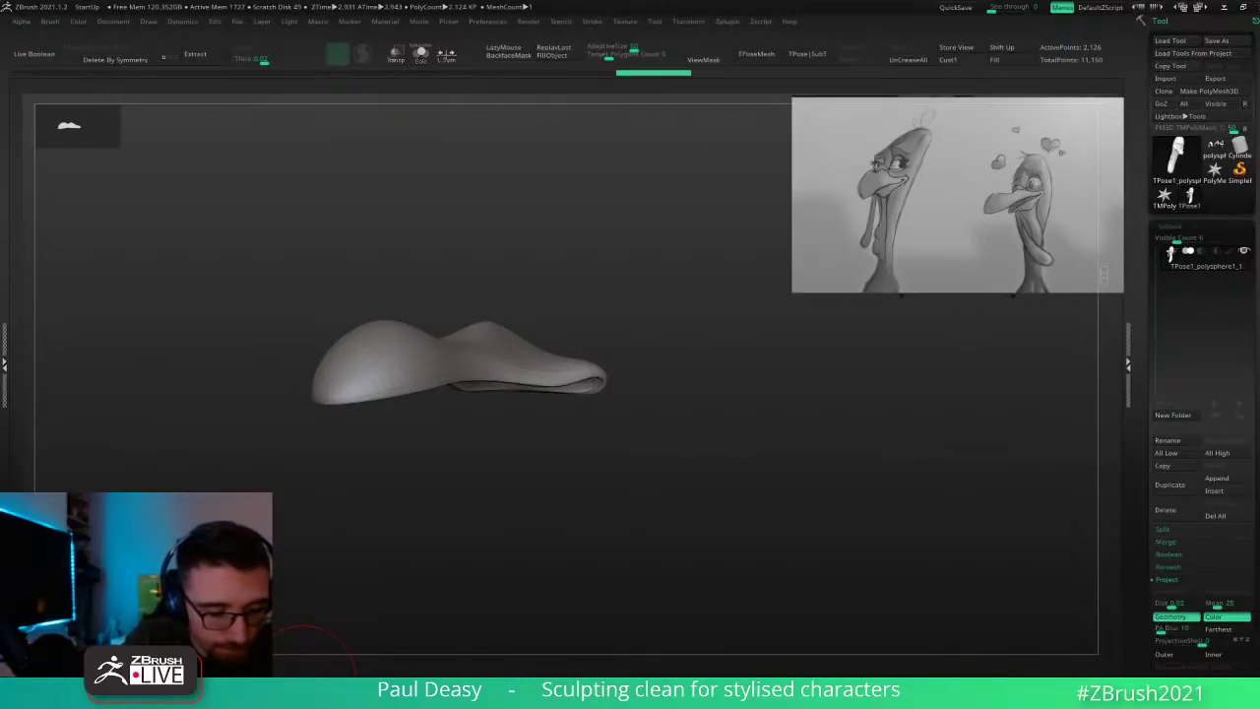
{"action": "left_click_drag", "start_coordinate": [441, 531], "coordinate": [736, 532], "text": "ctrl+shift"}
{"action": "left_click", "coordinate": [589, 383], "text": "ctrl+shift"}
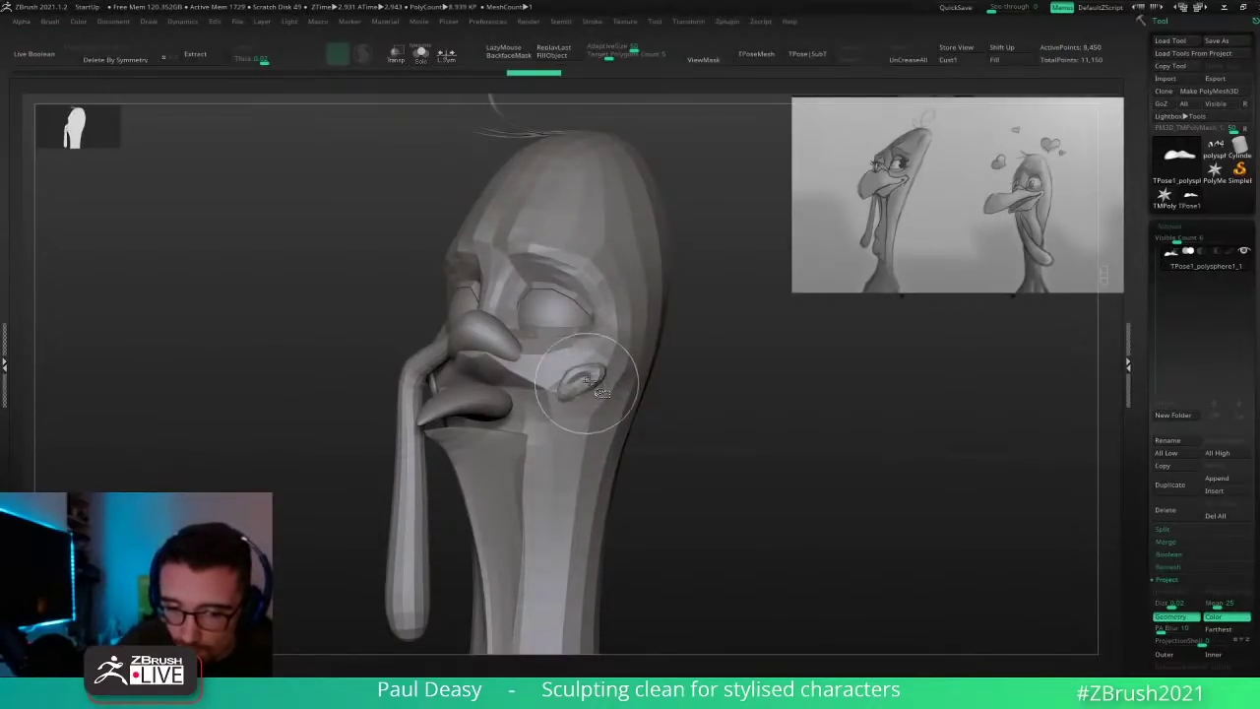
{"action": "left_click", "coordinate": [777, 411], "text": "ctrl"}
{"action": "left_click", "coordinate": [777, 412], "text": "ctrl+shift"}
Step: Pull the corner of the mouth upward with the Move brush and adjust the beak edge beside it
{"action": "key", "text": "space"}
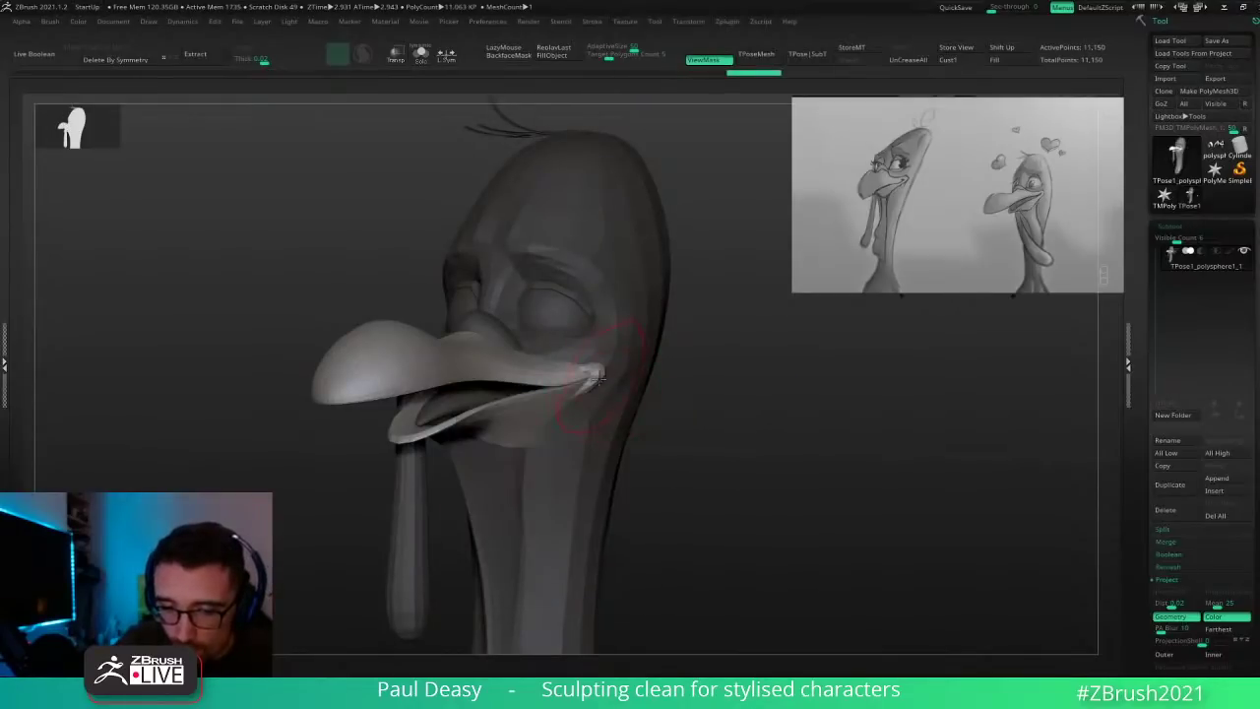
{"action": "left_click_drag", "start_coordinate": [600, 378], "coordinate": [626, 345]}
{"action": "right_click_drag", "start_coordinate": [612, 366], "coordinate": [563, 382]}
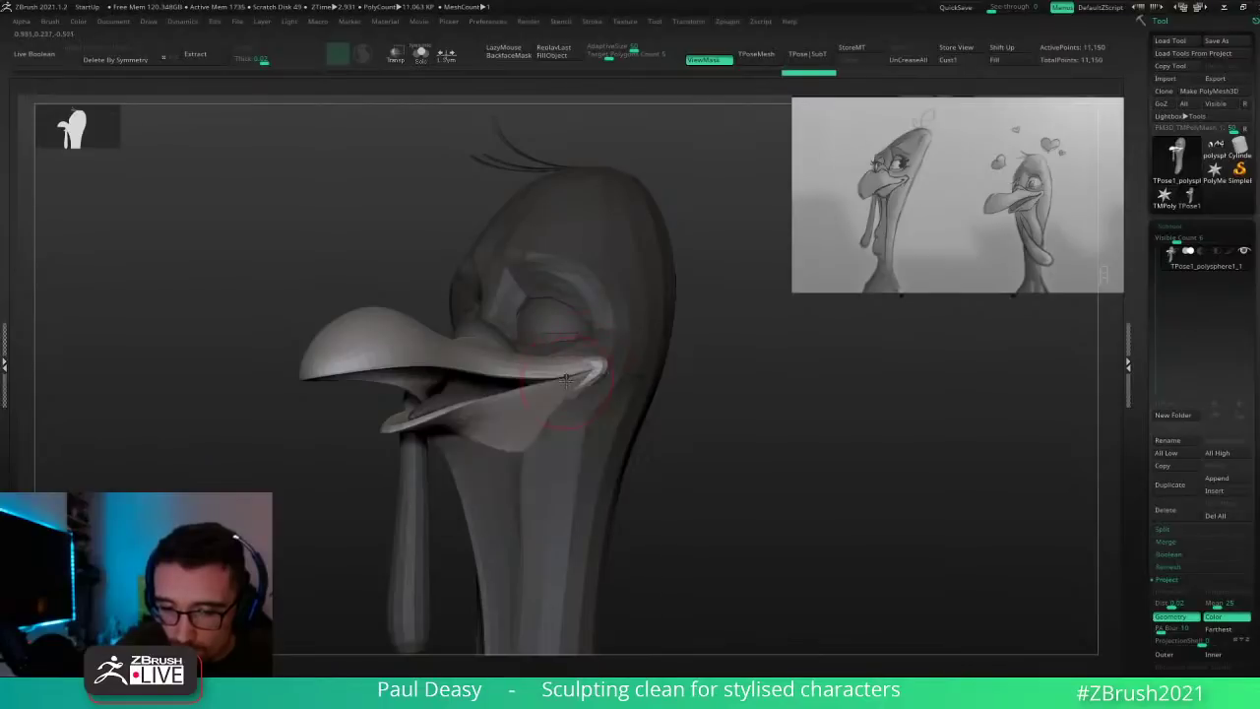
{"action": "left_click_drag", "start_coordinate": [560, 389], "coordinate": [562, 384]}
{"action": "right_click_drag", "start_coordinate": [562, 385], "coordinate": [554, 385], "text": "shift"}
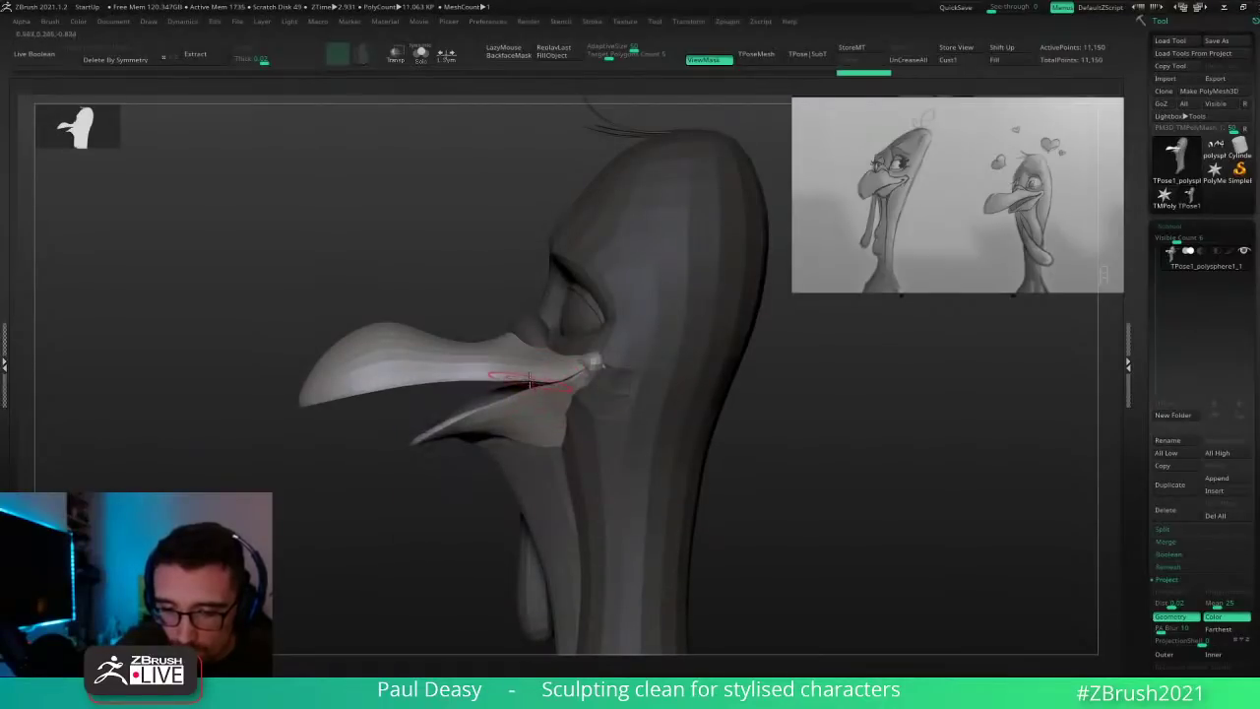
Step: Refine the upper beak's lower edge and raise the mouth corner further from the side view
{"action": "left_click_drag", "start_coordinate": [518, 385], "coordinate": [523, 380]}
{"action": "right_click_drag", "start_coordinate": [576, 394], "coordinate": [589, 390]}
{"action": "left_click_drag", "start_coordinate": [577, 385], "coordinate": [587, 369]}
{"action": "right_click_drag", "start_coordinate": [588, 372], "coordinate": [654, 367]}
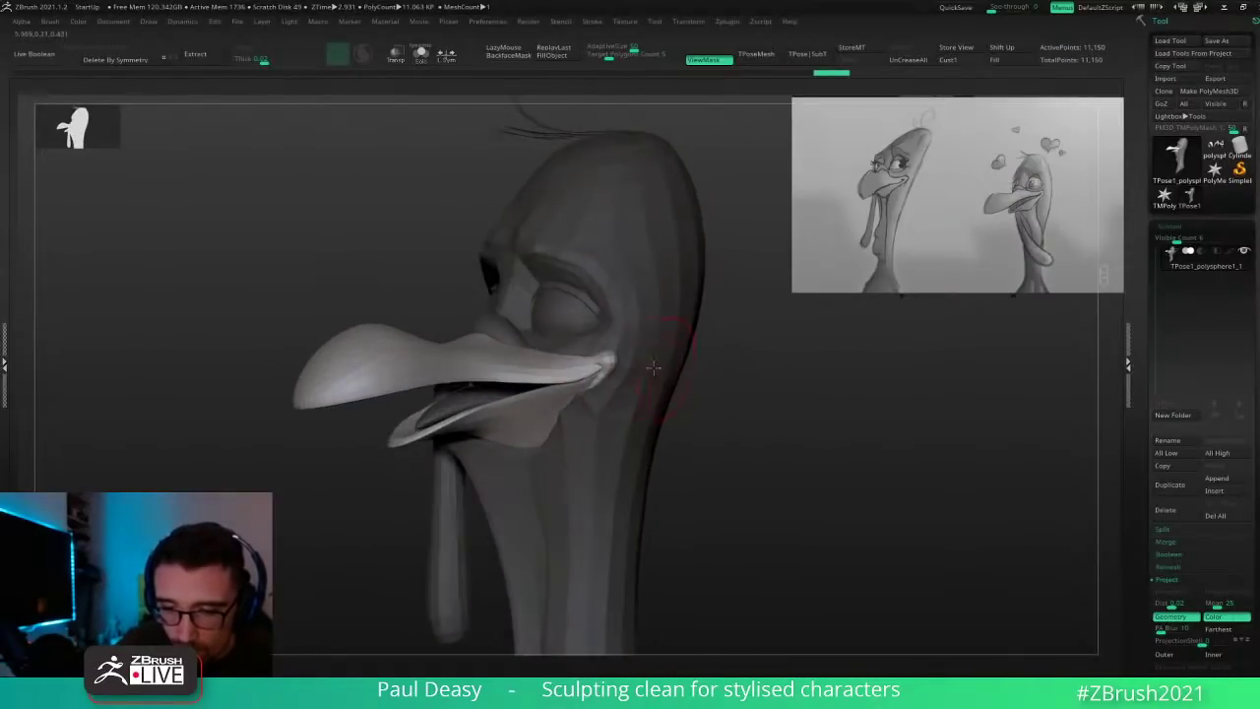
{"action": "left_click_drag", "start_coordinate": [625, 362], "coordinate": [628, 362]}
Step: Compare the mouth corners before and after the last edits from the front
{"action": "right_click_drag", "start_coordinate": [630, 364], "coordinate": [756, 402]}
{"action": "right_click_drag", "start_coordinate": [757, 402], "coordinate": [712, 397], "text": "ctrl"}
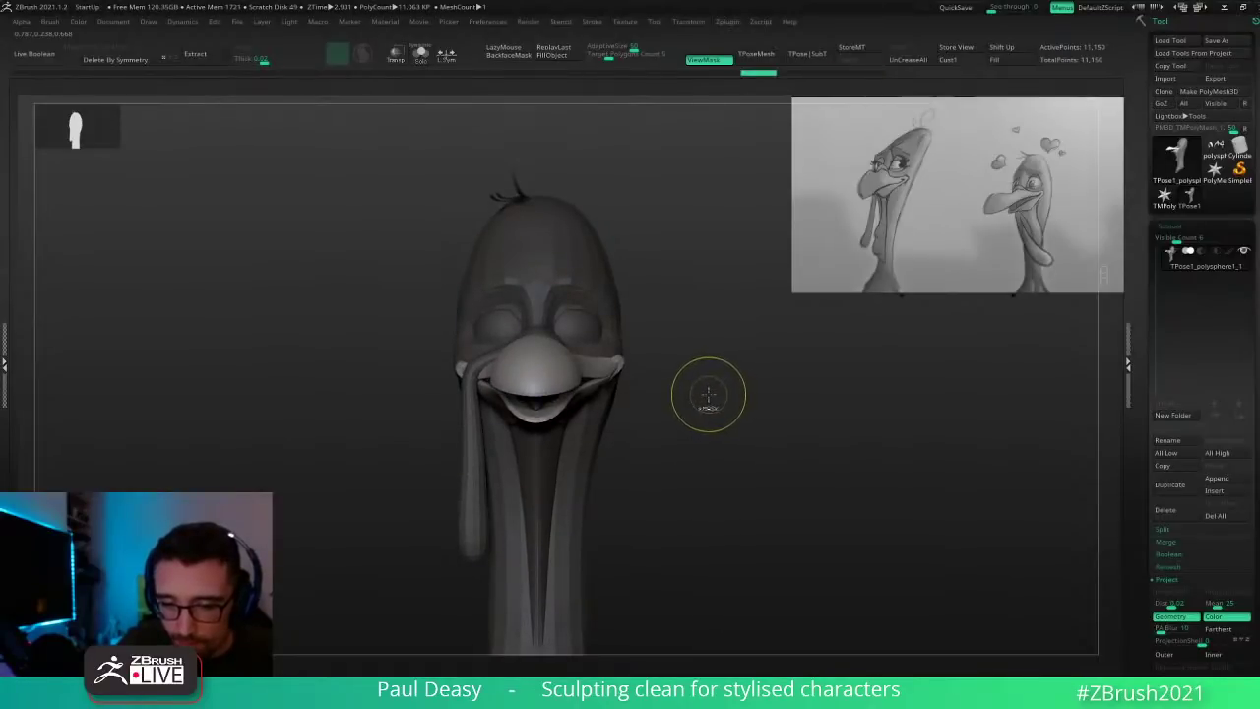
{"action": "key", "text": "ctrl+z"}
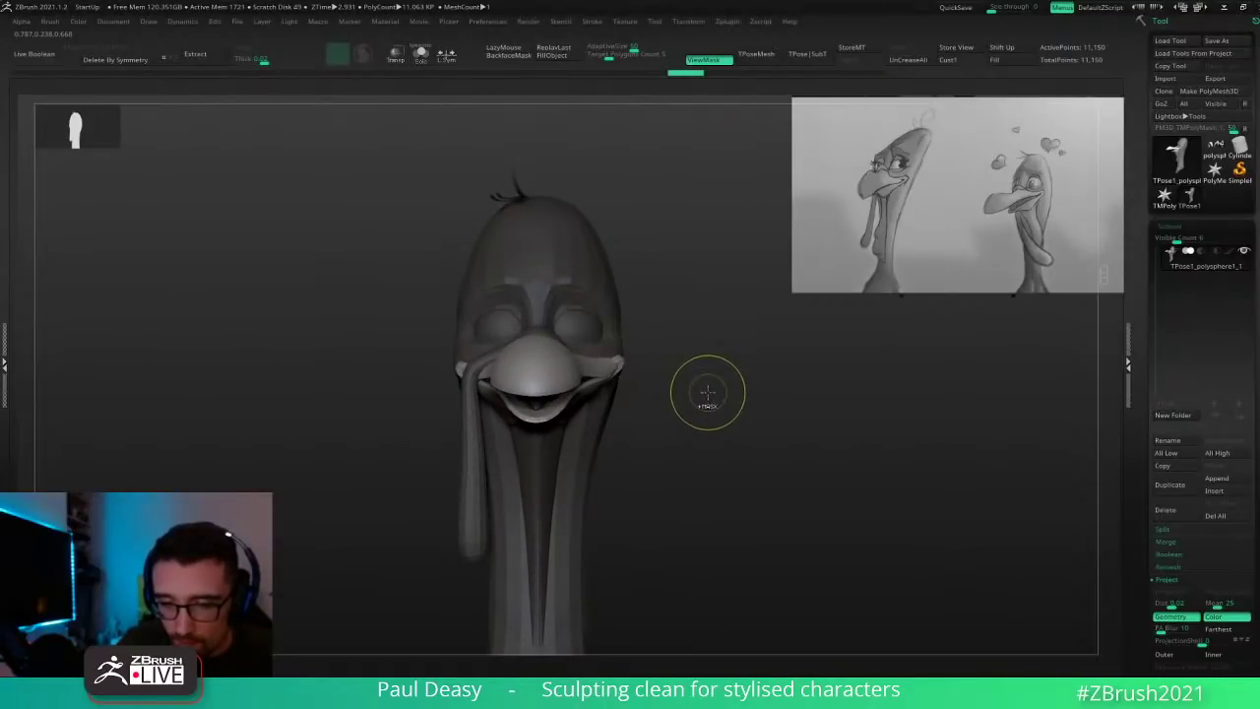
{"action": "key", "text": "ctrl+z"}
{"action": "key", "text": "ctrl+shift+z"}
{"action": "key", "text": "ctrl+shift+z"}
Step: Resize the Move brush and reshape the beak edges where they meet at the mouth corner
{"action": "mouse_move", "coordinate": [706, 393]}
{"action": "right_mouse_down"}
{"action": "mouse_move", "coordinate": [617, 382]}
{"action": "mouse_move", "coordinate": [662, 392]}
{"action": "right_mouse_up"}
{"action": "mouse_move", "coordinate": [661, 392]}
{"action": "right_mouse_down", "text": "ctrl"}
{"action": "mouse_move", "coordinate": [675, 408]}
{"action": "mouse_move", "coordinate": [662, 393]}
{"action": "right_mouse_up", "text": "ctrl"}
{"action": "key", "text": "space"}
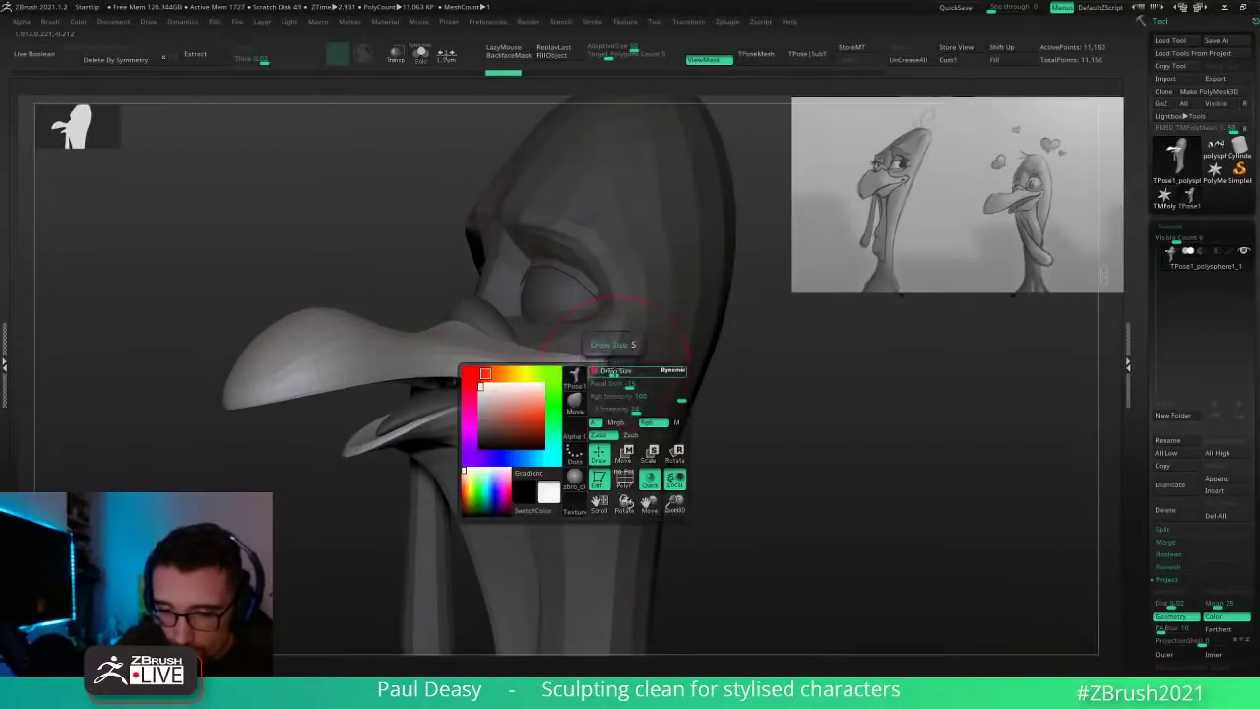
{"action": "left_click_drag", "start_coordinate": [633, 342], "coordinate": [636, 338]}
{"action": "key", "text": "space"}
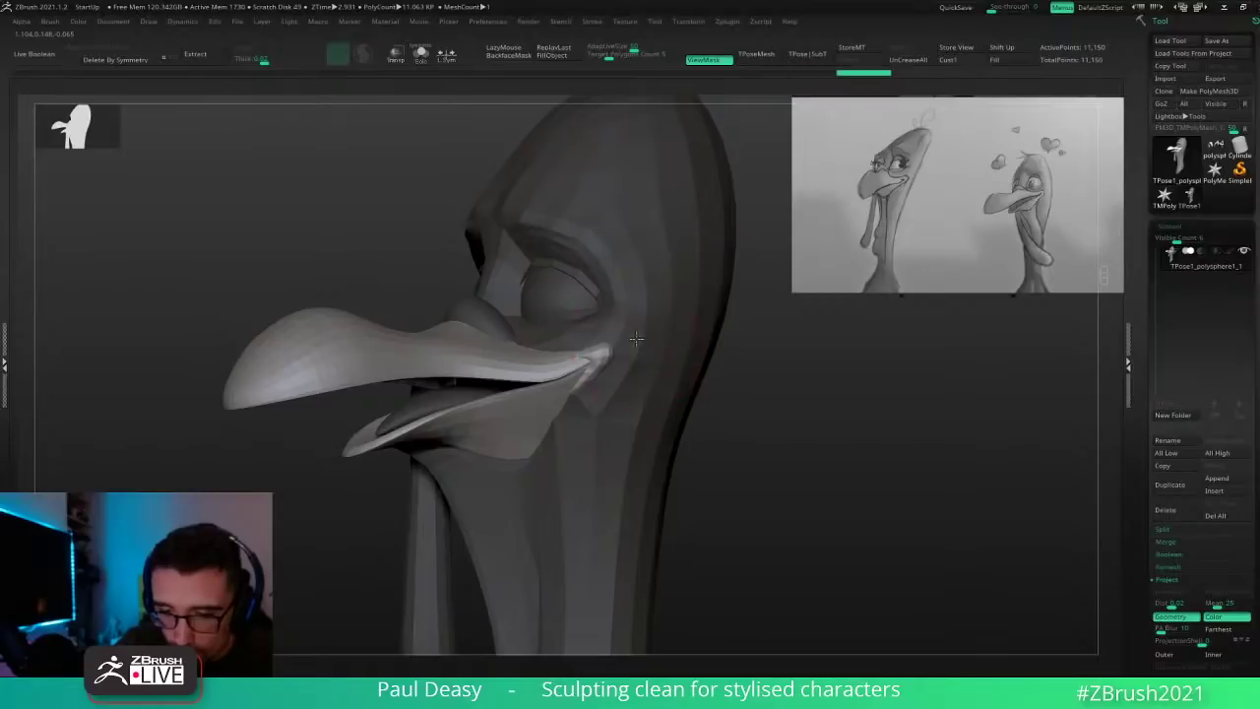
{"action": "left_click_drag", "start_coordinate": [594, 375], "coordinate": [586, 371]}
{"action": "right_click_drag", "start_coordinate": [586, 371], "coordinate": [589, 371]}
Step: Pull the lower beak downward just below the mouth corner and readjust the brush for the corner
{"action": "key", "text": "space"}
{"action": "left_click_drag", "start_coordinate": [593, 374], "coordinate": [588, 402]}
{"action": "key", "text": "space"}
{"action": "key", "text": "space"}
{"action": "key", "text": "space"}
{"action": "right_click_drag", "start_coordinate": [613, 325], "coordinate": [650, 331]}
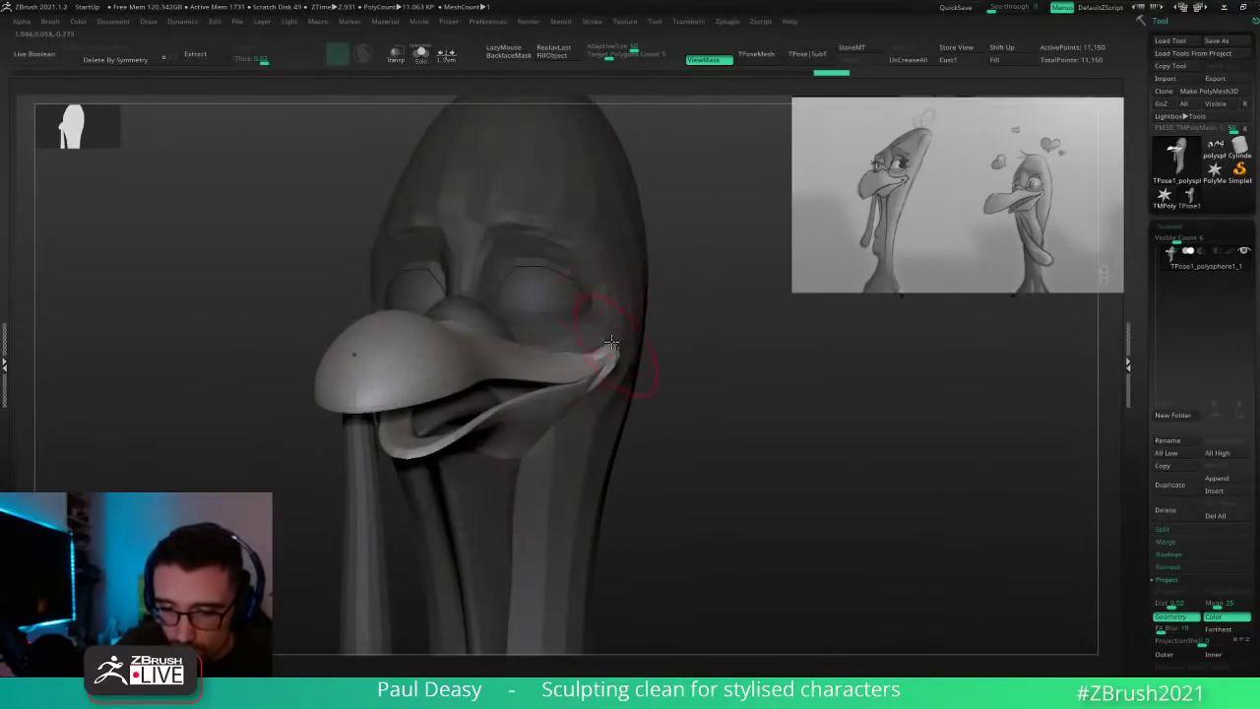
Step: Nudge the beak's mouth corner inward and upward with the Move brush from three-quarter views
{"action": "left_click_drag", "start_coordinate": [593, 332], "coordinate": [580, 346]}
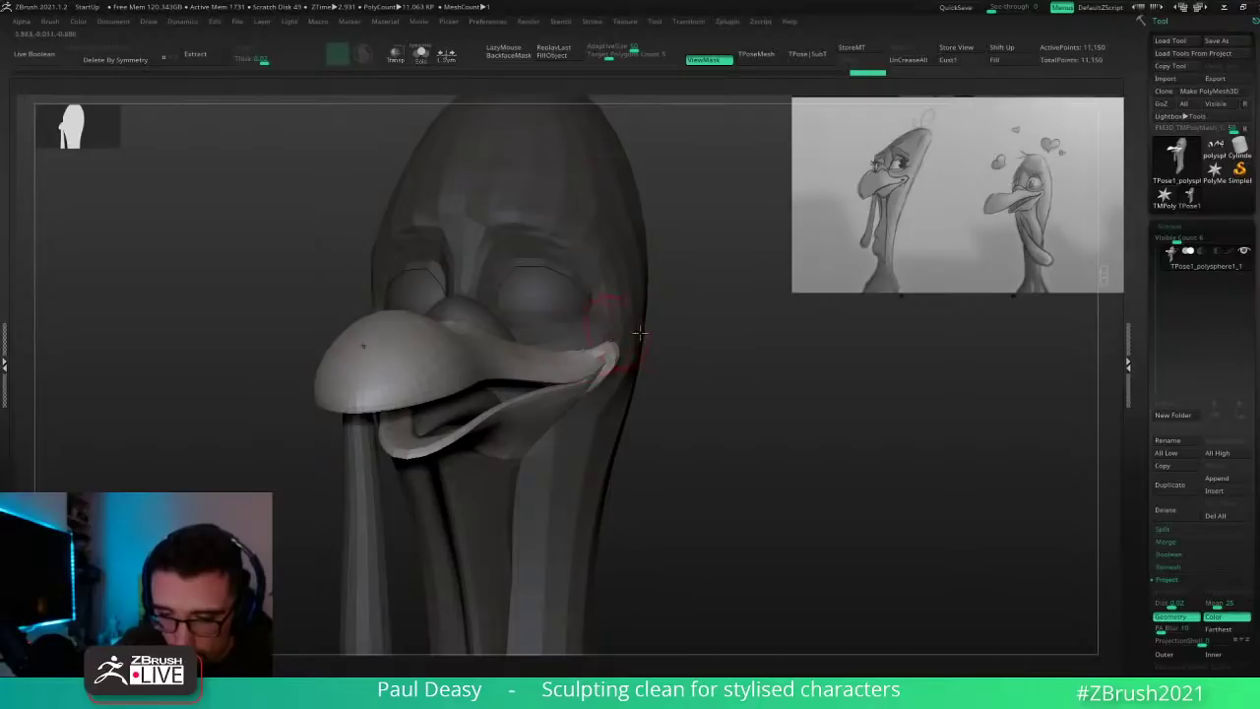
{"action": "right_click_drag", "start_coordinate": [640, 333], "coordinate": [608, 340]}
{"action": "key", "text": "space"}
{"action": "key", "text": "space"}
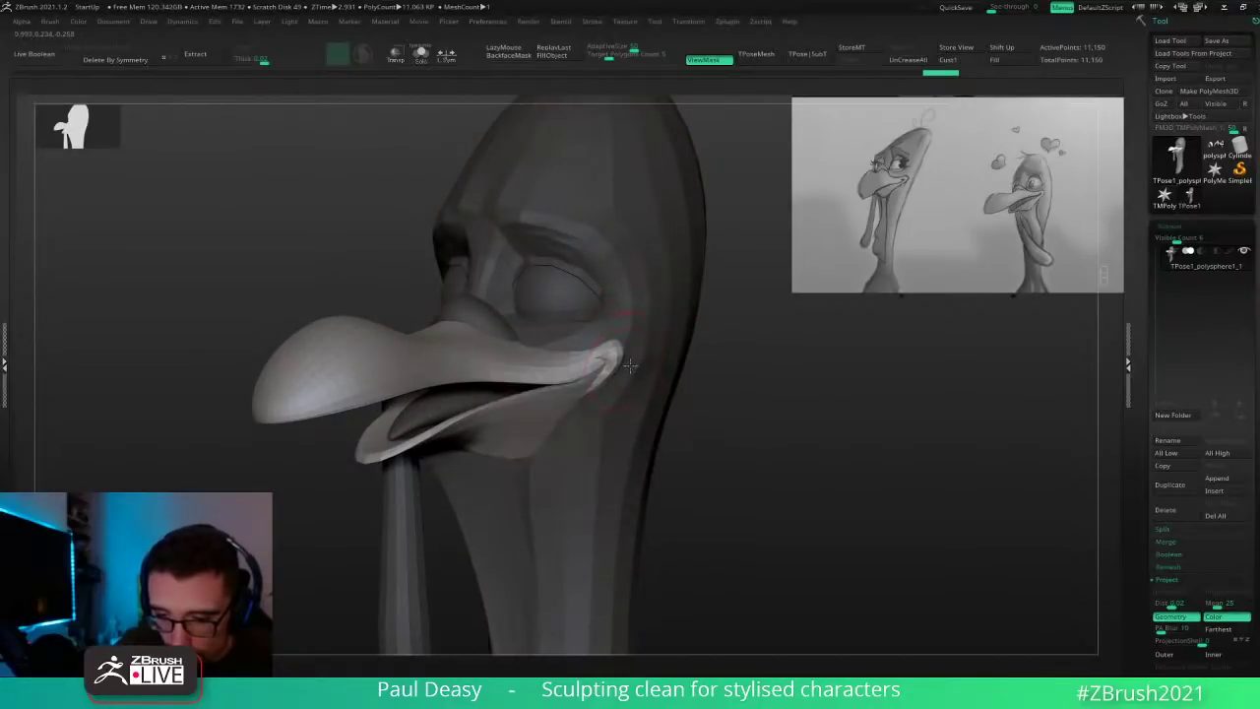
{"action": "left_click_drag", "start_coordinate": [630, 366], "coordinate": [620, 339]}
{"action": "key", "text": "space"}
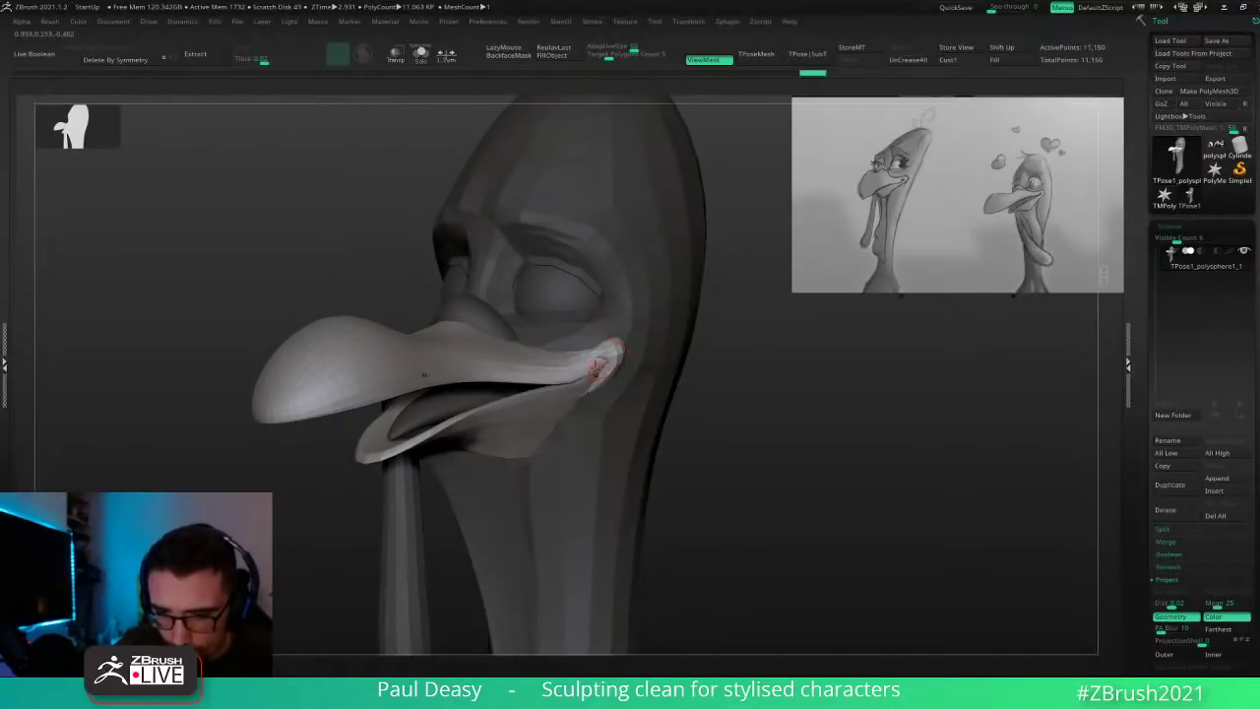
Step: Enlarge the Move brush and adjust the mouth corner in profile
{"action": "right_click_drag", "start_coordinate": [628, 373], "coordinate": [603, 374]}
{"action": "key", "text": "space"}
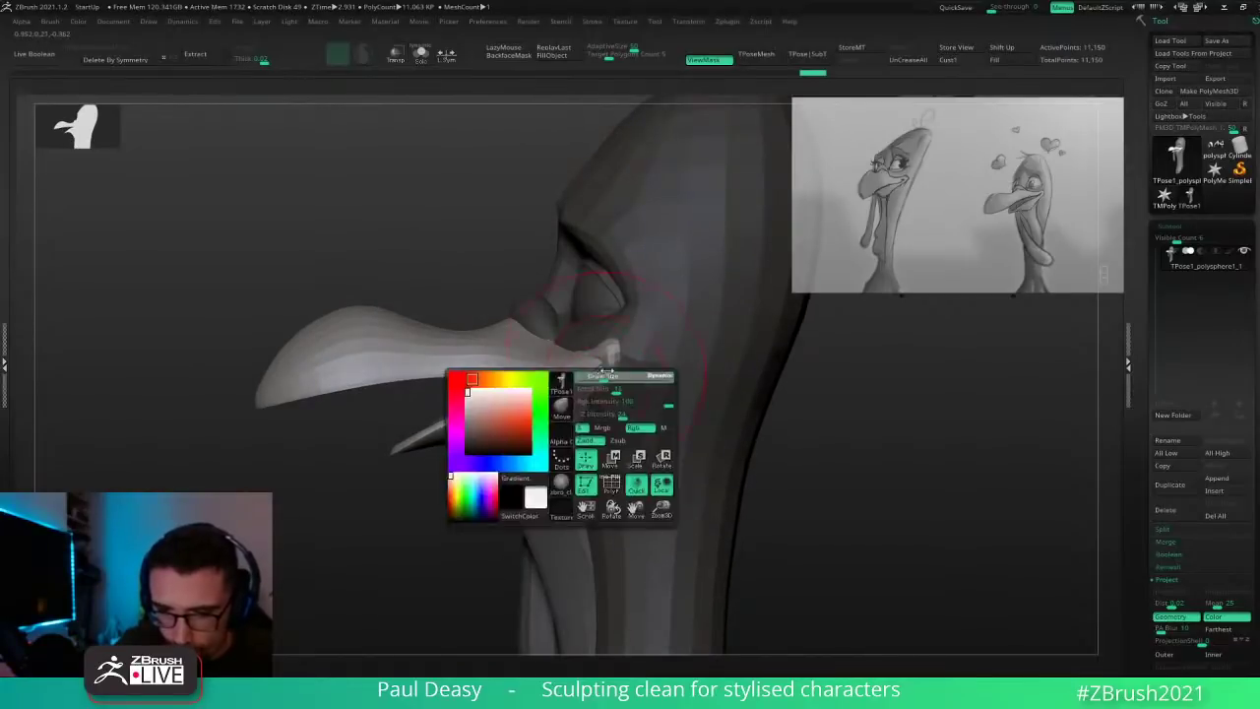
{"action": "key", "text": "space"}
{"action": "left_click_drag", "start_coordinate": [608, 359], "coordinate": [598, 392]}
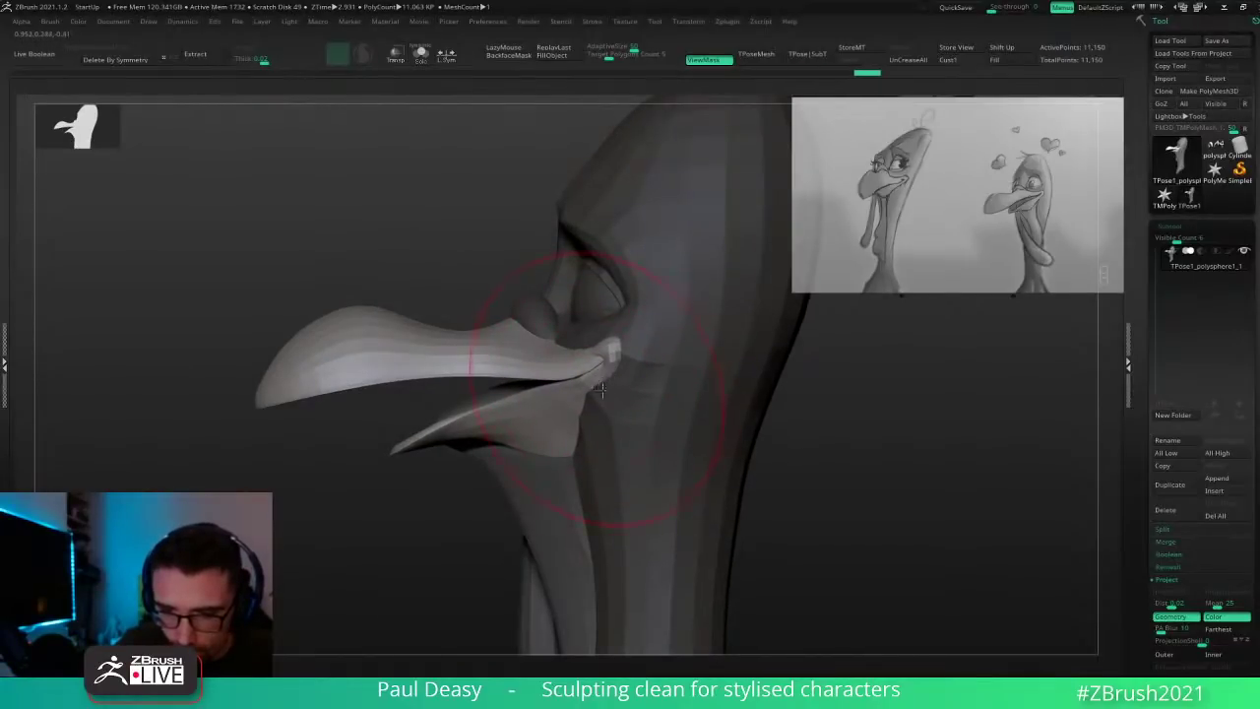
Step: Transfer the reshaped pose from the merged low-resolution mesh back to the original subtools
{"action": "mouse_move", "coordinate": [601, 394]}
{"action": "right_mouse_down"}
{"action": "mouse_move", "coordinate": [751, 427]}
{"action": "mouse_move", "coordinate": [706, 407]}
{"action": "right_mouse_up"}
{"action": "right_click", "coordinate": [706, 409]}
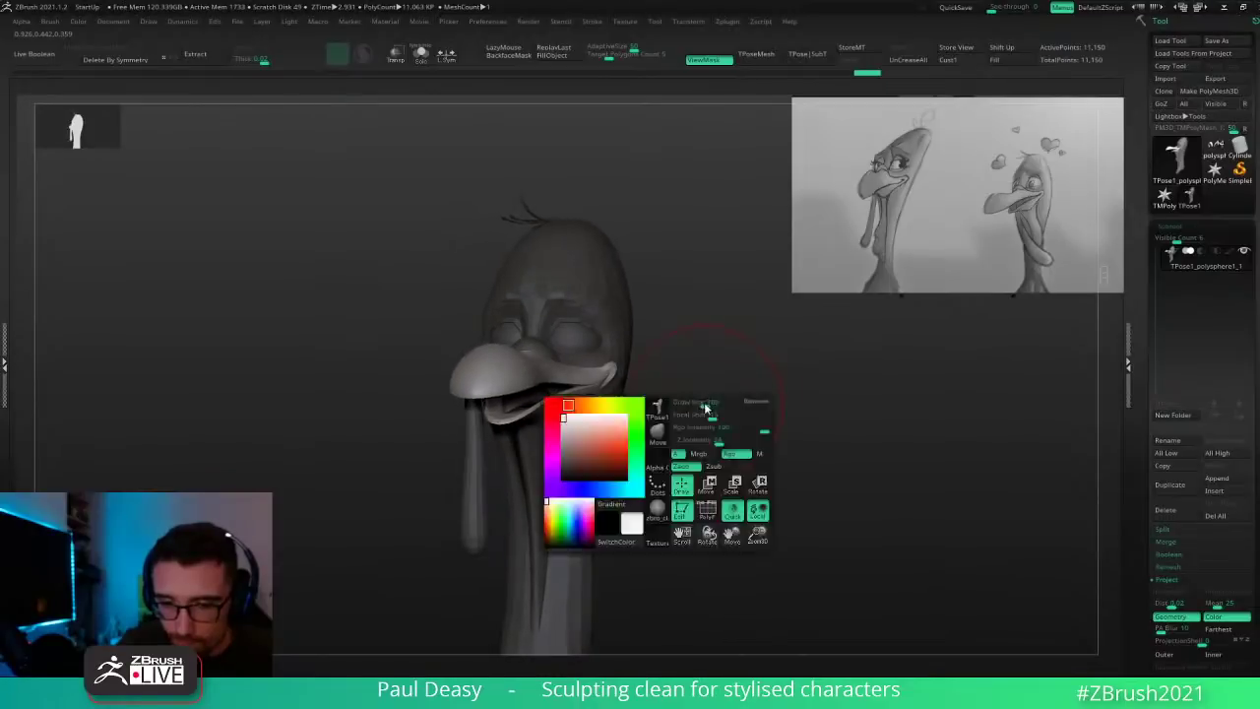
{"action": "left_click", "coordinate": [808, 53]}
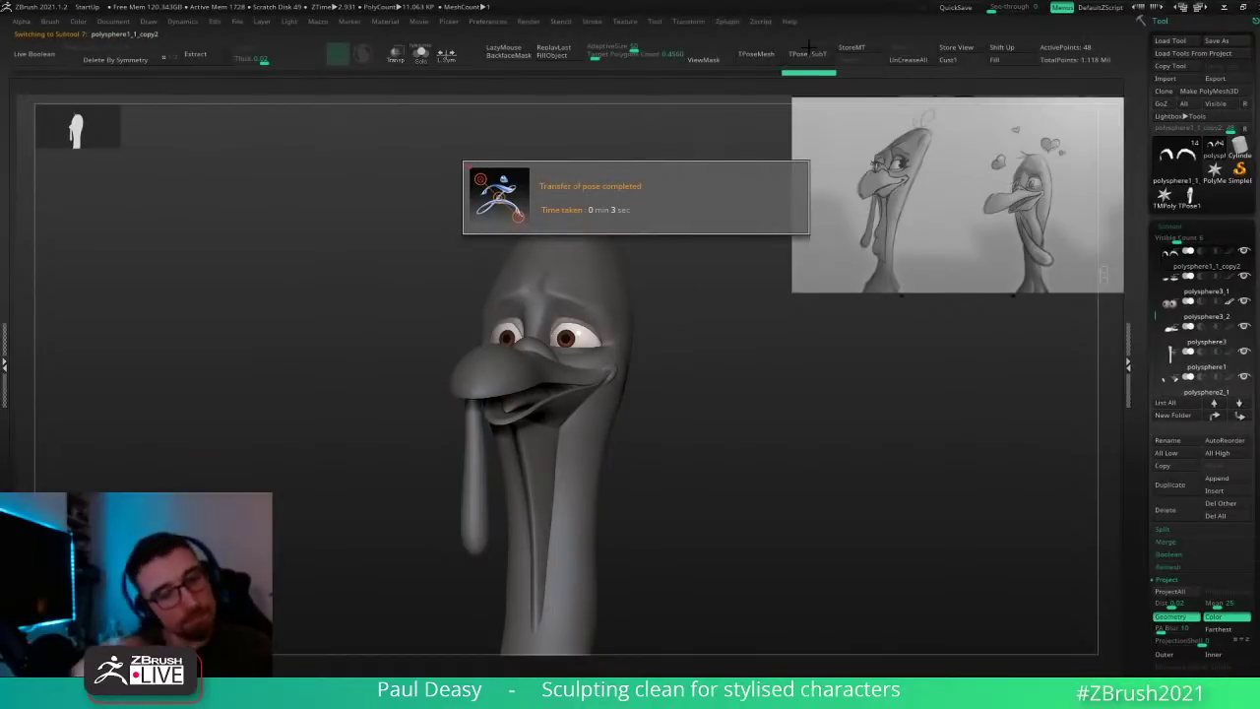
Step: Select the mouth-corner piece and push its inner edge toward the beak with a small Move brush
{"action": "right_click_drag", "start_coordinate": [693, 406], "coordinate": [656, 414]}
{"action": "left_click", "coordinate": [616, 370], "text": "alt"}
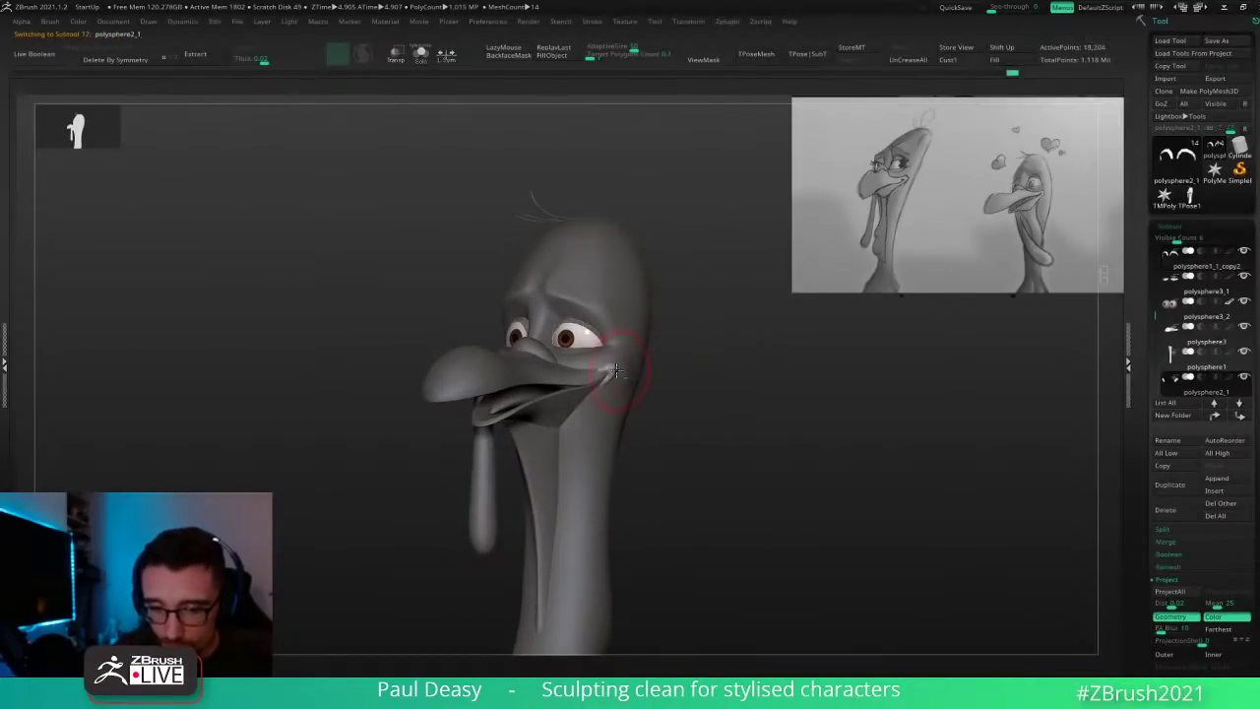
{"action": "right_click_drag", "start_coordinate": [617, 370], "coordinate": [649, 388], "text": "ctrl"}
{"action": "key", "text": "space"}
{"action": "left_click_drag", "start_coordinate": [595, 369], "coordinate": [583, 368]}
{"action": "key", "text": "space"}
Step: Refine where the beak's end meets the mouth-corner piece with small Move strokes from a turned view
{"action": "right_click_drag", "start_coordinate": [585, 367], "coordinate": [616, 374]}
{"action": "left_click", "coordinate": [591, 375], "text": "alt"}
{"action": "key", "text": "space"}
{"action": "left_click_drag", "start_coordinate": [579, 376], "coordinate": [587, 373]}
{"action": "left_click", "coordinate": [595, 377], "text": "alt"}
{"action": "key", "text": "space"}
{"action": "left_click_drag", "start_coordinate": [588, 372], "coordinate": [606, 384]}
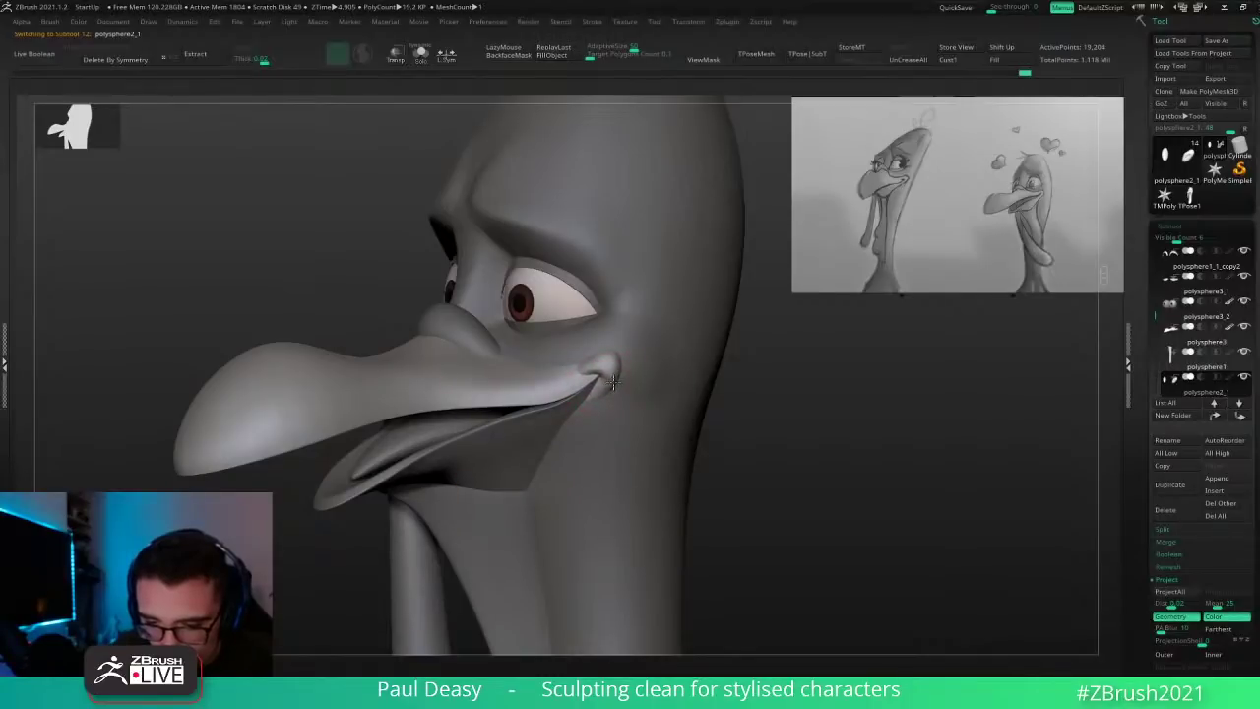
Step: Sculpt the inner fold of the mouth-corner piece with the Standard brush and smooth it where the beak halves meet
{"action": "key", "text": "space"}
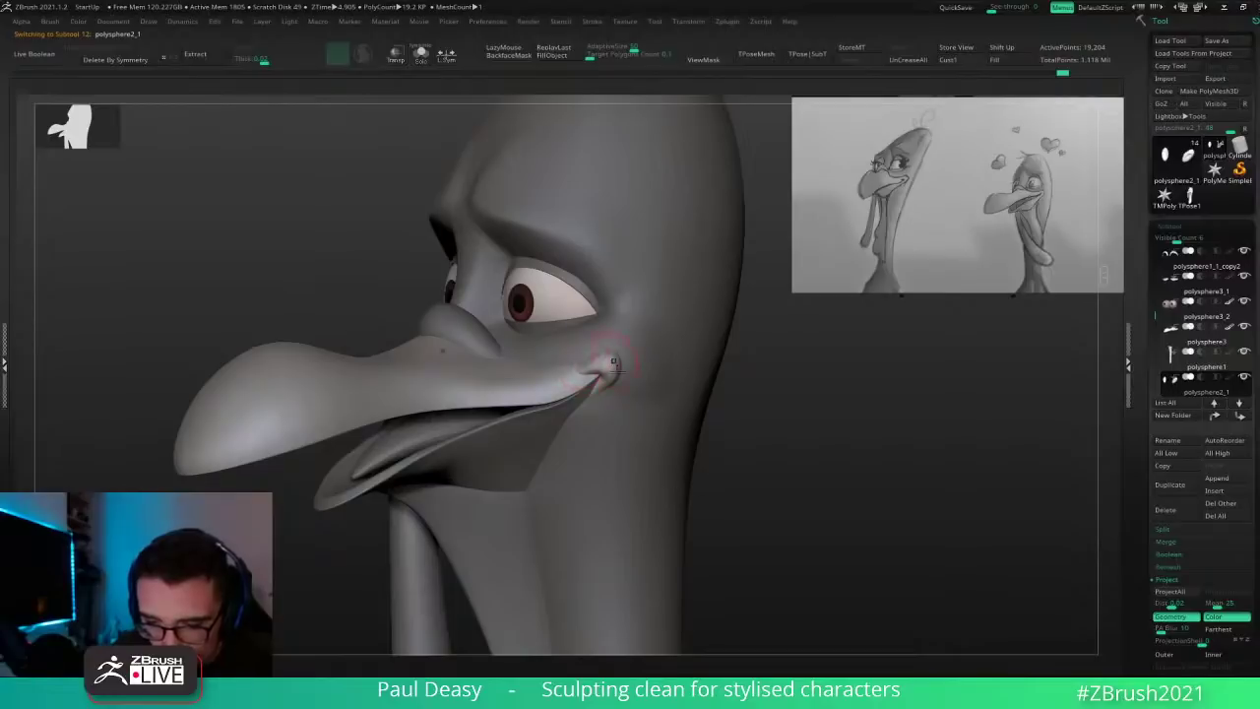
{"action": "mouse_move", "coordinate": [614, 361]}
{"action": "right_mouse_down", "text": "ctrl"}
{"action": "mouse_move", "coordinate": [676, 388]}
{"action": "mouse_move", "coordinate": [625, 360]}
{"action": "right_mouse_up", "text": "ctrl"}
{"action": "key", "text": "b"}
{"action": "key", "text": "s"}
{"action": "key", "text": "t"}
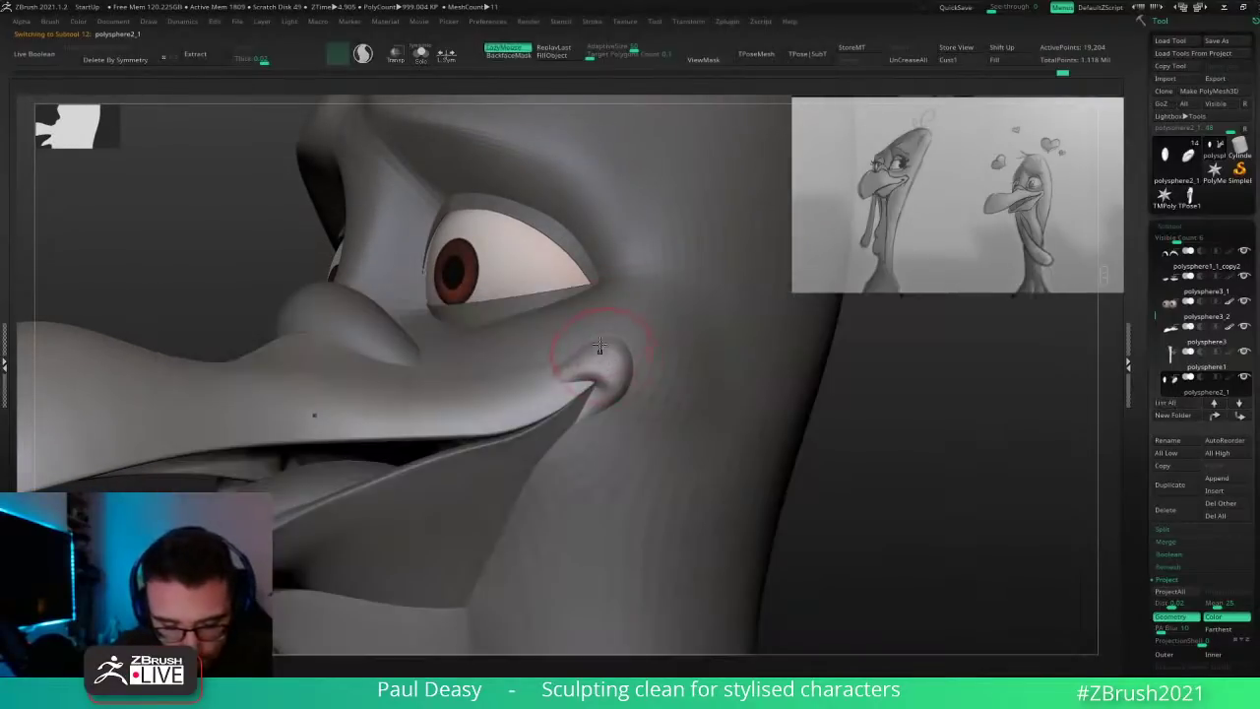
{"action": "left_click_drag", "start_coordinate": [589, 375], "coordinate": [594, 378]}
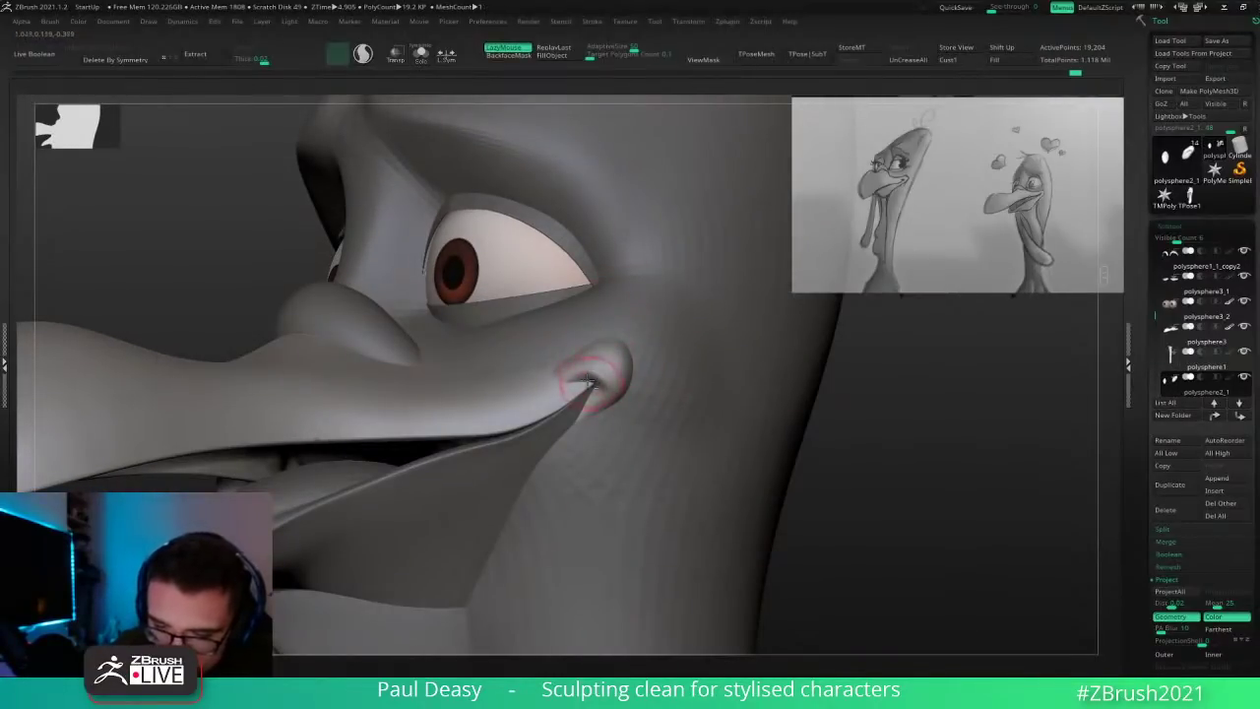
{"action": "key", "text": "space"}
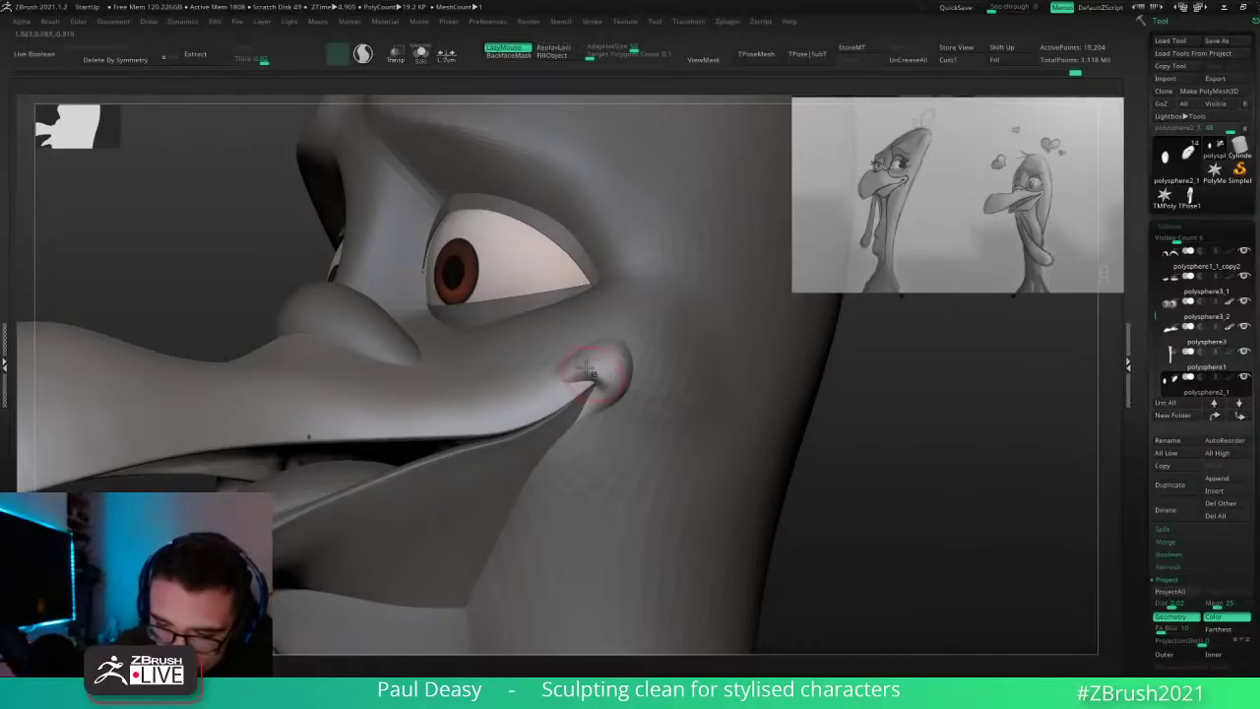
{"action": "left_click_drag", "start_coordinate": [589, 370], "coordinate": [593, 382], "text": "shift"}
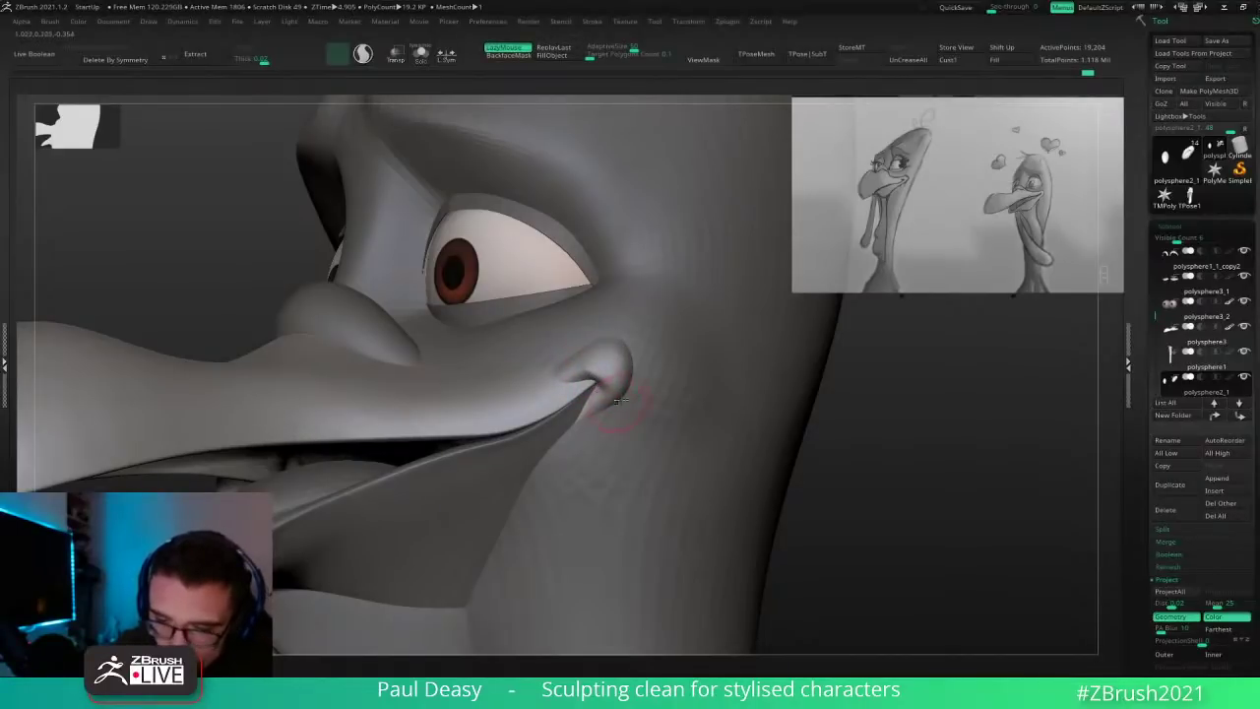
Step: Switch back to the Move brush and push the upper rim of the mouth-corner piece slightly inward and up
{"action": "left_click_drag", "start_coordinate": [867, 414], "coordinate": [854, 379]}
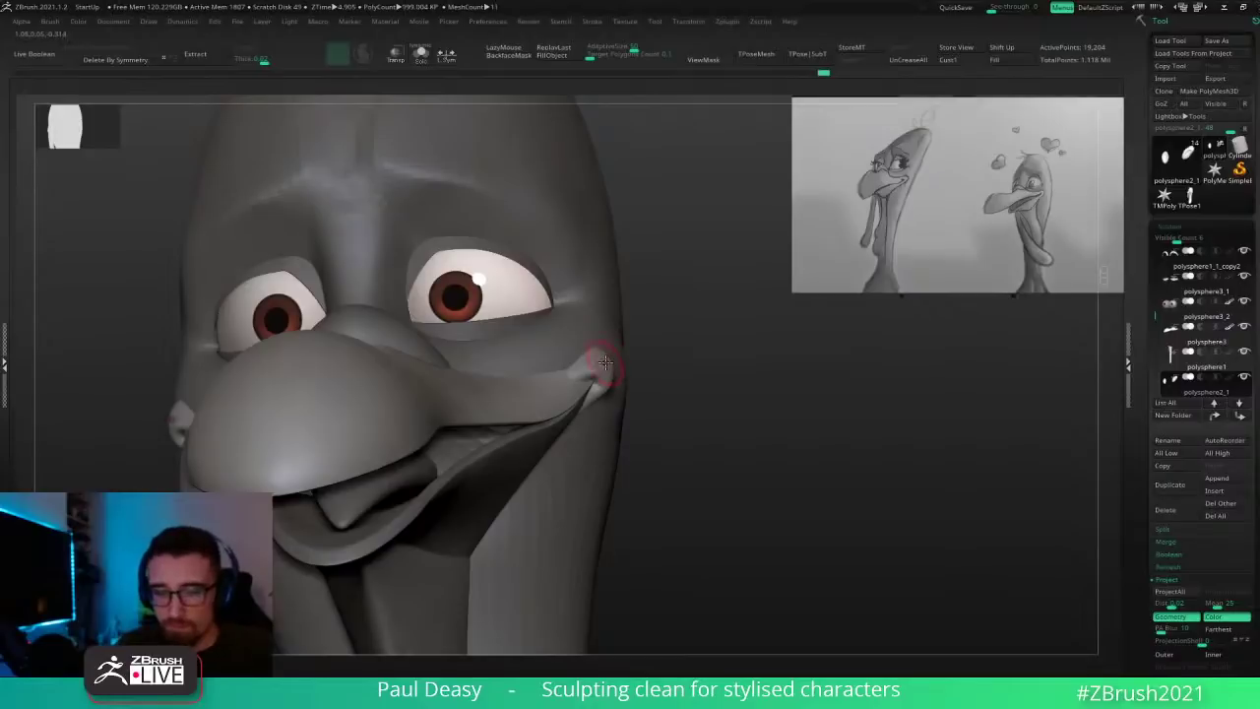
{"action": "mouse_move", "coordinate": [689, 370]}
{"action": "left_mouse_down"}
{"action": "mouse_move", "coordinate": [593, 374]}
{"action": "mouse_move", "coordinate": [587, 361]}
{"action": "mouse_move", "coordinate": [622, 372]}
{"action": "left_mouse_up"}
{"action": "key", "text": "space"}
{"action": "key", "text": "l"}
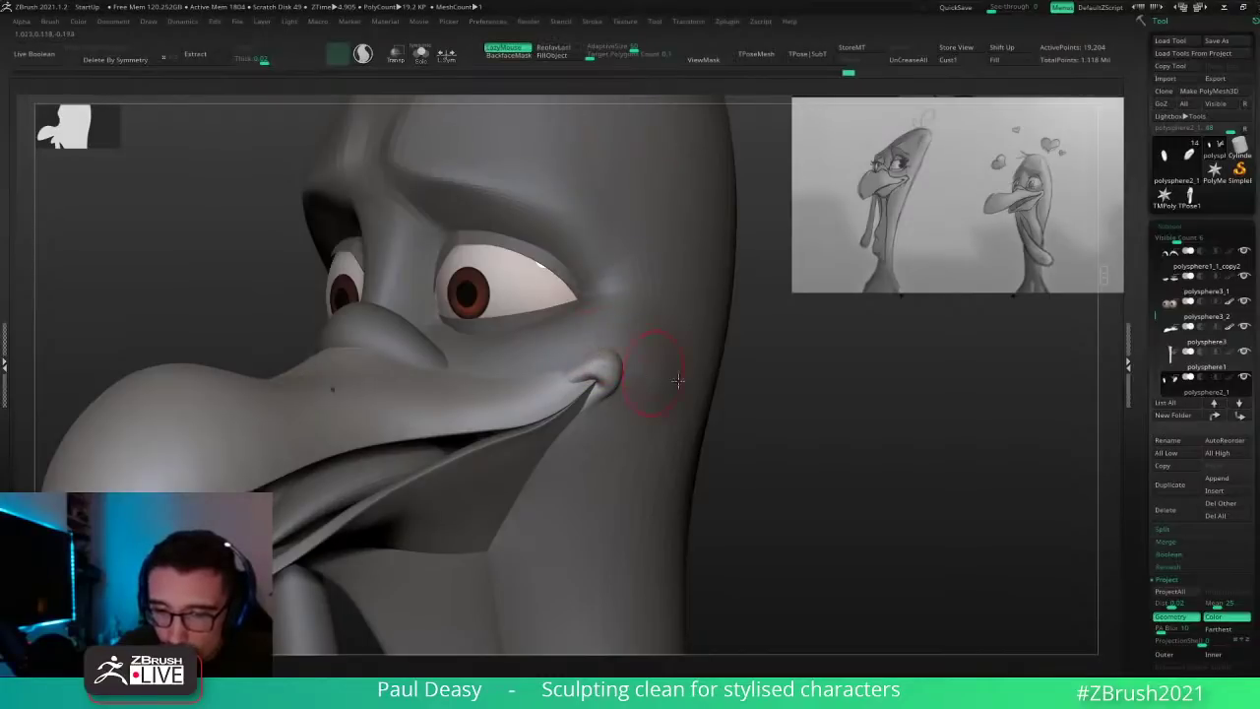
{"action": "right_click_drag", "start_coordinate": [679, 381], "coordinate": [619, 349]}
{"action": "key", "text": "b"}
{"action": "key", "text": "m"}
{"action": "key", "text": "v"}
{"action": "key", "text": "space"}
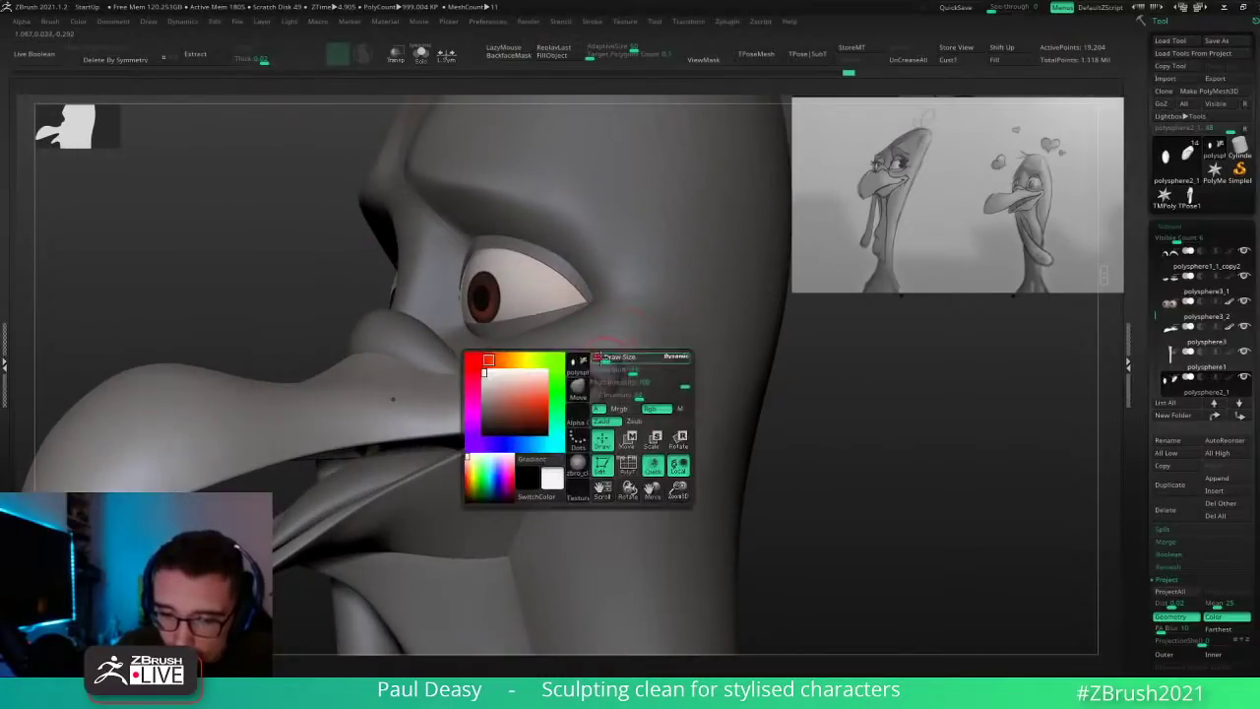
{"action": "left_click_drag", "start_coordinate": [615, 359], "coordinate": [606, 351]}
Step: Tweak the top of the mouth-corner piece from farther out and check both corners from the front
{"action": "mouse_move", "coordinate": [635, 347]}
{"action": "right_mouse_down"}
{"action": "mouse_move", "coordinate": [731, 374]}
{"action": "mouse_move", "coordinate": [703, 366]}
{"action": "right_mouse_up"}
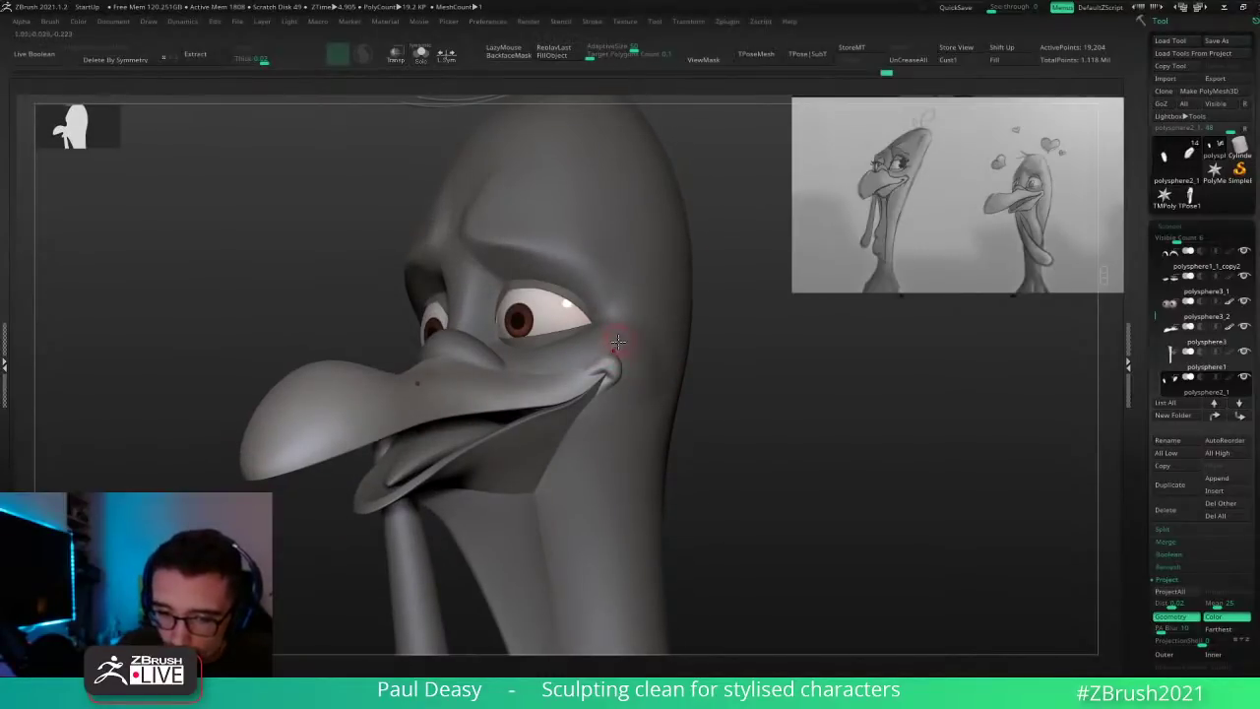
{"action": "left_click_drag", "start_coordinate": [617, 342], "coordinate": [604, 343]}
{"action": "key", "text": "space"}
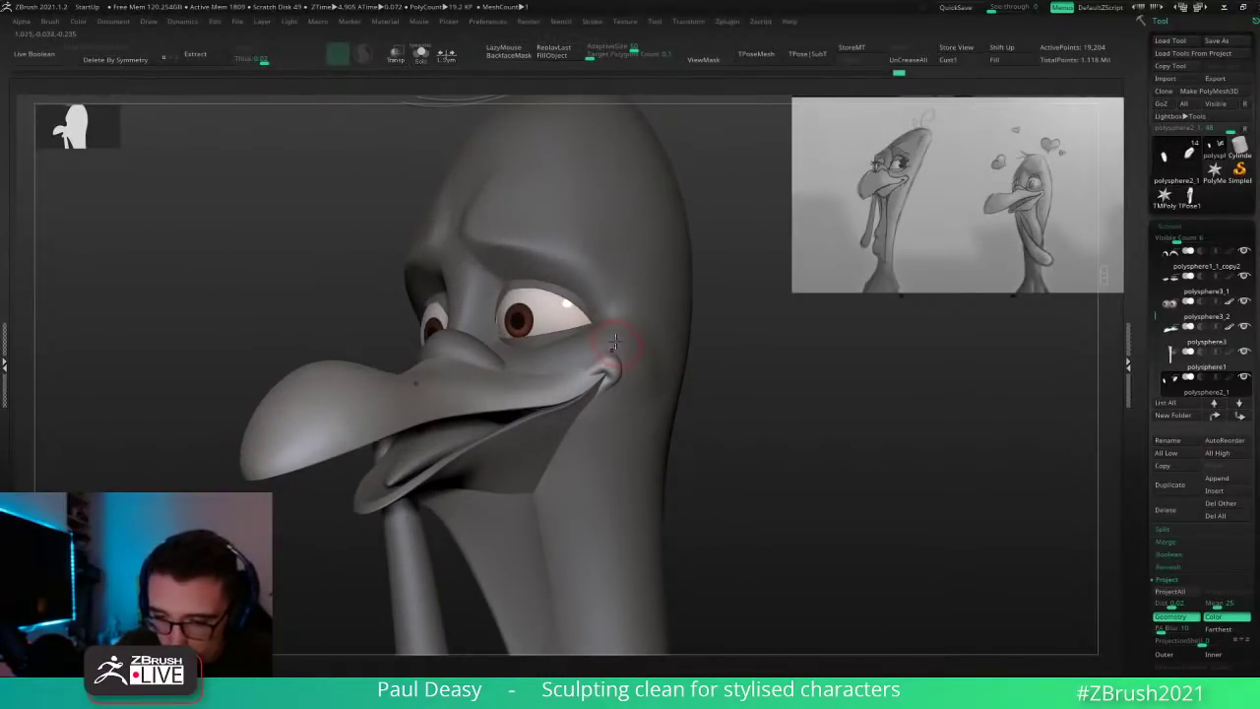
{"action": "right_click_drag", "start_coordinate": [684, 363], "coordinate": [723, 380]}
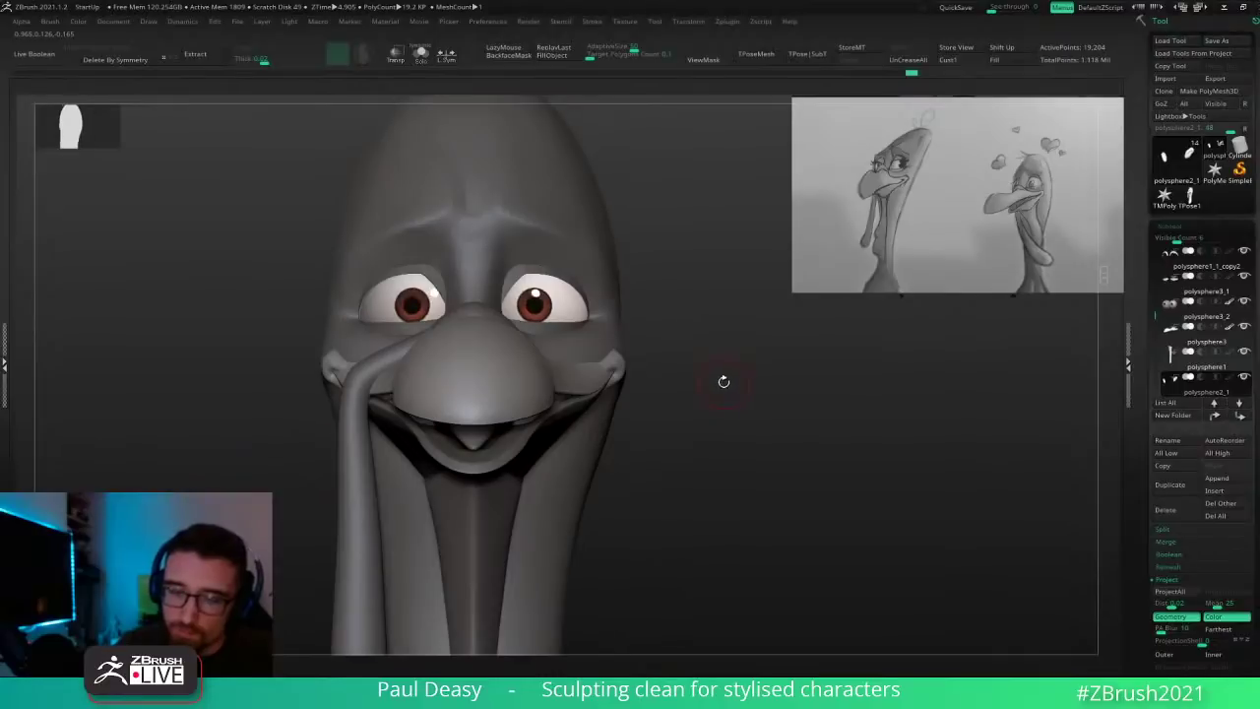
{"action": "key", "text": "space"}
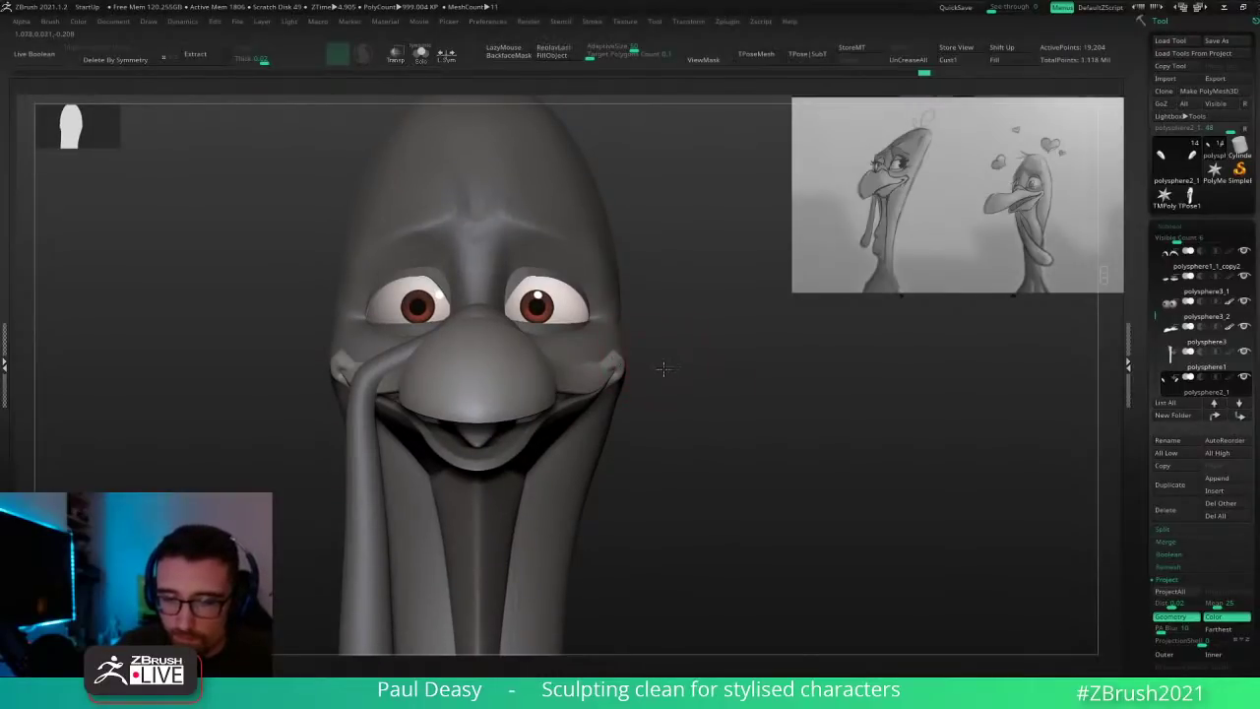
Step: Select the head mesh, smooth the cheek around the mouth corner and work the neck below it with ClayBuildup
{"action": "left_click", "coordinate": [603, 353], "text": "alt"}
{"action": "right_click_drag", "start_coordinate": [689, 367], "coordinate": [648, 373]}
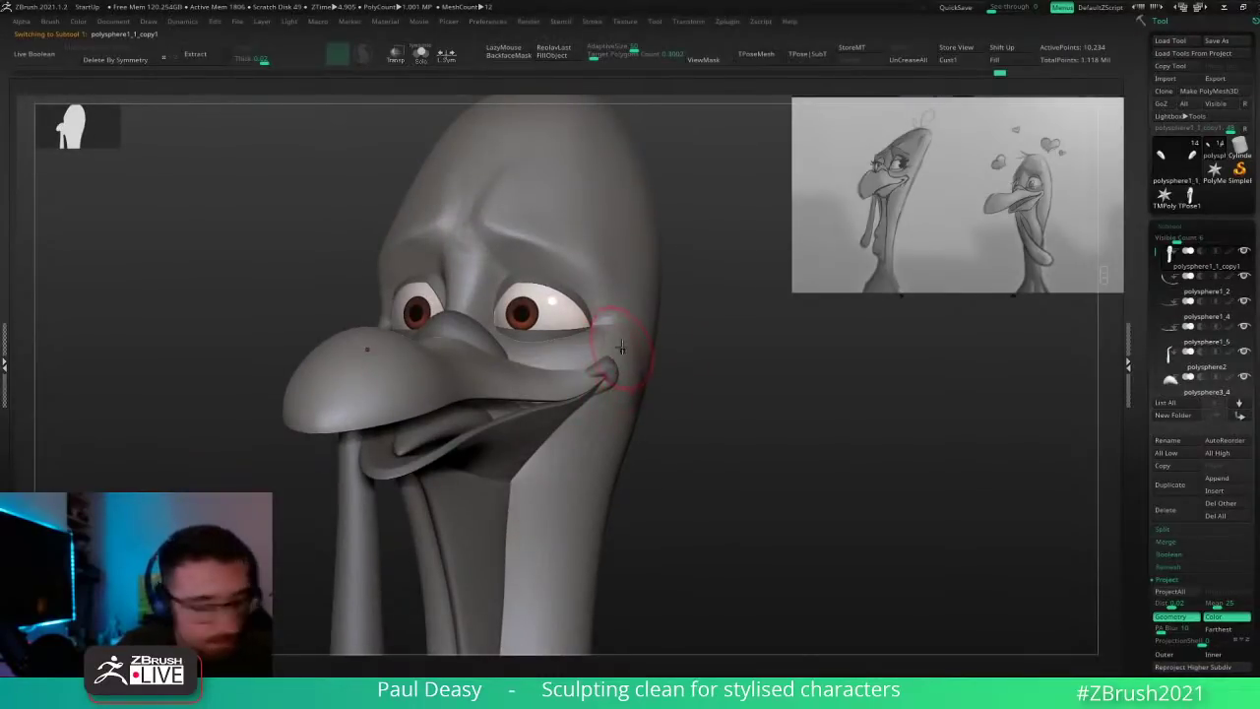
{"action": "mouse_move", "coordinate": [622, 346]}
{"action": "left_mouse_down", "text": "shift"}
{"action": "mouse_move", "coordinate": [623, 386]}
{"action": "mouse_move", "coordinate": [574, 432]}
{"action": "mouse_move", "coordinate": [530, 518]}
{"action": "left_mouse_up", "text": "shift"}
{"action": "key", "text": "b"}
{"action": "key", "text": "c"}
{"action": "key", "text": "b"}
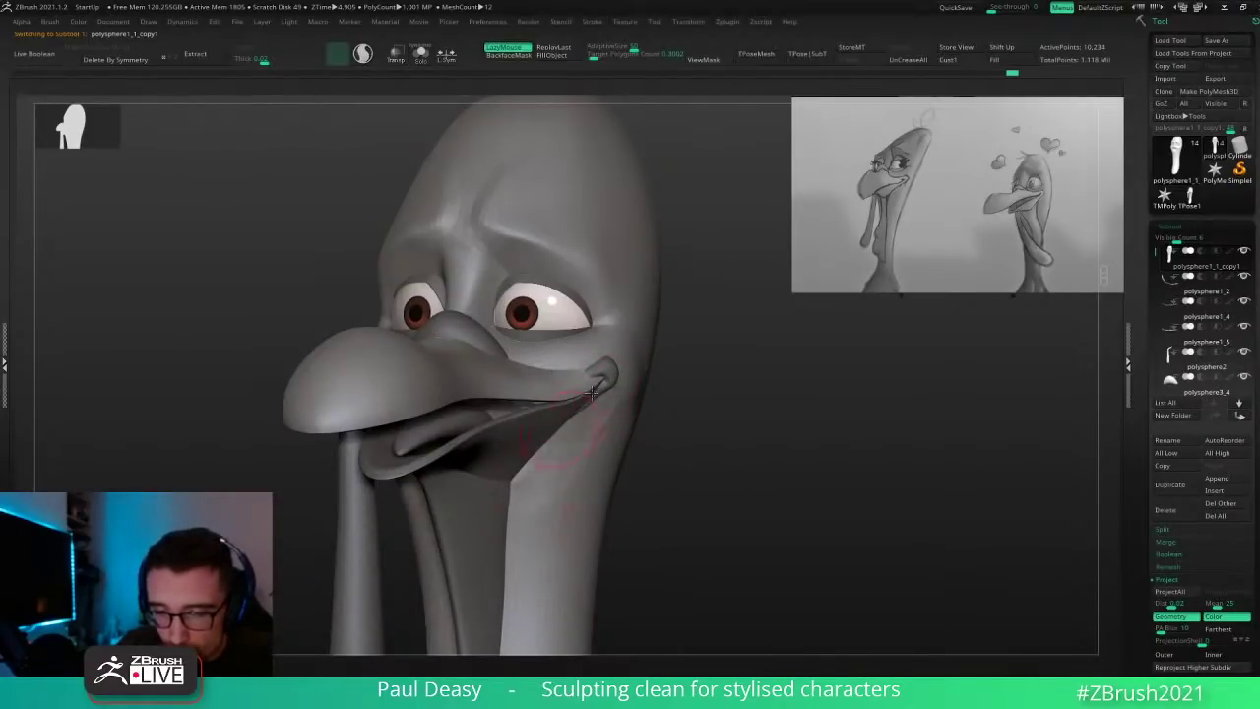
{"action": "left_click_drag", "start_coordinate": [595, 425], "coordinate": [570, 473]}
{"action": "left_click", "coordinate": [600, 382], "text": "alt"}
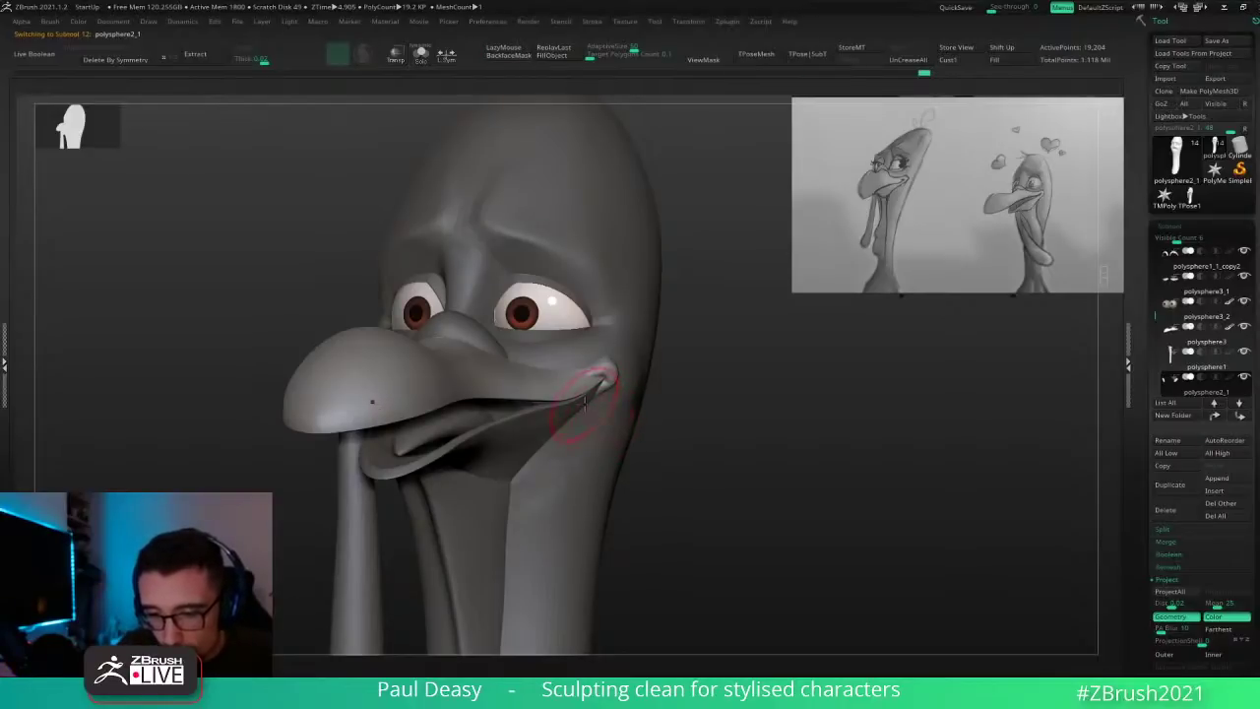
{"action": "left_click", "coordinate": [589, 407], "text": "alt"}
{"action": "left_click", "coordinate": [600, 417], "text": "alt"}
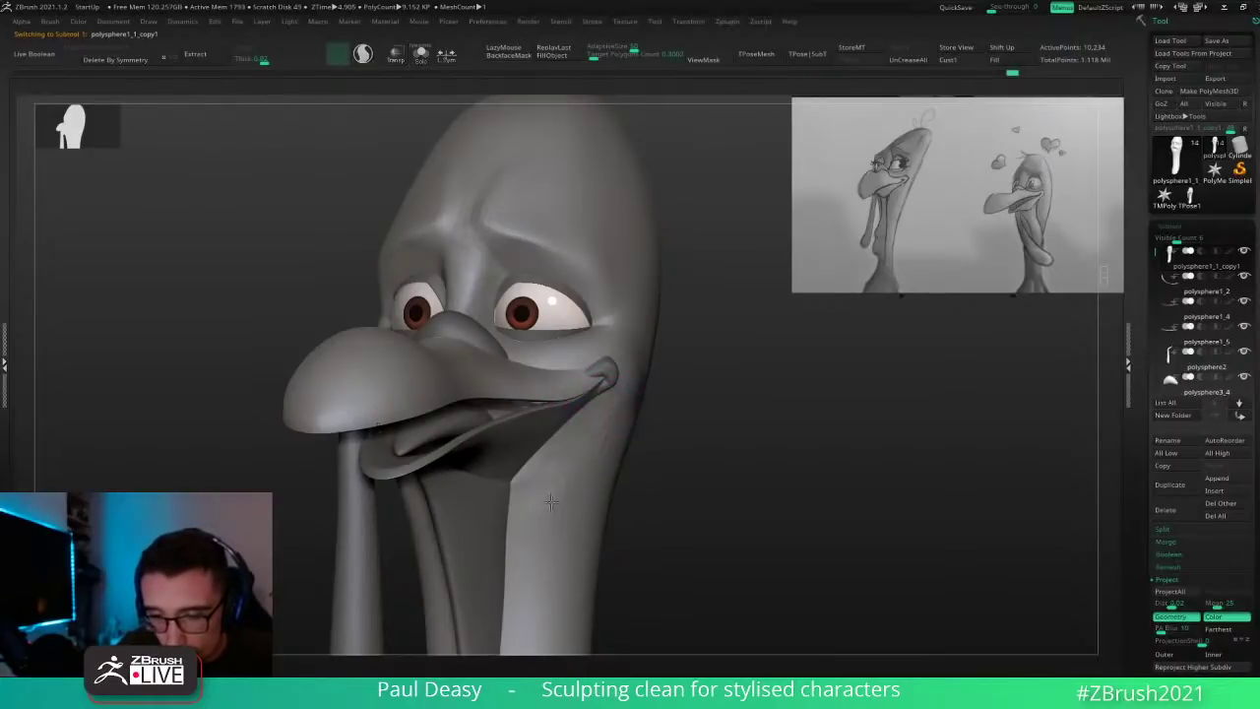
{"action": "left_click_drag", "start_coordinate": [678, 416], "coordinate": [638, 406]}
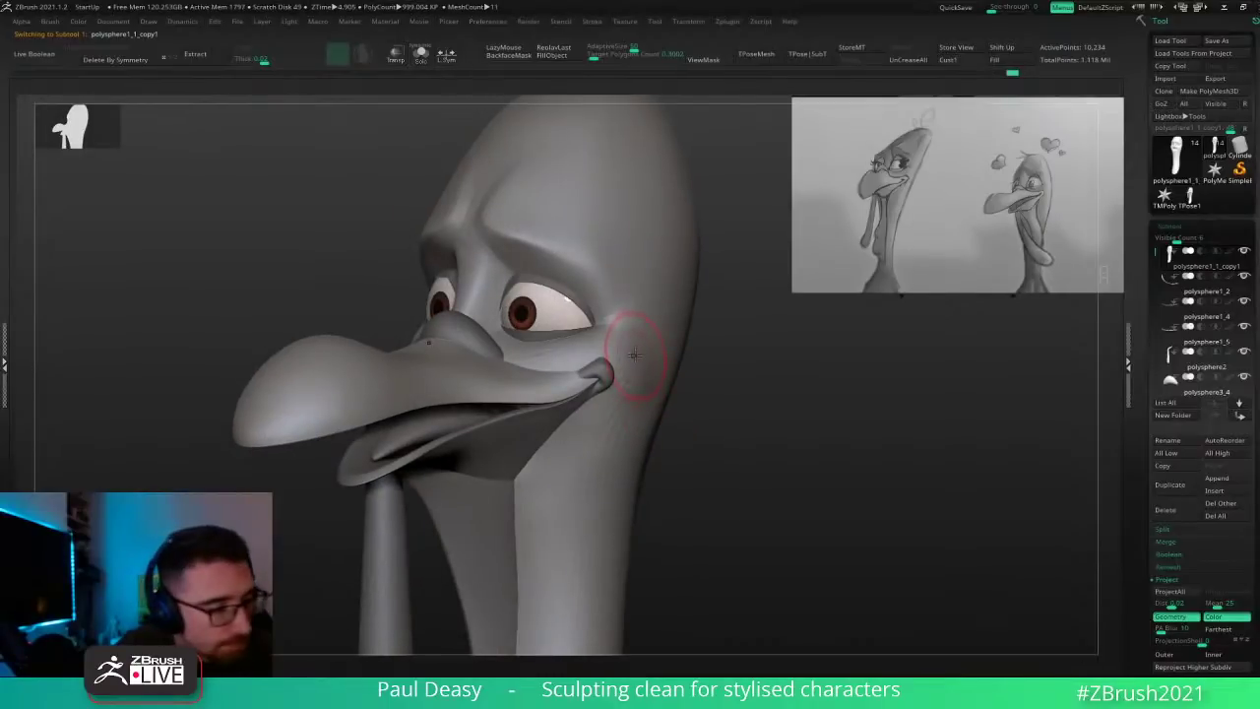
{"action": "key", "text": "b"}
{"action": "left_click", "coordinate": [645, 338]}
{"action": "left_click_drag", "start_coordinate": [712, 418], "coordinate": [723, 410]}
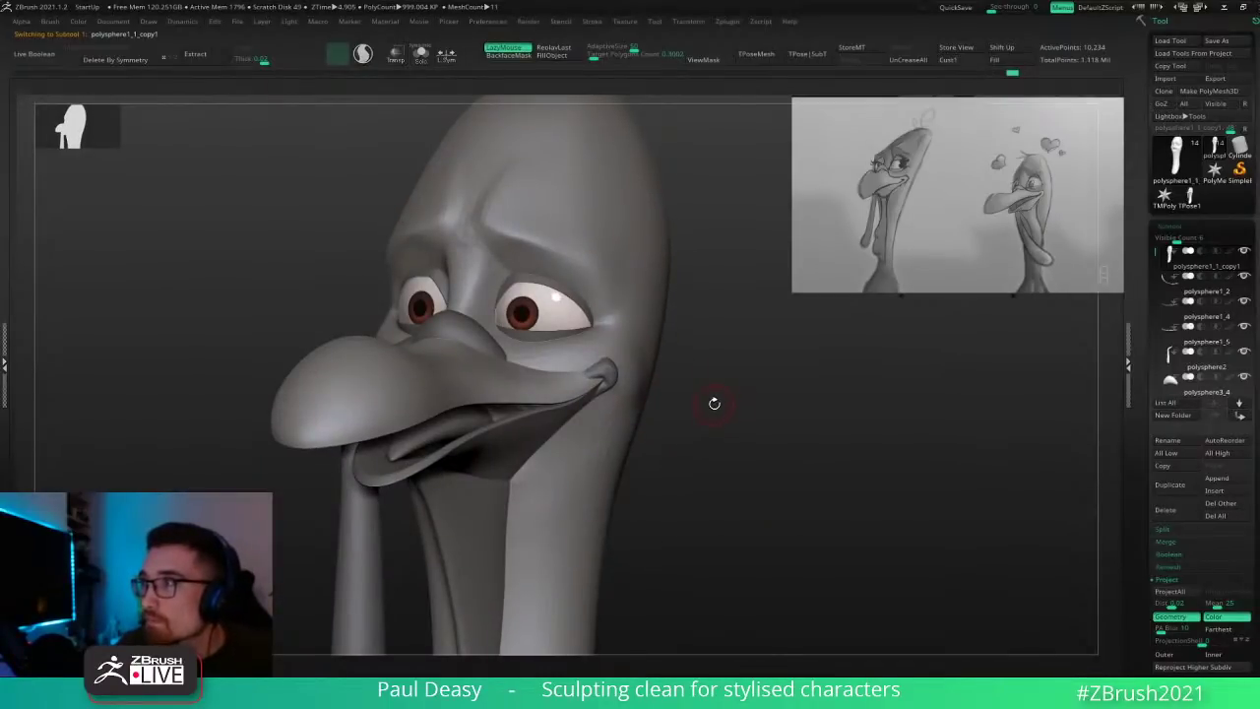
{"action": "key", "text": "l"}
{"action": "key", "text": "b"}
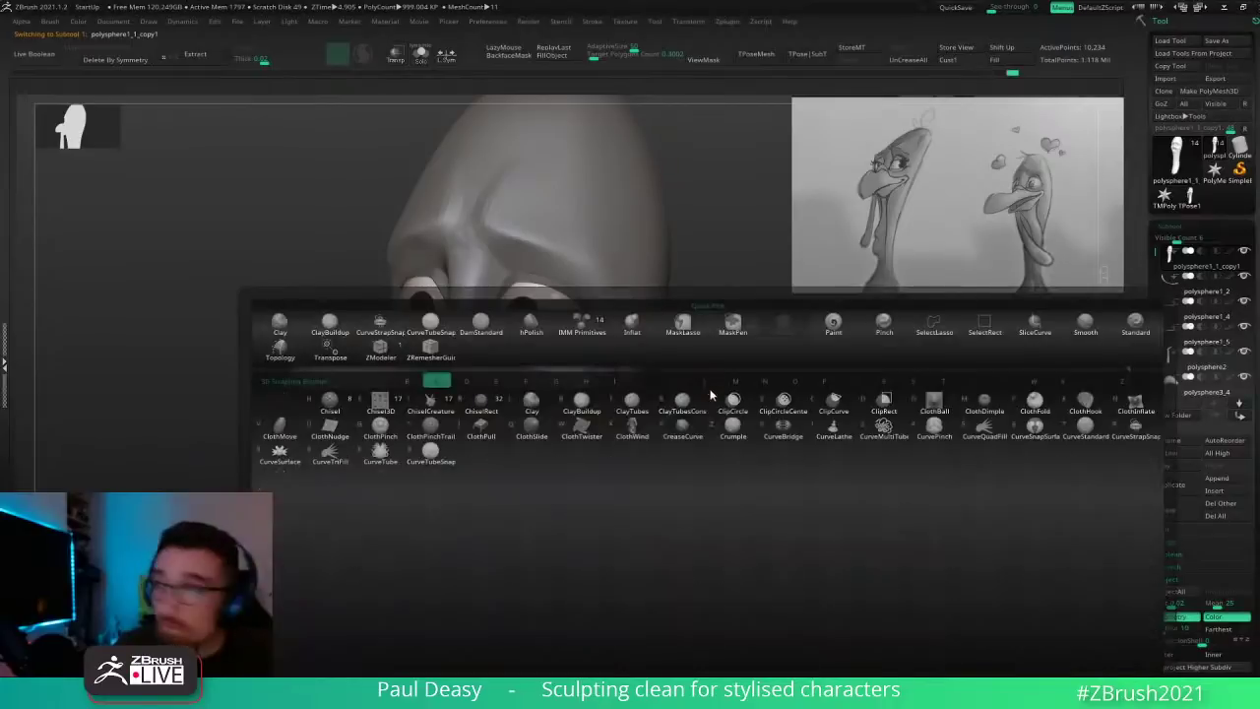
{"action": "left_click", "coordinate": [712, 394]}
{"action": "key", "text": "space"}
{"action": "key", "text": "l"}
{"action": "left_click_drag", "start_coordinate": [702, 380], "coordinate": [718, 394], "text": "alt"}
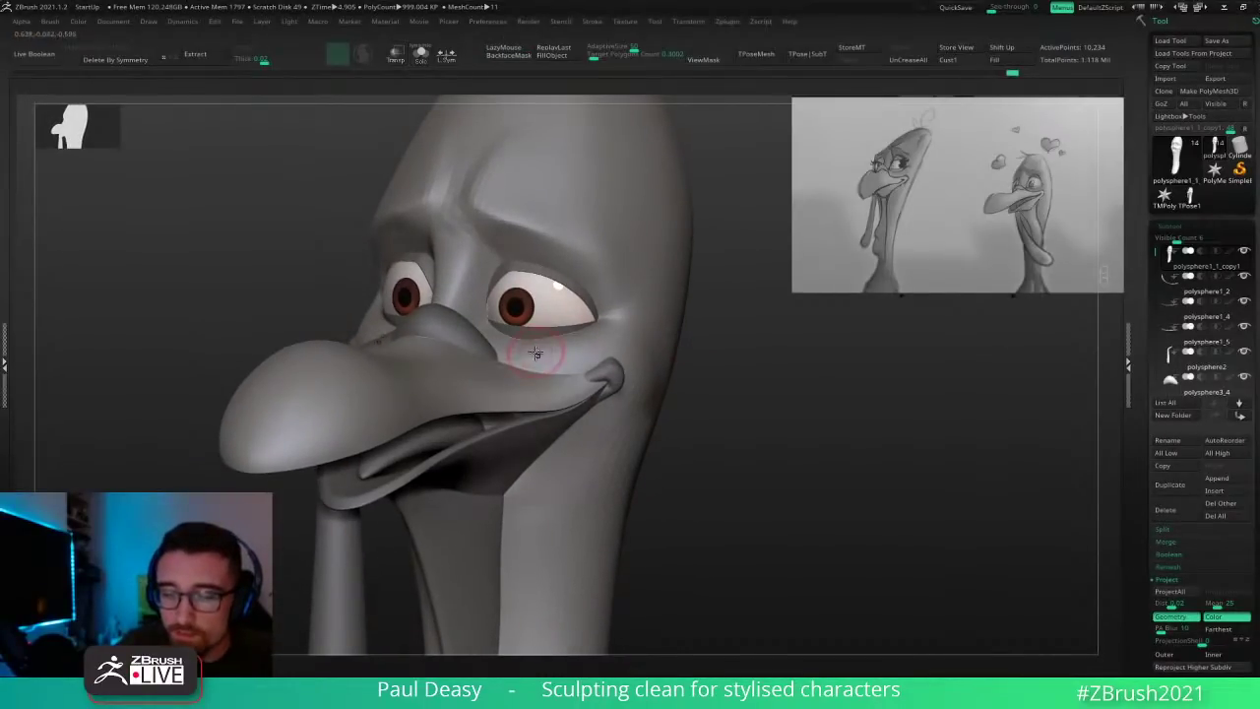
Step: Carve the crease beneath the eye with the DamStandard brush and smooth the cheek behind the mouth corner
{"action": "key", "text": "space"}
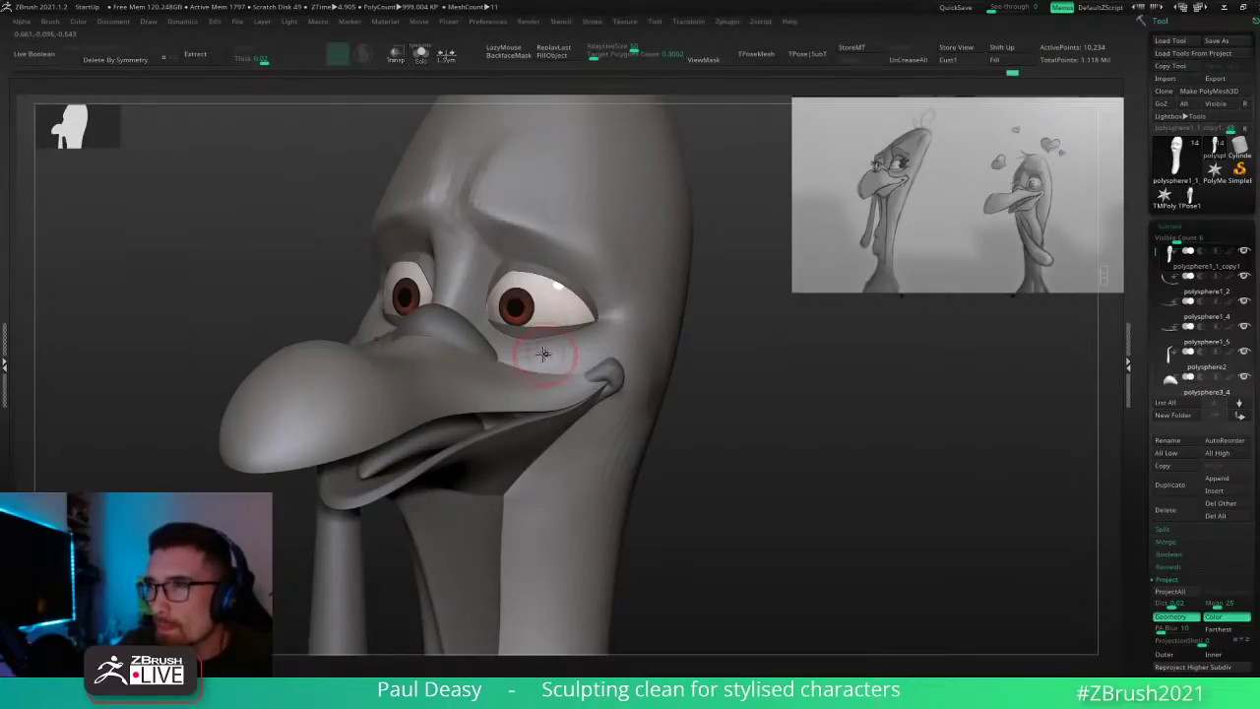
{"action": "key", "text": "b"}
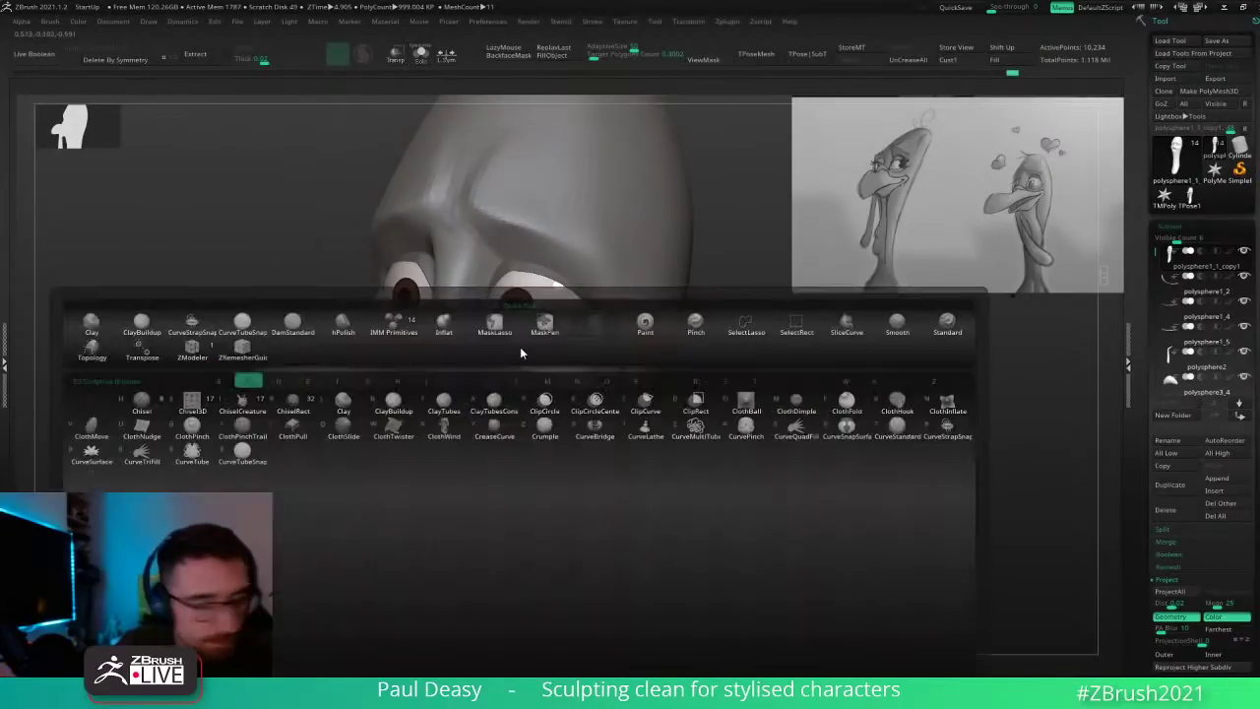
{"action": "key", "text": "d"}
{"action": "key", "text": "s"}
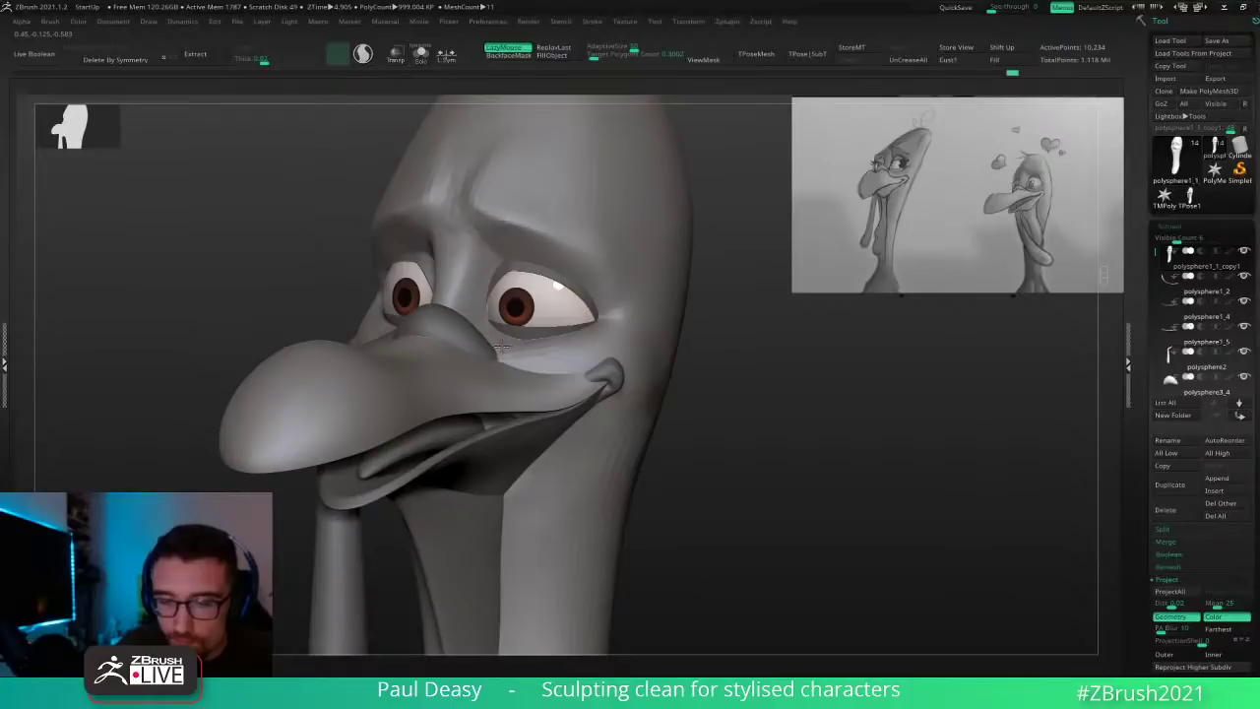
{"action": "mouse_move", "coordinate": [572, 354]}
{"action": "left_mouse_down"}
{"action": "mouse_move", "coordinate": [598, 329]}
{"action": "mouse_move", "coordinate": [568, 366]}
{"action": "mouse_move", "coordinate": [638, 377]}
{"action": "left_mouse_up"}
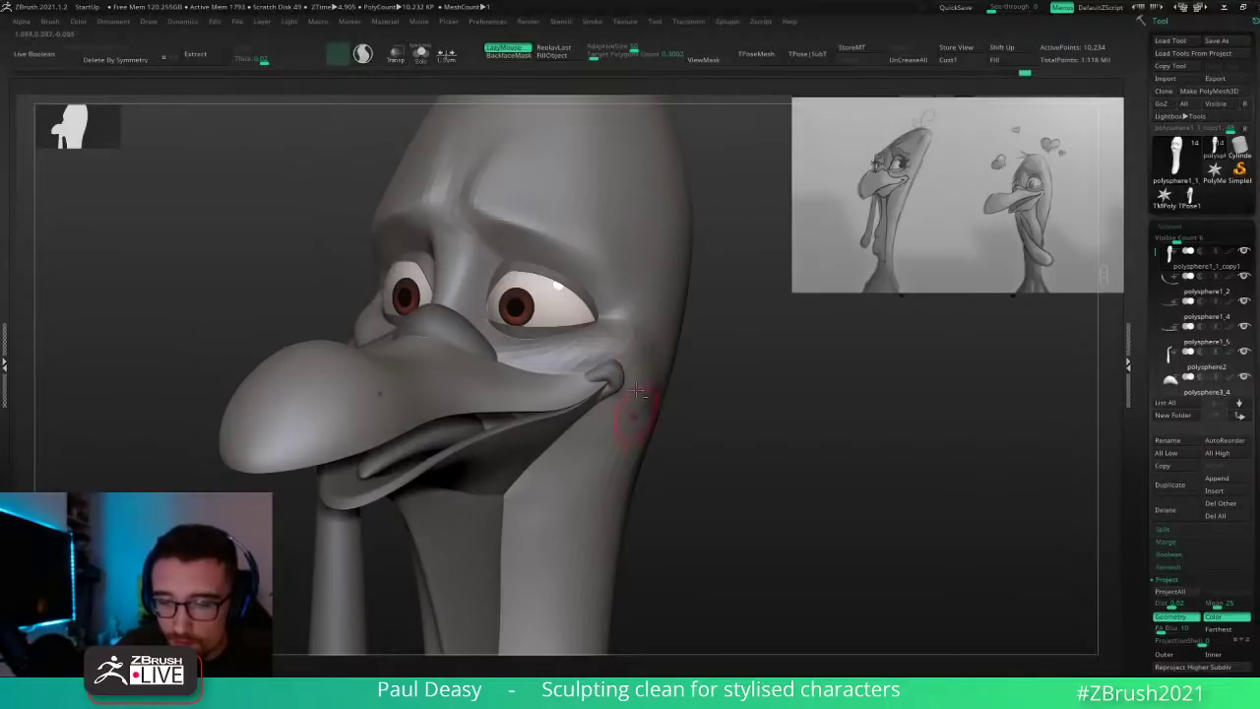
{"action": "key", "text": "shift"}
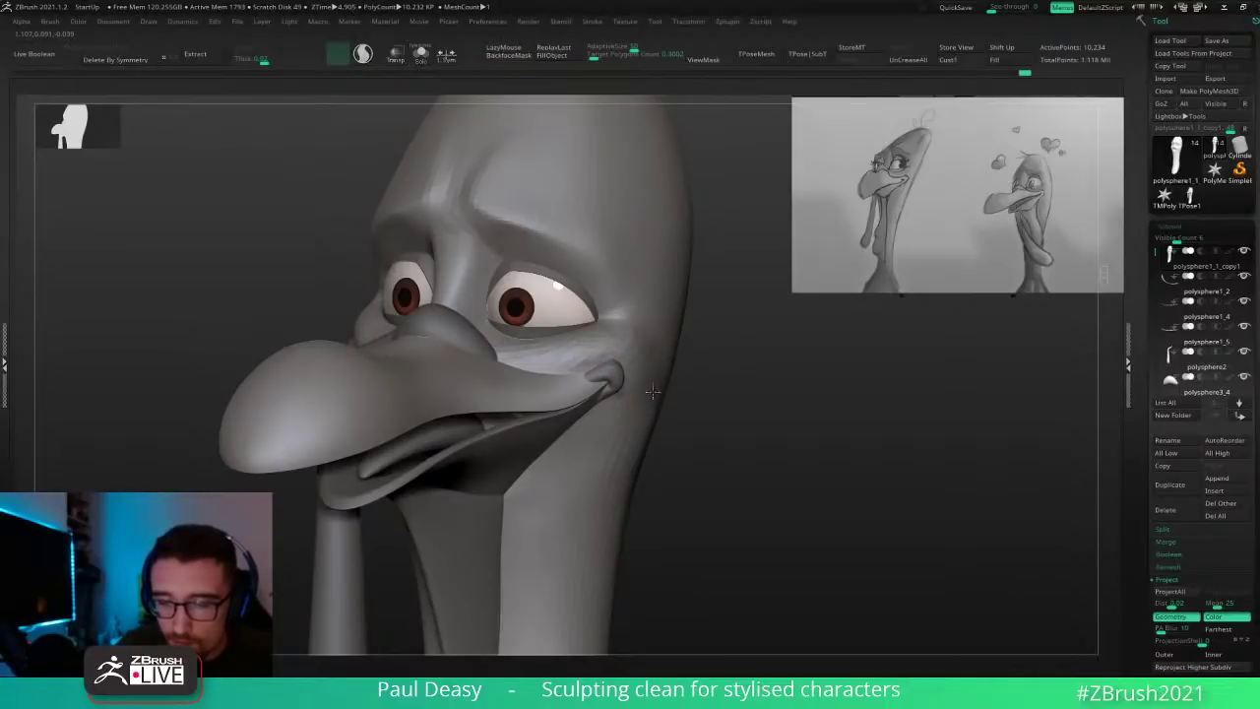
{"action": "left_click_drag", "start_coordinate": [635, 351], "coordinate": [558, 352]}
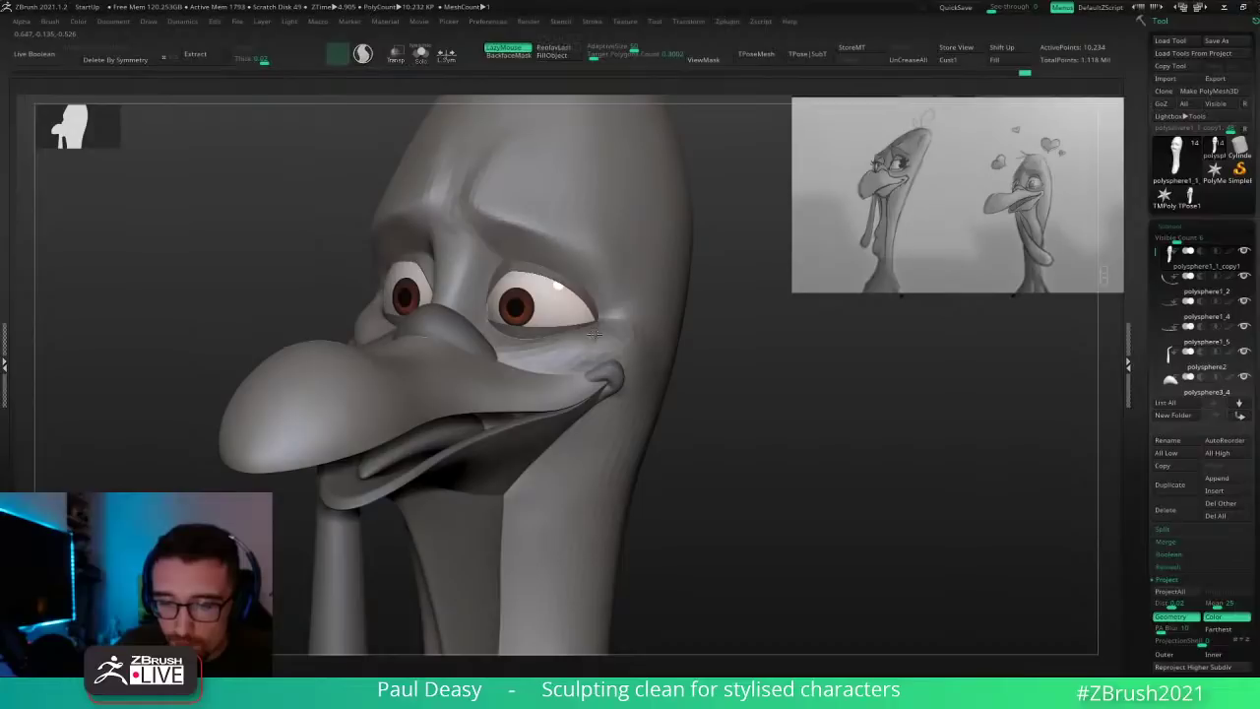
Step: Deepen and clean the under-eye crease from beside the nose to the outer cheek, toggling LazyMouse for freer strokes
{"action": "left_click_drag", "start_coordinate": [710, 366], "coordinate": [688, 366]}
{"action": "right_click", "coordinate": [562, 418]}
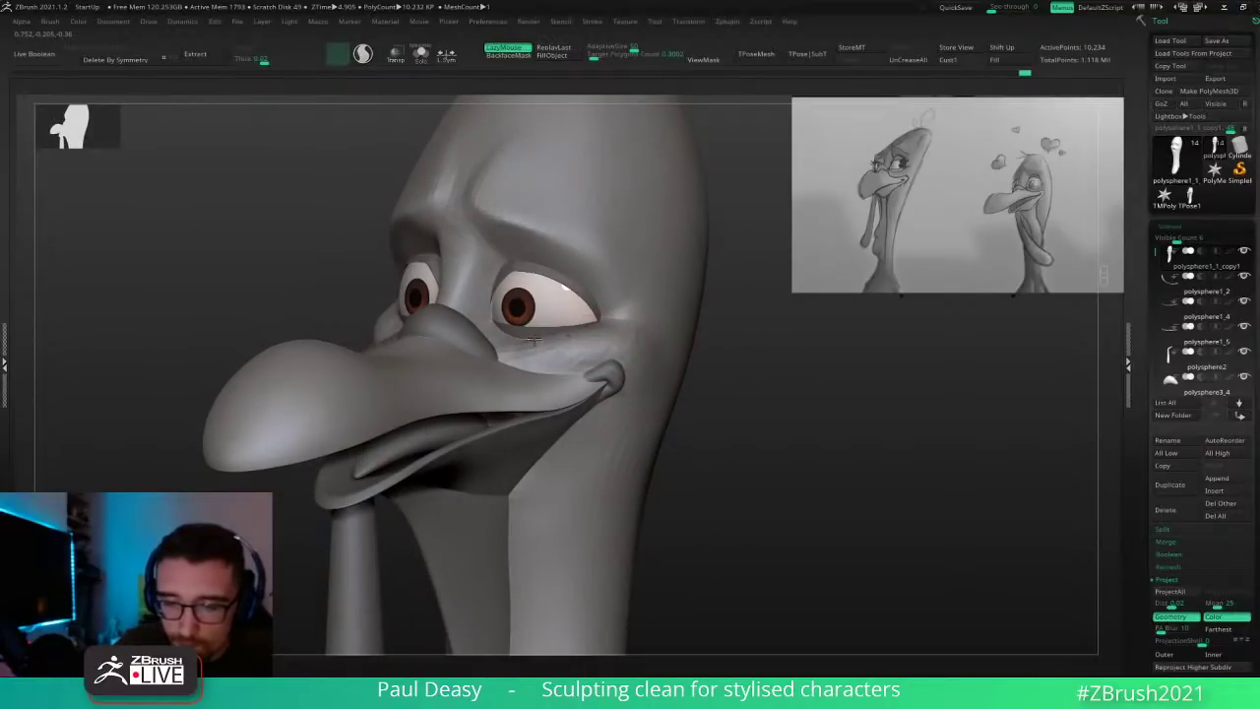
{"action": "left_click_drag", "start_coordinate": [534, 341], "coordinate": [514, 348]}
{"action": "left_click_drag", "start_coordinate": [687, 360], "coordinate": [707, 377], "text": "alt"}
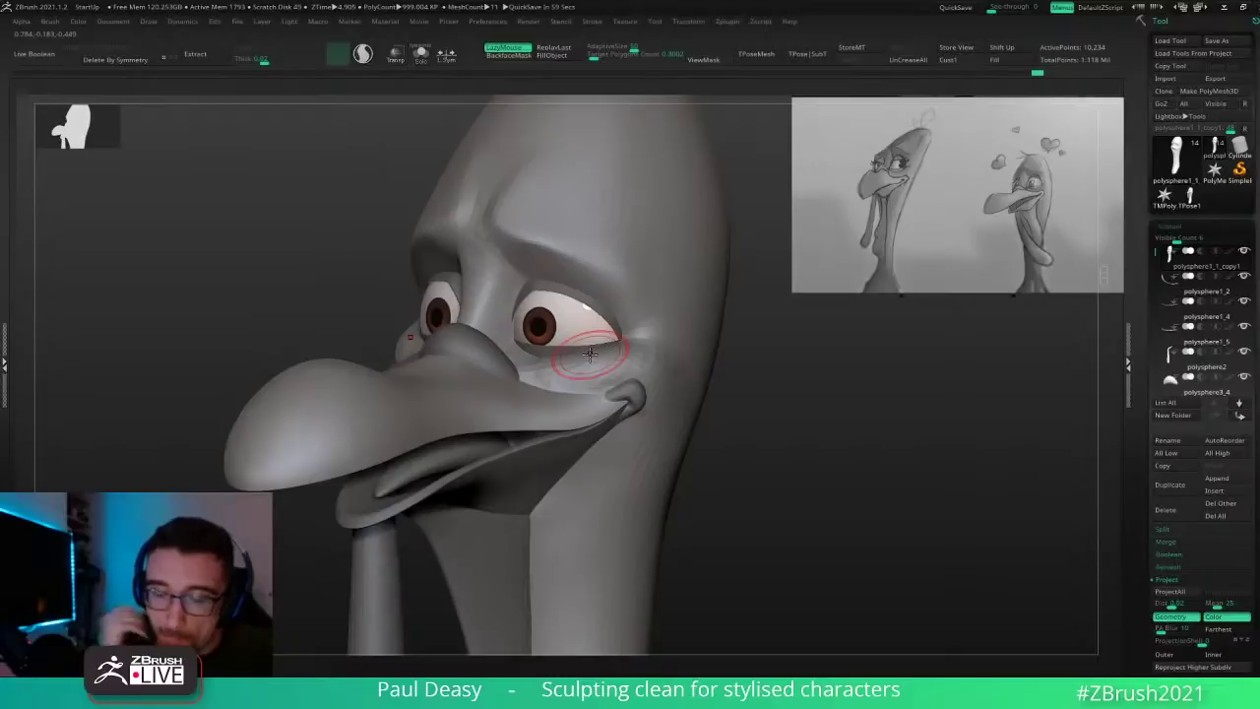
{"action": "left_click_drag", "start_coordinate": [760, 374], "coordinate": [555, 367]}
{"action": "key", "text": "l"}
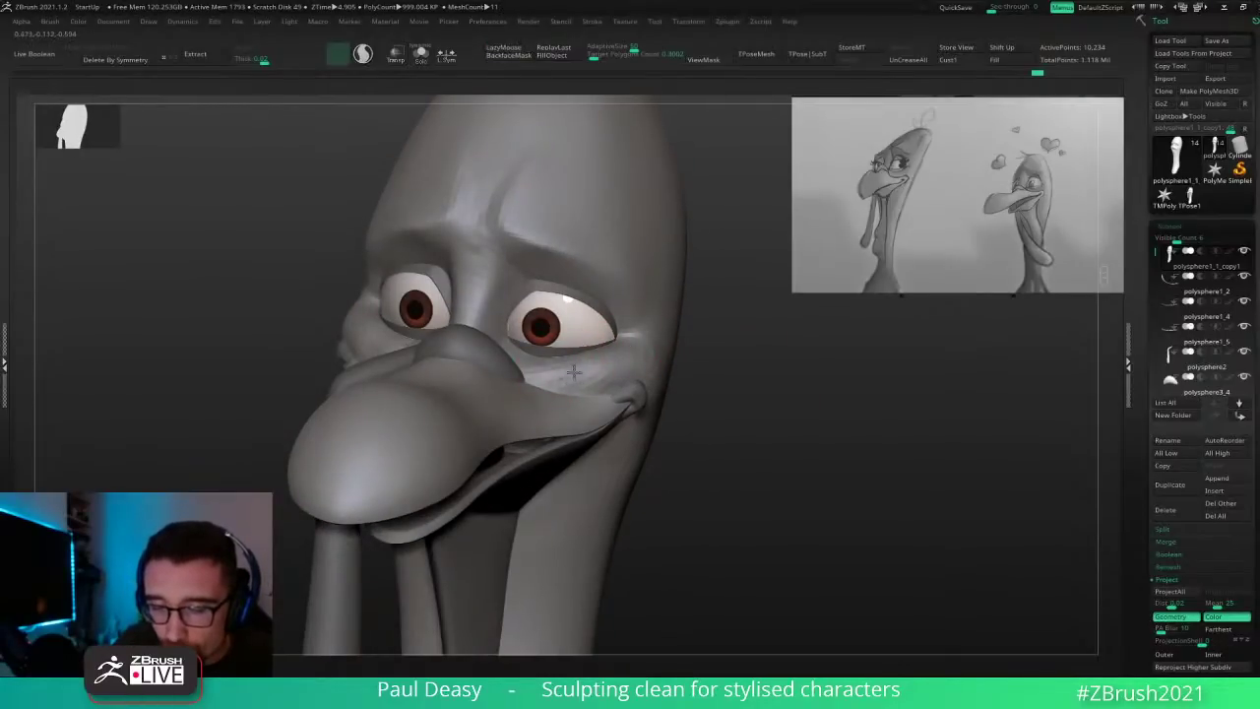
{"action": "left_click_drag", "start_coordinate": [729, 391], "coordinate": [689, 374]}
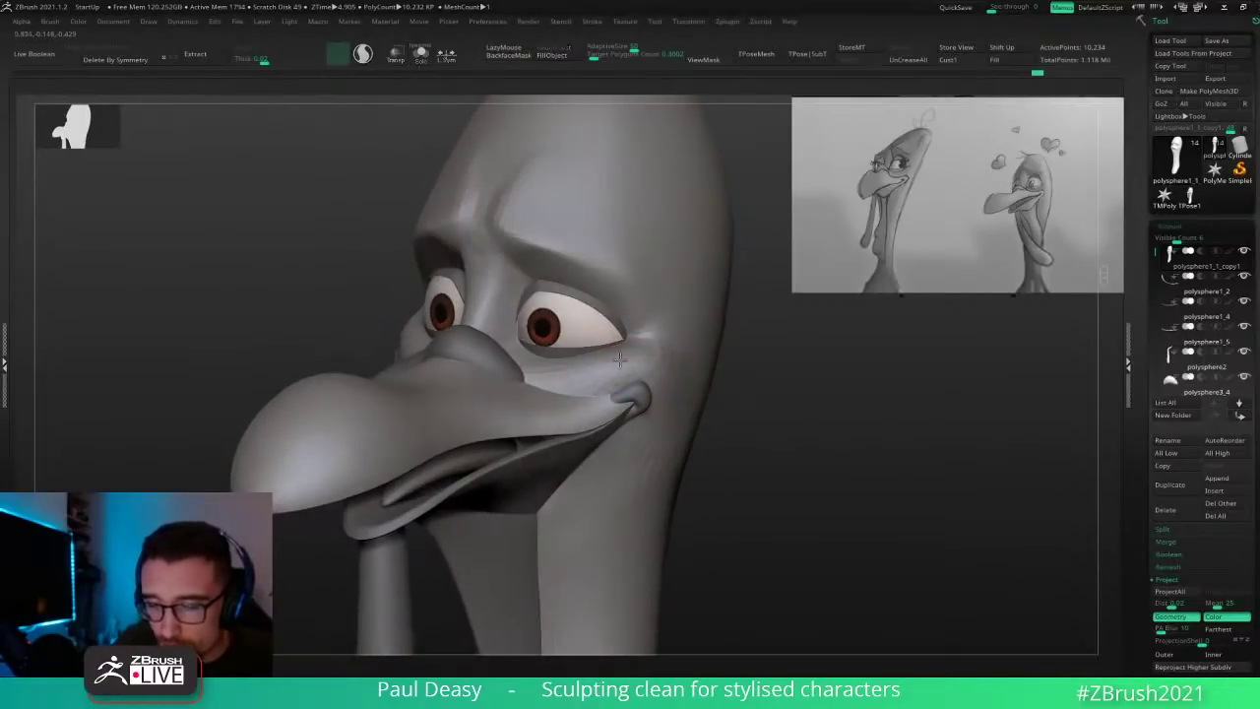
{"action": "mouse_move", "coordinate": [740, 406]}
{"action": "left_mouse_down"}
{"action": "mouse_move", "coordinate": [752, 413]}
{"action": "mouse_move", "coordinate": [763, 396]}
{"action": "left_mouse_up"}
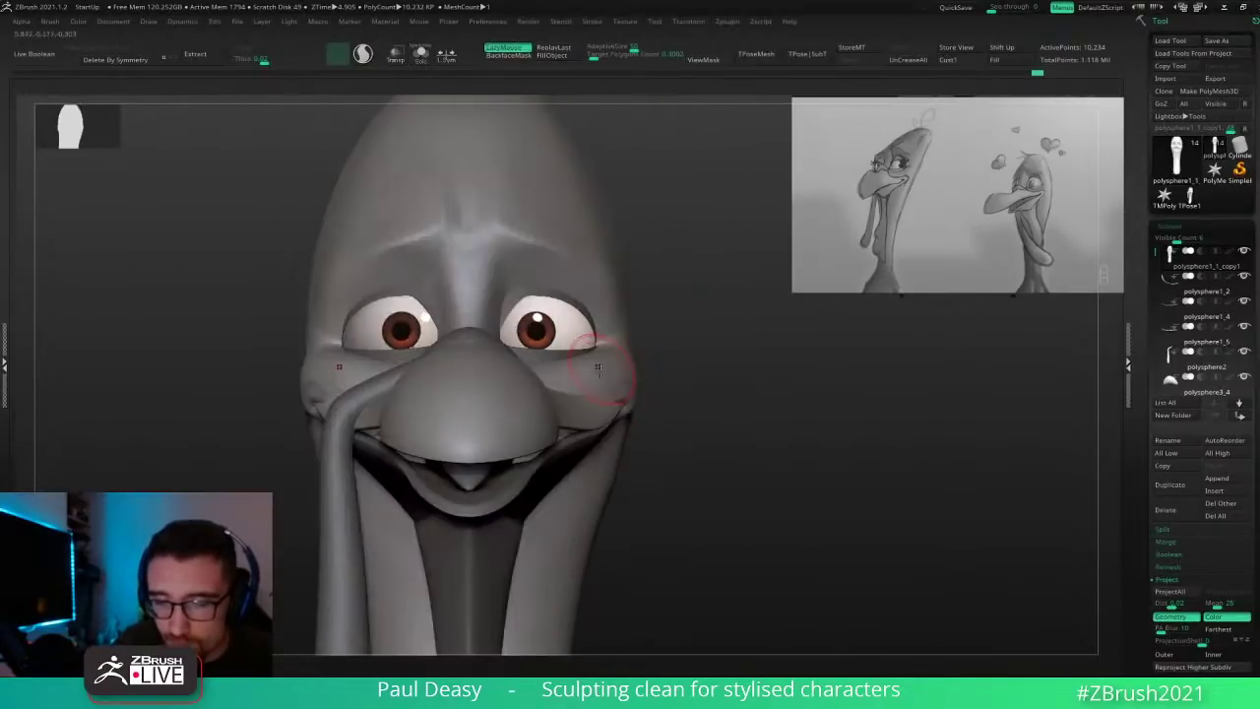
Step: Adjust the skin around the outer eye corner with the Move brush, soften the lower lid and check the whole face
{"action": "key", "text": "b"}
{"action": "key", "text": "m"}
{"action": "key", "text": "v"}
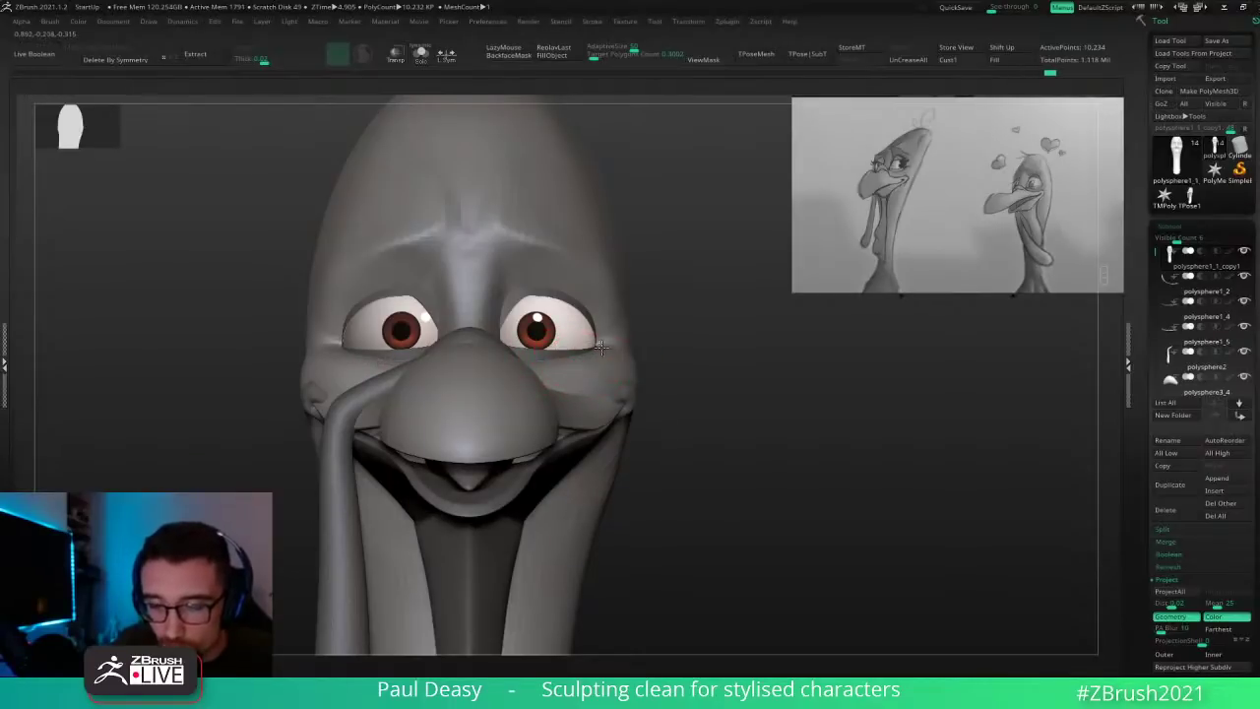
{"action": "key", "text": "b"}
{"action": "key", "text": "m"}
{"action": "key", "text": "v"}
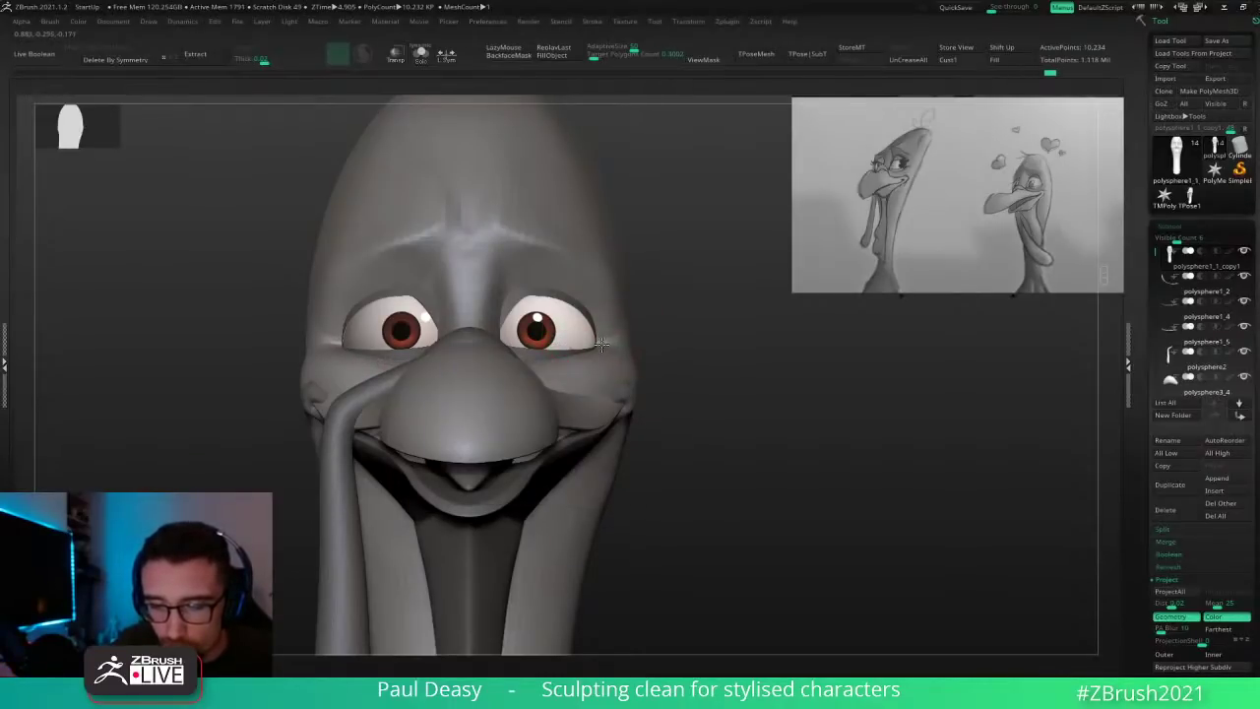
{"action": "key", "text": "space"}
{"action": "mouse_move", "coordinate": [601, 344]}
{"action": "left_mouse_down"}
{"action": "mouse_move", "coordinate": [613, 344]}
{"action": "mouse_move", "coordinate": [564, 369]}
{"action": "mouse_move", "coordinate": [572, 356]}
{"action": "left_mouse_up"}
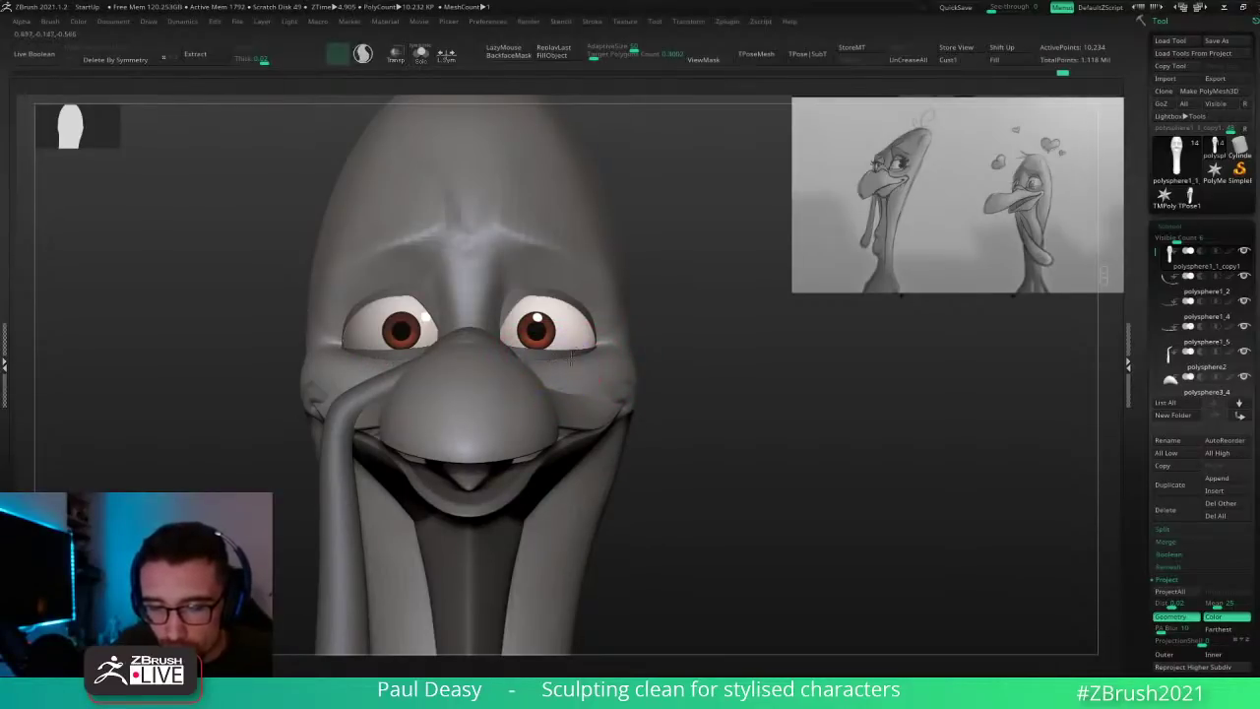
{"action": "mouse_move", "coordinate": [681, 370]}
{"action": "left_mouse_down"}
{"action": "mouse_move", "coordinate": [581, 369]}
{"action": "mouse_move", "coordinate": [596, 358]}
{"action": "left_mouse_up"}
{"action": "mouse_move", "coordinate": [684, 395]}
{"action": "left_mouse_down", "text": "shift"}
{"action": "mouse_move", "coordinate": [754, 405]}
{"action": "mouse_move", "coordinate": [590, 431]}
{"action": "left_mouse_up", "text": "shift"}
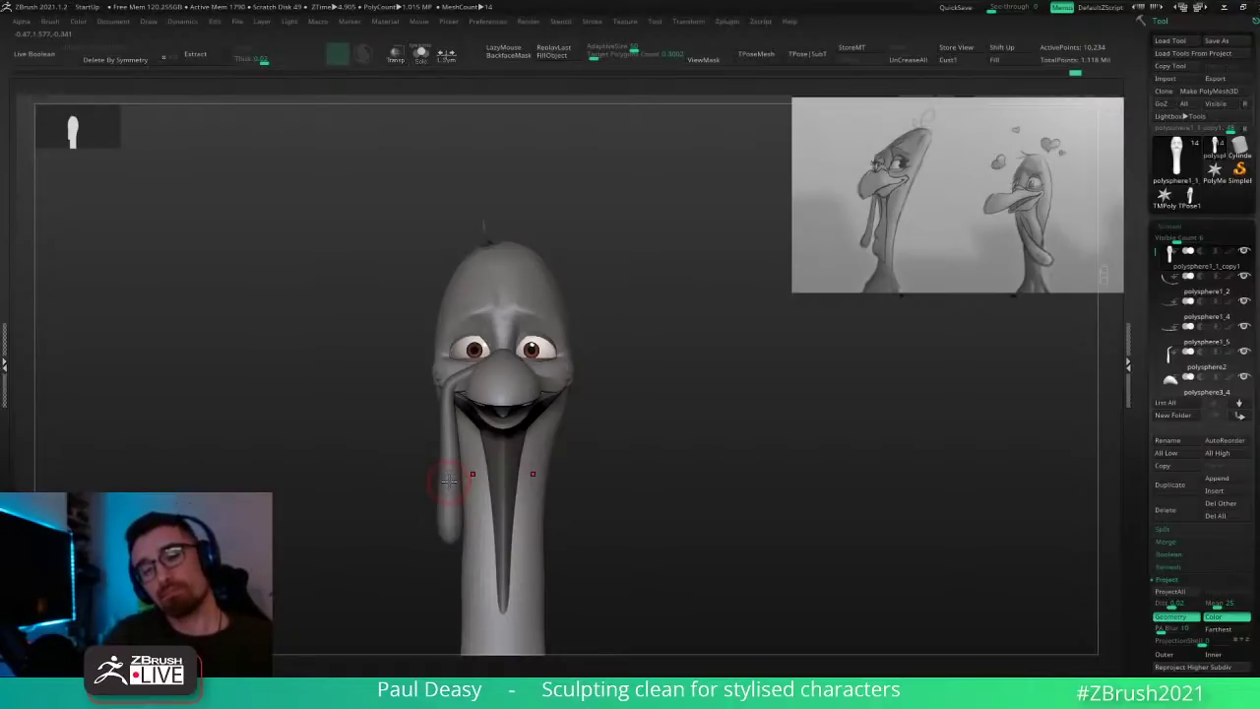
{"action": "mouse_move", "coordinate": [670, 397]}
{"action": "left_mouse_down"}
{"action": "mouse_move", "coordinate": [655, 403]}
{"action": "mouse_move", "coordinate": [679, 425]}
{"action": "mouse_move", "coordinate": [600, 396]}
{"action": "mouse_move", "coordinate": [627, 392]}
{"action": "left_mouse_up"}
Step: Raise the head mesh two subdivision levels and try a DamStandard stroke behind the mouth corner, undoing it
{"action": "key", "text": "space"}
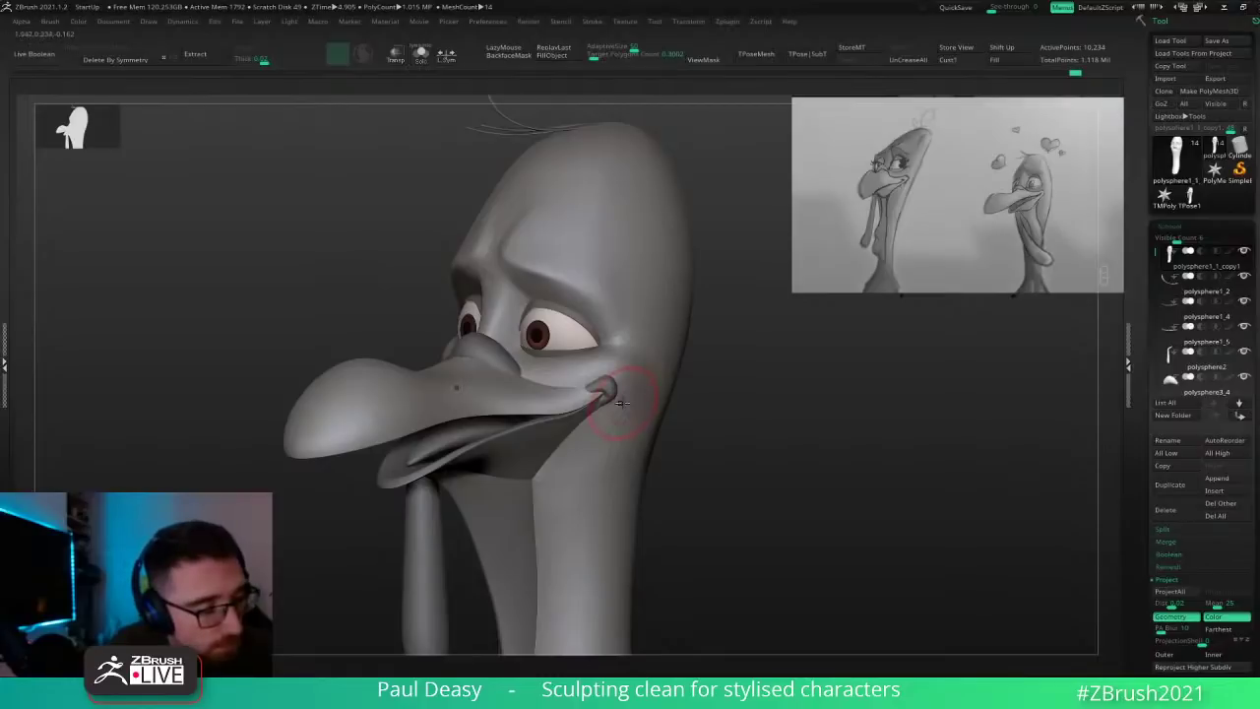
{"action": "key", "text": "d"}
{"action": "key", "text": "d"}
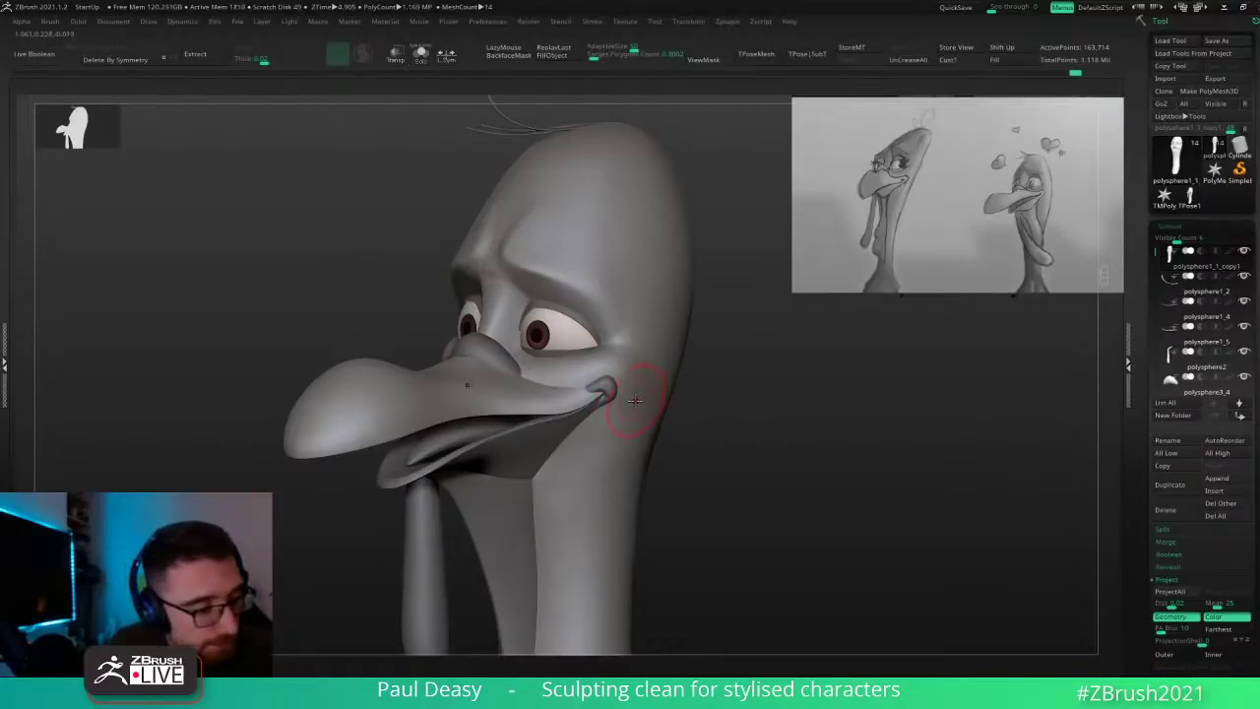
{"action": "key", "text": "b"}
{"action": "key", "text": "d"}
{"action": "key", "text": "s"}
{"action": "key", "text": "space"}
{"action": "left_click_drag", "start_coordinate": [631, 401], "coordinate": [637, 403]}
{"action": "key", "text": "space"}
{"action": "key", "text": "ctrl+z"}
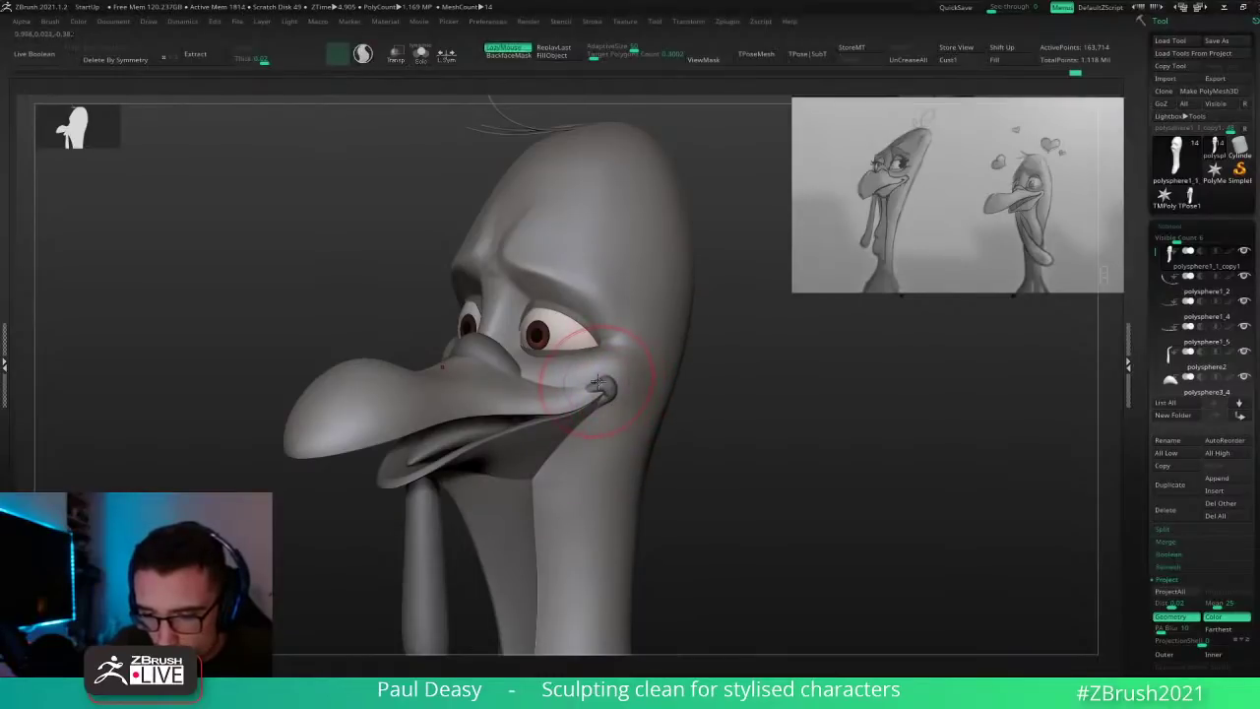
Step: Sculpt the fold where the cheek meets the beak with DamStandard, from the inner eye toward the mouth corner
{"action": "right_click_drag", "start_coordinate": [601, 391], "coordinate": [563, 396]}
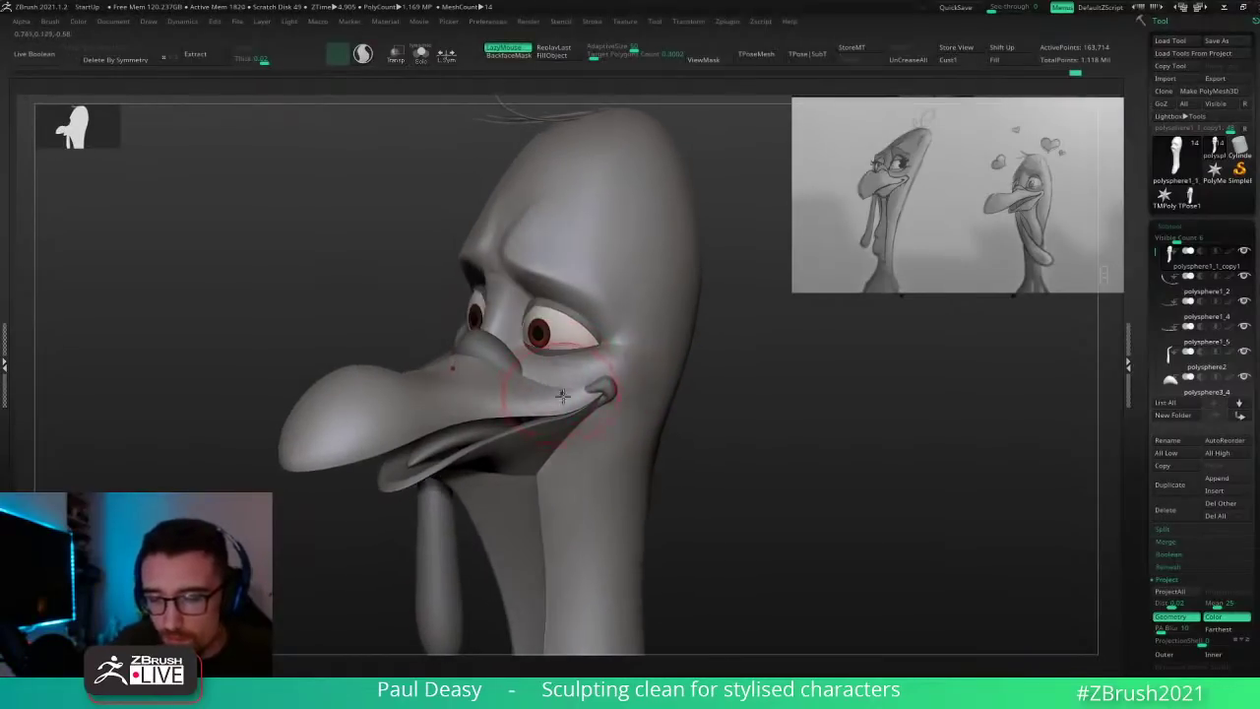
{"action": "left_click_drag", "start_coordinate": [539, 375], "coordinate": [574, 388]}
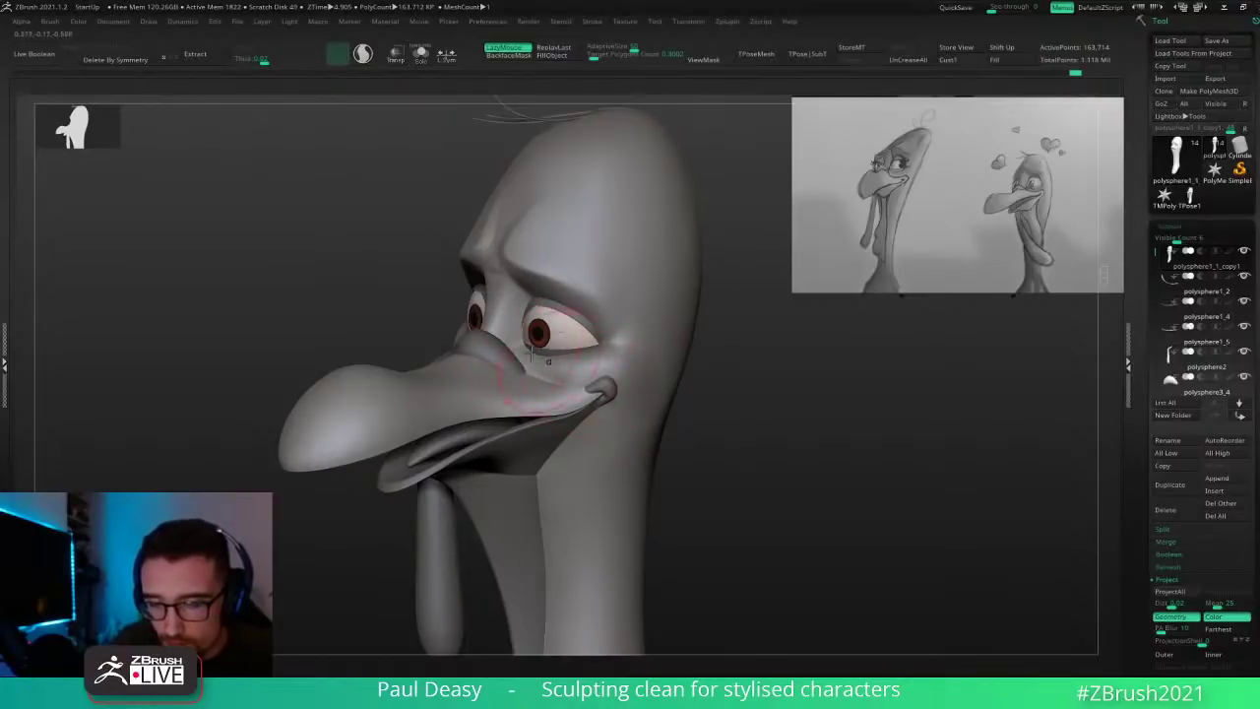
{"action": "mouse_move", "coordinate": [723, 427]}
{"action": "left_mouse_down", "text": "shift"}
{"action": "mouse_move", "coordinate": [730, 415]}
{"action": "mouse_move", "coordinate": [739, 437]}
{"action": "left_mouse_up", "text": "shift"}
{"action": "key", "text": "space"}
{"action": "key", "text": "space"}
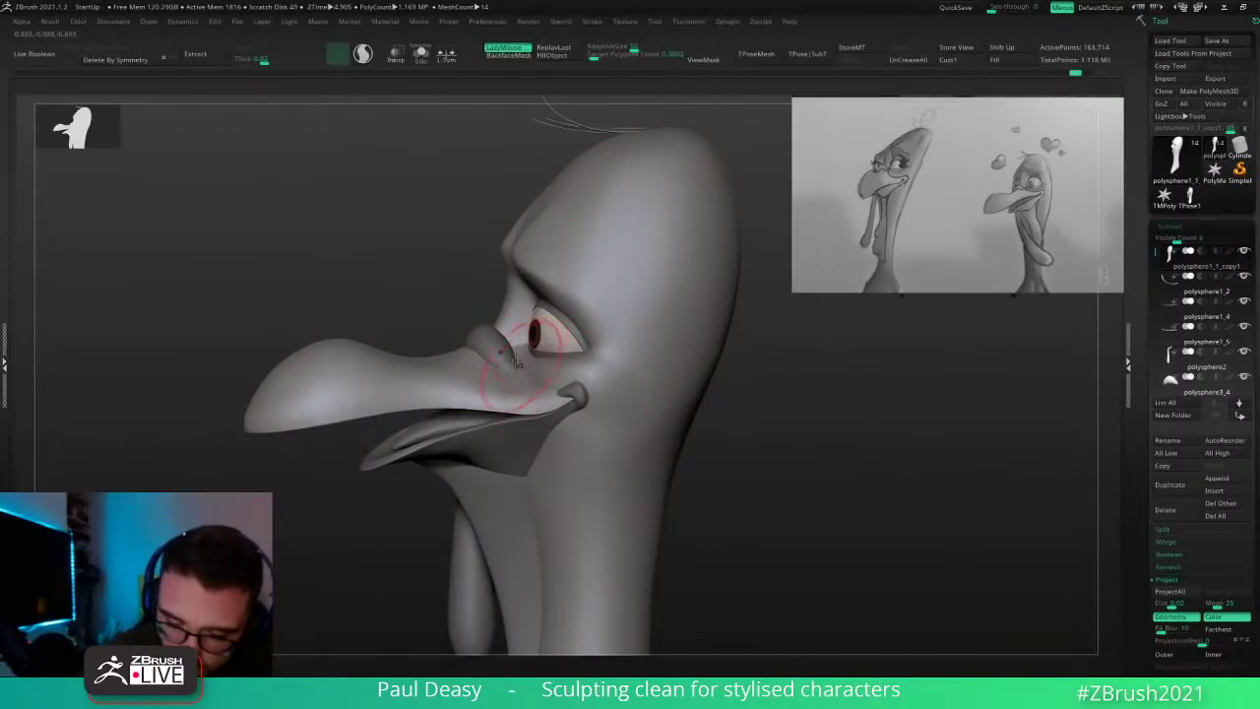
{"action": "left_click_drag", "start_coordinate": [515, 362], "coordinate": [562, 387]}
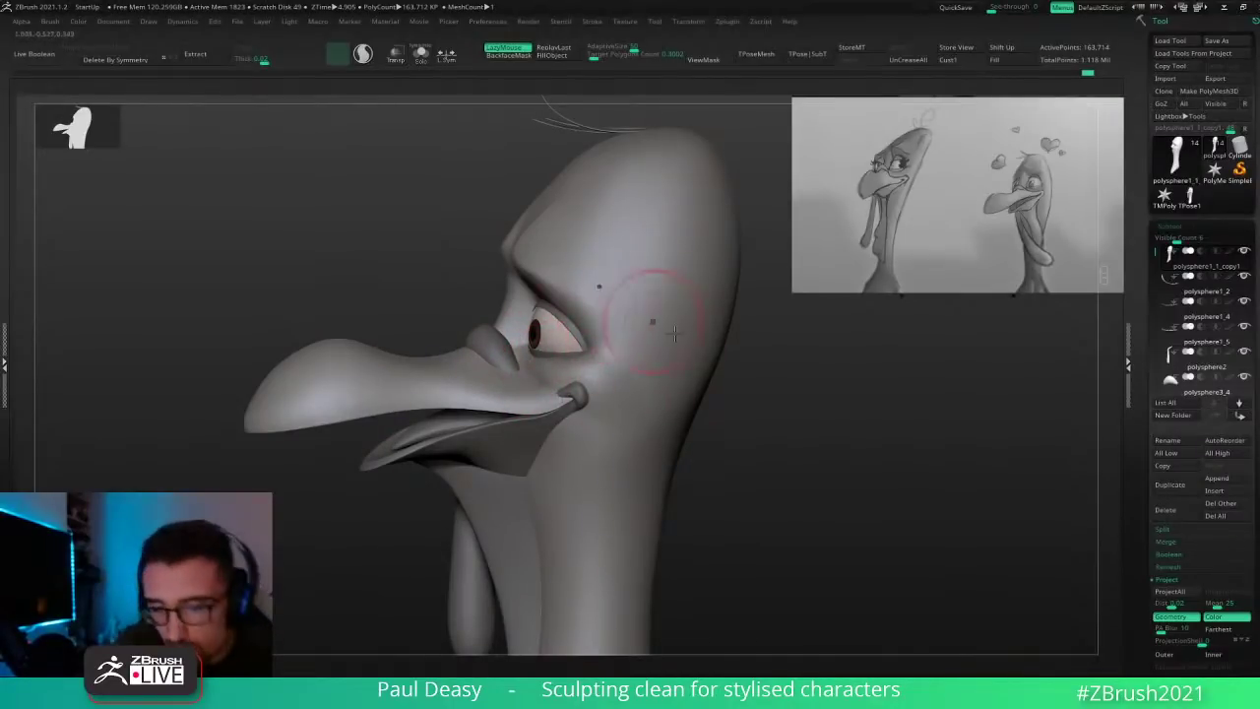
{"action": "mouse_move", "coordinate": [798, 424]}
{"action": "left_mouse_down"}
{"action": "mouse_move", "coordinate": [785, 427]}
{"action": "mouse_move", "coordinate": [782, 400]}
{"action": "left_mouse_up"}
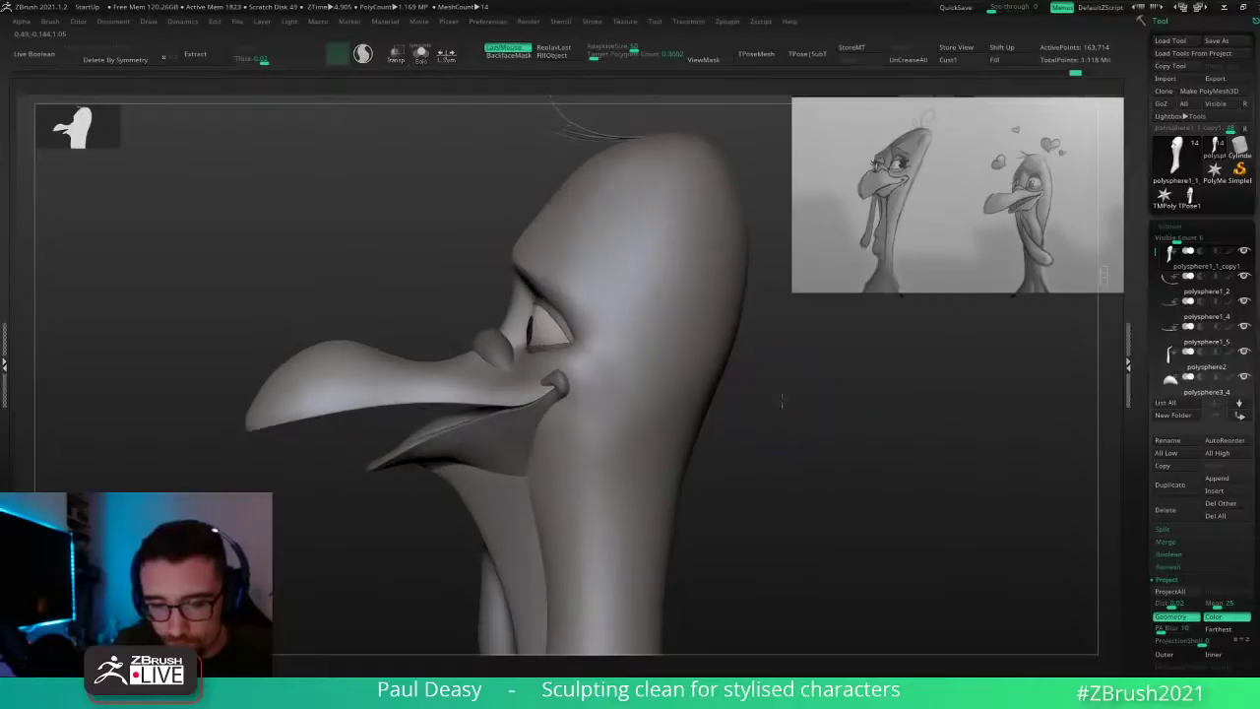
Step: Select the upper beak and the rounded bump at its base, adjusting both where they meet the cheek
{"action": "left_click", "coordinate": [530, 380], "text": "alt"}
{"action": "right_click_drag", "start_coordinate": [522, 366], "coordinate": [531, 370]}
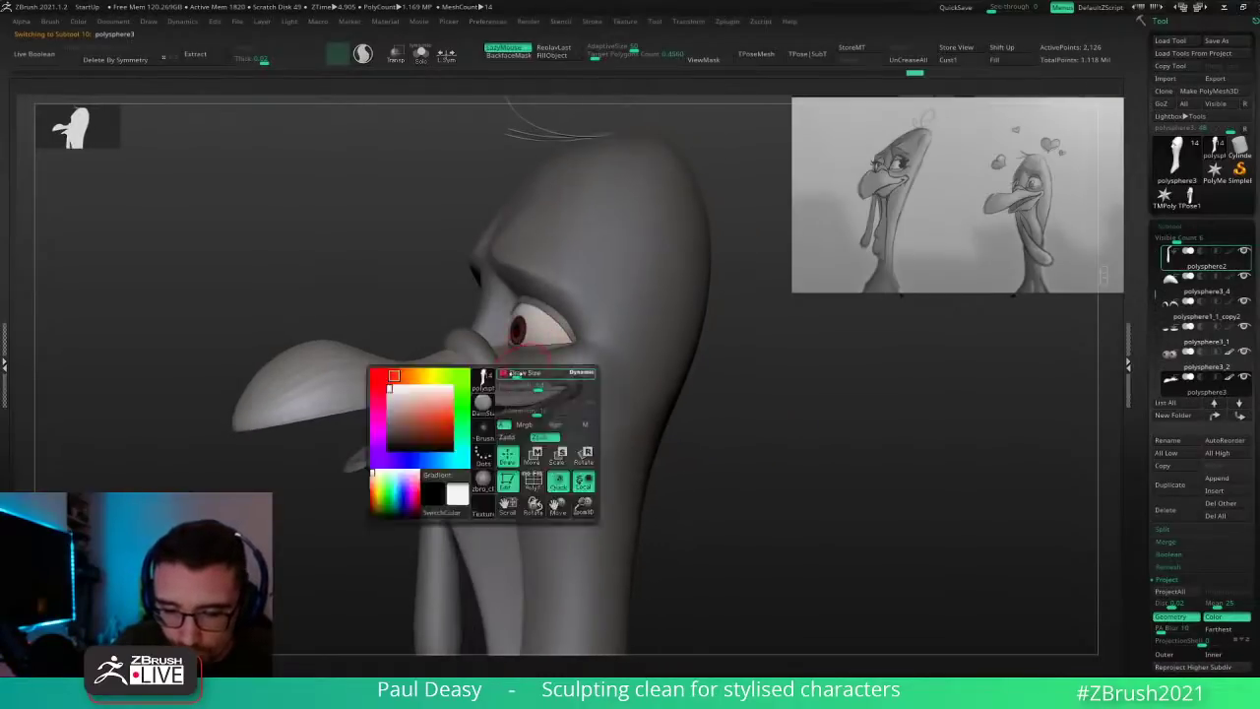
{"action": "mouse_move", "coordinate": [500, 372]}
{"action": "left_mouse_down"}
{"action": "mouse_move", "coordinate": [511, 357]}
{"action": "mouse_move", "coordinate": [496, 358]}
{"action": "left_mouse_up"}
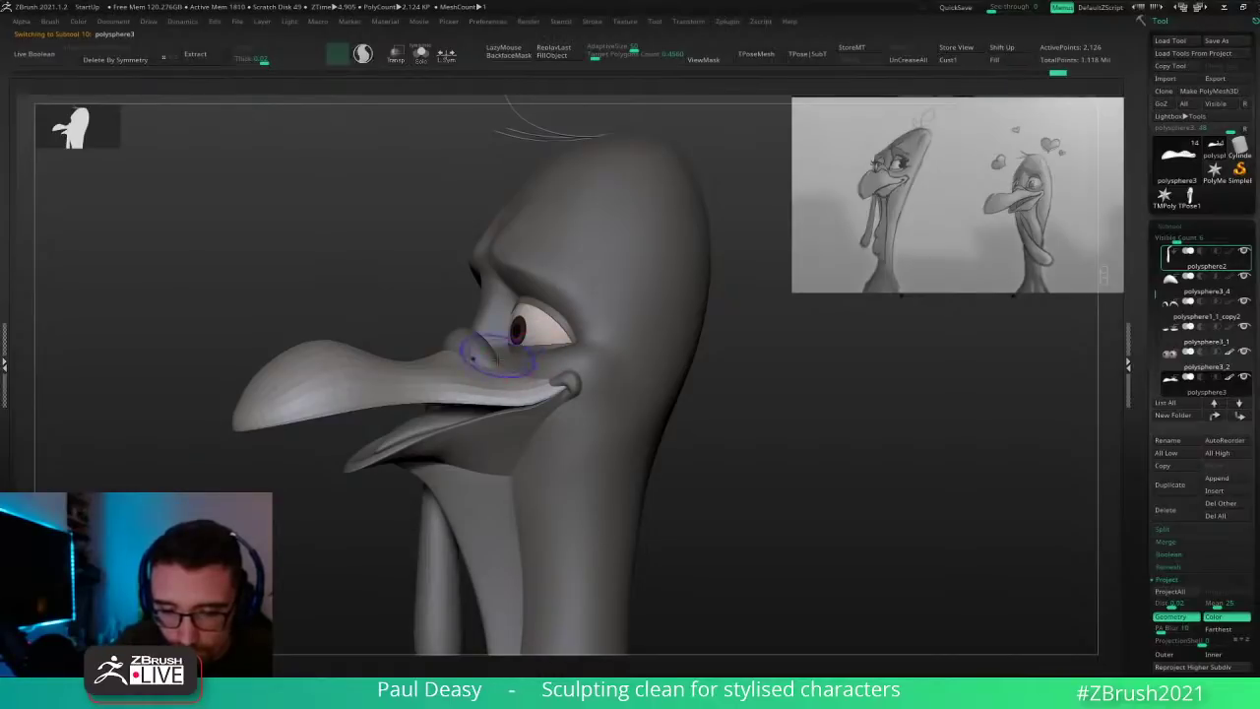
{"action": "left_click", "coordinate": [462, 431], "text": "alt"}
{"action": "mouse_move", "coordinate": [509, 362]}
{"action": "right_mouse_down"}
{"action": "mouse_move", "coordinate": [539, 366]}
{"action": "mouse_move", "coordinate": [479, 374]}
{"action": "right_mouse_up"}
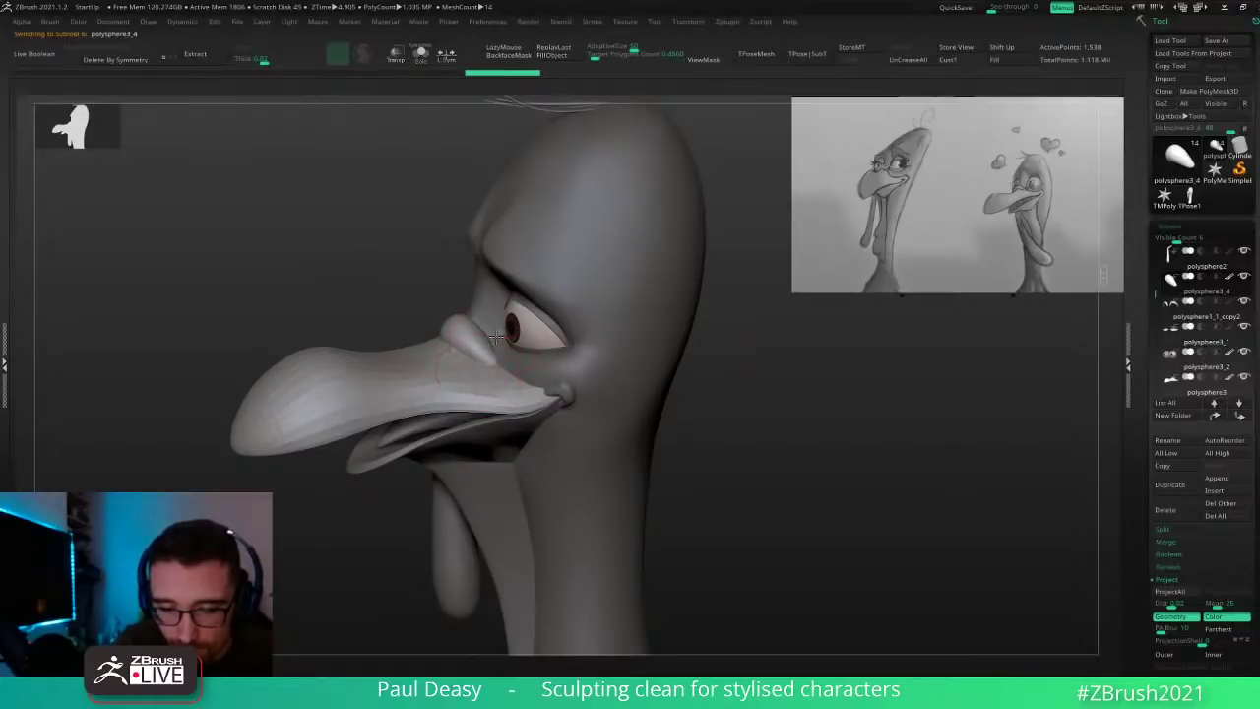
{"action": "right_click_drag", "start_coordinate": [496, 336], "coordinate": [675, 371], "text": "shift"}
Step: Reselect the head mesh and nudge the brow above the inner eye in profile with the Move brush
{"action": "left_click", "coordinate": [625, 313], "text": "alt"}
{"action": "mouse_move", "coordinate": [697, 326]}
{"action": "right_mouse_down"}
{"action": "mouse_move", "coordinate": [610, 315]}
{"action": "mouse_move", "coordinate": [676, 340]}
{"action": "mouse_move", "coordinate": [660, 320]}
{"action": "right_mouse_up"}
{"action": "key", "text": "b"}
{"action": "key", "text": "c"}
{"action": "key", "text": "b"}
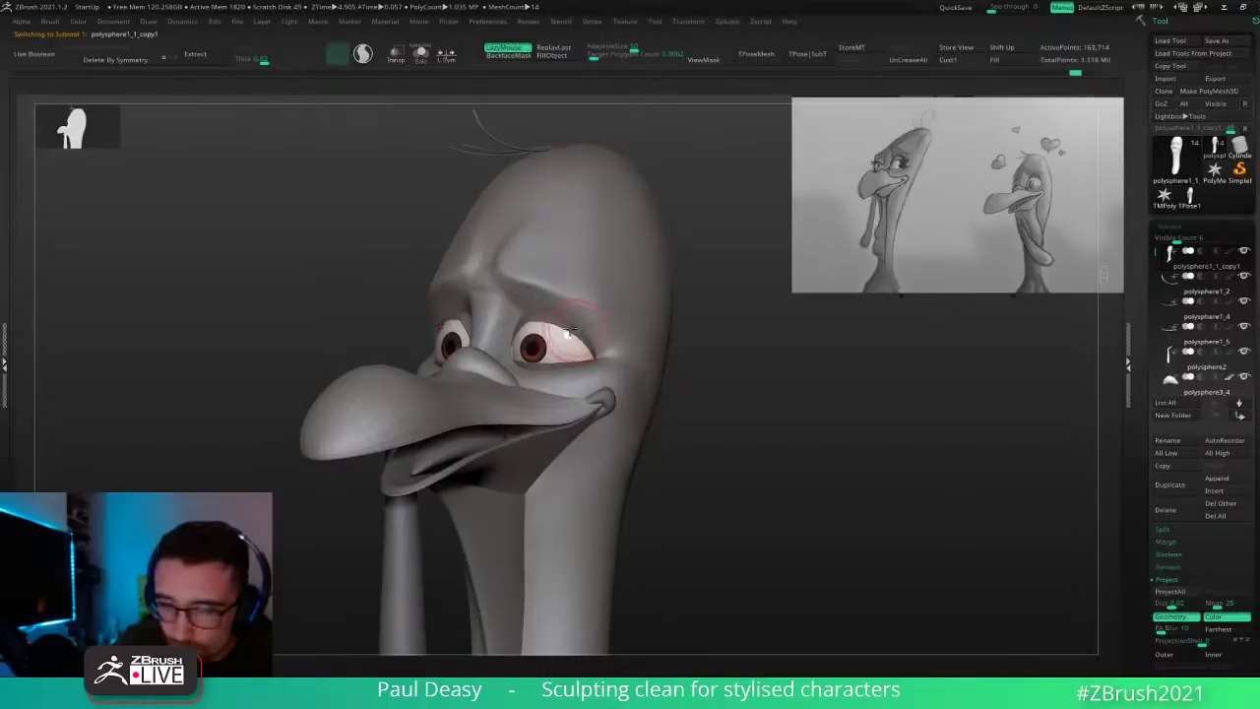
{"action": "key", "text": "b"}
{"action": "key", "text": "m"}
{"action": "key", "text": "v"}
{"action": "right_click_drag", "start_coordinate": [535, 296], "coordinate": [520, 311]}
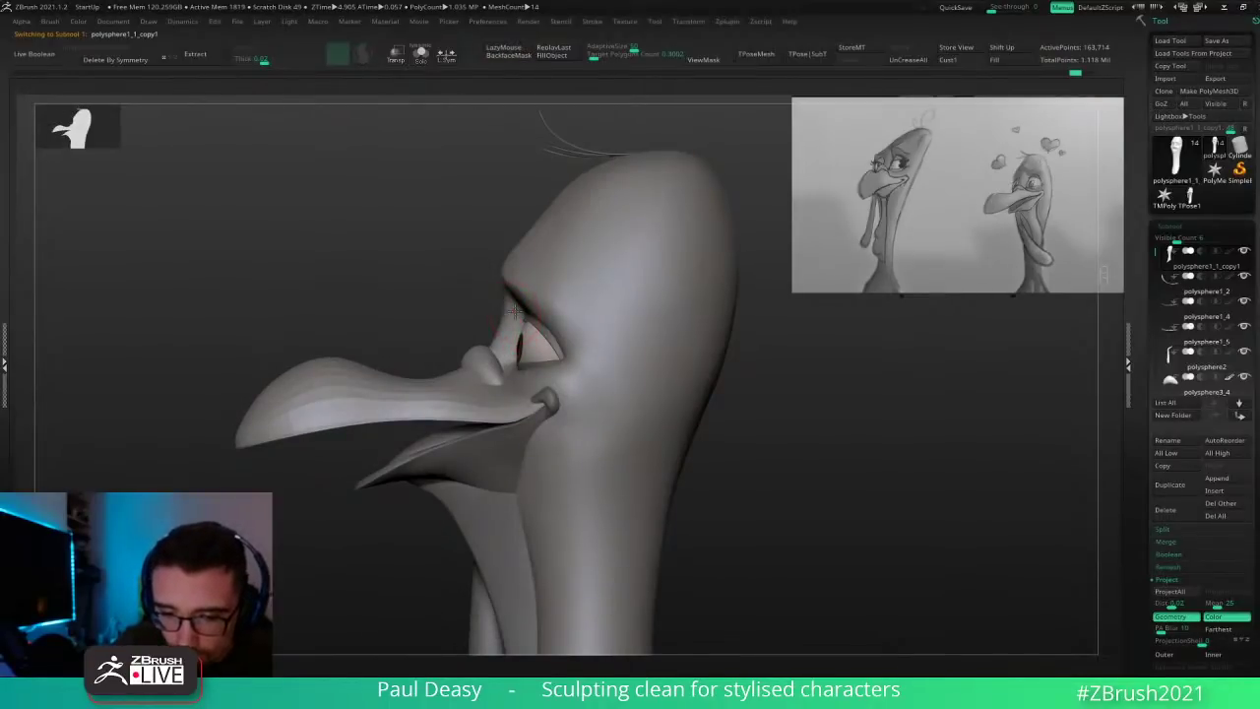
{"action": "left_click_drag", "start_coordinate": [518, 302], "coordinate": [521, 309]}
Step: Lower the head mesh three subdivision levels and reshape the protruding brow ridge in profile with the Move brush
{"action": "mouse_move", "coordinate": [539, 306]}
{"action": "right_mouse_down"}
{"action": "mouse_move", "coordinate": [647, 307]}
{"action": "mouse_move", "coordinate": [669, 323]}
{"action": "right_mouse_up"}
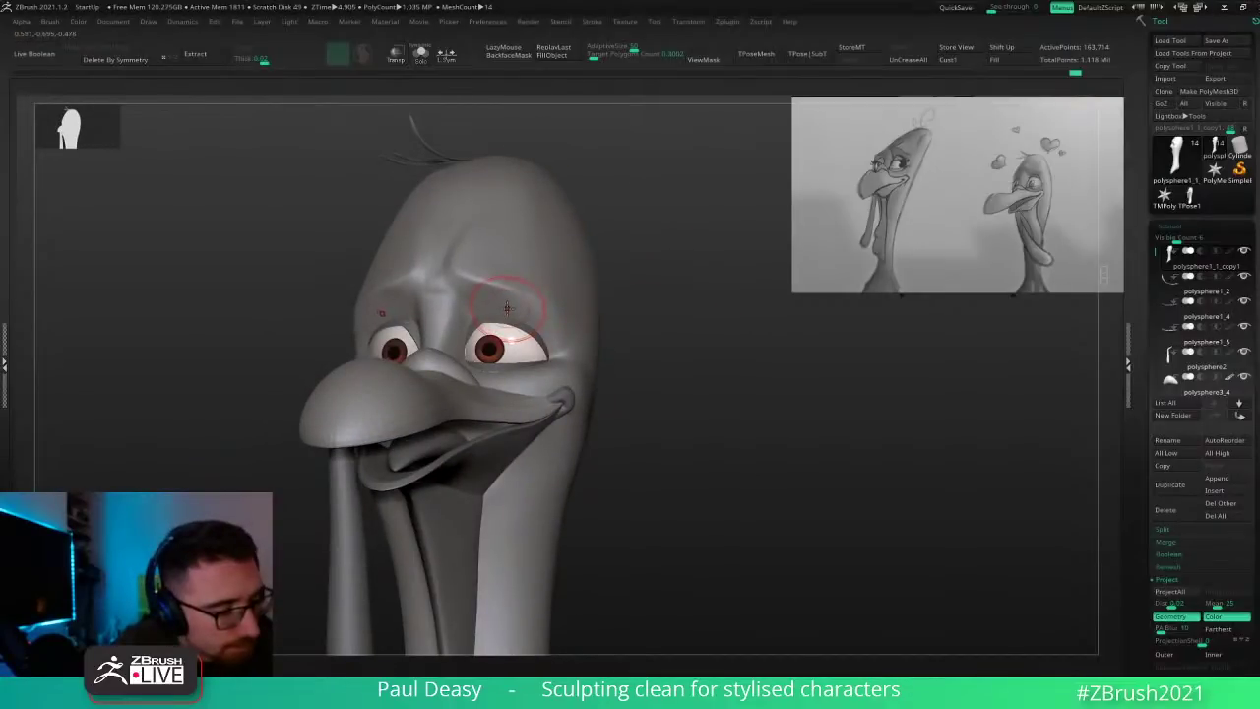
{"action": "key", "text": "shift+d"}
{"action": "key", "text": "shift+d"}
{"action": "key", "text": "shift+d"}
{"action": "key", "text": "space"}
{"action": "right_click_drag", "start_coordinate": [514, 314], "coordinate": [439, 320]}
{"action": "key", "text": "space"}
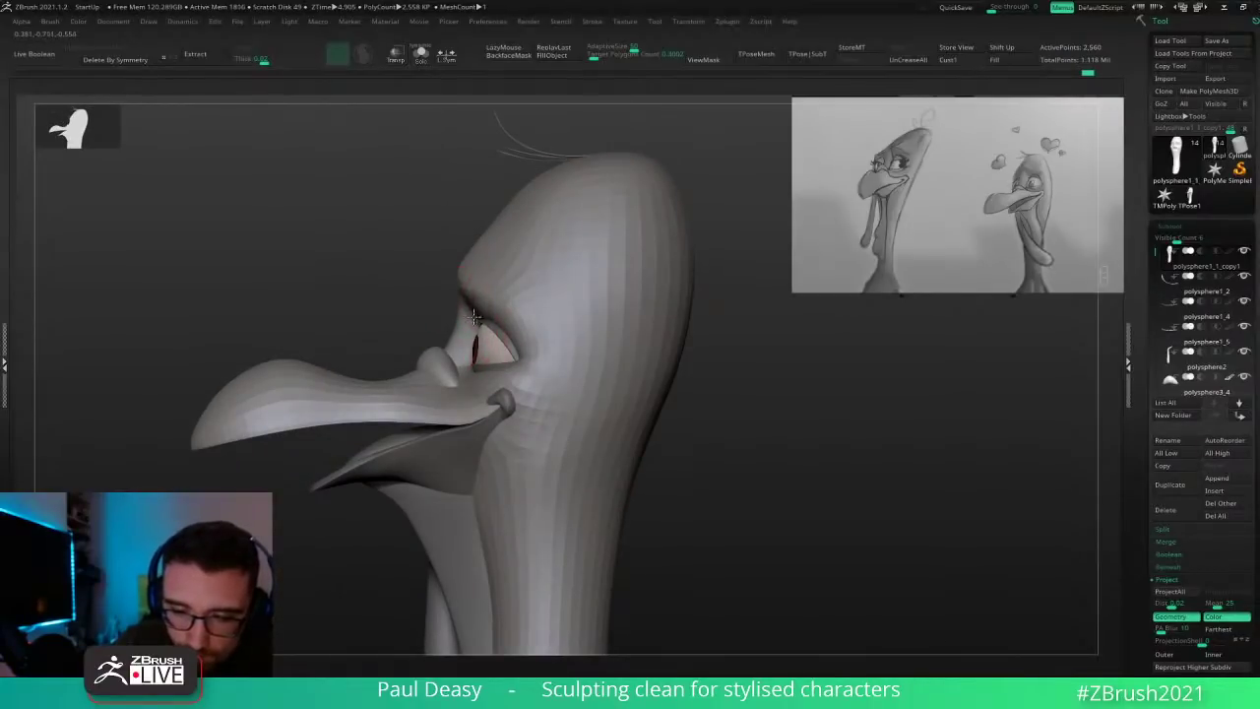
{"action": "right_click_drag", "start_coordinate": [497, 307], "coordinate": [467, 285]}
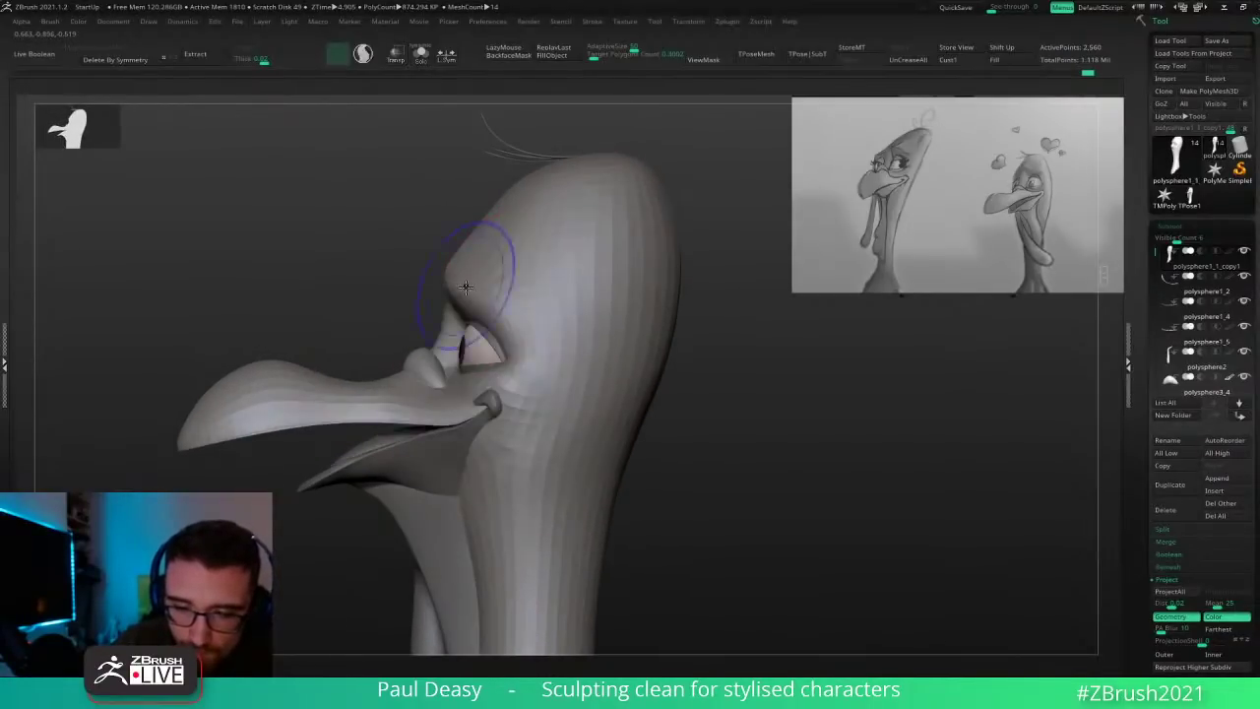
{"action": "left_click_drag", "start_coordinate": [467, 284], "coordinate": [456, 273]}
Step: Enlarge the Move brush and push the brow and lower forehead back into a smoother profile
{"action": "key", "text": "space"}
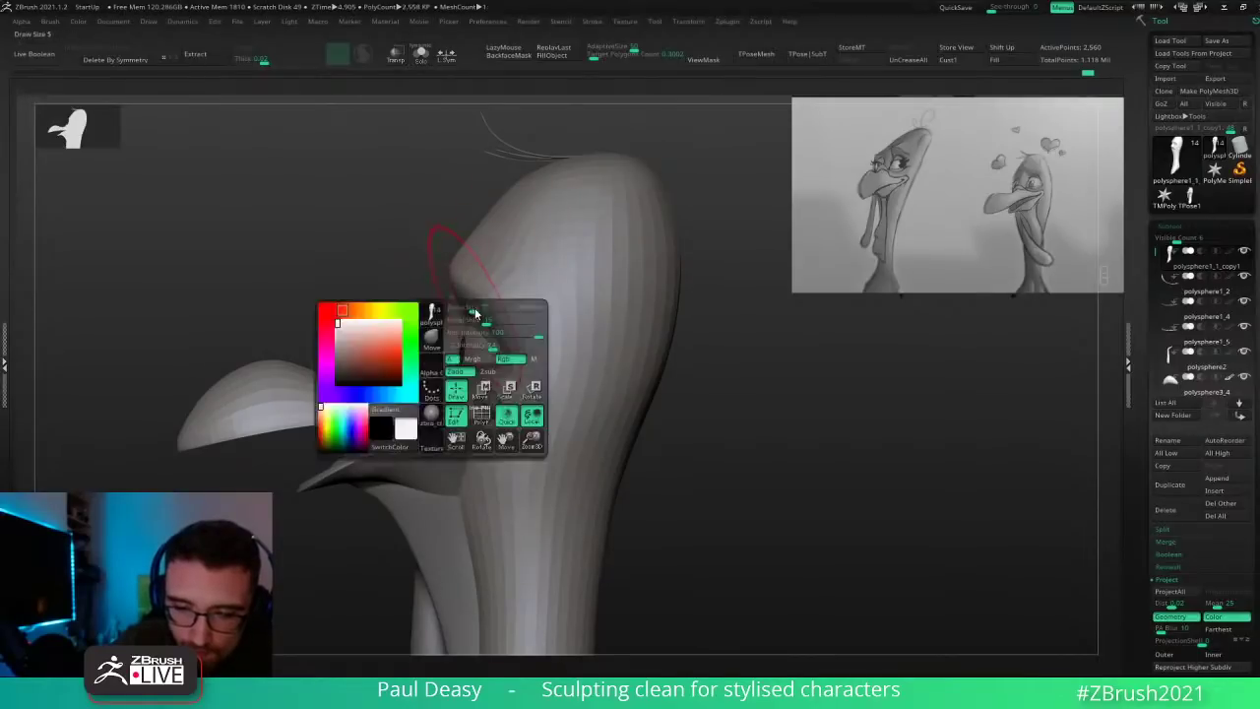
{"action": "key", "text": "space"}
{"action": "left_click_drag", "start_coordinate": [486, 313], "coordinate": [504, 312]}
{"action": "left_click_drag", "start_coordinate": [468, 256], "coordinate": [475, 252]}
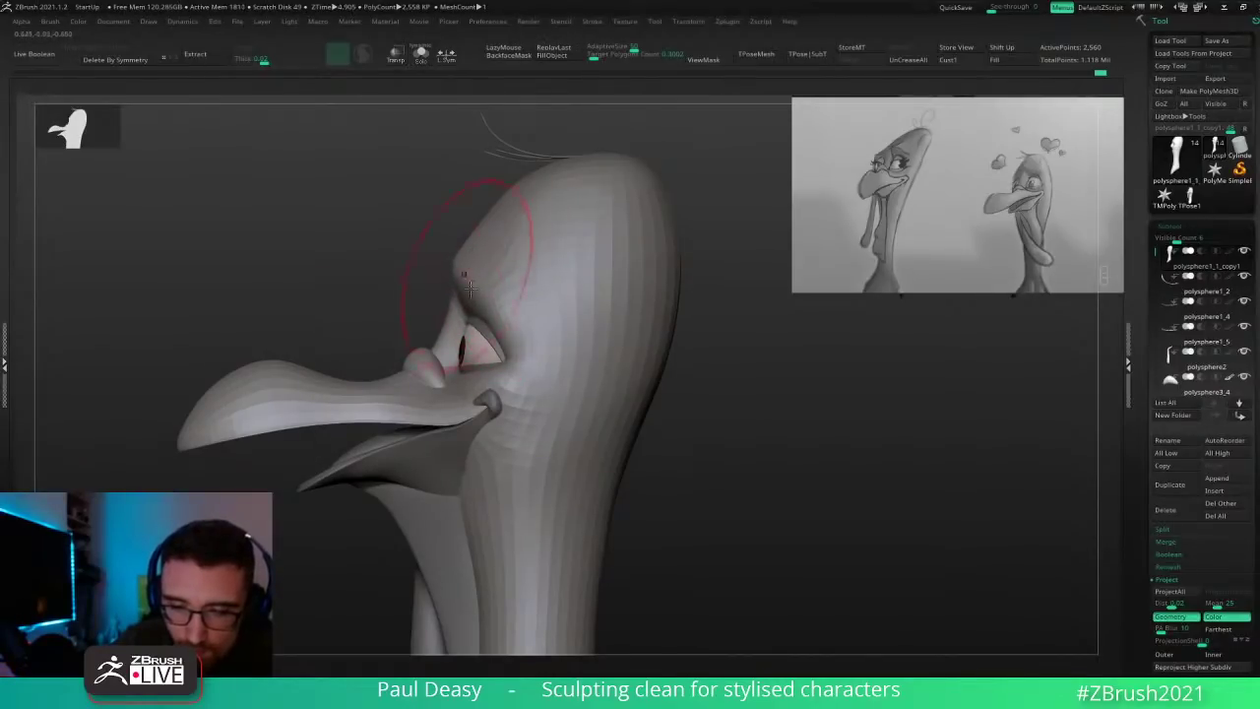
{"action": "key", "text": "space"}
{"action": "key", "text": "space"}
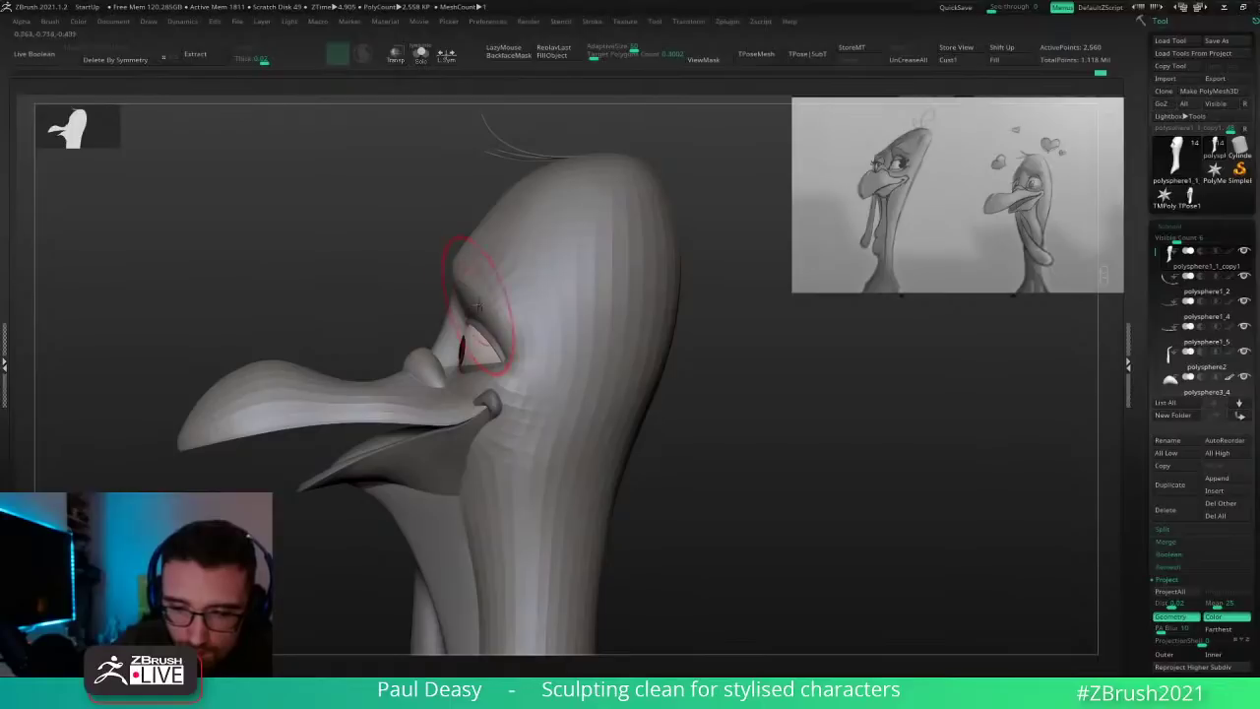
Step: Restore the head mesh to three subdivision levels higher and check the brow from the front
{"action": "key", "text": "d"}
{"action": "key", "text": "d"}
{"action": "mouse_move", "coordinate": [474, 313]}
{"action": "right_mouse_down", "text": "shift"}
{"action": "mouse_move", "coordinate": [542, 273]}
{"action": "mouse_move", "coordinate": [531, 288]}
{"action": "mouse_move", "coordinate": [563, 297]}
{"action": "right_mouse_up", "text": "shift"}
{"action": "key", "text": "d"}
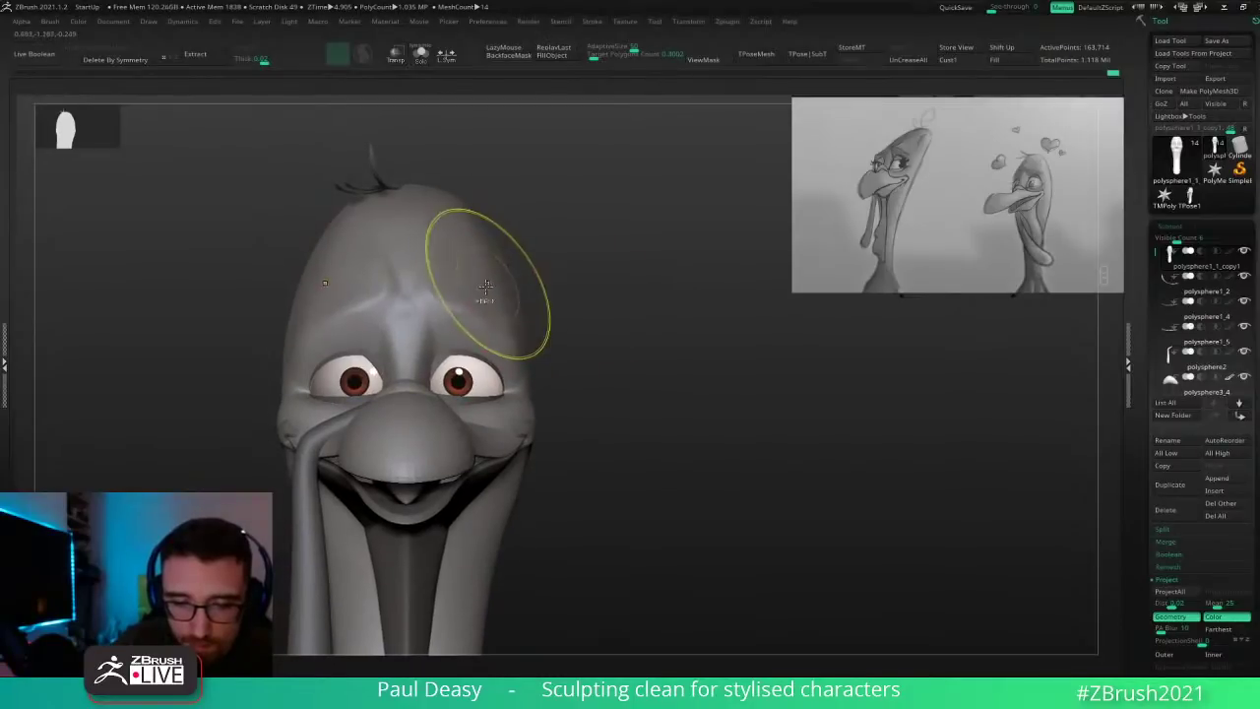
Step: Lower the head mesh one subdivision level and smooth the side of the forehead above the eye
{"action": "key", "text": "w"}
{"action": "left_click_drag", "start_coordinate": [463, 325], "coordinate": [480, 325], "text": "shift"}
{"action": "right_click_drag", "start_coordinate": [571, 312], "coordinate": [531, 317]}
{"action": "key", "text": "shift+d"}
{"action": "left_click_drag", "start_coordinate": [526, 321], "coordinate": [507, 331], "text": "shift"}
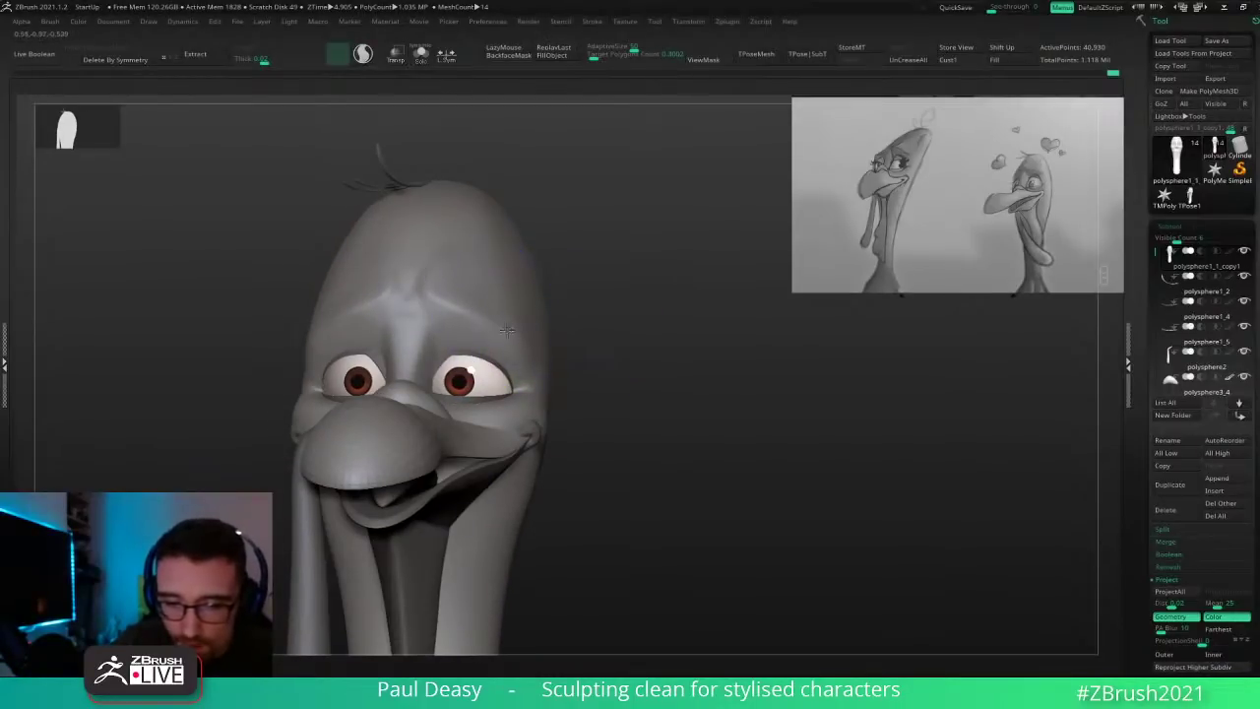
Step: Switch to the ClayBuildup brush with LazyMouse and fill out the side of the forehead above the outer brow, undoing the first stroke
{"action": "right_click_drag", "start_coordinate": [507, 313], "coordinate": [601, 380]}
{"action": "key", "text": "b"}
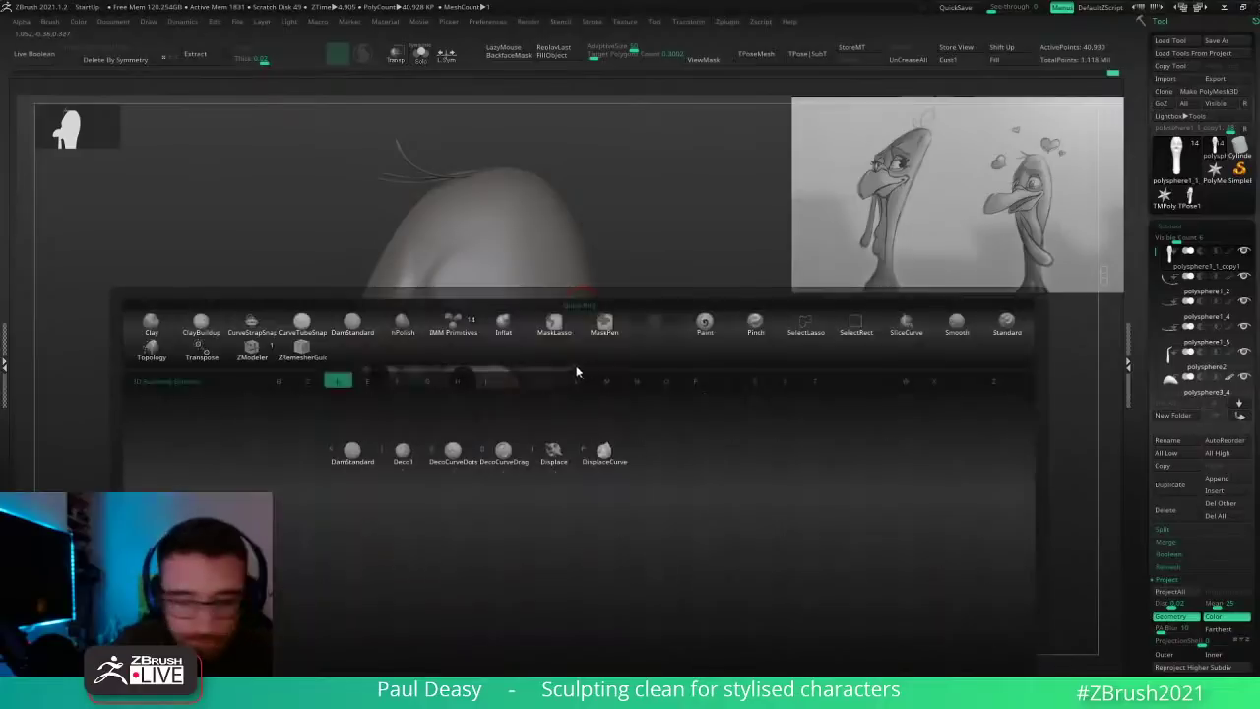
{"action": "key", "text": "c"}
{"action": "key", "text": "b"}
{"action": "right_click_drag", "start_coordinate": [504, 376], "coordinate": [554, 360]}
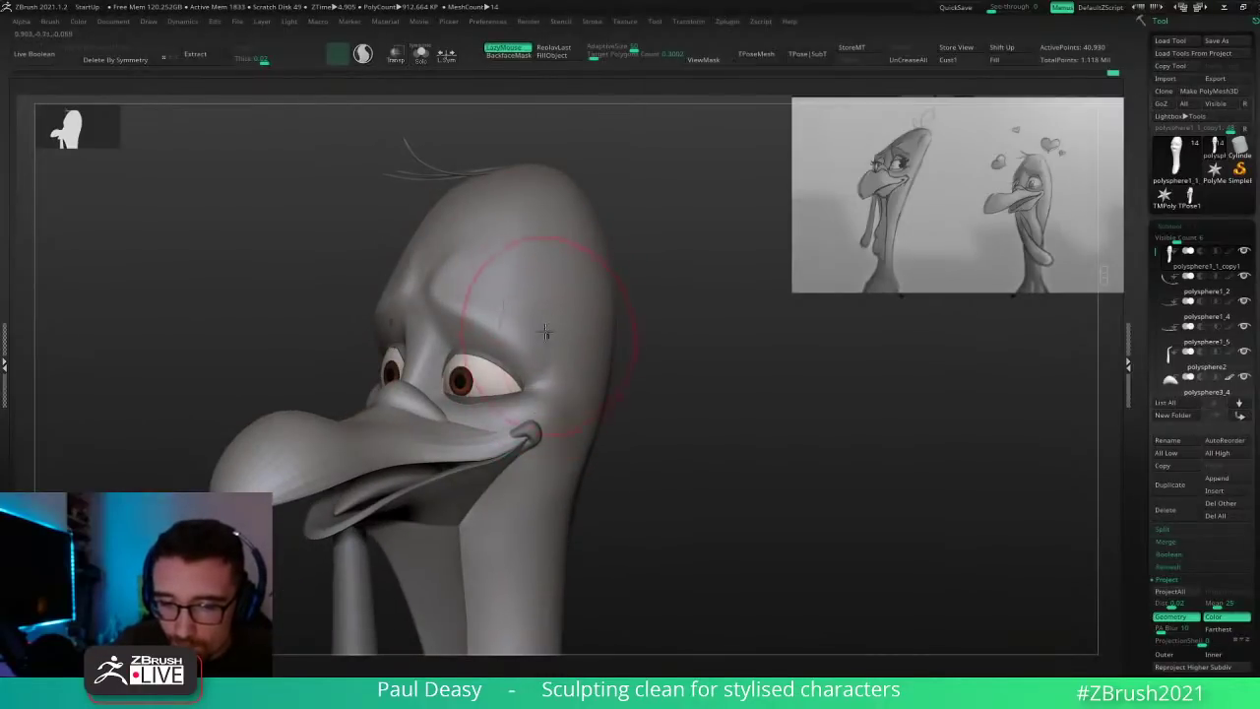
{"action": "key", "text": "ctrl+z"}
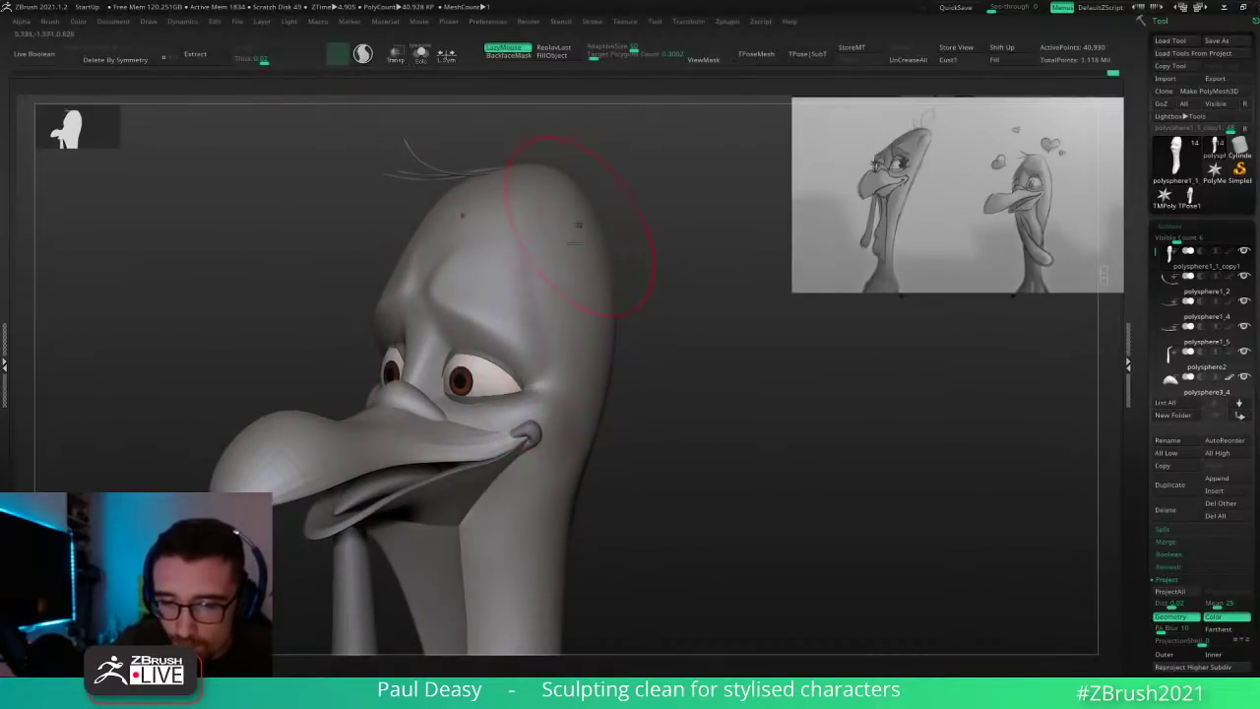
{"action": "mouse_move", "coordinate": [655, 350]}
{"action": "left_mouse_down"}
{"action": "mouse_move", "coordinate": [665, 358]}
{"action": "mouse_move", "coordinate": [632, 345]}
{"action": "mouse_move", "coordinate": [622, 320]}
{"action": "left_mouse_up"}
{"action": "left_click_drag", "start_coordinate": [519, 185], "coordinate": [522, 284]}
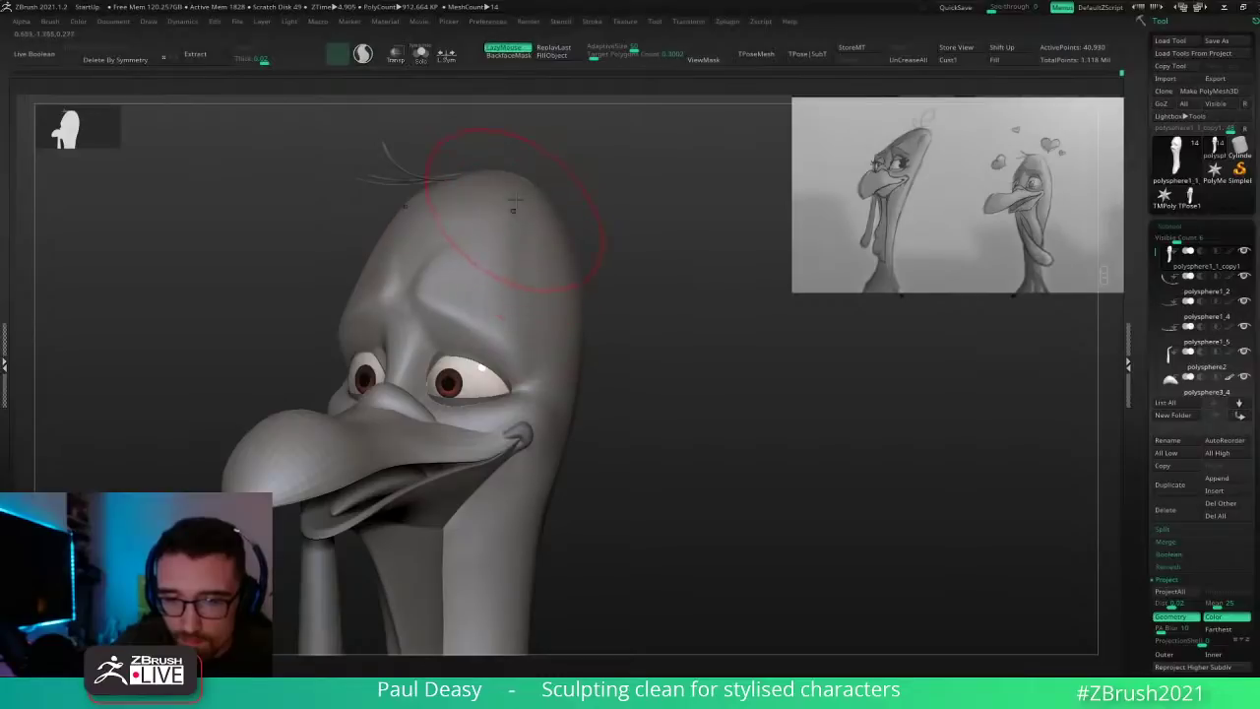
{"action": "mouse_move", "coordinate": [612, 312]}
{"action": "left_mouse_down"}
{"action": "mouse_move", "coordinate": [641, 306]}
{"action": "mouse_move", "coordinate": [641, 293]}
{"action": "mouse_move", "coordinate": [624, 290]}
{"action": "mouse_move", "coordinate": [589, 323]}
{"action": "mouse_move", "coordinate": [598, 347]}
{"action": "left_mouse_up"}
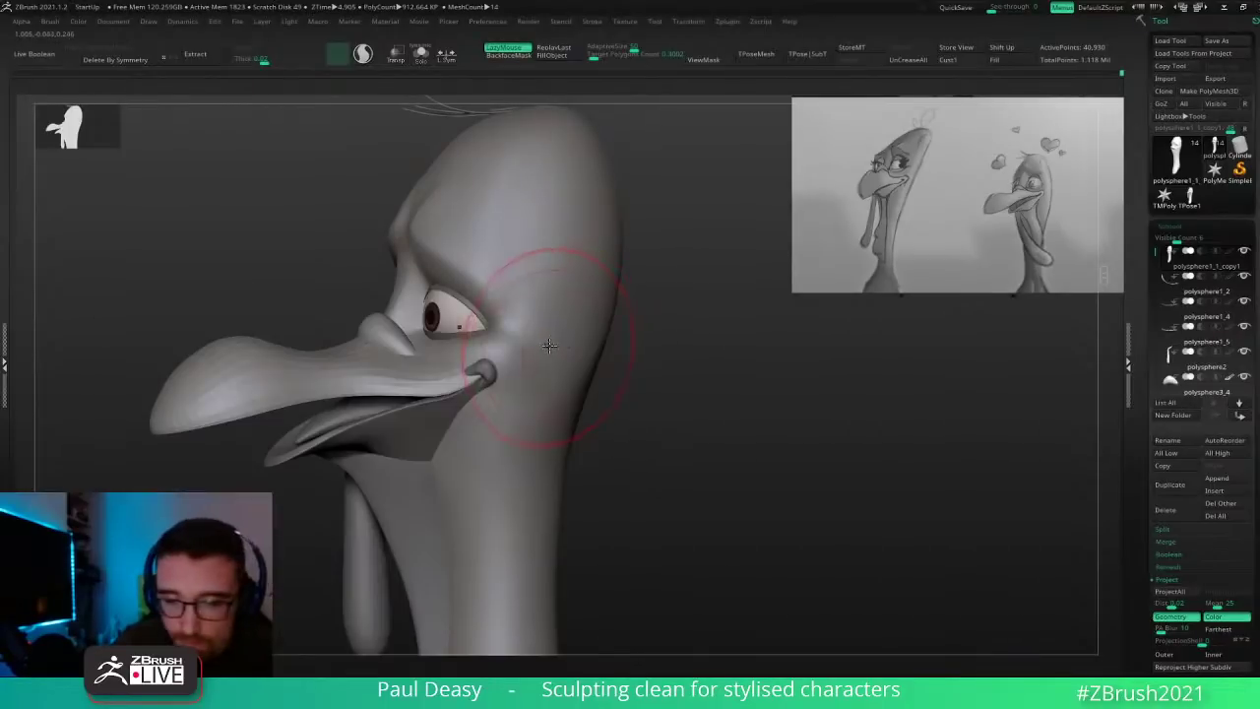
Step: Undo the first cheek stroke, shrink the ClayBuildup brush and build up the cheek between the outer eye and mouth corner
{"action": "mouse_move", "coordinate": [509, 347]}
{"action": "left_mouse_down"}
{"action": "mouse_move", "coordinate": [524, 342]}
{"action": "mouse_move", "coordinate": [521, 352]}
{"action": "left_mouse_up"}
{"action": "key", "text": "ctrl+z"}
{"action": "key", "text": "space"}
{"action": "mouse_move", "coordinate": [638, 347]}
{"action": "left_mouse_down"}
{"action": "mouse_move", "coordinate": [625, 349]}
{"action": "mouse_move", "coordinate": [633, 357]}
{"action": "left_mouse_up"}
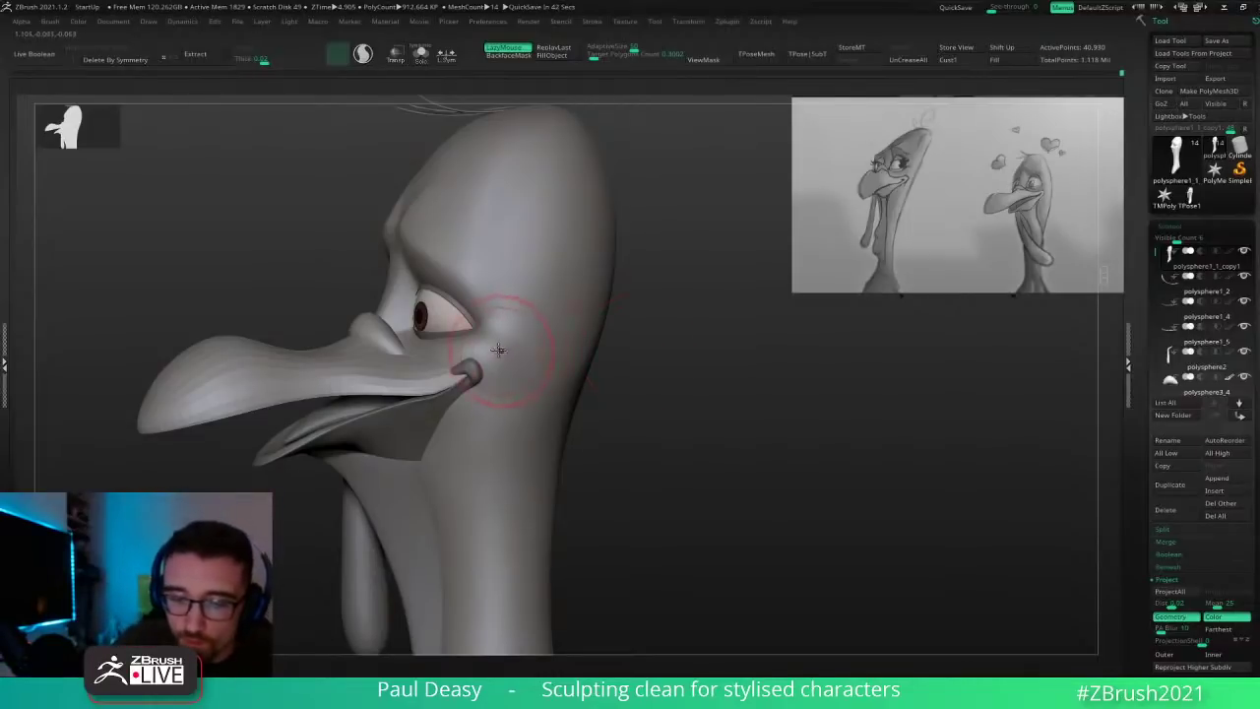
{"action": "left_click_drag", "start_coordinate": [635, 382], "coordinate": [718, 377]}
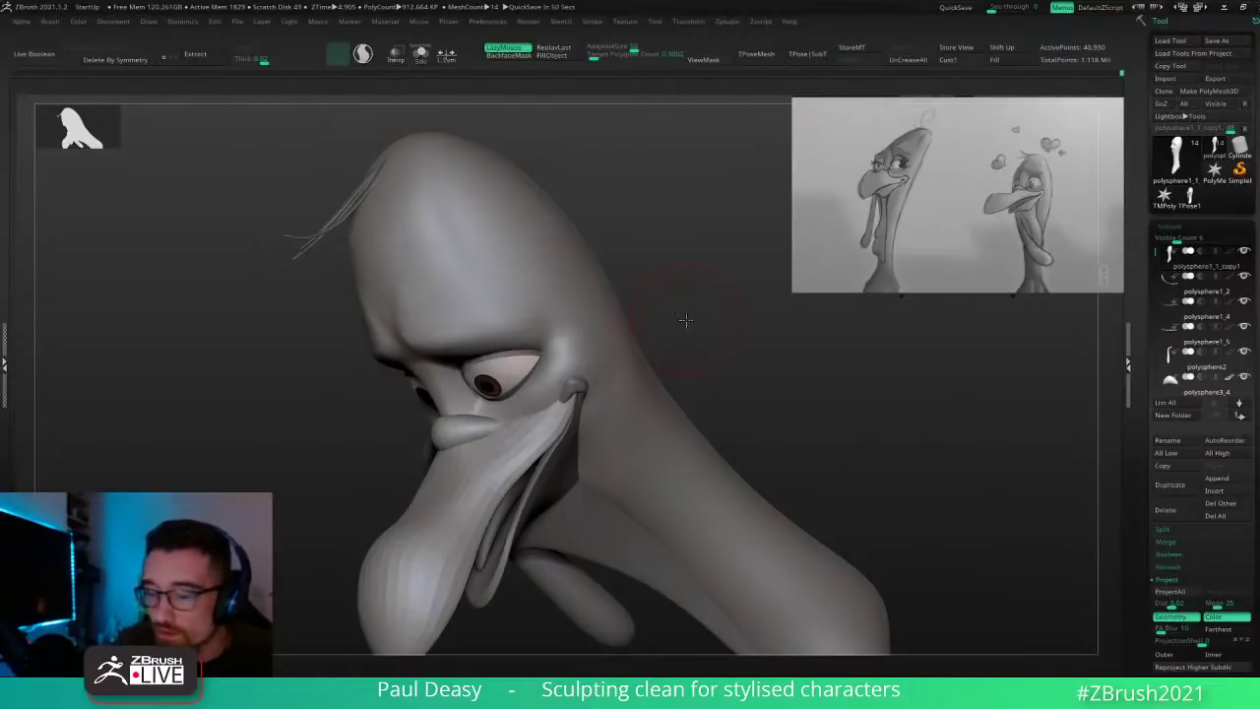
{"action": "left_click_drag", "start_coordinate": [688, 321], "coordinate": [724, 323]}
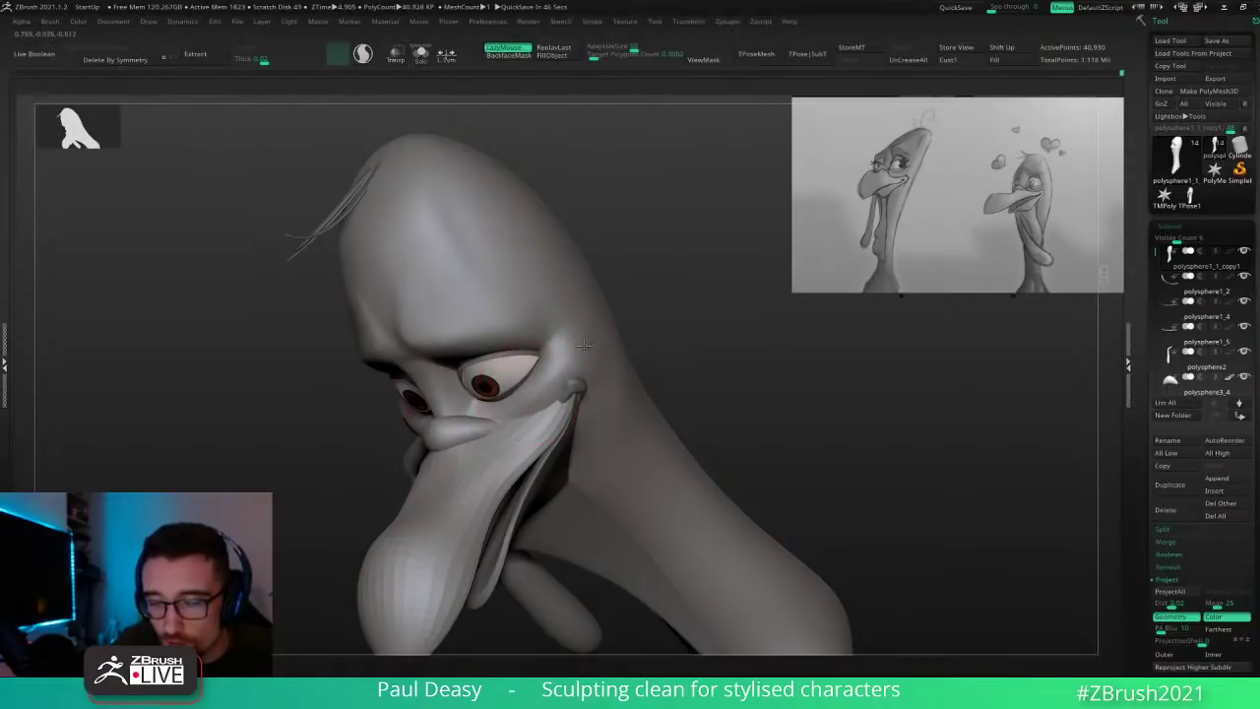
{"action": "left_click_drag", "start_coordinate": [683, 336], "coordinate": [644, 337]}
{"action": "mouse_move", "coordinate": [548, 380]}
{"action": "left_mouse_down"}
{"action": "mouse_move", "coordinate": [558, 387]}
{"action": "mouse_move", "coordinate": [569, 346]}
{"action": "mouse_move", "coordinate": [546, 367]}
{"action": "left_mouse_up"}
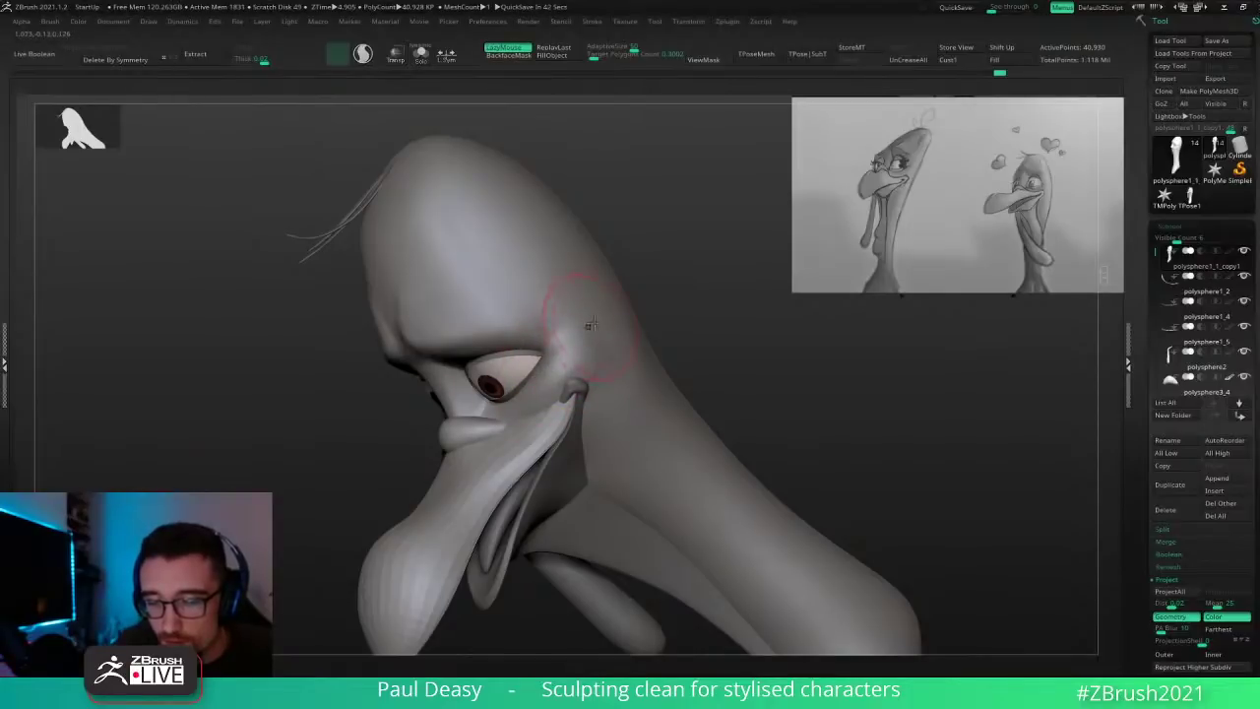
Step: Add clay behind the mouth corner and smooth it into the side of the head with LazyMouse toggled as needed
{"action": "right_click_drag", "start_coordinate": [638, 335], "coordinate": [589, 348]}
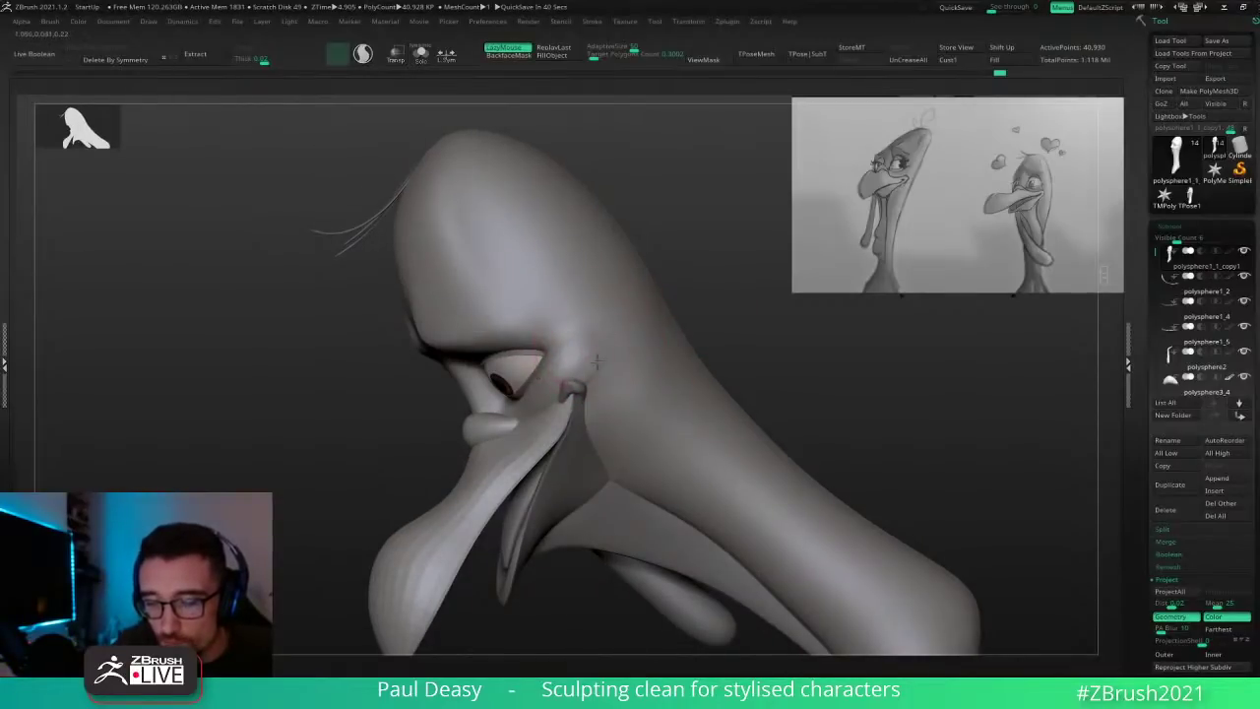
{"action": "key", "text": "l"}
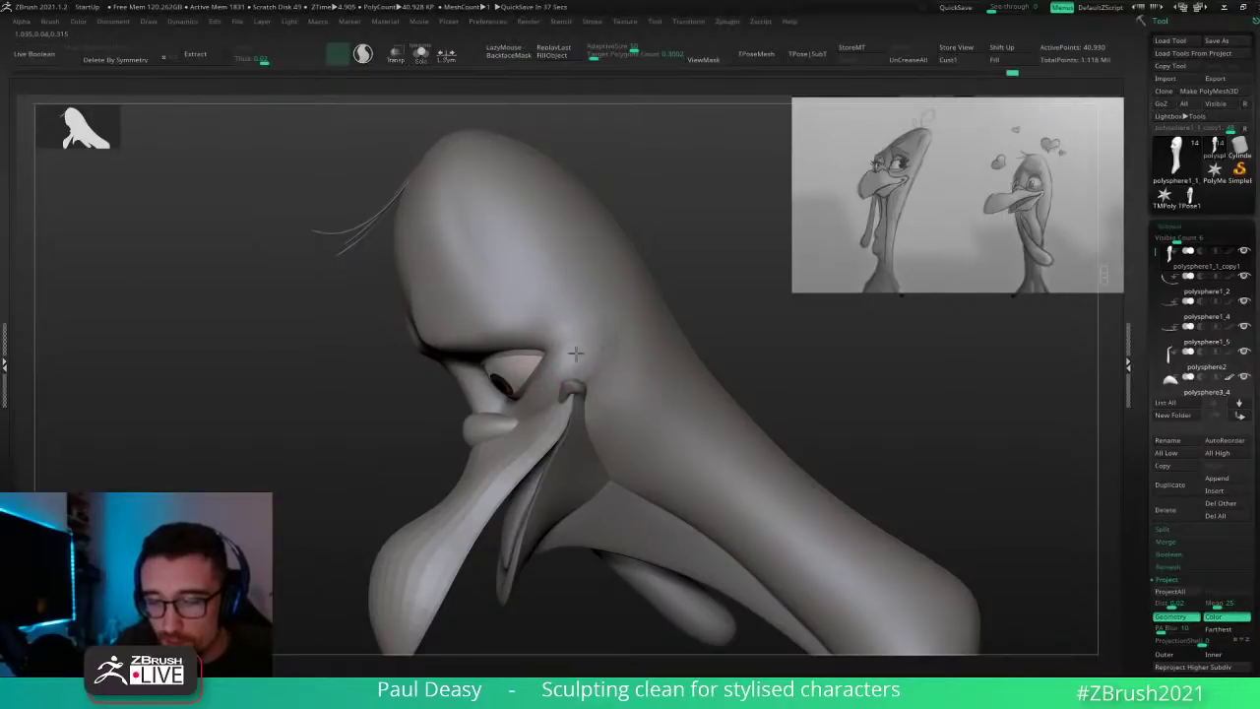
{"action": "key", "text": "l"}
{"action": "right_click_drag", "start_coordinate": [596, 353], "coordinate": [588, 347]}
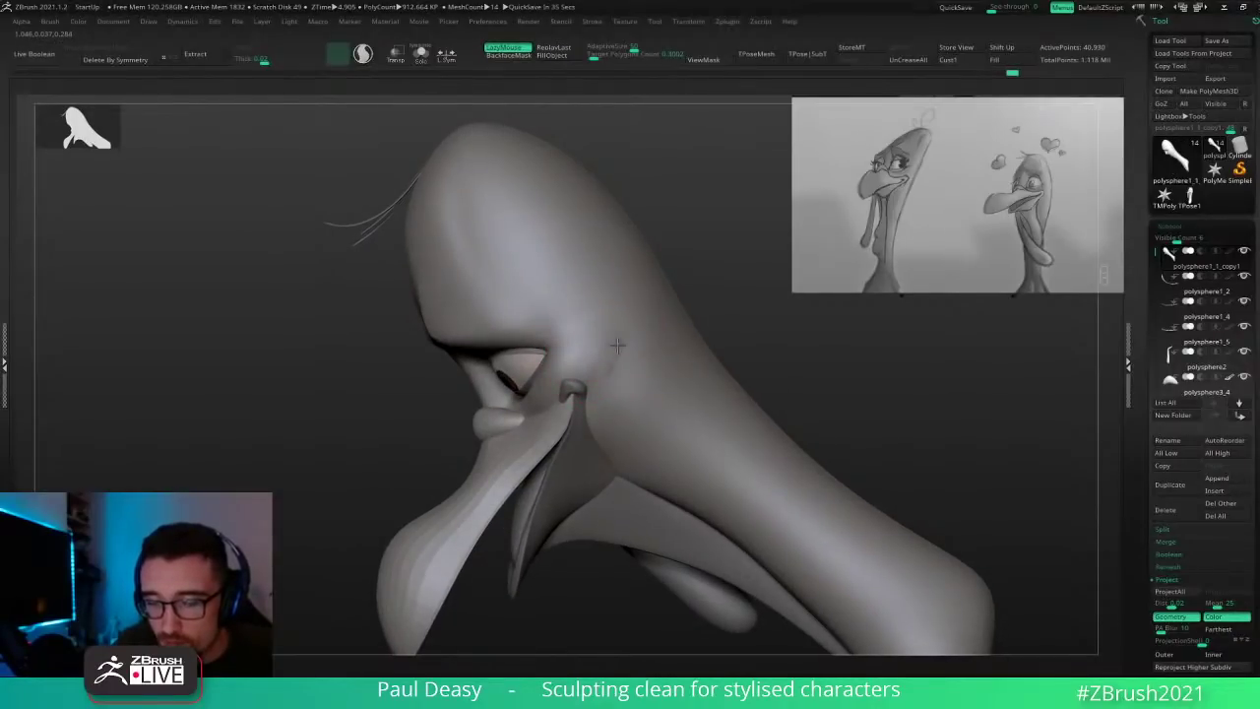
{"action": "mouse_move", "coordinate": [617, 345]}
{"action": "left_mouse_down"}
{"action": "mouse_move", "coordinate": [630, 353]}
{"action": "mouse_move", "coordinate": [614, 393]}
{"action": "left_mouse_up"}
{"action": "left_click_drag", "start_coordinate": [609, 344], "coordinate": [624, 372], "text": "shift"}
{"action": "right_click_drag", "start_coordinate": [623, 373], "coordinate": [616, 346]}
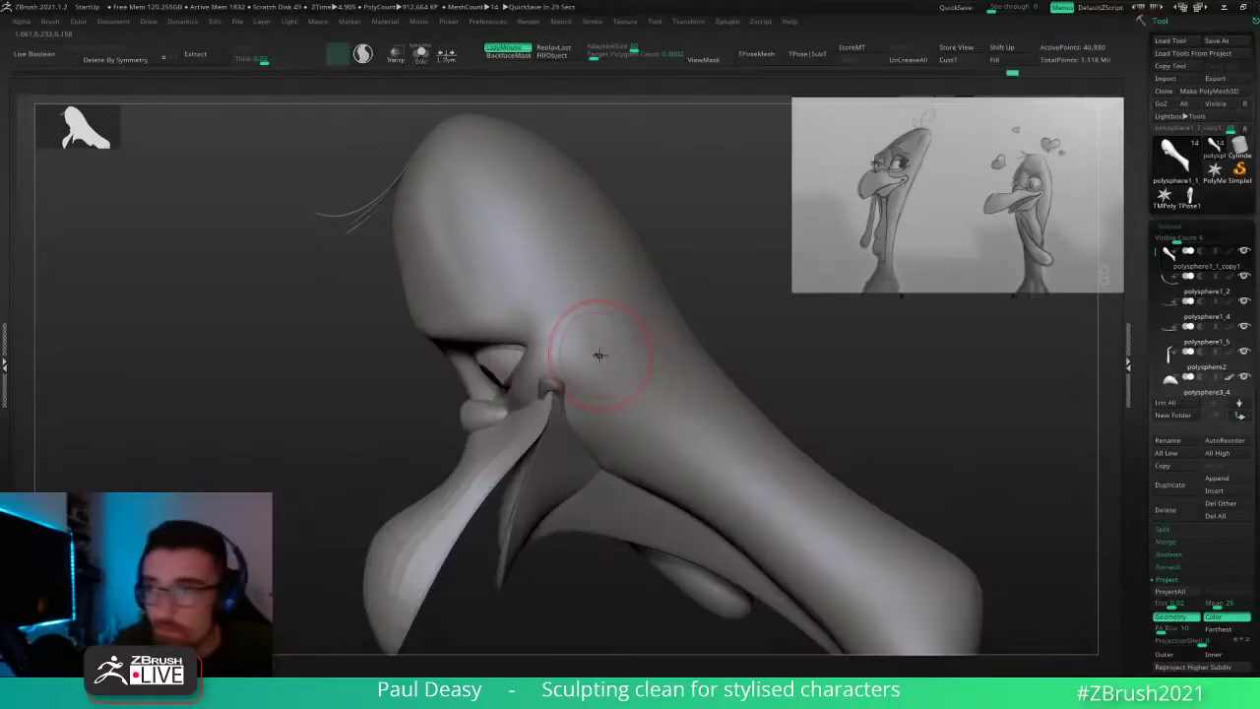
Step: Refine the cheek behind the mouth corner with short clay strokes and smooth the transition towards the outer eye
{"action": "right_click_drag", "start_coordinate": [606, 365], "coordinate": [599, 366]}
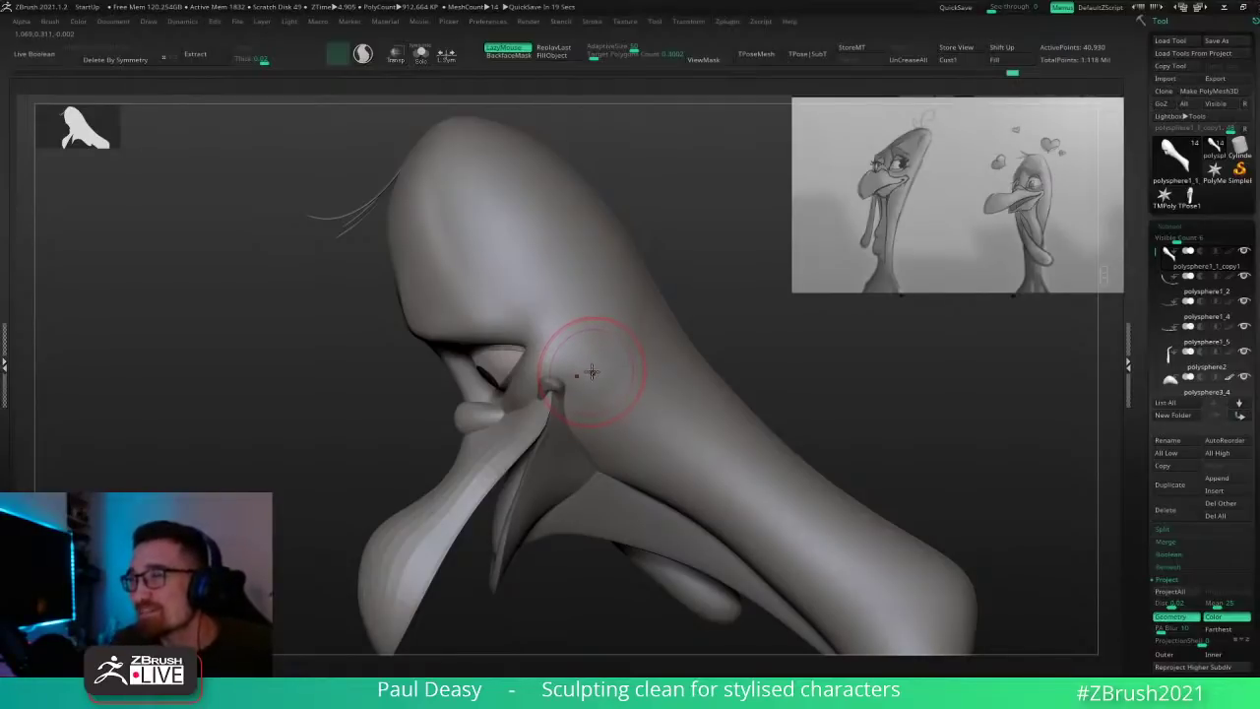
{"action": "right_click_drag", "start_coordinate": [591, 371], "coordinate": [599, 360]}
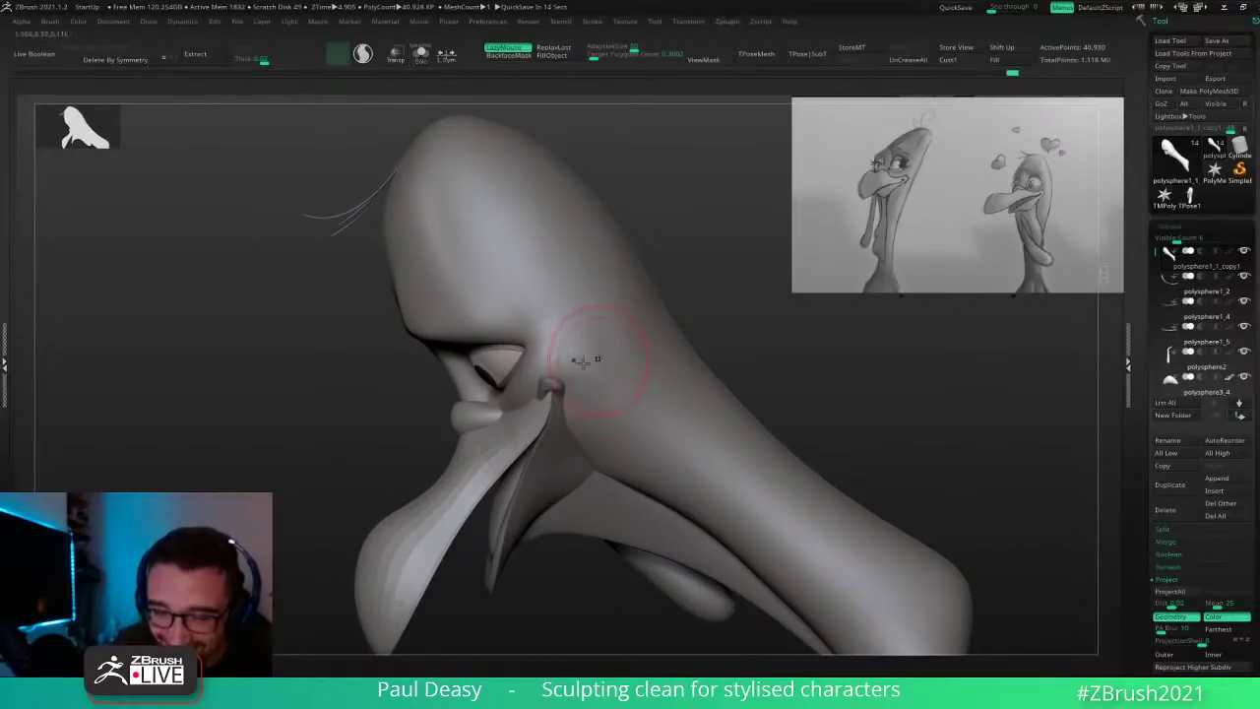
{"action": "mouse_move", "coordinate": [579, 369]}
{"action": "left_mouse_down"}
{"action": "mouse_move", "coordinate": [599, 374]}
{"action": "mouse_move", "coordinate": [547, 370]}
{"action": "mouse_move", "coordinate": [581, 373]}
{"action": "left_mouse_up"}
{"action": "right_click_drag", "start_coordinate": [581, 370], "coordinate": [590, 360]}
{"action": "mouse_move", "coordinate": [581, 362]}
{"action": "left_mouse_down", "text": "shift"}
{"action": "mouse_move", "coordinate": [559, 350]}
{"action": "mouse_move", "coordinate": [579, 364]}
{"action": "left_mouse_up", "text": "shift"}
{"action": "mouse_move", "coordinate": [622, 362]}
{"action": "right_mouse_down"}
{"action": "mouse_move", "coordinate": [678, 326]}
{"action": "mouse_move", "coordinate": [599, 348]}
{"action": "mouse_move", "coordinate": [610, 336]}
{"action": "right_mouse_up"}
{"action": "left_click_drag", "start_coordinate": [562, 322], "coordinate": [573, 329], "text": "shift"}
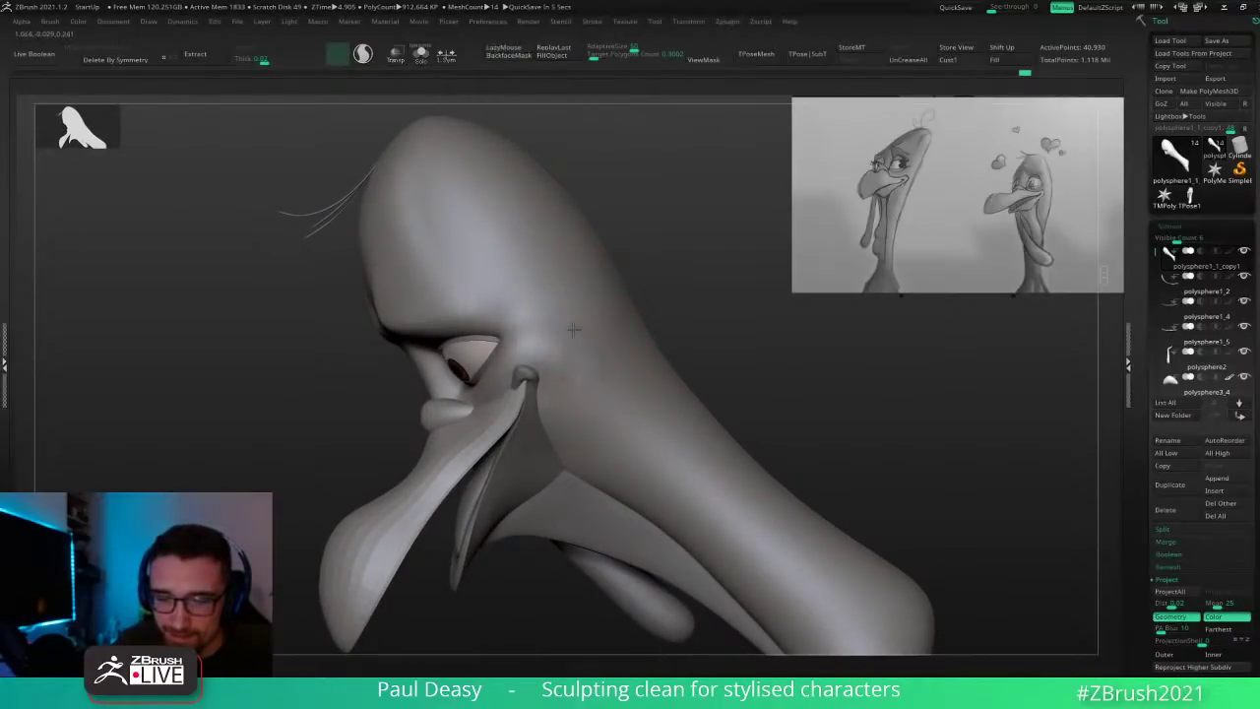
{"action": "key", "text": "l"}
{"action": "key", "text": "l"}
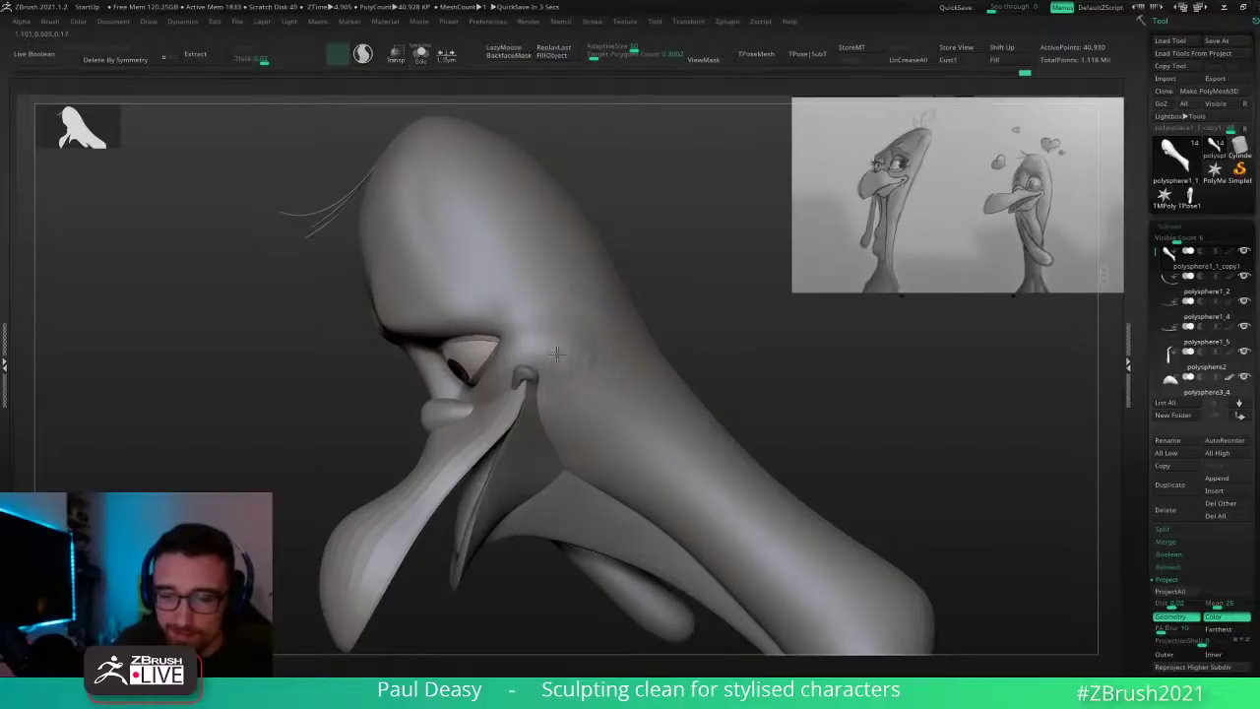
Step: Blend the cheek and outer eye area from three-quarter and front views, adjusting the brush size for smoothing
{"action": "left_click_drag", "start_coordinate": [681, 339], "coordinate": [731, 338]}
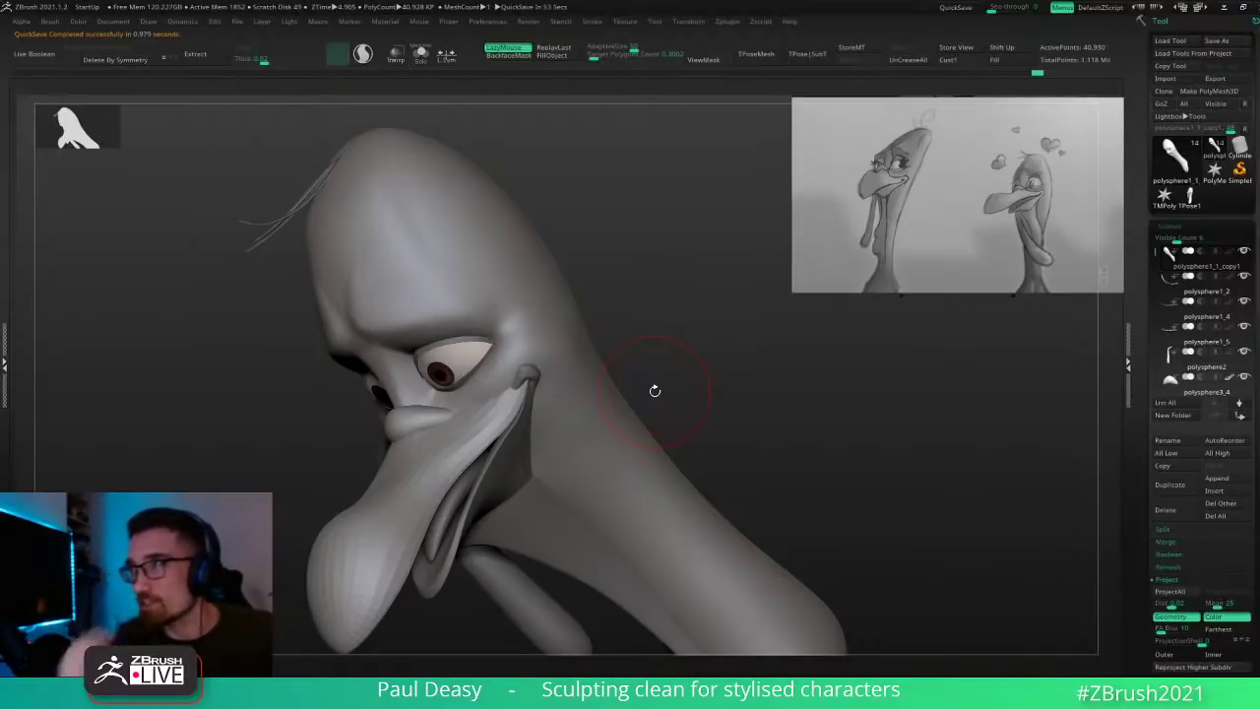
{"action": "left_click_drag", "start_coordinate": [700, 345], "coordinate": [654, 355]}
{"action": "key", "text": "l"}
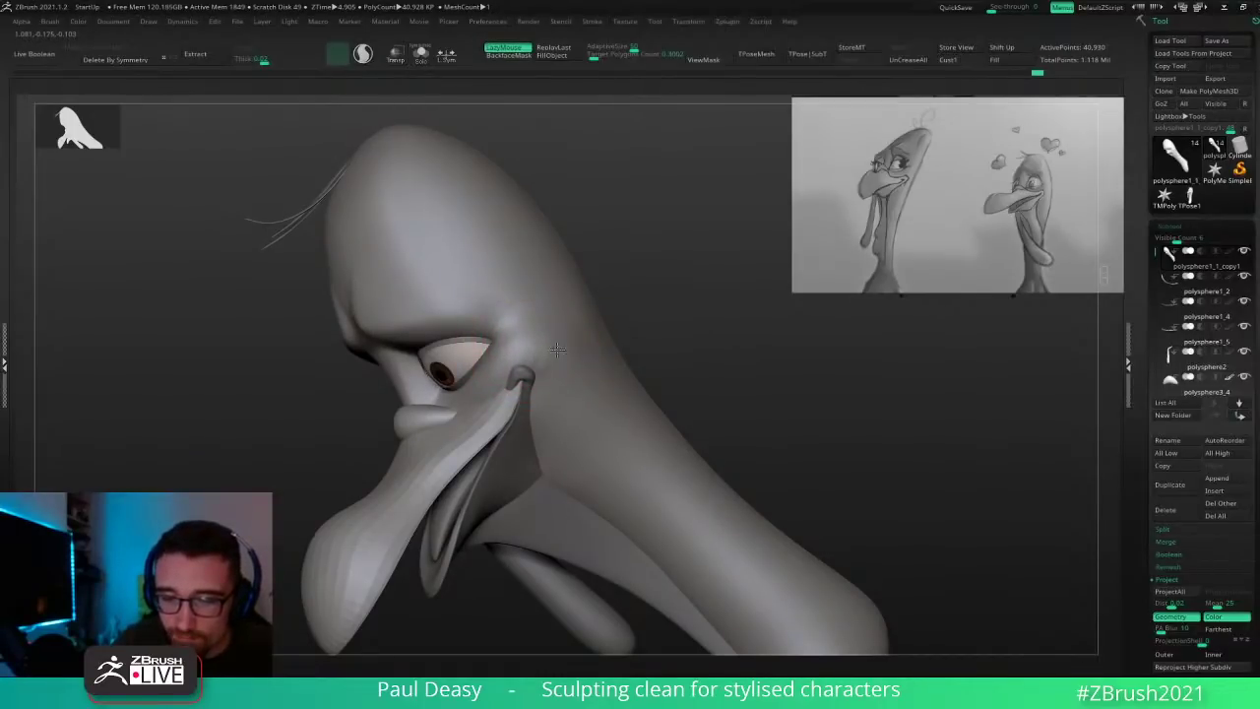
{"action": "key", "text": "l"}
{"action": "mouse_move", "coordinate": [630, 340]}
{"action": "left_mouse_down"}
{"action": "mouse_move", "coordinate": [669, 332]}
{"action": "mouse_move", "coordinate": [631, 361]}
{"action": "mouse_move", "coordinate": [533, 368]}
{"action": "left_mouse_up"}
{"action": "key", "text": "space"}
{"action": "key", "text": "space"}
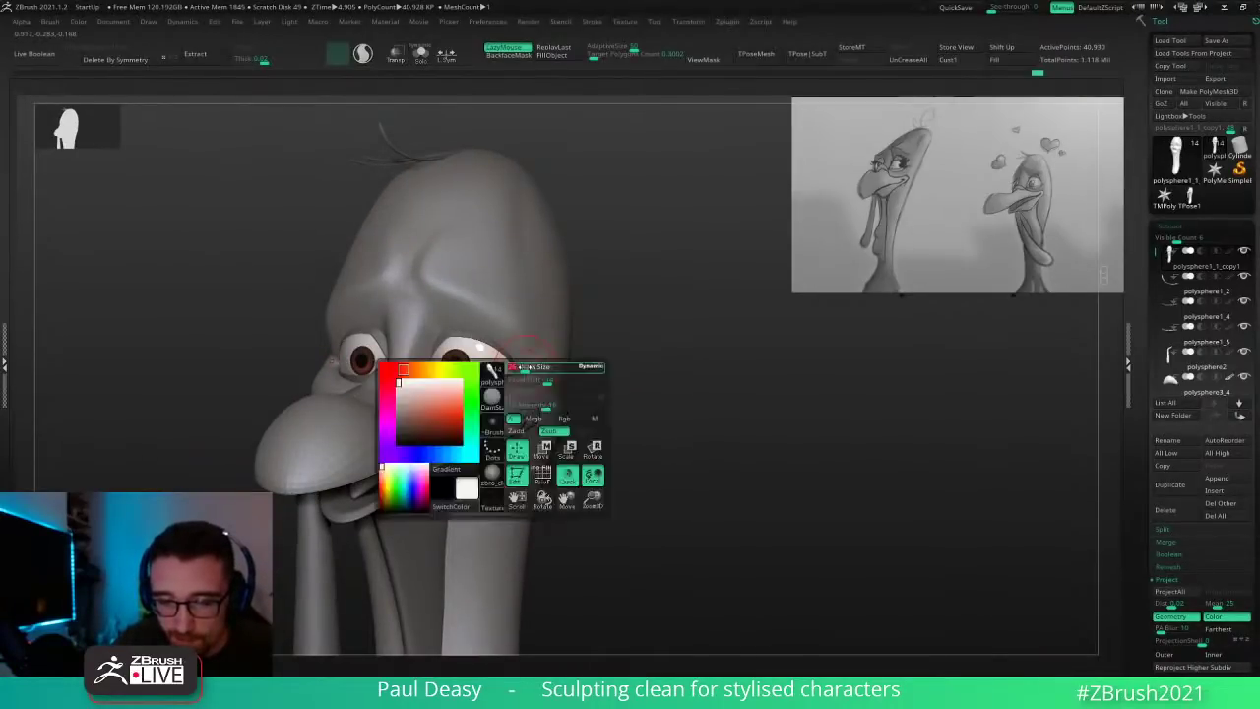
{"action": "mouse_move", "coordinate": [615, 364]}
{"action": "left_mouse_down", "text": "shift"}
{"action": "mouse_move", "coordinate": [648, 364]}
{"action": "mouse_move", "coordinate": [612, 362]}
{"action": "left_mouse_up", "text": "shift"}
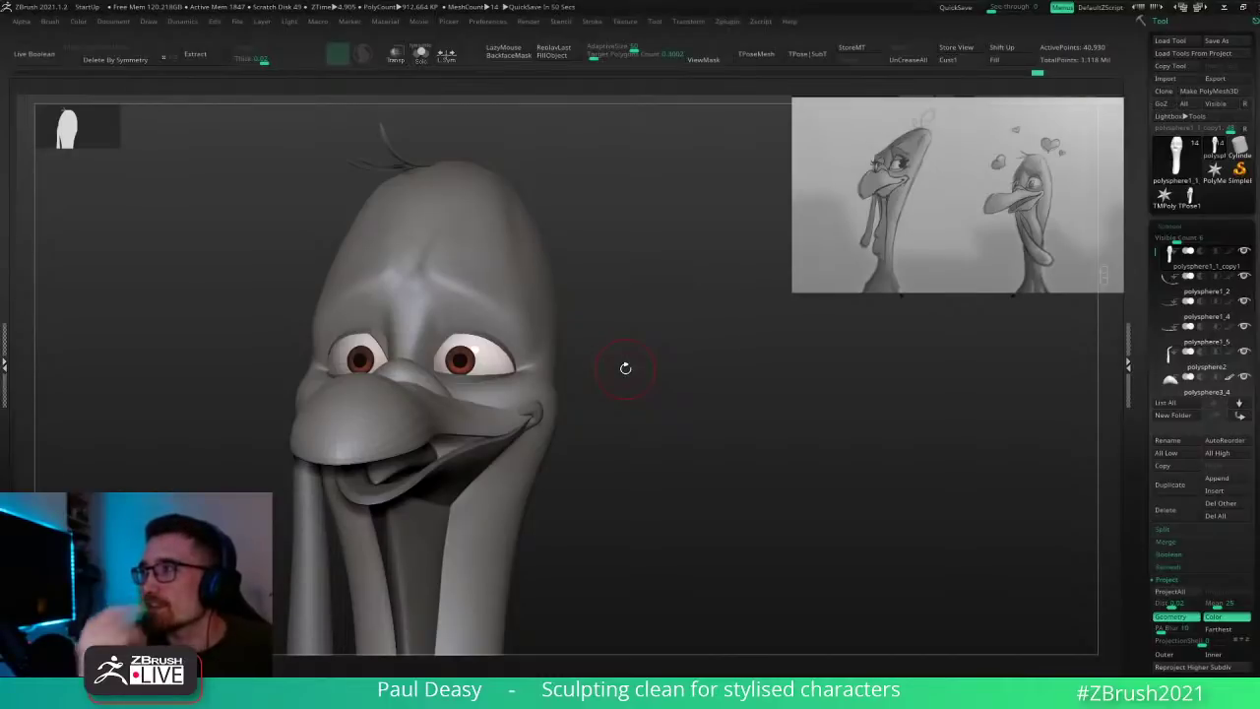
Step: Resize the Move brush and adjust the side of the head, checking its shape in profile
{"action": "mouse_move", "coordinate": [713, 418]}
{"action": "left_mouse_down"}
{"action": "mouse_move", "coordinate": [709, 400]}
{"action": "mouse_move", "coordinate": [713, 413]}
{"action": "mouse_move", "coordinate": [641, 355]}
{"action": "mouse_move", "coordinate": [683, 379]}
{"action": "left_mouse_up"}
{"action": "right_click_drag", "start_coordinate": [684, 379], "coordinate": [546, 303], "text": "ctrl"}
{"action": "key", "text": "space"}
{"action": "left_click_drag", "start_coordinate": [562, 310], "coordinate": [550, 297]}
{"action": "right_click_drag", "start_coordinate": [550, 295], "coordinate": [624, 244]}
{"action": "left_click_drag", "start_coordinate": [795, 384], "coordinate": [732, 388]}
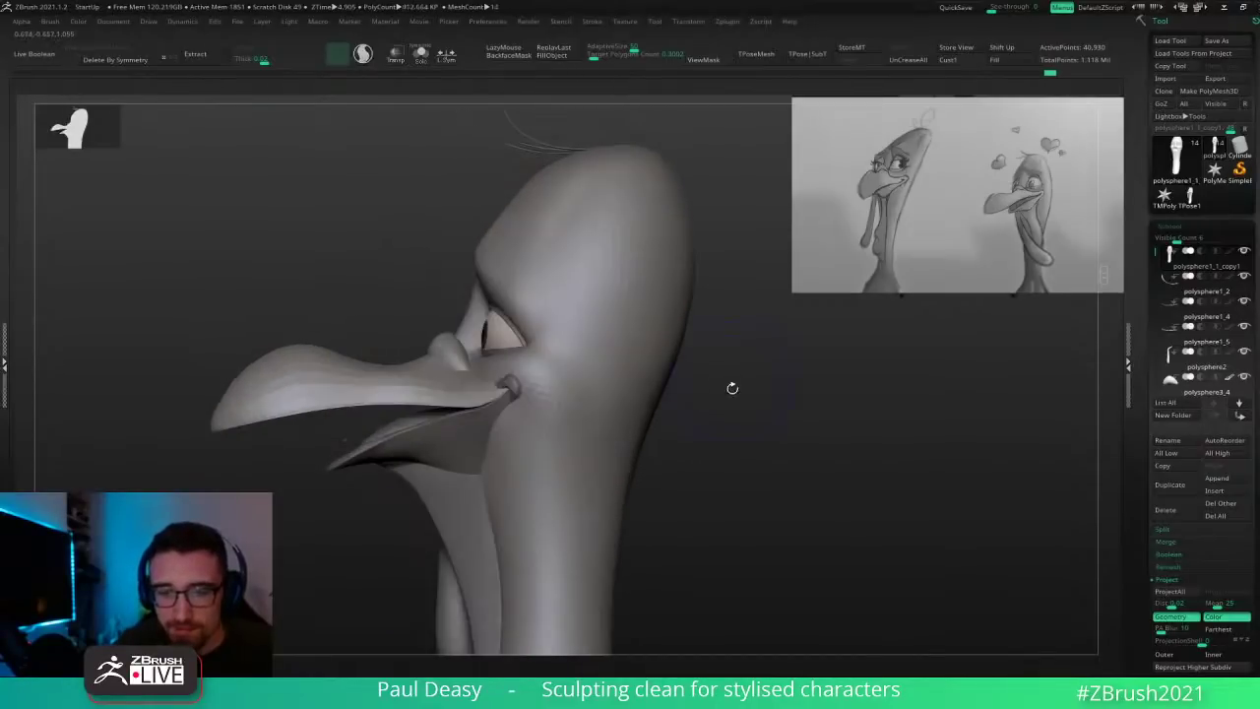
{"action": "mouse_move", "coordinate": [755, 422]}
{"action": "right_mouse_down", "text": "ctrl"}
{"action": "mouse_move", "coordinate": [652, 403]}
{"action": "mouse_move", "coordinate": [664, 370]}
{"action": "right_mouse_up", "text": "ctrl"}
{"action": "right_click_drag", "start_coordinate": [584, 290], "coordinate": [607, 295]}
{"action": "mouse_move", "coordinate": [607, 295]}
{"action": "right_mouse_down", "text": "alt"}
{"action": "mouse_move", "coordinate": [647, 422]}
{"action": "mouse_move", "coordinate": [612, 419]}
{"action": "right_mouse_up", "text": "alt"}
Step: Reselect the head mesh and nudge the bridge between the brow and beak in profile with the Move brush
{"action": "left_click", "coordinate": [583, 392], "text": "alt"}
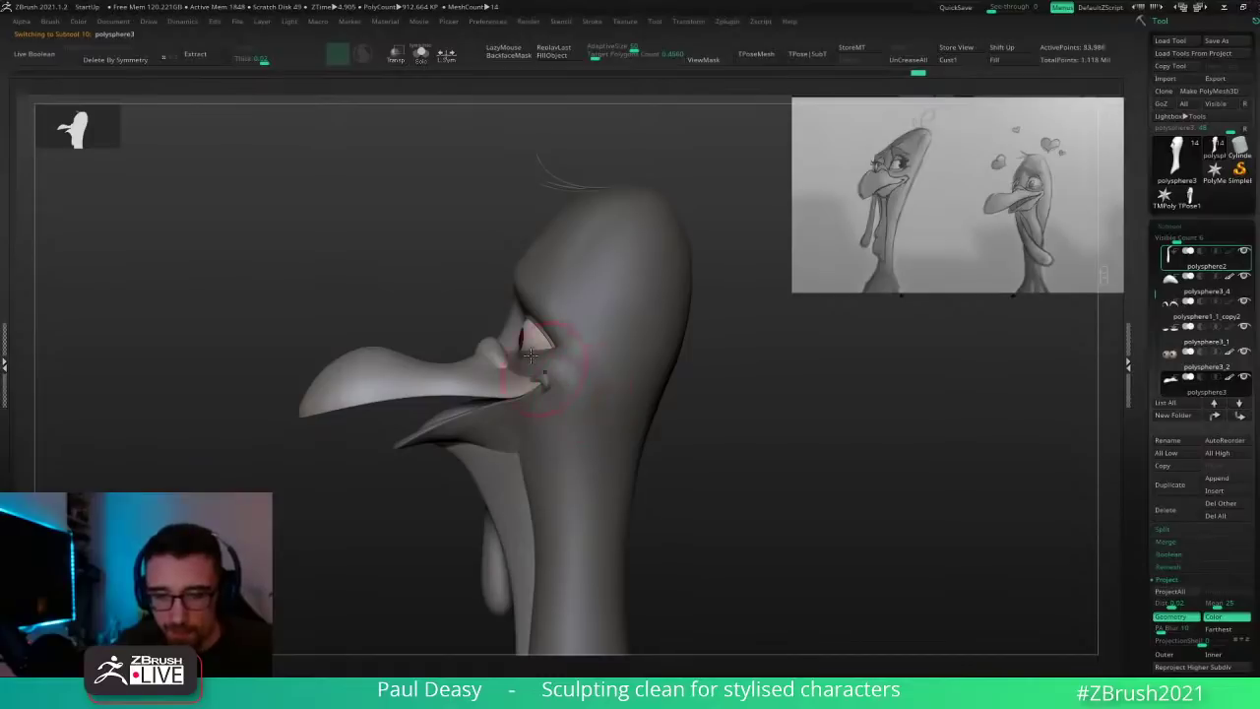
{"action": "left_click", "coordinate": [509, 323], "text": "alt"}
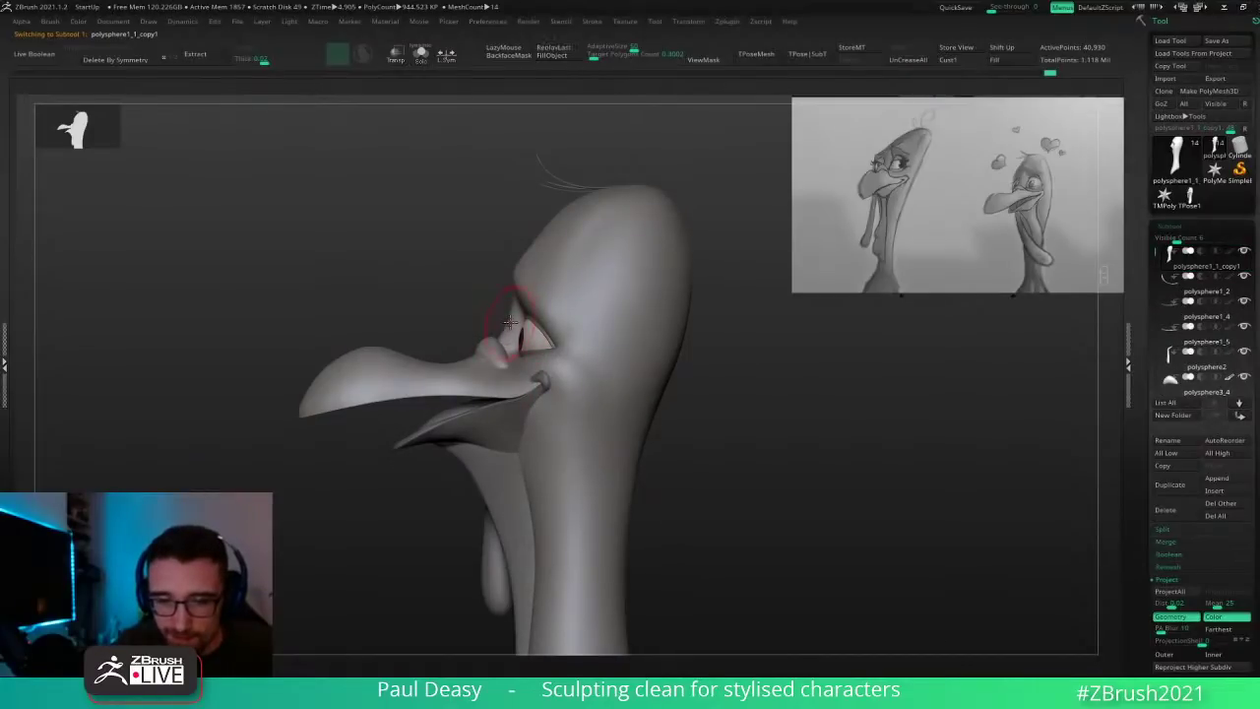
{"action": "left_click_drag", "start_coordinate": [510, 323], "coordinate": [512, 314]}
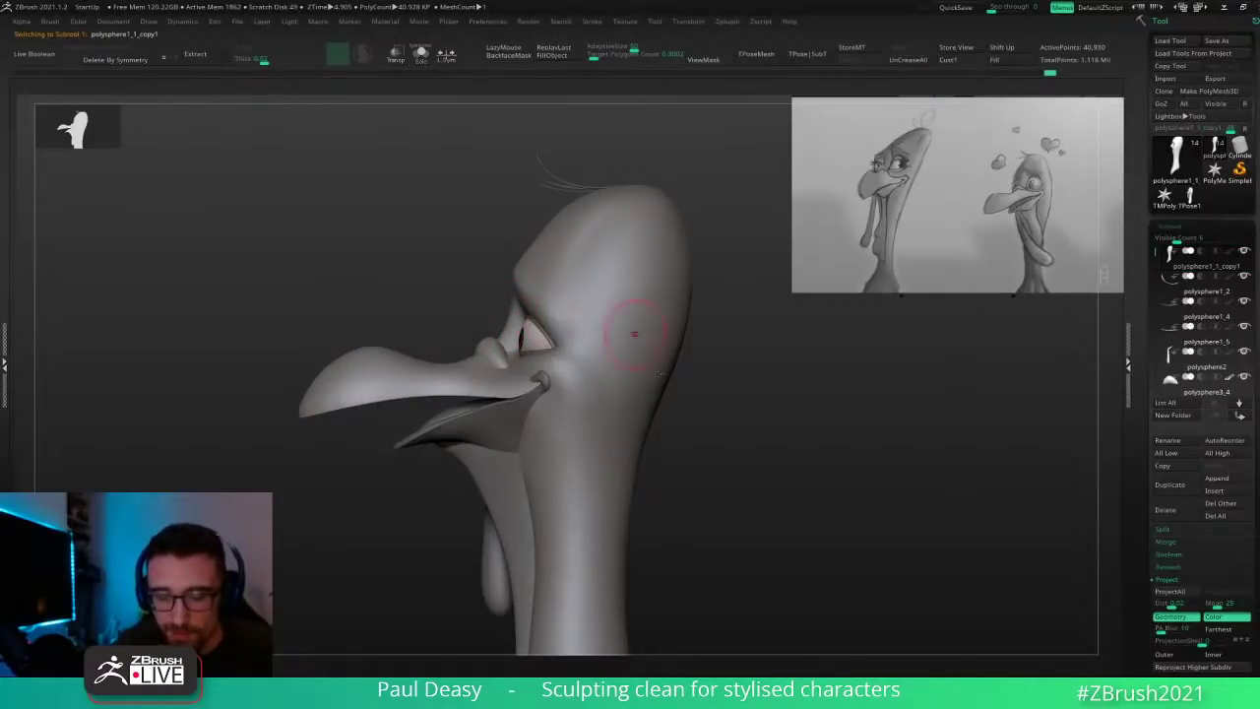
{"action": "left_click_drag", "start_coordinate": [701, 364], "coordinate": [597, 296], "text": "shift"}
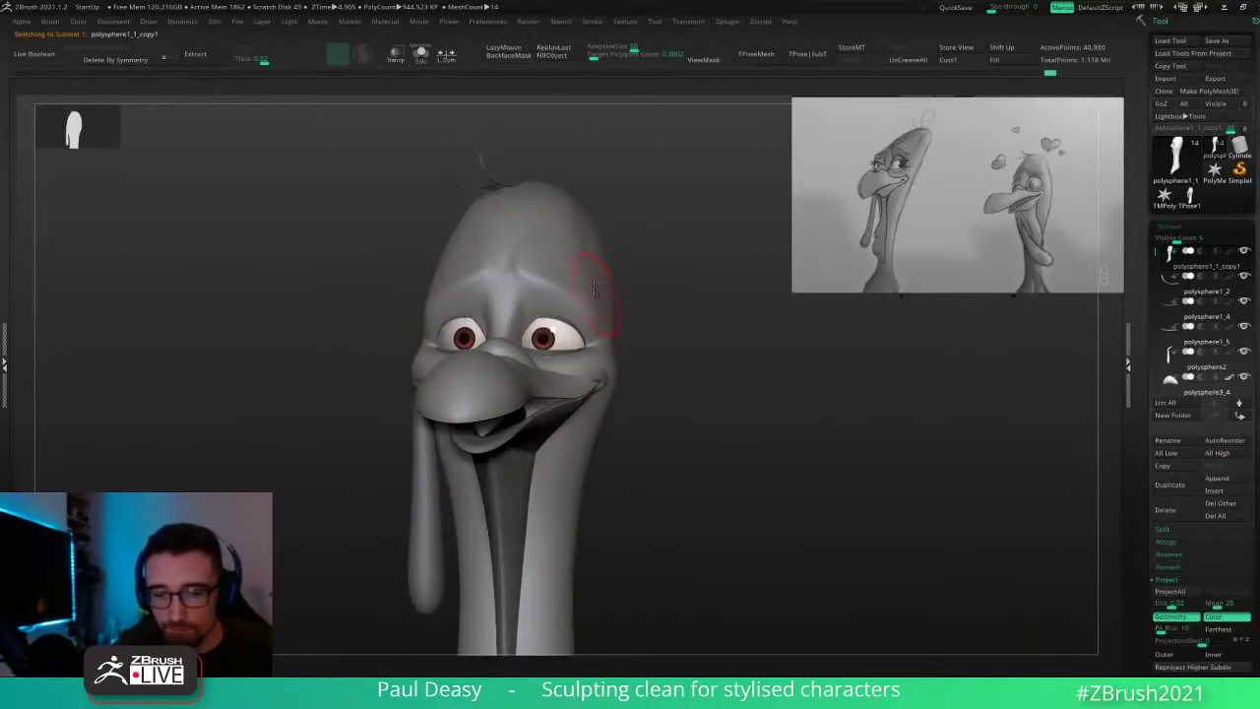
Step: Lower the head mesh two subdivision levels and reshape and smooth the side of the forehead with the Standard brush
{"action": "key", "text": "b"}
{"action": "key", "text": "s"}
{"action": "key", "text": "t"}
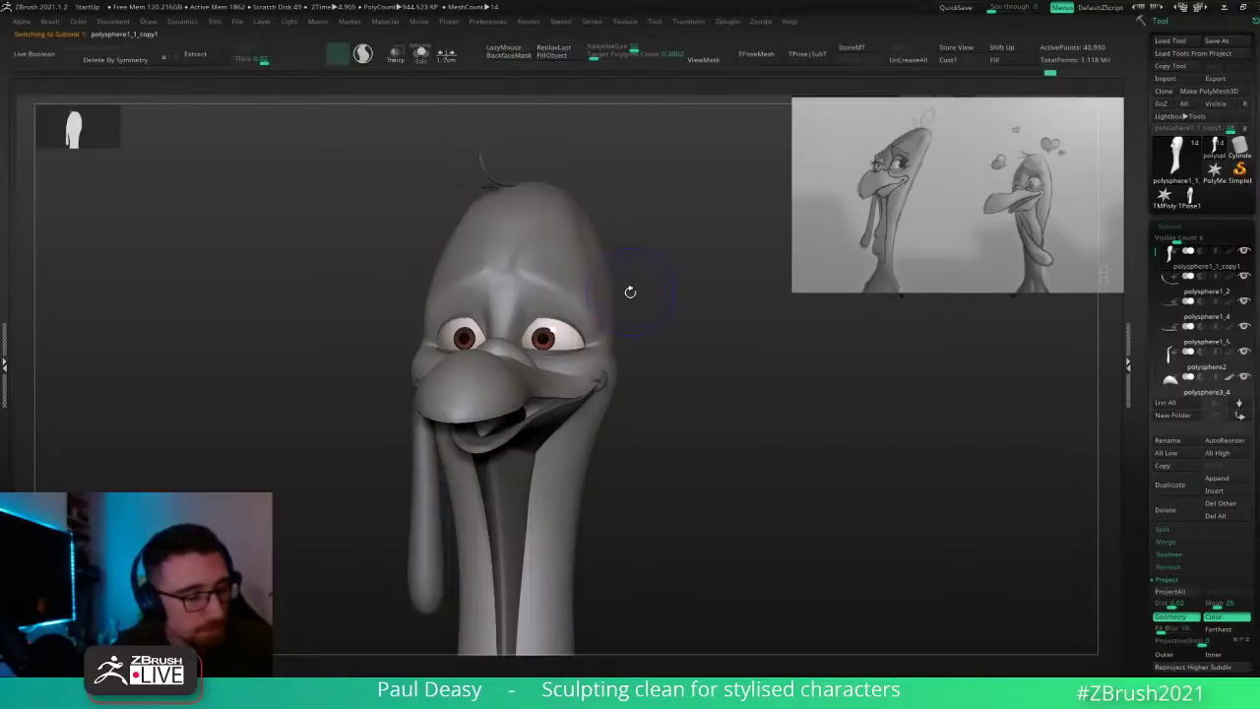
{"action": "key", "text": "shift+d"}
{"action": "left_click_drag", "start_coordinate": [654, 271], "coordinate": [644, 343]}
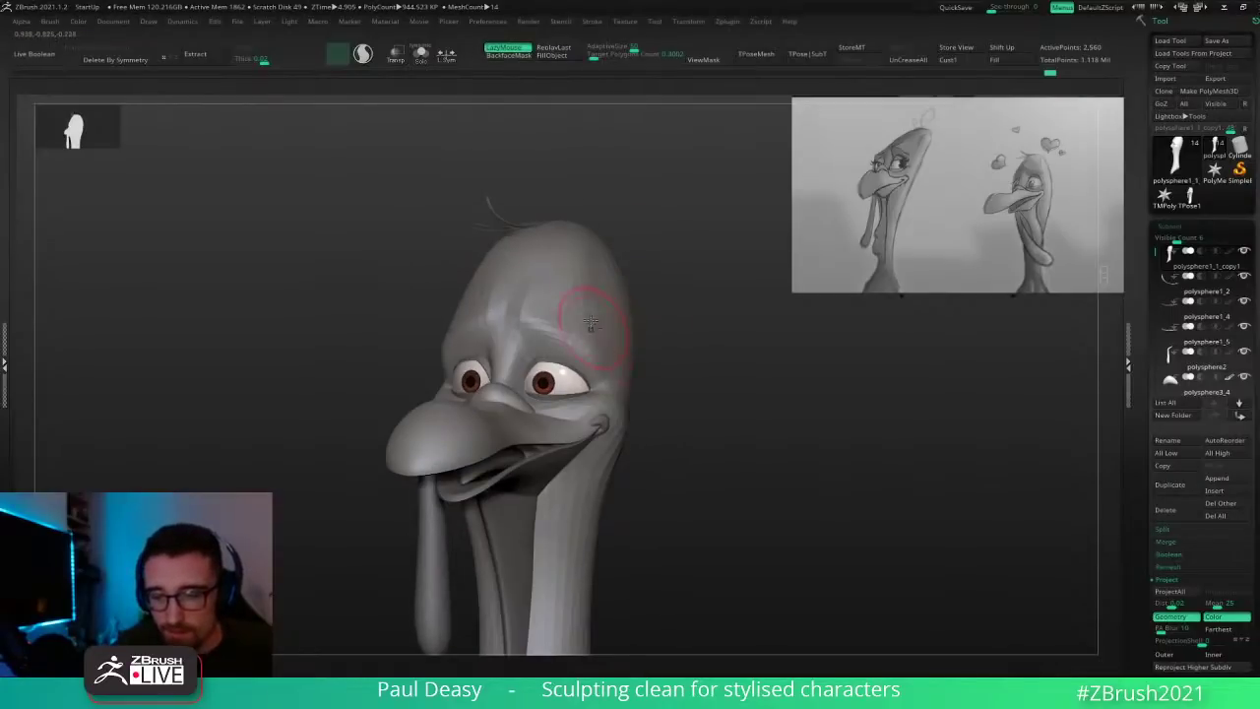
{"action": "left_click_drag", "start_coordinate": [585, 260], "coordinate": [594, 326]}
{"action": "key", "text": "l"}
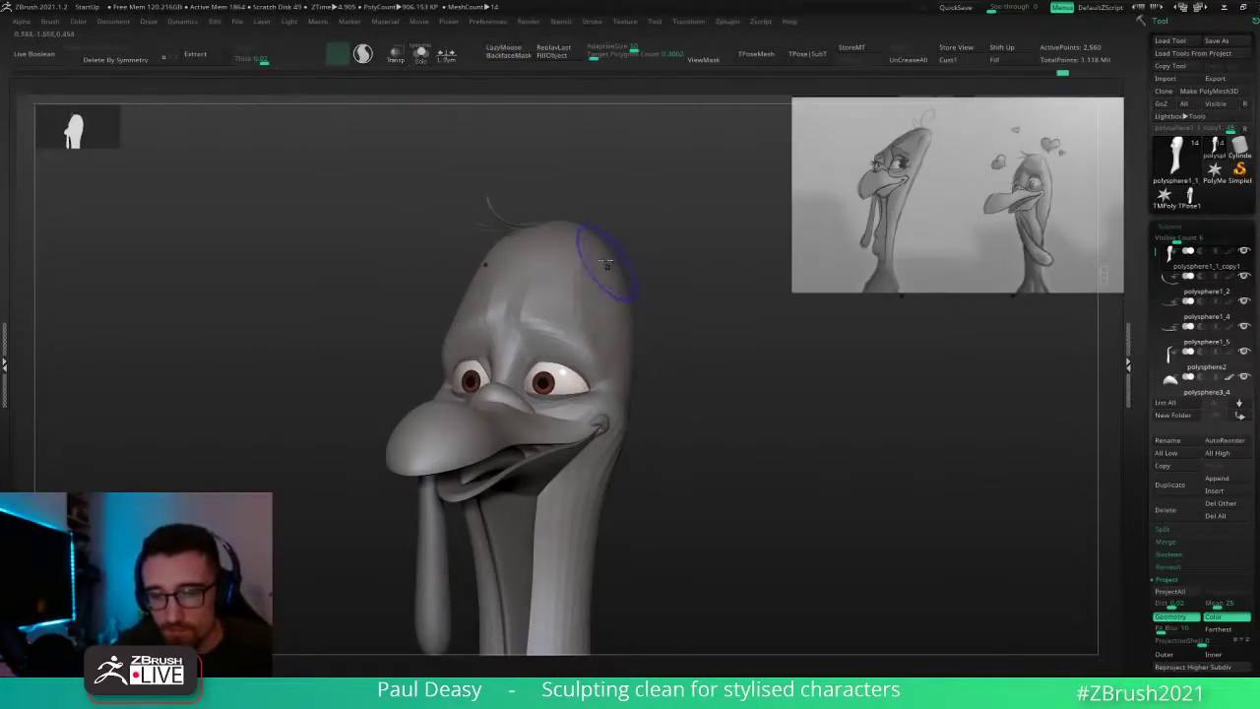
{"action": "key", "text": "l"}
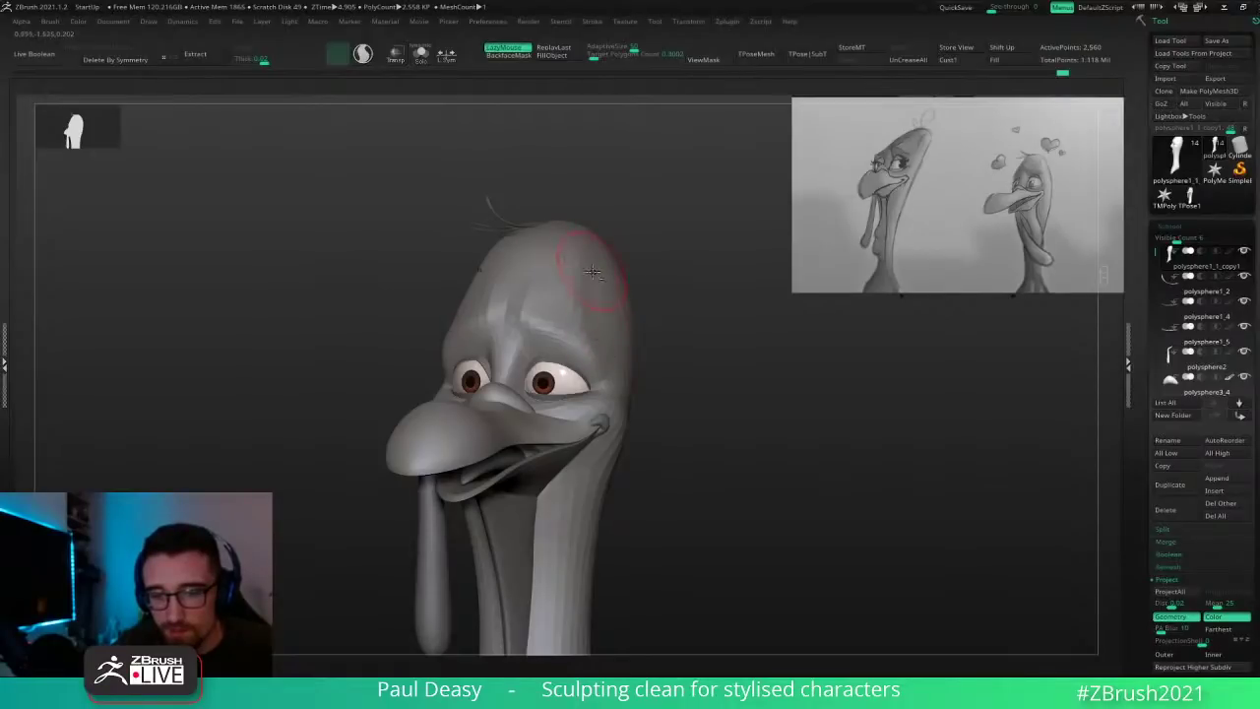
{"action": "key", "text": "l"}
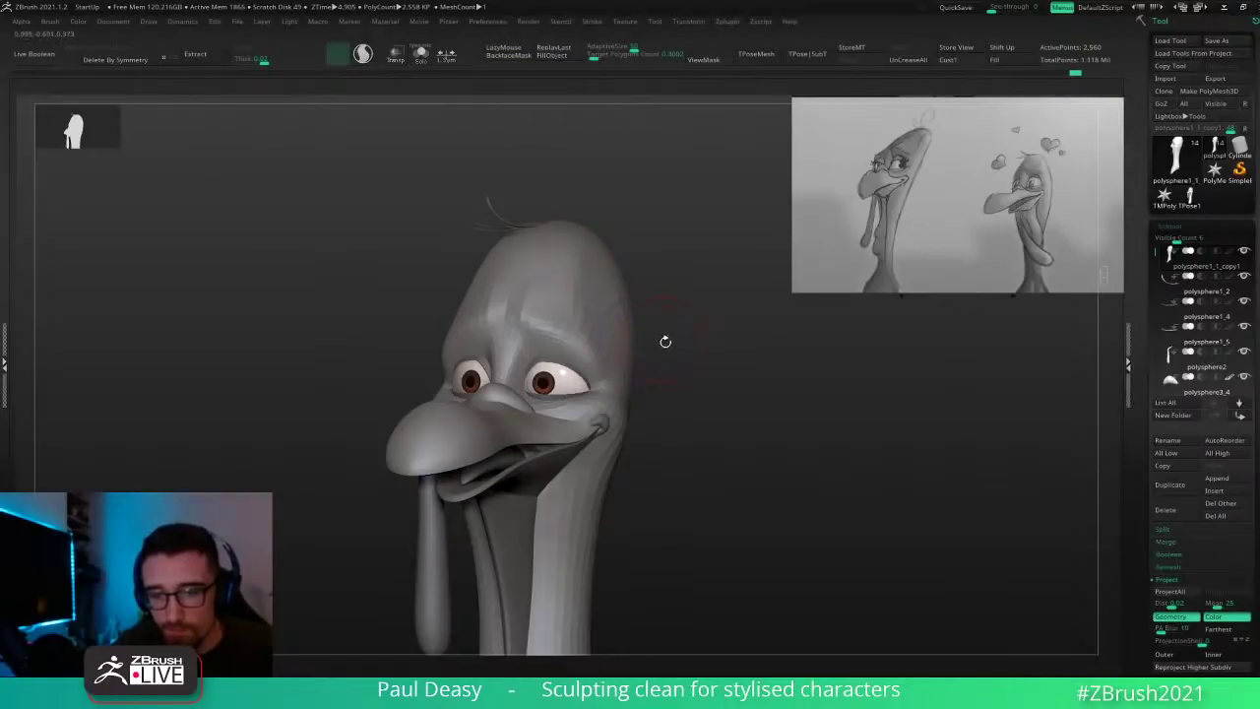
{"action": "left_click_drag", "start_coordinate": [665, 341], "coordinate": [654, 317], "text": "shift"}
Step: Smooth the forehead beside the brow one subdivision level higher, then raise the head mesh two more levels
{"action": "key", "text": "shift+d"}
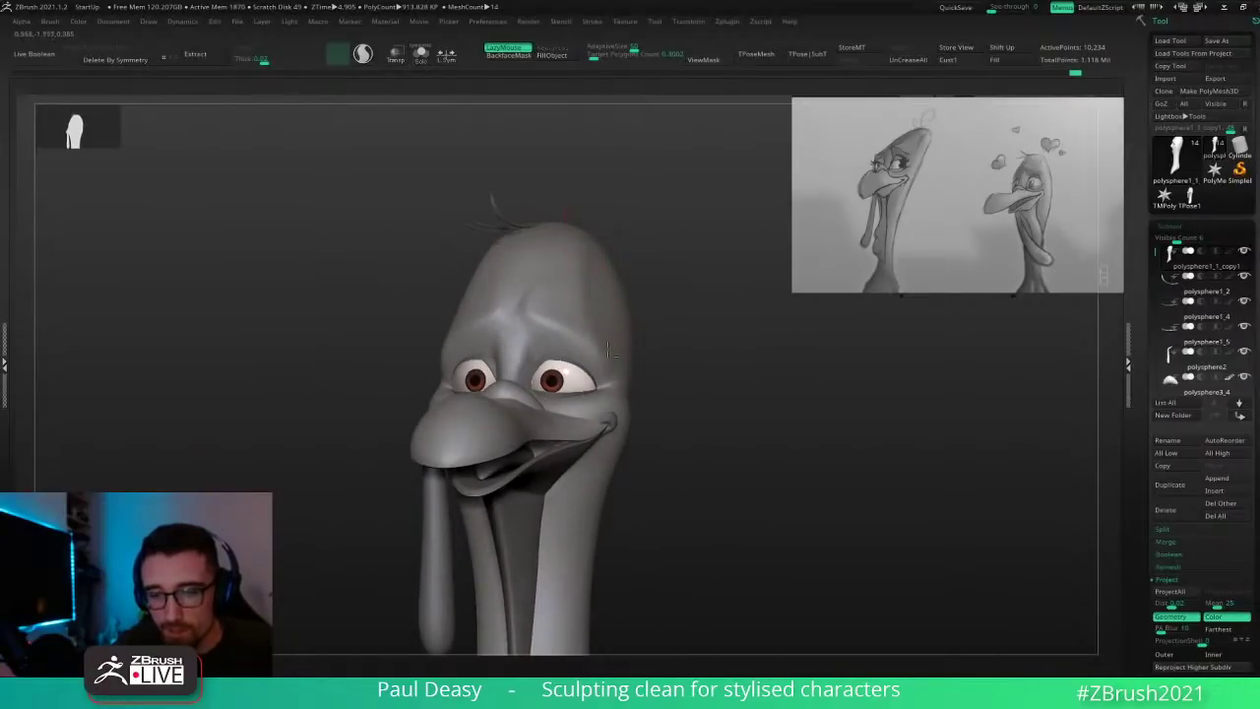
{"action": "key", "text": "l"}
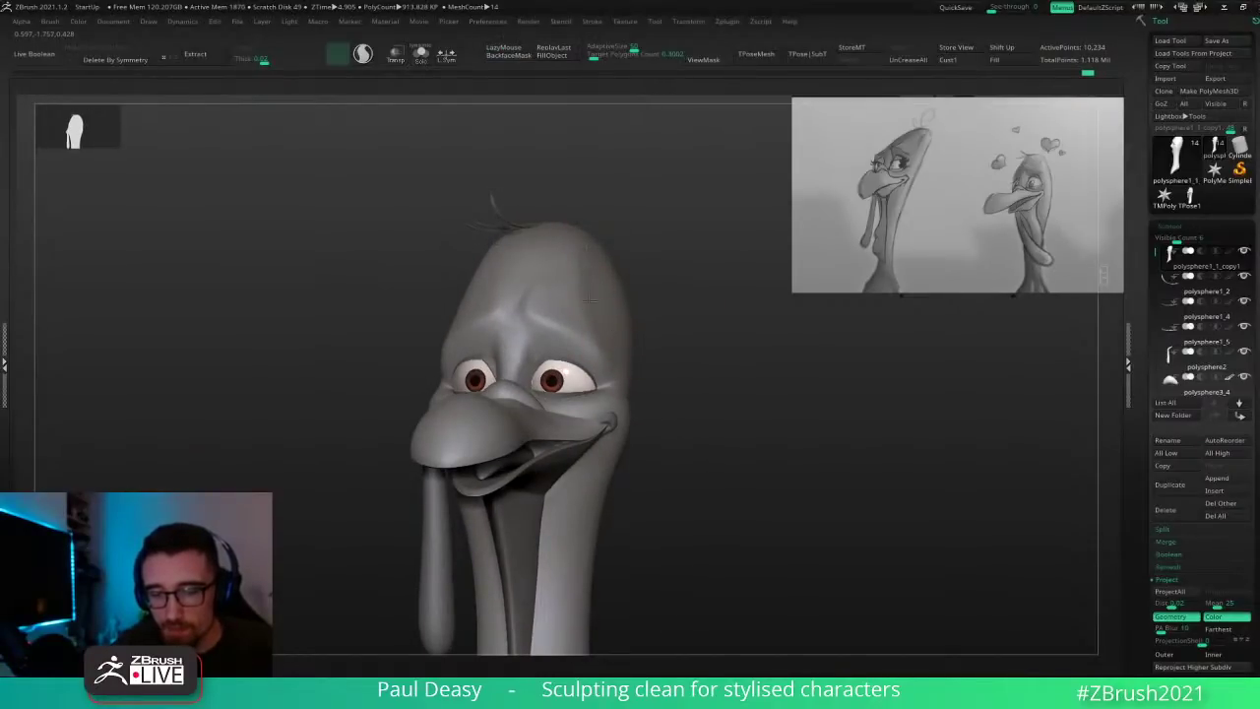
{"action": "mouse_move", "coordinate": [657, 317]}
{"action": "left_mouse_down", "text": "shift"}
{"action": "mouse_move", "coordinate": [669, 316]}
{"action": "mouse_move", "coordinate": [659, 320]}
{"action": "left_mouse_up", "text": "shift"}
{"action": "key", "text": "d"}
{"action": "mouse_move", "coordinate": [697, 378]}
{"action": "left_mouse_down"}
{"action": "mouse_move", "coordinate": [683, 365]}
{"action": "mouse_move", "coordinate": [695, 378]}
{"action": "left_mouse_up"}
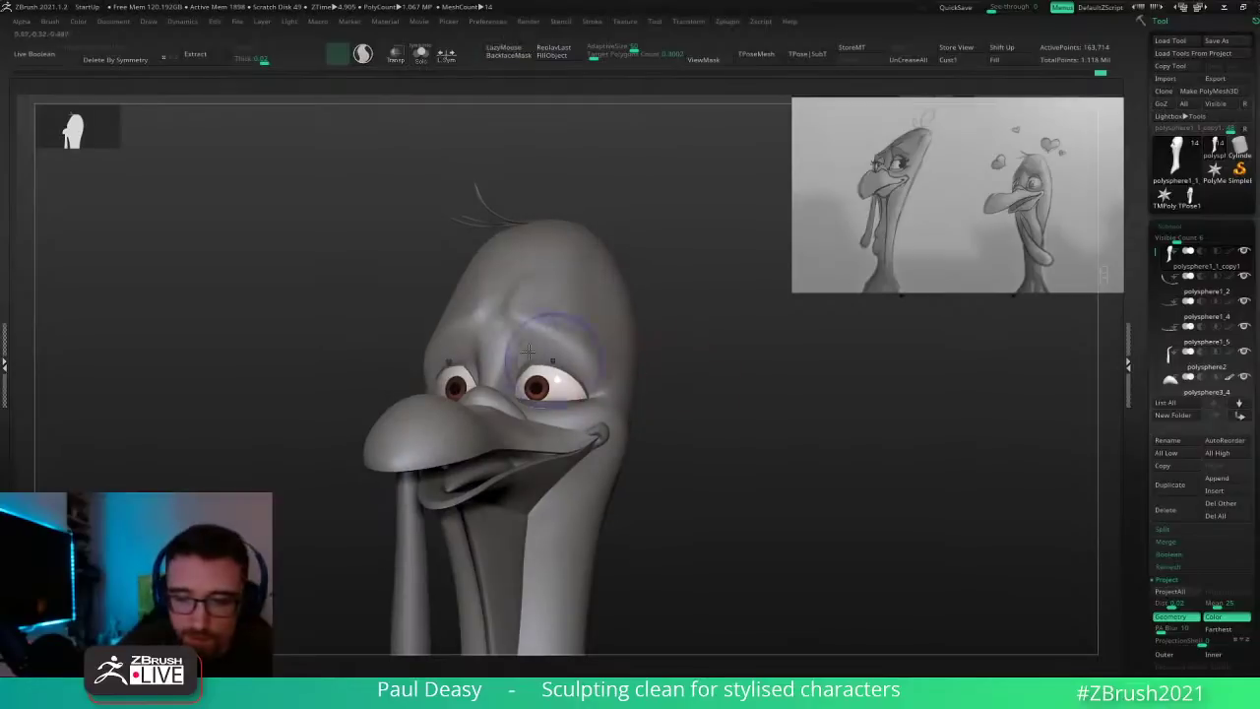
Step: Smooth the brow and forehead at the current and next lower subdivision level, then restore the head mesh's level
{"action": "left_click_drag", "start_coordinate": [504, 313], "coordinate": [500, 329], "text": "shift"}
{"action": "left_click_drag", "start_coordinate": [677, 335], "coordinate": [687, 347], "text": "shift"}
{"action": "key", "text": "l"}
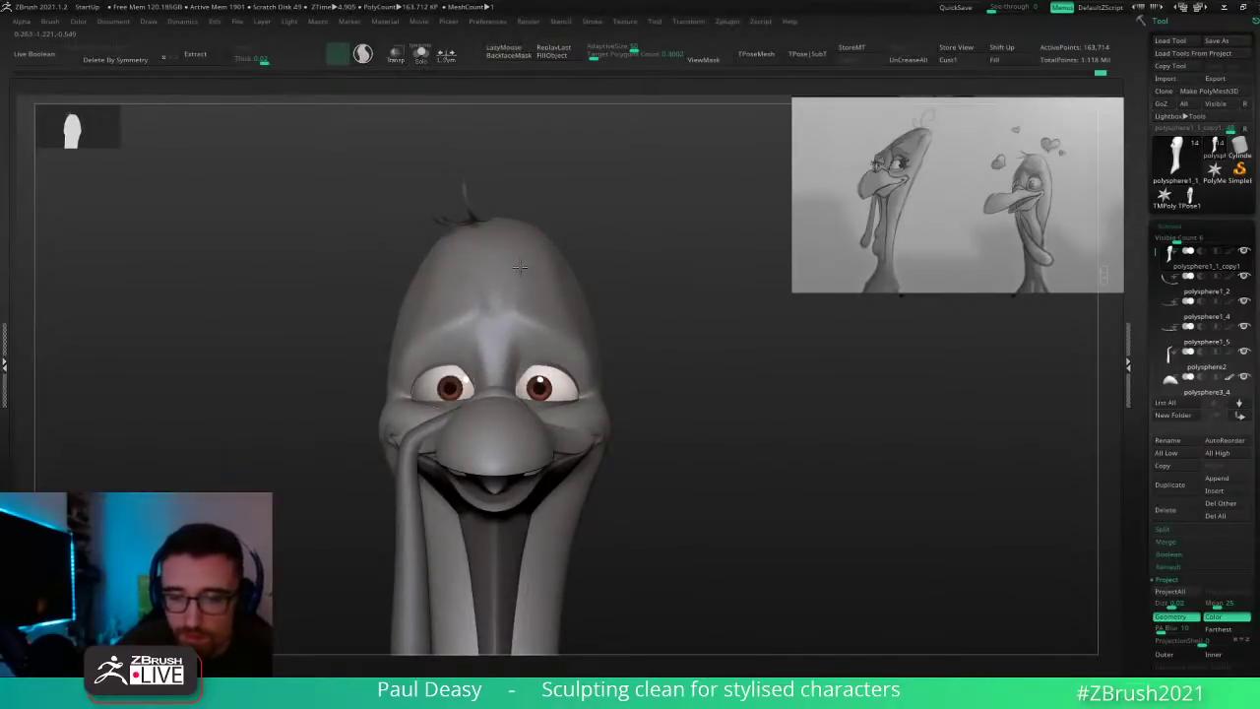
{"action": "left_click_drag", "start_coordinate": [521, 292], "coordinate": [524, 298], "text": "shift"}
{"action": "left_click_drag", "start_coordinate": [644, 343], "coordinate": [678, 382], "text": "alt"}
{"action": "key", "text": "shift+d"}
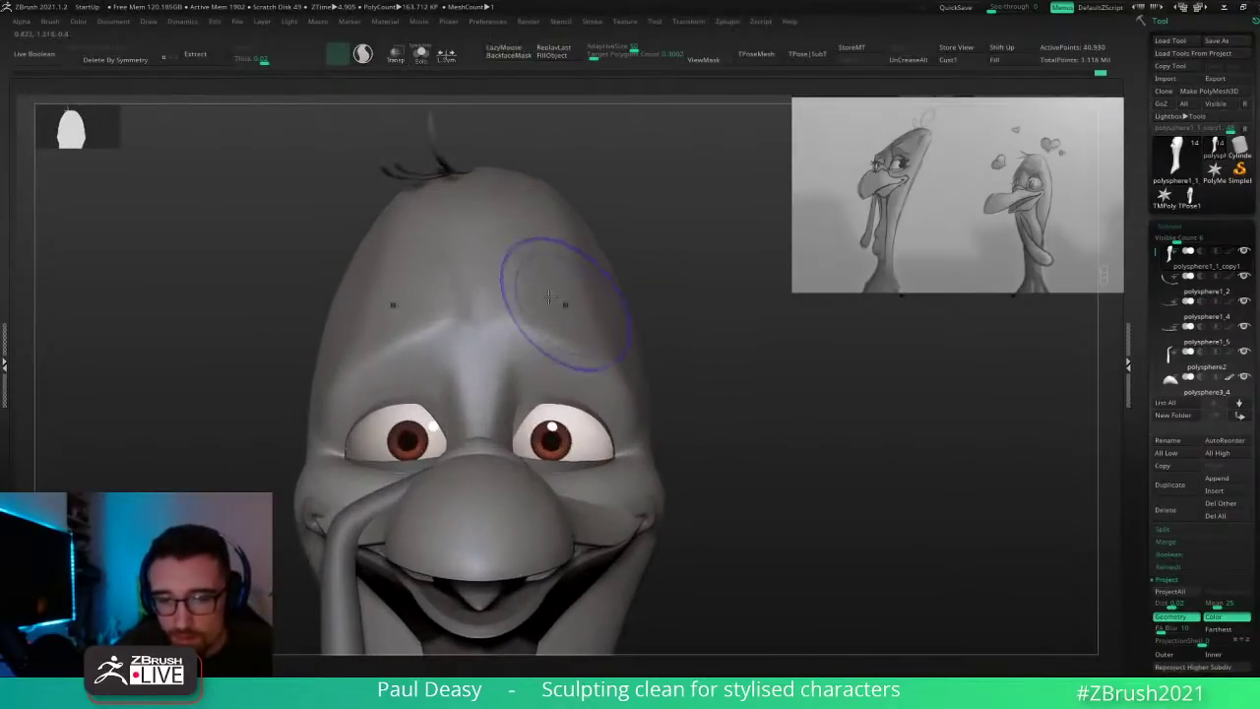
{"action": "left_click_drag", "start_coordinate": [525, 299], "coordinate": [522, 285], "text": "shift"}
{"action": "left_click_drag", "start_coordinate": [747, 351], "coordinate": [697, 351]}
{"action": "key", "text": "d"}
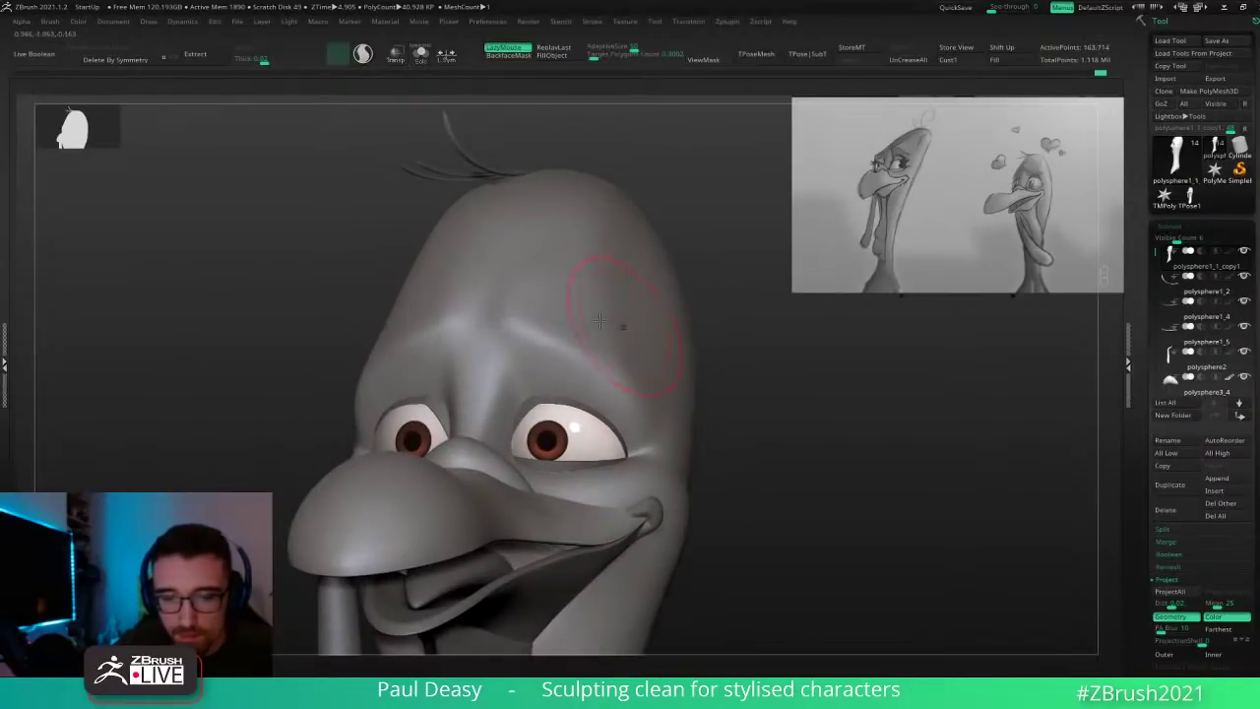
Step: Carve the crease between the inner brows with the DamStandard brush, adjusting its draw size and undoing unwanted strokes
{"action": "key", "text": "b"}
{"action": "left_click", "coordinate": [554, 324]}
{"action": "mouse_move", "coordinate": [732, 442]}
{"action": "left_mouse_down"}
{"action": "mouse_move", "coordinate": [813, 486]}
{"action": "mouse_move", "coordinate": [754, 397]}
{"action": "mouse_move", "coordinate": [824, 408]}
{"action": "left_mouse_up"}
{"action": "mouse_move", "coordinate": [618, 377]}
{"action": "left_mouse_down"}
{"action": "mouse_move", "coordinate": [573, 379]}
{"action": "mouse_move", "coordinate": [581, 392]}
{"action": "left_mouse_up"}
{"action": "key", "text": "space"}
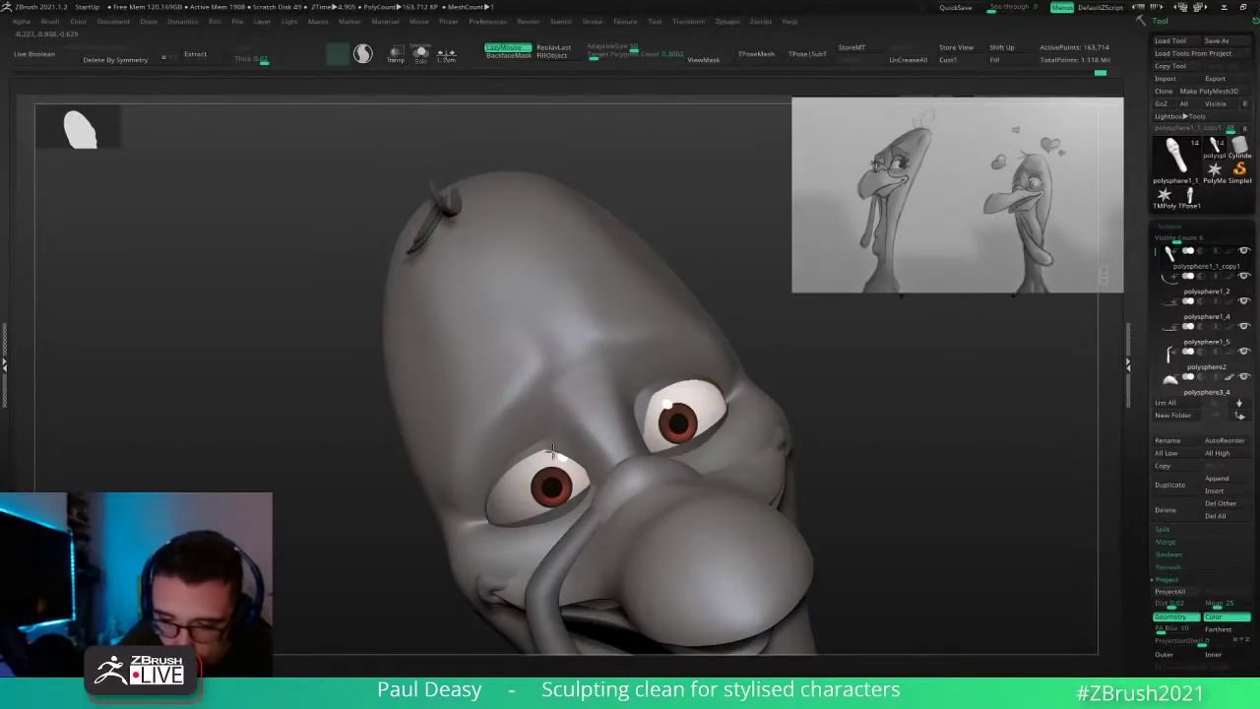
{"action": "right_click_drag", "start_coordinate": [552, 451], "coordinate": [585, 397]}
{"action": "key", "text": "space"}
{"action": "left_click_drag", "start_coordinate": [562, 388], "coordinate": [562, 396]}
{"action": "key", "text": "ctrl+z"}
{"action": "key", "text": "space"}
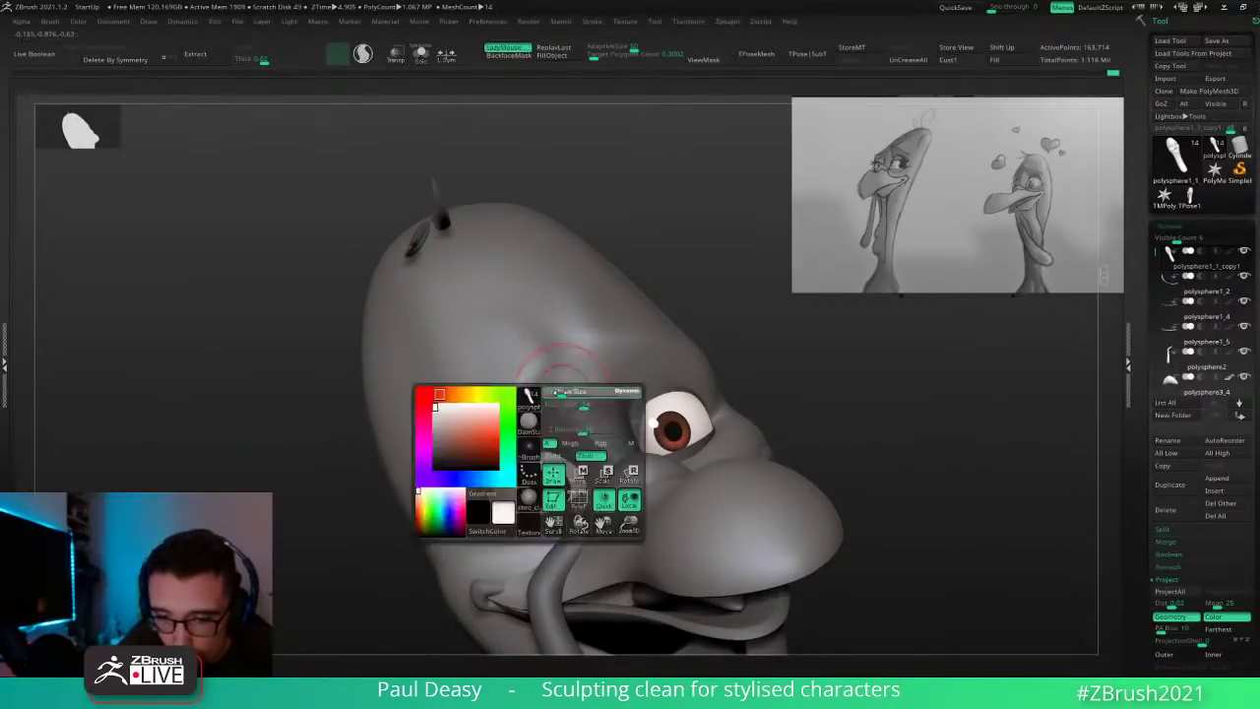
{"action": "key", "text": "ctrl+z"}
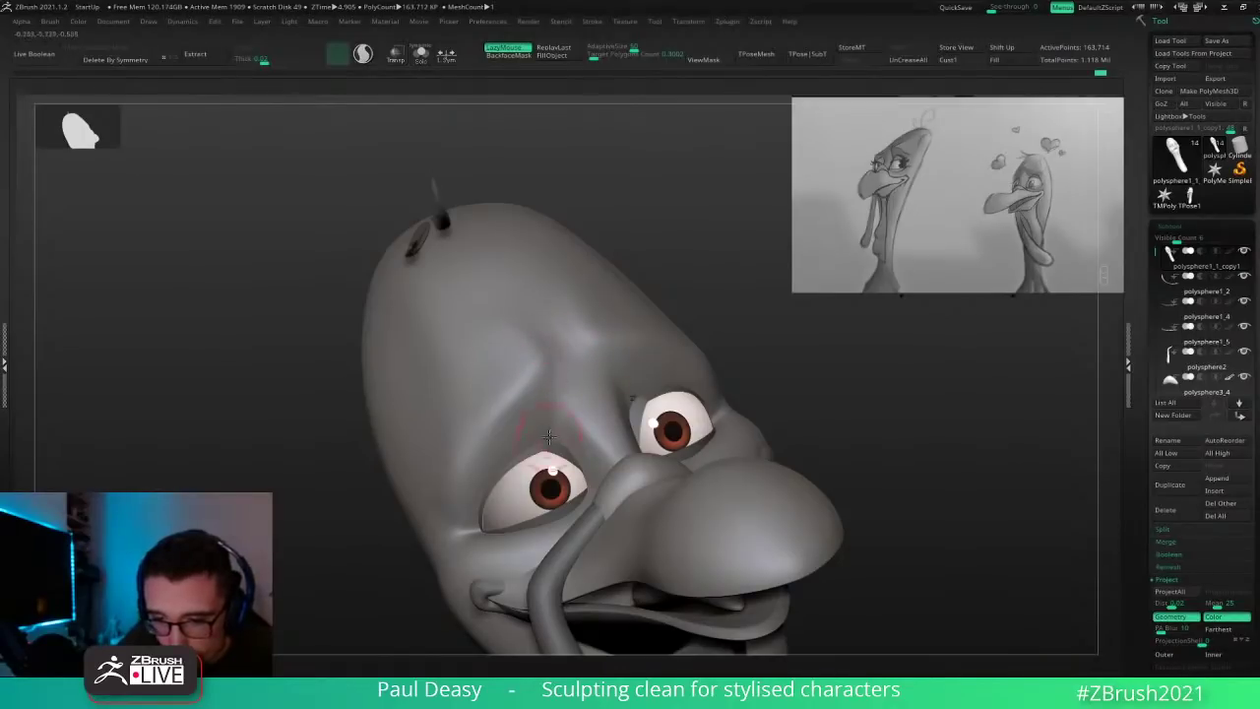
{"action": "mouse_move", "coordinate": [558, 386]}
{"action": "left_mouse_down", "text": "shift"}
{"action": "mouse_move", "coordinate": [559, 345]}
{"action": "mouse_move", "coordinate": [561, 374]}
{"action": "left_mouse_up", "text": "shift"}
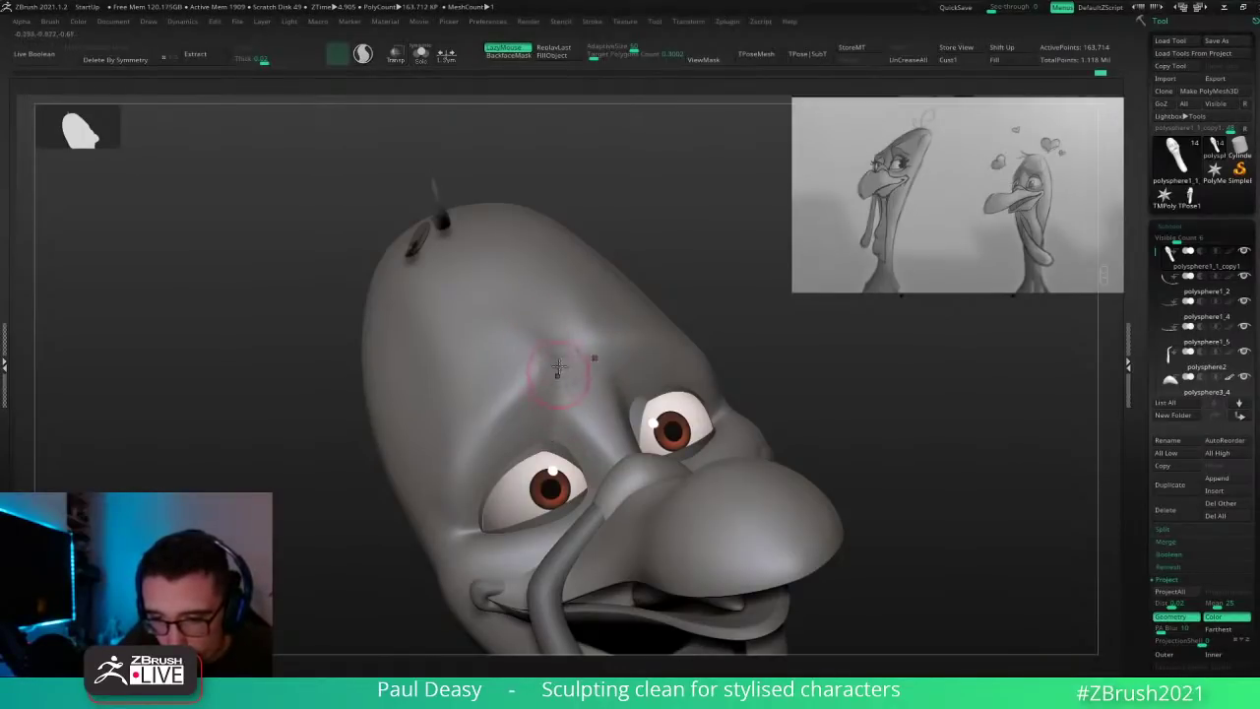
{"action": "key", "text": "ctrl+z"}
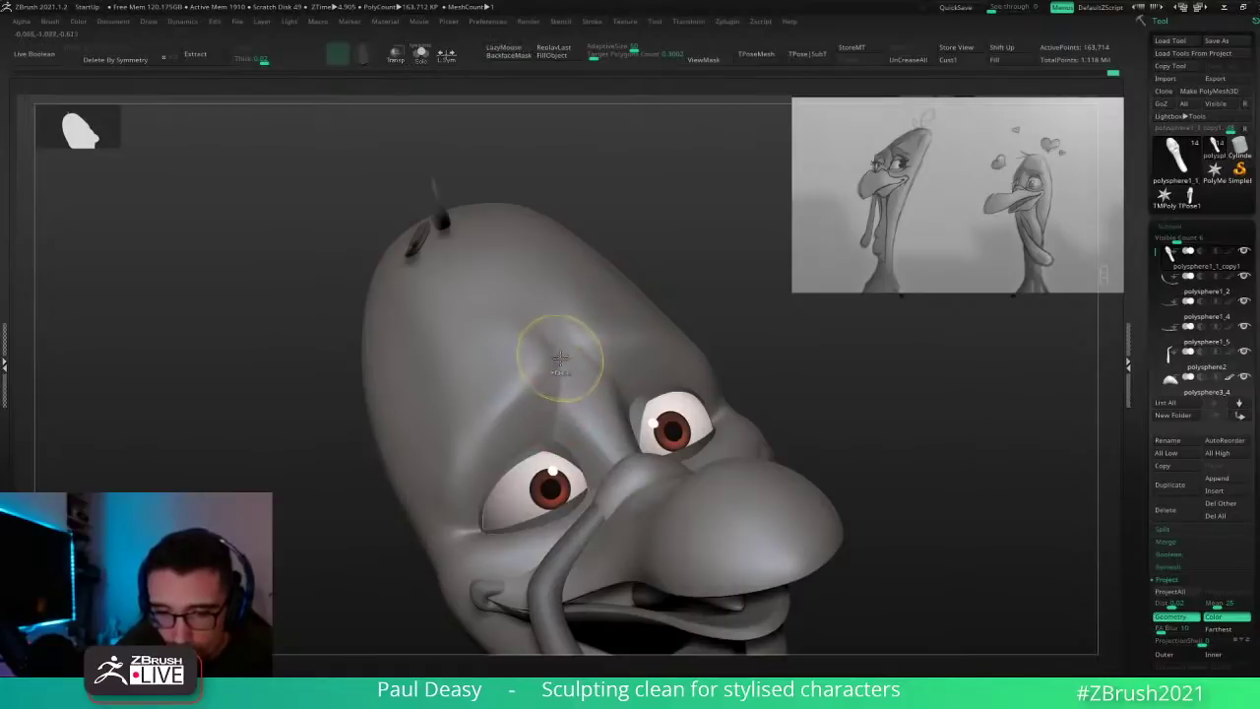
Step: Enlarge the brush and deepen the creases around the inner brows, then check the head in three-quarter view
{"action": "key", "text": "space"}
{"action": "left_click_drag", "start_coordinate": [562, 366], "coordinate": [579, 364]}
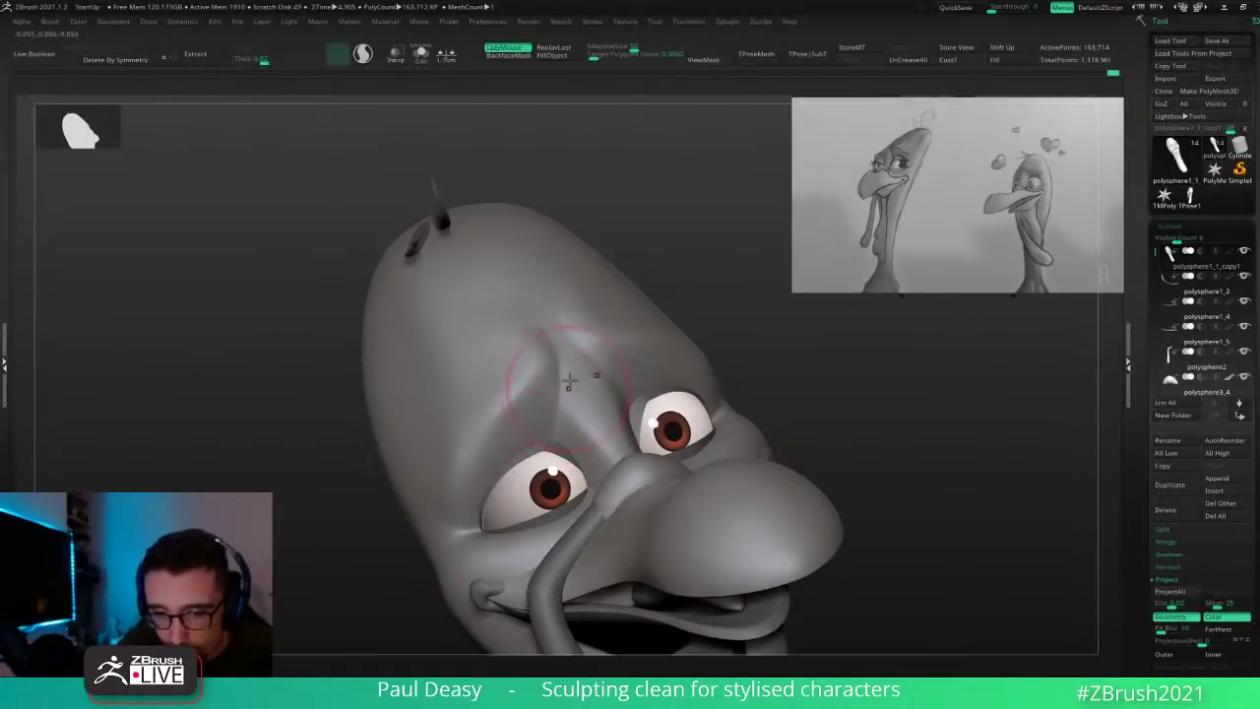
{"action": "right_click_drag", "start_coordinate": [581, 379], "coordinate": [594, 385]}
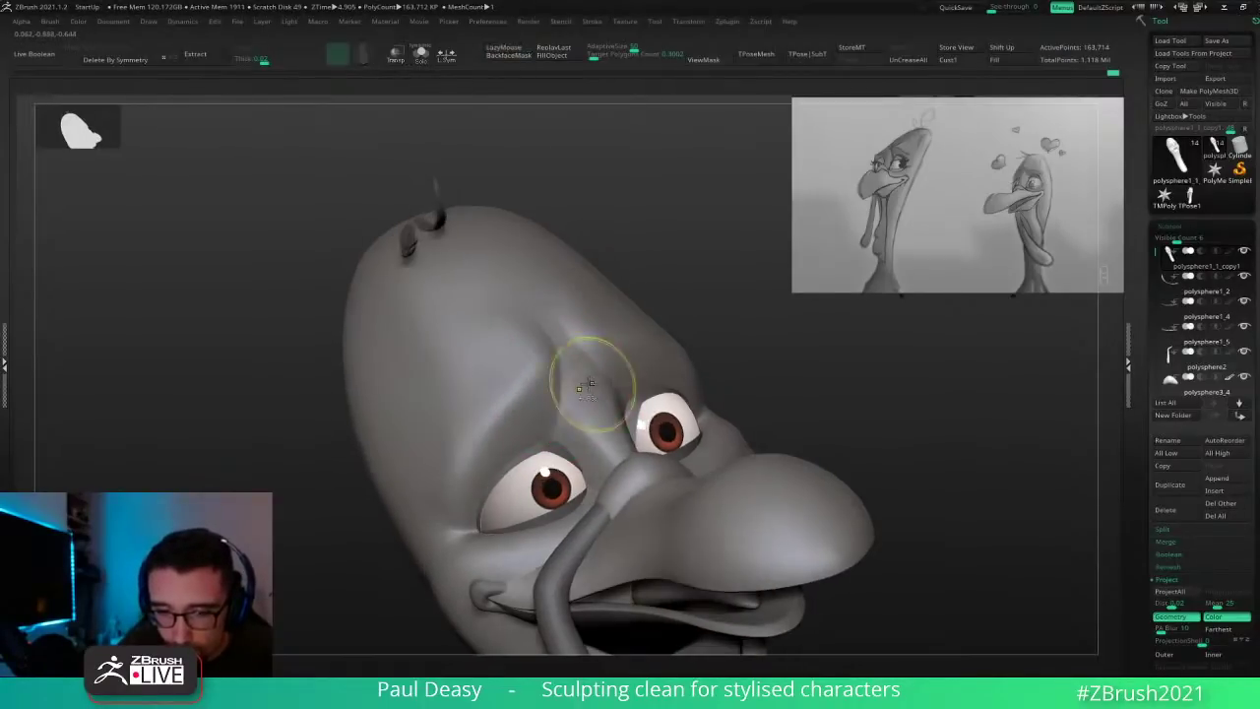
{"action": "key", "text": "l"}
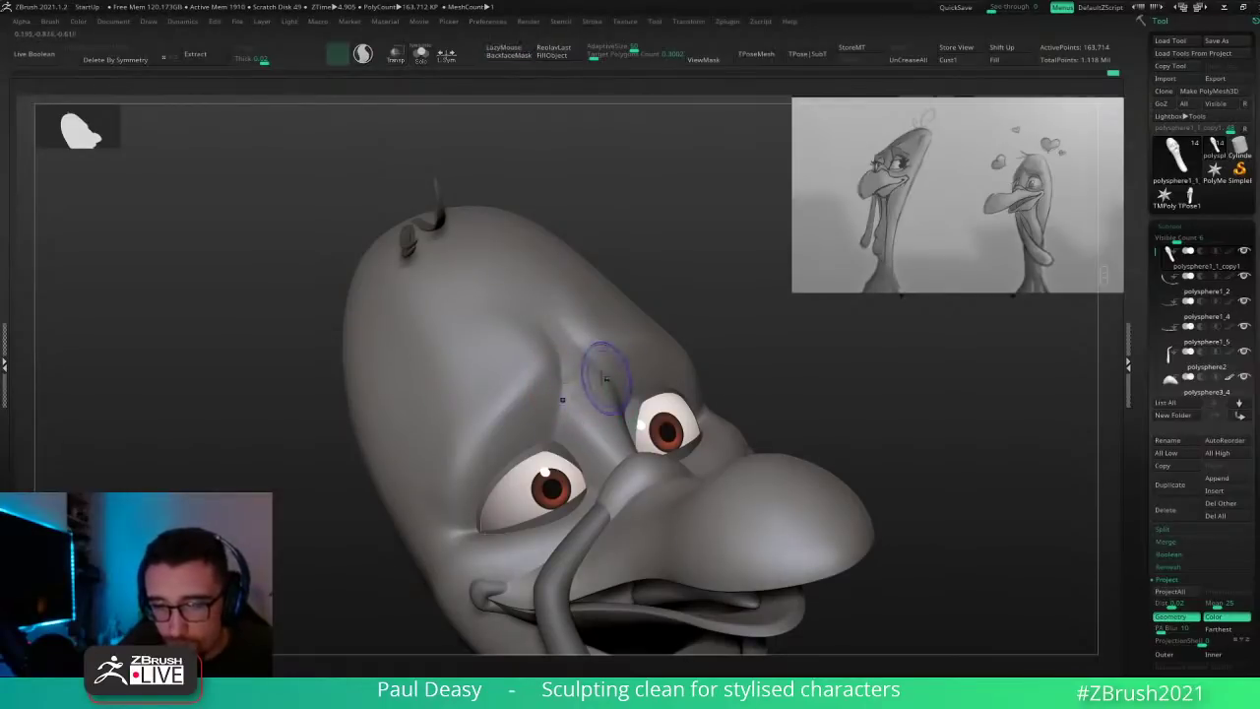
{"action": "key", "text": "l"}
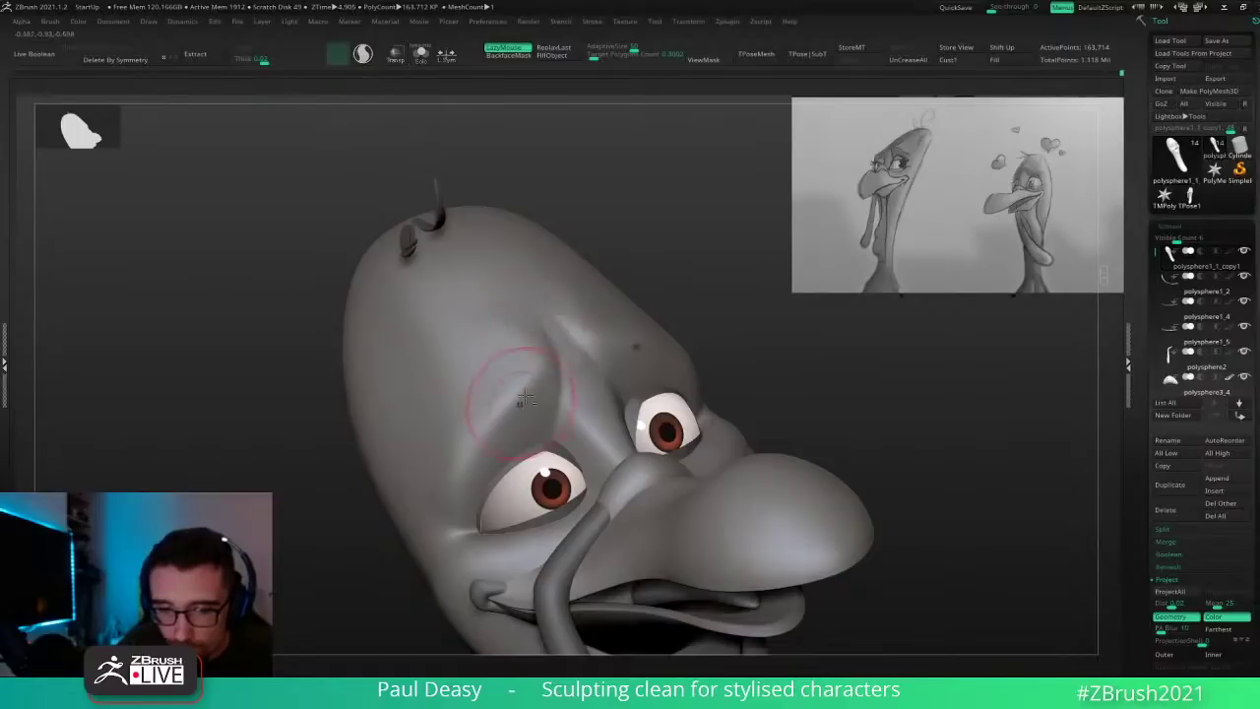
{"action": "left_click_drag", "start_coordinate": [535, 366], "coordinate": [535, 358]}
{"action": "mouse_move", "coordinate": [774, 400]}
{"action": "left_mouse_down", "text": "shift"}
{"action": "mouse_move", "coordinate": [802, 402]}
{"action": "mouse_move", "coordinate": [800, 379]}
{"action": "mouse_move", "coordinate": [763, 376]}
{"action": "left_mouse_up", "text": "shift"}
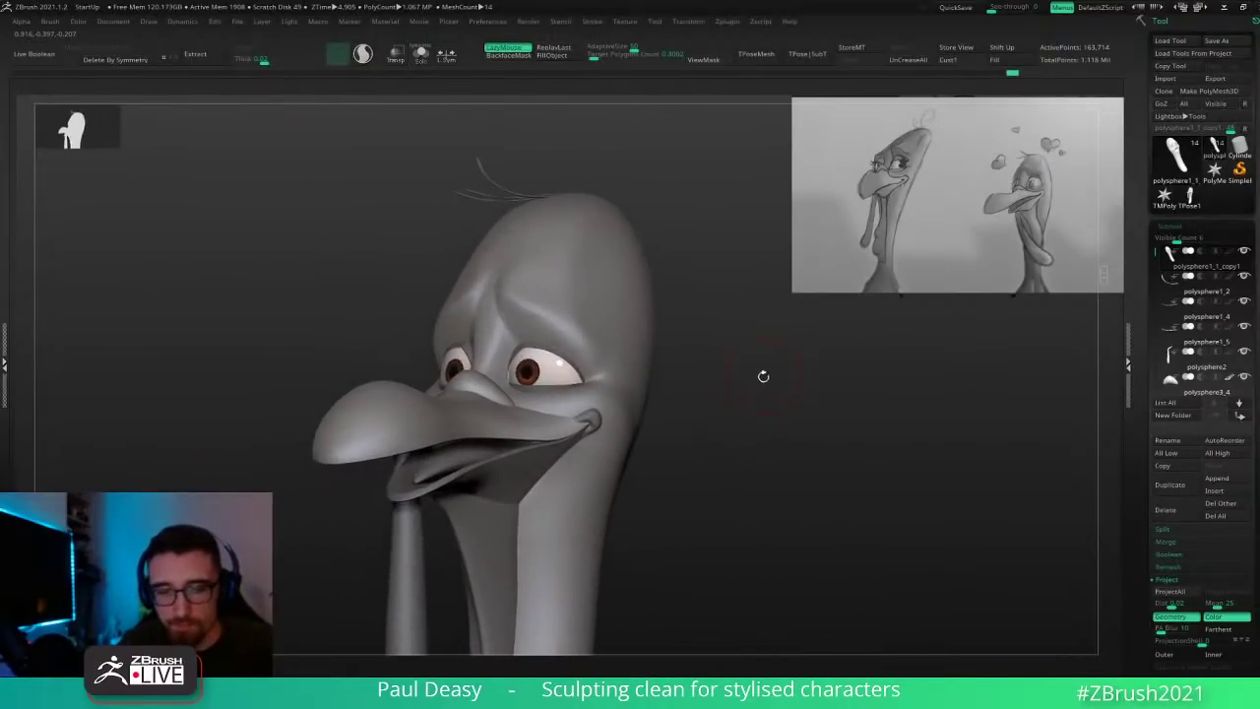
Step: Smooth the inner brow ridge, working partly one subdivision level lower, and check the face from the front
{"action": "mouse_move", "coordinate": [520, 275]}
{"action": "left_mouse_down", "text": "shift"}
{"action": "mouse_move", "coordinate": [536, 271]}
{"action": "mouse_move", "coordinate": [511, 300]}
{"action": "left_mouse_up", "text": "shift"}
{"action": "key", "text": "shift+d"}
{"action": "key", "text": "l"}
{"action": "key", "text": "d"}
{"action": "left_click_drag", "start_coordinate": [673, 352], "coordinate": [706, 358], "text": "shift"}
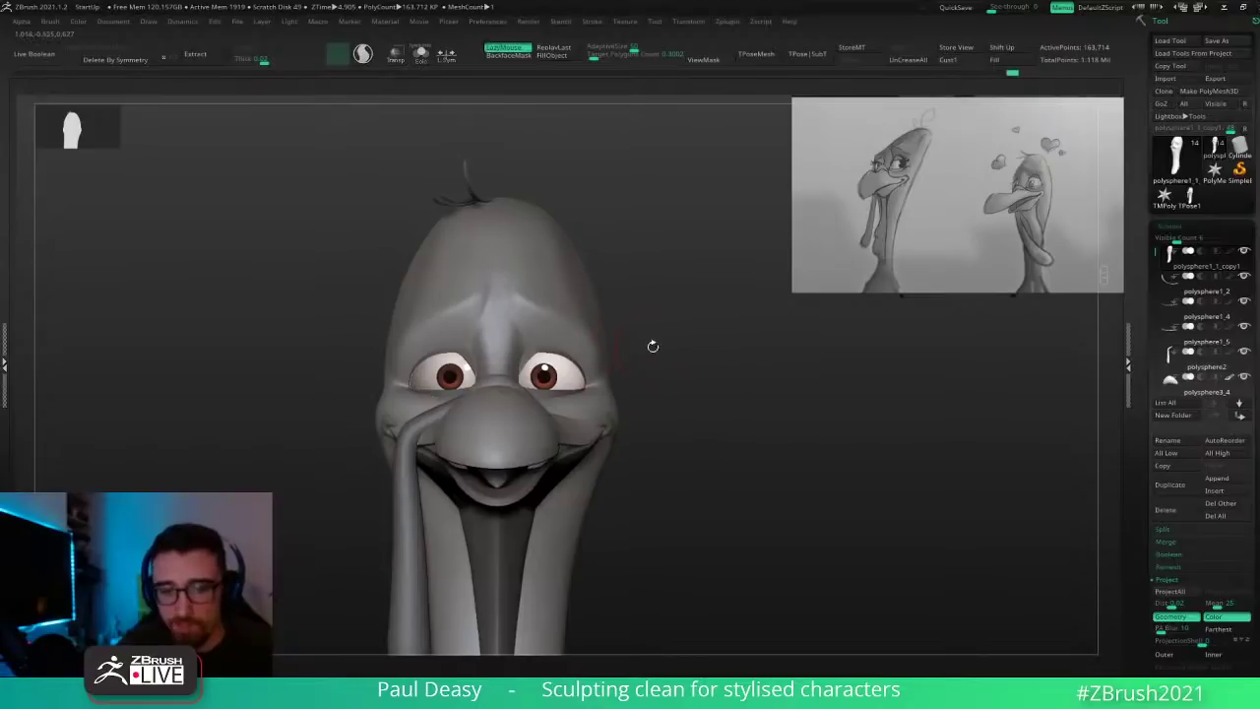
{"action": "right_click_drag", "start_coordinate": [526, 317], "coordinate": [534, 327]}
{"action": "mouse_move", "coordinate": [512, 299]}
{"action": "left_mouse_down", "text": "shift"}
{"action": "mouse_move", "coordinate": [509, 309]}
{"action": "mouse_move", "coordinate": [523, 300]}
{"action": "left_mouse_up", "text": "shift"}
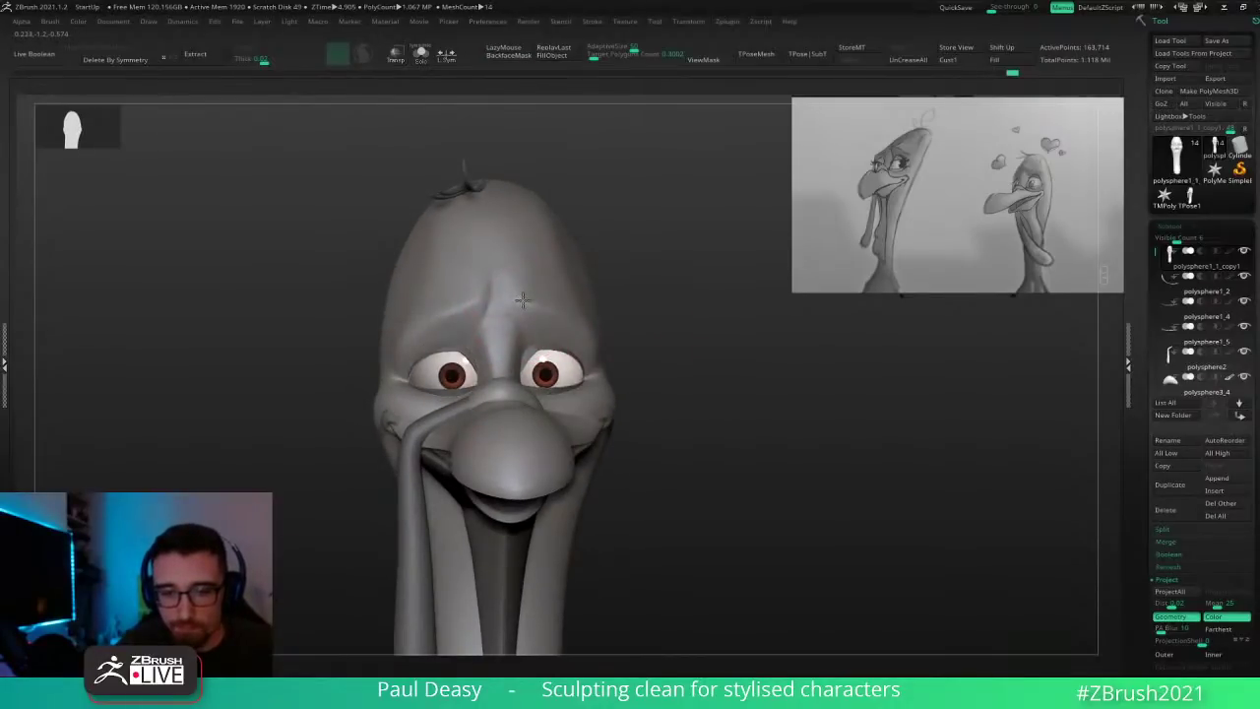
Step: Lower the head mesh three subdivision levels, adjust the brow with the resized Move brush, and restore all three levels
{"action": "key", "text": "shift+d"}
{"action": "key", "text": "shift+d"}
{"action": "key", "text": "shift+d"}
{"action": "key", "text": "space"}
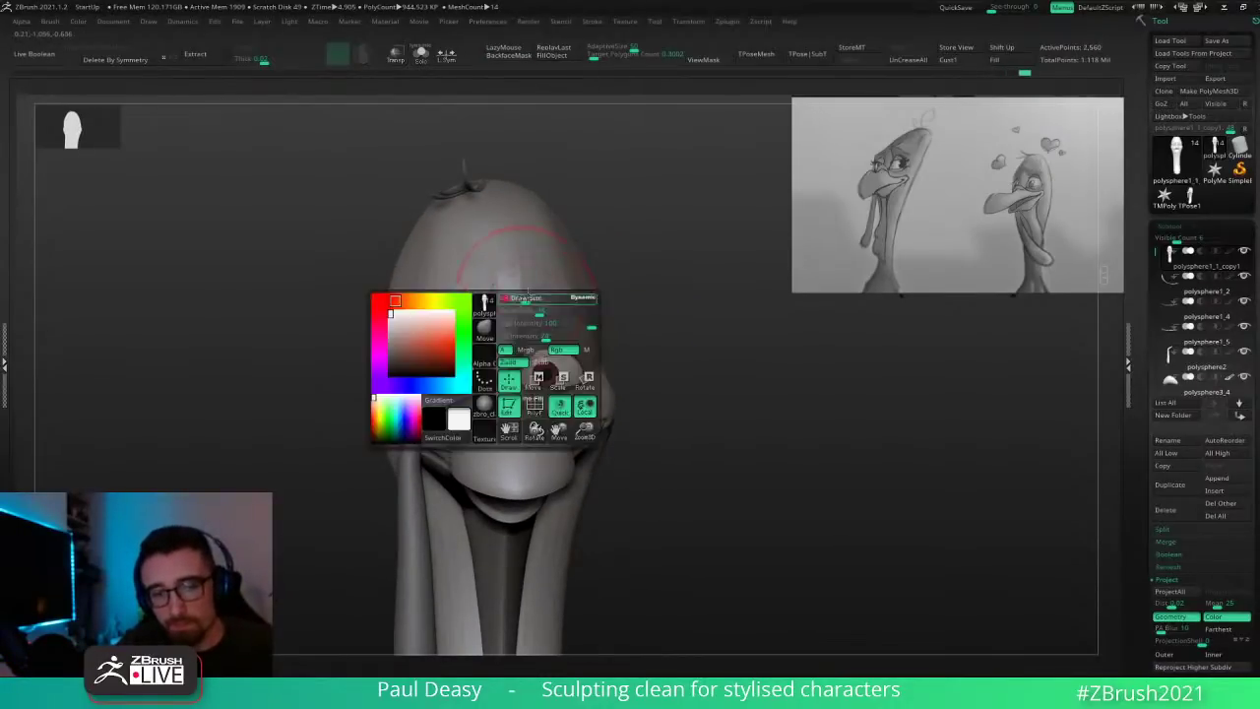
{"action": "left_click_drag", "start_coordinate": [530, 301], "coordinate": [535, 296], "text": "shift"}
{"action": "key", "text": "d"}
{"action": "key", "text": "d"}
{"action": "key", "text": "d"}
Step: Lower the head mesh three subdivision levels and shift the outer eye corner with the Move brush
{"action": "mouse_move", "coordinate": [680, 358]}
{"action": "left_mouse_down"}
{"action": "mouse_move", "coordinate": [683, 344]}
{"action": "mouse_move", "coordinate": [581, 362]}
{"action": "left_mouse_up"}
{"action": "right_click", "coordinate": [543, 433]}
{"action": "mouse_move", "coordinate": [591, 399]}
{"action": "right_mouse_down", "text": "ctrl"}
{"action": "mouse_move", "coordinate": [610, 355]}
{"action": "mouse_move", "coordinate": [665, 372]}
{"action": "right_mouse_up", "text": "ctrl"}
{"action": "key", "text": "shift+d"}
{"action": "key", "text": "shift+d"}
{"action": "key", "text": "shift+d"}
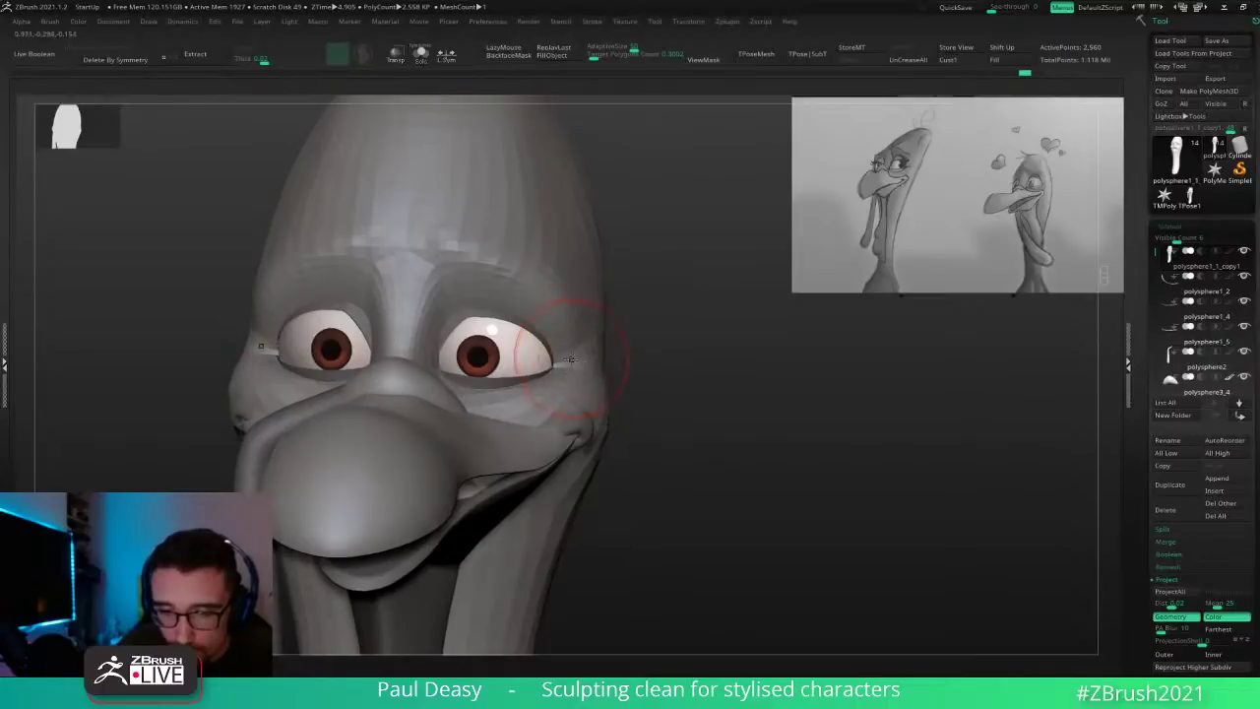
{"action": "left_click_drag", "start_coordinate": [574, 362], "coordinate": [583, 361]}
{"action": "right_click_drag", "start_coordinate": [583, 360], "coordinate": [592, 356], "text": "shift"}
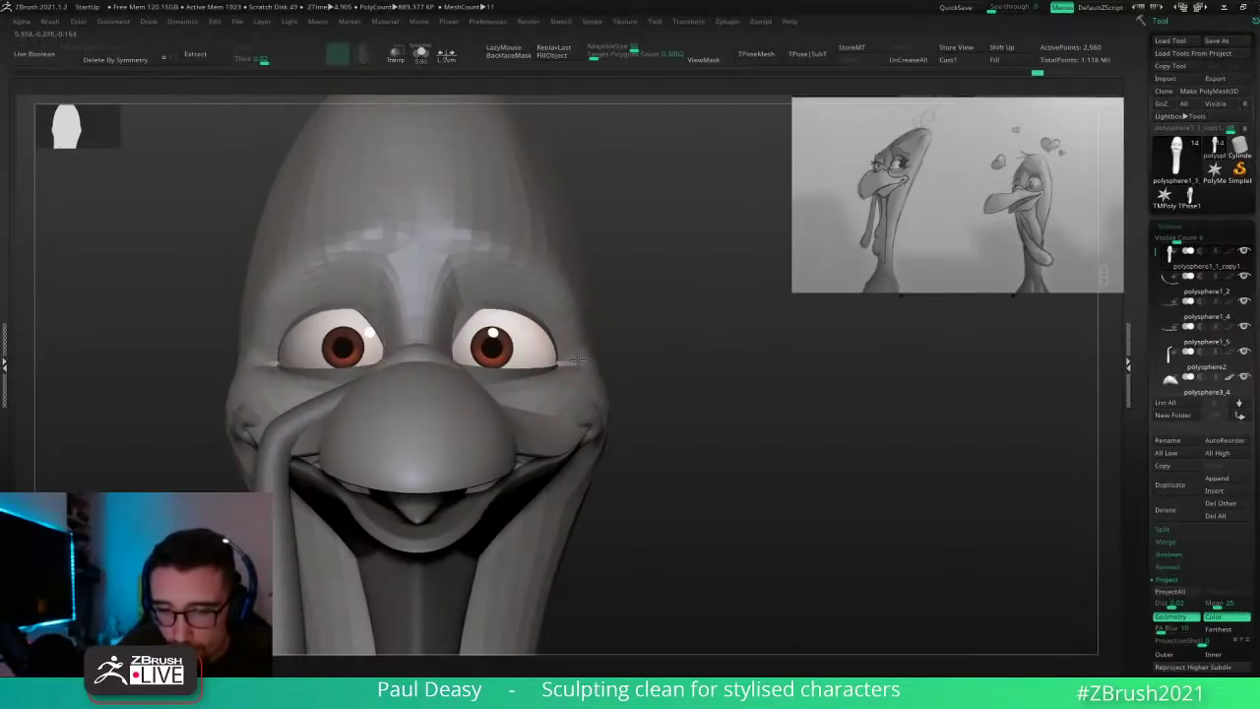
Step: Resize the Move brush and adjust the outer eye corner in profile, checking it against the front view
{"action": "key", "text": "space"}
{"action": "key", "text": "space"}
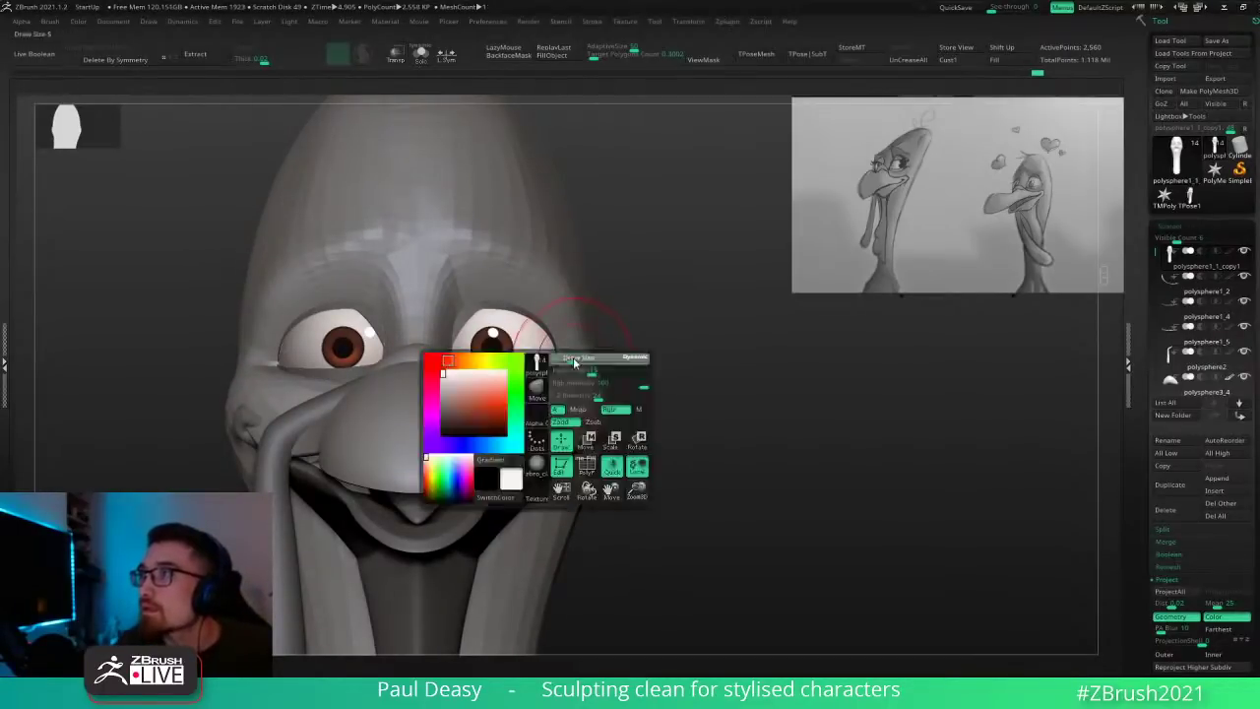
{"action": "left_click_drag", "start_coordinate": [575, 360], "coordinate": [579, 360]}
{"action": "key", "text": "space"}
{"action": "right_click_drag", "start_coordinate": [578, 360], "coordinate": [575, 361], "text": "alt"}
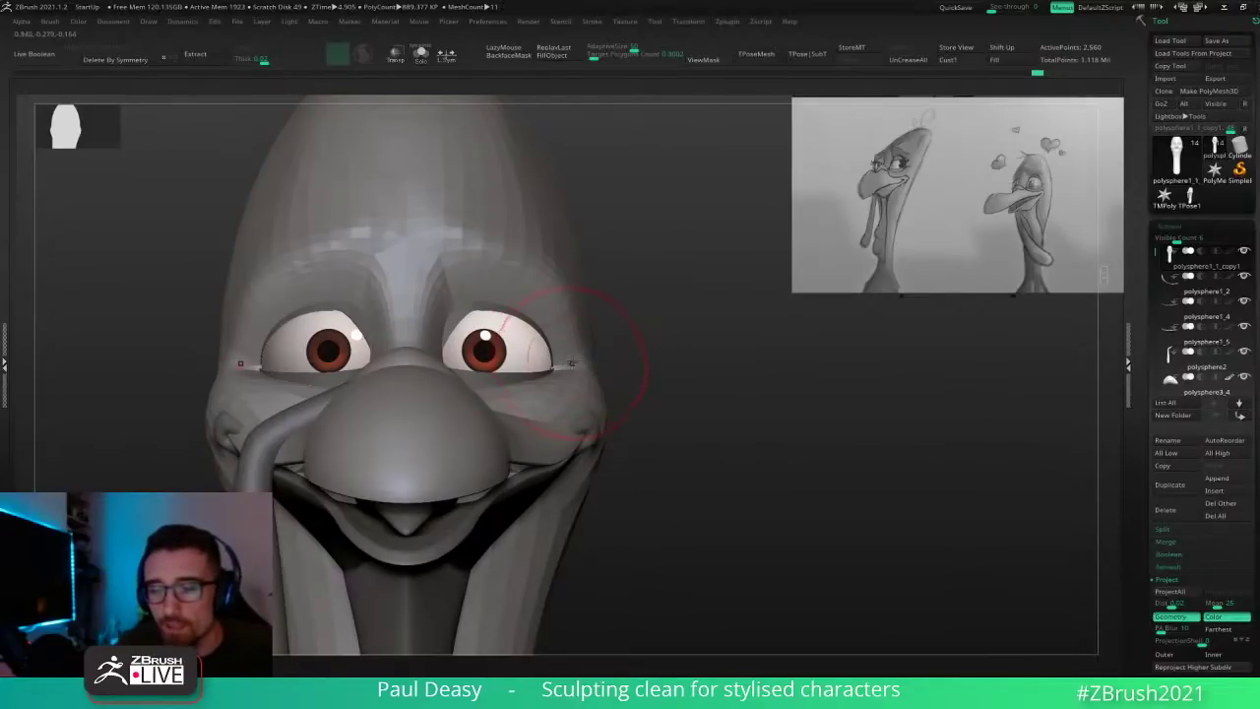
{"action": "mouse_move", "coordinate": [617, 356]}
{"action": "left_mouse_down"}
{"action": "mouse_move", "coordinate": [585, 362]}
{"action": "mouse_move", "coordinate": [583, 336]}
{"action": "left_mouse_up"}
{"action": "key", "text": "space"}
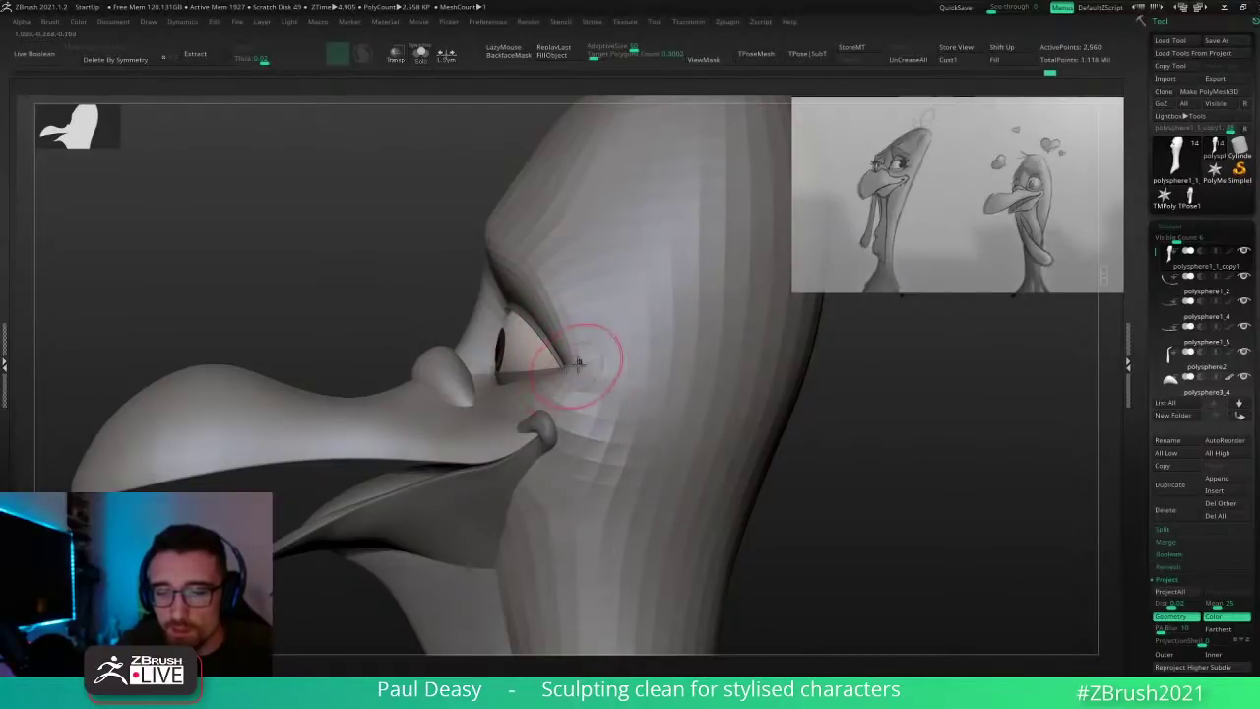
{"action": "right_click_drag", "start_coordinate": [579, 365], "coordinate": [627, 361]}
{"action": "left_click_drag", "start_coordinate": [799, 450], "coordinate": [825, 456], "text": "shift"}
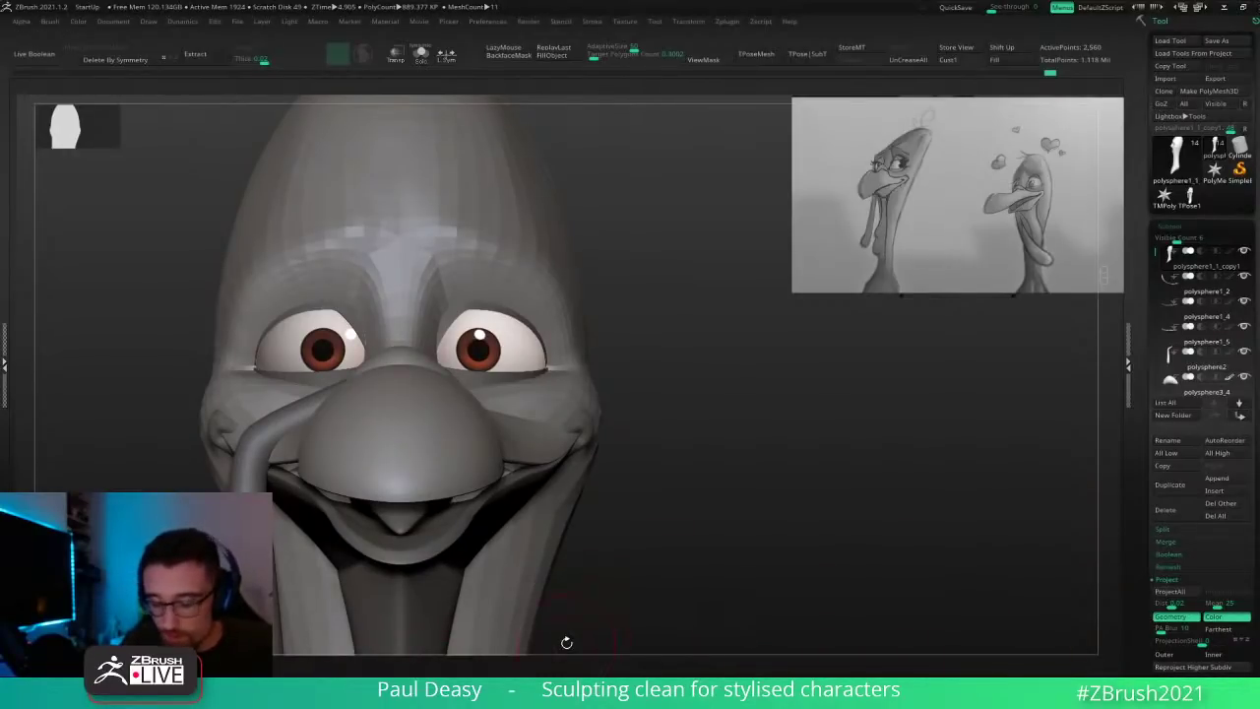
{"action": "left_click", "coordinate": [1174, 543]}
{"action": "left_click_drag", "start_coordinate": [1193, 615], "coordinate": [1193, 587]}
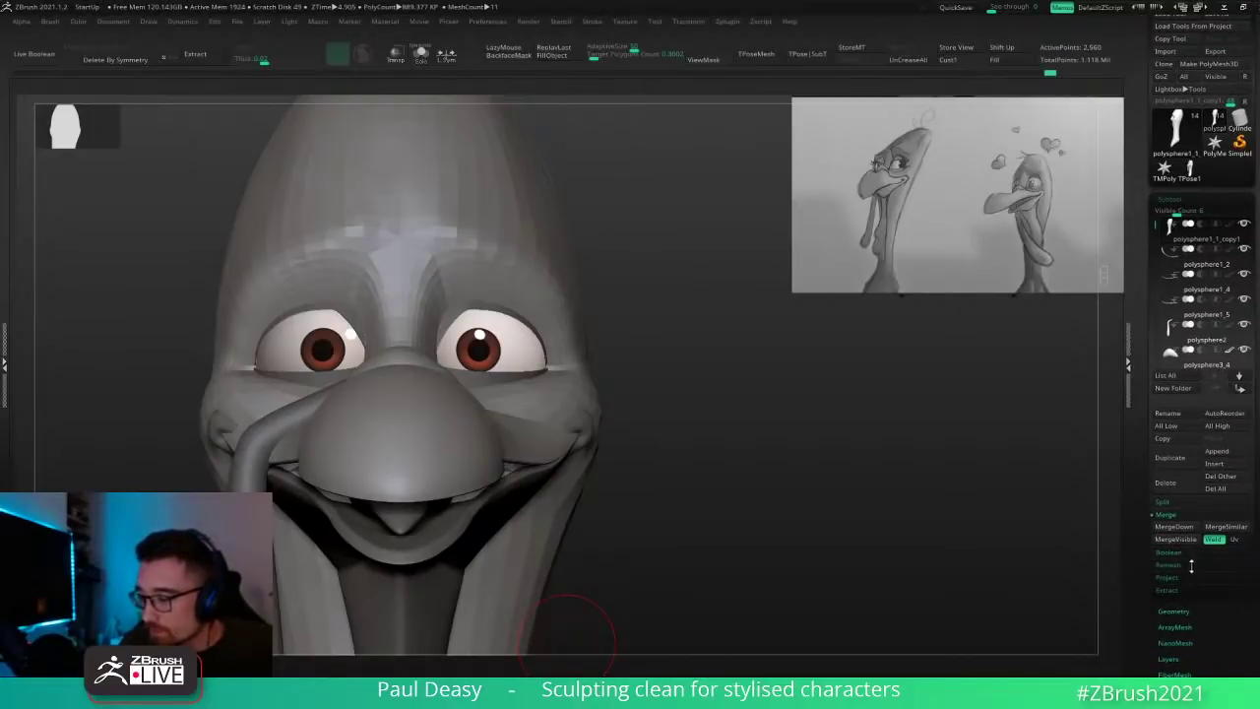
{"action": "left_click", "coordinate": [1187, 612]}
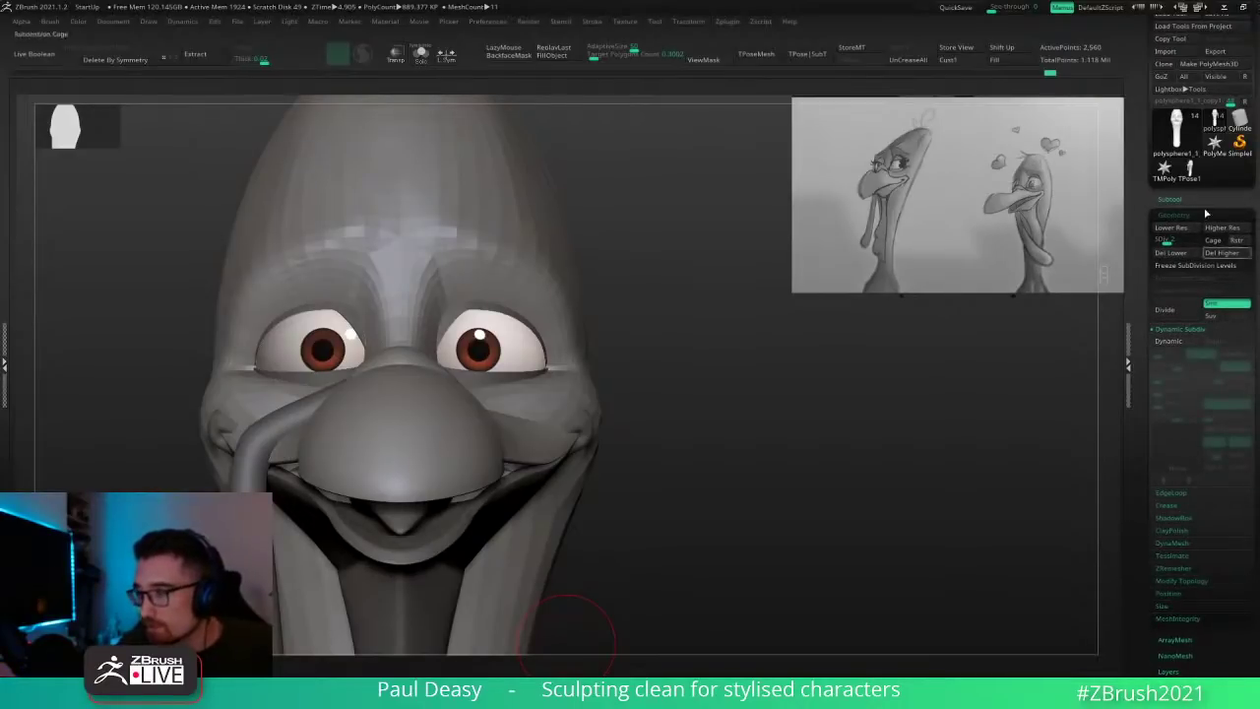
{"action": "left_click_drag", "start_coordinate": [1134, 206], "coordinate": [1135, 235]}
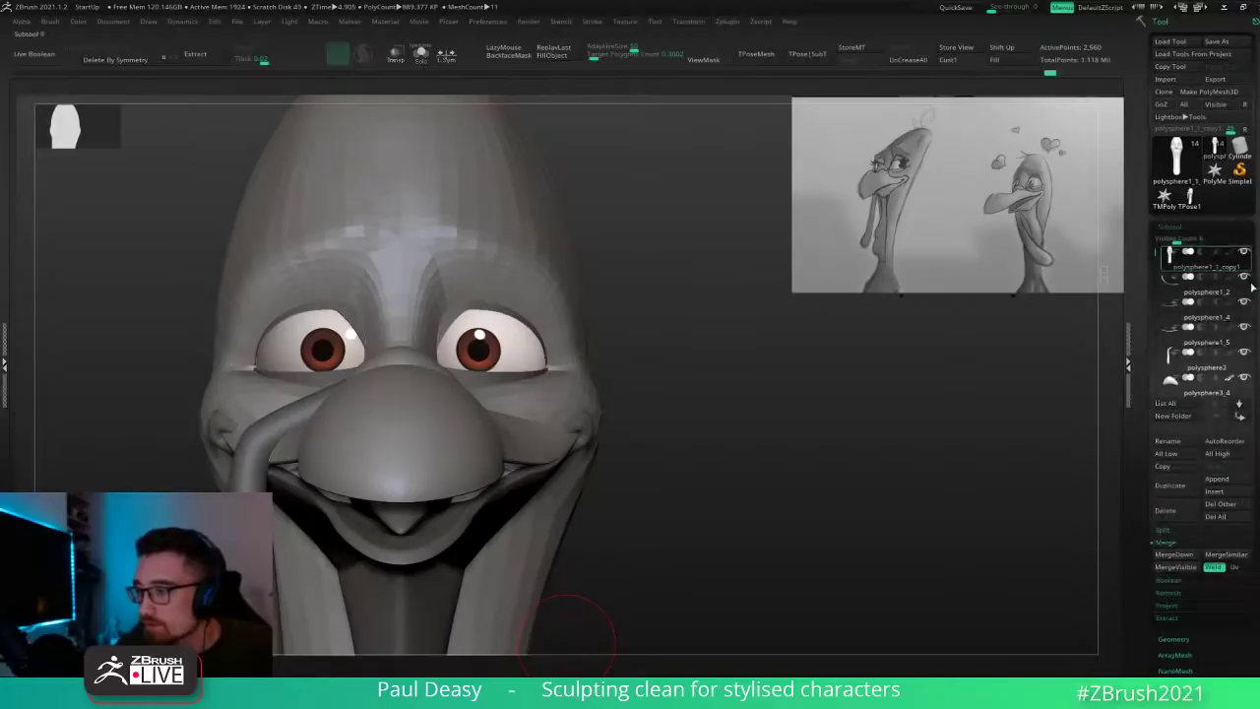
{"action": "left_click", "coordinate": [1171, 229]}
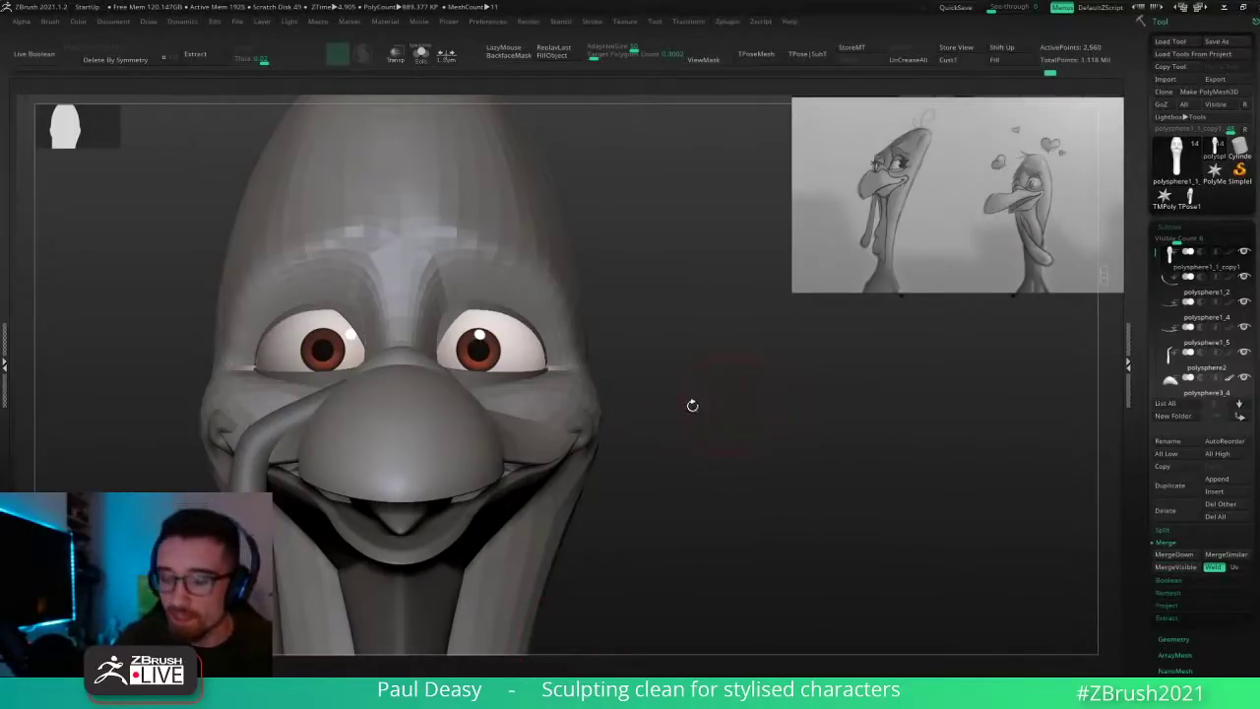
Step: Reshape the lower eyelid and outer eye corner in profile with the Move brush
{"action": "right_click_drag", "start_coordinate": [680, 384], "coordinate": [553, 364]}
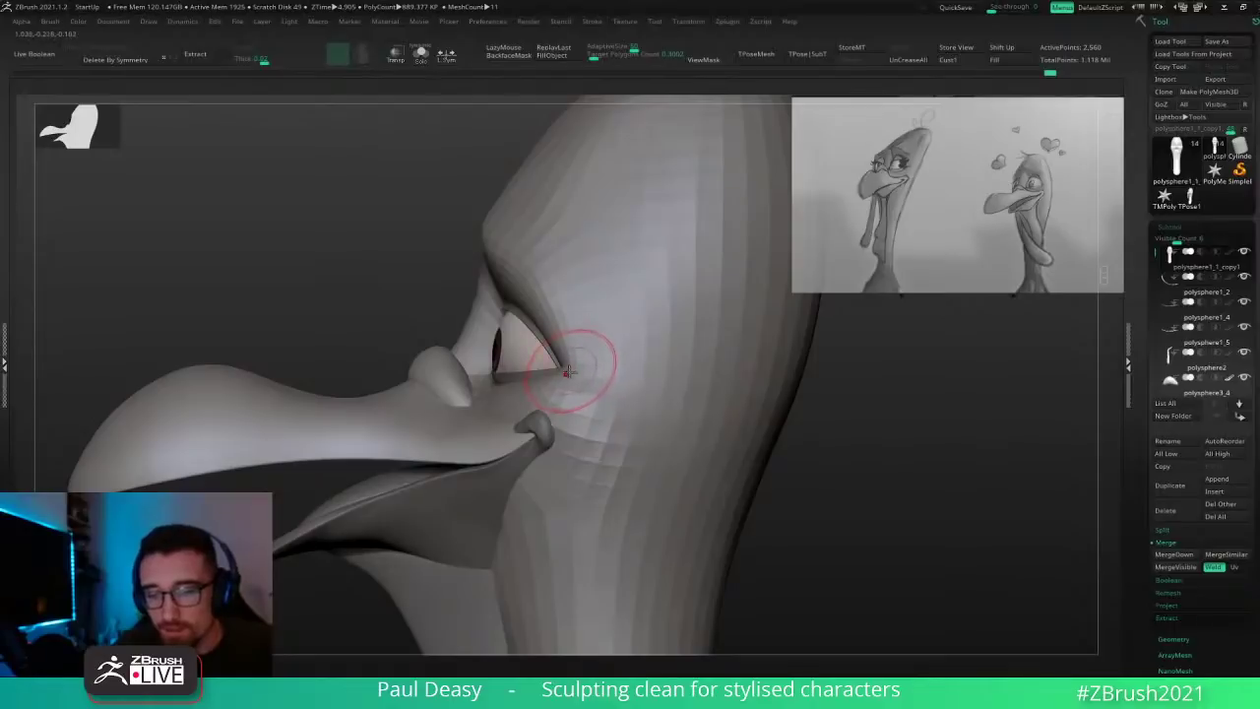
{"action": "right_click", "coordinate": [568, 372]}
{"action": "right_click", "coordinate": [552, 387]}
{"action": "right_click", "coordinate": [516, 390]}
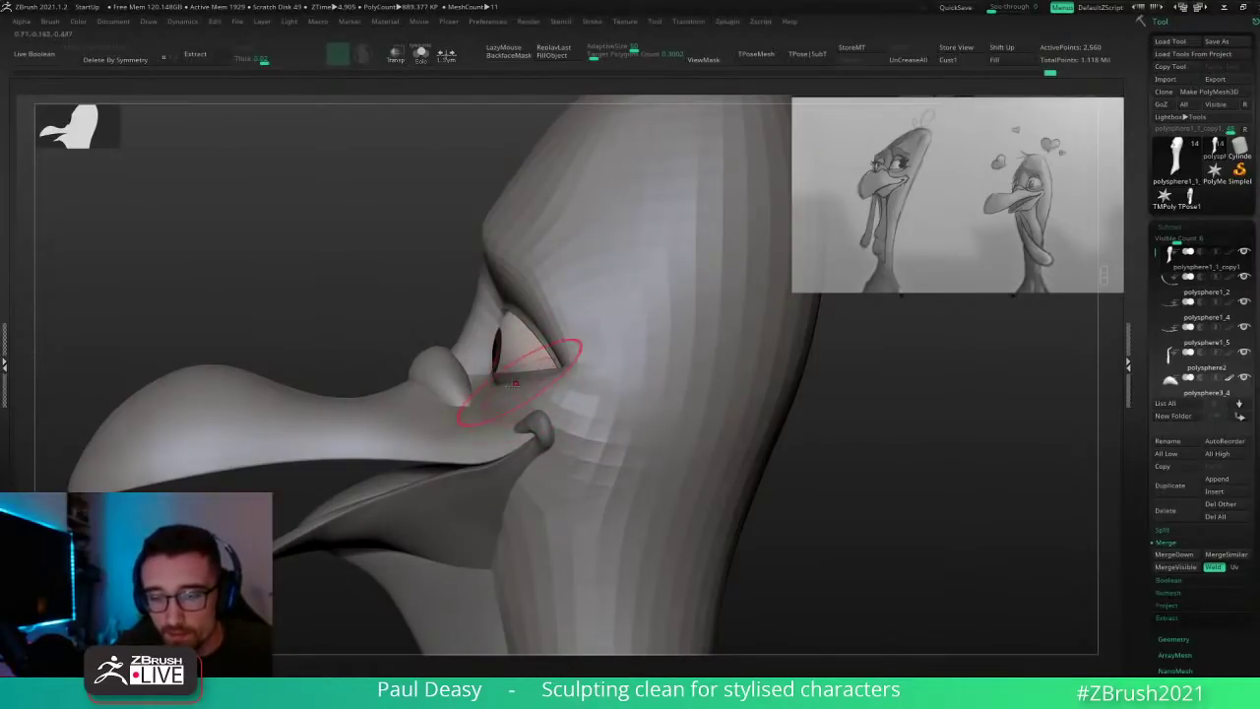
{"action": "right_click", "coordinate": [504, 393]}
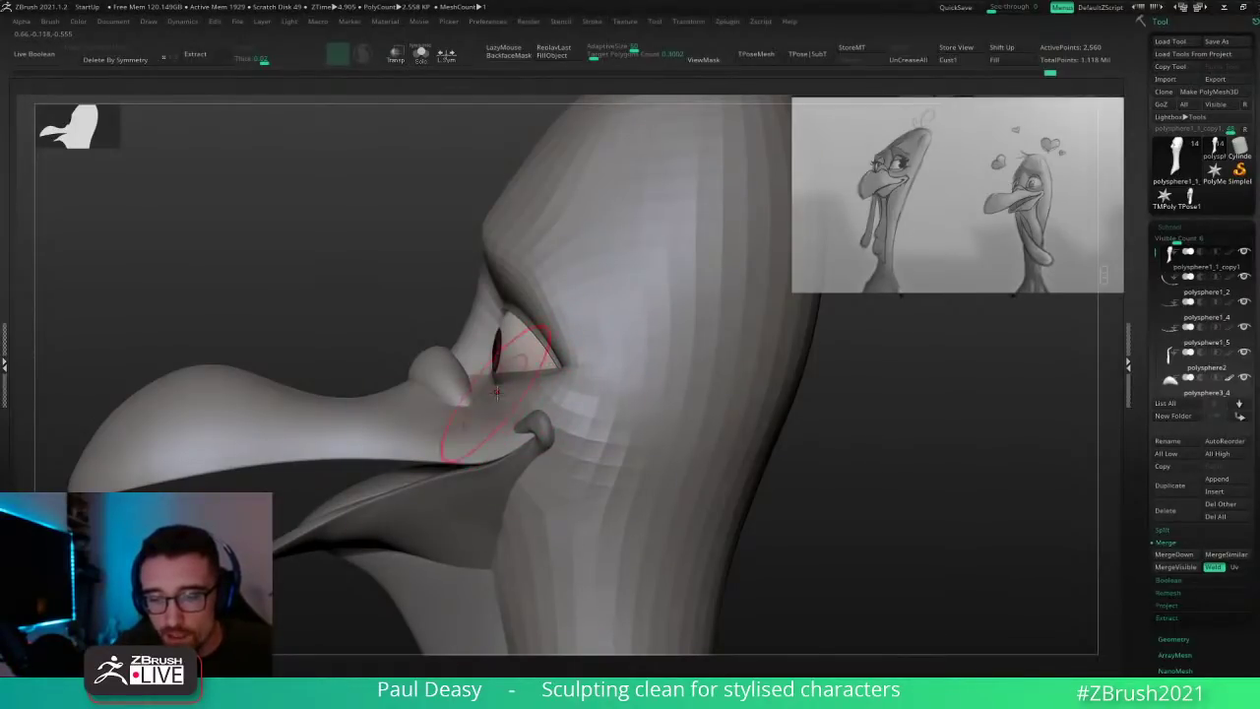
{"action": "left_click_drag", "start_coordinate": [498, 393], "coordinate": [493, 387]}
{"action": "key", "text": "space"}
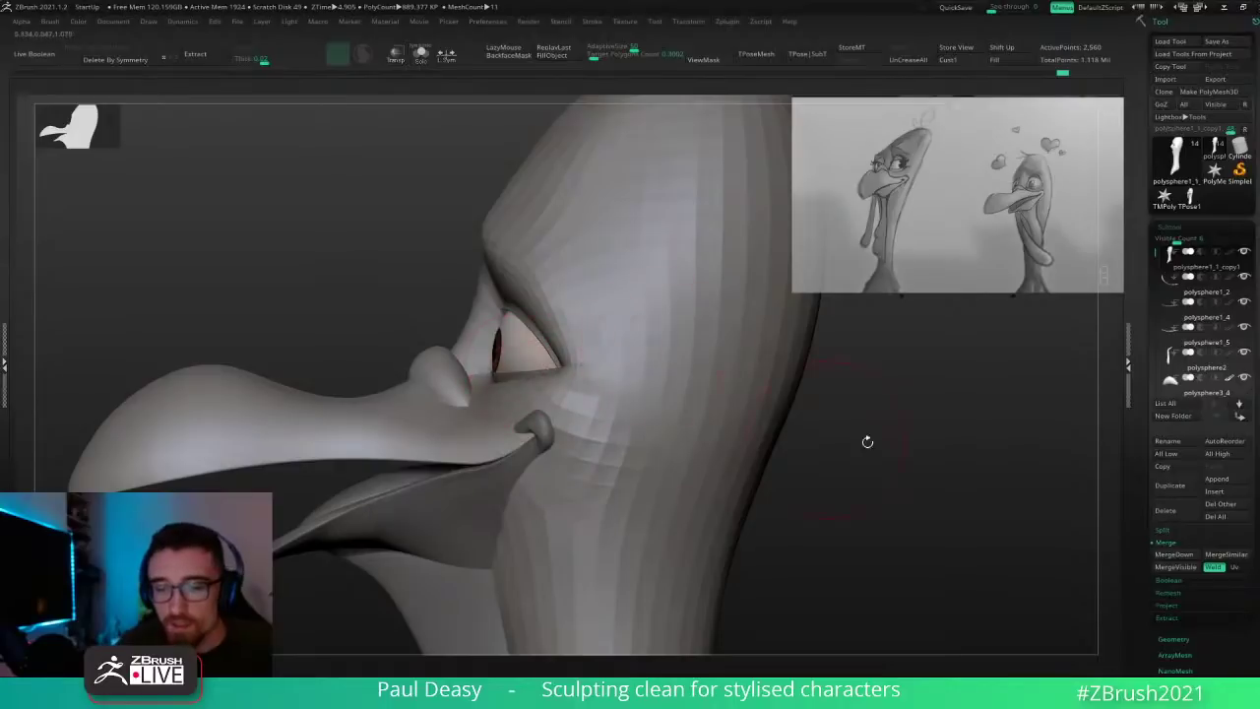
Step: Enlarge the Move brush and reshape the forehead and crown of the head in profile
{"action": "mouse_move", "coordinate": [867, 442]}
{"action": "left_mouse_down", "text": "alt"}
{"action": "mouse_move", "coordinate": [702, 385]}
{"action": "mouse_move", "coordinate": [714, 373]}
{"action": "left_mouse_up", "text": "alt"}
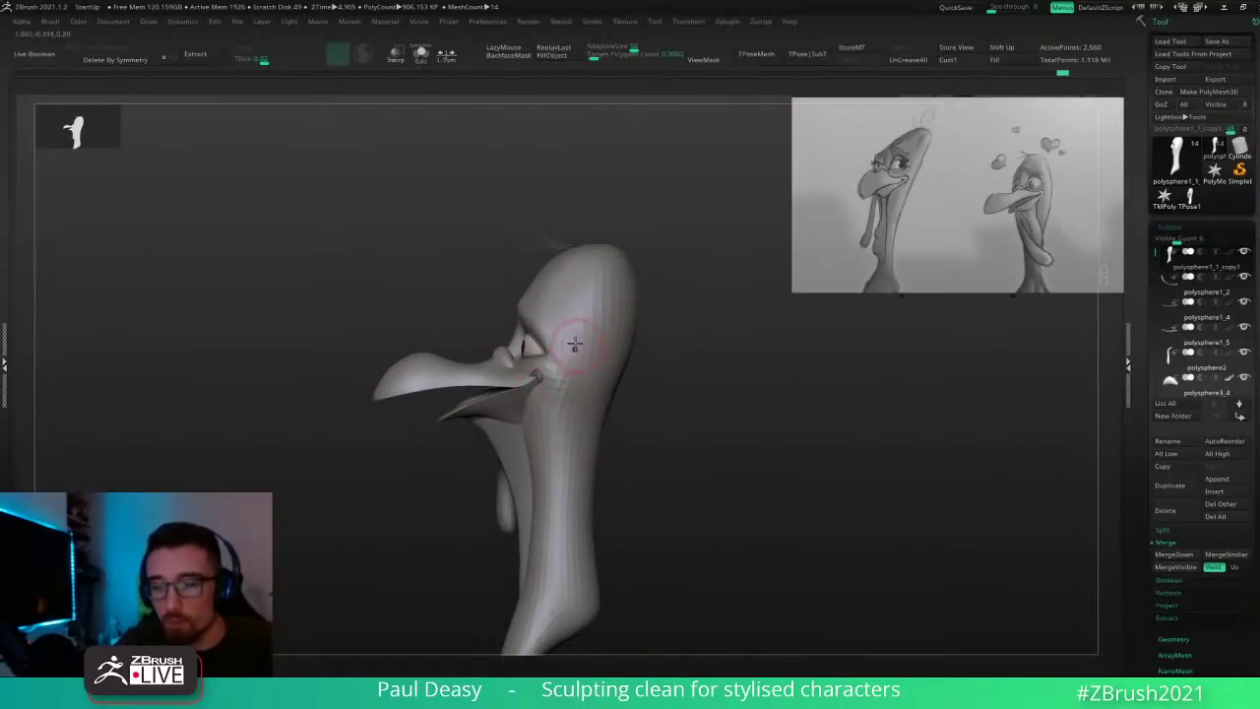
{"action": "key", "text": "space"}
{"action": "key", "text": "space"}
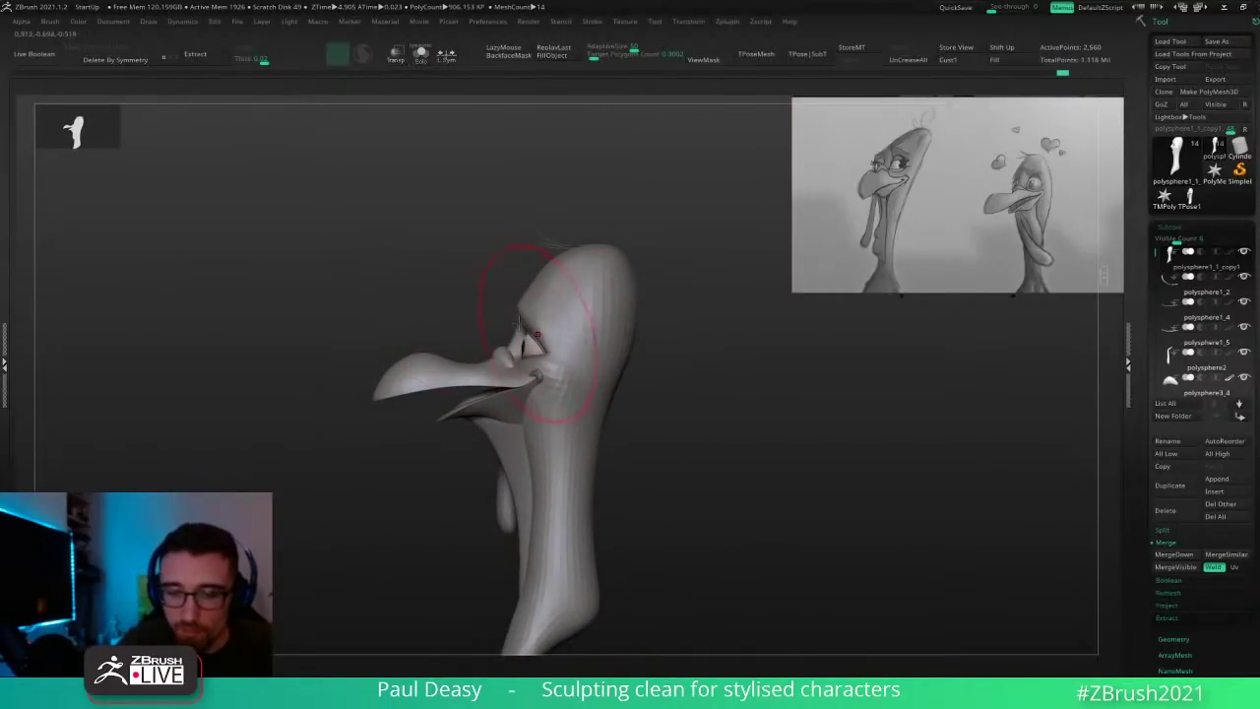
{"action": "key", "text": "space"}
{"action": "mouse_move", "coordinate": [629, 342]}
{"action": "left_mouse_down"}
{"action": "mouse_move", "coordinate": [680, 335]}
{"action": "mouse_move", "coordinate": [655, 360]}
{"action": "mouse_move", "coordinate": [666, 349]}
{"action": "mouse_move", "coordinate": [630, 353]}
{"action": "left_mouse_up"}
{"action": "key", "text": "space"}
{"action": "key", "text": "space"}
{"action": "key", "text": "space"}
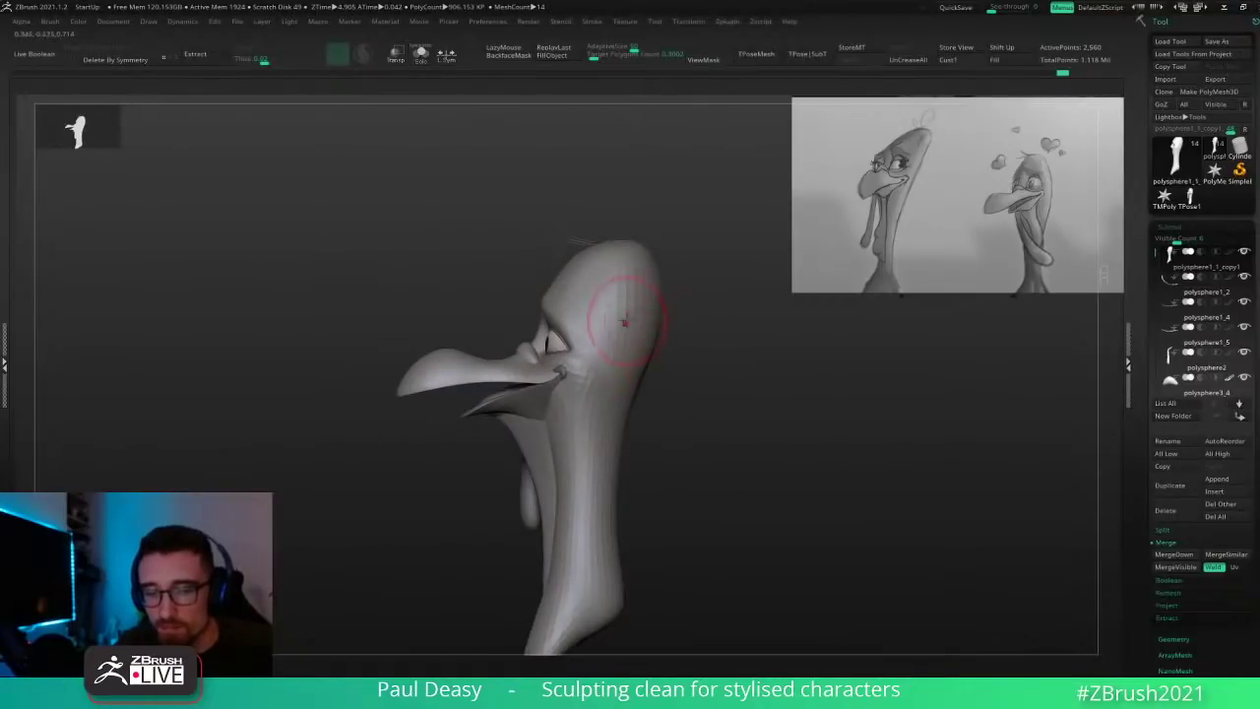
{"action": "key", "text": "space"}
{"action": "left_click_drag", "start_coordinate": [582, 277], "coordinate": [593, 260]}
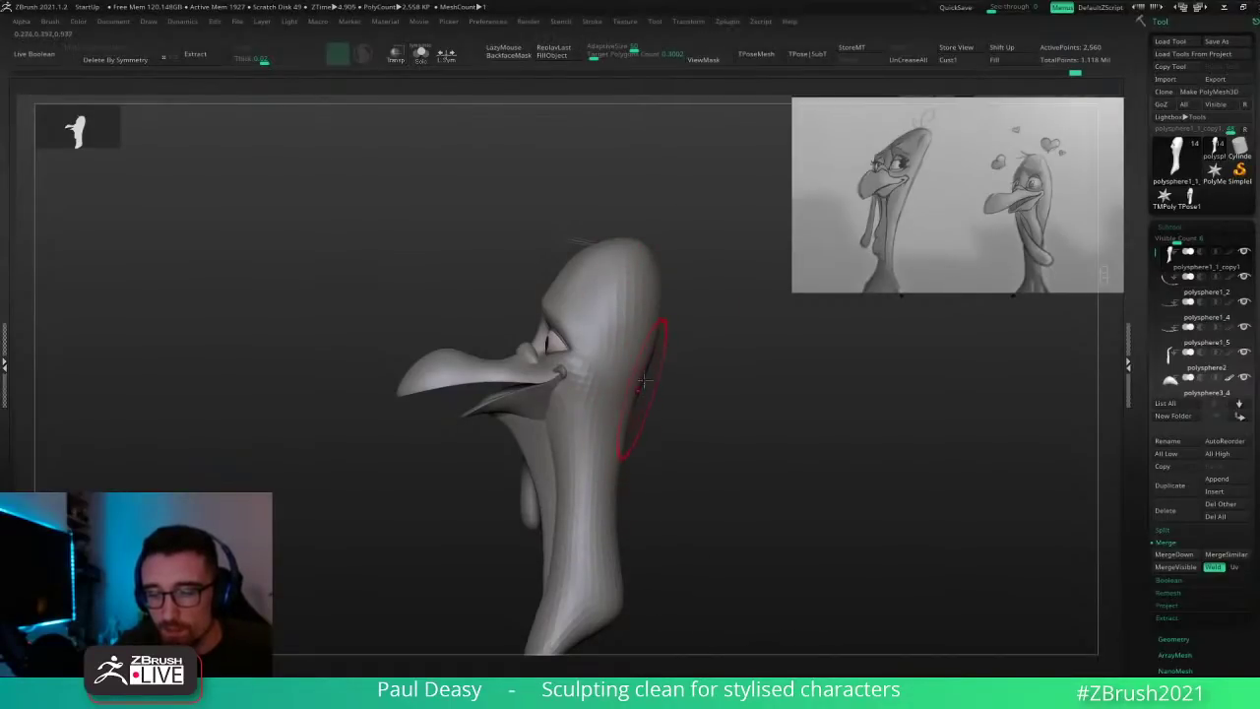
{"action": "left_click_drag", "start_coordinate": [683, 414], "coordinate": [644, 383], "text": "alt"}
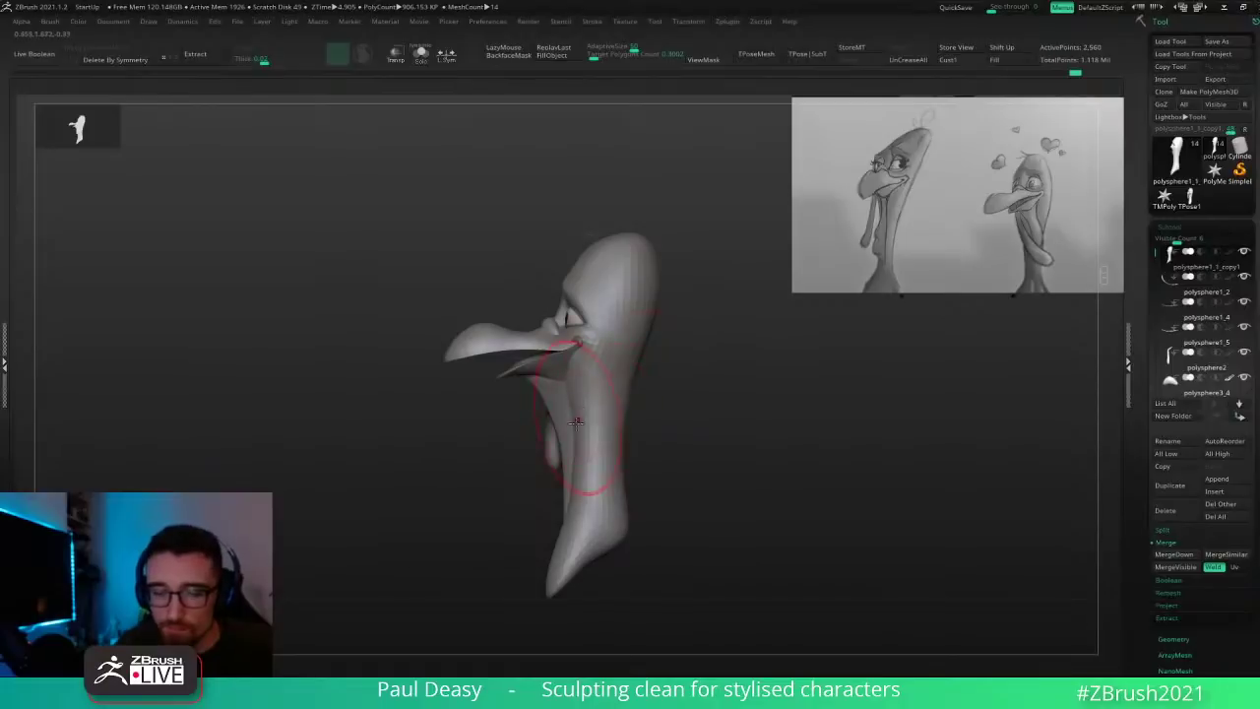
Step: Examine the head from profile, three-quarter and front views and select the hair strand subtool on the crown
{"action": "right_click_drag", "start_coordinate": [581, 435], "coordinate": [641, 456], "text": "shift"}
{"action": "left_click_drag", "start_coordinate": [655, 443], "coordinate": [660, 495]}
{"action": "mouse_move", "coordinate": [689, 436]}
{"action": "left_mouse_down"}
{"action": "mouse_move", "coordinate": [717, 433]}
{"action": "mouse_move", "coordinate": [701, 435]}
{"action": "left_mouse_up"}
{"action": "right_click_drag", "start_coordinate": [731, 421], "coordinate": [752, 476], "text": "ctrl"}
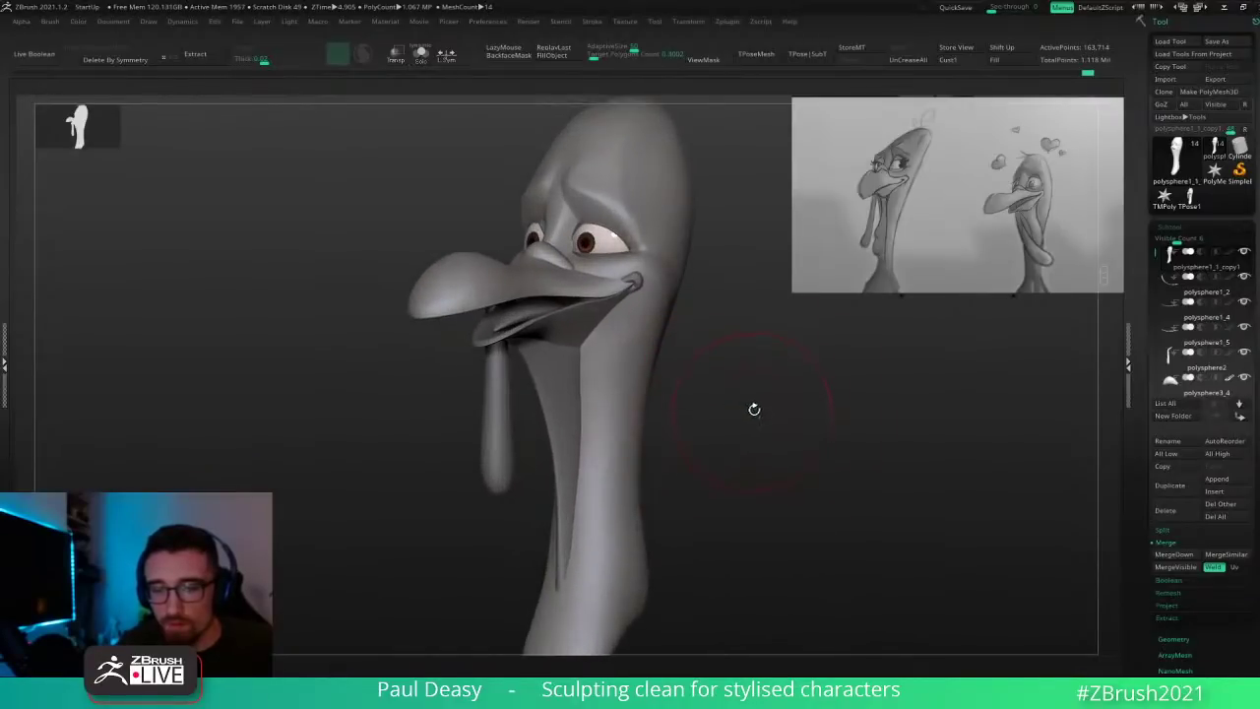
{"action": "left_click_drag", "start_coordinate": [753, 410], "coordinate": [675, 407], "text": "shift"}
{"action": "left_click", "coordinate": [510, 286], "text": "alt"}
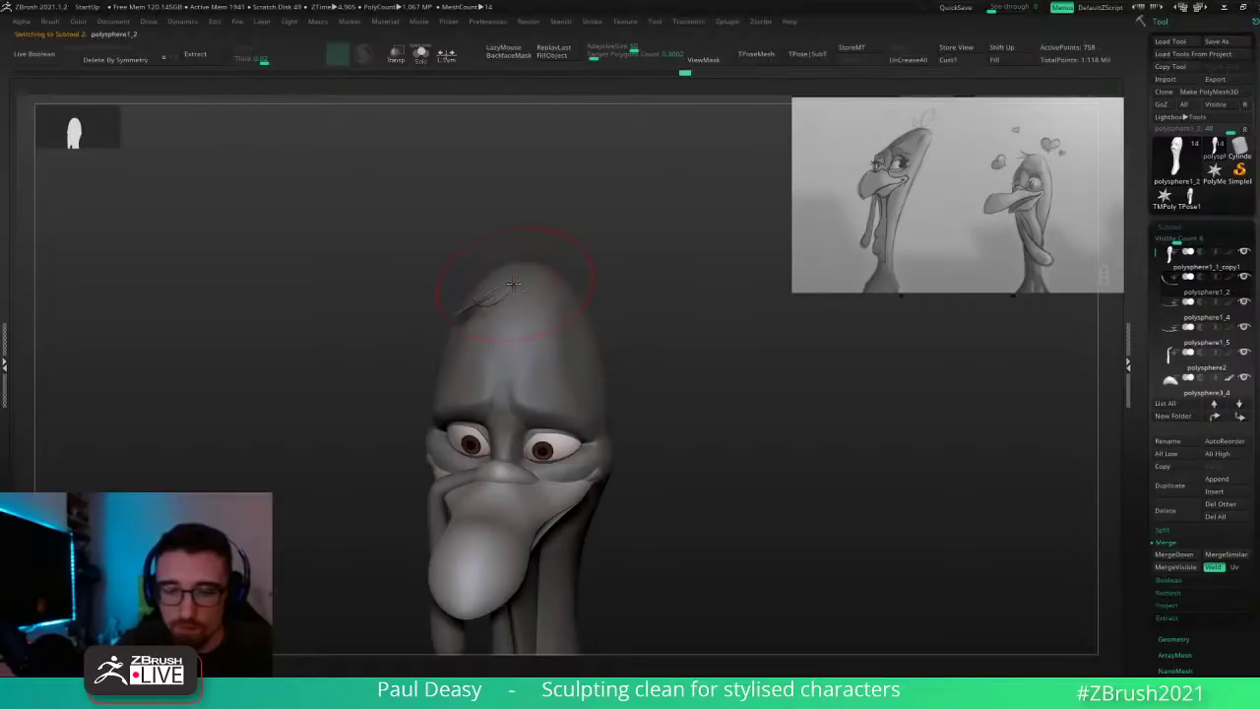
{"action": "left_click", "coordinate": [500, 287], "text": "alt"}
{"action": "left_click_drag", "start_coordinate": [471, 242], "coordinate": [484, 317]}
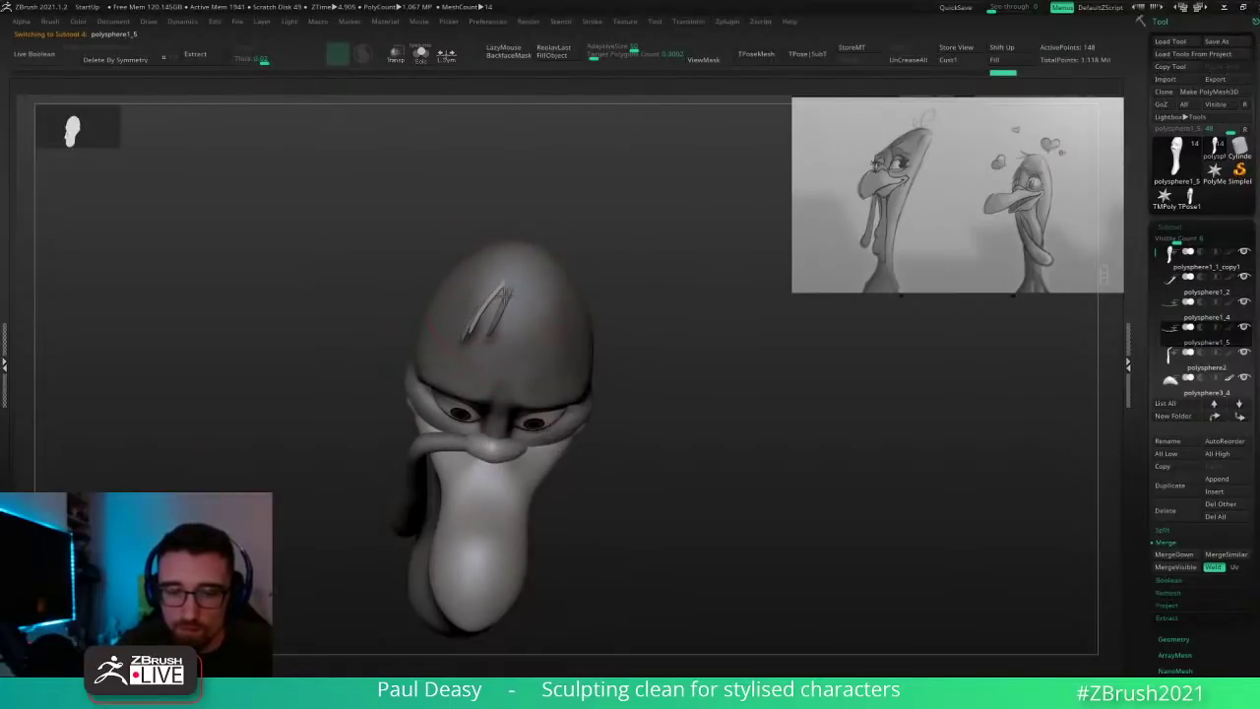
{"action": "left_click_drag", "start_coordinate": [661, 362], "coordinate": [686, 272]}
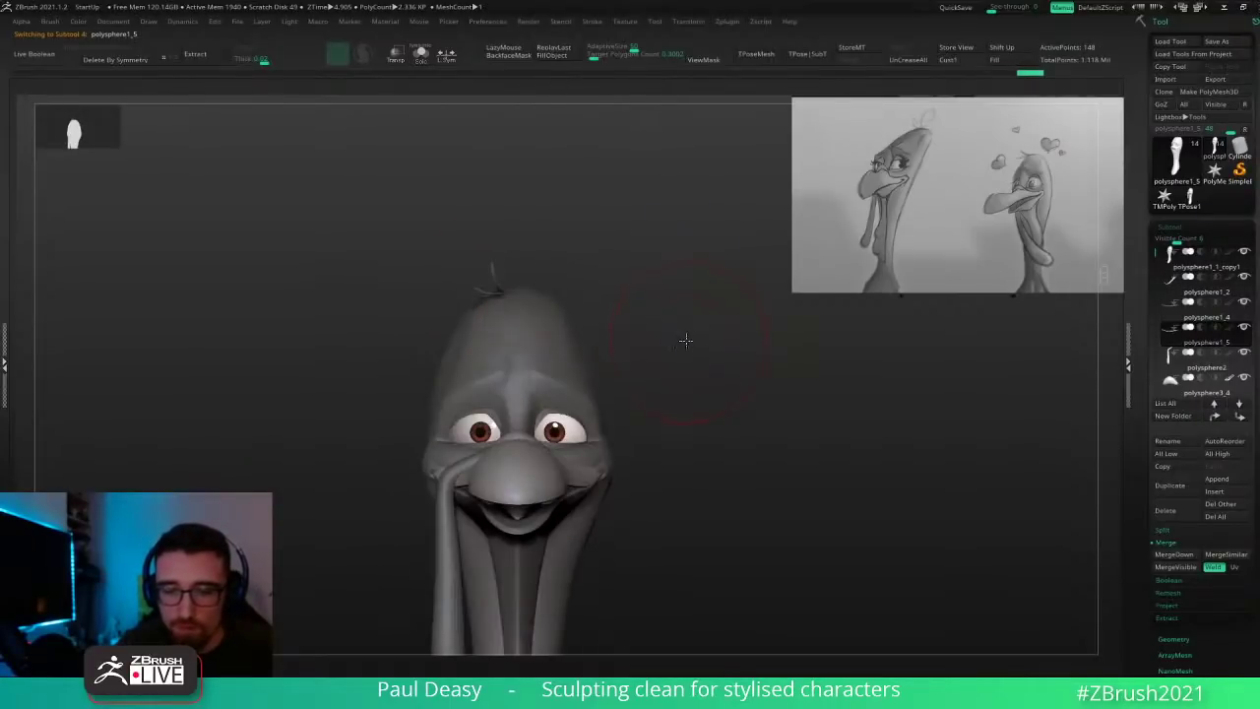
{"action": "left_click_drag", "start_coordinate": [686, 340], "coordinate": [674, 375]}
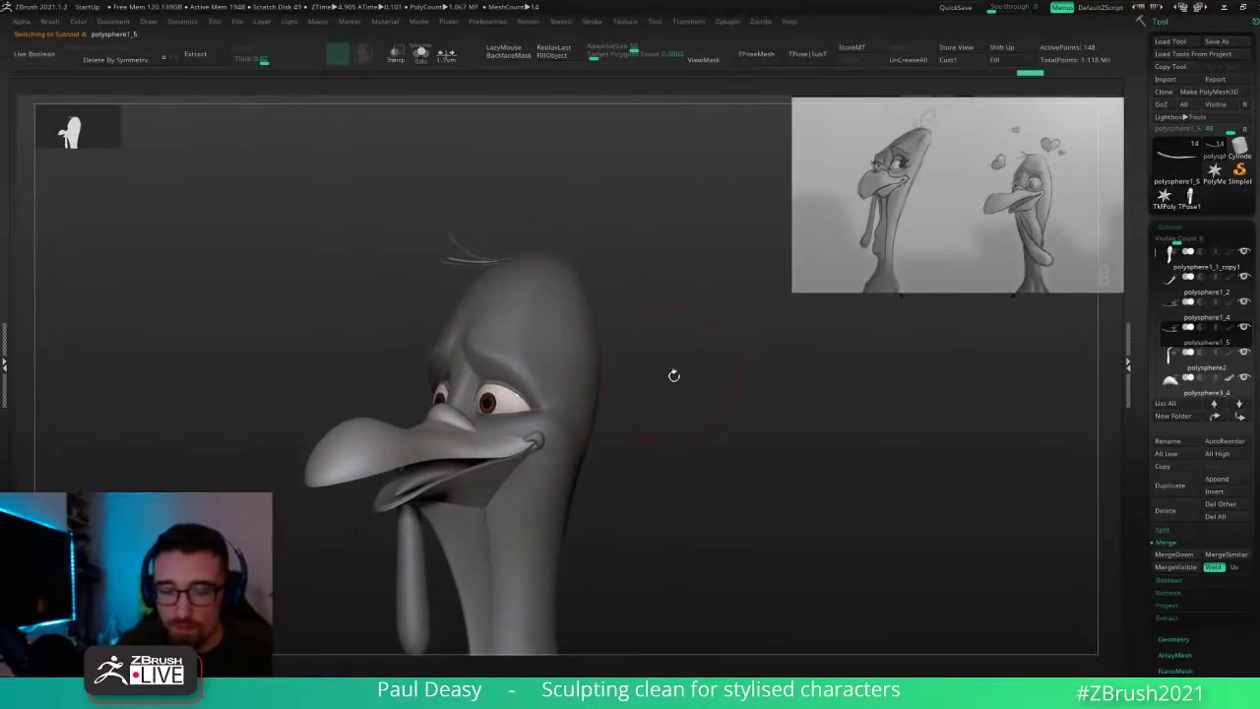
Step: Build a combined Transpose Master mesh of the subtools and mask everything except the head and neck
{"action": "left_click", "coordinate": [763, 50]}
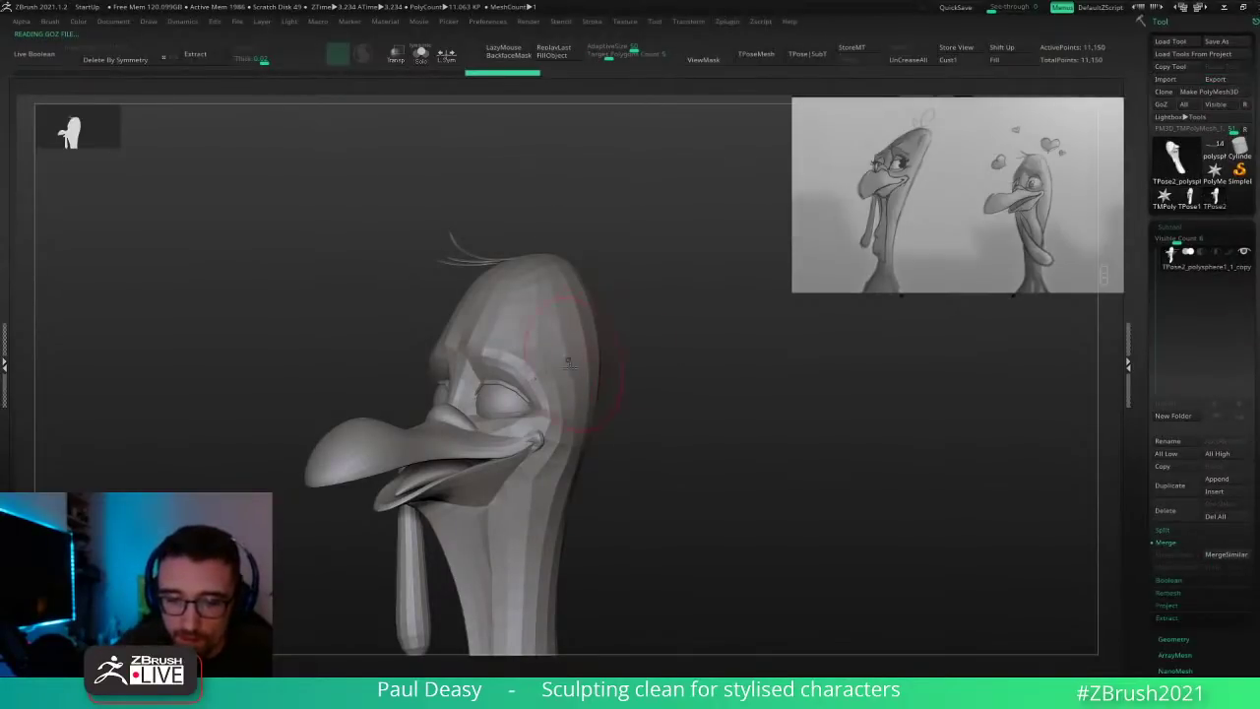
{"action": "right_click_drag", "start_coordinate": [537, 359], "coordinate": [520, 370], "text": "ctrl"}
{"action": "left_click", "coordinate": [512, 369], "text": "ctrl+shift"}
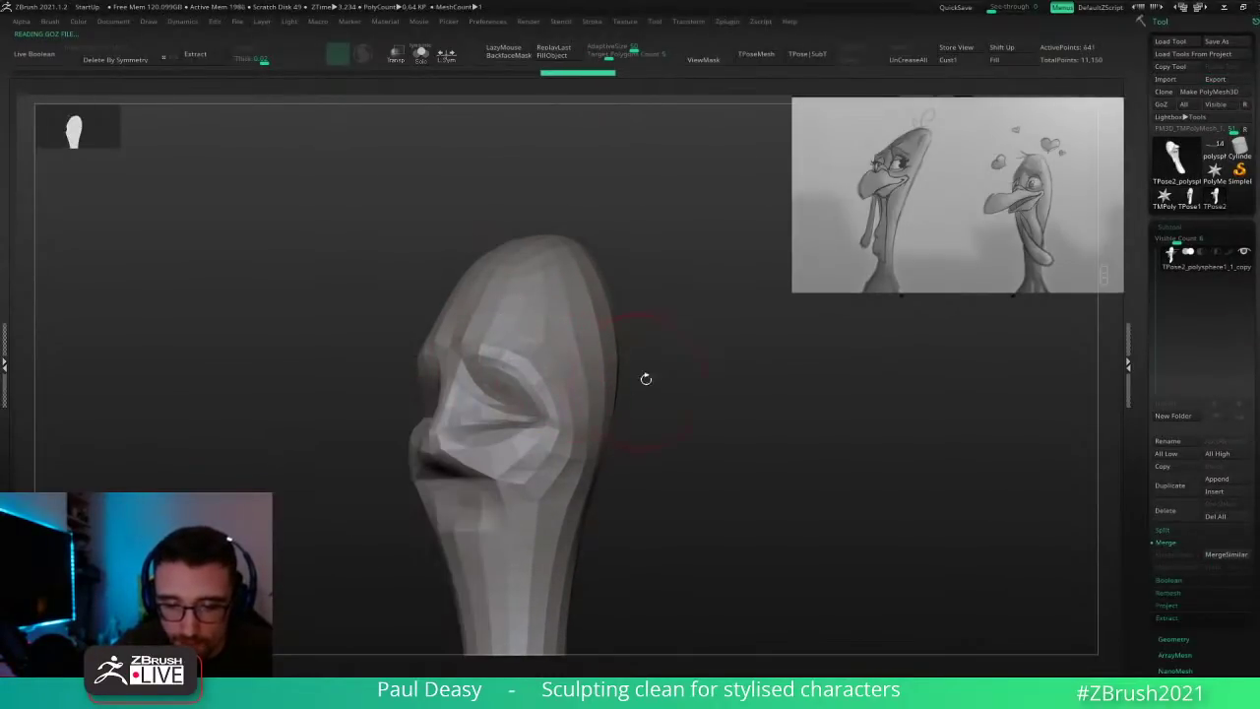
{"action": "mouse_move", "coordinate": [646, 379]}
{"action": "left_mouse_down"}
{"action": "mouse_move", "coordinate": [670, 348]}
{"action": "mouse_move", "coordinate": [692, 375]}
{"action": "left_mouse_up"}
{"action": "left_click", "coordinate": [672, 345], "text": "ctrl"}
{"action": "left_click", "coordinate": [679, 346], "text": "ctrl"}
{"action": "key", "text": "space"}
{"action": "left_click_drag", "start_coordinate": [640, 354], "coordinate": [624, 355]}
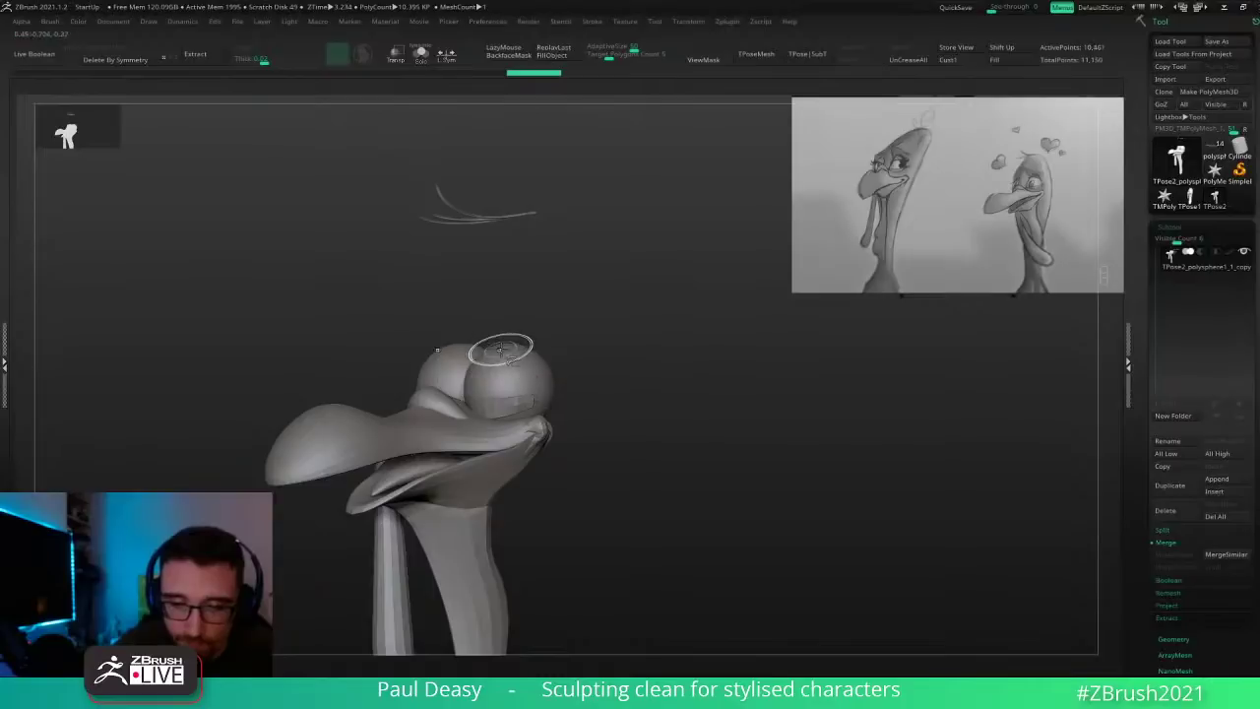
{"action": "left_click", "coordinate": [673, 381], "text": "ctrl"}
{"action": "left_click", "coordinate": [679, 380], "text": "ctrl+shift"}
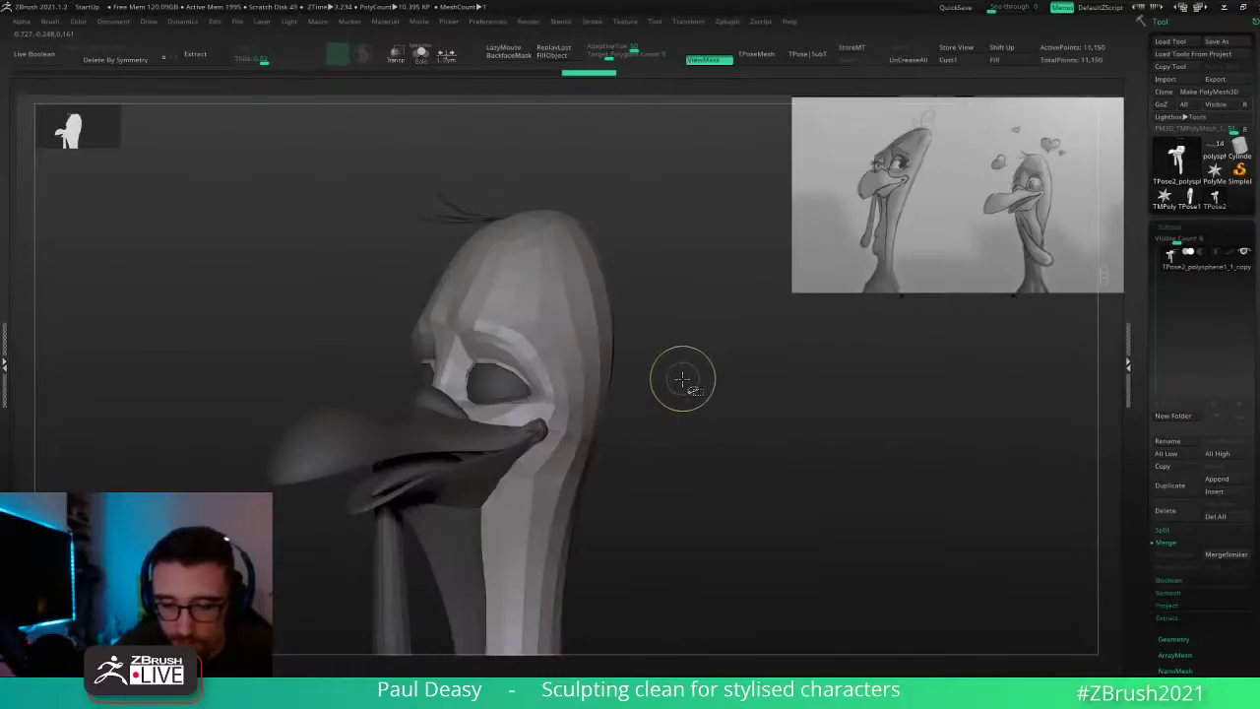
Step: Resize the Move brush and reshape the inner brow and brow ridge, working between profile and three-quarter views
{"action": "key", "text": "space"}
{"action": "left_click_drag", "start_coordinate": [521, 364], "coordinate": [538, 364]}
{"action": "right_click_drag", "start_coordinate": [521, 347], "coordinate": [507, 349]}
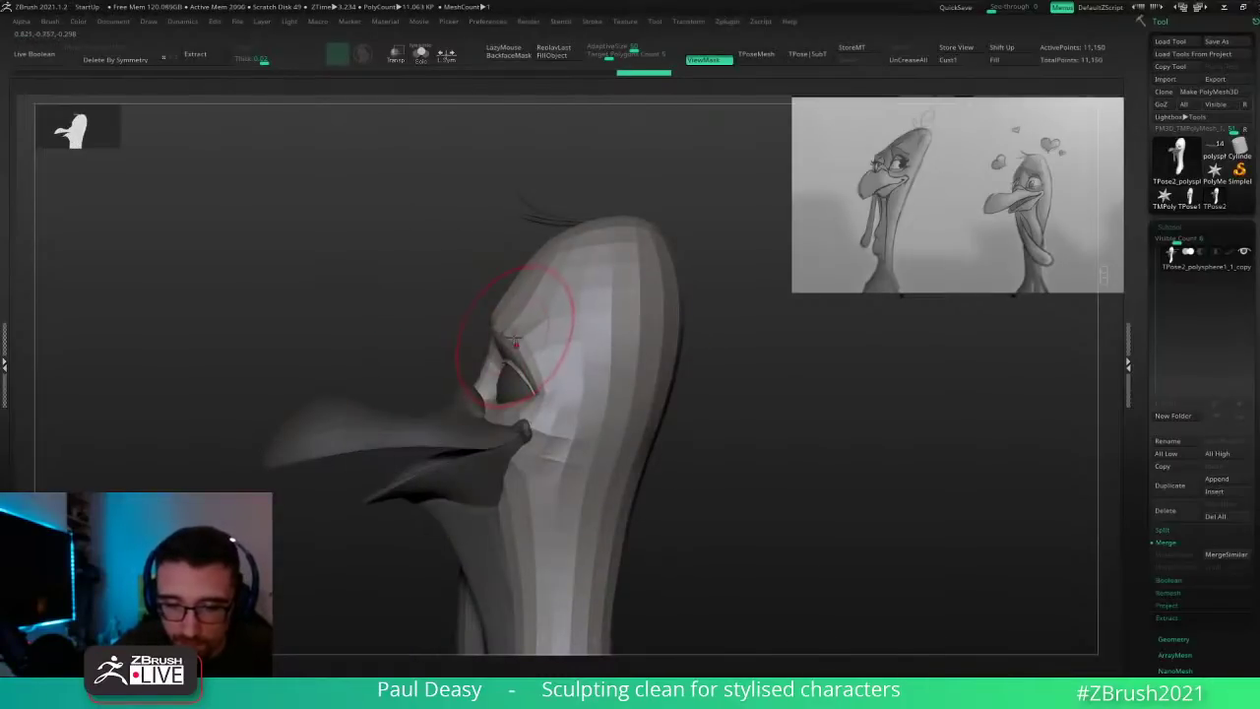
{"action": "left_click_drag", "start_coordinate": [522, 316], "coordinate": [520, 318]}
{"action": "right_click_drag", "start_coordinate": [512, 325], "coordinate": [526, 334]}
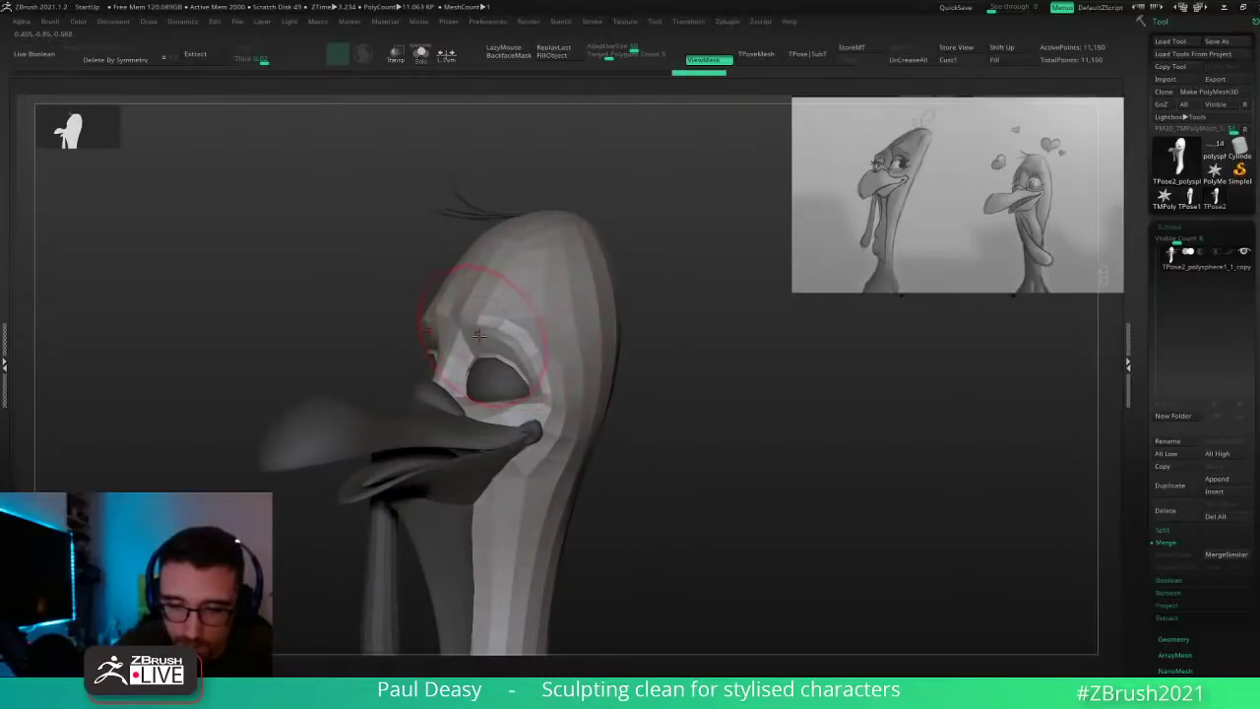
{"action": "left_click_drag", "start_coordinate": [495, 335], "coordinate": [496, 333]}
{"action": "right_click_drag", "start_coordinate": [496, 333], "coordinate": [477, 332]}
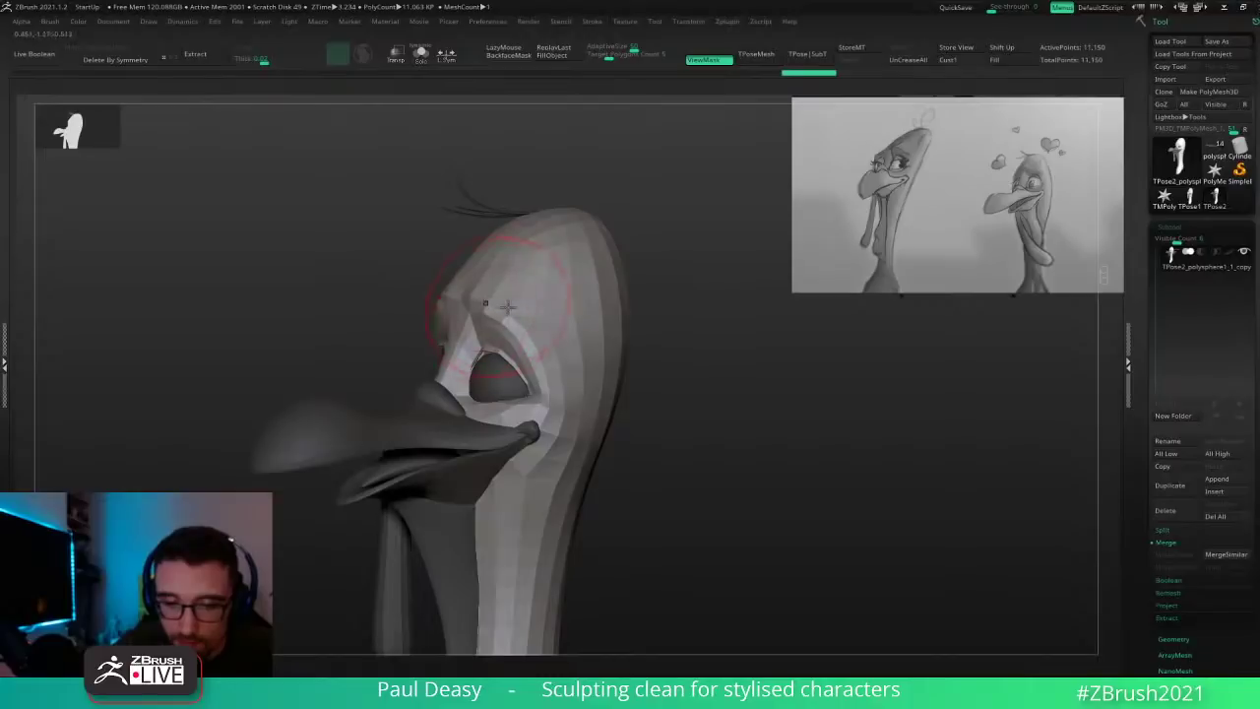
{"action": "left_click_drag", "start_coordinate": [508, 307], "coordinate": [510, 308]}
{"action": "mouse_move", "coordinate": [510, 308]}
{"action": "right_mouse_down"}
{"action": "mouse_move", "coordinate": [616, 307]}
{"action": "mouse_move", "coordinate": [621, 353]}
{"action": "mouse_move", "coordinate": [514, 318]}
{"action": "right_mouse_up"}
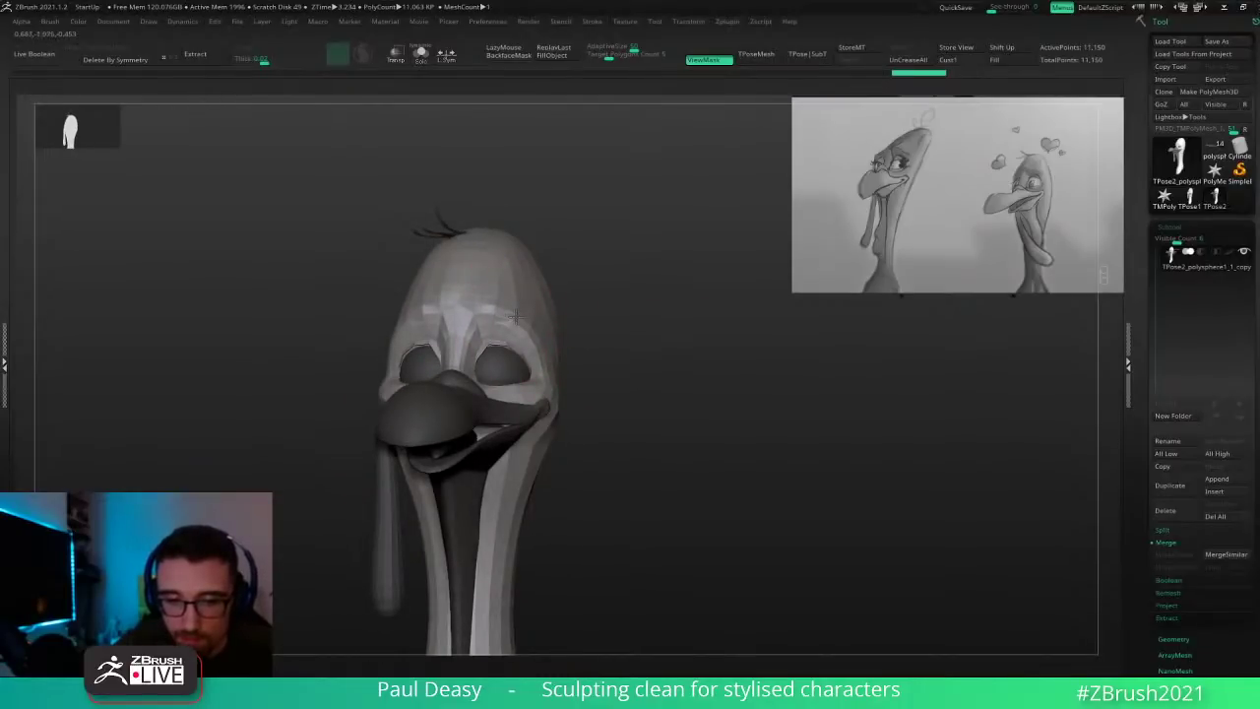
Step: Raise the brow ridge above the eye from the front view, then adjust the Move brush size in profile
{"action": "left_click_drag", "start_coordinate": [516, 317], "coordinate": [517, 314]}
{"action": "right_click_drag", "start_coordinate": [516, 313], "coordinate": [474, 317]}
{"action": "left_click_drag", "start_coordinate": [521, 315], "coordinate": [522, 311]}
{"action": "right_click_drag", "start_coordinate": [522, 311], "coordinate": [453, 320]}
{"action": "key", "text": "space"}
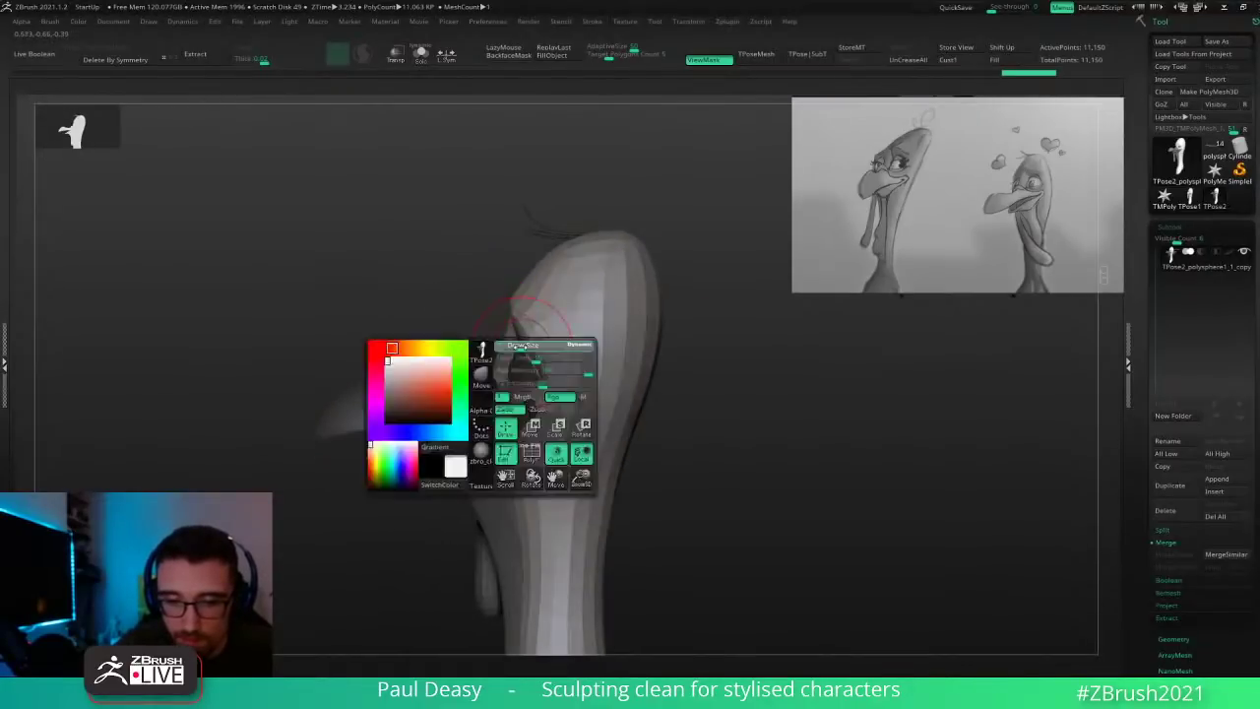
{"action": "key", "text": "space"}
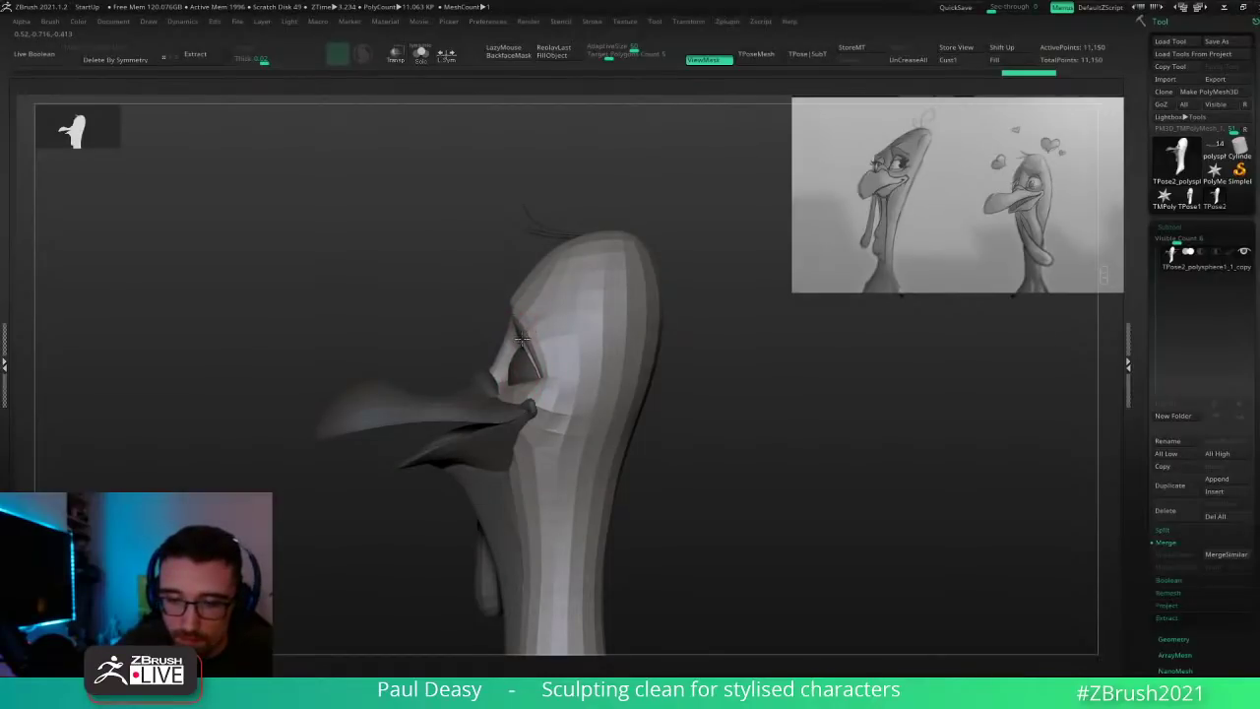
Step: Refine the crease between the brow and upper eyelid with a smaller Move brush in front and profile views
{"action": "right_click_drag", "start_coordinate": [529, 338], "coordinate": [565, 342]}
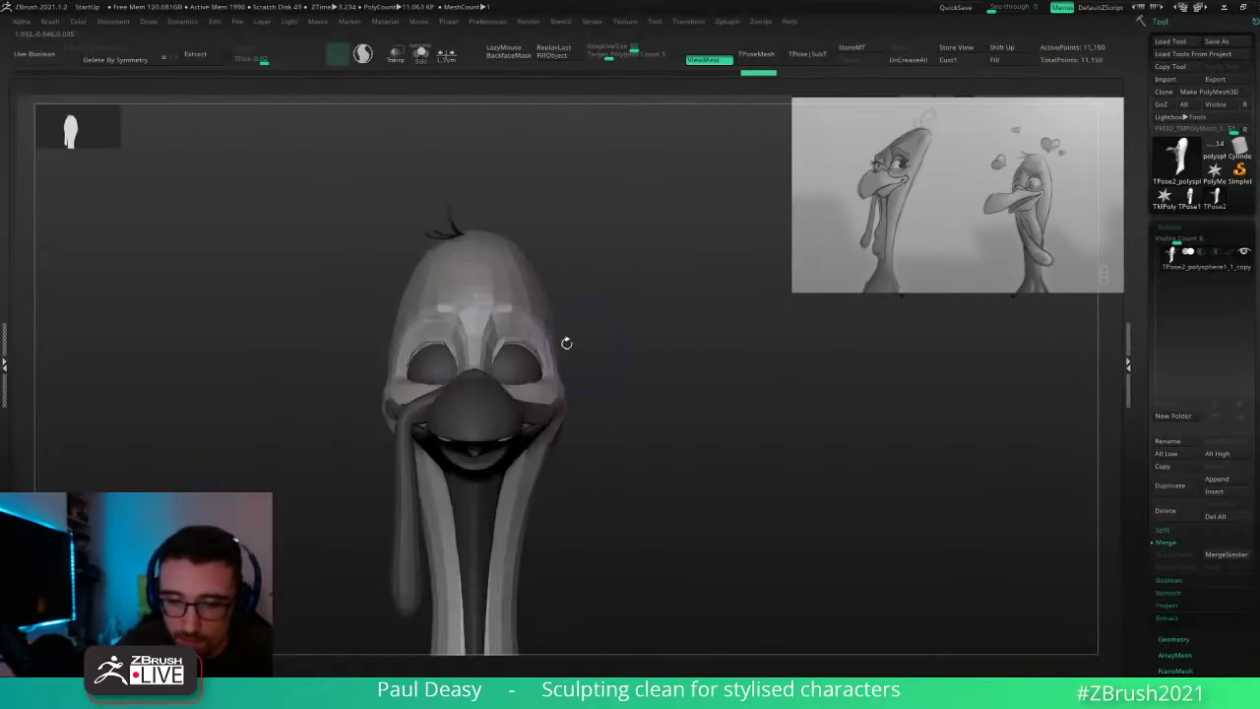
{"action": "left_click_drag", "start_coordinate": [518, 338], "coordinate": [514, 335]}
{"action": "right_click_drag", "start_coordinate": [536, 341], "coordinate": [493, 343]}
{"action": "left_click_drag", "start_coordinate": [522, 342], "coordinate": [523, 345]}
{"action": "right_click_drag", "start_coordinate": [523, 346], "coordinate": [490, 345]}
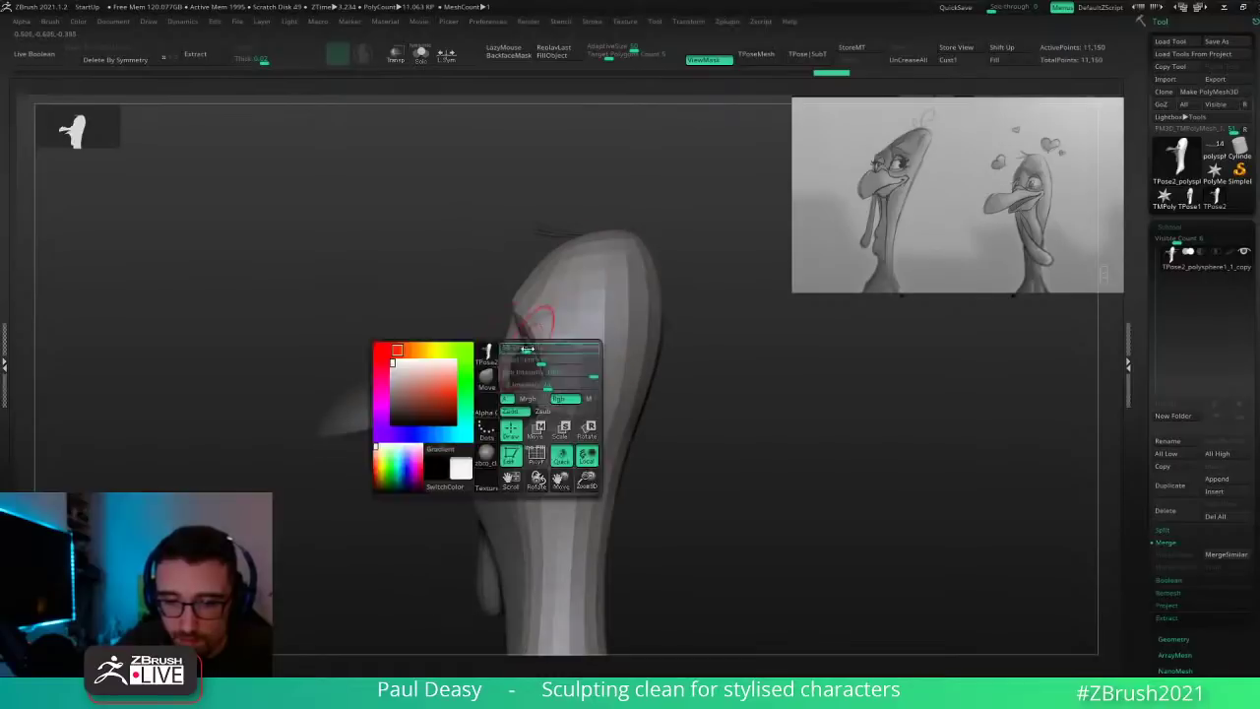
{"action": "left_click_drag", "start_coordinate": [531, 342], "coordinate": [533, 346]}
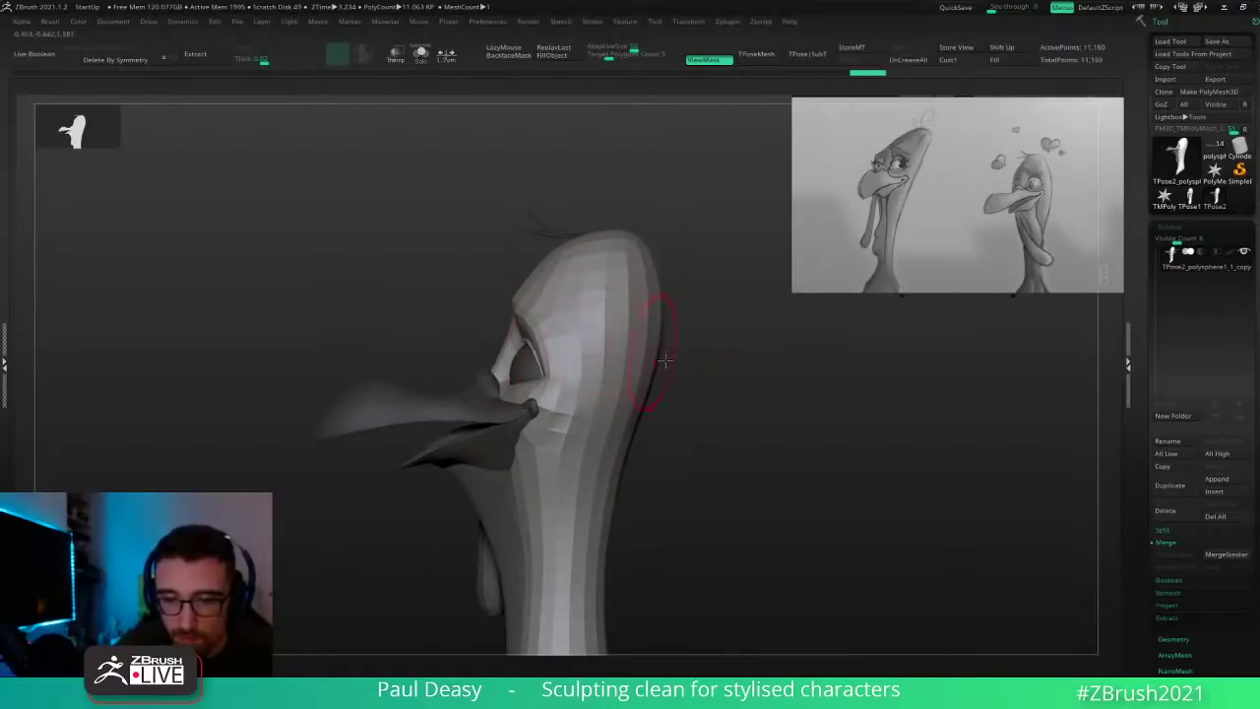
{"action": "right_click_drag", "start_coordinate": [664, 360], "coordinate": [720, 360]}
{"action": "right_click_drag", "start_coordinate": [544, 335], "coordinate": [498, 336]}
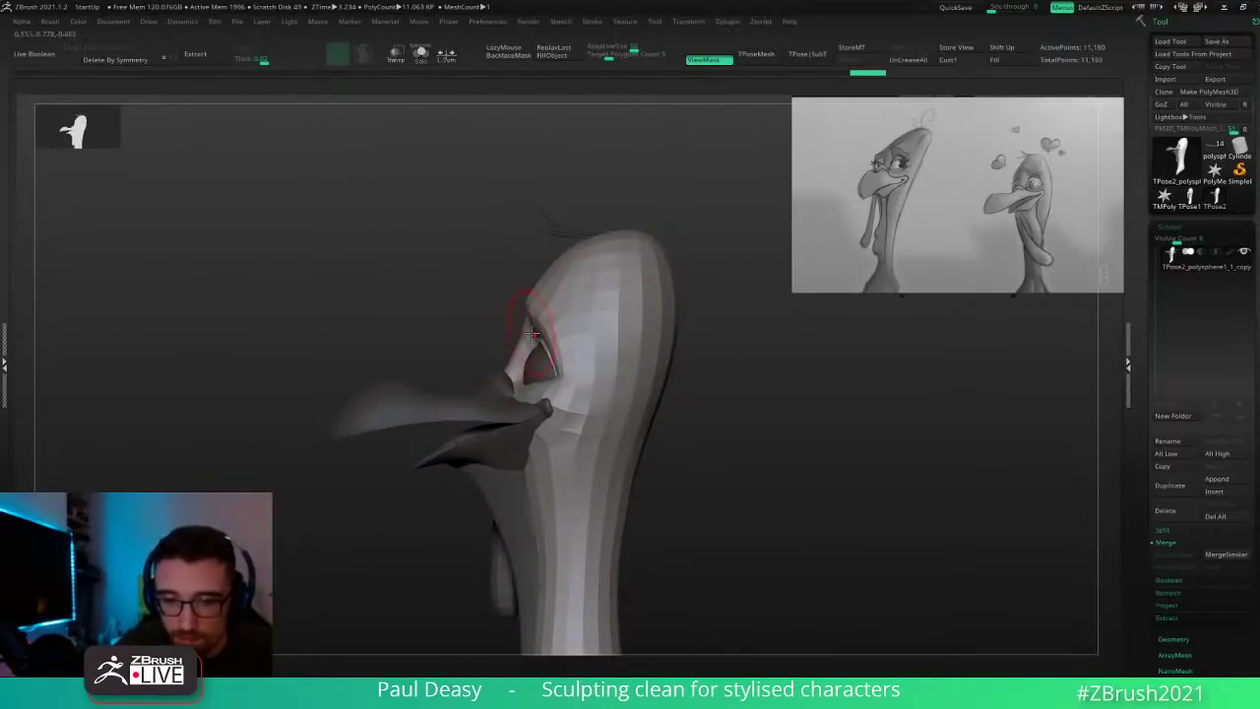
{"action": "left_click_drag", "start_coordinate": [528, 337], "coordinate": [531, 326]}
{"action": "right_click_drag", "start_coordinate": [581, 372], "coordinate": [571, 372]}
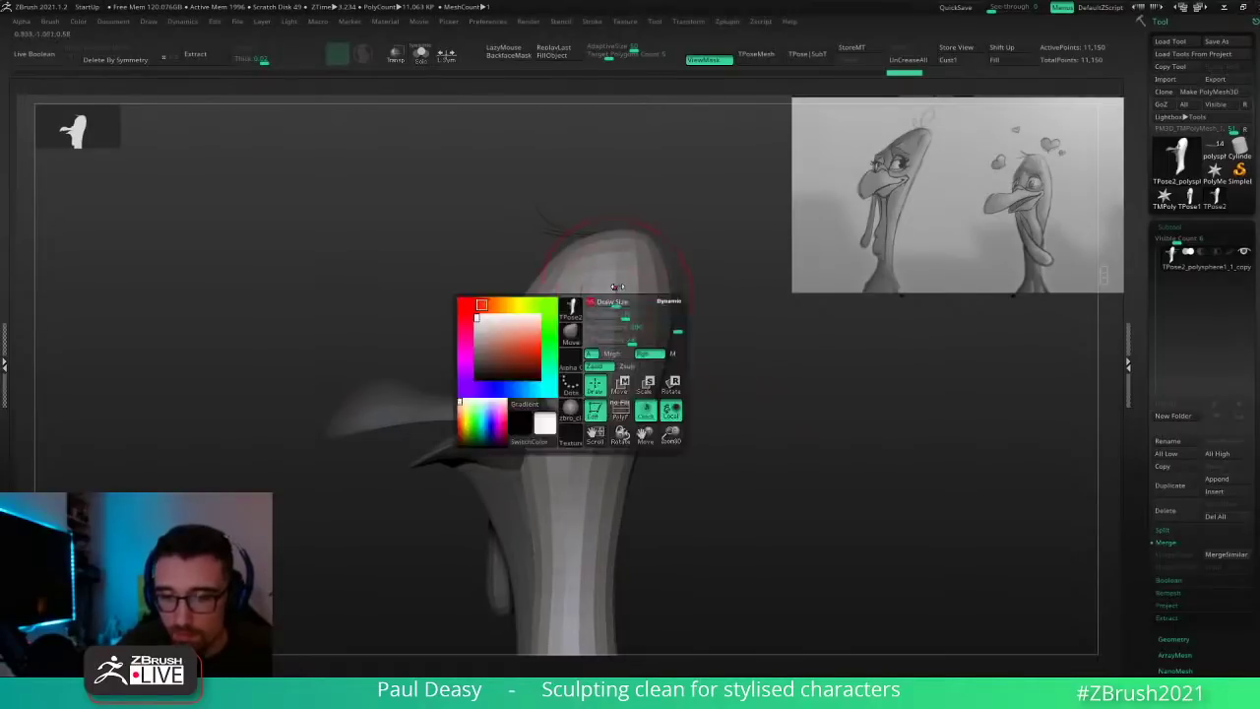
Step: Enlarge the Move brush and reshape the forehead profile above the brow, undoing one stroke and reworking it
{"action": "right_click_drag", "start_coordinate": [728, 340], "coordinate": [703, 372], "text": "alt"}
{"action": "right_click_drag", "start_coordinate": [574, 316], "coordinate": [535, 295]}
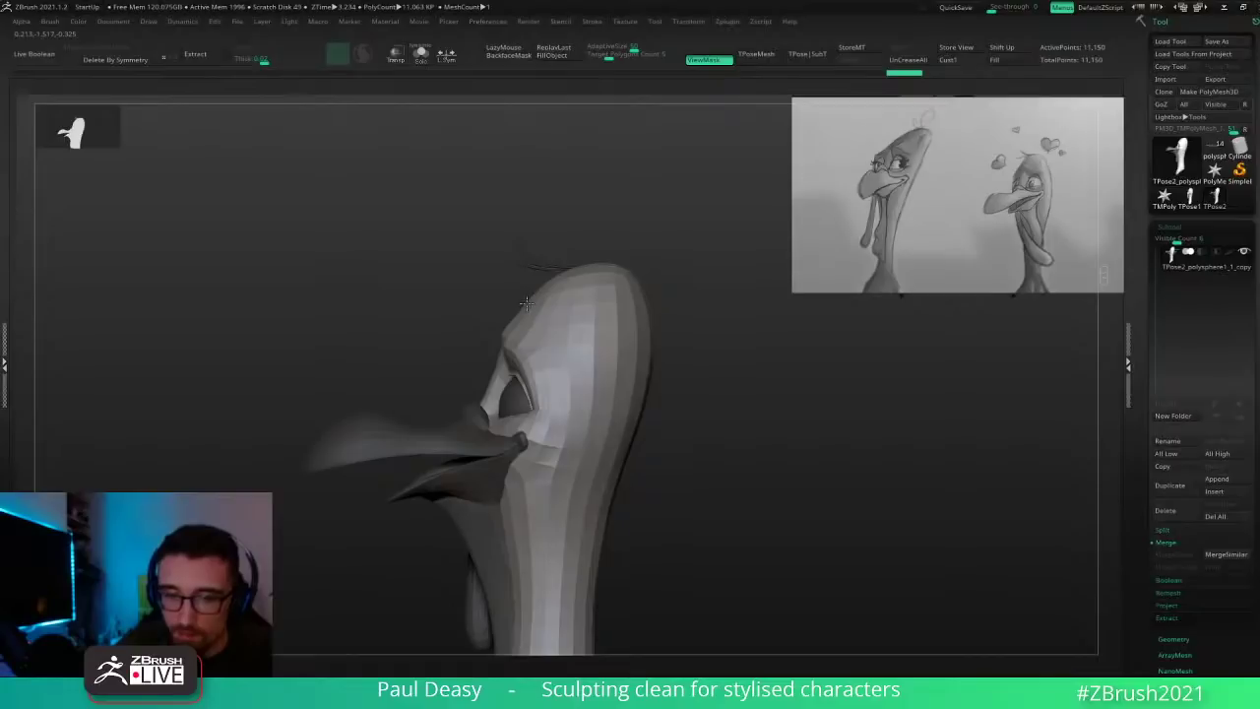
{"action": "left_click_drag", "start_coordinate": [527, 304], "coordinate": [529, 301]}
{"action": "right_click_drag", "start_coordinate": [703, 353], "coordinate": [683, 365], "text": "ctrl"}
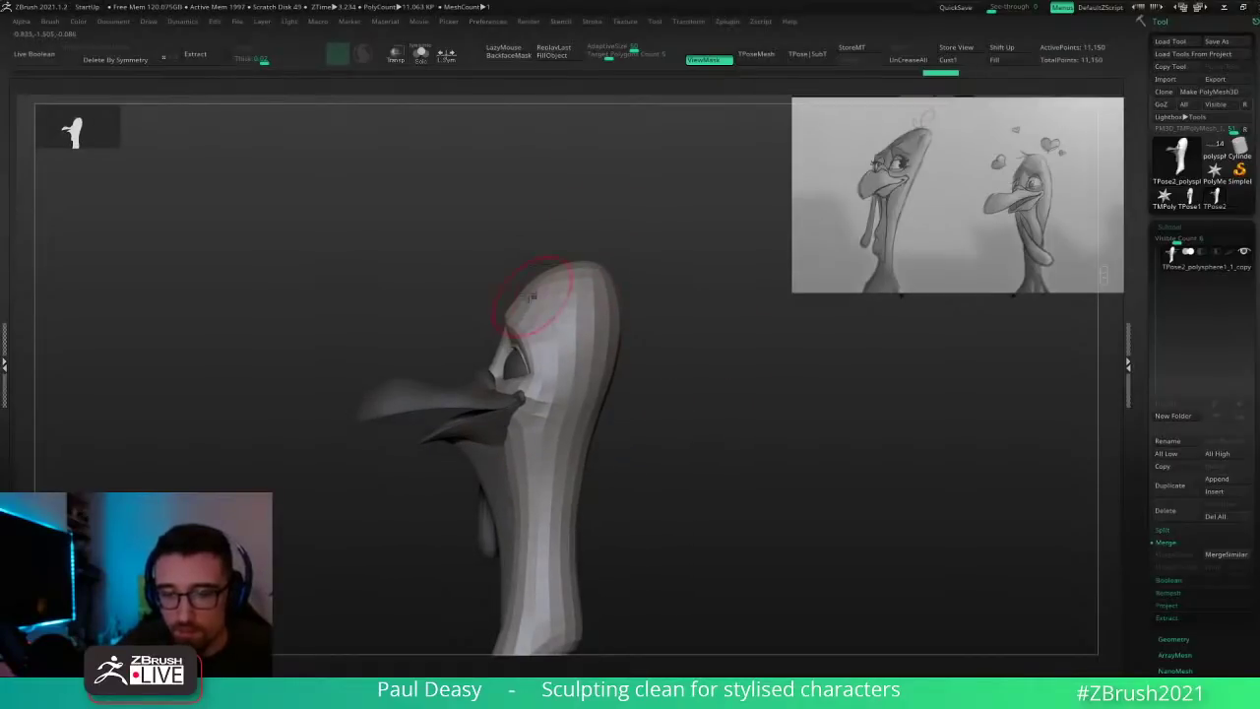
{"action": "key", "text": "ctrl+z"}
{"action": "left_click_drag", "start_coordinate": [524, 297], "coordinate": [526, 299]}
Step: Clear the mask and transfer the reshaped Transpose Master mesh back to the subtools
{"action": "mouse_move", "coordinate": [672, 363]}
{"action": "right_mouse_down", "text": "ctrl"}
{"action": "mouse_move", "coordinate": [669, 343]}
{"action": "mouse_move", "coordinate": [705, 347]}
{"action": "right_mouse_up", "text": "ctrl"}
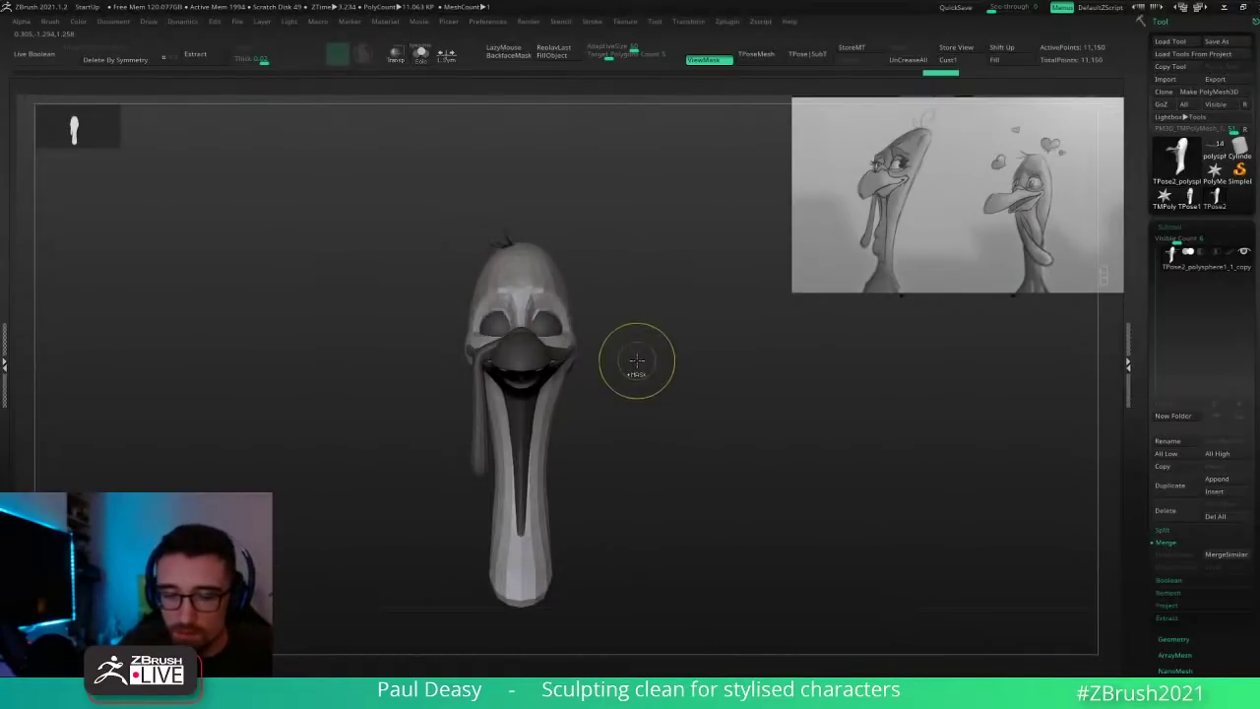
{"action": "left_click_drag", "start_coordinate": [637, 362], "coordinate": [667, 414], "text": "ctrl"}
{"action": "right_click_drag", "start_coordinate": [668, 414], "coordinate": [707, 329]}
{"action": "right_click_drag", "start_coordinate": [707, 329], "coordinate": [712, 326]}
{"action": "left_click", "coordinate": [816, 60]}
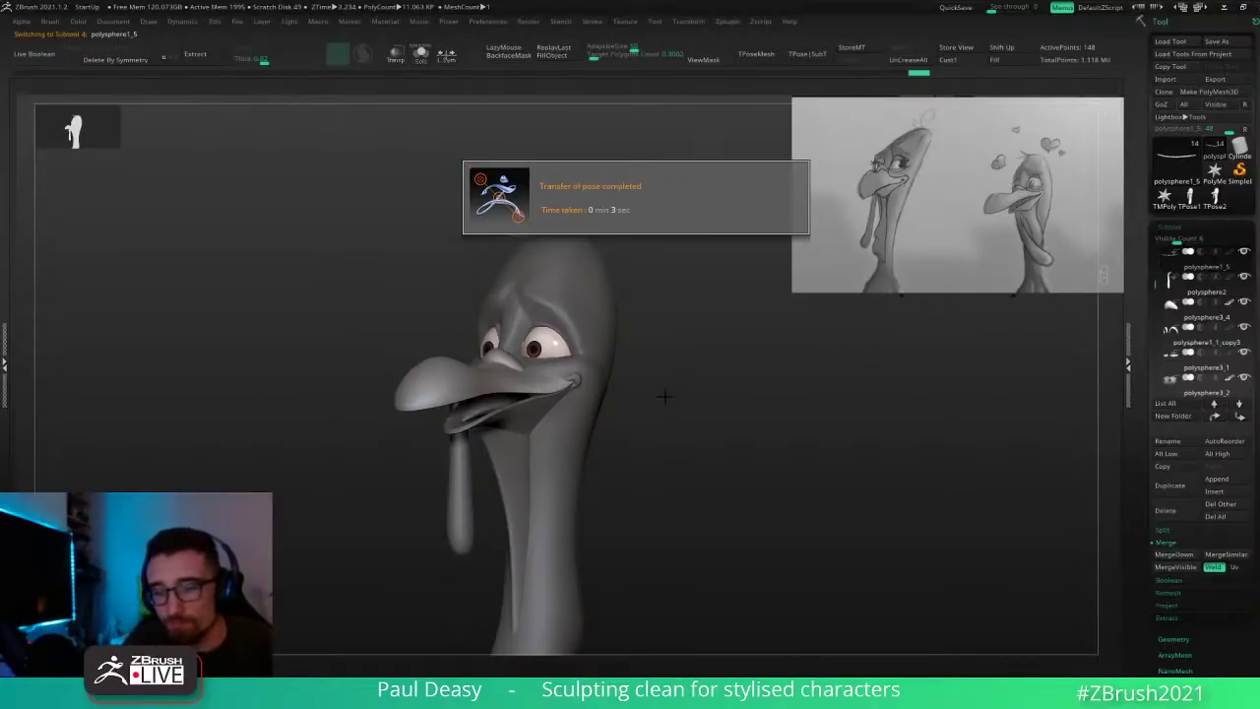
Step: Select the upper eyelid subtool and fit its upper edge around the eyeball with the Move brush
{"action": "left_click_drag", "start_coordinate": [705, 392], "coordinate": [853, 463]}
{"action": "left_click", "coordinate": [648, 439], "text": "alt"}
{"action": "mouse_move", "coordinate": [648, 439]}
{"action": "right_mouse_down"}
{"action": "mouse_move", "coordinate": [647, 463]}
{"action": "mouse_move", "coordinate": [671, 437]}
{"action": "right_mouse_up"}
{"action": "key", "text": "space"}
{"action": "left_click_drag", "start_coordinate": [654, 437], "coordinate": [632, 454]}
{"action": "right_click_drag", "start_coordinate": [633, 454], "coordinate": [603, 453]}
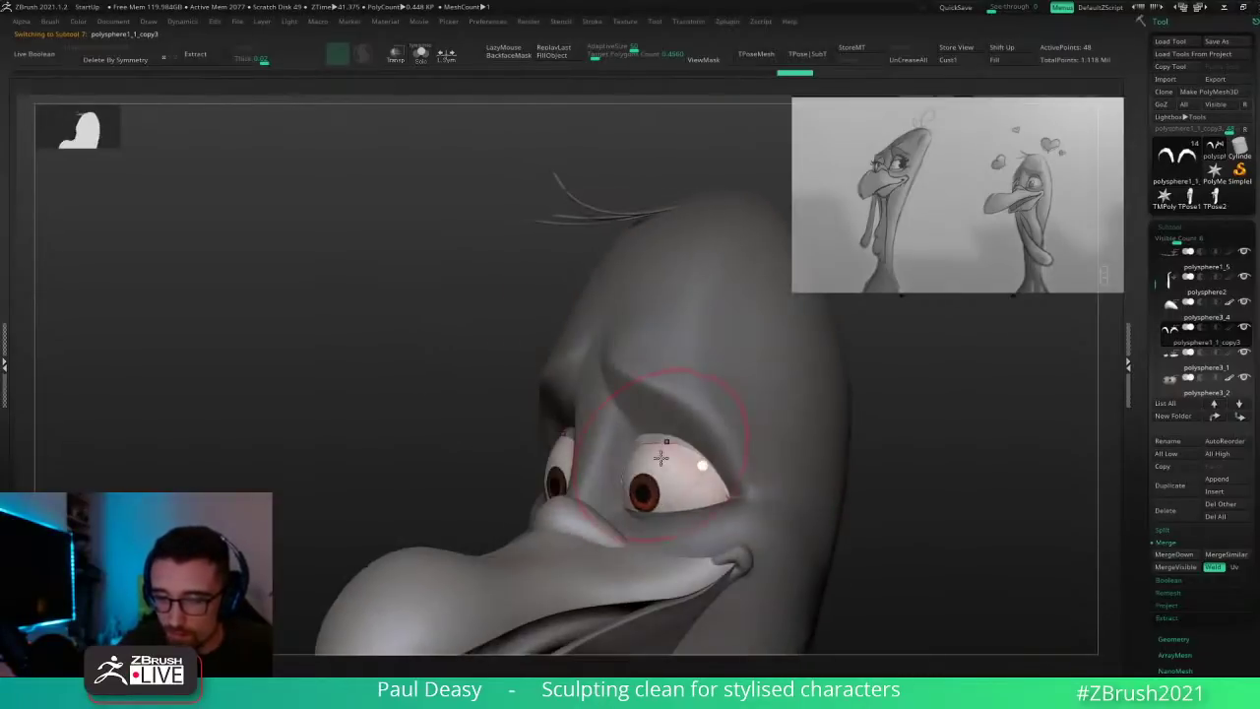
{"action": "left_click_drag", "start_coordinate": [685, 460], "coordinate": [696, 456]}
{"action": "right_click_drag", "start_coordinate": [697, 456], "coordinate": [677, 458]}
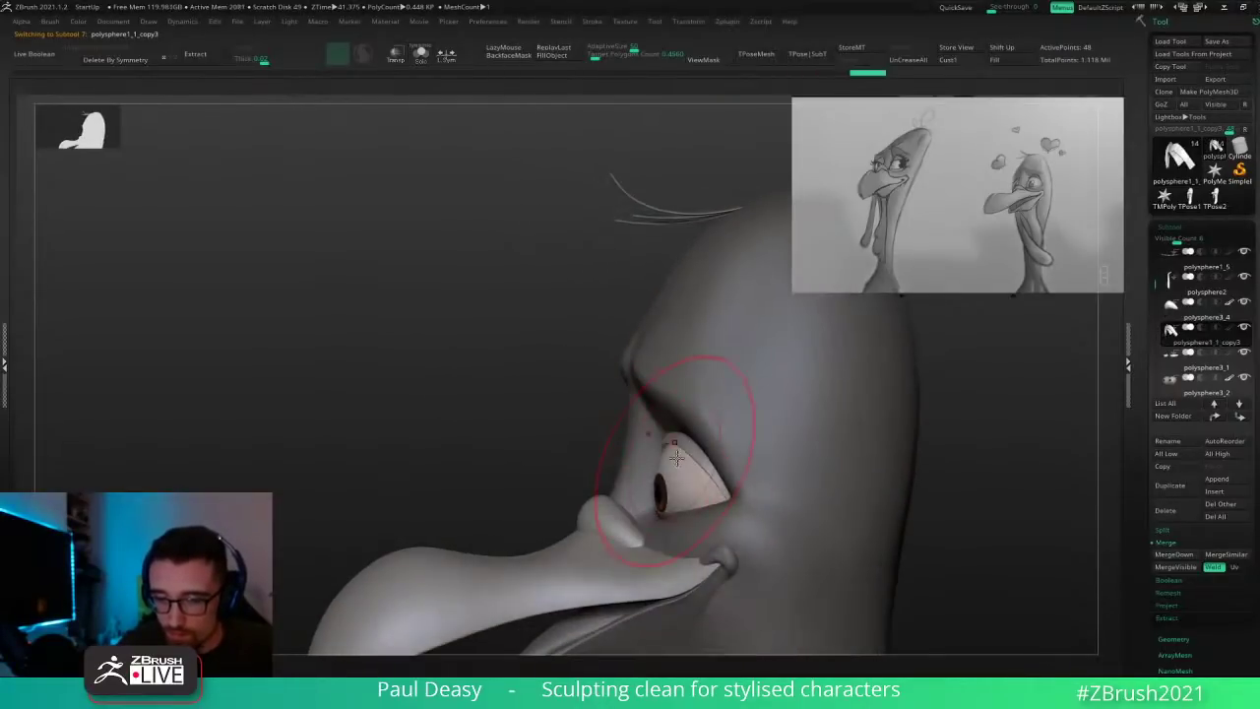
{"action": "left_click_drag", "start_coordinate": [678, 461], "coordinate": [673, 456]}
{"action": "right_click", "coordinate": [673, 457]}
Step: Adjust the inner ends of both upper eyelids with the Move brush, working from front and raised views
{"action": "right_click_drag", "start_coordinate": [676, 471], "coordinate": [701, 463], "text": "shift"}
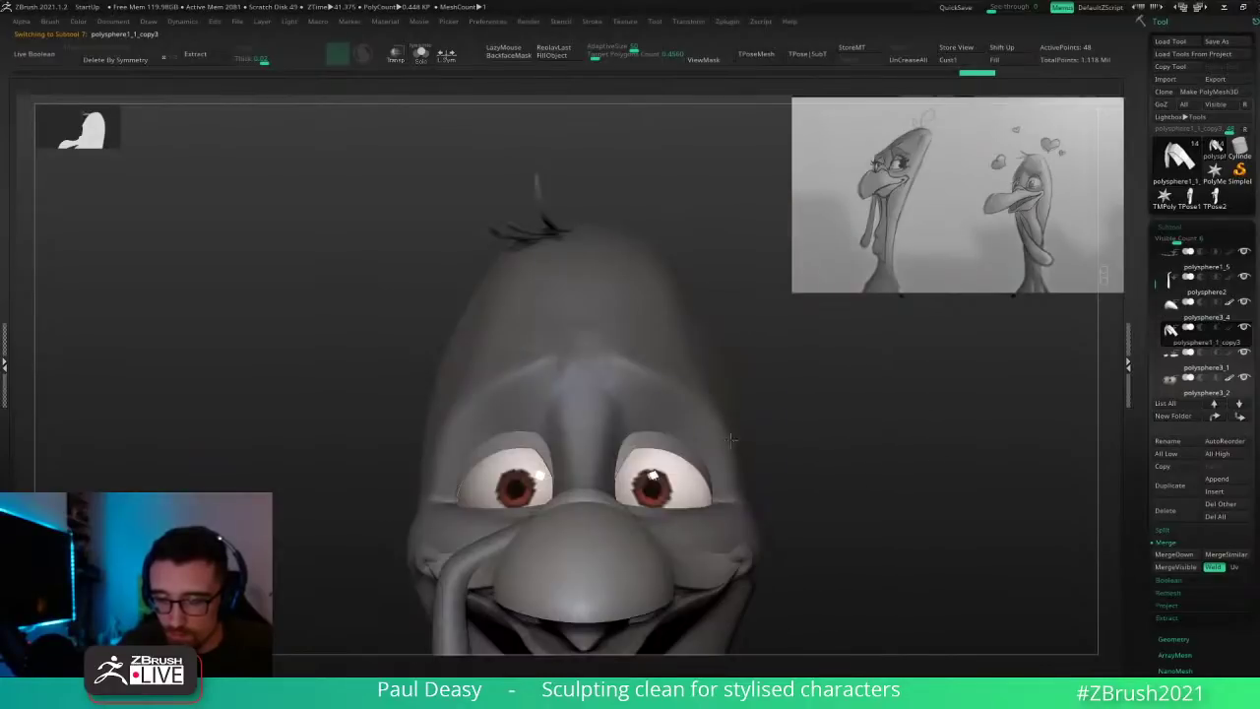
{"action": "left_click_drag", "start_coordinate": [629, 449], "coordinate": [630, 446]}
{"action": "right_click_drag", "start_coordinate": [630, 446], "coordinate": [628, 482]}
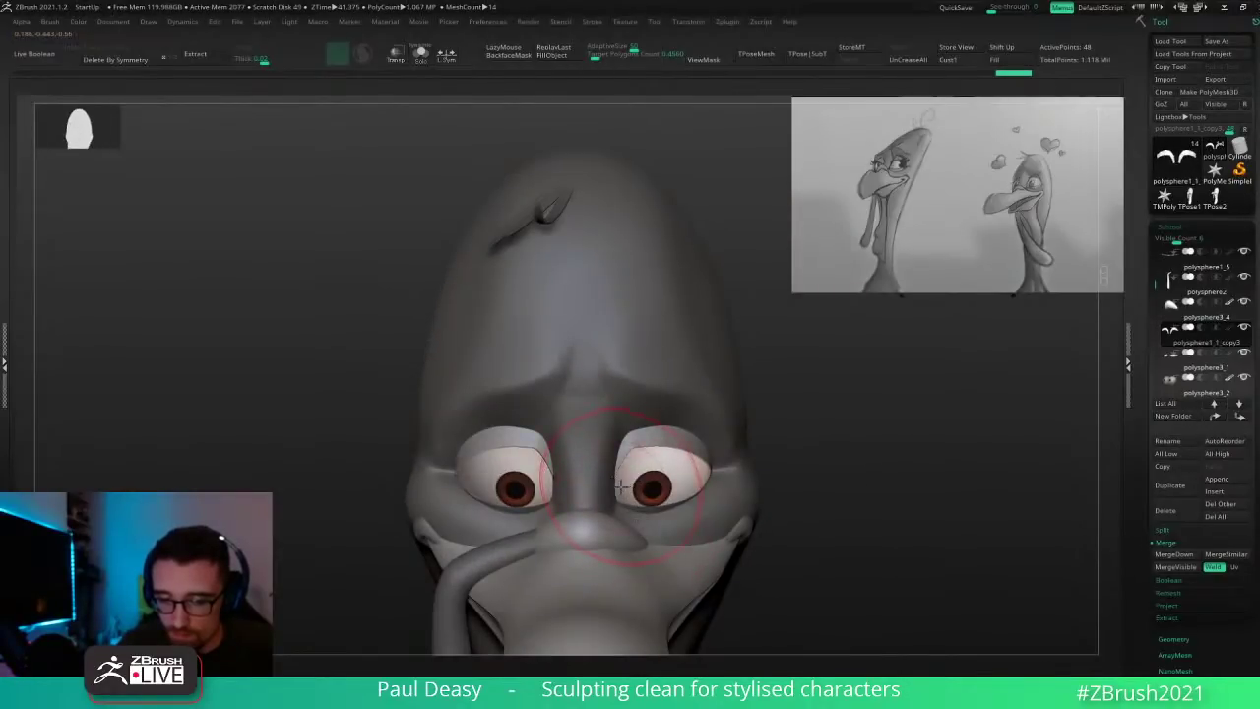
{"action": "left_click_drag", "start_coordinate": [619, 490], "coordinate": [618, 476]}
{"action": "right_click", "coordinate": [622, 480]}
{"action": "right_click_drag", "start_coordinate": [620, 475], "coordinate": [636, 475]}
{"action": "left_click_drag", "start_coordinate": [635, 474], "coordinate": [630, 471]}
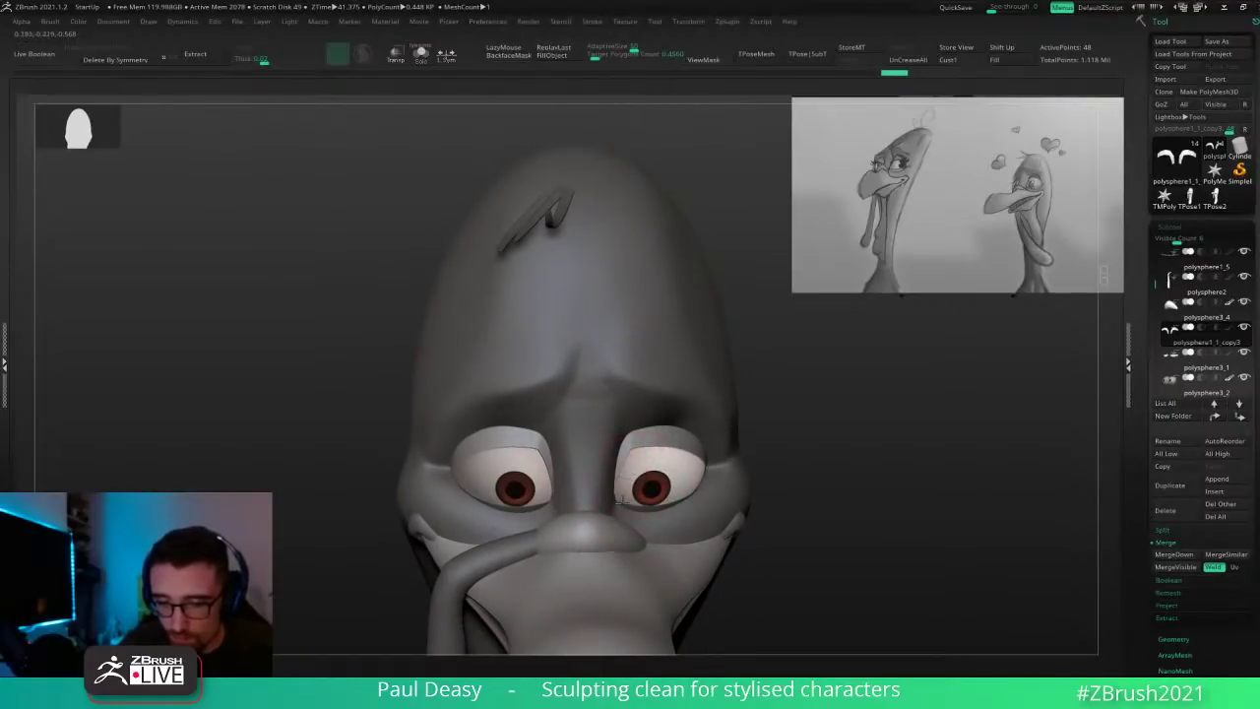
Step: Resize the Move brush and refine the upper eyelid's curve over the eyeball in profile
{"action": "right_click_drag", "start_coordinate": [620, 500], "coordinate": [668, 451]}
{"action": "mouse_move", "coordinate": [665, 453]}
{"action": "left_mouse_down"}
{"action": "mouse_move", "coordinate": [673, 434]}
{"action": "mouse_move", "coordinate": [676, 458]}
{"action": "left_mouse_up"}
{"action": "right_click", "coordinate": [678, 447]}
{"action": "right_click", "coordinate": [678, 462]}
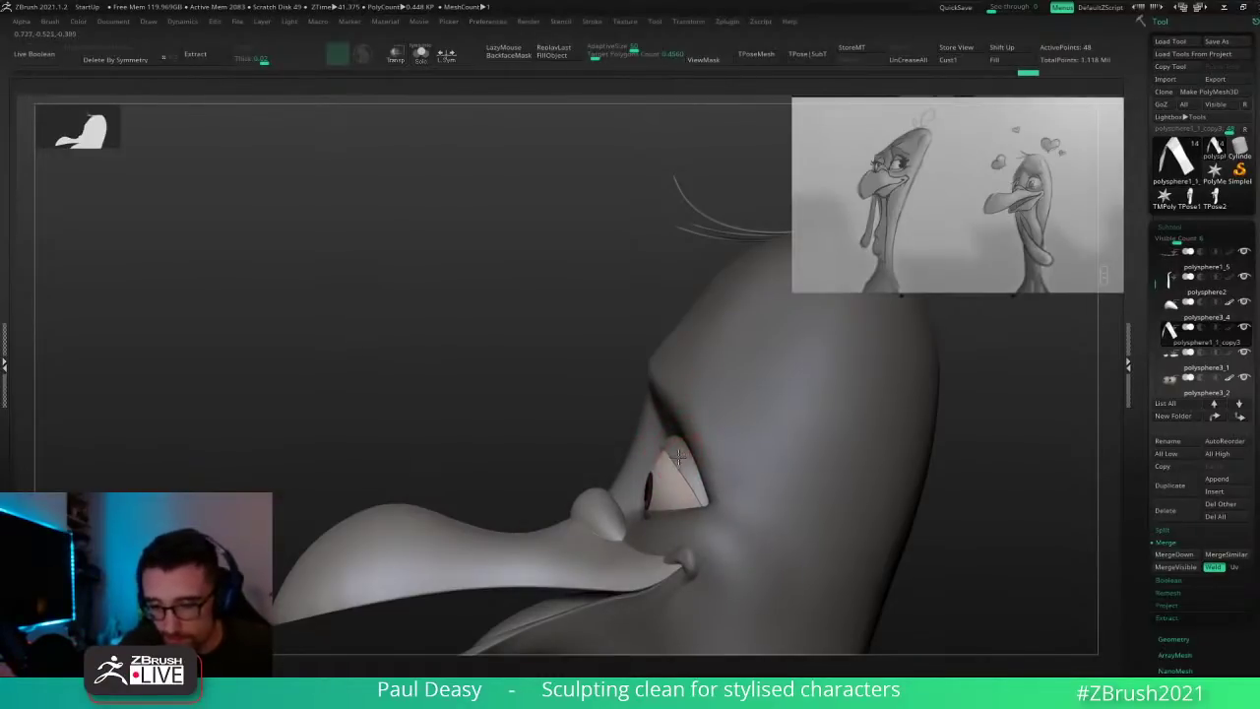
{"action": "key", "text": "space"}
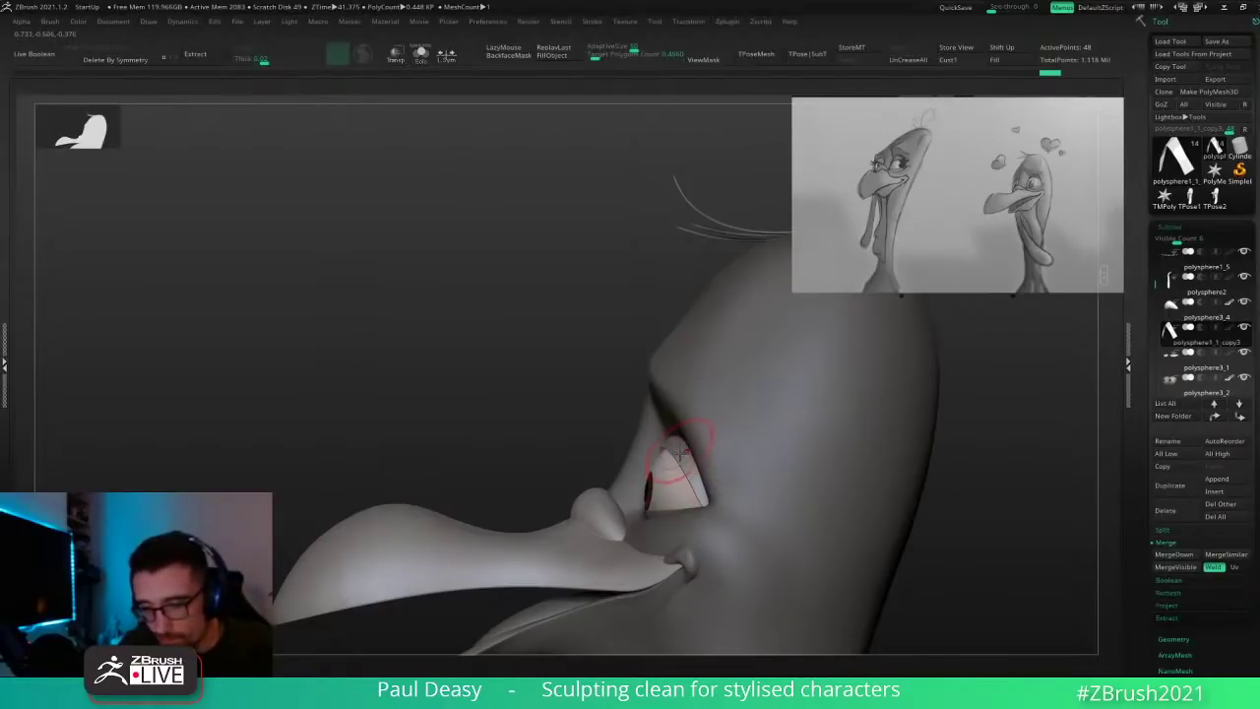
{"action": "right_click_drag", "start_coordinate": [679, 454], "coordinate": [717, 448]}
{"action": "key", "text": "space"}
{"action": "left_click_drag", "start_coordinate": [657, 481], "coordinate": [664, 473]}
Step: Reshape the upper eyelids' lower edge and outer ends with a resized Move brush, checking from the front
{"action": "right_click_drag", "start_coordinate": [630, 467], "coordinate": [664, 462], "text": "shift"}
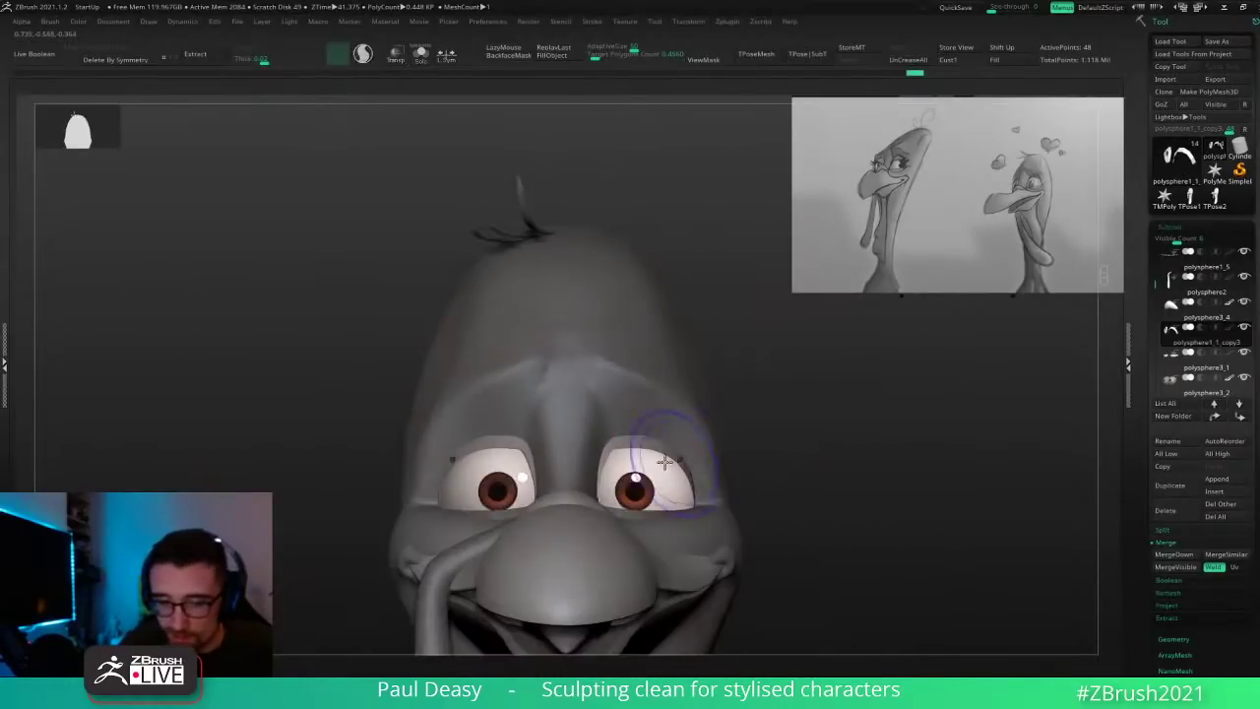
{"action": "left_click_drag", "start_coordinate": [649, 463], "coordinate": [638, 466]}
{"action": "mouse_move", "coordinate": [636, 467]}
{"action": "right_mouse_down"}
{"action": "mouse_move", "coordinate": [621, 439]}
{"action": "mouse_move", "coordinate": [618, 457]}
{"action": "right_mouse_up"}
{"action": "key", "text": "space"}
{"action": "left_click_drag", "start_coordinate": [657, 455], "coordinate": [688, 469]}
{"action": "right_click_drag", "start_coordinate": [724, 467], "coordinate": [687, 488]}
{"action": "left_click_drag", "start_coordinate": [685, 490], "coordinate": [701, 496]}
{"action": "mouse_move", "coordinate": [689, 487]}
{"action": "right_mouse_down"}
{"action": "mouse_move", "coordinate": [711, 477]}
{"action": "mouse_move", "coordinate": [699, 483]}
{"action": "right_mouse_up"}
{"action": "right_click", "coordinate": [687, 474]}
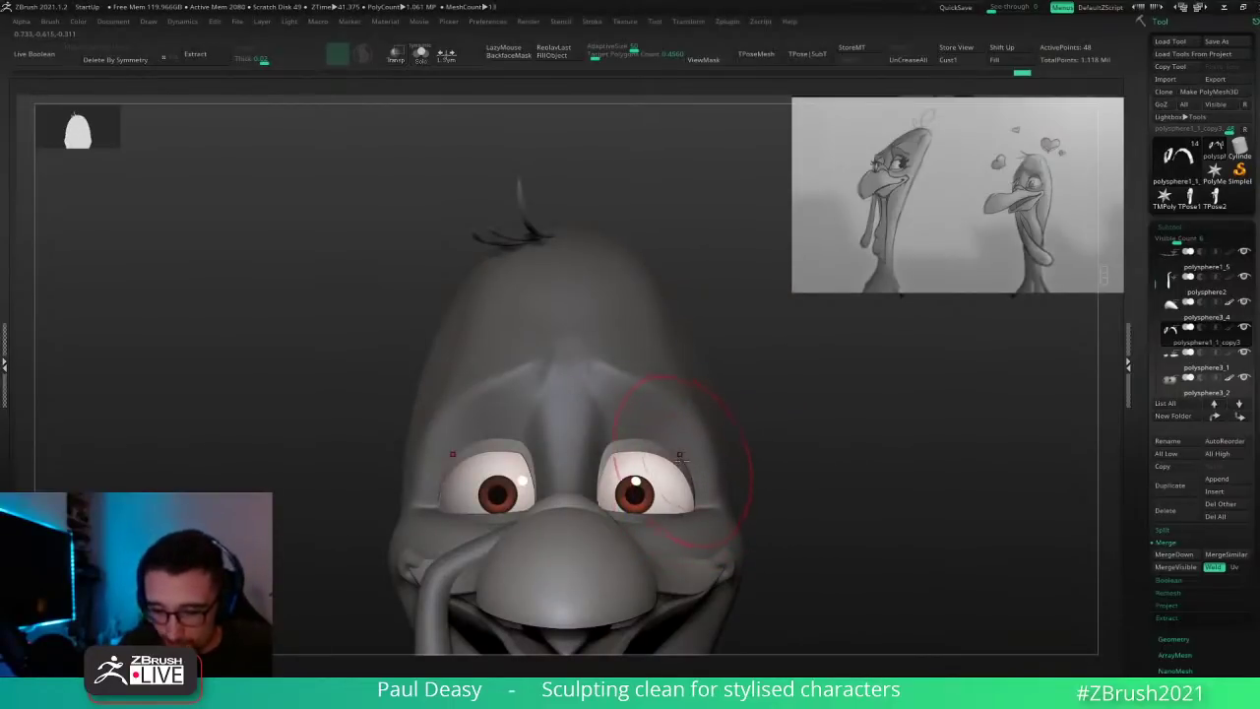
{"action": "mouse_move", "coordinate": [862, 473]}
{"action": "right_mouse_down", "text": "ctrl"}
{"action": "mouse_move", "coordinate": [756, 457]}
{"action": "mouse_move", "coordinate": [807, 429]}
{"action": "mouse_move", "coordinate": [883, 492]}
{"action": "mouse_move", "coordinate": [845, 470]}
{"action": "mouse_move", "coordinate": [853, 459]}
{"action": "right_mouse_up", "text": "ctrl"}
{"action": "key", "text": "super"}
{"action": "key", "text": "super"}
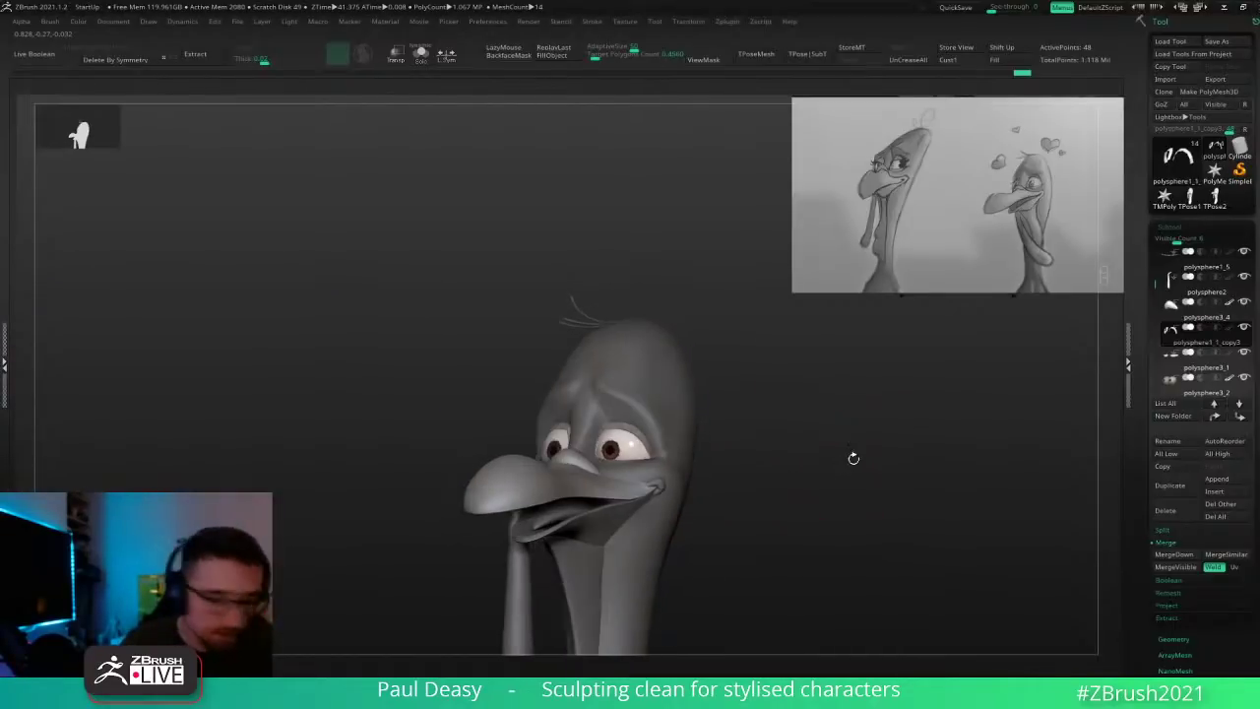
{"action": "right_click_drag", "start_coordinate": [745, 456], "coordinate": [824, 495], "text": "ctrl"}
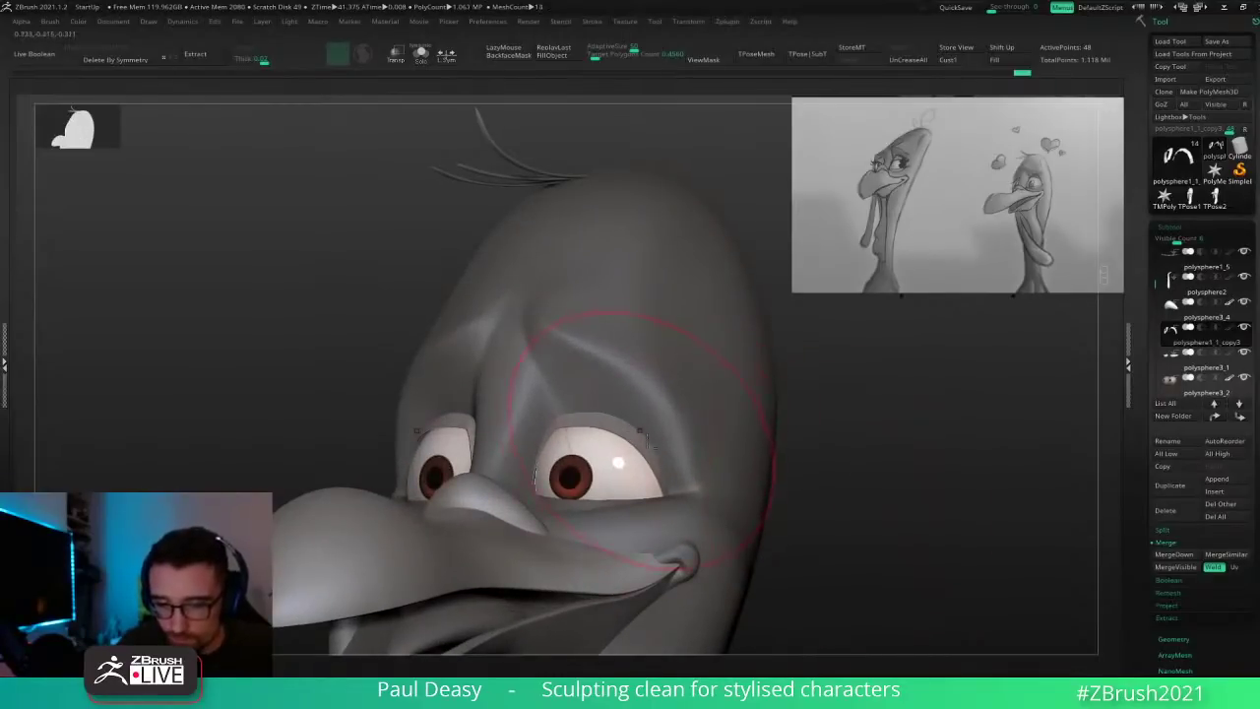
Step: Set the ZModeler brush's polygon action to Extrude with the All Polygons target
{"action": "mouse_move", "coordinate": [624, 437]}
{"action": "right_mouse_down", "text": "ctrl"}
{"action": "mouse_move", "coordinate": [638, 453]}
{"action": "mouse_move", "coordinate": [614, 454]}
{"action": "right_mouse_up", "text": "ctrl"}
{"action": "key", "text": "shift+f"}
{"action": "key", "text": "b"}
{"action": "key", "text": "z"}
{"action": "key", "text": "m"}
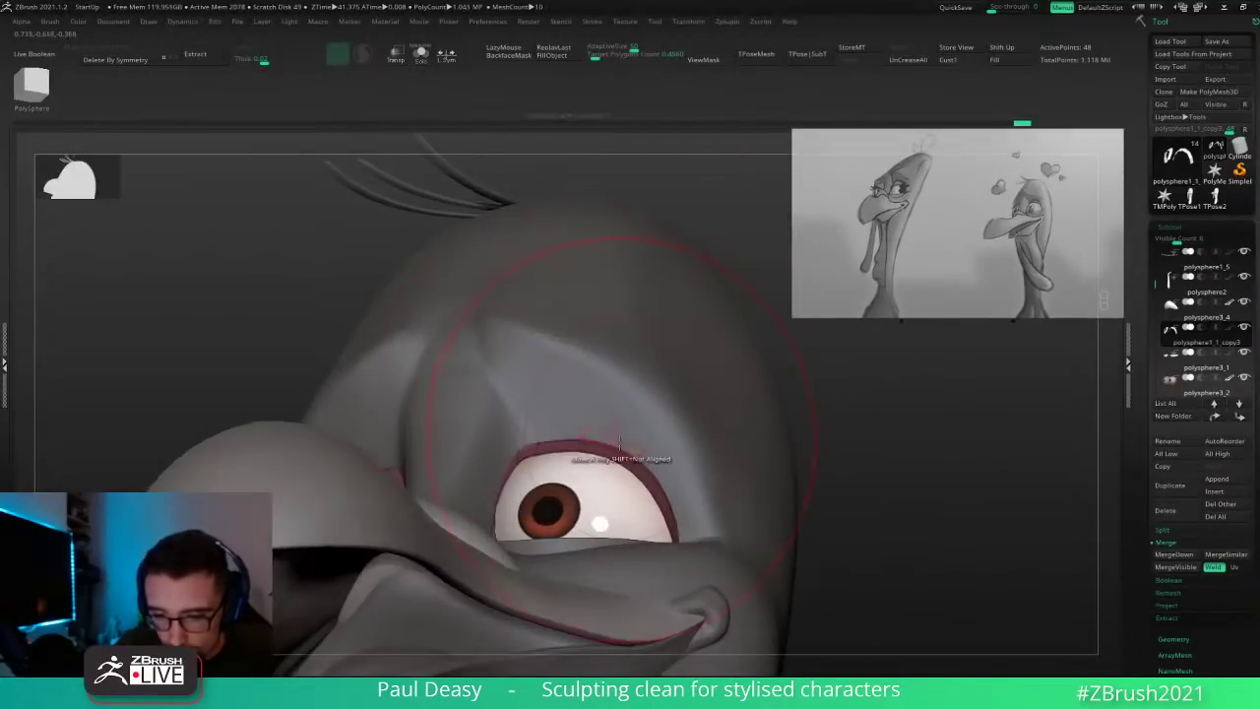
{"action": "key", "text": "space"}
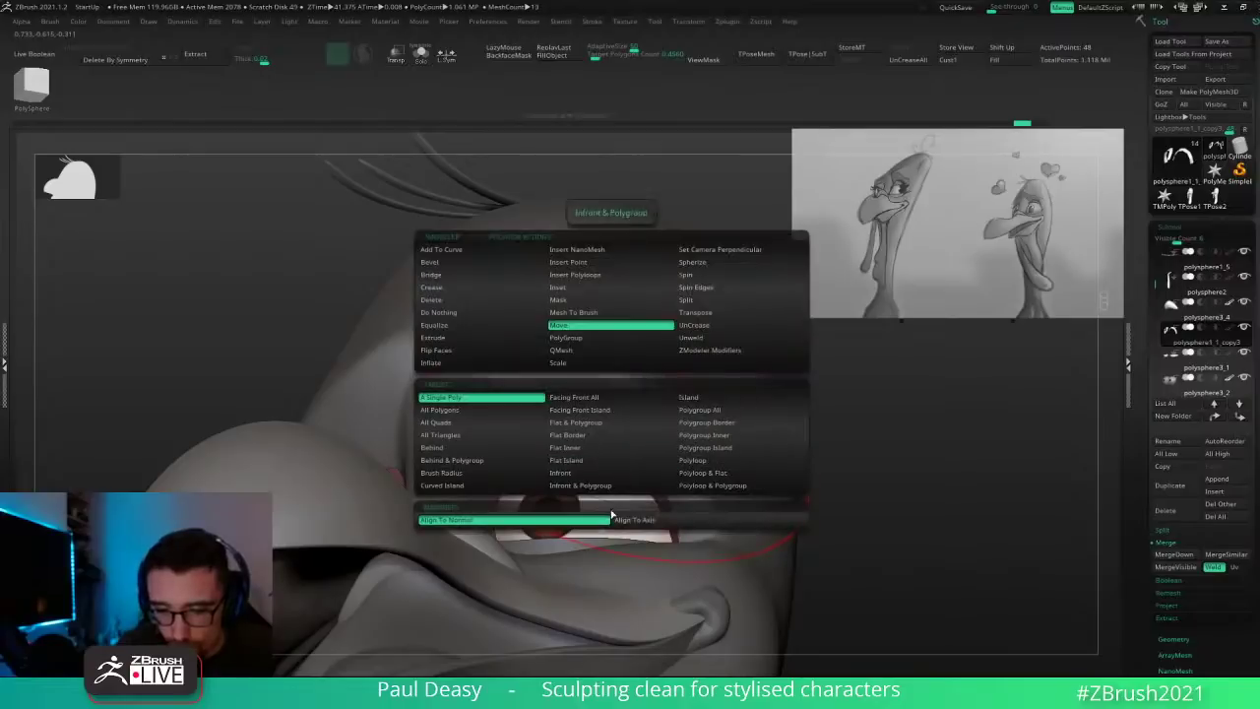
{"action": "left_click", "coordinate": [451, 338]}
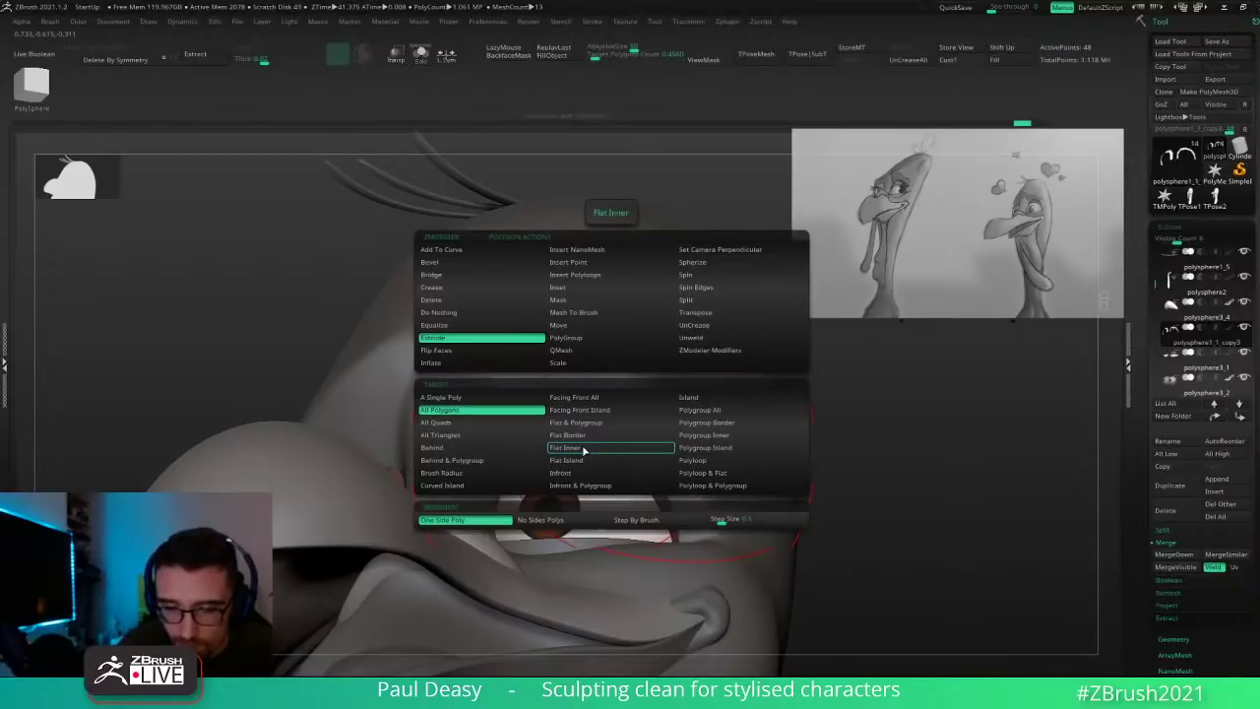
Step: Isolate the upper eyelids with their polyframe shown and extrude all their polygons to give them thickness
{"action": "left_click_drag", "start_coordinate": [597, 450], "coordinate": [598, 507]}
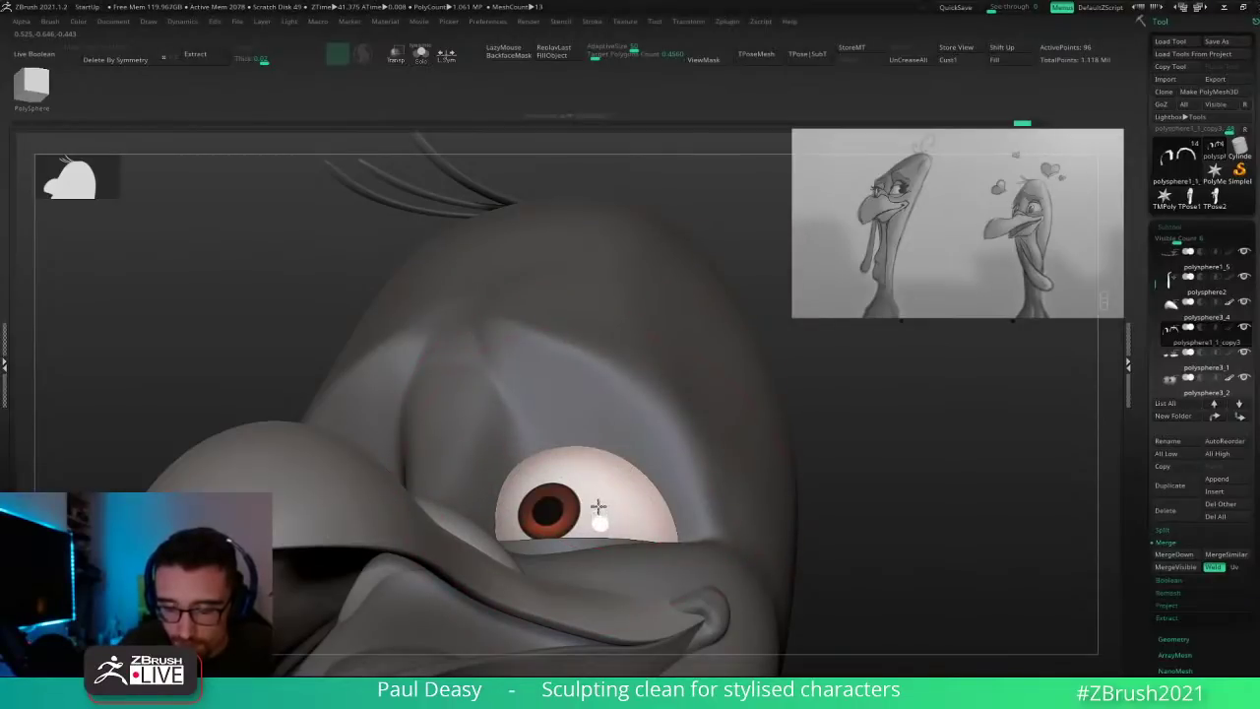
{"action": "key", "text": "ctrl+z"}
{"action": "key", "text": "alt+s"}
{"action": "key", "text": "shift+f"}
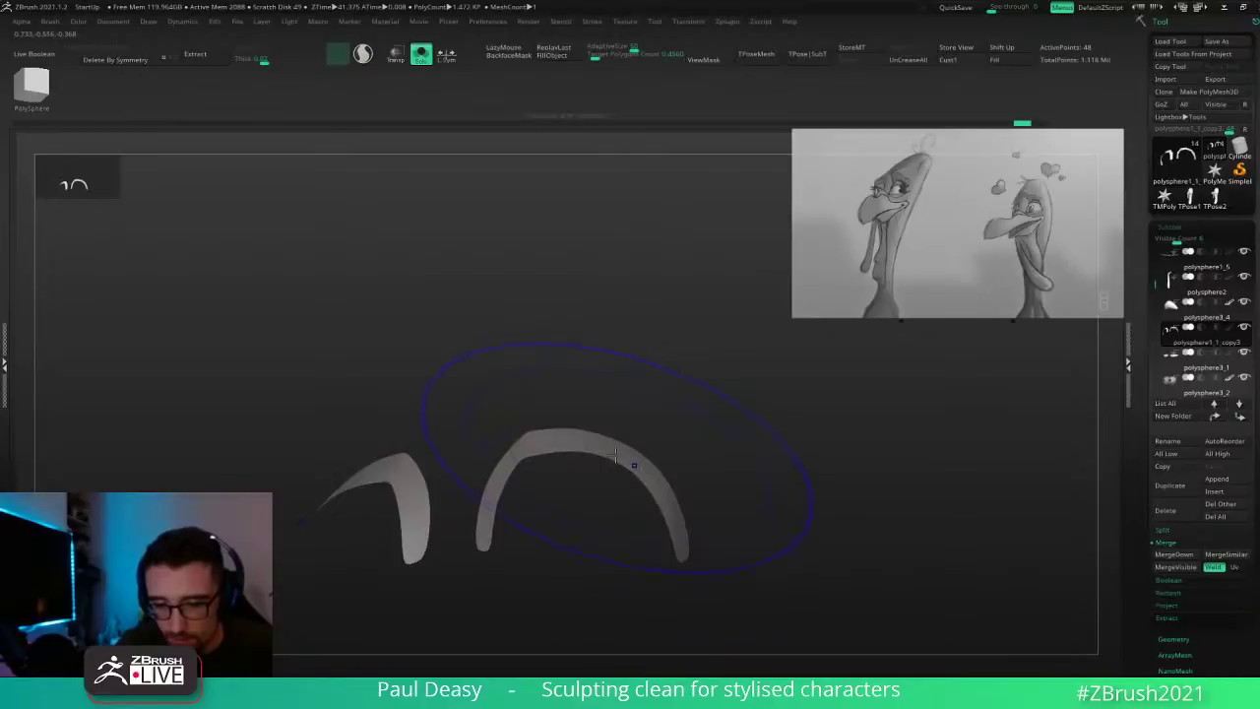
{"action": "key", "text": "shift+f"}
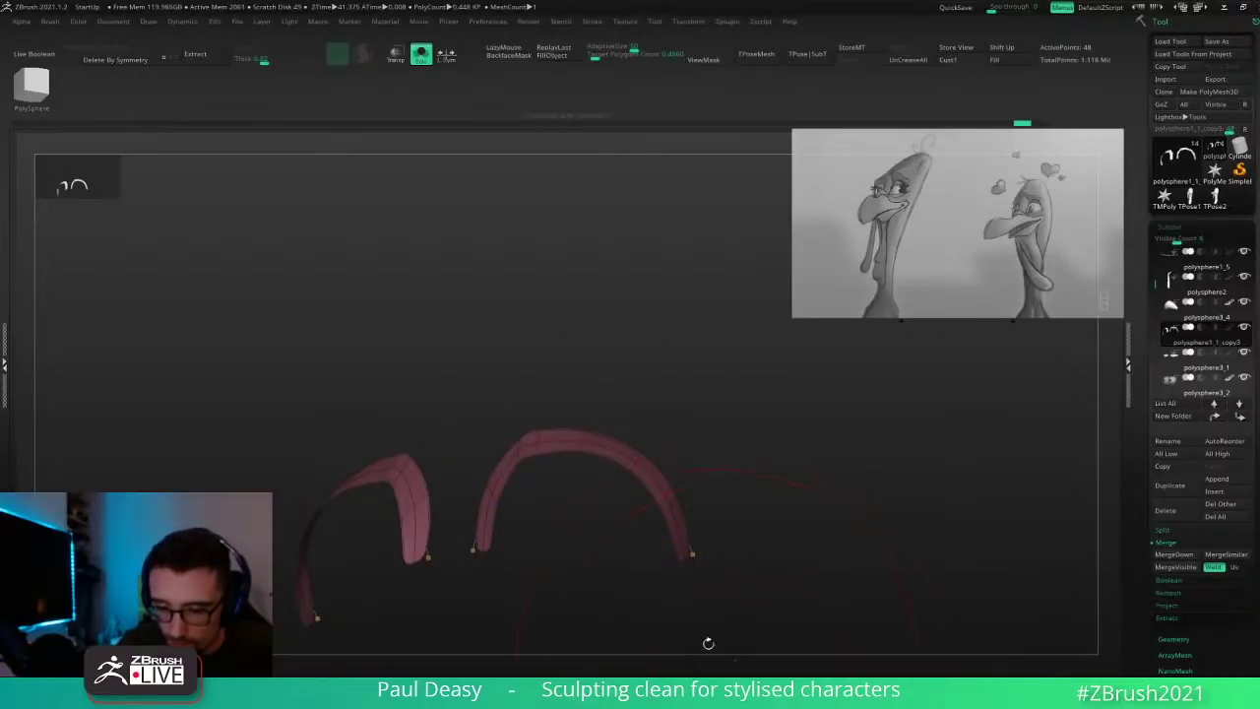
{"action": "left_click_drag", "start_coordinate": [599, 453], "coordinate": [599, 534]}
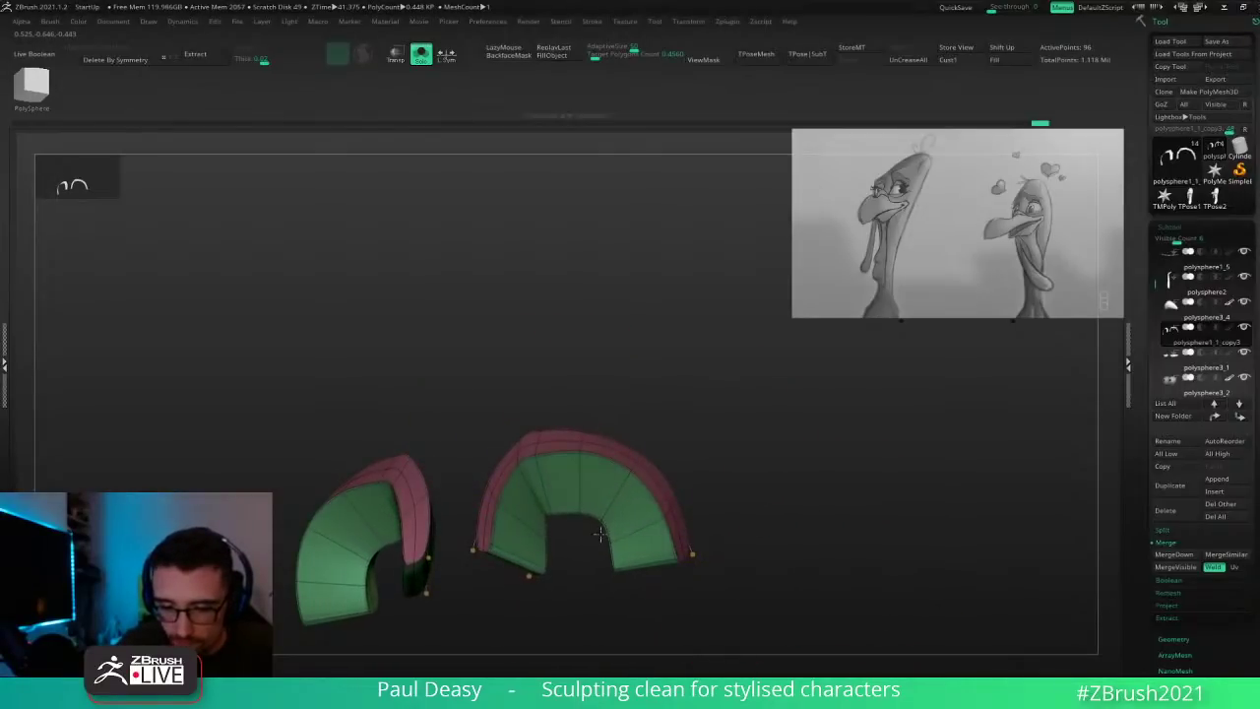
Step: Switch to the Move brush, adjust its draw size and show the whole head around the thickened upper eyelids
{"action": "left_click_drag", "start_coordinate": [756, 503], "coordinate": [745, 459], "text": "alt"}
{"action": "key", "text": "b"}
{"action": "key", "text": "m"}
{"action": "key", "text": "v"}
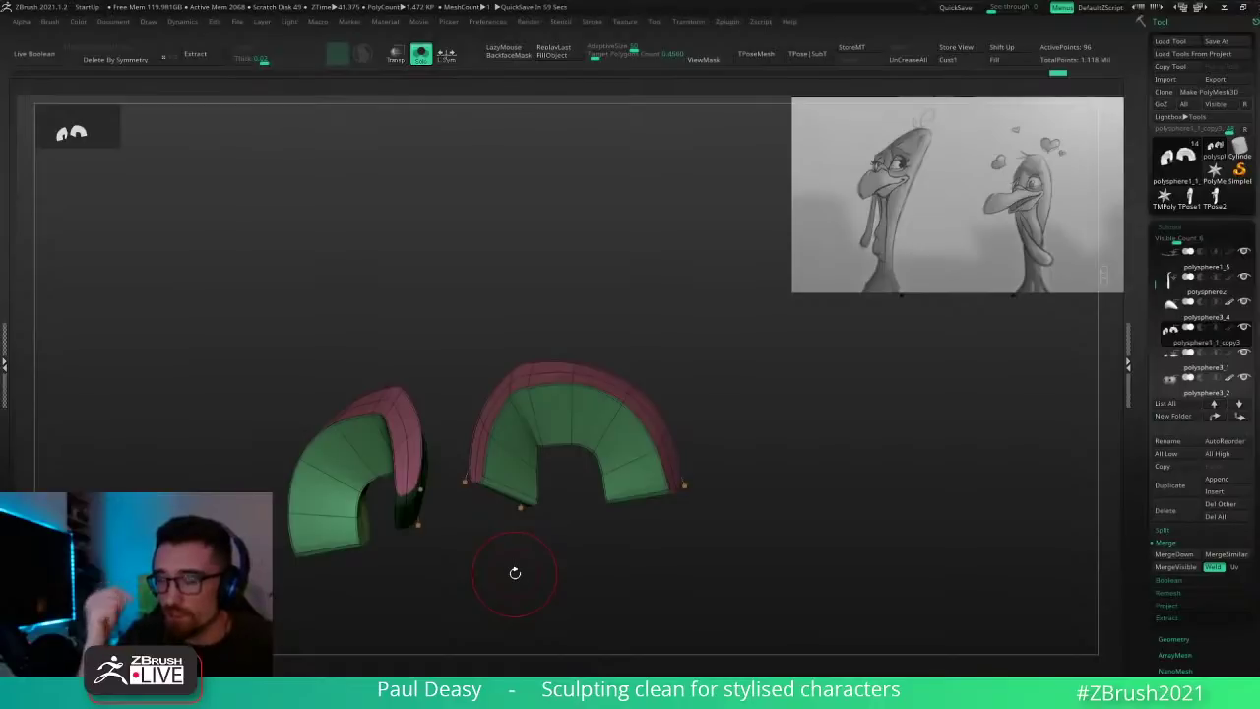
{"action": "key", "text": "space"}
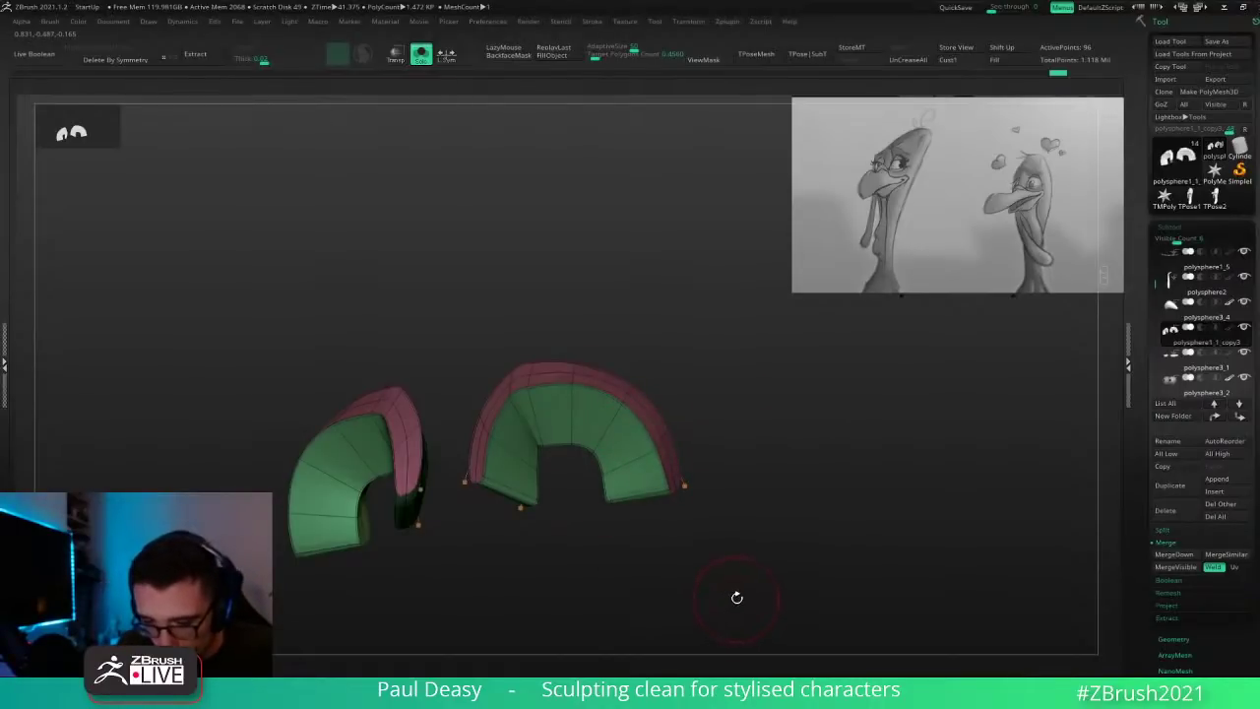
{"action": "key", "text": "space"}
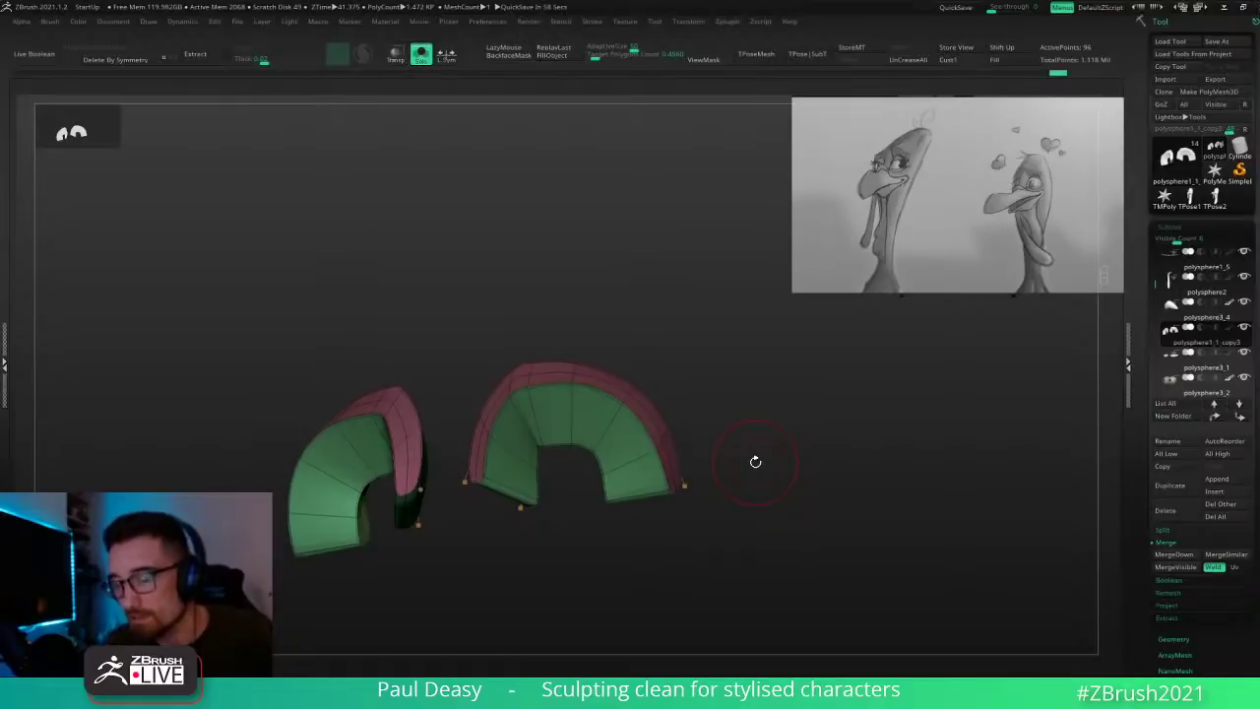
{"action": "key", "text": "space"}
{"action": "key", "text": "space"}
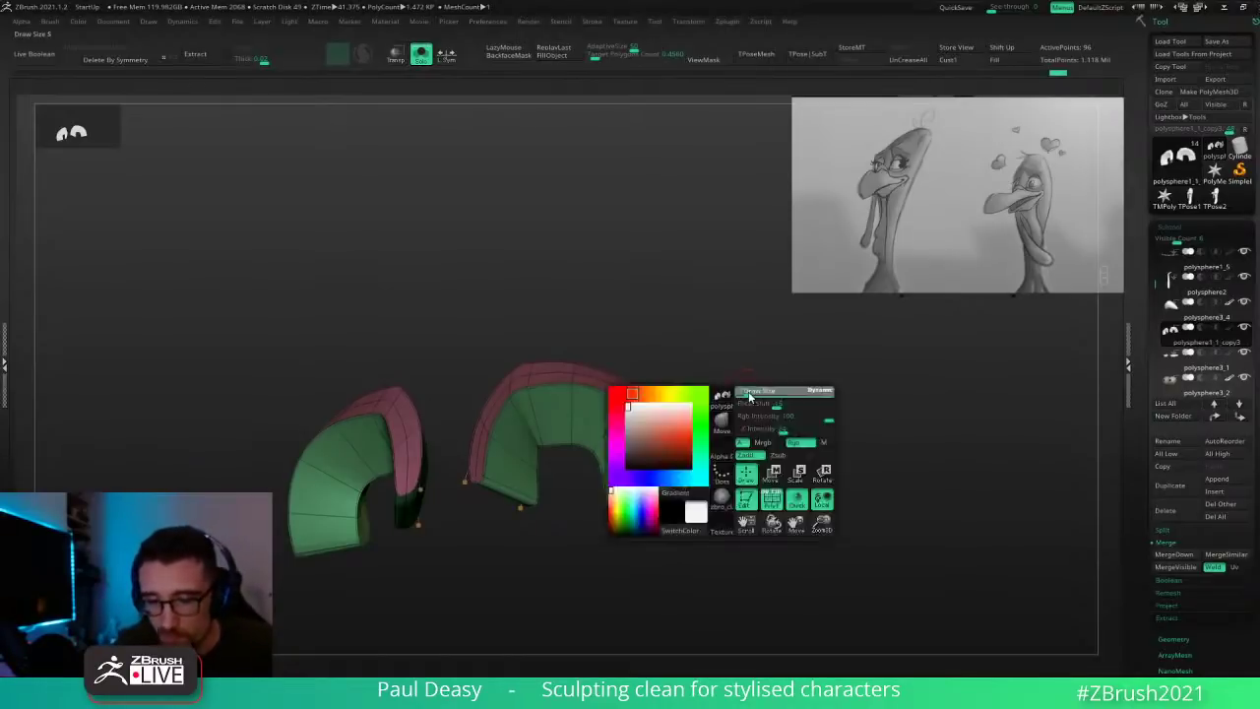
{"action": "left_click_drag", "start_coordinate": [749, 394], "coordinate": [708, 390]}
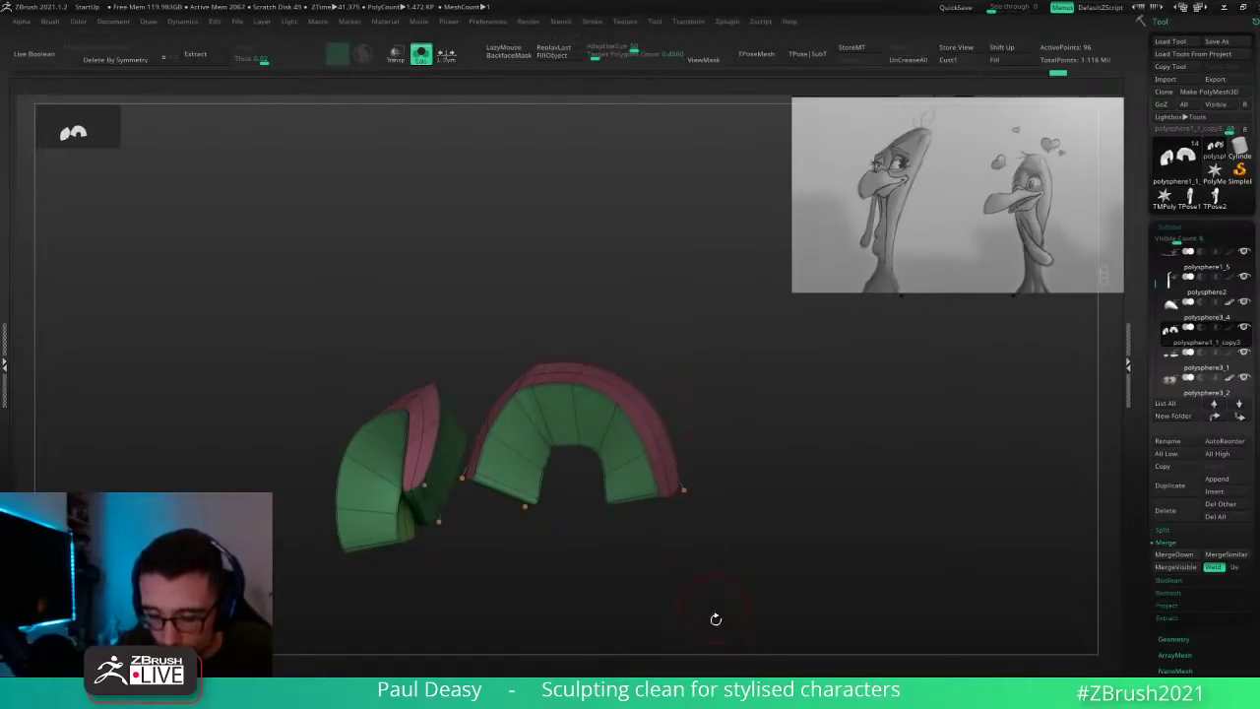
{"action": "left_click", "coordinate": [715, 681]}
{"action": "key", "text": "ctrl+z"}
{"action": "left_click_drag", "start_coordinate": [775, 544], "coordinate": [781, 550]}
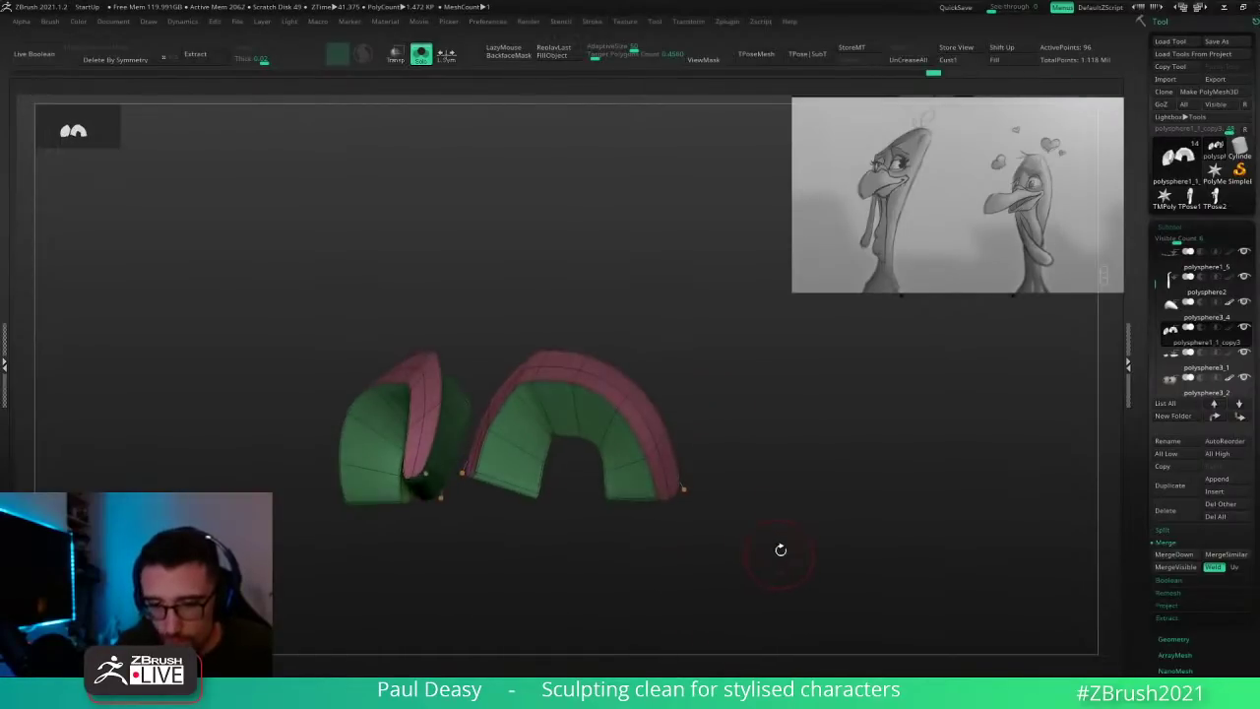
{"action": "key", "text": "shift+s"}
{"action": "left_click_drag", "start_coordinate": [875, 436], "coordinate": [857, 483]}
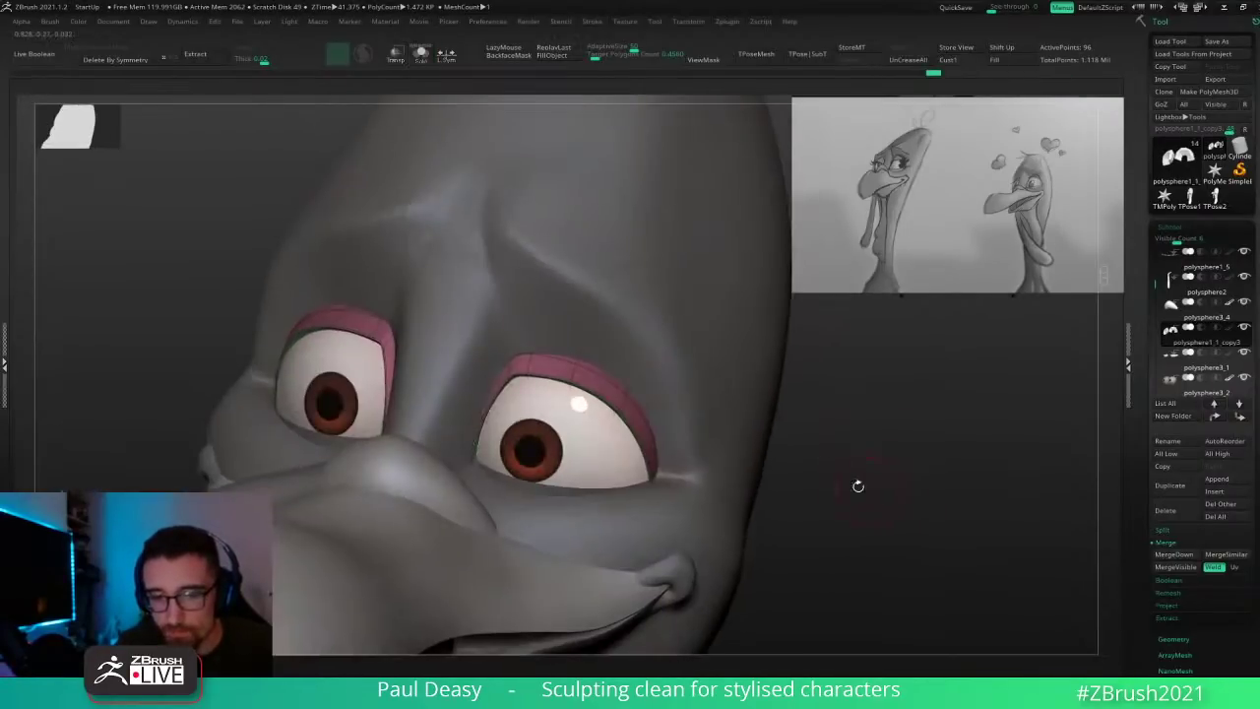
Step: Fit the thickened upper eyelids' rim and inner part around the eyeballs with Move brush strokes of varying size
{"action": "left_click", "coordinate": [559, 402]}
{"action": "right_click_drag", "start_coordinate": [559, 402], "coordinate": [559, 391]}
{"action": "key", "text": "space"}
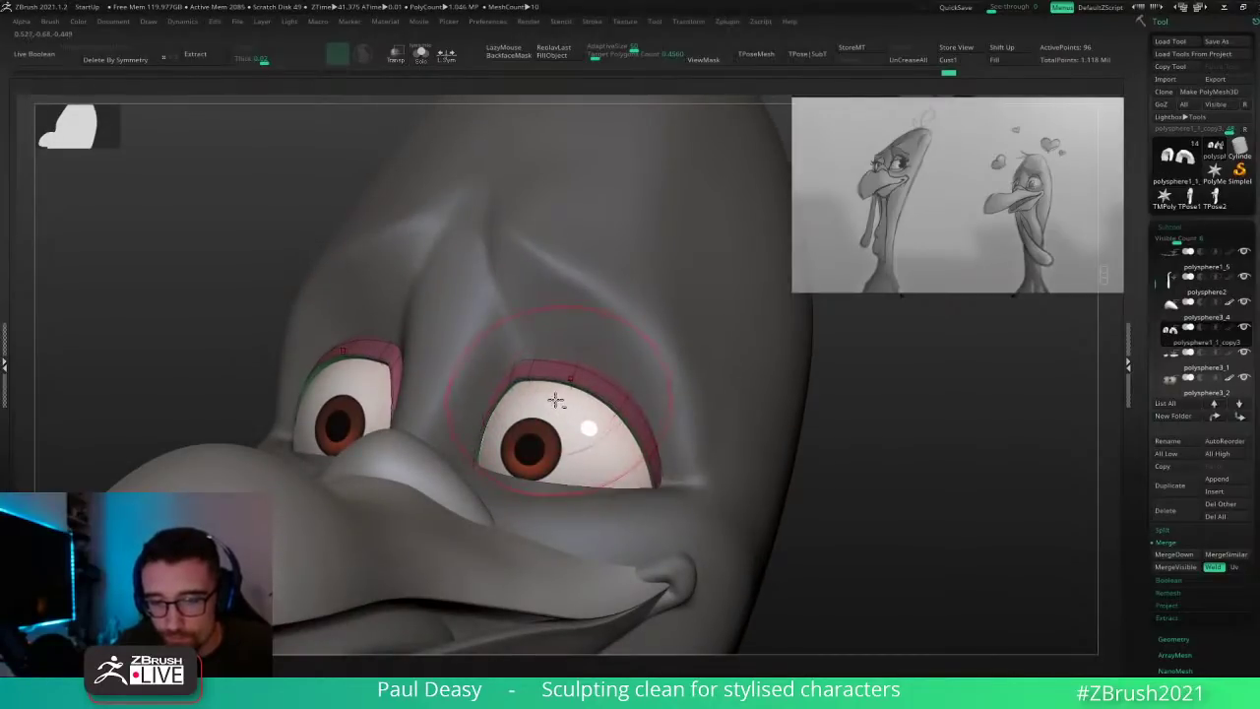
{"action": "key", "text": "space"}
{"action": "left_click_drag", "start_coordinate": [556, 400], "coordinate": [542, 400]}
{"action": "right_click_drag", "start_coordinate": [543, 401], "coordinate": [538, 376]}
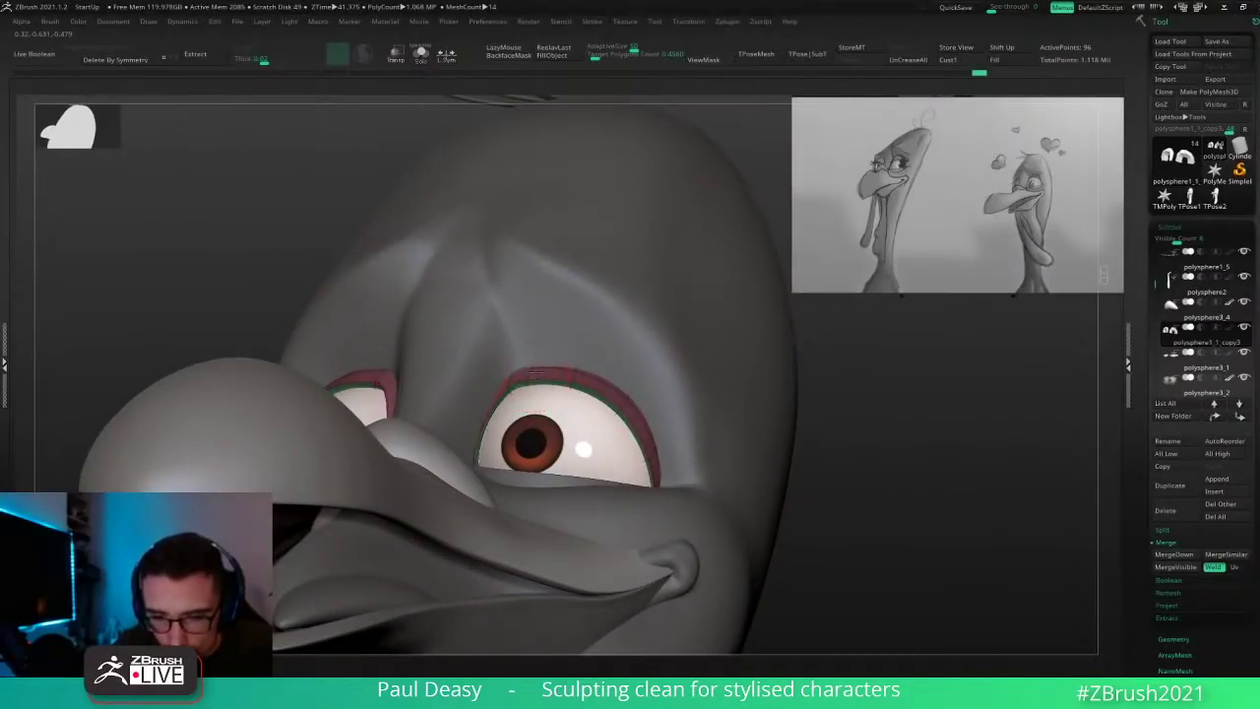
{"action": "key", "text": "space"}
{"action": "left_click_drag", "start_coordinate": [513, 395], "coordinate": [506, 404]}
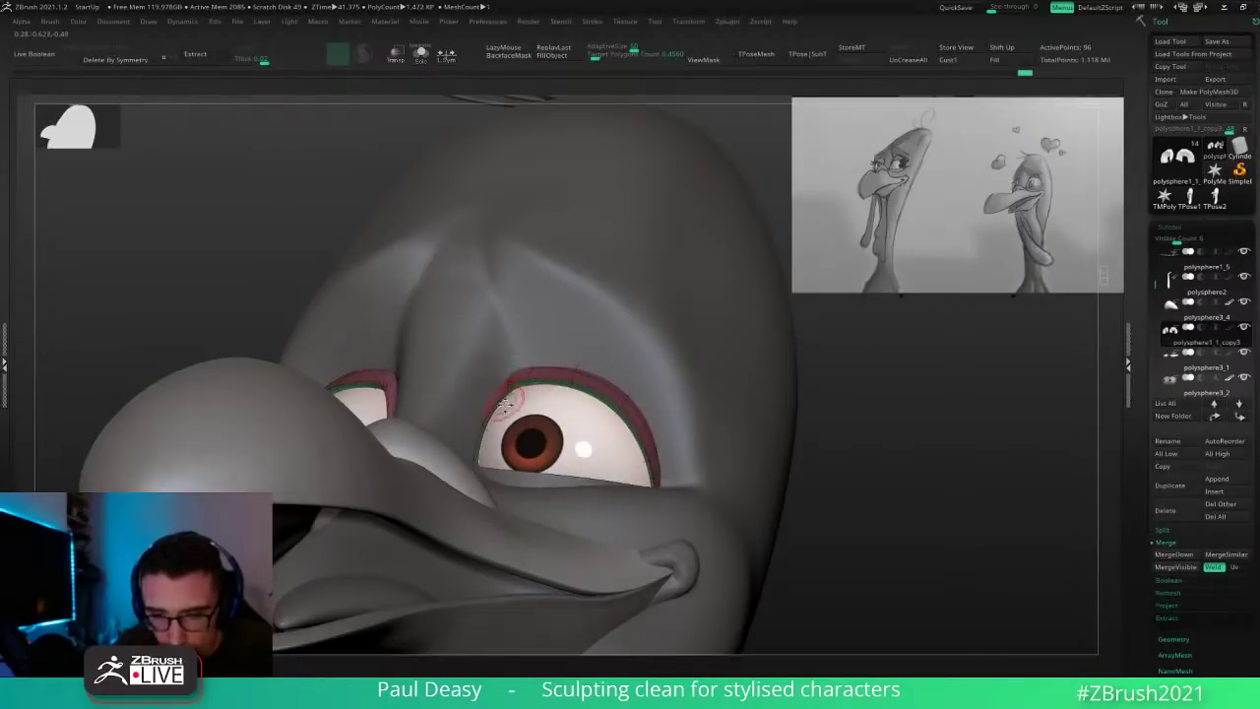
{"action": "key", "text": "space"}
Step: Select and isolate the lower eyelid subtool, then extrude all its polygons with ZModeler to thicken it
{"action": "left_click", "coordinate": [628, 418], "text": "alt"}
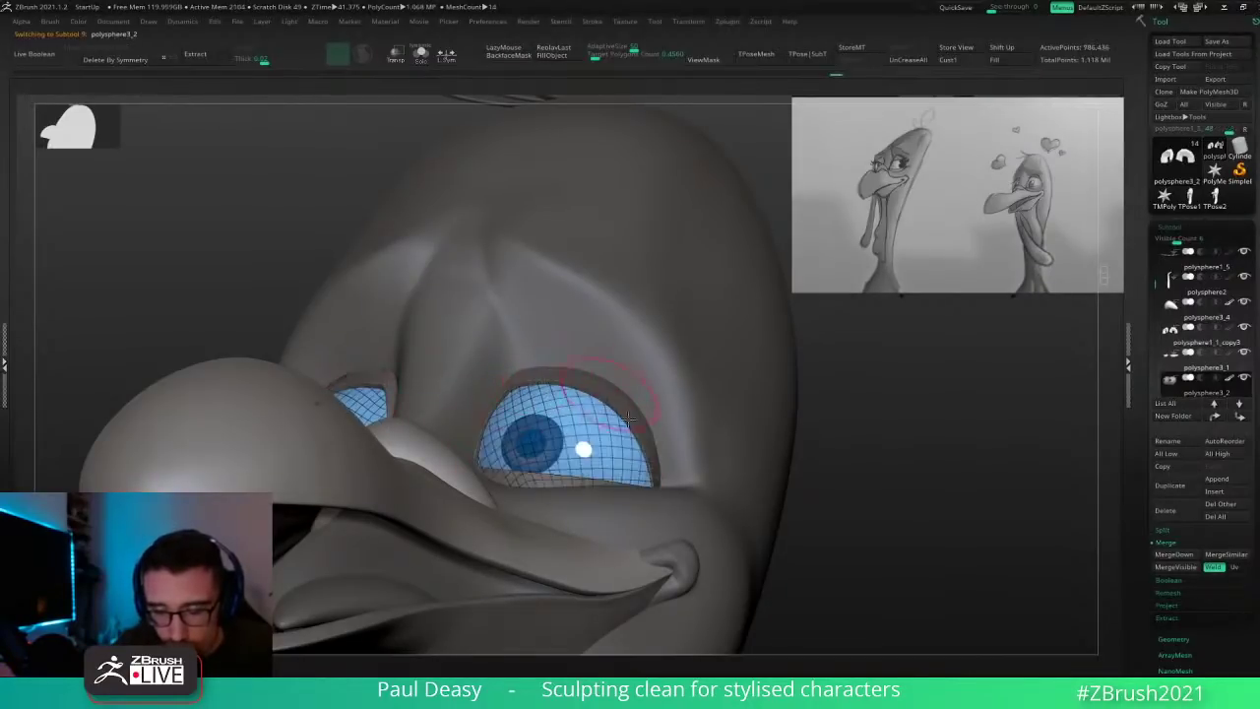
{"action": "key", "text": "alt+s"}
{"action": "right_click_drag", "start_coordinate": [553, 512], "coordinate": [748, 422]}
{"action": "right_click_drag", "start_coordinate": [610, 492], "coordinate": [578, 514]}
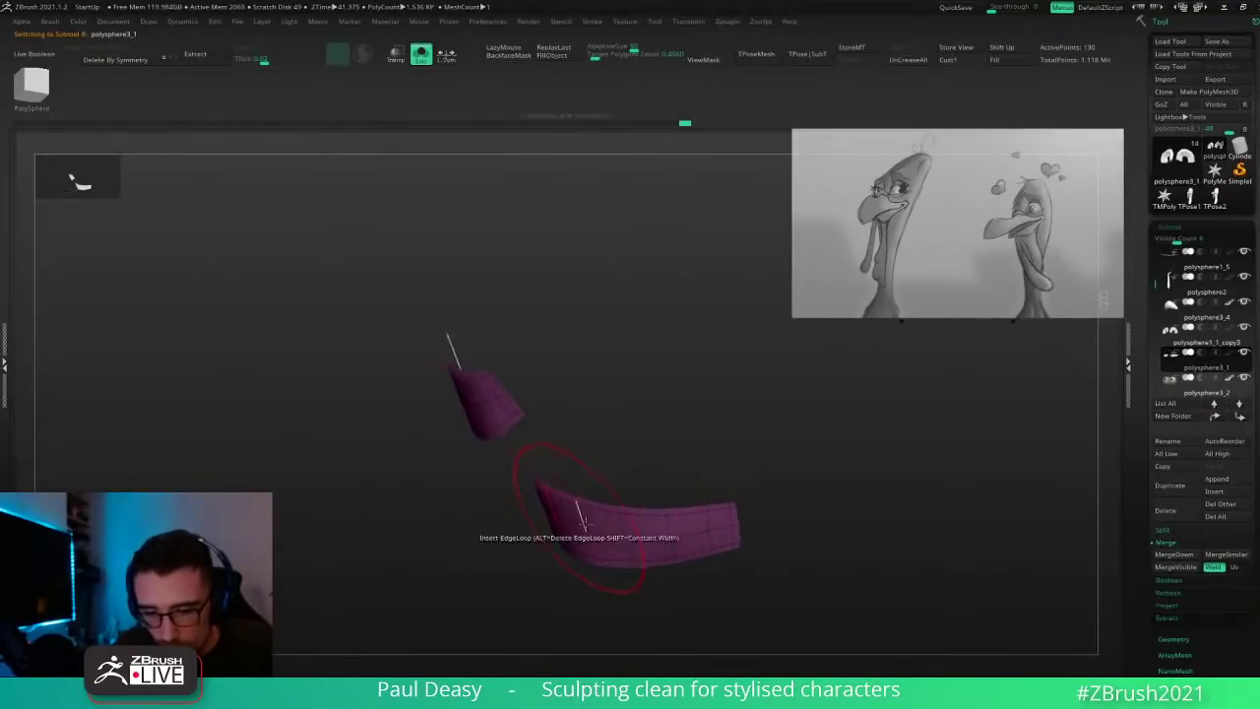
{"action": "left_click_drag", "start_coordinate": [596, 526], "coordinate": [708, 447]}
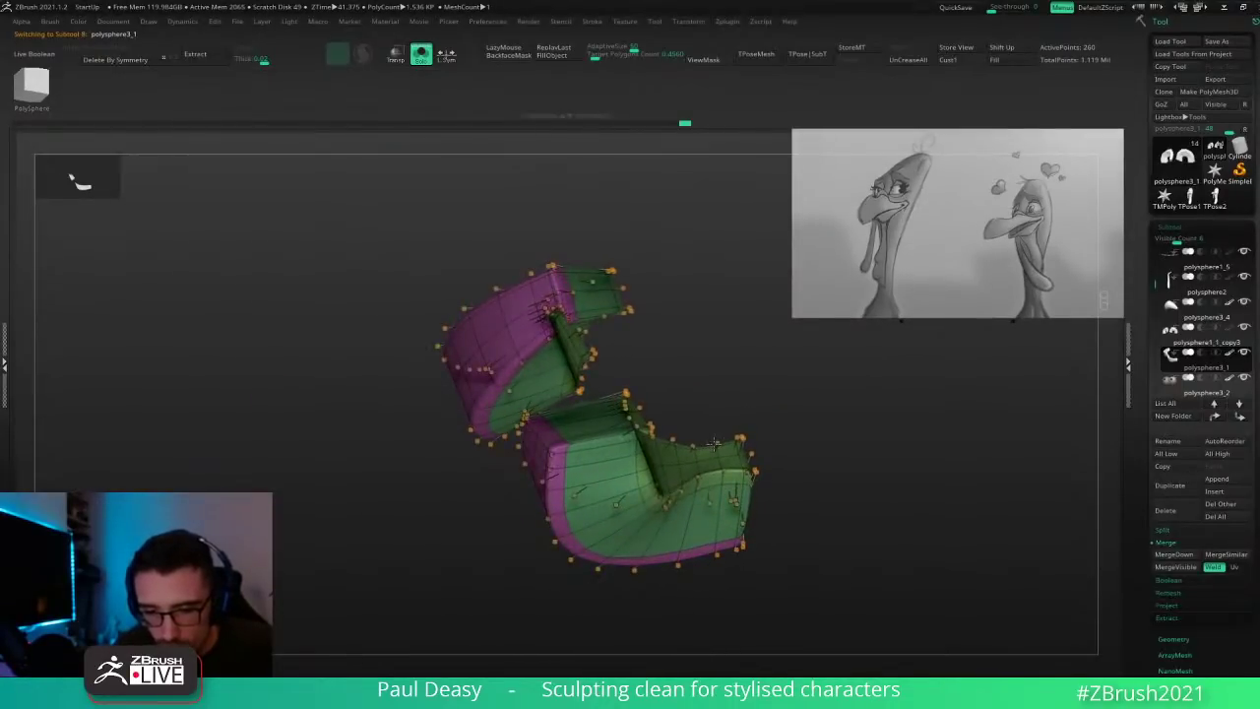
Step: Insert supporting edge loops in the thickened lower eyelids and show the whole head again
{"action": "mouse_move", "coordinate": [720, 661]}
{"action": "left_mouse_down"}
{"action": "mouse_move", "coordinate": [846, 553]}
{"action": "mouse_move", "coordinate": [819, 505]}
{"action": "left_mouse_up"}
{"action": "key", "text": "shift+d"}
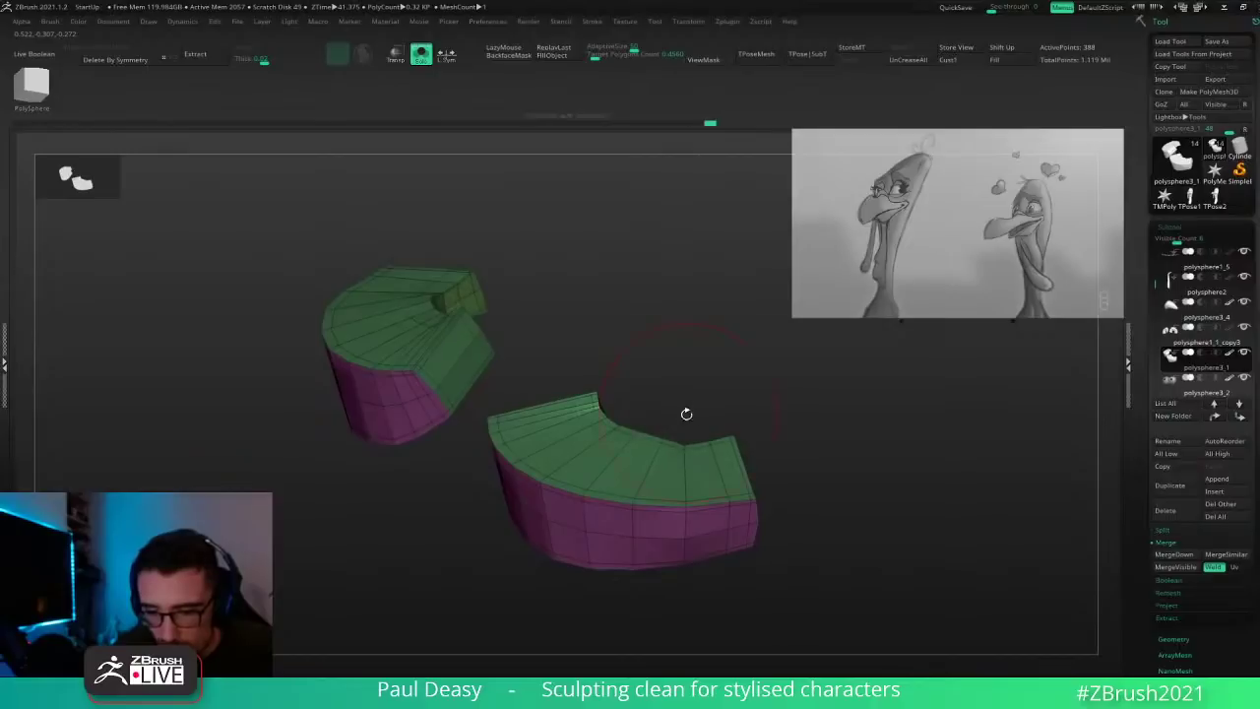
{"action": "left_click", "coordinate": [685, 475]}
{"action": "left_click_drag", "start_coordinate": [867, 545], "coordinate": [826, 507]}
{"action": "key", "text": "alt+s"}
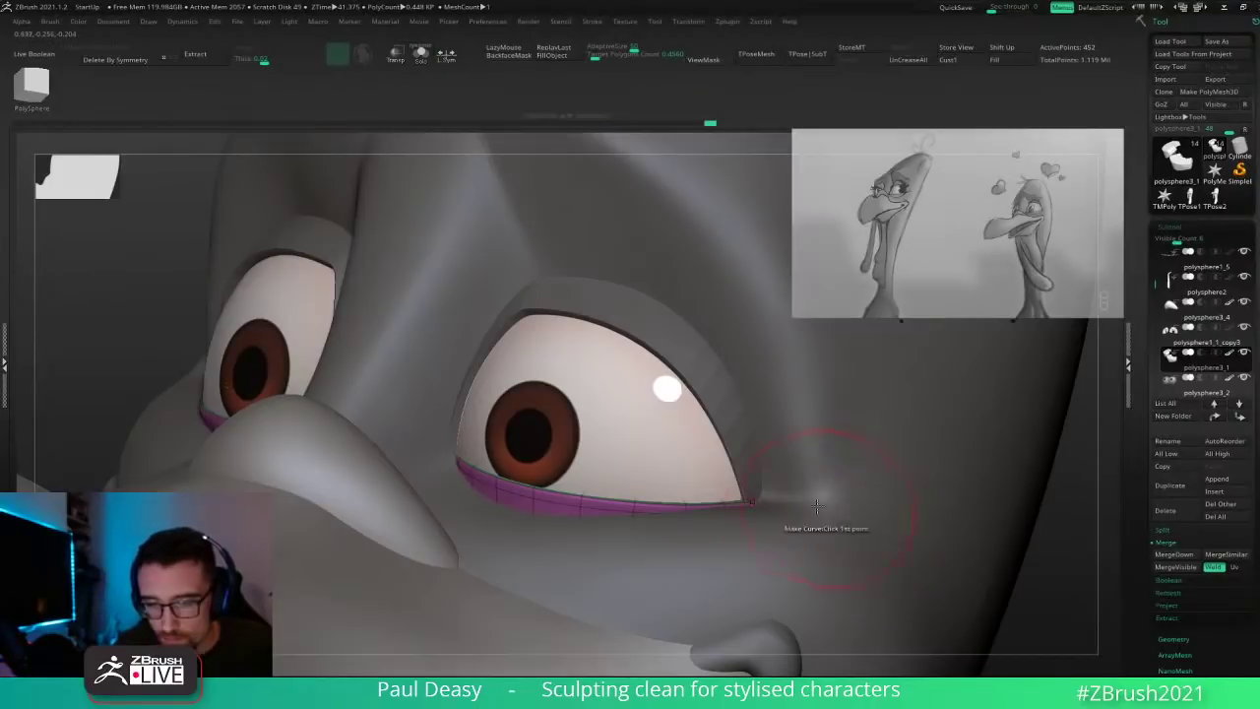
Step: Isolate the upper eyelids and insert ZModeler edge loops along the rim between their front and inner faces
{"action": "left_click", "coordinate": [686, 332], "text": "alt"}
{"action": "mouse_move", "coordinate": [697, 344]}
{"action": "right_mouse_down"}
{"action": "mouse_move", "coordinate": [711, 348]}
{"action": "mouse_move", "coordinate": [695, 353]}
{"action": "right_mouse_up"}
{"action": "left_click", "coordinate": [908, 63]}
{"action": "key", "text": "alt+s"}
{"action": "key", "text": "shift+d"}
{"action": "key", "text": "b"}
{"action": "key", "text": "z"}
{"action": "key", "text": "m"}
{"action": "left_click_drag", "start_coordinate": [670, 394], "coordinate": [714, 347]}
{"action": "left_click", "coordinate": [668, 402]}
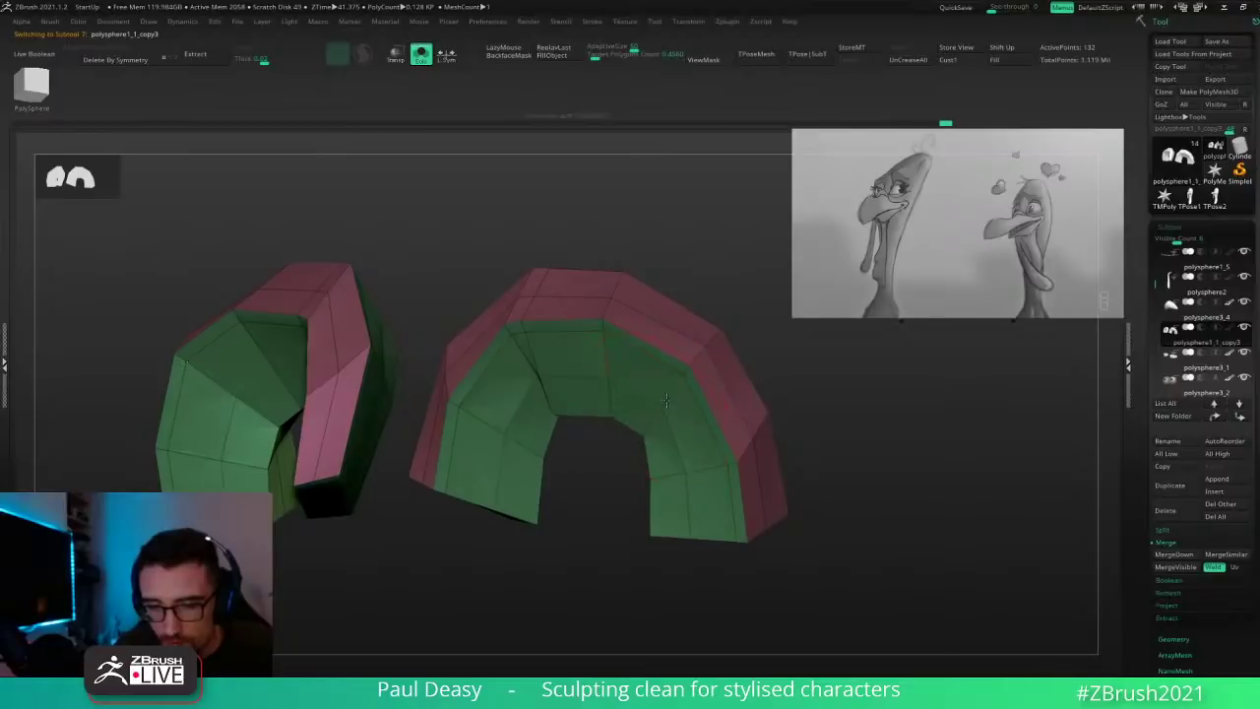
Step: Insert further edge loops along the upper eyelids' front and inner surfaces
{"action": "right_click_drag", "start_coordinate": [673, 391], "coordinate": [737, 330]}
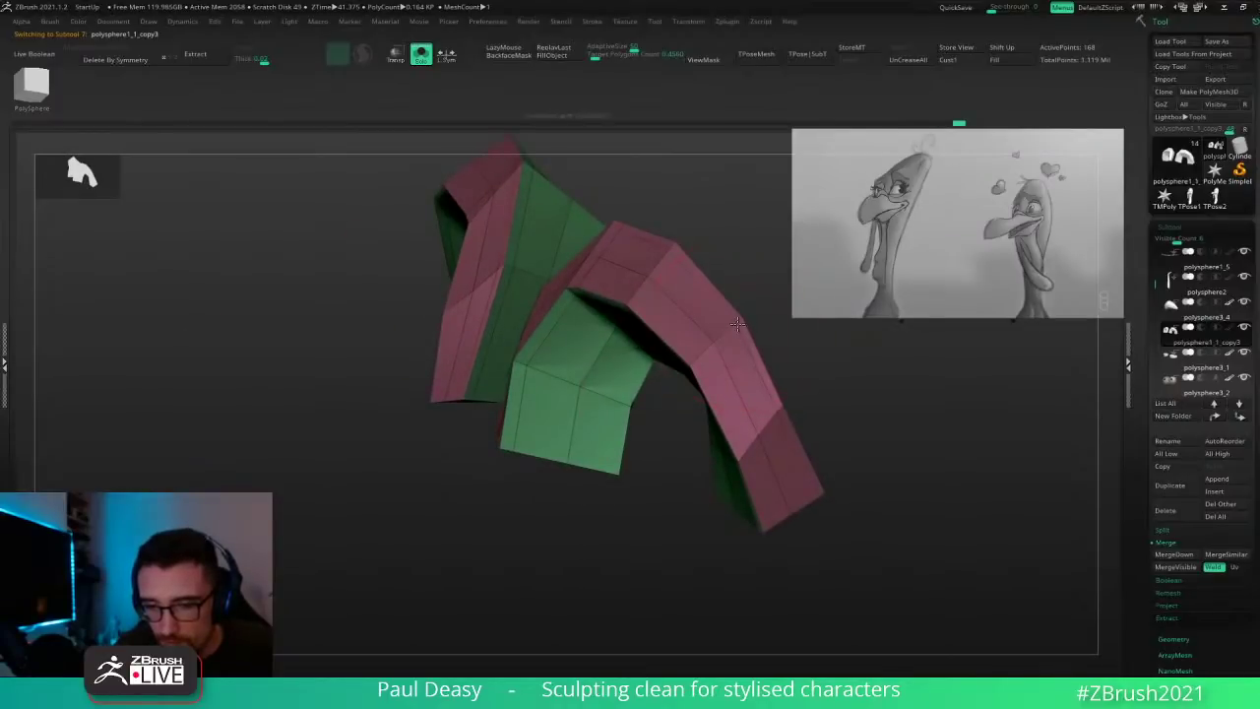
{"action": "left_click_drag", "start_coordinate": [790, 344], "coordinate": [728, 359]}
{"action": "left_click", "coordinate": [770, 332]}
{"action": "left_click_drag", "start_coordinate": [621, 565], "coordinate": [719, 547]}
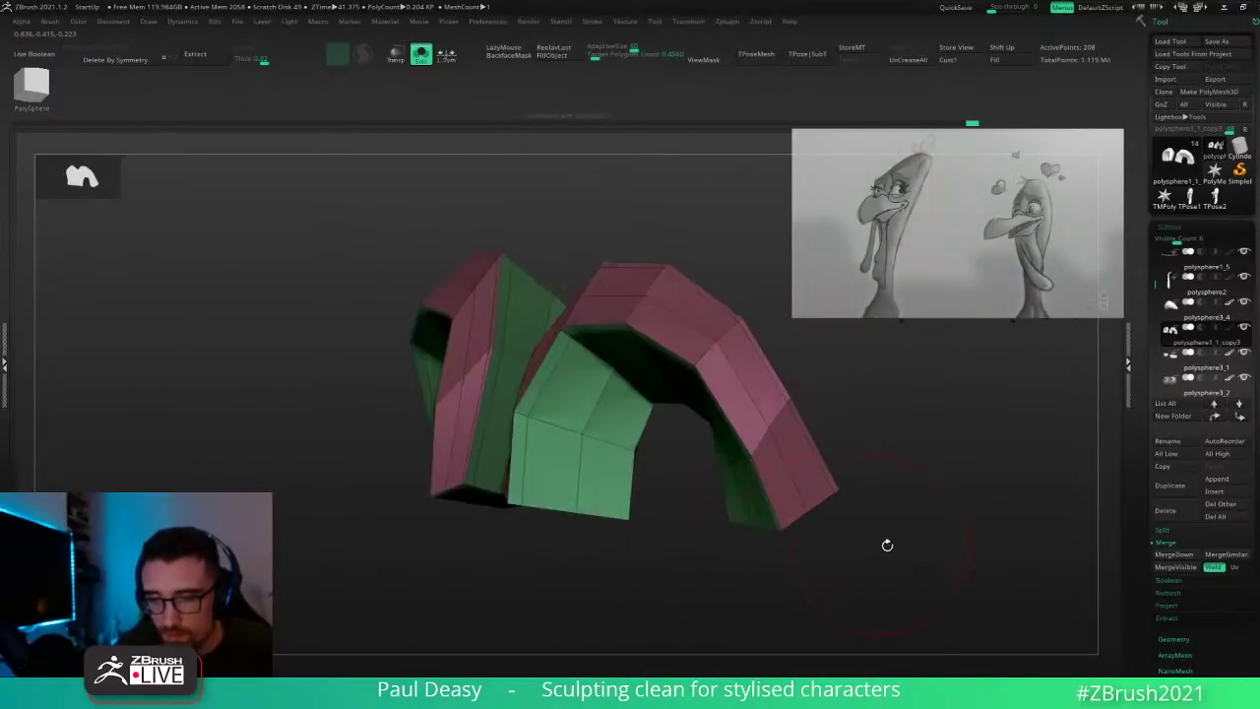
Step: Preview the upper eyelids smoothed on the whole head with the polyframe hidden and activate the Move brush
{"action": "left_click_drag", "start_coordinate": [888, 544], "coordinate": [861, 506], "text": "alt"}
{"action": "key", "text": "d"}
{"action": "key", "text": "shift+f"}
{"action": "key", "text": "alt+s"}
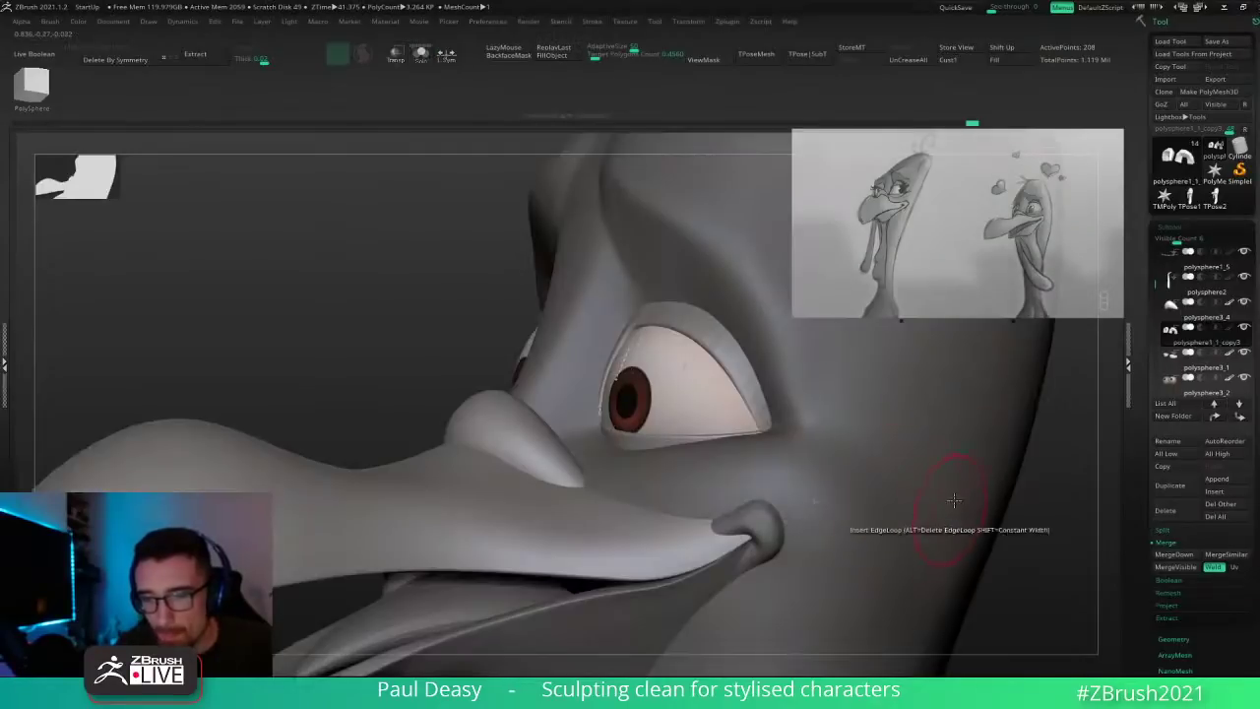
{"action": "left_click_drag", "start_coordinate": [995, 540], "coordinate": [943, 475]}
{"action": "key", "text": "b"}
{"action": "key", "text": "m"}
{"action": "key", "text": "v"}
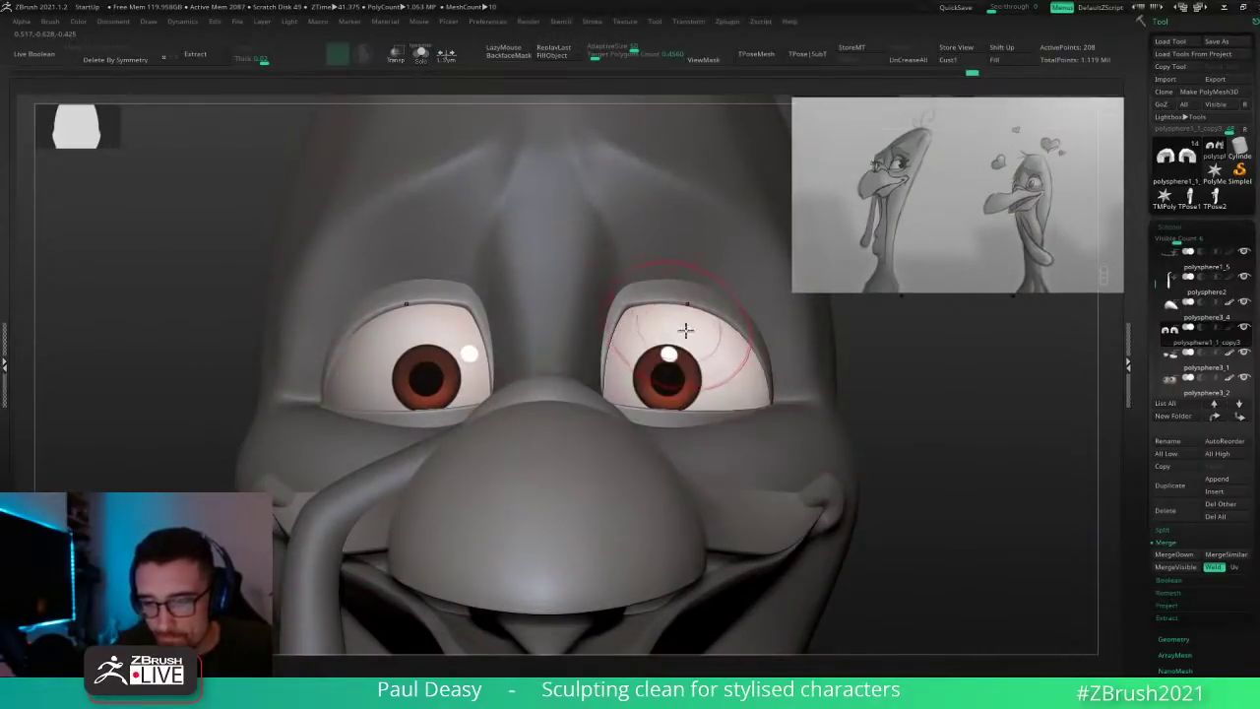
Step: Isolate the upper eyelids again, insert edge loops near their inner and outer ends, and restore the smoothed full view
{"action": "key", "text": "alt+s"}
{"action": "key", "text": "shift+f"}
{"action": "key", "text": "shift+d"}
{"action": "key", "text": "b"}
{"action": "key", "text": "z"}
{"action": "key", "text": "m"}
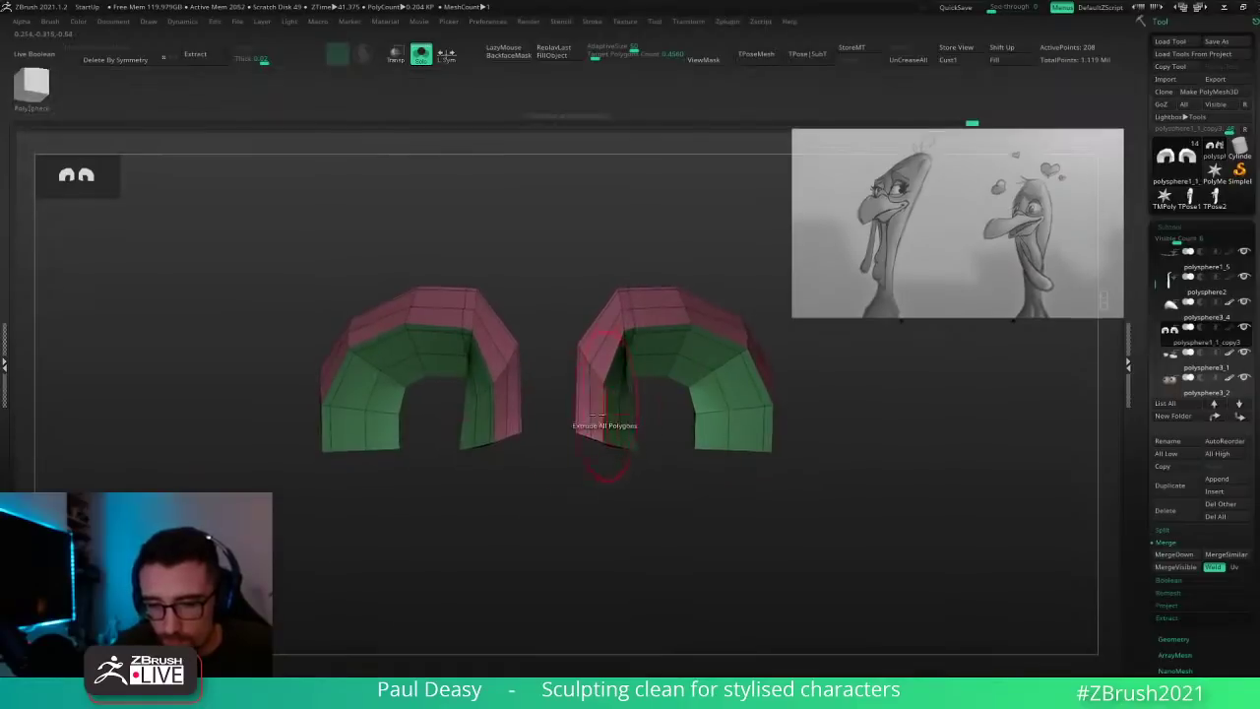
{"action": "left_click", "coordinate": [604, 409]}
{"action": "left_click_drag", "start_coordinate": [837, 424], "coordinate": [761, 397]}
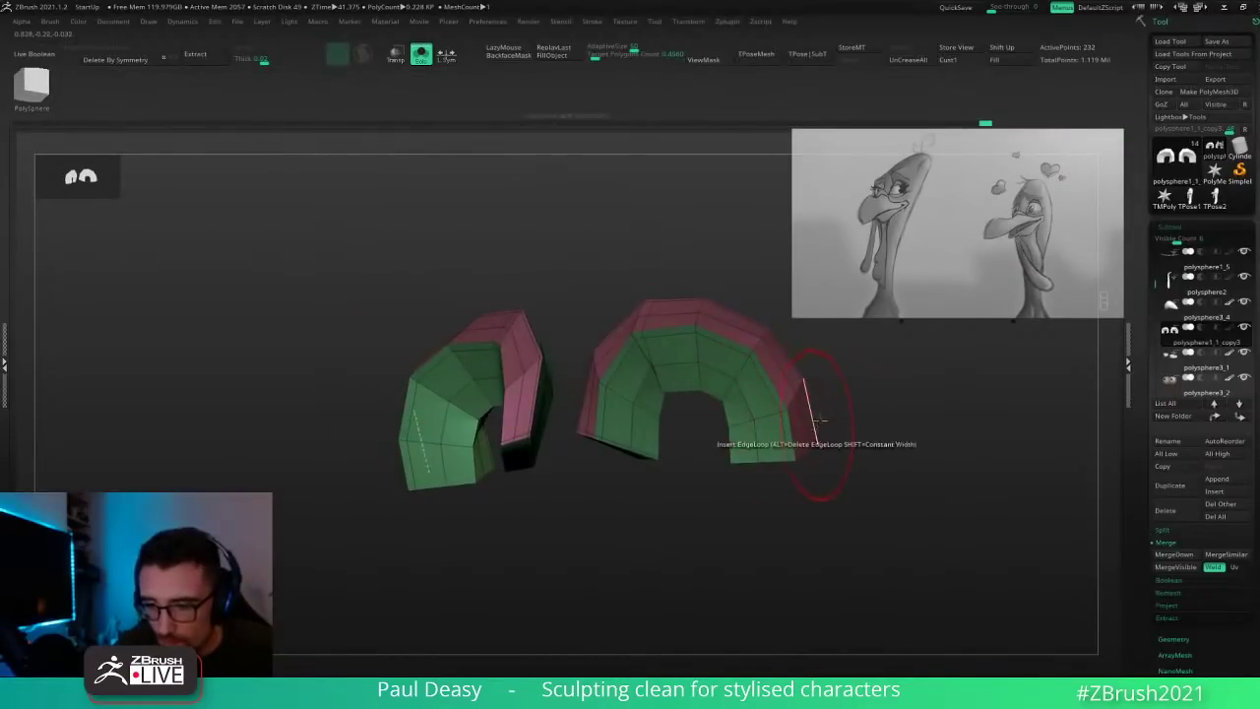
{"action": "mouse_move", "coordinate": [845, 431]}
{"action": "left_mouse_down"}
{"action": "mouse_move", "coordinate": [777, 407]}
{"action": "mouse_move", "coordinate": [862, 437]}
{"action": "left_mouse_up"}
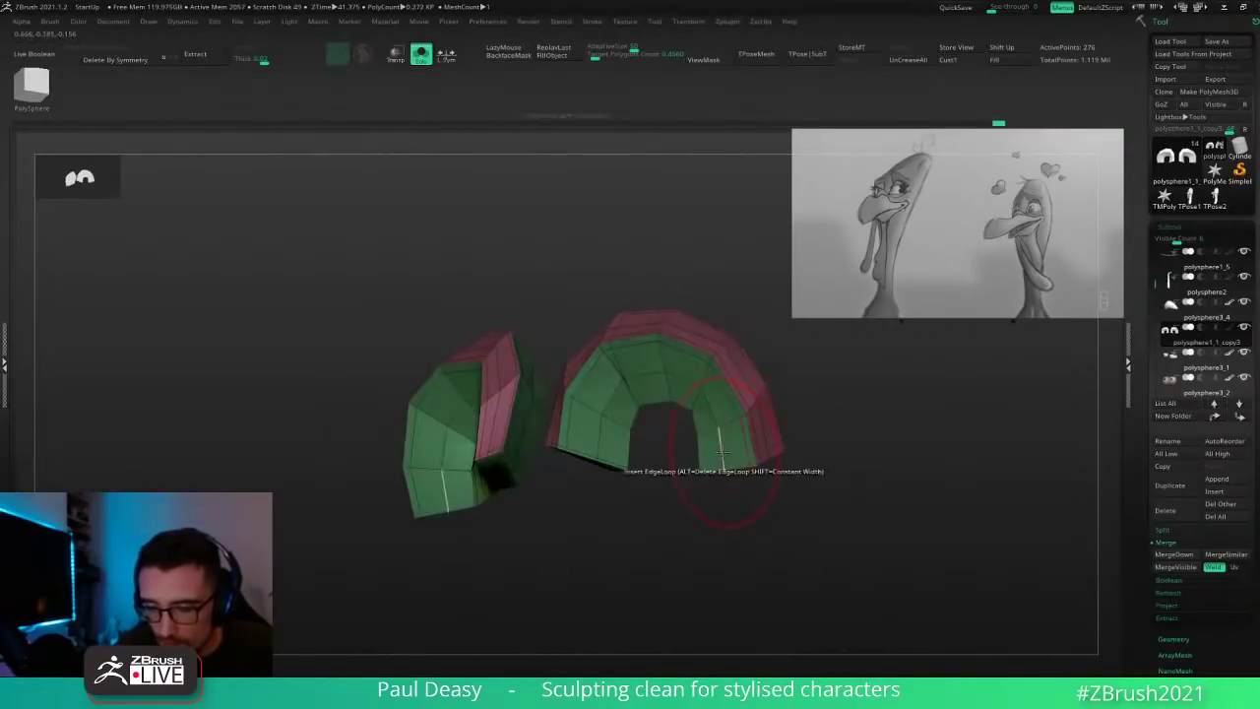
{"action": "left_click", "coordinate": [727, 456]}
{"action": "key", "text": "d"}
{"action": "key", "text": "ctrl+shift+s"}
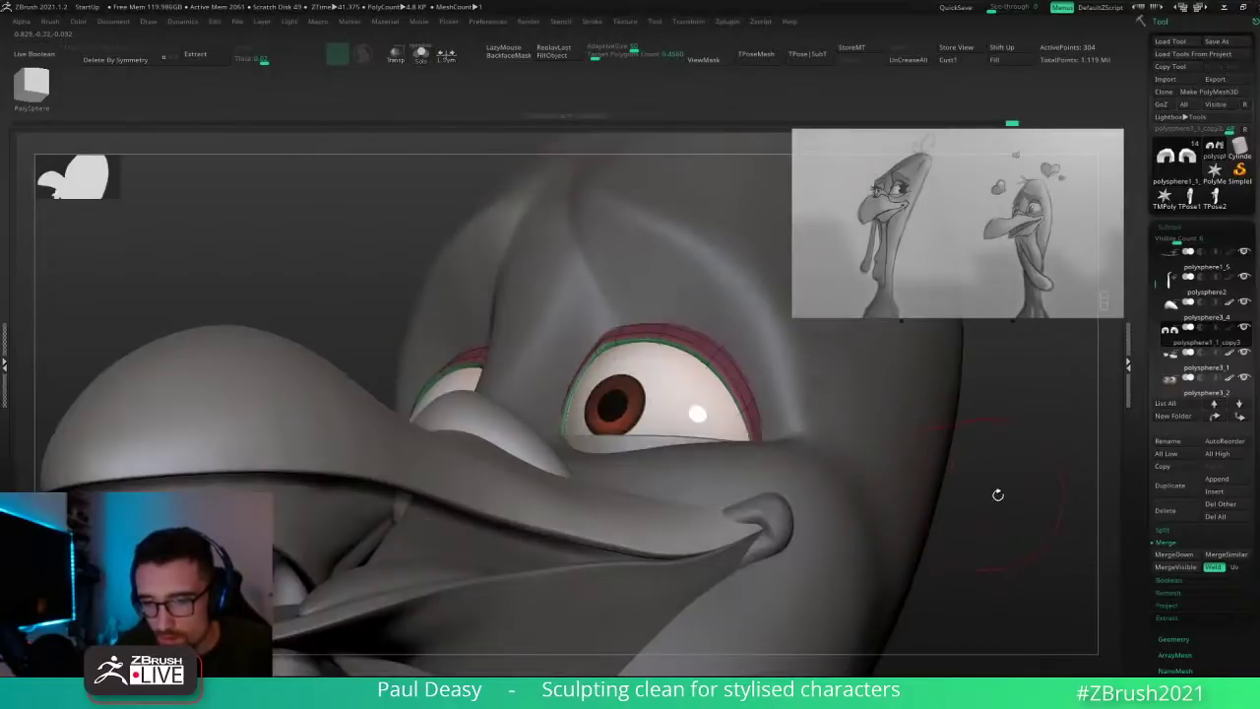
Step: Activate the Move brush and select the lower eyelid subtool, checking it in and out of solo view
{"action": "left_click_drag", "start_coordinate": [995, 495], "coordinate": [901, 441]}
{"action": "key", "text": "b"}
{"action": "key", "text": "m"}
{"action": "key", "text": "v"}
{"action": "left_click", "coordinate": [677, 439], "text": "alt"}
{"action": "right_click_drag", "start_coordinate": [680, 443], "coordinate": [687, 479]}
{"action": "key", "text": "ctrl+shift+s"}
{"action": "key", "text": "ctrl+shift+s"}
Step: Resize the Move brush and raise the lower eyelids' outer corners towards the upper eyelids
{"action": "key", "text": "space"}
{"action": "left_click_drag", "start_coordinate": [771, 442], "coordinate": [830, 414]}
{"action": "key", "text": "space"}
{"action": "right_click_drag", "start_coordinate": [830, 414], "coordinate": [807, 420], "text": "shift"}
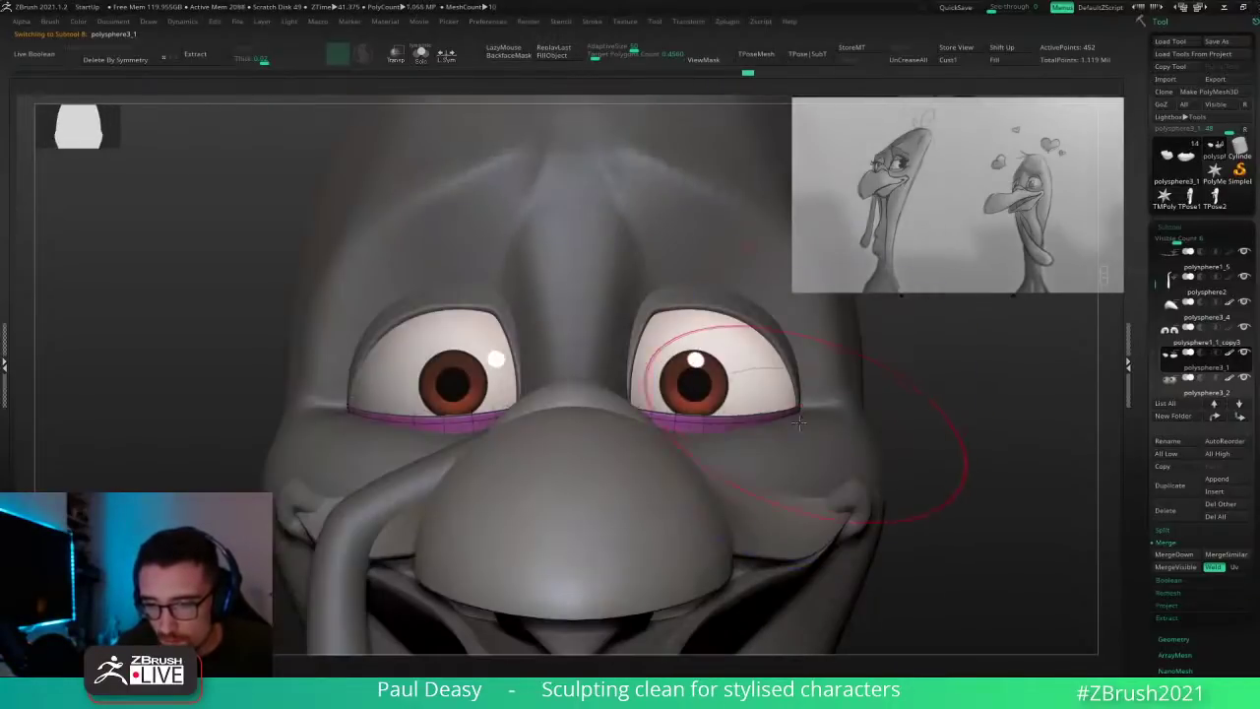
{"action": "key", "text": "space"}
{"action": "mouse_move", "coordinate": [797, 420]}
{"action": "left_mouse_down"}
{"action": "mouse_move", "coordinate": [772, 421]}
{"action": "mouse_move", "coordinate": [776, 406]}
{"action": "left_mouse_up"}
{"action": "right_click_drag", "start_coordinate": [832, 430], "coordinate": [801, 419]}
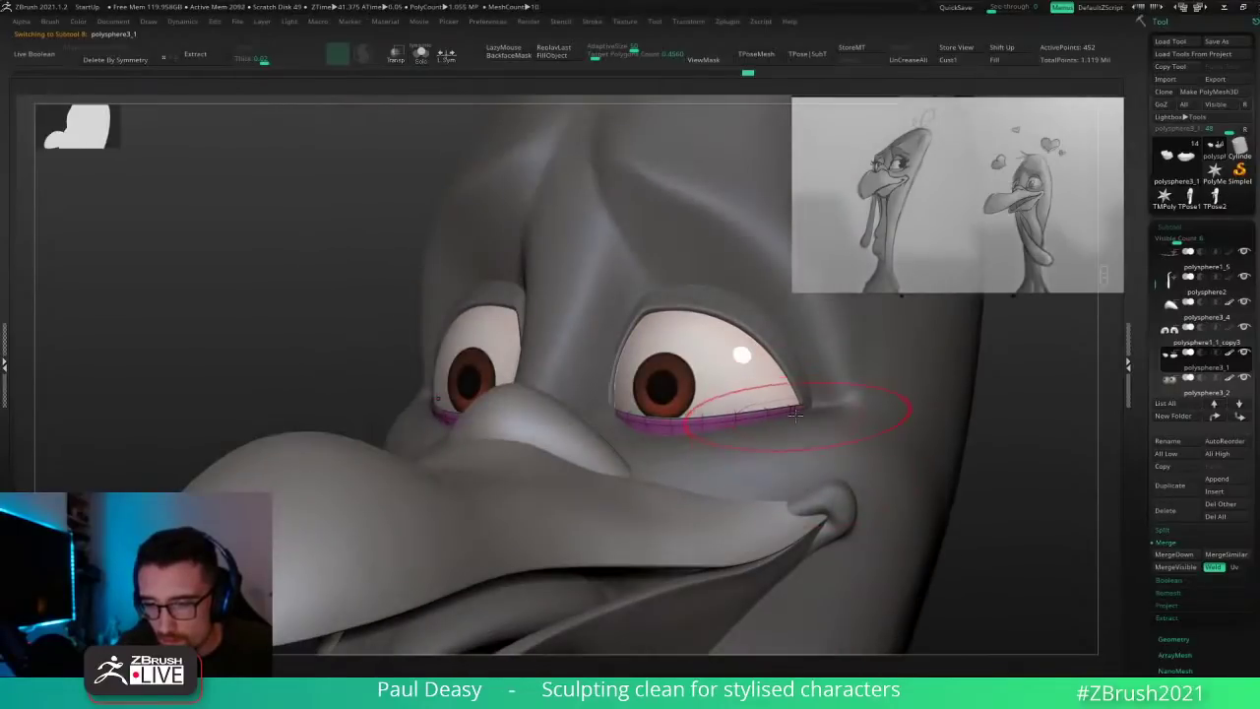
{"action": "left_click_drag", "start_coordinate": [801, 420], "coordinate": [819, 419]}
Step: Select the upper eyelids and adjust their outer corners over the lower eyelids with the Move brush
{"action": "left_click", "coordinate": [801, 392], "text": "alt"}
{"action": "mouse_move", "coordinate": [821, 422]}
{"action": "right_mouse_down"}
{"action": "mouse_move", "coordinate": [799, 402]}
{"action": "mouse_move", "coordinate": [836, 405]}
{"action": "right_mouse_up"}
{"action": "key", "text": "shift+d"}
{"action": "left_click_drag", "start_coordinate": [835, 404], "coordinate": [825, 405]}
{"action": "key", "text": "d"}
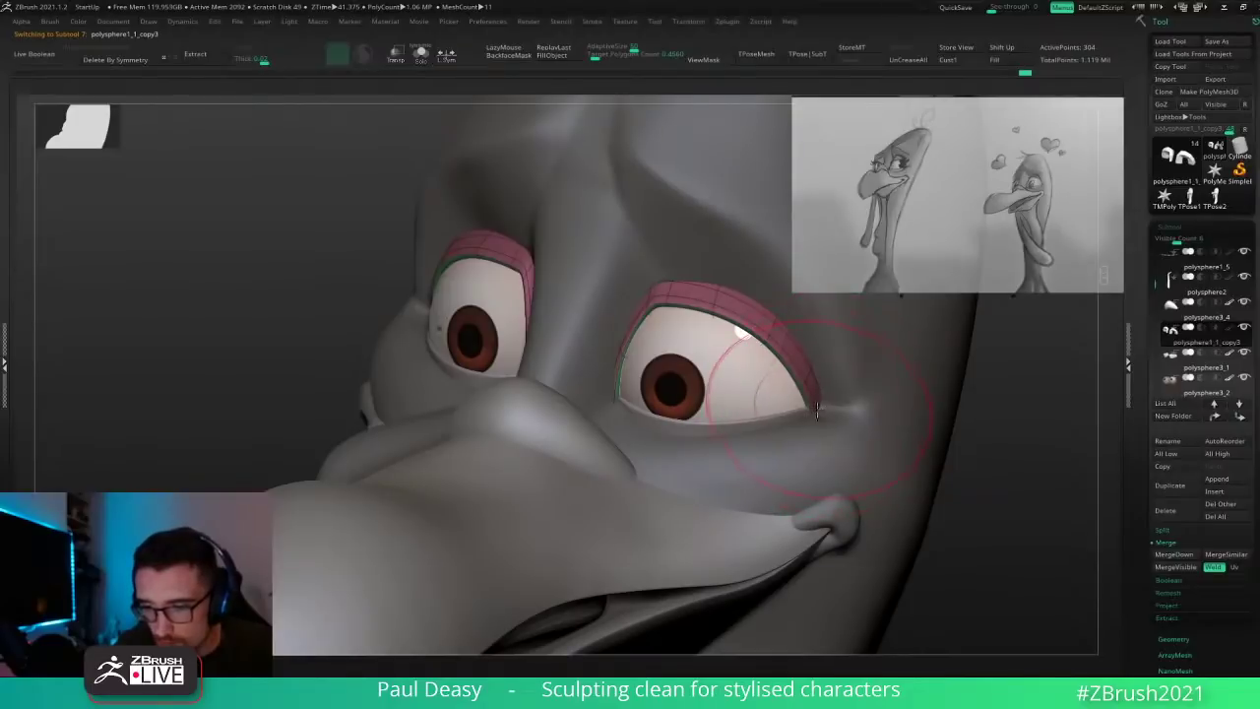
Step: Select the lower eyelids and refine their curve beneath the eyeballs with the Move brush
{"action": "left_click", "coordinate": [819, 408], "text": "alt"}
{"action": "mouse_move", "coordinate": [817, 406]}
{"action": "right_mouse_down"}
{"action": "mouse_move", "coordinate": [877, 386]}
{"action": "mouse_move", "coordinate": [821, 418]}
{"action": "right_mouse_up"}
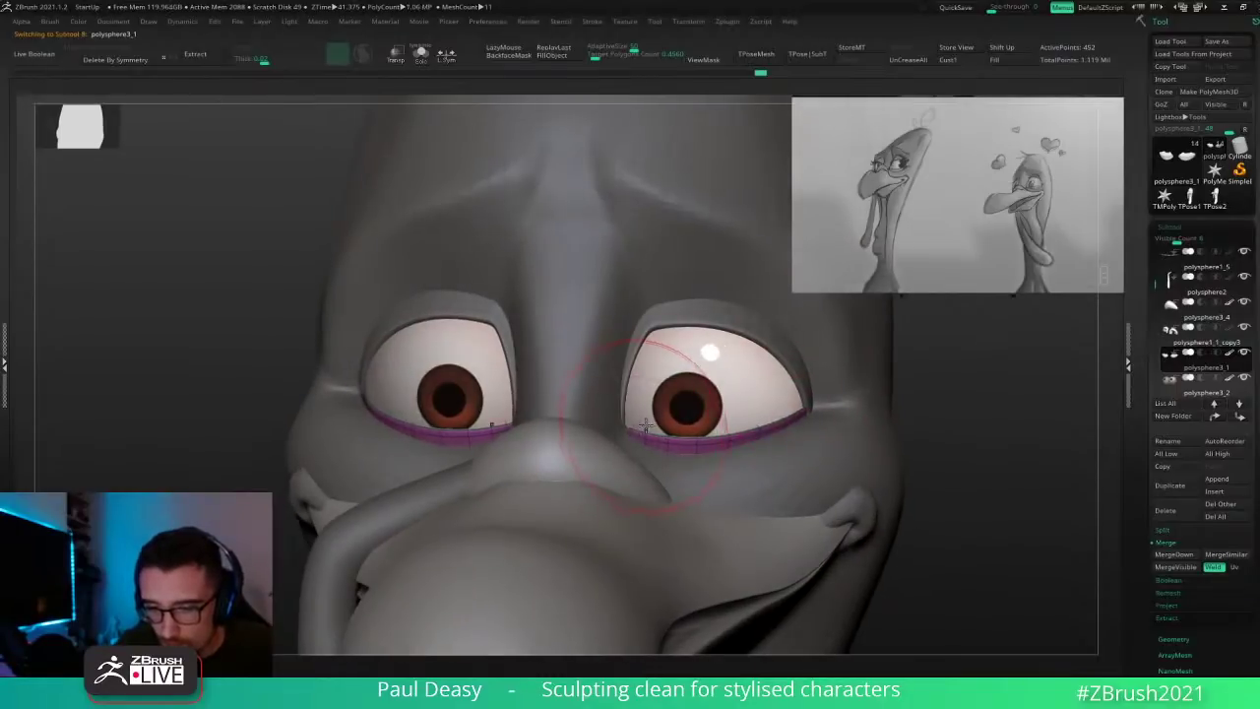
{"action": "mouse_move", "coordinate": [973, 412]}
{"action": "right_mouse_down", "text": "shift"}
{"action": "mouse_move", "coordinate": [881, 437]}
{"action": "mouse_move", "coordinate": [842, 401]}
{"action": "right_mouse_up", "text": "shift"}
{"action": "right_click", "coordinate": [842, 391]}
Step: Select the head at a lower subdivision level with polyframe hidden and adjust its outline beside the eyes with the Move brush
{"action": "left_click", "coordinate": [630, 321], "text": "alt"}
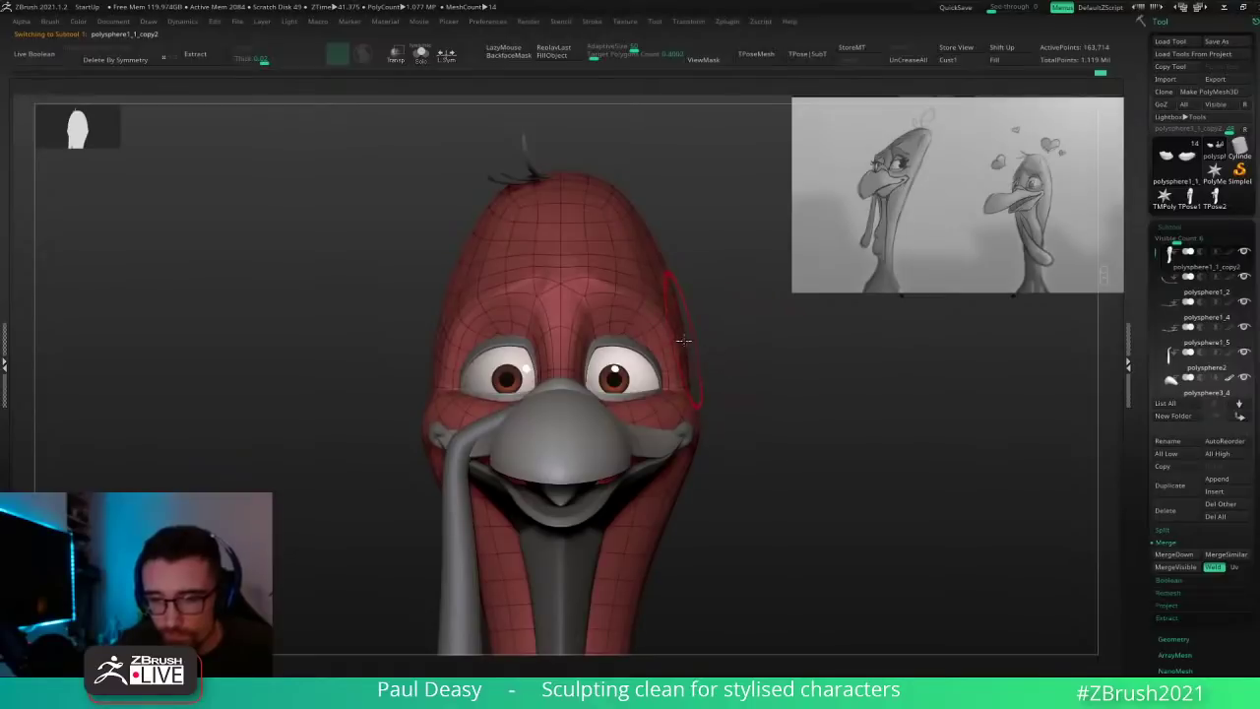
{"action": "key", "text": "shift+f"}
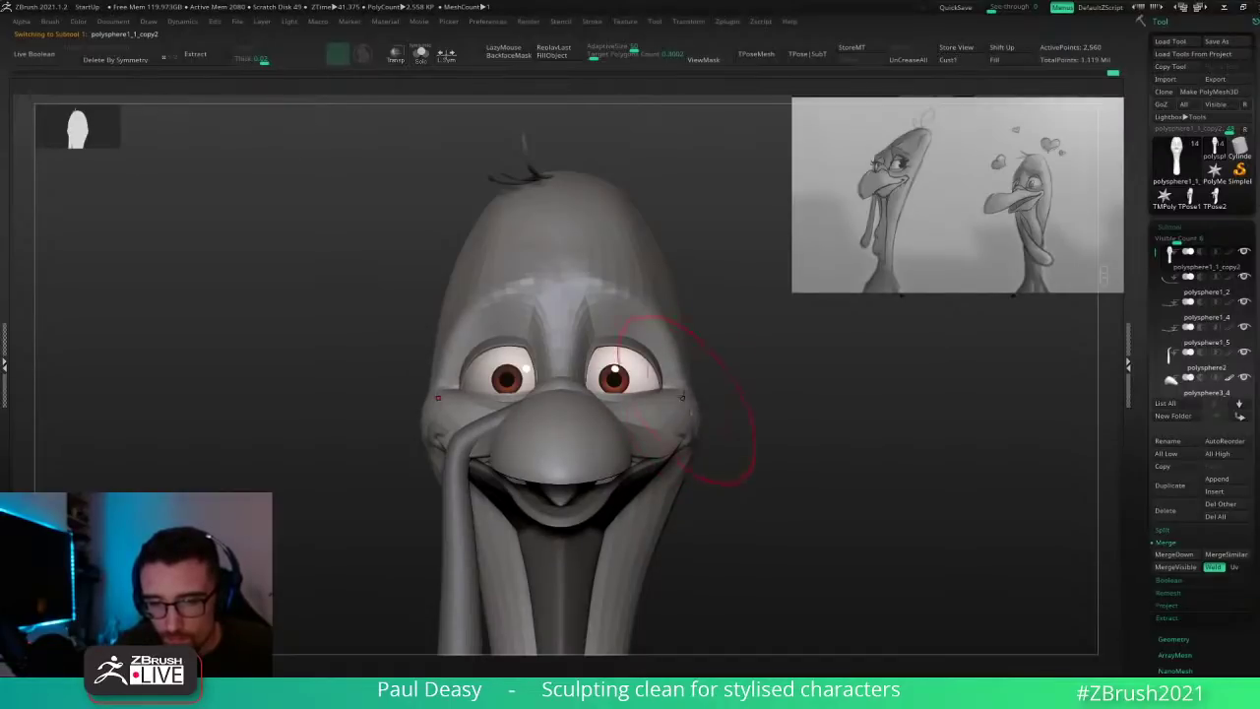
{"action": "right_click", "coordinate": [683, 336]}
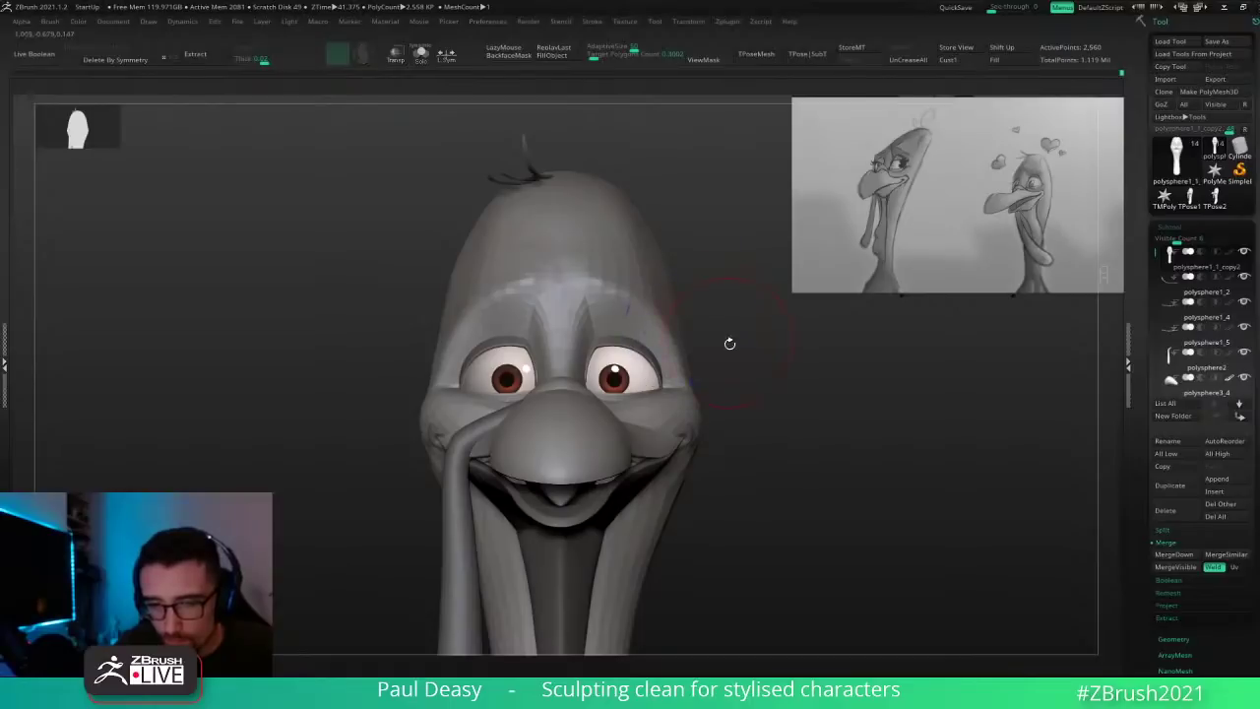
{"action": "left_click_drag", "start_coordinate": [730, 344], "coordinate": [520, 354]}
{"action": "key", "text": "space"}
{"action": "key", "text": "space"}
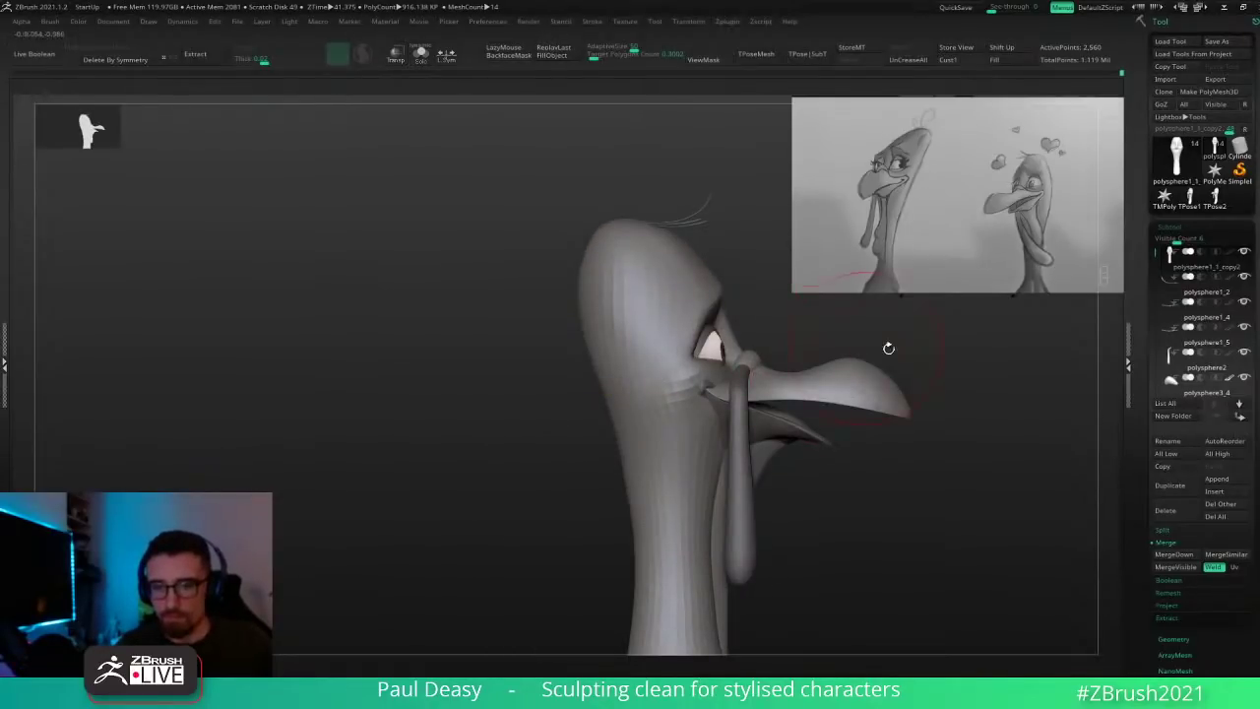
Step: Reshape the back and sides of the bird's head with the Move brush, working from behind and in side view
{"action": "left_click_drag", "start_coordinate": [889, 348], "coordinate": [756, 346]}
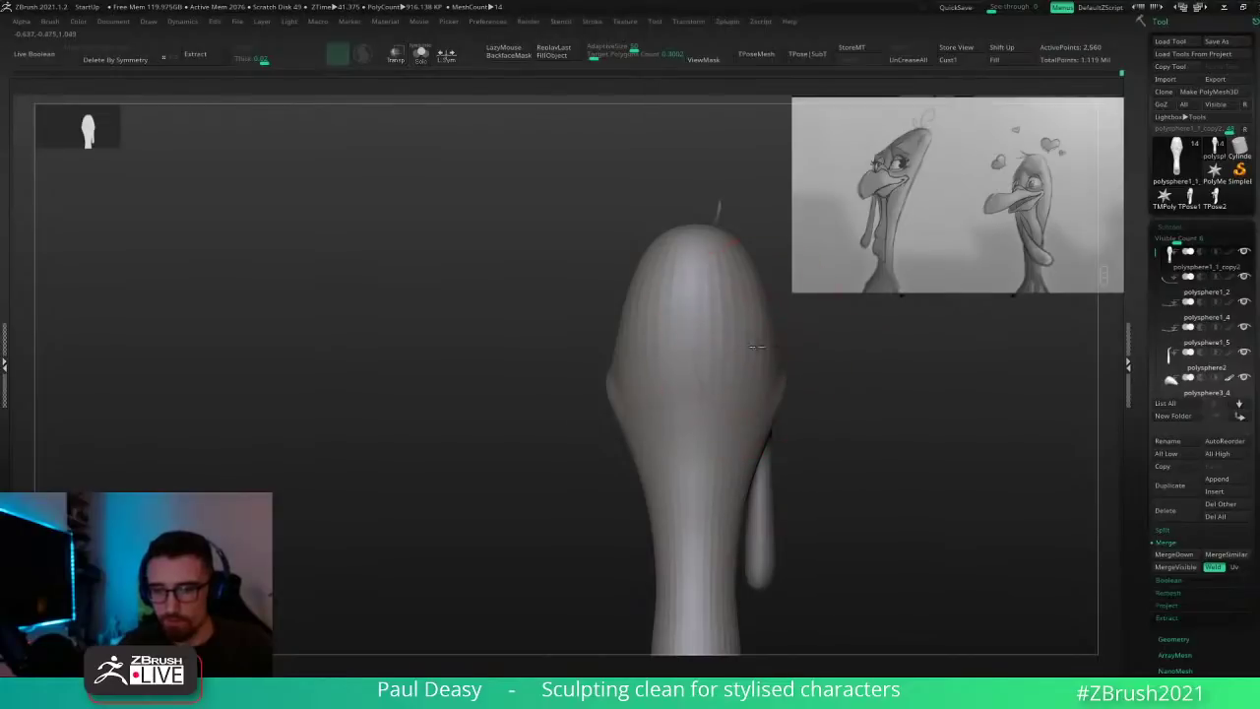
{"action": "mouse_move", "coordinate": [754, 402]}
{"action": "left_mouse_down"}
{"action": "mouse_move", "coordinate": [733, 471]}
{"action": "mouse_move", "coordinate": [744, 337]}
{"action": "left_mouse_up"}
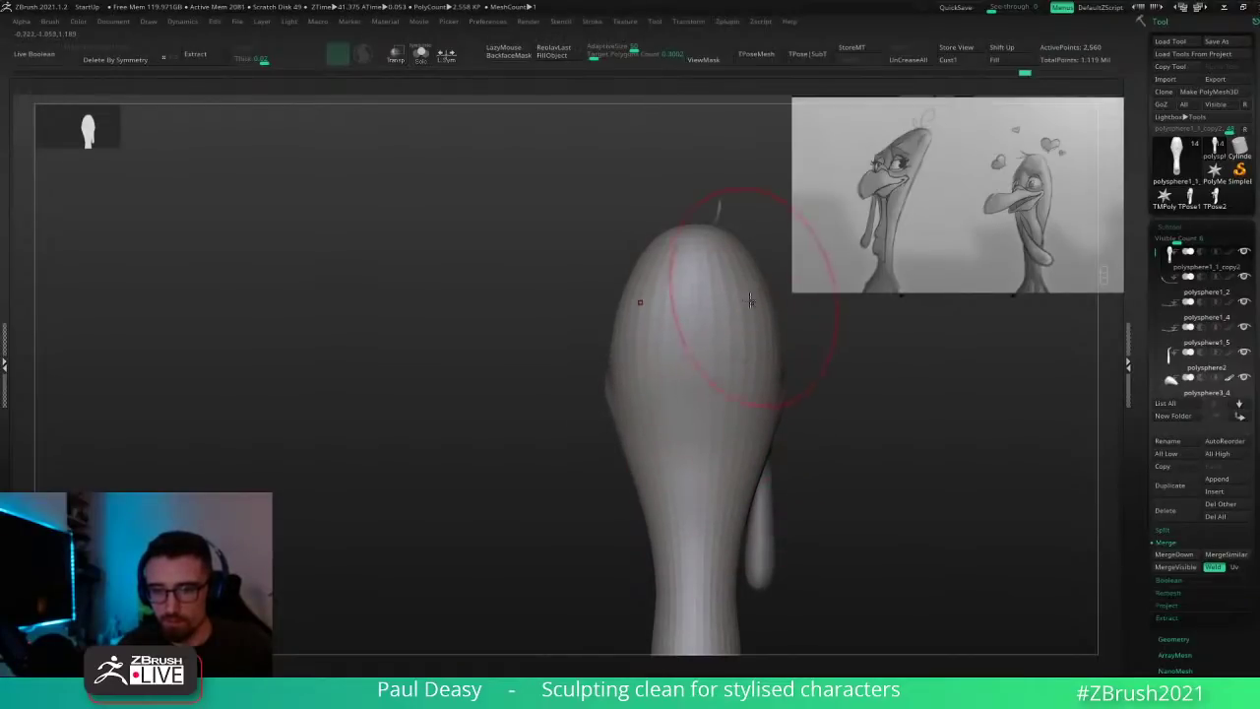
{"action": "mouse_move", "coordinate": [844, 464]}
{"action": "left_mouse_down"}
{"action": "mouse_move", "coordinate": [917, 470]}
{"action": "mouse_move", "coordinate": [872, 475]}
{"action": "mouse_move", "coordinate": [845, 462]}
{"action": "left_mouse_up"}
{"action": "key", "text": "space"}
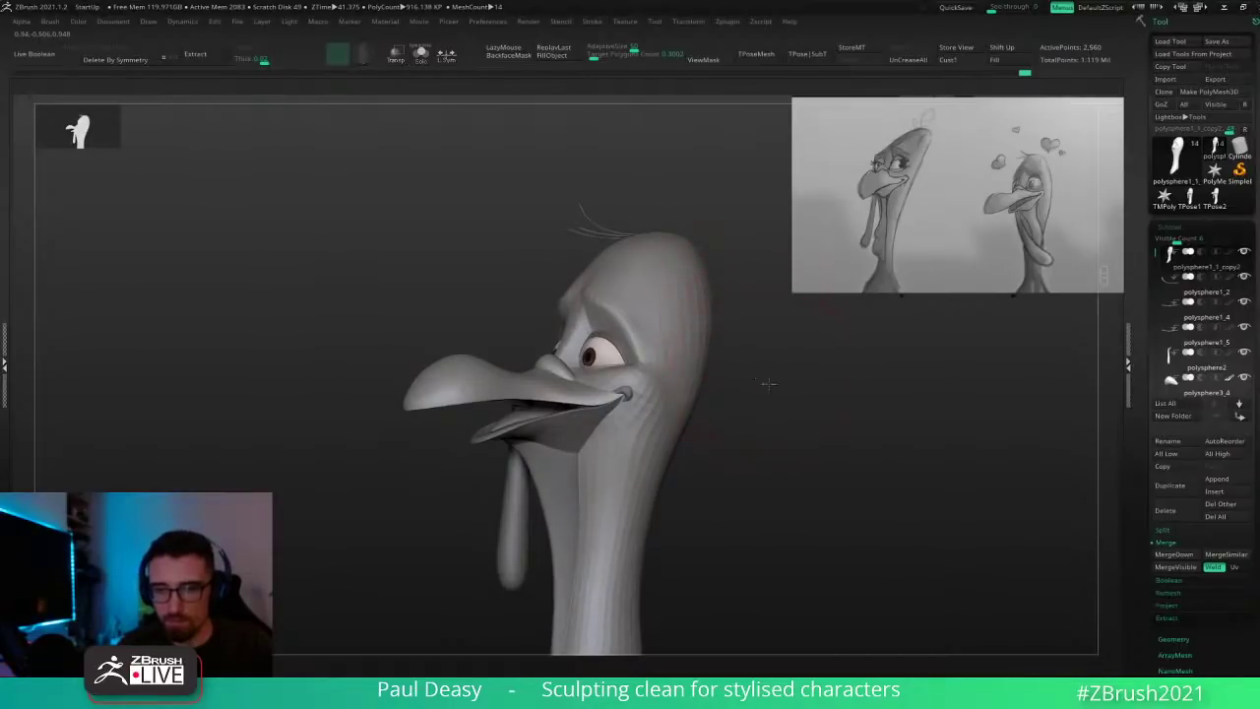
{"action": "left_click_drag", "start_coordinate": [769, 384], "coordinate": [663, 339]}
{"action": "key", "text": "space"}
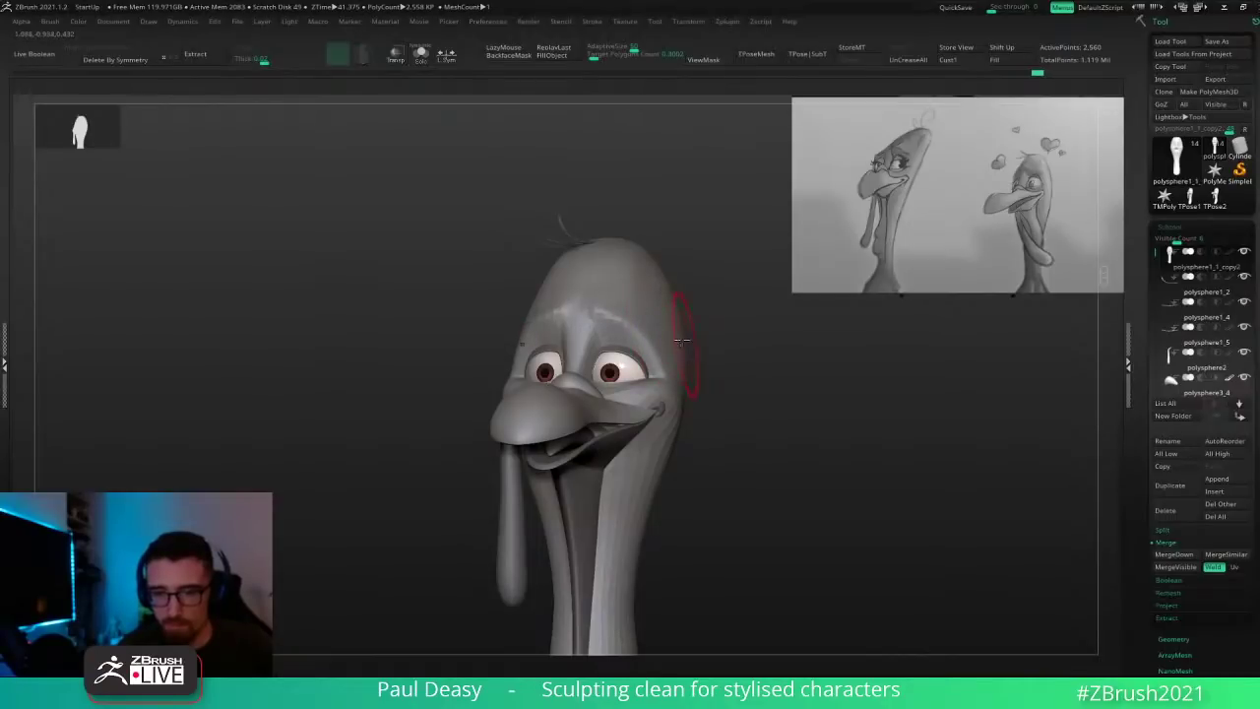
Step: Drop the head to its lowest subdivision level, pull the back of the skull outward, and return to a high subdivision level
{"action": "key", "text": "b"}
{"action": "key", "text": "c"}
{"action": "key", "text": "b"}
{"action": "left_click_drag", "start_coordinate": [773, 395], "coordinate": [730, 382], "text": "alt"}
{"action": "mouse_move", "coordinate": [776, 386]}
{"action": "left_mouse_down"}
{"action": "mouse_move", "coordinate": [748, 381]}
{"action": "mouse_move", "coordinate": [779, 380]}
{"action": "mouse_move", "coordinate": [745, 403]}
{"action": "mouse_move", "coordinate": [759, 394]}
{"action": "mouse_move", "coordinate": [687, 376]}
{"action": "mouse_move", "coordinate": [726, 390]}
{"action": "mouse_move", "coordinate": [719, 399]}
{"action": "mouse_move", "coordinate": [687, 372]}
{"action": "left_mouse_up"}
{"action": "key", "text": "space"}
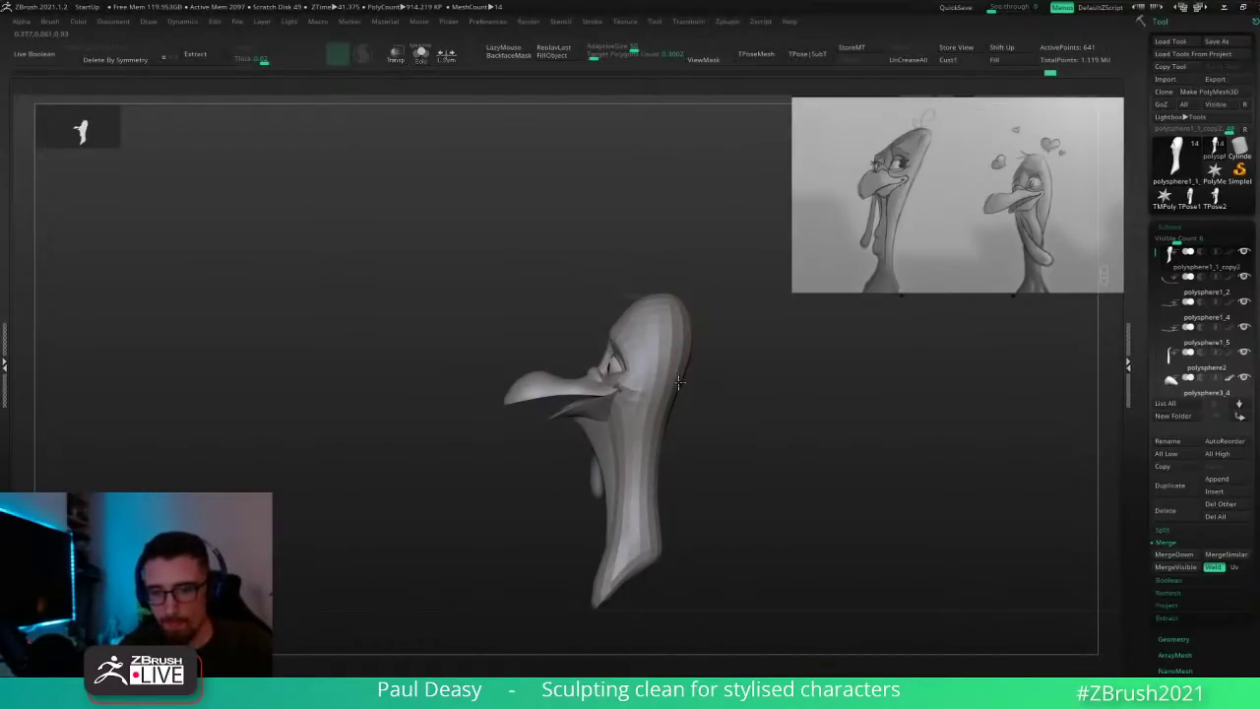
{"action": "key", "text": "space"}
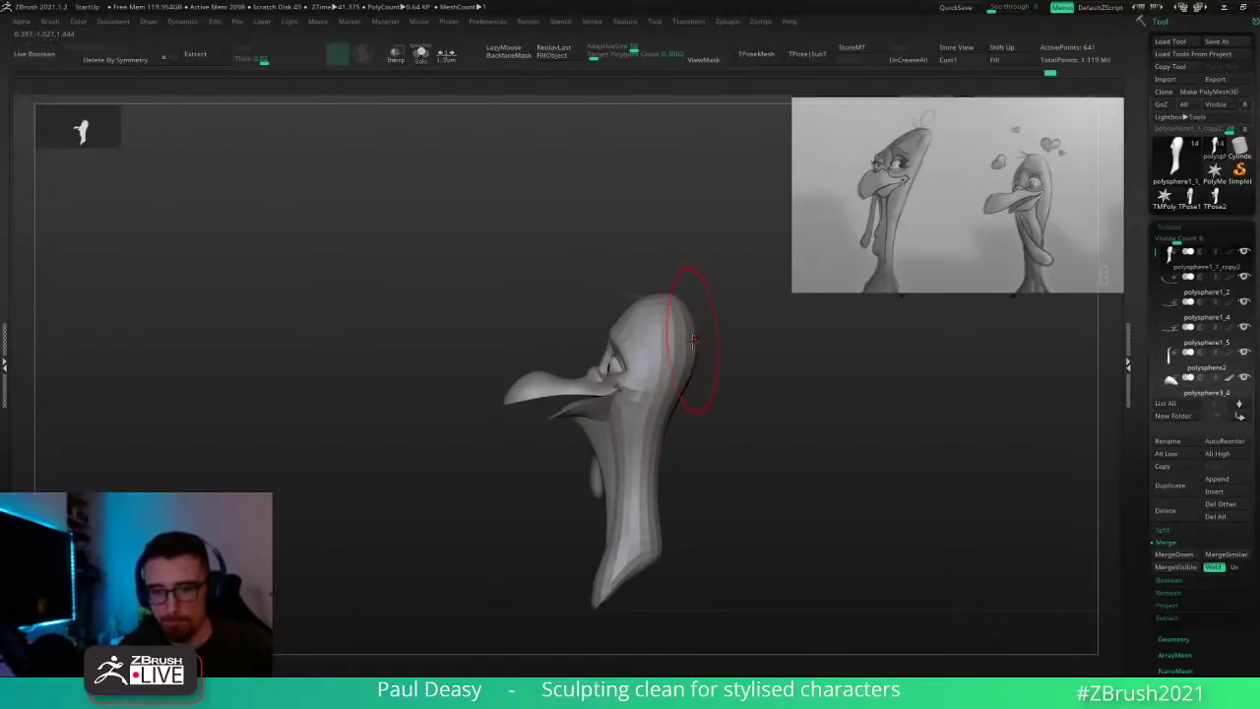
{"action": "mouse_move", "coordinate": [717, 396]}
{"action": "left_mouse_down"}
{"action": "mouse_move", "coordinate": [774, 403]}
{"action": "mouse_move", "coordinate": [732, 406]}
{"action": "left_mouse_up"}
{"action": "key", "text": "d"}
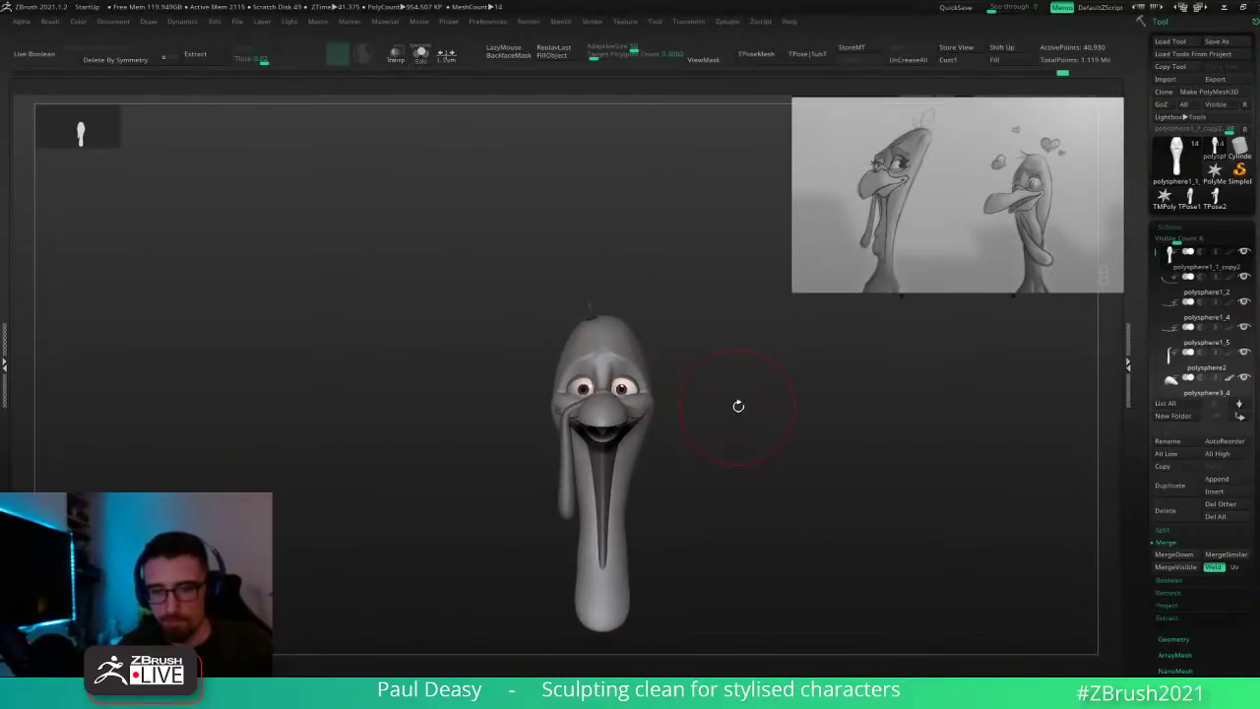
Step: Choose the Dam Standard brush and smooth the outer end of the brow crease beside the eye
{"action": "right_click_drag", "start_coordinate": [723, 397], "coordinate": [701, 471], "text": "ctrl"}
{"action": "right_click_drag", "start_coordinate": [652, 385], "coordinate": [616, 456], "text": "ctrl"}
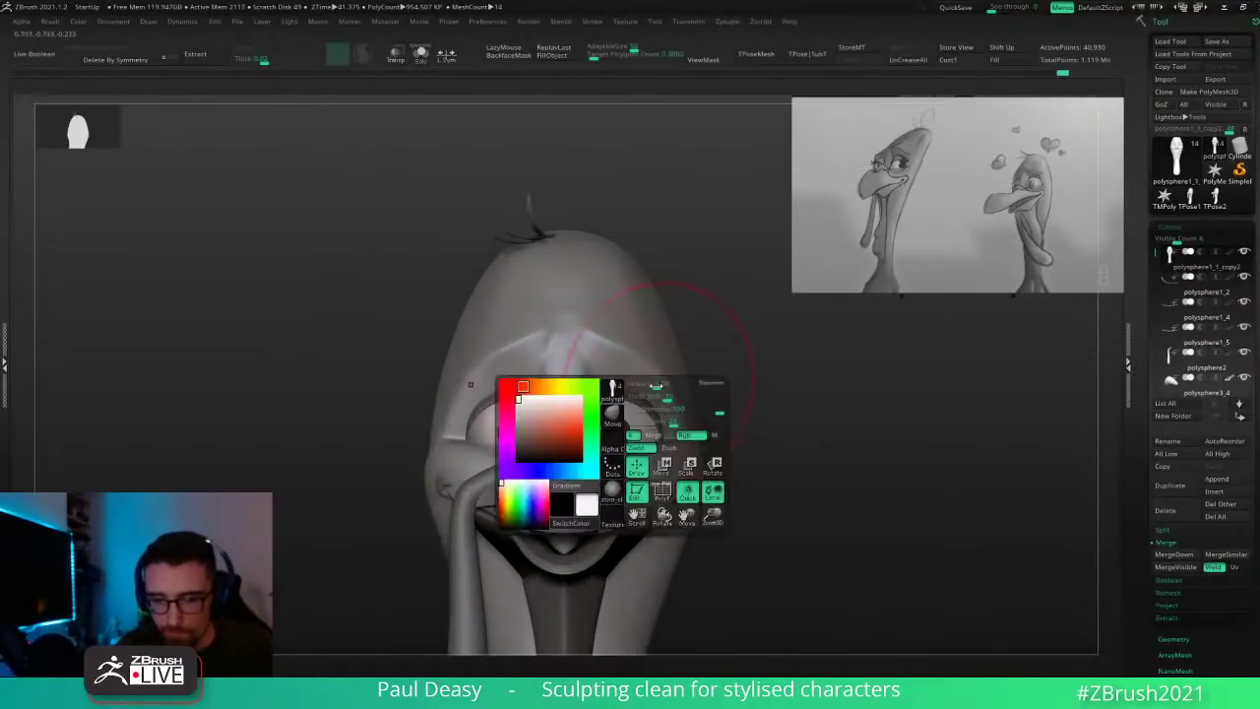
{"action": "left_click_drag", "start_coordinate": [754, 361], "coordinate": [670, 352]}
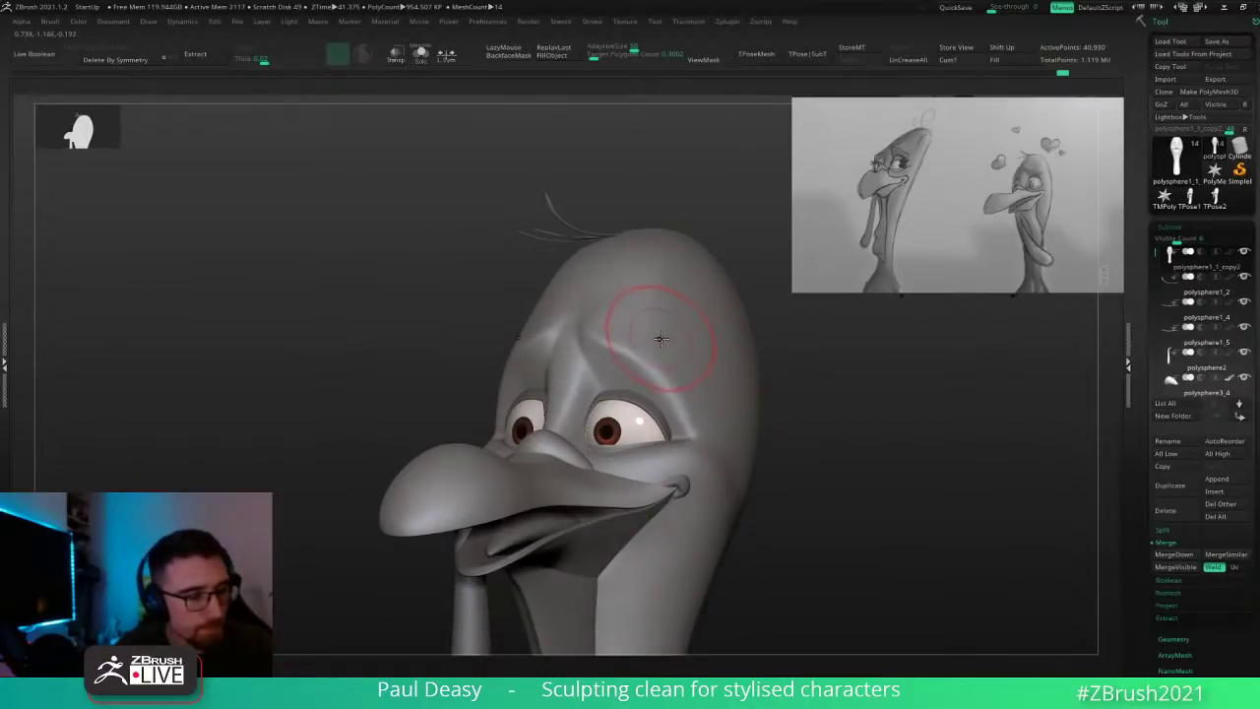
{"action": "key", "text": "b"}
{"action": "key", "text": "d"}
{"action": "key", "text": "s"}
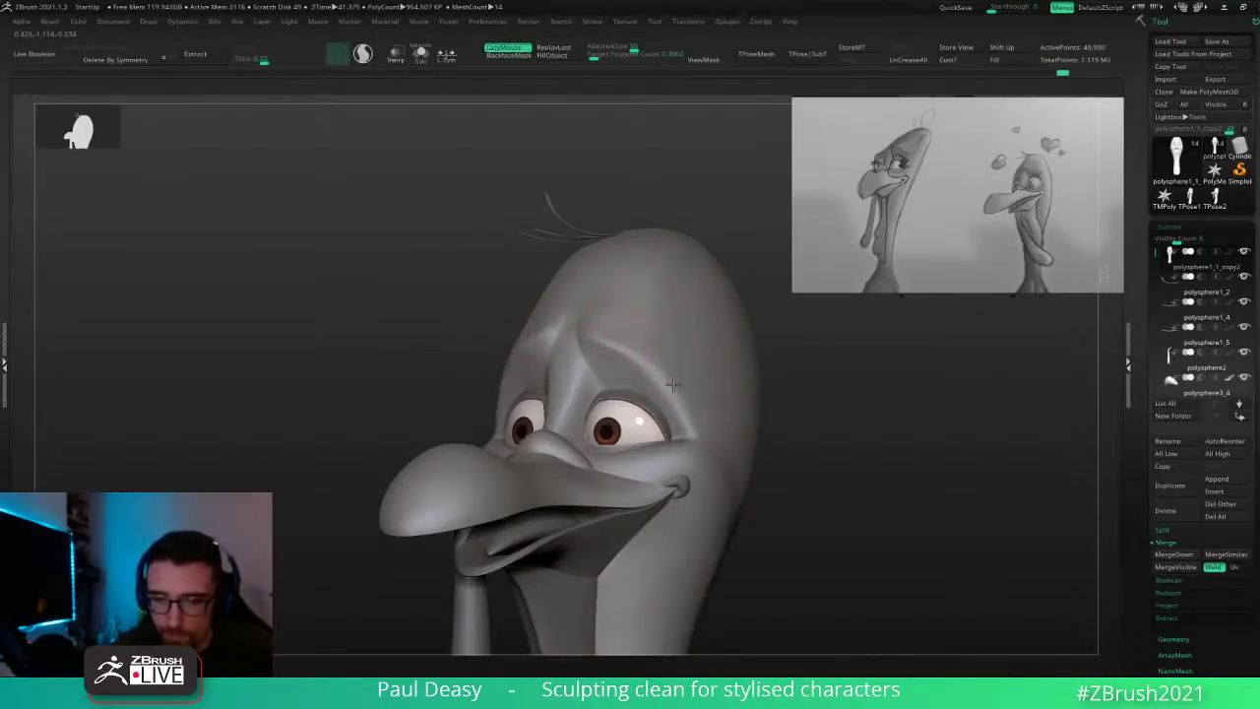
{"action": "mouse_move", "coordinate": [675, 395]}
{"action": "left_mouse_down", "text": "shift"}
{"action": "mouse_move", "coordinate": [686, 425]}
{"action": "mouse_move", "coordinate": [674, 411]}
{"action": "left_mouse_up", "text": "shift"}
{"action": "right_click", "coordinate": [663, 394]}
Step: Lower the head by one subdivision level and smooth the transition from the outer brow into the temple
{"action": "key", "text": "shift+d"}
{"action": "key", "text": "shift+d"}
{"action": "key", "text": "d"}
{"action": "key", "text": "l"}
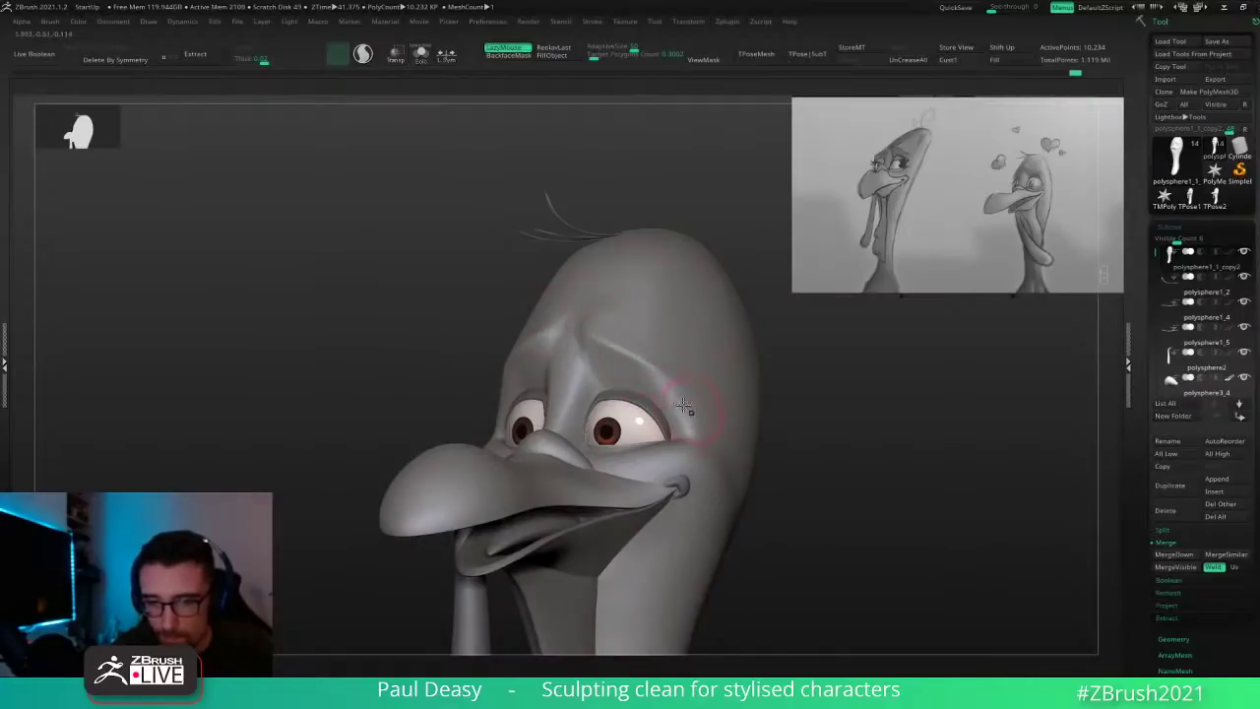
{"action": "mouse_move", "coordinate": [691, 416]}
{"action": "left_mouse_down", "text": "shift"}
{"action": "mouse_move", "coordinate": [658, 391]}
{"action": "mouse_move", "coordinate": [695, 409]}
{"action": "left_mouse_up", "text": "shift"}
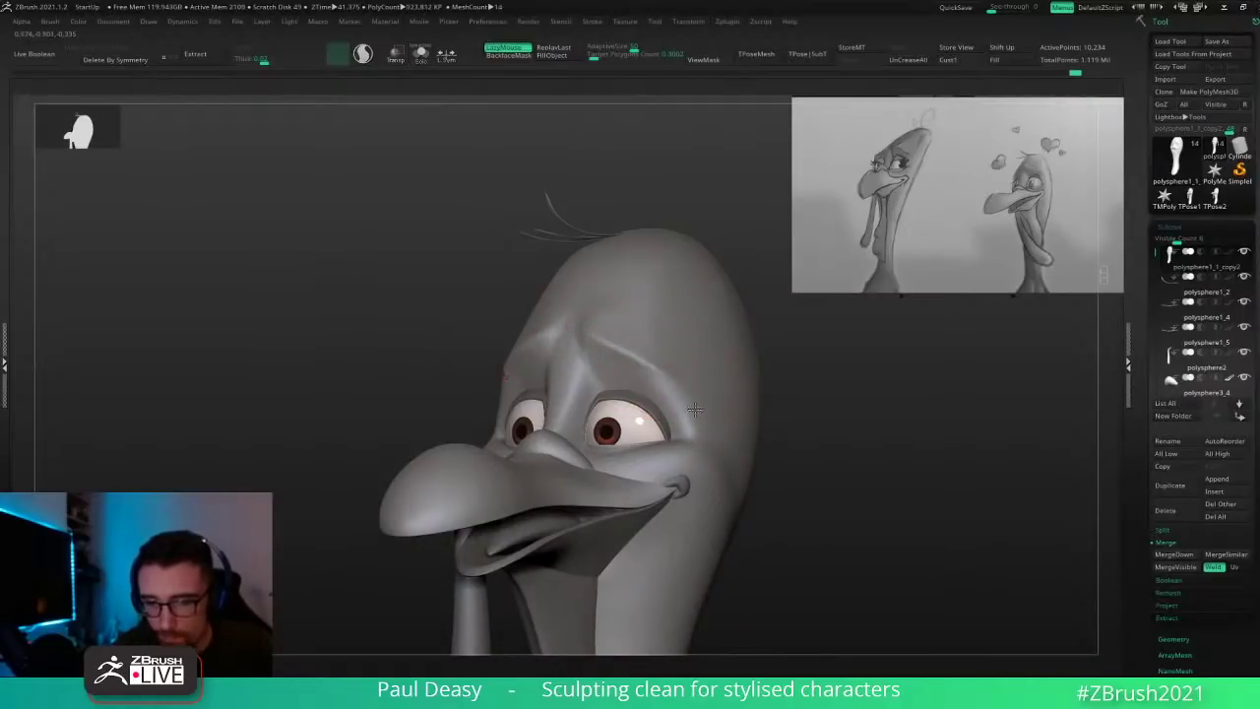
{"action": "left_click_drag", "start_coordinate": [651, 372], "coordinate": [685, 405], "text": "shift"}
{"action": "mouse_move", "coordinate": [698, 419]}
{"action": "right_mouse_down", "text": "alt"}
{"action": "mouse_move", "coordinate": [684, 396]}
{"action": "mouse_move", "coordinate": [683, 407]}
{"action": "right_mouse_up", "text": "alt"}
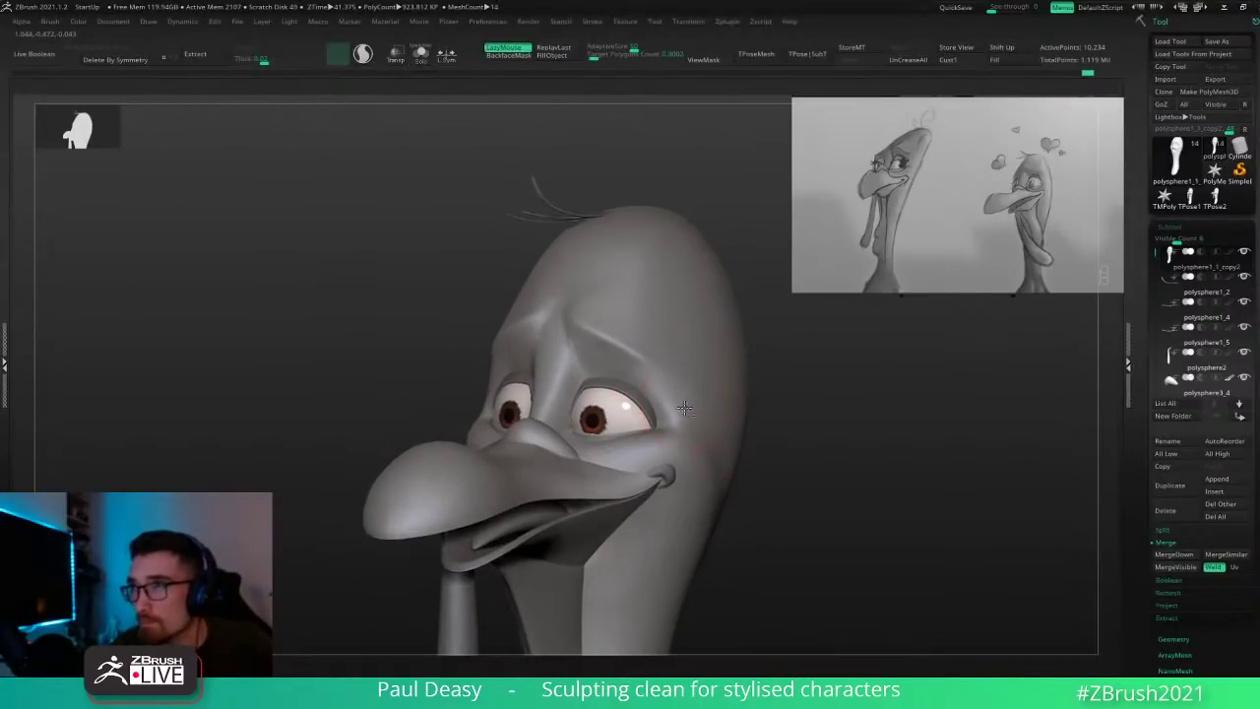
Step: Raise the head one subdivision level and sculpt the form beside the outer eye corner with the Standard brush, undoing the last stroke
{"action": "right_click_drag", "start_coordinate": [784, 392], "coordinate": [815, 407]}
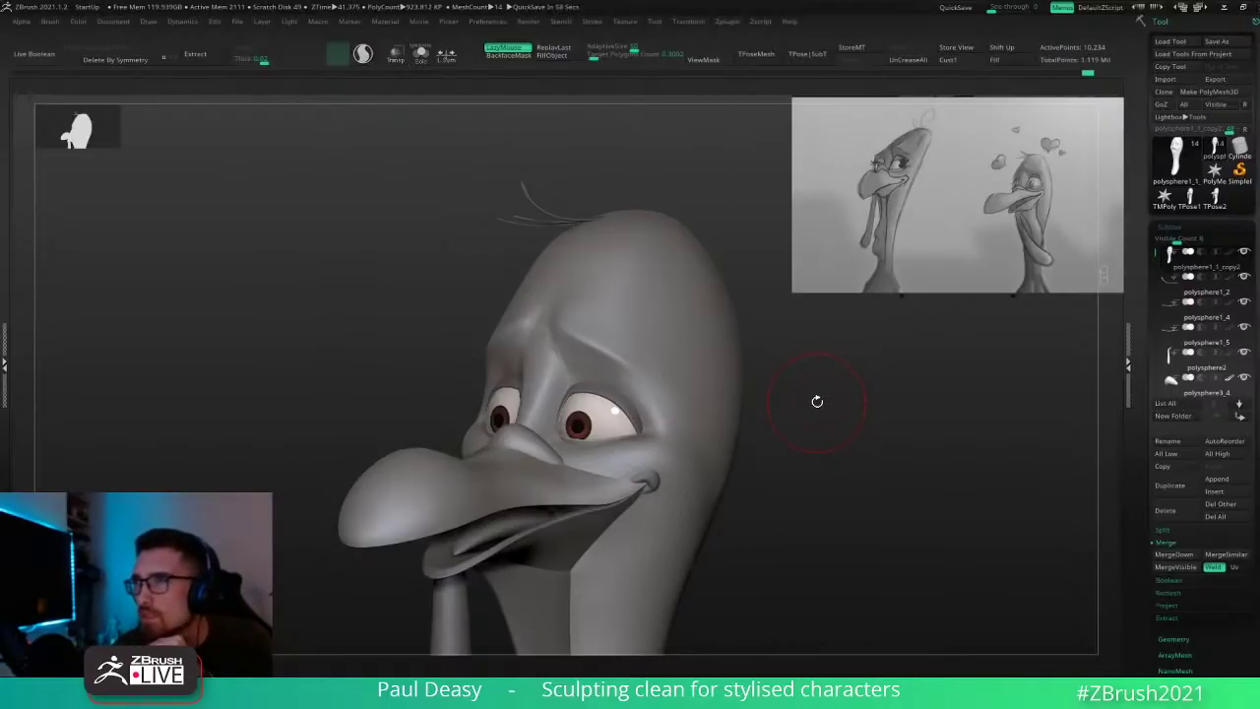
{"action": "left_click_drag", "start_coordinate": [812, 419], "coordinate": [795, 416]}
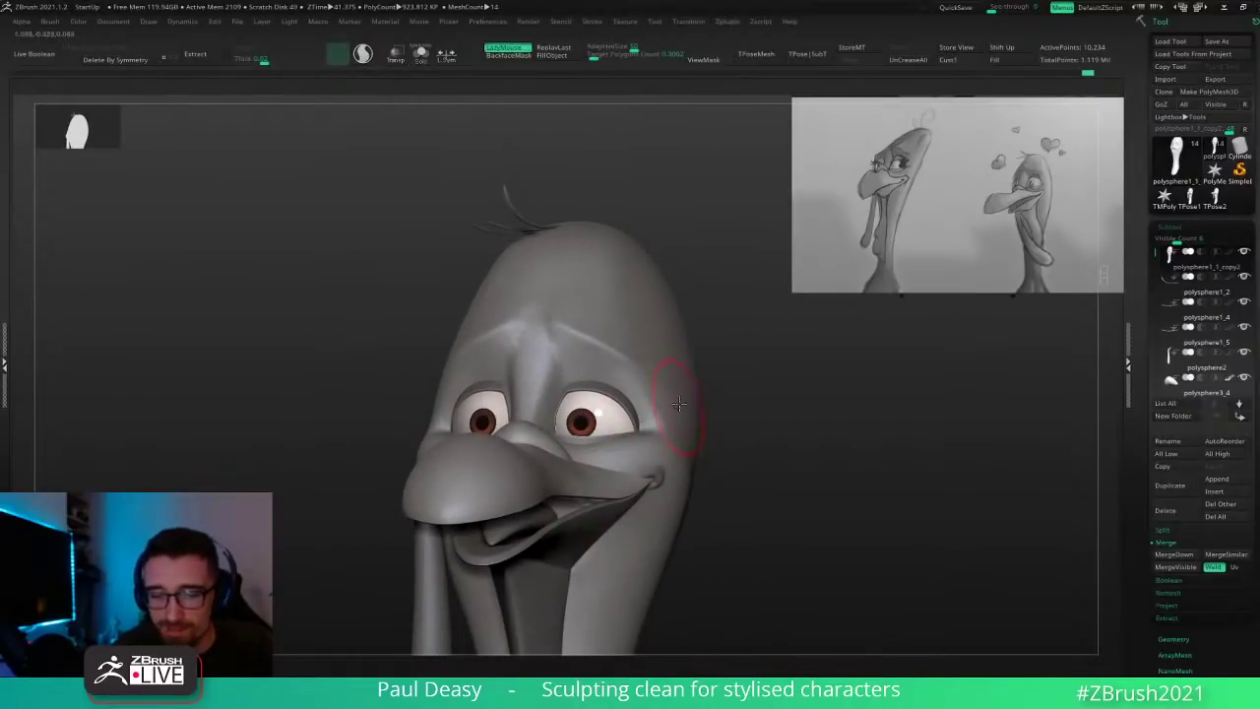
{"action": "right_click_drag", "start_coordinate": [678, 405], "coordinate": [670, 392]}
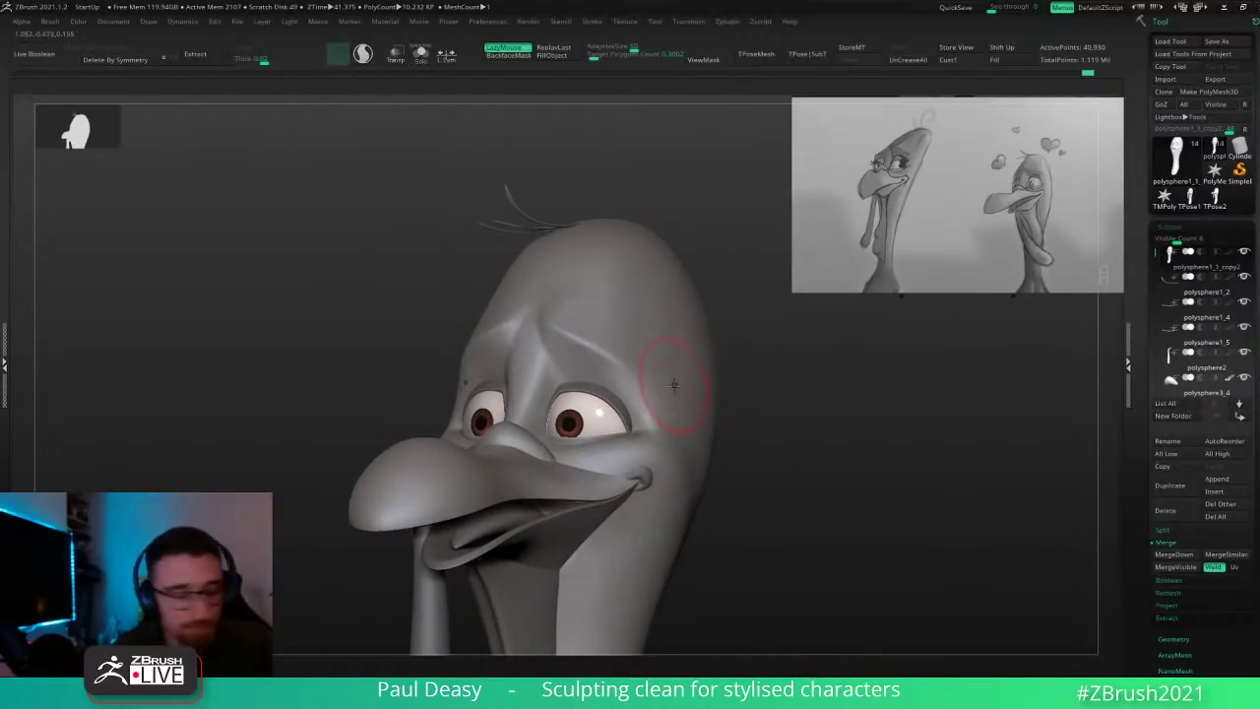
{"action": "key", "text": "b"}
{"action": "key", "text": "s"}
{"action": "key", "text": "t"}
{"action": "left_click_drag", "start_coordinate": [782, 408], "coordinate": [772, 407]}
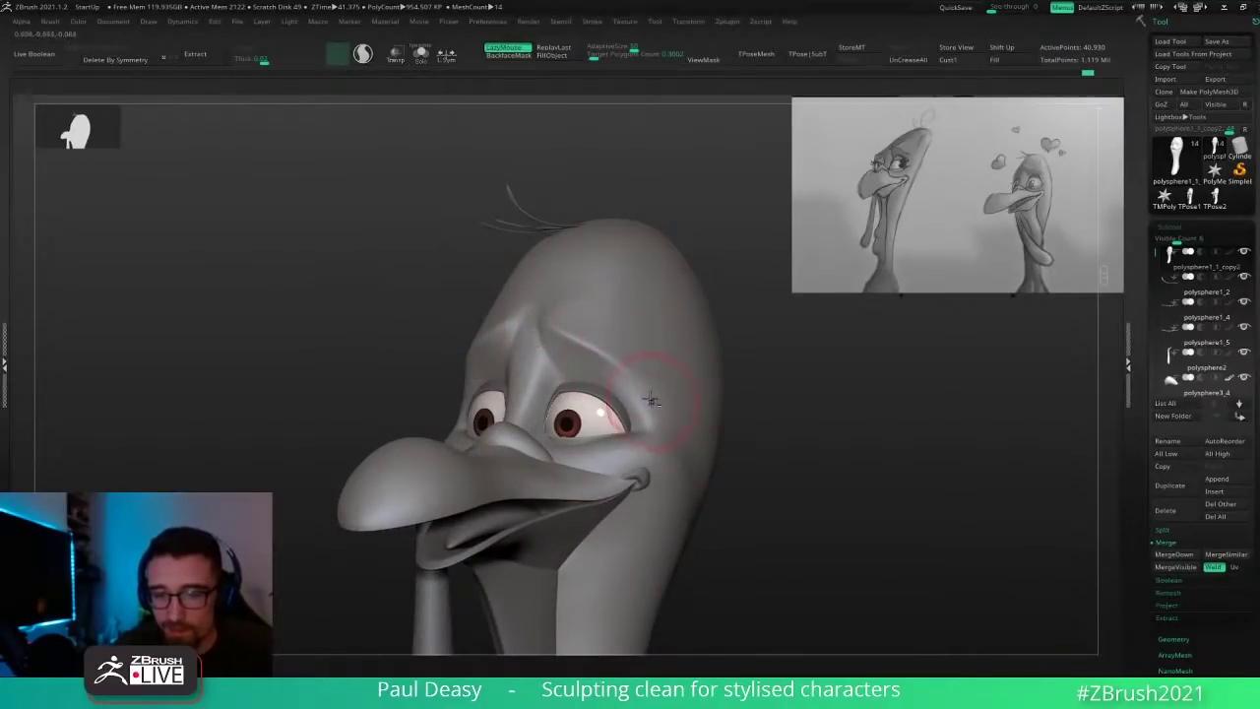
{"action": "mouse_move", "coordinate": [653, 399]}
{"action": "left_mouse_down"}
{"action": "mouse_move", "coordinate": [635, 388]}
{"action": "mouse_move", "coordinate": [650, 419]}
{"action": "left_mouse_up"}
{"action": "right_click_drag", "start_coordinate": [652, 428], "coordinate": [656, 450]}
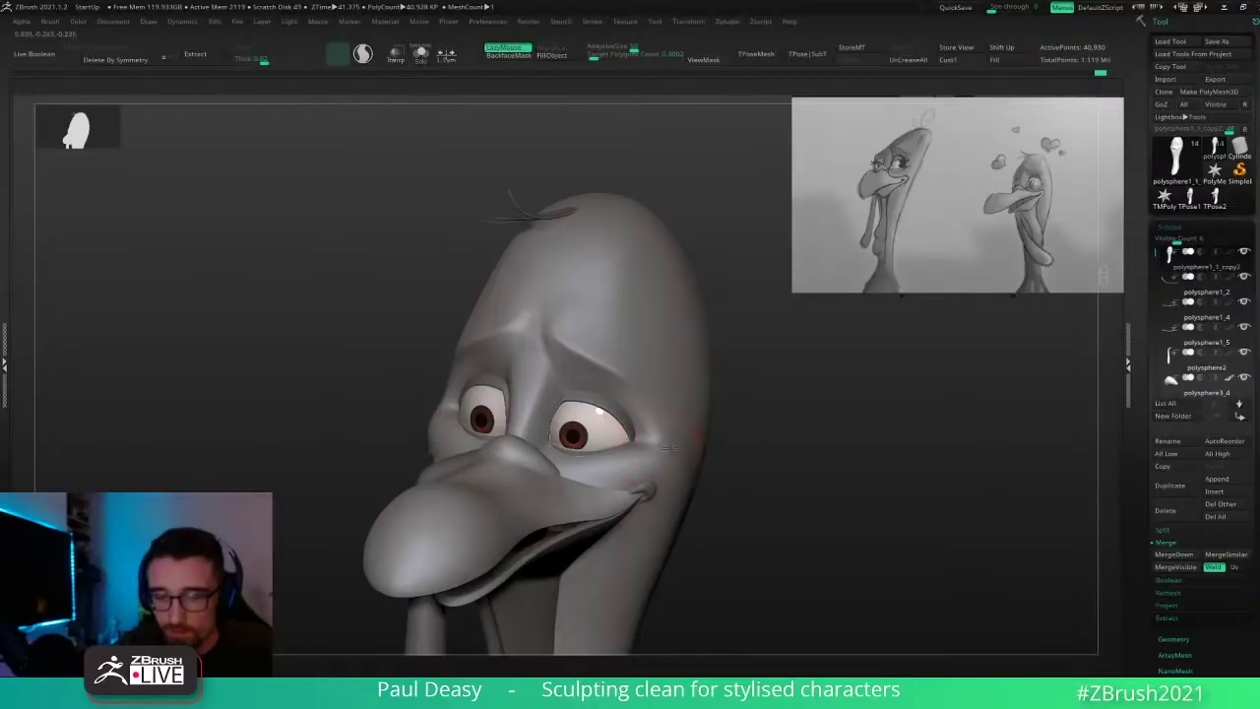
{"action": "key", "text": "ctrl+z"}
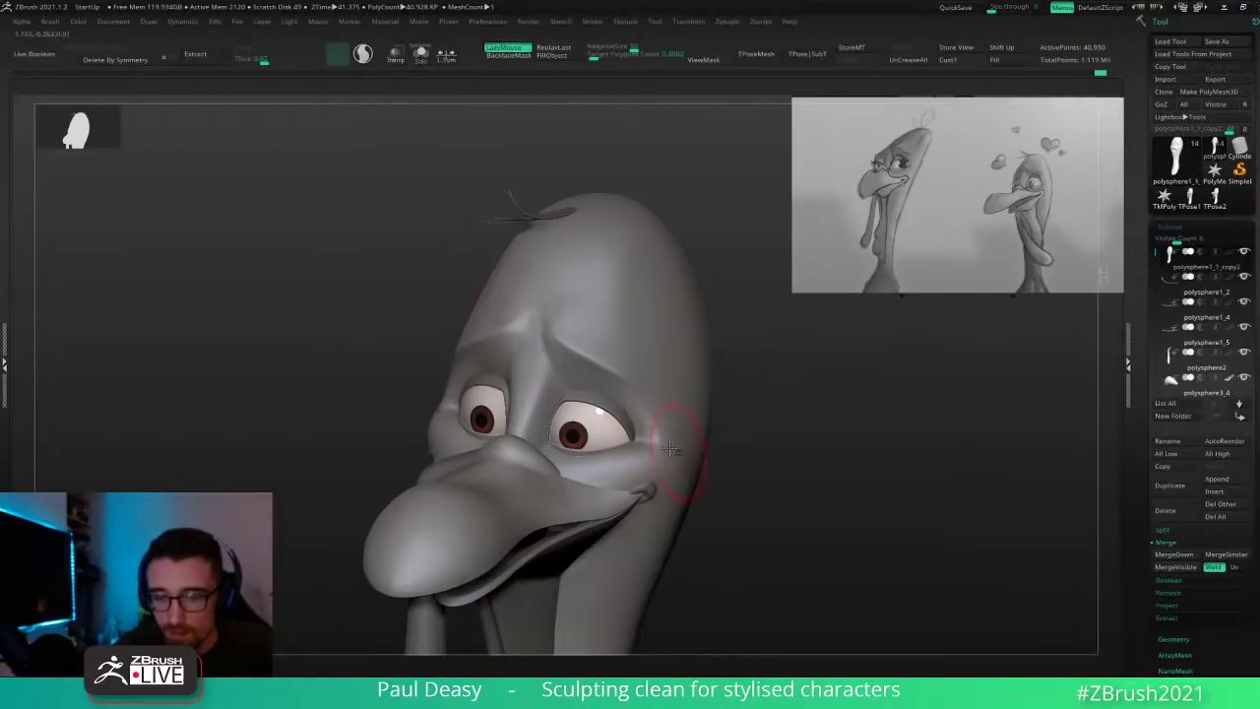
Step: Reselect the head subtool, isolate it in Solo mode and raise it one subdivision level to work on the eye socket
{"action": "right_click_drag", "start_coordinate": [678, 439], "coordinate": [933, 436], "text": "shift"}
{"action": "right_click", "coordinate": [648, 464]}
{"action": "left_click", "coordinate": [620, 376], "text": "alt"}
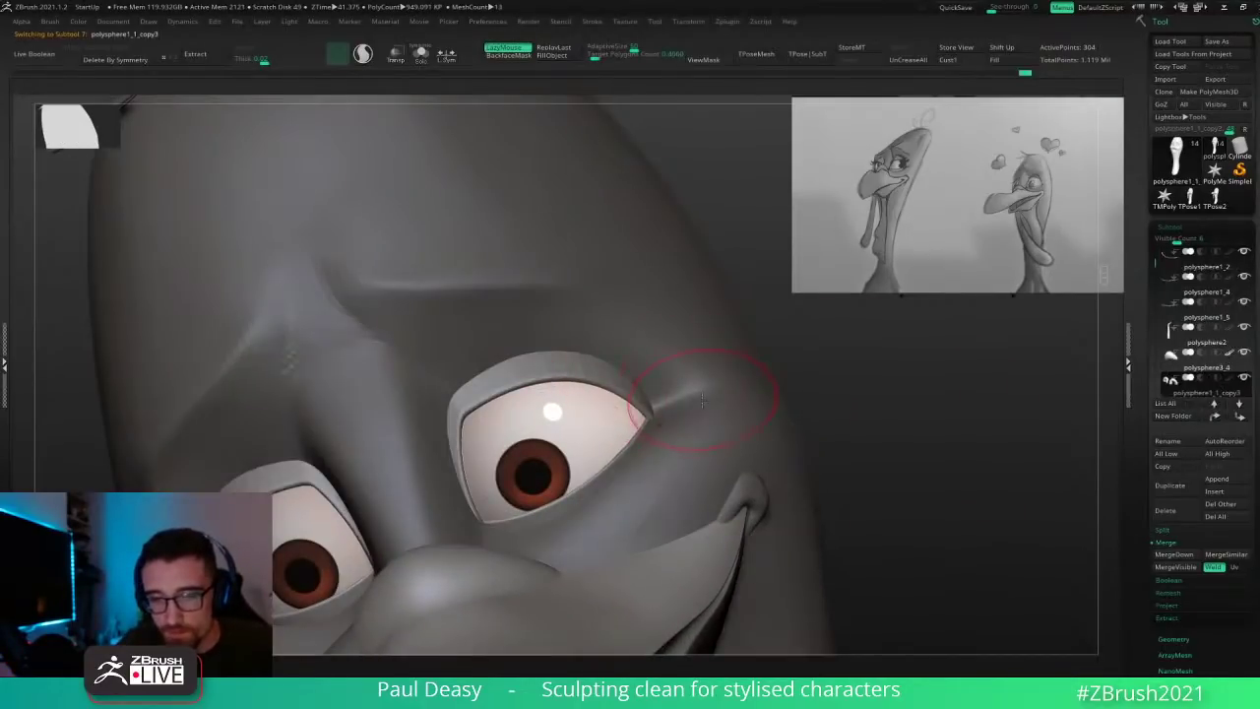
{"action": "left_click", "coordinate": [682, 403], "text": "alt"}
{"action": "right_click", "coordinate": [679, 403]}
{"action": "left_click_drag", "start_coordinate": [679, 404], "coordinate": [662, 408]}
{"action": "key", "text": "ctrl+shift+s"}
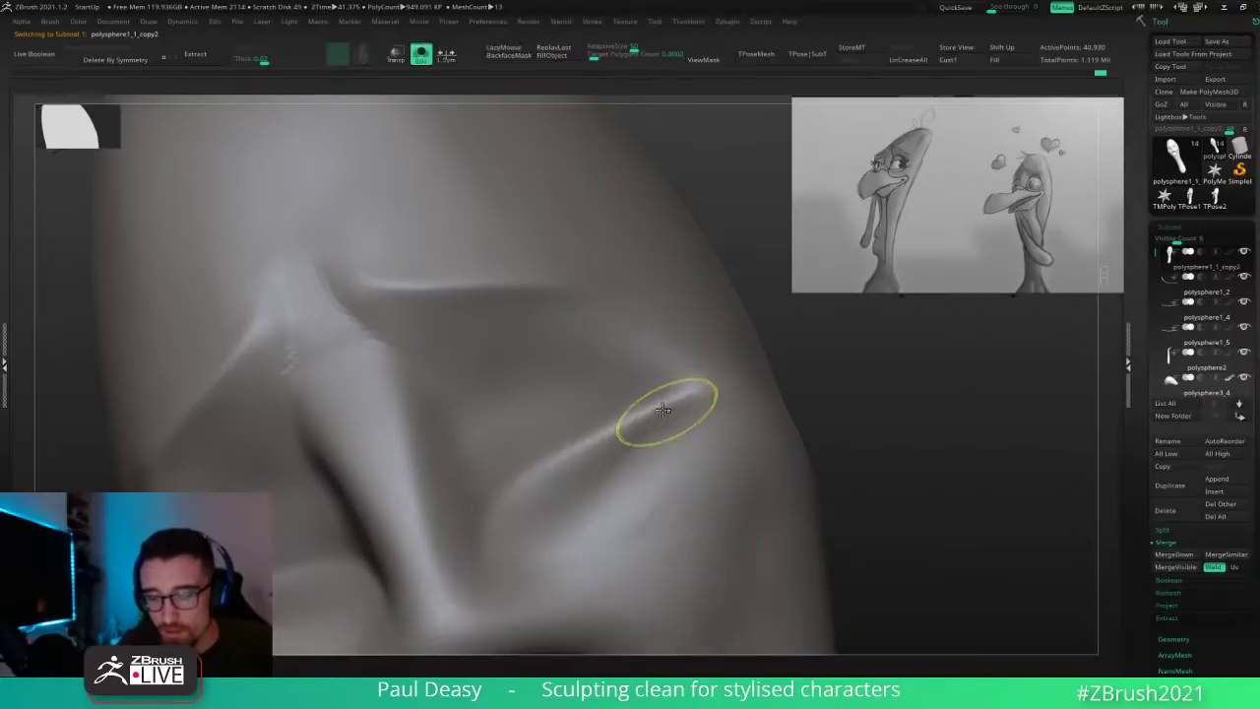
{"action": "right_click_drag", "start_coordinate": [667, 413], "coordinate": [626, 423]}
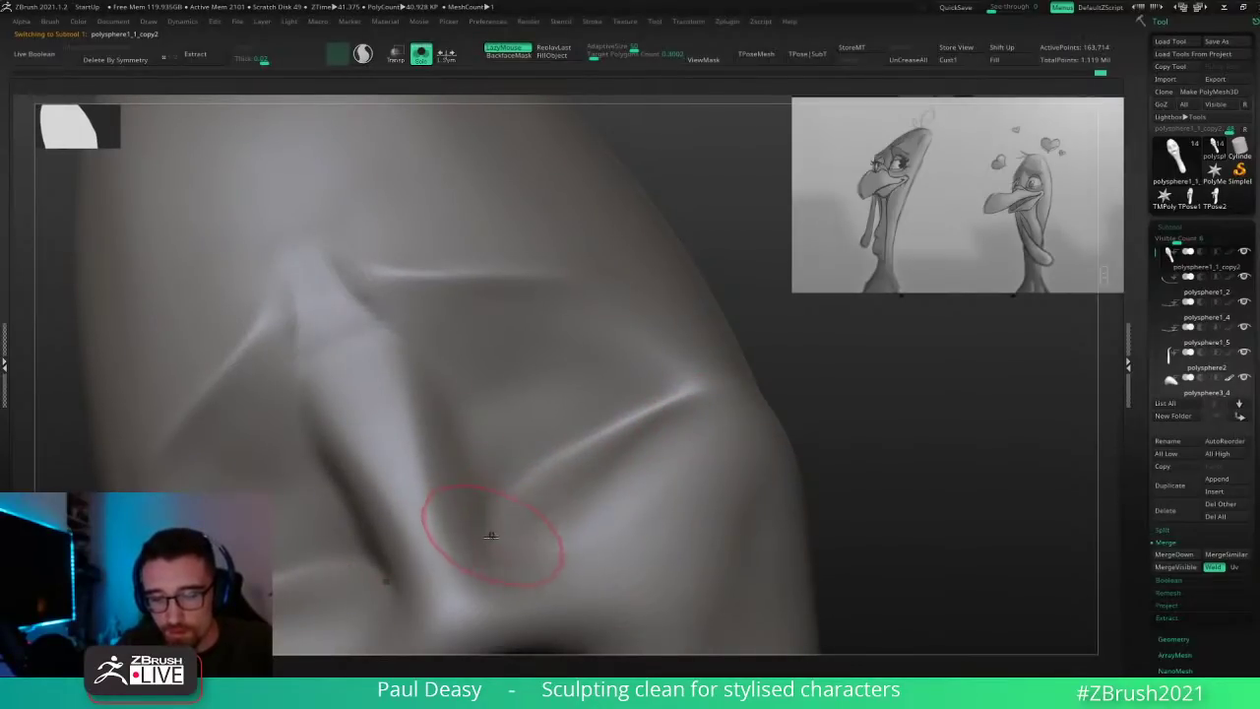
Step: Sharpen the crease across the eye socket with repeated strokes from its inner end to the outer eye corner
{"action": "mouse_move", "coordinate": [490, 531]}
{"action": "left_mouse_down"}
{"action": "mouse_move", "coordinate": [615, 433]}
{"action": "mouse_move", "coordinate": [599, 442]}
{"action": "left_mouse_up"}
{"action": "left_click_drag", "start_coordinate": [490, 539], "coordinate": [548, 461]}
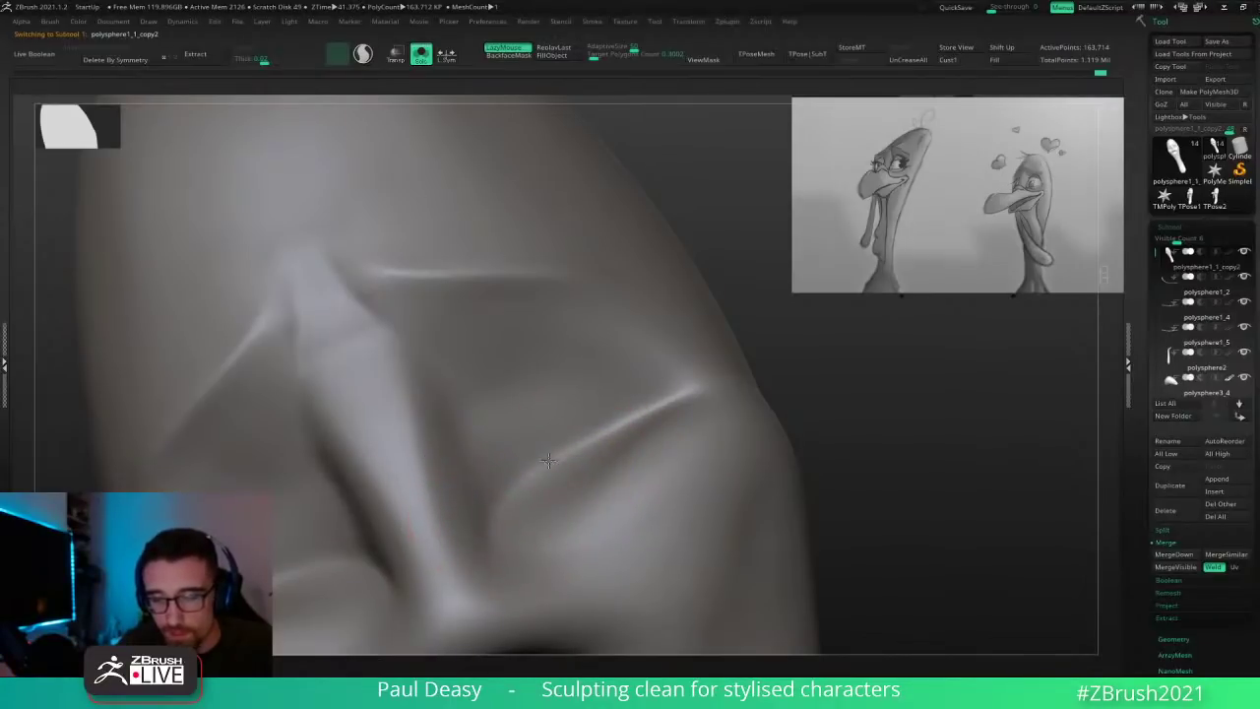
{"action": "left_click_drag", "start_coordinate": [494, 530], "coordinate": [610, 431]}
{"action": "left_click_drag", "start_coordinate": [547, 473], "coordinate": [666, 392]}
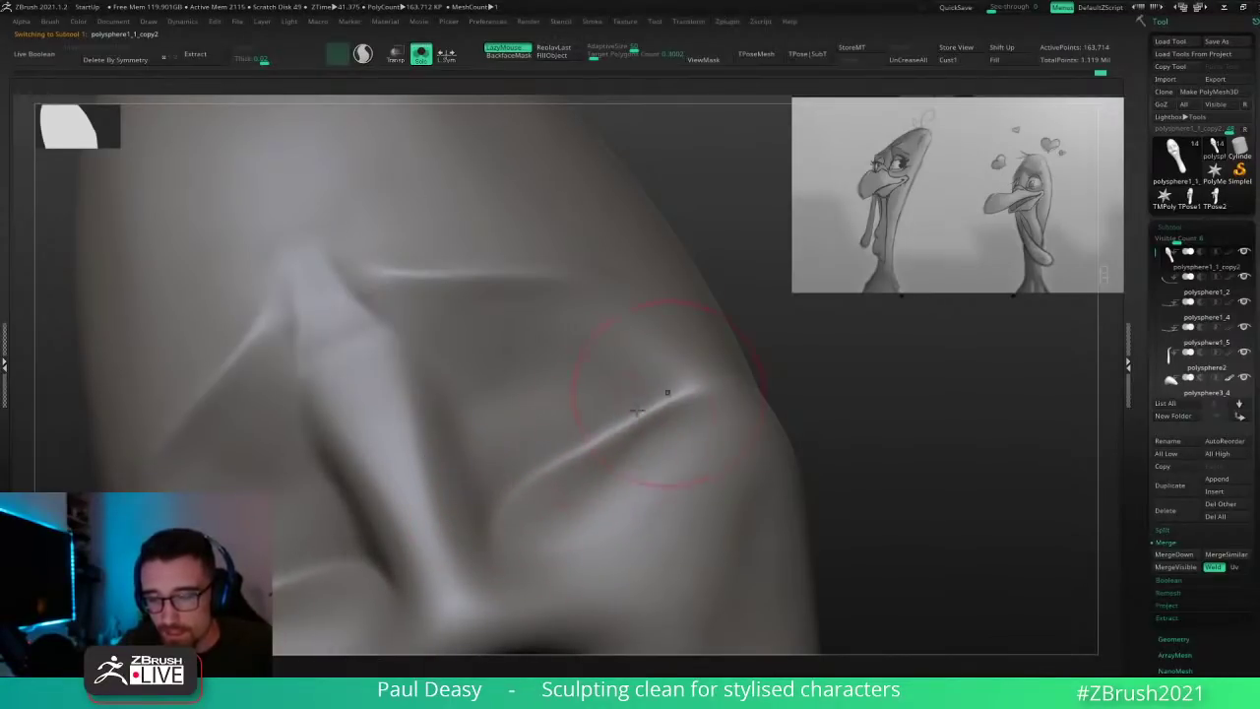
{"action": "mouse_move", "coordinate": [583, 450]}
{"action": "left_mouse_down"}
{"action": "mouse_move", "coordinate": [699, 387]}
{"action": "mouse_move", "coordinate": [679, 394]}
{"action": "left_mouse_up"}
{"action": "key", "text": "space"}
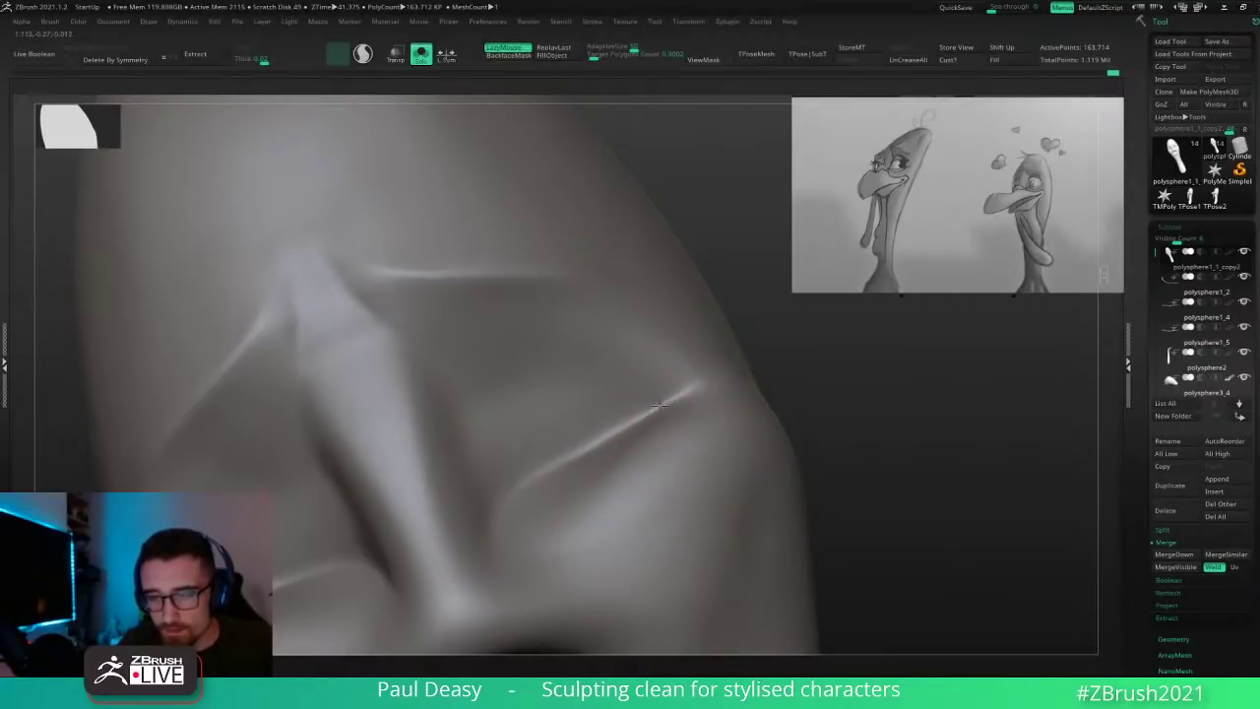
{"action": "left_click_drag", "start_coordinate": [585, 449], "coordinate": [557, 463]}
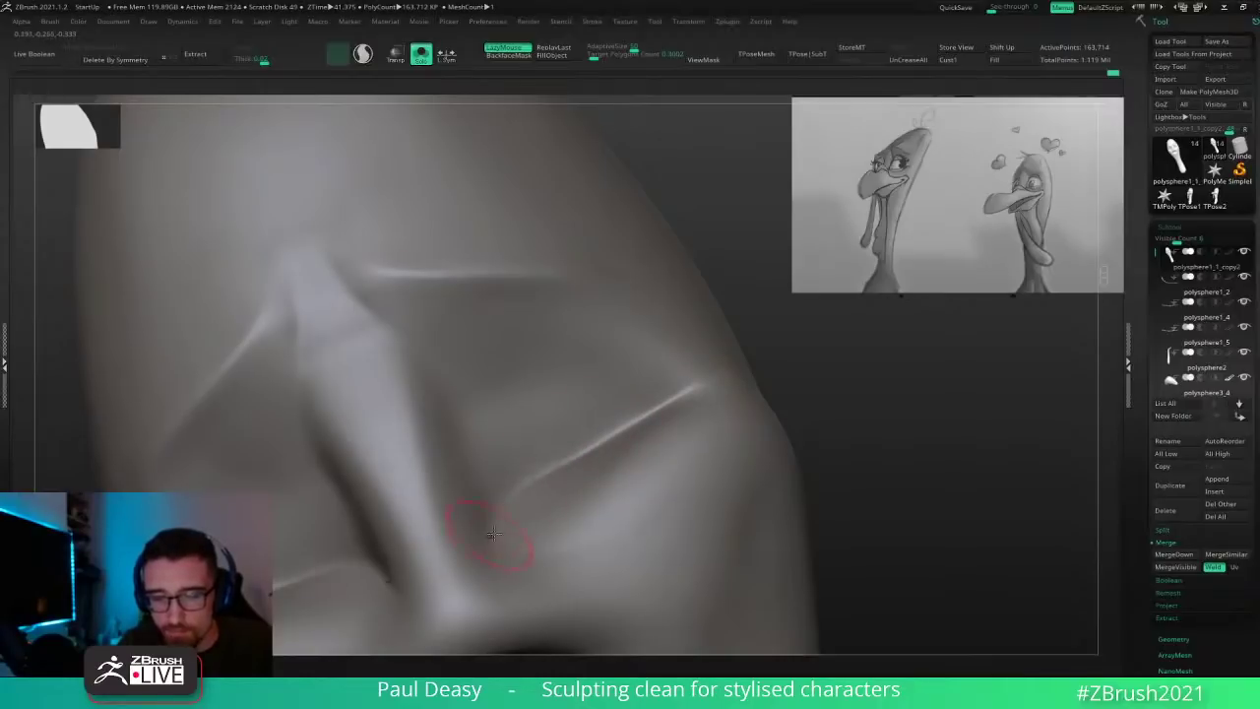
Step: Smooth the outer end of the eye-socket crease and switch to the Dam Standard brush
{"action": "left_click_drag", "start_coordinate": [828, 353], "coordinate": [833, 383]}
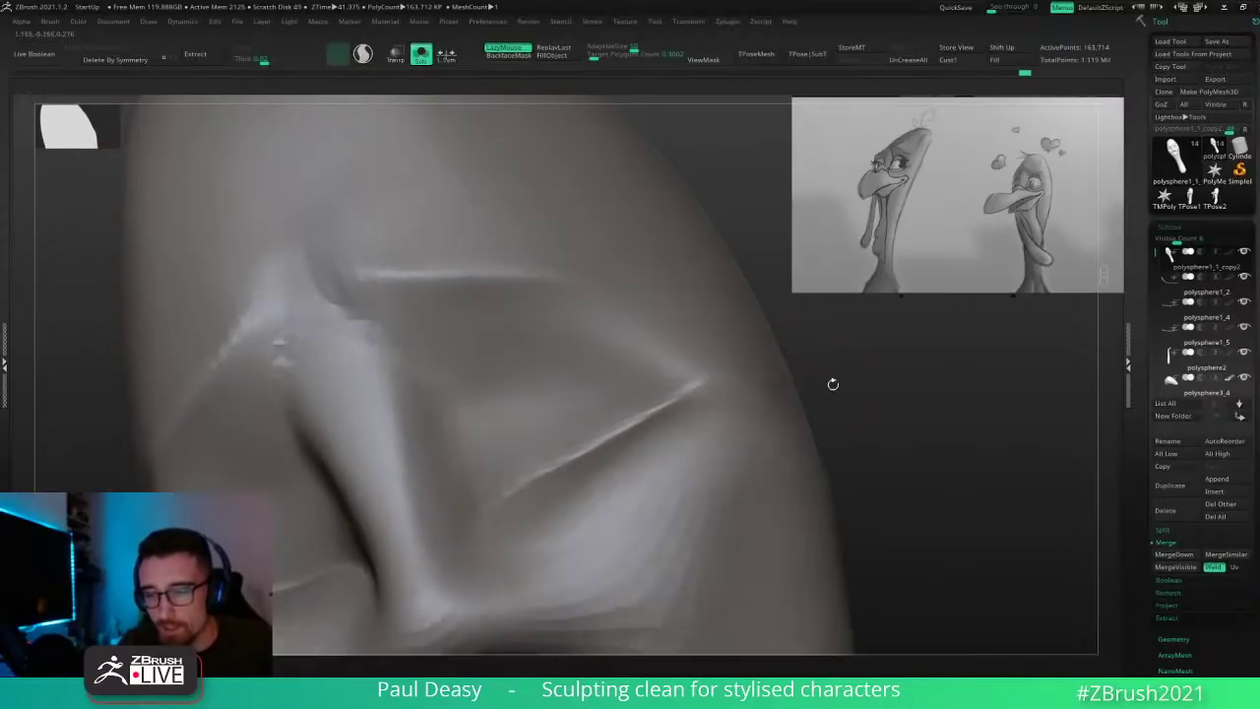
{"action": "left_click_drag", "start_coordinate": [730, 388], "coordinate": [712, 398], "text": "shift"}
{"action": "left_click_drag", "start_coordinate": [893, 379], "coordinate": [829, 389]}
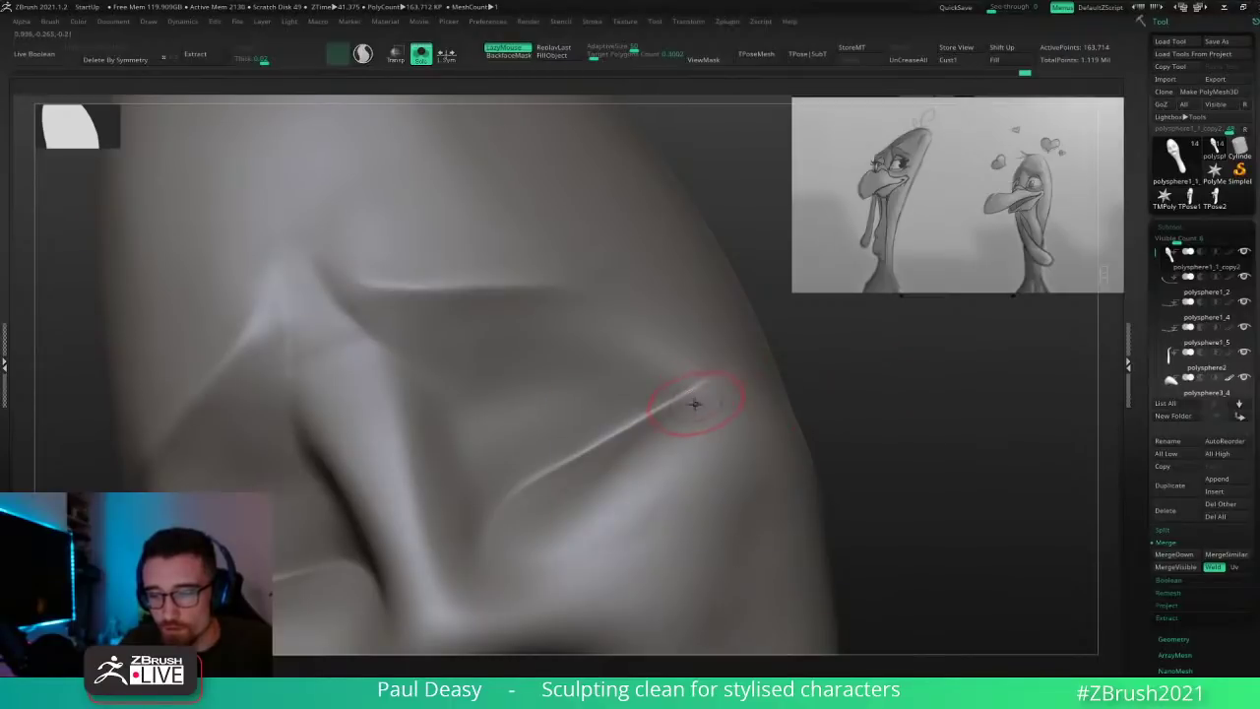
{"action": "key", "text": "b"}
{"action": "key", "text": "d"}
{"action": "key", "text": "s"}
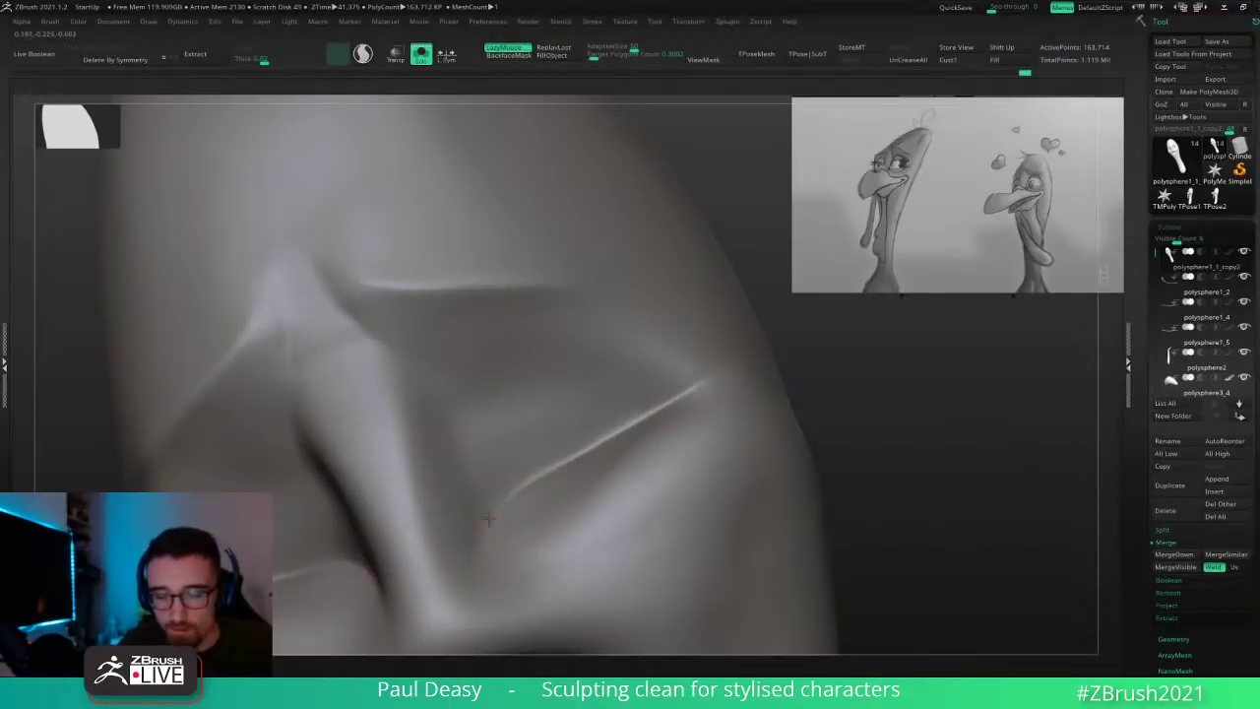
Step: Leave Solo mode to show all subtools and smooth the forehead surface between the inner brows
{"action": "left_click_drag", "start_coordinate": [838, 366], "coordinate": [826, 396]}
{"action": "key", "text": "shift+alt+s"}
{"action": "mouse_move", "coordinate": [935, 430]}
{"action": "left_mouse_down"}
{"action": "mouse_move", "coordinate": [850, 447]}
{"action": "mouse_move", "coordinate": [843, 421]}
{"action": "left_mouse_up"}
{"action": "mouse_move", "coordinate": [553, 345]}
{"action": "left_mouse_down"}
{"action": "mouse_move", "coordinate": [543, 296]}
{"action": "mouse_move", "coordinate": [568, 276]}
{"action": "mouse_move", "coordinate": [646, 345]}
{"action": "left_mouse_up"}
{"action": "right_click", "coordinate": [568, 276]}
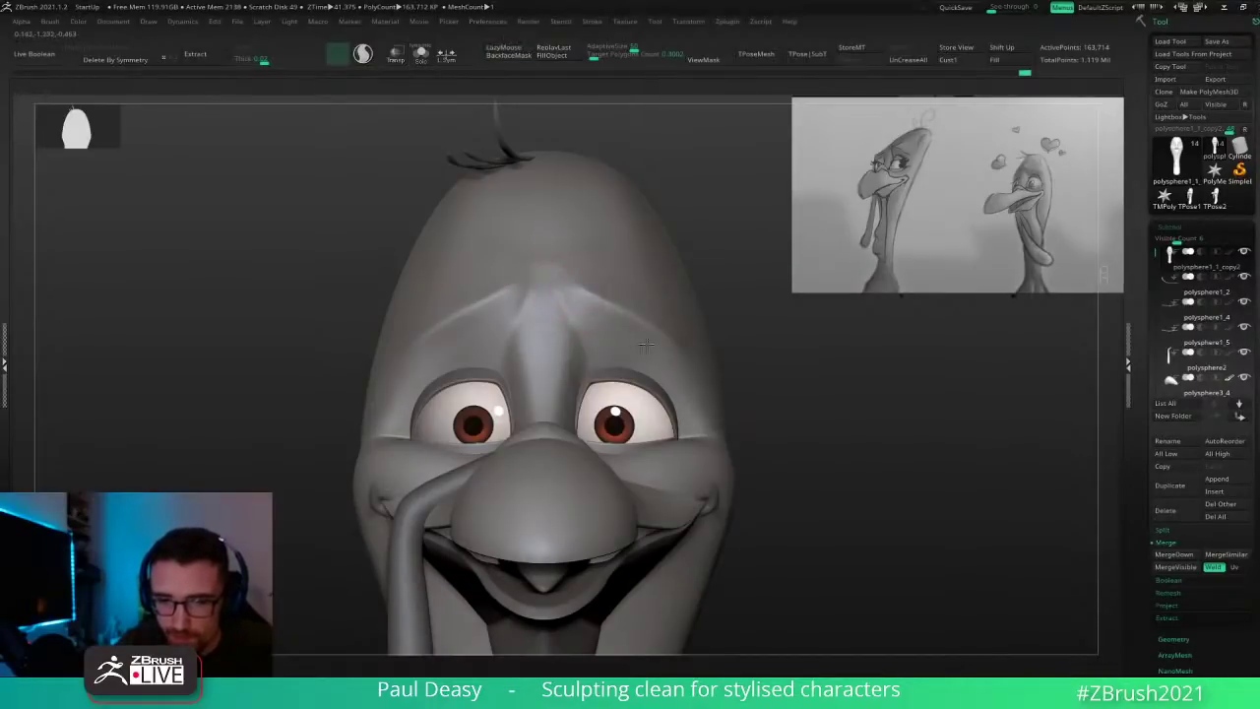
{"action": "left_click_drag", "start_coordinate": [796, 381], "coordinate": [737, 388]}
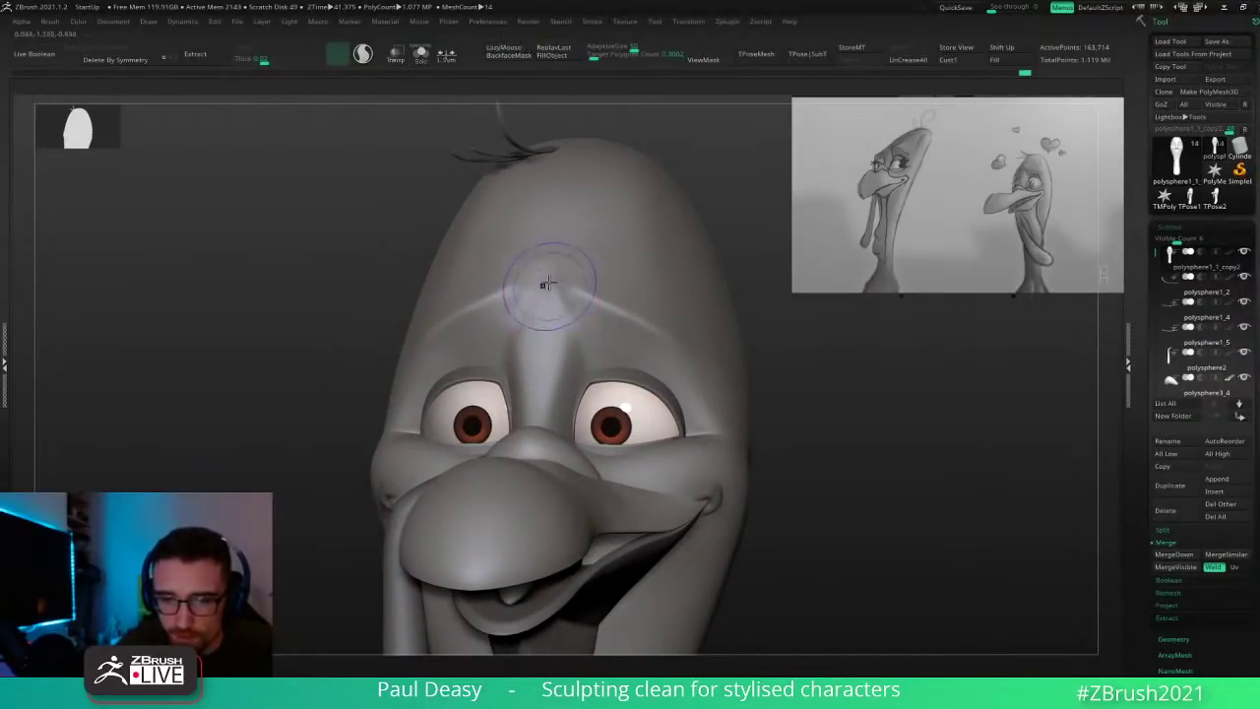
{"action": "left_click_drag", "start_coordinate": [548, 282], "coordinate": [585, 340], "text": "shift"}
{"action": "right_click_drag", "start_coordinate": [619, 318], "coordinate": [551, 287], "text": "shift"}
Step: Build up the inner brow folds above the bridge of the beak with the Clay Buildup brush
{"action": "key", "text": "b"}
{"action": "key", "text": "c"}
{"action": "key", "text": "b"}
{"action": "mouse_move", "coordinate": [563, 267]}
{"action": "left_mouse_down"}
{"action": "mouse_move", "coordinate": [587, 349]}
{"action": "mouse_move", "coordinate": [571, 320]}
{"action": "left_mouse_up"}
{"action": "key", "text": "space"}
{"action": "key", "text": "space"}
{"action": "key", "text": "space"}
{"action": "mouse_move", "coordinate": [579, 338]}
{"action": "right_mouse_down", "text": "shift"}
{"action": "mouse_move", "coordinate": [587, 325]}
{"action": "mouse_move", "coordinate": [791, 393]}
{"action": "mouse_move", "coordinate": [690, 371]}
{"action": "right_mouse_up", "text": "shift"}
{"action": "mouse_move", "coordinate": [573, 341]}
{"action": "left_mouse_down"}
{"action": "mouse_move", "coordinate": [553, 325]}
{"action": "mouse_move", "coordinate": [564, 339]}
{"action": "left_mouse_up"}
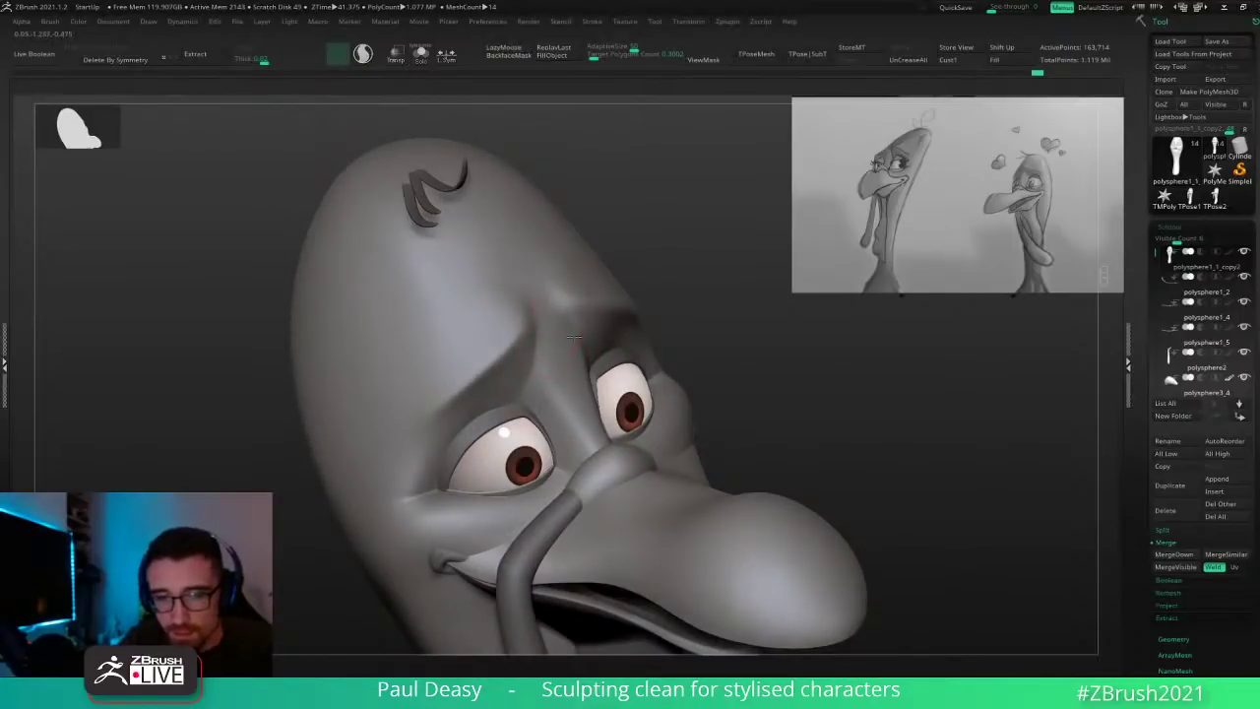
Step: Try further strokes along the inner brow fold and undo the last two
{"action": "right_click_drag", "start_coordinate": [668, 292], "coordinate": [643, 248], "text": "shift"}
{"action": "mouse_move", "coordinate": [565, 311]}
{"action": "left_mouse_down"}
{"action": "mouse_move", "coordinate": [568, 290]}
{"action": "mouse_move", "coordinate": [570, 326]}
{"action": "left_mouse_up"}
{"action": "right_click_drag", "start_coordinate": [590, 295], "coordinate": [580, 345]}
{"action": "left_click_drag", "start_coordinate": [568, 335], "coordinate": [564, 268]}
{"action": "key", "text": "ctrl+z"}
{"action": "key", "text": "ctrl+z"}
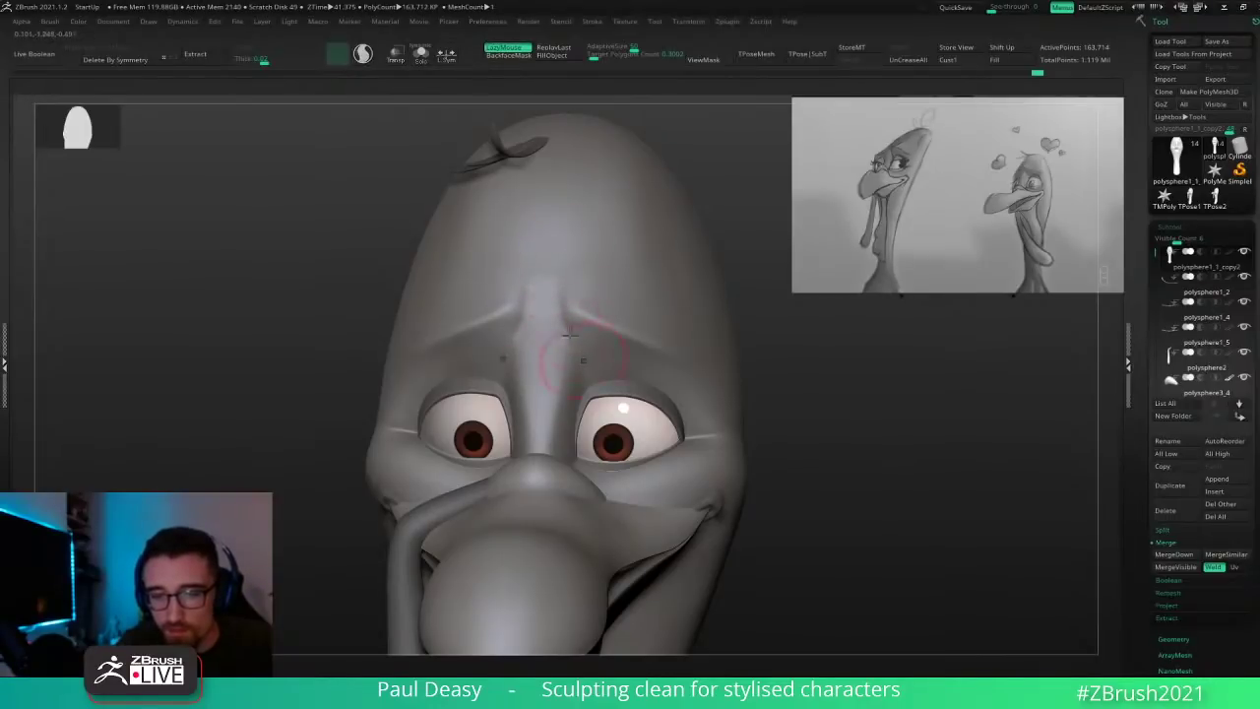
{"action": "mouse_move", "coordinate": [799, 455]}
{"action": "left_mouse_down"}
{"action": "mouse_move", "coordinate": [803, 400]}
{"action": "mouse_move", "coordinate": [748, 405]}
{"action": "left_mouse_up"}
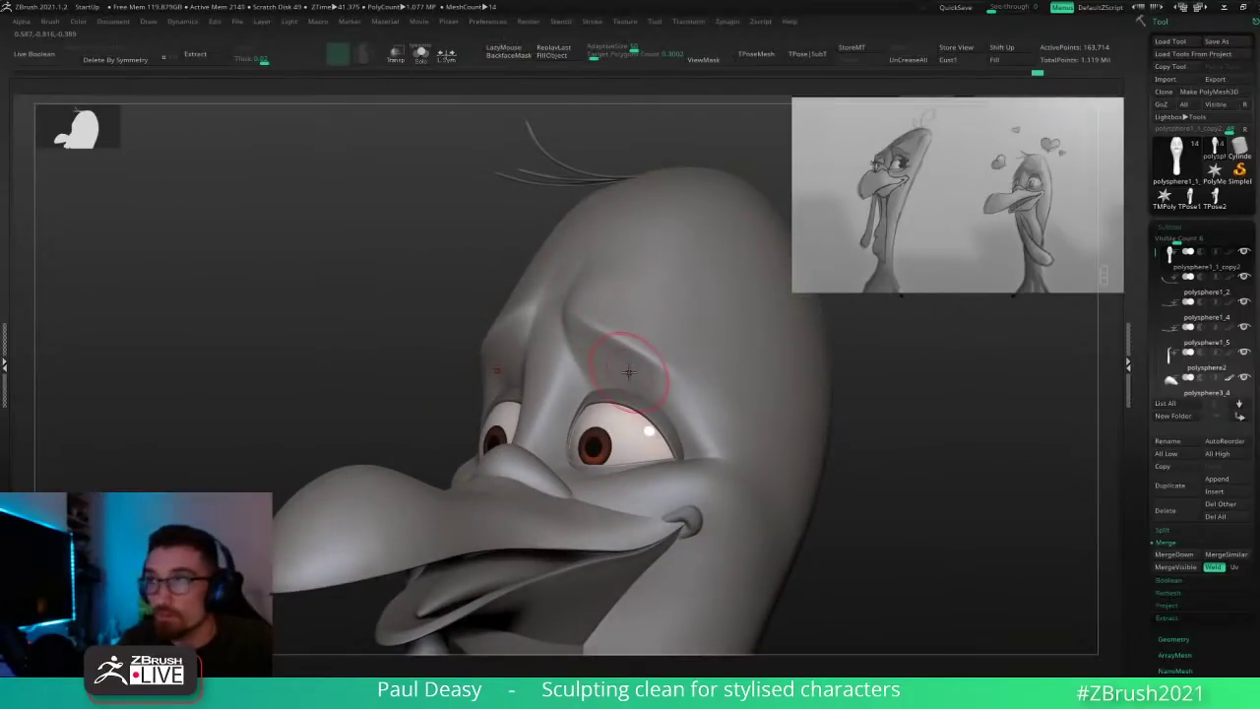
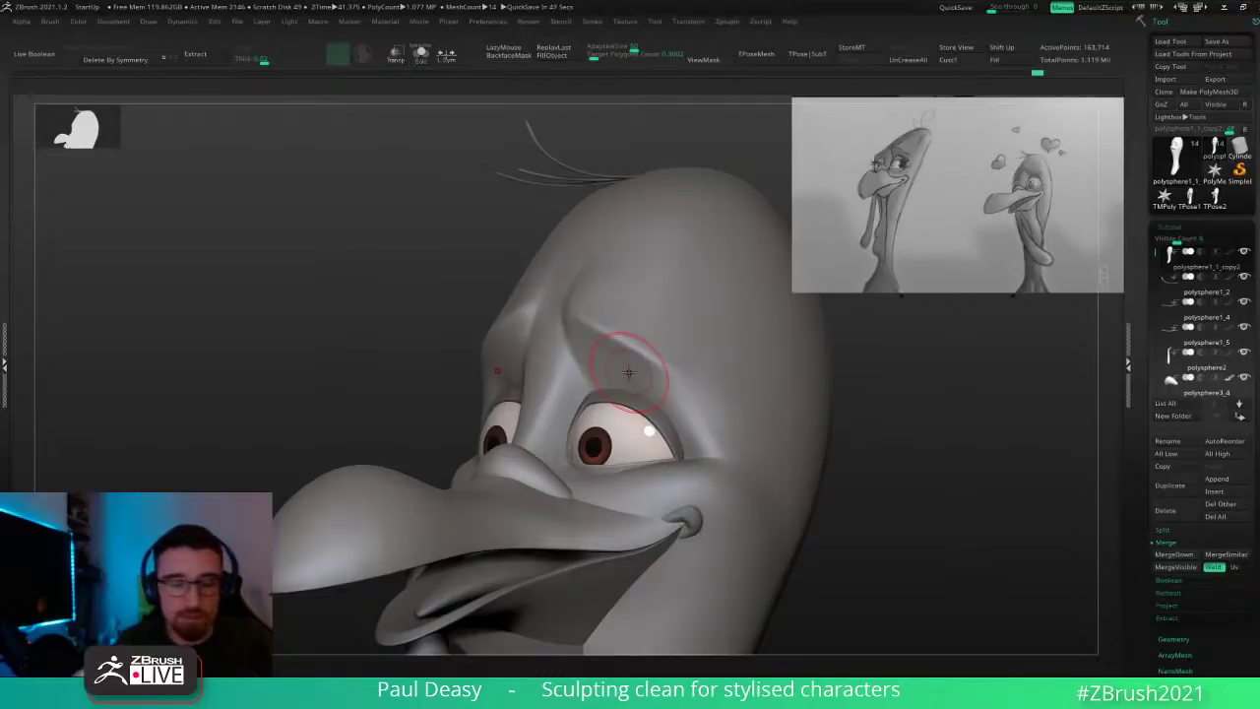
Step: Switch to the Standard brush and subdivide the head mesh by one more level
{"action": "mouse_move", "coordinate": [601, 341]}
{"action": "right_mouse_down"}
{"action": "mouse_move", "coordinate": [809, 419]}
{"action": "mouse_move", "coordinate": [801, 407]}
{"action": "right_mouse_up"}
{"action": "key", "text": "b"}
{"action": "key", "text": "s"}
{"action": "key", "text": "t"}
{"action": "right_click_drag", "start_coordinate": [725, 403], "coordinate": [711, 399]}
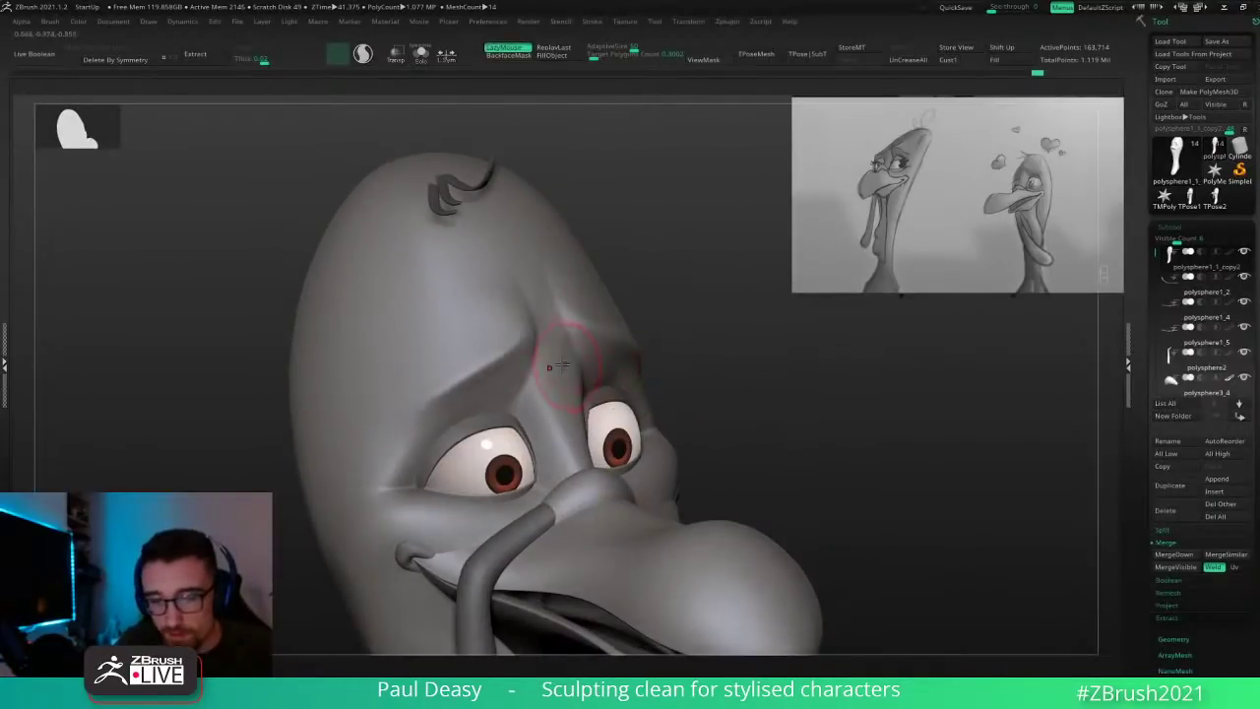
{"action": "key", "text": "space"}
{"action": "left_click_drag", "start_coordinate": [734, 401], "coordinate": [847, 436]}
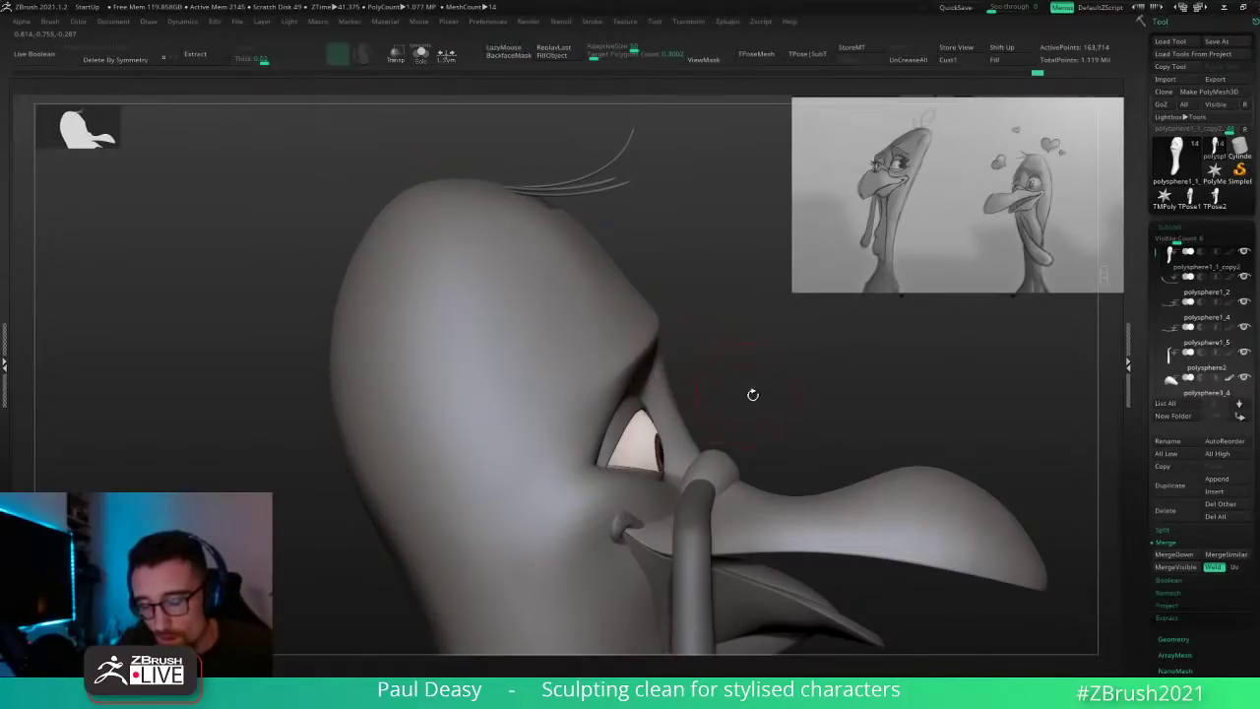
{"action": "left_click_drag", "start_coordinate": [754, 395], "coordinate": [706, 406]}
{"action": "left_click_drag", "start_coordinate": [780, 419], "coordinate": [734, 429]}
{"action": "mouse_move", "coordinate": [816, 431]}
{"action": "left_mouse_down", "text": "alt"}
{"action": "mouse_move", "coordinate": [728, 385]}
{"action": "mouse_move", "coordinate": [736, 368]}
{"action": "mouse_move", "coordinate": [830, 421]}
{"action": "mouse_move", "coordinate": [824, 406]}
{"action": "mouse_move", "coordinate": [738, 375]}
{"action": "left_mouse_up", "text": "alt"}
{"action": "key", "text": "ctrl+d"}
{"action": "left_click_drag", "start_coordinate": [738, 375], "coordinate": [773, 398], "text": "alt"}
Step: Carve the inner brow crease from the forehead towards the eye with the Dam Standard brush, undoing the last stroke
{"action": "key", "text": "b"}
{"action": "key", "text": "d"}
{"action": "key", "text": "s"}
{"action": "left_click_drag", "start_coordinate": [579, 302], "coordinate": [607, 397]}
{"action": "key", "text": "space"}
{"action": "left_click_drag", "start_coordinate": [574, 312], "coordinate": [618, 389]}
{"action": "key", "text": "space"}
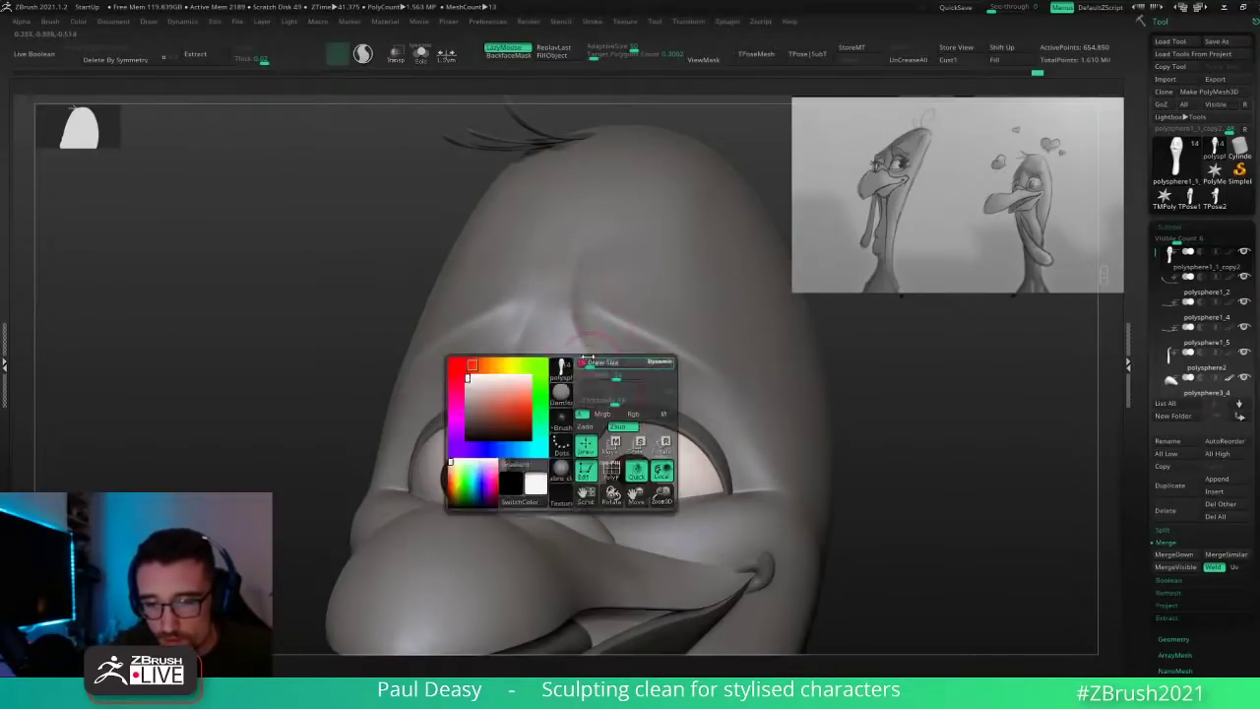
{"action": "key", "text": "ctrl+z"}
Step: Try the crease strokes along the inner brow fold again and undo them
{"action": "key", "text": "space"}
{"action": "left_click_drag", "start_coordinate": [577, 308], "coordinate": [611, 402]}
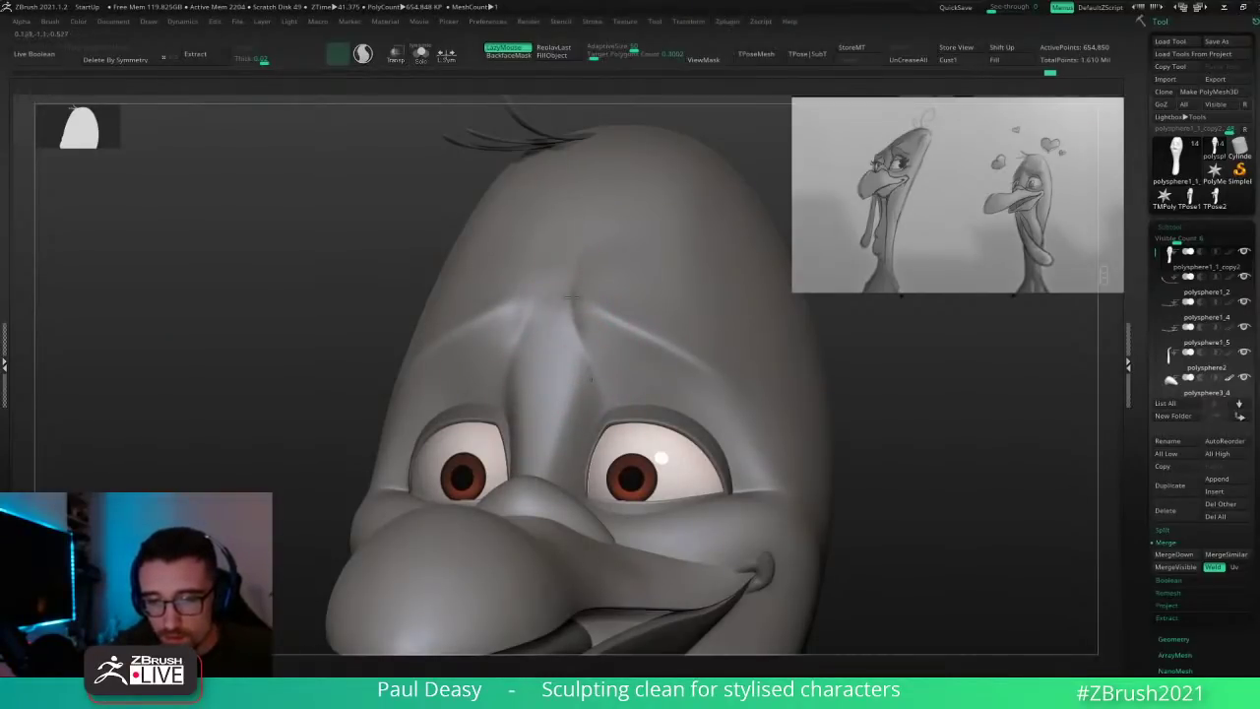
{"action": "key", "text": "ctrl+z"}
{"action": "right_click_drag", "start_coordinate": [584, 285], "coordinate": [579, 302]}
{"action": "key", "text": "space"}
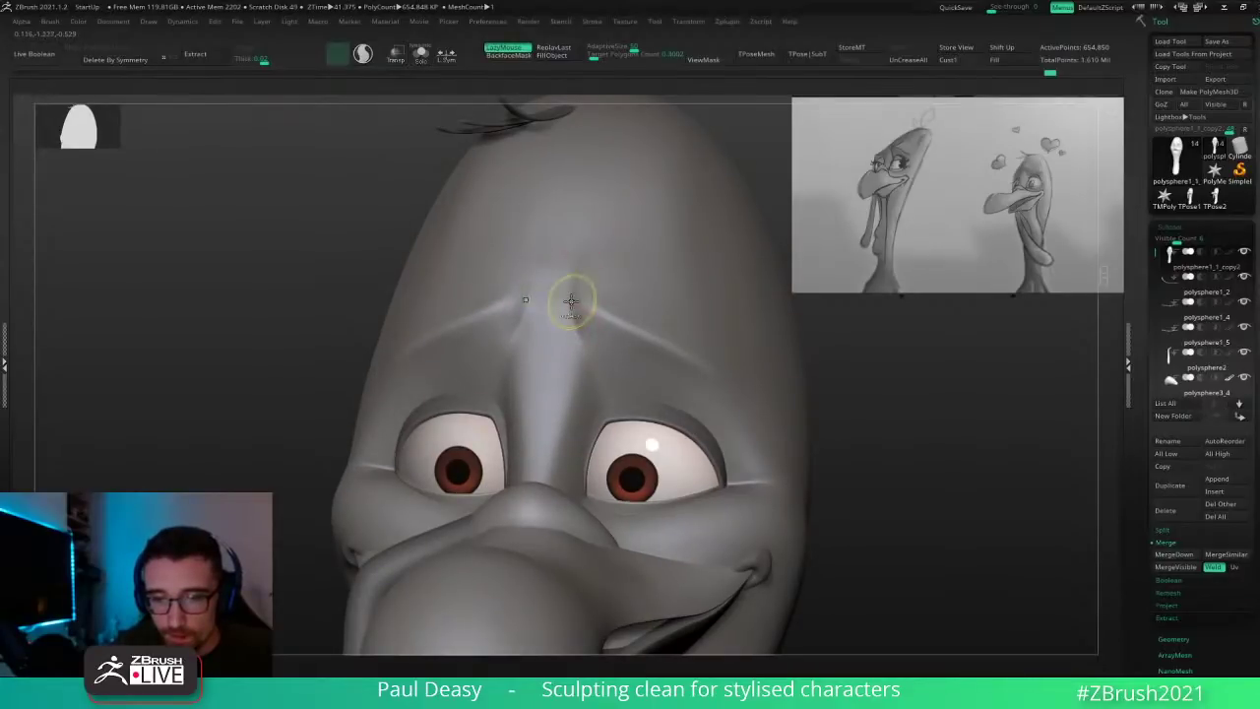
{"action": "key", "text": "ctrl+z"}
{"action": "key", "text": "space"}
{"action": "key", "text": "ctrl+z"}
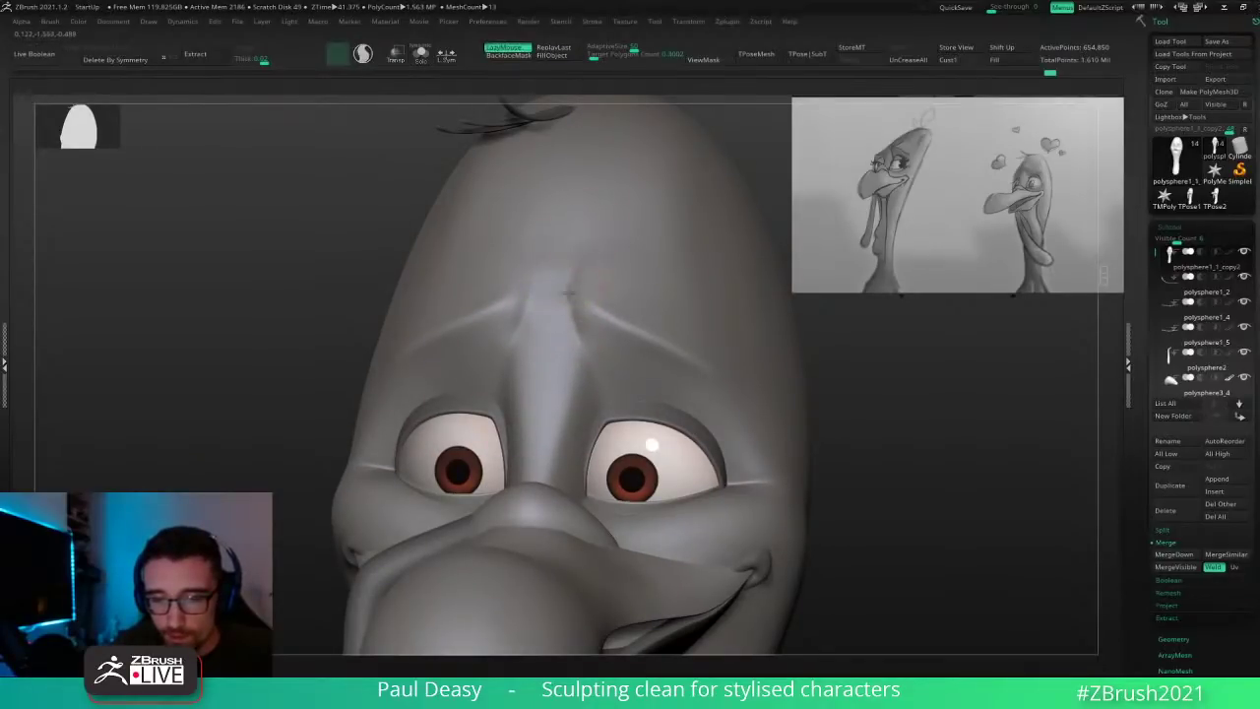
Step: Sharpen the crease from the lower forehead into the inner brow fold, toggling LazyMouse between strokes
{"action": "mouse_move", "coordinate": [583, 242]}
{"action": "left_mouse_down"}
{"action": "mouse_move", "coordinate": [569, 291]}
{"action": "mouse_move", "coordinate": [577, 325]}
{"action": "left_mouse_up"}
{"action": "key", "text": "l"}
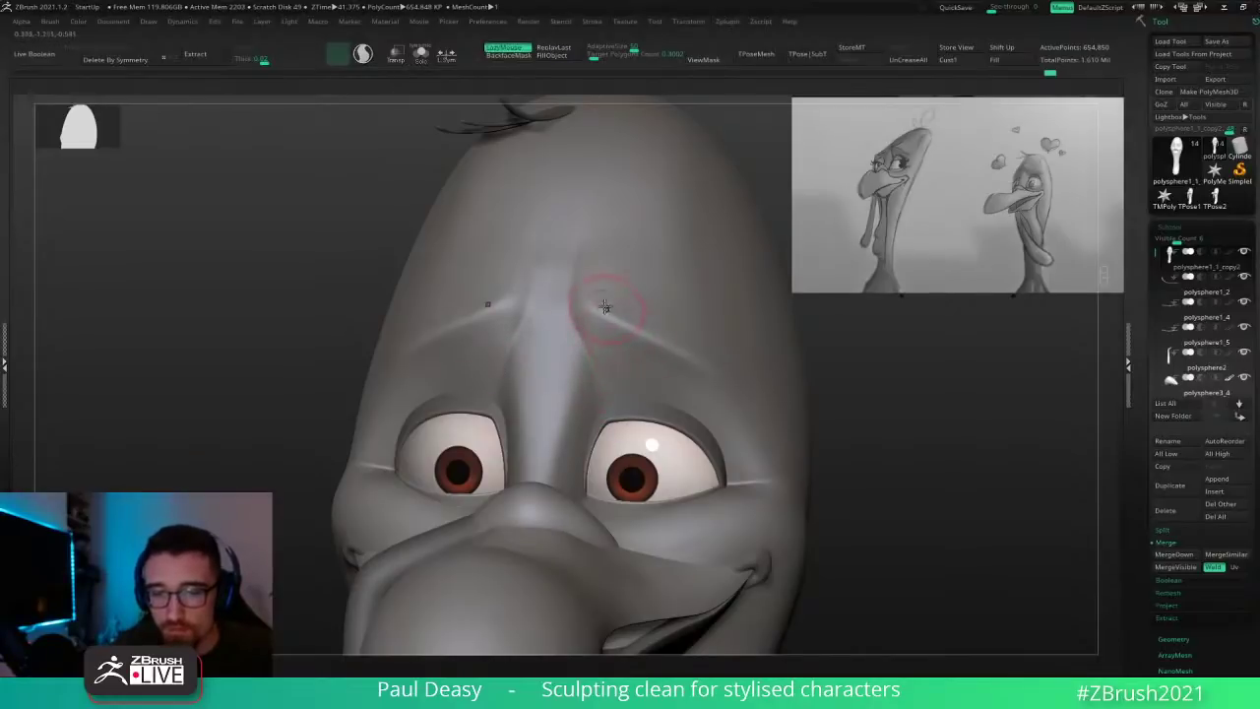
{"action": "key", "text": "space"}
{"action": "left_click_drag", "start_coordinate": [585, 278], "coordinate": [614, 321]}
{"action": "key", "text": "l"}
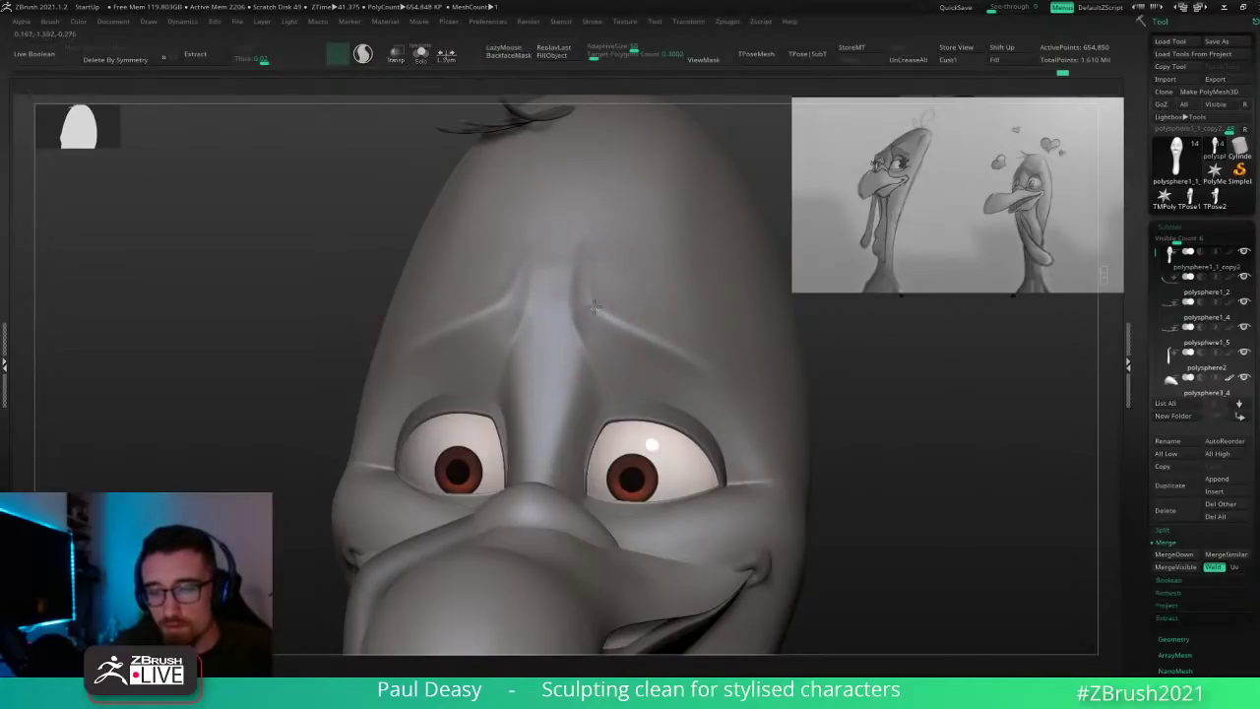
{"action": "key", "text": "l"}
Step: Drop the head three subdivision levels and soften the forehead surface above the brow fold with a large brush
{"action": "left_click_drag", "start_coordinate": [832, 403], "coordinate": [753, 389]}
{"action": "key", "text": "shift+d"}
{"action": "key", "text": "shift+d"}
{"action": "key", "text": "shift+d"}
{"action": "right_click_drag", "start_coordinate": [610, 276], "coordinate": [619, 289], "text": "ctrl"}
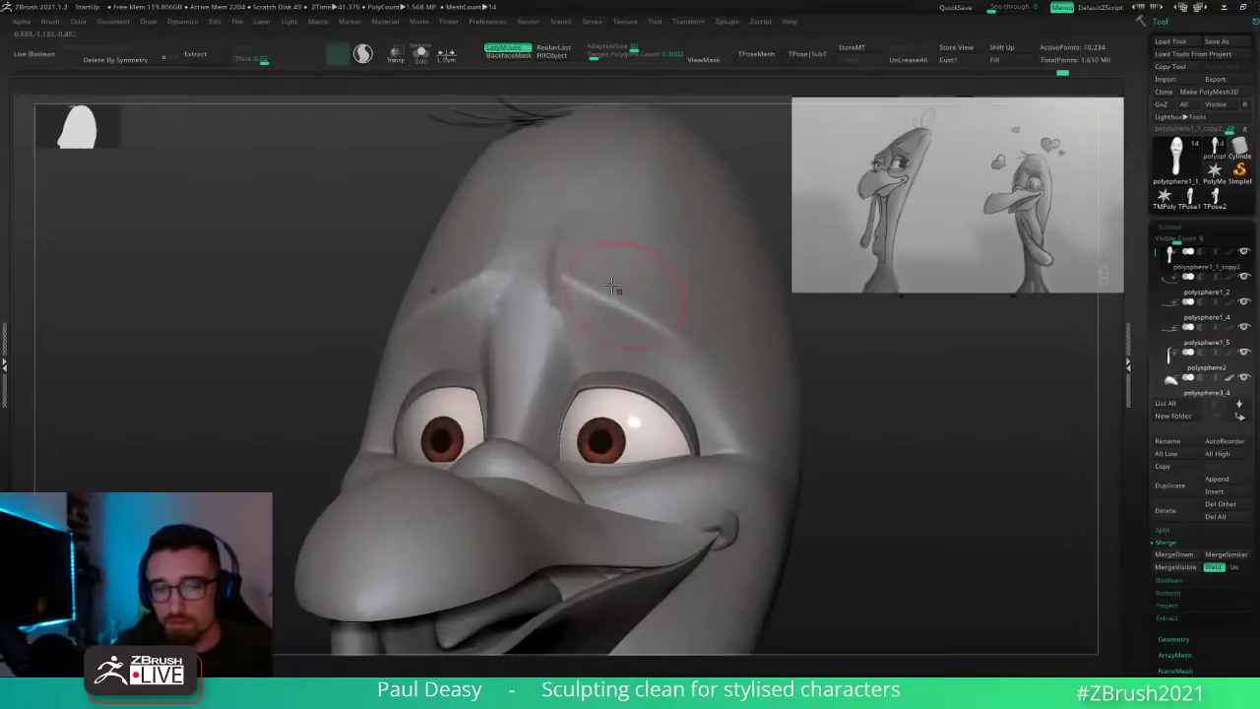
{"action": "key", "text": "space"}
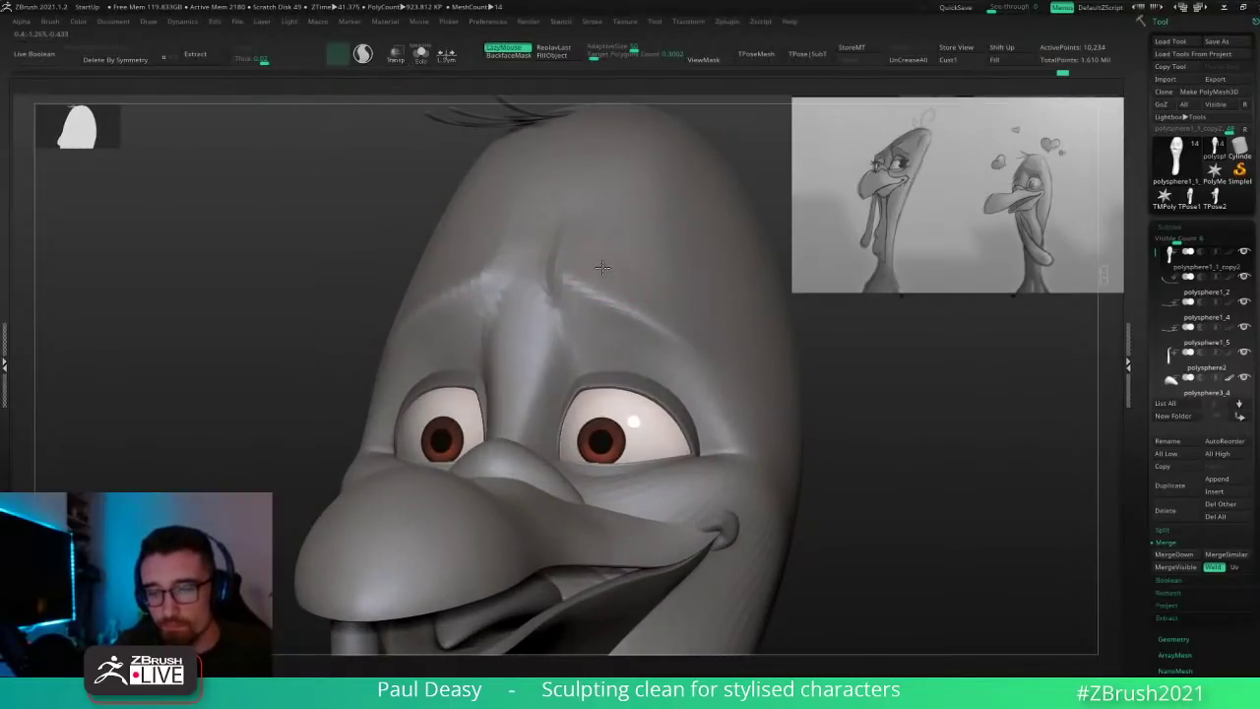
{"action": "key", "text": "space"}
{"action": "key", "text": "space"}
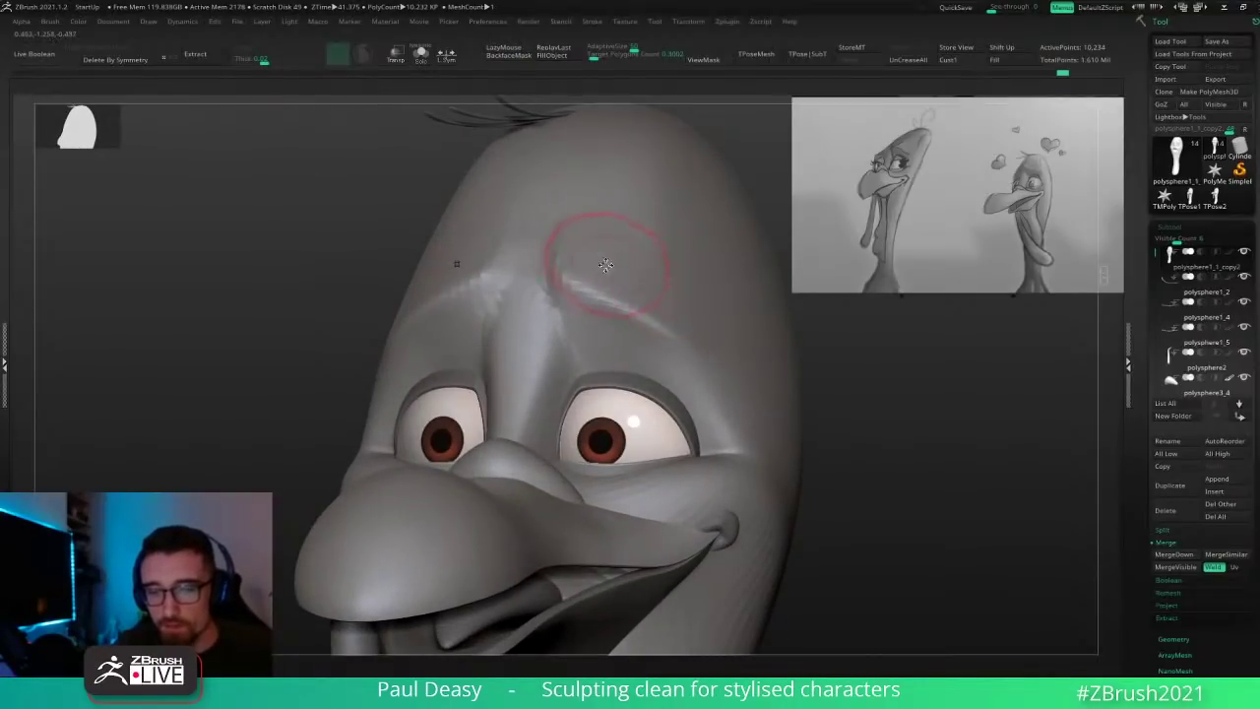
{"action": "left_click_drag", "start_coordinate": [589, 266], "coordinate": [601, 262]}
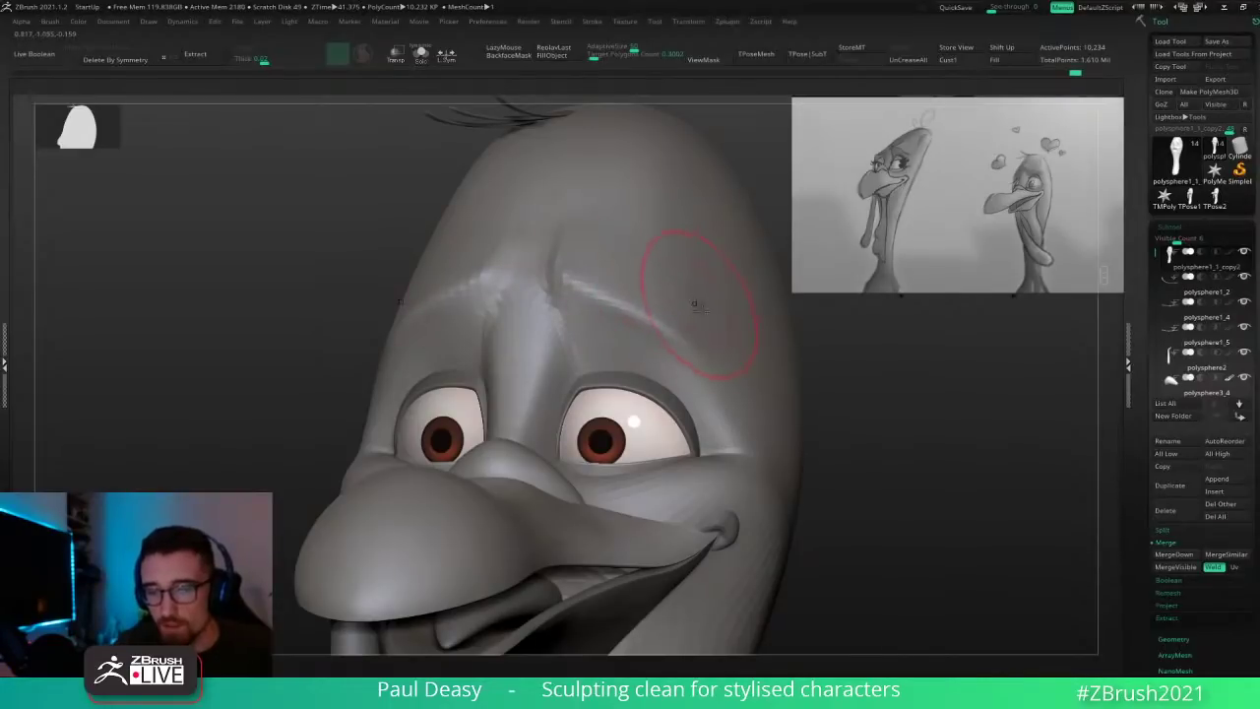
{"action": "left_click_drag", "start_coordinate": [630, 244], "coordinate": [757, 378], "text": "shift"}
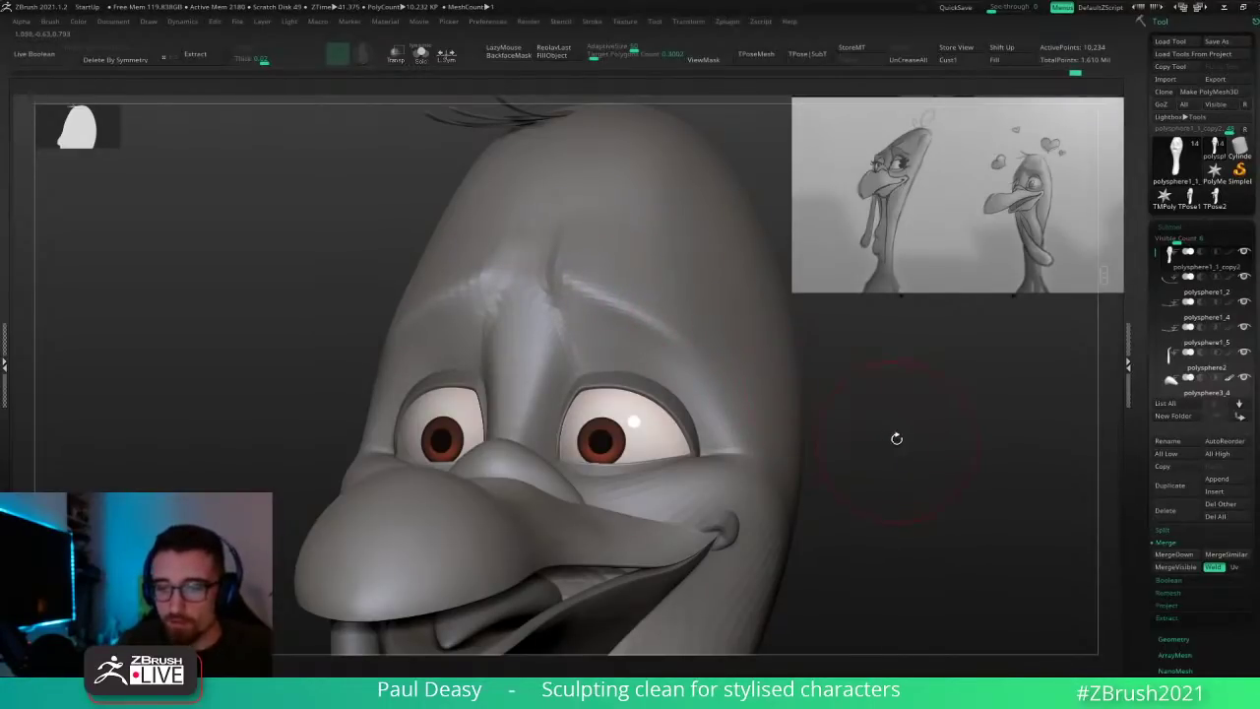
Step: Check the brow at the highest subdivision level from a three-quarter view and drop back three levels
{"action": "key", "text": "d"}
{"action": "key", "text": "d"}
{"action": "key", "text": "d"}
{"action": "left_click_drag", "start_coordinate": [906, 427], "coordinate": [868, 423]}
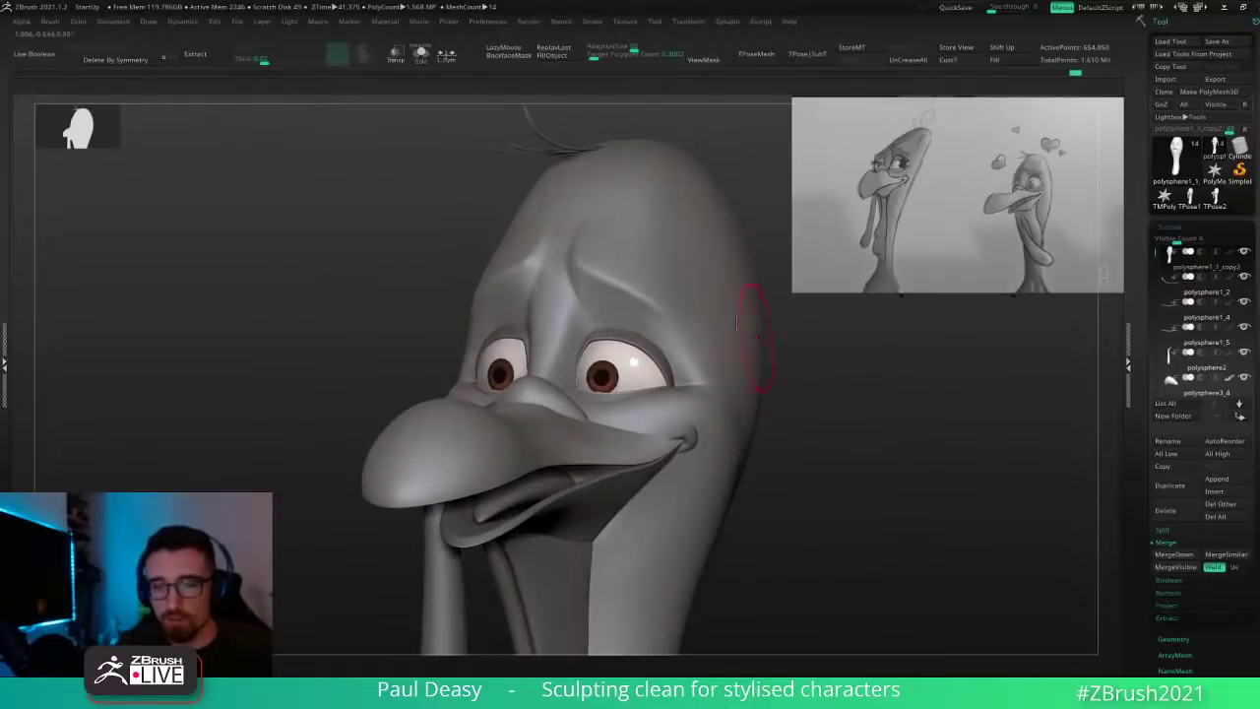
{"action": "key", "text": "shift+d"}
{"action": "key", "text": "shift+d"}
{"action": "key", "text": "shift+d"}
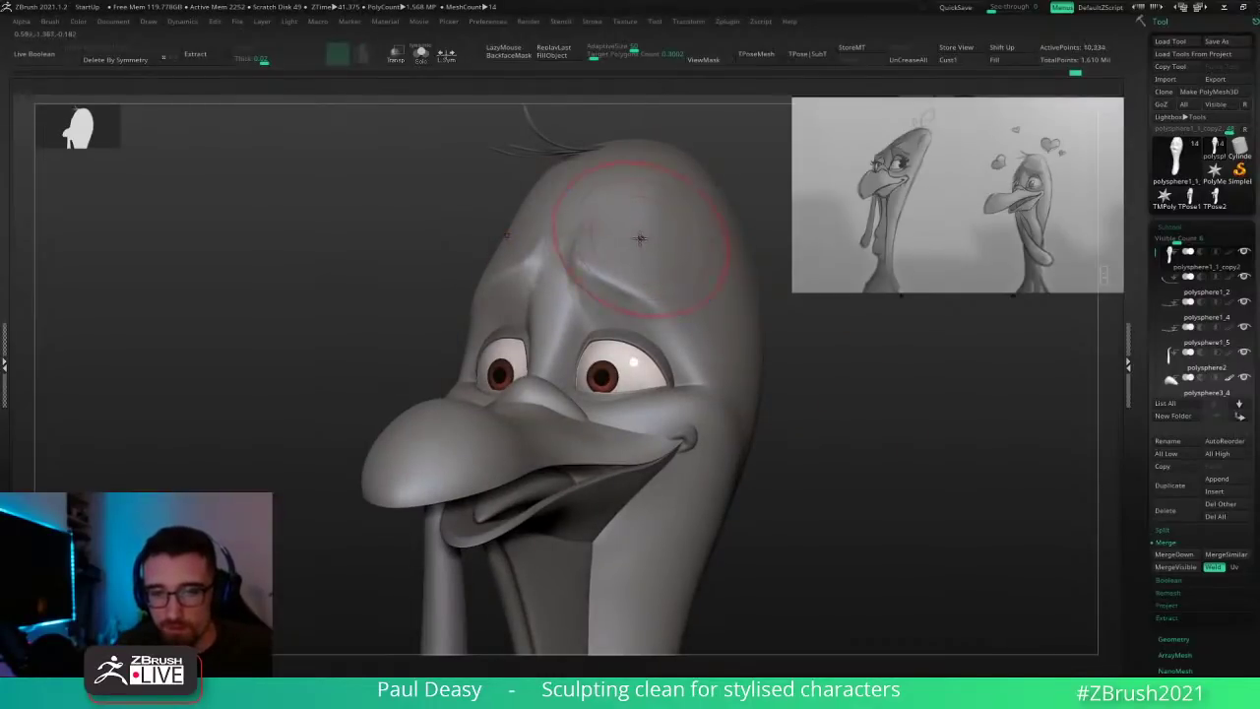
Step: Adjust the forehead and outer brow ridge with broad low-resolution strokes, varying the brush size
{"action": "left_click_drag", "start_coordinate": [641, 239], "coordinate": [643, 236]}
{"action": "key", "text": "space"}
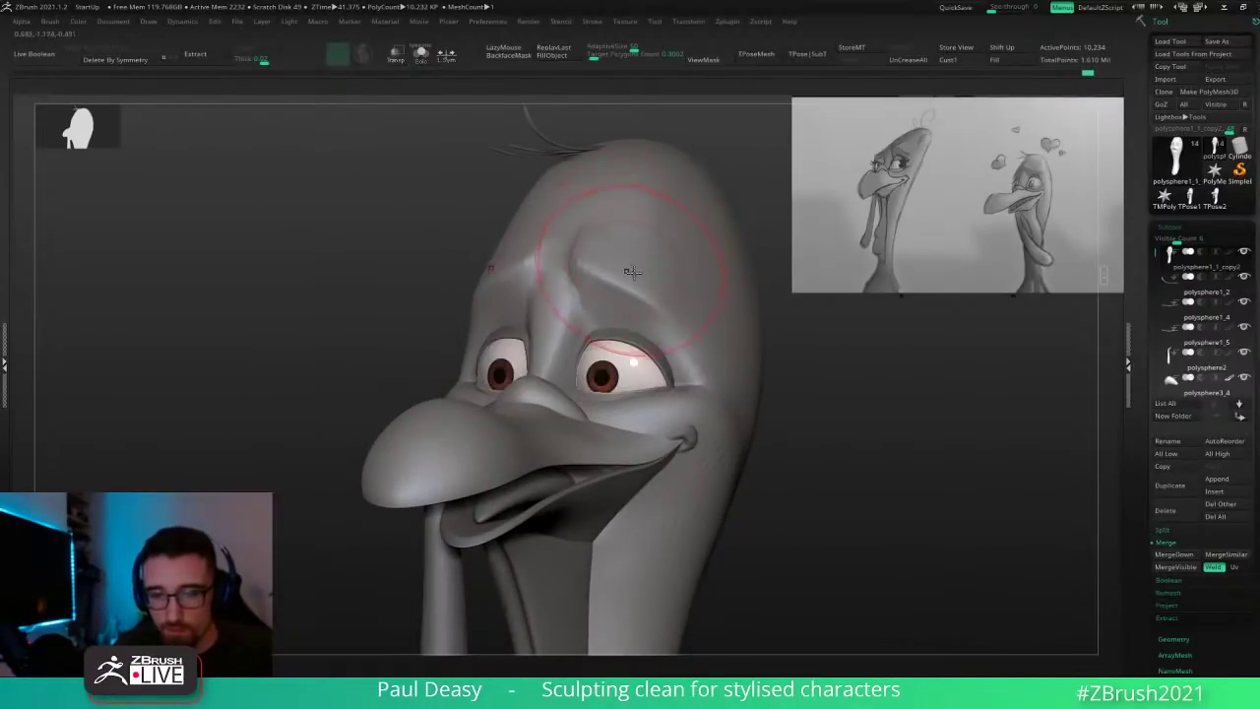
{"action": "left_click_drag", "start_coordinate": [659, 289], "coordinate": [656, 295]}
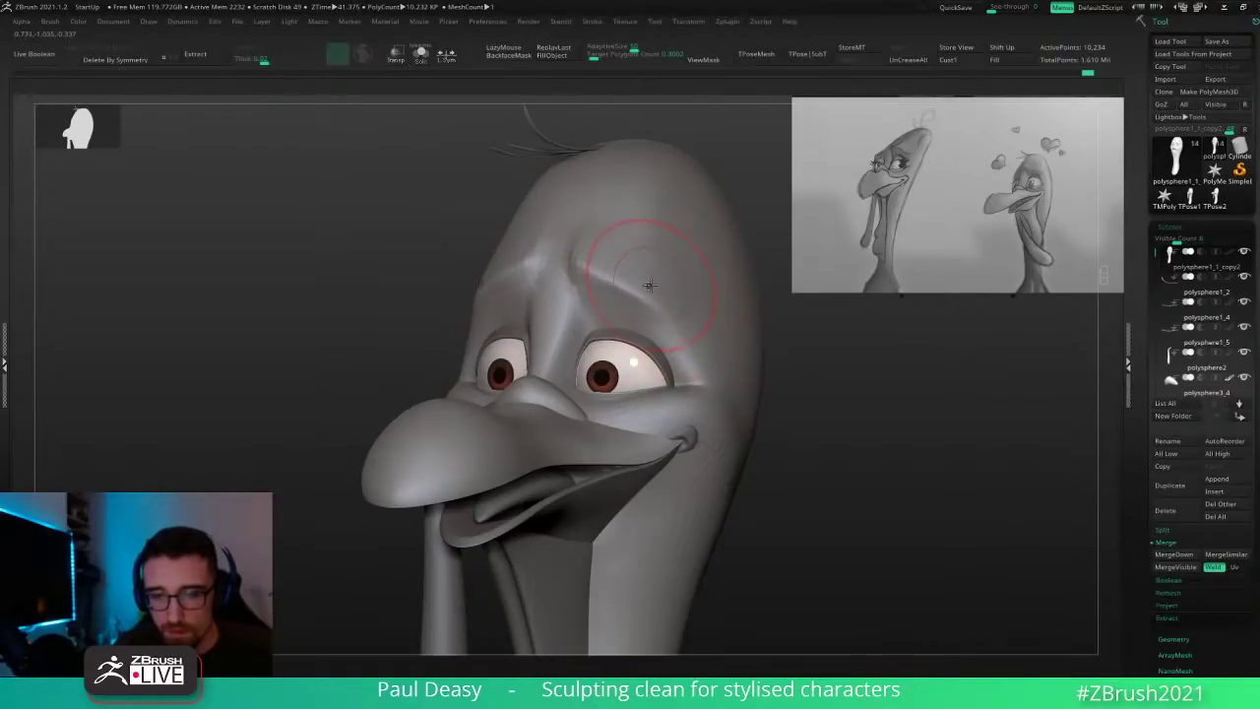
{"action": "key", "text": "space"}
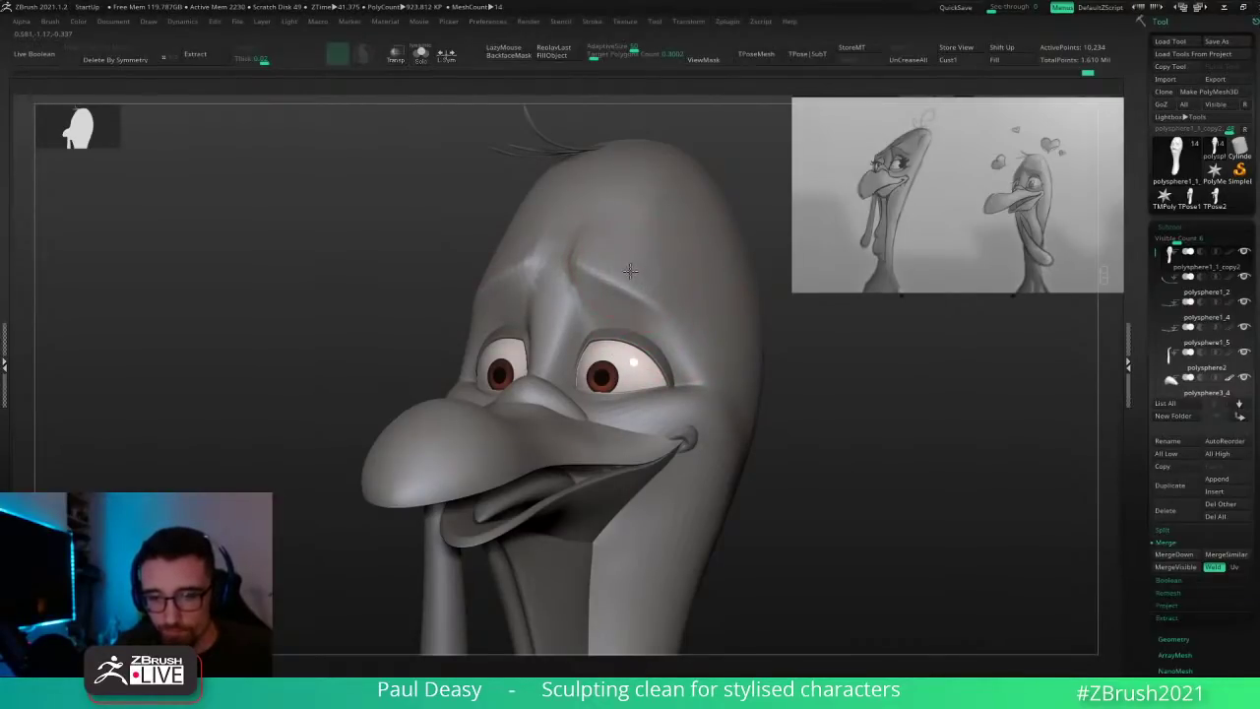
{"action": "key", "text": "space"}
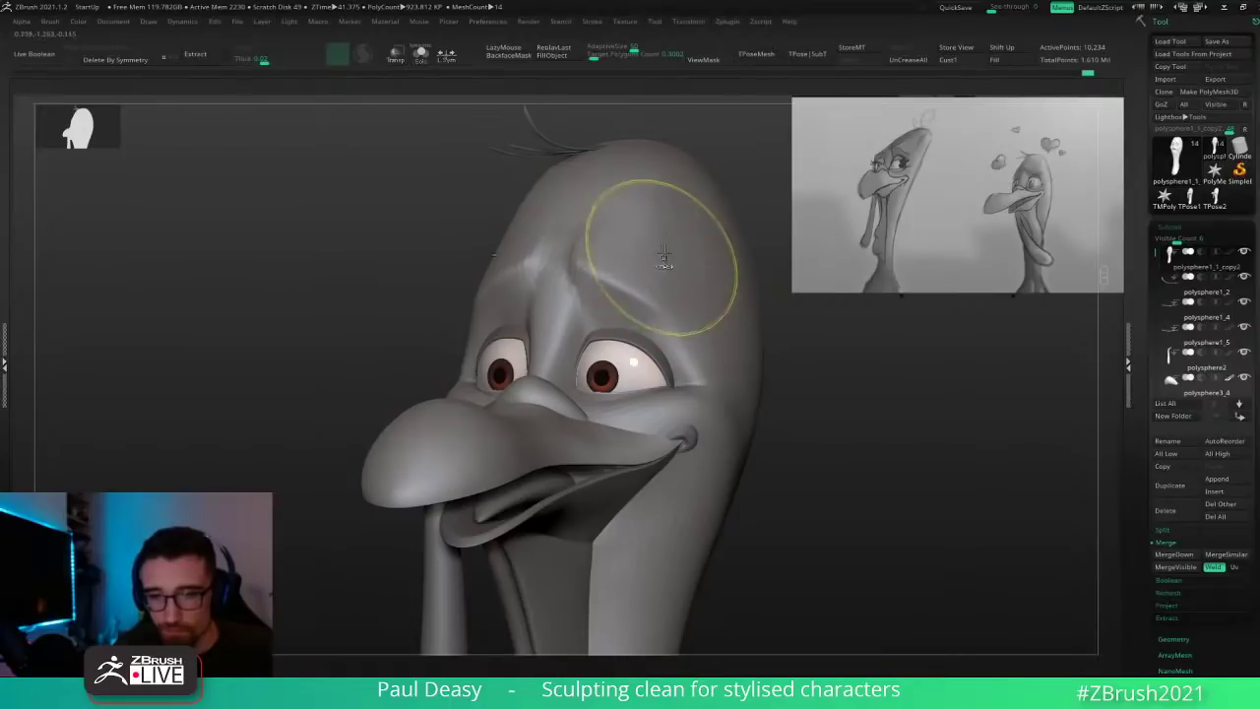
Step: Try a Pinch brush adjustment on the forehead above the brow and undo it
{"action": "mouse_move", "coordinate": [783, 323]}
{"action": "left_mouse_down"}
{"action": "mouse_move", "coordinate": [810, 397]}
{"action": "mouse_move", "coordinate": [800, 398]}
{"action": "left_mouse_up"}
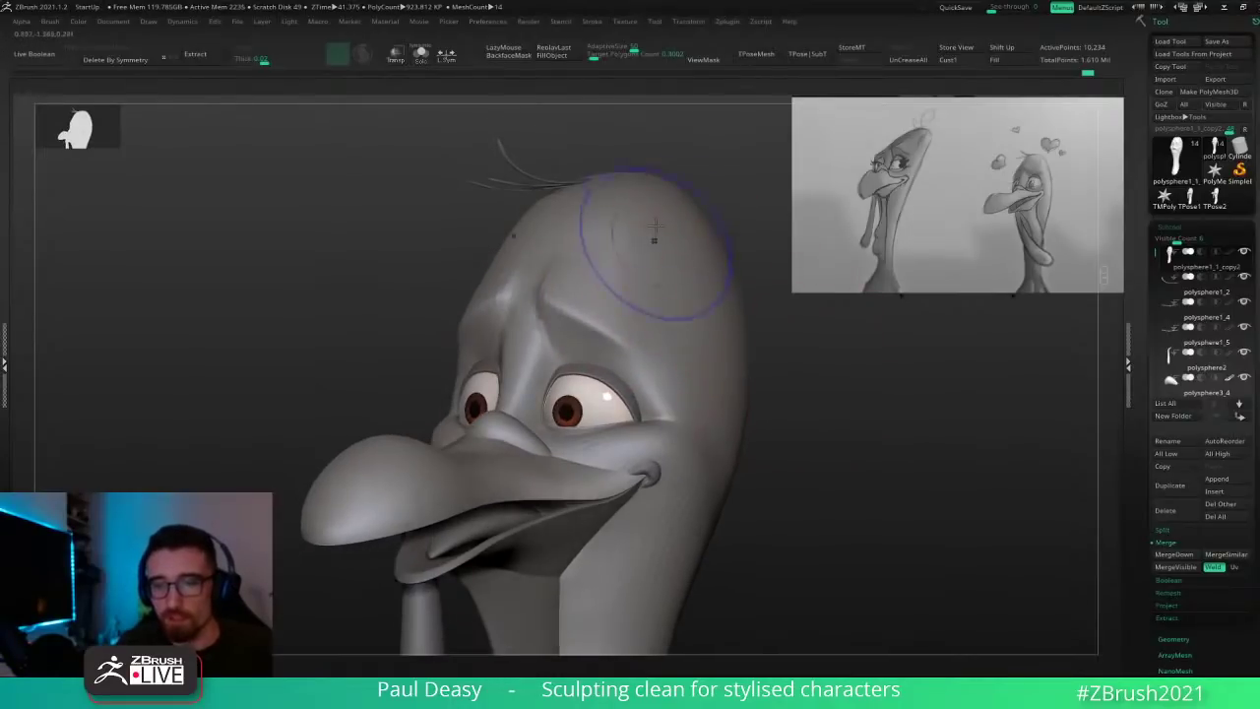
{"action": "key", "text": "space"}
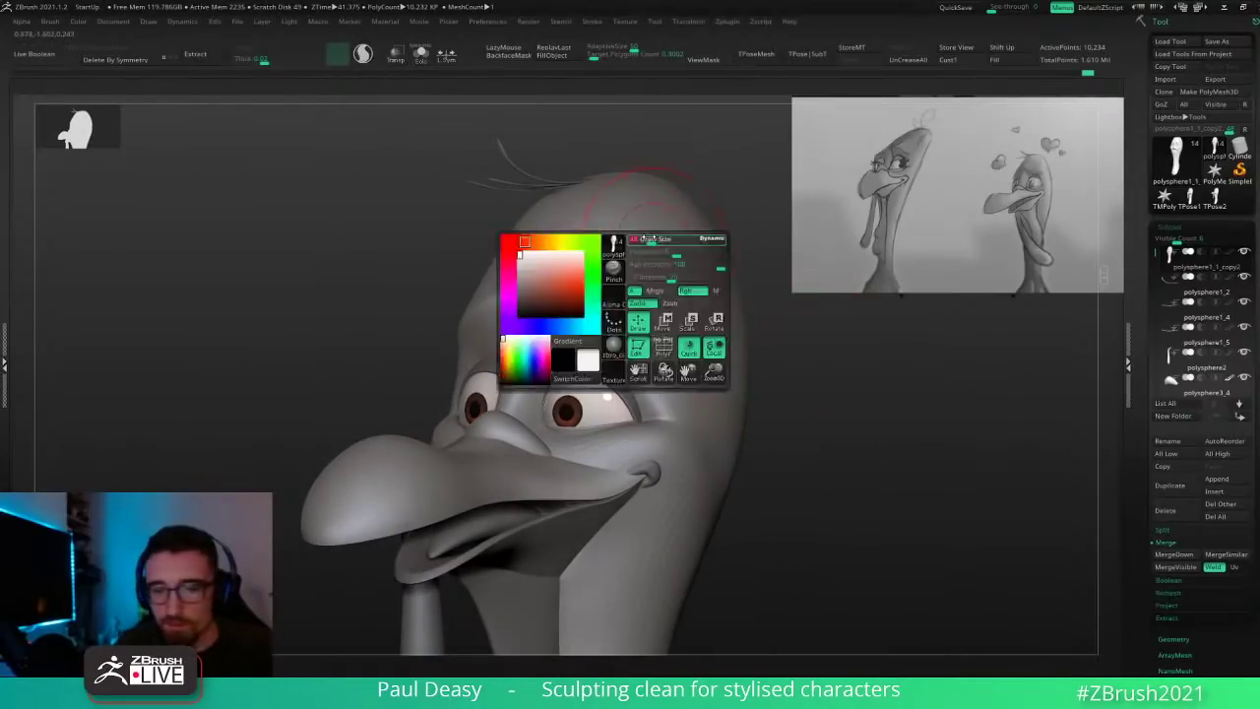
{"action": "mouse_move", "coordinate": [649, 238]}
{"action": "left_mouse_down"}
{"action": "mouse_move", "coordinate": [636, 239]}
{"action": "mouse_move", "coordinate": [635, 276]}
{"action": "mouse_move", "coordinate": [655, 335]}
{"action": "left_mouse_up"}
{"action": "key", "text": "ctrl+z"}
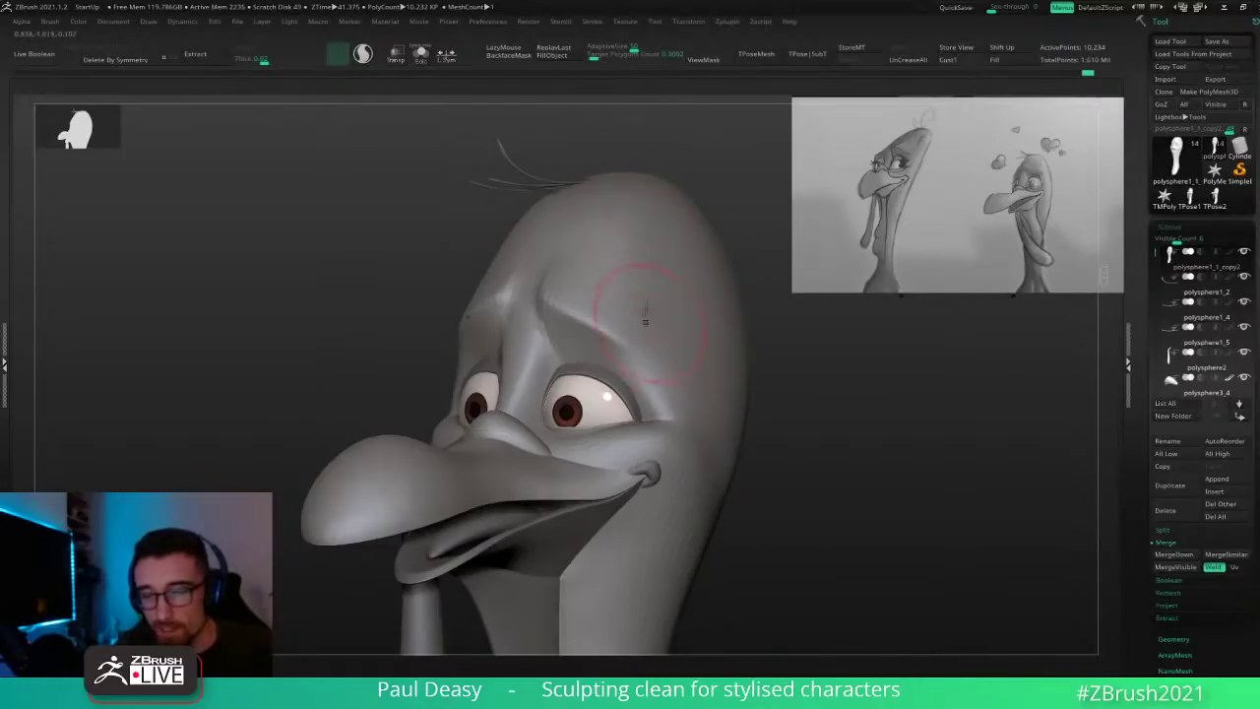
Step: Reshape the forehead volume above the brow with the Move brush, using an adjusted draw size
{"action": "key", "text": "space"}
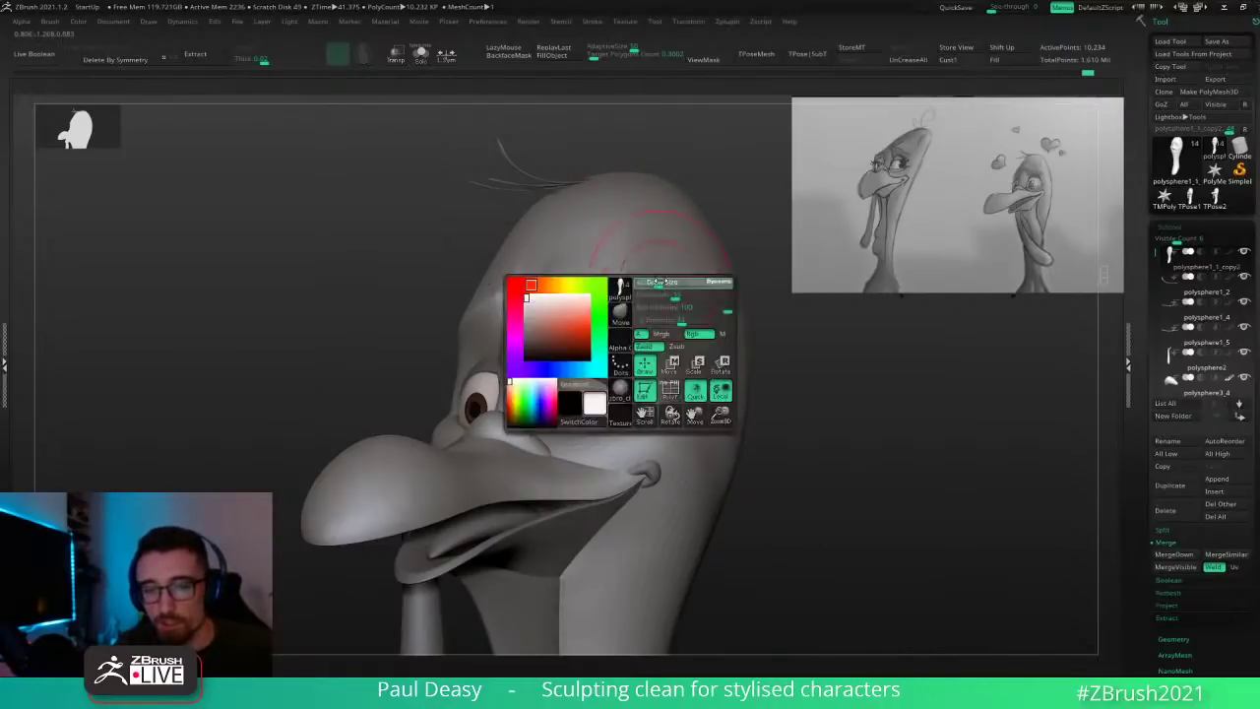
{"action": "left_click_drag", "start_coordinate": [650, 285], "coordinate": [657, 284]}
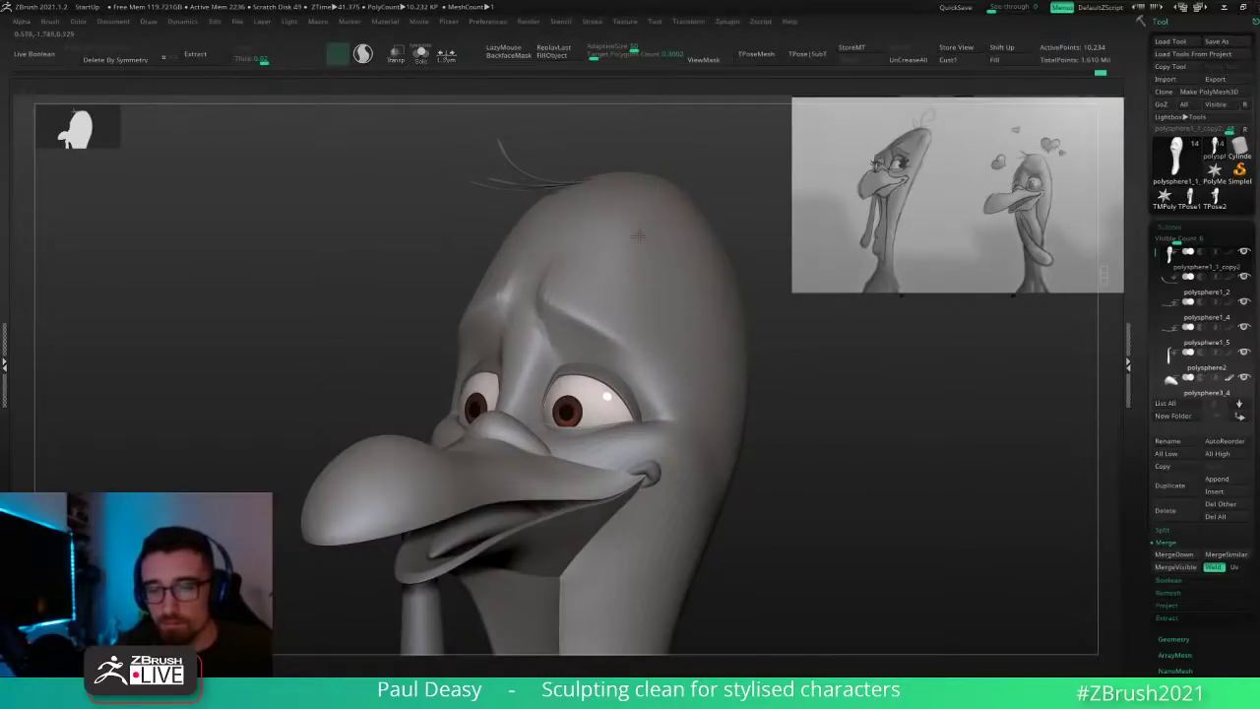
{"action": "right_click", "coordinate": [655, 266], "text": "shift"}
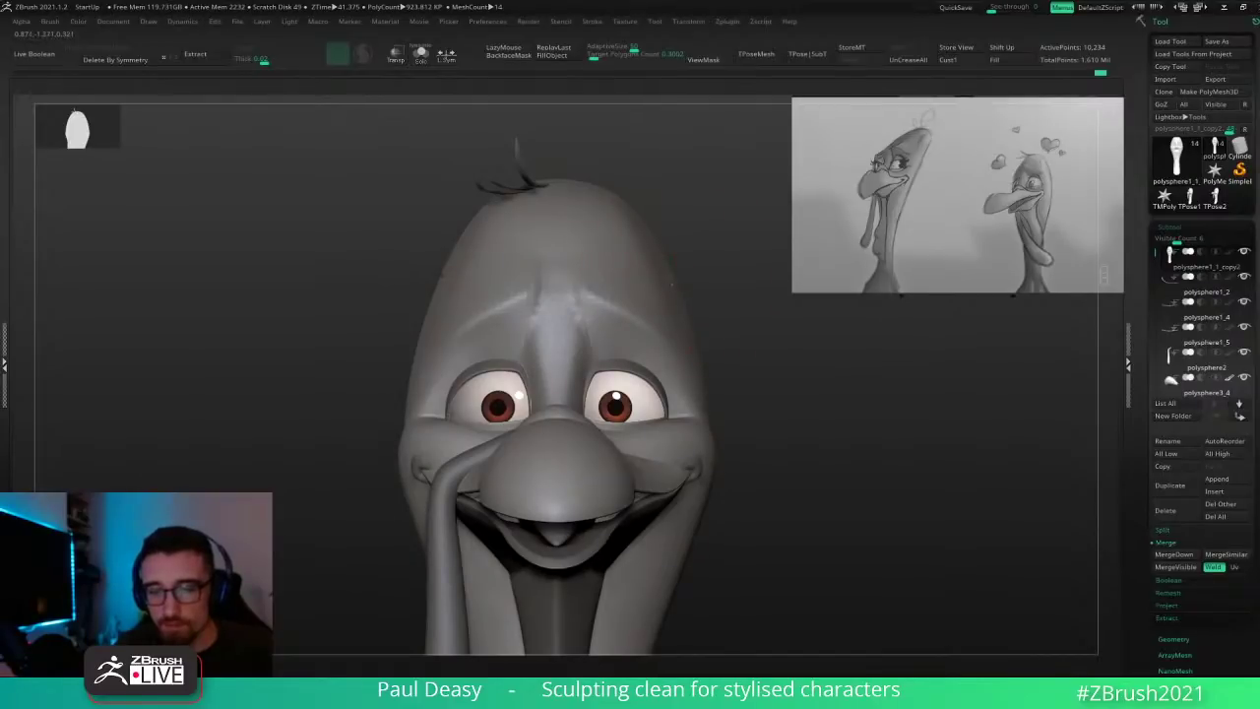
{"action": "right_click_drag", "start_coordinate": [725, 281], "coordinate": [718, 322], "text": "ctrl"}
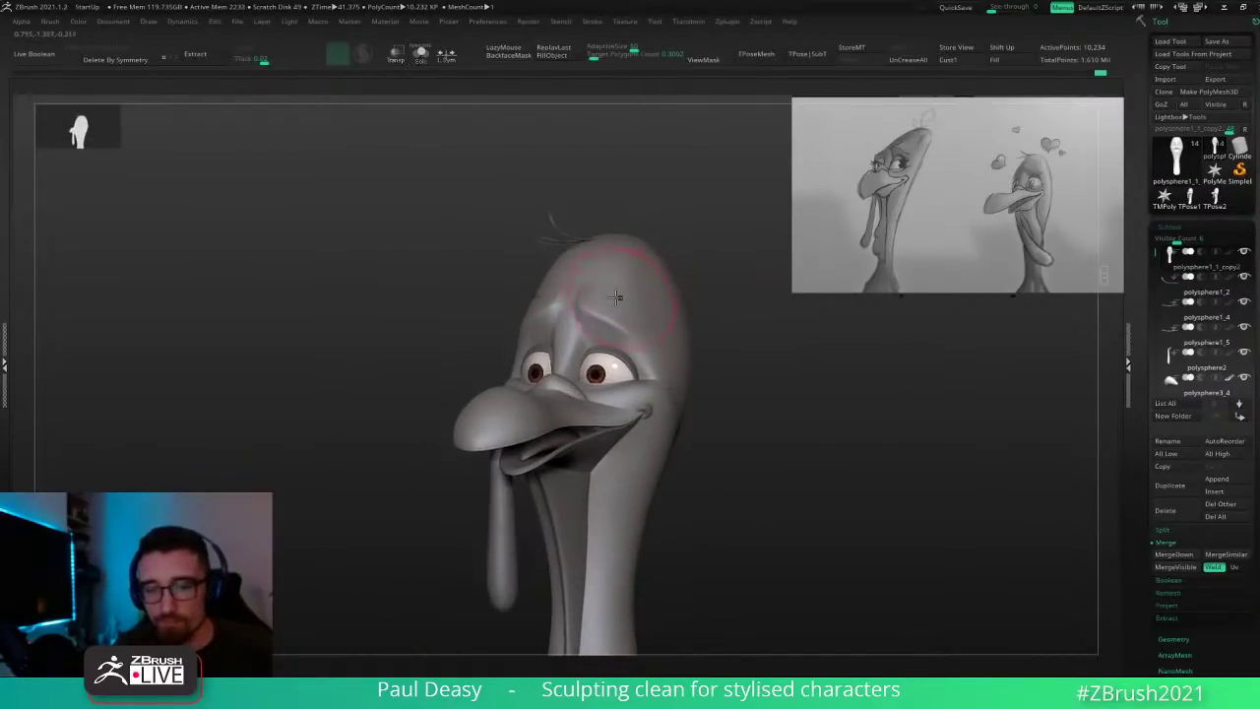
{"action": "left_click_drag", "start_coordinate": [615, 297], "coordinate": [593, 281]}
Step: Refine the forehead and crown silhouette in side profile with the Move brush at varying draw sizes
{"action": "right_click", "coordinate": [596, 285], "text": "shift"}
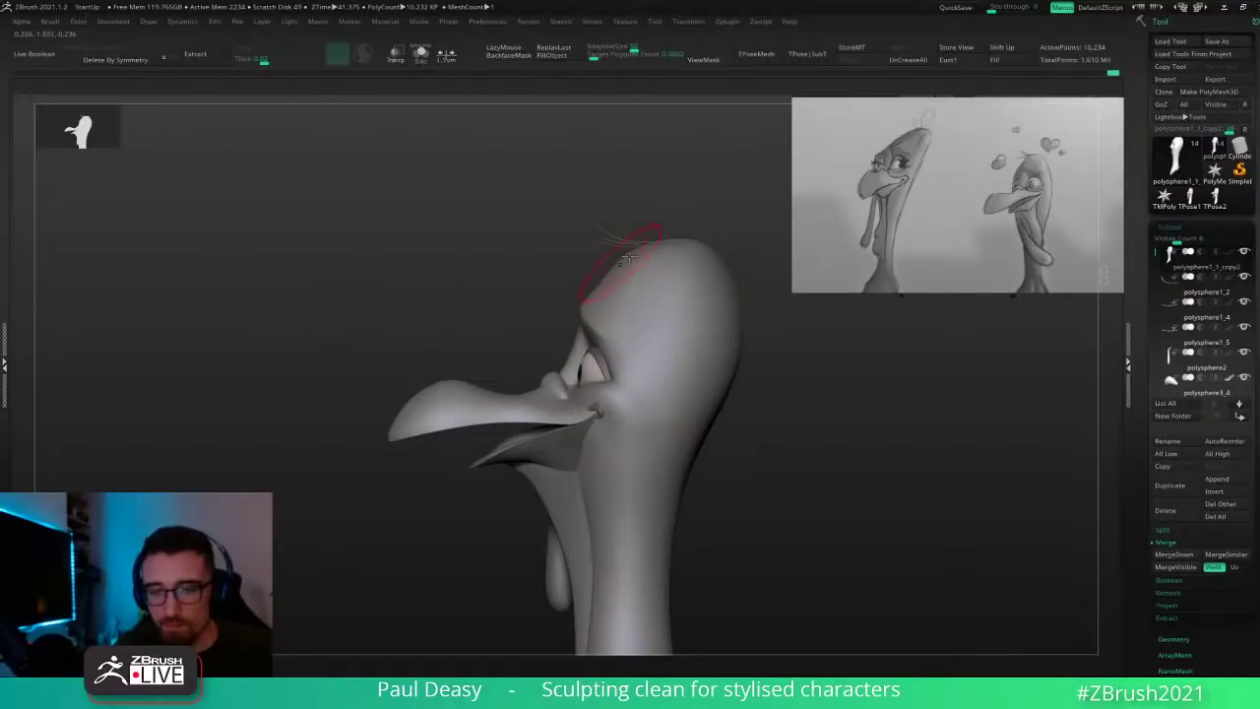
{"action": "key", "text": "space"}
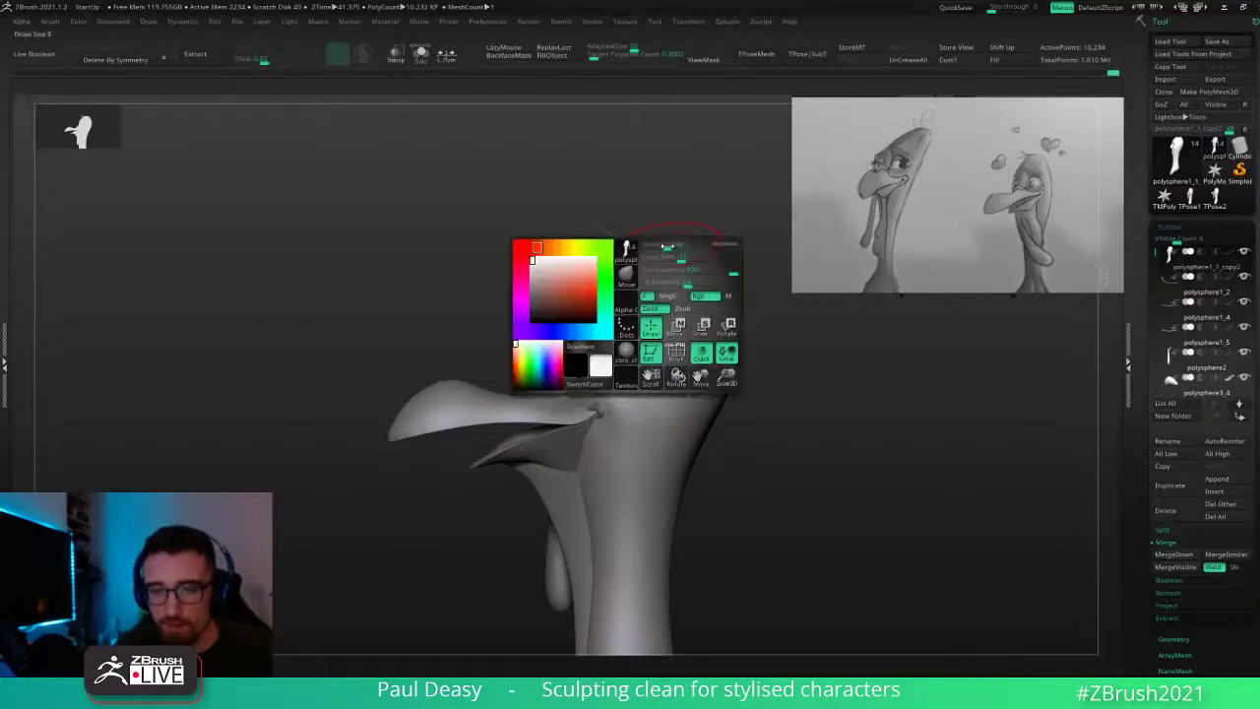
{"action": "key", "text": "space"}
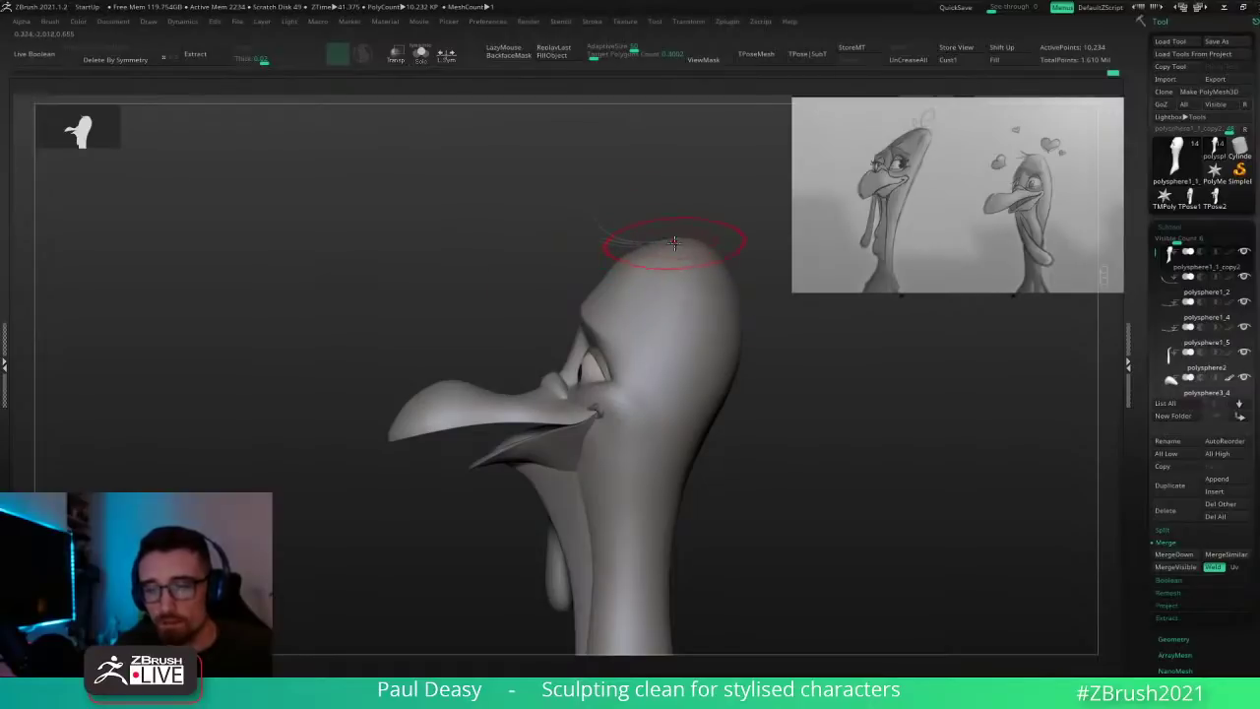
{"action": "key", "text": "space"}
{"action": "key", "text": "space"}
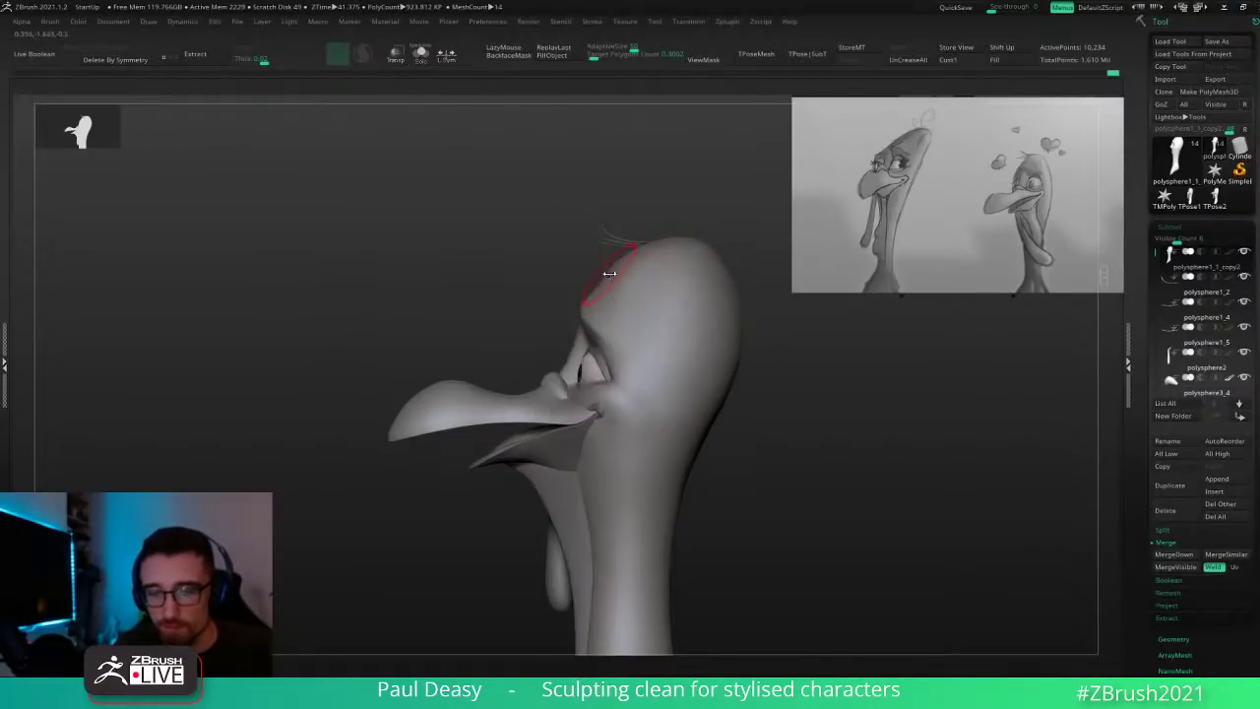
{"action": "key", "text": "space"}
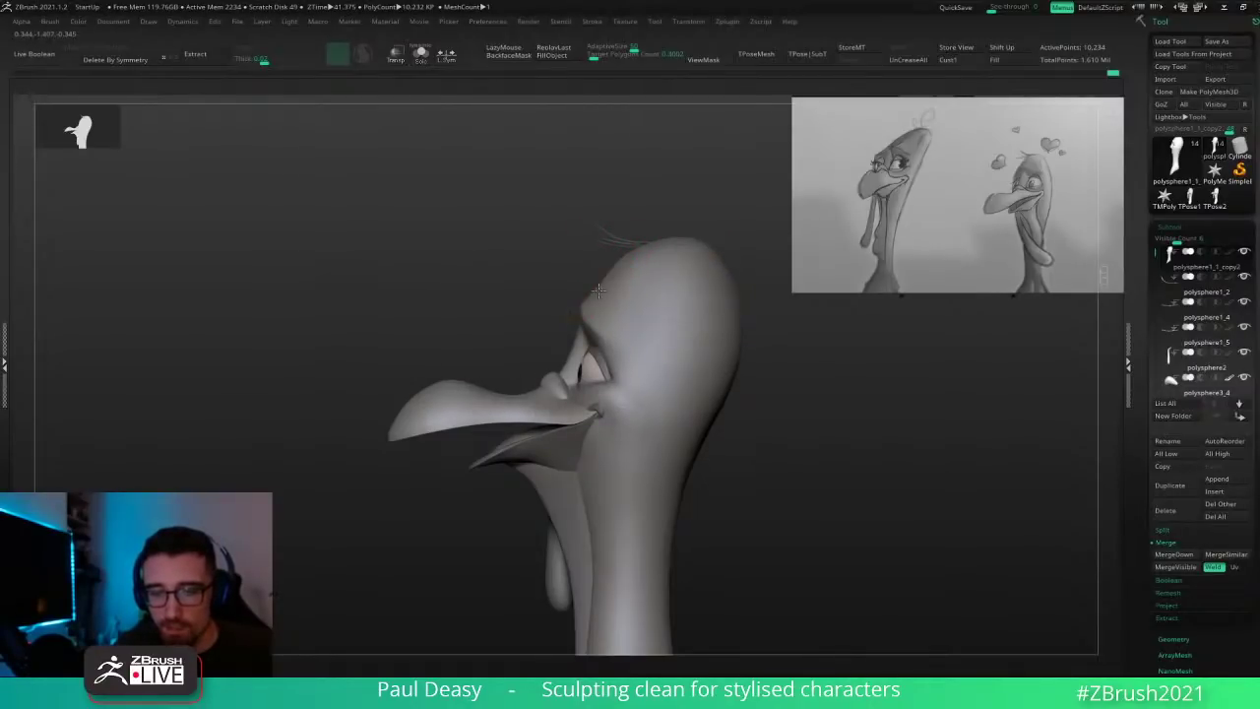
Step: Return the head to its highest subdivision level and review it from the front and three-quarter views
{"action": "left_click_drag", "start_coordinate": [747, 382], "coordinate": [809, 387]}
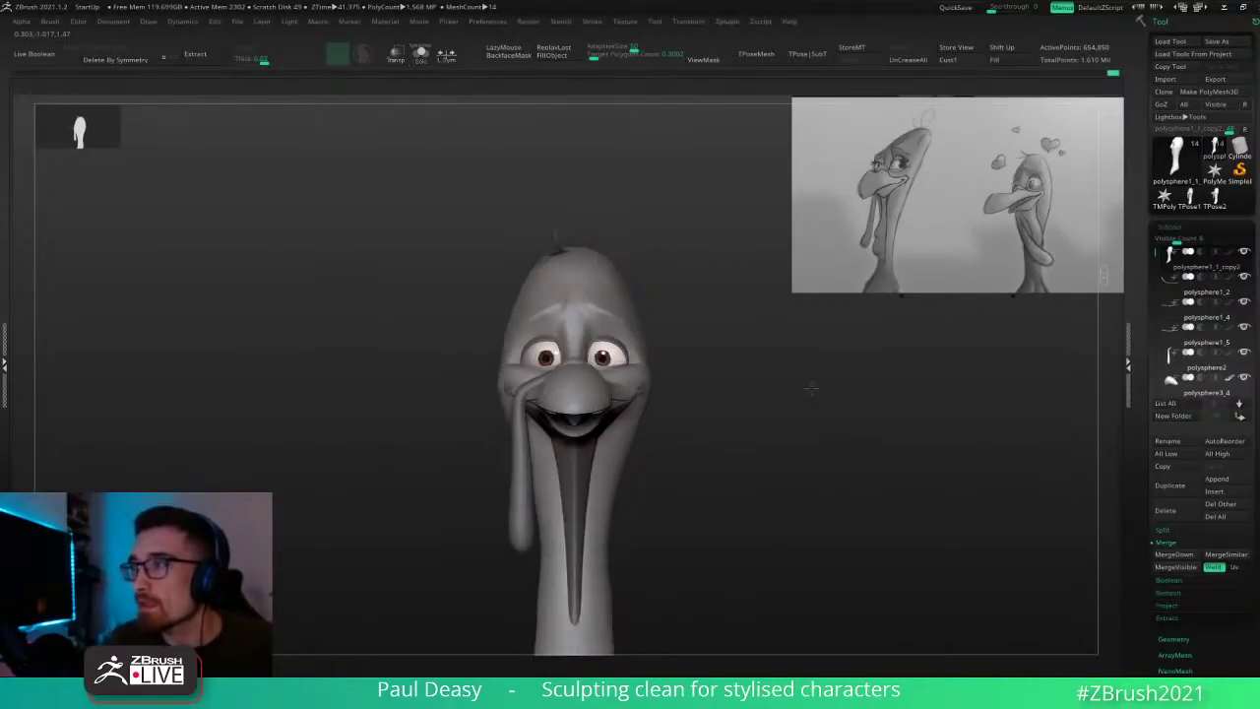
{"action": "left_click_drag", "start_coordinate": [778, 349], "coordinate": [770, 358]}
{"action": "right_click", "coordinate": [772, 349]}
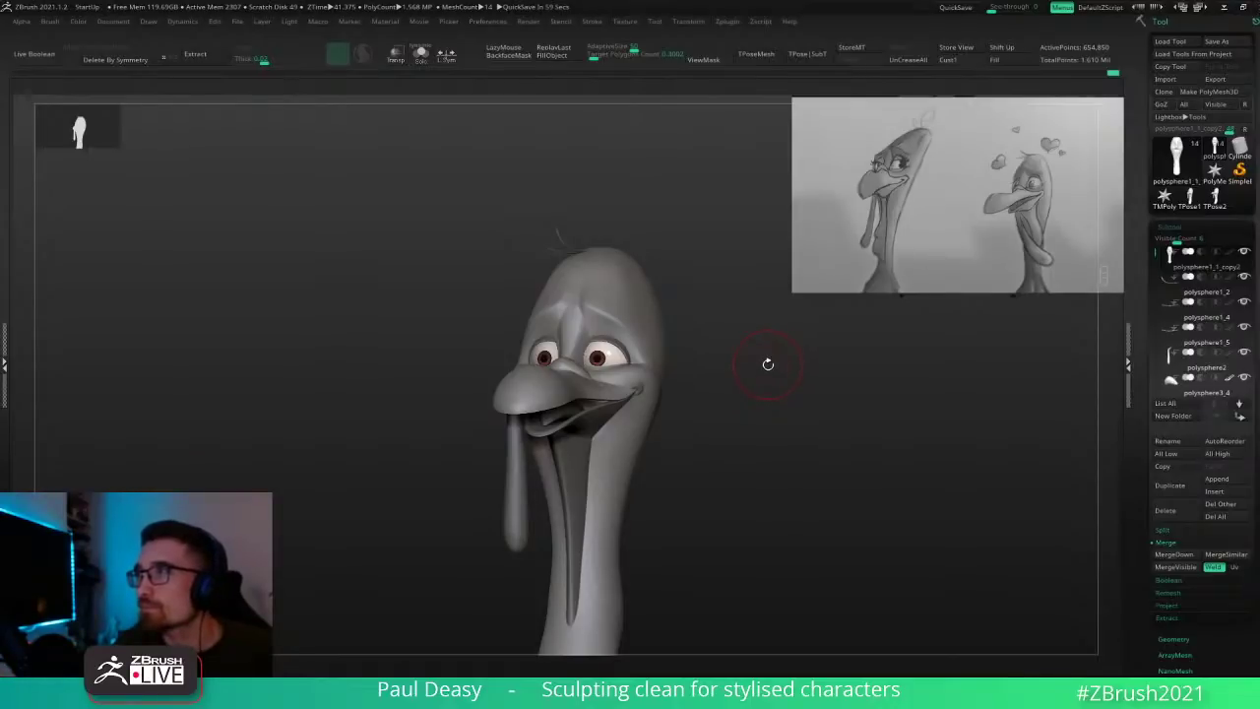
{"action": "left_click_drag", "start_coordinate": [768, 370], "coordinate": [762, 368]}
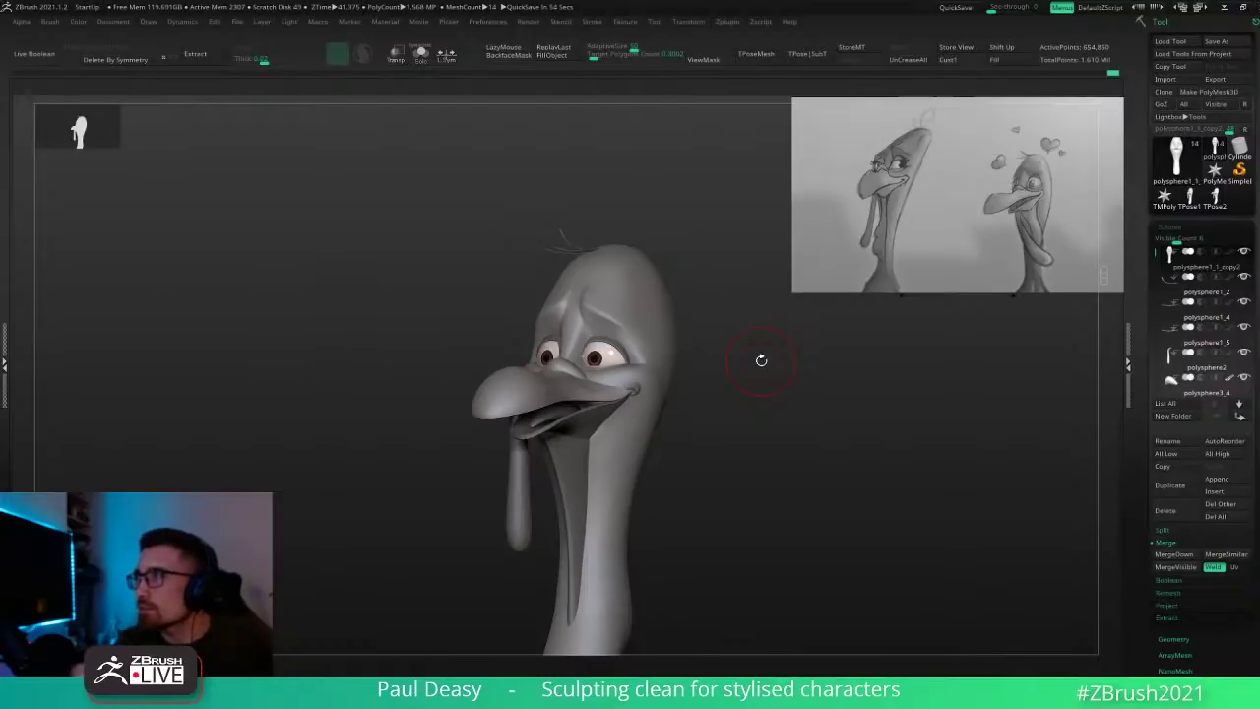
{"action": "left_click_drag", "start_coordinate": [785, 397], "coordinate": [785, 422]}
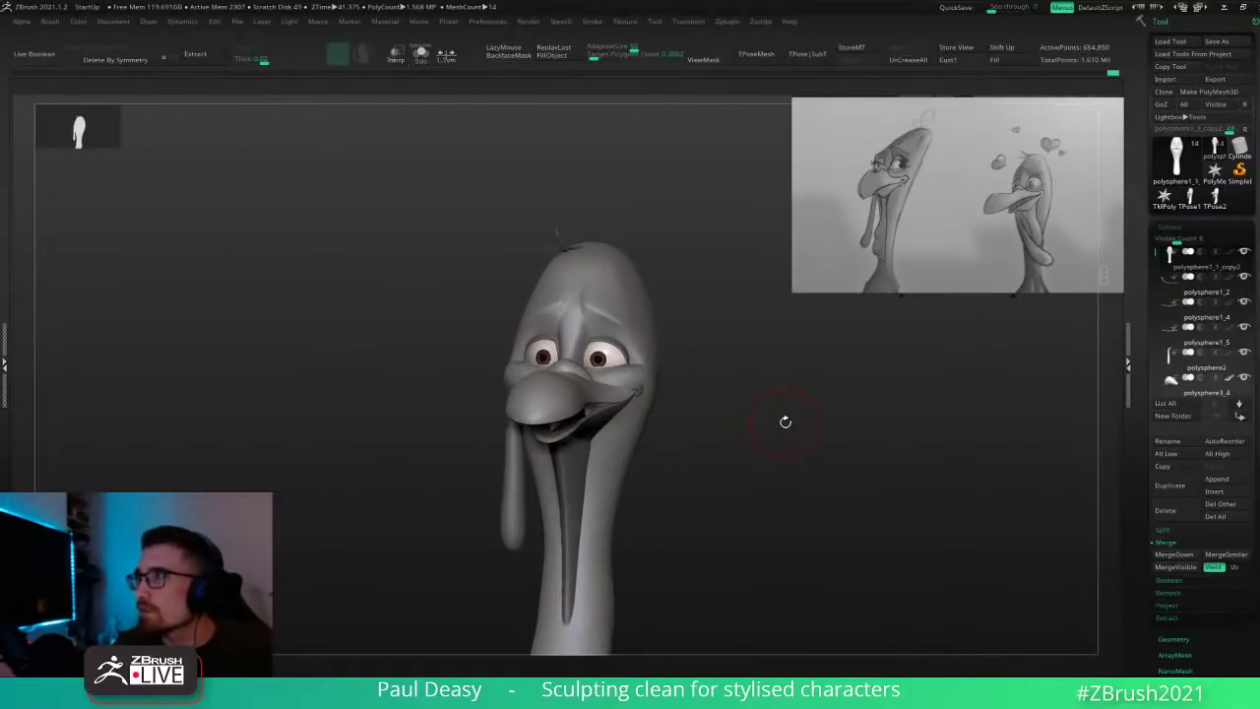
Step: Select the throat piece beneath the beak and reshape its upper end under the lower beak with the Move brush in side profile
{"action": "key", "text": "space"}
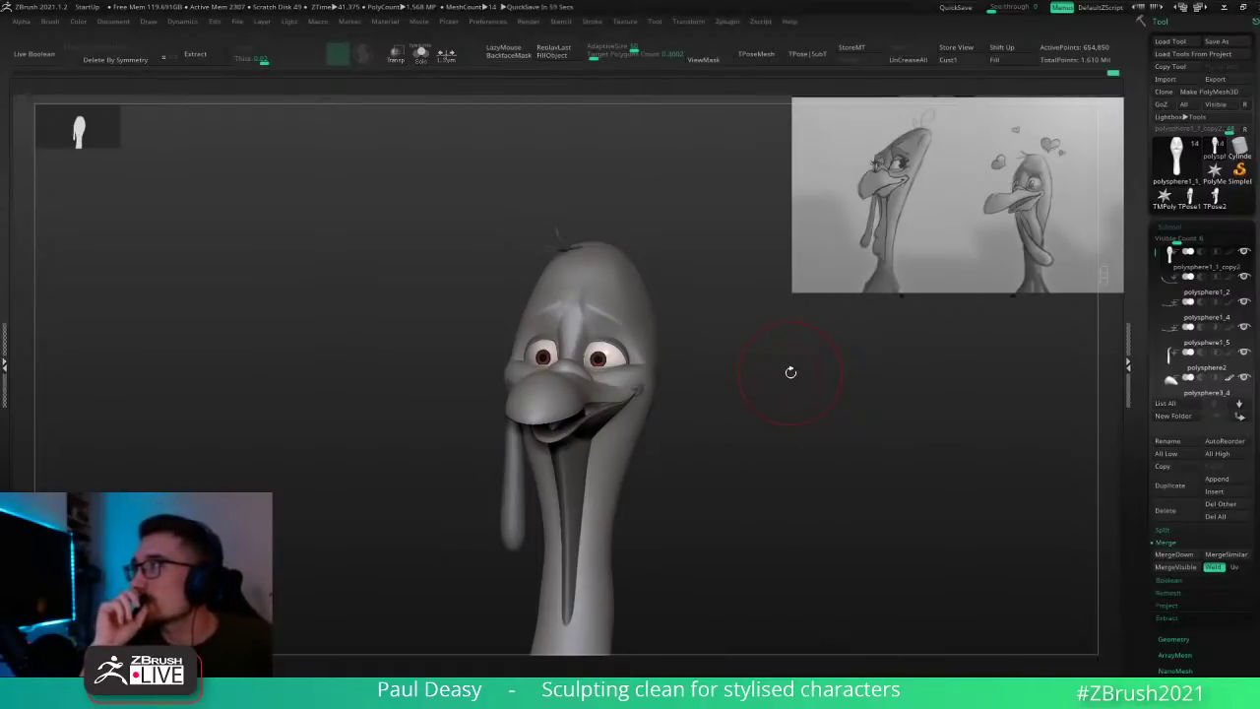
{"action": "left_click_drag", "start_coordinate": [810, 405], "coordinate": [782, 388]}
{"action": "key", "text": "space"}
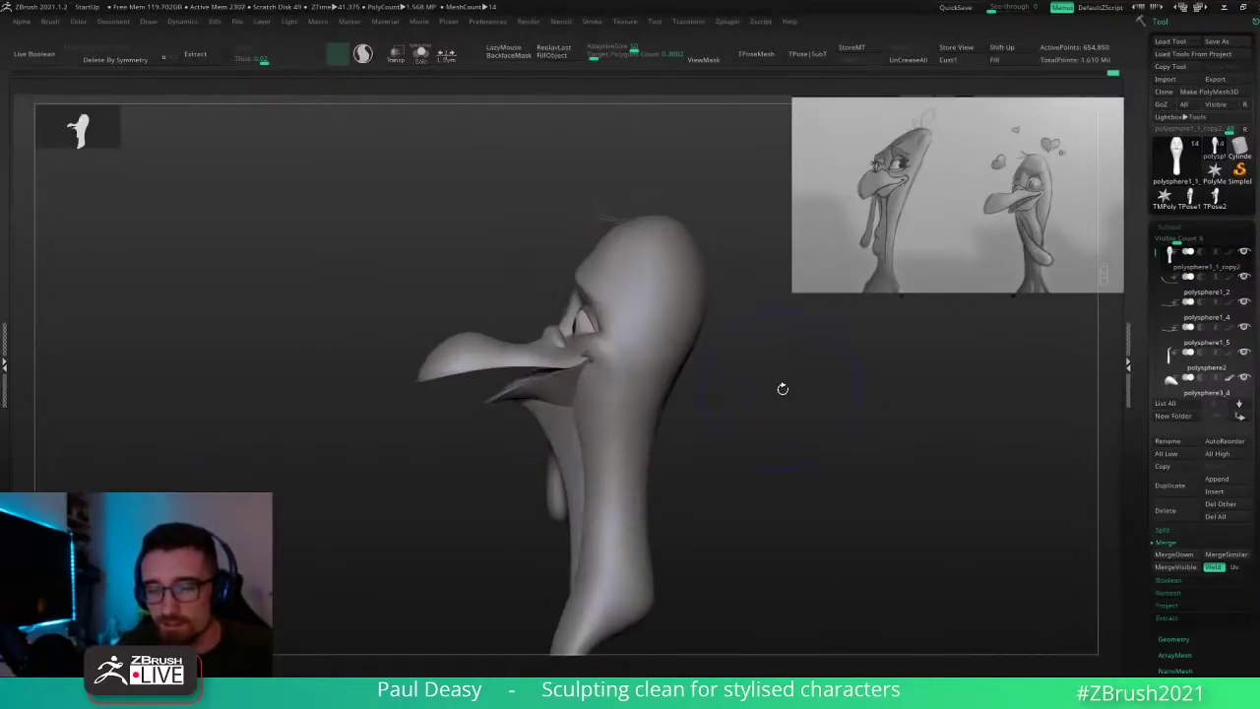
{"action": "key", "text": "space"}
{"action": "left_click", "coordinate": [550, 434], "text": "alt"}
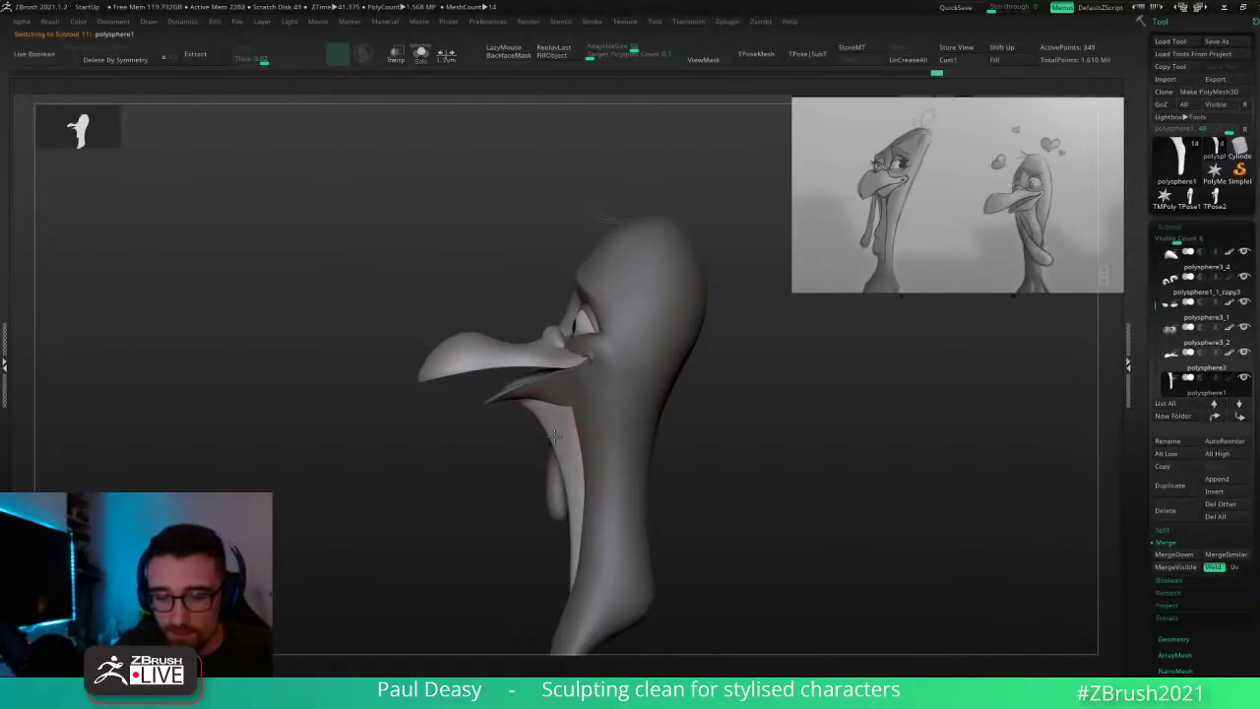
{"action": "left_click_drag", "start_coordinate": [553, 434], "coordinate": [535, 404]}
{"action": "key", "text": "space"}
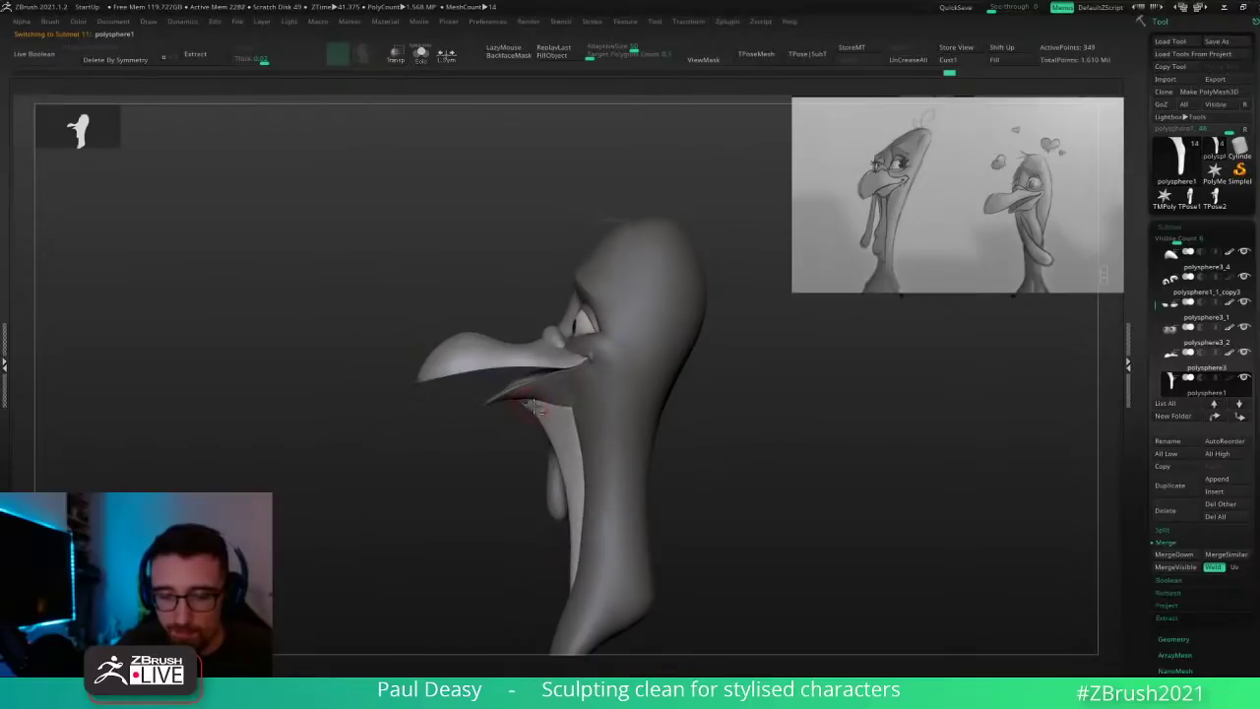
{"action": "right_click_drag", "start_coordinate": [533, 393], "coordinate": [522, 404], "text": "ctrl"}
{"action": "key", "text": "space"}
{"action": "left_click_drag", "start_coordinate": [516, 395], "coordinate": [530, 388]}
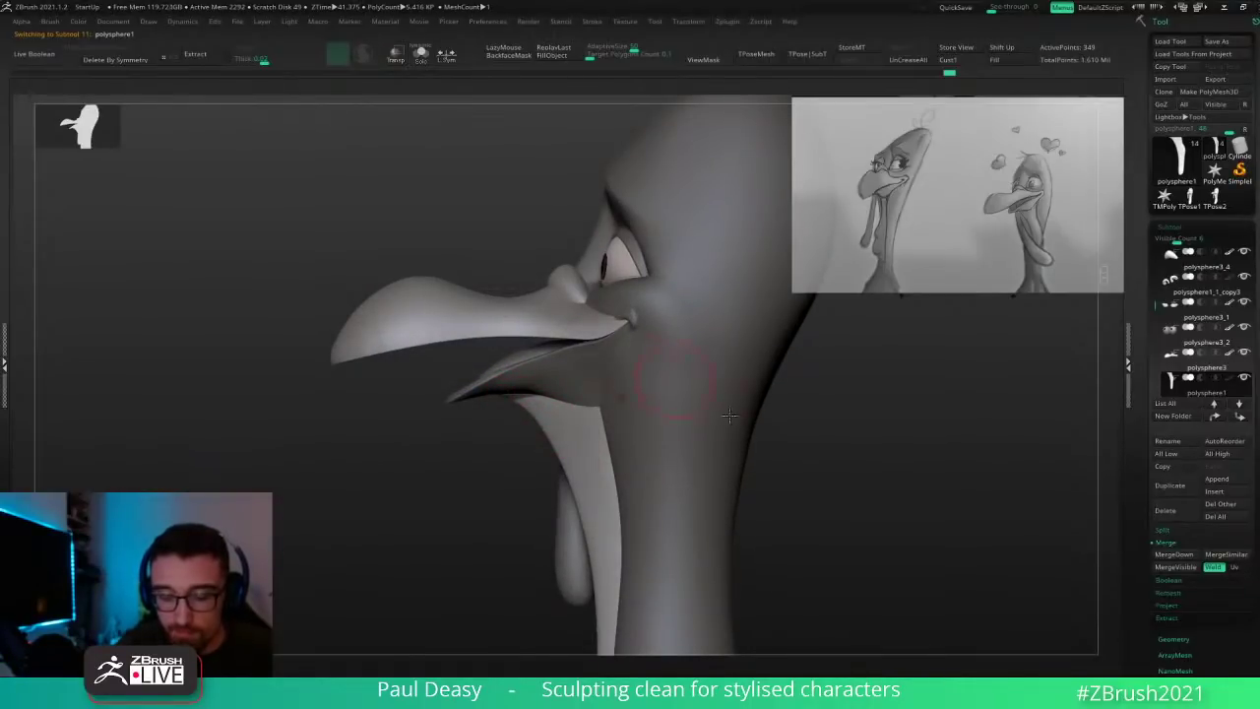
Step: Reshape the front contour of the throat piece along the neck with the Move brush, adjusting the draw size
{"action": "mouse_move", "coordinate": [730, 416]}
{"action": "right_mouse_down", "text": "ctrl"}
{"action": "mouse_move", "coordinate": [729, 437]}
{"action": "mouse_move", "coordinate": [738, 397]}
{"action": "right_mouse_up", "text": "ctrl"}
{"action": "key", "text": "space"}
{"action": "key", "text": "space"}
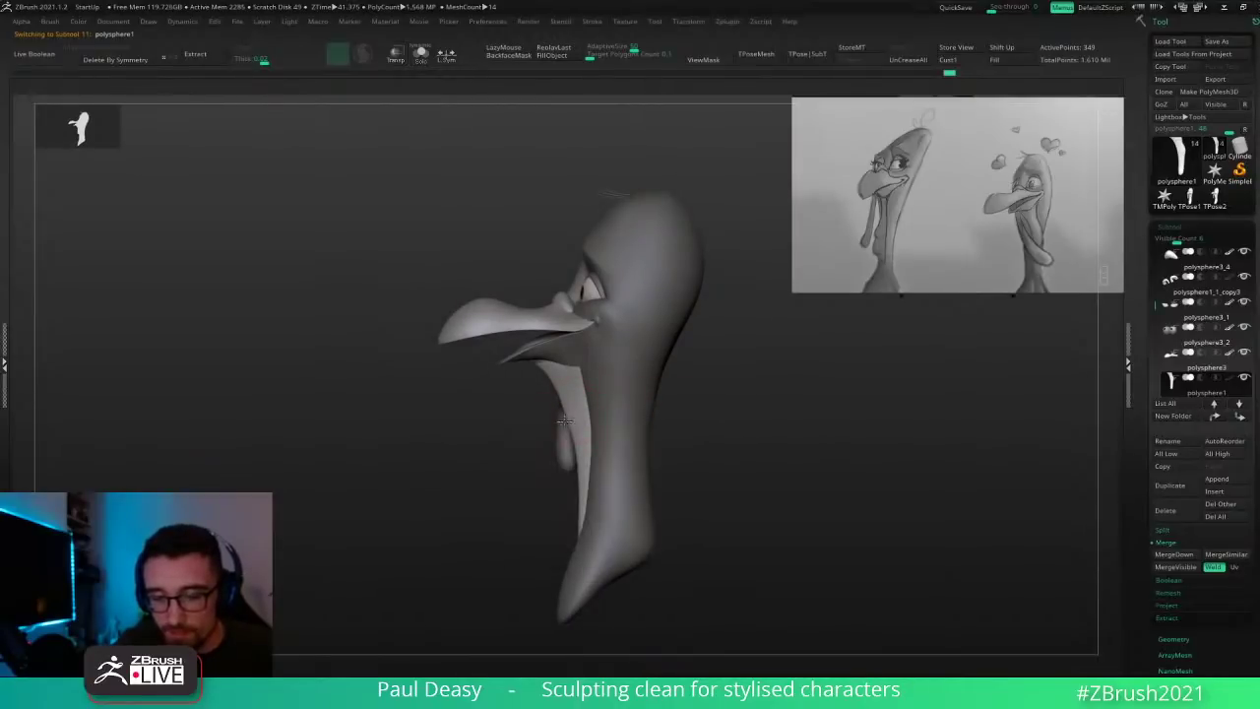
{"action": "left_click_drag", "start_coordinate": [574, 422], "coordinate": [570, 424]}
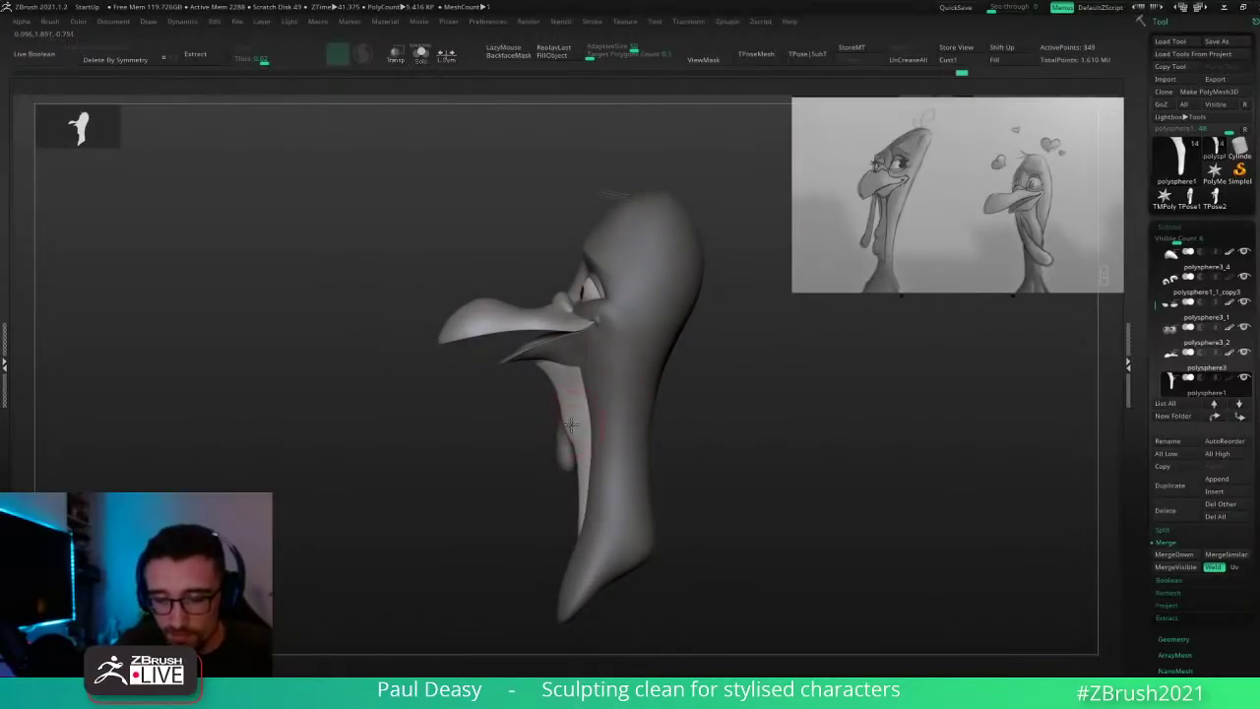
{"action": "key", "text": "space"}
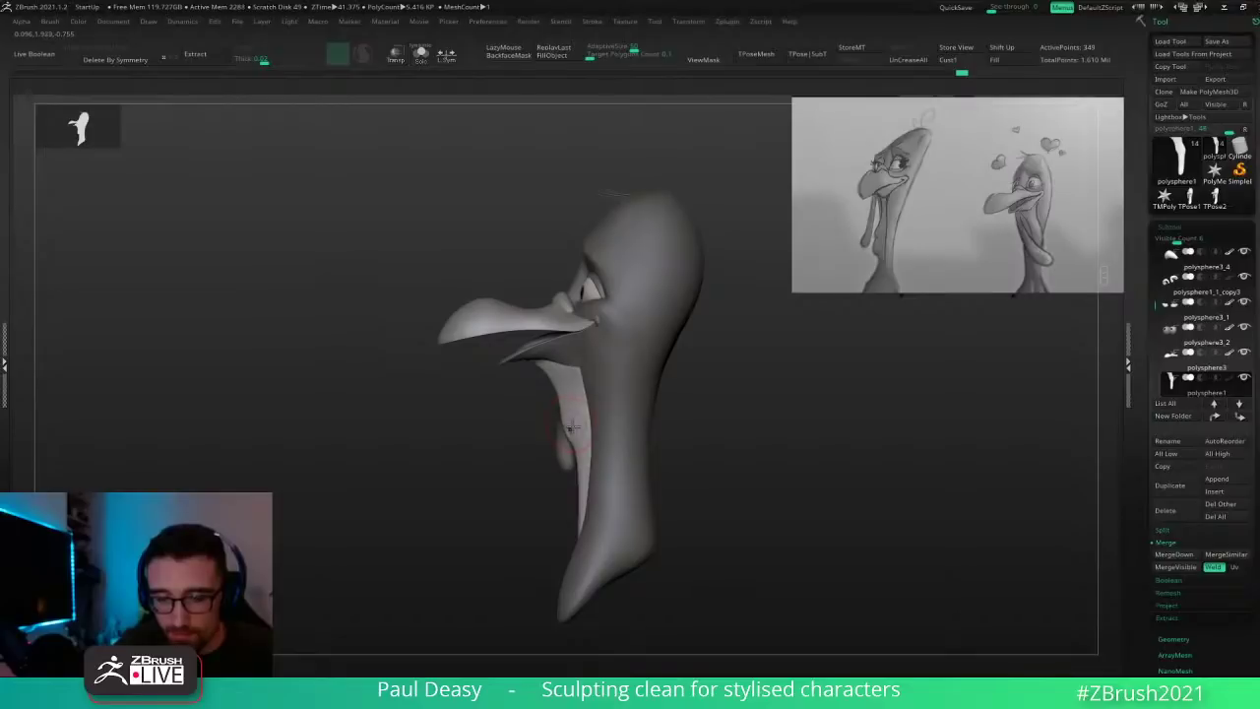
{"action": "key", "text": "space"}
{"action": "key", "text": "space"}
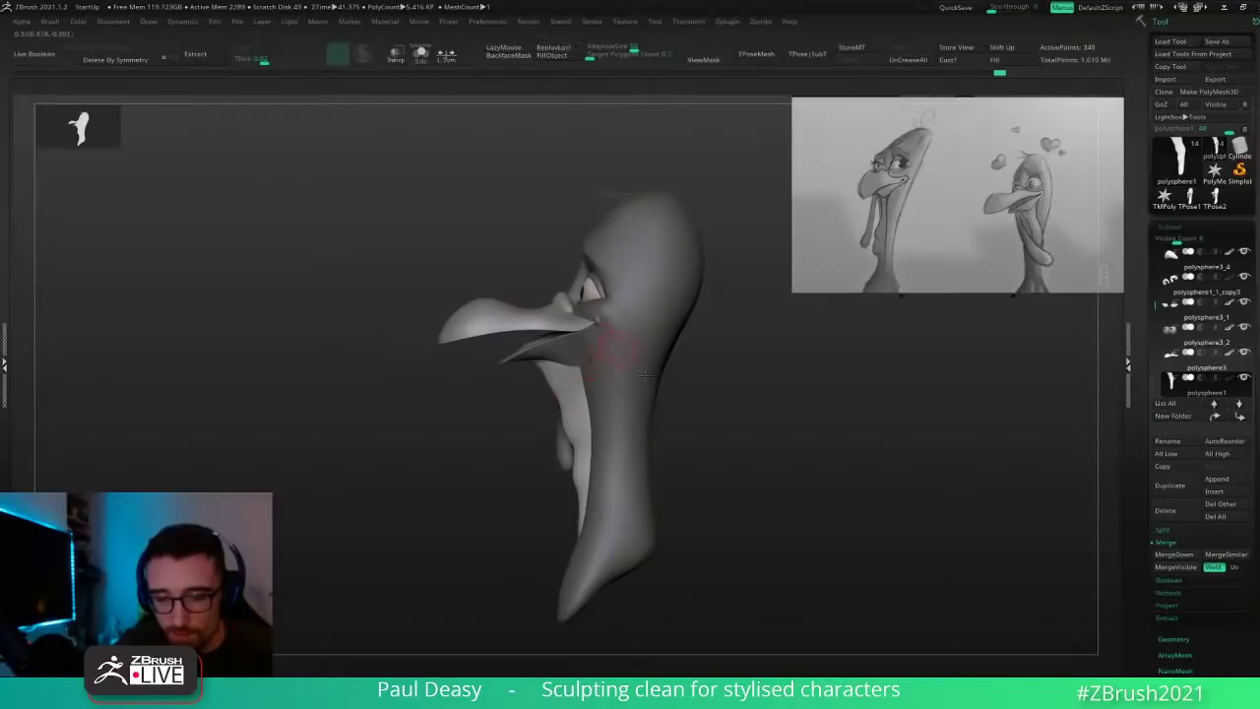
{"action": "left_click_drag", "start_coordinate": [716, 437], "coordinate": [706, 428]}
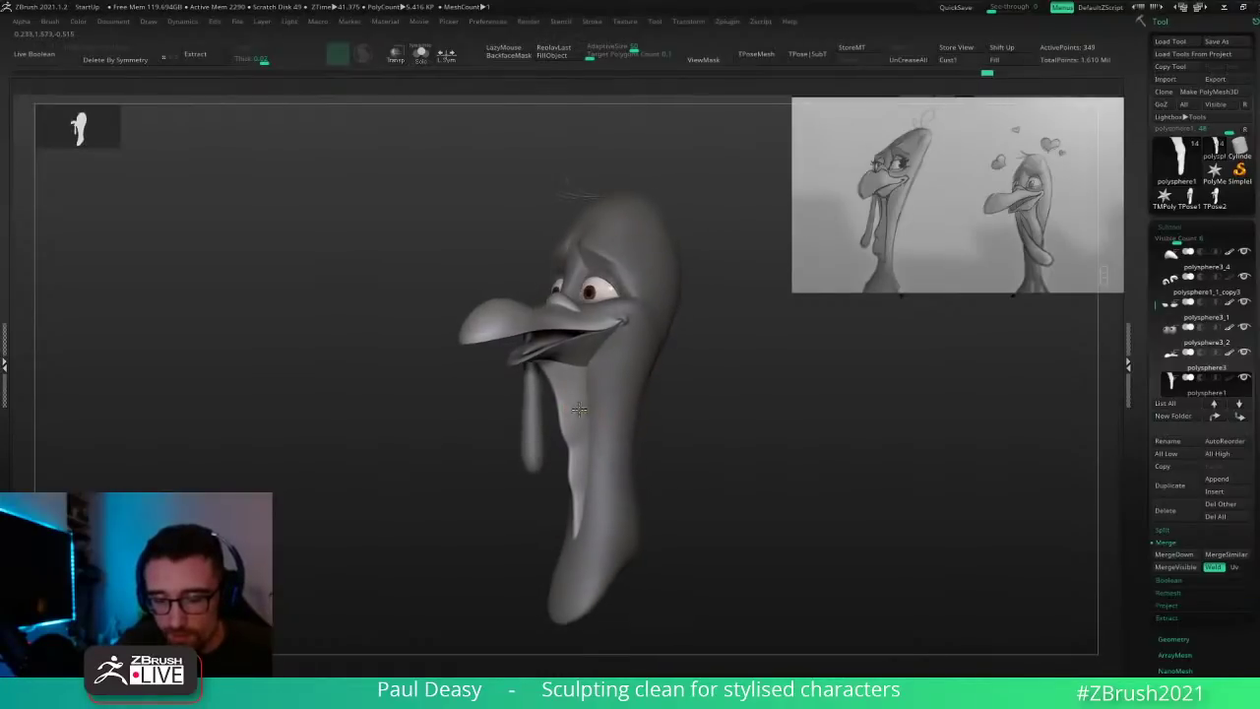
{"action": "right_click_drag", "start_coordinate": [553, 493], "coordinate": [540, 494]}
{"action": "left_click_drag", "start_coordinate": [692, 441], "coordinate": [717, 430]}
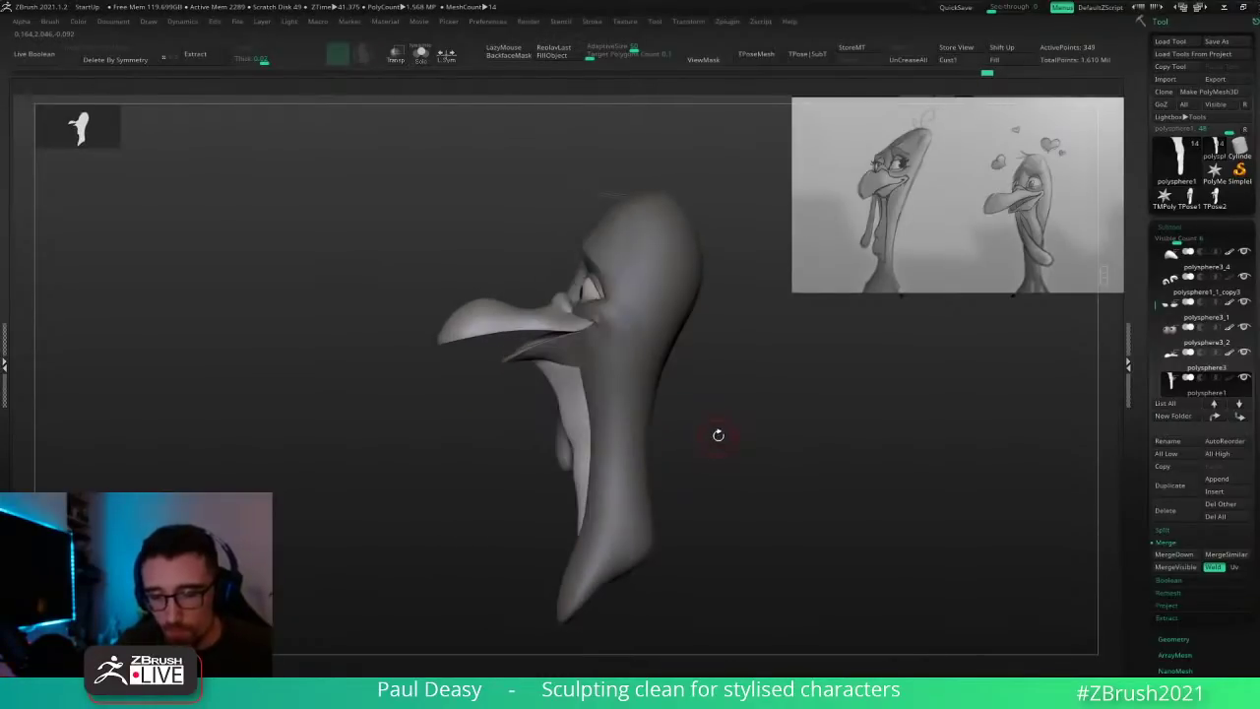
{"action": "key", "text": "space"}
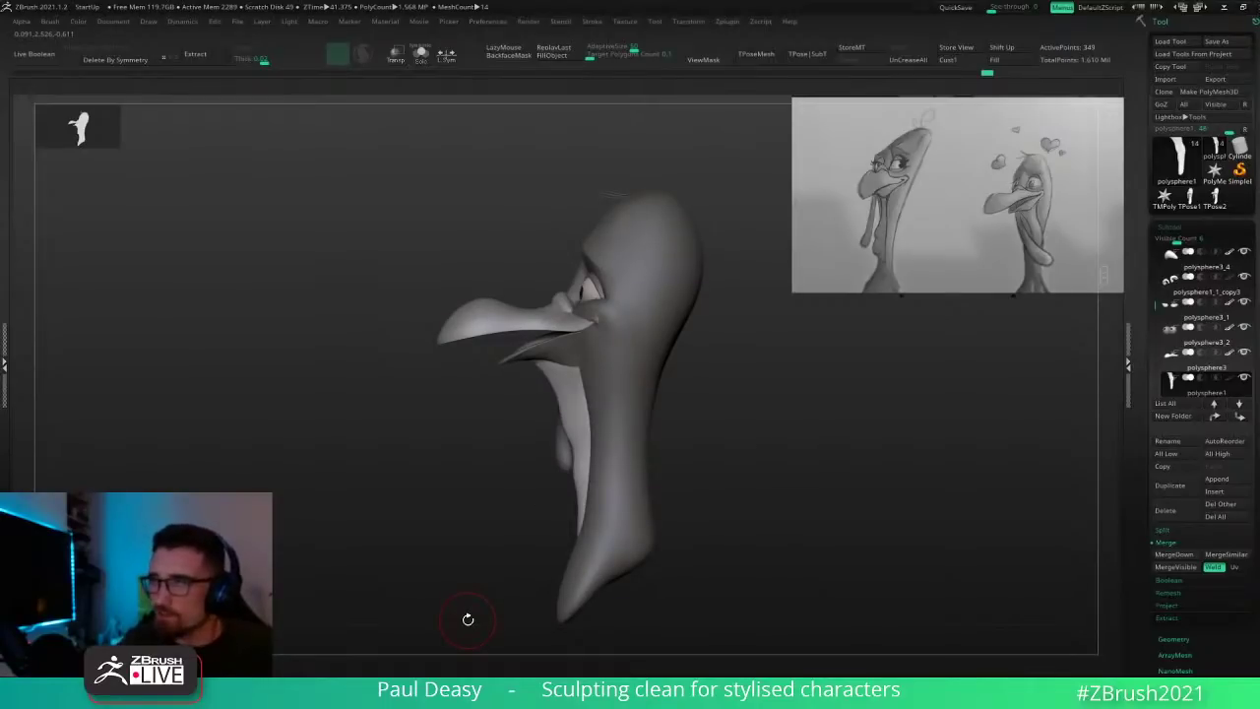
Step: Refine the middle of the throat piece and check its shape from front, three-quarter and side views
{"action": "right_click", "coordinate": [581, 431]}
{"action": "mouse_move", "coordinate": [581, 431]}
{"action": "right_mouse_down"}
{"action": "mouse_move", "coordinate": [598, 423]}
{"action": "mouse_move", "coordinate": [585, 432]}
{"action": "right_mouse_up"}
{"action": "right_click", "coordinate": [584, 432]}
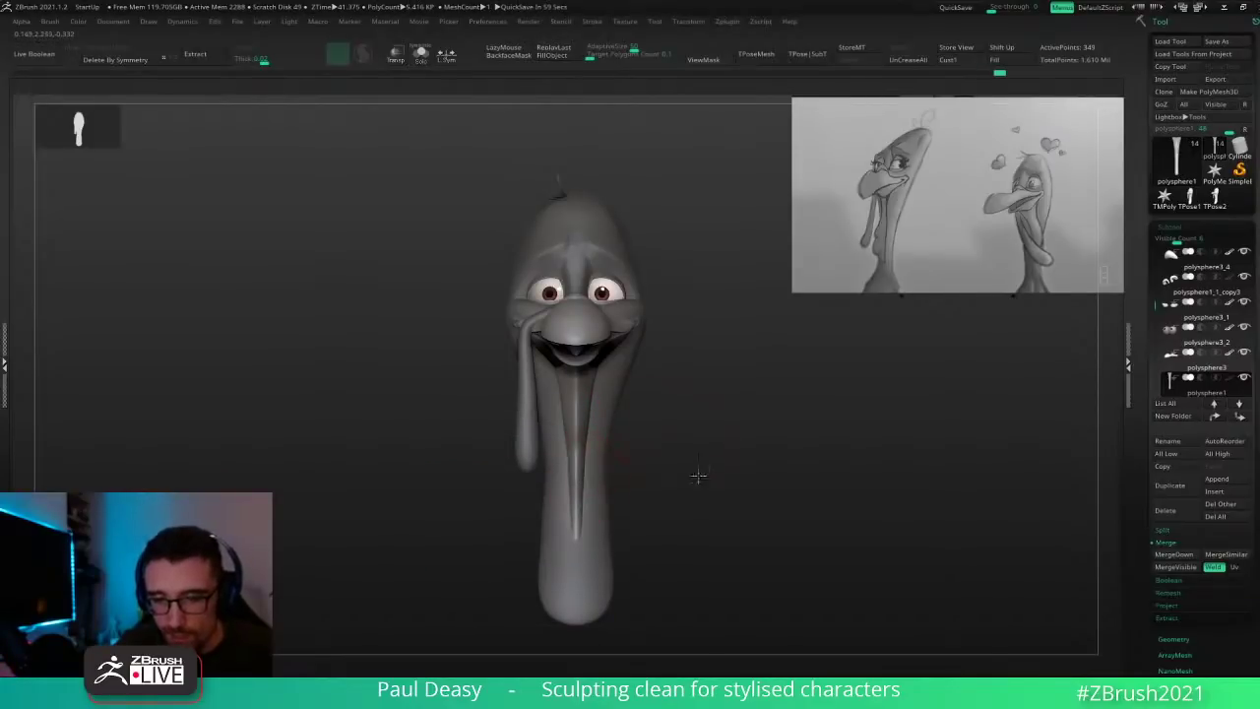
{"action": "right_click_drag", "start_coordinate": [699, 477], "coordinate": [701, 498], "text": "alt"}
{"action": "right_click", "coordinate": [715, 413]}
{"action": "right_click", "coordinate": [705, 406]}
{"action": "right_click_drag", "start_coordinate": [723, 416], "coordinate": [704, 409]}
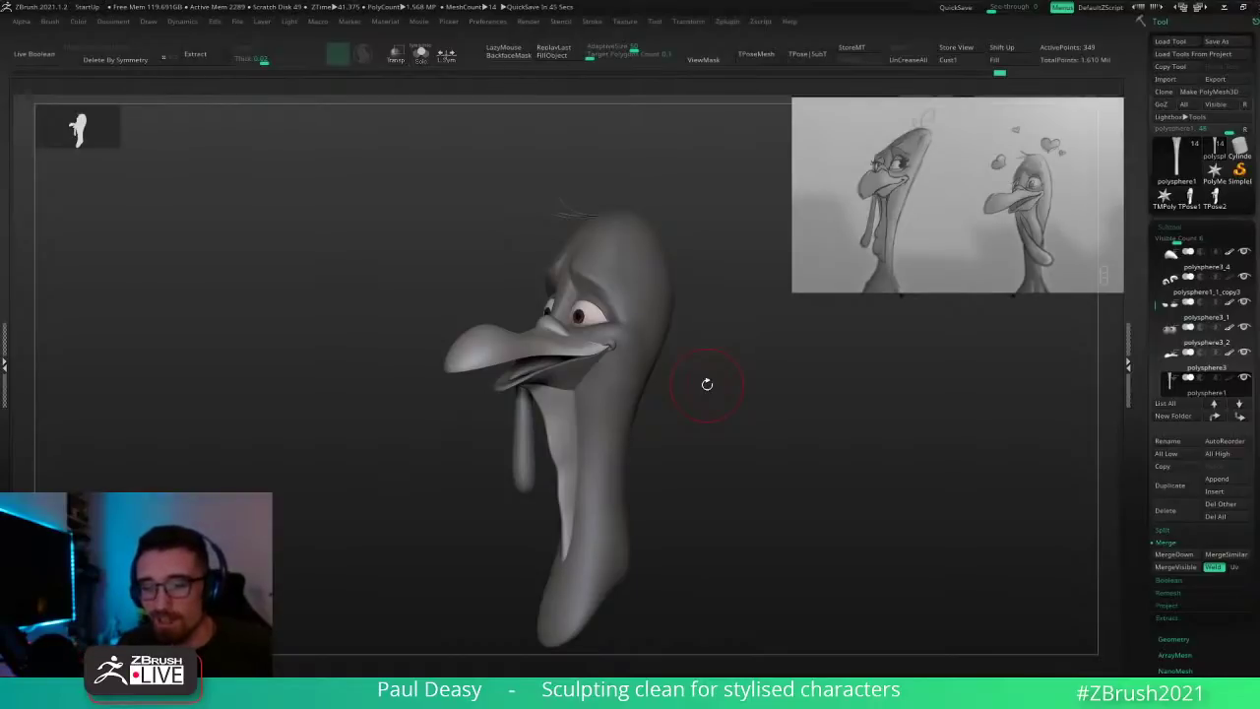
{"action": "left_click_drag", "start_coordinate": [707, 382], "coordinate": [725, 387]}
Step: Select the main head mesh and adjust the cheek volume behind the mouth corner with the Move brush
{"action": "left_click", "coordinate": [646, 352], "text": "alt"}
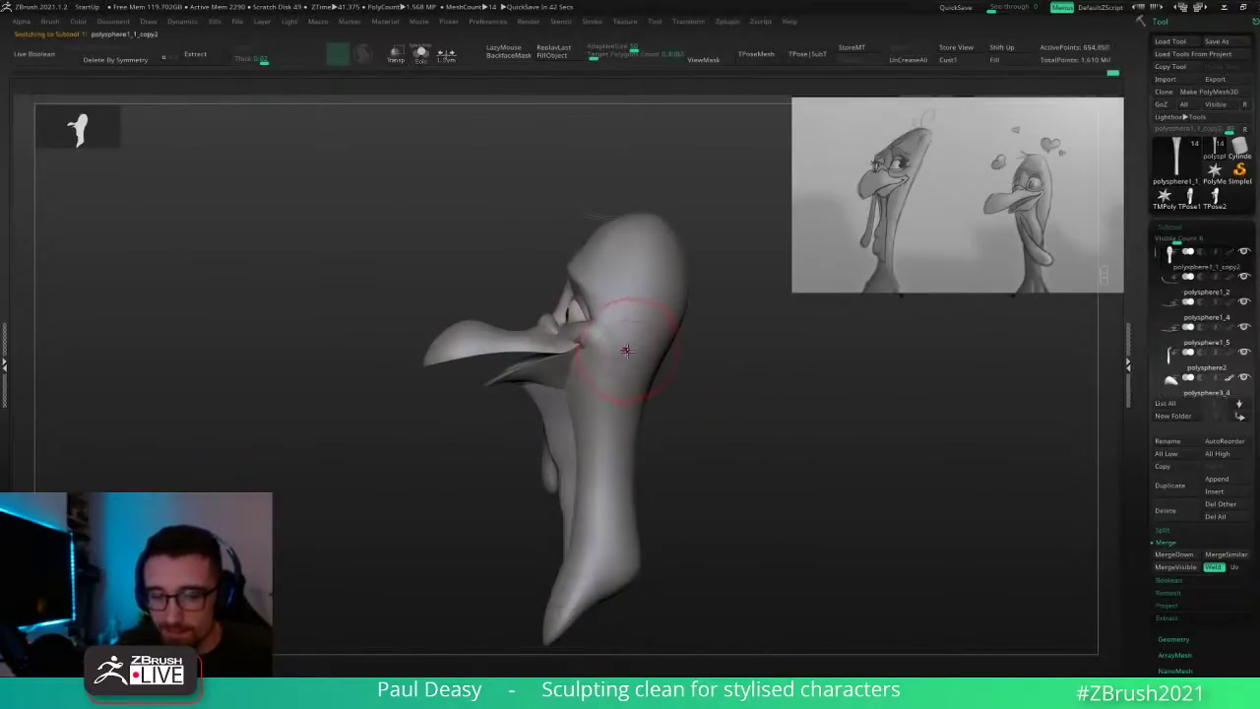
{"action": "right_click_drag", "start_coordinate": [625, 349], "coordinate": [631, 342]}
{"action": "key", "text": "space"}
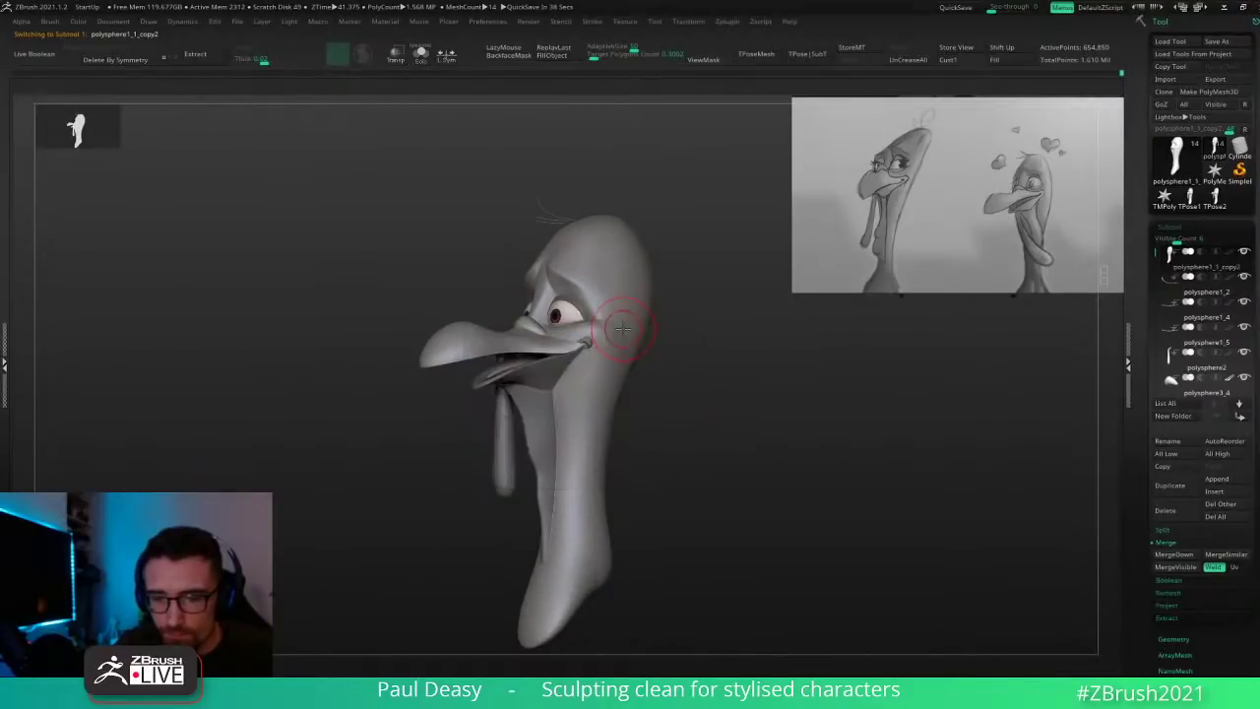
{"action": "key", "text": "space"}
{"action": "left_click_drag", "start_coordinate": [621, 330], "coordinate": [620, 334]}
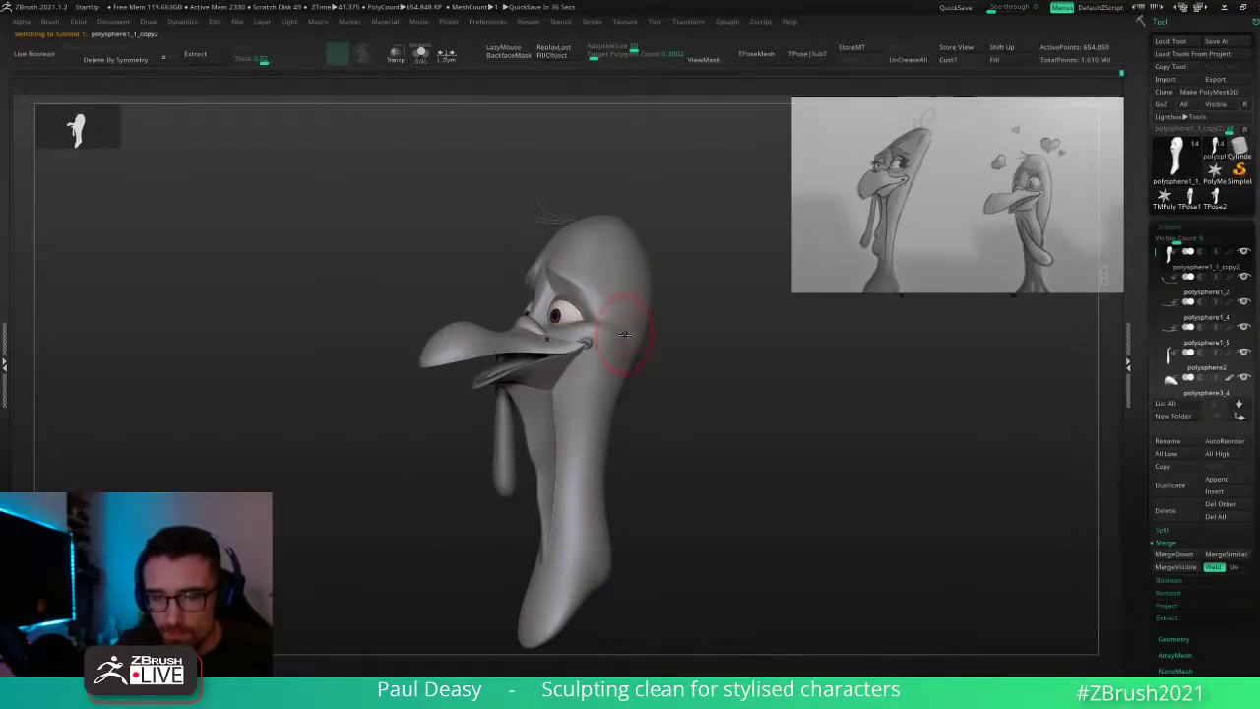
{"action": "right_click_drag", "start_coordinate": [622, 332], "coordinate": [711, 364]}
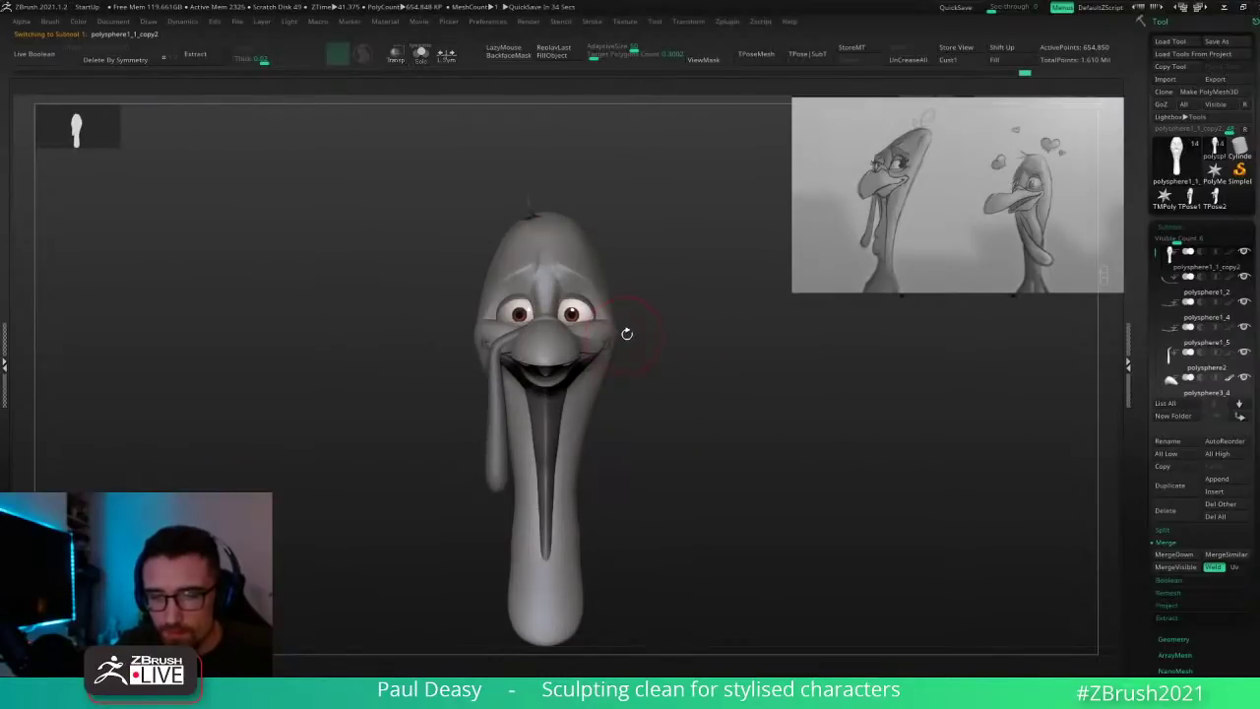
{"action": "right_click_drag", "start_coordinate": [651, 334], "coordinate": [622, 331]}
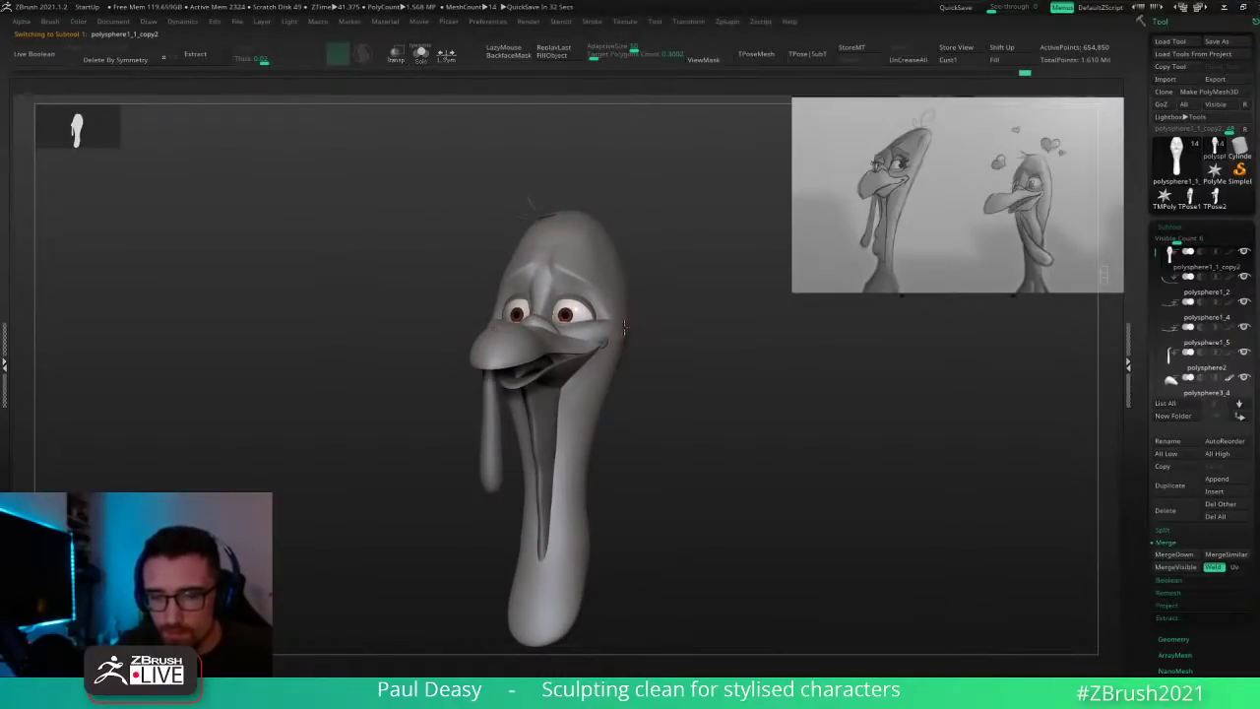
Step: Select the upper eyelid mesh, isolate it and display its polyframe with polygroups
{"action": "mouse_move", "coordinate": [684, 378]}
{"action": "left_mouse_down"}
{"action": "mouse_move", "coordinate": [759, 436]}
{"action": "mouse_move", "coordinate": [797, 433]}
{"action": "mouse_move", "coordinate": [738, 414]}
{"action": "mouse_move", "coordinate": [781, 430]}
{"action": "left_mouse_up"}
{"action": "left_click_drag", "start_coordinate": [732, 371], "coordinate": [787, 439], "text": "alt"}
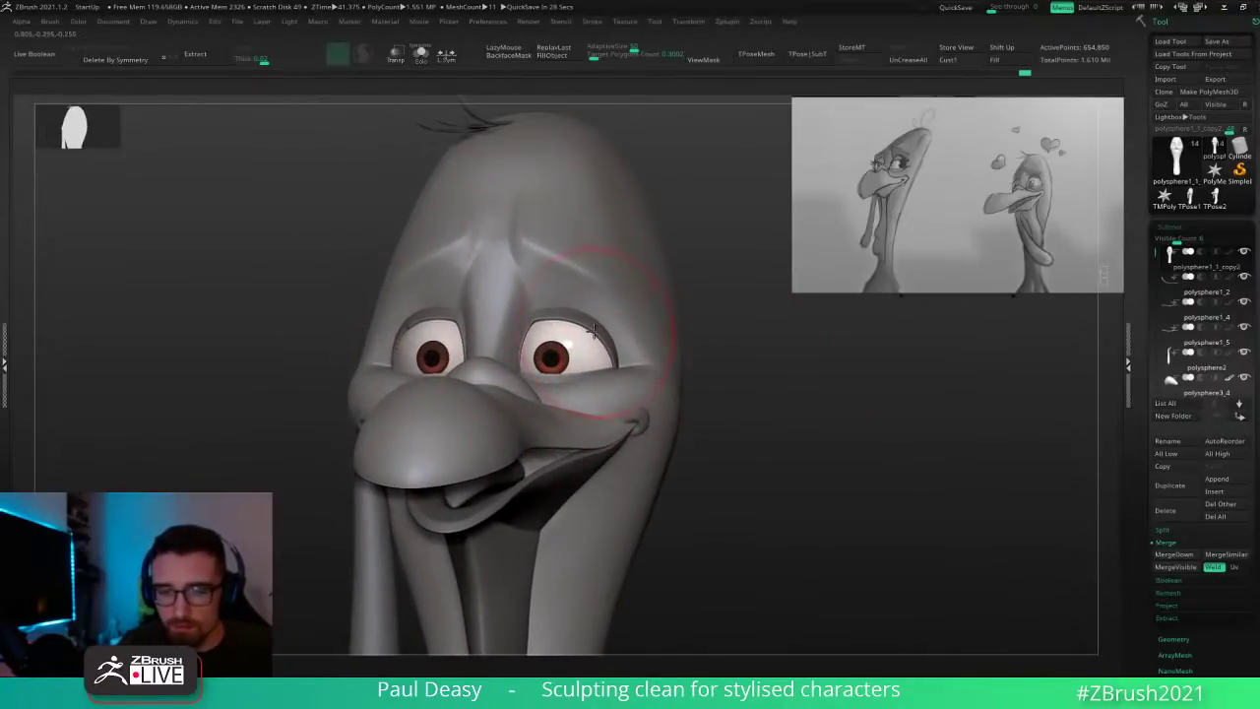
{"action": "left_click", "coordinate": [553, 326], "text": "alt"}
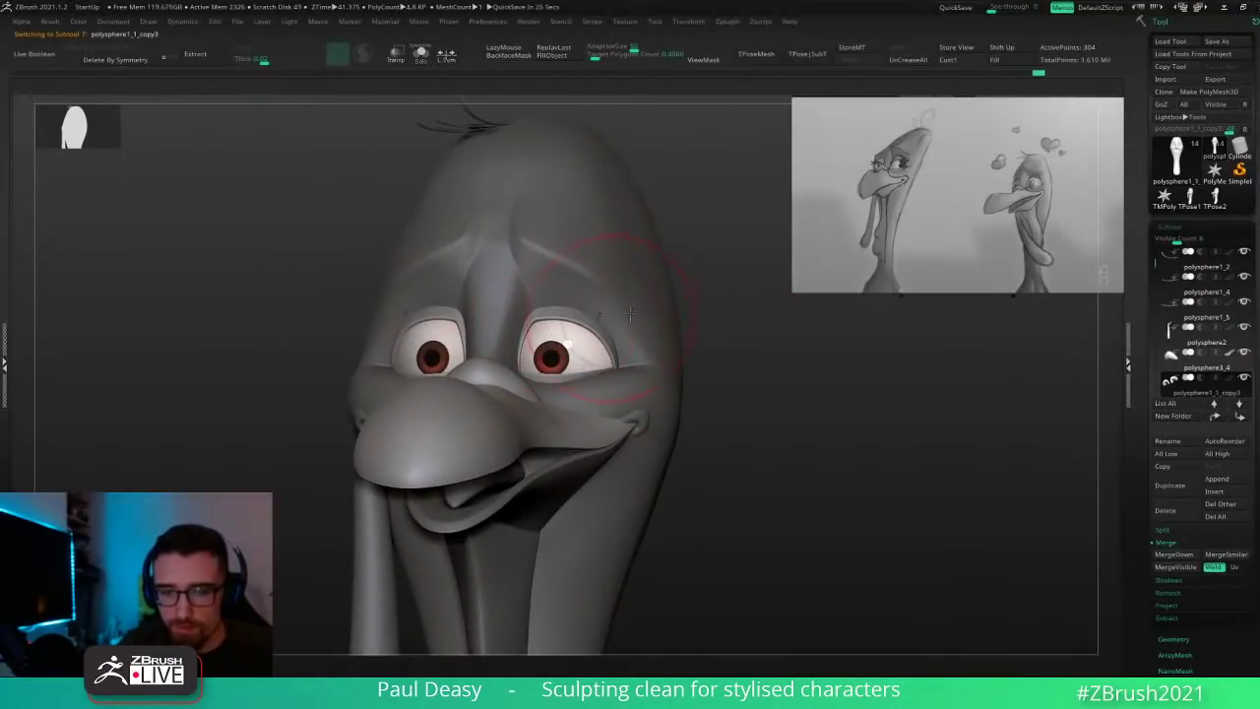
{"action": "key", "text": "alt+s"}
{"action": "mouse_move", "coordinate": [740, 354]}
{"action": "left_mouse_down", "text": "alt"}
{"action": "mouse_move", "coordinate": [788, 391]}
{"action": "mouse_move", "coordinate": [759, 368]}
{"action": "mouse_move", "coordinate": [733, 388]}
{"action": "left_mouse_up", "text": "alt"}
{"action": "key", "text": "shift+d"}
{"action": "key", "text": "shift+f"}
{"action": "key", "text": "space"}
{"action": "right_click_drag", "start_coordinate": [733, 388], "coordinate": [717, 347]}
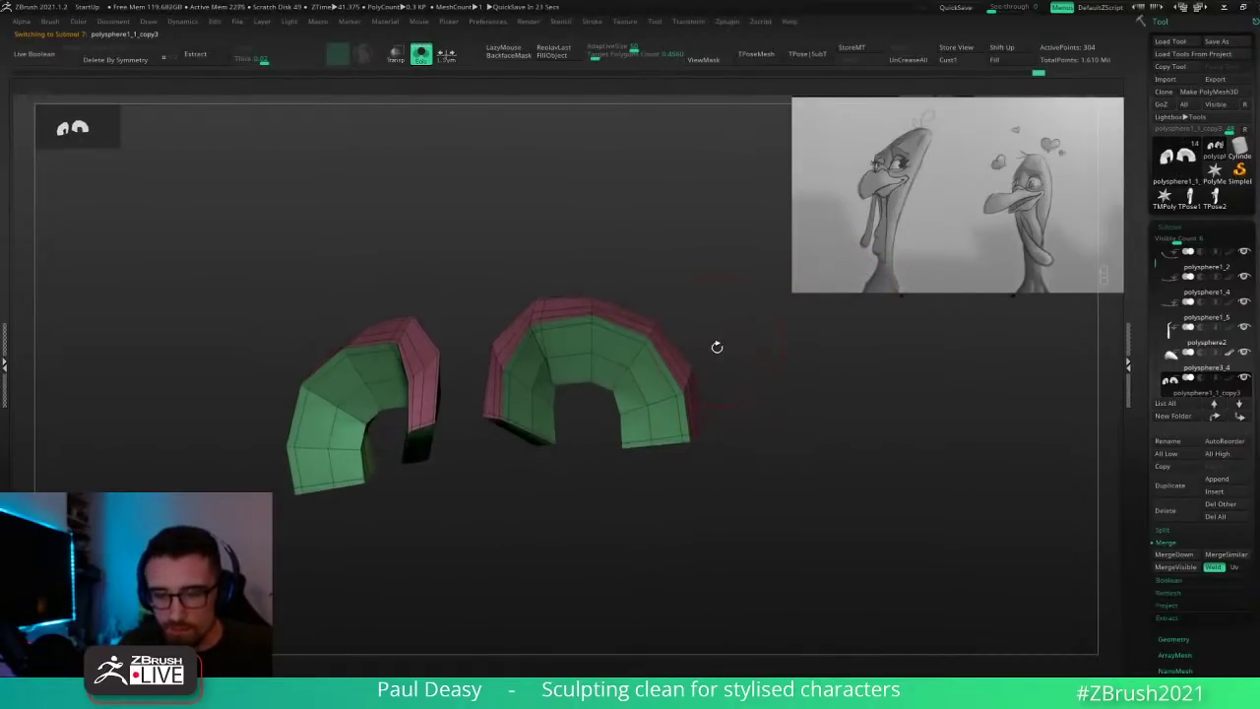
Step: Isolate the green polygroup of both eyelids and delete the hidden polygons
{"action": "left_click", "coordinate": [633, 384], "text": "ctrl+shift"}
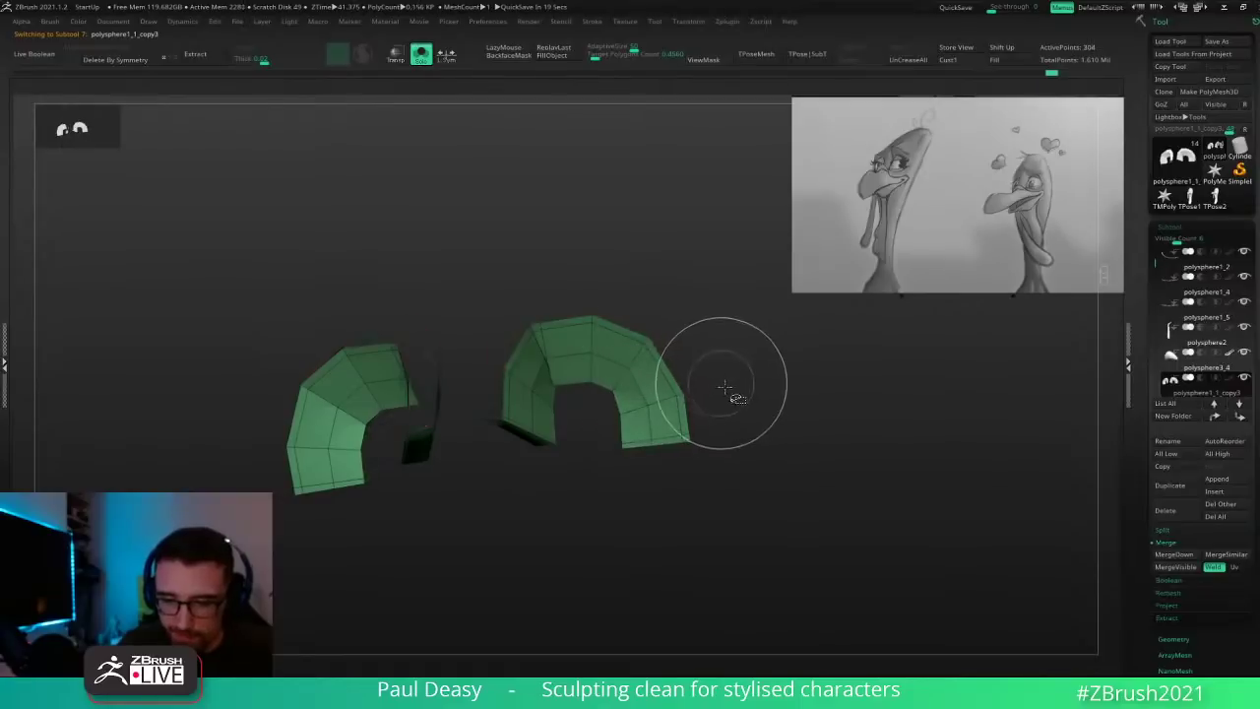
{"action": "right_click", "coordinate": [730, 379]}
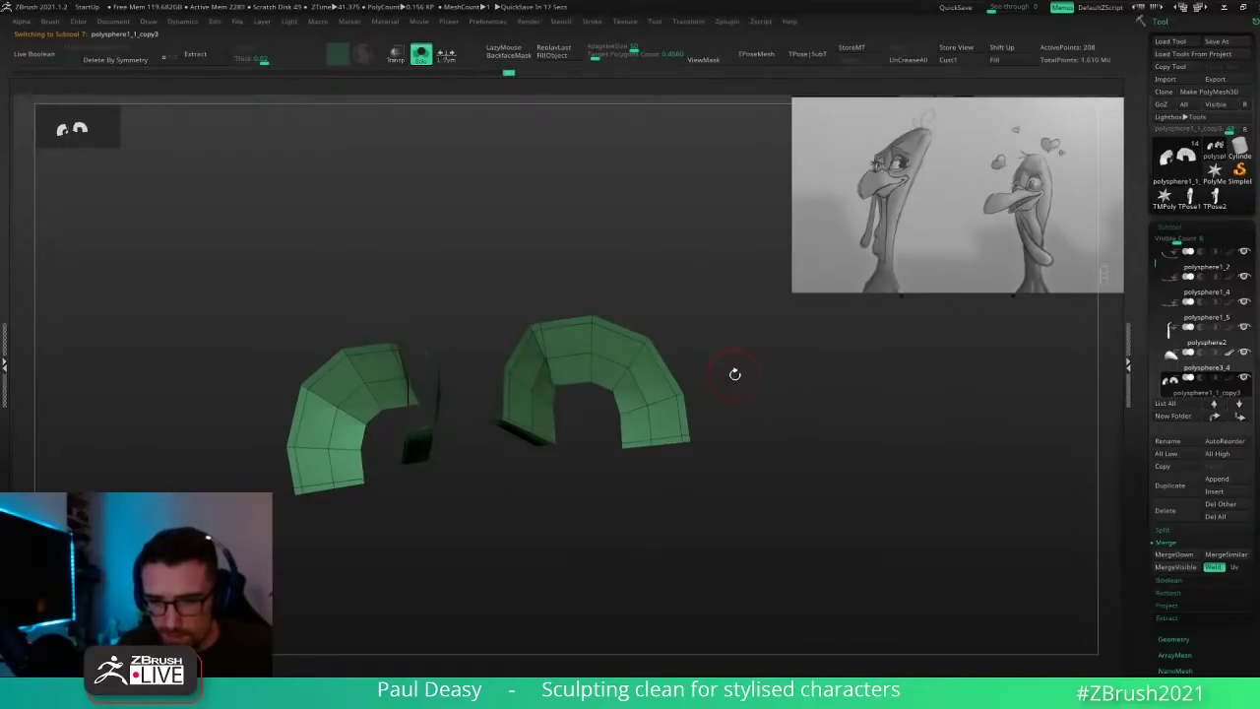
{"action": "right_click_drag", "start_coordinate": [734, 372], "coordinate": [773, 386], "text": "ctrl"}
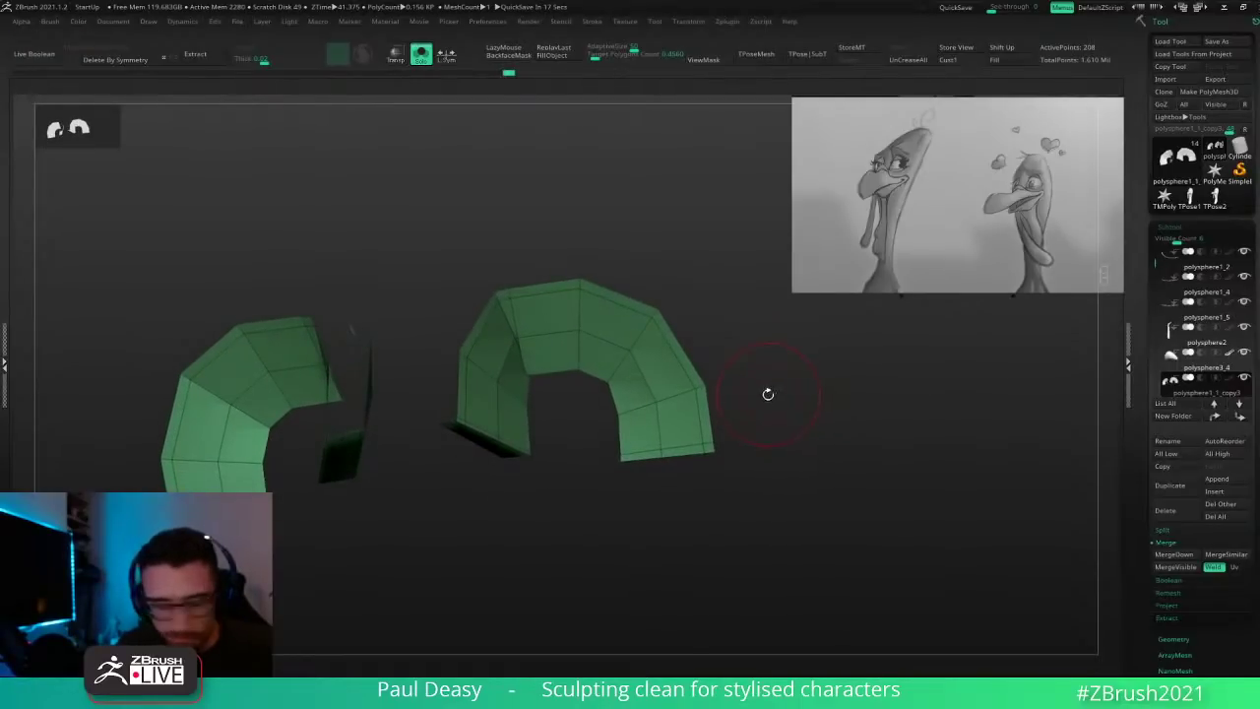
Step: Assign the outer polygon loop of the eyelids its own polygroup using ZModeler's PolyGroup Polyloop action, and keep only that loop
{"action": "key", "text": "b"}
{"action": "key", "text": "z"}
{"action": "key", "text": "m"}
{"action": "key", "text": "space"}
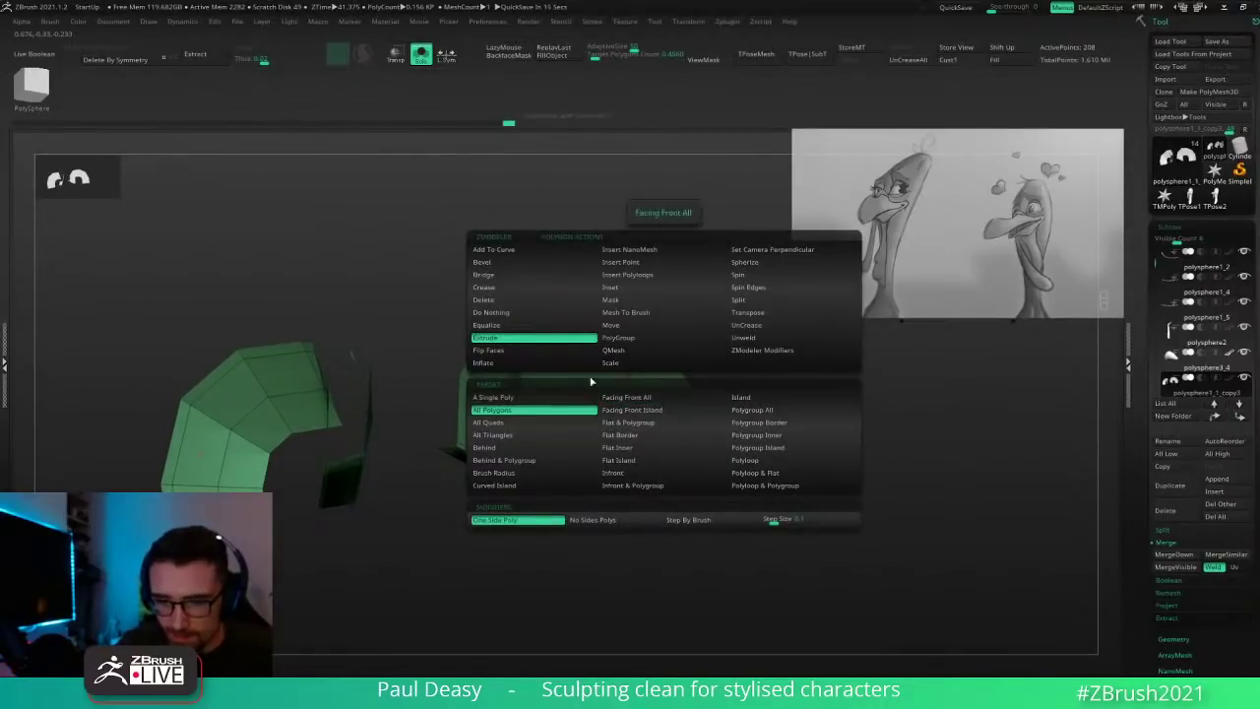
{"action": "left_click", "coordinate": [646, 339]}
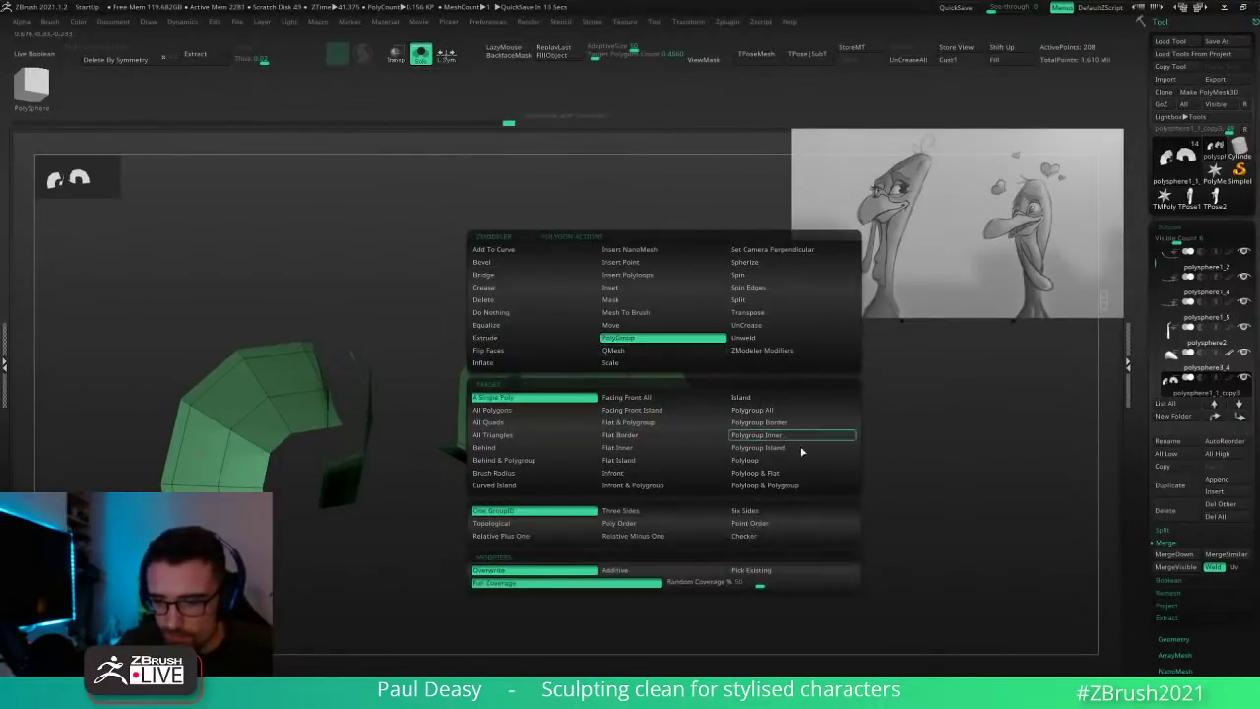
{"action": "left_click", "coordinate": [776, 461]}
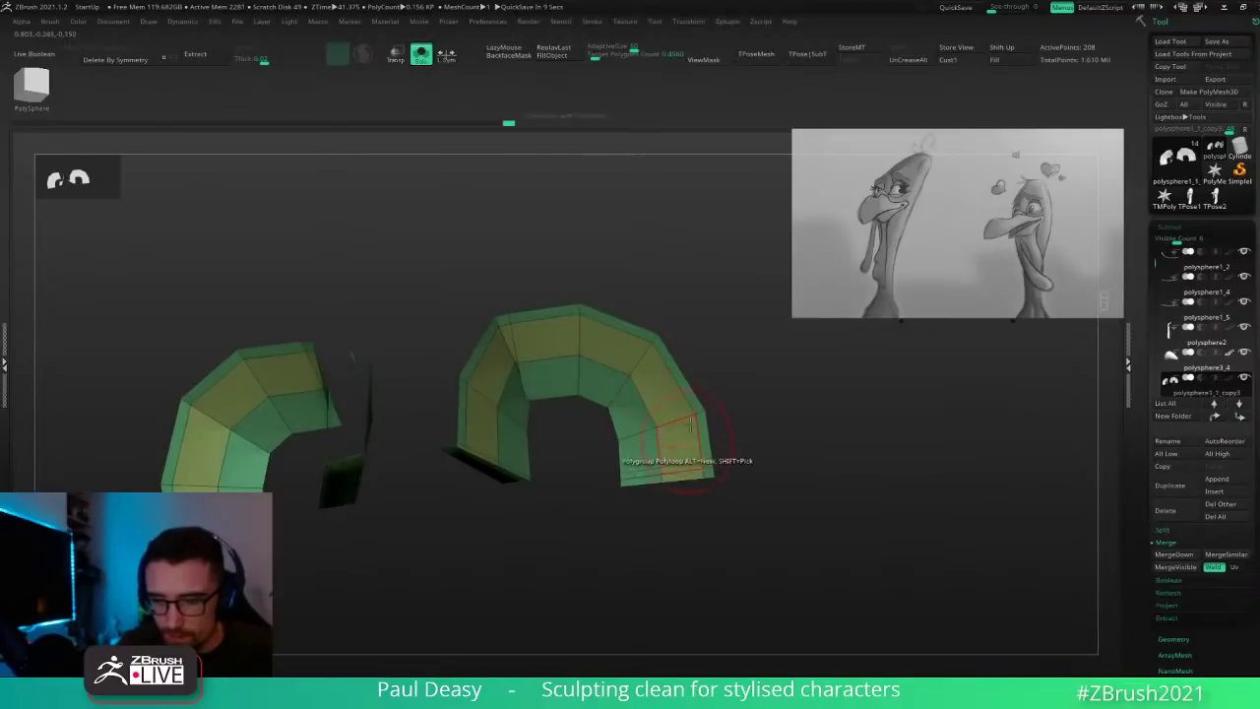
{"action": "left_click", "coordinate": [686, 376]}
{"action": "left_click", "coordinate": [694, 417], "text": "ctrl+shift"}
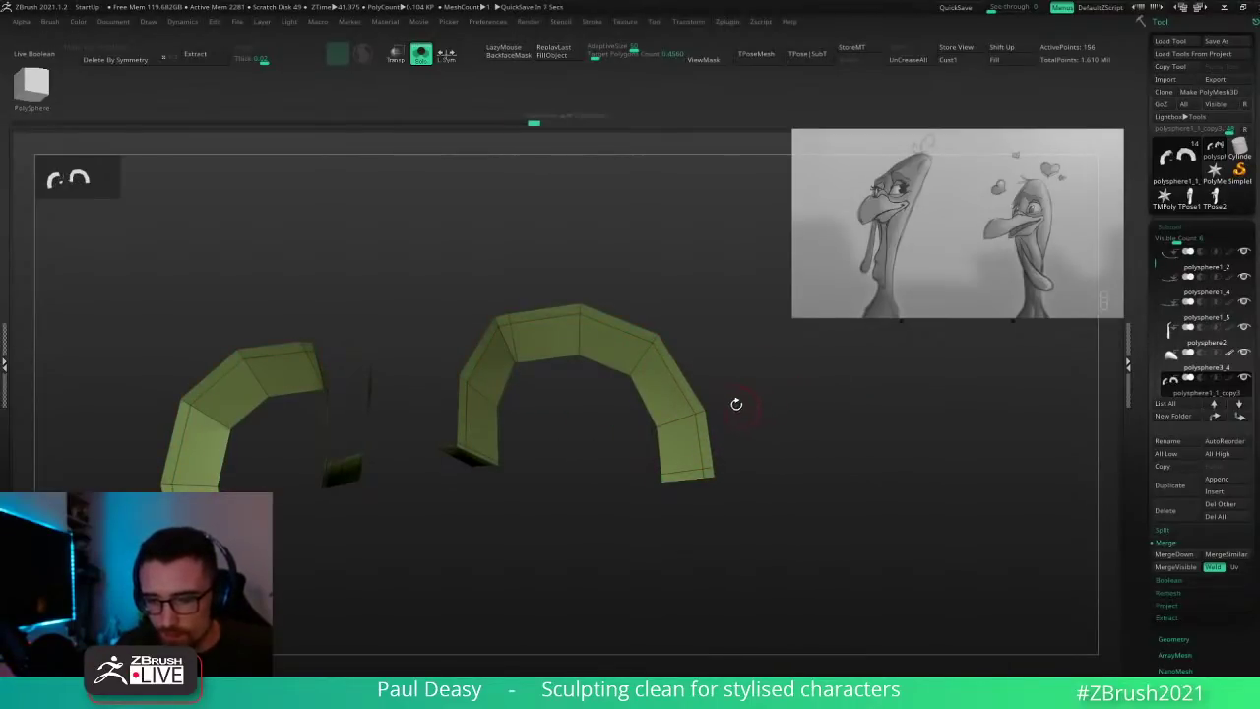
Step: Insert an edge loop along the middle of the eyelid strips and regroup them as one polygroup
{"action": "left_click_drag", "start_coordinate": [738, 396], "coordinate": [771, 407], "text": "alt"}
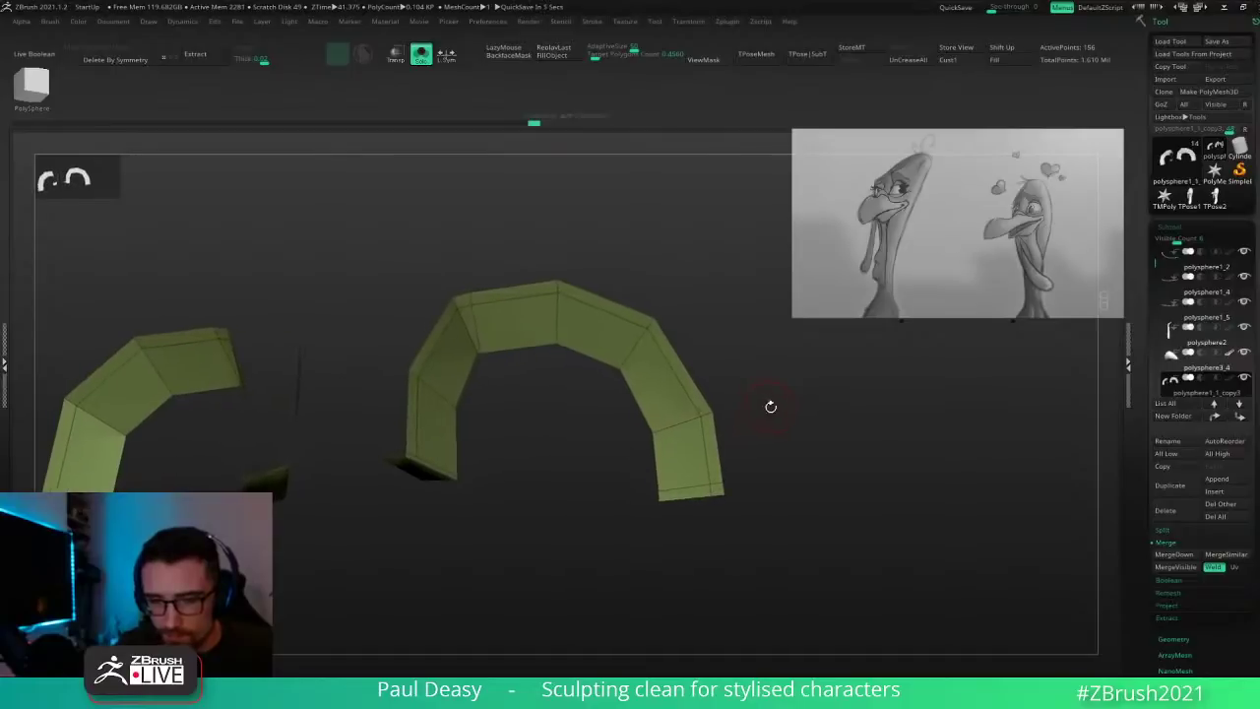
{"action": "left_click", "coordinate": [683, 423]}
{"action": "key", "text": "ctrl+w"}
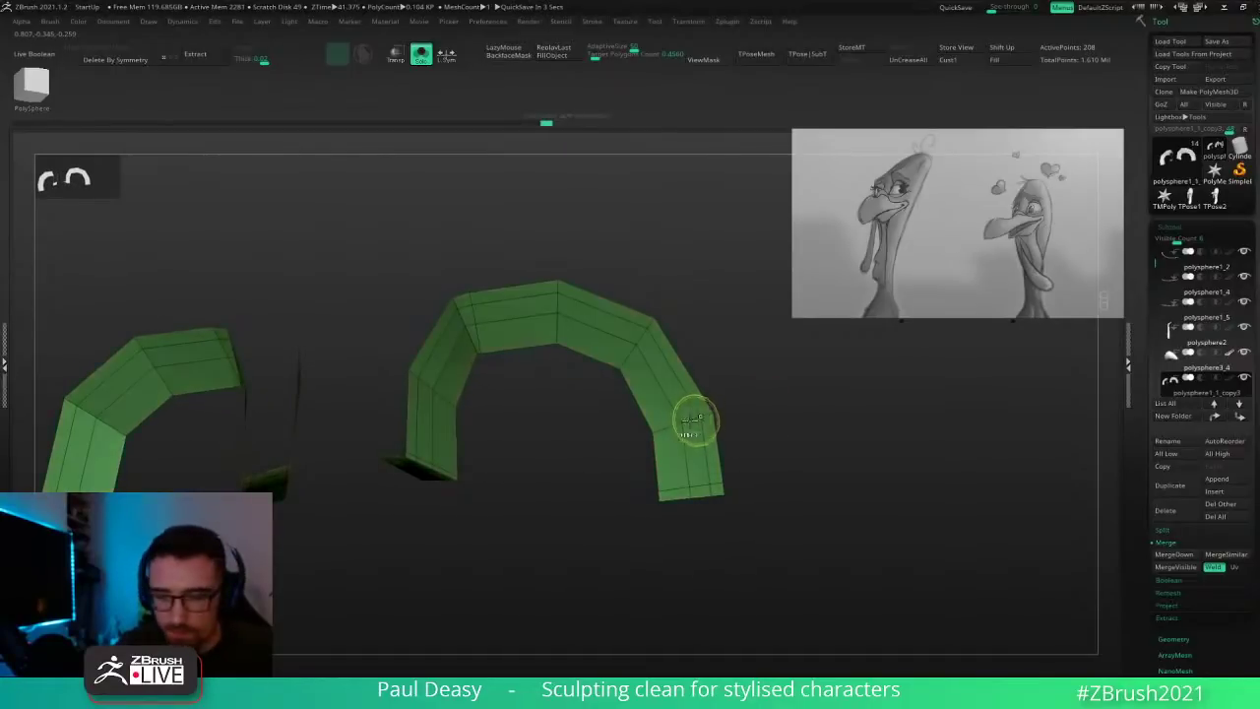
Step: Assign the inner polyloop a separate polygroup, keep only the thin outer strip around each eye, and show the whole head again
{"action": "key", "text": "space"}
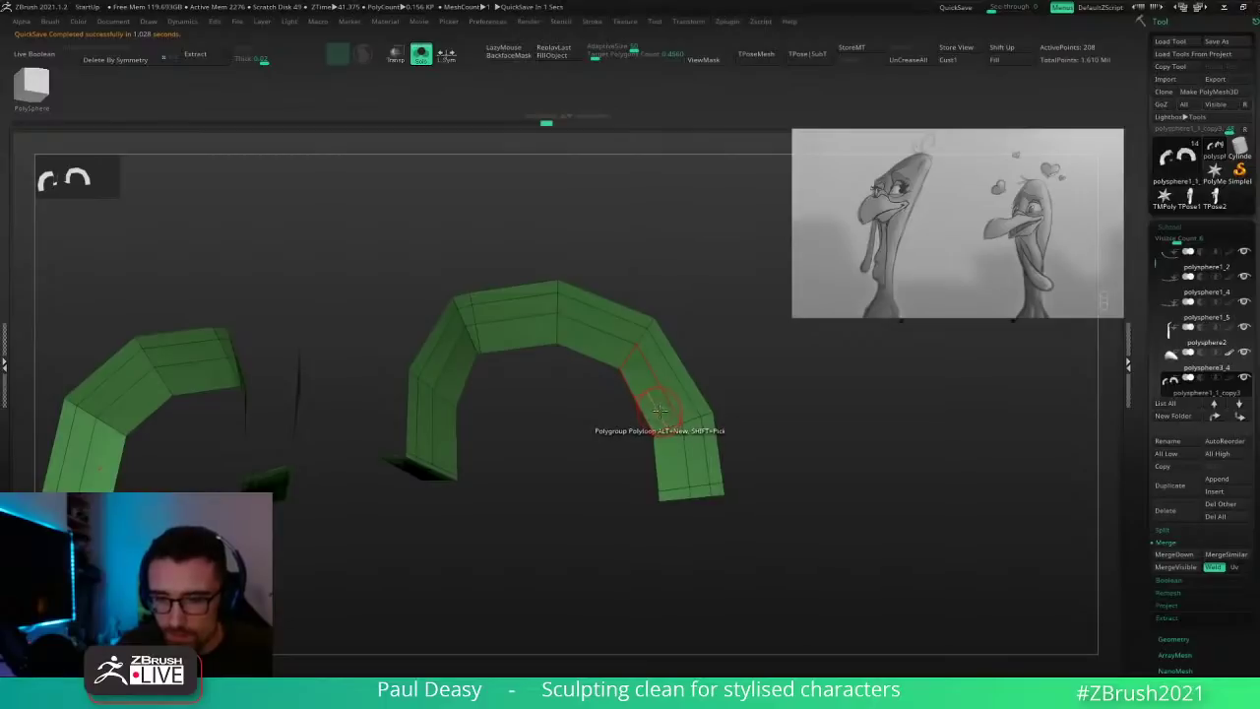
{"action": "left_click", "coordinate": [659, 411]}
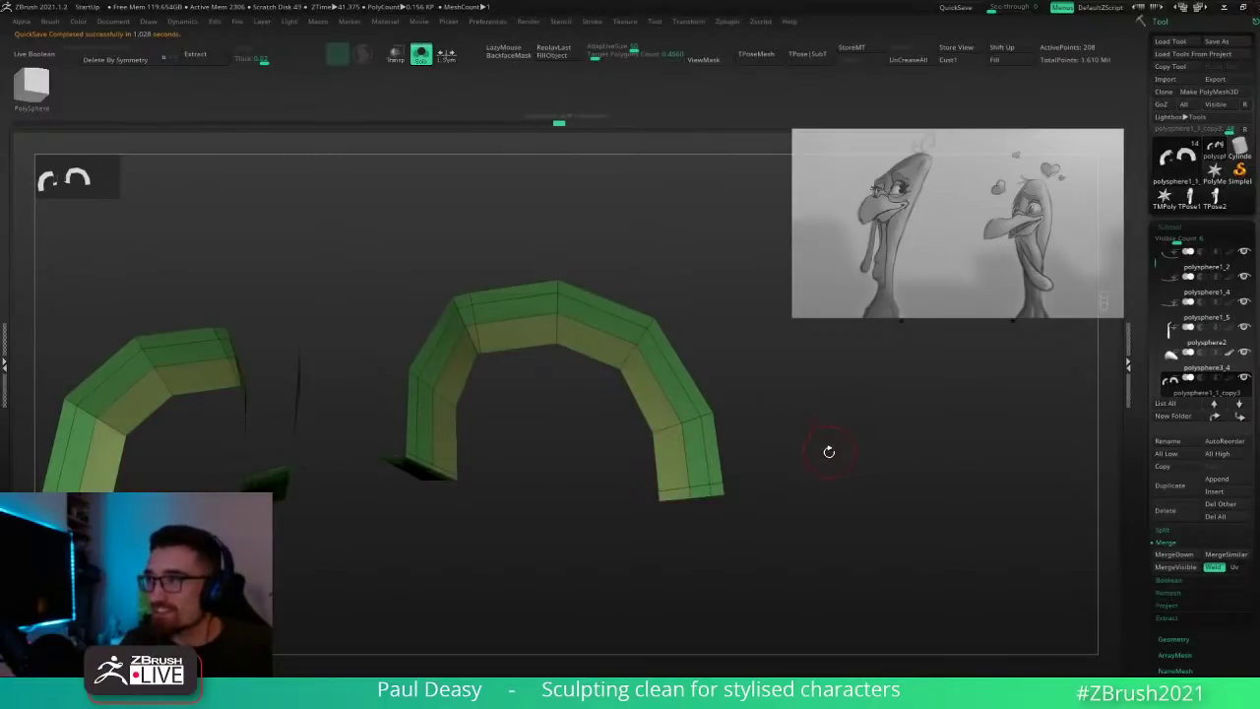
{"action": "left_click", "coordinate": [709, 419], "text": "ctrl+shift"}
{"action": "key", "text": "Delete"}
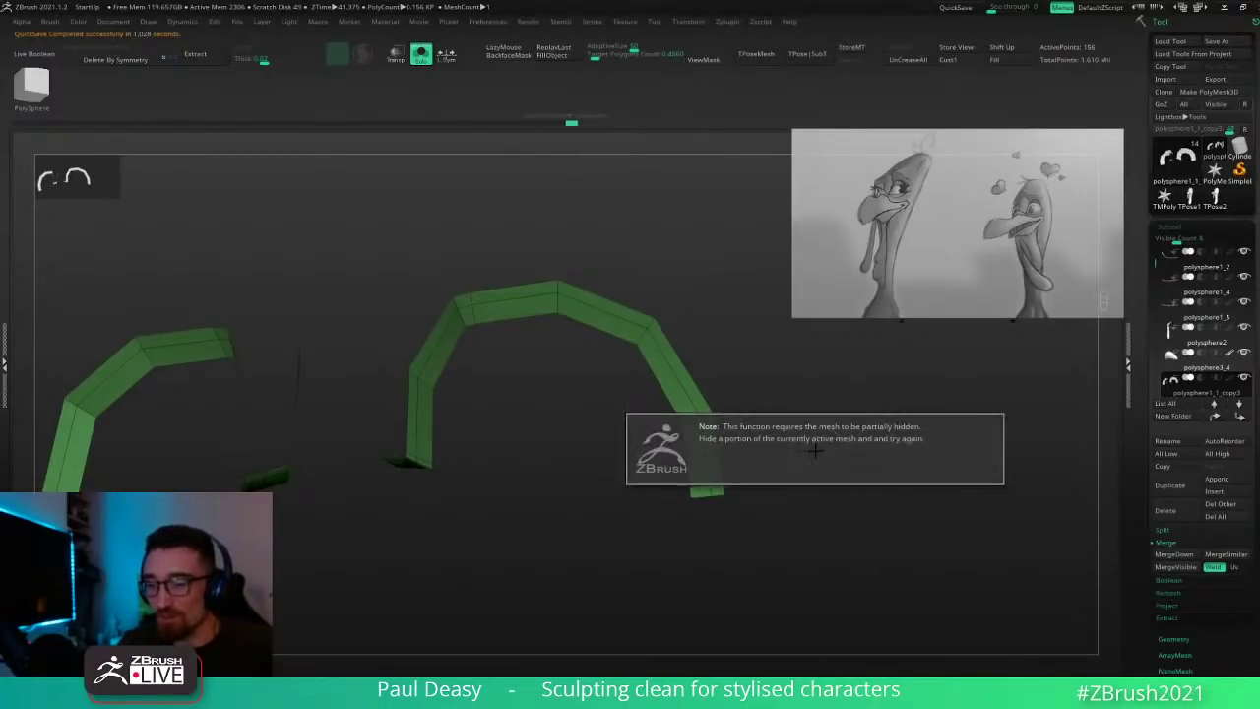
{"action": "key", "text": "alt+s"}
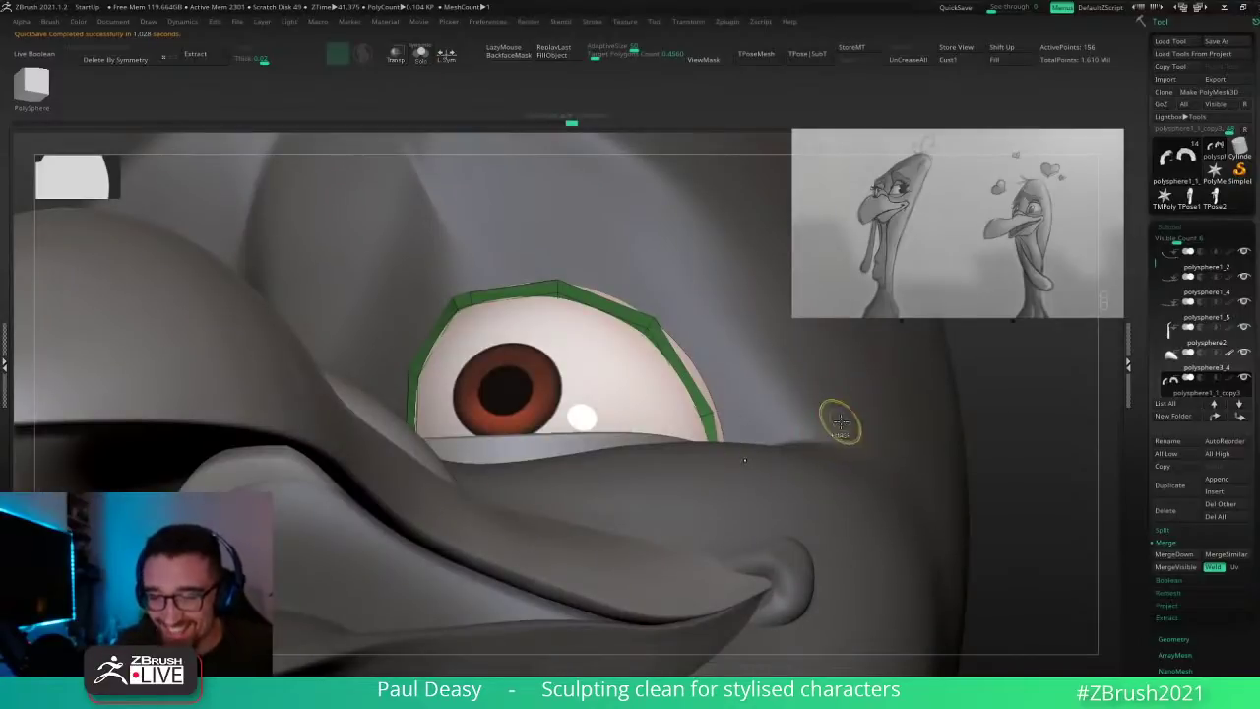
Step: Isolate the eyelid strips and turn on double-sided display so both faces of their polygons are shown
{"action": "key", "text": "alt+s"}
{"action": "mouse_move", "coordinate": [839, 423]}
{"action": "right_mouse_down", "text": "ctrl"}
{"action": "mouse_move", "coordinate": [896, 448]}
{"action": "mouse_move", "coordinate": [862, 442]}
{"action": "mouse_move", "coordinate": [811, 400]}
{"action": "mouse_move", "coordinate": [827, 409]}
{"action": "right_mouse_up", "text": "ctrl"}
{"action": "key", "text": "space"}
{"action": "key", "text": "1"}
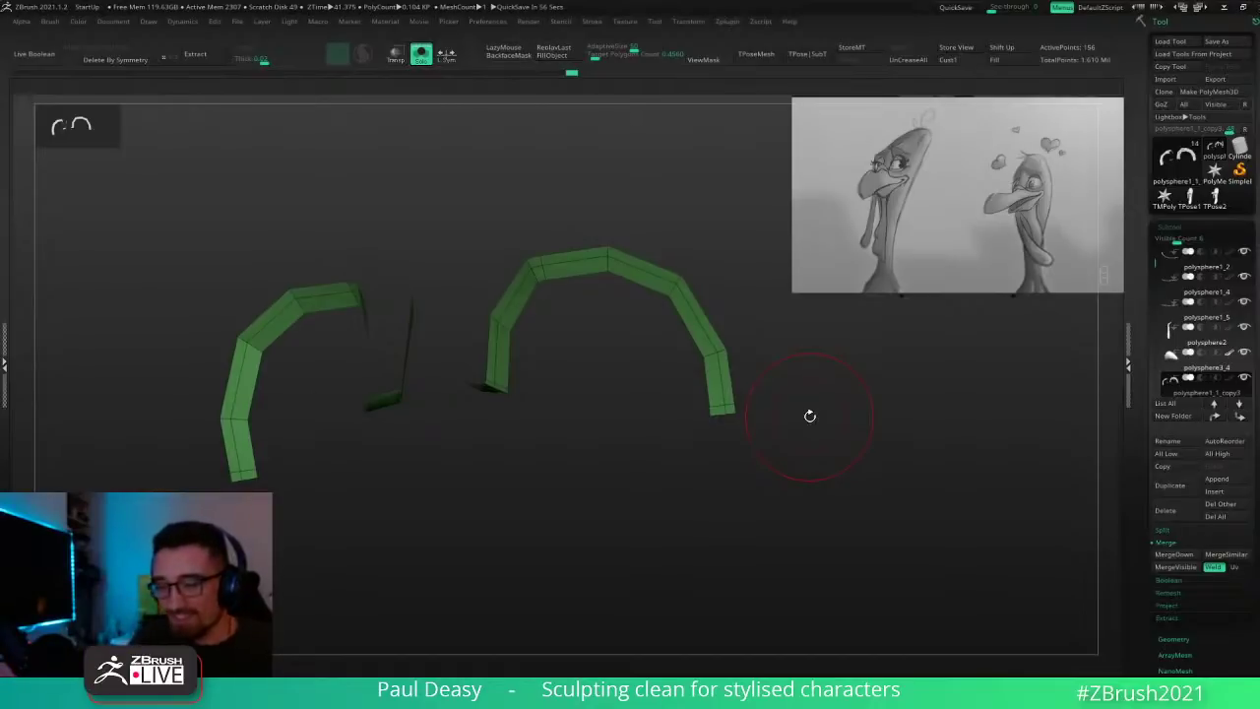
{"action": "left_click_drag", "start_coordinate": [781, 408], "coordinate": [789, 449]}
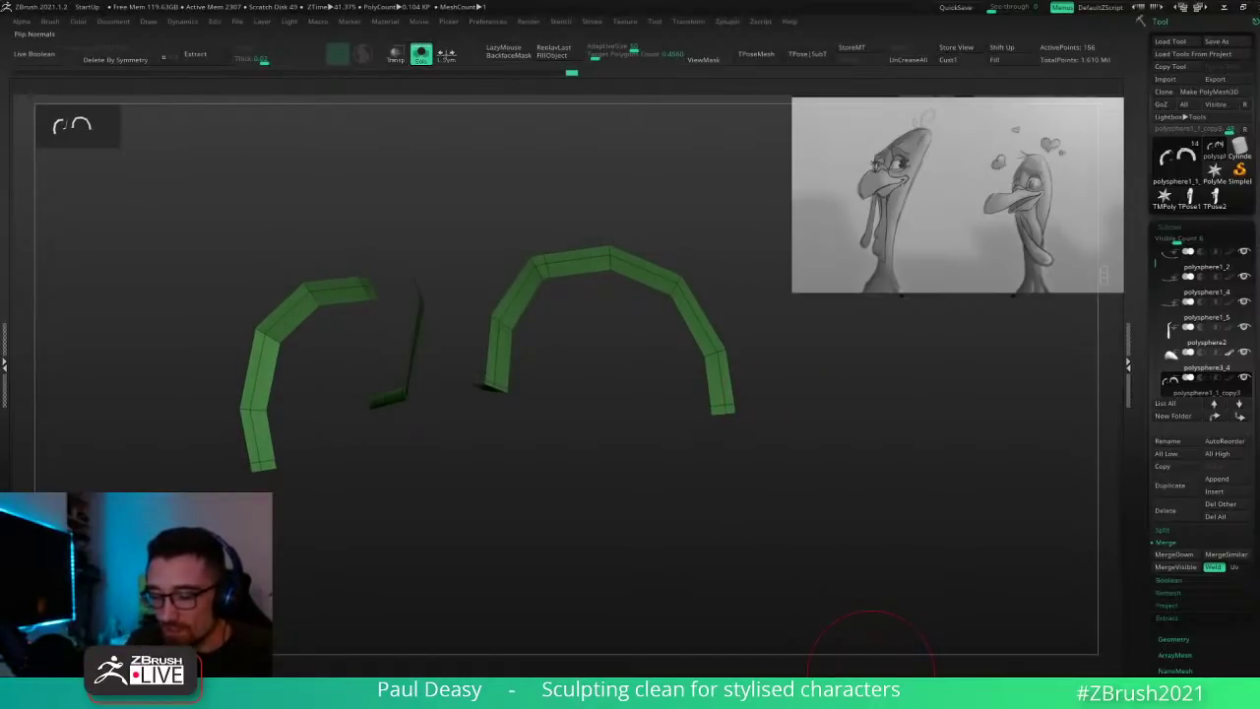
{"action": "left_click", "coordinate": [704, 679]}
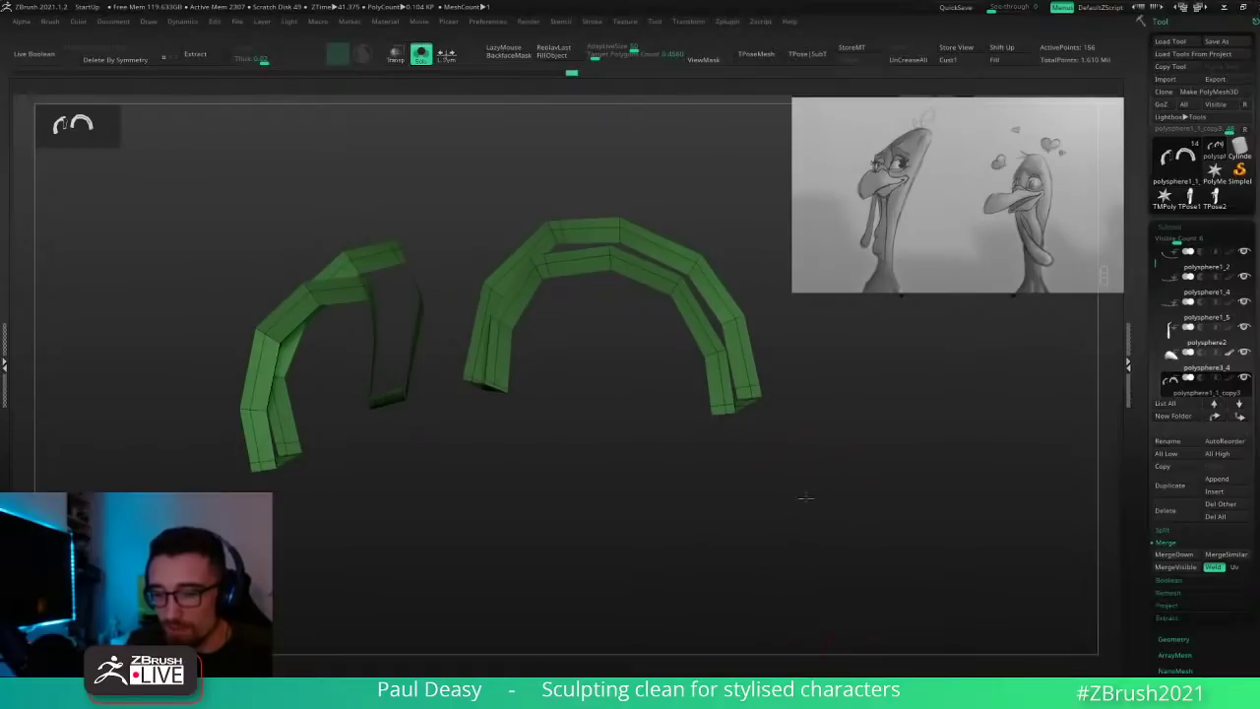
Step: Hide and delete the small end-cap polygons at the outer and inner lower ends of the eyelid strip
{"action": "left_click_drag", "start_coordinate": [805, 497], "coordinate": [728, 384]}
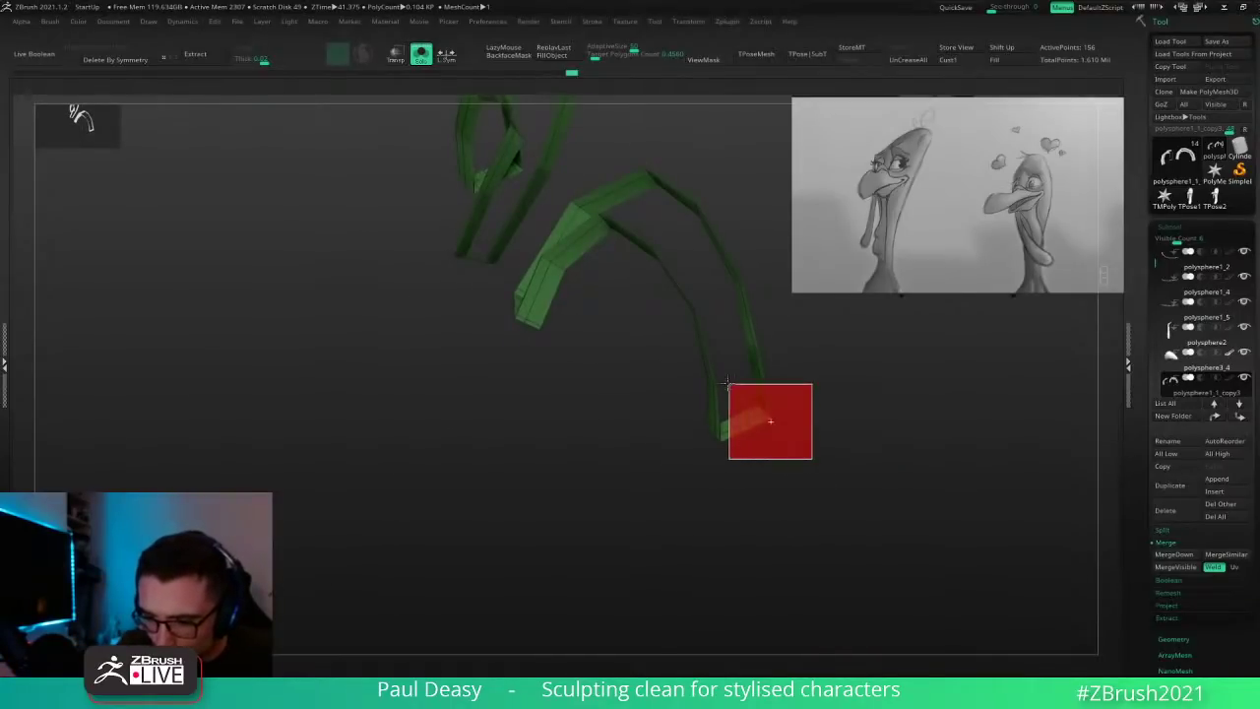
{"action": "left_click_drag", "start_coordinate": [771, 422], "coordinate": [771, 468]}
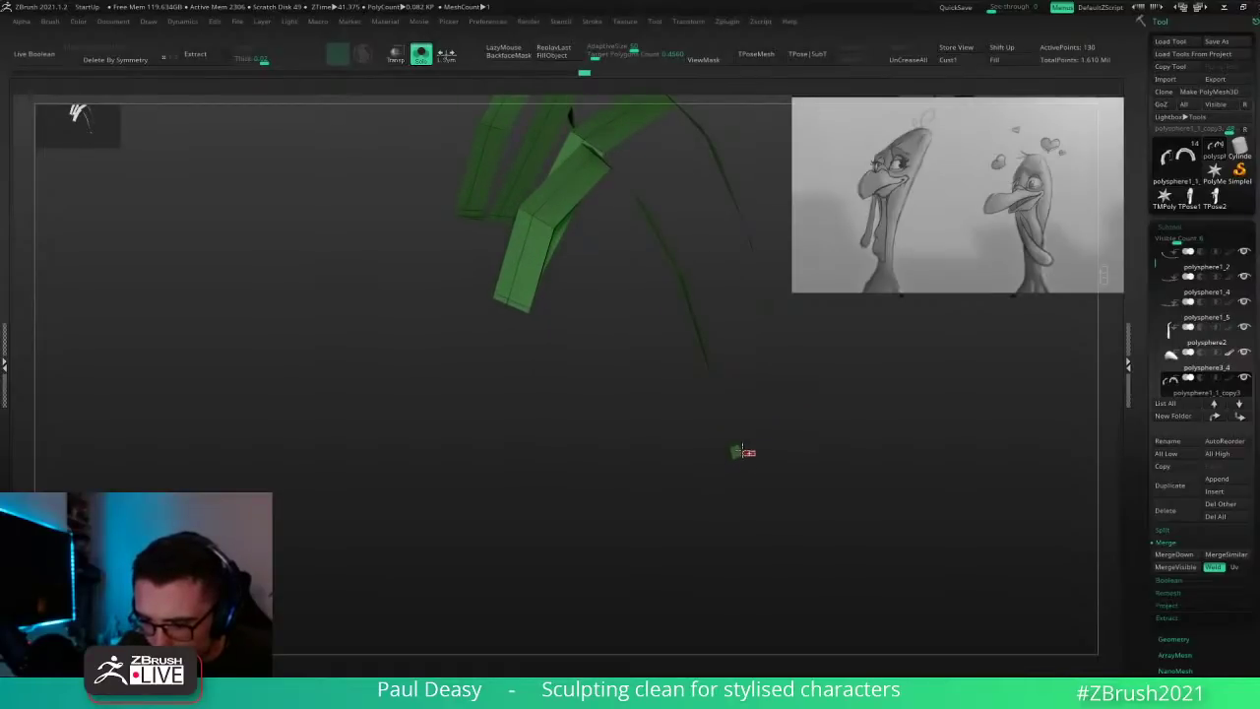
{"action": "left_click", "coordinate": [743, 452], "text": "ctrl+alt+shift"}
{"action": "key", "text": "Delete"}
{"action": "key", "text": "Delete"}
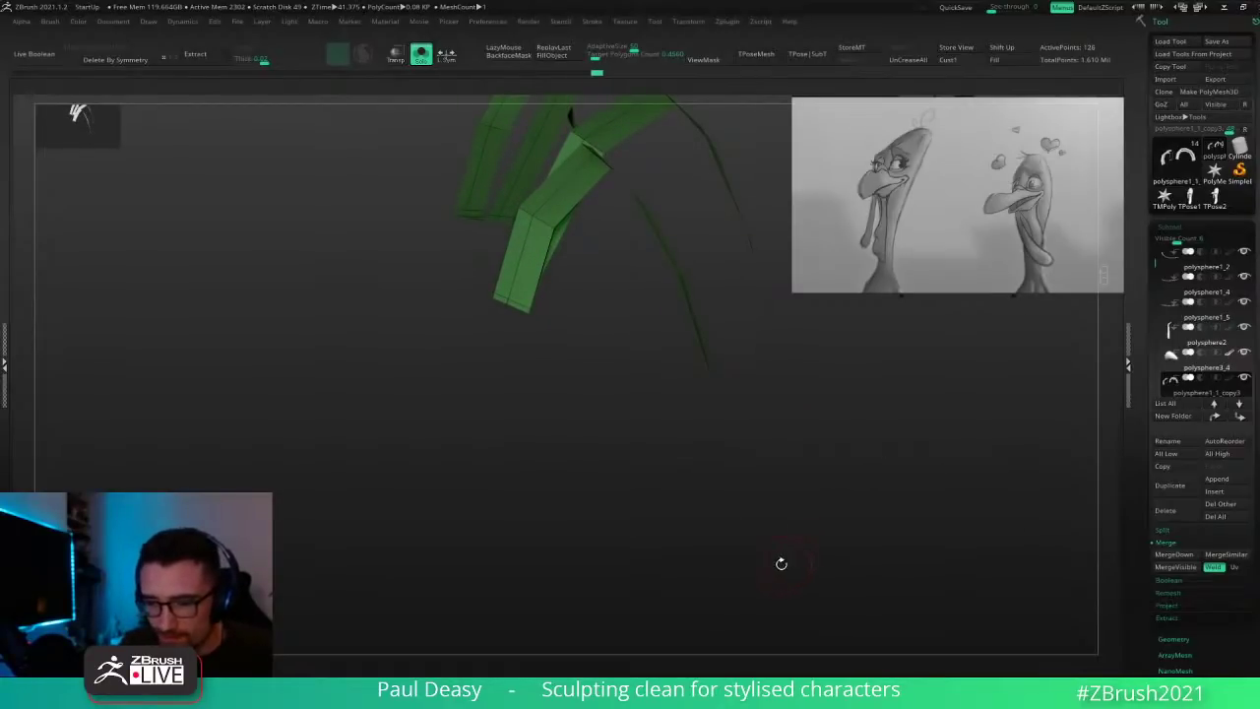
{"action": "left_click_drag", "start_coordinate": [781, 563], "coordinate": [613, 313]}
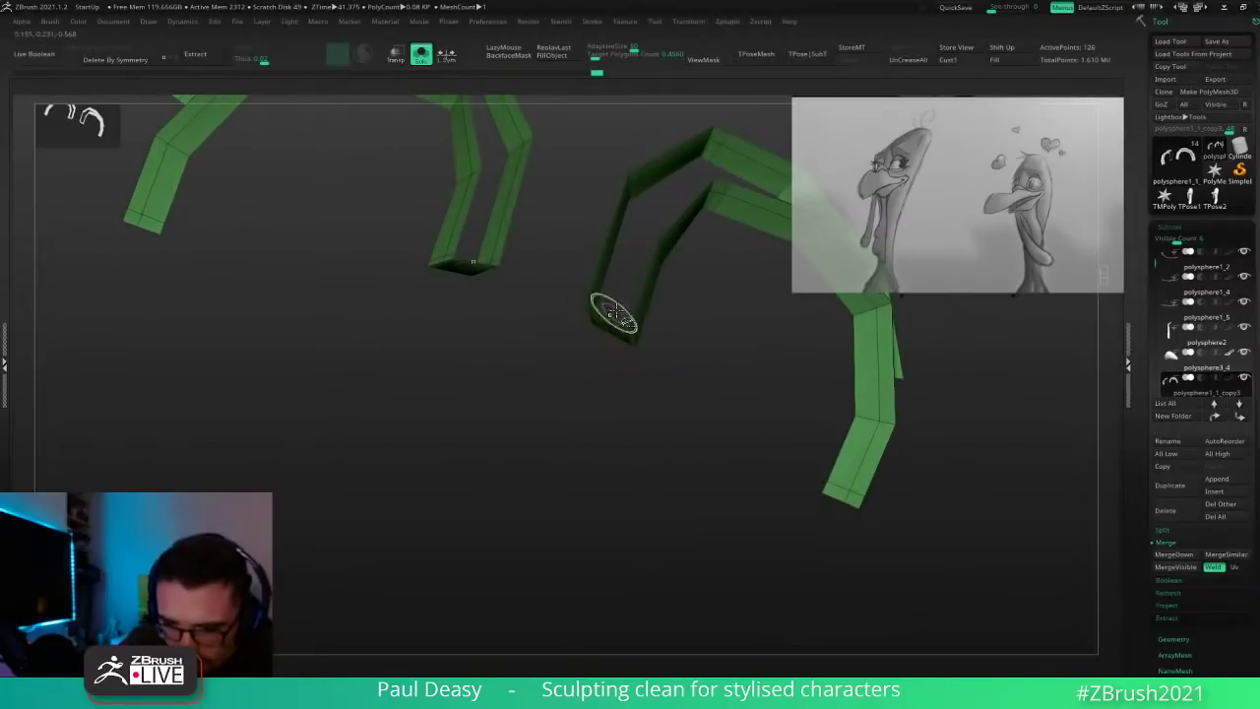
{"action": "left_click_drag", "start_coordinate": [625, 384], "coordinate": [637, 376]}
{"action": "left_click_drag", "start_coordinate": [619, 291], "coordinate": [642, 348], "text": "ctrl+alt+shift"}
{"action": "key", "text": "Delete"}
{"action": "key", "text": "Delete"}
Step: Keep only one thin single-layer strip on one eye, delete everything else, and mirror it to the other eye
{"action": "left_click_drag", "start_coordinate": [681, 453], "coordinate": [659, 615]}
{"action": "key", "text": "shift+f"}
{"action": "left_click", "coordinate": [807, 431], "text": "ctrl+shift"}
{"action": "key", "text": "Delete"}
{"action": "key", "text": "Delete"}
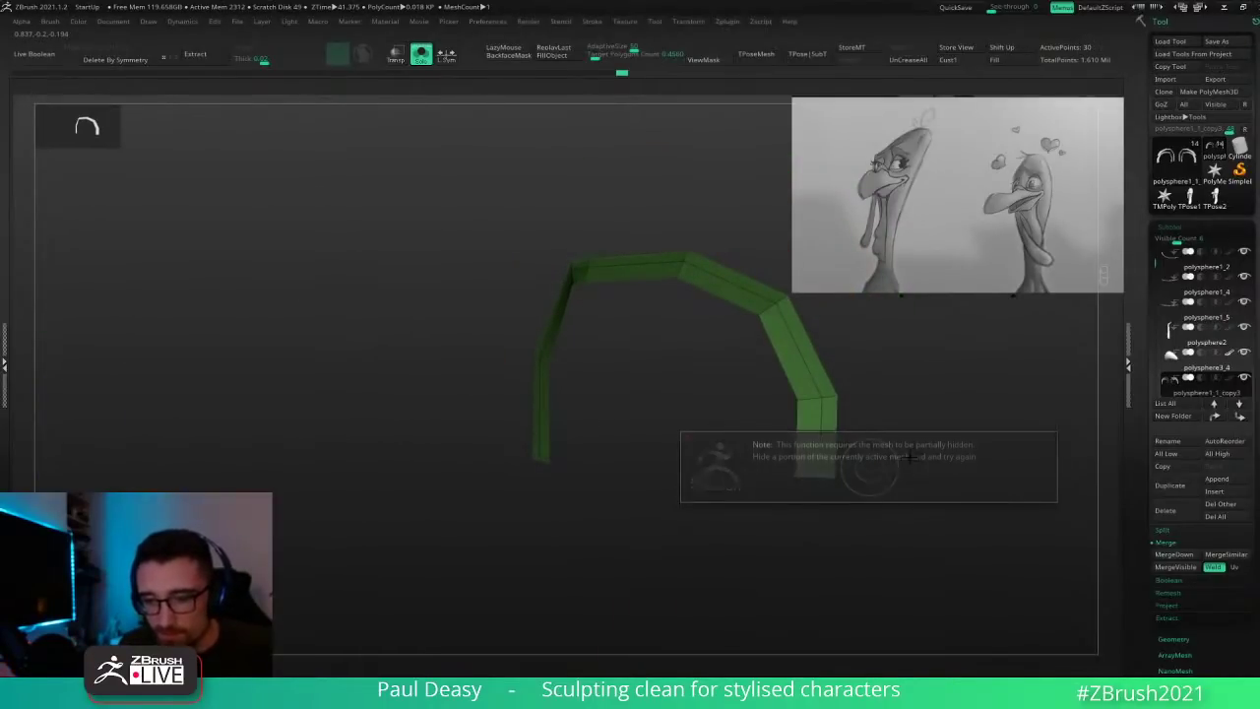
{"action": "key", "text": "ctrl+m"}
{"action": "key", "text": "ctrl+shift+m"}
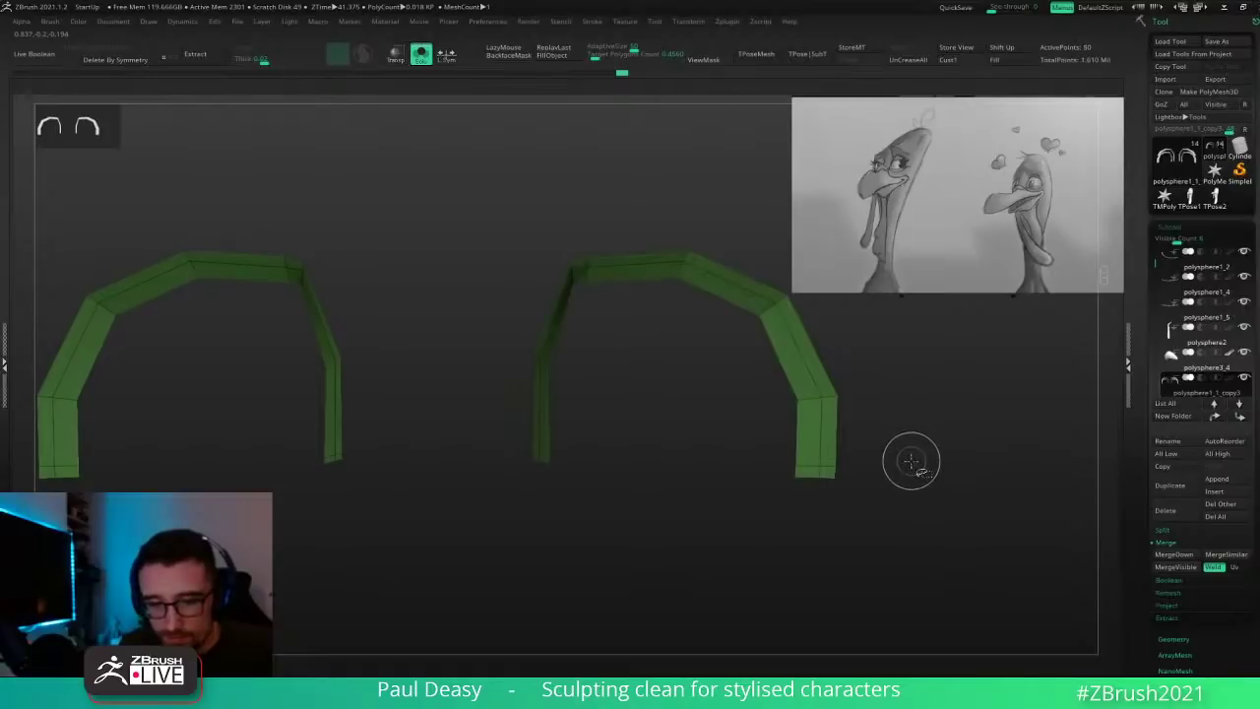
{"action": "left_click_drag", "start_coordinate": [911, 460], "coordinate": [844, 457], "text": "alt"}
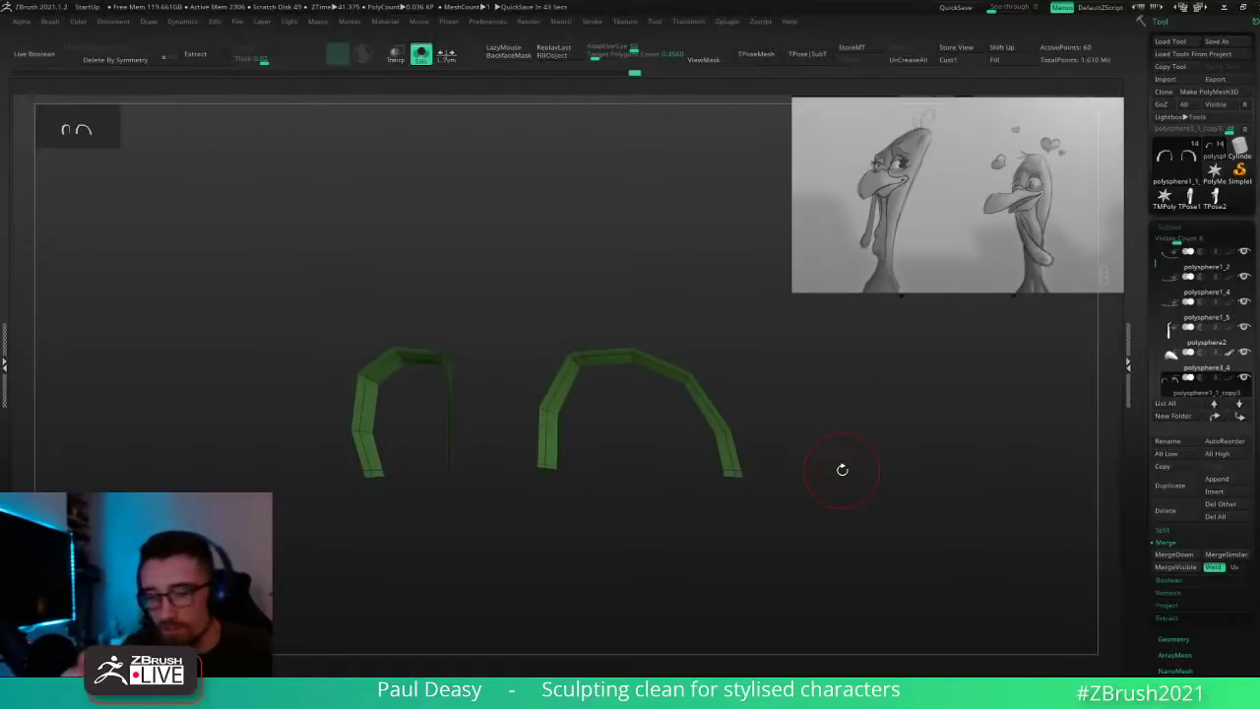
Step: Show the whole head again without polyframe, duplicate the eyelid strip subtool and select the copy
{"action": "left_click_drag", "start_coordinate": [841, 470], "coordinate": [799, 411]}
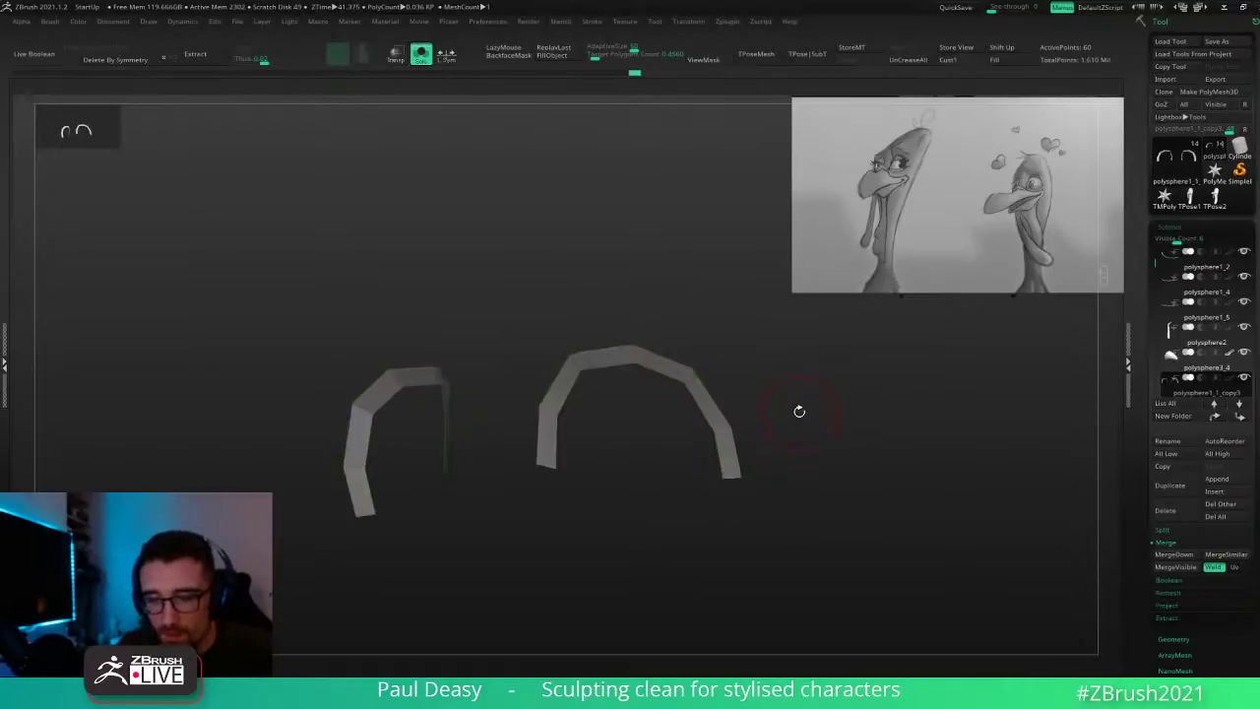
{"action": "right_click_drag", "start_coordinate": [799, 411], "coordinate": [830, 430], "text": "ctrl"}
{"action": "key", "text": "alt+s"}
{"action": "right_click_drag", "start_coordinate": [760, 376], "coordinate": [771, 434]}
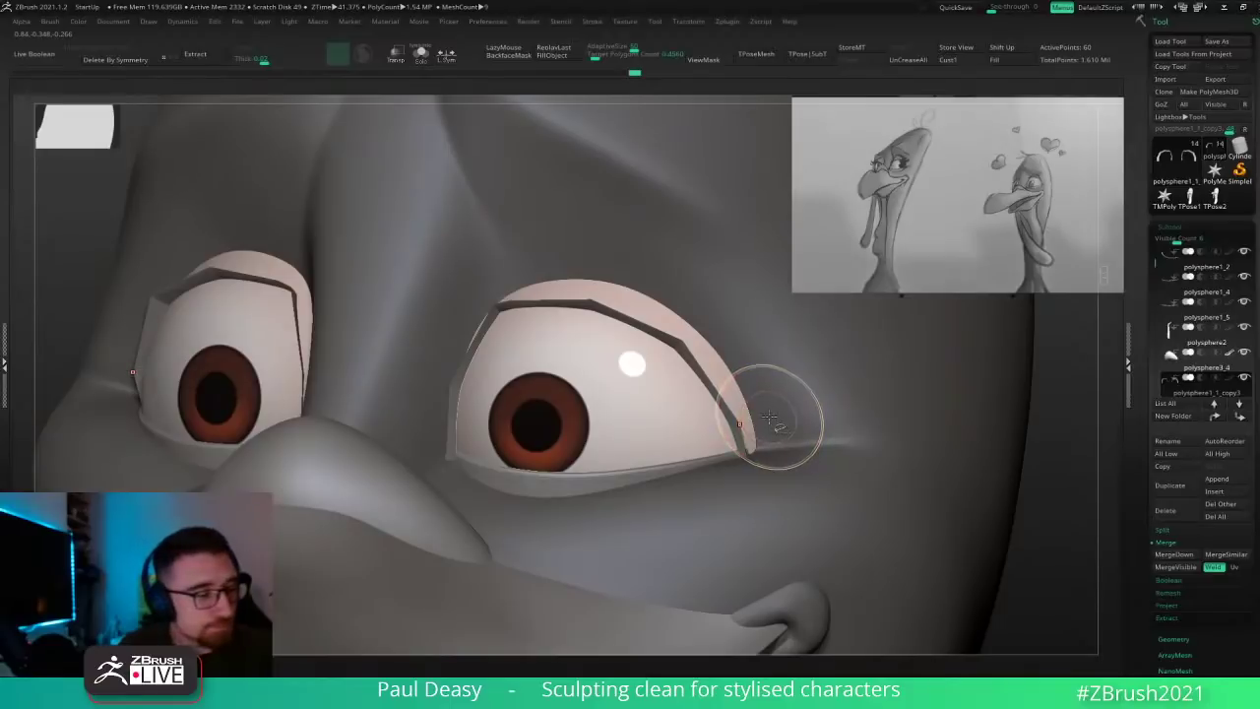
{"action": "left_click", "coordinate": [771, 420], "text": "alt"}
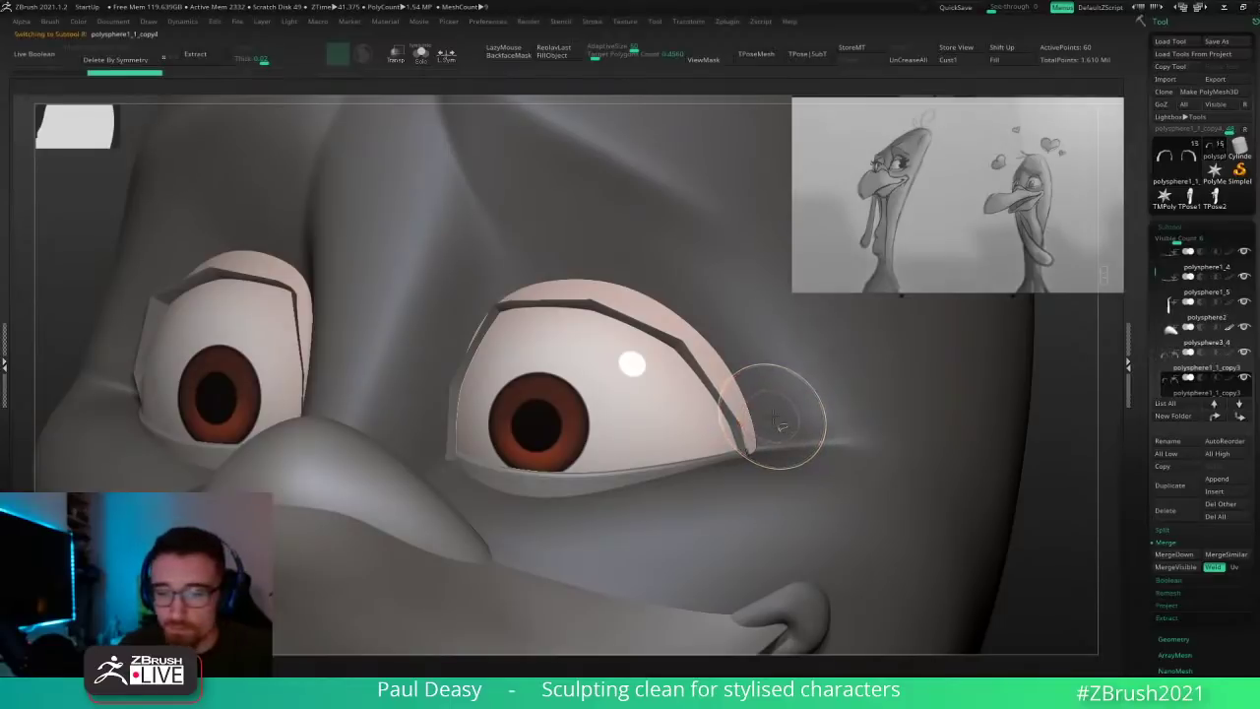
Step: Select the original strip subtool and undo its edits back to the full, thick eyelids
{"action": "left_click", "coordinate": [694, 431], "text": "alt"}
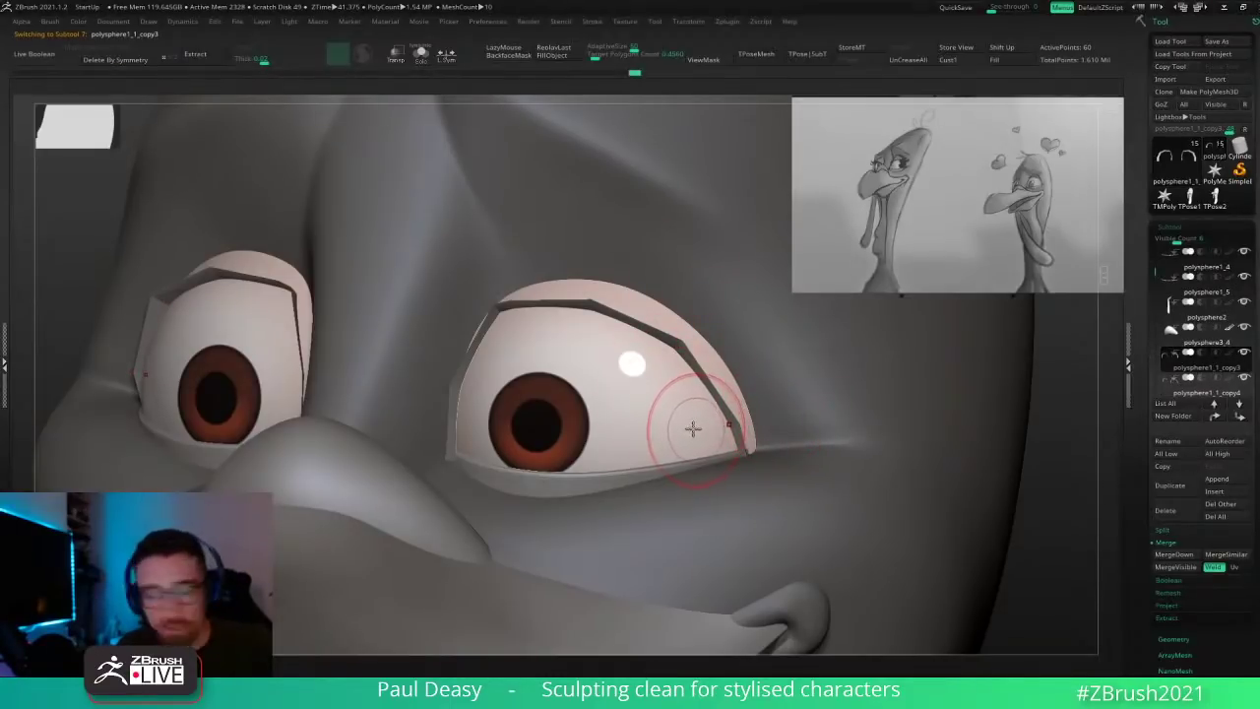
{"action": "left_click", "coordinate": [732, 424], "text": "ctrl+shift"}
{"action": "key", "text": "ctrl+z"}
{"action": "key", "text": "ctrl+z"}
{"action": "key", "text": "ctrl+z"}
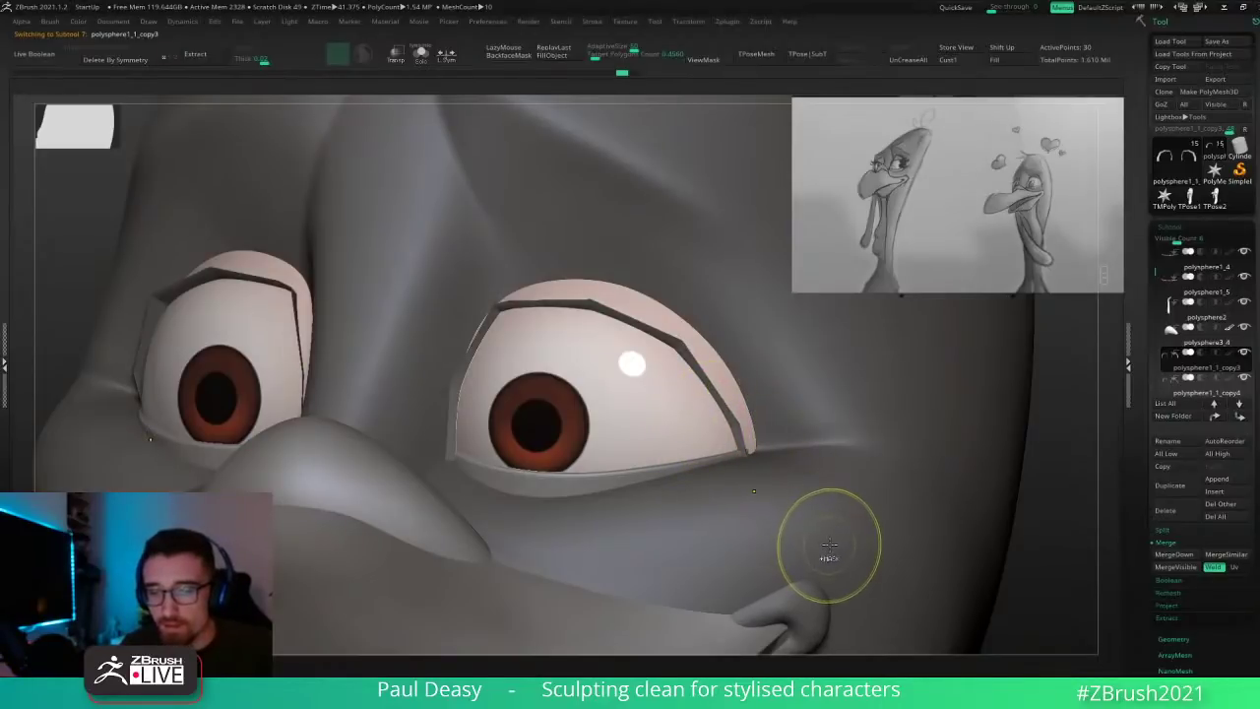
{"action": "key", "text": "ctrl+z"}
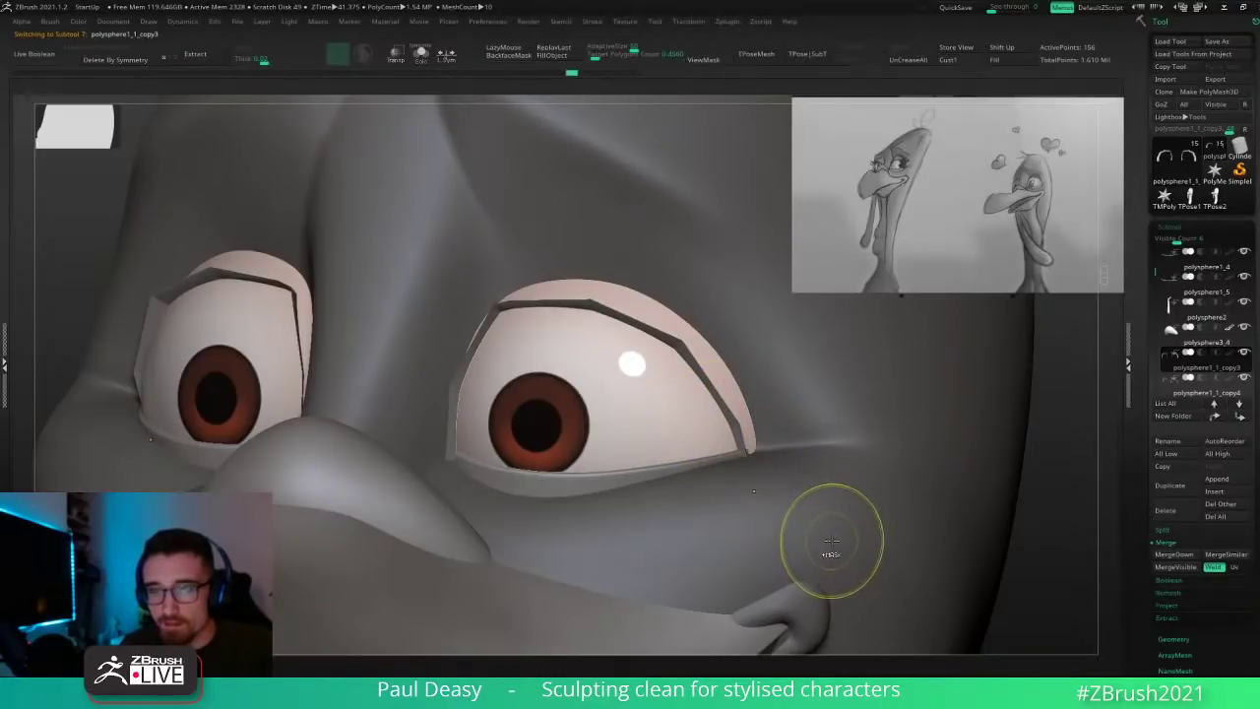
{"action": "key", "text": "ctrl+z"}
{"action": "key", "text": "ctrl+z"}
{"action": "key", "text": "ctrl+z"}
{"action": "key", "text": "ctrl+z"}
{"action": "key", "text": "ctrl+z"}
{"action": "key", "text": "ctrl+z"}
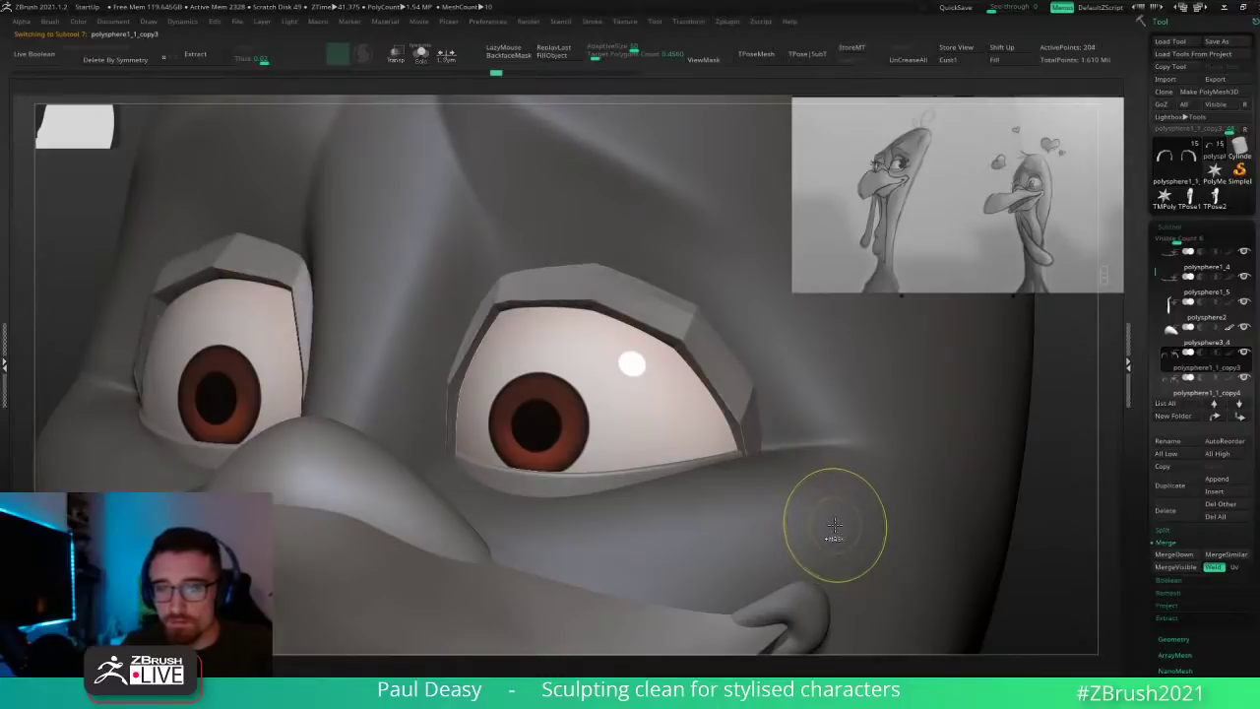
{"action": "key", "text": "ctrl+z"}
Step: Isolate the restored eyelids, turn on dynamic subdivision for them, and show the whole head again
{"action": "key", "text": "alt+s"}
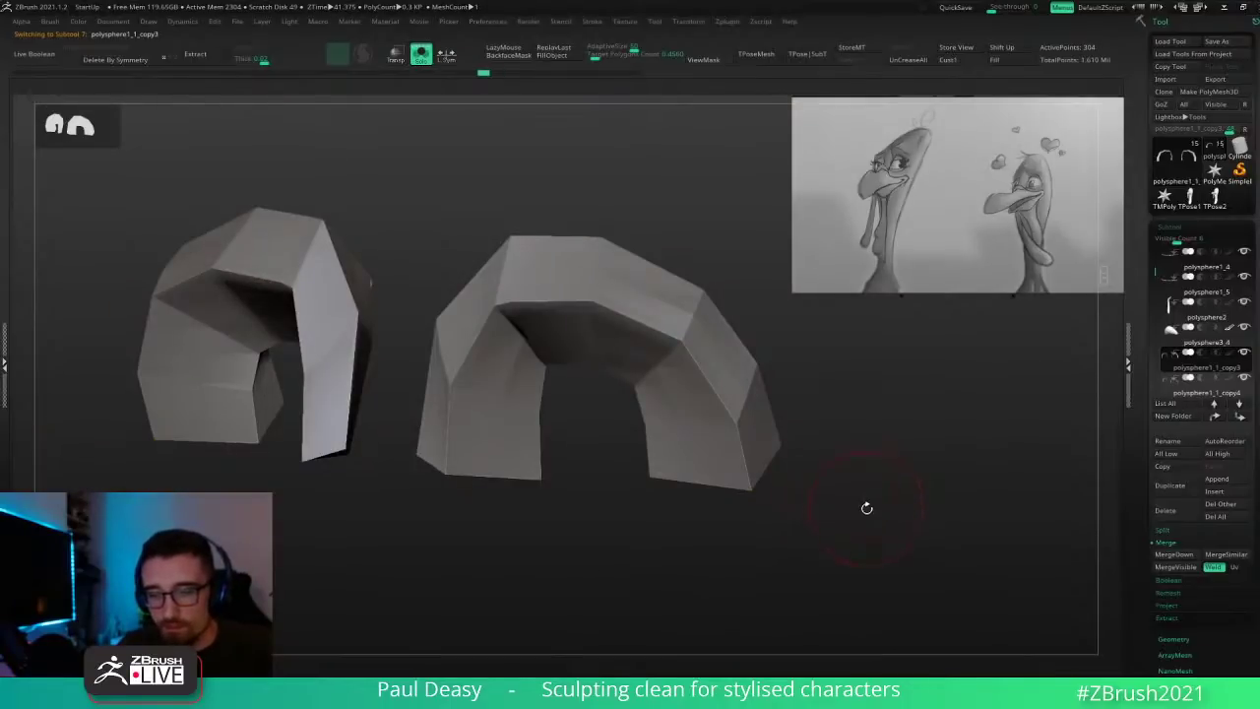
{"action": "left_click_drag", "start_coordinate": [867, 508], "coordinate": [871, 477], "text": "shift"}
{"action": "key", "text": "shift+f"}
{"action": "key", "text": "d"}
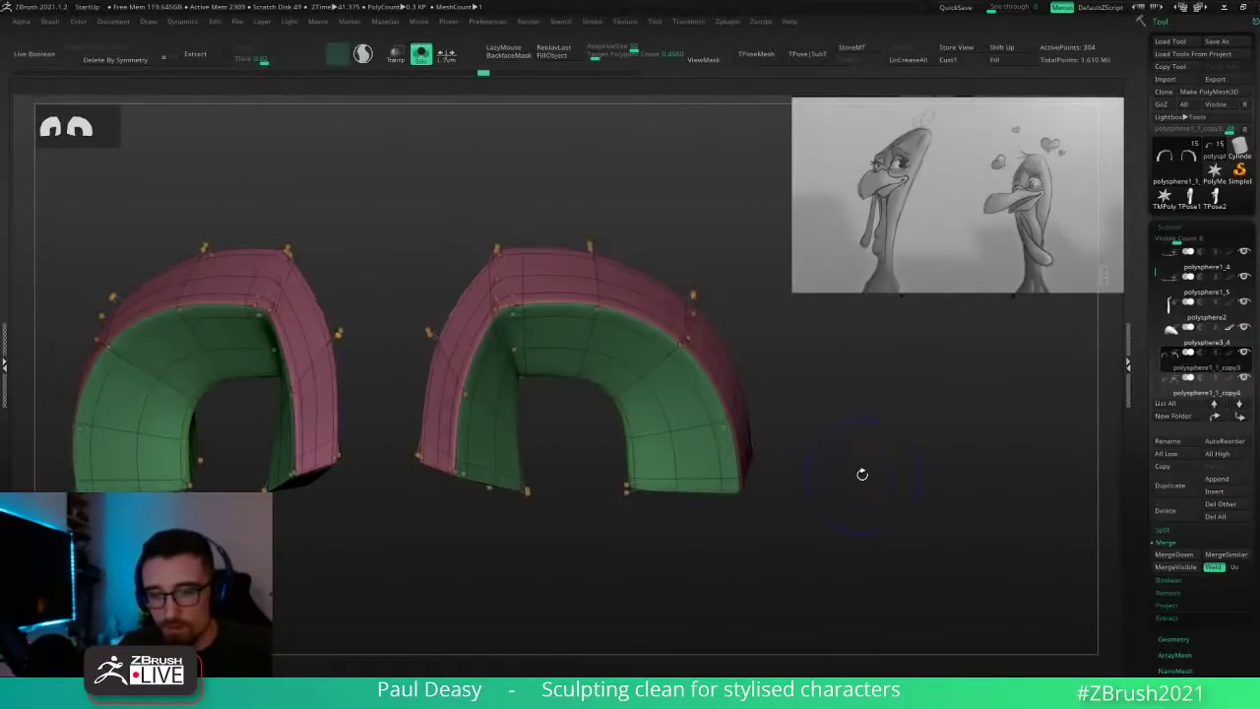
{"action": "key", "text": "shift+f"}
{"action": "key", "text": "shift+s"}
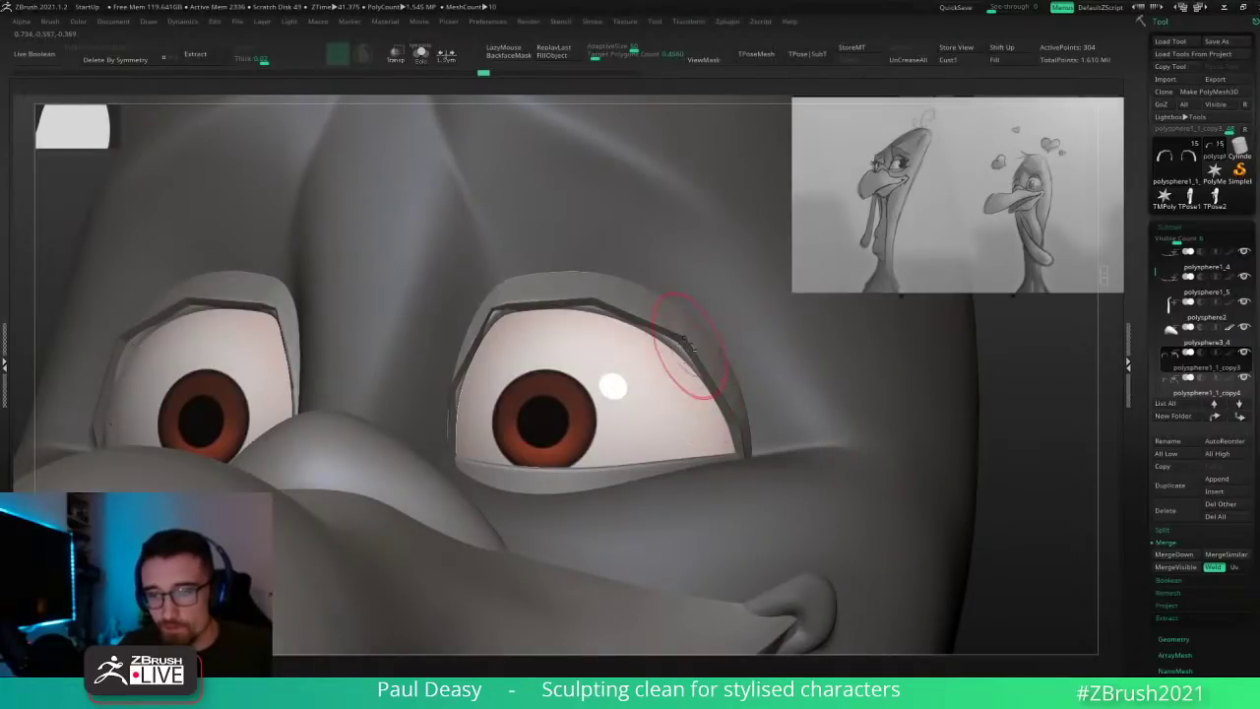
Step: Select the duplicated thin strip subtool and turn on its dynamic subdivision to fit the smoothed eyelids
{"action": "left_click", "coordinate": [681, 339], "text": "alt"}
{"action": "left_click_drag", "start_coordinate": [1015, 407], "coordinate": [1017, 411], "text": "shift"}
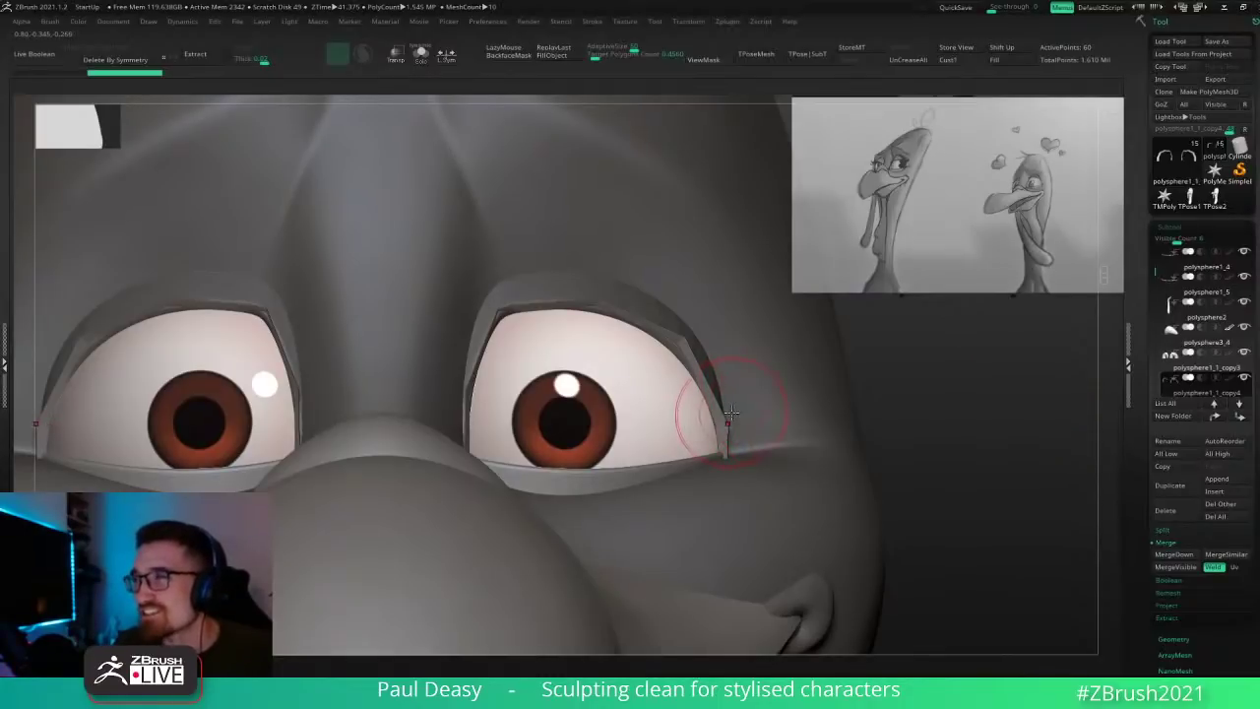
{"action": "left_click_drag", "start_coordinate": [900, 378], "coordinate": [854, 376]}
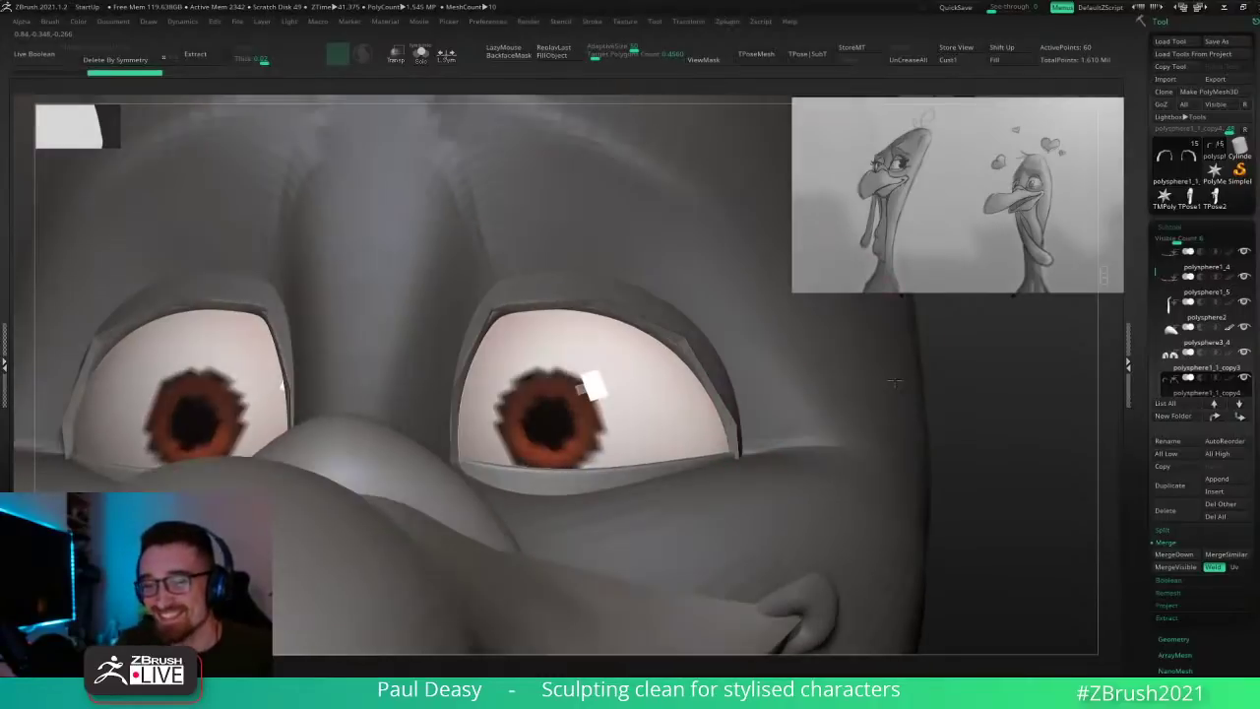
{"action": "key", "text": "d"}
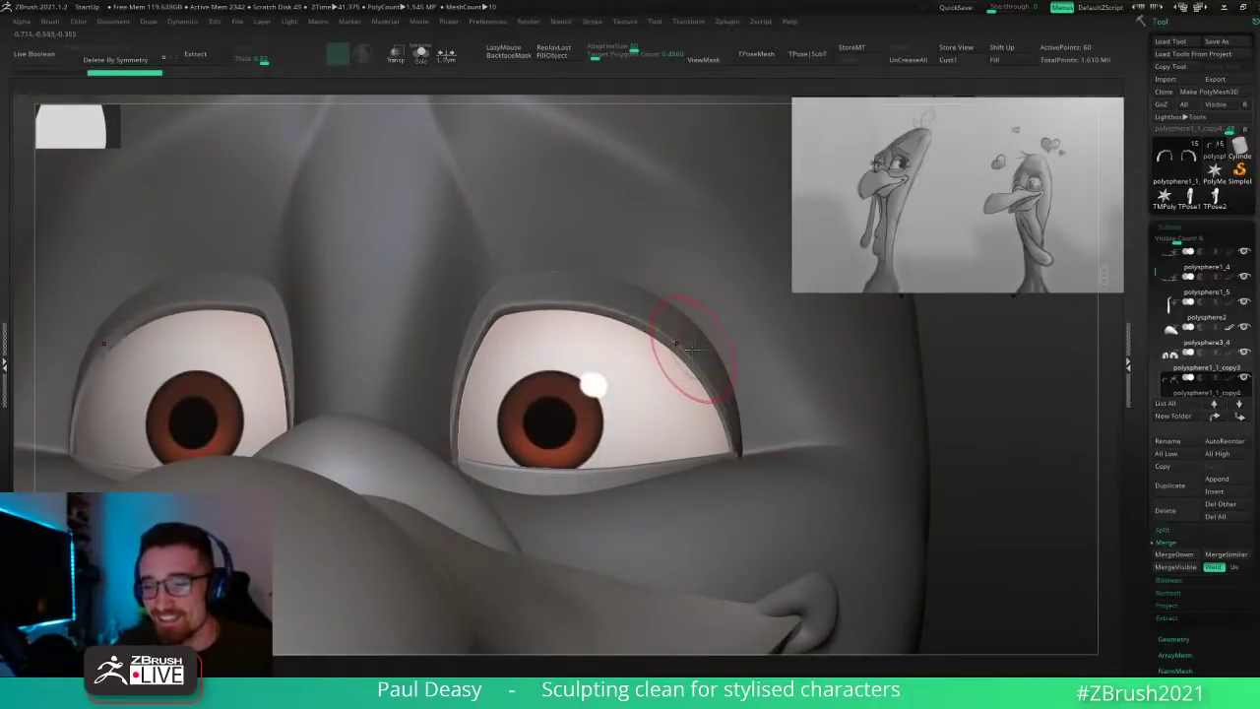
Step: Isolate the thin strips, thicken them with ZModeler's Extrude on All Polygons, and turn off dynamic subdivision
{"action": "key", "text": "alt+s"}
{"action": "key", "text": "shift+f"}
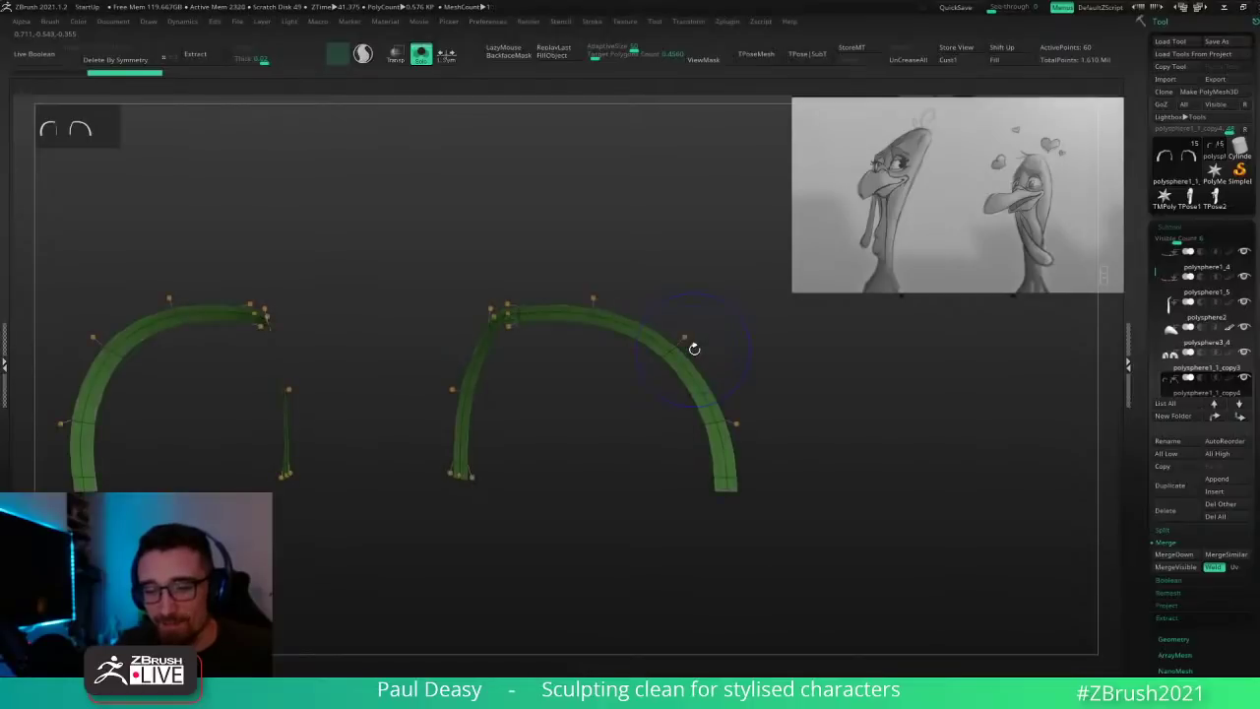
{"action": "right_click_drag", "start_coordinate": [739, 357], "coordinate": [758, 378]}
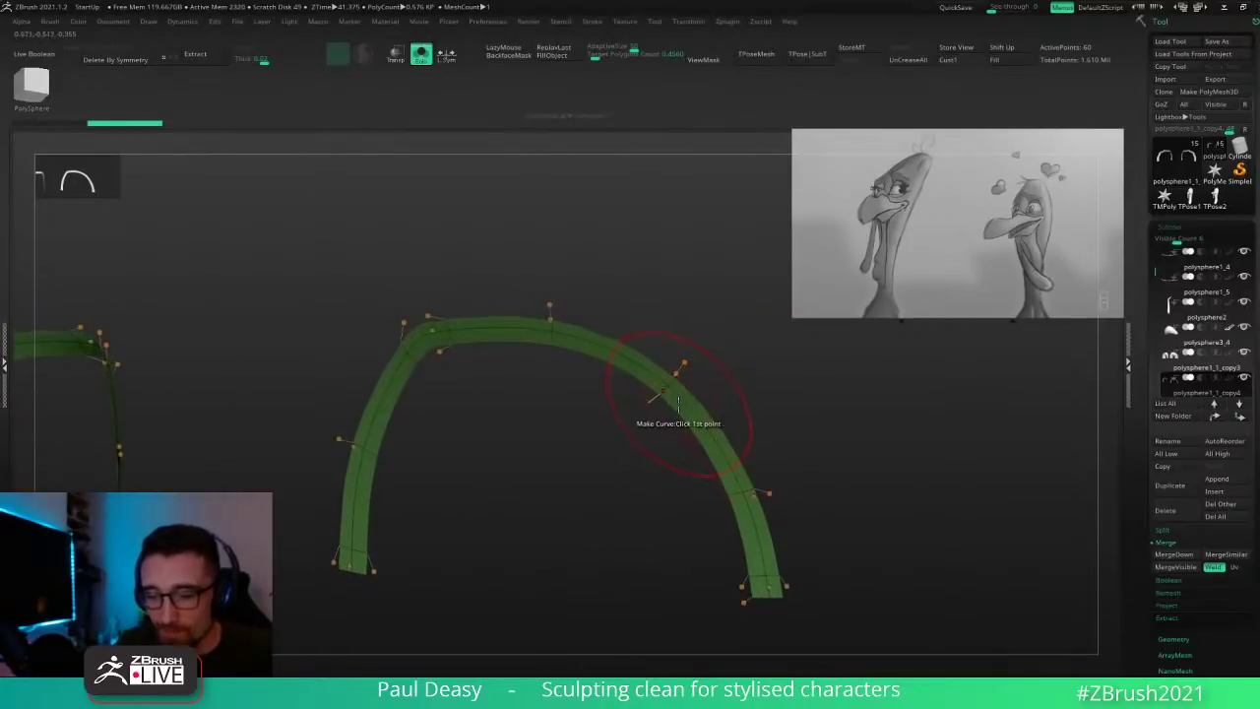
{"action": "mouse_move", "coordinate": [698, 418]}
{"action": "right_mouse_down", "text": "alt"}
{"action": "mouse_move", "coordinate": [685, 385]}
{"action": "mouse_move", "coordinate": [694, 412]}
{"action": "right_mouse_up", "text": "alt"}
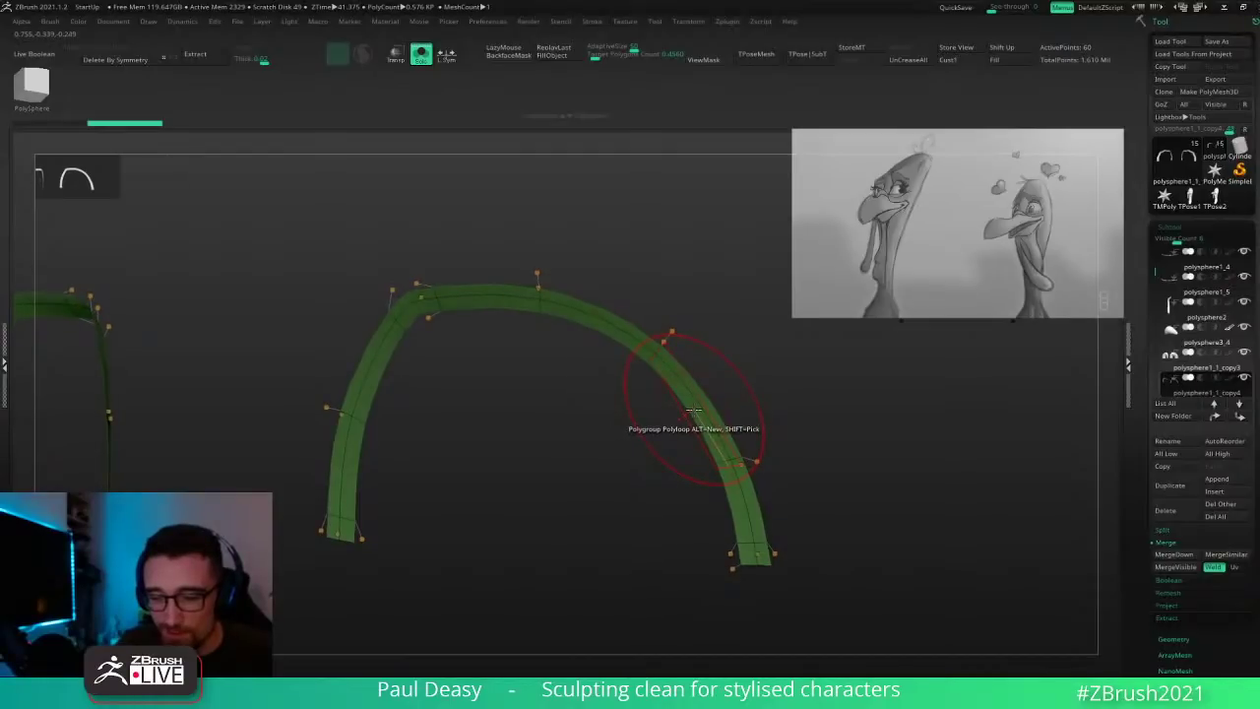
{"action": "key", "text": "space"}
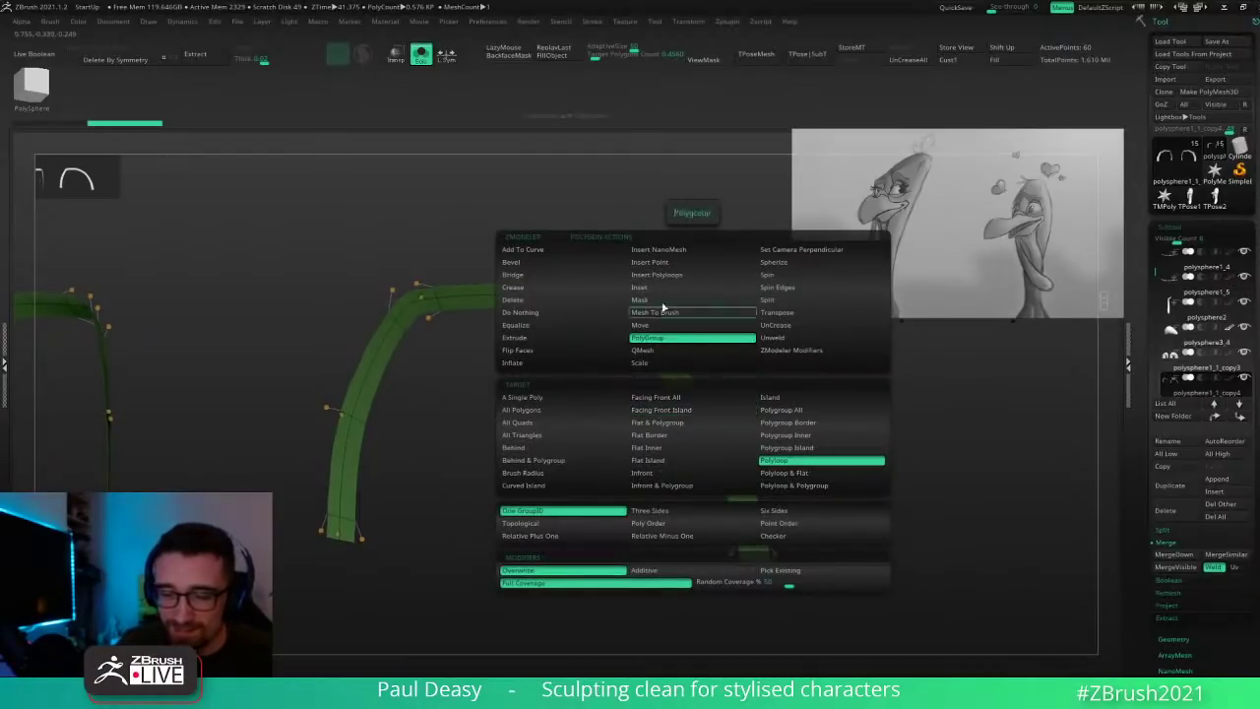
{"action": "left_click", "coordinate": [542, 338]}
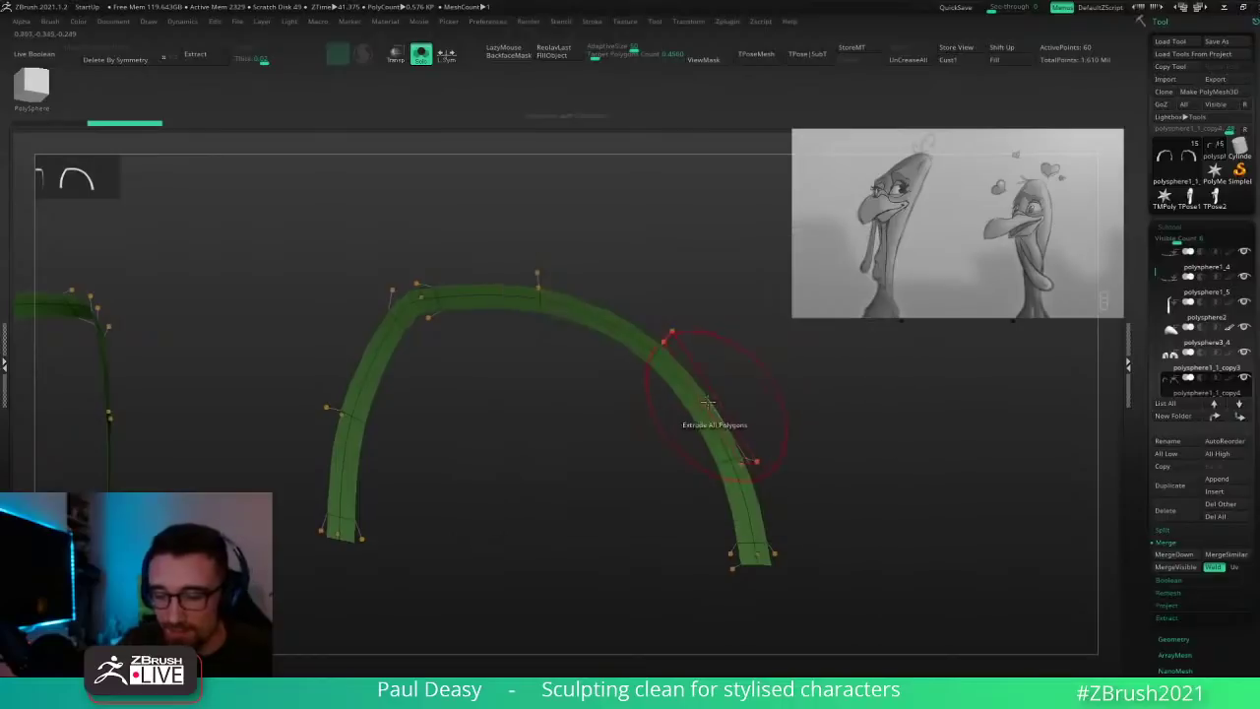
{"action": "left_click_drag", "start_coordinate": [685, 393], "coordinate": [683, 402]}
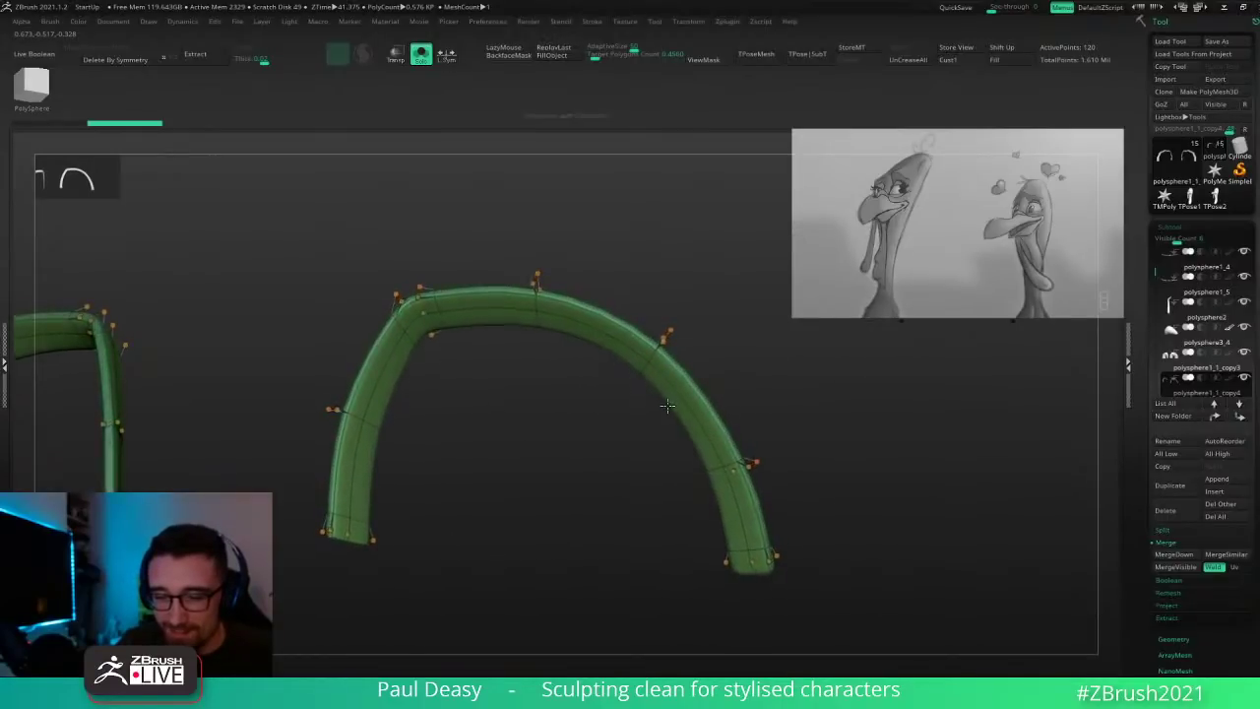
{"action": "key", "text": "shift+d"}
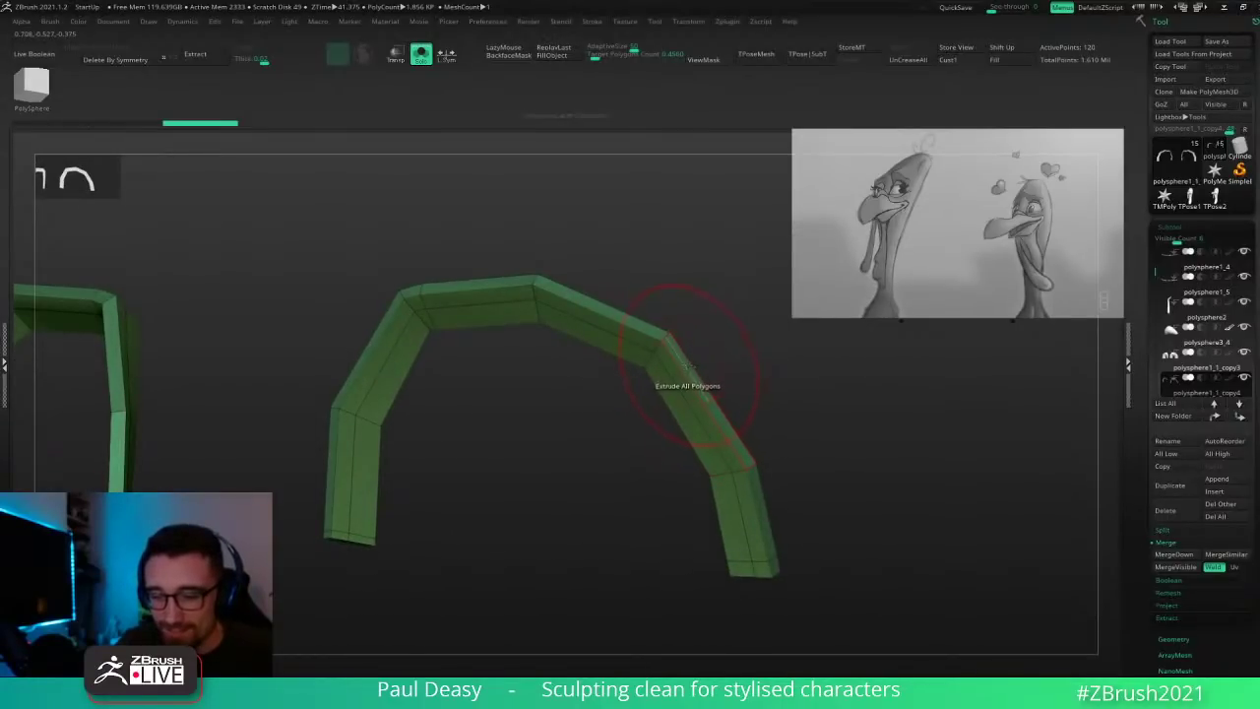
Step: Activate the ZModeler brush again and show the thickened eyelid strips together with the whole head
{"action": "right_click_drag", "start_coordinate": [689, 368], "coordinate": [693, 373]}
{"action": "left_click_drag", "start_coordinate": [825, 467], "coordinate": [810, 419], "text": "alt"}
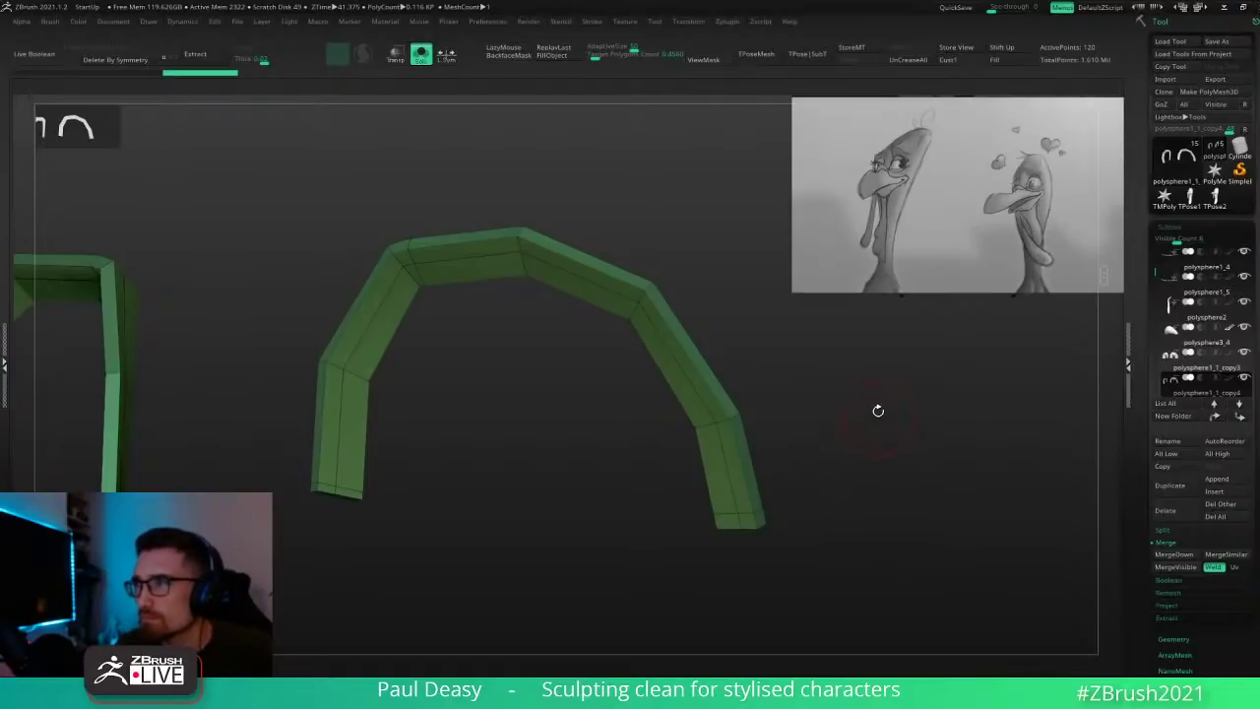
{"action": "left_click_drag", "start_coordinate": [878, 411], "coordinate": [877, 441]}
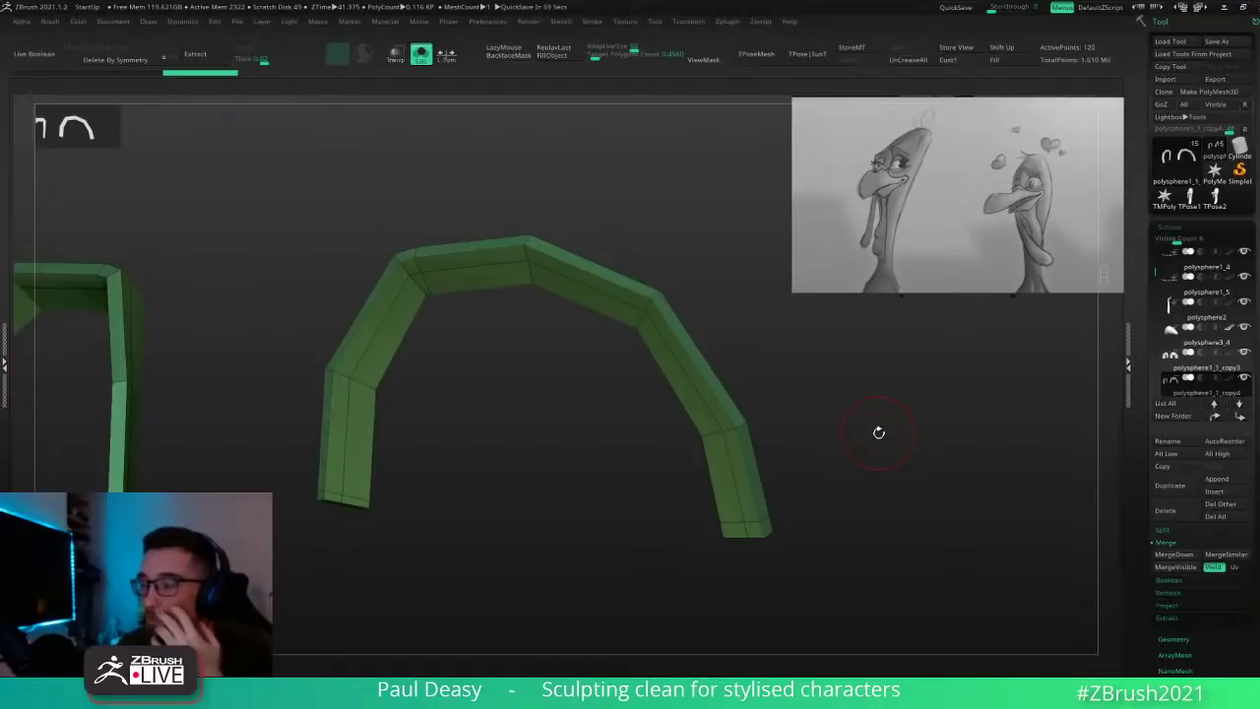
{"action": "left_click_drag", "start_coordinate": [874, 430], "coordinate": [788, 470]}
{"action": "mouse_move", "coordinate": [787, 470]}
{"action": "right_mouse_down"}
{"action": "mouse_move", "coordinate": [794, 455]}
{"action": "mouse_move", "coordinate": [788, 466]}
{"action": "right_mouse_up"}
{"action": "key", "text": "b"}
{"action": "key", "text": "z"}
{"action": "key", "text": "m"}
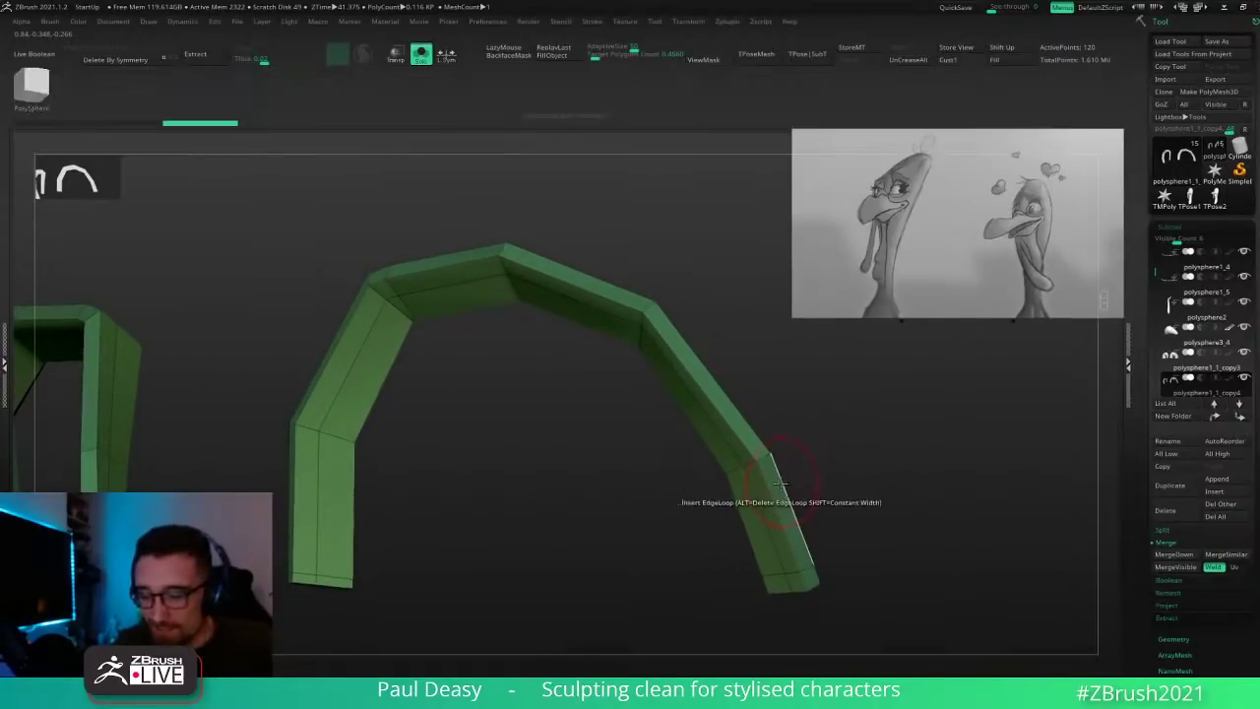
{"action": "left_click_drag", "start_coordinate": [845, 493], "coordinate": [846, 474]}
{"action": "key", "text": "alt+s"}
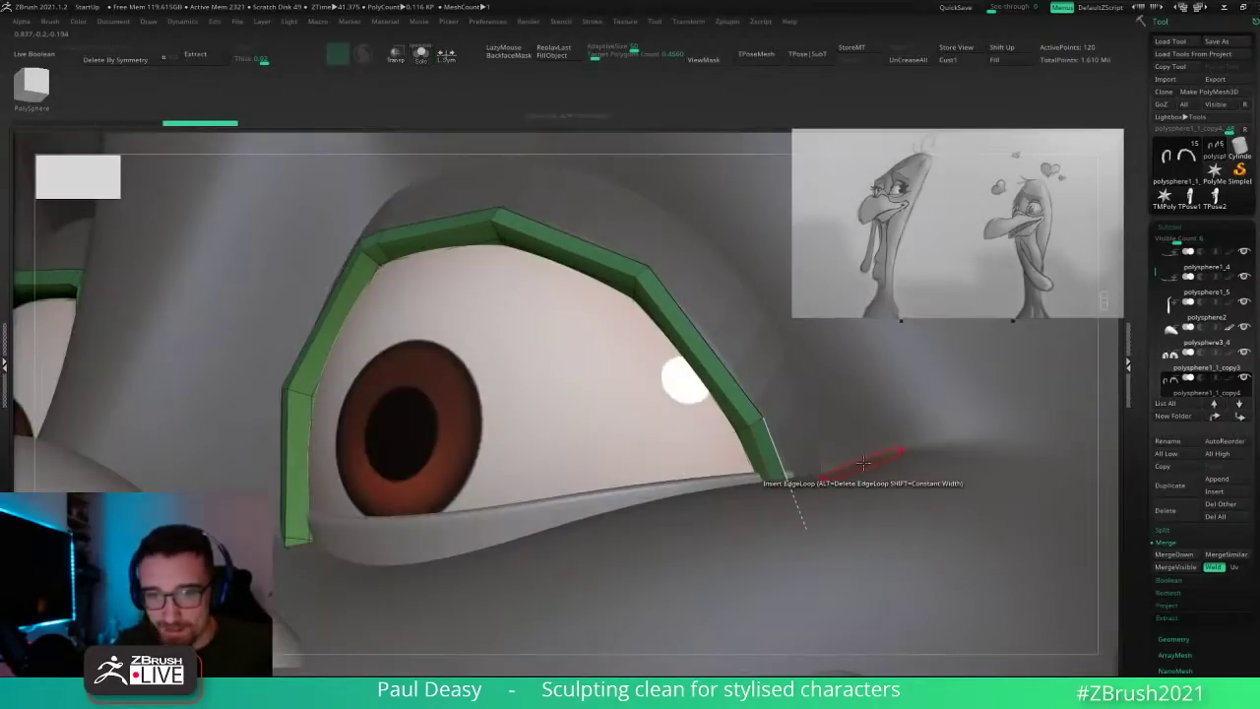
{"action": "key", "text": "alt+s"}
{"action": "right_click_drag", "start_coordinate": [897, 452], "coordinate": [868, 438], "text": "ctrl"}
{"action": "key", "text": "alt+s"}
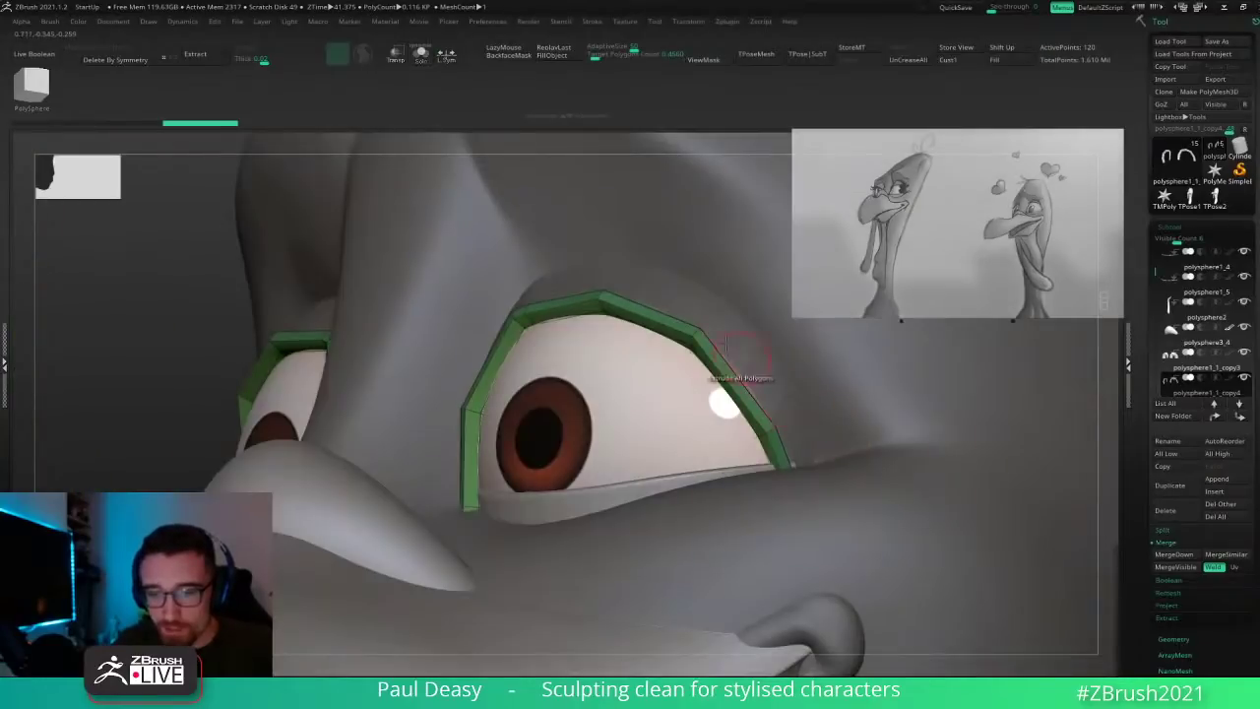
Step: Turn on dynamic subdivision for the eyelid strips and shift their outer ends towards the eye corners with the Move brush
{"action": "key", "text": "b"}
{"action": "key", "text": "m"}
{"action": "key", "text": "v"}
{"action": "key", "text": "d"}
{"action": "mouse_move", "coordinate": [693, 328]}
{"action": "right_mouse_down"}
{"action": "mouse_move", "coordinate": [760, 413]}
{"action": "mouse_move", "coordinate": [764, 449]}
{"action": "right_mouse_up"}
{"action": "key", "text": "space"}
{"action": "key", "text": "s"}
{"action": "left_click_drag", "start_coordinate": [798, 447], "coordinate": [806, 423]}
{"action": "right_click_drag", "start_coordinate": [805, 417], "coordinate": [795, 427]}
{"action": "key", "text": "s"}
{"action": "left_click_drag", "start_coordinate": [784, 408], "coordinate": [768, 370]}
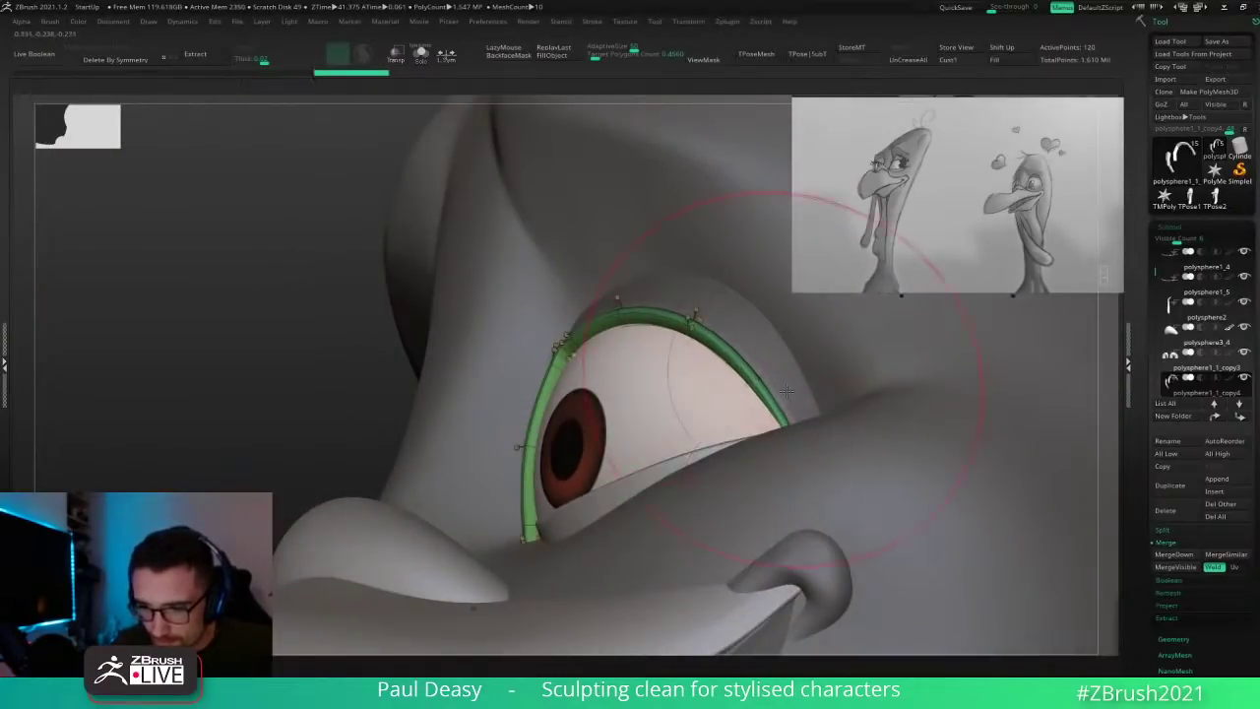
Step: Reshape the strips with the Move brush along the outer slope, the inner upper corner and the inner side of the eyes
{"action": "right_click_drag", "start_coordinate": [737, 380], "coordinate": [768, 392]}
{"action": "left_click_drag", "start_coordinate": [780, 374], "coordinate": [795, 407]}
{"action": "right_click_drag", "start_coordinate": [679, 379], "coordinate": [717, 366]}
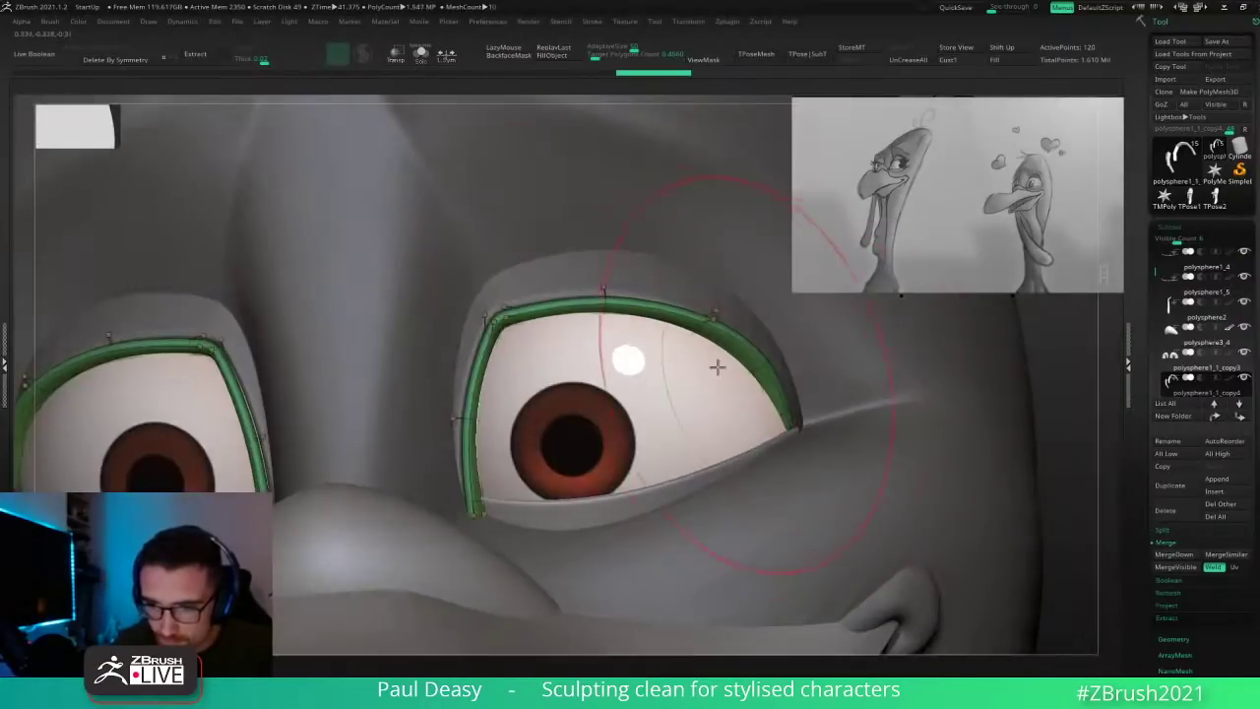
{"action": "right_click_drag", "start_coordinate": [611, 379], "coordinate": [585, 318]}
{"action": "mouse_move", "coordinate": [585, 318]}
{"action": "left_mouse_down"}
{"action": "mouse_move", "coordinate": [588, 335]}
{"action": "mouse_move", "coordinate": [569, 344]}
{"action": "left_mouse_up"}
{"action": "right_click_drag", "start_coordinate": [566, 347], "coordinate": [646, 387]}
{"action": "left_click_drag", "start_coordinate": [499, 333], "coordinate": [511, 344]}
{"action": "left_click_drag", "start_coordinate": [475, 464], "coordinate": [493, 479]}
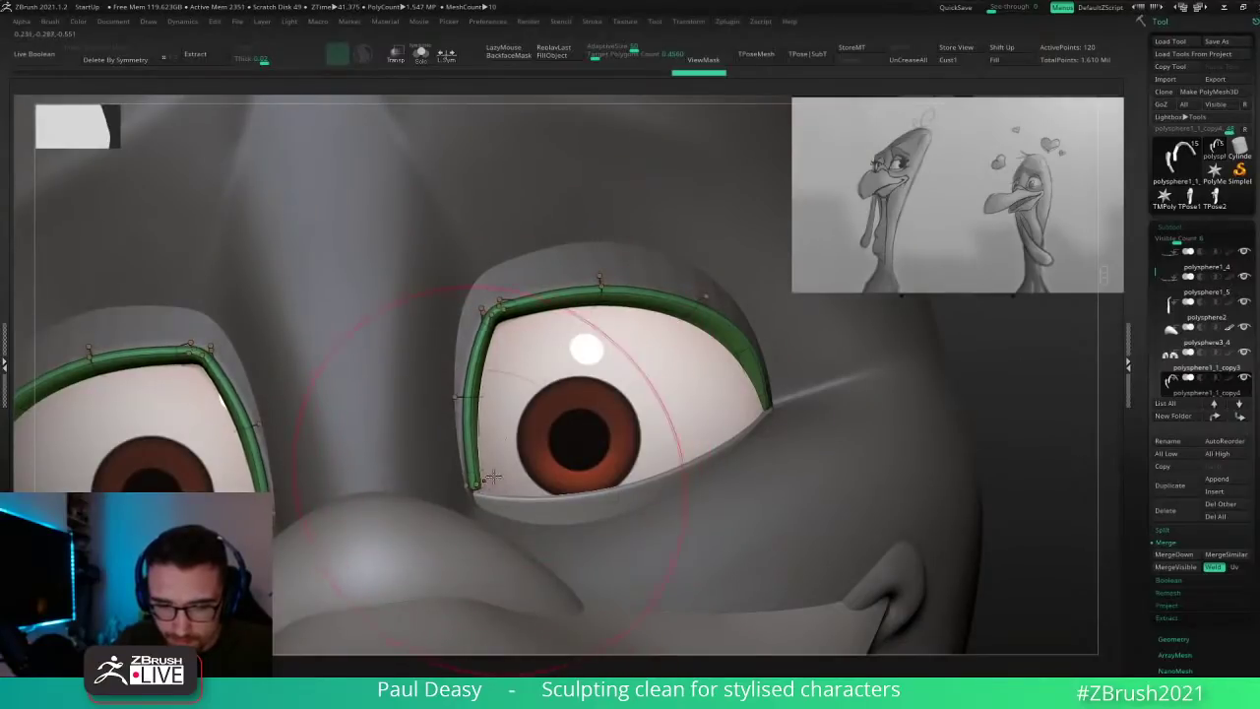
Step: Smooth and adjust the strips' lower inner ends and fit their outer tips into the eye corners
{"action": "right_click_drag", "start_coordinate": [492, 479], "coordinate": [506, 461]}
{"action": "left_click_drag", "start_coordinate": [483, 472], "coordinate": [491, 506], "text": "shift"}
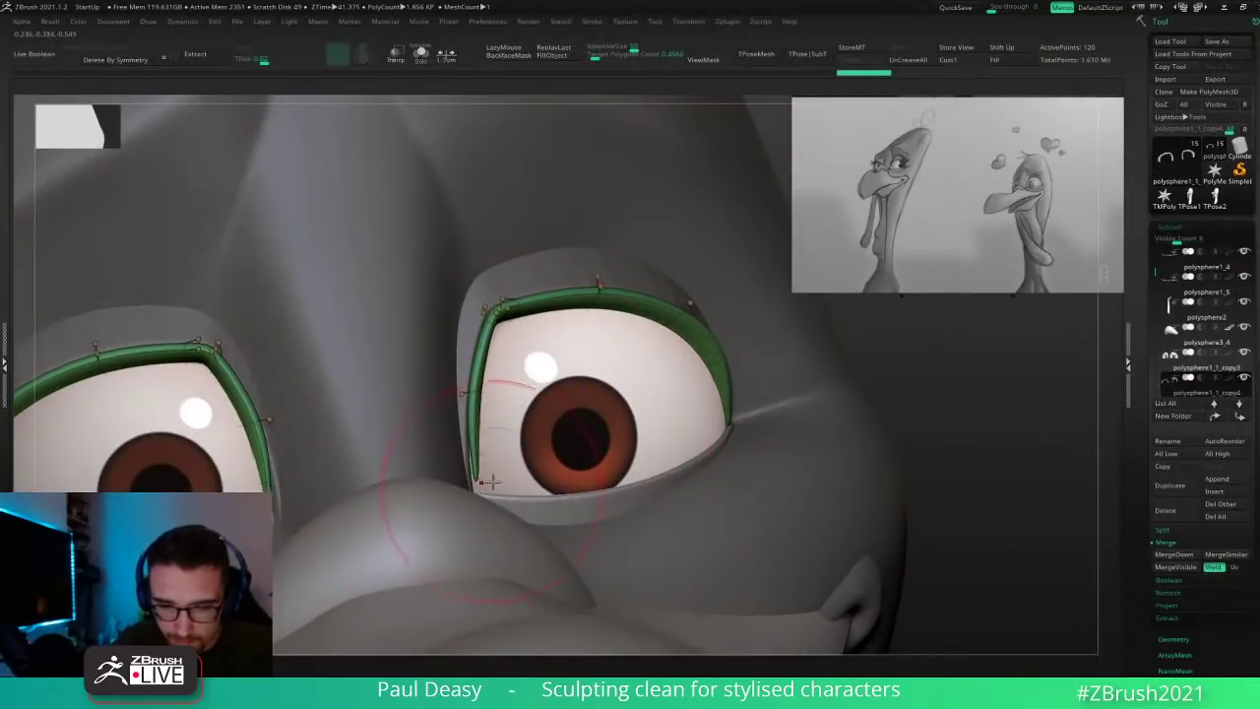
{"action": "right_click_drag", "start_coordinate": [489, 481], "coordinate": [503, 459]}
{"action": "left_click_drag", "start_coordinate": [502, 457], "coordinate": [484, 457]}
{"action": "right_click_drag", "start_coordinate": [544, 420], "coordinate": [679, 421]}
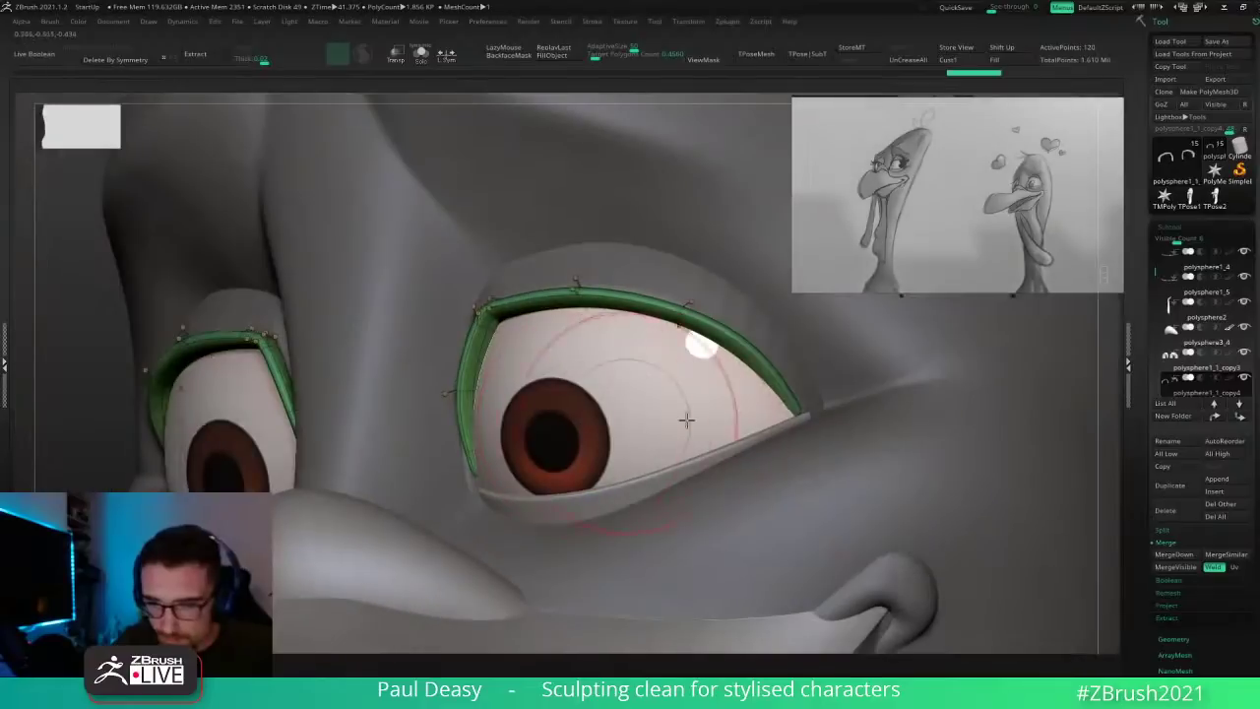
{"action": "left_click_drag", "start_coordinate": [790, 390], "coordinate": [793, 400]}
{"action": "right_click_drag", "start_coordinate": [704, 423], "coordinate": [777, 410]}
{"action": "key", "text": "space"}
{"action": "mouse_move", "coordinate": [791, 404]}
{"action": "left_mouse_down"}
{"action": "mouse_move", "coordinate": [807, 419]}
{"action": "mouse_move", "coordinate": [799, 405]}
{"action": "left_mouse_up"}
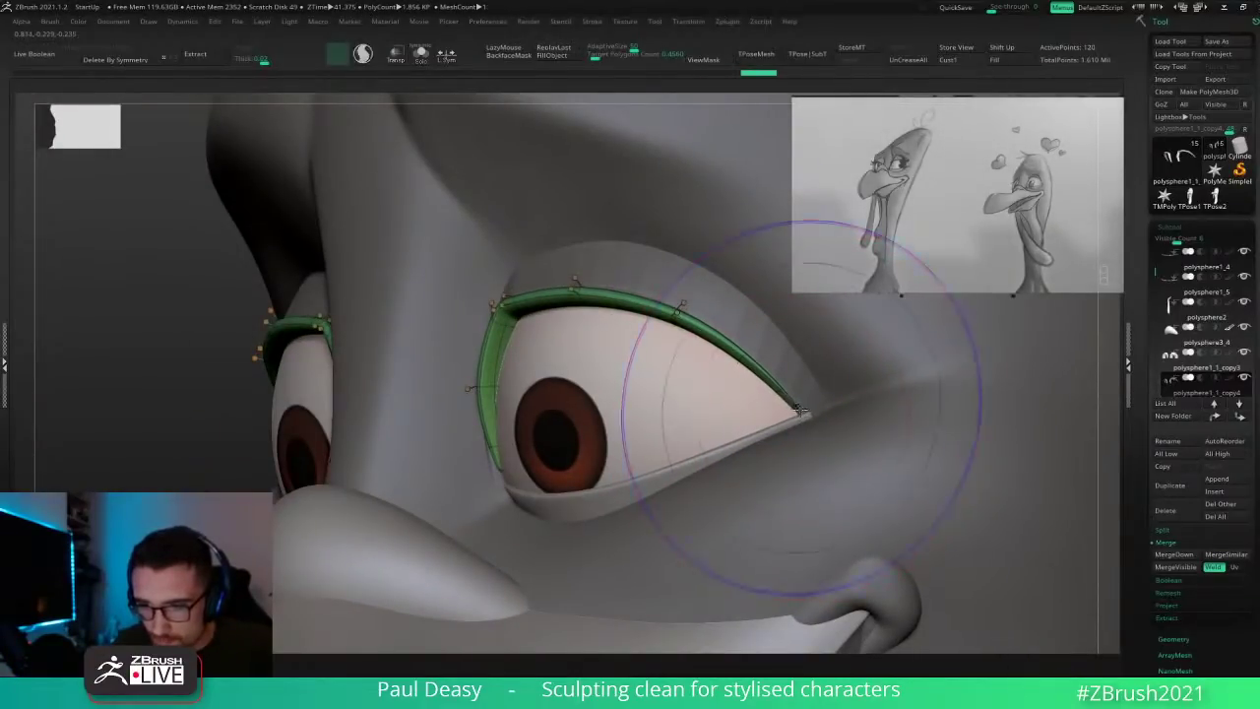
Step: Hide the polyframe and colour the eyelid strips near-black, returning the active colour to a light tone
{"action": "mouse_move", "coordinate": [793, 399]}
{"action": "right_mouse_down"}
{"action": "mouse_move", "coordinate": [694, 336]}
{"action": "mouse_move", "coordinate": [662, 361]}
{"action": "right_mouse_up"}
{"action": "key", "text": "shift+f"}
{"action": "key", "text": "c"}
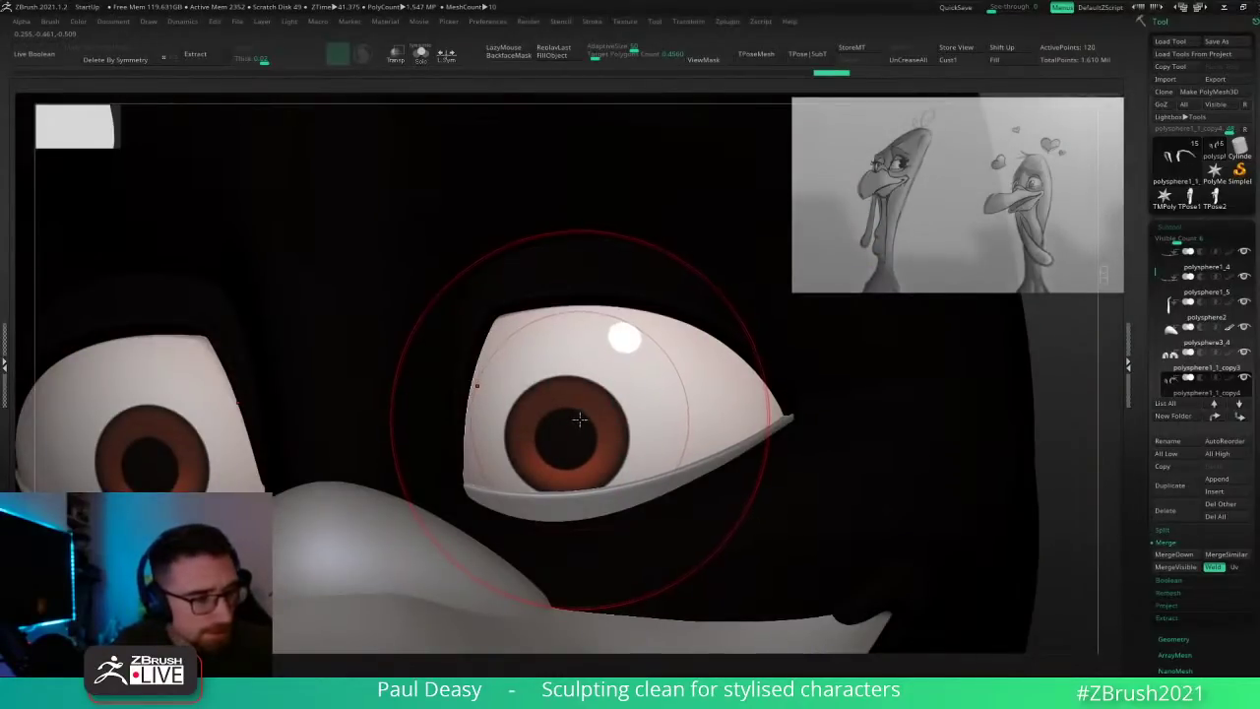
{"action": "key", "text": "l"}
{"action": "key", "text": "space"}
{"action": "left_click", "coordinate": [459, 436]}
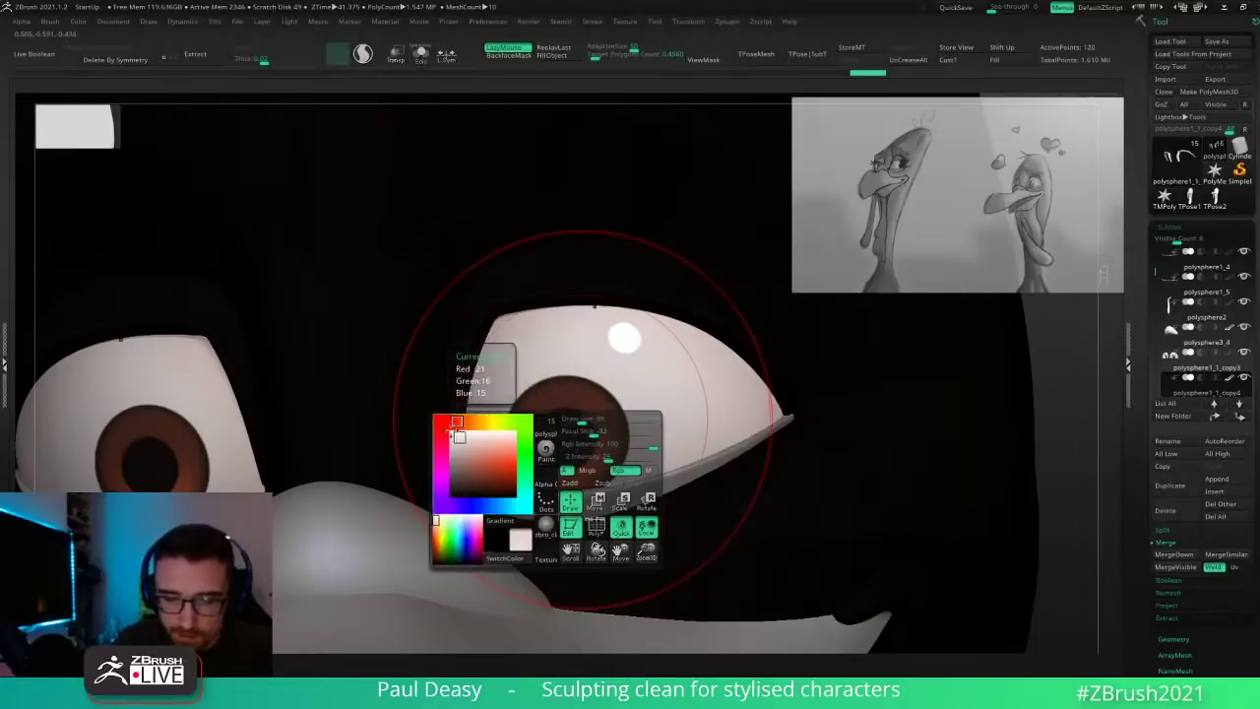
{"action": "key", "text": "l"}
{"action": "key", "text": "space"}
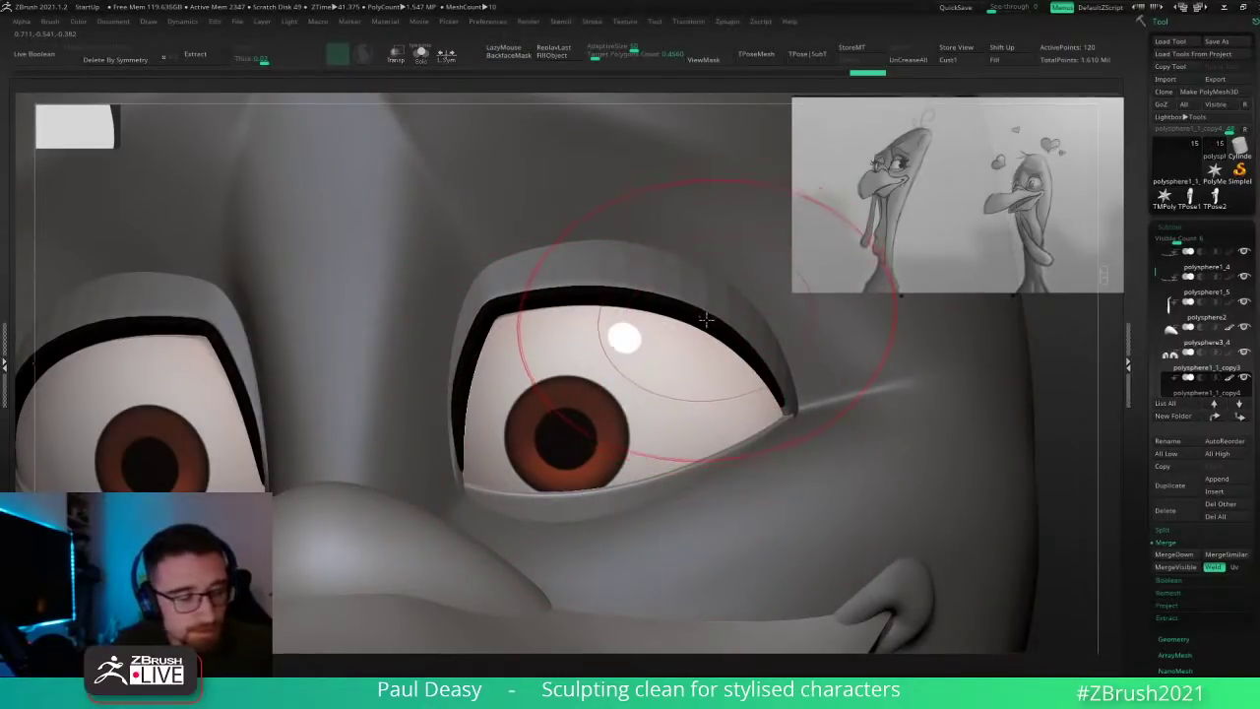
Step: Adjust the eyelid strips to a slightly lighter near-black and set the active colour back to a light tone
{"action": "key", "text": "v"}
{"action": "key", "text": "space"}
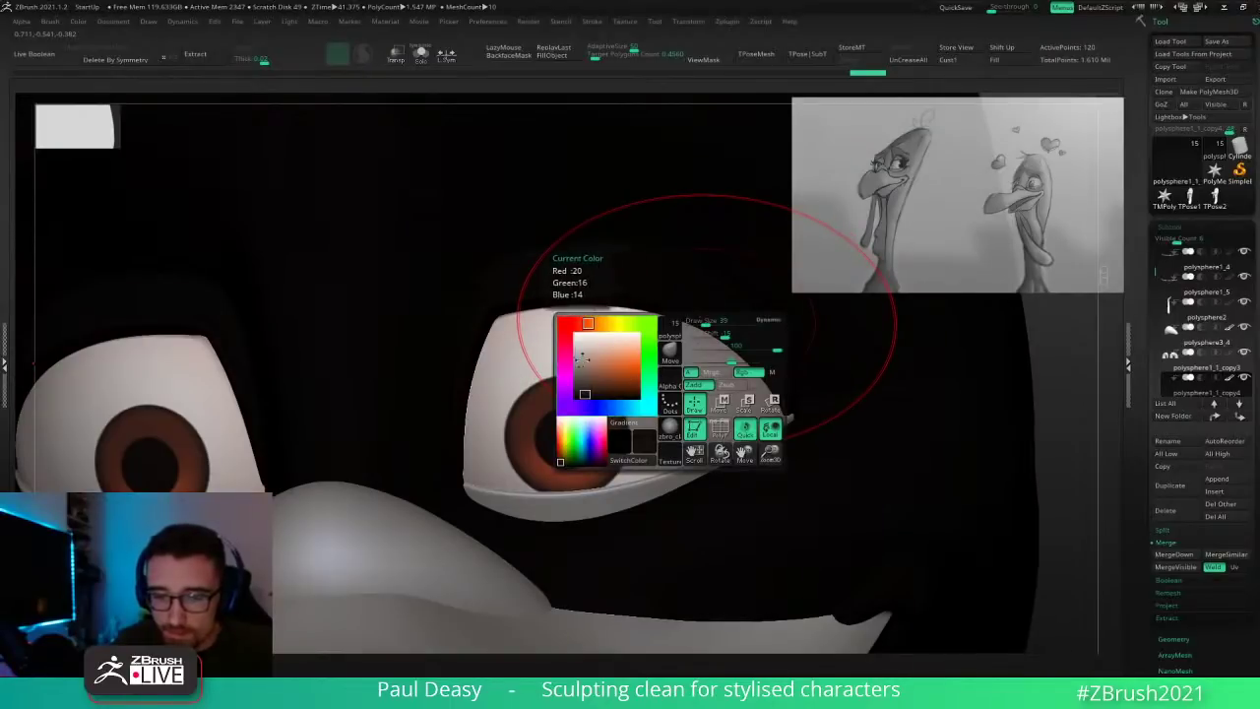
{"action": "left_click", "coordinate": [577, 388]}
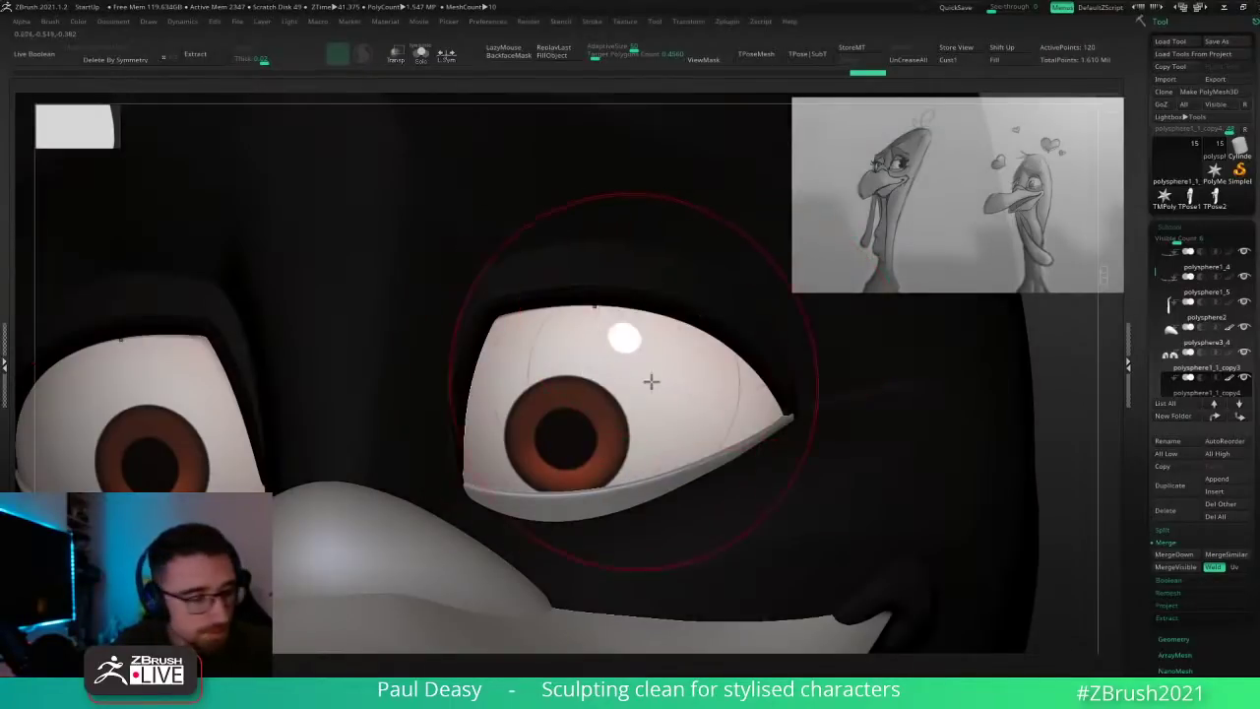
{"action": "key", "text": "b"}
{"action": "key", "text": "d"}
{"action": "key", "text": "s"}
{"action": "left_click_drag", "start_coordinate": [774, 405], "coordinate": [827, 396]}
{"action": "key", "text": "space"}
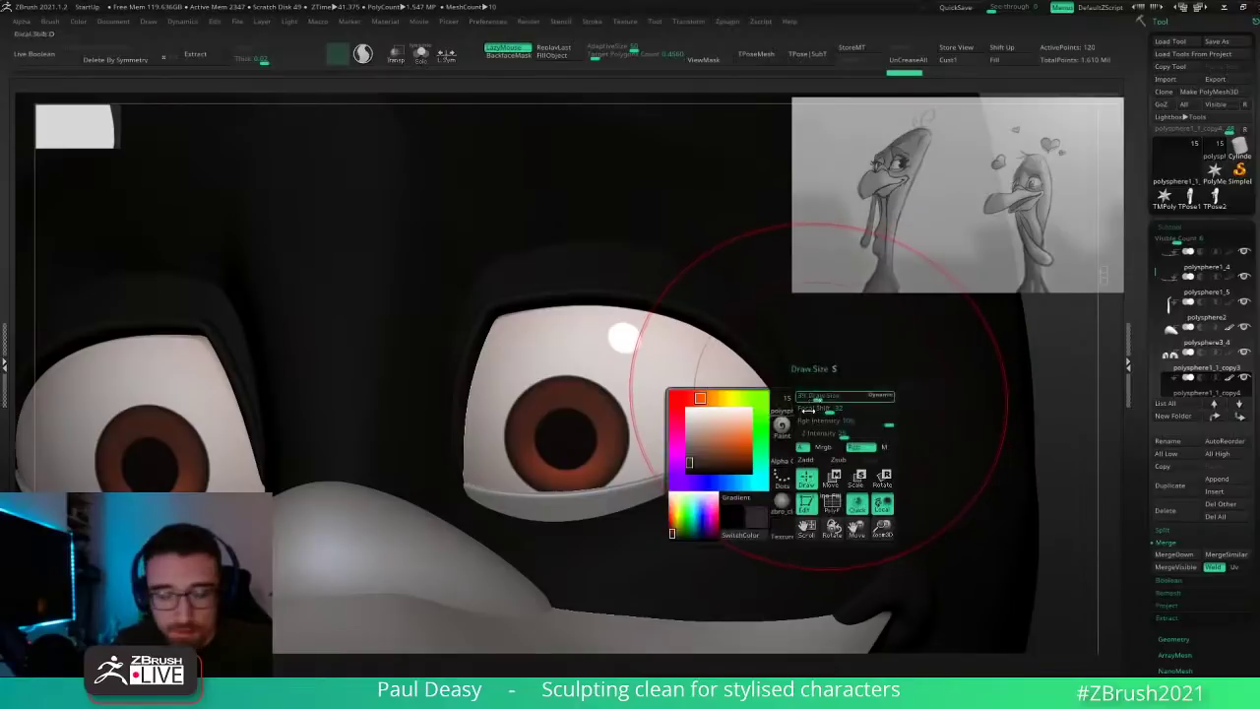
{"action": "left_click", "coordinate": [688, 408]}
{"action": "mouse_move", "coordinate": [792, 409]}
{"action": "right_mouse_down"}
{"action": "mouse_move", "coordinate": [923, 424]}
{"action": "mouse_move", "coordinate": [778, 382]}
{"action": "right_mouse_up"}
{"action": "key", "text": "space"}
{"action": "left_click", "coordinate": [661, 344]}
{"action": "right_click_drag", "start_coordinate": [659, 339], "coordinate": [655, 368], "text": "ctrl"}
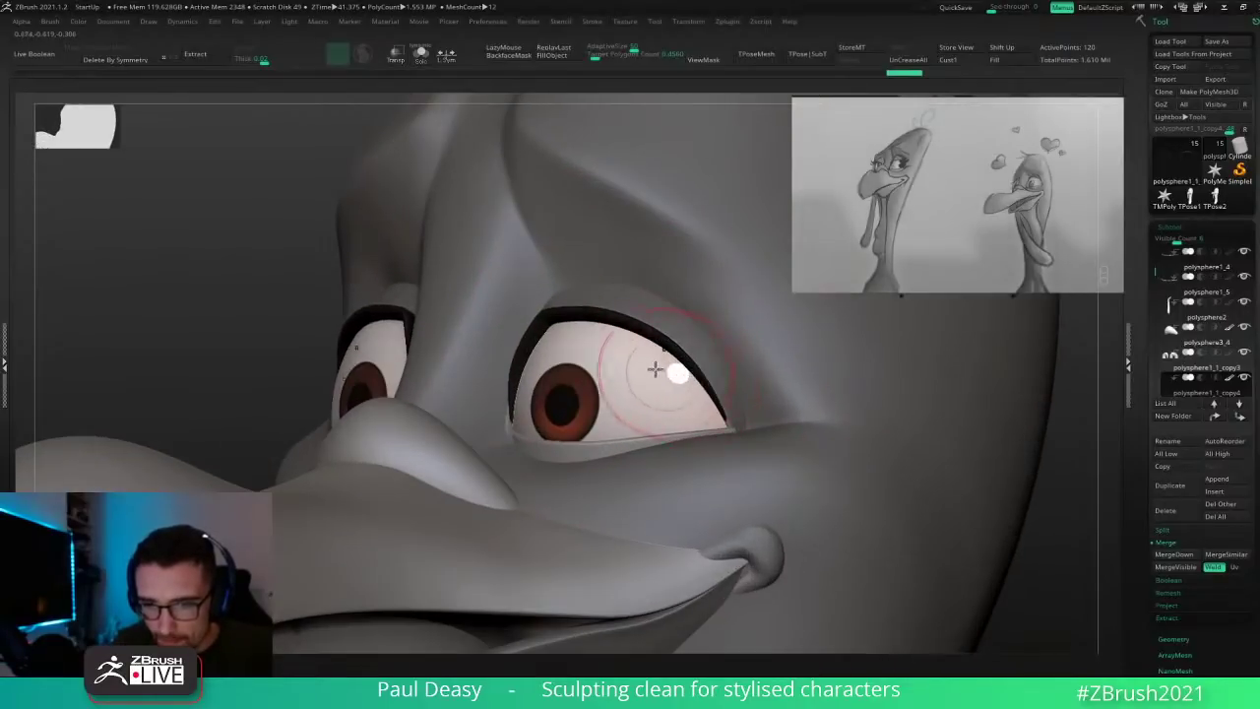
{"action": "left_click_drag", "start_coordinate": [630, 349], "coordinate": [591, 348], "text": "shift"}
{"action": "key", "text": "space"}
{"action": "left_click", "coordinate": [631, 359]}
{"action": "key", "text": "ctrl+z"}
Step: Nudge the eyelid strip along the inner part of the eye with the Move brush
{"action": "right_click_drag", "start_coordinate": [579, 384], "coordinate": [655, 378]}
{"action": "mouse_move", "coordinate": [560, 369]}
{"action": "left_mouse_down"}
{"action": "mouse_move", "coordinate": [546, 364]}
{"action": "mouse_move", "coordinate": [565, 364]}
{"action": "left_mouse_up"}
{"action": "key", "text": "space"}
{"action": "left_click", "coordinate": [557, 360]}
{"action": "right_click_drag", "start_coordinate": [565, 364], "coordinate": [579, 361]}
{"action": "key", "text": "space"}
Step: Isolate the eyelid strips with the polyframe displayed to examine their shape, and show the whole head again
{"action": "key", "text": "w"}
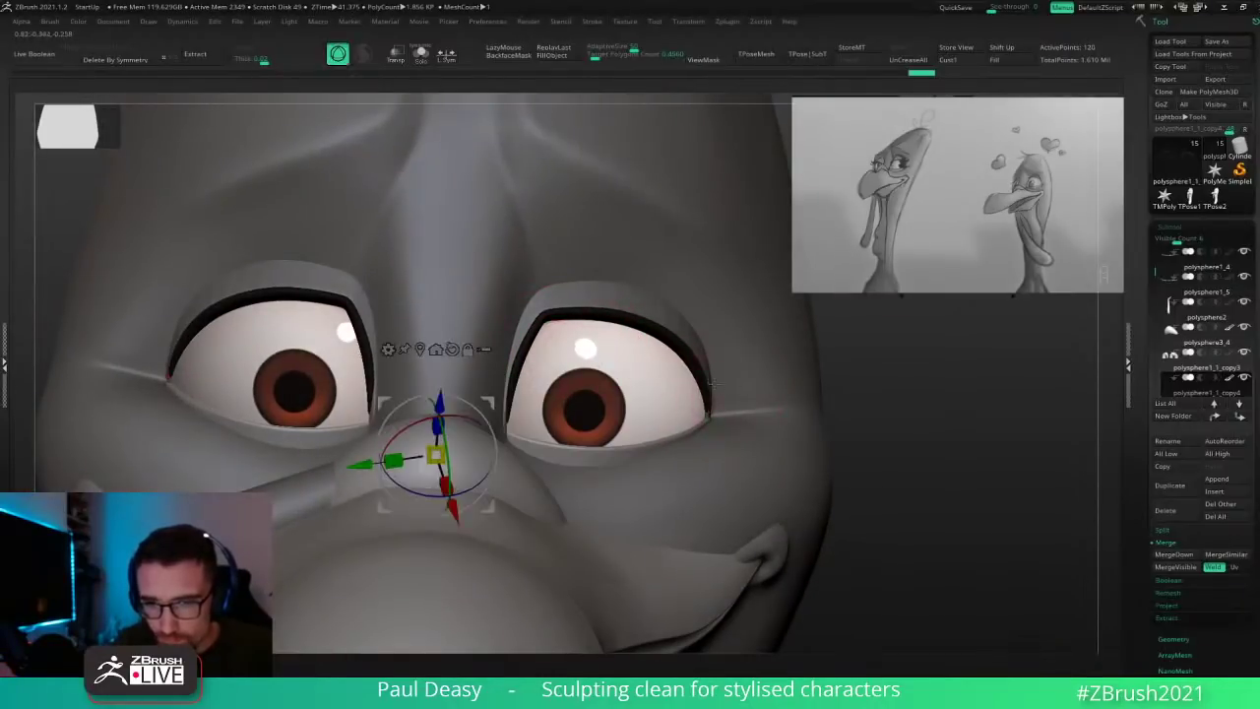
{"action": "right_click_drag", "start_coordinate": [723, 347], "coordinate": [702, 376]}
{"action": "key", "text": "shift+s"}
{"action": "key", "text": "shift+f"}
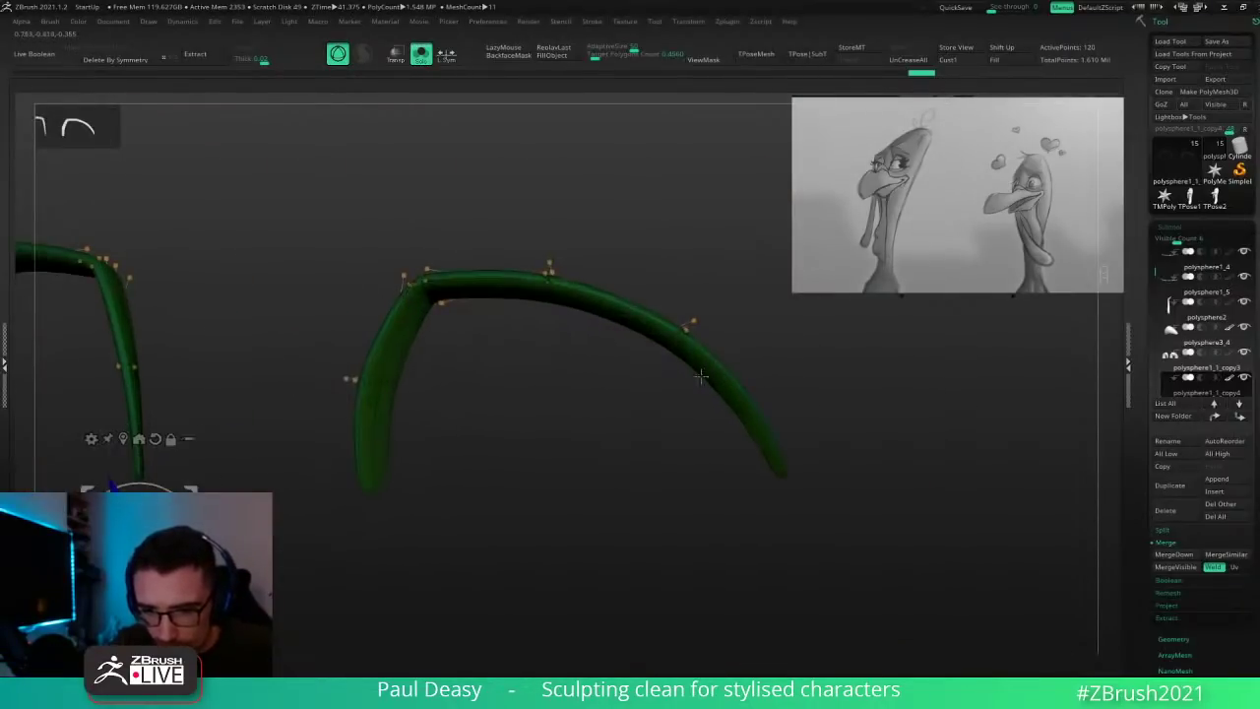
{"action": "left_click", "coordinate": [553, 298]}
{"action": "key", "text": "q"}
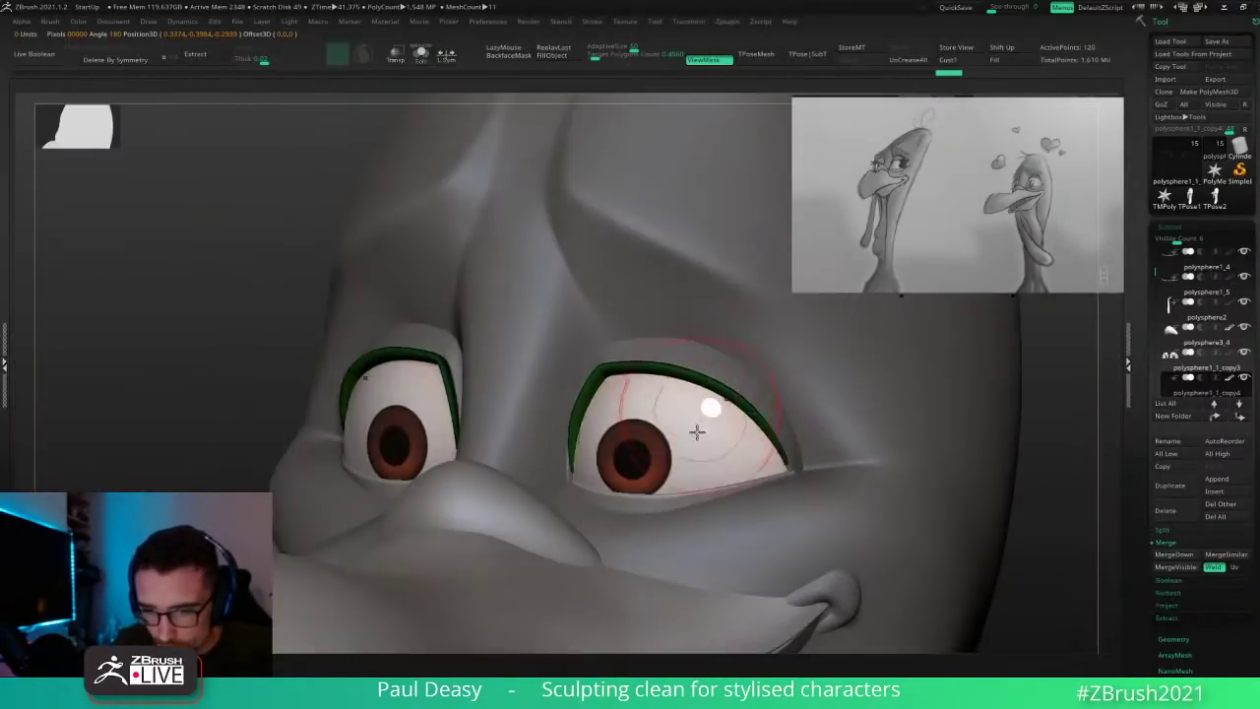
Step: Refine the strip's inner side with the Move brush and hide the polyframe on the head
{"action": "right_click_drag", "start_coordinate": [696, 437], "coordinate": [732, 444]}
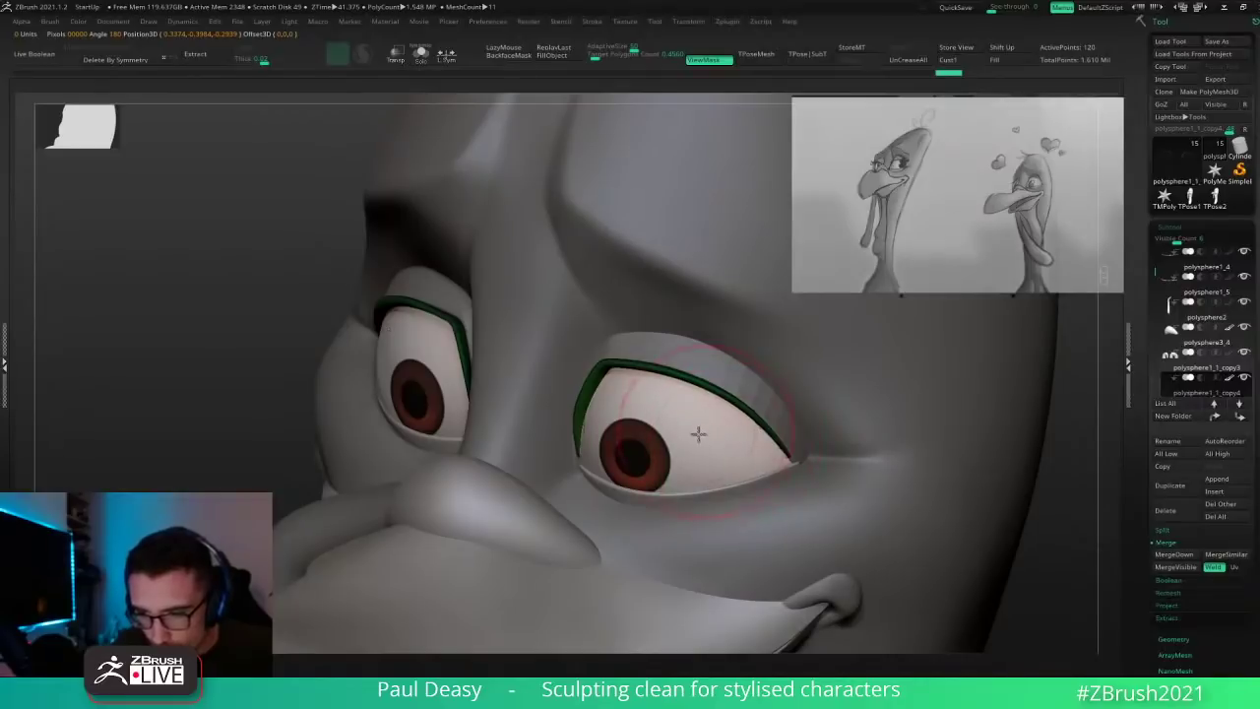
{"action": "right_click_drag", "start_coordinate": [632, 421], "coordinate": [704, 422]}
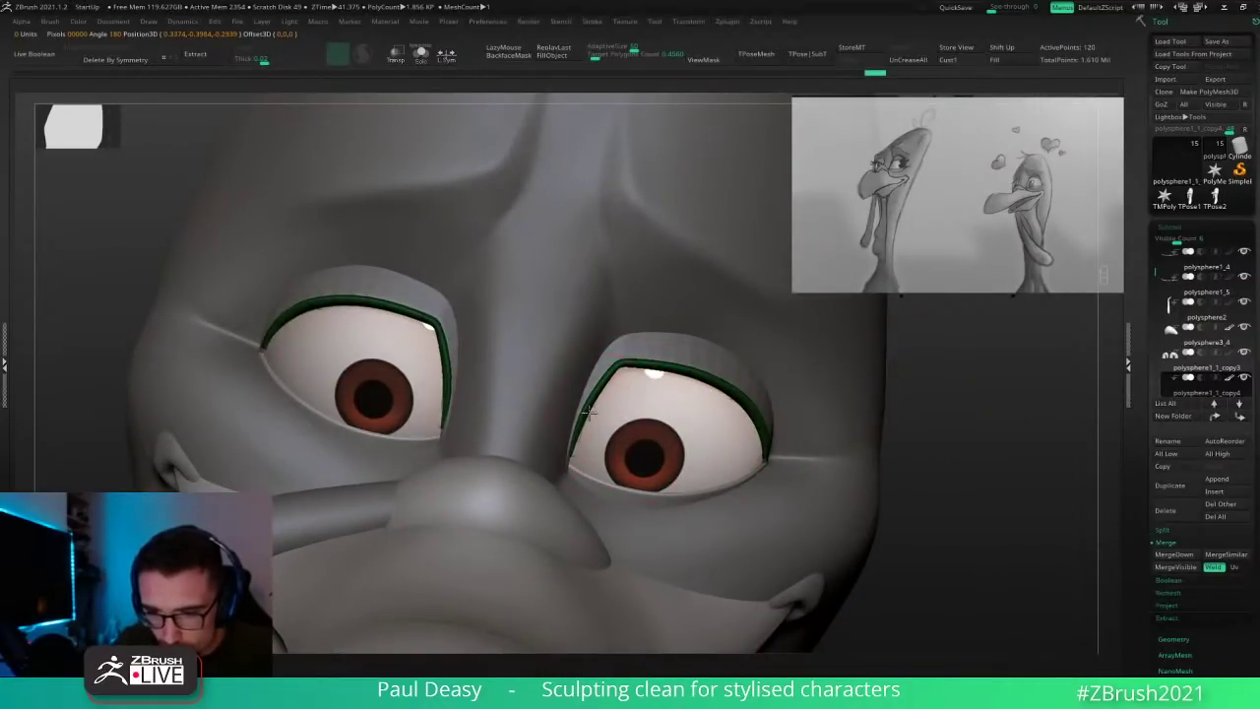
{"action": "left_click_drag", "start_coordinate": [588, 413], "coordinate": [607, 411]}
{"action": "key", "text": "space"}
{"action": "key", "text": "space"}
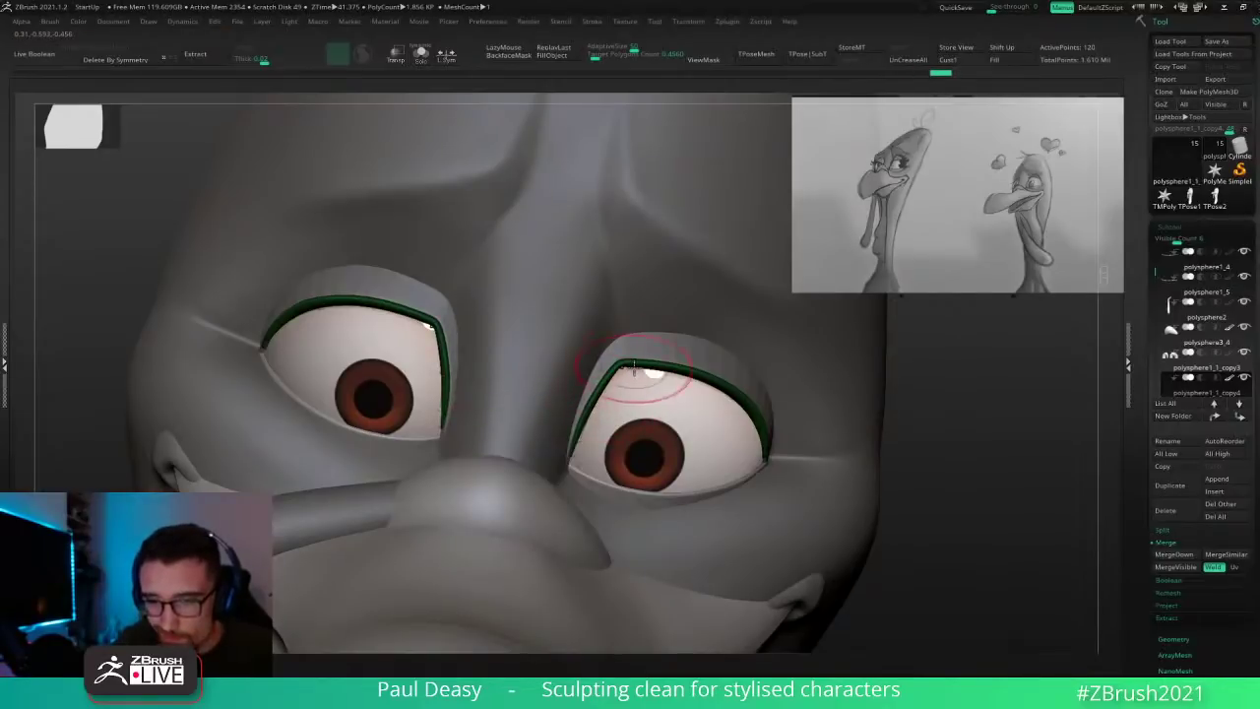
{"action": "key", "text": "space"}
{"action": "left_click_drag", "start_coordinate": [991, 453], "coordinate": [1026, 420], "text": "shift"}
{"action": "right_click_drag", "start_coordinate": [900, 417], "coordinate": [958, 395], "text": "ctrl"}
{"action": "right_click_drag", "start_coordinate": [711, 391], "coordinate": [726, 412], "text": "ctrl"}
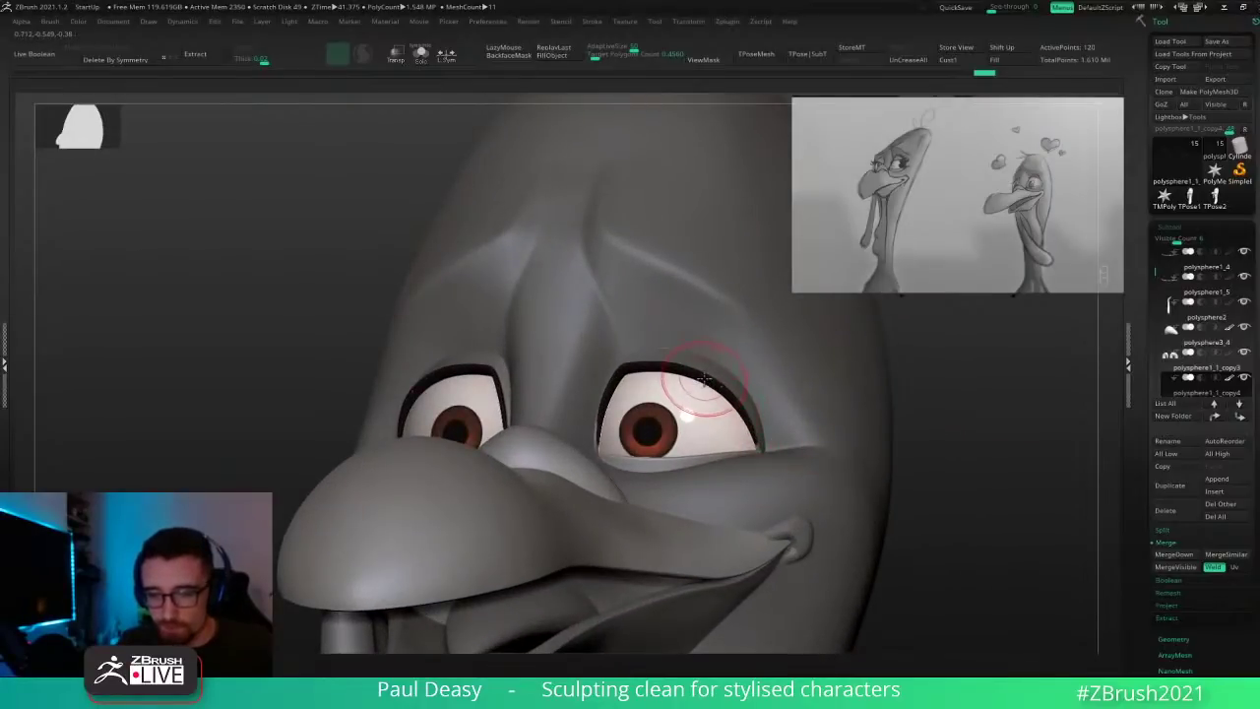
Step: Sample the strips' dark colour, recolour the strips with an adjusted near-black, and set the active colour back to a light tone
{"action": "key", "text": "c"}
{"action": "key", "text": "space"}
{"action": "left_click", "coordinate": [583, 435]}
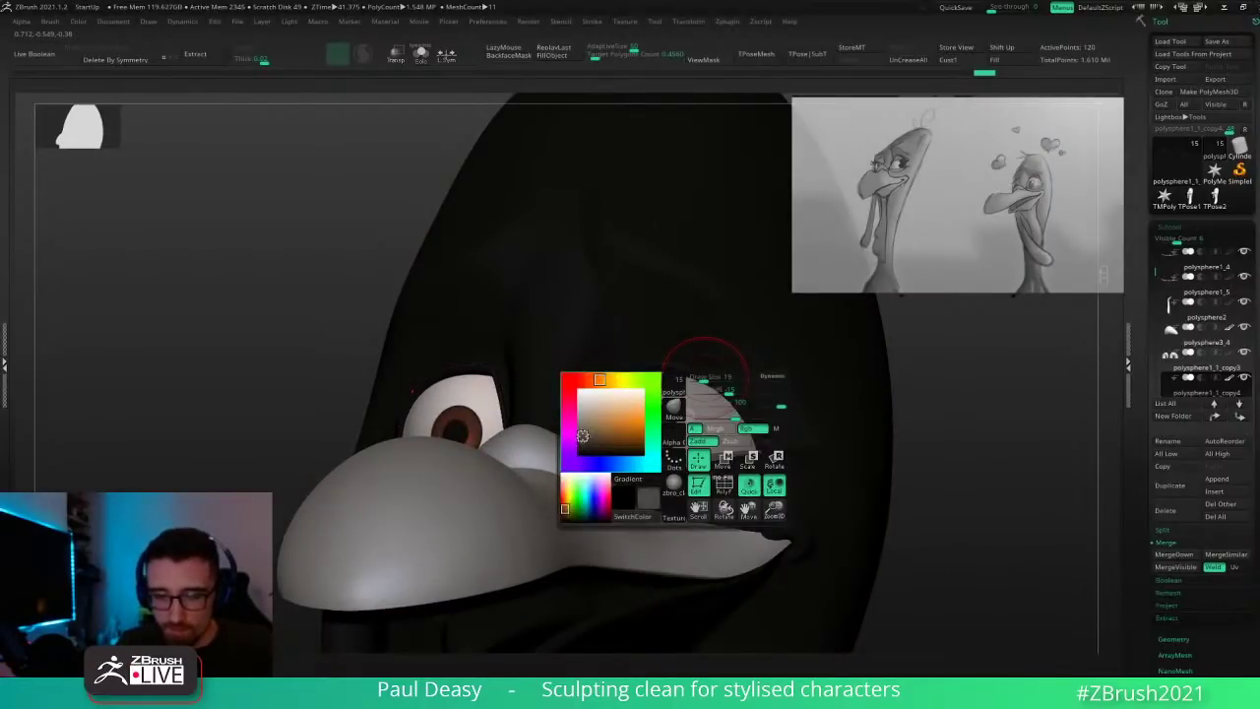
{"action": "key", "text": "1"}
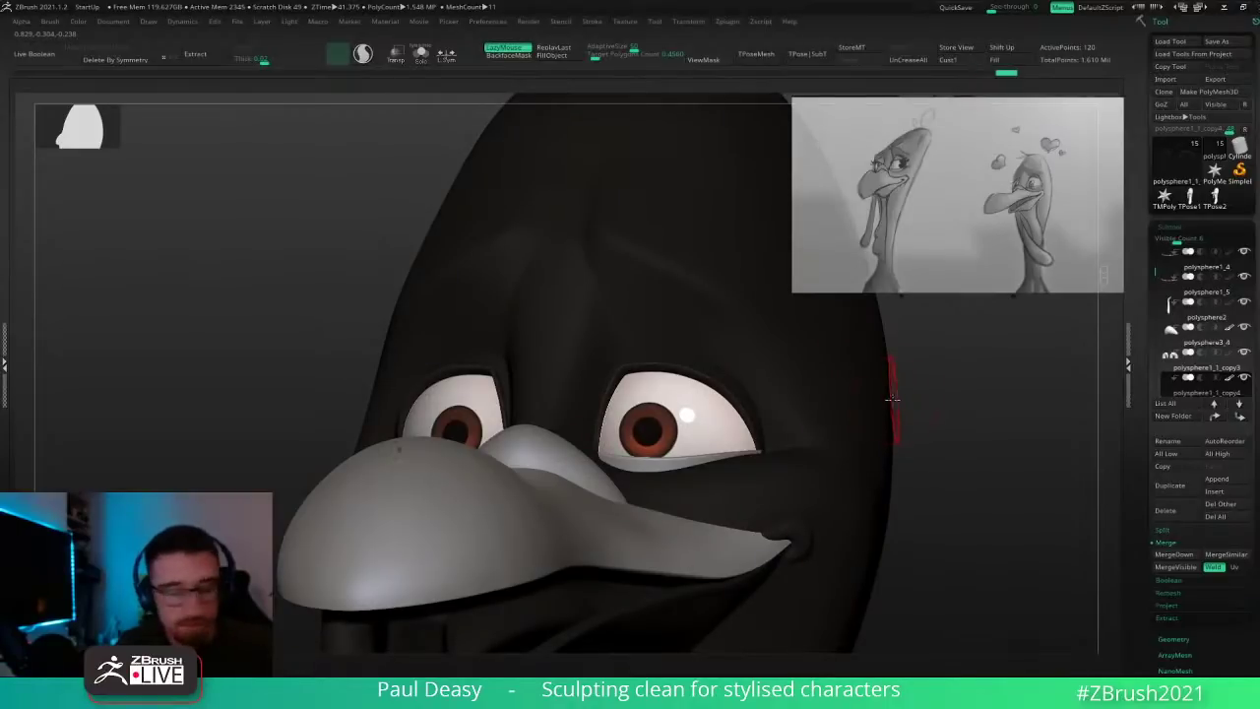
{"action": "key", "text": "space"}
{"action": "left_click", "coordinate": [742, 449]}
{"action": "mouse_move", "coordinate": [943, 436]}
{"action": "left_mouse_down", "text": "alt"}
{"action": "mouse_move", "coordinate": [870, 400]}
{"action": "mouse_move", "coordinate": [917, 427]}
{"action": "mouse_move", "coordinate": [894, 436]}
{"action": "mouse_move", "coordinate": [777, 389]}
{"action": "left_mouse_up", "text": "alt"}
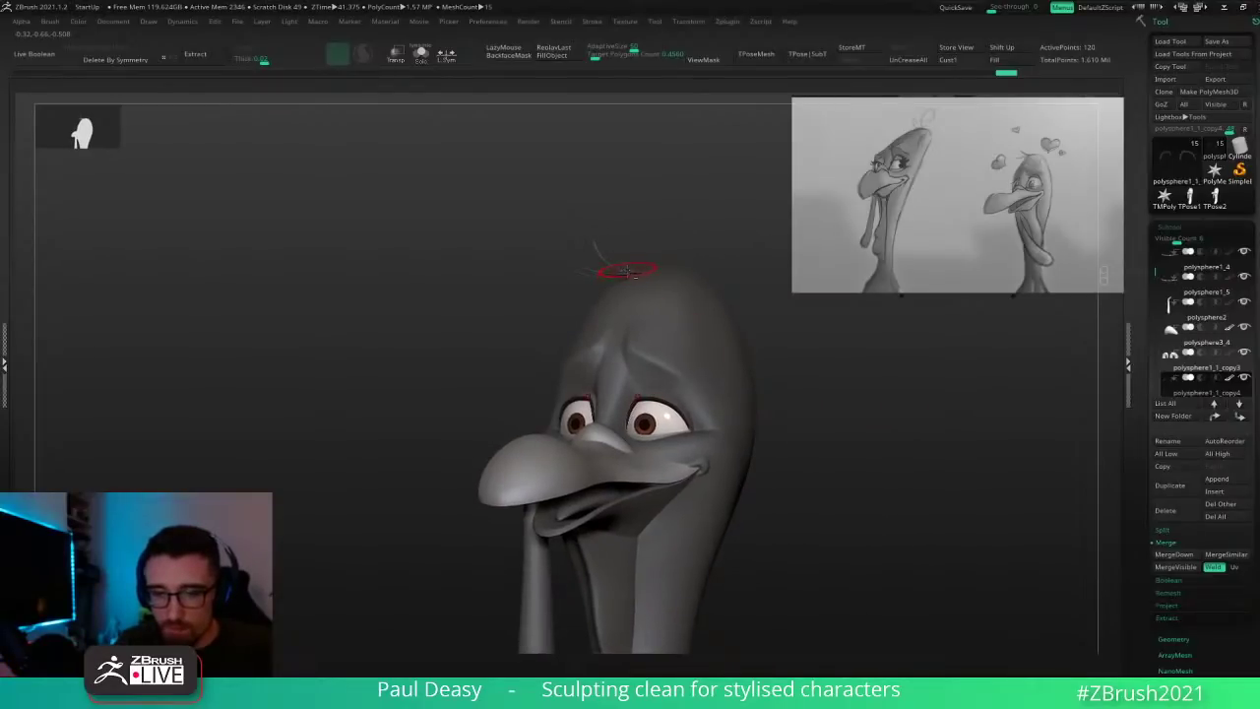
Step: Select the hair strand on top of the head and view the whole bird from the front
{"action": "left_click", "coordinate": [626, 270], "text": "alt"}
{"action": "left_click_drag", "start_coordinate": [869, 390], "coordinate": [842, 424]}
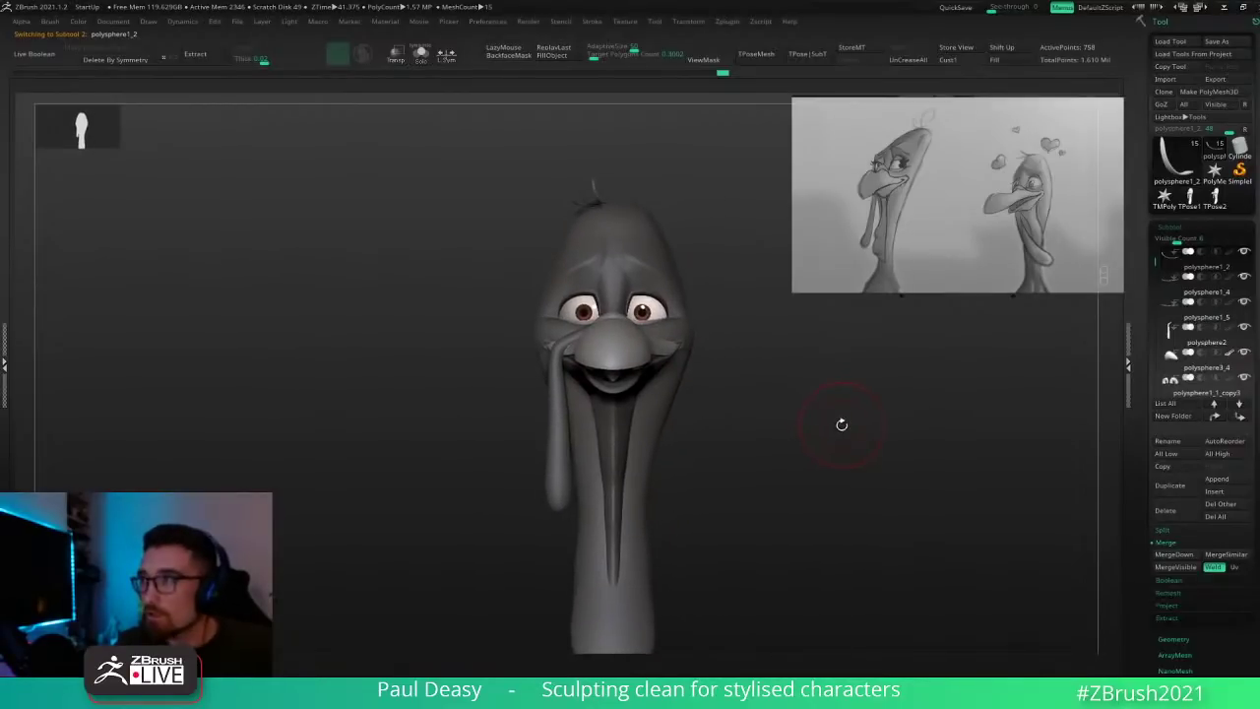
{"action": "key", "text": "super"}
{"action": "key", "text": "super"}
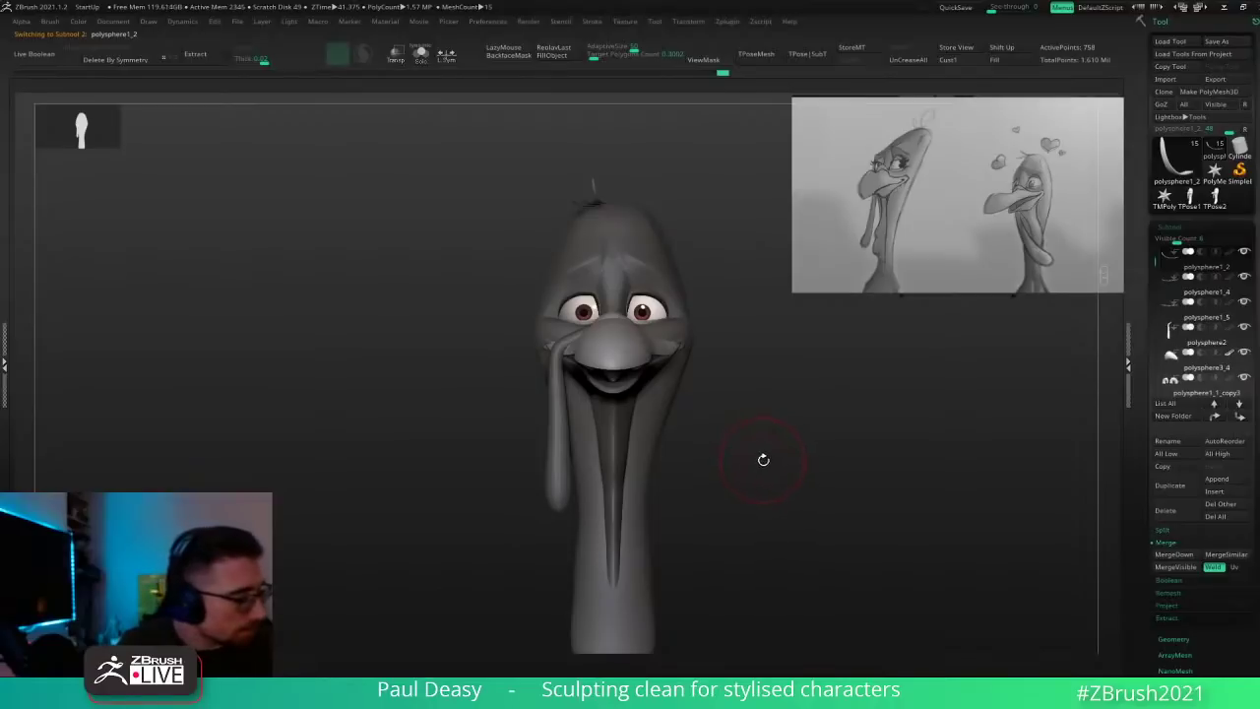
{"action": "mouse_move", "coordinate": [782, 446]}
{"action": "left_mouse_down"}
{"action": "mouse_move", "coordinate": [802, 447]}
{"action": "mouse_move", "coordinate": [782, 461]}
{"action": "mouse_move", "coordinate": [771, 453]}
{"action": "left_mouse_up"}
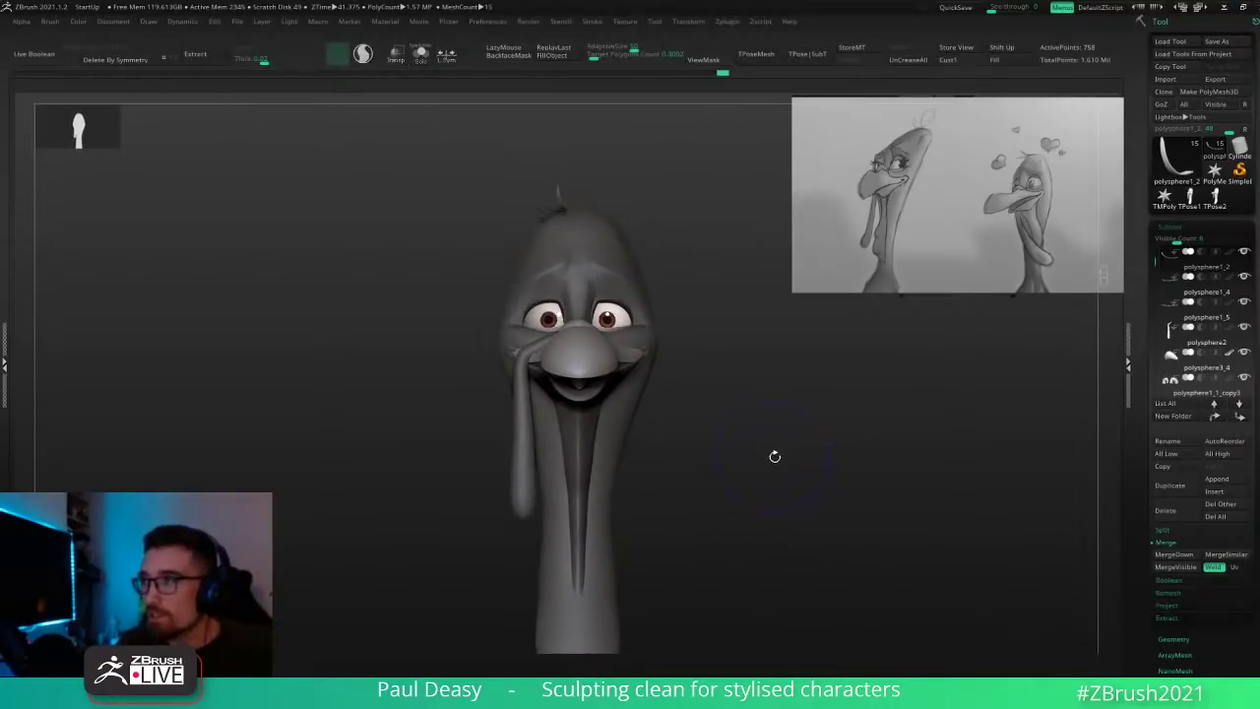
{"action": "key", "text": "space"}
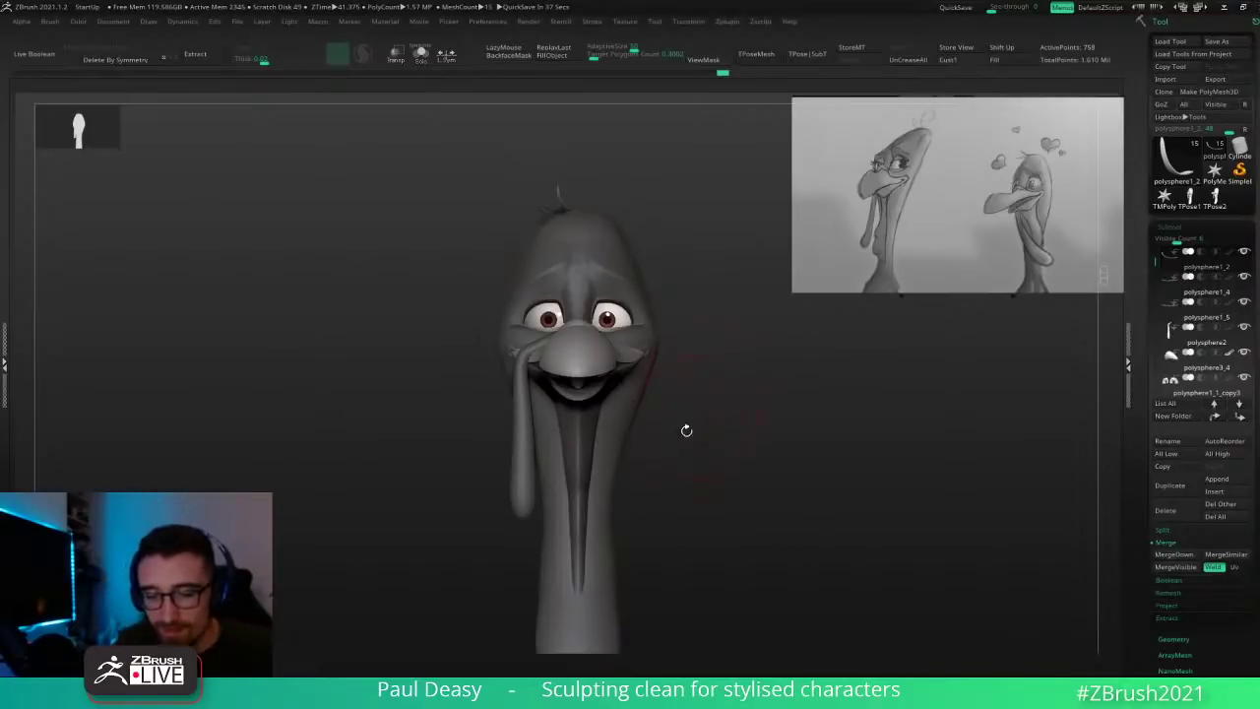
Step: Select the hanging snood beside the beak and shorten its lower end slightly with the Move brush
{"action": "left_click", "coordinate": [526, 427], "text": "alt"}
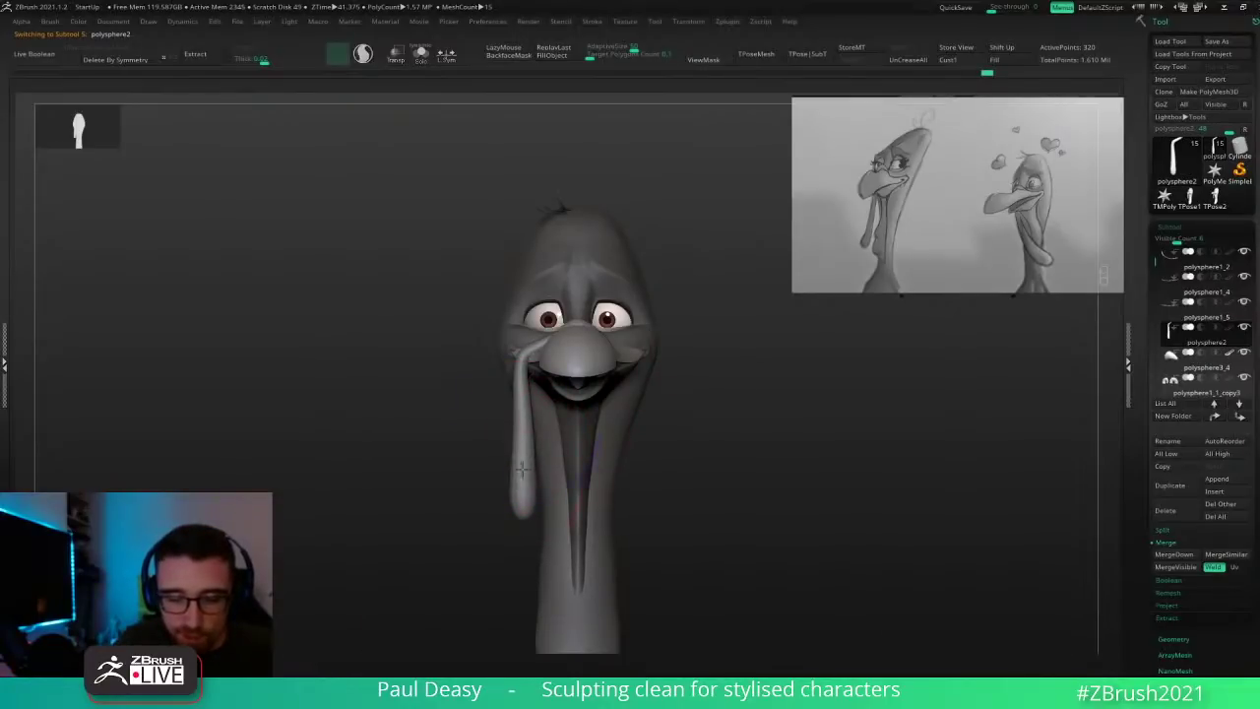
{"action": "mouse_move", "coordinate": [522, 470]}
{"action": "left_mouse_down"}
{"action": "mouse_move", "coordinate": [521, 450]}
{"action": "mouse_move", "coordinate": [529, 510]}
{"action": "mouse_move", "coordinate": [522, 449]}
{"action": "left_mouse_up"}
{"action": "left_click_drag", "start_coordinate": [531, 516], "coordinate": [530, 511]}
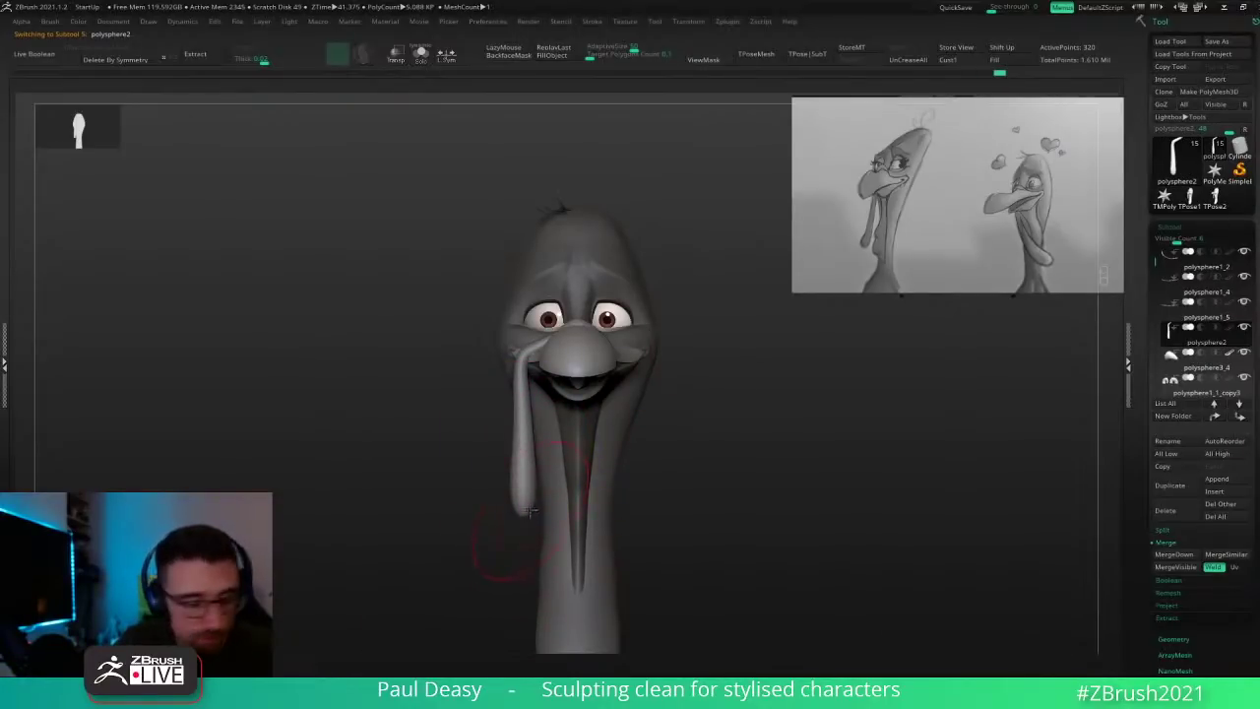
Step: Mask the snood's upper part with a softened edge, enlarge its lower end with the gizmo, and clear the mask
{"action": "left_click_drag", "start_coordinate": [469, 439], "coordinate": [596, 443], "text": "ctrl"}
{"action": "left_click", "coordinate": [731, 477], "text": "ctrl"}
{"action": "left_click_drag", "start_coordinate": [684, 498], "coordinate": [683, 468], "text": "alt"}
{"action": "left_click", "coordinate": [523, 450], "text": "ctrl"}
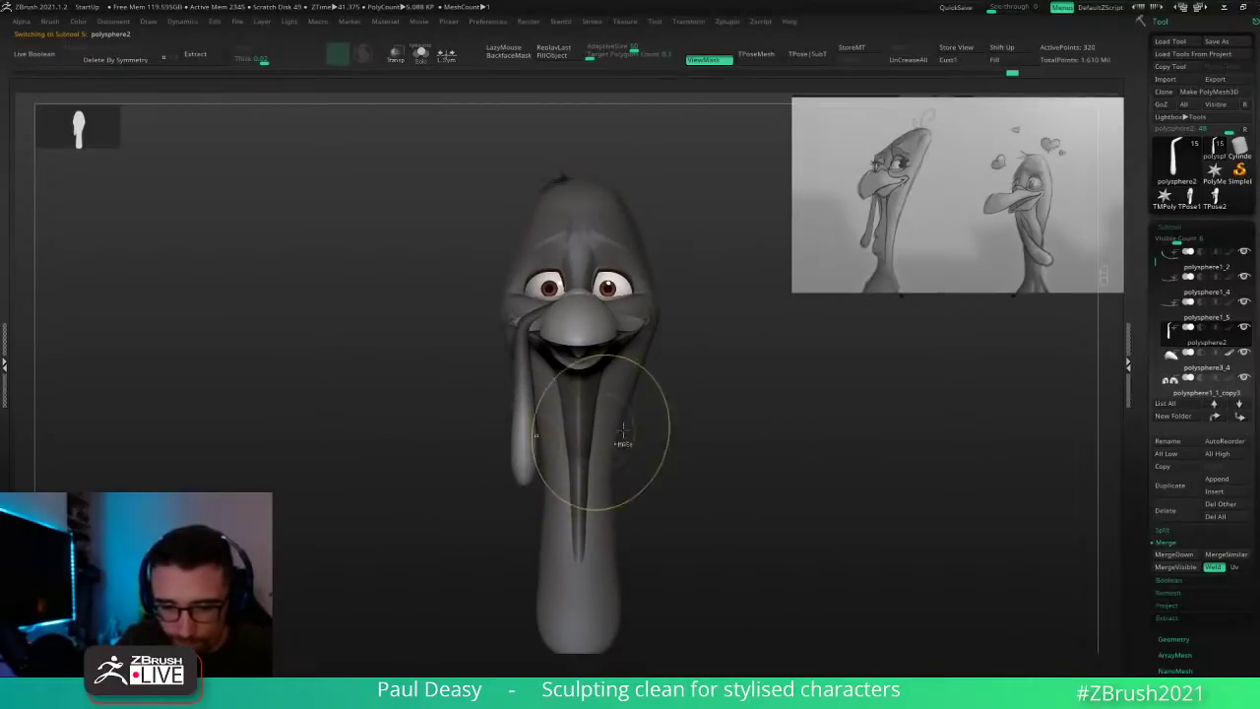
{"action": "left_click", "coordinate": [696, 429], "text": "ctrl"}
{"action": "key", "text": "w"}
{"action": "left_click", "coordinate": [644, 388], "text": "ctrl"}
{"action": "left_click_drag", "start_coordinate": [528, 372], "coordinate": [551, 372]}
{"action": "key", "text": "q"}
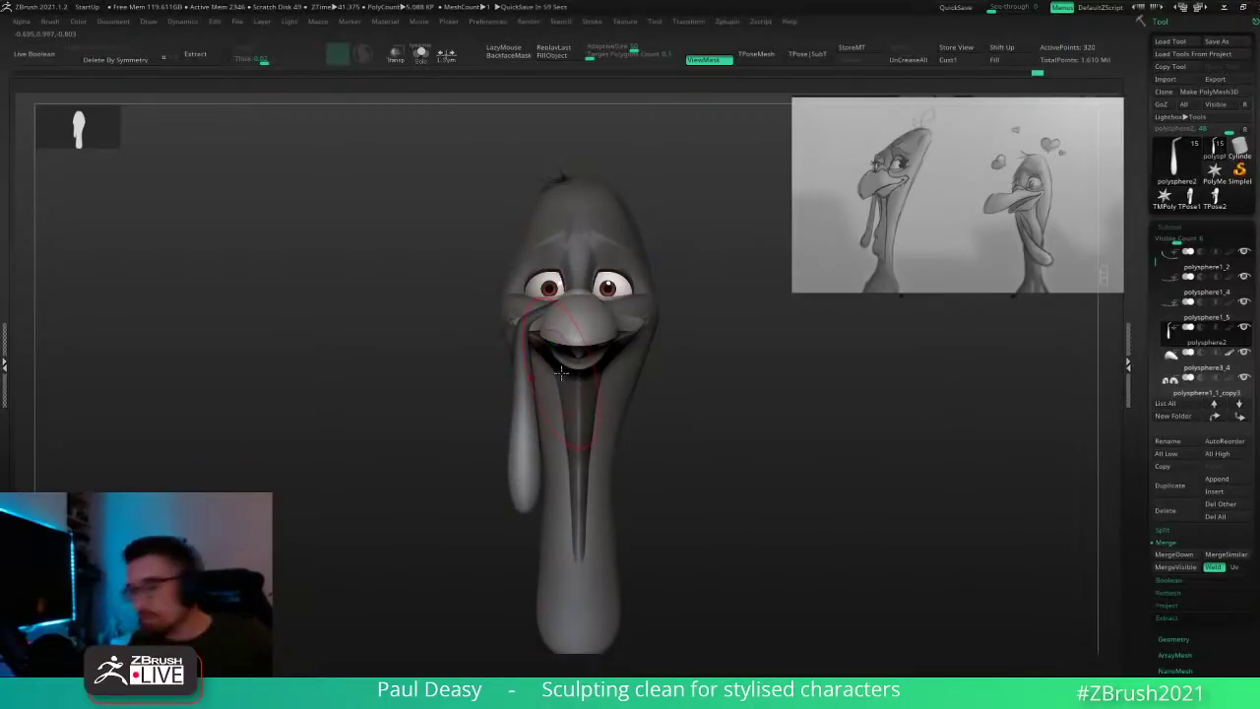
{"action": "left_click_drag", "start_coordinate": [680, 432], "coordinate": [707, 451], "text": "ctrl"}
Step: Refine the hanging snood's shape and its root over the beak with small brush strokes from the front, side and above
{"action": "key", "text": "space"}
{"action": "key", "text": "space"}
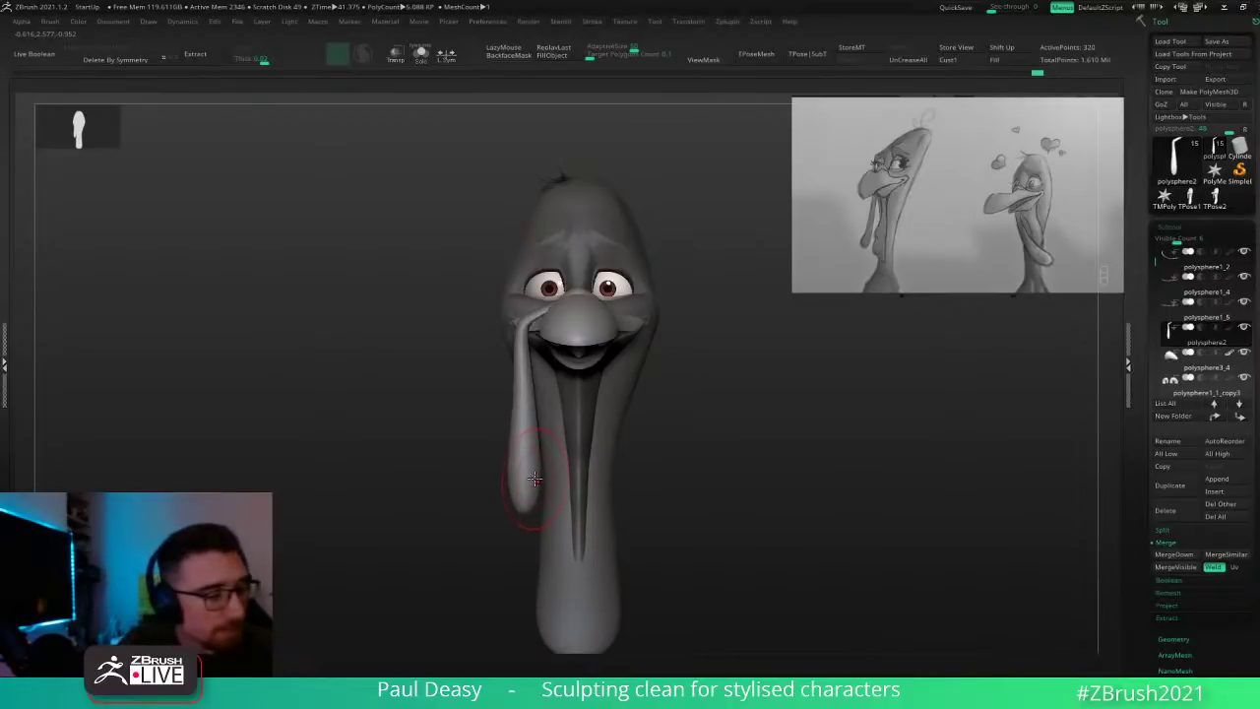
{"action": "key", "text": "space"}
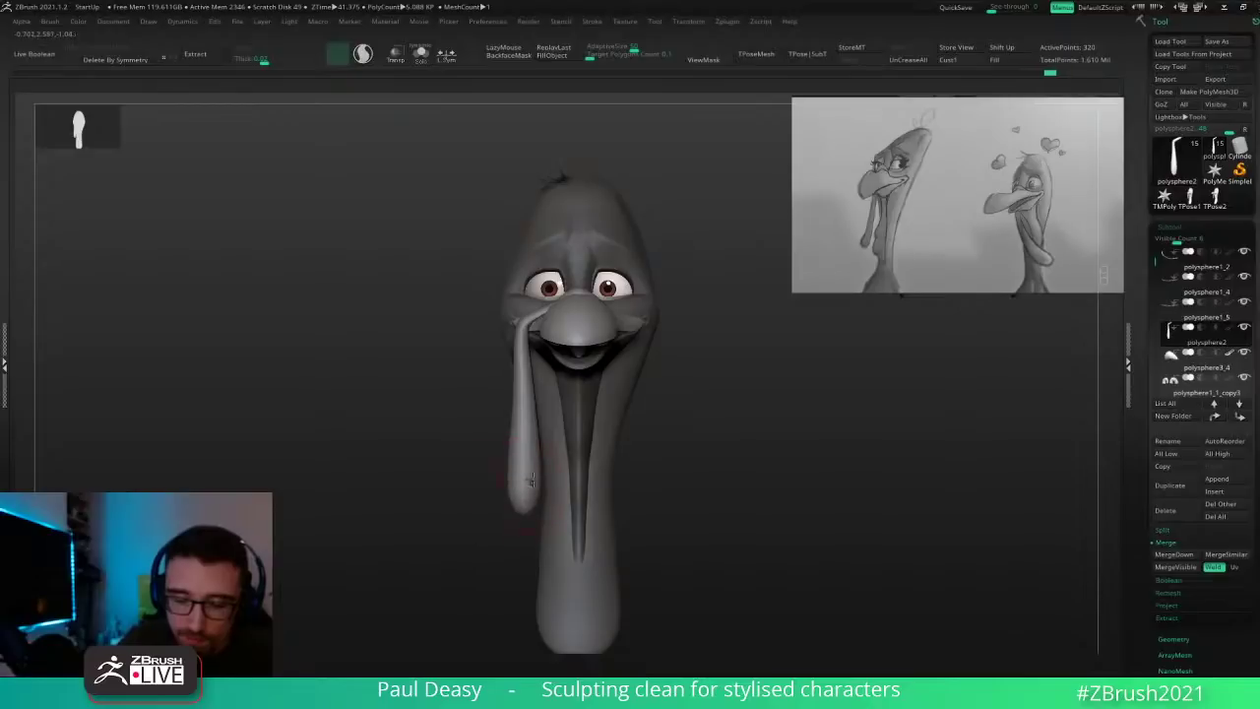
{"action": "left_click_drag", "start_coordinate": [656, 388], "coordinate": [754, 439]}
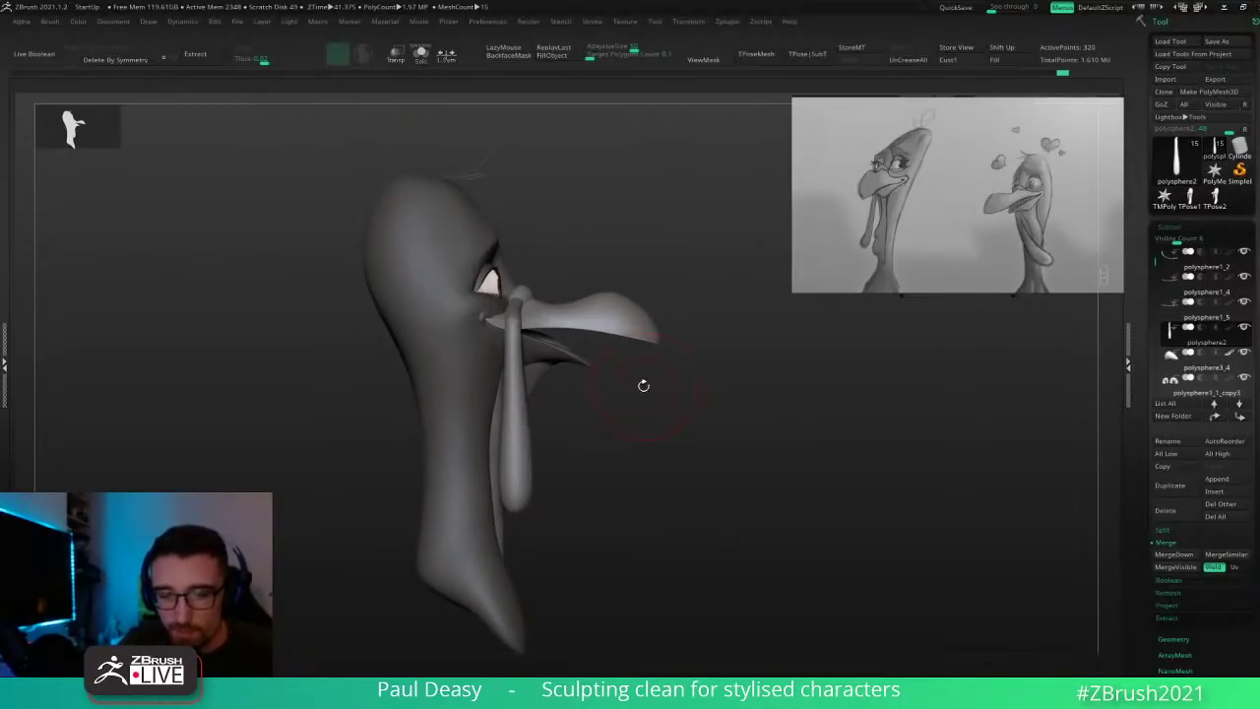
{"action": "left_click_drag", "start_coordinate": [641, 385], "coordinate": [603, 412]}
{"action": "left_click_drag", "start_coordinate": [533, 332], "coordinate": [514, 333]}
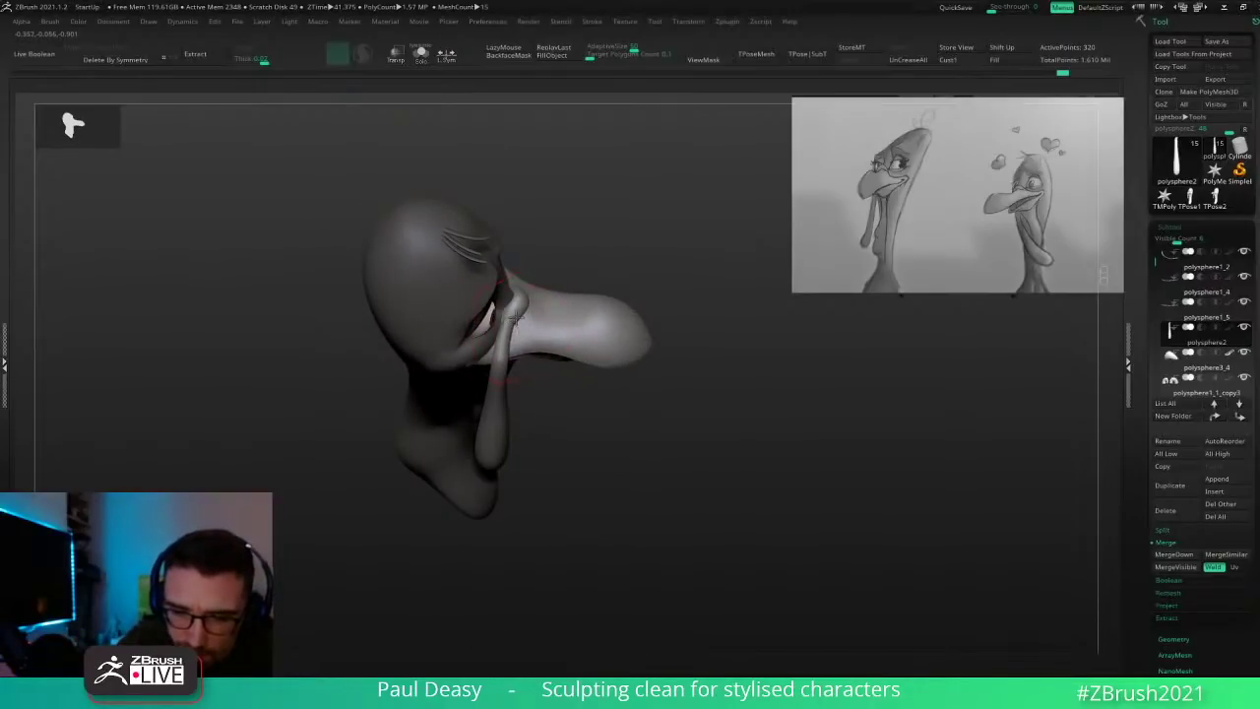
{"action": "right_click_drag", "start_coordinate": [519, 330], "coordinate": [524, 295]}
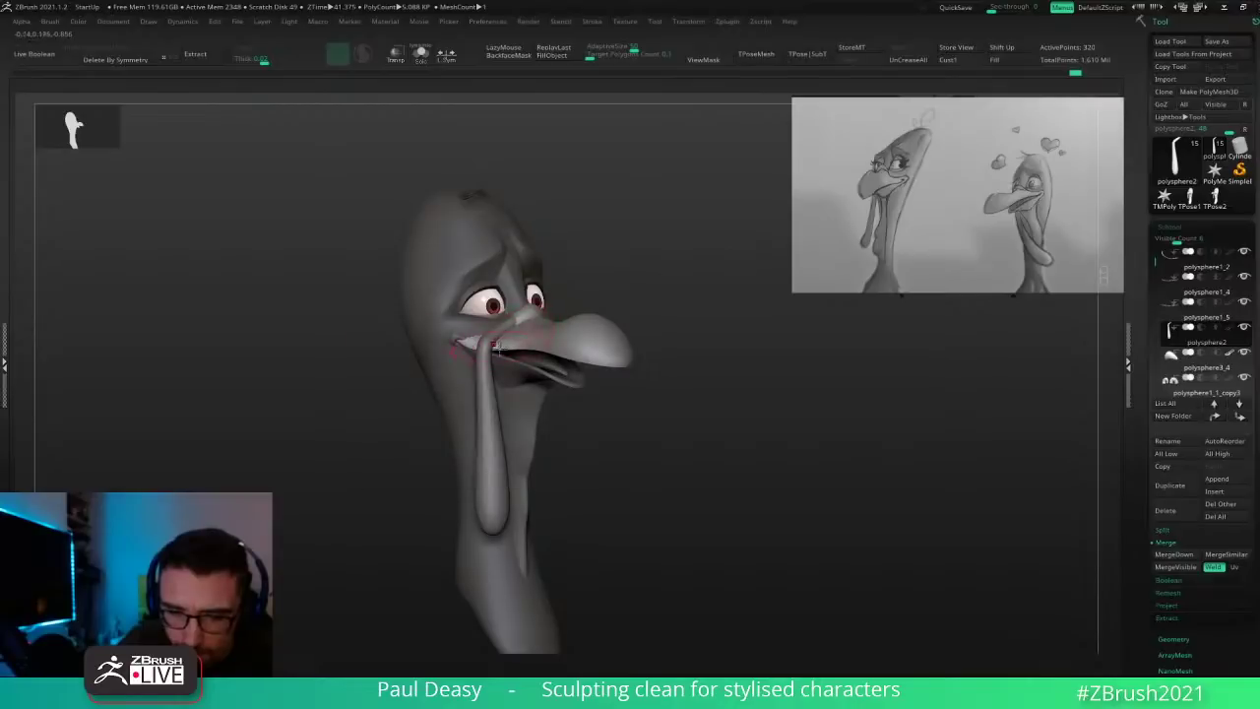
{"action": "right_click_drag", "start_coordinate": [499, 347], "coordinate": [459, 345]}
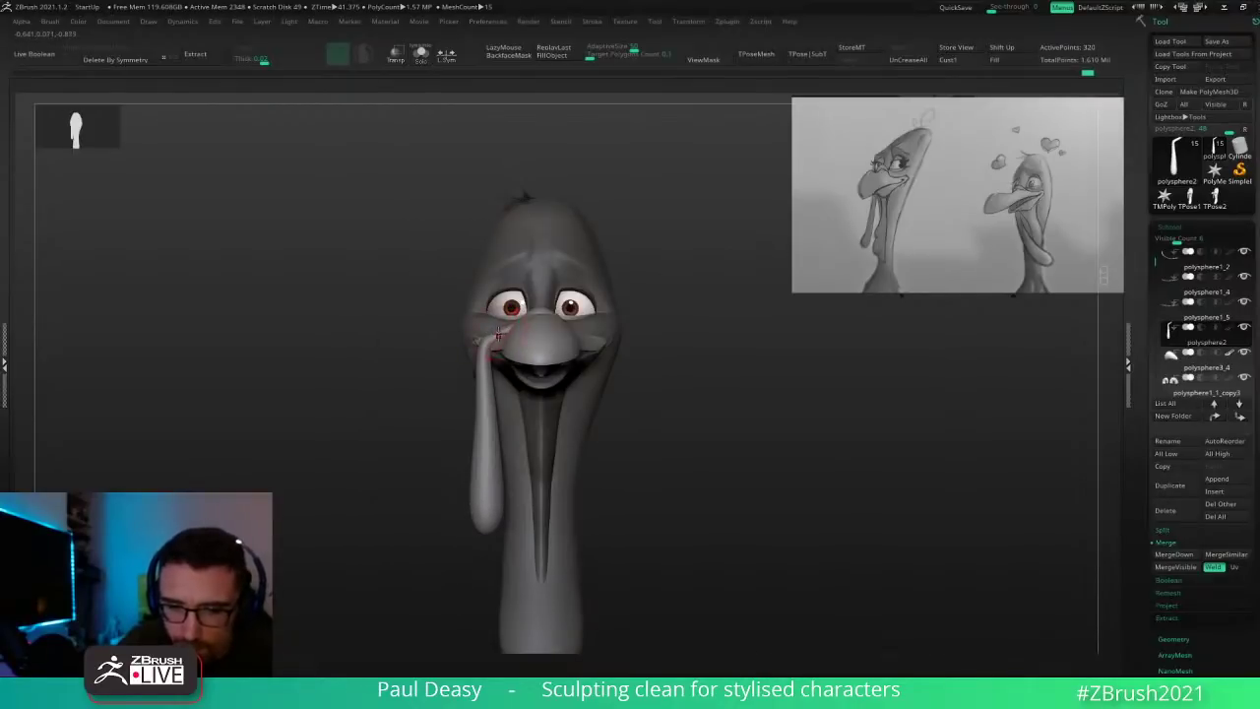
{"action": "mouse_move", "coordinate": [729, 414]}
{"action": "right_mouse_down", "text": "ctrl"}
{"action": "mouse_move", "coordinate": [689, 394]}
{"action": "mouse_move", "coordinate": [726, 404]}
{"action": "mouse_move", "coordinate": [728, 422]}
{"action": "right_mouse_up", "text": "ctrl"}
{"action": "right_click", "coordinate": [724, 417]}
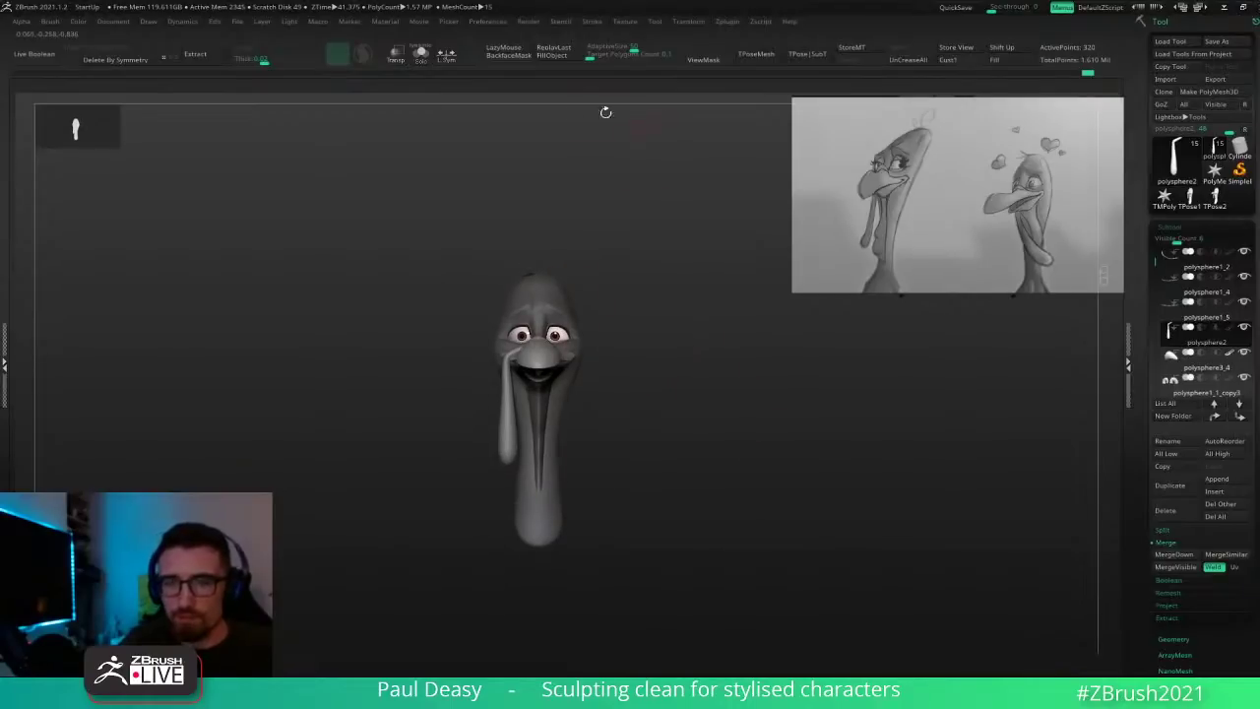
Step: Create a combined low-resolution posing mesh of all the bird's parts with TPoseMesh
{"action": "left_click", "coordinate": [771, 59]}
{"action": "left_click", "coordinate": [758, 55]}
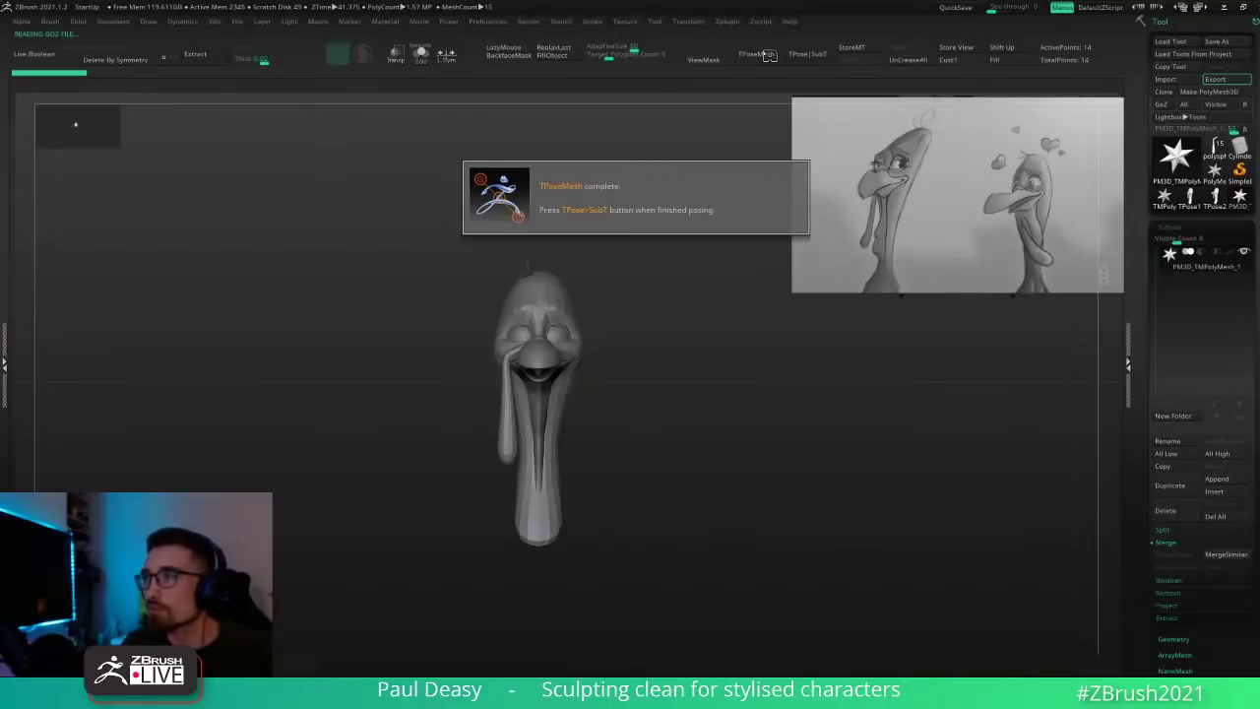
{"action": "mouse_move", "coordinate": [613, 360]}
{"action": "right_mouse_down", "text": "alt"}
{"action": "mouse_move", "coordinate": [624, 364]}
{"action": "mouse_move", "coordinate": [599, 351]}
{"action": "mouse_move", "coordinate": [627, 354]}
{"action": "right_mouse_up", "text": "alt"}
{"action": "key", "text": "space"}
{"action": "key", "text": "space"}
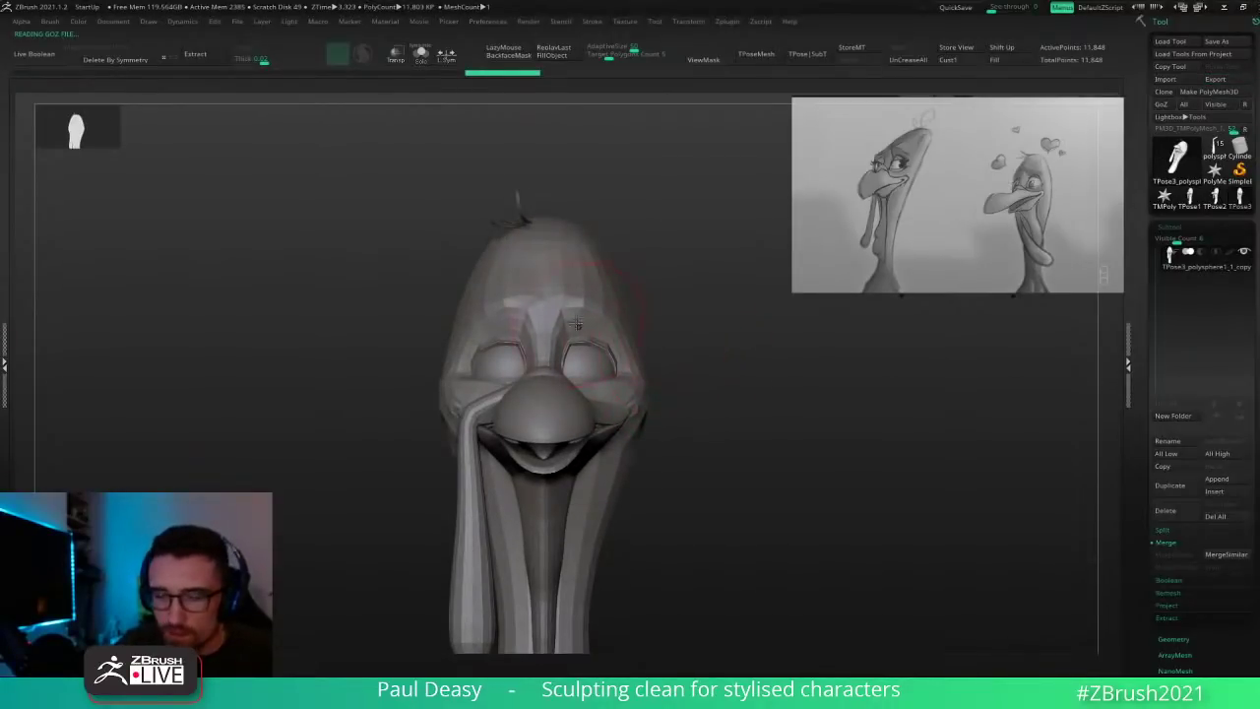
Step: Isolate and mask the two eyeballs, keeping them protected, and show the whole posing mesh again
{"action": "left_click_drag", "start_coordinate": [576, 323], "coordinate": [576, 304]}
{"action": "right_click_drag", "start_coordinate": [581, 305], "coordinate": [537, 326]}
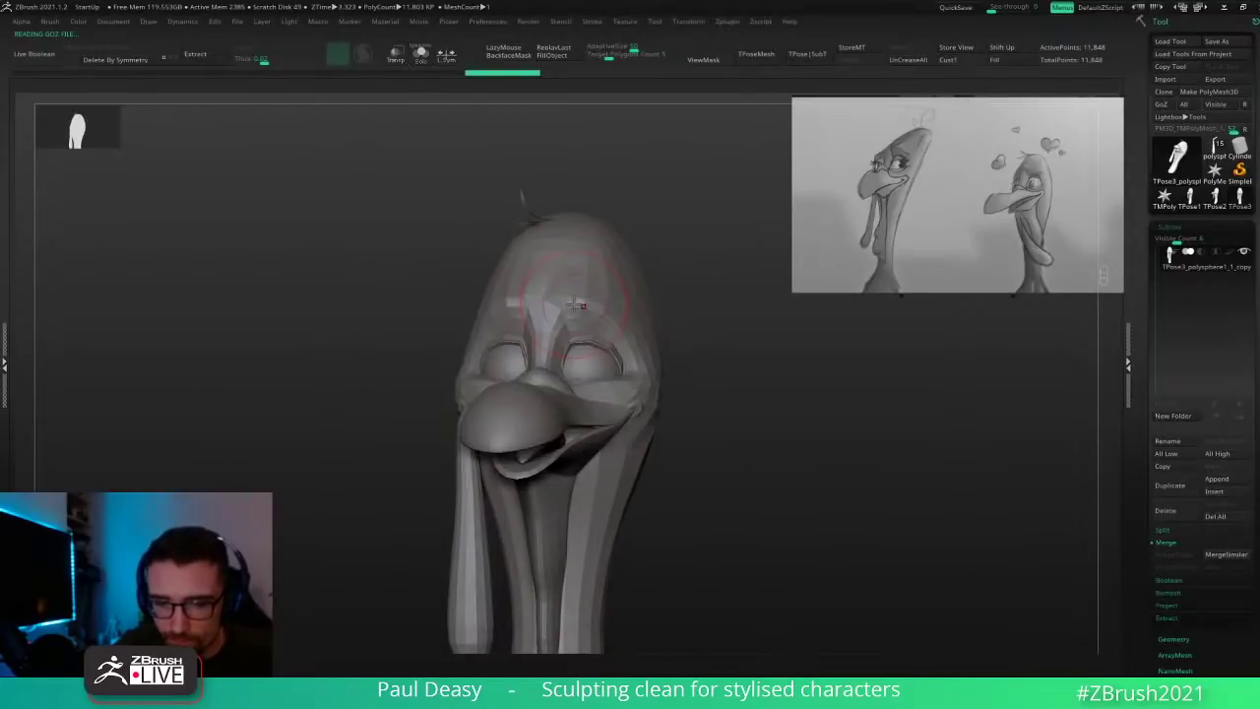
{"action": "left_click", "coordinate": [595, 366], "text": "ctrl+shift"}
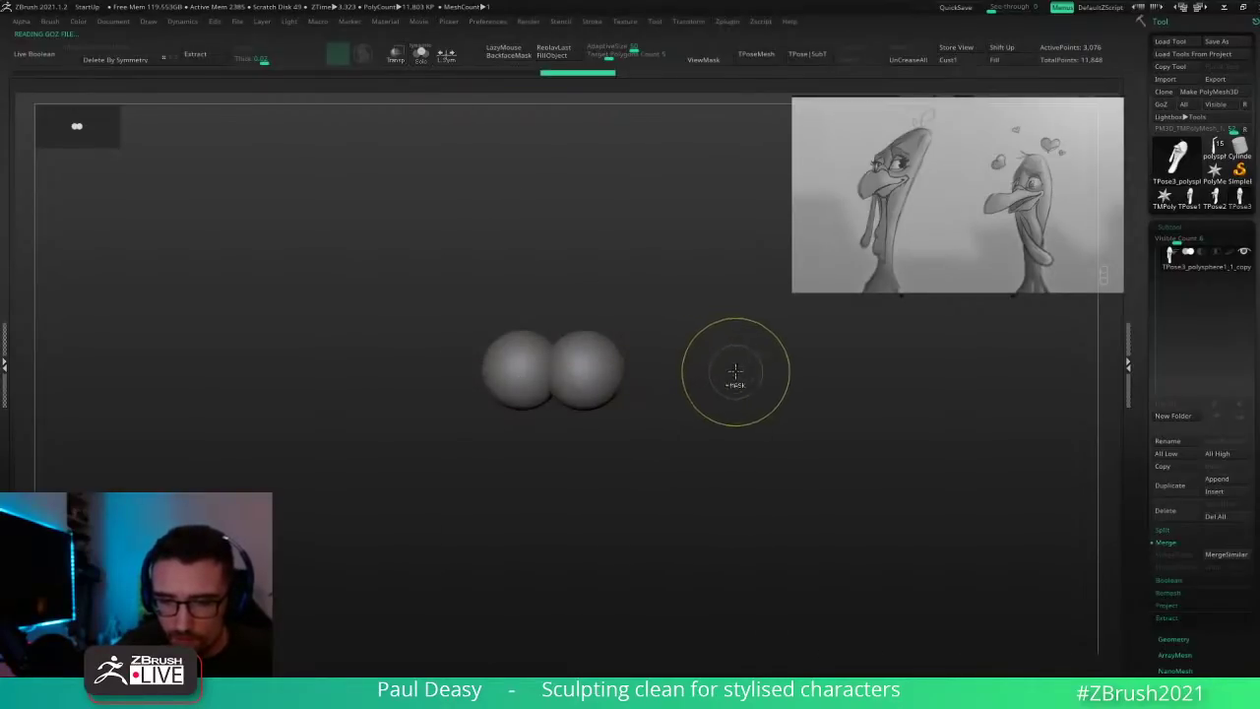
{"action": "left_click_drag", "start_coordinate": [735, 372], "coordinate": [741, 412], "text": "ctrl+shift"}
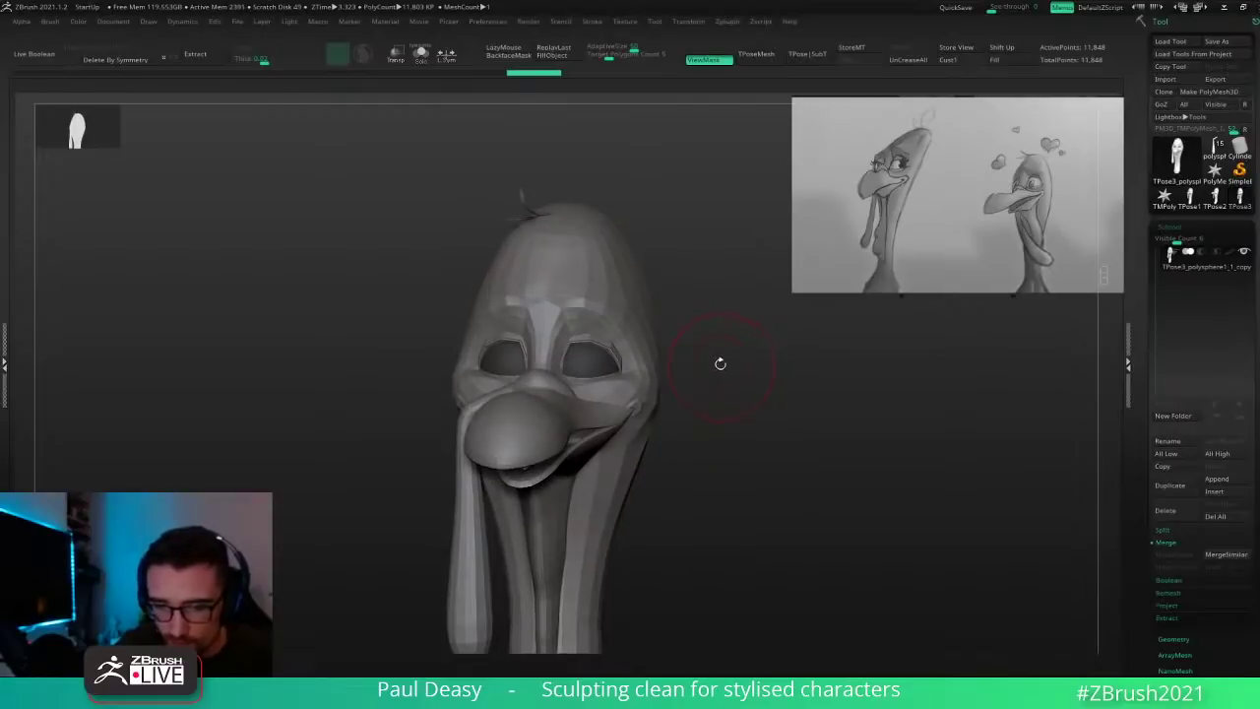
{"action": "left_click", "coordinate": [720, 364], "text": "ctrl"}
{"action": "left_click", "coordinate": [719, 364], "text": "ctrl"}
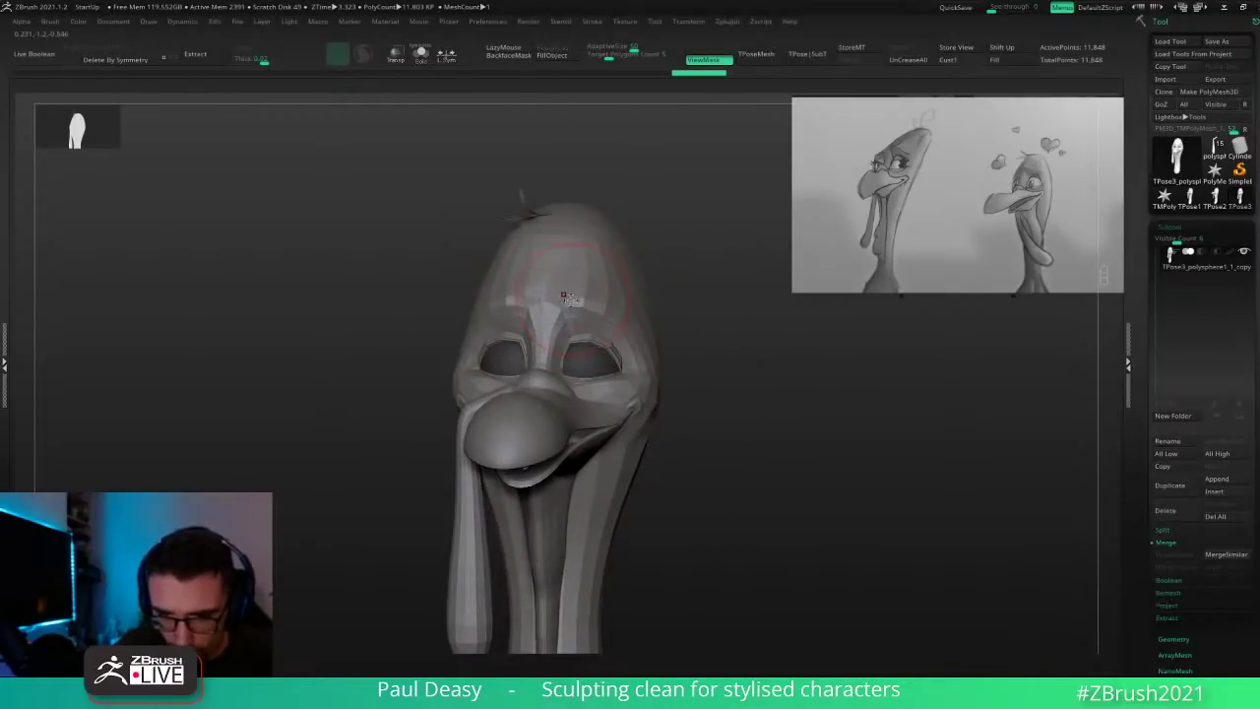
Step: Reshape the brow ridges above both eyes with the Move brush to make the expression asymmetrical
{"action": "key", "text": "ctrl+z"}
{"action": "right_click_drag", "start_coordinate": [568, 288], "coordinate": [443, 294]}
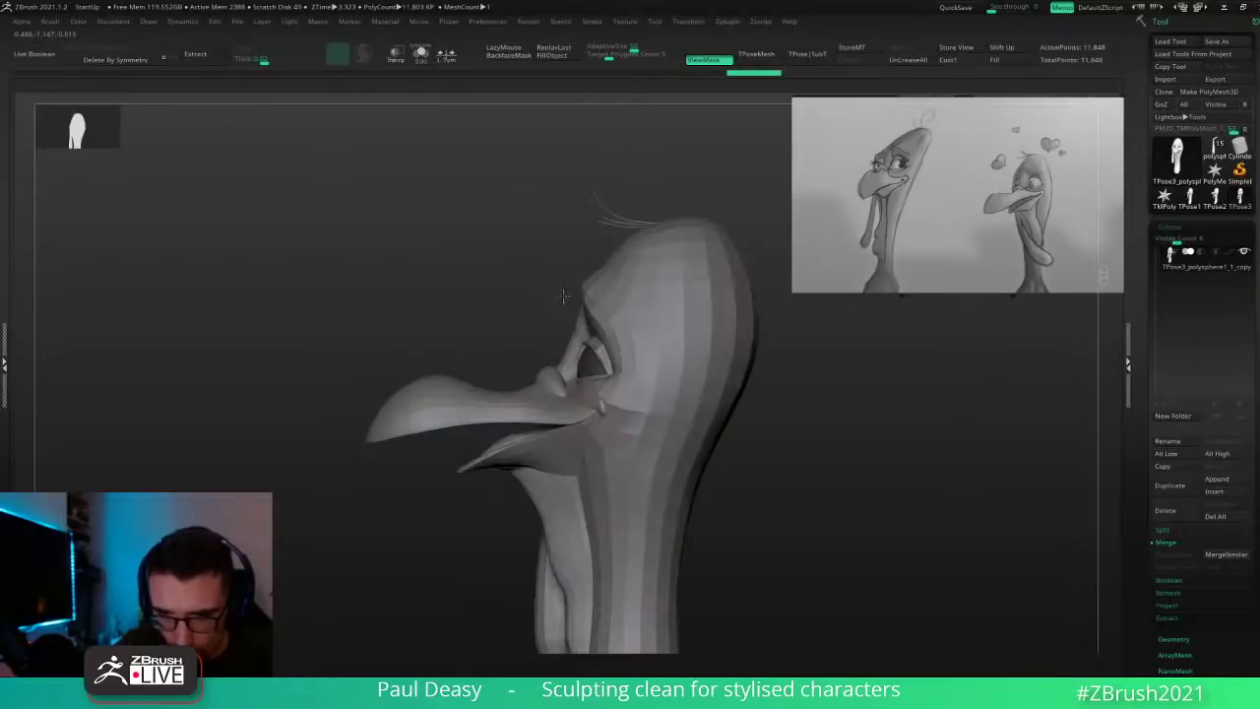
{"action": "key", "text": "ctrl+shift+z"}
{"action": "right_click_drag", "start_coordinate": [585, 290], "coordinate": [634, 289]}
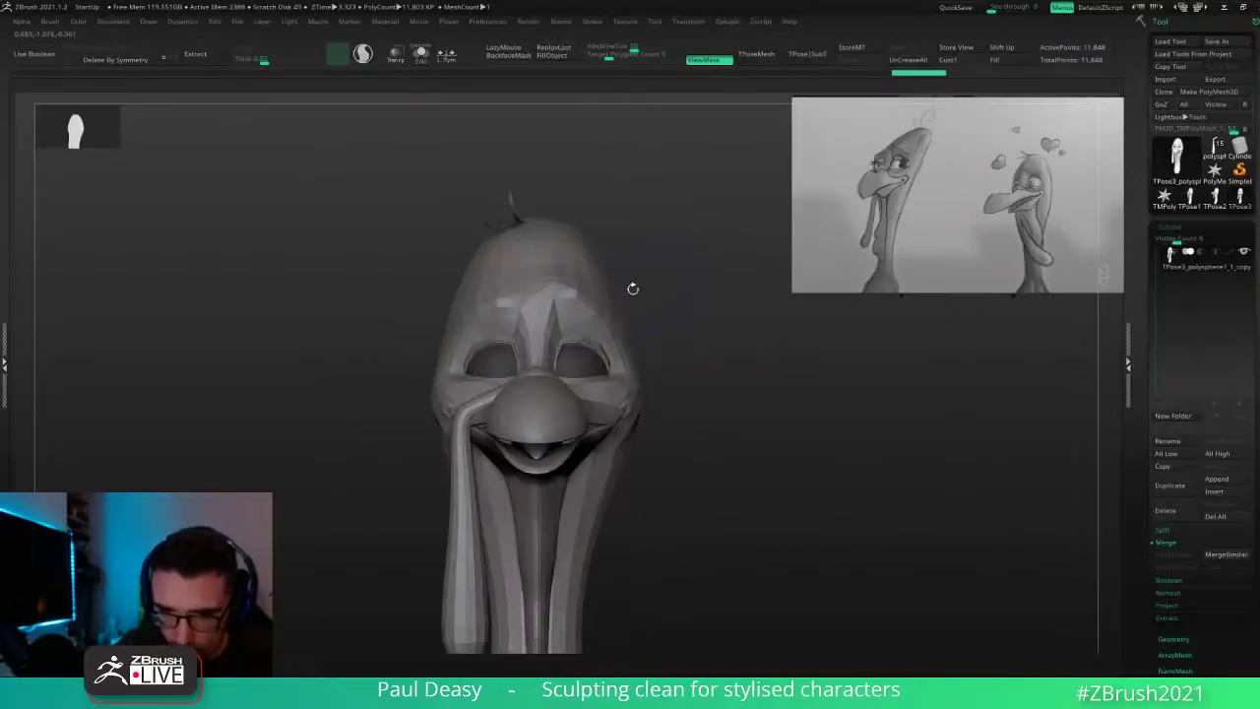
{"action": "right_click_drag", "start_coordinate": [544, 308], "coordinate": [535, 341]}
{"action": "left_click_drag", "start_coordinate": [462, 311], "coordinate": [483, 304]}
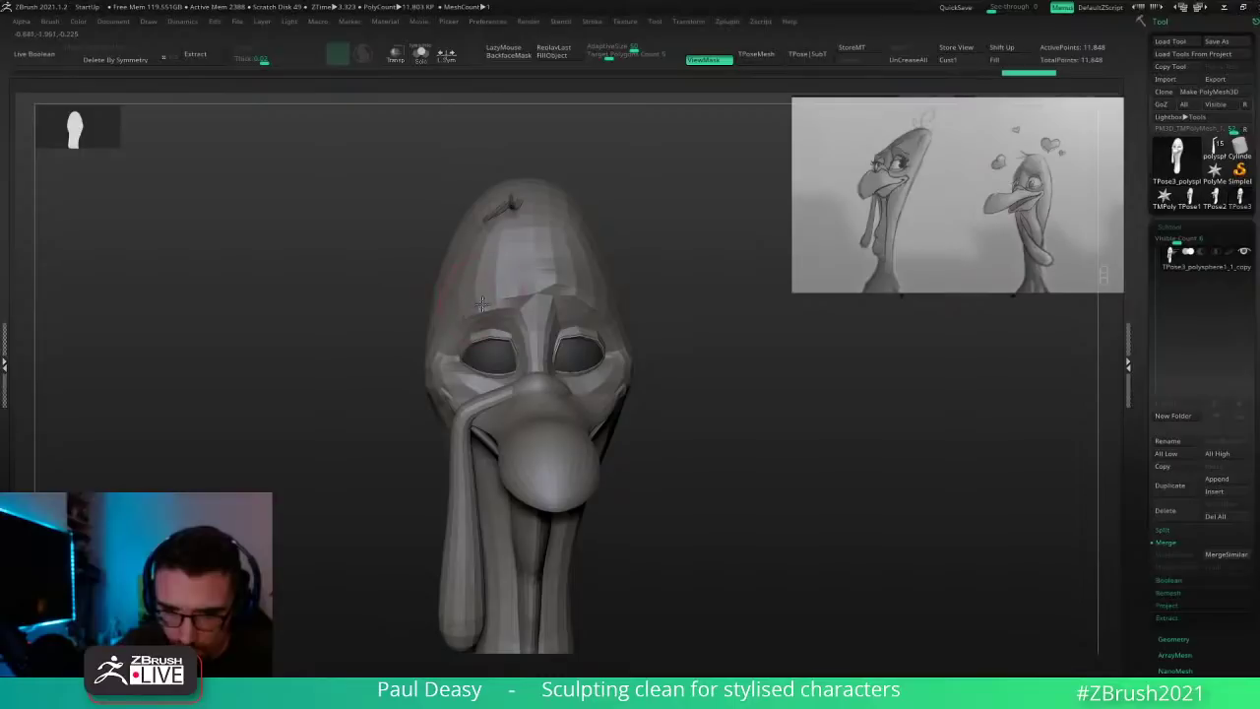
{"action": "right_click_drag", "start_coordinate": [646, 292], "coordinate": [692, 335]}
{"action": "right_click_drag", "start_coordinate": [518, 303], "coordinate": [520, 318]}
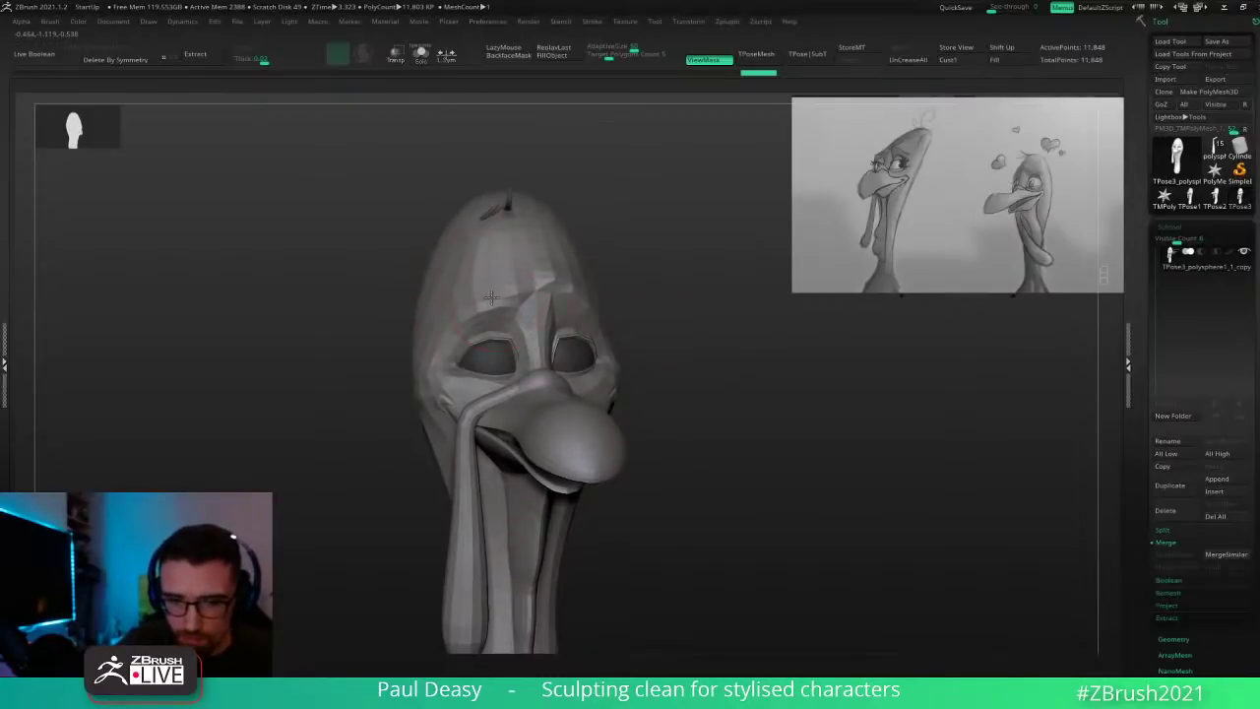
{"action": "right_click_drag", "start_coordinate": [668, 338], "coordinate": [628, 333]}
Step: Mask the neck below the head, soften the mask edge, and invert it to leave only the neck free
{"action": "right_click_drag", "start_coordinate": [724, 390], "coordinate": [674, 408], "text": "alt"}
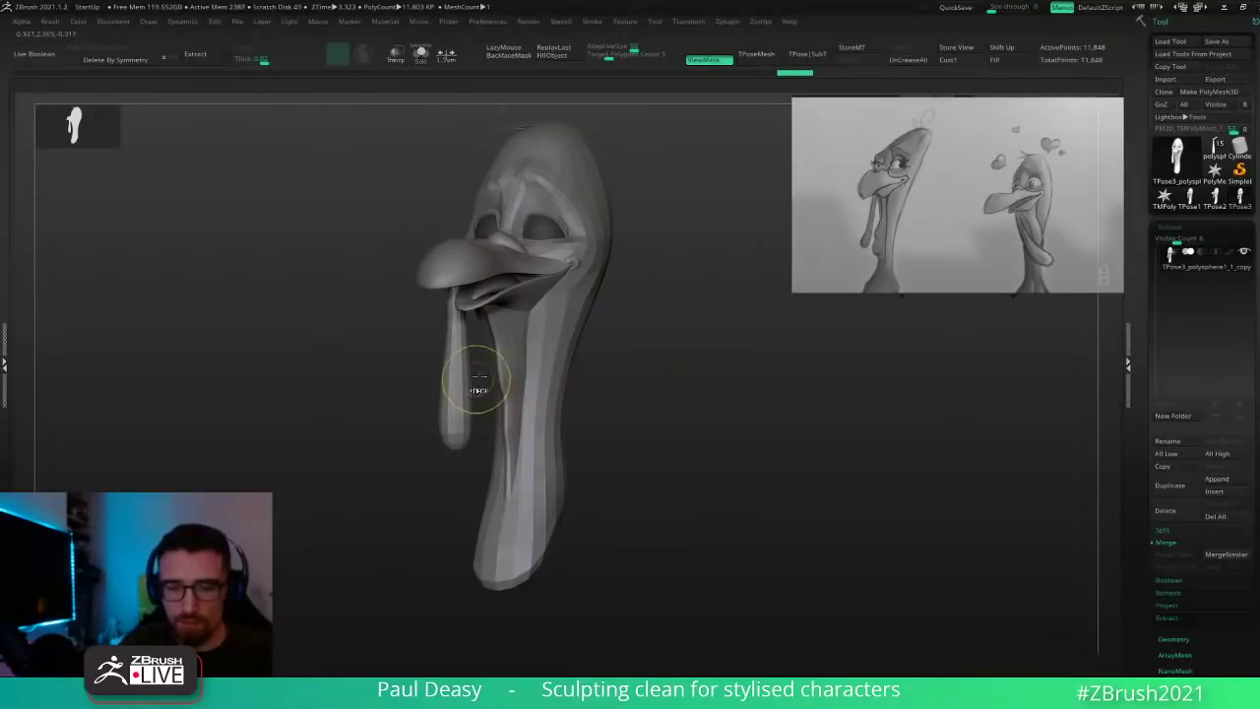
{"action": "left_click_drag", "start_coordinate": [478, 376], "coordinate": [680, 640], "text": "ctrl"}
{"action": "right_click_drag", "start_coordinate": [651, 574], "coordinate": [666, 523], "text": "alt"}
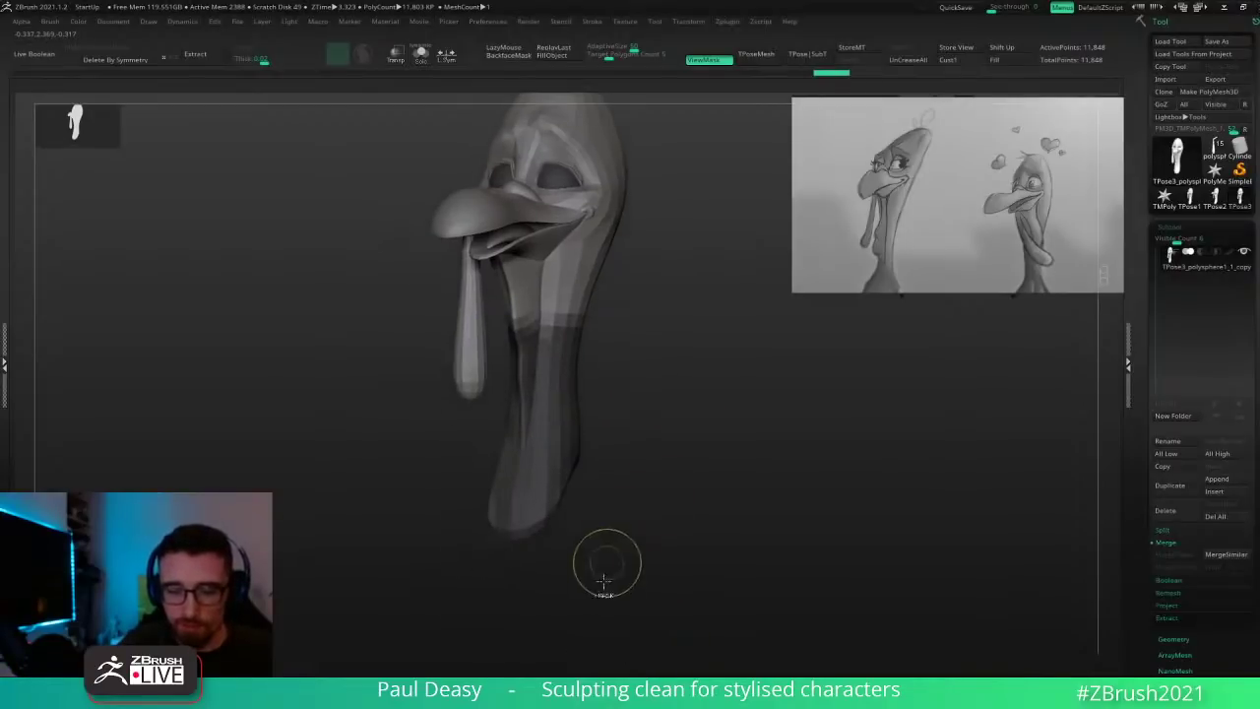
{"action": "right_click_drag", "start_coordinate": [463, 451], "coordinate": [585, 421]}
{"action": "left_click", "coordinate": [572, 400], "text": "ctrl"}
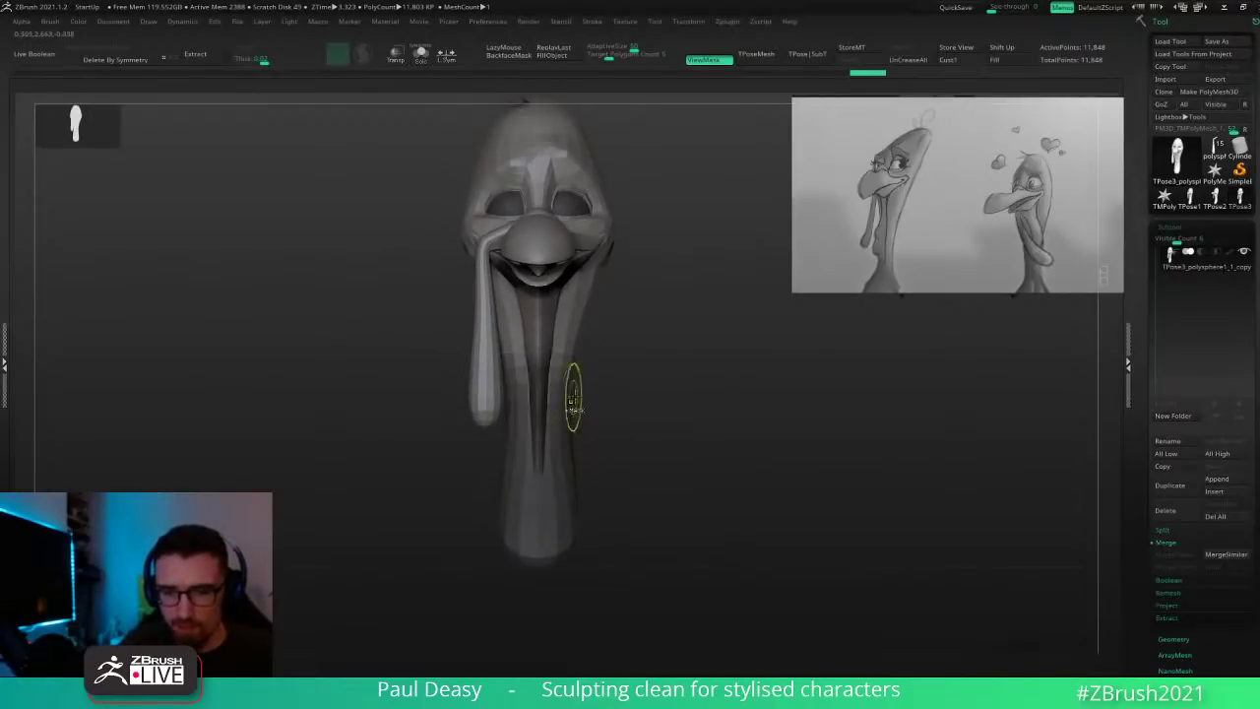
{"action": "left_click", "coordinate": [574, 399], "text": "ctrl"}
{"action": "left_click", "coordinate": [606, 391], "text": "ctrl"}
{"action": "left_click", "coordinate": [563, 403], "text": "ctrl"}
{"action": "left_click", "coordinate": [562, 403], "text": "ctrl"}
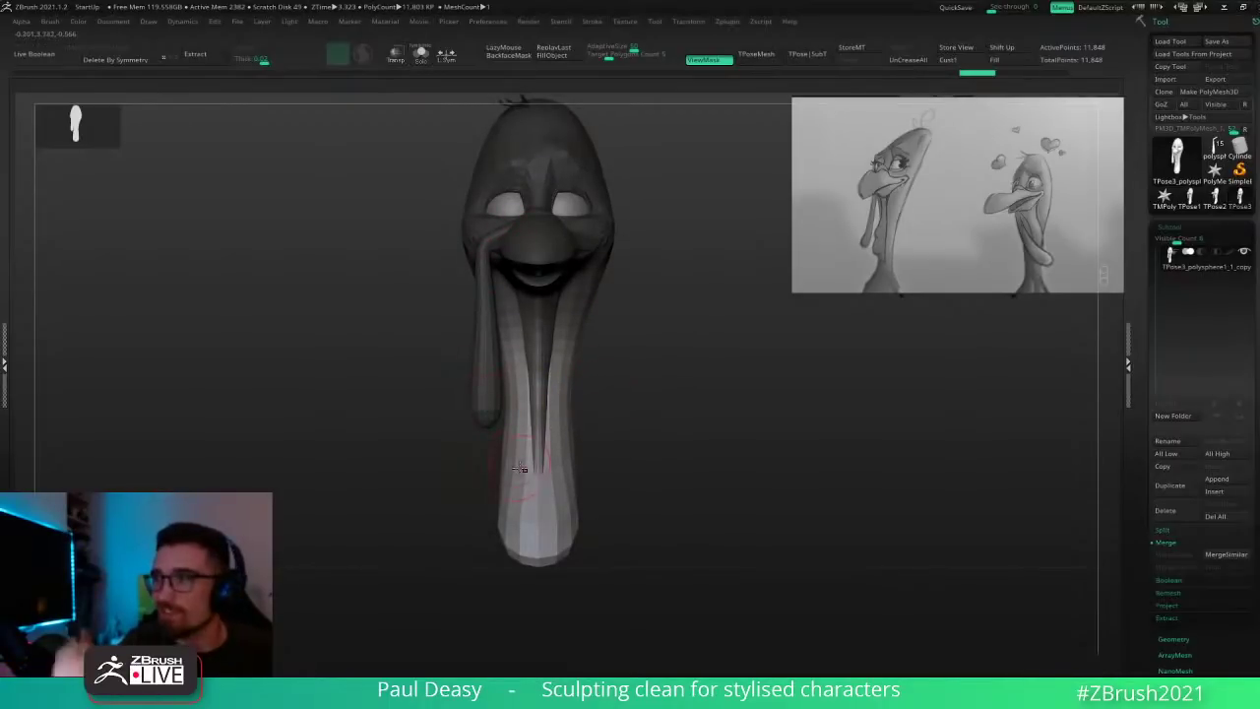
{"action": "left_click", "coordinate": [624, 363], "text": "ctrl"}
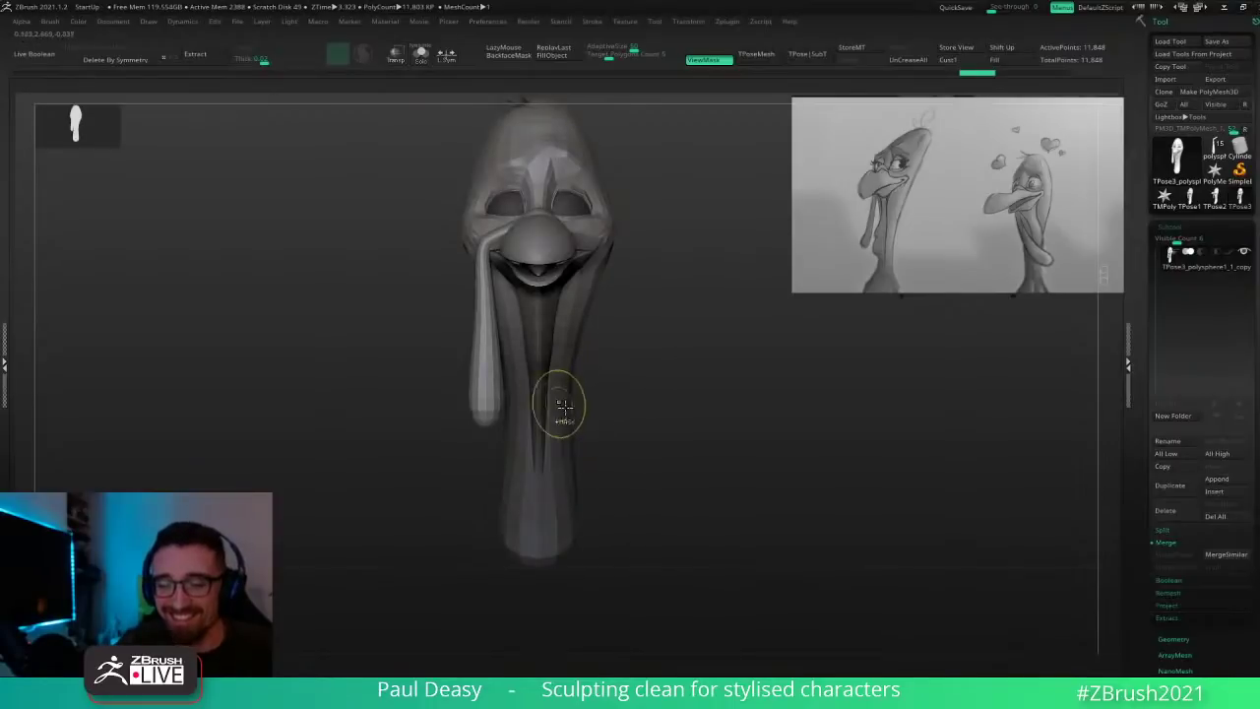
{"action": "left_click", "coordinate": [645, 373], "text": "ctrl"}
{"action": "left_click_drag", "start_coordinate": [661, 384], "coordinate": [649, 380]}
{"action": "key", "text": "w"}
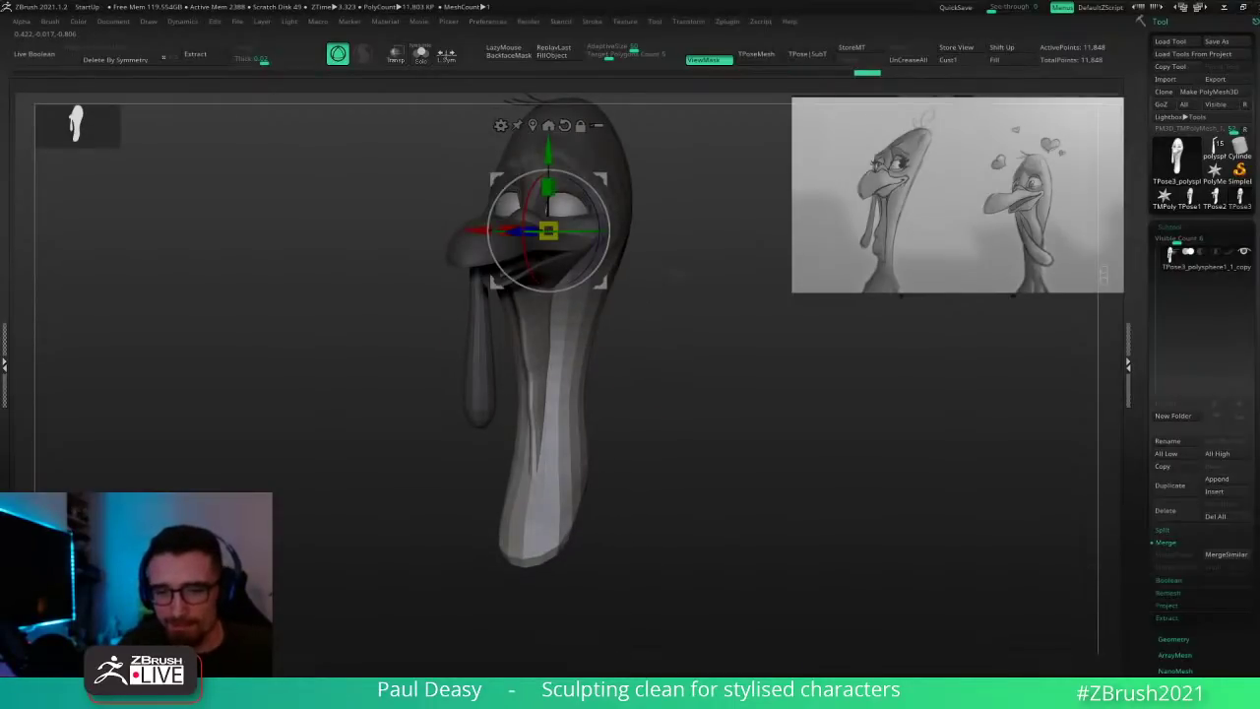
Step: Extend the mask over the head and beak from the side view and soften its transition along the upper neck
{"action": "left_click_drag", "start_coordinate": [679, 276], "coordinate": [689, 292]}
{"action": "mouse_move", "coordinate": [689, 293]}
{"action": "left_mouse_down", "text": "alt"}
{"action": "mouse_move", "coordinate": [689, 359]}
{"action": "mouse_move", "coordinate": [458, 213]}
{"action": "left_mouse_up", "text": "alt"}
{"action": "key", "text": "q"}
{"action": "left_click", "coordinate": [523, 278], "text": "ctrl+shift"}
{"action": "left_click", "coordinate": [697, 351], "text": "ctrl+shift"}
{"action": "key", "text": "w"}
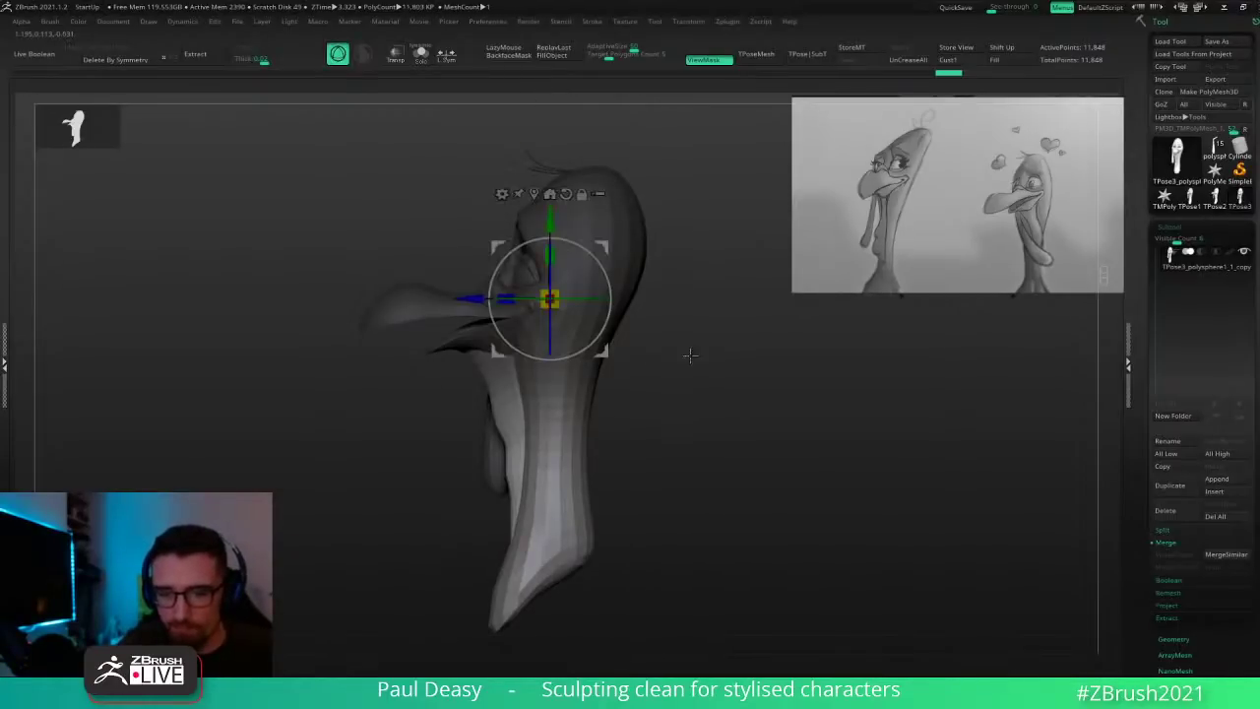
{"action": "key", "text": "q"}
{"action": "mouse_move", "coordinate": [595, 371]}
{"action": "left_mouse_down", "text": "ctrl"}
{"action": "mouse_move", "coordinate": [371, 301]}
{"action": "mouse_move", "coordinate": [372, 219]}
{"action": "left_mouse_up", "text": "ctrl"}
{"action": "left_click", "coordinate": [670, 334], "text": "ctrl"}
{"action": "left_click", "coordinate": [565, 390], "text": "ctrl"}
{"action": "left_click", "coordinate": [666, 380], "text": "ctrl"}
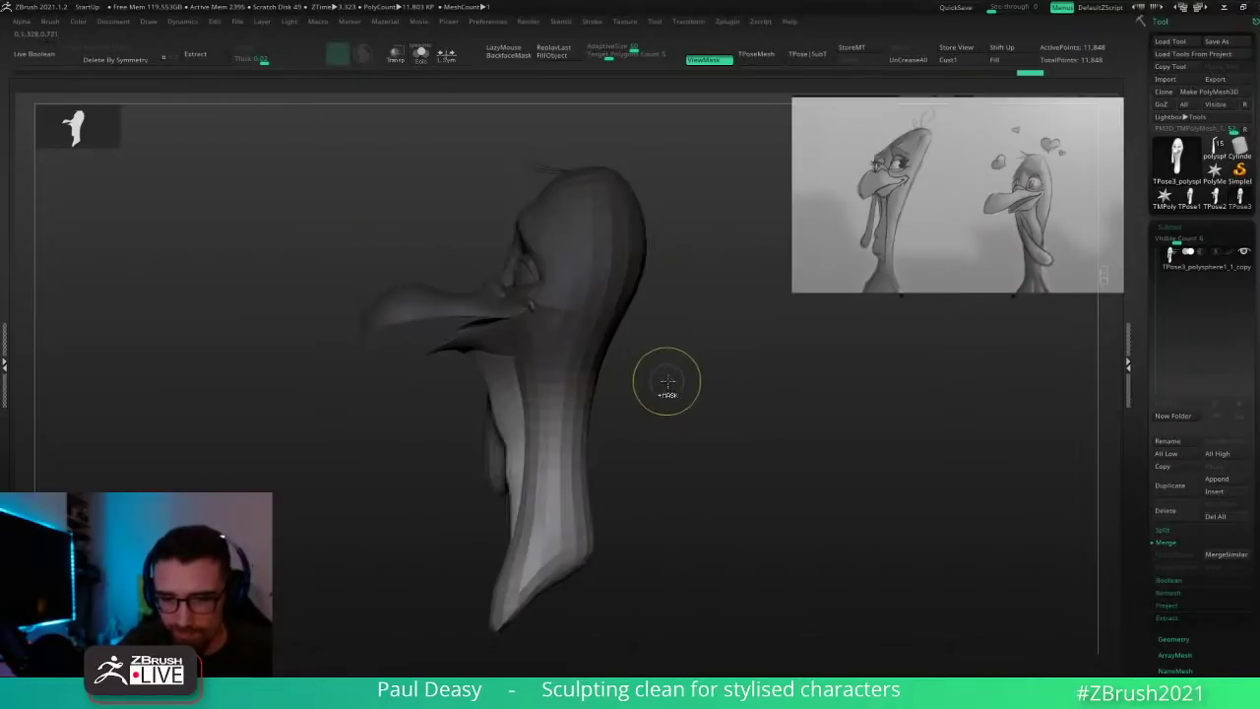
Step: Try to twist the unmasked neck about its vertical axis with the gizmo centred in the head
{"action": "key", "text": "w"}
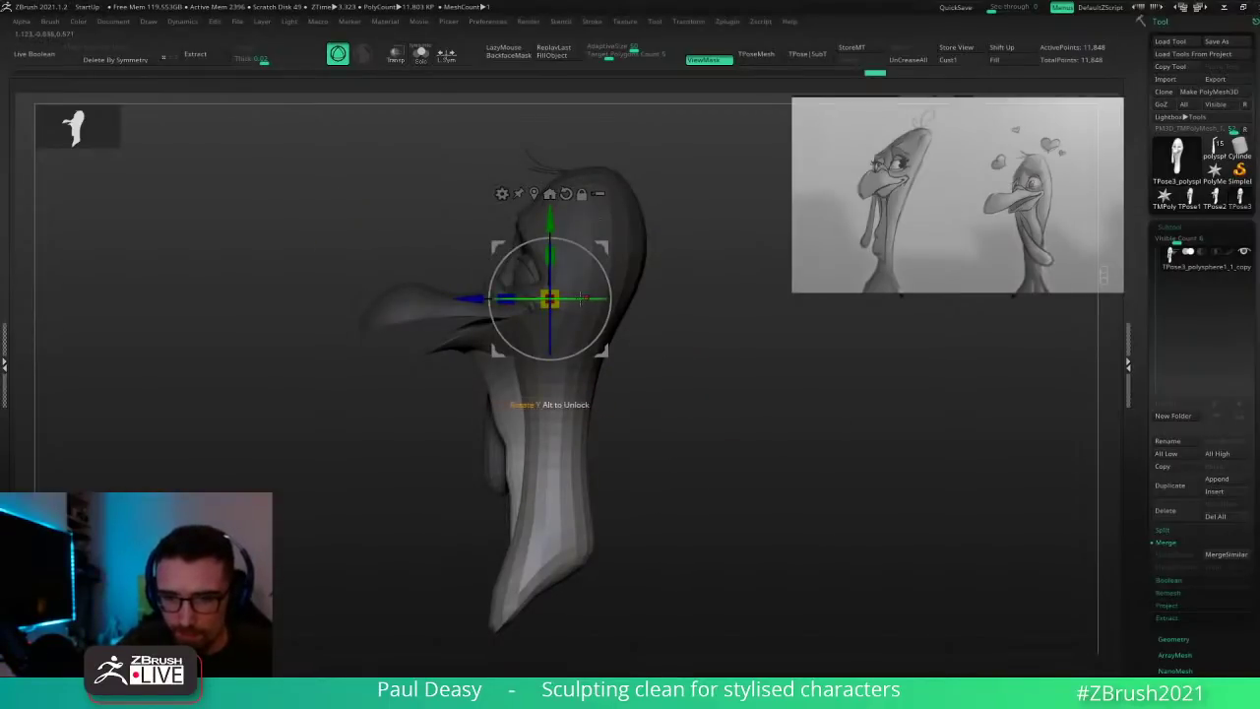
{"action": "left_click_drag", "start_coordinate": [523, 299], "coordinate": [598, 300]}
{"action": "left_click_drag", "start_coordinate": [693, 332], "coordinate": [638, 329]}
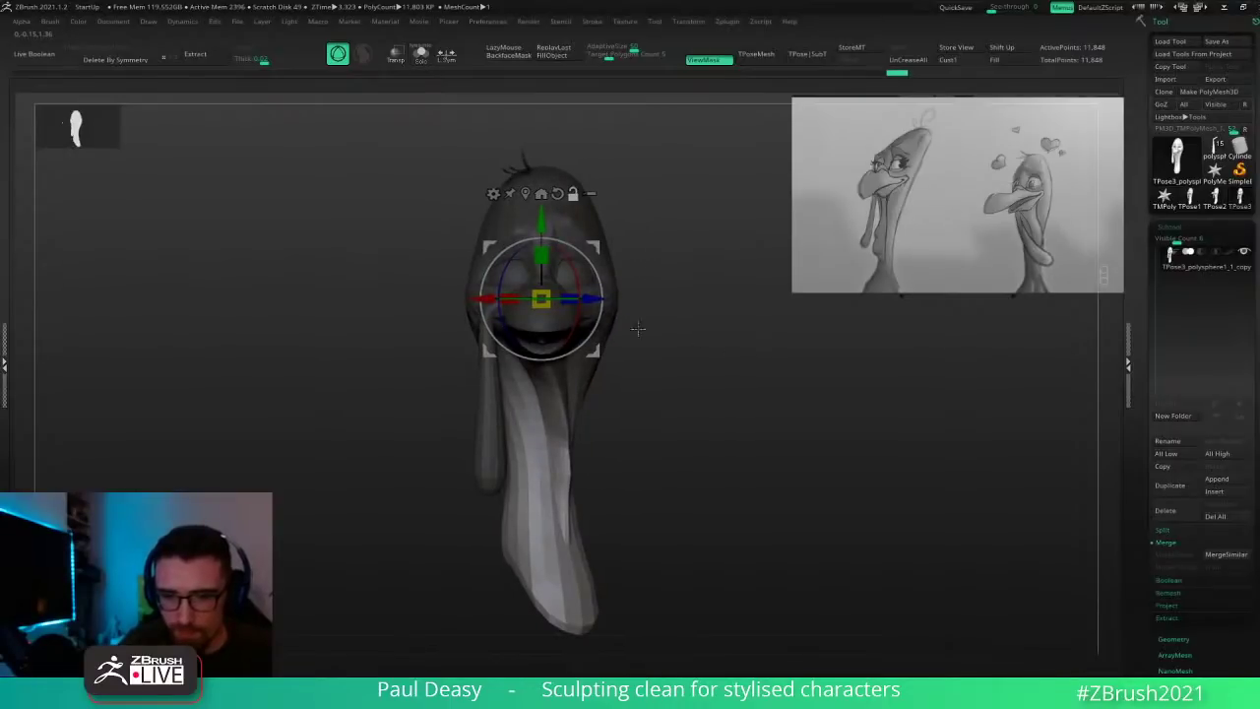
{"action": "right_click_drag", "start_coordinate": [566, 294], "coordinate": [607, 289], "text": "shift"}
{"action": "key", "text": "ctrl+z"}
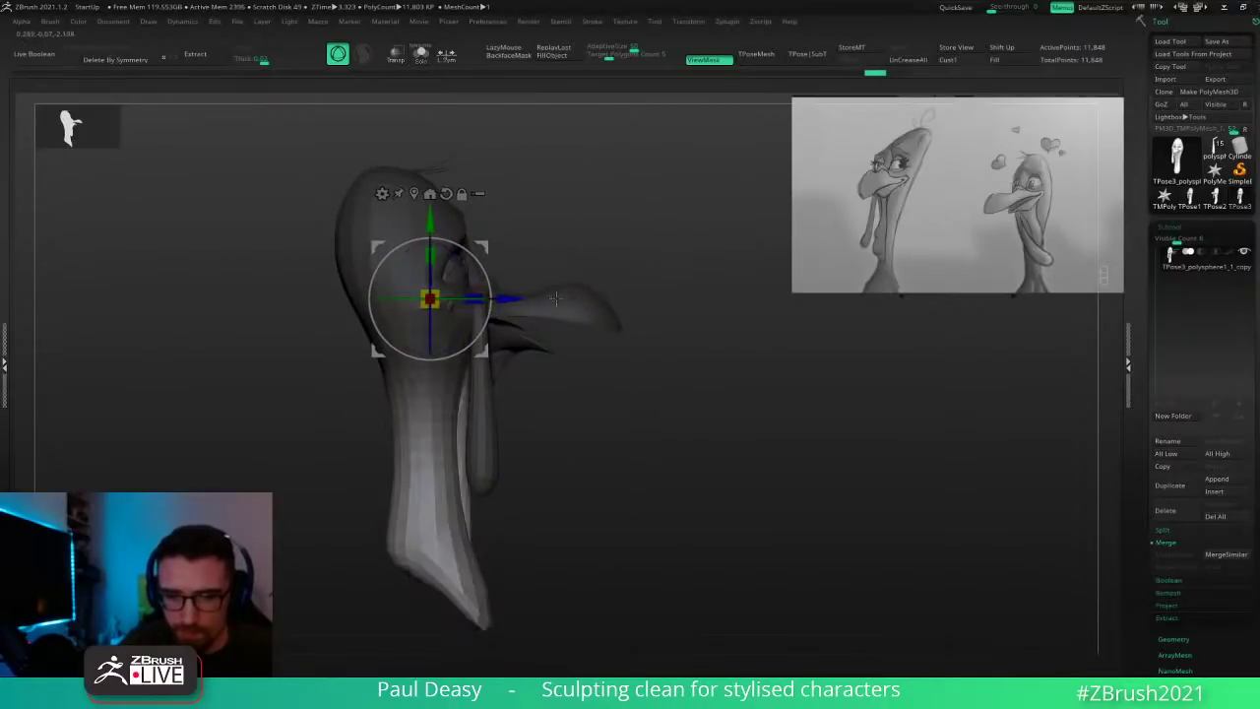
Step: Reposition the gizmo down into the neck and twist the unmasked lower neck about its vertical axis
{"action": "left_click_drag", "start_coordinate": [432, 217], "coordinate": [433, 346], "text": "alt"}
{"action": "left_click", "coordinate": [414, 322]}
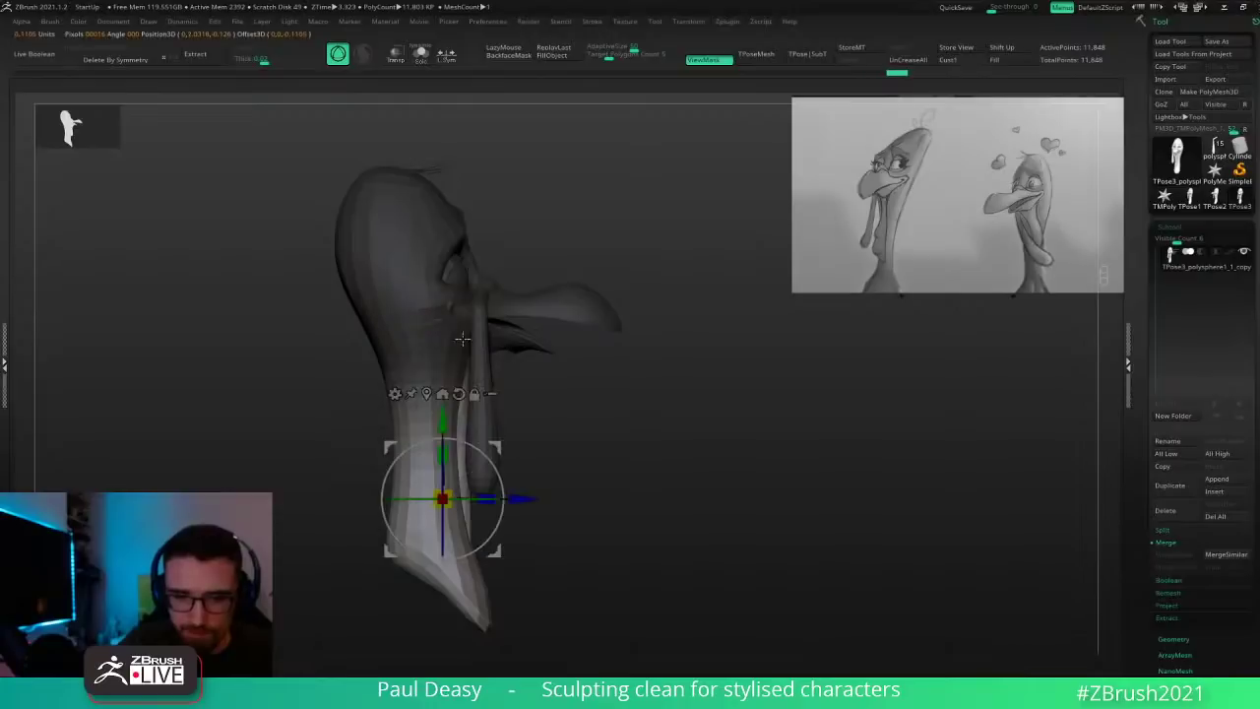
{"action": "left_click_drag", "start_coordinate": [495, 445], "coordinate": [487, 372], "text": "alt"}
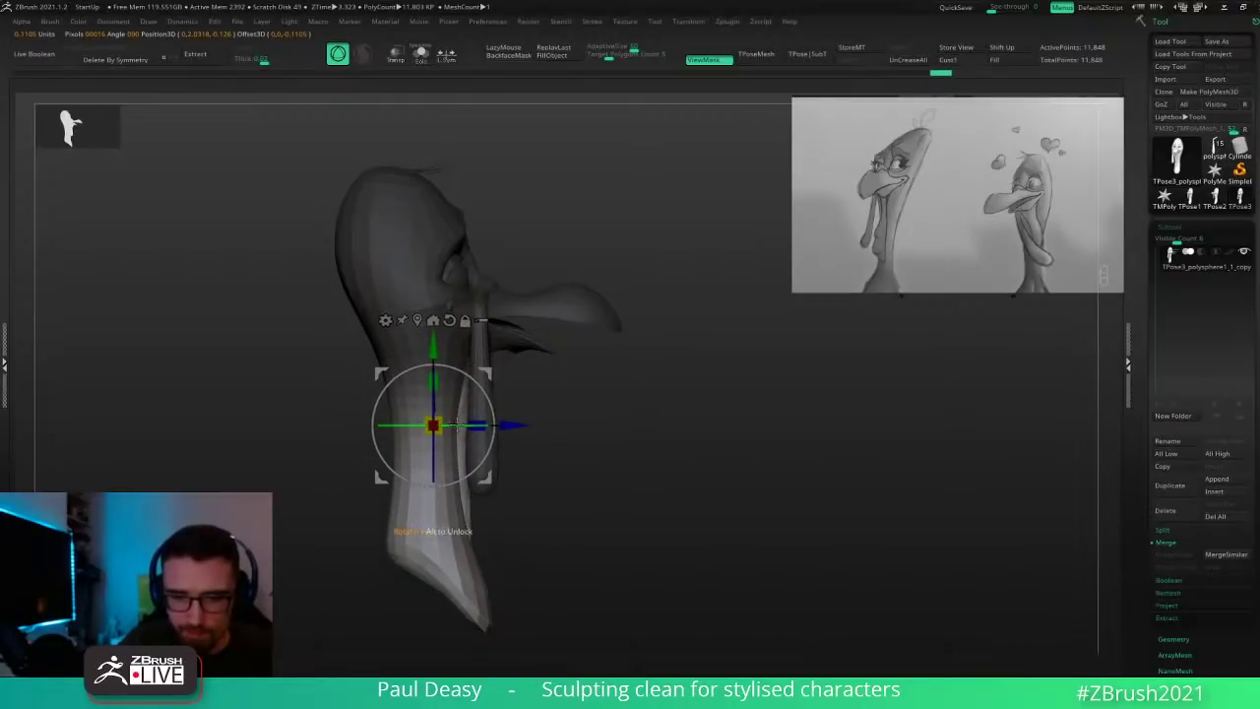
{"action": "right_click_drag", "start_coordinate": [456, 425], "coordinate": [458, 447]}
{"action": "left_click_drag", "start_coordinate": [462, 435], "coordinate": [508, 429]}
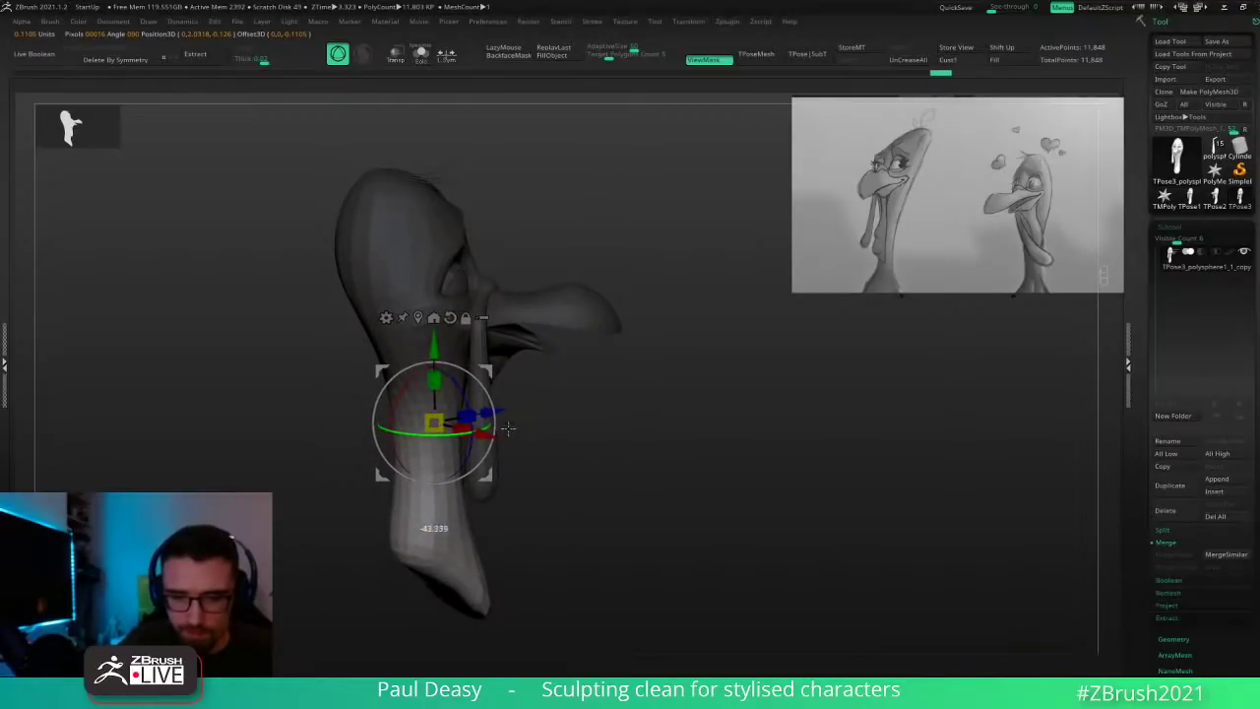
{"action": "mouse_move", "coordinate": [629, 402]}
{"action": "right_mouse_down"}
{"action": "mouse_move", "coordinate": [681, 403]}
{"action": "mouse_move", "coordinate": [659, 422]}
{"action": "mouse_move", "coordinate": [624, 416]}
{"action": "right_mouse_up"}
{"action": "left_click_drag", "start_coordinate": [459, 424], "coordinate": [493, 421]}
{"action": "right_click_drag", "start_coordinate": [537, 413], "coordinate": [595, 415]}
{"action": "left_click_drag", "start_coordinate": [596, 415], "coordinate": [634, 393]}
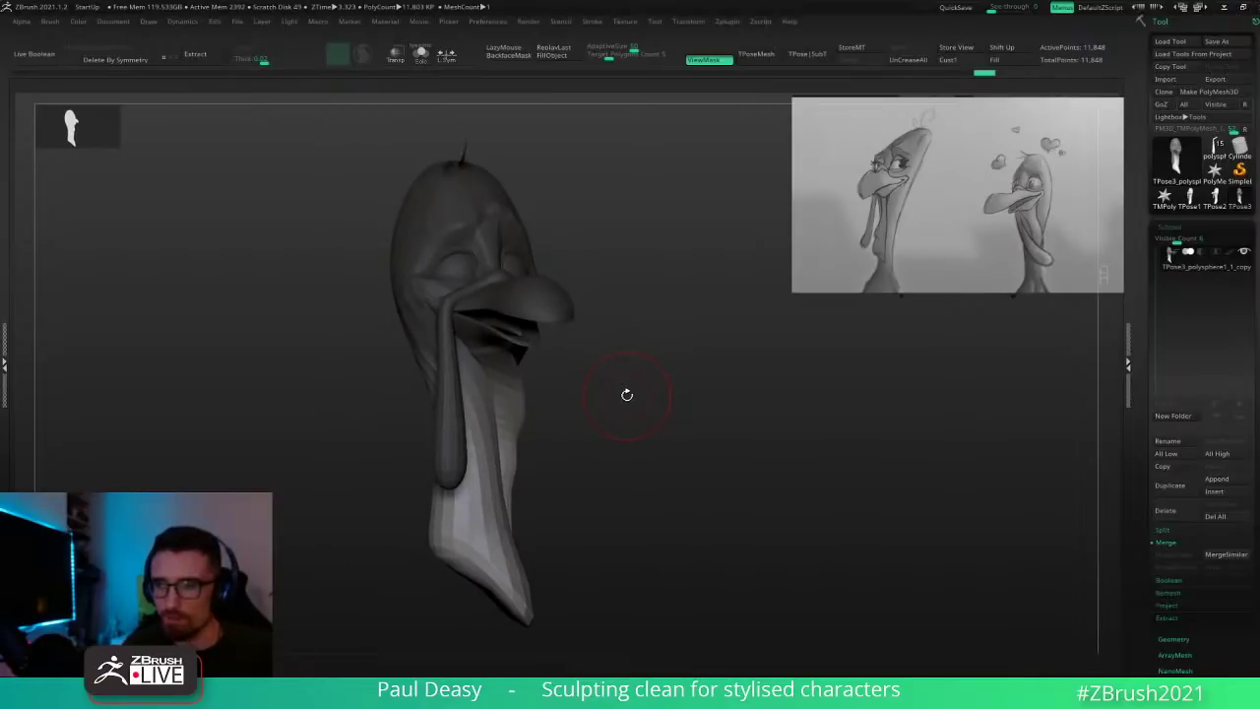
{"action": "mouse_move", "coordinate": [625, 396]}
{"action": "left_mouse_down"}
{"action": "mouse_move", "coordinate": [590, 399]}
{"action": "mouse_move", "coordinate": [618, 412]}
{"action": "left_mouse_up"}
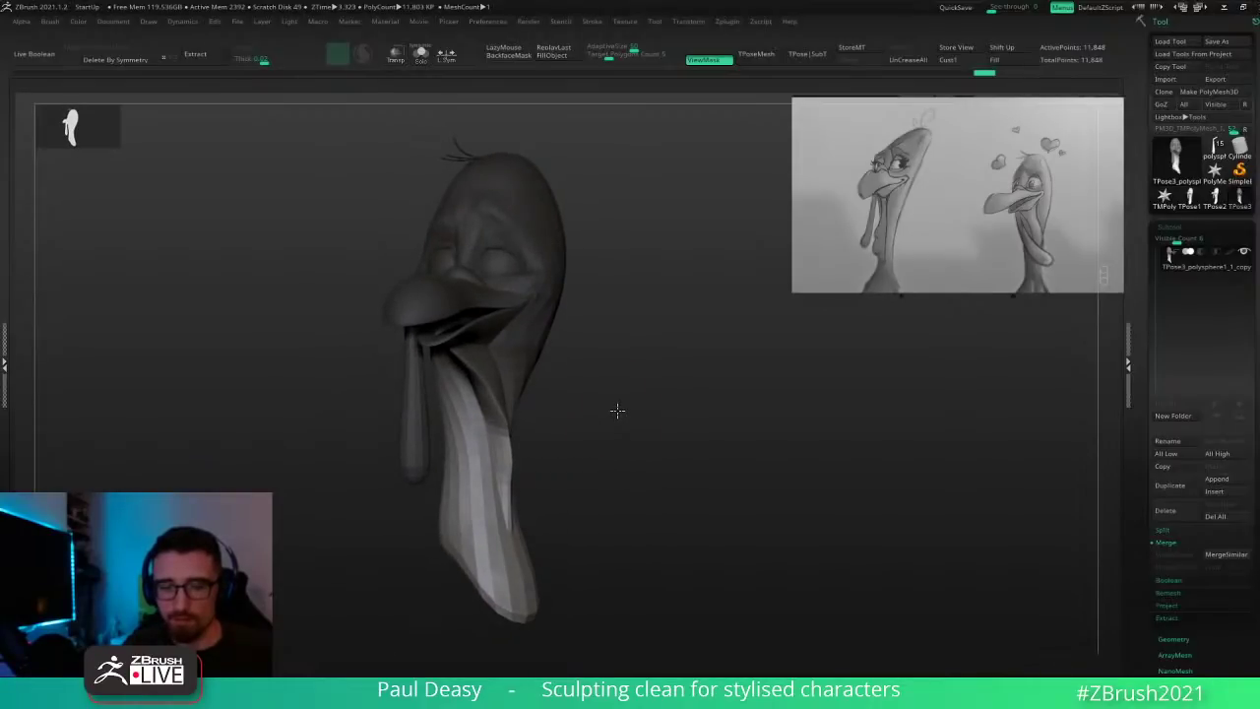
Step: Clear the neck mask, mask the hanging snood, and invert the mask to leave only the snood free
{"action": "left_click_drag", "start_coordinate": [593, 416], "coordinate": [608, 409]}
{"action": "left_click", "coordinate": [604, 412], "text": "ctrl"}
{"action": "left_click_drag", "start_coordinate": [612, 472], "coordinate": [581, 422], "text": "ctrl"}
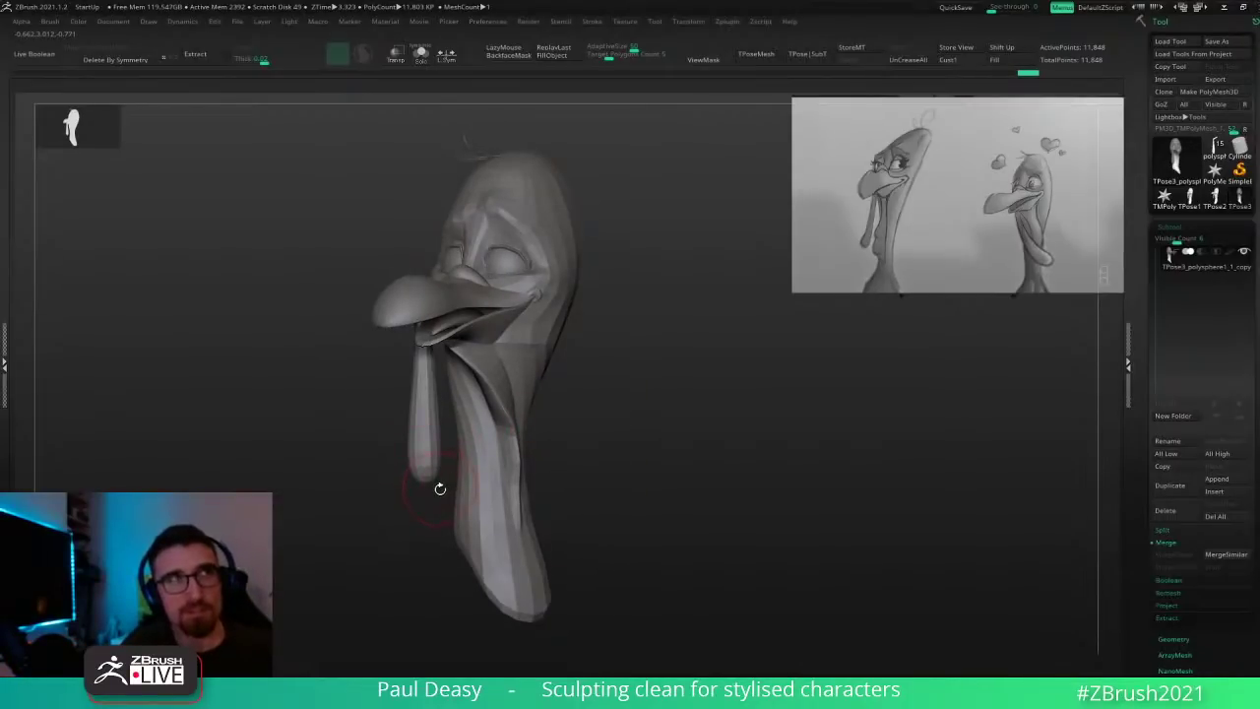
{"action": "left_click_drag", "start_coordinate": [409, 495], "coordinate": [446, 382], "text": "ctrl"}
{"action": "left_click", "coordinate": [604, 390], "text": "ctrl"}
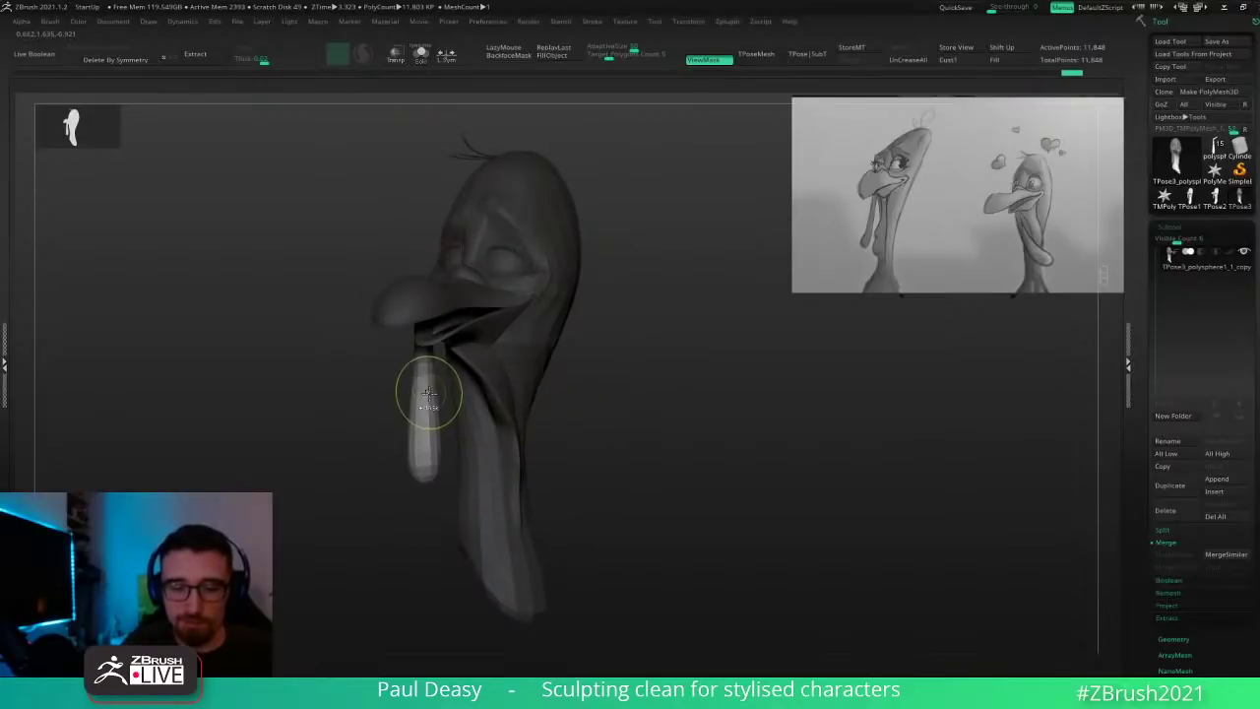
Step: Reposition the gizmo at the snood's root under the beak and rotate the snood diagonally across the front of the neck
{"action": "key", "text": "w"}
{"action": "left_click_drag", "start_coordinate": [606, 342], "coordinate": [641, 341]}
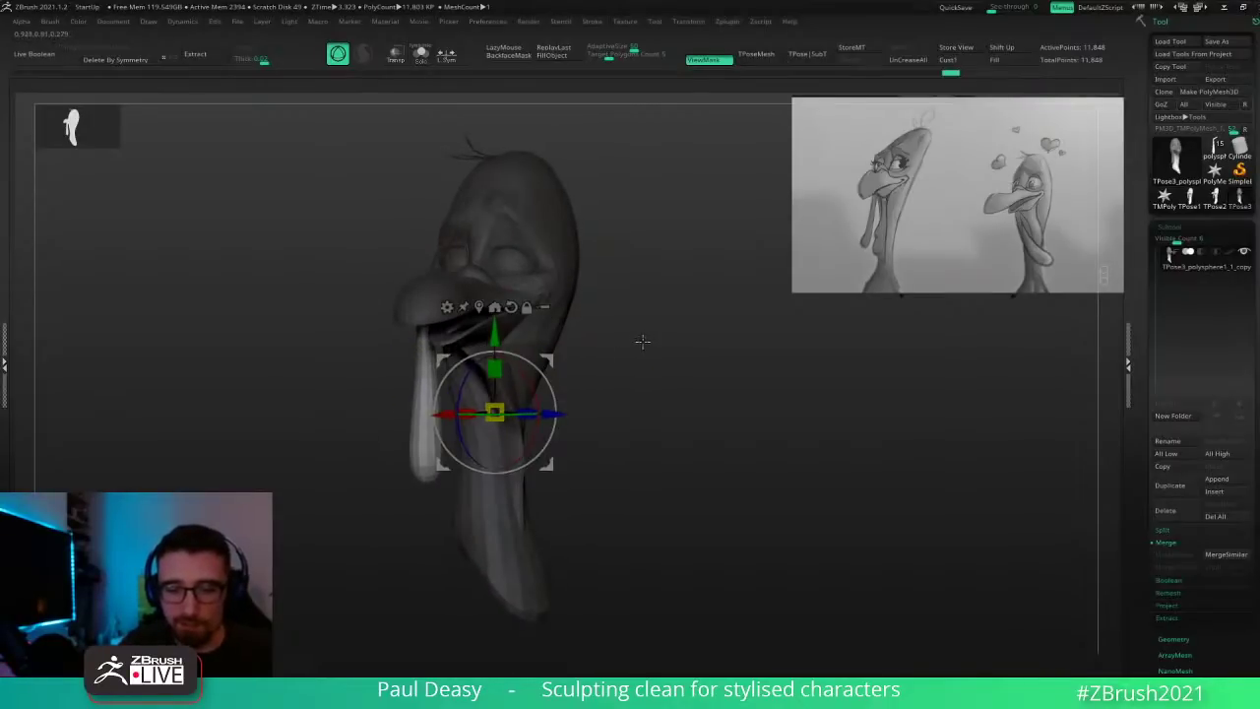
{"action": "key", "text": "q"}
{"action": "key", "text": "w"}
{"action": "left_click", "coordinate": [423, 343], "text": "alt"}
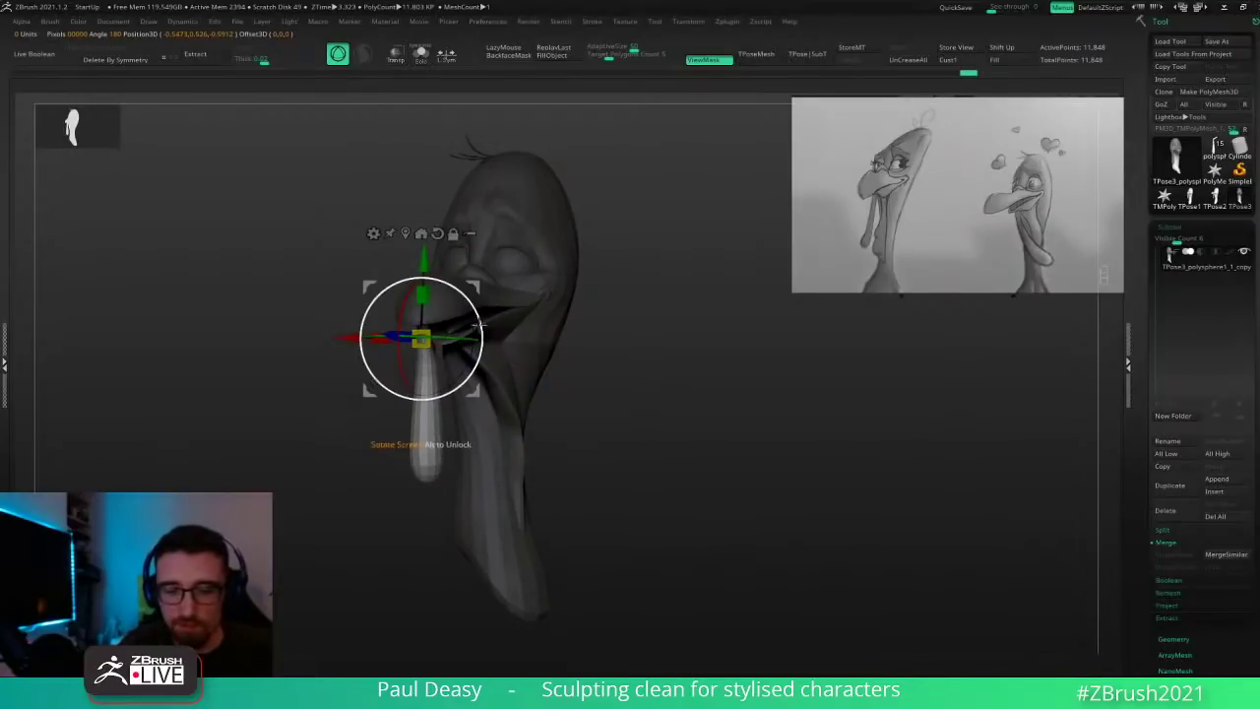
{"action": "left_click_drag", "start_coordinate": [474, 371], "coordinate": [495, 336]}
Step: Adjust the Move brush size and bend the rotated snood into a gentle curve over the neck
{"action": "key", "text": "q"}
{"action": "key", "text": "space"}
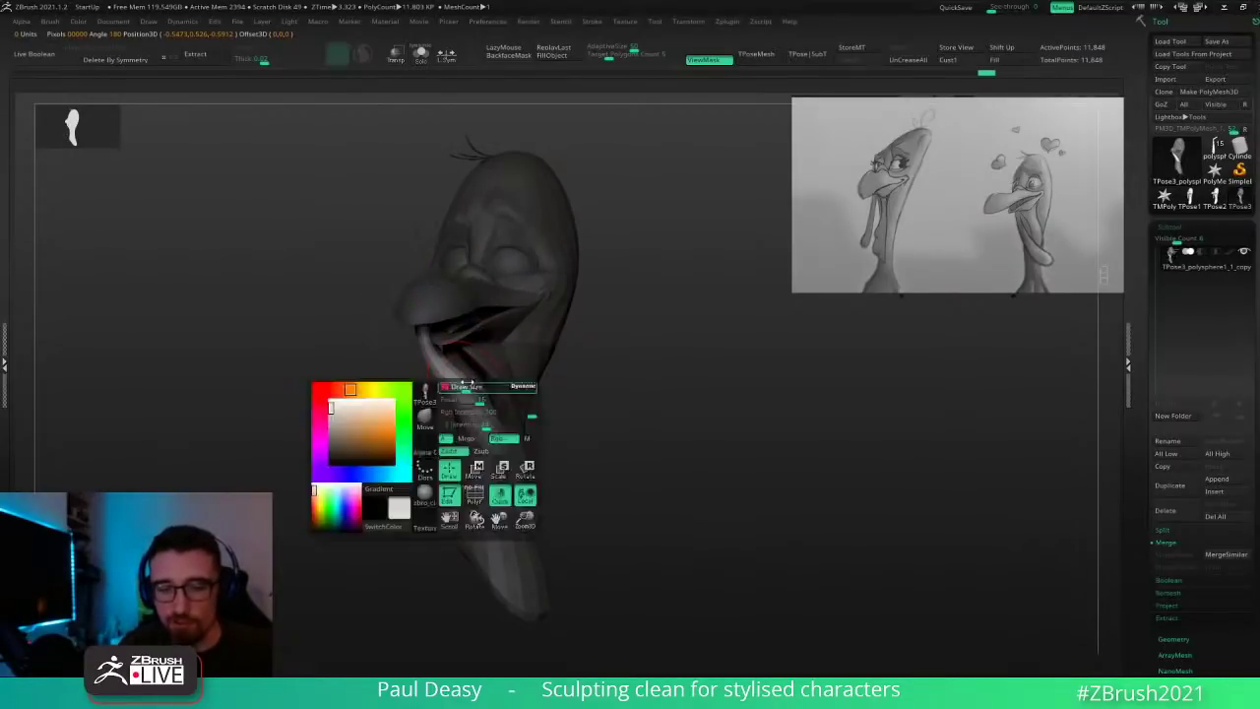
{"action": "key", "text": "ctrl+h"}
{"action": "key", "text": "space"}
{"action": "key", "text": "ctrl+h"}
{"action": "mouse_move", "coordinate": [459, 389]}
{"action": "left_mouse_down"}
{"action": "mouse_move", "coordinate": [474, 388]}
{"action": "mouse_move", "coordinate": [460, 380]}
{"action": "left_mouse_up"}
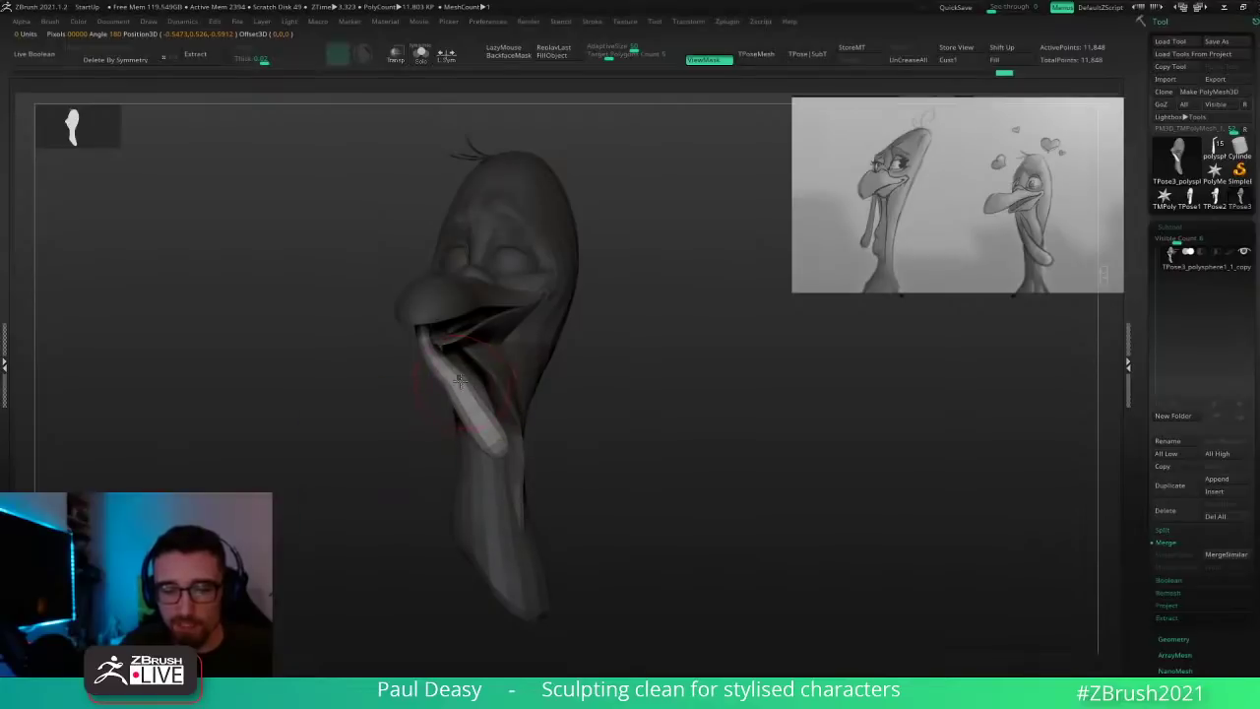
{"action": "key", "text": "space"}
{"action": "key", "text": "space"}
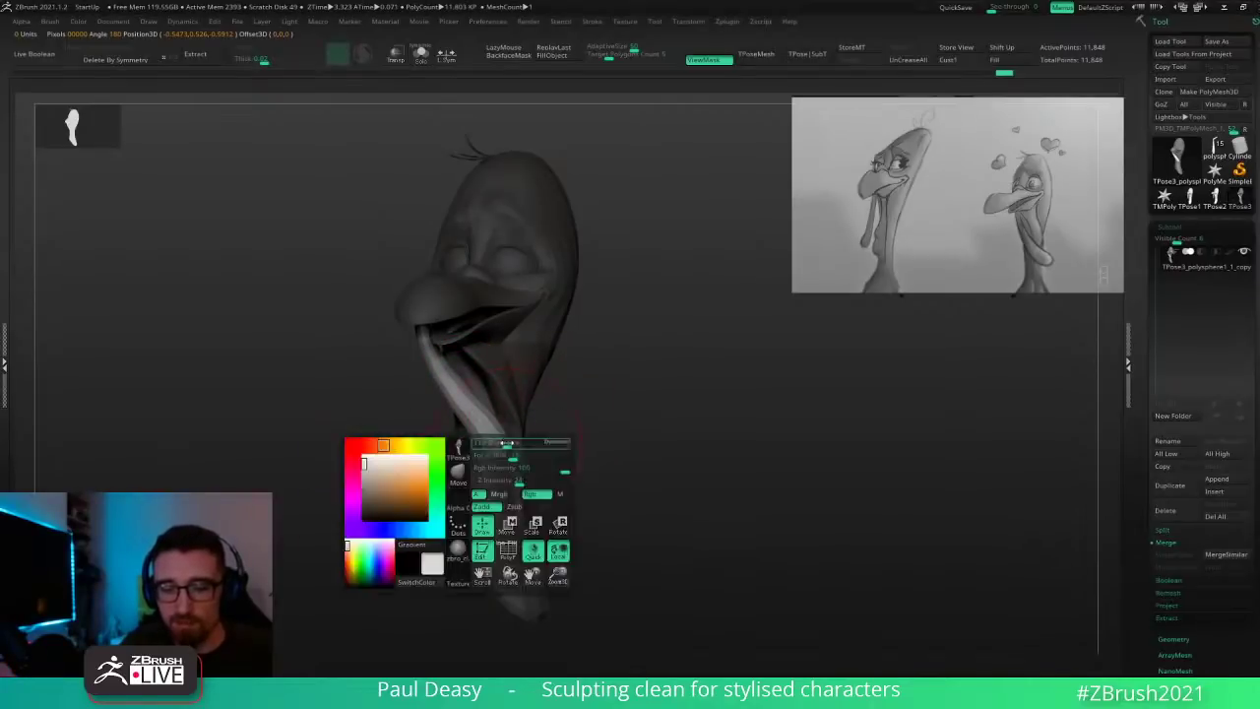
{"action": "key", "text": "space"}
{"action": "left_click_drag", "start_coordinate": [502, 441], "coordinate": [525, 435]}
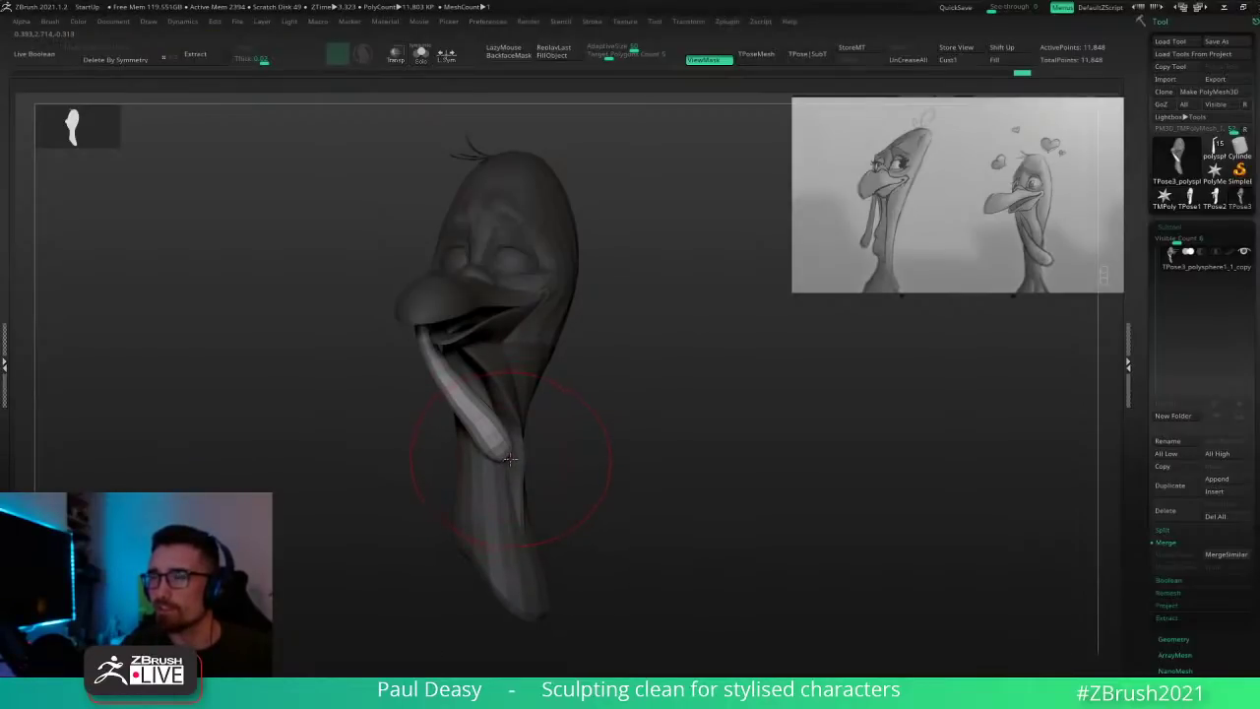
Step: Pull the snood's middle and tip farther across the neck from the front view to wrap it past the opposite edge
{"action": "right_click_drag", "start_coordinate": [520, 465], "coordinate": [583, 473]}
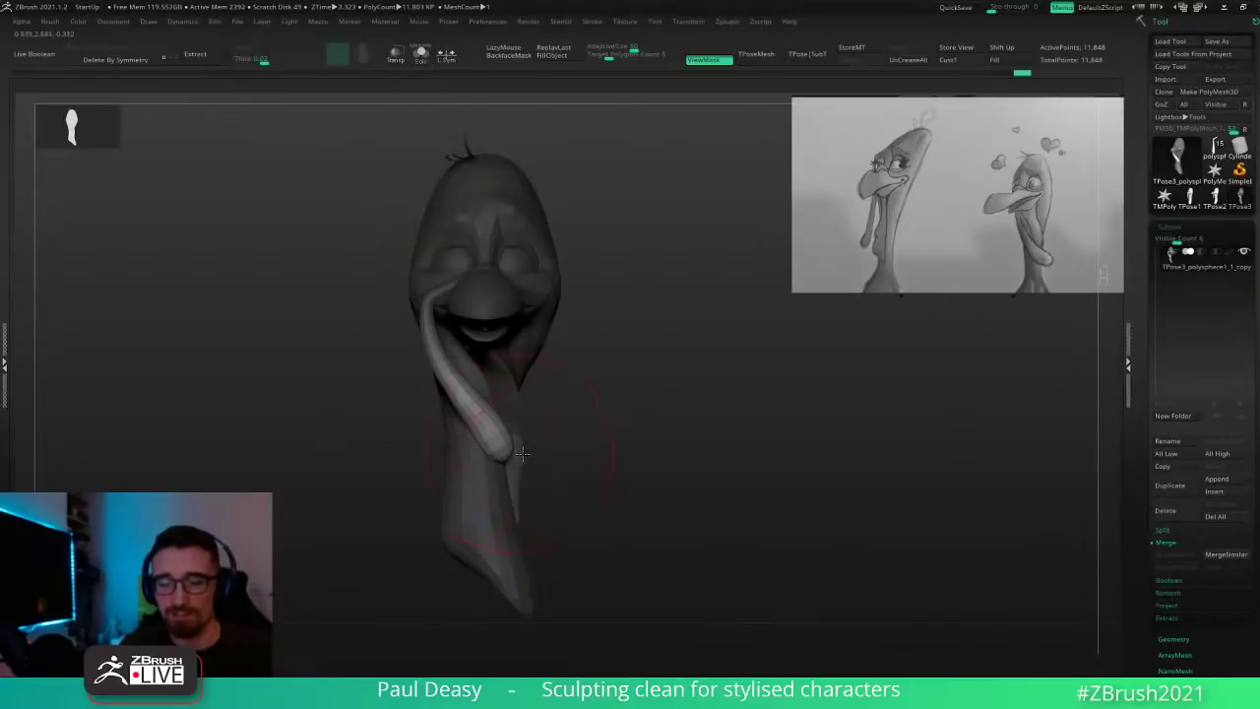
{"action": "right_click_drag", "start_coordinate": [507, 430], "coordinate": [491, 430]}
{"action": "left_click_drag", "start_coordinate": [454, 403], "coordinate": [485, 395]}
{"action": "mouse_move", "coordinate": [504, 444]}
{"action": "left_mouse_down"}
{"action": "mouse_move", "coordinate": [527, 445]}
{"action": "mouse_move", "coordinate": [485, 406]}
{"action": "mouse_move", "coordinate": [523, 437]}
{"action": "left_mouse_up"}
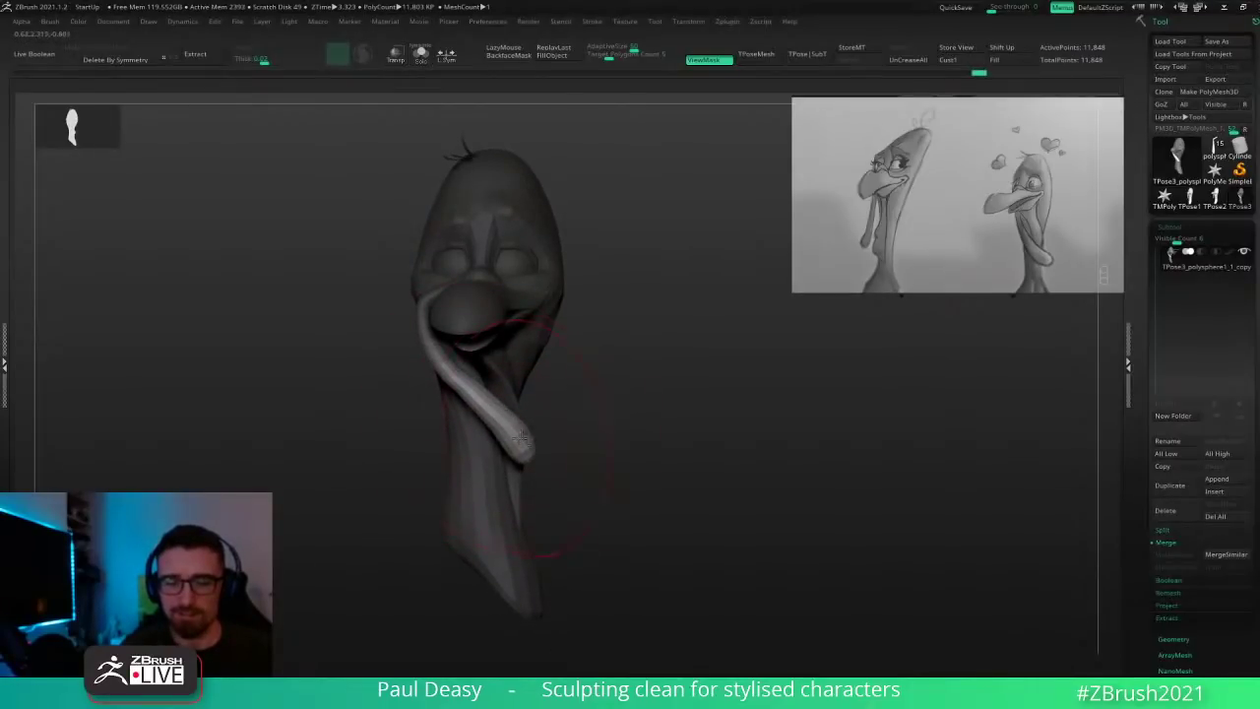
{"action": "left_click_drag", "start_coordinate": [473, 392], "coordinate": [480, 376]}
{"action": "mouse_move", "coordinate": [571, 389]}
{"action": "left_mouse_down"}
{"action": "mouse_move", "coordinate": [599, 394]}
{"action": "mouse_move", "coordinate": [548, 442]}
{"action": "mouse_move", "coordinate": [547, 467]}
{"action": "left_mouse_up"}
{"action": "mouse_move", "coordinate": [505, 422]}
{"action": "left_mouse_down"}
{"action": "mouse_move", "coordinate": [536, 442]}
{"action": "mouse_move", "coordinate": [548, 418]}
{"action": "left_mouse_up"}
Step: Shape the snood's middle from the opposite three-quarter and side views with the Move brush so it follows the neck
{"action": "key", "text": "space"}
{"action": "key", "text": "space"}
{"action": "right_click_drag", "start_coordinate": [553, 405], "coordinate": [635, 400]}
{"action": "key", "text": "space"}
{"action": "right_click_drag", "start_coordinate": [467, 378], "coordinate": [502, 371]}
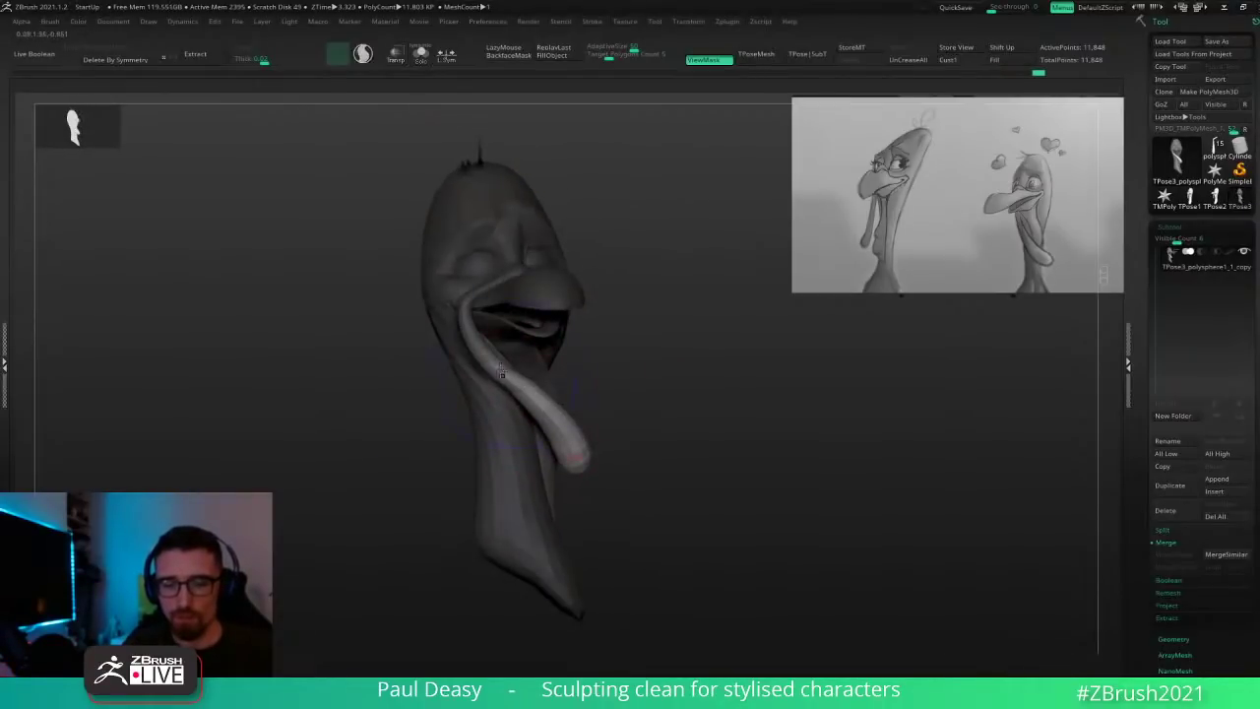
{"action": "key", "text": "space"}
{"action": "mouse_move", "coordinate": [532, 403]}
{"action": "left_mouse_down"}
{"action": "mouse_move", "coordinate": [518, 391]}
{"action": "mouse_move", "coordinate": [546, 405]}
{"action": "left_mouse_up"}
{"action": "mouse_move", "coordinate": [559, 400]}
{"action": "right_mouse_down"}
{"action": "mouse_move", "coordinate": [568, 391]}
{"action": "mouse_move", "coordinate": [550, 398]}
{"action": "right_mouse_up"}
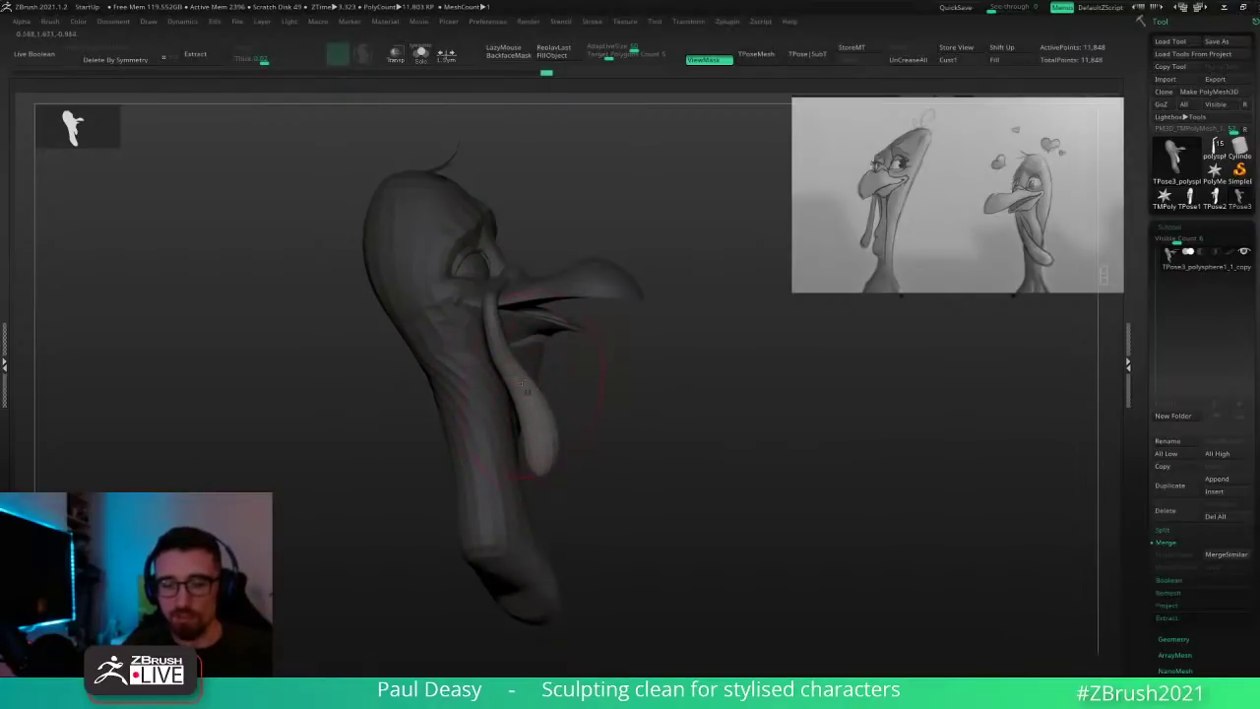
Step: Clear the mask, isolate and mask the whole snood, unhide the rest, and invert the mask to free only the snood
{"action": "right_click_drag", "start_coordinate": [585, 377], "coordinate": [588, 400]}
{"action": "left_click_drag", "start_coordinate": [590, 399], "coordinate": [571, 391], "text": "ctrl"}
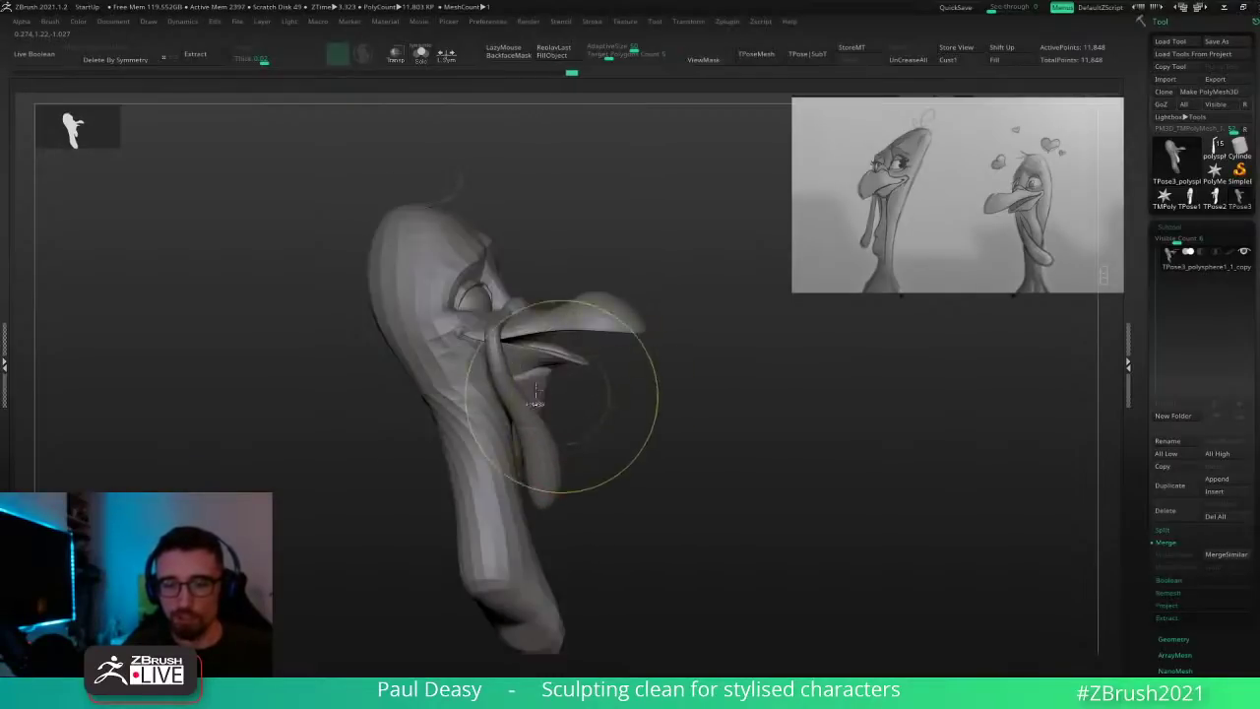
{"action": "left_click", "coordinate": [539, 422], "text": "ctrl+shift"}
{"action": "left_click", "coordinate": [599, 409], "text": "ctrl"}
{"action": "left_click", "coordinate": [608, 410], "text": "ctrl+shift"}
{"action": "left_click", "coordinate": [610, 412], "text": "ctrl"}
Step: Move the lower snood outward and down from the side view to clear the neck
{"action": "key", "text": "space"}
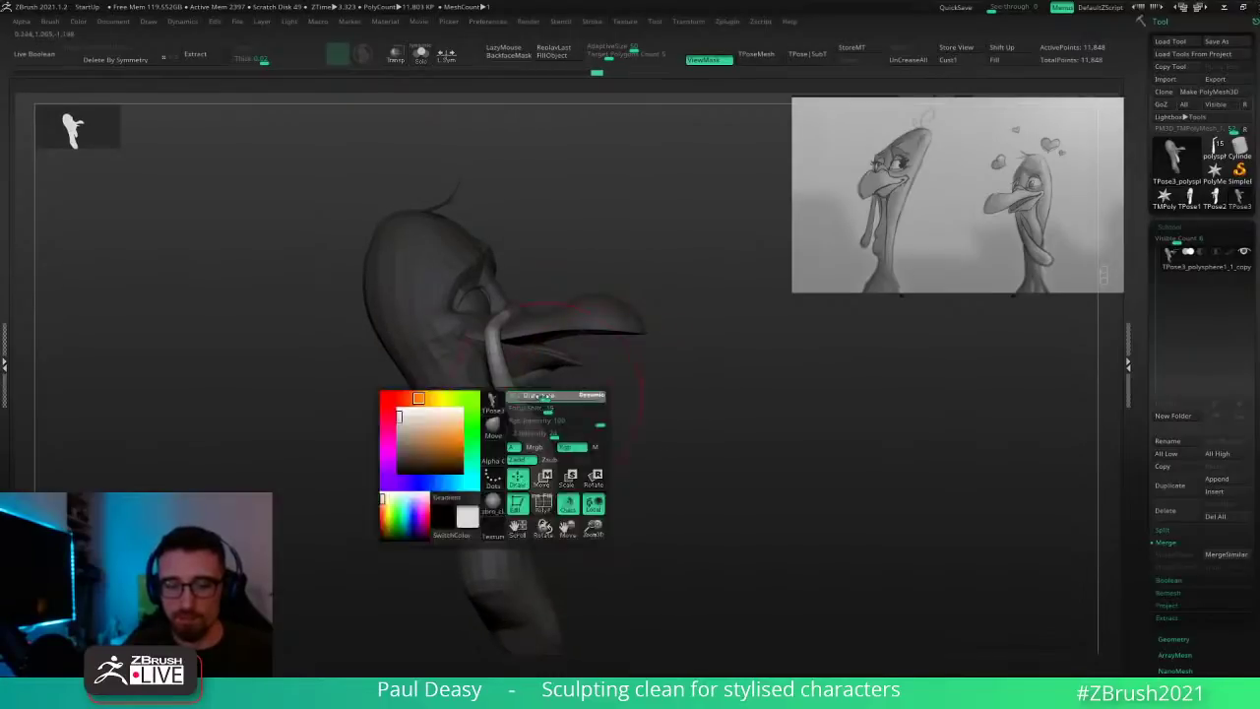
{"action": "key", "text": "space"}
{"action": "key", "text": "space"}
{"action": "left_click_drag", "start_coordinate": [516, 406], "coordinate": [548, 439]}
{"action": "key", "text": "space"}
{"action": "right_click_drag", "start_coordinate": [595, 453], "coordinate": [571, 458]}
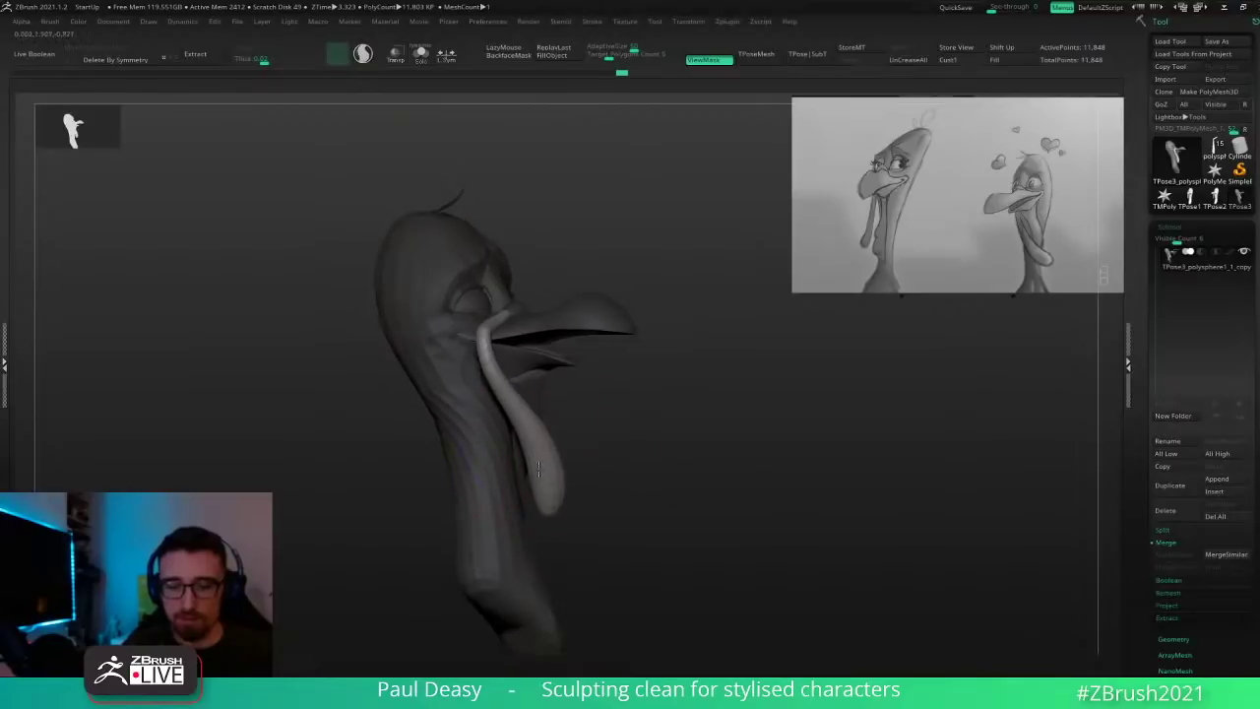
{"action": "mouse_move", "coordinate": [605, 473]}
{"action": "left_mouse_down"}
{"action": "mouse_move", "coordinate": [563, 475]}
{"action": "mouse_move", "coordinate": [588, 473]}
{"action": "mouse_move", "coordinate": [559, 453]}
{"action": "left_mouse_up"}
Step: Refine the snood's curve from its bend beside the beak down across the neck, working toward the front view
{"action": "key", "text": "space"}
{"action": "key", "text": "space"}
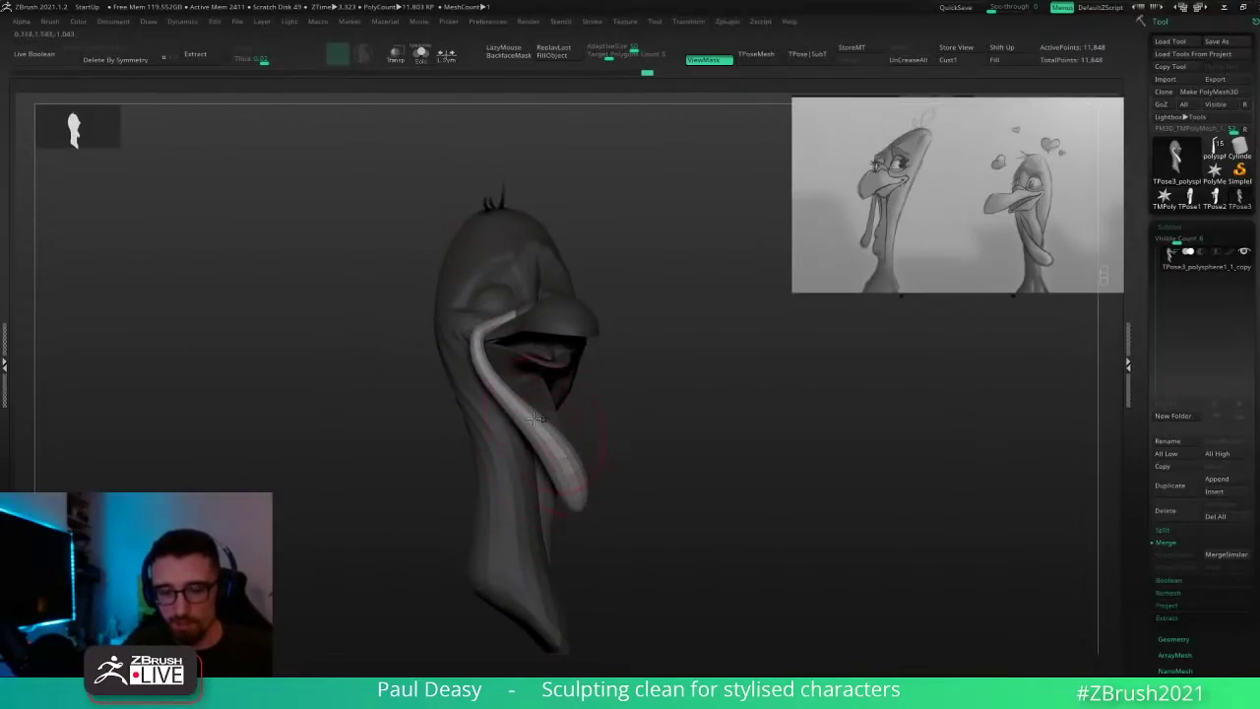
{"action": "right_click_drag", "start_coordinate": [629, 422], "coordinate": [548, 422]}
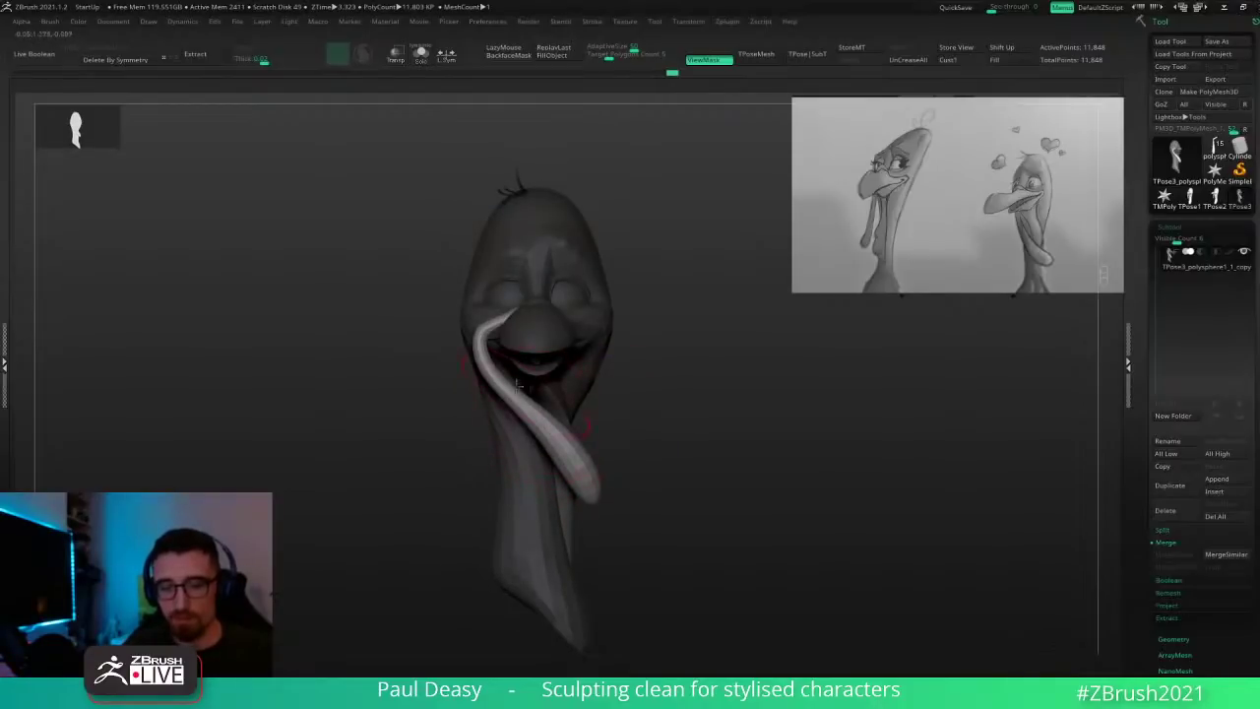
{"action": "key", "text": "space"}
{"action": "key", "text": "space"}
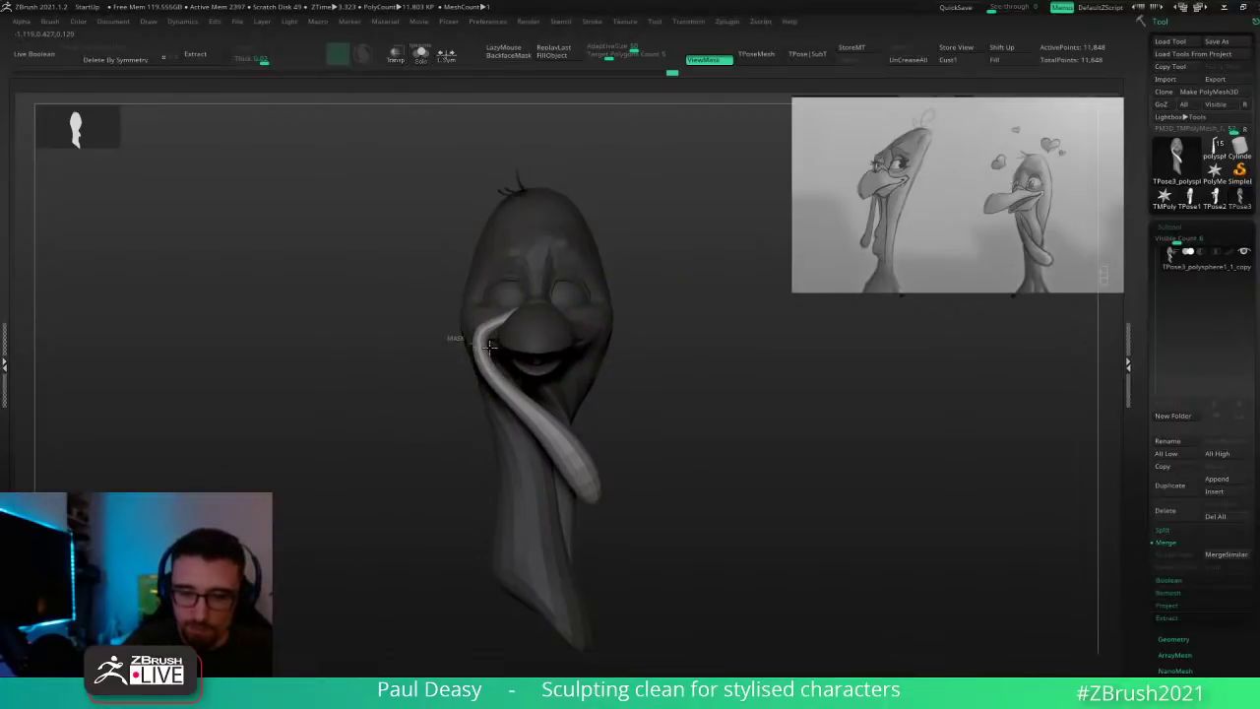
Step: Mask the snood's root over the beak and reshape the free length below it from the front view
{"action": "left_click_drag", "start_coordinate": [453, 339], "coordinate": [594, 253], "text": "ctrl"}
{"action": "key", "text": "space"}
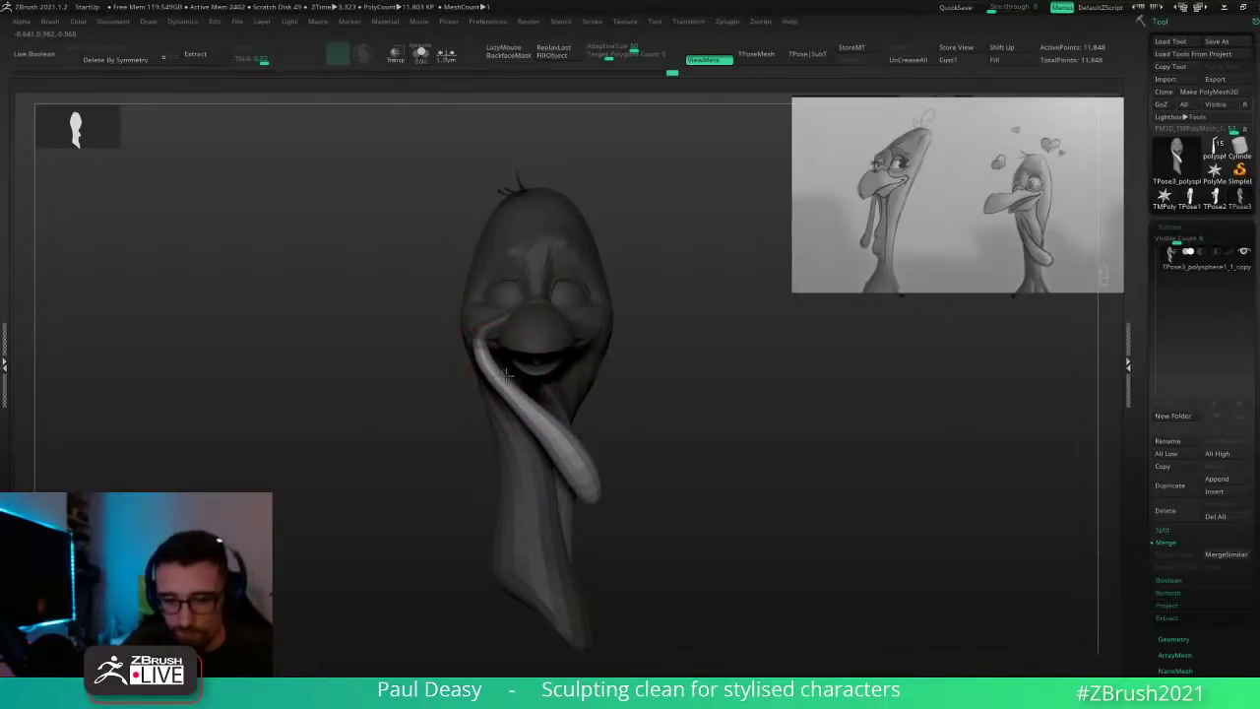
{"action": "key", "text": "space"}
{"action": "left_click", "coordinate": [509, 373]}
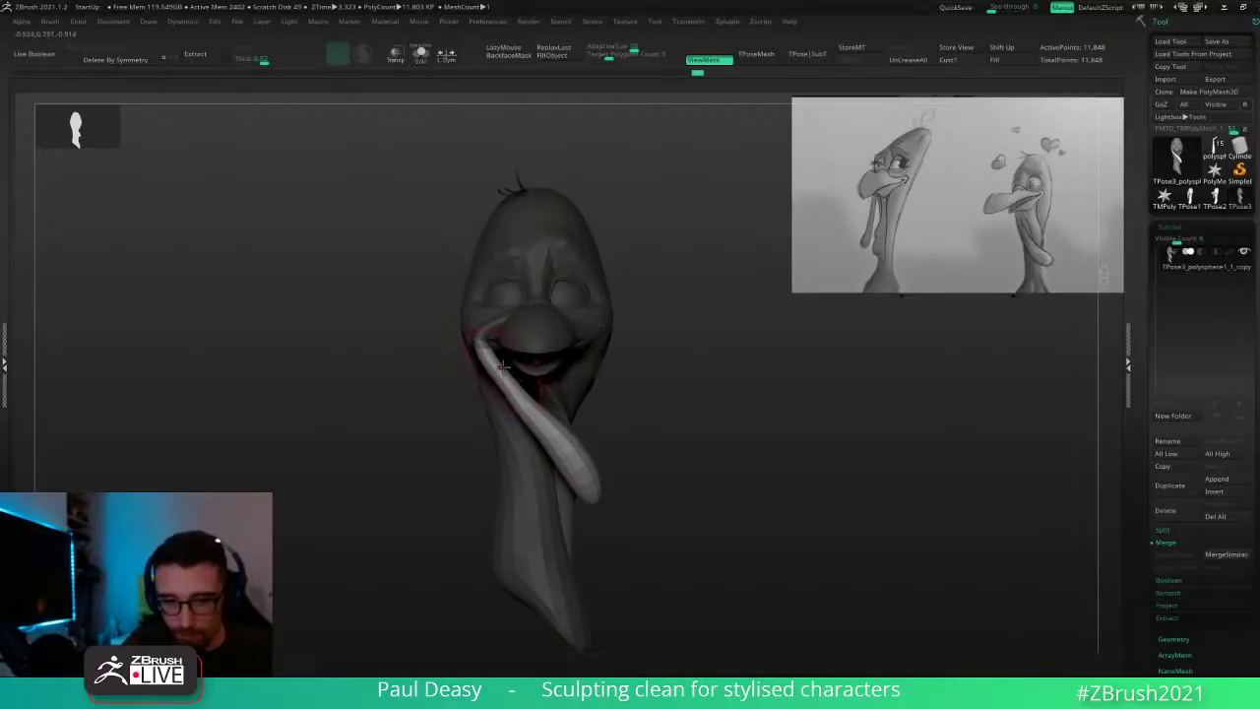
{"action": "key", "text": "space"}
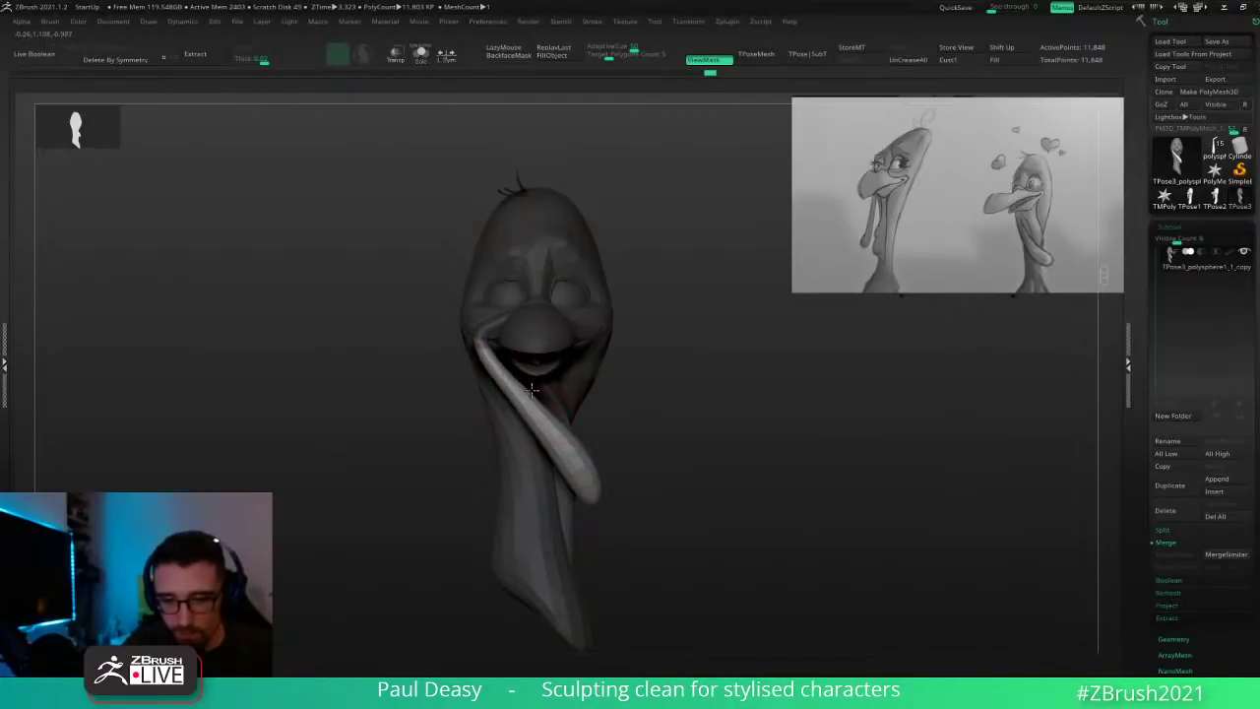
{"action": "key", "text": "space"}
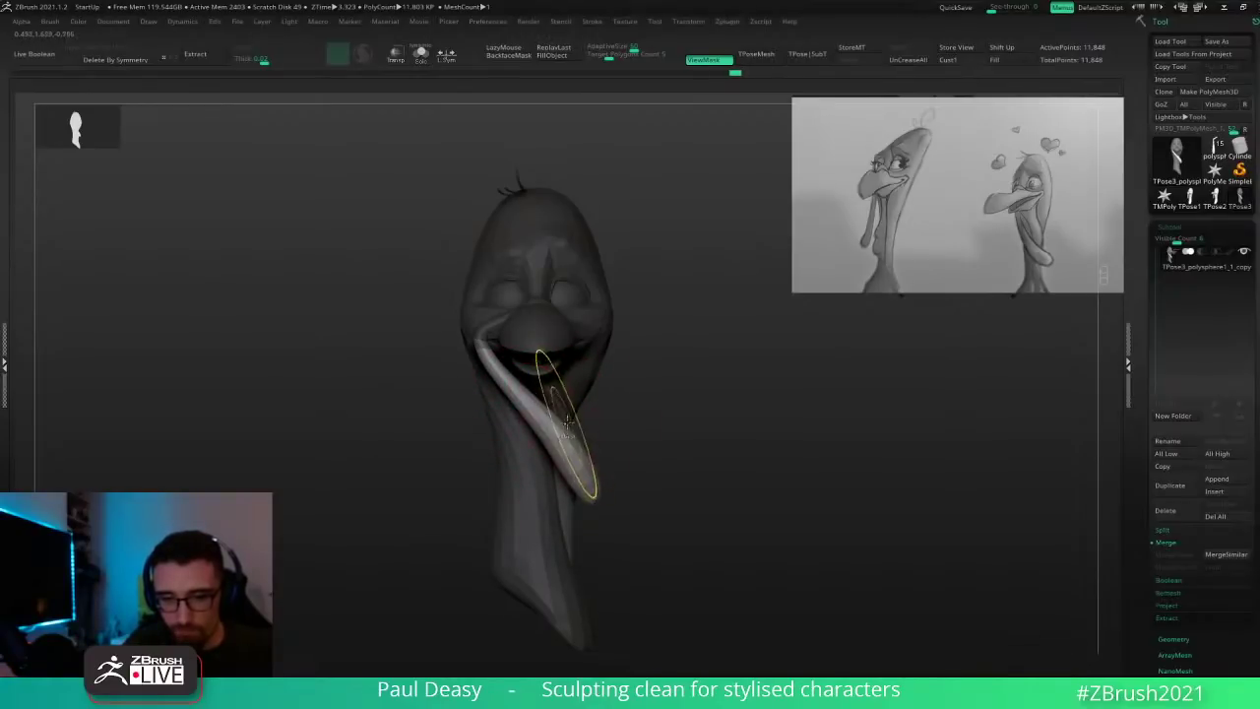
Step: Undo the last snood reshaping strokes and redo part of them
{"action": "key", "text": "ctrl+z"}
{"action": "key", "text": "ctrl+z"}
{"action": "key", "text": "ctrl+z"}
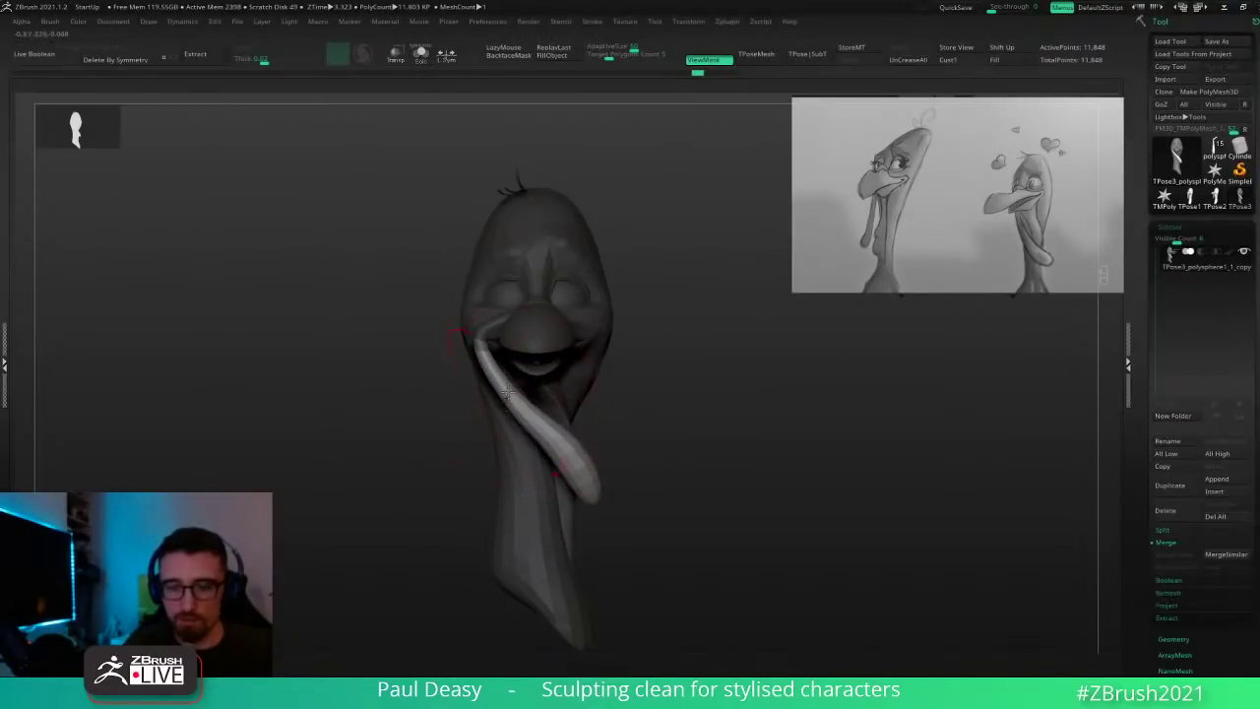
{"action": "key", "text": "ctrl+shift+z"}
{"action": "key", "text": "ctrl+shift+z"}
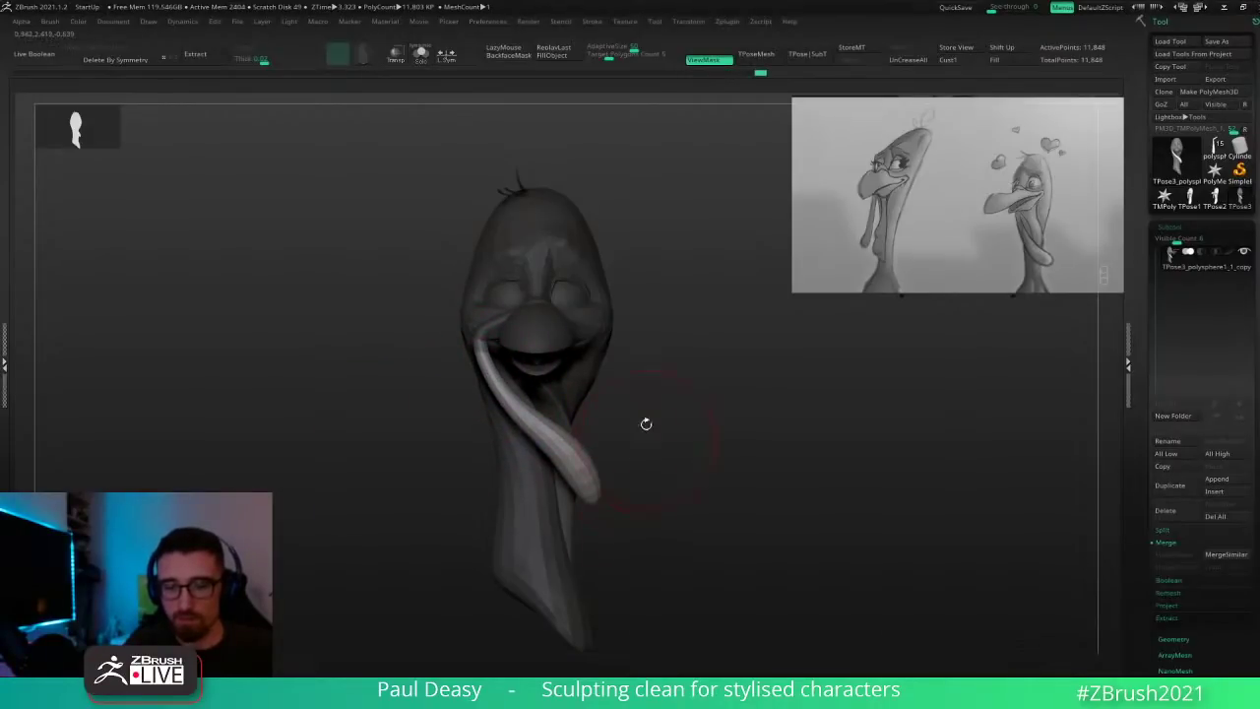
Step: Bend the snood's lower length into a deeper arc around the neck from the beak-side three-quarter view
{"action": "left_click_drag", "start_coordinate": [647, 424], "coordinate": [670, 439], "text": "ctrl"}
{"action": "left_click_drag", "start_coordinate": [695, 431], "coordinate": [666, 424]}
{"action": "left_click", "coordinate": [573, 437], "text": "ctrl"}
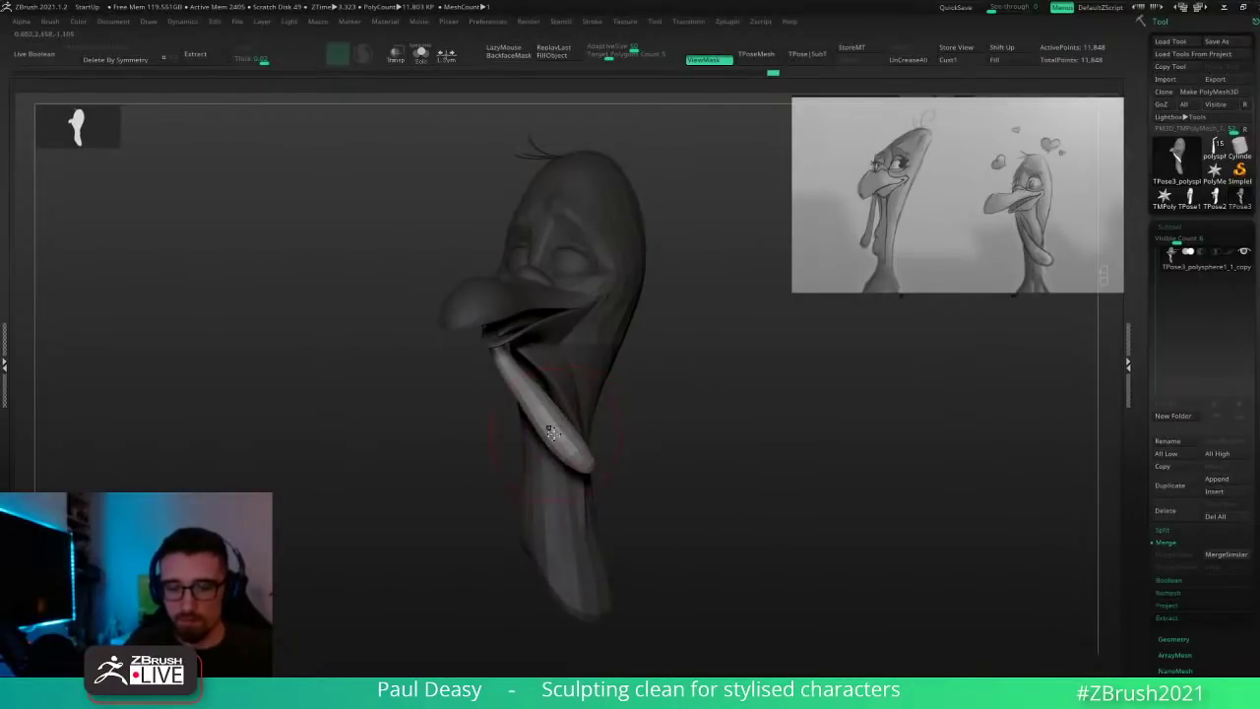
{"action": "key", "text": "space"}
{"action": "left_click_drag", "start_coordinate": [570, 417], "coordinate": [561, 422]}
{"action": "key", "text": "space"}
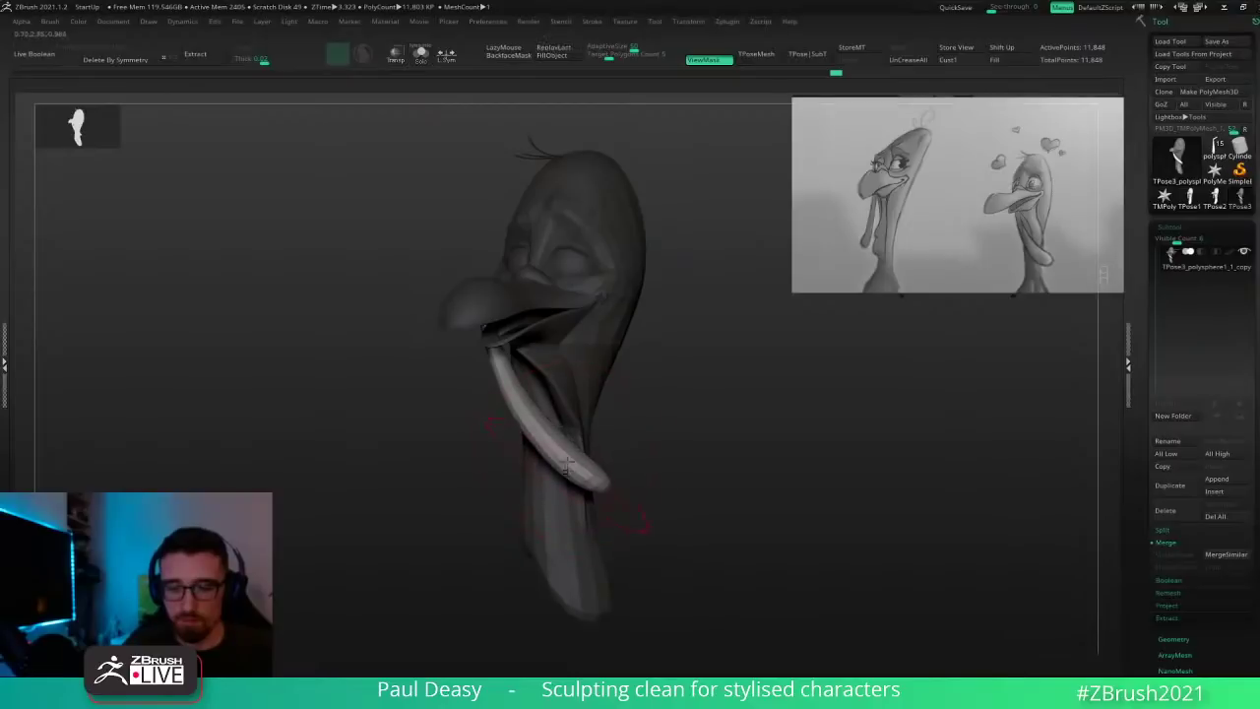
{"action": "key", "text": "space"}
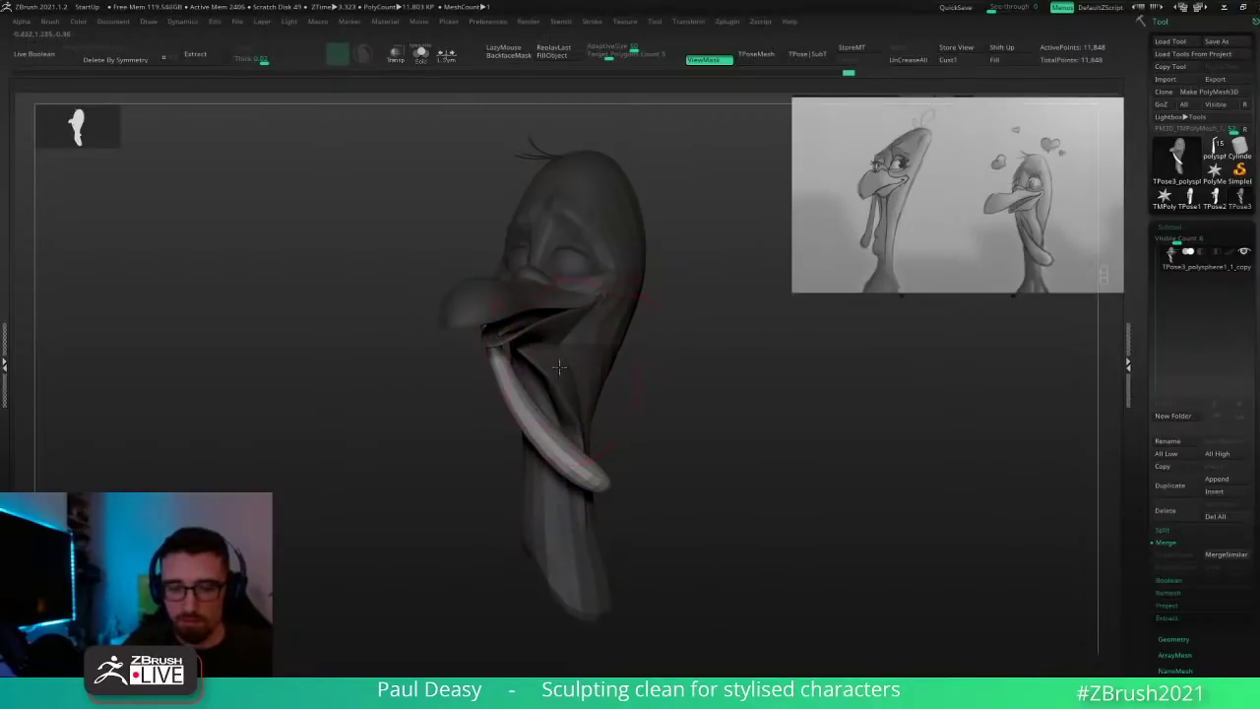
Step: Free the snood's root from the mask and pull its upper bend back toward the cheek from the side view
{"action": "right_click", "coordinate": [530, 365]}
{"action": "right_click_drag", "start_coordinate": [531, 364], "coordinate": [625, 364]}
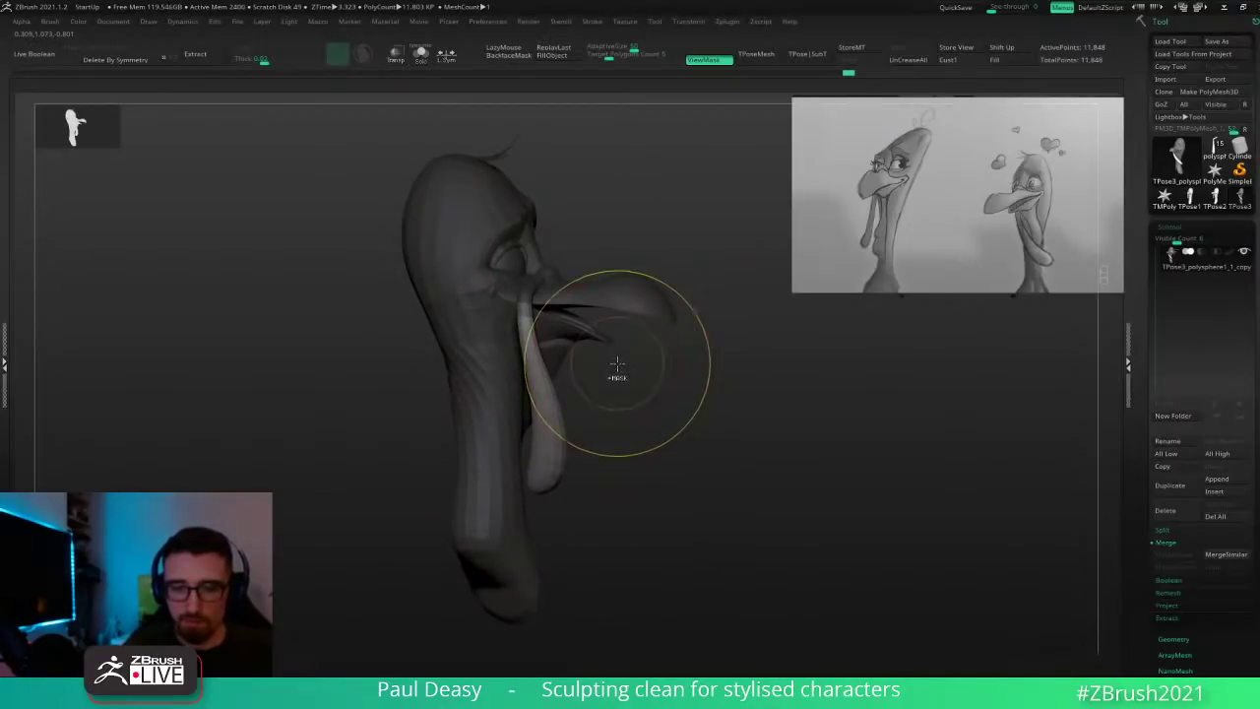
{"action": "left_click", "coordinate": [621, 371], "text": "ctrl"}
{"action": "left_click", "coordinate": [600, 397], "text": "ctrl"}
{"action": "left_click", "coordinate": [551, 414], "text": "ctrl"}
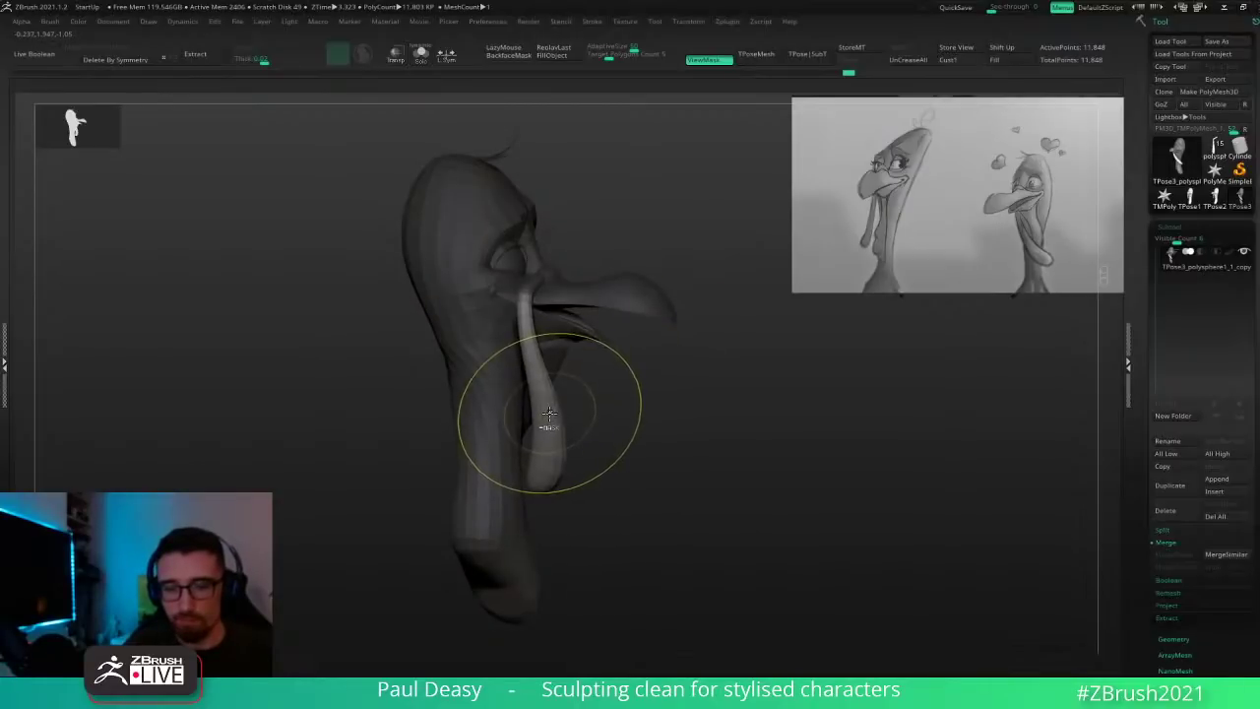
{"action": "mouse_move", "coordinate": [662, 405]}
{"action": "right_mouse_down"}
{"action": "mouse_move", "coordinate": [606, 402]}
{"action": "mouse_move", "coordinate": [661, 404]}
{"action": "right_mouse_up"}
{"action": "left_click_drag", "start_coordinate": [538, 303], "coordinate": [523, 299]}
{"action": "key", "text": "]"}
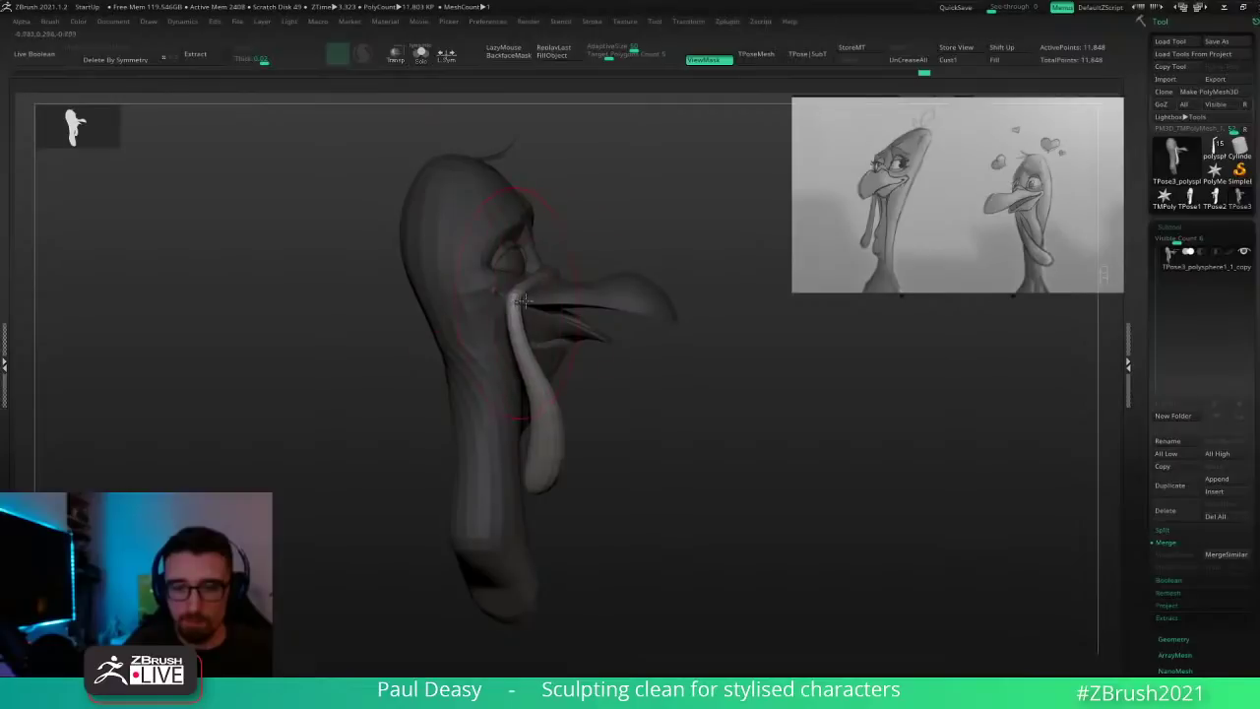
Step: Adjust the snood's upper bend beside the mouth corner from the three-quarter view with the Move brush
{"action": "mouse_move", "coordinate": [647, 402]}
{"action": "right_mouse_down"}
{"action": "mouse_move", "coordinate": [598, 404]}
{"action": "mouse_move", "coordinate": [639, 374]}
{"action": "mouse_move", "coordinate": [661, 377]}
{"action": "mouse_move", "coordinate": [668, 408]}
{"action": "mouse_move", "coordinate": [689, 405]}
{"action": "right_mouse_up"}
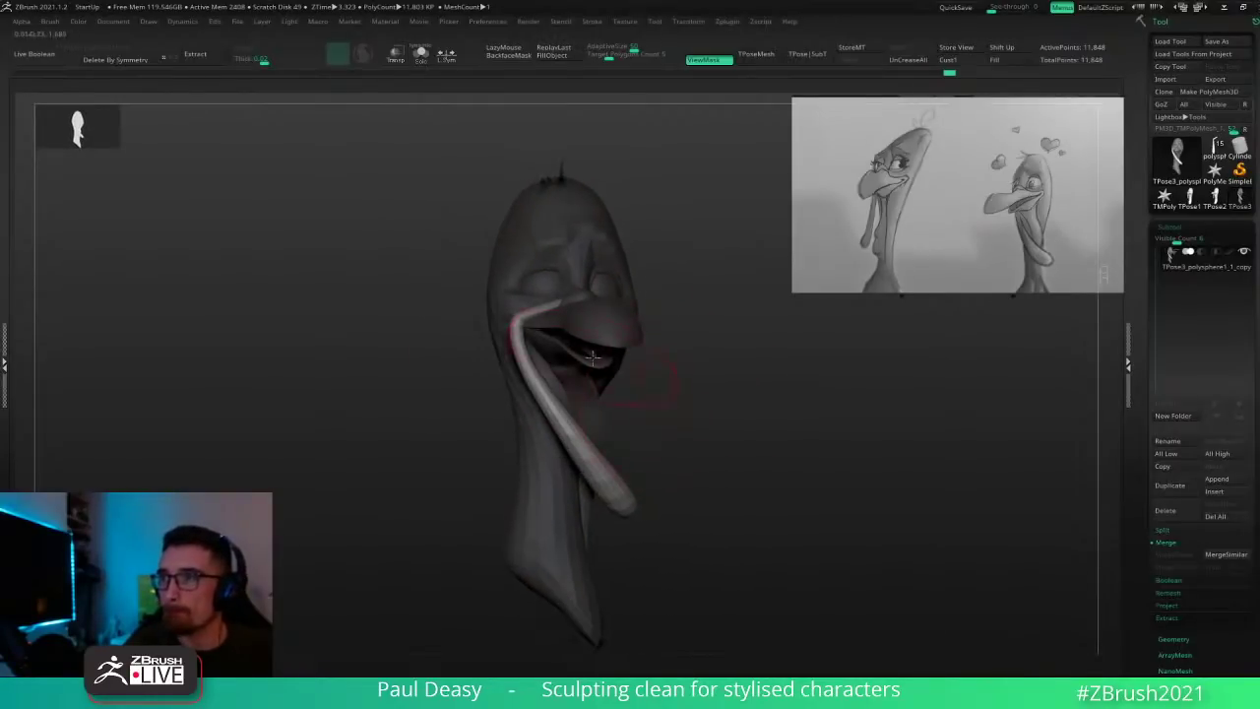
{"action": "key", "text": "space"}
{"action": "left_click_drag", "start_coordinate": [552, 315], "coordinate": [544, 313]}
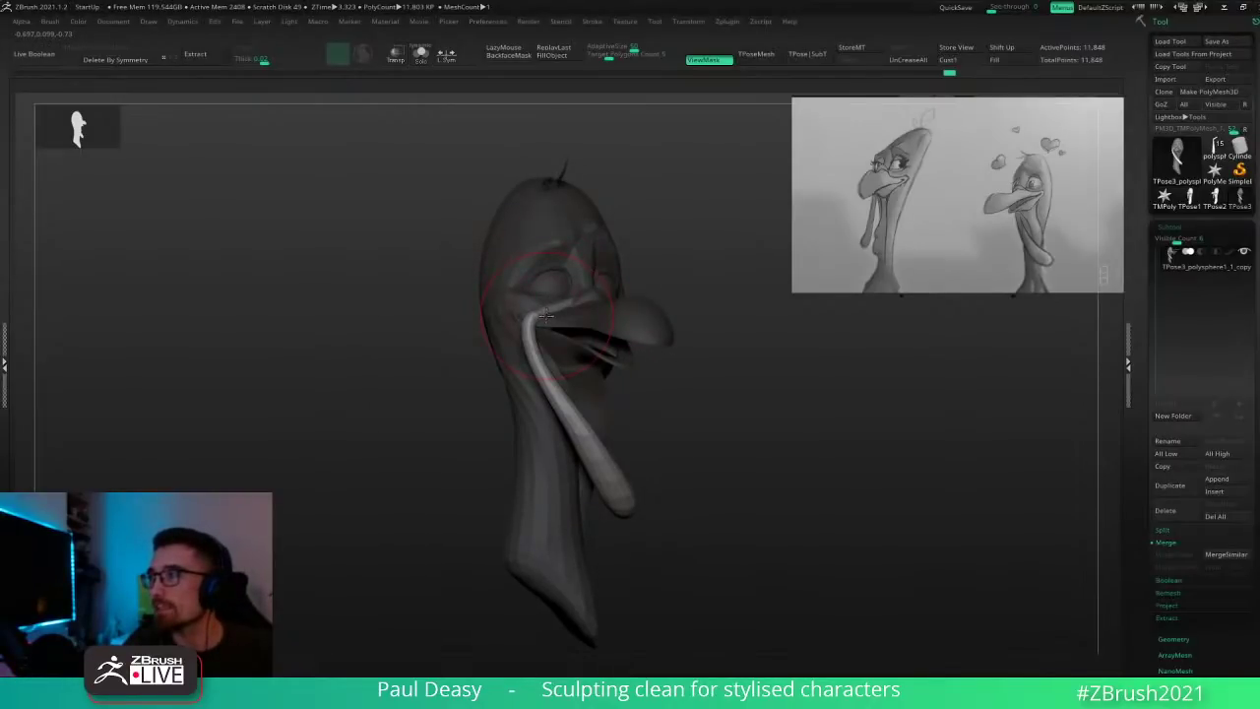
{"action": "right_click_drag", "start_coordinate": [546, 315], "coordinate": [559, 311]}
{"action": "key", "text": "space"}
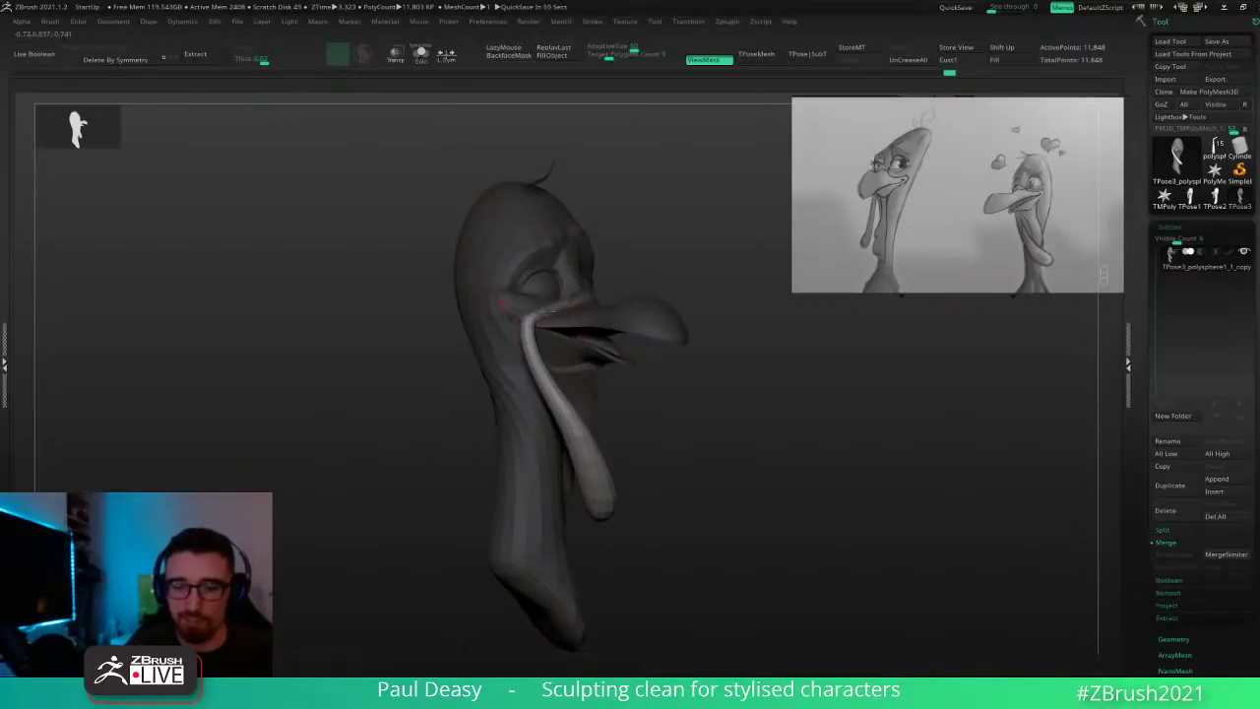
{"action": "key", "text": "space"}
Step: Resize the Move brush and refine the snood's root below the eye from the side view
{"action": "mouse_move", "coordinate": [732, 397]}
{"action": "right_mouse_down"}
{"action": "mouse_move", "coordinate": [706, 397]}
{"action": "mouse_move", "coordinate": [723, 373]}
{"action": "right_mouse_up"}
{"action": "right_click", "coordinate": [715, 388]}
{"action": "key", "text": "space"}
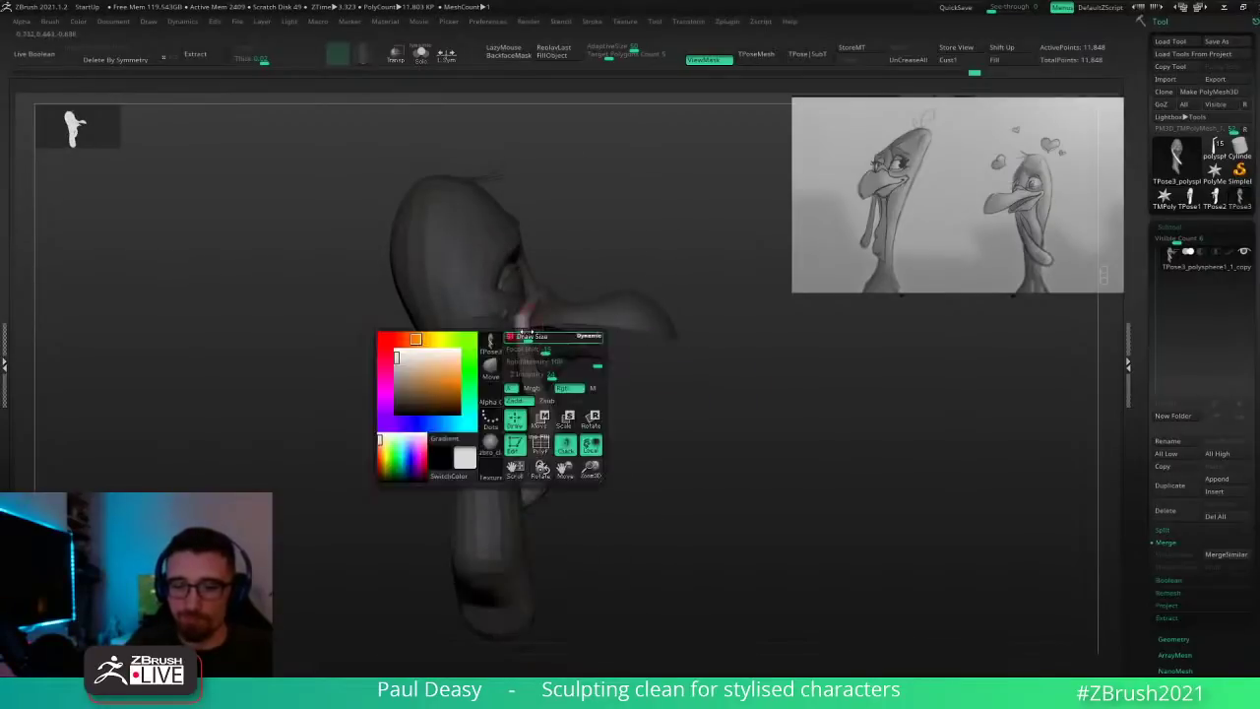
{"action": "key", "text": "]"}
{"action": "key", "text": "space"}
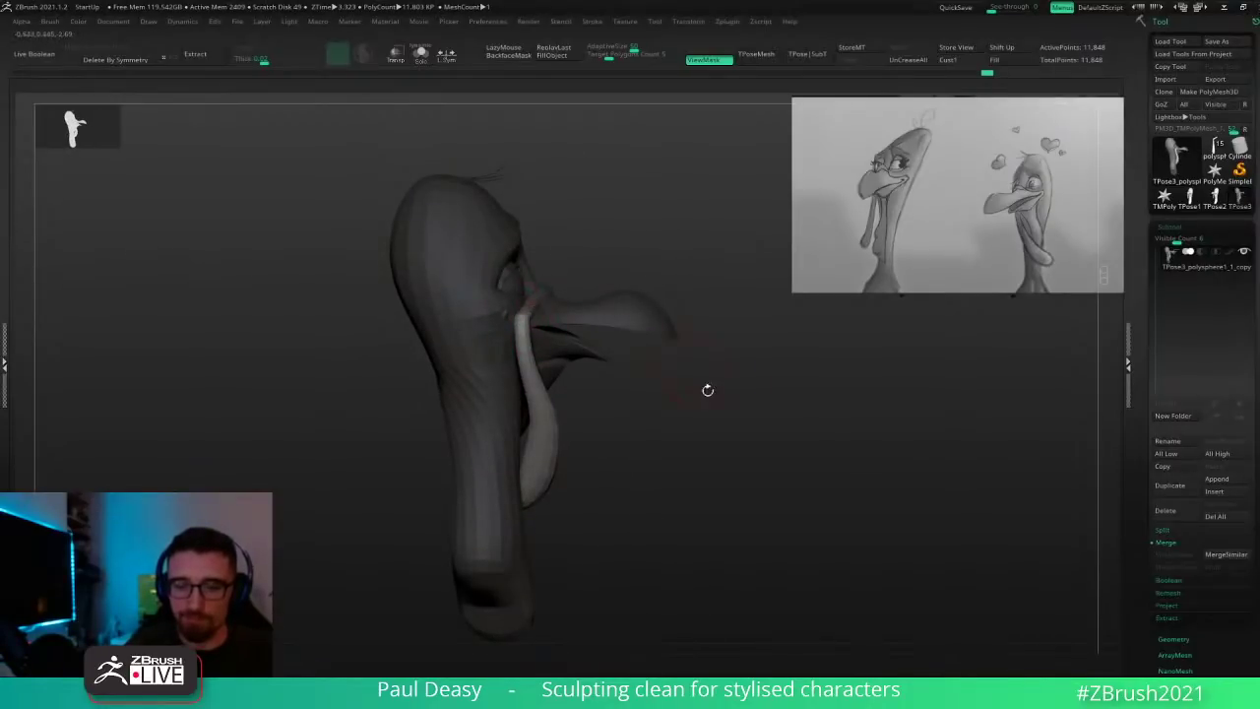
Step: Resize the Move brush and shape the snood's upper length under the beak from the beak-side three-quarter view
{"action": "mouse_move", "coordinate": [708, 389]}
{"action": "left_mouse_down"}
{"action": "mouse_move", "coordinate": [641, 393]}
{"action": "mouse_move", "coordinate": [667, 377]}
{"action": "mouse_move", "coordinate": [652, 378]}
{"action": "left_mouse_up"}
{"action": "key", "text": "space"}
{"action": "key", "text": "space"}
{"action": "left_click_drag", "start_coordinate": [515, 374], "coordinate": [529, 370]}
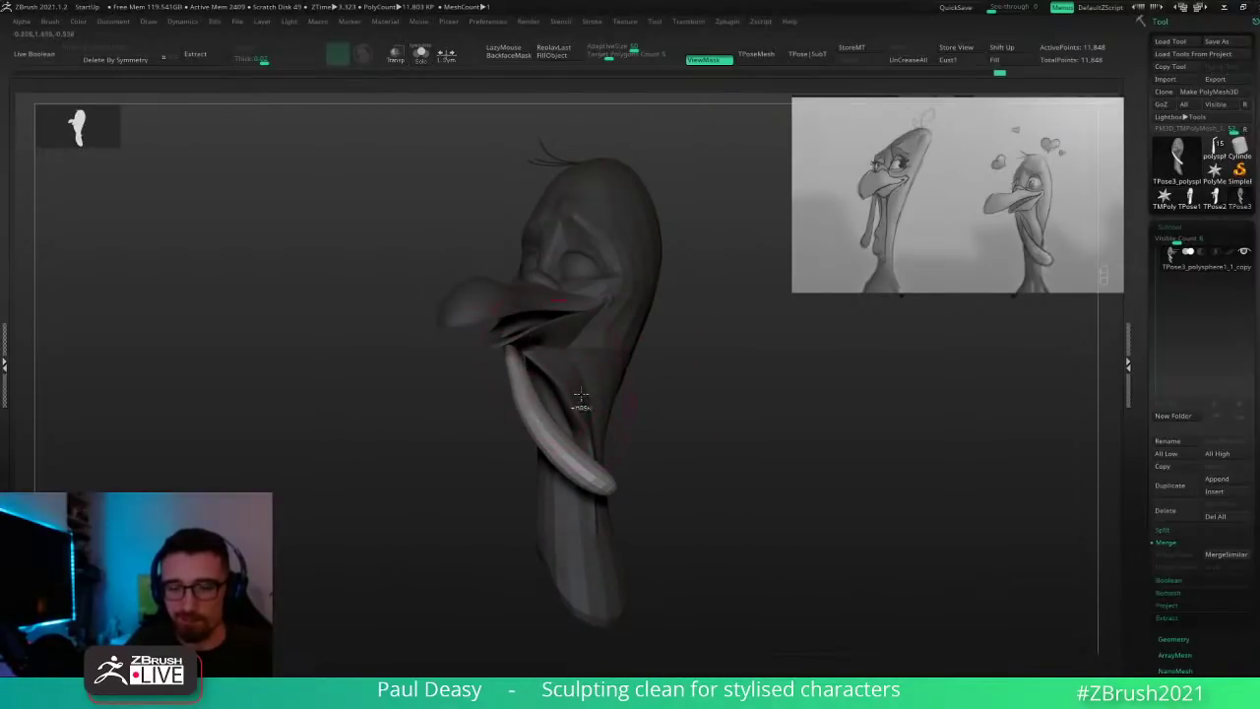
{"action": "left_click_drag", "start_coordinate": [697, 397], "coordinate": [662, 380]}
{"action": "key", "text": "space"}
{"action": "mouse_move", "coordinate": [520, 392]}
{"action": "left_mouse_down"}
{"action": "mouse_move", "coordinate": [535, 388]}
{"action": "mouse_move", "coordinate": [530, 401]}
{"action": "left_mouse_up"}
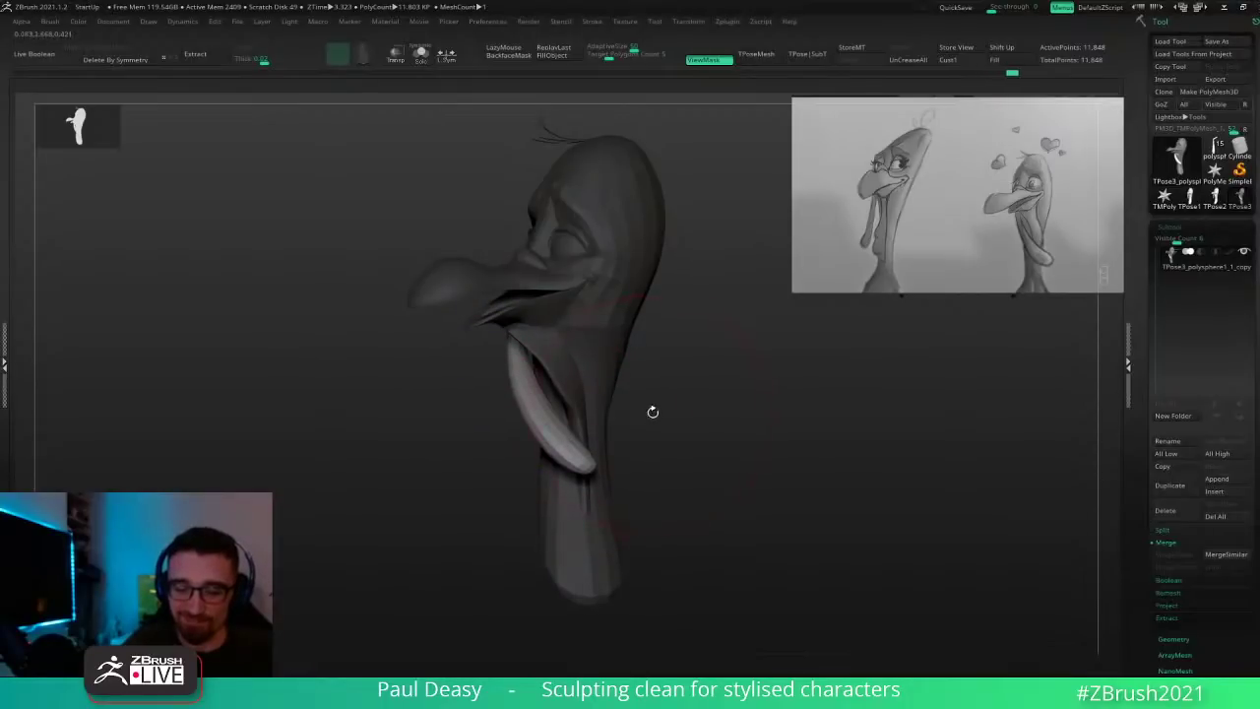
Step: Move the middle of the snood in closer to the neck, working from the three-quarter and side views
{"action": "left_click_drag", "start_coordinate": [653, 414], "coordinate": [662, 413]}
{"action": "key", "text": "space"}
{"action": "left_click_drag", "start_coordinate": [532, 371], "coordinate": [535, 360]}
{"action": "left_click_drag", "start_coordinate": [724, 340], "coordinate": [633, 336]}
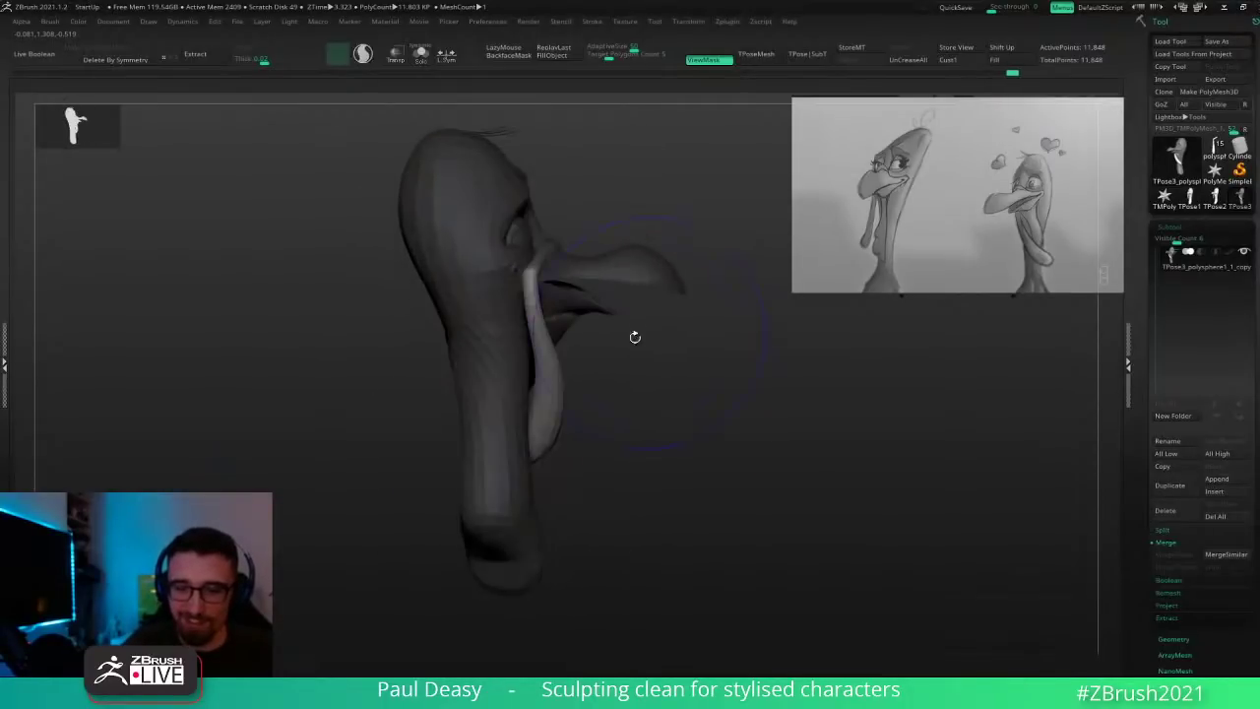
{"action": "left_click_drag", "start_coordinate": [545, 364], "coordinate": [535, 360]}
{"action": "left_click_drag", "start_coordinate": [554, 405], "coordinate": [543, 424]}
{"action": "mouse_move", "coordinate": [656, 400]}
{"action": "left_mouse_down"}
{"action": "mouse_move", "coordinate": [573, 403]}
{"action": "mouse_move", "coordinate": [582, 431]}
{"action": "left_mouse_up"}
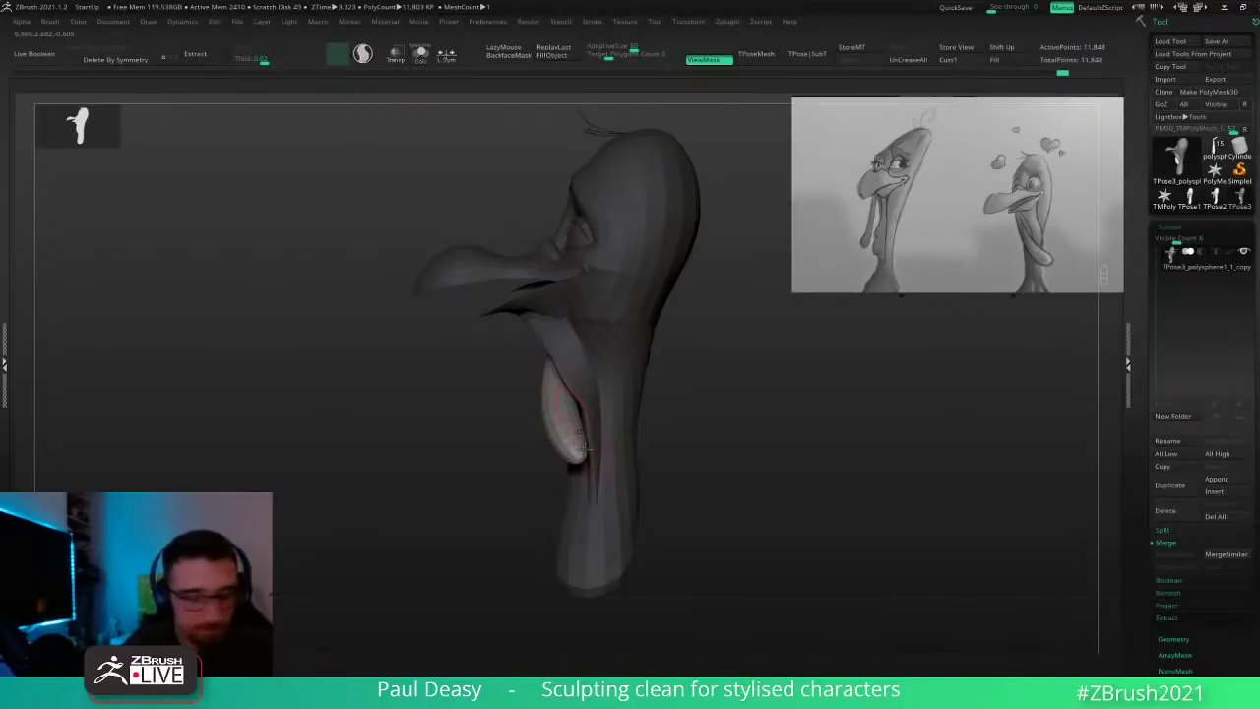
Step: Adjust the snood's lower end from the side, and refine its diagonal run across the neck from the front
{"action": "left_click_drag", "start_coordinate": [567, 454], "coordinate": [603, 441]}
{"action": "right_click_drag", "start_coordinate": [602, 441], "coordinate": [657, 415], "text": "shift"}
{"action": "key", "text": "space"}
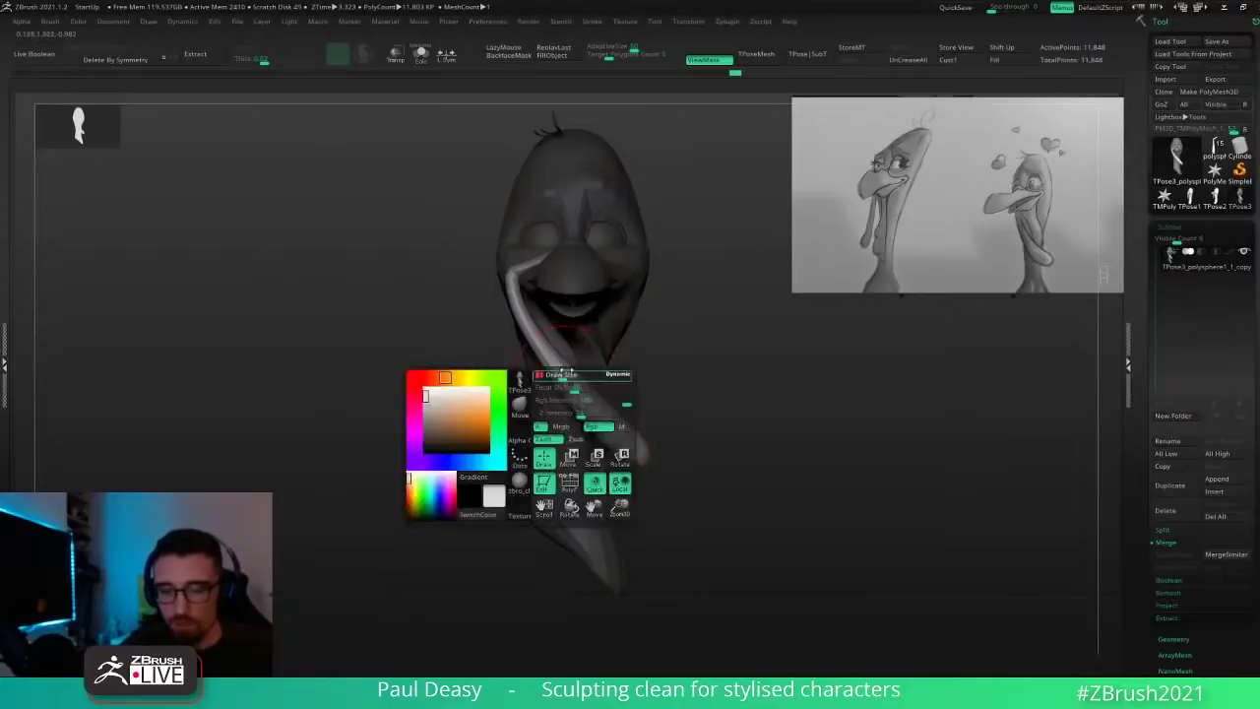
{"action": "left_click_drag", "start_coordinate": [604, 397], "coordinate": [613, 409]}
{"action": "key", "text": "space"}
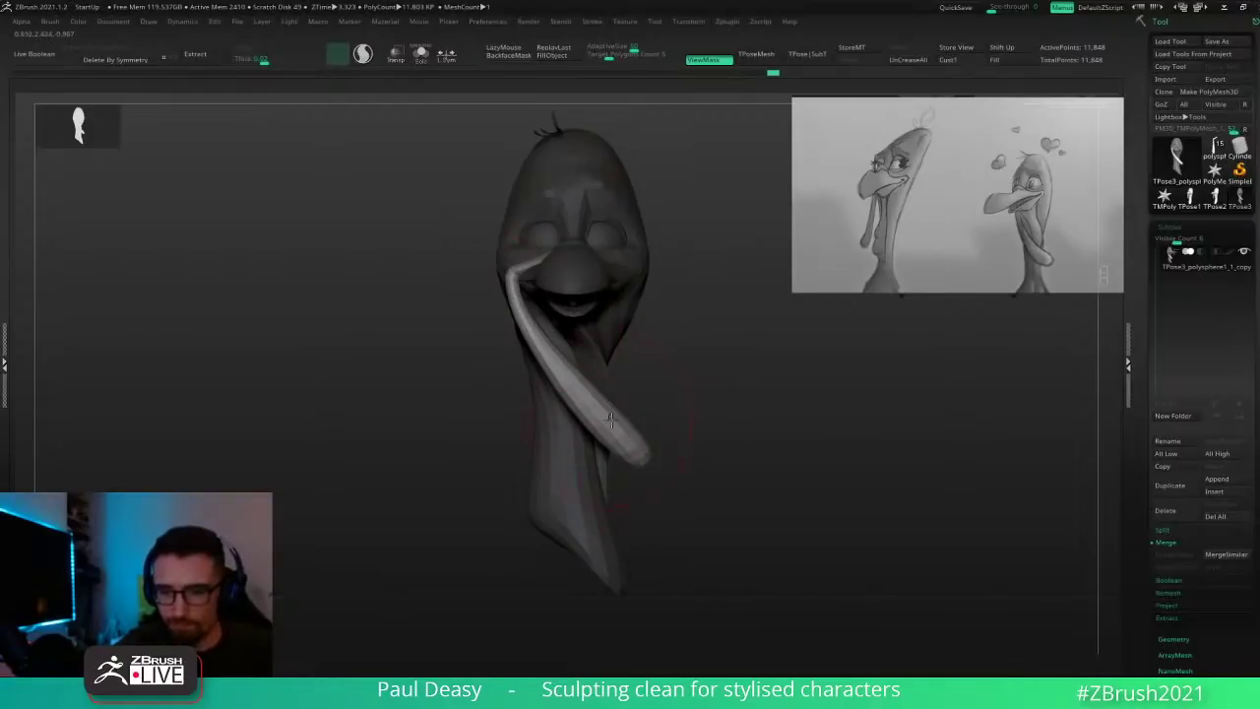
Step: Transfer the transpose mesh pose back to the bird's original subtools
{"action": "mouse_move", "coordinate": [726, 430]}
{"action": "left_mouse_down"}
{"action": "mouse_move", "coordinate": [680, 368]}
{"action": "mouse_move", "coordinate": [719, 417]}
{"action": "mouse_move", "coordinate": [771, 380]}
{"action": "mouse_move", "coordinate": [703, 408]}
{"action": "mouse_move", "coordinate": [739, 226]}
{"action": "left_mouse_up"}
{"action": "key", "text": "space"}
{"action": "left_click", "coordinate": [820, 46]}
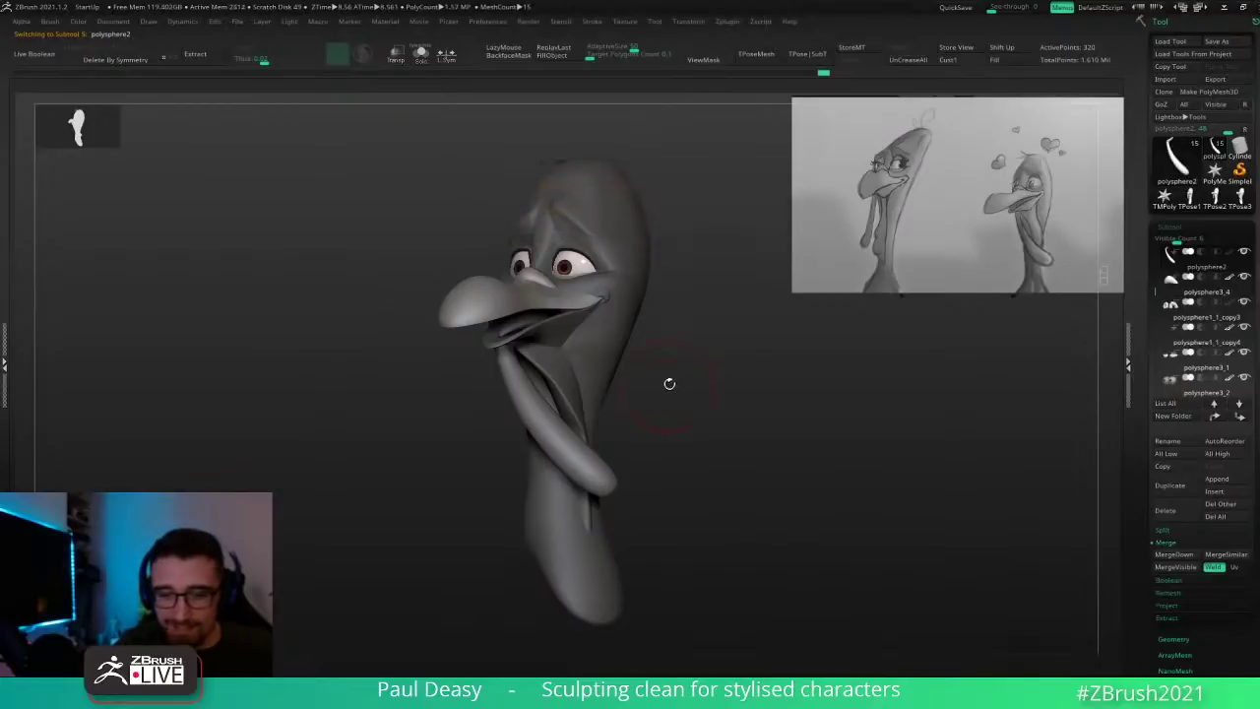
Step: Turn off the snood's dynamic subdivision and adjust its upper curve with the Move brush from front and three-quarter views
{"action": "left_click_drag", "start_coordinate": [670, 383], "coordinate": [687, 382], "text": "shift"}
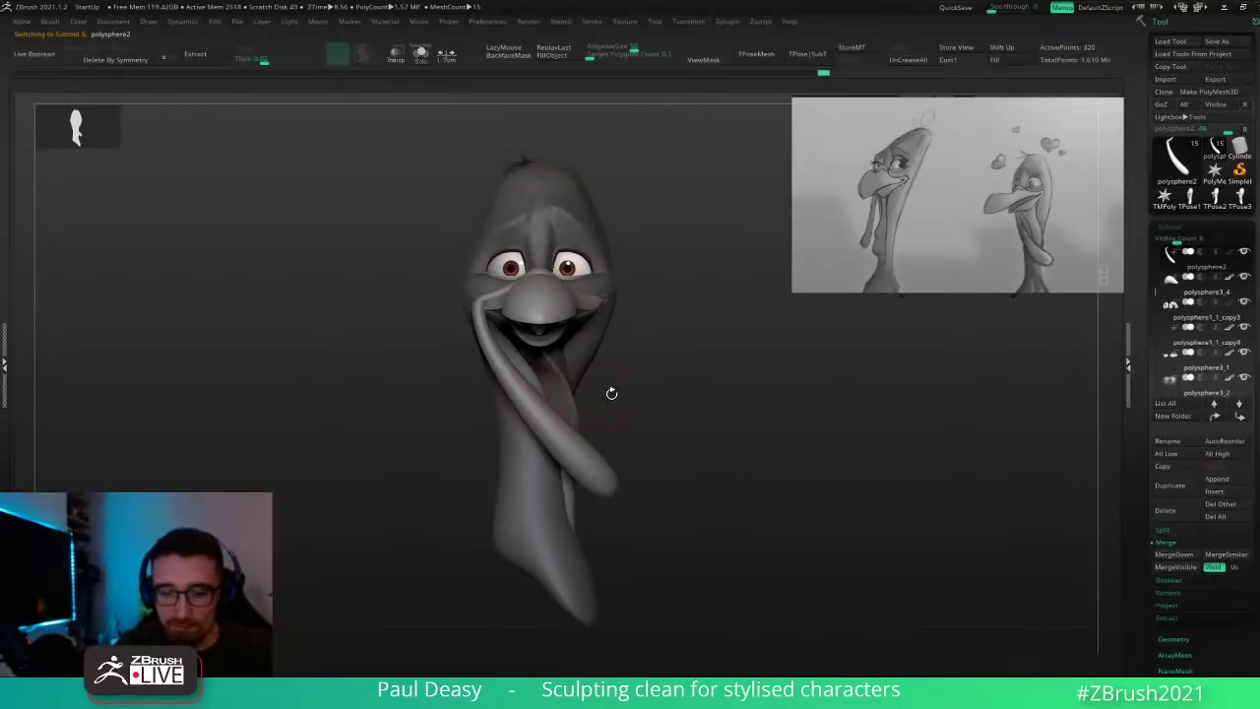
{"action": "key", "text": "b"}
{"action": "key", "text": "m"}
{"action": "key", "text": "v"}
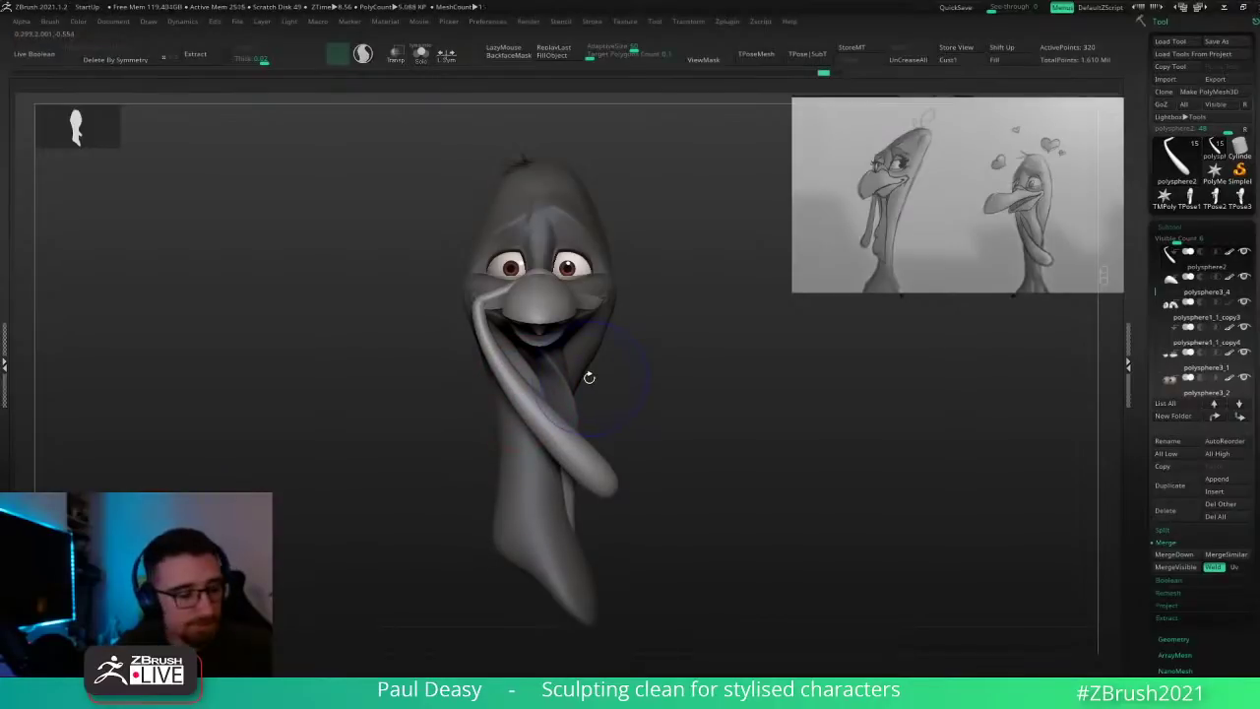
{"action": "key", "text": "shift+d"}
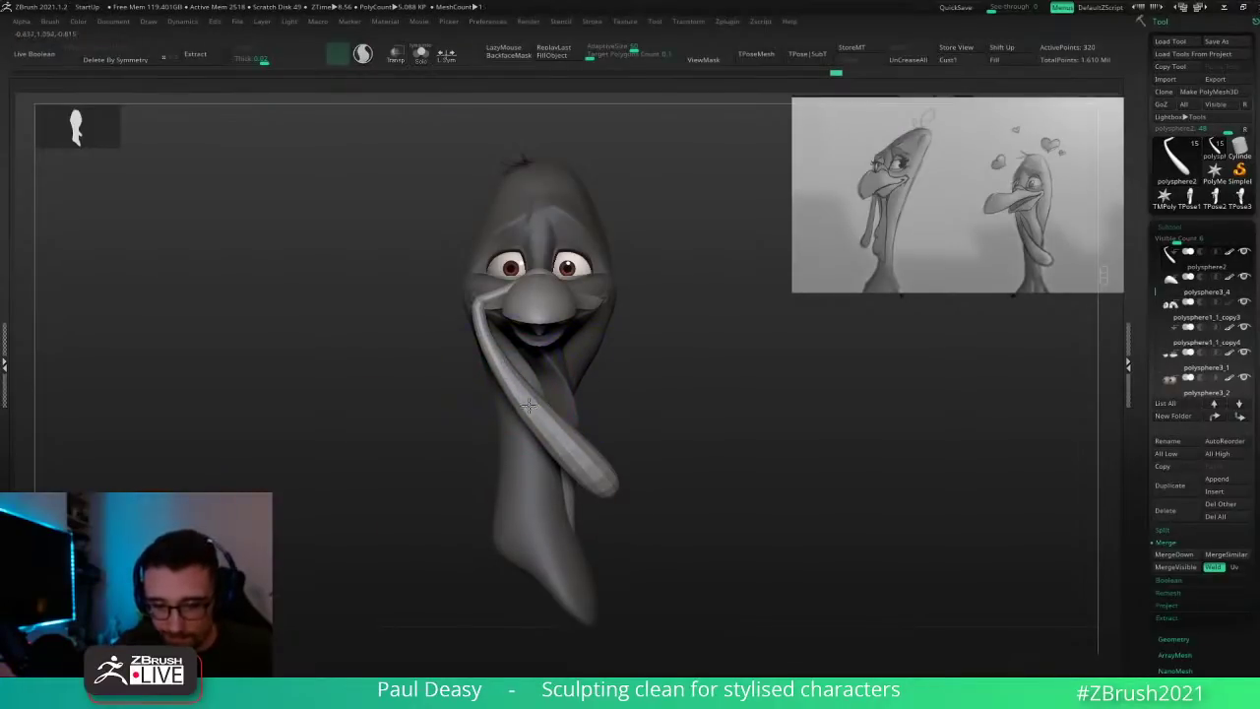
{"action": "left_click_drag", "start_coordinate": [684, 425], "coordinate": [628, 427]}
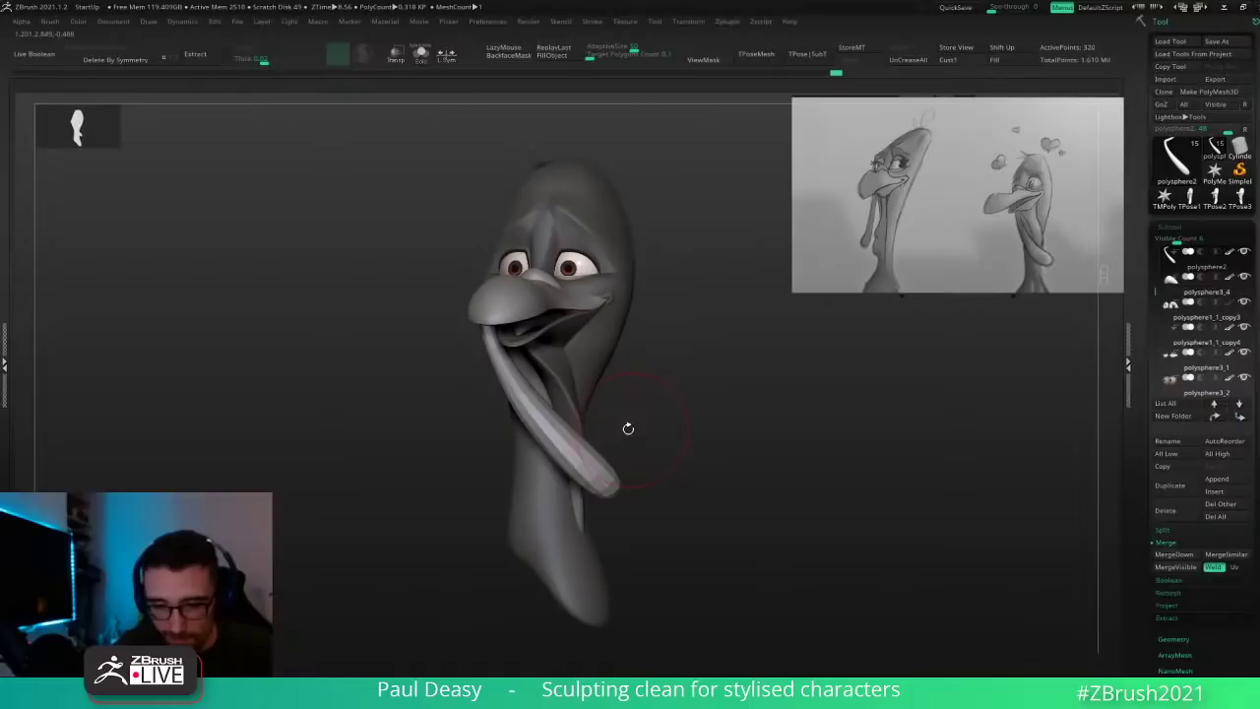
{"action": "right_click", "coordinate": [514, 380]}
{"action": "right_click_drag", "start_coordinate": [511, 380], "coordinate": [518, 370]}
Step: Mask part of the snood, soften the mask, reposition the free length across the neck, and clear the mask
{"action": "mouse_move", "coordinate": [476, 295]}
{"action": "left_mouse_down", "text": "ctrl"}
{"action": "mouse_move", "coordinate": [533, 417]}
{"action": "mouse_move", "coordinate": [658, 525]}
{"action": "mouse_move", "coordinate": [477, 246]}
{"action": "left_mouse_up", "text": "ctrl"}
{"action": "left_click", "coordinate": [540, 414], "text": "ctrl"}
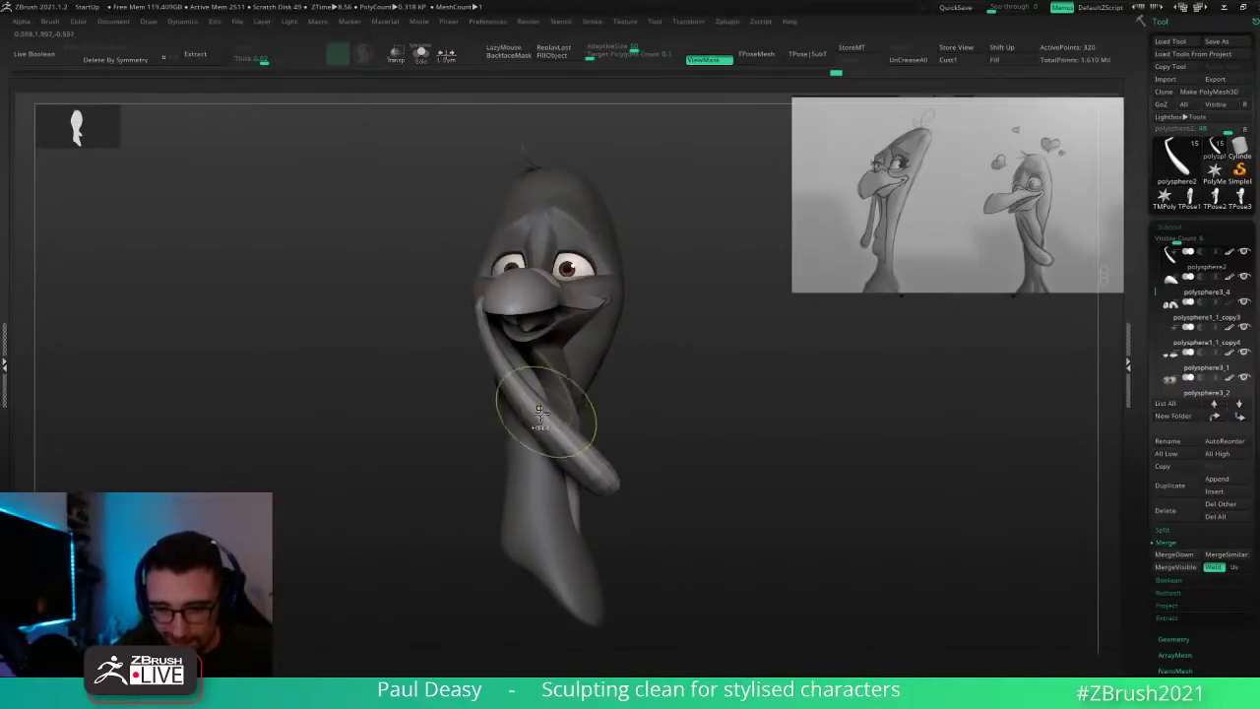
{"action": "left_click", "coordinate": [541, 414], "text": "ctrl"}
{"action": "left_click", "coordinate": [644, 405], "text": "ctrl"}
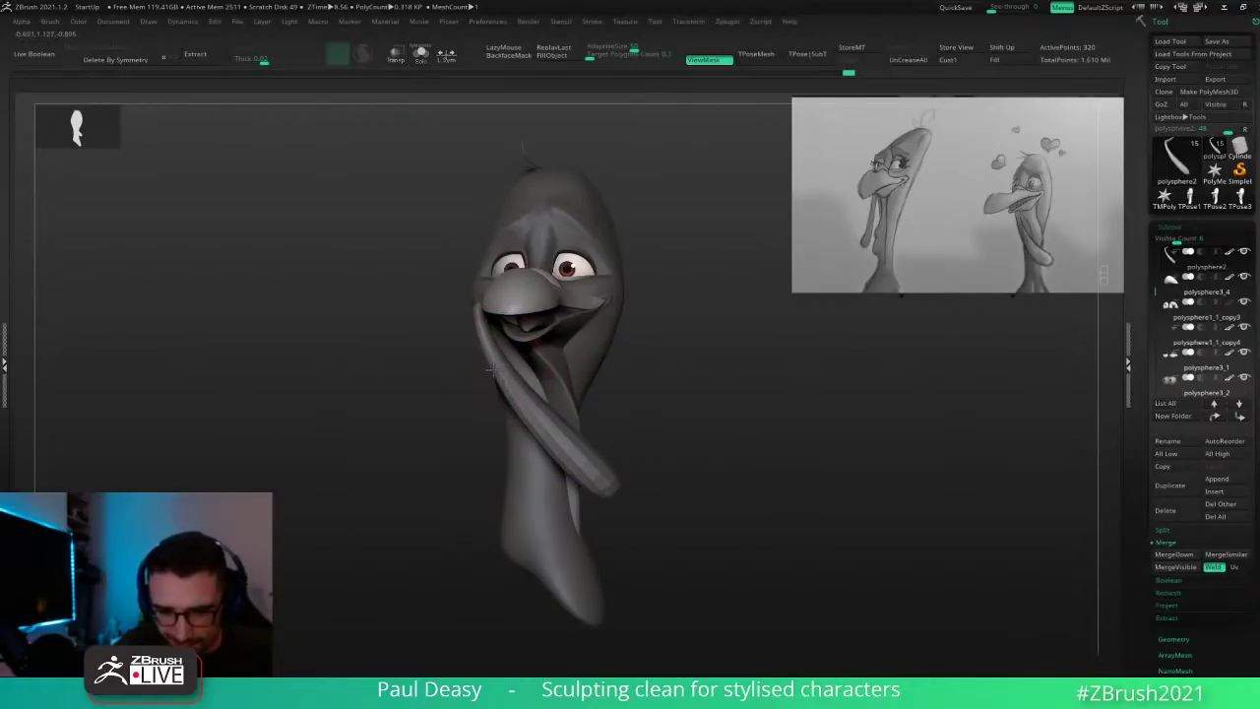
{"action": "left_click", "coordinate": [630, 392], "text": "ctrl"}
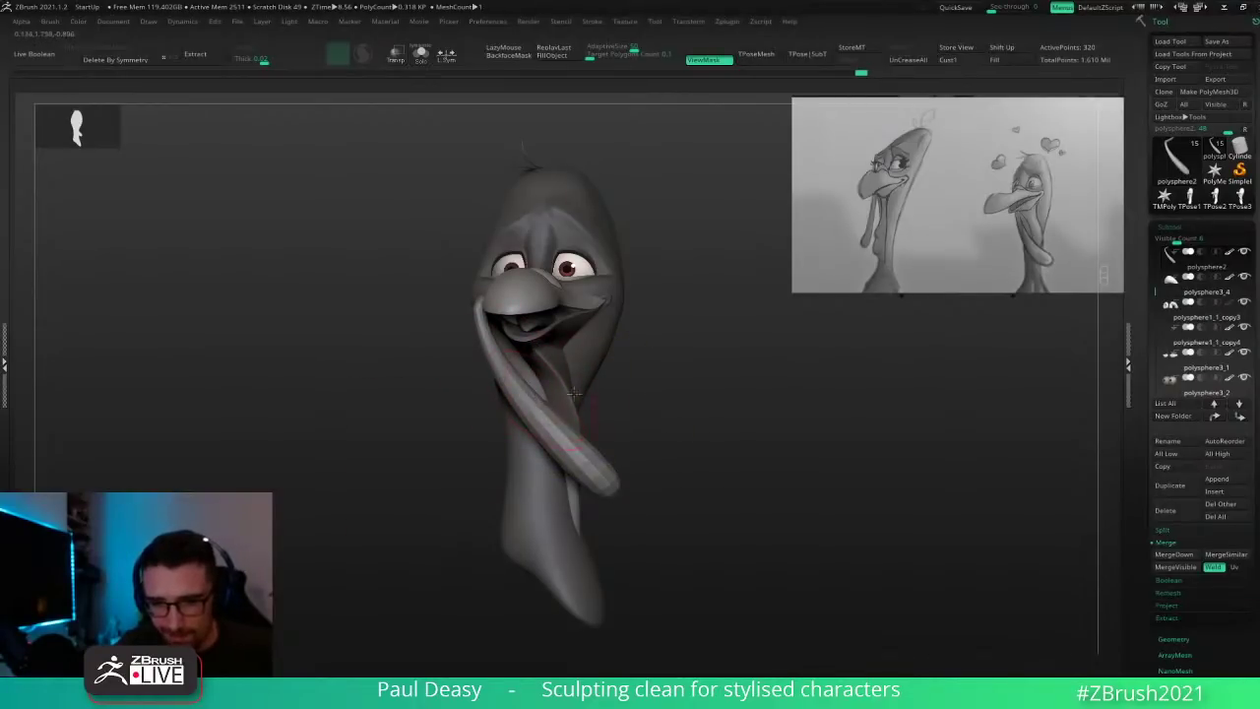
{"action": "left_click_drag", "start_coordinate": [635, 443], "coordinate": [653, 433], "text": "ctrl"}
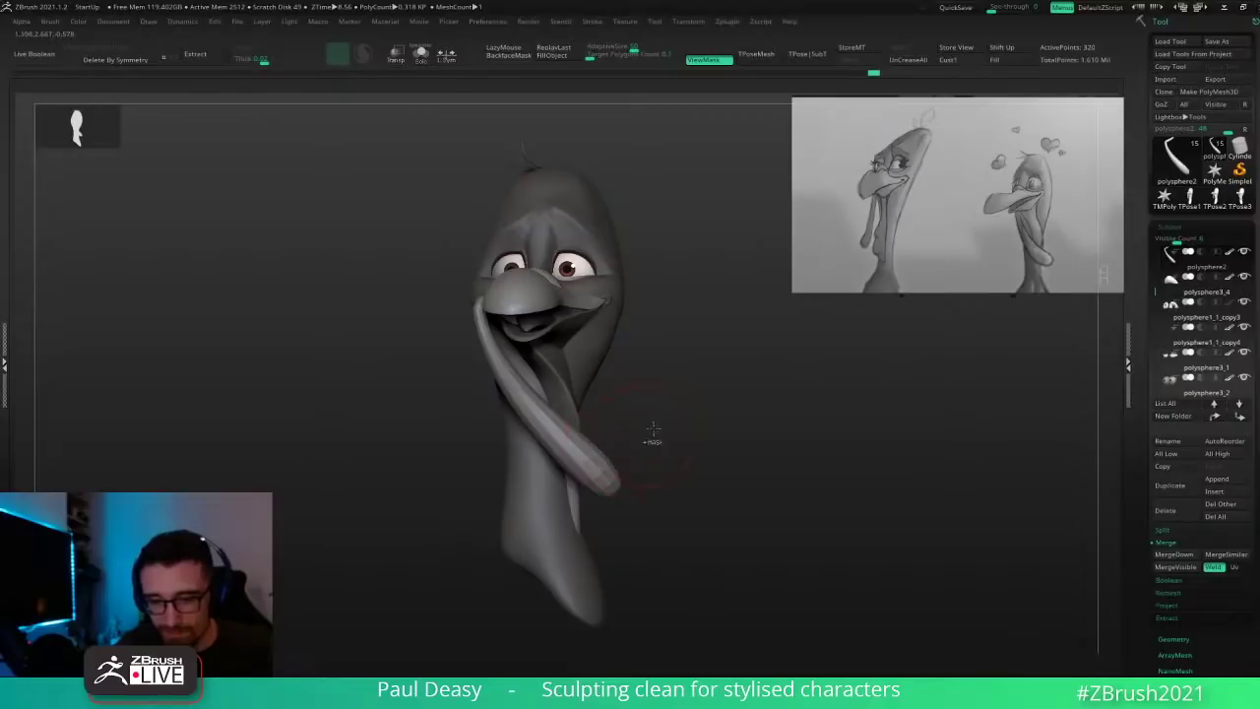
{"action": "left_click_drag", "start_coordinate": [698, 491], "coordinate": [695, 424]}
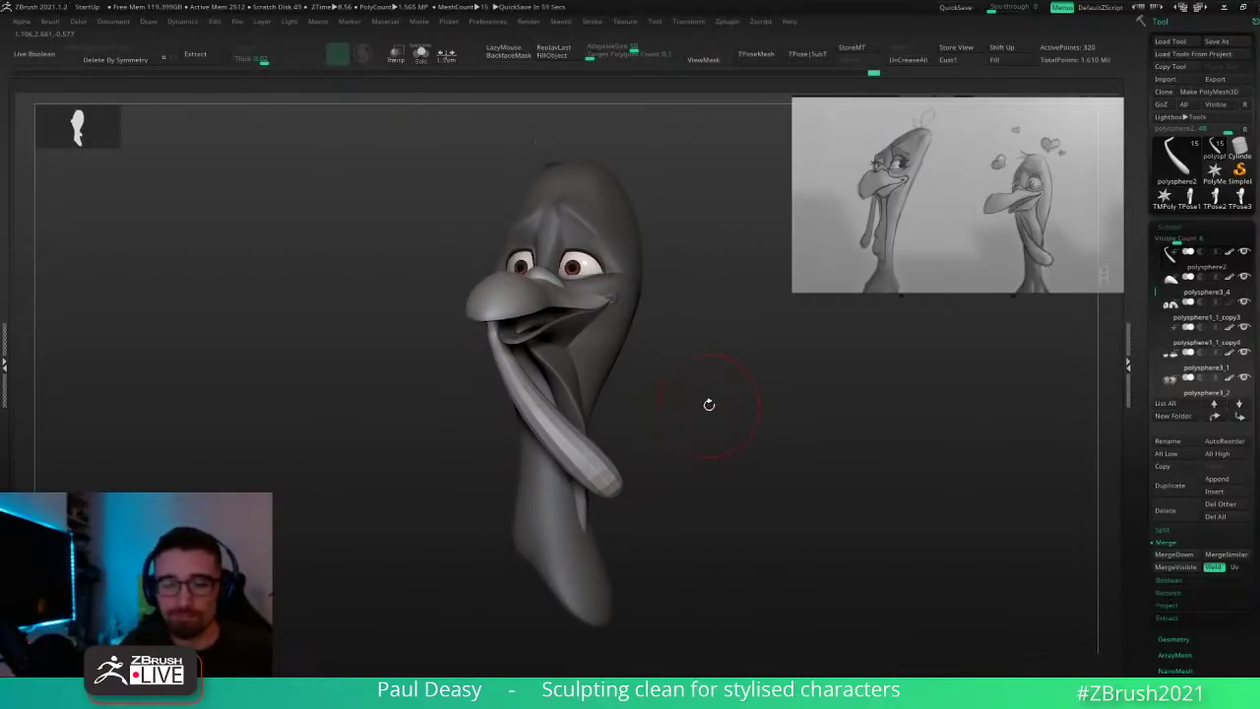
Step: Turn the snood's dynamic subdivision back on and review the pose from front and three-quarter views
{"action": "key", "text": "d"}
{"action": "left_click_drag", "start_coordinate": [705, 409], "coordinate": [704, 394]}
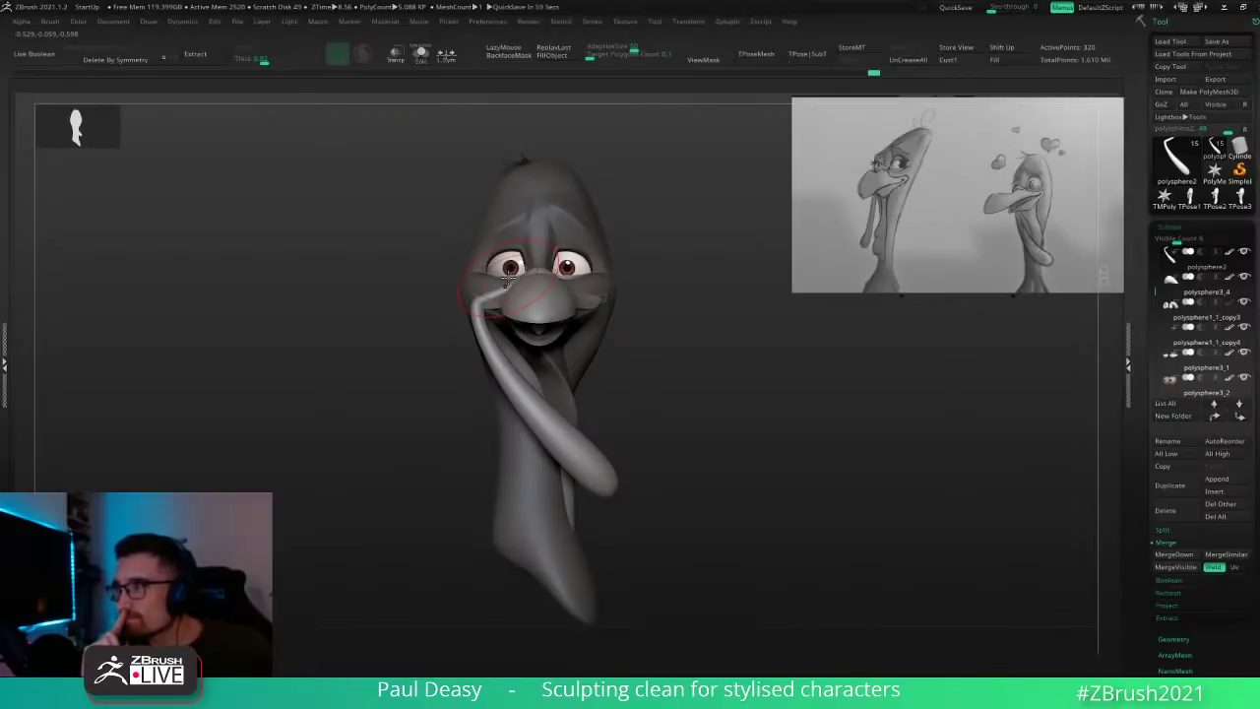
{"action": "mouse_move", "coordinate": [829, 466]}
{"action": "left_mouse_down"}
{"action": "mouse_move", "coordinate": [816, 470]}
{"action": "mouse_move", "coordinate": [831, 462]}
{"action": "left_mouse_up"}
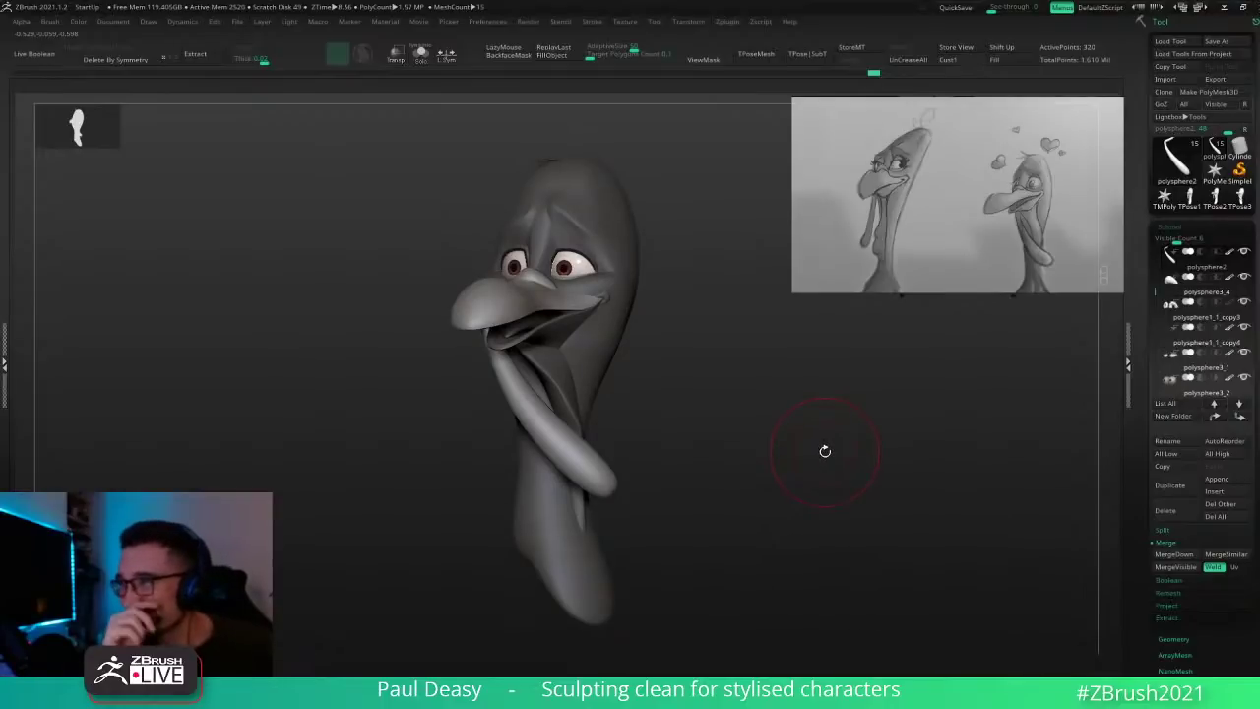
{"action": "left_click_drag", "start_coordinate": [838, 479], "coordinate": [823, 457]}
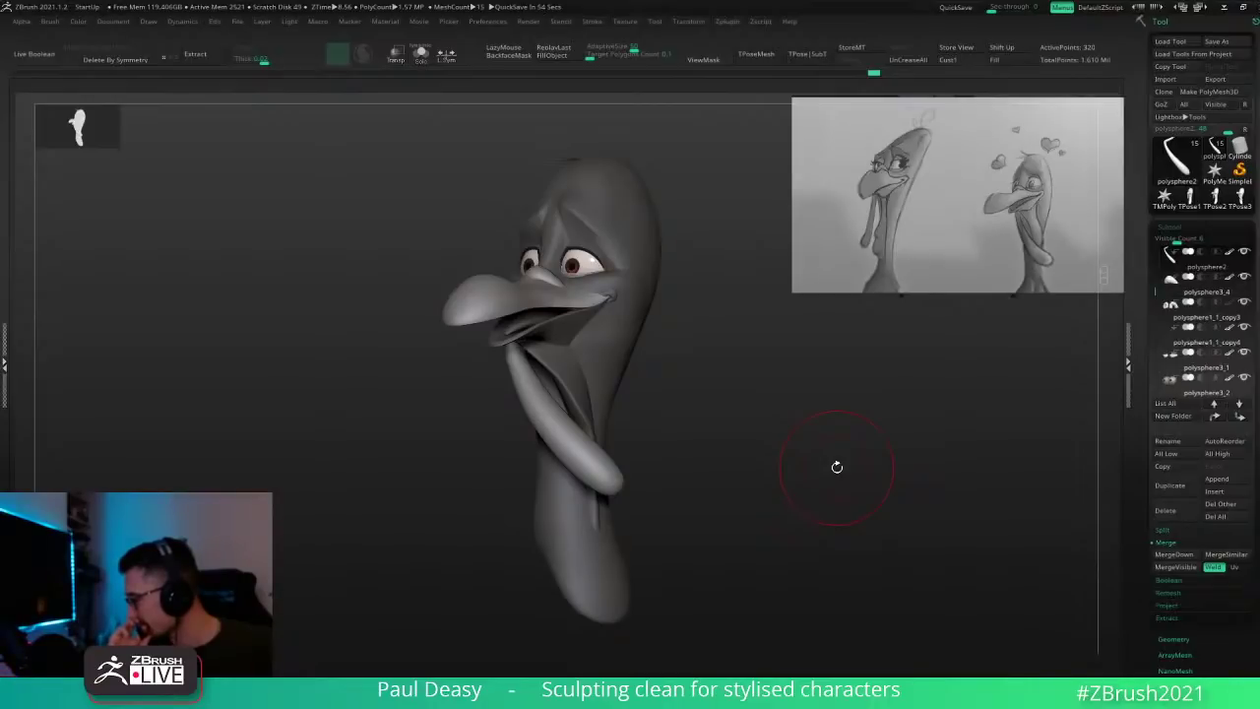
Step: Select the wattle subtool under the beak and resize the Move brush to adjust its upper part
{"action": "left_click_drag", "start_coordinate": [766, 417], "coordinate": [689, 396]}
{"action": "left_click", "coordinate": [549, 387], "text": "alt"}
{"action": "right_click_drag", "start_coordinate": [547, 390], "coordinate": [567, 379]}
{"action": "key", "text": "space"}
{"action": "left_click_drag", "start_coordinate": [567, 380], "coordinate": [558, 382]}
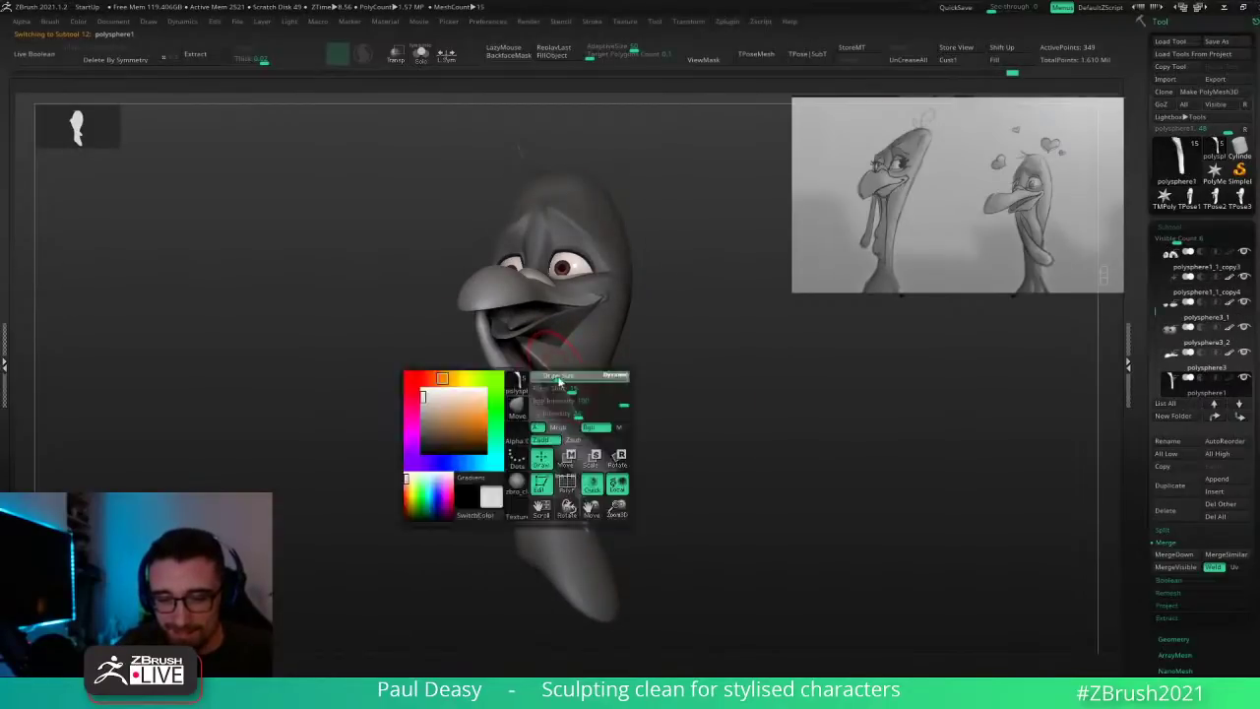
{"action": "mouse_move", "coordinate": [559, 374]}
{"action": "right_mouse_down"}
{"action": "mouse_move", "coordinate": [597, 363]}
{"action": "mouse_move", "coordinate": [536, 347]}
{"action": "right_mouse_up"}
Step: Mask part of the wattle beneath the beak and soften the mask from the side view
{"action": "mouse_move", "coordinate": [543, 336]}
{"action": "left_mouse_down", "text": "ctrl"}
{"action": "mouse_move", "coordinate": [585, 403]}
{"action": "mouse_move", "coordinate": [601, 528]}
{"action": "mouse_move", "coordinate": [670, 264]}
{"action": "left_mouse_up", "text": "ctrl"}
{"action": "left_click", "coordinate": [718, 406], "text": "ctrl"}
{"action": "left_click", "coordinate": [598, 385], "text": "ctrl"}
{"action": "left_click", "coordinate": [694, 404], "text": "ctrl"}
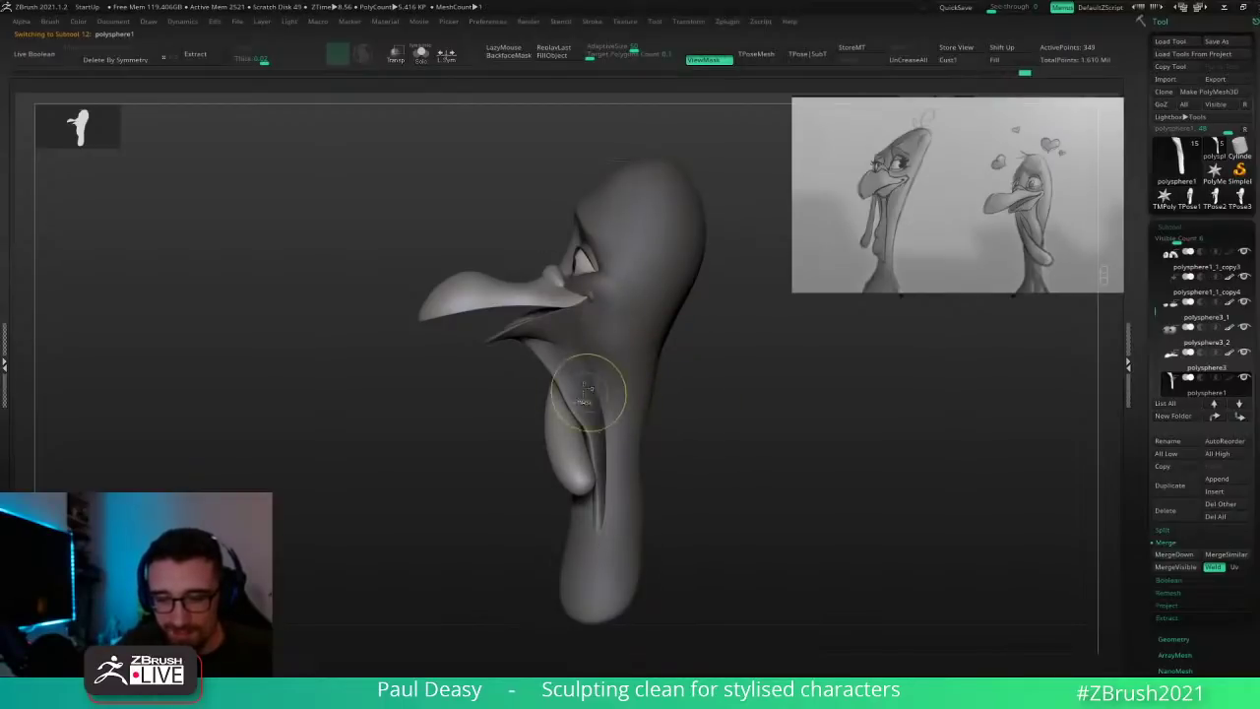
{"action": "left_click", "coordinate": [588, 399], "text": "ctrl"}
{"action": "right_click_drag", "start_coordinate": [621, 371], "coordinate": [827, 385]}
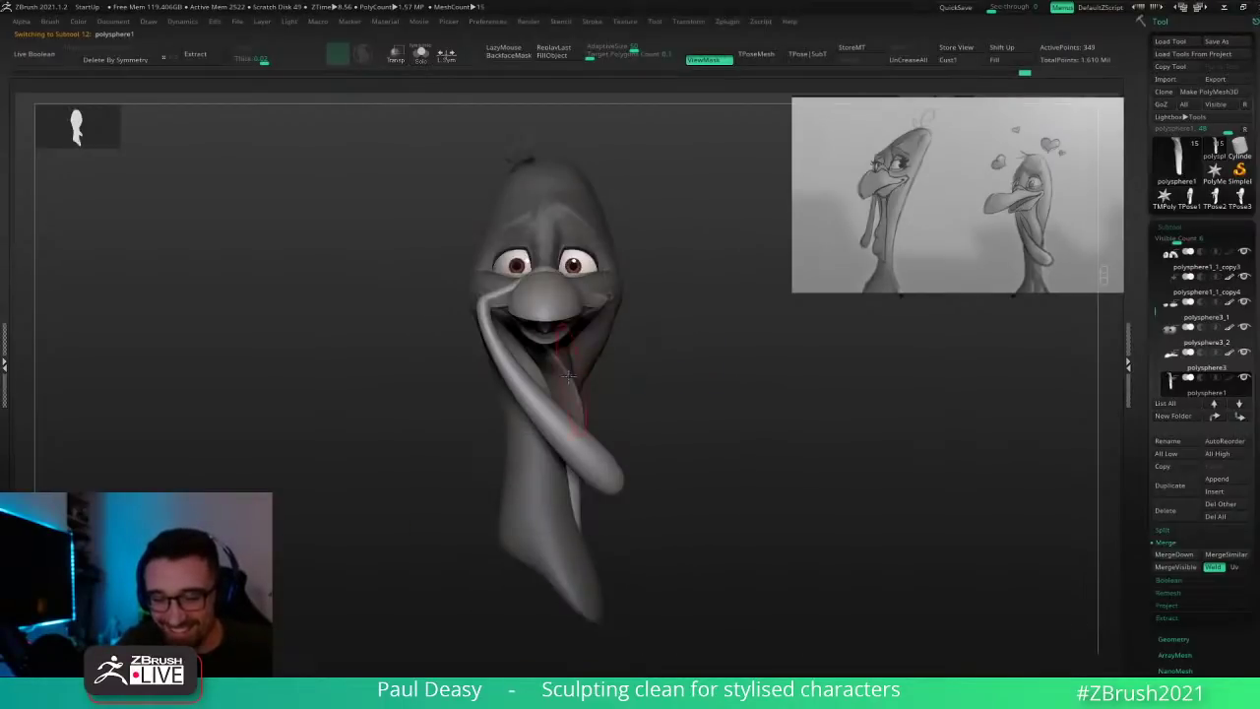
Step: Remask the wattle and pull its front edge back toward the neck from a tilted side view
{"action": "right_click", "coordinate": [574, 381]}
{"action": "right_click_drag", "start_coordinate": [657, 382], "coordinate": [746, 386]}
{"action": "left_click_drag", "start_coordinate": [746, 386], "coordinate": [745, 410], "text": "ctrl"}
{"action": "right_click_drag", "start_coordinate": [745, 411], "coordinate": [691, 426]}
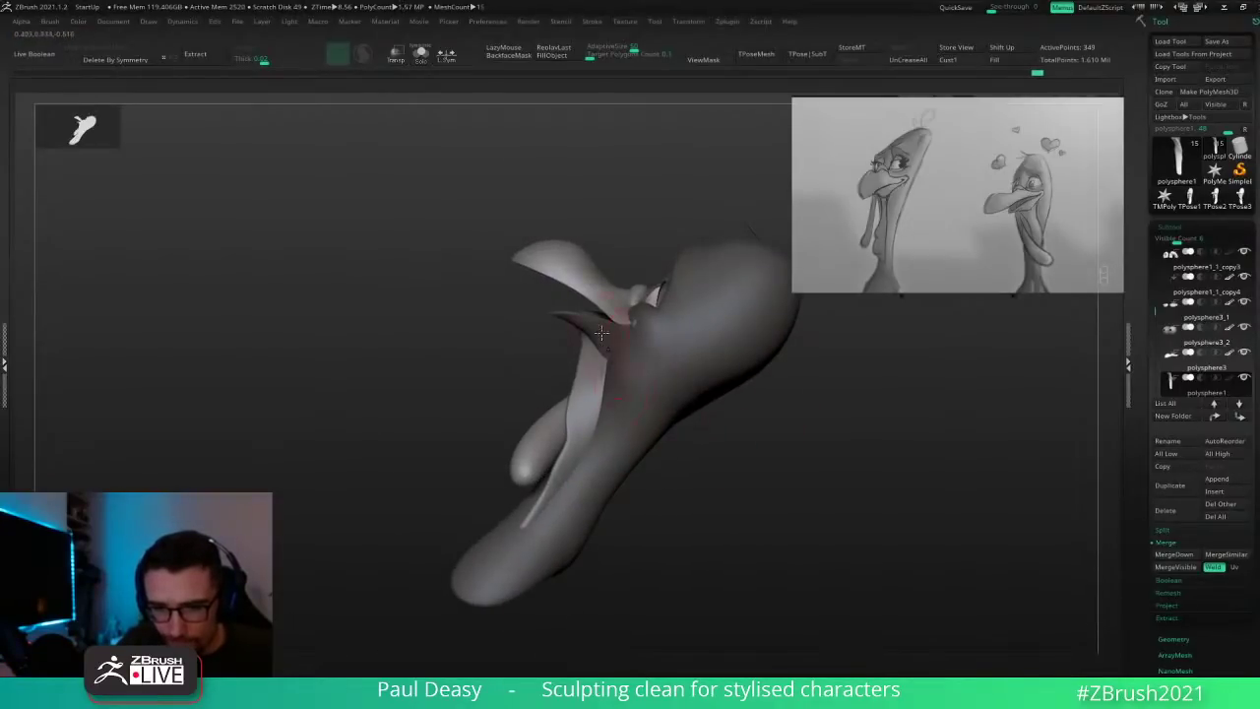
{"action": "mouse_move", "coordinate": [537, 511]}
{"action": "left_mouse_down", "text": "ctrl"}
{"action": "mouse_move", "coordinate": [650, 583]}
{"action": "mouse_move", "coordinate": [795, 323]}
{"action": "left_mouse_up", "text": "ctrl"}
{"action": "right_click_drag", "start_coordinate": [784, 450], "coordinate": [730, 442]}
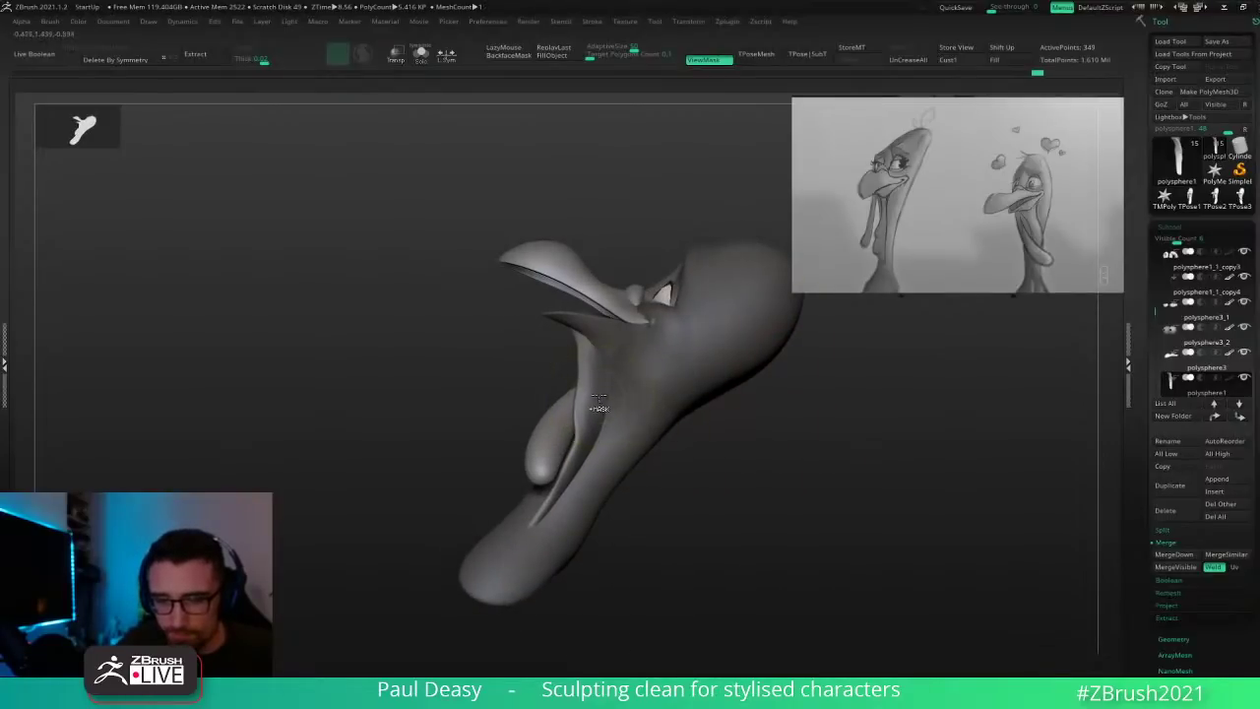
{"action": "left_click_drag", "start_coordinate": [583, 405], "coordinate": [605, 411]}
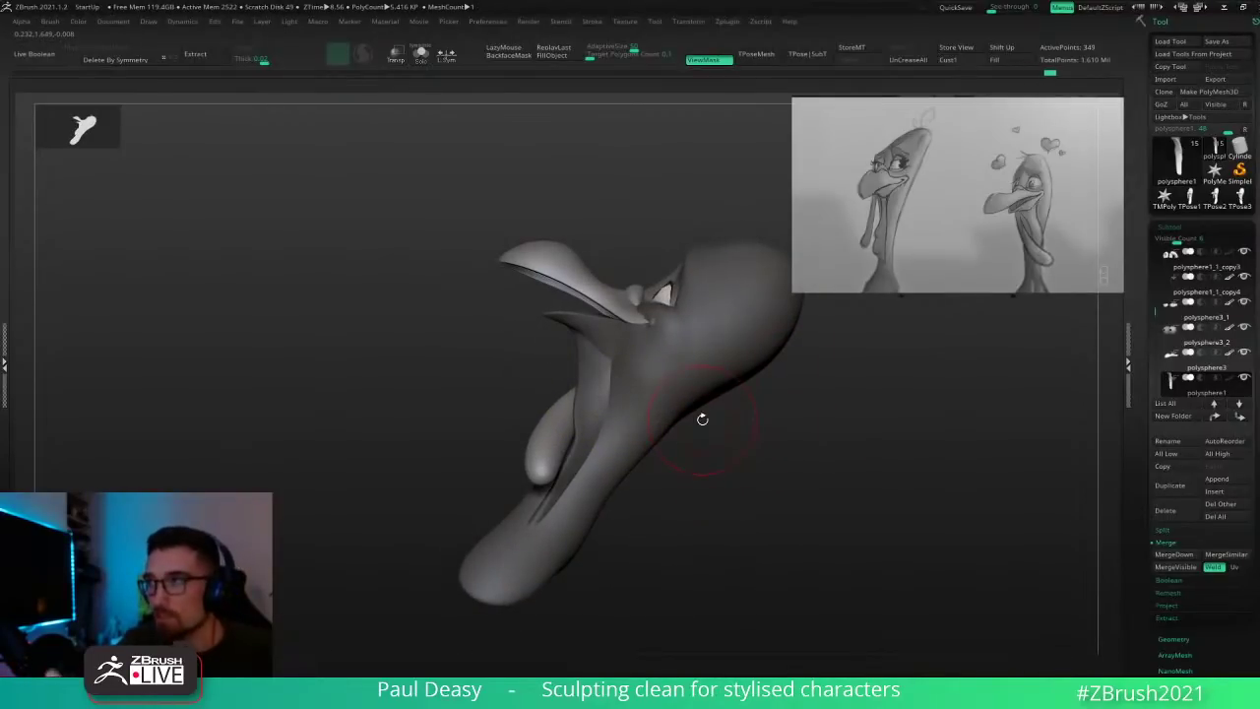
Step: Resize the Move brush and tuck the wattle's lower edge behind the snood from the side view
{"action": "right_click_drag", "start_coordinate": [739, 446], "coordinate": [778, 459]}
{"action": "right_click_drag", "start_coordinate": [613, 386], "coordinate": [544, 418]}
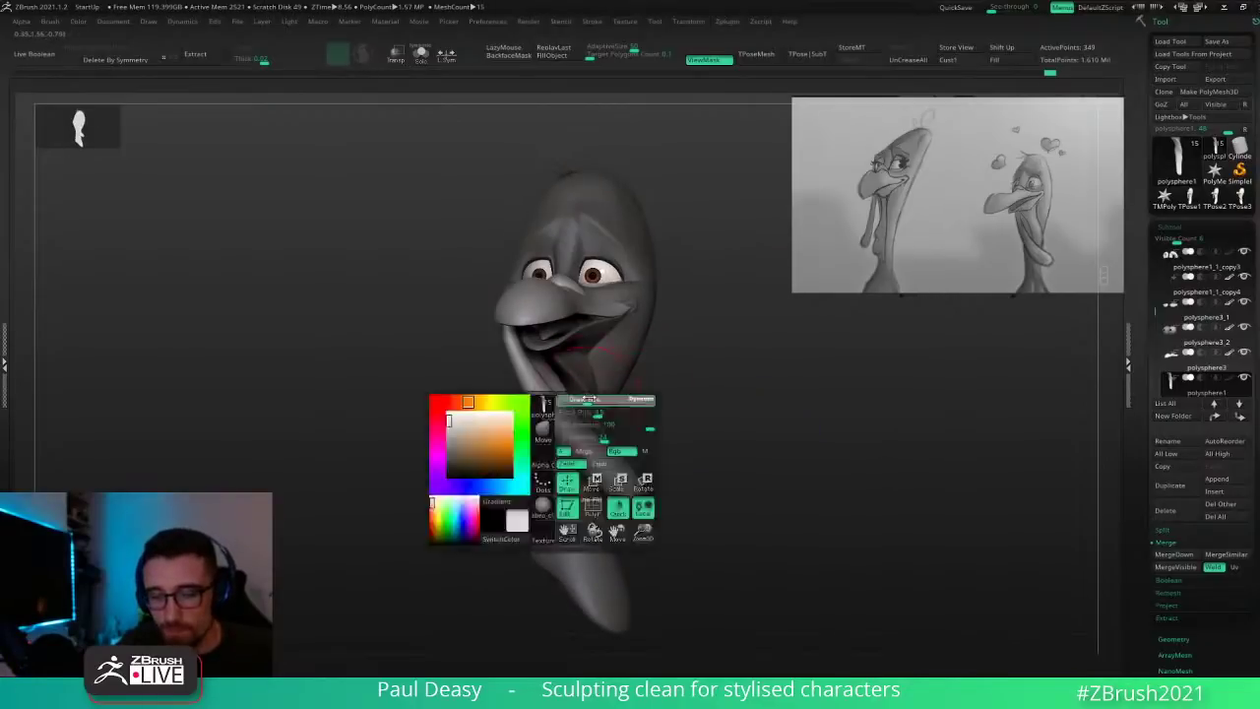
{"action": "right_click_drag", "start_coordinate": [709, 406], "coordinate": [705, 405], "text": "shift"}
{"action": "left_click_drag", "start_coordinate": [597, 462], "coordinate": [612, 467]}
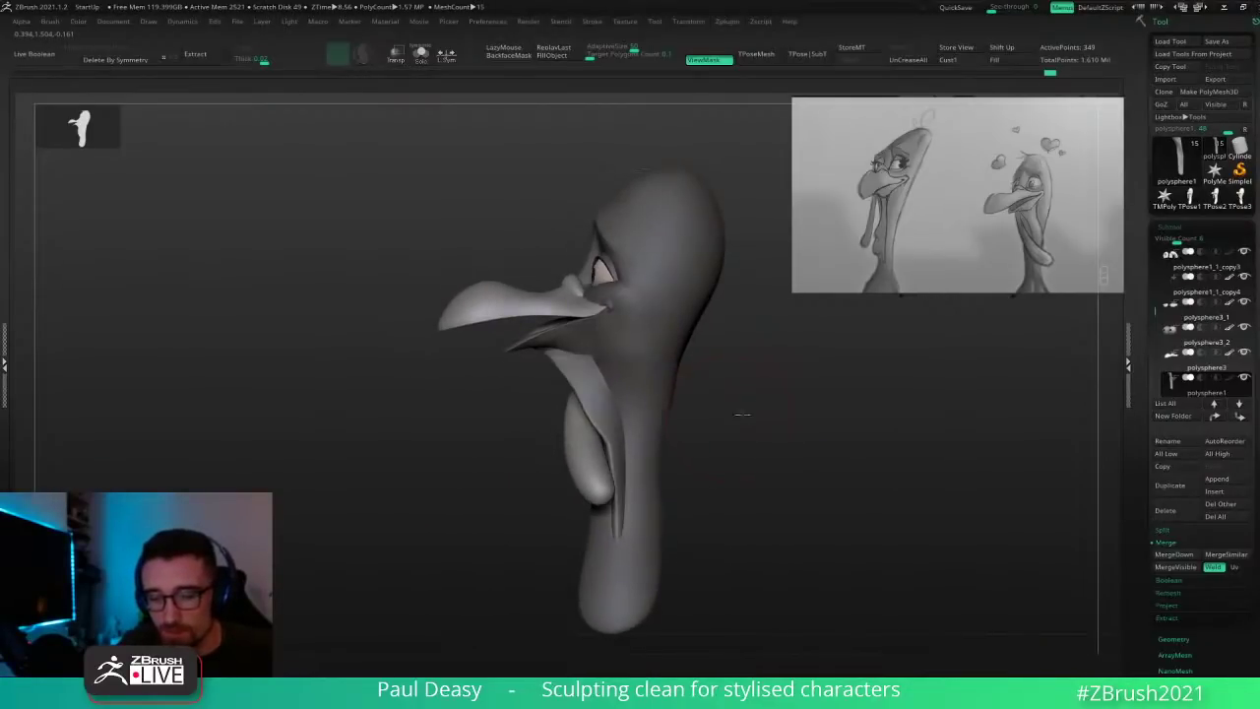
{"action": "right_click_drag", "start_coordinate": [743, 413], "coordinate": [773, 417], "text": "shift"}
Step: Refine the wattle's visible edge between the beak and the snood from the front and three-quarter views
{"action": "right_click_drag", "start_coordinate": [592, 421], "coordinate": [553, 411]}
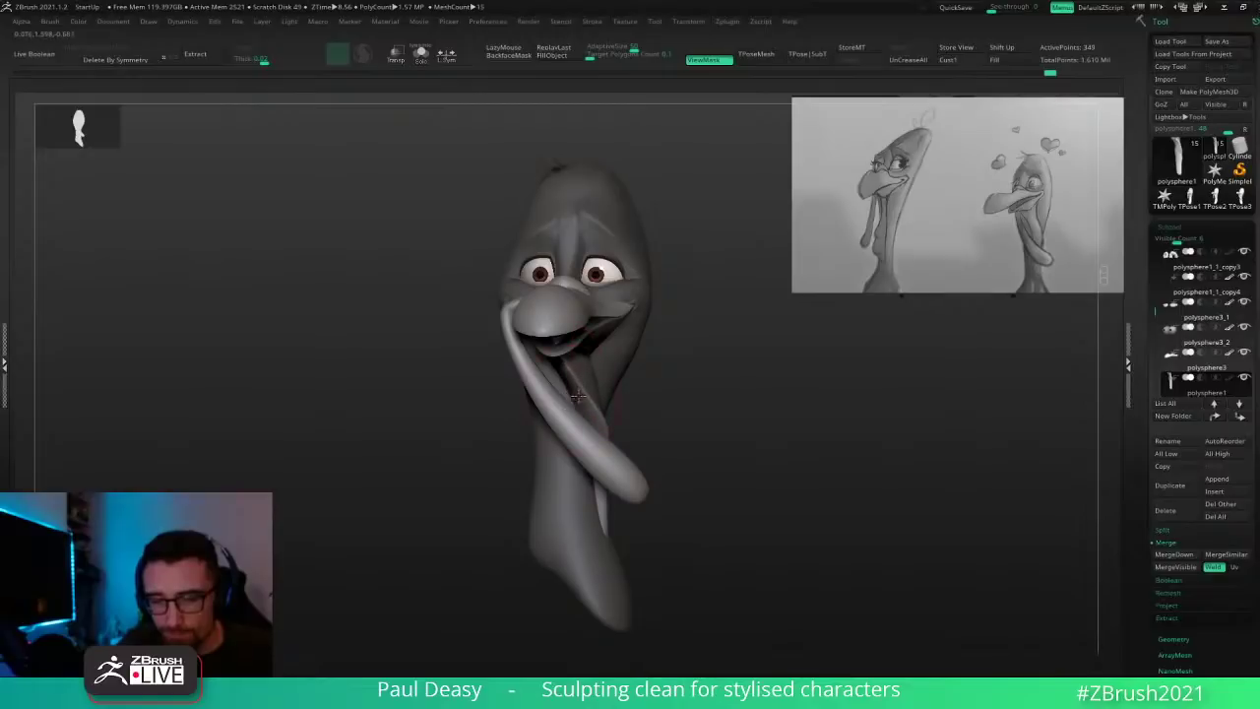
{"action": "right_click", "coordinate": [557, 410]}
{"action": "right_click_drag", "start_coordinate": [680, 431], "coordinate": [604, 456]}
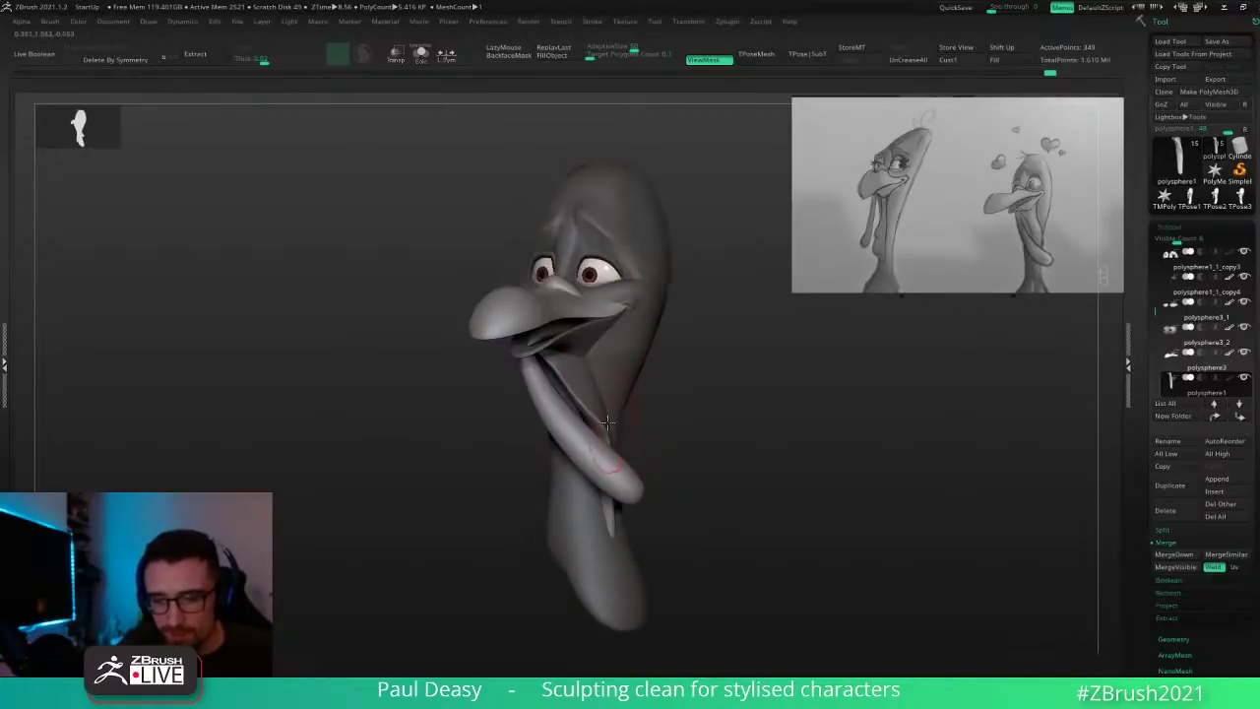
{"action": "left_click_drag", "start_coordinate": [581, 392], "coordinate": [582, 388]}
{"action": "right_click_drag", "start_coordinate": [582, 388], "coordinate": [645, 380]}
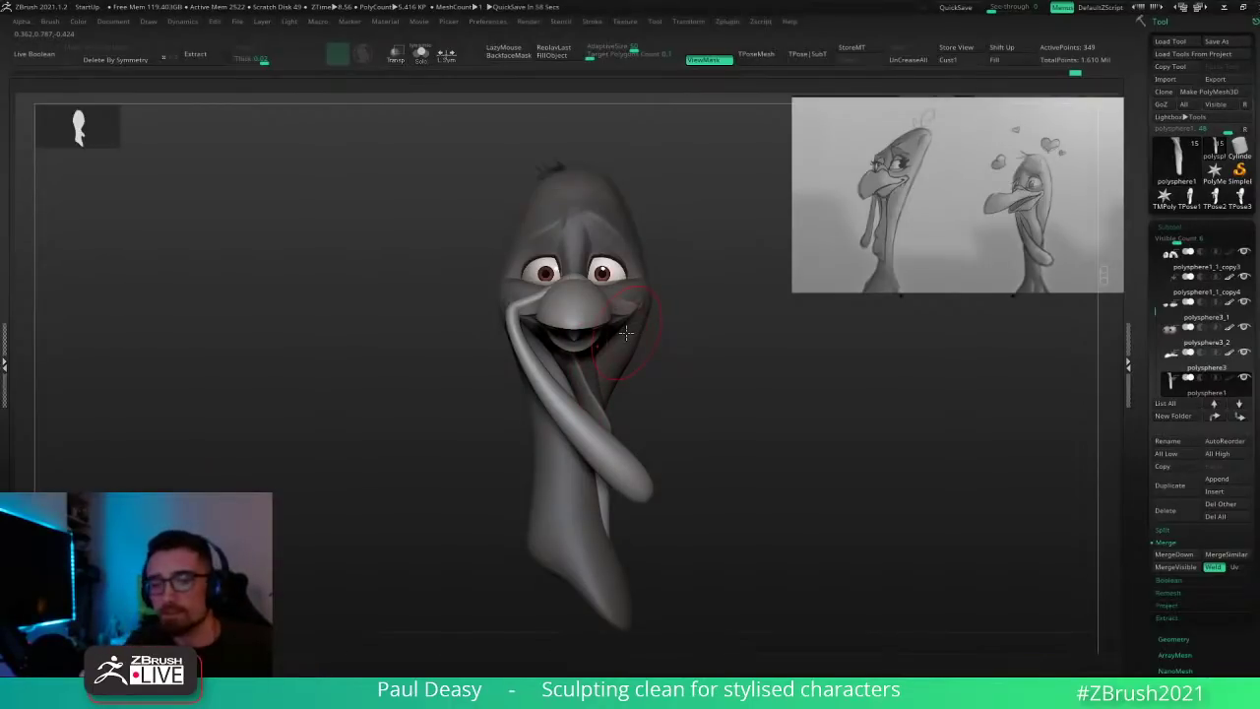
{"action": "right_click", "coordinate": [611, 383]}
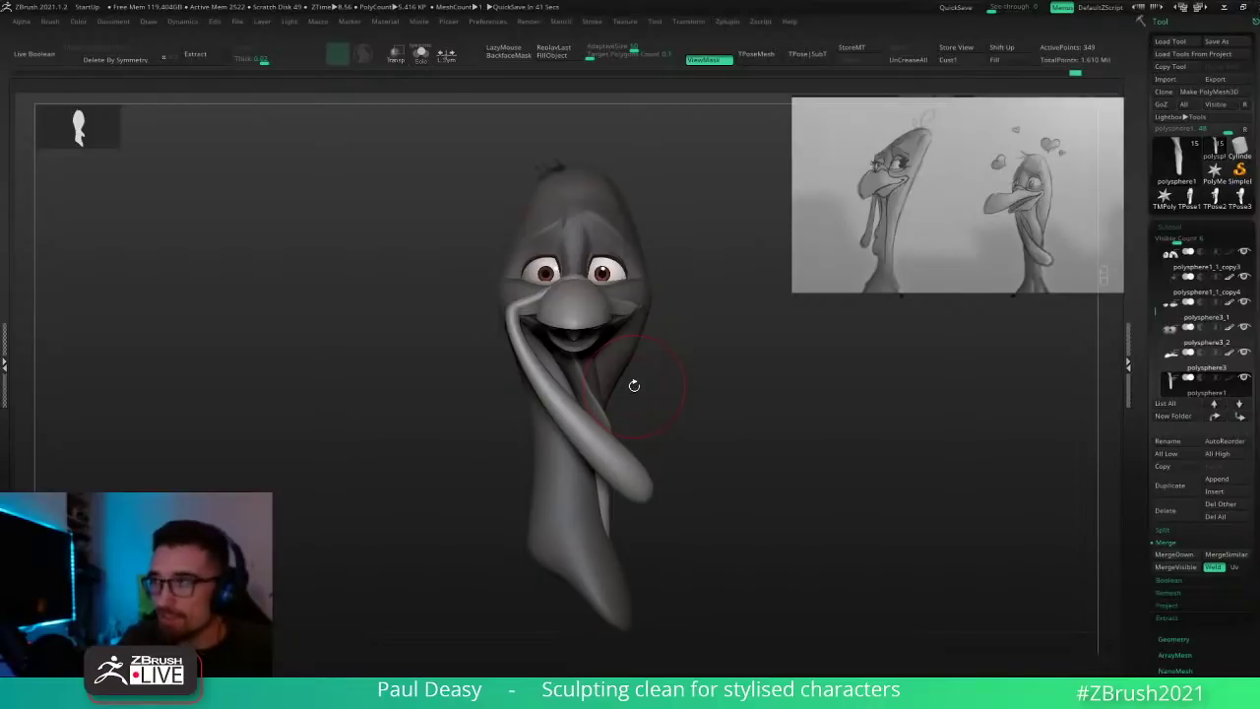
Step: Reselect the snood subtool and adjust its upper bend beside the mouth corner with a resized Move brush
{"action": "key", "text": "space"}
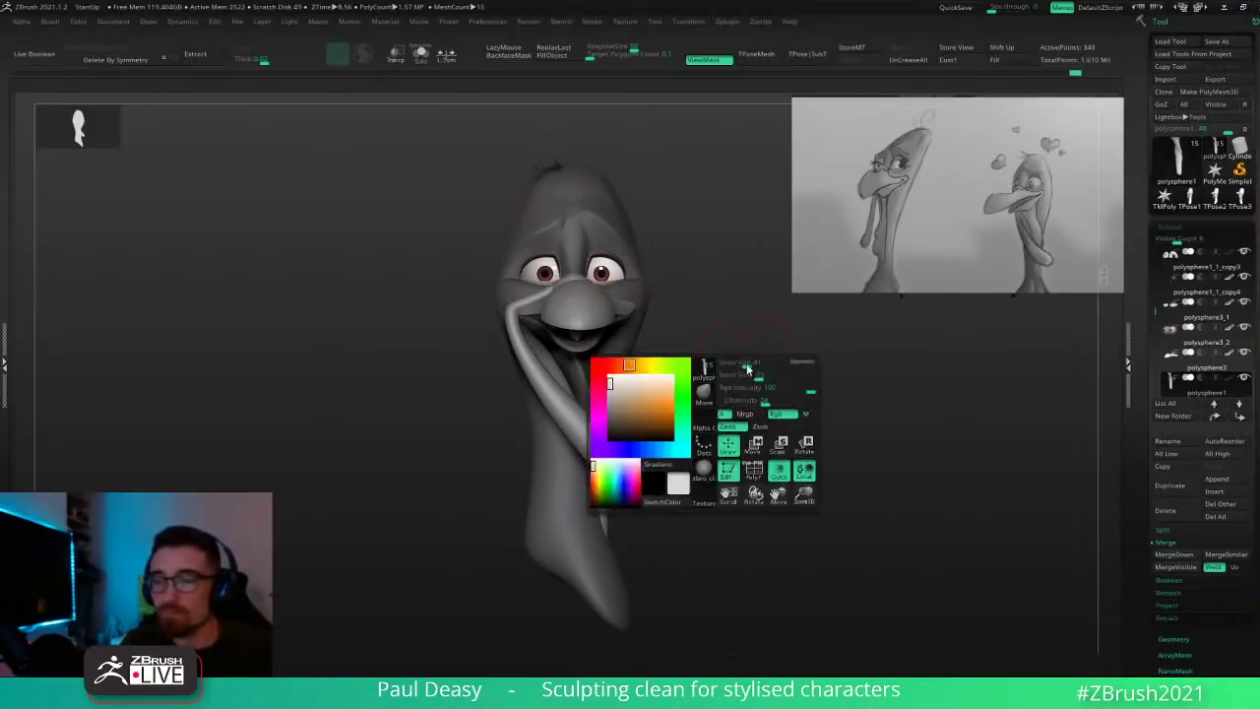
{"action": "left_click_drag", "start_coordinate": [747, 368], "coordinate": [738, 374]}
{"action": "left_click_drag", "start_coordinate": [738, 377], "coordinate": [769, 396], "text": "alt"}
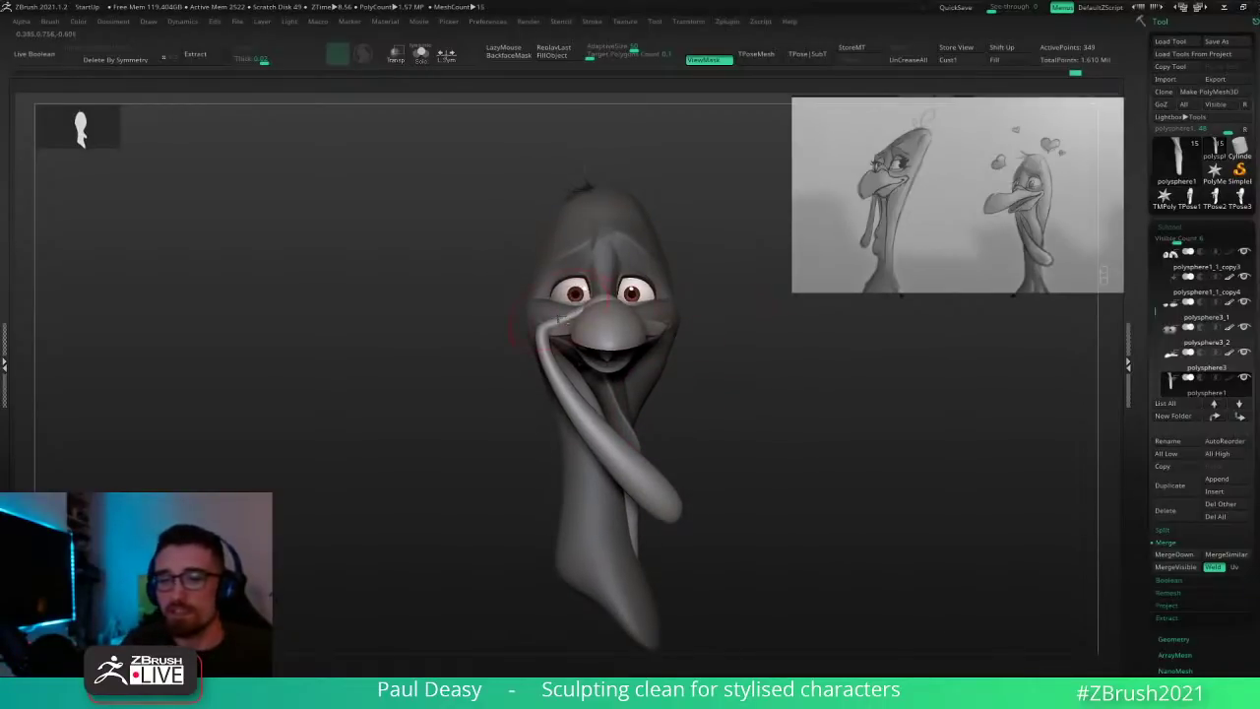
{"action": "left_click", "coordinate": [546, 345], "text": "alt"}
{"action": "left_click_drag", "start_coordinate": [482, 354], "coordinate": [484, 412], "text": "alt"}
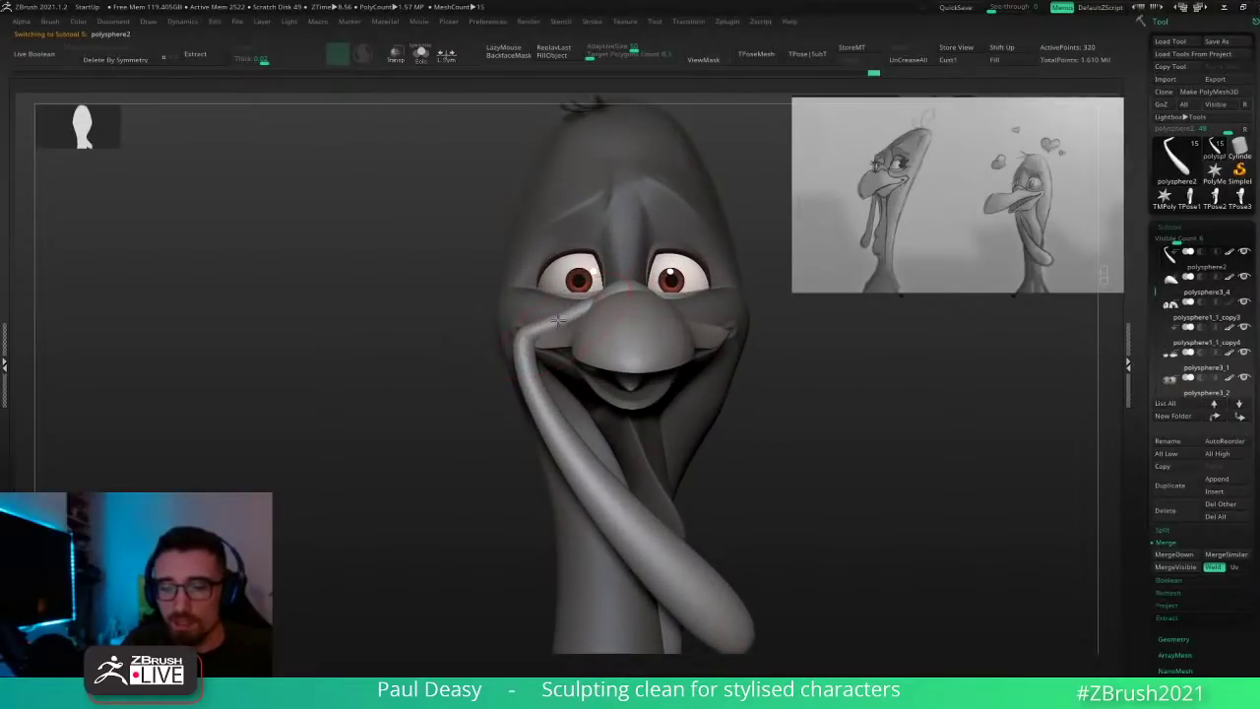
{"action": "right_click_drag", "start_coordinate": [559, 325], "coordinate": [507, 327]}
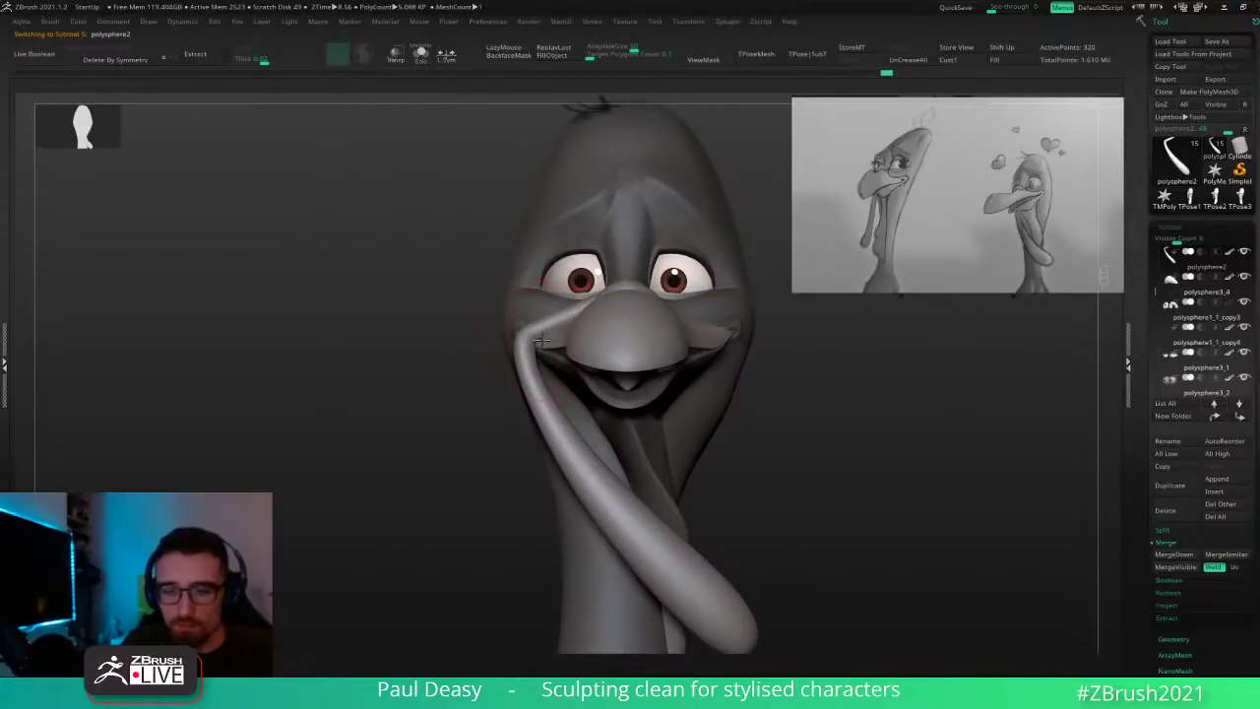
Step: Reposition the snood's upper section between the mouth corner and the beak base from the side view
{"action": "right_click", "coordinate": [539, 338]}
{"action": "right_click", "coordinate": [544, 336]}
{"action": "right_click_drag", "start_coordinate": [563, 333], "coordinate": [612, 337], "text": "alt"}
{"action": "right_click", "coordinate": [543, 337]}
{"action": "right_click", "coordinate": [591, 321]}
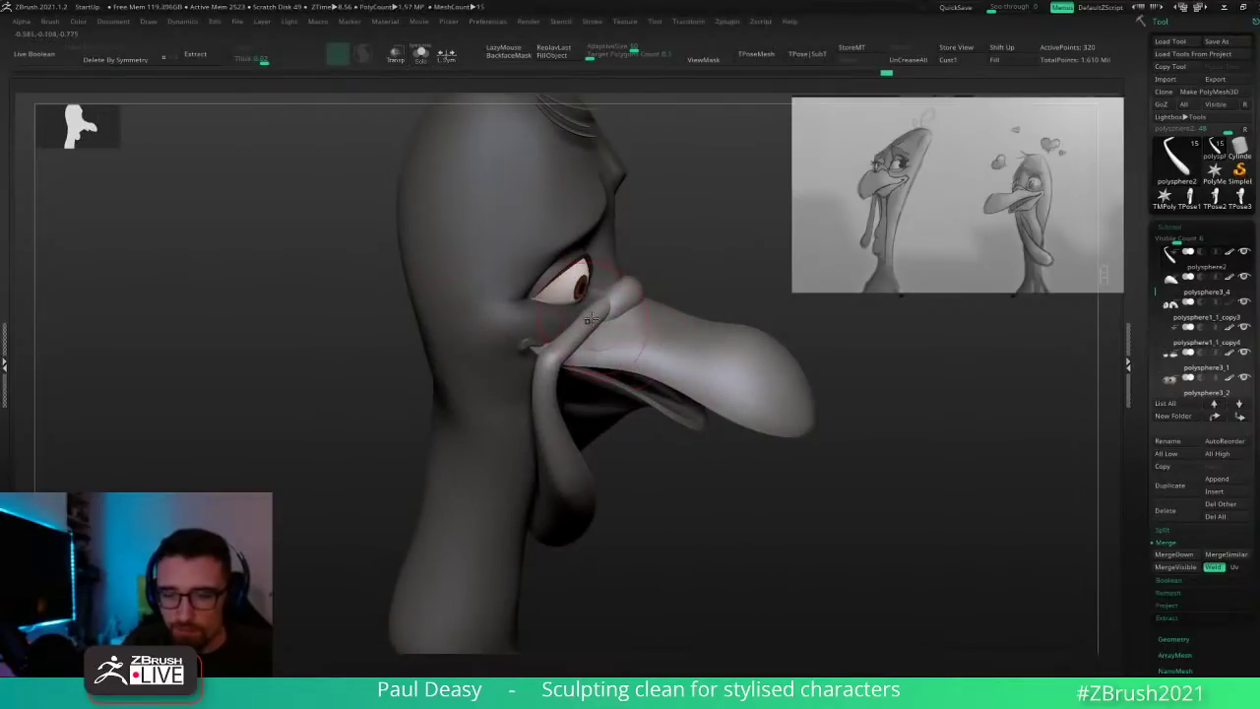
{"action": "left_click_drag", "start_coordinate": [594, 326], "coordinate": [594, 327]}
{"action": "right_click", "coordinate": [601, 321]}
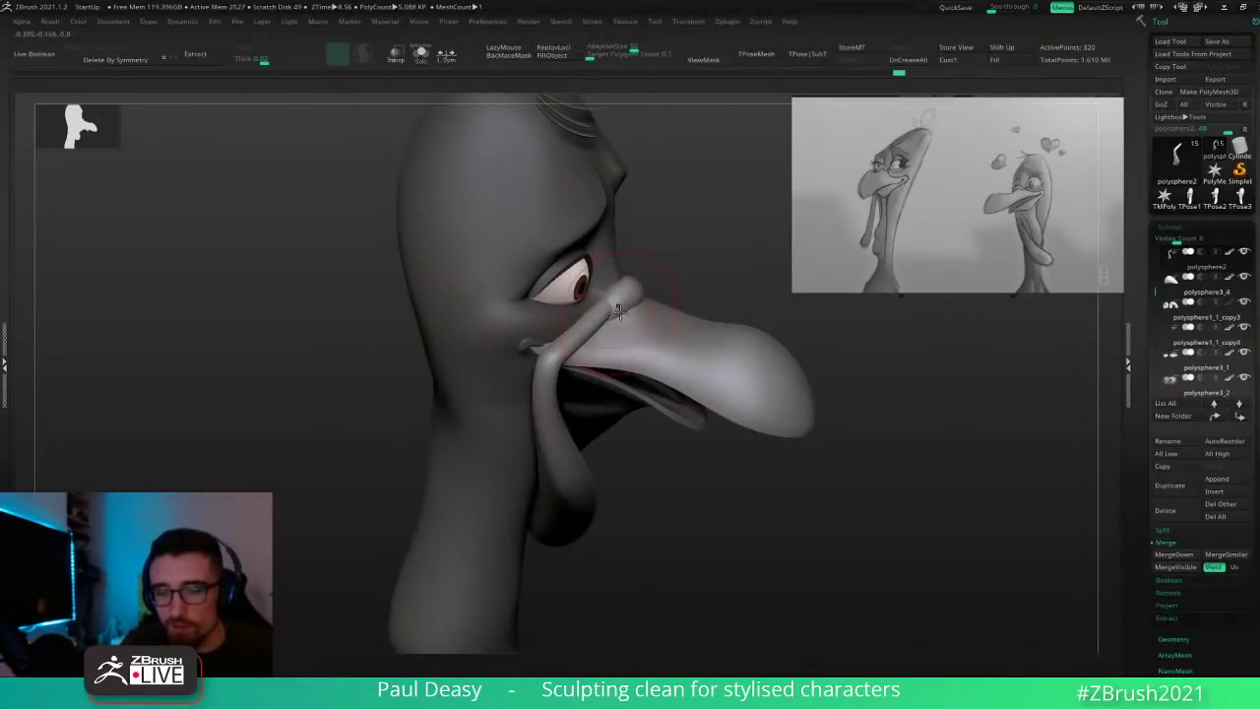
{"action": "right_click", "coordinate": [615, 315]}
{"action": "right_click_drag", "start_coordinate": [638, 318], "coordinate": [615, 320]}
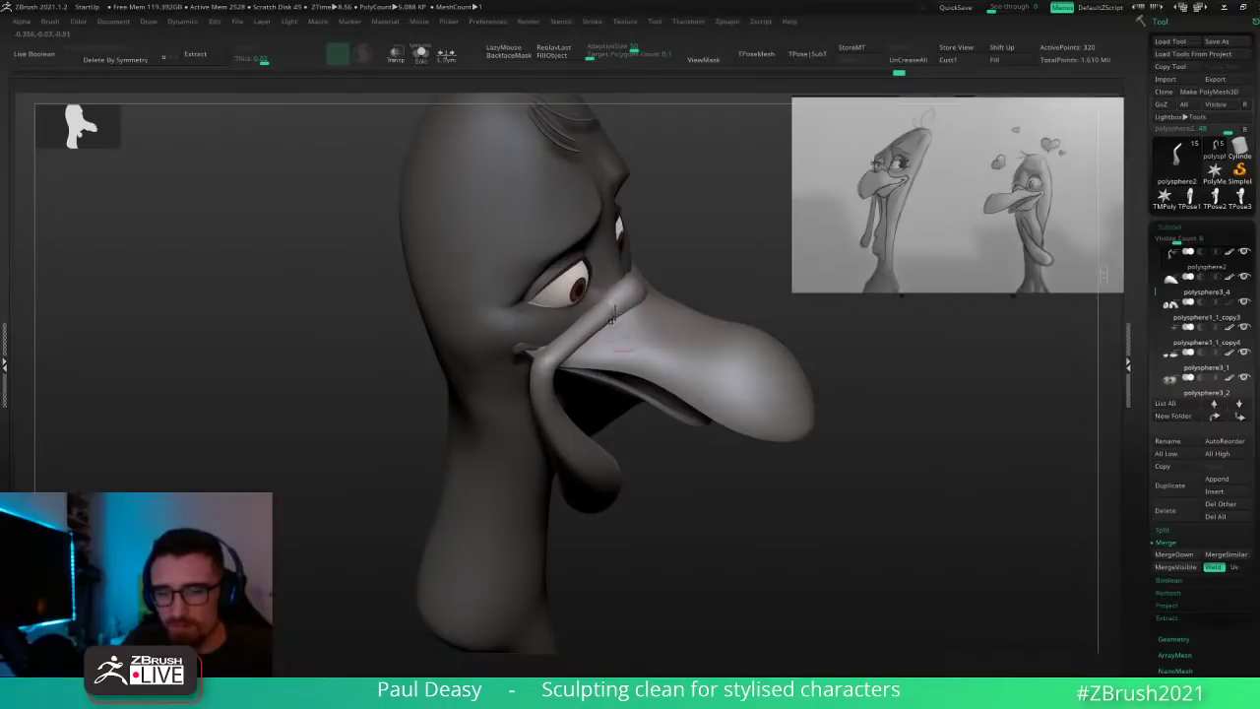
Step: Settle the snood's root onto the beak base and smooth its upper bend from side and tilted views
{"action": "left_click_drag", "start_coordinate": [605, 295], "coordinate": [615, 300]}
{"action": "right_click_drag", "start_coordinate": [616, 299], "coordinate": [636, 306]}
{"action": "right_click", "coordinate": [624, 324]}
{"action": "left_click_drag", "start_coordinate": [625, 324], "coordinate": [617, 311]}
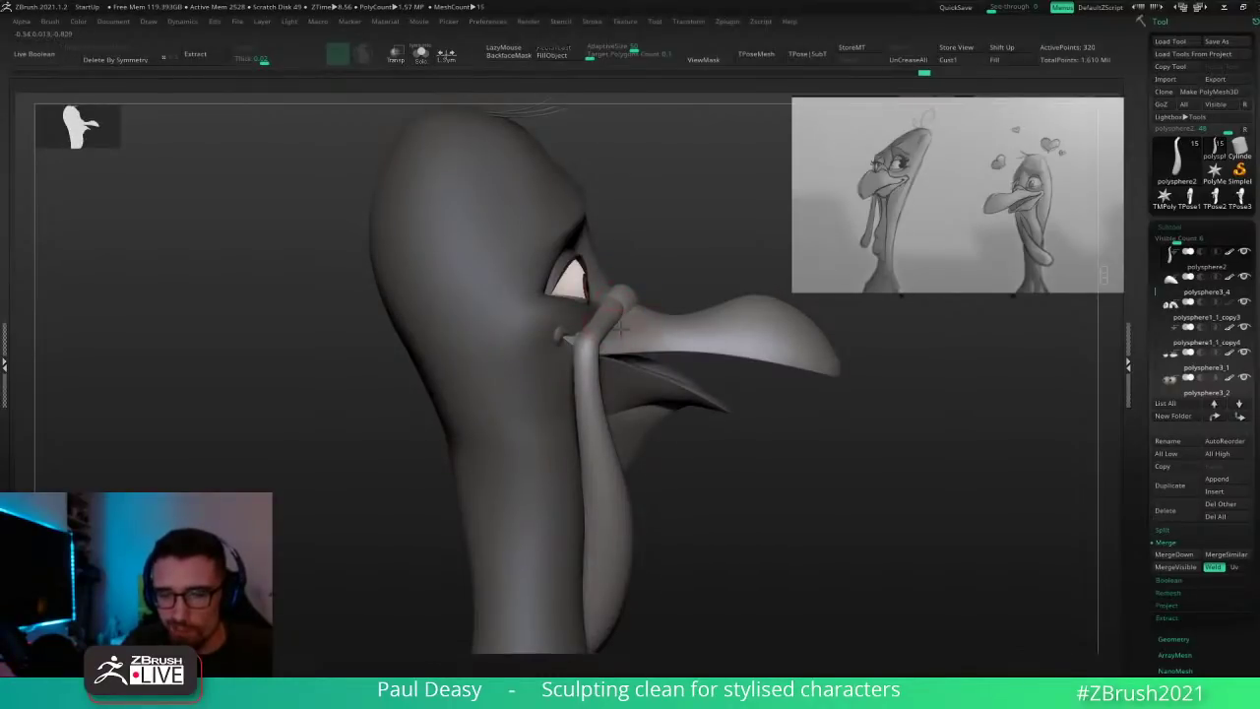
{"action": "mouse_move", "coordinate": [634, 308]}
{"action": "right_mouse_down"}
{"action": "mouse_move", "coordinate": [602, 301]}
{"action": "mouse_move", "coordinate": [615, 317]}
{"action": "mouse_move", "coordinate": [638, 311]}
{"action": "right_mouse_up"}
{"action": "right_click", "coordinate": [616, 317]}
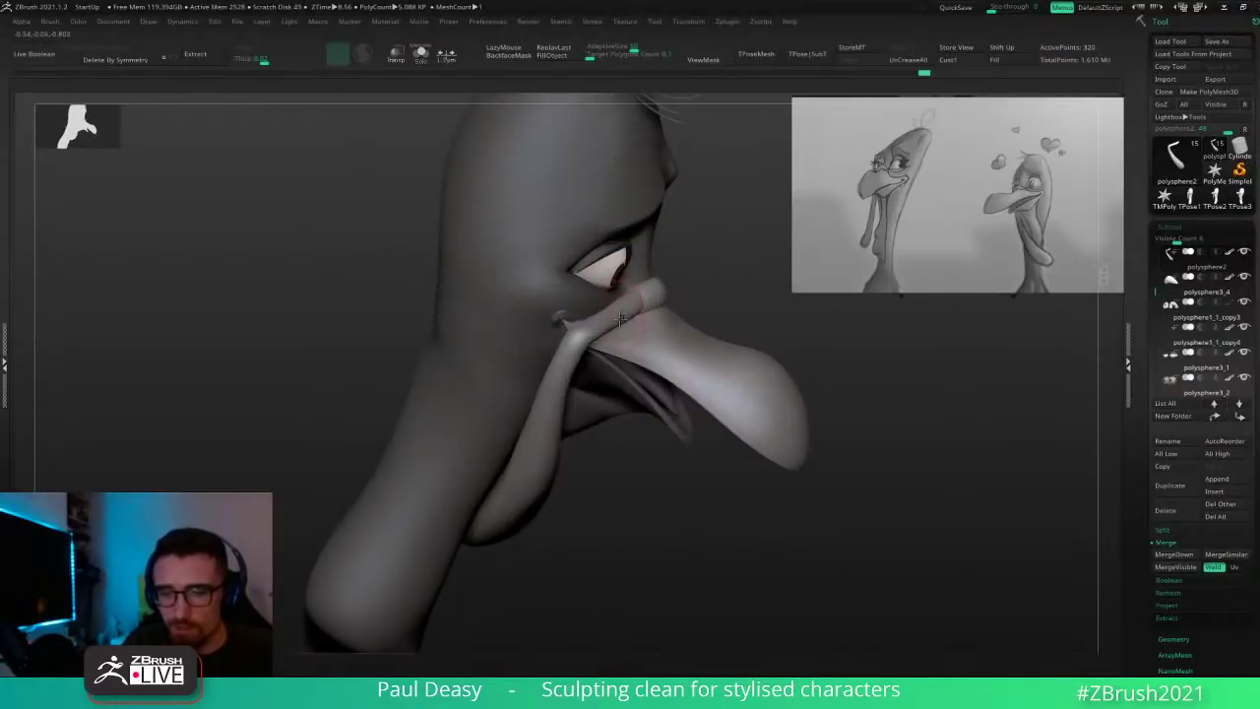
{"action": "left_click_drag", "start_coordinate": [605, 315], "coordinate": [616, 301], "text": "shift"}
{"action": "right_click", "coordinate": [603, 331]}
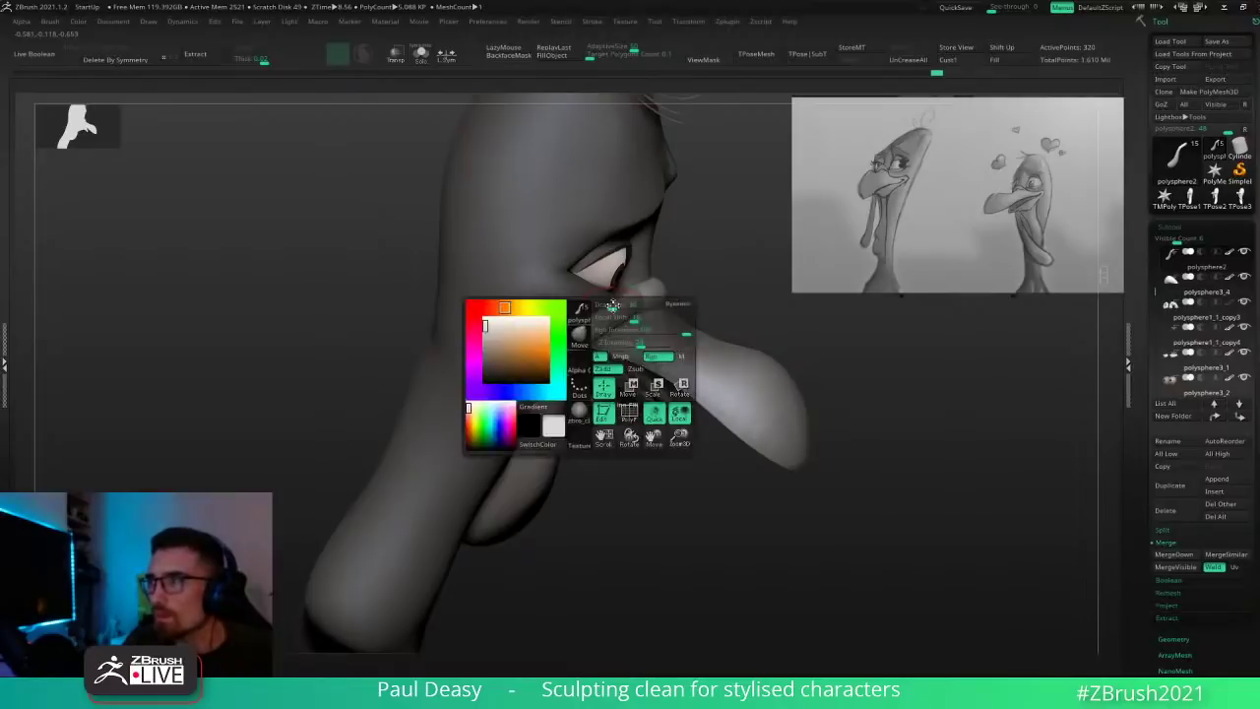
Step: Select the wattle subtool and reshape its front edge between the lower beak and the snood
{"action": "right_click_drag", "start_coordinate": [809, 325], "coordinate": [719, 278]}
{"action": "mouse_move", "coordinate": [855, 389]}
{"action": "right_mouse_down", "text": "alt"}
{"action": "mouse_move", "coordinate": [745, 377]}
{"action": "mouse_move", "coordinate": [758, 372]}
{"action": "right_mouse_up", "text": "alt"}
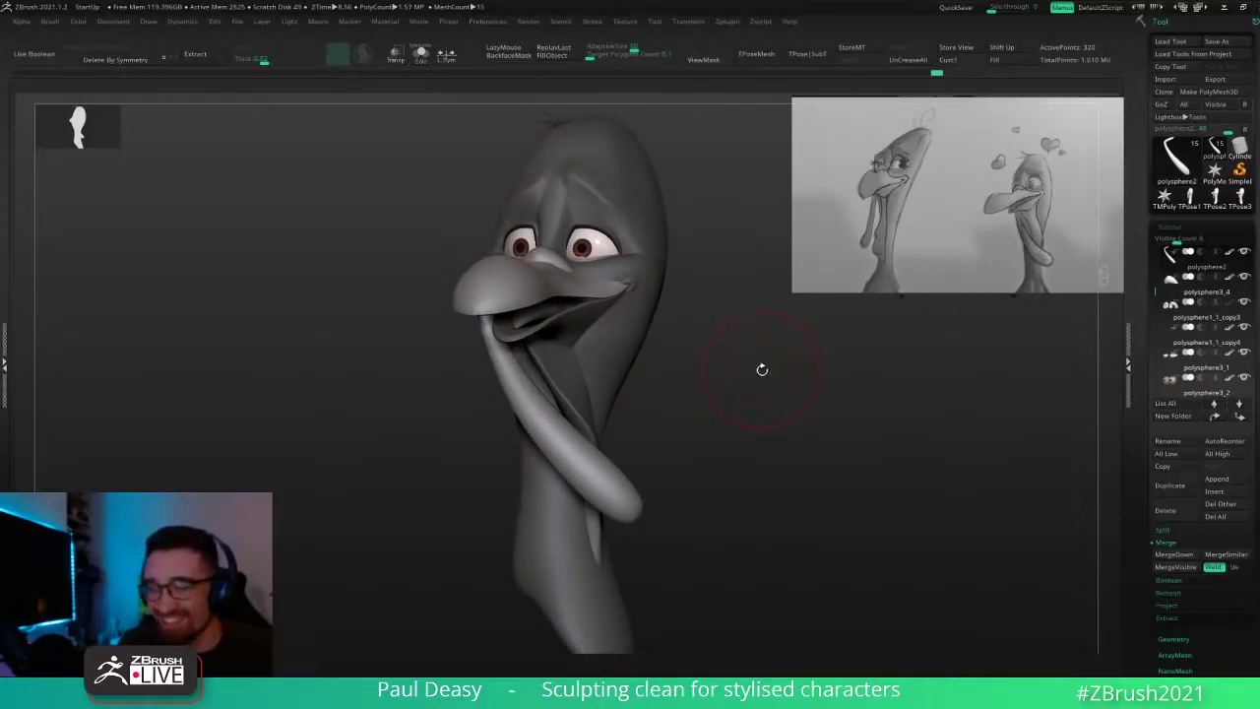
{"action": "mouse_move", "coordinate": [762, 370]}
{"action": "left_mouse_down"}
{"action": "mouse_move", "coordinate": [734, 385]}
{"action": "mouse_move", "coordinate": [758, 353]}
{"action": "left_mouse_up"}
{"action": "left_click", "coordinate": [604, 356], "text": "alt"}
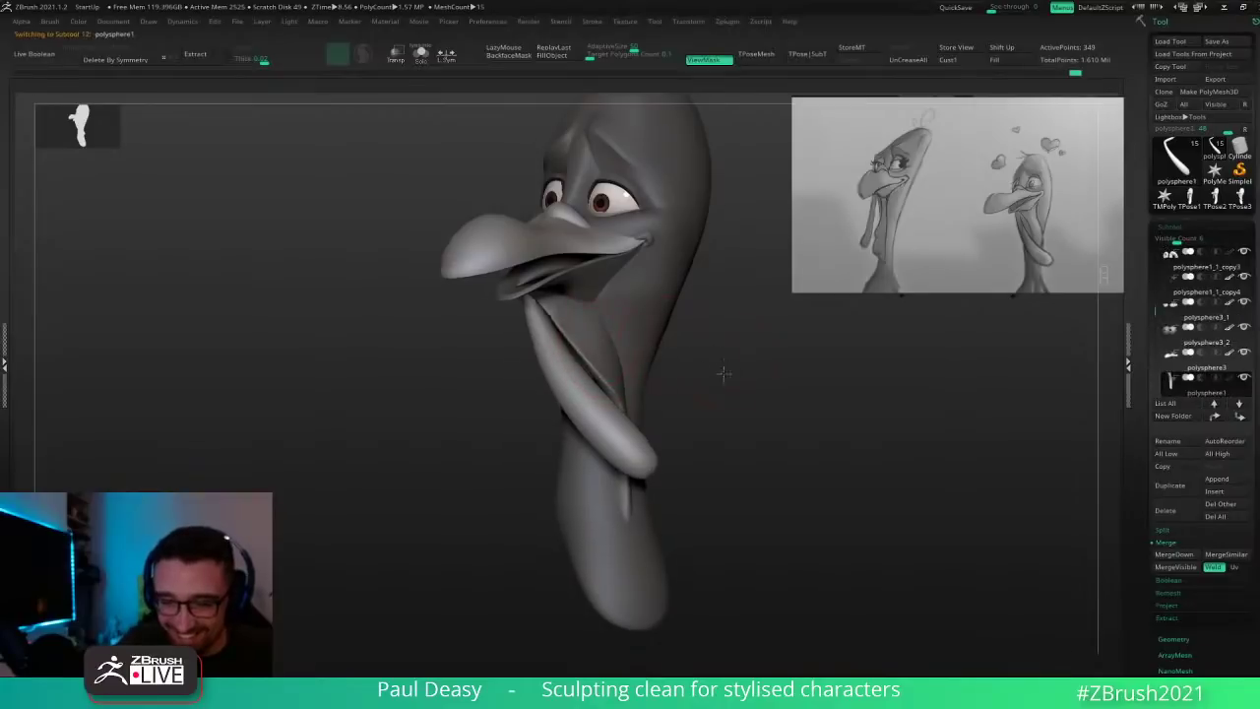
{"action": "right_click_drag", "start_coordinate": [724, 374], "coordinate": [726, 351]}
{"action": "right_click", "coordinate": [566, 448]}
{"action": "right_click_drag", "start_coordinate": [565, 448], "coordinate": [677, 362]}
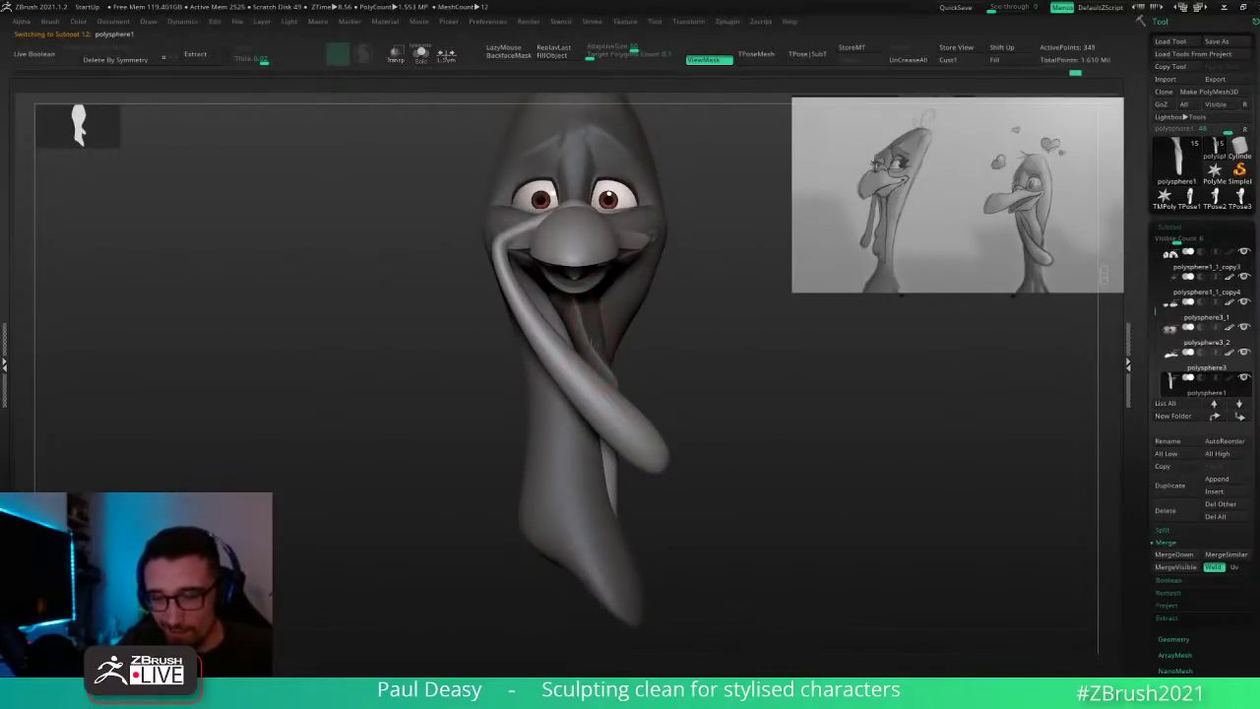
{"action": "mouse_move", "coordinate": [701, 417]}
{"action": "right_mouse_down"}
{"action": "mouse_move", "coordinate": [657, 410]}
{"action": "mouse_move", "coordinate": [685, 426]}
{"action": "mouse_move", "coordinate": [656, 433]}
{"action": "right_mouse_up"}
{"action": "right_click", "coordinate": [580, 456]}
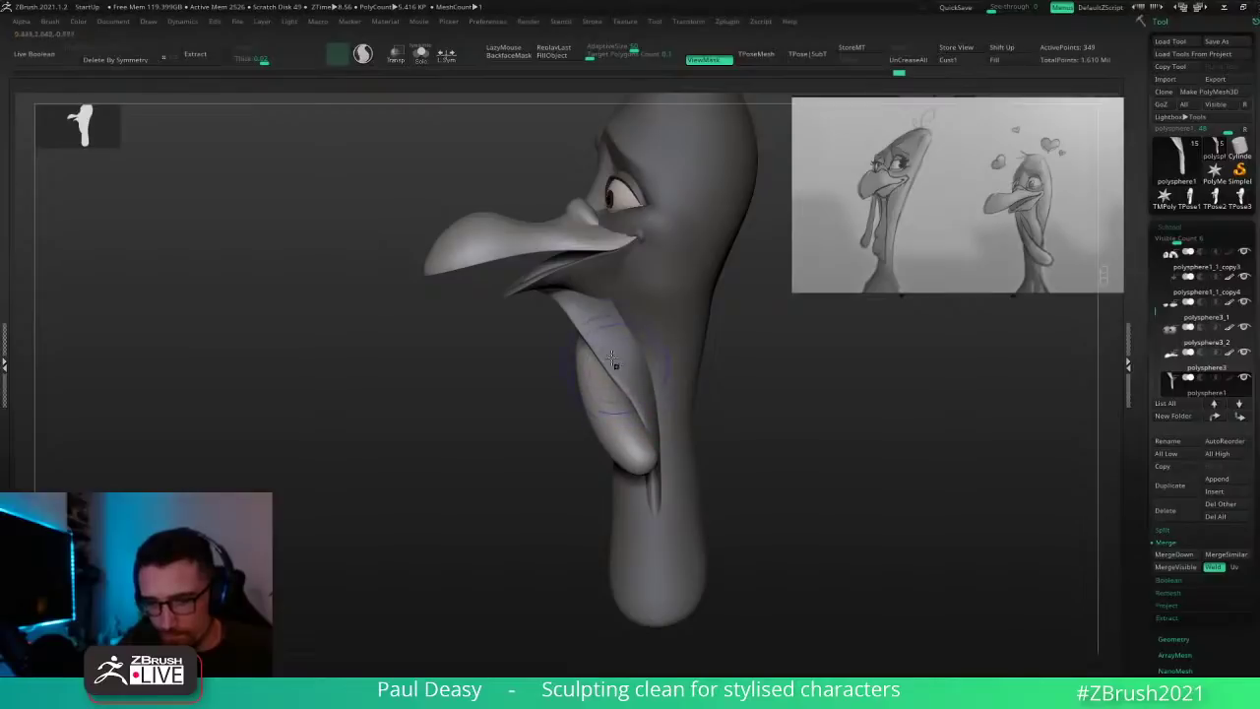
{"action": "right_click_drag", "start_coordinate": [610, 369], "coordinate": [605, 340]}
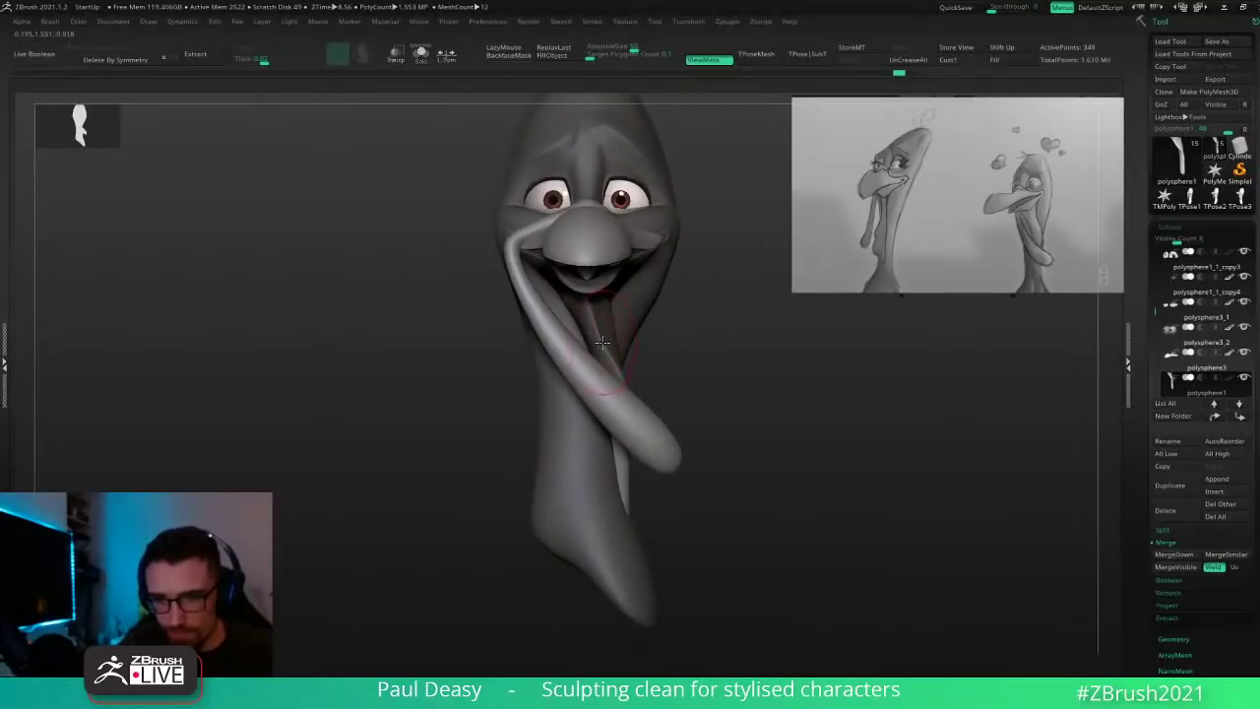
{"action": "right_click_drag", "start_coordinate": [701, 369], "coordinate": [646, 378]}
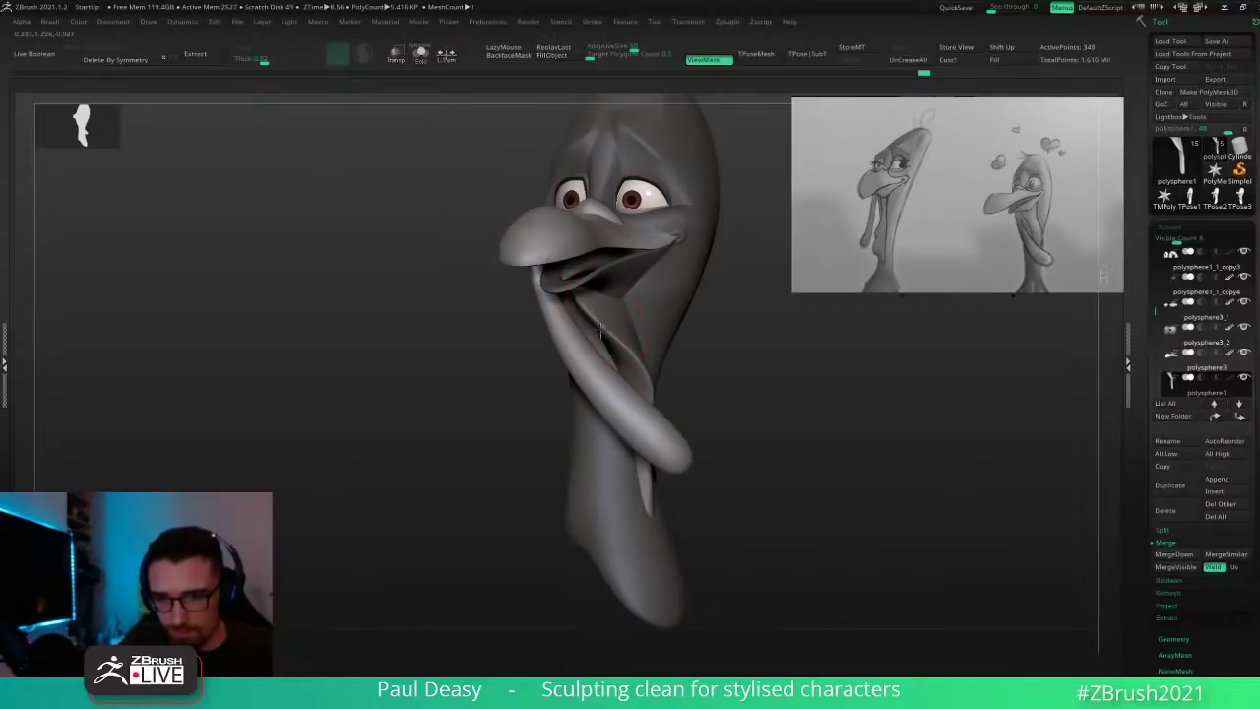
{"action": "right_click_drag", "start_coordinate": [611, 300], "coordinate": [640, 344]}
Step: Isolate the wattle in solo mode and reshape its narrow lower end with a resized Move brush
{"action": "right_click_drag", "start_coordinate": [728, 446], "coordinate": [700, 430]}
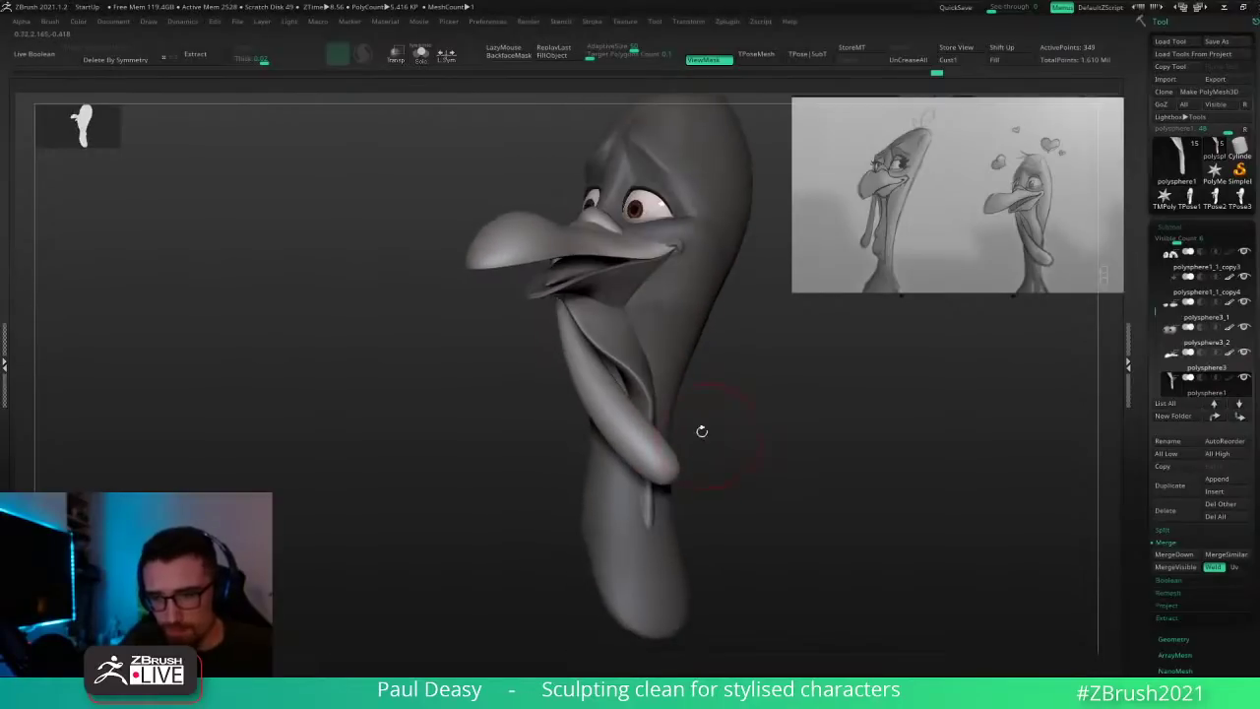
{"action": "key", "text": "alt+s"}
{"action": "key", "text": "space"}
{"action": "mouse_move", "coordinate": [650, 442]}
{"action": "left_mouse_down"}
{"action": "mouse_move", "coordinate": [660, 438]}
{"action": "mouse_move", "coordinate": [656, 476]}
{"action": "left_mouse_up"}
{"action": "key", "text": "space"}
{"action": "left_click_drag", "start_coordinate": [651, 478], "coordinate": [663, 480]}
{"action": "right_click_drag", "start_coordinate": [677, 448], "coordinate": [673, 447]}
{"action": "key", "text": "space"}
{"action": "left_click_drag", "start_coordinate": [660, 439], "coordinate": [642, 384]}
{"action": "right_click_drag", "start_coordinate": [688, 454], "coordinate": [692, 453]}
{"action": "key", "text": "space"}
{"action": "left_click_drag", "start_coordinate": [650, 440], "coordinate": [661, 484]}
{"action": "right_click_drag", "start_coordinate": [691, 456], "coordinate": [689, 444]}
Step: Refine the isolated wattle's twist at mid-length and the taper of its lower strip
{"action": "right_click_drag", "start_coordinate": [609, 347], "coordinate": [614, 347]}
{"action": "key", "text": "space"}
{"action": "left_click_drag", "start_coordinate": [608, 358], "coordinate": [616, 363]}
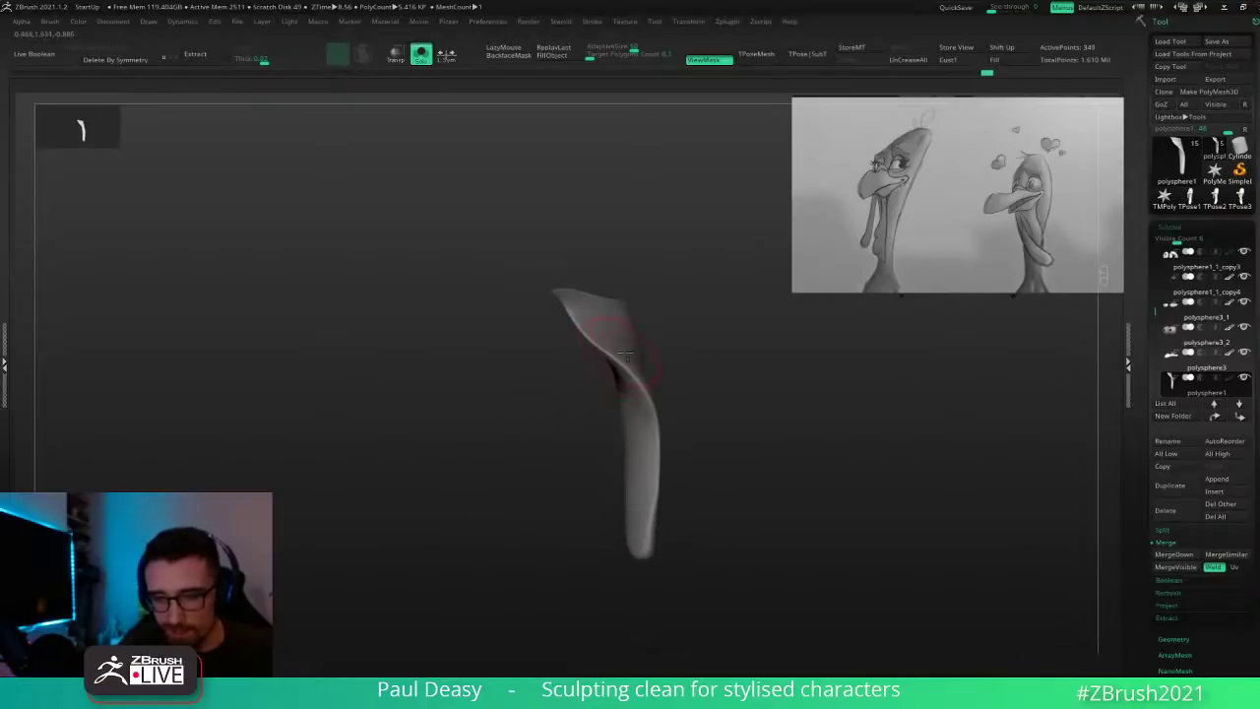
{"action": "right_click_drag", "start_coordinate": [700, 398], "coordinate": [705, 399]}
{"action": "key", "text": "space"}
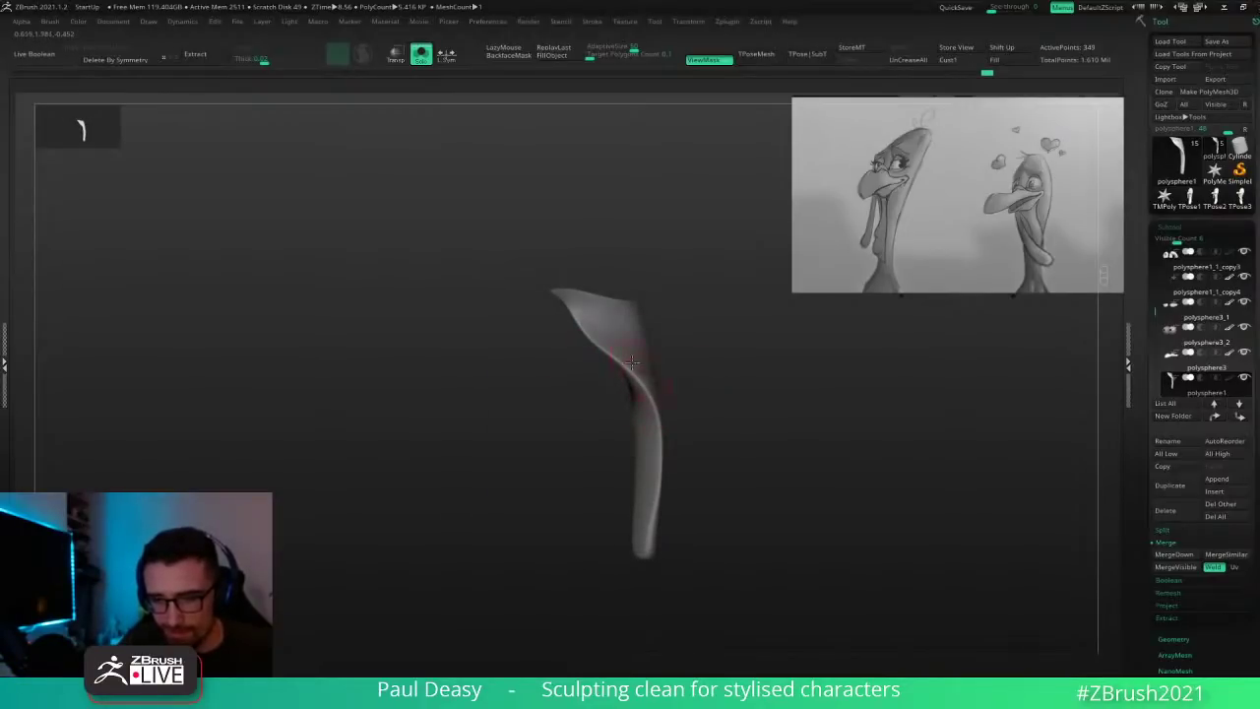
{"action": "key", "text": "space"}
{"action": "left_click_drag", "start_coordinate": [655, 439], "coordinate": [657, 455]}
Step: Restore the full model with mask view turned off and check the wattle from front and three-quarter views
{"action": "mouse_move", "coordinate": [687, 461]}
{"action": "right_mouse_down"}
{"action": "mouse_move", "coordinate": [671, 458]}
{"action": "mouse_move", "coordinate": [824, 447]}
{"action": "mouse_move", "coordinate": [787, 447]}
{"action": "mouse_move", "coordinate": [799, 449]}
{"action": "mouse_move", "coordinate": [797, 427]}
{"action": "mouse_move", "coordinate": [796, 447]}
{"action": "right_mouse_up"}
{"action": "key", "text": "ctrl+s"}
{"action": "key", "text": "ctrl+h"}
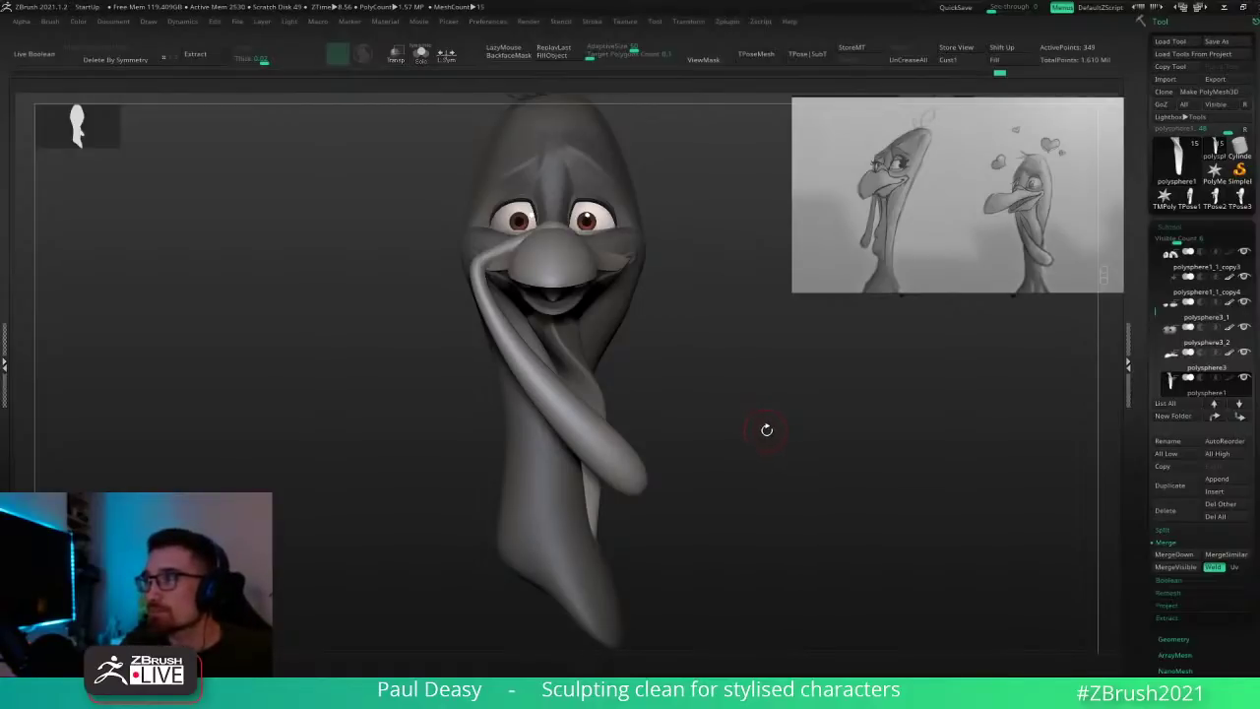
{"action": "mouse_move", "coordinate": [765, 430]}
{"action": "left_mouse_down"}
{"action": "mouse_move", "coordinate": [777, 427]}
{"action": "mouse_move", "coordinate": [755, 424]}
{"action": "mouse_move", "coordinate": [763, 433]}
{"action": "left_mouse_up"}
{"action": "right_click", "coordinate": [755, 424]}
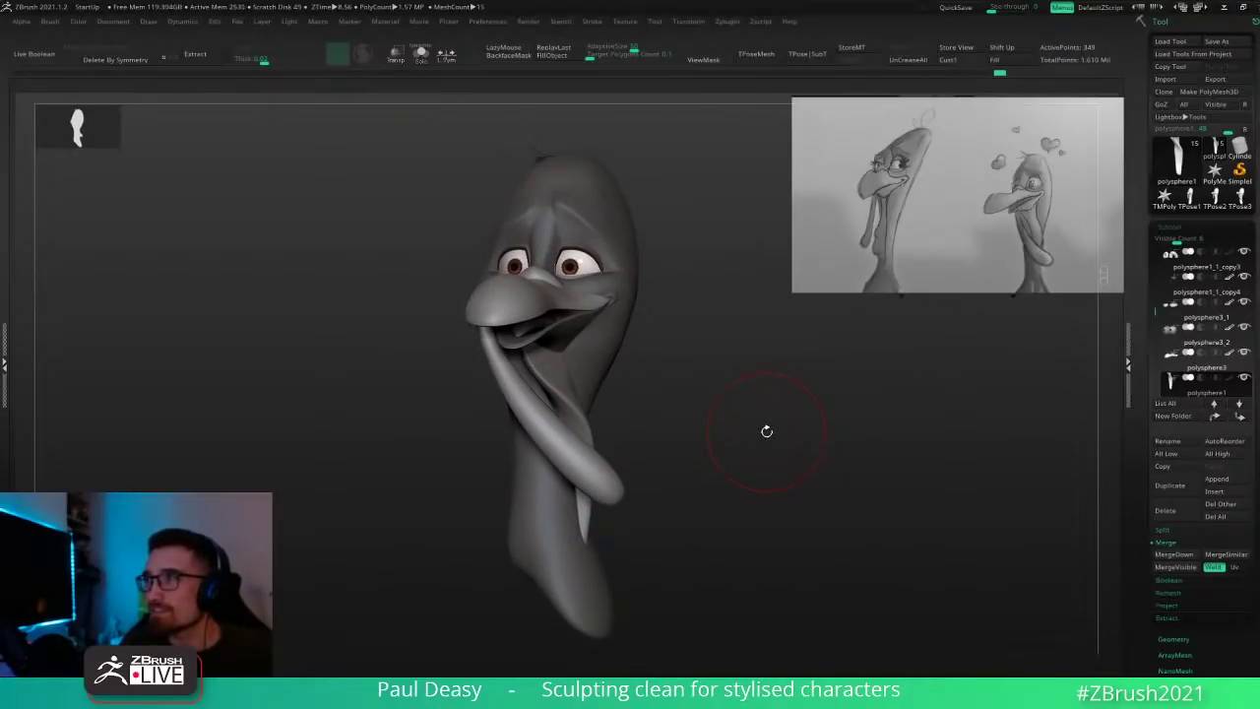
{"action": "left_click_drag", "start_coordinate": [766, 431], "coordinate": [769, 400]}
{"action": "right_click", "coordinate": [765, 432]}
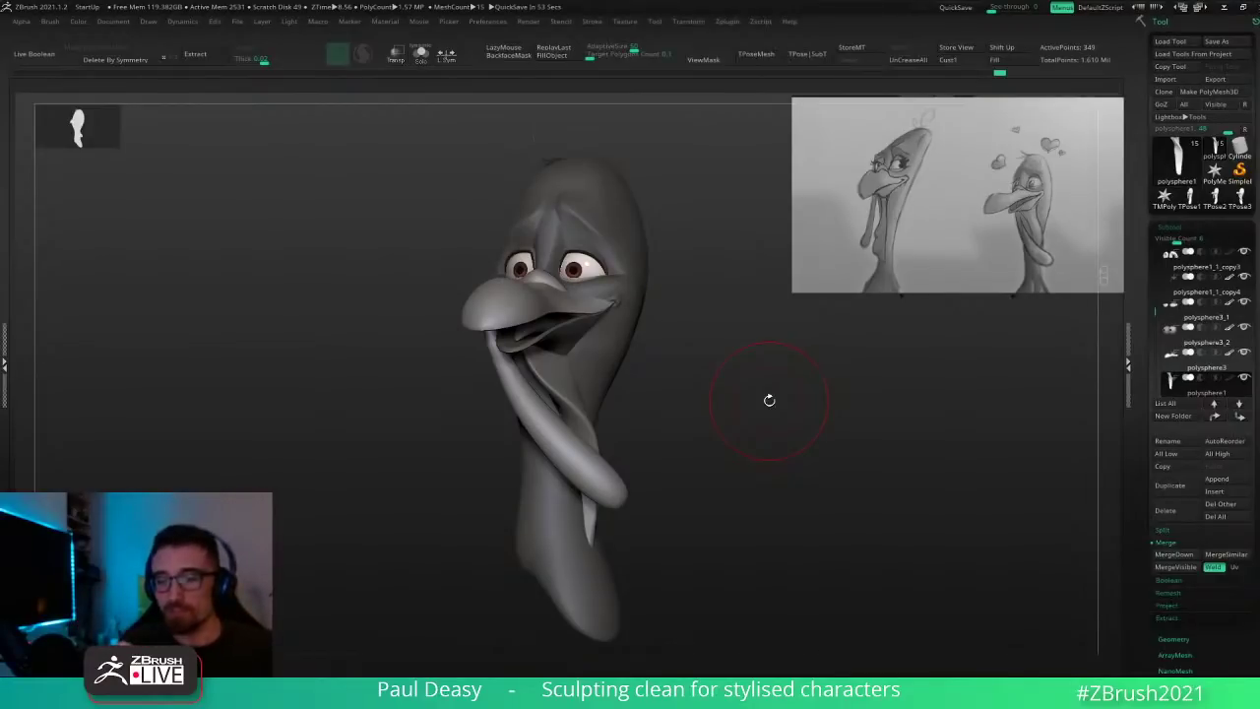
Step: Resize the Move brush and reshape the wattle's upper part under the lower beak from a low side view
{"action": "left_click_drag", "start_coordinate": [768, 397], "coordinate": [660, 362]}
{"action": "left_click_drag", "start_coordinate": [428, 389], "coordinate": [572, 335]}
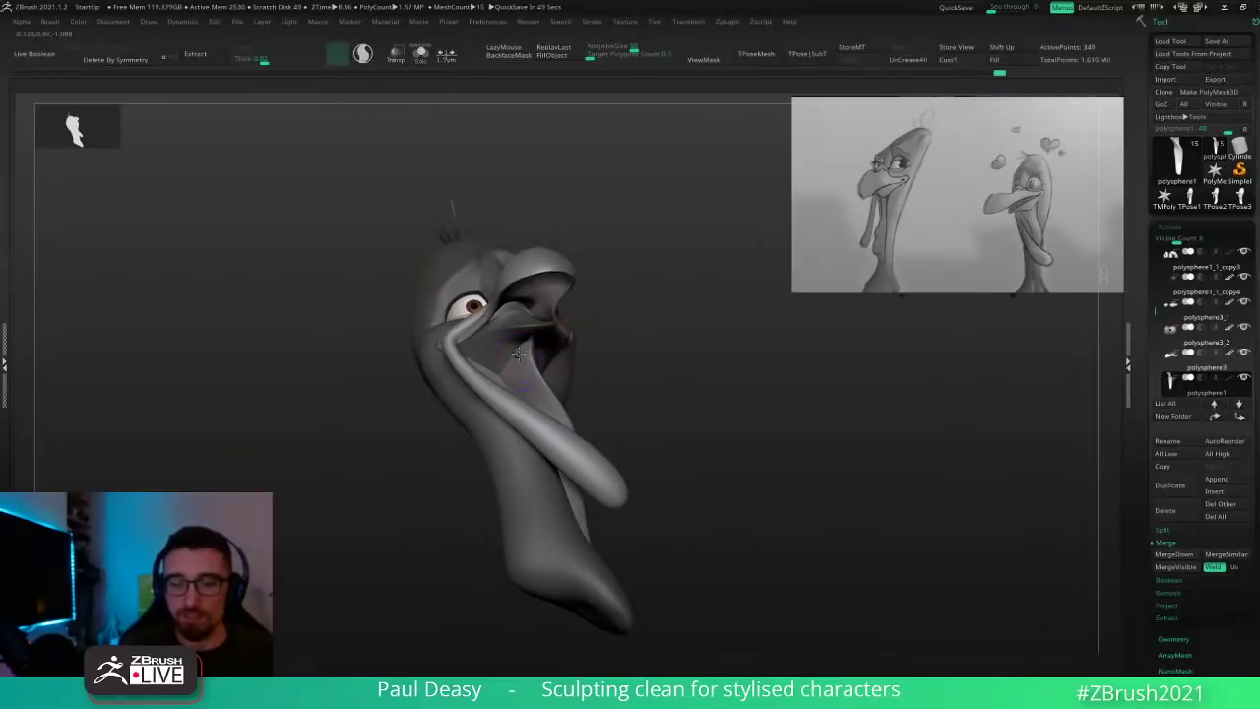
{"action": "mouse_move", "coordinate": [514, 378]}
{"action": "right_mouse_down"}
{"action": "mouse_move", "coordinate": [507, 352]}
{"action": "mouse_move", "coordinate": [540, 396]}
{"action": "mouse_move", "coordinate": [532, 374]}
{"action": "right_mouse_up"}
{"action": "key", "text": "space"}
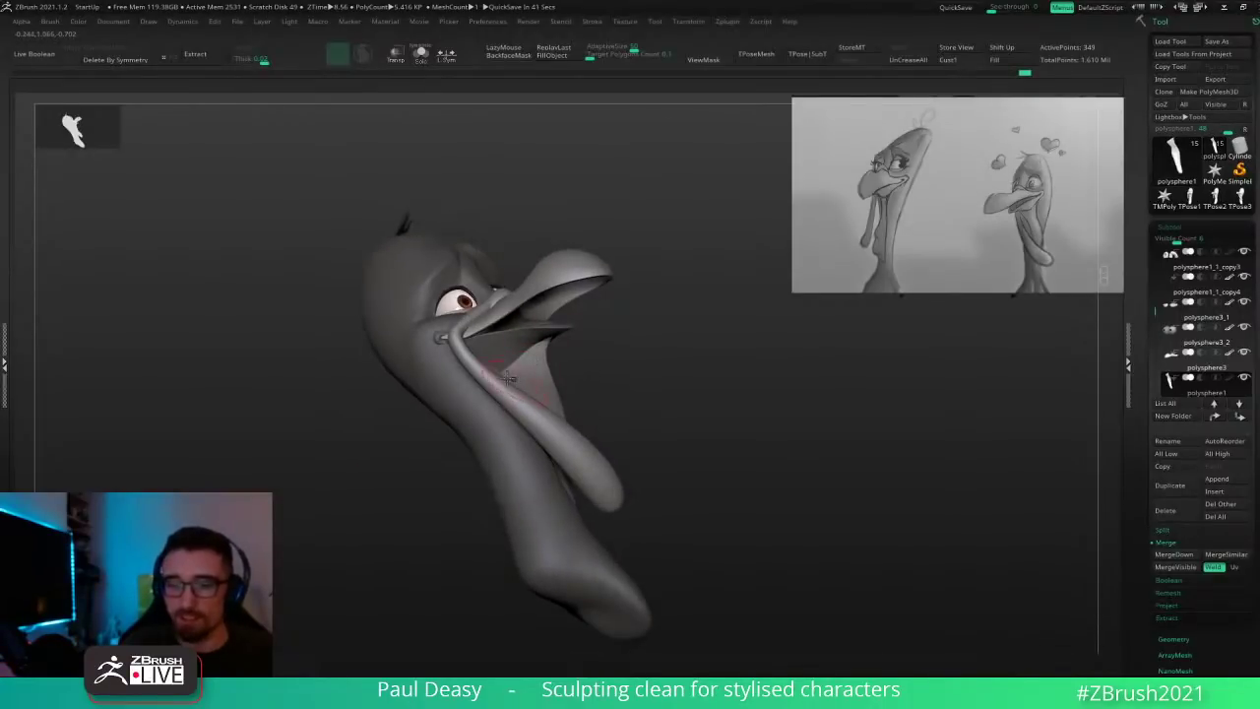
{"action": "key", "text": "space"}
{"action": "left_click_drag", "start_coordinate": [511, 369], "coordinate": [505, 366]}
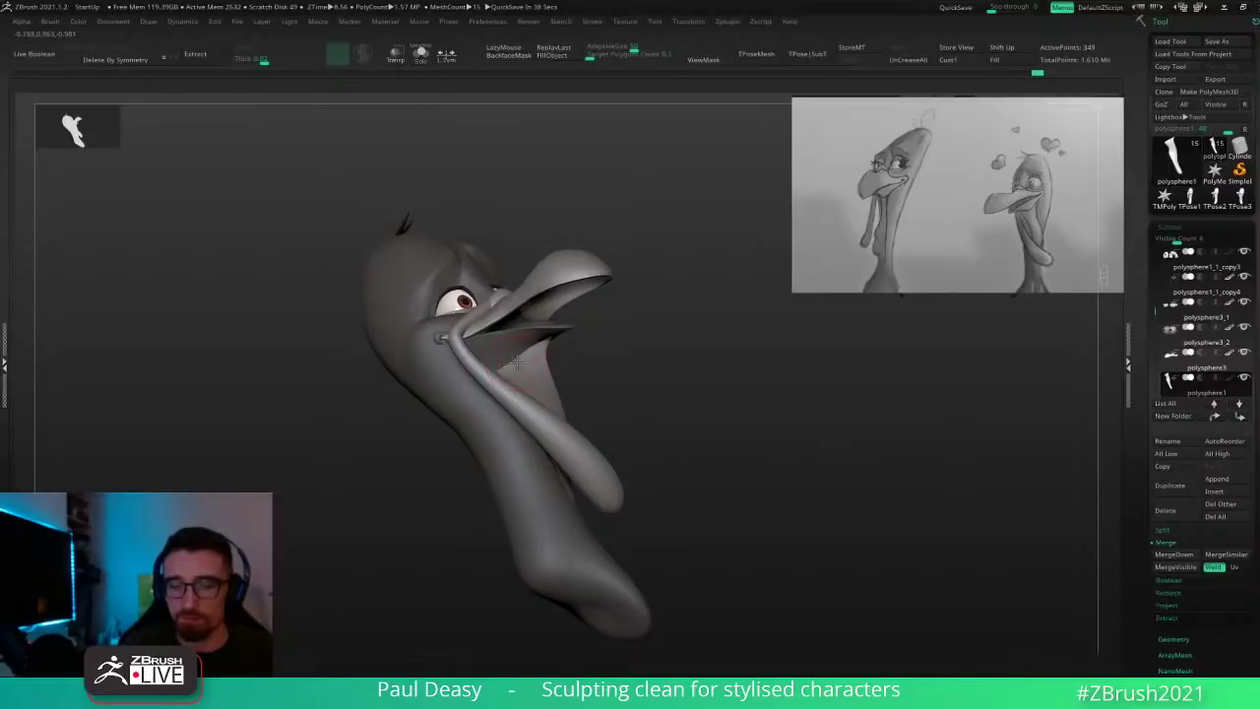
Step: Adjust the wattle's inner edge along the snood while comparing both sides from low angles
{"action": "right_click_drag", "start_coordinate": [518, 362], "coordinate": [438, 389]}
{"action": "right_click_drag", "start_coordinate": [680, 393], "coordinate": [604, 371]}
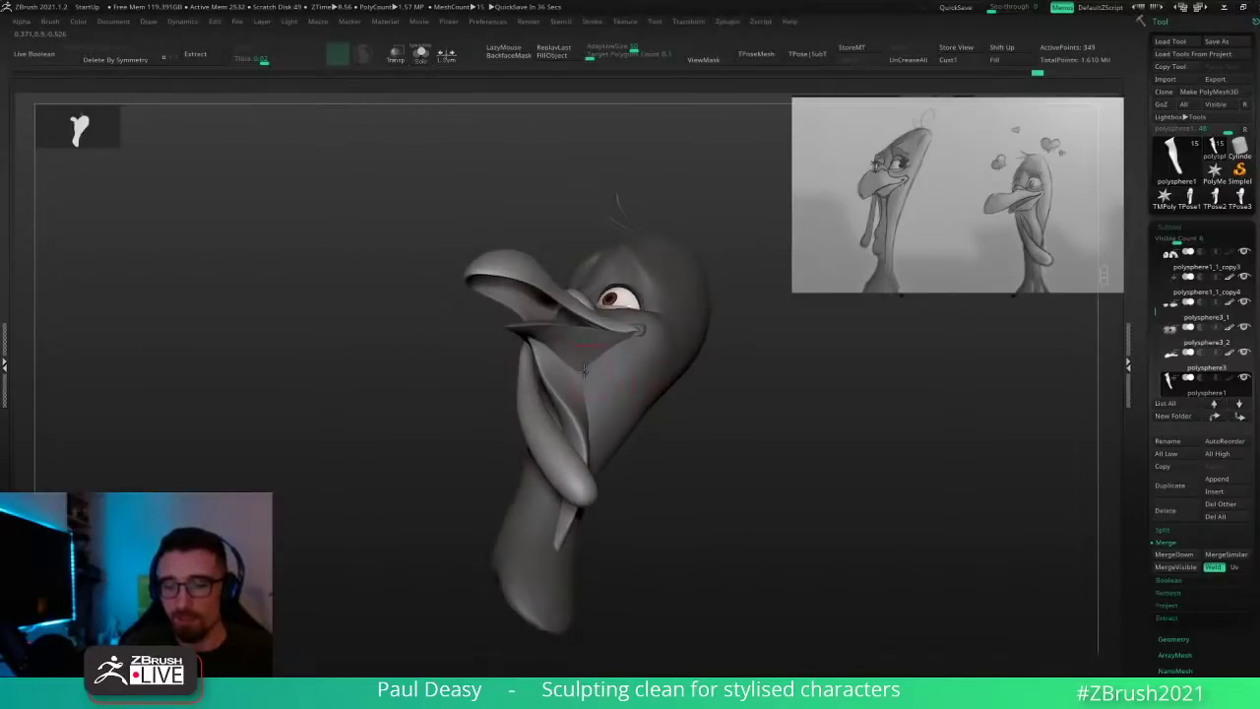
{"action": "right_click_drag", "start_coordinate": [461, 374], "coordinate": [516, 371]}
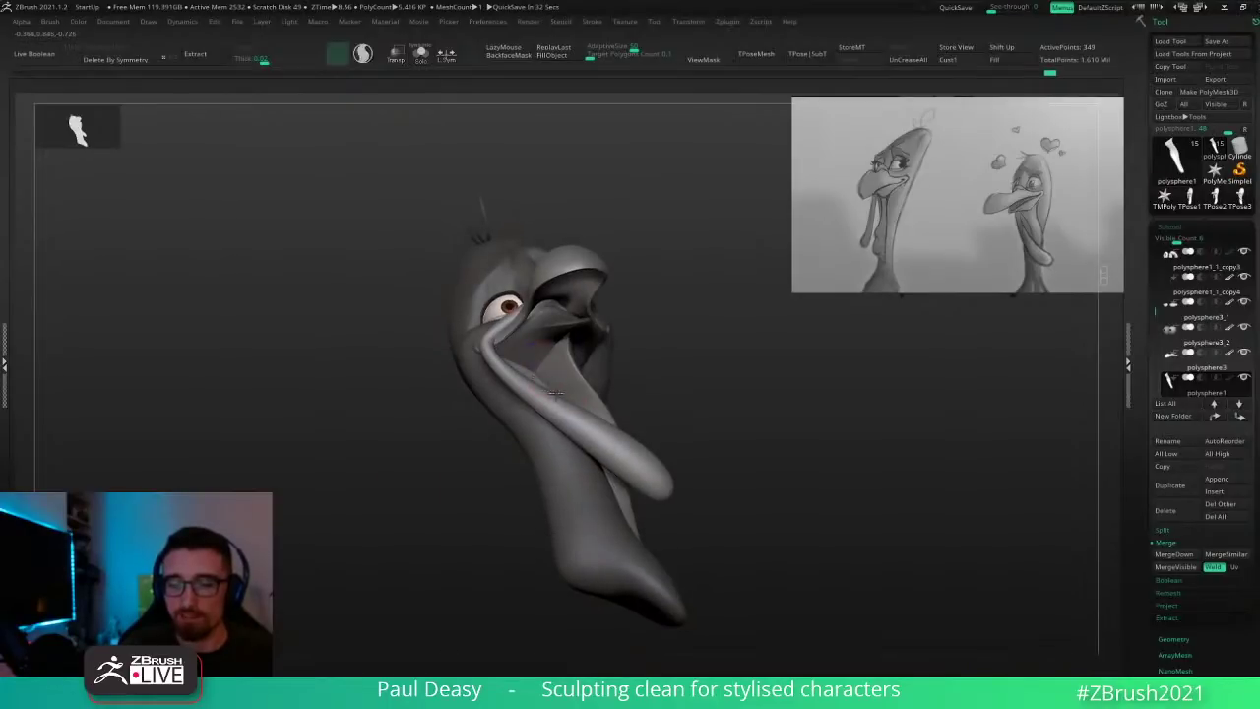
{"action": "left_click_drag", "start_coordinate": [548, 369], "coordinate": [563, 382]}
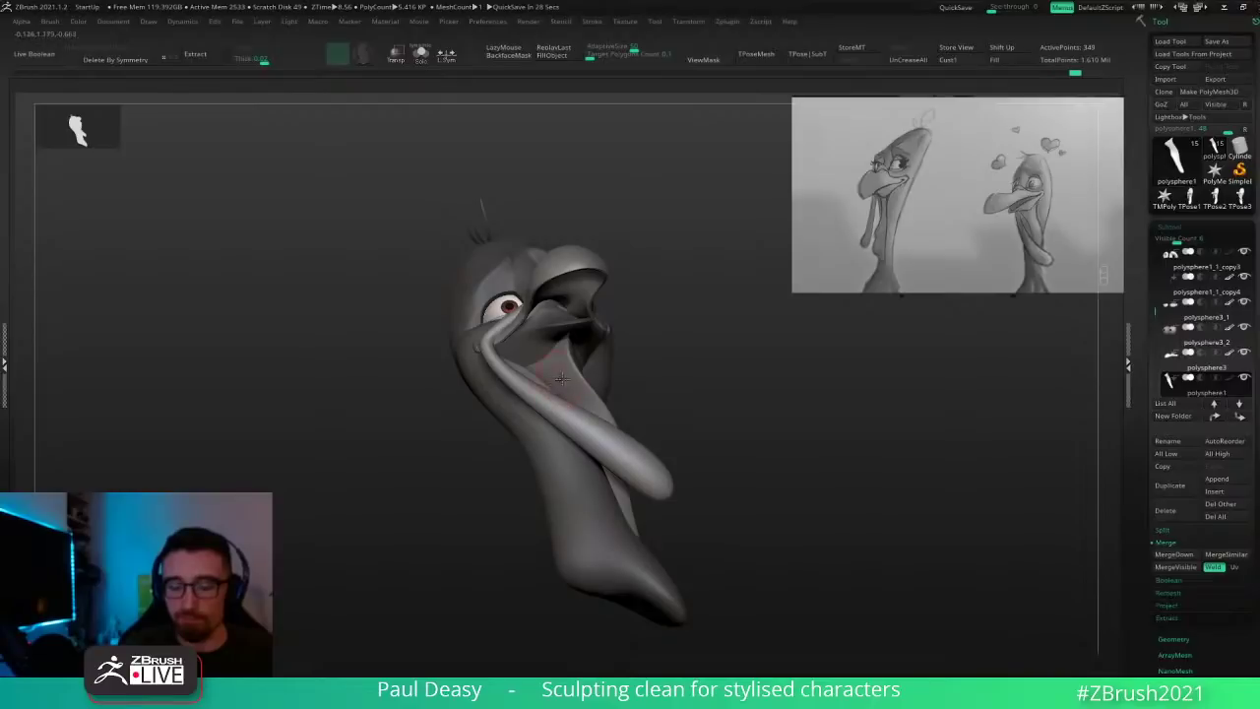
{"action": "mouse_move", "coordinate": [565, 382]}
{"action": "right_mouse_down"}
{"action": "mouse_move", "coordinate": [549, 380]}
{"action": "mouse_move", "coordinate": [615, 374]}
{"action": "mouse_move", "coordinate": [595, 356]}
{"action": "mouse_move", "coordinate": [520, 384]}
{"action": "mouse_move", "coordinate": [531, 373]}
{"action": "right_mouse_up"}
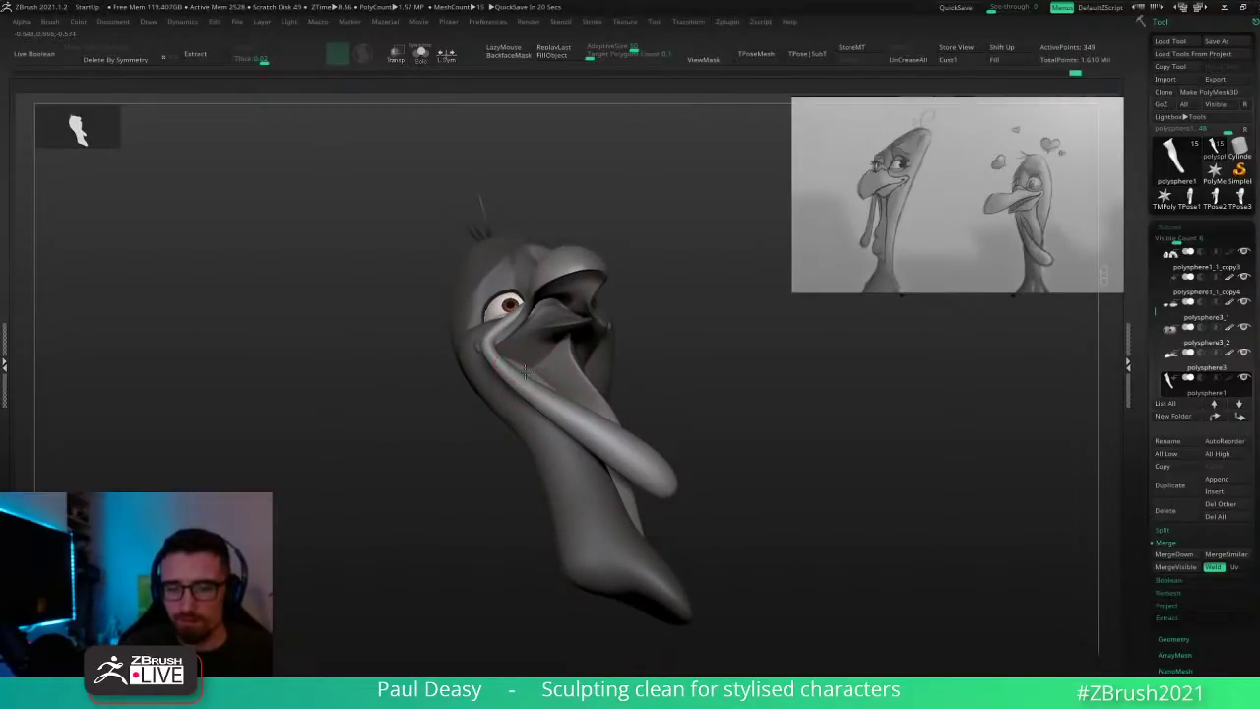
{"action": "left_click_drag", "start_coordinate": [532, 382], "coordinate": [546, 371]}
Step: Move the wattle's visible fold above the snood crossing from three-quarter view and adjust its top beneath the beak
{"action": "mouse_move", "coordinate": [758, 398]}
{"action": "right_mouse_down"}
{"action": "mouse_move", "coordinate": [633, 414]}
{"action": "mouse_move", "coordinate": [731, 339]}
{"action": "mouse_move", "coordinate": [776, 408]}
{"action": "mouse_move", "coordinate": [717, 397]}
{"action": "right_mouse_up"}
{"action": "right_click_drag", "start_coordinate": [606, 341], "coordinate": [581, 355]}
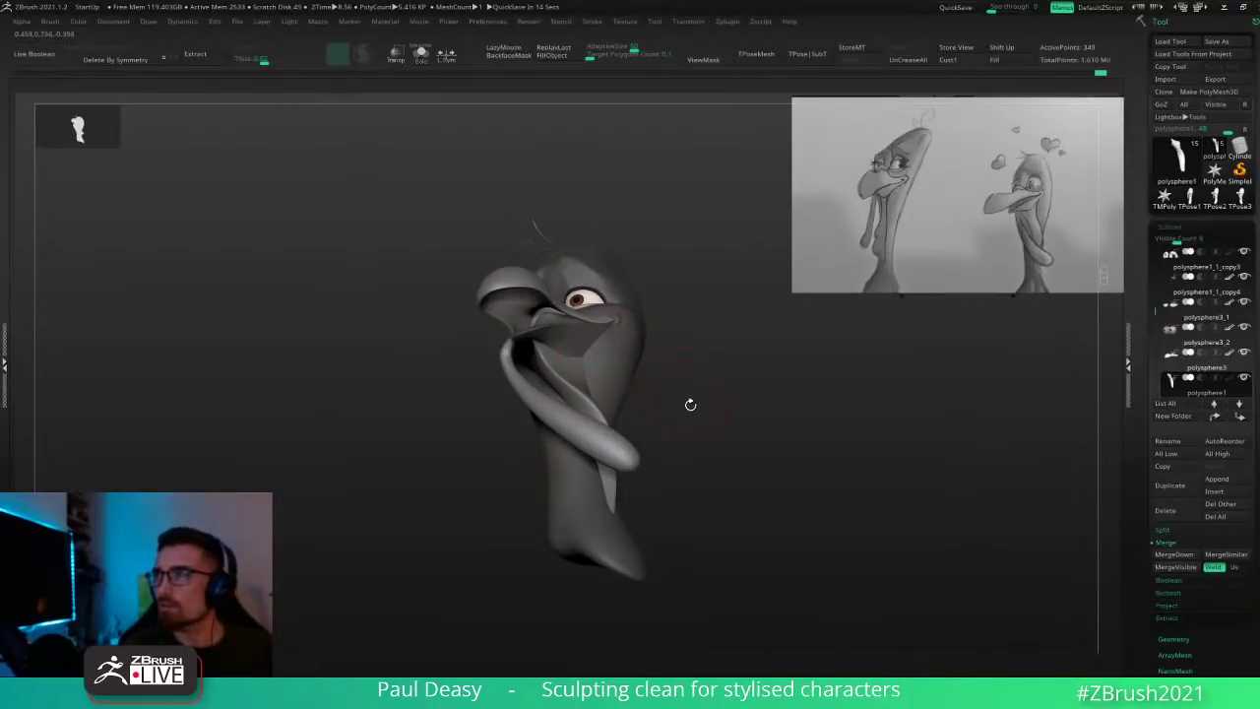
{"action": "mouse_move", "coordinate": [689, 403]}
{"action": "right_mouse_down"}
{"action": "mouse_move", "coordinate": [692, 327]}
{"action": "mouse_move", "coordinate": [700, 388]}
{"action": "right_mouse_up"}
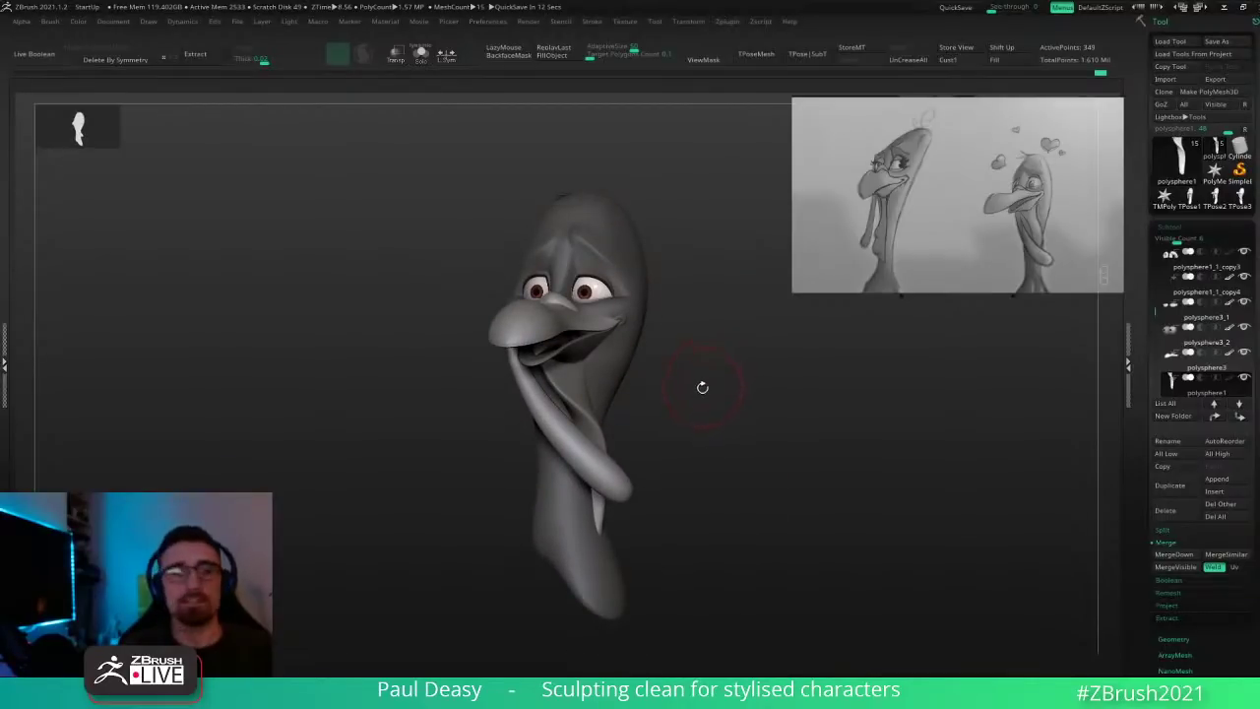
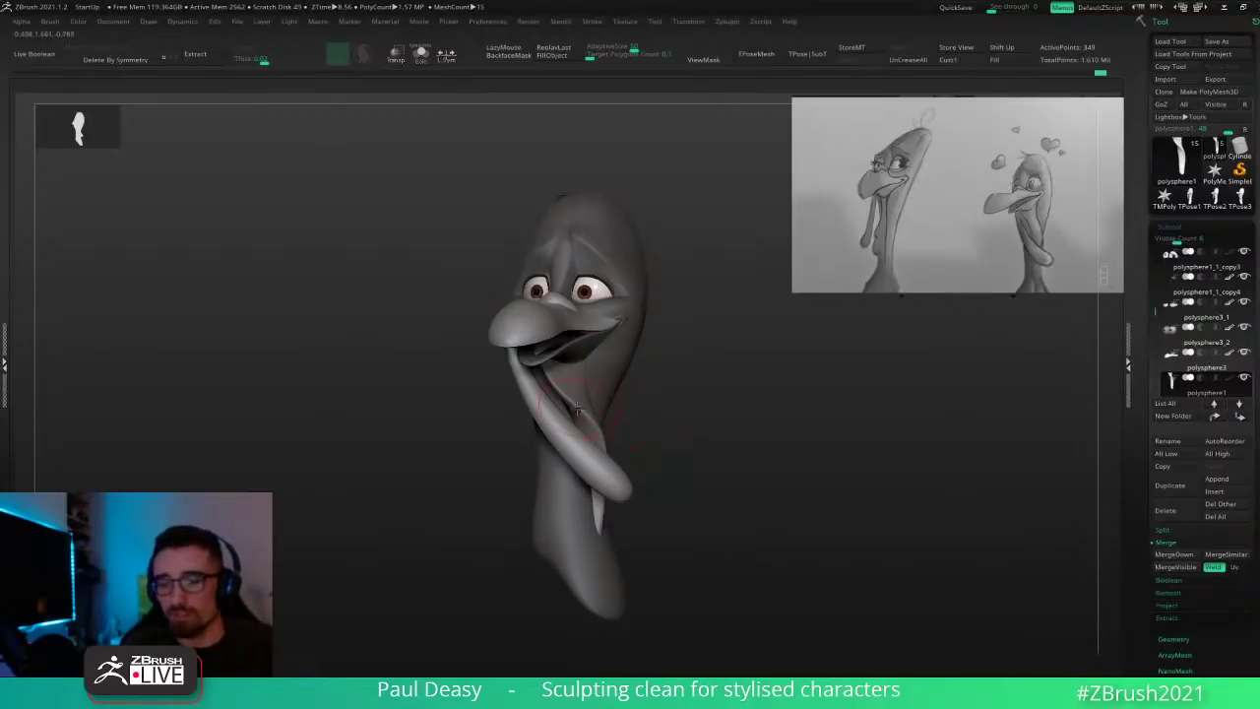
{"action": "left_click_drag", "start_coordinate": [596, 433], "coordinate": [578, 408]}
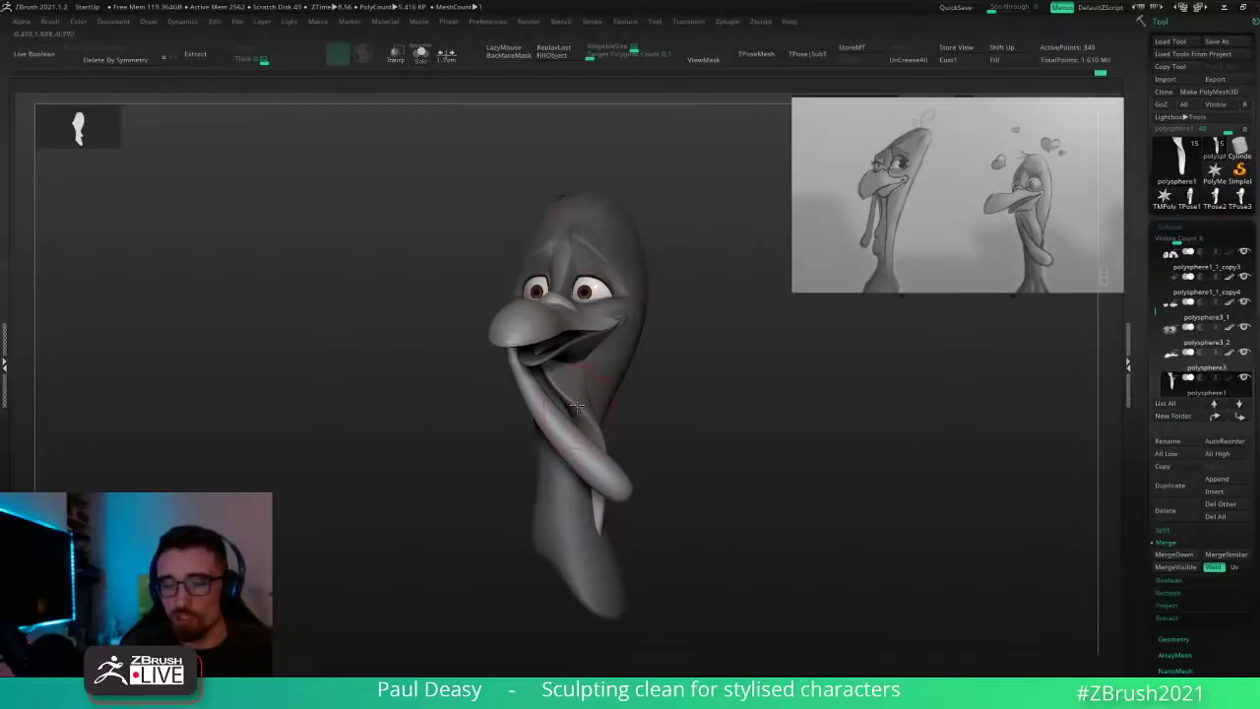
{"action": "right_click_drag", "start_coordinate": [579, 397], "coordinate": [568, 398]}
{"action": "right_click", "coordinate": [568, 397]}
{"action": "left_click_drag", "start_coordinate": [568, 398], "coordinate": [558, 376]}
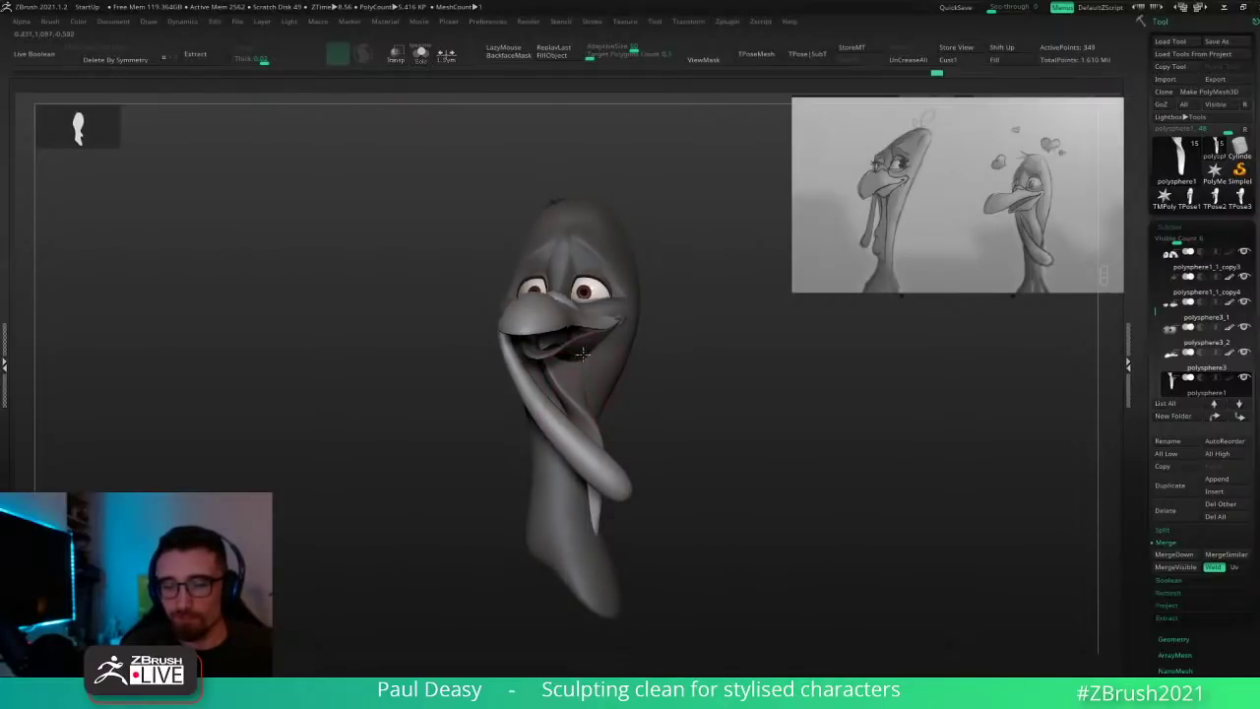
{"action": "mouse_move", "coordinate": [561, 386]}
{"action": "right_mouse_down"}
{"action": "mouse_move", "coordinate": [577, 350]}
{"action": "mouse_move", "coordinate": [560, 334]}
{"action": "right_mouse_up"}
{"action": "right_click", "coordinate": [551, 334]}
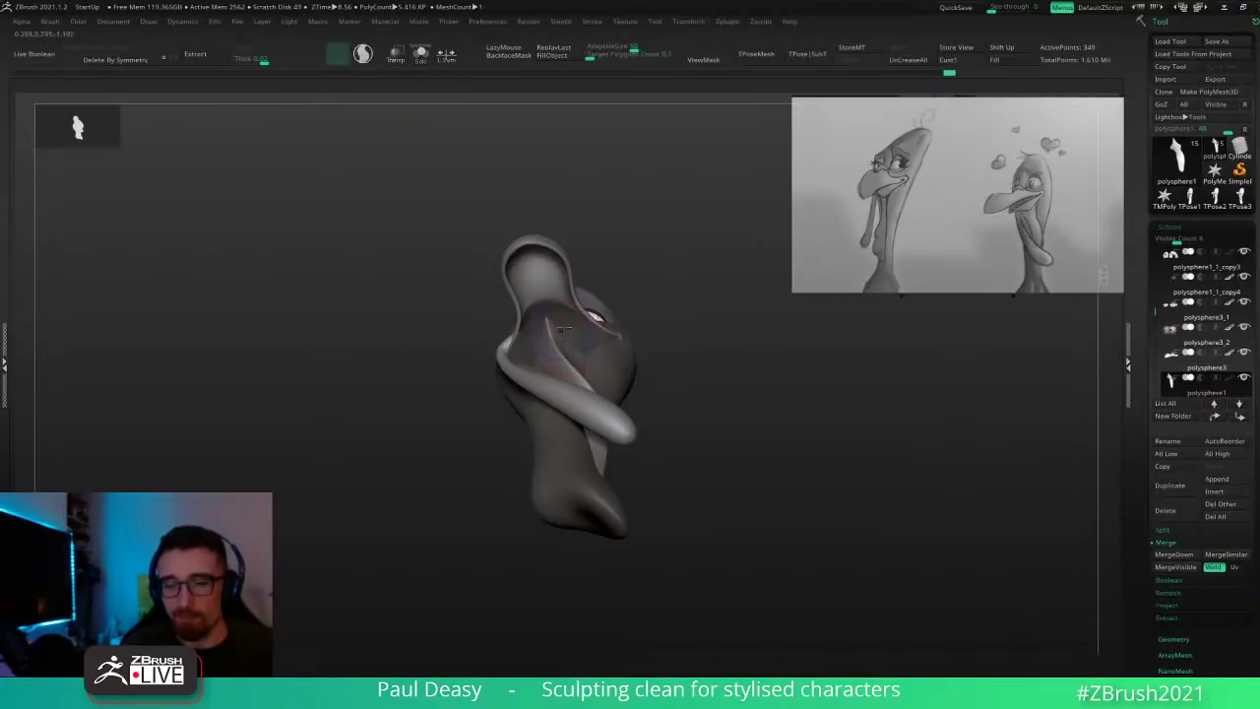
Step: Refine the wattle's outer edge where it meets the neck just above the snood crossing
{"action": "left_click_drag", "start_coordinate": [681, 373], "coordinate": [696, 399], "text": "shift"}
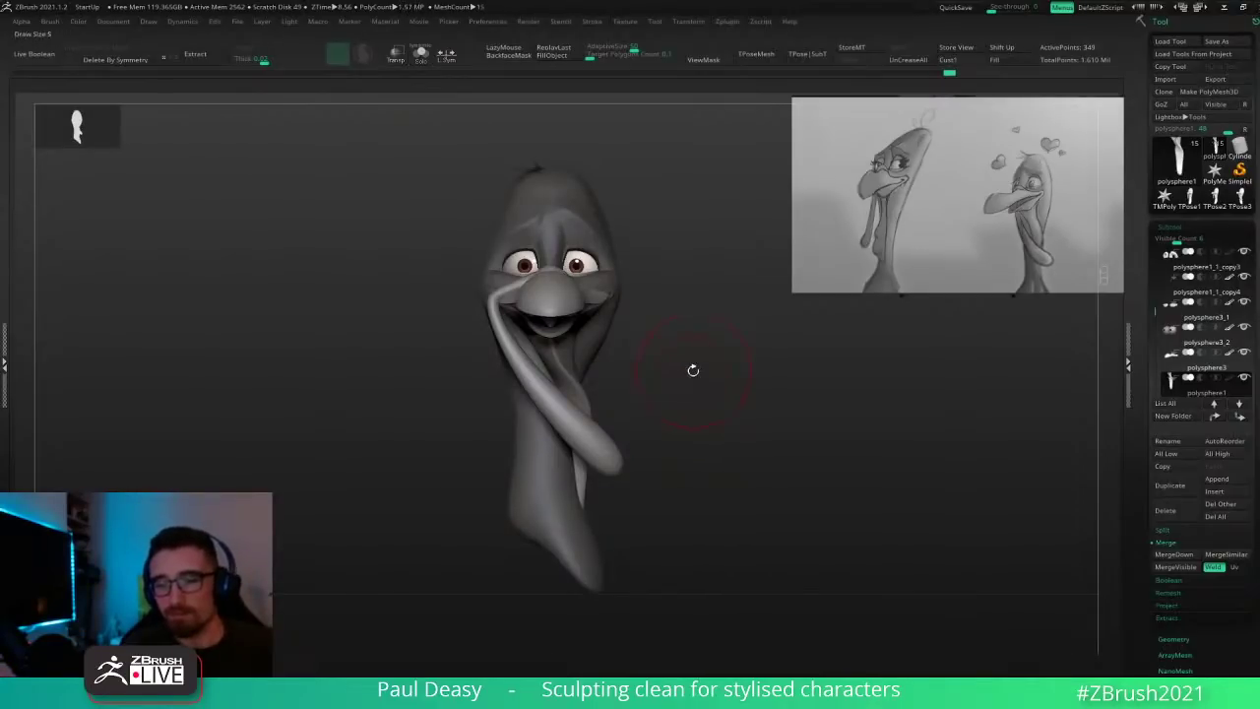
{"action": "mouse_move", "coordinate": [694, 375]}
{"action": "right_mouse_down"}
{"action": "mouse_move", "coordinate": [681, 379]}
{"action": "mouse_move", "coordinate": [695, 364]}
{"action": "mouse_move", "coordinate": [586, 382]}
{"action": "right_mouse_up"}
{"action": "right_click", "coordinate": [697, 366]}
{"action": "right_click", "coordinate": [696, 365]}
{"action": "right_click", "coordinate": [692, 366]}
{"action": "right_click", "coordinate": [595, 391]}
{"action": "left_click_drag", "start_coordinate": [585, 384], "coordinate": [582, 387]}
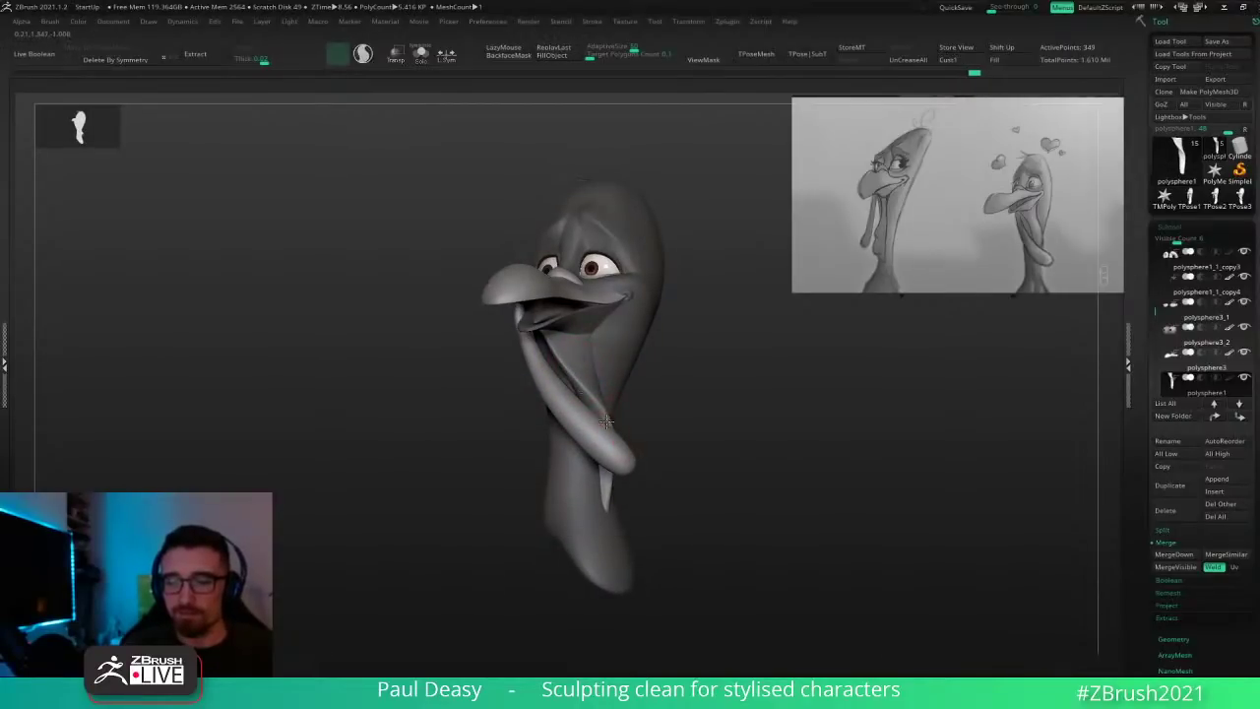
Step: Examine how the wattle and snood cross over the neck from front and three-quarter views
{"action": "right_click_drag", "start_coordinate": [607, 422], "coordinate": [703, 421]}
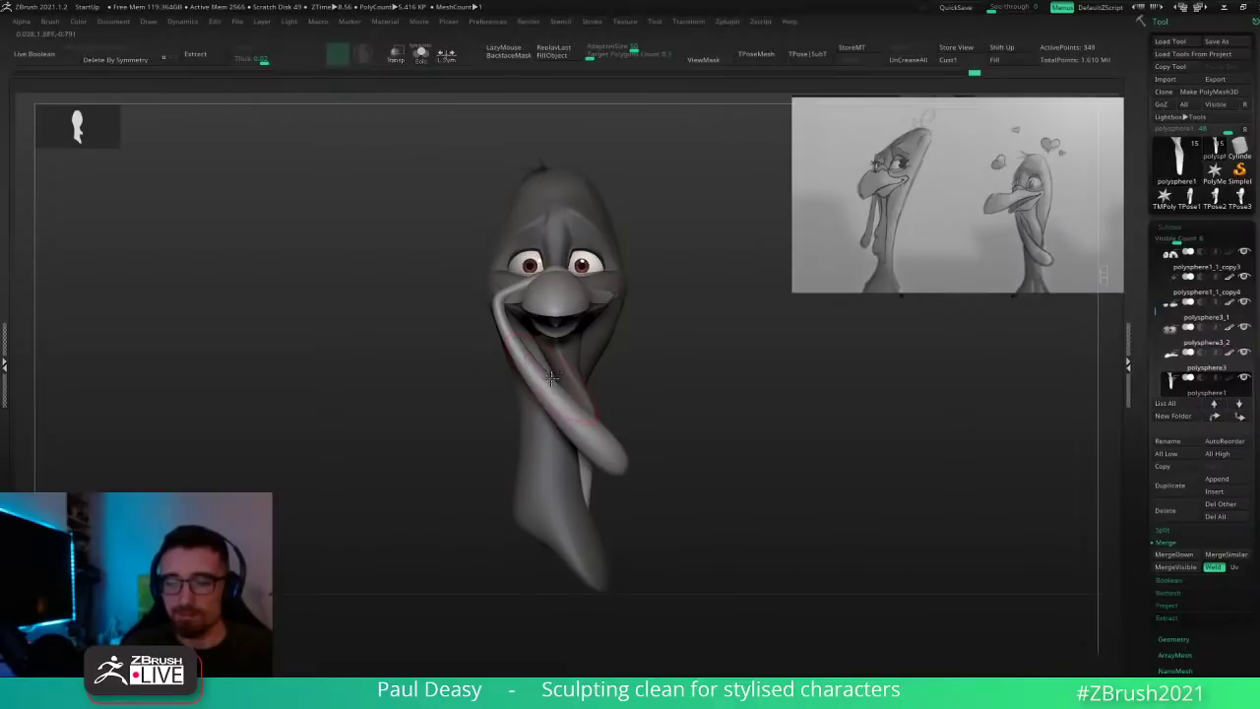
{"action": "mouse_move", "coordinate": [586, 370]}
{"action": "right_mouse_down"}
{"action": "mouse_move", "coordinate": [565, 383]}
{"action": "mouse_move", "coordinate": [611, 377]}
{"action": "right_mouse_up"}
{"action": "key", "text": "space"}
{"action": "key", "text": "space"}
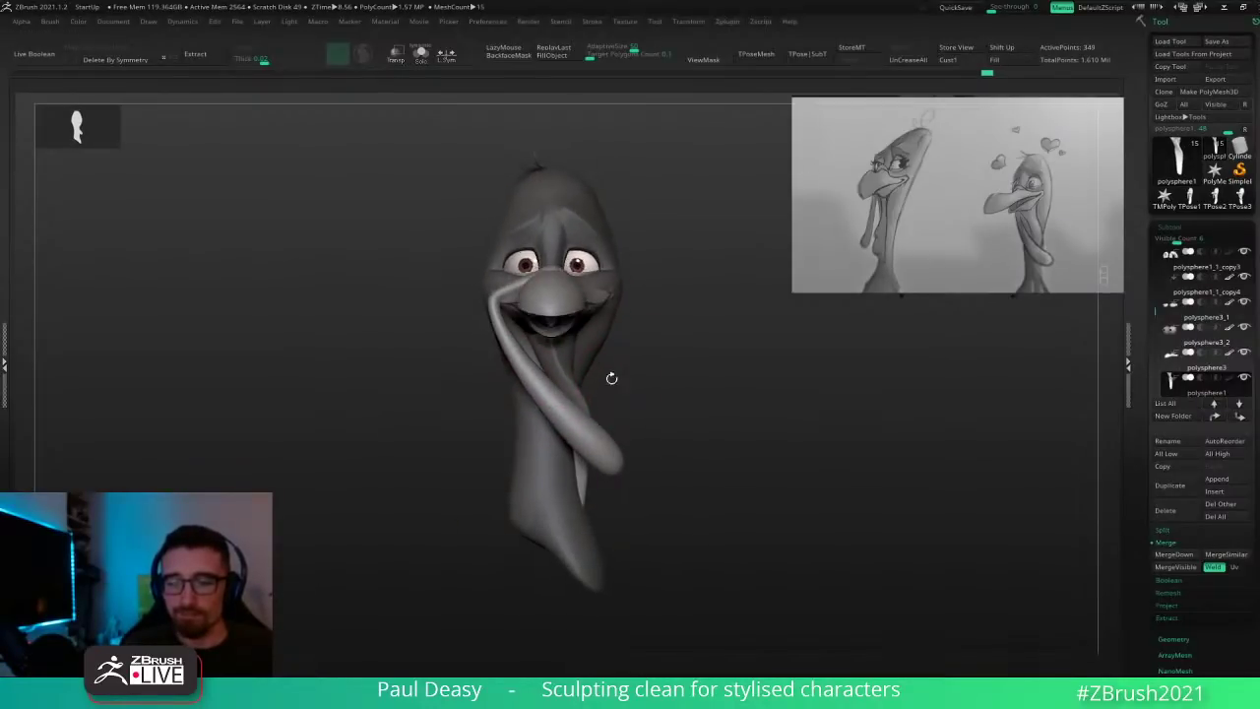
{"action": "key", "text": "space"}
{"action": "right_click_drag", "start_coordinate": [534, 362], "coordinate": [646, 375]}
{"action": "key", "text": "space"}
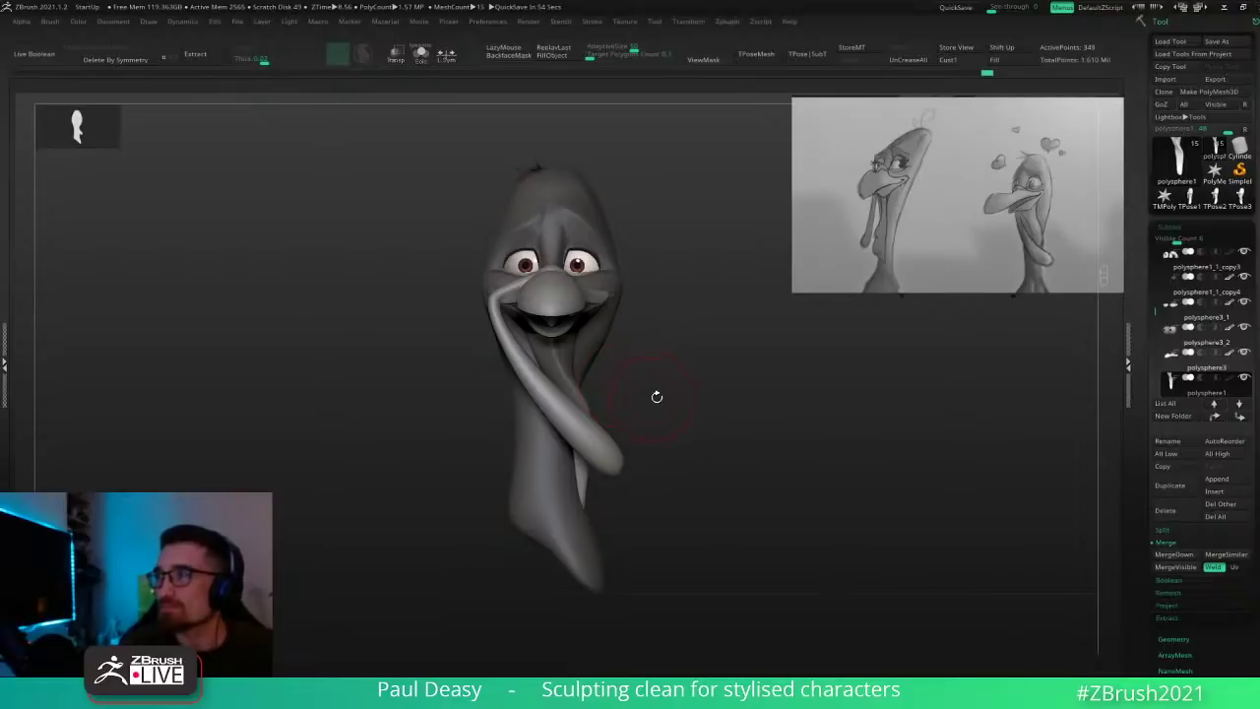
{"action": "mouse_move", "coordinate": [657, 397]}
{"action": "left_mouse_down"}
{"action": "mouse_move", "coordinate": [655, 372]}
{"action": "mouse_move", "coordinate": [703, 414]}
{"action": "mouse_move", "coordinate": [666, 385]}
{"action": "mouse_move", "coordinate": [719, 394]}
{"action": "mouse_move", "coordinate": [719, 378]}
{"action": "left_mouse_up"}
Step: Make the bird's head the active part and set a smaller Move brush for working on the brow
{"action": "left_click", "coordinate": [633, 337], "text": "alt"}
{"action": "key", "text": "b"}
{"action": "key", "text": "m"}
{"action": "key", "text": "v"}
{"action": "mouse_move", "coordinate": [720, 379]}
{"action": "left_mouse_down"}
{"action": "mouse_move", "coordinate": [728, 388]}
{"action": "mouse_move", "coordinate": [673, 379]}
{"action": "left_mouse_up"}
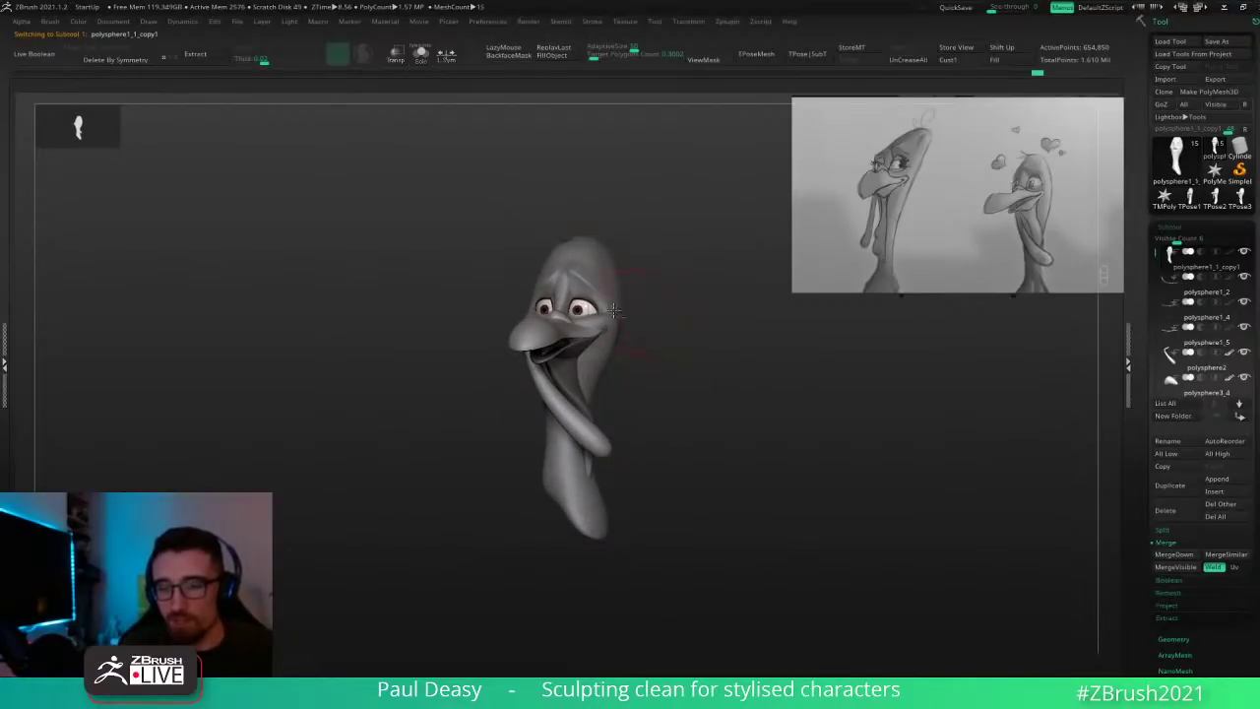
{"action": "right_click_drag", "start_coordinate": [615, 310], "coordinate": [615, 311], "text": "ctrl"}
{"action": "key", "text": "space"}
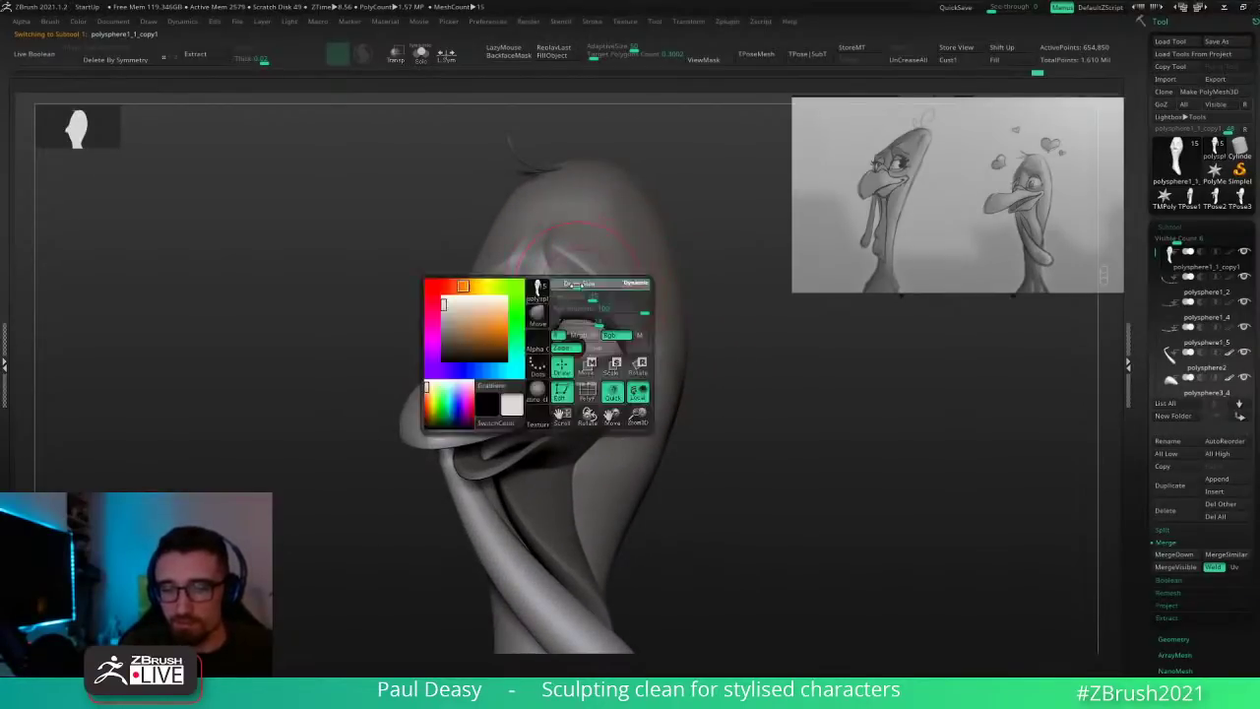
{"action": "left_click_drag", "start_coordinate": [589, 289], "coordinate": [581, 289]}
Step: Lower the head's subdivision level and reshape the brow ridge above the eyes from three-quarter and side views
{"action": "key", "text": "shift+d"}
{"action": "key", "text": "shift+d"}
{"action": "key", "text": "shift+d"}
{"action": "key", "text": "d"}
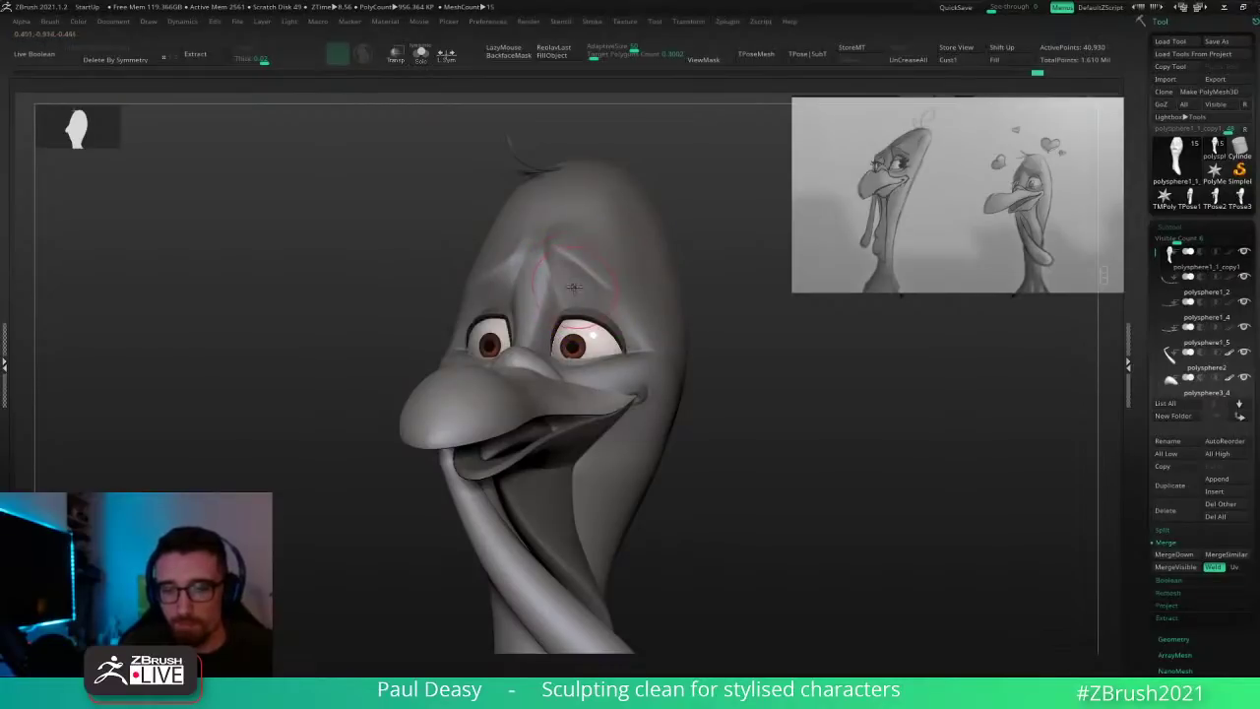
{"action": "key", "text": "shift+d"}
{"action": "key", "text": "shift+d"}
{"action": "right_click_drag", "start_coordinate": [571, 288], "coordinate": [555, 282]}
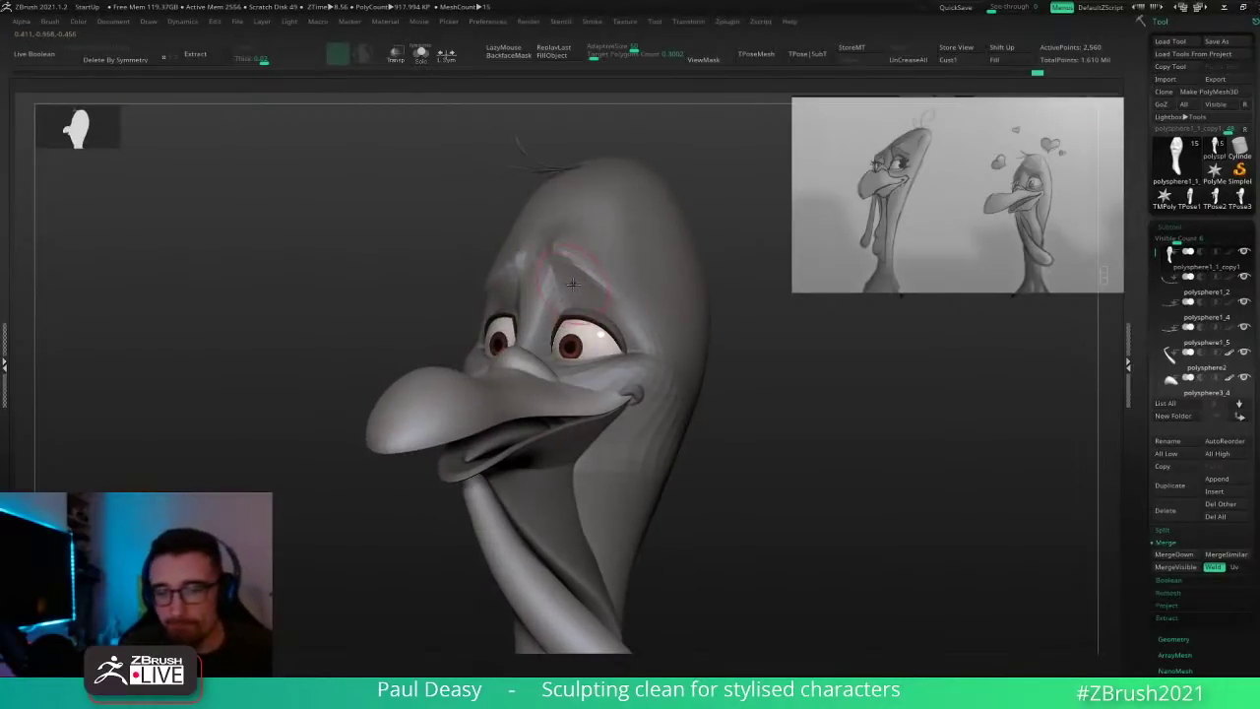
{"action": "key", "text": "d"}
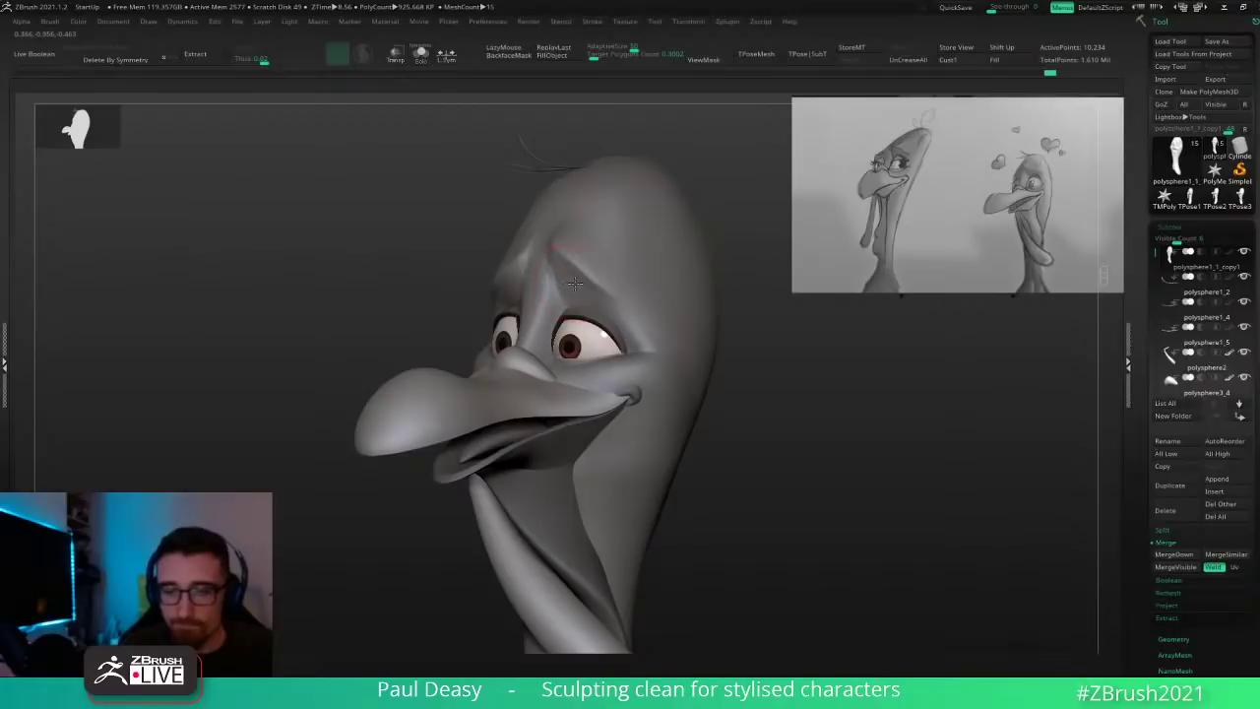
{"action": "right_click_drag", "start_coordinate": [595, 253], "coordinate": [583, 260], "text": "shift"}
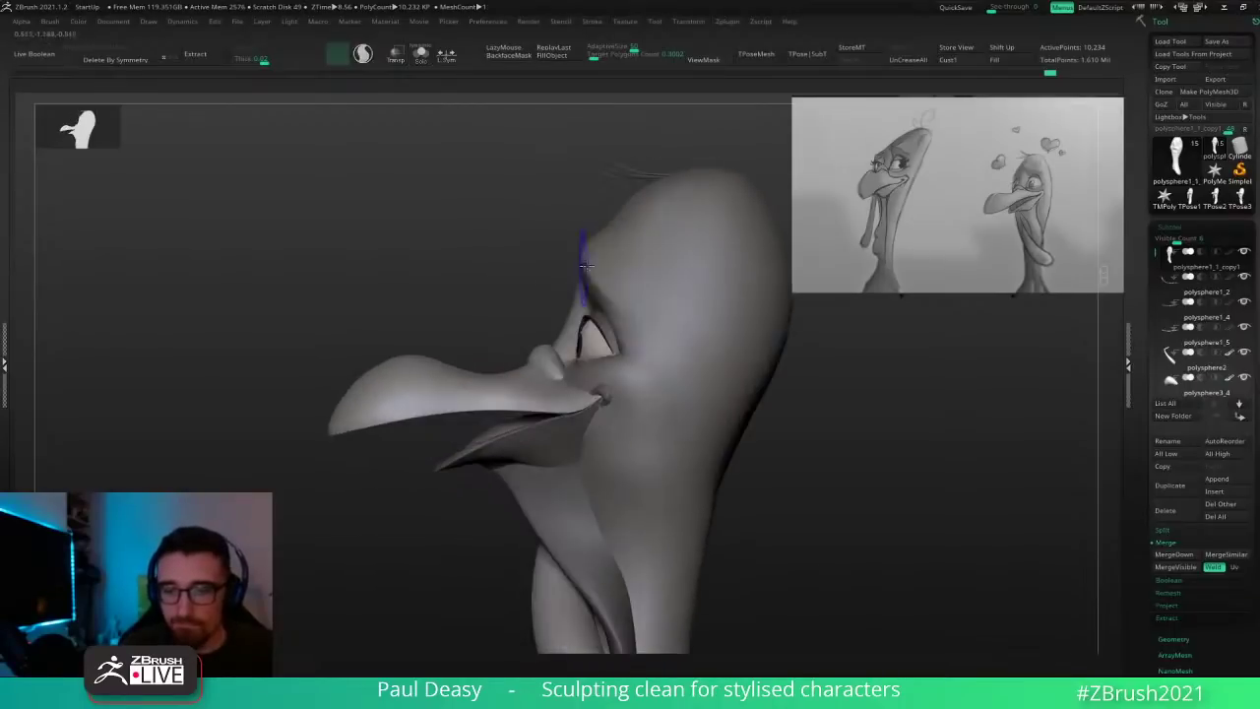
{"action": "key", "text": "space"}
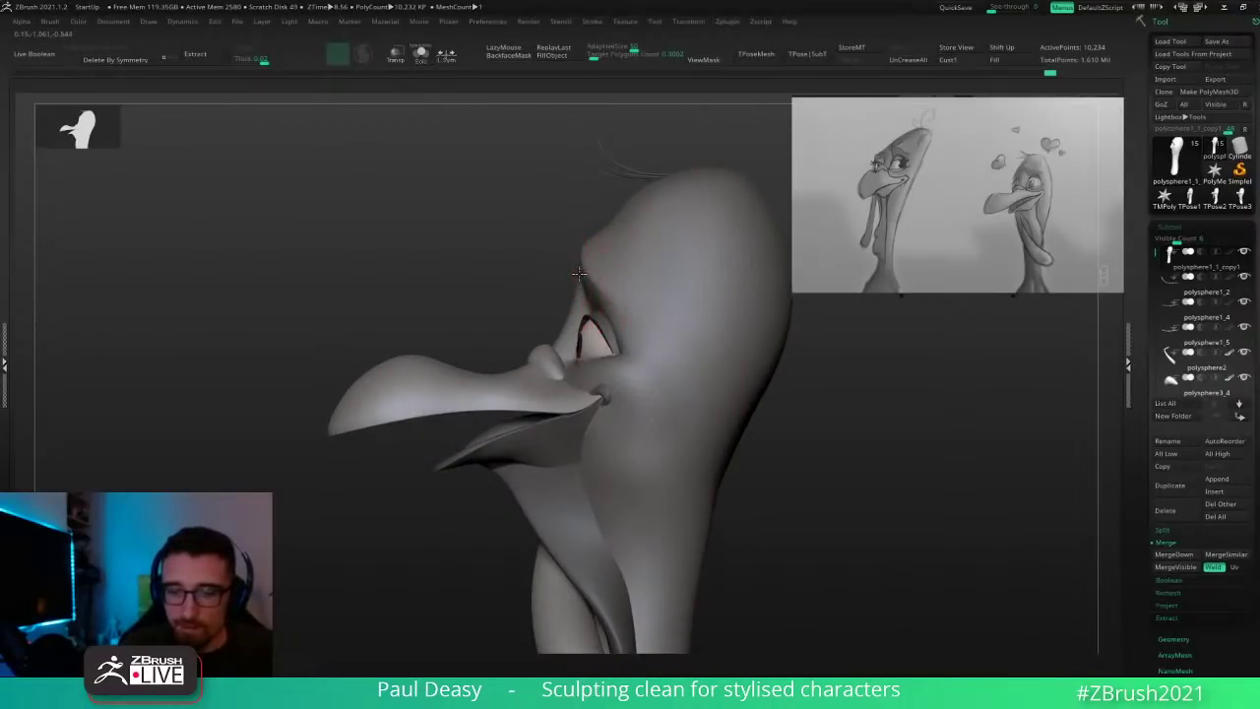
{"action": "mouse_move", "coordinate": [579, 264]}
{"action": "right_mouse_down"}
{"action": "mouse_move", "coordinate": [630, 300]}
{"action": "mouse_move", "coordinate": [636, 282]}
{"action": "mouse_move", "coordinate": [692, 254]}
{"action": "mouse_move", "coordinate": [794, 397]}
{"action": "mouse_move", "coordinate": [784, 406]}
{"action": "right_mouse_up"}
Step: Start carving a forehead crease above the brows with the DamStandard brush while checking the head from above
{"action": "key", "text": "b"}
{"action": "key", "text": "d"}
{"action": "key", "text": "s"}
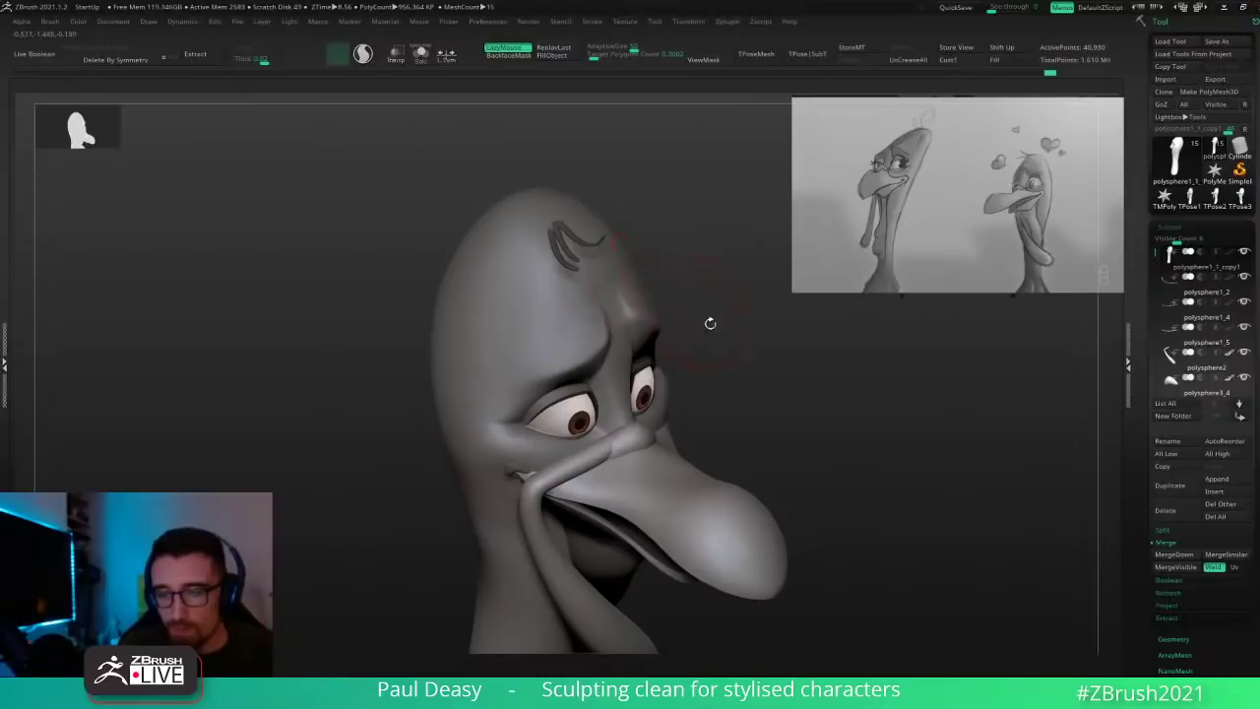
{"action": "right_click_drag", "start_coordinate": [710, 323], "coordinate": [597, 311]}
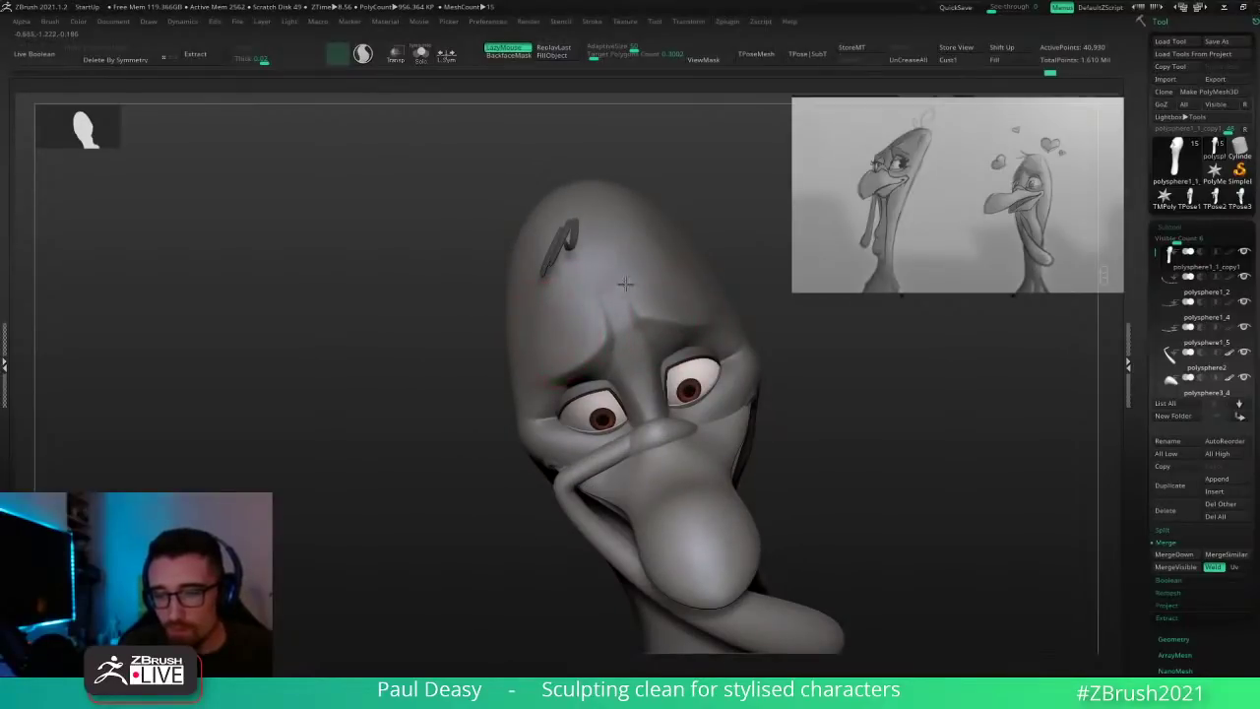
{"action": "right_click_drag", "start_coordinate": [679, 288], "coordinate": [635, 292]}
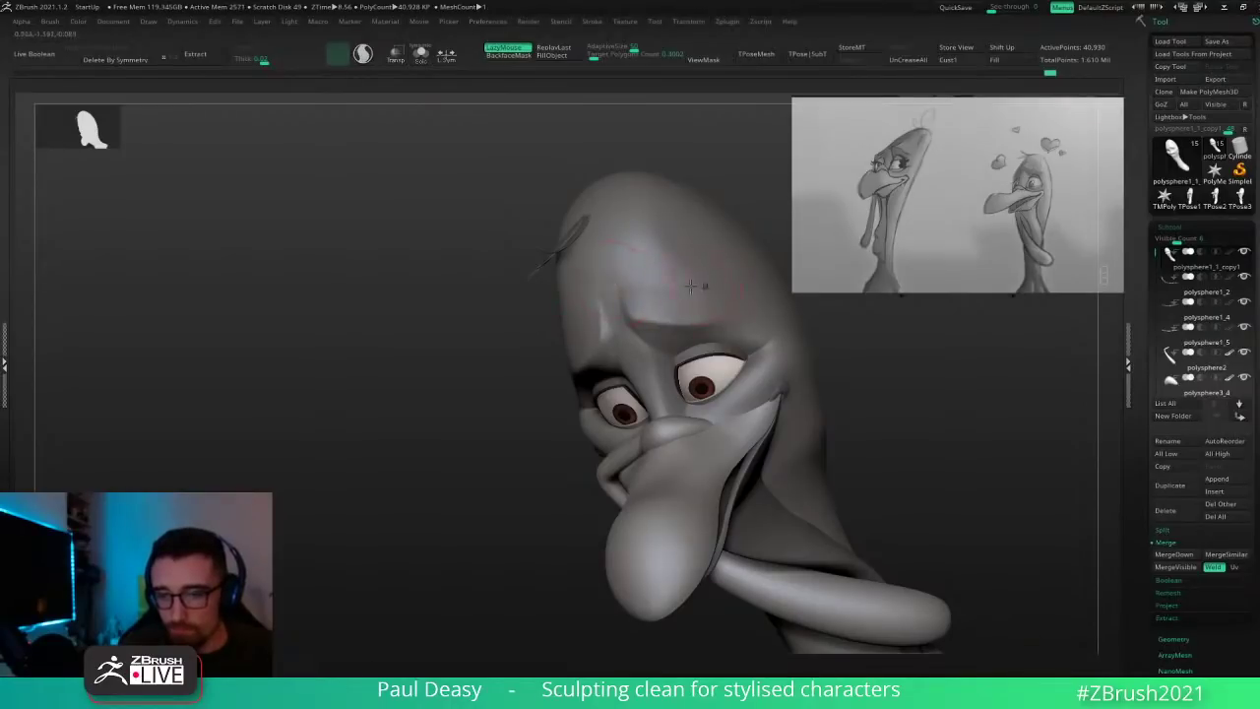
{"action": "right_click_drag", "start_coordinate": [636, 294], "coordinate": [653, 287]}
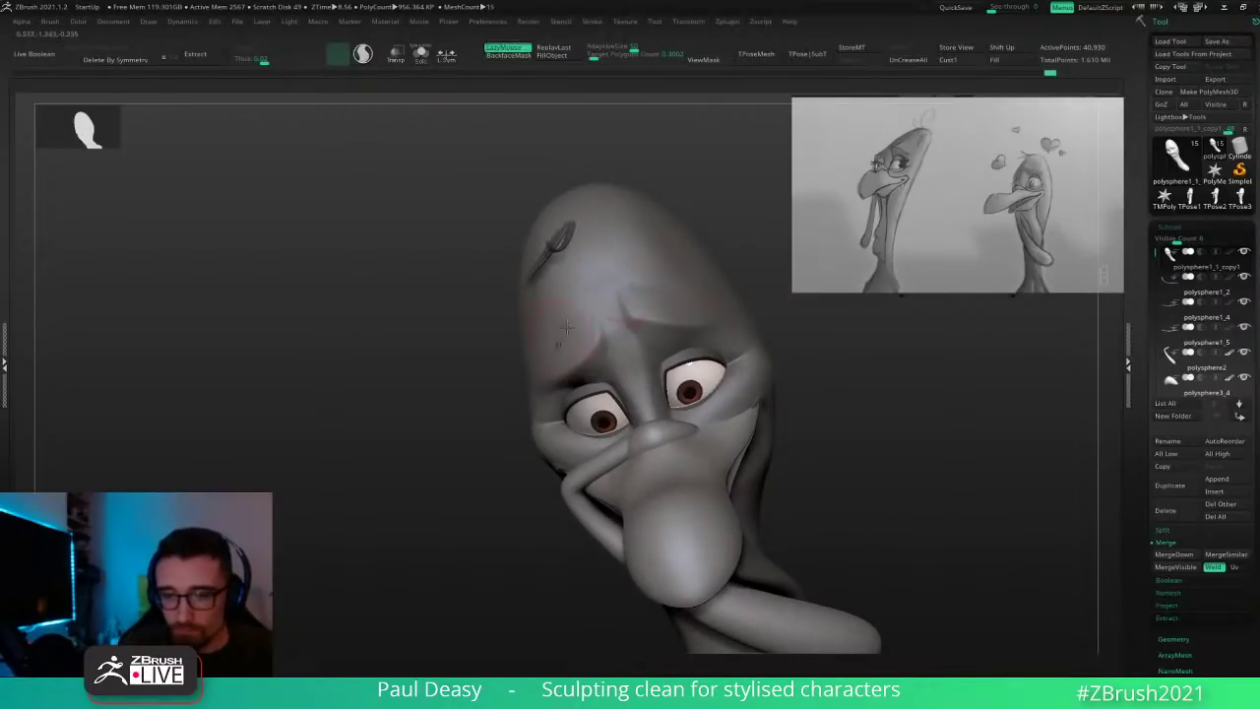
{"action": "mouse_move", "coordinate": [595, 267]}
{"action": "left_mouse_down"}
{"action": "mouse_move", "coordinate": [601, 295]}
{"action": "mouse_move", "coordinate": [576, 294]}
{"action": "left_mouse_up"}
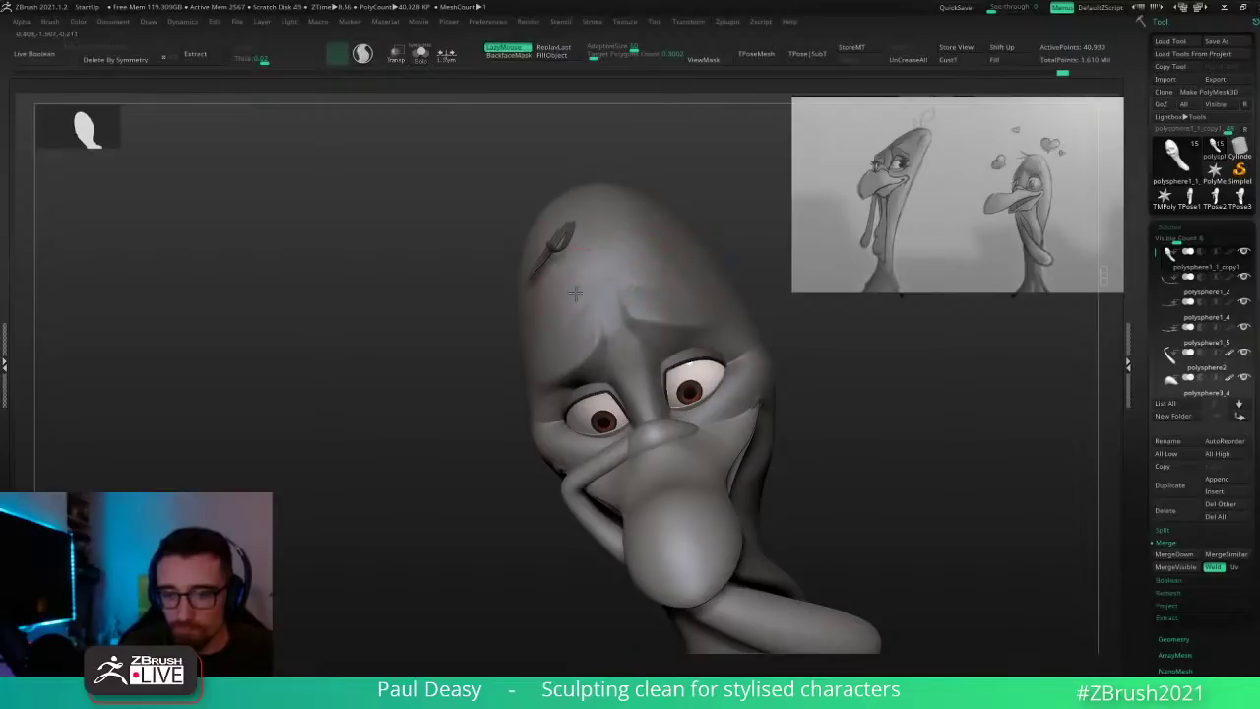
Step: Raise the head to its highest subdivision level and define the forehead wrinkle between the brows and hair tuft
{"action": "key", "text": "d"}
{"action": "key", "text": "d"}
{"action": "right_click_drag", "start_coordinate": [720, 268], "coordinate": [740, 360]}
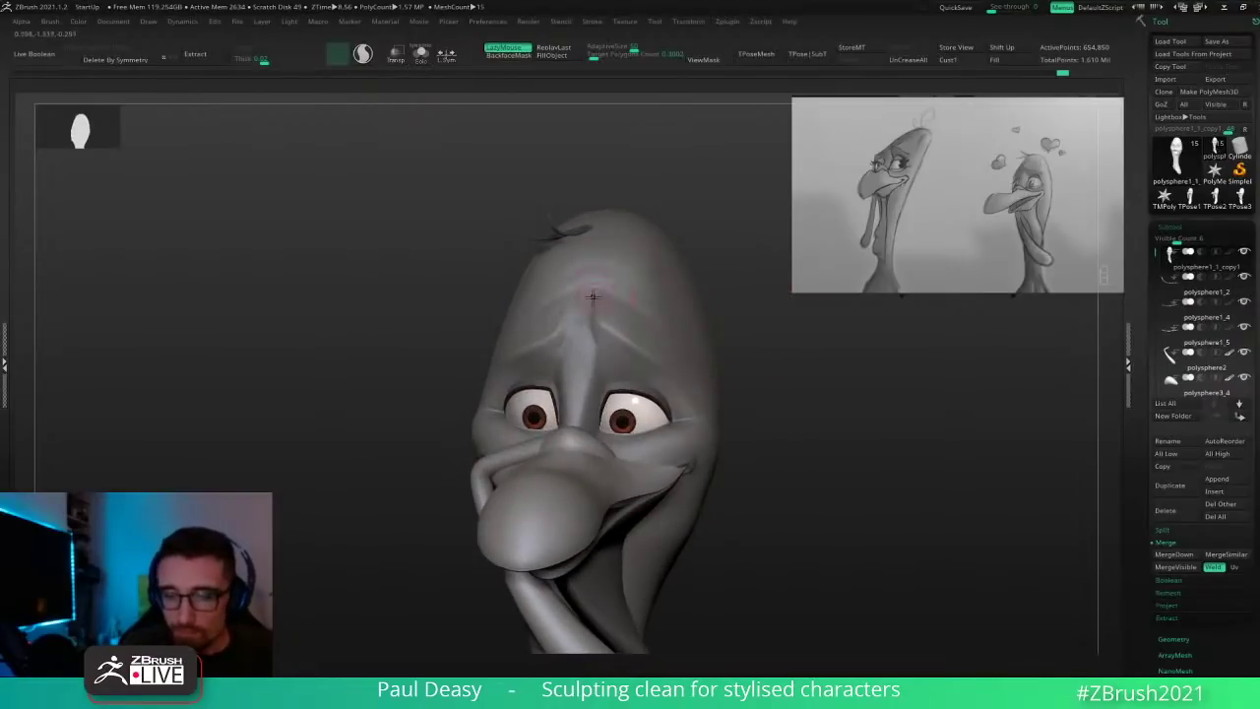
{"action": "right_click_drag", "start_coordinate": [598, 254], "coordinate": [603, 276]}
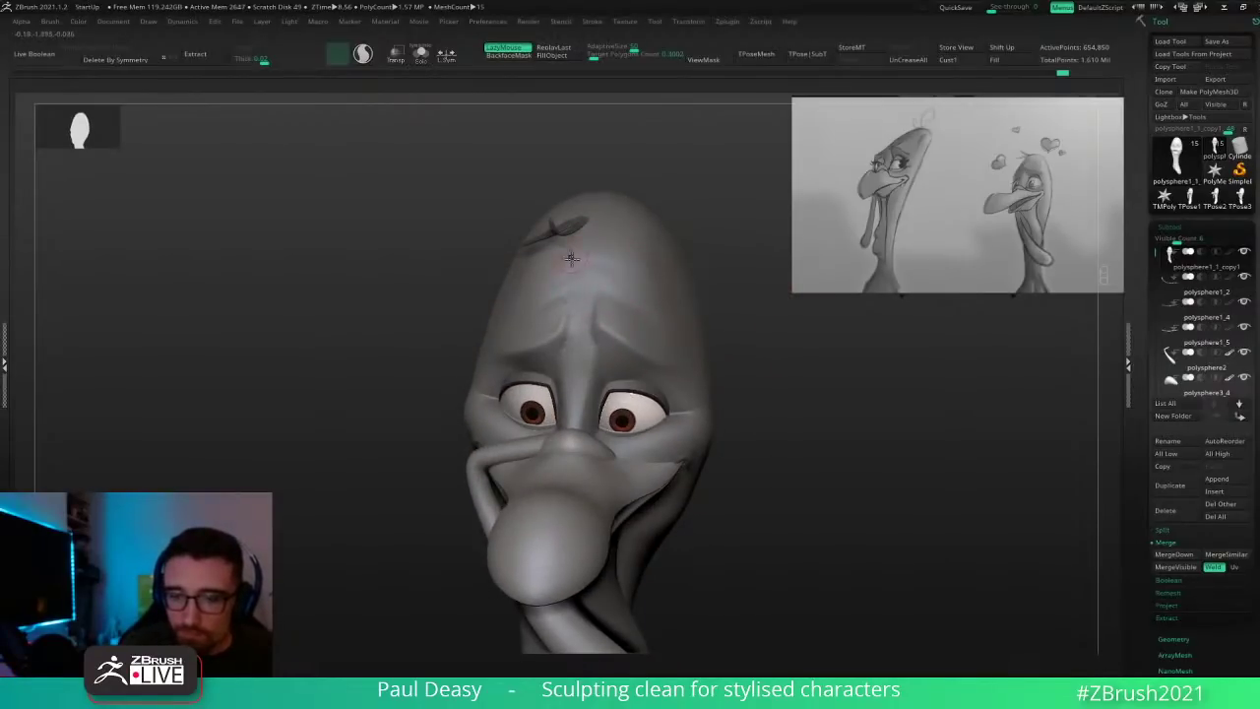
{"action": "right_click_drag", "start_coordinate": [730, 299], "coordinate": [852, 464], "text": "shift"}
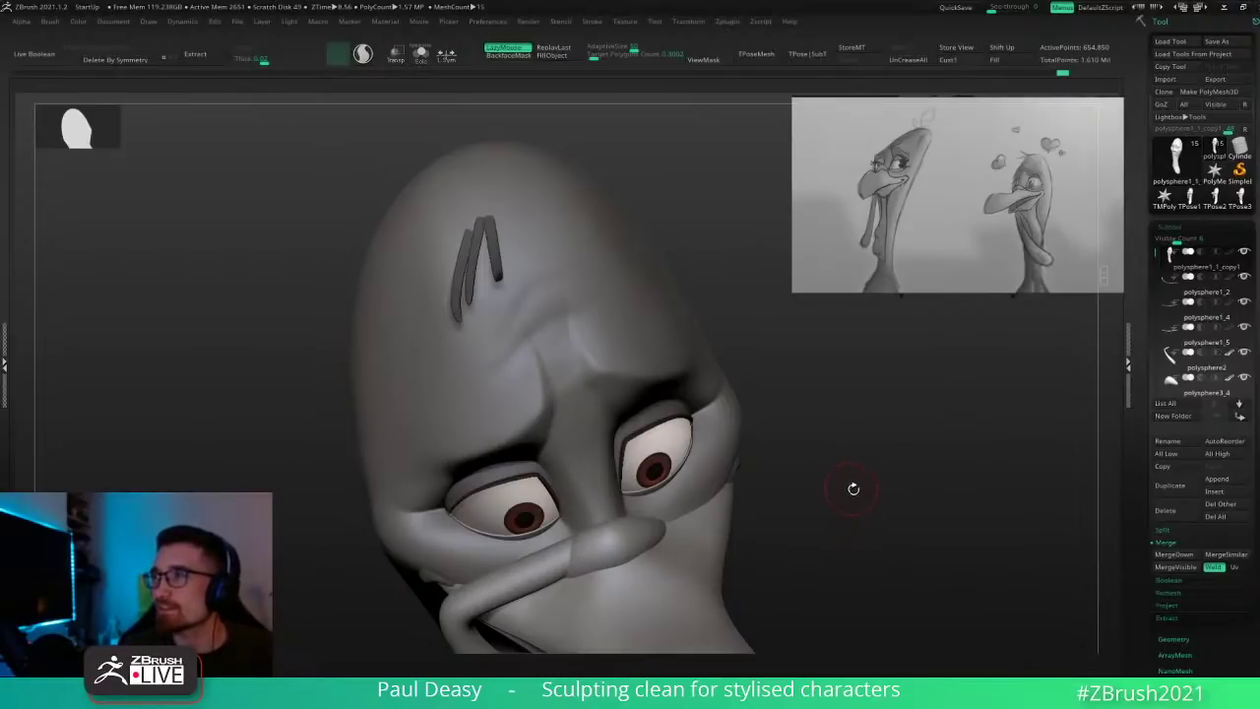
{"action": "left_click_drag", "start_coordinate": [854, 488], "coordinate": [853, 491]}
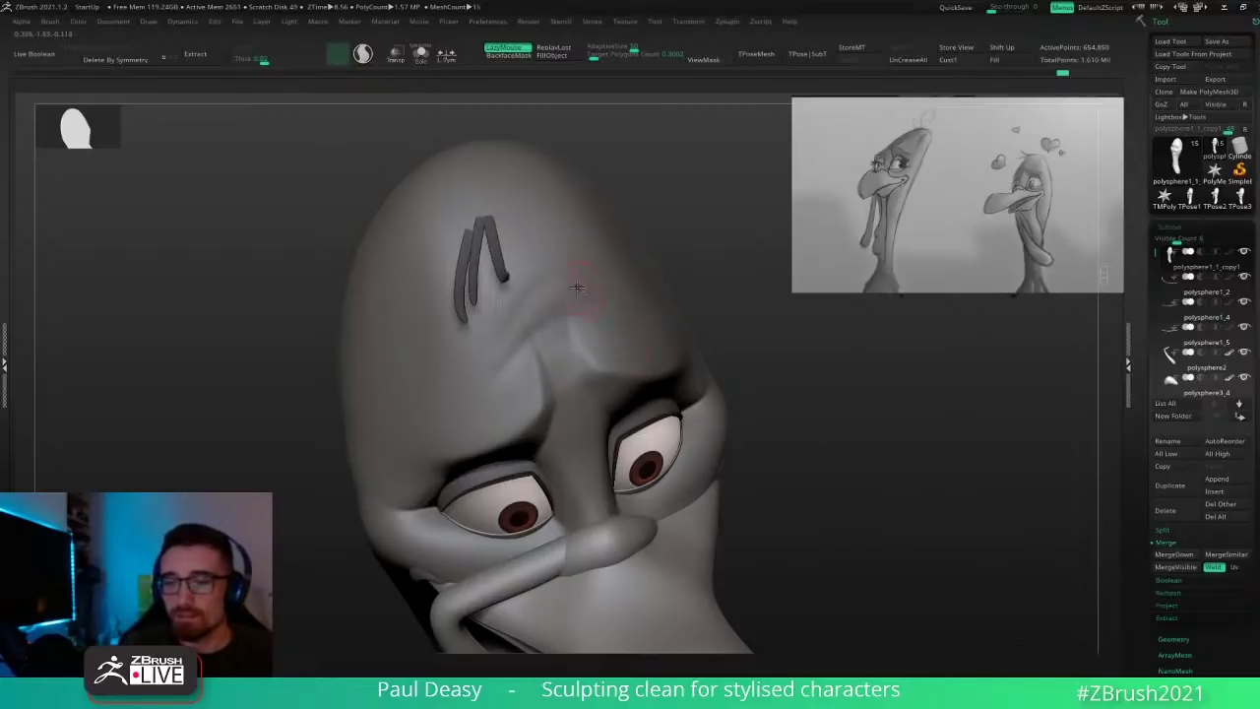
Step: Carve and deepen the arched wrinkle lines across the forehead above the inner brows
{"action": "right_click_drag", "start_coordinate": [577, 286], "coordinate": [577, 305]}
{"action": "mouse_move", "coordinate": [515, 335]}
{"action": "left_mouse_down"}
{"action": "mouse_move", "coordinate": [534, 338]}
{"action": "mouse_move", "coordinate": [573, 297]}
{"action": "left_mouse_up"}
{"action": "left_click_drag", "start_coordinate": [497, 361], "coordinate": [559, 302]}
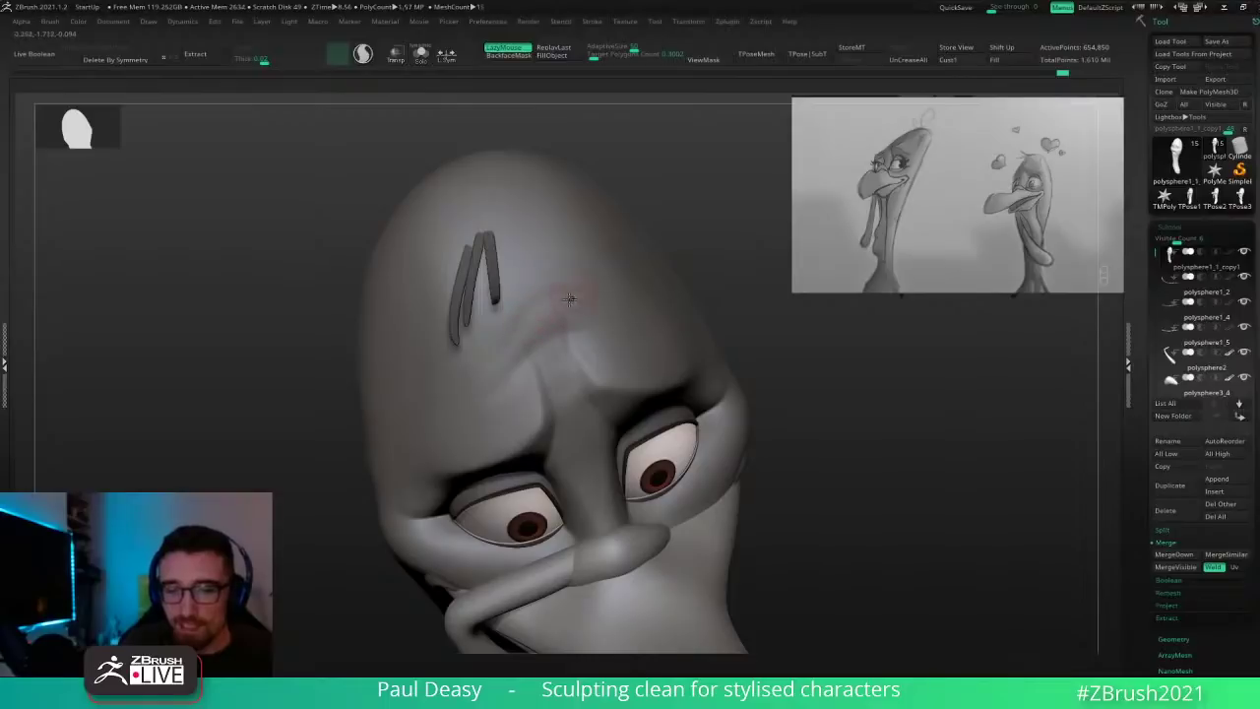
{"action": "mouse_move", "coordinate": [493, 368]}
{"action": "left_mouse_down"}
{"action": "mouse_move", "coordinate": [533, 309]}
{"action": "mouse_move", "coordinate": [497, 391]}
{"action": "left_mouse_up"}
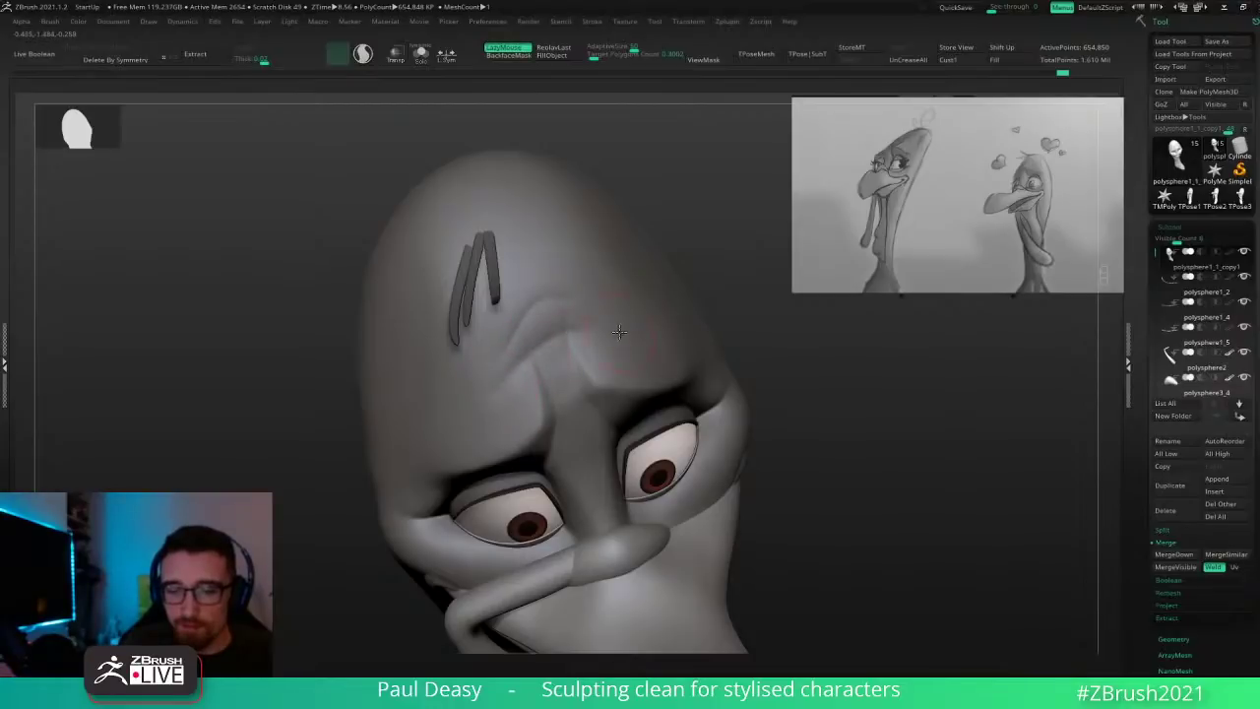
{"action": "mouse_move", "coordinate": [531, 360]}
{"action": "left_mouse_down"}
{"action": "mouse_move", "coordinate": [500, 394]}
{"action": "mouse_move", "coordinate": [566, 335]}
{"action": "mouse_move", "coordinate": [597, 332]}
{"action": "left_mouse_up"}
Step: Resize the DamStandard brush and carve vertical creases running from the forehead wrinkle down between the brows
{"action": "right_click", "coordinate": [540, 391]}
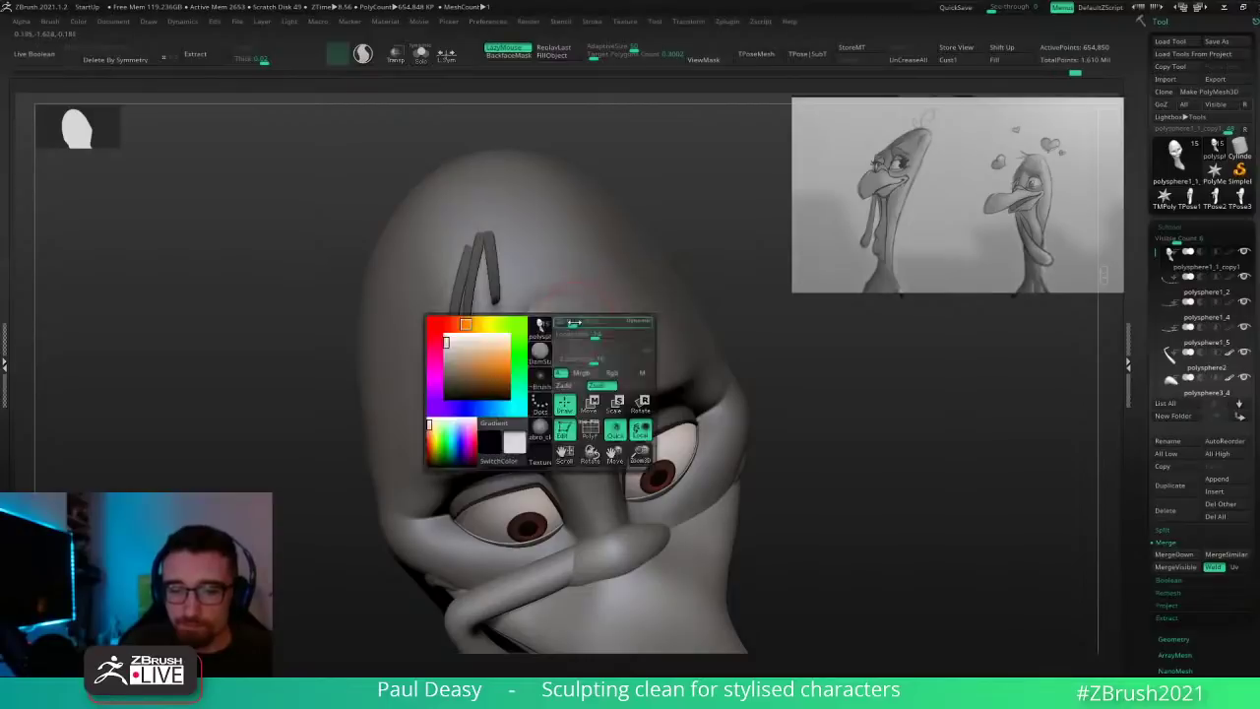
{"action": "right_click_drag", "start_coordinate": [541, 391], "coordinate": [568, 331], "text": "shift"}
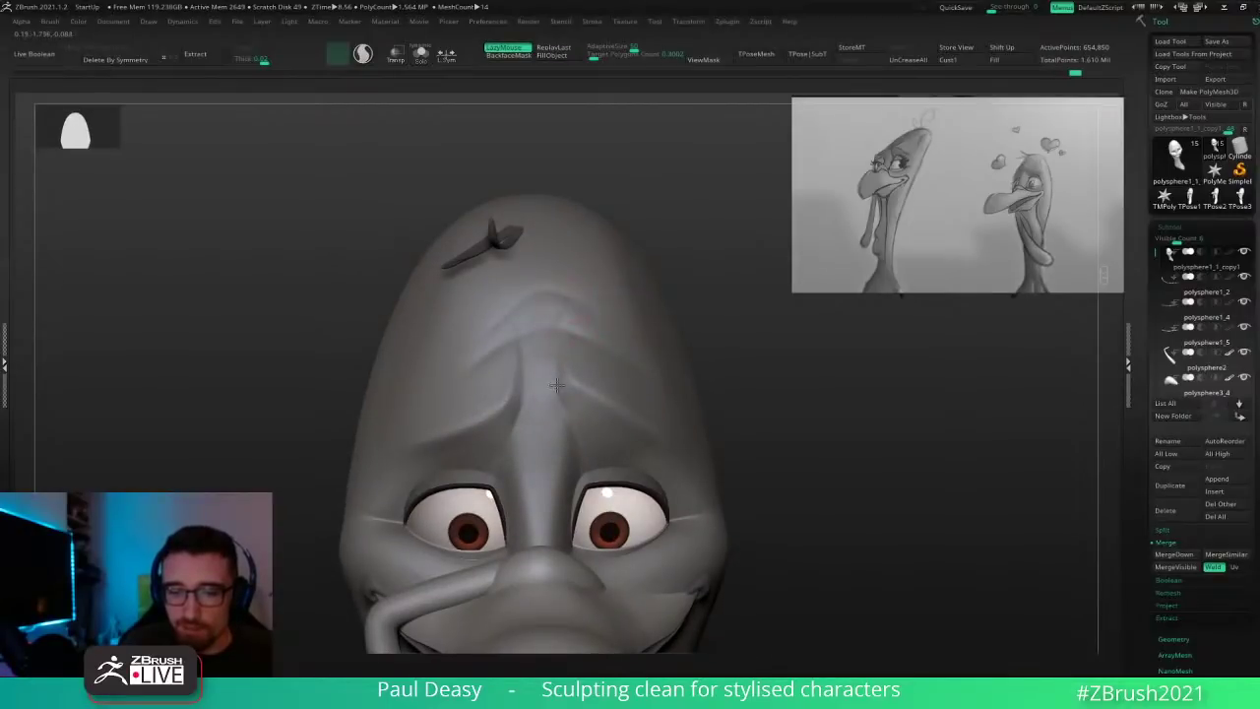
{"action": "mouse_move", "coordinate": [533, 326]}
{"action": "left_mouse_down"}
{"action": "mouse_move", "coordinate": [513, 307]}
{"action": "mouse_move", "coordinate": [521, 462]}
{"action": "left_mouse_up"}
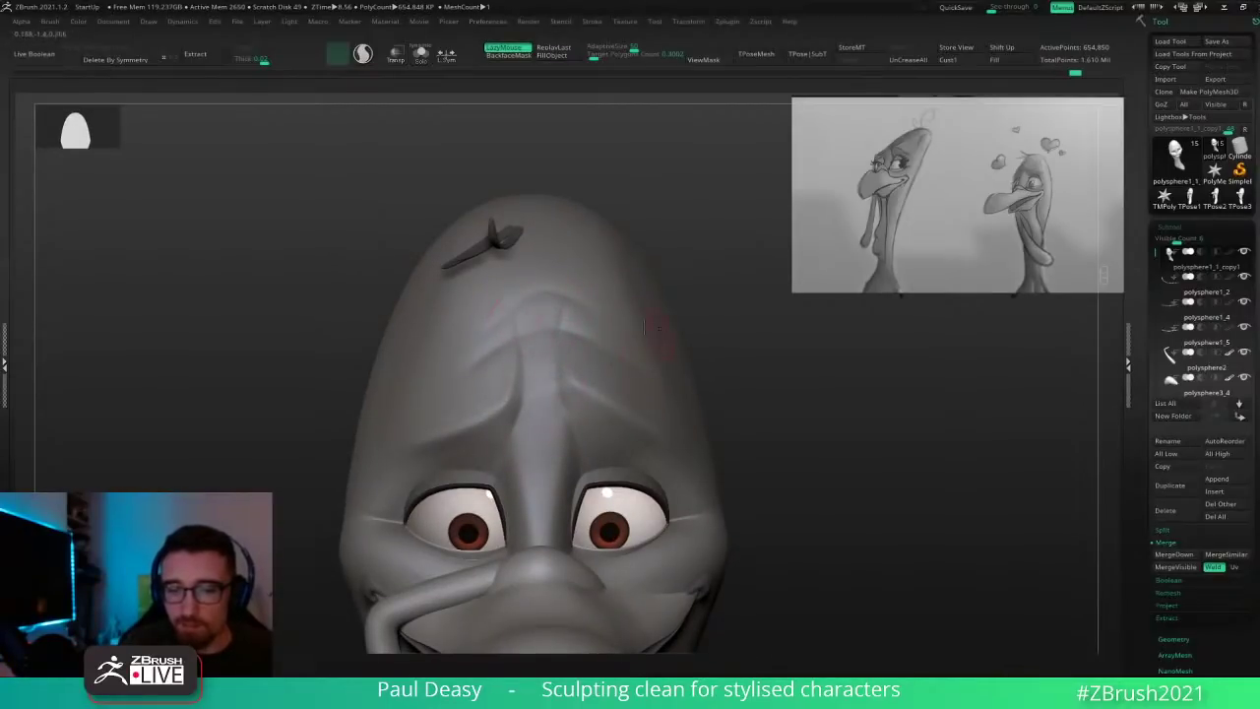
{"action": "left_click_drag", "start_coordinate": [555, 350], "coordinate": [580, 436]}
{"action": "right_click", "coordinate": [561, 351]}
{"action": "right_click", "coordinate": [558, 354]}
Step: Create a combined low-resolution Transpose Master posing mesh from all the bird's parts
{"action": "left_click_drag", "start_coordinate": [724, 402], "coordinate": [768, 394], "text": "alt"}
{"action": "left_click", "coordinate": [764, 58]}
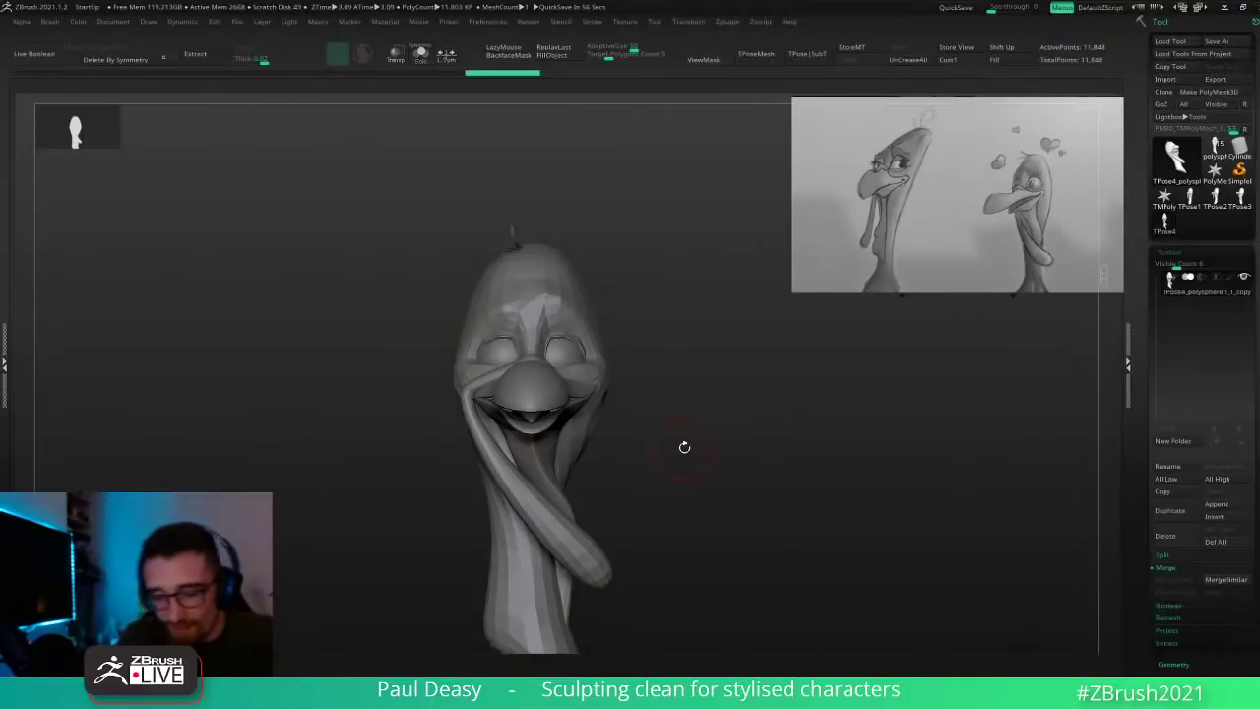
{"action": "left_click_drag", "start_coordinate": [679, 443], "coordinate": [687, 439], "text": "alt"}
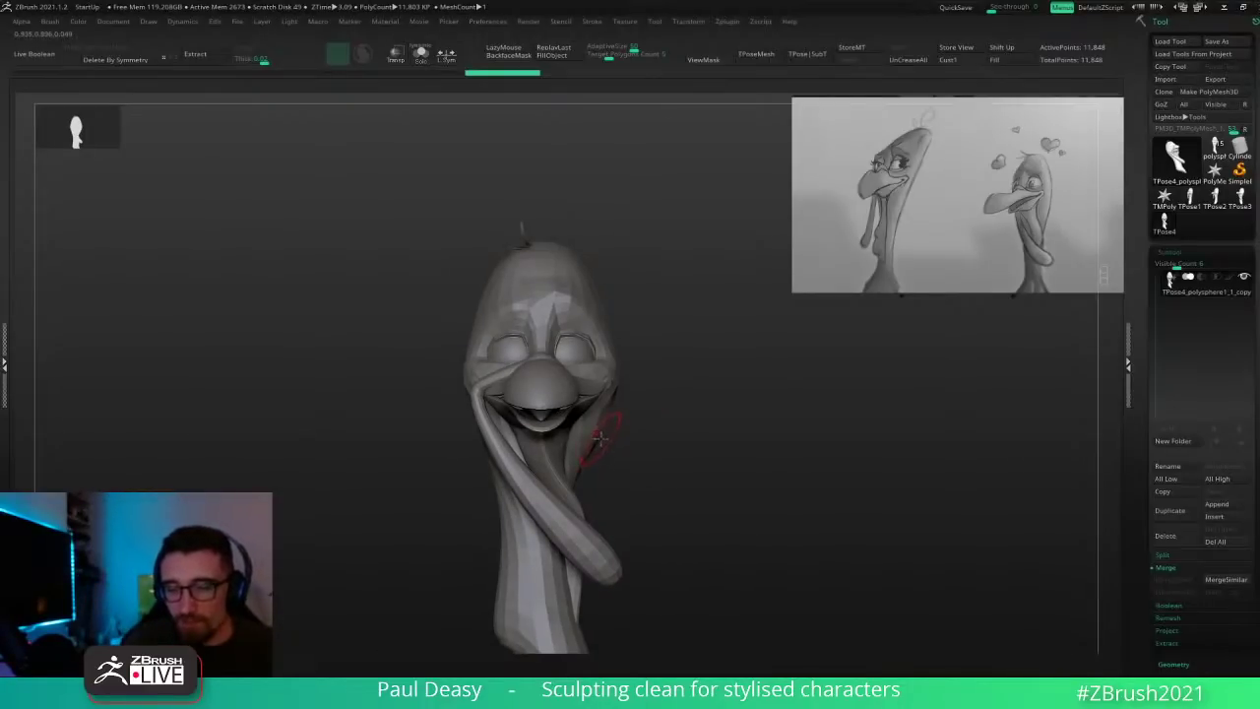
Step: Resize the Move brush and nudge the neck's outer edge below the cheek on the posing mesh
{"action": "key", "text": "space"}
{"action": "key", "text": "space"}
{"action": "left_click_drag", "start_coordinate": [589, 440], "coordinate": [597, 443]}
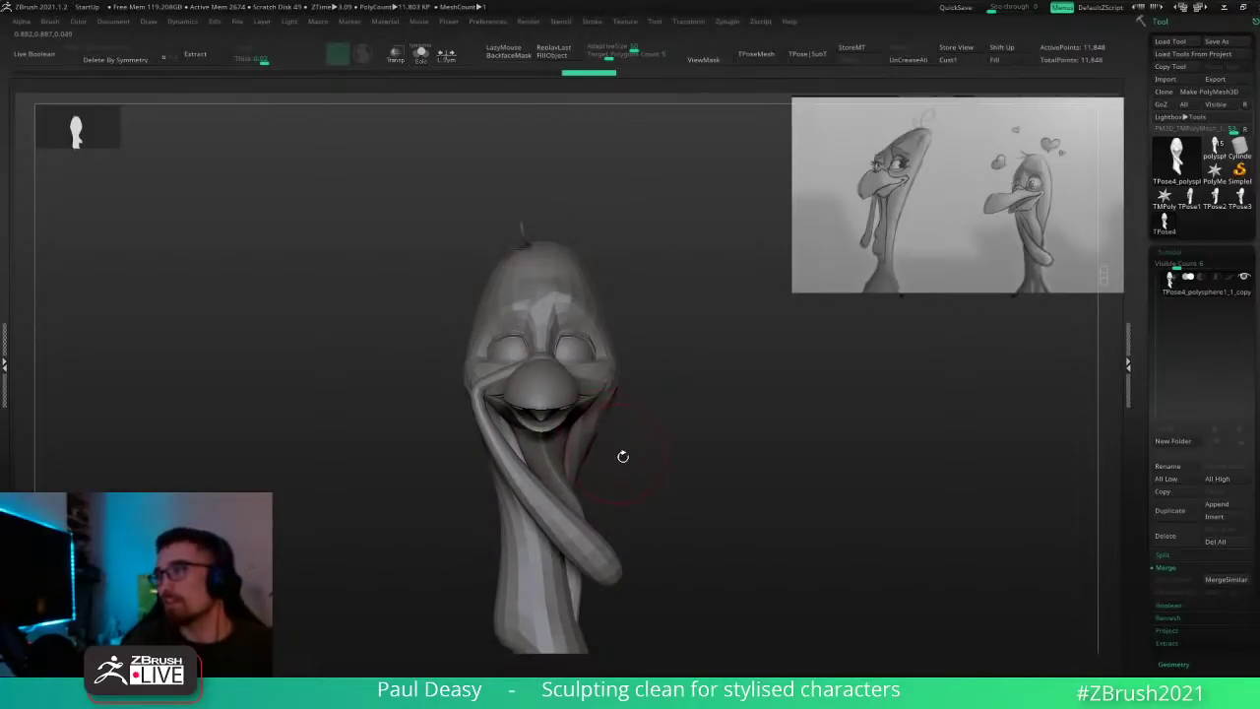
{"action": "left_click_drag", "start_coordinate": [706, 444], "coordinate": [700, 423]}
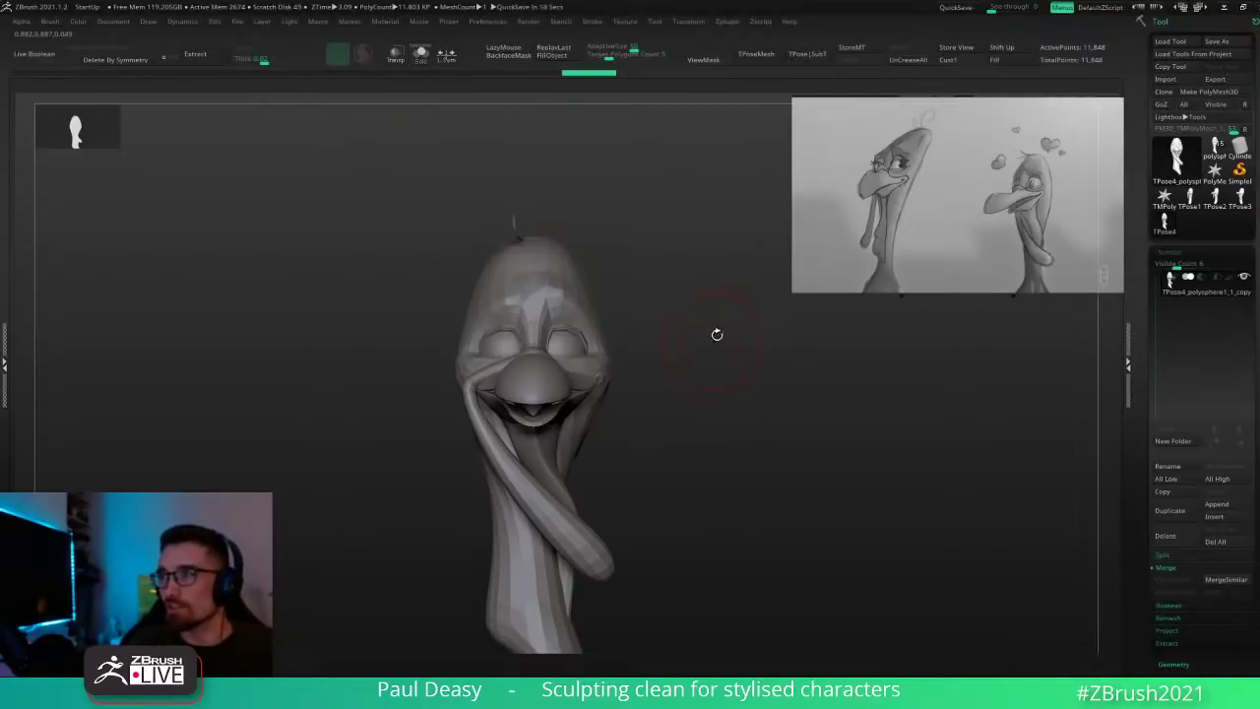
{"action": "left_click_drag", "start_coordinate": [703, 434], "coordinate": [701, 411], "text": "alt"}
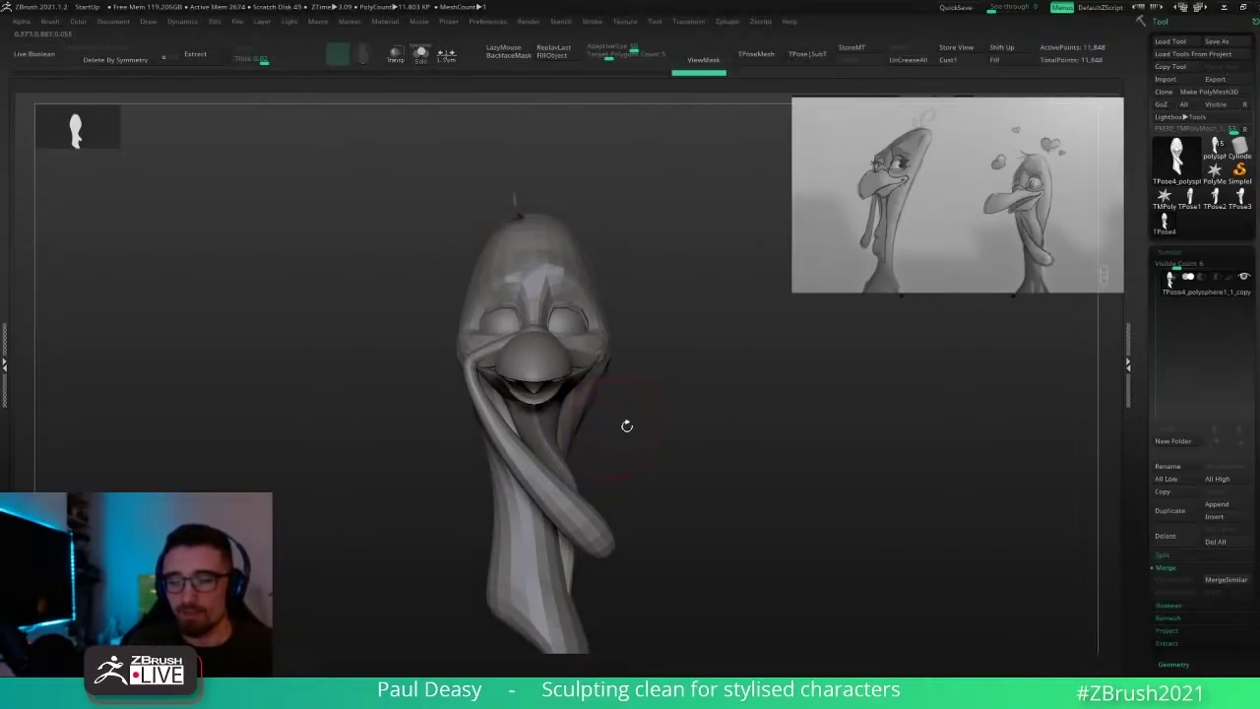
{"action": "left_click_drag", "start_coordinate": [627, 425], "coordinate": [604, 388], "text": "alt"}
{"action": "left_click_drag", "start_coordinate": [639, 435], "coordinate": [627, 432]}
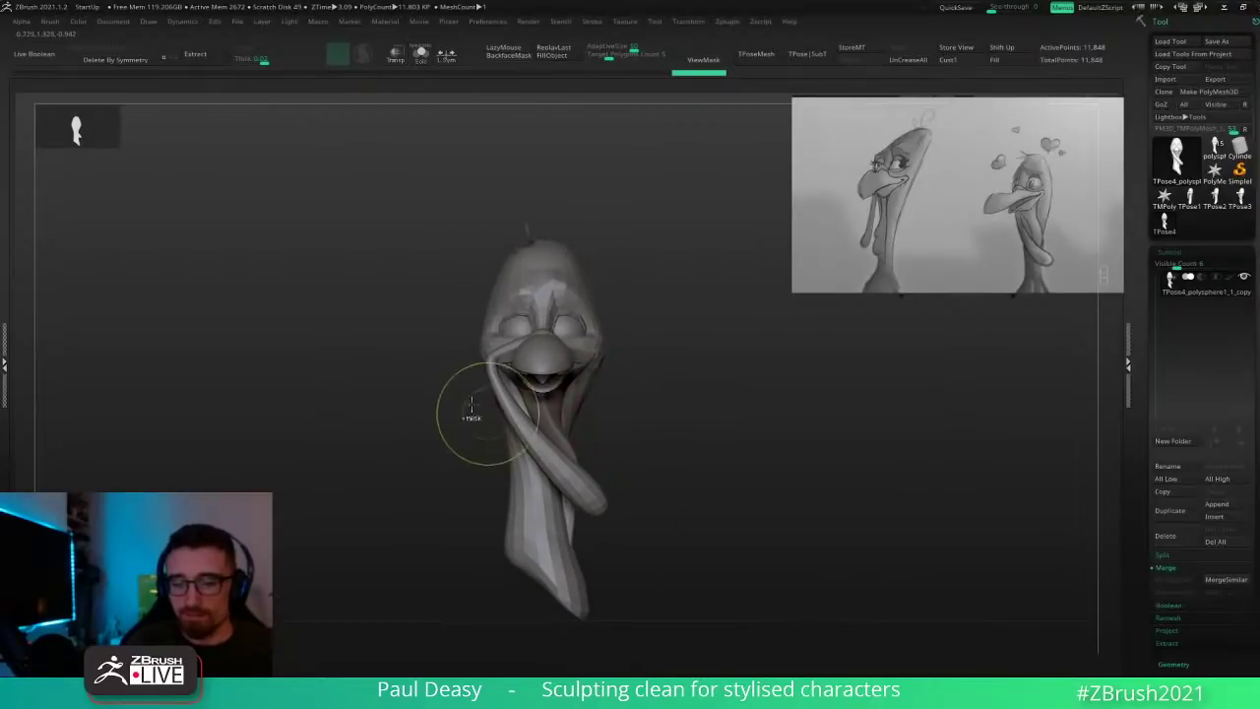
Step: Mask the neck and snood below the beak, soften the mask's edge and leave the head unmasked
{"action": "mouse_move", "coordinate": [466, 405]}
{"action": "left_mouse_down", "text": "ctrl"}
{"action": "mouse_move", "coordinate": [666, 395]}
{"action": "mouse_move", "coordinate": [439, 630]}
{"action": "mouse_move", "coordinate": [421, 620]}
{"action": "left_mouse_up", "text": "ctrl"}
{"action": "left_click_drag", "start_coordinate": [647, 489], "coordinate": [642, 484]}
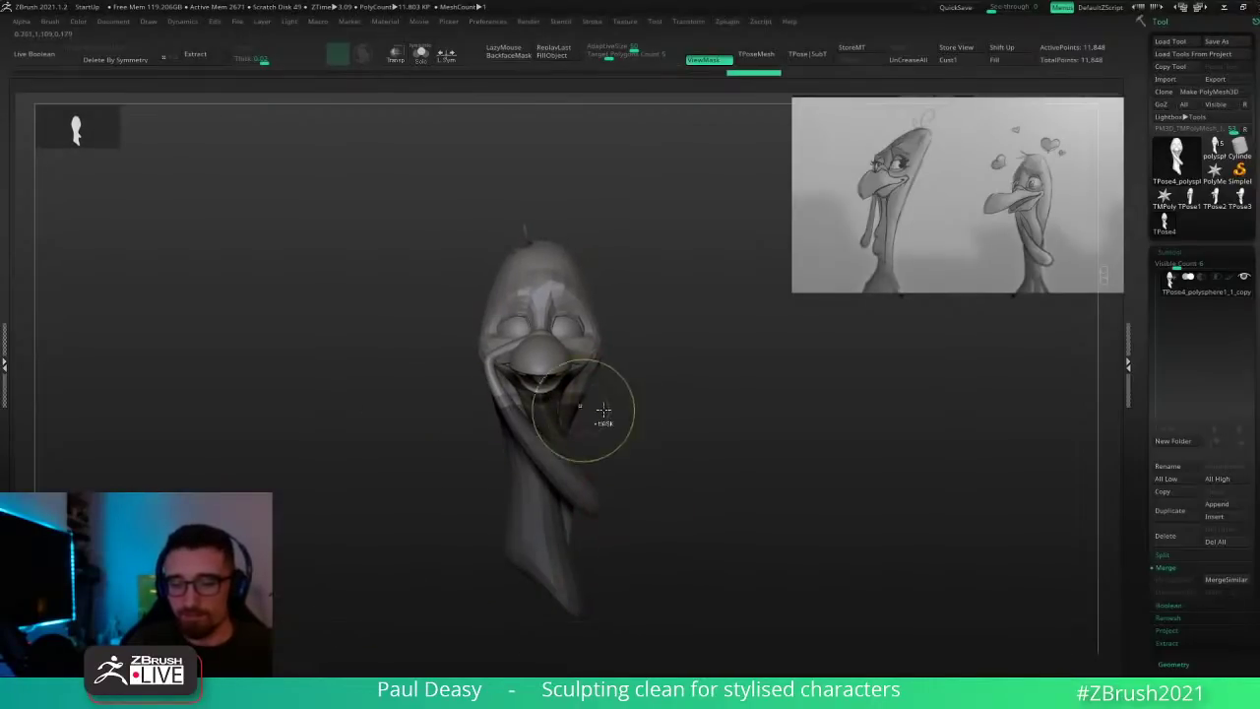
{"action": "left_click", "coordinate": [605, 414], "text": "ctrl"}
{"action": "left_click", "coordinate": [562, 417], "text": "ctrl"}
{"action": "left_click", "coordinate": [561, 416], "text": "ctrl"}
{"action": "left_click", "coordinate": [615, 415], "text": "ctrl"}
{"action": "left_click", "coordinate": [568, 416], "text": "ctrl"}
{"action": "key", "text": "ctrl+i"}
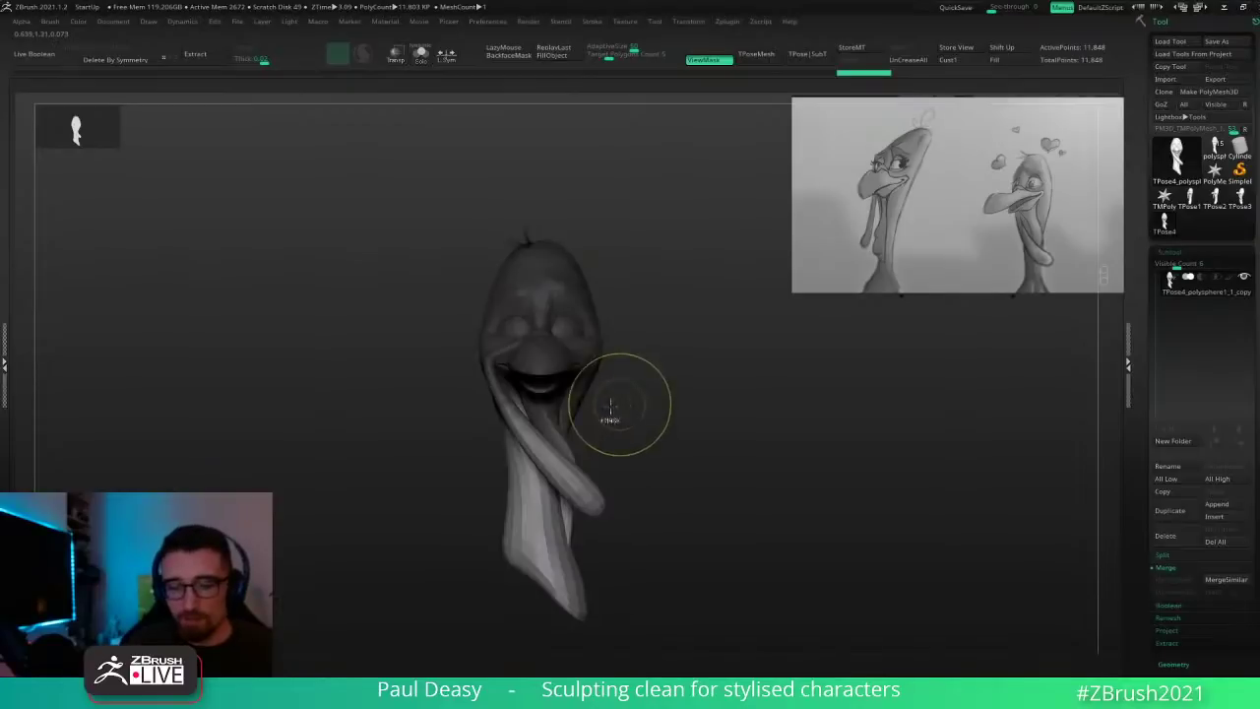
{"action": "key", "text": "ctrl+i"}
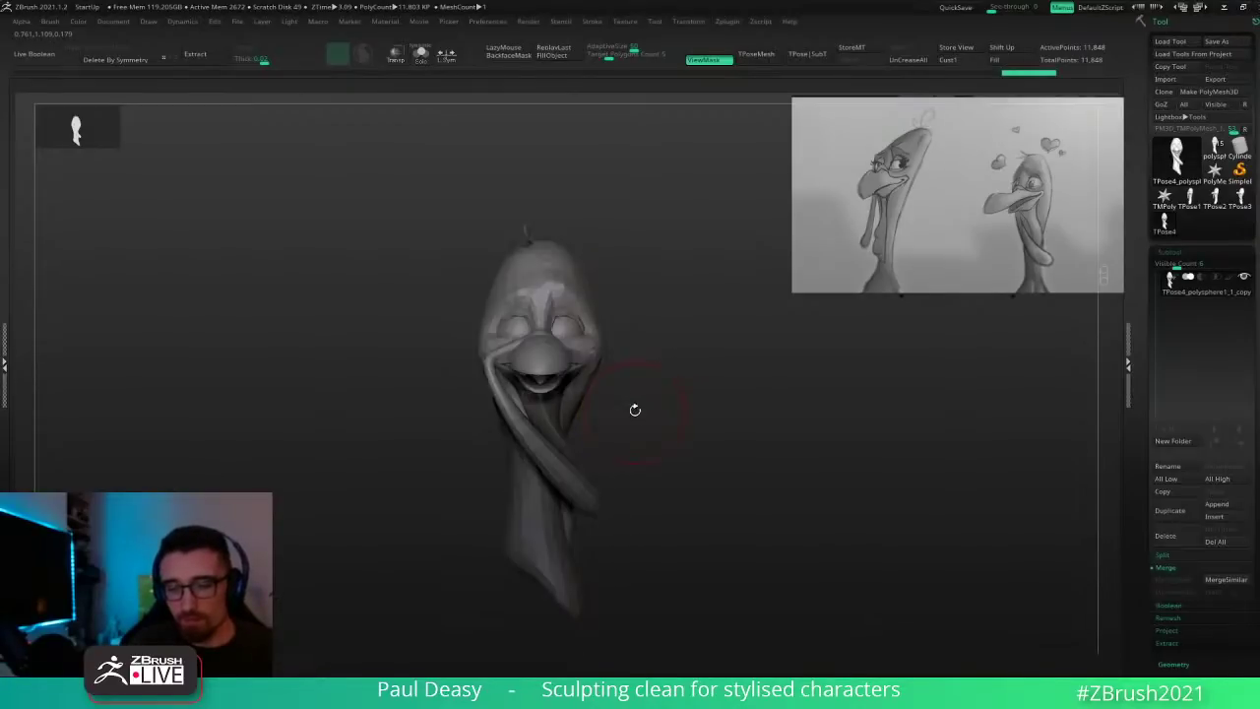
Step: Try to reposition the unmasked head with the Move gizmo and undo the last change
{"action": "key", "text": "w"}
{"action": "mouse_move", "coordinate": [596, 323]}
{"action": "left_mouse_down"}
{"action": "mouse_move", "coordinate": [594, 309]}
{"action": "mouse_move", "coordinate": [644, 318]}
{"action": "mouse_move", "coordinate": [580, 327]}
{"action": "left_mouse_up"}
{"action": "key", "text": "ctrl+i"}
{"action": "key", "text": "ctrl+i"}
{"action": "key", "text": "ctrl+z"}
{"action": "key", "text": "q"}
{"action": "key", "text": "w"}
{"action": "key", "text": "q"}
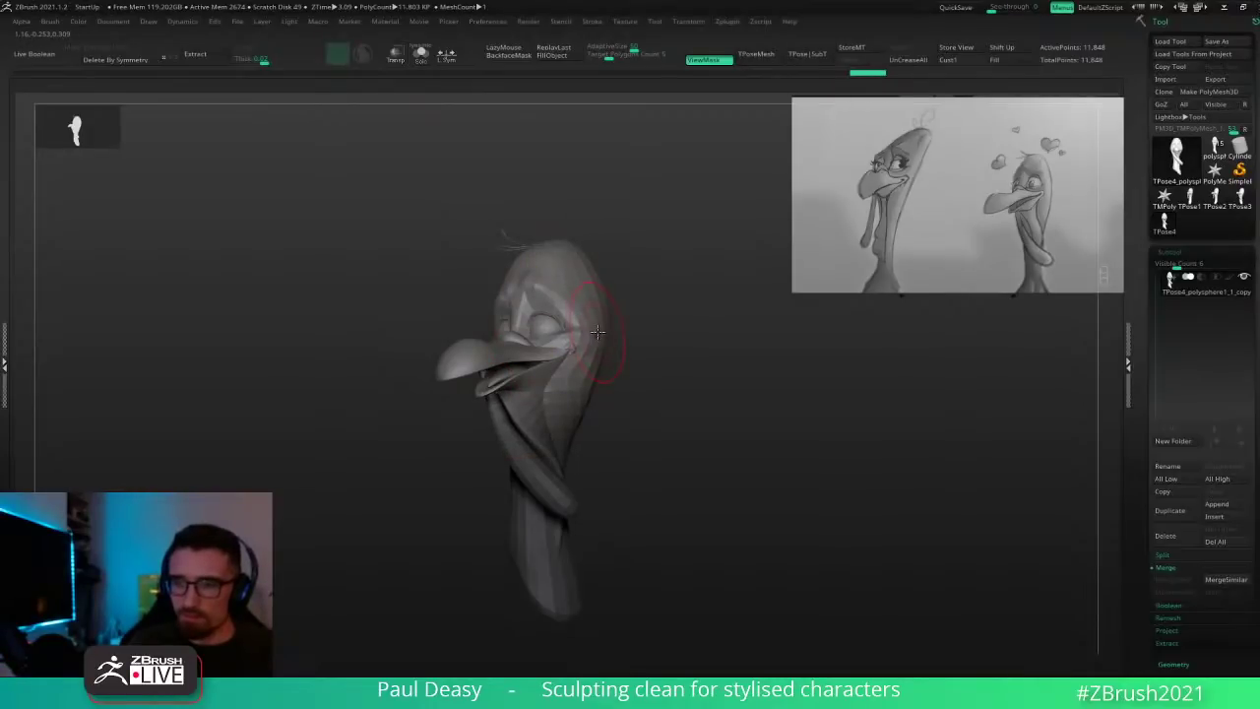
Step: Clear the mask on the merged bird mesh and transfer its pose back to the subtools with TPose|SubT
{"action": "right_click_drag", "start_coordinate": [655, 357], "coordinate": [654, 340]}
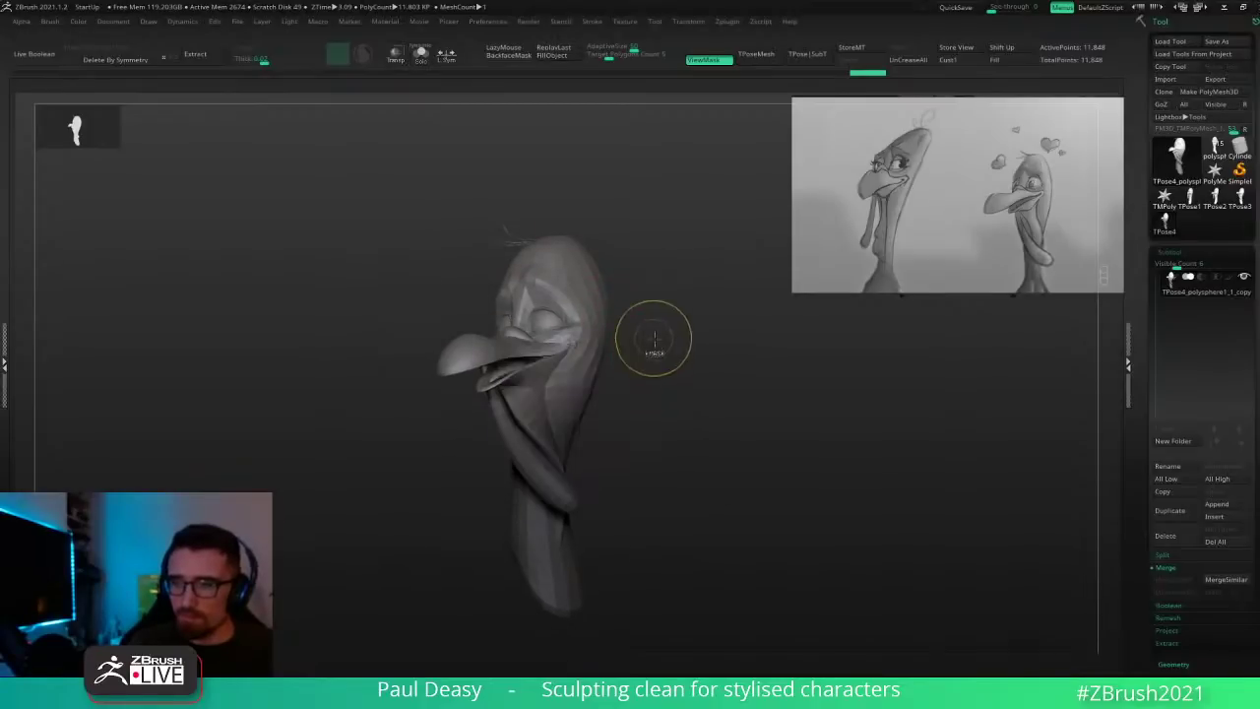
{"action": "left_click_drag", "start_coordinate": [654, 339], "coordinate": [671, 352], "text": "ctrl"}
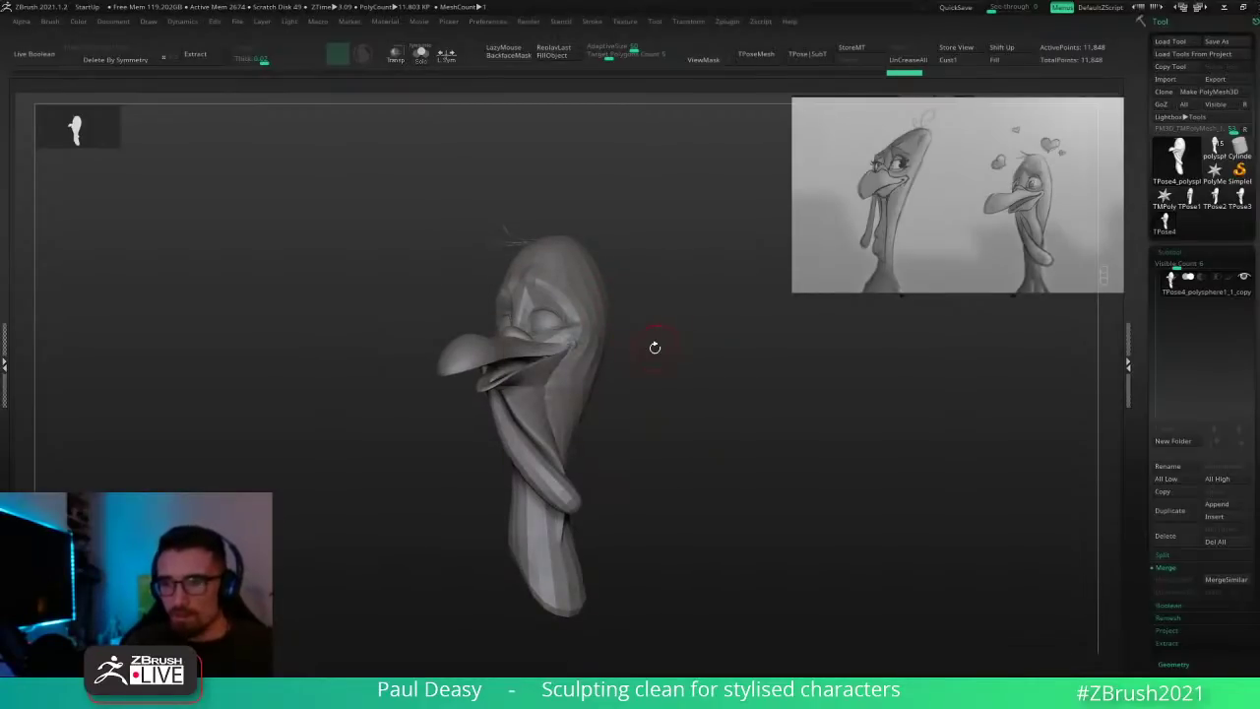
{"action": "left_click_drag", "start_coordinate": [688, 366], "coordinate": [703, 373]}
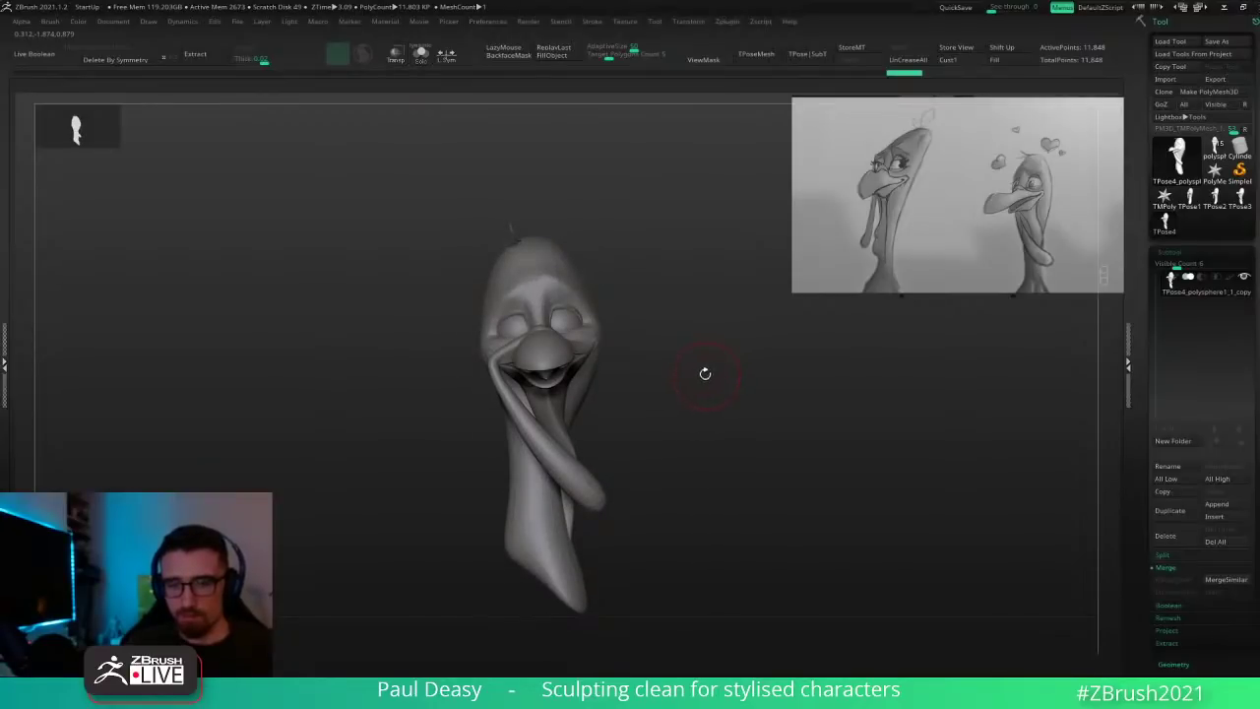
{"action": "left_click", "coordinate": [806, 54]}
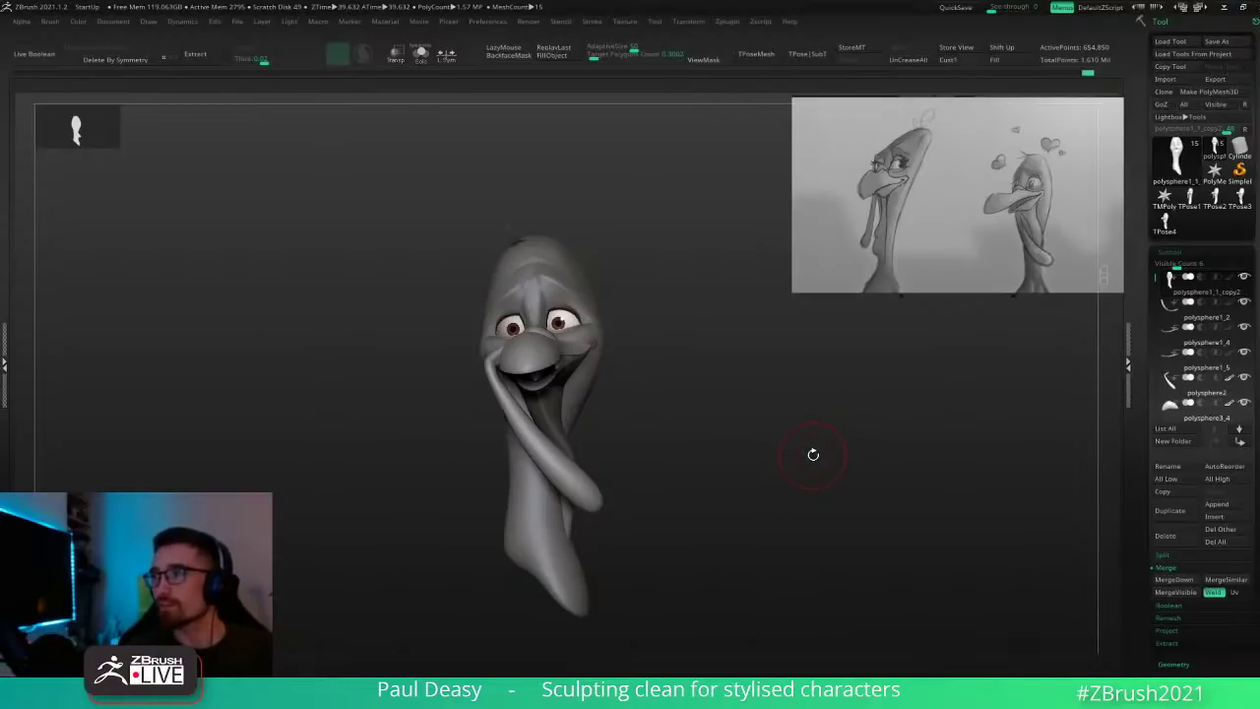
{"action": "left_click_drag", "start_coordinate": [814, 455], "coordinate": [820, 452]}
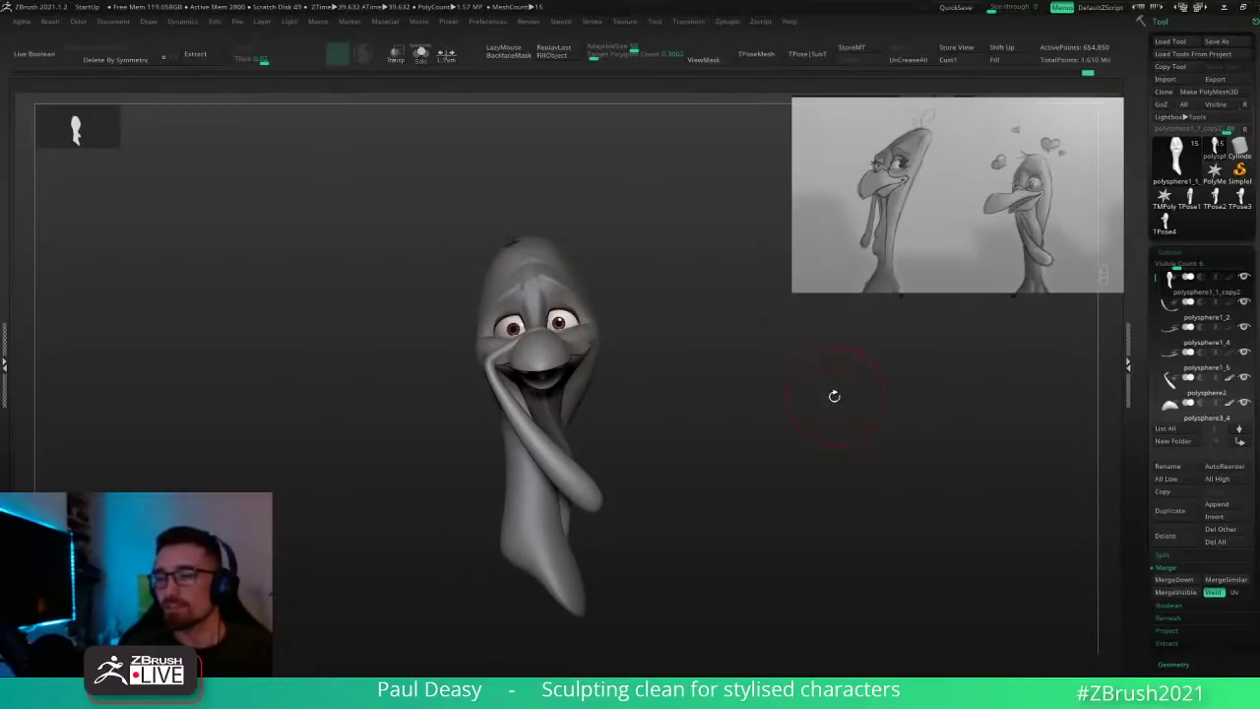
{"action": "mouse_move", "coordinate": [834, 396]}
{"action": "left_mouse_down"}
{"action": "mouse_move", "coordinate": [838, 430]}
{"action": "mouse_move", "coordinate": [782, 442]}
{"action": "mouse_move", "coordinate": [815, 433]}
{"action": "mouse_move", "coordinate": [821, 412]}
{"action": "mouse_move", "coordinate": [838, 434]}
{"action": "mouse_move", "coordinate": [853, 400]}
{"action": "left_mouse_up"}
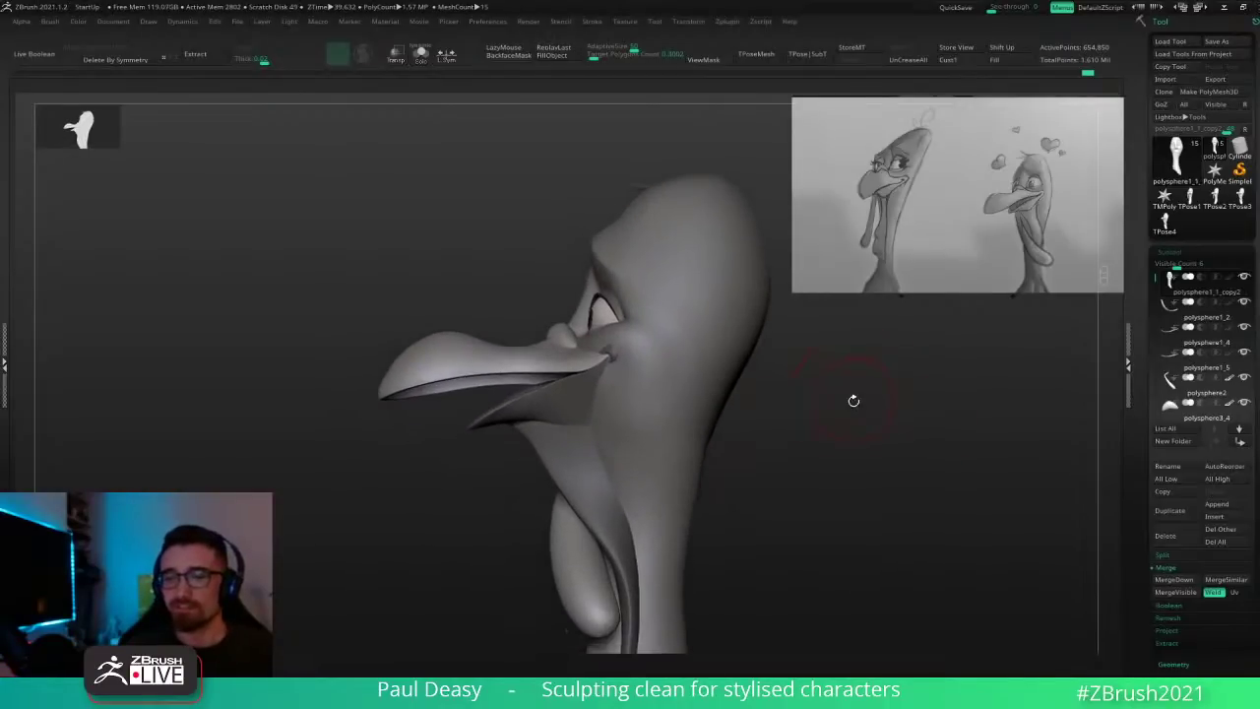
{"action": "key", "text": "space"}
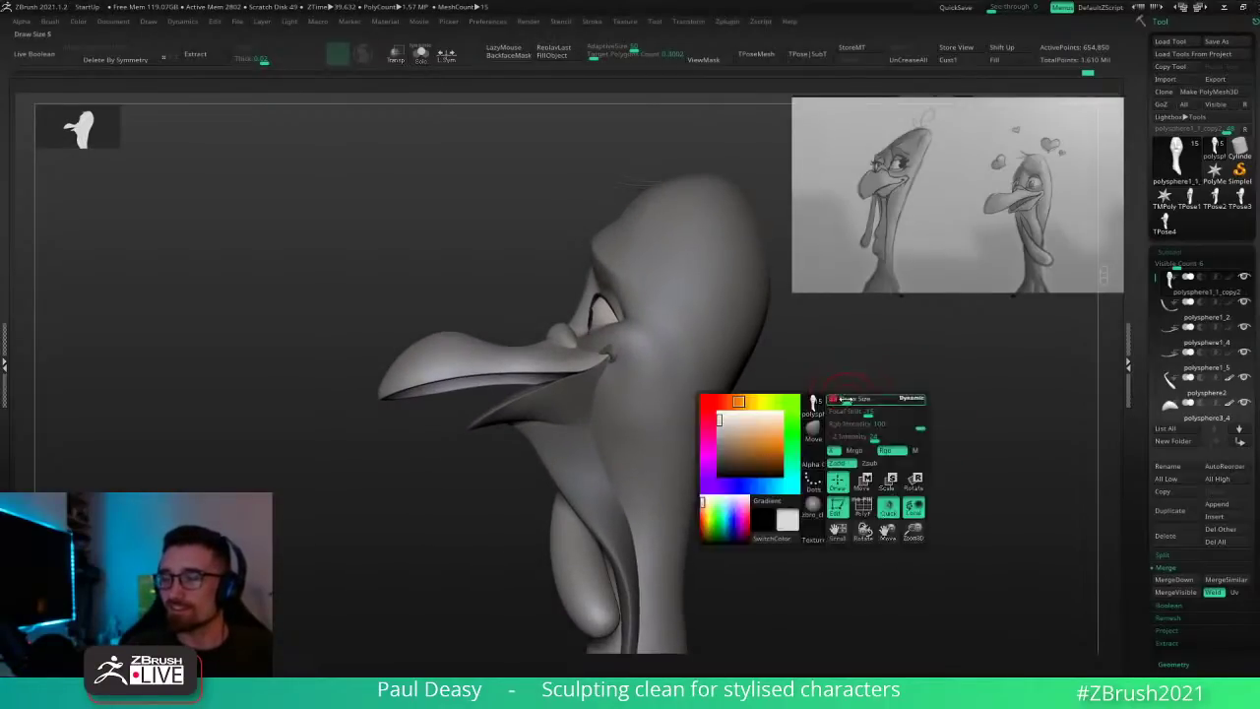
{"action": "left_click", "coordinate": [849, 401]}
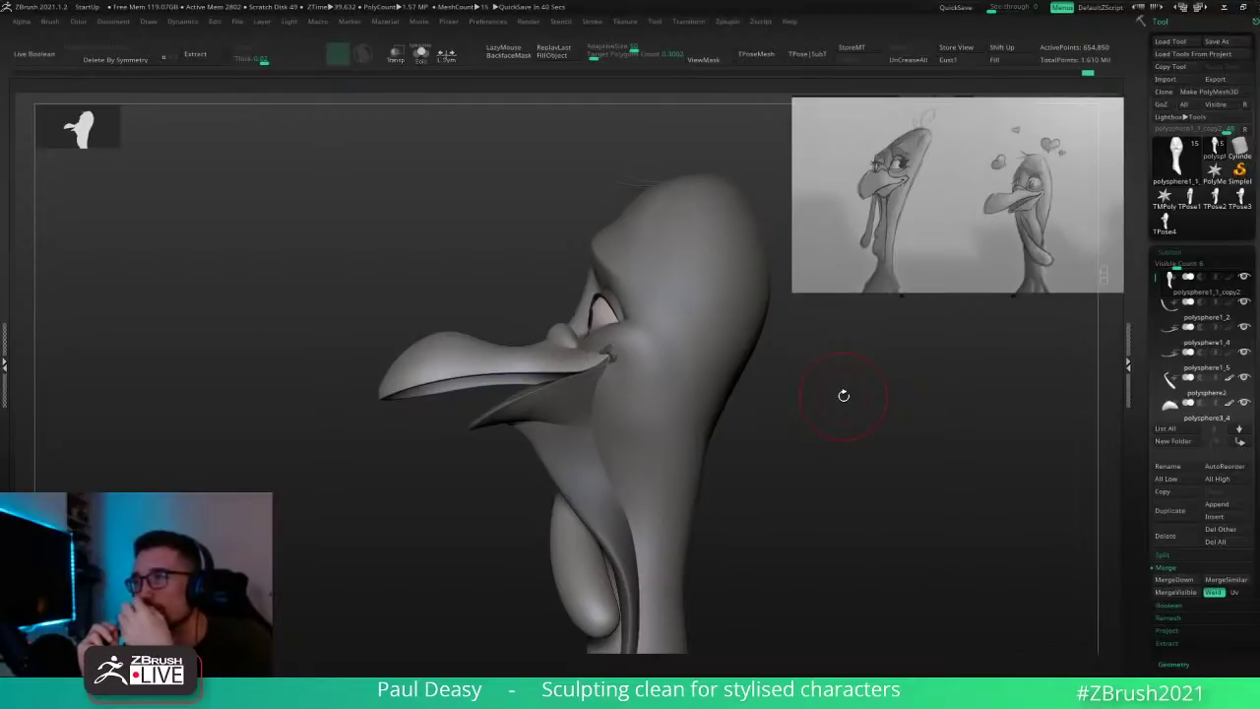
{"action": "left_click_drag", "start_coordinate": [770, 408], "coordinate": [798, 409]}
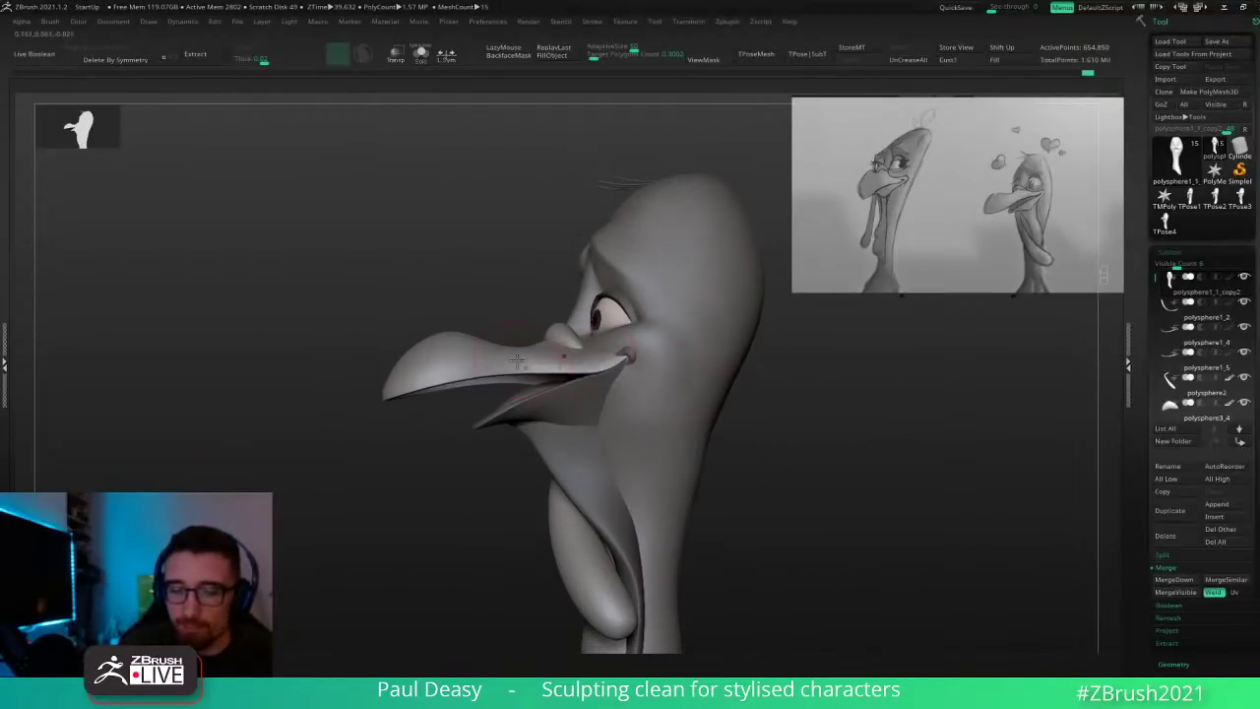
Step: Select the upper beak subtool, lower it by two subdivision levels and adjust the brush size
{"action": "left_click", "coordinate": [516, 363], "text": "alt"}
{"action": "right_click_drag", "start_coordinate": [495, 366], "coordinate": [483, 376]}
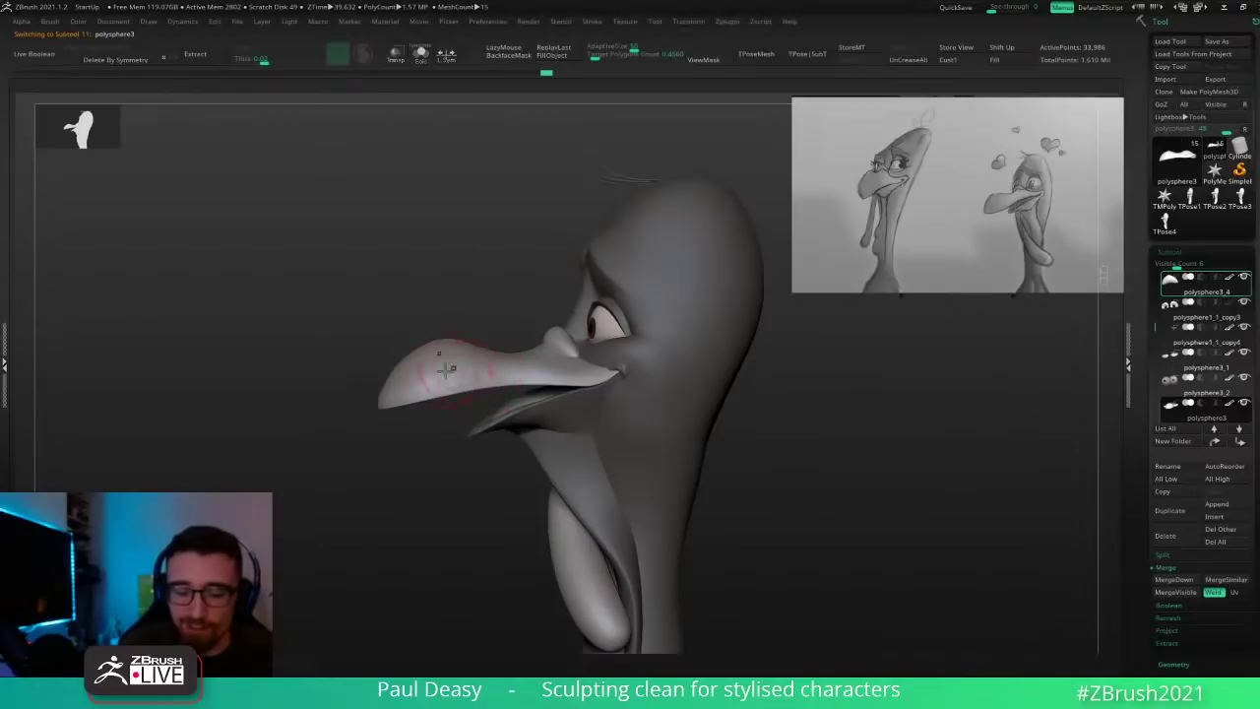
{"action": "right_click_drag", "start_coordinate": [395, 396], "coordinate": [498, 414], "text": "ctrl"}
{"action": "key", "text": "shift+d"}
{"action": "key", "text": "shift+d"}
{"action": "key", "text": "space"}
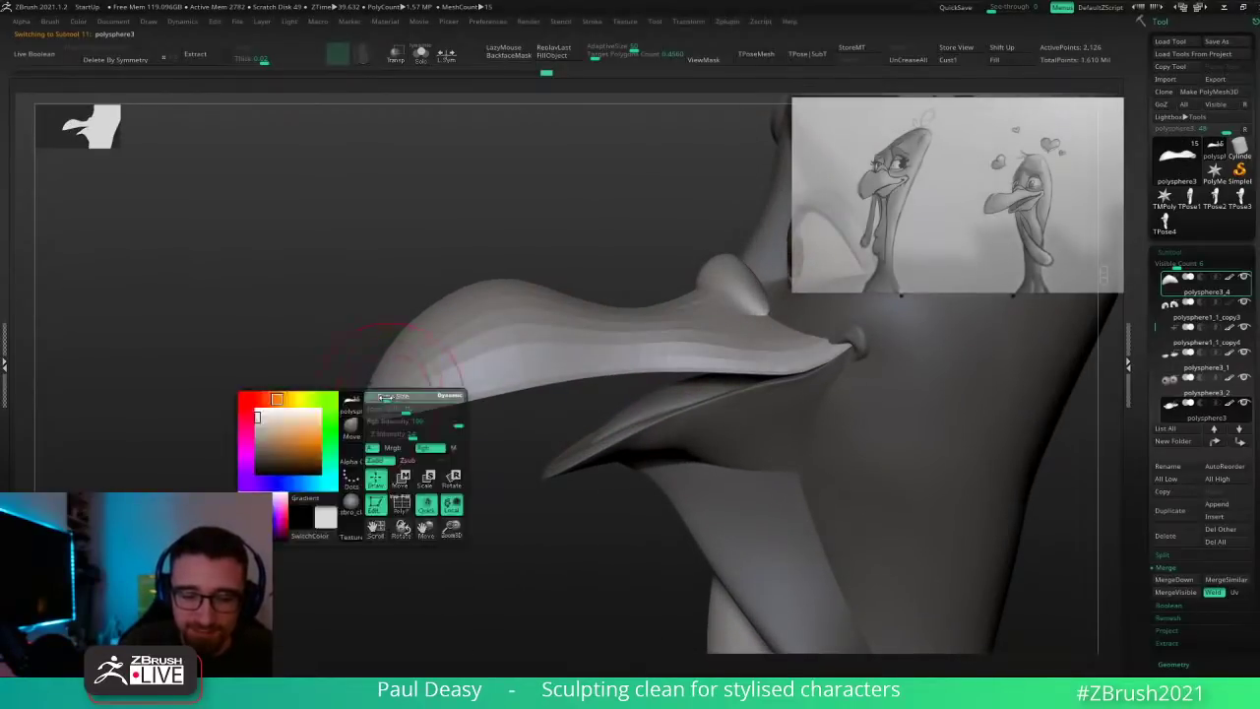
{"action": "mouse_move", "coordinate": [385, 397]}
{"action": "left_mouse_down"}
{"action": "mouse_move", "coordinate": [436, 412]}
{"action": "mouse_move", "coordinate": [438, 392]}
{"action": "left_mouse_up"}
Step: Sharpen, blur and invert the mask on the upper beak near its tip
{"action": "key", "text": "w"}
{"action": "key", "text": "q"}
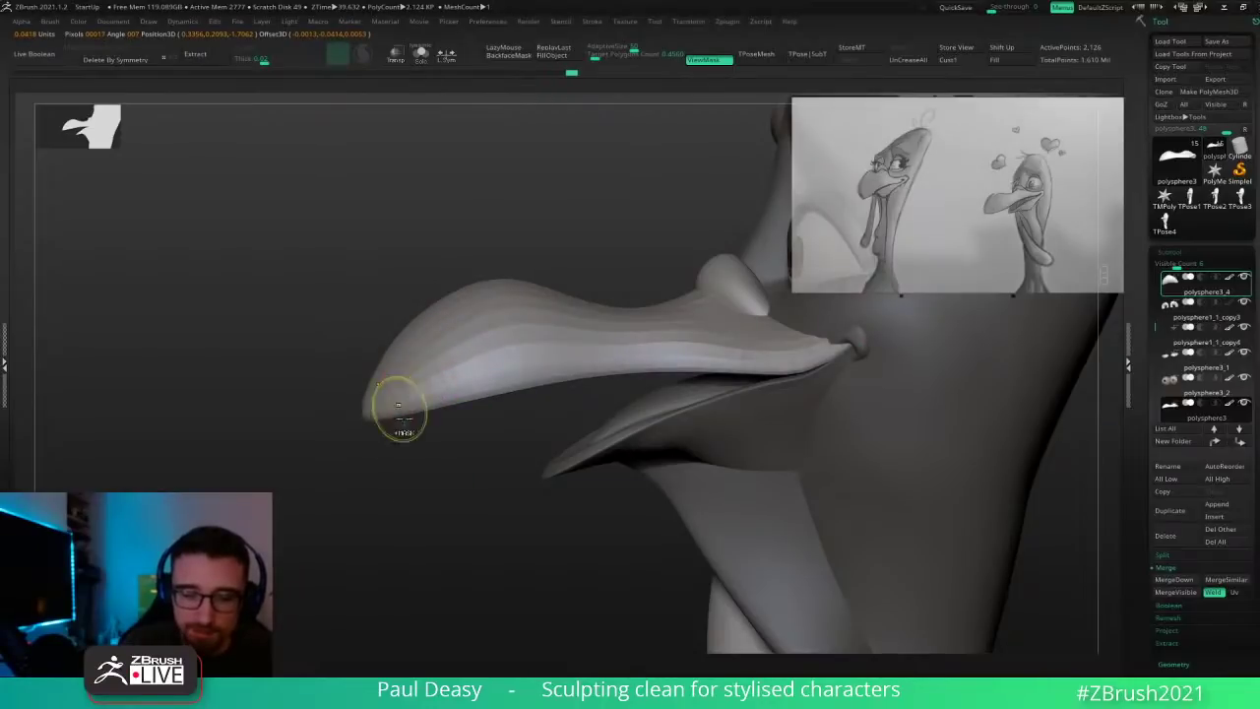
{"action": "left_click", "coordinate": [428, 408], "text": "ctrl+alt"}
{"action": "left_click", "coordinate": [429, 434], "text": "ctrl"}
{"action": "left_click", "coordinate": [428, 408], "text": "ctrl"}
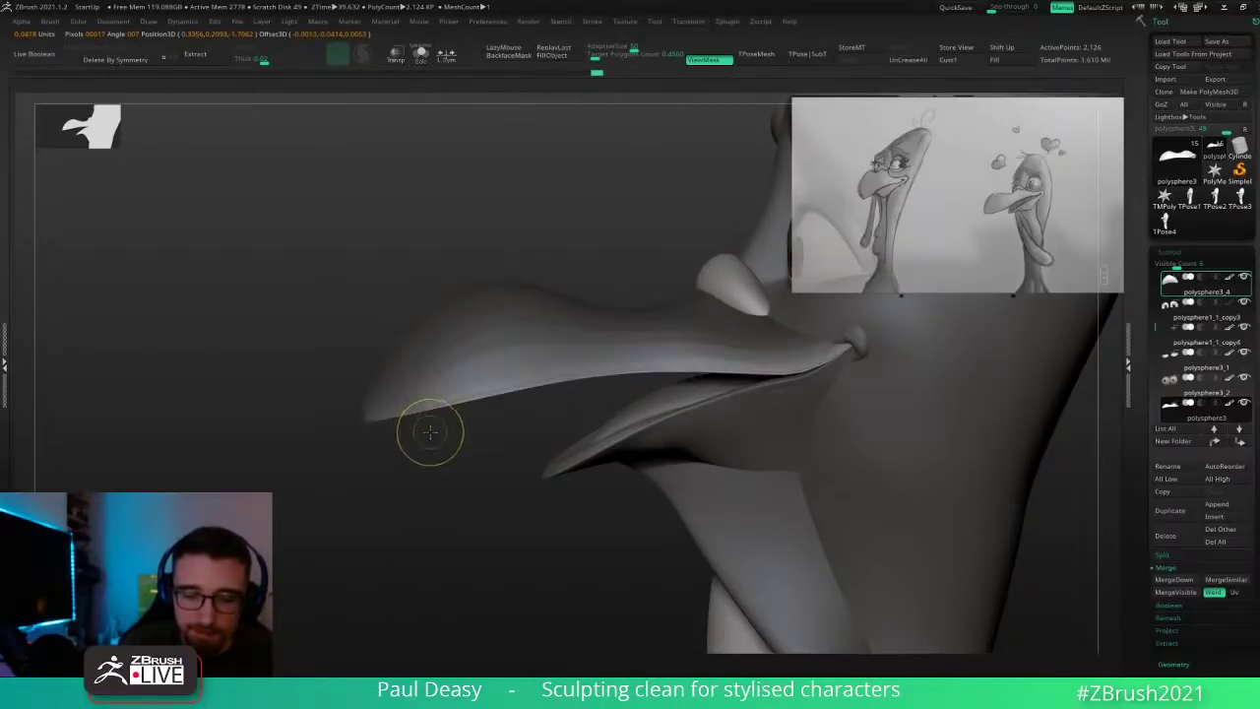
{"action": "left_click", "coordinate": [430, 432], "text": "ctrl"}
Step: Refine the rounded tip of the upper beak with an adjusted brush size, undoing the last Move stroke
{"action": "key", "text": "space"}
{"action": "key", "text": "space"}
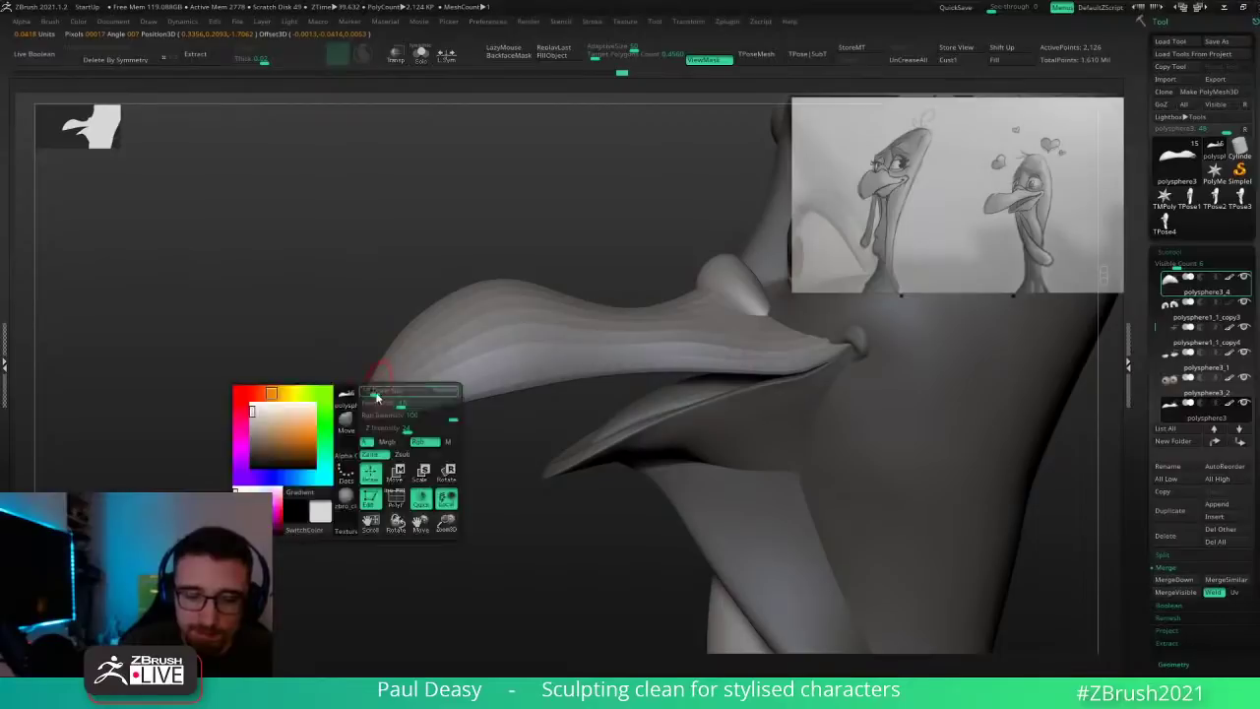
{"action": "key", "text": "space"}
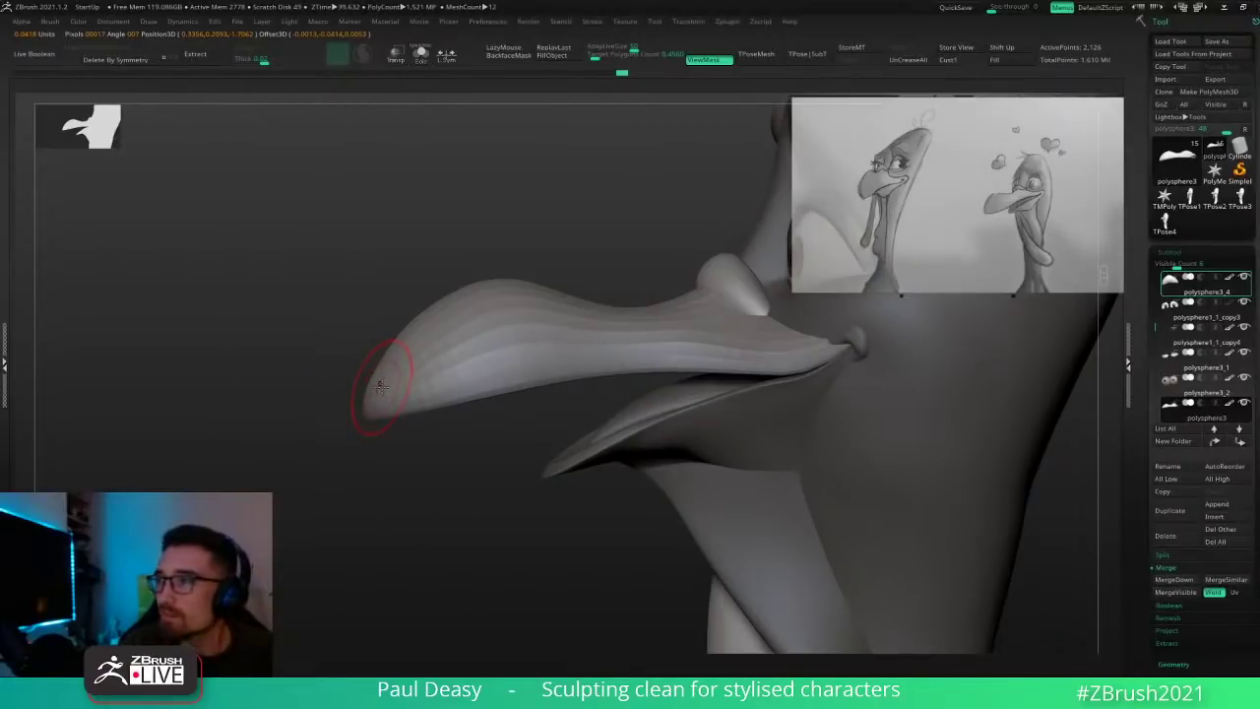
{"action": "right_click_drag", "start_coordinate": [387, 384], "coordinate": [382, 383]}
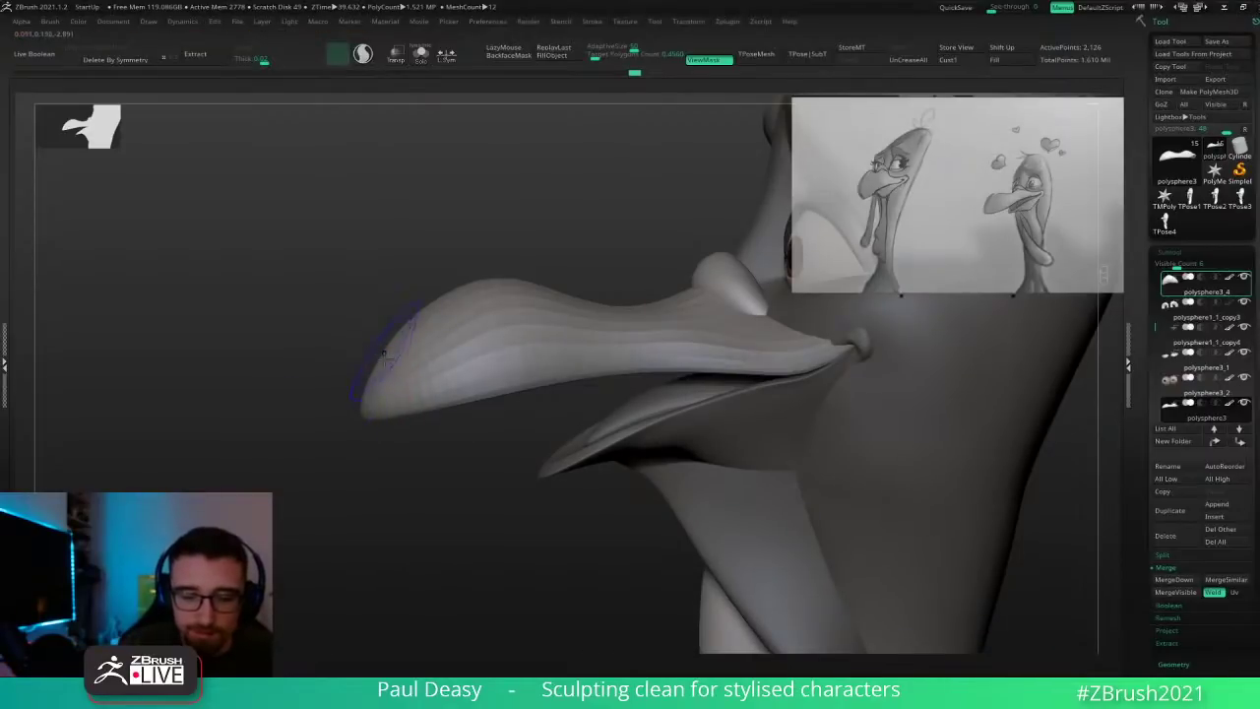
{"action": "right_click_drag", "start_coordinate": [382, 393], "coordinate": [440, 387]}
{"action": "right_click_drag", "start_coordinate": [618, 410], "coordinate": [547, 358], "text": "shift"}
{"action": "key", "text": "space"}
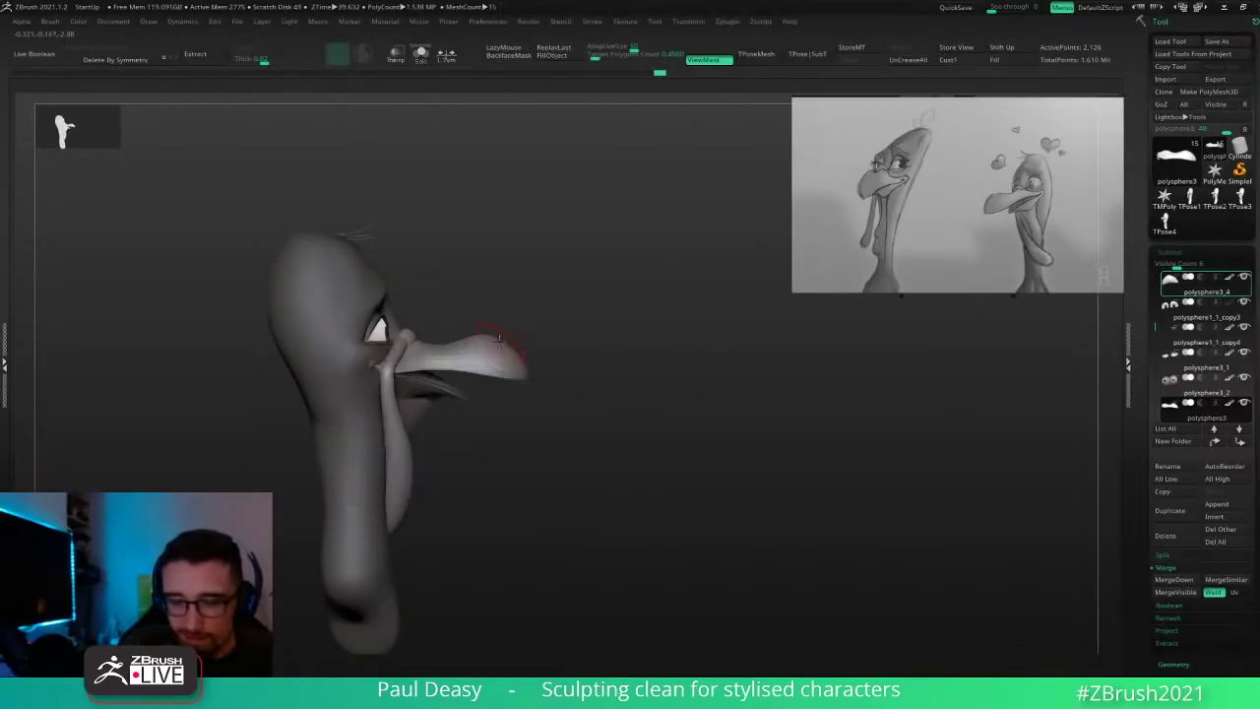
{"action": "key", "text": "space"}
{"action": "left_click_drag", "start_coordinate": [506, 334], "coordinate": [503, 336]}
{"action": "key", "text": "ctrl+z"}
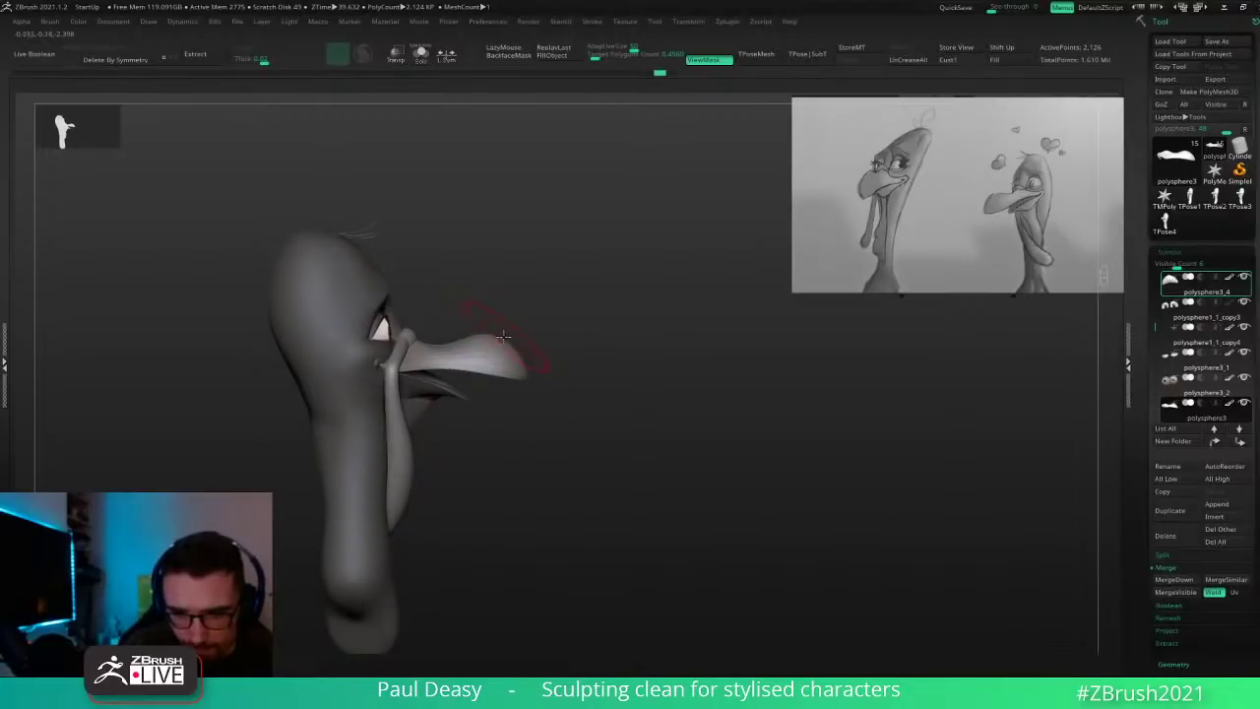
Step: Raise the upper beak to its highest subdivision level and work along its top surface toward the nostrils
{"action": "key", "text": "space"}
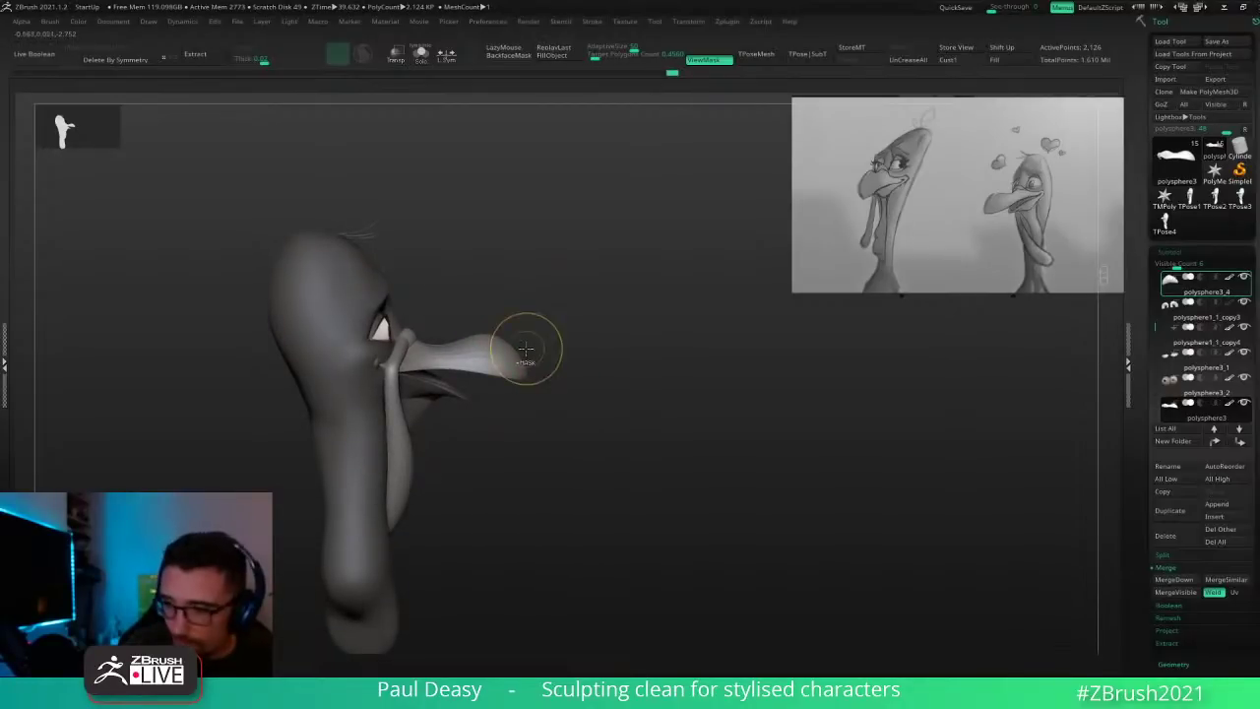
{"action": "key", "text": "d"}
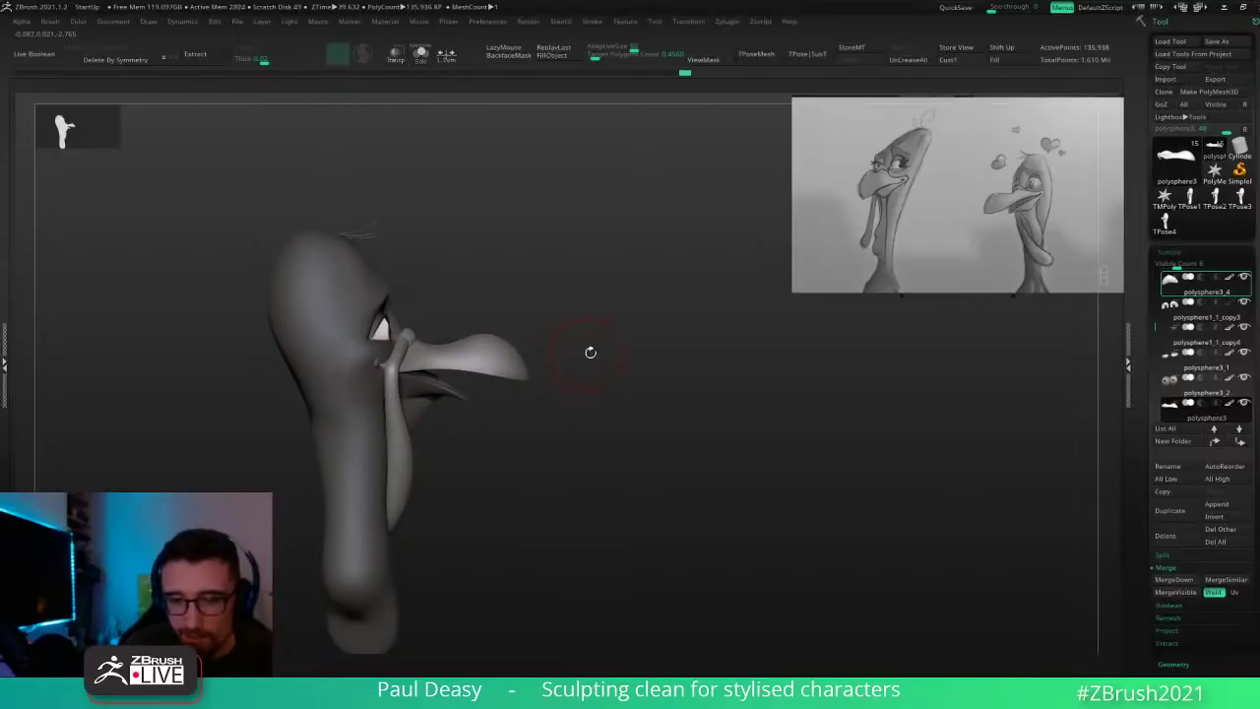
{"action": "left_click_drag", "start_coordinate": [621, 365], "coordinate": [664, 406]}
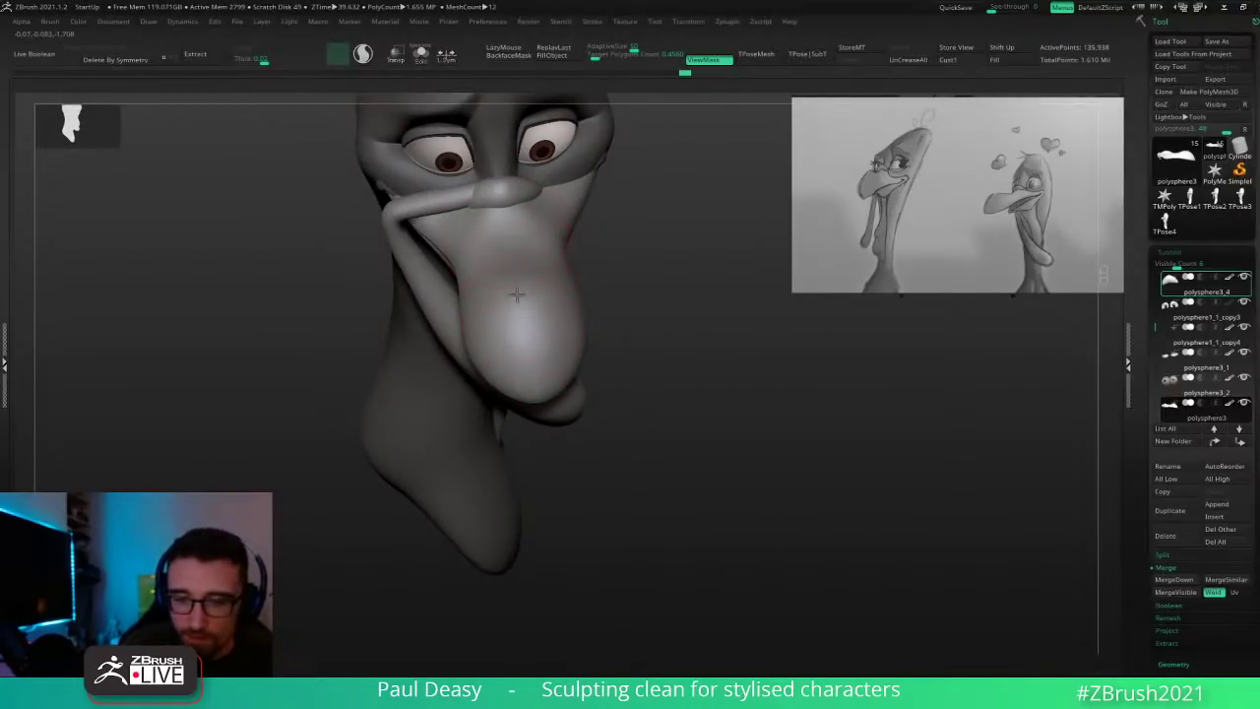
{"action": "left_click_drag", "start_coordinate": [532, 370], "coordinate": [518, 296]}
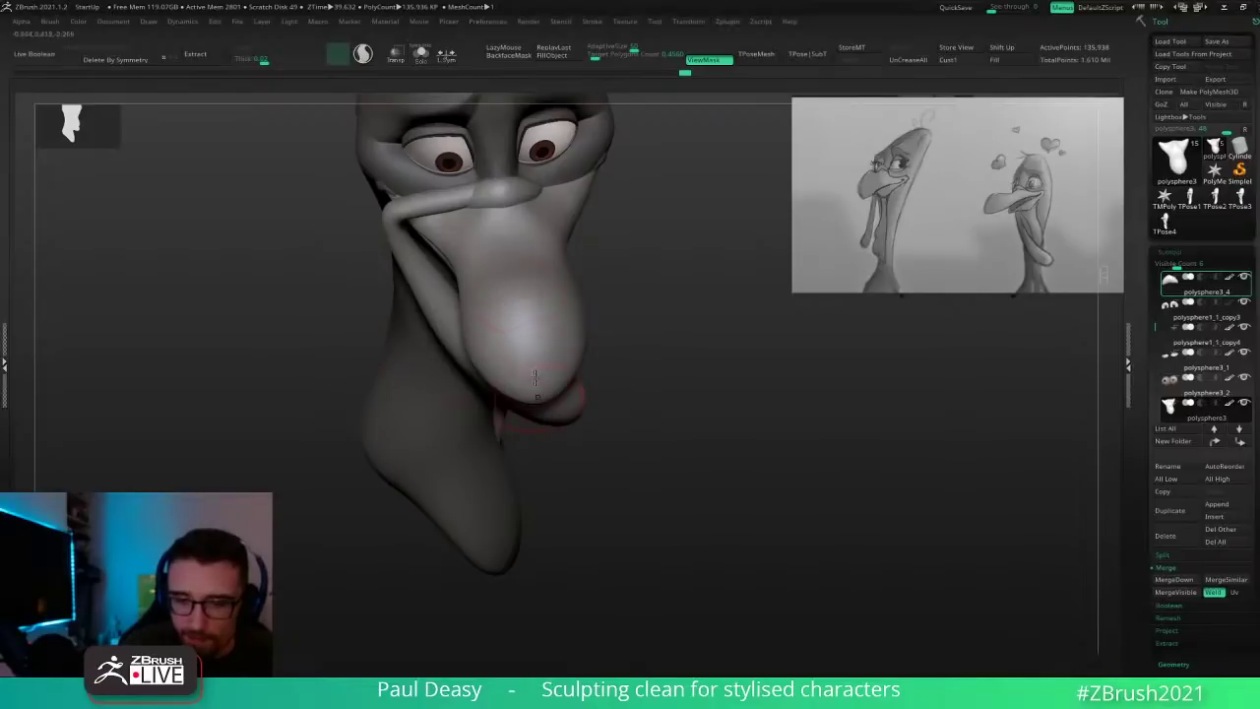
{"action": "mouse_move", "coordinate": [630, 400]}
{"action": "left_mouse_down"}
{"action": "mouse_move", "coordinate": [690, 337]}
{"action": "mouse_move", "coordinate": [654, 370]}
{"action": "mouse_move", "coordinate": [725, 427]}
{"action": "mouse_move", "coordinate": [799, 535]}
{"action": "mouse_move", "coordinate": [520, 581]}
{"action": "mouse_move", "coordinate": [581, 463]}
{"action": "left_mouse_up"}
Step: Sculpt along the centreline of the upper beak with LazyMouse strokes and smooth the bulb of its tip
{"action": "key", "text": "1"}
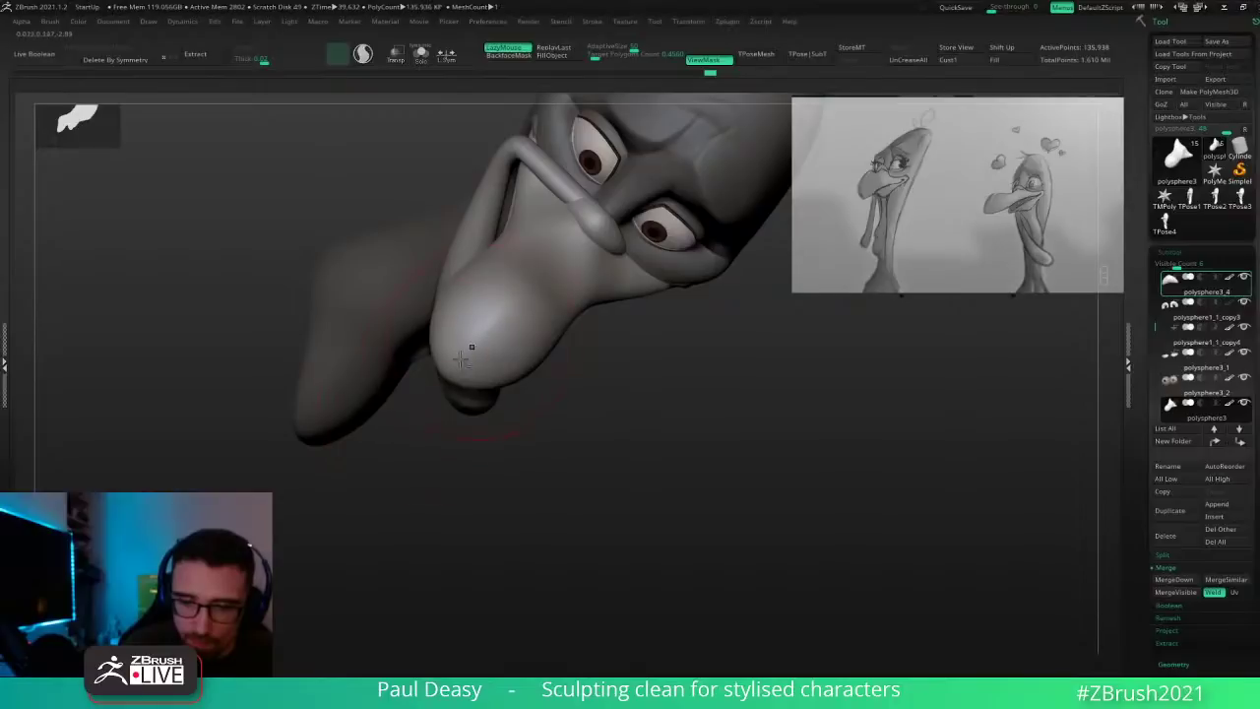
{"action": "key", "text": "l"}
{"action": "key", "text": "l"}
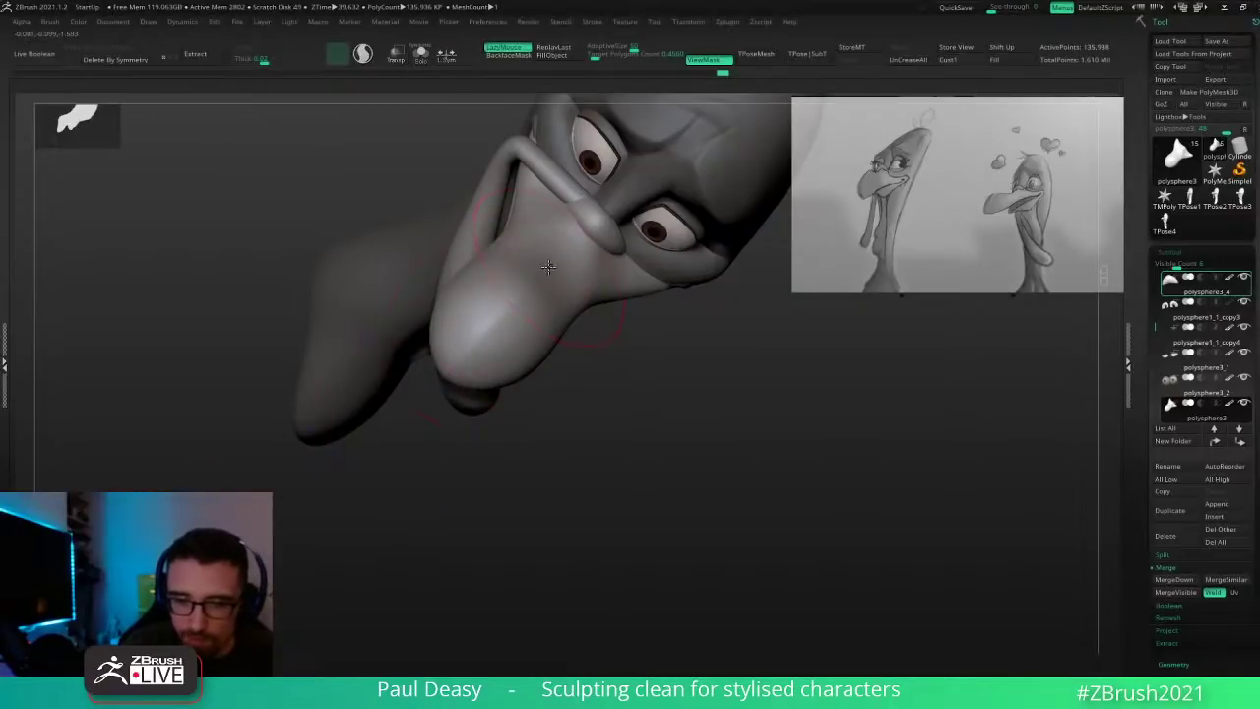
{"action": "left_click_drag", "start_coordinate": [511, 311], "coordinate": [458, 349]}
{"action": "mouse_move", "coordinate": [541, 266]}
{"action": "left_mouse_down"}
{"action": "mouse_move", "coordinate": [528, 237]}
{"action": "mouse_move", "coordinate": [581, 242]}
{"action": "left_mouse_up"}
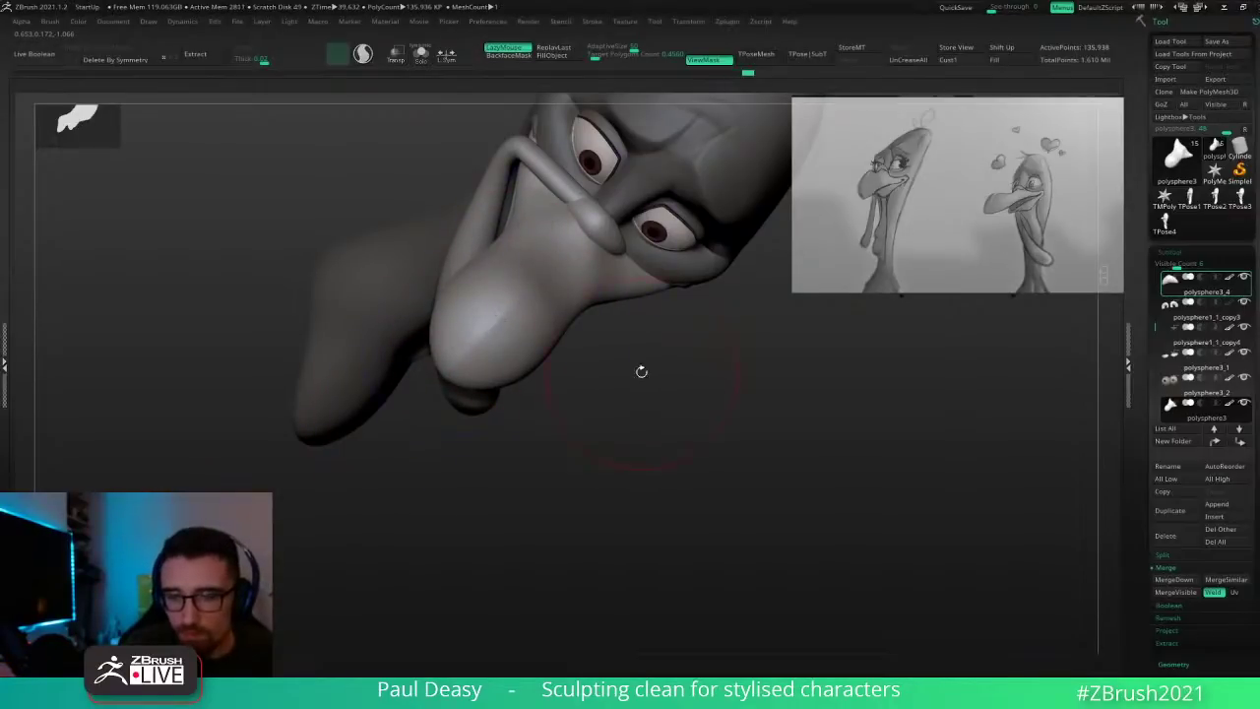
{"action": "left_click_drag", "start_coordinate": [641, 371], "coordinate": [628, 293], "text": "shift"}
{"action": "mouse_move", "coordinate": [628, 292]}
{"action": "right_mouse_down"}
{"action": "mouse_move", "coordinate": [664, 325]}
{"action": "mouse_move", "coordinate": [630, 340]}
{"action": "right_mouse_up"}
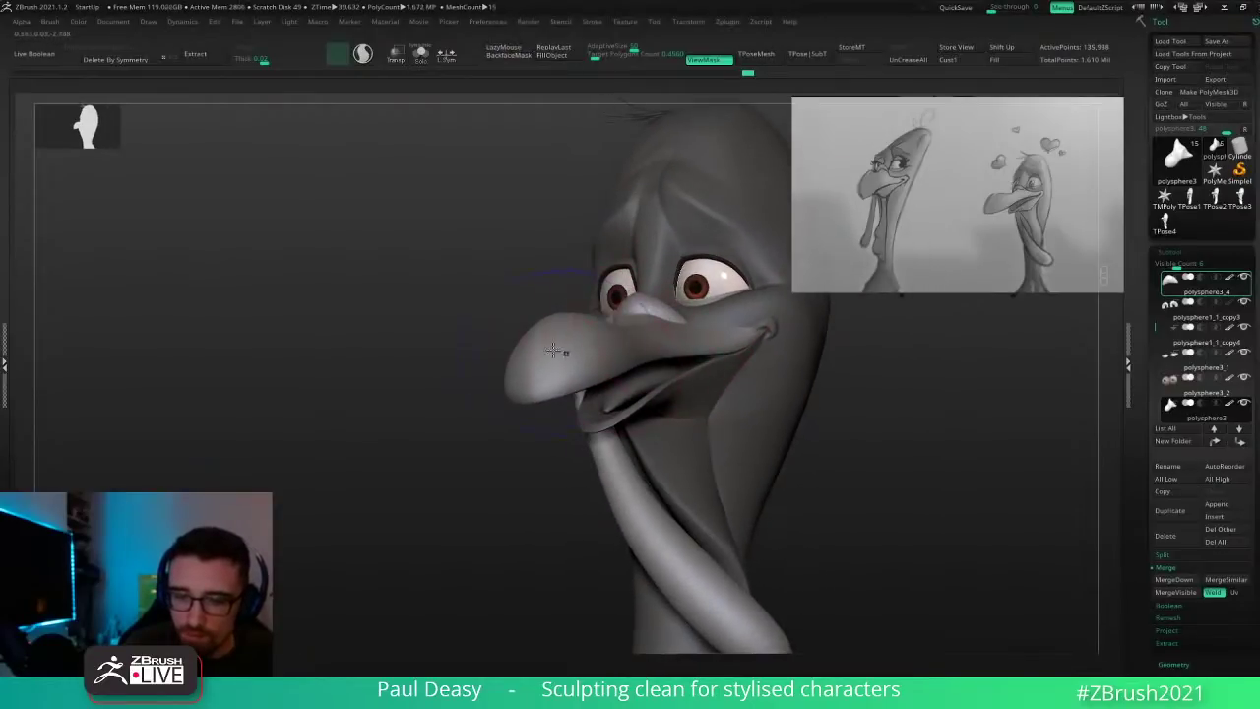
{"action": "mouse_move", "coordinate": [555, 326]}
{"action": "left_mouse_down", "text": "shift"}
{"action": "mouse_move", "coordinate": [579, 319]}
{"action": "mouse_move", "coordinate": [548, 339]}
{"action": "left_mouse_up", "text": "shift"}
{"action": "left_click_drag", "start_coordinate": [552, 455], "coordinate": [588, 415]}
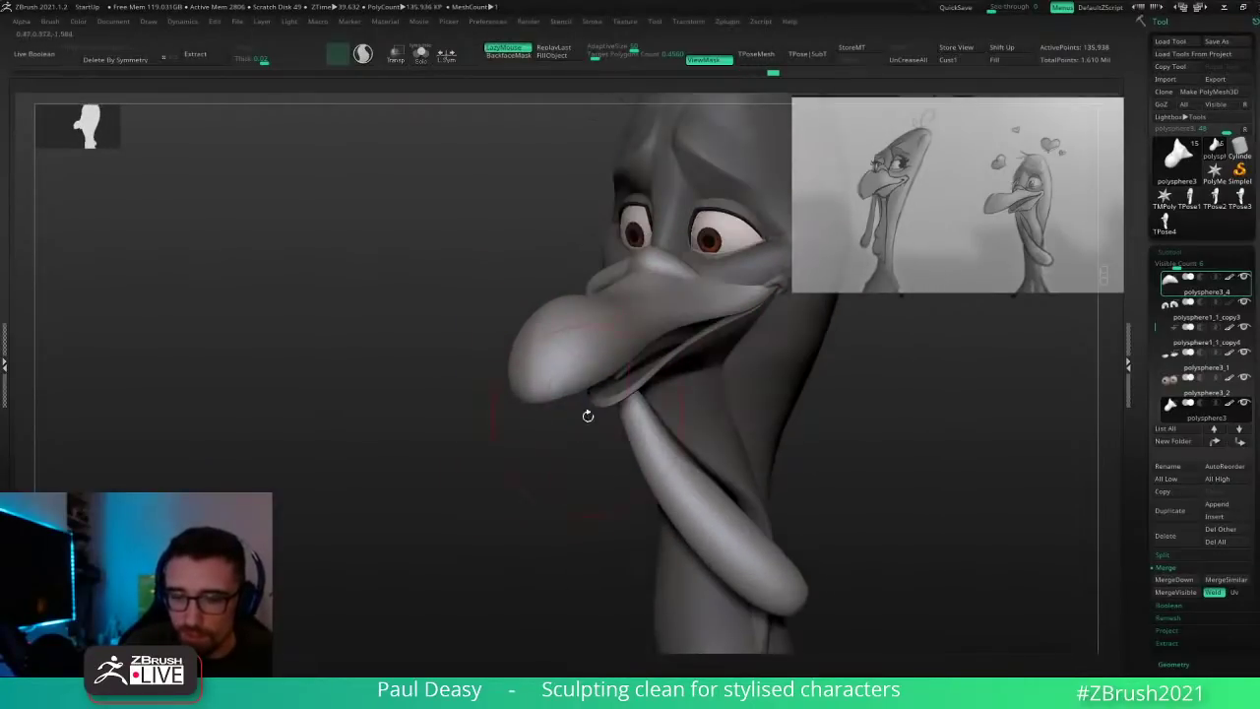
Step: Push in both sides of the upper beak with the Move brush to refine its front silhouette
{"action": "mouse_move", "coordinate": [638, 294]}
{"action": "right_mouse_down"}
{"action": "mouse_move", "coordinate": [630, 319]}
{"action": "mouse_move", "coordinate": [704, 317]}
{"action": "right_mouse_up"}
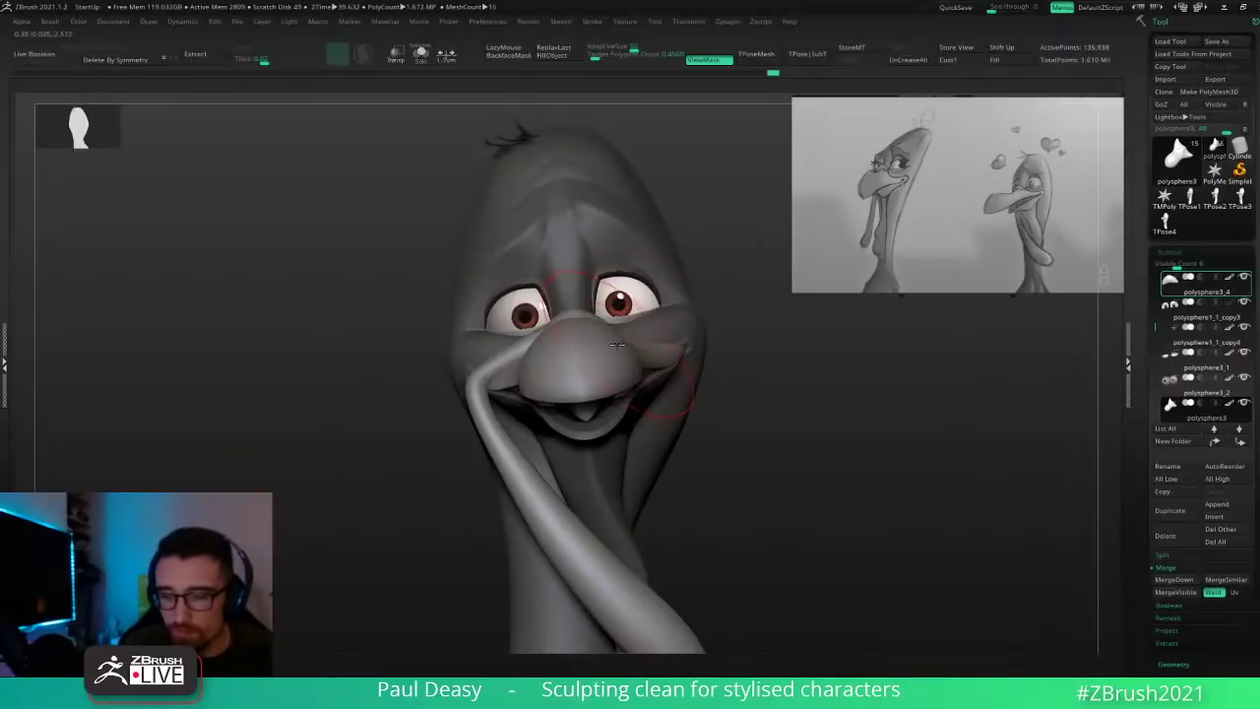
{"action": "left_click_drag", "start_coordinate": [630, 359], "coordinate": [619, 340], "text": "shift"}
{"action": "key", "text": "space"}
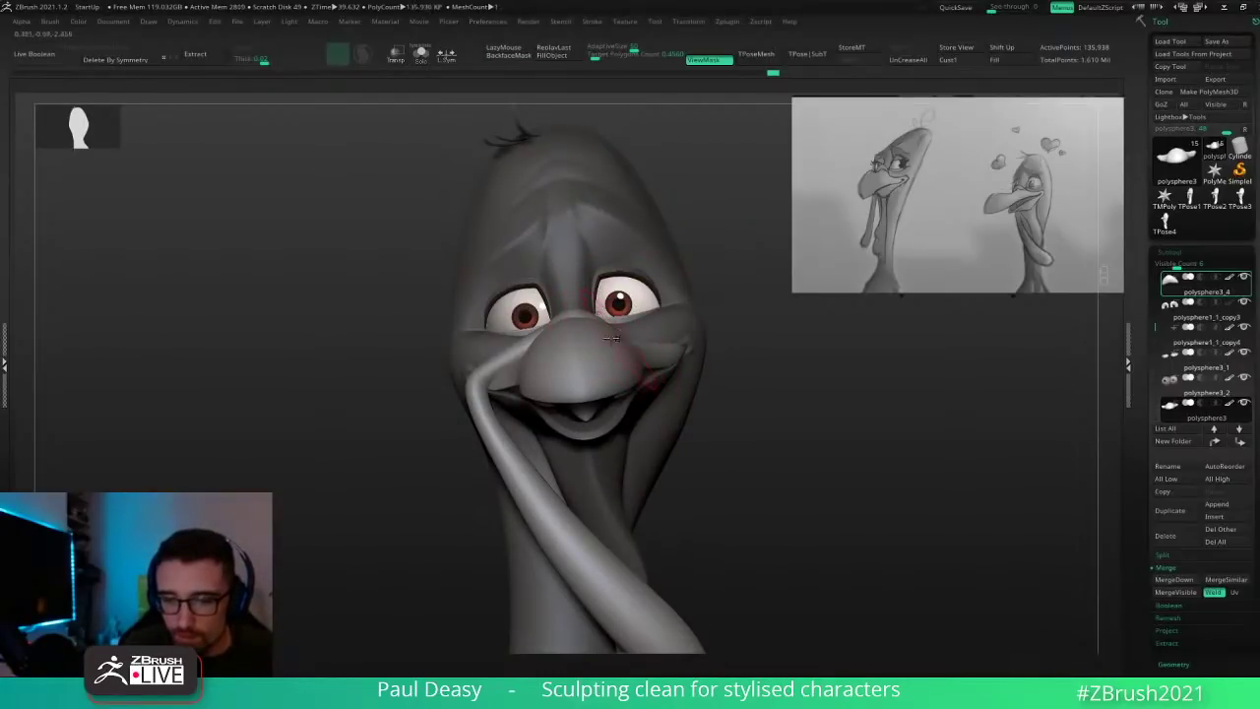
{"action": "left_click_drag", "start_coordinate": [528, 348], "coordinate": [541, 349]}
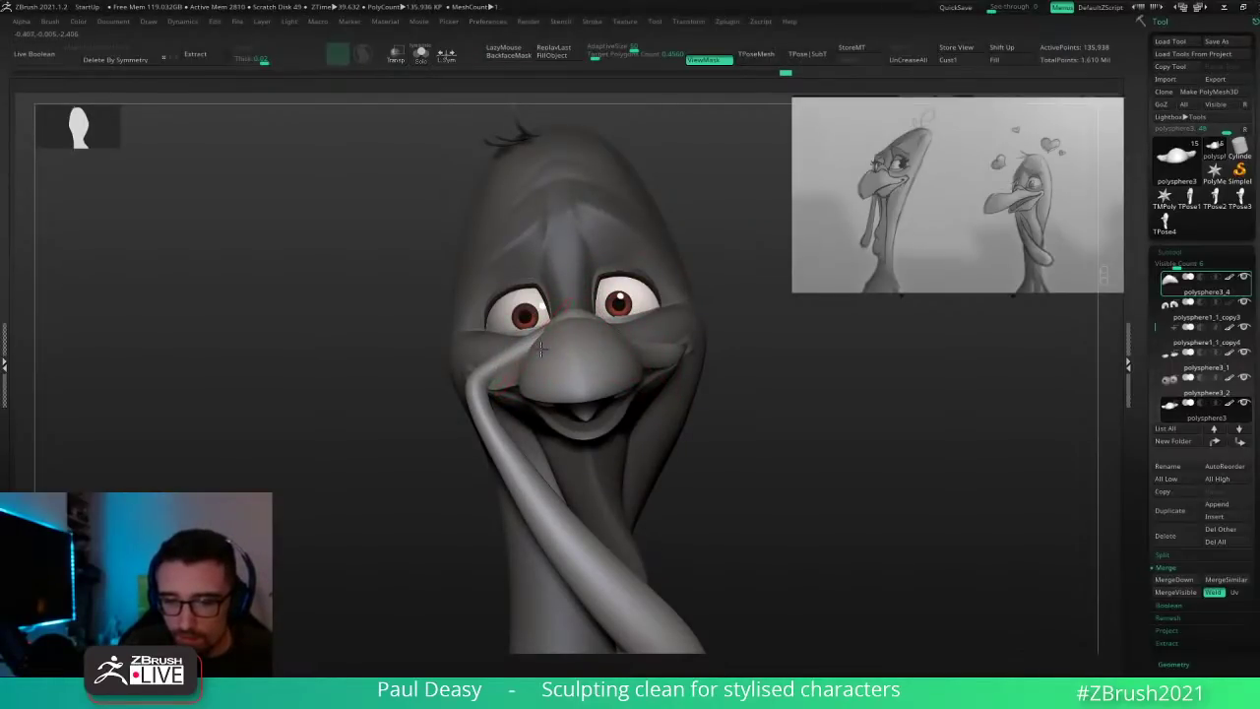
{"action": "right_click_drag", "start_coordinate": [618, 333], "coordinate": [621, 332]}
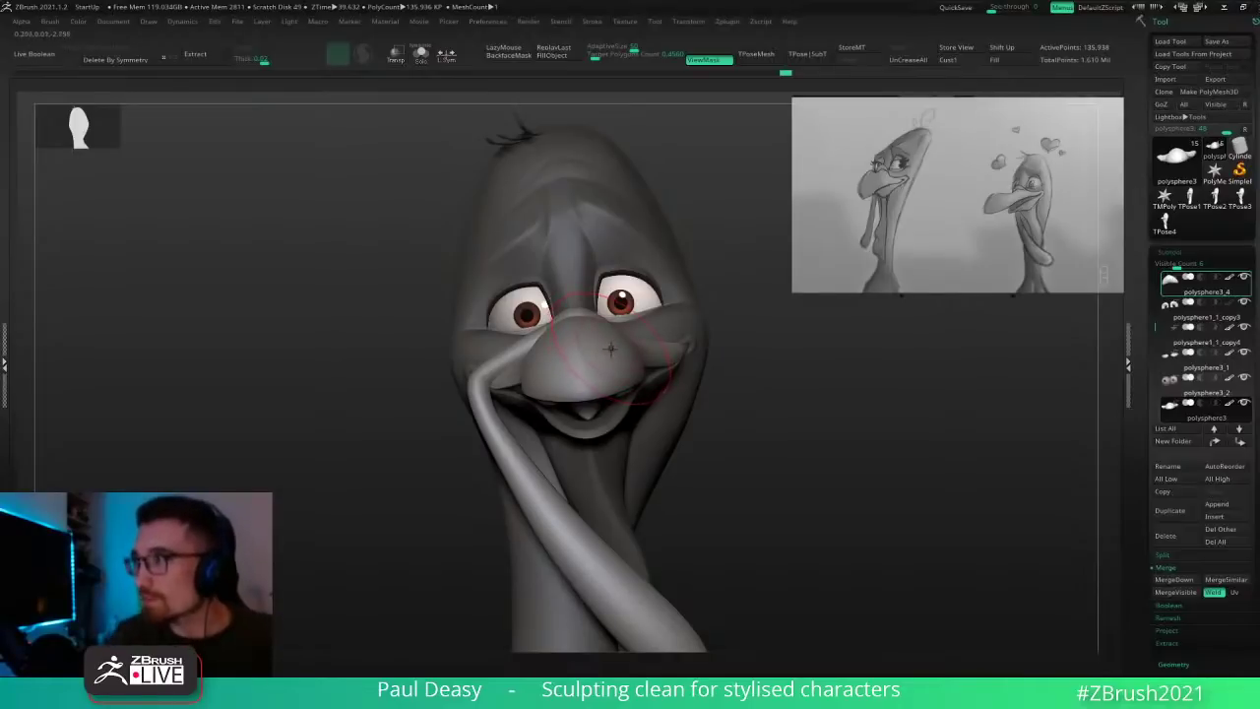
{"action": "key", "text": "space"}
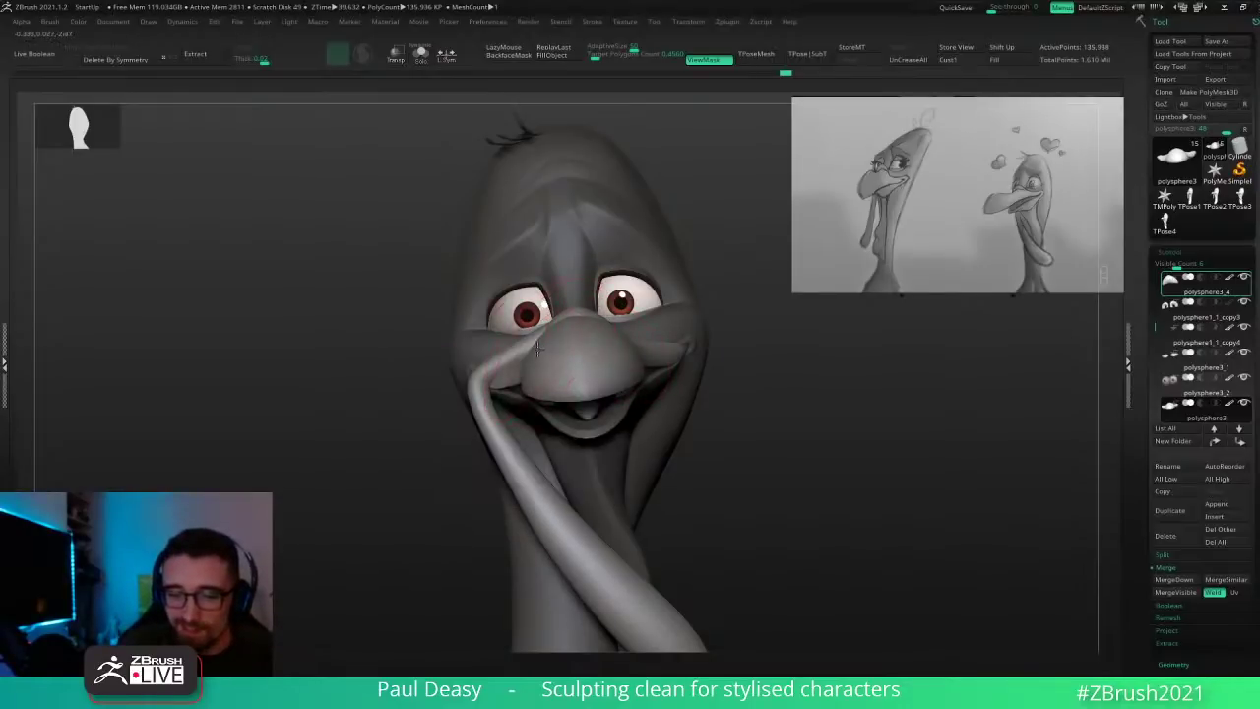
{"action": "mouse_move", "coordinate": [764, 356]}
{"action": "right_mouse_down"}
{"action": "mouse_move", "coordinate": [734, 363]}
{"action": "mouse_move", "coordinate": [762, 363]}
{"action": "right_mouse_up"}
{"action": "right_click", "coordinate": [771, 363]}
{"action": "left_click_drag", "start_coordinate": [771, 363], "coordinate": [750, 378]}
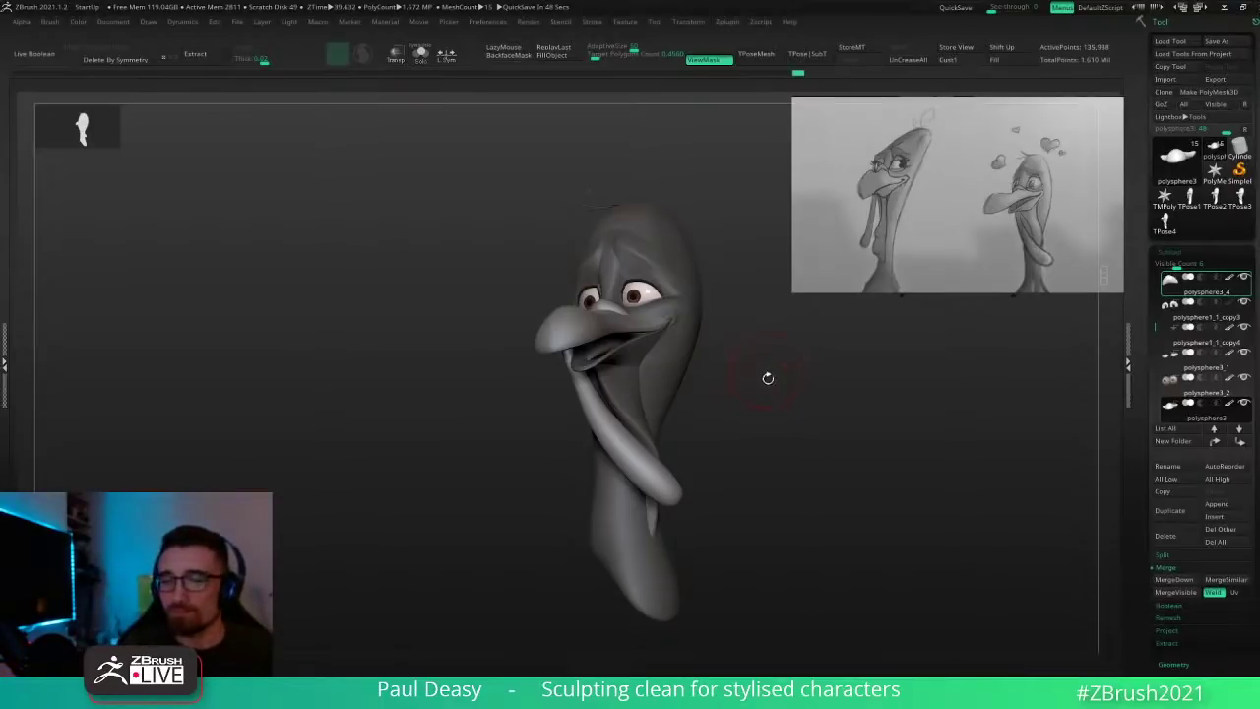
{"action": "left_click_drag", "start_coordinate": [768, 374], "coordinate": [762, 402]}
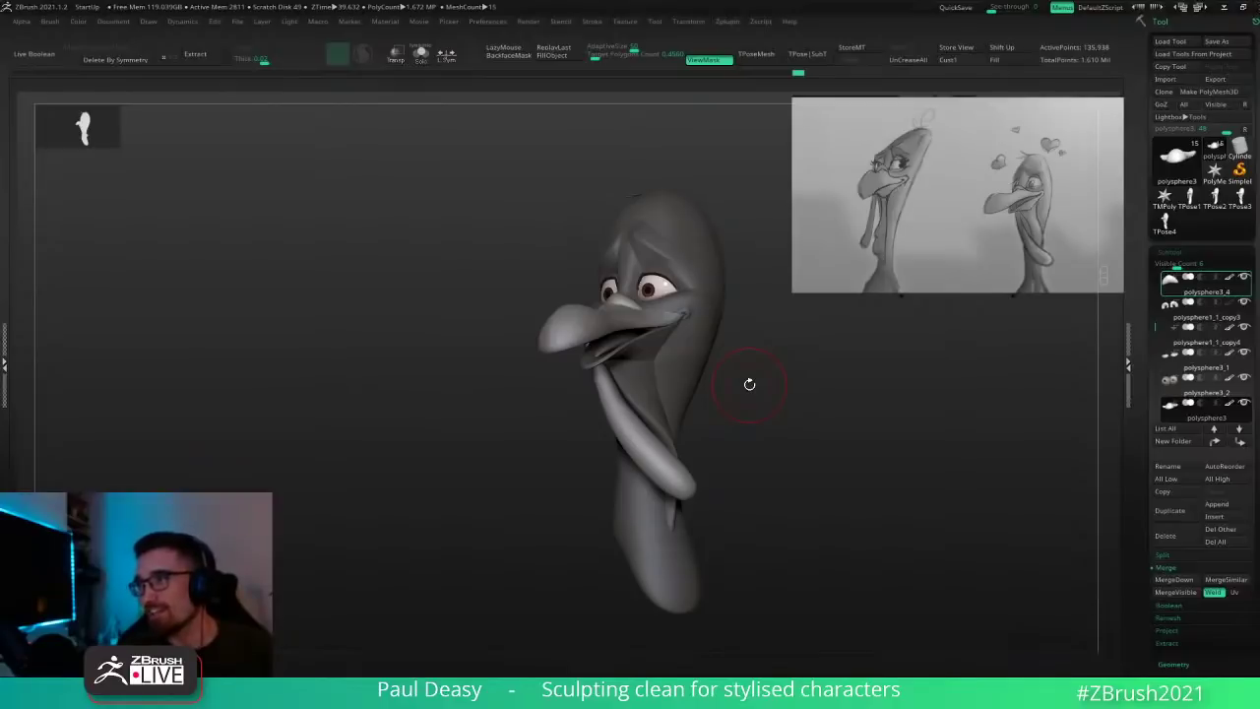
{"action": "left_click_drag", "start_coordinate": [841, 370], "coordinate": [865, 417]}
{"action": "left_click_drag", "start_coordinate": [650, 468], "coordinate": [603, 515]}
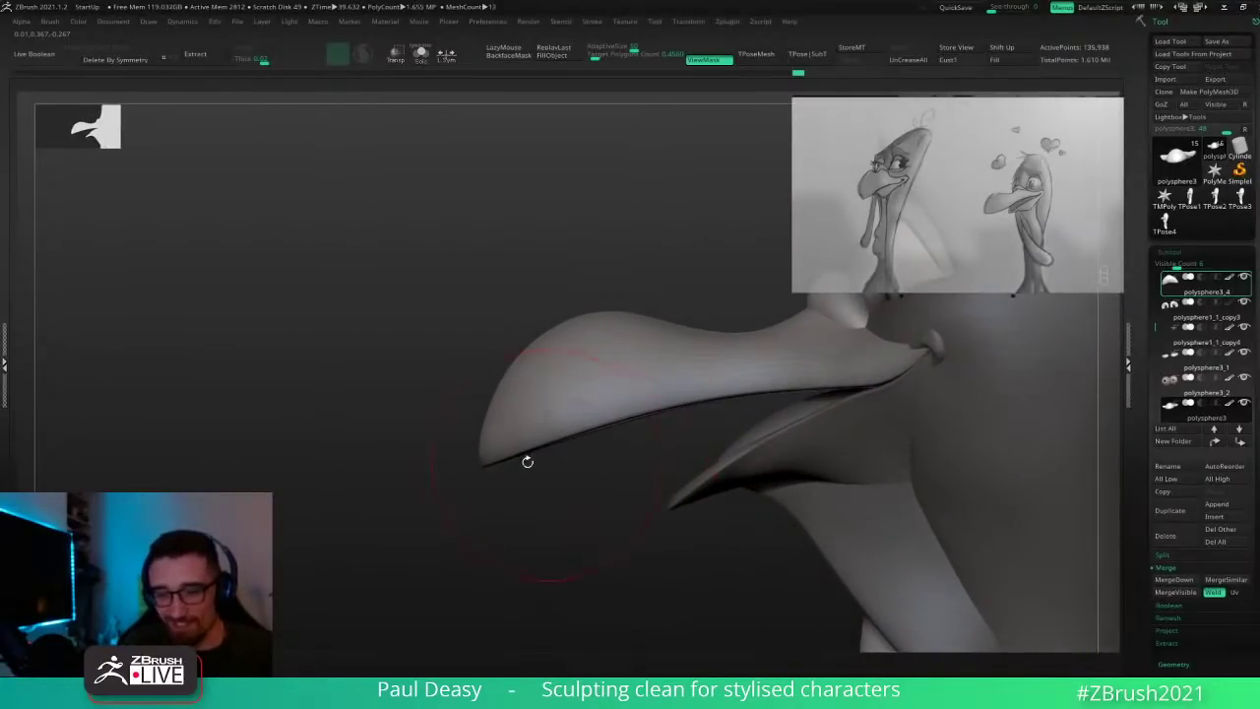
Step: Mask the lower part of the upper beak at a low subdivision level, softening and inverting the mask
{"action": "mouse_move", "coordinate": [449, 475]}
{"action": "left_mouse_down", "text": "ctrl"}
{"action": "mouse_move", "coordinate": [675, 390]}
{"action": "mouse_move", "coordinate": [908, 373]}
{"action": "left_mouse_up", "text": "ctrl"}
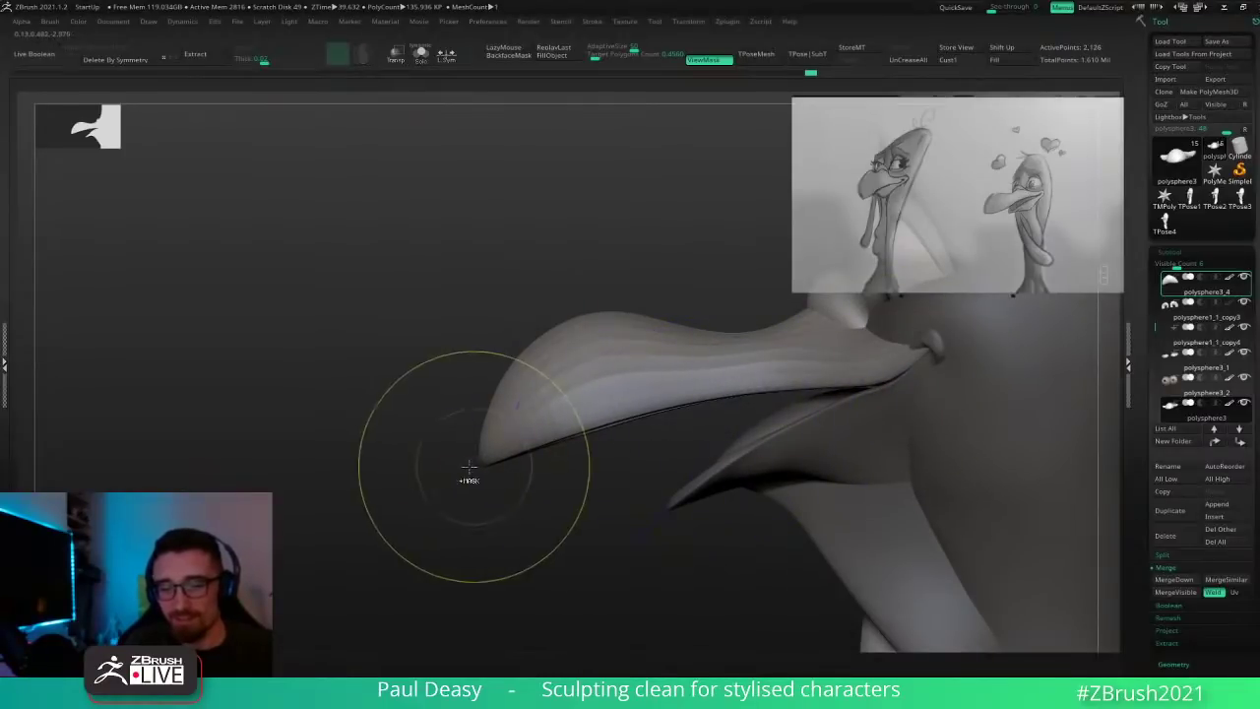
{"action": "mouse_move", "coordinate": [469, 467]}
{"action": "left_mouse_down", "text": "ctrl"}
{"action": "mouse_move", "coordinate": [640, 404]}
{"action": "mouse_move", "coordinate": [799, 386]}
{"action": "mouse_move", "coordinate": [935, 395]}
{"action": "mouse_move", "coordinate": [366, 544]}
{"action": "mouse_move", "coordinate": [376, 541]}
{"action": "left_mouse_up", "text": "ctrl"}
{"action": "left_click", "coordinate": [583, 489], "text": "ctrl"}
{"action": "left_click", "coordinate": [597, 416], "text": "ctrl"}
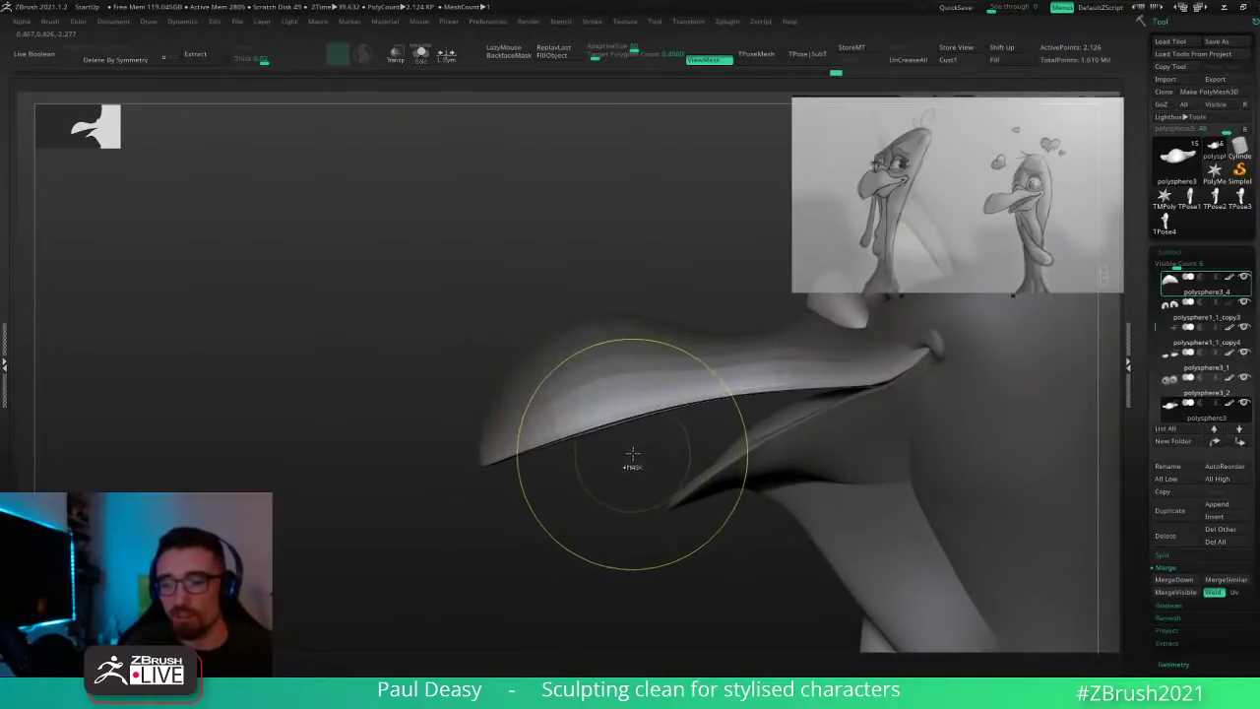
{"action": "left_click", "coordinate": [625, 469], "text": "ctrl"}
Step: Reshape the rounded front of the upper beak in side profile with the Move brush at an adjusted size
{"action": "key", "text": "space"}
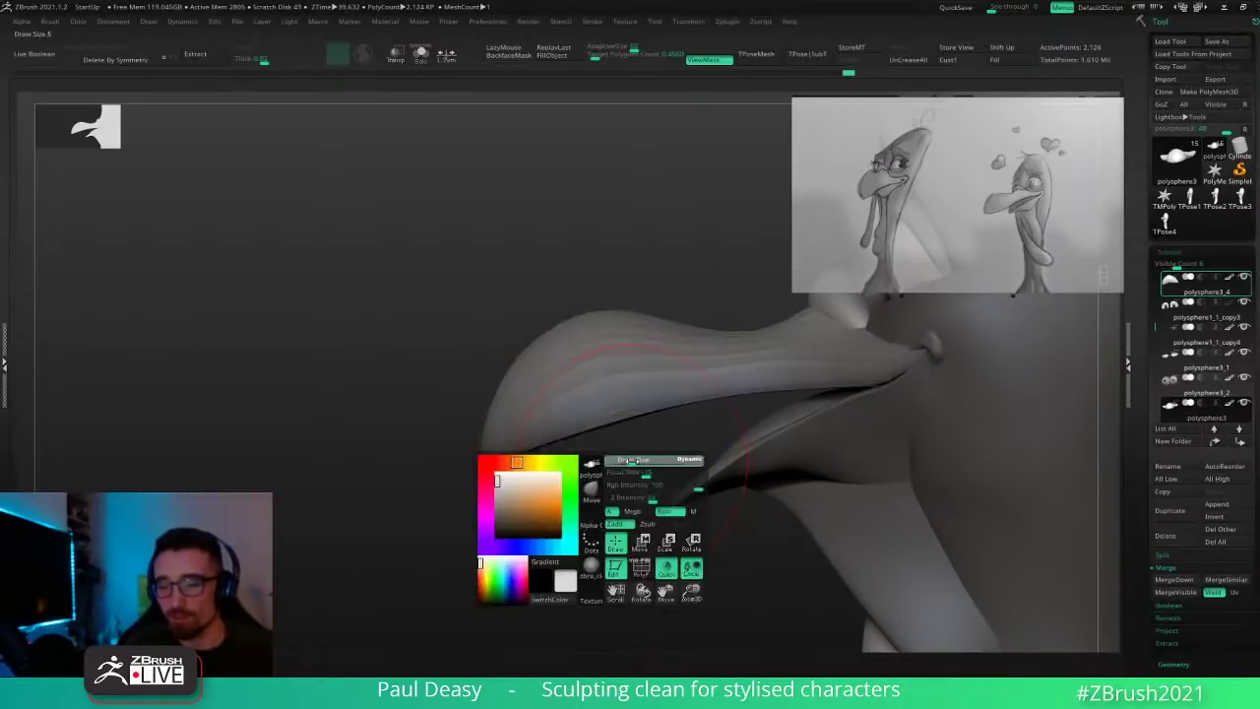
{"action": "key", "text": "space"}
{"action": "key", "text": "space"}
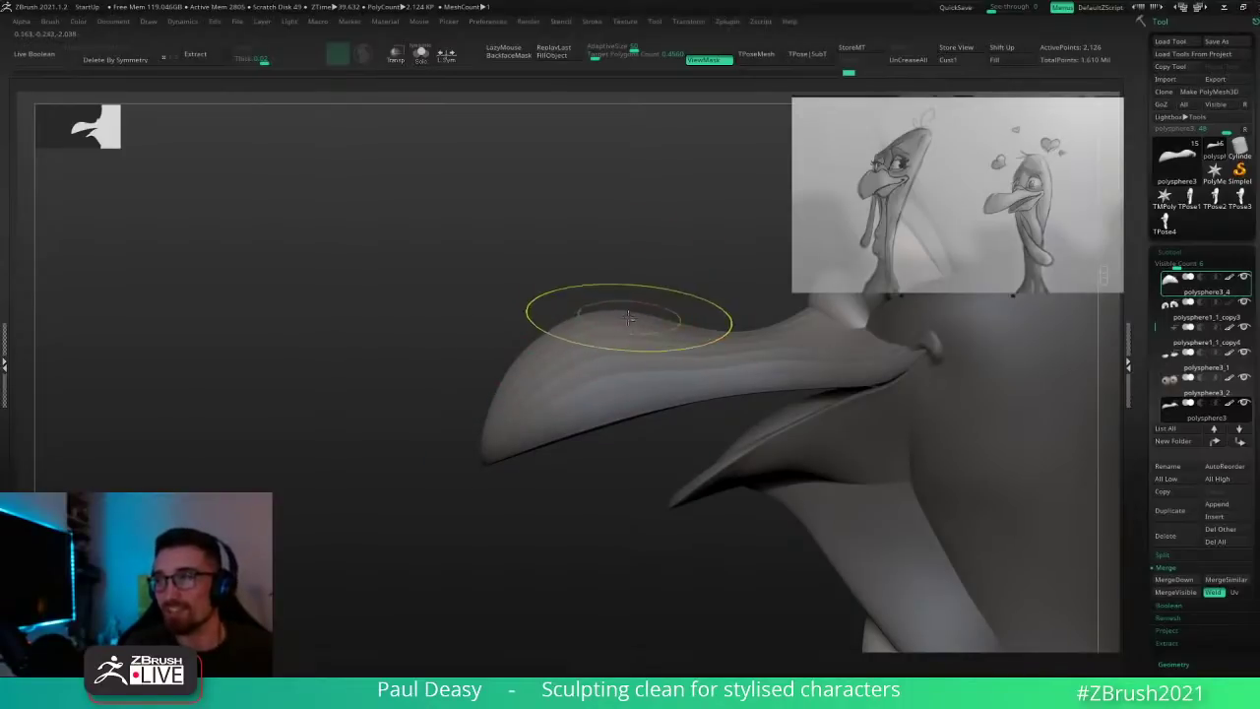
{"action": "key", "text": "space"}
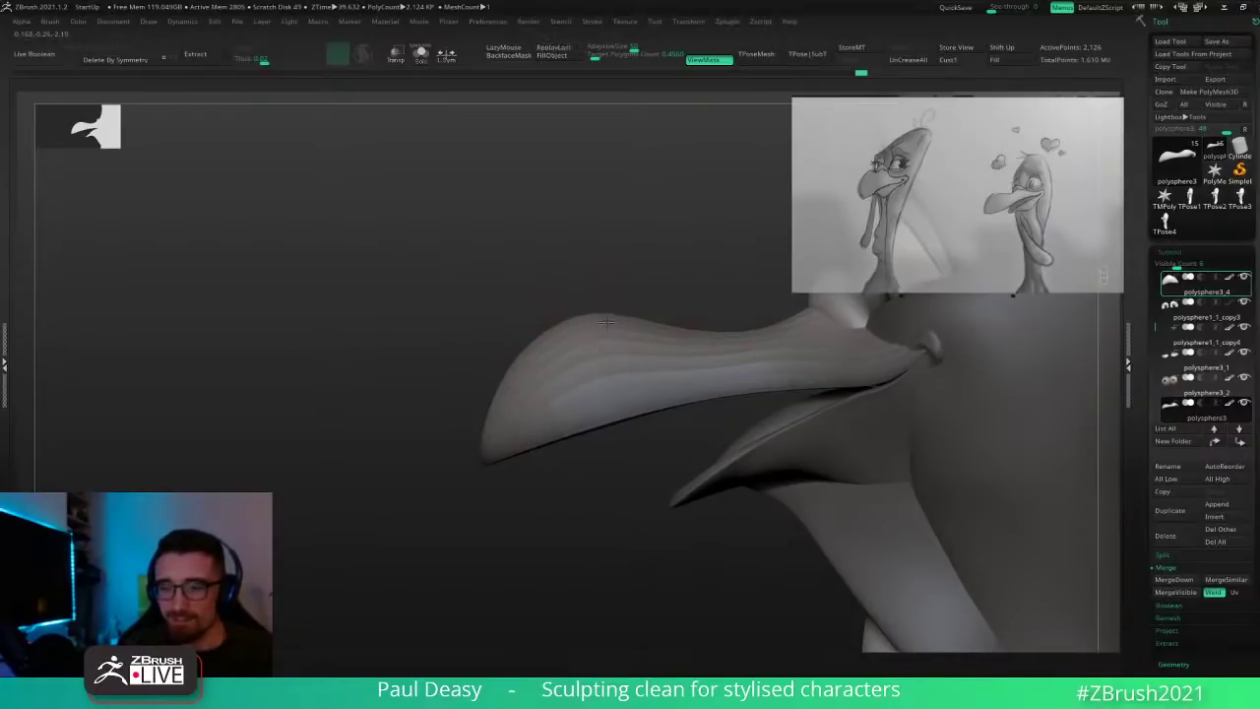
{"action": "key", "text": "space"}
{"action": "left_click_drag", "start_coordinate": [513, 364], "coordinate": [491, 409]}
{"action": "key", "text": "space"}
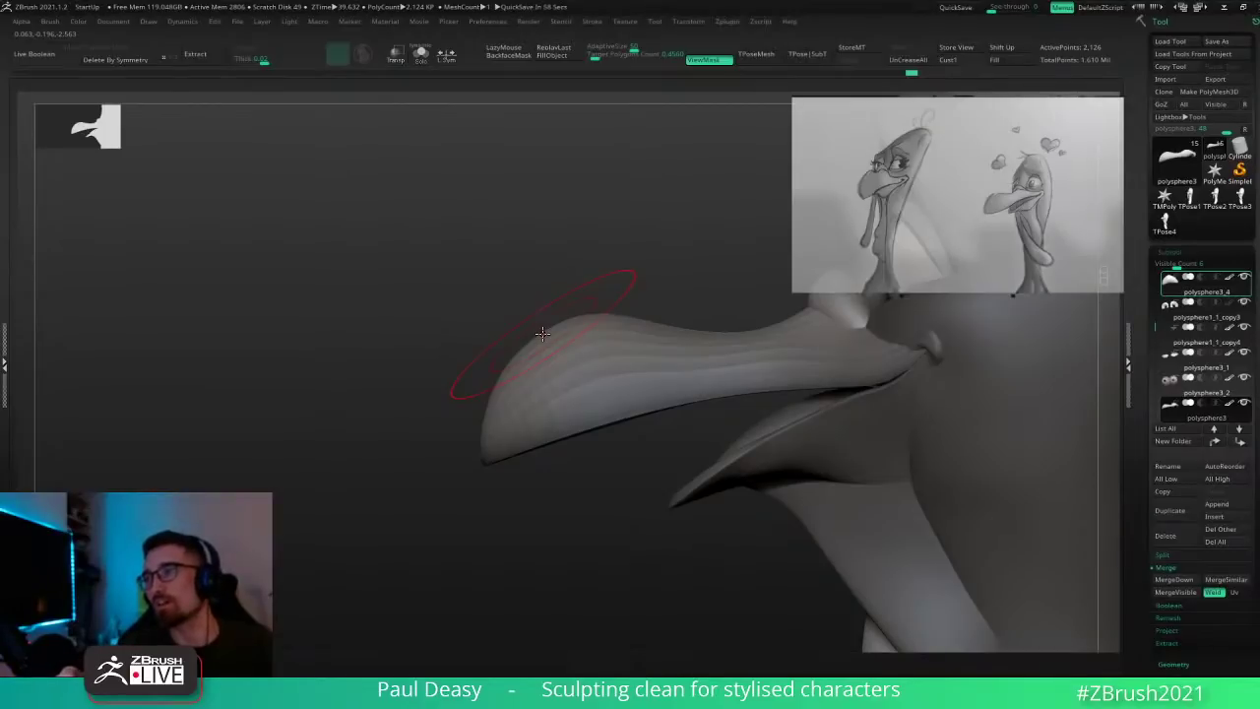
Step: Adjust the curve of the beak's bridge behind the bulb with the Move brush and smooth its side
{"action": "key", "text": "space"}
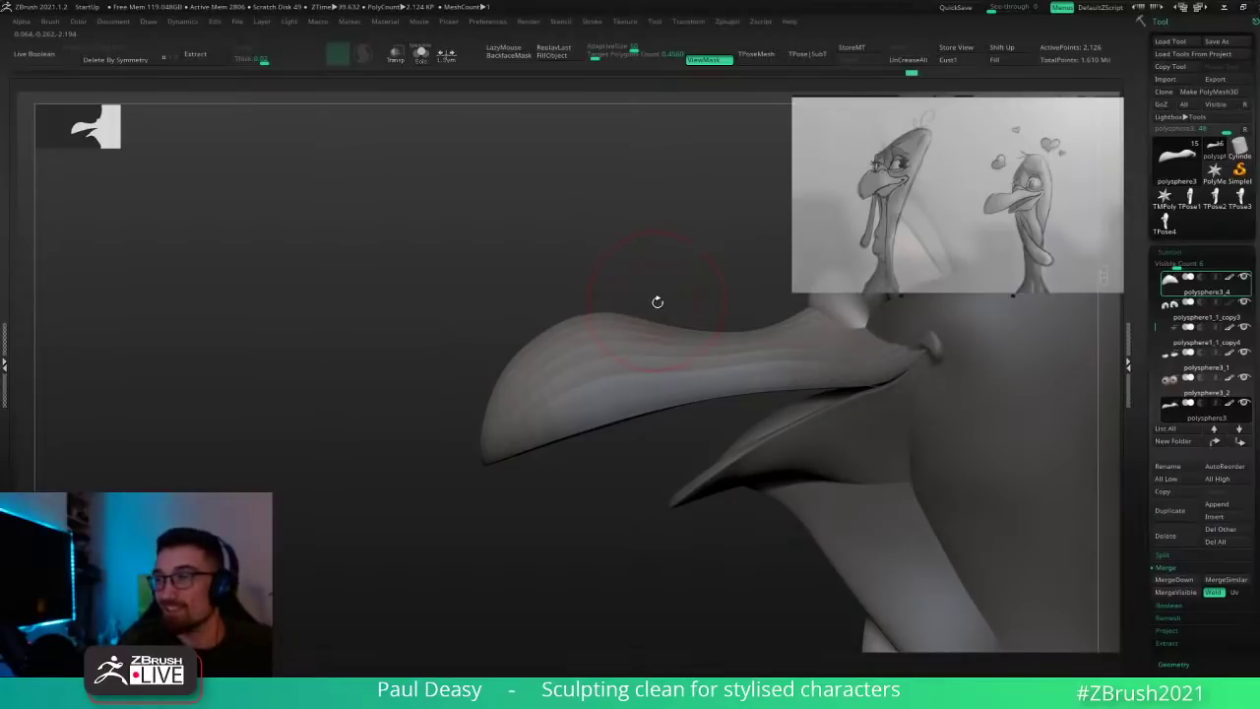
{"action": "key", "text": "space"}
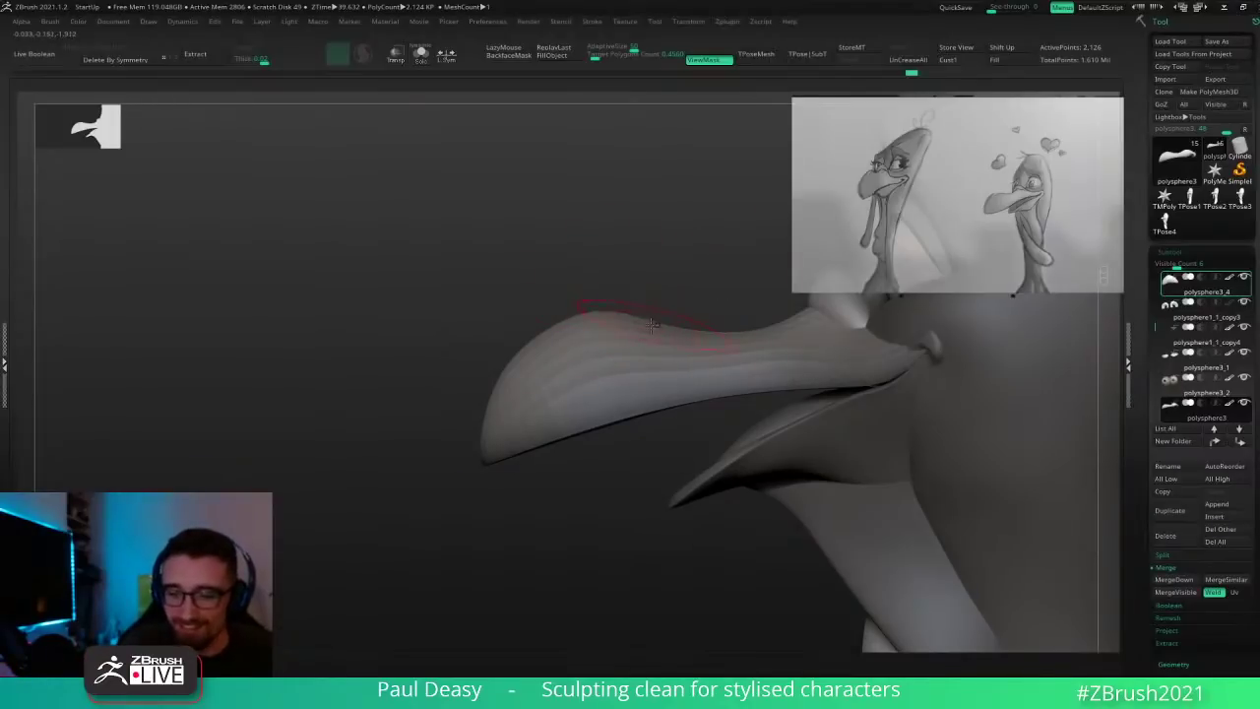
{"action": "left_click_drag", "start_coordinate": [651, 326], "coordinate": [734, 331]}
{"action": "key", "text": "f"}
{"action": "left_click_drag", "start_coordinate": [909, 435], "coordinate": [976, 495], "text": "ctrl"}
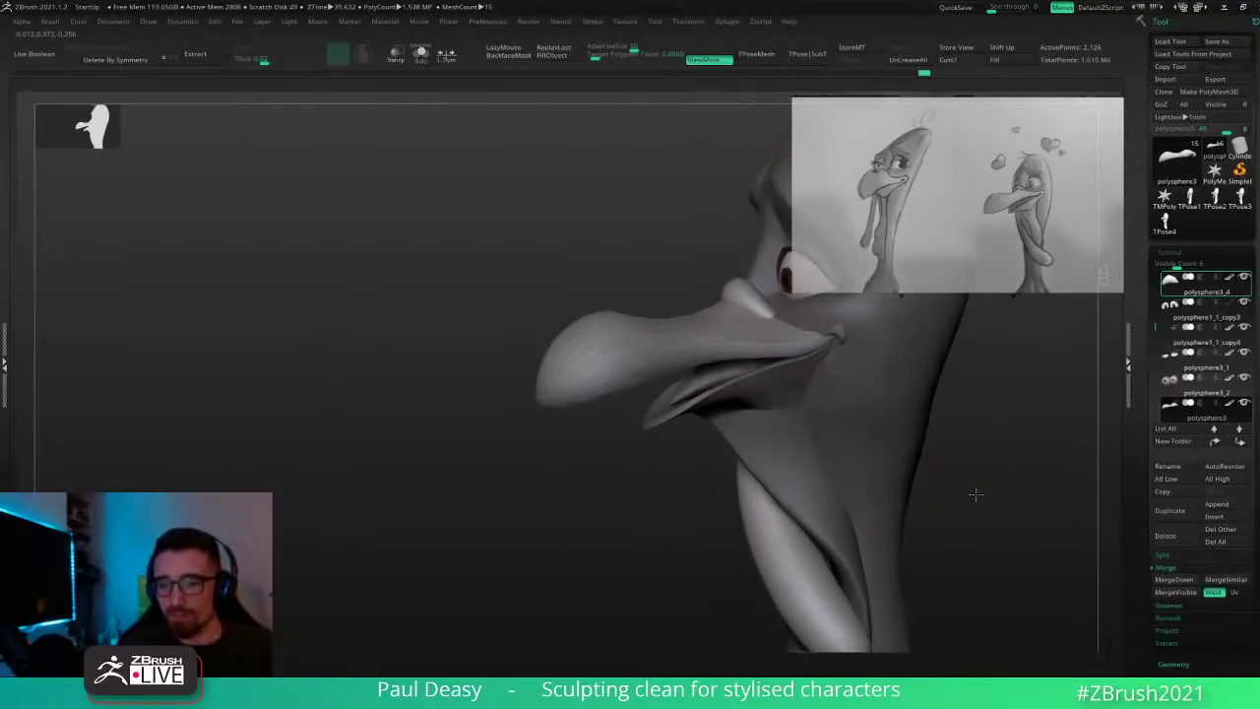
{"action": "key", "text": "space"}
{"action": "left_click_drag", "start_coordinate": [734, 336], "coordinate": [730, 339], "text": "shift"}
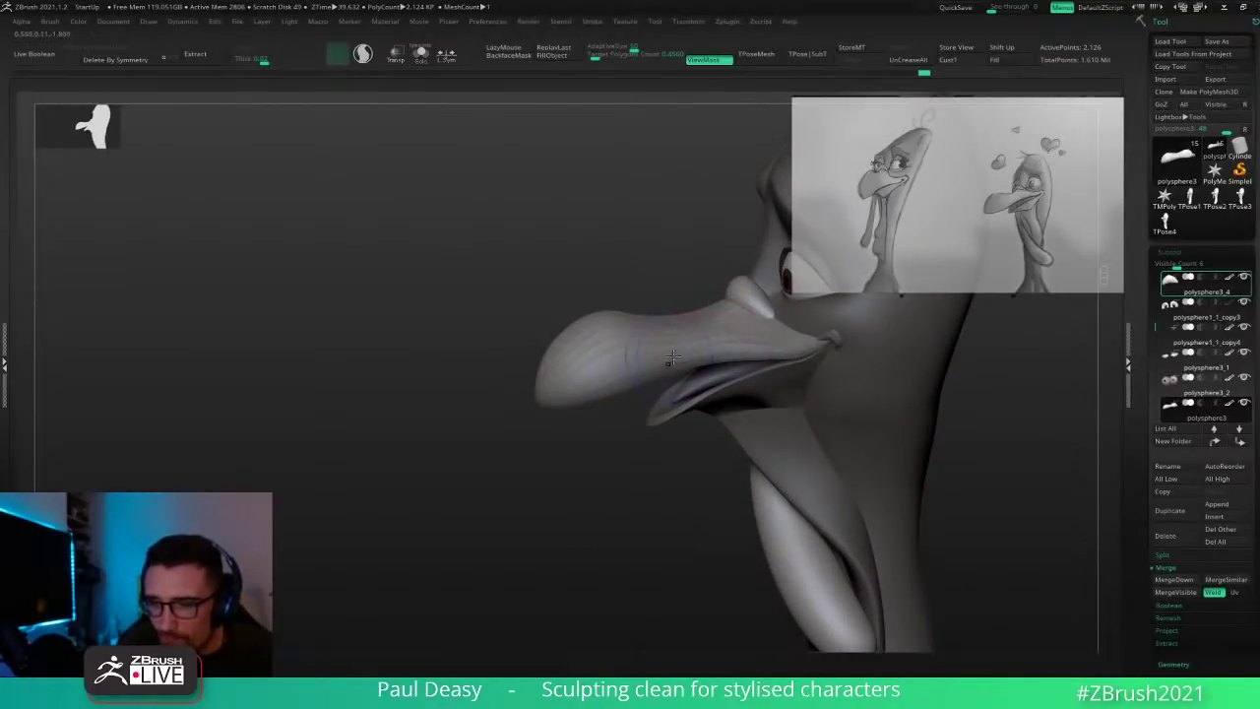
Step: Smooth the bridge of the upper beak below the nostrils with varied brush sizes
{"action": "left_click_drag", "start_coordinate": [610, 429], "coordinate": [723, 433]}
{"action": "left_click_drag", "start_coordinate": [551, 266], "coordinate": [630, 315]}
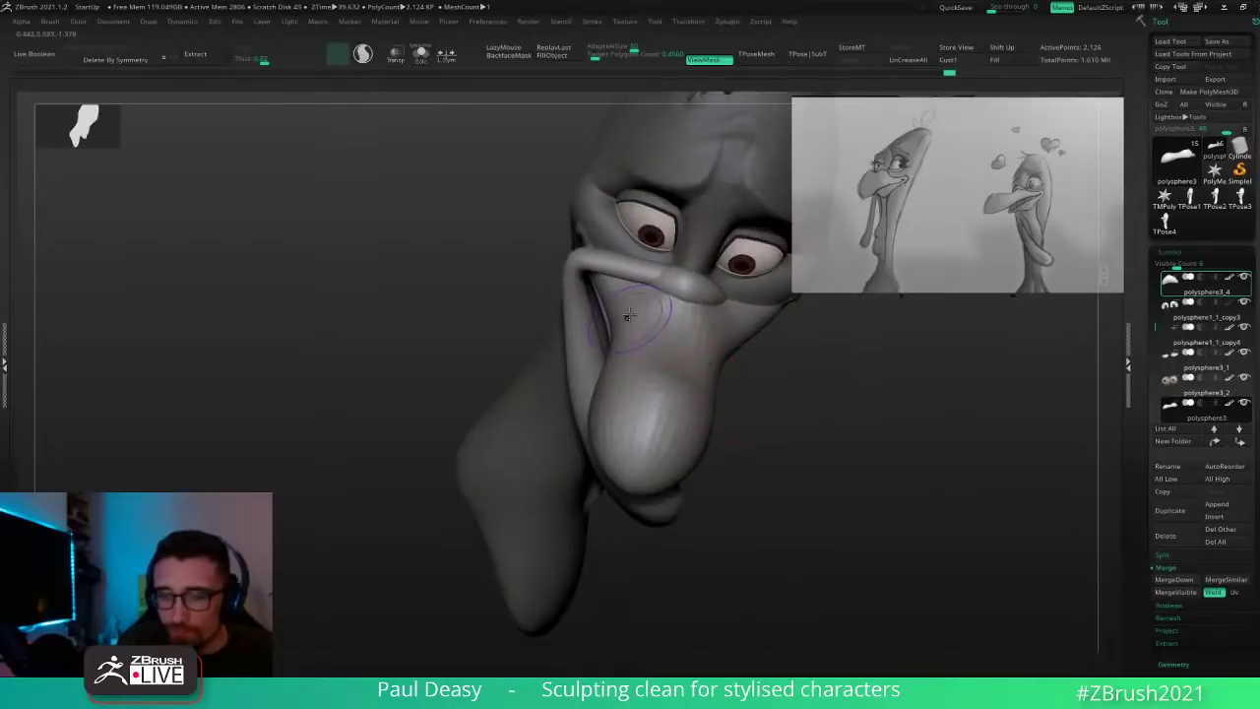
{"action": "key", "text": "space"}
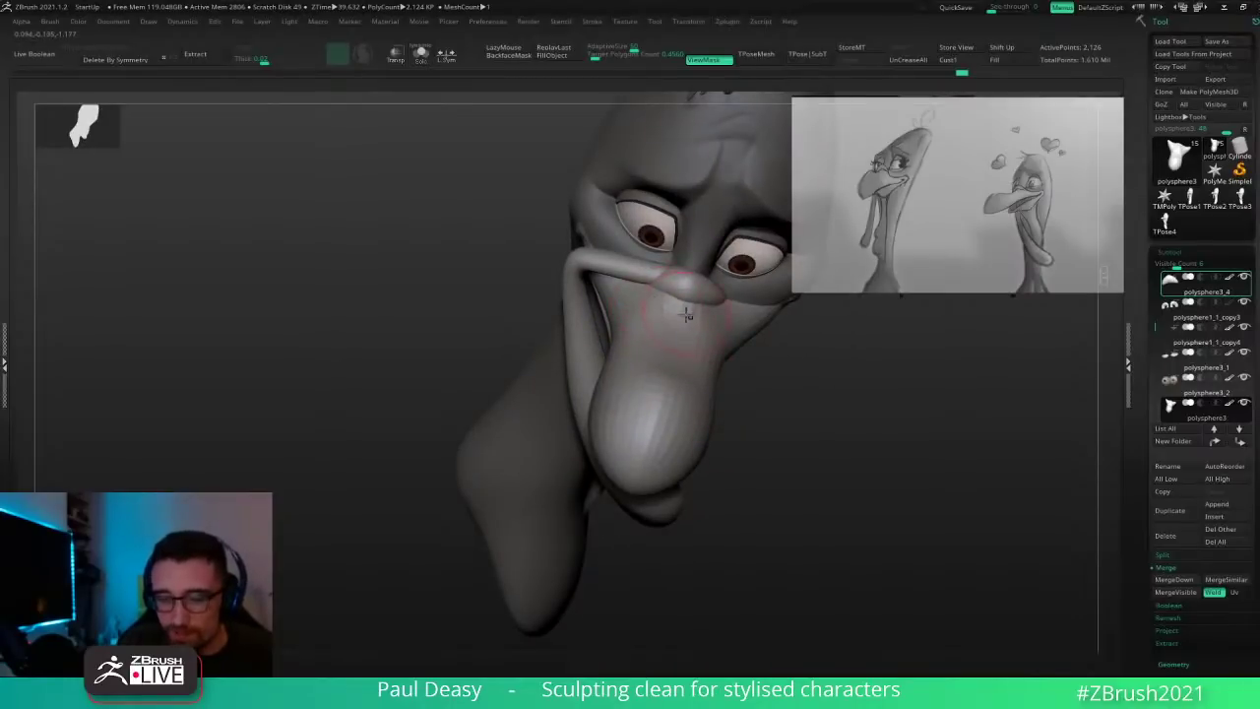
{"action": "key", "text": "space"}
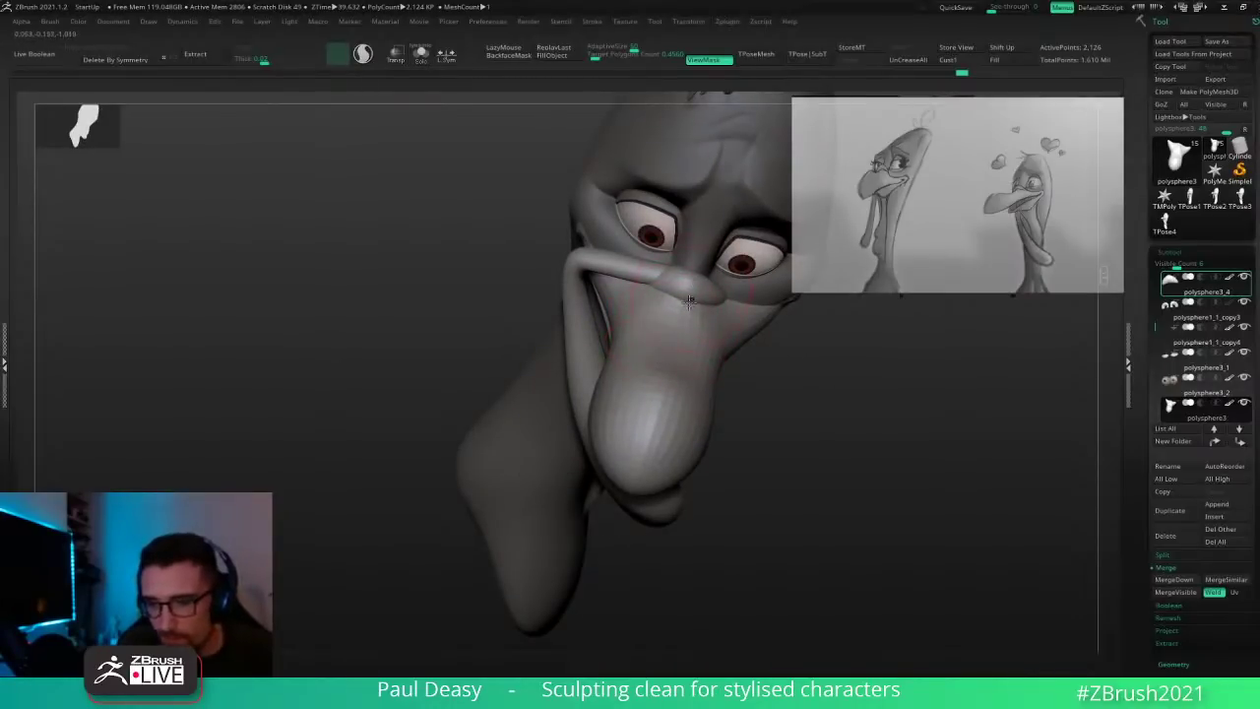
{"action": "right_click_drag", "start_coordinate": [678, 311], "coordinate": [669, 344]}
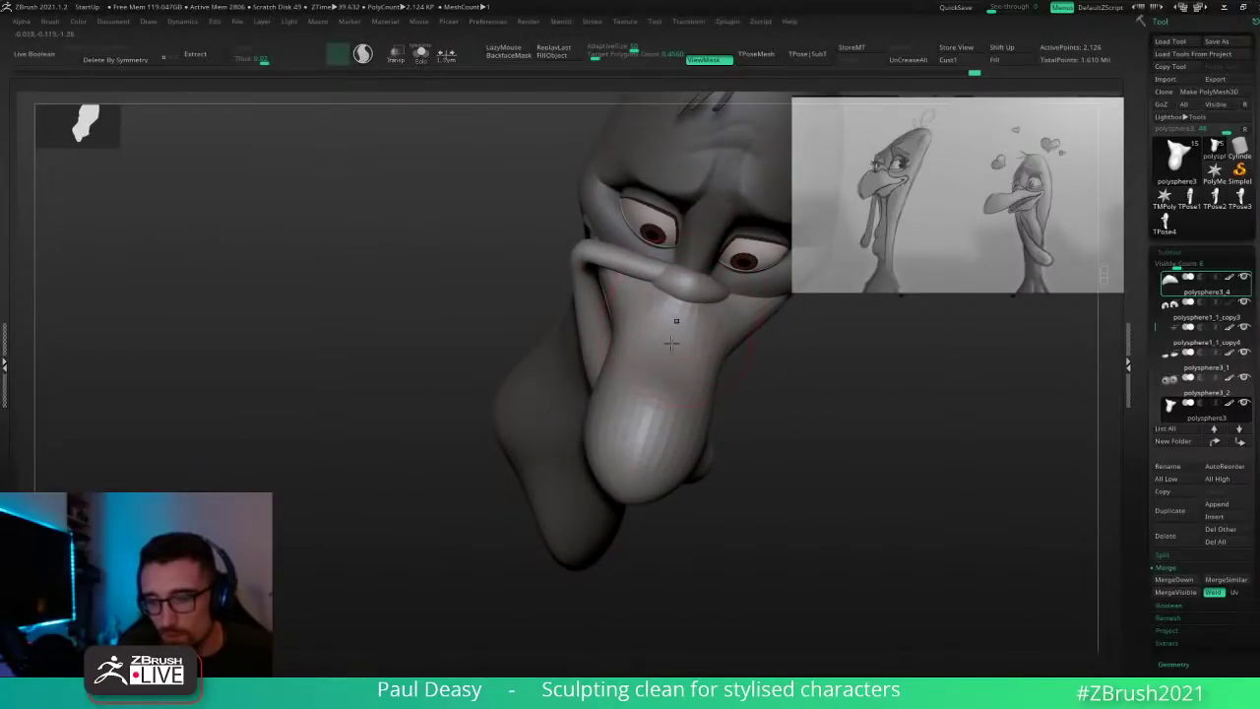
{"action": "key", "text": "space"}
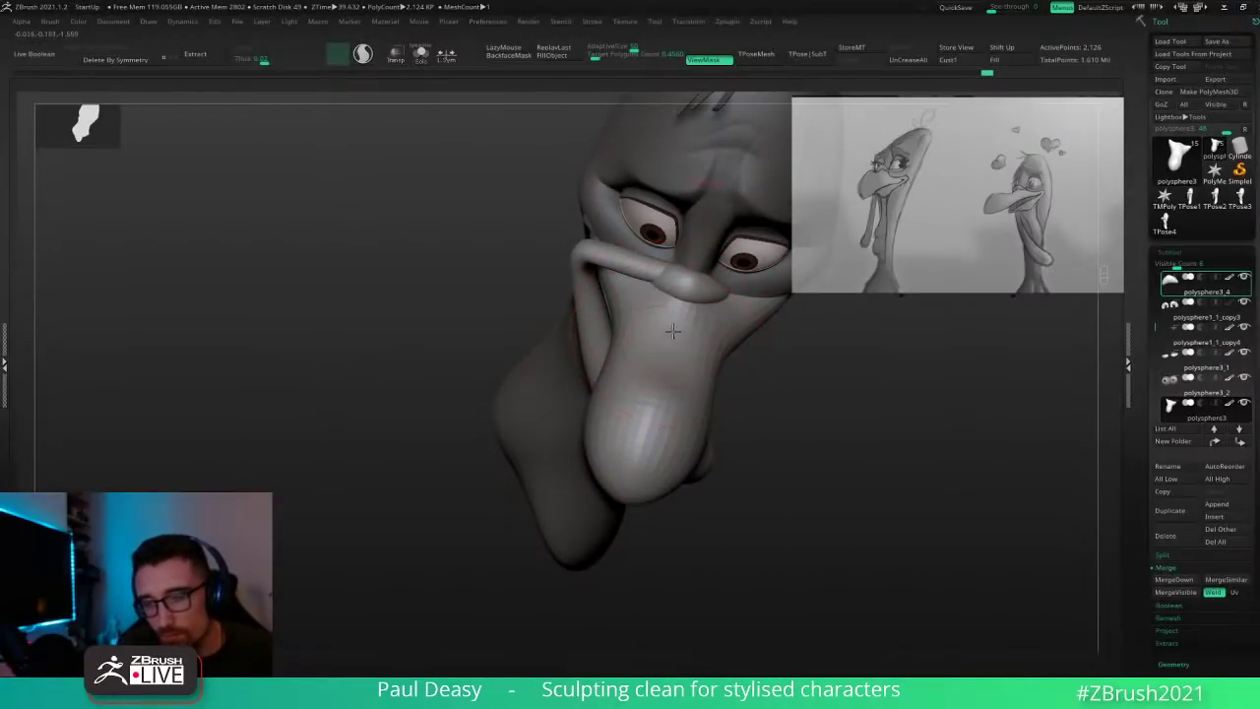
{"action": "left_click_drag", "start_coordinate": [787, 396], "coordinate": [845, 407]}
{"action": "right_click_drag", "start_coordinate": [846, 406], "coordinate": [752, 428]}
{"action": "right_click", "coordinate": [686, 438]}
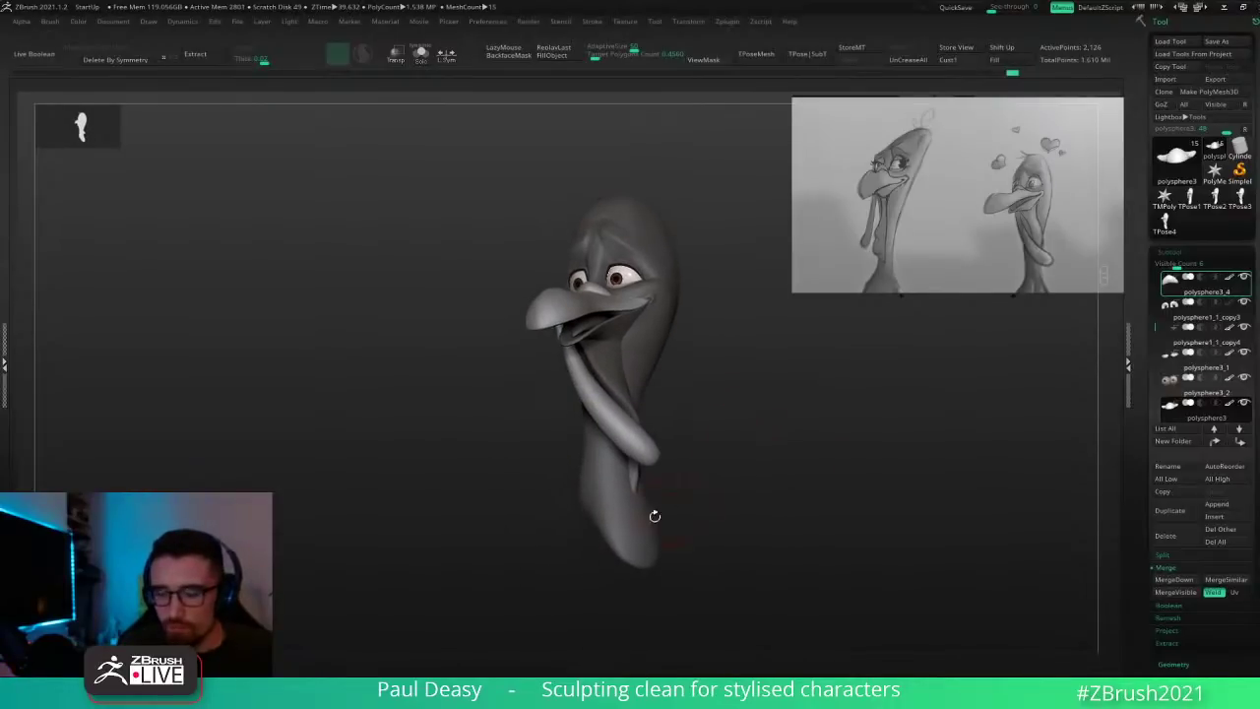
Step: Try to insert a sphere on the lower part of the bird's body subtool
{"action": "left_click", "coordinate": [653, 516], "text": "alt"}
{"action": "right_click_drag", "start_coordinate": [712, 505], "coordinate": [735, 436]}
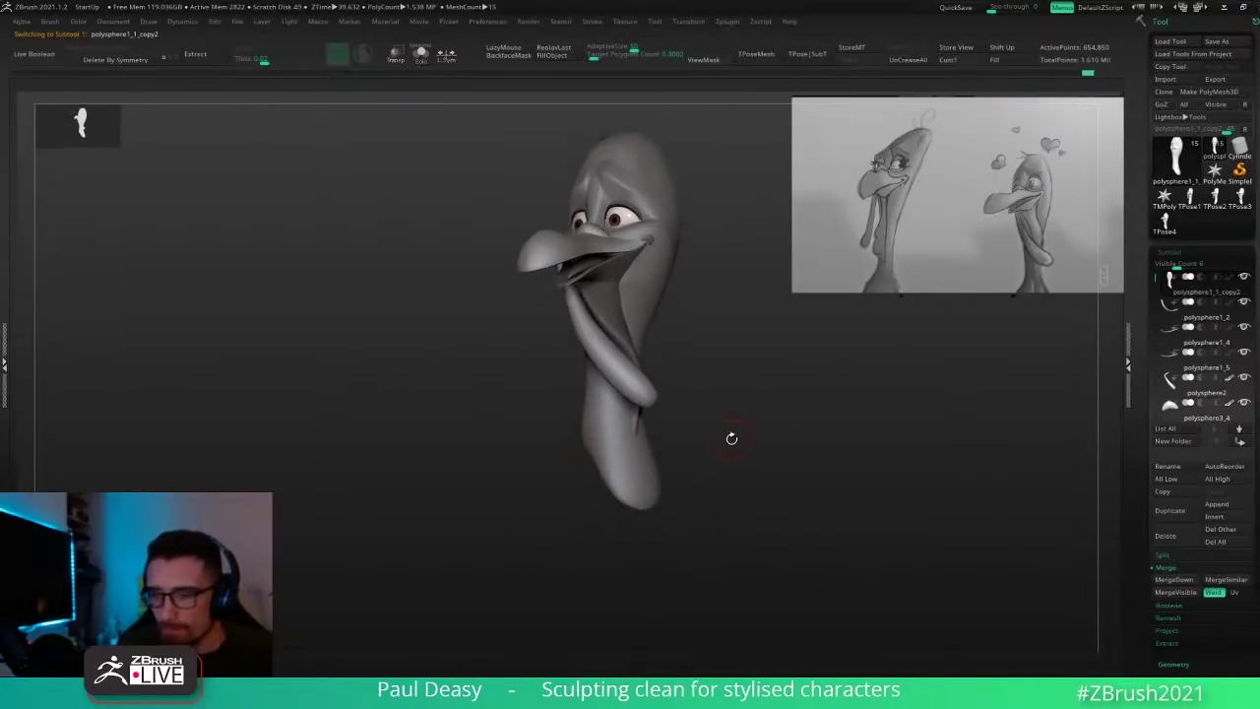
{"action": "left_click", "coordinate": [330, 687]}
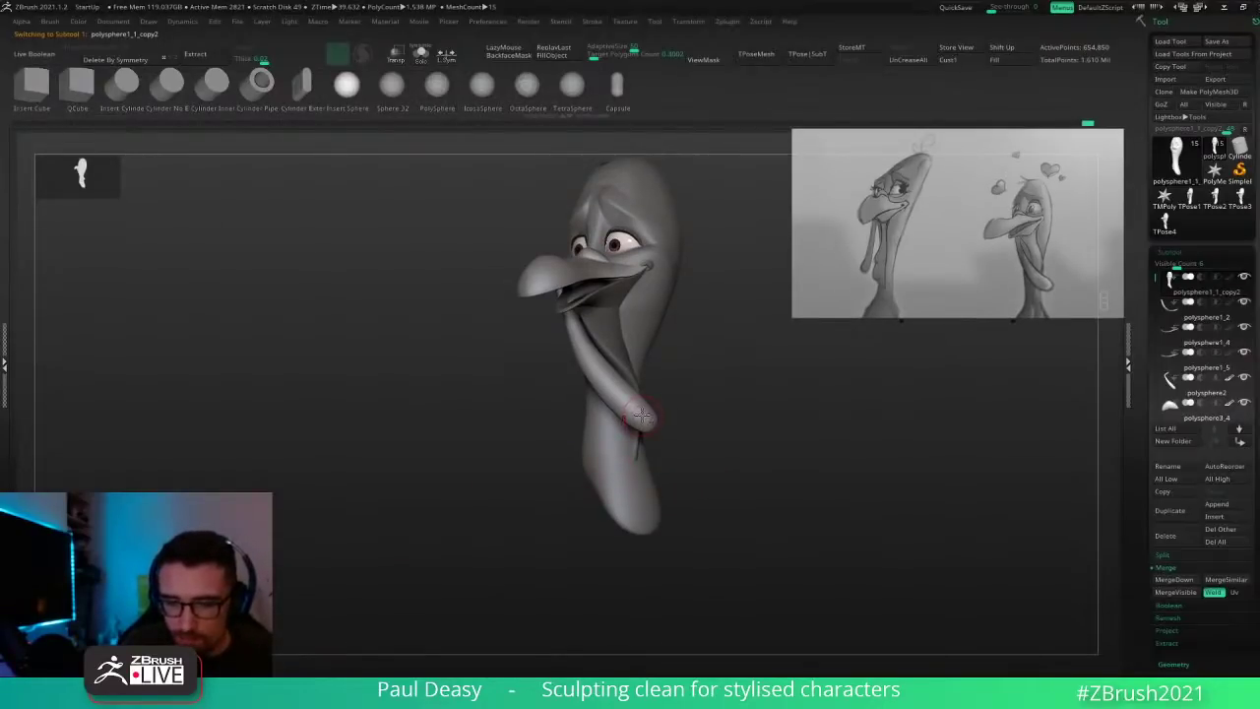
{"action": "left_click", "coordinate": [599, 468]}
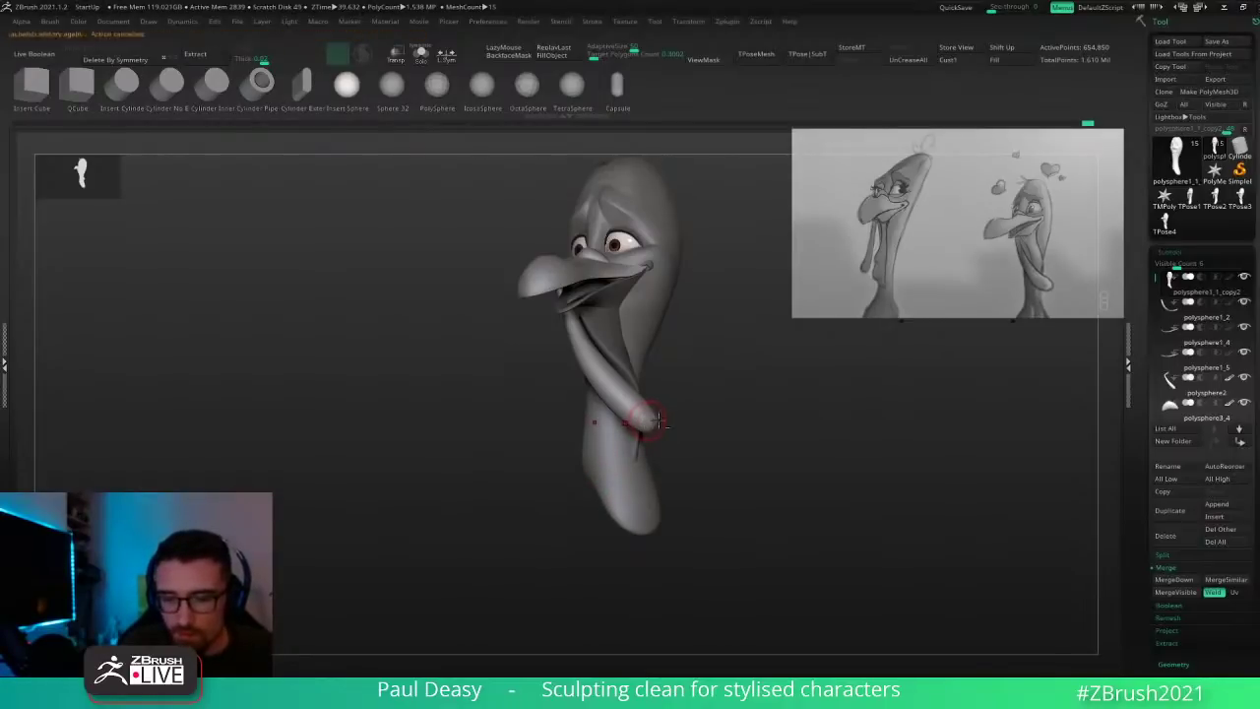
{"action": "left_click_drag", "start_coordinate": [711, 429], "coordinate": [728, 433]}
{"action": "key", "text": "alt+s"}
{"action": "key", "text": "alt+s"}
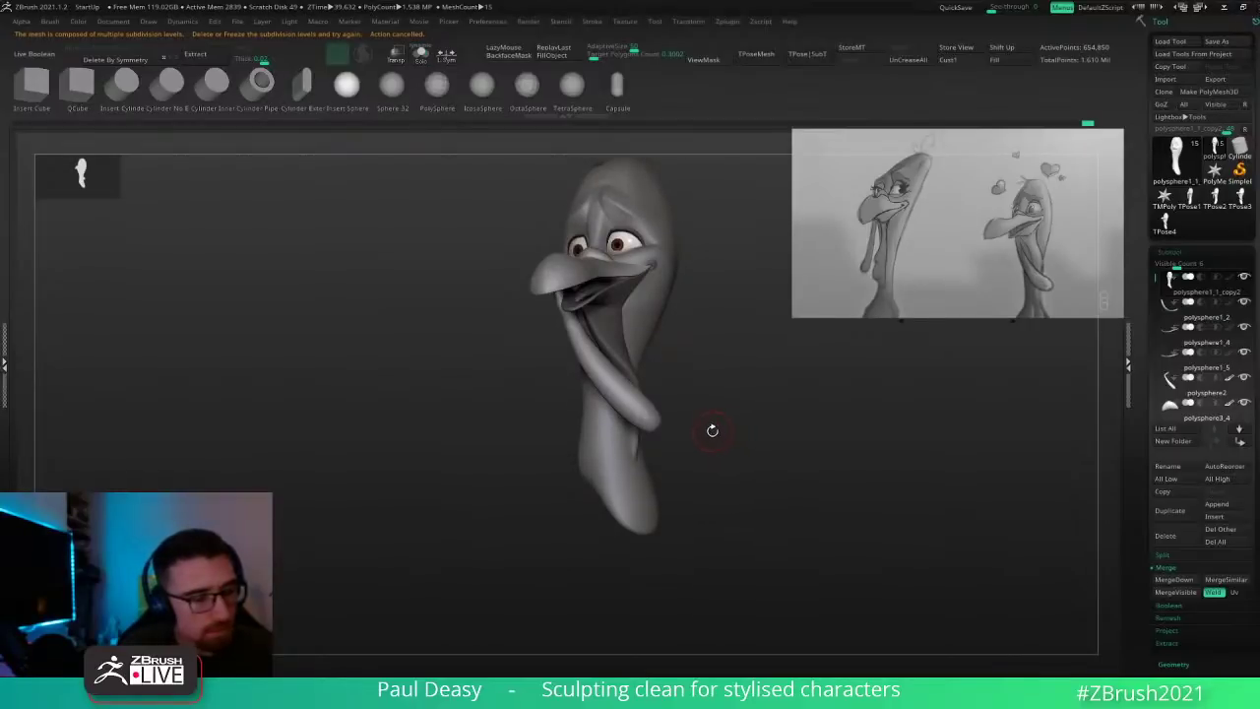
Step: Select the bird's wing subtool, insert a sphere over the lower body and split it into its own subtool
{"action": "key", "text": "1"}
{"action": "left_click", "coordinate": [663, 405], "text": "alt"}
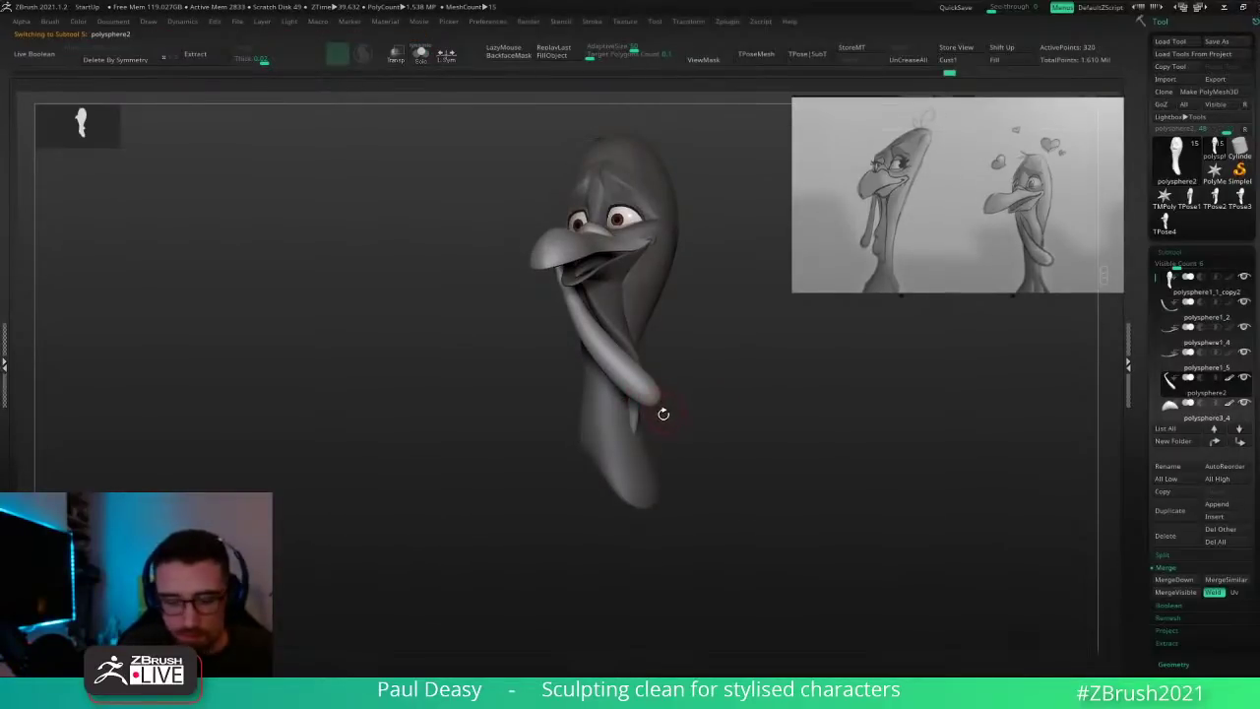
{"action": "left_click_drag", "start_coordinate": [609, 481], "coordinate": [619, 511]}
{"action": "key", "text": "ctrl+shift+s"}
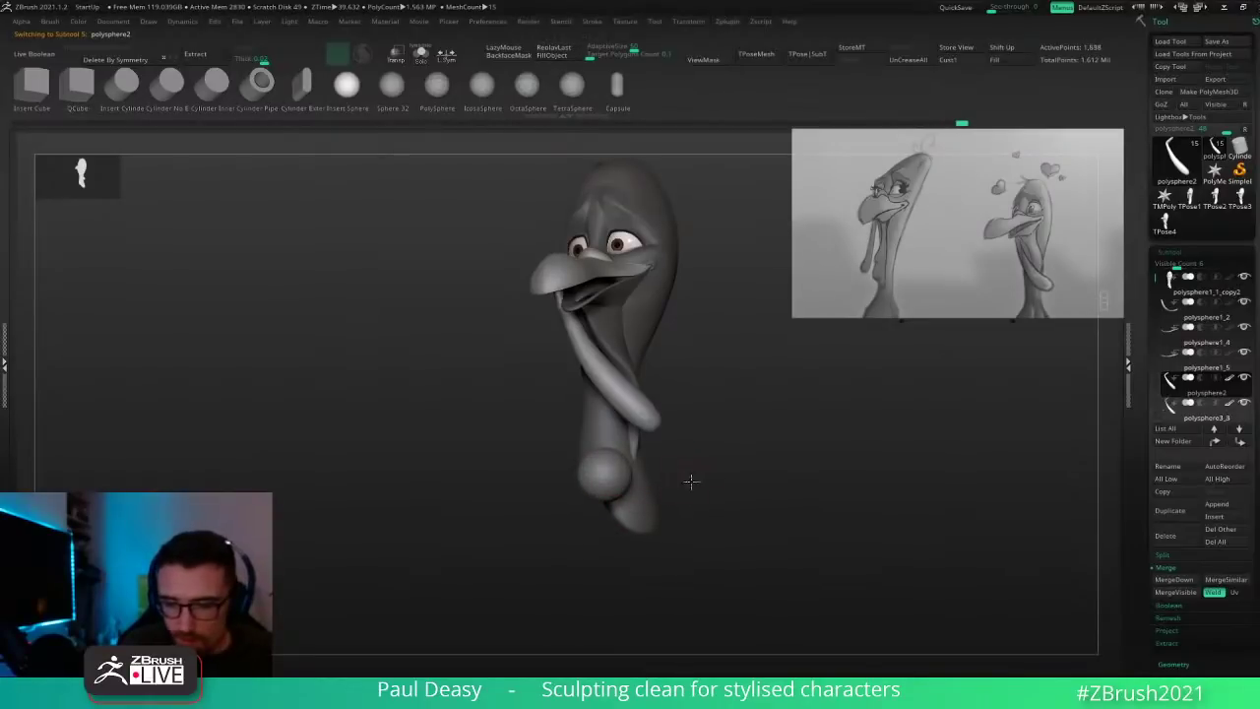
Step: Switch to the Transpose line for the inserted sphere and isolate it with Solo
{"action": "left_click_drag", "start_coordinate": [692, 482], "coordinate": [754, 473]}
{"action": "key", "text": "w"}
{"action": "mouse_move", "coordinate": [674, 466]}
{"action": "left_mouse_down"}
{"action": "mouse_move", "coordinate": [660, 477]}
{"action": "mouse_move", "coordinate": [729, 457]}
{"action": "mouse_move", "coordinate": [771, 481]}
{"action": "mouse_move", "coordinate": [766, 473]}
{"action": "left_mouse_up"}
{"action": "key", "text": "q"}
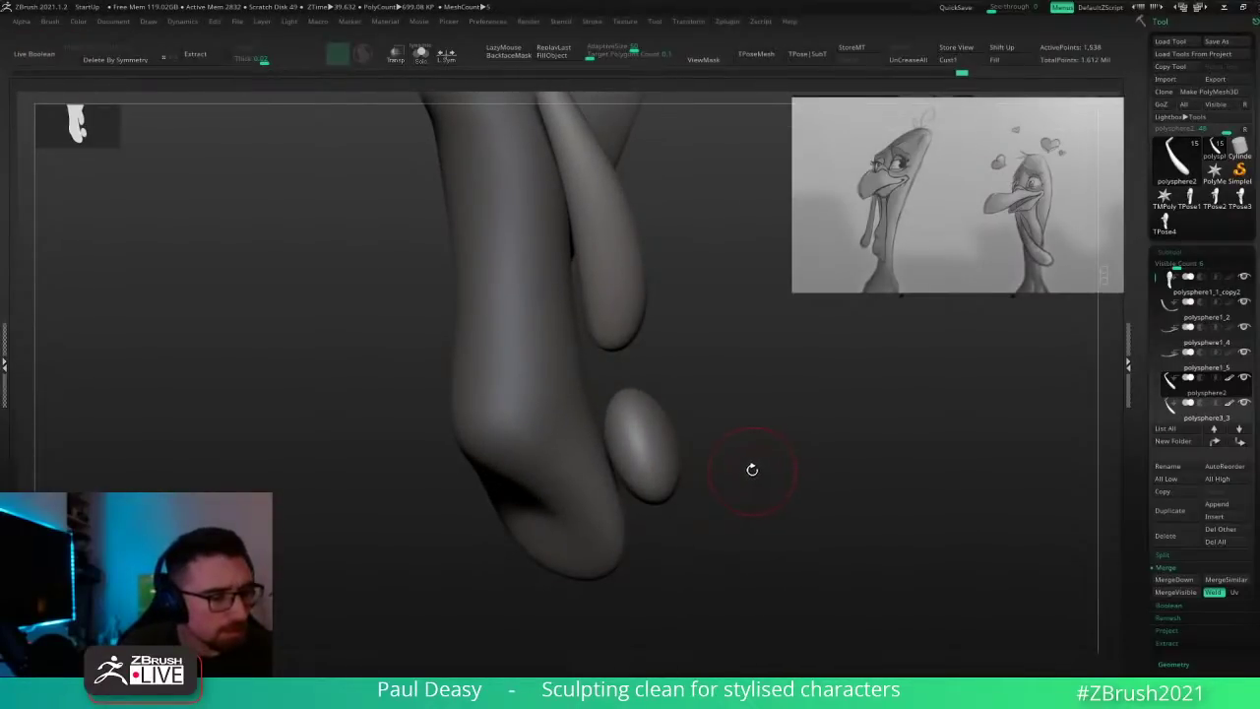
{"action": "key", "text": "w"}
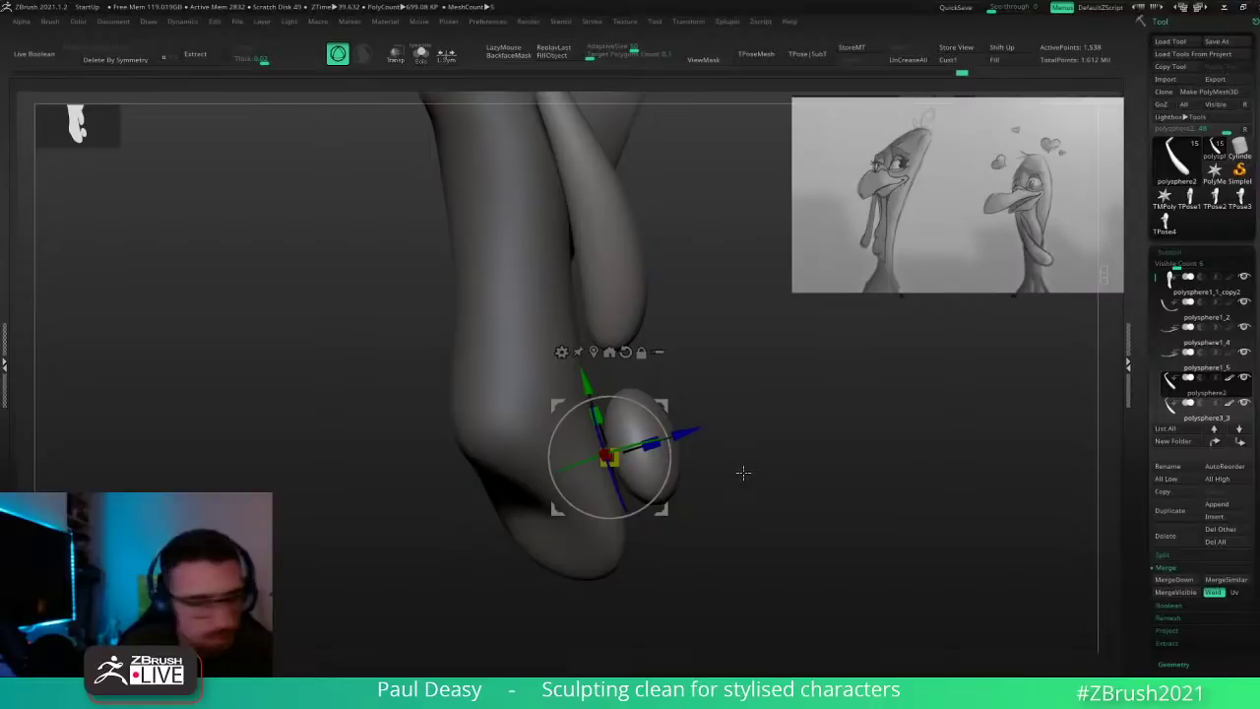
{"action": "key", "text": "y"}
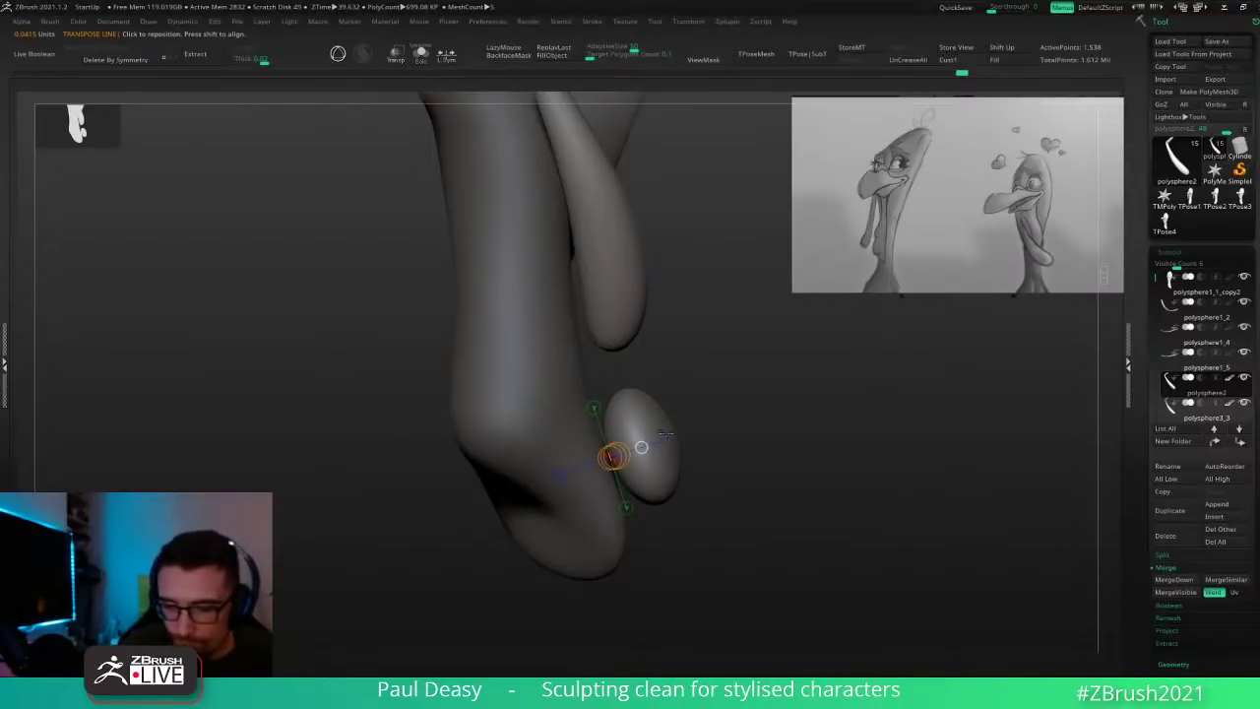
{"action": "left_click_drag", "start_coordinate": [719, 427], "coordinate": [764, 439]}
{"action": "left_click", "coordinate": [696, 430]}
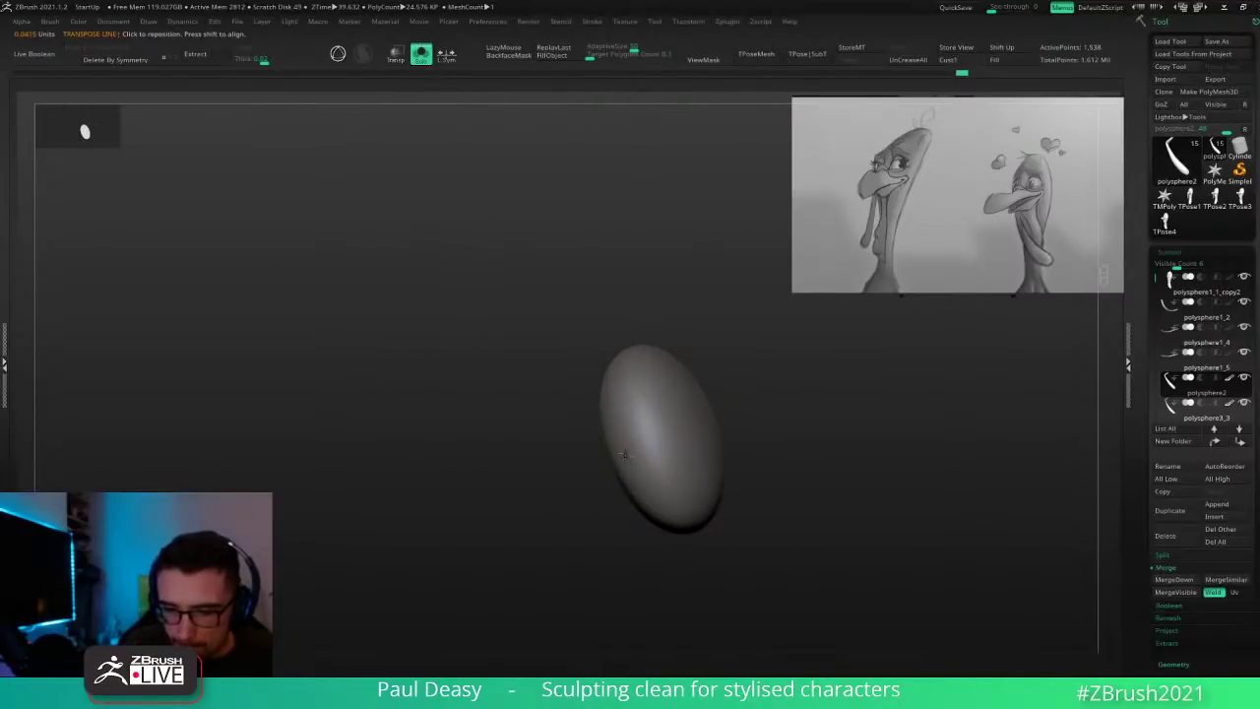
Step: Try to flatten the sphere's inner side with the Transpose line, then undo the attempt
{"action": "left_click", "coordinate": [611, 455]}
{"action": "mouse_move", "coordinate": [626, 456]}
{"action": "left_mouse_down"}
{"action": "mouse_move", "coordinate": [683, 424]}
{"action": "mouse_move", "coordinate": [627, 456]}
{"action": "left_mouse_up"}
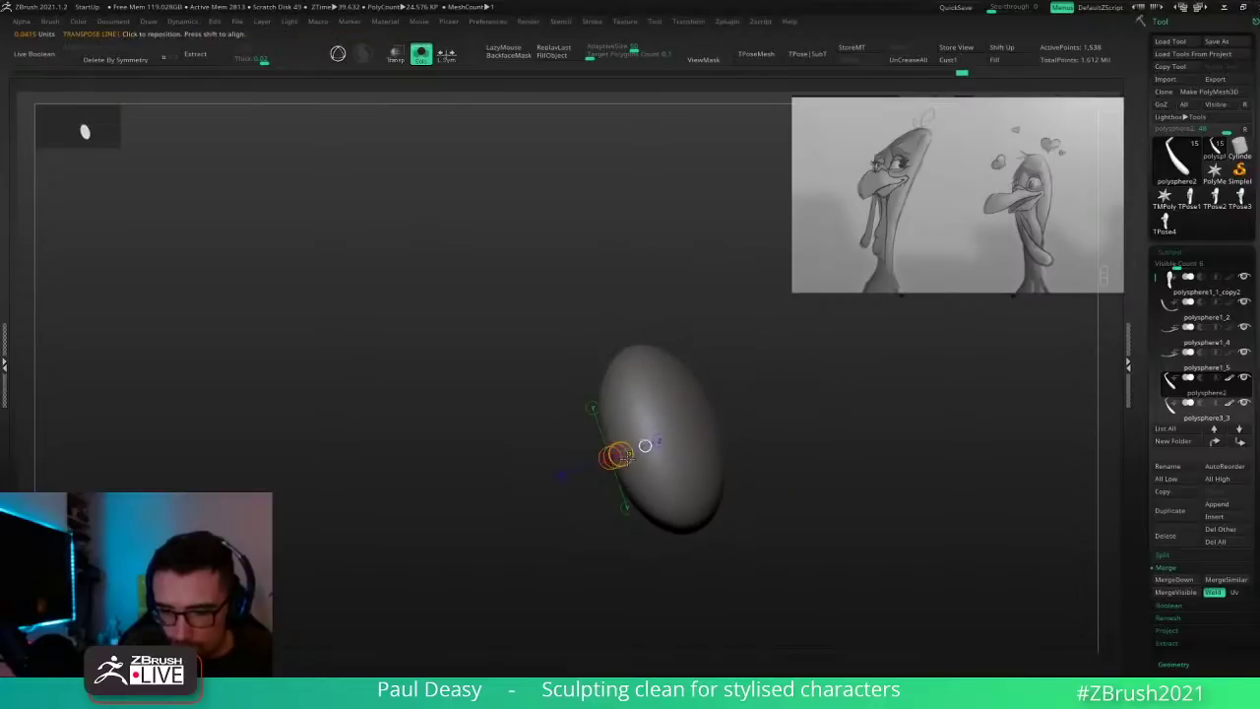
{"action": "left_click_drag", "start_coordinate": [621, 377], "coordinate": [535, 308]}
{"action": "left_click_drag", "start_coordinate": [611, 459], "coordinate": [841, 364]}
{"action": "left_click_drag", "start_coordinate": [613, 461], "coordinate": [619, 458]}
{"action": "key", "text": "ctrl+z"}
Step: Flatten the sphere's inner side using a Transpose line drawn outward from its middle
{"action": "mouse_move", "coordinate": [680, 417]}
{"action": "left_mouse_down"}
{"action": "mouse_move", "coordinate": [597, 469]}
{"action": "mouse_move", "coordinate": [517, 487]}
{"action": "left_mouse_up"}
{"action": "left_click_drag", "start_coordinate": [598, 452], "coordinate": [640, 445]}
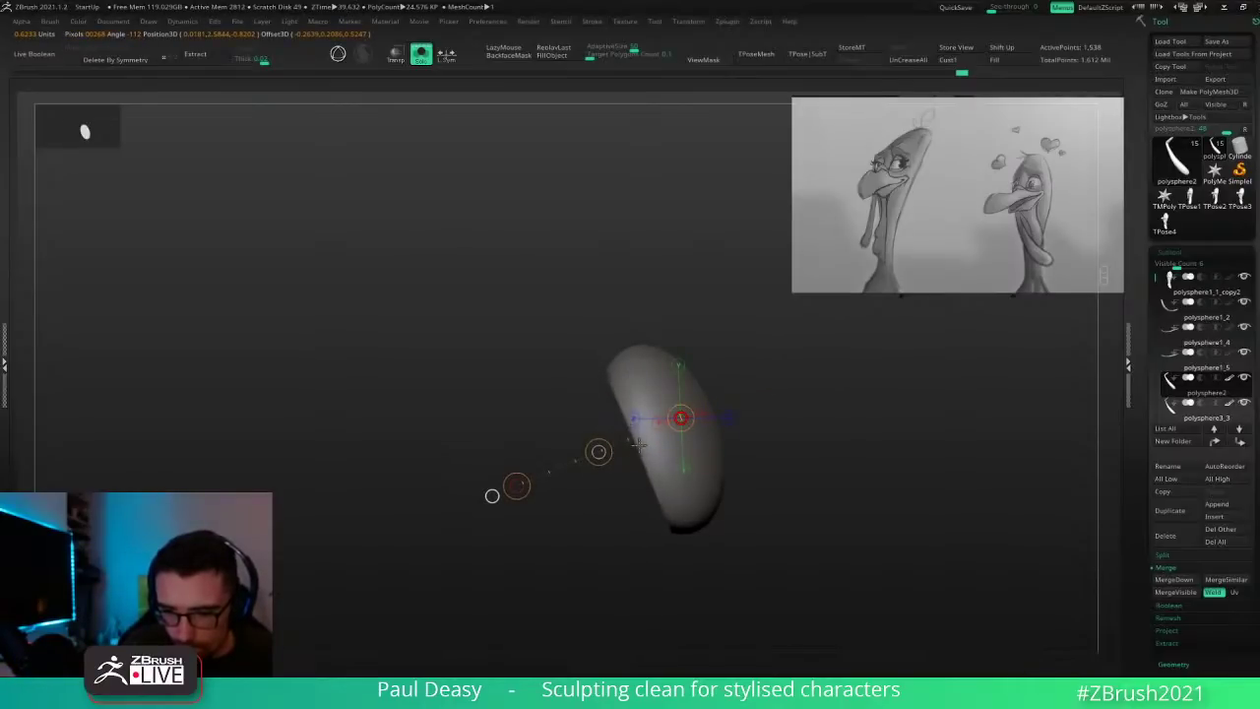
{"action": "key", "text": "q"}
Step: Show the wireframe and remesh the flattened sphere to a much lower polygon count
{"action": "mouse_move", "coordinate": [776, 439]}
{"action": "left_mouse_down"}
{"action": "mouse_move", "coordinate": [790, 430]}
{"action": "mouse_move", "coordinate": [774, 439]}
{"action": "left_mouse_up"}
{"action": "key", "text": "shift+f"}
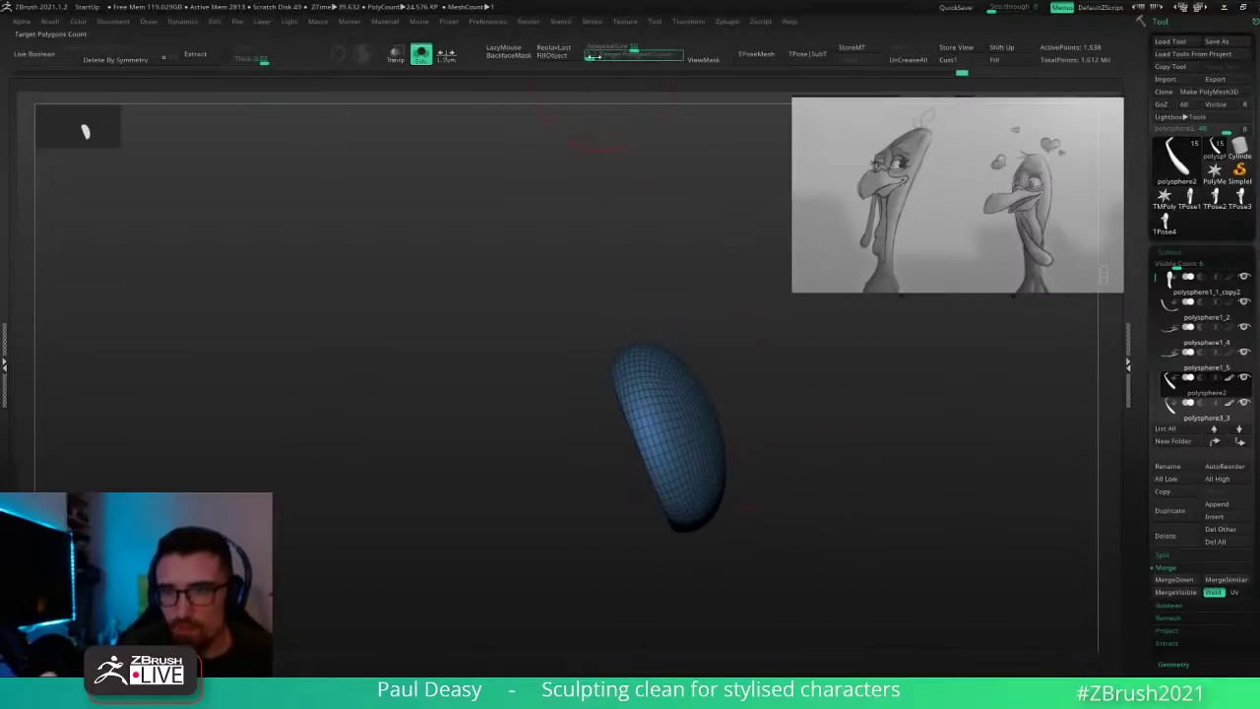
{"action": "left_click", "coordinate": [612, 55]}
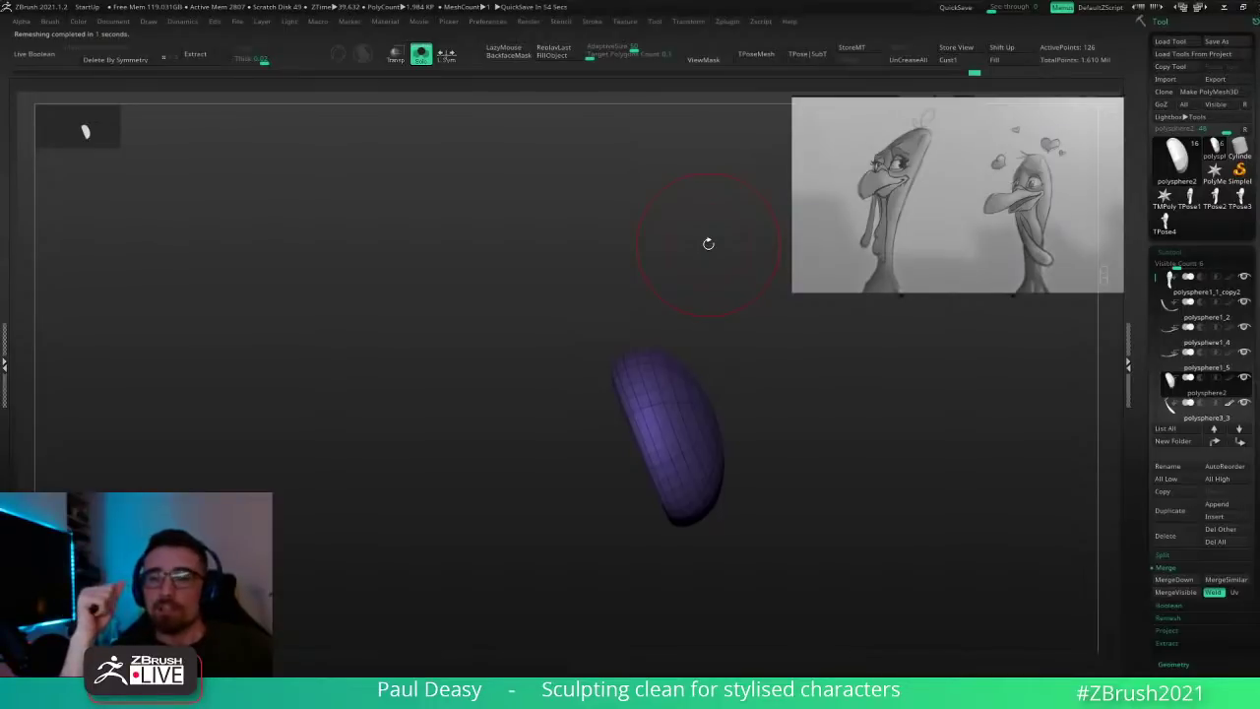
Step: Smooth the flat face and rim of the remeshed sphere
{"action": "mouse_move", "coordinate": [765, 408]}
{"action": "left_mouse_down"}
{"action": "mouse_move", "coordinate": [735, 422]}
{"action": "mouse_move", "coordinate": [768, 401]}
{"action": "left_mouse_up"}
{"action": "right_click_drag", "start_coordinate": [654, 388], "coordinate": [679, 404]}
{"action": "left_click_drag", "start_coordinate": [571, 417], "coordinate": [583, 471], "text": "shift"}
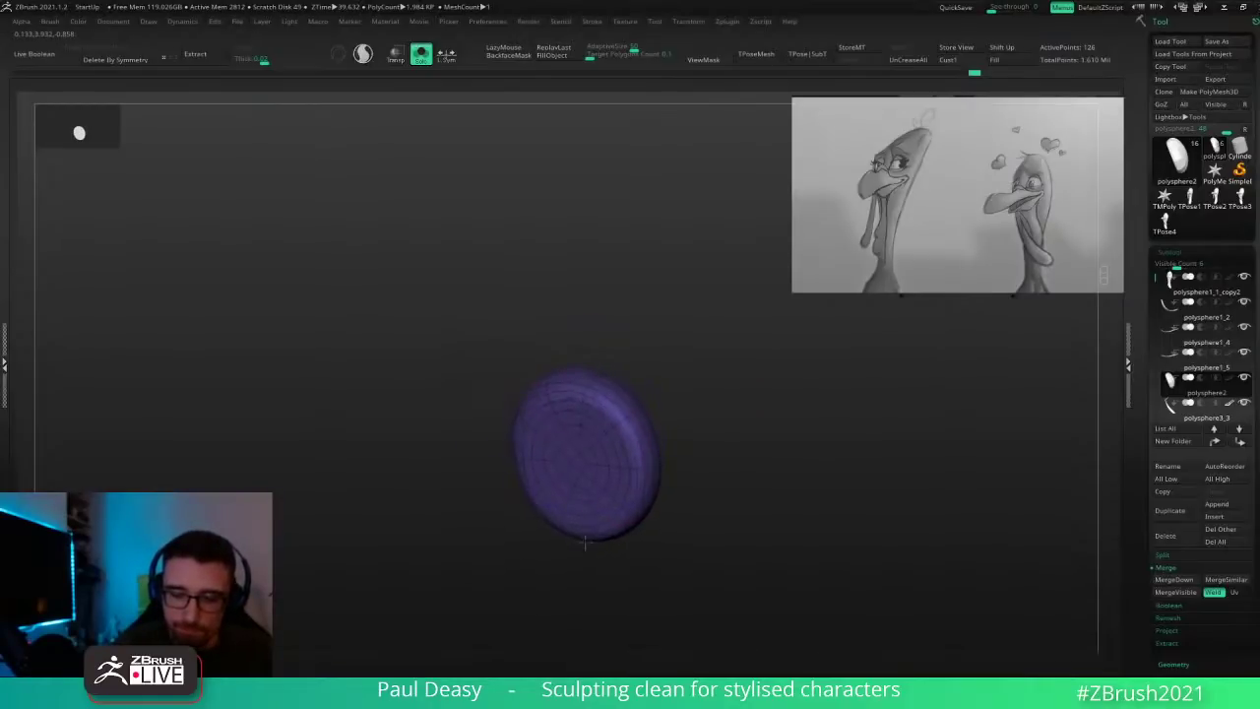
{"action": "right_click", "coordinate": [544, 515]}
{"action": "right_click_drag", "start_coordinate": [727, 445], "coordinate": [695, 449]}
Step: Show the other subtools again and move the flattened sphere against the side of the lower body with the gizmo
{"action": "key", "text": "alt+s"}
{"action": "left_click_drag", "start_coordinate": [695, 449], "coordinate": [813, 416]}
{"action": "key", "text": "w"}
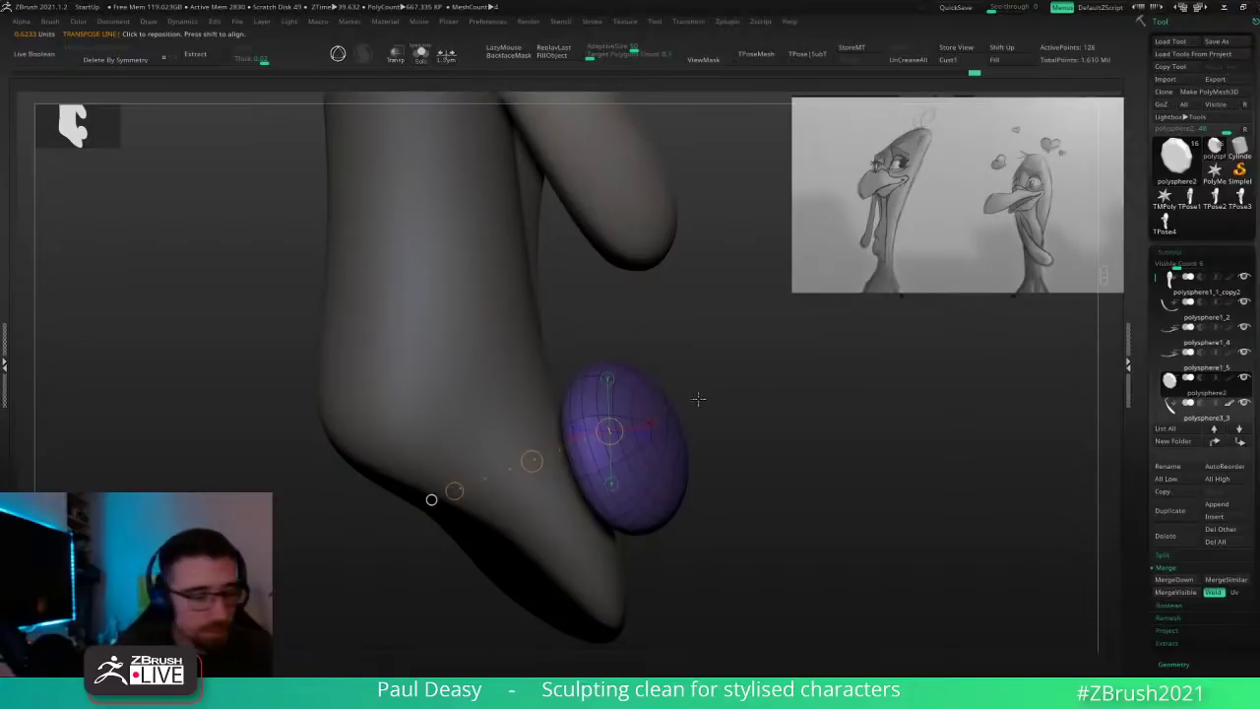
{"action": "key", "text": "y"}
{"action": "left_click_drag", "start_coordinate": [695, 398], "coordinate": [717, 409]}
{"action": "left_click_drag", "start_coordinate": [610, 430], "coordinate": [591, 445]}
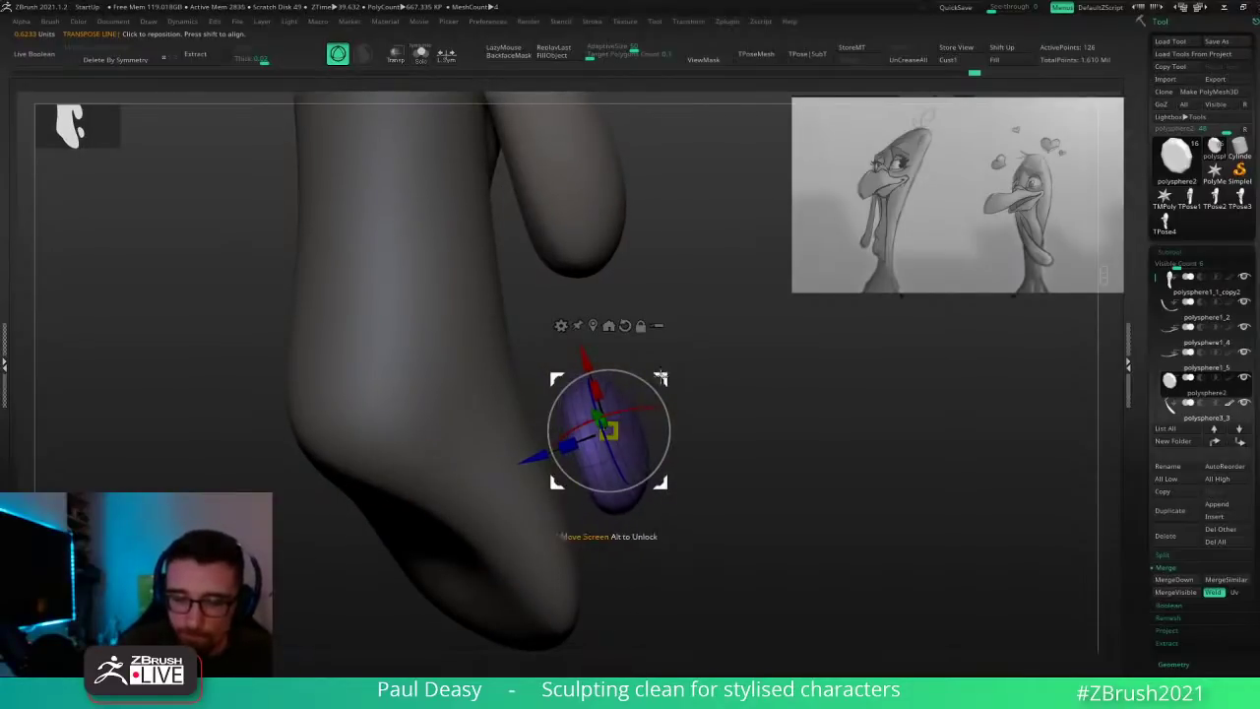
{"action": "left_click_drag", "start_coordinate": [666, 375], "coordinate": [624, 390]}
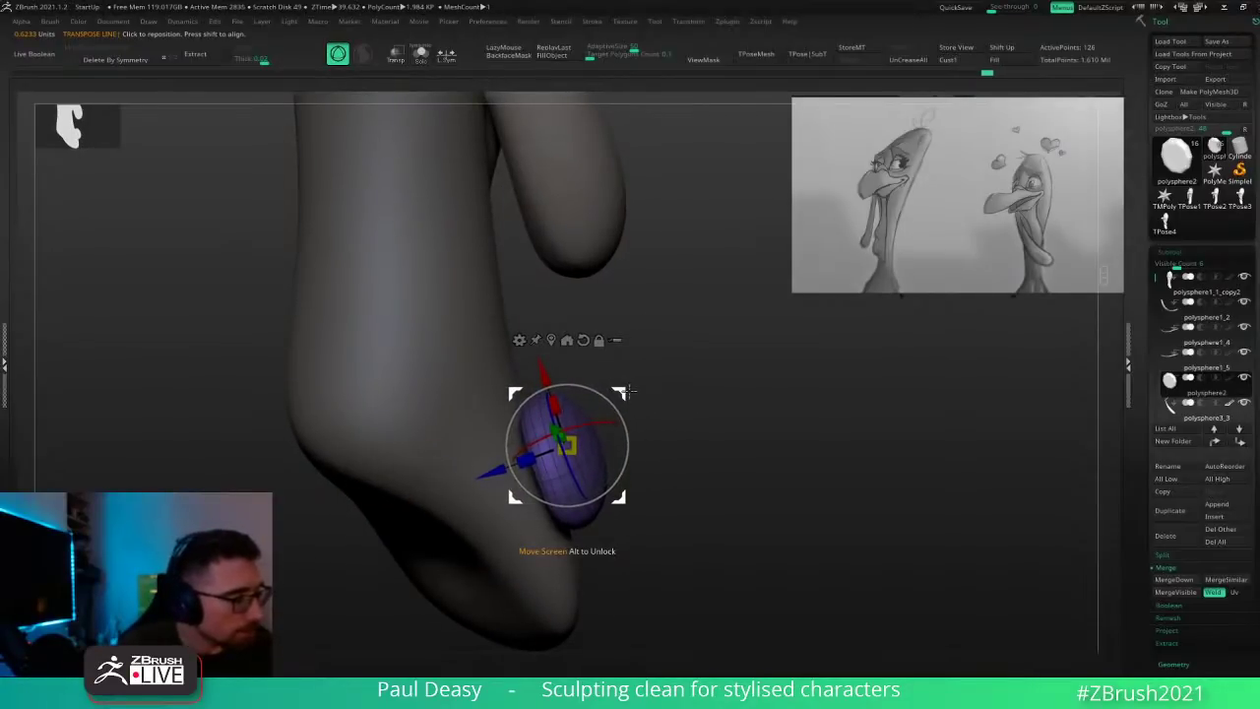
{"action": "left_click_drag", "start_coordinate": [685, 401], "coordinate": [603, 343]}
{"action": "left_click_drag", "start_coordinate": [628, 397], "coordinate": [646, 401]}
{"action": "right_click_drag", "start_coordinate": [643, 400], "coordinate": [697, 398]}
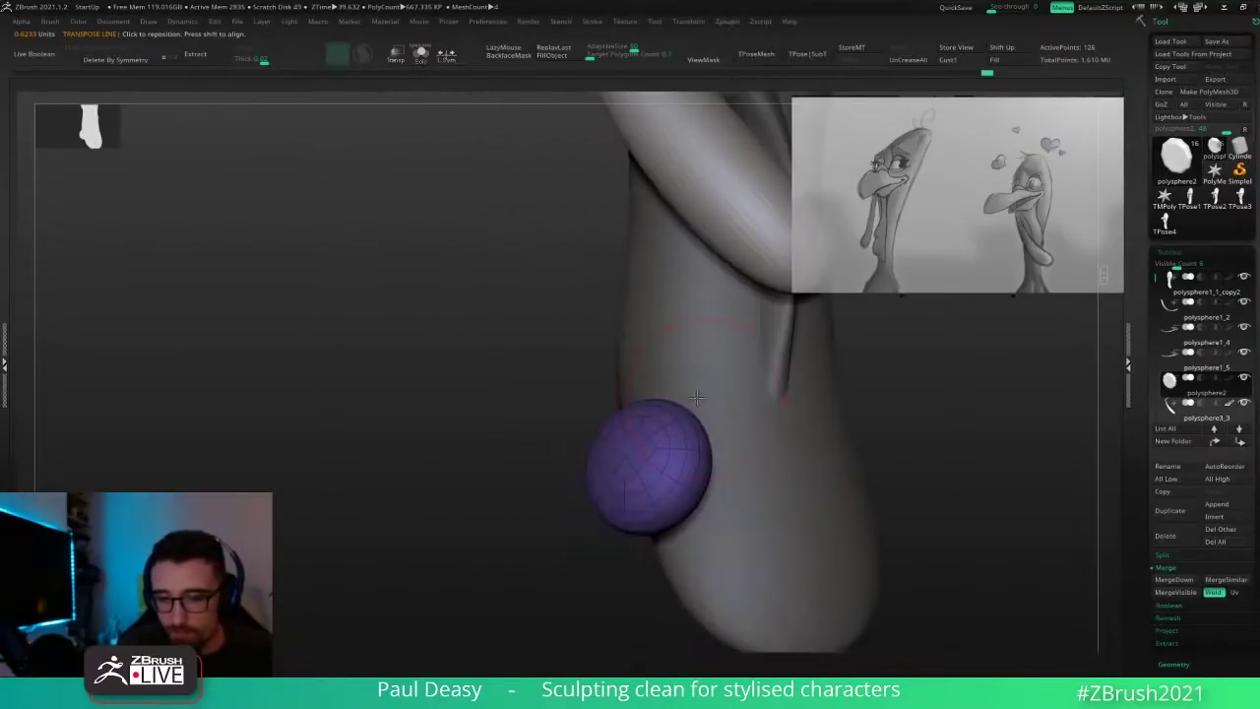
Step: Subdivide the flattened sphere into a dense, smooth mesh and hide its wireframe
{"action": "mouse_move", "coordinate": [677, 411]}
{"action": "left_mouse_down"}
{"action": "mouse_move", "coordinate": [649, 387]}
{"action": "mouse_move", "coordinate": [650, 313]}
{"action": "left_mouse_up"}
{"action": "key", "text": "ctrl+z"}
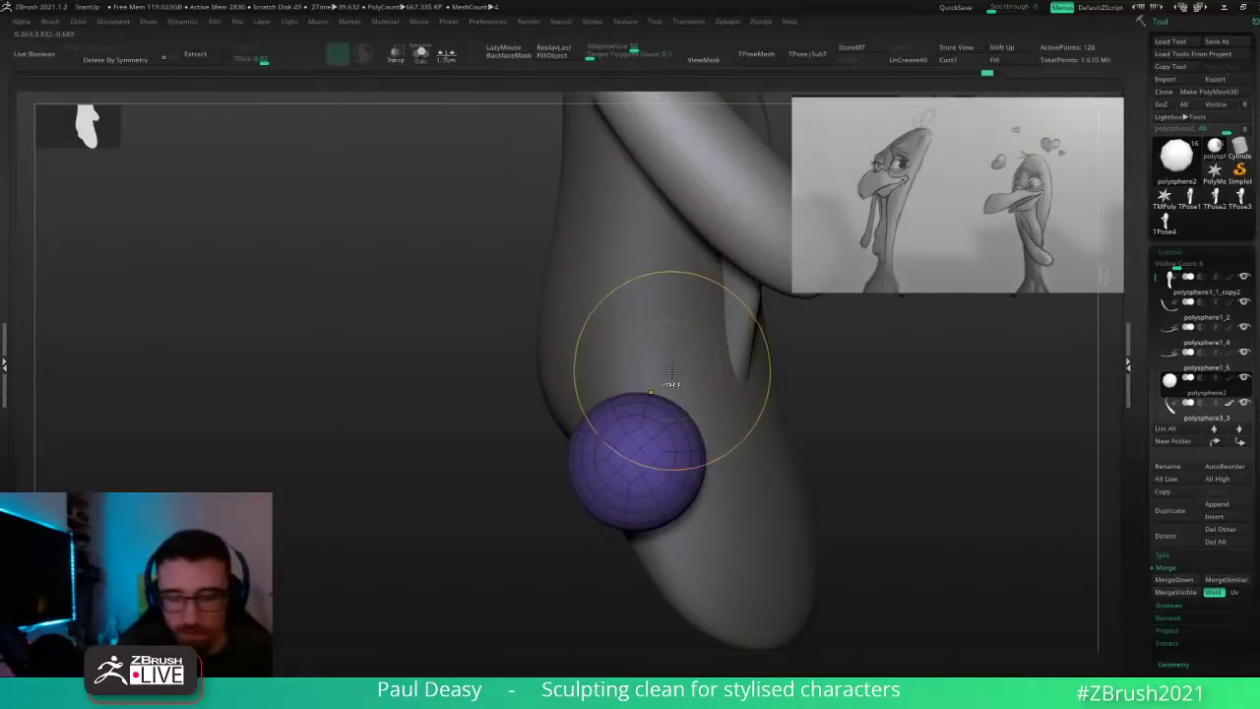
{"action": "key", "text": "ctrl+d"}
{"action": "key", "text": "shift+f"}
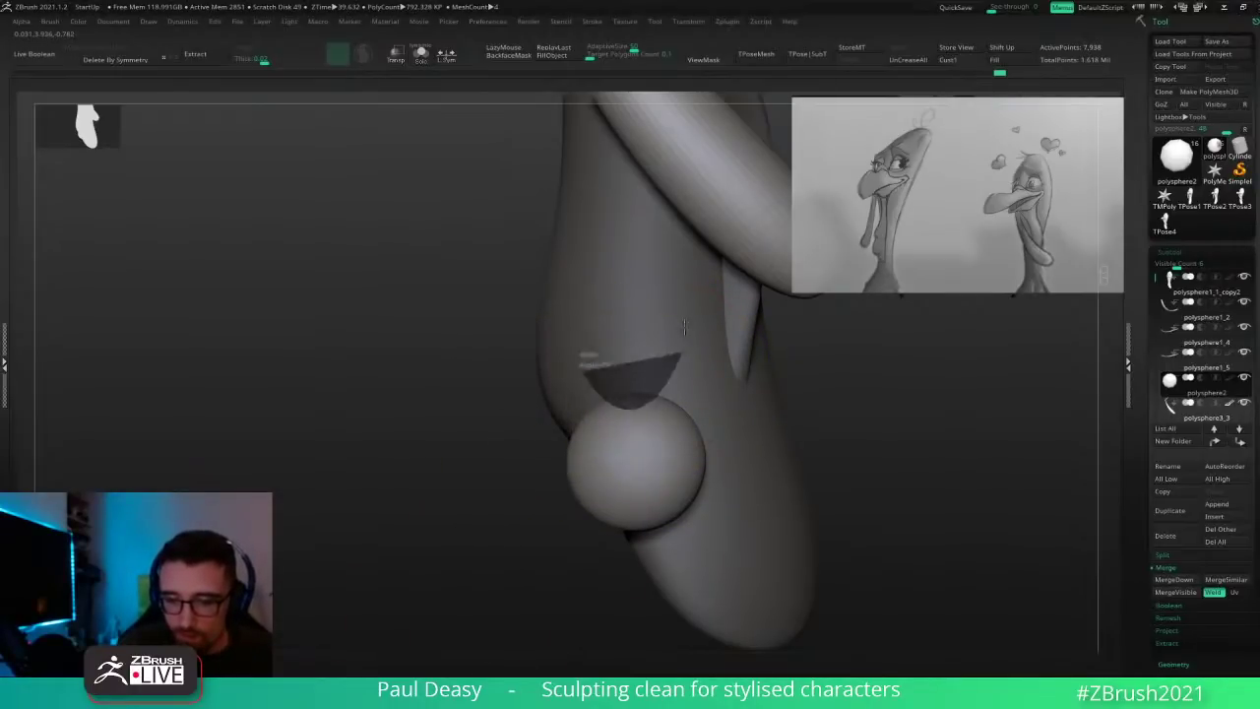
Step: Mask the lower part of the sphere, leaving only its upper cap unmasked
{"action": "mouse_move", "coordinate": [545, 395]}
{"action": "left_mouse_down", "text": "ctrl"}
{"action": "mouse_move", "coordinate": [727, 309]}
{"action": "mouse_move", "coordinate": [665, 442]}
{"action": "mouse_move", "coordinate": [767, 337]}
{"action": "left_mouse_up", "text": "ctrl"}
{"action": "left_click_drag", "start_coordinate": [819, 376], "coordinate": [749, 408], "text": "alt"}
{"action": "key", "text": "ctrl+z"}
{"action": "mouse_move", "coordinate": [553, 397]}
{"action": "left_mouse_down", "text": "ctrl"}
{"action": "mouse_move", "coordinate": [679, 427]}
{"action": "mouse_move", "coordinate": [768, 359]}
{"action": "left_mouse_up", "text": "ctrl"}
{"action": "key", "text": "ctrl+z"}
{"action": "left_click_drag", "start_coordinate": [542, 402], "coordinate": [780, 351], "text": "ctrl"}
{"action": "left_click", "coordinate": [836, 414], "text": "ctrl"}
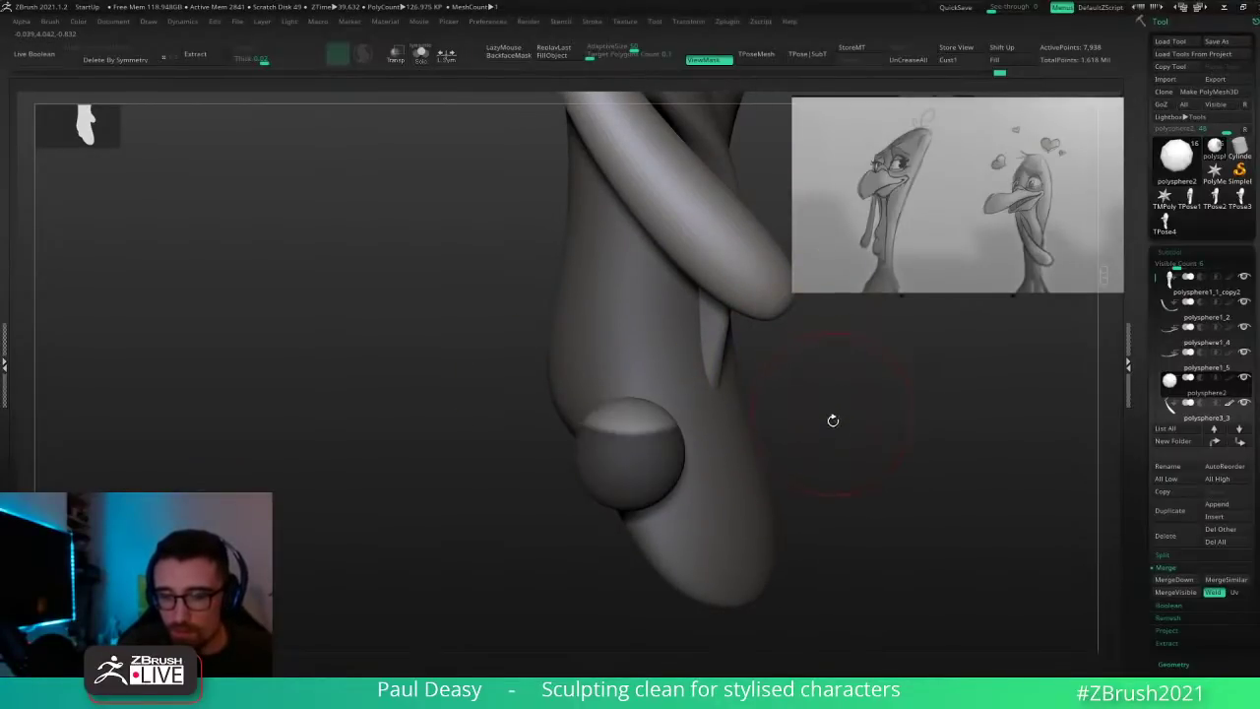
Step: Stretch the unmasked cap upward to form a long capsule, clear the mask and remesh it to a low polygon count
{"action": "left_click_drag", "start_coordinate": [833, 419], "coordinate": [845, 446], "text": "alt"}
{"action": "key", "text": "w"}
{"action": "left_click_drag", "start_coordinate": [642, 412], "coordinate": [645, 264]}
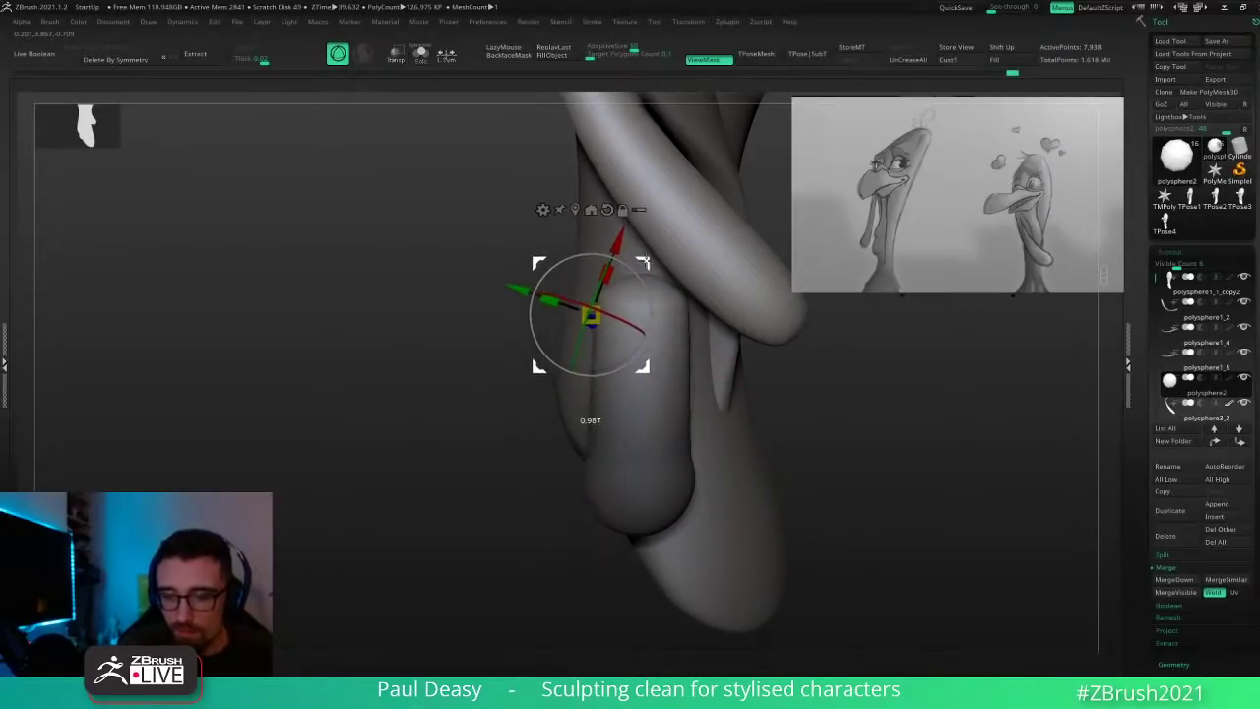
{"action": "key", "text": "q"}
{"action": "left_click_drag", "start_coordinate": [809, 367], "coordinate": [668, 291], "text": "ctrl"}
{"action": "key", "text": "ctrl+r"}
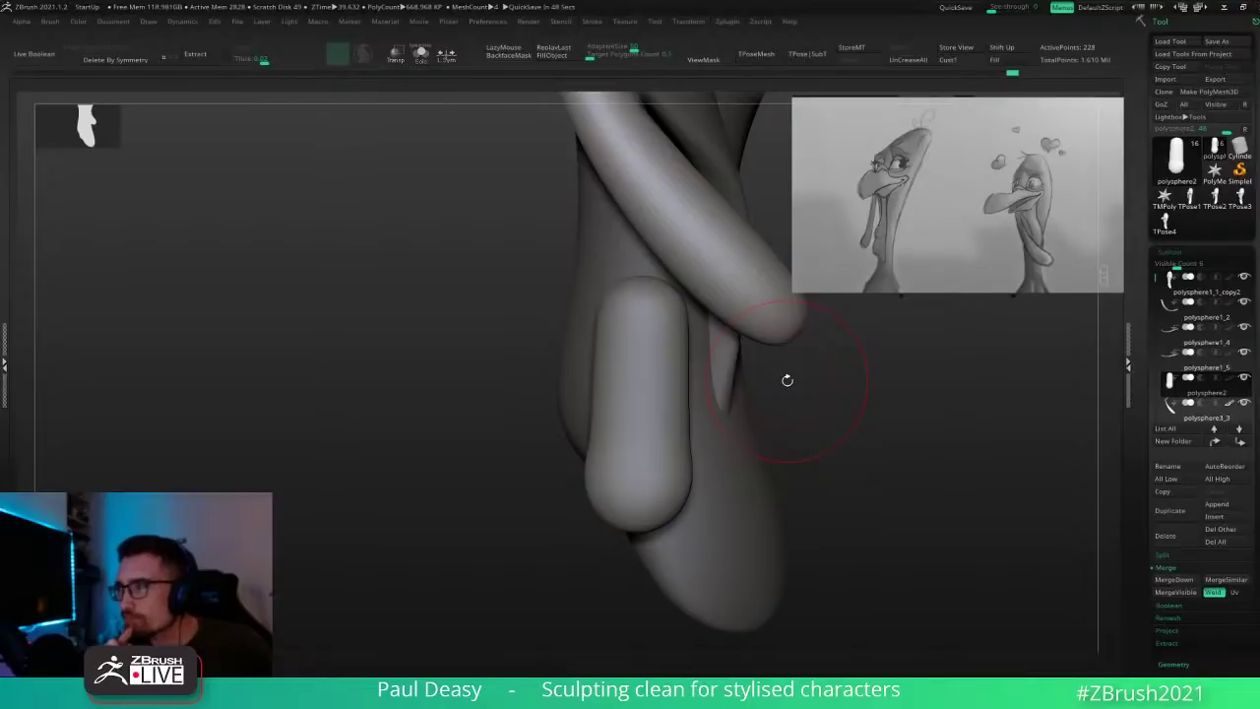
Step: Show the capsule as its faceted low-poly mesh and lightly smooth its middle
{"action": "mouse_move", "coordinate": [861, 450]}
{"action": "left_mouse_down"}
{"action": "mouse_move", "coordinate": [881, 448]}
{"action": "mouse_move", "coordinate": [860, 481]}
{"action": "mouse_move", "coordinate": [855, 463]}
{"action": "left_mouse_up"}
{"action": "key", "text": "space"}
{"action": "left_click", "coordinate": [854, 459]}
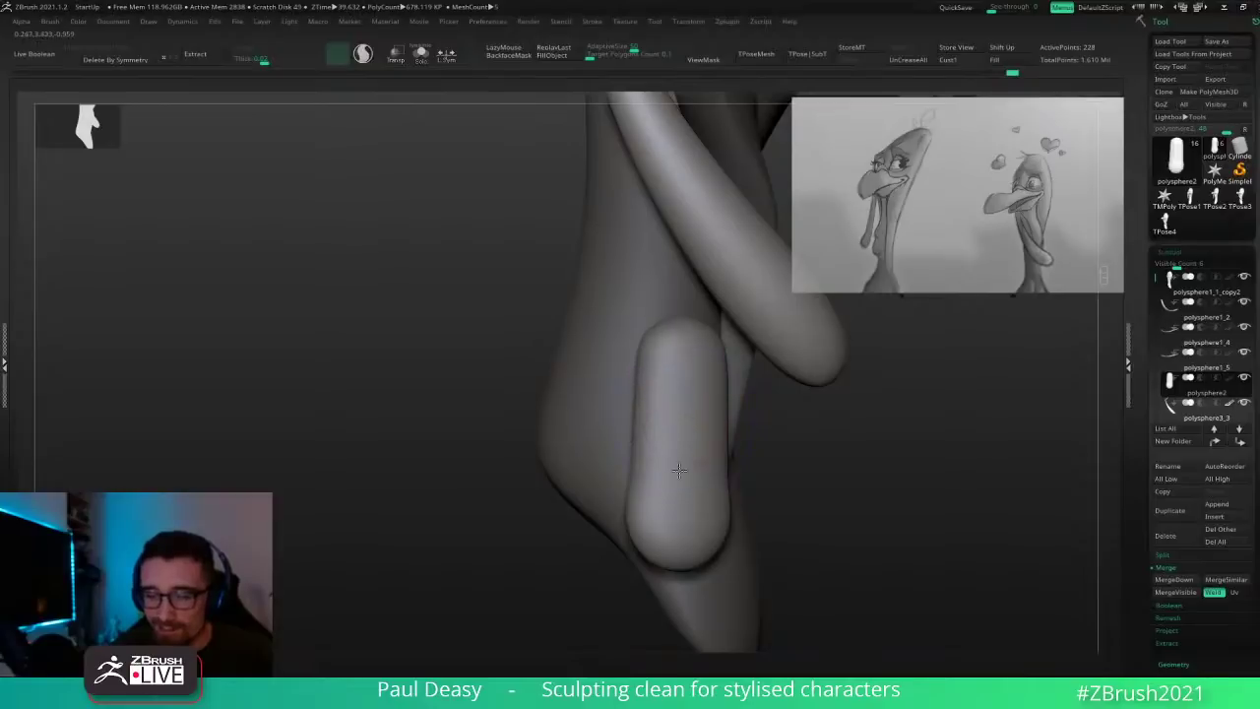
{"action": "left_click_drag", "start_coordinate": [679, 470], "coordinate": [677, 458], "text": "shift"}
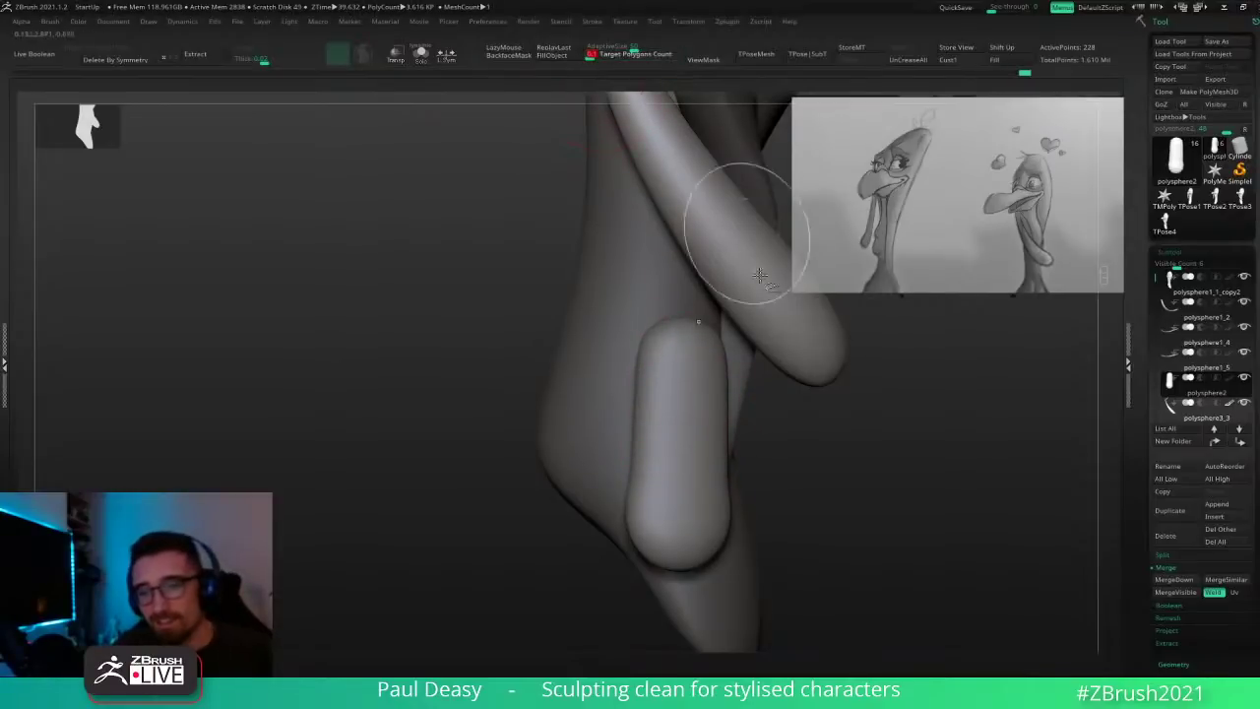
{"action": "key", "text": "shift+f"}
{"action": "key", "text": "shift+f"}
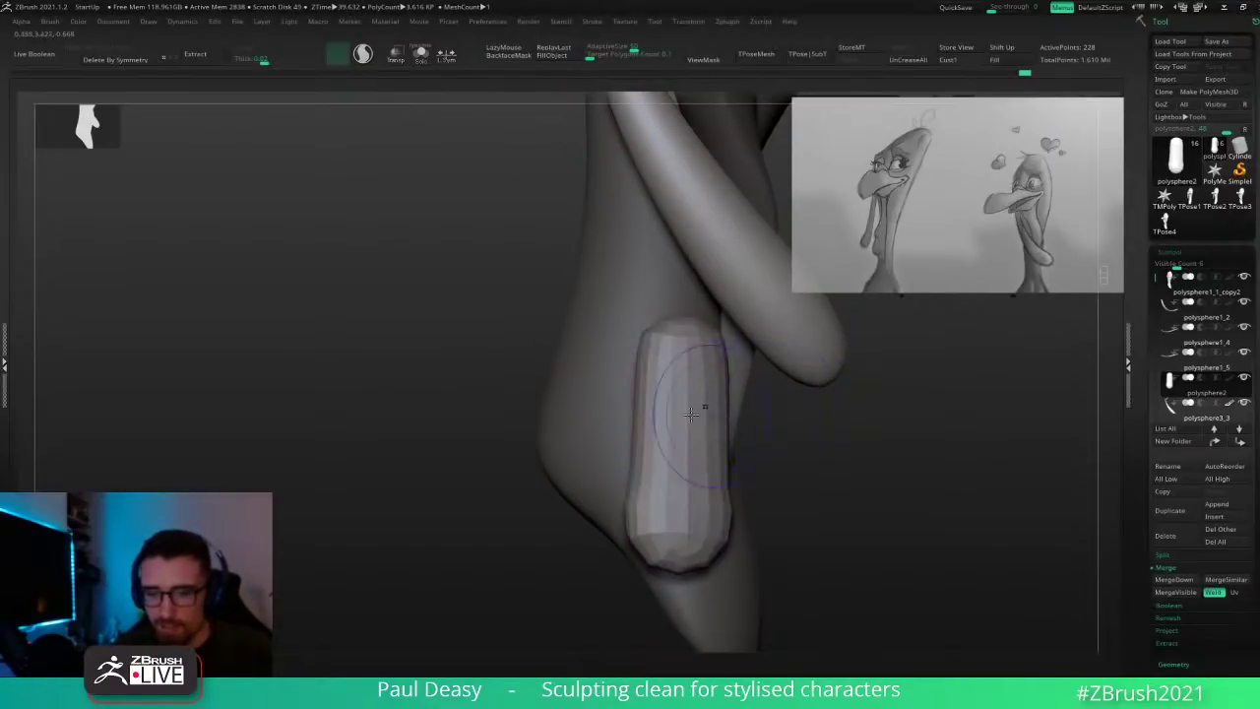
{"action": "left_click_drag", "start_coordinate": [682, 392], "coordinate": [689, 390], "text": "shift"}
Step: Lean the capsule along the side of the body and taper its upper end with the Move brush
{"action": "left_click_drag", "start_coordinate": [778, 433], "coordinate": [859, 449]}
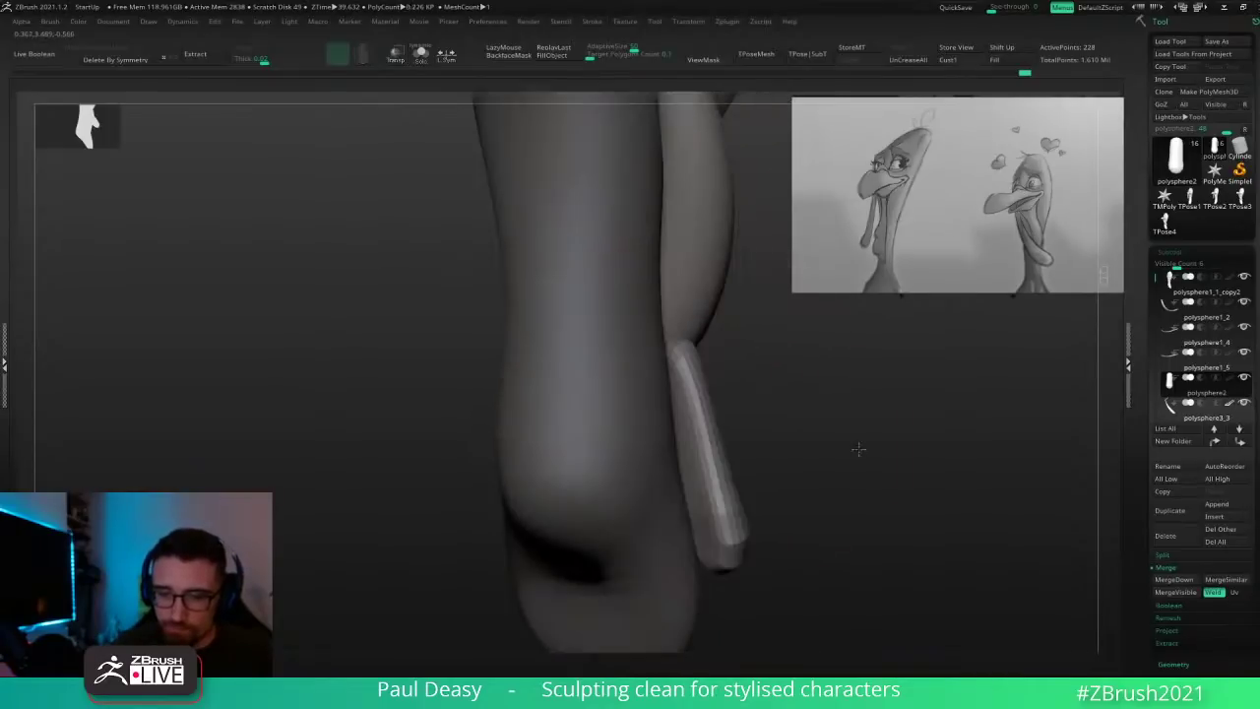
{"action": "left_click_drag", "start_coordinate": [690, 393], "coordinate": [683, 395]}
{"action": "mouse_move", "coordinate": [784, 429]}
{"action": "left_mouse_down"}
{"action": "mouse_move", "coordinate": [681, 426]}
{"action": "mouse_move", "coordinate": [704, 435]}
{"action": "mouse_move", "coordinate": [720, 377]}
{"action": "left_mouse_up"}
{"action": "left_click_drag", "start_coordinate": [811, 401], "coordinate": [790, 433]}
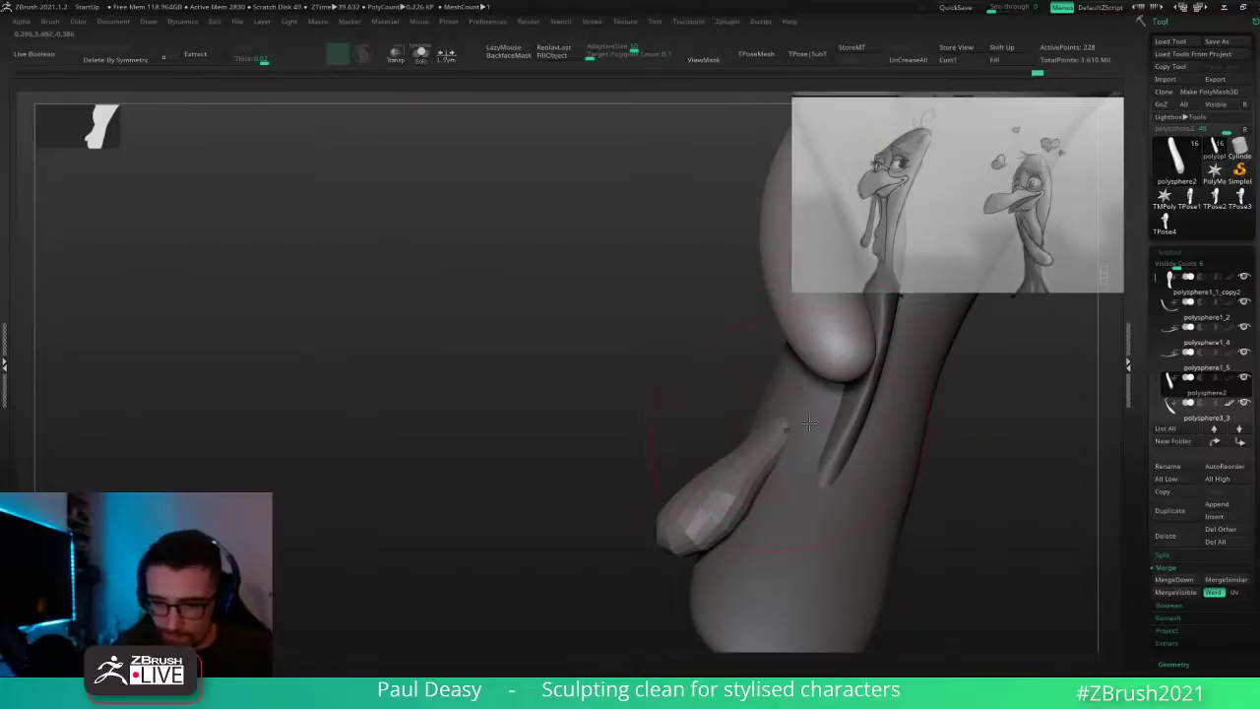
Step: Pull the tapered end of the form upward into a longer, narrower tip
{"action": "left_click", "coordinate": [757, 479], "text": "alt"}
{"action": "right_click", "coordinate": [749, 479]}
{"action": "right_click_drag", "start_coordinate": [750, 477], "coordinate": [813, 427]}
{"action": "left_click", "coordinate": [736, 388], "text": "alt"}
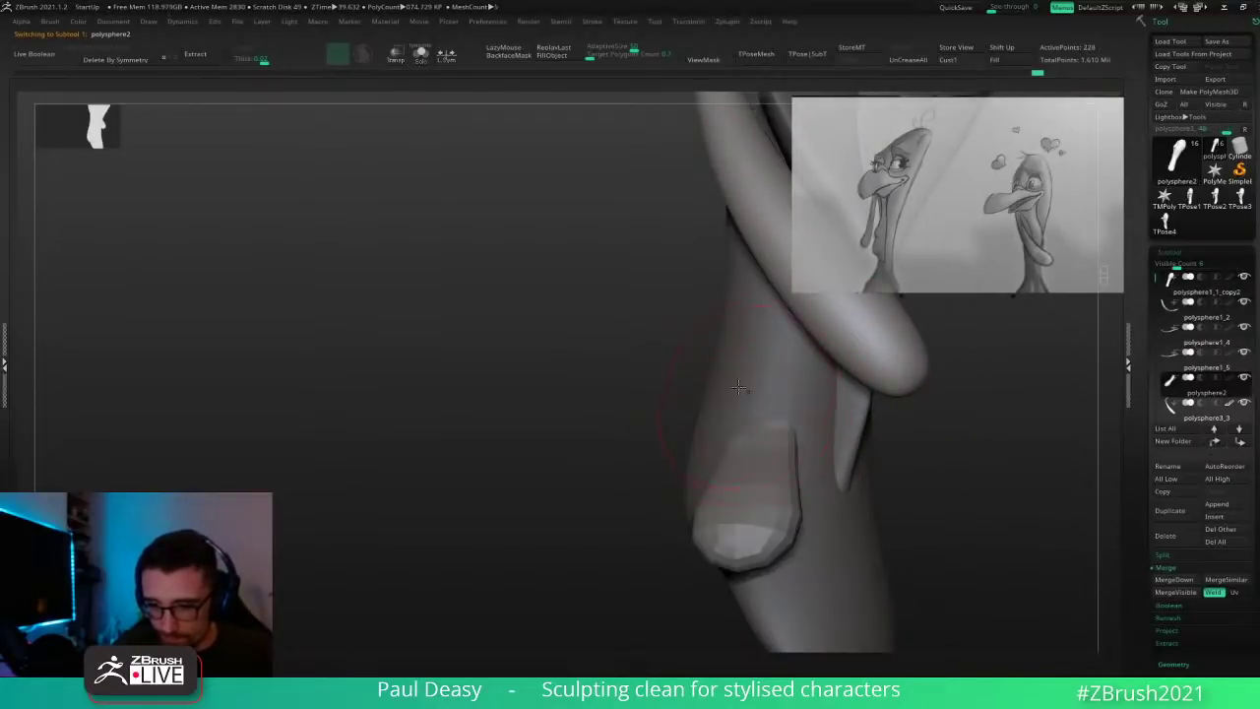
{"action": "left_click_drag", "start_coordinate": [742, 365], "coordinate": [760, 345]}
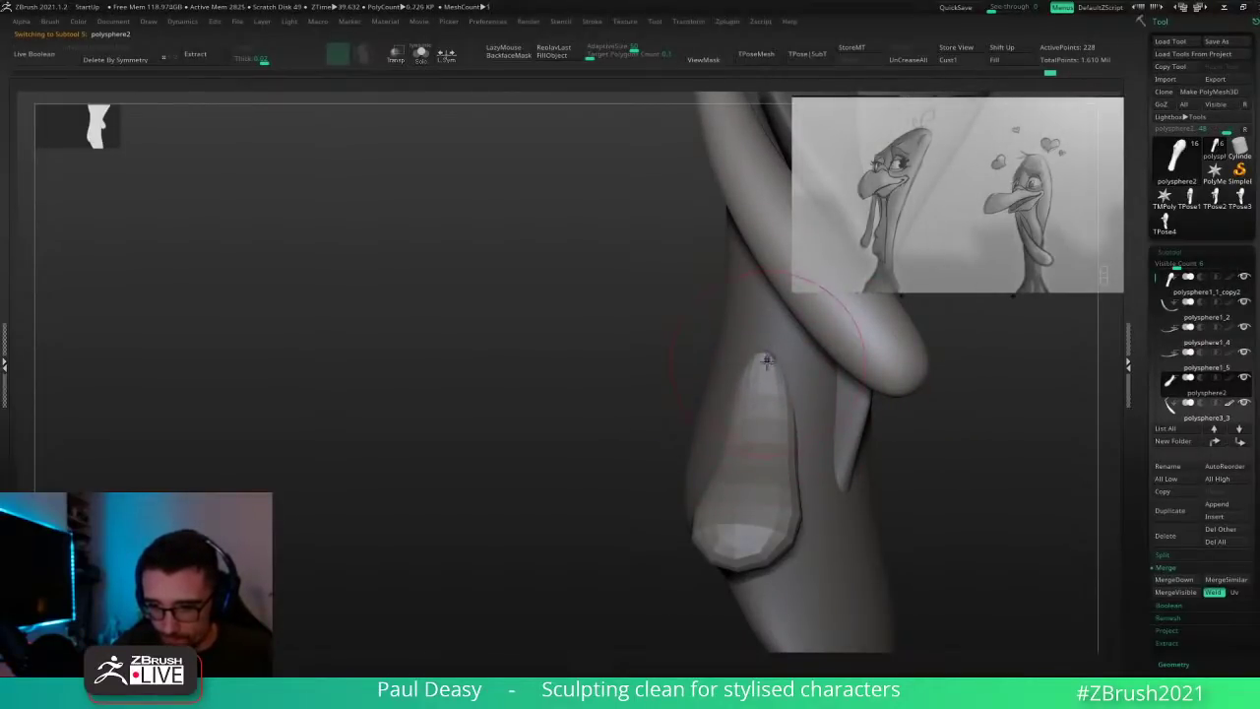
Step: Adjust the brush size and refine the form into a teardrop with a slim tip and a broad rounded lower end
{"action": "right_click", "coordinate": [729, 433]}
{"action": "left_click_drag", "start_coordinate": [728, 433], "coordinate": [717, 433]}
{"action": "right_click", "coordinate": [727, 437]}
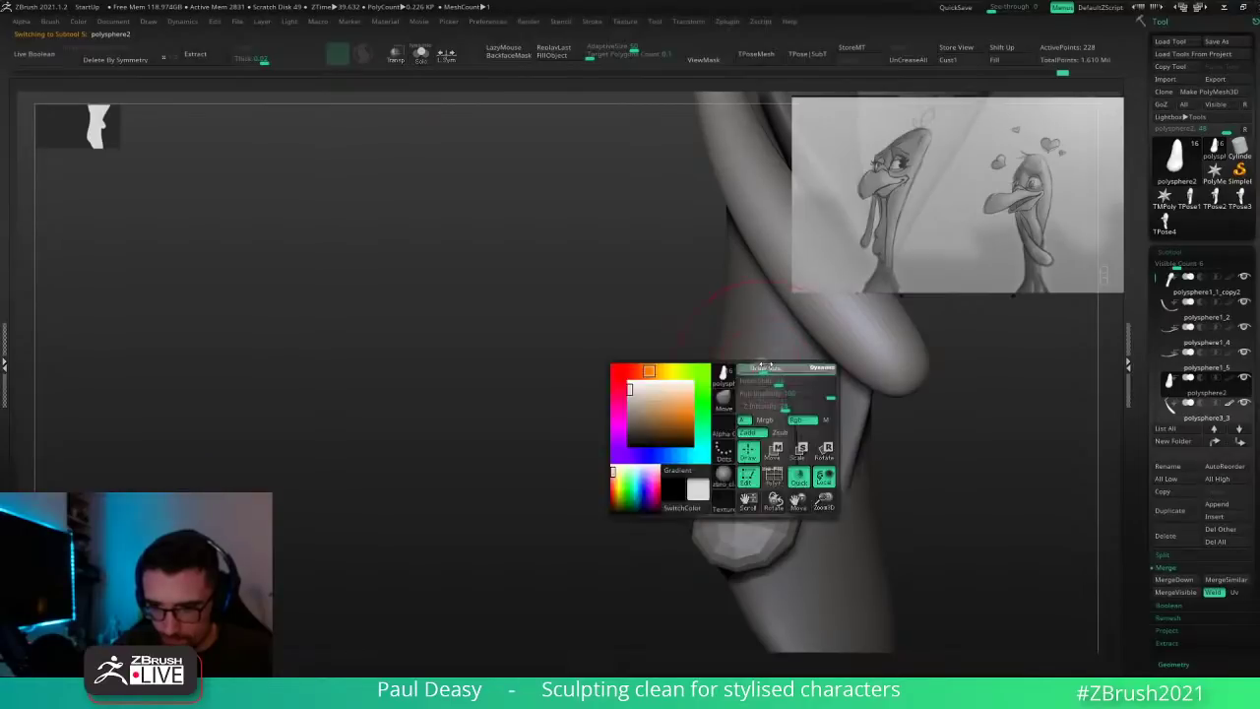
{"action": "left_click_drag", "start_coordinate": [762, 365], "coordinate": [757, 386]}
{"action": "mouse_move", "coordinate": [756, 434]}
{"action": "right_mouse_down"}
{"action": "mouse_move", "coordinate": [833, 440]}
{"action": "mouse_move", "coordinate": [839, 489]}
{"action": "mouse_move", "coordinate": [780, 481]}
{"action": "right_mouse_up"}
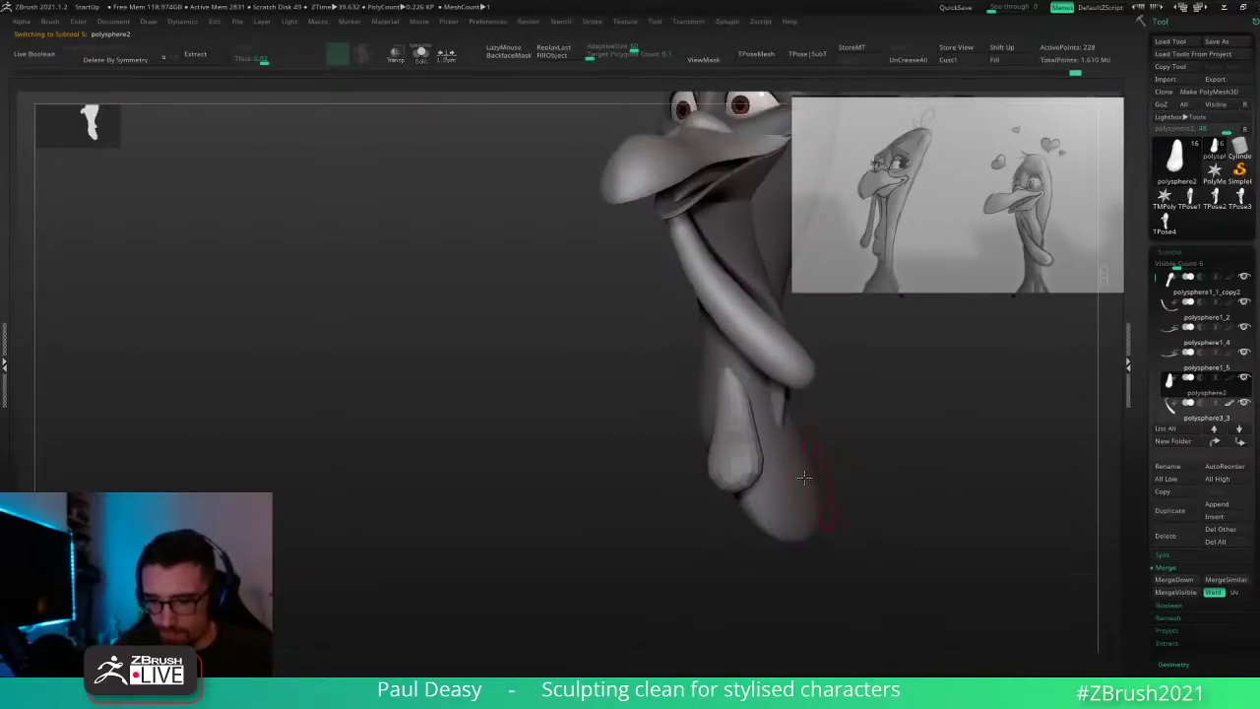
{"action": "right_click", "coordinate": [782, 478]}
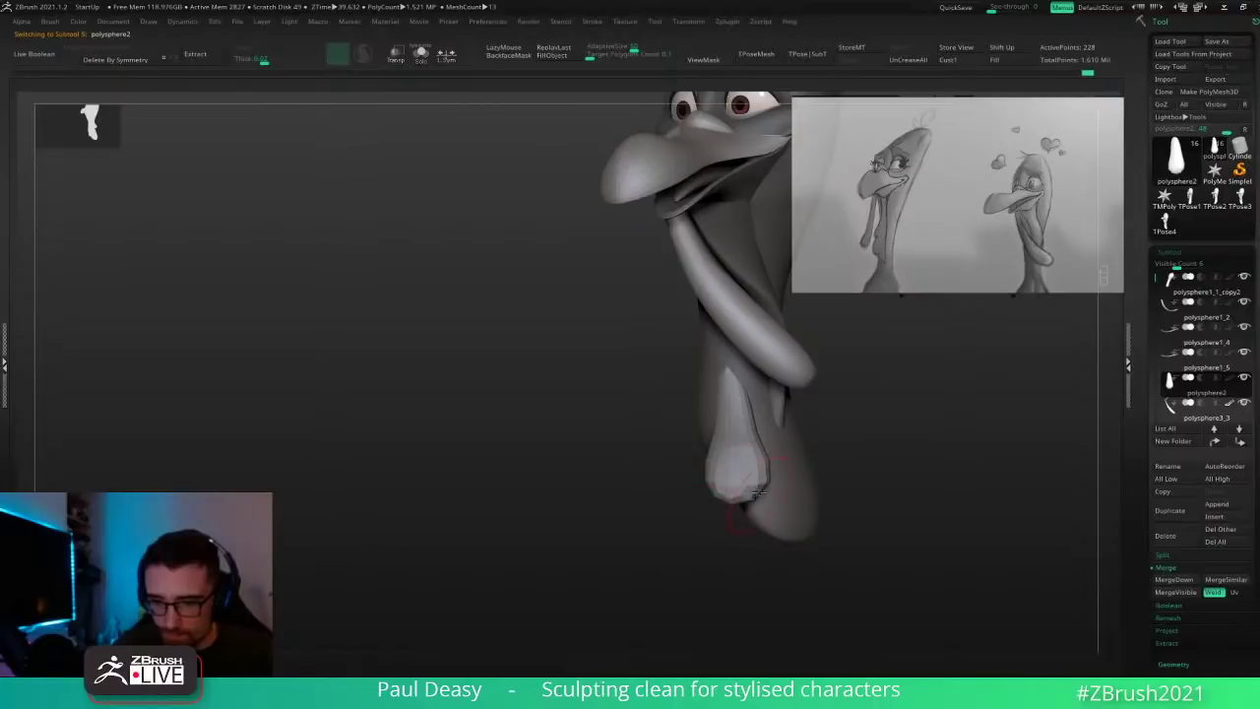
{"action": "right_click_drag", "start_coordinate": [877, 469], "coordinate": [841, 459]}
Step: Duplicate the teardrop form beside the original, split the copy into its own subtool and isolate it
{"action": "key", "text": "w"}
{"action": "left_click_drag", "start_coordinate": [736, 324], "coordinate": [777, 327], "text": "ctrl"}
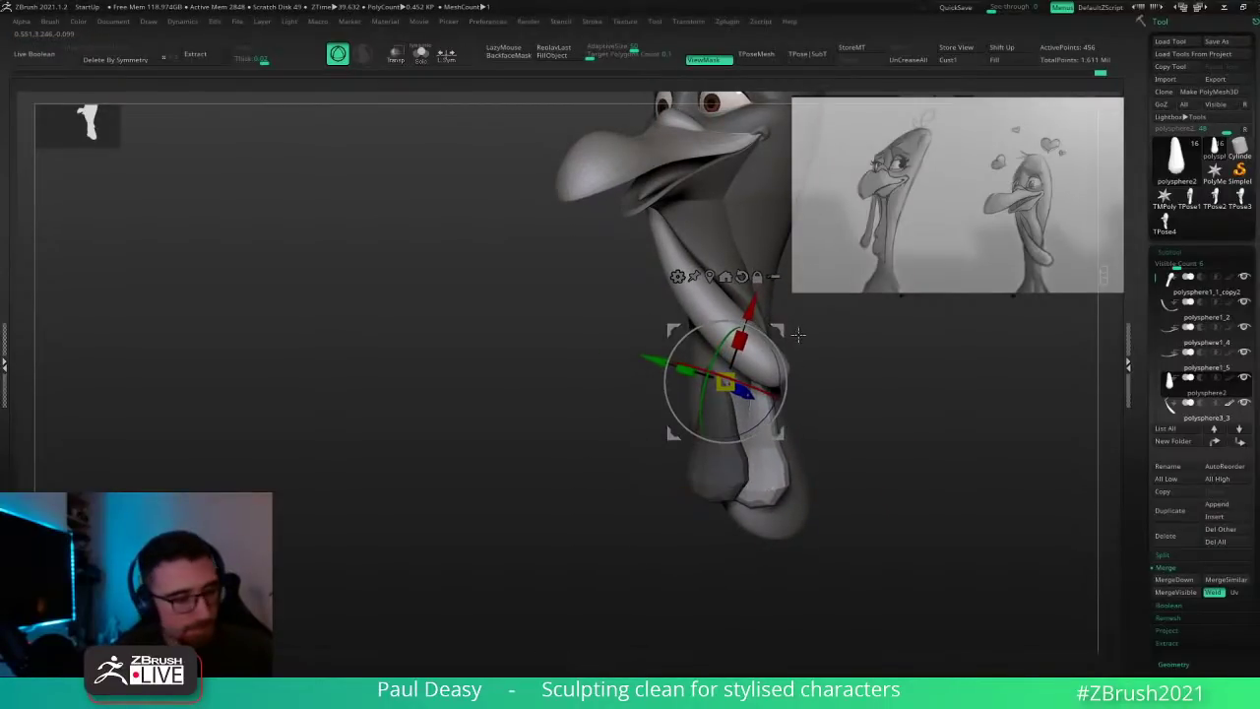
{"action": "key", "text": "ctrl+shift+s"}
{"action": "key", "text": "alt+s"}
{"action": "right_click_drag", "start_coordinate": [799, 339], "coordinate": [791, 372]}
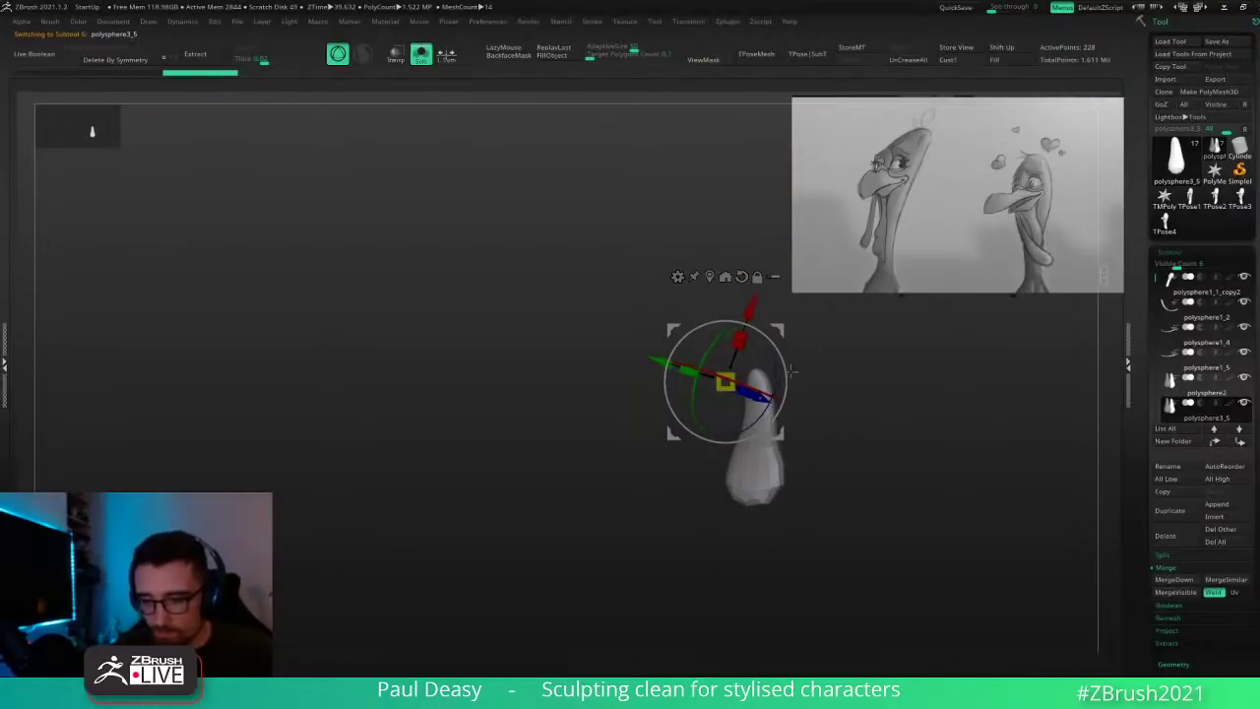
Step: Set the pivot on the isolated copy's tip, rotate the copy around it and show the other subtools again
{"action": "left_click", "coordinate": [757, 391], "text": "alt"}
{"action": "left_click_drag", "start_coordinate": [784, 390], "coordinate": [815, 391]}
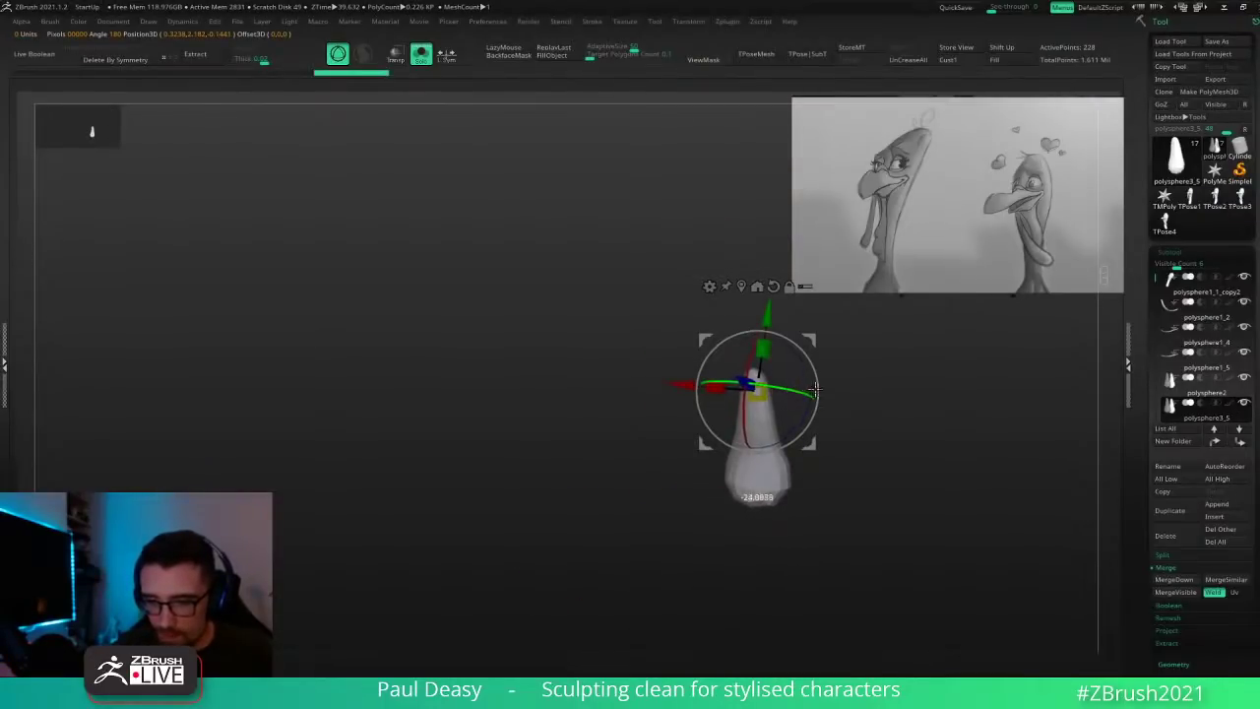
{"action": "key", "text": "alt+s"}
{"action": "mouse_move", "coordinate": [873, 357]}
{"action": "left_mouse_down"}
{"action": "mouse_move", "coordinate": [922, 383]}
{"action": "mouse_move", "coordinate": [906, 383]}
{"action": "left_mouse_up"}
{"action": "key", "text": "q"}
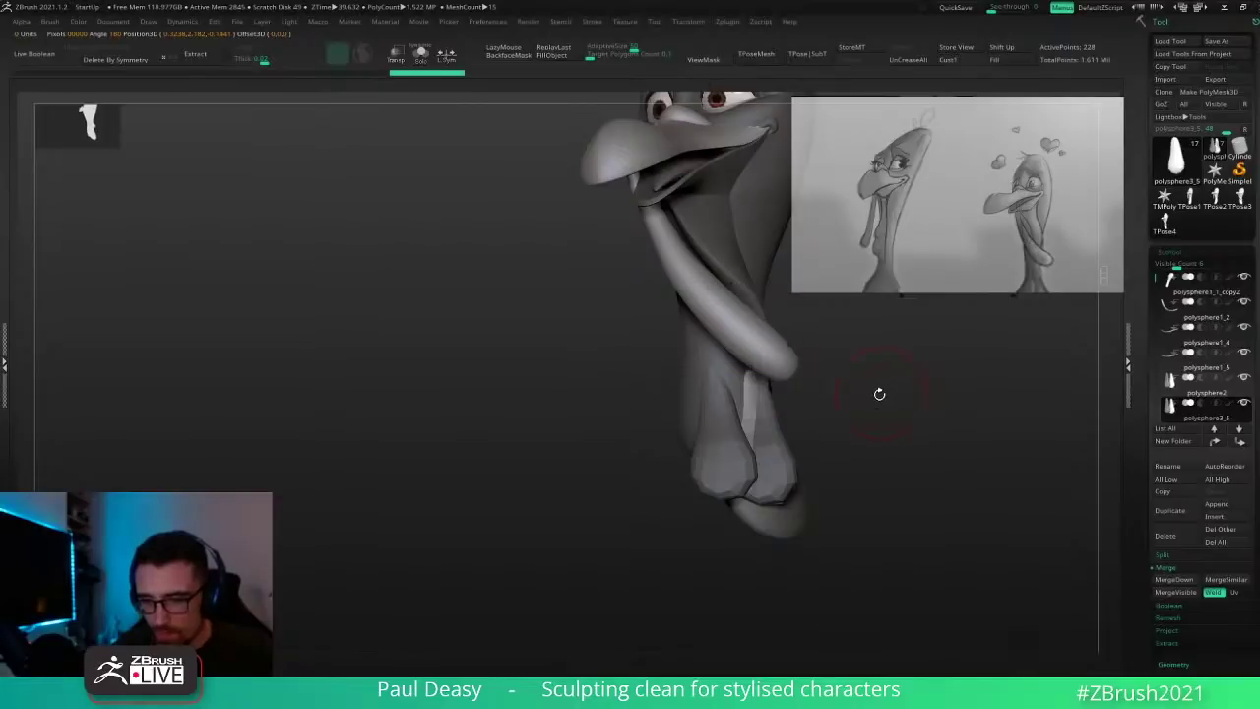
Step: Separate the extra unmasked copy from the original teardrop mesh and place the pivot on the copy's tip
{"action": "left_click", "coordinate": [783, 441], "text": "alt"}
{"action": "key", "text": "w"}
{"action": "key", "text": "q"}
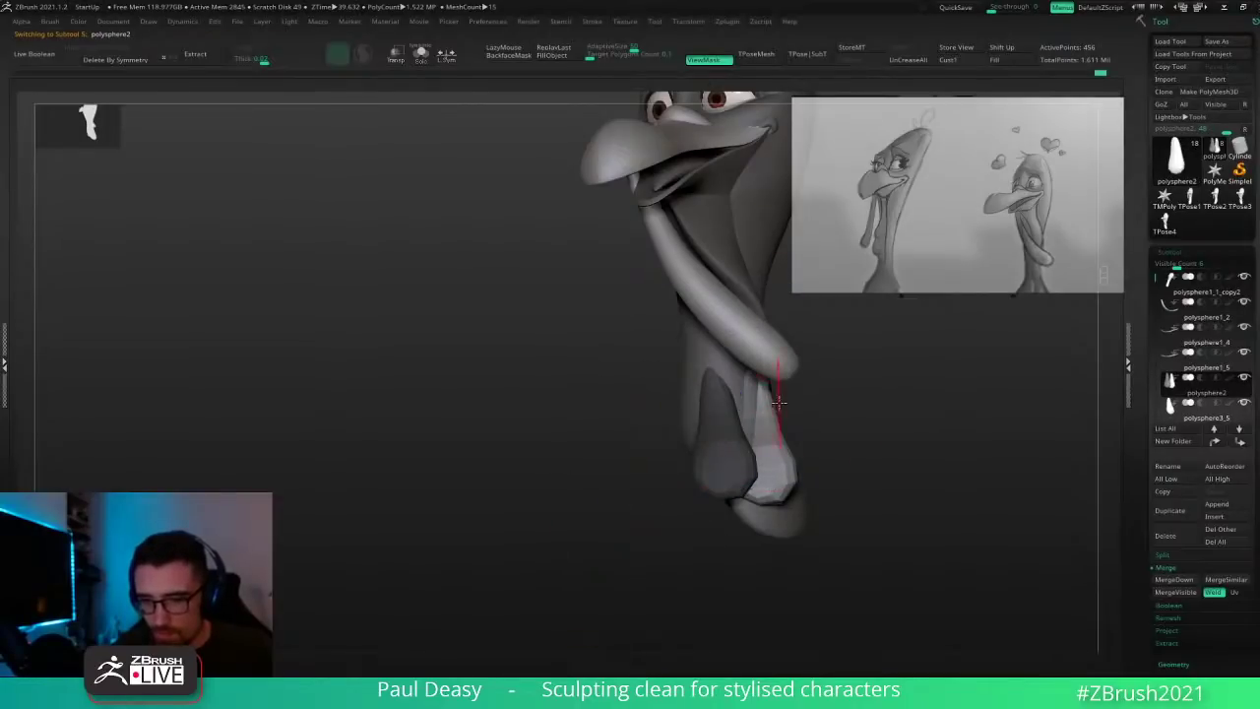
{"action": "key", "text": "ctrl+shift+s"}
{"action": "key", "text": "w"}
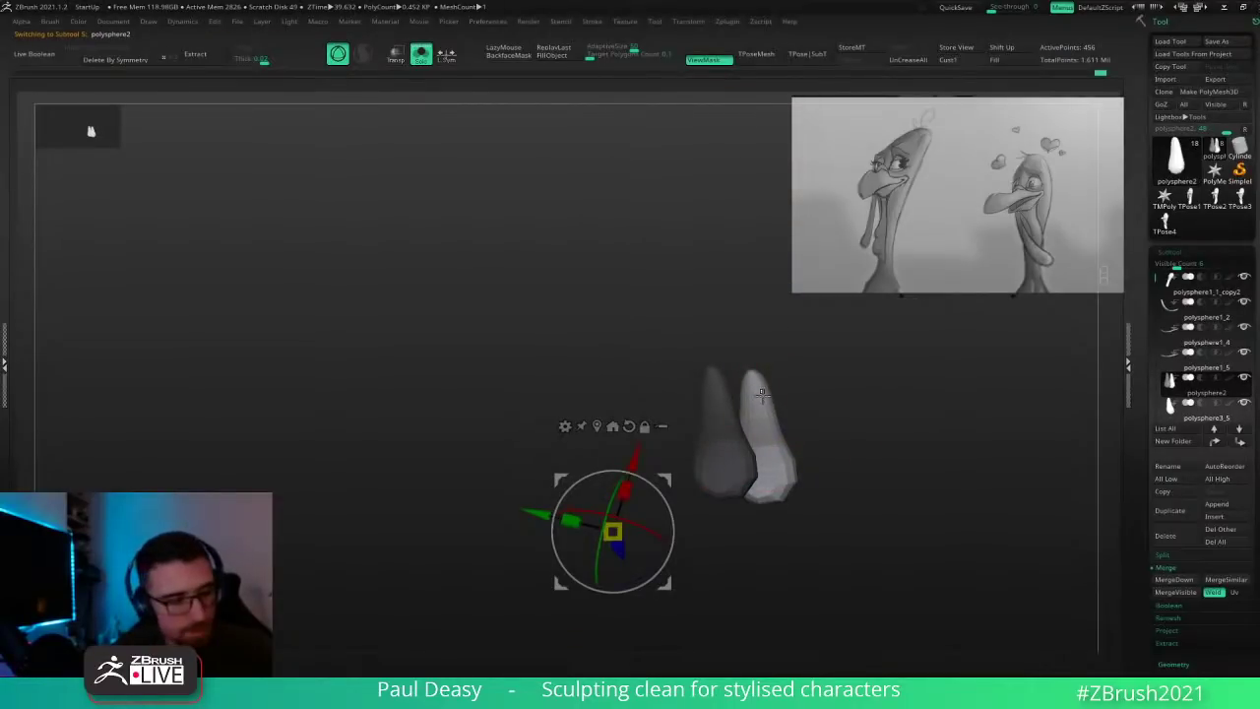
{"action": "key", "text": "ctrl+shift+x"}
{"action": "left_click", "coordinate": [757, 393], "text": "alt"}
{"action": "right_click_drag", "start_coordinate": [793, 383], "coordinate": [888, 380]}
{"action": "key", "text": "ctrl+shift+s"}
Step: Move and rotate the third teardrop around to the far side of the lower body, beside the middle one
{"action": "left_click_drag", "start_coordinate": [806, 341], "coordinate": [822, 343]}
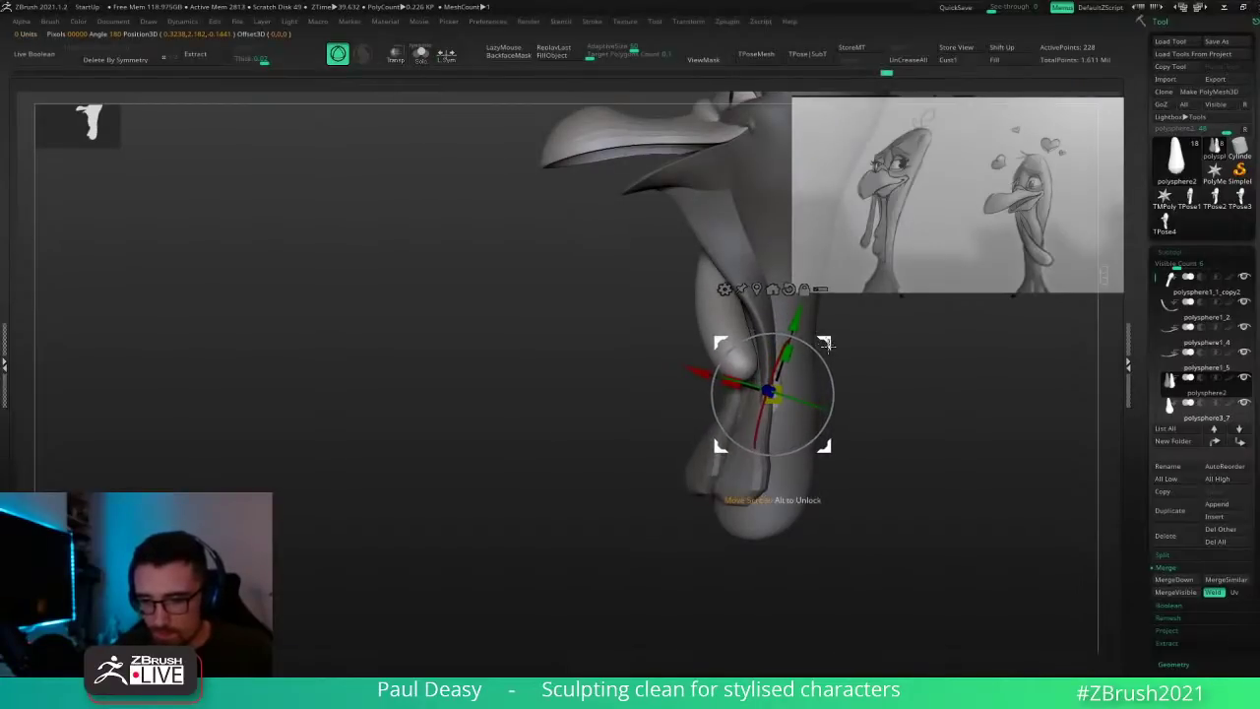
{"action": "right_click_drag", "start_coordinate": [807, 346], "coordinate": [839, 349]}
{"action": "left_click_drag", "start_coordinate": [824, 342], "coordinate": [849, 339]}
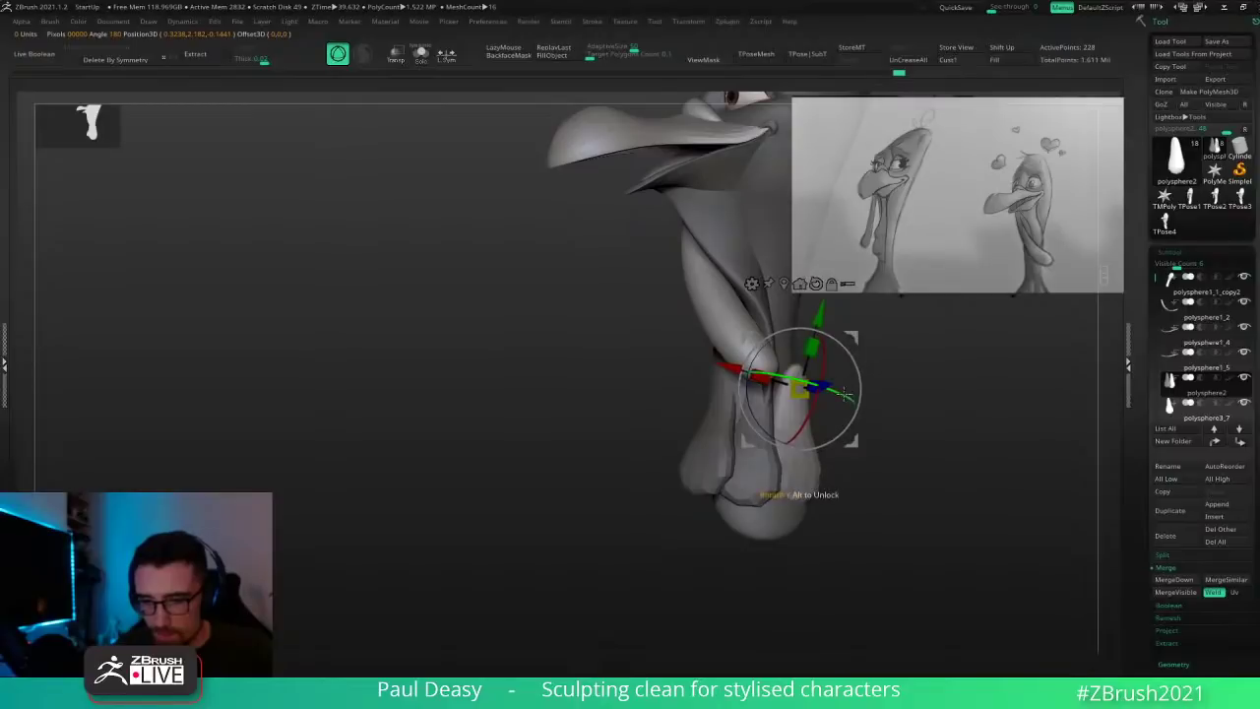
{"action": "left_click_drag", "start_coordinate": [834, 390], "coordinate": [835, 352]}
{"action": "left_click_drag", "start_coordinate": [850, 340], "coordinate": [848, 341]}
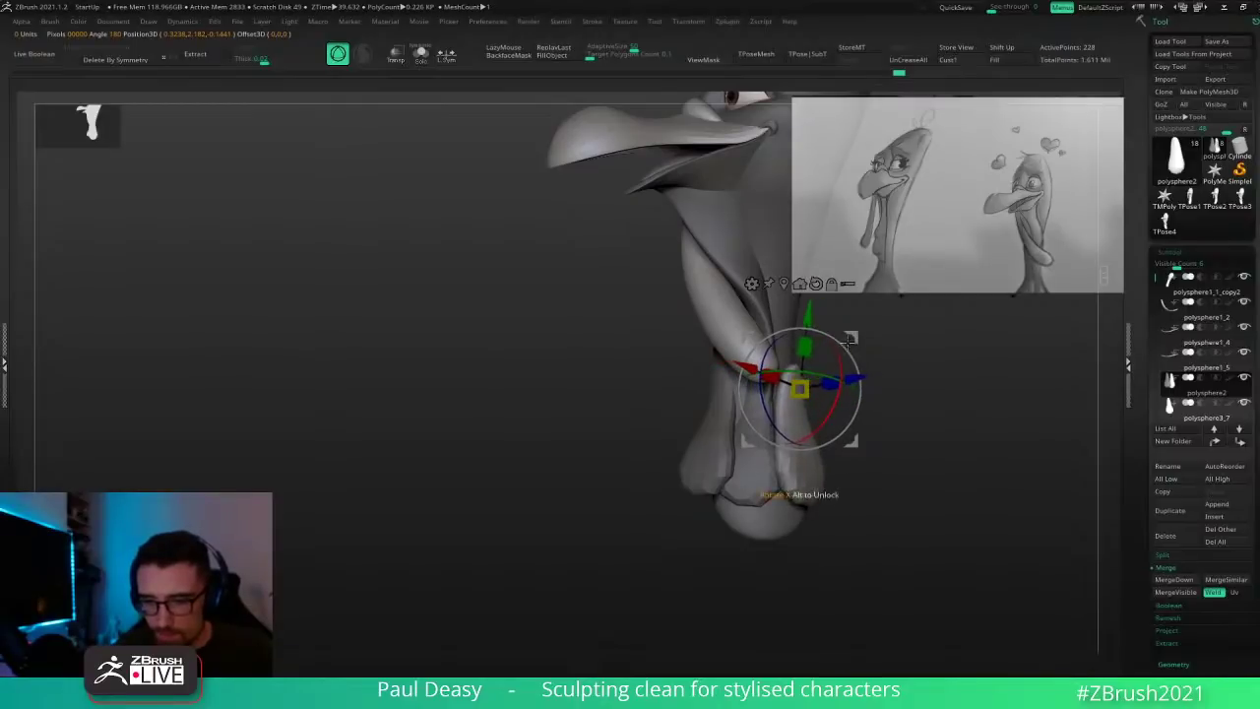
{"action": "right_click_drag", "start_coordinate": [845, 352], "coordinate": [866, 357]}
{"action": "mouse_move", "coordinate": [859, 375]}
{"action": "left_mouse_down"}
{"action": "mouse_move", "coordinate": [856, 358]}
{"action": "mouse_move", "coordinate": [859, 373]}
{"action": "left_mouse_up"}
Step: Reshape the third teardrop with a resized Move brush so it follows the curve of the body
{"action": "key", "text": "q"}
{"action": "right_click_drag", "start_coordinate": [848, 418], "coordinate": [843, 426]}
{"action": "key", "text": "space"}
{"action": "left_click_drag", "start_coordinate": [793, 480], "coordinate": [794, 473]}
{"action": "right_click_drag", "start_coordinate": [796, 471], "coordinate": [842, 410]}
{"action": "left_click_drag", "start_coordinate": [820, 390], "coordinate": [840, 378]}
{"action": "key", "text": "]"}
{"action": "left_click_drag", "start_coordinate": [809, 437], "coordinate": [822, 444]}
Step: Select the middle teardrop and nudge its shape between its two neighbours with the Move brush
{"action": "mouse_move", "coordinate": [821, 444]}
{"action": "right_mouse_down"}
{"action": "mouse_move", "coordinate": [801, 470]}
{"action": "mouse_move", "coordinate": [801, 447]}
{"action": "mouse_move", "coordinate": [759, 445]}
{"action": "right_mouse_up"}
{"action": "left_click", "coordinate": [753, 448], "text": "alt"}
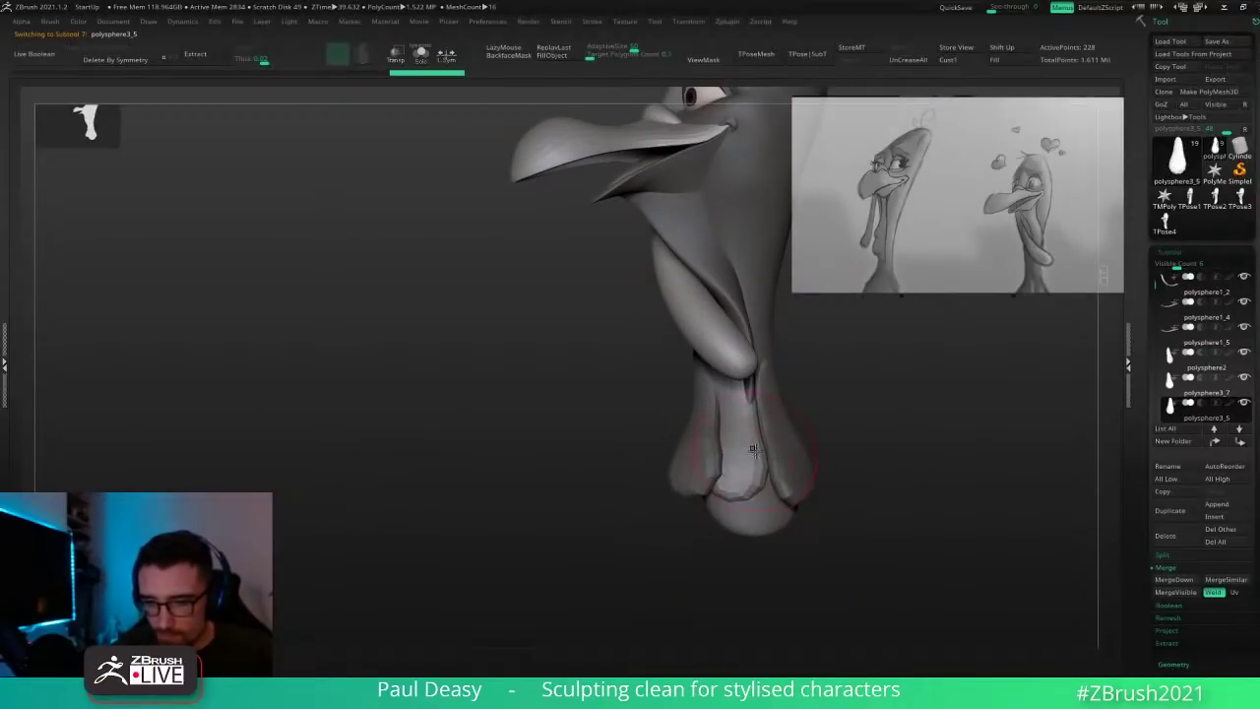
{"action": "left_click_drag", "start_coordinate": [755, 452], "coordinate": [749, 457]}
{"action": "right_click_drag", "start_coordinate": [749, 457], "coordinate": [789, 430]}
Step: Add a fourth teardrop from the original one as a separate subtool on its outer side
{"action": "left_click", "coordinate": [703, 465], "text": "alt"}
{"action": "key", "text": "b"}
{"action": "key", "text": "m"}
{"action": "key", "text": "v"}
{"action": "left_click_drag", "start_coordinate": [703, 465], "coordinate": [622, 496]}
{"action": "key", "text": "w"}
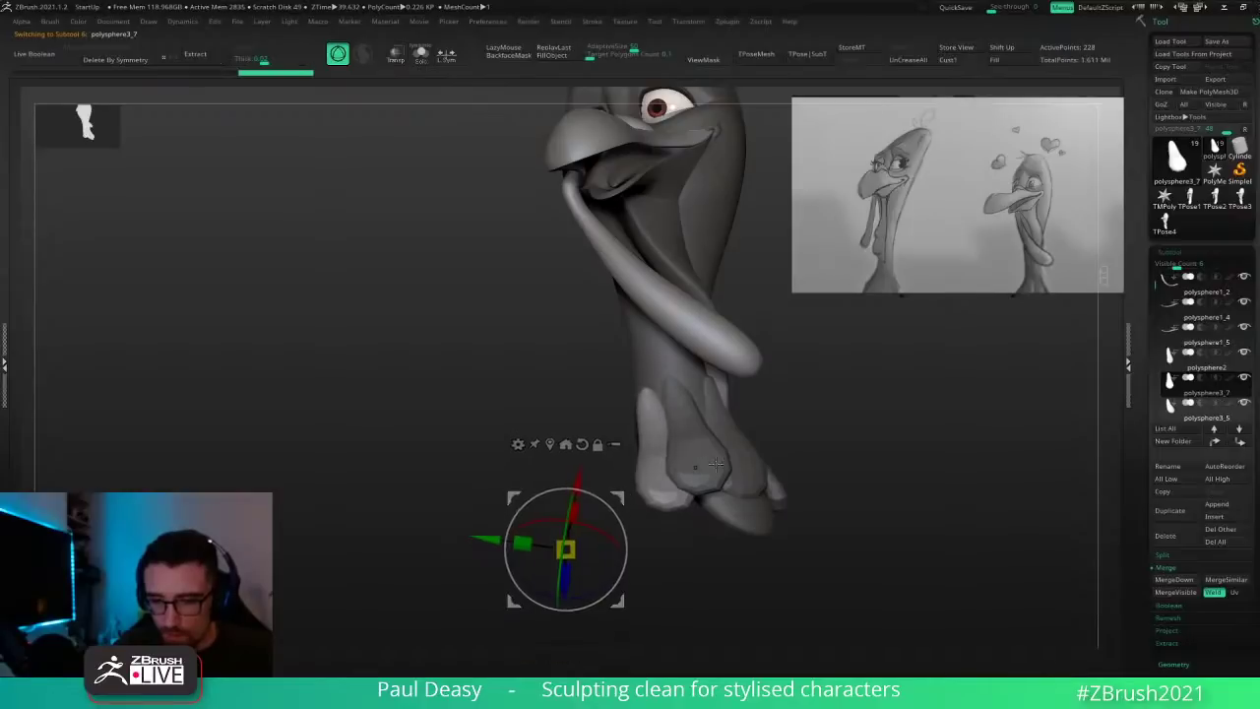
Step: Select the original teardrop and slightly adjust its lower half with the Move brush
{"action": "key", "text": "q"}
{"action": "left_click", "coordinate": [702, 464], "text": "alt"}
{"action": "left_click_drag", "start_coordinate": [702, 452], "coordinate": [710, 455]}
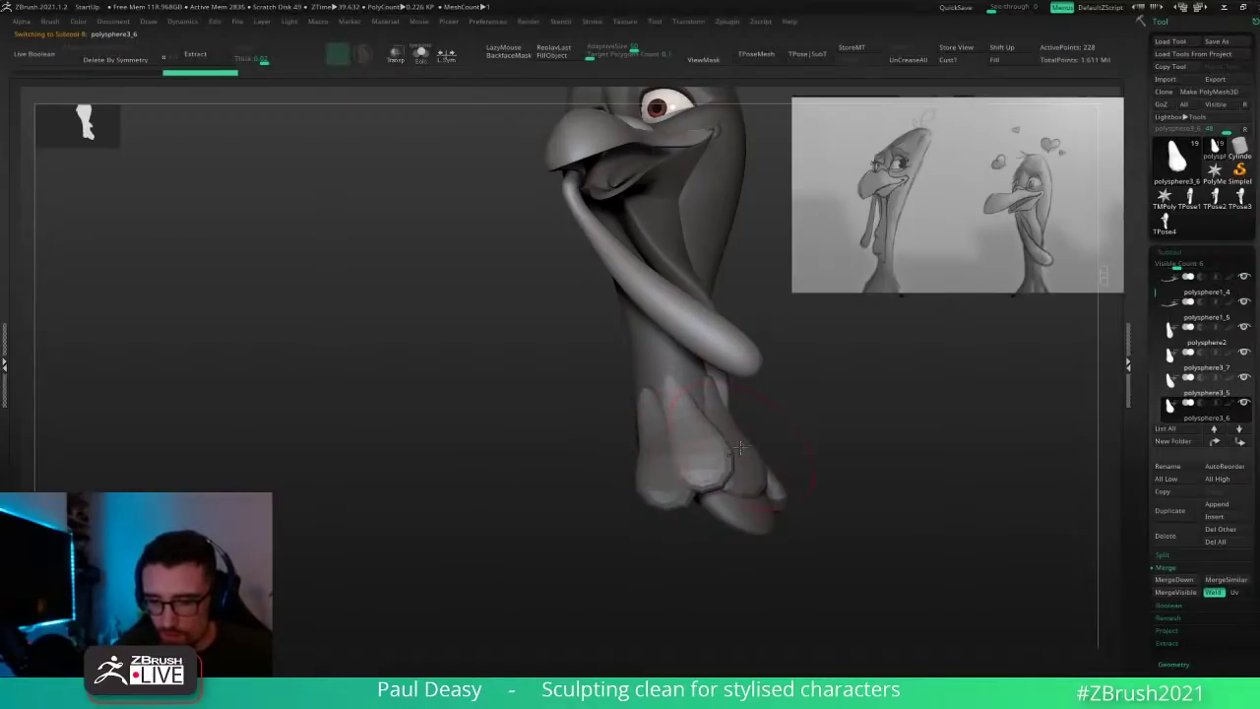
Step: Mask the upper part of the original teardrop with a soft, blurred edge, leaving its lower end free
{"action": "right_click_drag", "start_coordinate": [702, 464], "coordinate": [716, 464]}
{"action": "key", "text": "w"}
{"action": "right_click_drag", "start_coordinate": [759, 410], "coordinate": [819, 427]}
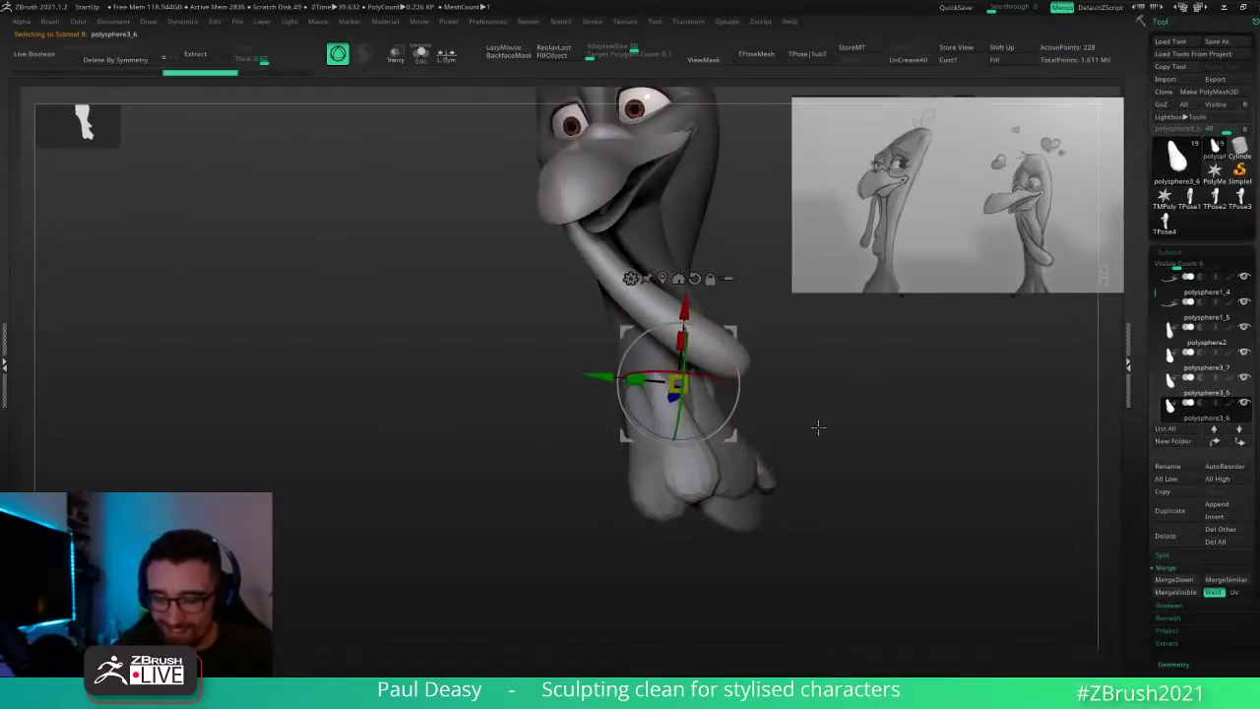
{"action": "left_click_drag", "start_coordinate": [731, 409], "coordinate": [778, 570], "text": "ctrl"}
{"action": "left_click", "coordinate": [898, 499], "text": "ctrl"}
{"action": "left_click", "coordinate": [692, 474], "text": "ctrl"}
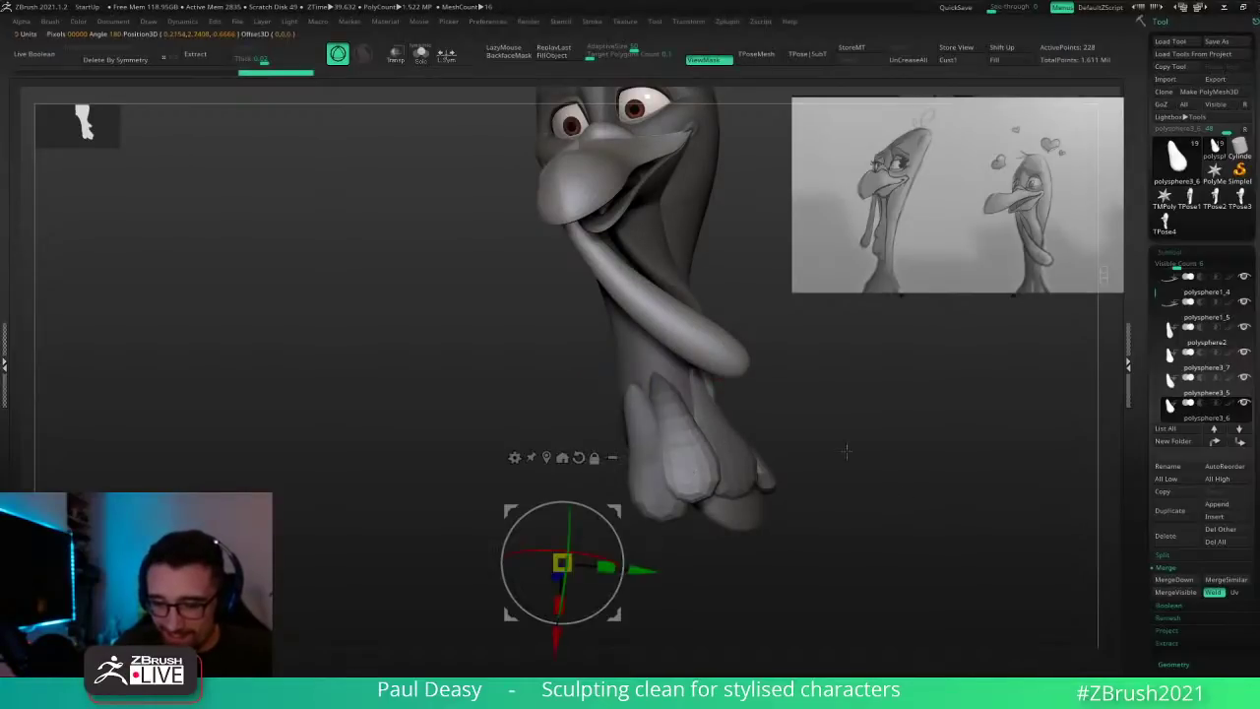
{"action": "left_click", "coordinate": [847, 452], "text": "ctrl"}
{"action": "left_click", "coordinate": [704, 465], "text": "ctrl"}
{"action": "left_click", "coordinate": [763, 508], "text": "ctrl"}
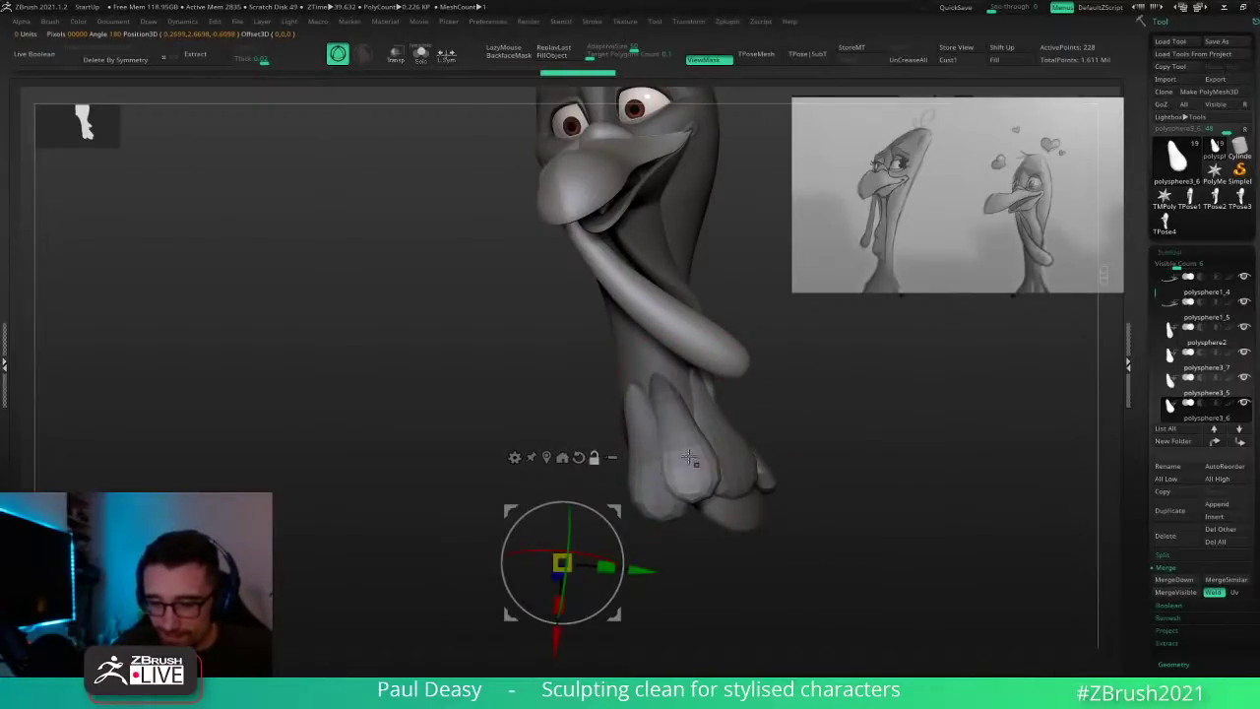
Step: Reposition the unmasked lower end of the original teardrop with the gizmo and clear the mask
{"action": "left_click", "coordinate": [690, 451], "text": "alt"}
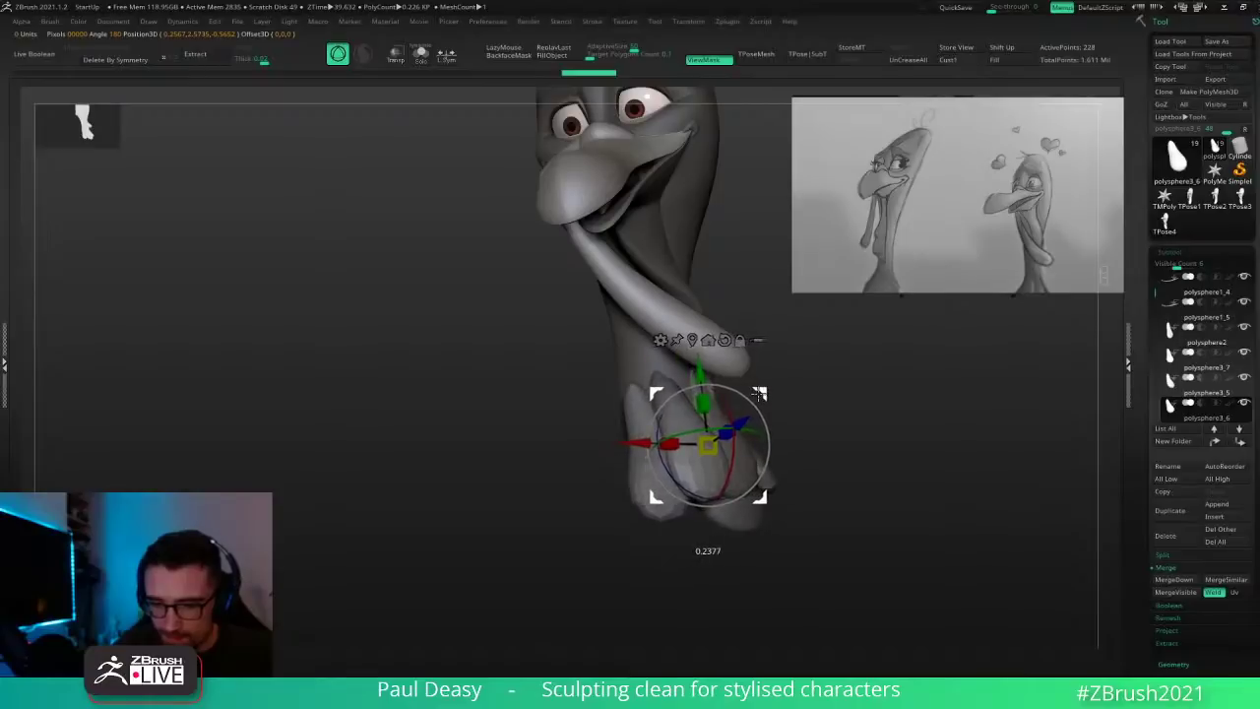
{"action": "key", "text": "q"}
{"action": "mouse_move", "coordinate": [741, 412]}
{"action": "left_mouse_down"}
{"action": "mouse_move", "coordinate": [746, 439]}
{"action": "mouse_move", "coordinate": [683, 446]}
{"action": "left_mouse_up"}
{"action": "mouse_move", "coordinate": [774, 436]}
{"action": "left_mouse_down", "text": "ctrl"}
{"action": "mouse_move", "coordinate": [818, 466]}
{"action": "mouse_move", "coordinate": [849, 461]}
{"action": "left_mouse_up", "text": "ctrl"}
Step: Select the outermost teardrop, set the pivot on its tip, and move and rotate it in against the body
{"action": "left_click", "coordinate": [665, 448], "text": "alt"}
{"action": "key", "text": "w"}
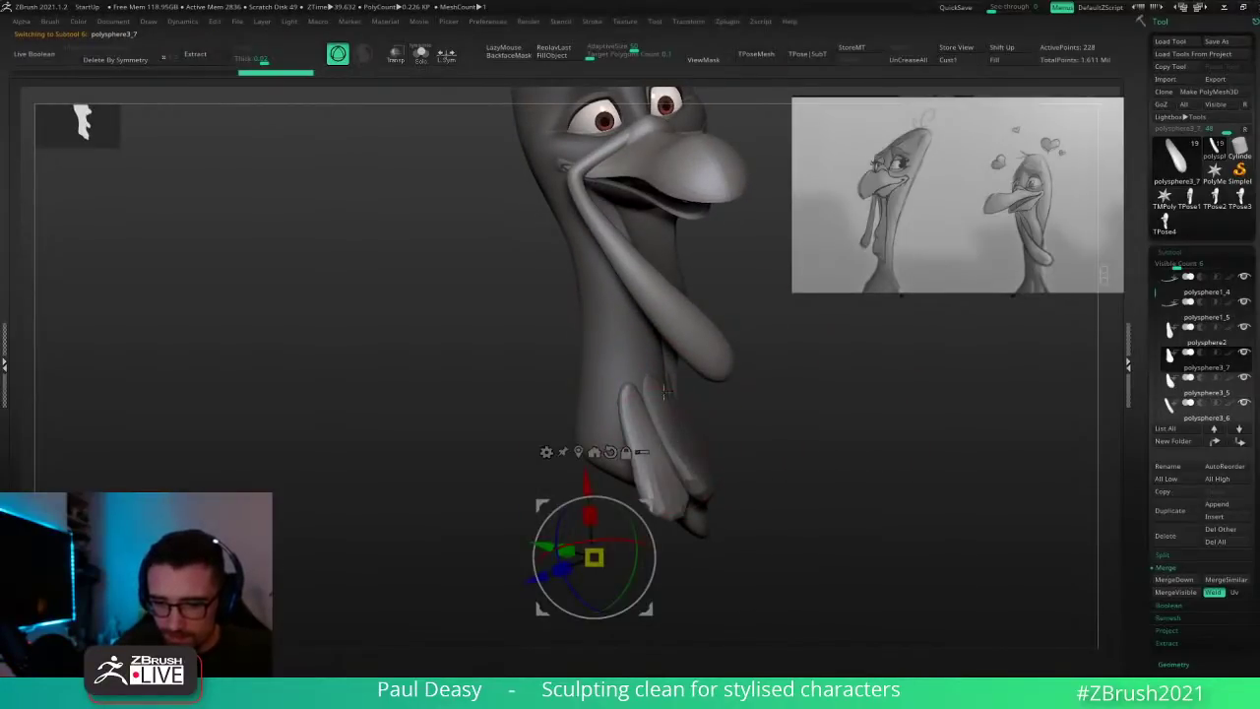
{"action": "left_click", "coordinate": [625, 389], "text": "alt"}
{"action": "left_click_drag", "start_coordinate": [680, 361], "coordinate": [676, 329]}
{"action": "left_click", "coordinate": [640, 278]}
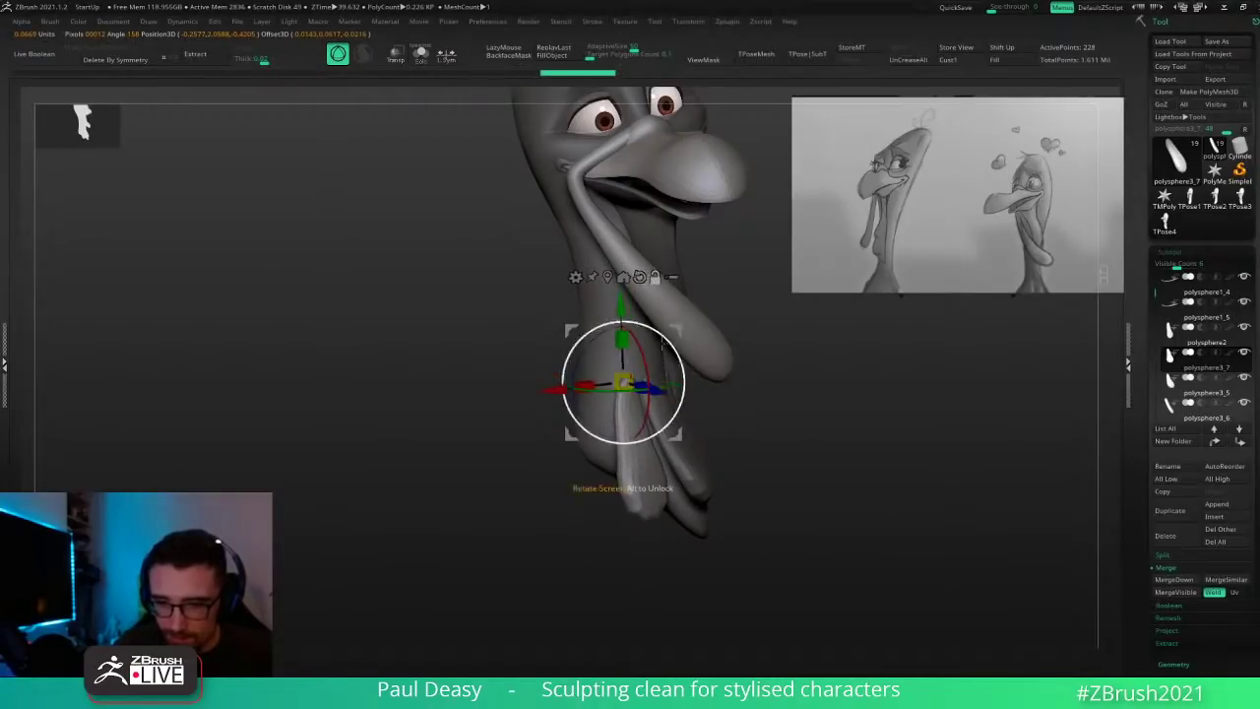
{"action": "left_click_drag", "start_coordinate": [645, 392], "coordinate": [622, 392]}
Step: Nudge the outermost teardrop towards its neighbours with the Move brush and undo the last strokes
{"action": "key", "text": "q"}
{"action": "left_click_drag", "start_coordinate": [733, 449], "coordinate": [661, 452]}
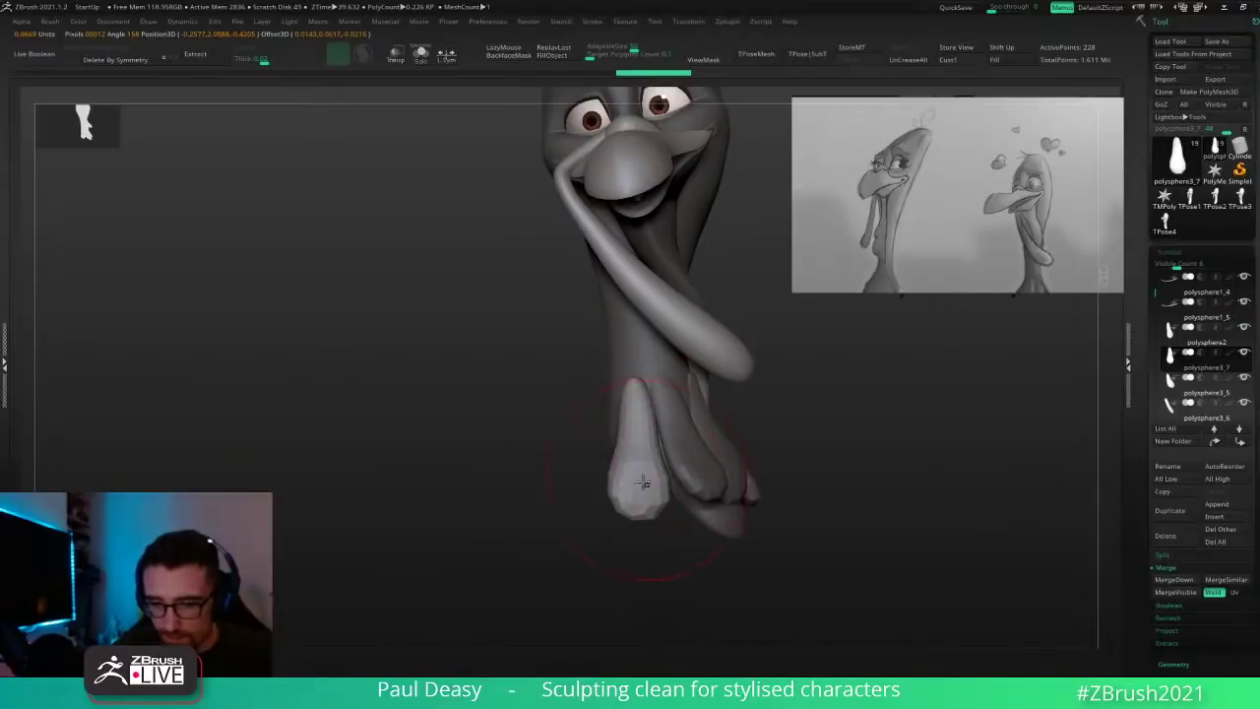
{"action": "key", "text": "space"}
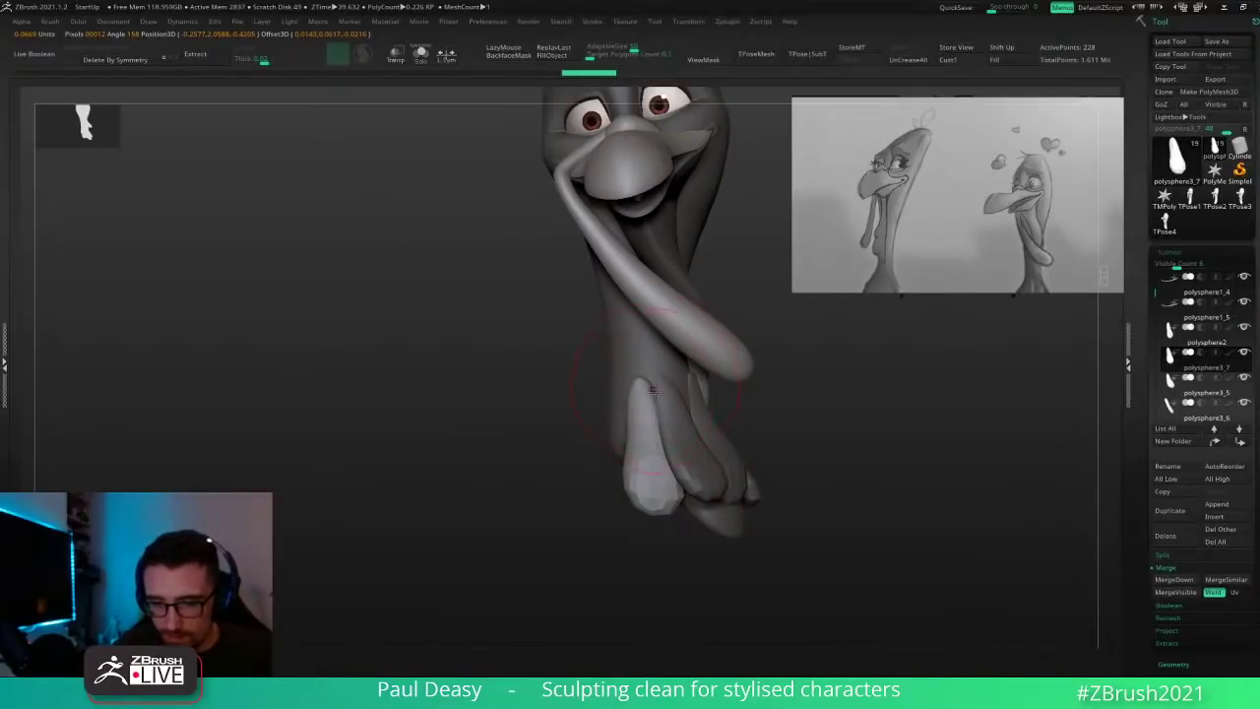
{"action": "right_click_drag", "start_coordinate": [603, 384], "coordinate": [665, 388]}
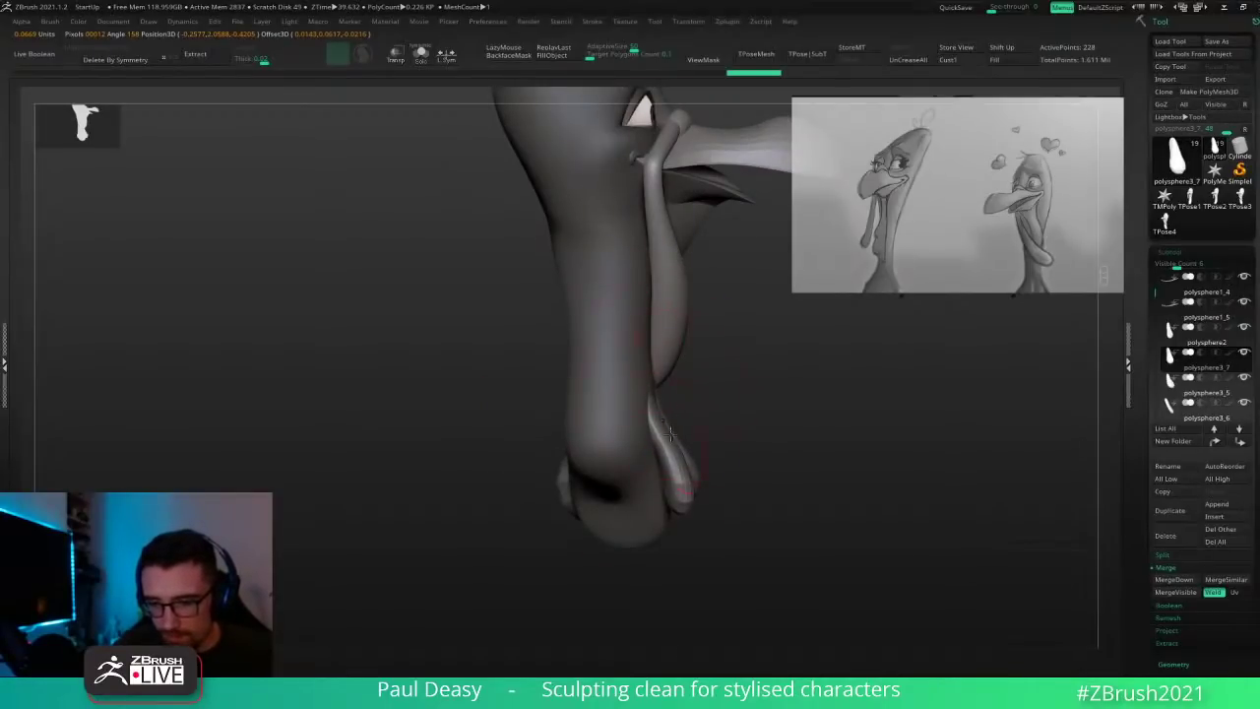
{"action": "left_click_drag", "start_coordinate": [671, 433], "coordinate": [687, 457]}
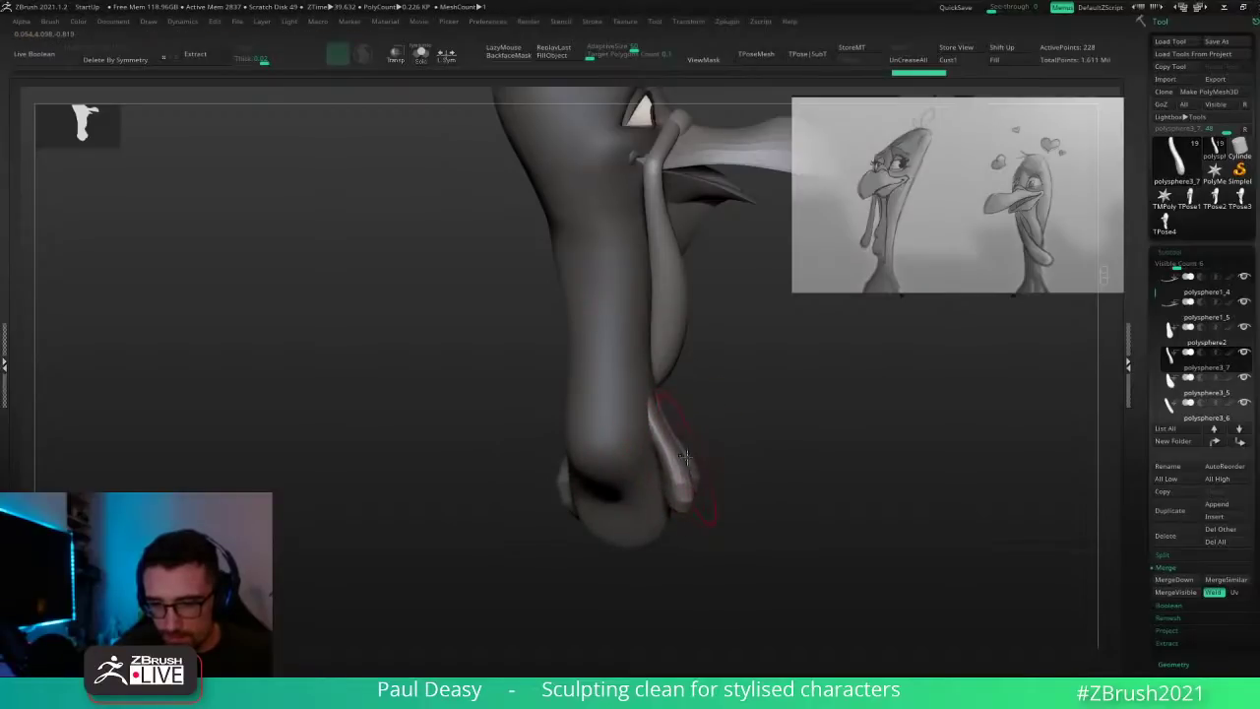
{"action": "key", "text": "ctrl+z"}
{"action": "key", "text": "ctrl+z"}
Step: Mask part of the outermost teardrop and push its free portion in against the body with the Move brush
{"action": "right_click_drag", "start_coordinate": [687, 457], "coordinate": [666, 448]}
{"action": "mouse_move", "coordinate": [646, 396]}
{"action": "left_mouse_down", "text": "ctrl"}
{"action": "mouse_move", "coordinate": [752, 503]}
{"action": "mouse_move", "coordinate": [730, 417]}
{"action": "left_mouse_up", "text": "ctrl"}
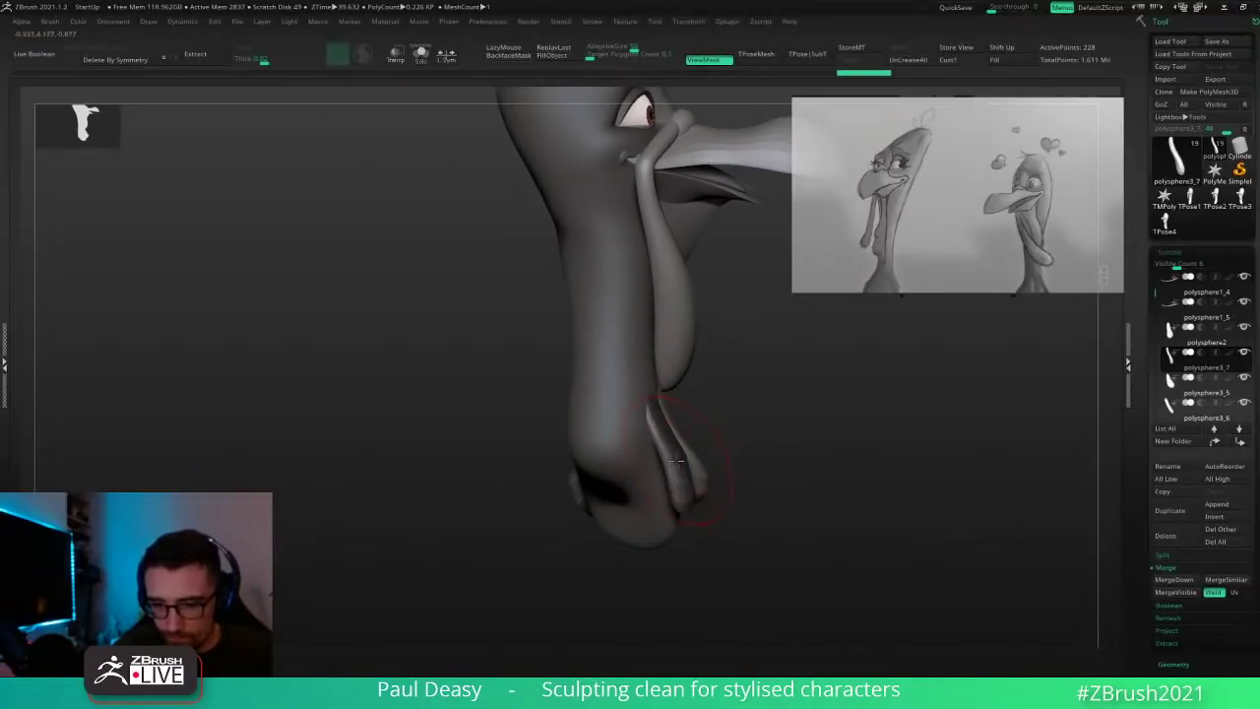
{"action": "left_click", "coordinate": [720, 449], "text": "ctrl"}
{"action": "left_click_drag", "start_coordinate": [675, 467], "coordinate": [667, 483]}
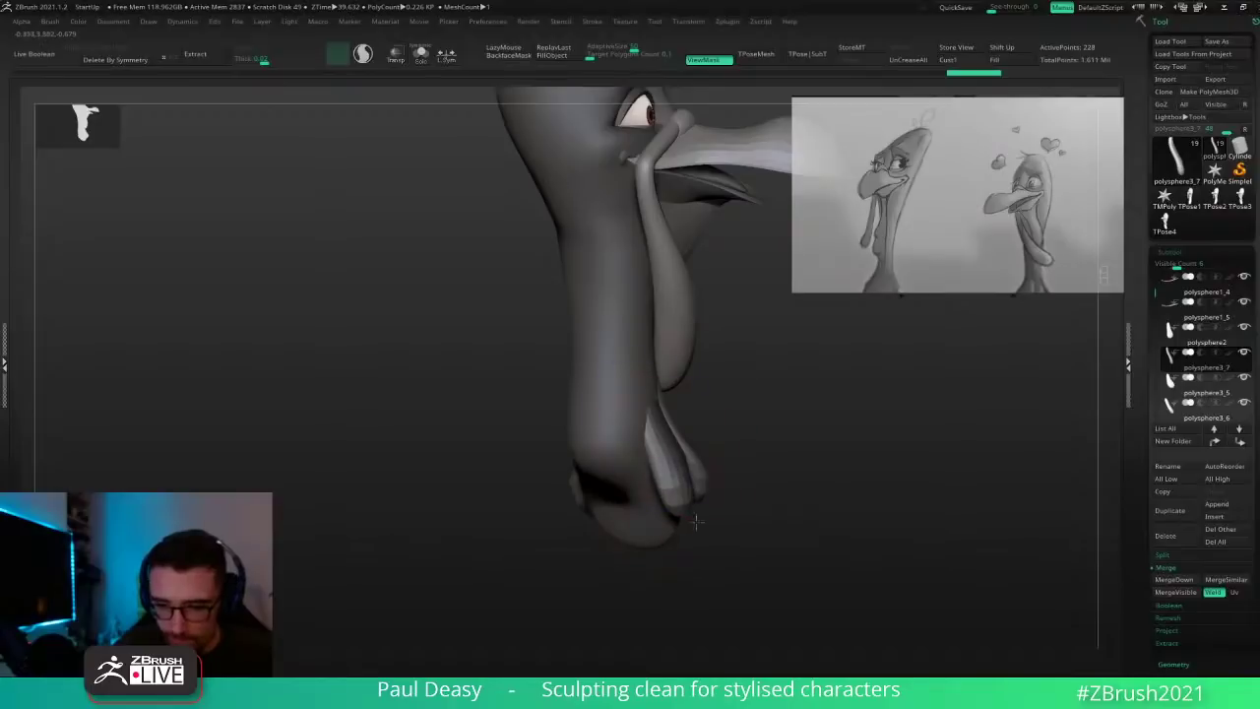
{"action": "left_click_drag", "start_coordinate": [777, 465], "coordinate": [650, 469]}
{"action": "mouse_move", "coordinate": [832, 453]}
{"action": "left_mouse_down"}
{"action": "mouse_move", "coordinate": [804, 456]}
{"action": "mouse_move", "coordinate": [813, 470]}
{"action": "left_mouse_up"}
Step: Select the teardrop next to the outermost one, adjust the brush size, and reshape its lower half with the Move brush
{"action": "left_click", "coordinate": [699, 466], "text": "alt"}
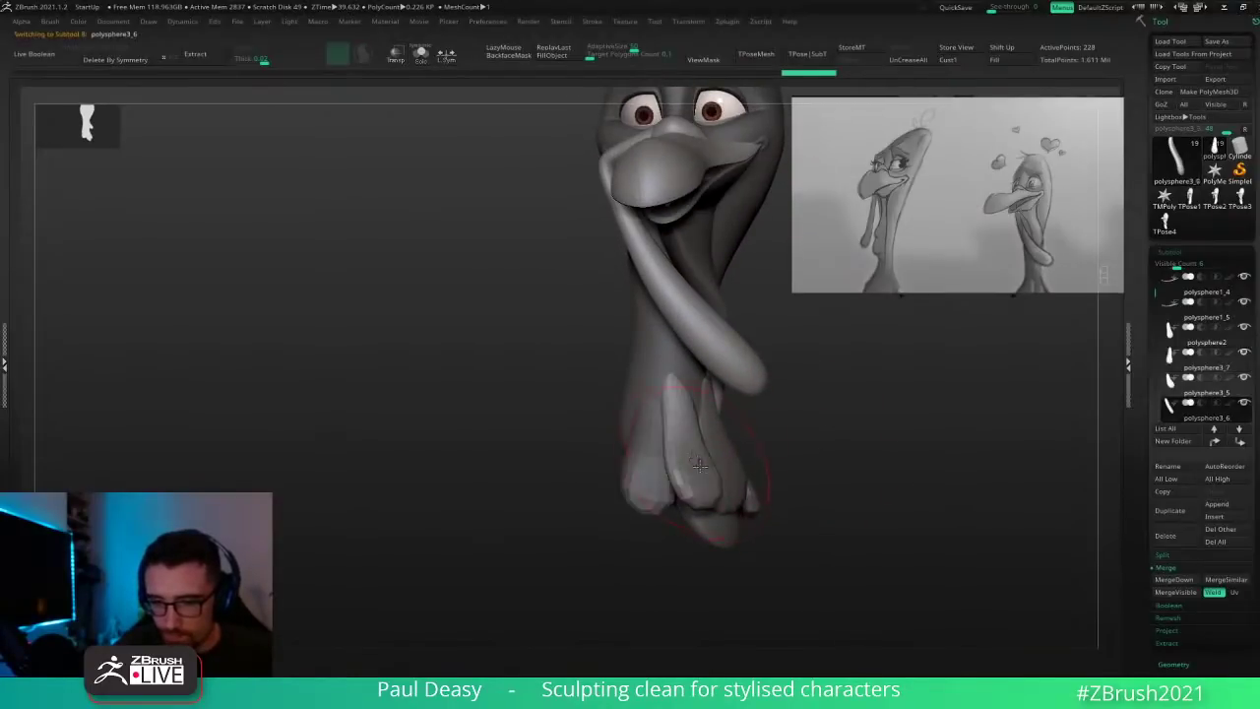
{"action": "right_click_drag", "start_coordinate": [686, 469], "coordinate": [731, 470]}
{"action": "key", "text": "space"}
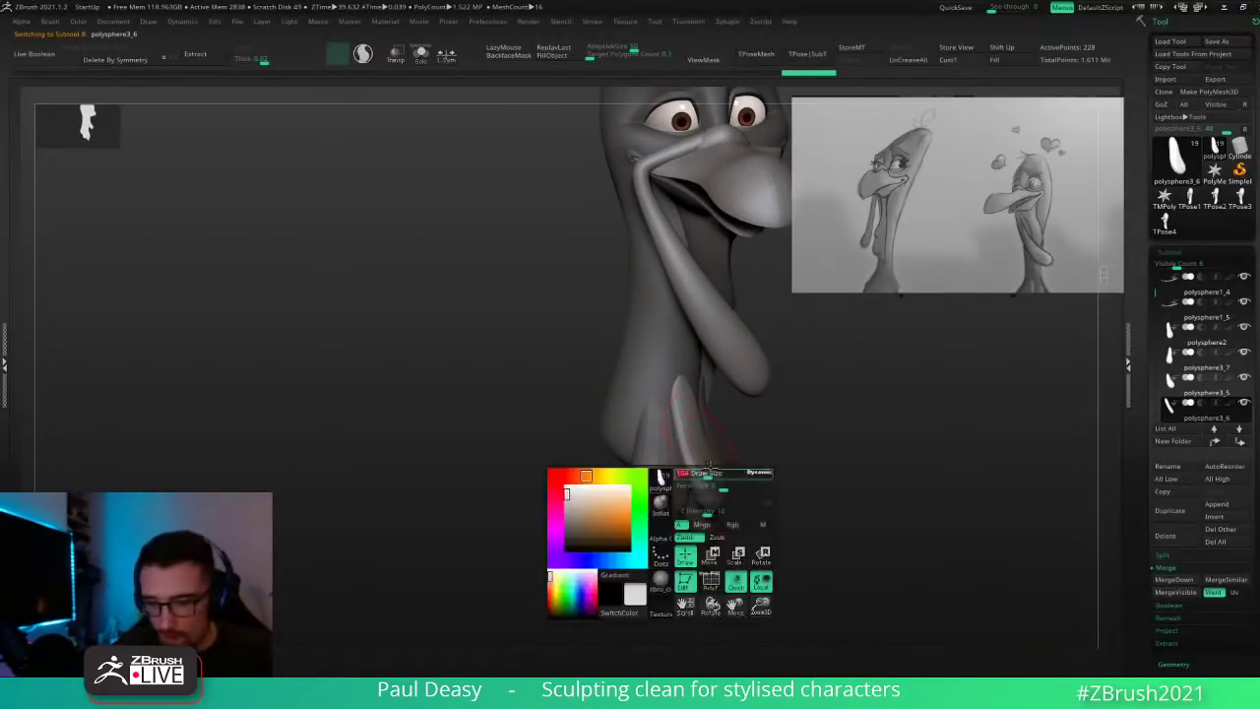
{"action": "left_click_drag", "start_coordinate": [709, 479], "coordinate": [697, 466]}
{"action": "mouse_move", "coordinate": [791, 486]}
{"action": "left_mouse_down"}
{"action": "mouse_move", "coordinate": [689, 476]}
{"action": "mouse_move", "coordinate": [713, 481]}
{"action": "left_mouse_up"}
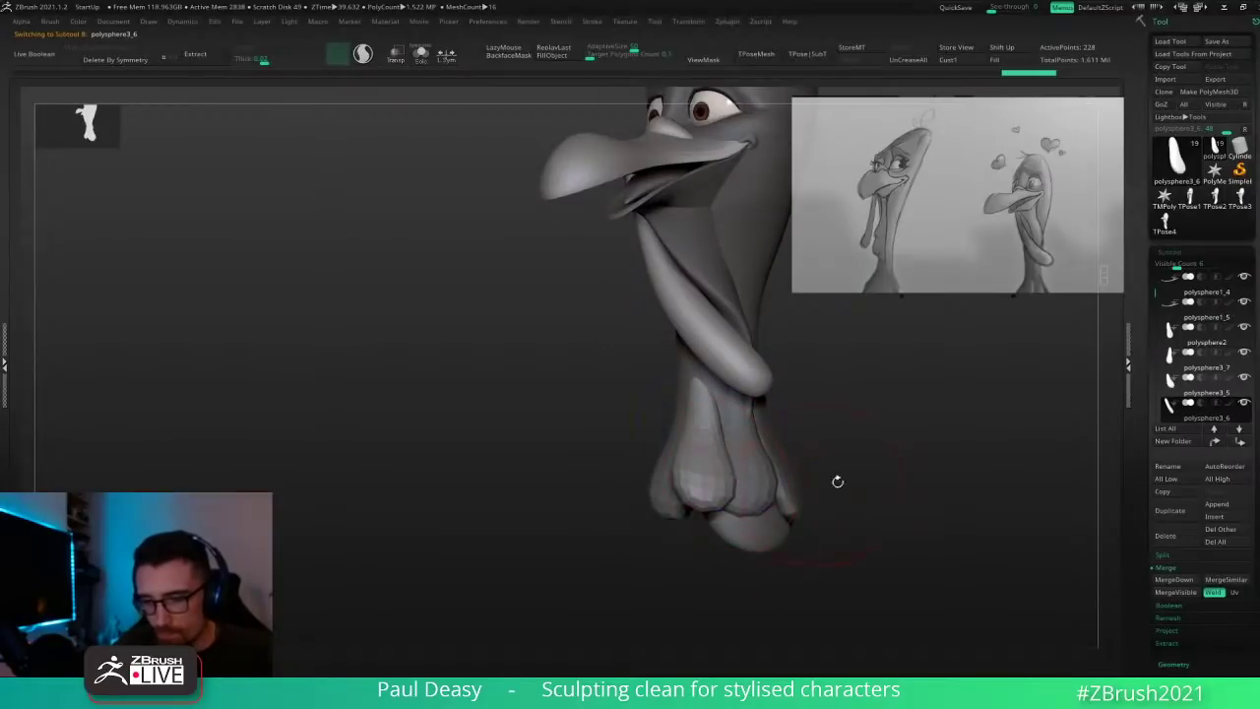
{"action": "mouse_move", "coordinate": [836, 482]}
{"action": "left_mouse_down"}
{"action": "mouse_move", "coordinate": [794, 483]}
{"action": "mouse_move", "coordinate": [836, 498]}
{"action": "left_mouse_up"}
Step: Pull the front teardrop's lower end downward with the Move brush and refine the neighbouring side teardrop
{"action": "left_click", "coordinate": [747, 497], "text": "alt"}
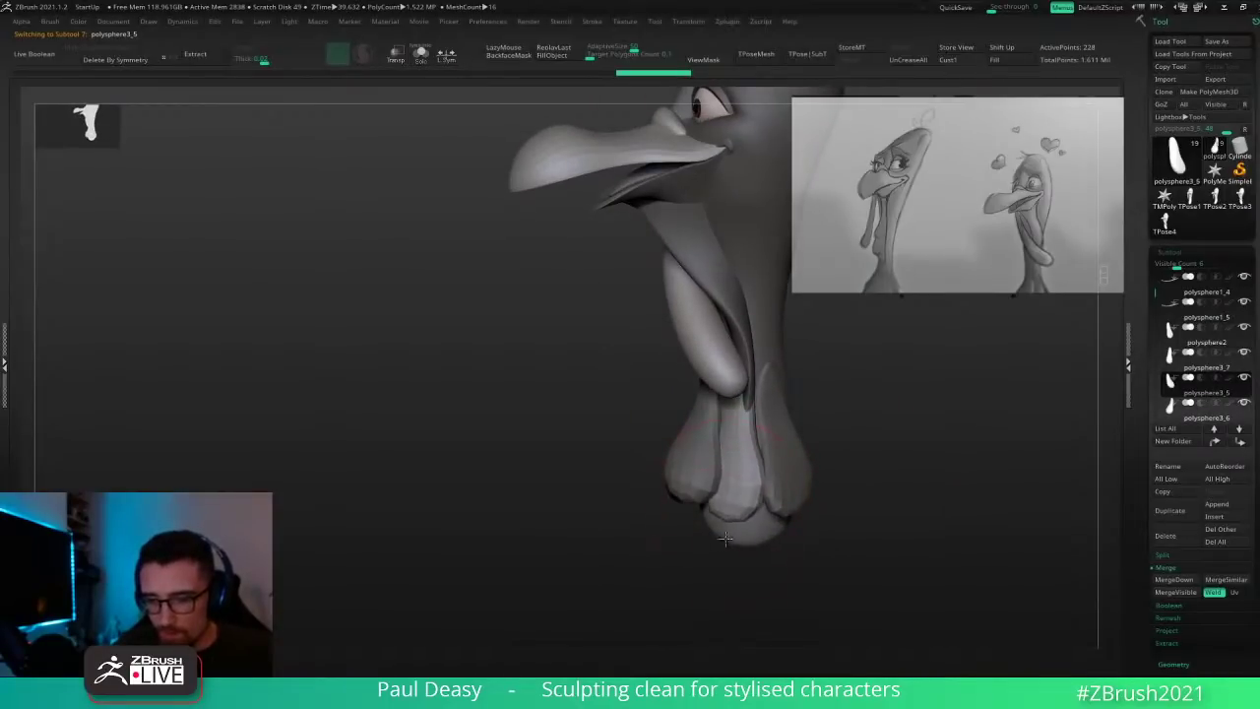
{"action": "left_click_drag", "start_coordinate": [707, 511], "coordinate": [711, 522]}
{"action": "left_click_drag", "start_coordinate": [745, 522], "coordinate": [747, 532]}
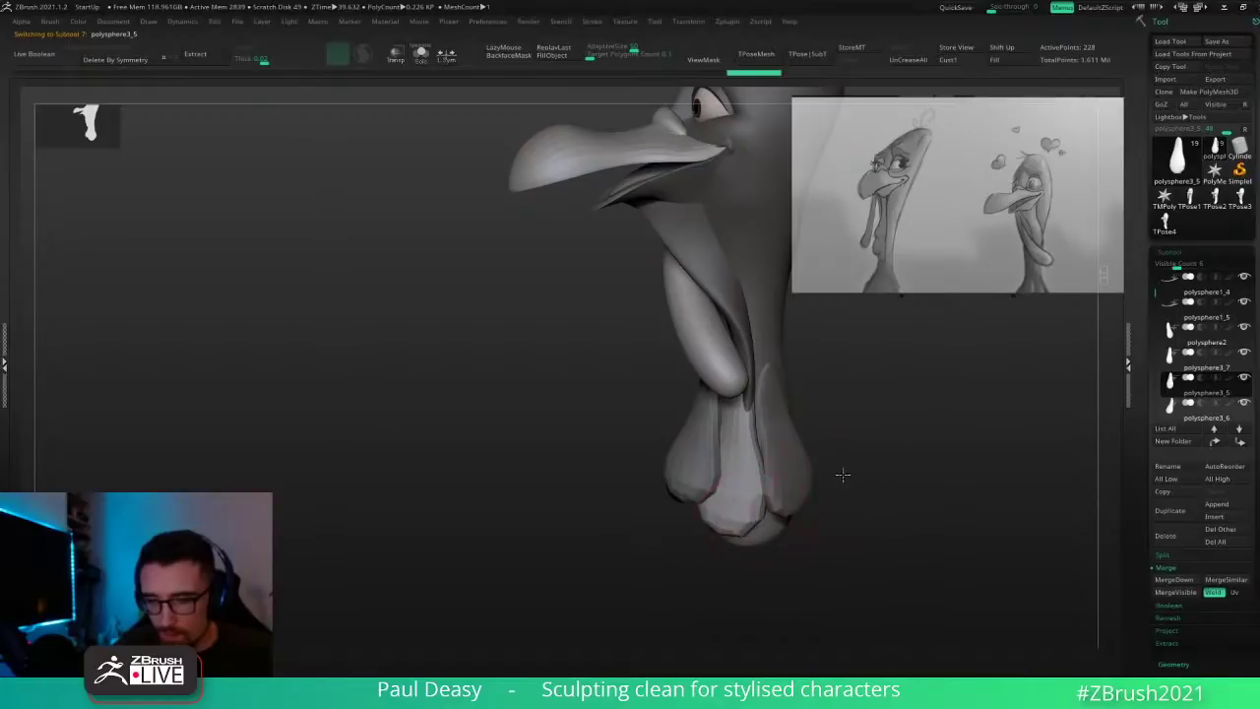
{"action": "left_click", "coordinate": [799, 472], "text": "alt"}
{"action": "mouse_move", "coordinate": [843, 475]}
{"action": "left_mouse_down"}
{"action": "mouse_move", "coordinate": [827, 477]}
{"action": "mouse_move", "coordinate": [842, 492]}
{"action": "mouse_move", "coordinate": [812, 491]}
{"action": "left_mouse_up"}
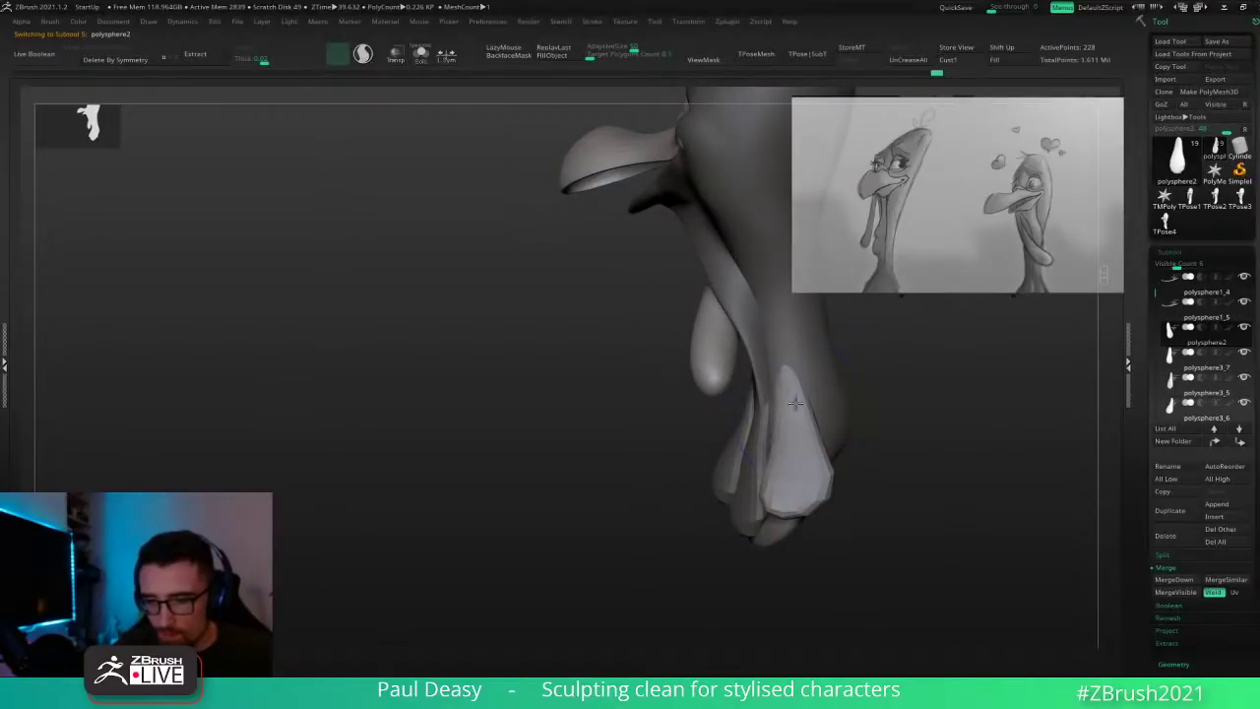
{"action": "left_click_drag", "start_coordinate": [904, 461], "coordinate": [939, 456]}
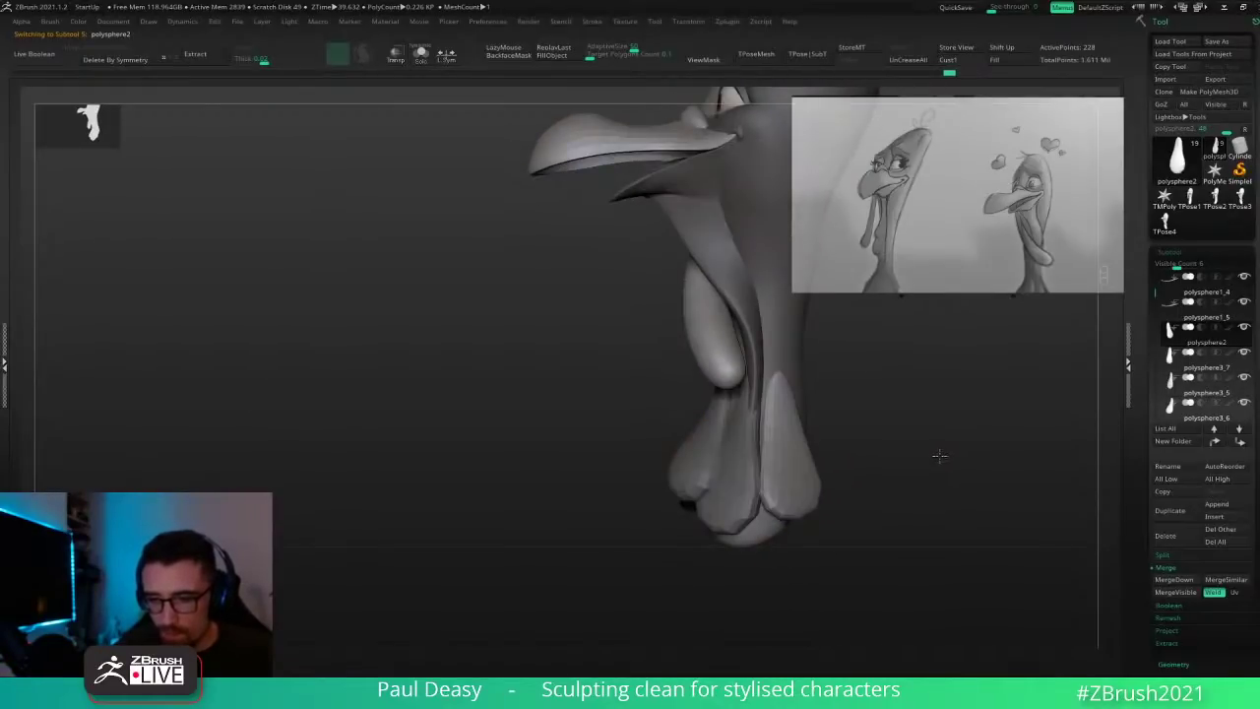
{"action": "left_click_drag", "start_coordinate": [819, 467], "coordinate": [790, 472]}
Step: Duplicate an outer teardrop and make the copy active with the transform gizmo
{"action": "left_click", "coordinate": [656, 484], "text": "alt"}
{"action": "key", "text": "ctrl+shift+d"}
{"action": "key", "text": "Down"}
{"action": "key", "text": "w"}
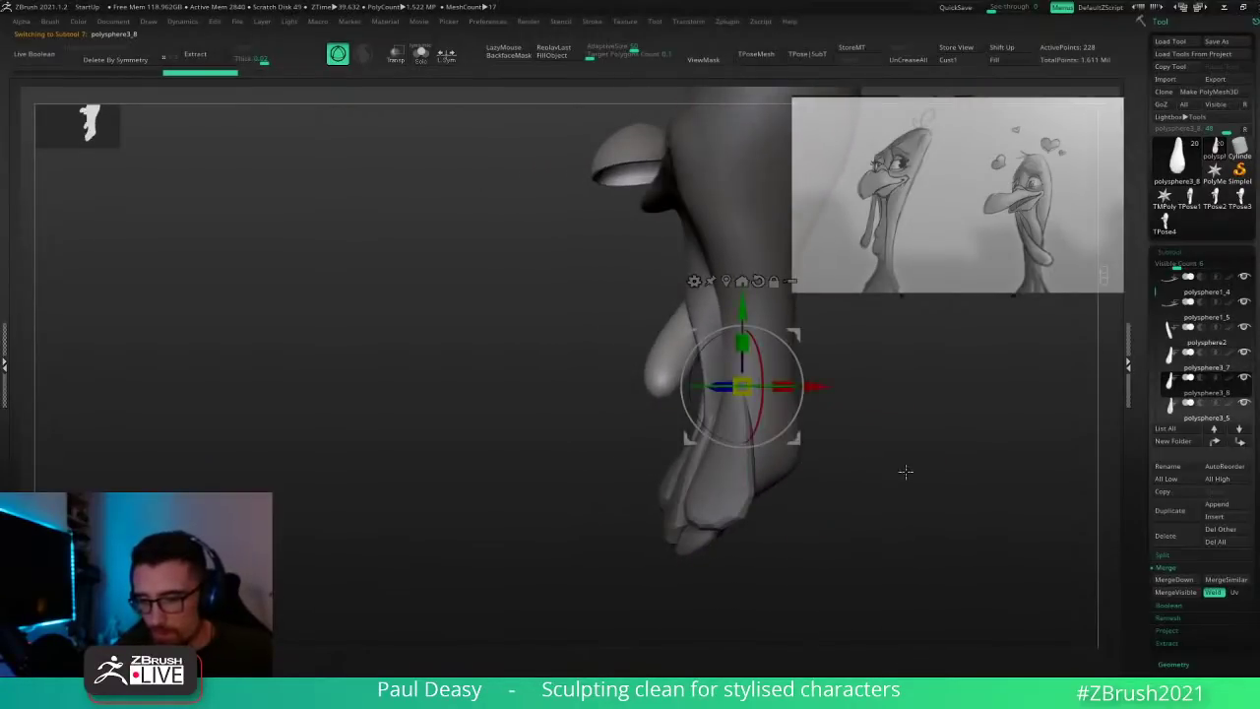
{"action": "left_click_drag", "start_coordinate": [906, 472], "coordinate": [853, 467]}
Step: Move and rotate the copied teardrop around the body to sit behind the side teardrop
{"action": "left_click_drag", "start_coordinate": [793, 335], "coordinate": [711, 348]}
{"action": "left_click_drag", "start_coordinate": [799, 358], "coordinate": [721, 475]}
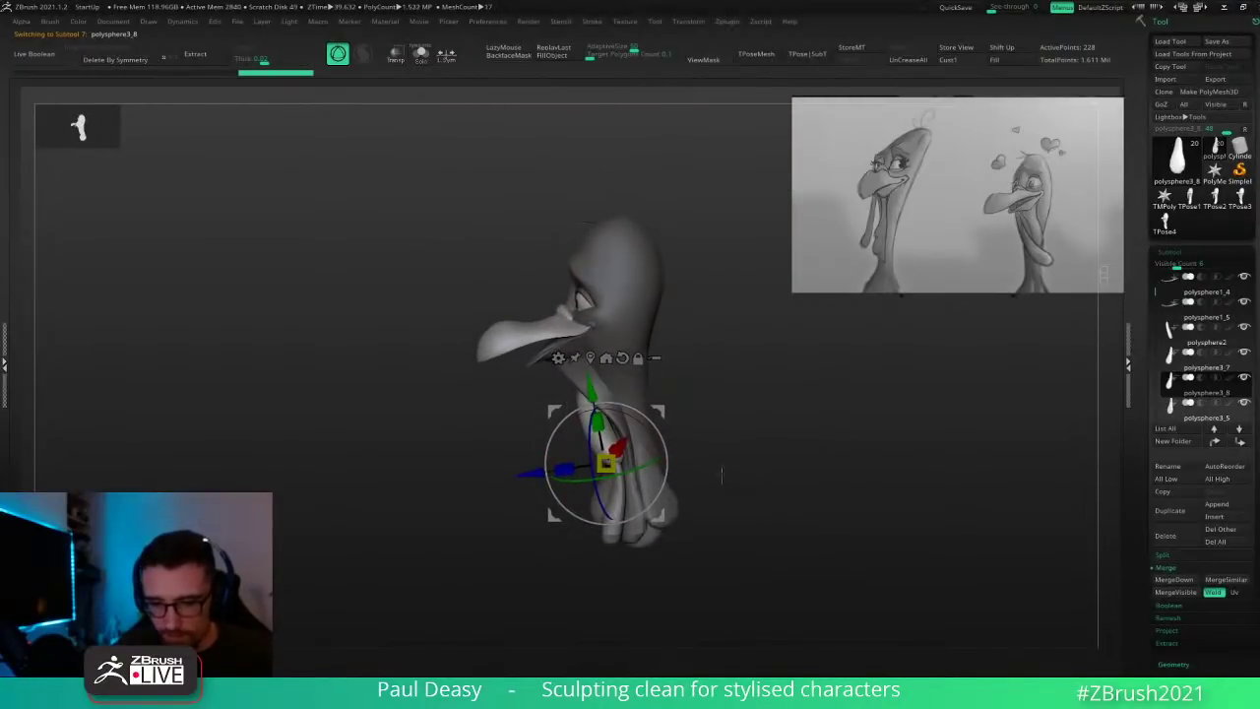
{"action": "left_click_drag", "start_coordinate": [719, 389], "coordinate": [715, 425]}
{"action": "left_click_drag", "start_coordinate": [650, 479], "coordinate": [687, 430]}
{"action": "left_click_drag", "start_coordinate": [649, 480], "coordinate": [691, 435]}
{"action": "left_click_drag", "start_coordinate": [682, 504], "coordinate": [678, 453]}
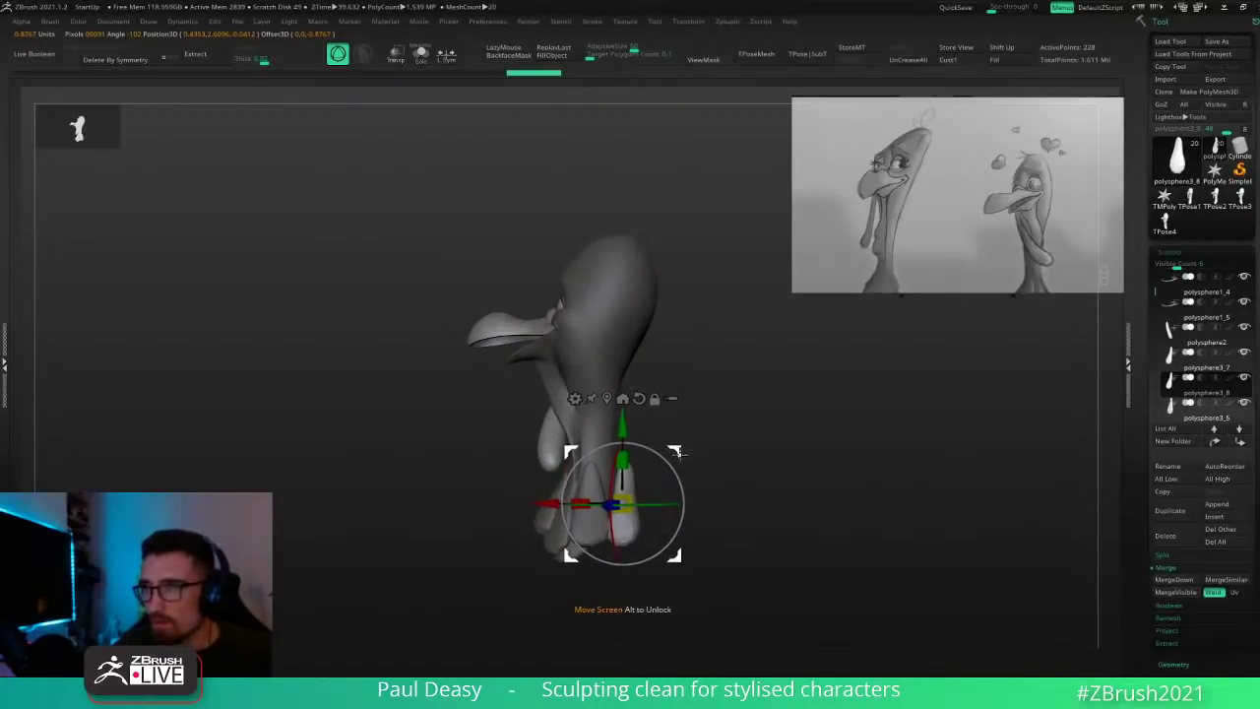
{"action": "left_click_drag", "start_coordinate": [678, 504], "coordinate": [683, 498]}
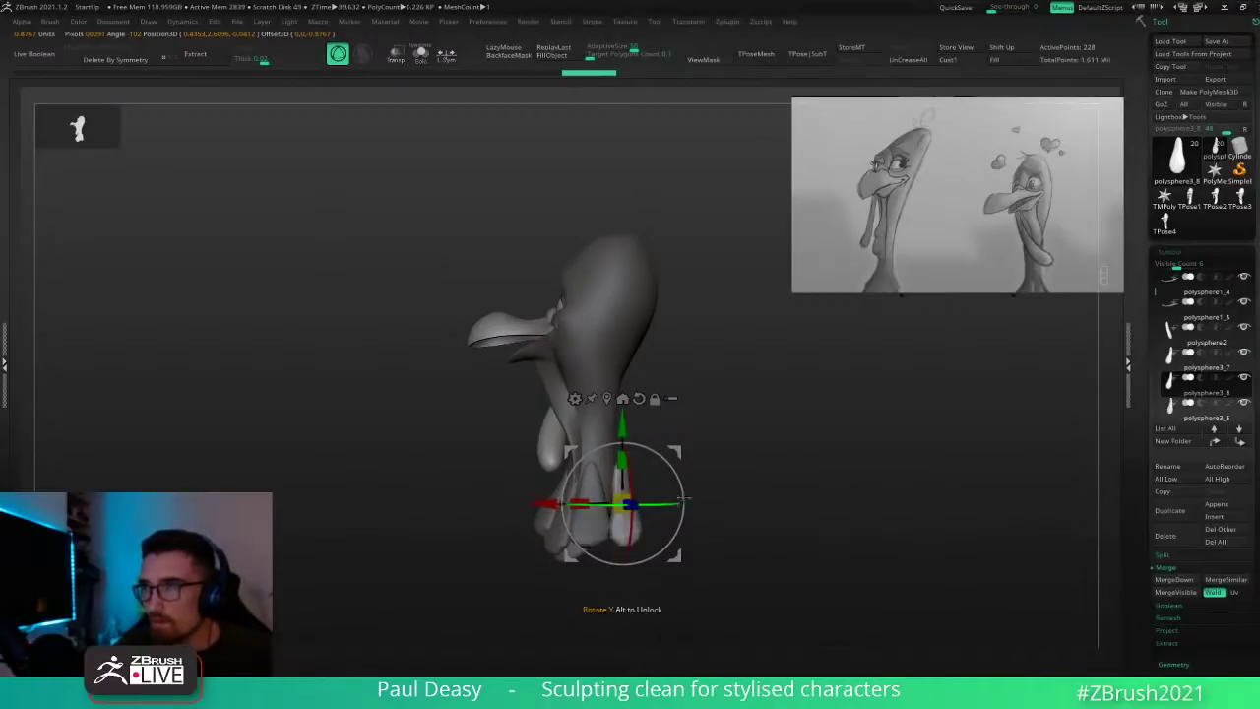
{"action": "left_click_drag", "start_coordinate": [746, 470], "coordinate": [746, 480]}
Step: Fine-tune the copied teardrop's placement with the gizmo so it sits closer to the back of the body
{"action": "key", "text": "q"}
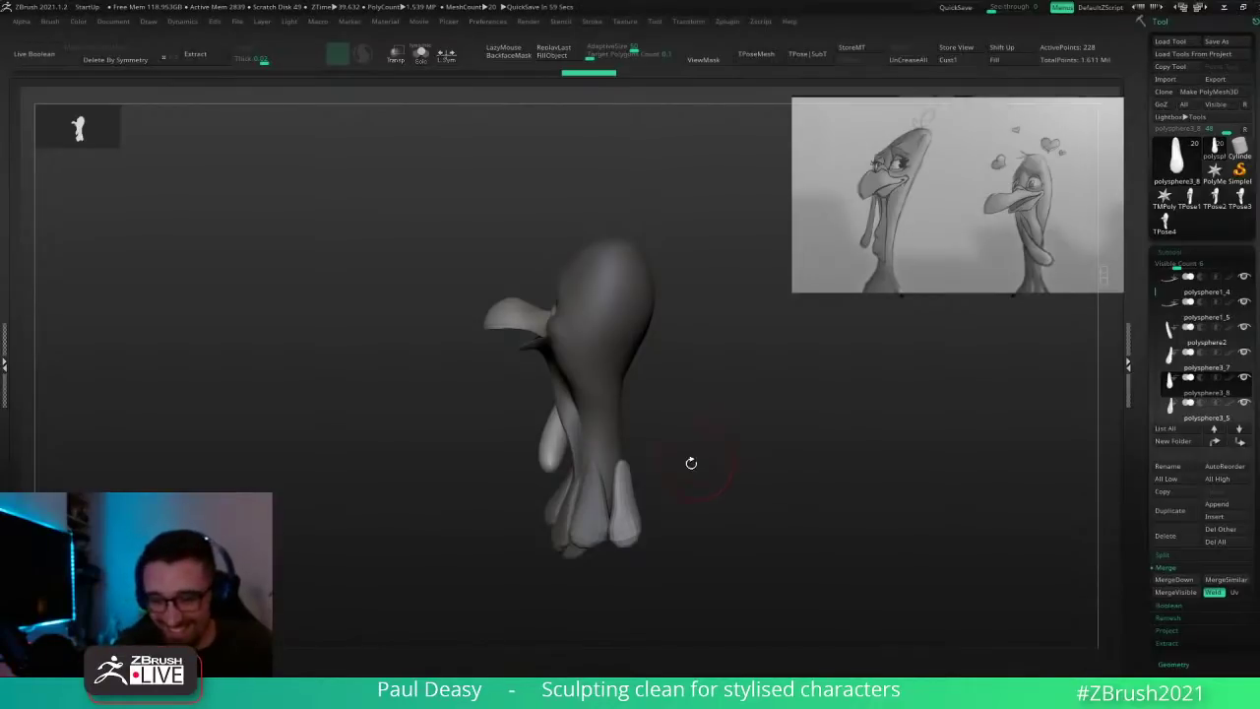
{"action": "mouse_move", "coordinate": [688, 478]}
{"action": "left_mouse_down", "text": "alt"}
{"action": "mouse_move", "coordinate": [737, 490]}
{"action": "mouse_move", "coordinate": [692, 481]}
{"action": "left_mouse_up", "text": "alt"}
{"action": "key", "text": "w"}
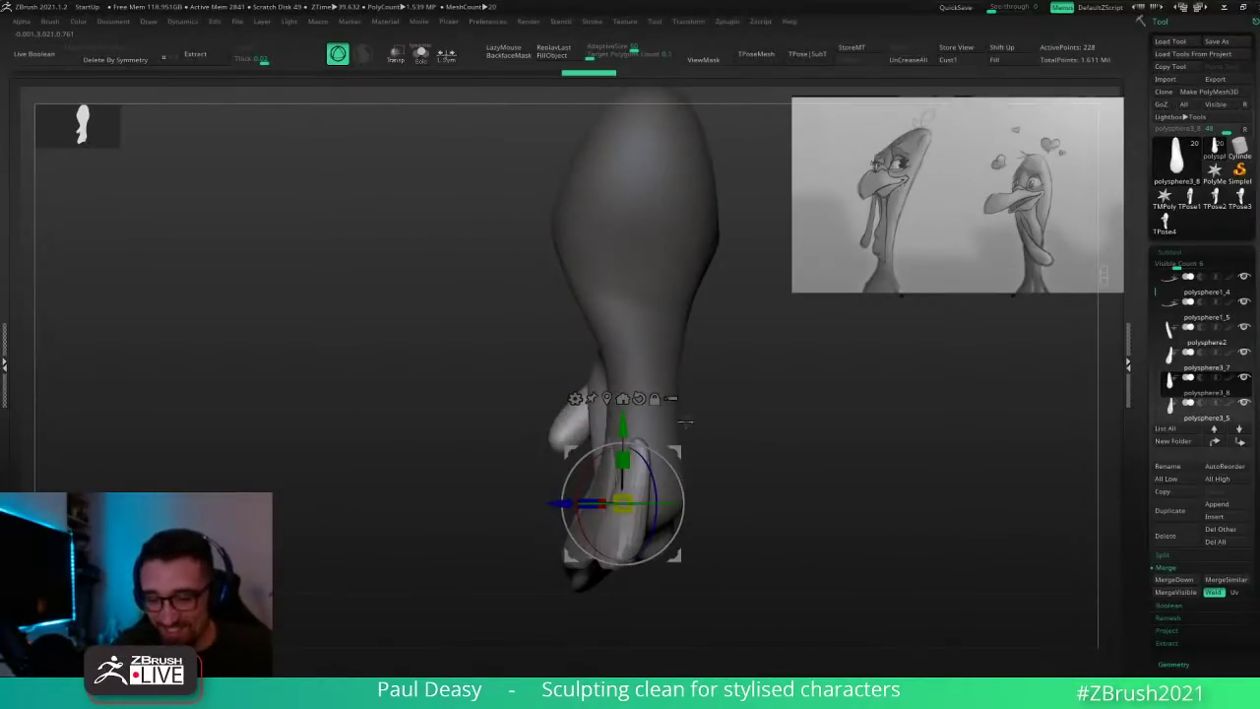
{"action": "left_click_drag", "start_coordinate": [746, 449], "coordinate": [689, 448]}
{"action": "mouse_move", "coordinate": [697, 450]}
{"action": "left_mouse_down"}
{"action": "mouse_move", "coordinate": [740, 452]}
{"action": "mouse_move", "coordinate": [692, 449]}
{"action": "mouse_move", "coordinate": [703, 445]}
{"action": "mouse_move", "coordinate": [636, 423]}
{"action": "left_mouse_up"}
Step: Resize the brush and shape the copied teardrop to flare outward at its base and overlap its neighbour
{"action": "key", "text": "q"}
{"action": "key", "text": "space"}
{"action": "mouse_move", "coordinate": [645, 478]}
{"action": "left_mouse_down"}
{"action": "mouse_move", "coordinate": [639, 492]}
{"action": "mouse_move", "coordinate": [688, 499]}
{"action": "mouse_move", "coordinate": [680, 534]}
{"action": "left_mouse_up"}
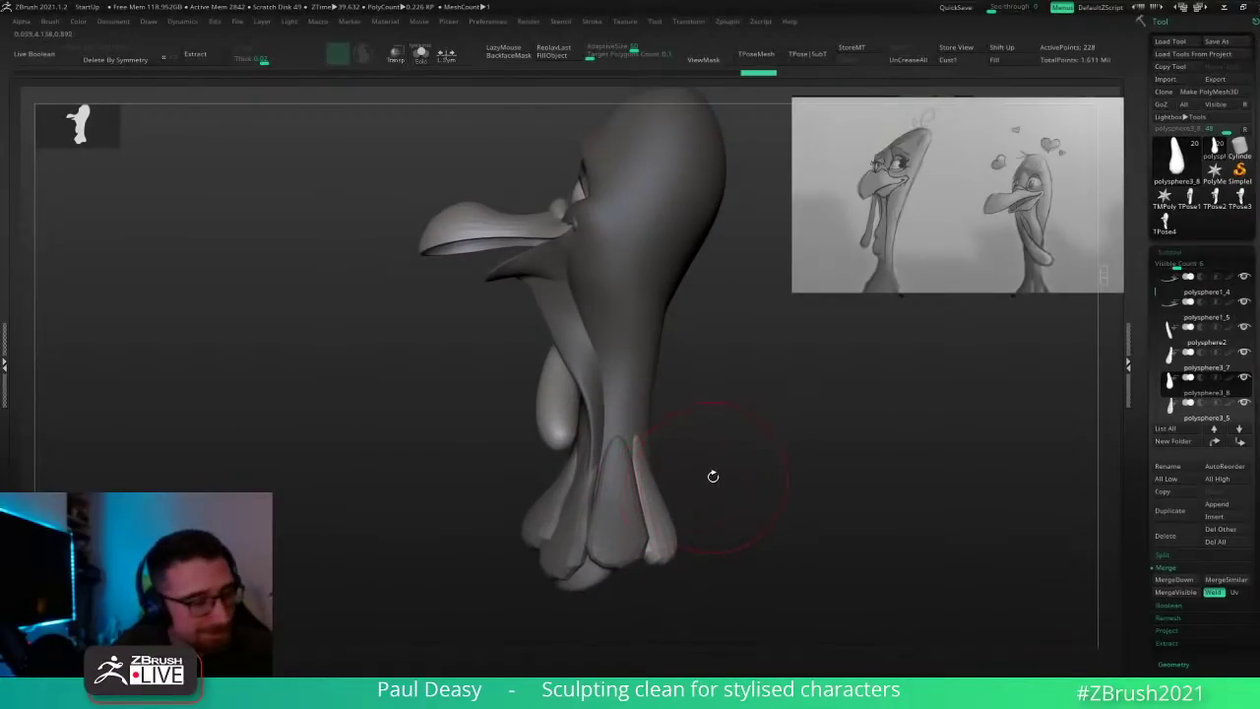
{"action": "left_click_drag", "start_coordinate": [729, 479], "coordinate": [646, 510]}
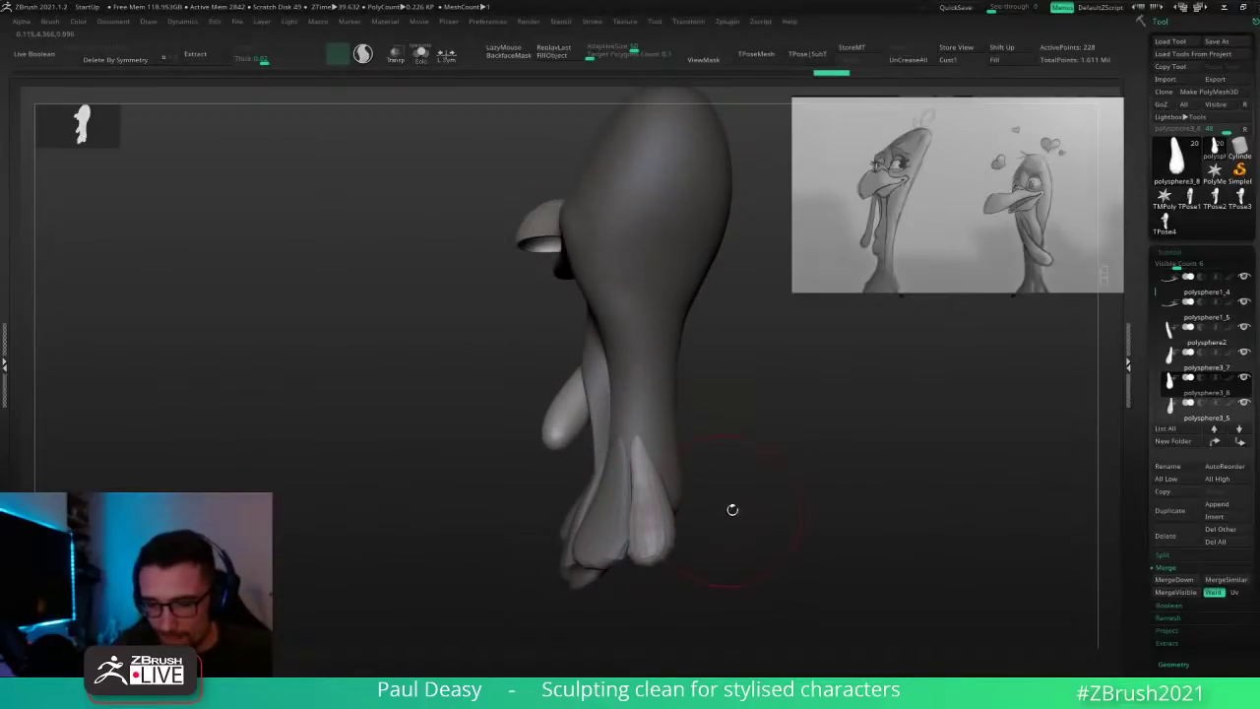
{"action": "left_click_drag", "start_coordinate": [733, 510], "coordinate": [765, 506]}
{"action": "mouse_move", "coordinate": [653, 513]}
{"action": "left_mouse_down"}
{"action": "mouse_move", "coordinate": [640, 514]}
{"action": "mouse_move", "coordinate": [673, 487]}
{"action": "mouse_move", "coordinate": [665, 477]}
{"action": "mouse_move", "coordinate": [711, 449]}
{"action": "mouse_move", "coordinate": [603, 473]}
{"action": "left_mouse_up"}
Step: Select the front teardrop, step back through its last edits, and nudge its upper stem with the Move brush
{"action": "left_click", "coordinate": [603, 461], "text": "alt"}
{"action": "left_click", "coordinate": [635, 485], "text": "alt"}
{"action": "left_click", "coordinate": [594, 465], "text": "alt"}
{"action": "key", "text": "ctrl+shift+z"}
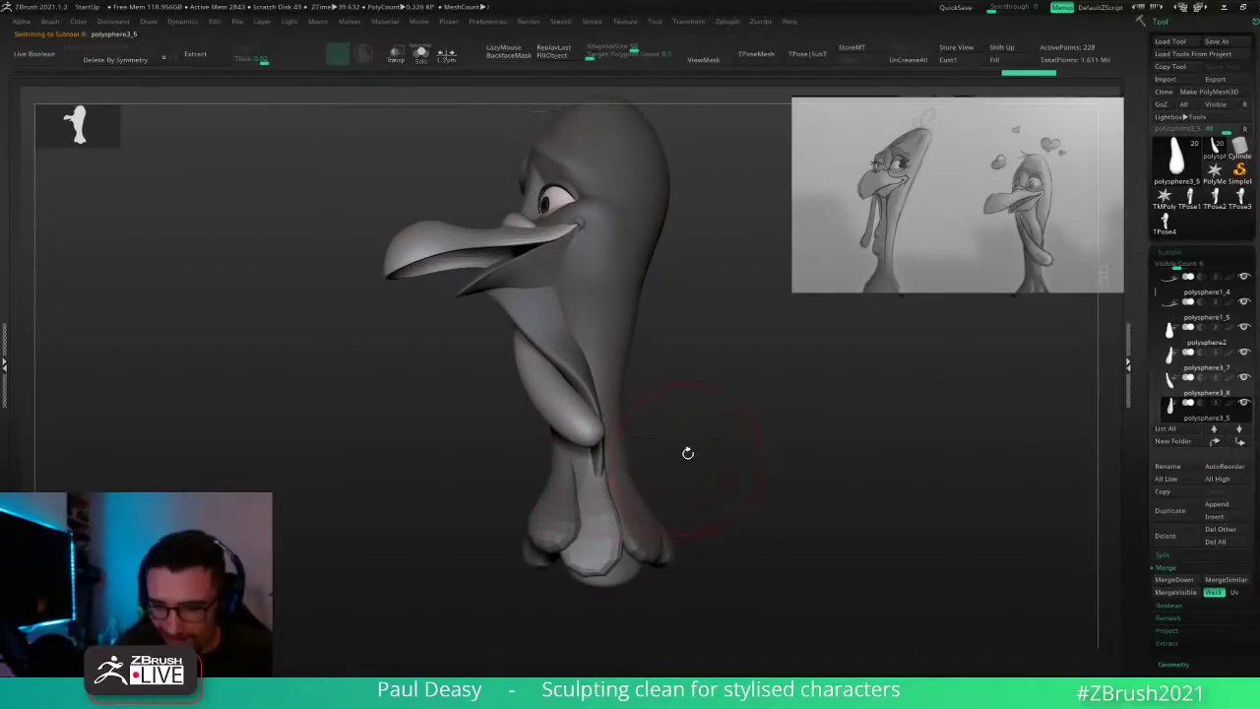
{"action": "key", "text": "ctrl+shift+z"}
{"action": "key", "text": "ctrl+z"}
{"action": "key", "text": "ctrl+z"}
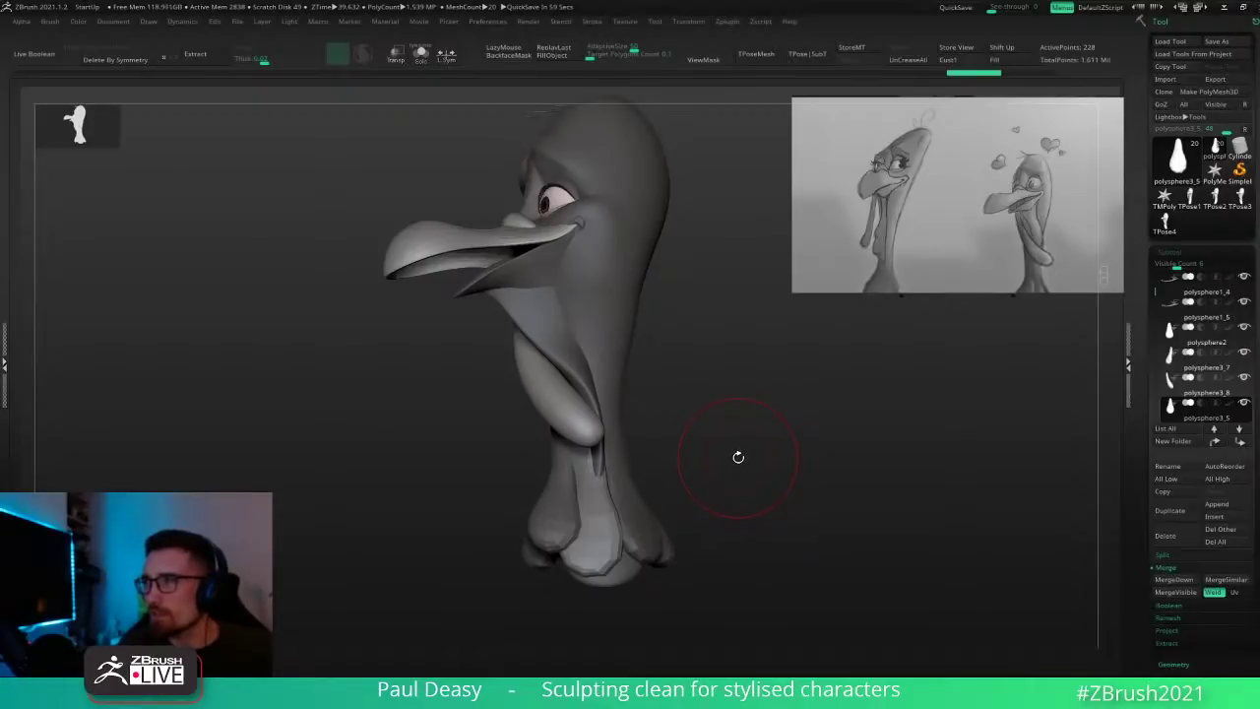
{"action": "left_click_drag", "start_coordinate": [596, 475], "coordinate": [592, 451]}
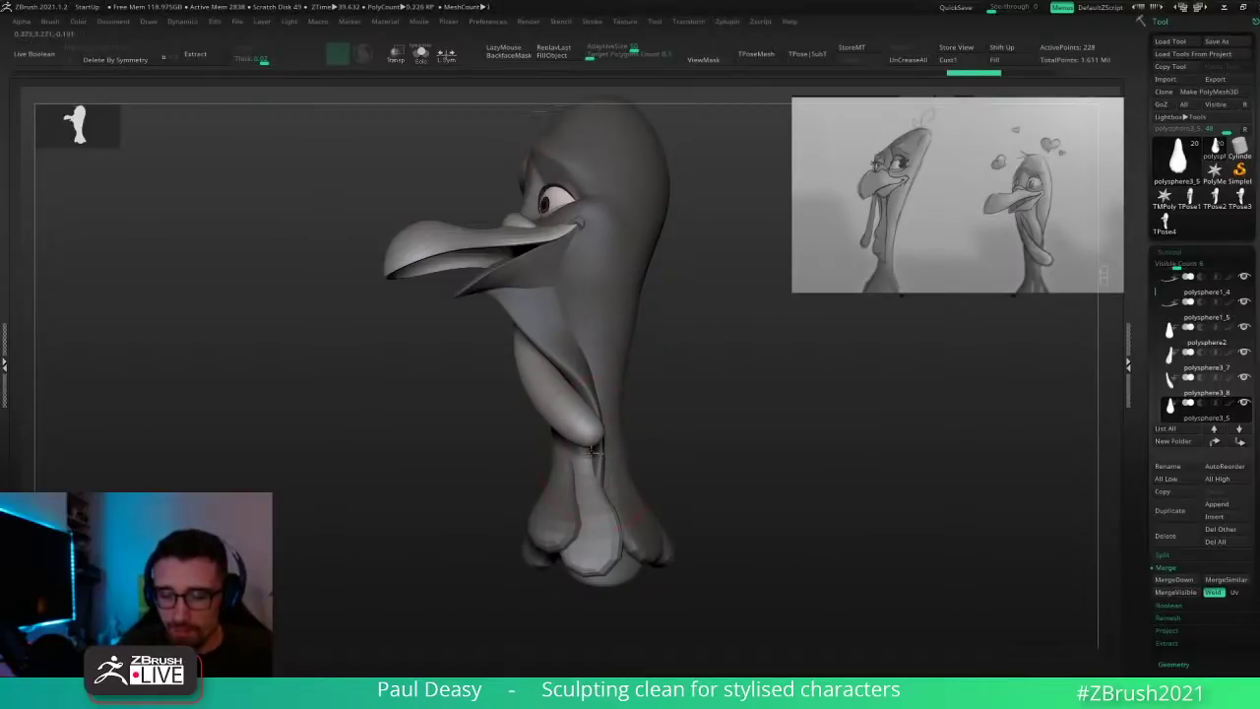
{"action": "right_click_drag", "start_coordinate": [593, 451], "coordinate": [624, 476]}
Step: Extend the side teardrop's tip upward with the Move brush and nudge the adjoining edge of the front teardrop
{"action": "left_click", "coordinate": [617, 458], "text": "alt"}
{"action": "left_click_drag", "start_coordinate": [622, 482], "coordinate": [617, 493]}
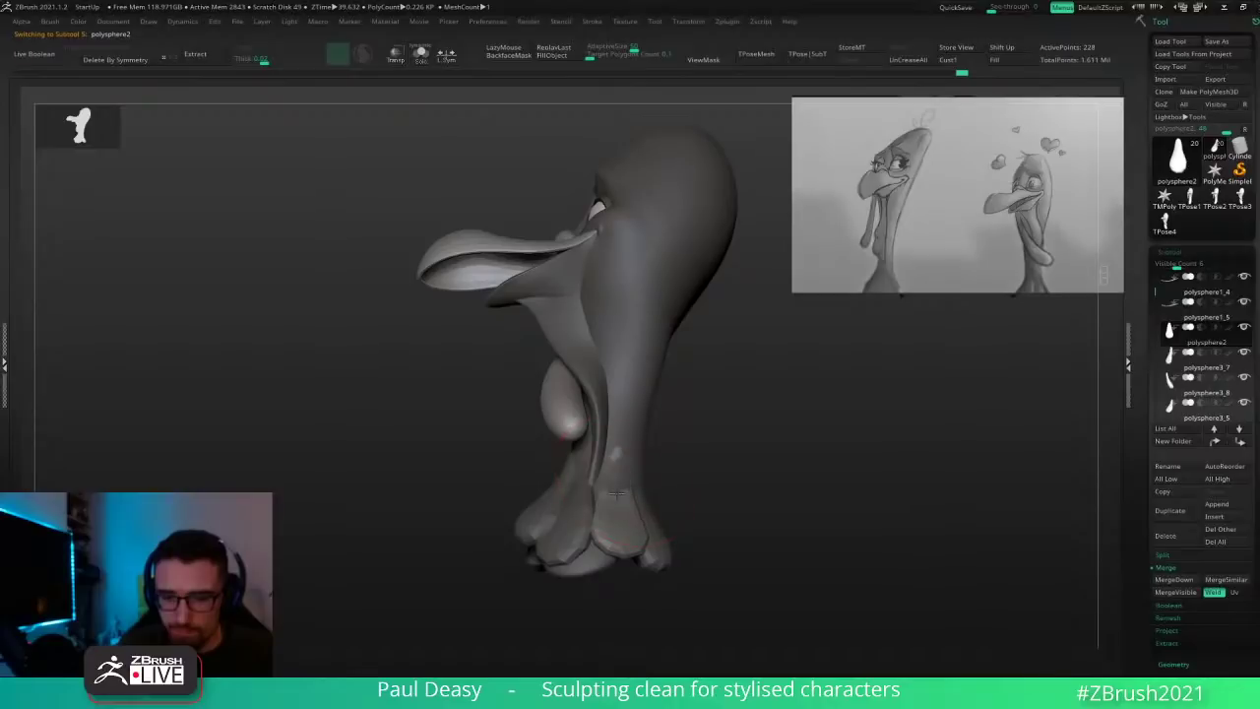
{"action": "key", "text": "ctrl+z"}
{"action": "left_click_drag", "start_coordinate": [622, 462], "coordinate": [623, 435]}
{"action": "right_click_drag", "start_coordinate": [622, 446], "coordinate": [669, 474]}
{"action": "left_click", "coordinate": [593, 537], "text": "alt"}
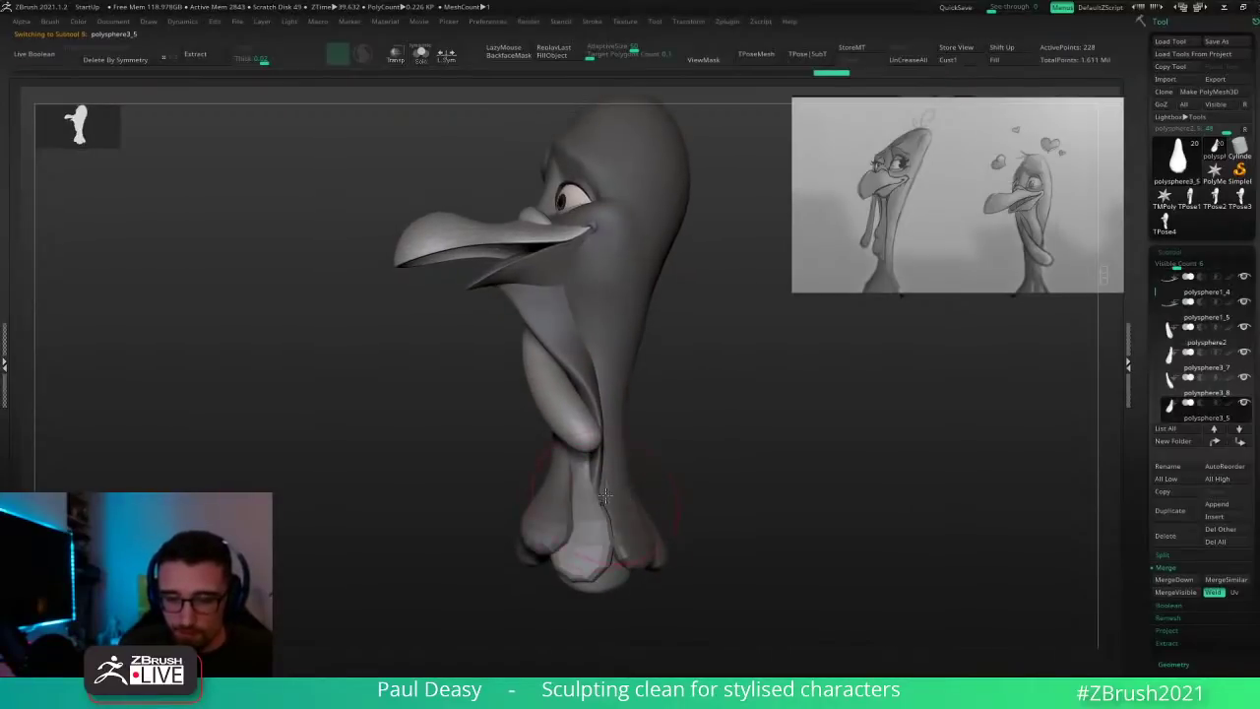
{"action": "left_click_drag", "start_coordinate": [615, 485], "coordinate": [605, 490]}
Step: Select the body and adjust its lower front edge with the Move brush where it meets the teardrop tips
{"action": "left_click", "coordinate": [614, 466], "text": "alt"}
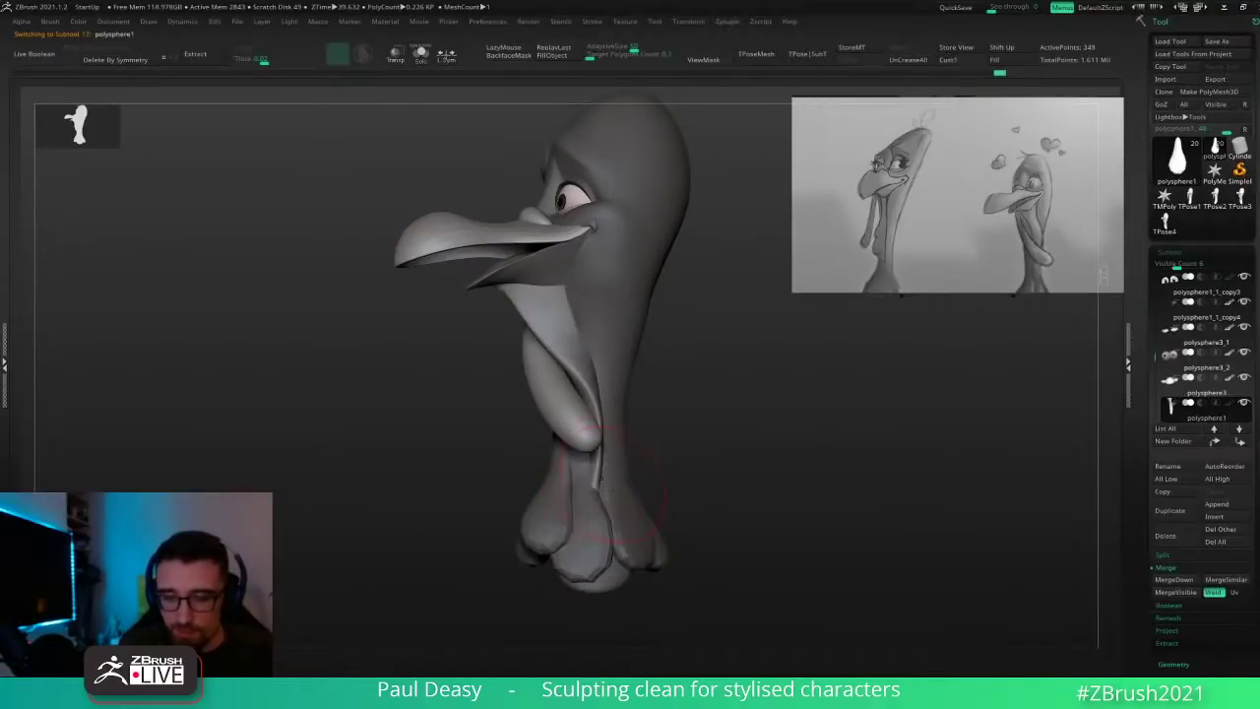
{"action": "mouse_move", "coordinate": [613, 467]}
{"action": "right_mouse_down"}
{"action": "mouse_move", "coordinate": [582, 483]}
{"action": "mouse_move", "coordinate": [593, 523]}
{"action": "right_mouse_up"}
{"action": "left_click_drag", "start_coordinate": [592, 523], "coordinate": [594, 529]}
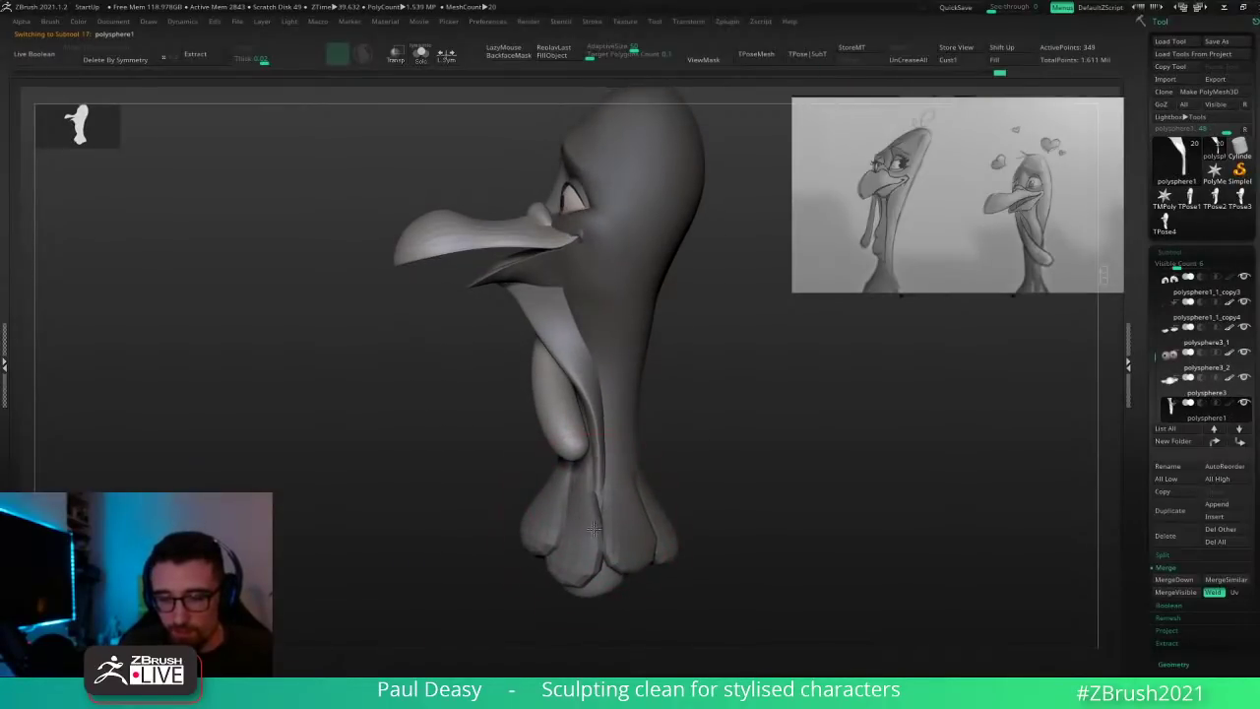
{"action": "right_click_drag", "start_coordinate": [612, 509], "coordinate": [603, 509]}
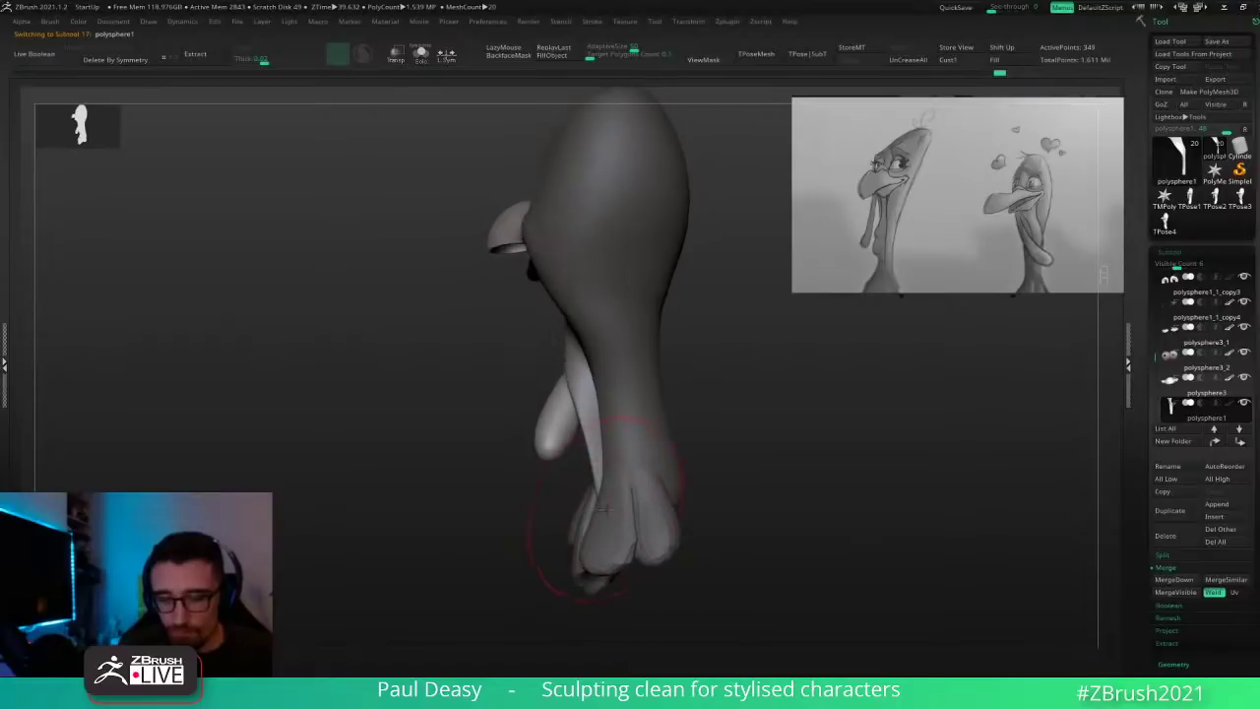
{"action": "left_click_drag", "start_coordinate": [603, 515], "coordinate": [596, 481]}
{"action": "key", "text": "space"}
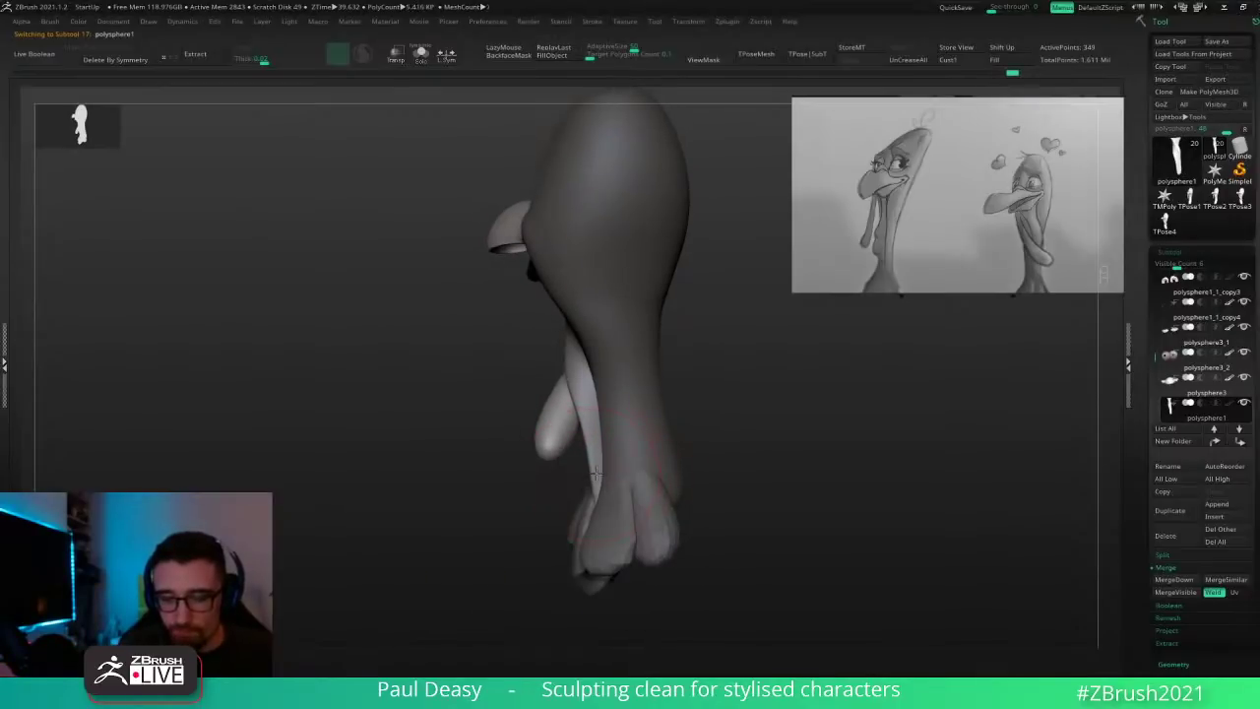
{"action": "key", "text": "space"}
{"action": "mouse_move", "coordinate": [595, 516]}
{"action": "right_mouse_down"}
{"action": "mouse_move", "coordinate": [606, 511]}
{"action": "mouse_move", "coordinate": [595, 496]}
{"action": "right_mouse_up"}
{"action": "key", "text": "space"}
{"action": "left_click_drag", "start_coordinate": [597, 496], "coordinate": [593, 488]}
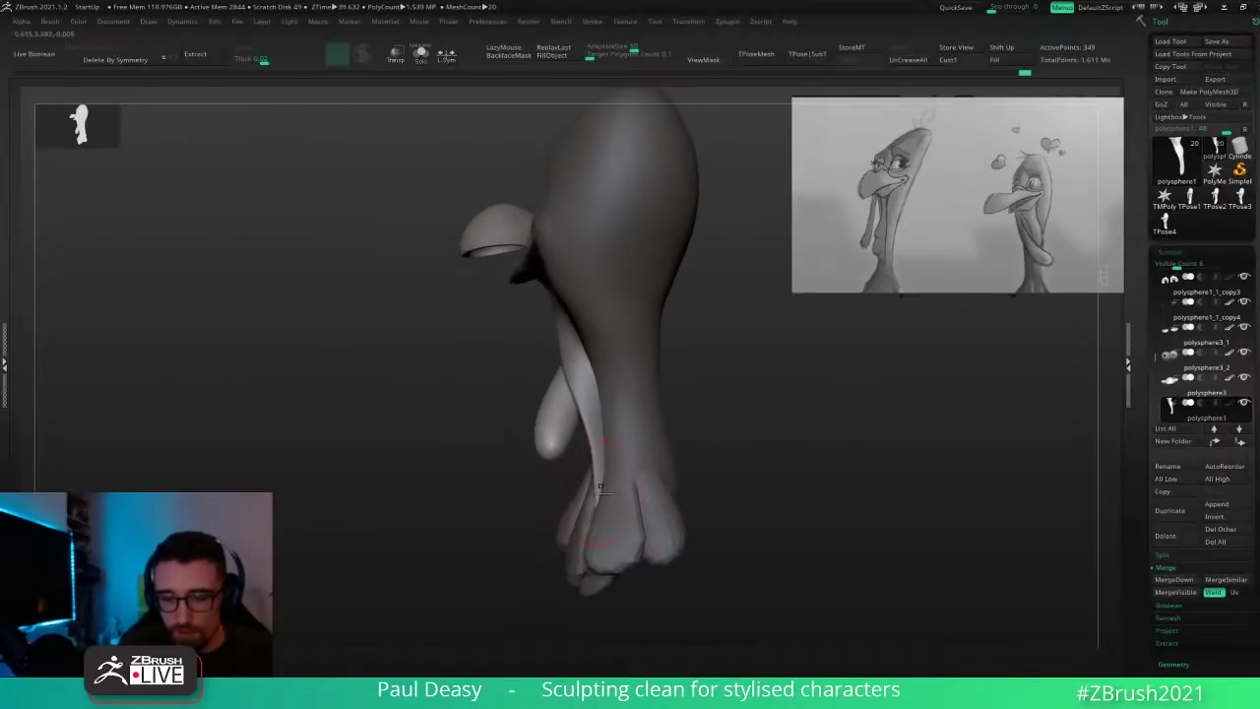
{"action": "mouse_move", "coordinate": [594, 491]}
{"action": "right_mouse_down"}
{"action": "mouse_move", "coordinate": [606, 494]}
{"action": "mouse_move", "coordinate": [616, 473]}
{"action": "right_mouse_up"}
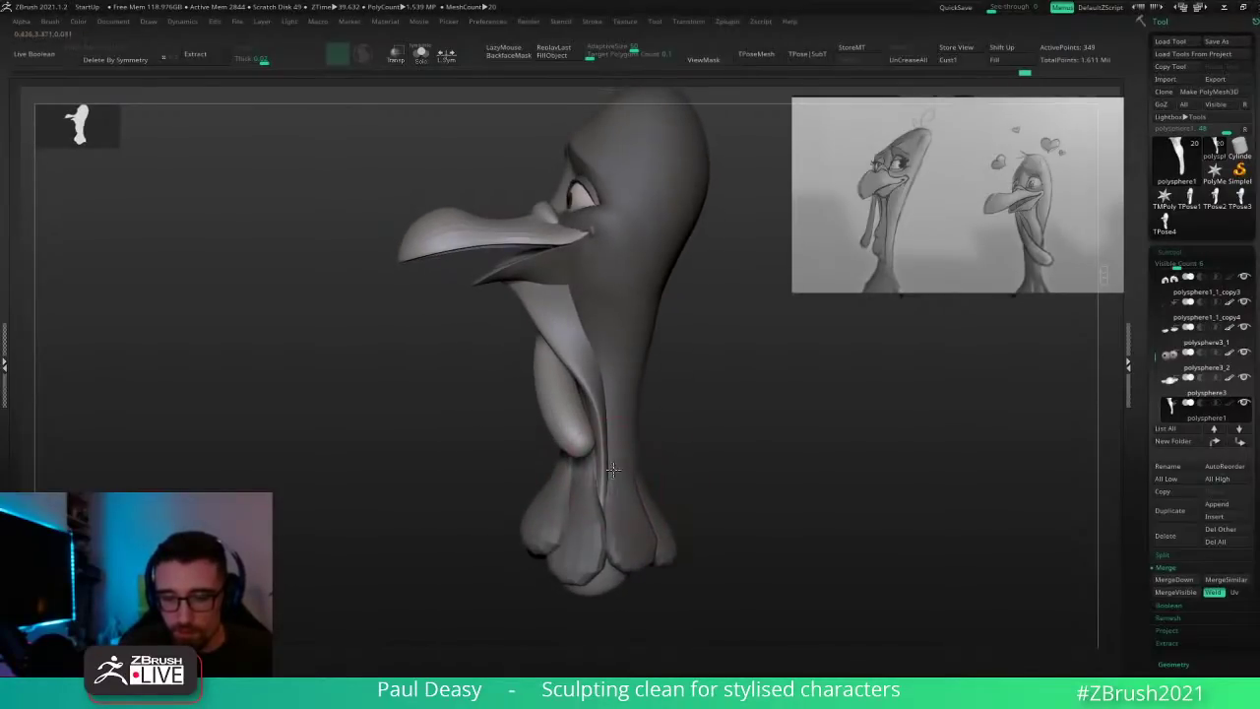
Step: Refine the body's front edge higher up the neck with the Move brush
{"action": "right_click", "coordinate": [611, 382]}
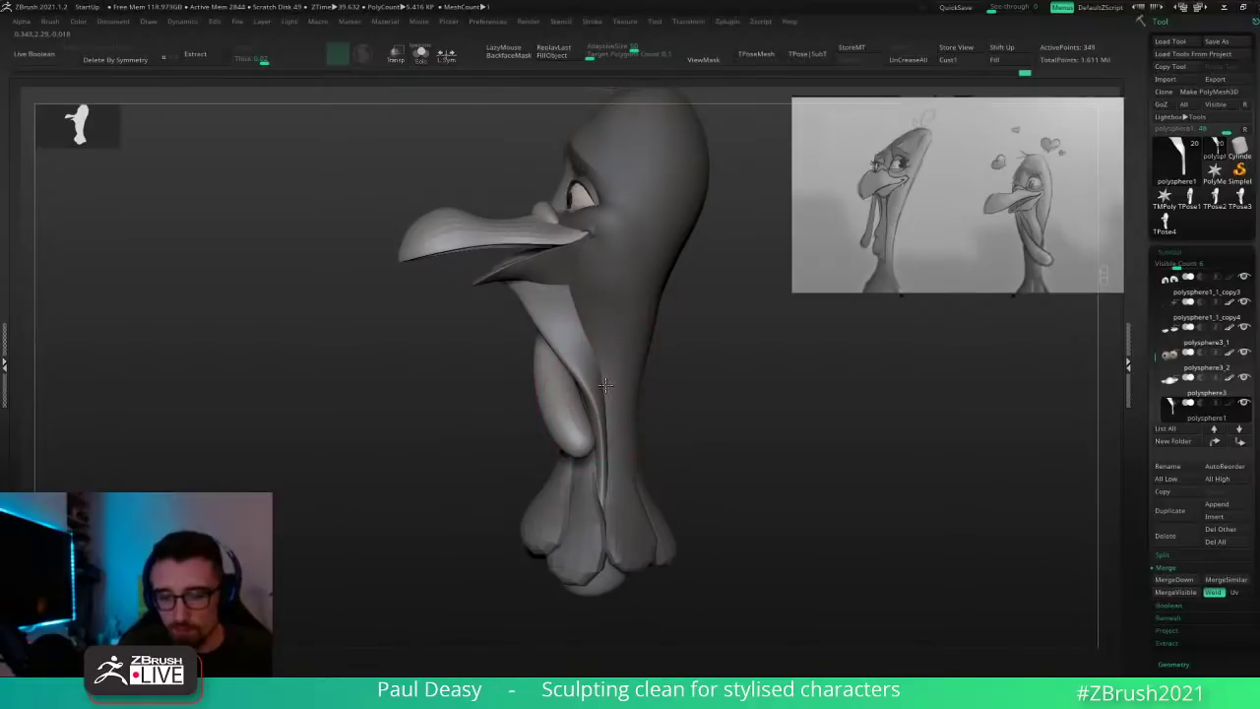
{"action": "left_click_drag", "start_coordinate": [610, 405], "coordinate": [604, 388]}
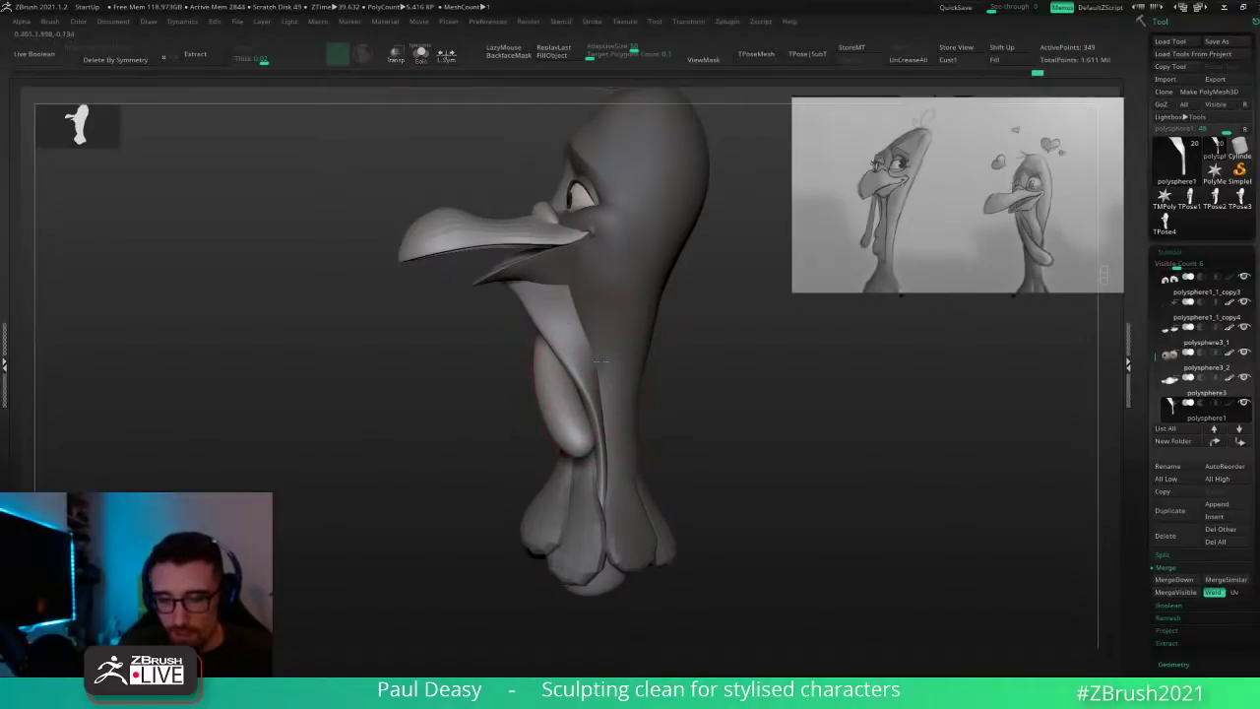
{"action": "right_click_drag", "start_coordinate": [597, 354], "coordinate": [606, 350]}
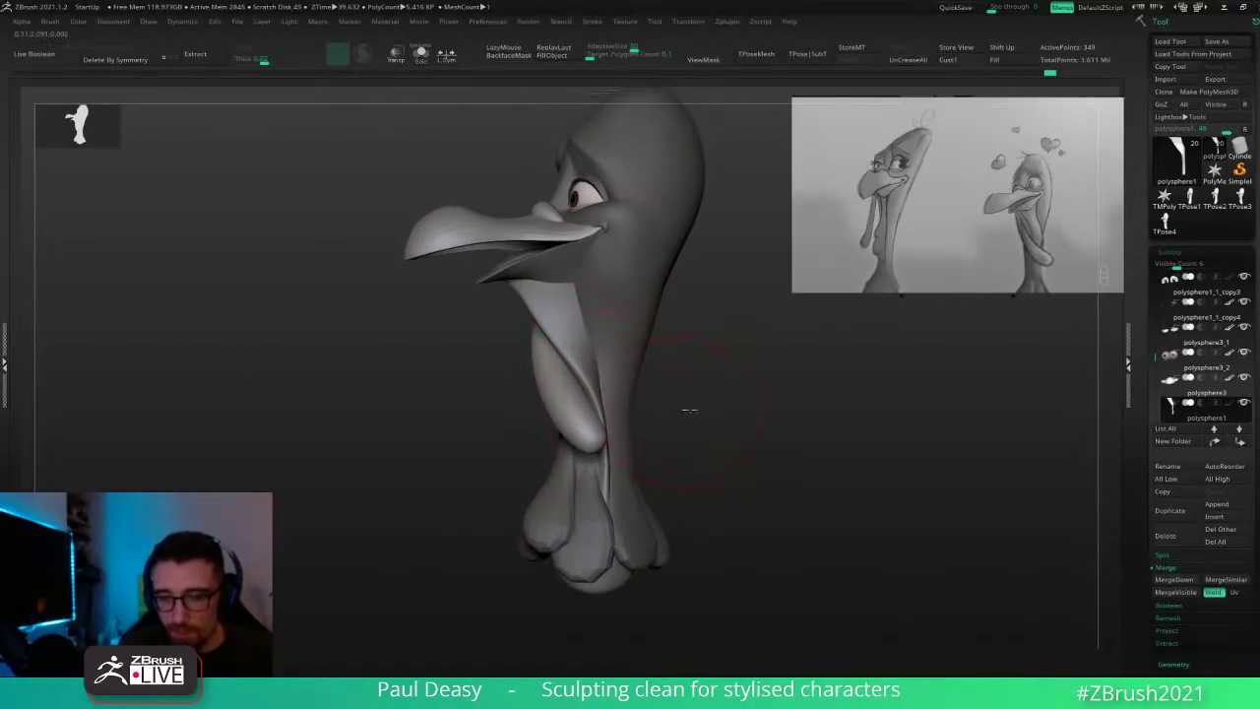
Step: Adjust the throat piece's side edge above the teardrop forms with the Move brush
{"action": "left_click_drag", "start_coordinate": [690, 410], "coordinate": [688, 406]}
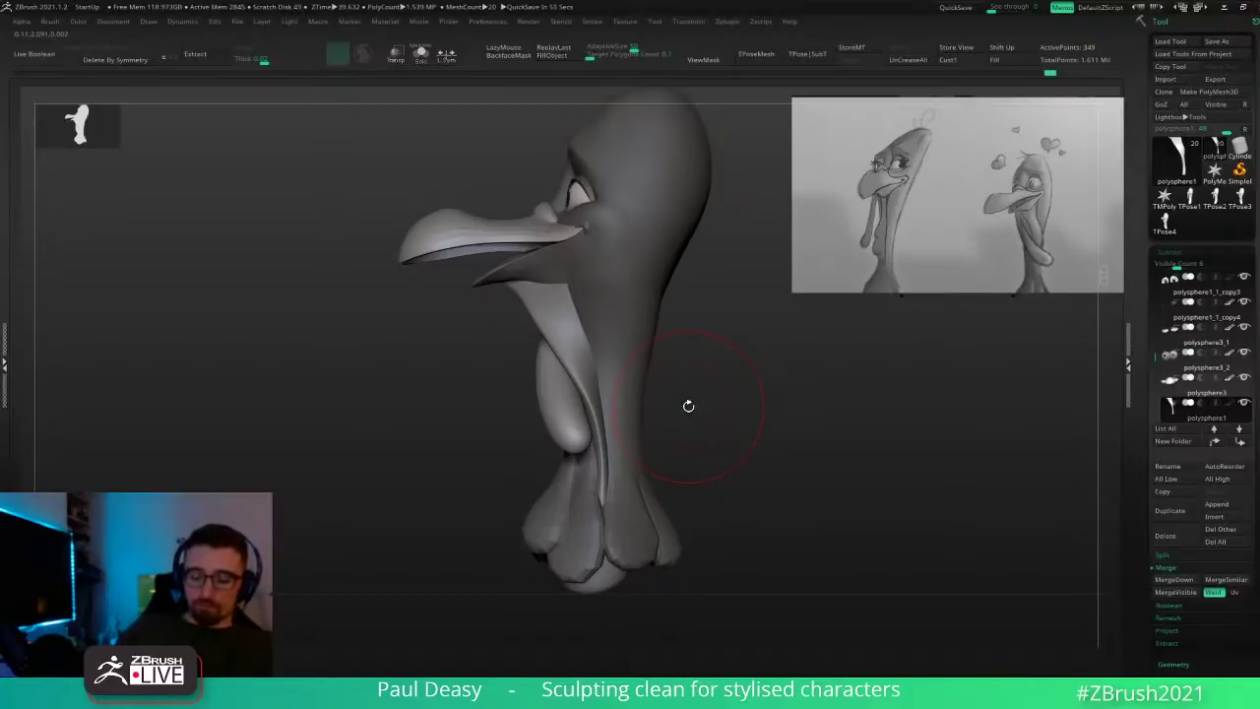
{"action": "left_click_drag", "start_coordinate": [740, 405], "coordinate": [772, 403]}
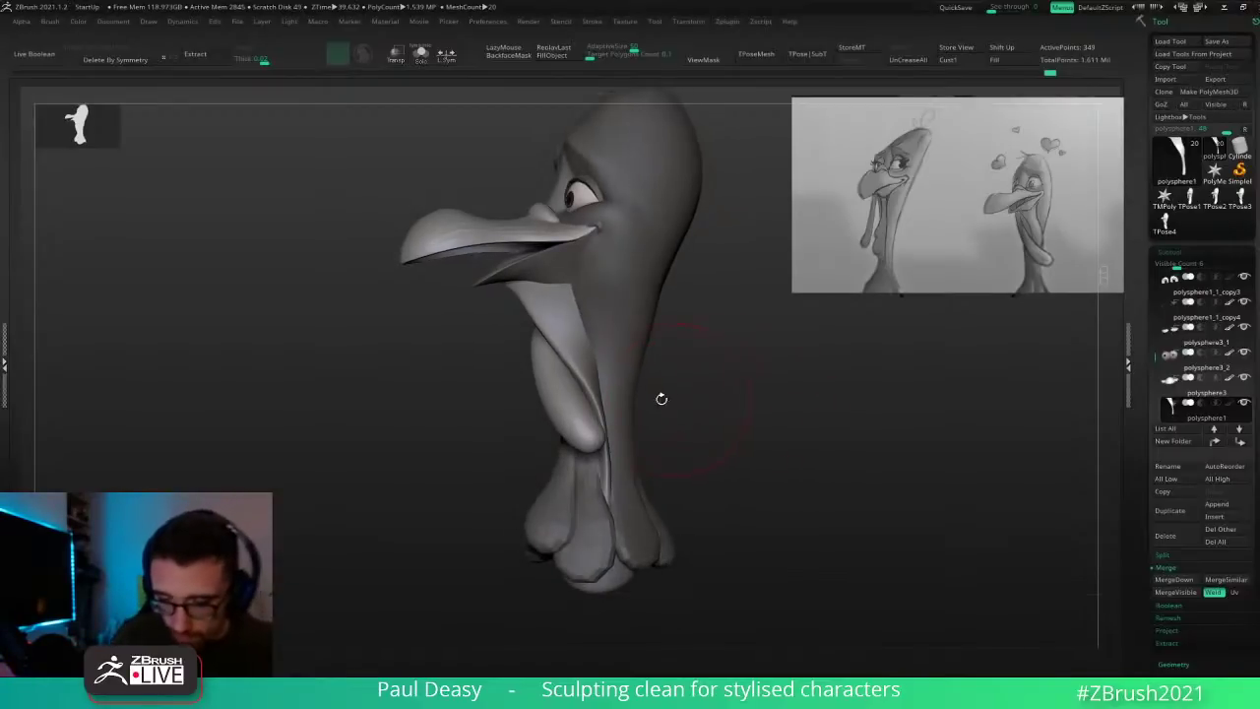
{"action": "key", "text": "space"}
{"action": "right_click_drag", "start_coordinate": [634, 414], "coordinate": [618, 407]}
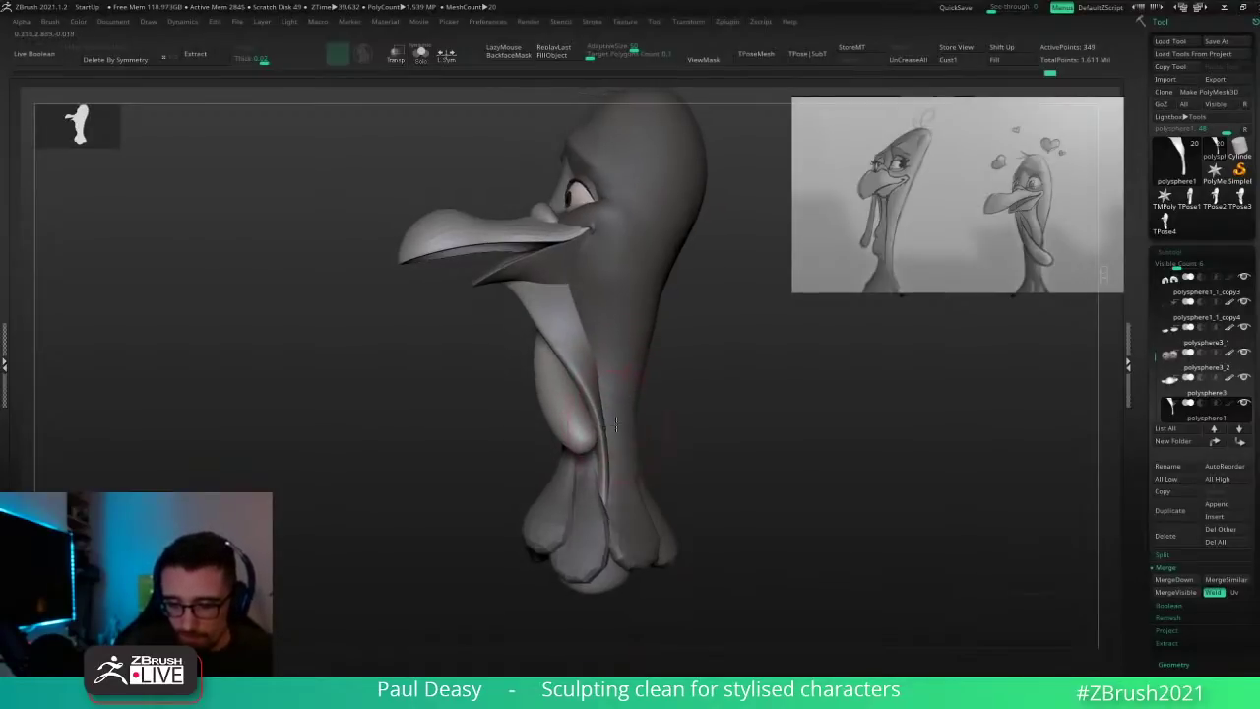
{"action": "right_click", "coordinate": [617, 405]}
{"action": "left_click_drag", "start_coordinate": [617, 410], "coordinate": [621, 418]}
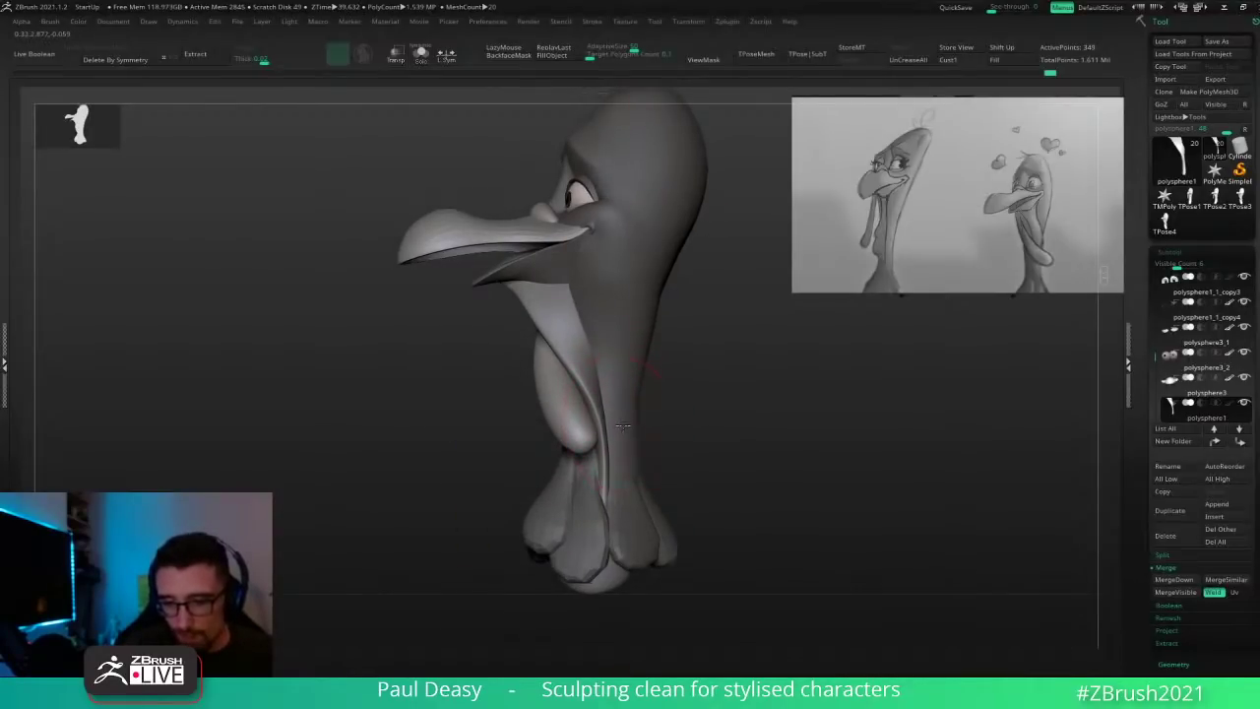
{"action": "right_click", "coordinate": [613, 374]}
{"action": "right_click_drag", "start_coordinate": [591, 346], "coordinate": [719, 374]}
{"action": "right_click", "coordinate": [678, 376]}
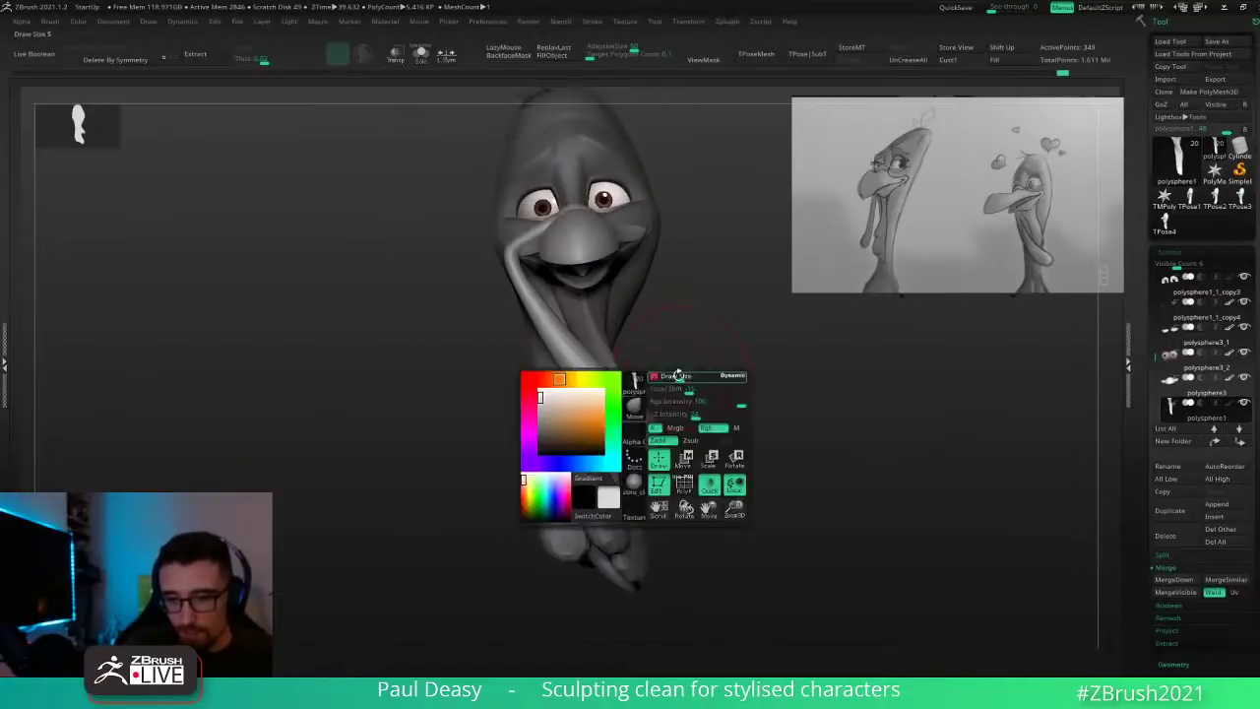
Step: Check the throat piece from the front and rear side, and step back through its last edits
{"action": "right_click", "coordinate": [588, 520]}
{"action": "right_click_drag", "start_coordinate": [588, 520], "coordinate": [504, 512]}
{"action": "right_click_drag", "start_coordinate": [715, 415], "coordinate": [741, 413]}
{"action": "mouse_move", "coordinate": [548, 285]}
{"action": "left_mouse_down", "text": "ctrl"}
{"action": "mouse_move", "coordinate": [650, 536]}
{"action": "mouse_move", "coordinate": [714, 303]}
{"action": "left_mouse_up", "text": "ctrl"}
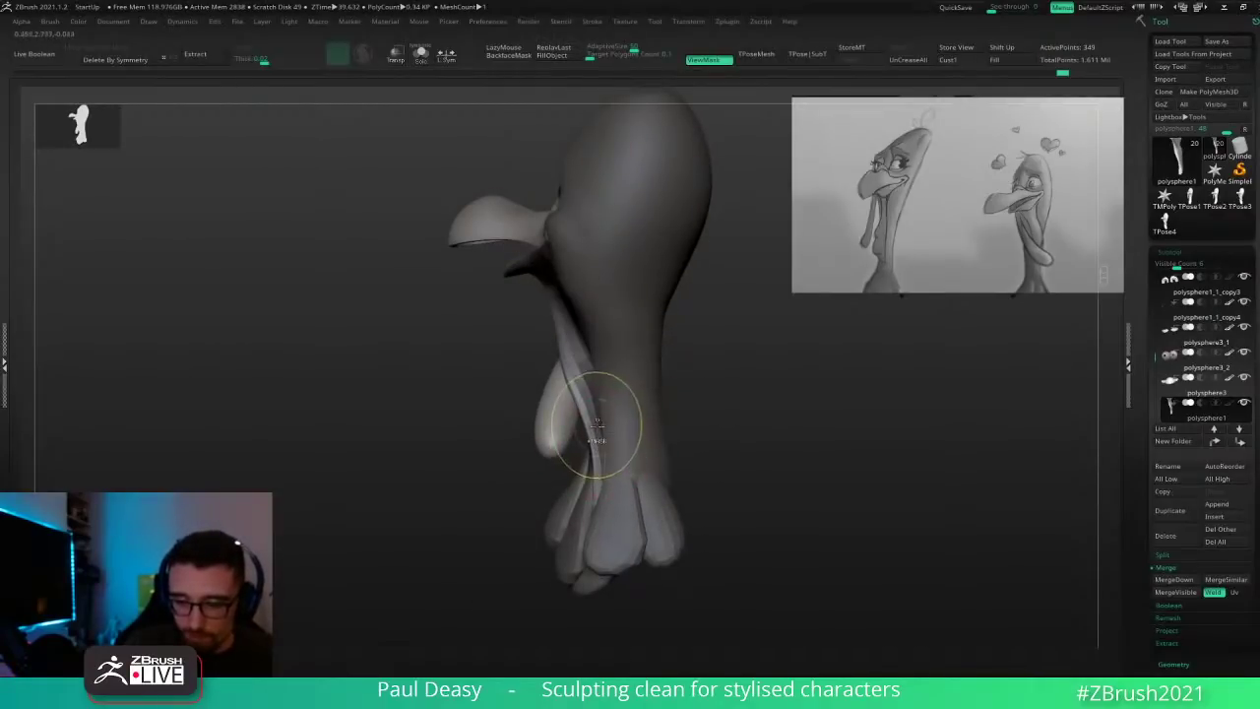
{"action": "key", "text": "ctrl+z"}
{"action": "key", "text": "ctrl+z"}
{"action": "key", "text": "ctrl+z"}
{"action": "key", "text": "ctrl+z"}
{"action": "key", "text": "ctrl+z"}
{"action": "key", "text": "ctrl+z"}
{"action": "key", "text": "ctrl+z"}
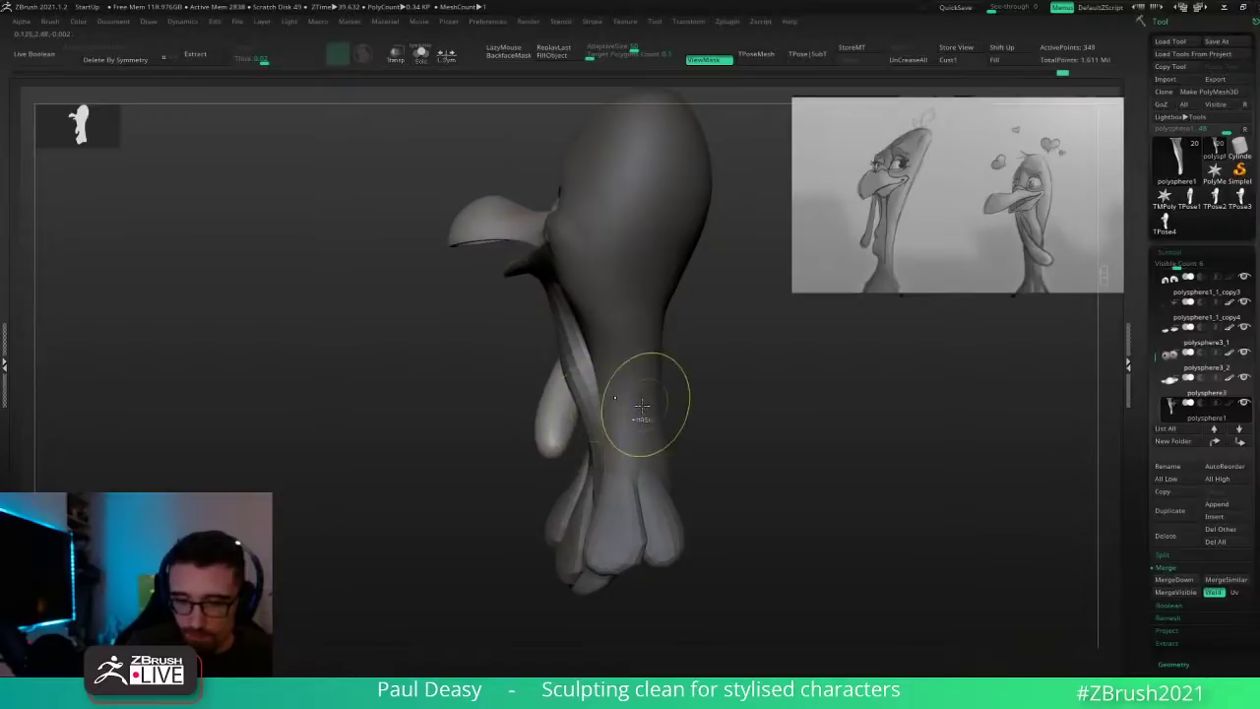
Step: Pull the lower part of the throat piece's edge into line with the teardrop stems using the Move brush
{"action": "right_click_drag", "start_coordinate": [608, 445], "coordinate": [602, 448]}
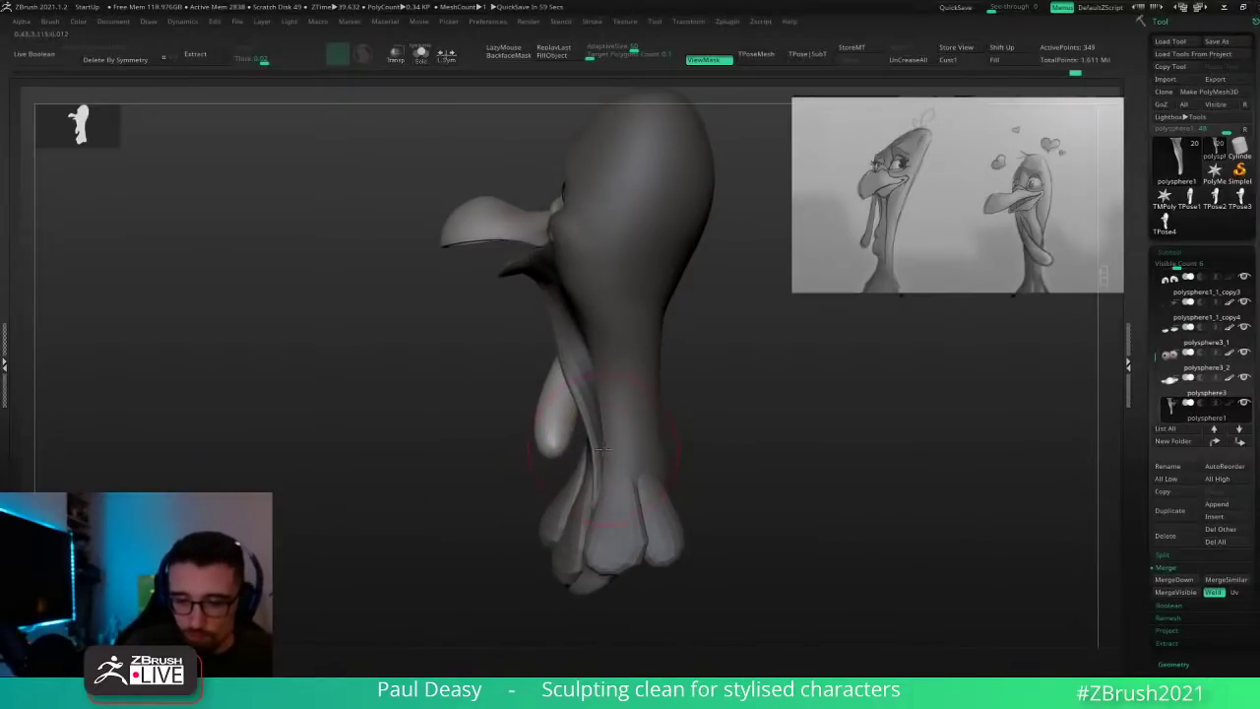
{"action": "left_click_drag", "start_coordinate": [598, 449], "coordinate": [598, 480]}
{"action": "key", "text": "space"}
{"action": "key", "text": "space"}
{"action": "left_click_drag", "start_coordinate": [697, 408], "coordinate": [731, 430], "text": "ctrl"}
{"action": "right_click_drag", "start_coordinate": [732, 430], "coordinate": [691, 415]}
{"action": "mouse_move", "coordinate": [589, 430]}
{"action": "left_mouse_down"}
{"action": "mouse_move", "coordinate": [596, 408]}
{"action": "mouse_move", "coordinate": [593, 469]}
{"action": "left_mouse_up"}
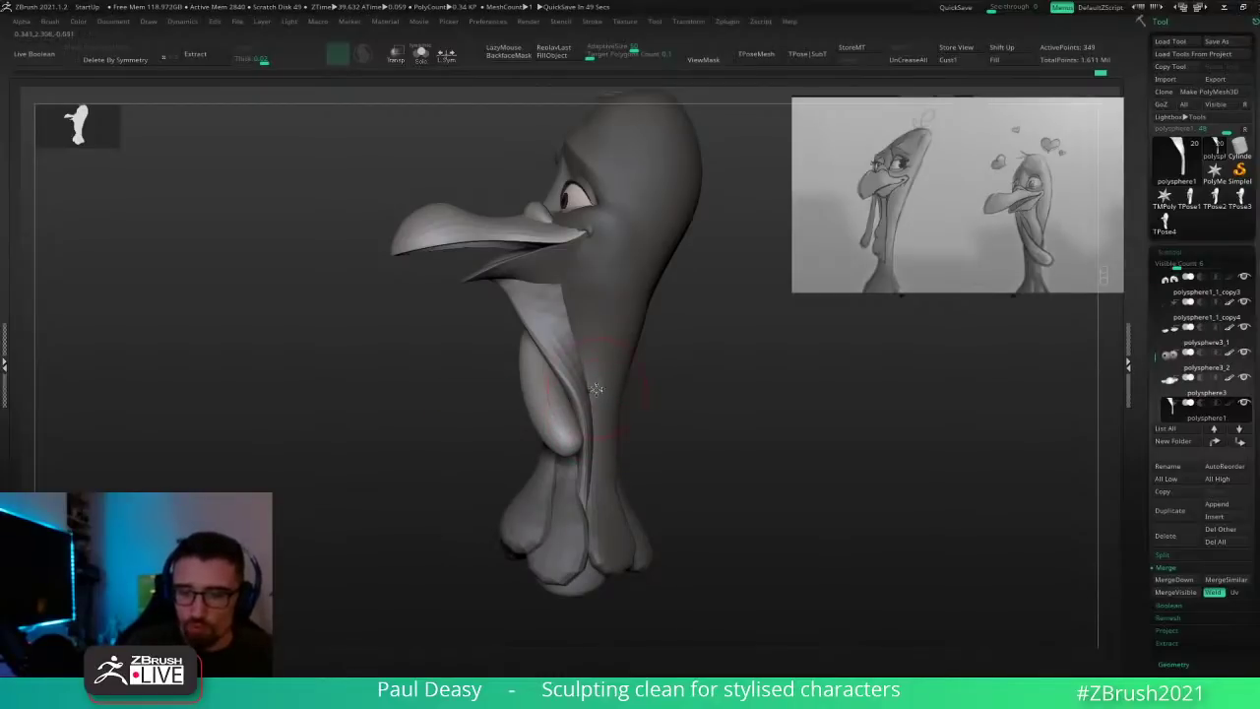
Step: Vary the brush size and refine the throat piece's edge beside the wing tip with the Move brush
{"action": "key", "text": "space"}
{"action": "key", "text": "space"}
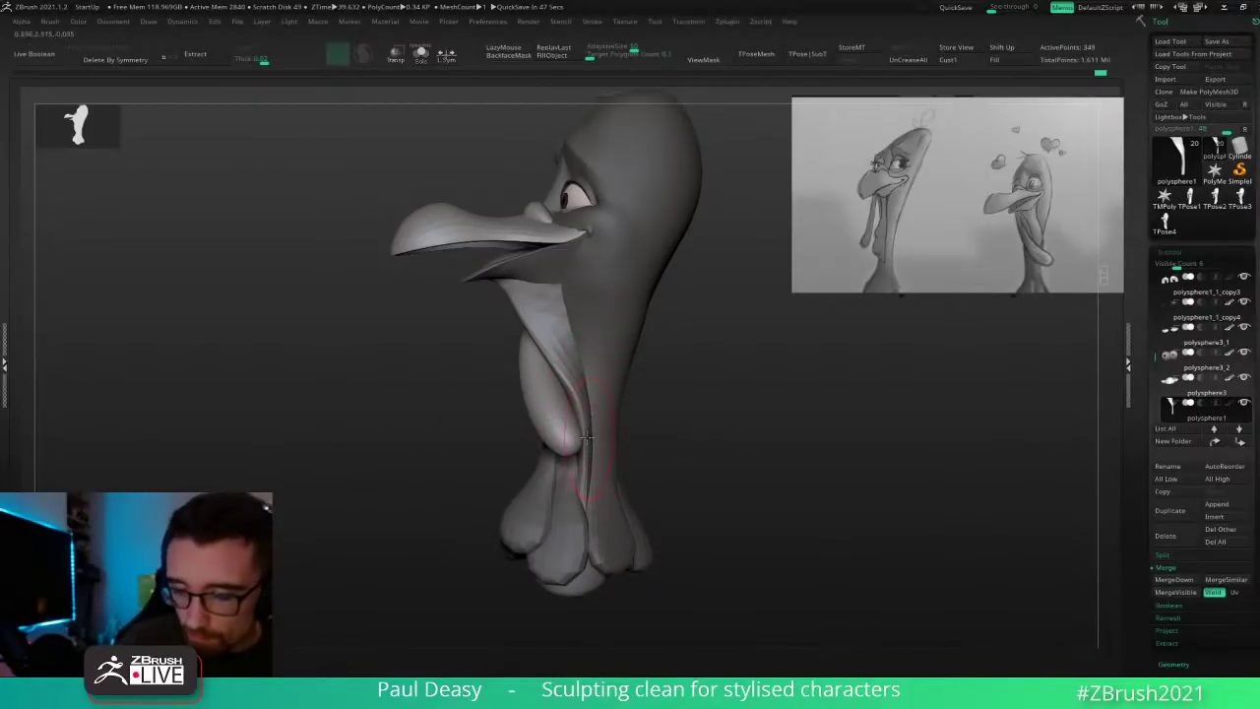
{"action": "key", "text": "space"}
{"action": "mouse_move", "coordinate": [593, 455]}
{"action": "left_mouse_down"}
{"action": "mouse_move", "coordinate": [582, 440]}
{"action": "mouse_move", "coordinate": [592, 436]}
{"action": "left_mouse_up"}
{"action": "key", "text": "space"}
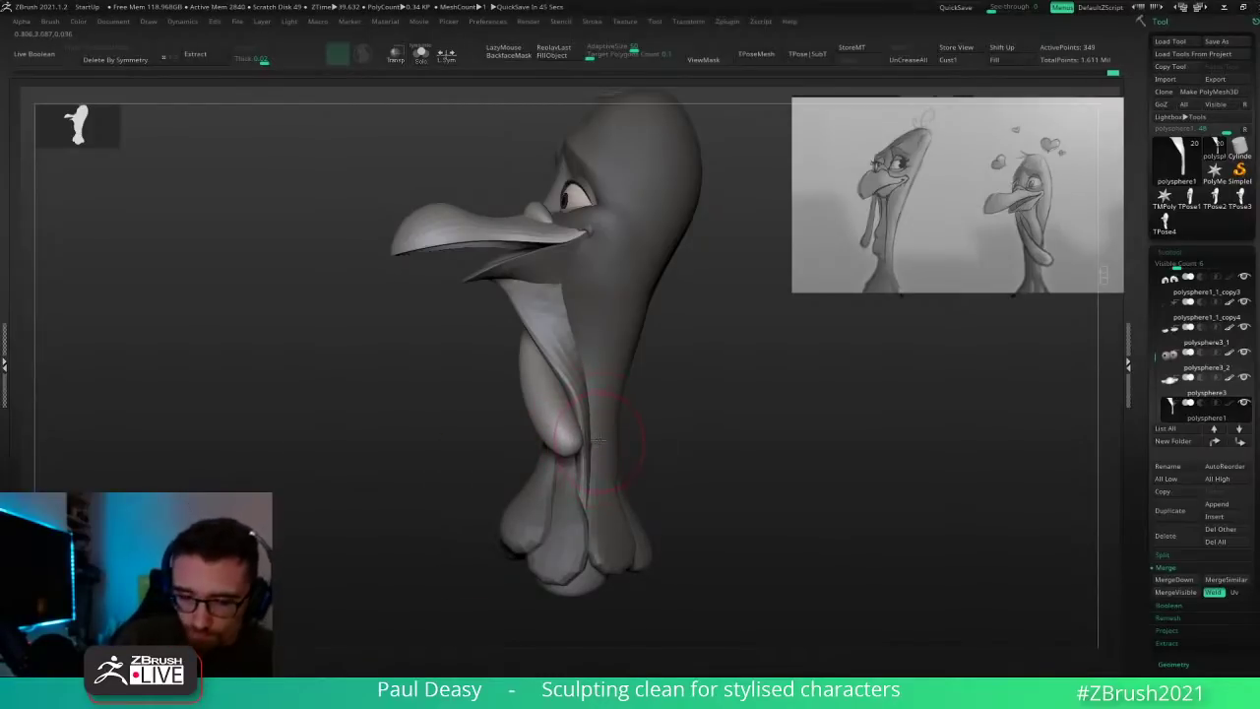
{"action": "key", "text": "s"}
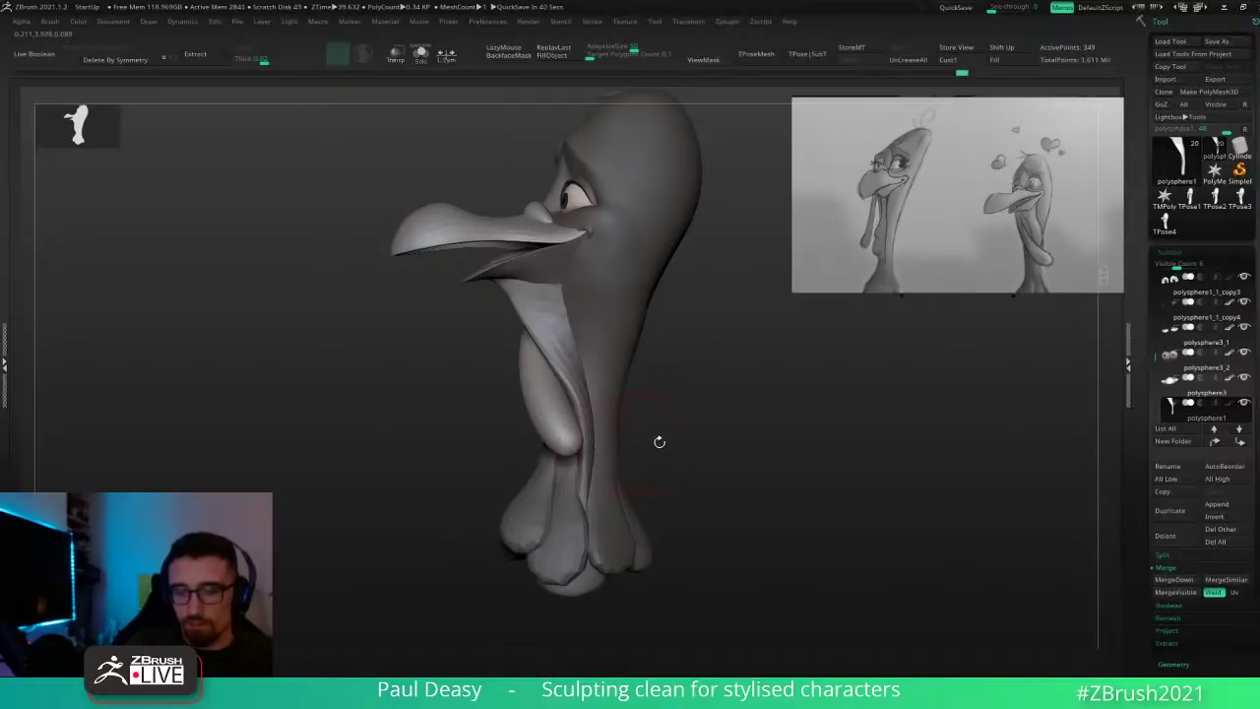
Step: Isolate the throat piece, clean up the lower part of its folded edge, and show the whole bird again
{"action": "mouse_move", "coordinate": [659, 442]}
{"action": "left_mouse_down"}
{"action": "mouse_move", "coordinate": [678, 431]}
{"action": "mouse_move", "coordinate": [678, 409]}
{"action": "mouse_move", "coordinate": [697, 426]}
{"action": "mouse_move", "coordinate": [701, 413]}
{"action": "left_mouse_up"}
{"action": "key", "text": "alt+shift+s"}
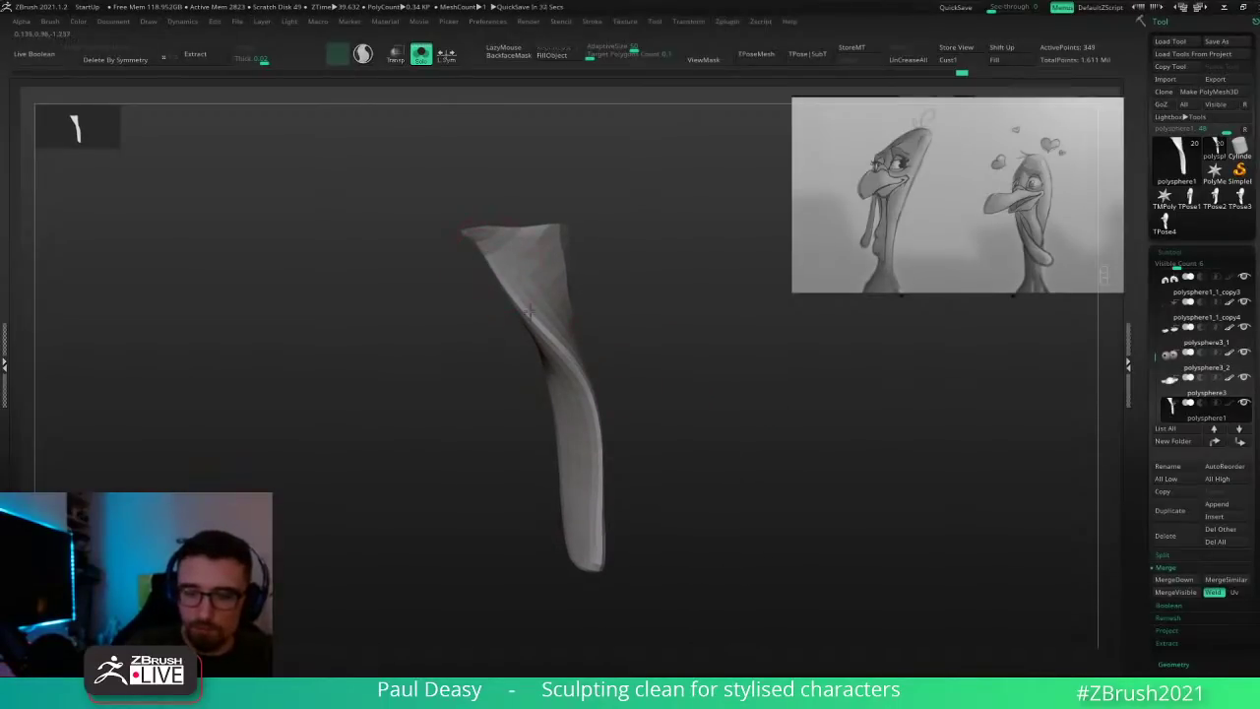
{"action": "left_click_drag", "start_coordinate": [613, 508], "coordinate": [645, 462]}
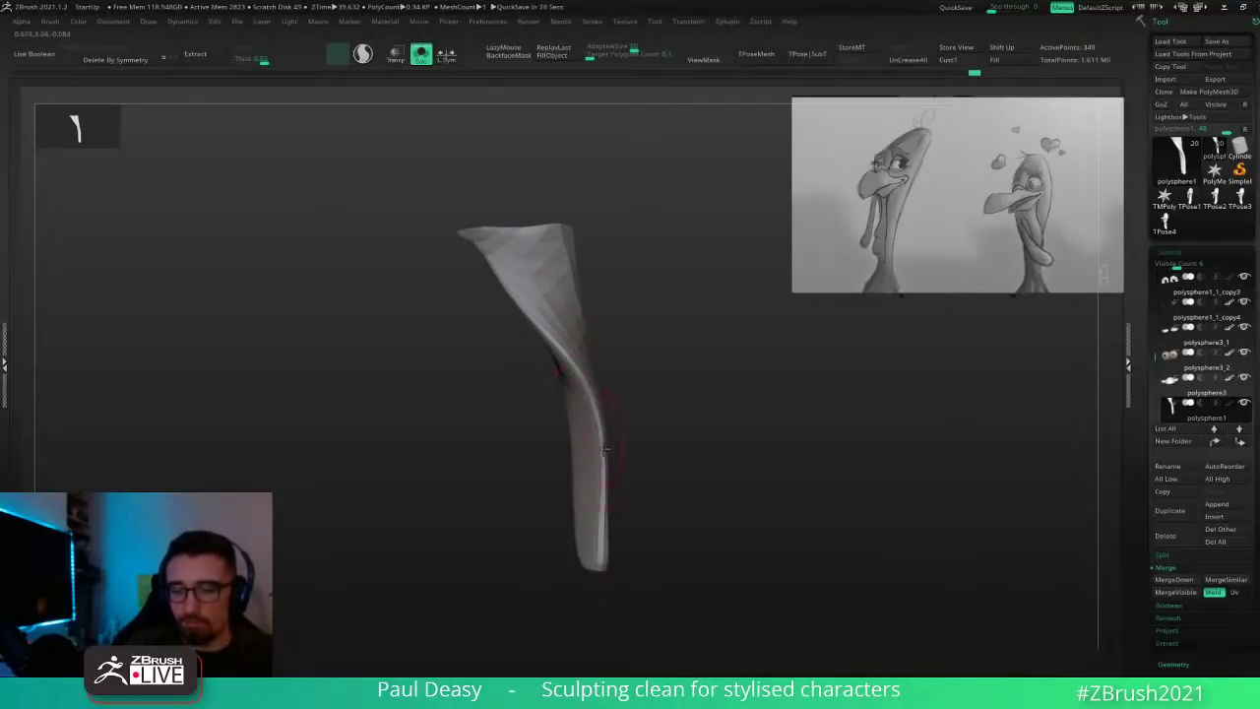
{"action": "left_click_drag", "start_coordinate": [602, 512], "coordinate": [608, 571]}
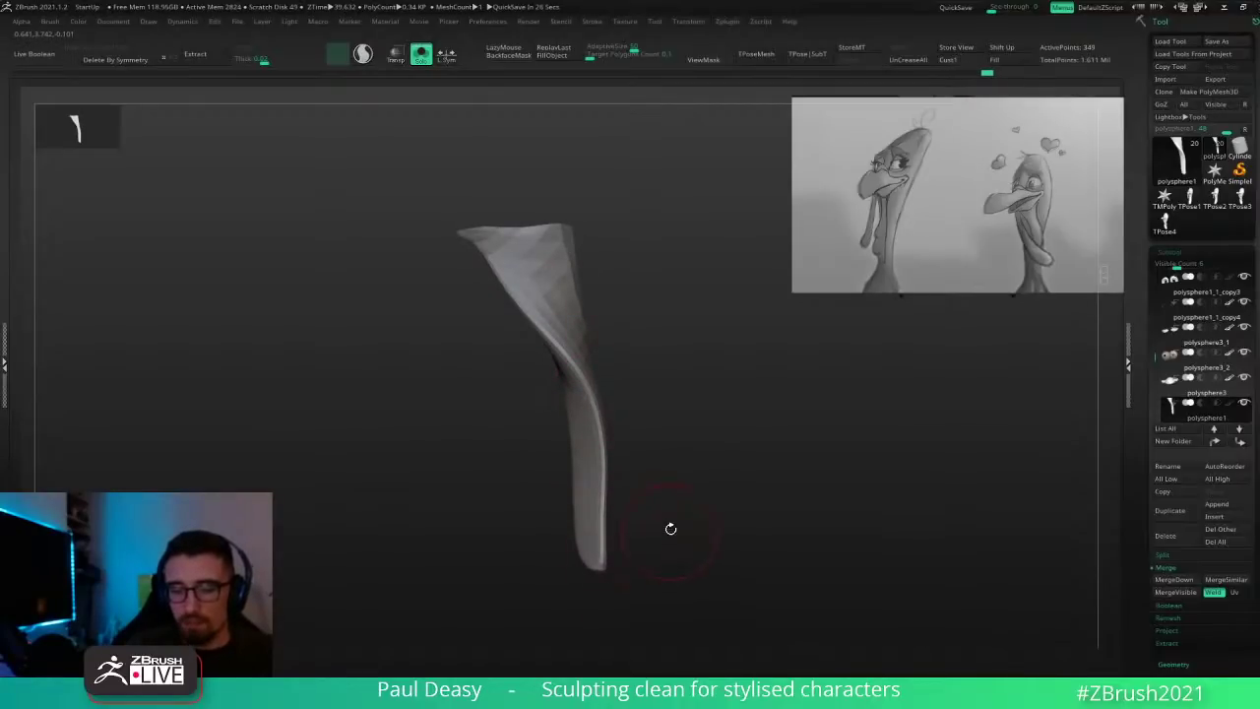
{"action": "key", "text": "alt+s"}
{"action": "key", "text": "space"}
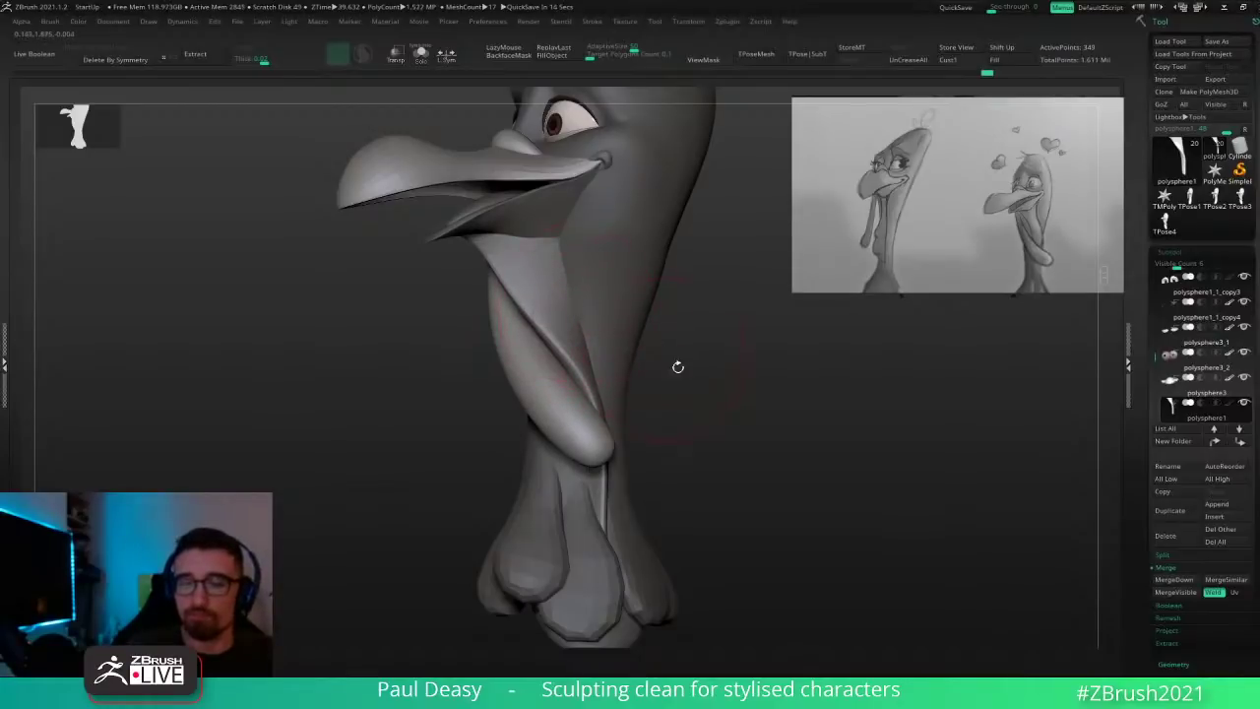
Step: Reshape the upper end of the throat piece beneath the lower beak with the Move brush
{"action": "left_click_drag", "start_coordinate": [679, 368], "coordinate": [568, 253]}
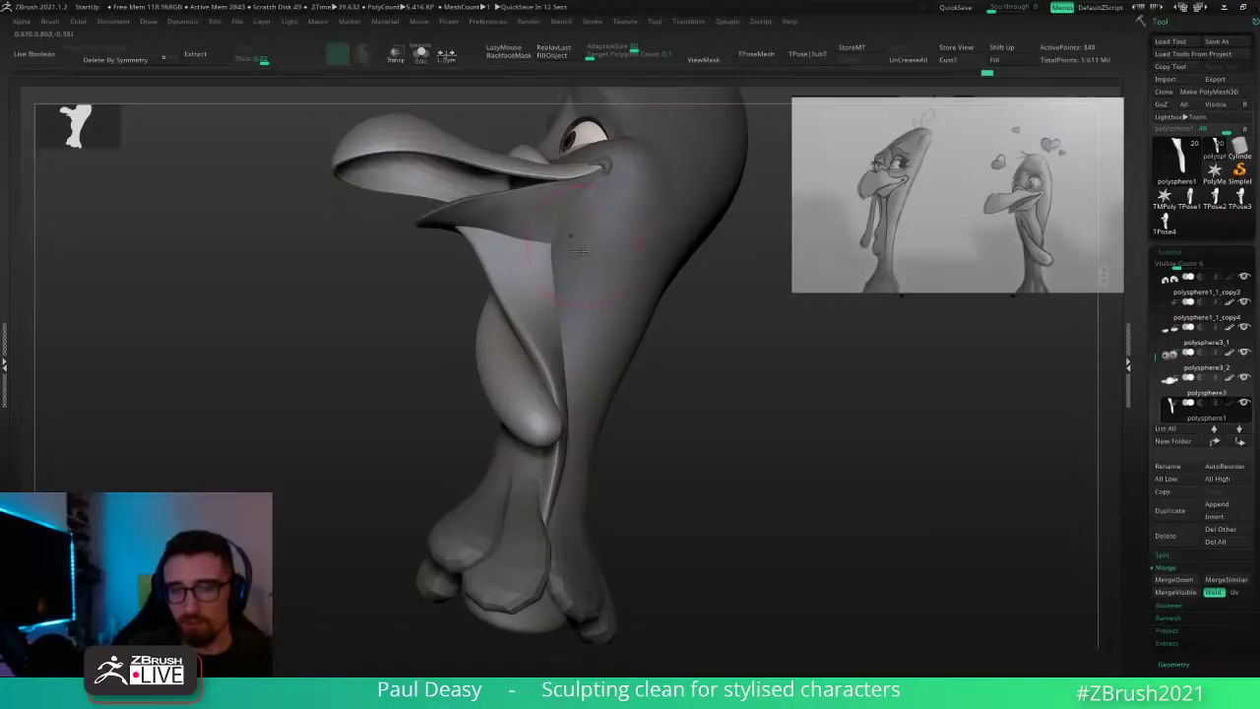
{"action": "right_click_drag", "start_coordinate": [579, 251], "coordinate": [680, 246]}
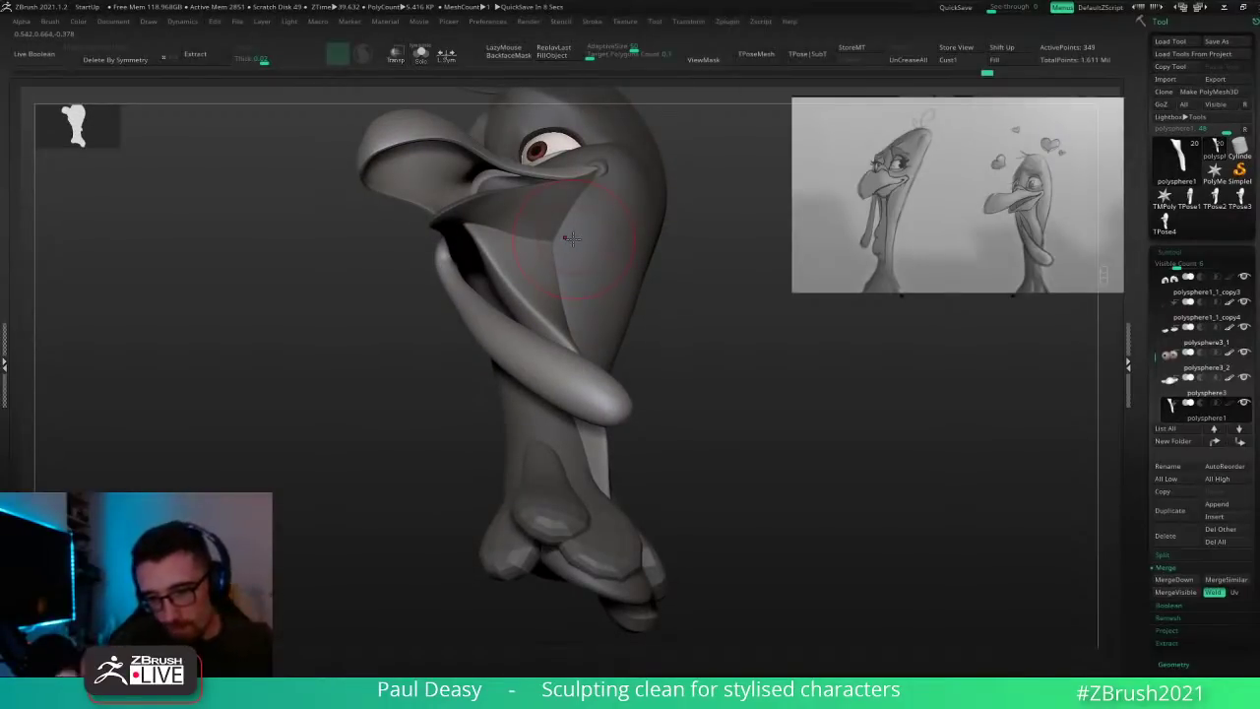
{"action": "right_click_drag", "start_coordinate": [571, 258], "coordinate": [531, 271]}
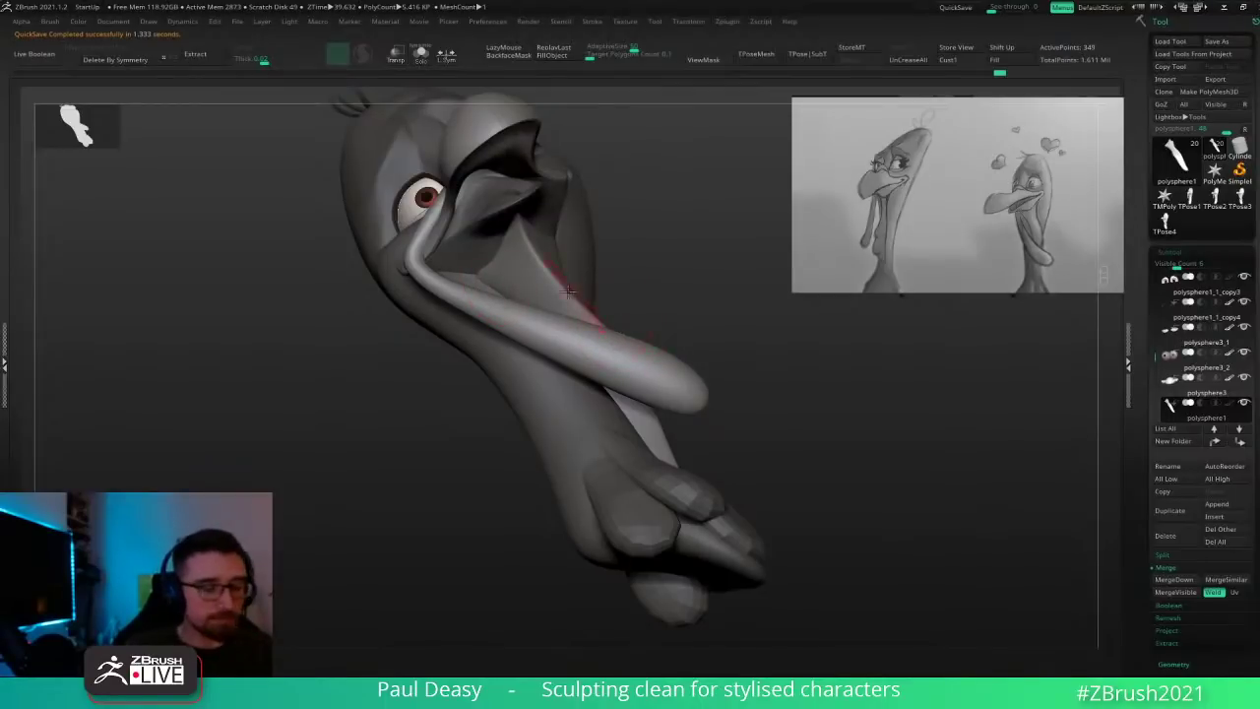
{"action": "mouse_move", "coordinate": [491, 281]}
{"action": "right_mouse_down"}
{"action": "mouse_move", "coordinate": [537, 273]}
{"action": "mouse_move", "coordinate": [461, 268]}
{"action": "right_mouse_up"}
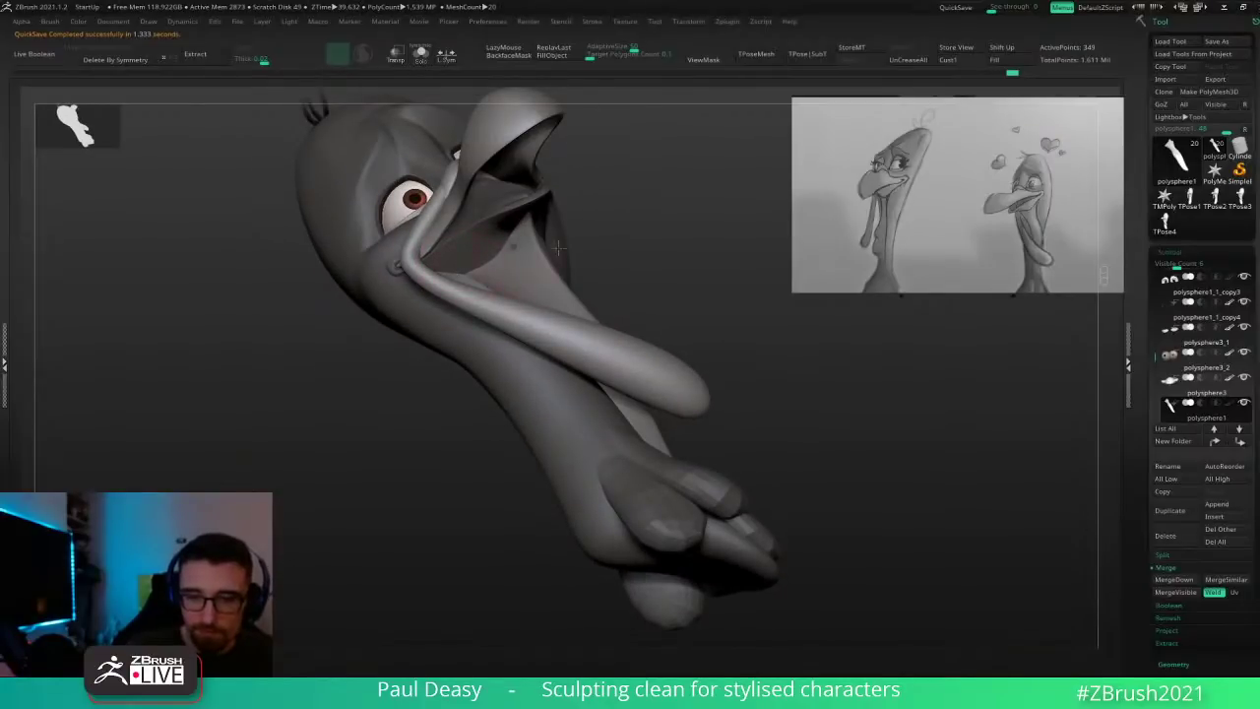
{"action": "mouse_move", "coordinate": [558, 248]}
{"action": "right_mouse_down"}
{"action": "mouse_move", "coordinate": [575, 272]}
{"action": "mouse_move", "coordinate": [546, 234]}
{"action": "mouse_move", "coordinate": [563, 232]}
{"action": "right_mouse_up"}
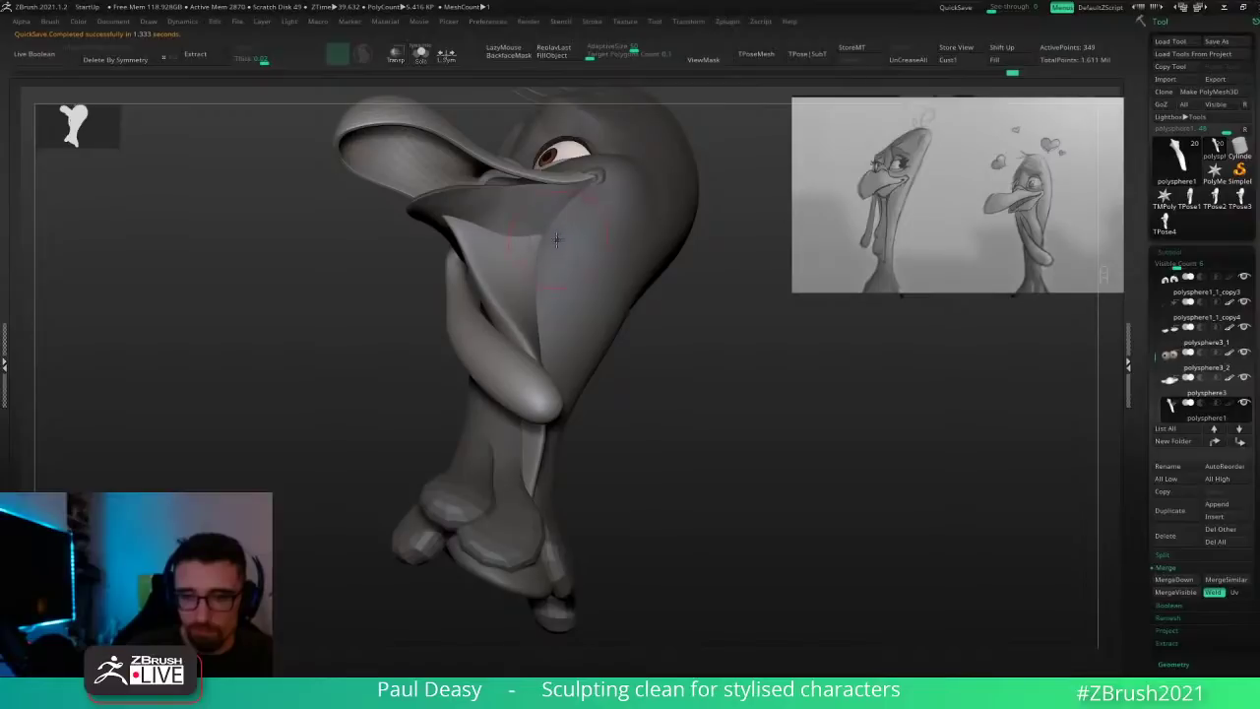
Step: Adjust and smooth the throat piece's upper back corner where it meets the cheek and lower beak
{"action": "key", "text": "space"}
{"action": "left_click_drag", "start_coordinate": [546, 237], "coordinate": [518, 231]}
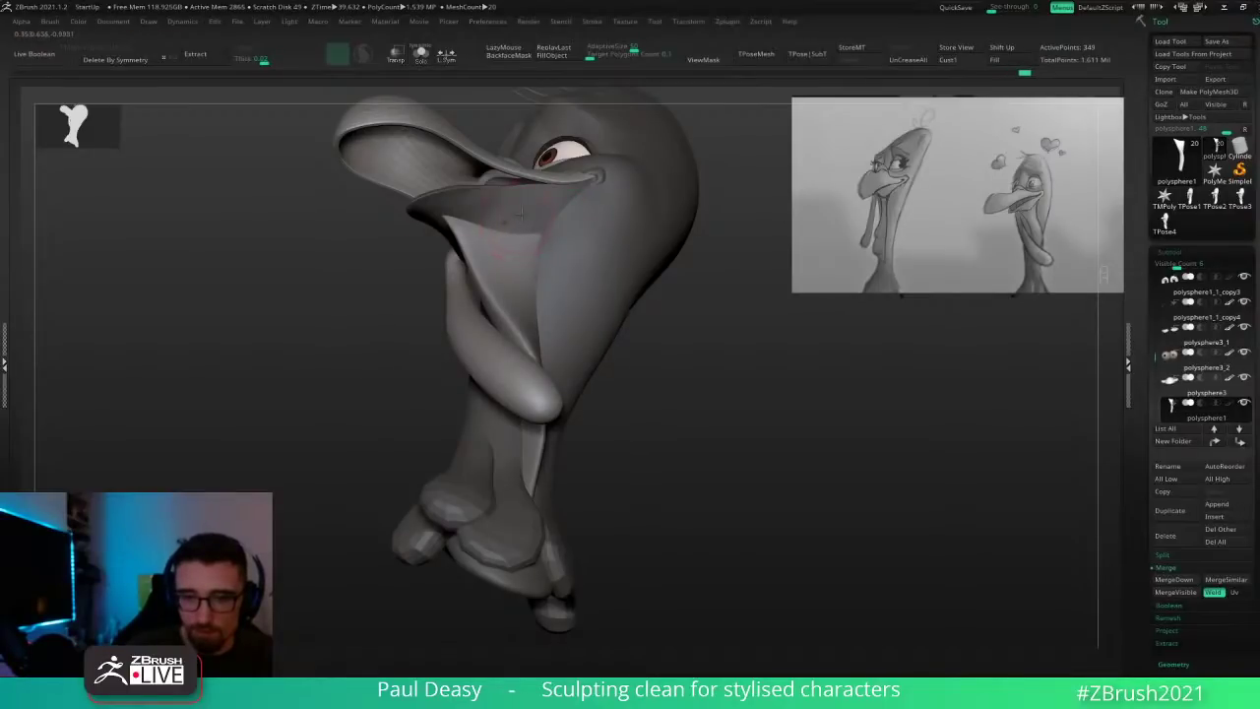
{"action": "mouse_move", "coordinate": [552, 232]}
{"action": "right_mouse_down"}
{"action": "mouse_move", "coordinate": [586, 236]}
{"action": "mouse_move", "coordinate": [545, 252]}
{"action": "right_mouse_up"}
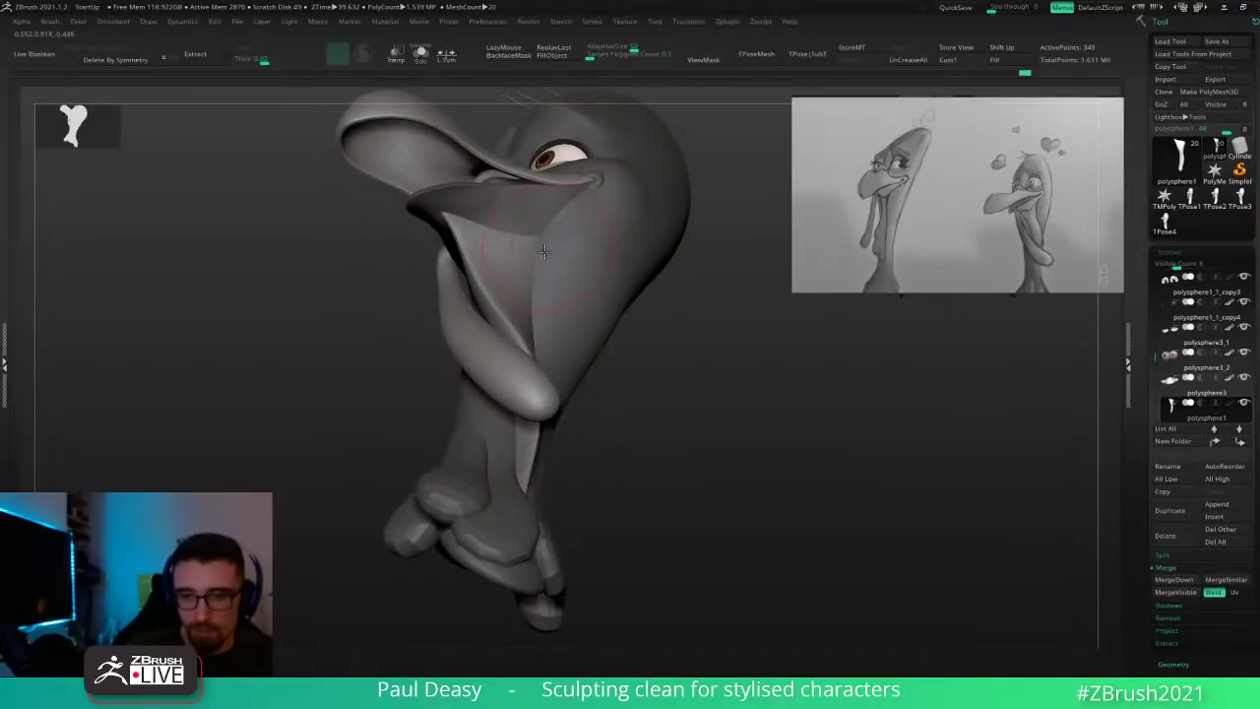
{"action": "left_click_drag", "start_coordinate": [549, 256], "coordinate": [550, 299], "text": "shift"}
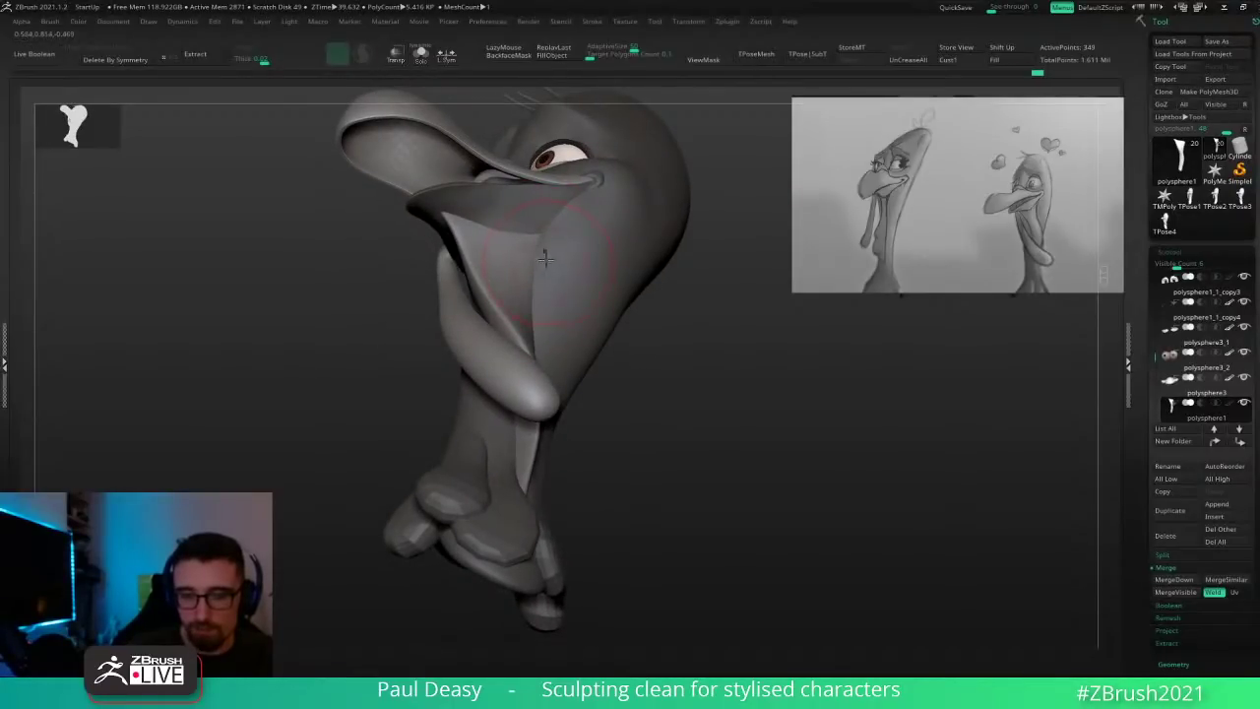
{"action": "right_click_drag", "start_coordinate": [554, 257], "coordinate": [679, 296]}
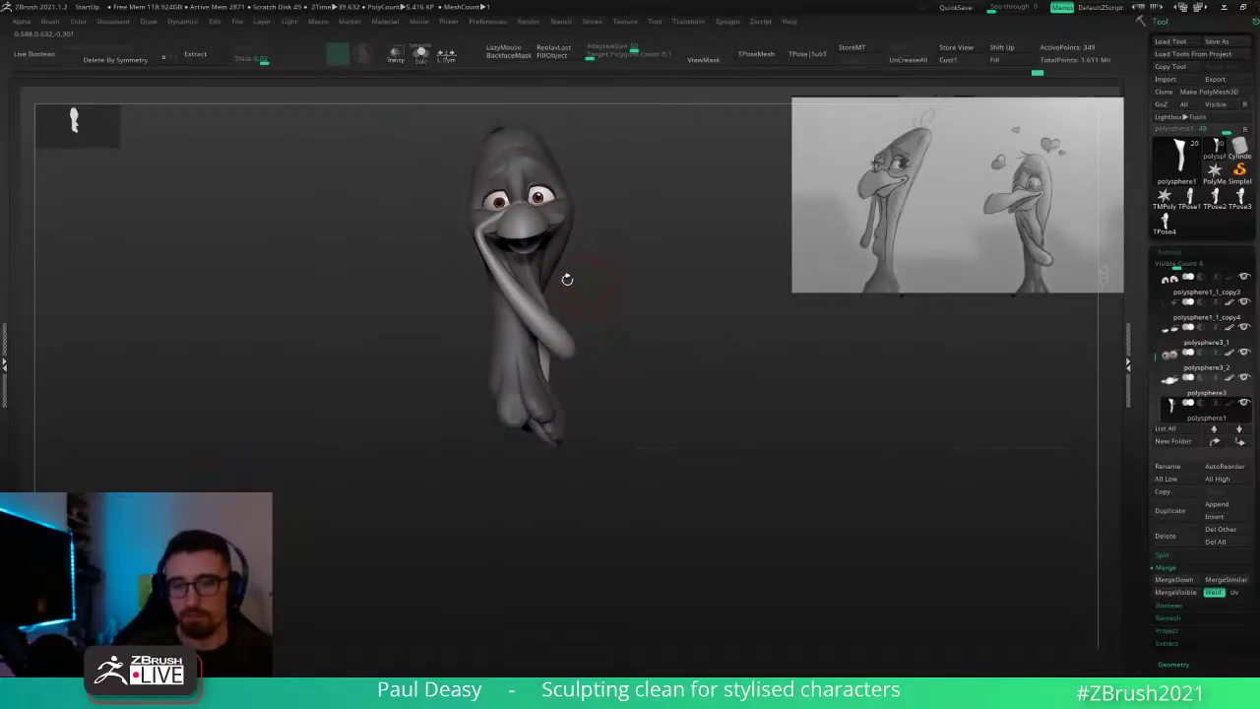
Step: Nudge the throat piece's front edge beneath the beak with the Move brush, working from the front view
{"action": "right_click", "coordinate": [547, 264]}
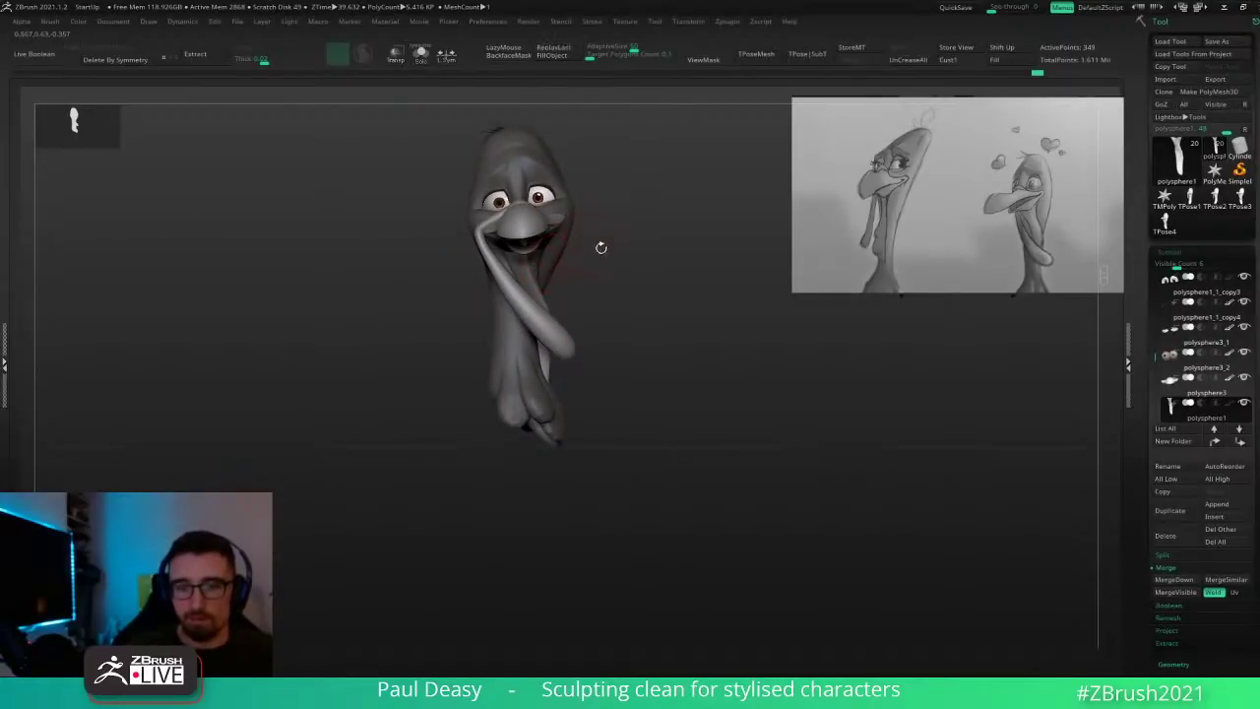
{"action": "right_click_drag", "start_coordinate": [600, 247], "coordinate": [527, 287], "text": "ctrl"}
{"action": "key", "text": "space"}
{"action": "key", "text": "space"}
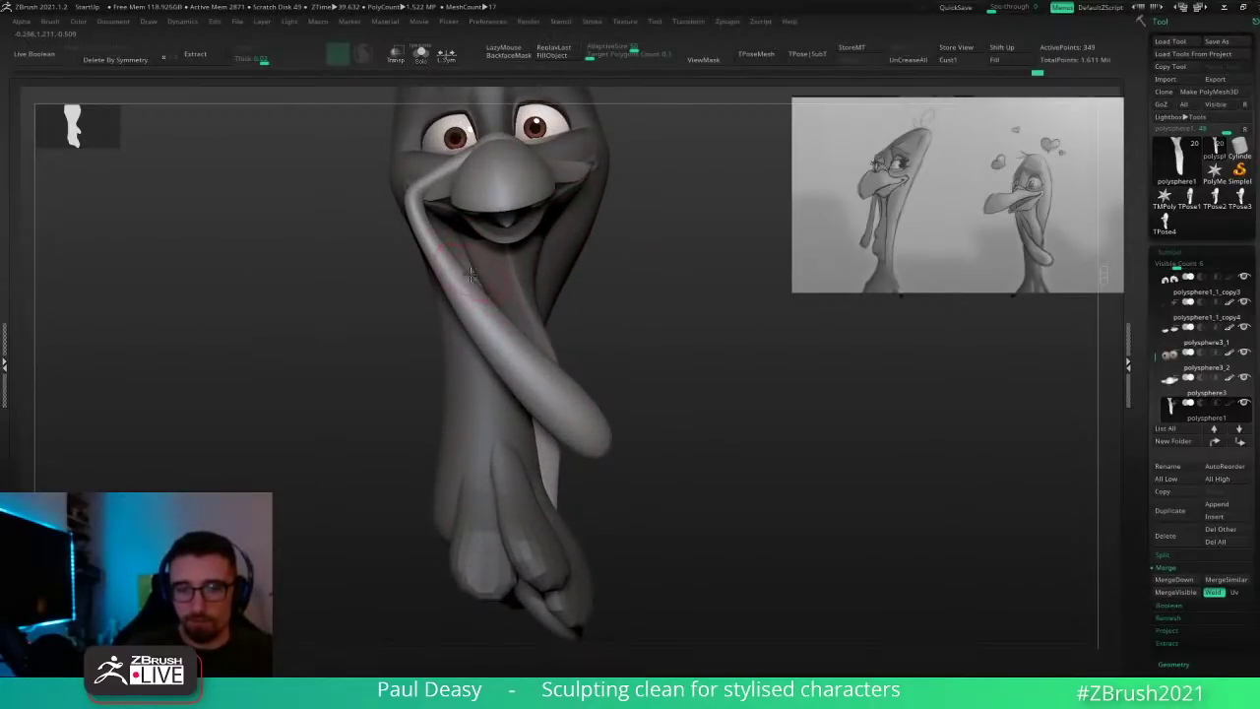
{"action": "key", "text": "space"}
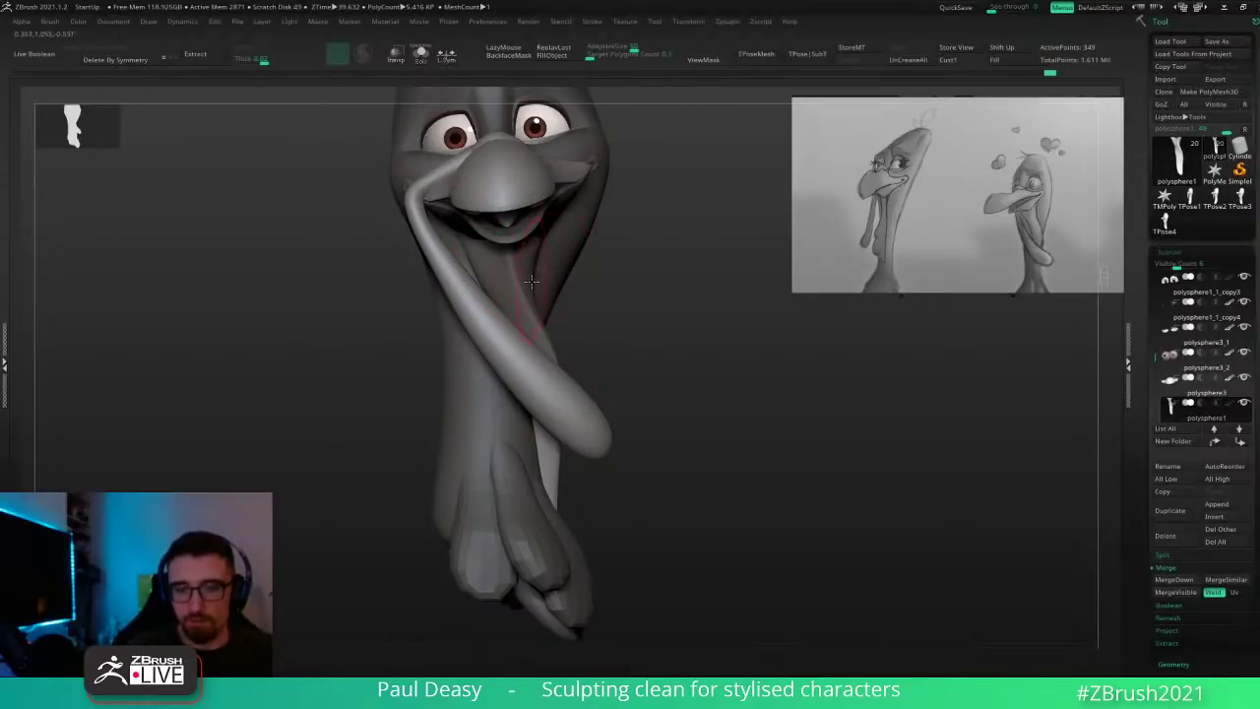
Step: Select the lower beak and adjust its side below the mouth corner with the Move brush
{"action": "left_click", "coordinate": [569, 215], "text": "alt"}
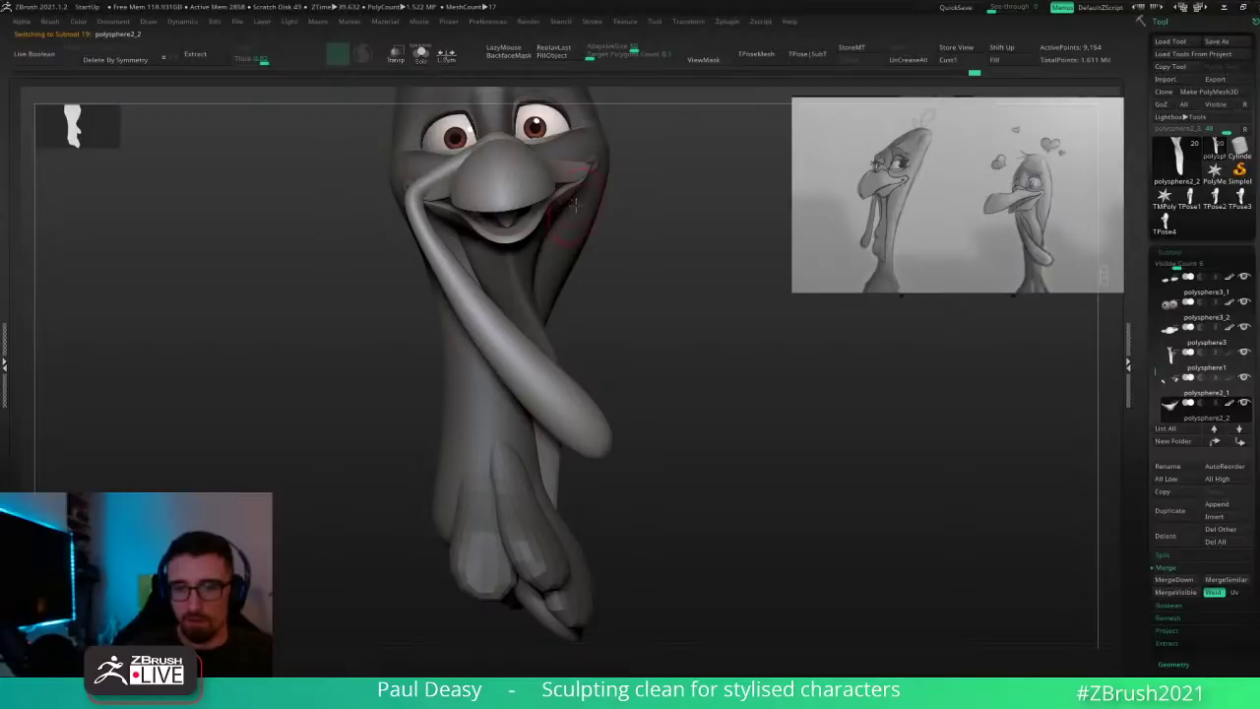
{"action": "right_click_drag", "start_coordinate": [583, 236], "coordinate": [550, 239]}
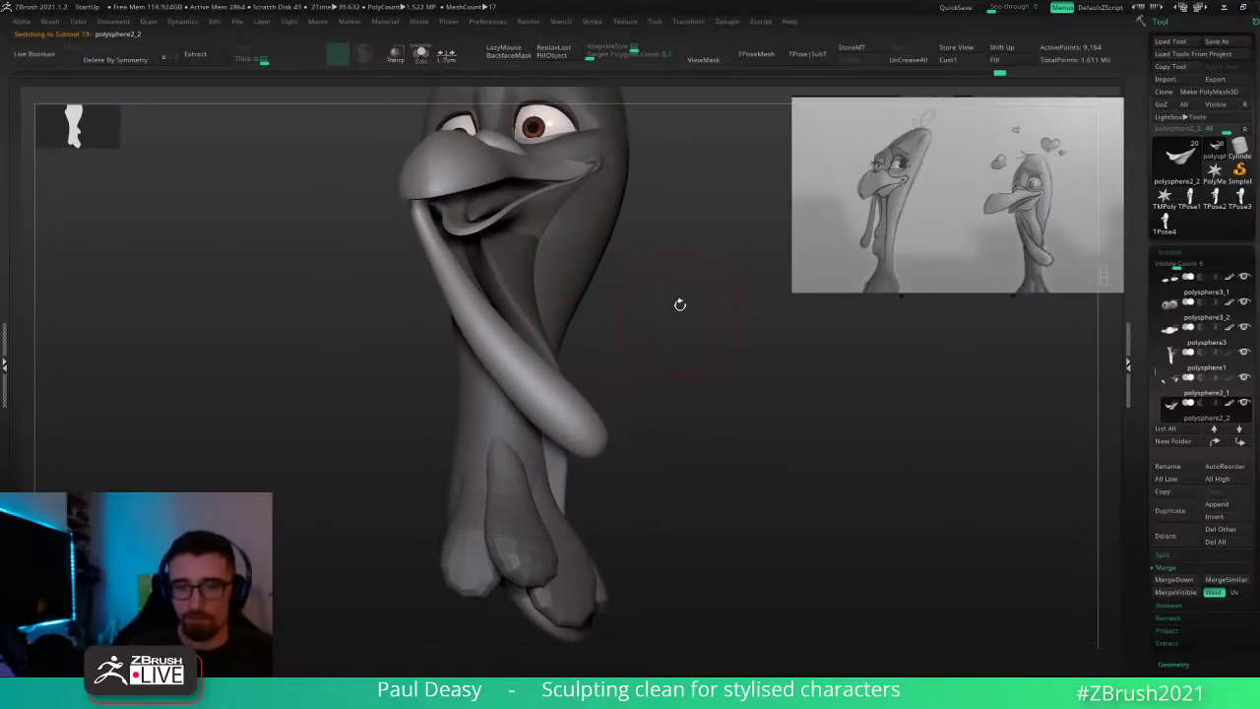
{"action": "left_click_drag", "start_coordinate": [660, 292], "coordinate": [670, 337], "text": "alt"}
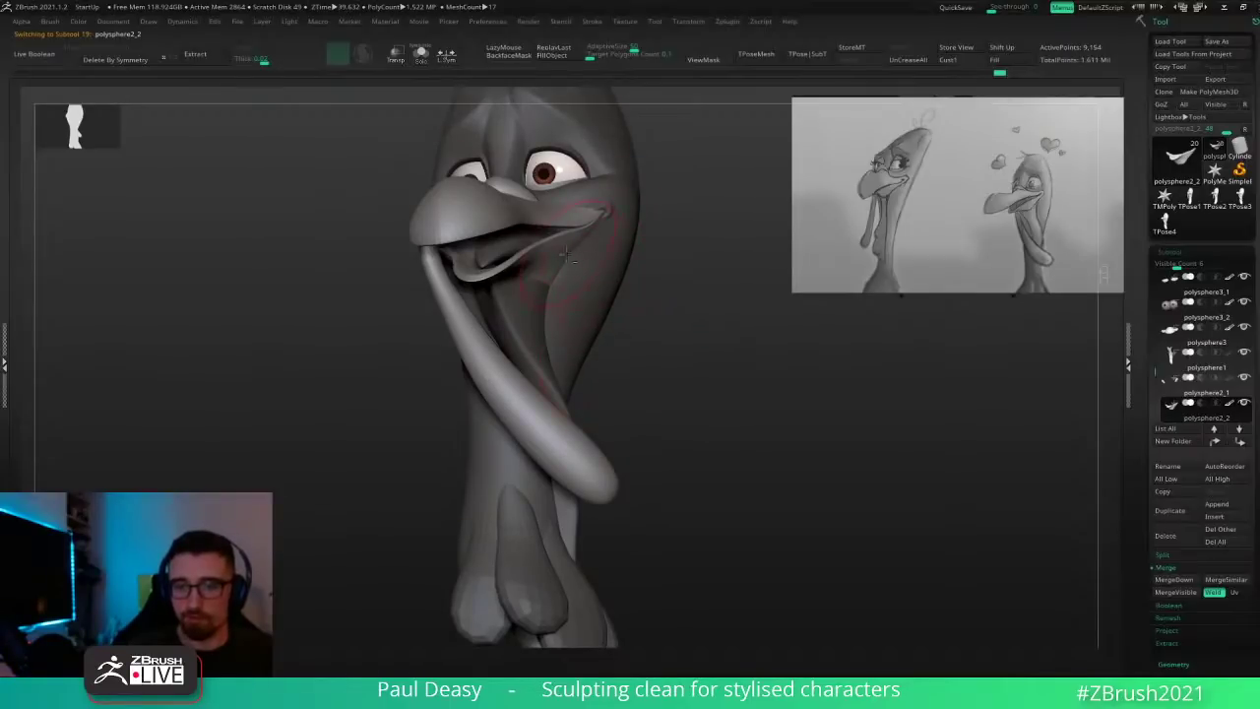
{"action": "right_click_drag", "start_coordinate": [620, 253], "coordinate": [695, 355], "text": "shift"}
Step: Select the mouth-corner piece and nudge its curled end behind the beaks with the Move brush
{"action": "left_click", "coordinate": [695, 355], "text": "alt"}
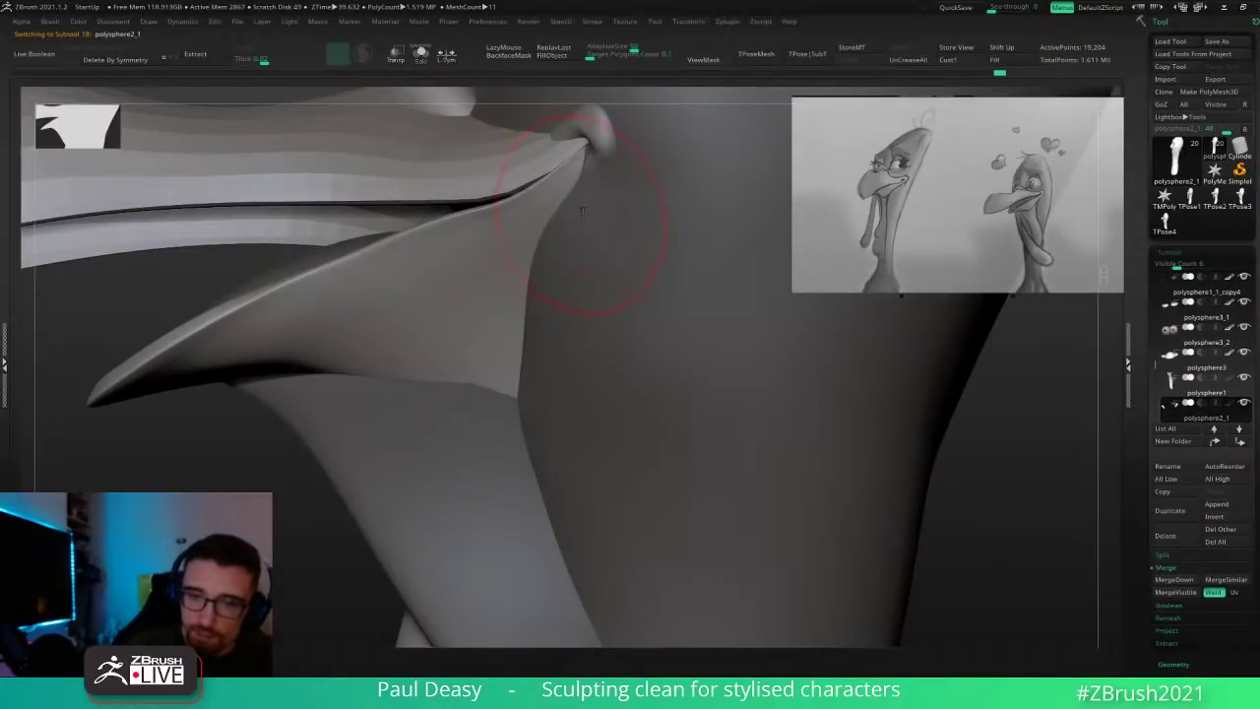
{"action": "right_click_drag", "start_coordinate": [582, 212], "coordinate": [601, 202]}
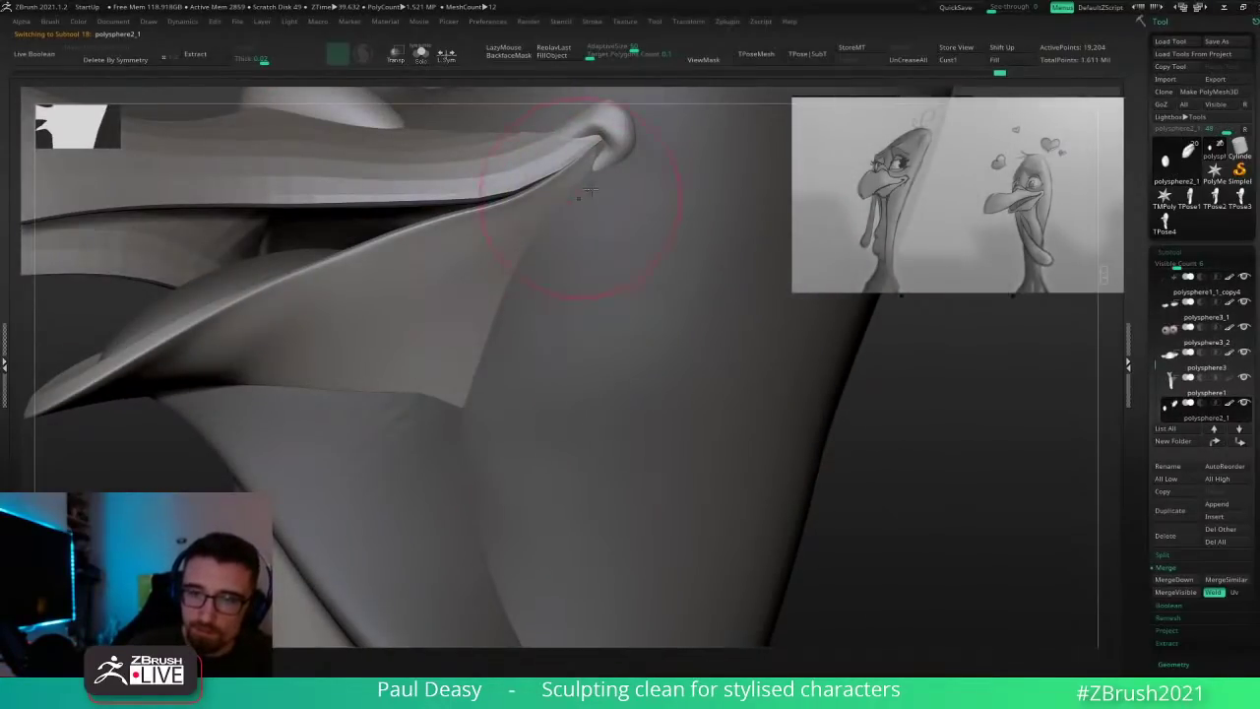
{"action": "right_click", "coordinate": [610, 166]}
{"action": "mouse_move", "coordinate": [619, 151]}
{"action": "right_mouse_down"}
{"action": "mouse_move", "coordinate": [609, 165]}
{"action": "mouse_move", "coordinate": [607, 140]}
{"action": "right_mouse_up"}
{"action": "left_click_drag", "start_coordinate": [608, 139], "coordinate": [602, 136]}
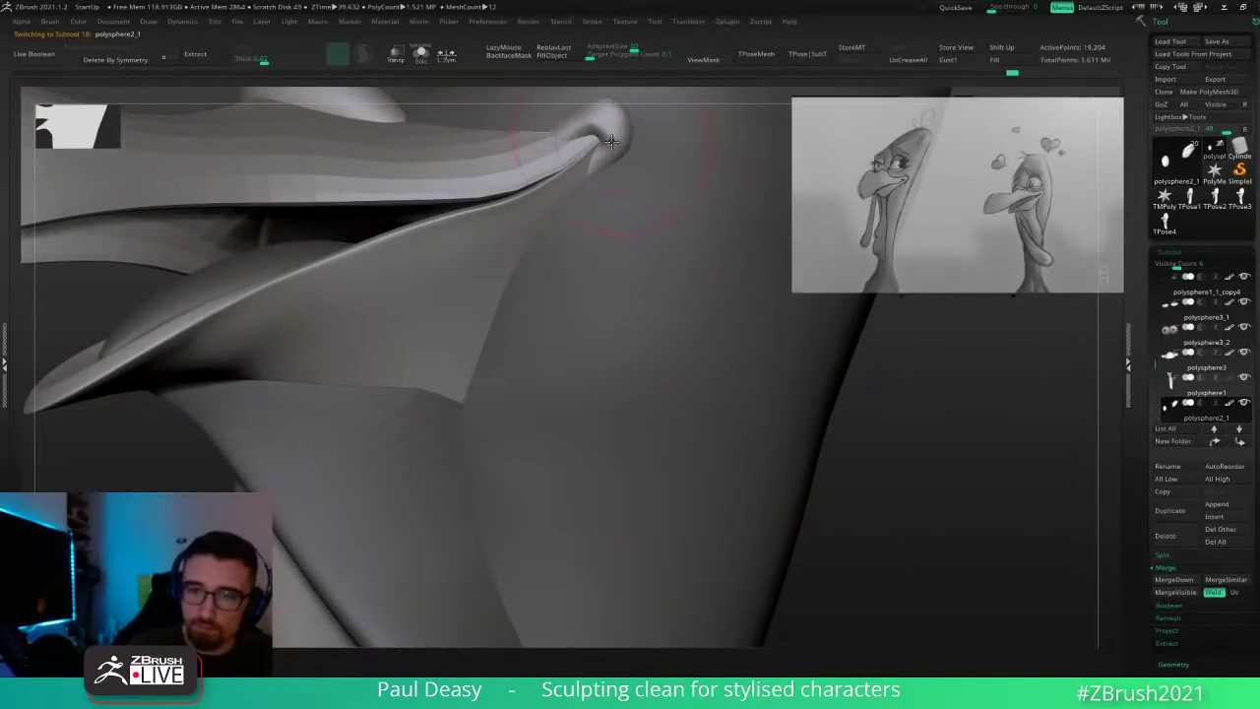
Step: Adjust the curled ends of the mouth corners with the Move brush from both sides of the face
{"action": "right_click_drag", "start_coordinate": [610, 147], "coordinate": [819, 191]}
{"action": "mouse_move", "coordinate": [798, 300]}
{"action": "right_mouse_down", "text": "ctrl"}
{"action": "mouse_move", "coordinate": [728, 330]}
{"action": "mouse_move", "coordinate": [794, 329]}
{"action": "mouse_move", "coordinate": [655, 336]}
{"action": "mouse_move", "coordinate": [707, 305]}
{"action": "right_mouse_up", "text": "ctrl"}
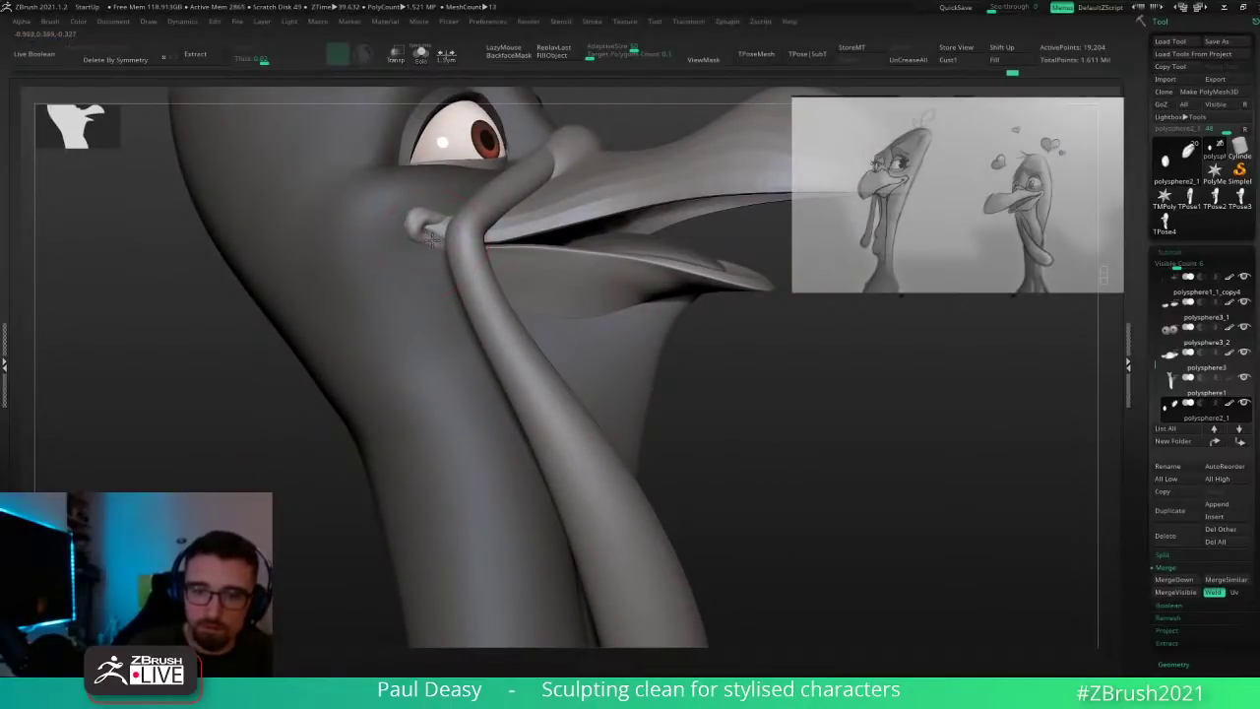
{"action": "left_click_drag", "start_coordinate": [431, 239], "coordinate": [435, 227]}
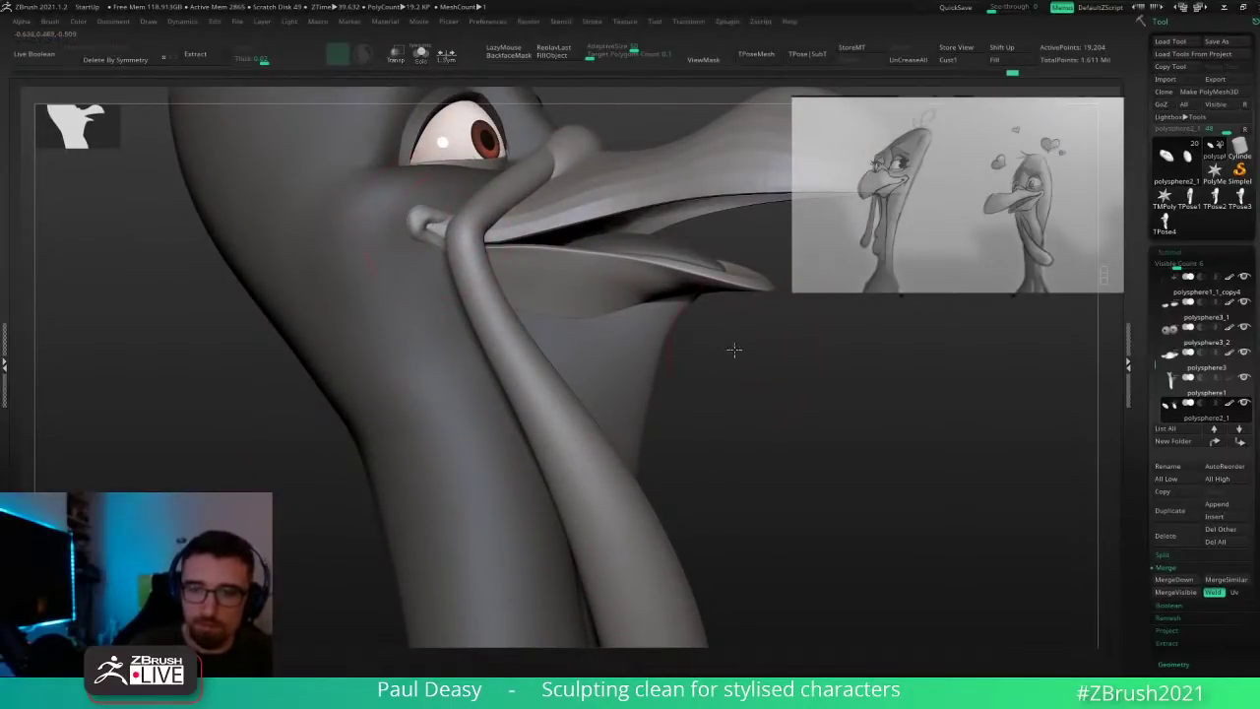
{"action": "right_click_drag", "start_coordinate": [734, 350], "coordinate": [638, 353]}
{"action": "left_click_drag", "start_coordinate": [645, 230], "coordinate": [649, 237]}
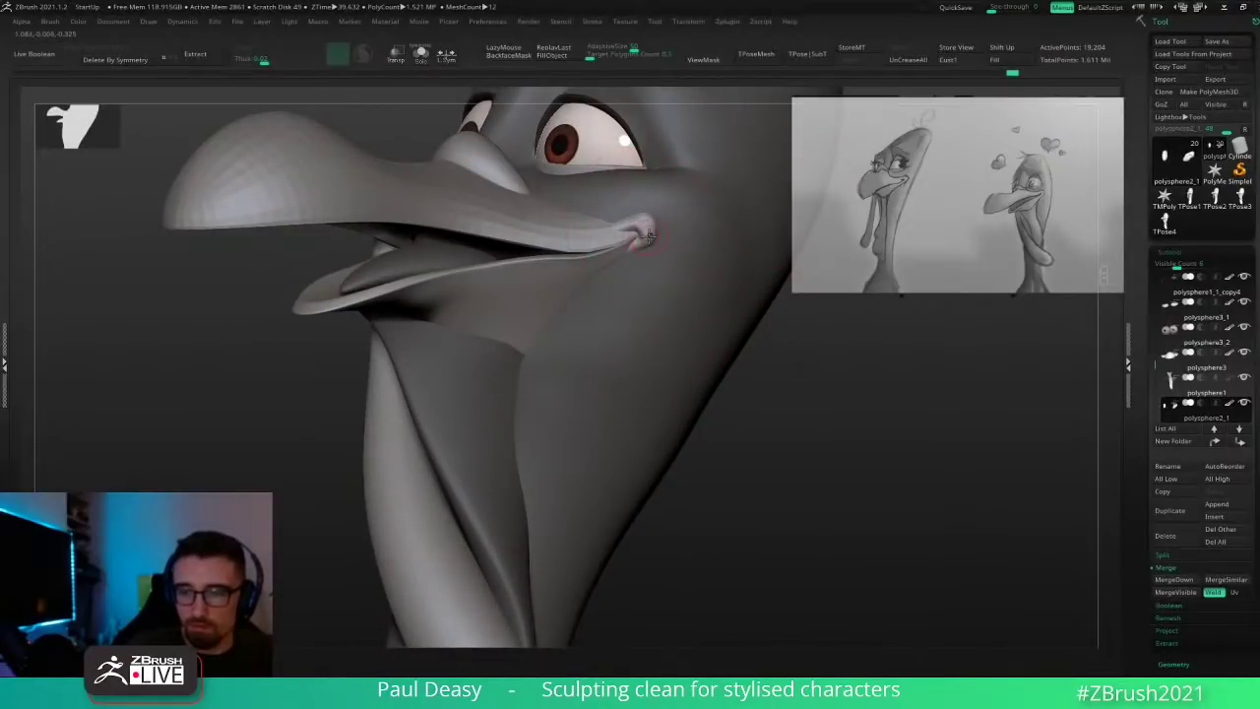
Step: Lower the mouth-corner piece by one subdivision level and smooth its curled end
{"action": "right_click_drag", "start_coordinate": [650, 237], "coordinate": [651, 301], "text": "ctrl"}
{"action": "left_click_drag", "start_coordinate": [647, 223], "coordinate": [635, 201], "text": "shift"}
{"action": "key", "text": "shift+d"}
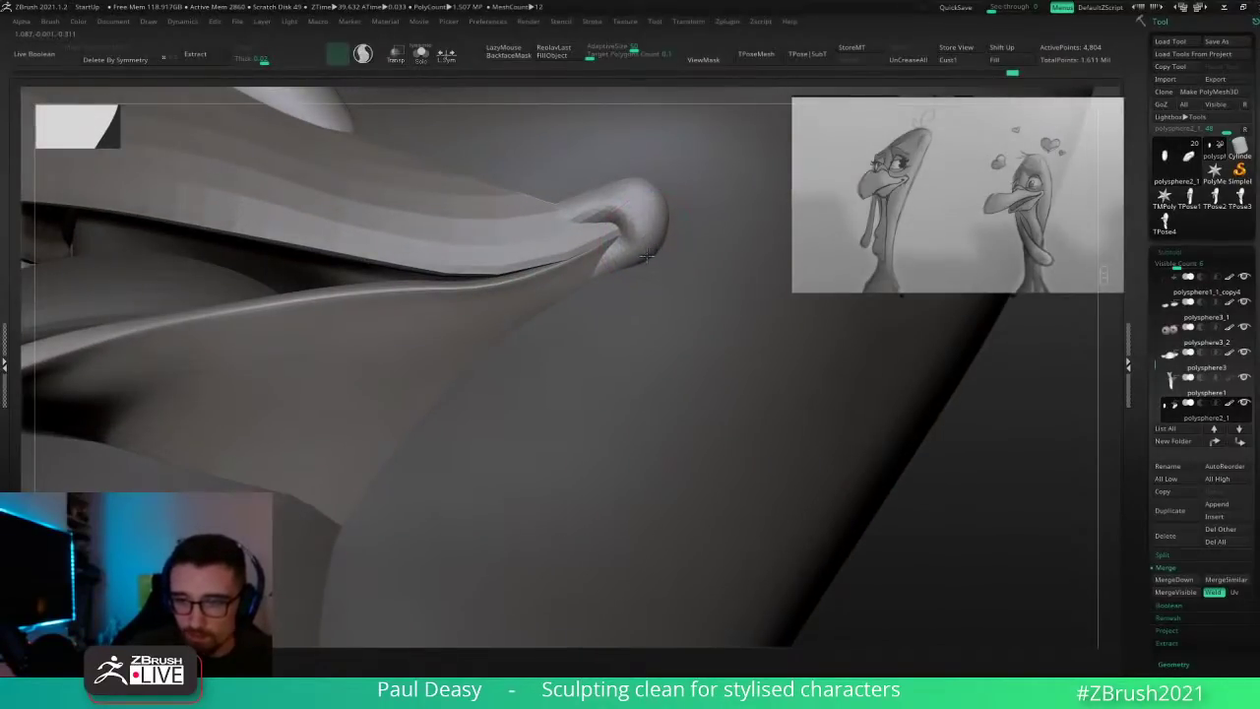
{"action": "left_click_drag", "start_coordinate": [647, 256], "coordinate": [645, 254], "text": "shift"}
{"action": "mouse_move", "coordinate": [622, 194]}
{"action": "left_mouse_down", "text": "shift"}
{"action": "mouse_move", "coordinate": [630, 273]}
{"action": "mouse_move", "coordinate": [662, 167]}
{"action": "left_mouse_up", "text": "shift"}
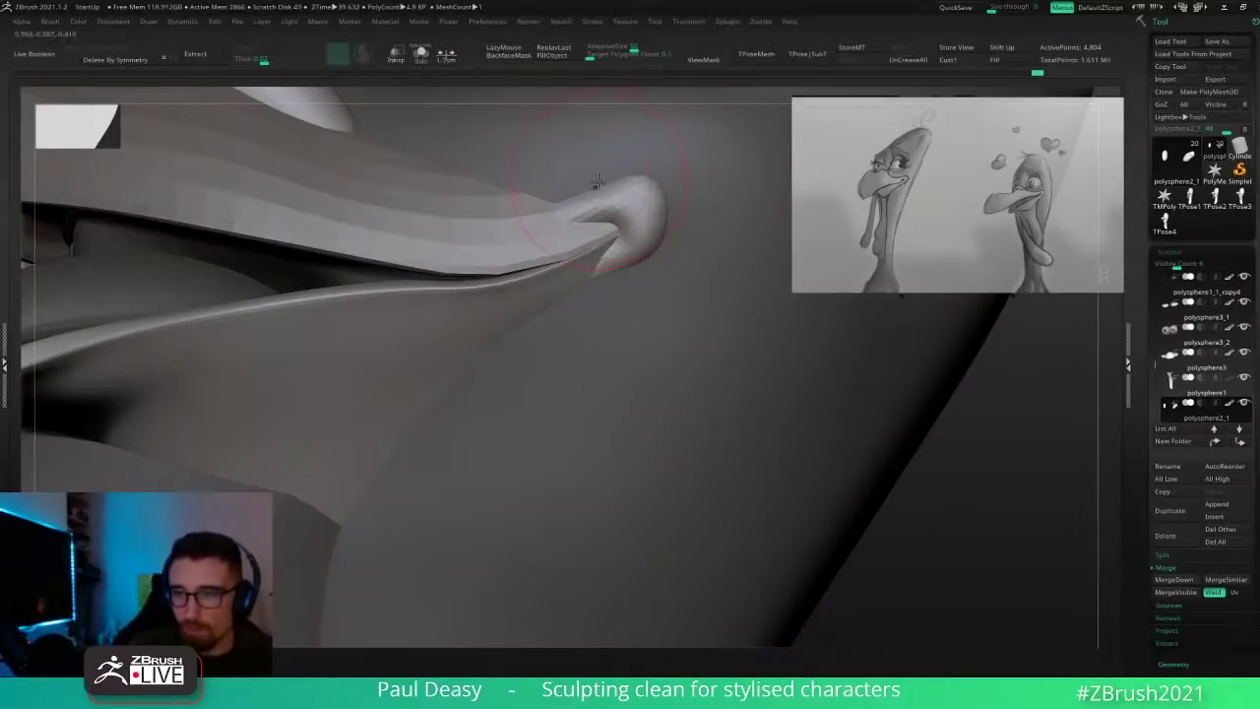
Step: Stretch the mouth corner's upper edge forward along the upper beak and refine its outer tip with the Move brush
{"action": "left_click_drag", "start_coordinate": [547, 195], "coordinate": [510, 189]}
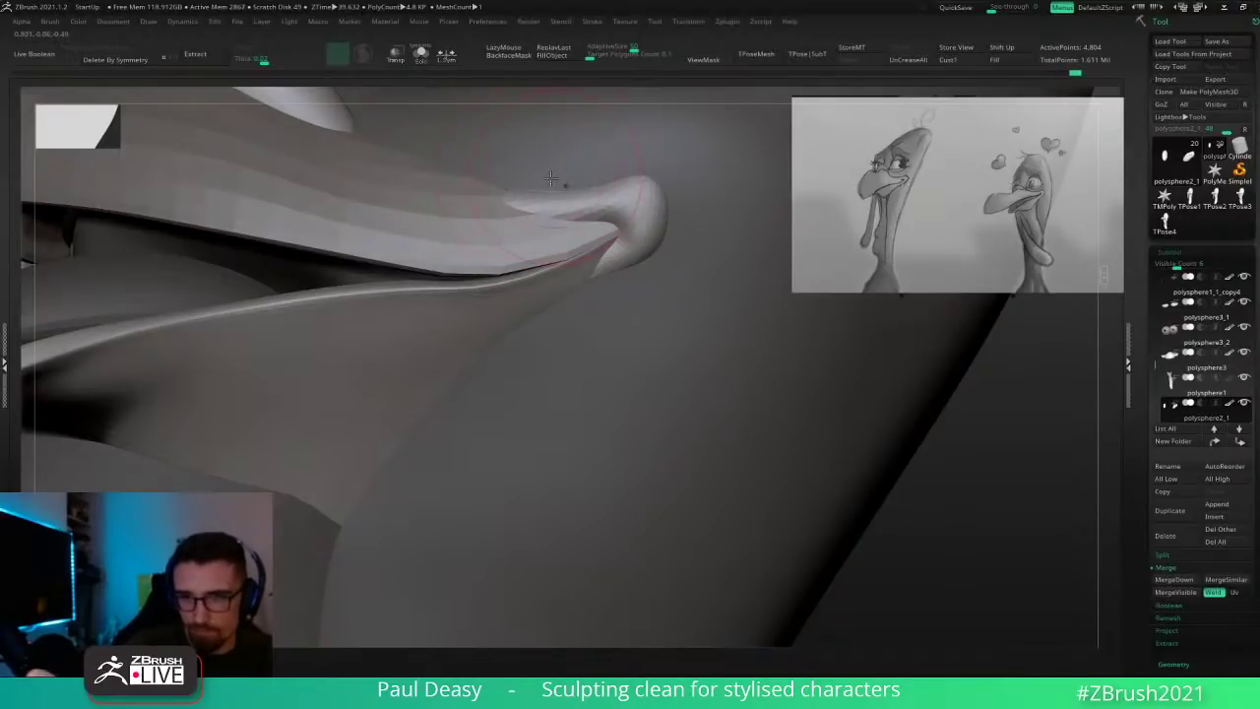
{"action": "key", "text": "s"}
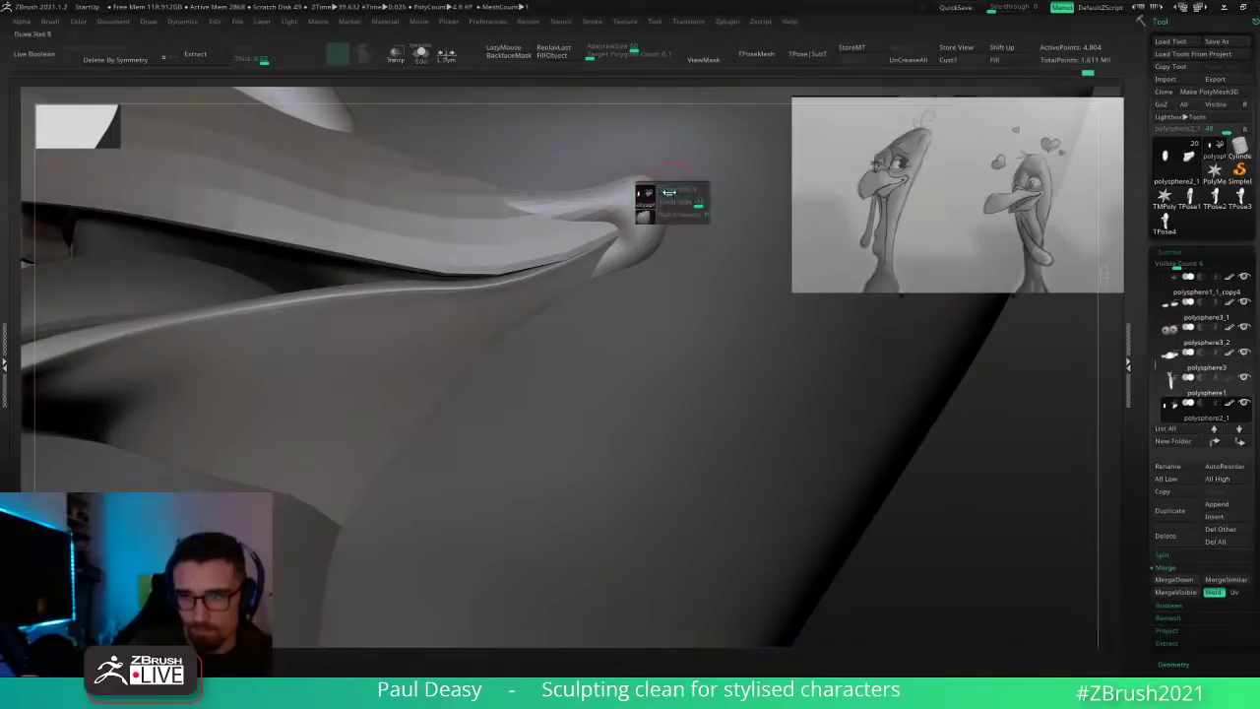
{"action": "left_click_drag", "start_coordinate": [669, 192], "coordinate": [662, 182]}
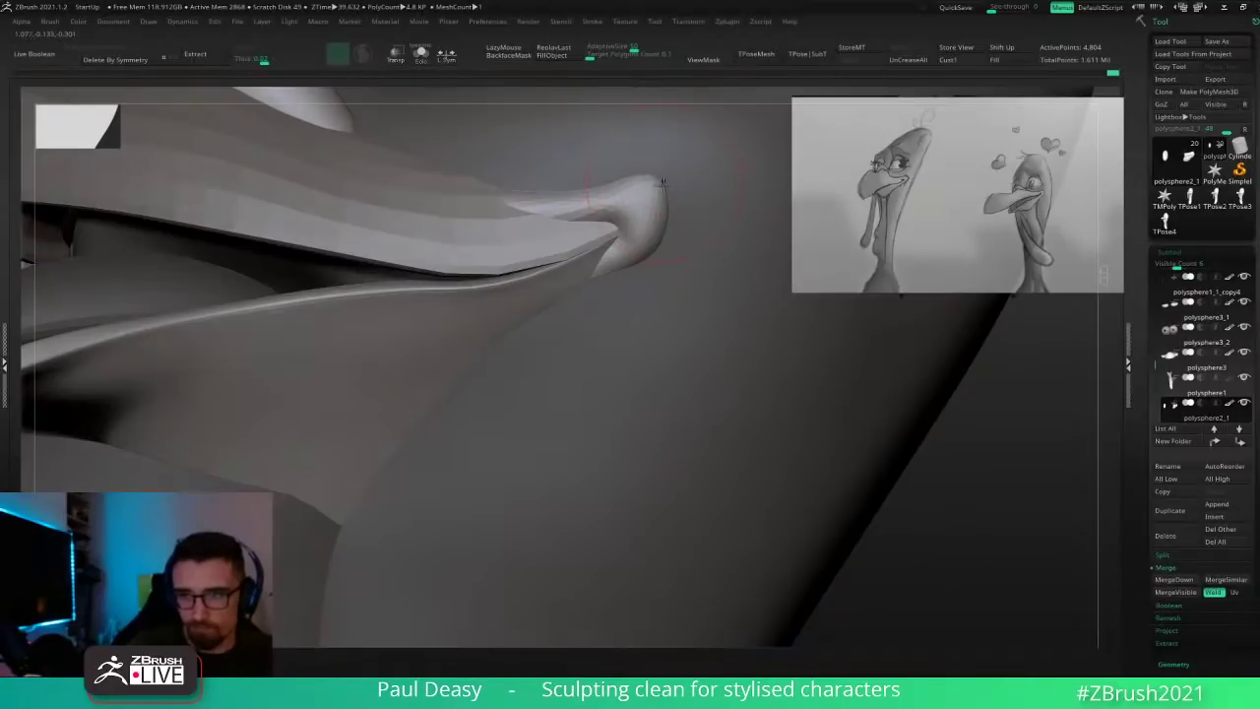
{"action": "left_click_drag", "start_coordinate": [934, 445], "coordinate": [760, 425]}
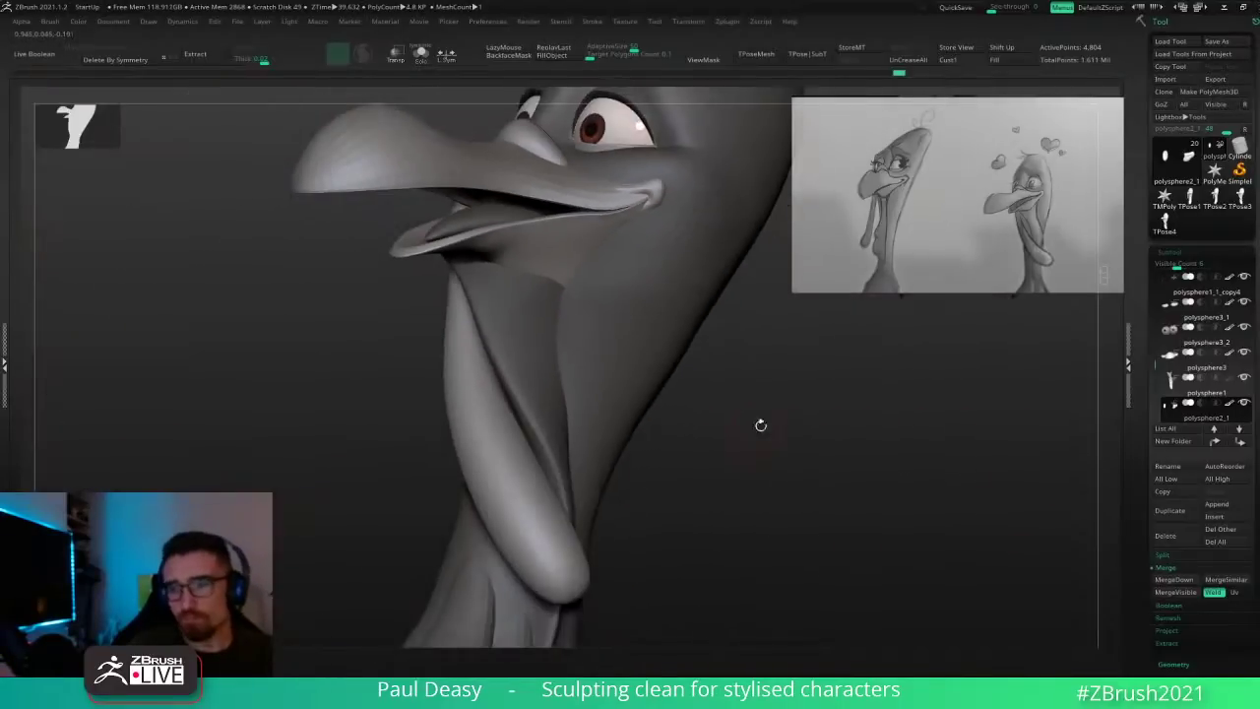
Step: Select the tongue inside the open beak, then reshape and smooth it from the front view
{"action": "left_click", "coordinate": [626, 197], "text": "alt"}
{"action": "left_click", "coordinate": [757, 332], "text": "alt"}
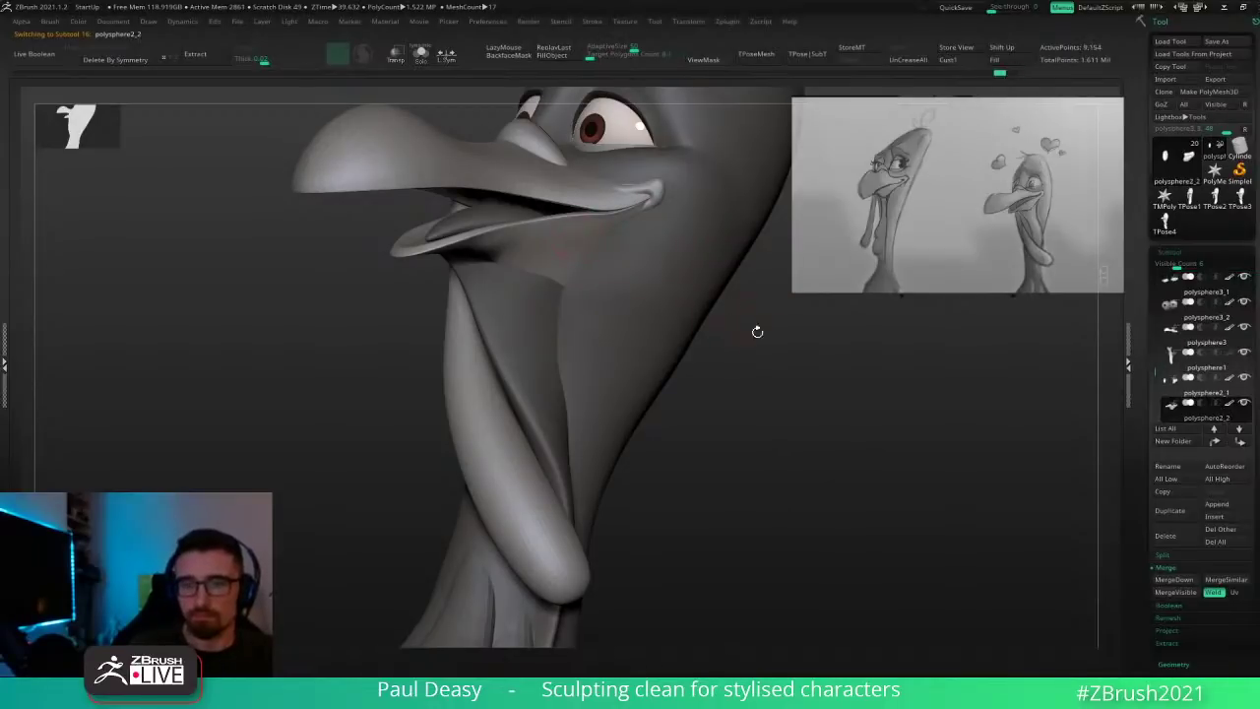
{"action": "left_click_drag", "start_coordinate": [764, 368], "coordinate": [731, 357]}
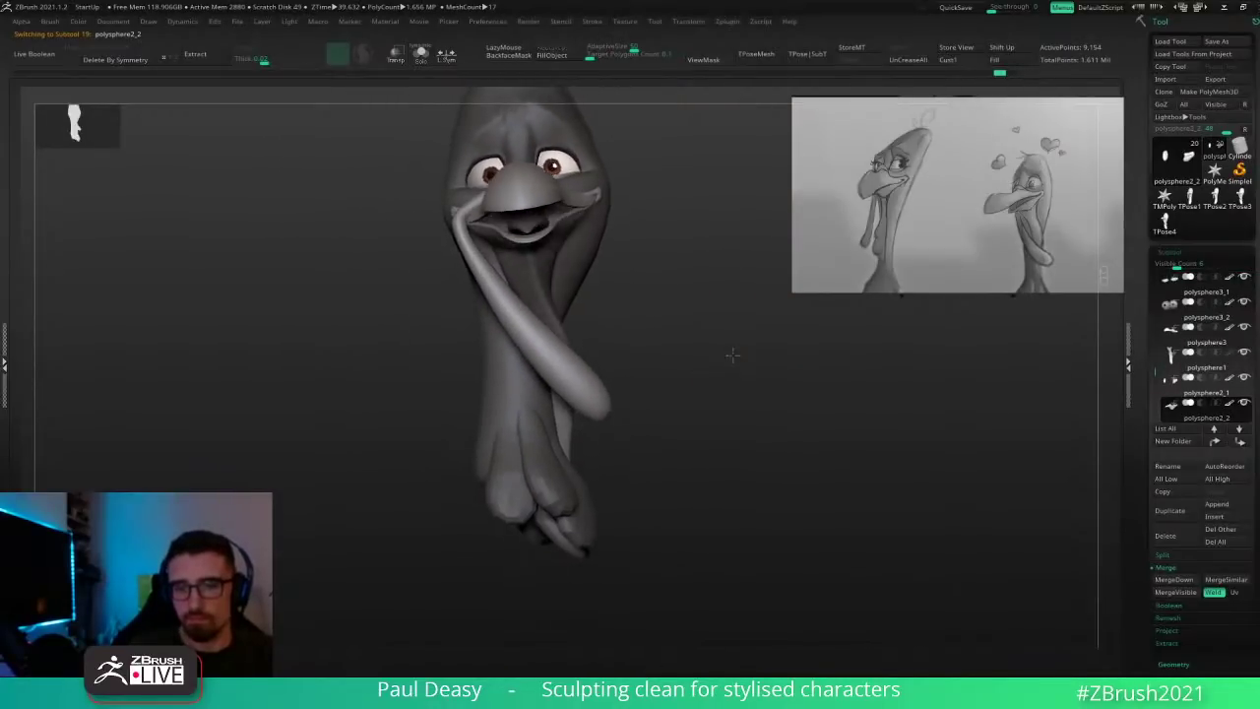
{"action": "left_click_drag", "start_coordinate": [693, 317], "coordinate": [781, 435], "text": "alt"}
{"action": "left_click", "coordinate": [539, 239], "text": "alt"}
{"action": "right_click", "coordinate": [473, 317]}
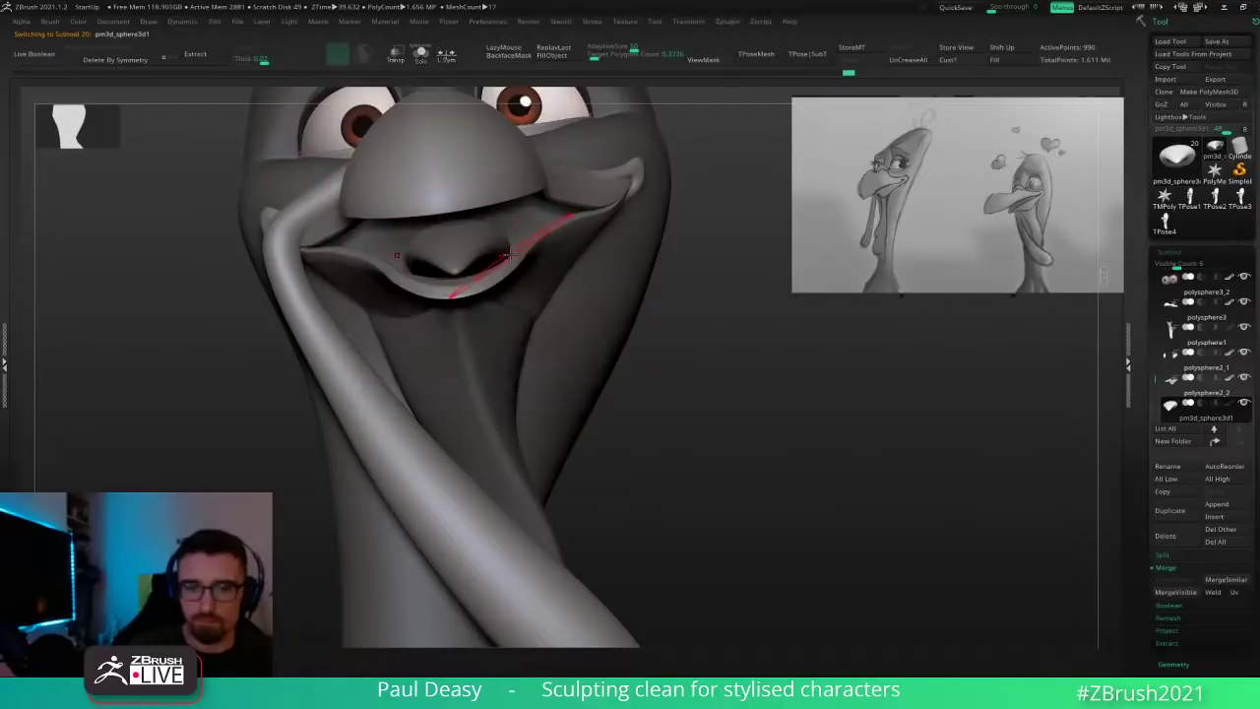
{"action": "mouse_move", "coordinate": [507, 254]}
{"action": "left_mouse_down"}
{"action": "mouse_move", "coordinate": [532, 288]}
{"action": "mouse_move", "coordinate": [463, 279]}
{"action": "left_mouse_up"}
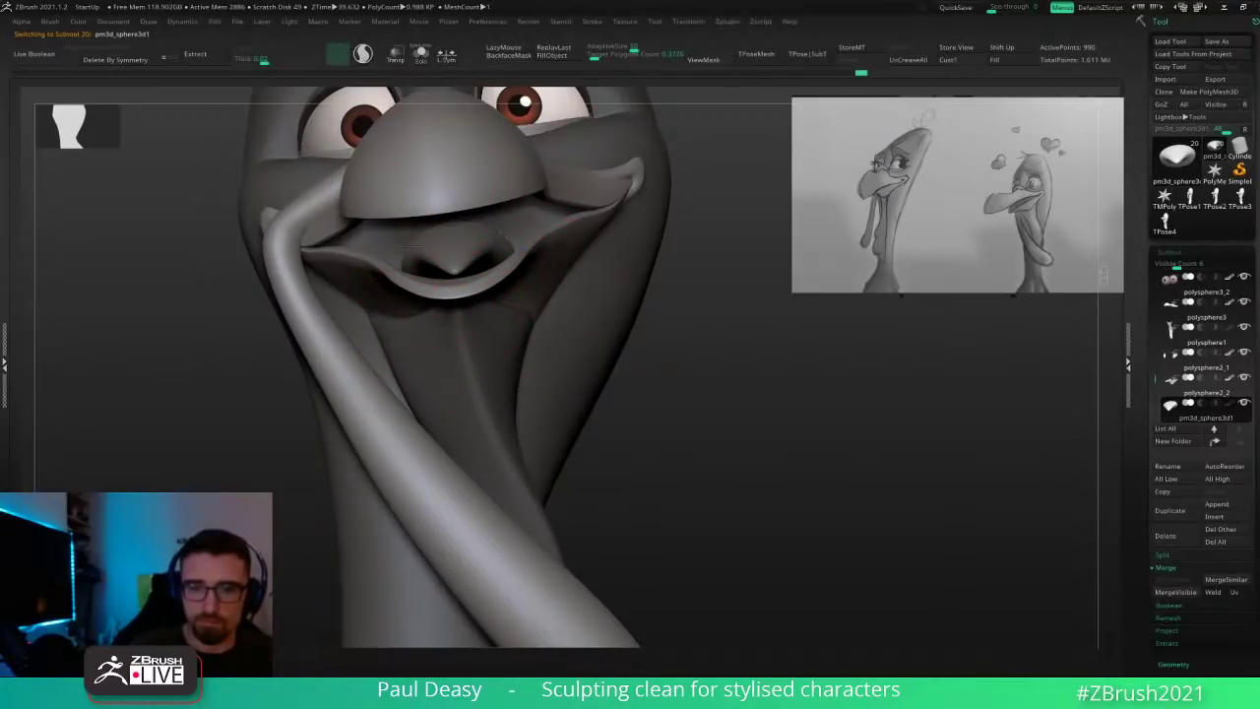
{"action": "left_click_drag", "start_coordinate": [412, 246], "coordinate": [416, 273], "text": "shift"}
{"action": "mouse_move", "coordinate": [717, 378]}
{"action": "left_mouse_down", "text": "alt"}
{"action": "mouse_move", "coordinate": [681, 358]}
{"action": "mouse_move", "coordinate": [697, 340]}
{"action": "mouse_move", "coordinate": [723, 345]}
{"action": "mouse_move", "coordinate": [695, 339]}
{"action": "mouse_move", "coordinate": [726, 344]}
{"action": "mouse_move", "coordinate": [712, 385]}
{"action": "left_mouse_up", "text": "alt"}
{"action": "mouse_move", "coordinate": [702, 373]}
{"action": "left_mouse_down"}
{"action": "mouse_move", "coordinate": [709, 363]}
{"action": "mouse_move", "coordinate": [690, 346]}
{"action": "mouse_move", "coordinate": [711, 363]}
{"action": "mouse_move", "coordinate": [711, 350]}
{"action": "mouse_move", "coordinate": [684, 356]}
{"action": "left_mouse_up"}
Step: Nudge the front teardrop forms at the base of the body with the Move brush, checking them from several angles
{"action": "left_click", "coordinate": [498, 507], "text": "alt"}
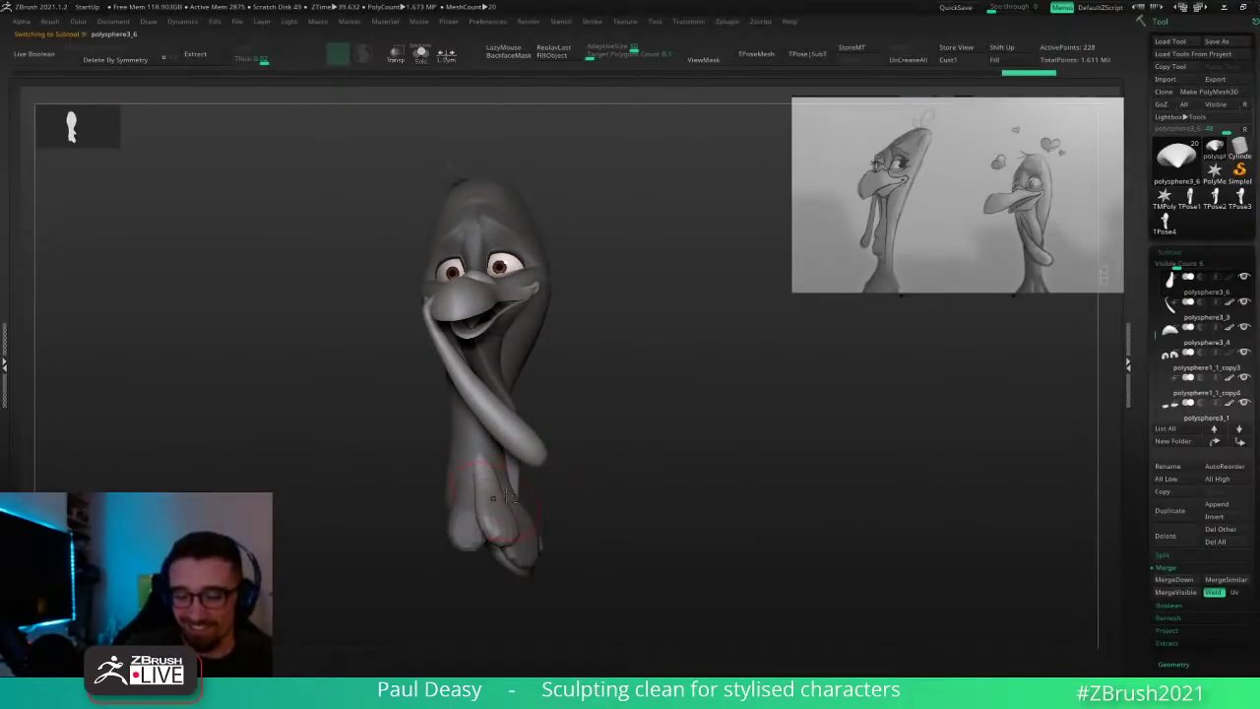
{"action": "right_click_drag", "start_coordinate": [507, 496], "coordinate": [505, 482]}
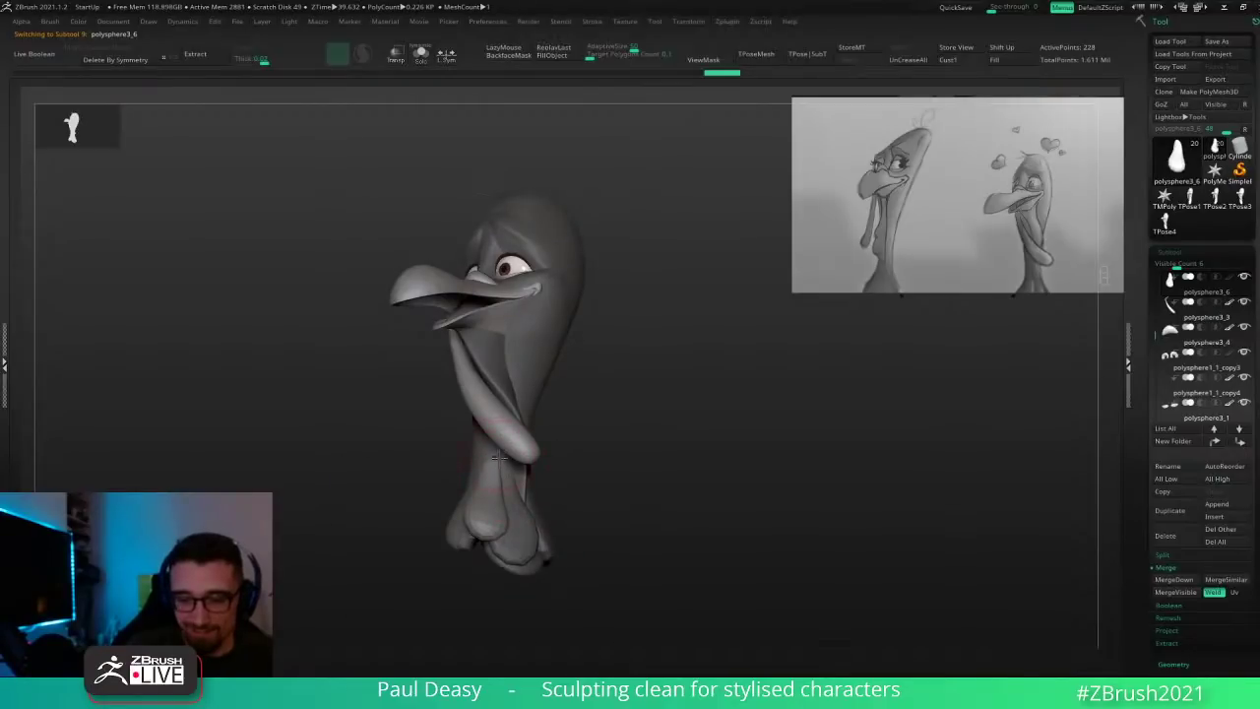
{"action": "left_click_drag", "start_coordinate": [566, 485], "coordinate": [541, 490]}
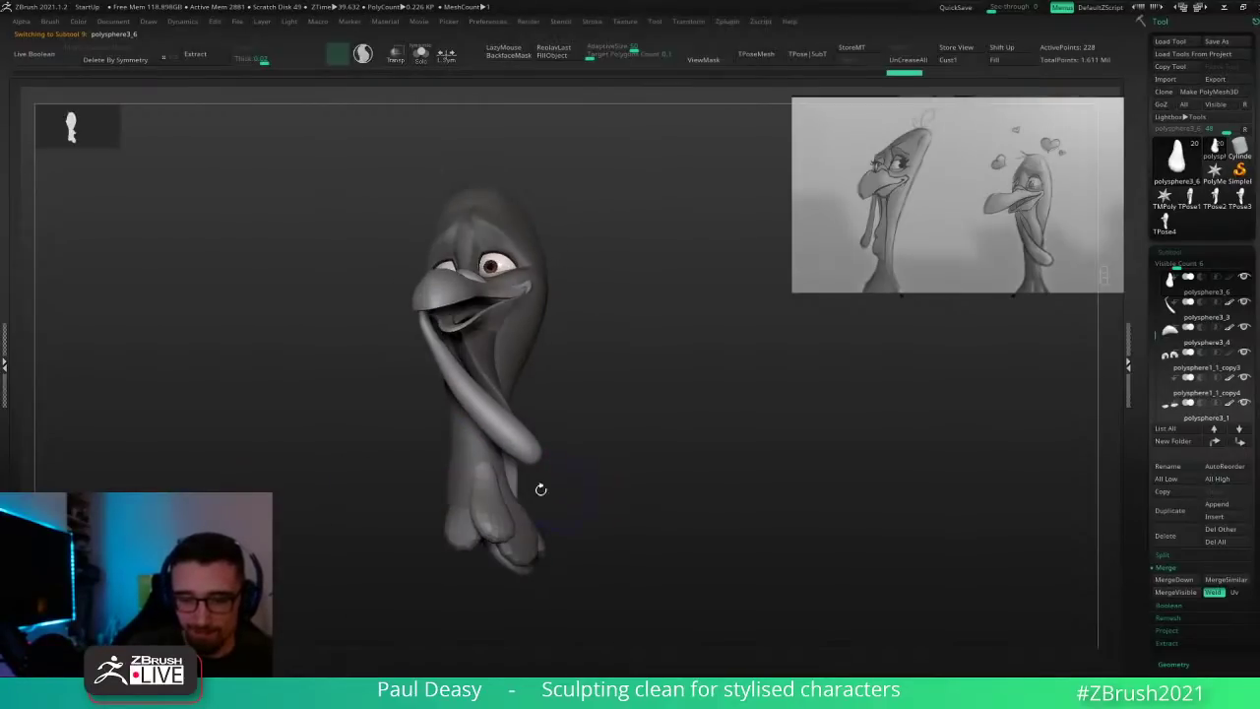
{"action": "left_click", "coordinate": [459, 512], "text": "alt"}
{"action": "right_click_drag", "start_coordinate": [460, 511], "coordinate": [529, 504]}
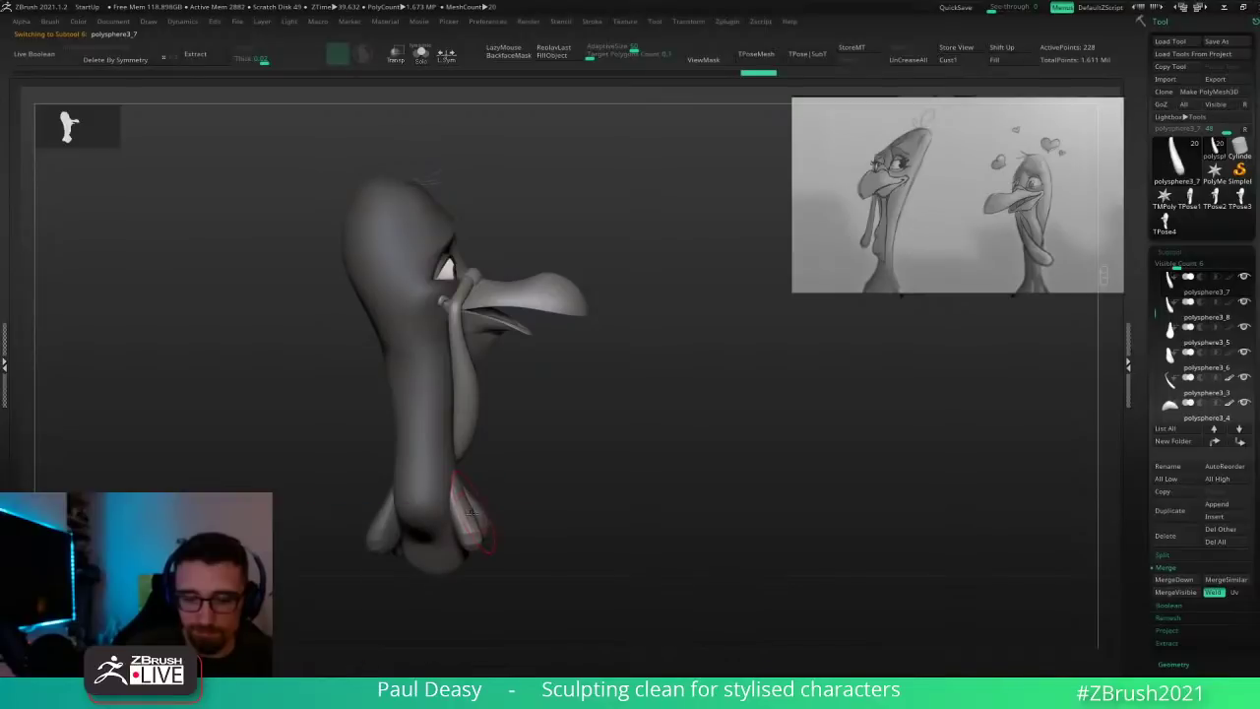
{"action": "right_click_drag", "start_coordinate": [454, 466], "coordinate": [448, 440]}
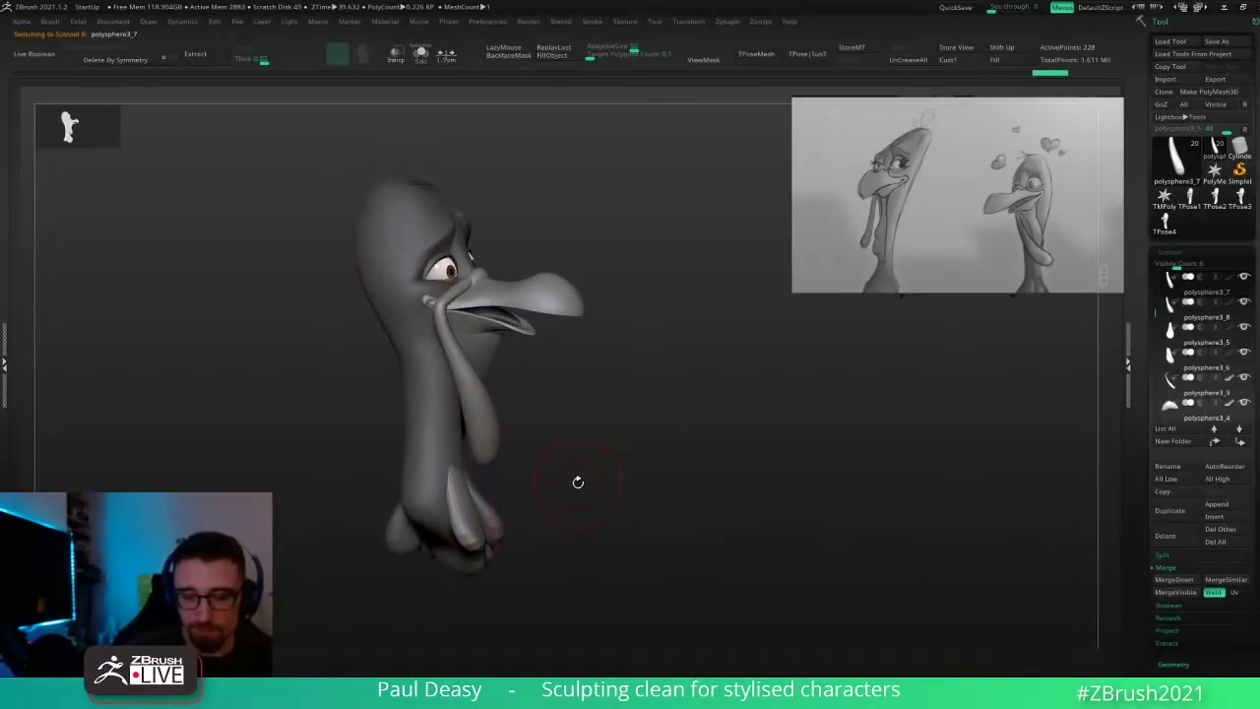
{"action": "right_click_drag", "start_coordinate": [591, 483], "coordinate": [517, 498]}
Step: Select the remaining teardrop forms around the base in turn and raise their subdivision levels
{"action": "left_click", "coordinate": [518, 510], "text": "alt"}
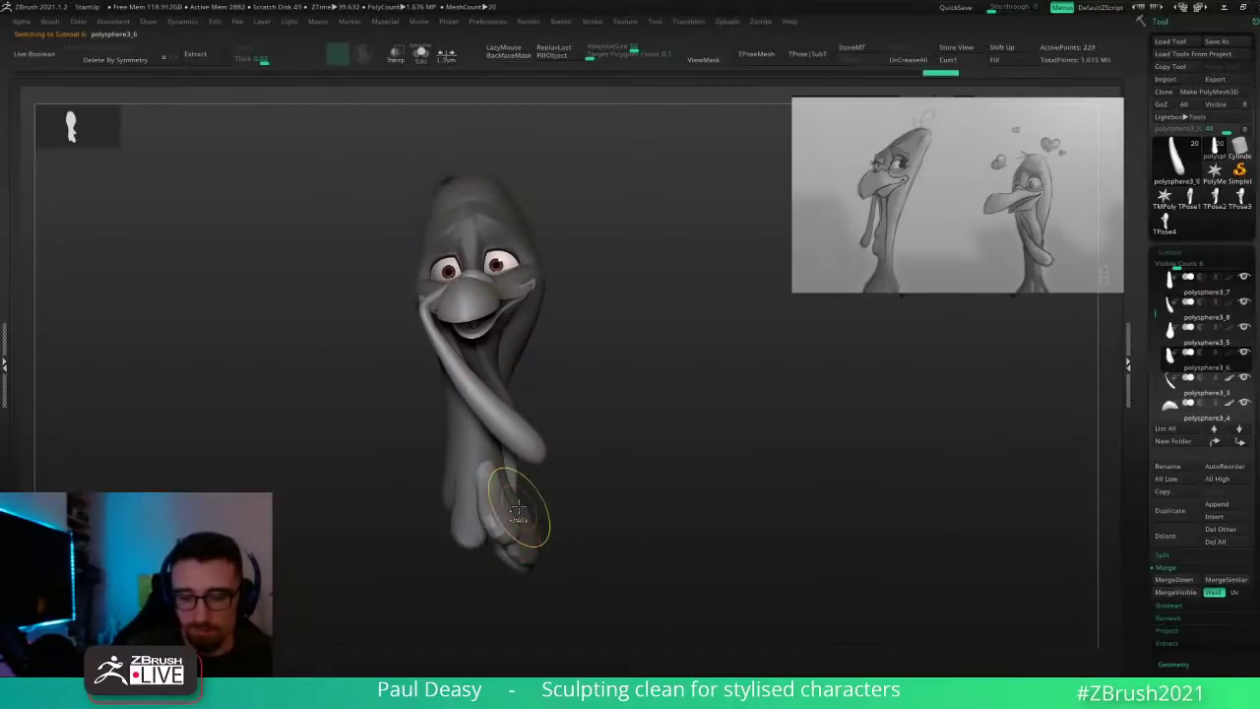
{"action": "left_click_drag", "start_coordinate": [616, 498], "coordinate": [529, 509]}
{"action": "left_click", "coordinate": [518, 528], "text": "alt"}
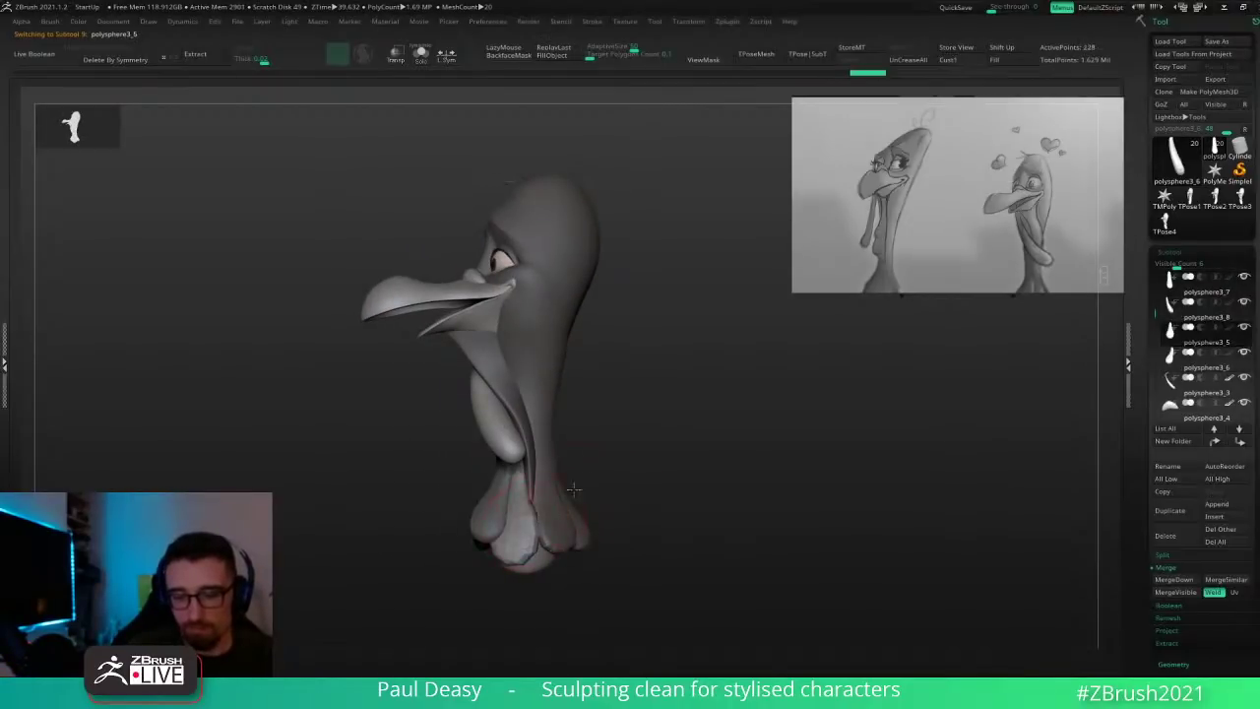
{"action": "key", "text": "d"}
{"action": "left_click", "coordinate": [572, 508], "text": "alt"}
{"action": "left_click_drag", "start_coordinate": [618, 488], "coordinate": [655, 461]}
{"action": "left_click", "coordinate": [597, 512], "text": "alt"}
{"action": "key", "text": "d"}
{"action": "key", "text": "space"}
{"action": "key", "text": "space"}
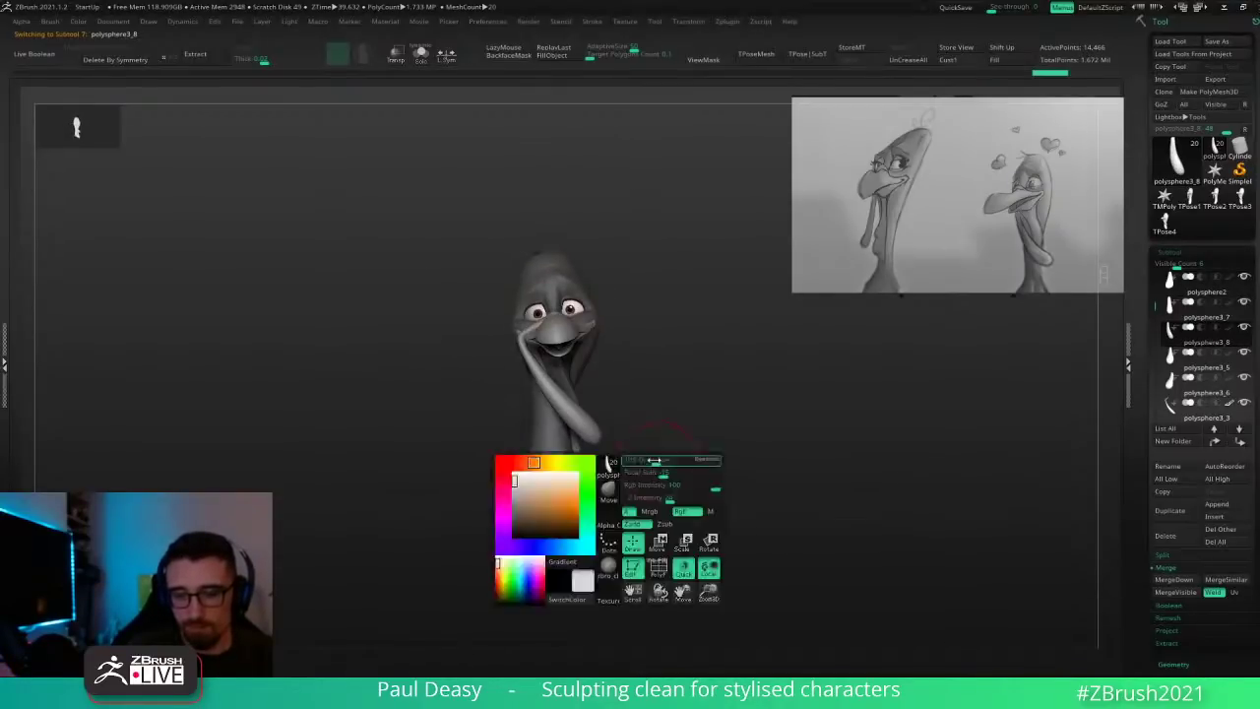
Step: Duplicate the front teardrop form, then move and rotate the copy so it sticks out beside the lower body
{"action": "mouse_move", "coordinate": [654, 461]}
{"action": "right_mouse_down"}
{"action": "mouse_move", "coordinate": [610, 436]}
{"action": "mouse_move", "coordinate": [659, 434]}
{"action": "mouse_move", "coordinate": [627, 424]}
{"action": "mouse_move", "coordinate": [565, 437]}
{"action": "right_mouse_up"}
{"action": "left_click", "coordinate": [541, 440], "text": "alt"}
{"action": "key", "text": "w"}
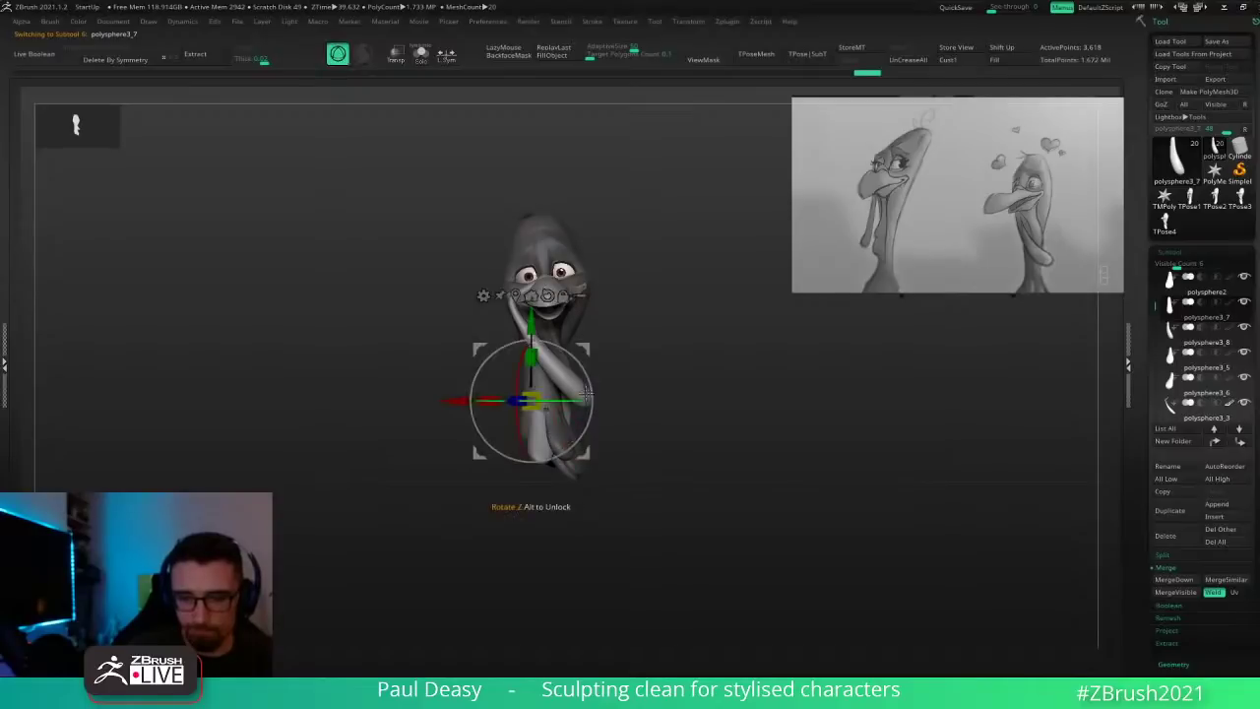
{"action": "key", "text": "ctrl+shift+d"}
{"action": "left_click_drag", "start_coordinate": [588, 374], "coordinate": [576, 482]}
{"action": "left_click_drag", "start_coordinate": [535, 427], "coordinate": [539, 336]}
{"action": "left_click_drag", "start_coordinate": [588, 376], "coordinate": [691, 370]}
{"action": "mouse_move", "coordinate": [573, 350]}
{"action": "left_mouse_down"}
{"action": "mouse_move", "coordinate": [548, 355]}
{"action": "mouse_move", "coordinate": [559, 399]}
{"action": "mouse_move", "coordinate": [686, 450]}
{"action": "left_mouse_up"}
{"action": "key", "text": "q"}
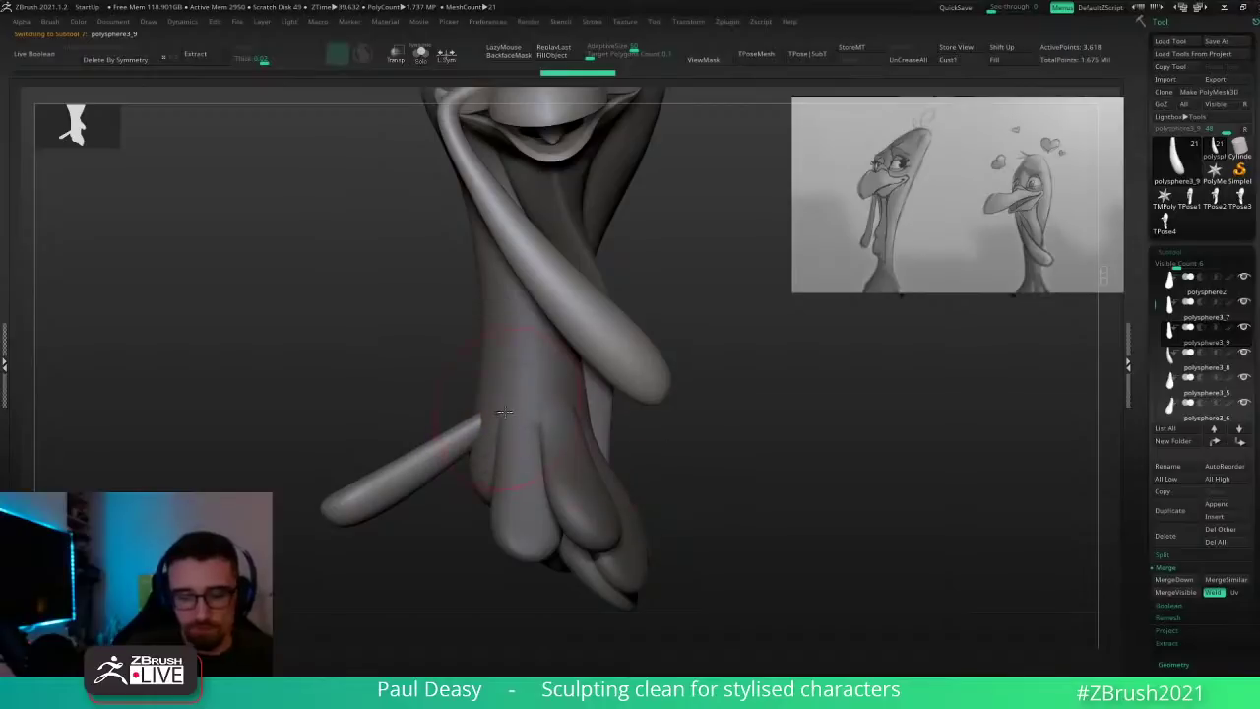
Step: Lower the duplicated form by two subdivision levels, mask its inner part and rotate its outer end upward
{"action": "key", "text": "shift+d"}
{"action": "key", "text": "shift+d"}
{"action": "mouse_move", "coordinate": [431, 472]}
{"action": "left_mouse_down", "text": "ctrl"}
{"action": "mouse_move", "coordinate": [346, 424]}
{"action": "mouse_move", "coordinate": [356, 418]}
{"action": "left_mouse_up", "text": "ctrl"}
{"action": "left_click", "coordinate": [434, 374], "text": "ctrl"}
{"action": "left_click", "coordinate": [443, 464], "text": "ctrl"}
{"action": "left_click", "coordinate": [439, 527], "text": "ctrl"}
{"action": "left_click", "coordinate": [427, 464], "text": "ctrl"}
{"action": "left_click", "coordinate": [436, 529], "text": "ctrl"}
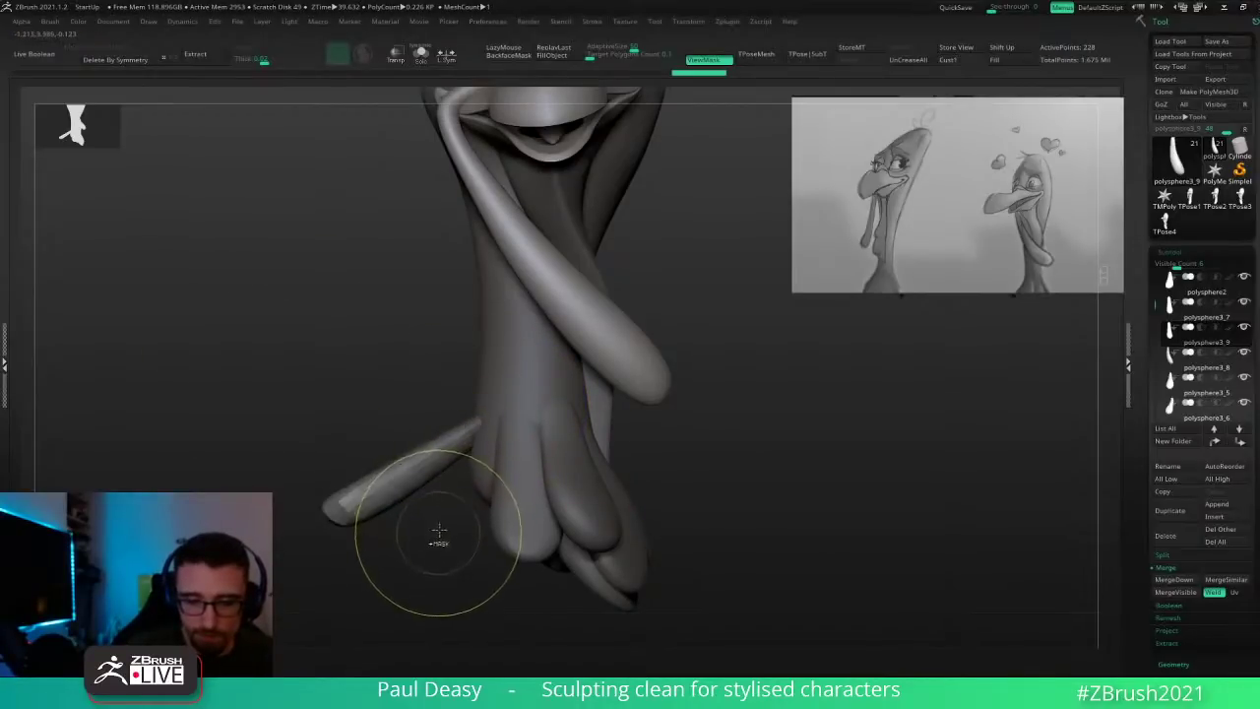
{"action": "key", "text": "w"}
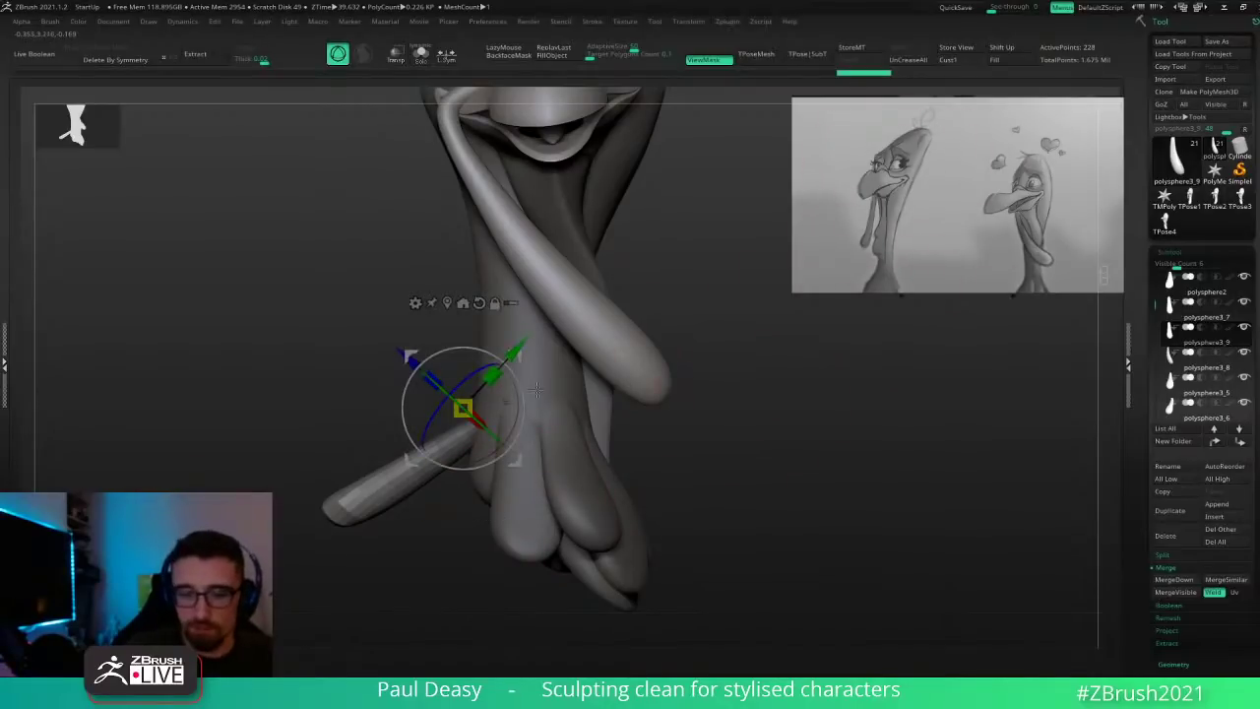
{"action": "left_click_drag", "start_coordinate": [522, 382], "coordinate": [531, 398]}
{"action": "key", "text": "q"}
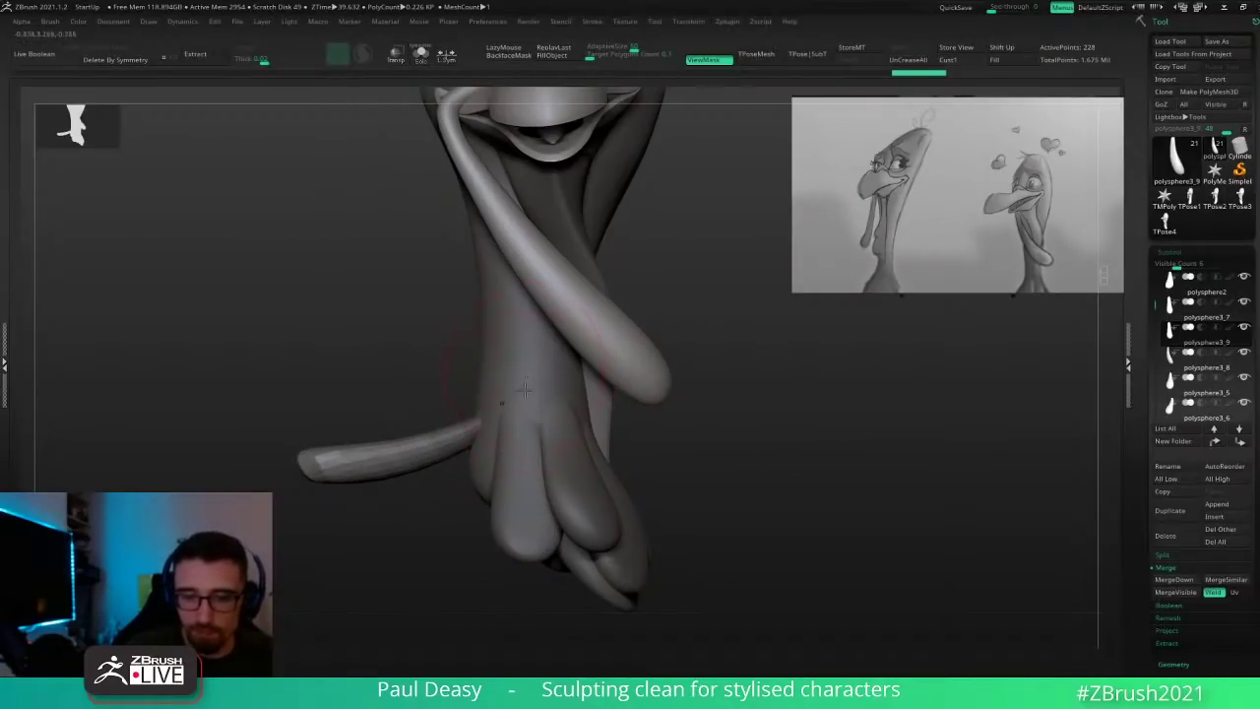
Step: Invert the mask and rotate the duplicate's inner end upward against the body to bend the form into a curve
{"action": "left_click", "coordinate": [442, 512], "text": "ctrl"}
{"action": "key", "text": "w"}
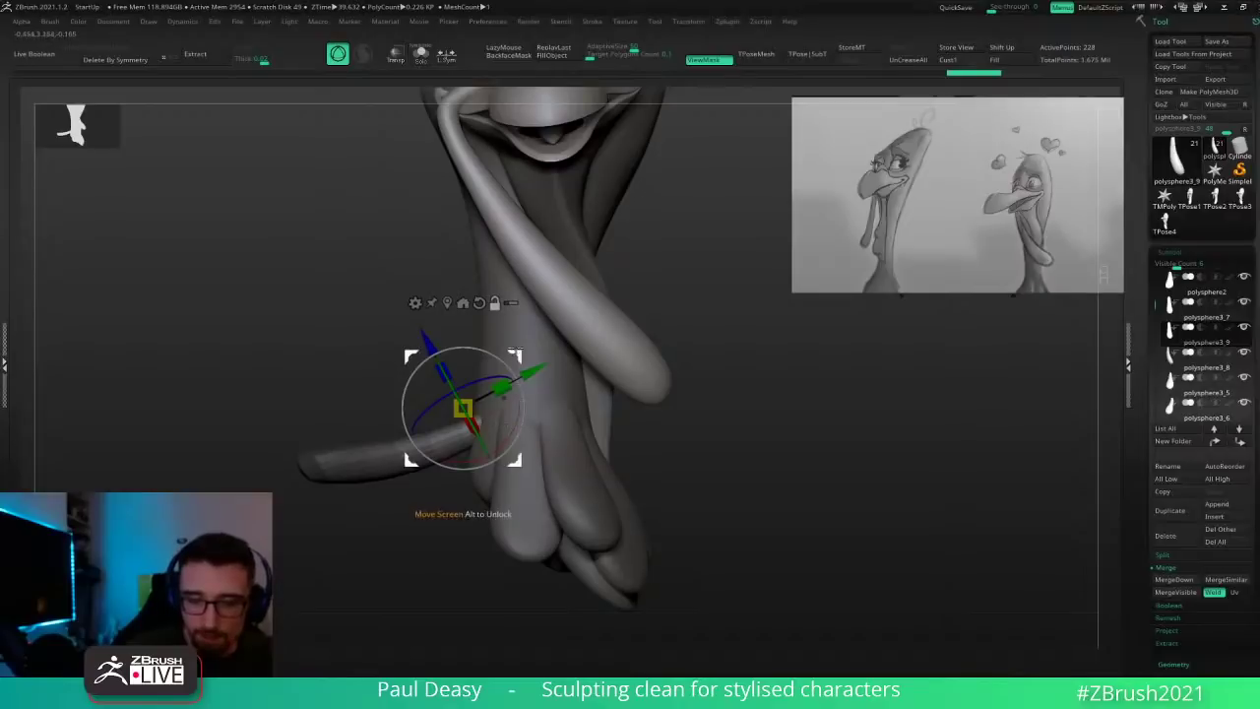
{"action": "left_click_drag", "start_coordinate": [517, 462], "coordinate": [480, 495], "text": "alt"}
{"action": "left_click_drag", "start_coordinate": [487, 438], "coordinate": [476, 403]}
{"action": "key", "text": "q"}
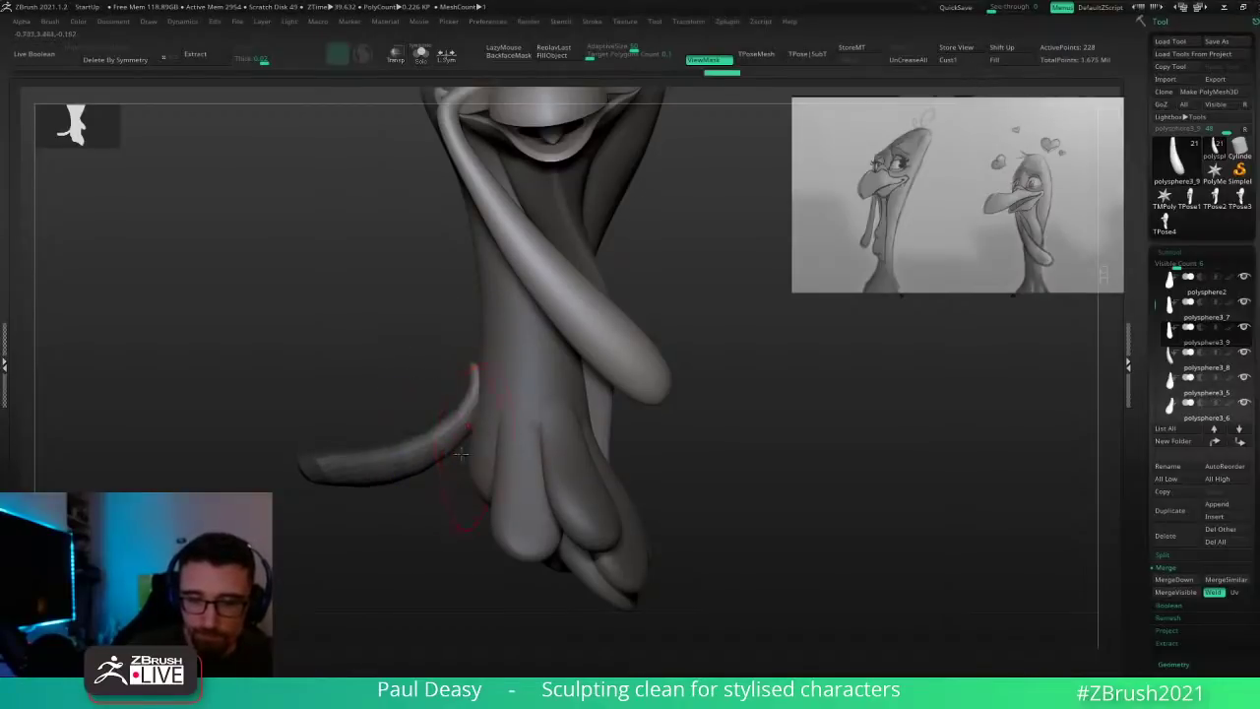
Step: Clear the mask and reshape the curved duplicate with the Move brush, pulling it shorter and closer to the body
{"action": "left_click", "coordinate": [411, 515], "text": "ctrl"}
{"action": "left_click_drag", "start_coordinate": [410, 515], "coordinate": [425, 519], "text": "ctrl"}
{"action": "key", "text": "space"}
{"action": "left_click_drag", "start_coordinate": [435, 448], "coordinate": [453, 464]}
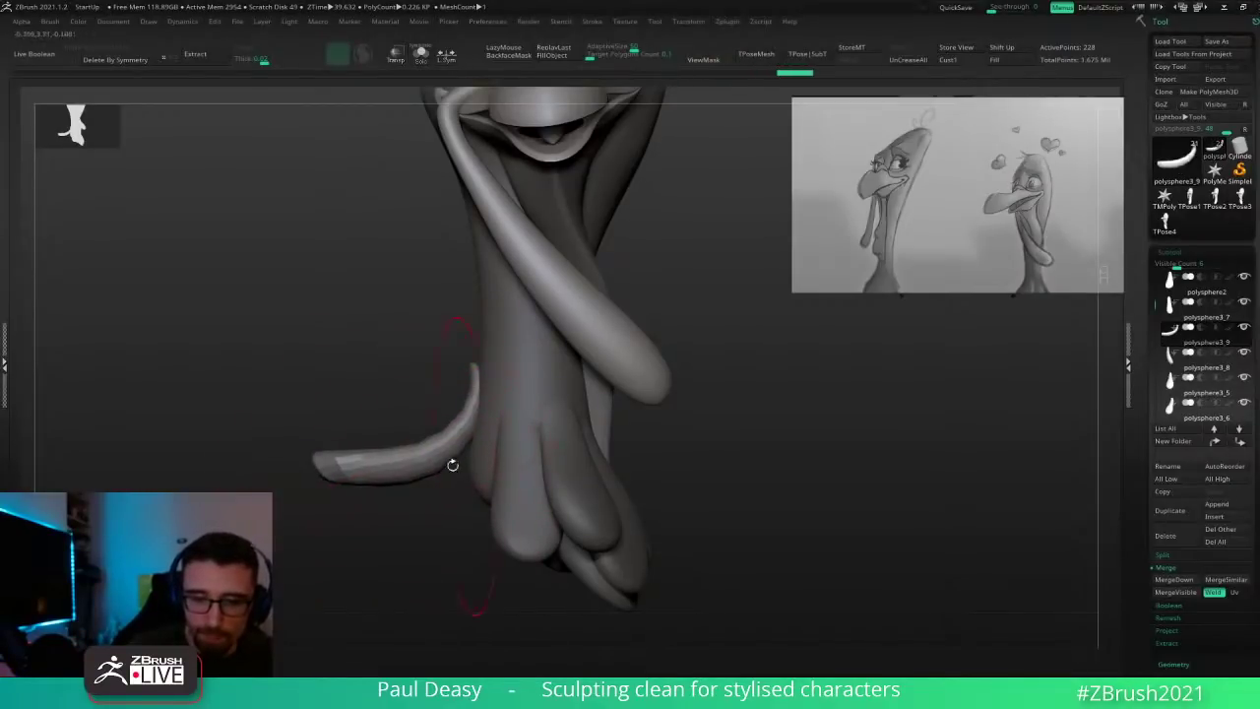
{"action": "left_click_drag", "start_coordinate": [367, 467], "coordinate": [390, 489]}
{"action": "left_click_drag", "start_coordinate": [473, 386], "coordinate": [467, 410]}
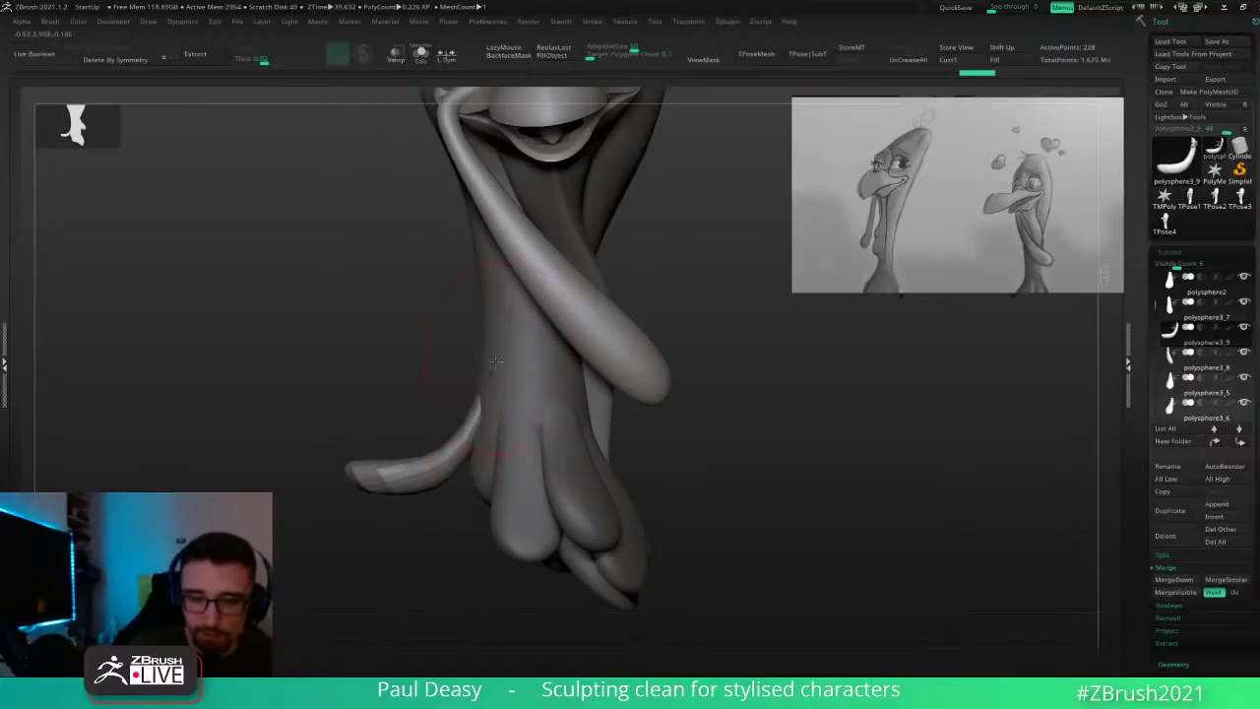
Step: Compare the whole character before and after the last edit to the curved form by undoing and redoing it
{"action": "left_click_drag", "start_coordinate": [638, 412], "coordinate": [717, 493], "text": "alt"}
{"action": "mouse_move", "coordinate": [683, 430]}
{"action": "left_mouse_down"}
{"action": "mouse_move", "coordinate": [672, 419]}
{"action": "mouse_move", "coordinate": [700, 448]}
{"action": "mouse_move", "coordinate": [678, 446]}
{"action": "left_mouse_up"}
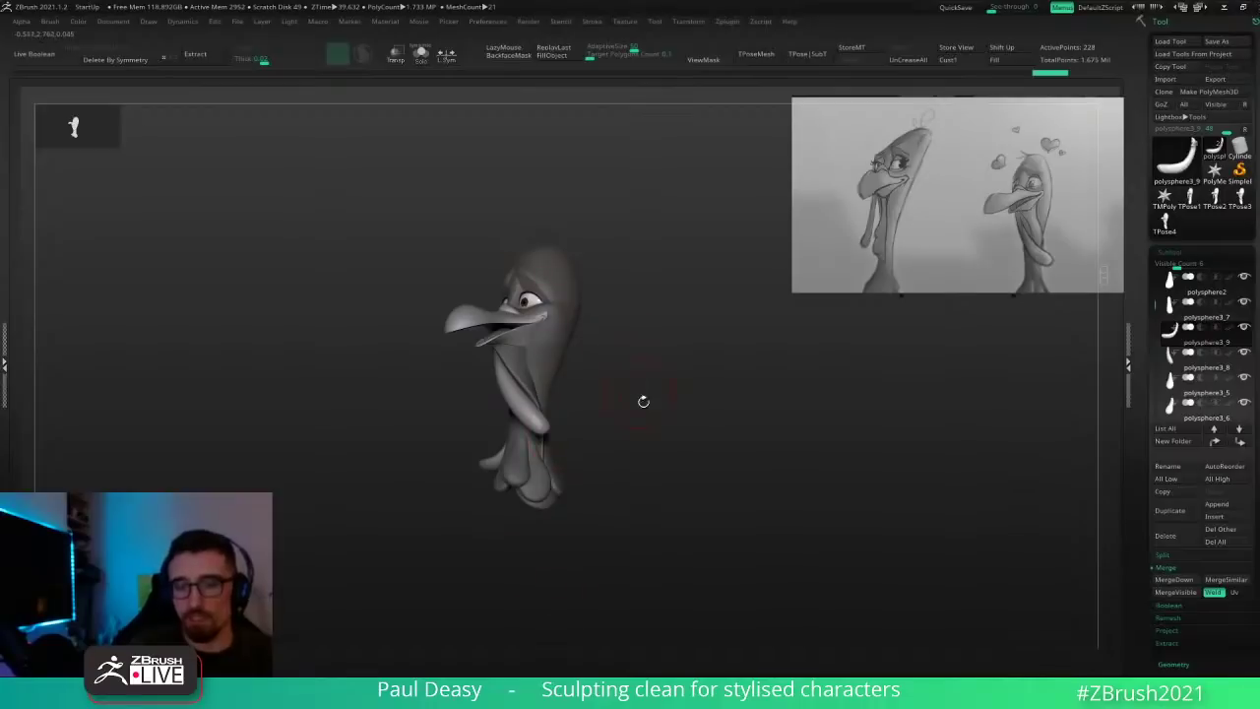
{"action": "left_click_drag", "start_coordinate": [644, 401], "coordinate": [695, 410]}
{"action": "key", "text": "ctrl+z"}
{"action": "key", "text": "ctrl+shift+z"}
{"action": "key", "text": "ctrl+z"}
{"action": "key", "text": "ctrl+shift+z"}
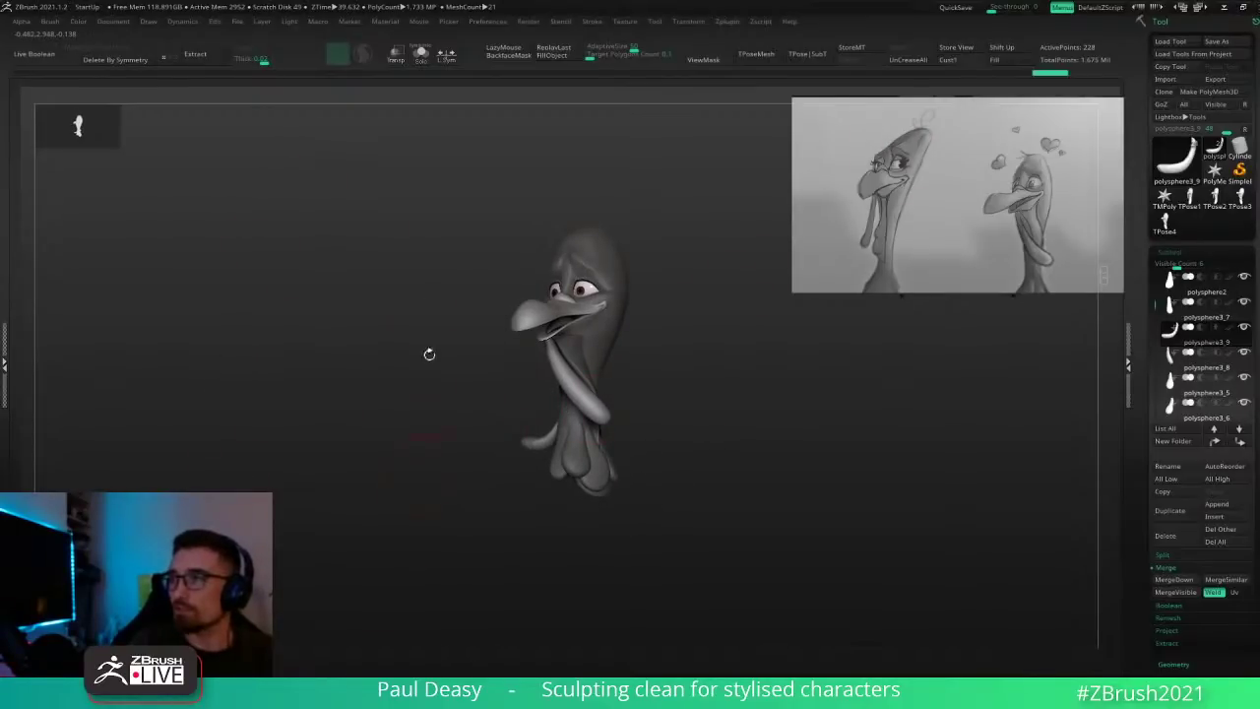
Step: Examine the bird's body, brow, beak, mouth corners and teardrop forms from several angles, selecting the individual subtools in turn
{"action": "left_click_drag", "start_coordinate": [681, 387], "coordinate": [712, 411]}
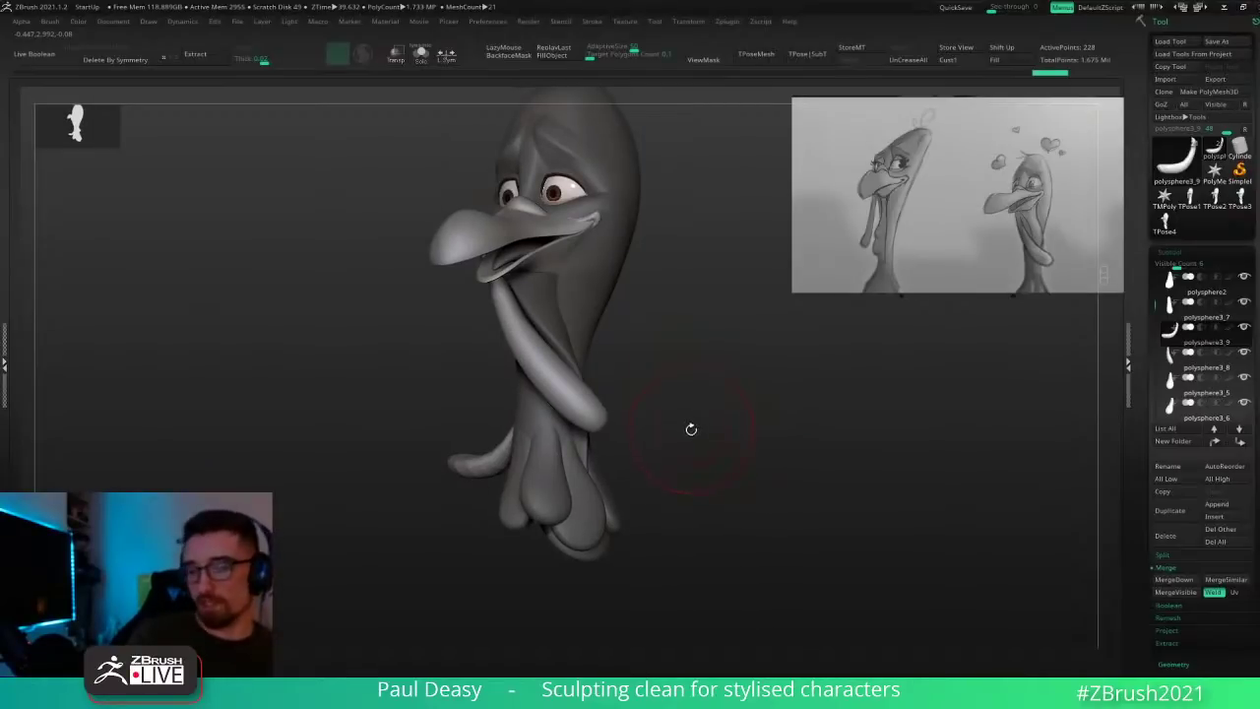
{"action": "left_click", "coordinate": [544, 293], "text": "alt"}
{"action": "left_click", "coordinate": [592, 272], "text": "alt"}
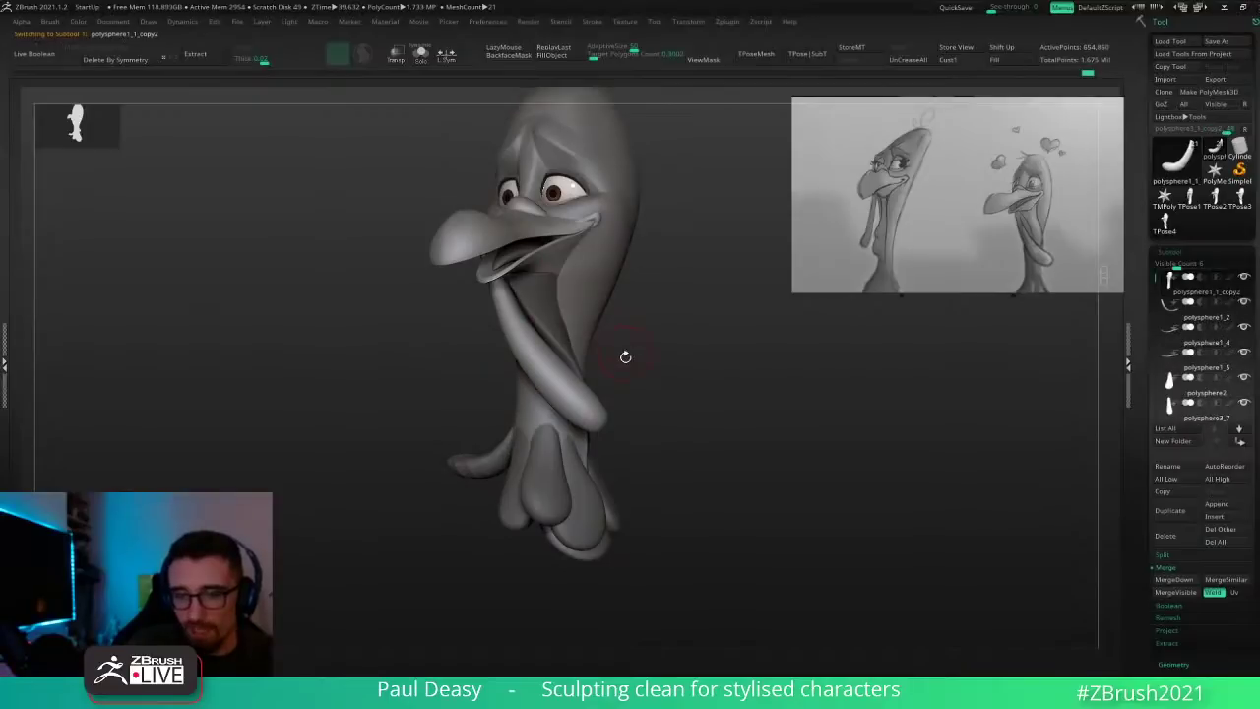
{"action": "left_click", "coordinate": [562, 498], "text": "alt"}
{"action": "left_click_drag", "start_coordinate": [679, 402], "coordinate": [687, 403]}
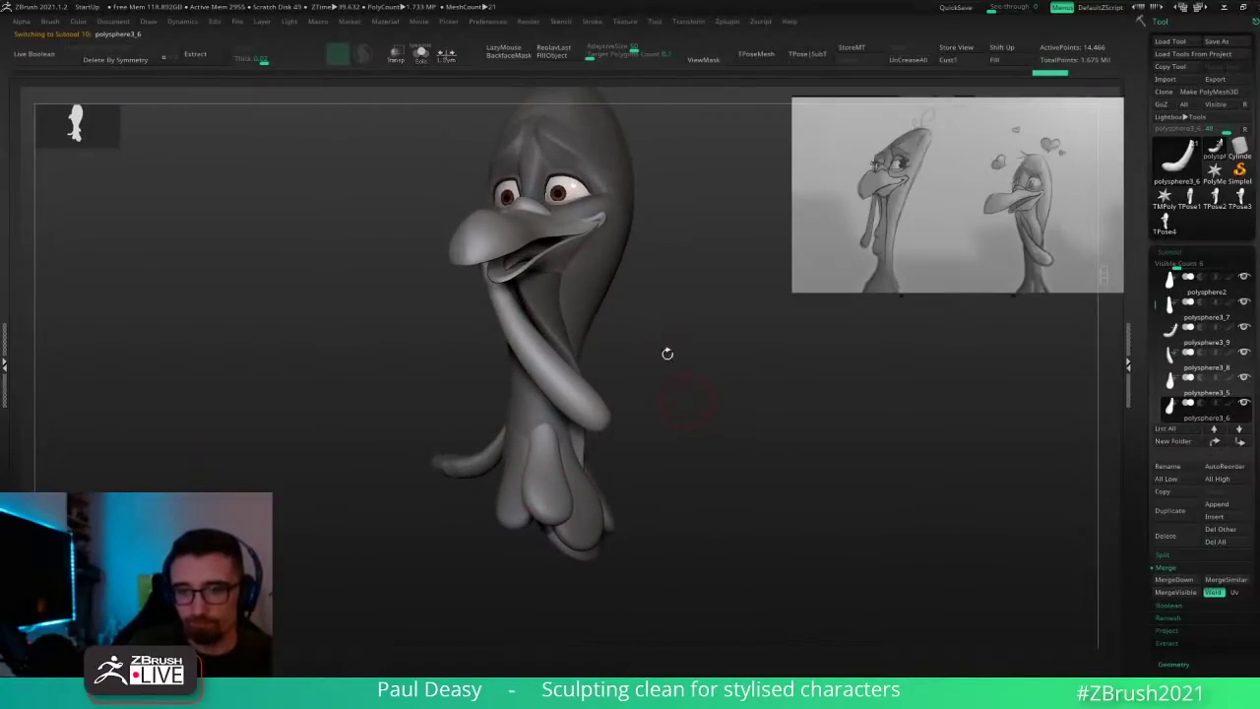
{"action": "left_click", "coordinate": [581, 174], "text": "alt"}
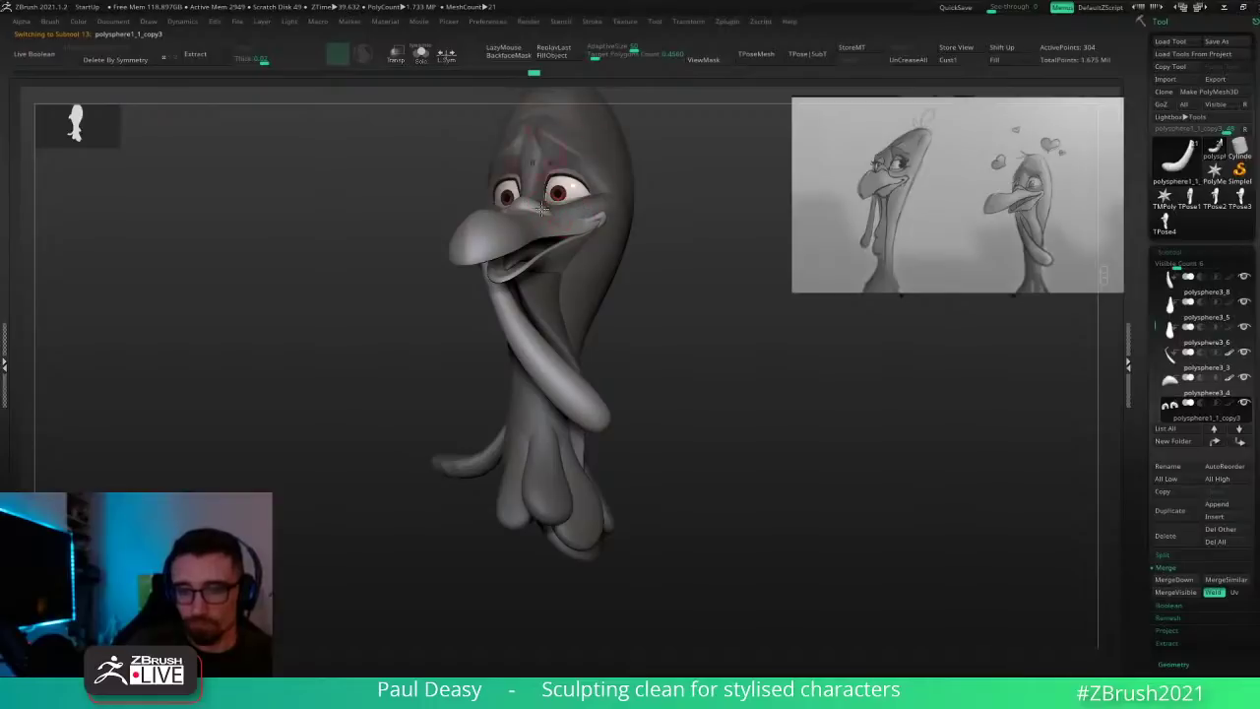
{"action": "left_click_drag", "start_coordinate": [659, 298], "coordinate": [617, 296]}
{"action": "left_click", "coordinate": [548, 245], "text": "alt"}
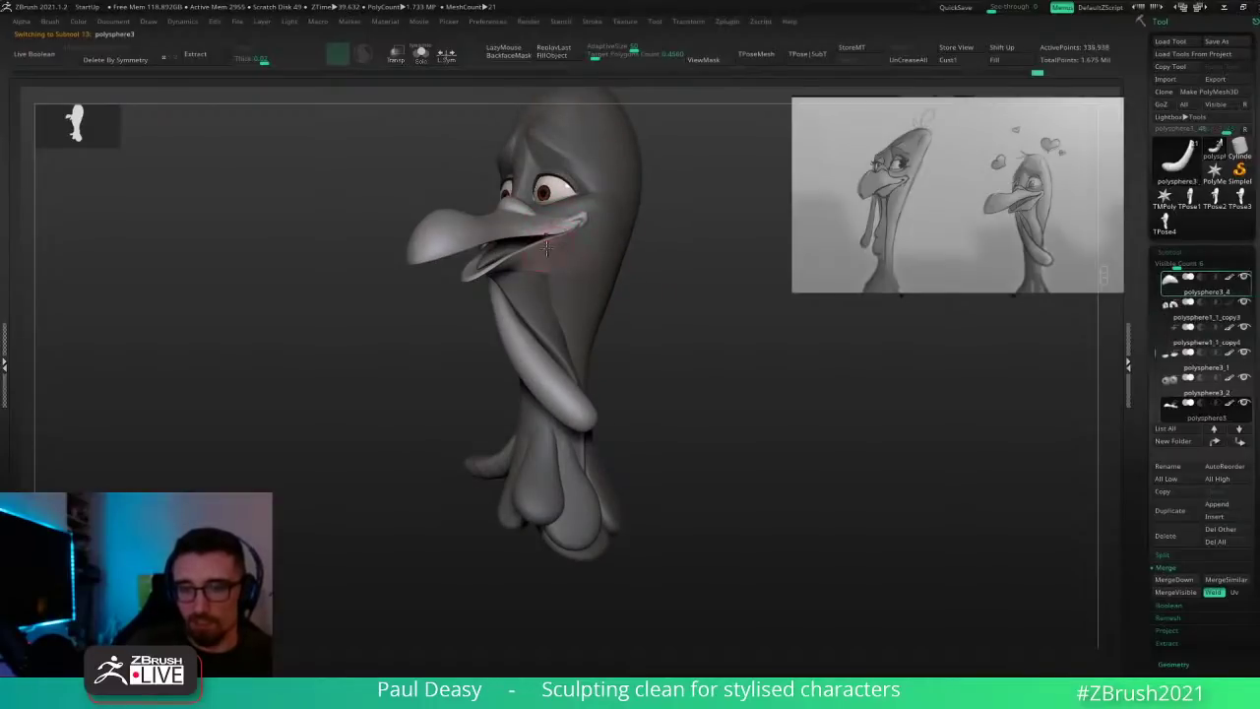
{"action": "left_click", "coordinate": [564, 229], "text": "alt"}
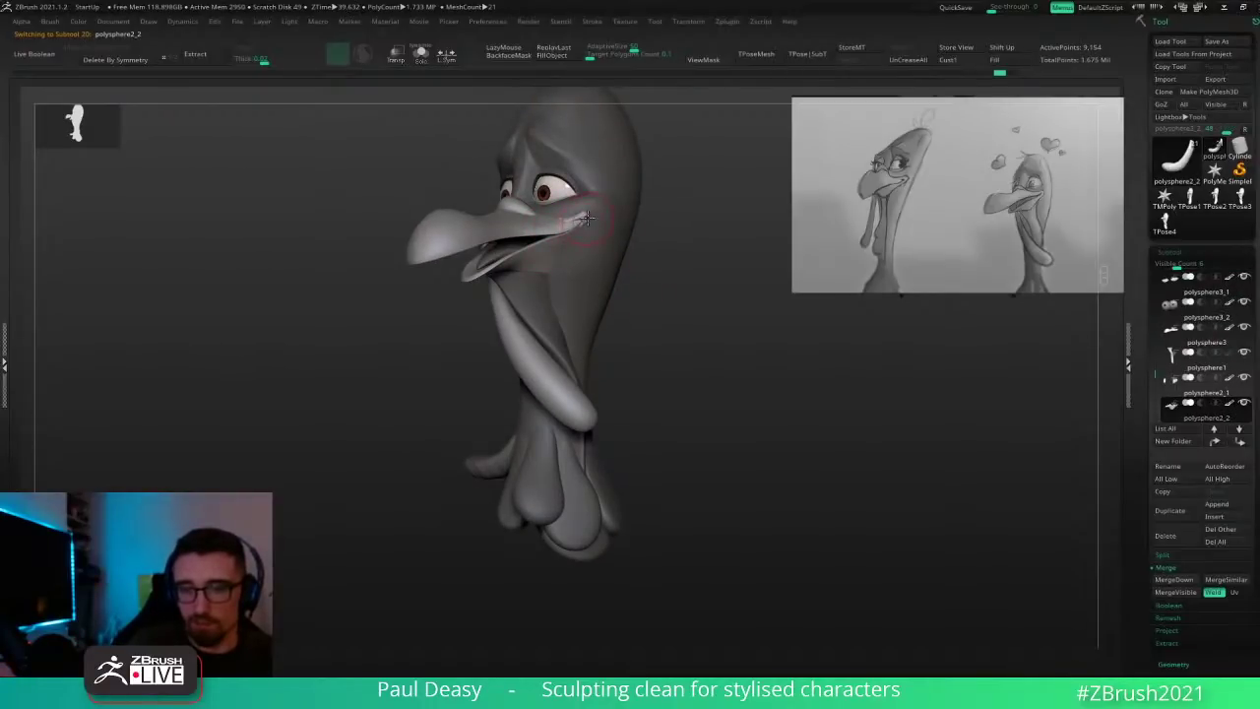
{"action": "left_click", "coordinate": [585, 219], "text": "alt"}
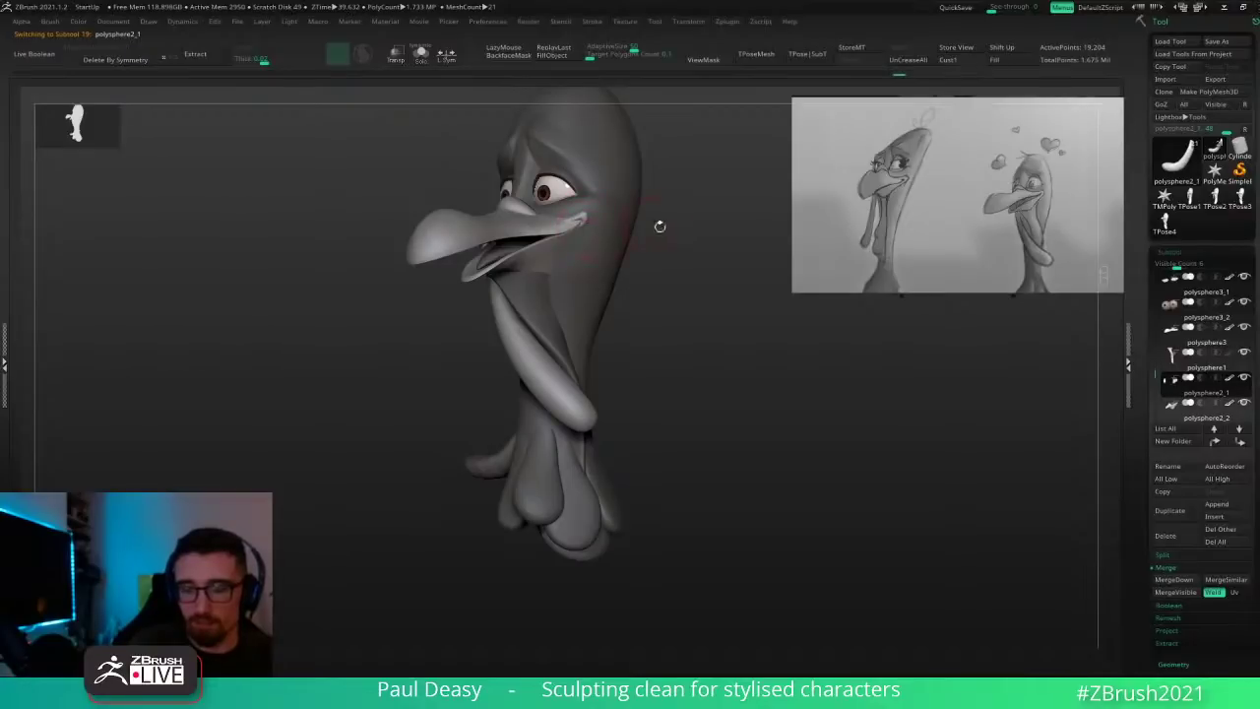
{"action": "left_click_drag", "start_coordinate": [700, 338], "coordinate": [723, 403]}
Step: Select the curved form at the base of the neck and append a Sphere3D as a new subtool after it
{"action": "left_click", "coordinate": [457, 444], "text": "alt"}
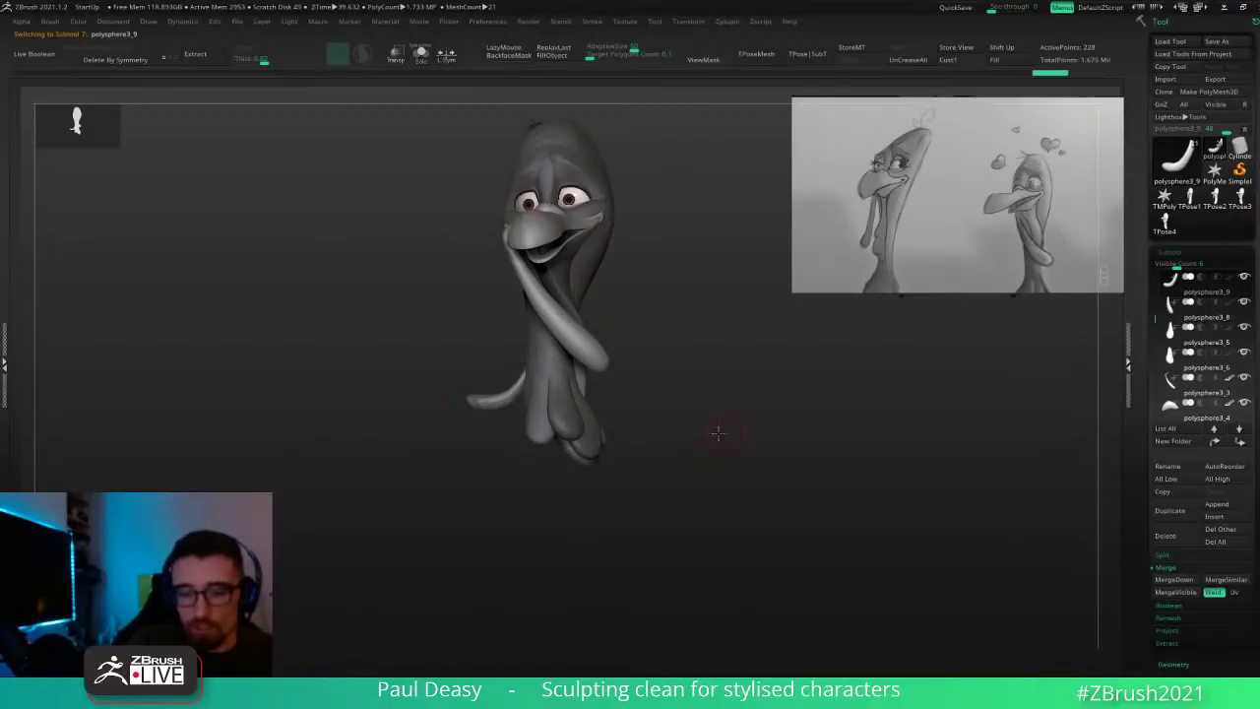
{"action": "left_click_drag", "start_coordinate": [719, 433], "coordinate": [688, 406]}
{"action": "left_click_drag", "start_coordinate": [687, 405], "coordinate": [583, 507], "text": "alt"}
{"action": "left_click_drag", "start_coordinate": [687, 536], "coordinate": [694, 473]}
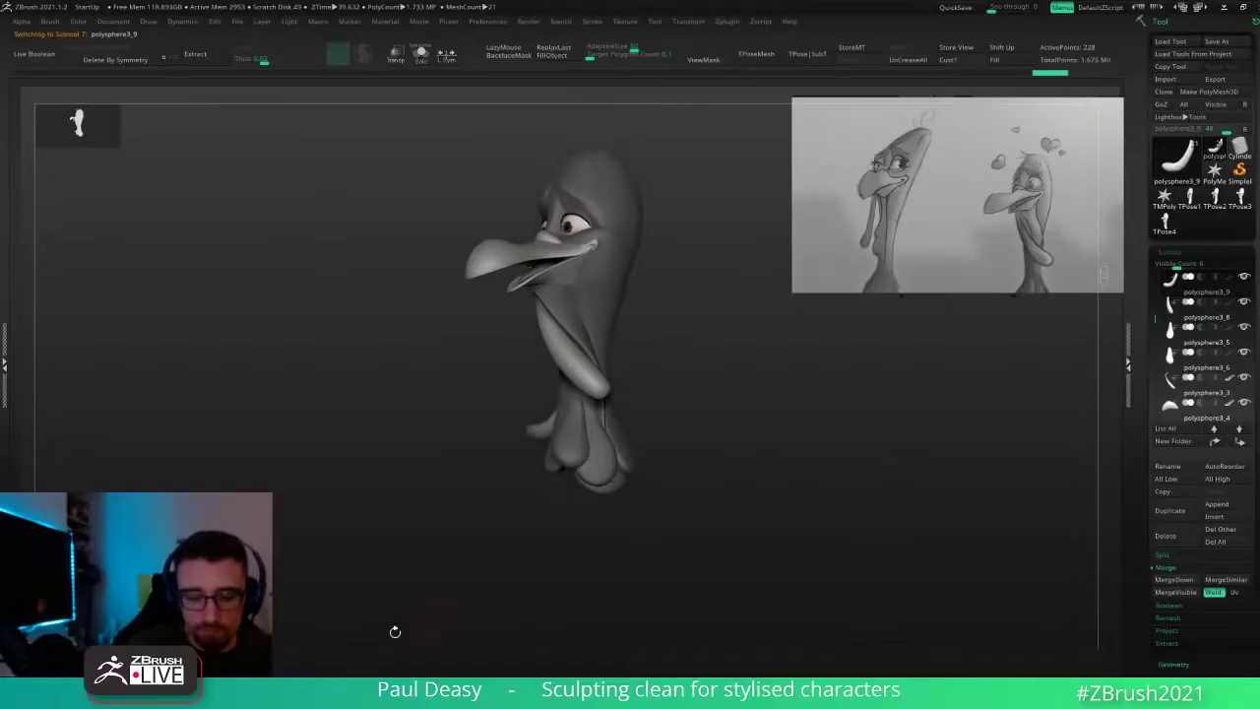
{"action": "left_click", "coordinate": [1231, 519]}
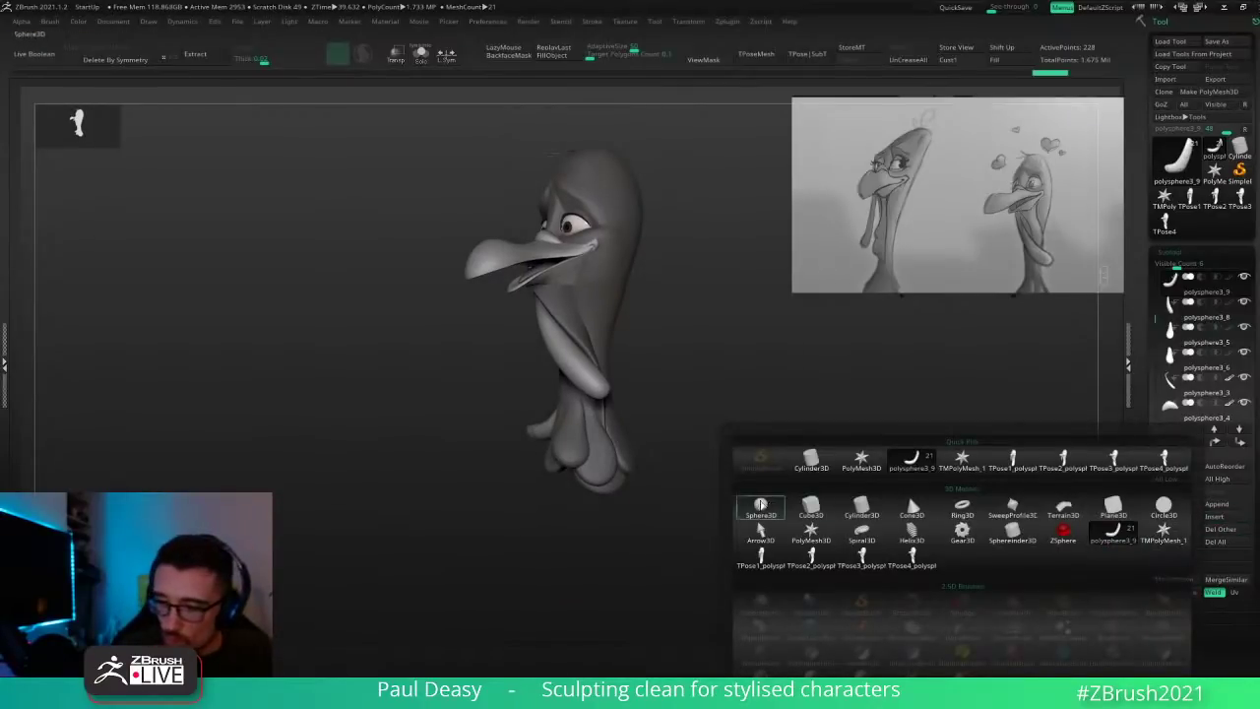
{"action": "left_click", "coordinate": [761, 505]}
Step: Select the new sphere and move it down from the head to beneath the neck, checking its placement from the side and front
{"action": "left_click_drag", "start_coordinate": [821, 520], "coordinate": [734, 499]}
{"action": "left_click_drag", "start_coordinate": [693, 398], "coordinate": [650, 357]}
{"action": "key", "text": "w"}
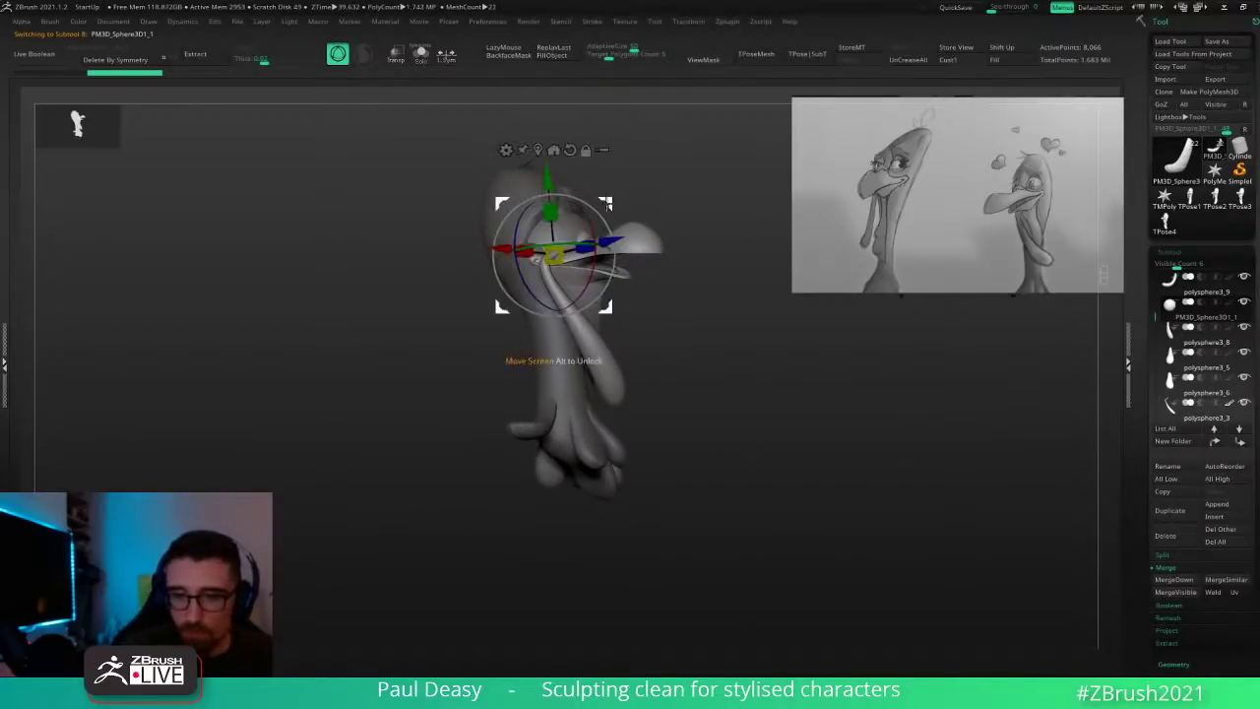
{"action": "left_click_drag", "start_coordinate": [607, 204], "coordinate": [602, 418]}
{"action": "left_click_drag", "start_coordinate": [675, 400], "coordinate": [742, 427], "text": "shift"}
{"action": "left_click_drag", "start_coordinate": [604, 417], "coordinate": [653, 431]}
{"action": "left_click_drag", "start_coordinate": [731, 430], "coordinate": [584, 478]}
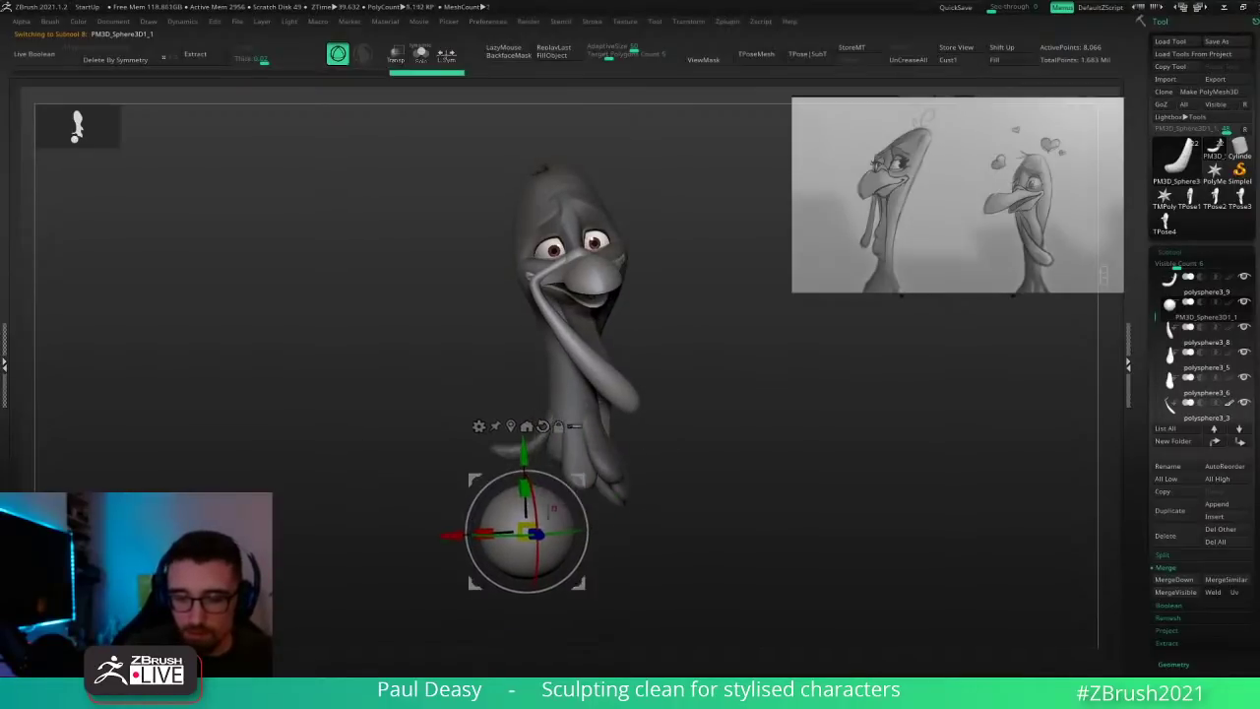
Step: Enlarge the sphere and place it under the hanging forms so it serves as the bird's body
{"action": "left_click_drag", "start_coordinate": [528, 533], "coordinate": [658, 456]}
{"action": "mouse_move", "coordinate": [583, 481]}
{"action": "left_mouse_down"}
{"action": "mouse_move", "coordinate": [752, 453]}
{"action": "mouse_move", "coordinate": [658, 454]}
{"action": "left_mouse_up"}
{"action": "left_click_drag", "start_coordinate": [605, 478], "coordinate": [568, 491]}
{"action": "key", "text": "q"}
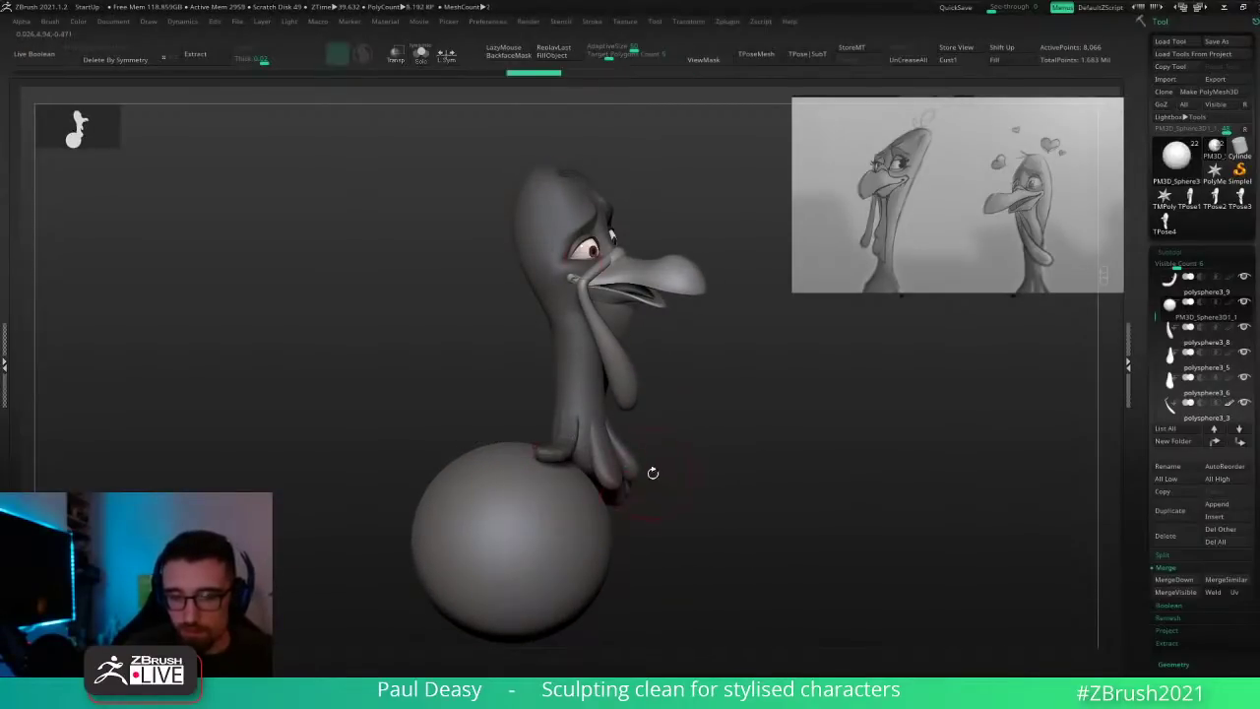
Step: Reshape the body sphere with the Move brush, pulling its upper part toward the neck to form an egg shape
{"action": "left_click_drag", "start_coordinate": [652, 472], "coordinate": [569, 497]}
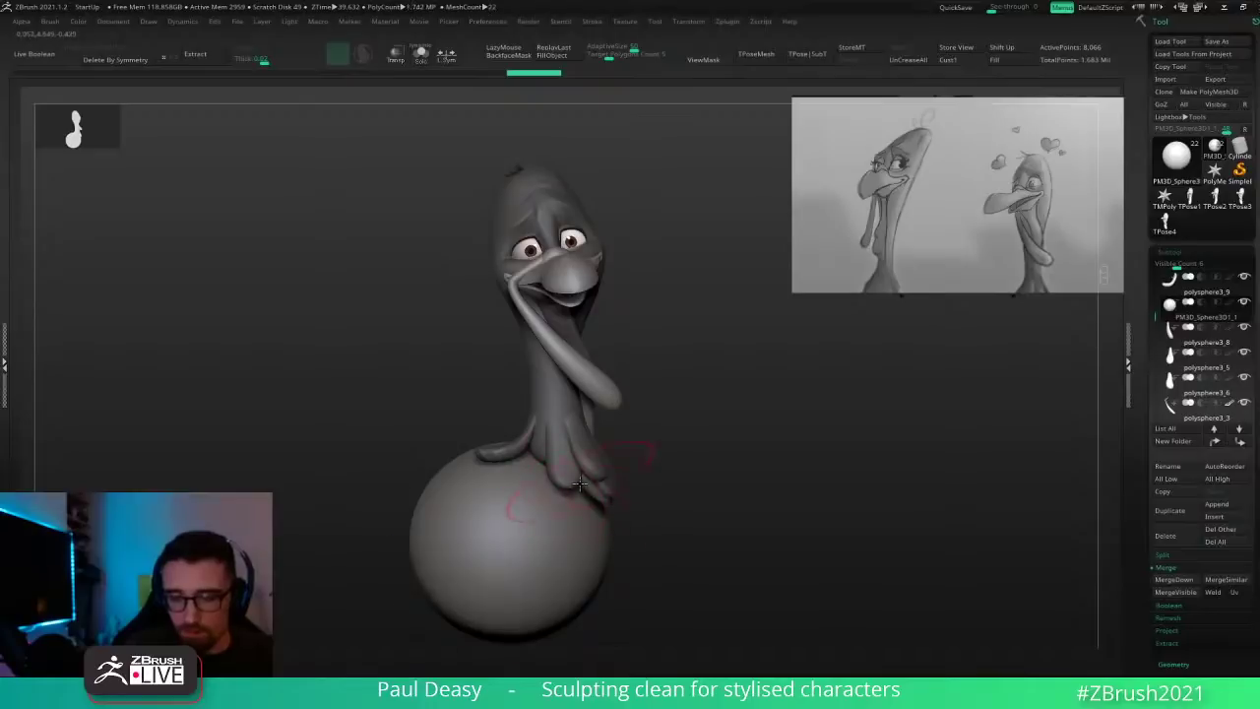
{"action": "right_click_drag", "start_coordinate": [622, 457], "coordinate": [547, 498]}
{"action": "left_click_drag", "start_coordinate": [613, 485], "coordinate": [627, 585]}
{"action": "left_click_drag", "start_coordinate": [710, 530], "coordinate": [640, 535]}
{"action": "mouse_move", "coordinate": [711, 522]}
{"action": "left_mouse_down"}
{"action": "mouse_move", "coordinate": [661, 408]}
{"action": "mouse_move", "coordinate": [611, 402]}
{"action": "left_mouse_up"}
{"action": "left_click_drag", "start_coordinate": [512, 441], "coordinate": [414, 535]}
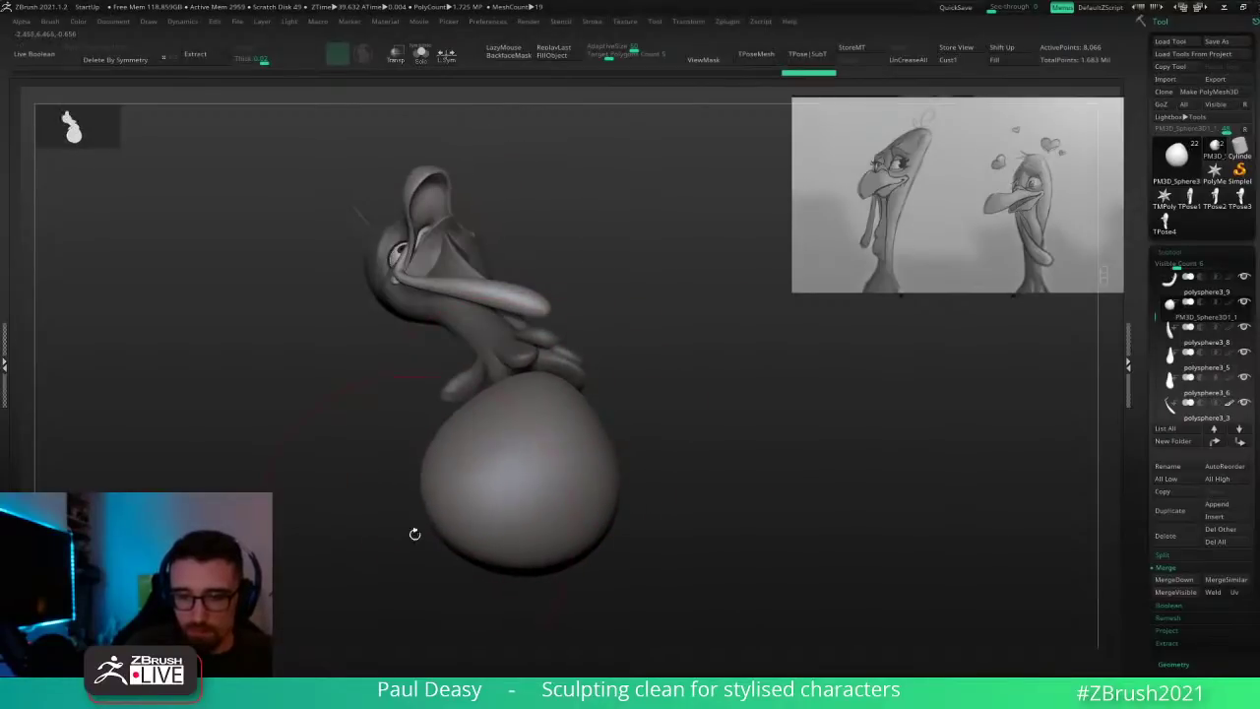
{"action": "mouse_move", "coordinate": [494, 542]}
{"action": "left_mouse_down"}
{"action": "mouse_move", "coordinate": [506, 559]}
{"action": "mouse_move", "coordinate": [453, 537]}
{"action": "left_mouse_up"}
{"action": "left_click_drag", "start_coordinate": [510, 500], "coordinate": [500, 503]}
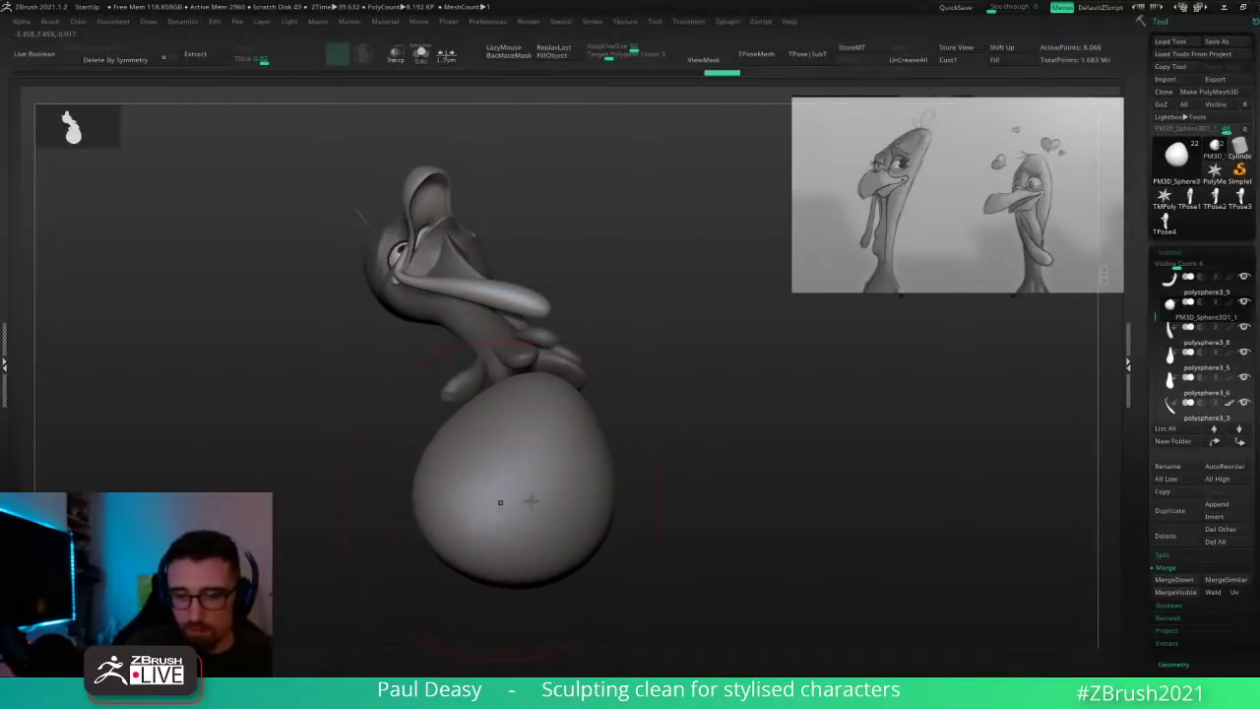
Step: Broaden and flatten the underside of the body with the Move brush and blend its upper edge into the neck base
{"action": "left_click_drag", "start_coordinate": [707, 518], "coordinate": [593, 502]}
{"action": "left_click_drag", "start_coordinate": [563, 554], "coordinate": [563, 585]}
{"action": "mouse_move", "coordinate": [722, 520]}
{"action": "left_mouse_down"}
{"action": "mouse_move", "coordinate": [732, 492]}
{"action": "mouse_move", "coordinate": [707, 492]}
{"action": "left_mouse_up"}
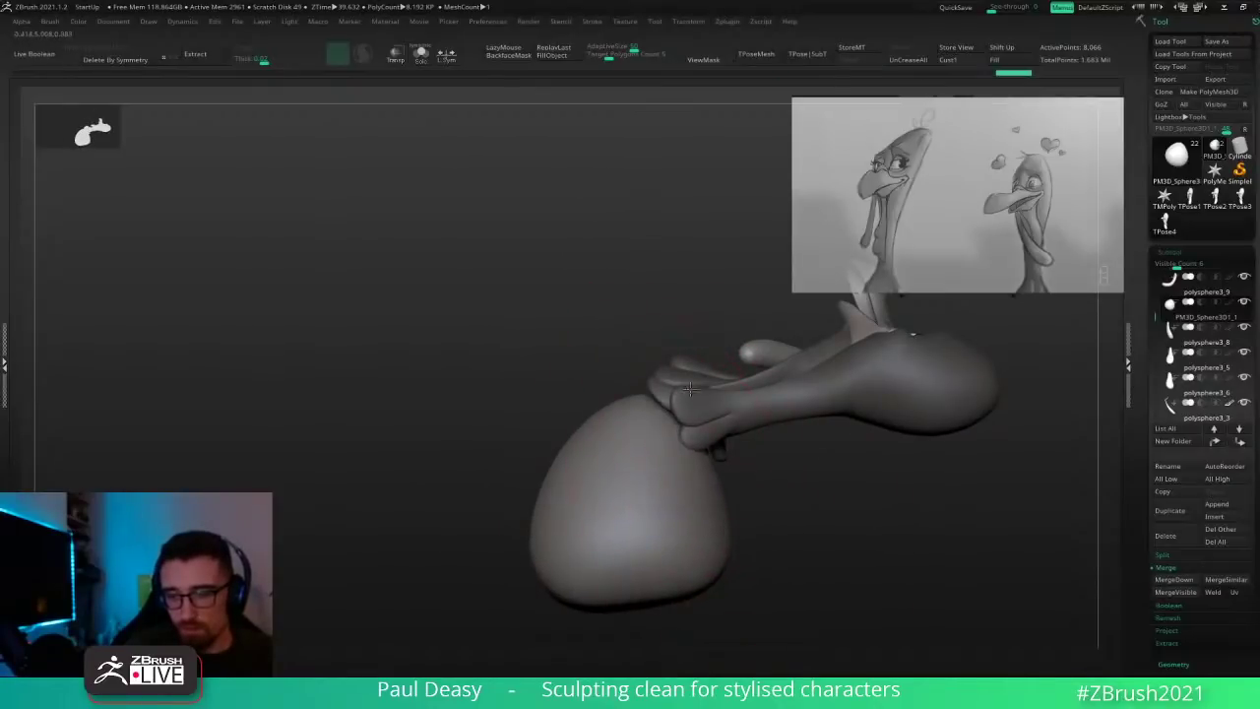
{"action": "left_click_drag", "start_coordinate": [677, 438], "coordinate": [697, 417]}
{"action": "mouse_move", "coordinate": [721, 470]}
{"action": "left_mouse_down"}
{"action": "mouse_move", "coordinate": [704, 474]}
{"action": "mouse_move", "coordinate": [704, 447]}
{"action": "mouse_move", "coordinate": [821, 546]}
{"action": "mouse_move", "coordinate": [830, 501]}
{"action": "mouse_move", "coordinate": [791, 444]}
{"action": "mouse_move", "coordinate": [772, 448]}
{"action": "mouse_move", "coordinate": [739, 416]}
{"action": "mouse_move", "coordinate": [752, 463]}
{"action": "left_mouse_up"}
{"action": "key", "text": "space"}
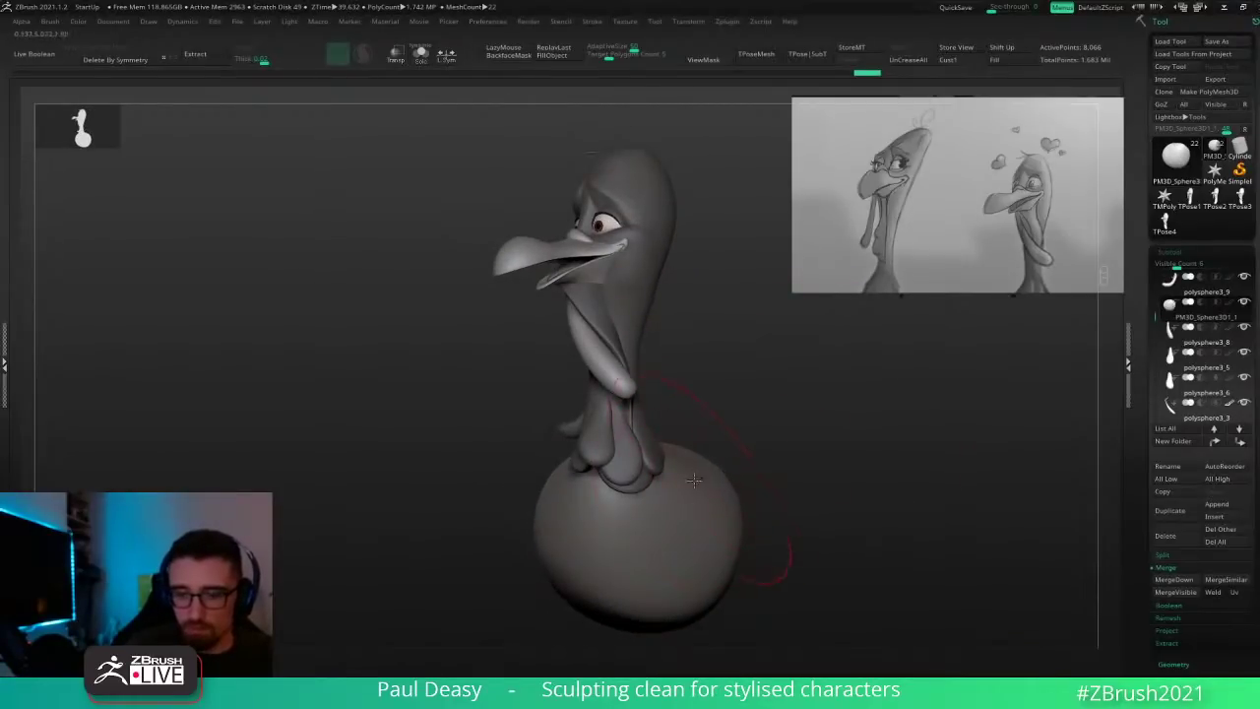
Step: Place the transform pivot at the base of the neck and rotate the body around it, adjusting its position under the neck
{"action": "key", "text": "w"}
{"action": "left_click", "coordinate": [630, 416]}
{"action": "left_click", "coordinate": [599, 496], "text": "alt"}
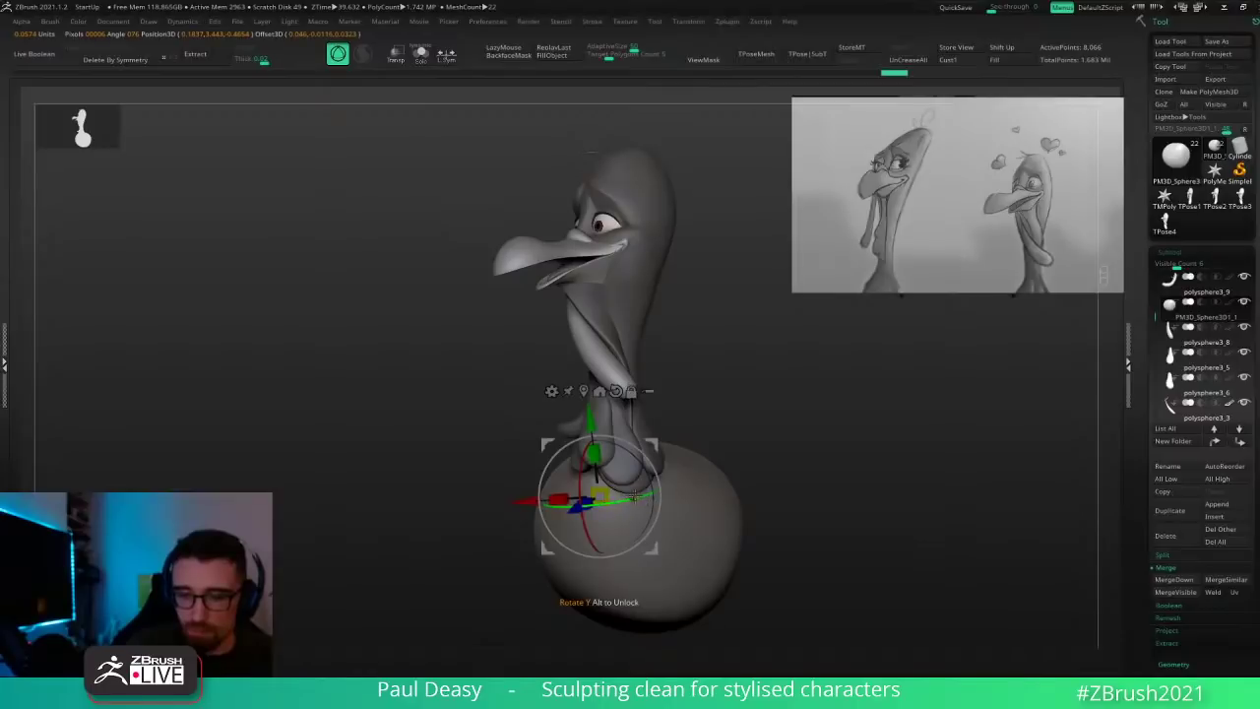
{"action": "mouse_move", "coordinate": [767, 440]}
{"action": "left_mouse_down"}
{"action": "mouse_move", "coordinate": [839, 439]}
{"action": "mouse_move", "coordinate": [760, 450]}
{"action": "left_mouse_up"}
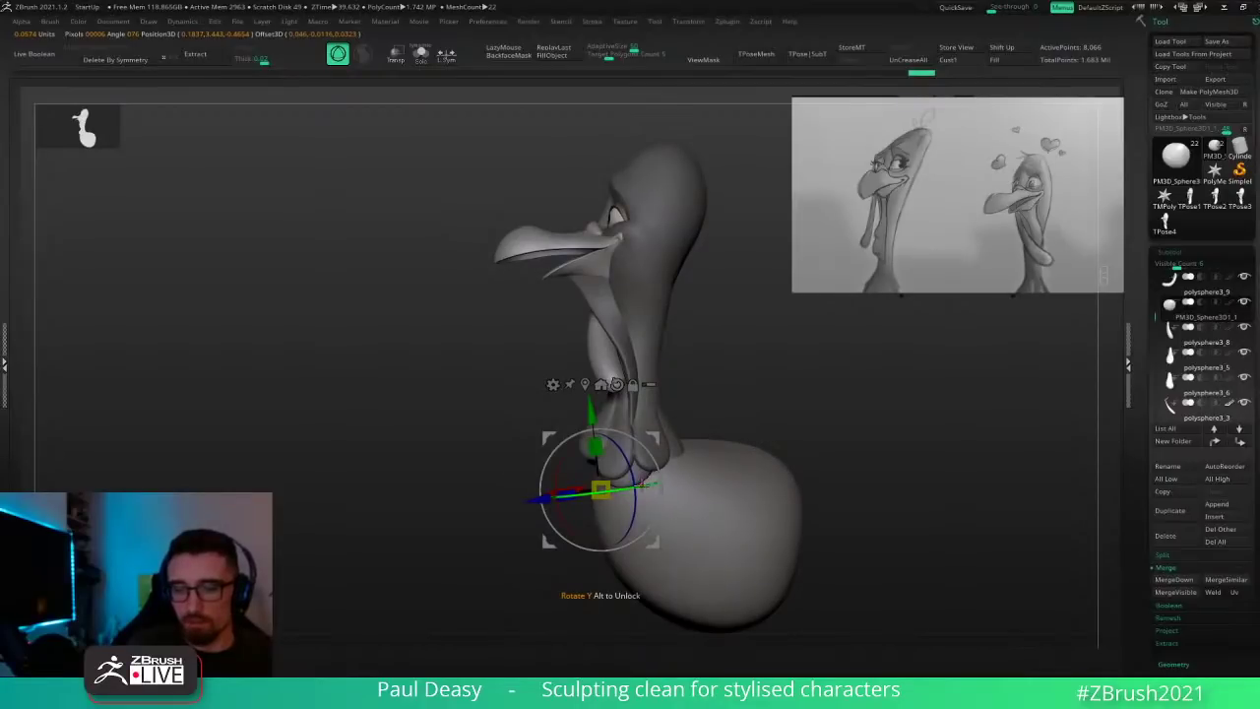
{"action": "left_click_drag", "start_coordinate": [642, 485], "coordinate": [717, 475]}
{"action": "left_click_drag", "start_coordinate": [656, 434], "coordinate": [690, 418]}
{"action": "left_click_drag", "start_coordinate": [654, 476], "coordinate": [678, 471]}
Step: Shift the body slightly sideways toward the neck base from the front view
{"action": "left_click_drag", "start_coordinate": [683, 425], "coordinate": [764, 433]}
{"action": "key", "text": "q"}
{"action": "key", "text": "w"}
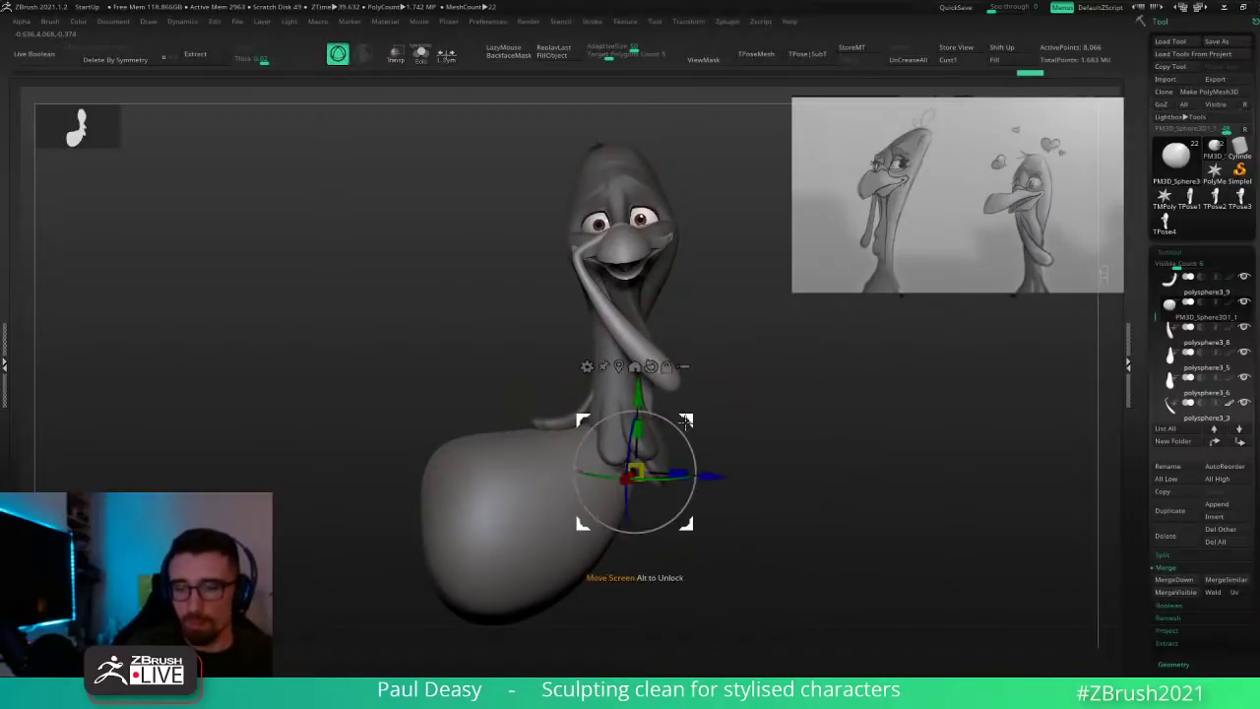
{"action": "left_click_drag", "start_coordinate": [685, 423], "coordinate": [701, 418]}
{"action": "key", "text": "q"}
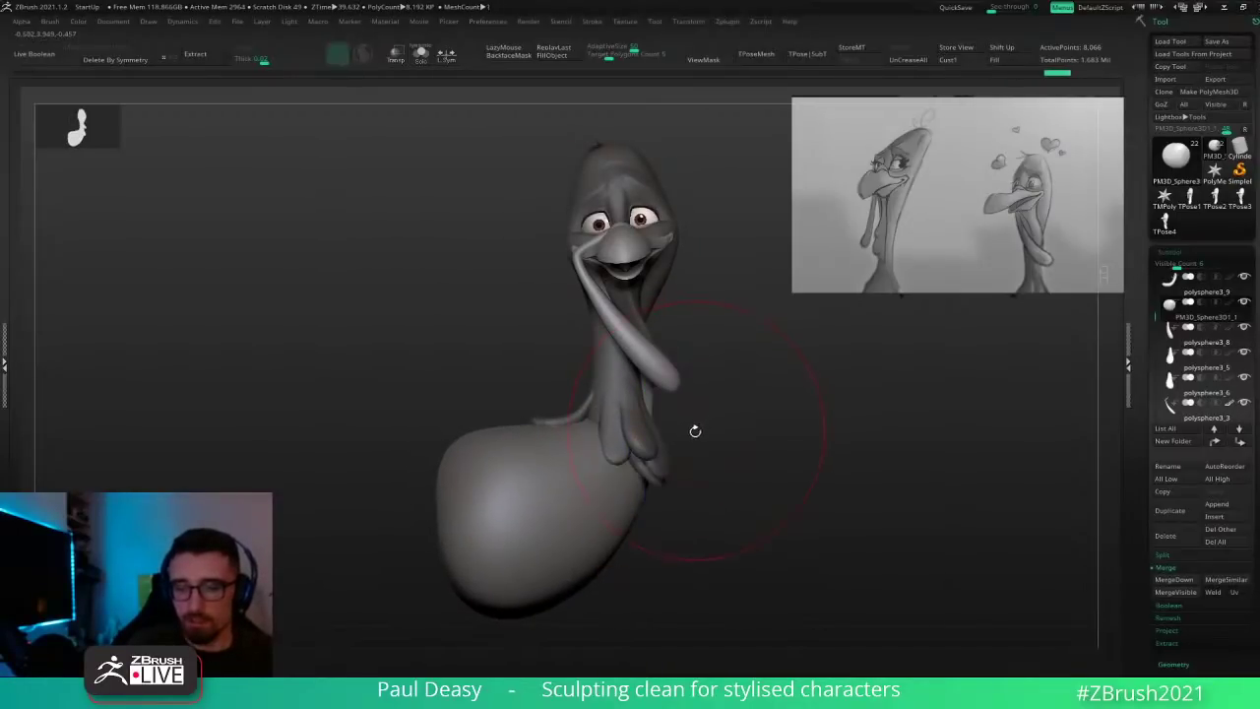
Step: Reshape the lower front edge of the body with the Move brush, adjusting the brush size and checking the form from behind
{"action": "key", "text": "space"}
{"action": "mouse_move", "coordinate": [624, 515]}
{"action": "left_mouse_down"}
{"action": "mouse_move", "coordinate": [638, 515]}
{"action": "mouse_move", "coordinate": [640, 553]}
{"action": "left_mouse_up"}
{"action": "mouse_move", "coordinate": [542, 584]}
{"action": "left_mouse_down"}
{"action": "mouse_move", "coordinate": [540, 596]}
{"action": "mouse_move", "coordinate": [591, 577]}
{"action": "left_mouse_up"}
{"action": "key", "text": "space"}
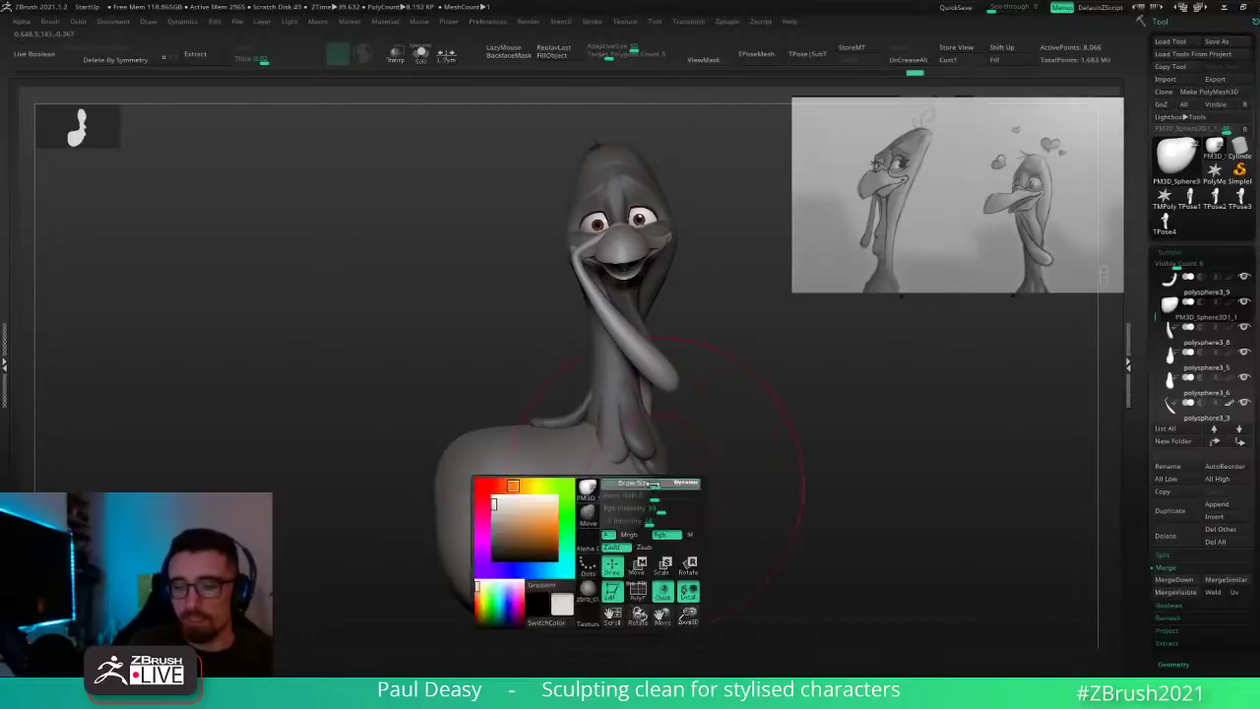
{"action": "left_click_drag", "start_coordinate": [732, 494], "coordinate": [595, 502]}
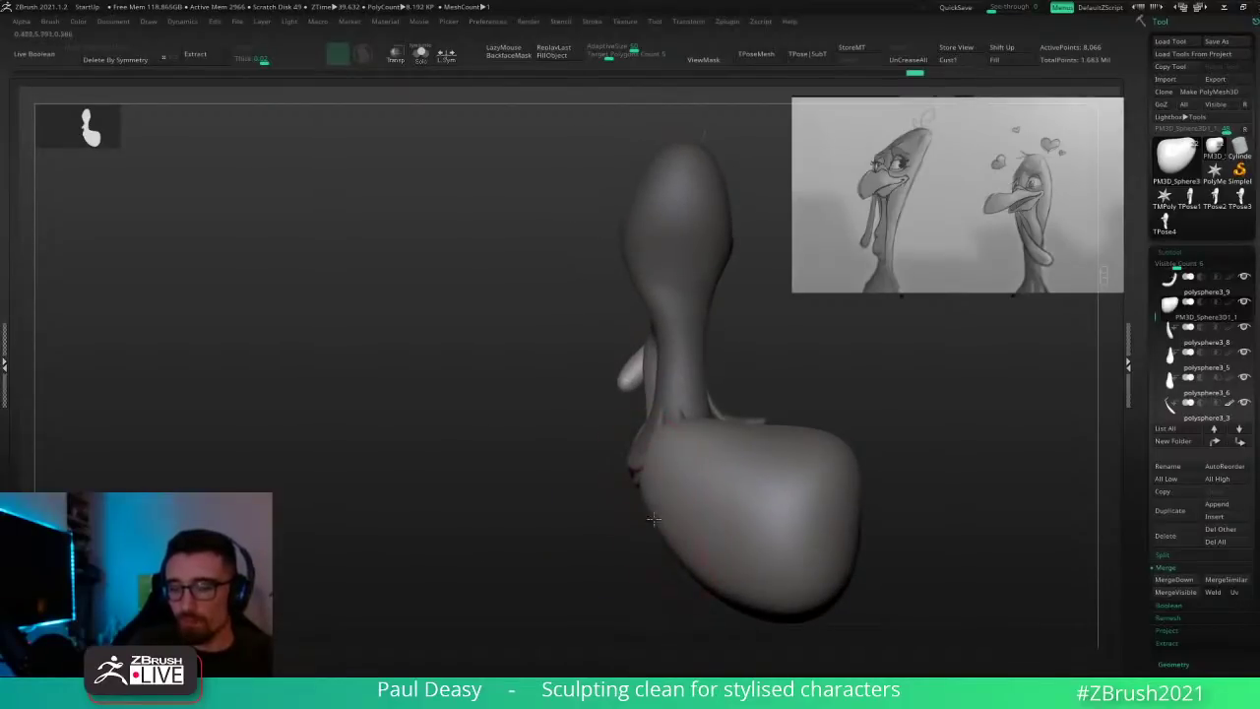
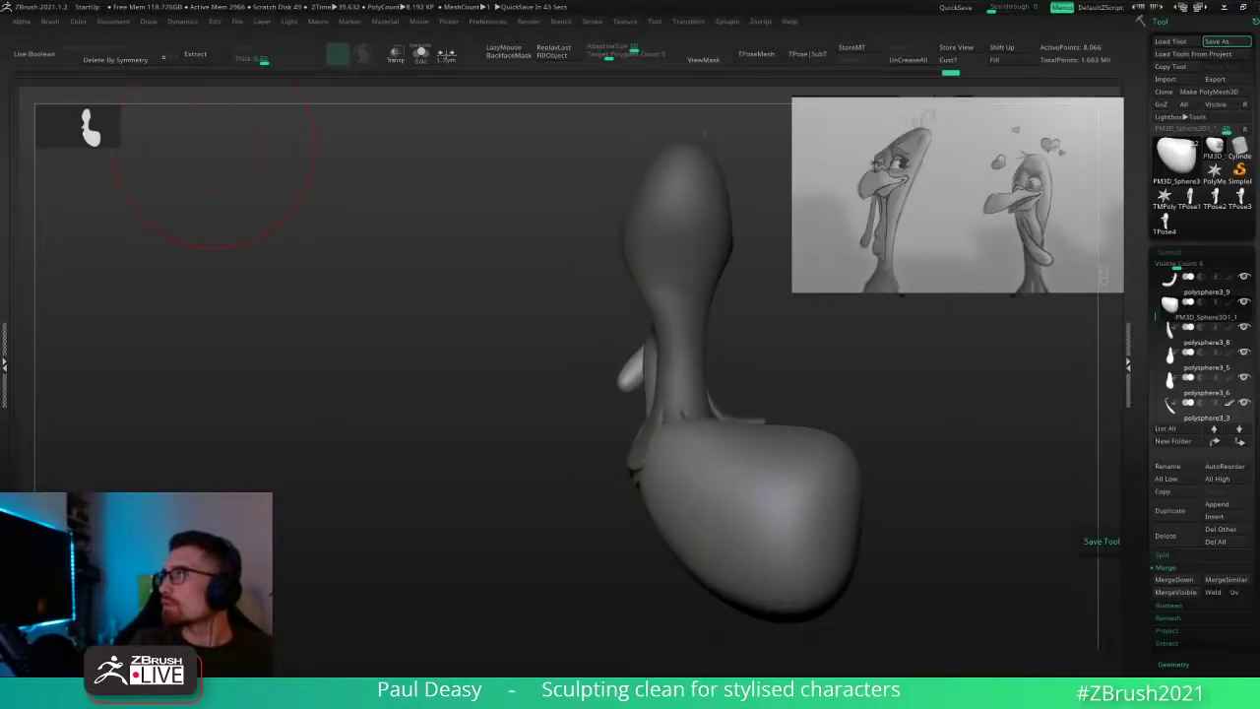
Step: Study the fanned-tail turkey photo from sciencemag.org in Chrome's "turkey animal" image results as body reference and return to ZBrush
{"action": "left_click_drag", "start_coordinate": [1259, 591], "coordinate": [688, 63]}
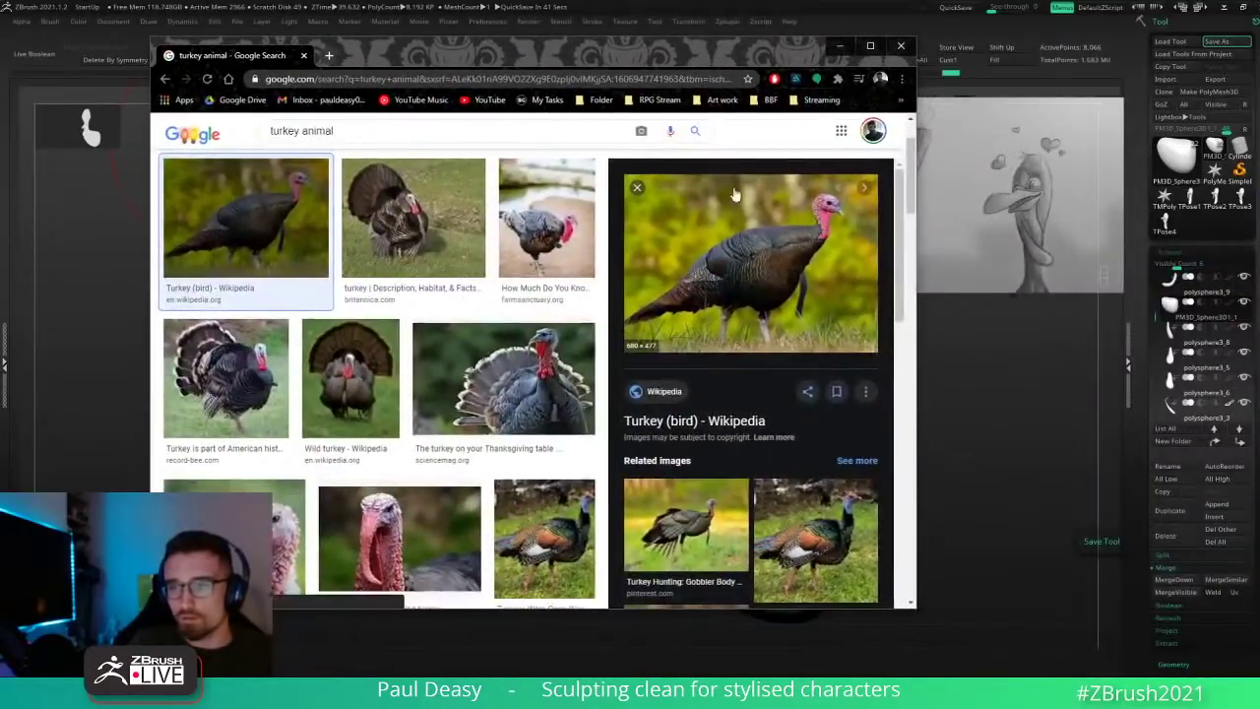
{"action": "left_click", "coordinate": [503, 379]}
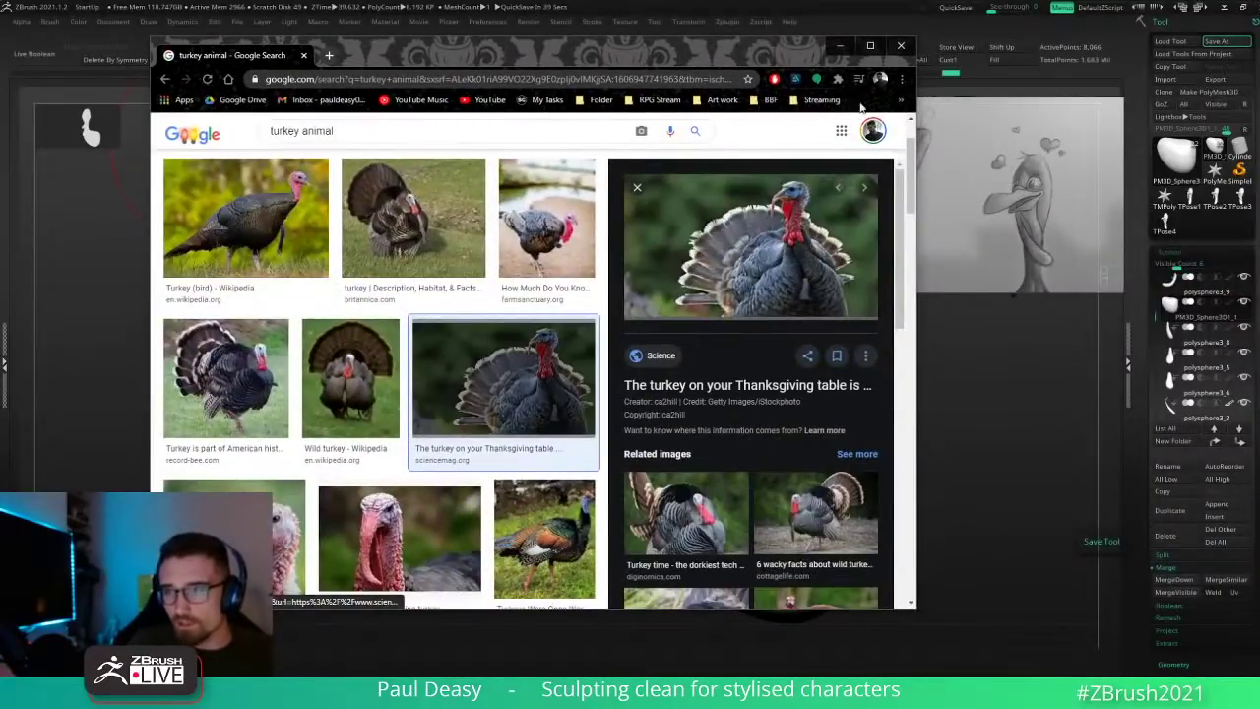
{"action": "left_click", "coordinate": [872, 47]}
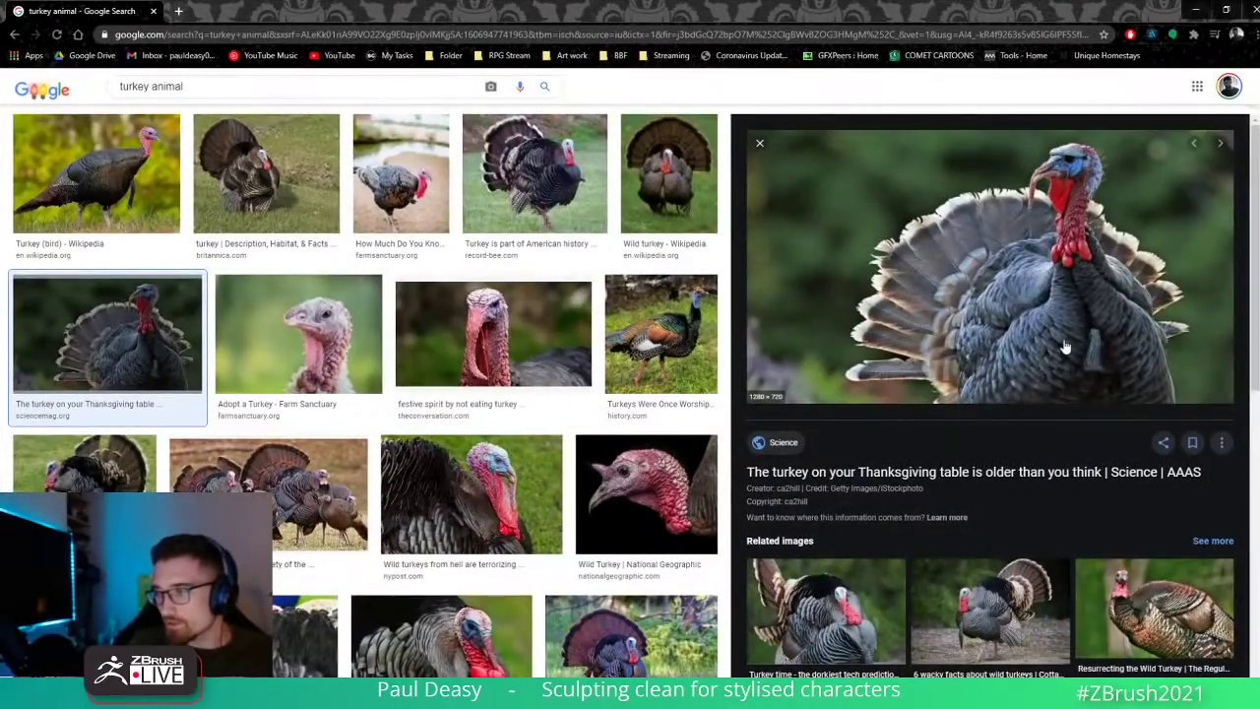
{"action": "mouse_move", "coordinate": [1131, 16]}
{"action": "left_mouse_down"}
{"action": "mouse_move", "coordinate": [1091, 65]}
{"action": "mouse_move", "coordinate": [995, 132]}
{"action": "mouse_move", "coordinate": [1259, 36]}
{"action": "mouse_move", "coordinate": [1259, 59]}
{"action": "left_mouse_up"}
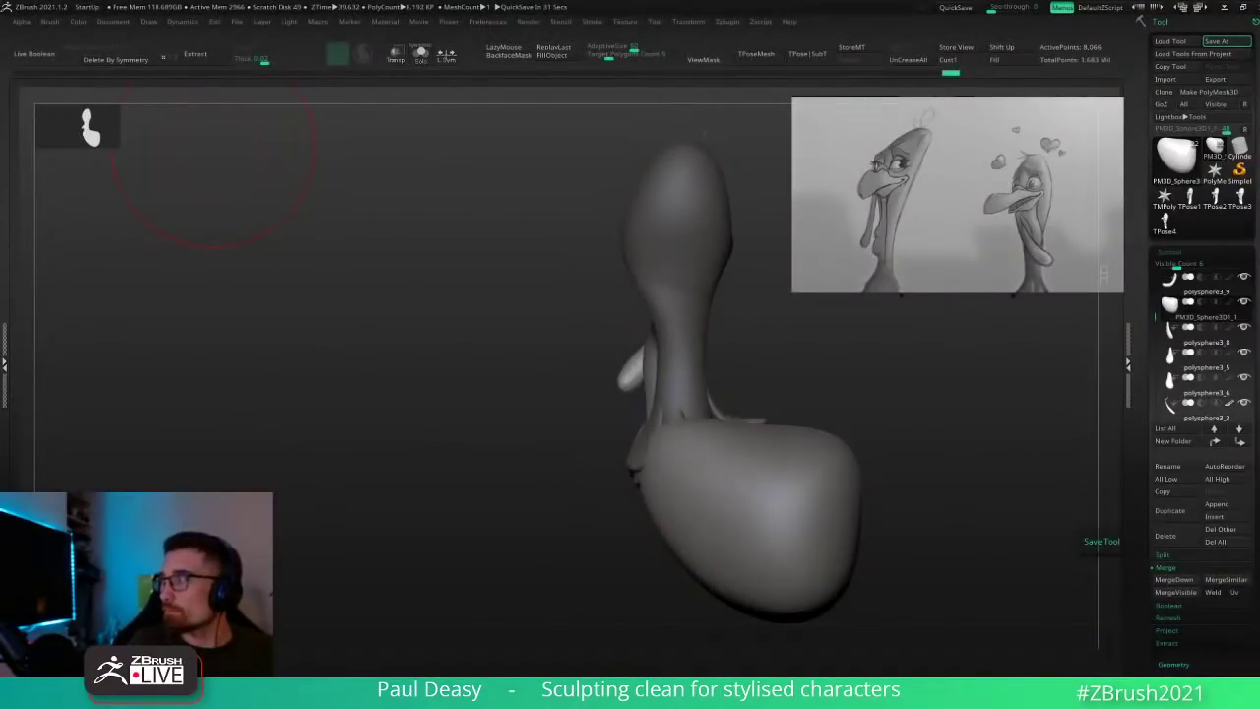
{"action": "key", "text": "alt+Tab"}
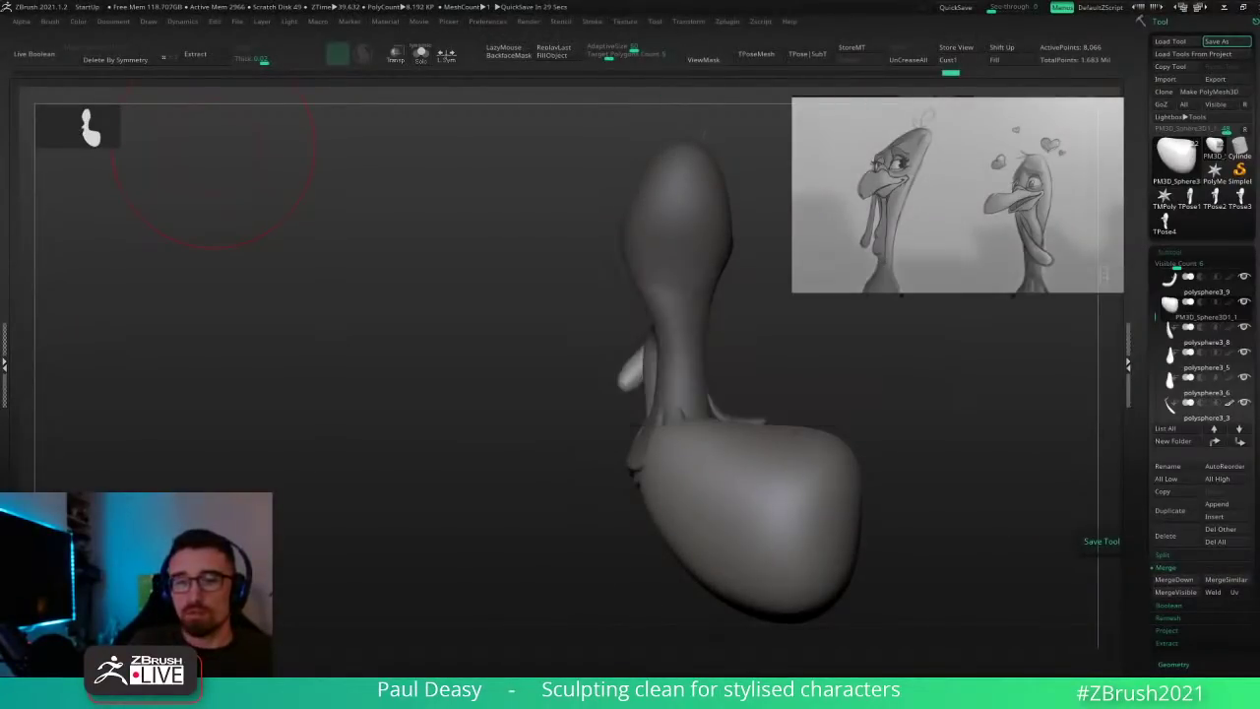
{"action": "key", "text": "alt+Tab"}
{"action": "key", "text": "alt+Tab"}
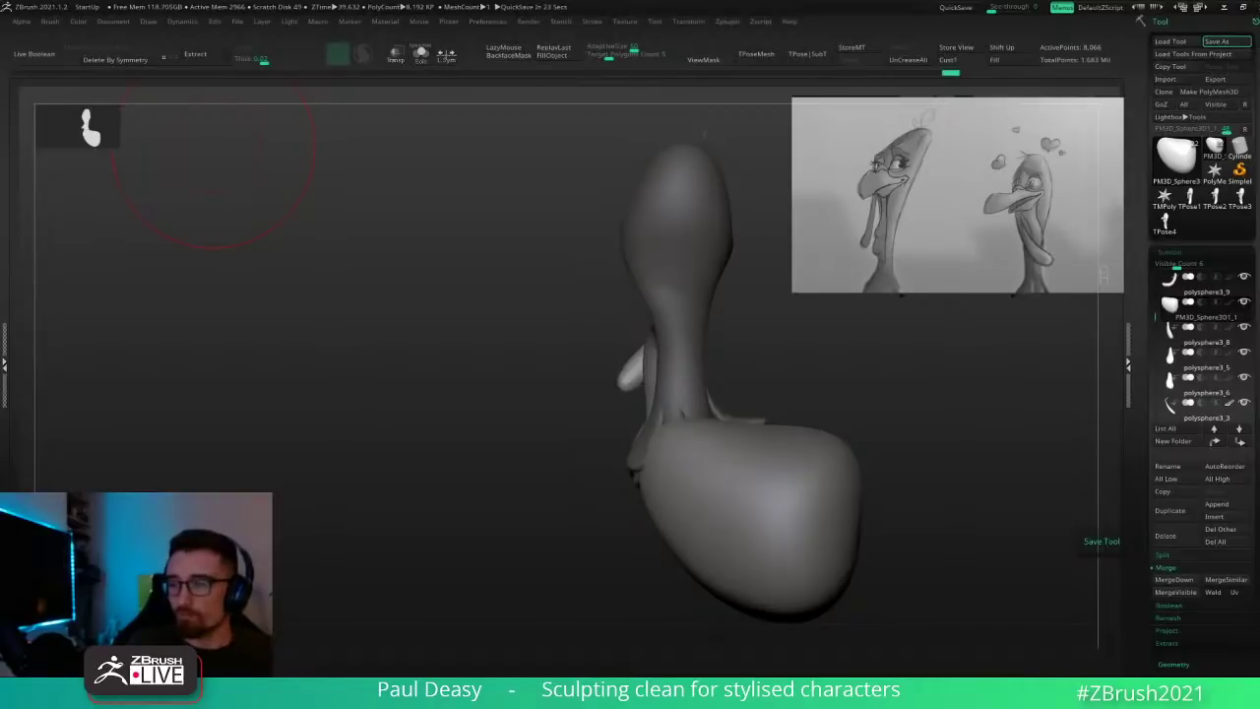
Step: Reshape the top and front edges of the body around the neck base with the Move brush
{"action": "mouse_move", "coordinate": [875, 456]}
{"action": "left_mouse_down", "text": "alt"}
{"action": "mouse_move", "coordinate": [847, 423]}
{"action": "mouse_move", "coordinate": [839, 429]}
{"action": "left_mouse_up", "text": "alt"}
{"action": "left_click_drag", "start_coordinate": [604, 400], "coordinate": [619, 408]}
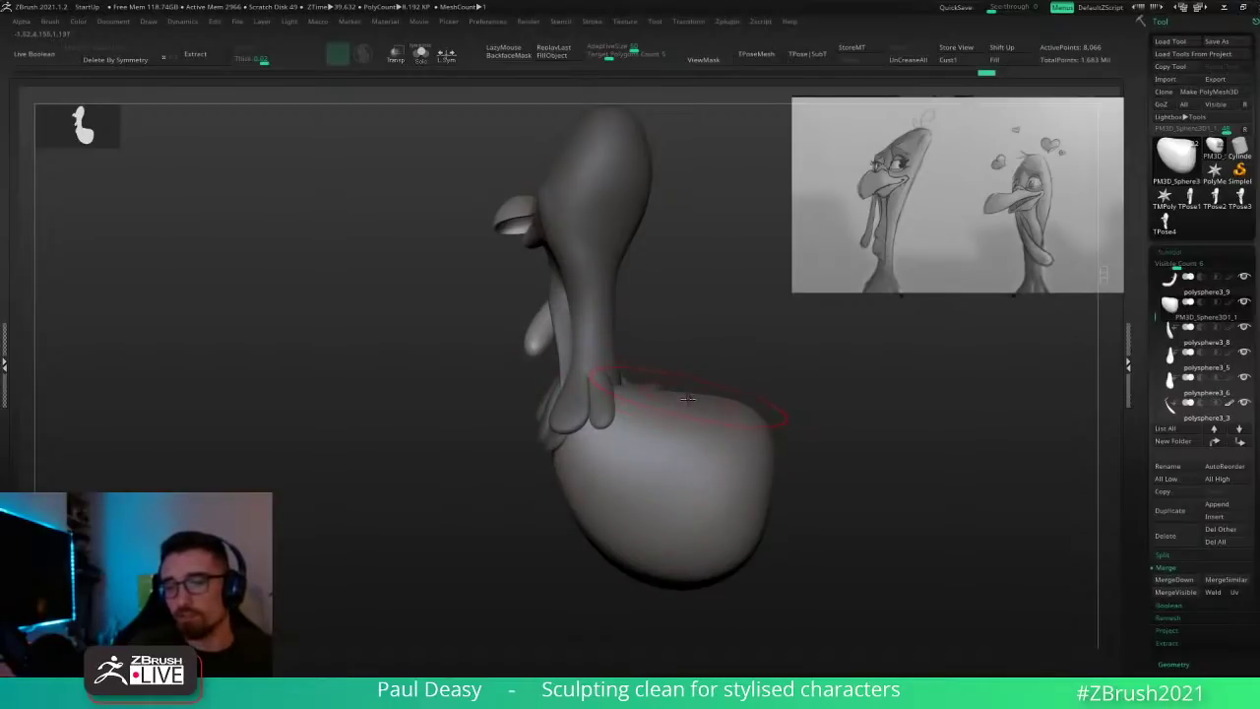
{"action": "left_click_drag", "start_coordinate": [611, 418], "coordinate": [610, 420]}
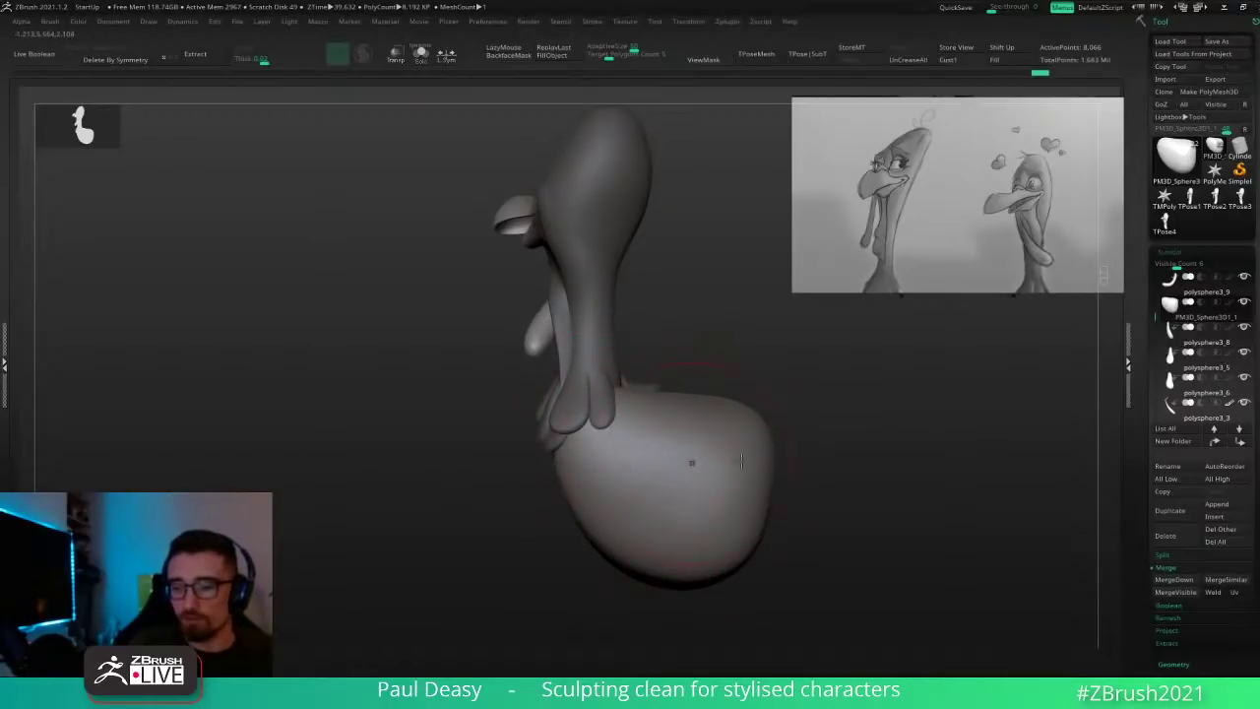
{"action": "left_click_drag", "start_coordinate": [790, 459], "coordinate": [894, 465]}
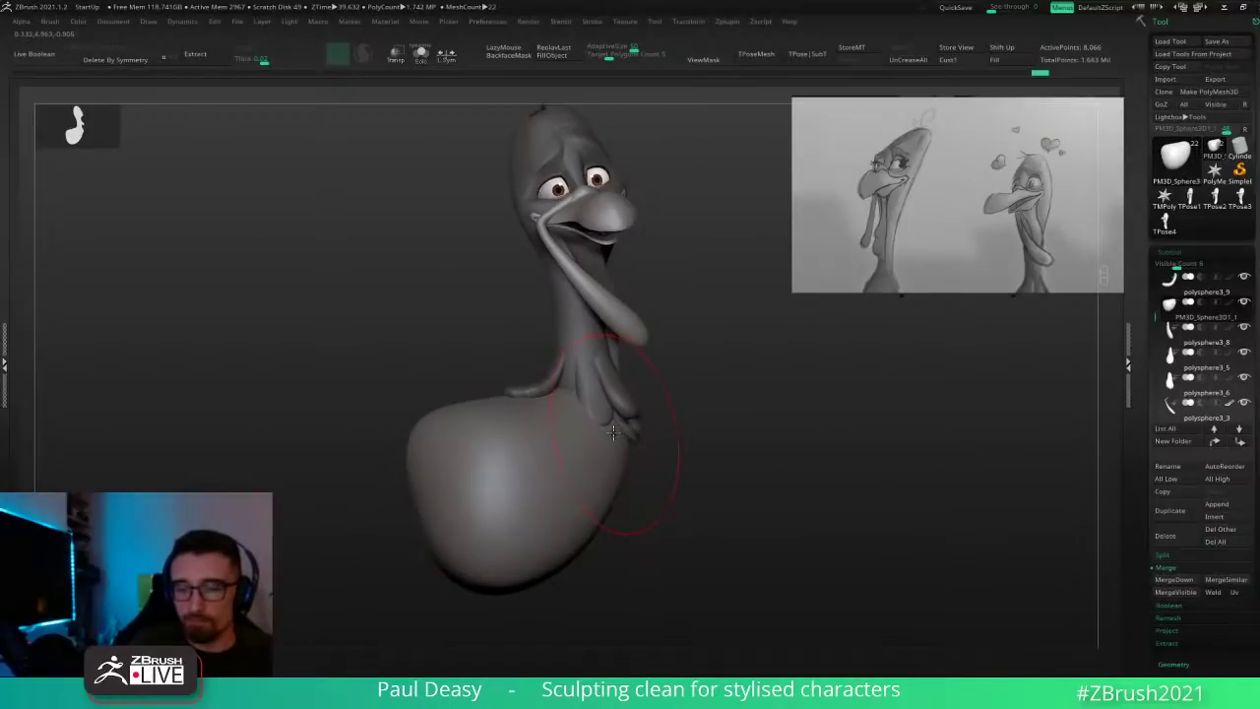
{"action": "left_click_drag", "start_coordinate": [599, 437], "coordinate": [604, 425]}
{"action": "left_click_drag", "start_coordinate": [705, 439], "coordinate": [669, 437]}
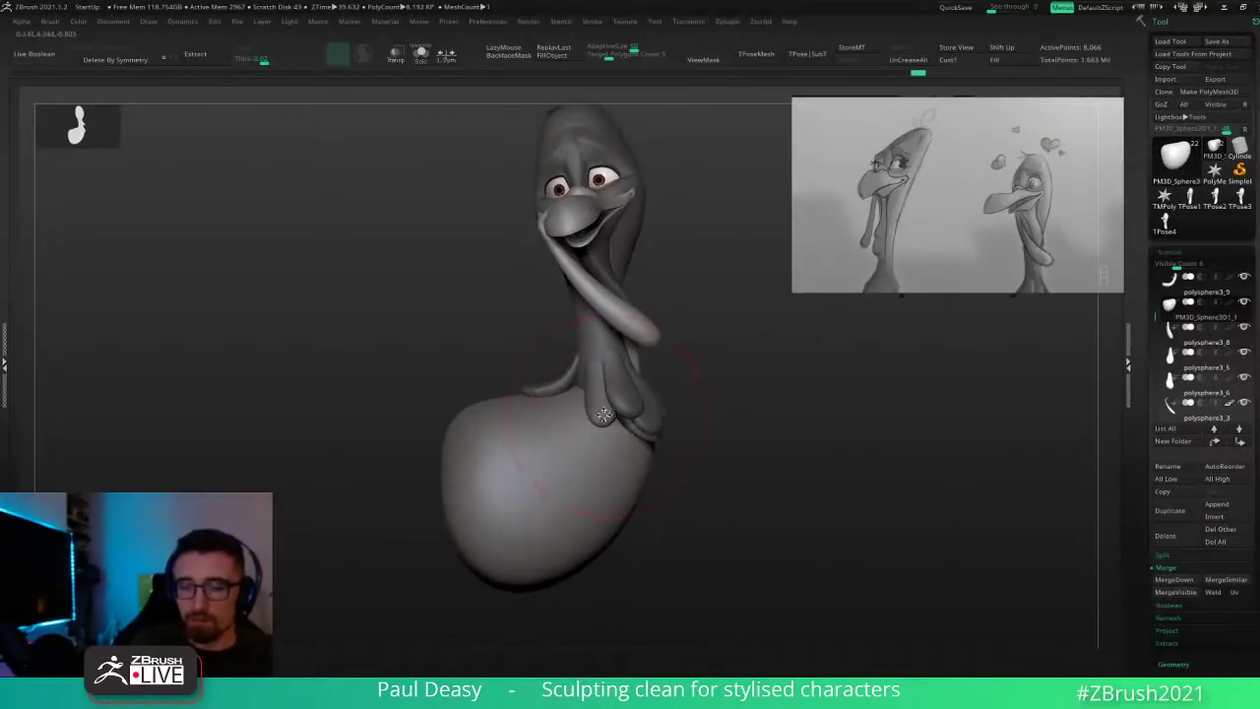
{"action": "left_click_drag", "start_coordinate": [459, 419], "coordinate": [465, 455]}
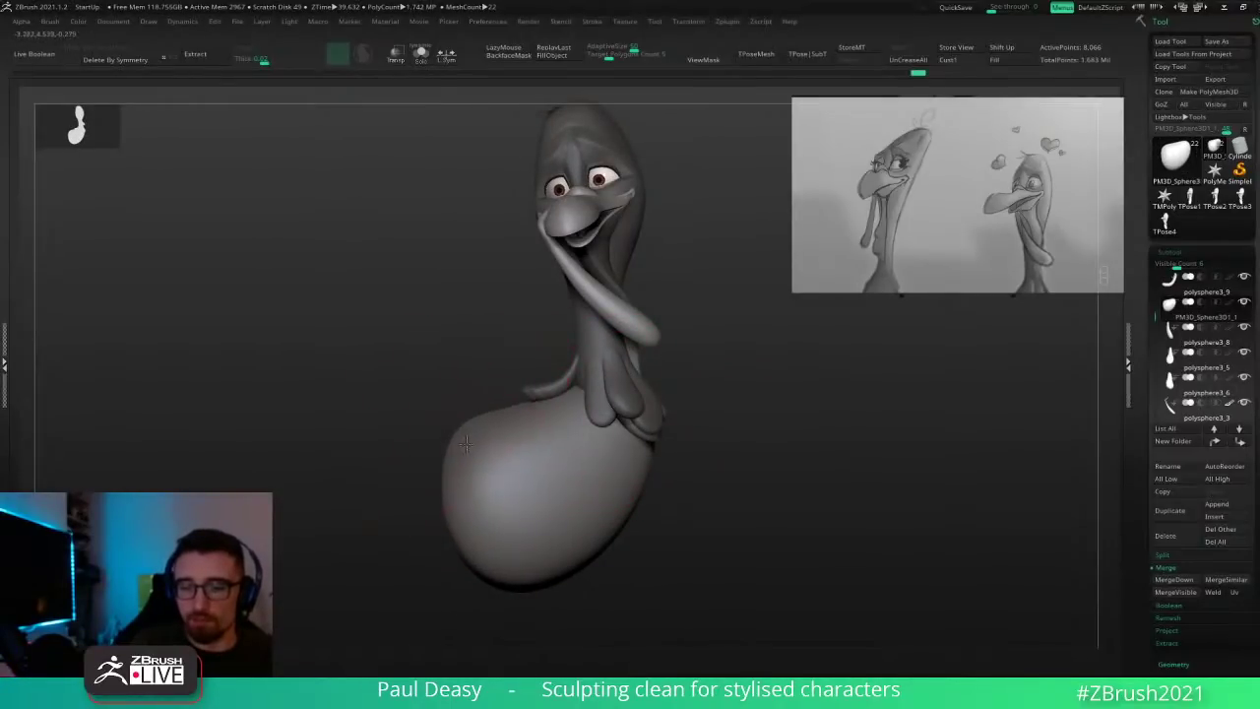
{"action": "left_click_drag", "start_coordinate": [569, 405], "coordinate": [571, 392]}
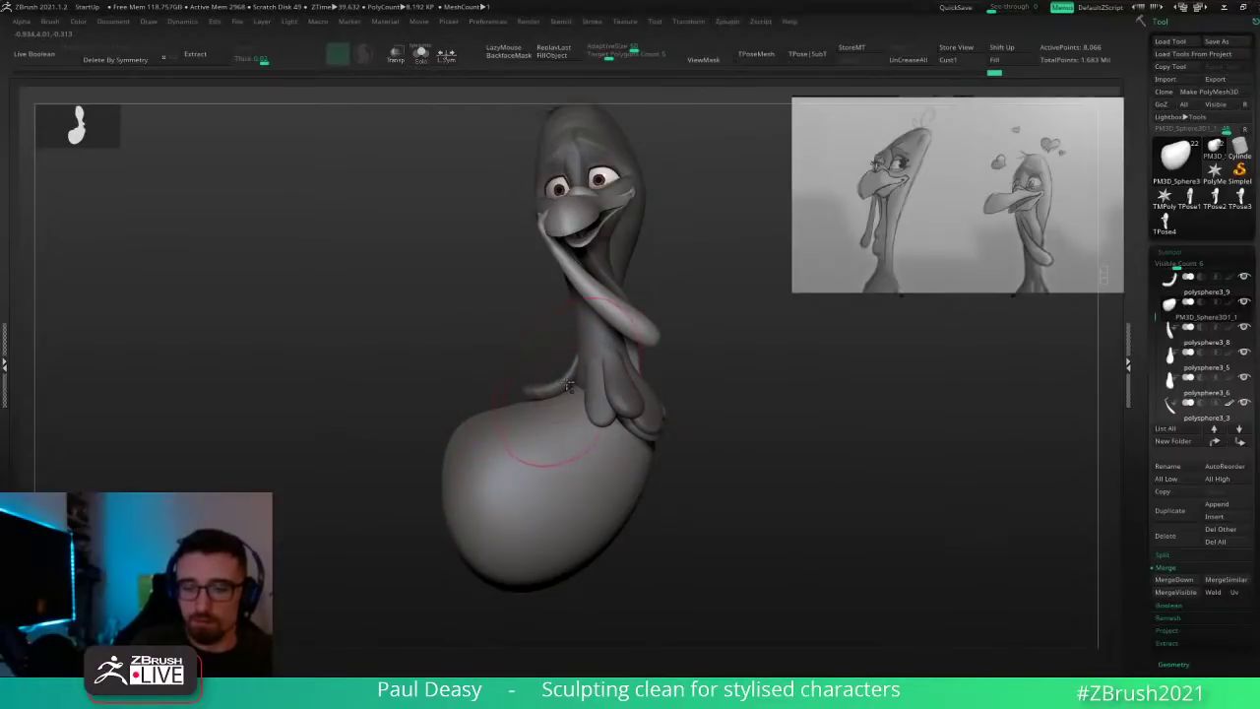
Step: Select the curved feather resting on the body beside the neck base and reshape it with the Move brush
{"action": "left_click", "coordinate": [567, 385], "text": "alt"}
{"action": "left_click_drag", "start_coordinate": [498, 360], "coordinate": [497, 384]}
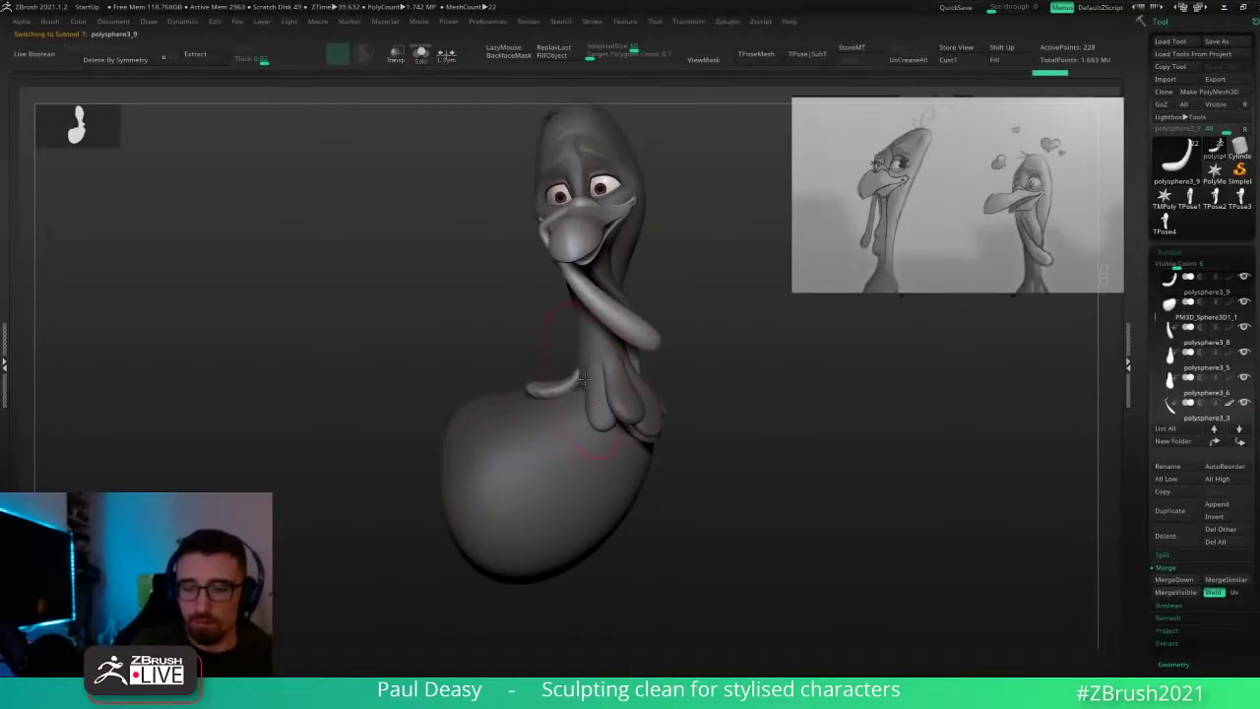
{"action": "mouse_move", "coordinate": [584, 379]}
{"action": "left_mouse_down"}
{"action": "mouse_move", "coordinate": [647, 358]}
{"action": "mouse_move", "coordinate": [585, 361]}
{"action": "left_mouse_up"}
{"action": "right_click_drag", "start_coordinate": [583, 375], "coordinate": [555, 382]}
{"action": "key", "text": "space"}
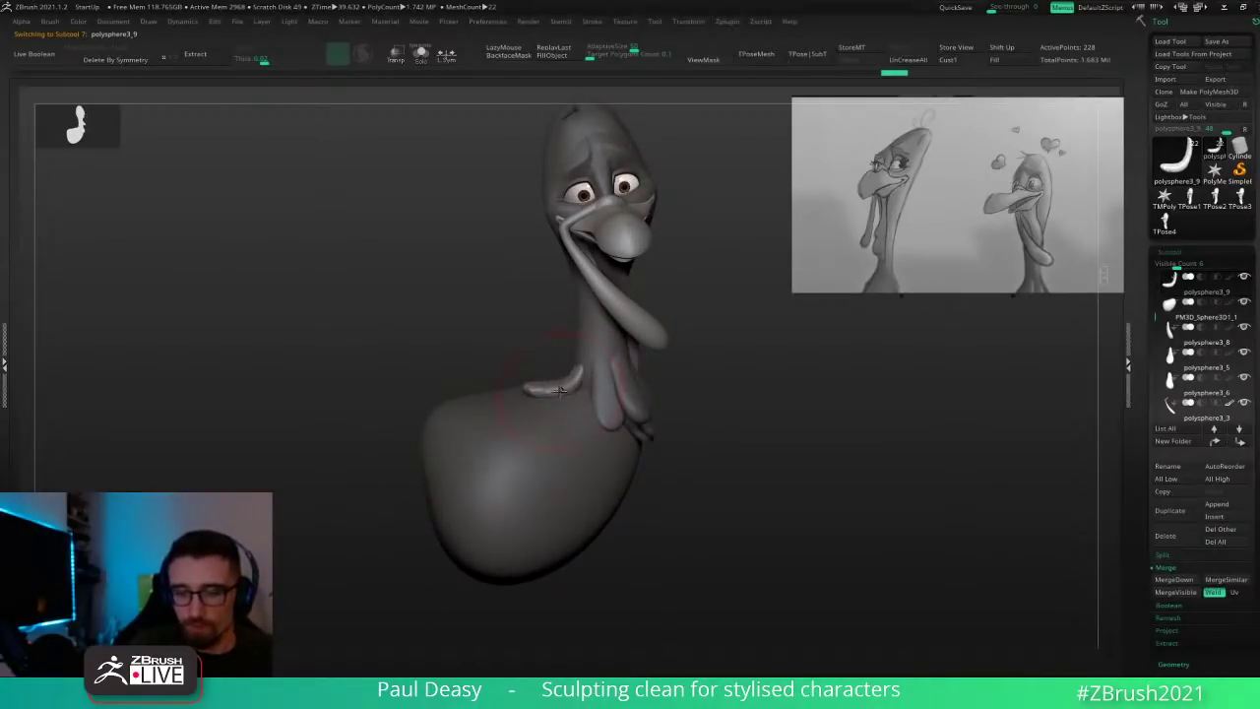
{"action": "left_click_drag", "start_coordinate": [559, 391], "coordinate": [561, 389]}
{"action": "right_click_drag", "start_coordinate": [579, 383], "coordinate": [569, 388]}
Step: Remove the selected neck feather's extra subdivision levels and duplicate it with the transform gizmo
{"action": "key", "text": "w"}
{"action": "right_click_drag", "start_coordinate": [607, 317], "coordinate": [622, 359]}
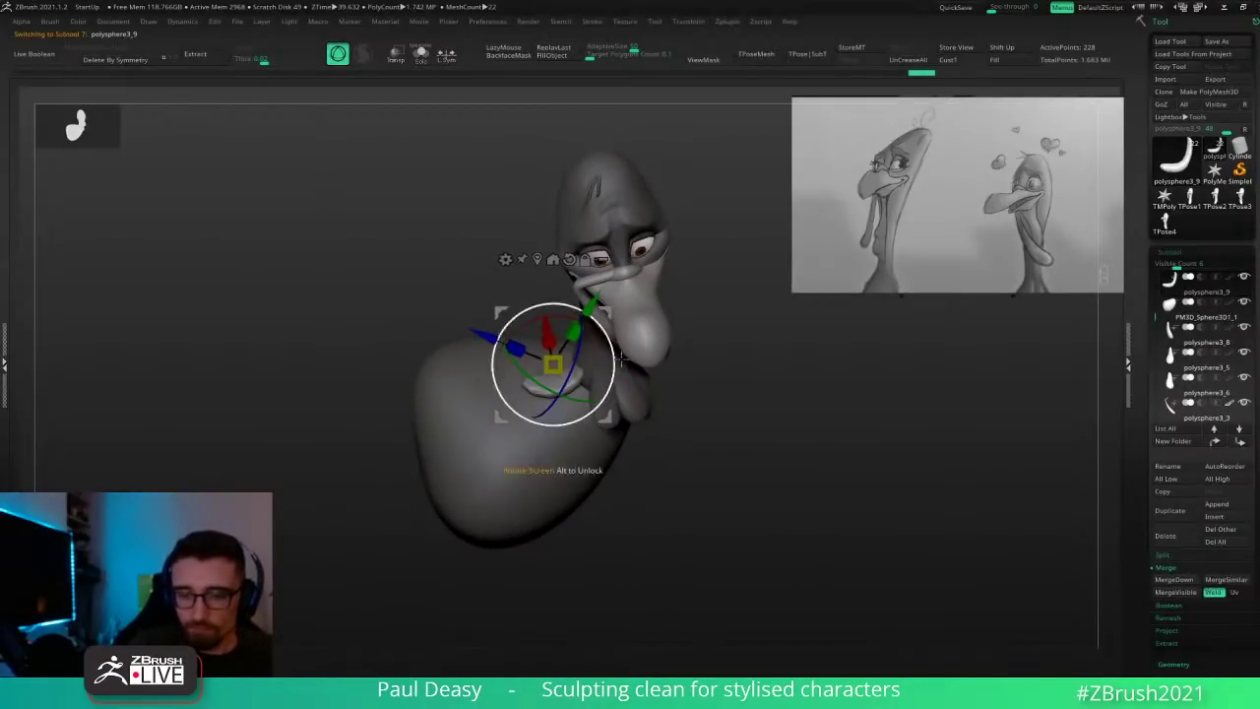
{"action": "left_click_drag", "start_coordinate": [607, 313], "coordinate": [612, 321]}
{"action": "key", "text": "q"}
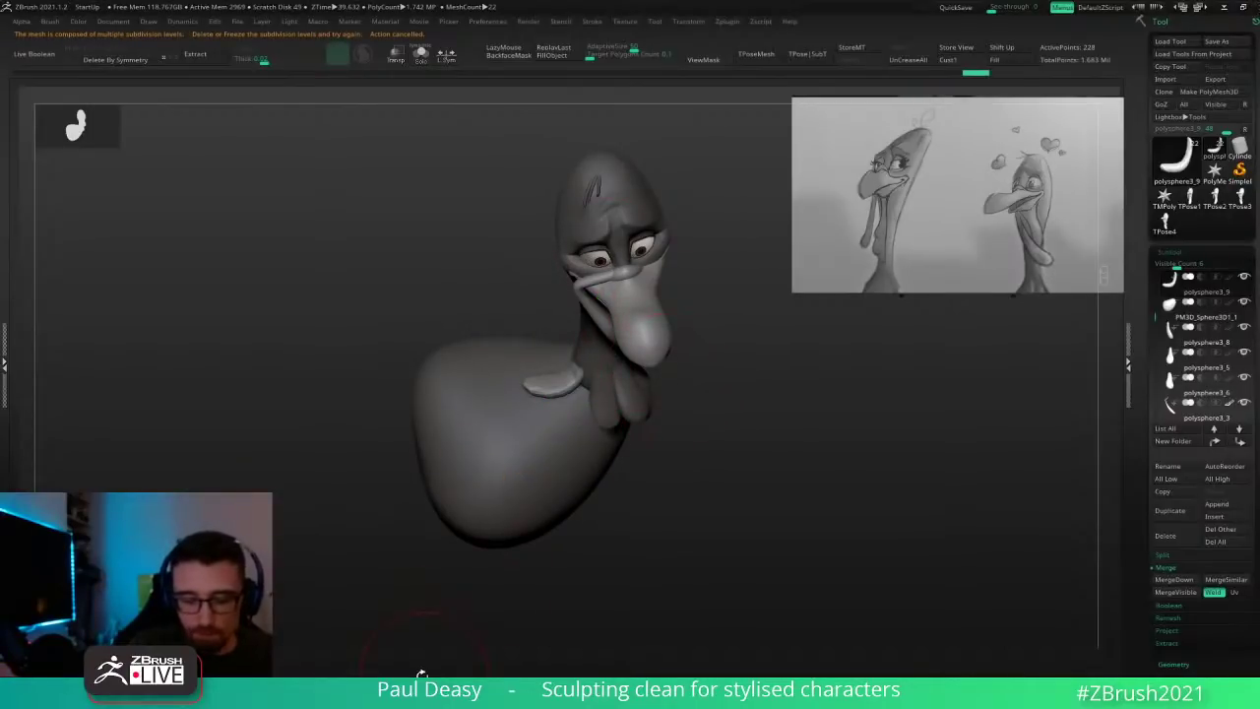
{"action": "left_click", "coordinate": [422, 674]}
{"action": "key", "text": "w"}
{"action": "left_click_drag", "start_coordinate": [606, 318], "coordinate": [618, 336]}
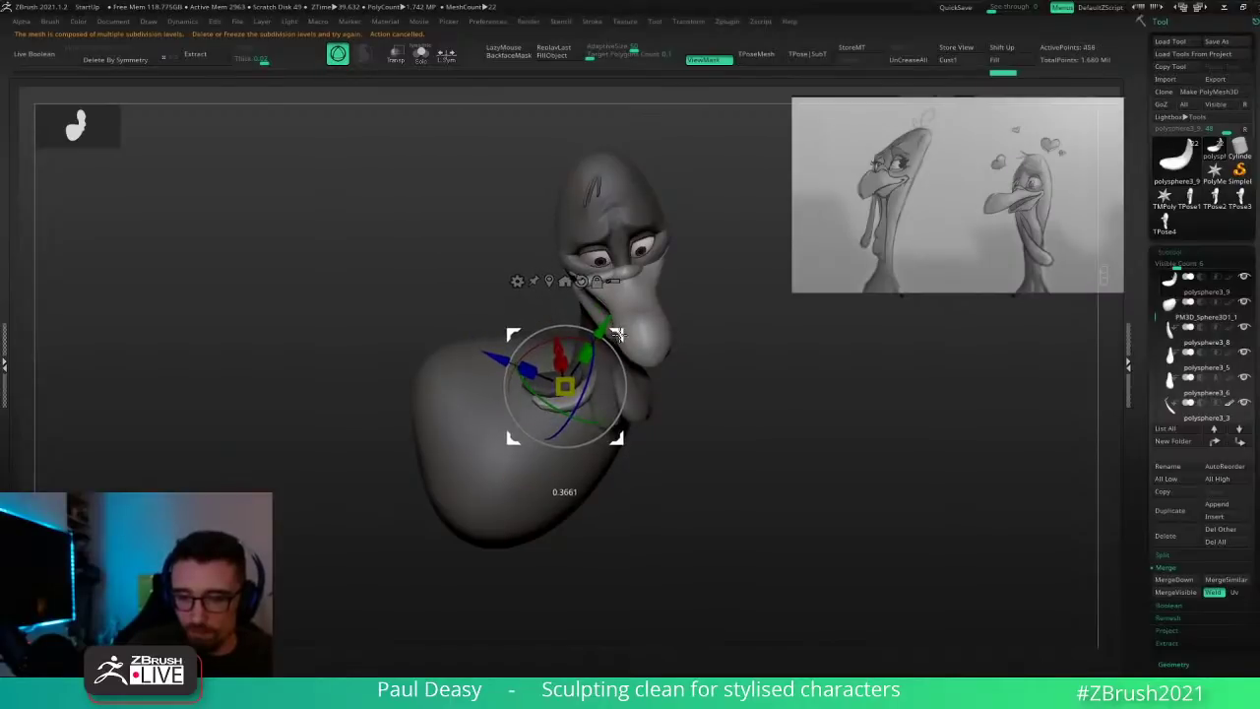
Step: Rotate and position the duplicated feather beside the original at the neck base, resetting the gizmo orientation
{"action": "left_click_drag", "start_coordinate": [564, 420], "coordinate": [595, 426]}
{"action": "left_click_drag", "start_coordinate": [620, 335], "coordinate": [626, 344]}
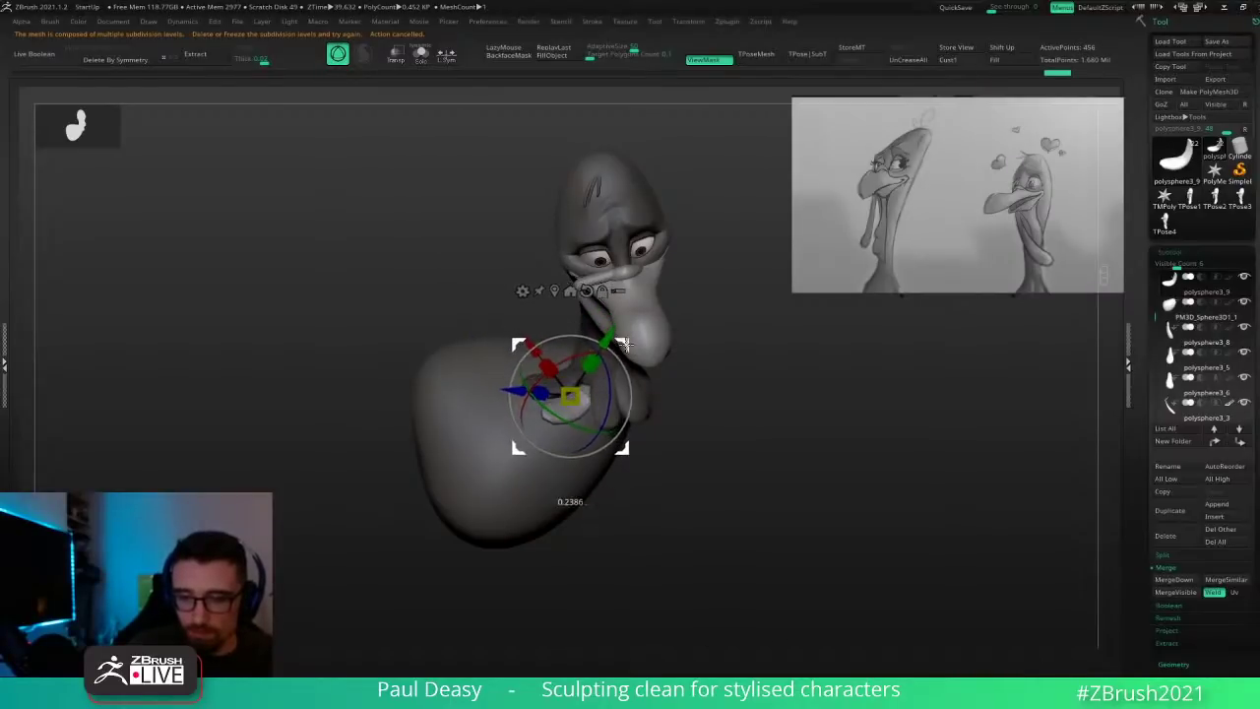
{"action": "left_click_drag", "start_coordinate": [701, 373], "coordinate": [708, 291]}
{"action": "left_click_drag", "start_coordinate": [625, 344], "coordinate": [620, 335]}
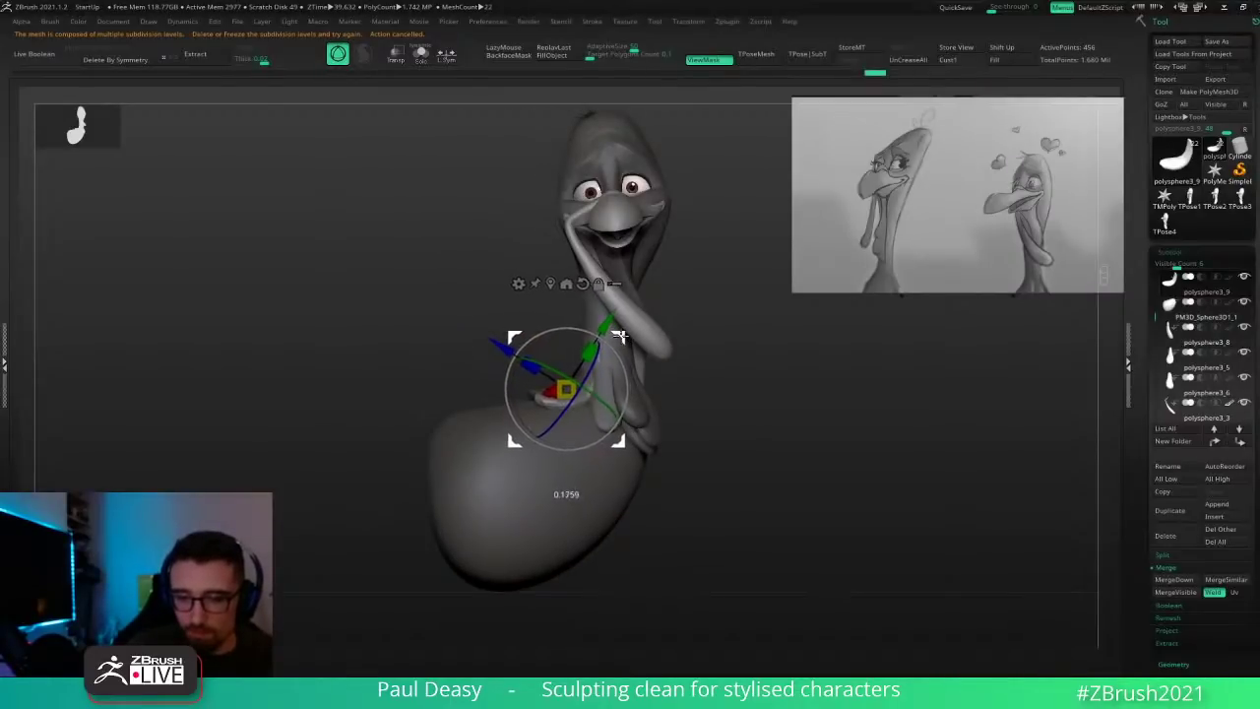
{"action": "left_click_drag", "start_coordinate": [701, 346], "coordinate": [755, 344]}
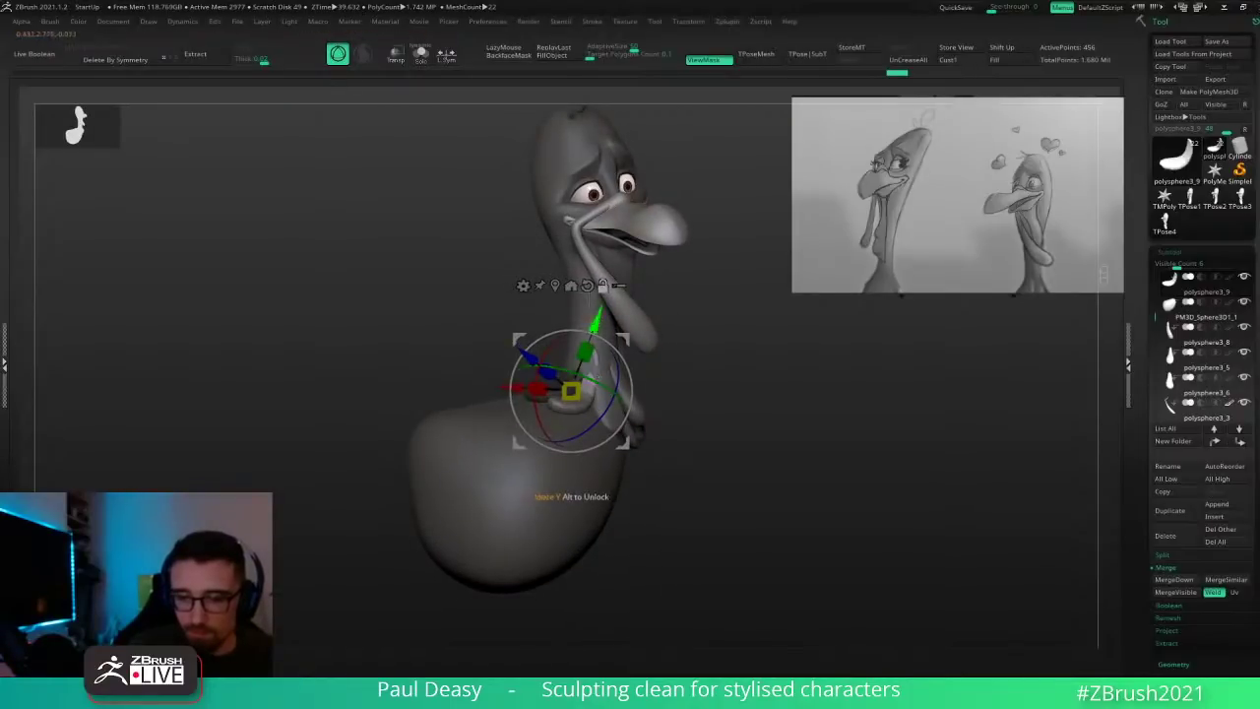
{"action": "left_click", "coordinate": [588, 286]}
{"action": "left_click_drag", "start_coordinate": [569, 401], "coordinate": [594, 402]}
{"action": "left_click_drag", "start_coordinate": [627, 339], "coordinate": [633, 343]}
{"action": "left_click_drag", "start_coordinate": [706, 368], "coordinate": [630, 342]}
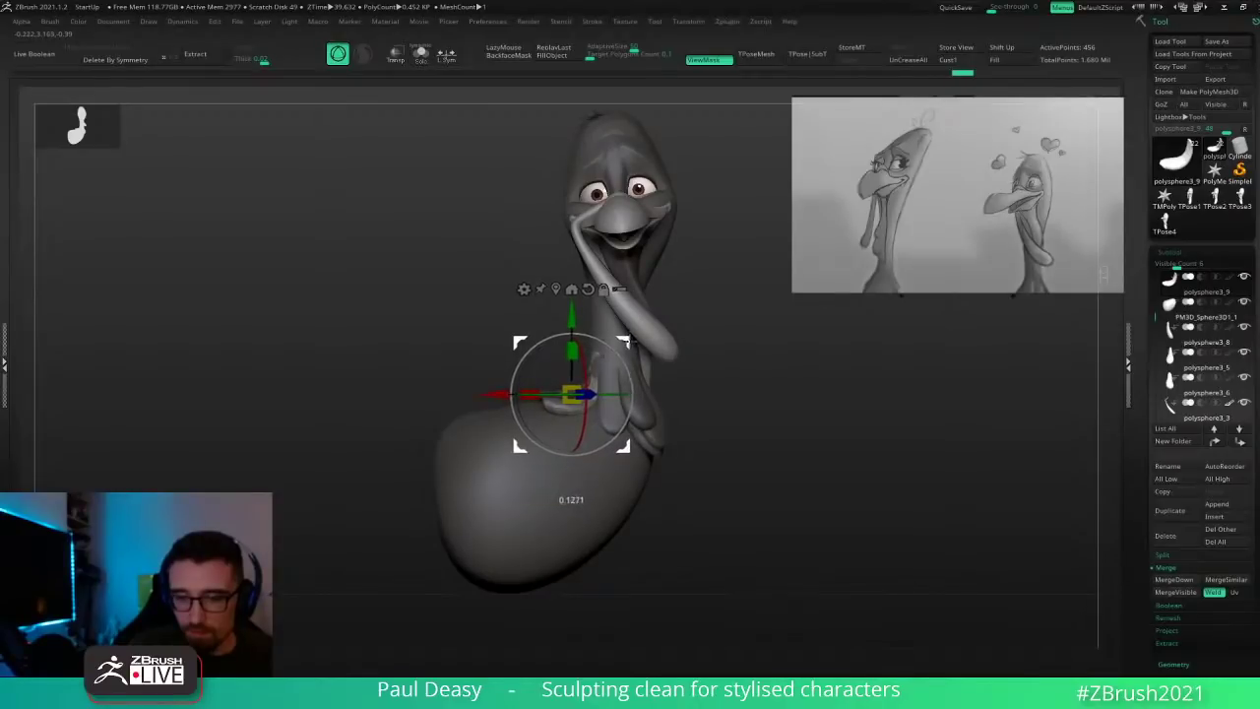
{"action": "key", "text": "q"}
Step: Clear the mask, duplicate the feather pair, and rotate the copies around the neck base
{"action": "right_click_drag", "start_coordinate": [602, 357], "coordinate": [679, 417]}
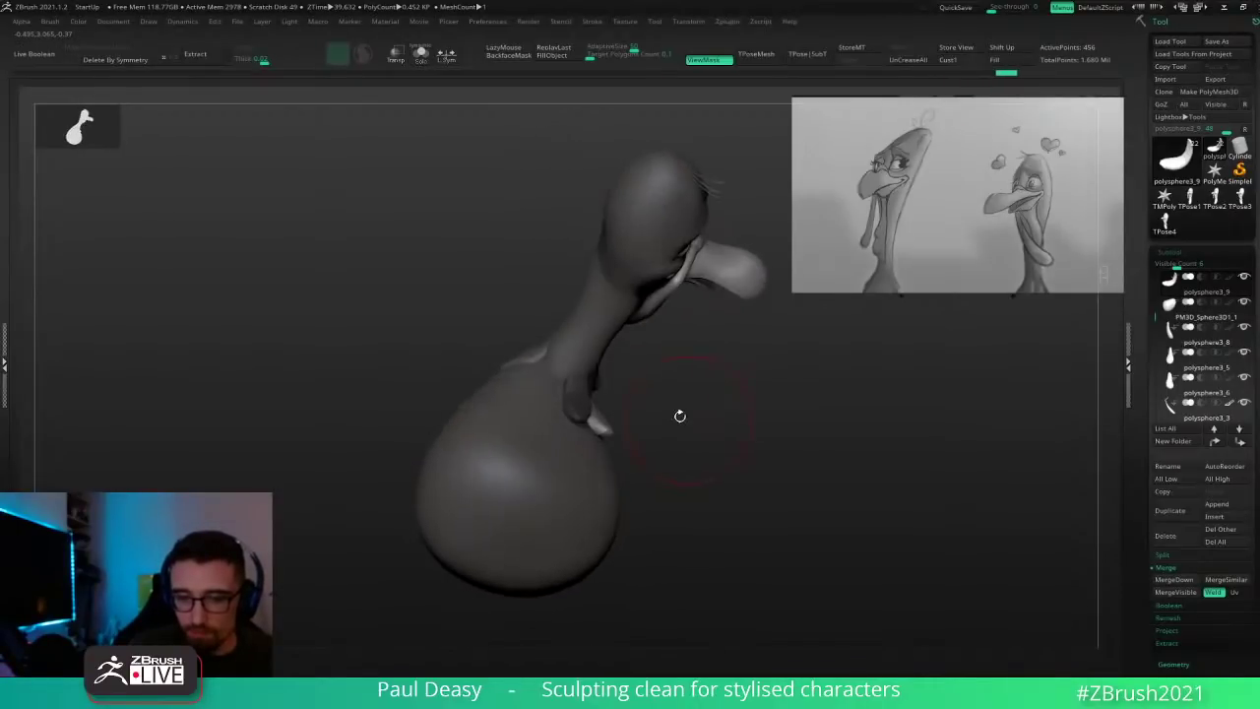
{"action": "left_click_drag", "start_coordinate": [679, 417], "coordinate": [686, 443], "text": "ctrl"}
{"action": "key", "text": "w"}
{"action": "right_click_drag", "start_coordinate": [689, 401], "coordinate": [651, 366]}
{"action": "left_click_drag", "start_coordinate": [649, 356], "coordinate": [597, 341], "text": "ctrl"}
{"action": "left_click_drag", "start_coordinate": [597, 413], "coordinate": [551, 447]}
{"action": "key", "text": "q"}
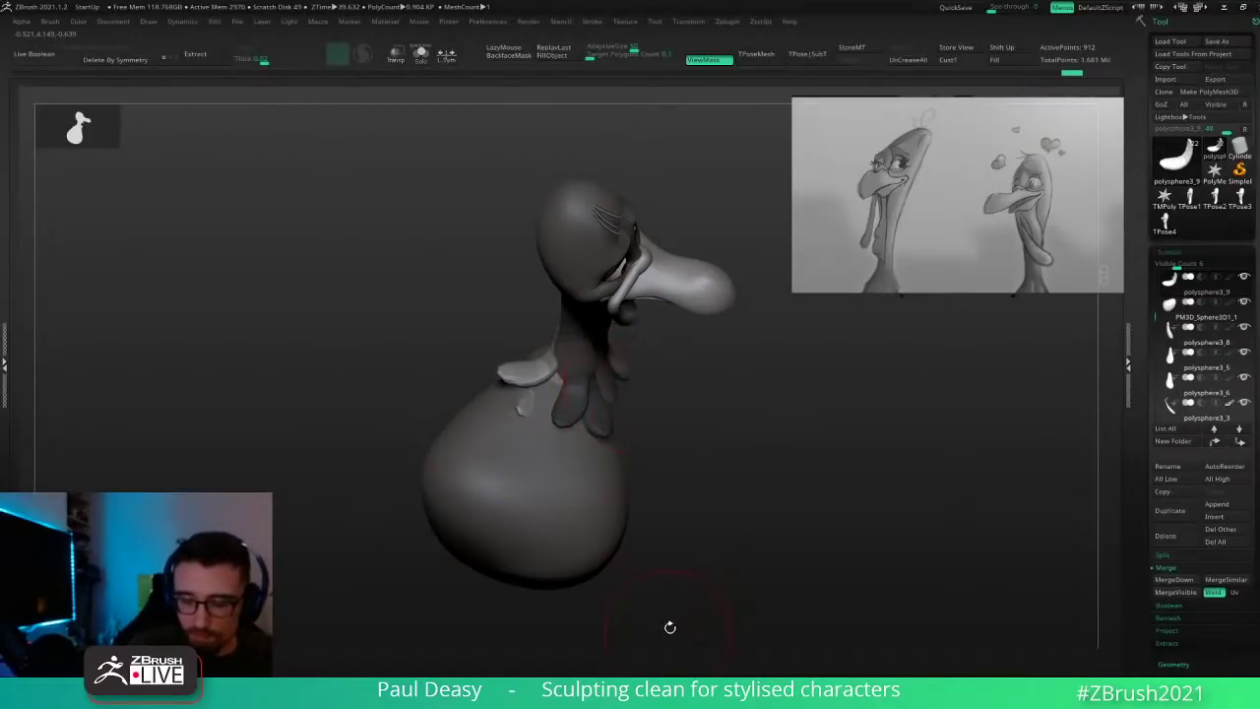
Step: Display the feathers' polygroups and split the mesh by groups to separate individual feathers into their own subtools
{"action": "key", "text": "shift+f"}
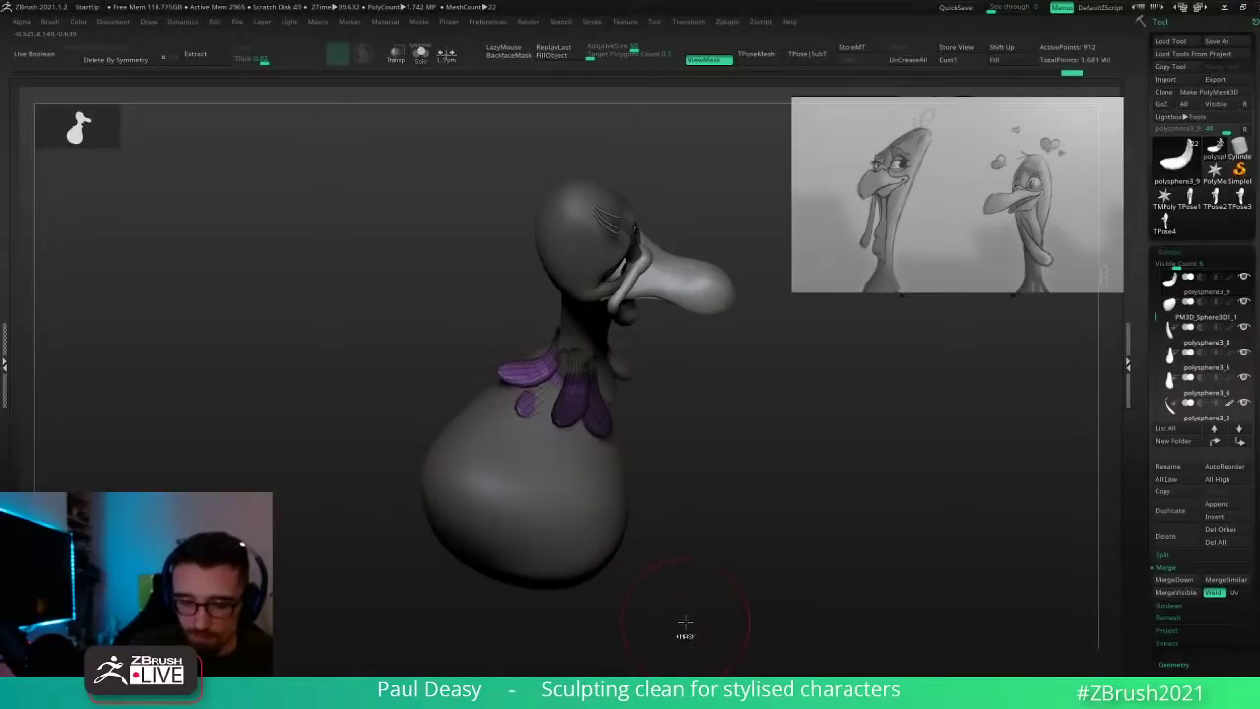
{"action": "key", "text": "ctrl+w"}
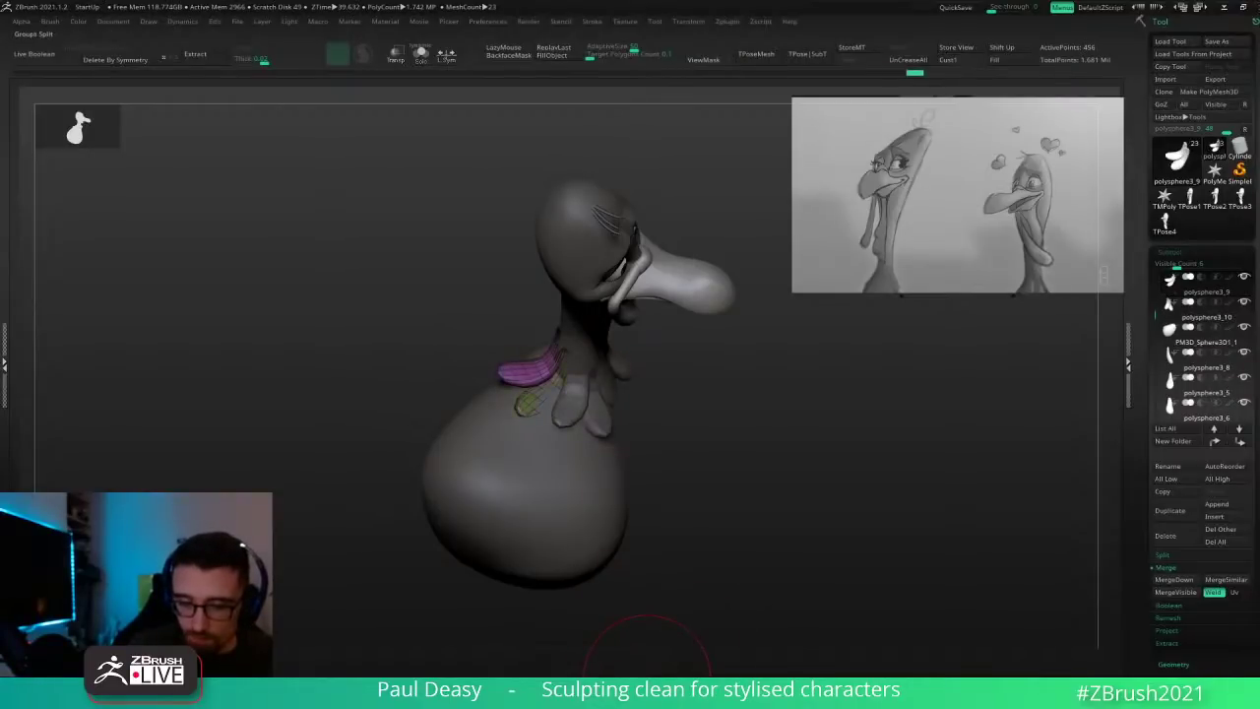
{"action": "left_click", "coordinate": [647, 682]}
{"action": "left_click_drag", "start_coordinate": [703, 548], "coordinate": [772, 542]}
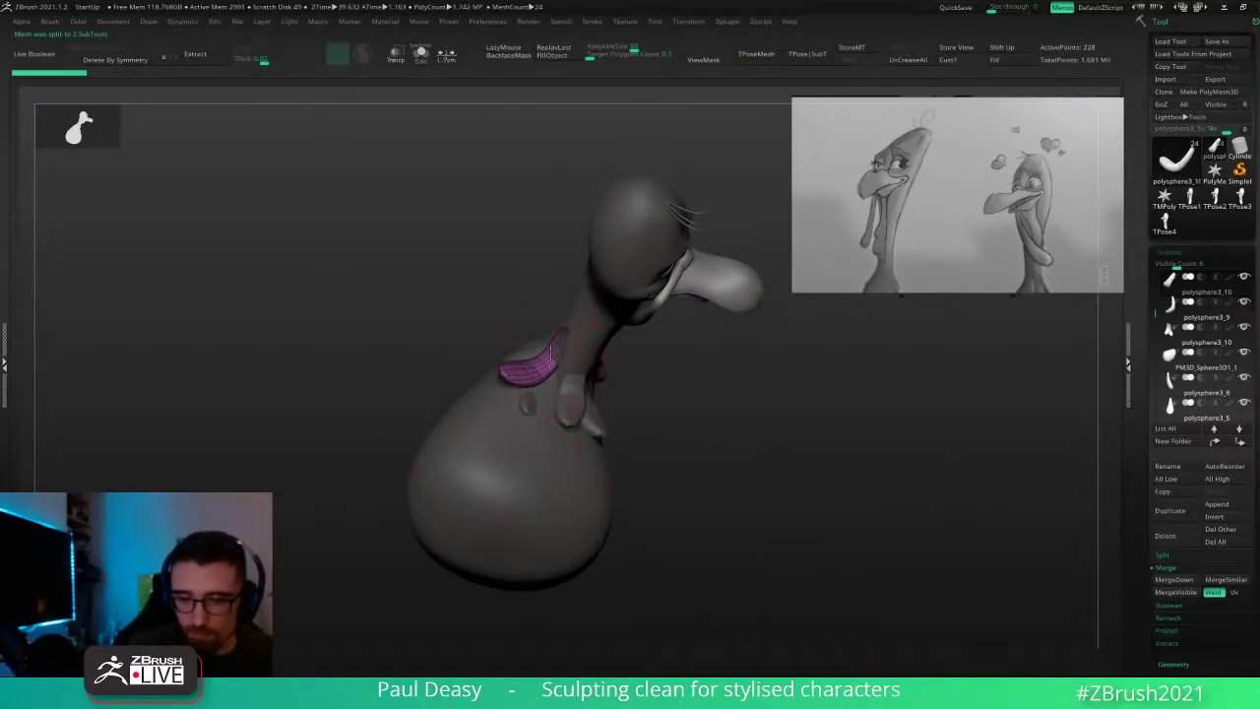
Step: Select one separated feather, move the pivot to its base, and adjust its position against the neck
{"action": "left_click", "coordinate": [533, 392], "text": "alt"}
{"action": "key", "text": "w"}
{"action": "left_click_drag", "start_coordinate": [733, 493], "coordinate": [680, 413]}
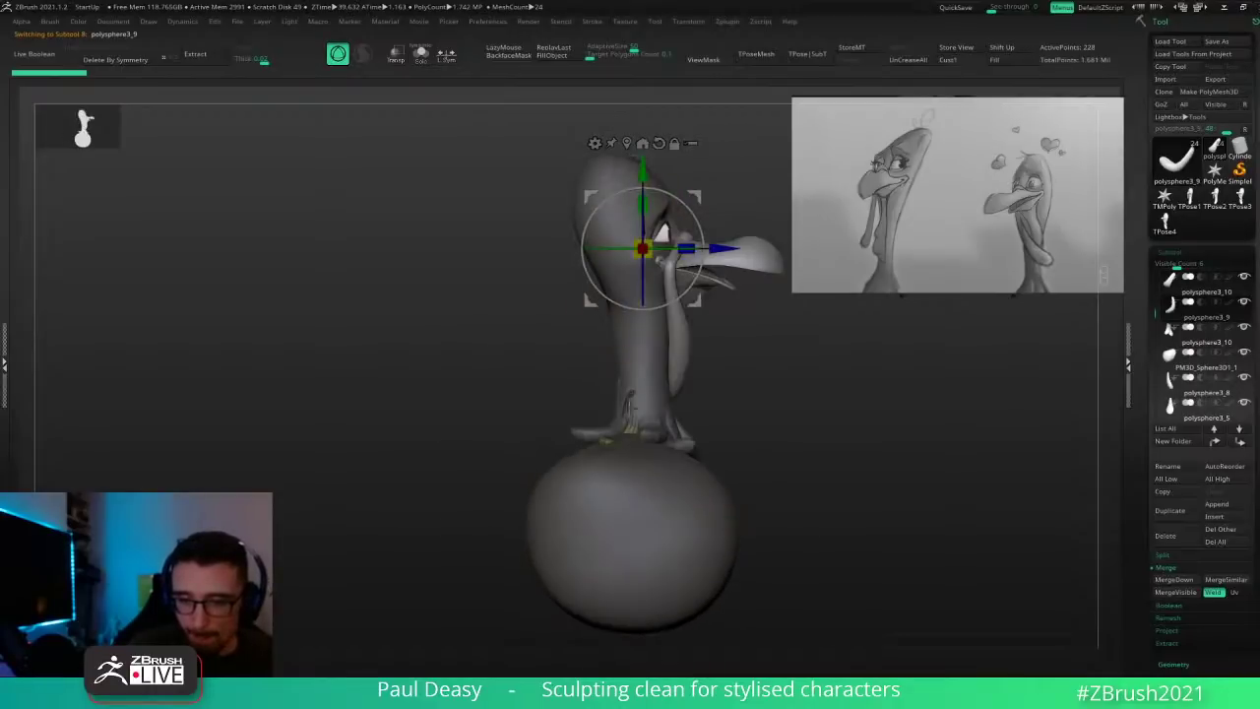
{"action": "left_click", "coordinate": [628, 433], "text": "alt"}
{"action": "right_click_drag", "start_coordinate": [689, 424], "coordinate": [638, 397]}
{"action": "left_click_drag", "start_coordinate": [682, 371], "coordinate": [678, 361]}
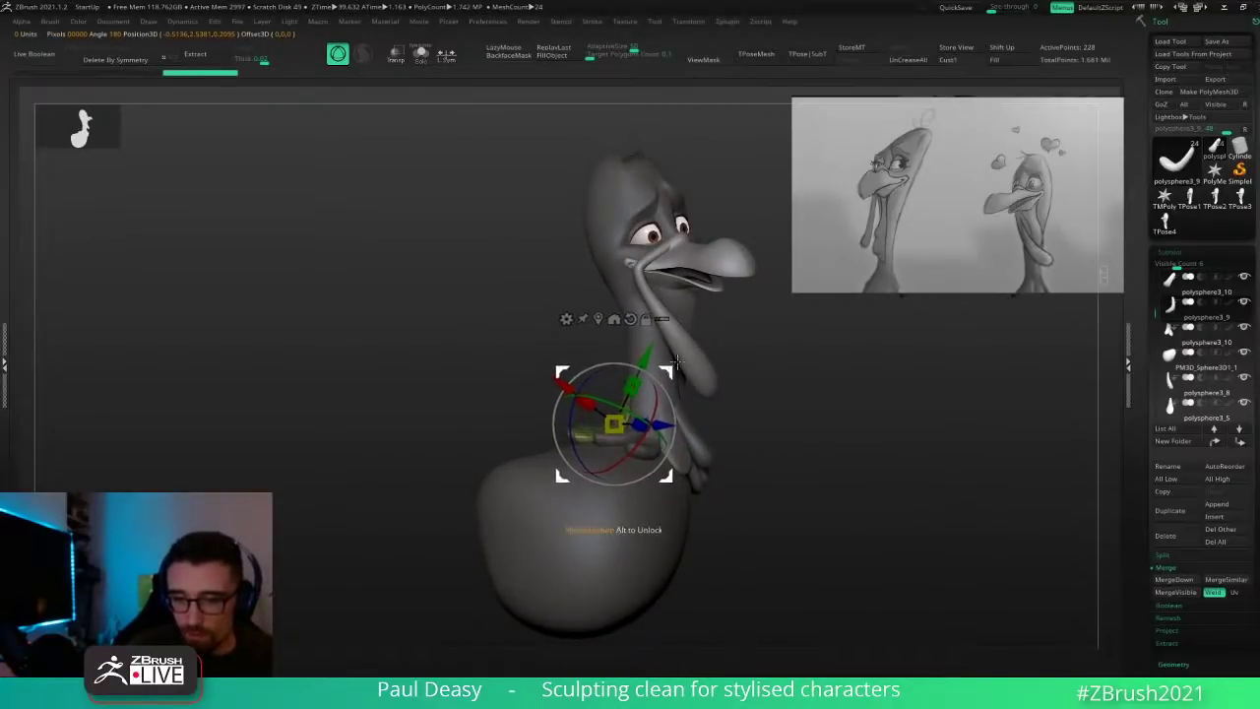
Step: Select the other separated feather, place and reset its pivot, and rotate and shift it behind the neck
{"action": "key", "text": "q"}
{"action": "left_click_drag", "start_coordinate": [738, 423], "coordinate": [881, 454]}
{"action": "left_click", "coordinate": [599, 431], "text": "alt"}
{"action": "mouse_move", "coordinate": [599, 433]}
{"action": "right_mouse_down"}
{"action": "mouse_move", "coordinate": [640, 446]}
{"action": "mouse_move", "coordinate": [583, 435]}
{"action": "right_mouse_up"}
{"action": "key", "text": "w"}
{"action": "left_click", "coordinate": [580, 420], "text": "alt"}
{"action": "left_click_drag", "start_coordinate": [601, 410], "coordinate": [621, 338]}
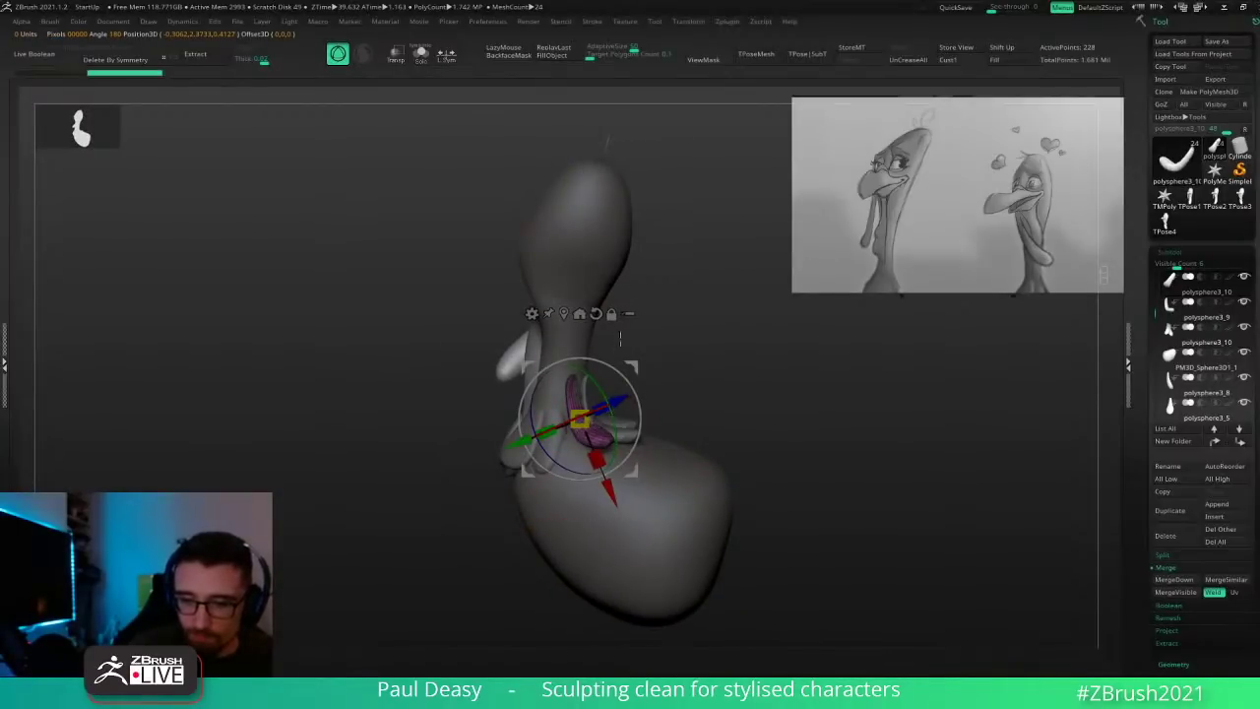
{"action": "left_click", "coordinate": [596, 313]}
{"action": "left_click_drag", "start_coordinate": [589, 435], "coordinate": [607, 435]}
{"action": "mouse_move", "coordinate": [632, 365]}
{"action": "left_mouse_down"}
{"action": "mouse_move", "coordinate": [631, 378]}
{"action": "mouse_move", "coordinate": [720, 411]}
{"action": "mouse_move", "coordinate": [680, 400]}
{"action": "mouse_move", "coordinate": [743, 409]}
{"action": "left_mouse_up"}
Step: Bend the feather behind the neck with the Move brush so it follows the neck and body surface
{"action": "key", "text": "q"}
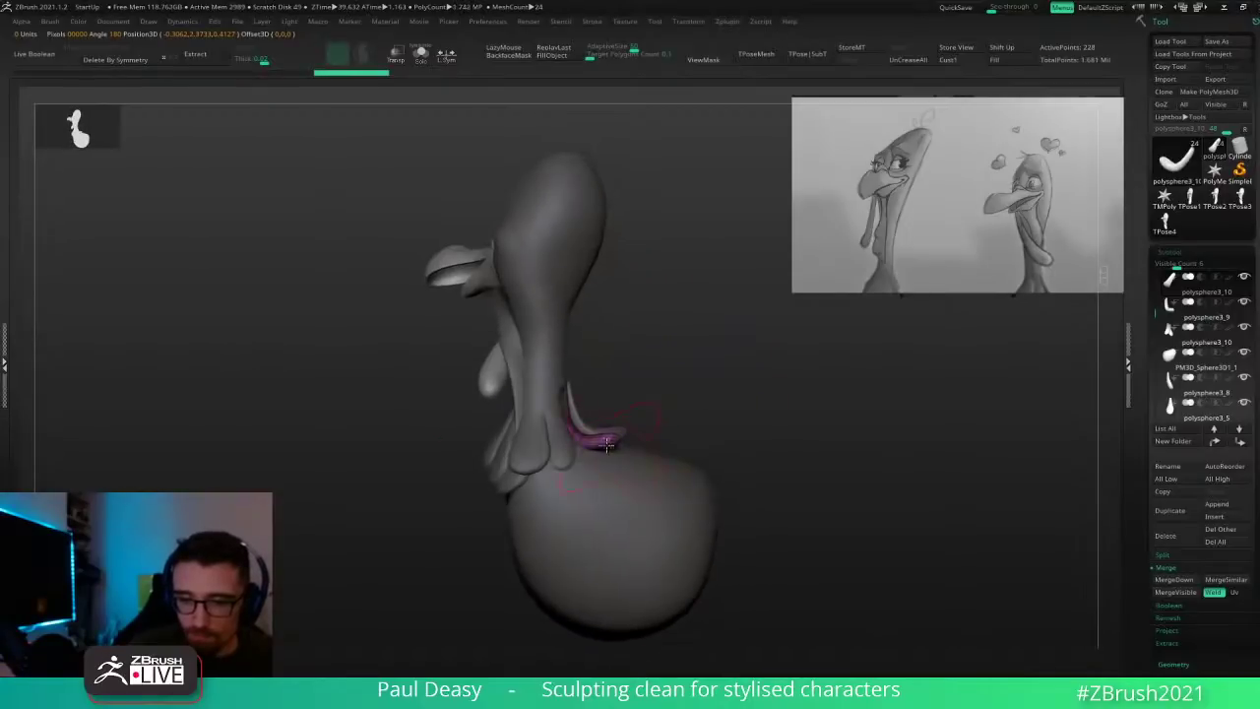
{"action": "left_click_drag", "start_coordinate": [607, 445], "coordinate": [587, 431]}
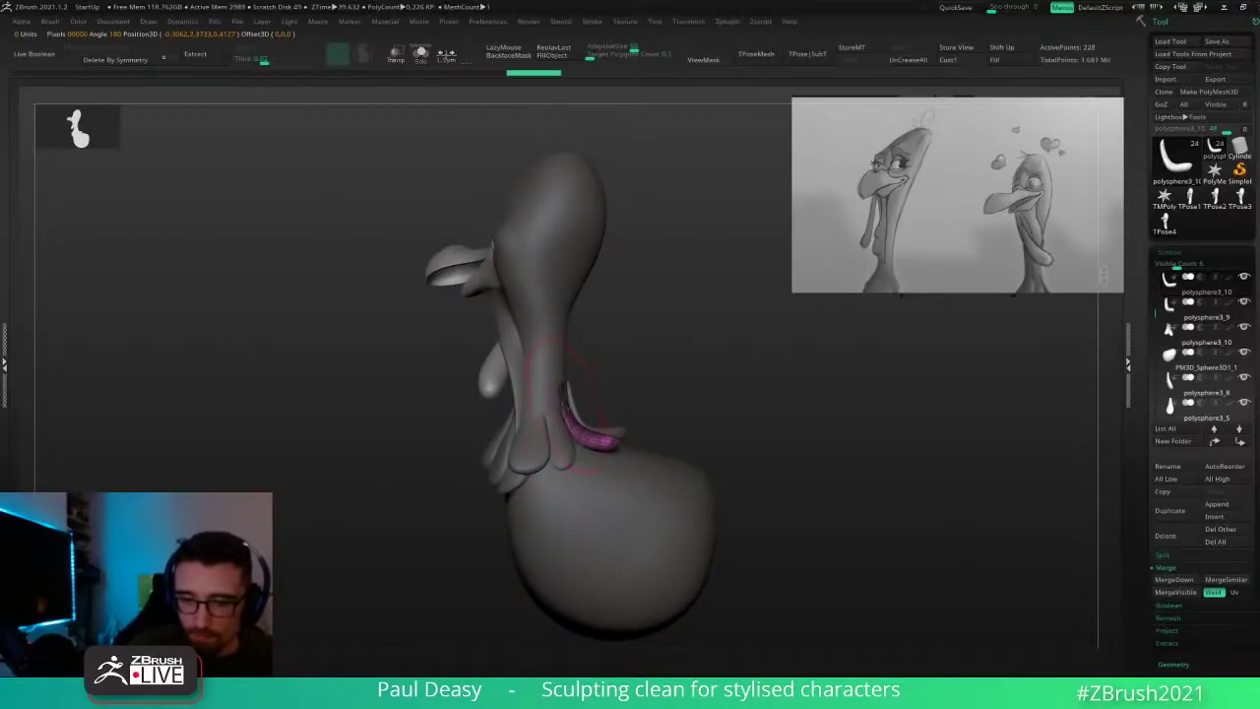
{"action": "left_click_drag", "start_coordinate": [650, 404], "coordinate": [754, 444]}
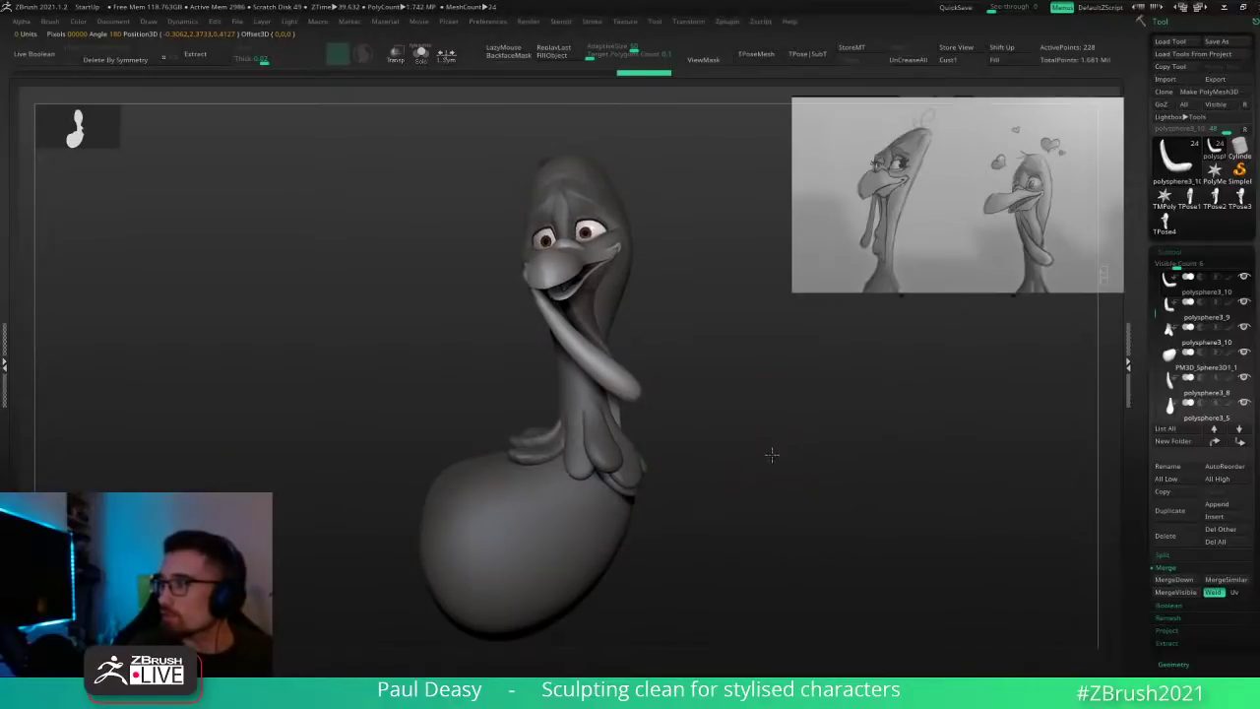
Step: Auto-group the remaining feather pair by topology and split it into separate subtools, accepting the non-undoable operation
{"action": "right_click", "coordinate": [613, 449]}
{"action": "left_click", "coordinate": [610, 446], "text": "alt"}
{"action": "right_click", "coordinate": [607, 442]}
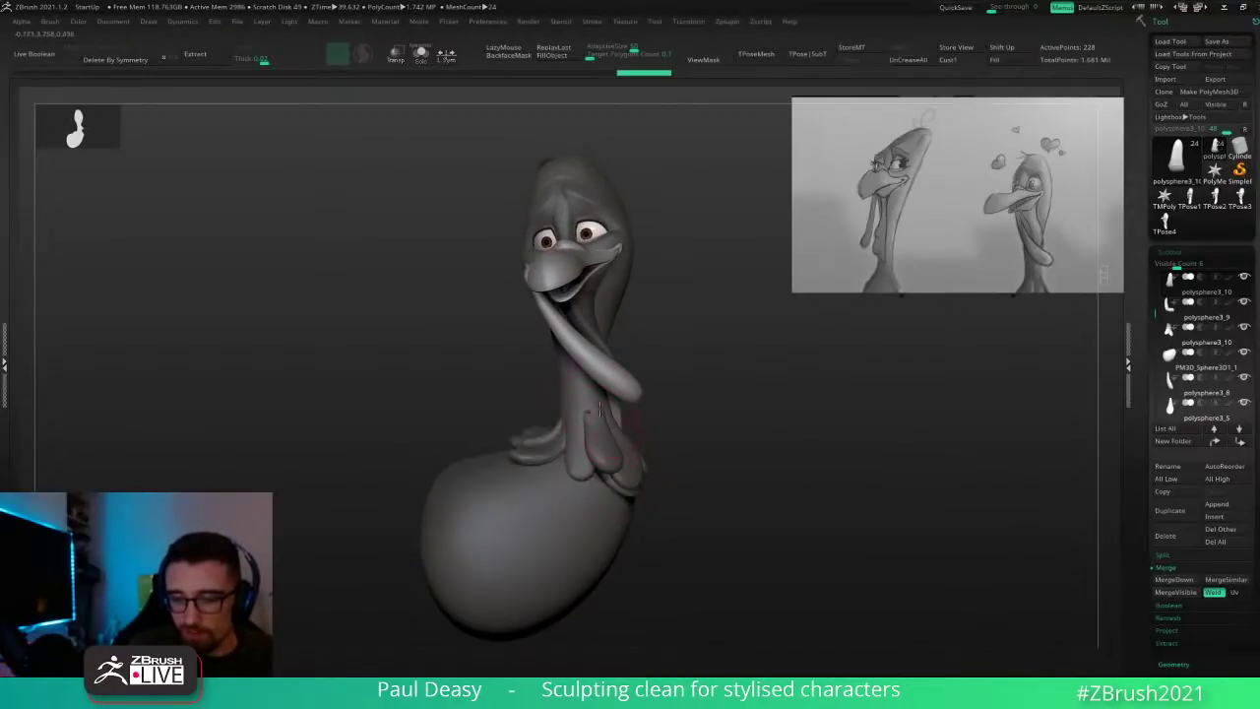
{"action": "right_click_drag", "start_coordinate": [570, 455], "coordinate": [585, 467]}
{"action": "left_click", "coordinate": [559, 472], "text": "alt"}
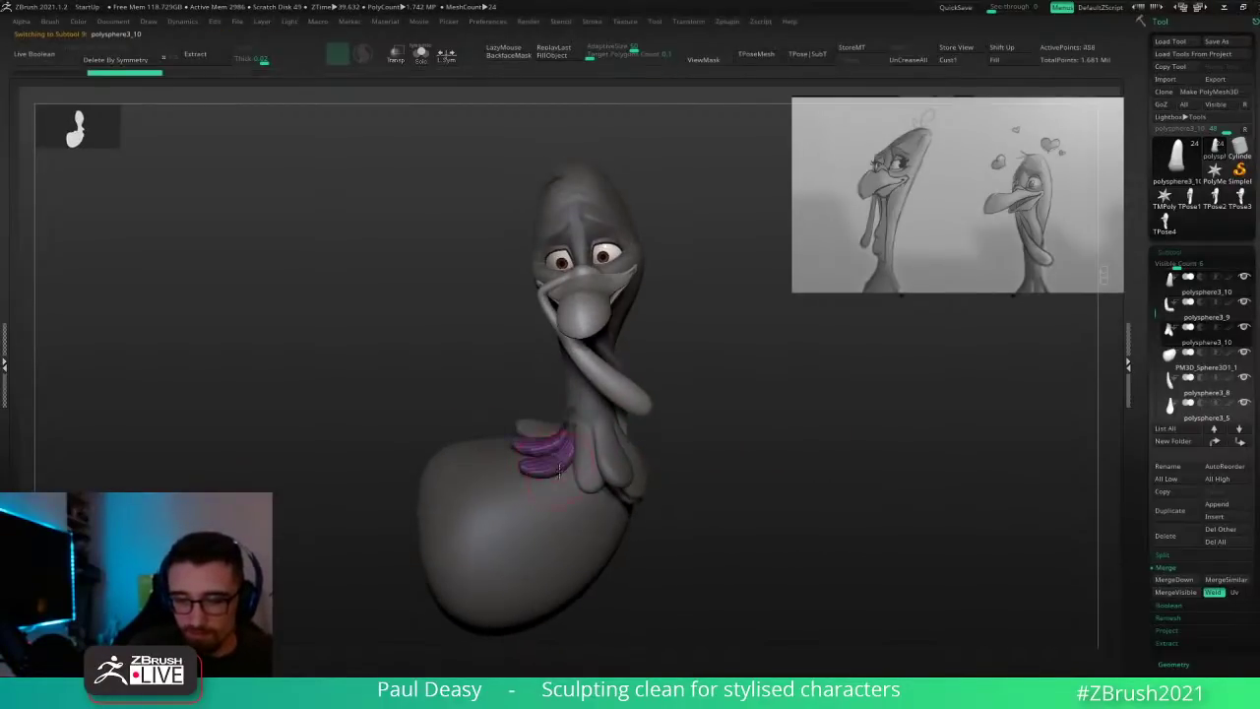
{"action": "left_click", "coordinate": [618, 687]}
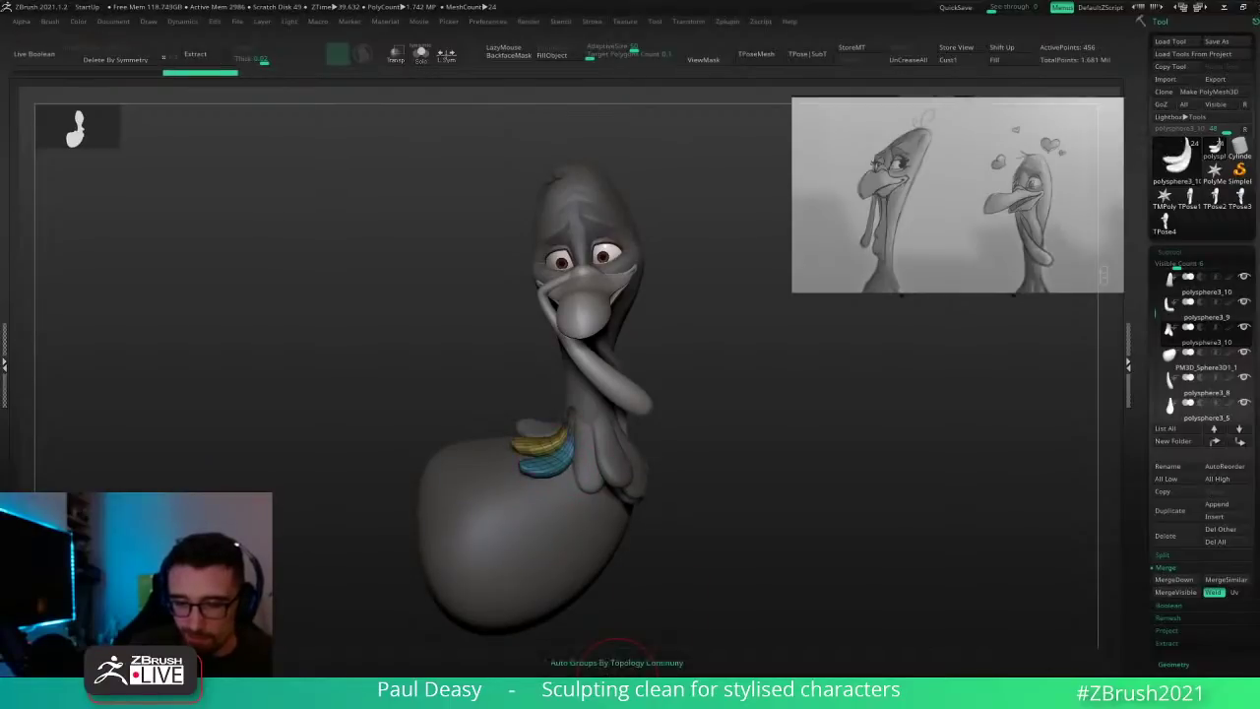
{"action": "left_click", "coordinate": [618, 695]}
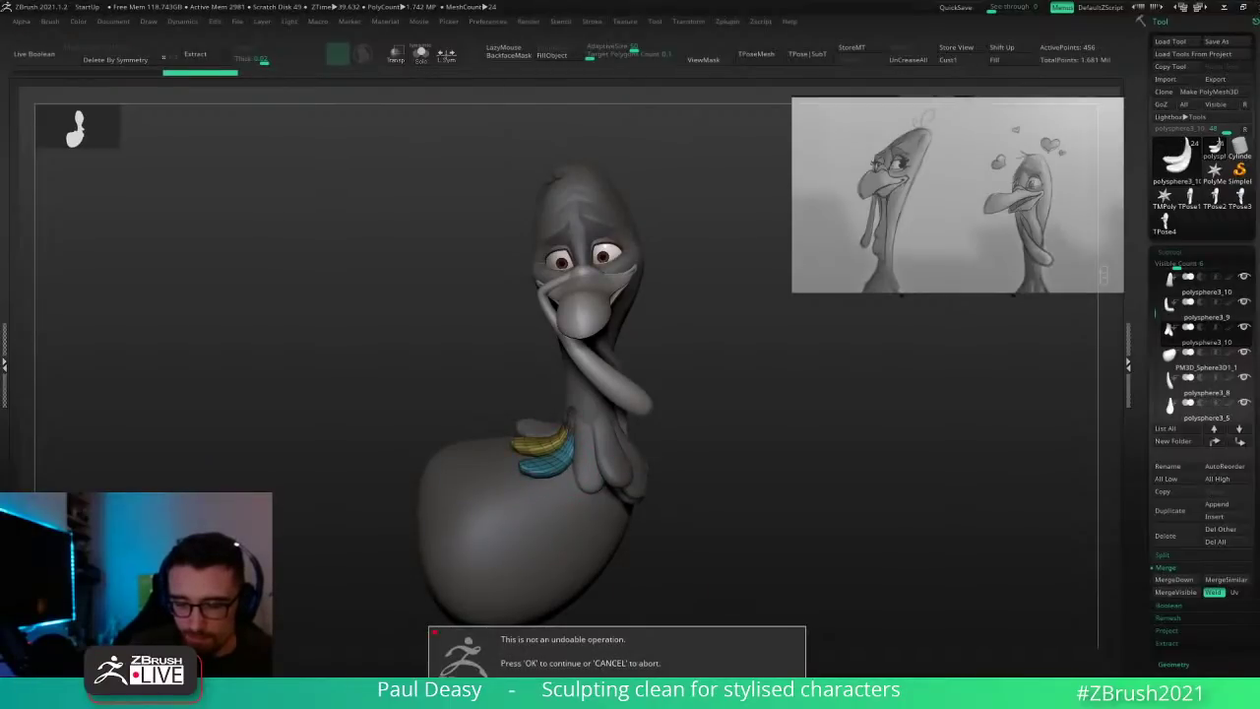
{"action": "left_click", "coordinate": [551, 695]}
Step: Select the lower feather of that pair, set its pivot at its neck end, and rotate and reposition it on the body
{"action": "mouse_move", "coordinate": [571, 440]}
{"action": "right_mouse_down"}
{"action": "mouse_move", "coordinate": [589, 459]}
{"action": "mouse_move", "coordinate": [574, 459]}
{"action": "right_mouse_up"}
{"action": "left_click", "coordinate": [565, 467], "text": "alt"}
{"action": "key", "text": "w"}
{"action": "left_click", "coordinate": [568, 453], "text": "alt"}
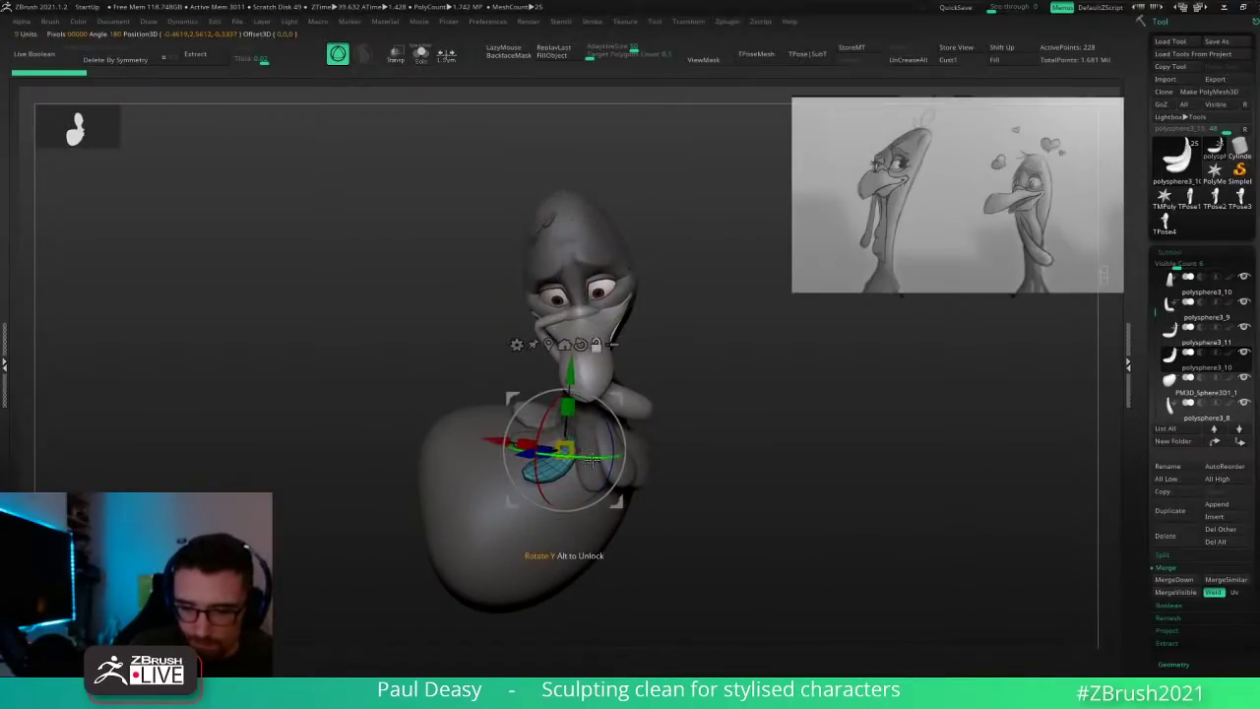
{"action": "left_click_drag", "start_coordinate": [595, 460], "coordinate": [603, 476]}
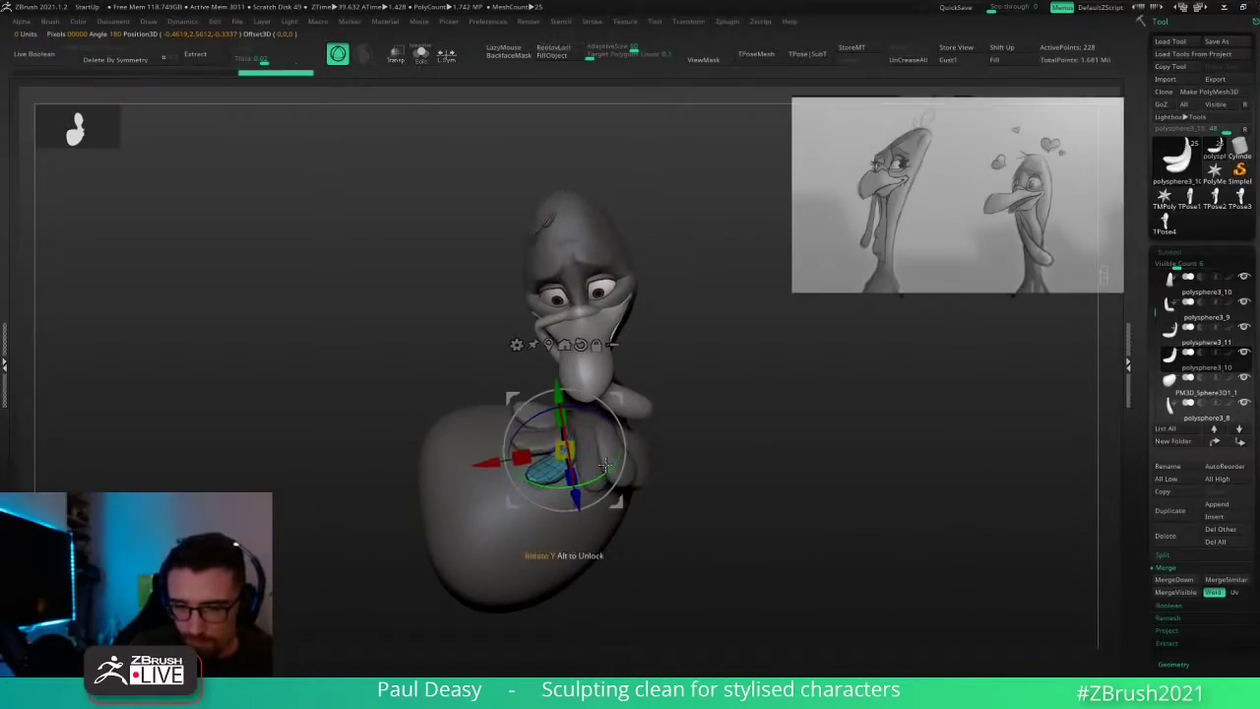
{"action": "left_click_drag", "start_coordinate": [623, 398], "coordinate": [626, 402]}
{"action": "key", "text": "q"}
{"action": "right_click_drag", "start_coordinate": [592, 457], "coordinate": [588, 411]}
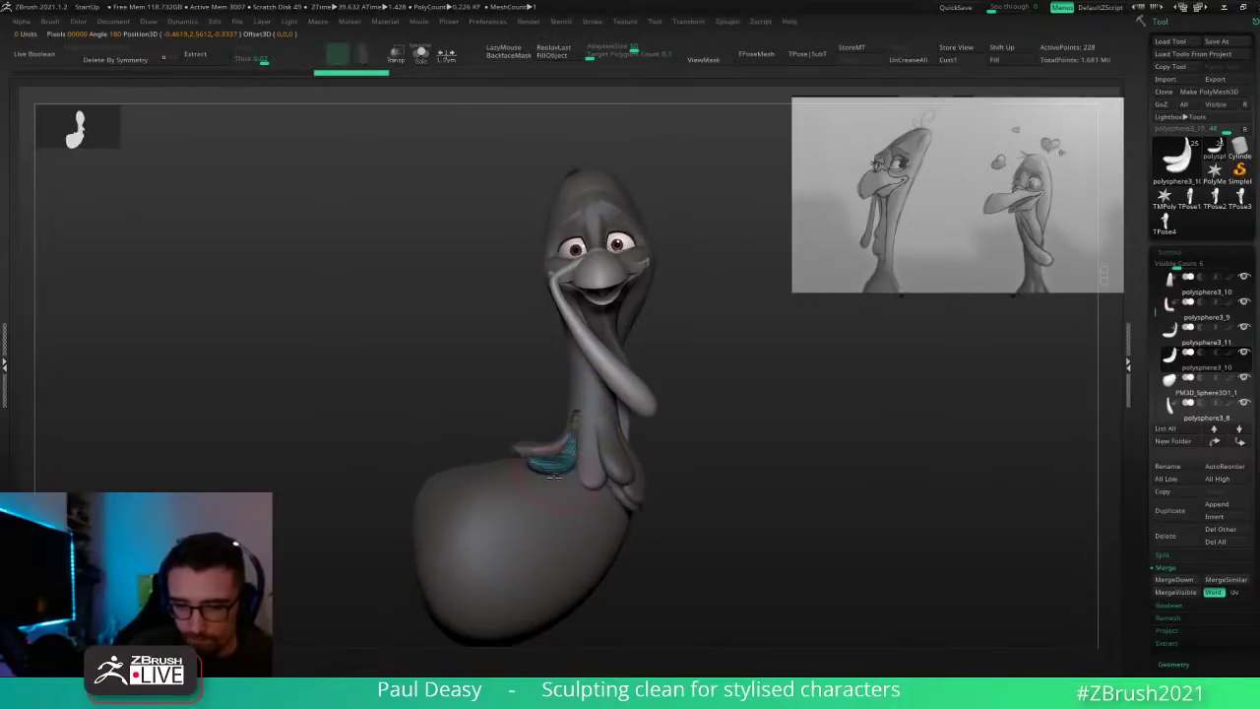
{"action": "mouse_move", "coordinate": [555, 476]}
{"action": "left_mouse_down"}
{"action": "mouse_move", "coordinate": [565, 454]}
{"action": "mouse_move", "coordinate": [549, 458]}
{"action": "left_mouse_up"}
{"action": "key", "text": "ctrl+z"}
Step: Select the middle feather behind the neck and adjust its outer tip with the Move brush to follow the body surface
{"action": "left_click", "coordinate": [543, 452], "text": "alt"}
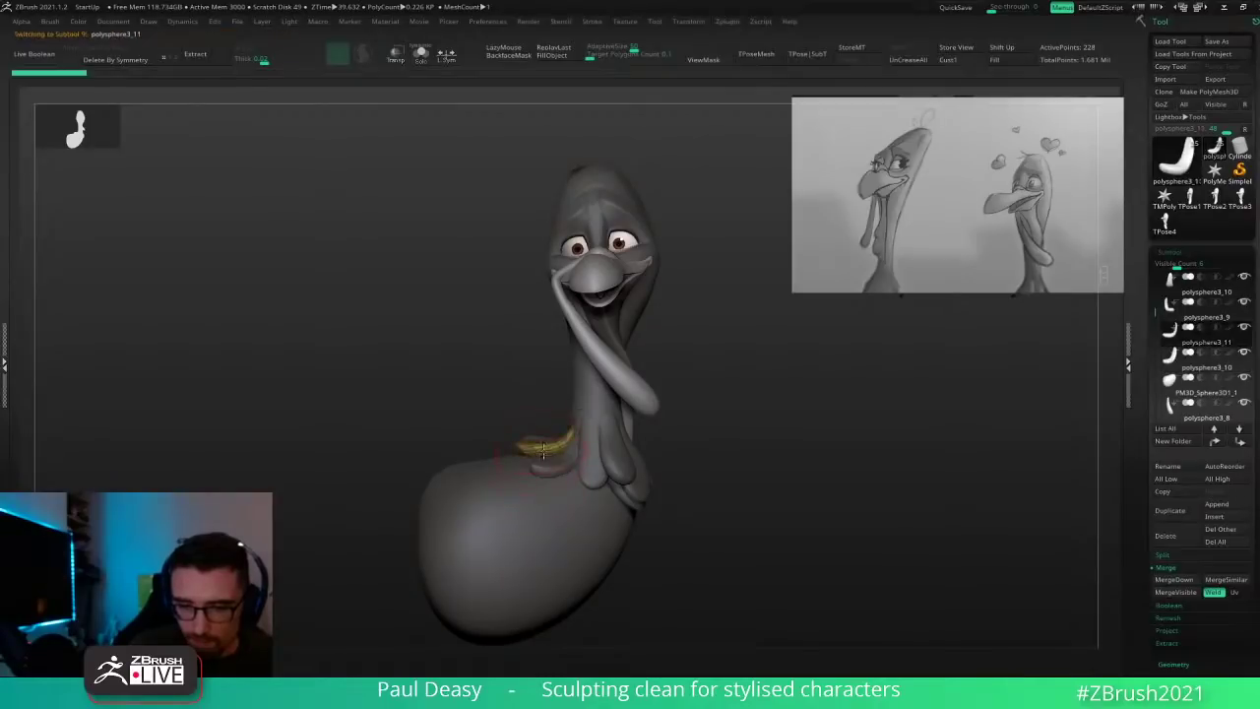
{"action": "right_click_drag", "start_coordinate": [542, 450], "coordinate": [583, 458]}
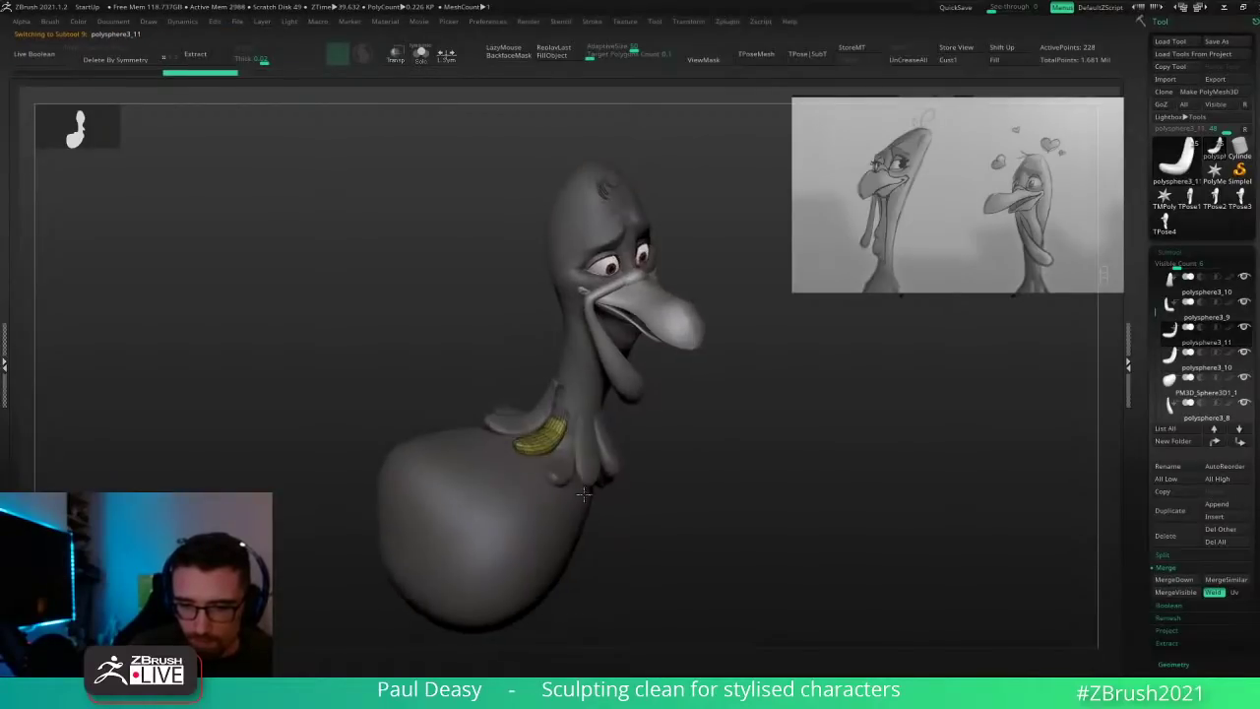
{"action": "left_click", "coordinate": [518, 422], "text": "alt"}
{"action": "right_click", "coordinate": [467, 506]}
{"action": "right_click_drag", "start_coordinate": [512, 428], "coordinate": [515, 456]}
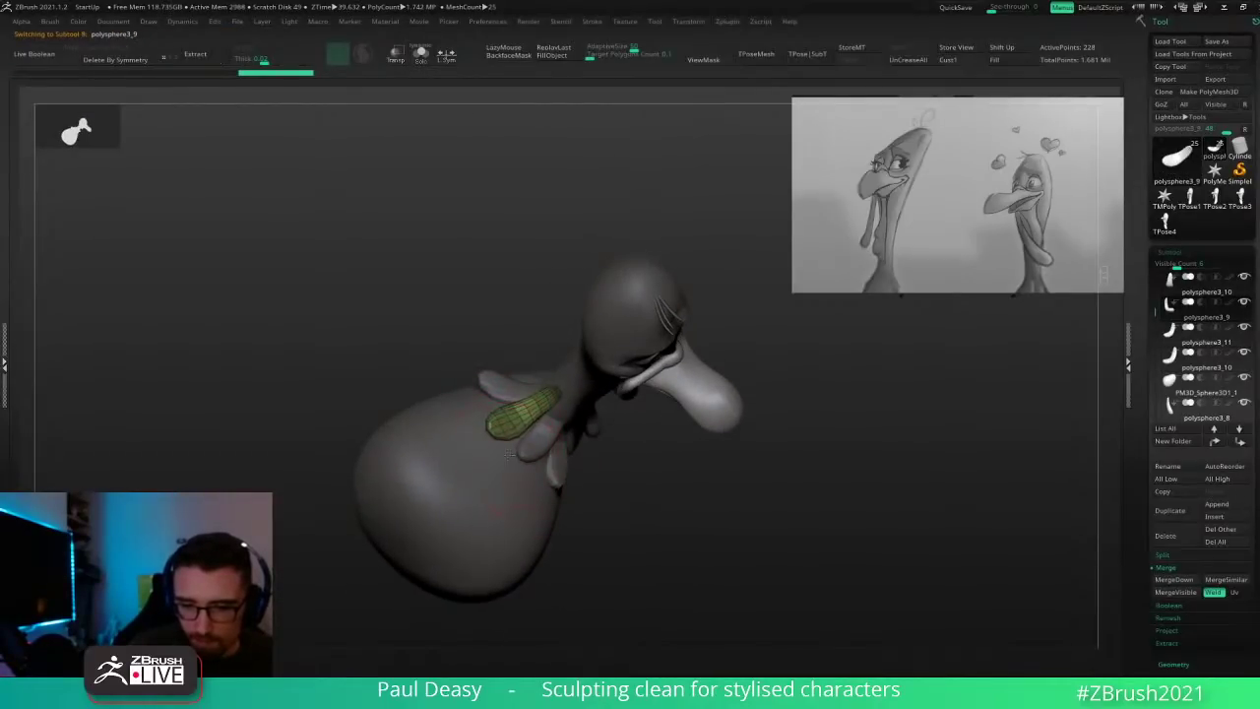
{"action": "left_click_drag", "start_coordinate": [493, 407], "coordinate": [502, 418]}
{"action": "right_click_drag", "start_coordinate": [507, 425], "coordinate": [522, 482]}
Step: Select the feather at the centre back of the neck and broaden its rounded tip with the Move brush
{"action": "left_click", "coordinate": [493, 375], "text": "alt"}
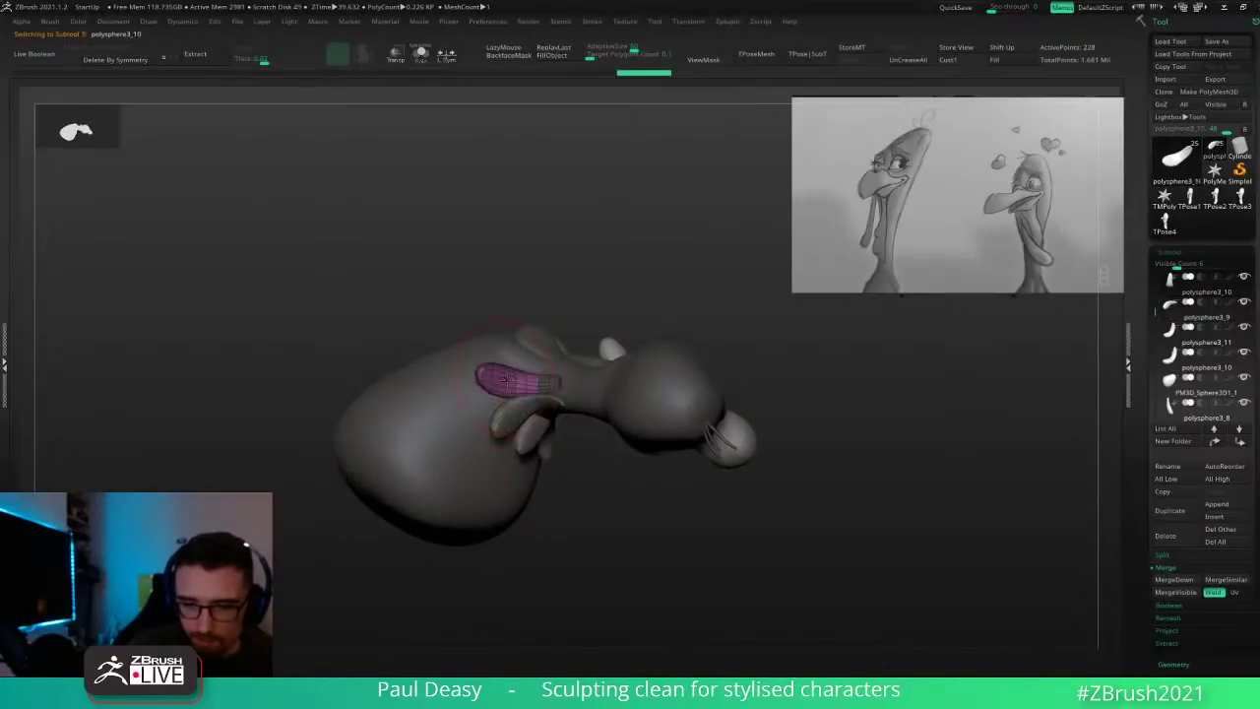
{"action": "left_click_drag", "start_coordinate": [479, 387], "coordinate": [500, 361]}
{"action": "left_click_drag", "start_coordinate": [501, 394], "coordinate": [496, 396]}
{"action": "left_click_drag", "start_coordinate": [510, 365], "coordinate": [512, 360]}
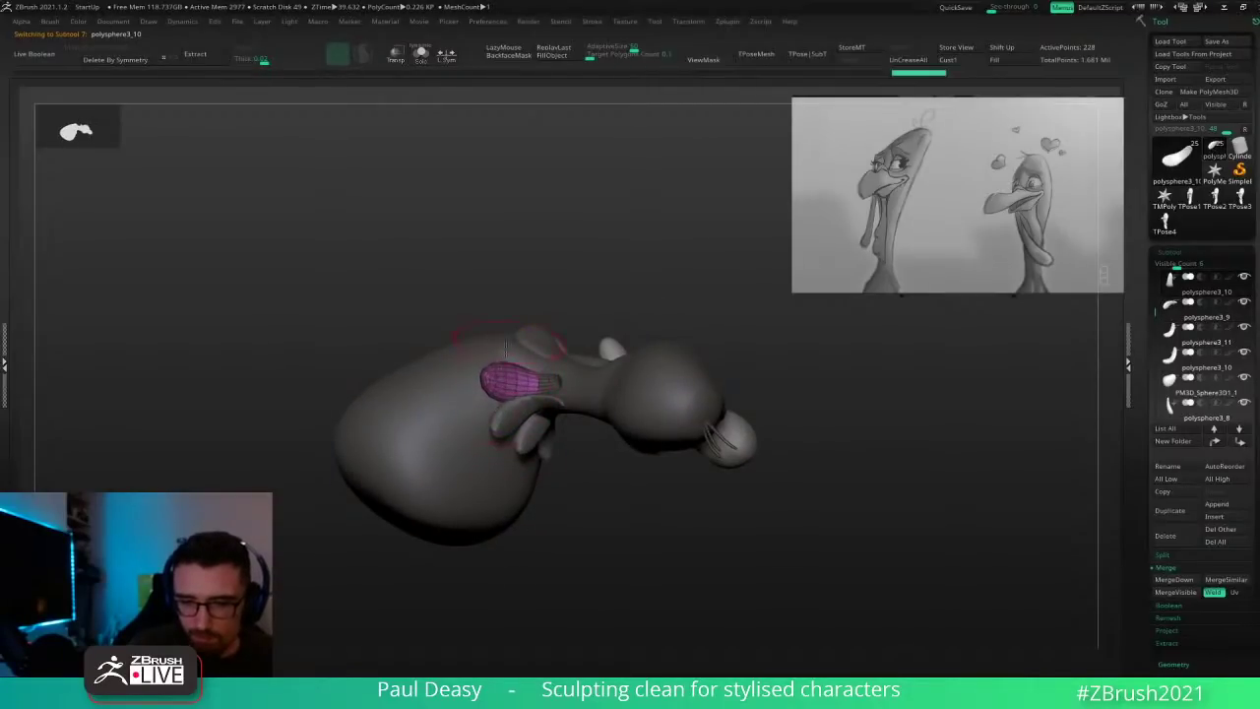
{"action": "right_click_drag", "start_coordinate": [685, 521], "coordinate": [726, 404]}
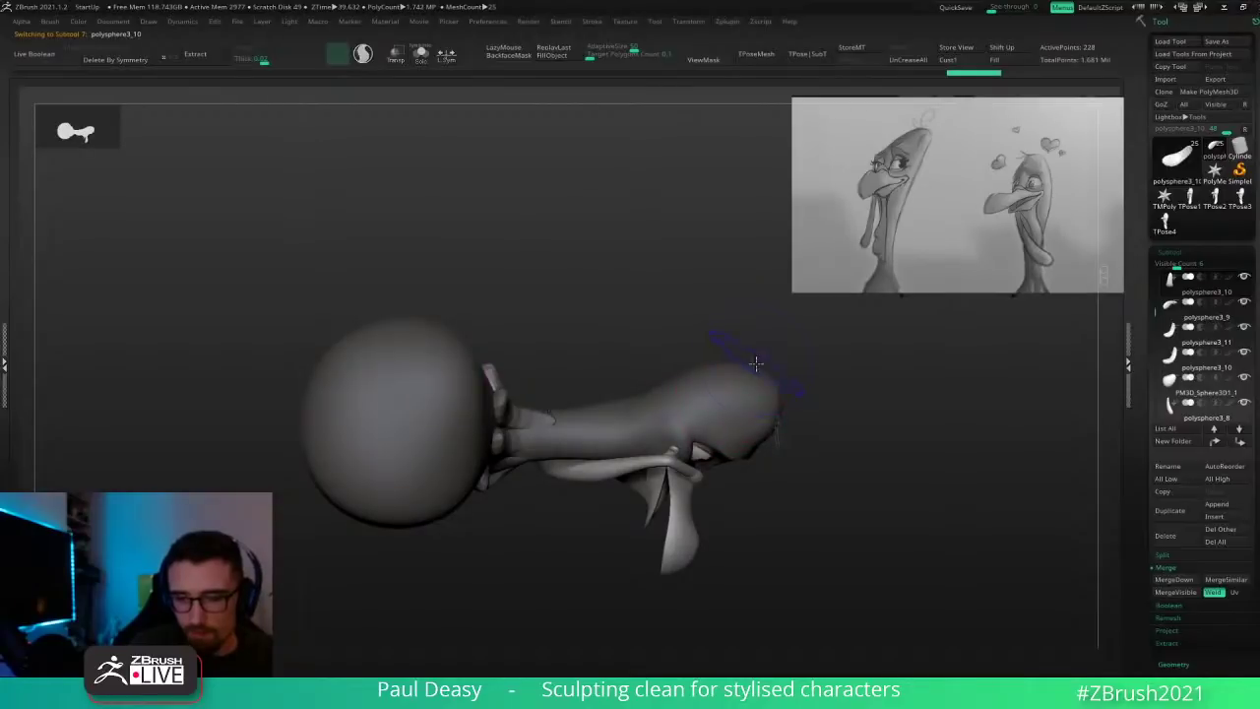
{"action": "right_click_drag", "start_coordinate": [627, 361], "coordinate": [504, 389]}
Step: Select the side feathers one after another and examine their spacing around the neck and the overall silhouette
{"action": "left_click", "coordinate": [497, 407], "text": "alt"}
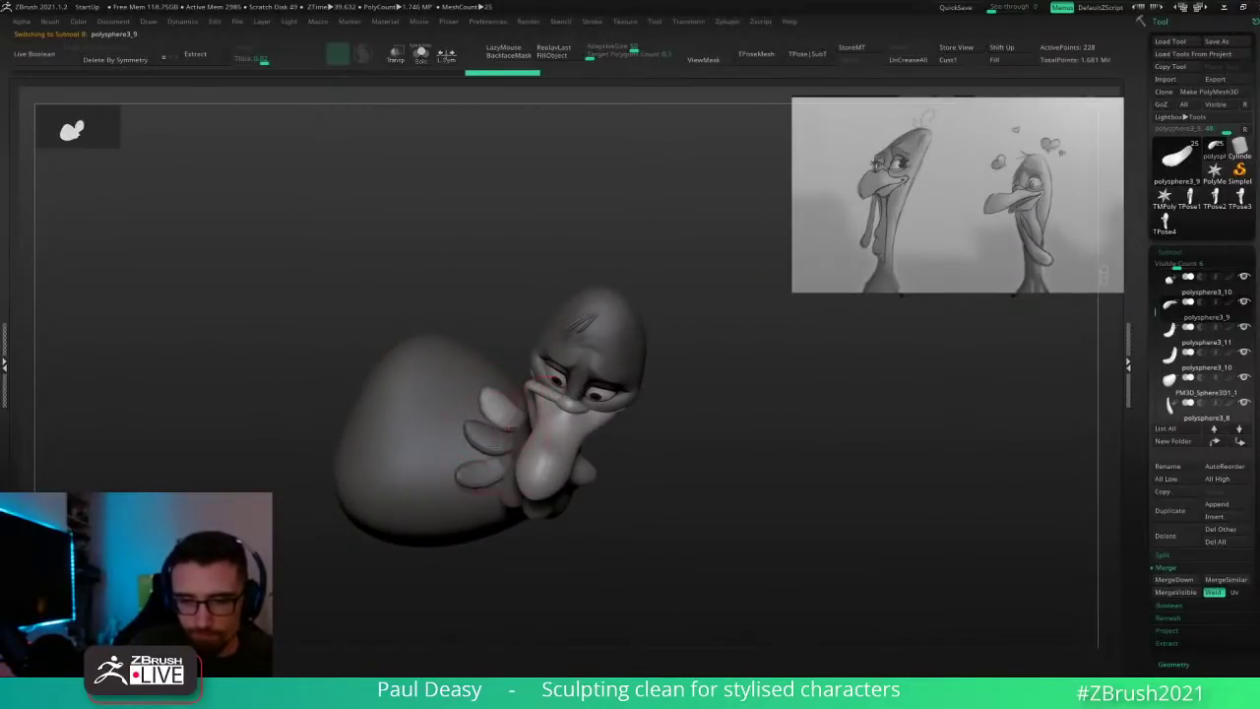
{"action": "left_click", "coordinate": [492, 439], "text": "alt"}
{"action": "left_click", "coordinate": [480, 474], "text": "alt"}
{"action": "right_click_drag", "start_coordinate": [717, 511], "coordinate": [697, 391]}
{"action": "right_click_drag", "start_coordinate": [735, 449], "coordinate": [688, 465]}
{"action": "right_click", "coordinate": [695, 464]}
{"action": "right_click", "coordinate": [694, 467]}
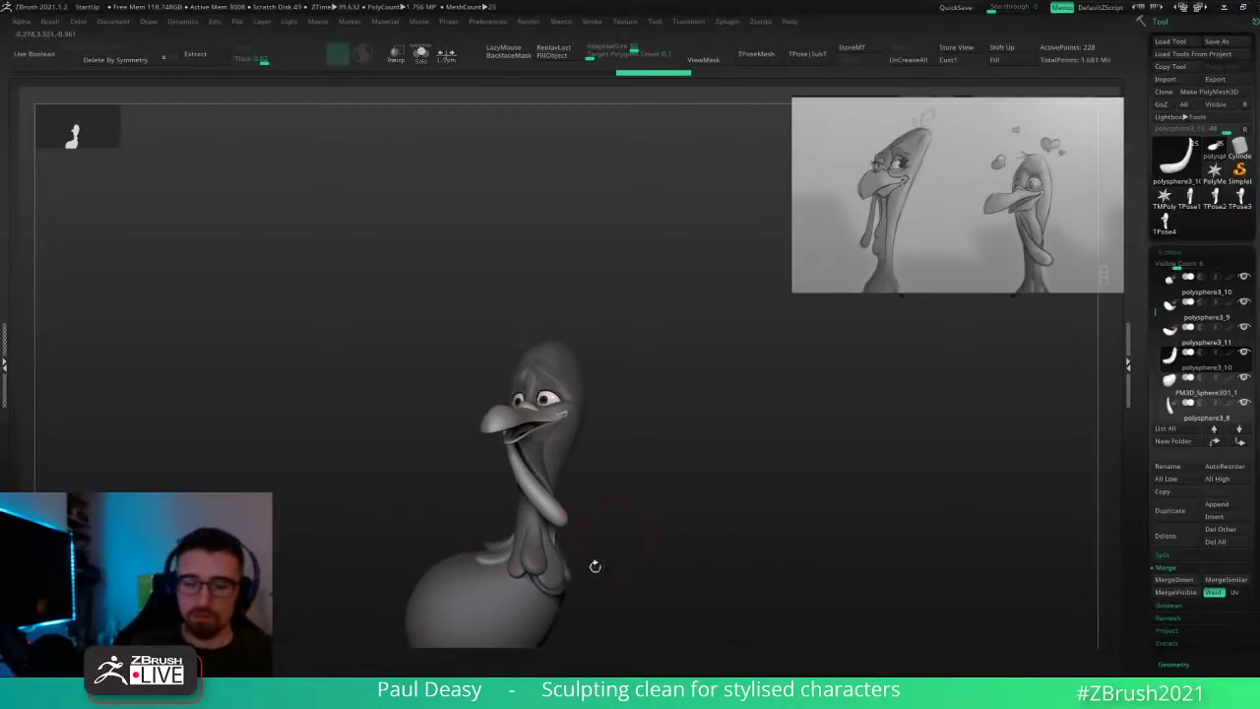
{"action": "right_click_drag", "start_coordinate": [595, 566], "coordinate": [655, 492], "text": "alt"}
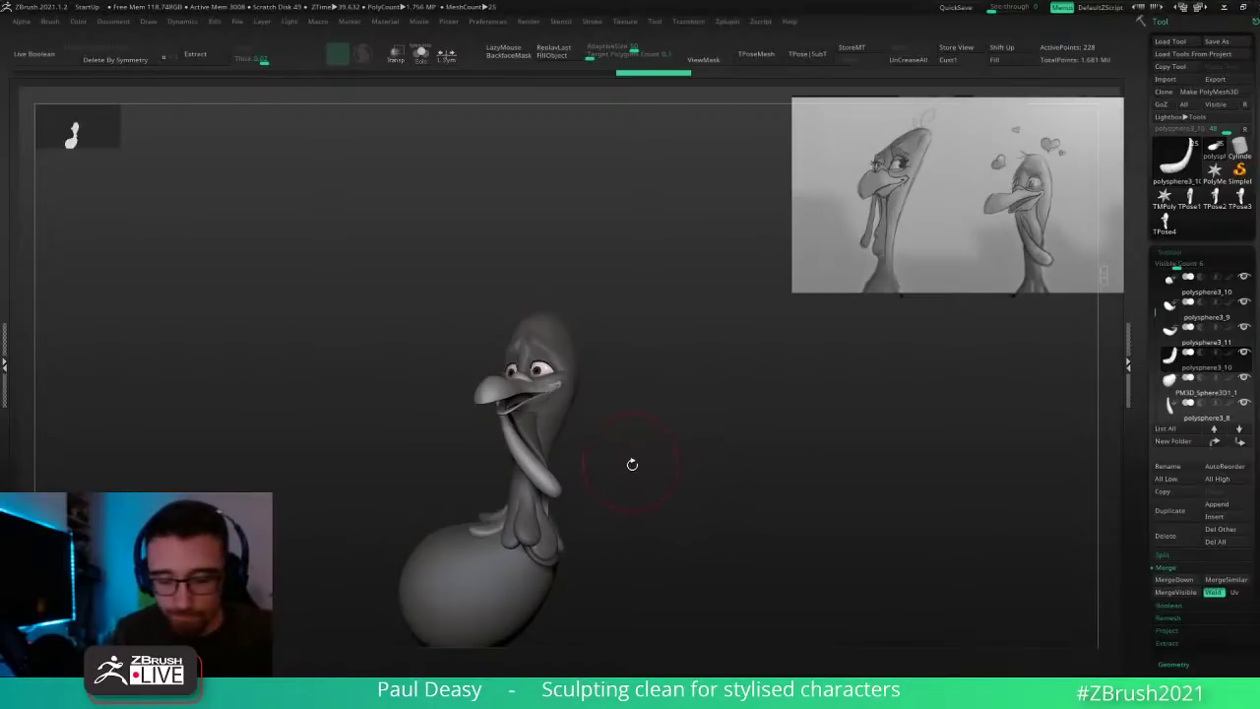
Step: Undo the last feather edit and pull the lower side feather up against the base of the neck with the Move brush
{"action": "right_click_drag", "start_coordinate": [504, 521], "coordinate": [520, 536]}
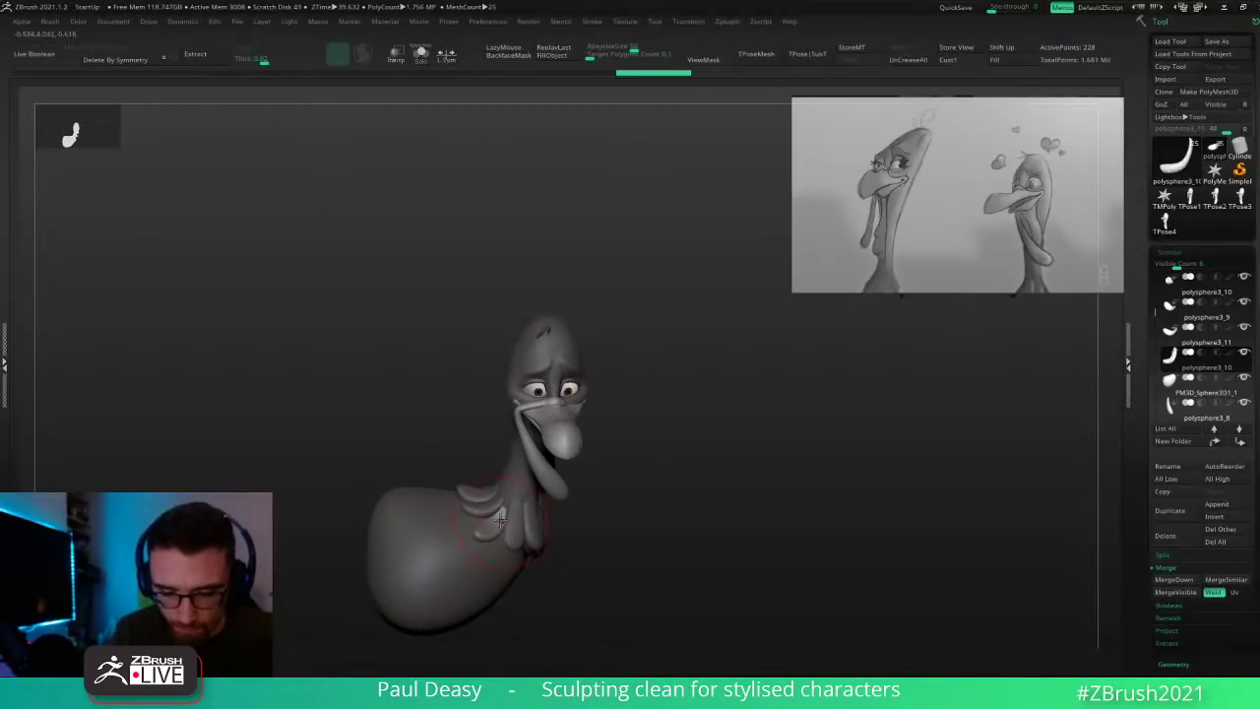
{"action": "key", "text": "ctrl+z"}
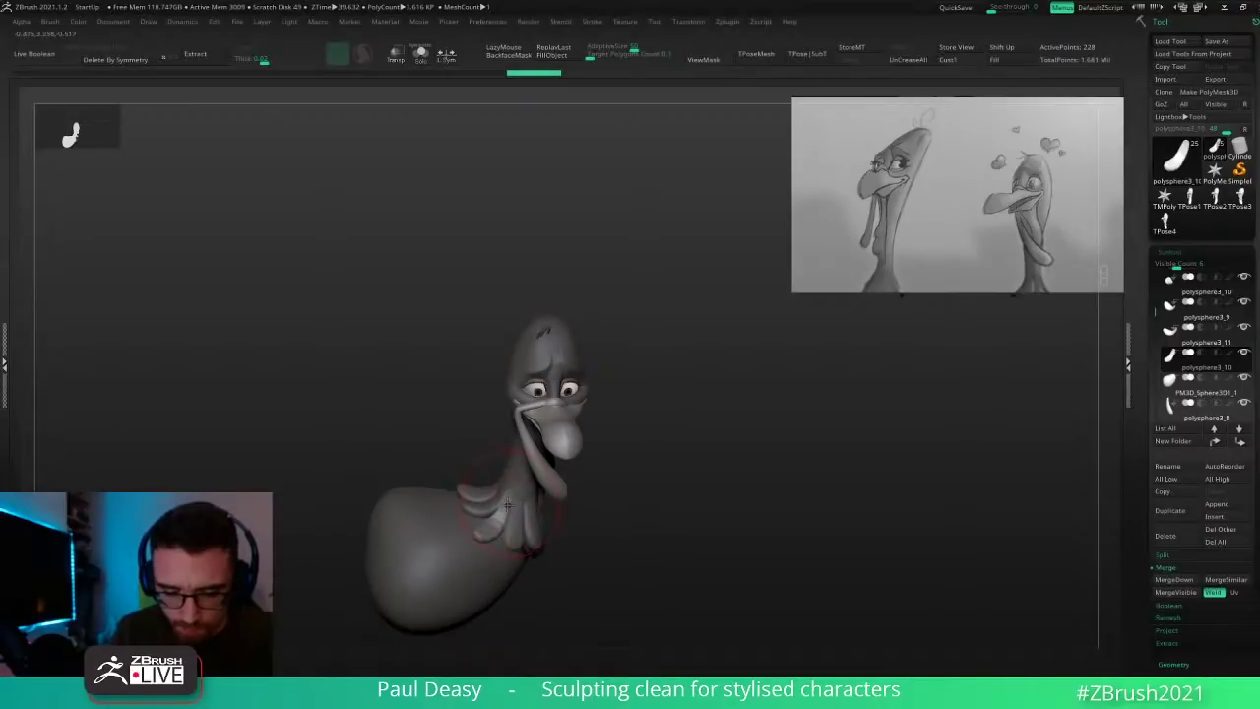
{"action": "left_click_drag", "start_coordinate": [497, 519], "coordinate": [501, 512]}
{"action": "mouse_move", "coordinate": [501, 513]}
{"action": "right_mouse_down"}
{"action": "mouse_move", "coordinate": [517, 490]}
{"action": "mouse_move", "coordinate": [503, 497]}
{"action": "right_mouse_up"}
{"action": "key", "text": "ctrl+shift+z"}
{"action": "key", "text": "ctrl+shift+z"}
{"action": "key", "text": "ctrl+z"}
{"action": "left_click_drag", "start_coordinate": [496, 495], "coordinate": [503, 491]}
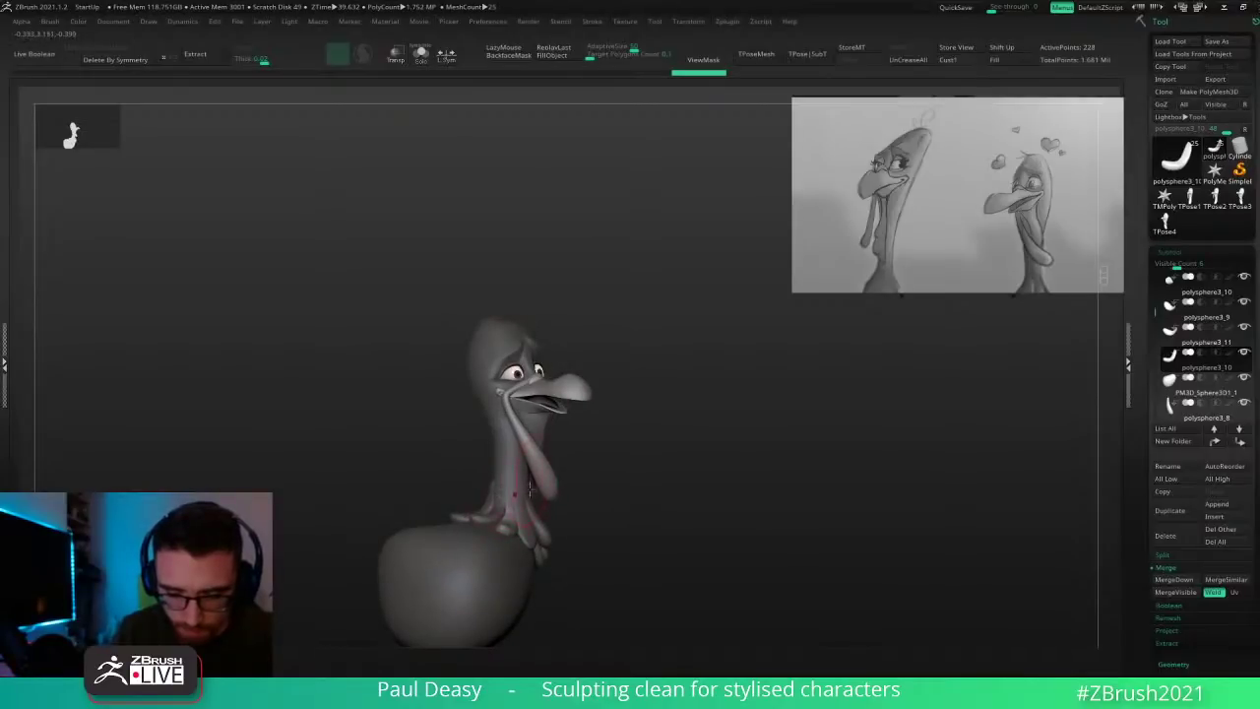
{"action": "right_click_drag", "start_coordinate": [530, 489], "coordinate": [511, 487]}
{"action": "left_click_drag", "start_coordinate": [511, 487], "coordinate": [509, 489]}
{"action": "right_click_drag", "start_coordinate": [509, 488], "coordinate": [528, 504]}
Step: Select the neighbouring side feather and reshape its upper end with the Move brush so it blends into the neck
{"action": "left_click", "coordinate": [502, 497], "text": "alt"}
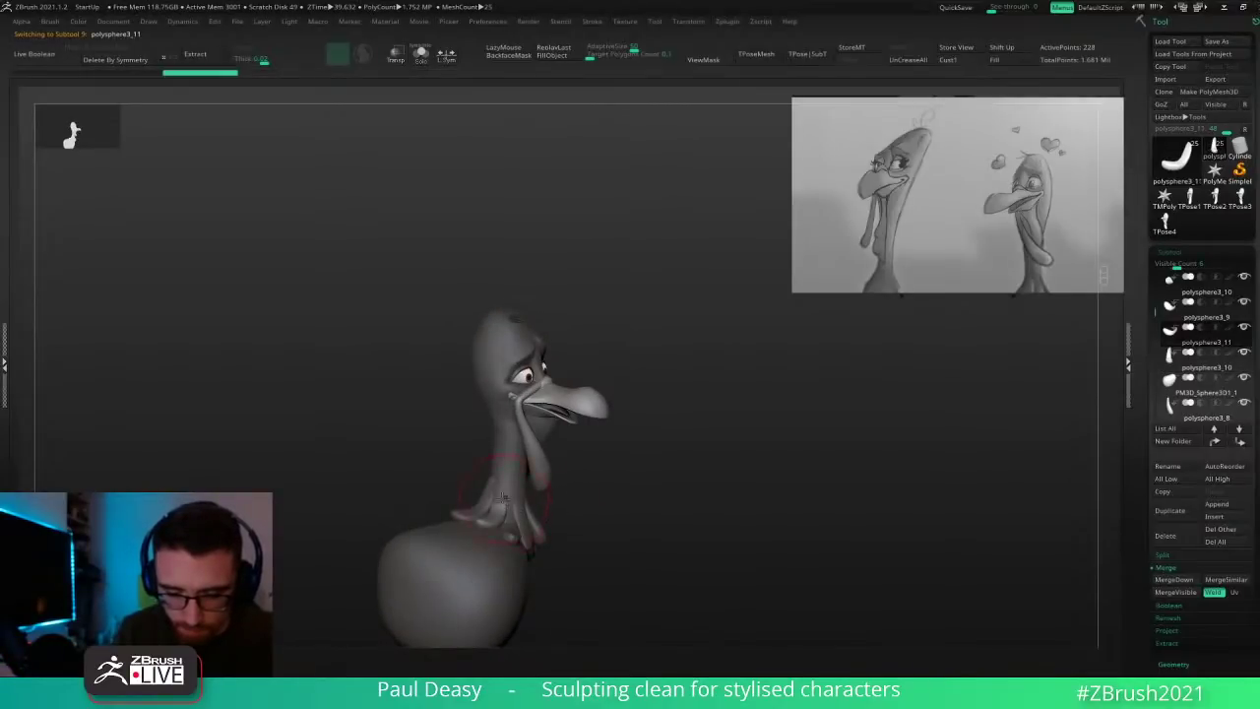
{"action": "left_click_drag", "start_coordinate": [503, 489], "coordinate": [497, 478]}
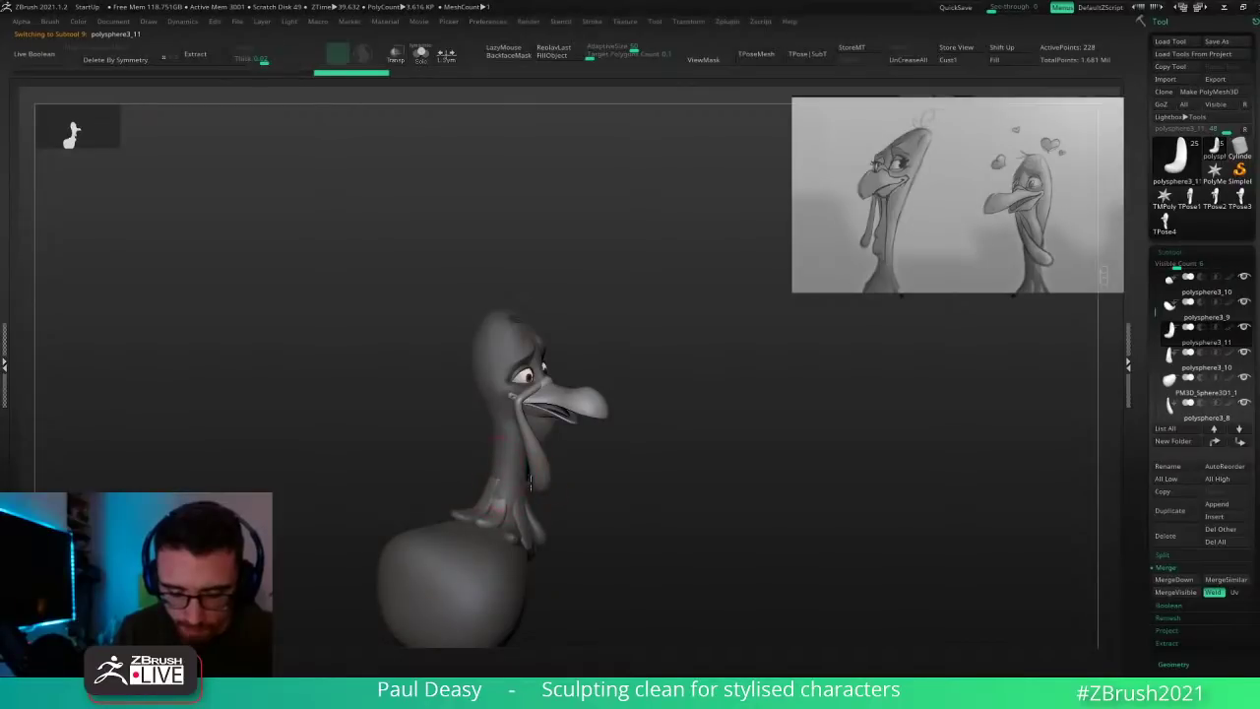
{"action": "right_click_drag", "start_coordinate": [531, 482], "coordinate": [496, 477]}
{"action": "key", "text": "ctrl+z"}
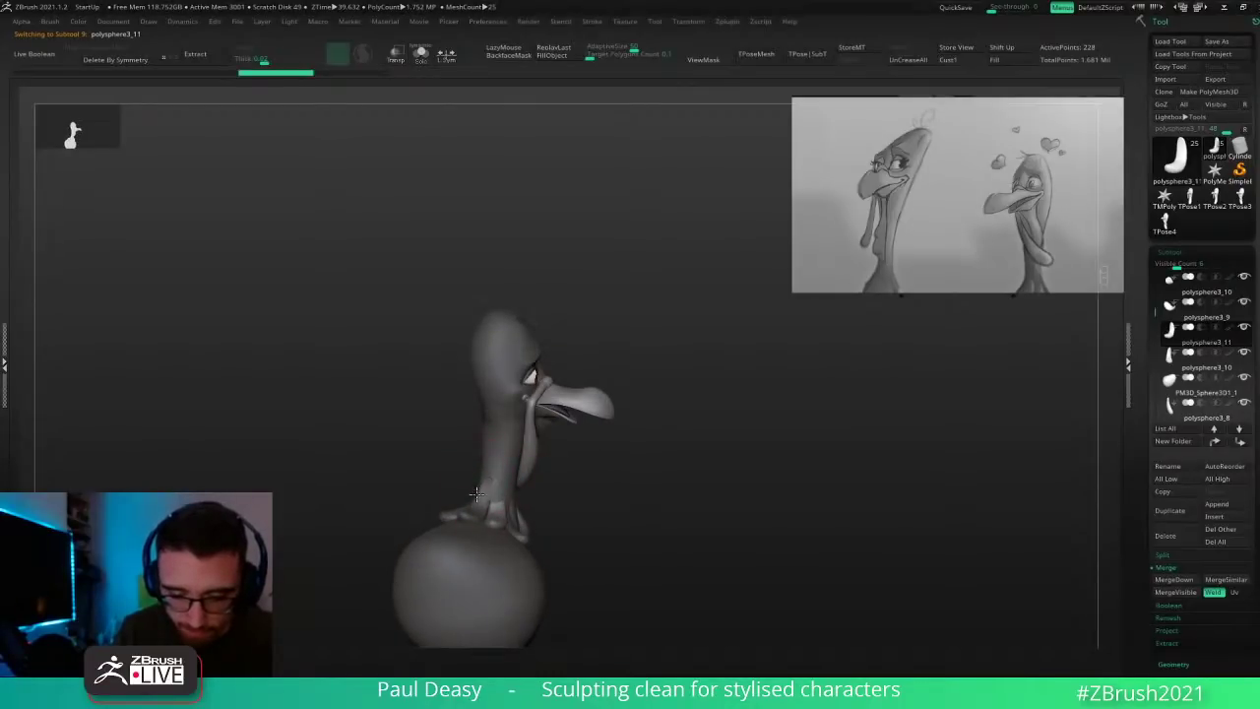
{"action": "left_click_drag", "start_coordinate": [477, 495], "coordinate": [483, 491]}
{"action": "right_click_drag", "start_coordinate": [525, 478], "coordinate": [504, 483]}
{"action": "left_click_drag", "start_coordinate": [504, 486], "coordinate": [502, 492]}
{"action": "left_click", "coordinate": [523, 505], "text": "alt"}
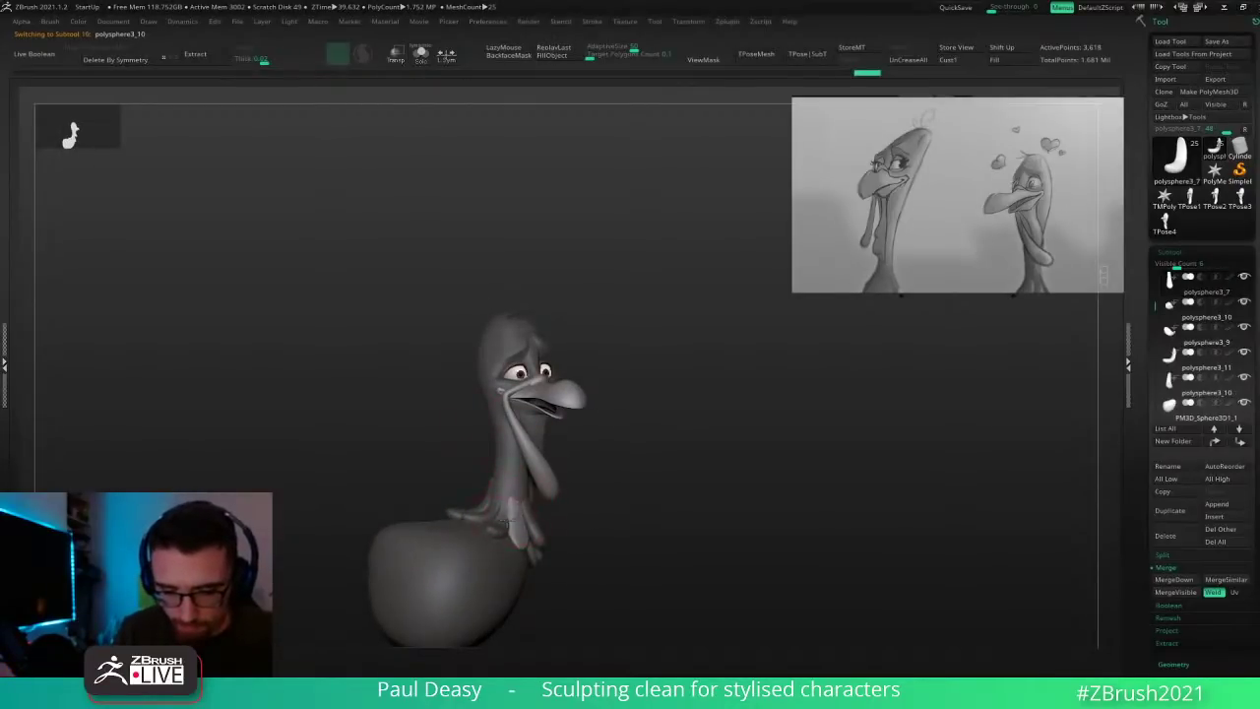
Step: Select the body, push its upper back outline with the Move brush and smooth the reshaped area
{"action": "right_click_drag", "start_coordinate": [650, 509], "coordinate": [639, 482]}
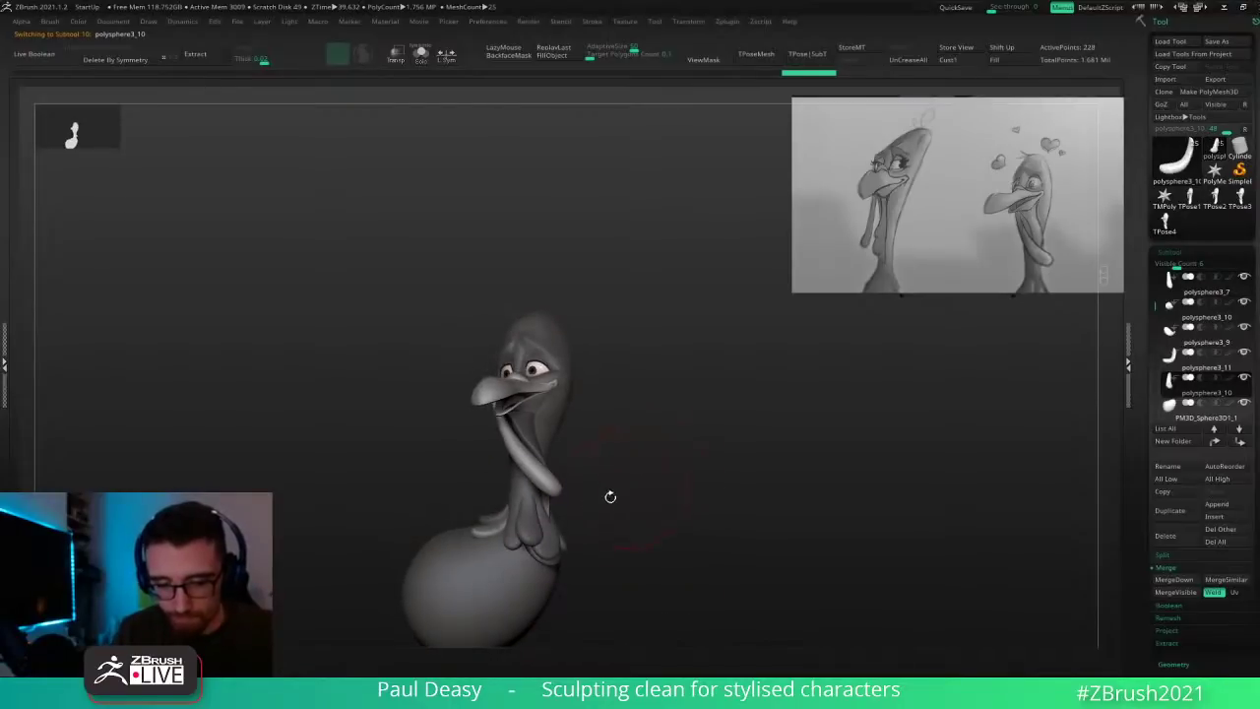
{"action": "left_click", "coordinate": [439, 551], "text": "alt"}
{"action": "left_click_drag", "start_coordinate": [443, 544], "coordinate": [439, 537]}
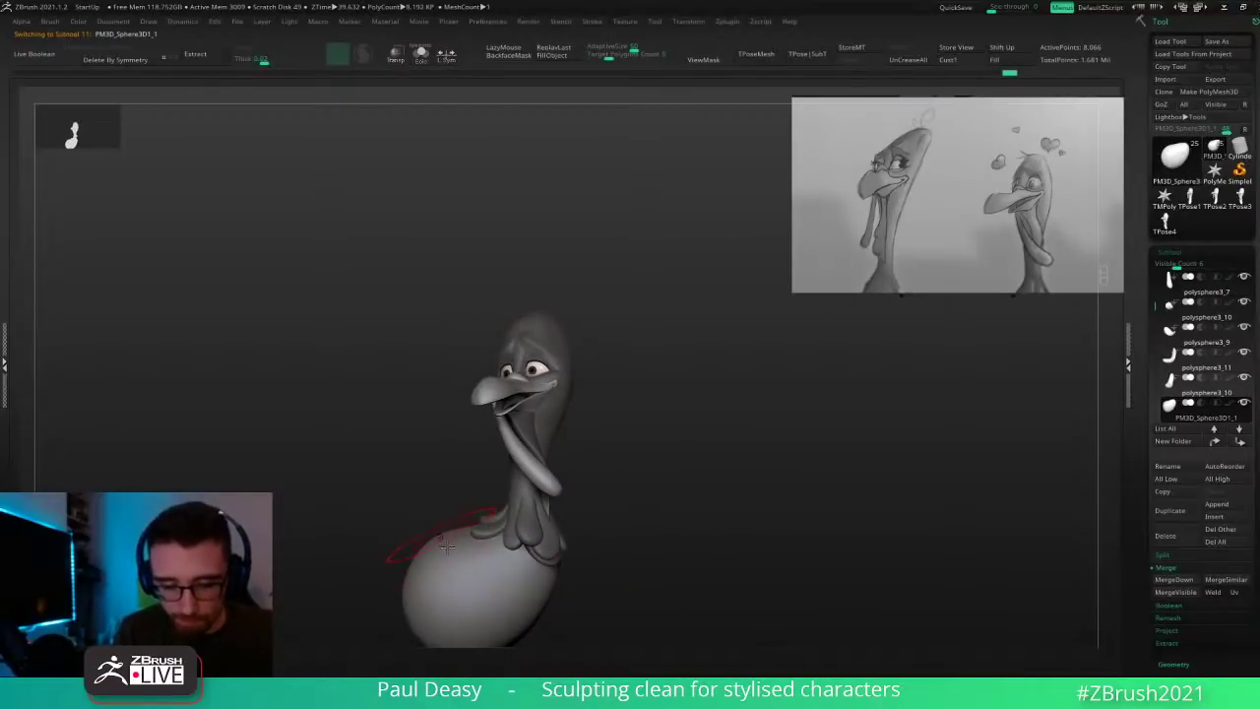
{"action": "right_click_drag", "start_coordinate": [439, 538], "coordinate": [449, 544]}
{"action": "mouse_move", "coordinate": [455, 557]}
{"action": "left_mouse_down", "text": "shift"}
{"action": "mouse_move", "coordinate": [427, 537]}
{"action": "mouse_move", "coordinate": [445, 561]}
{"action": "left_mouse_up", "text": "shift"}
{"action": "right_click_drag", "start_coordinate": [618, 533], "coordinate": [647, 531]}
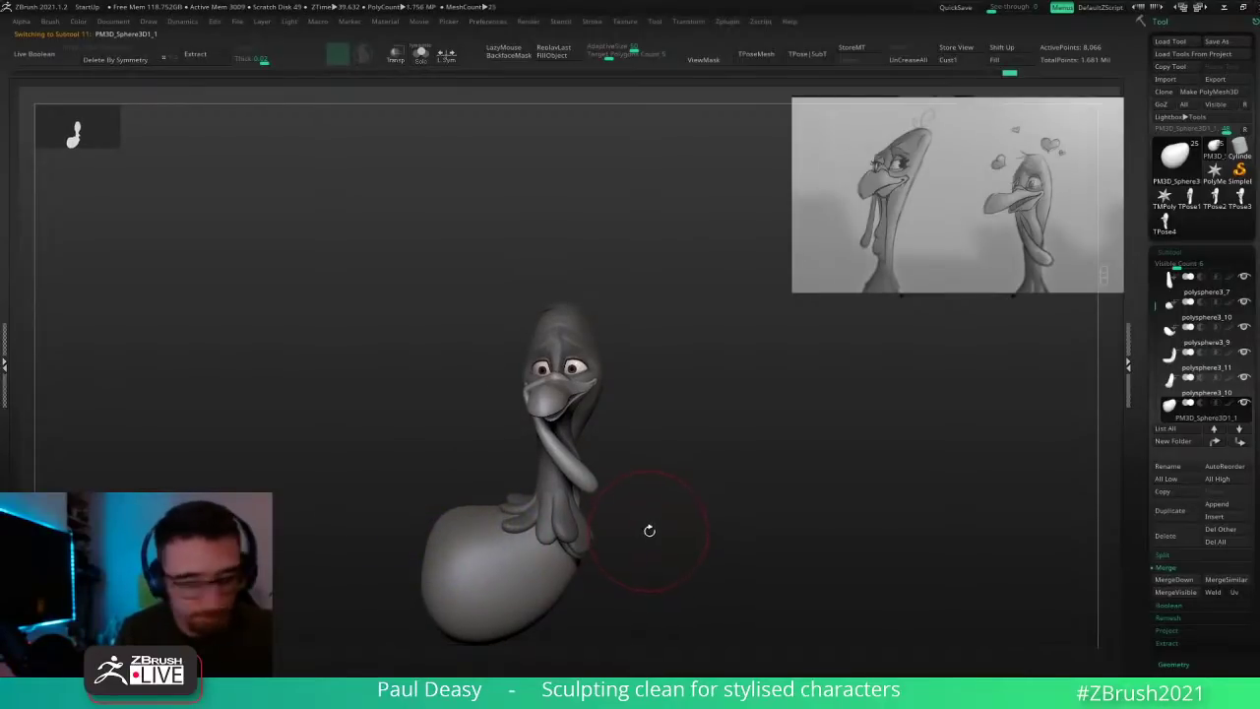
Step: ZRemesh the body with a target polygon count of 0.1 and turn on its dynamic subdivision preview
{"action": "left_click_drag", "start_coordinate": [612, 59], "coordinate": [593, 47]}
{"action": "key", "text": "ctrl+r"}
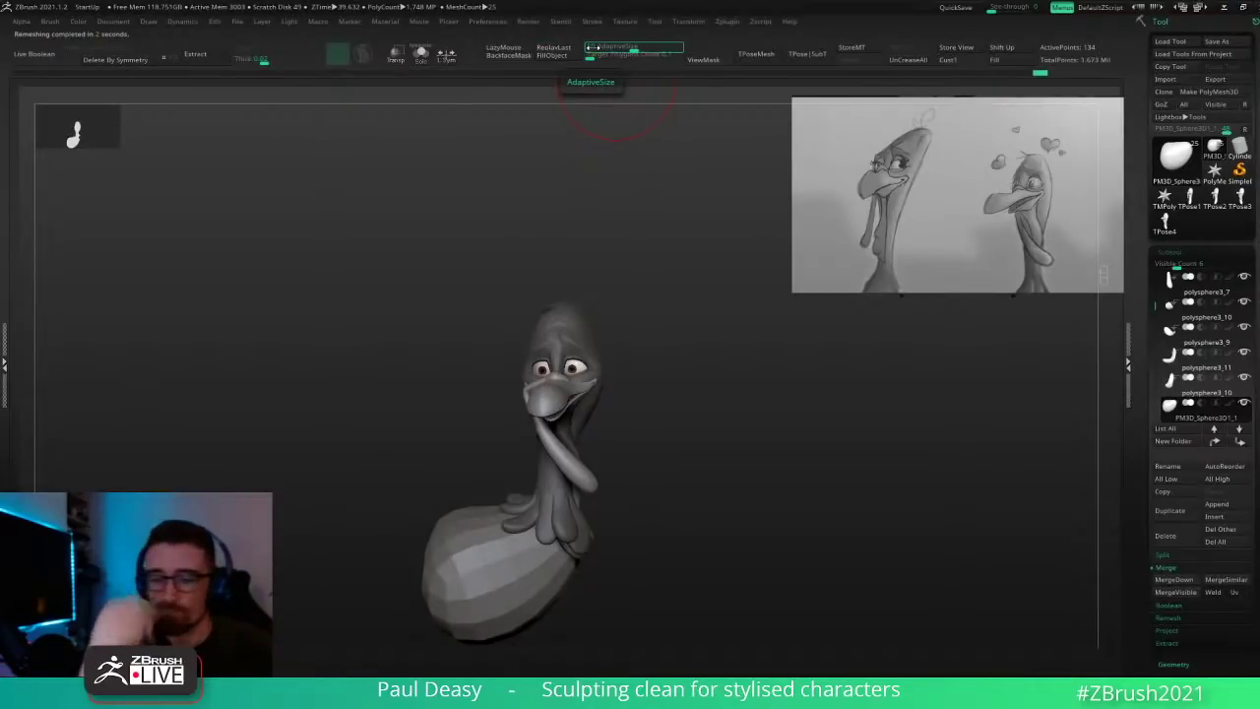
{"action": "key", "text": "d"}
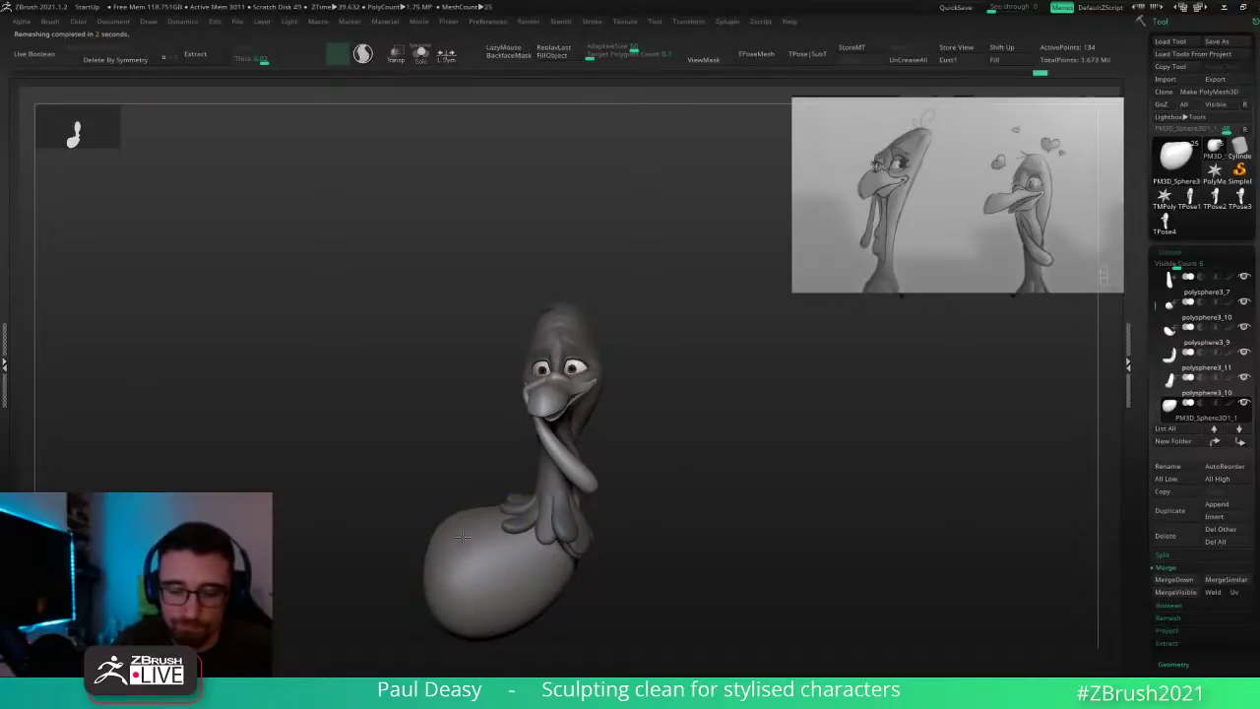
{"action": "left_click_drag", "start_coordinate": [652, 520], "coordinate": [675, 469]}
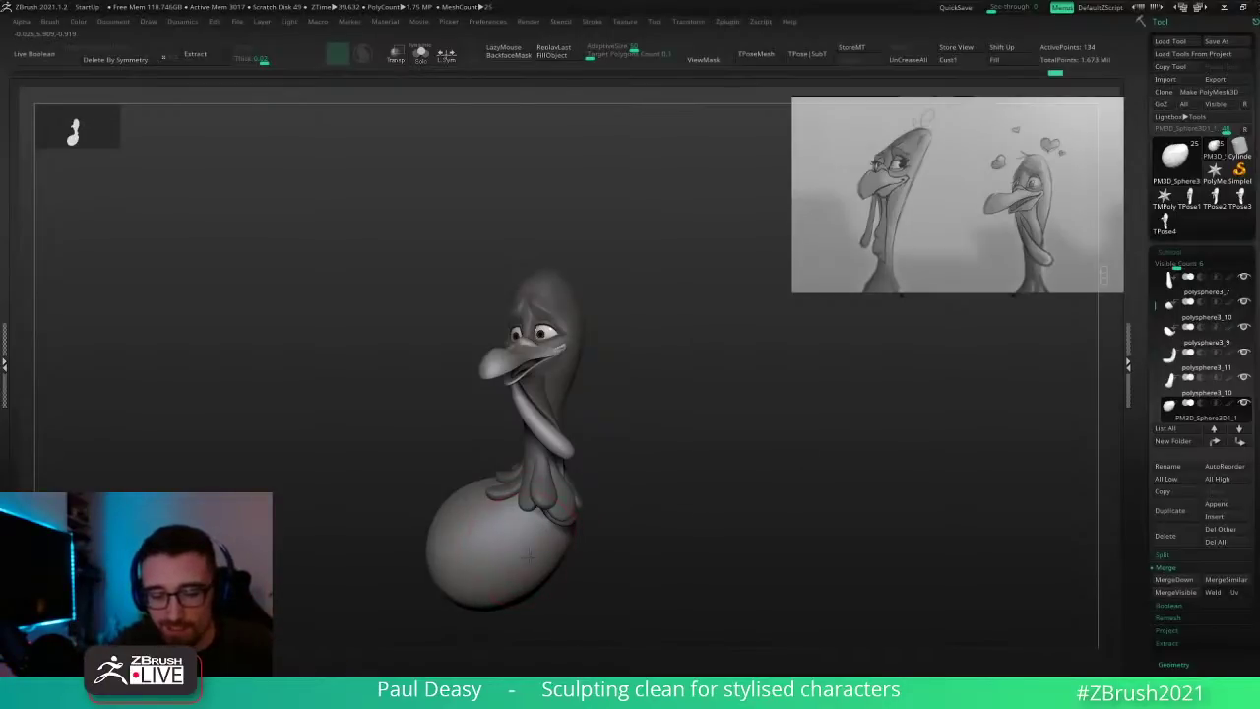
Step: Reshape the lower front of the body with a resized Move brush and subdivide its low-resolution mesh once
{"action": "mouse_move", "coordinate": [603, 540]}
{"action": "left_mouse_down", "text": "alt"}
{"action": "mouse_move", "coordinate": [608, 473]}
{"action": "mouse_move", "coordinate": [589, 434]}
{"action": "left_mouse_up", "text": "alt"}
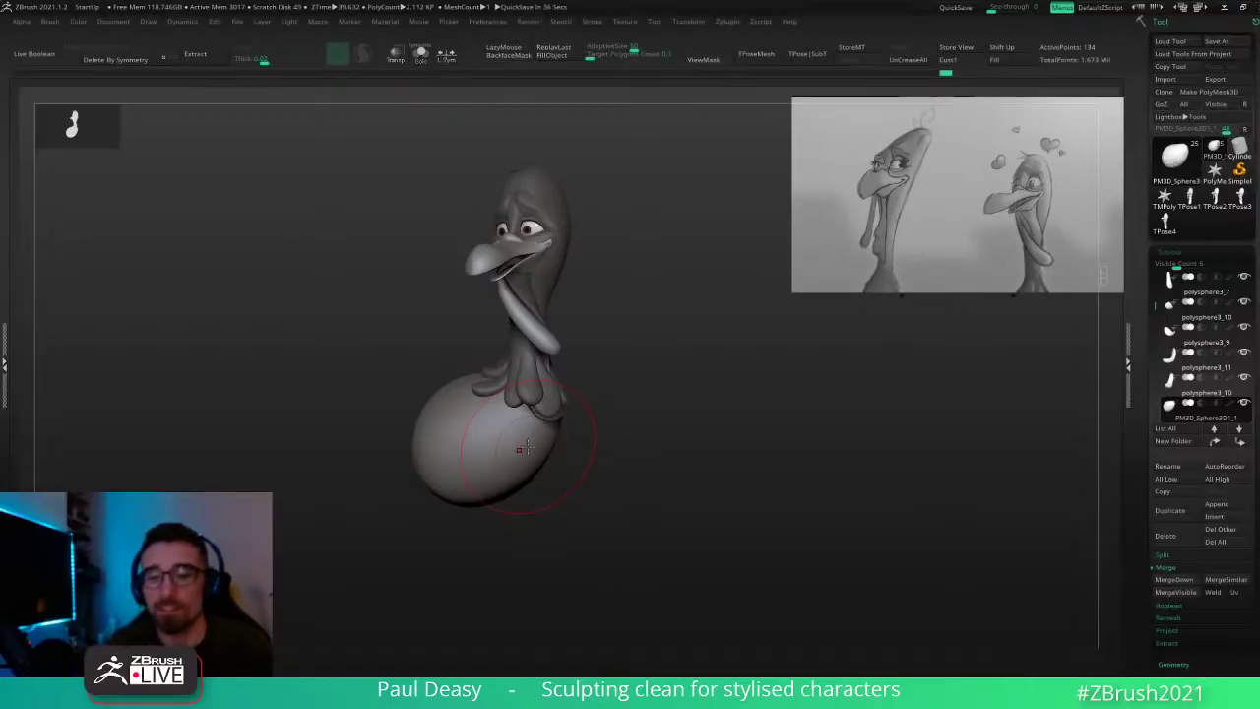
{"action": "left_click_drag", "start_coordinate": [650, 413], "coordinate": [682, 414], "text": "alt"}
{"action": "key", "text": "space"}
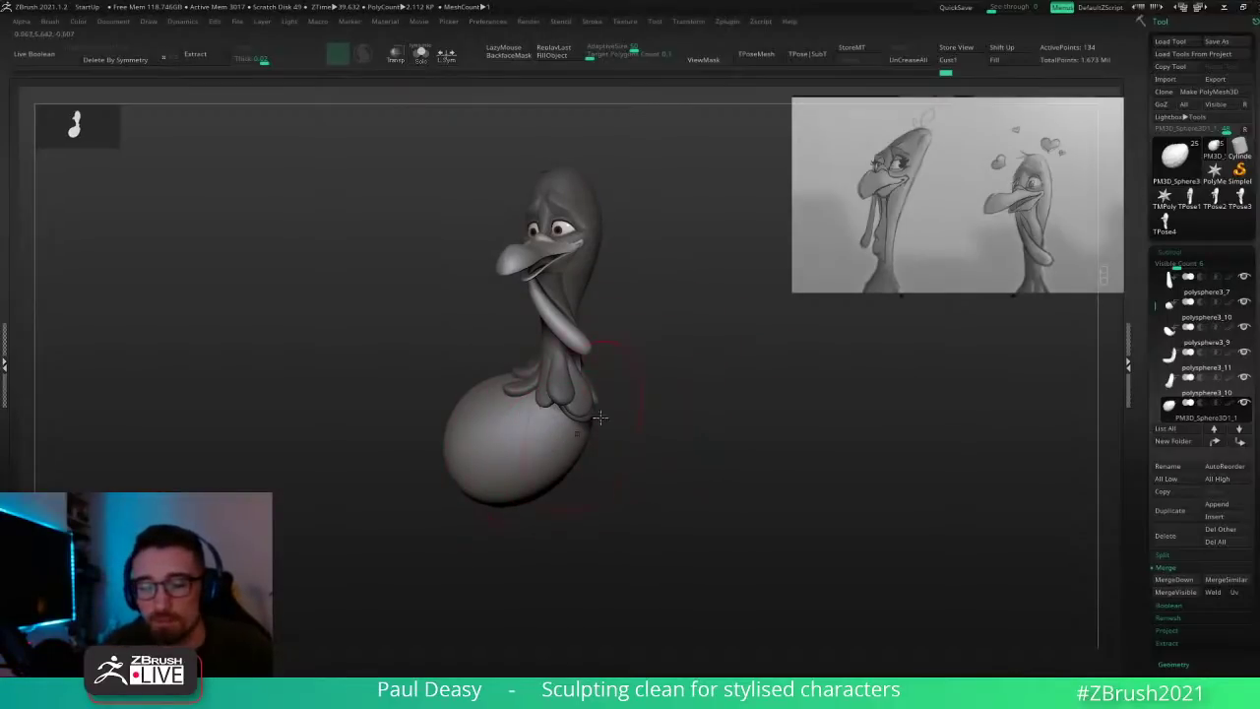
{"action": "key", "text": "shift+d"}
{"action": "left_click_drag", "start_coordinate": [600, 426], "coordinate": [593, 462]}
{"action": "key", "text": "d"}
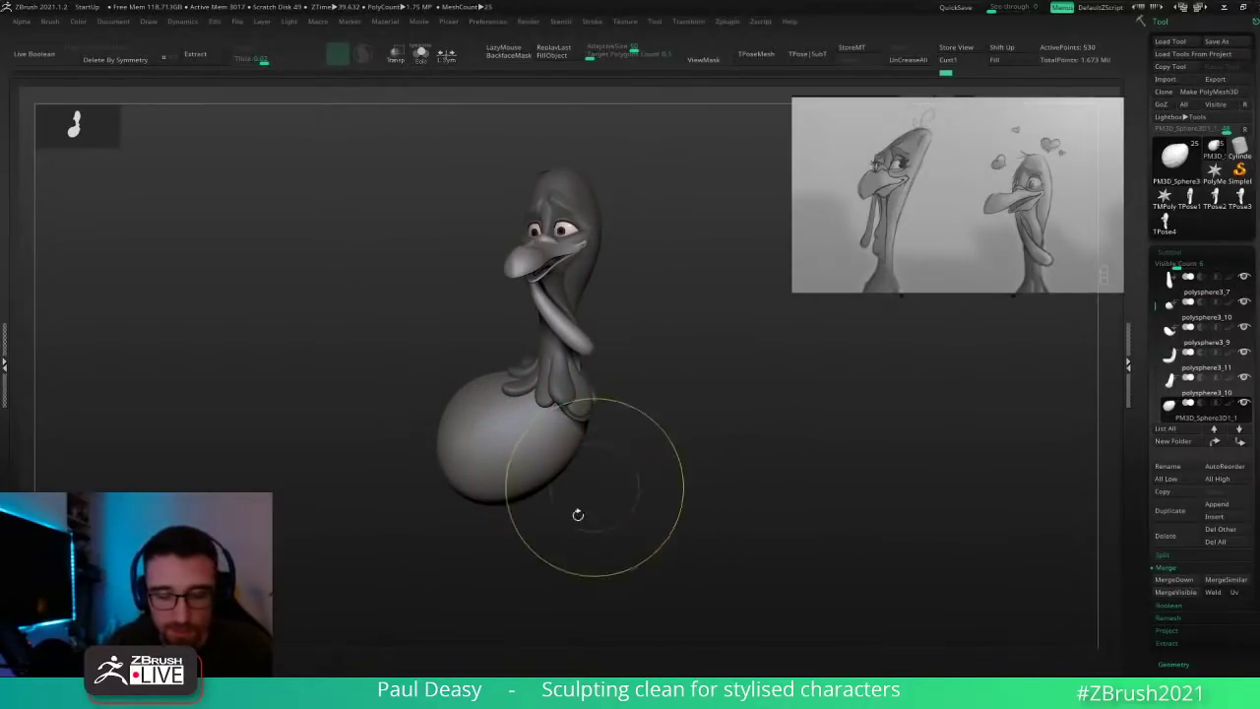
{"action": "left_click", "coordinate": [473, 665]}
Step: Turn off the body's smooth preview and reshape its side and rear into a fuller form with a resized Move brush
{"action": "key", "text": "shift+d"}
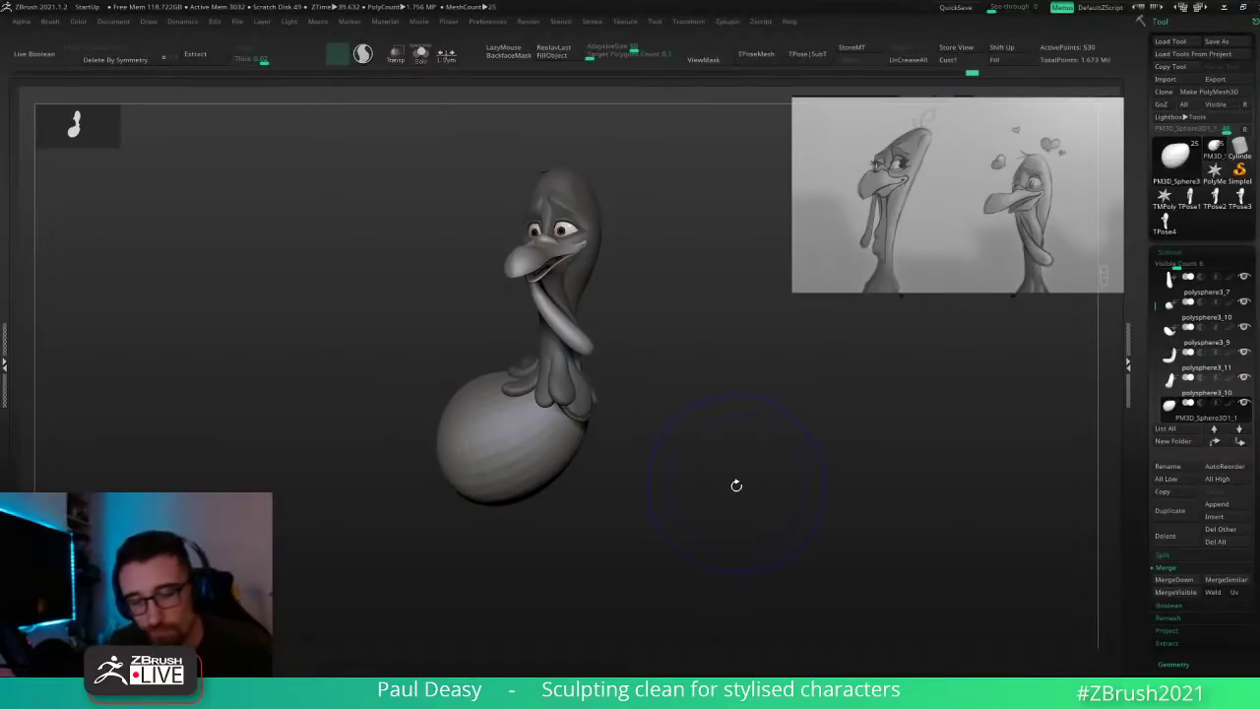
{"action": "key", "text": "backslash"}
{"action": "key", "text": "space"}
{"action": "mouse_move", "coordinate": [560, 450]}
{"action": "left_mouse_down"}
{"action": "mouse_move", "coordinate": [522, 485]}
{"action": "mouse_move", "coordinate": [555, 450]}
{"action": "left_mouse_up"}
{"action": "key", "text": "space"}
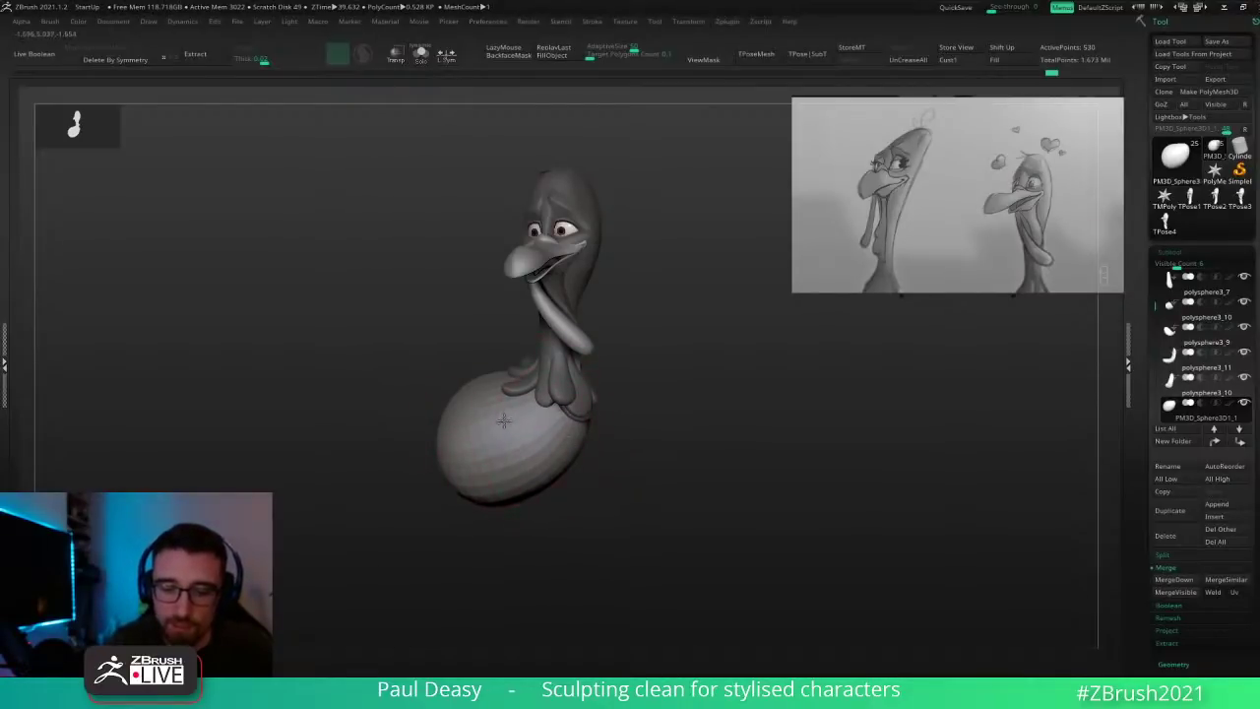
{"action": "mouse_move", "coordinate": [653, 442]}
{"action": "left_mouse_down"}
{"action": "mouse_move", "coordinate": [607, 442]}
{"action": "mouse_move", "coordinate": [621, 427]}
{"action": "mouse_move", "coordinate": [654, 440]}
{"action": "mouse_move", "coordinate": [622, 415]}
{"action": "left_mouse_up"}
{"action": "left_click_drag", "start_coordinate": [581, 472], "coordinate": [610, 443]}
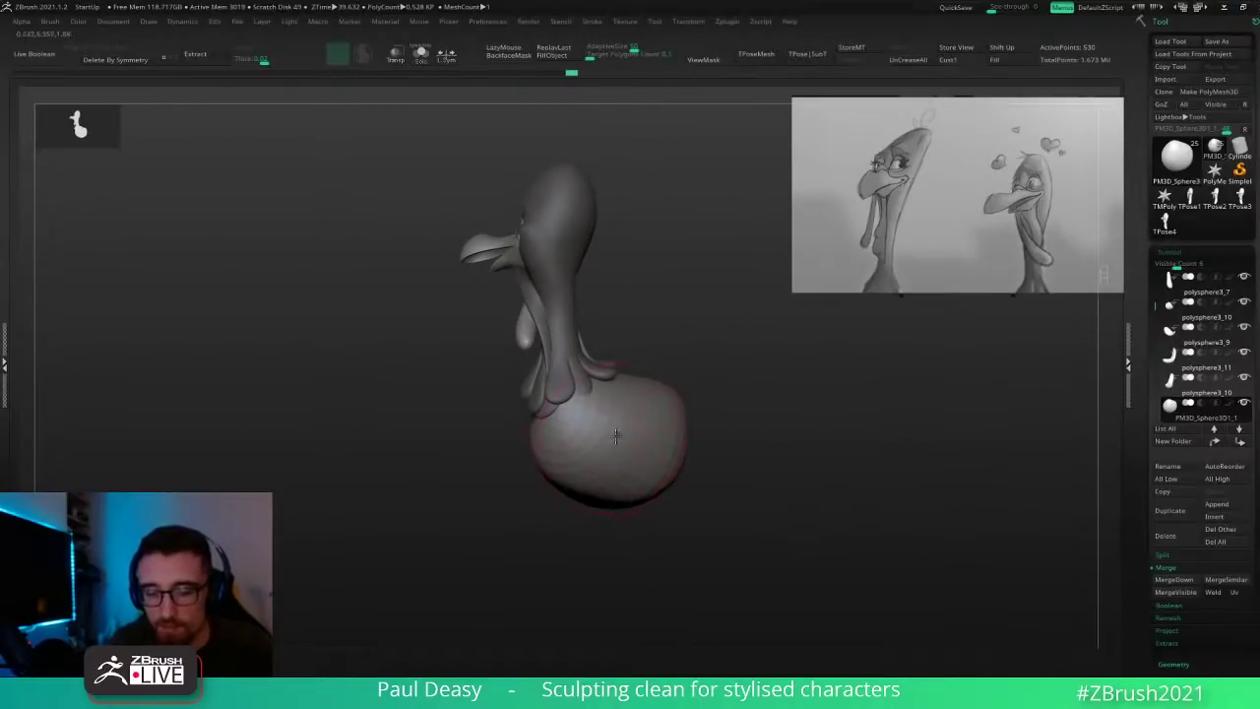
Step: Select the feather on the far side of the neck and nudge its tip along the body with the Move brush
{"action": "right_click_drag", "start_coordinate": [617, 436], "coordinate": [618, 410]}
{"action": "left_click", "coordinate": [589, 390], "text": "alt"}
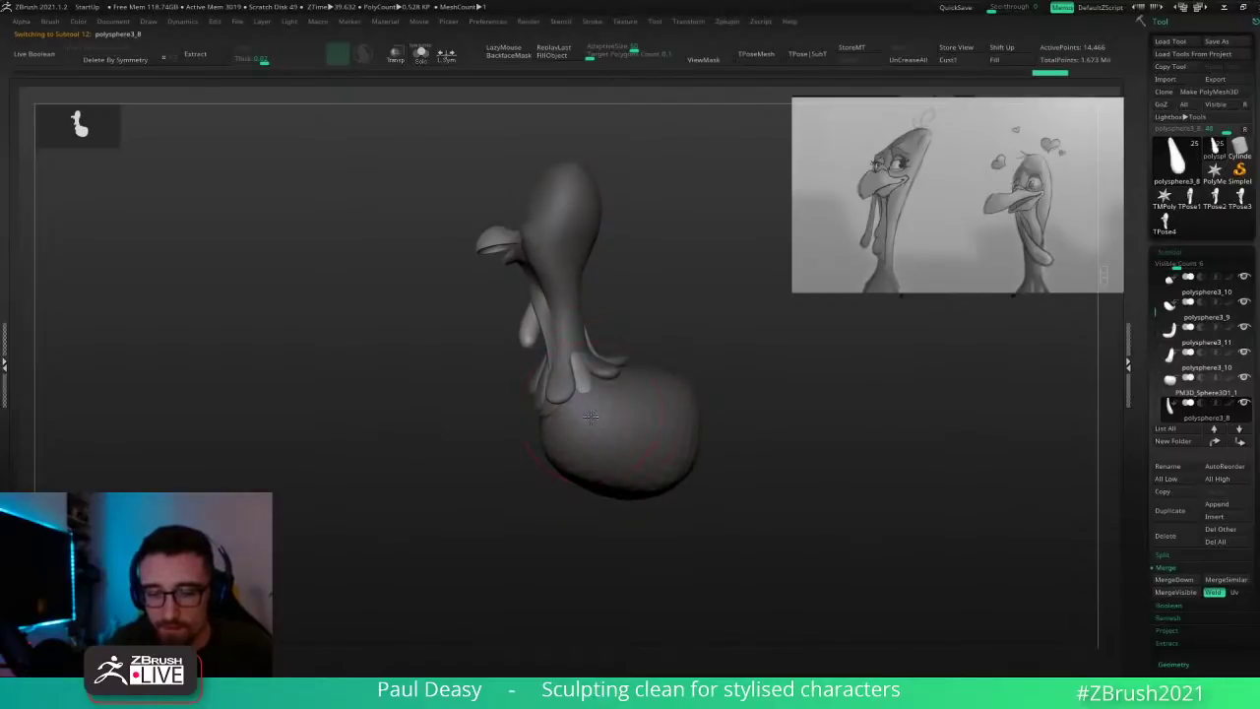
{"action": "left_click_drag", "start_coordinate": [603, 401], "coordinate": [607, 400]}
{"action": "left_click_drag", "start_coordinate": [791, 456], "coordinate": [668, 434]}
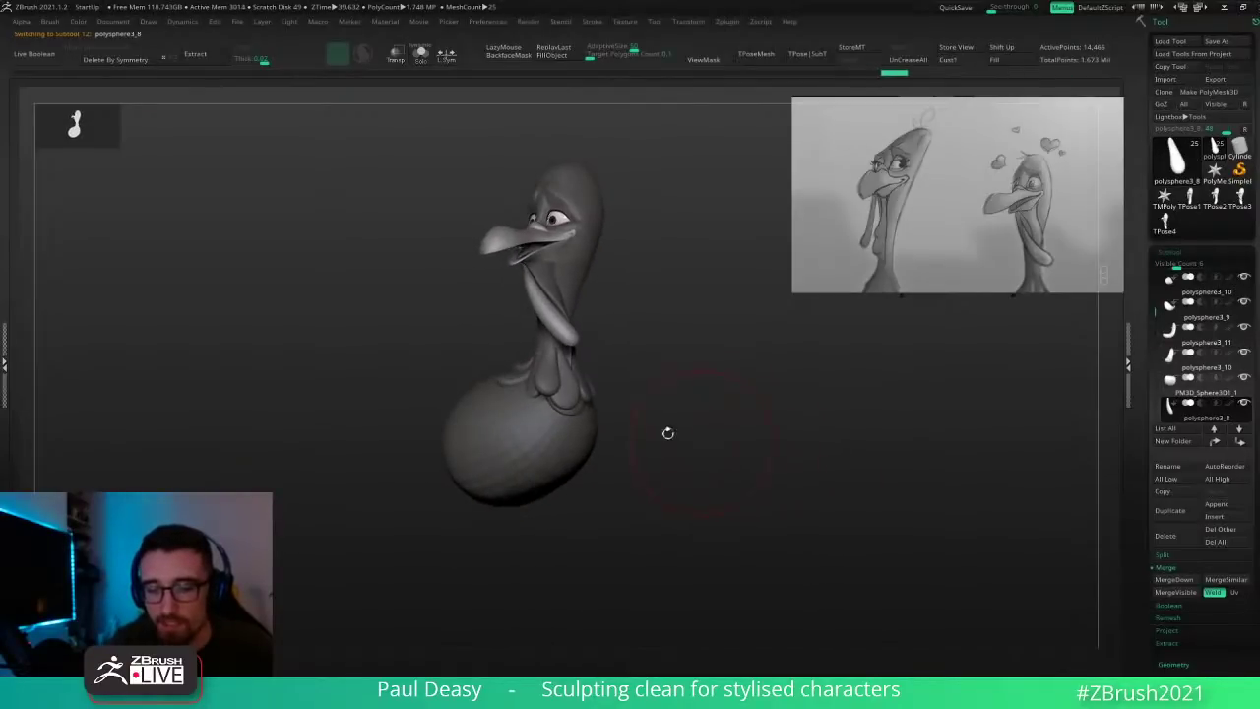
Step: Select the front side feather, adjust the brush draw size and bend the feather's tip with the Move brush
{"action": "right_click_drag", "start_coordinate": [554, 370], "coordinate": [587, 387]}
{"action": "left_click", "coordinate": [546, 382], "text": "alt"}
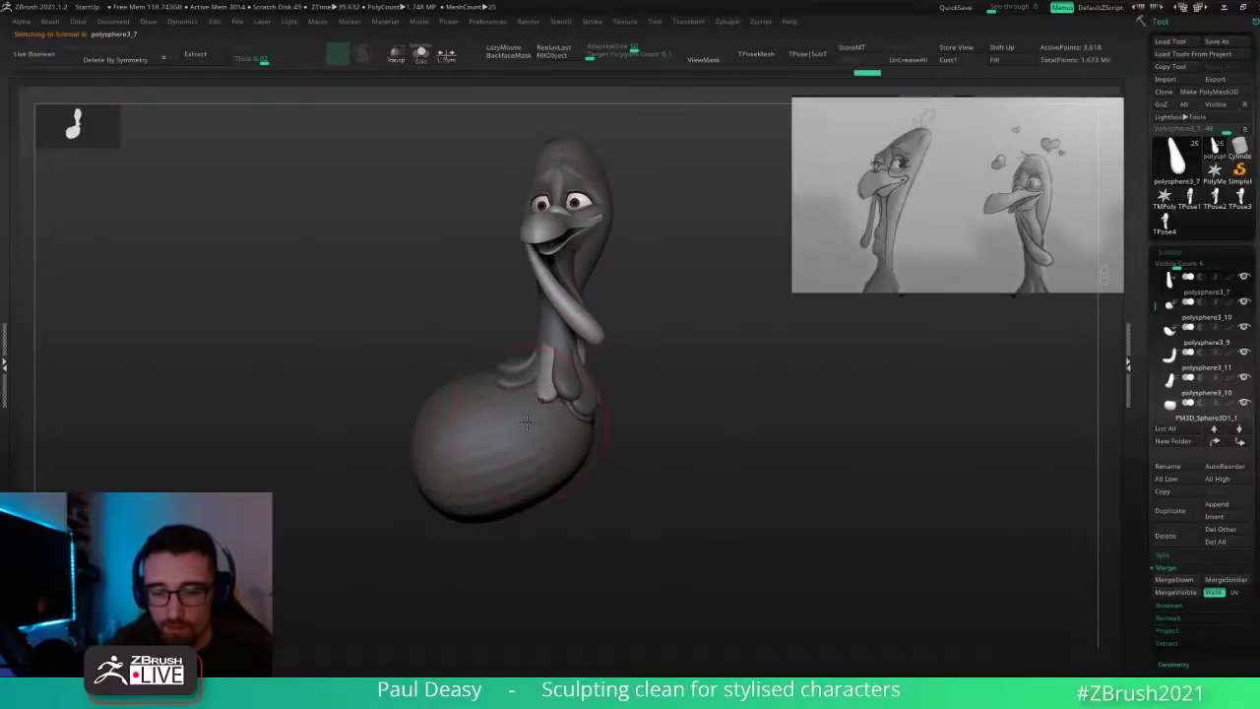
{"action": "key", "text": "space"}
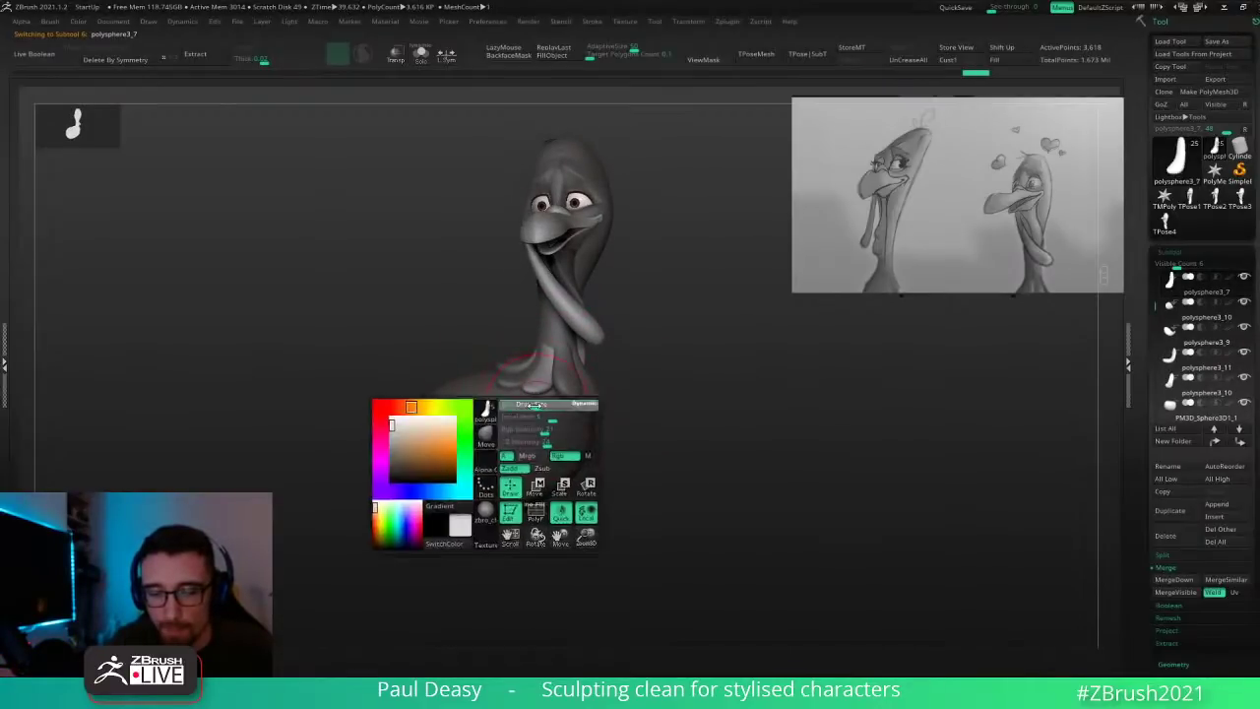
{"action": "left_click_drag", "start_coordinate": [534, 404], "coordinate": [529, 405]}
{"action": "left_click_drag", "start_coordinate": [538, 396], "coordinate": [543, 408]}
Step: Select the central front feather and reshape its tip and upper end with the Move brush so it flows into the neck
{"action": "right_click_drag", "start_coordinate": [644, 413], "coordinate": [581, 375]}
{"action": "left_click", "coordinate": [558, 388], "text": "alt"}
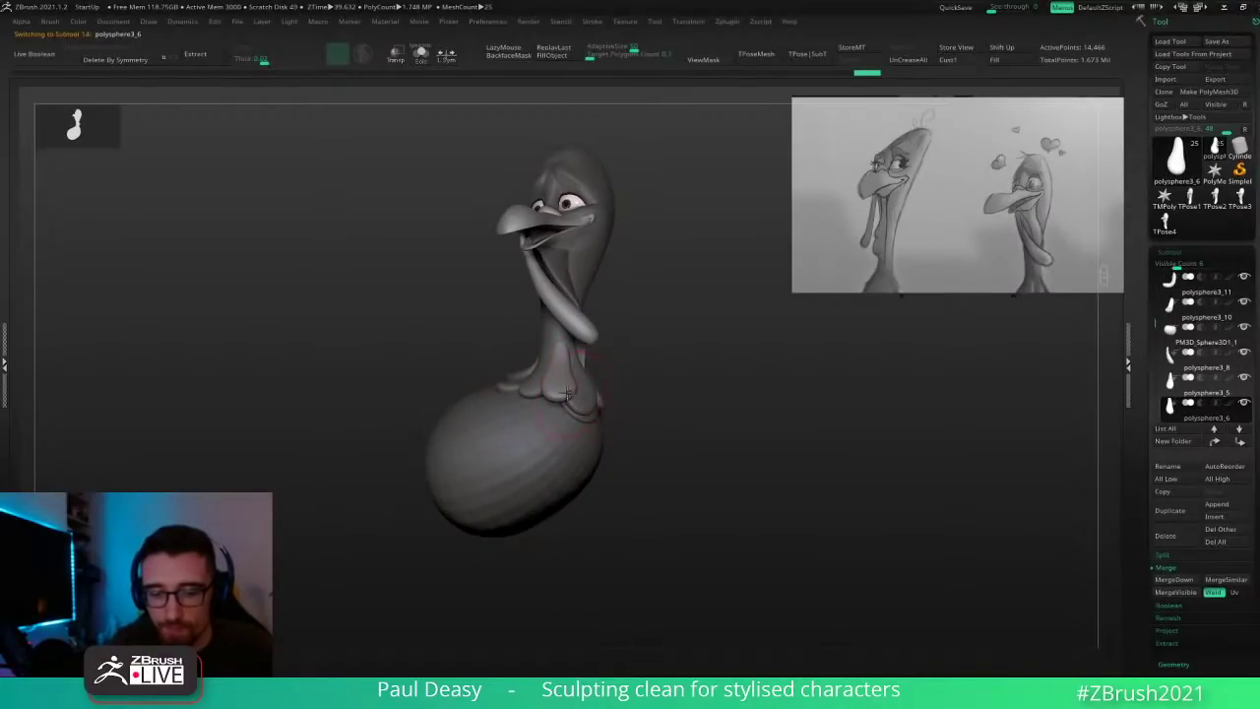
{"action": "mouse_move", "coordinate": [567, 395]}
{"action": "left_mouse_down"}
{"action": "mouse_move", "coordinate": [561, 384]}
{"action": "mouse_move", "coordinate": [577, 386]}
{"action": "left_mouse_up"}
{"action": "right_click_drag", "start_coordinate": [585, 372], "coordinate": [581, 375]}
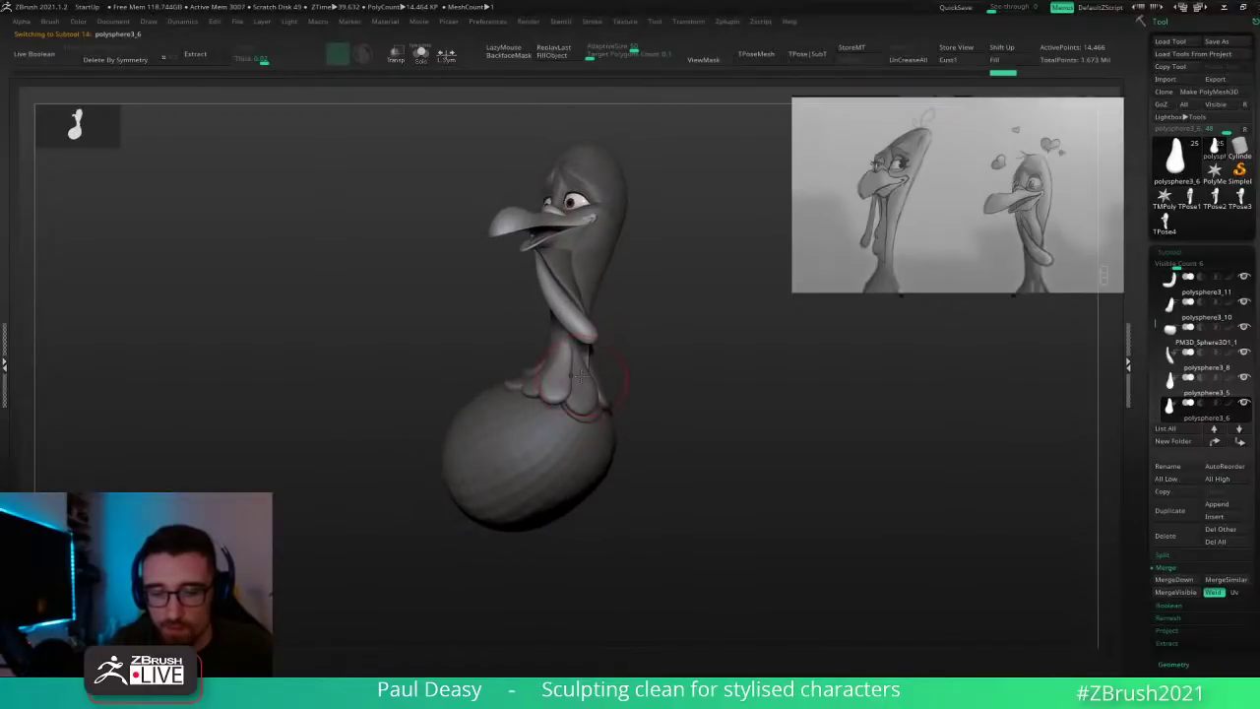
{"action": "left_click_drag", "start_coordinate": [566, 370], "coordinate": [567, 353]}
{"action": "right_click_drag", "start_coordinate": [582, 361], "coordinate": [599, 359]}
{"action": "left_click_drag", "start_coordinate": [561, 361], "coordinate": [561, 333]}
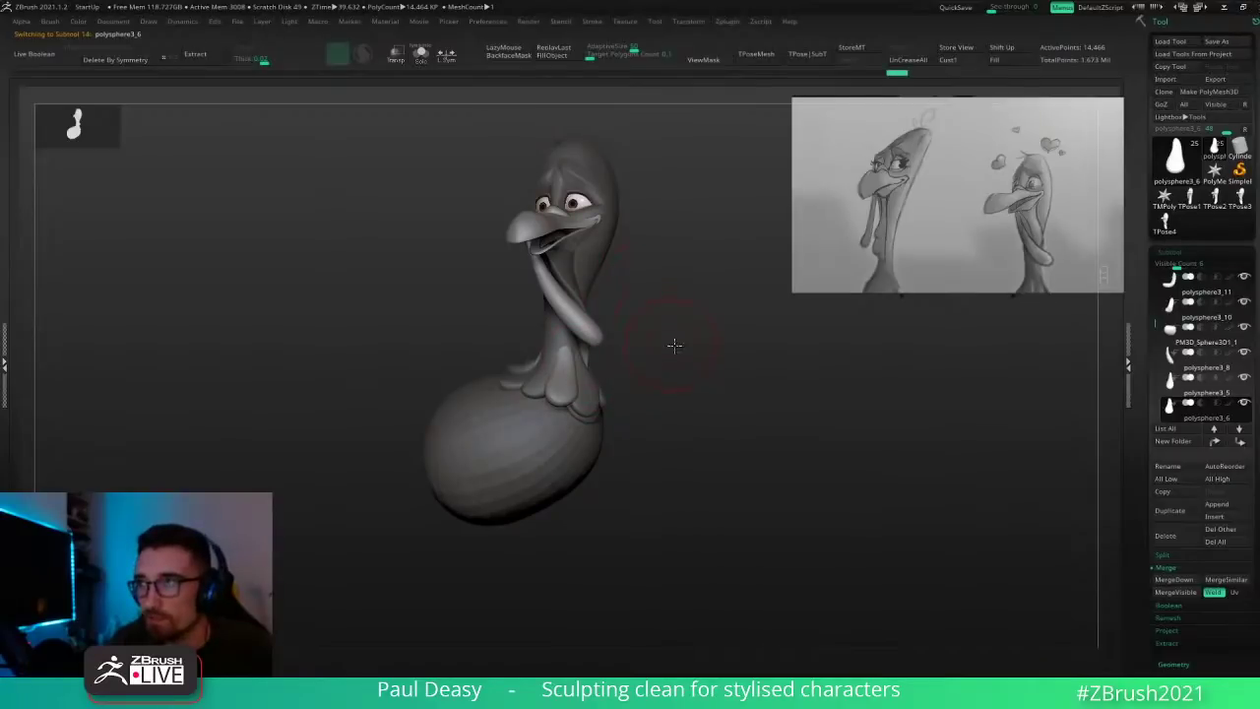
Step: Nudge the upper end of the central front feather with a resized Move brush and undo a smoothing stroke on its tip
{"action": "right_click_drag", "start_coordinate": [670, 343], "coordinate": [647, 360]}
{"action": "key", "text": "space"}
{"action": "left_click_drag", "start_coordinate": [589, 364], "coordinate": [597, 386]}
{"action": "key", "text": "shift+d"}
{"action": "key", "text": "shift+d"}
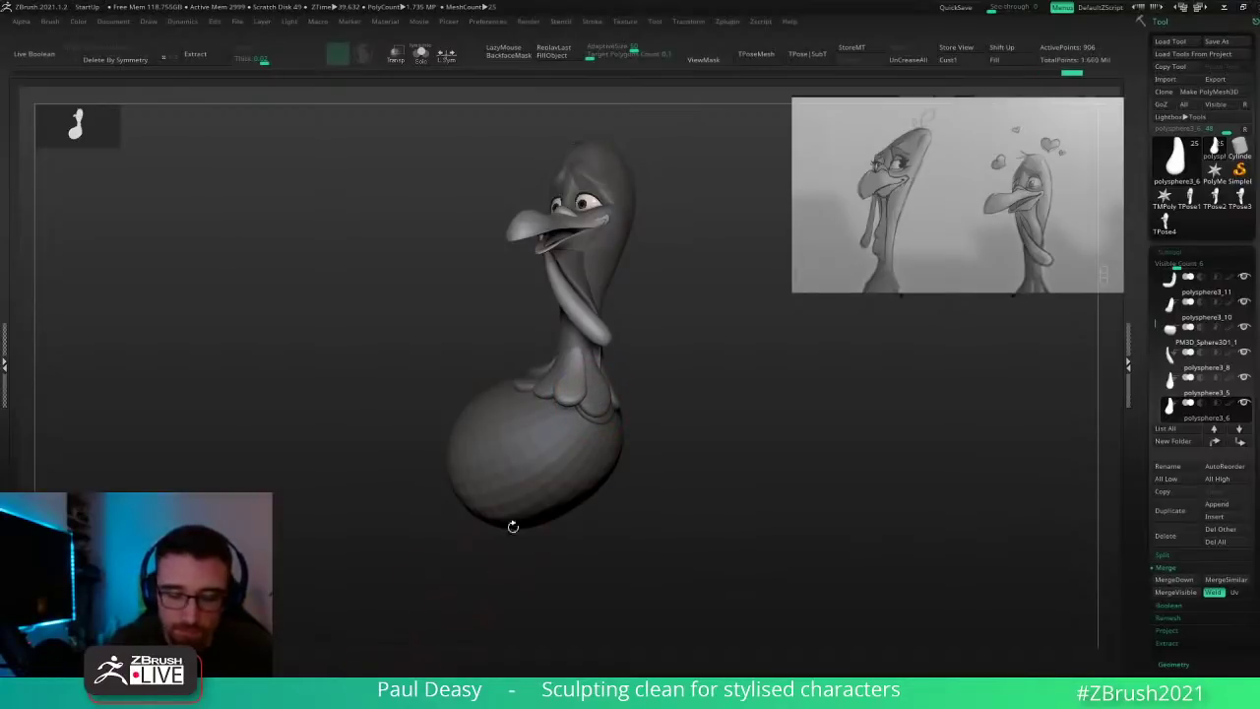
{"action": "key", "text": "d"}
{"action": "left_click_drag", "start_coordinate": [594, 394], "coordinate": [587, 408], "text": "shift"}
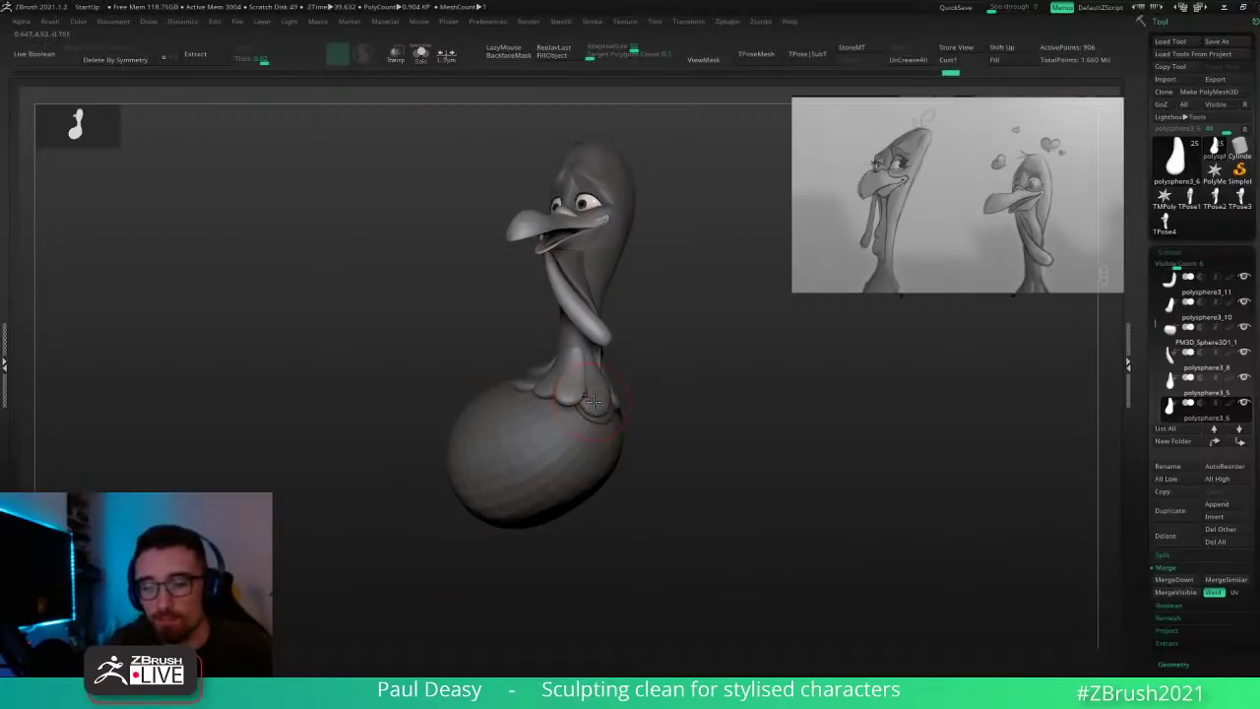
{"action": "key", "text": "ctrl+z"}
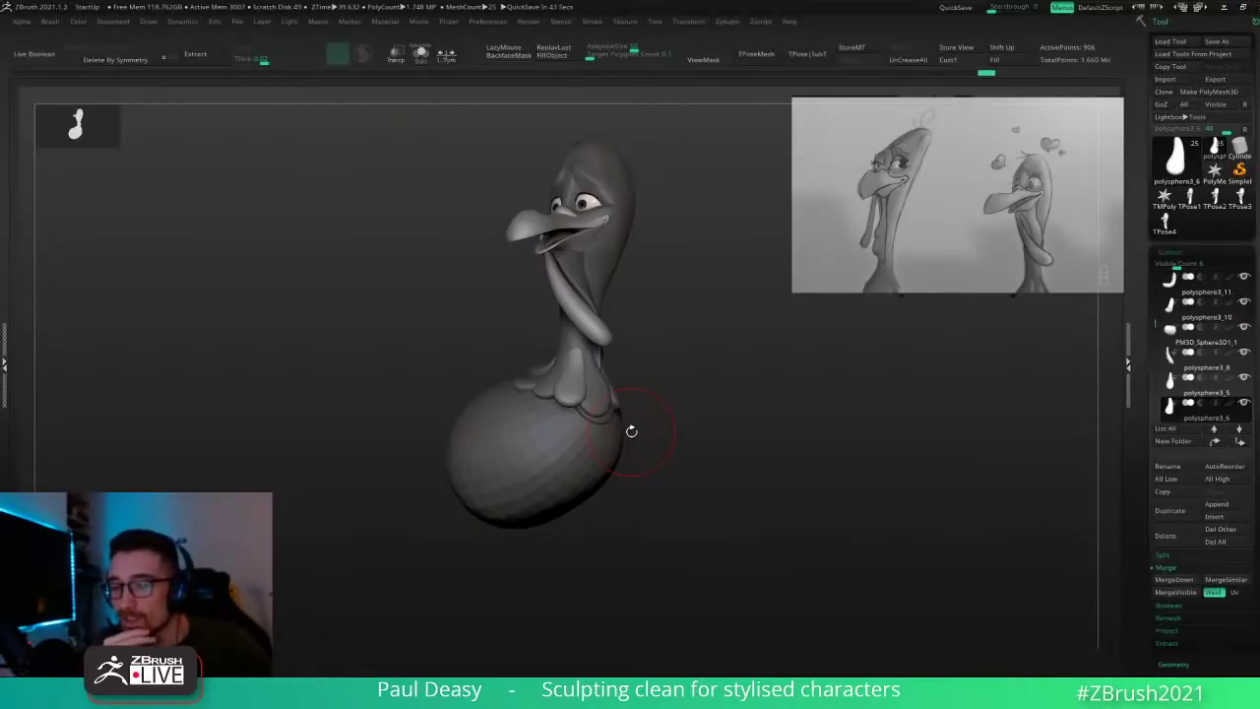
Step: Select the rounded body and pull its side downward below the front feathers with the Move brush
{"action": "left_click", "coordinate": [616, 438], "text": "alt"}
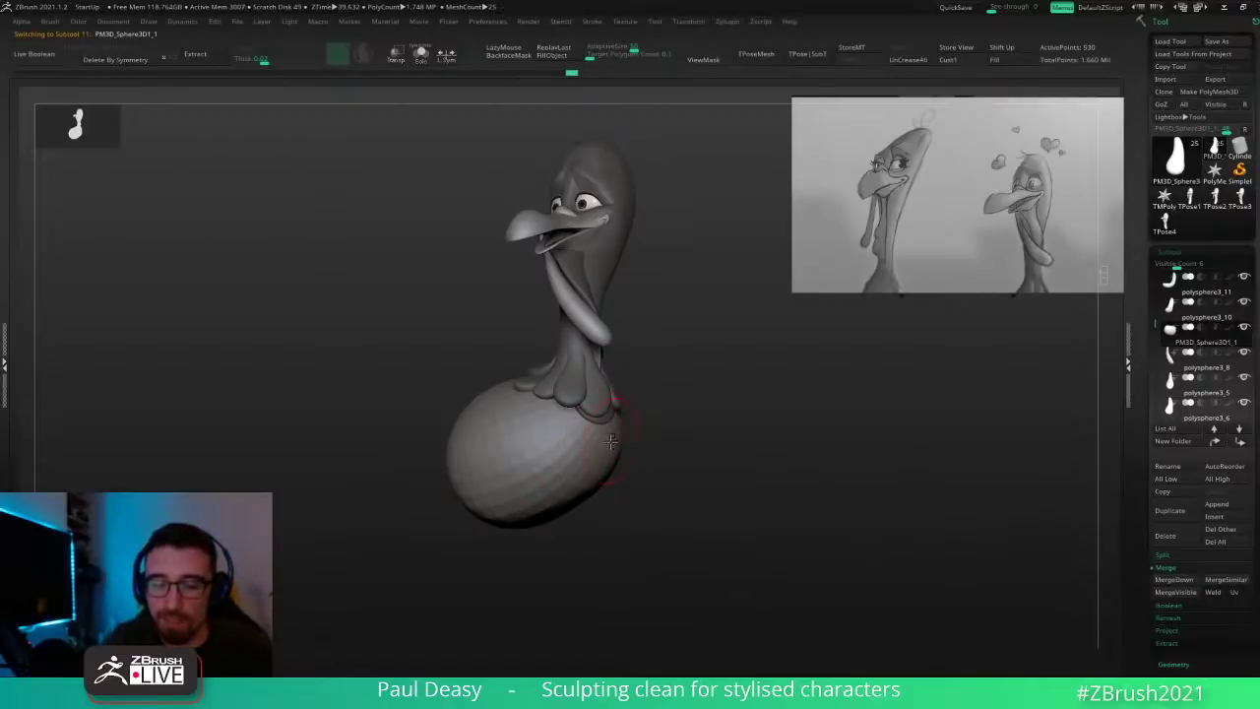
{"action": "left_click_drag", "start_coordinate": [617, 438], "coordinate": [605, 478]}
{"action": "mouse_move", "coordinate": [701, 483]}
{"action": "left_mouse_down", "text": "alt"}
{"action": "mouse_move", "coordinate": [721, 488]}
{"action": "mouse_move", "coordinate": [724, 513]}
{"action": "mouse_move", "coordinate": [749, 503]}
{"action": "mouse_move", "coordinate": [731, 492]}
{"action": "mouse_move", "coordinate": [825, 503]}
{"action": "mouse_move", "coordinate": [804, 489]}
{"action": "mouse_move", "coordinate": [828, 486]}
{"action": "mouse_move", "coordinate": [863, 509]}
{"action": "left_mouse_up", "text": "alt"}
{"action": "key", "text": "space"}
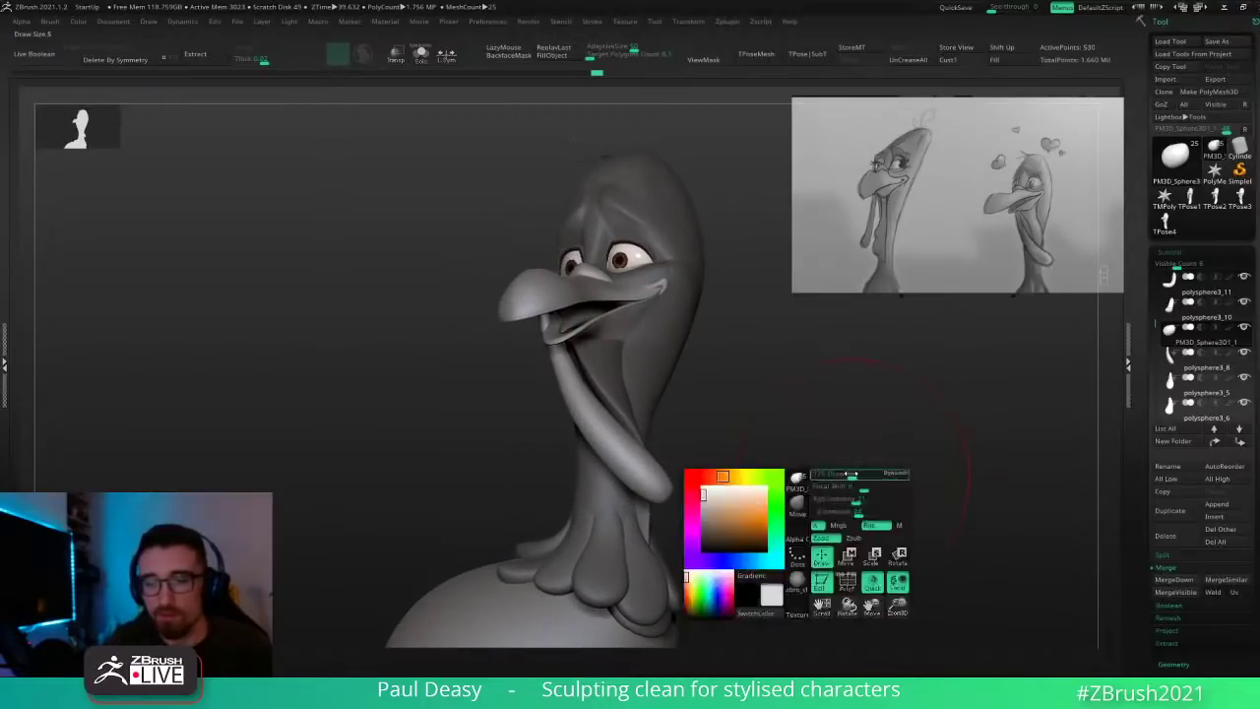
Step: Turn off the painted colour display on all subtools and enable it again for the eyeballs
{"action": "left_click", "coordinate": [684, 353], "text": "alt"}
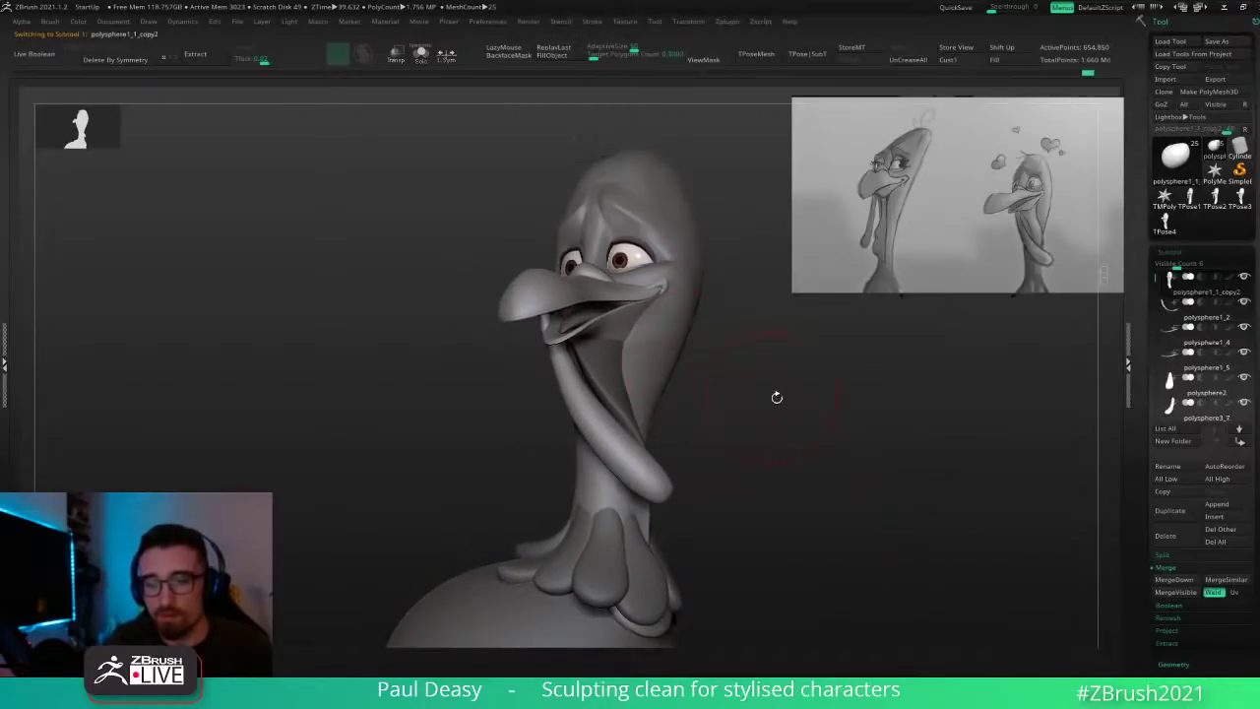
{"action": "left_click", "coordinate": [1228, 305], "text": "shift"}
{"action": "left_click", "coordinate": [1228, 306], "text": "shift"}
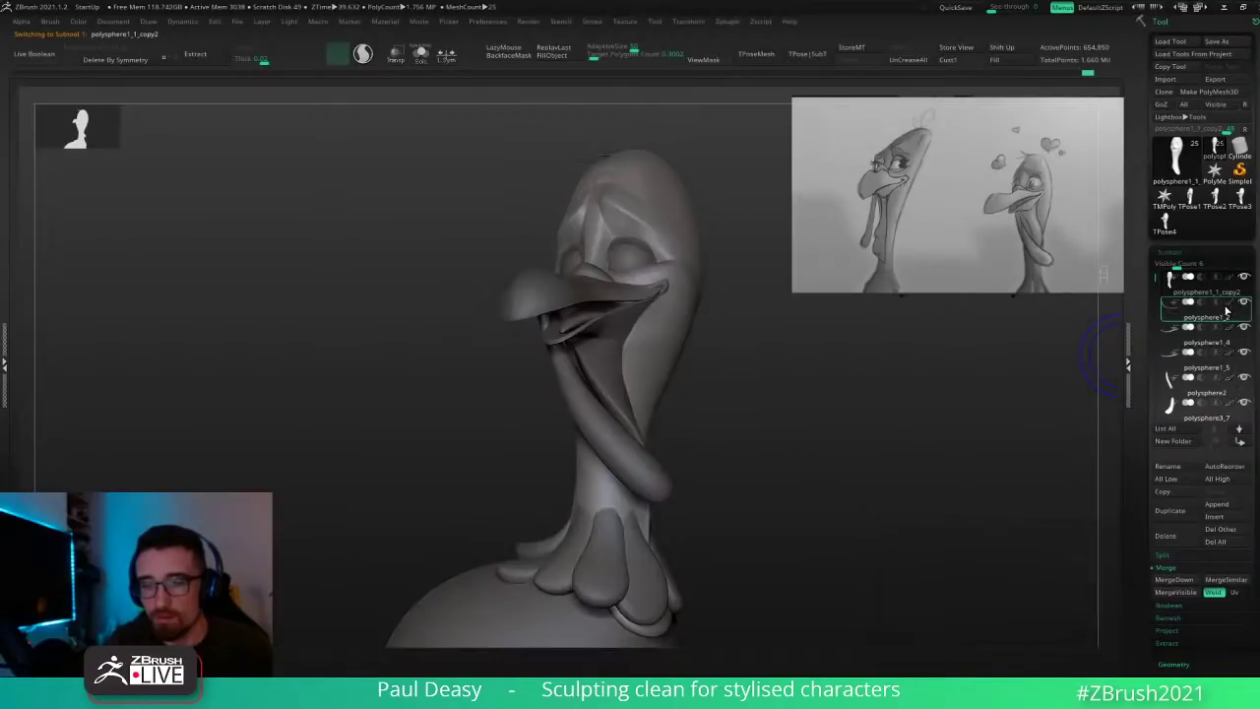
{"action": "left_click", "coordinate": [637, 258], "text": "alt"}
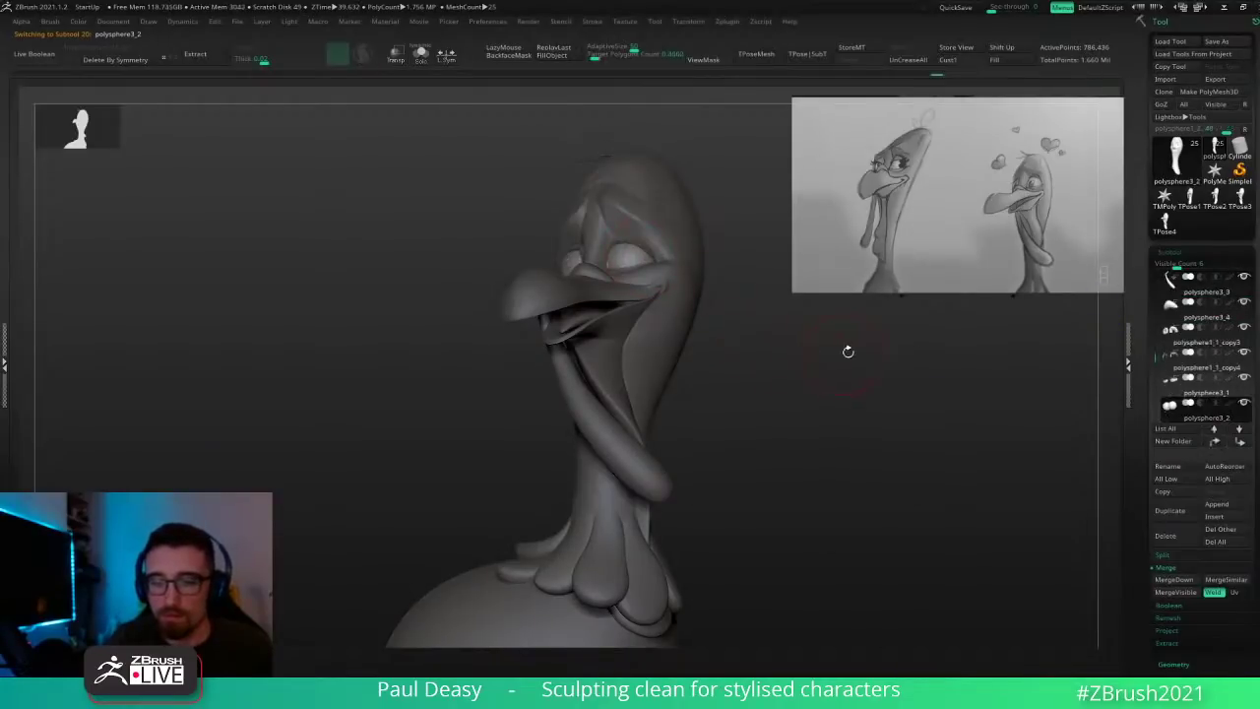
{"action": "left_click", "coordinate": [1230, 404]}
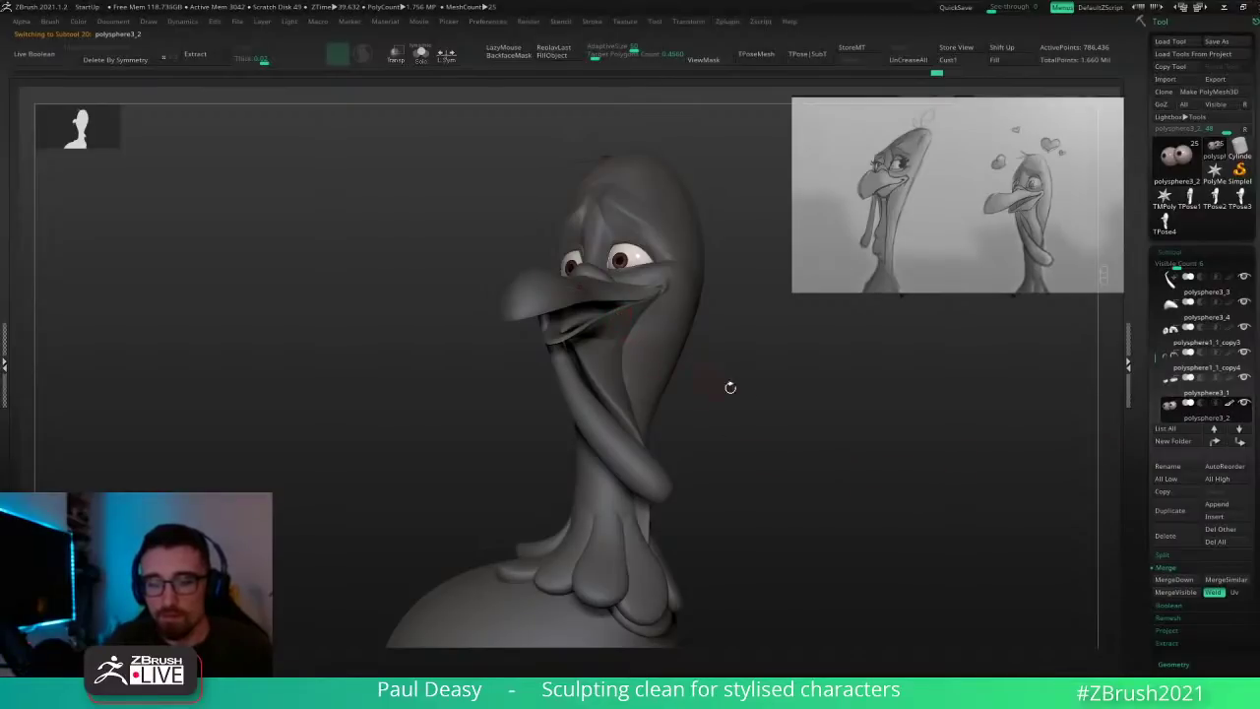
{"action": "left_click_drag", "start_coordinate": [801, 425], "coordinate": [800, 424]}
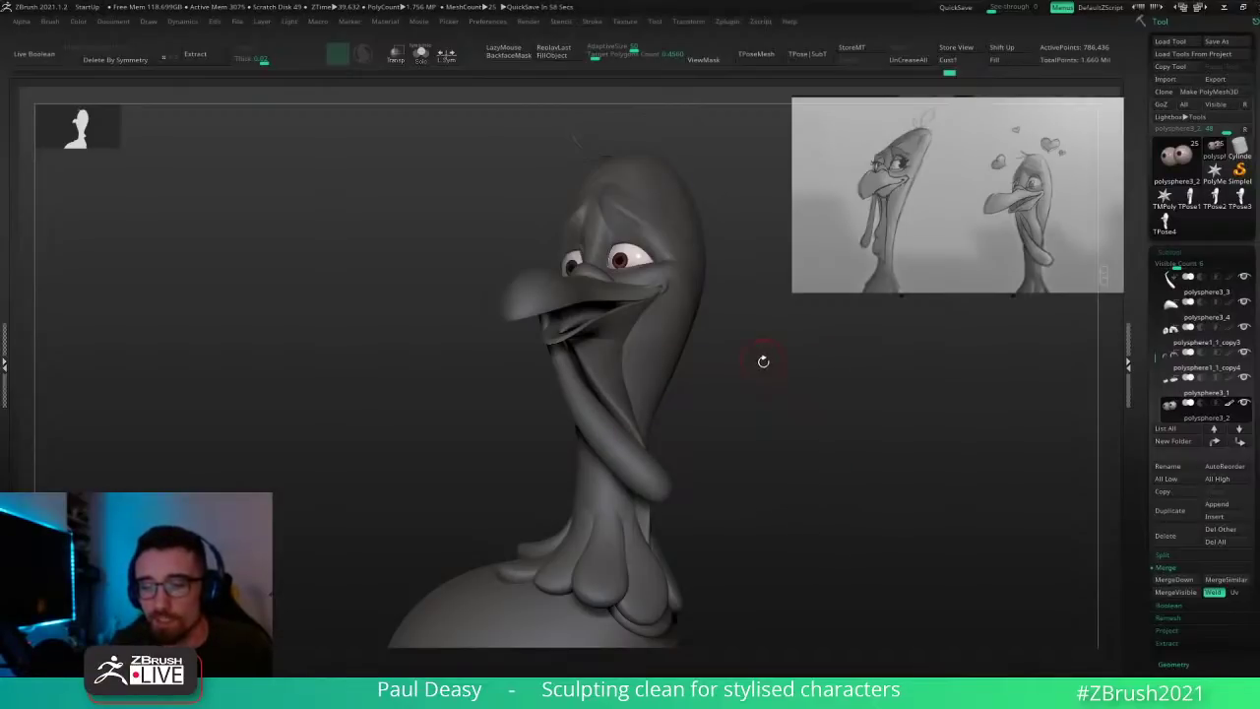
Step: Select the feather on the far side of the neck, resize the brush and nudge the feather against the body with Move
{"action": "right_click_drag", "start_coordinate": [762, 360], "coordinate": [763, 388], "text": "ctrl"}
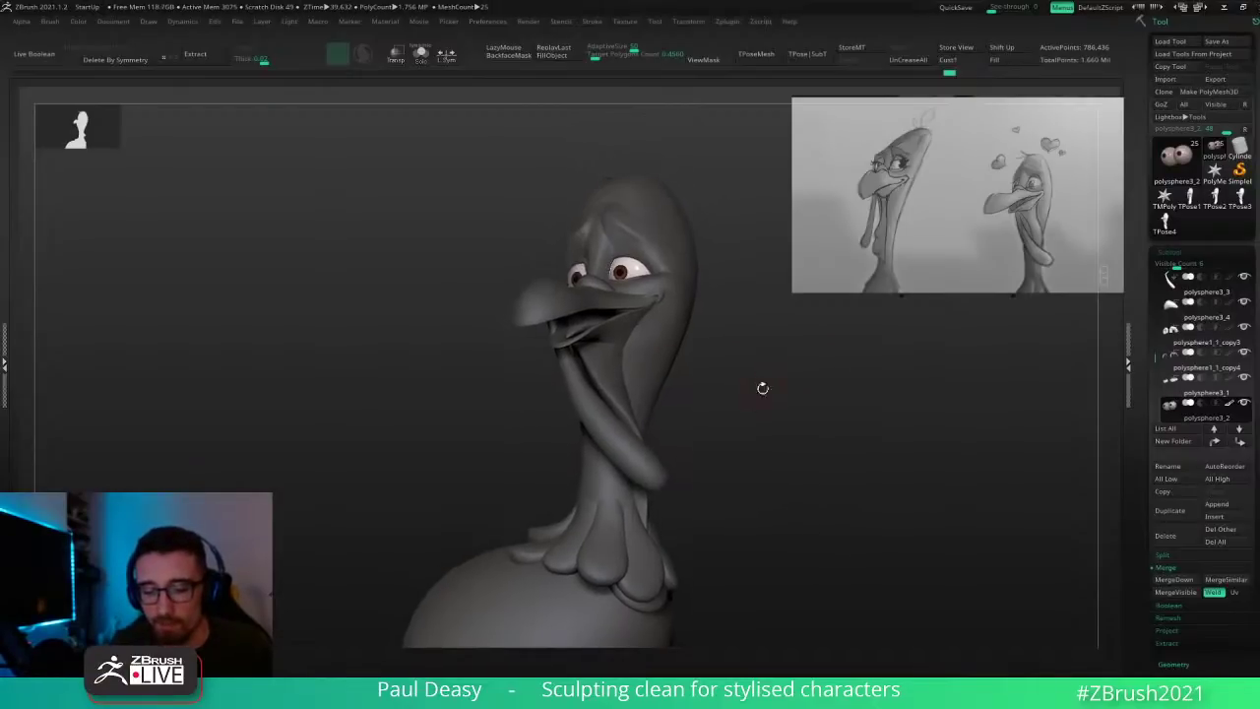
{"action": "left_click", "coordinate": [533, 549], "text": "alt"}
{"action": "key", "text": "space"}
{"action": "key", "text": "space"}
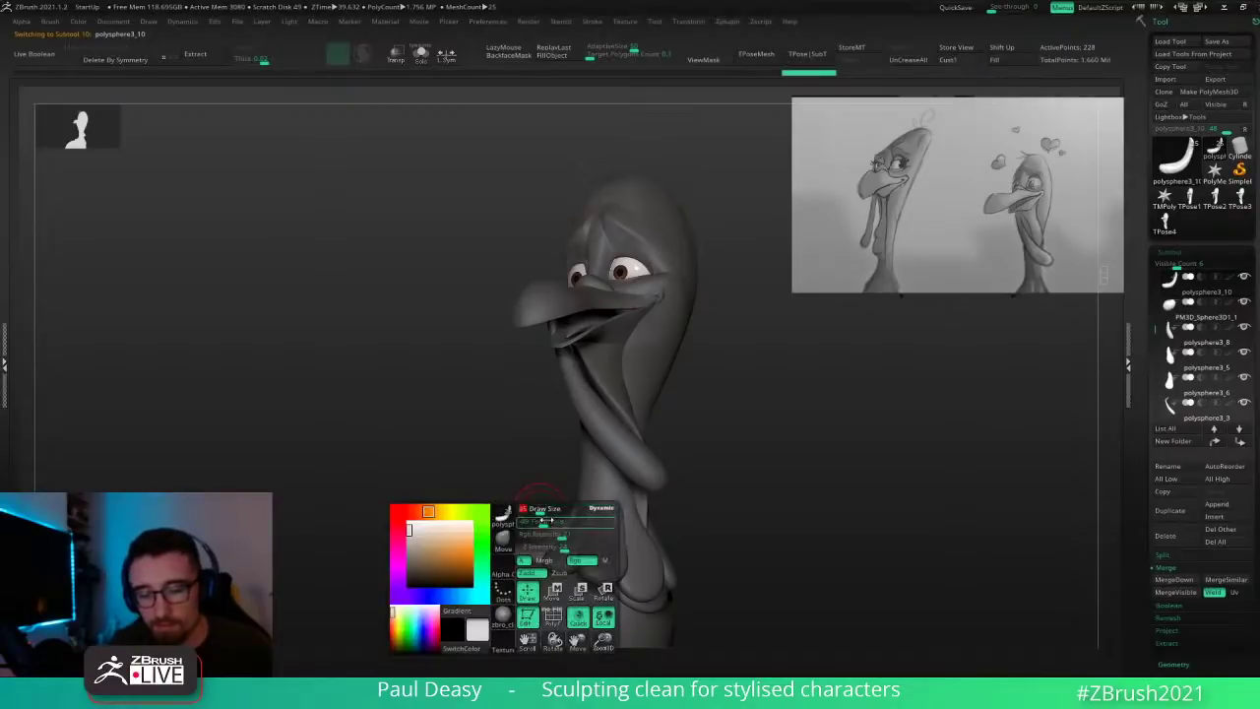
{"action": "left_click_drag", "start_coordinate": [540, 510], "coordinate": [549, 510]}
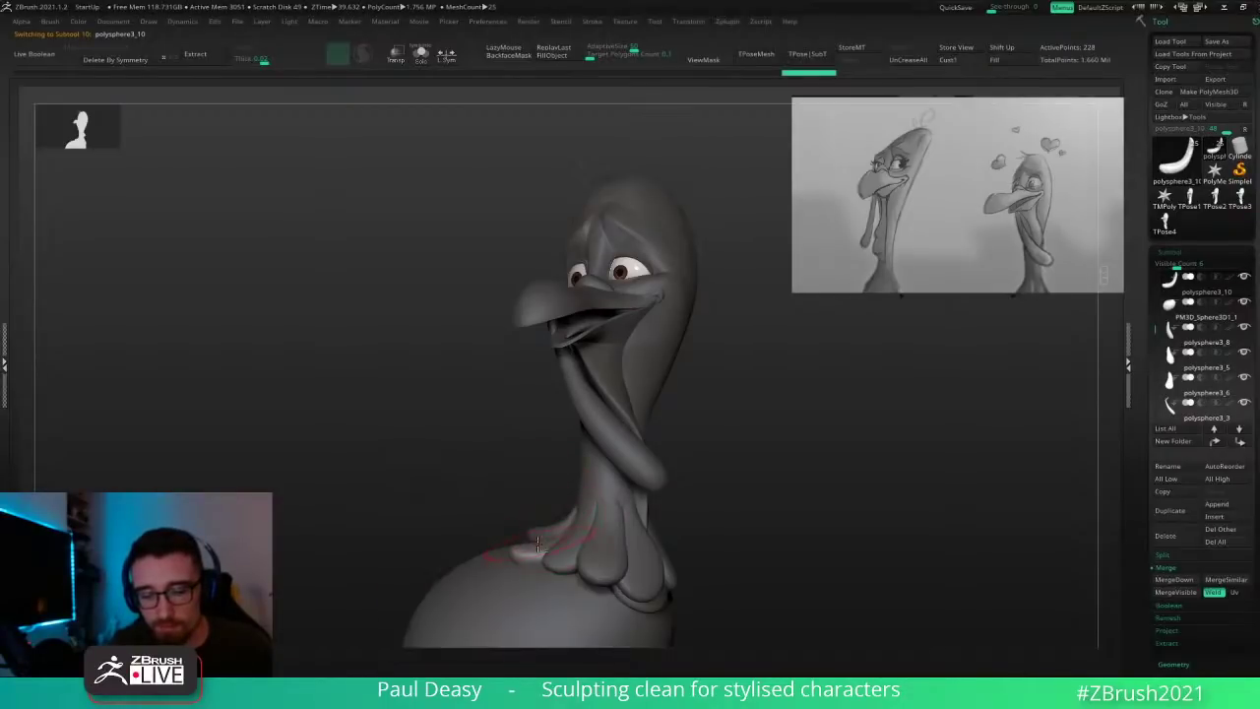
{"action": "key", "text": "space"}
{"action": "key", "text": "space"}
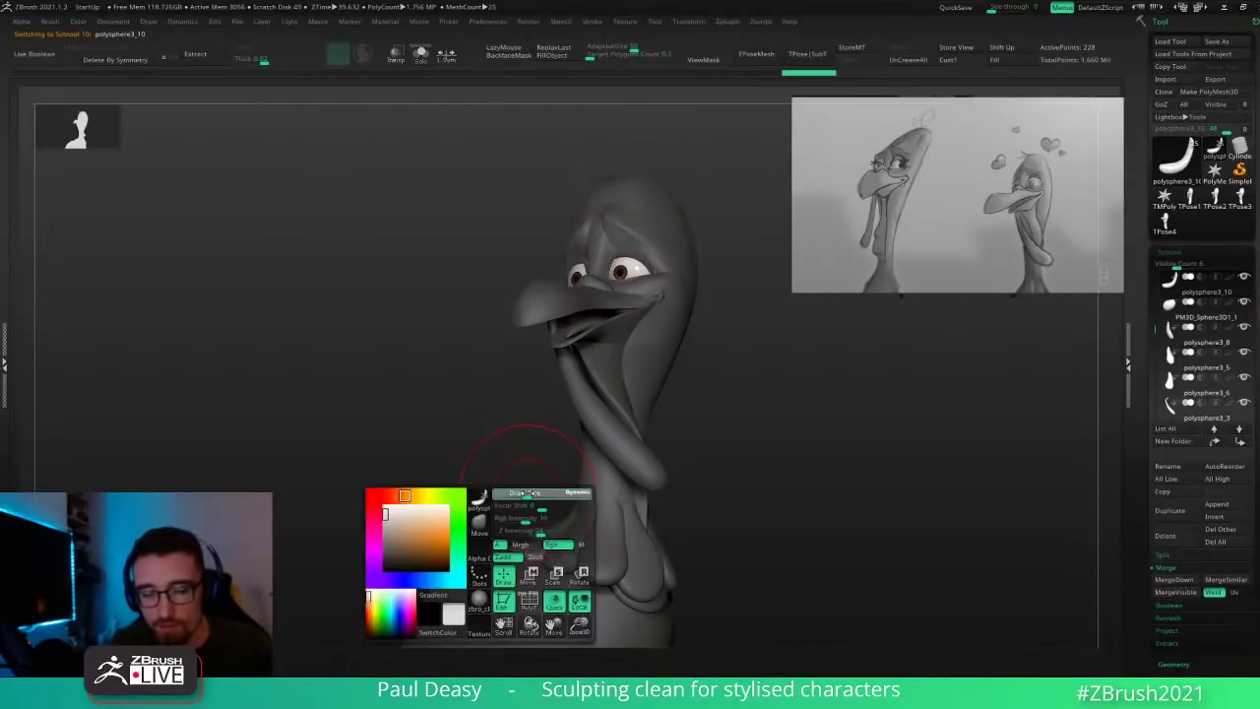
{"action": "left_click_drag", "start_coordinate": [533, 547], "coordinate": [536, 551]}
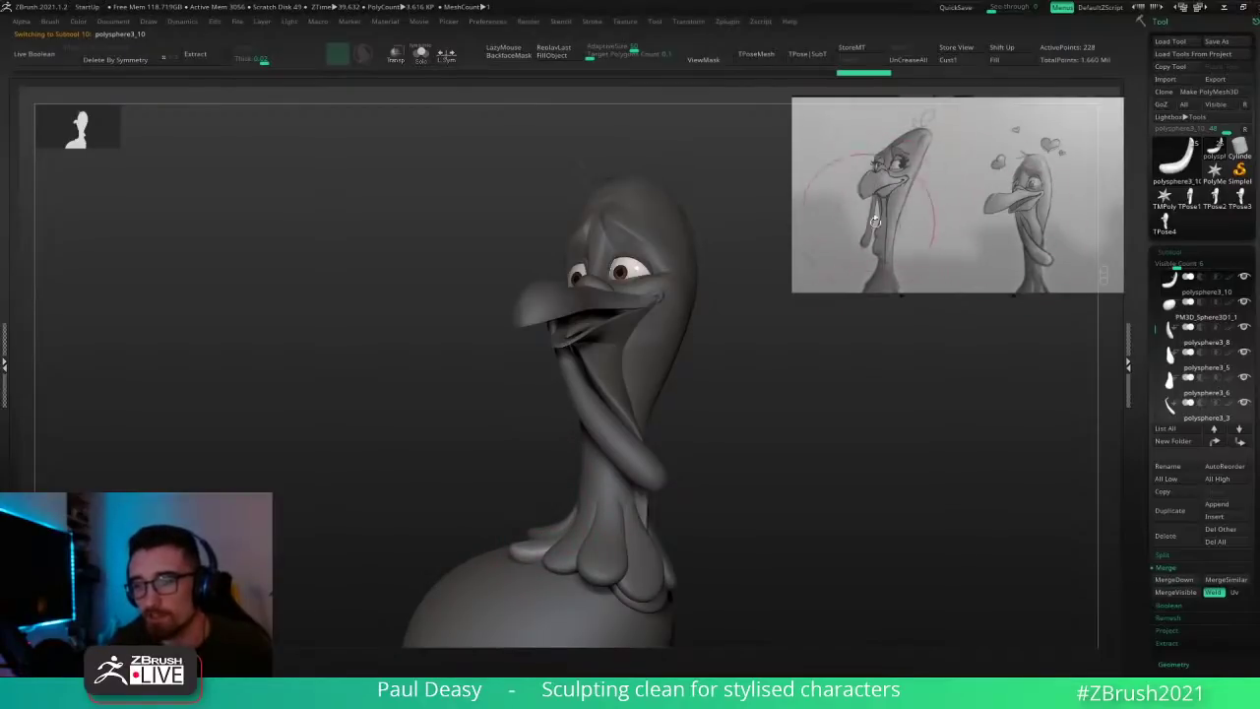
Step: Select the central front feather, reshape its upper end with the Move brush and undo the last stroke
{"action": "left_click_drag", "start_coordinate": [774, 444], "coordinate": [773, 426], "text": "alt"}
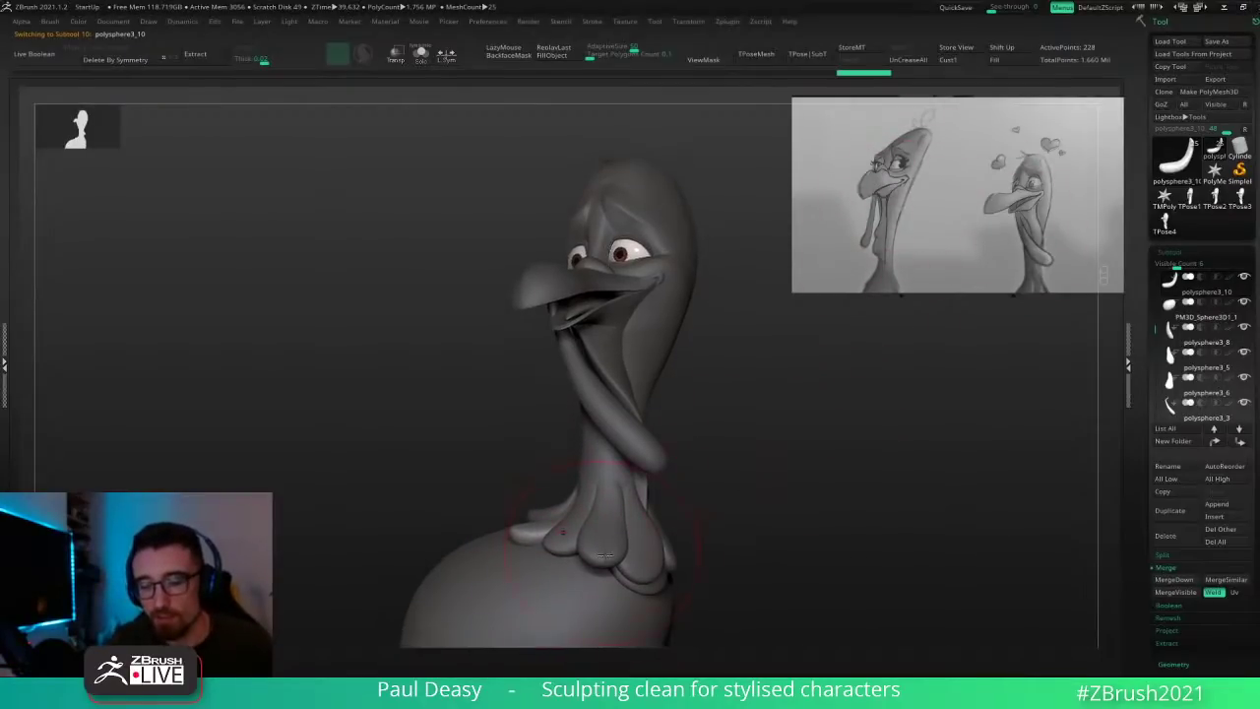
{"action": "left_click", "coordinate": [605, 554], "text": "alt"}
{"action": "left_click_drag", "start_coordinate": [606, 501], "coordinate": [610, 517]}
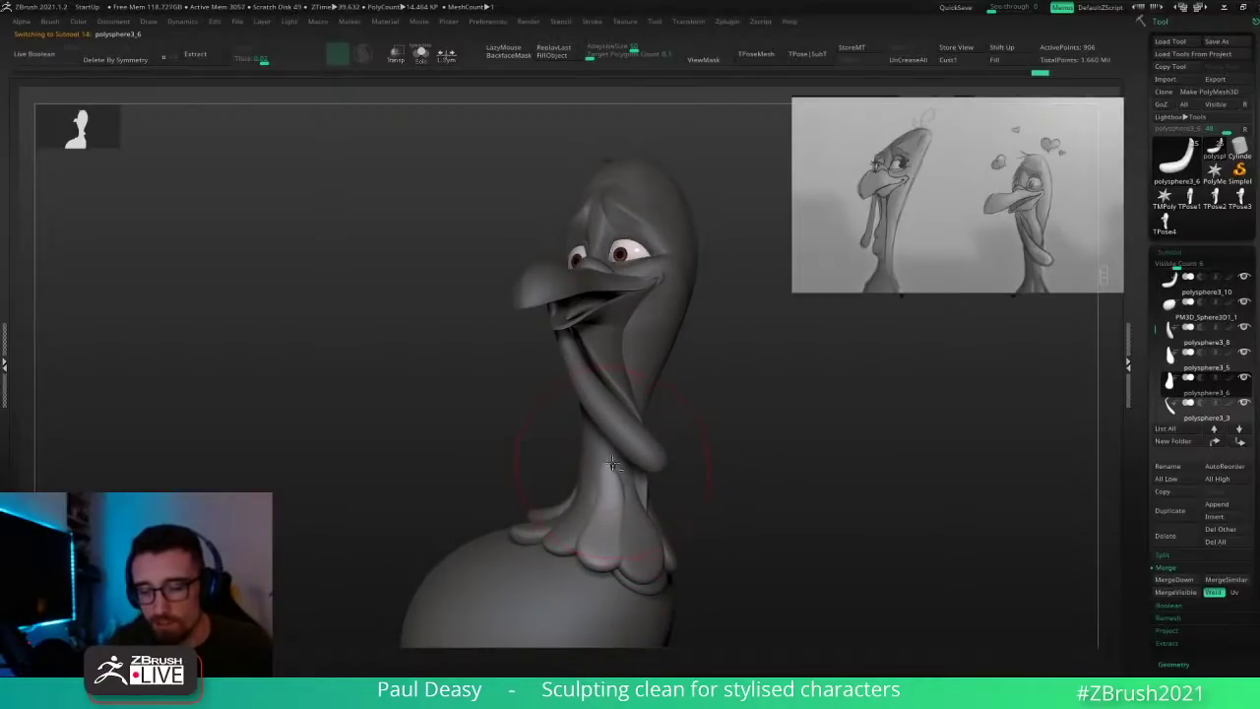
{"action": "left_click_drag", "start_coordinate": [612, 462], "coordinate": [623, 479]}
{"action": "key", "text": "space"}
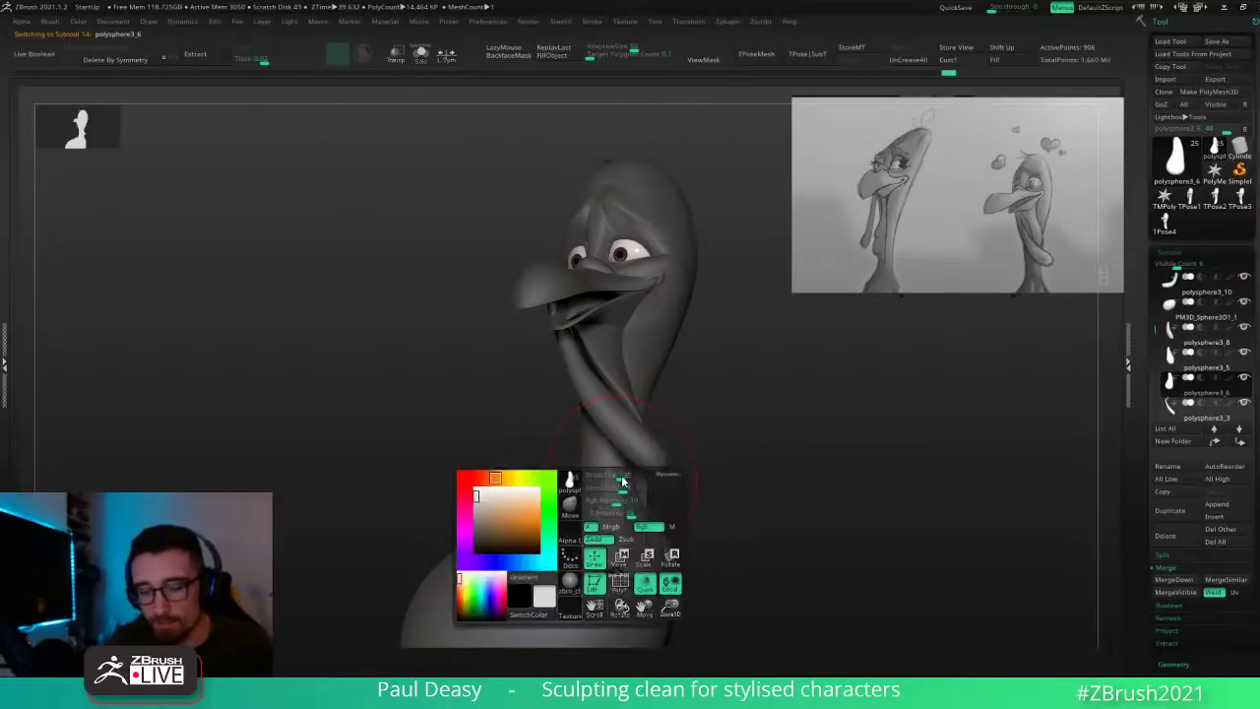
{"action": "key", "text": "ctrl+z"}
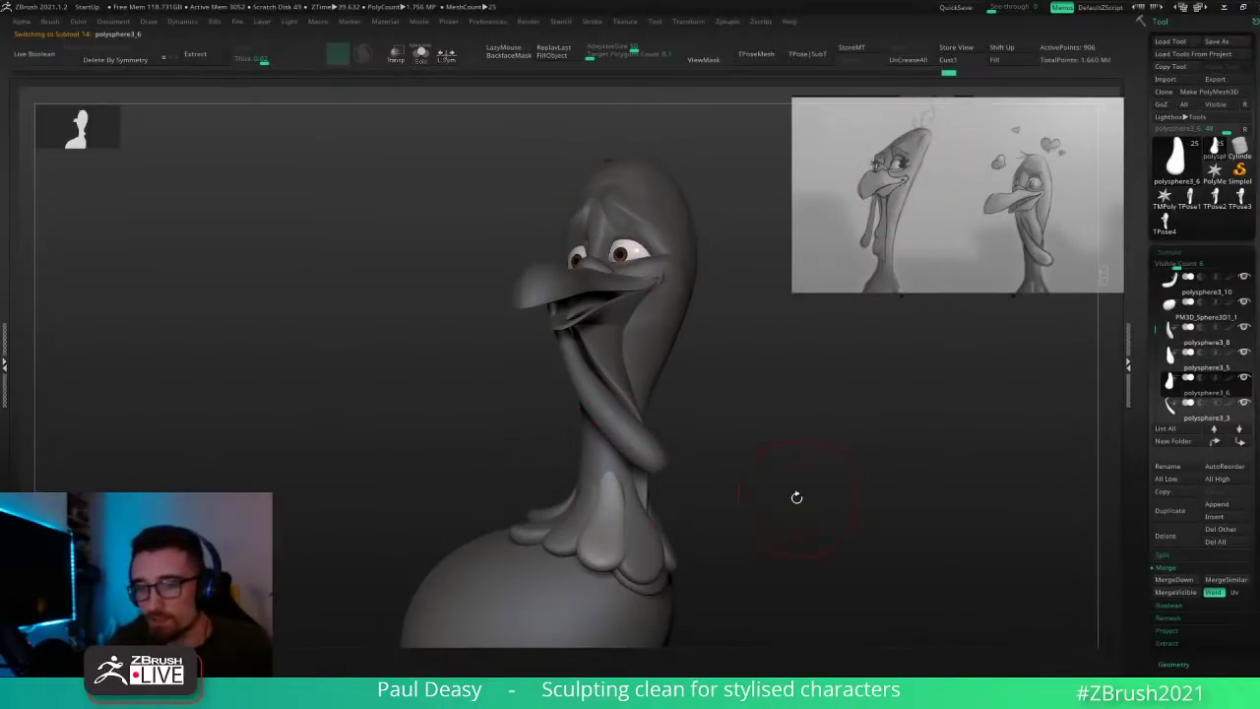
{"action": "left_click_drag", "start_coordinate": [797, 498], "coordinate": [777, 429], "text": "alt"}
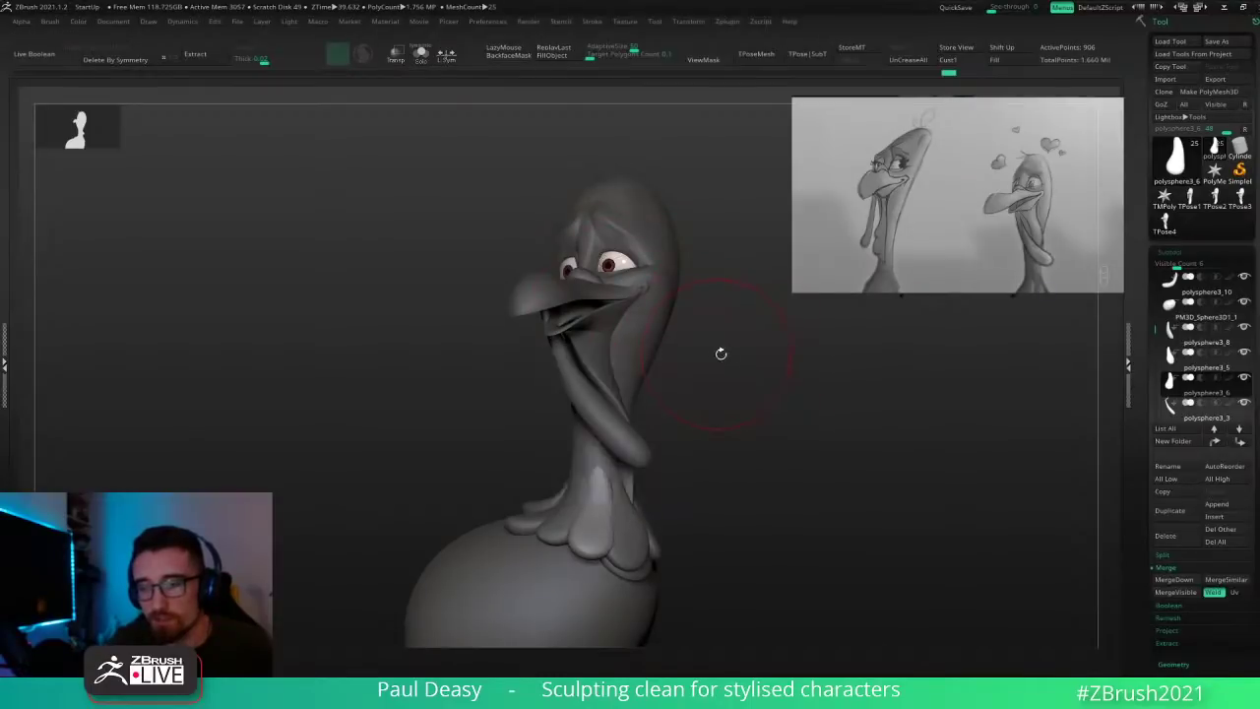
{"action": "key", "text": "space"}
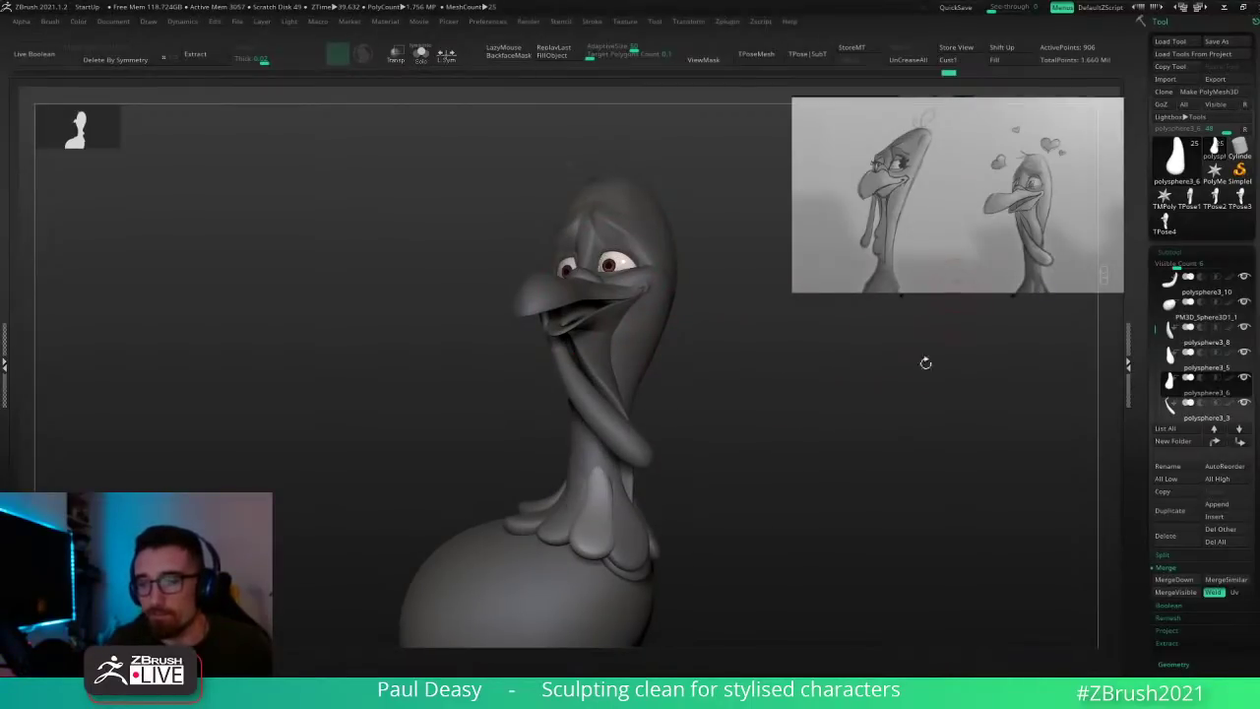
{"action": "left_click_drag", "start_coordinate": [840, 420], "coordinate": [840, 409]}
{"action": "key", "text": "space"}
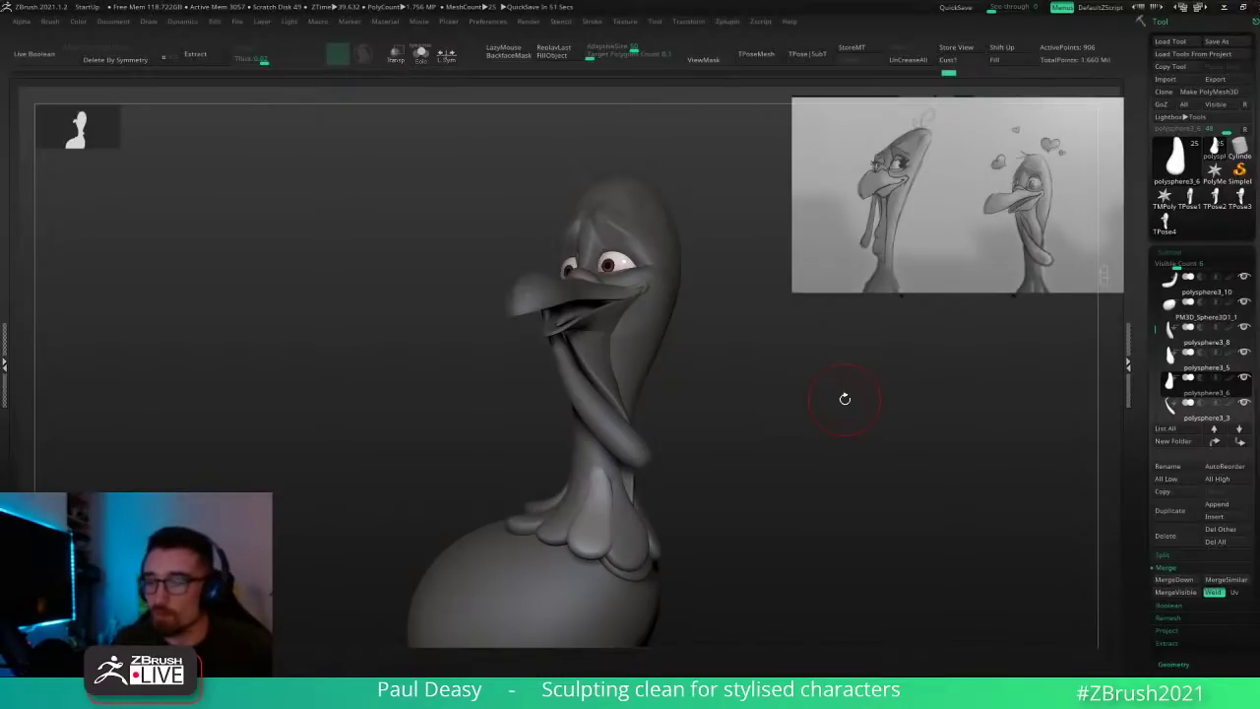
{"action": "key", "text": "super"}
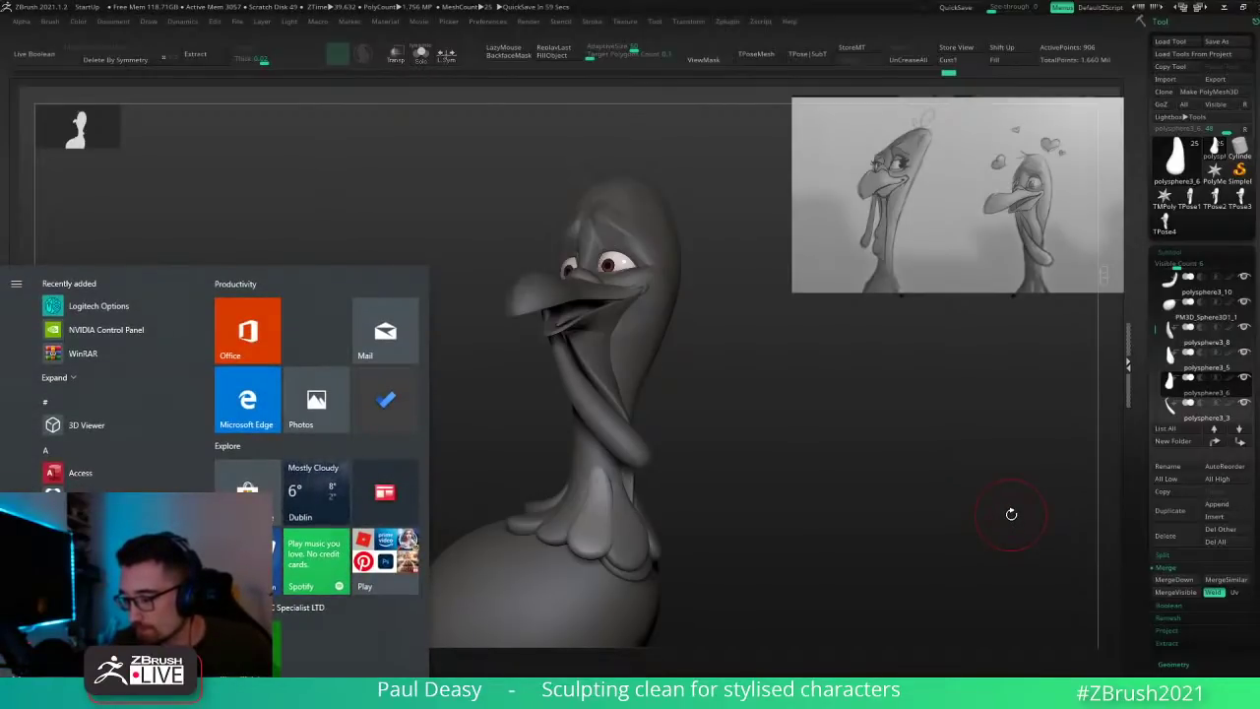
{"action": "key", "text": "super"}
{"action": "key", "text": "space"}
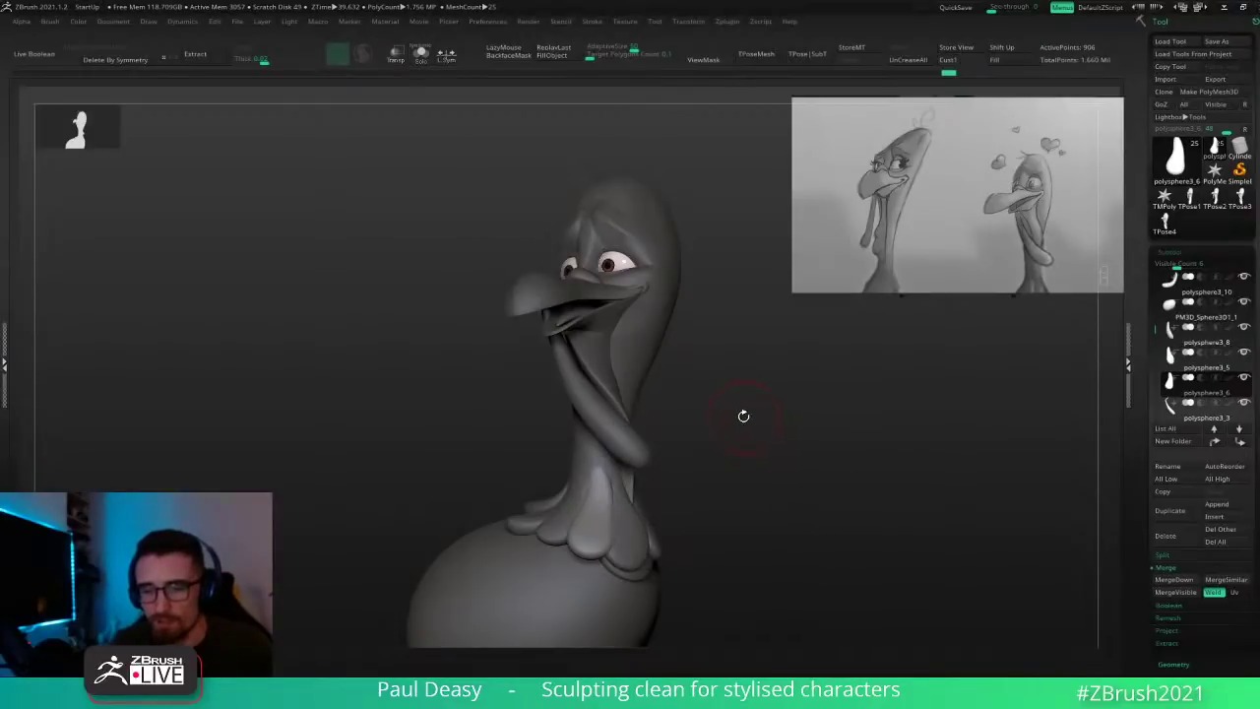
Step: Select the long wattle draped across the neck and reshape it with a resized Move brush, undoing the last stroke
{"action": "left_click_drag", "start_coordinate": [743, 415], "coordinate": [731, 412]}
{"action": "left_click", "coordinate": [616, 430], "text": "alt"}
{"action": "key", "text": "space"}
{"action": "key", "text": "space"}
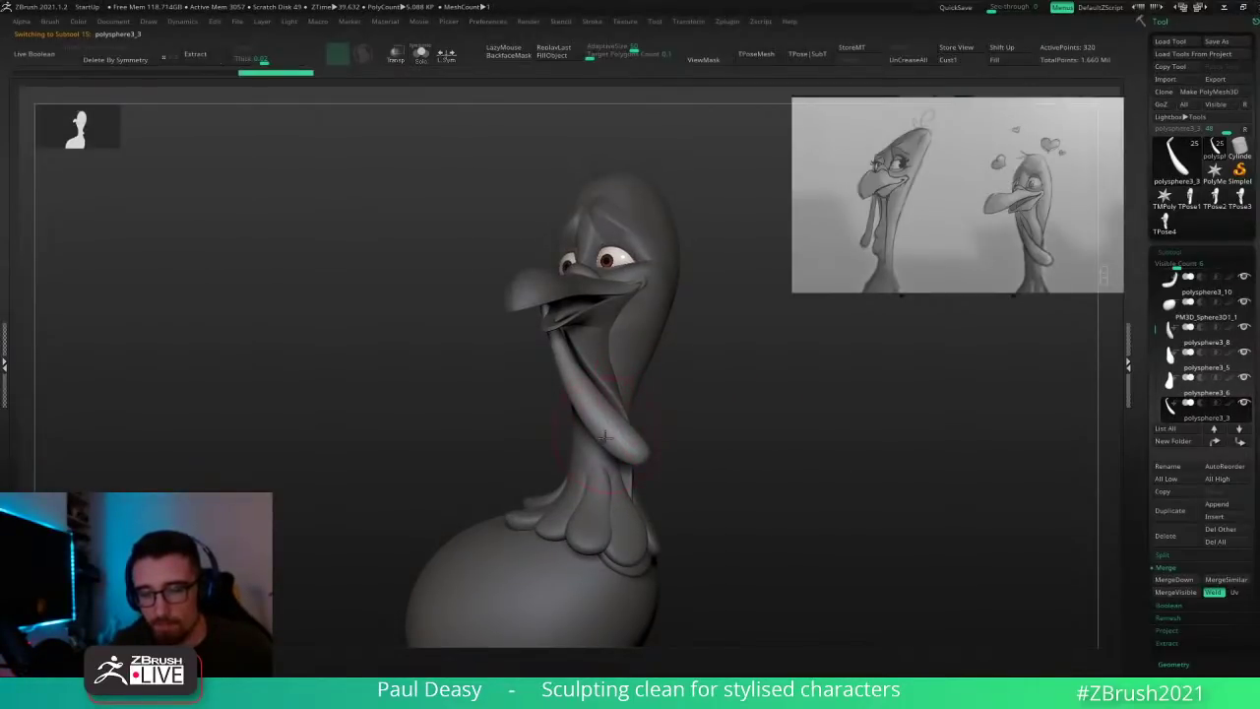
{"action": "key", "text": "space"}
{"action": "key", "text": "space"}
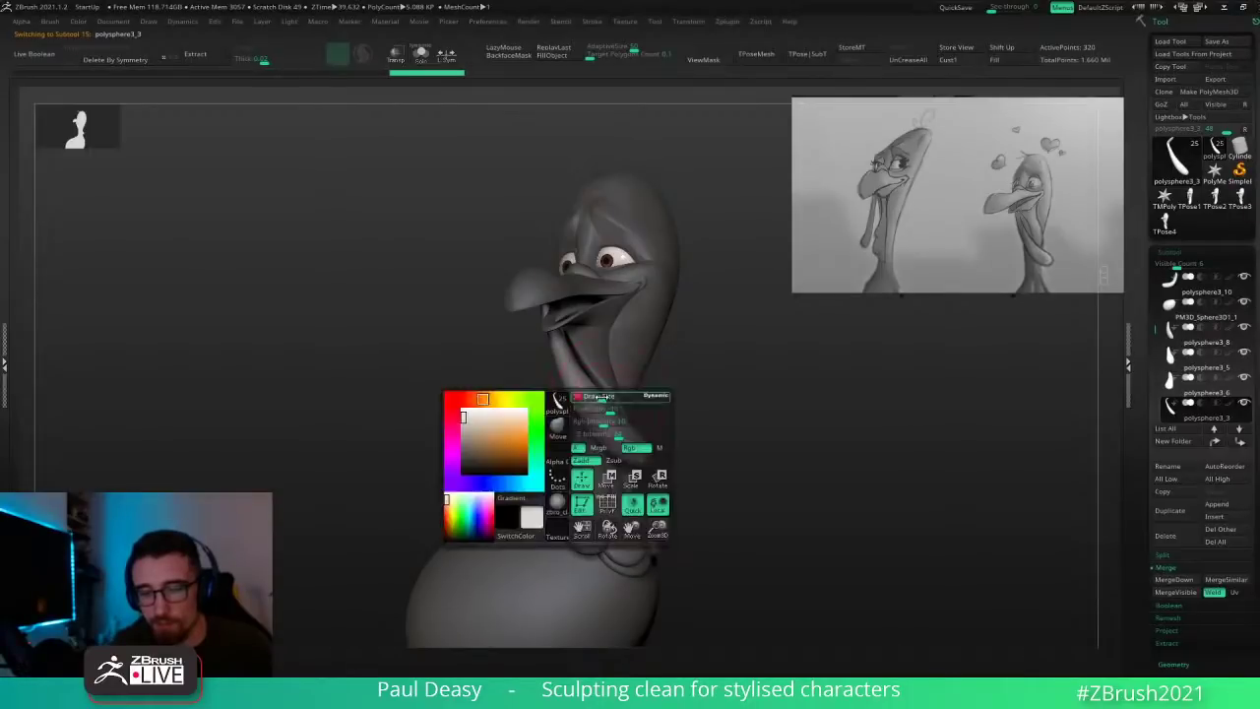
{"action": "mouse_move", "coordinate": [597, 387]}
{"action": "left_mouse_down"}
{"action": "mouse_move", "coordinate": [581, 405]}
{"action": "mouse_move", "coordinate": [649, 403]}
{"action": "mouse_move", "coordinate": [650, 439]}
{"action": "mouse_move", "coordinate": [622, 439]}
{"action": "mouse_move", "coordinate": [722, 515]}
{"action": "mouse_move", "coordinate": [710, 460]}
{"action": "left_mouse_up"}
{"action": "key", "text": "shift"}
{"action": "key", "text": "ctrl+z"}
Step: Inspect the wattle's wireframe and compare its low-resolution mesh with the smooth preview
{"action": "key", "text": "shift+f"}
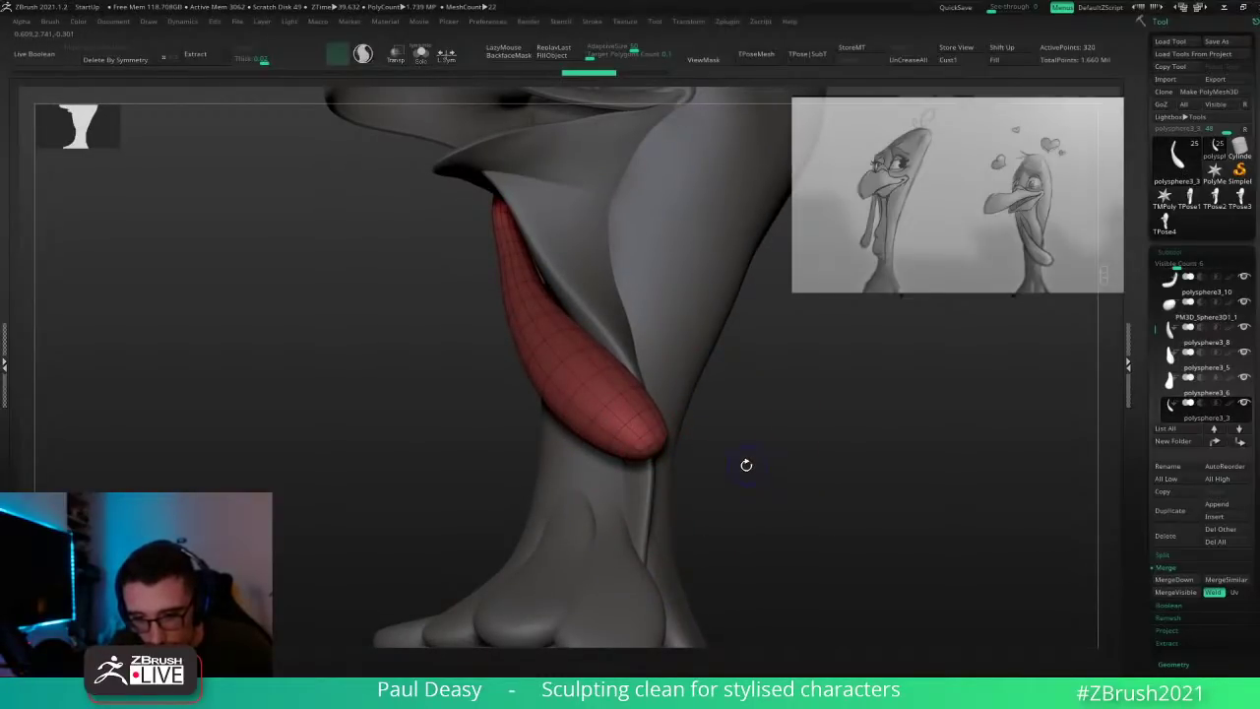
{"action": "key", "text": "shift+d"}
{"action": "key", "text": "d"}
{"action": "key", "text": "shift+f"}
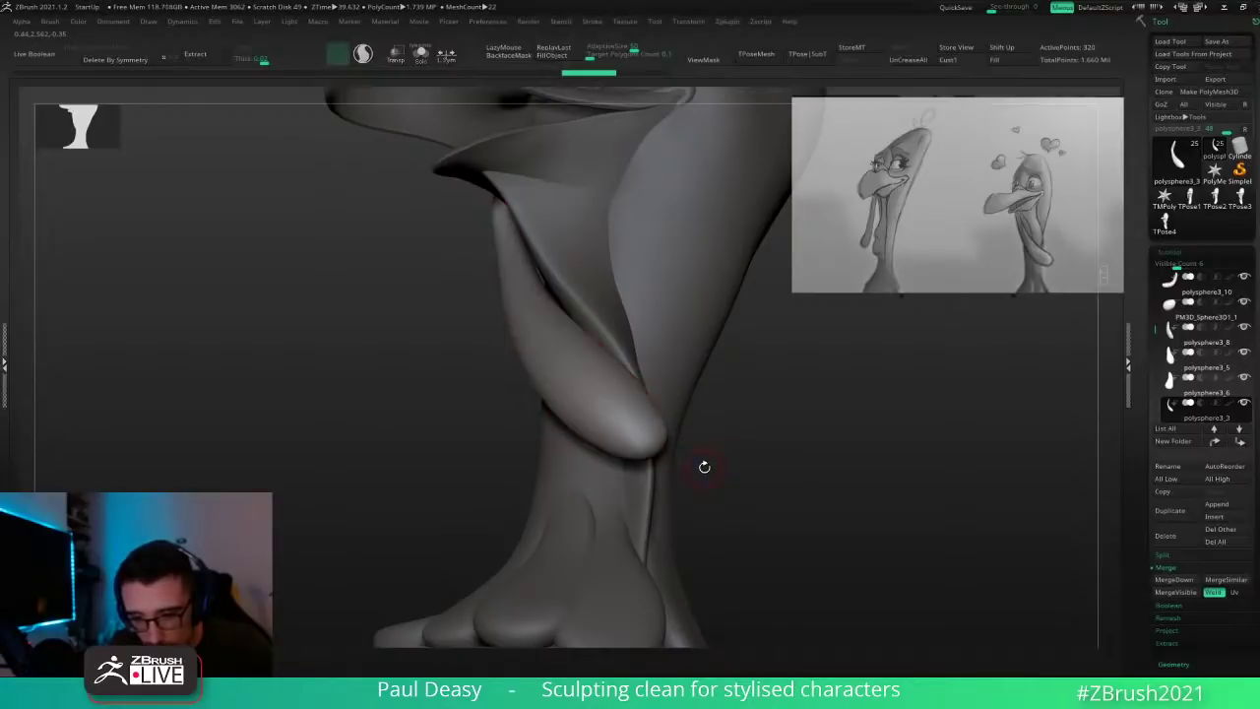
Step: Select the head and neck mesh and push the back of the head slightly outward with the Move brush
{"action": "mouse_move", "coordinate": [703, 467]}
{"action": "left_mouse_down"}
{"action": "mouse_move", "coordinate": [724, 477]}
{"action": "mouse_move", "coordinate": [695, 459]}
{"action": "mouse_move", "coordinate": [723, 469]}
{"action": "mouse_move", "coordinate": [735, 441]}
{"action": "left_mouse_up"}
{"action": "mouse_move", "coordinate": [735, 440]}
{"action": "right_mouse_down"}
{"action": "mouse_move", "coordinate": [746, 501]}
{"action": "mouse_move", "coordinate": [684, 459]}
{"action": "mouse_move", "coordinate": [679, 420]}
{"action": "mouse_move", "coordinate": [700, 410]}
{"action": "mouse_move", "coordinate": [779, 427]}
{"action": "mouse_move", "coordinate": [717, 410]}
{"action": "right_mouse_up"}
{"action": "right_click", "coordinate": [681, 444]}
{"action": "right_click", "coordinate": [690, 436]}
{"action": "right_click", "coordinate": [683, 431]}
{"action": "left_click", "coordinate": [641, 399], "text": "alt"}
{"action": "left_click", "coordinate": [595, 377], "text": "alt"}
{"action": "left_click", "coordinate": [579, 349], "text": "alt"}
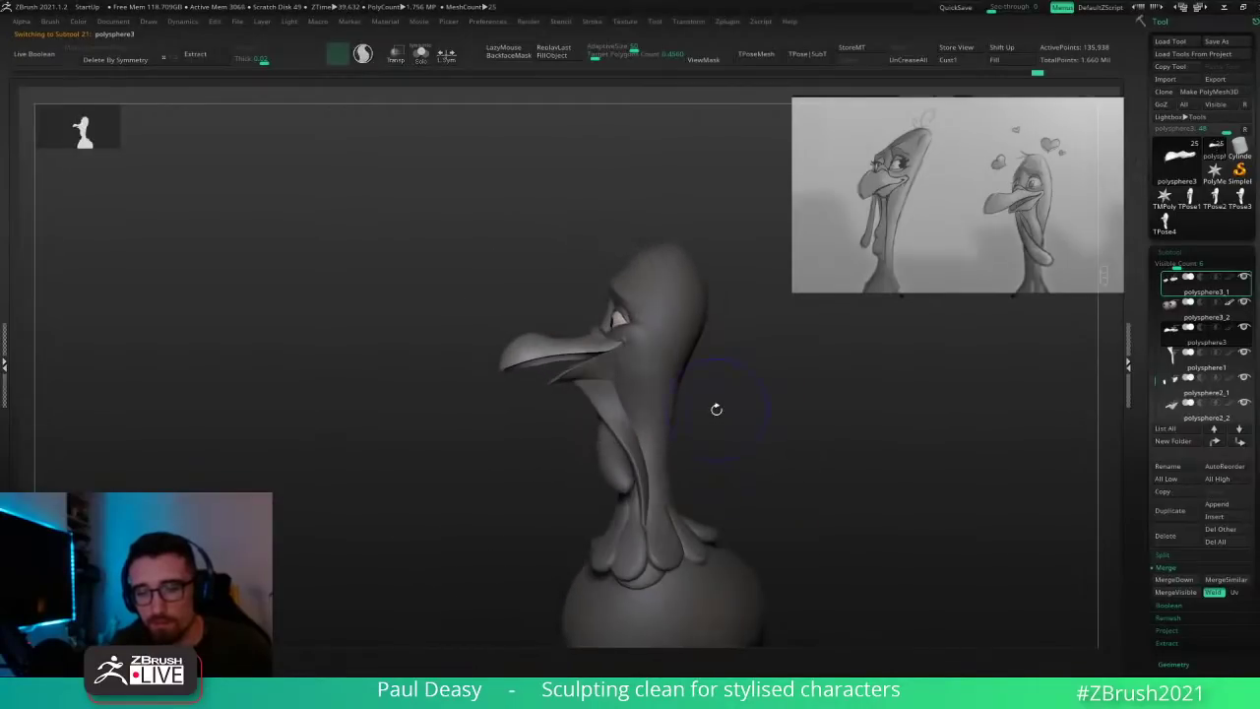
{"action": "left_click", "coordinate": [680, 345], "text": "alt"}
{"action": "left_click", "coordinate": [588, 349], "text": "alt"}
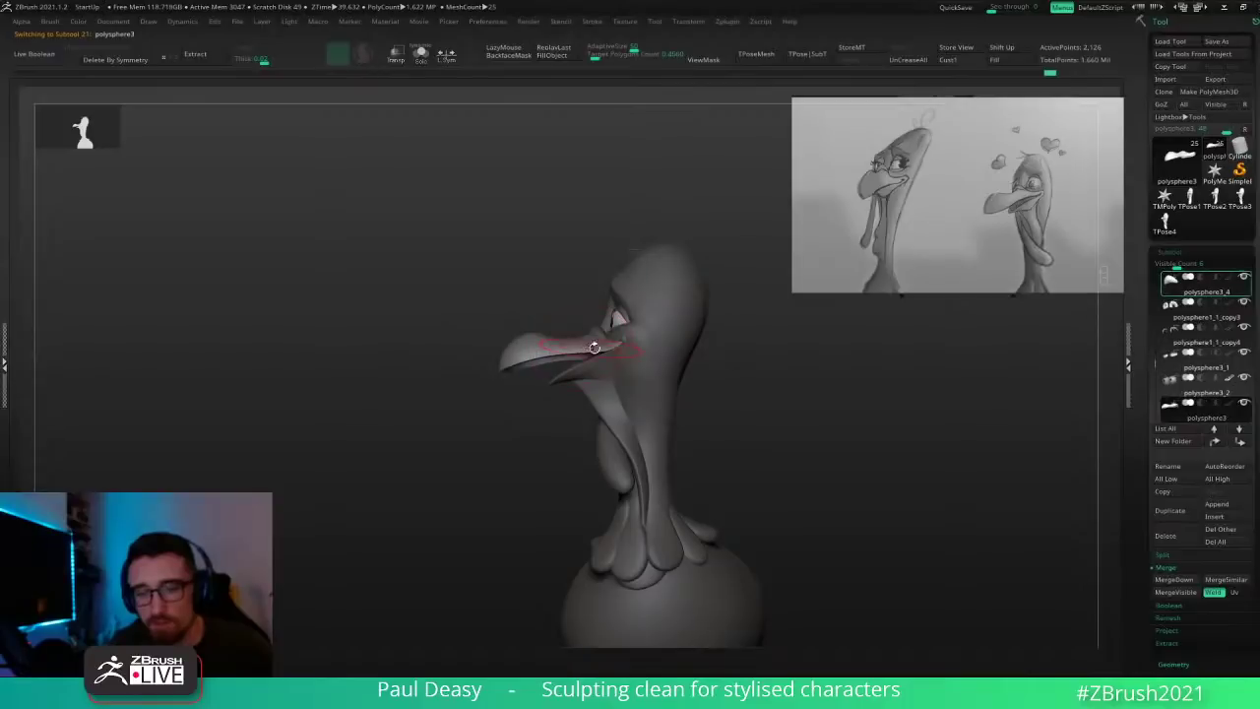
{"action": "left_click", "coordinate": [676, 350], "text": "alt"}
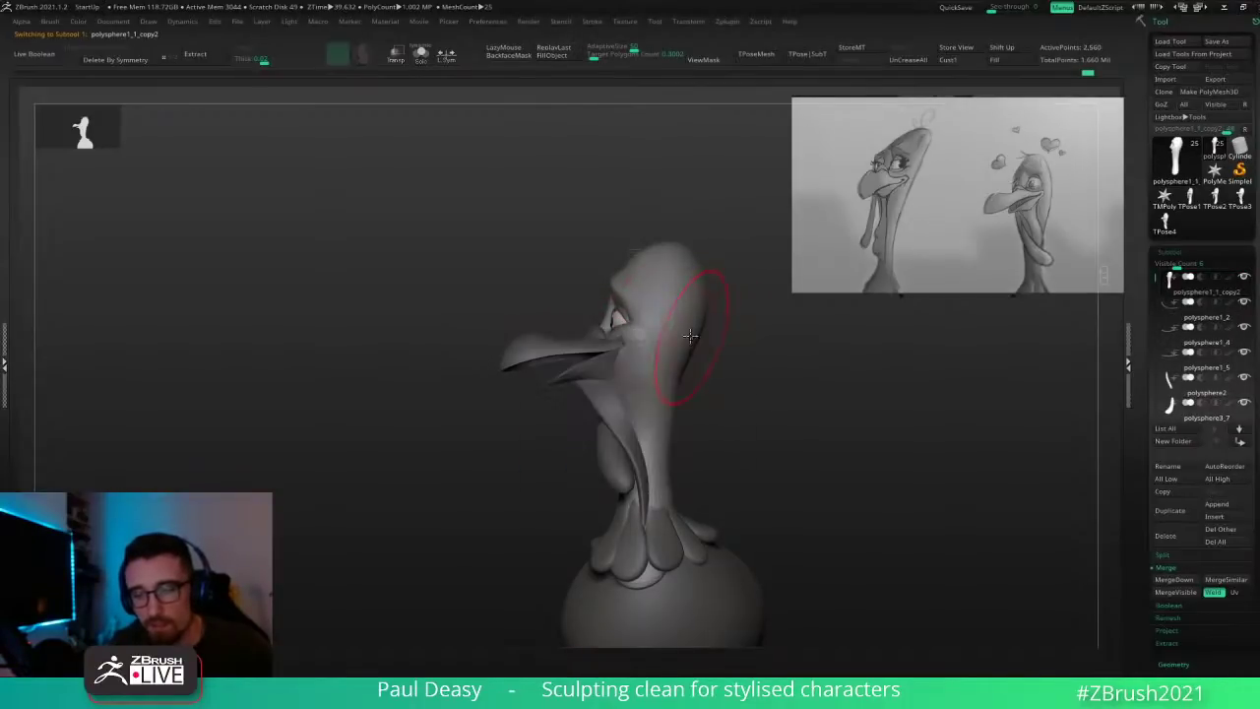
{"action": "left_click_drag", "start_coordinate": [687, 340], "coordinate": [698, 340]}
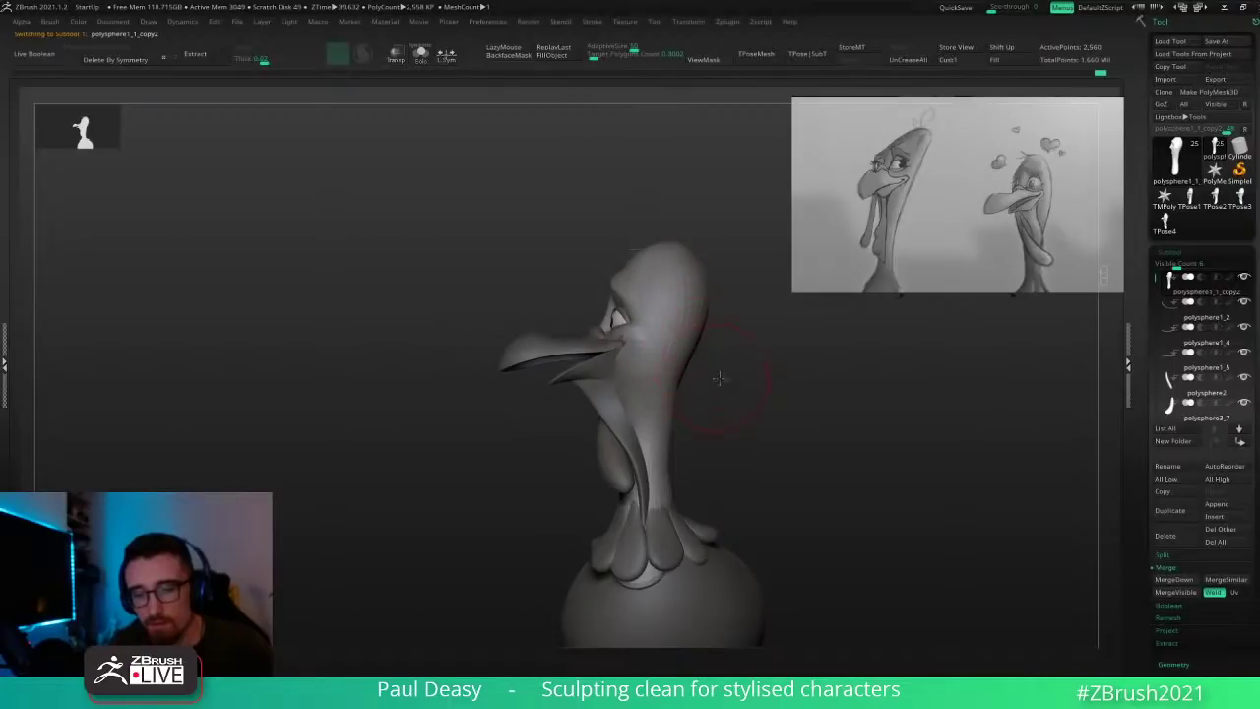
Step: Smooth the back of the head and pull the rear neck contour slightly outward with the Move brush
{"action": "left_click_drag", "start_coordinate": [719, 378], "coordinate": [683, 356]}
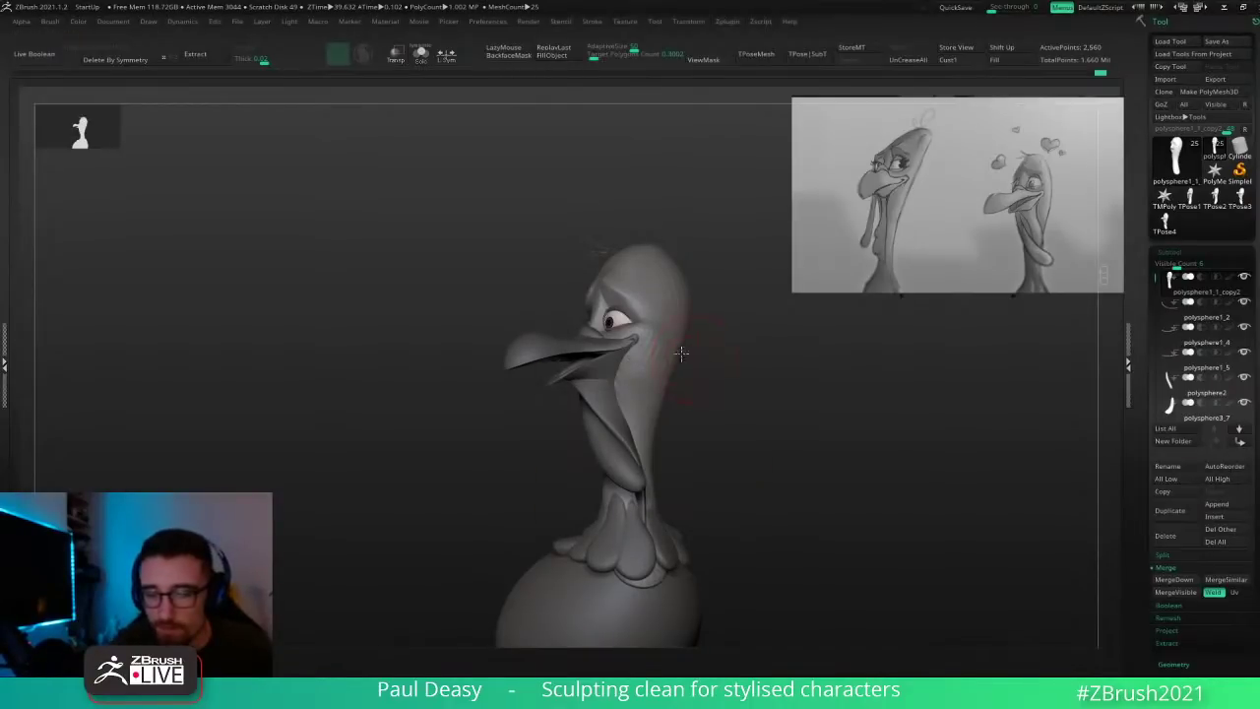
{"action": "mouse_move", "coordinate": [686, 323]}
{"action": "left_mouse_down", "text": "shift"}
{"action": "mouse_move", "coordinate": [674, 395]}
{"action": "mouse_move", "coordinate": [688, 341]}
{"action": "left_mouse_up", "text": "shift"}
{"action": "key", "text": "space"}
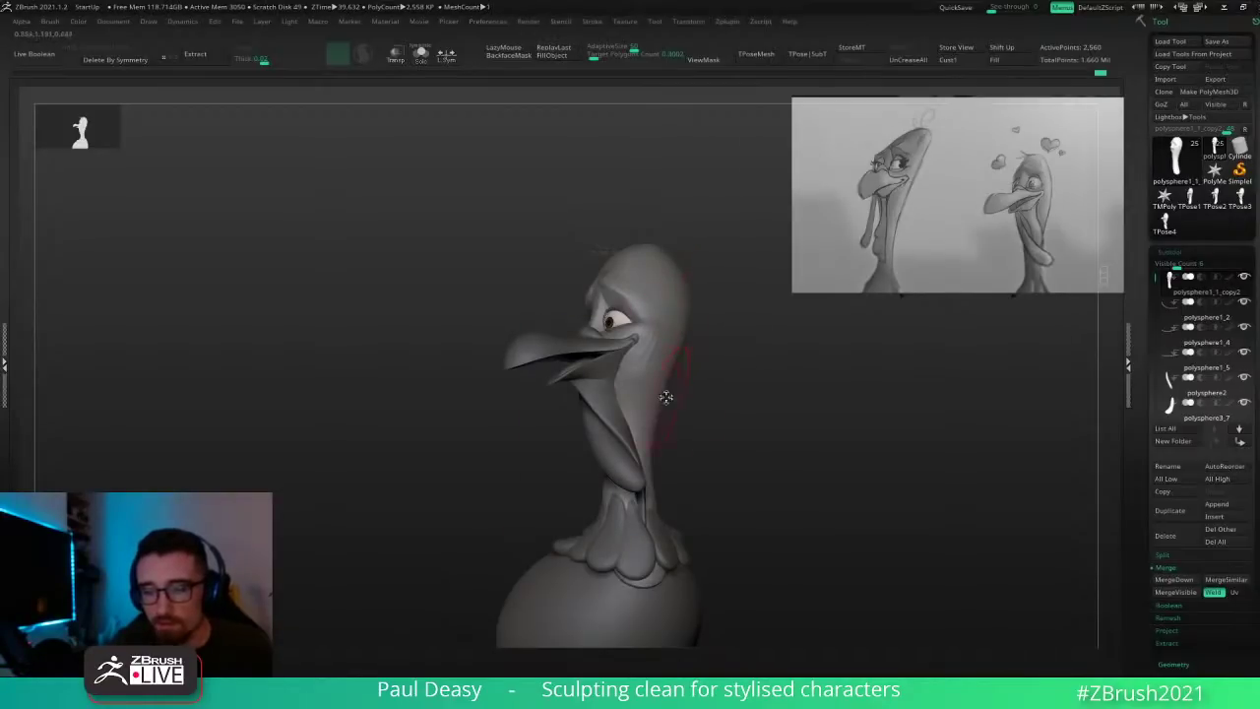
{"action": "left_click_drag", "start_coordinate": [659, 405], "coordinate": [664, 406]}
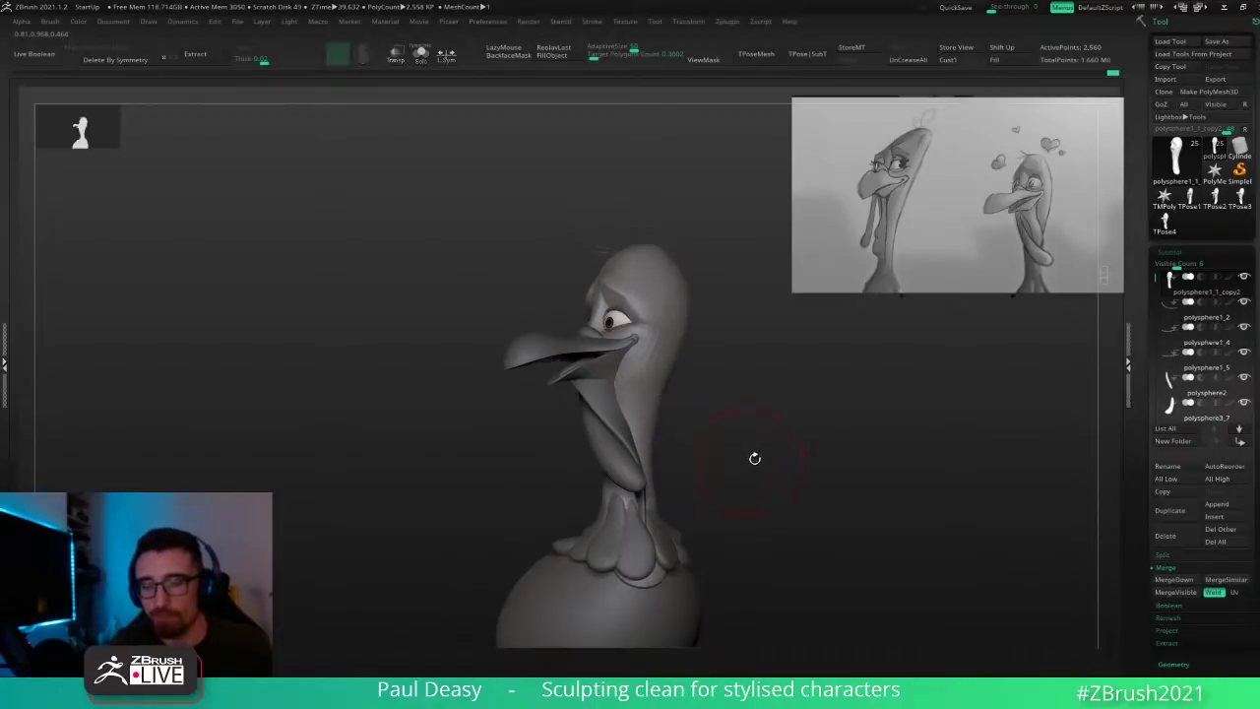
Step: Step through the head mesh's subdivision levels and return it to the highest one
{"action": "mouse_move", "coordinate": [754, 459]}
{"action": "left_mouse_down", "text": "alt"}
{"action": "mouse_move", "coordinate": [745, 450]}
{"action": "mouse_move", "coordinate": [768, 442]}
{"action": "mouse_move", "coordinate": [680, 400]}
{"action": "mouse_move", "coordinate": [650, 365]}
{"action": "mouse_move", "coordinate": [620, 409]}
{"action": "left_mouse_up", "text": "alt"}
{"action": "key", "text": "shift+d"}
{"action": "key", "text": "shift+d"}
{"action": "key", "text": "shift+d"}
{"action": "key", "text": "shift+d"}
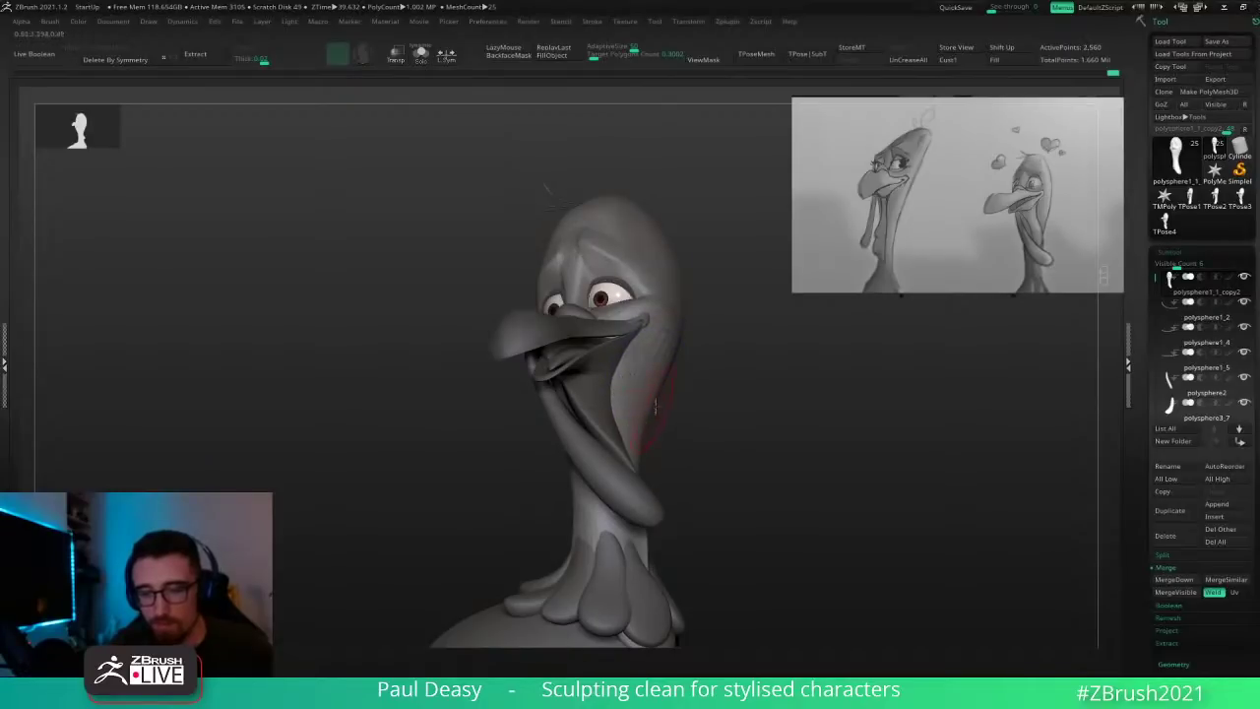
{"action": "key", "text": "d"}
{"action": "key", "text": "d"}
{"action": "key", "text": "d"}
{"action": "key", "text": "d"}
{"action": "left_click_drag", "start_coordinate": [720, 395], "coordinate": [724, 425], "text": "alt"}
{"action": "left_click_drag", "start_coordinate": [727, 420], "coordinate": [759, 414]}
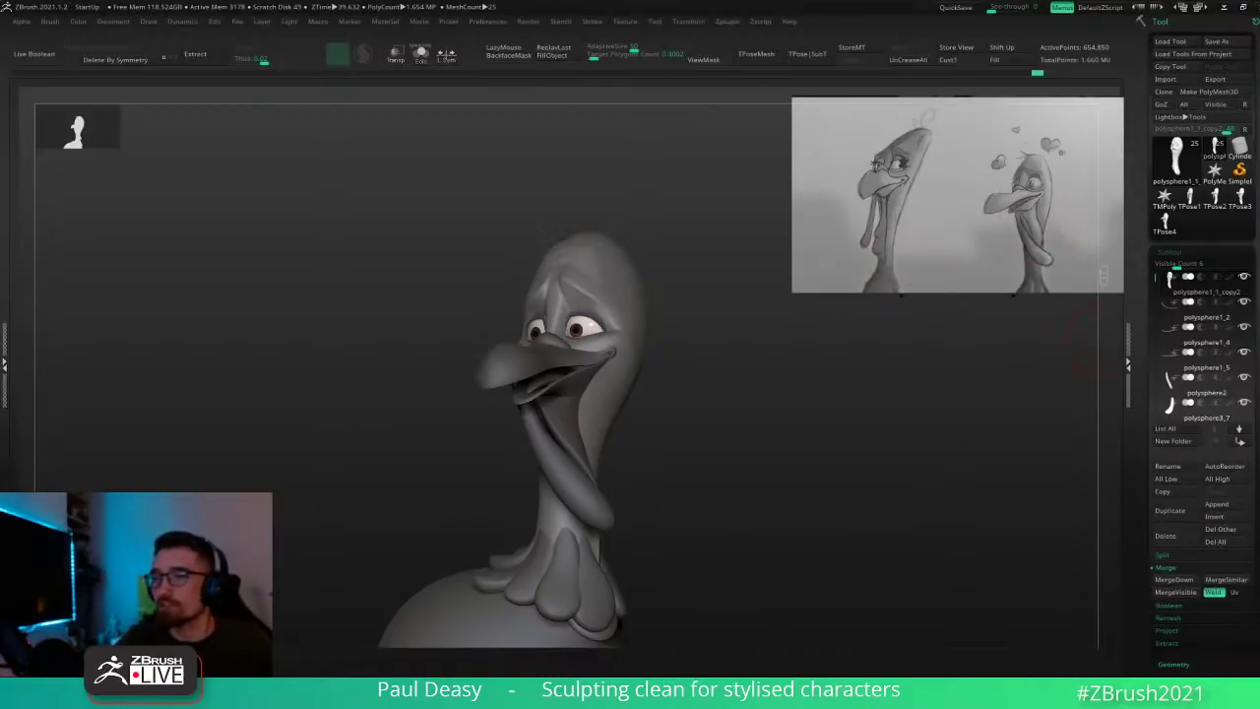
{"action": "key", "text": "space"}
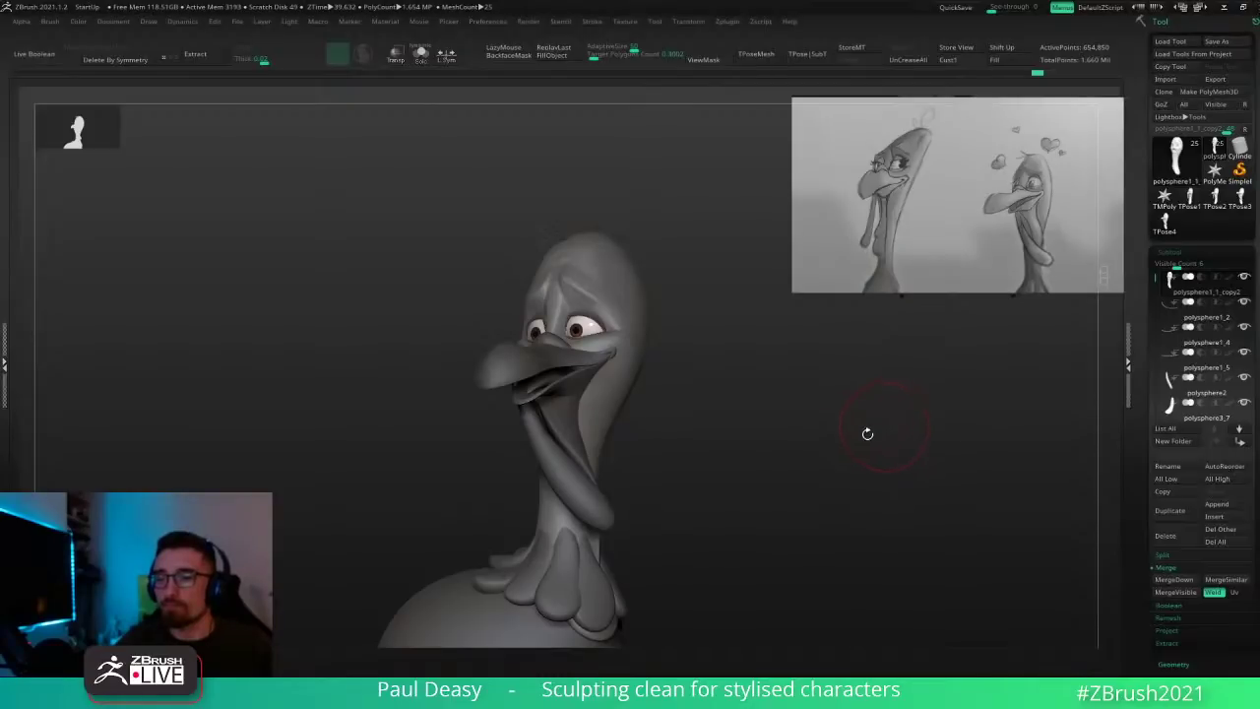
{"action": "left_click_drag", "start_coordinate": [762, 413], "coordinate": [774, 387], "text": "alt"}
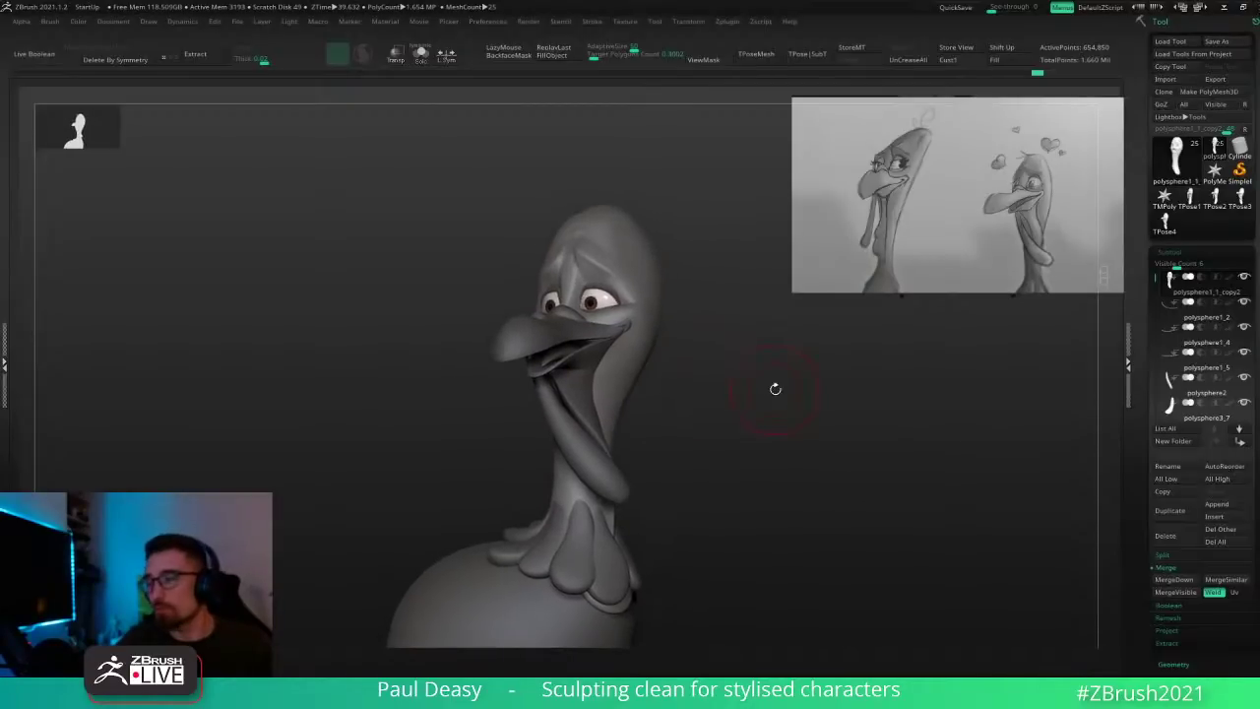